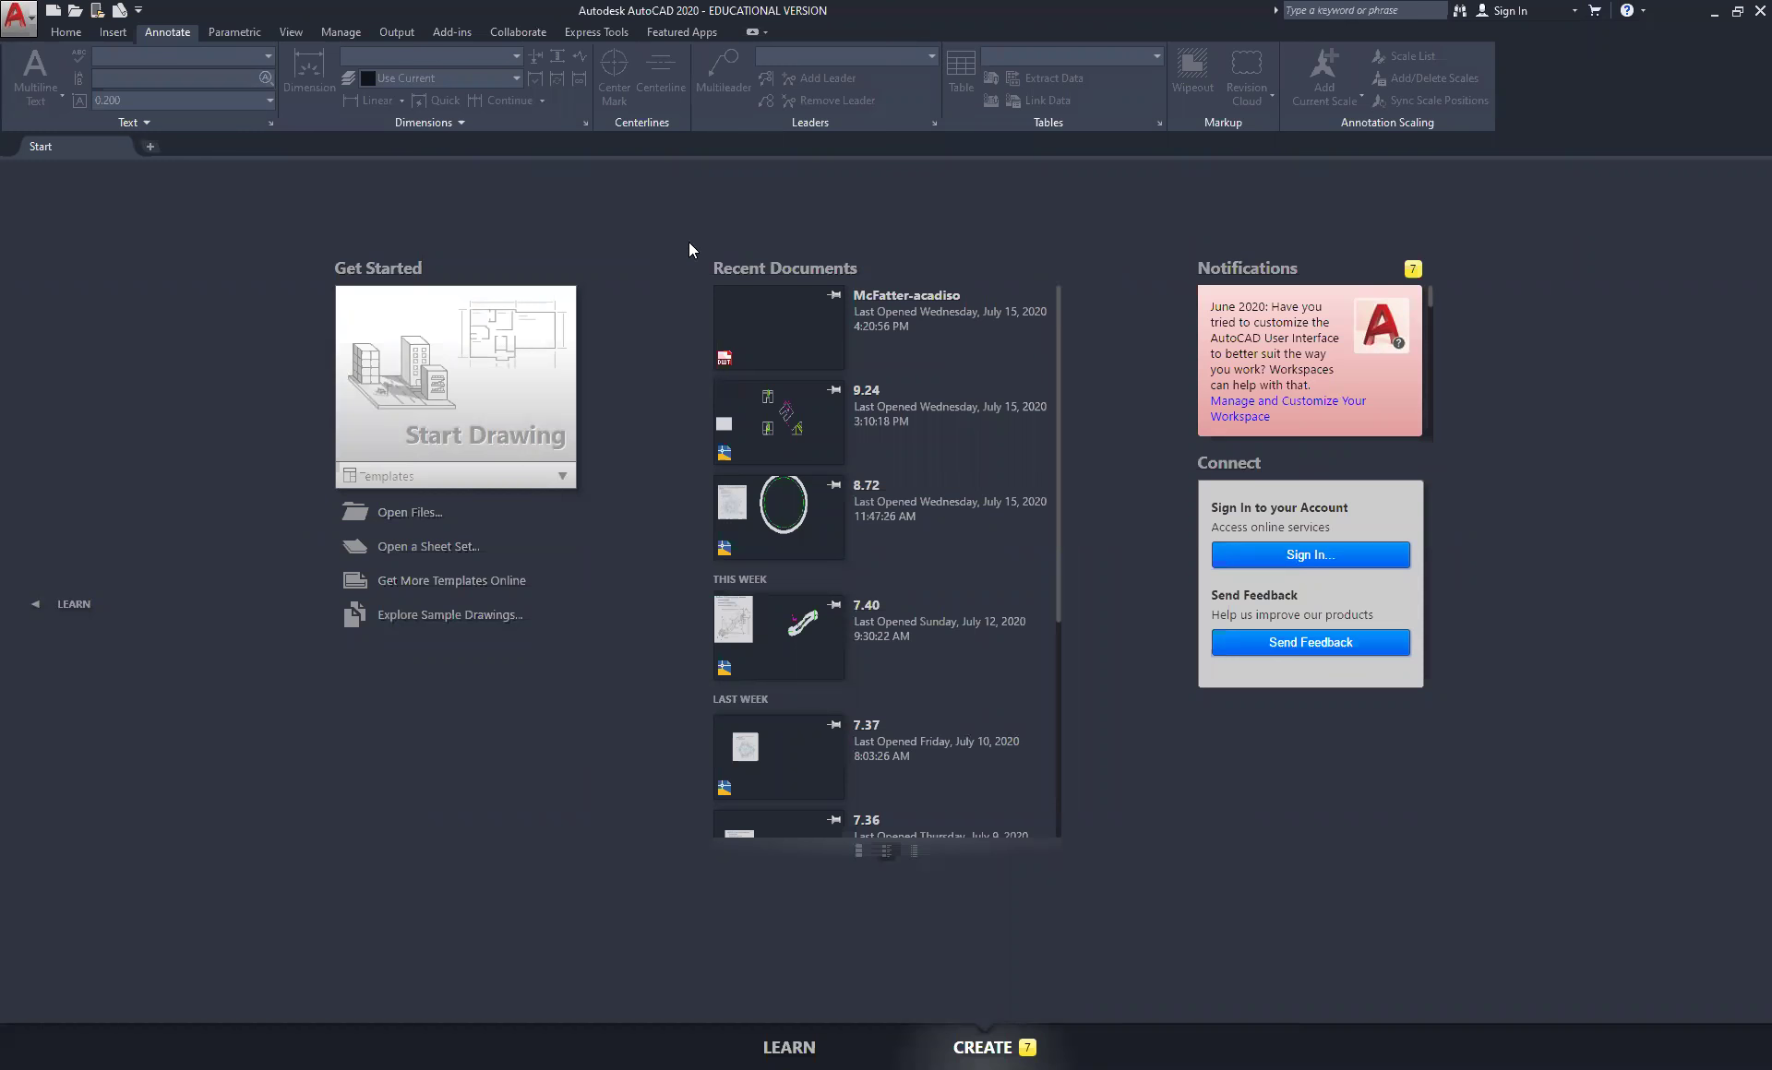
Create a new drawing from the McFatter-acad template in the McFatter Templates folder and turn off the grid
{"action": "left_click", "coordinate": [18, 16]}
{"action": "left_click", "coordinate": [62, 118]}
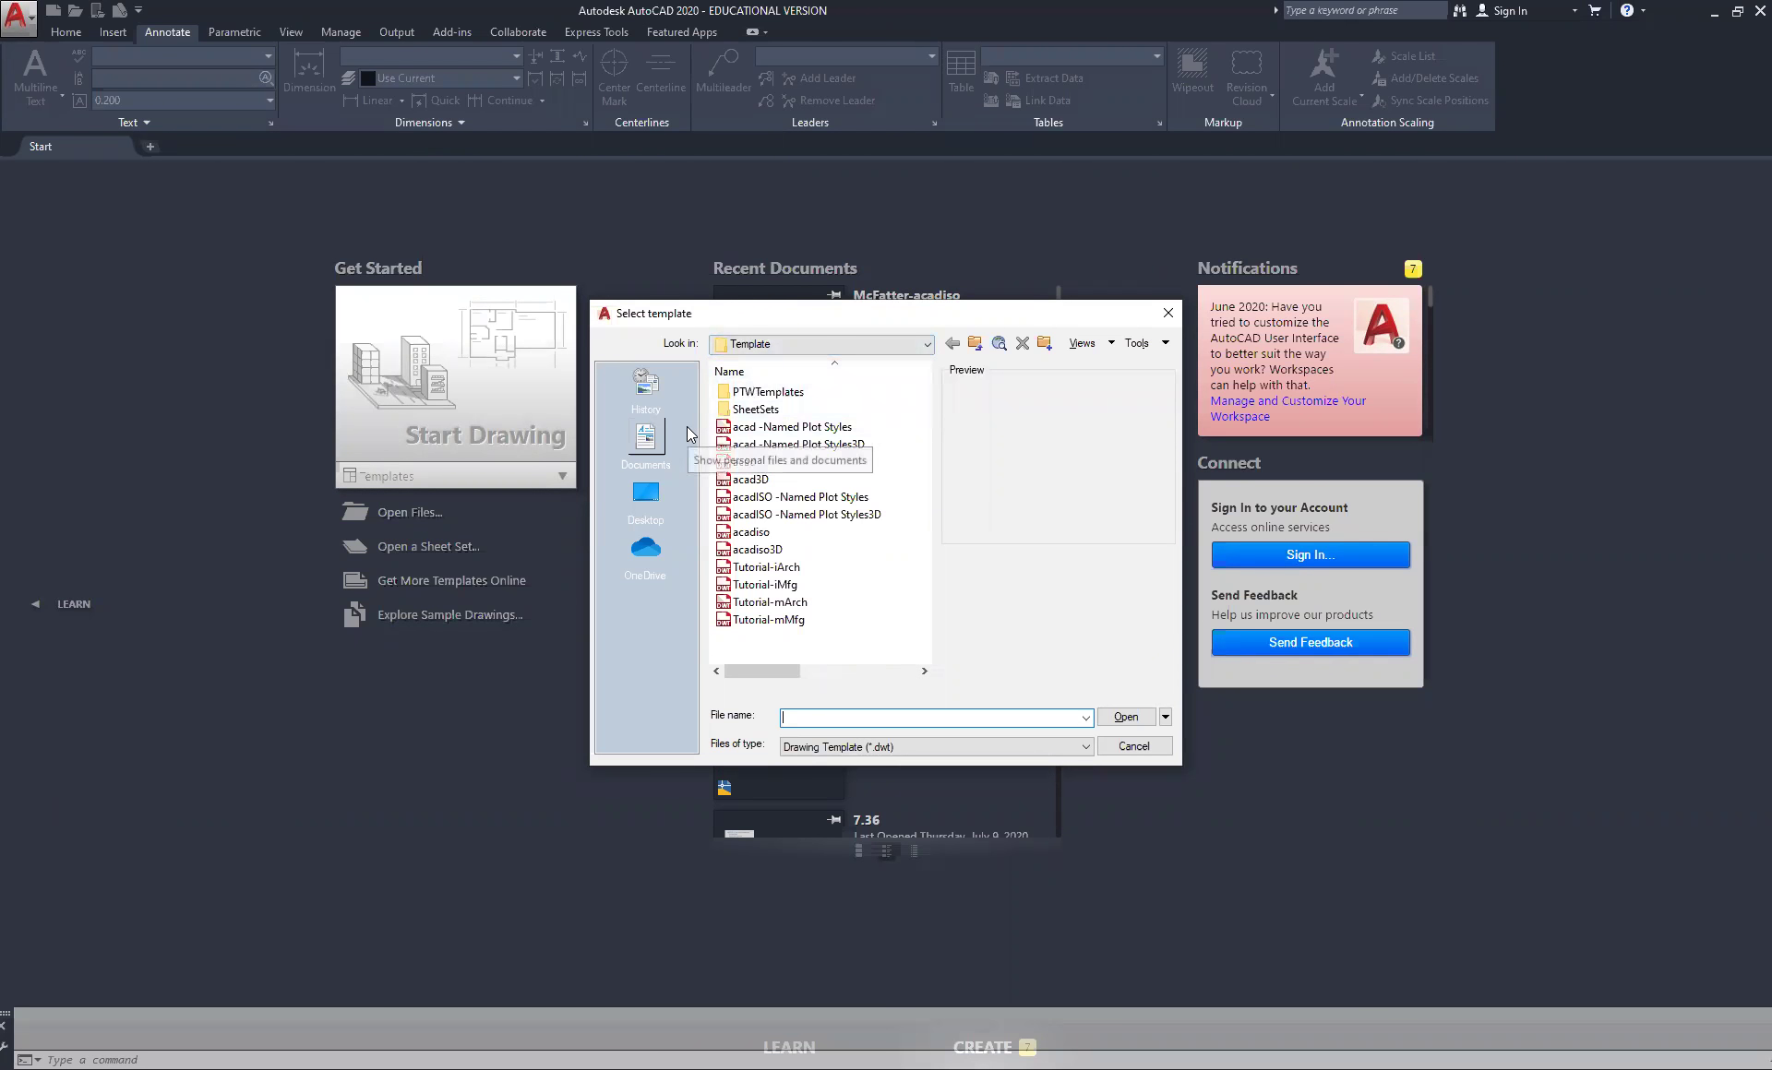
{"action": "left_click", "coordinate": [646, 439]}
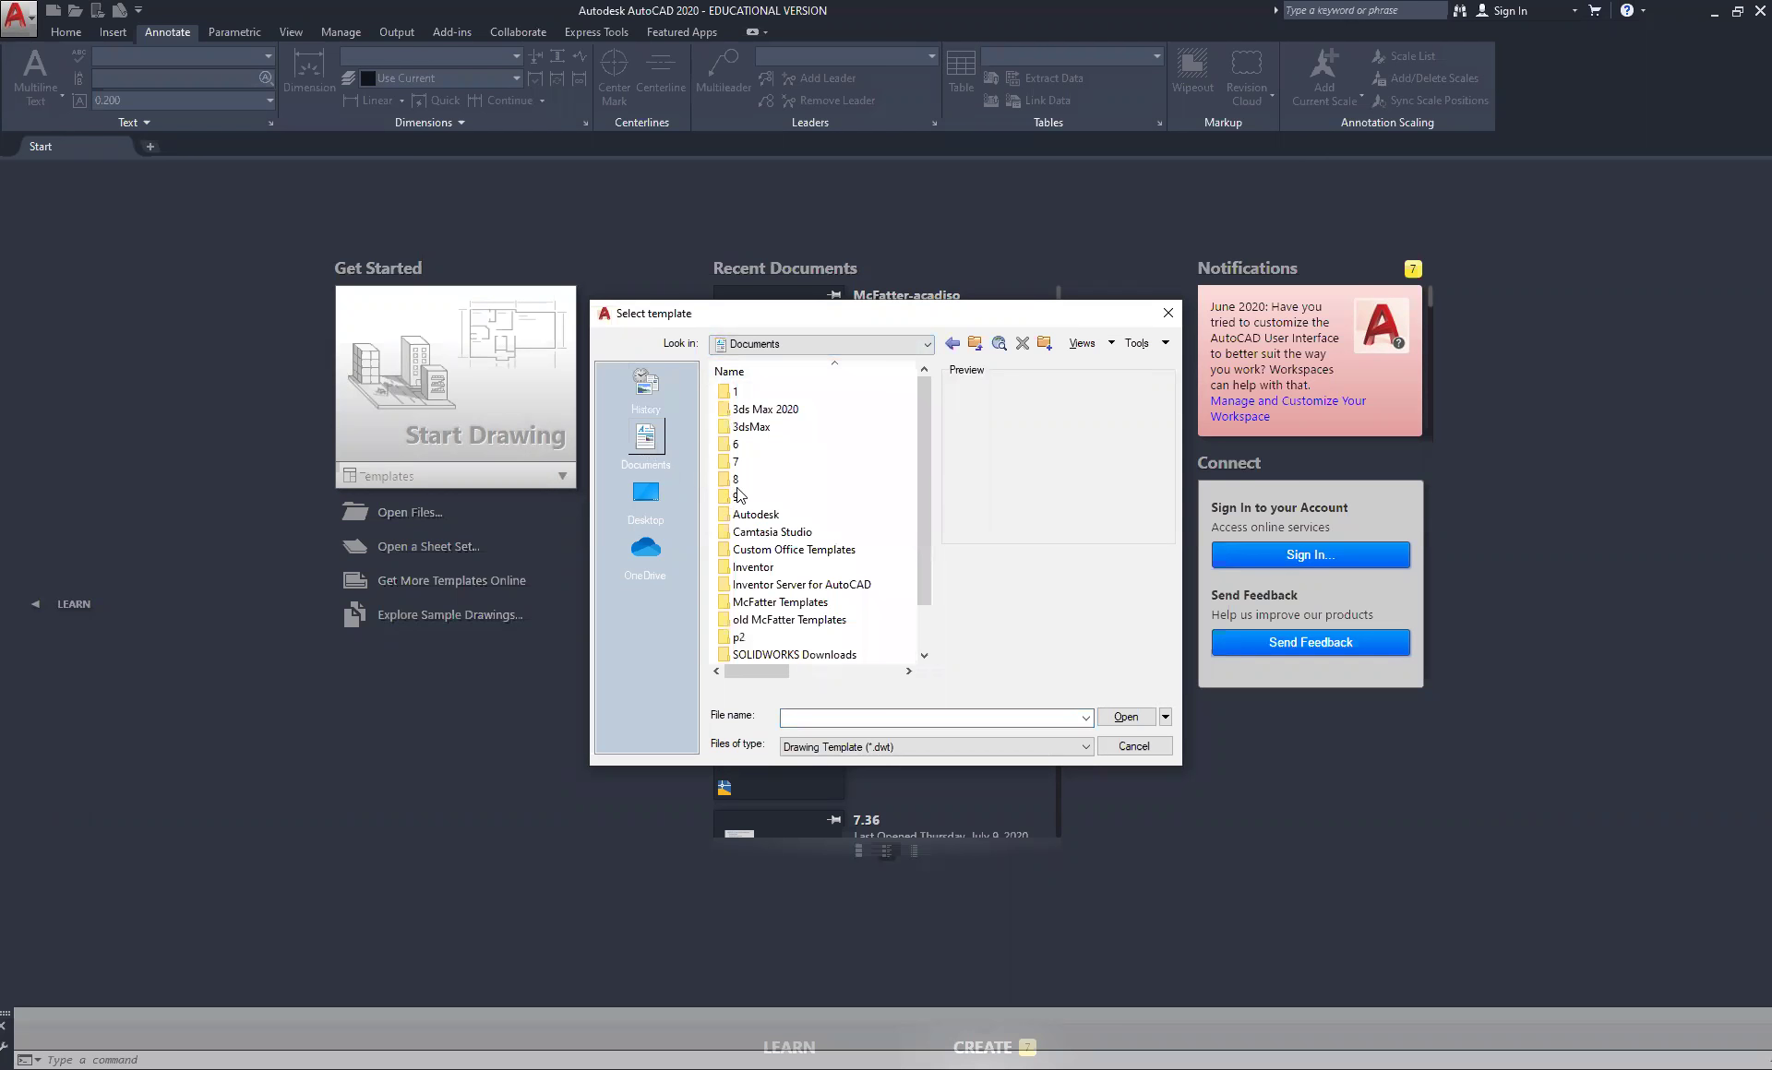
{"action": "double_click", "coordinate": [810, 603]}
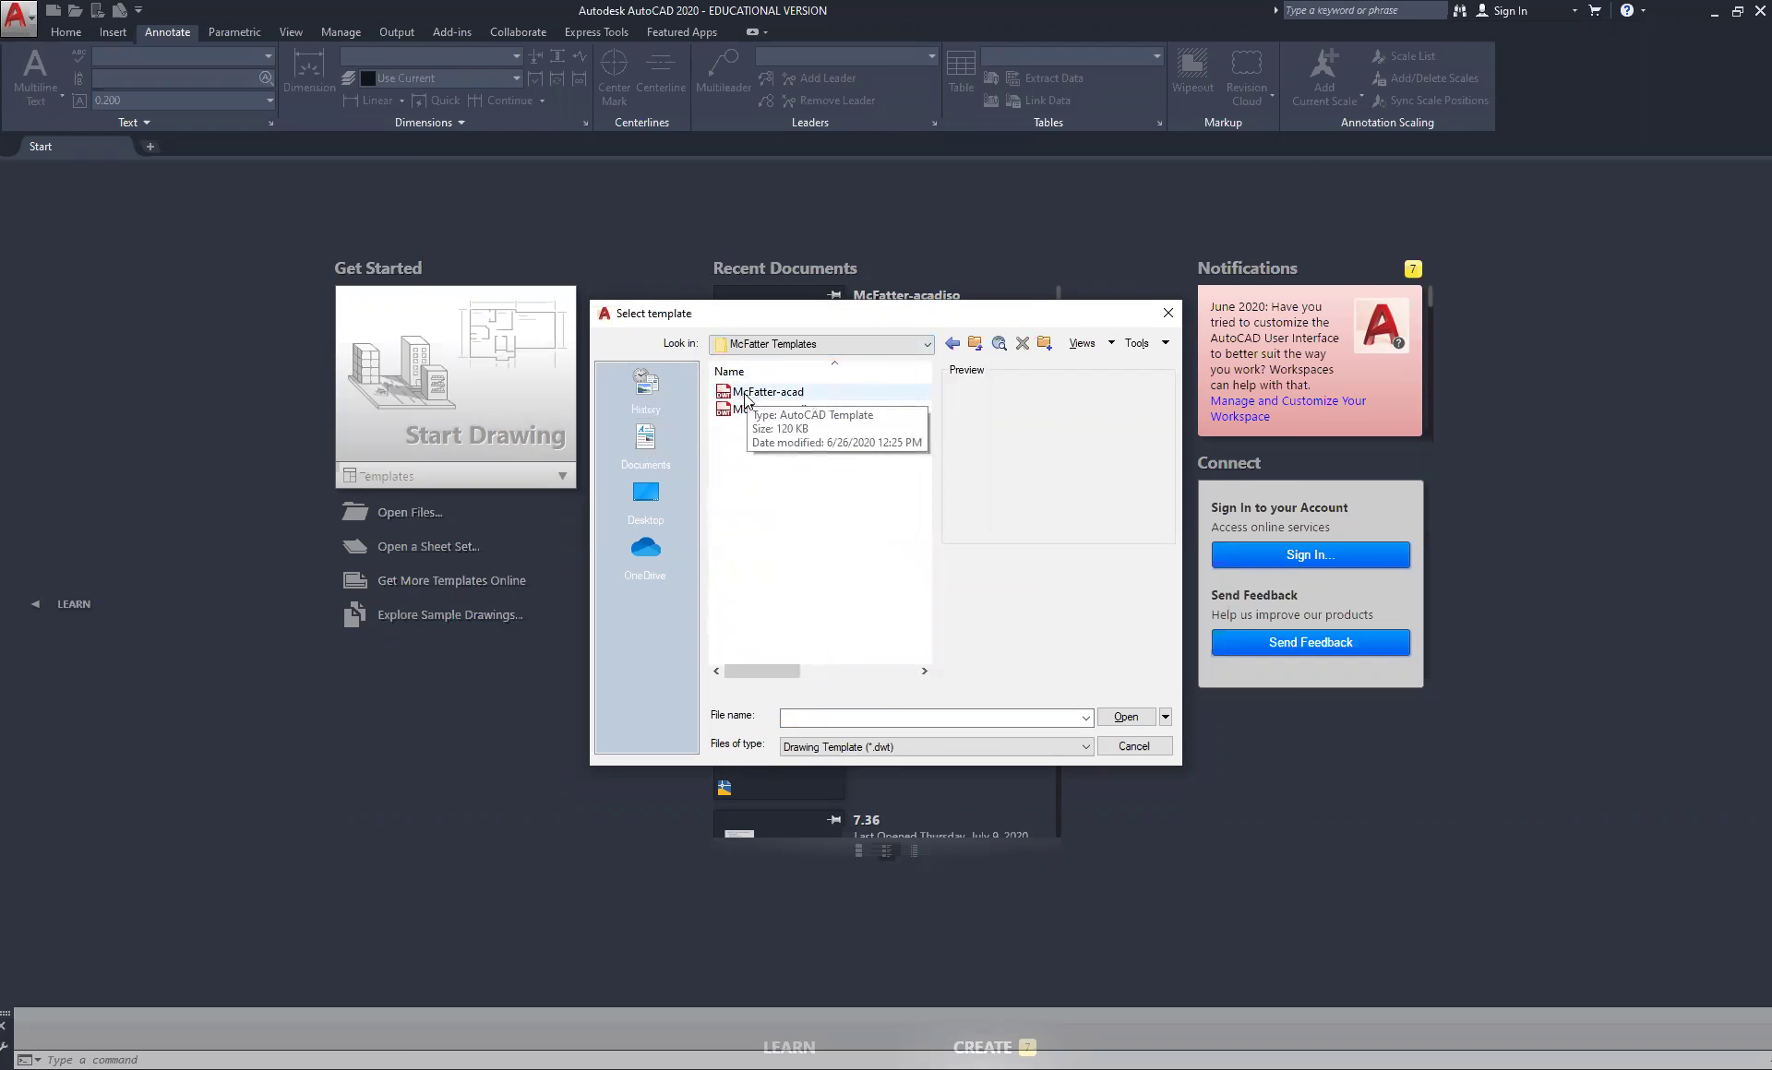
{"action": "double_click", "coordinate": [815, 395]}
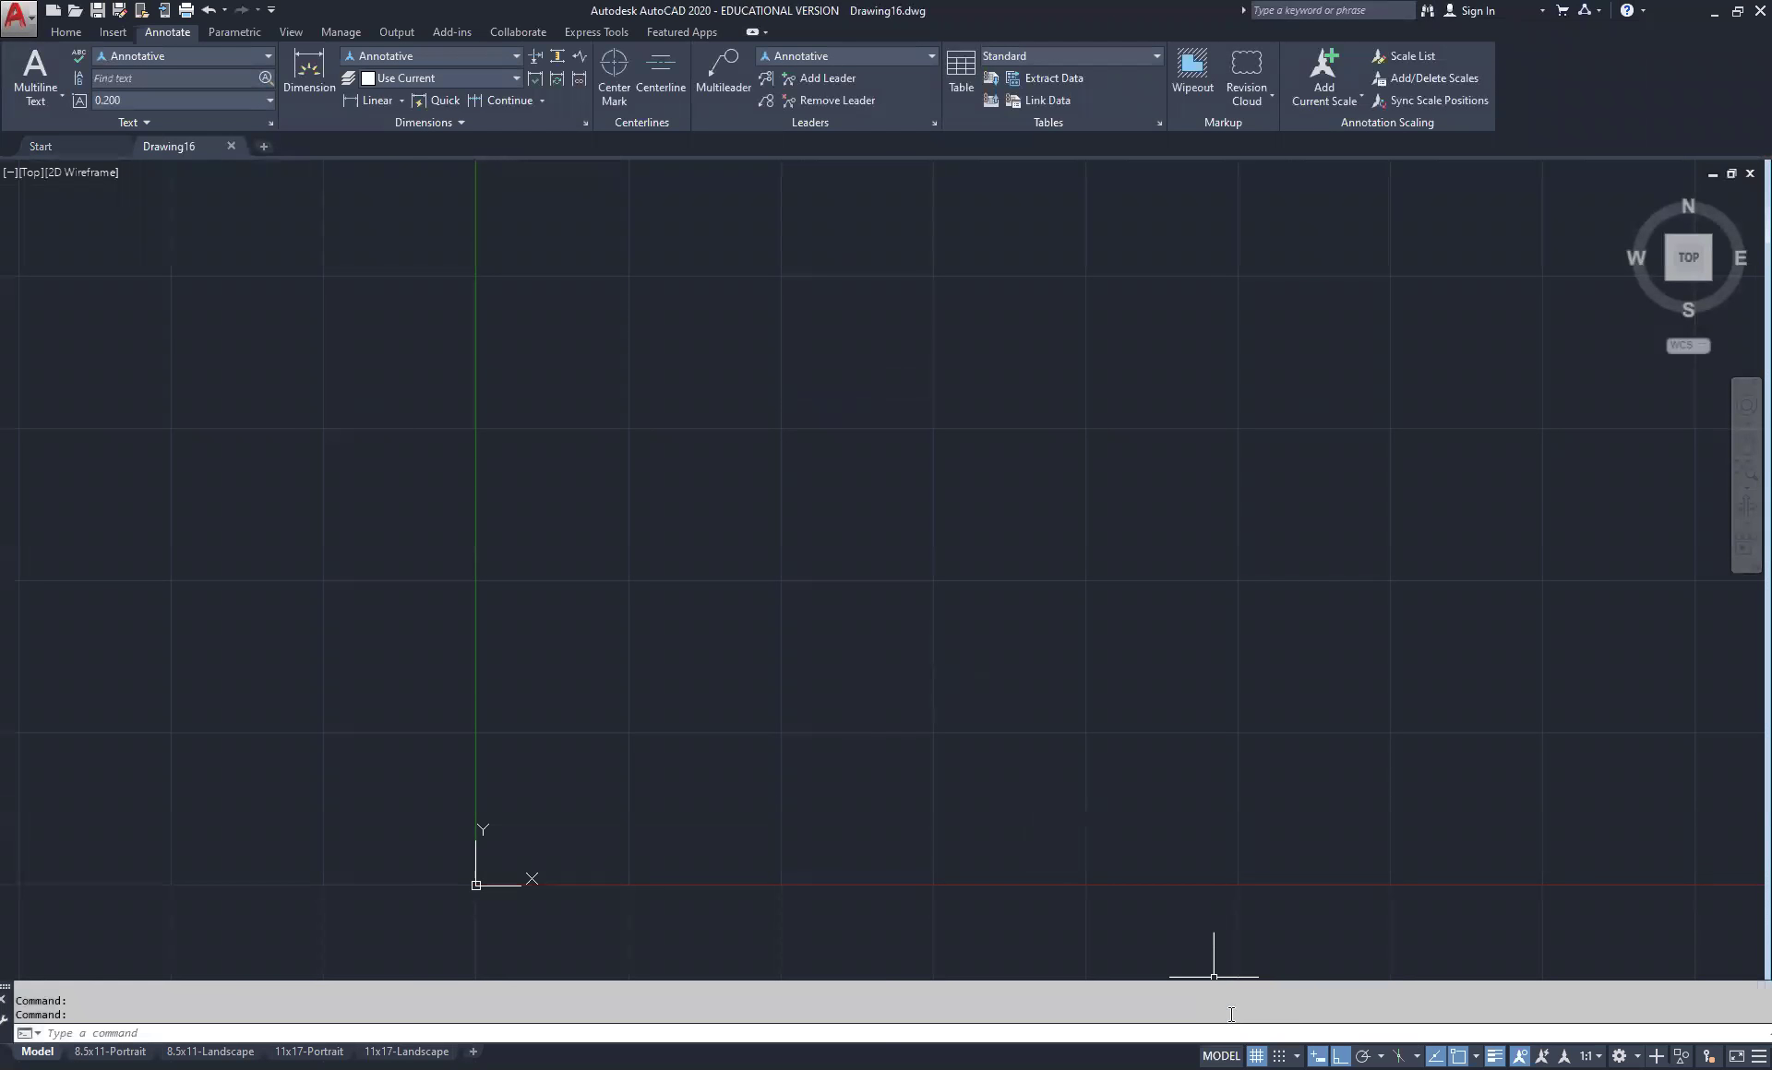
{"action": "key", "text": "F7"}
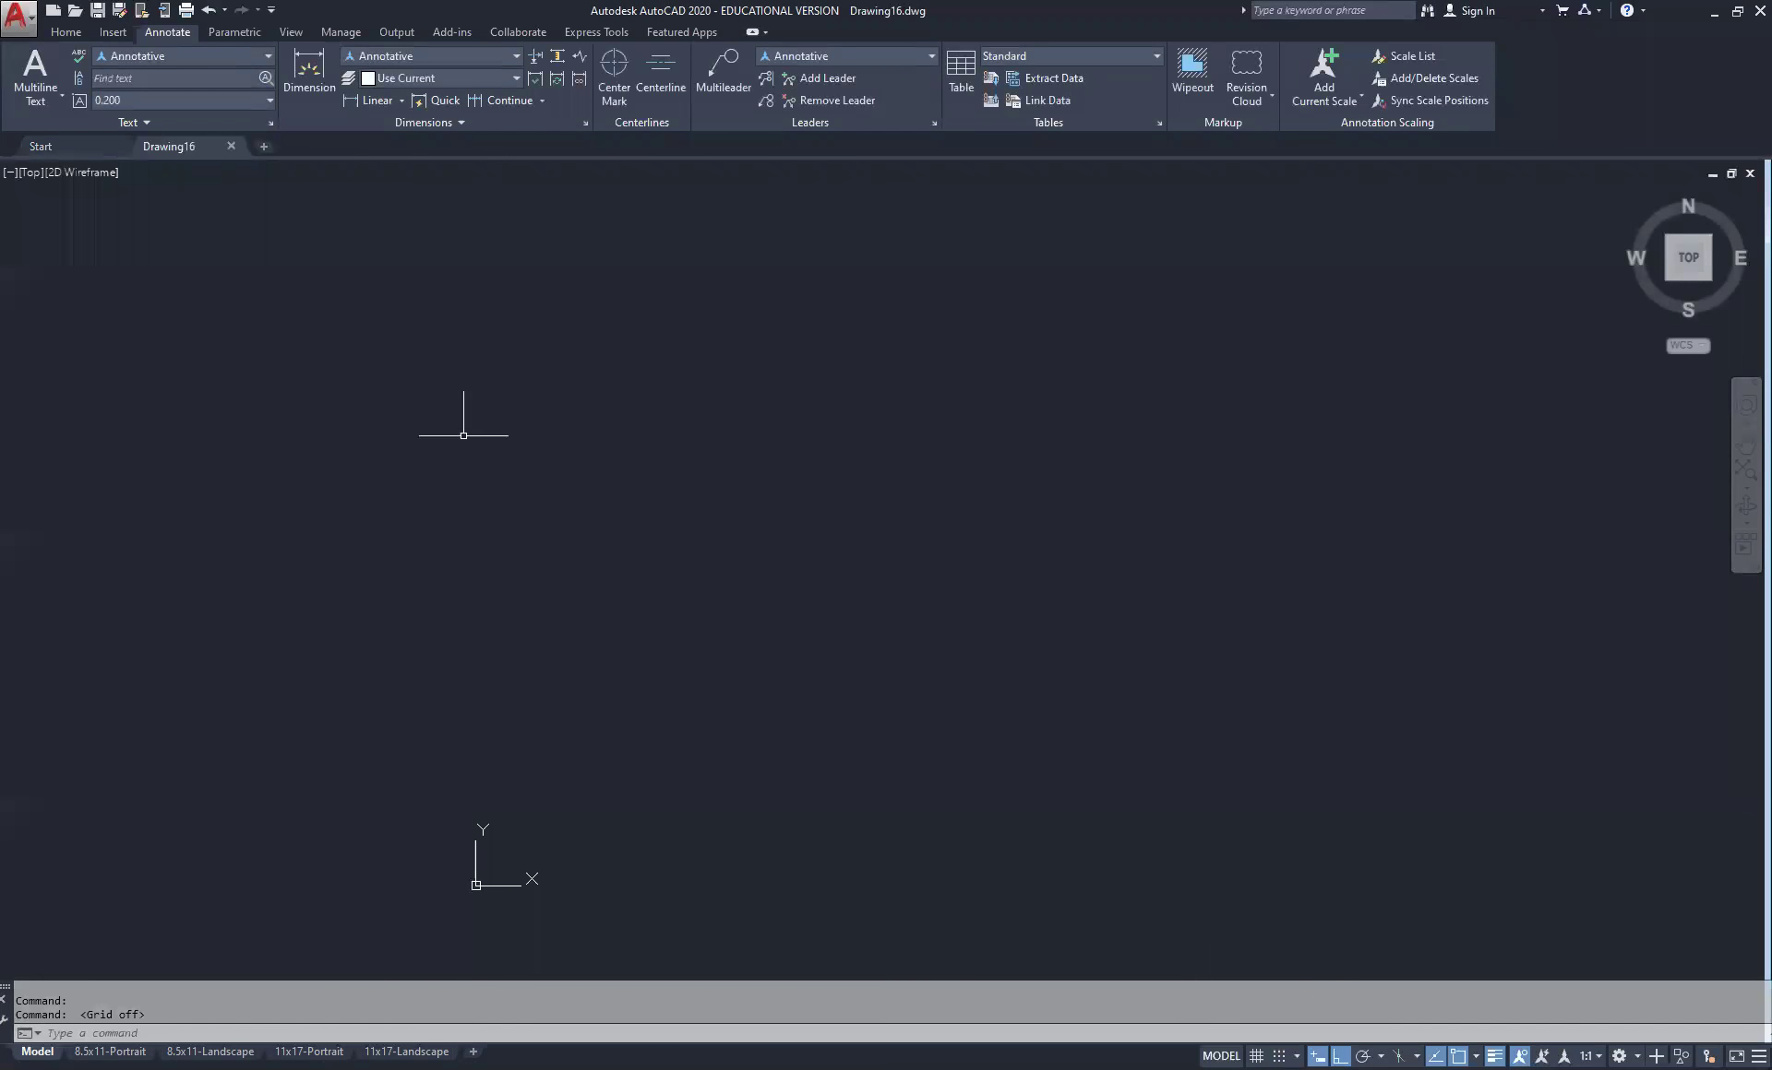
Attach the 8.82 reference image from Documents, placing it left of the origin at the default scale factor of 1
{"action": "left_click", "coordinate": [112, 37]}
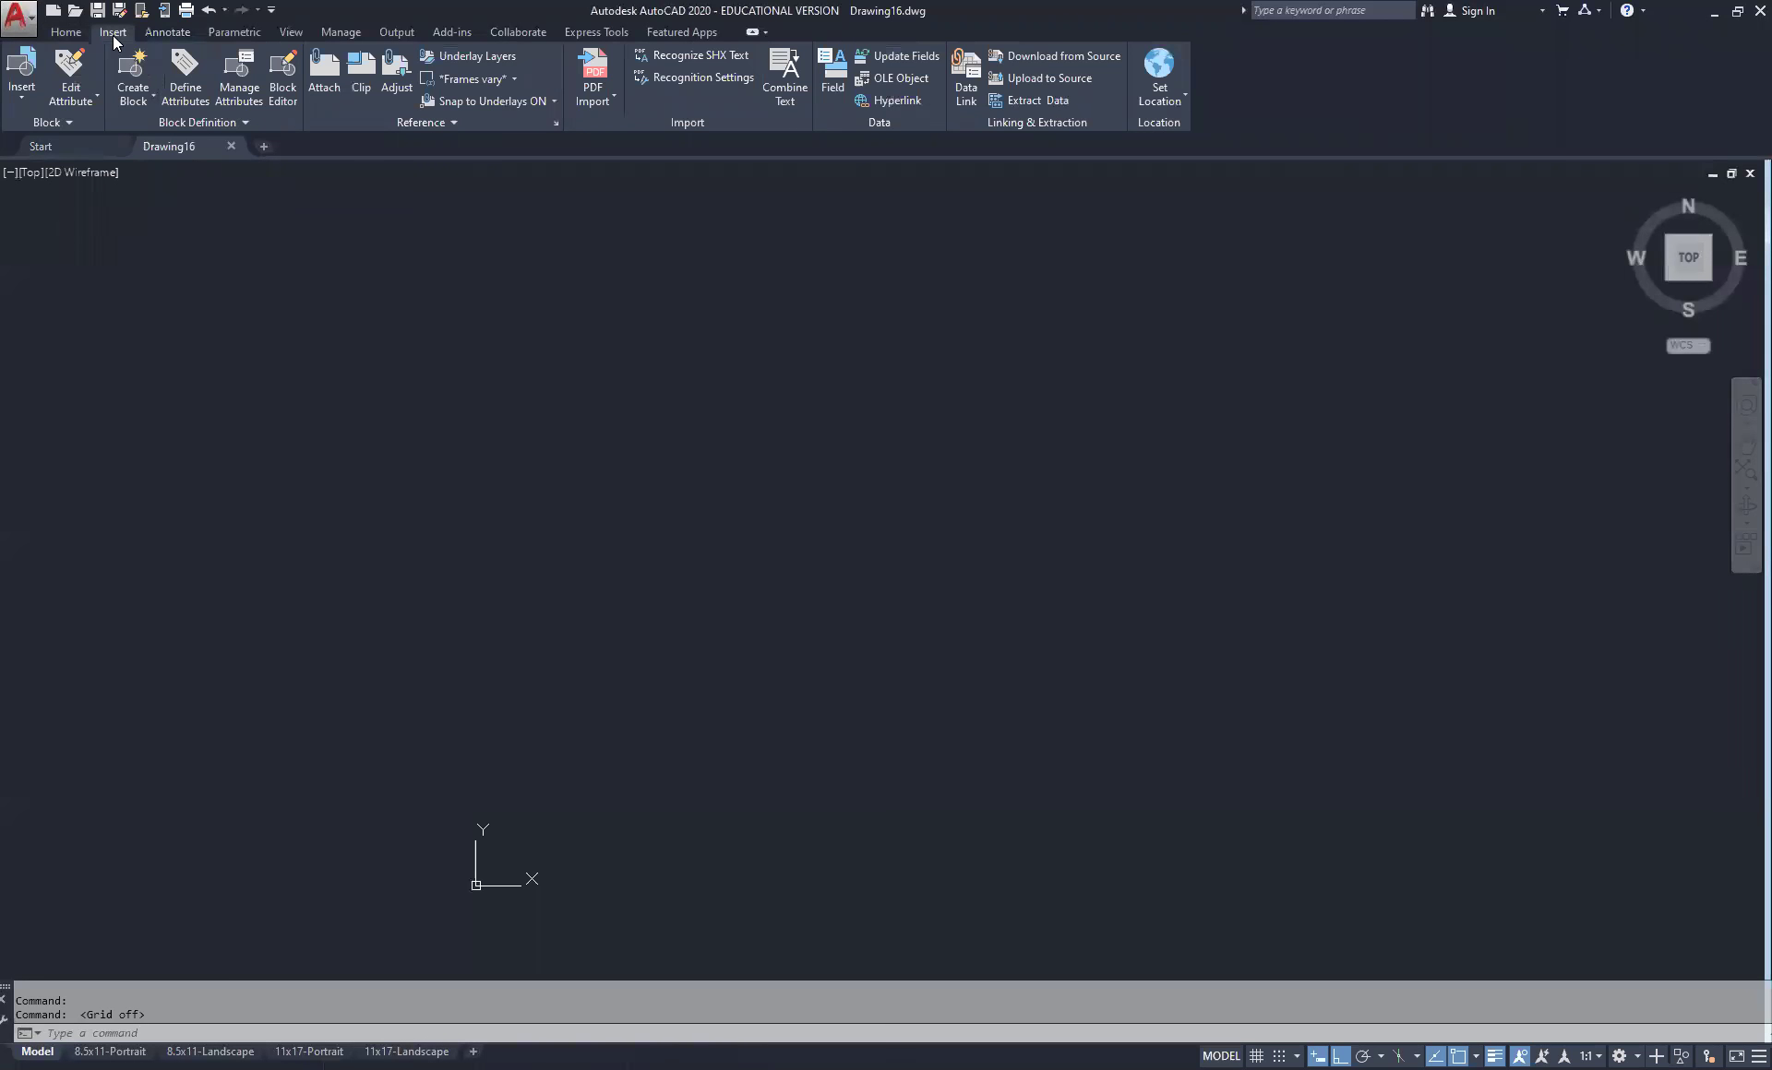
{"action": "left_click", "coordinate": [330, 87]}
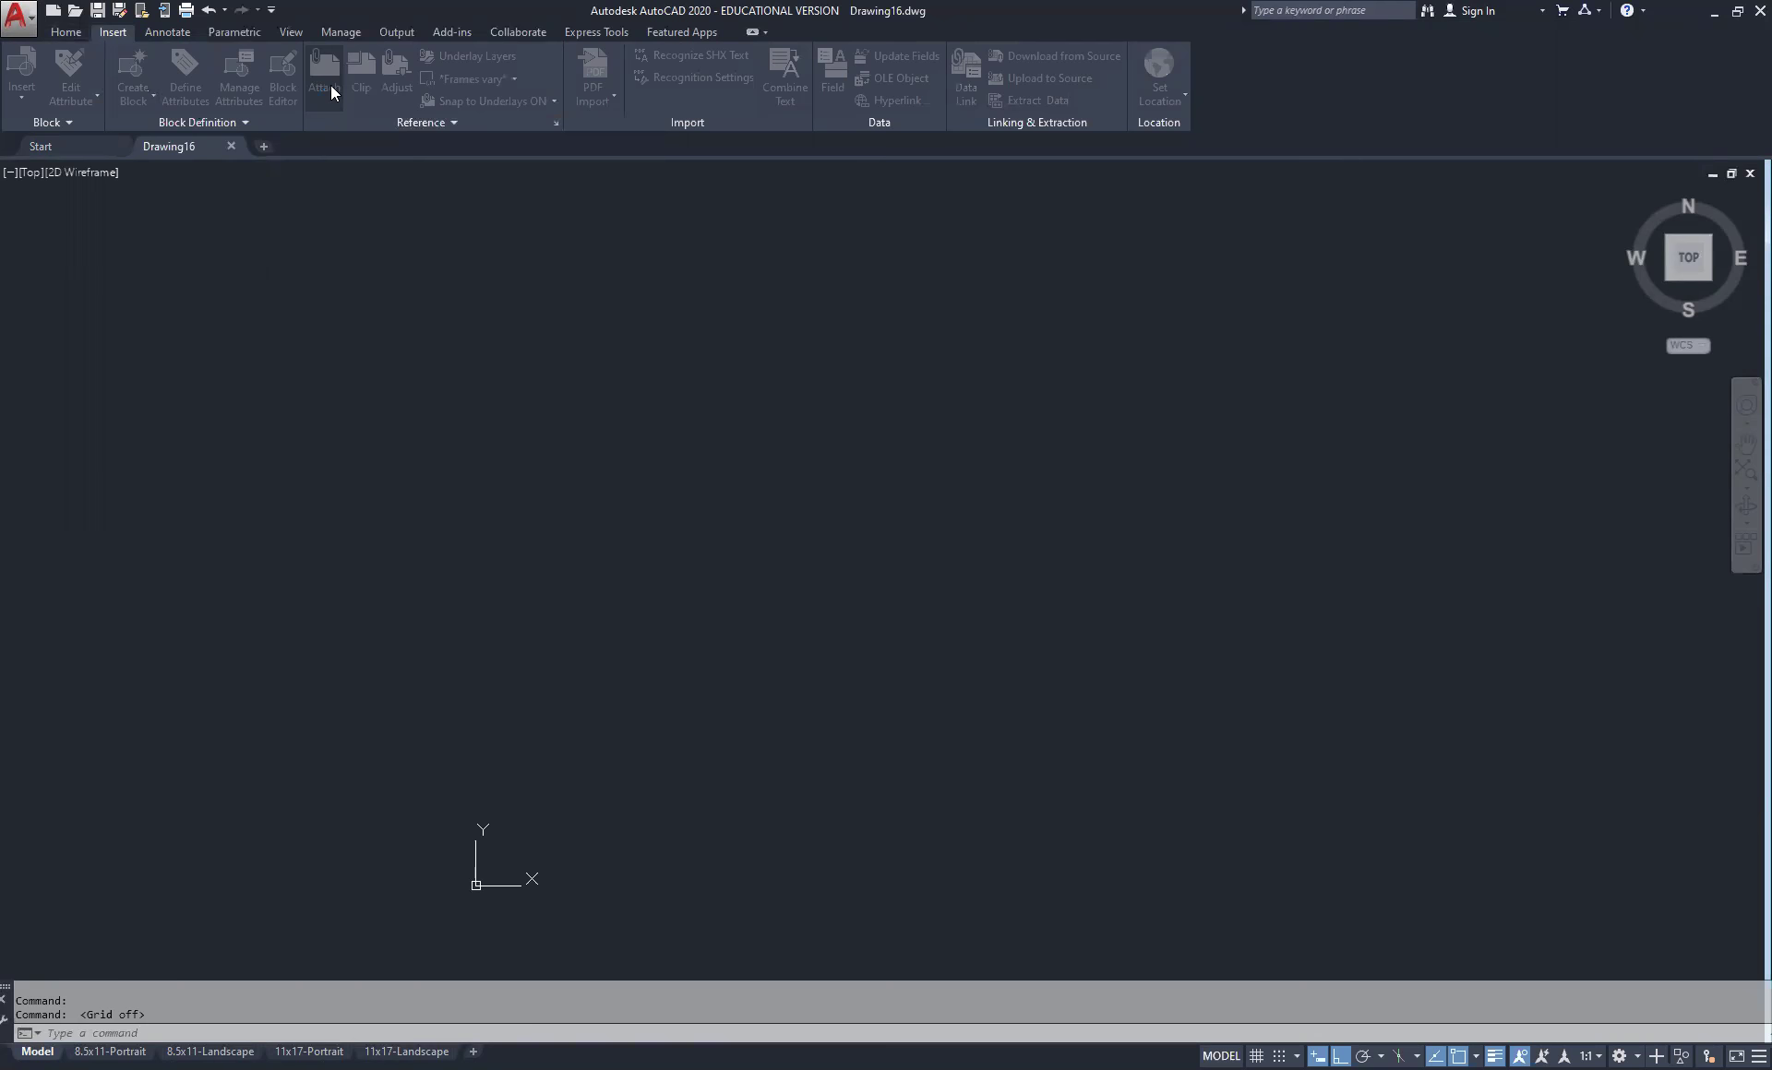
{"action": "left_click_drag", "start_coordinate": [925, 456], "coordinate": [925, 548]}
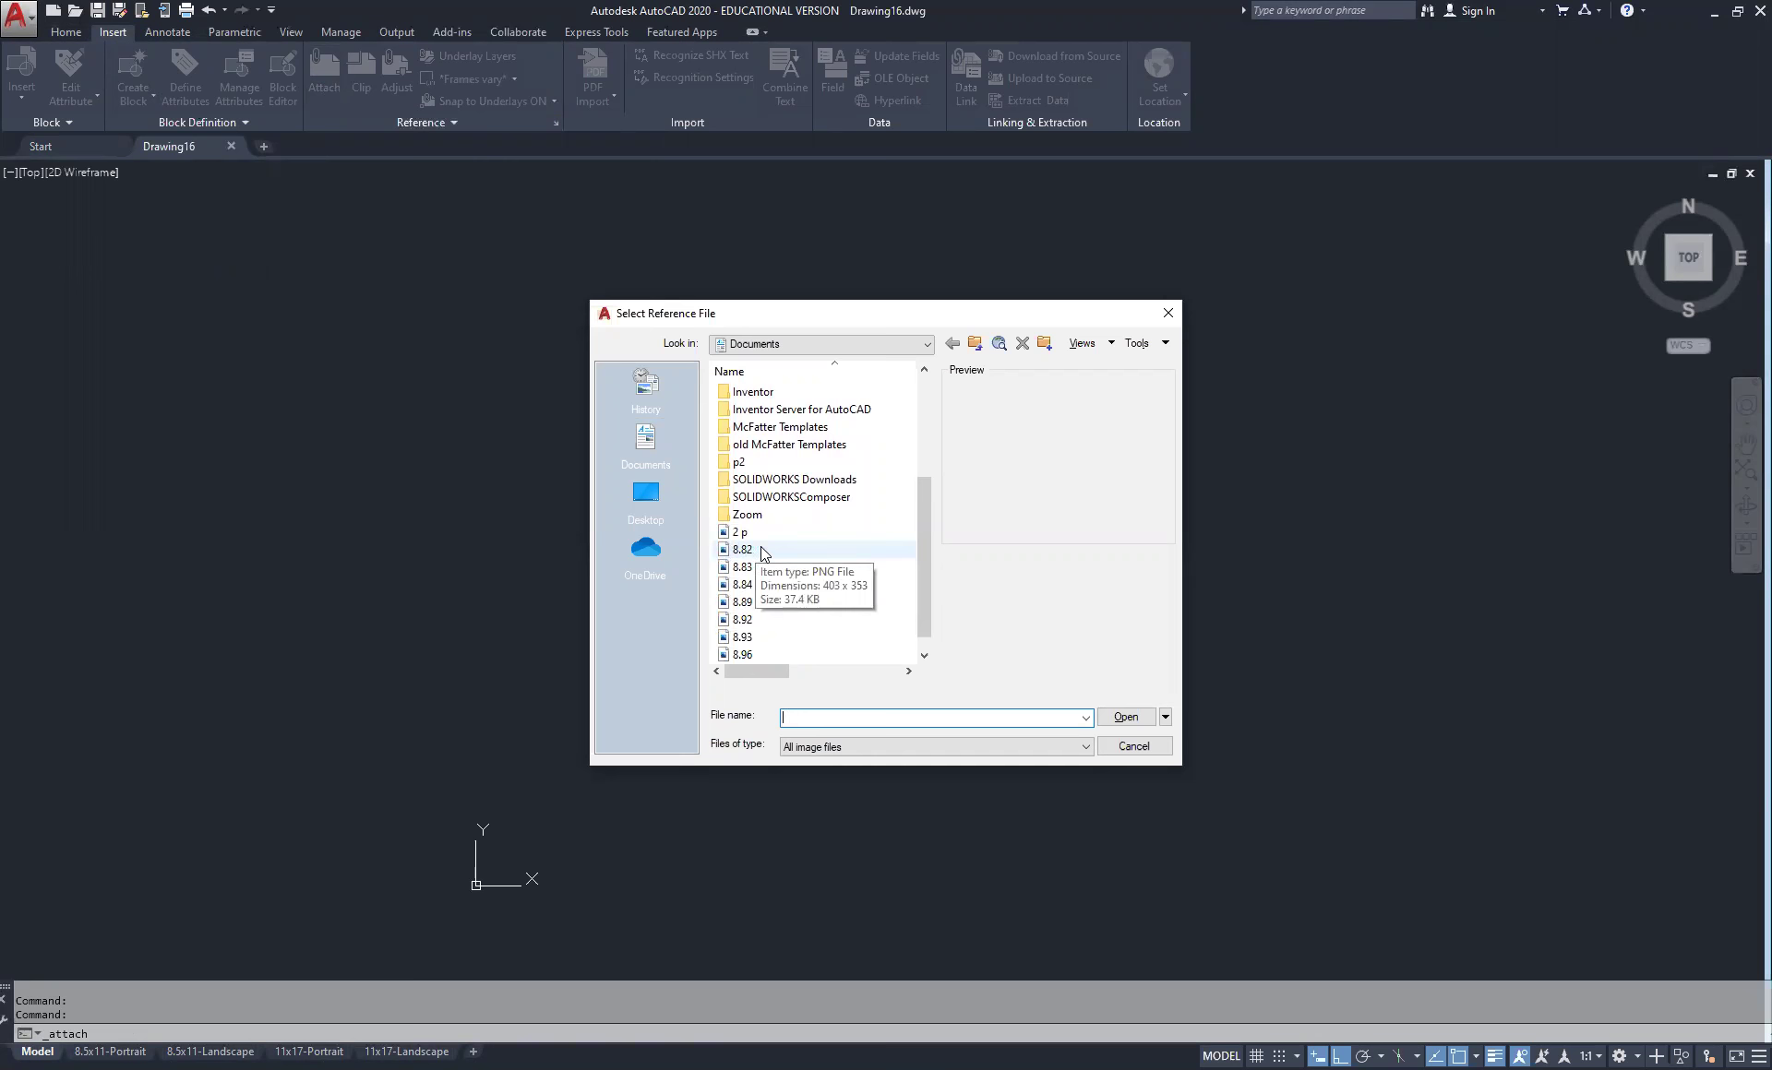
{"action": "left_click", "coordinate": [743, 550]}
{"action": "left_click", "coordinate": [1128, 718]}
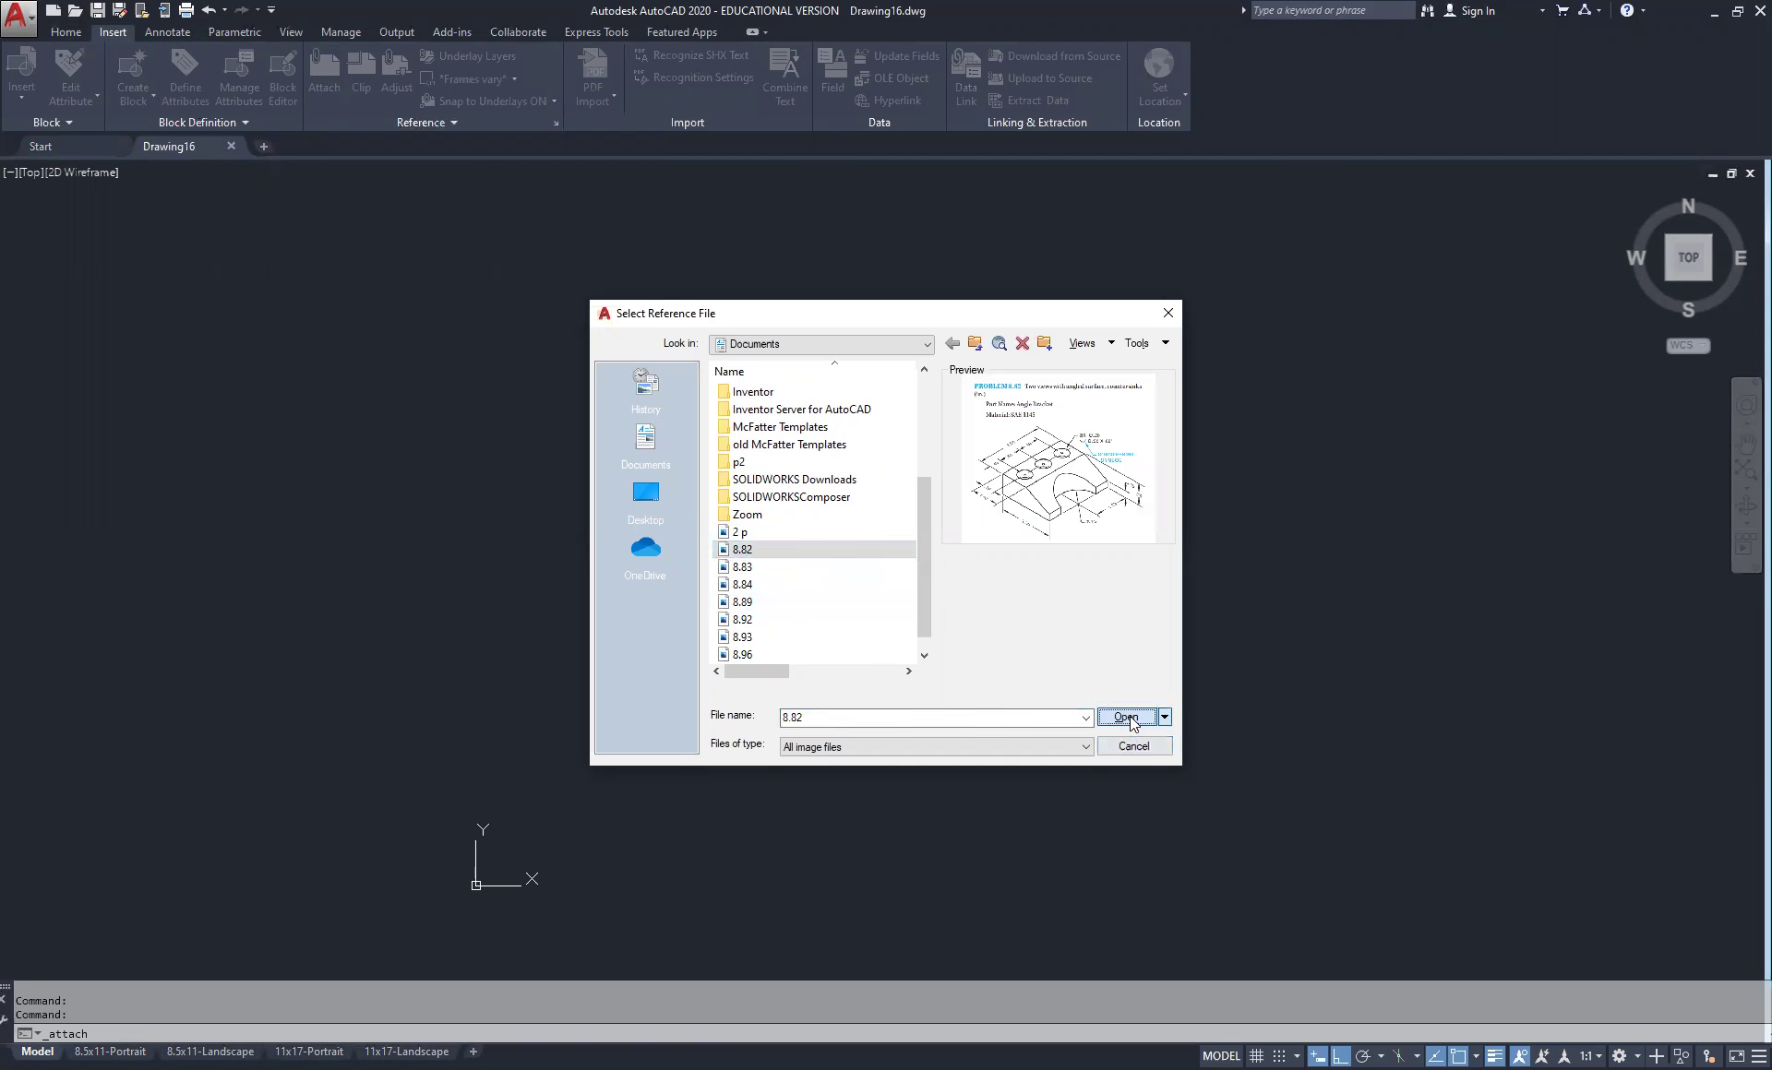
{"action": "left_click", "coordinate": [903, 679]}
{"action": "left_click", "coordinate": [185, 778]}
{"action": "key", "text": "Return"}
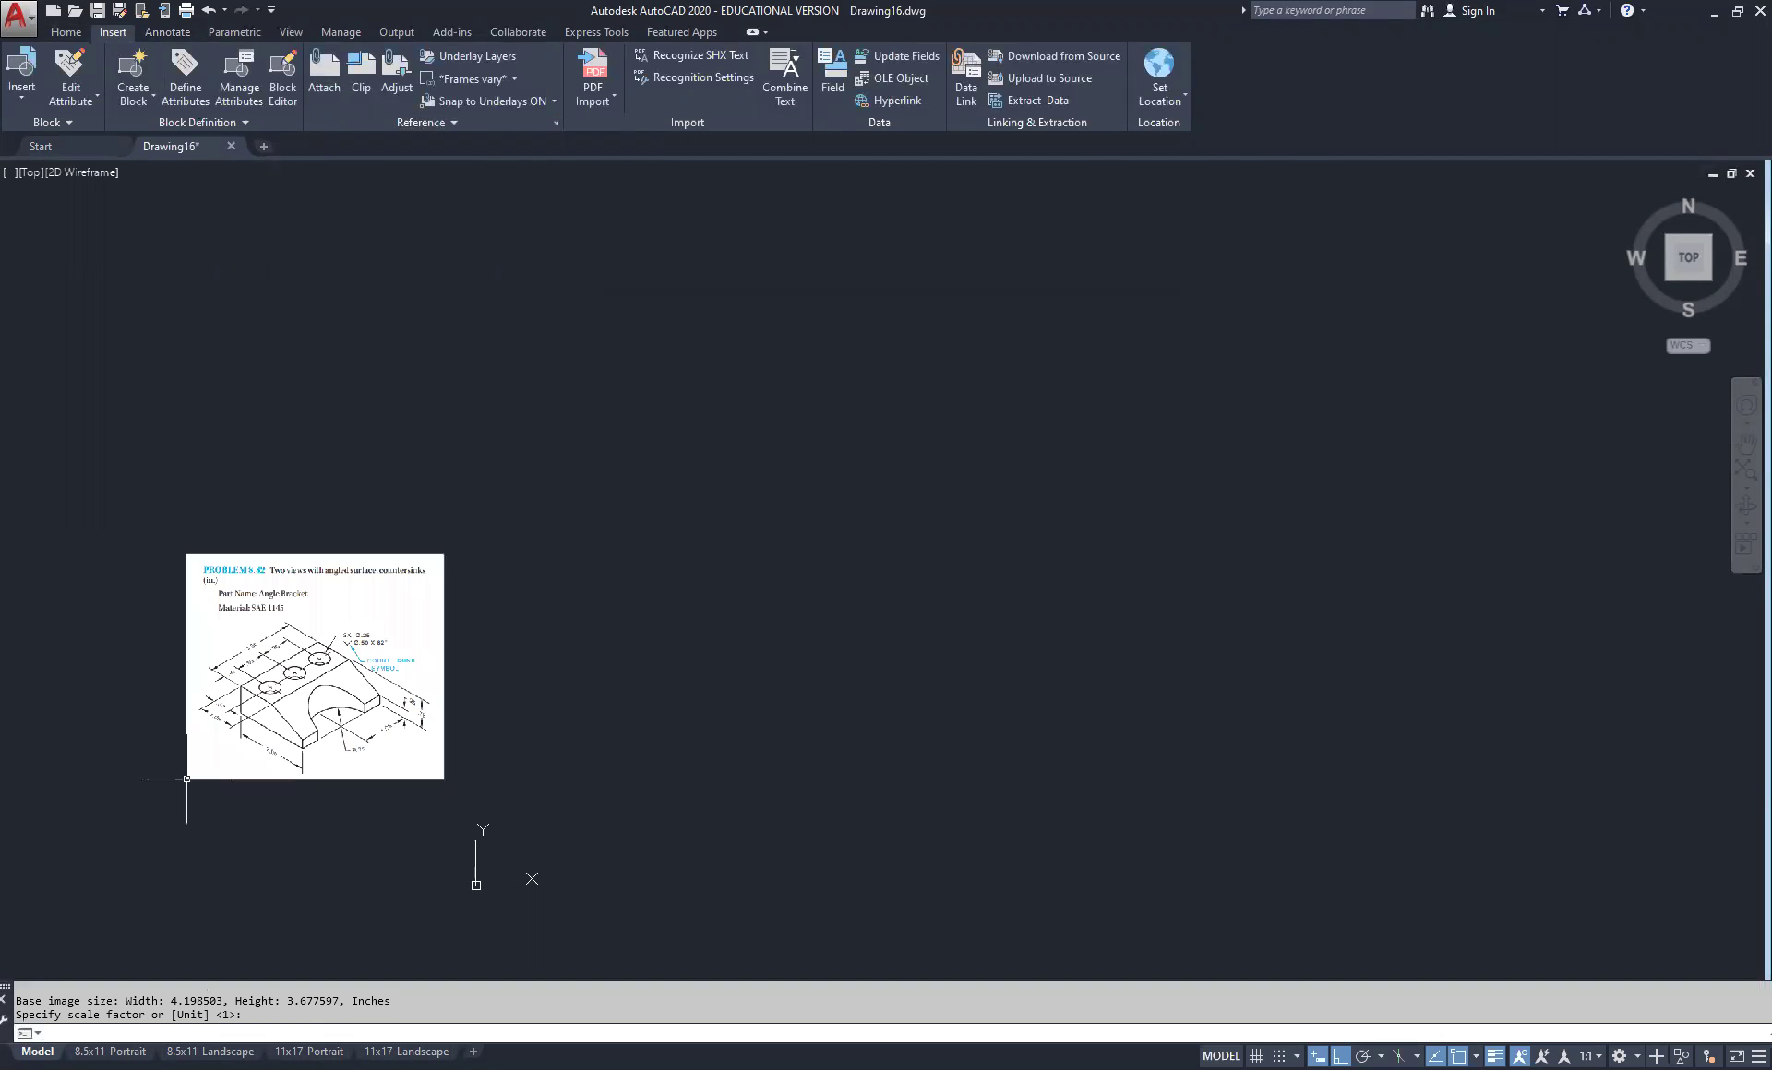
Beside the reference image, draw a 2-inch line straight down and a 2.5-inch line to its right with the Line command
{"action": "scroll", "coordinate": [461, 700], "scroll_direction": "up", "scroll_amount": 2}
{"action": "mouse_move", "coordinate": [467, 700]}
{"action": "middle_mouse_down"}
{"action": "mouse_move", "coordinate": [724, 499]}
{"action": "mouse_move", "coordinate": [744, 490]}
{"action": "mouse_move", "coordinate": [752, 511]}
{"action": "middle_mouse_up"}
{"action": "scroll", "coordinate": [747, 492], "scroll_direction": "up", "scroll_amount": 2}
{"action": "scroll", "coordinate": [815, 514], "scroll_direction": "down", "scroll_amount": 2}
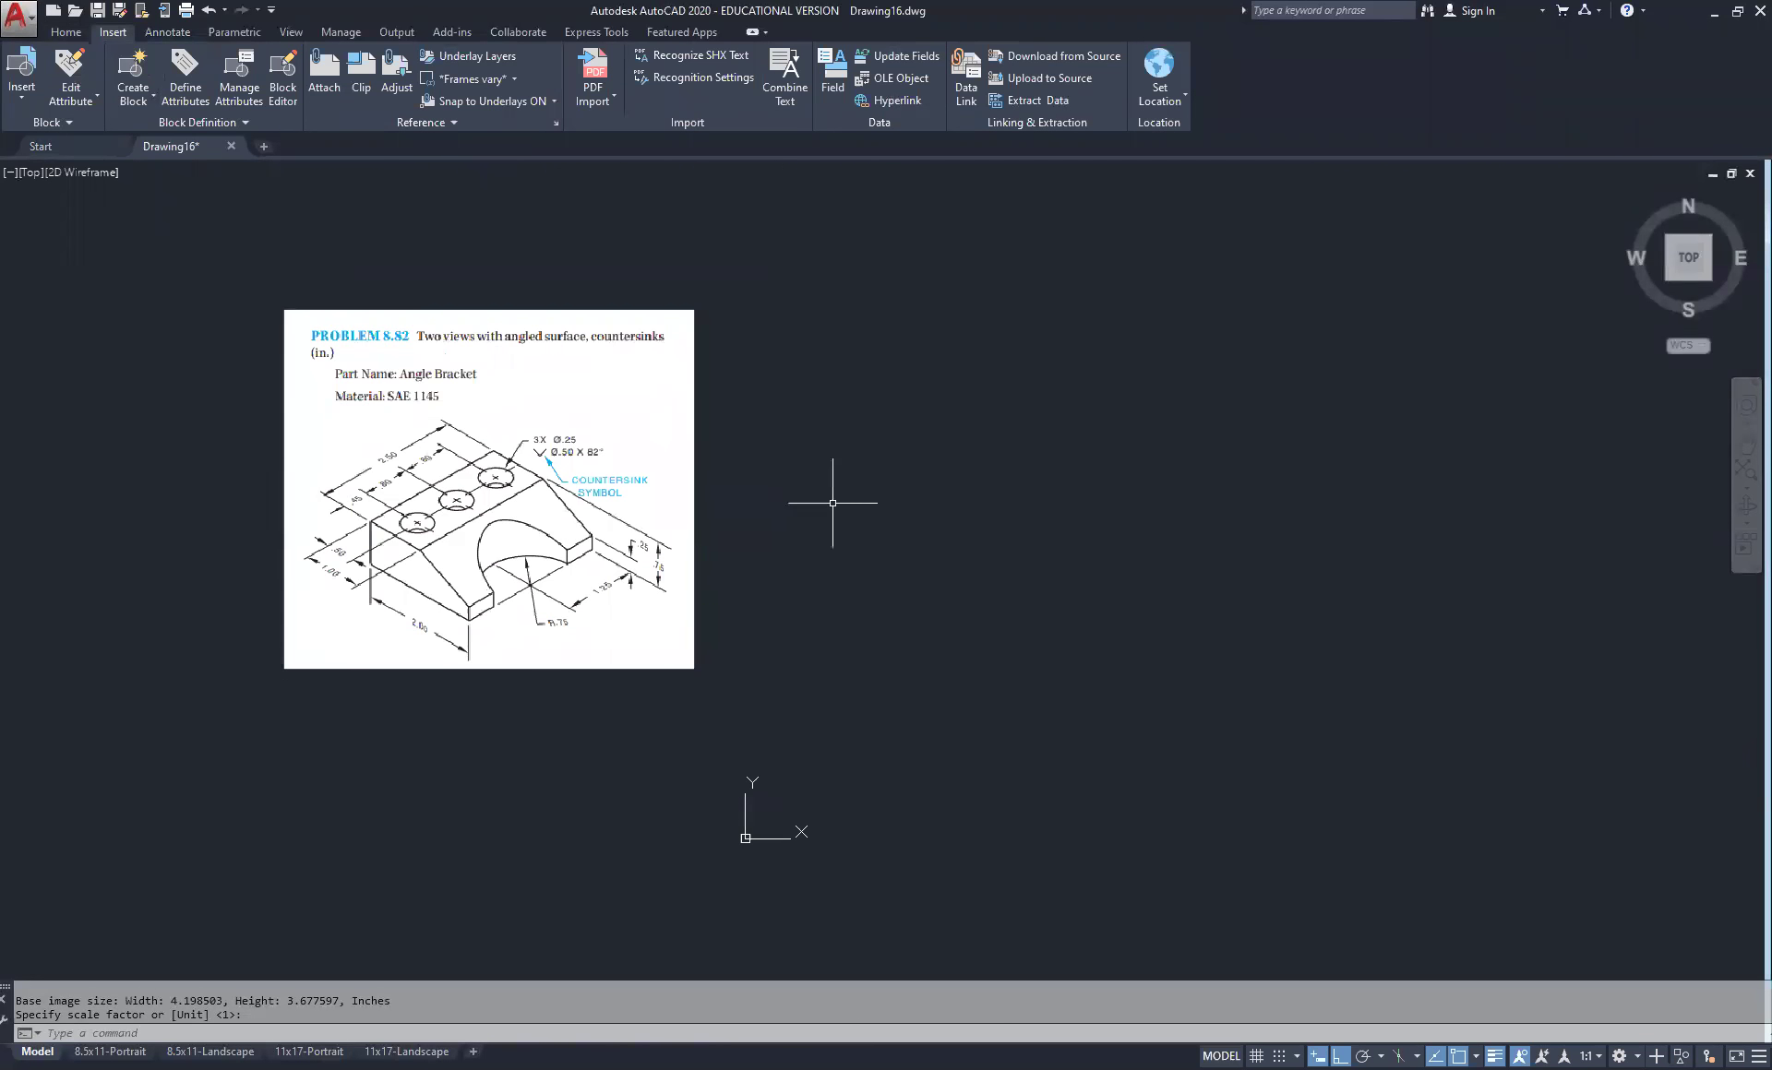
{"action": "middle_click_drag", "start_coordinate": [1019, 517], "coordinate": [858, 515]}
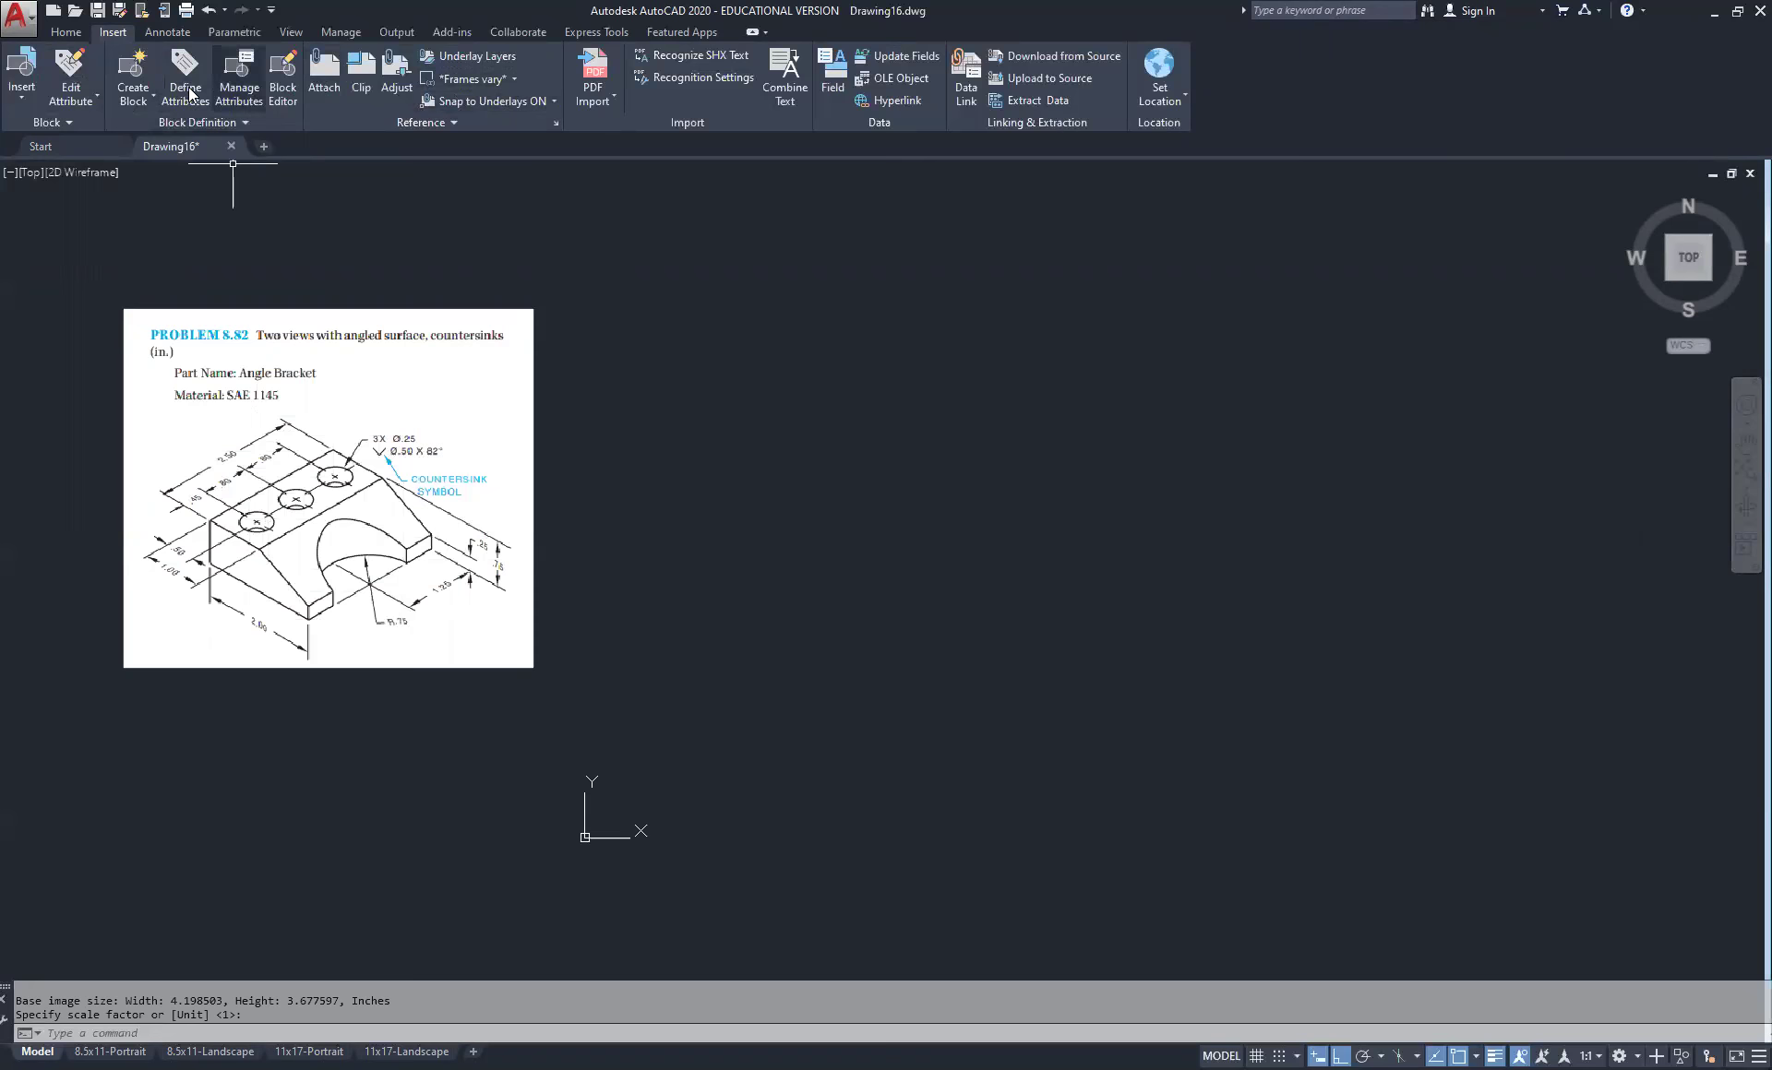
{"action": "left_click", "coordinate": [73, 34]}
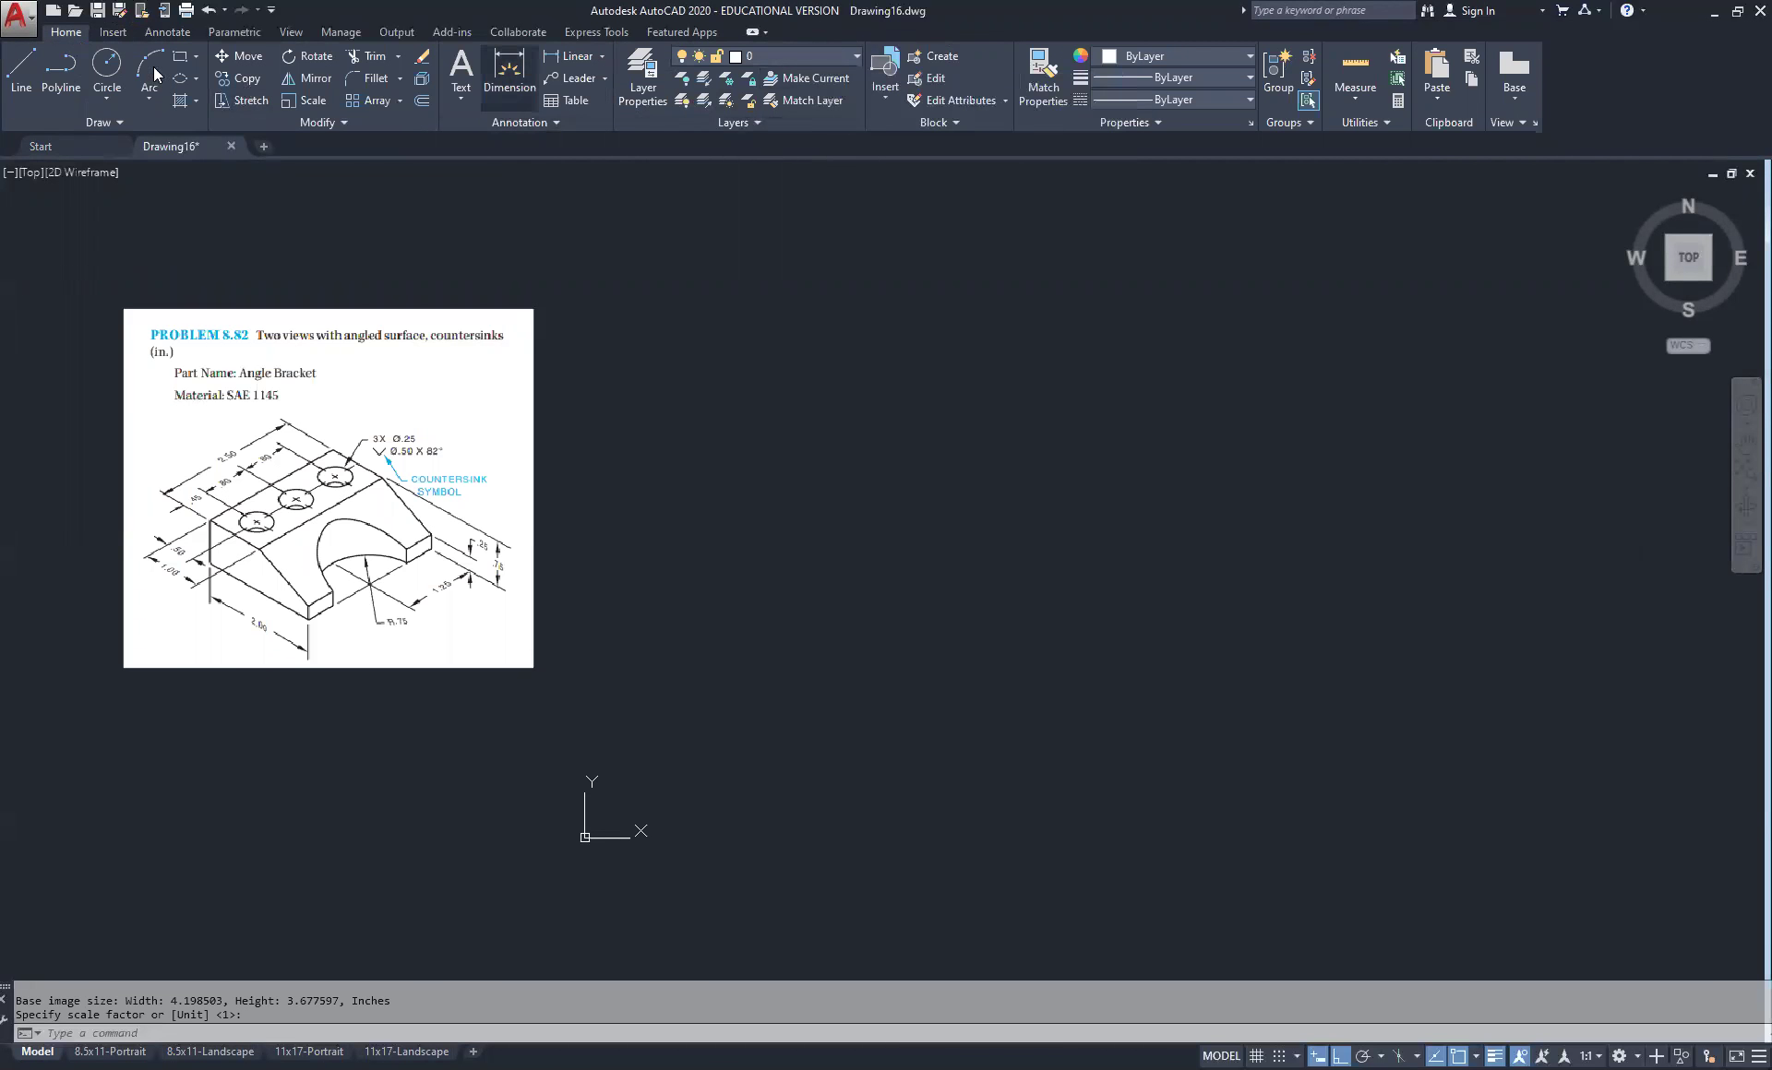
{"action": "left_click", "coordinate": [20, 72]}
{"action": "middle_click_drag", "start_coordinate": [964, 406], "coordinate": [738, 516]}
{"action": "left_click", "coordinate": [607, 224]}
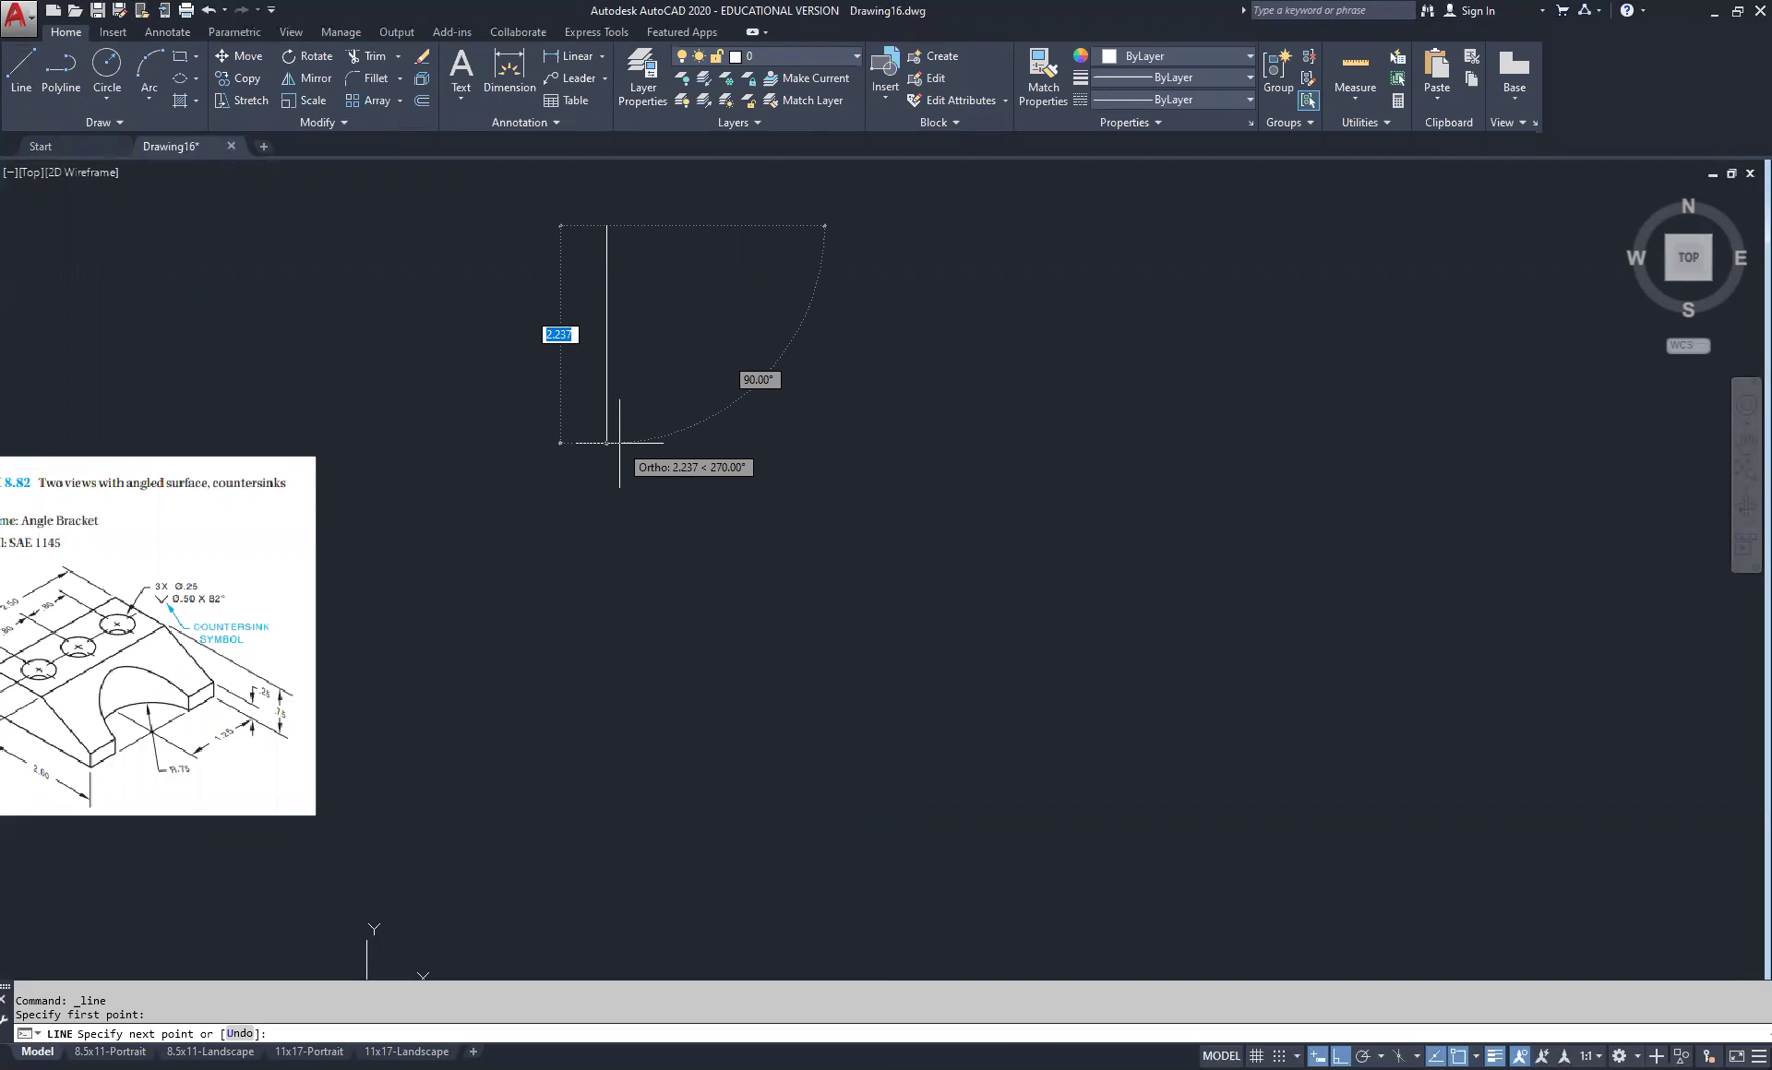
{"action": "middle_click_drag", "start_coordinate": [586, 495], "coordinate": [768, 433]}
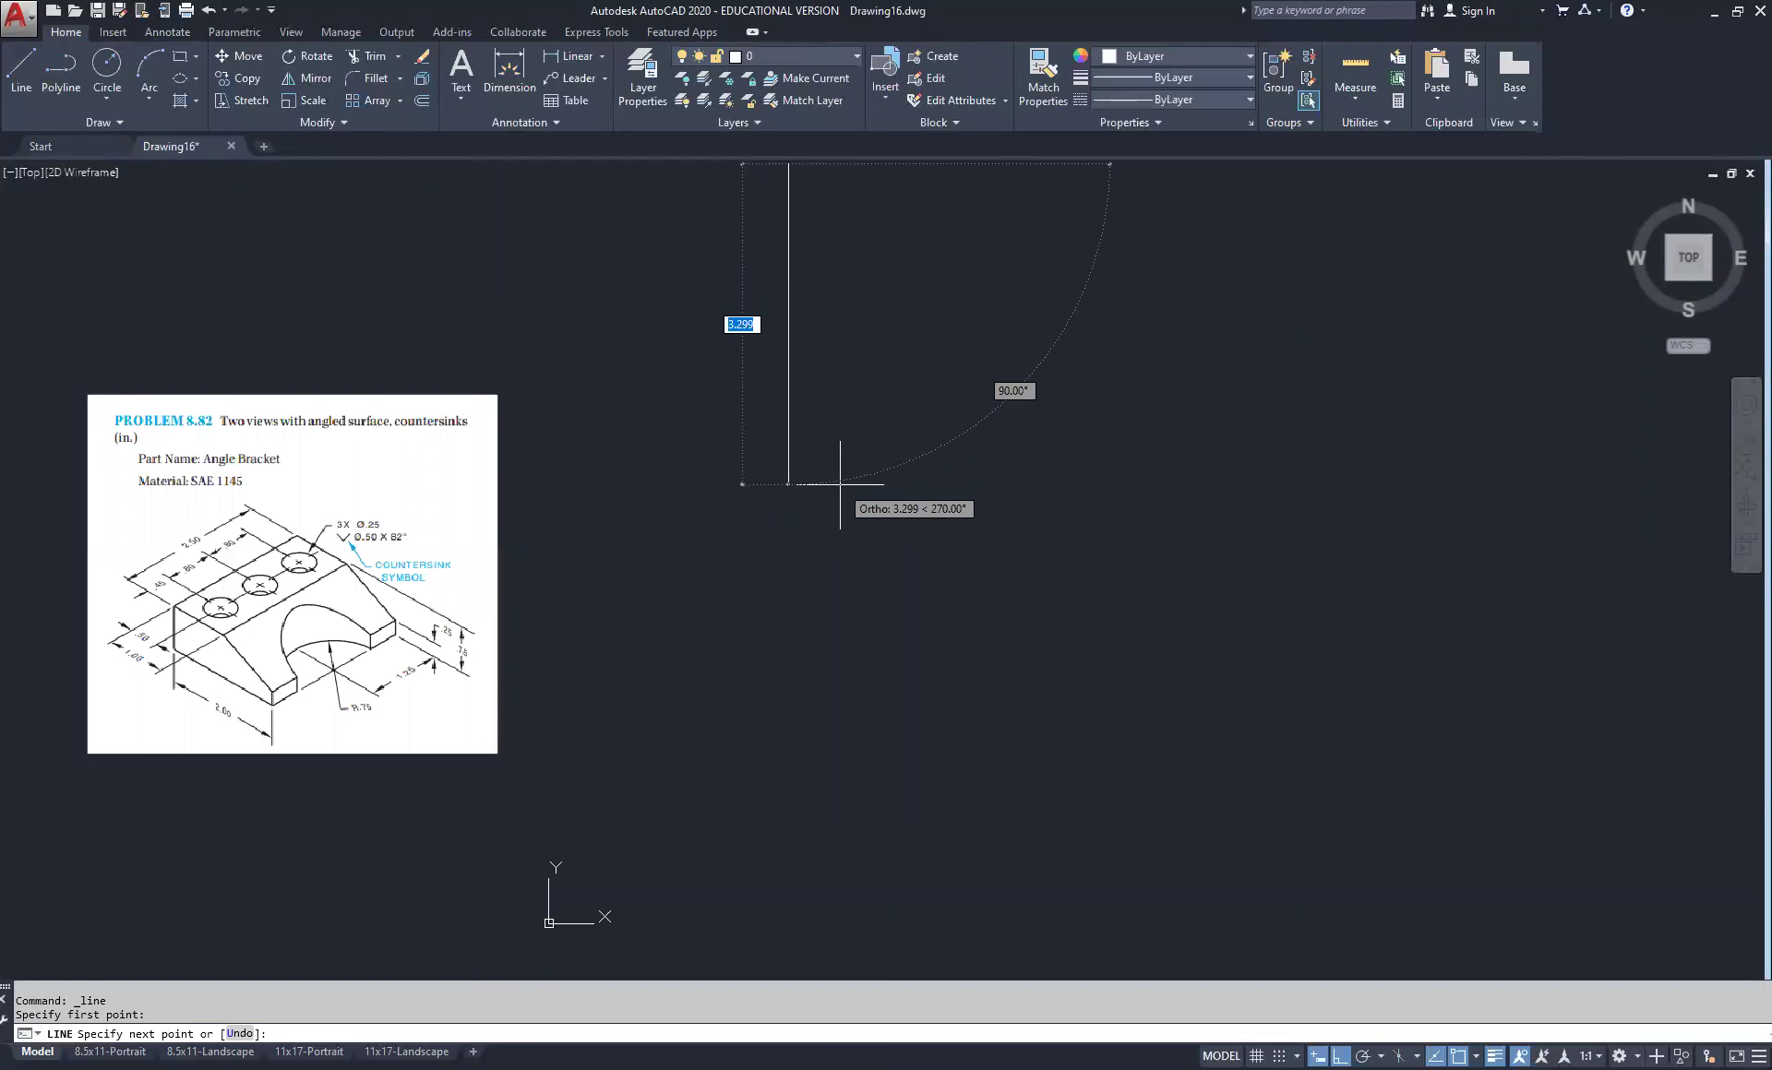
{"action": "type", "text": "2"}
{"action": "key", "text": "Return"}
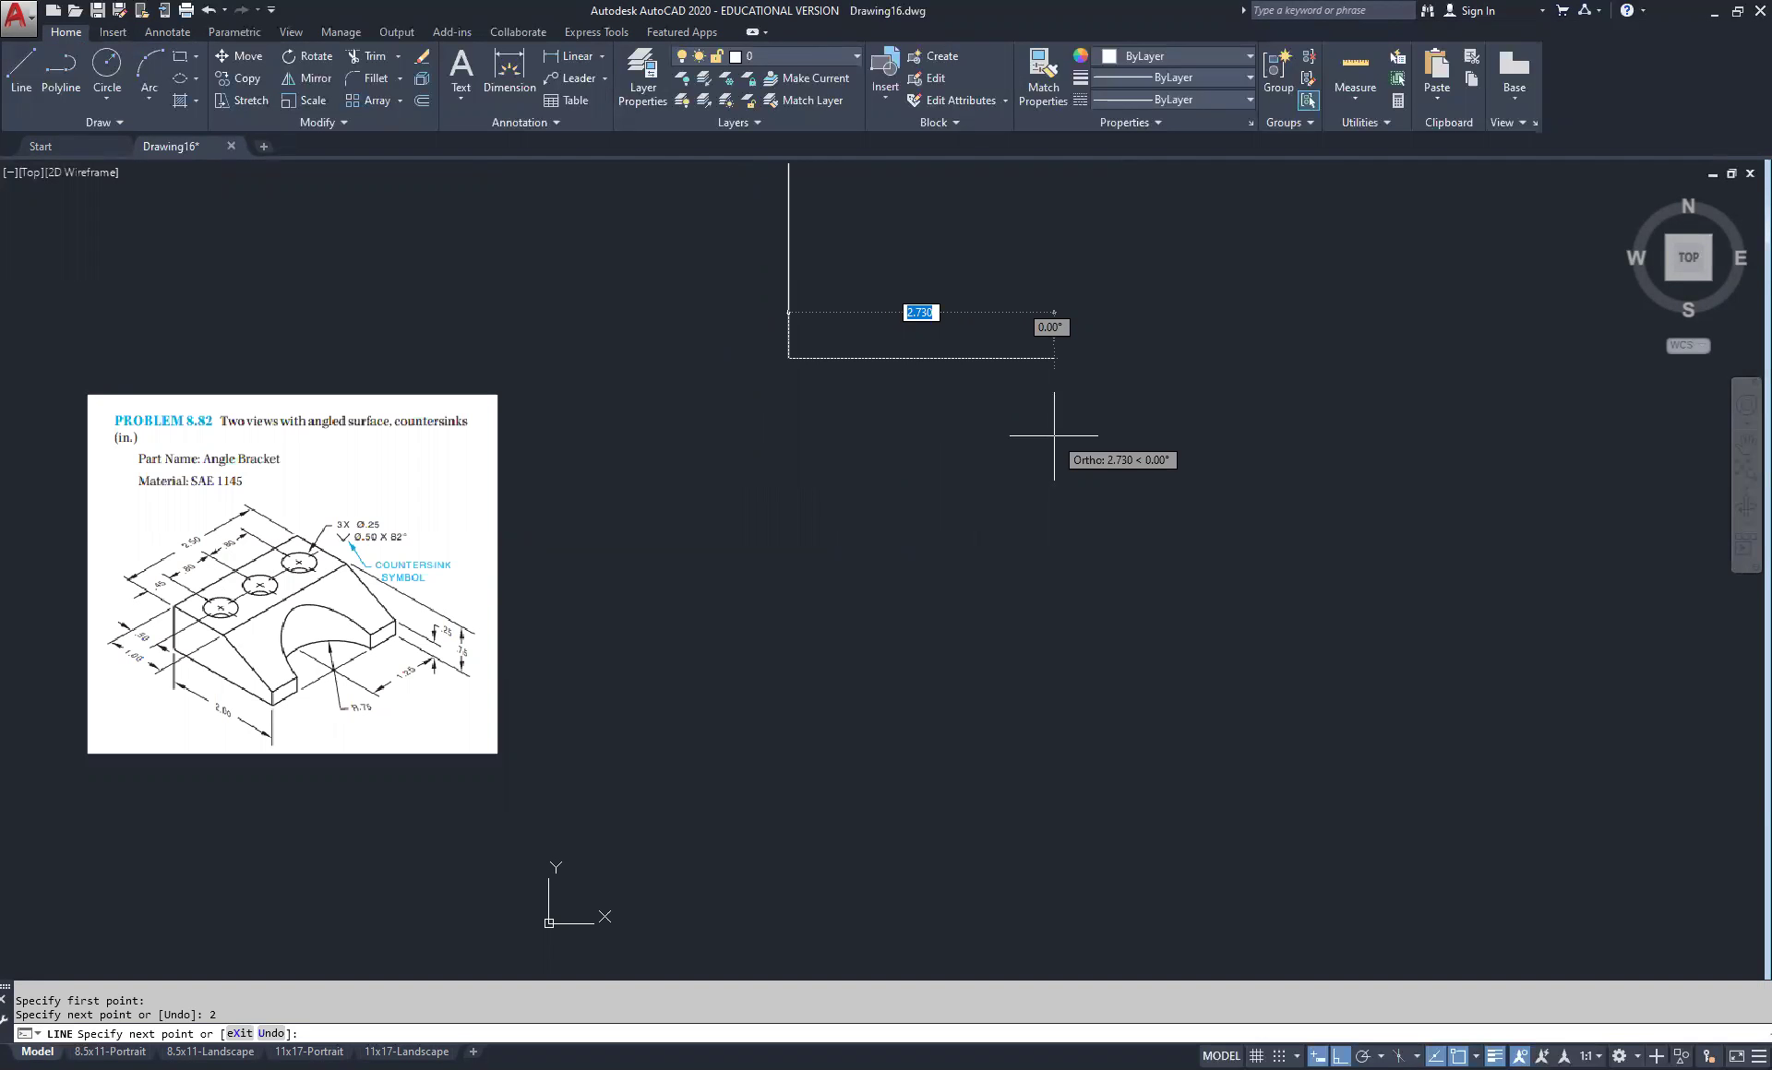
{"action": "type", "text": "."}
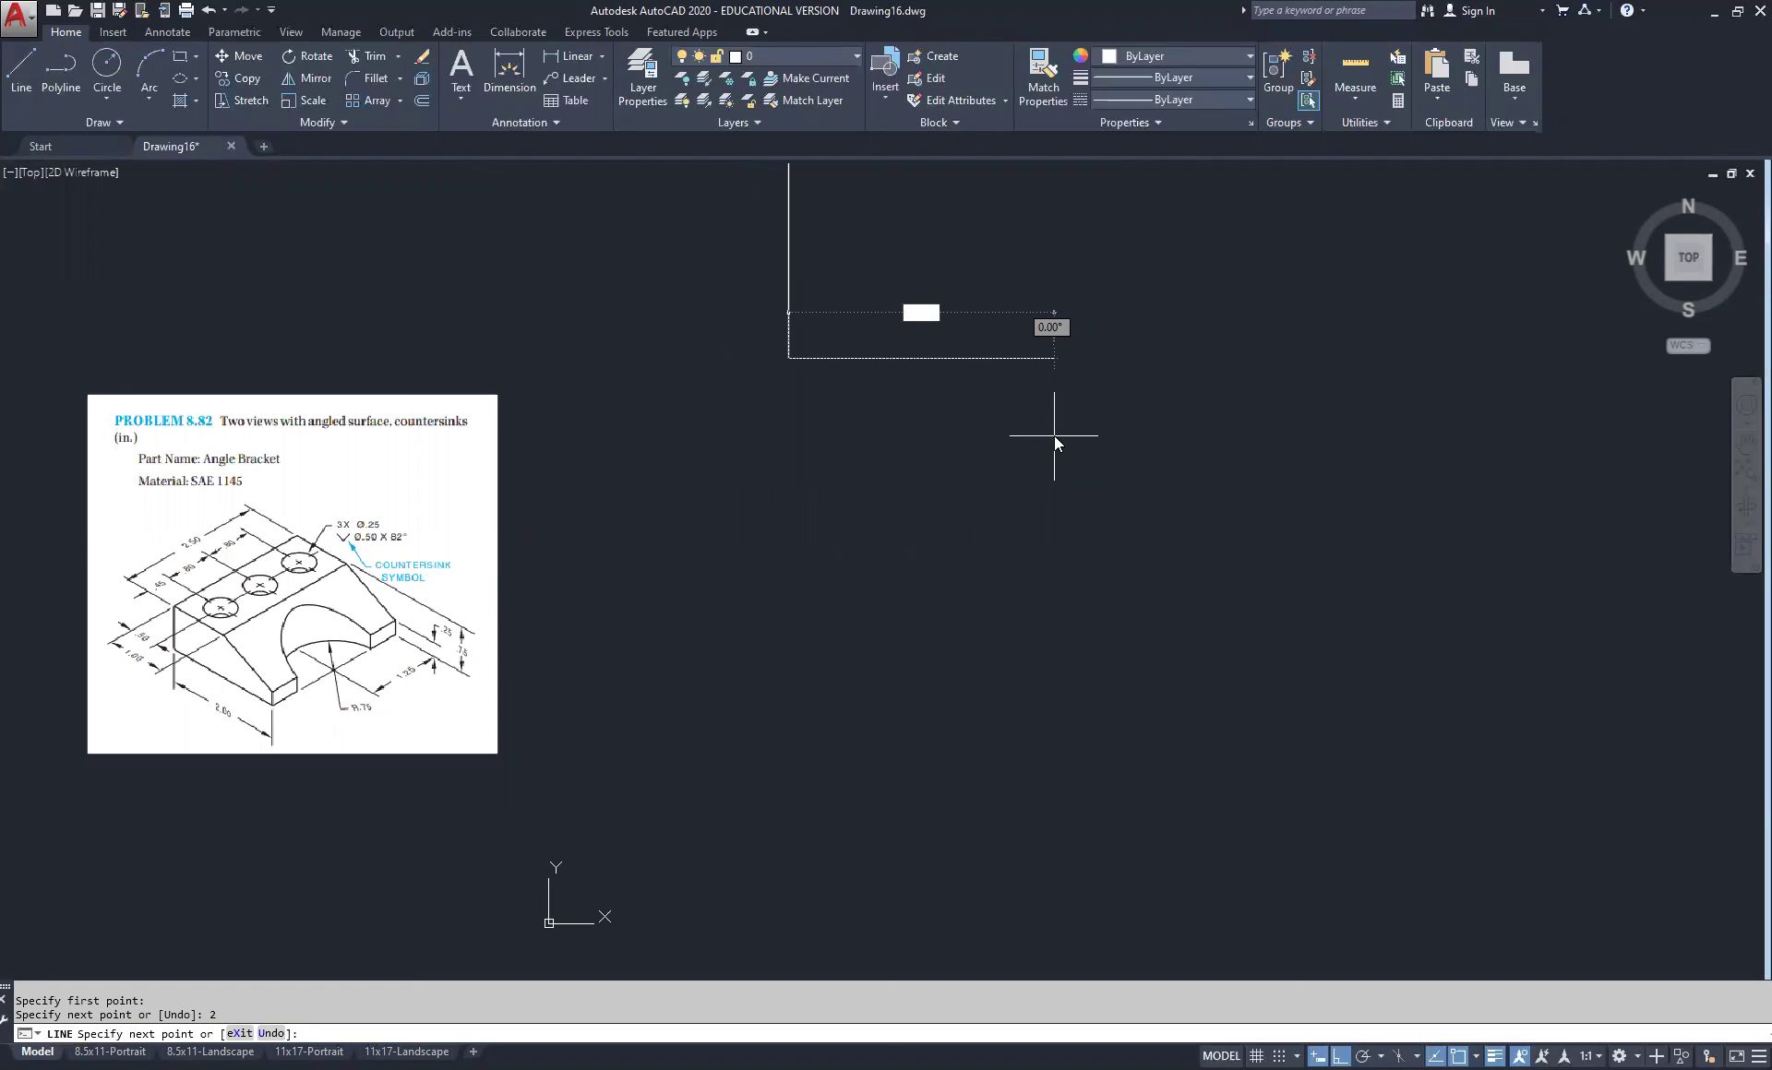
{"action": "type", "text": "2.5"}
{"action": "key", "text": "Return"}
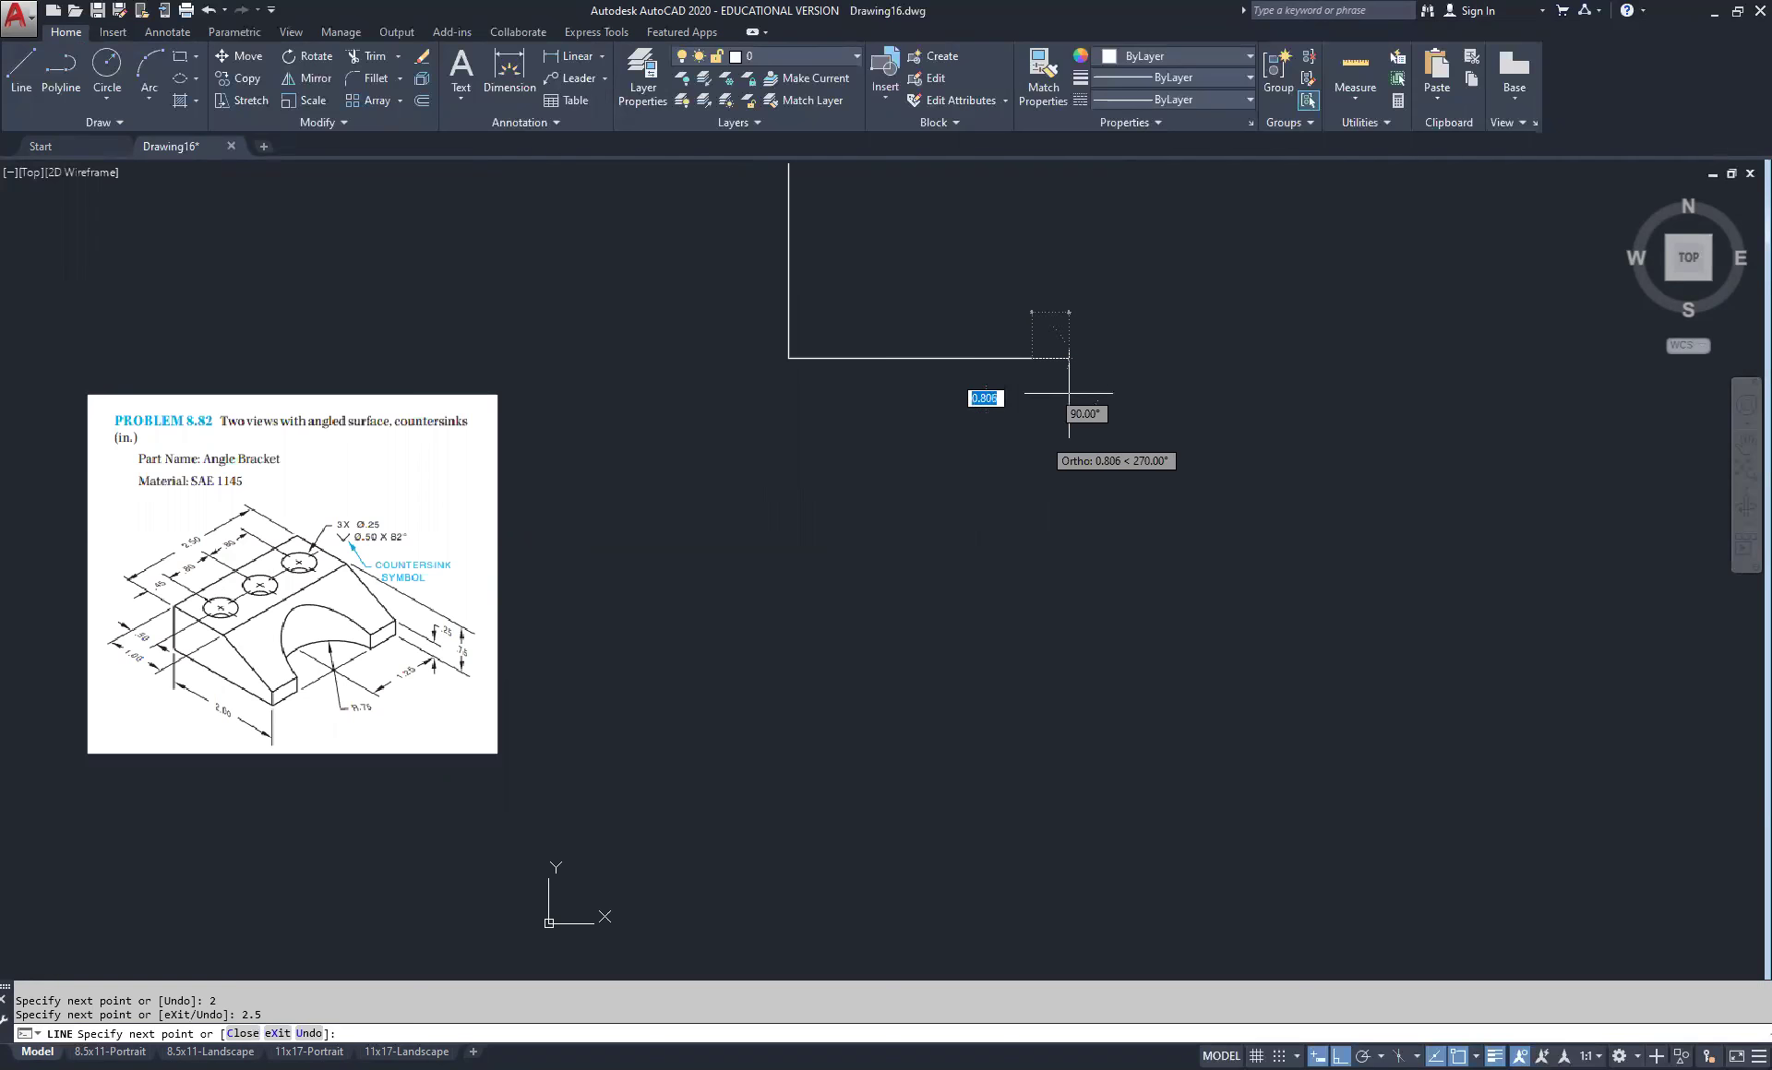
Complete the rectangle with a 2-inch line up and a horizontal line back to the starting corner, ending the Line command
{"action": "middle_click_drag", "start_coordinate": [1106, 282], "coordinate": [1090, 365]}
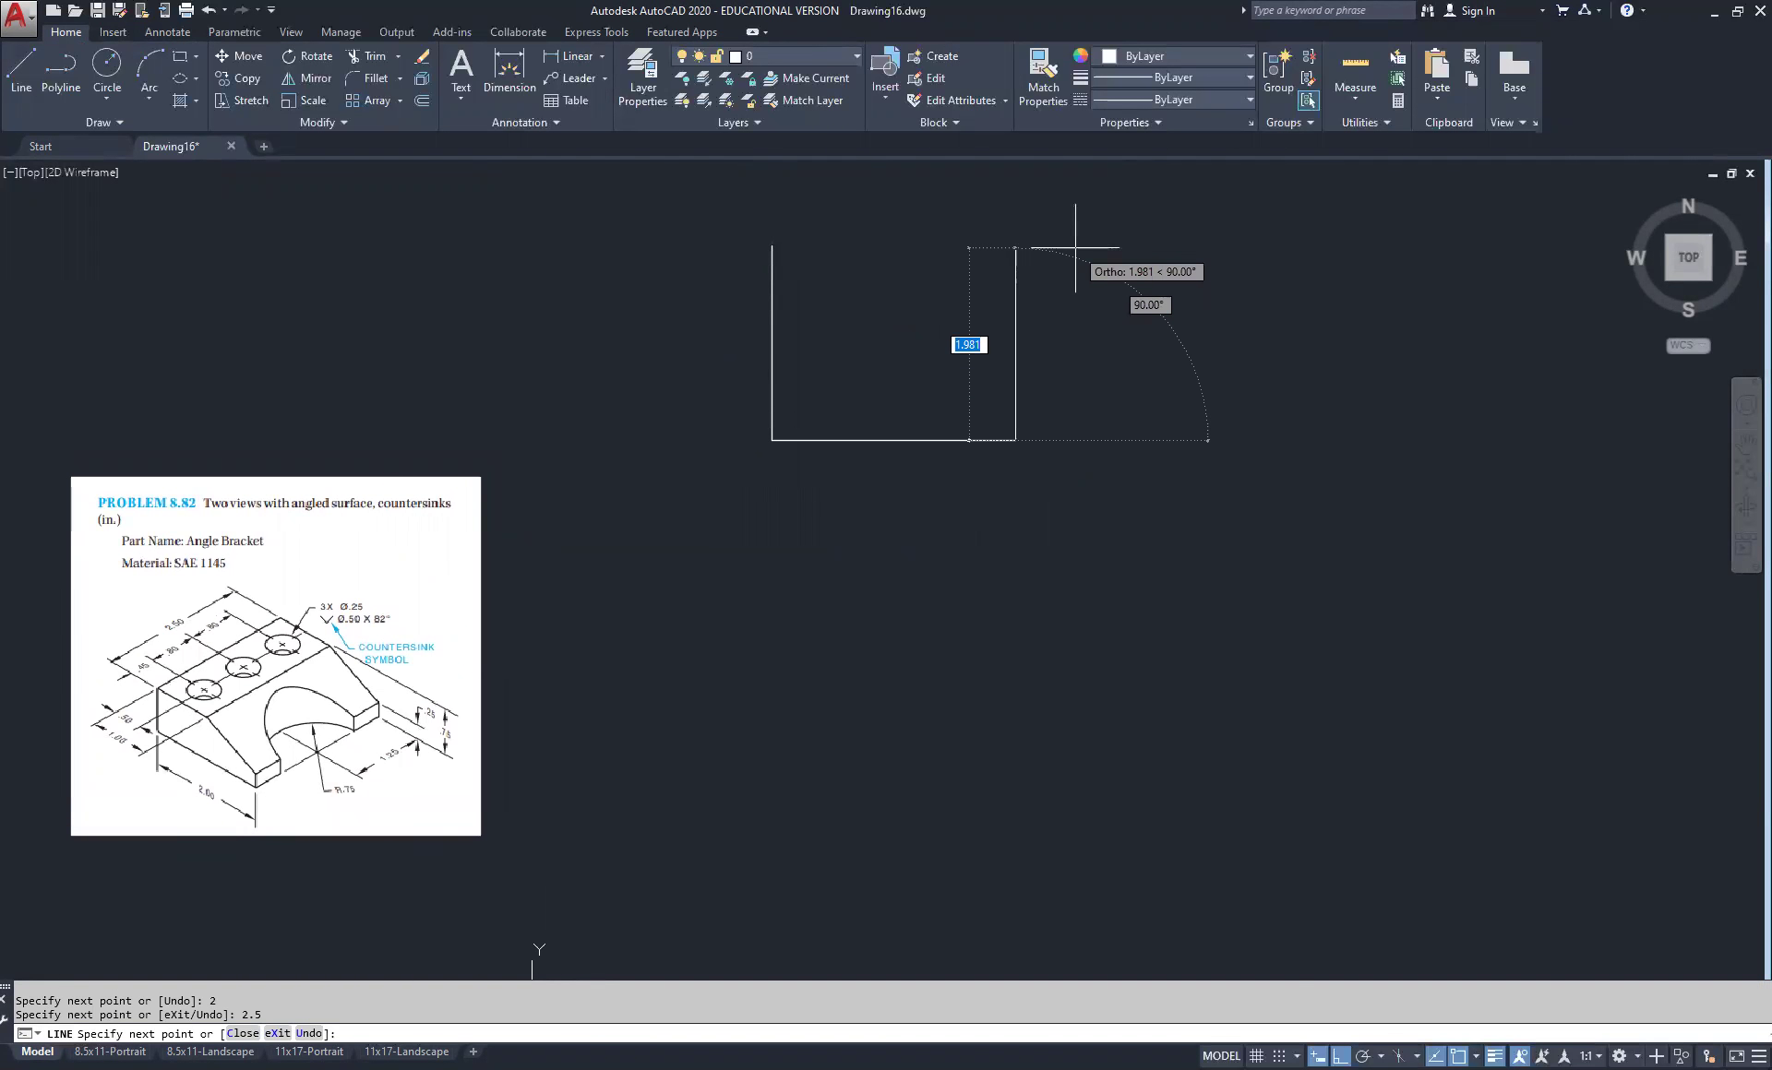
{"action": "type", "text": "2"}
{"action": "key", "text": "Return"}
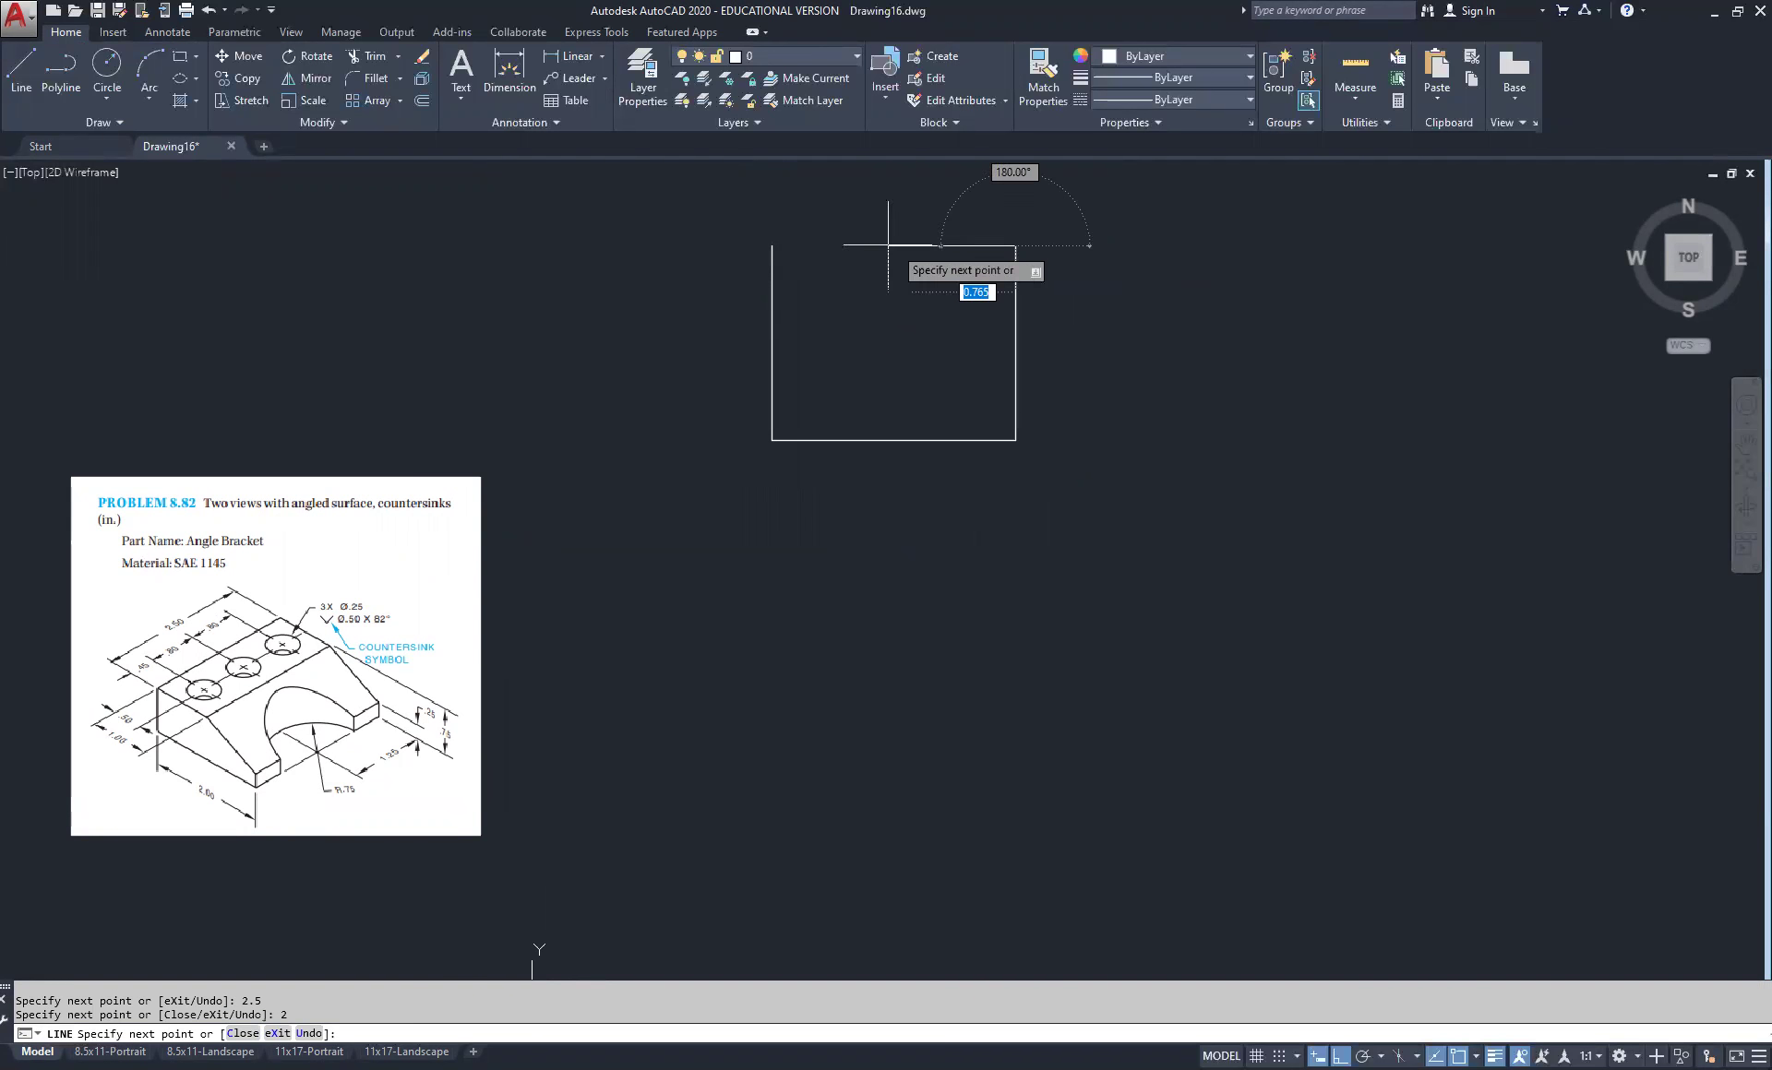
{"action": "left_click", "coordinate": [772, 246]}
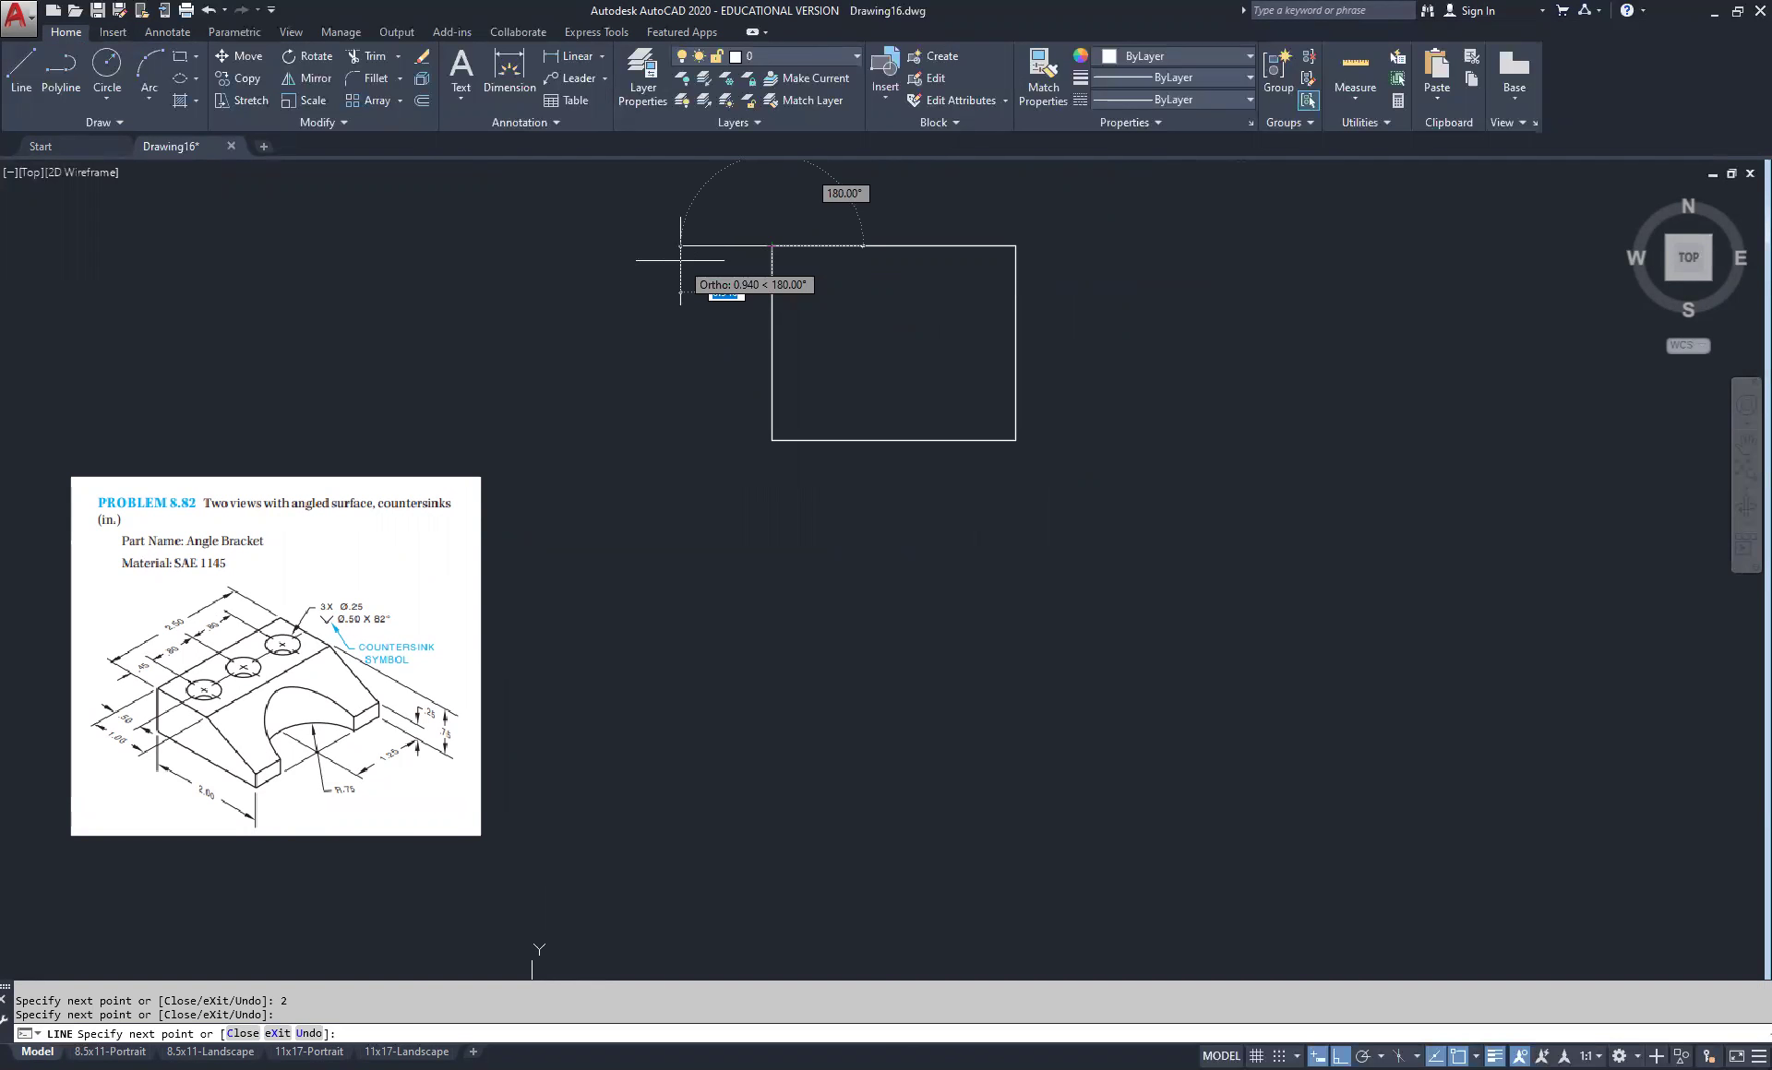
{"action": "right_click", "coordinate": [680, 261]}
{"action": "left_click", "coordinate": [702, 266]}
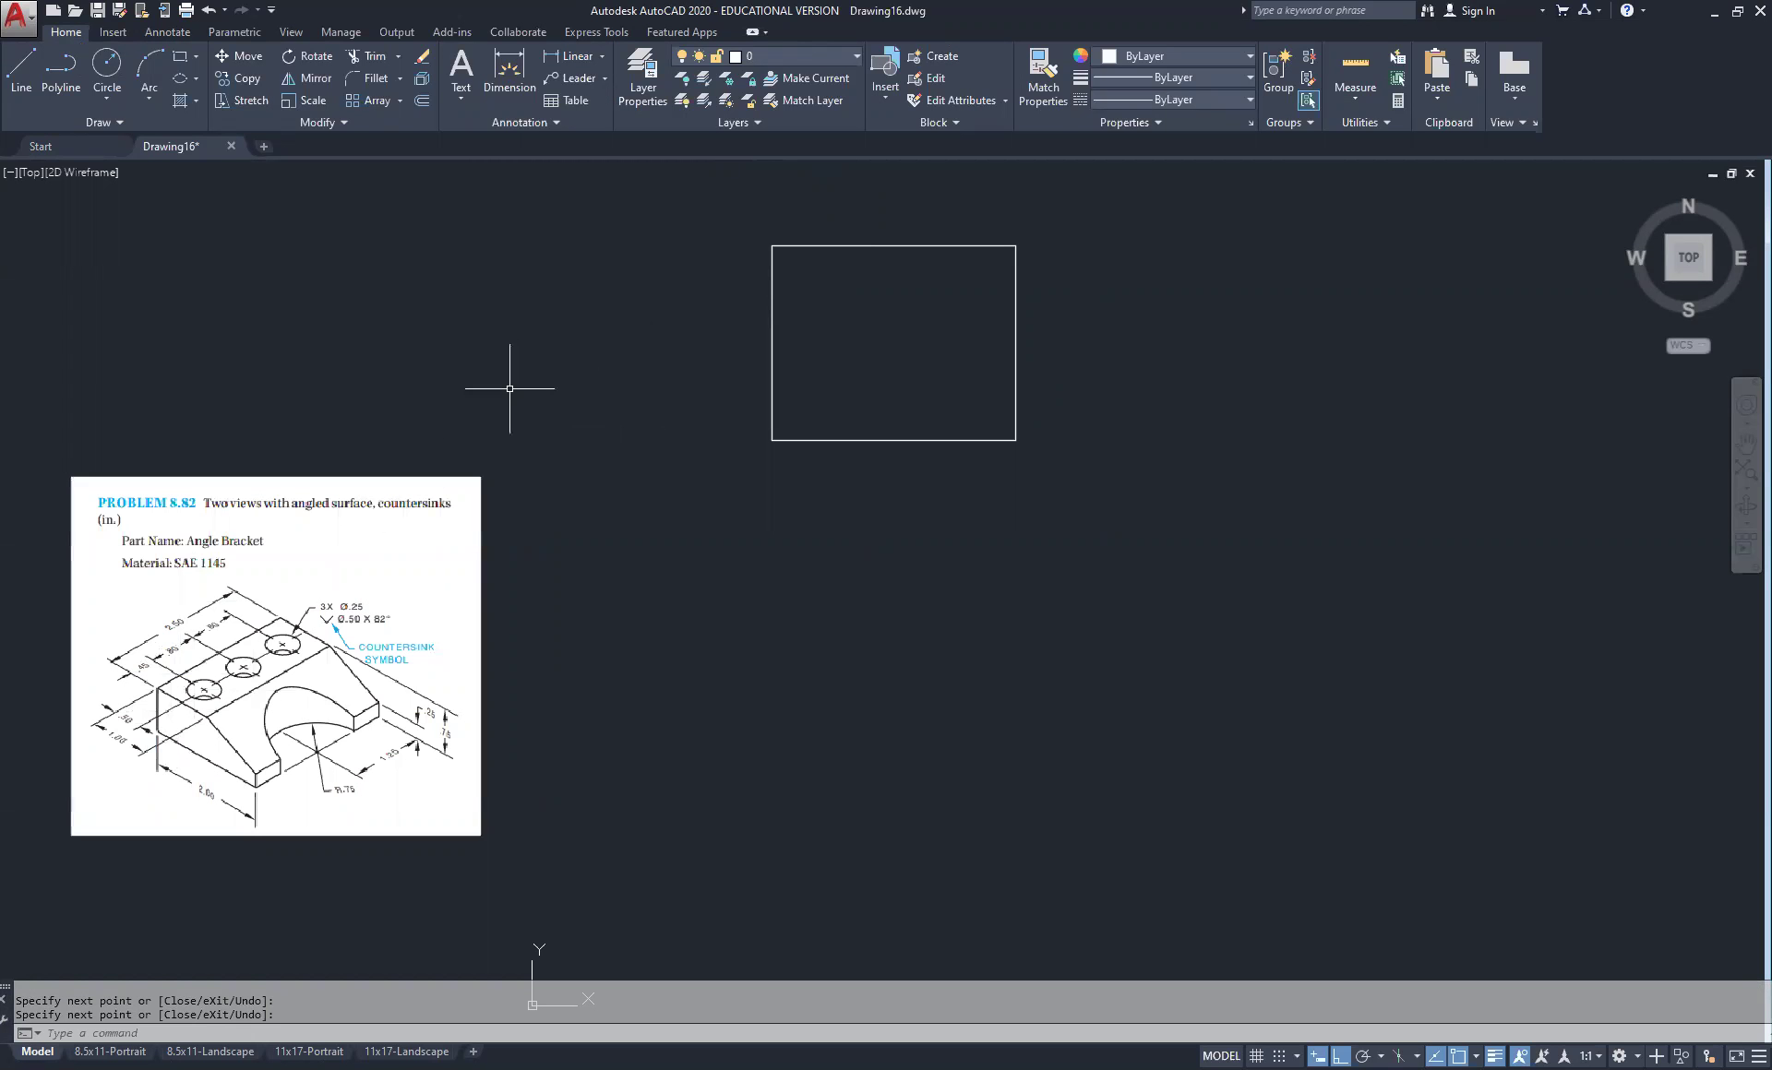
Offset the rectangle's top edge 0.5 inch downward, and offset the resulting line another 0.5 inch downward
{"action": "left_click", "coordinate": [422, 99]}
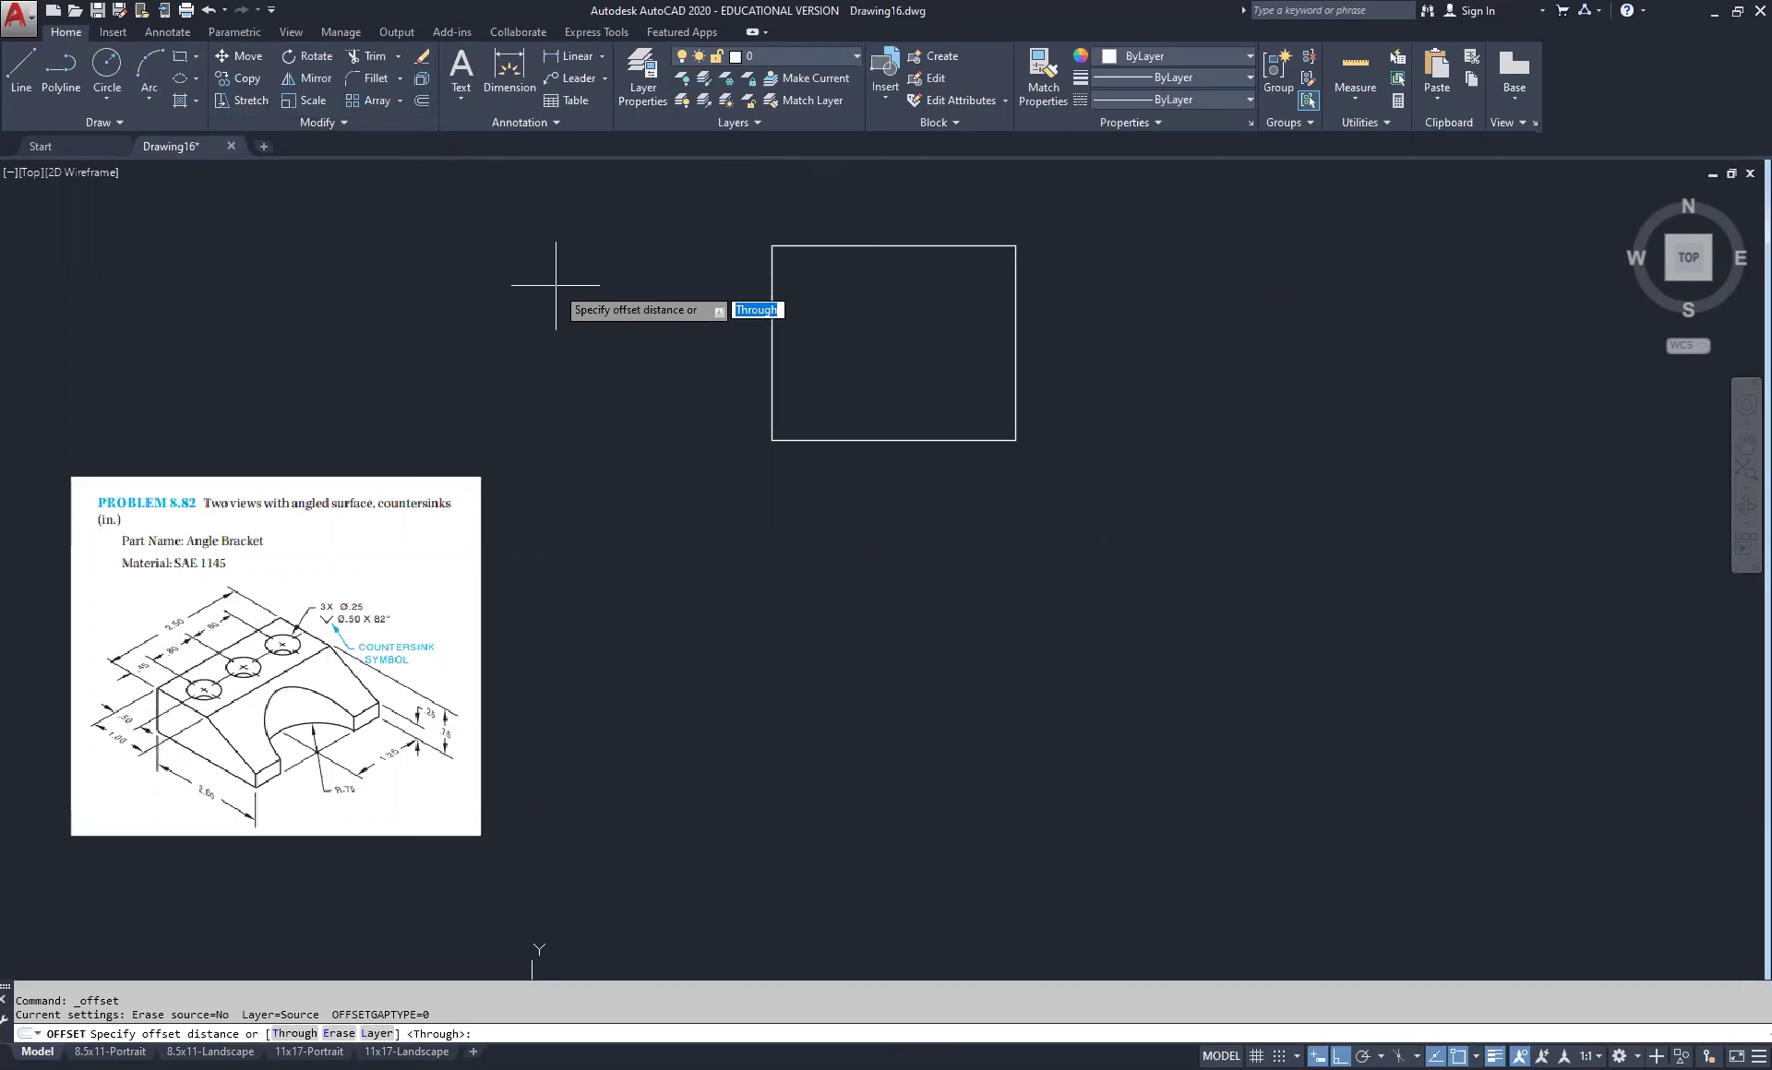
{"action": "type", "text": ".5"}
{"action": "key", "text": "Return"}
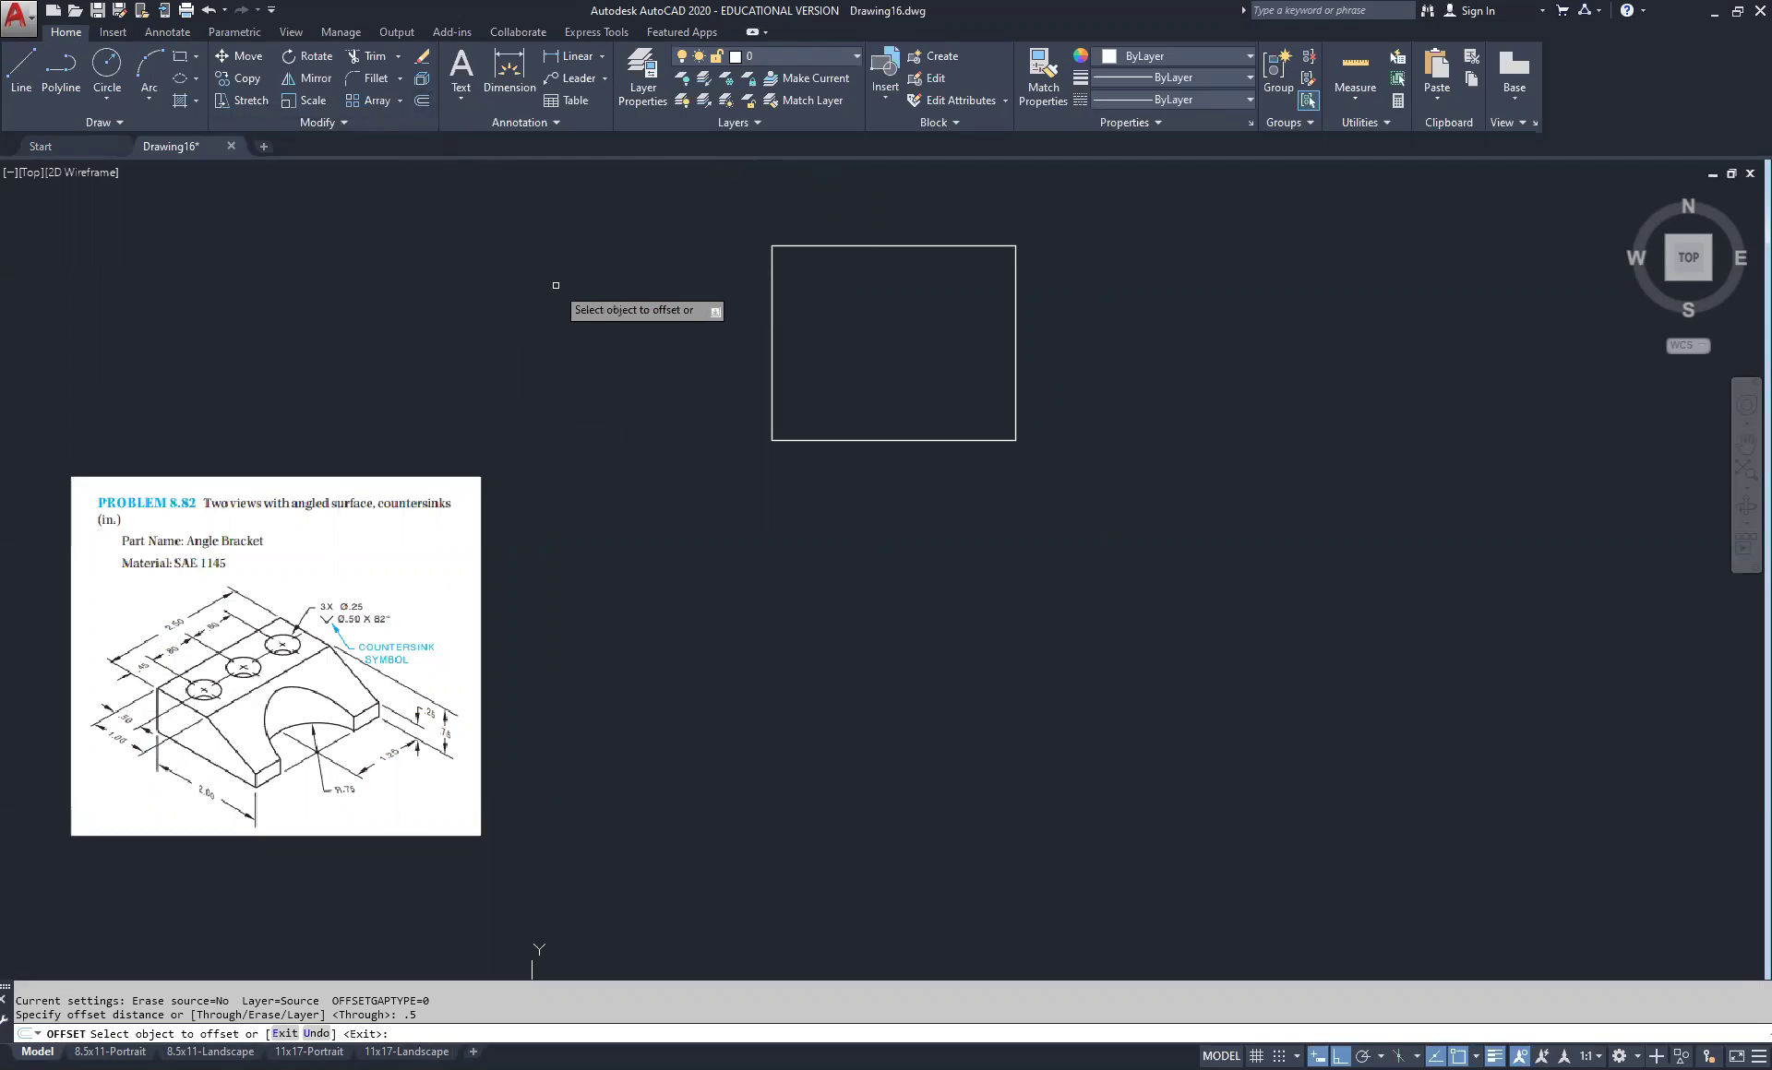
{"action": "left_click", "coordinate": [862, 245]}
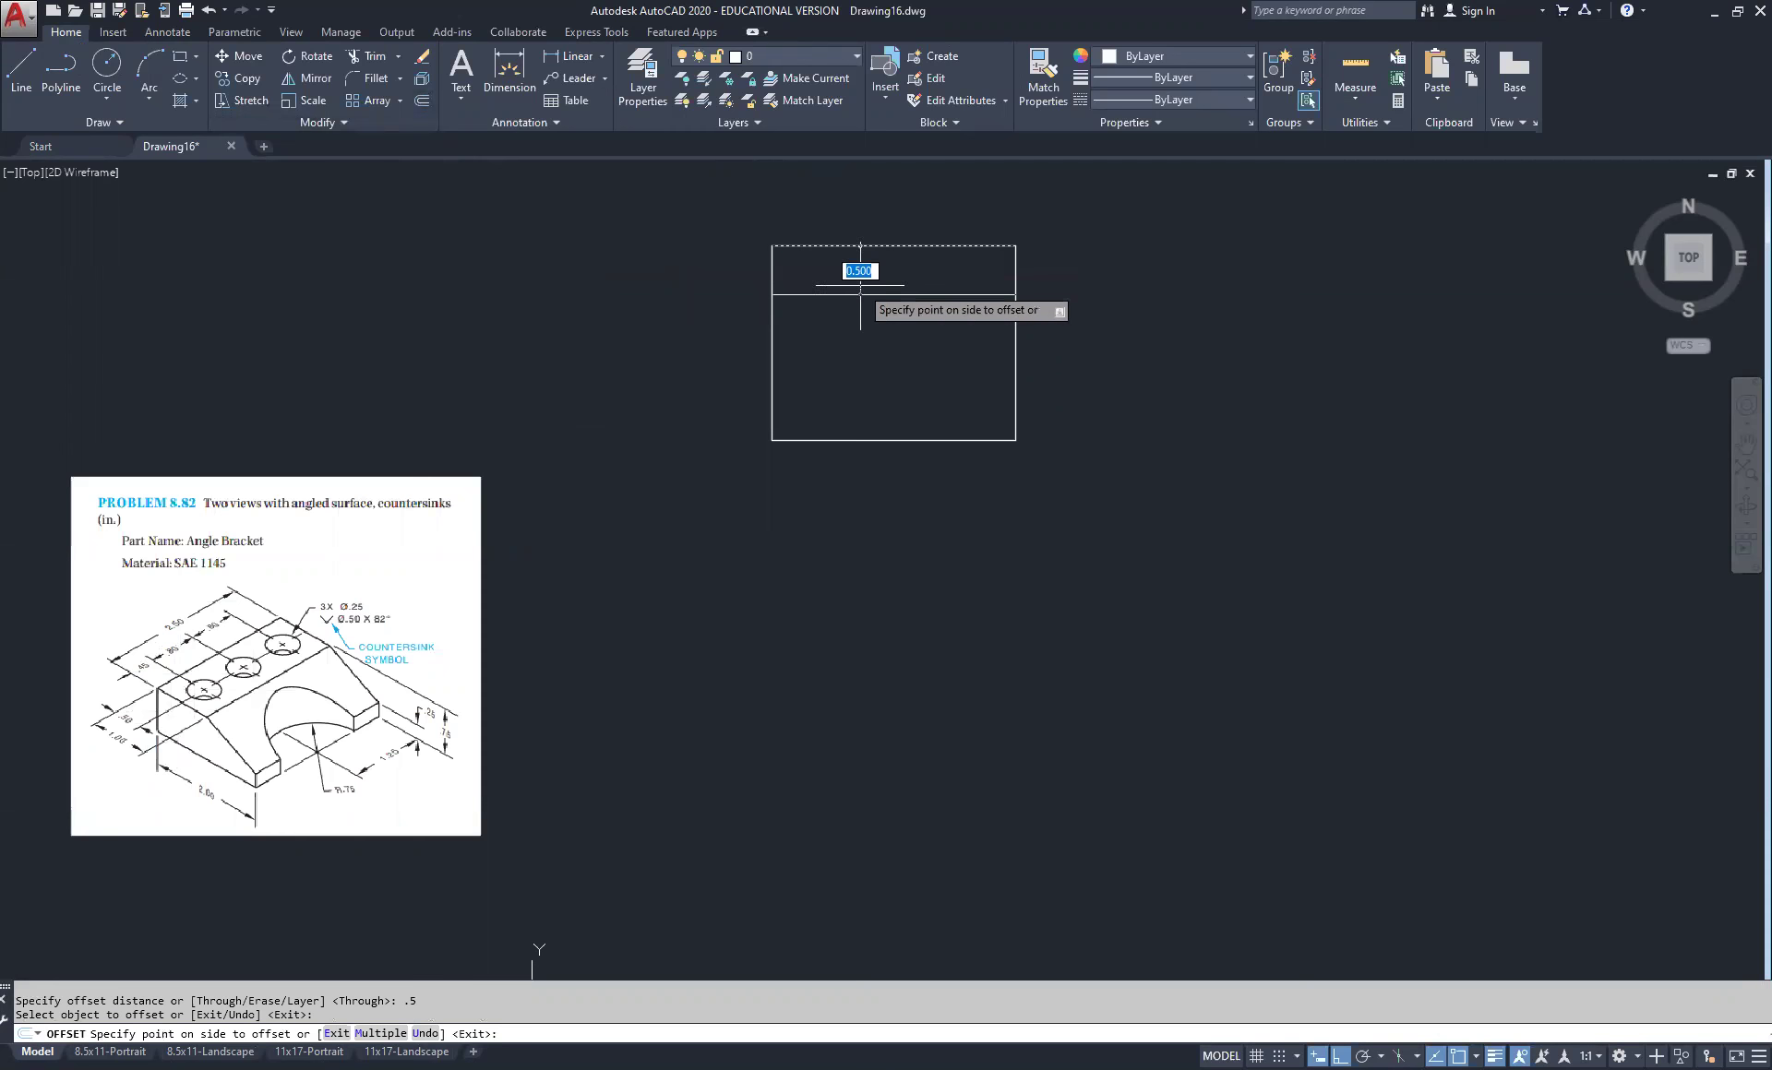
{"action": "left_click", "coordinate": [866, 365]}
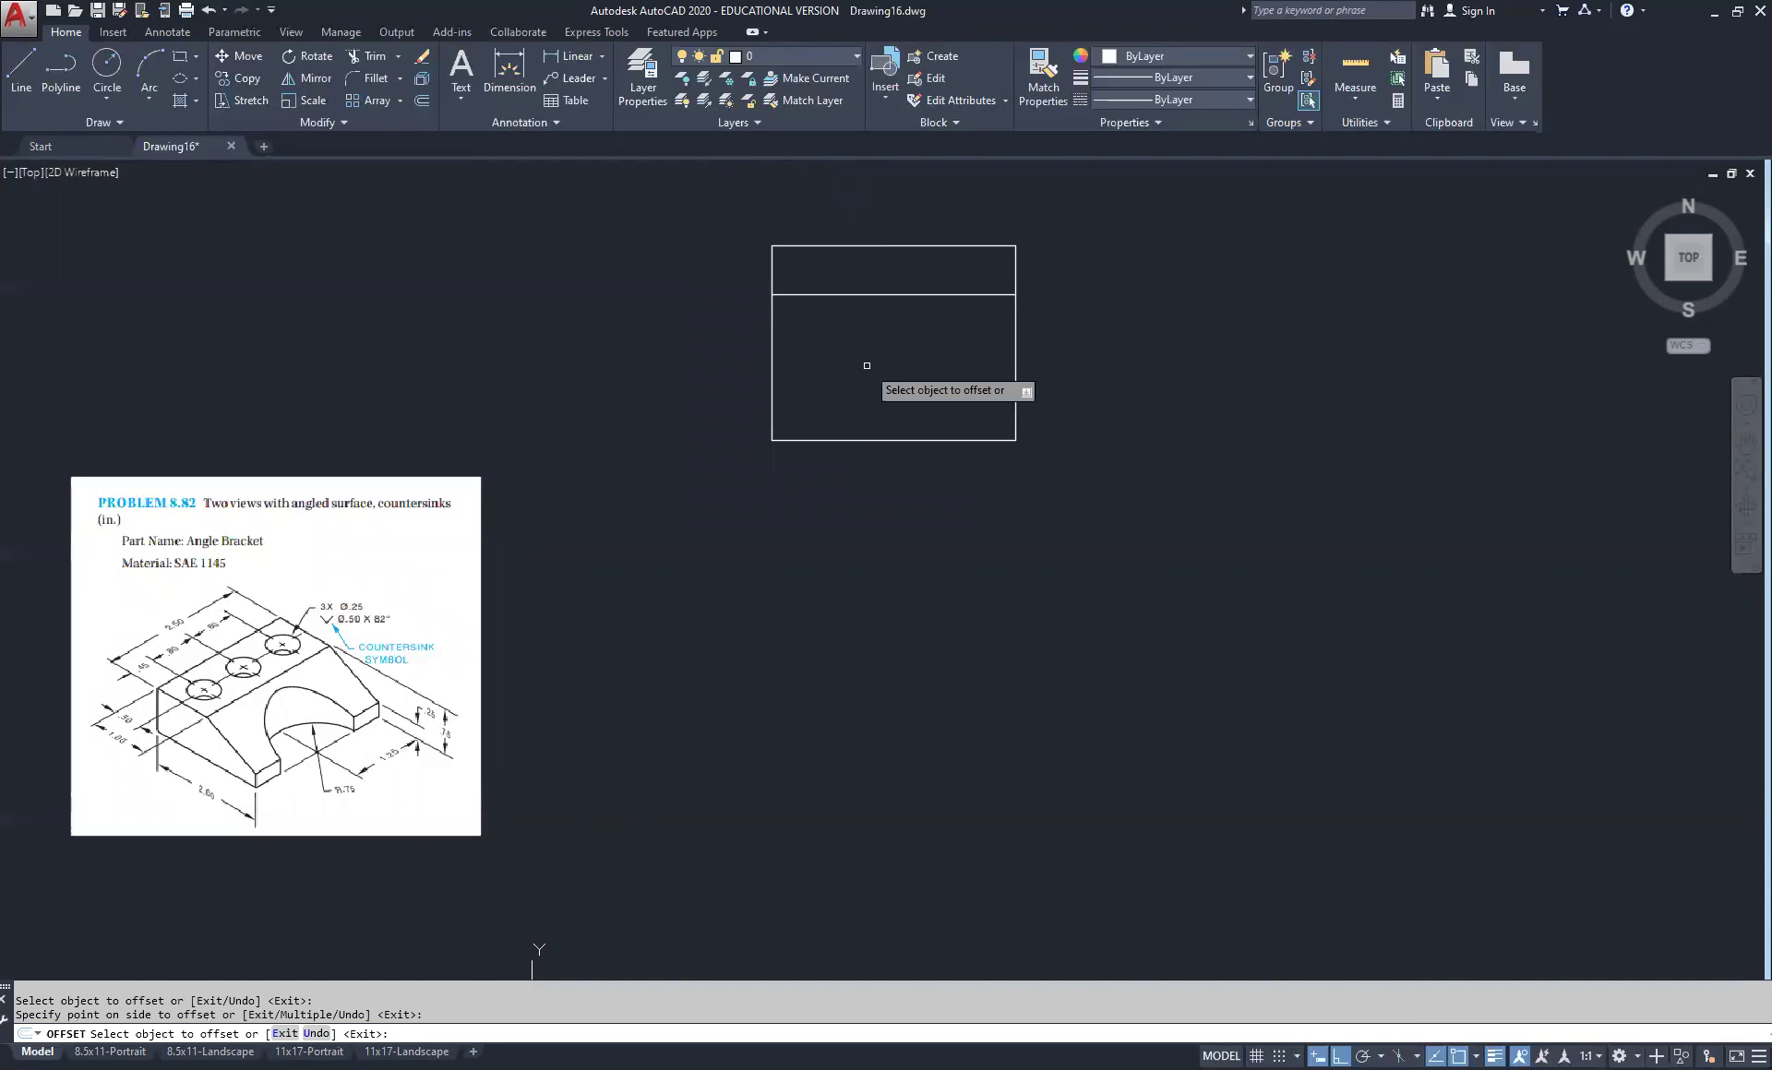
{"action": "left_click", "coordinate": [858, 294]}
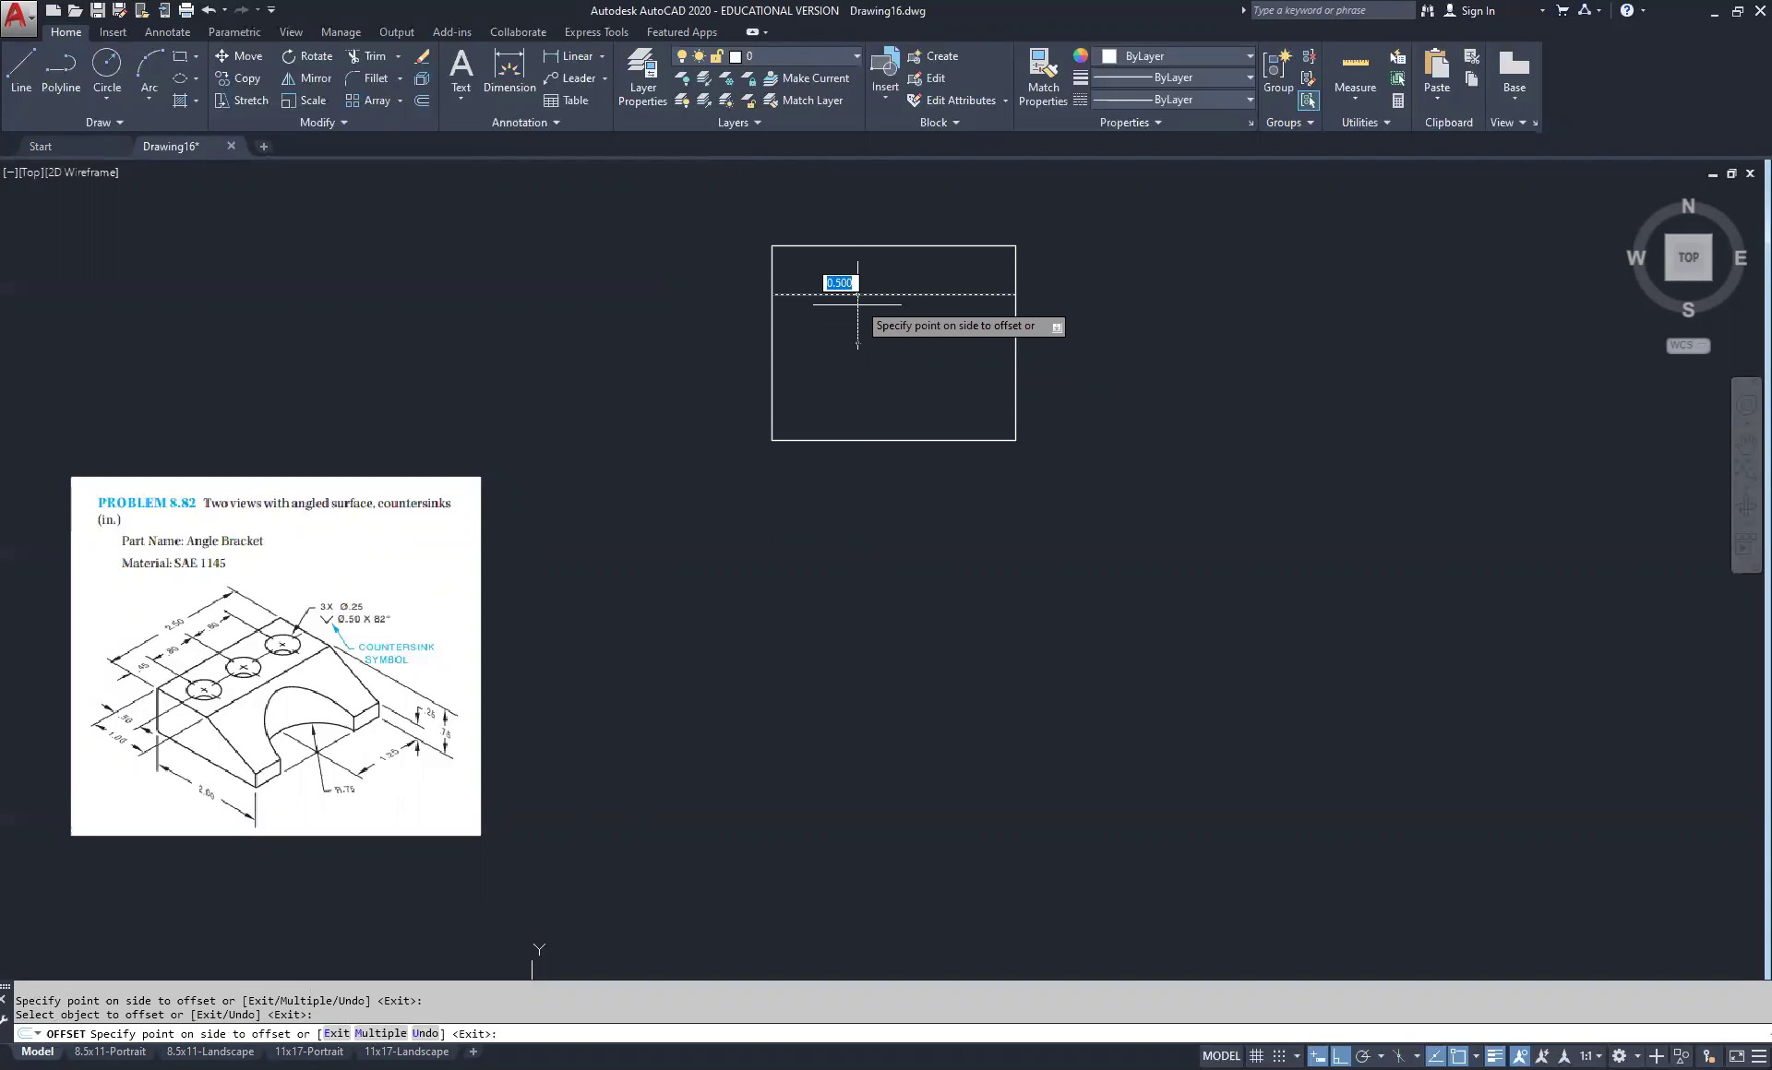
{"action": "left_click", "coordinate": [844, 392]}
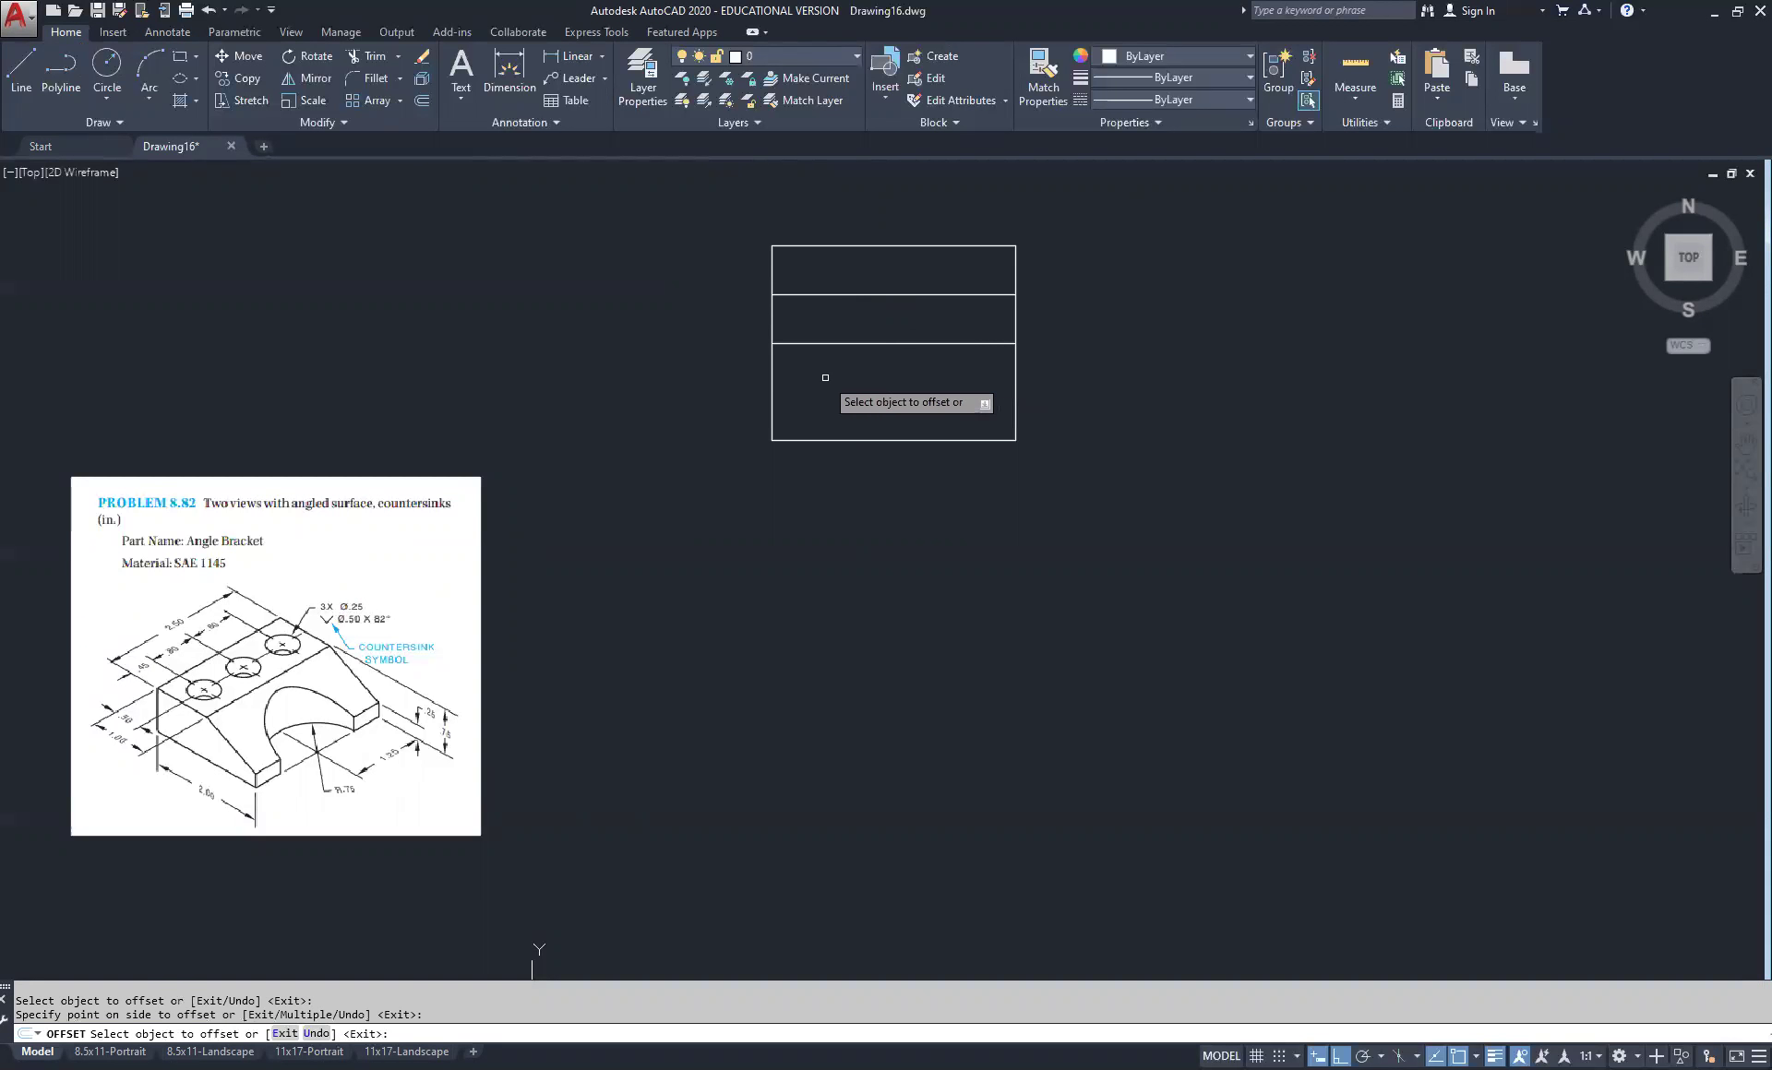
{"action": "right_click", "coordinate": [701, 311]}
{"action": "left_click", "coordinate": [743, 318]}
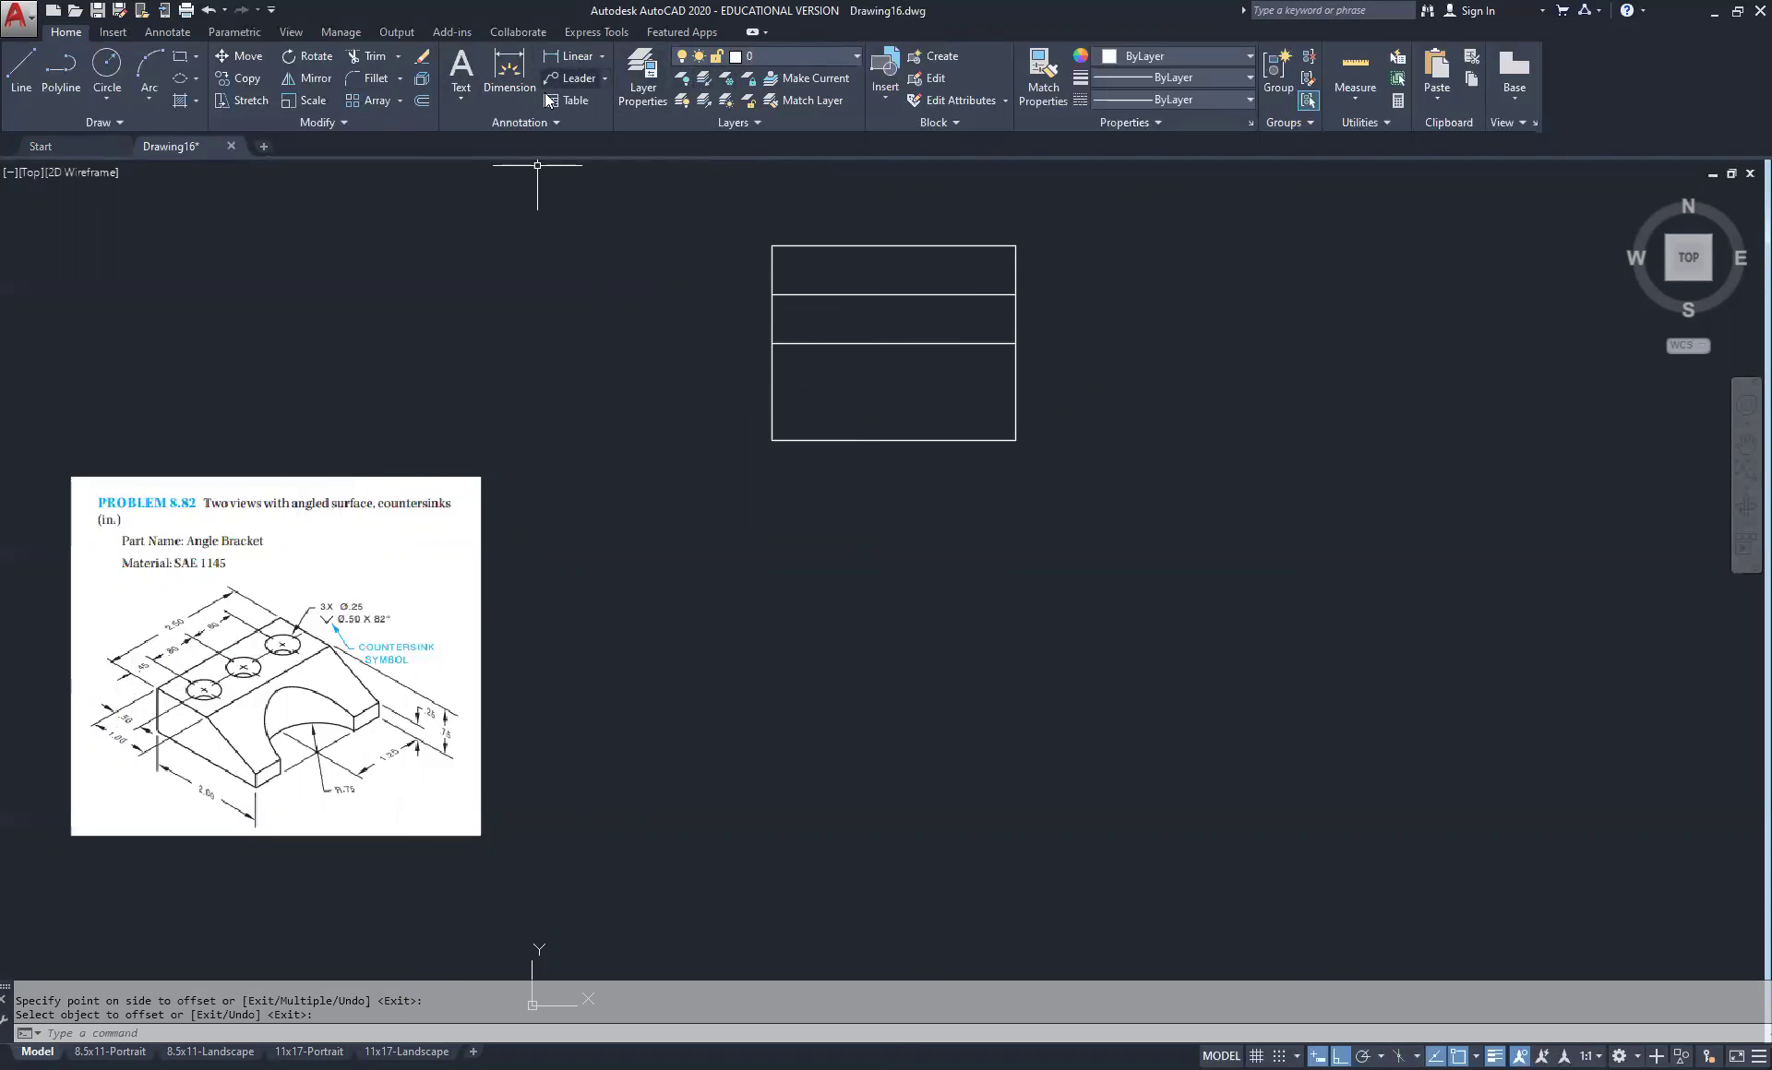
Offset the rectangle's left edge 0.45 inch to the right, inside the rectangle
{"action": "left_click", "coordinate": [422, 103]}
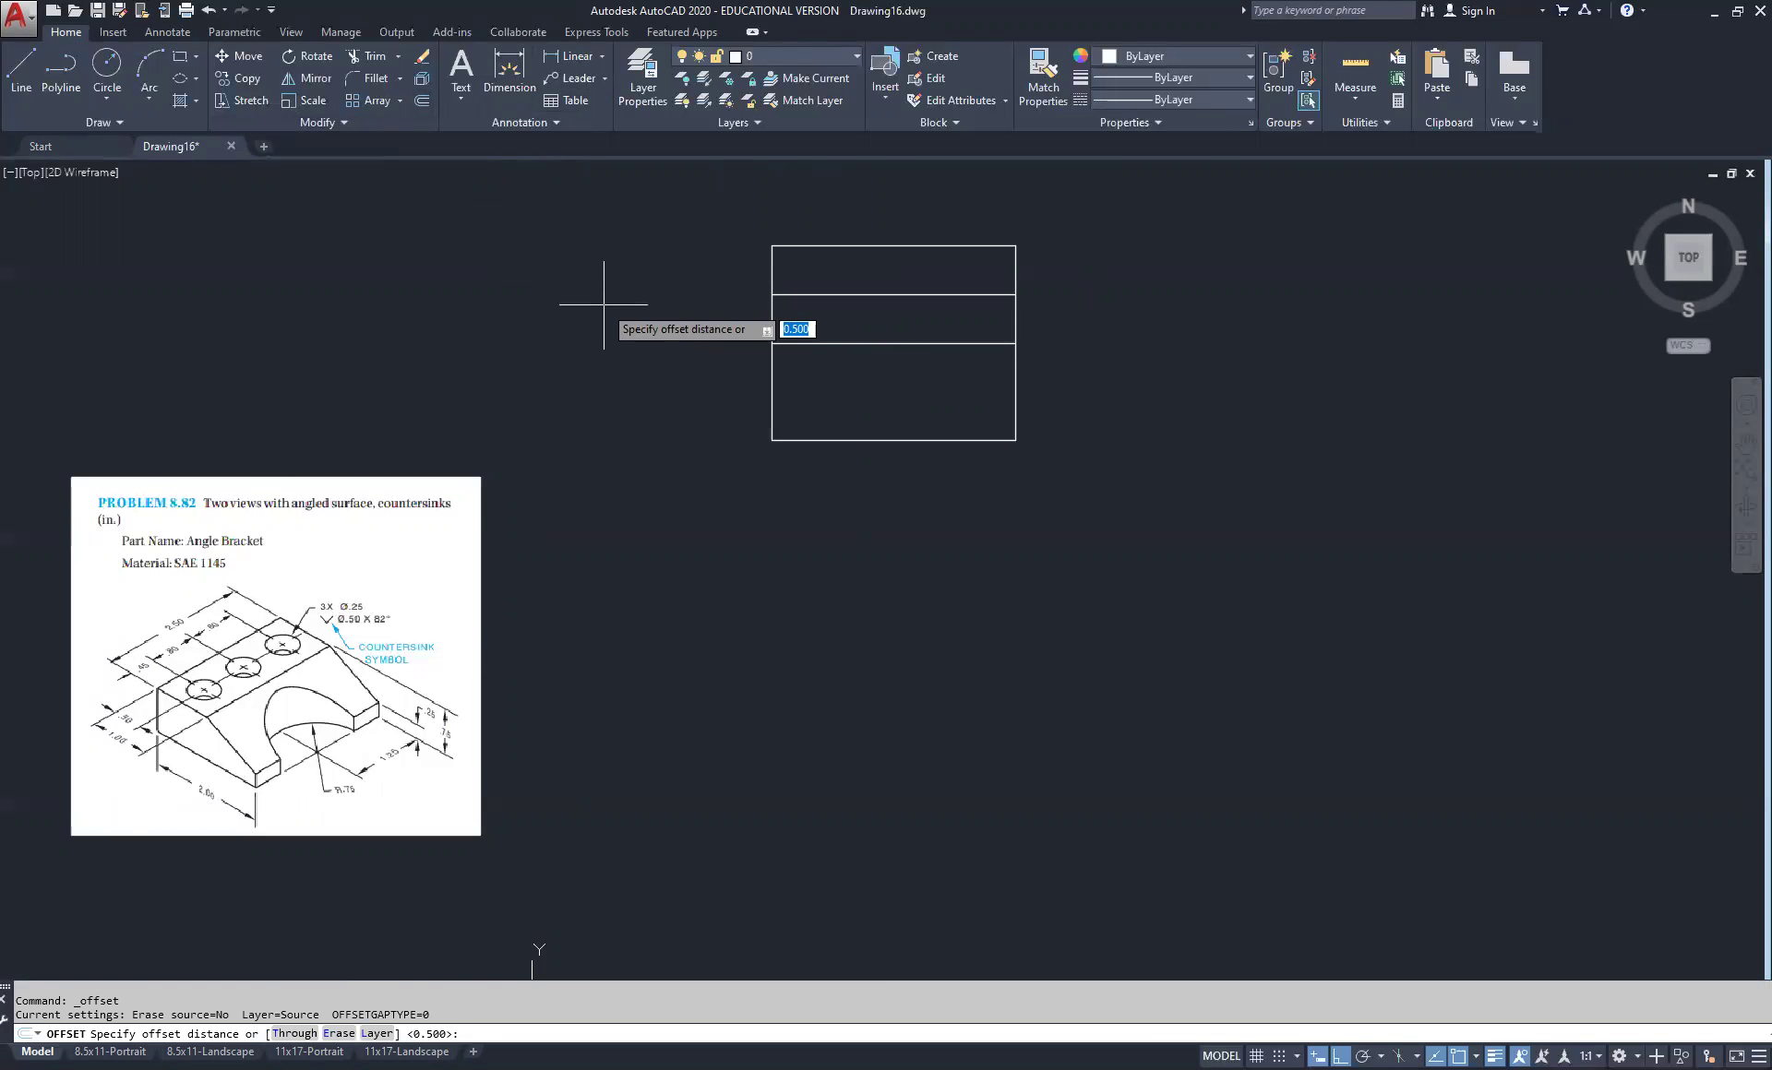
{"action": "type", "text": ".45"}
{"action": "key", "text": "Return"}
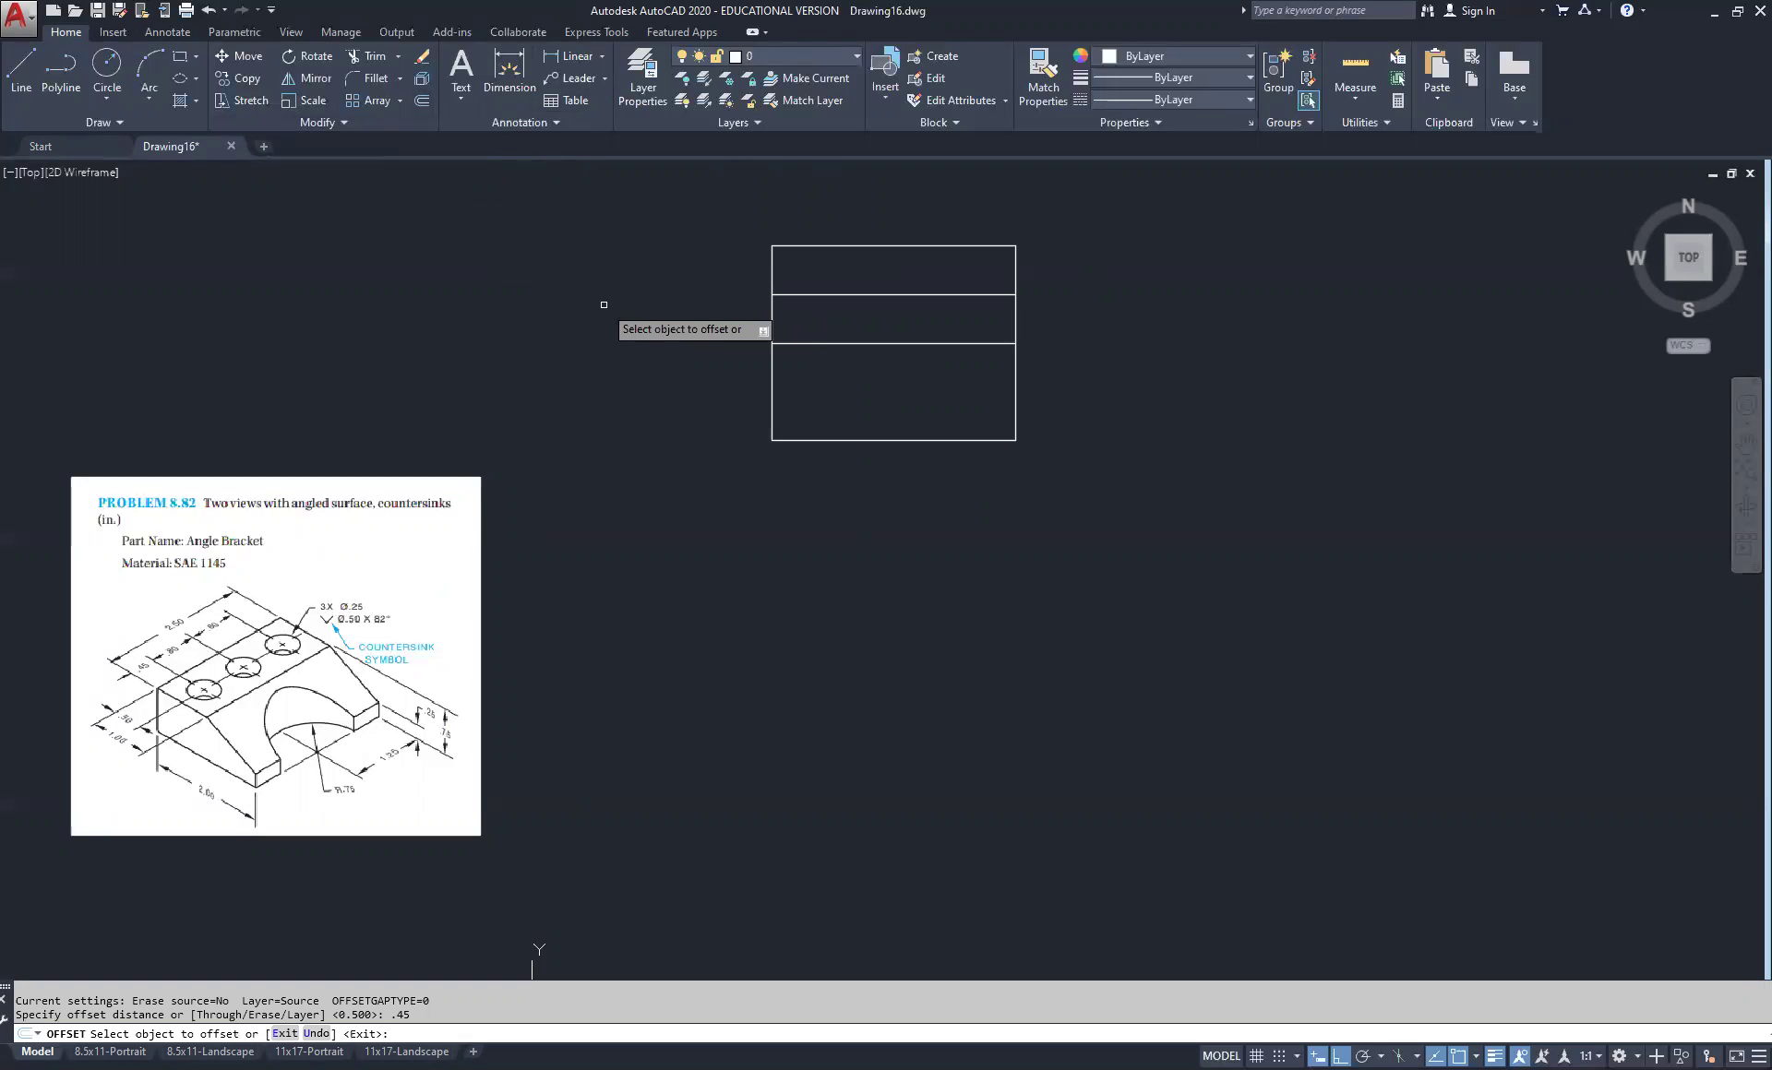
{"action": "left_click", "coordinate": [771, 277]}
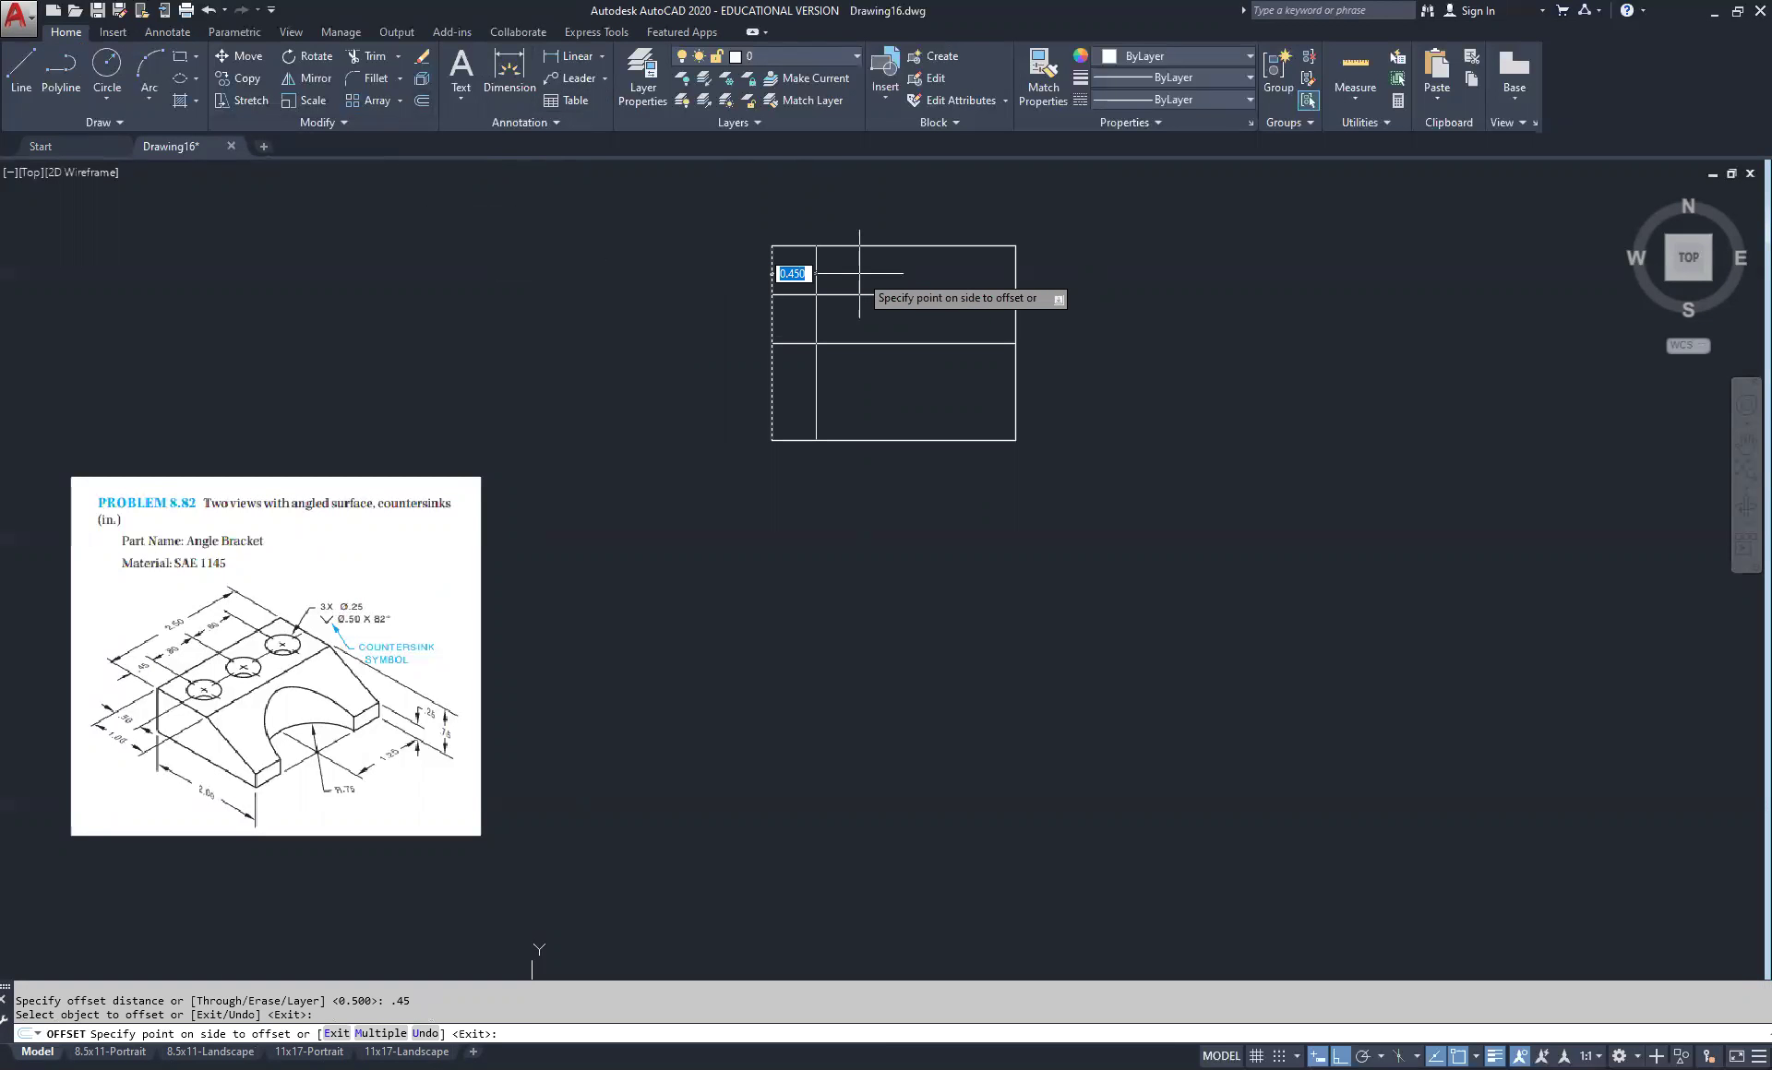
{"action": "left_click", "coordinate": [859, 273]}
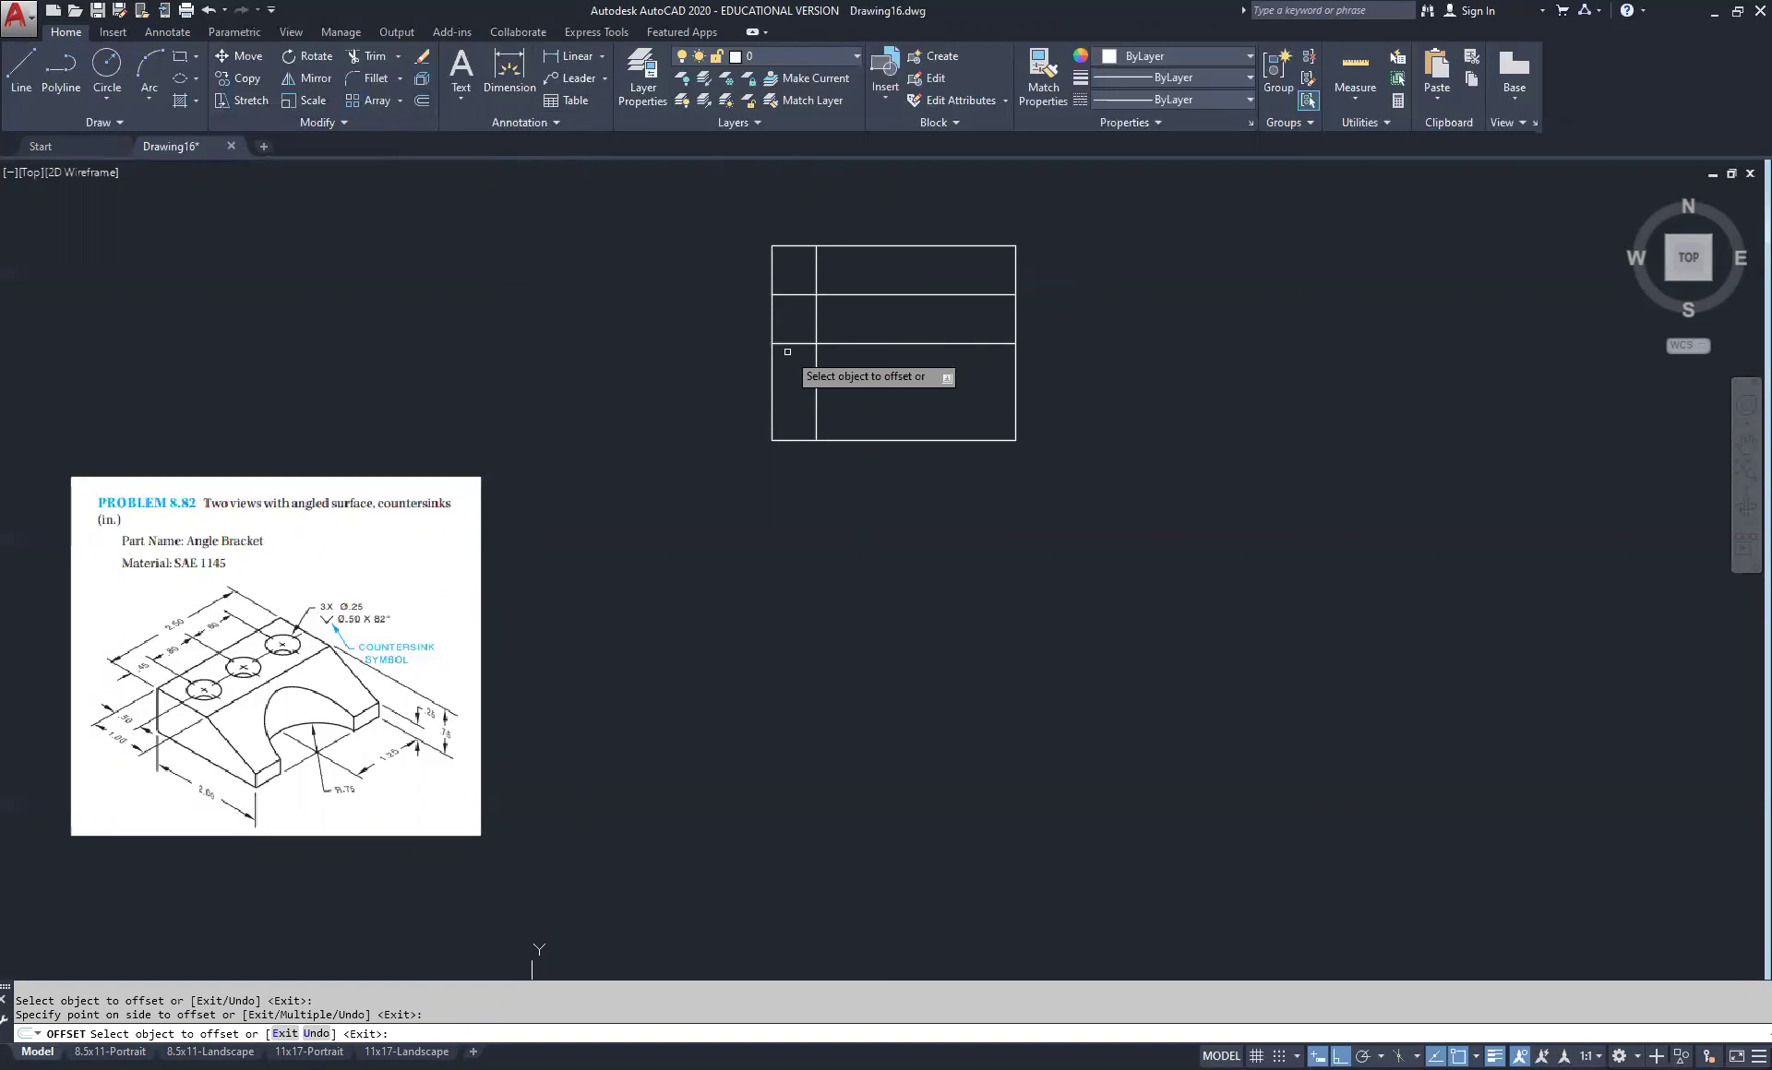
{"action": "key", "text": "Escape"}
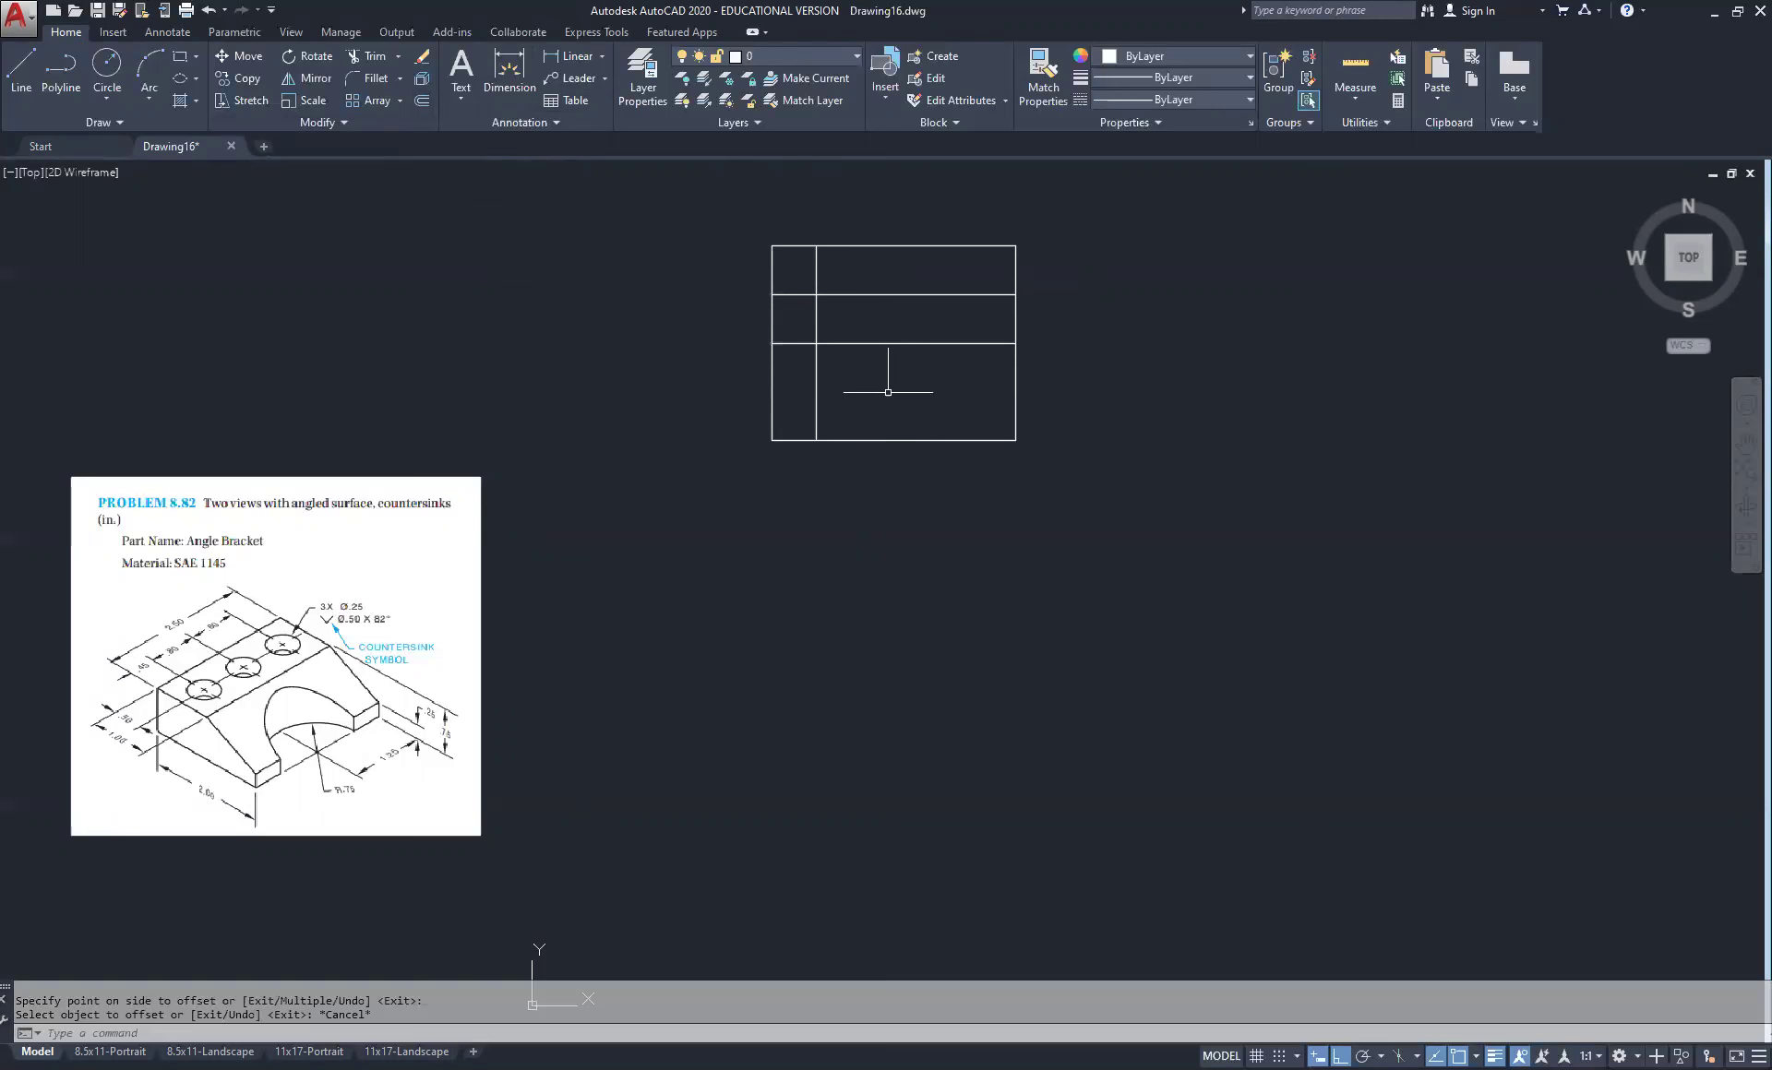
Offset the inner vertical line 0.8 inch to the right, and offset the resulting line another 0.8 inch to the right
{"action": "left_click", "coordinate": [422, 102]}
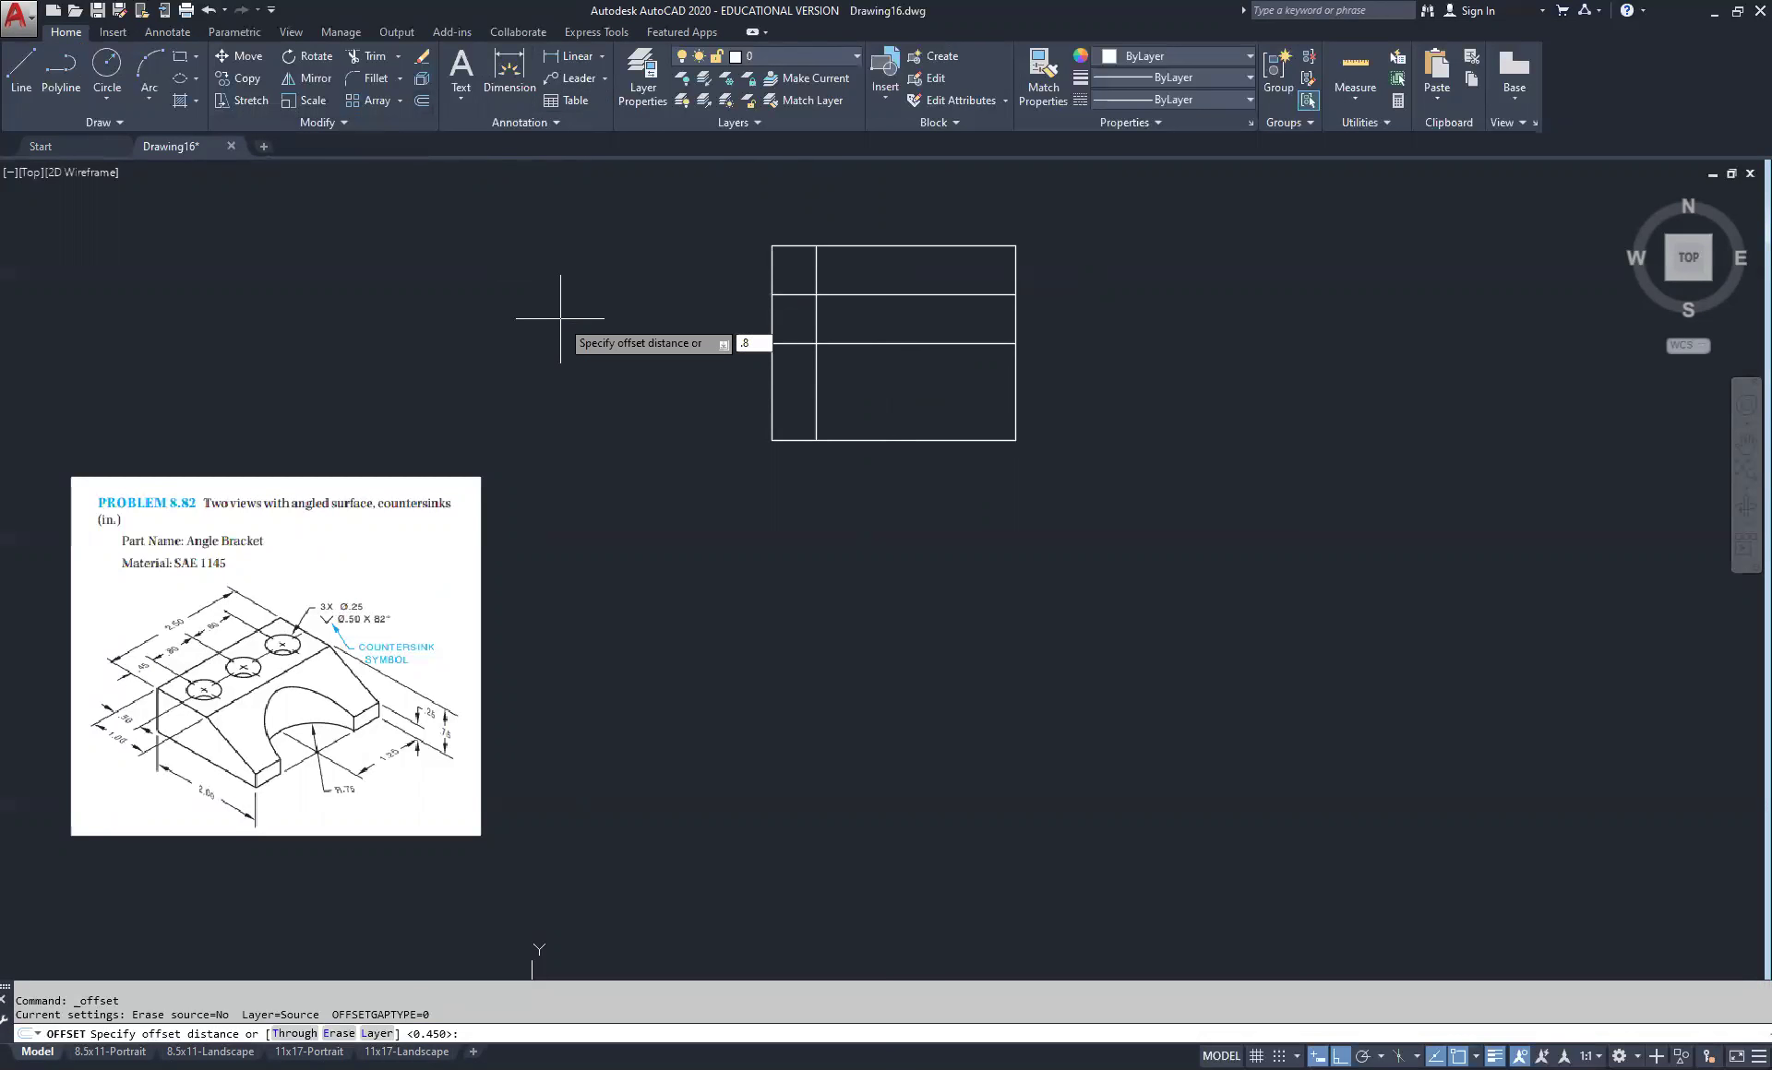
{"action": "key", "text": "Return"}
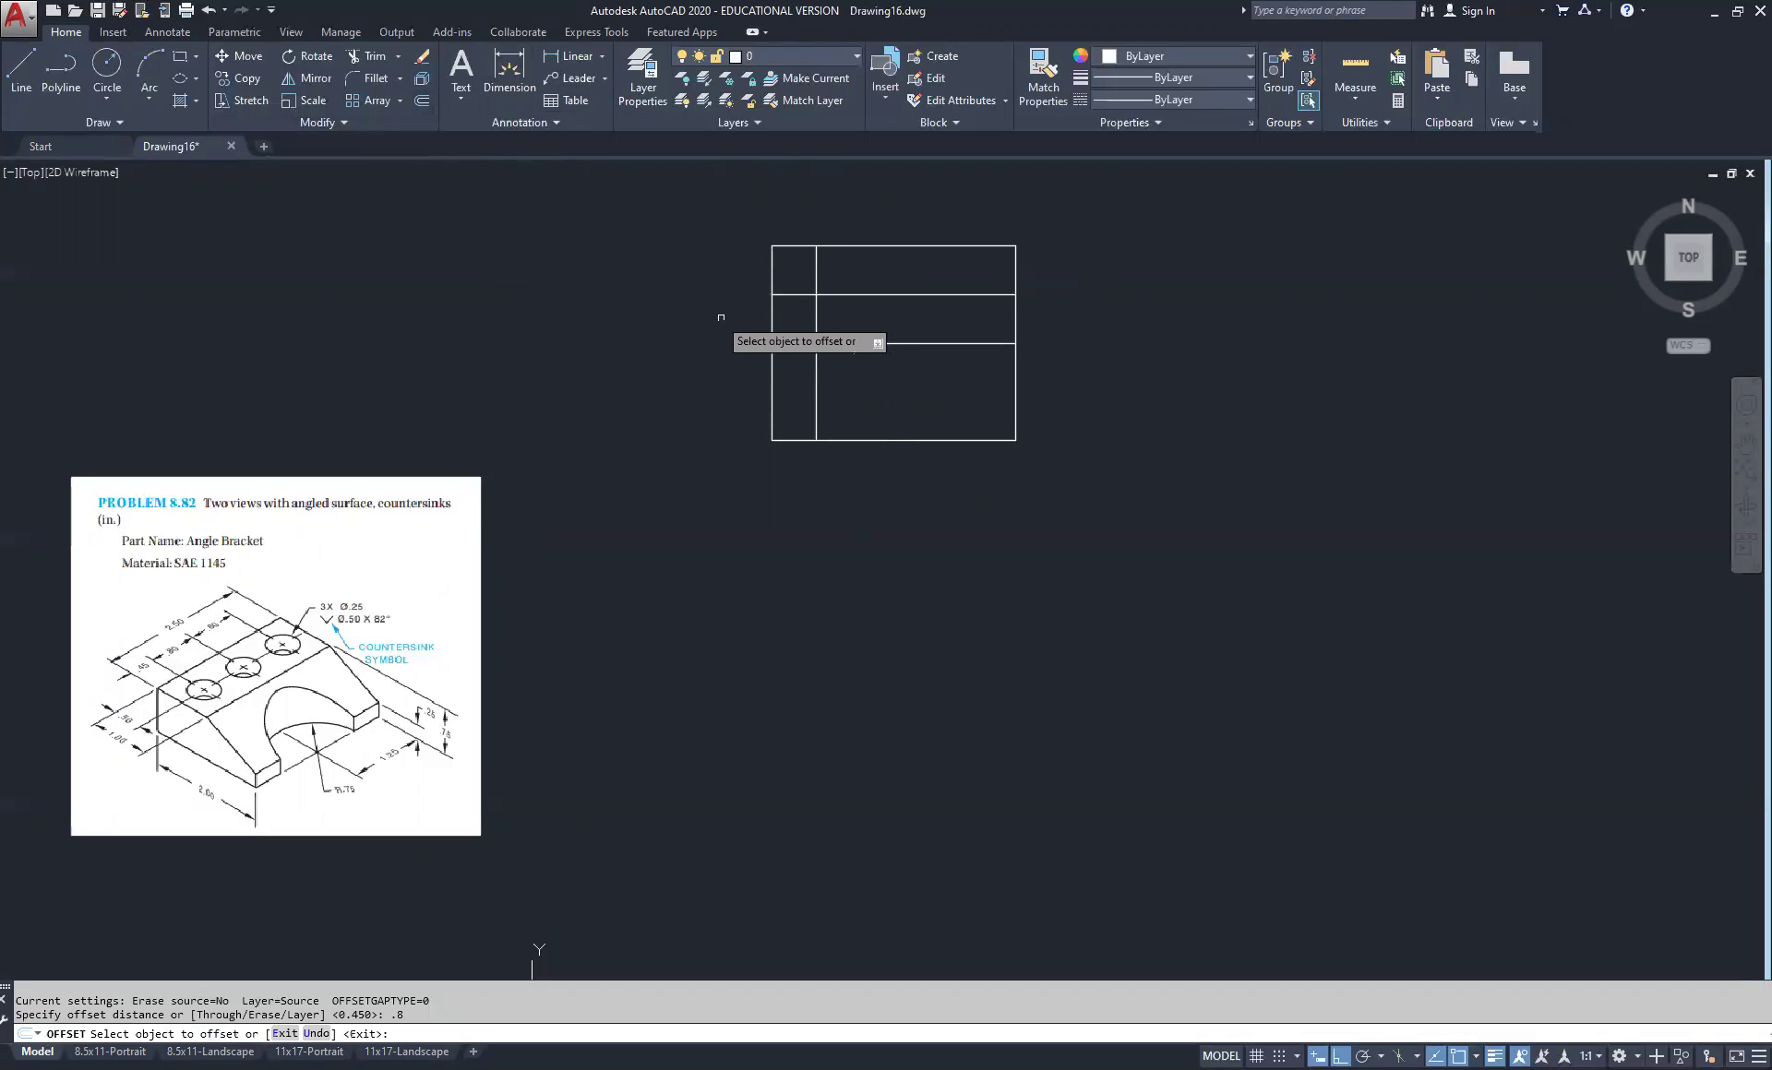
{"action": "left_click", "coordinate": [817, 315]}
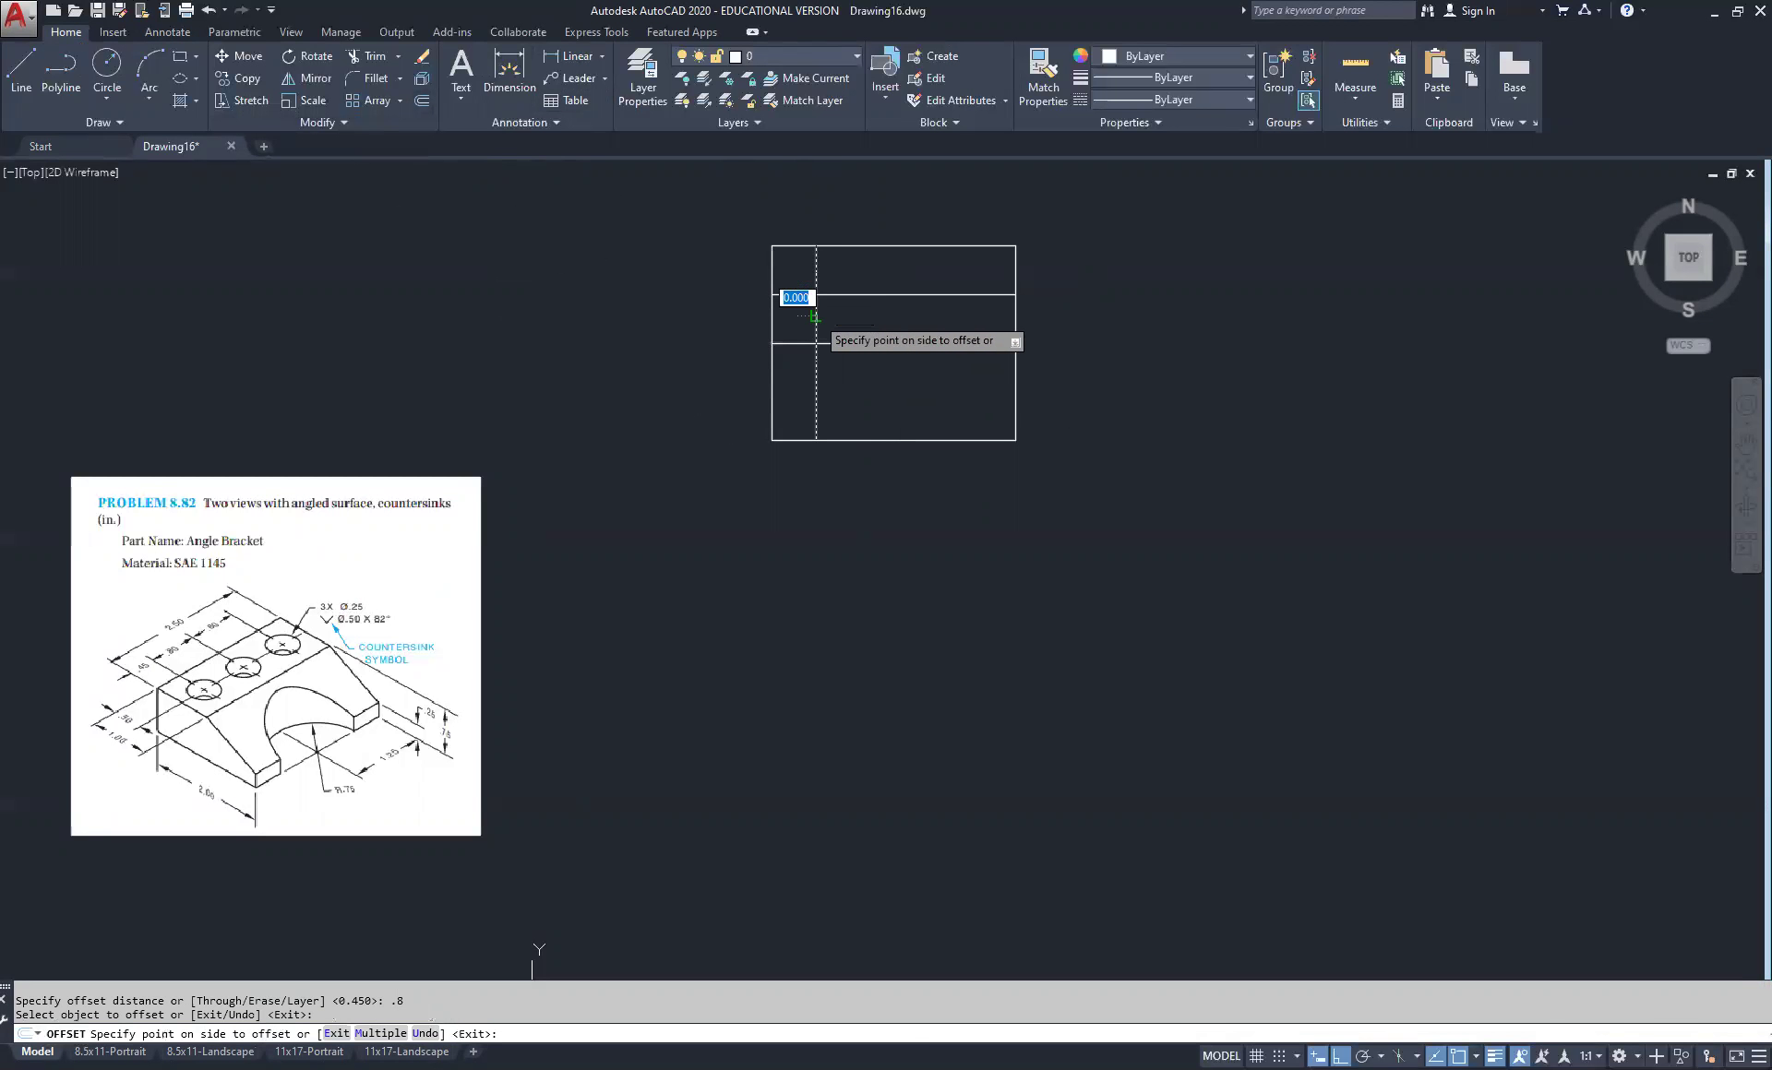
{"action": "left_click", "coordinate": [930, 321]}
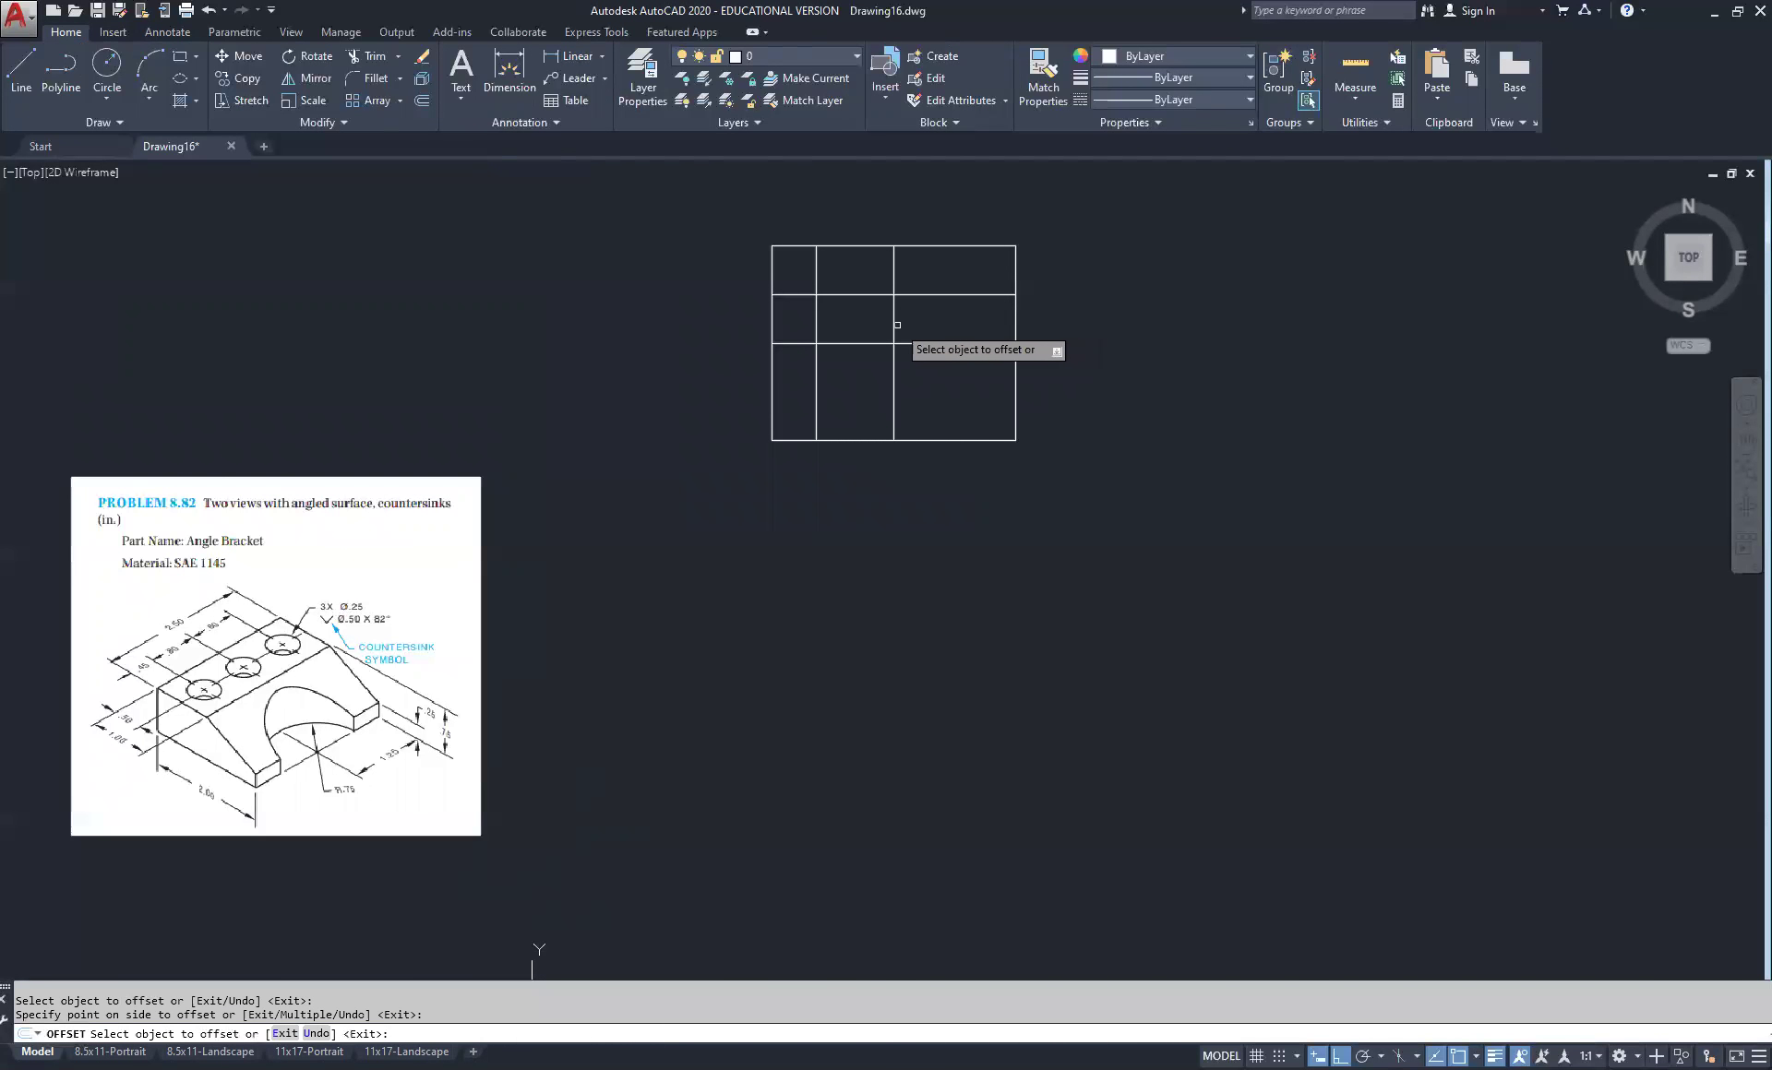
{"action": "left_click", "coordinate": [895, 325]}
{"action": "left_click", "coordinate": [985, 323]}
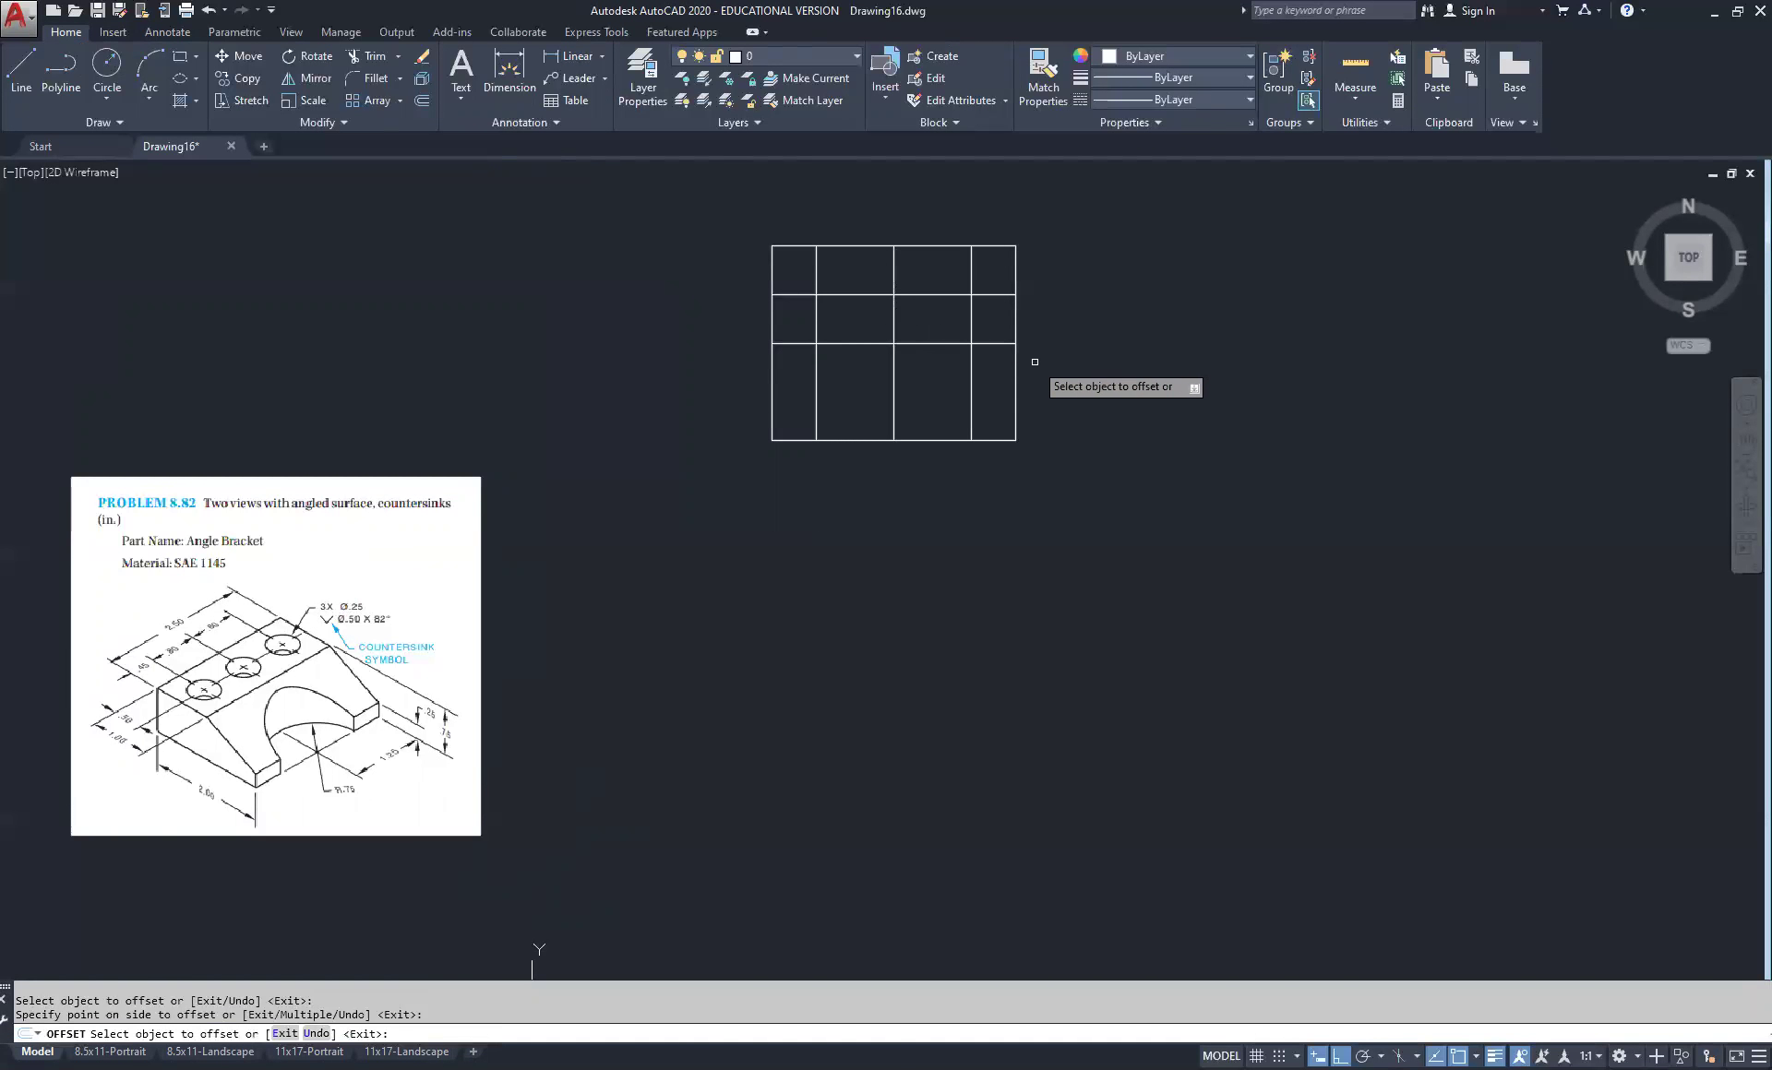
{"action": "right_click", "coordinate": [1130, 315]}
{"action": "left_click", "coordinate": [1202, 334]}
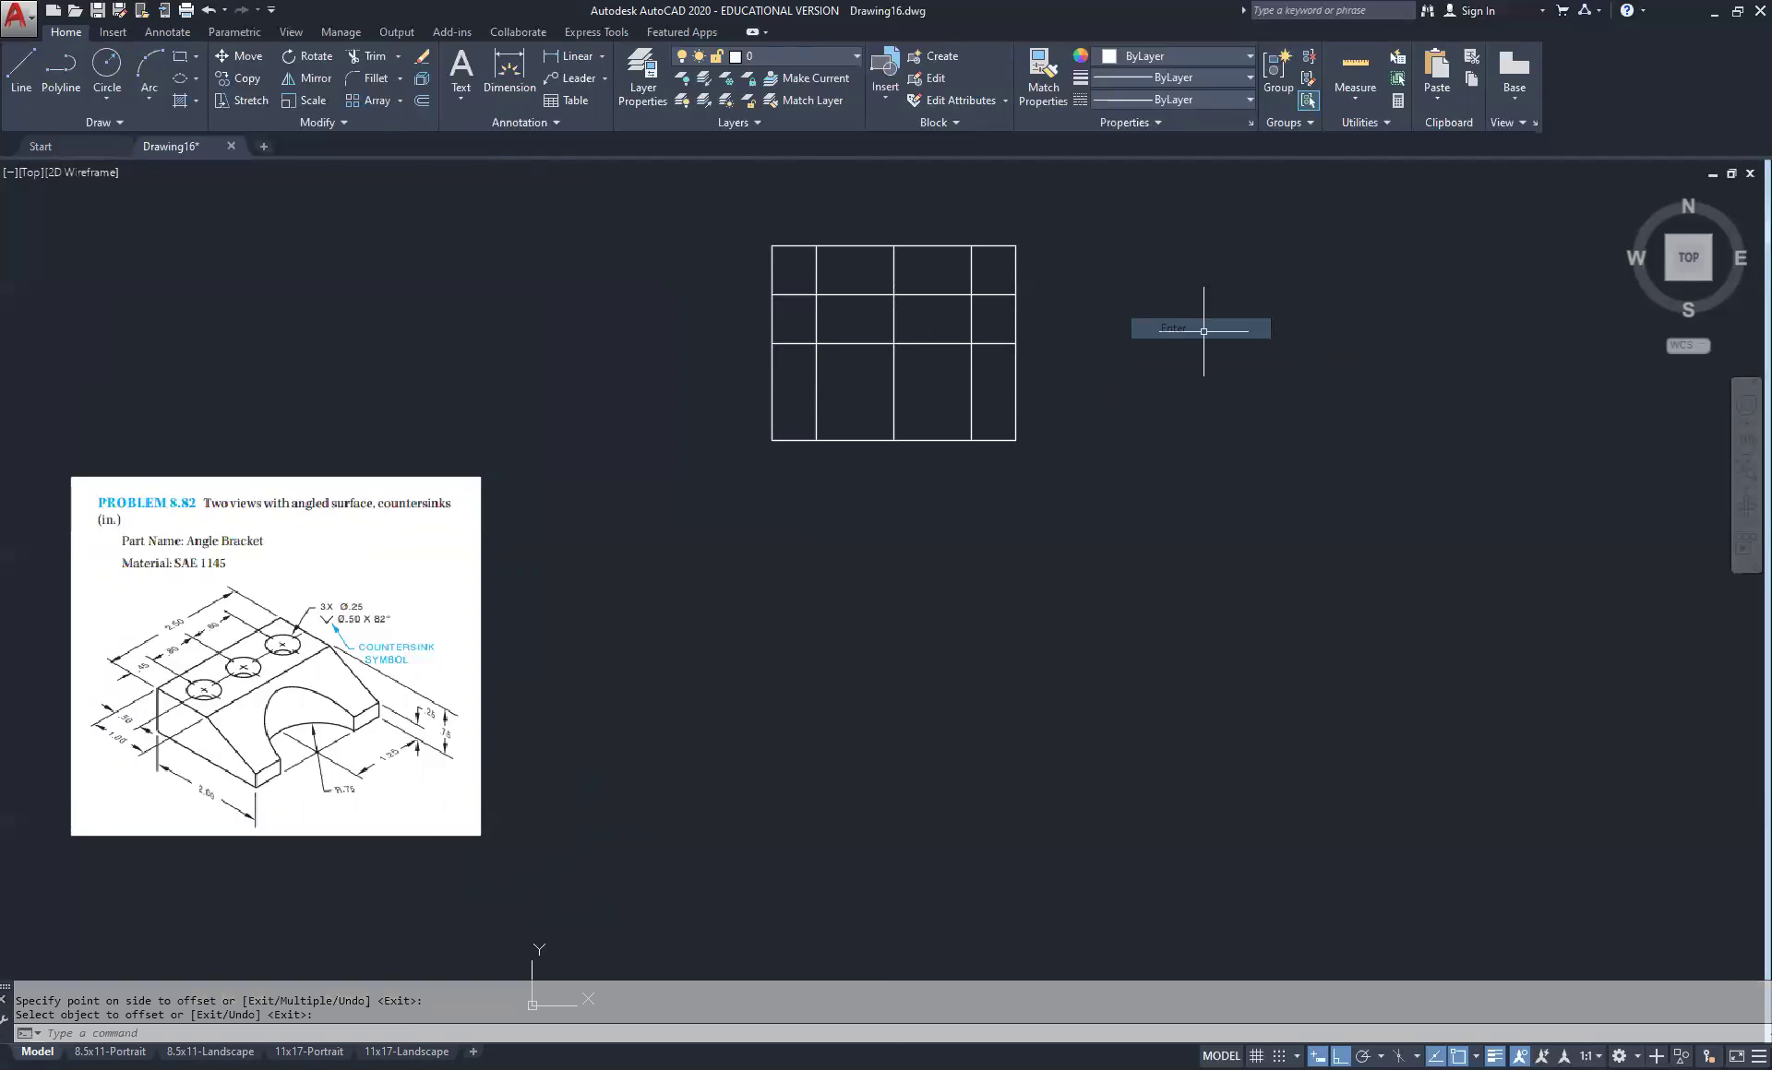
Assign the three inner vertical lines and the upper inner horizontal line to the Center layer
{"action": "left_click", "coordinate": [993, 320]}
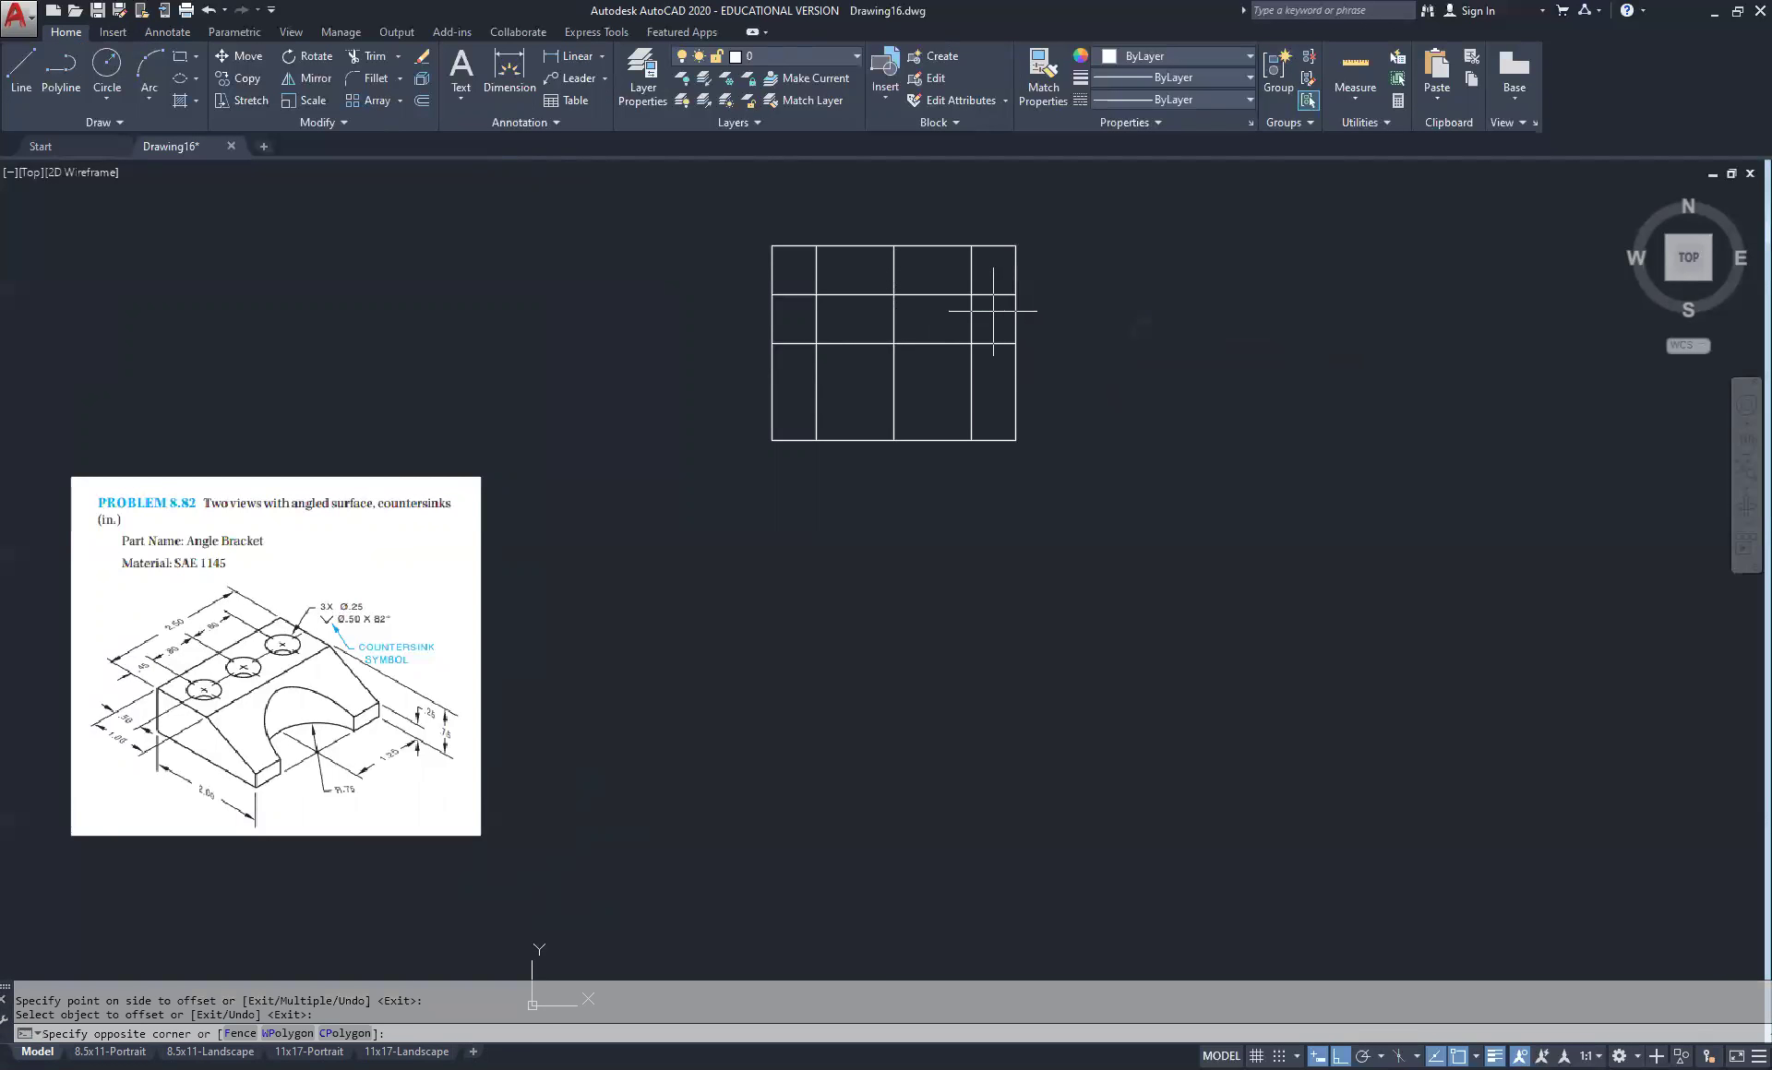
{"action": "left_click", "coordinate": [791, 318]}
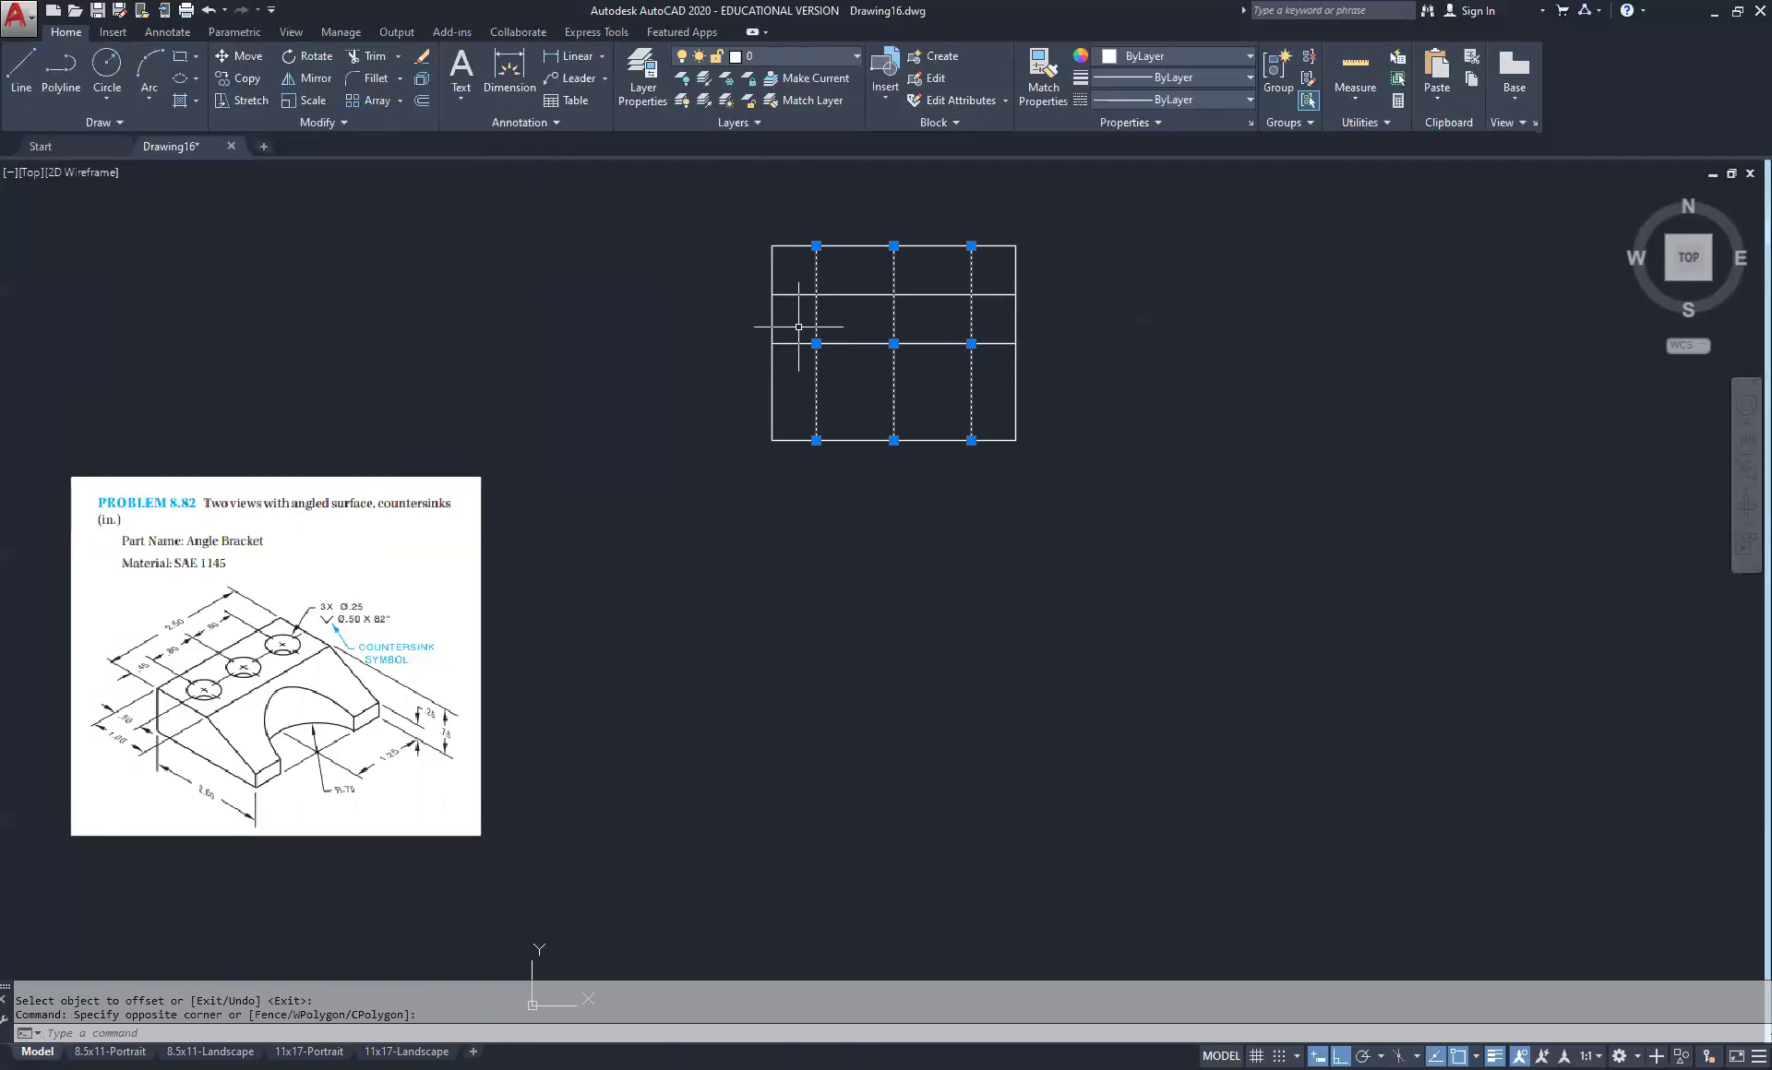
{"action": "left_click", "coordinate": [798, 56]}
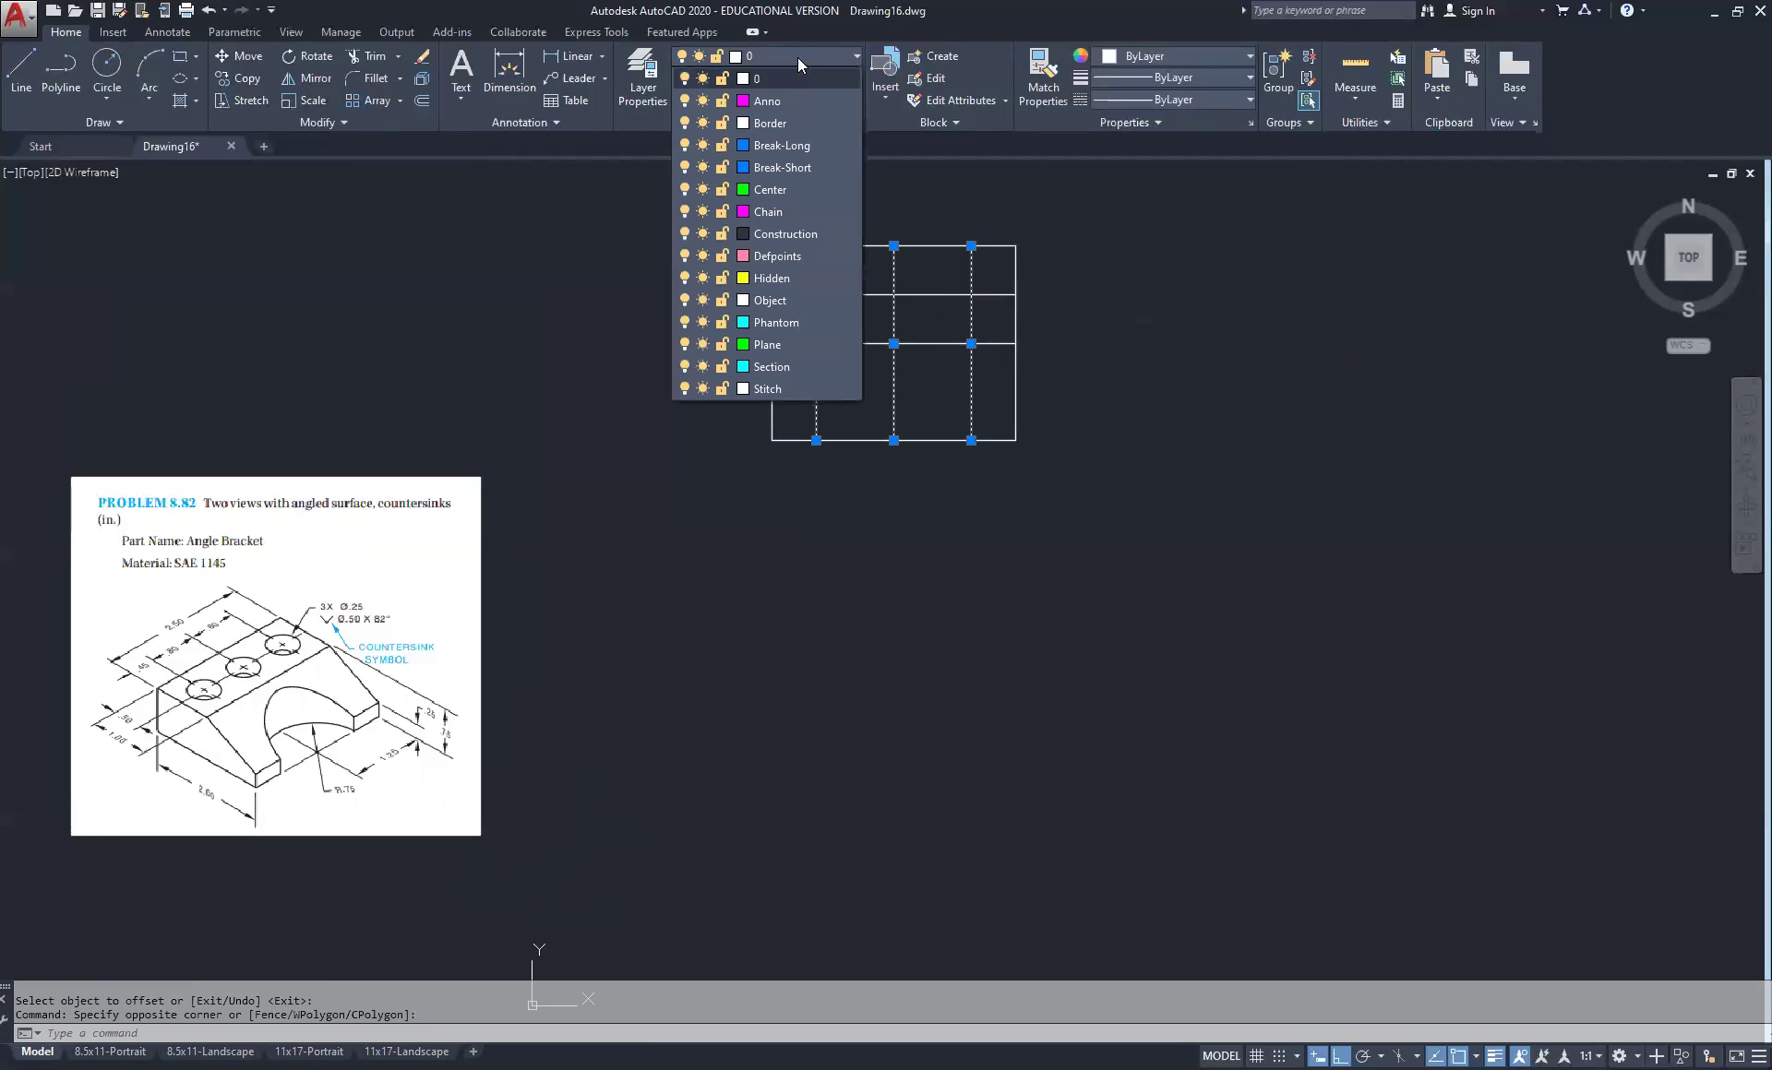
{"action": "left_click", "coordinate": [784, 192]}
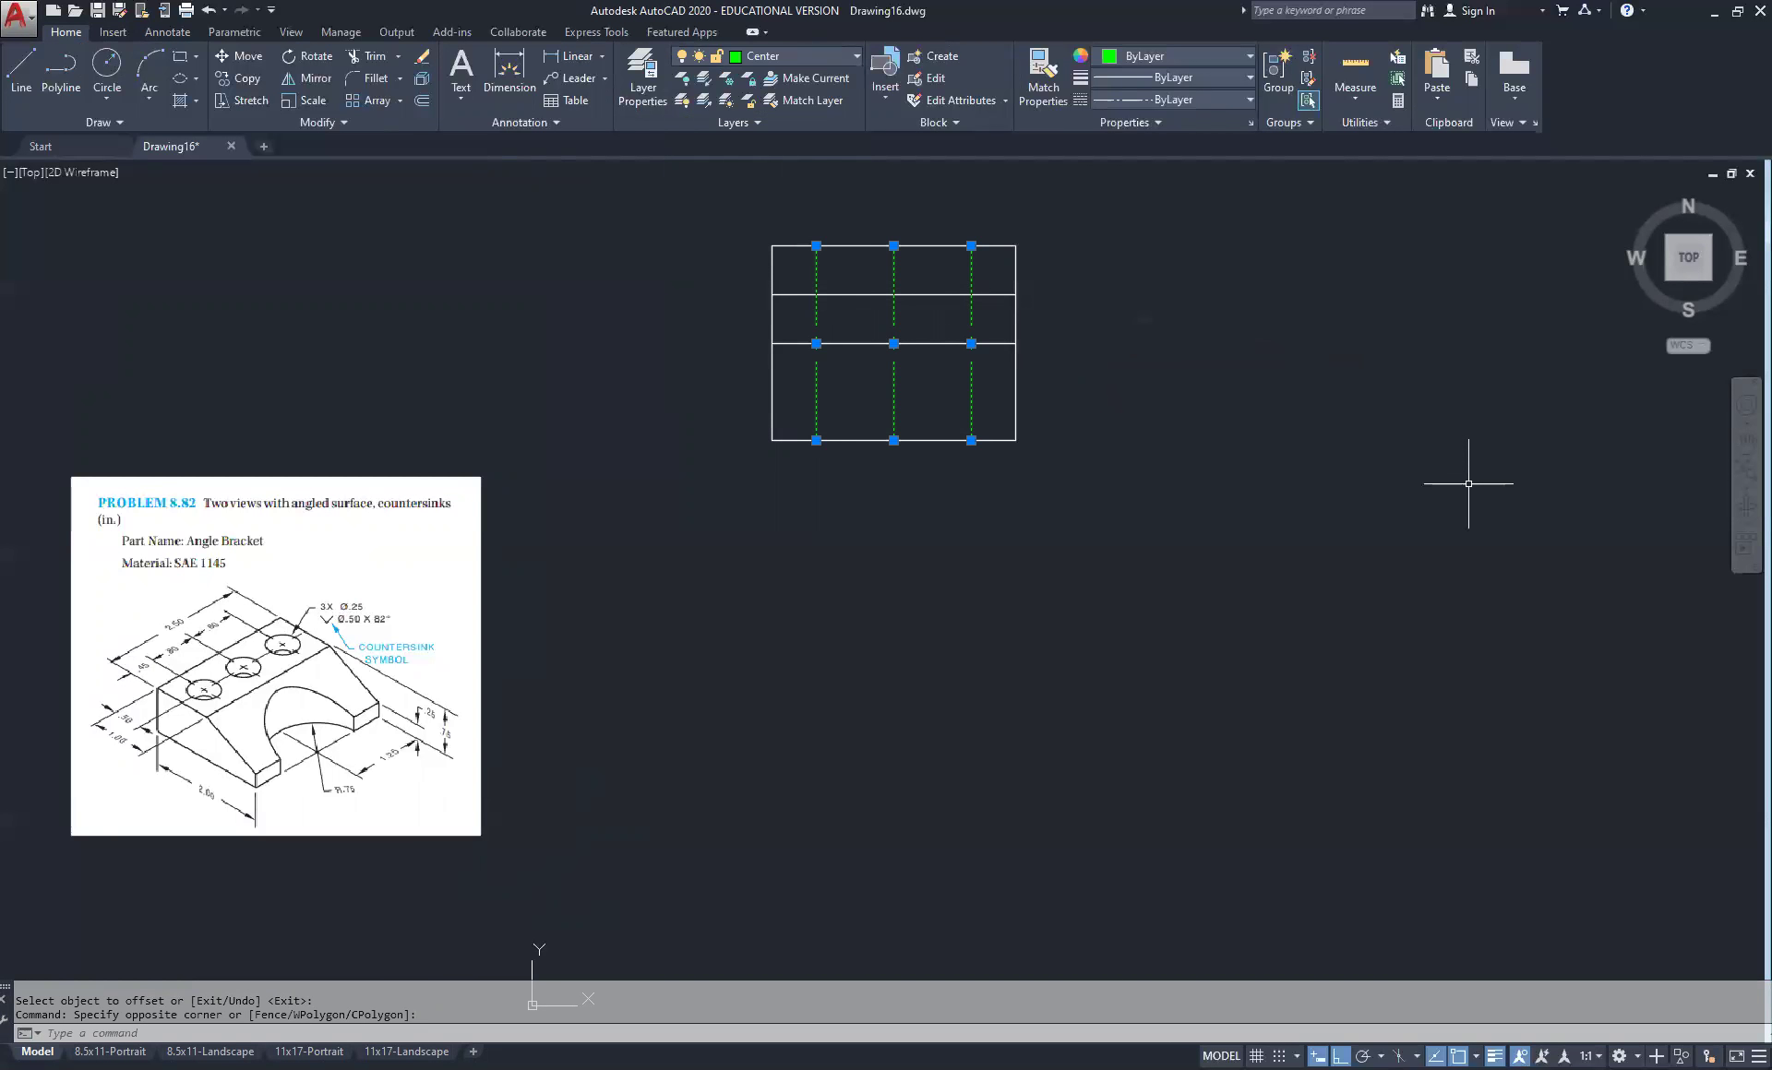
{"action": "key", "text": "Escape"}
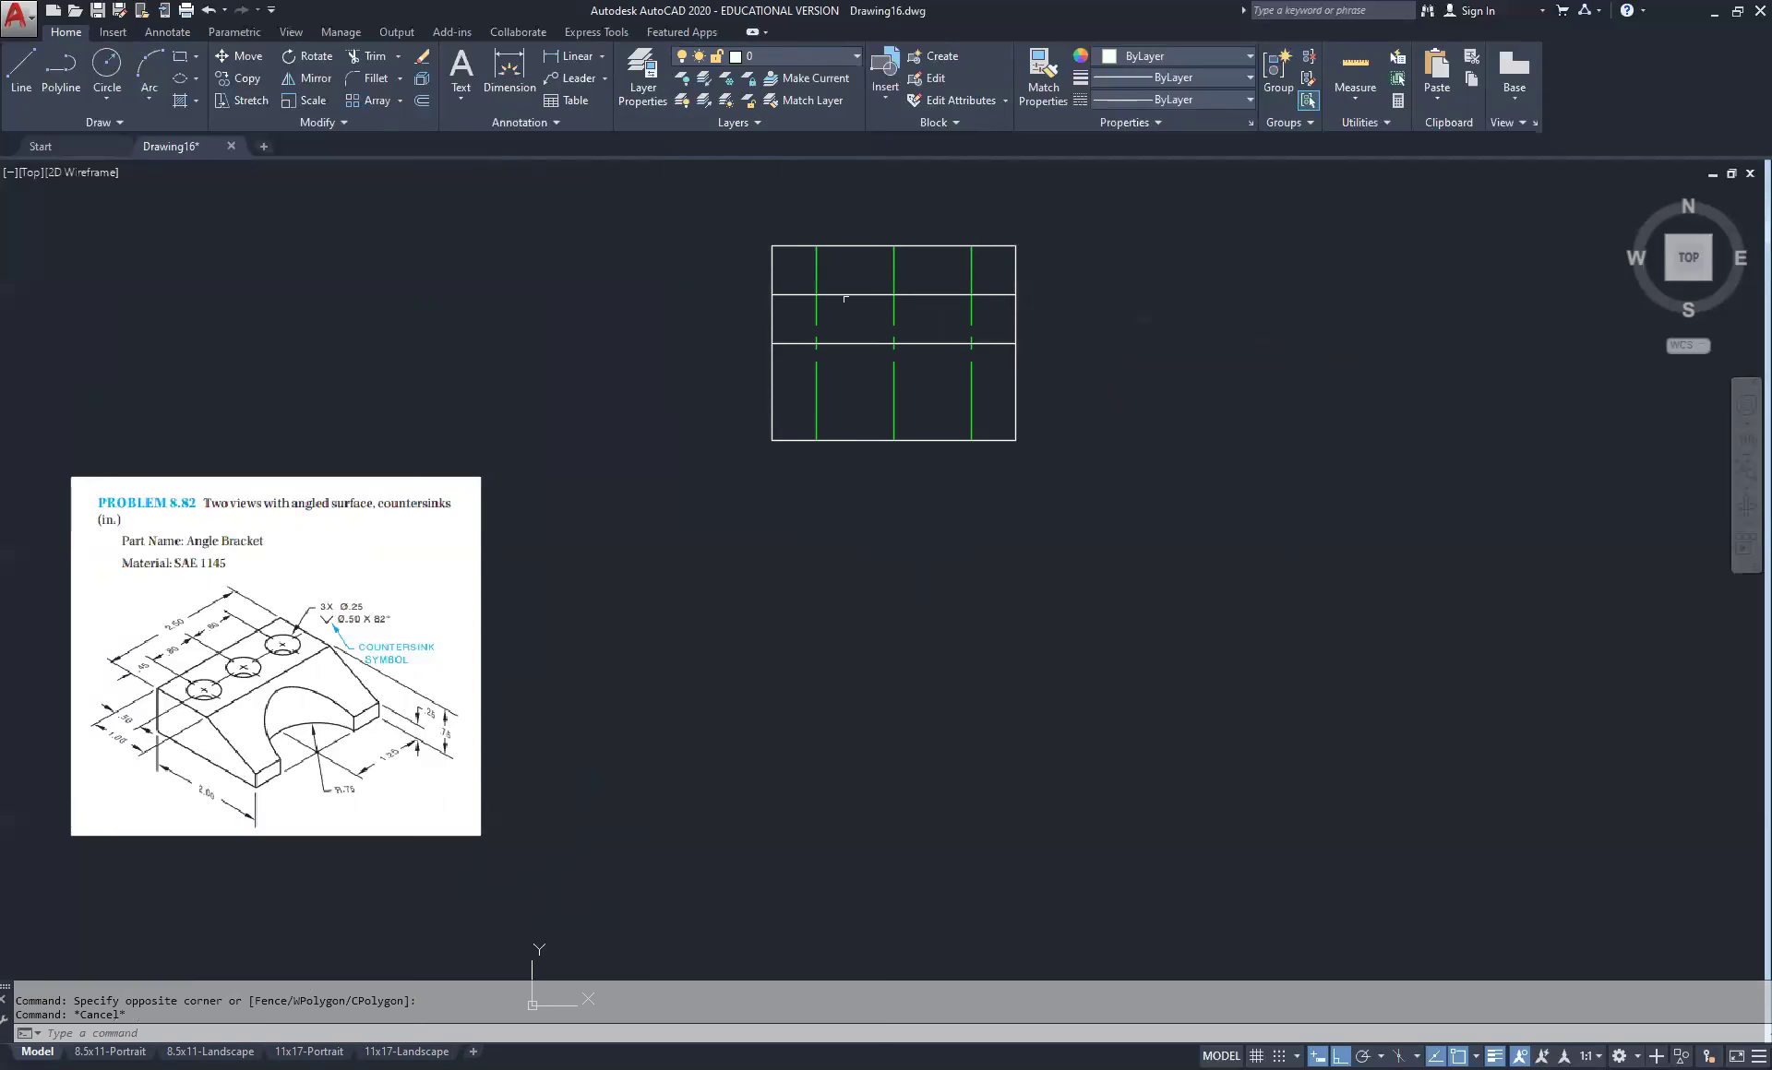
{"action": "left_click", "coordinate": [768, 275]}
{"action": "left_click", "coordinate": [1018, 308]}
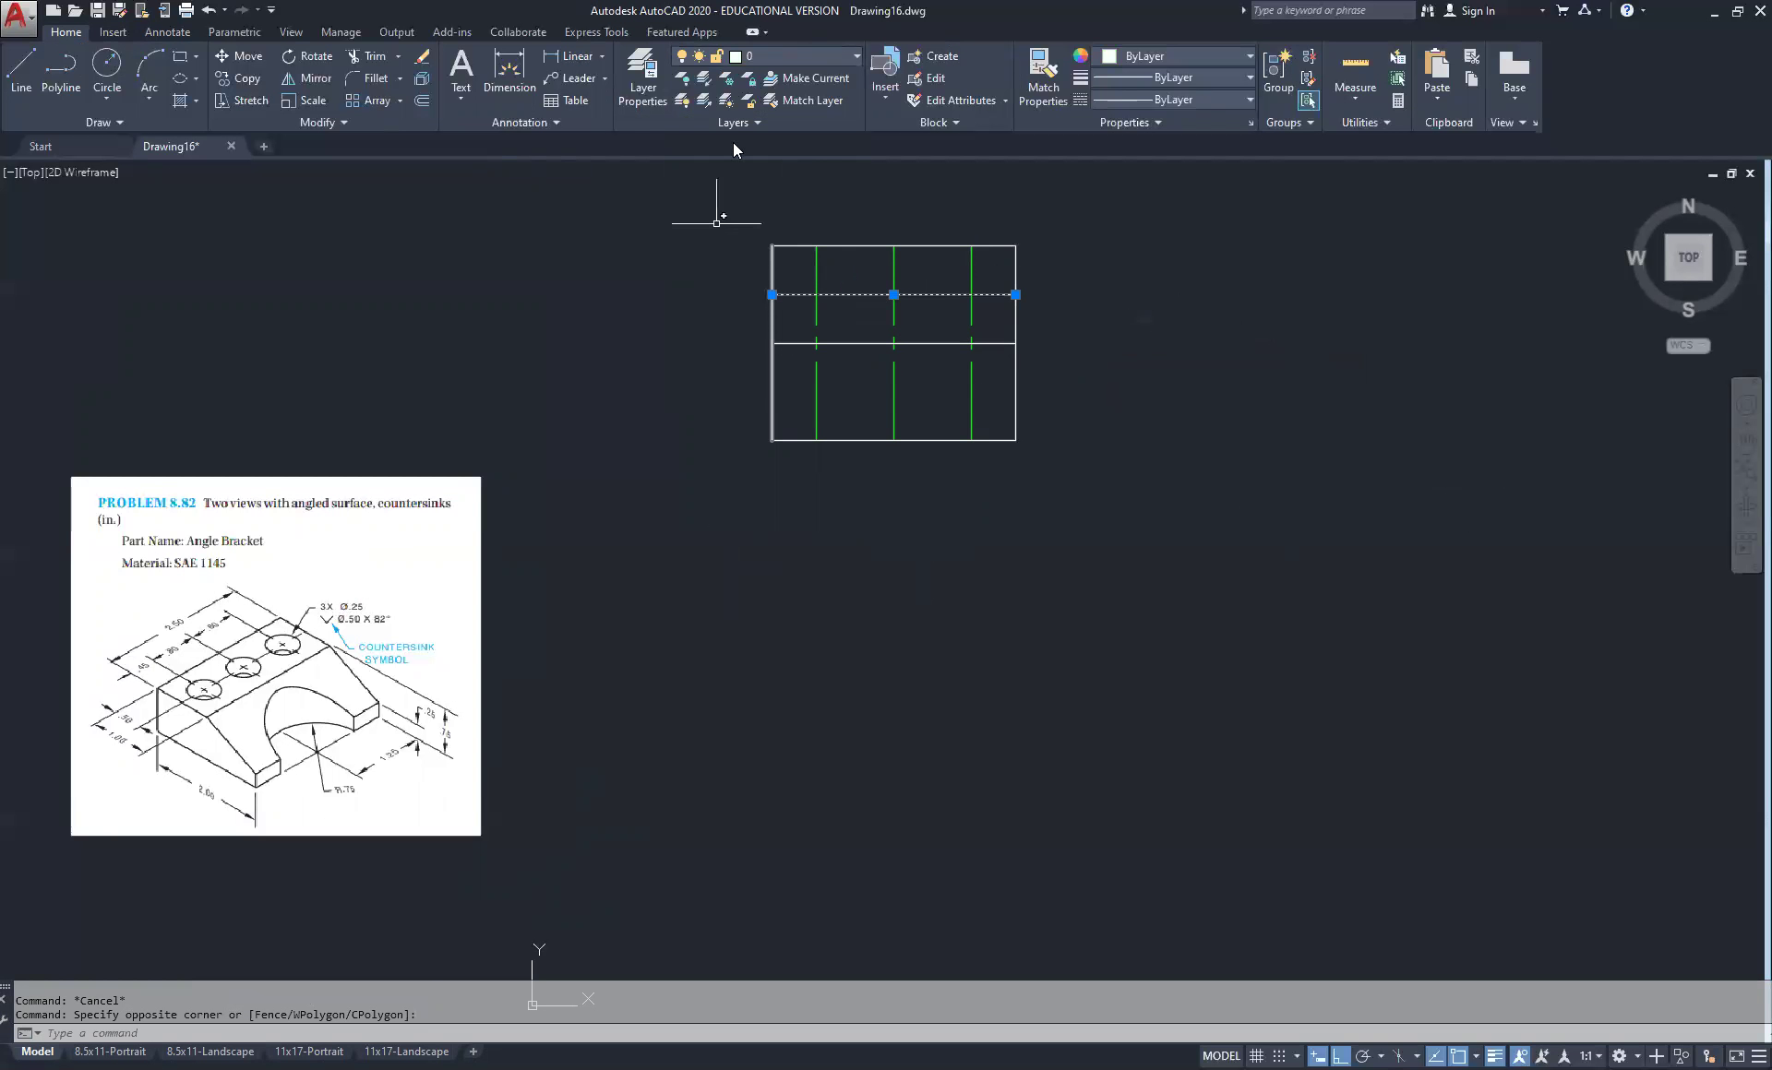
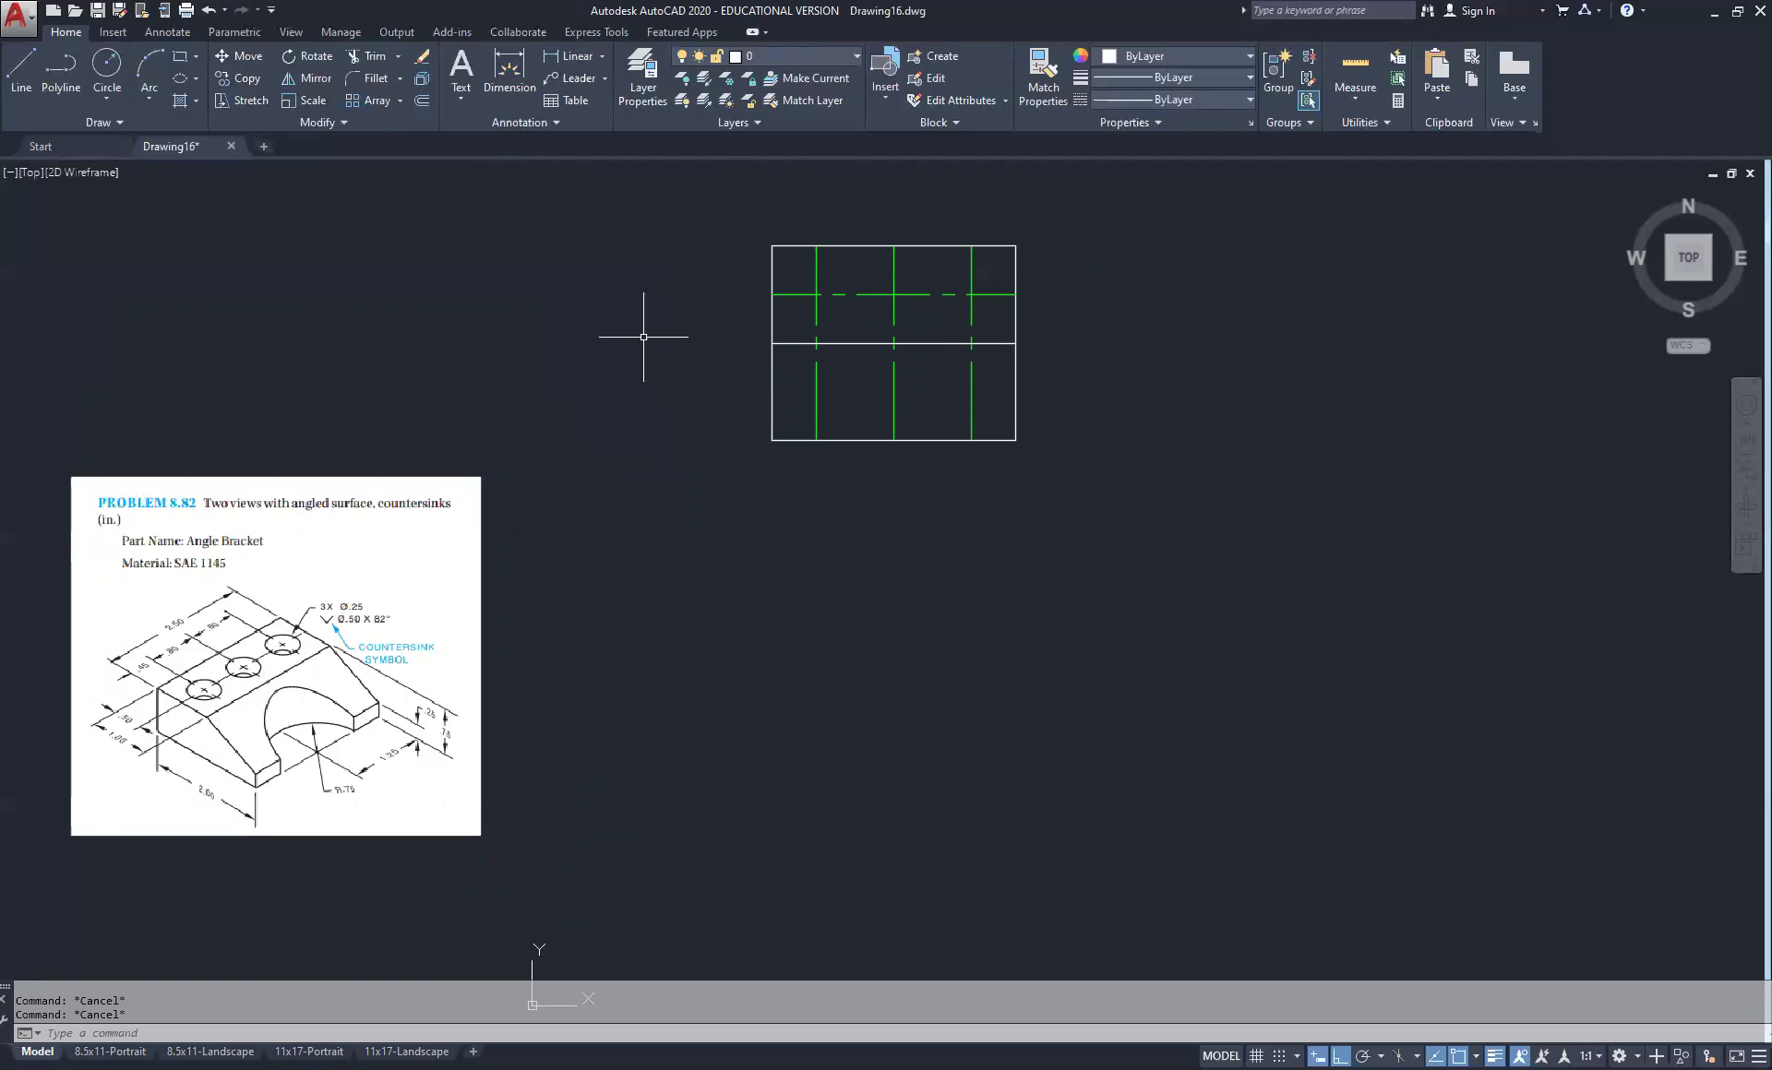
Draw a 0.25-inch diameter circle where the leftmost vertical centerline crosses the horizontal centerline
{"action": "left_click", "coordinate": [107, 67]}
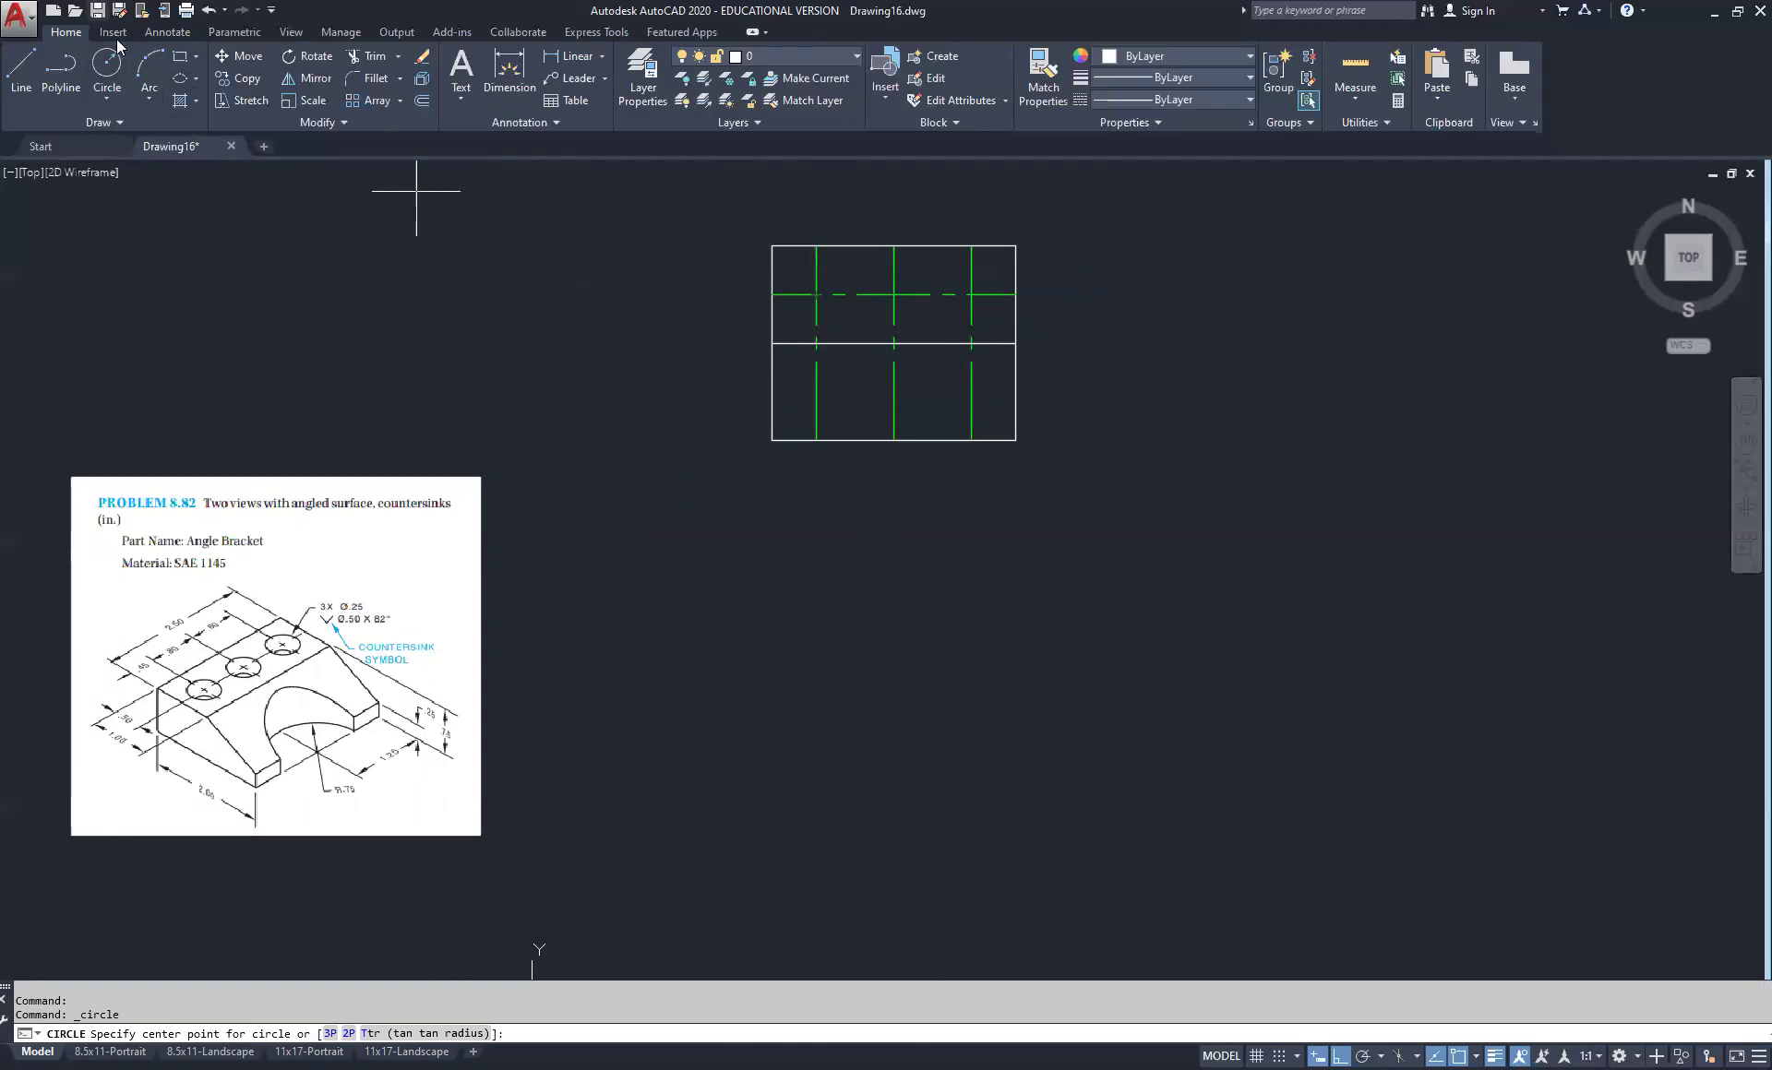
{"action": "left_click", "coordinate": [115, 95]}
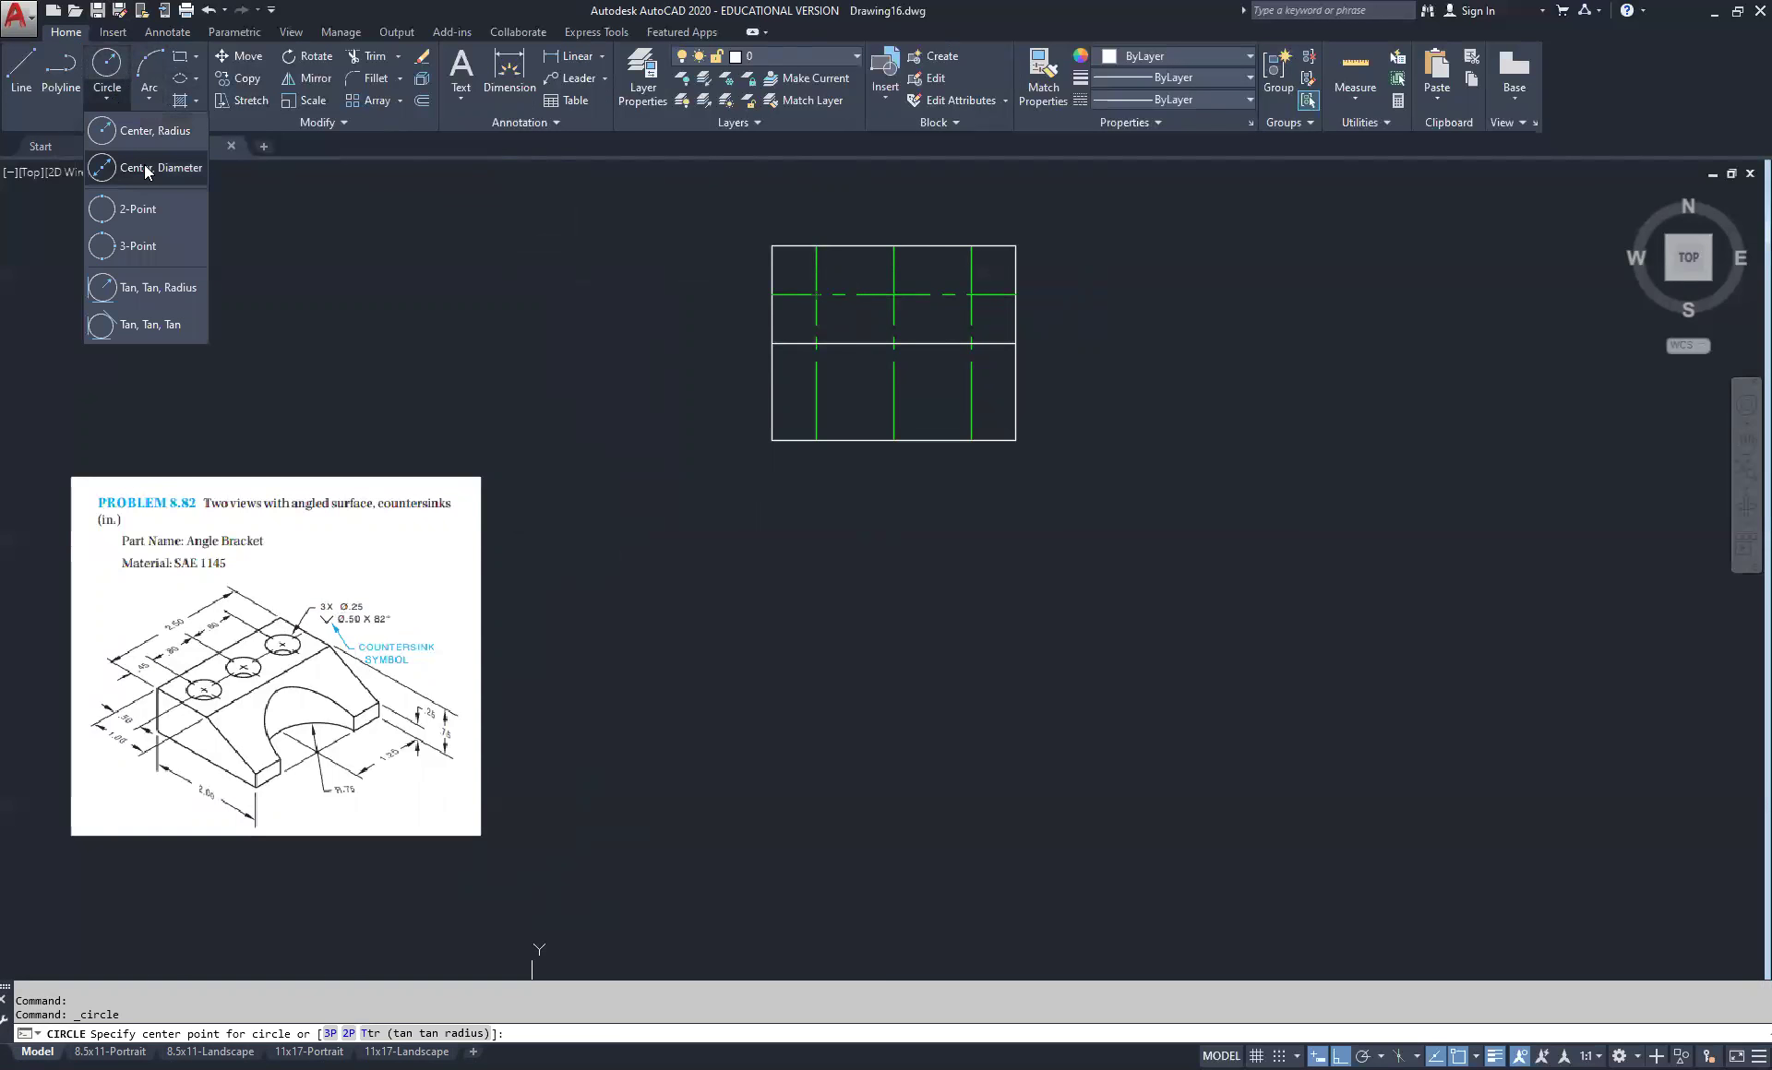
{"action": "left_click", "coordinate": [816, 295]}
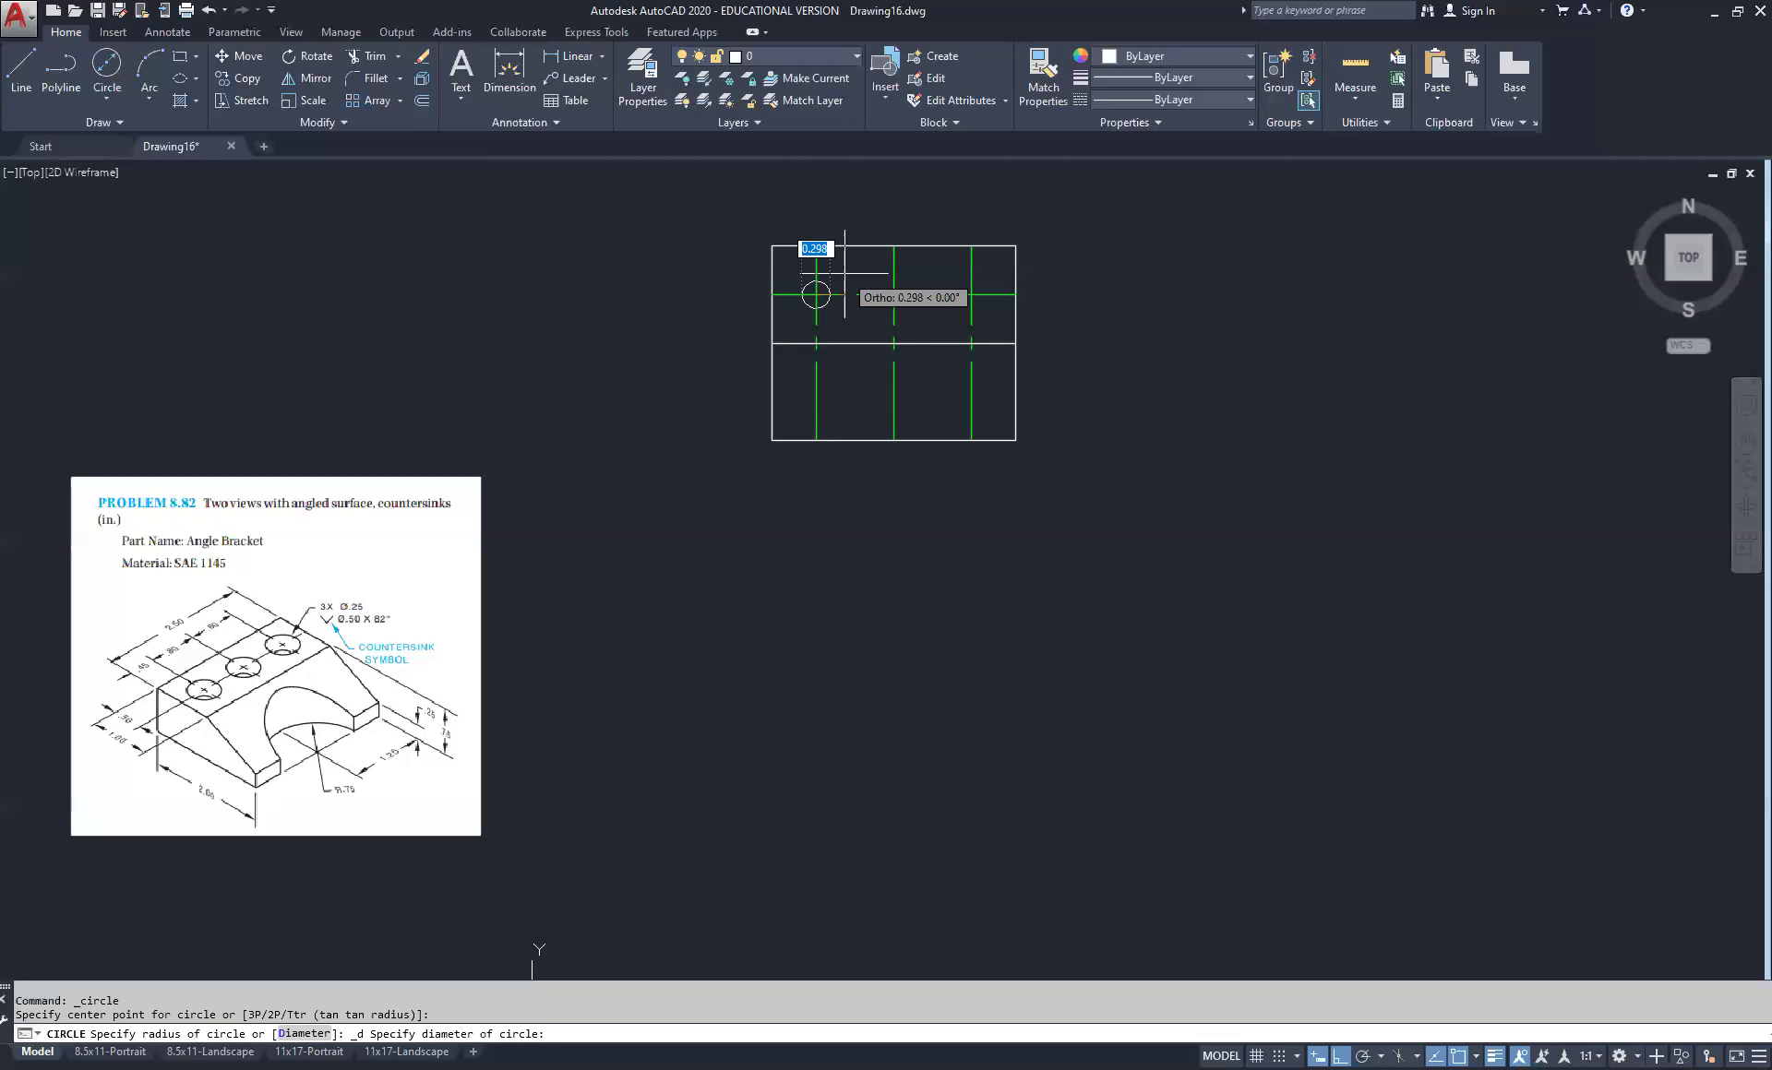
{"action": "type", "text": ".25"}
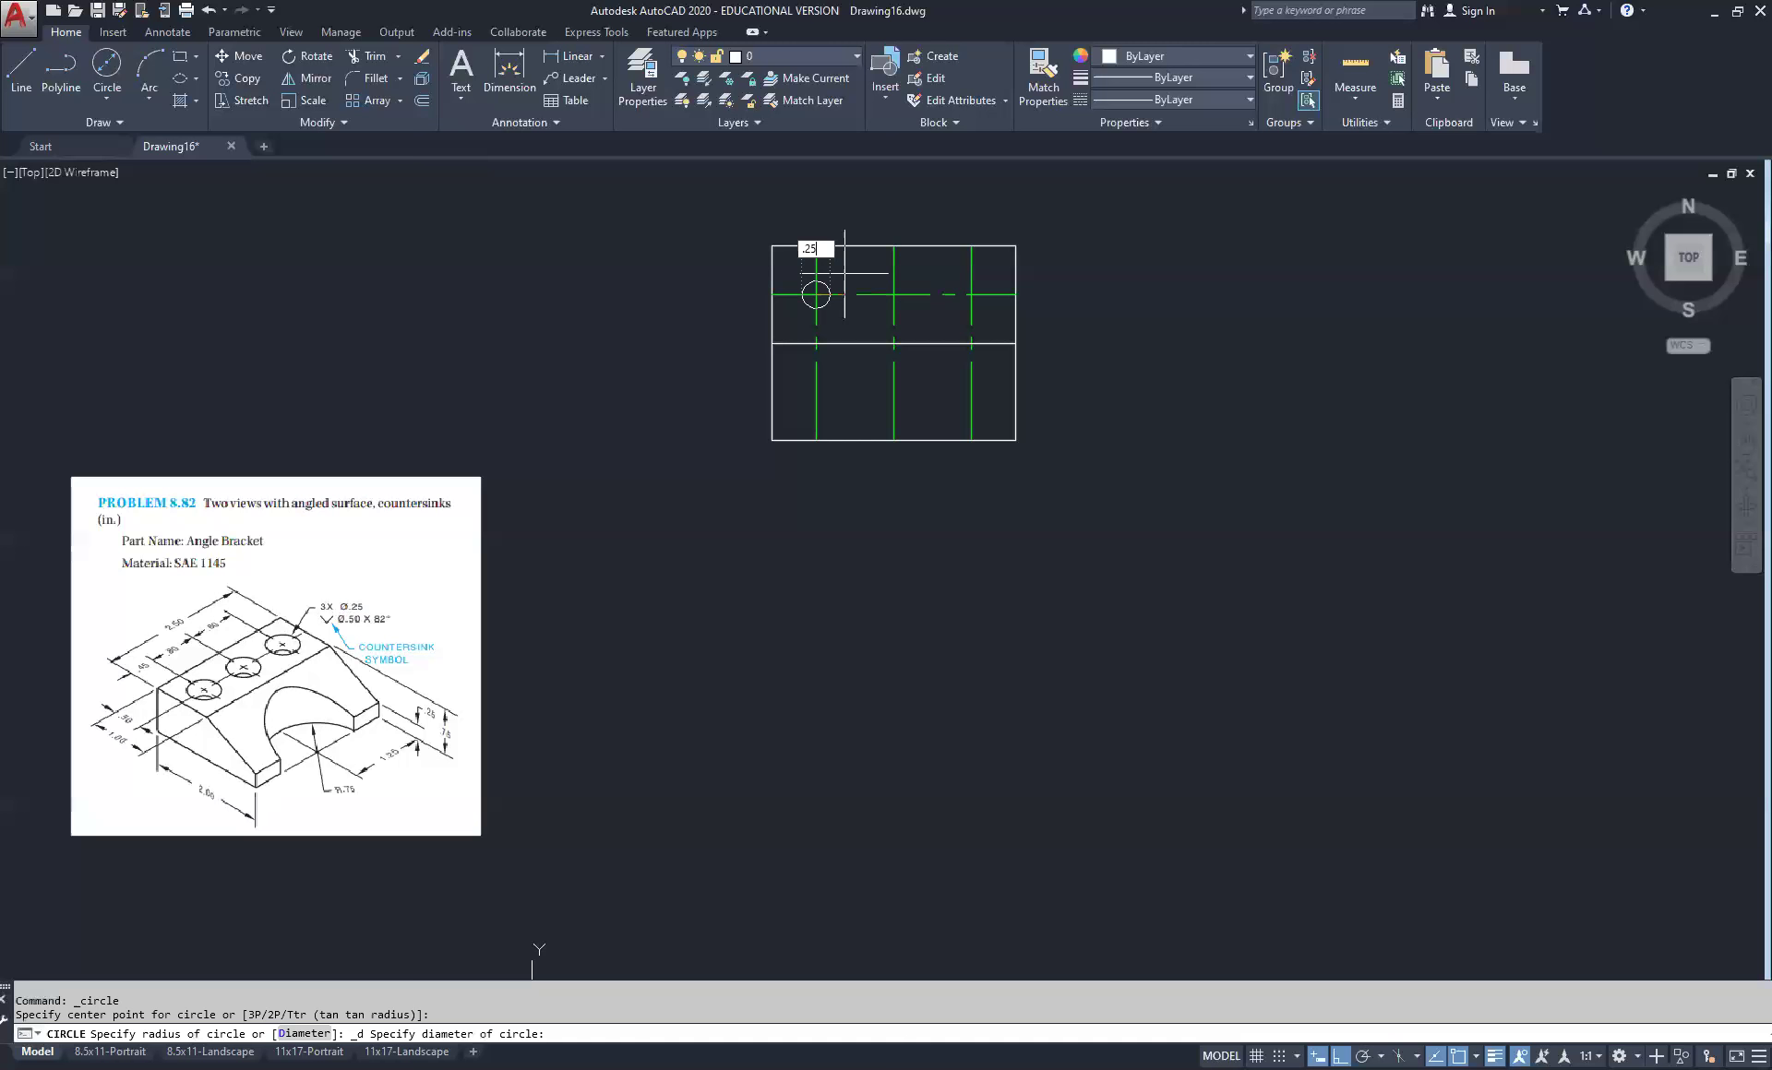
{"action": "key", "text": "Return"}
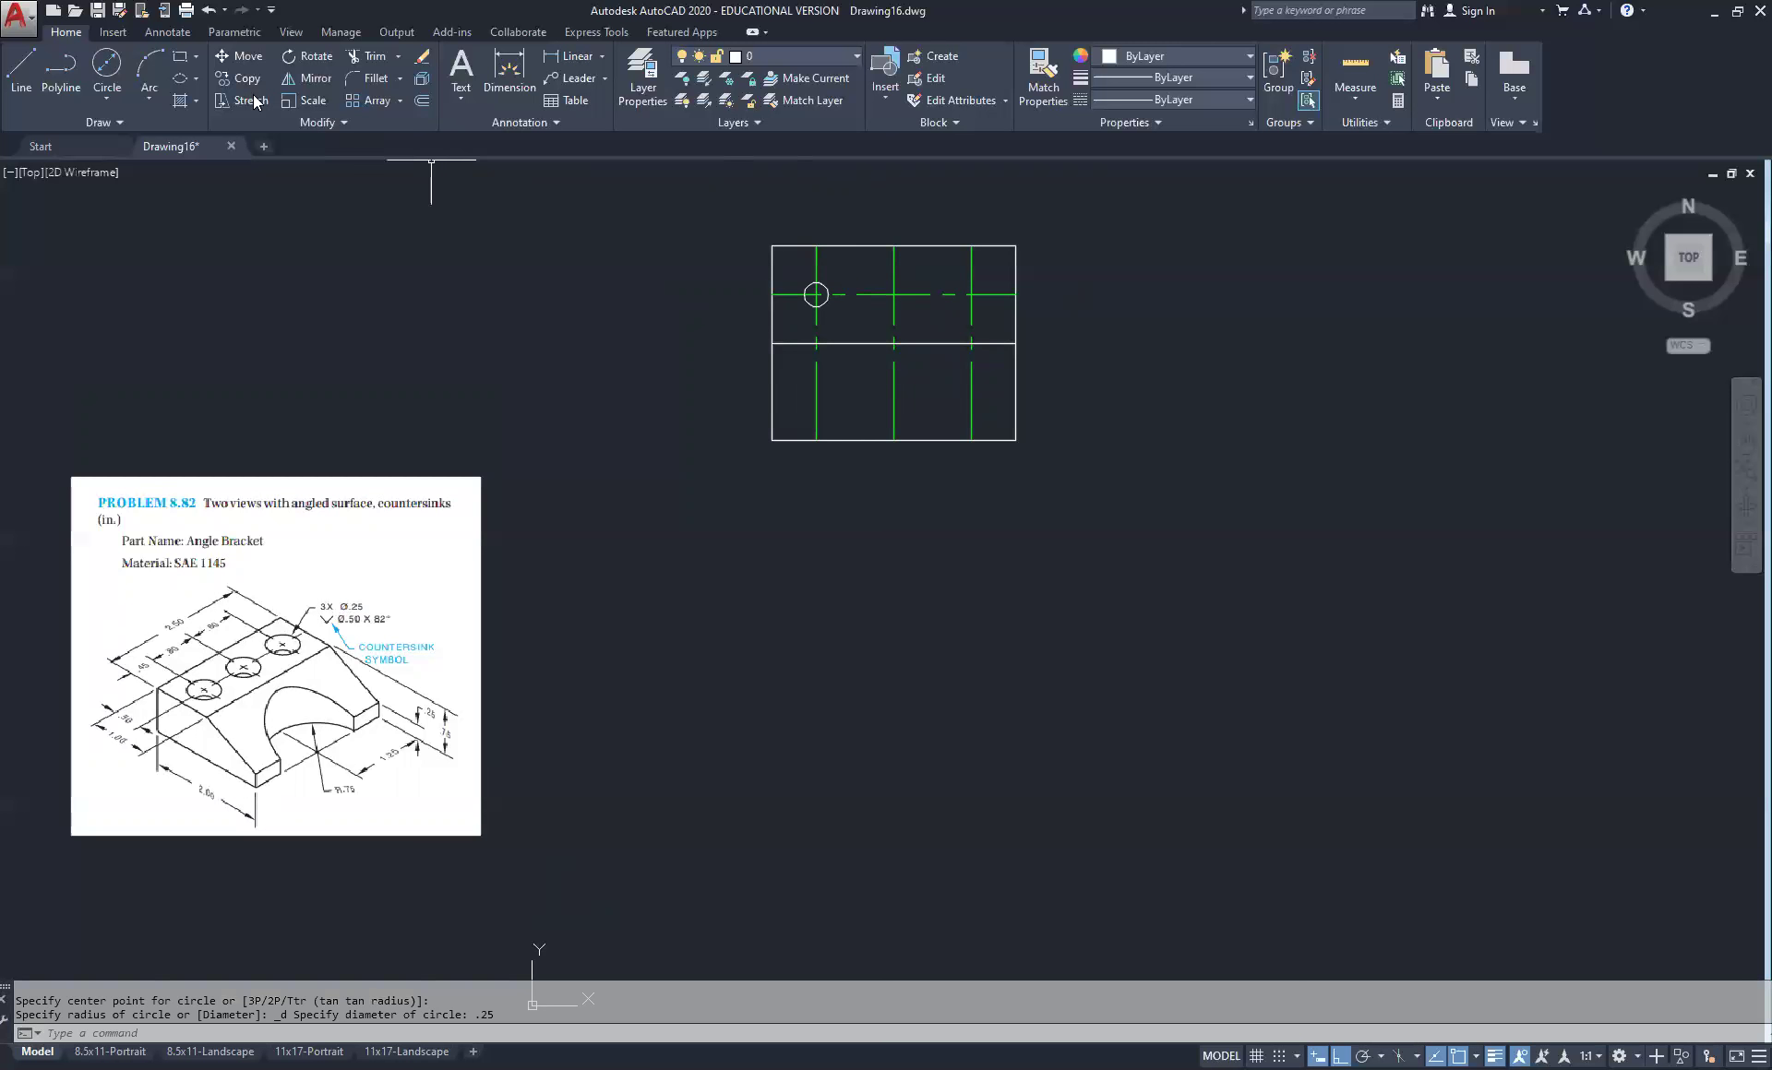
Draw a concentric 0.5-inch diameter countersink circle around the leftmost hole
{"action": "left_click", "coordinate": [107, 98]}
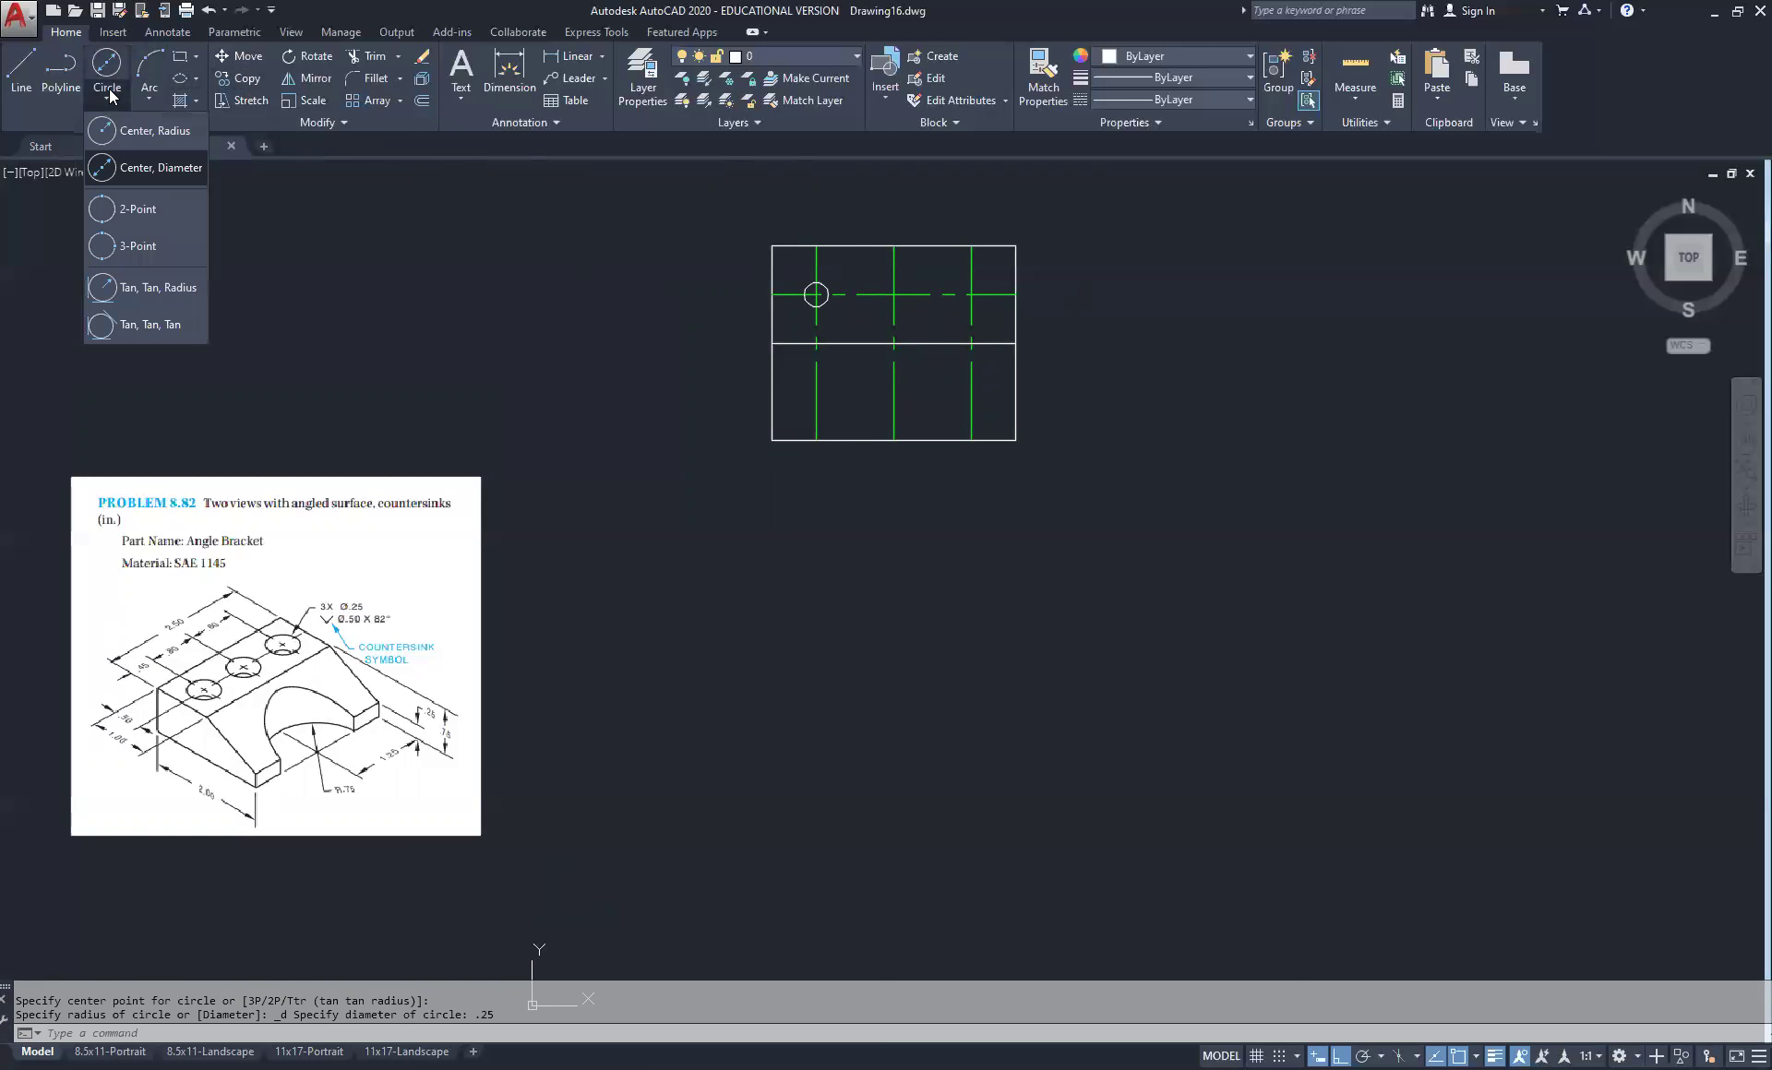
{"action": "left_click", "coordinate": [132, 170]}
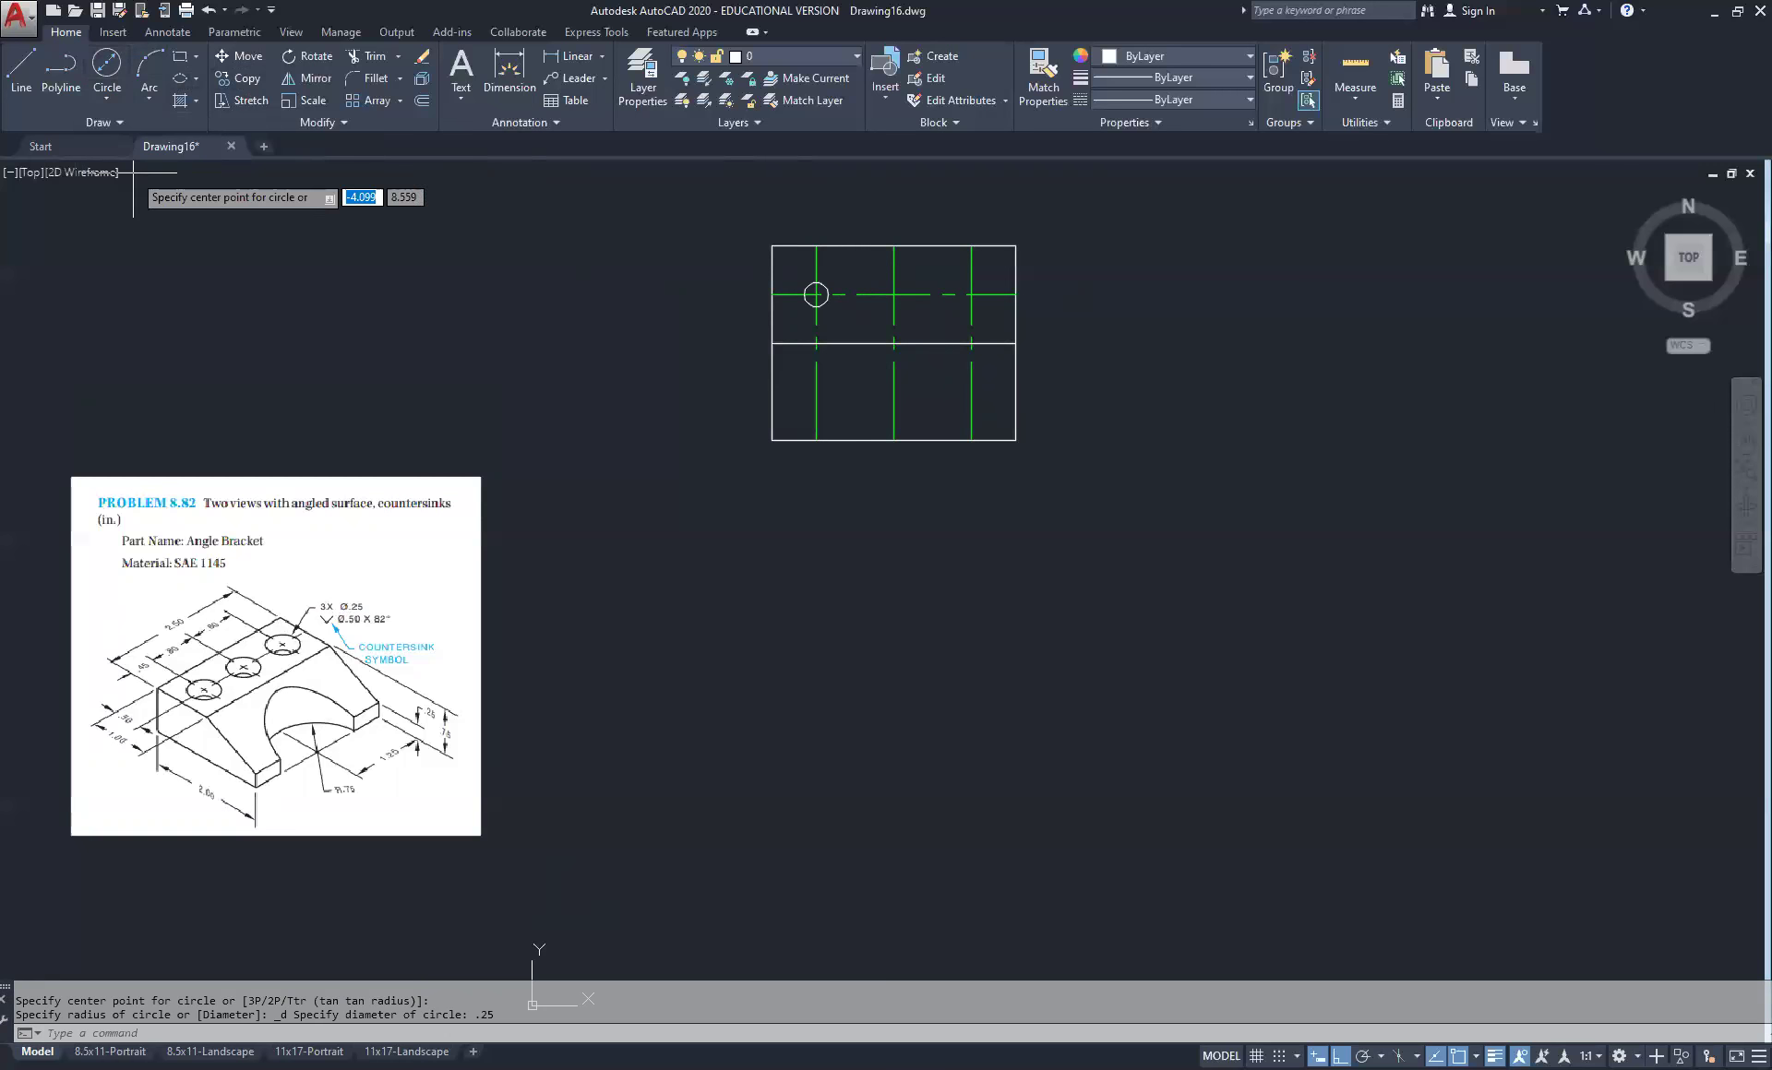
{"action": "left_click", "coordinate": [815, 295]}
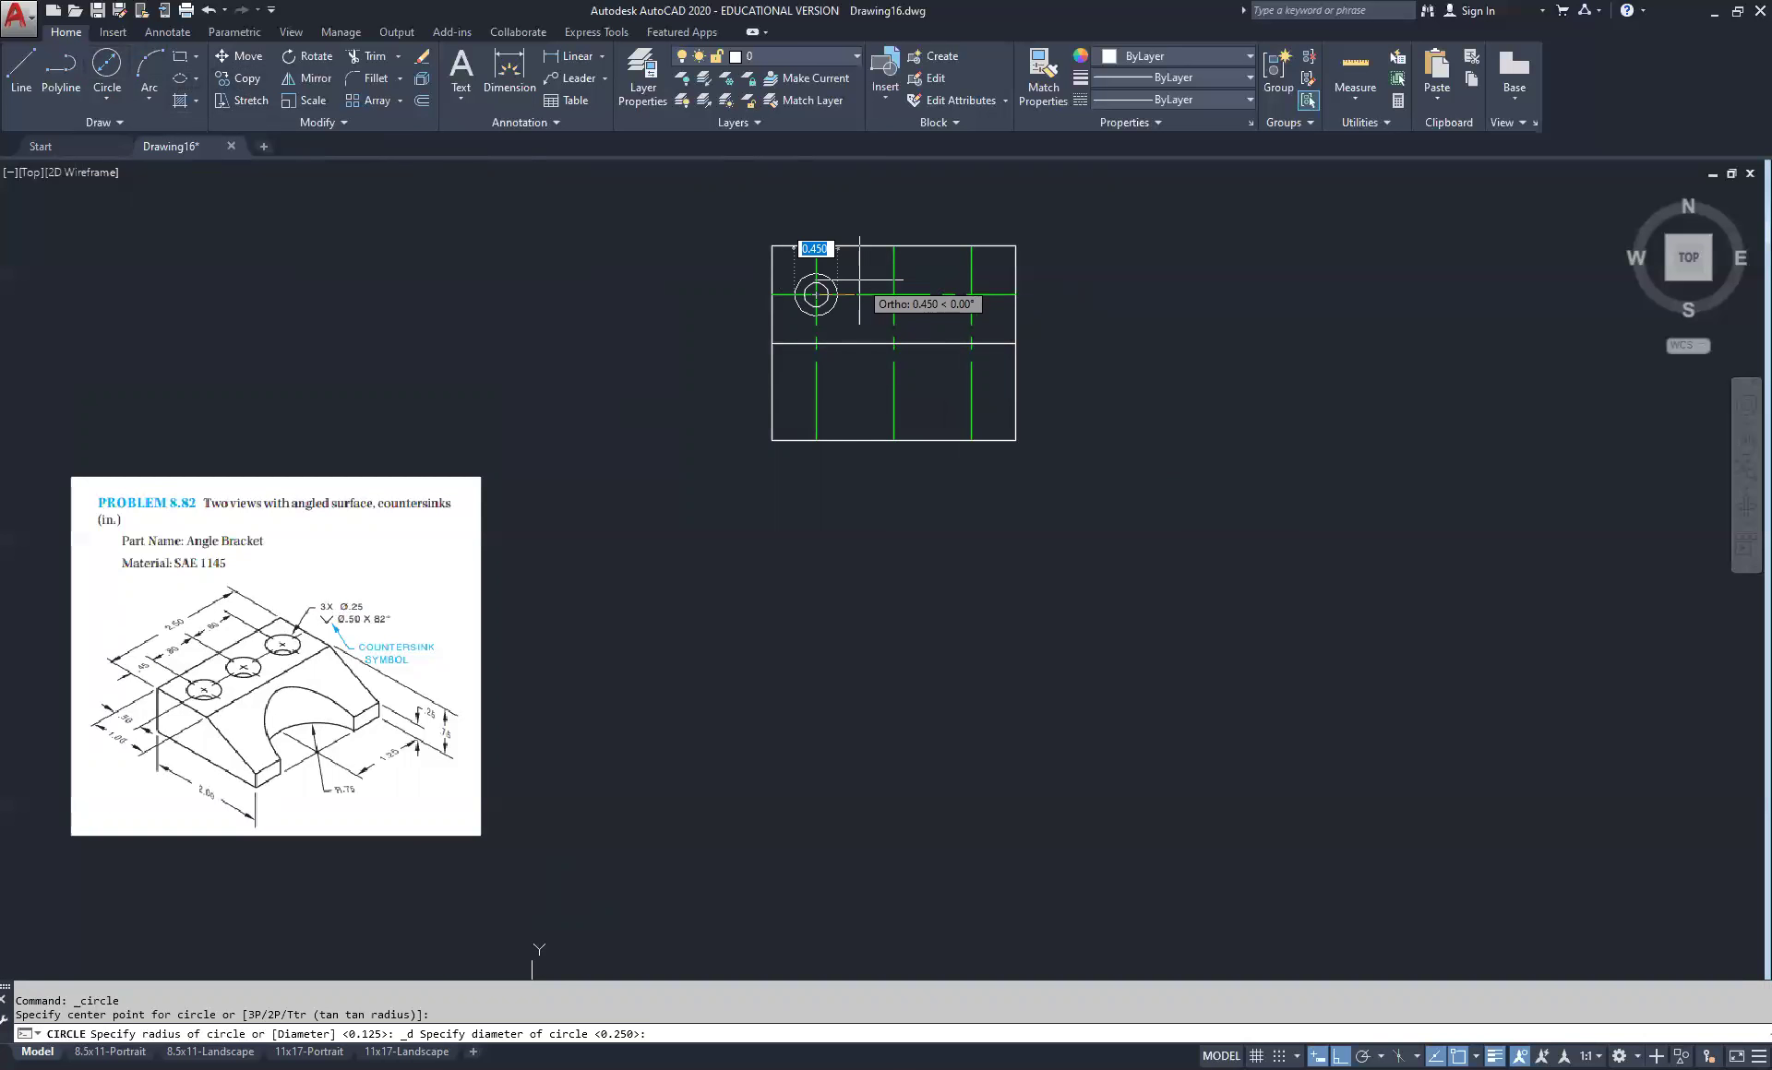
{"action": "type", "text": ".5"}
{"action": "key", "text": "Return"}
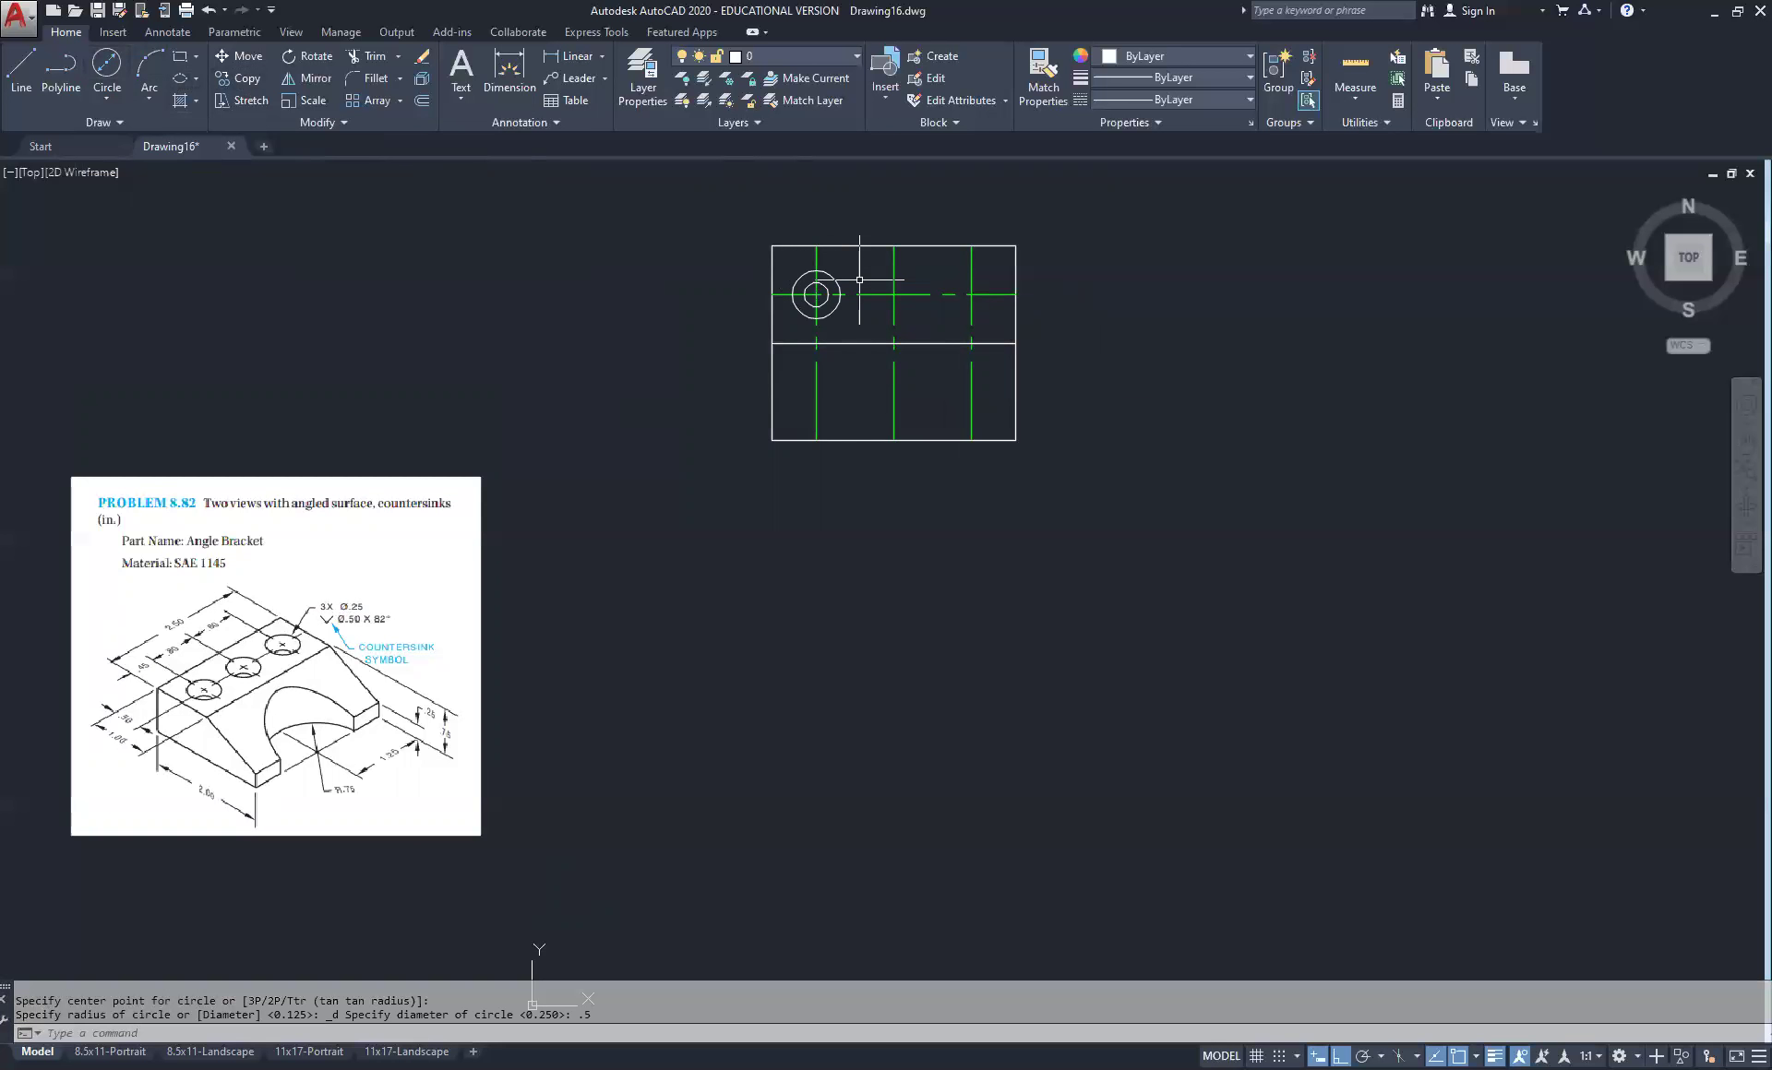
Copy the two concentric hole circles from their center to the middle and right centerline intersections
{"action": "scroll", "coordinate": [879, 284], "scroll_direction": "up", "scroll_amount": 4}
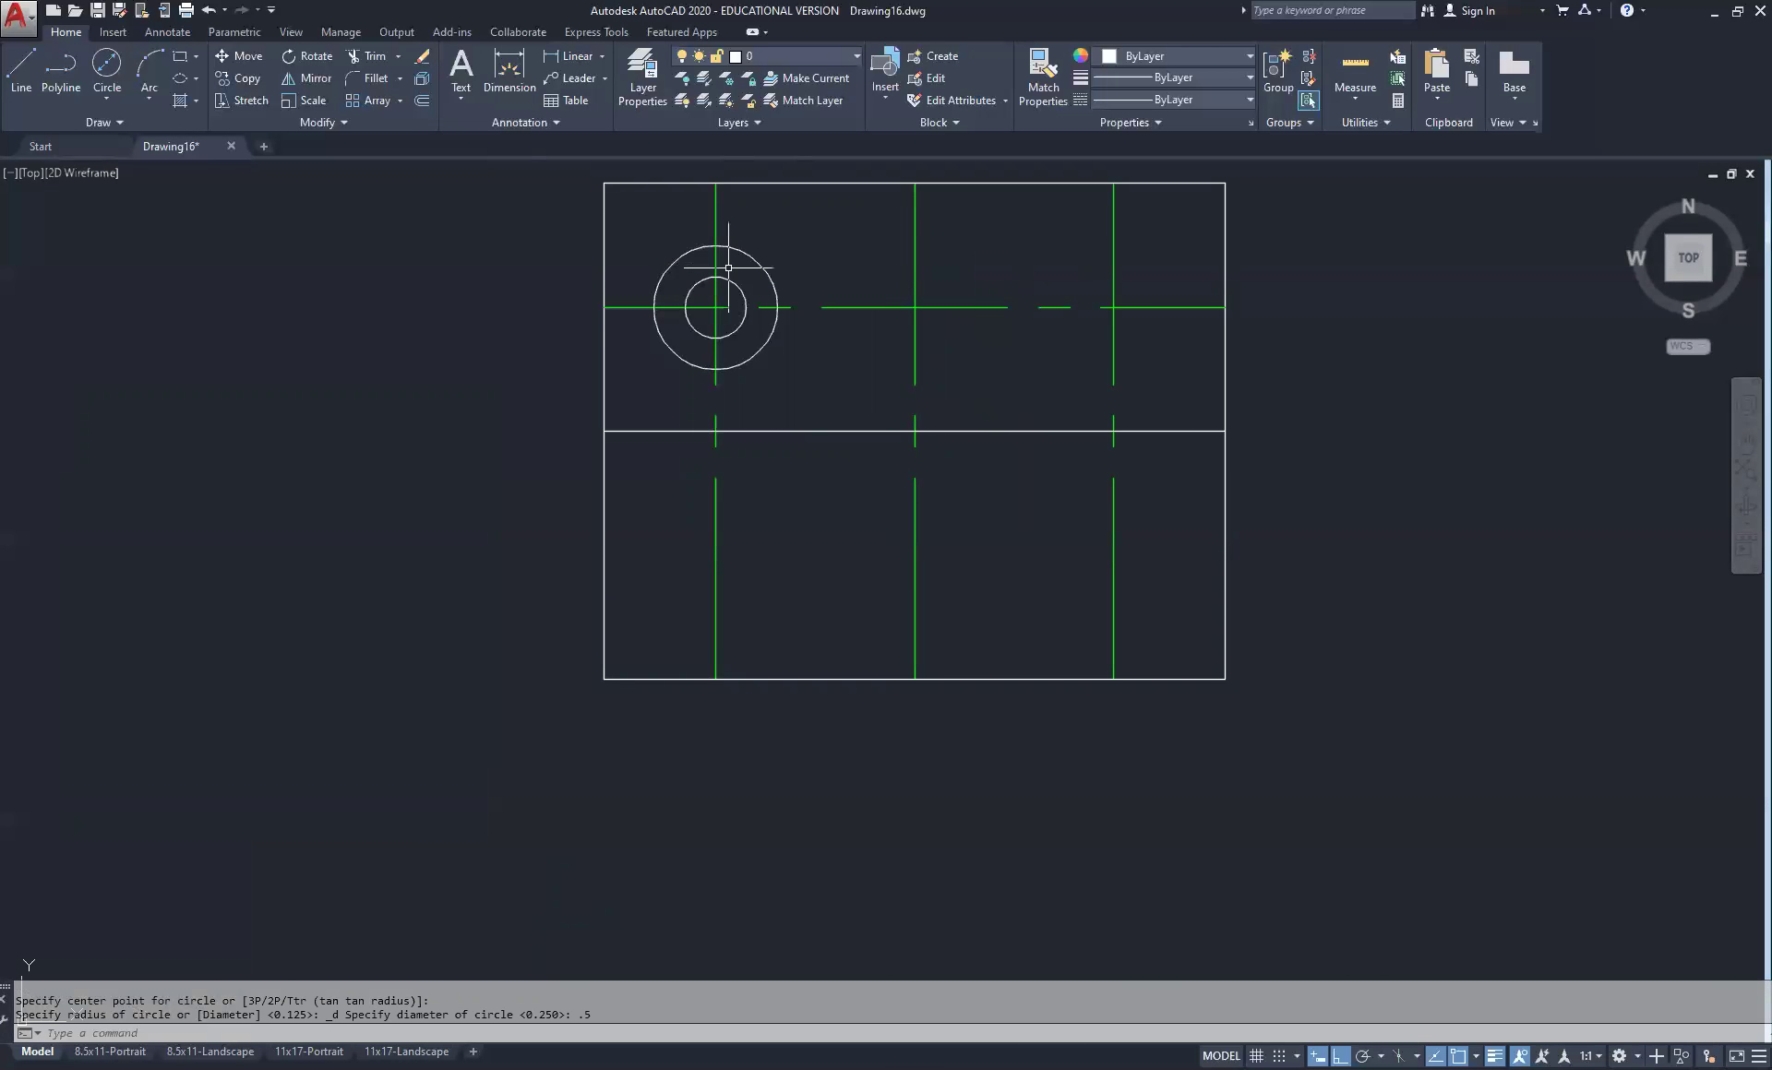
{"action": "scroll", "coordinate": [728, 267], "scroll_direction": "down", "scroll_amount": 2}
{"action": "scroll", "coordinate": [728, 267], "scroll_direction": "down", "scroll_amount": 2}
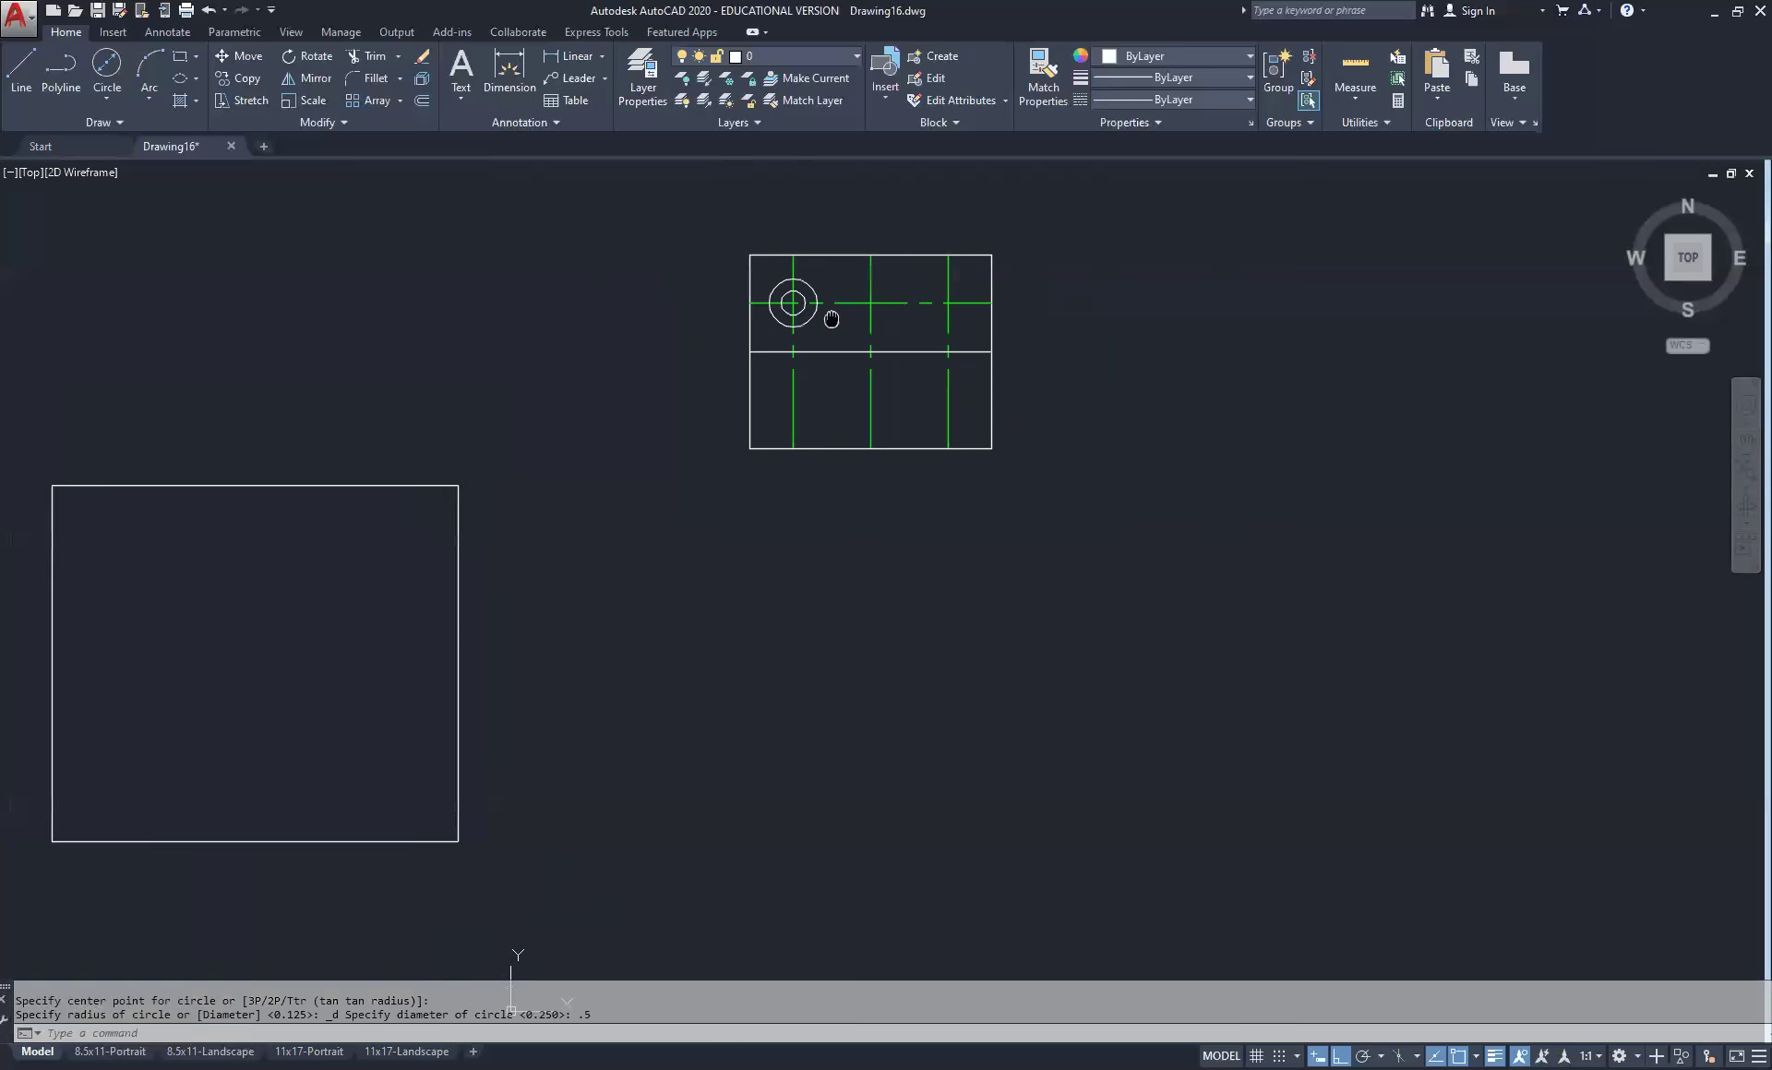
{"action": "scroll", "coordinate": [867, 270], "scroll_direction": "up", "scroll_amount": 2}
{"action": "left_click", "coordinate": [858, 262]}
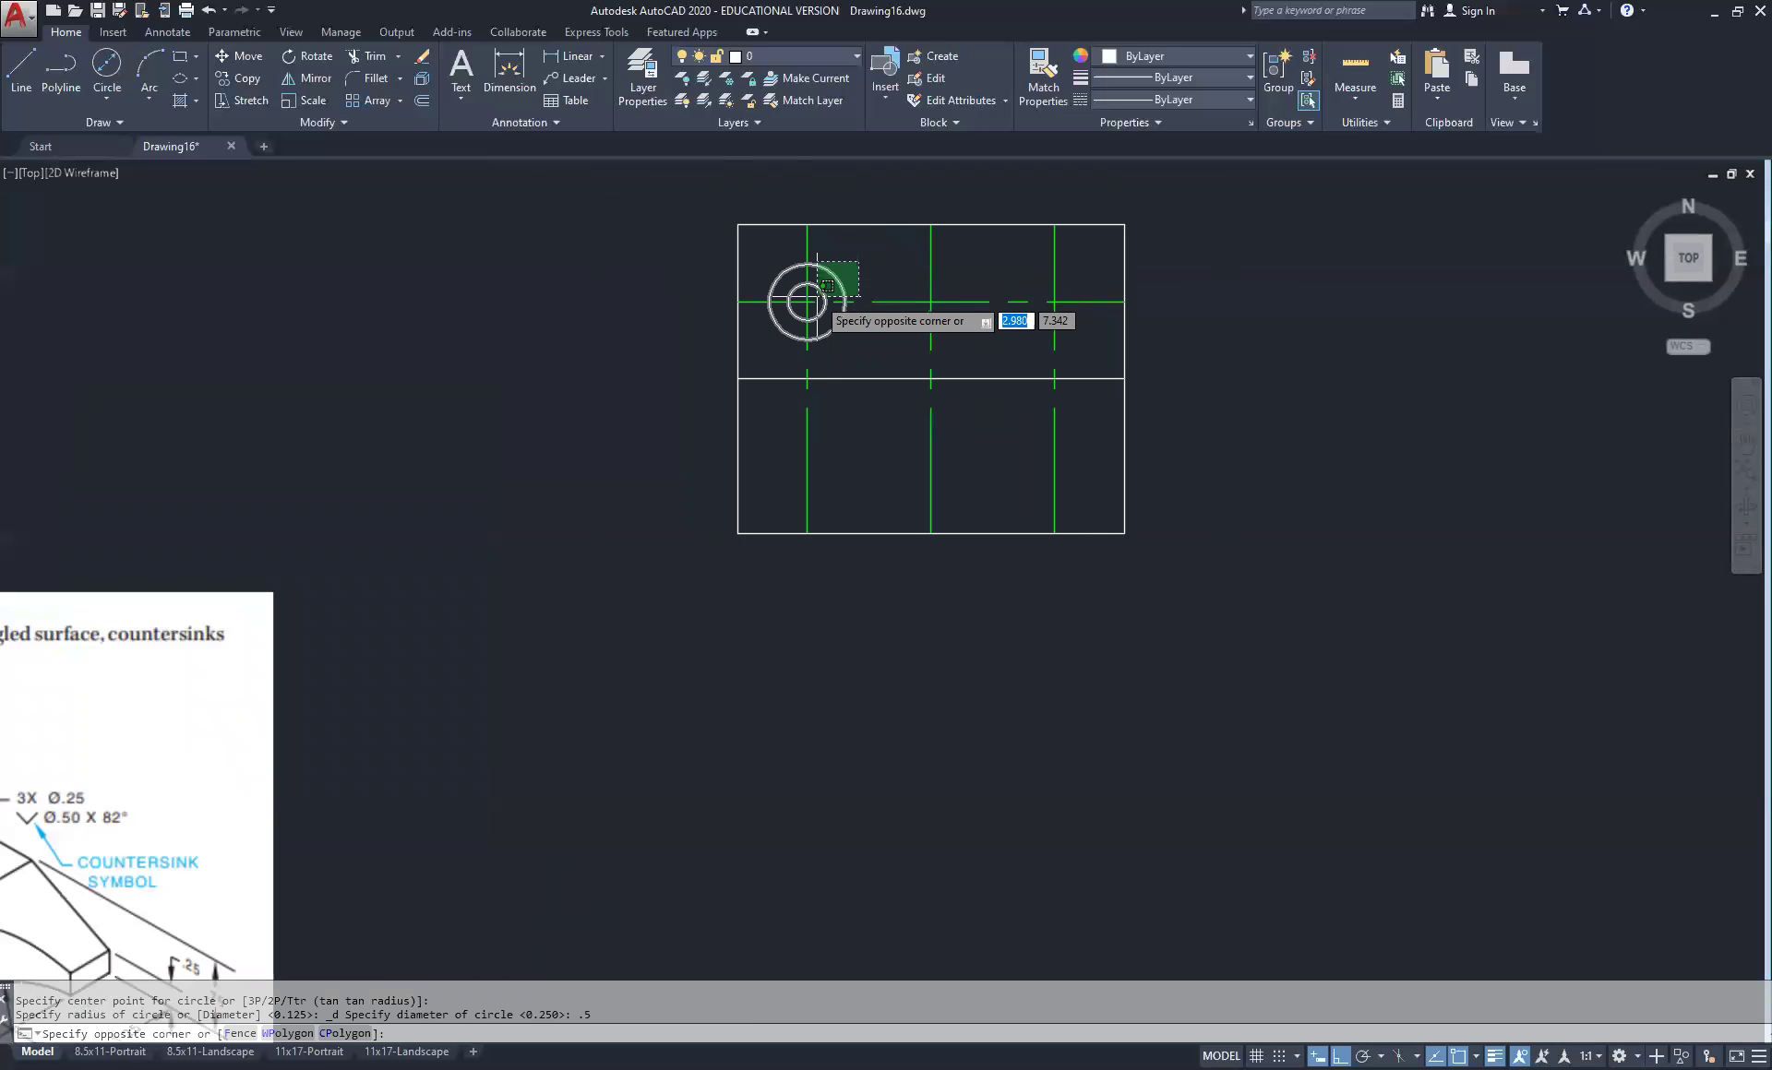
{"action": "left_click", "coordinate": [828, 286]}
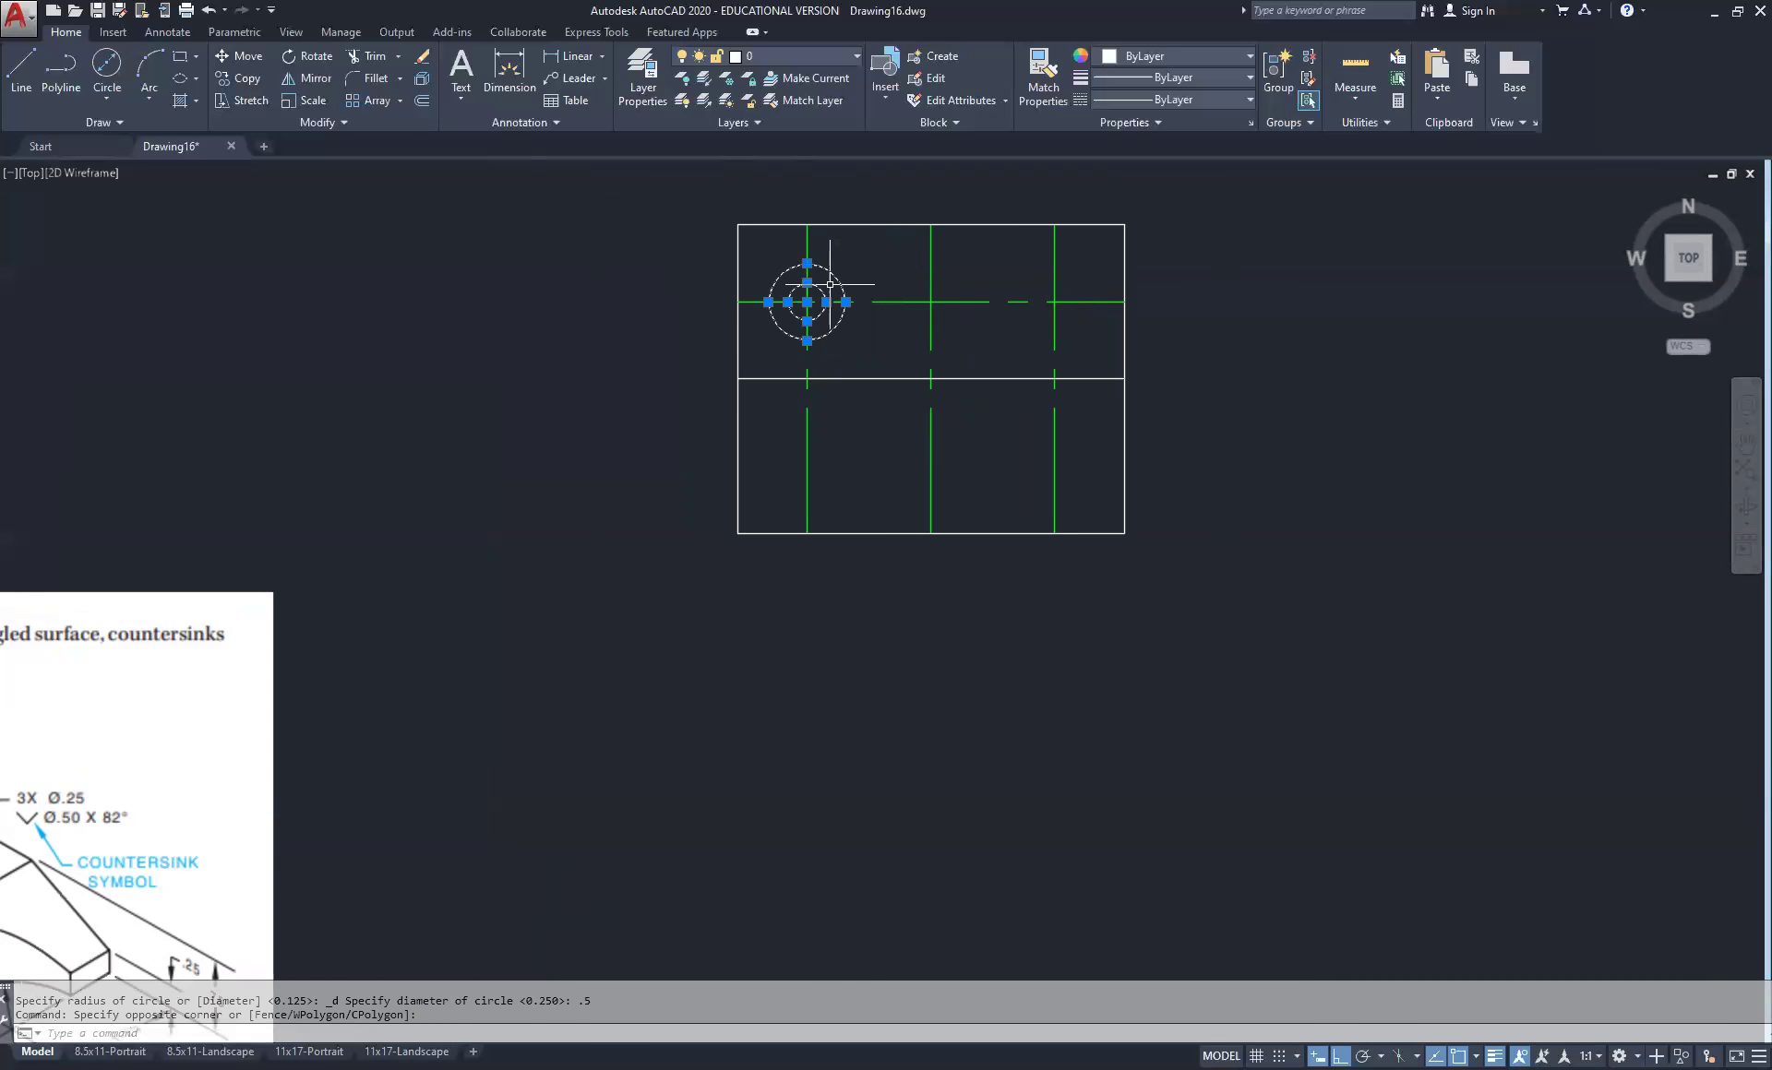
{"action": "left_click", "coordinate": [248, 83]}
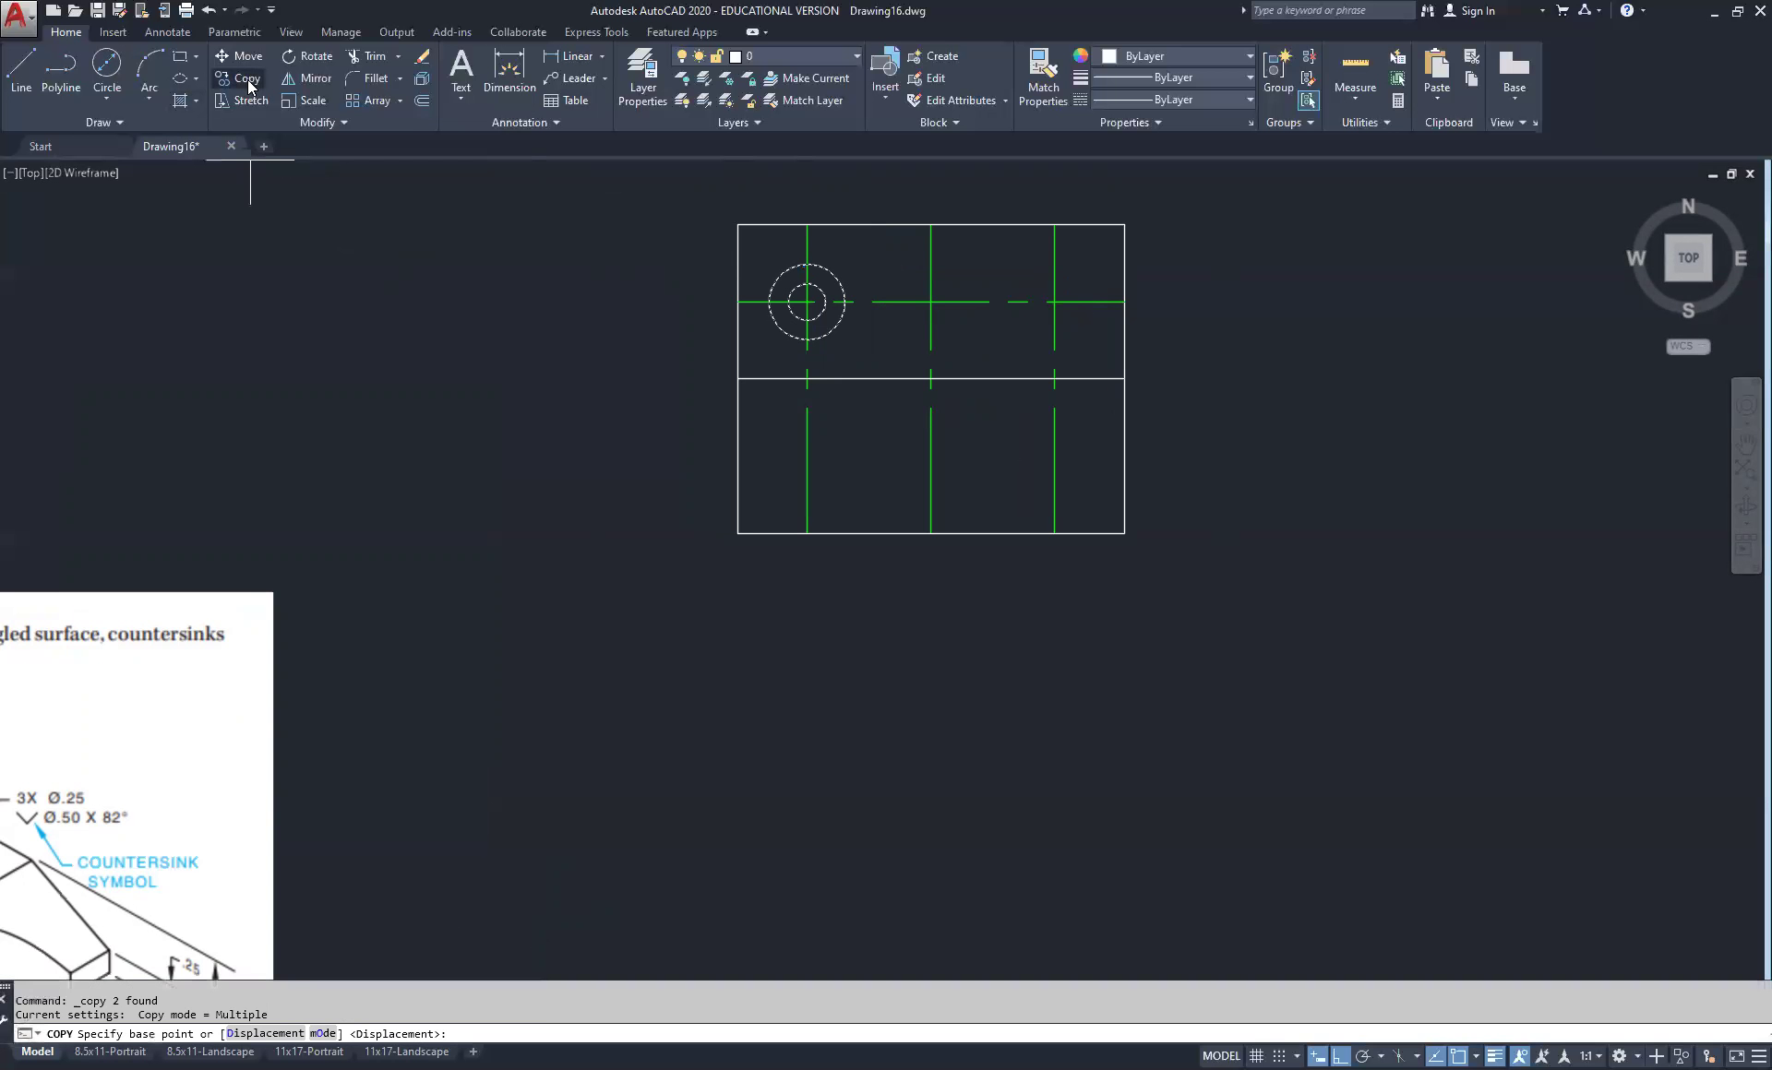
{"action": "left_click", "coordinate": [807, 299]}
{"action": "left_click", "coordinate": [930, 300]}
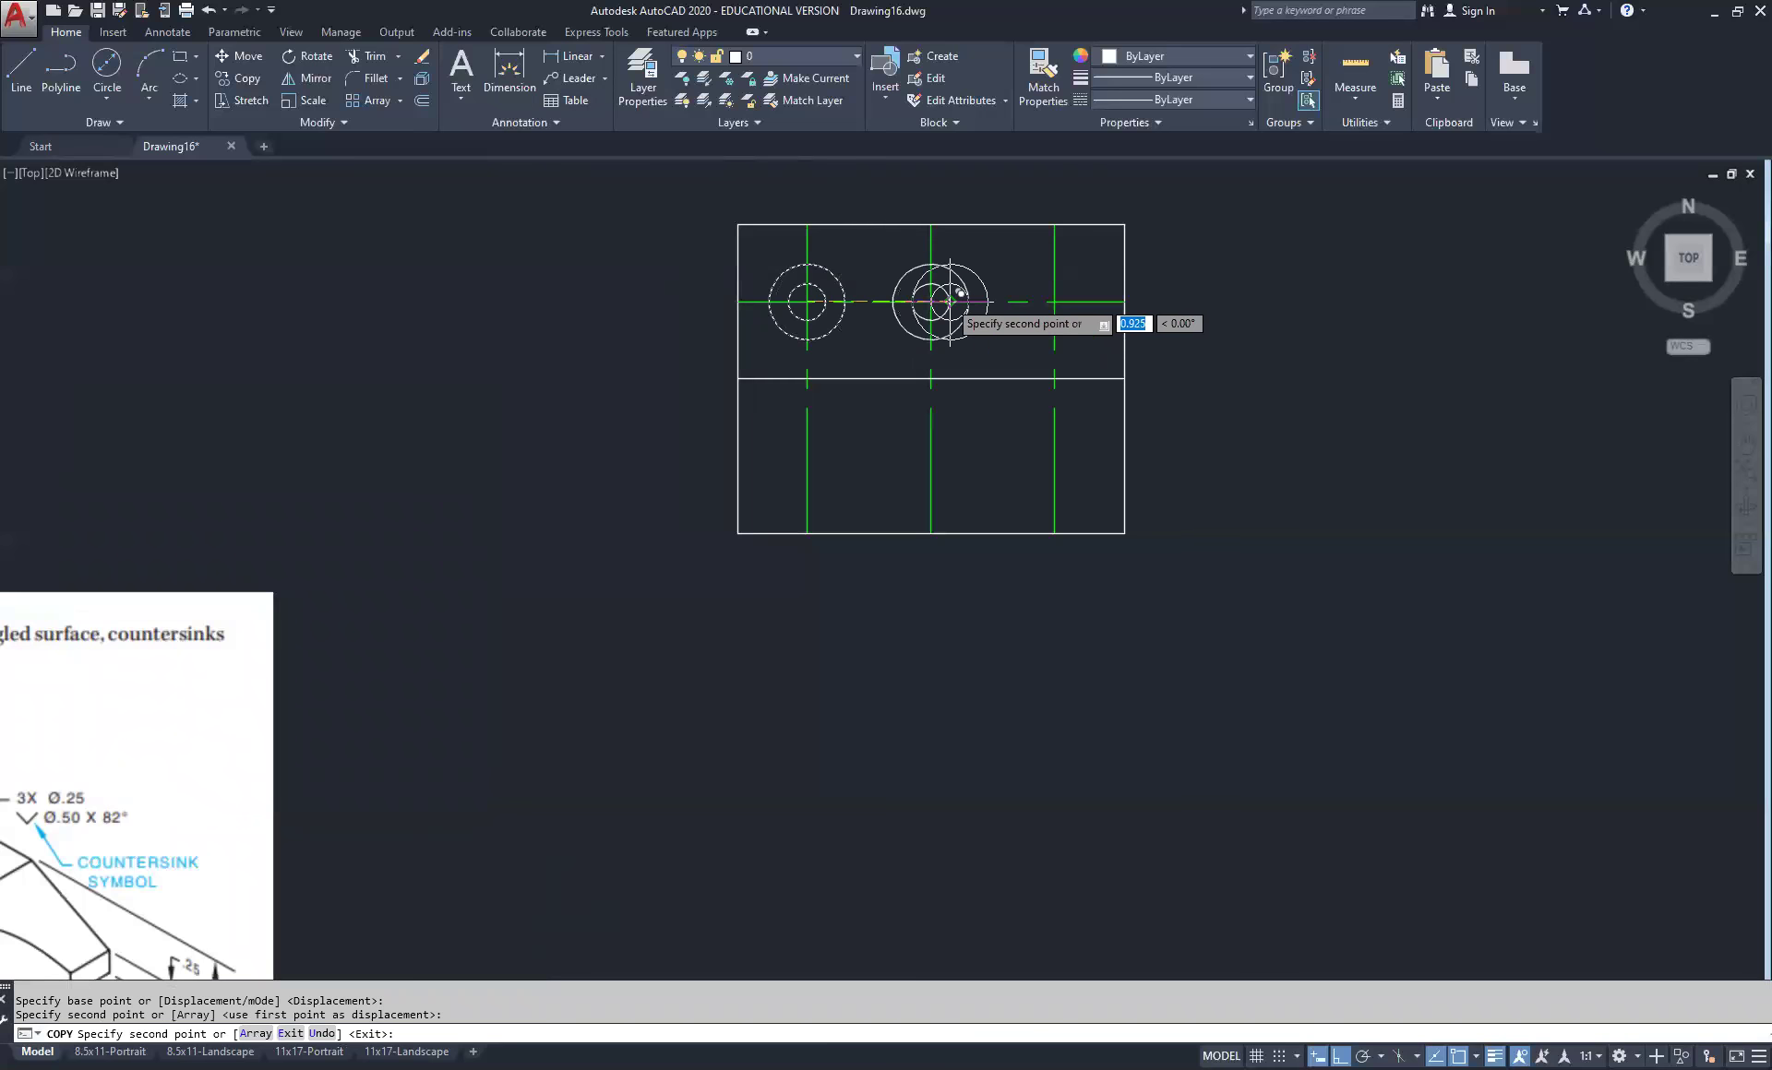
{"action": "left_click", "coordinate": [1054, 300]}
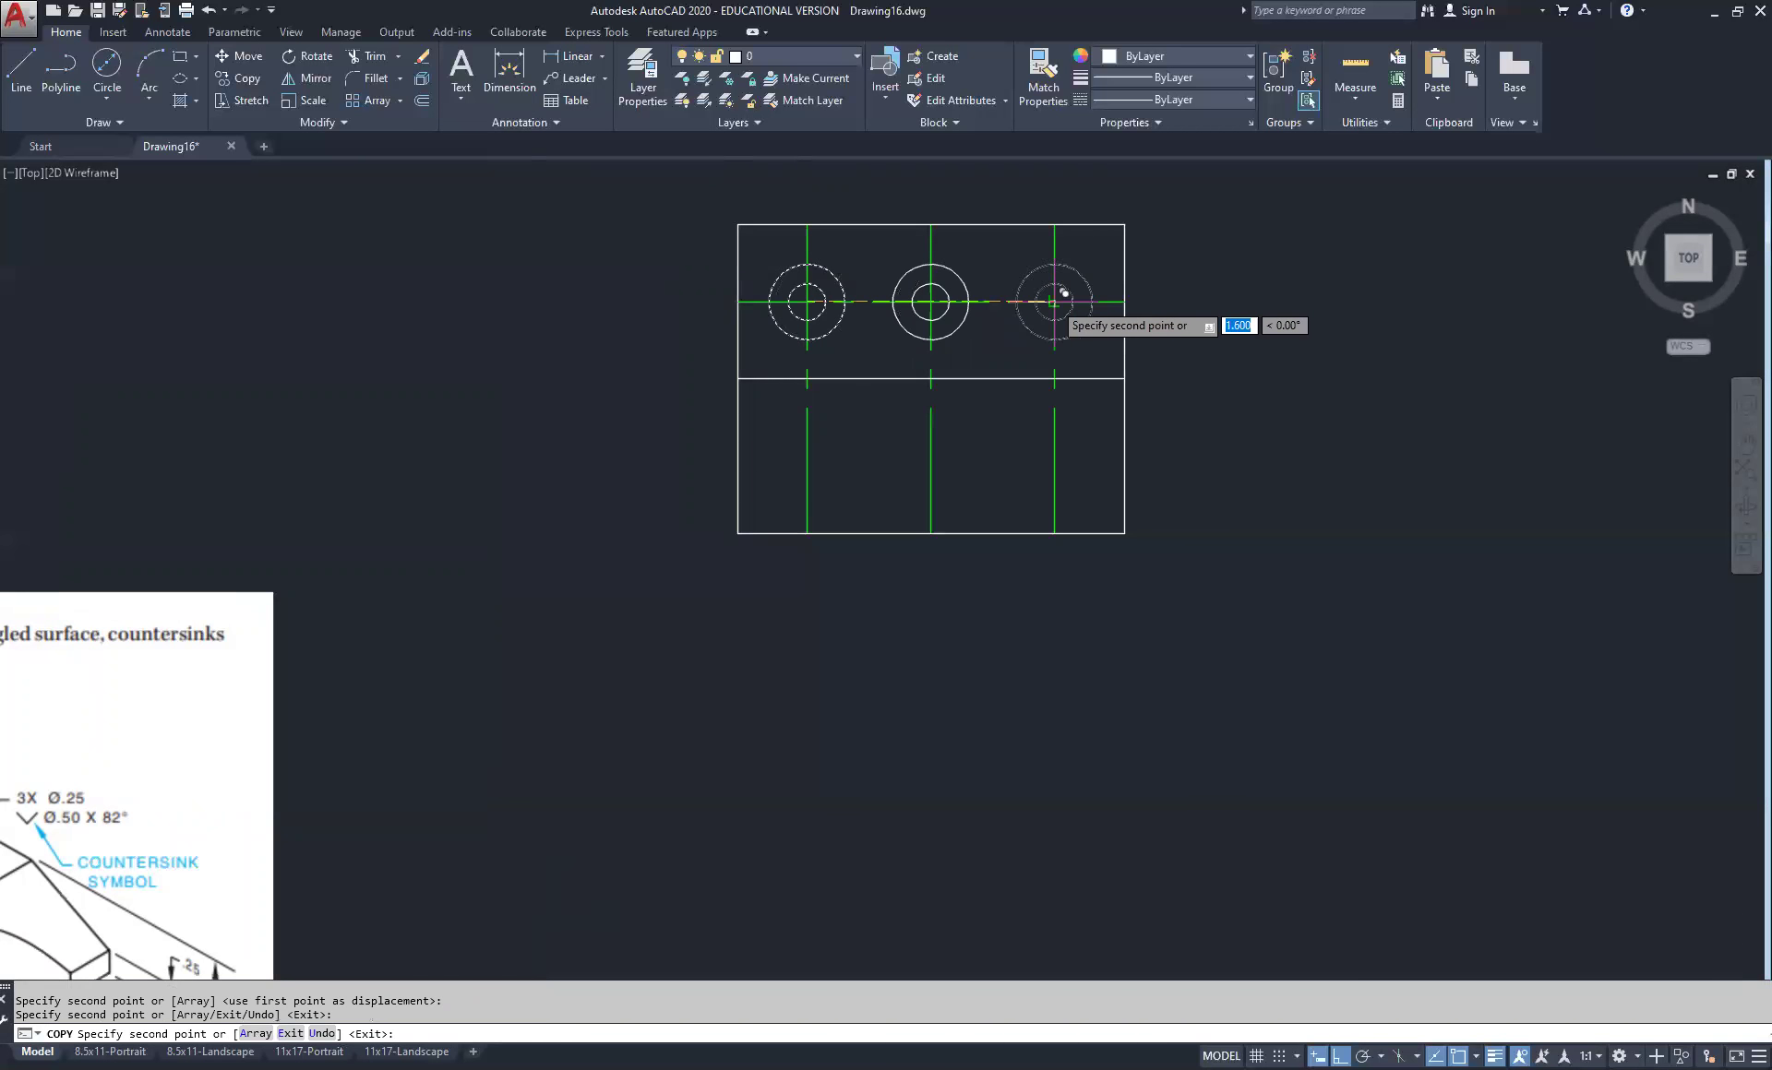
{"action": "right_click", "coordinate": [1271, 308]}
{"action": "left_click", "coordinate": [1306, 315]}
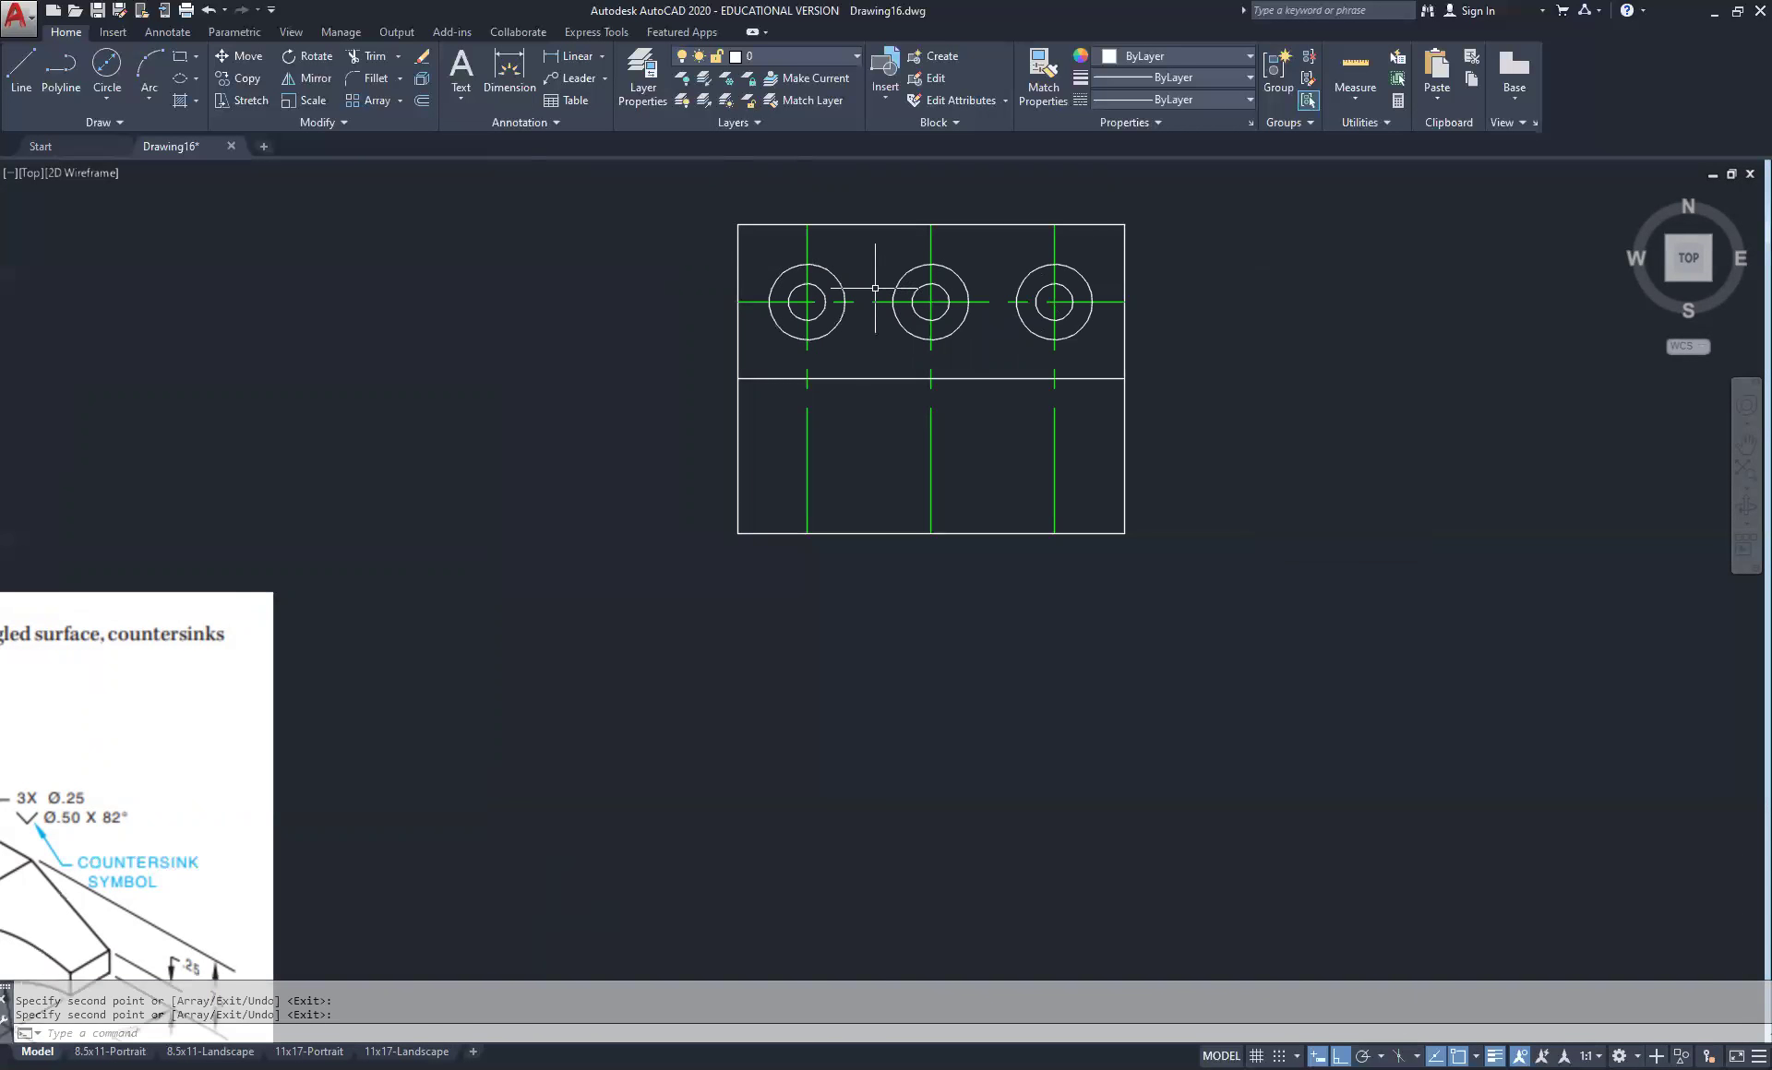
Draw a circle of radius 0.75 centered where the middle vertical centerline meets the top view's lower edge
{"action": "scroll", "coordinate": [816, 305], "scroll_direction": "down", "scroll_amount": 2}
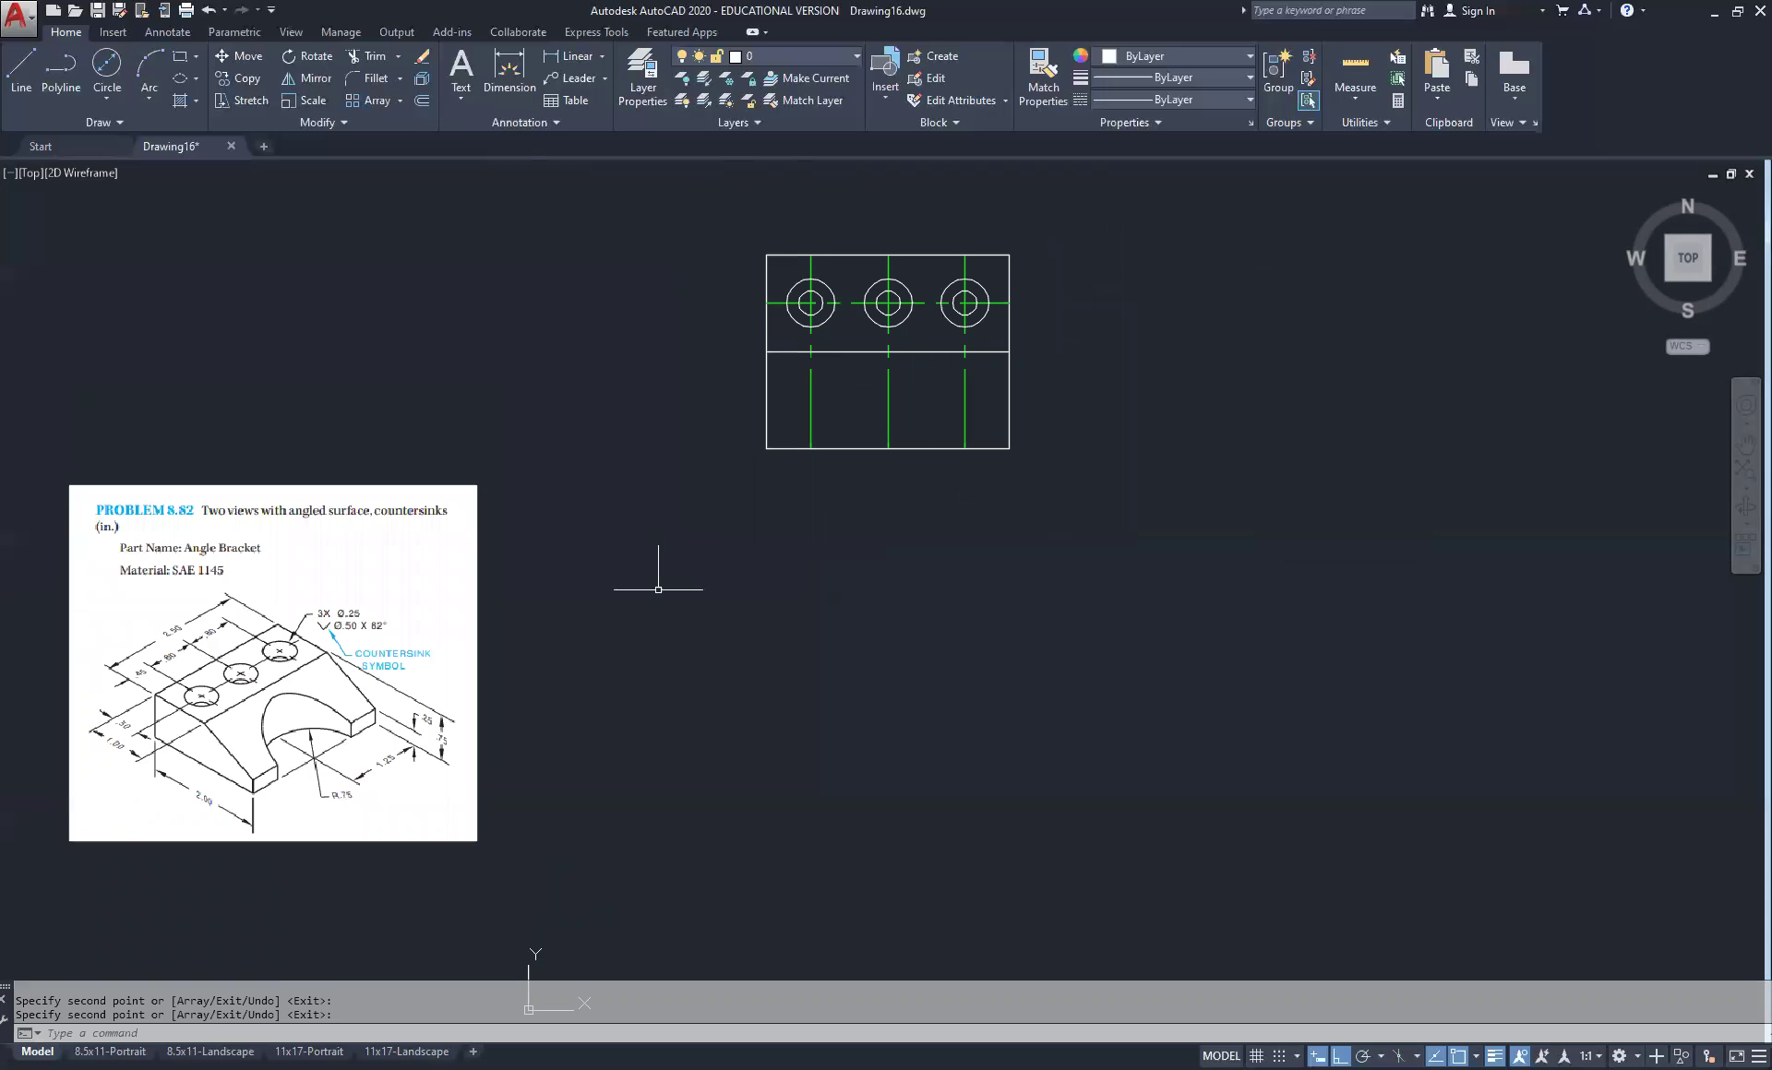
{"action": "scroll", "coordinate": [326, 795], "scroll_direction": "up", "scroll_amount": 2}
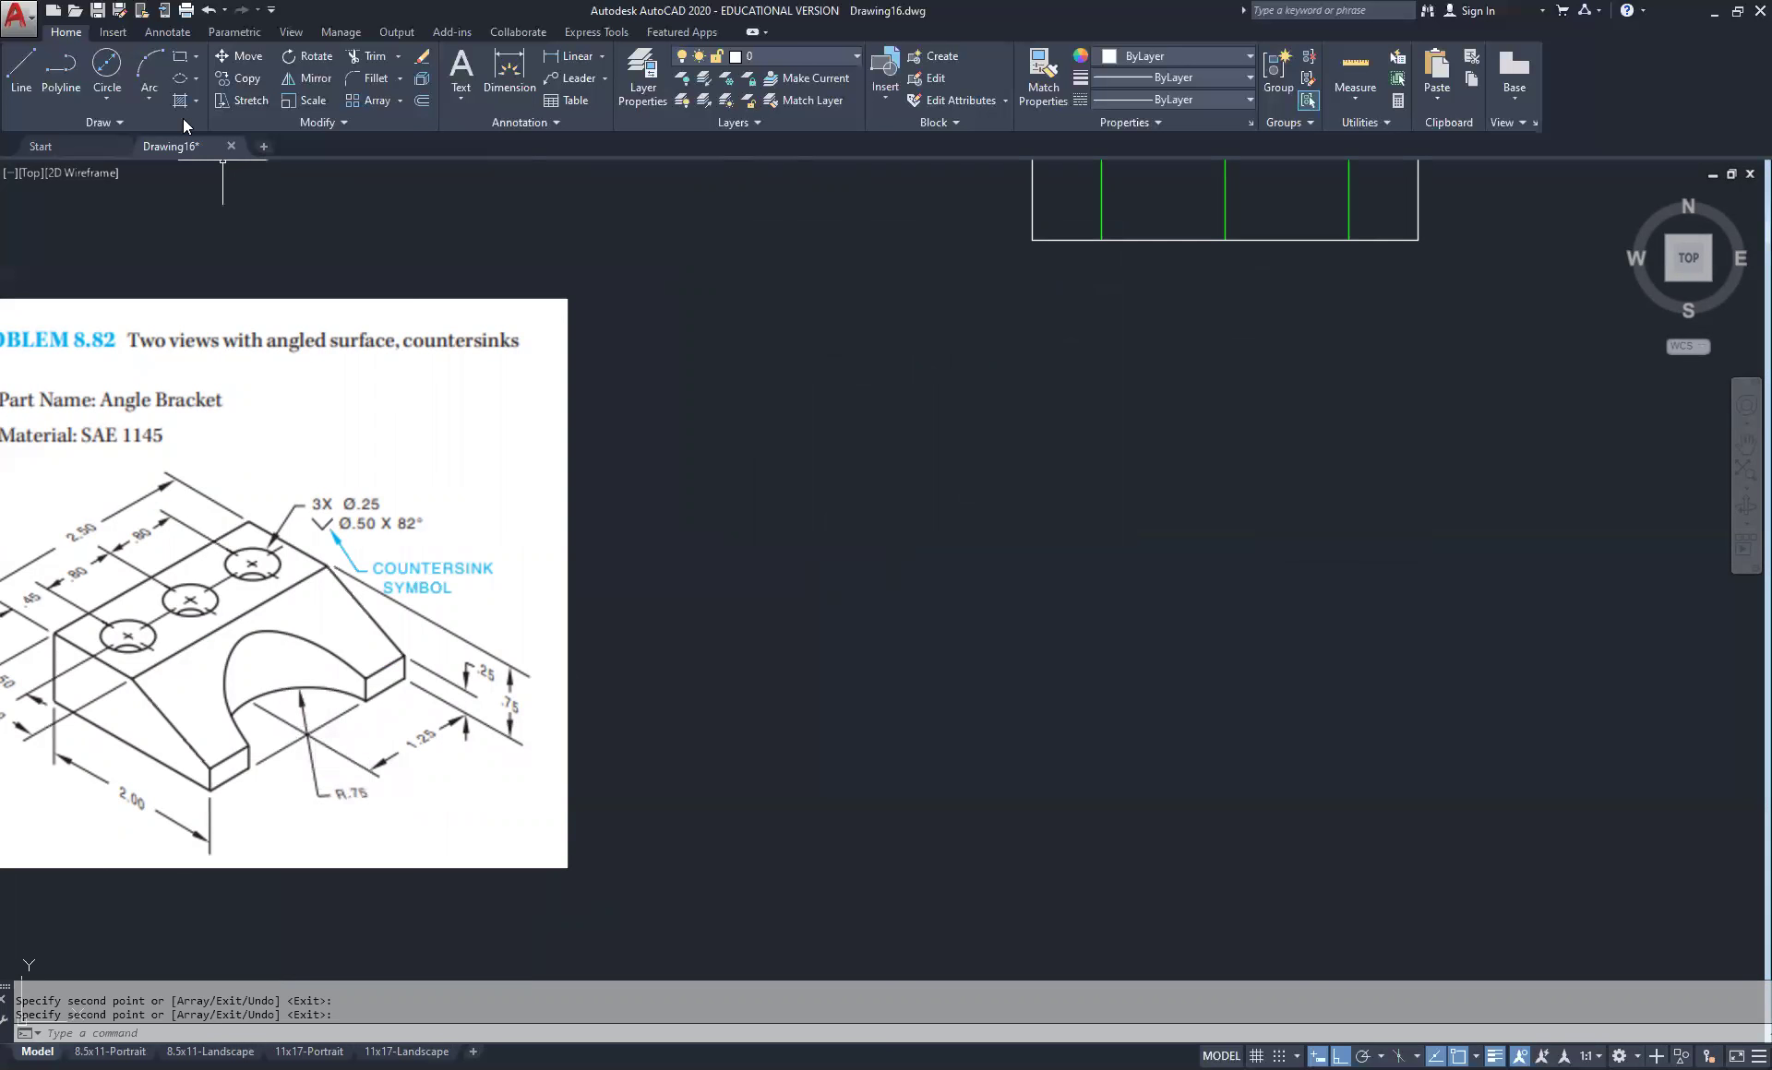
{"action": "left_click", "coordinate": [108, 100]}
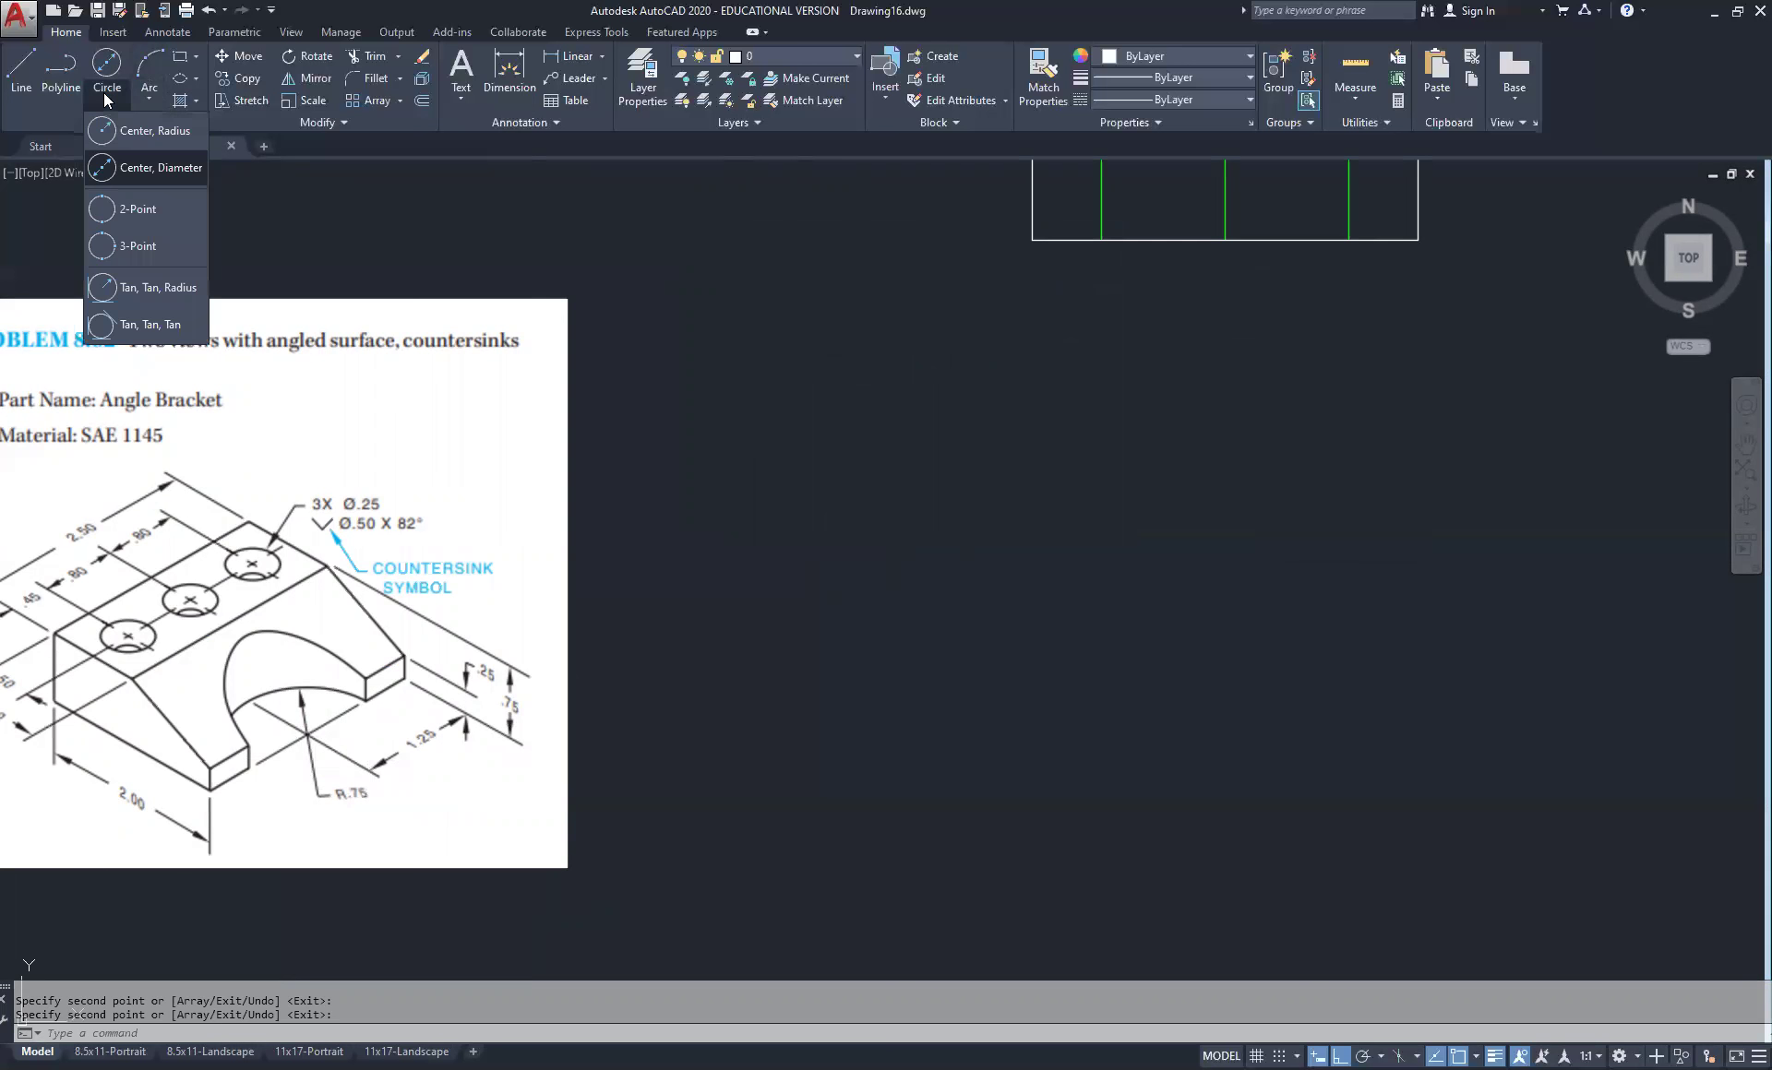
{"action": "left_click", "coordinate": [148, 128]}
{"action": "middle_click_drag", "start_coordinate": [1340, 375], "coordinate": [1304, 395]}
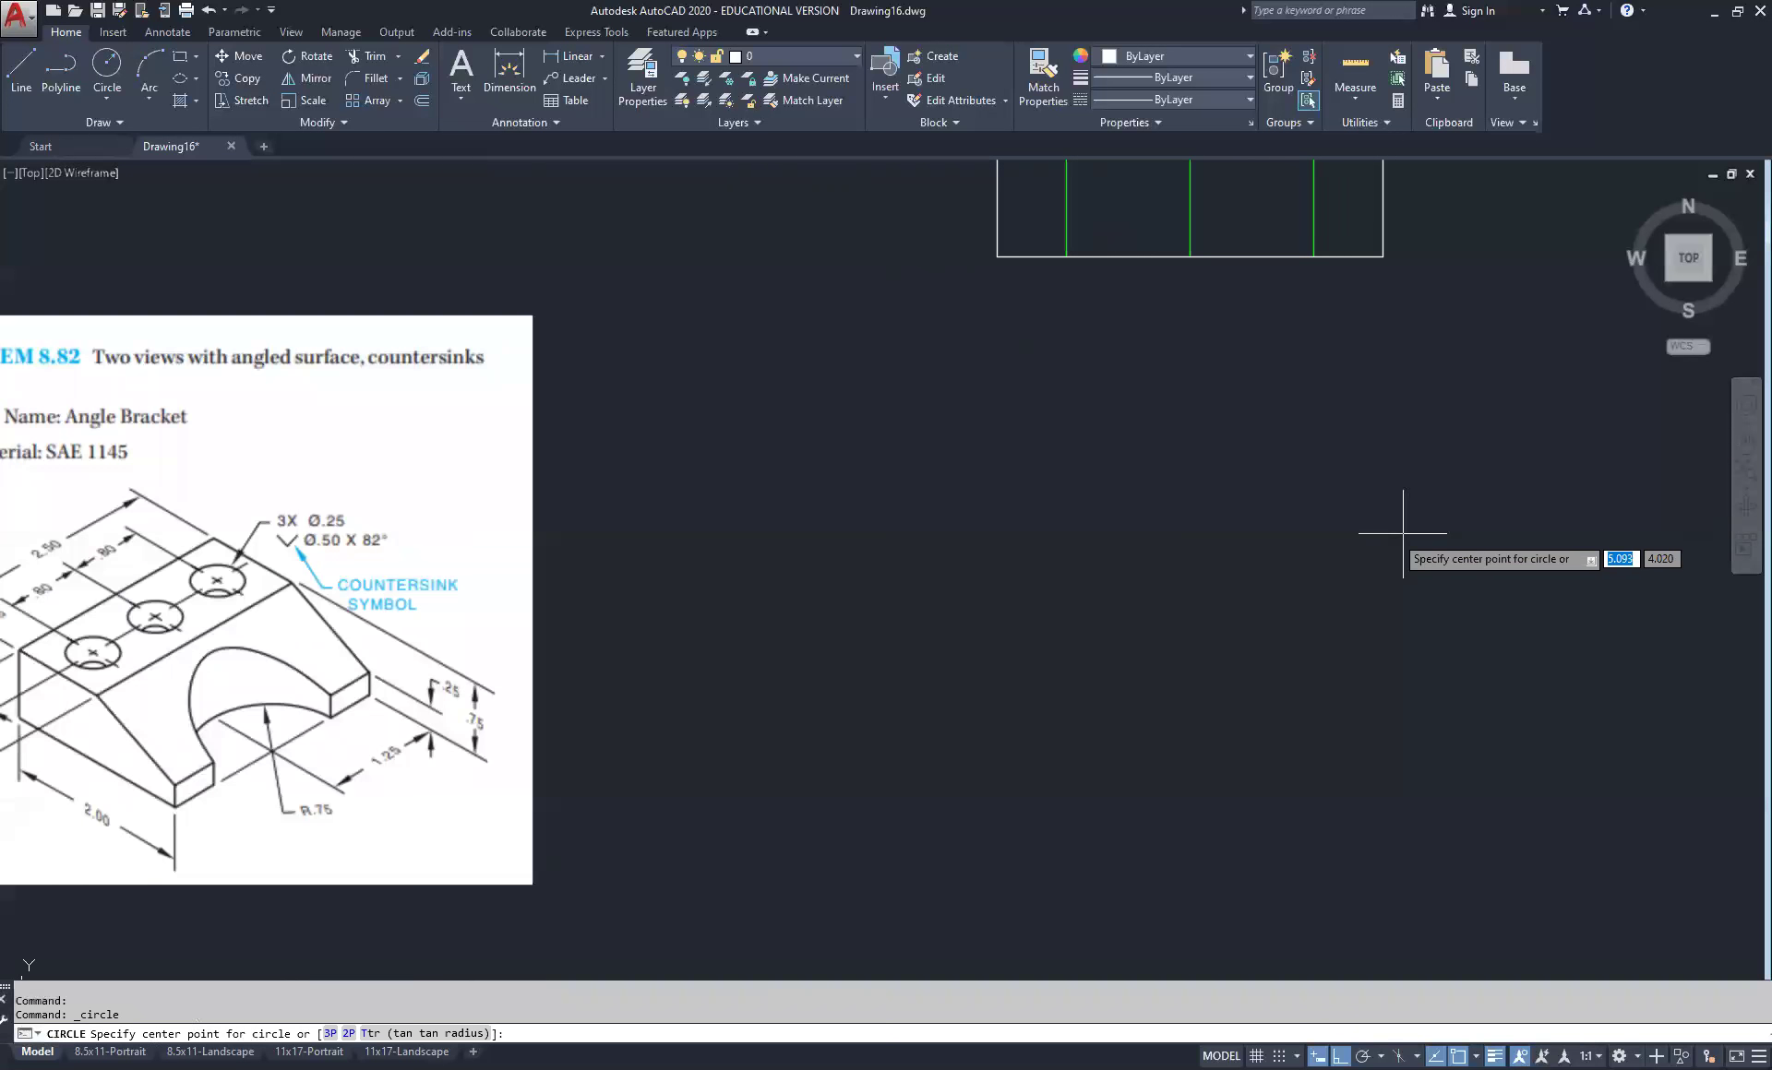
{"action": "middle_click_drag", "start_coordinate": [1348, 450], "coordinate": [1178, 585]}
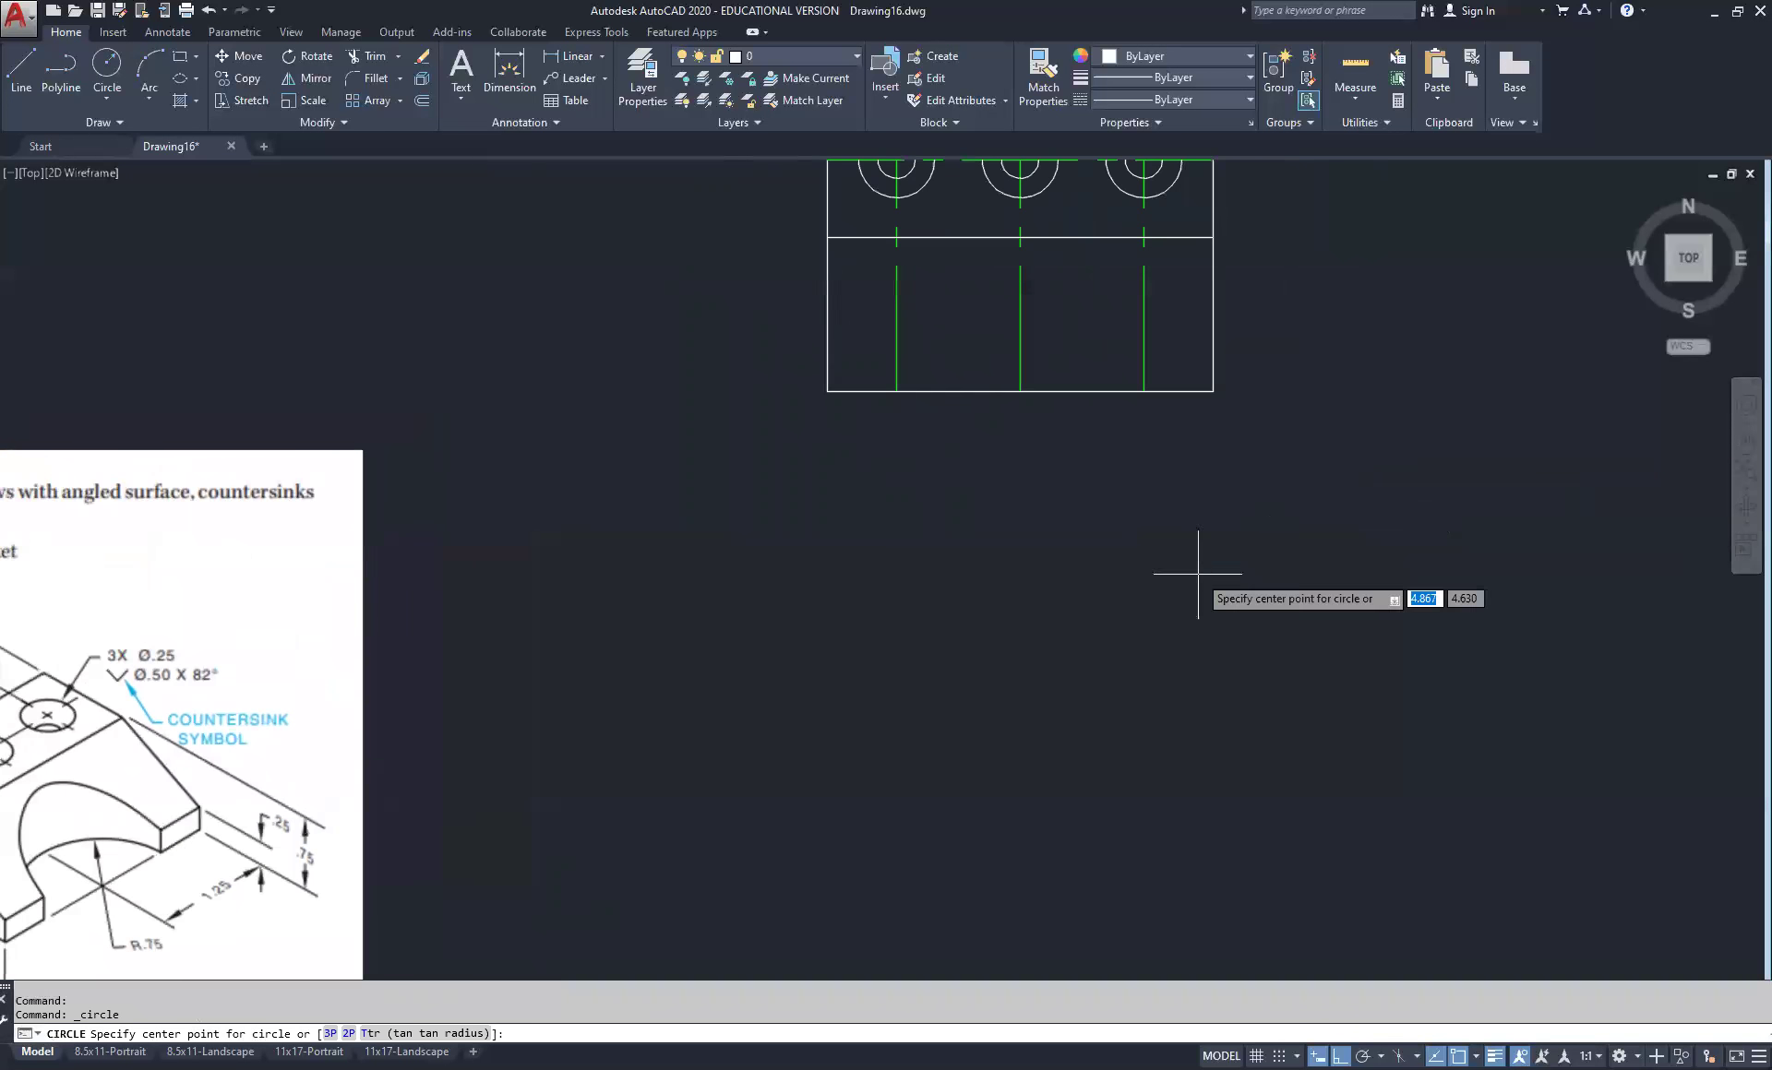
{"action": "left_click", "coordinate": [1020, 392]}
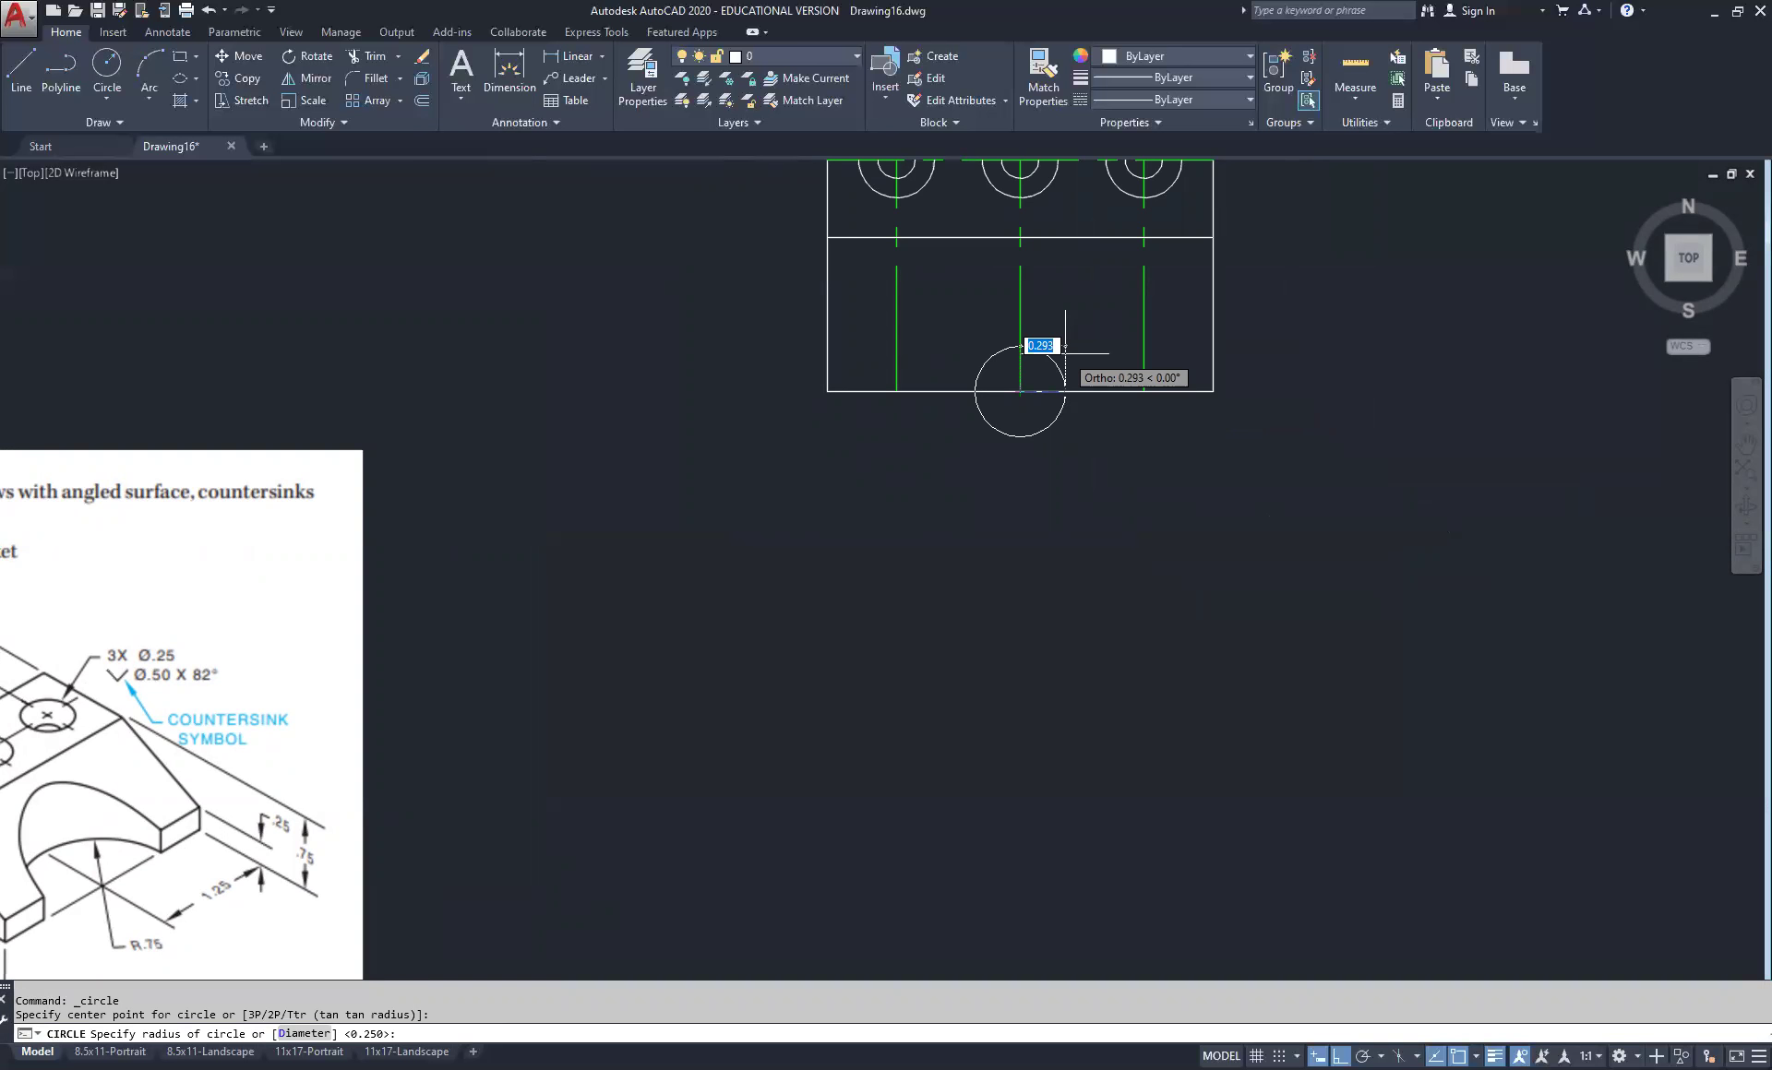
{"action": "type", "text": ".75"}
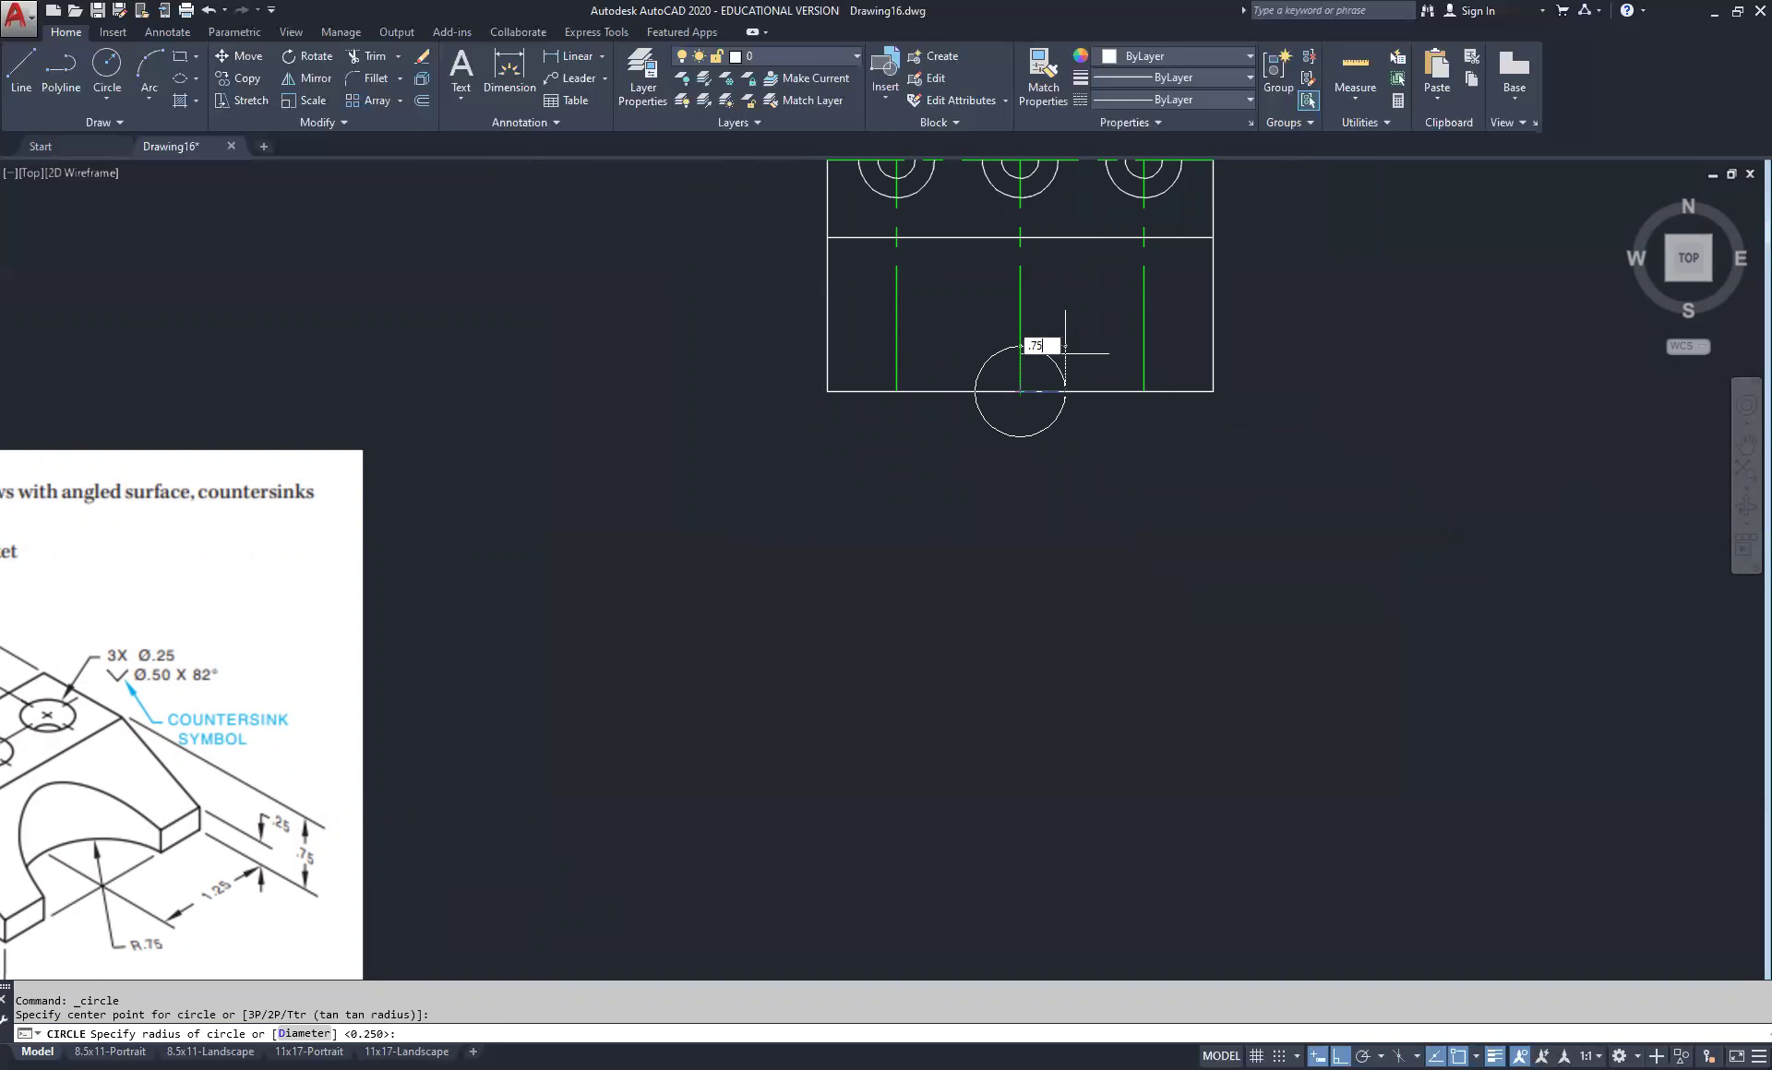
{"action": "key", "text": "Return"}
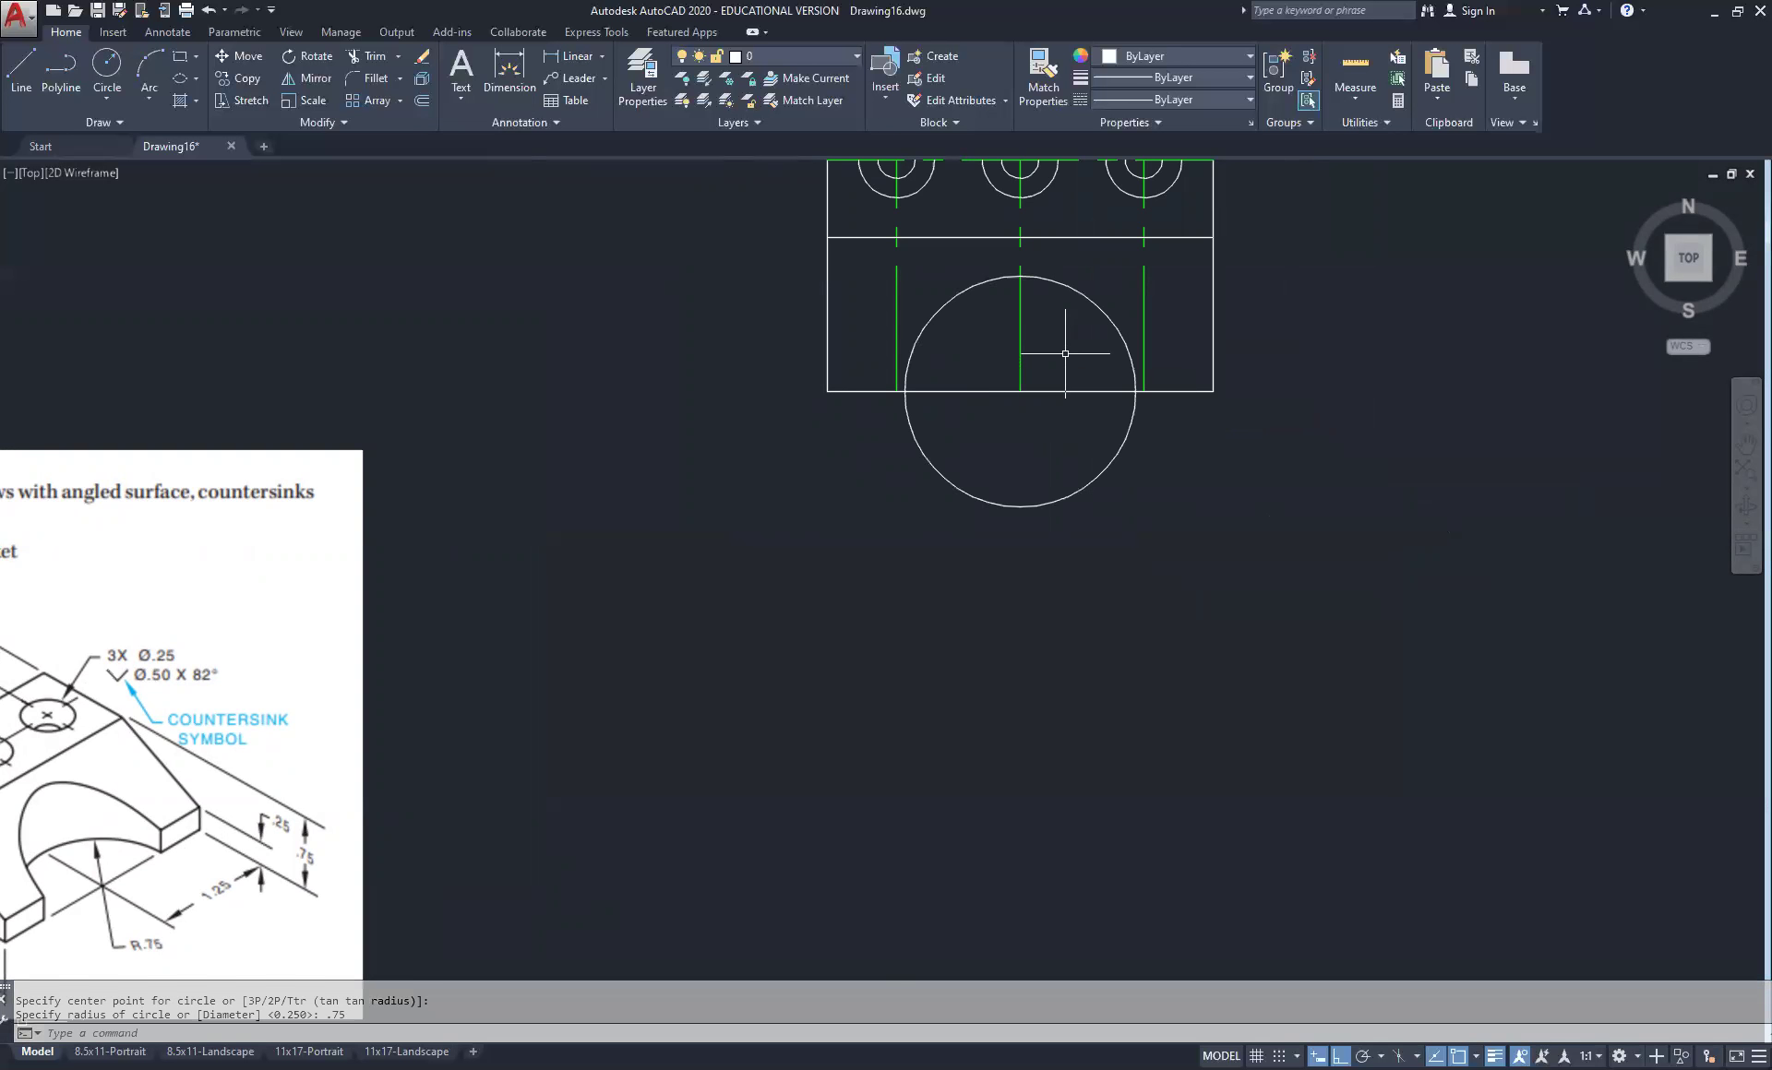
Trim away the part of the top view's lower edge that lies inside the large circle
{"action": "middle_click_drag", "start_coordinate": [1049, 417], "coordinate": [1084, 560]}
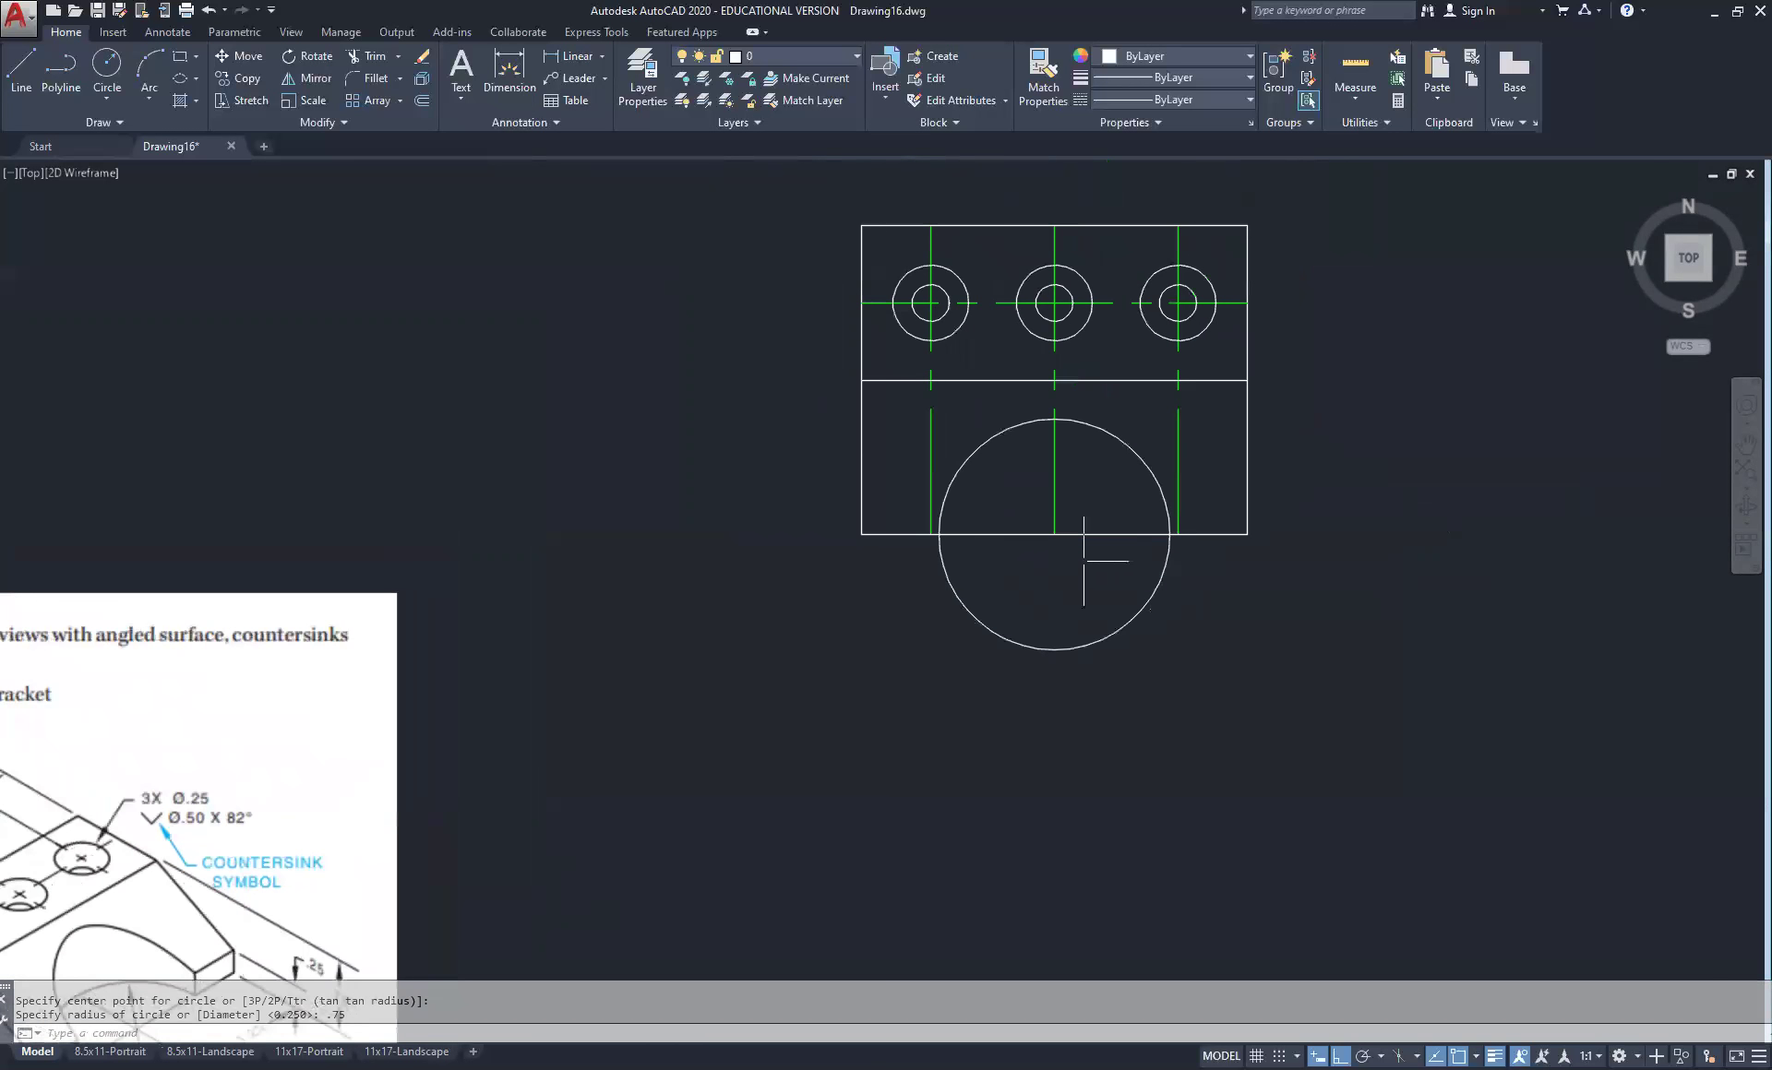
{"action": "left_click", "coordinate": [372, 61]}
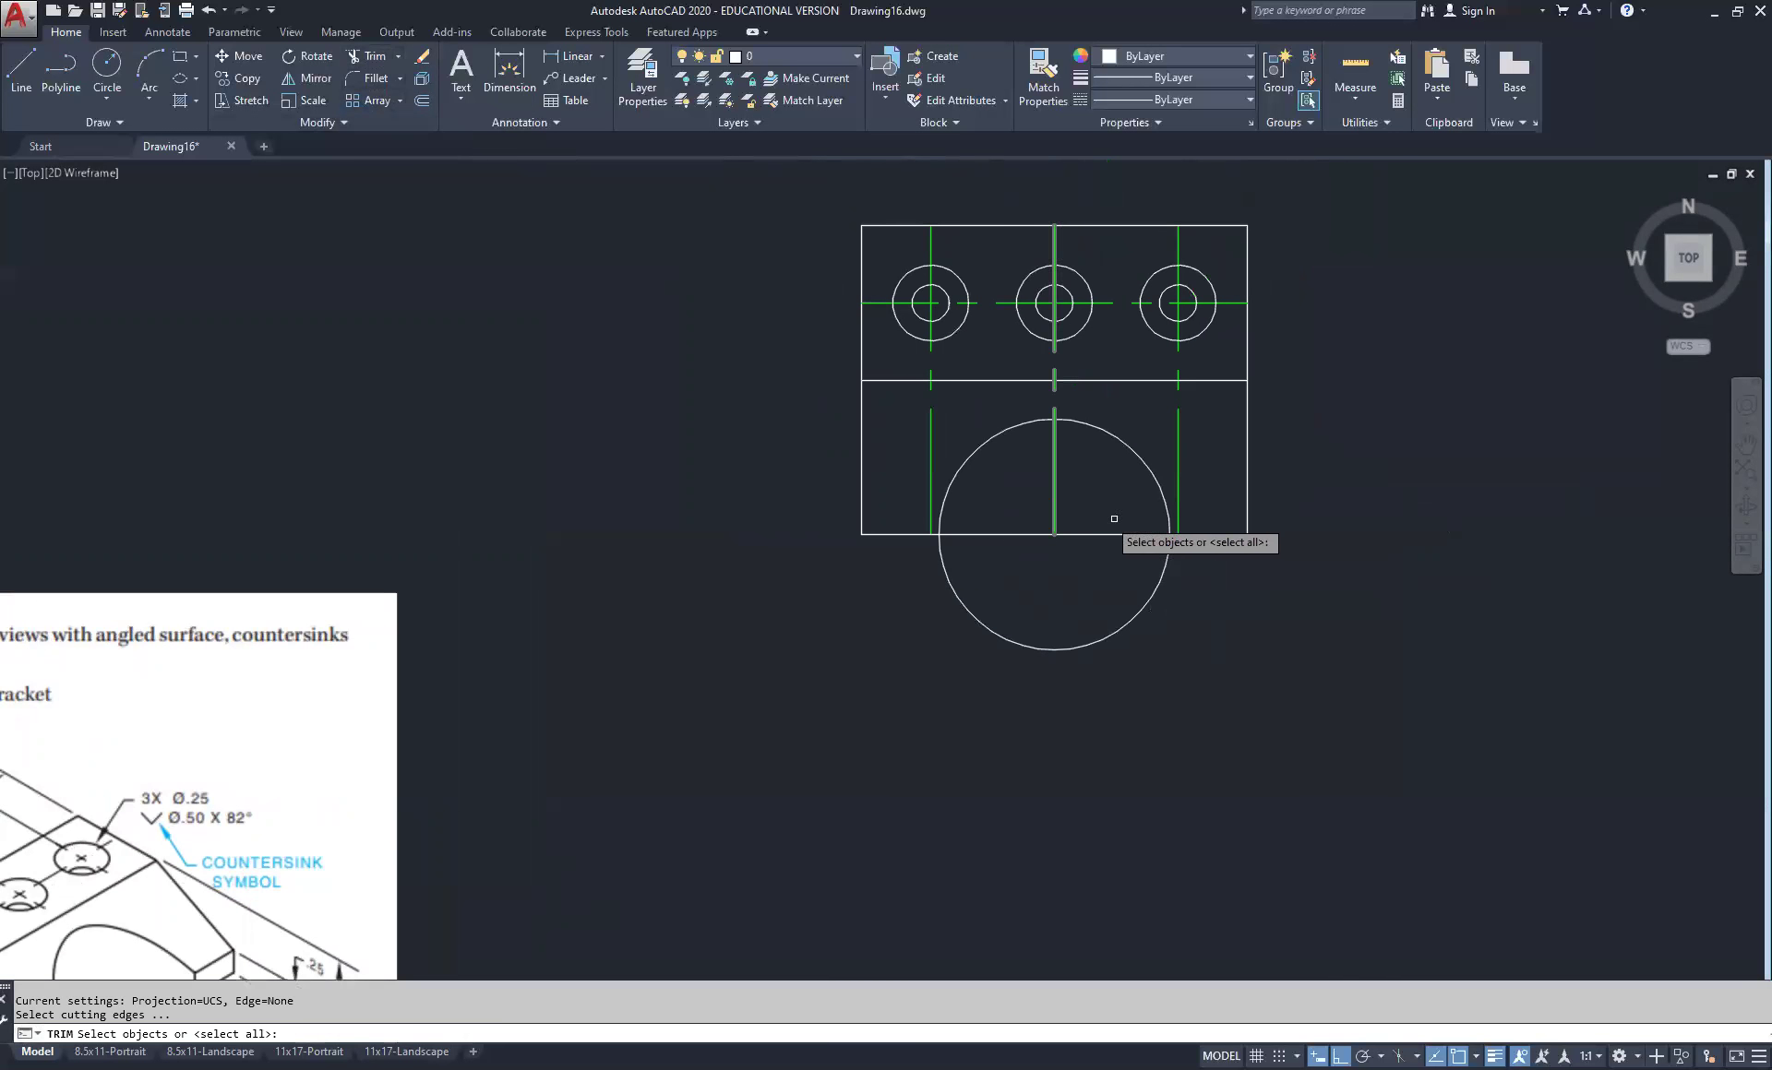
{"action": "left_click", "coordinate": [1165, 577]}
{"action": "left_click", "coordinate": [1120, 560]}
{"action": "left_click", "coordinate": [1121, 558]}
{"action": "left_click", "coordinate": [1098, 499]}
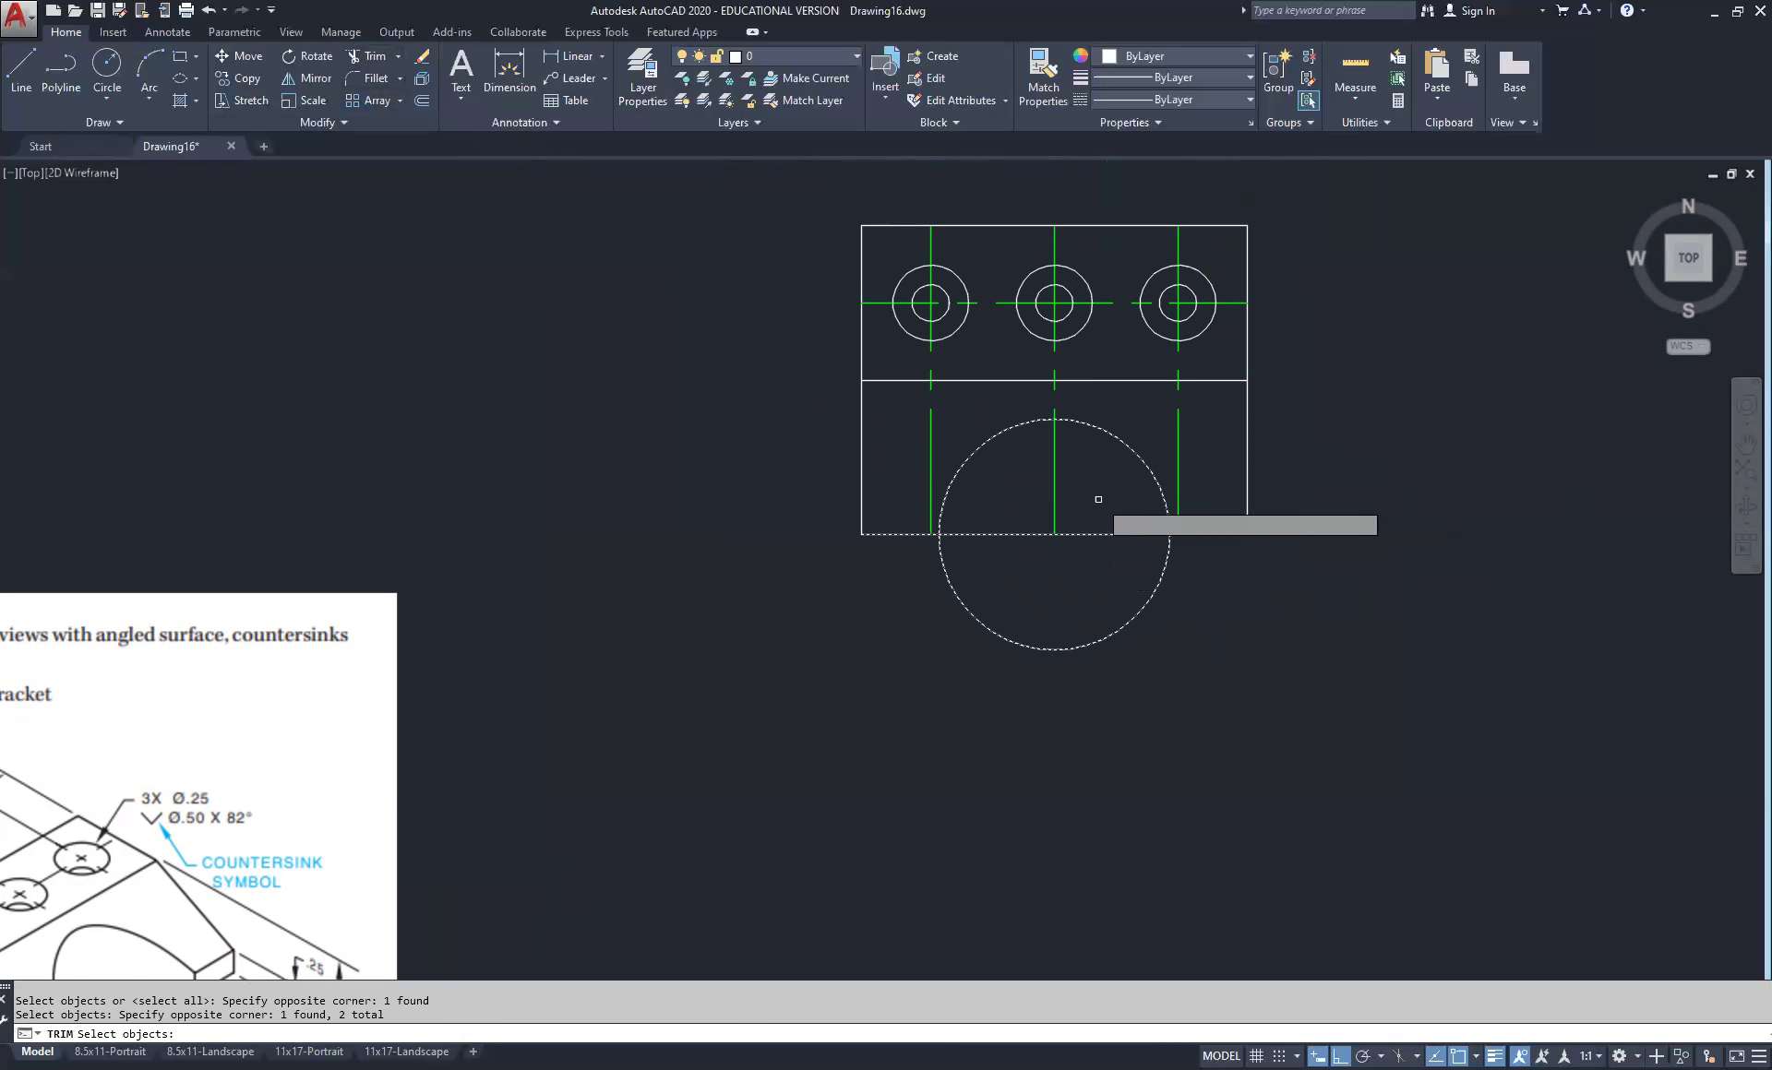
{"action": "key", "text": "Return"}
{"action": "left_click", "coordinate": [1128, 496]}
{"action": "left_click", "coordinate": [1096, 558]}
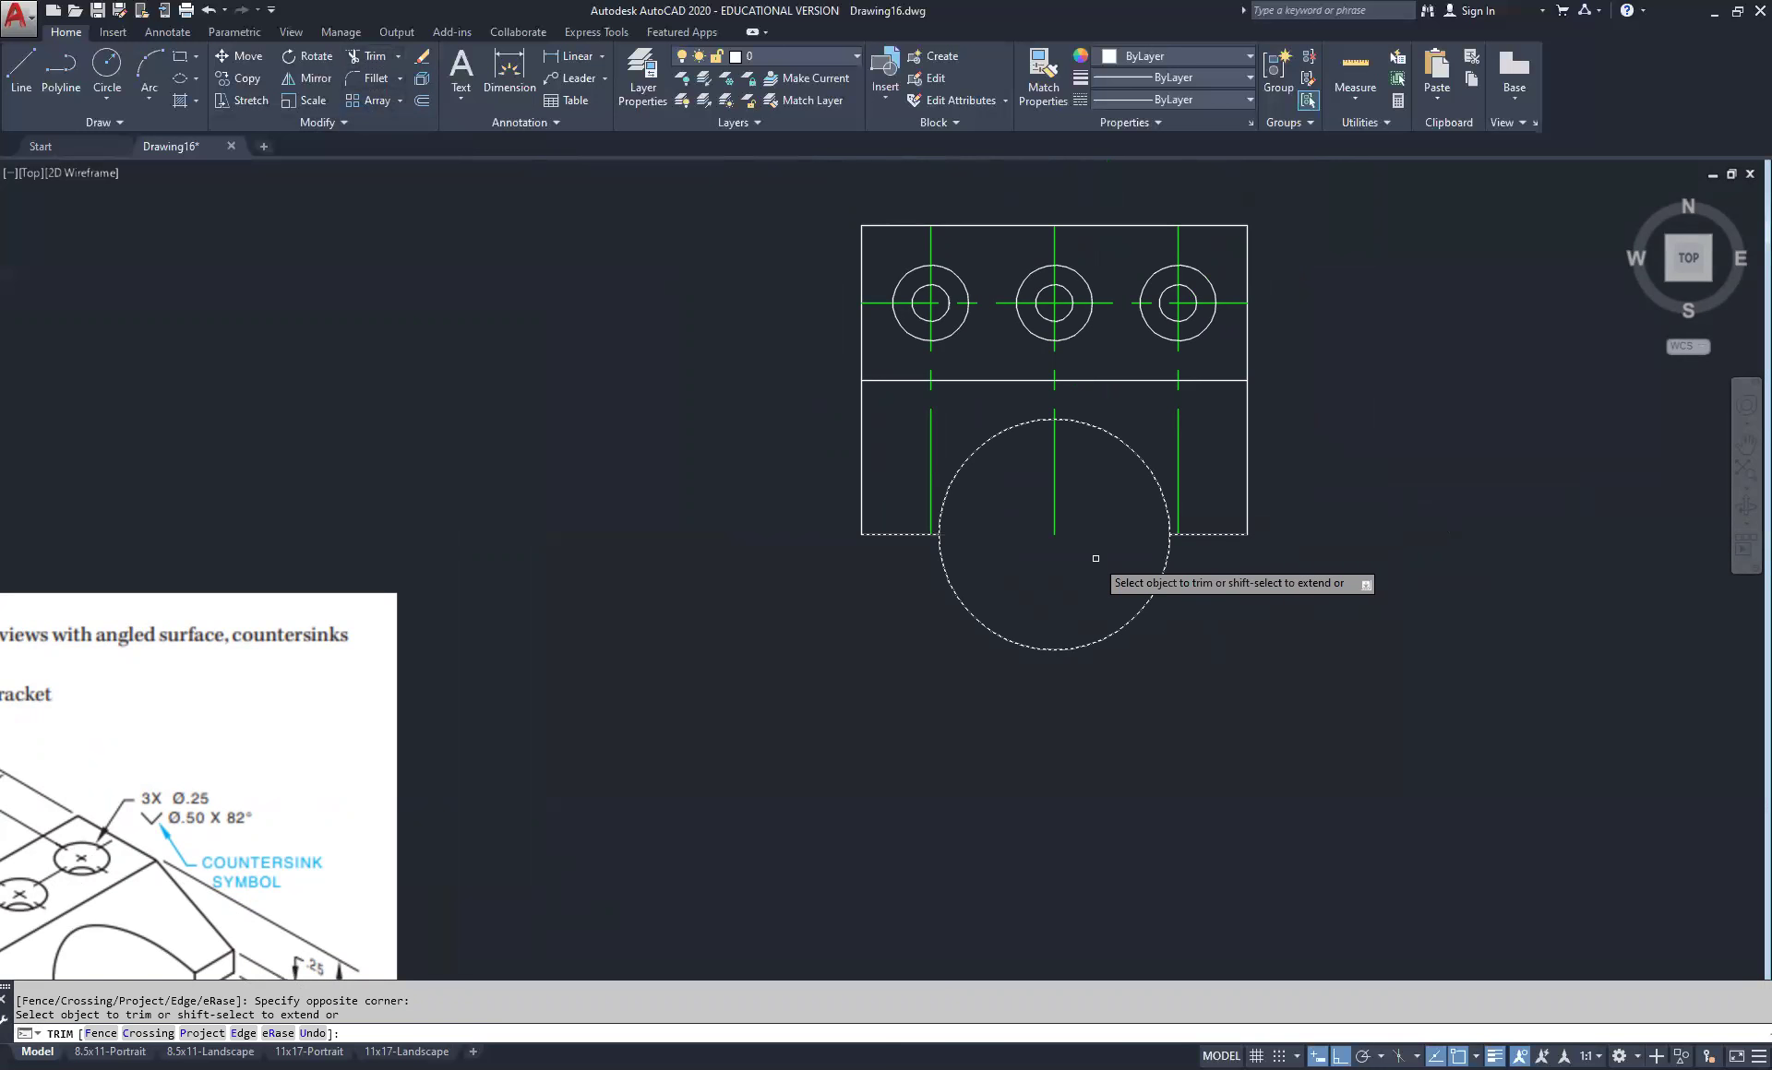
{"action": "left_click", "coordinate": [1012, 588]}
{"action": "left_click", "coordinate": [946, 647]}
{"action": "right_click", "coordinate": [968, 598]}
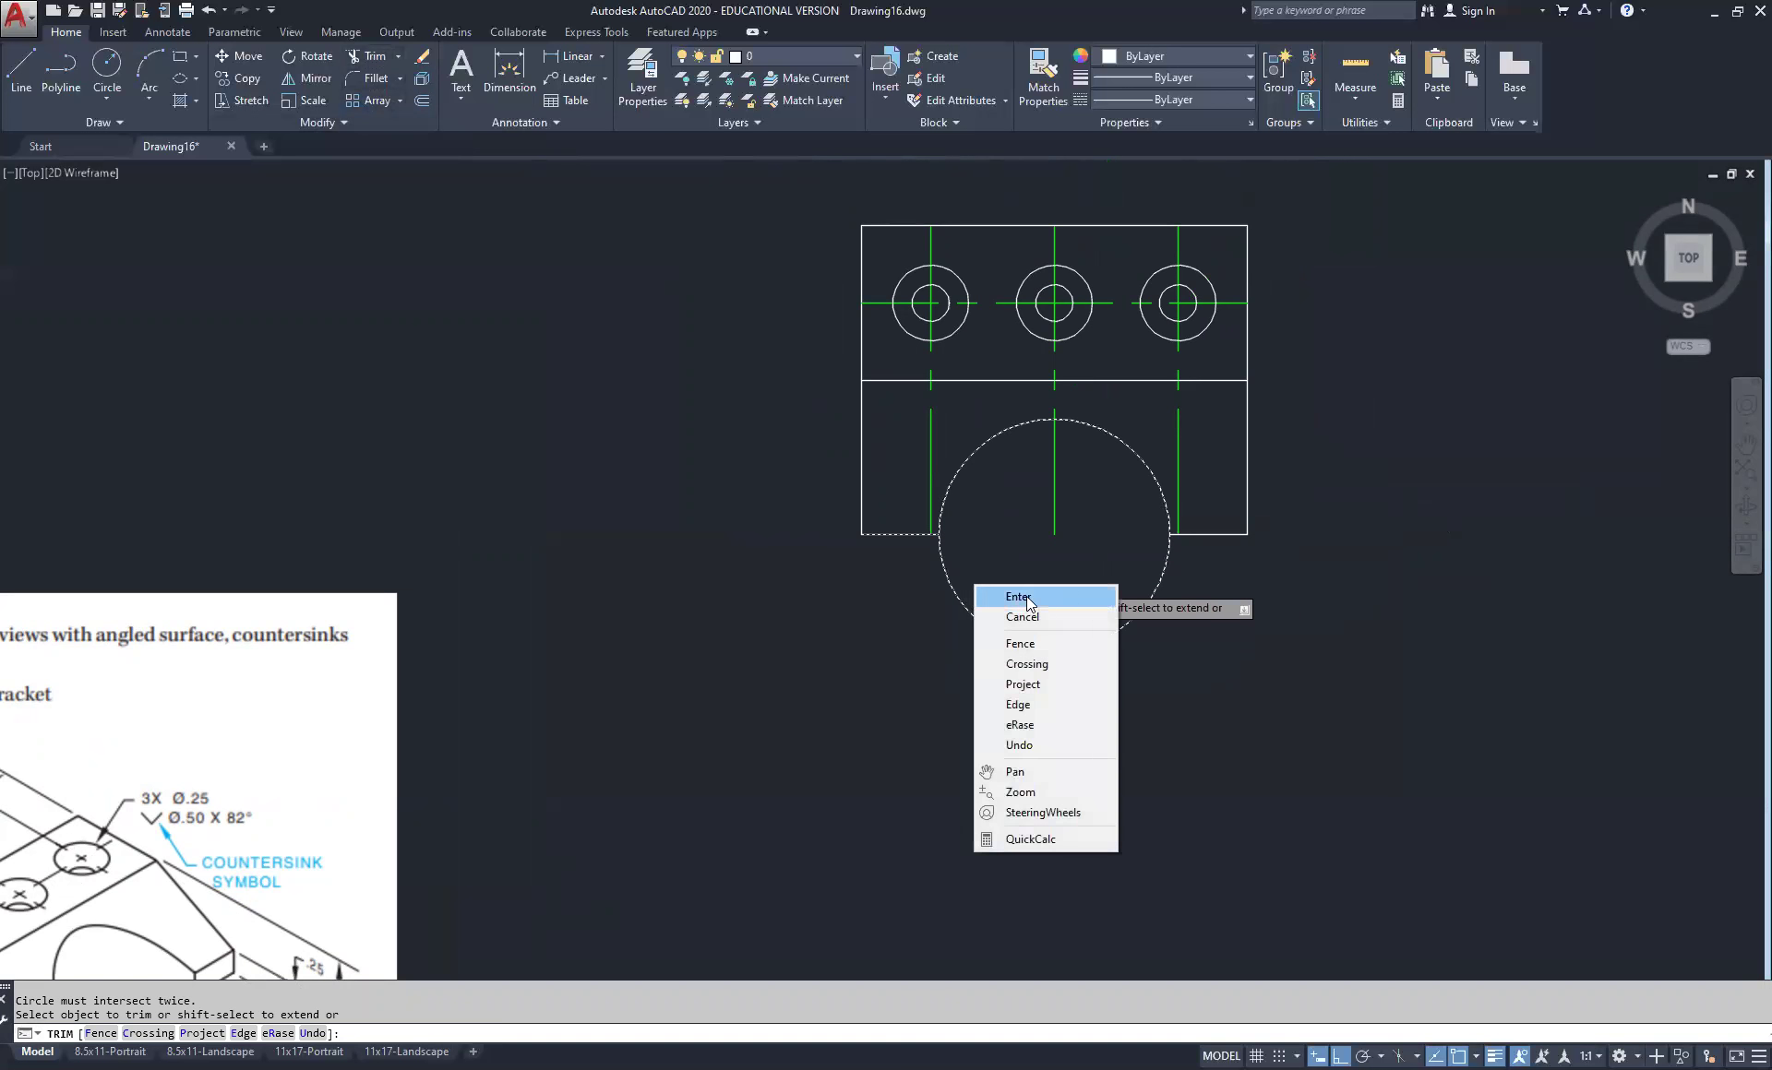
{"action": "left_click", "coordinate": [1026, 596]}
Trim off the lower half of the large circle, using the two remaining lower edge segments as cutting edges
{"action": "right_click", "coordinate": [980, 560]}
{"action": "left_click", "coordinate": [1045, 572]}
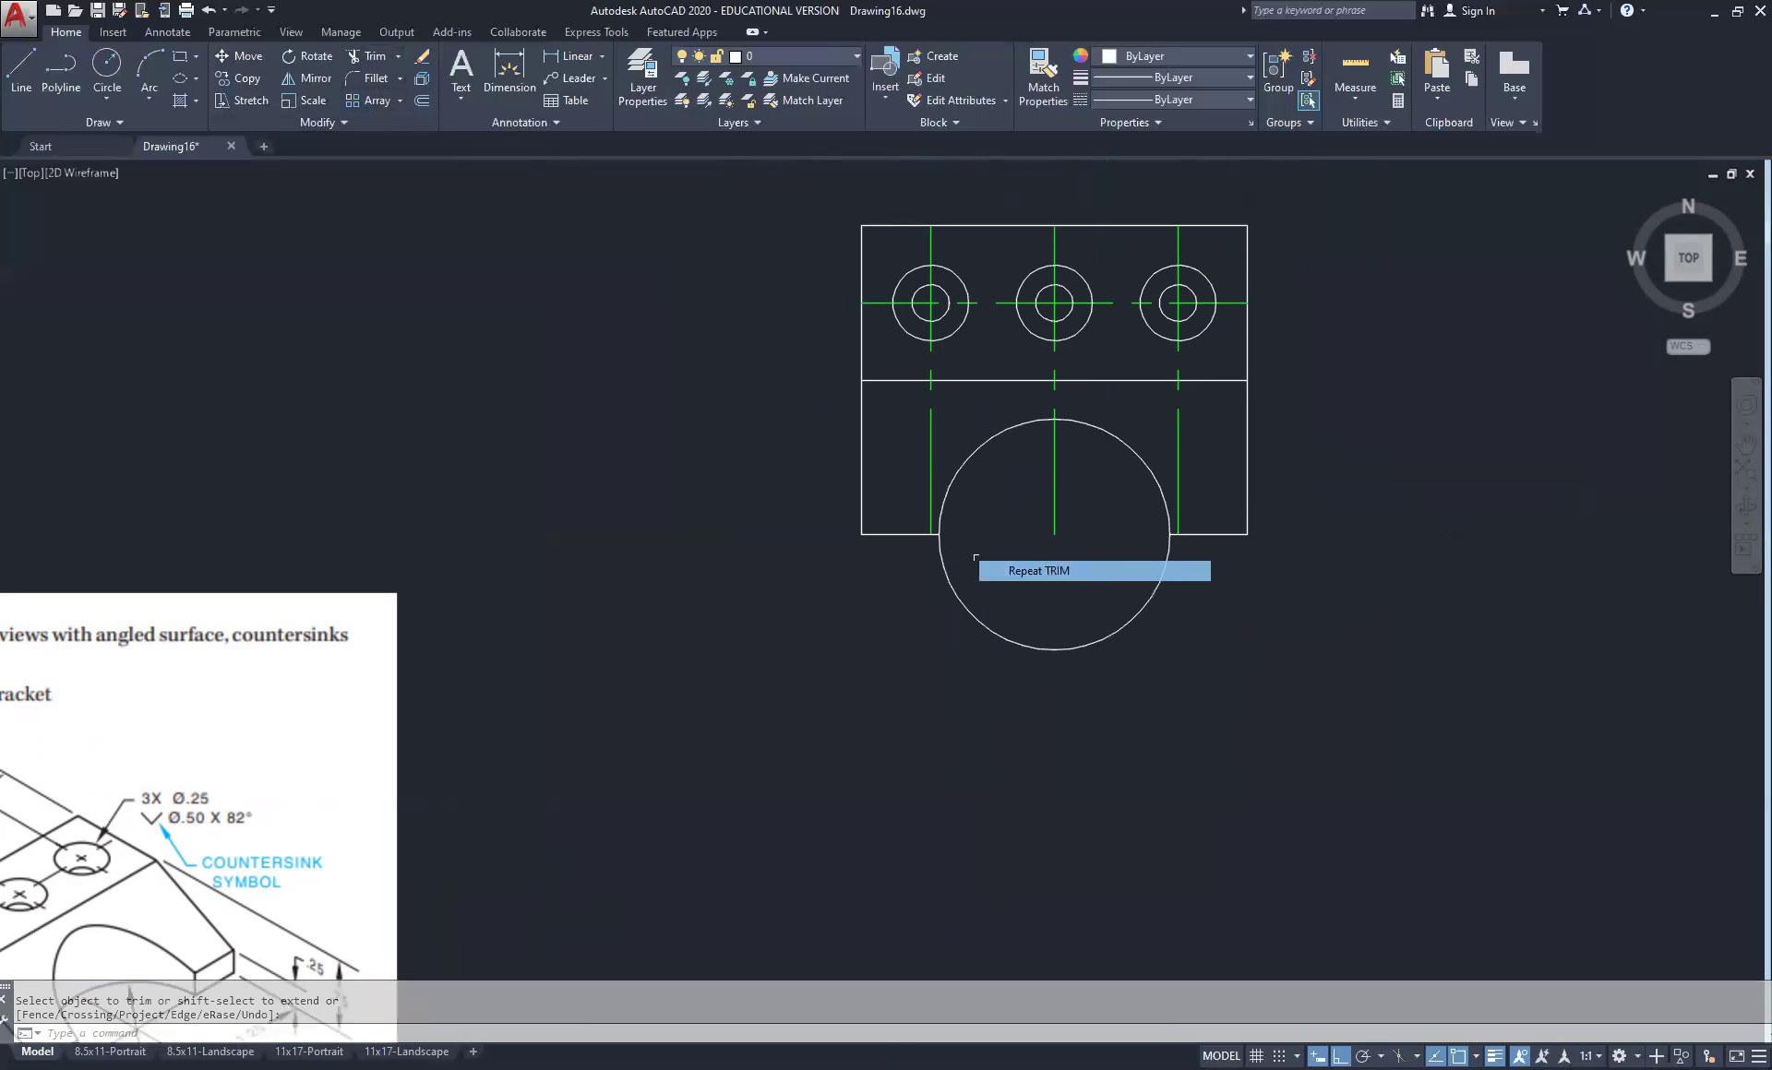
{"action": "left_click", "coordinate": [881, 534]}
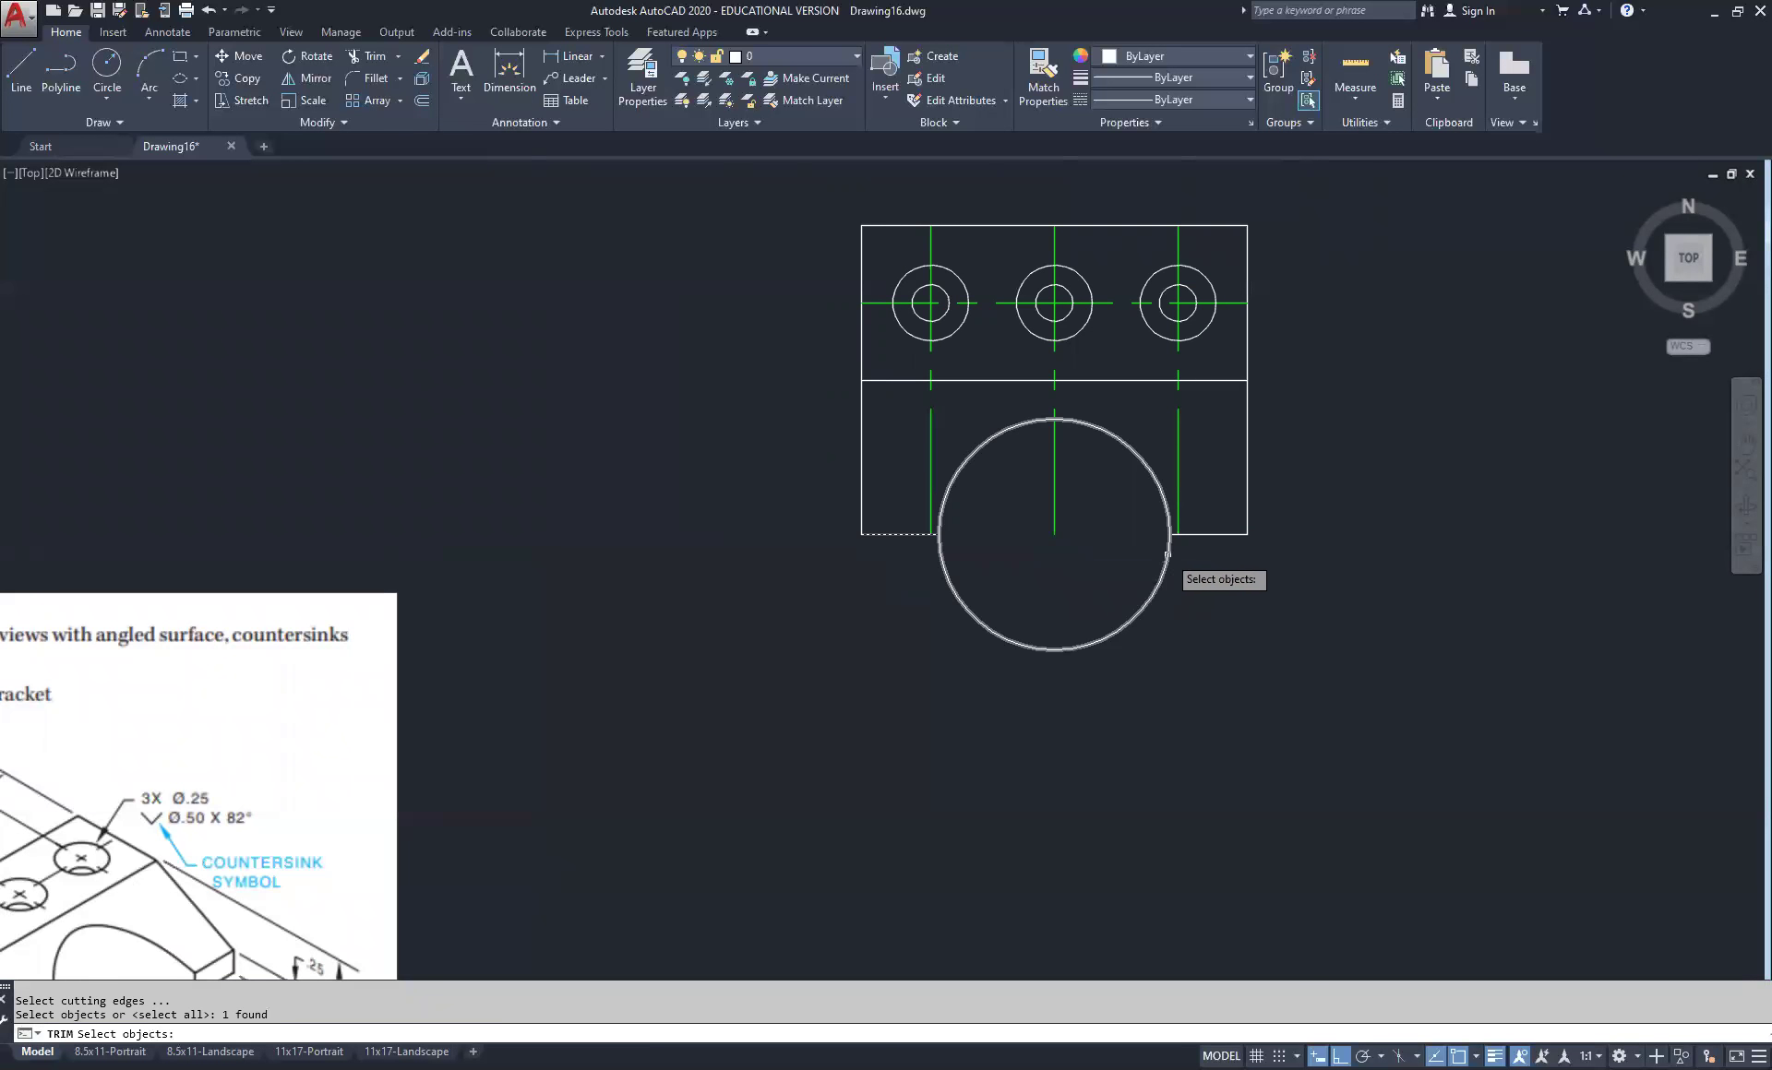
{"action": "left_click", "coordinate": [1200, 535]}
{"action": "key", "text": "Return"}
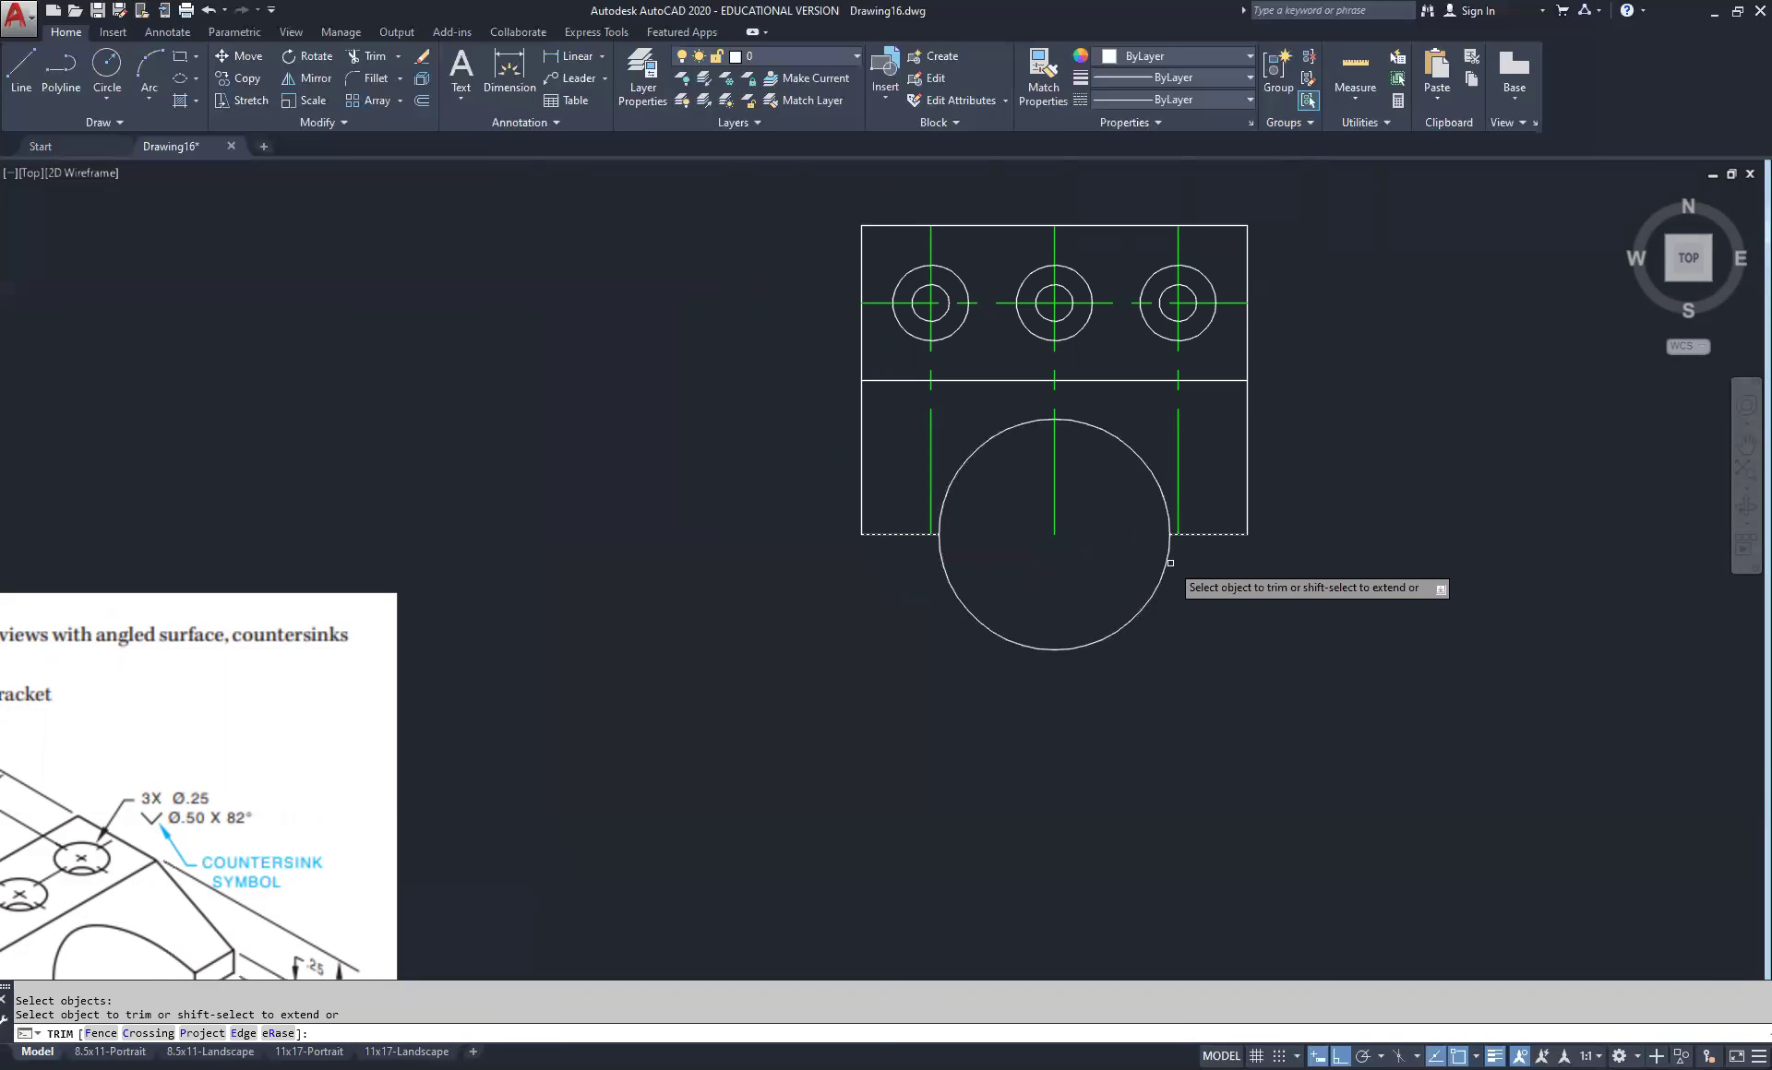
{"action": "left_click", "coordinate": [1169, 561]}
{"action": "right_click", "coordinate": [1196, 596]}
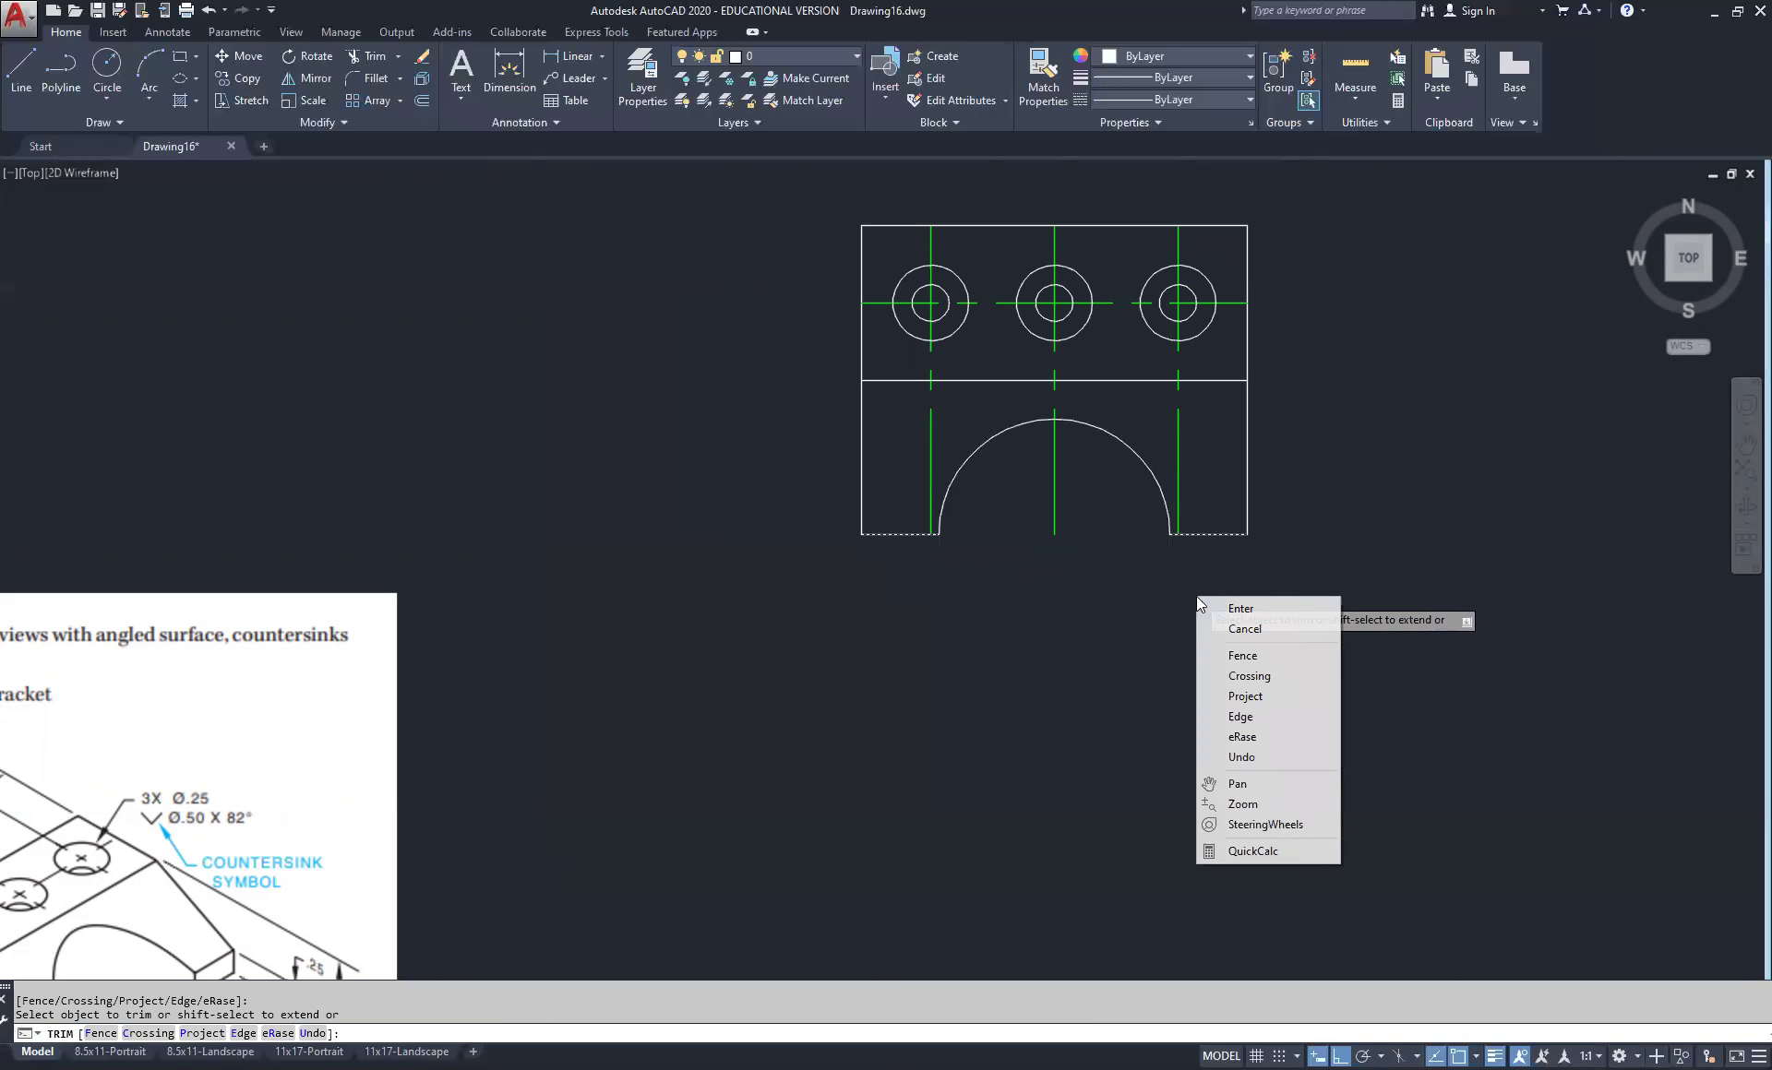
{"action": "left_click", "coordinate": [1240, 608]}
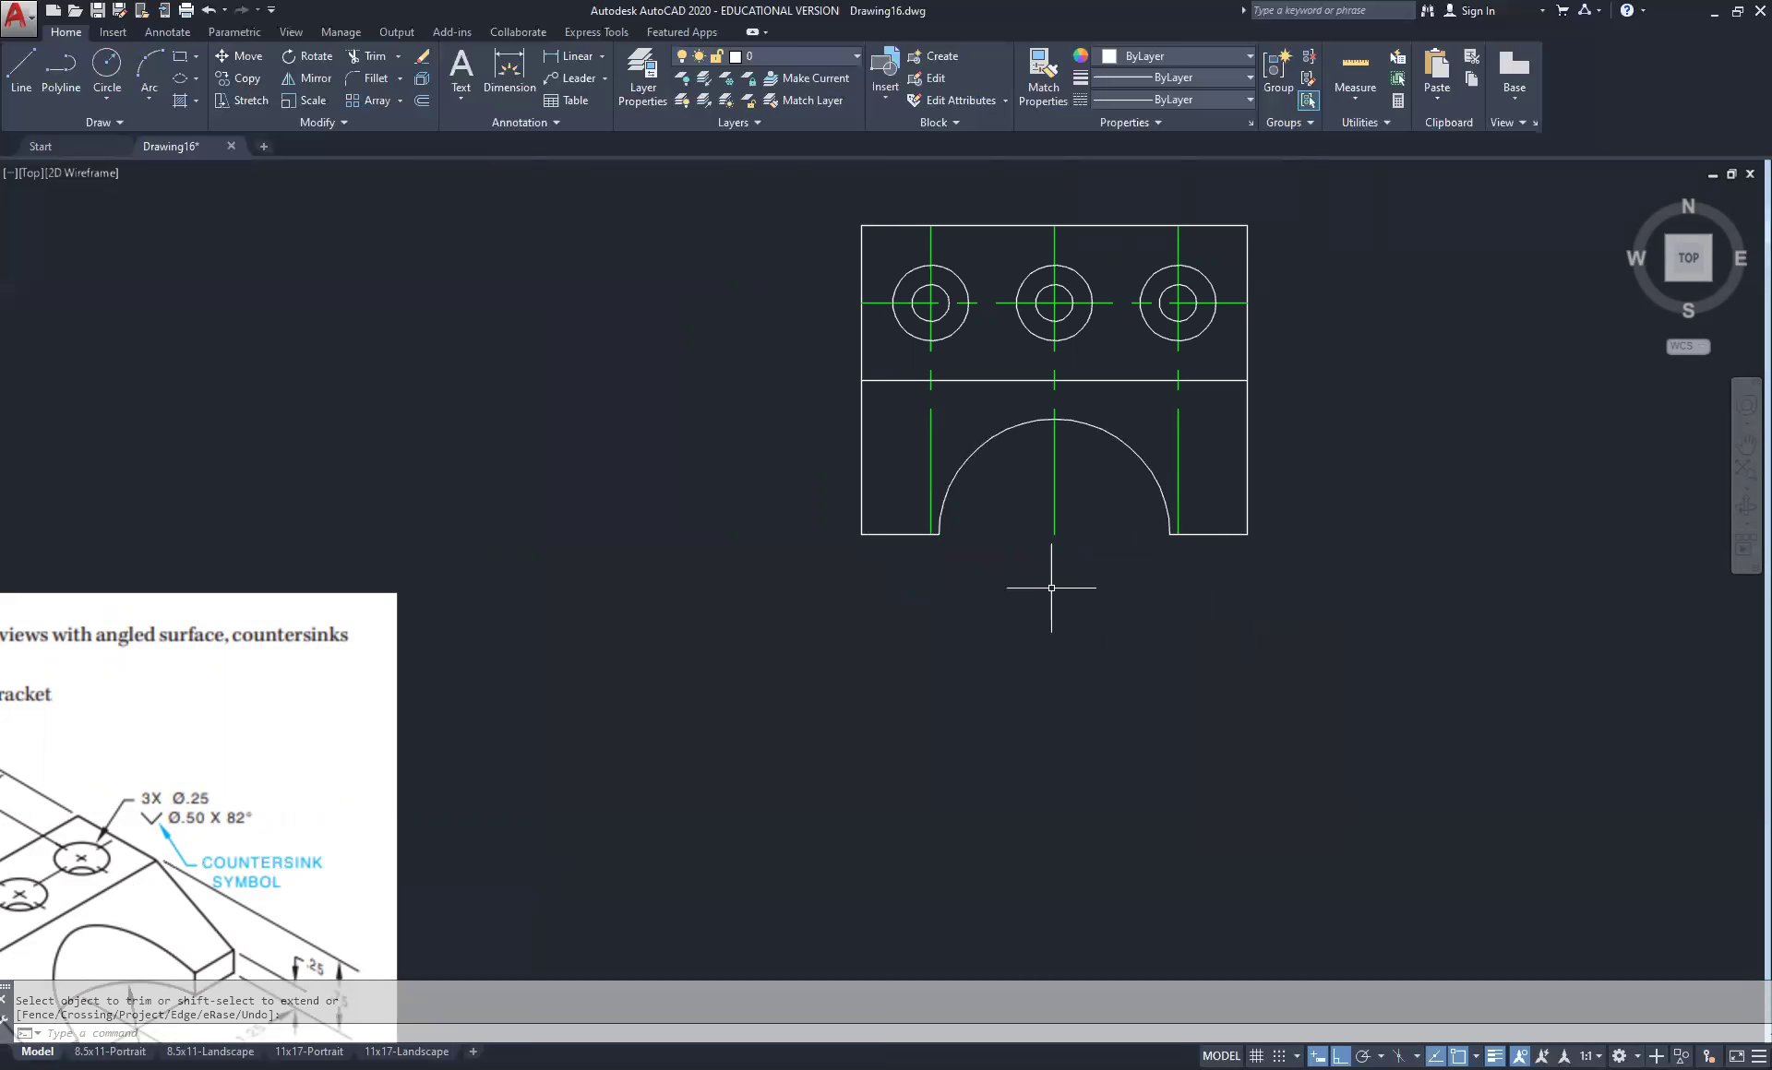
Delete the three vertical centerlines and the horizontal centerline from the top view
{"action": "scroll", "coordinate": [1051, 588], "scroll_direction": "down", "scroll_amount": 2}
{"action": "mouse_move", "coordinate": [1059, 600]}
{"action": "middle_mouse_down"}
{"action": "mouse_move", "coordinate": [1068, 616]}
{"action": "mouse_move", "coordinate": [932, 584]}
{"action": "middle_mouse_up"}
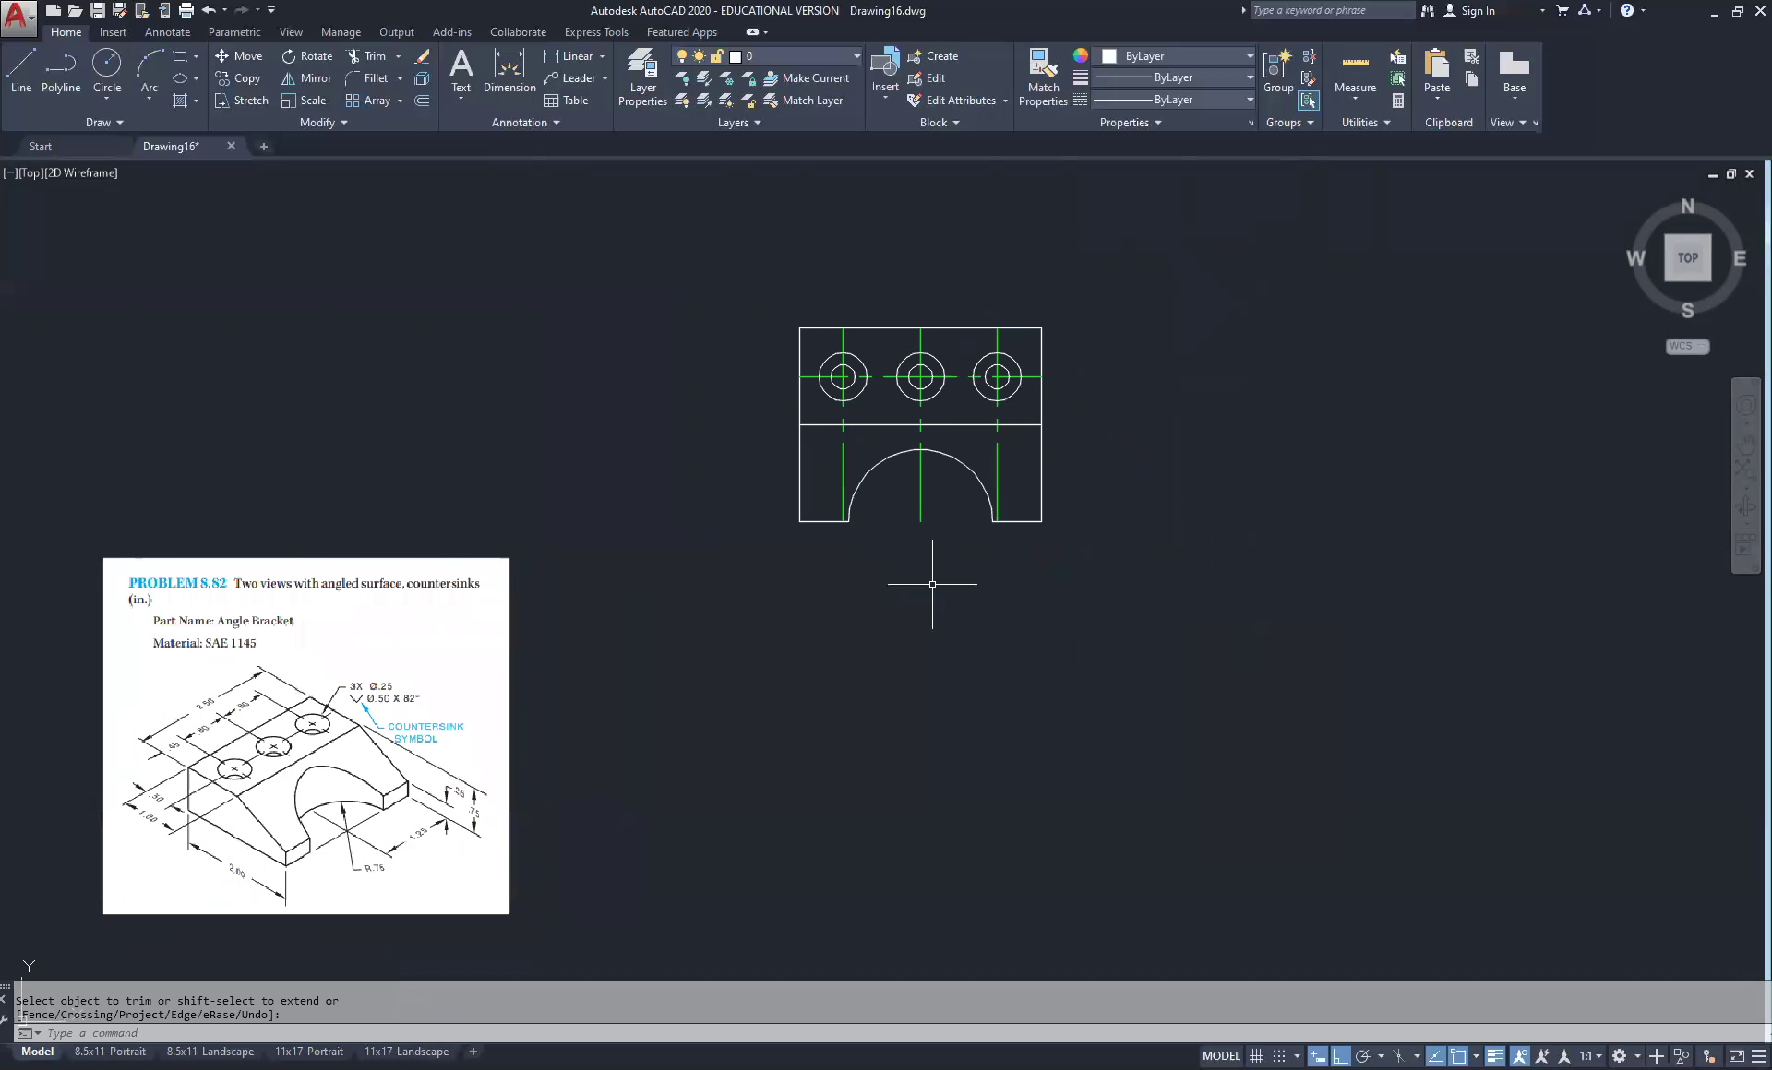
{"action": "scroll", "coordinate": [977, 461], "scroll_direction": "up", "scroll_amount": 2}
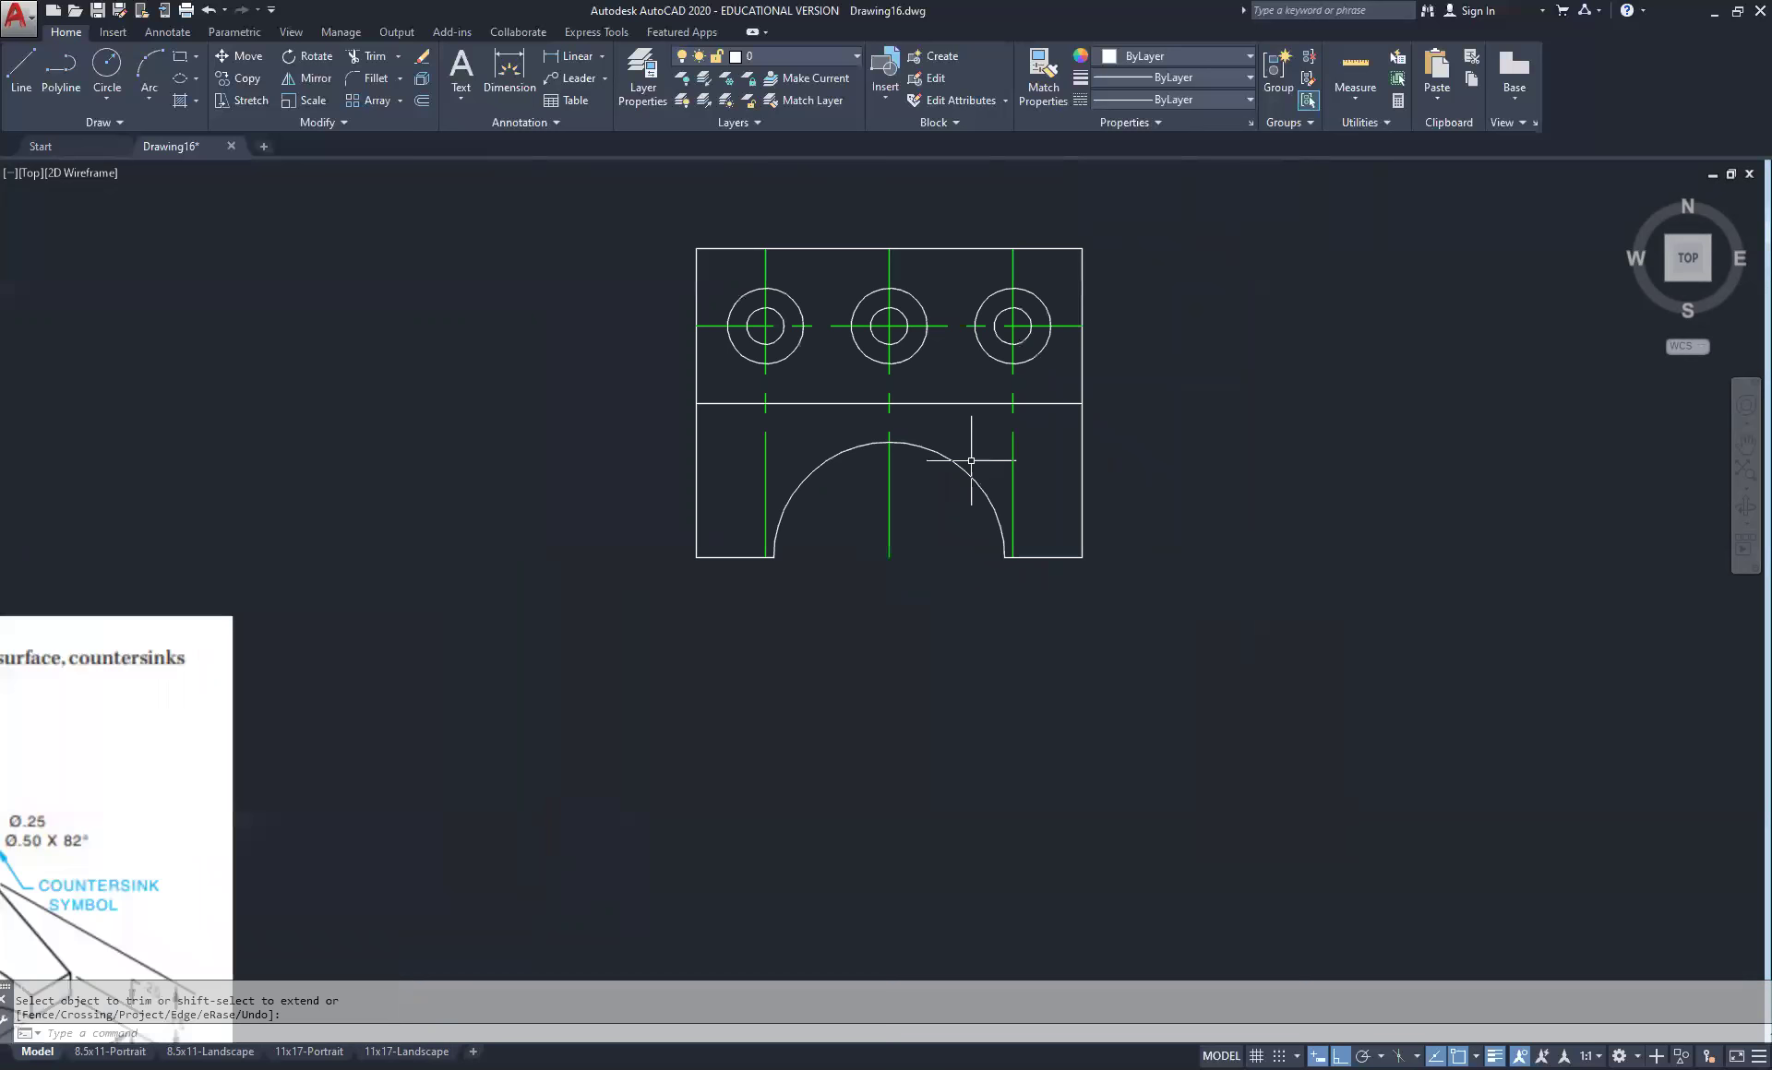
{"action": "left_click", "coordinate": [1040, 426]}
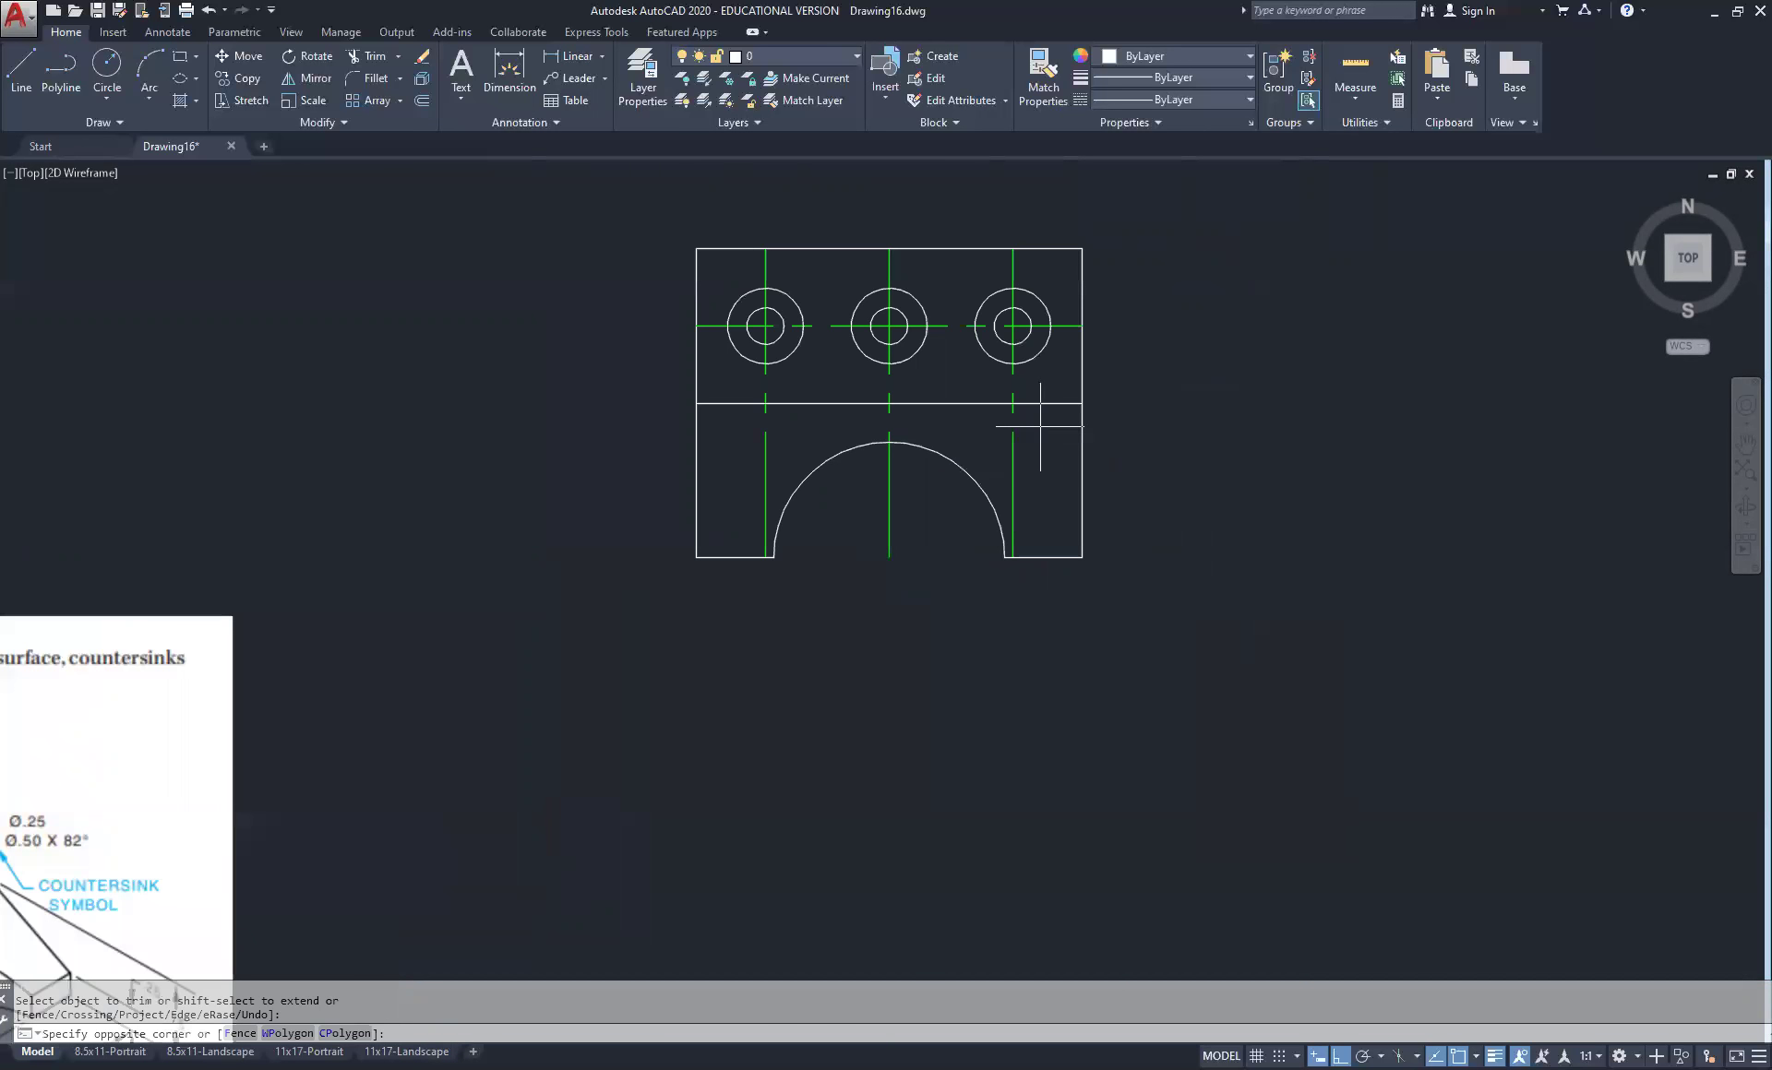
{"action": "left_click", "coordinate": [739, 413]}
{"action": "left_click", "coordinate": [822, 330]}
{"action": "left_click", "coordinate": [820, 335]}
{"action": "key", "text": "Delete"}
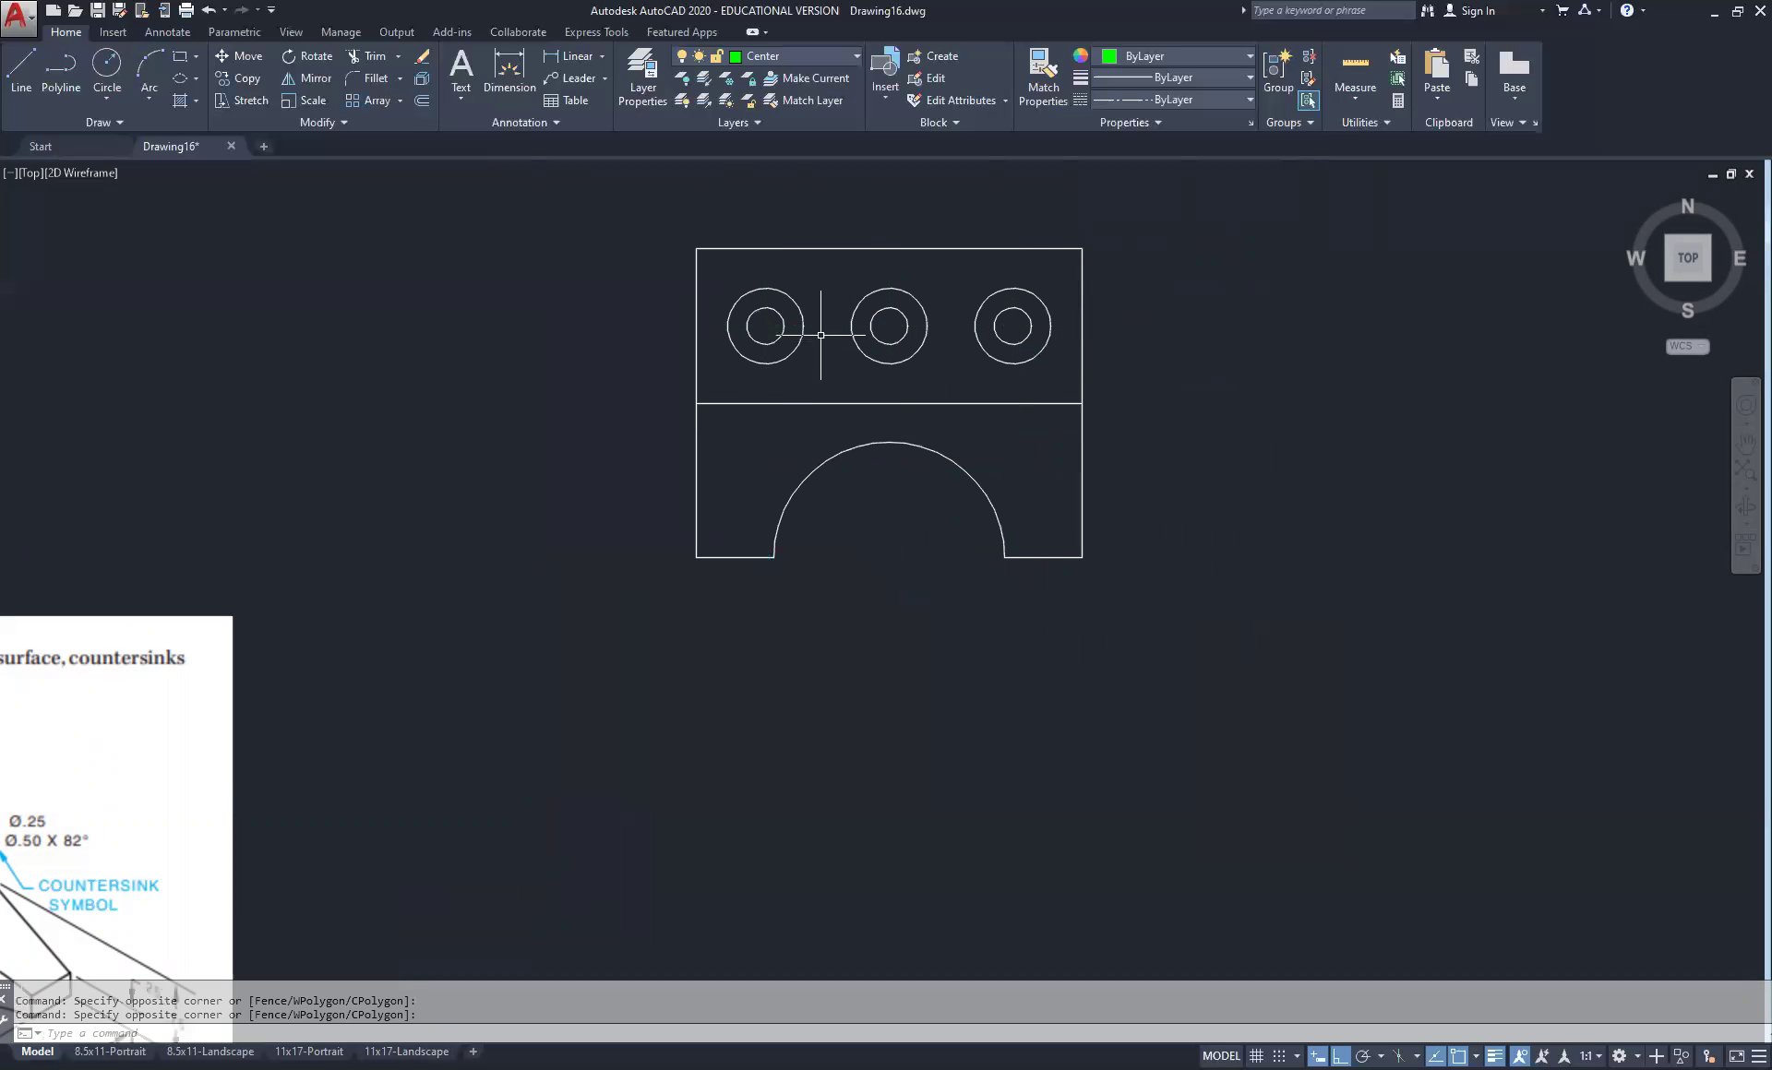
Make the Center layer current and add center marks to the three countersink circles and the cutout arc
{"action": "left_click", "coordinate": [812, 56]}
{"action": "left_click", "coordinate": [779, 194]}
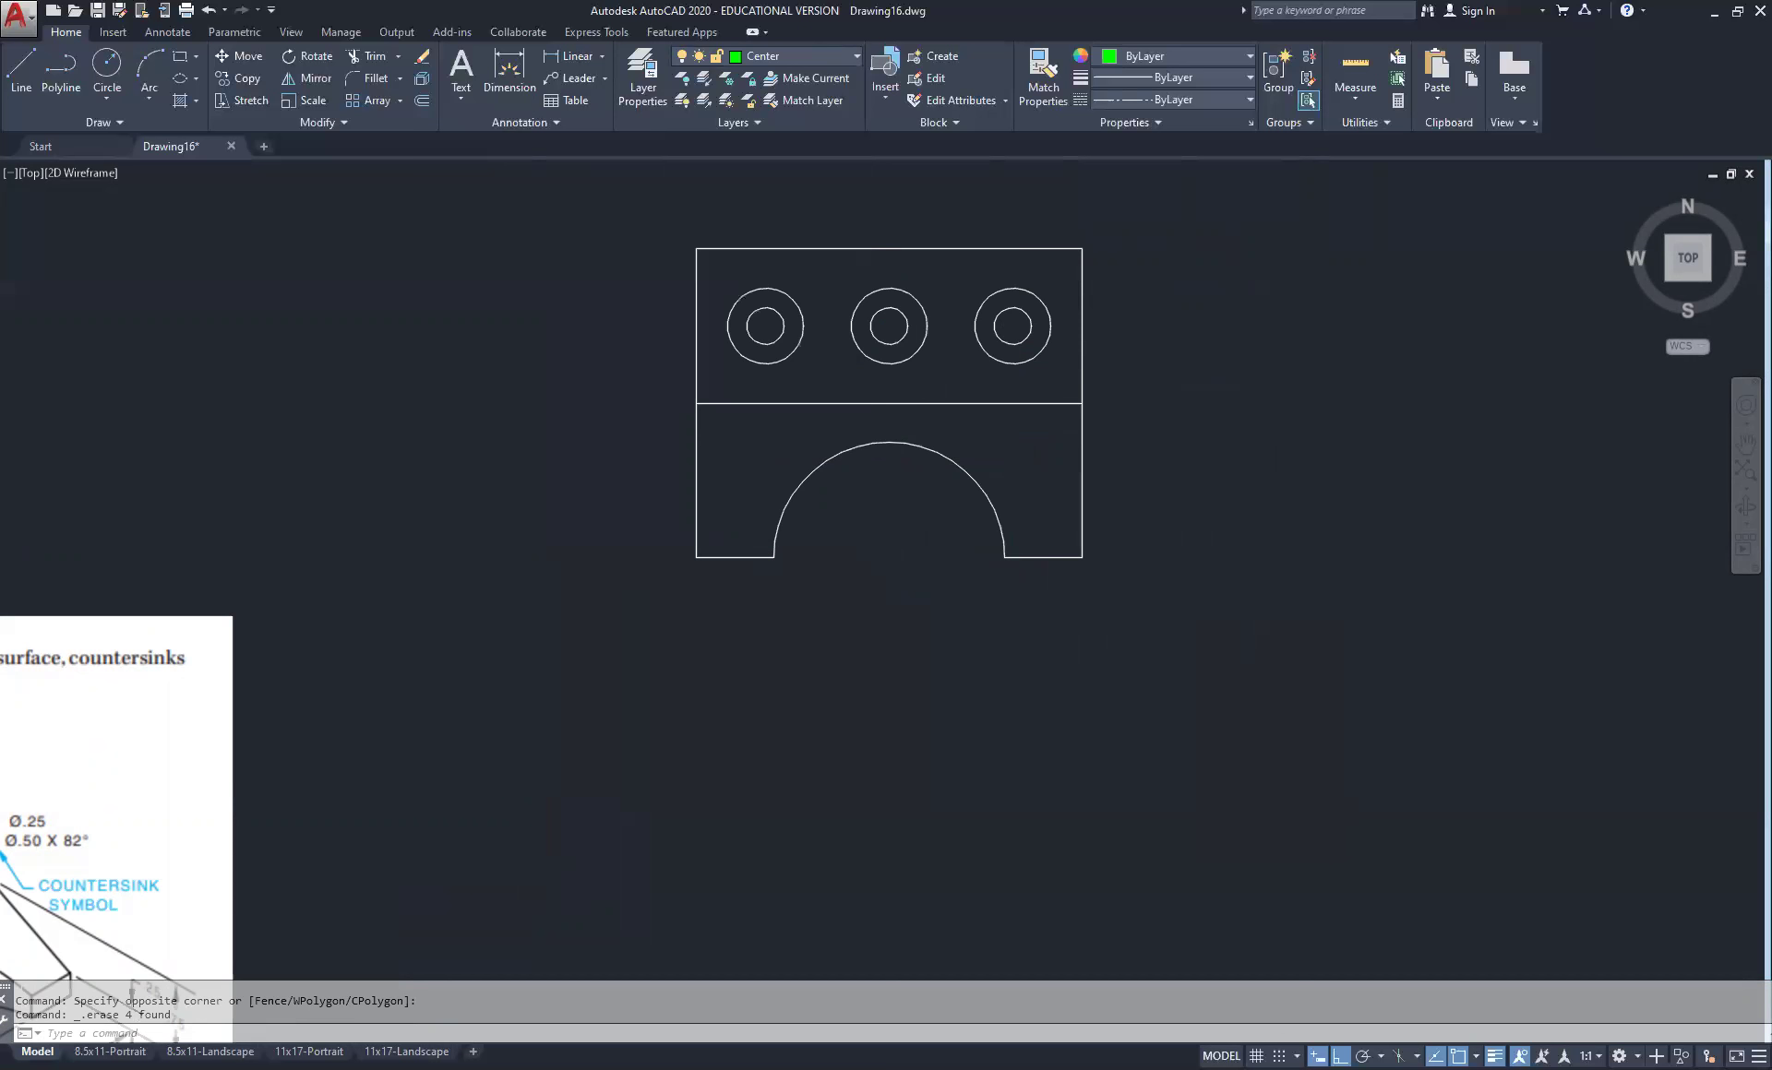
{"action": "left_click", "coordinate": [157, 33]}
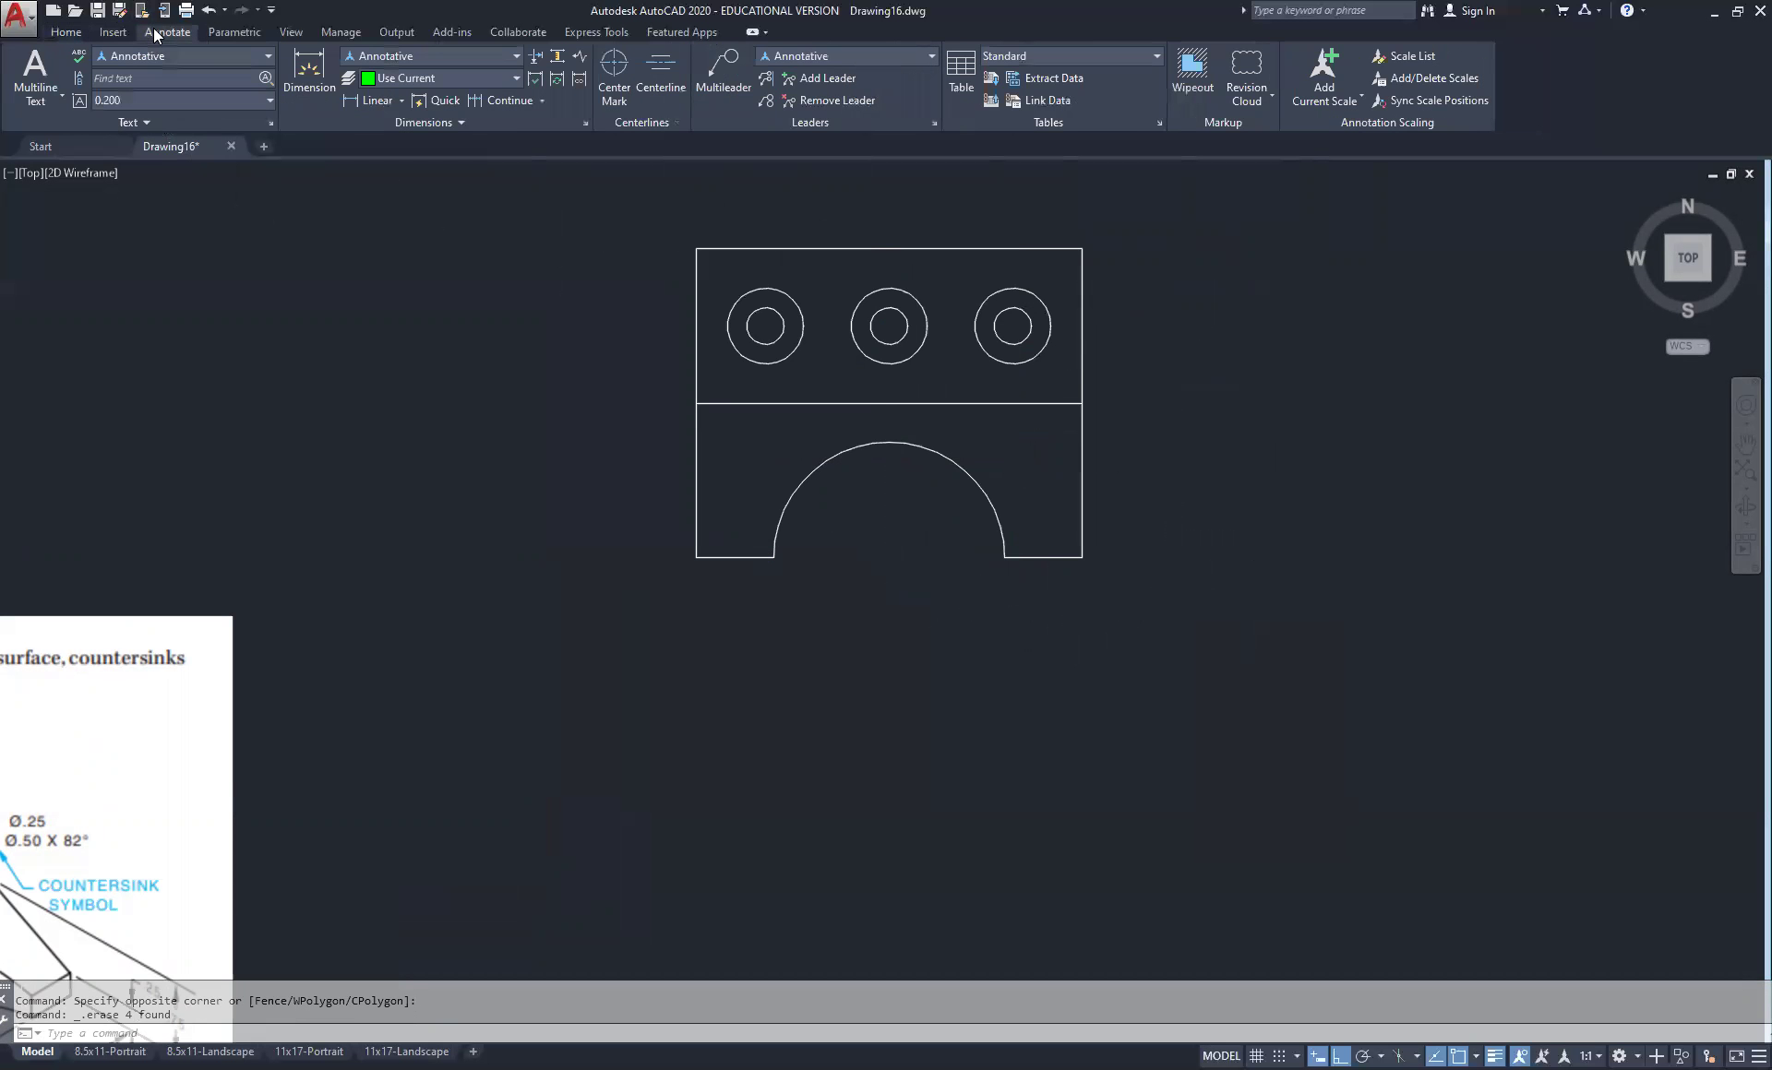
{"action": "left_click", "coordinate": [613, 87]}
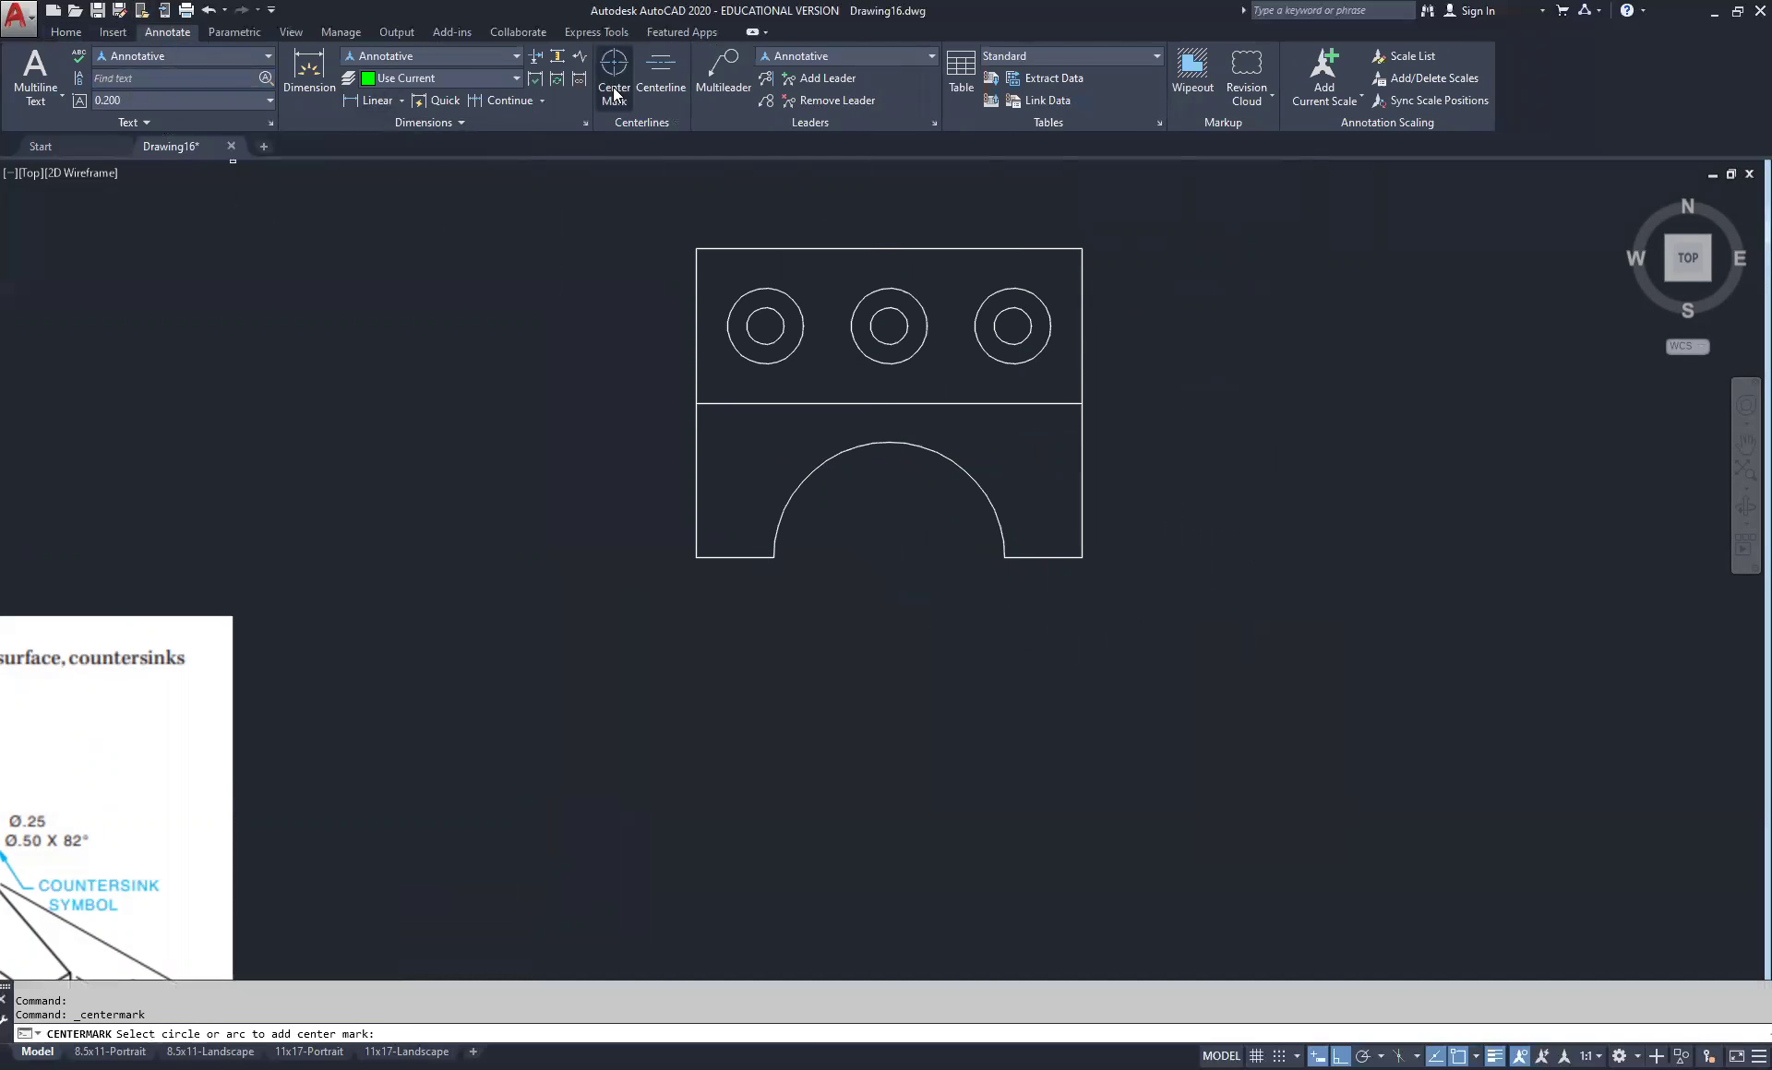
{"action": "left_click", "coordinate": [755, 289]}
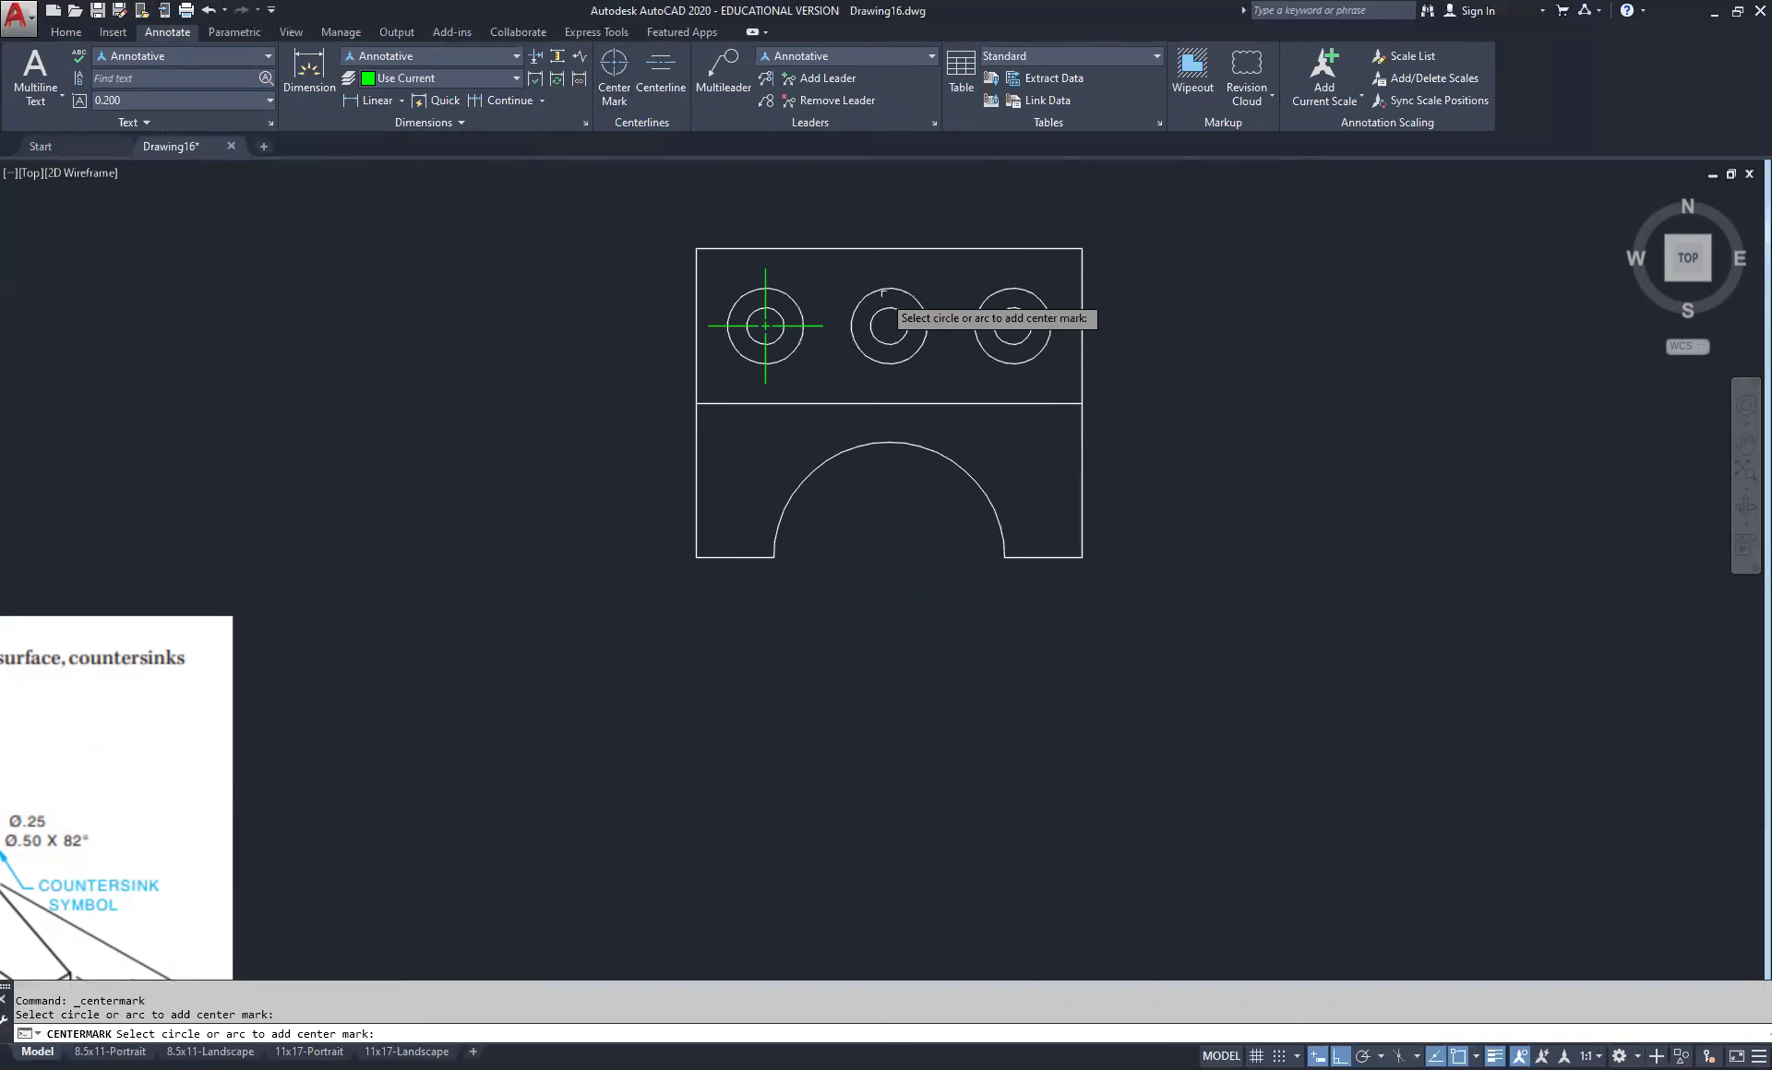
{"action": "left_click", "coordinate": [880, 290]}
{"action": "left_click", "coordinate": [1011, 287]}
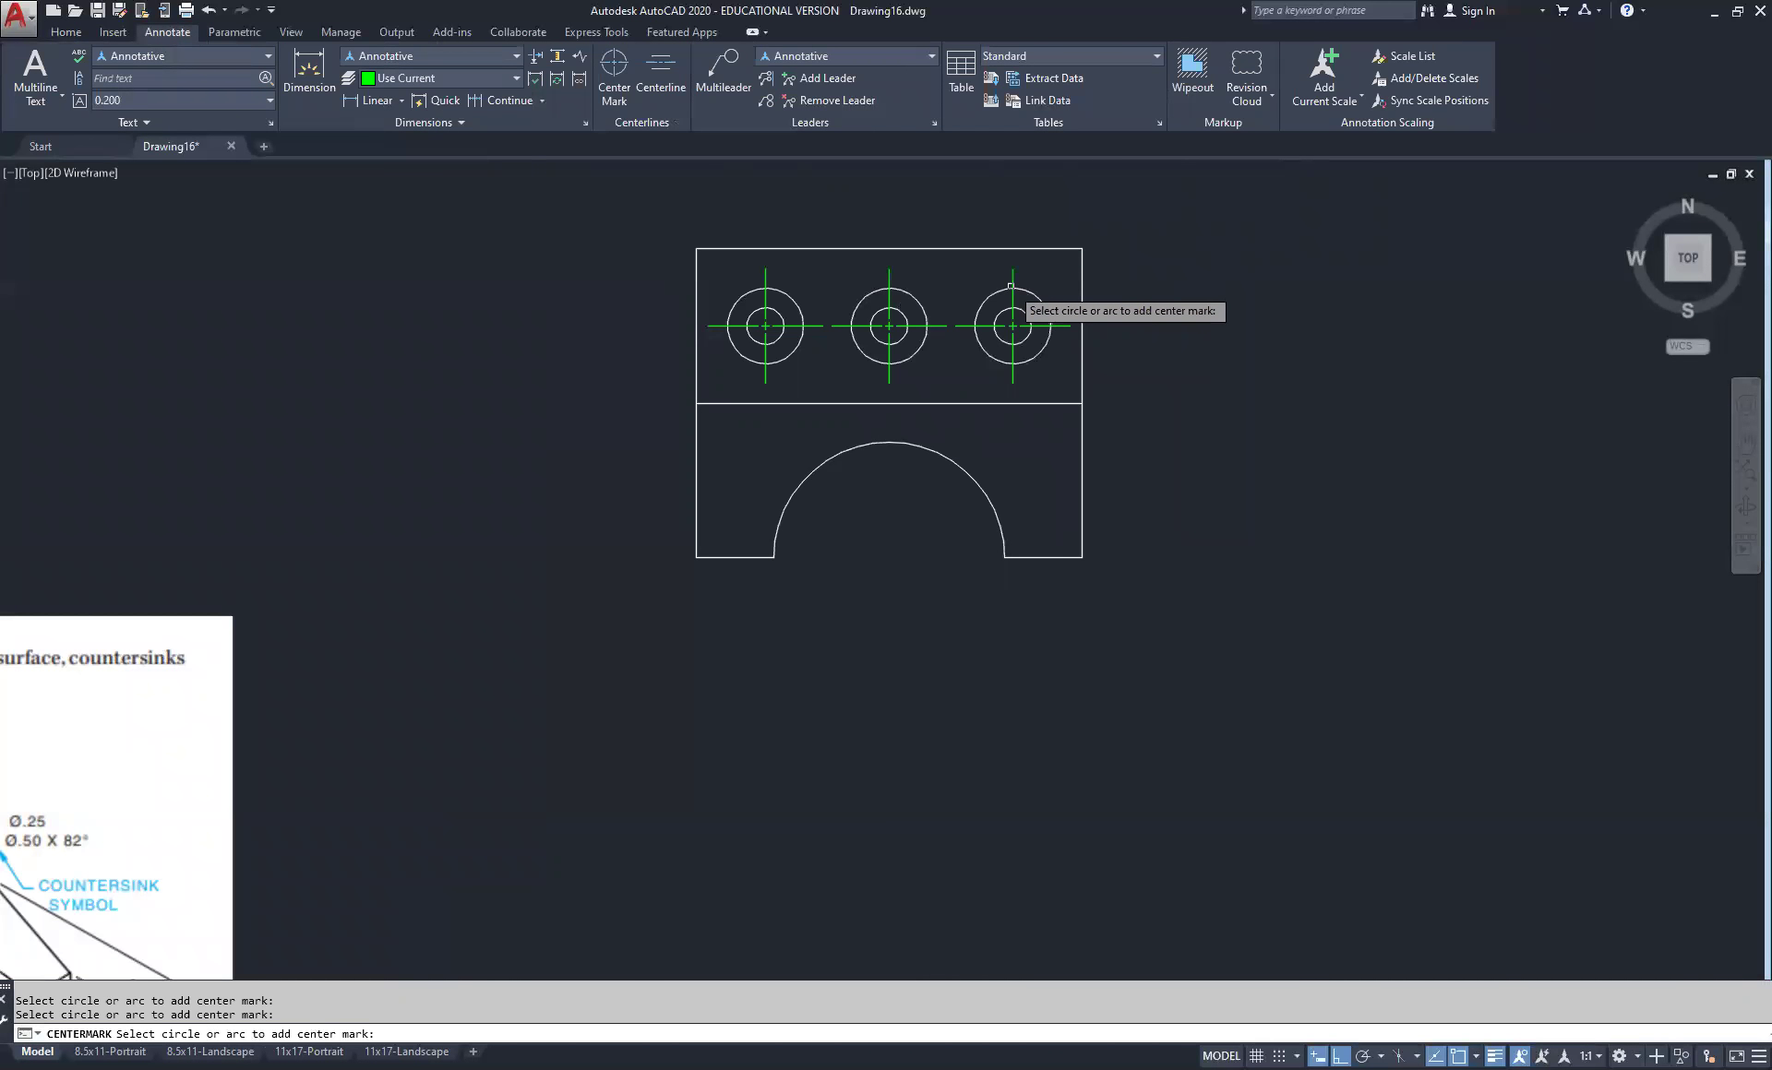
{"action": "left_click", "coordinate": [964, 477]}
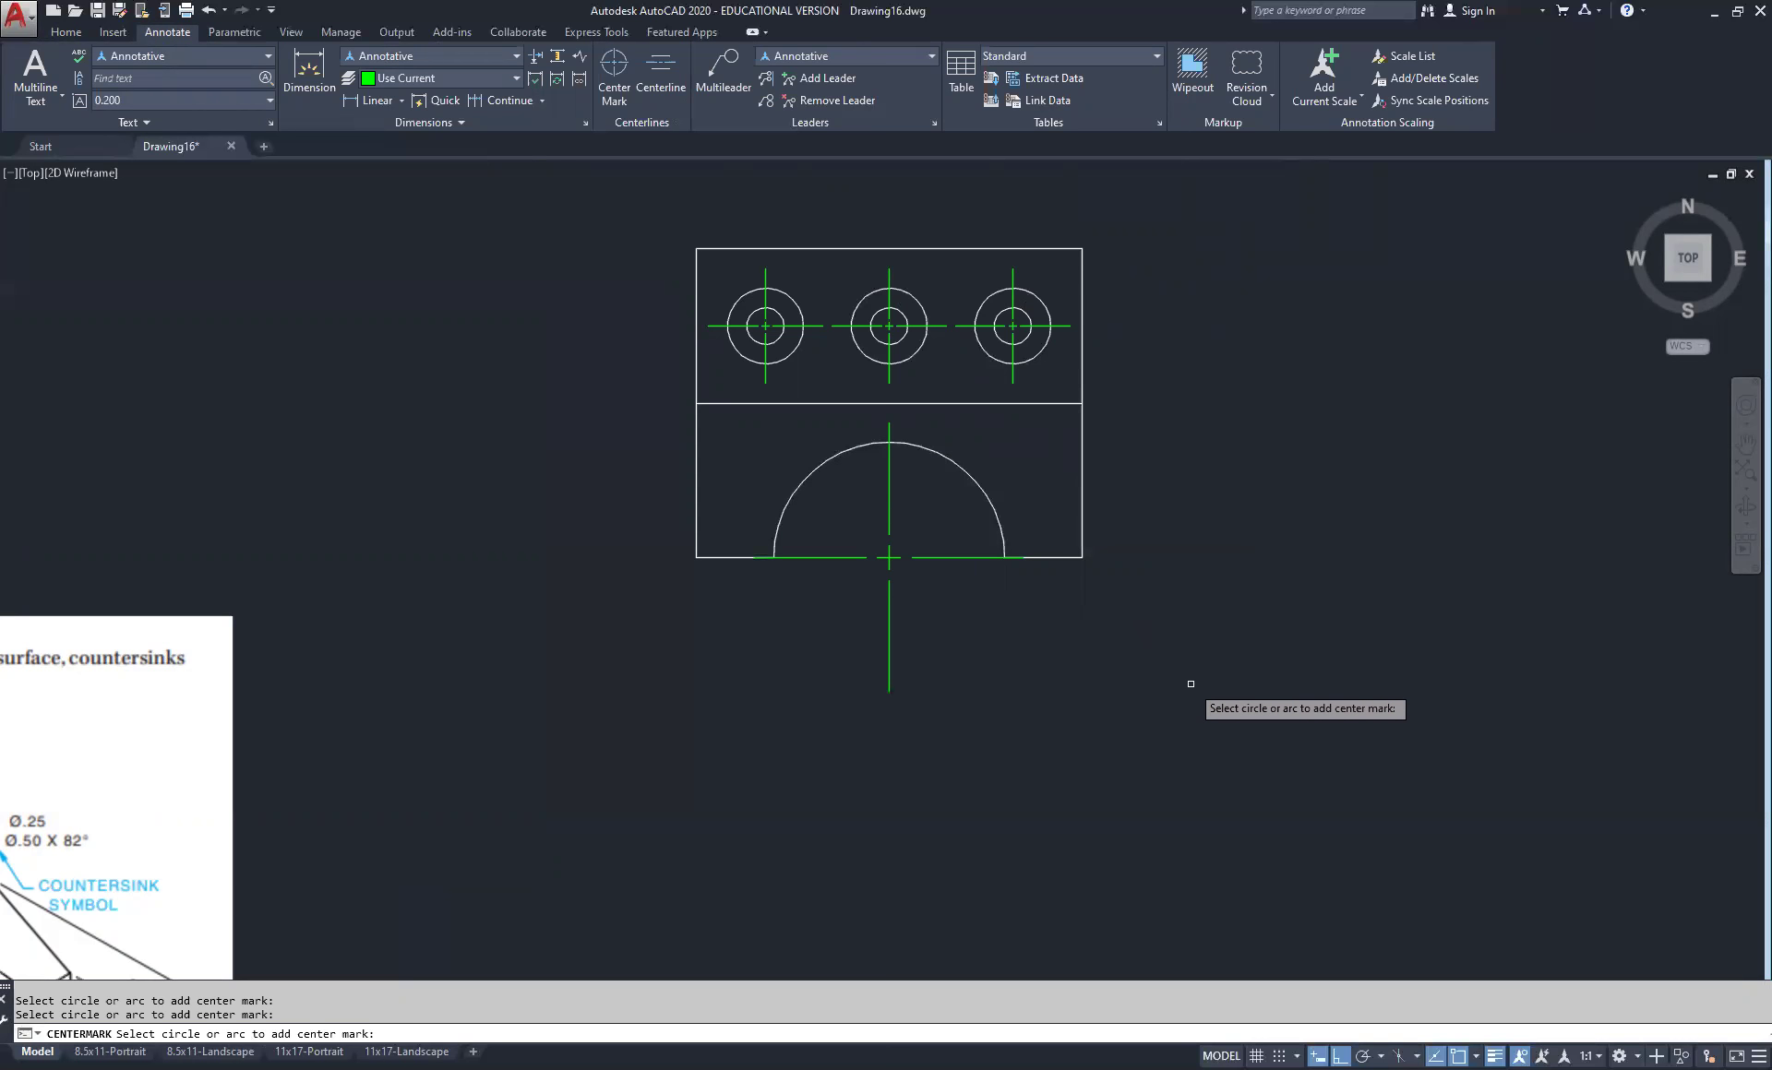
{"action": "key", "text": "Escape"}
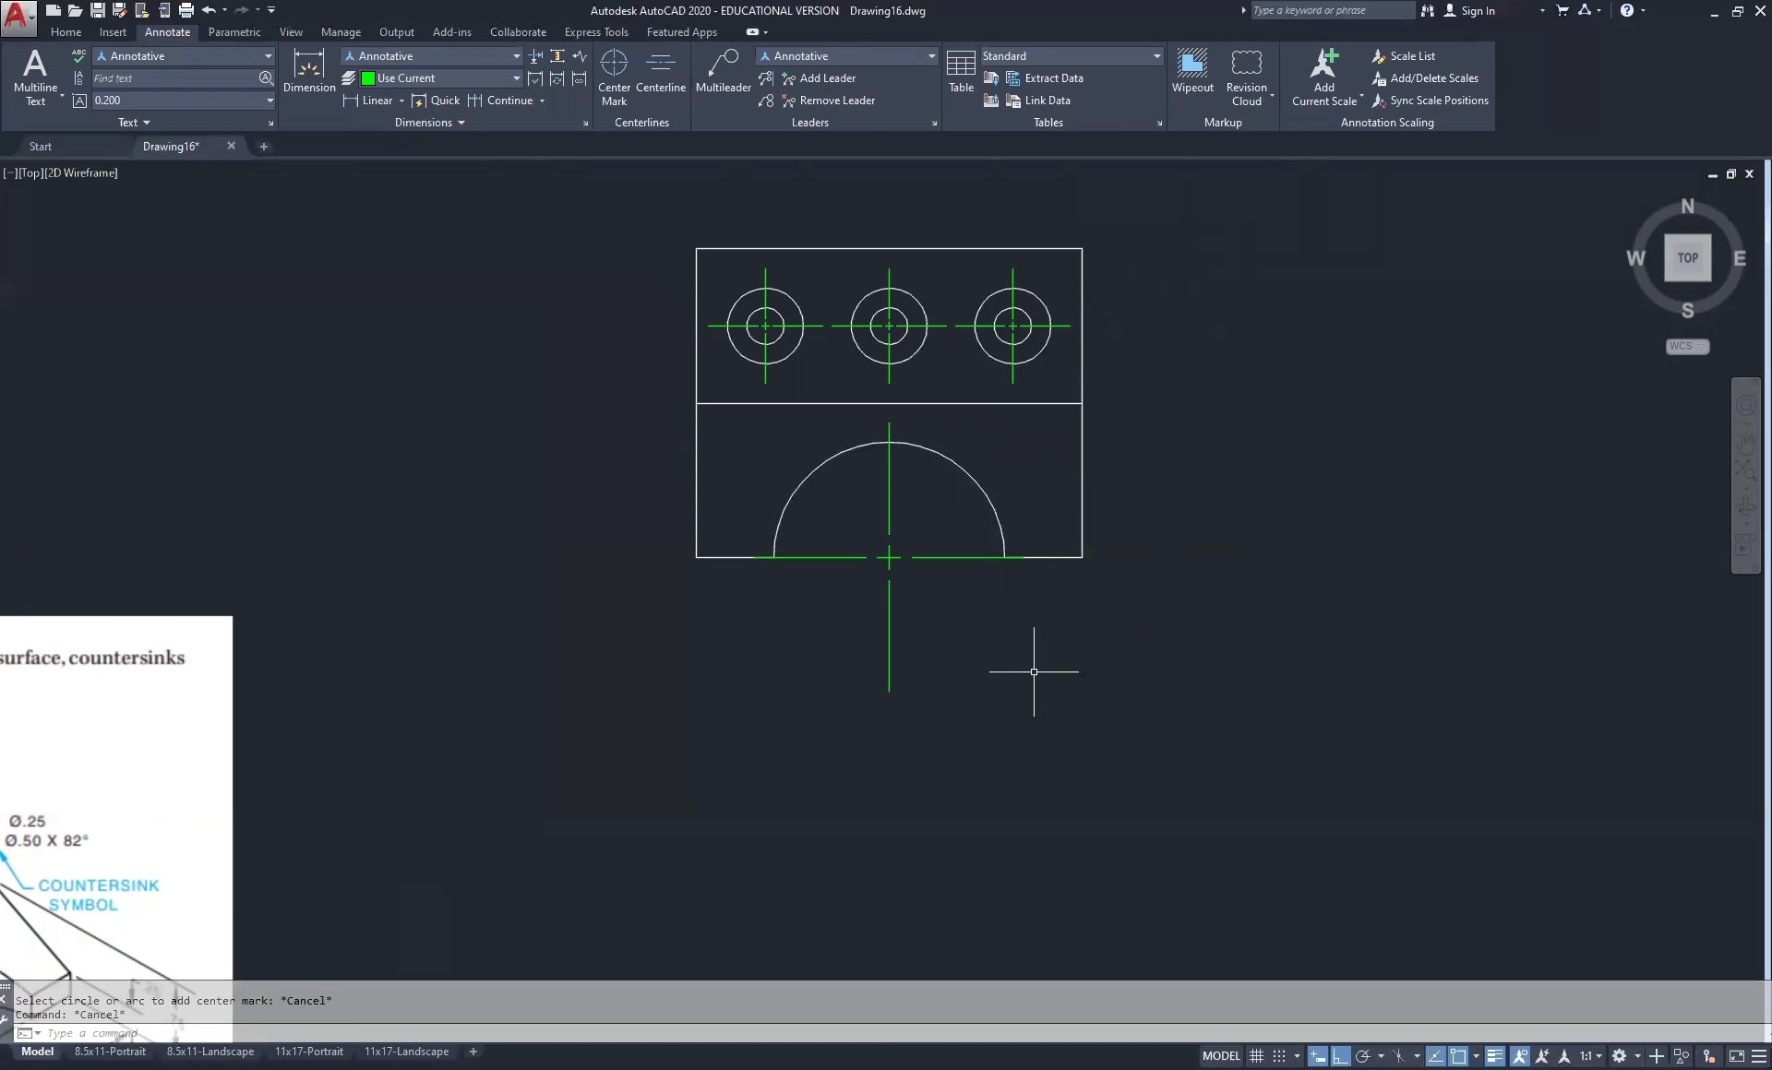
Set Show extension to No for the cutout arc's center mark
{"action": "middle_click_drag", "start_coordinate": [755, 672], "coordinate": [981, 525]}
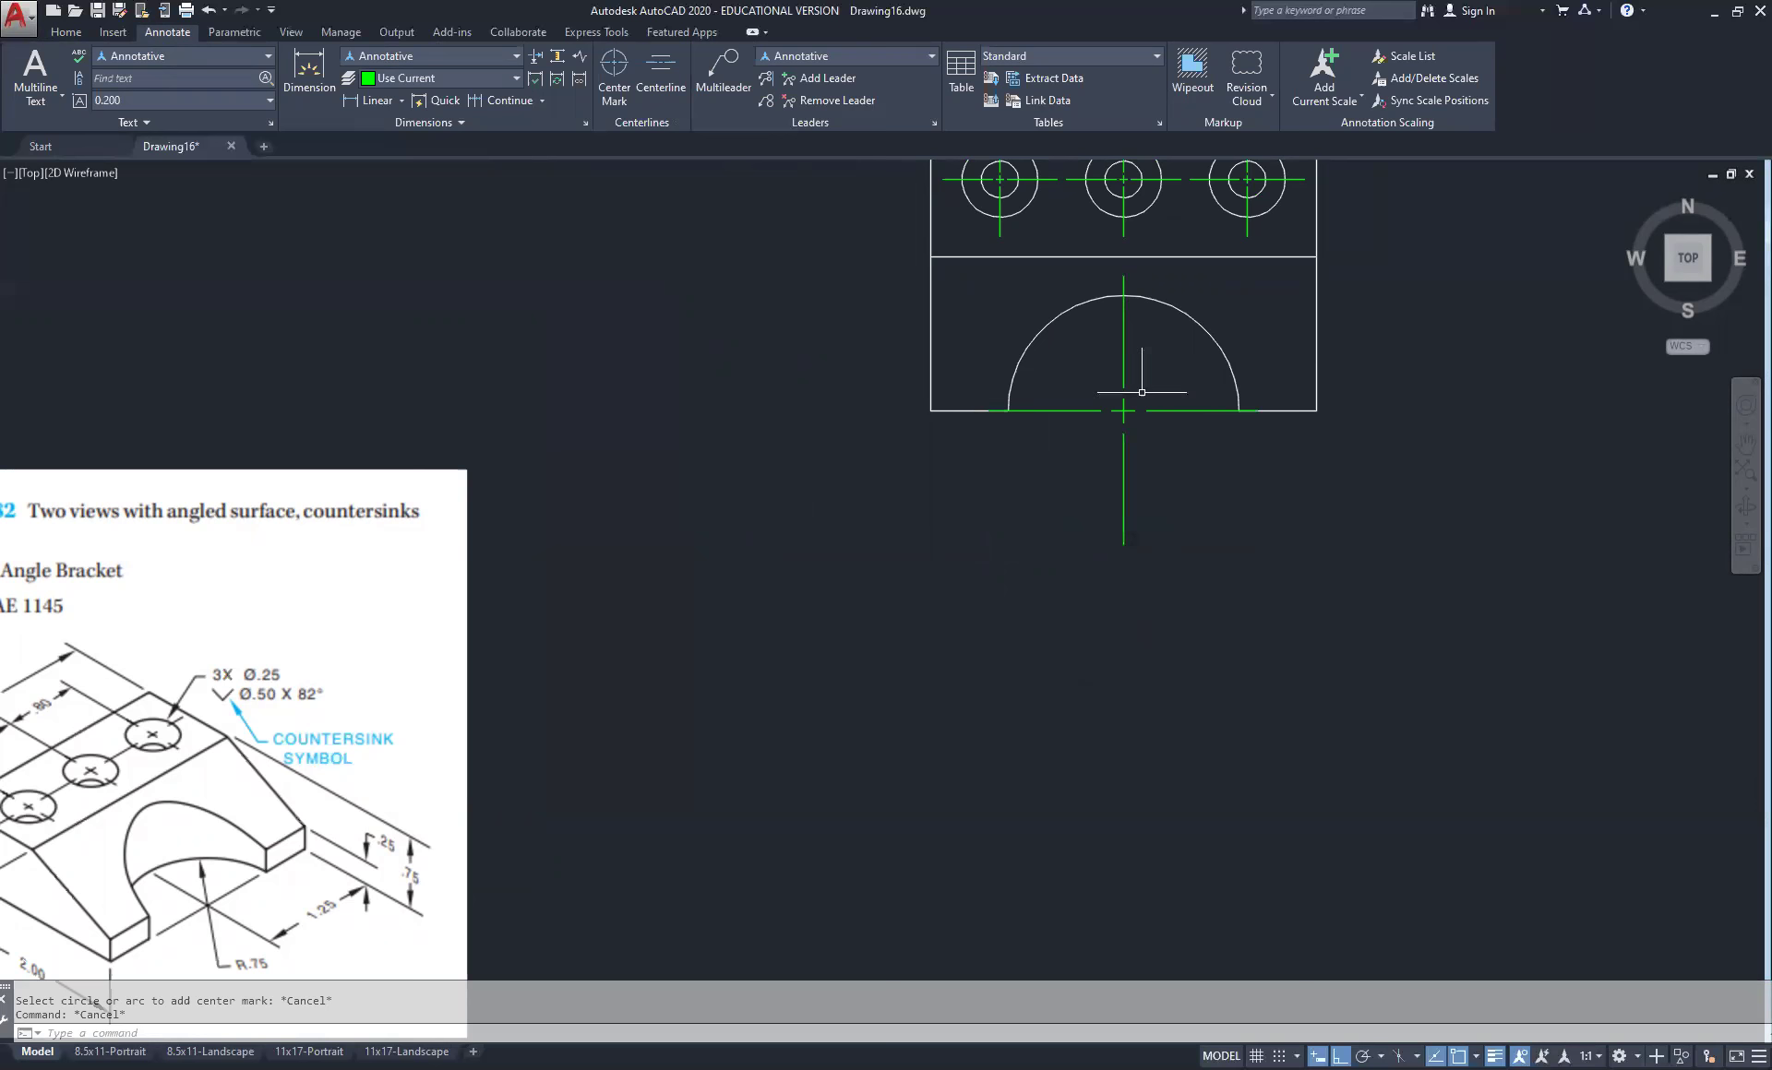
{"action": "left_click", "coordinate": [1156, 359]}
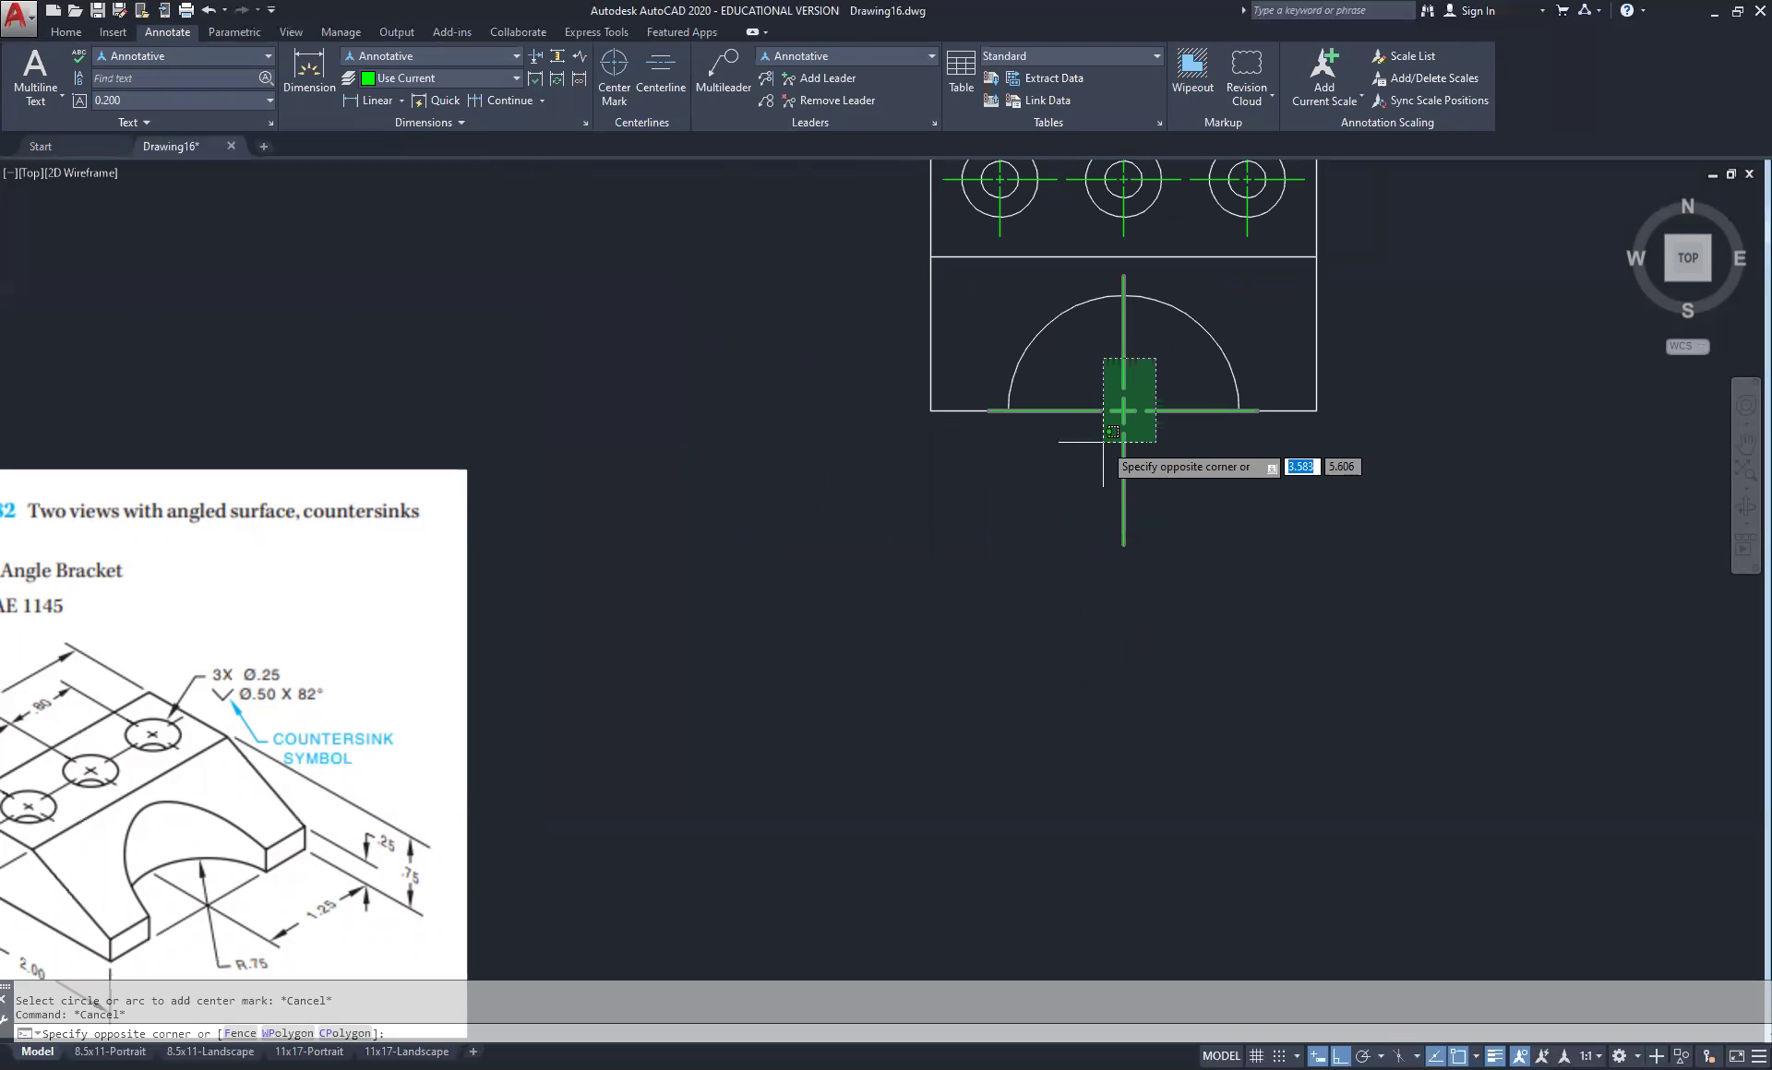
{"action": "key", "text": "Escape"}
{"action": "left_click", "coordinate": [1096, 415]}
{"action": "left_click", "coordinate": [1077, 403]}
{"action": "right_click", "coordinate": [992, 527]}
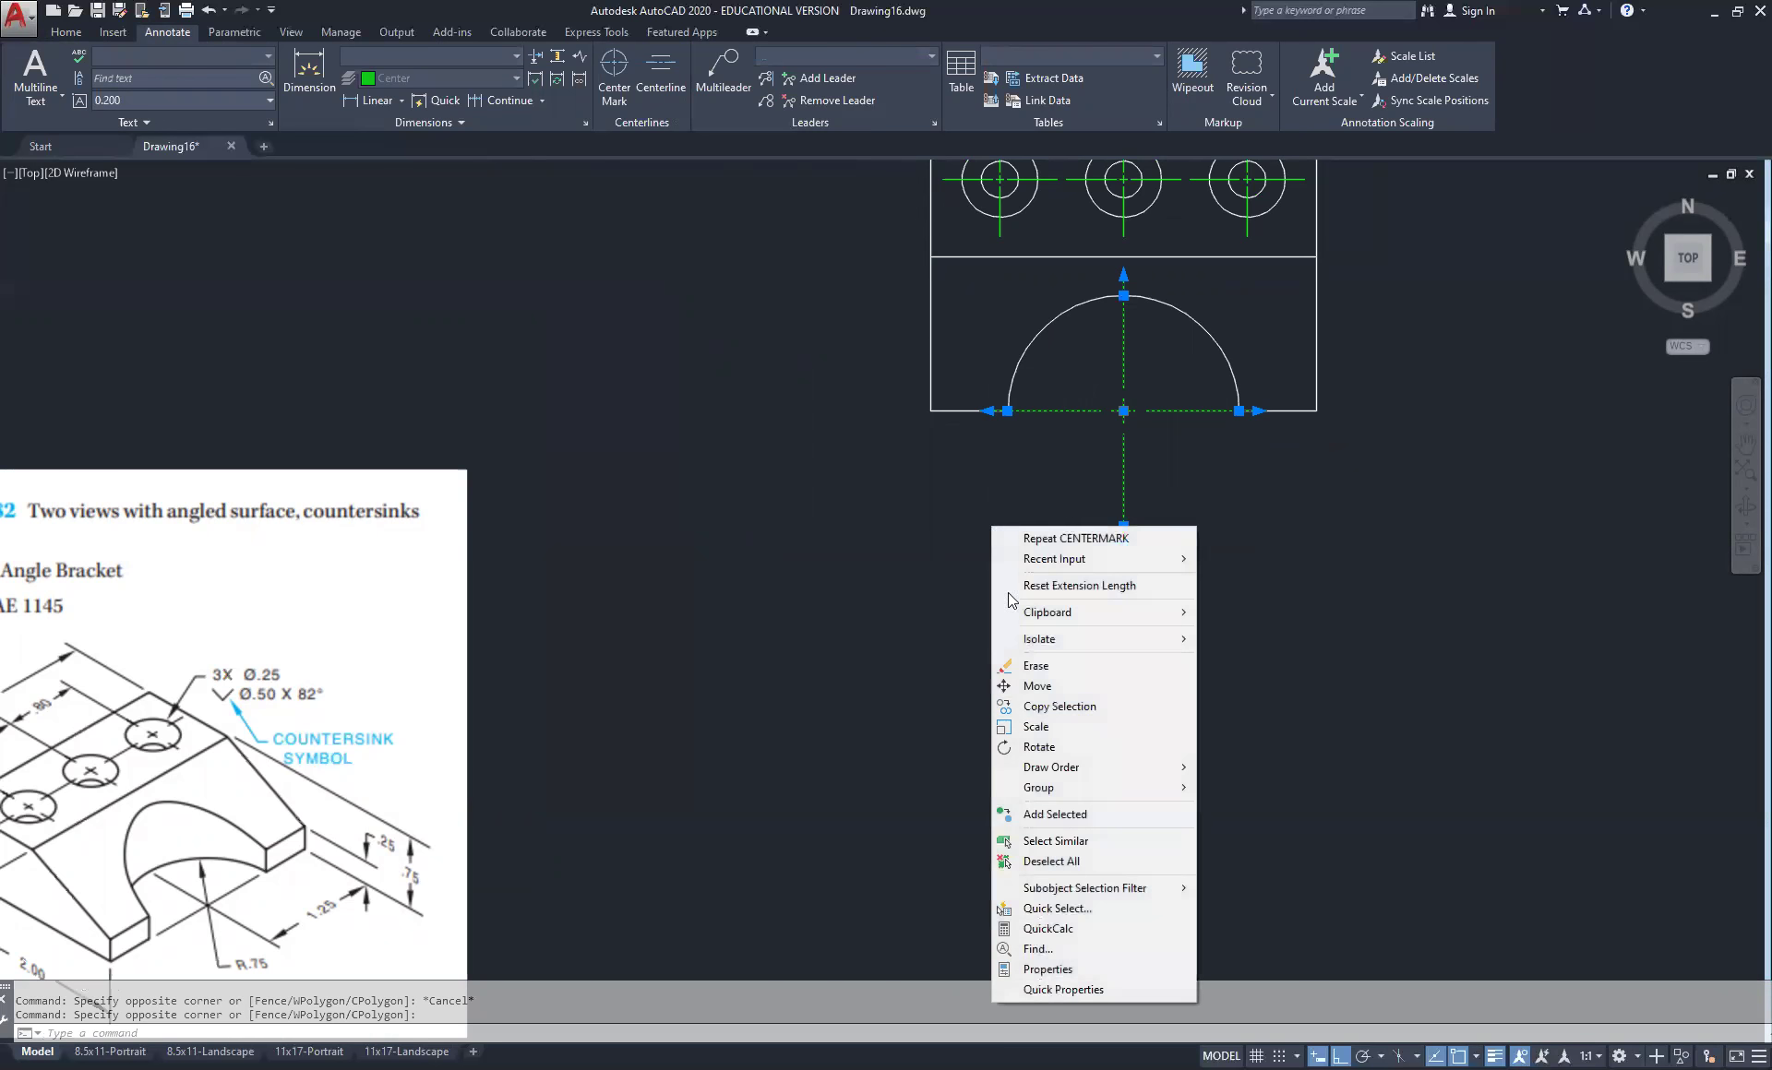
{"action": "left_click", "coordinate": [1049, 970]}
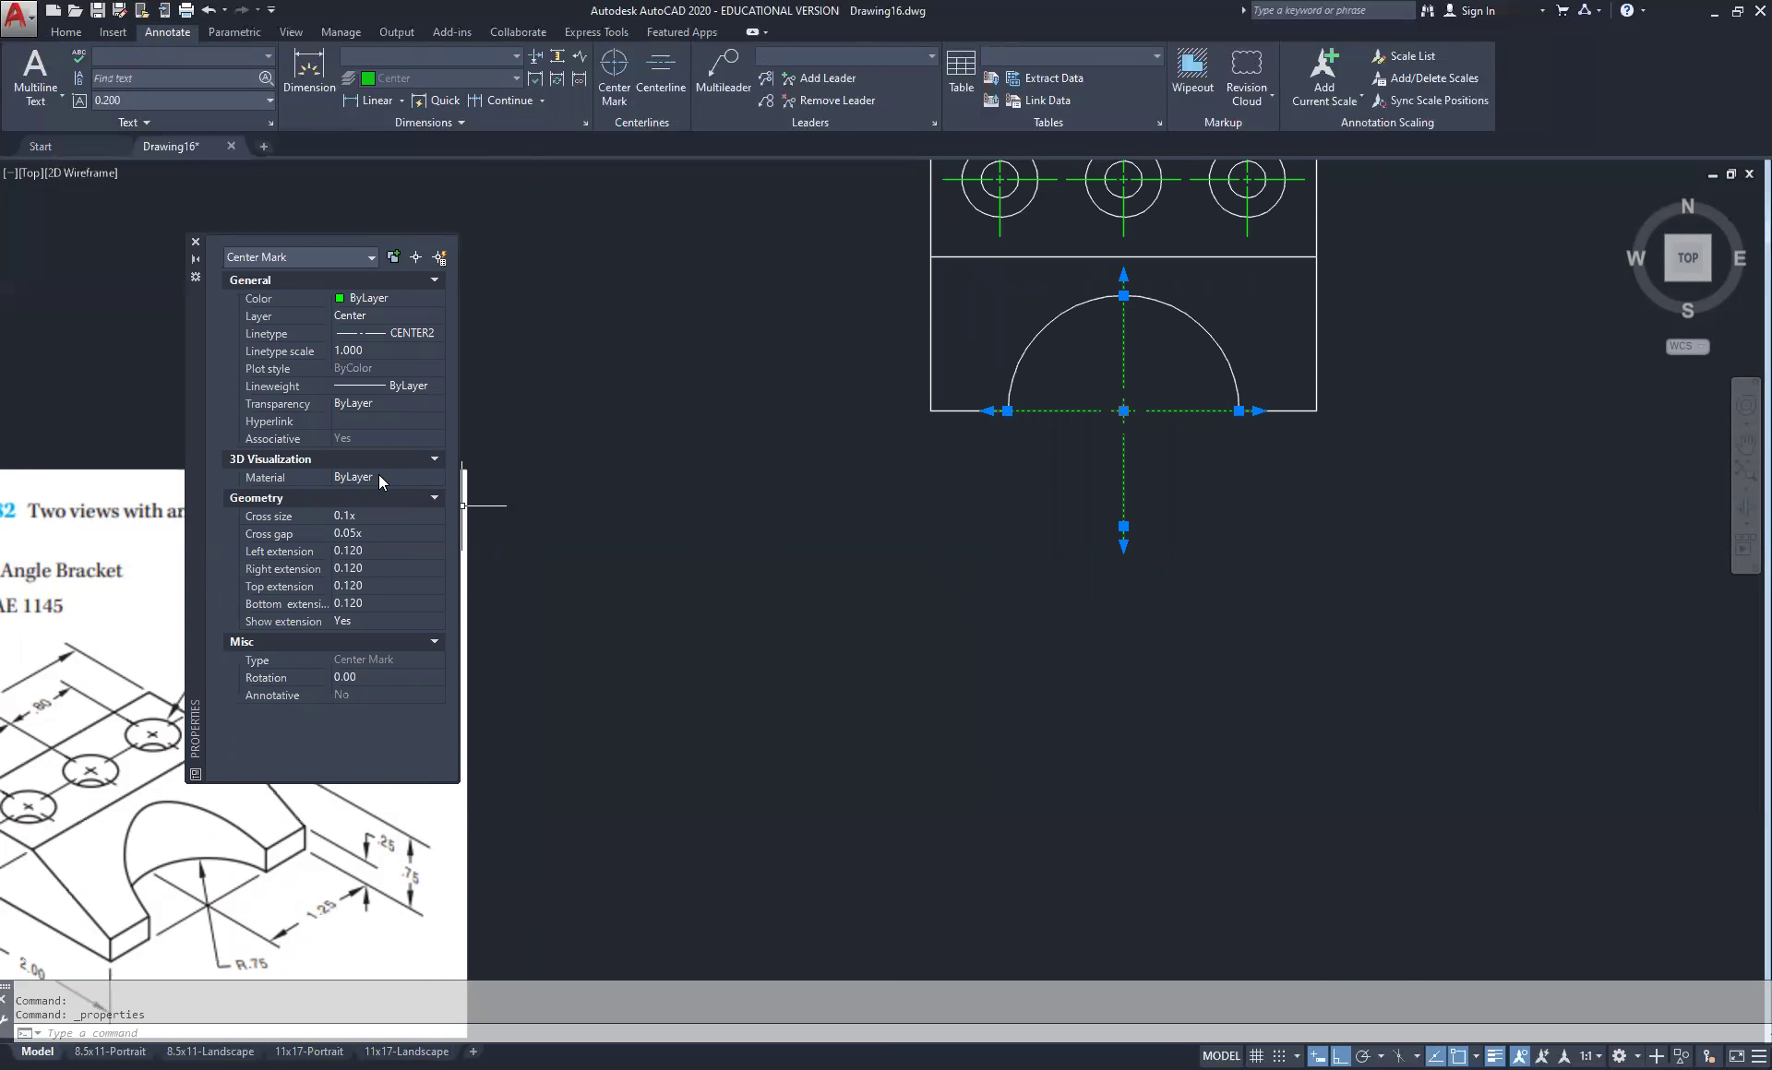
{"action": "left_click", "coordinate": [369, 618]}
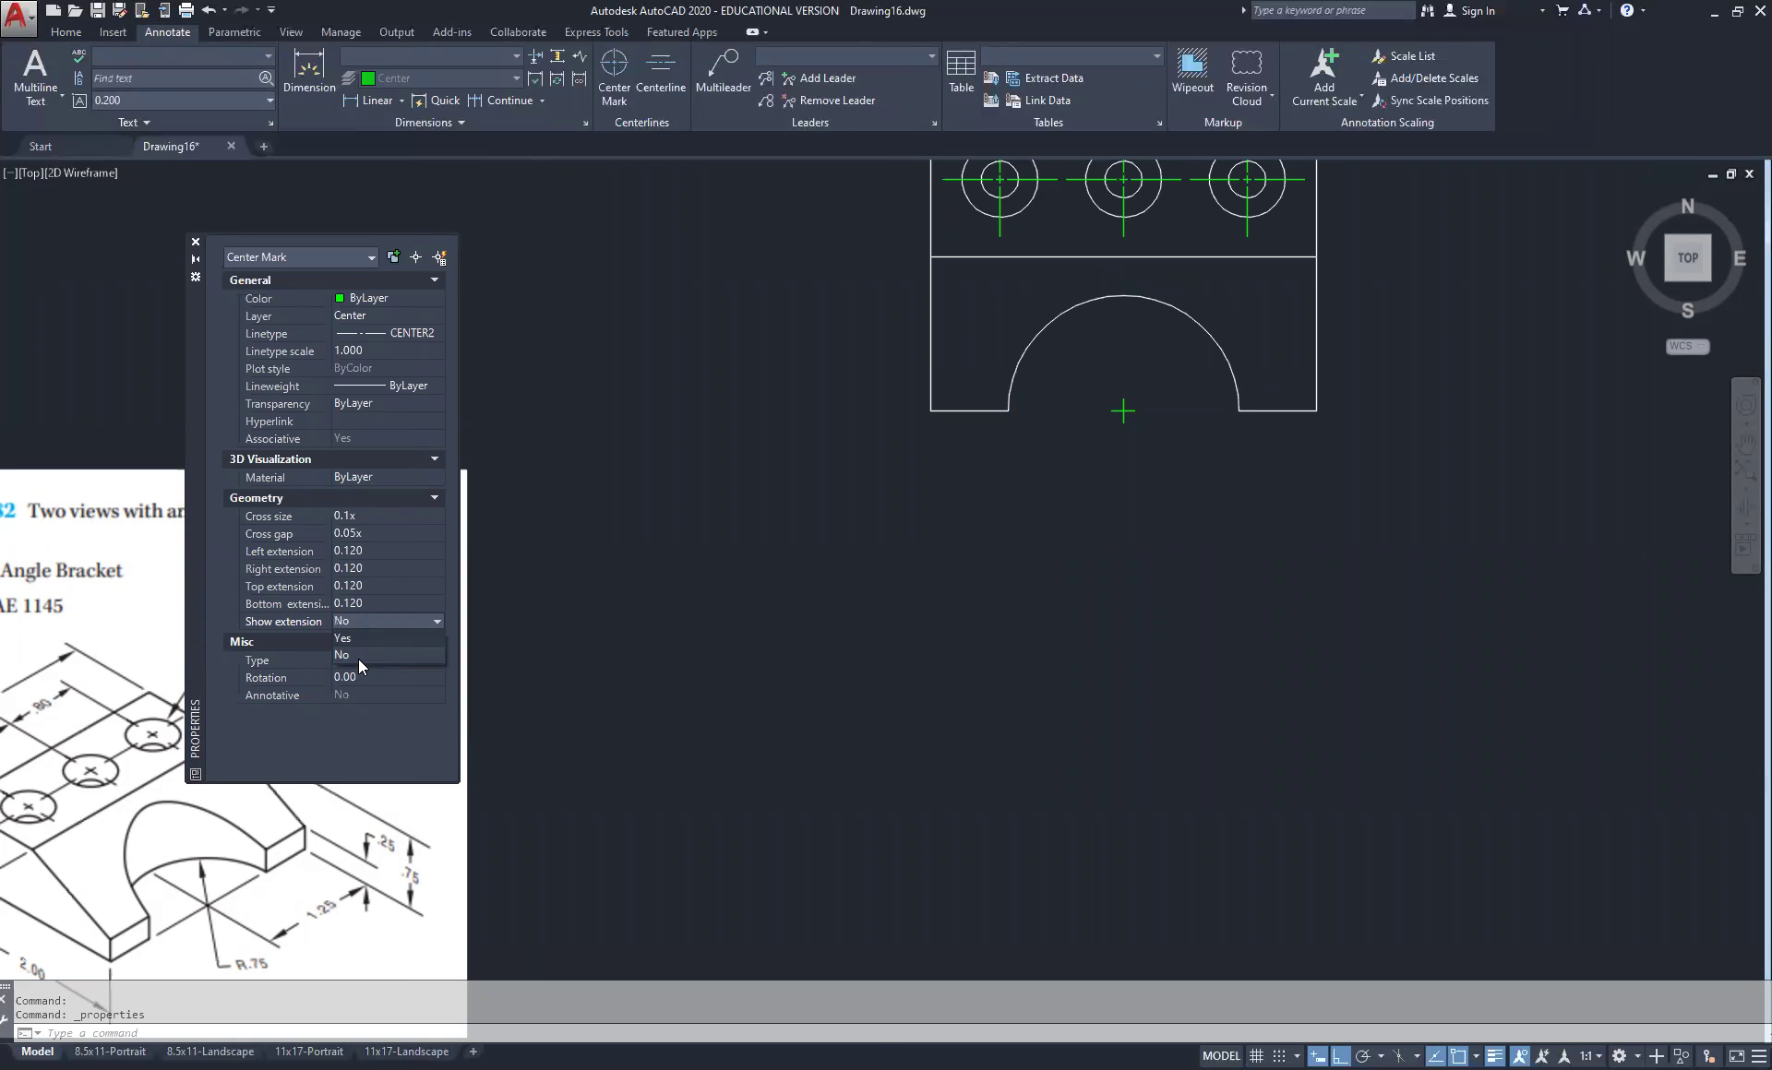
{"action": "left_click", "coordinate": [360, 657]}
{"action": "key", "text": "Escape"}
{"action": "key", "text": "Escape"}
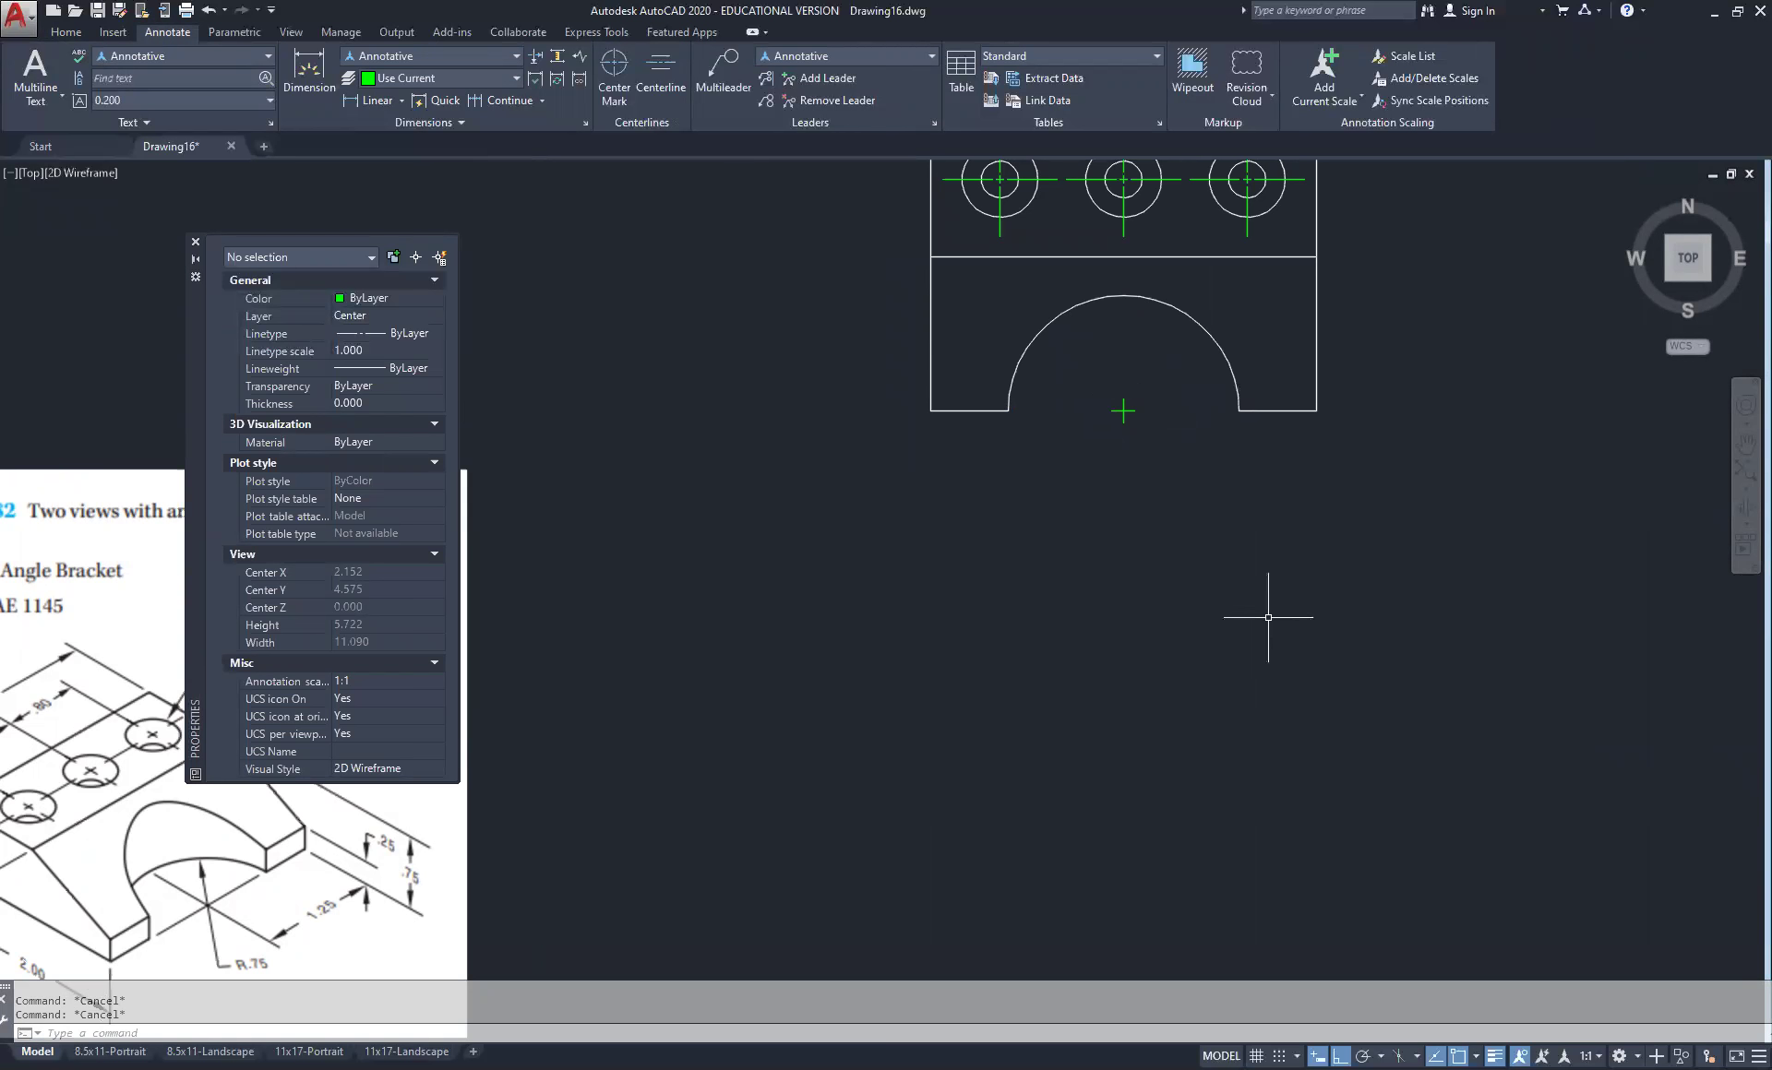
Copy the whole top view horizontally about 5.7 units to the right, using its lower-left corner as the base point
{"action": "left_click", "coordinate": [196, 242]}
{"action": "scroll", "coordinate": [1027, 601], "scroll_direction": "down", "scroll_amount": 5}
{"action": "middle_click_drag", "start_coordinate": [1227, 635], "coordinate": [960, 583]}
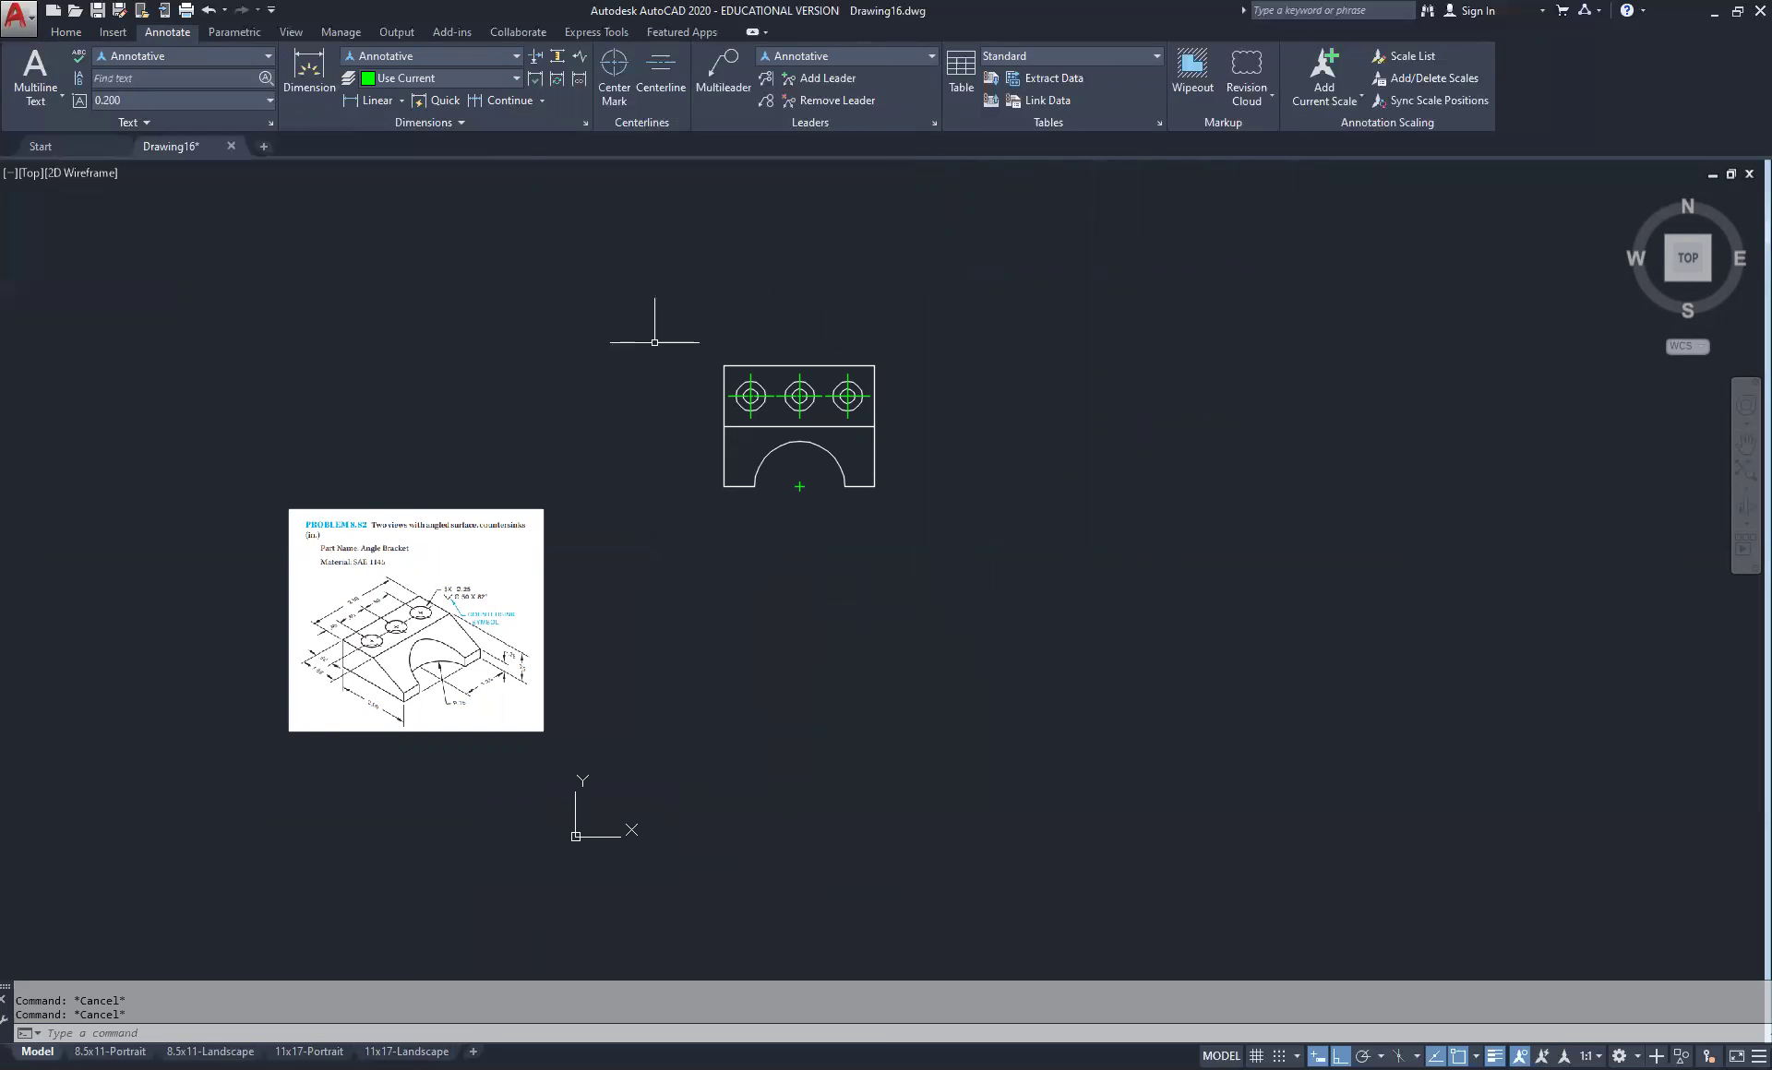
{"action": "left_click", "coordinate": [677, 329]}
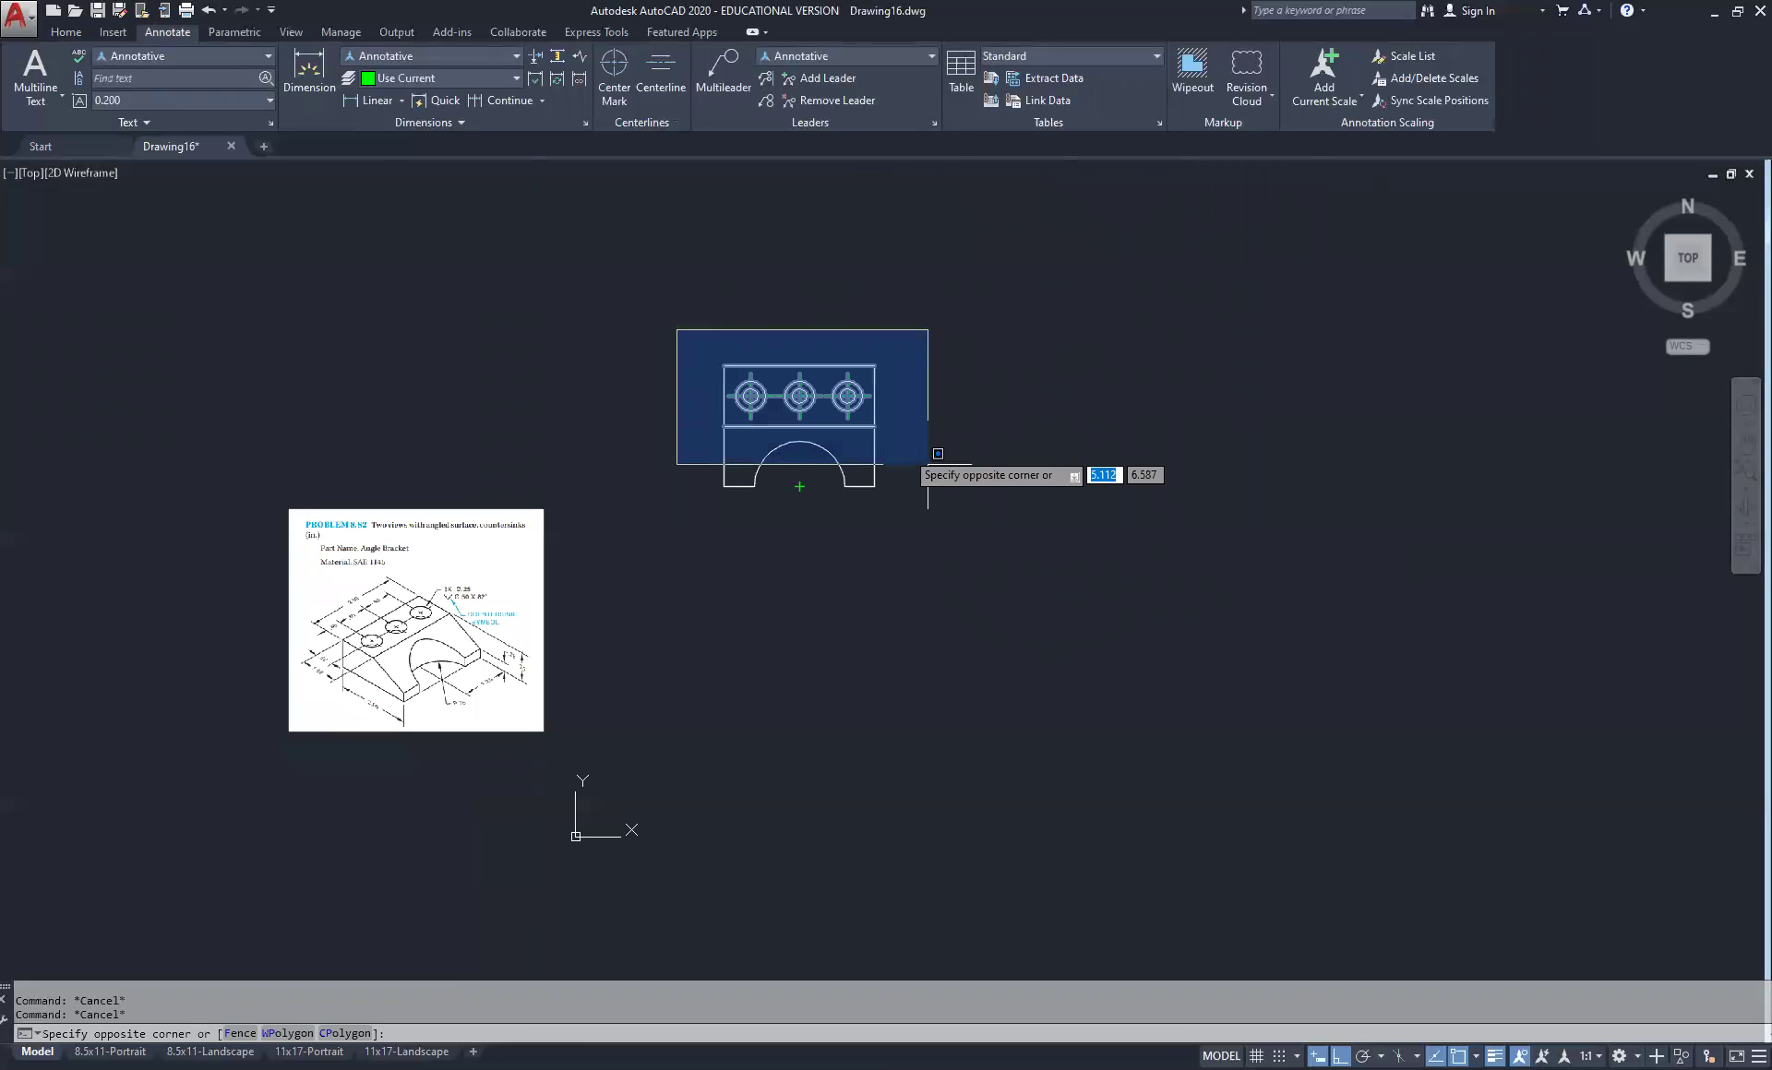
{"action": "left_click", "coordinate": [975, 578]}
{"action": "right_click", "coordinate": [941, 347]}
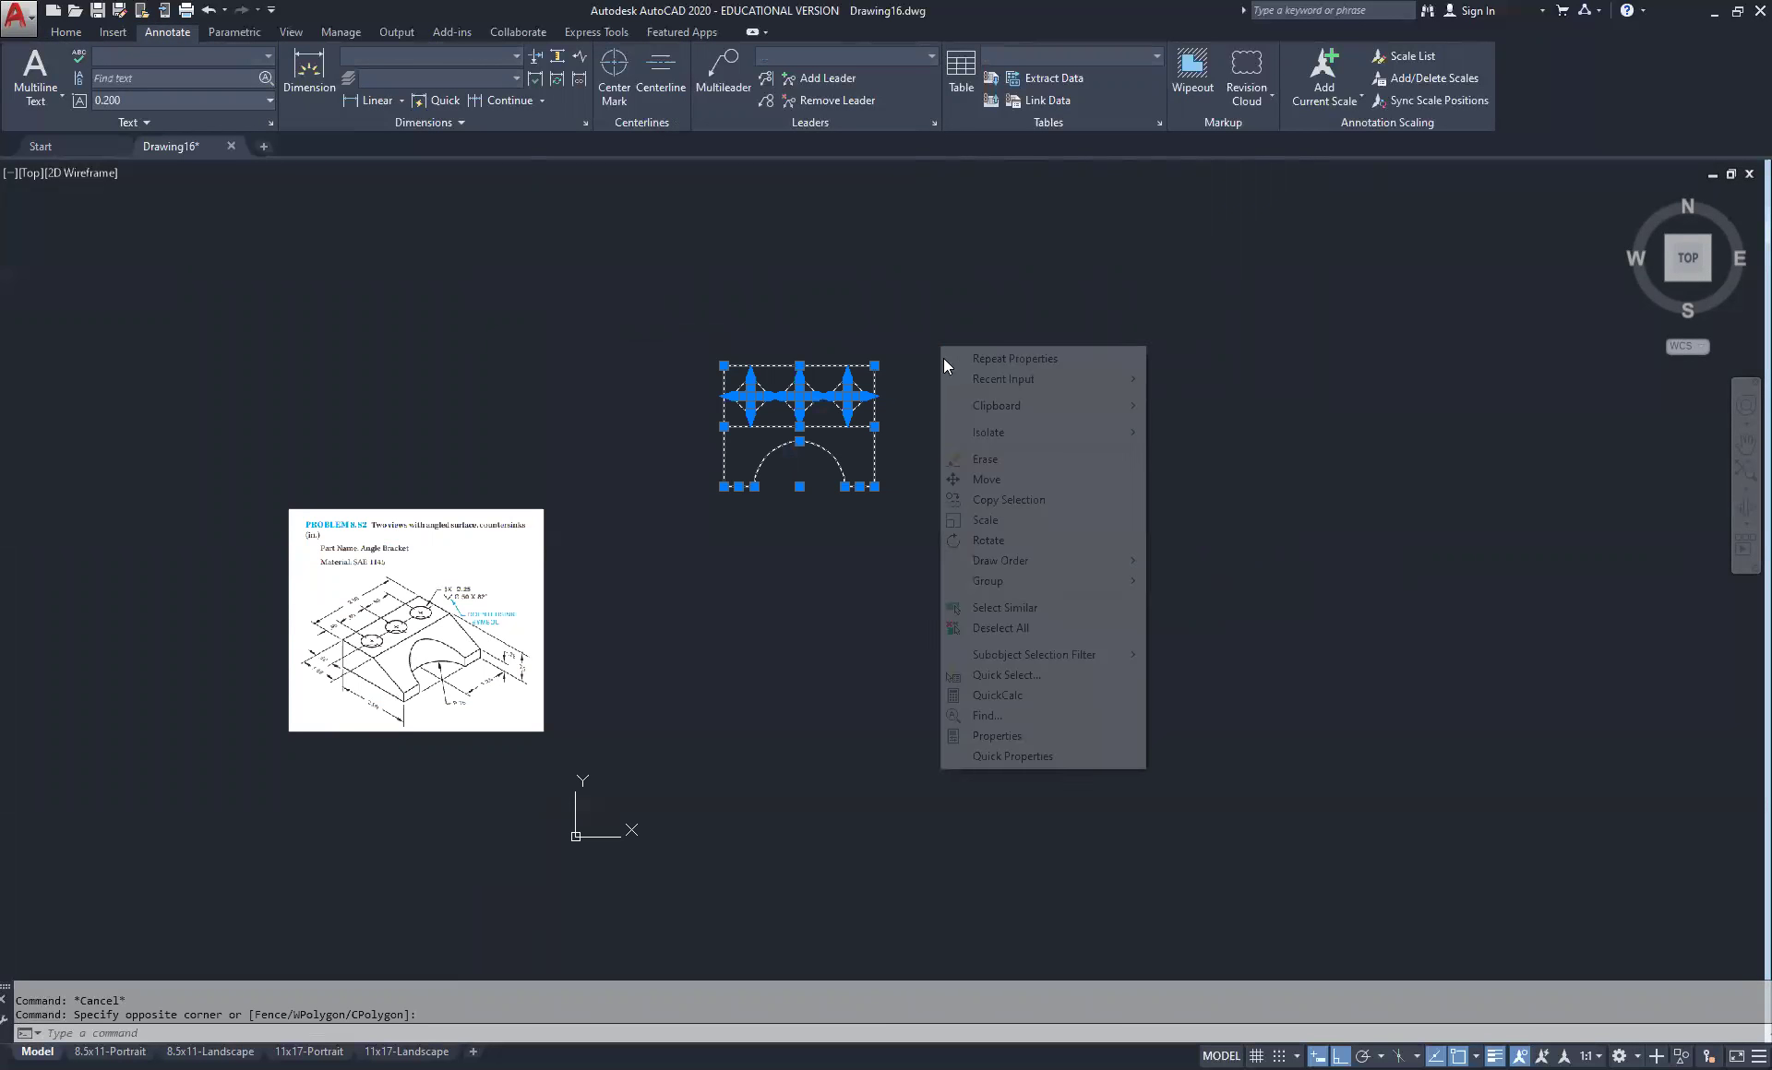
{"action": "left_click", "coordinate": [1000, 501]}
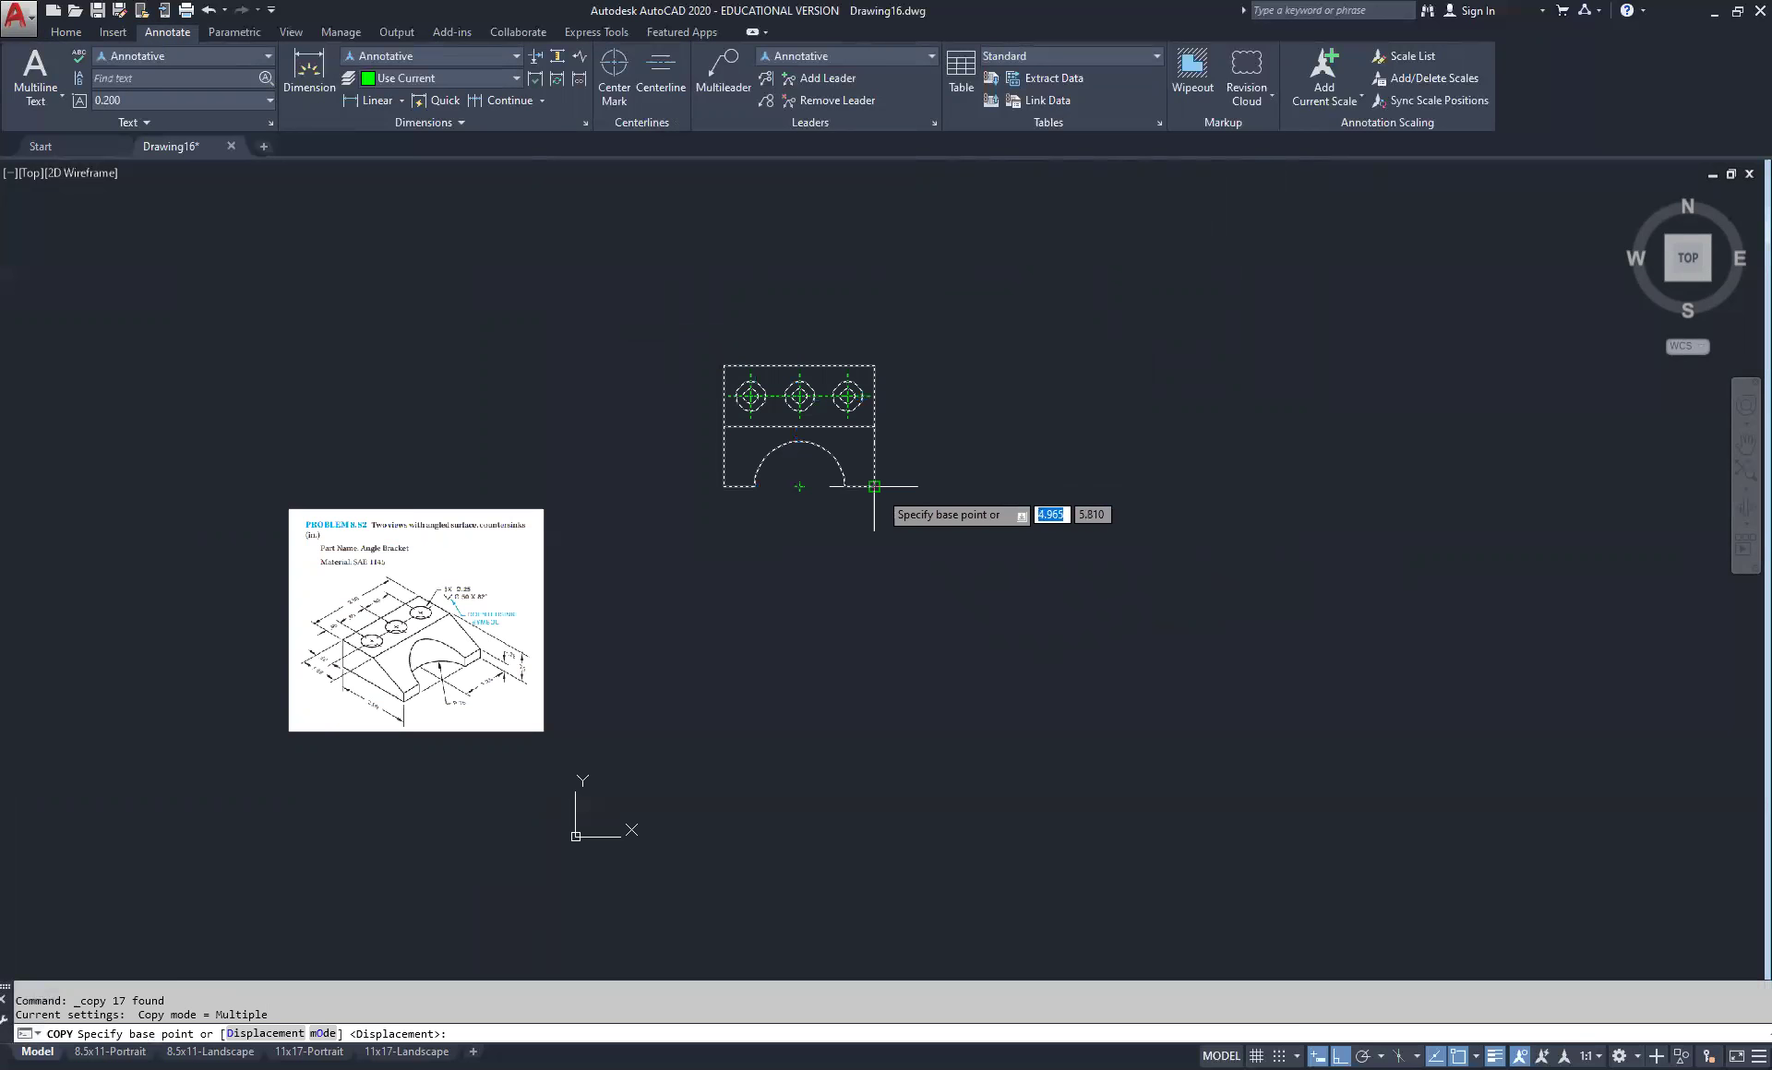
{"action": "left_click", "coordinate": [724, 486]}
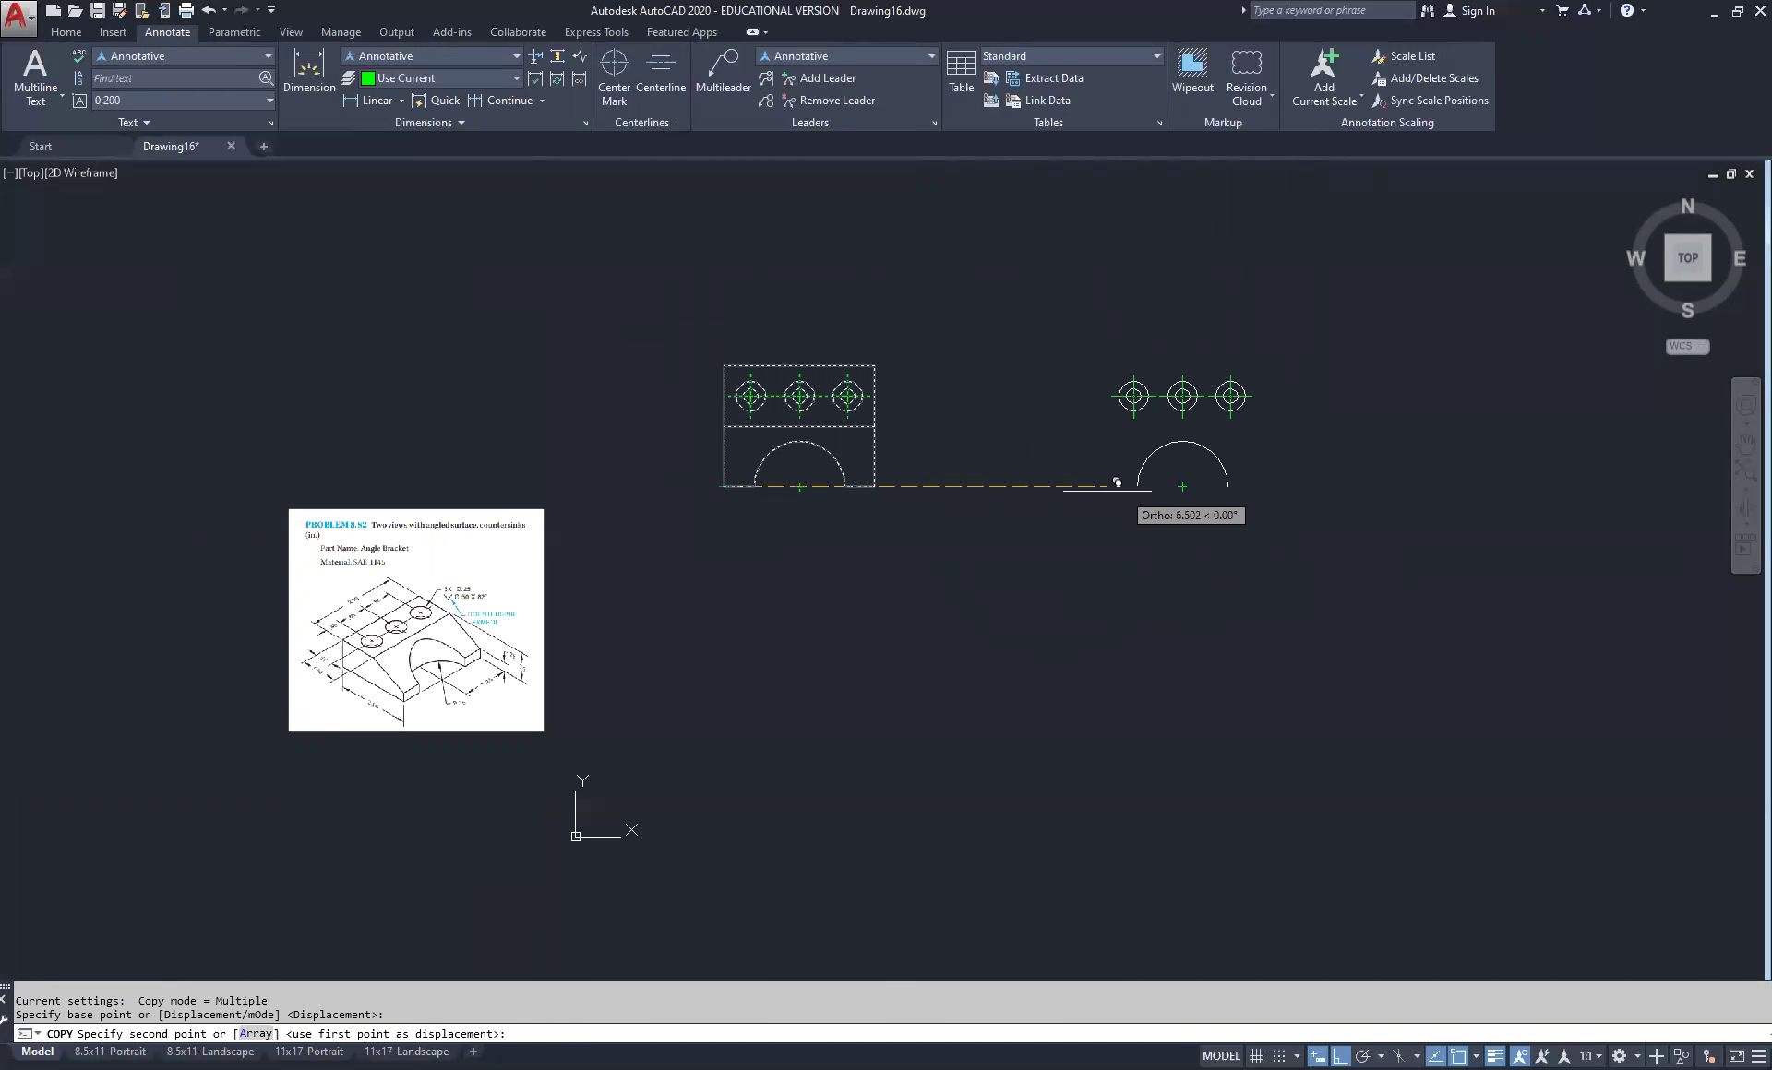
{"action": "left_click", "coordinate": [1075, 477]}
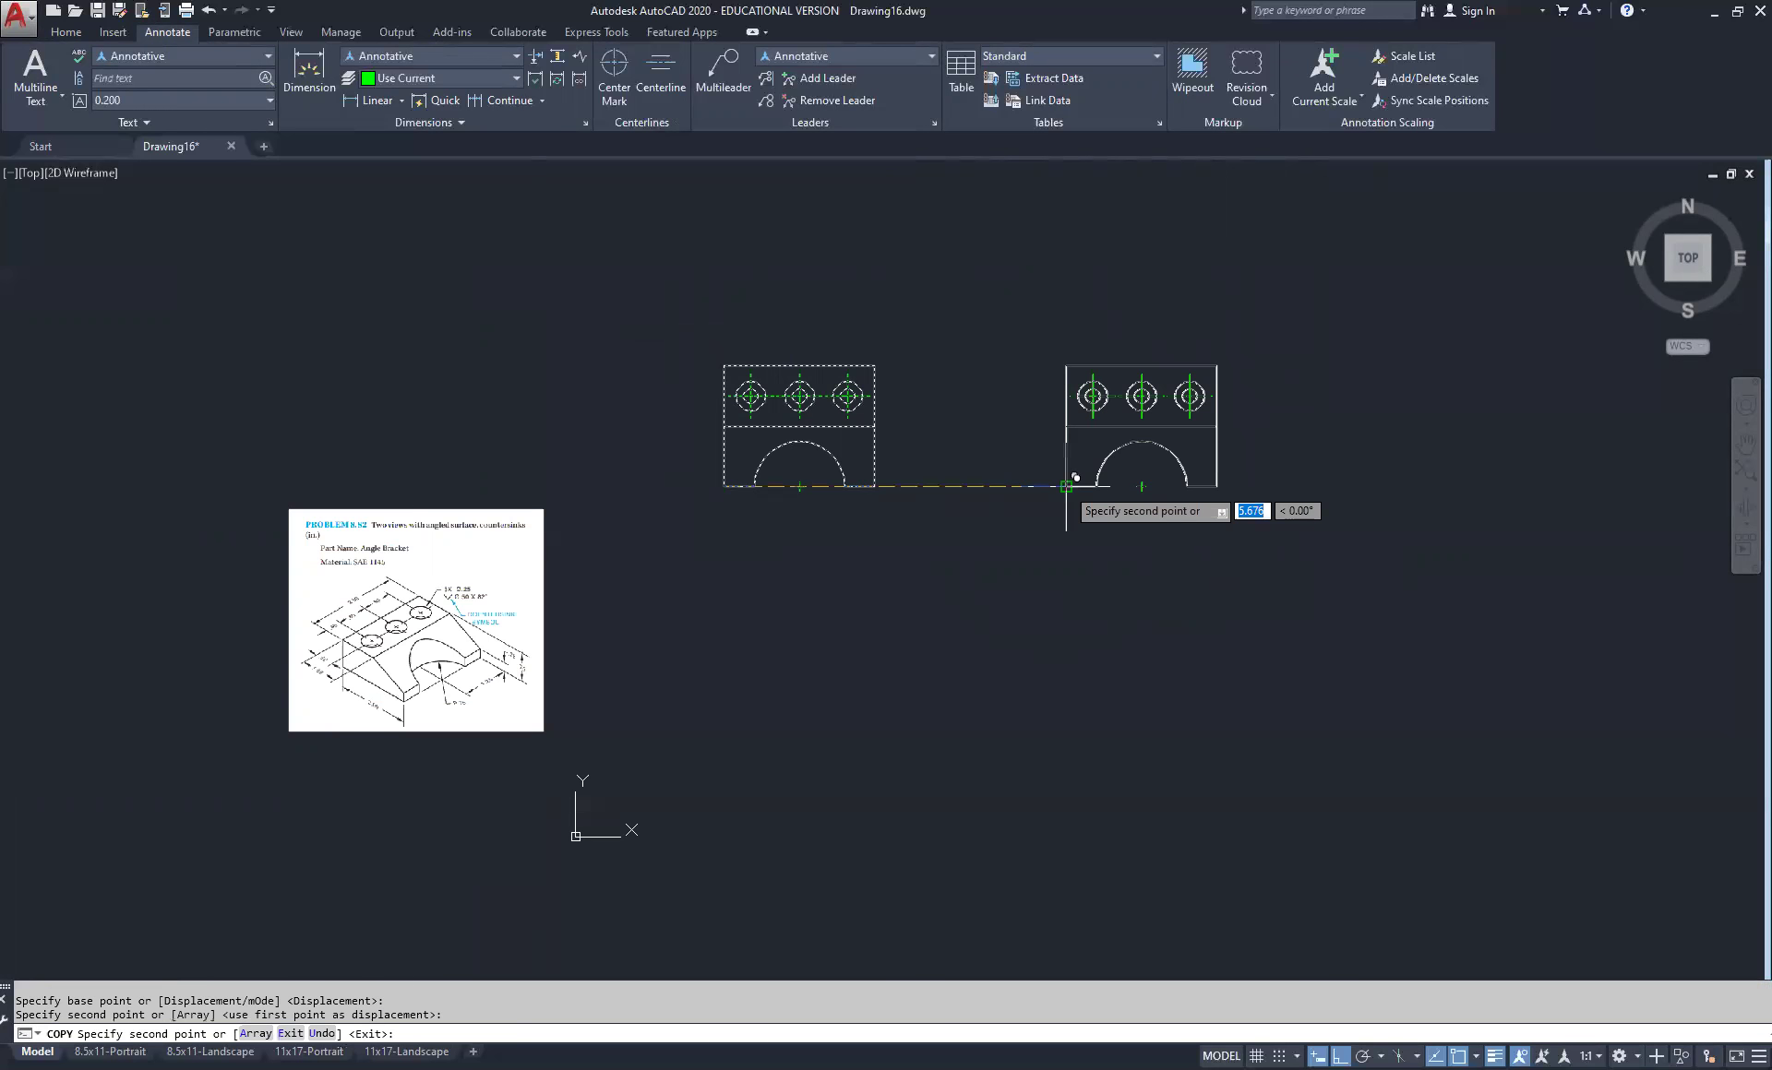
{"action": "key", "text": "Escape"}
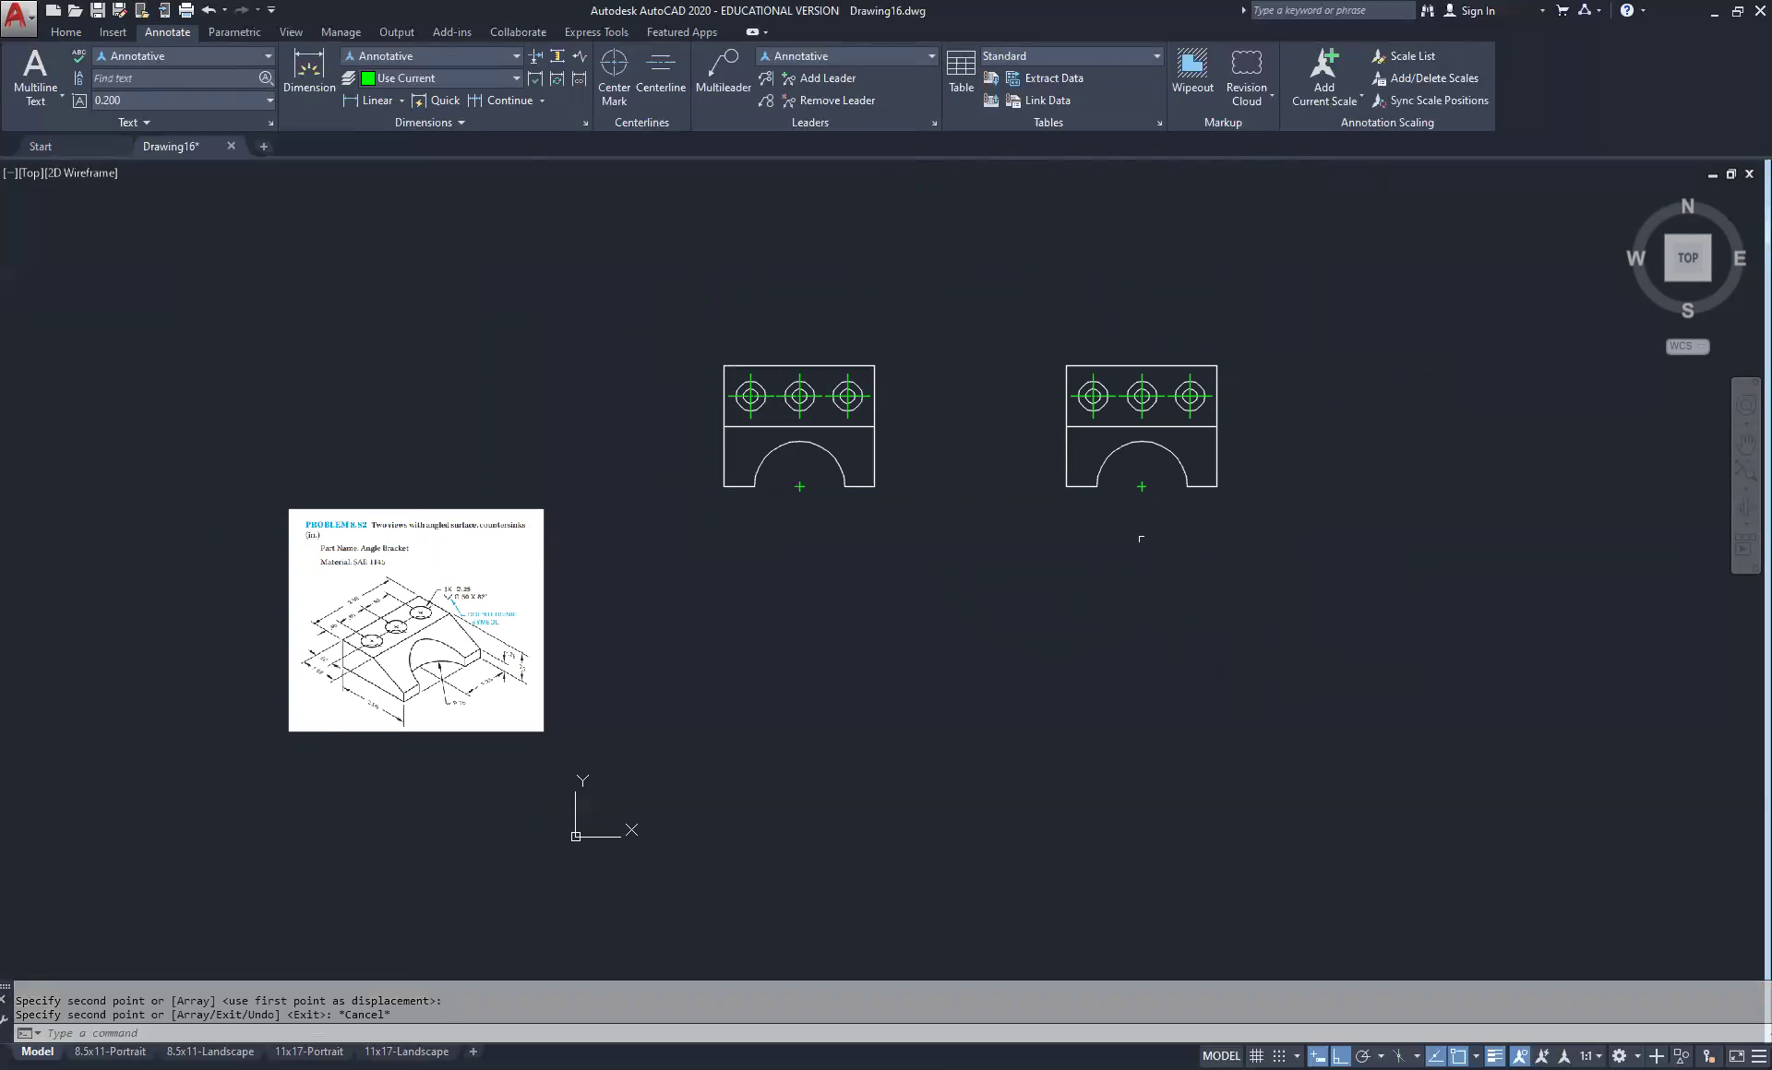
Rotate the copied view 90 degrees clockwise about its lower-right corner
{"action": "left_click", "coordinate": [1024, 327]}
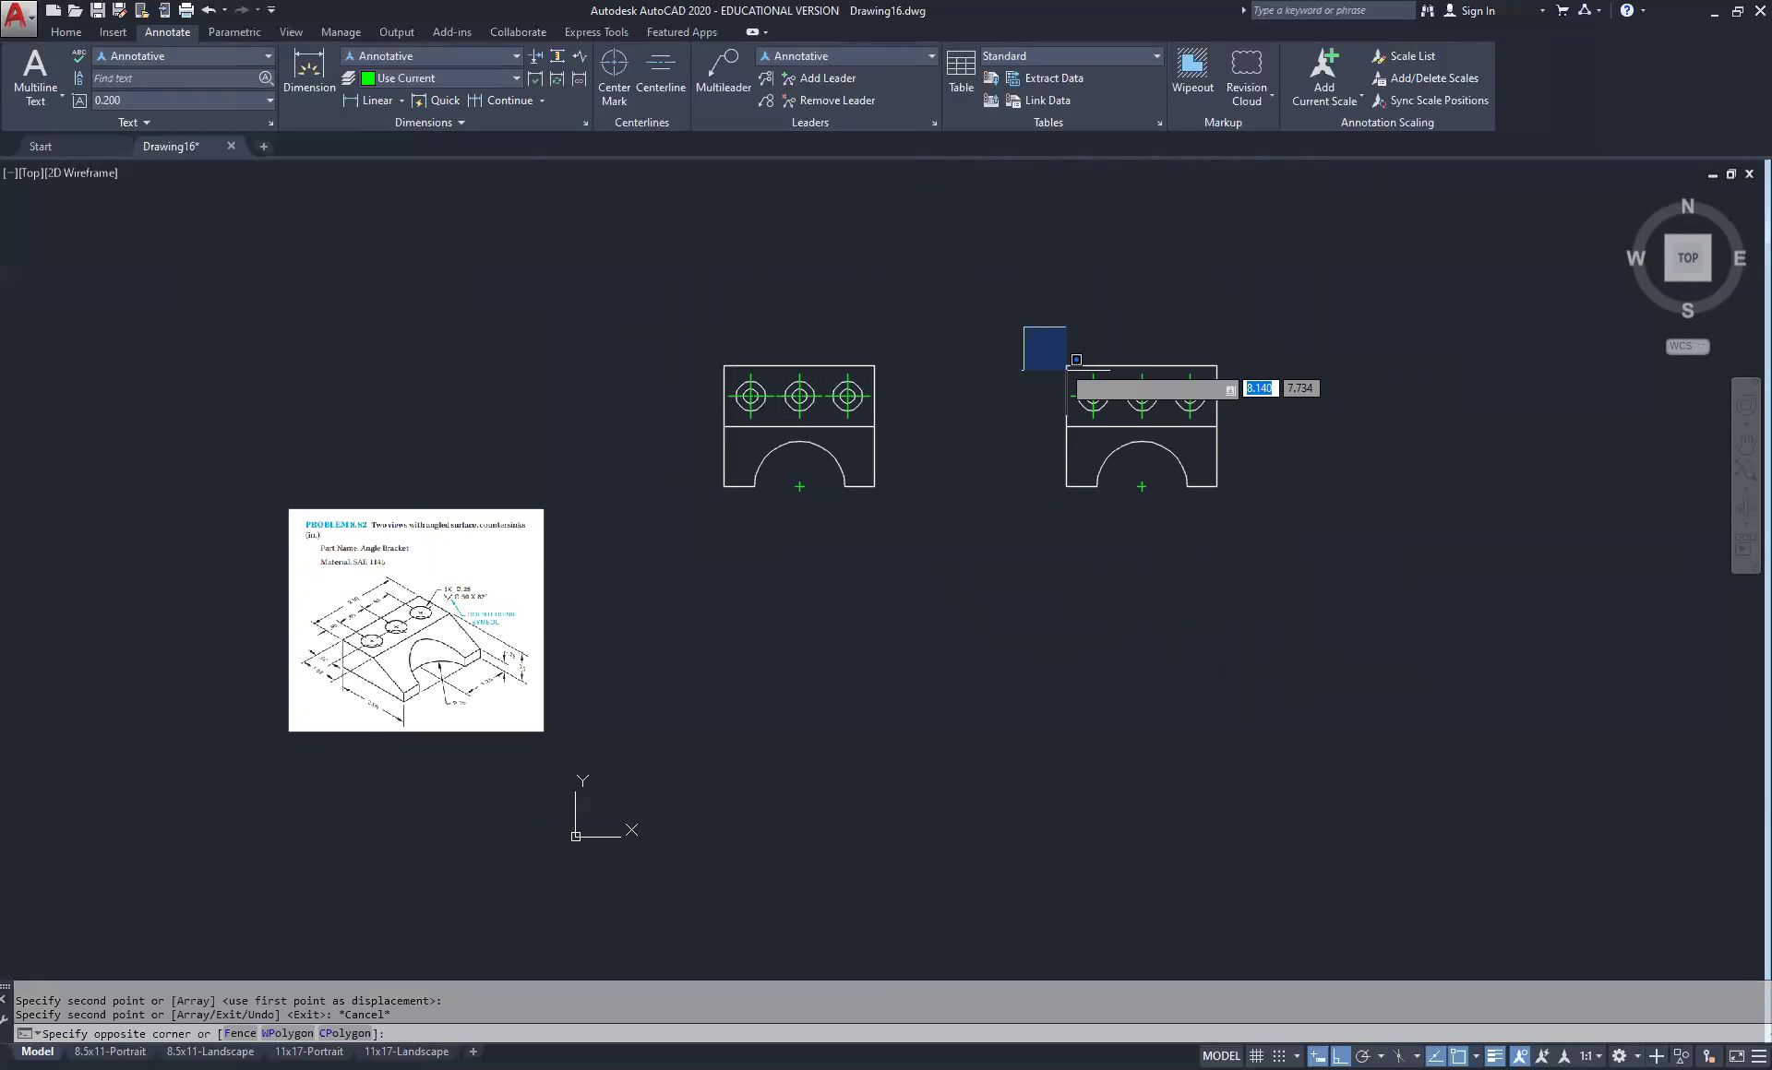
{"action": "left_click", "coordinate": [1281, 577]}
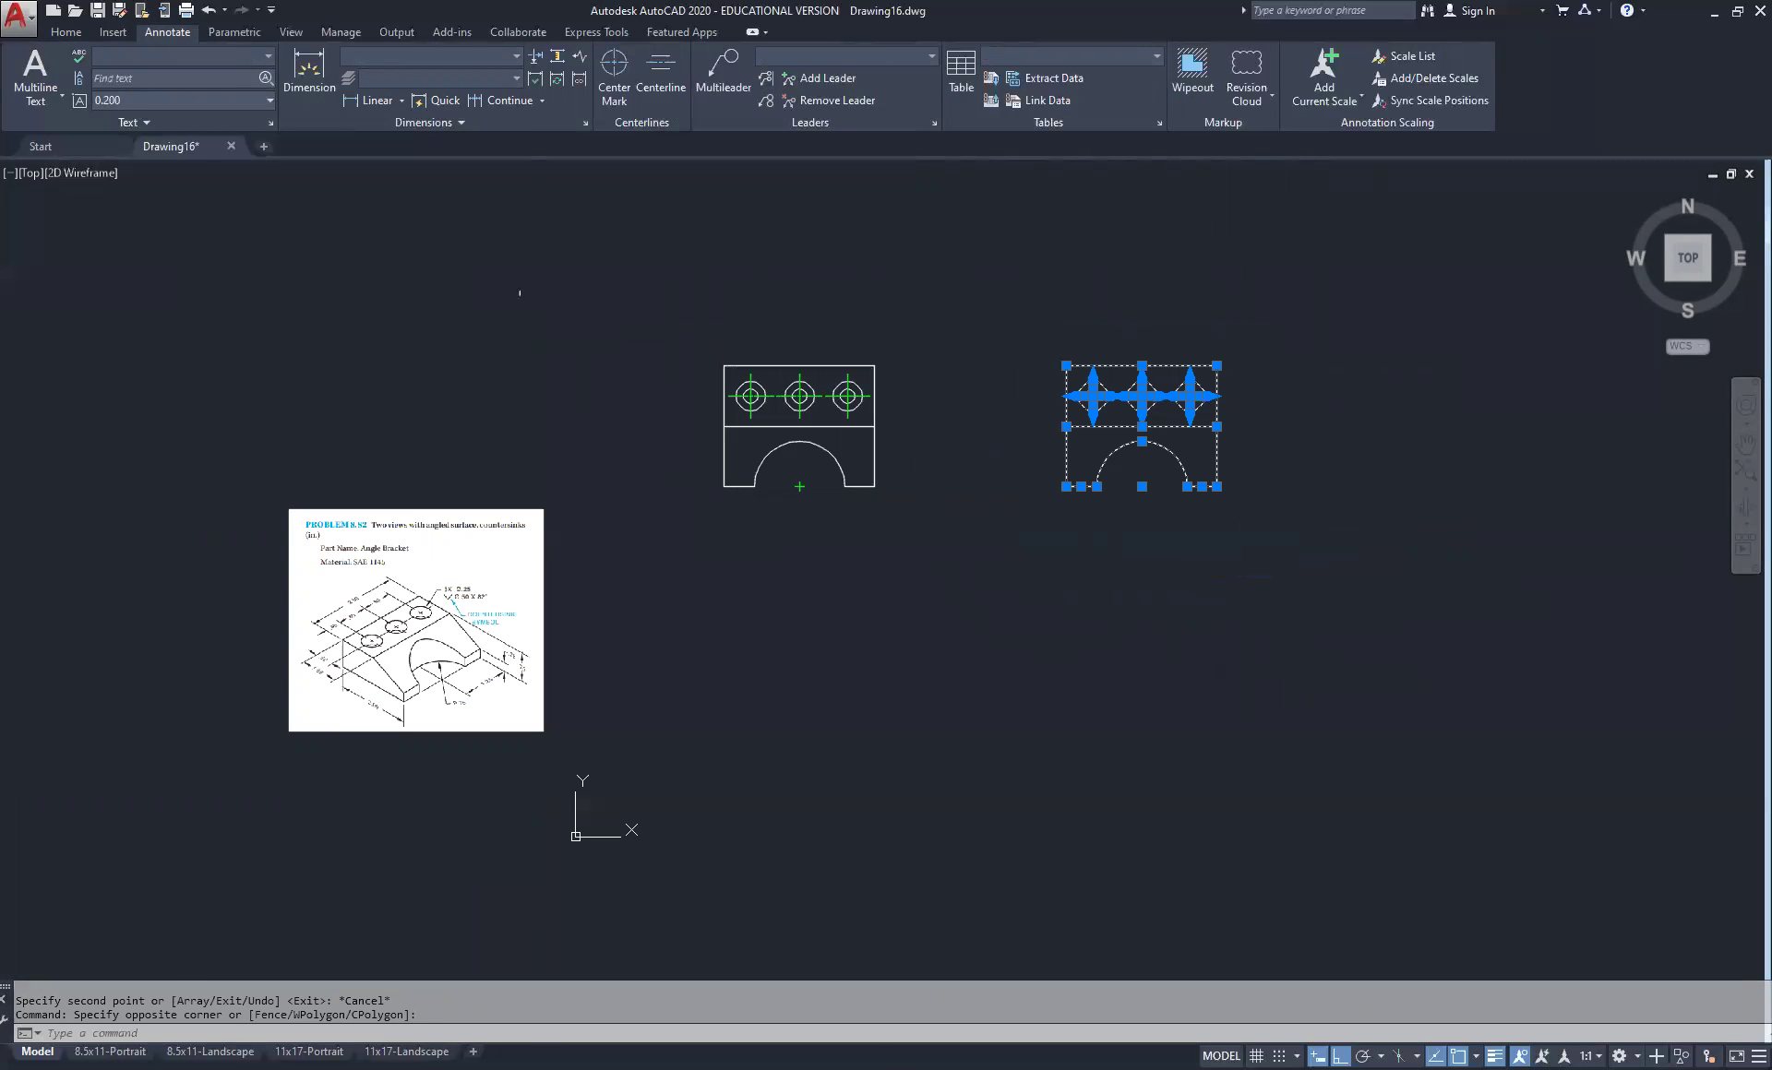
{"action": "left_click", "coordinate": [64, 32]}
{"action": "left_click", "coordinate": [306, 57]}
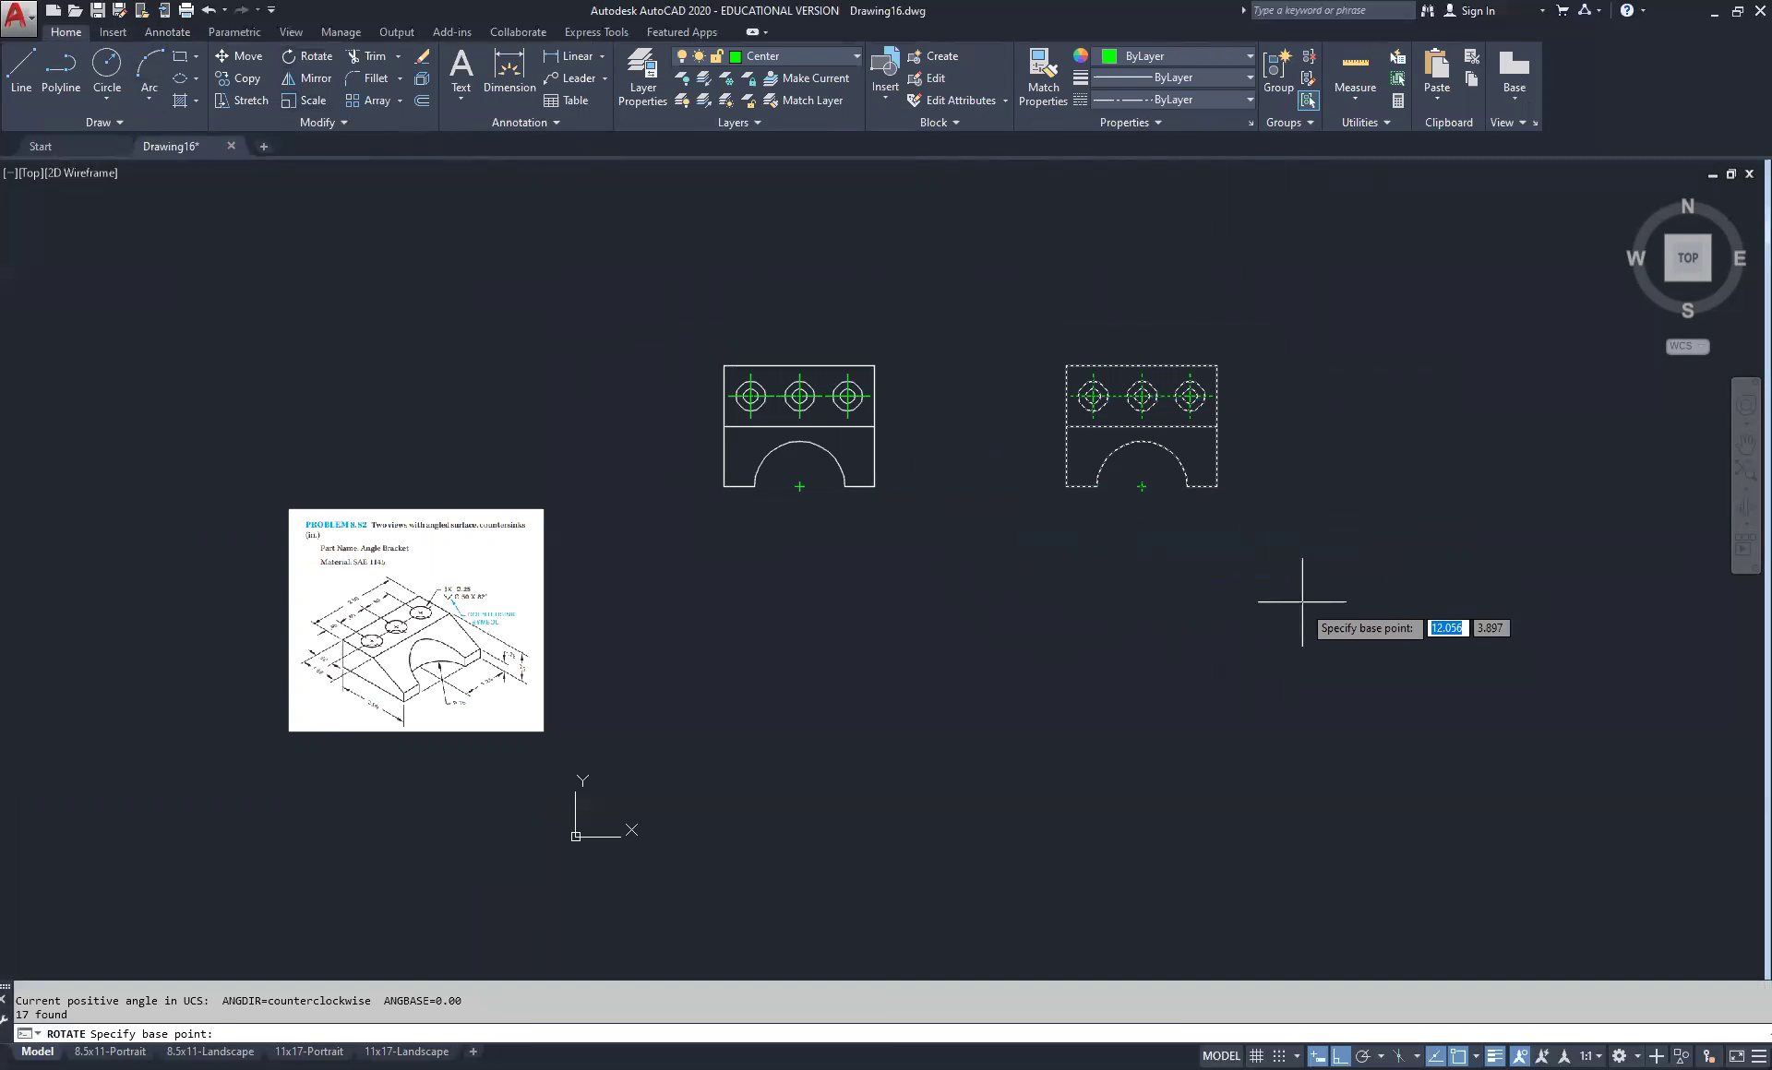
{"action": "left_click", "coordinate": [1217, 486]}
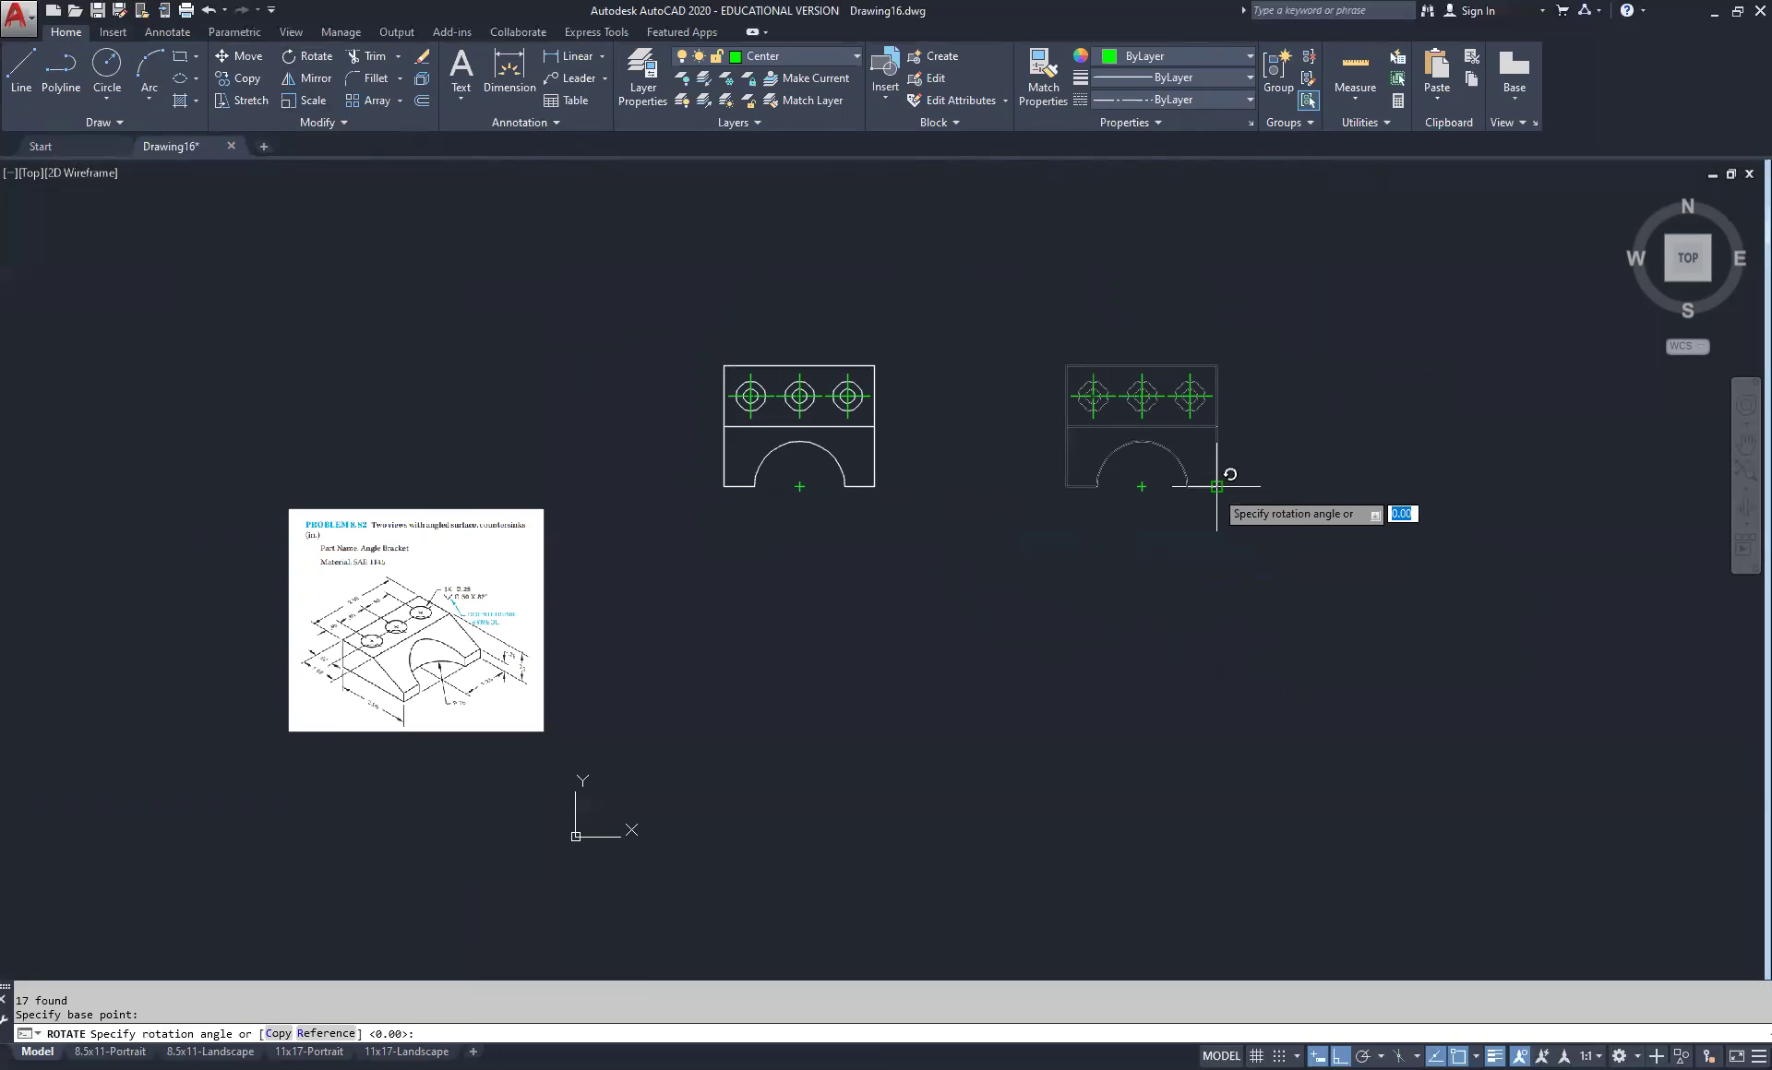
{"action": "left_click", "coordinate": [1218, 605]}
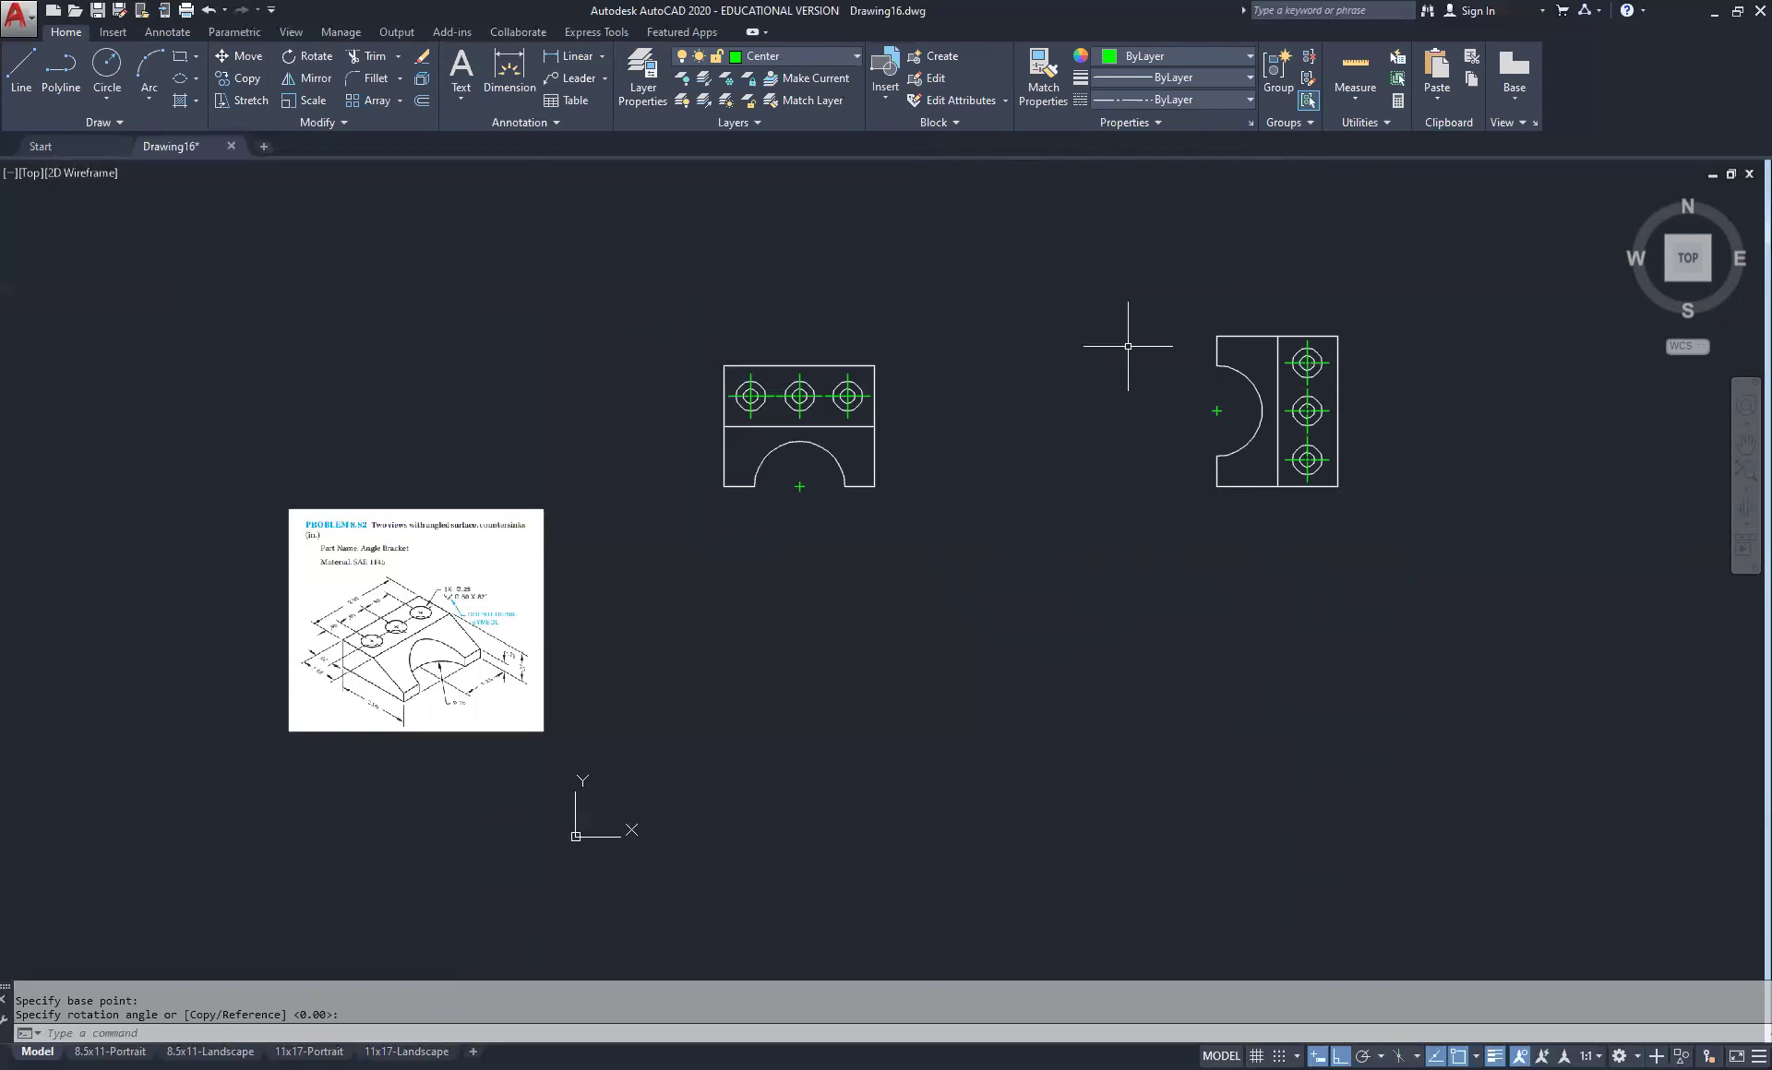
Move the rotated copy horizontally to the left, closer to the original top view
{"action": "left_click", "coordinate": [1139, 273]}
{"action": "left_click", "coordinate": [1493, 617]}
{"action": "right_click", "coordinate": [988, 291]}
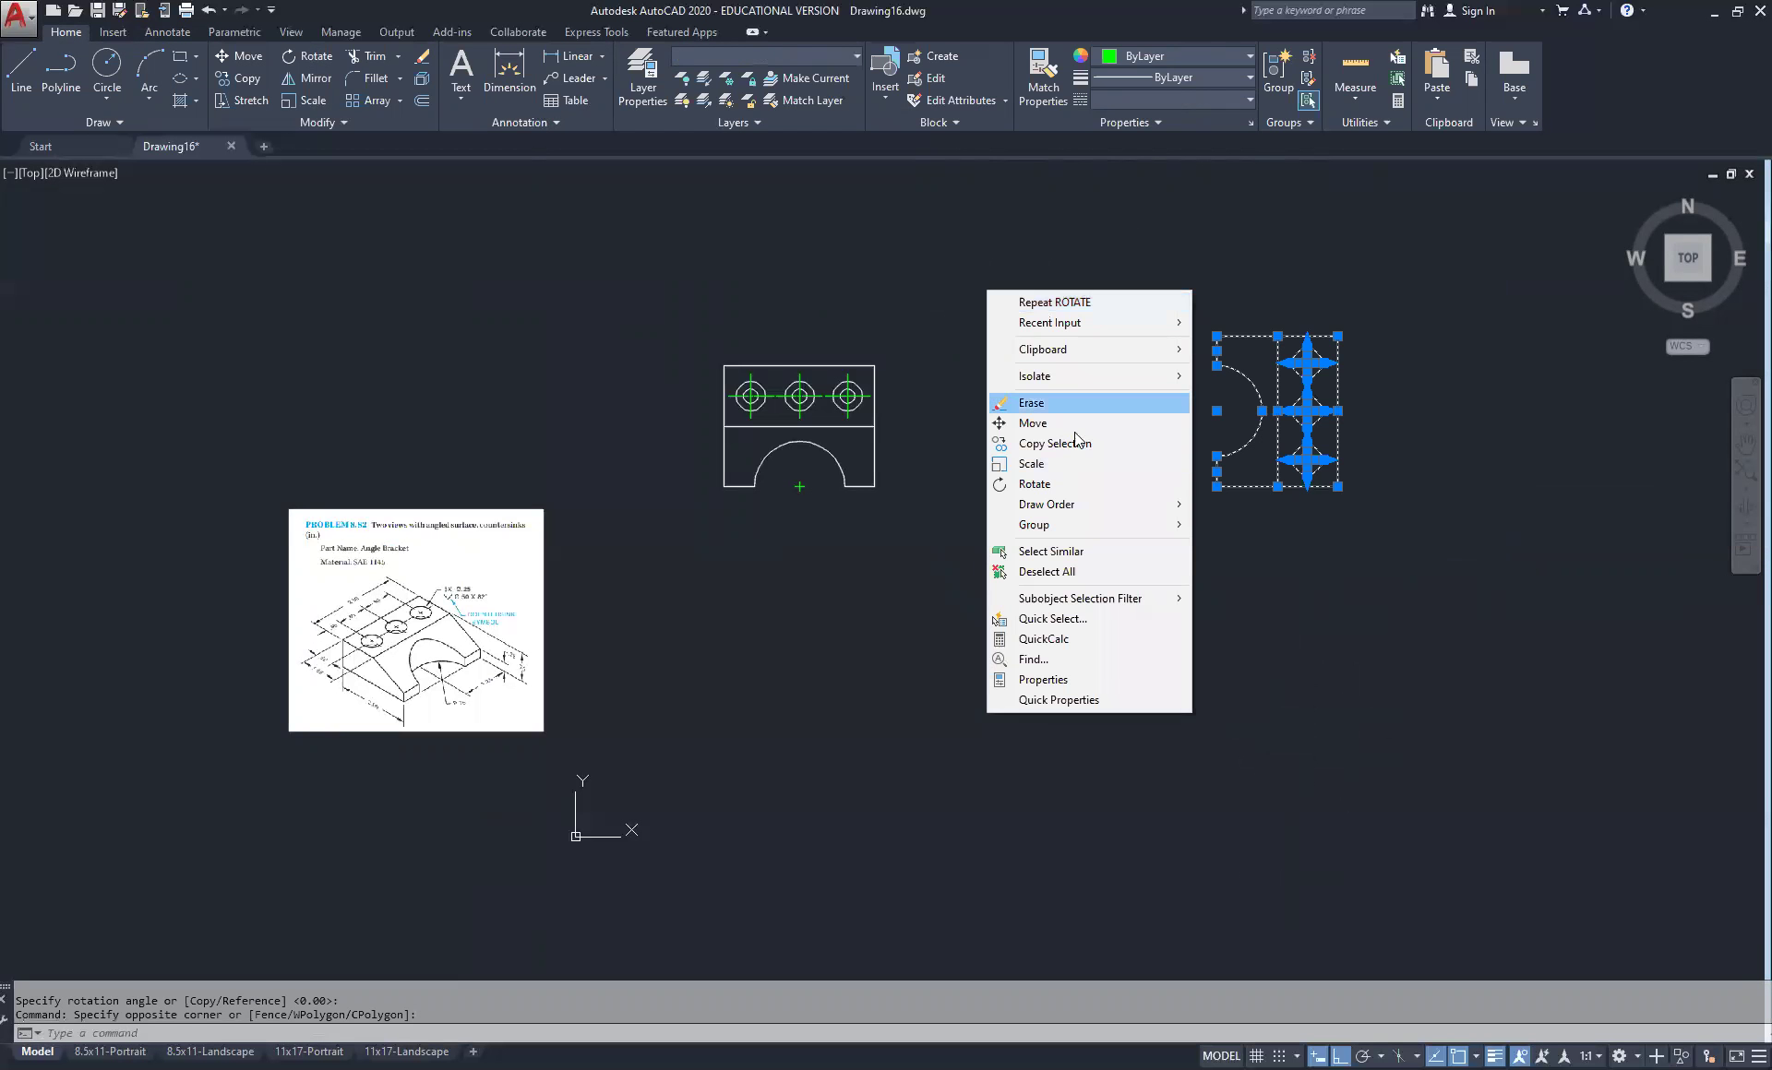
{"action": "left_click", "coordinate": [1074, 425]}
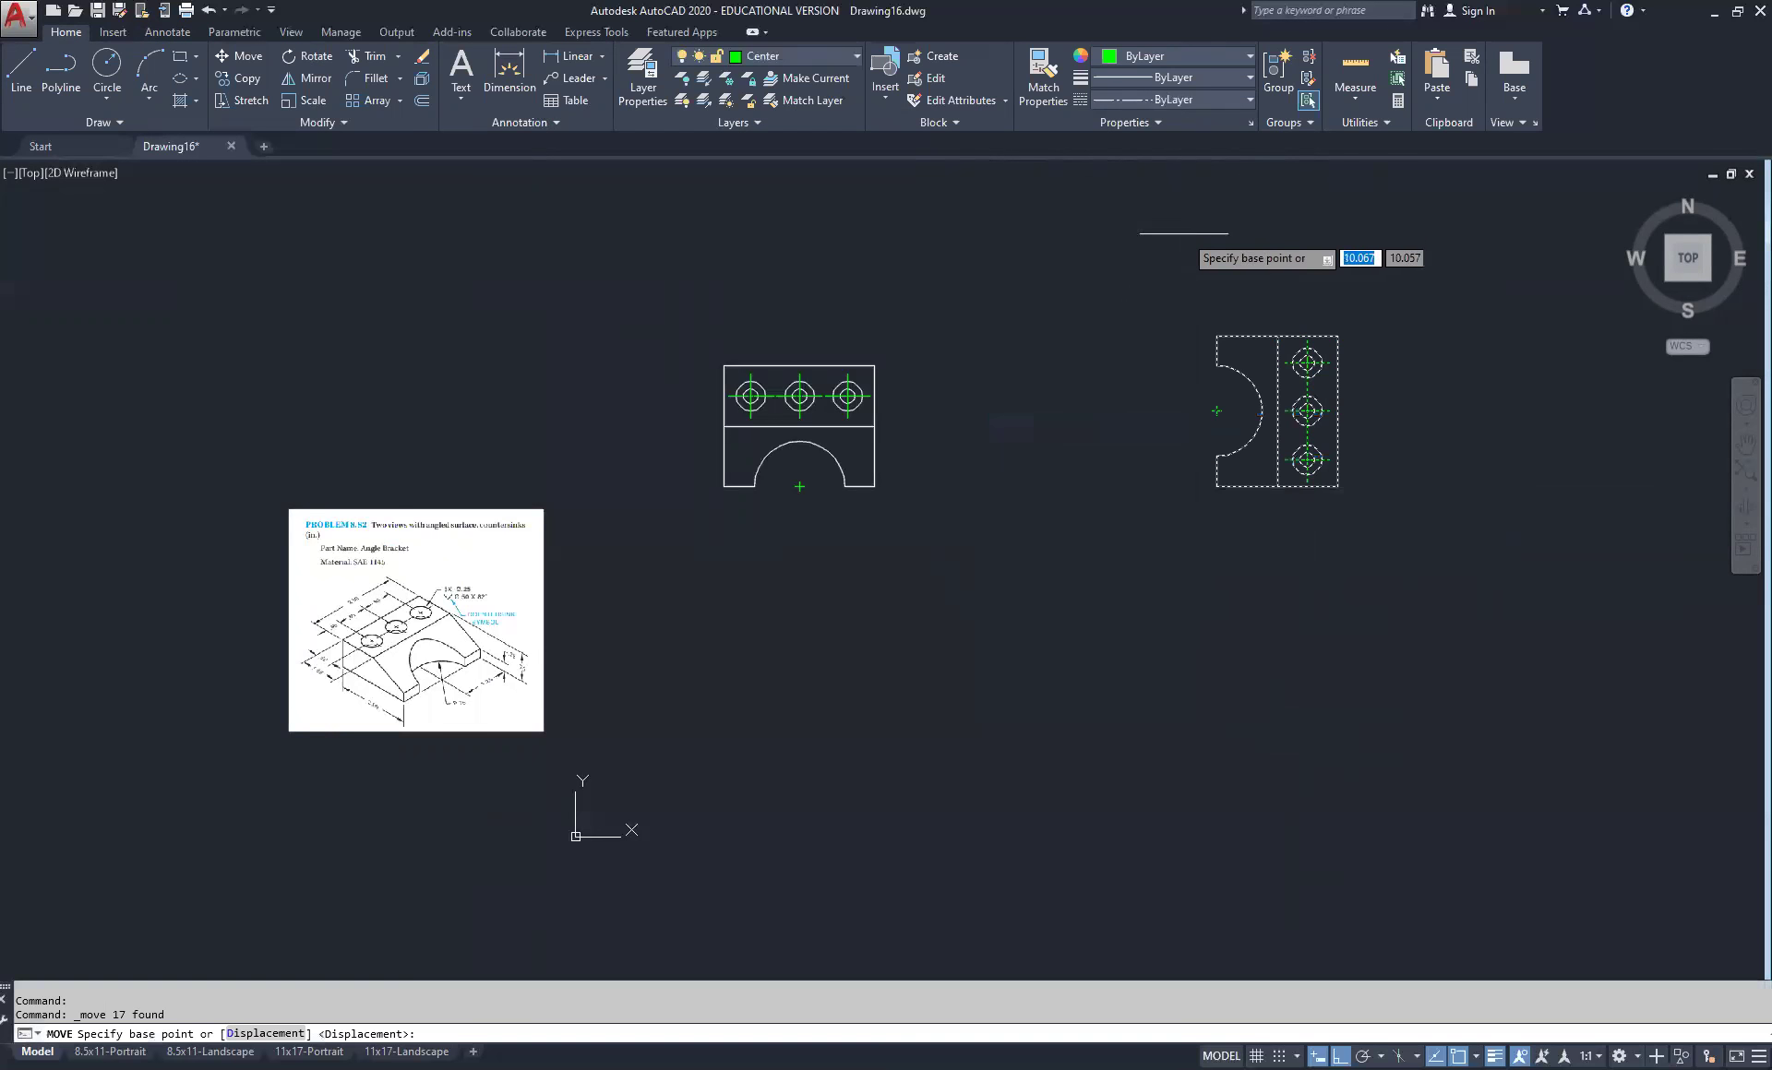
{"action": "left_click", "coordinate": [1198, 248]}
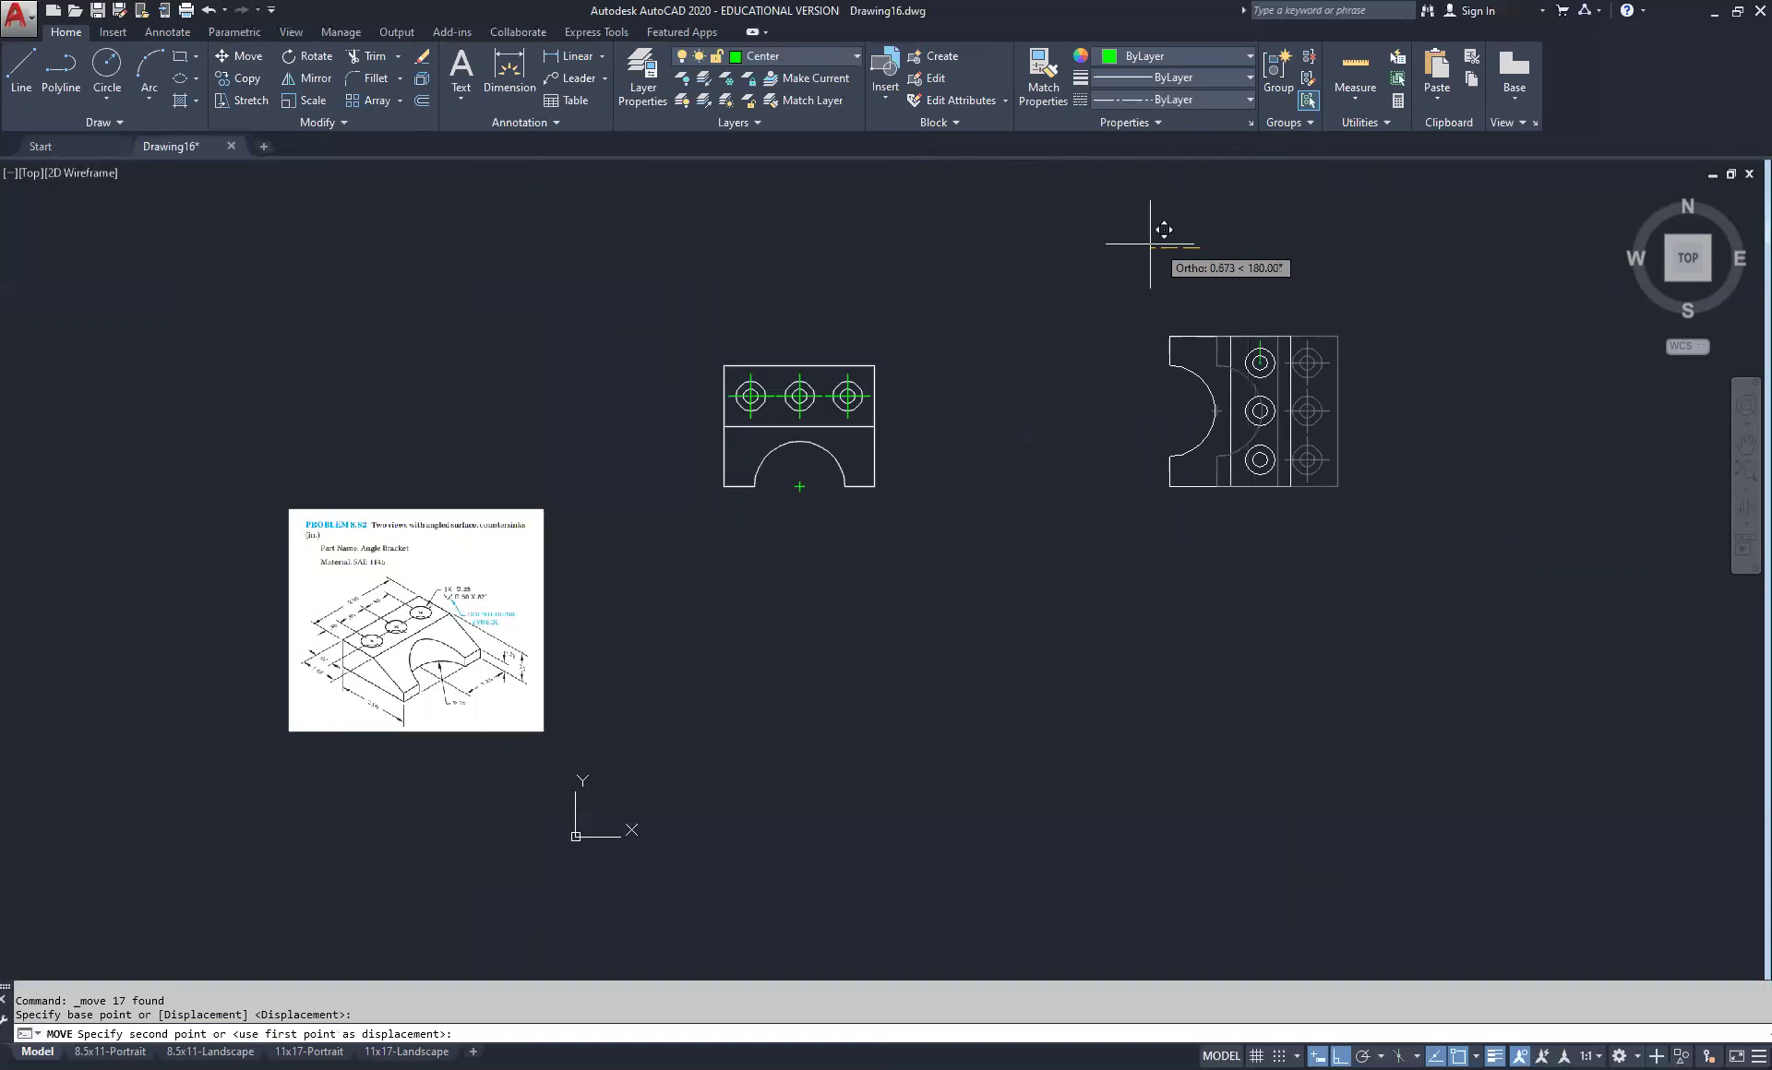
{"action": "left_click", "coordinate": [1046, 241]}
{"action": "key", "text": "Escape"}
{"action": "key", "text": "Escape"}
{"action": "middle_click_drag", "start_coordinate": [902, 566], "coordinate": [921, 459]}
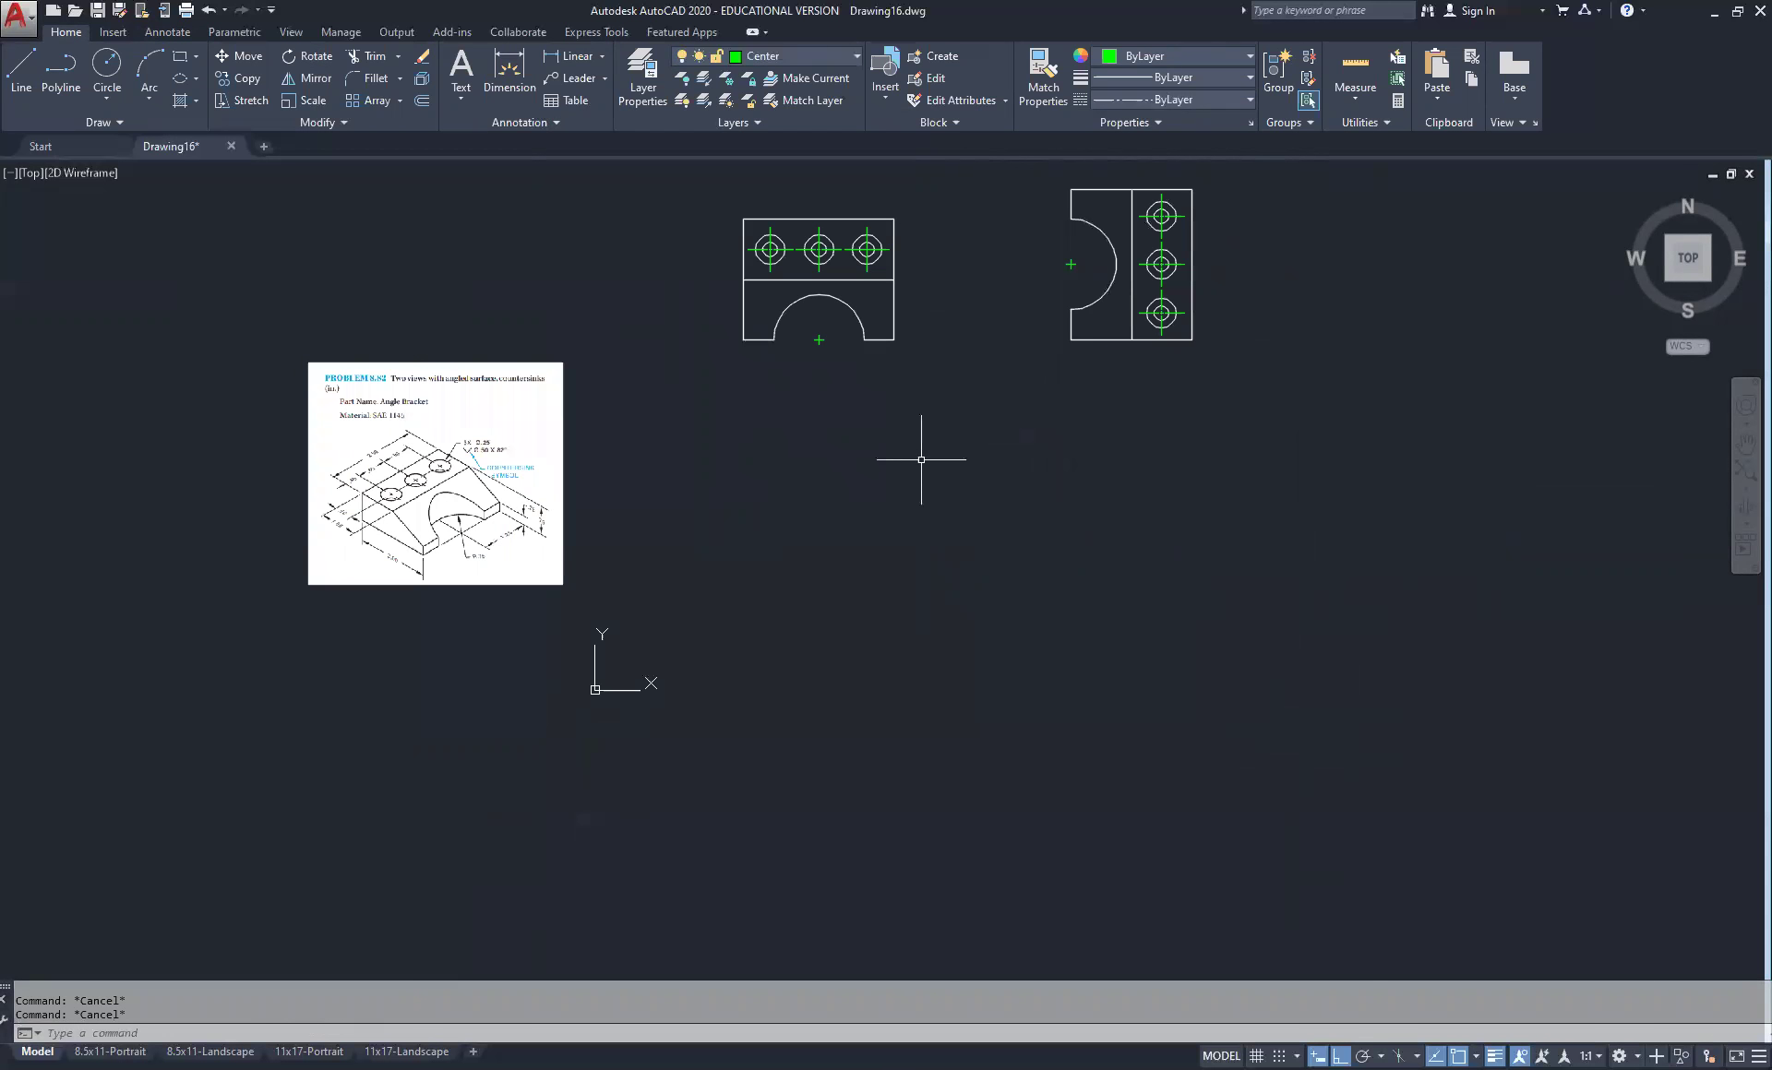
{"action": "left_click", "coordinate": [20, 81]}
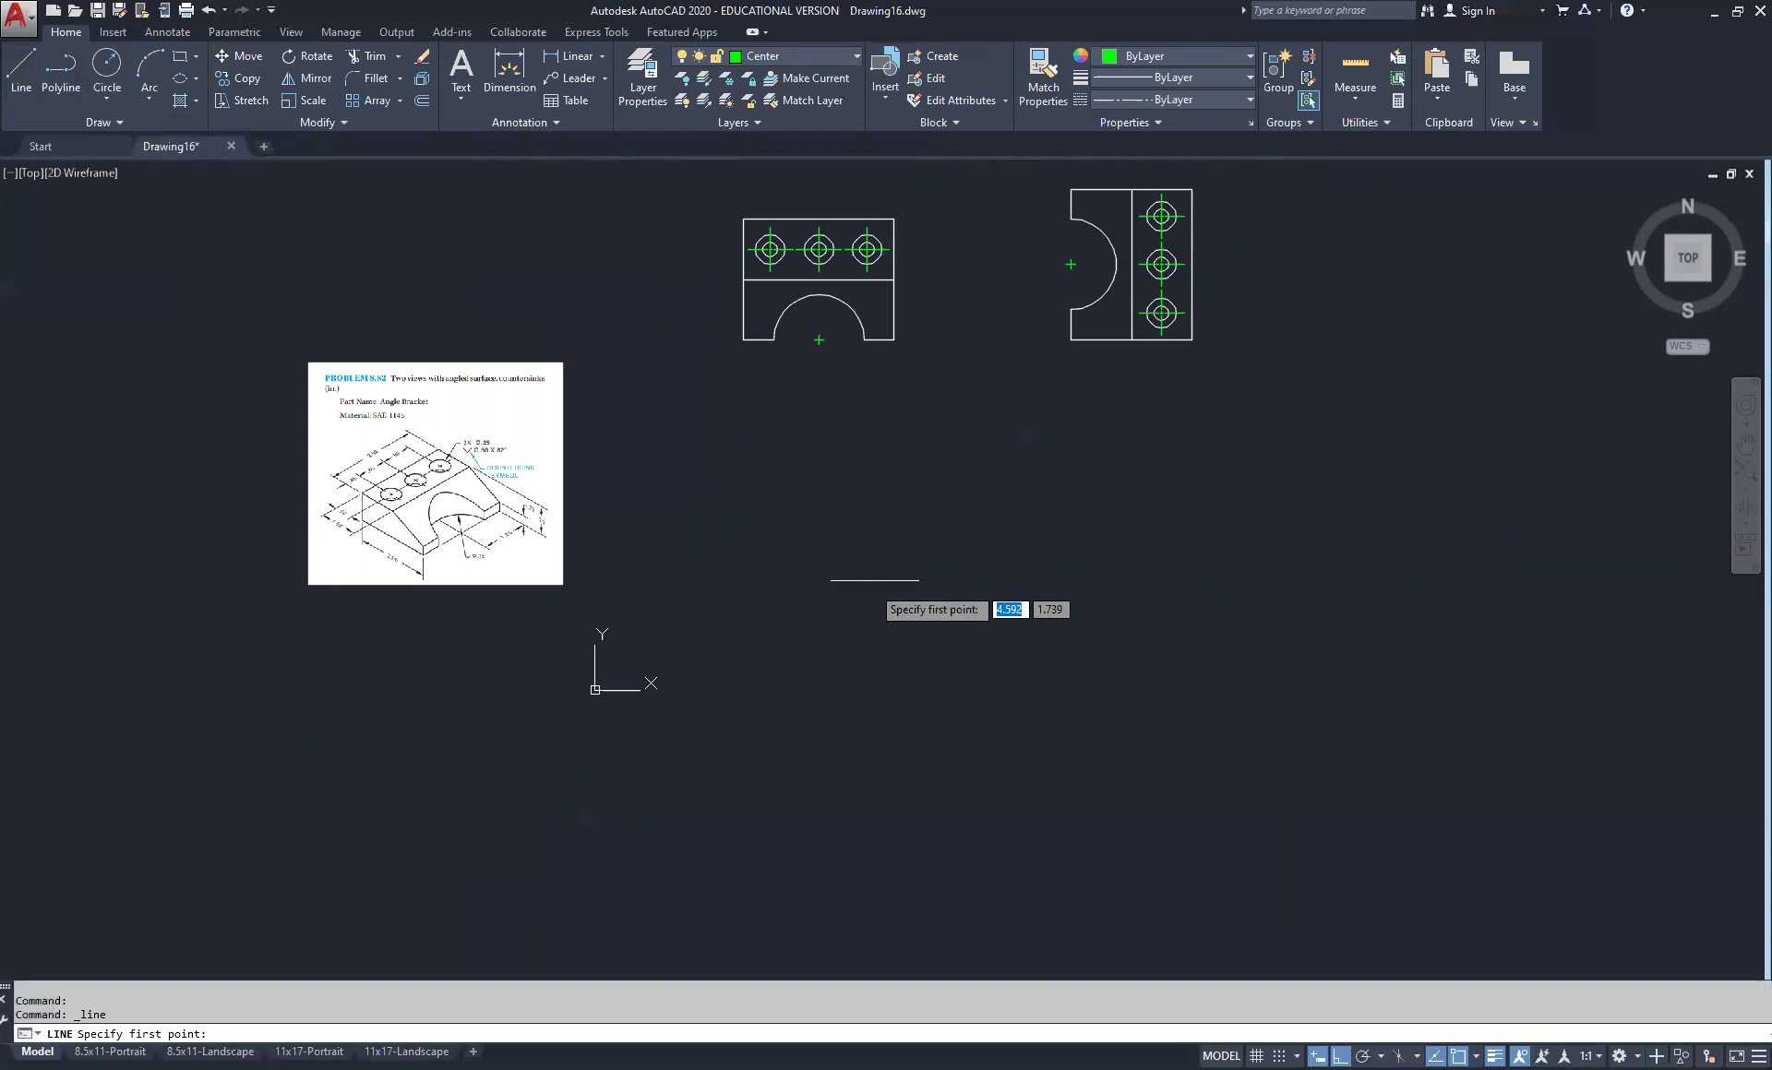
{"action": "left_click", "coordinate": [744, 339]}
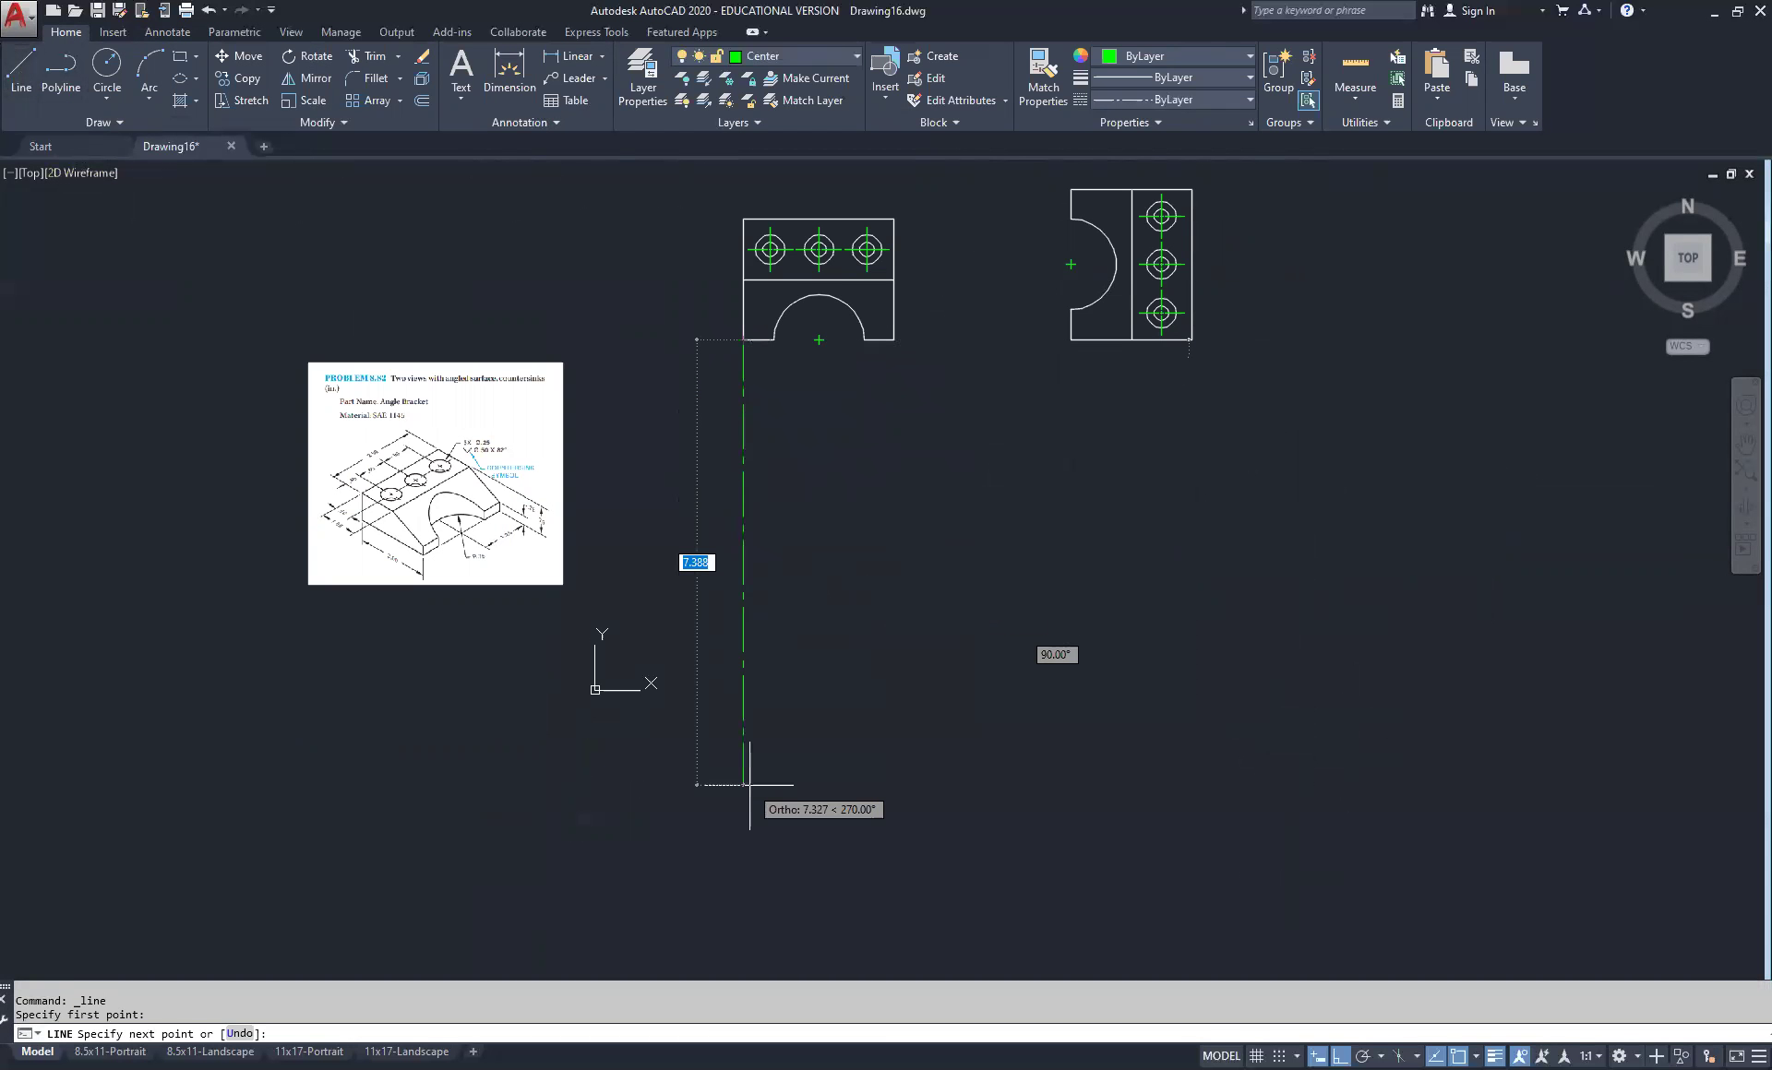
{"action": "key", "text": "Escape"}
{"action": "key", "text": "Escape"}
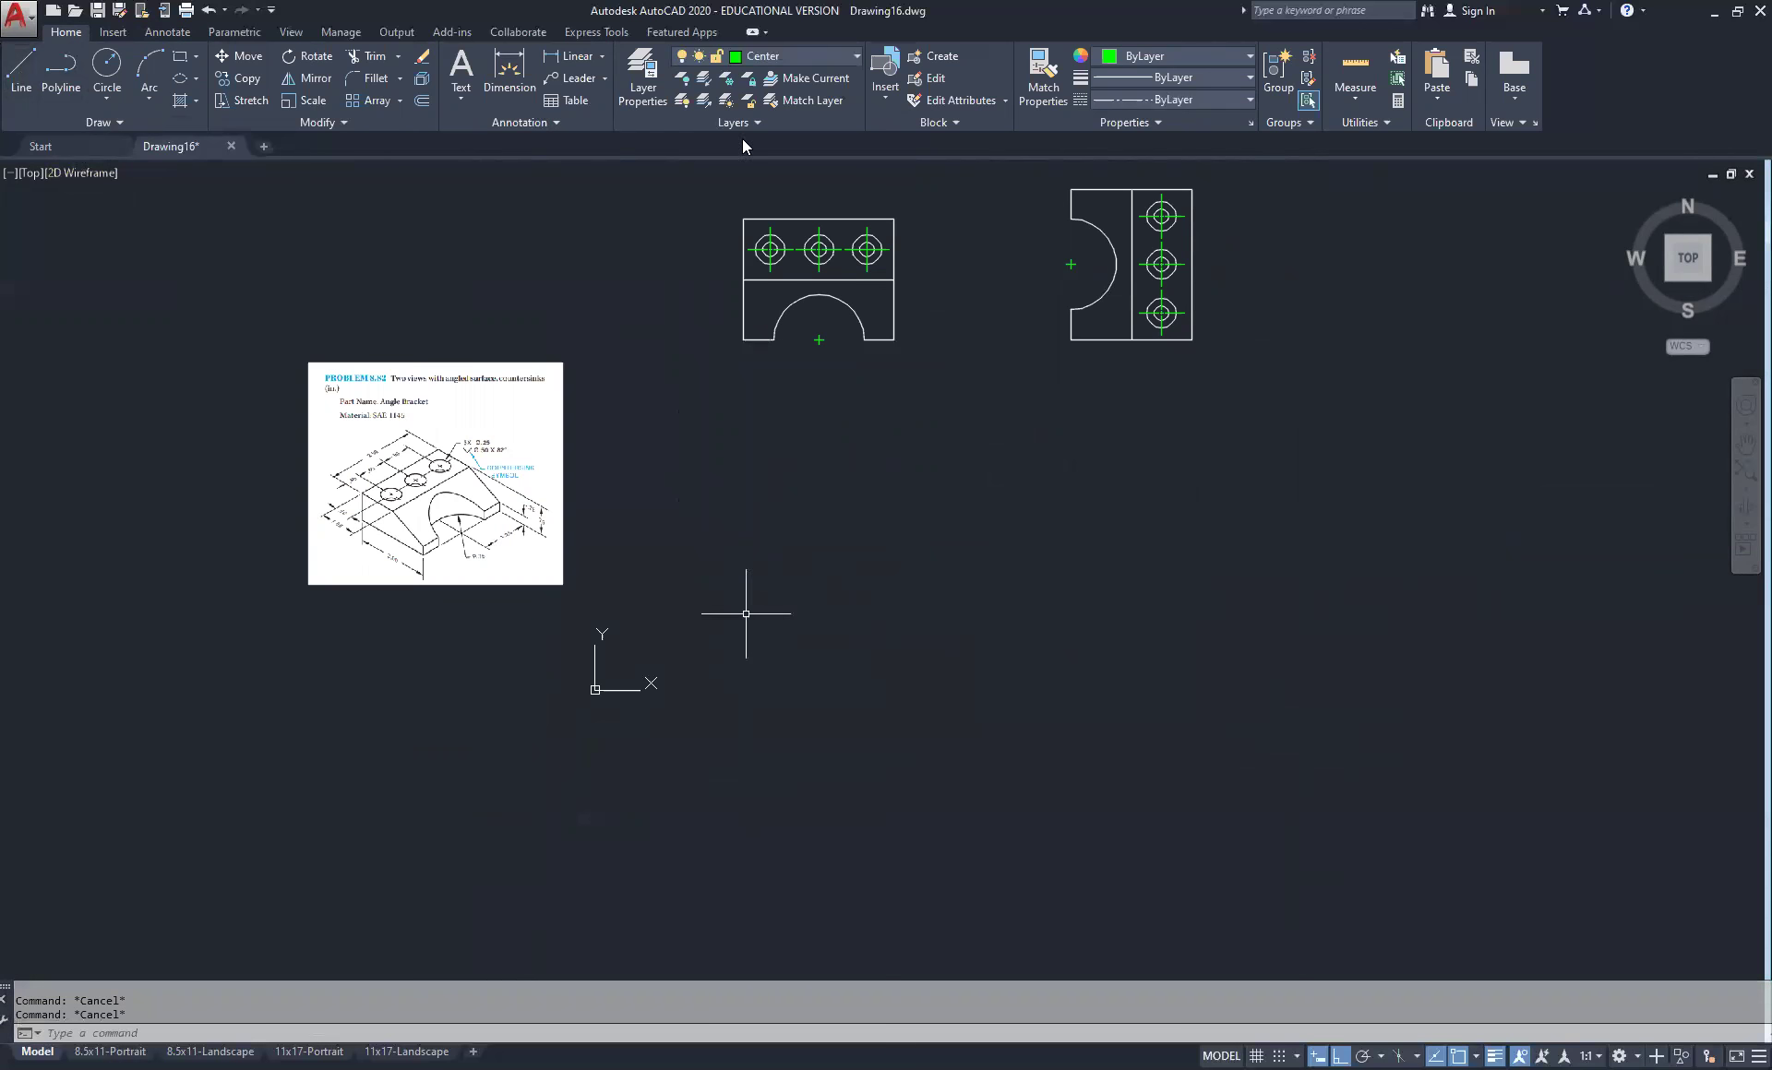
Make the Construction layer current and draw a vertical projection line straight down from the top view's lower-left corner
{"action": "left_click", "coordinate": [818, 54]}
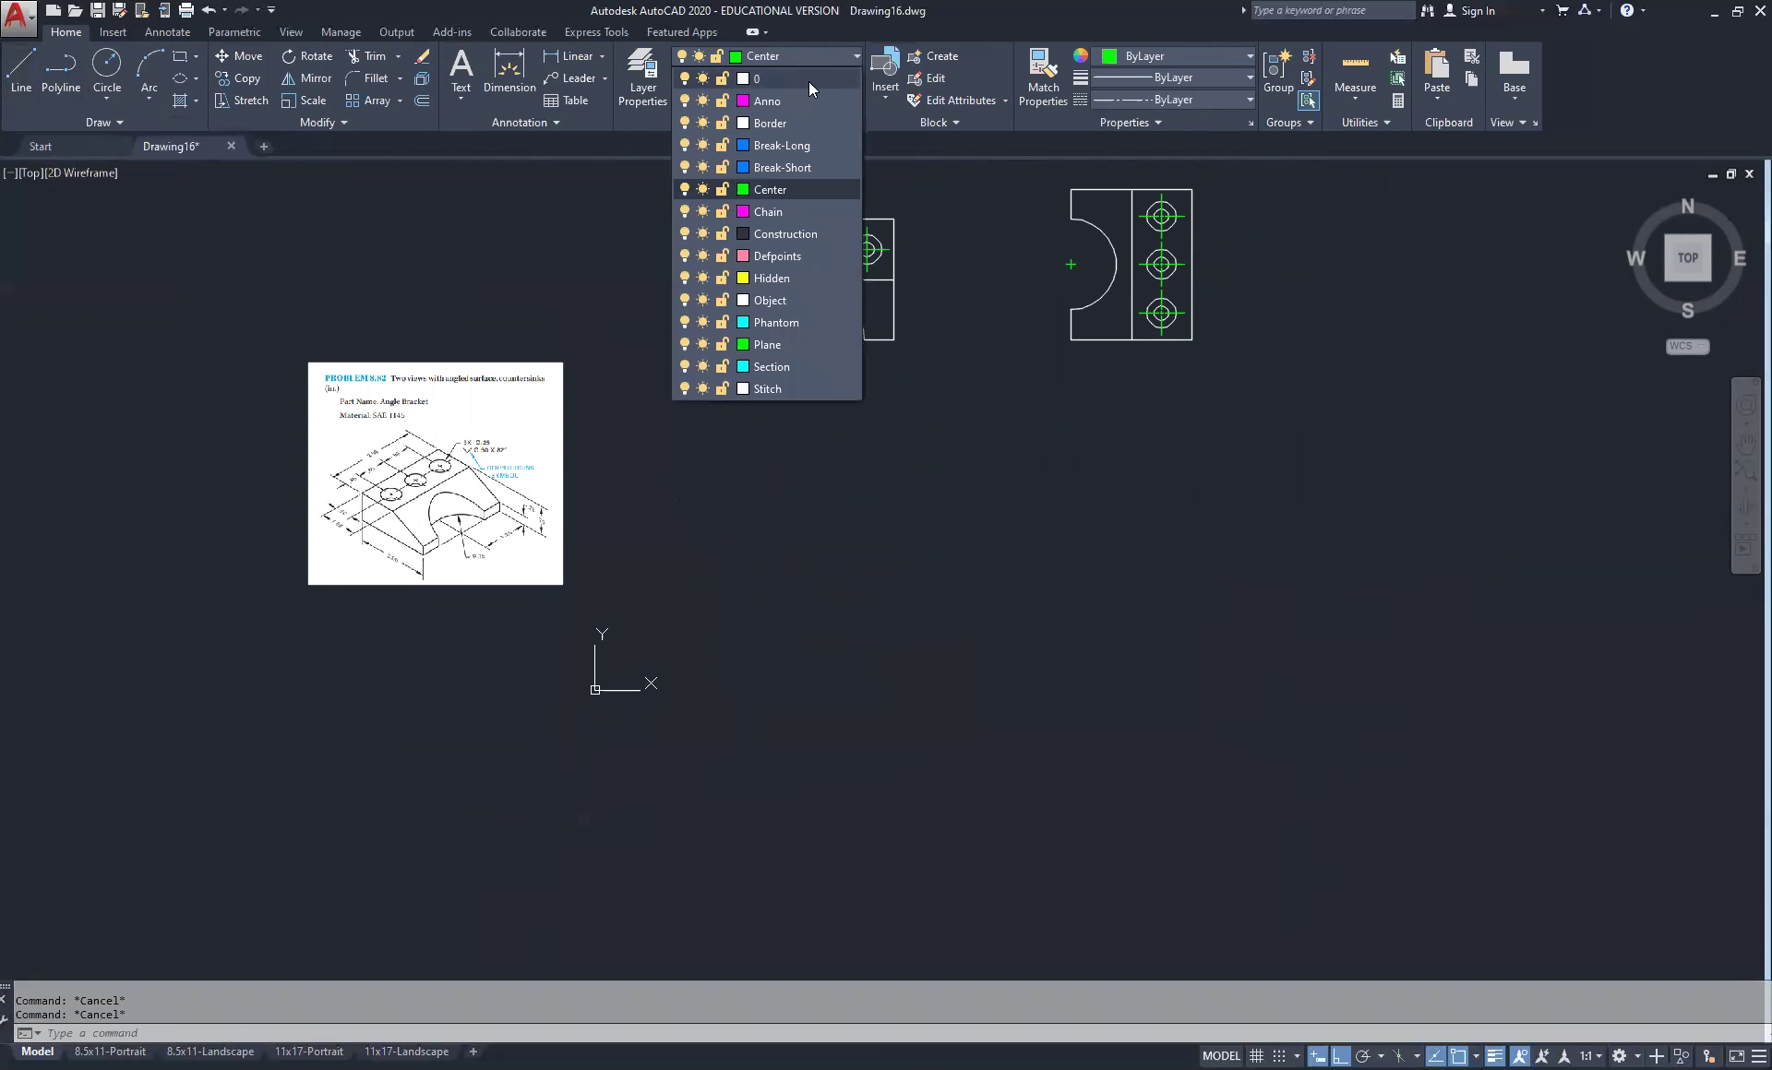
{"action": "left_click", "coordinate": [811, 233]}
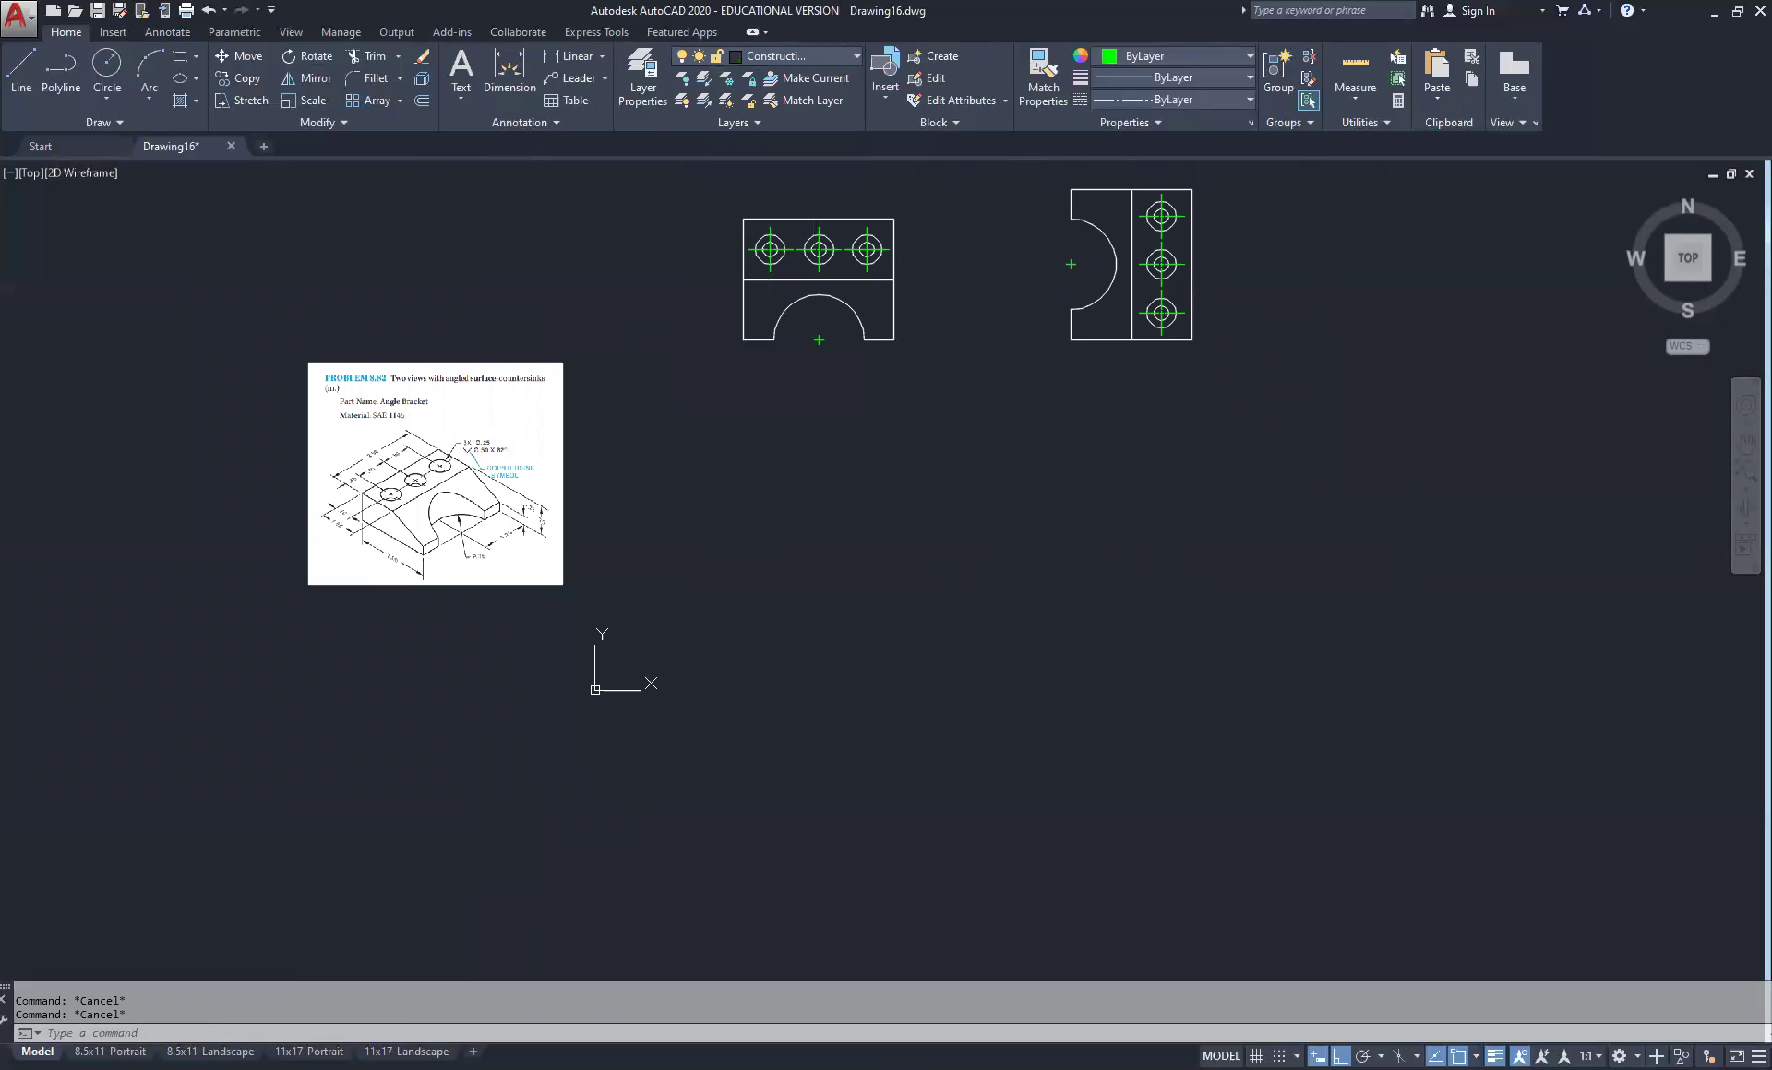
{"action": "left_click", "coordinate": [7, 84]}
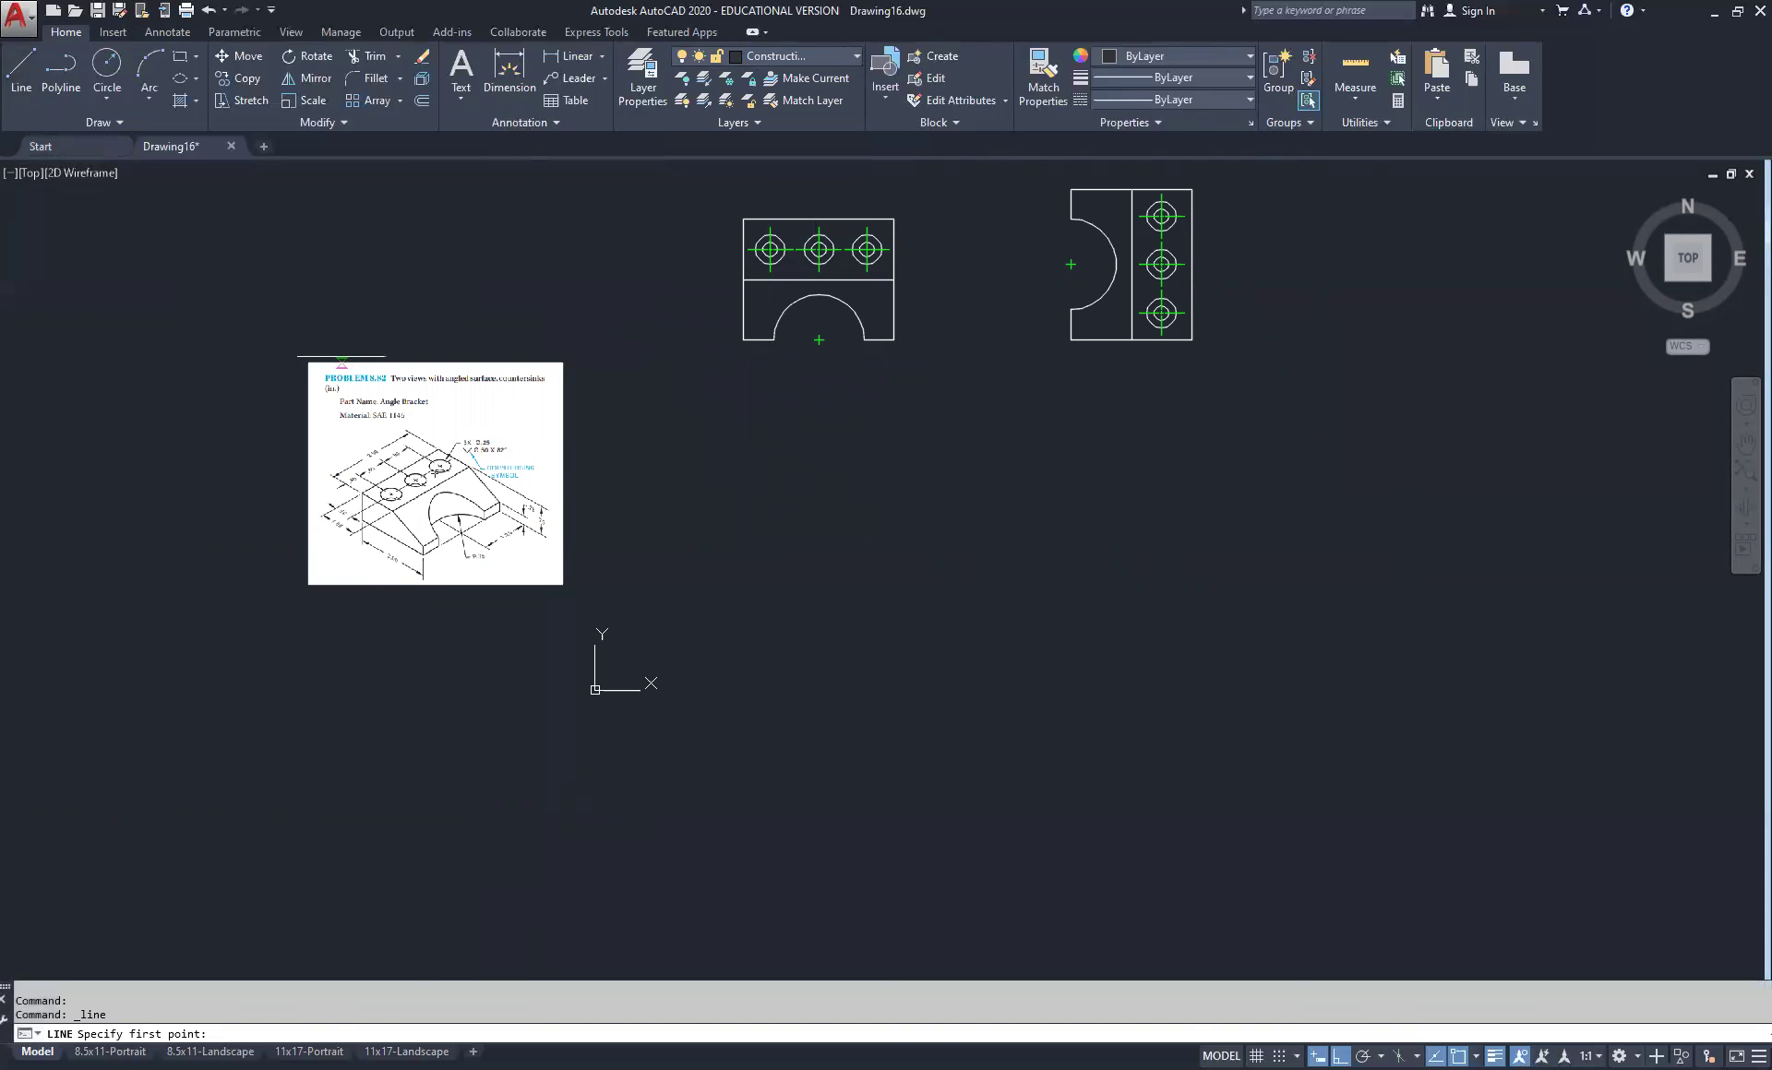
{"action": "left_click", "coordinate": [744, 339]}
{"action": "left_click", "coordinate": [743, 688]}
{"action": "right_click", "coordinate": [840, 697]}
{"action": "left_click", "coordinate": [899, 709]}
Assign the vertical projection line below the top view to layer 0
{"action": "scroll", "coordinate": [851, 447], "scroll_direction": "up", "scroll_amount": 2}
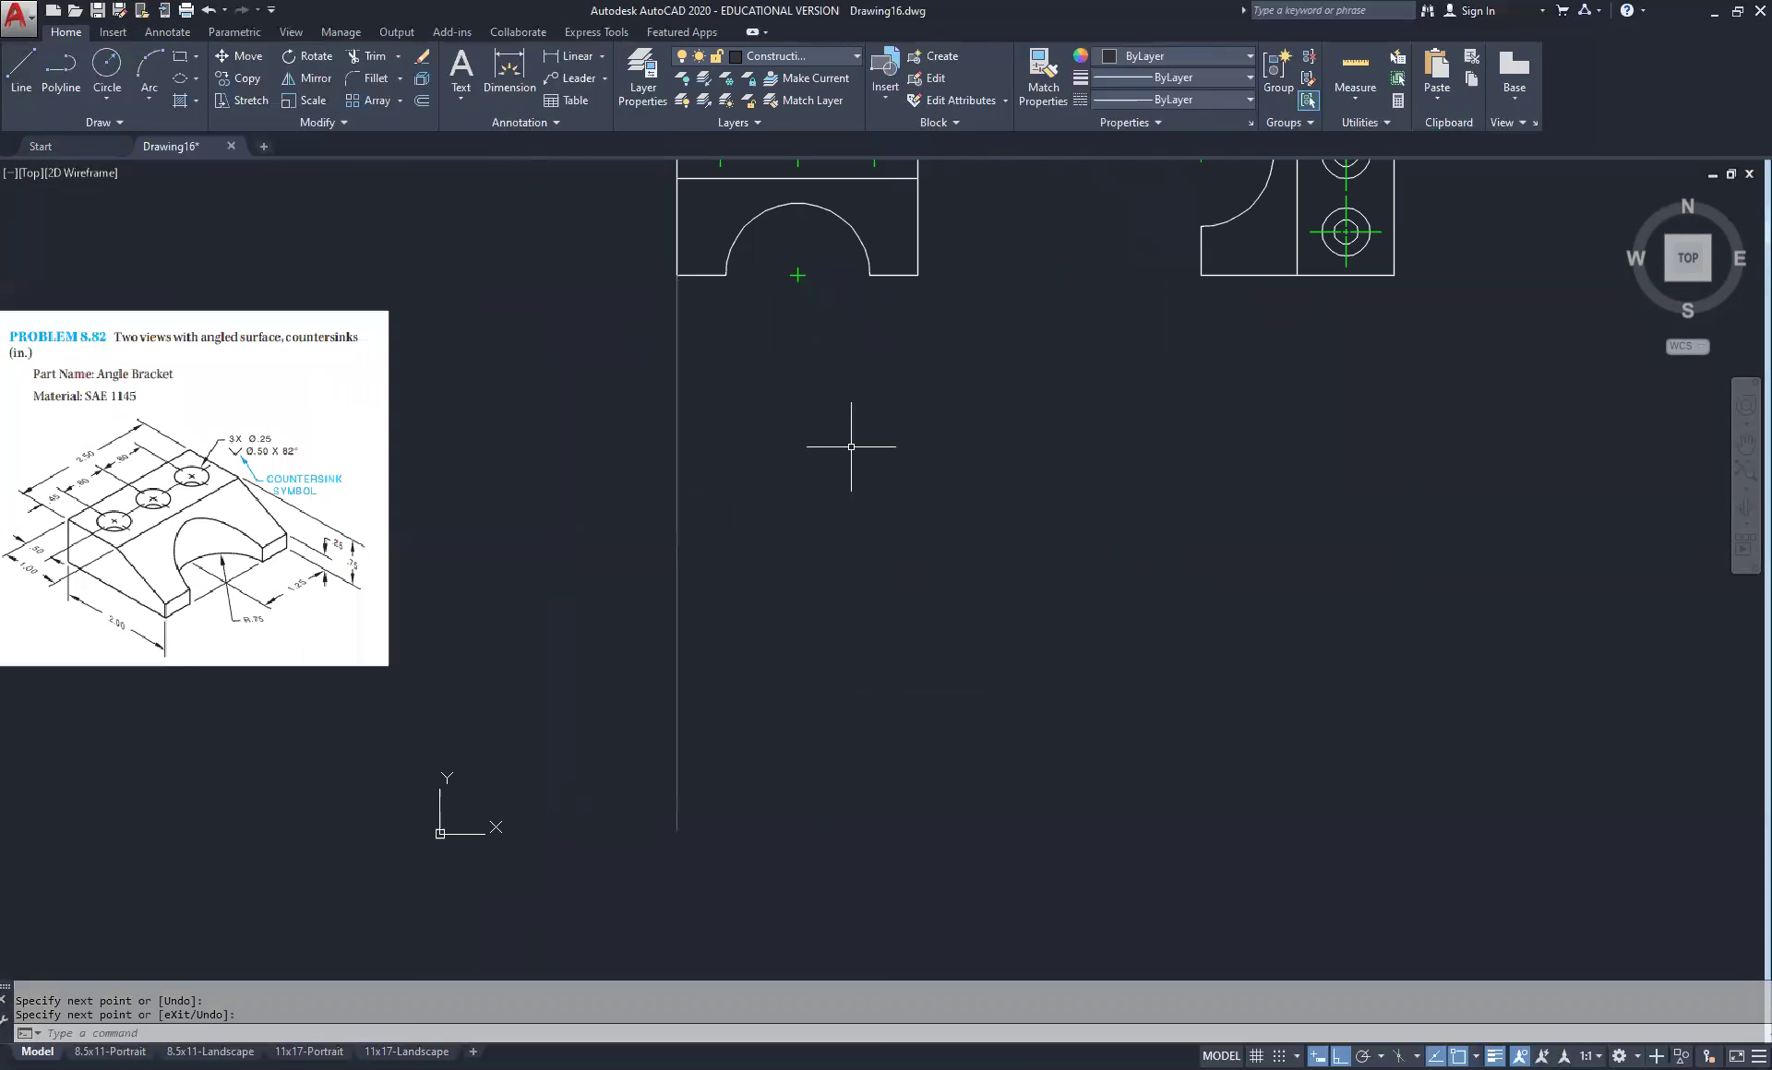
{"action": "scroll", "coordinate": [857, 447], "scroll_direction": "down", "scroll_amount": 2}
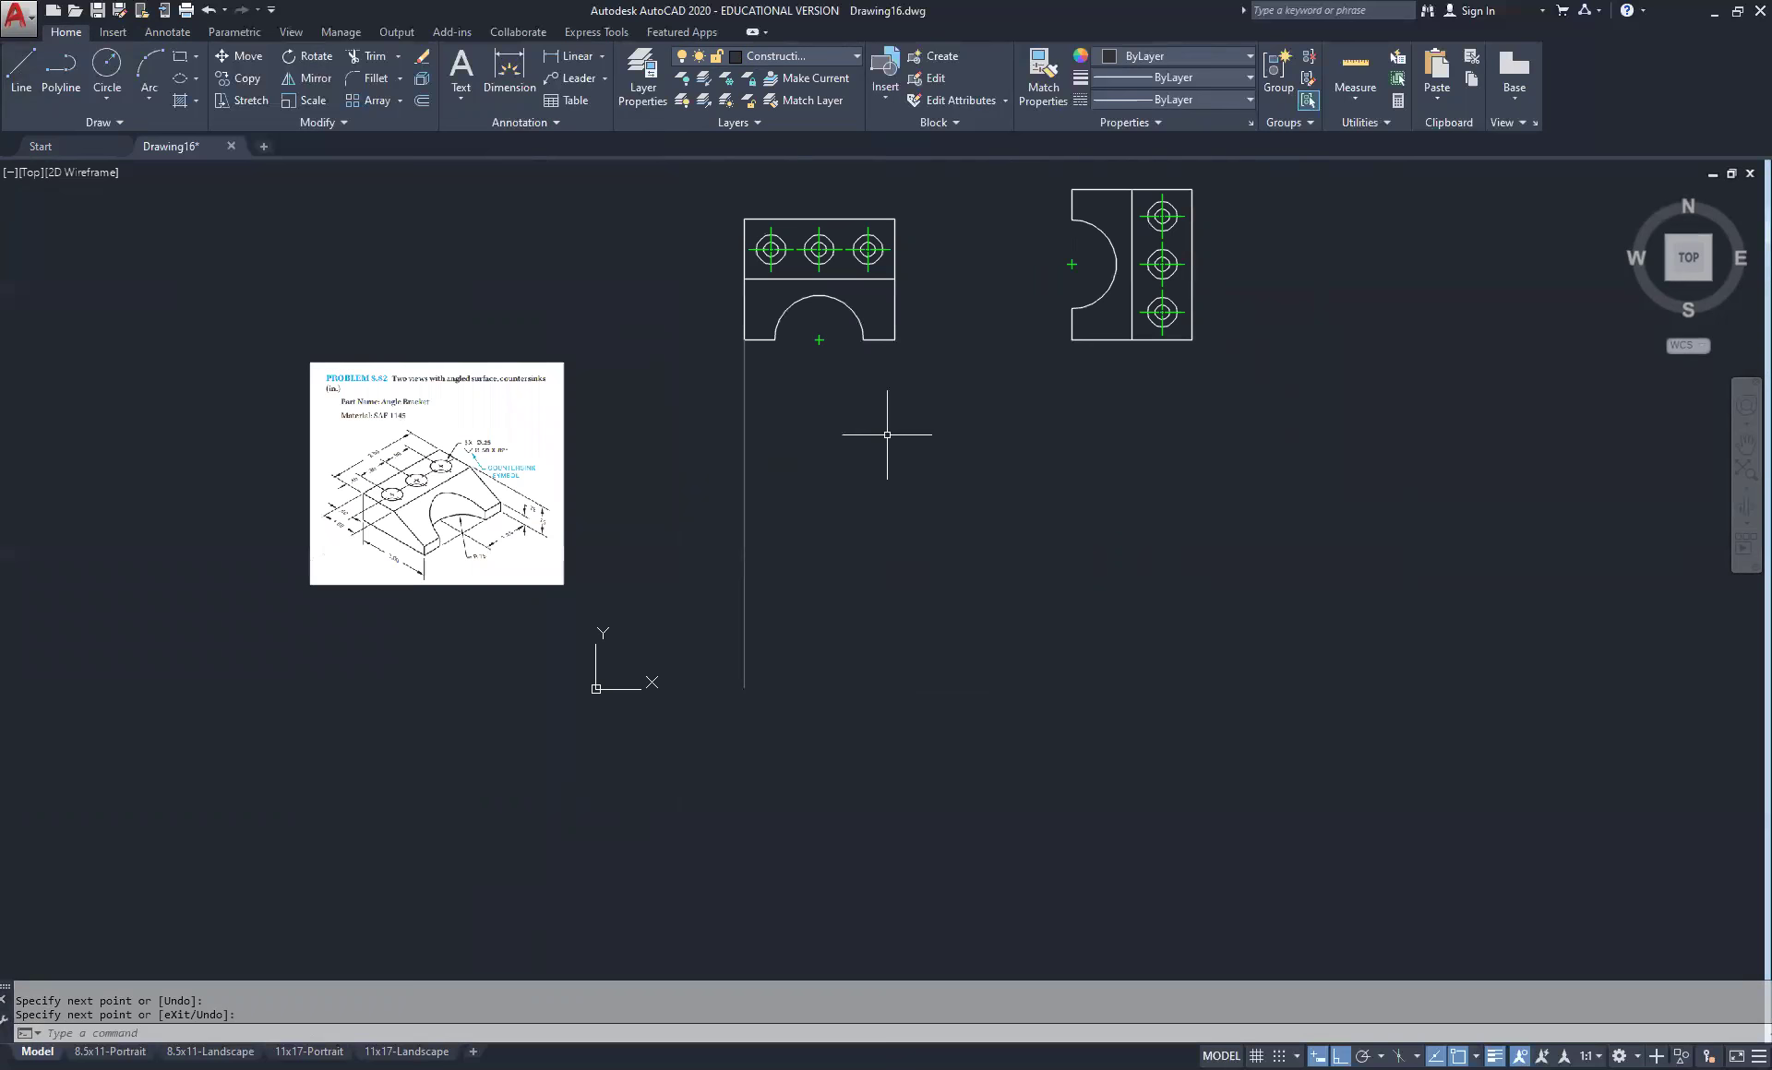
{"action": "scroll", "coordinate": [792, 421], "scroll_direction": "up", "scroll_amount": 2}
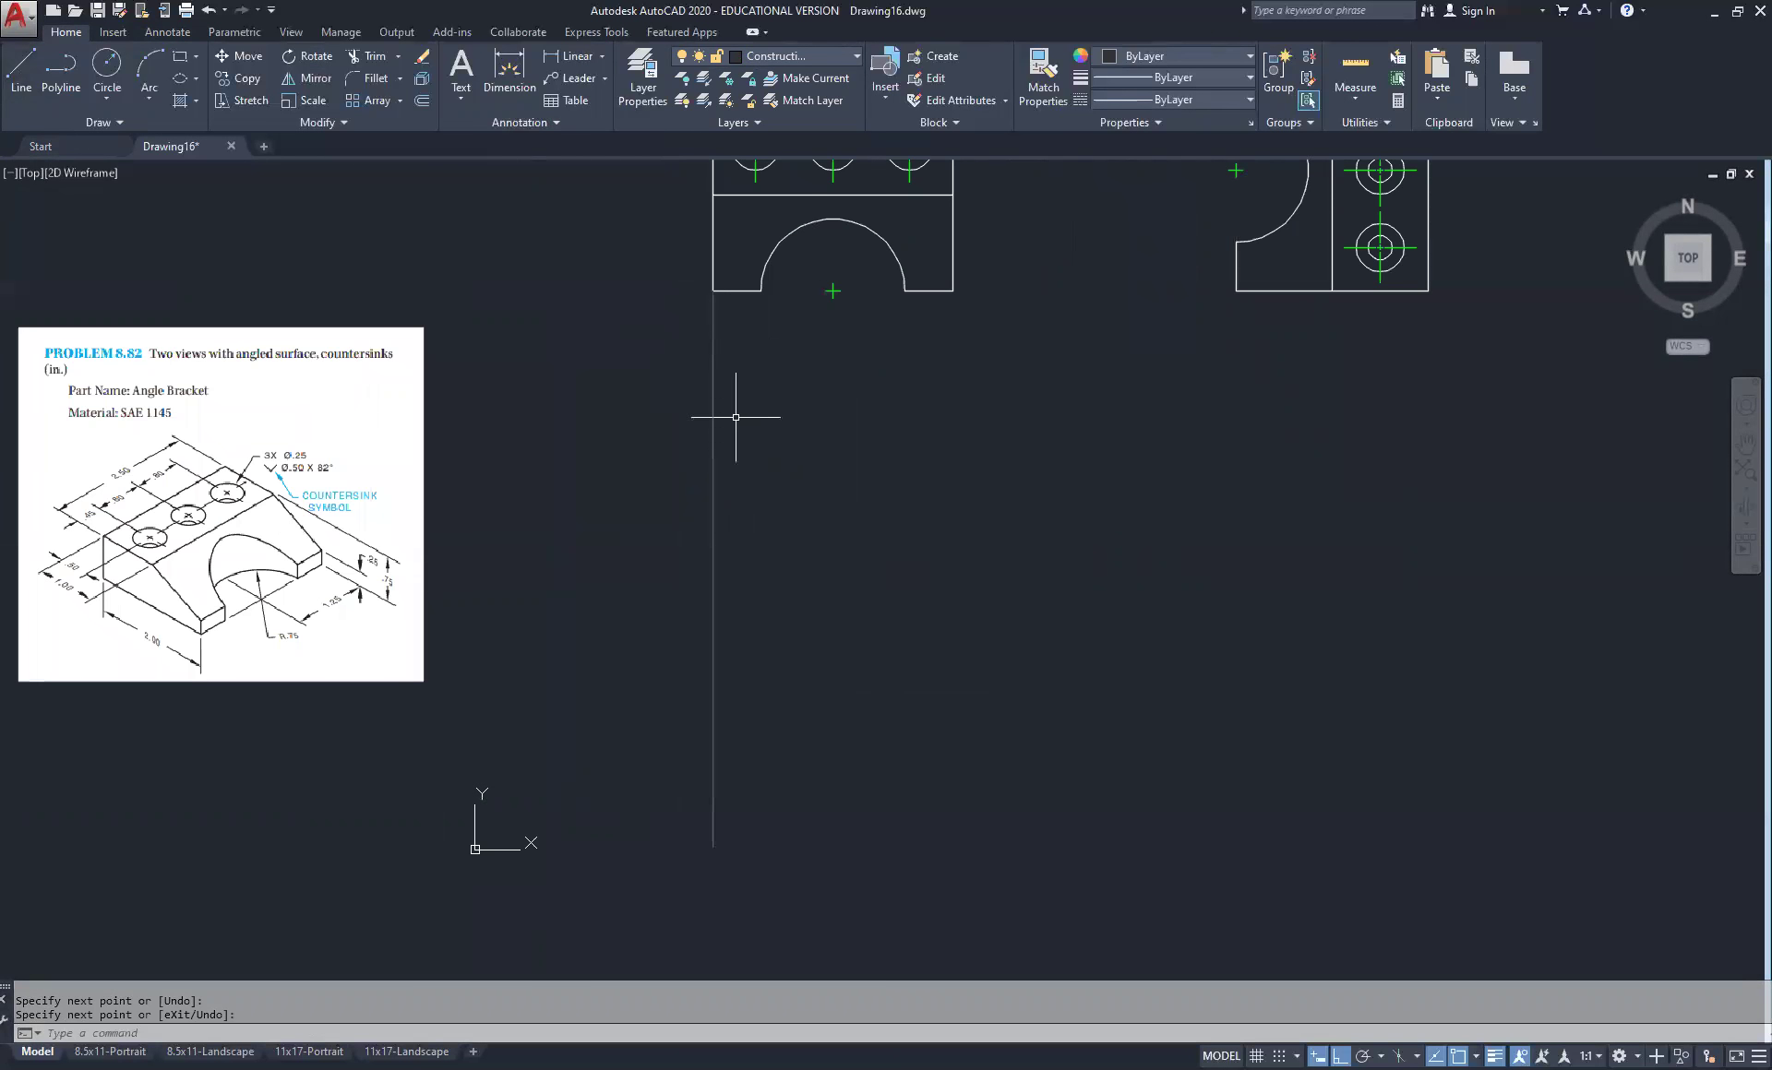
{"action": "left_click", "coordinate": [809, 411]}
{"action": "left_click", "coordinate": [710, 476]}
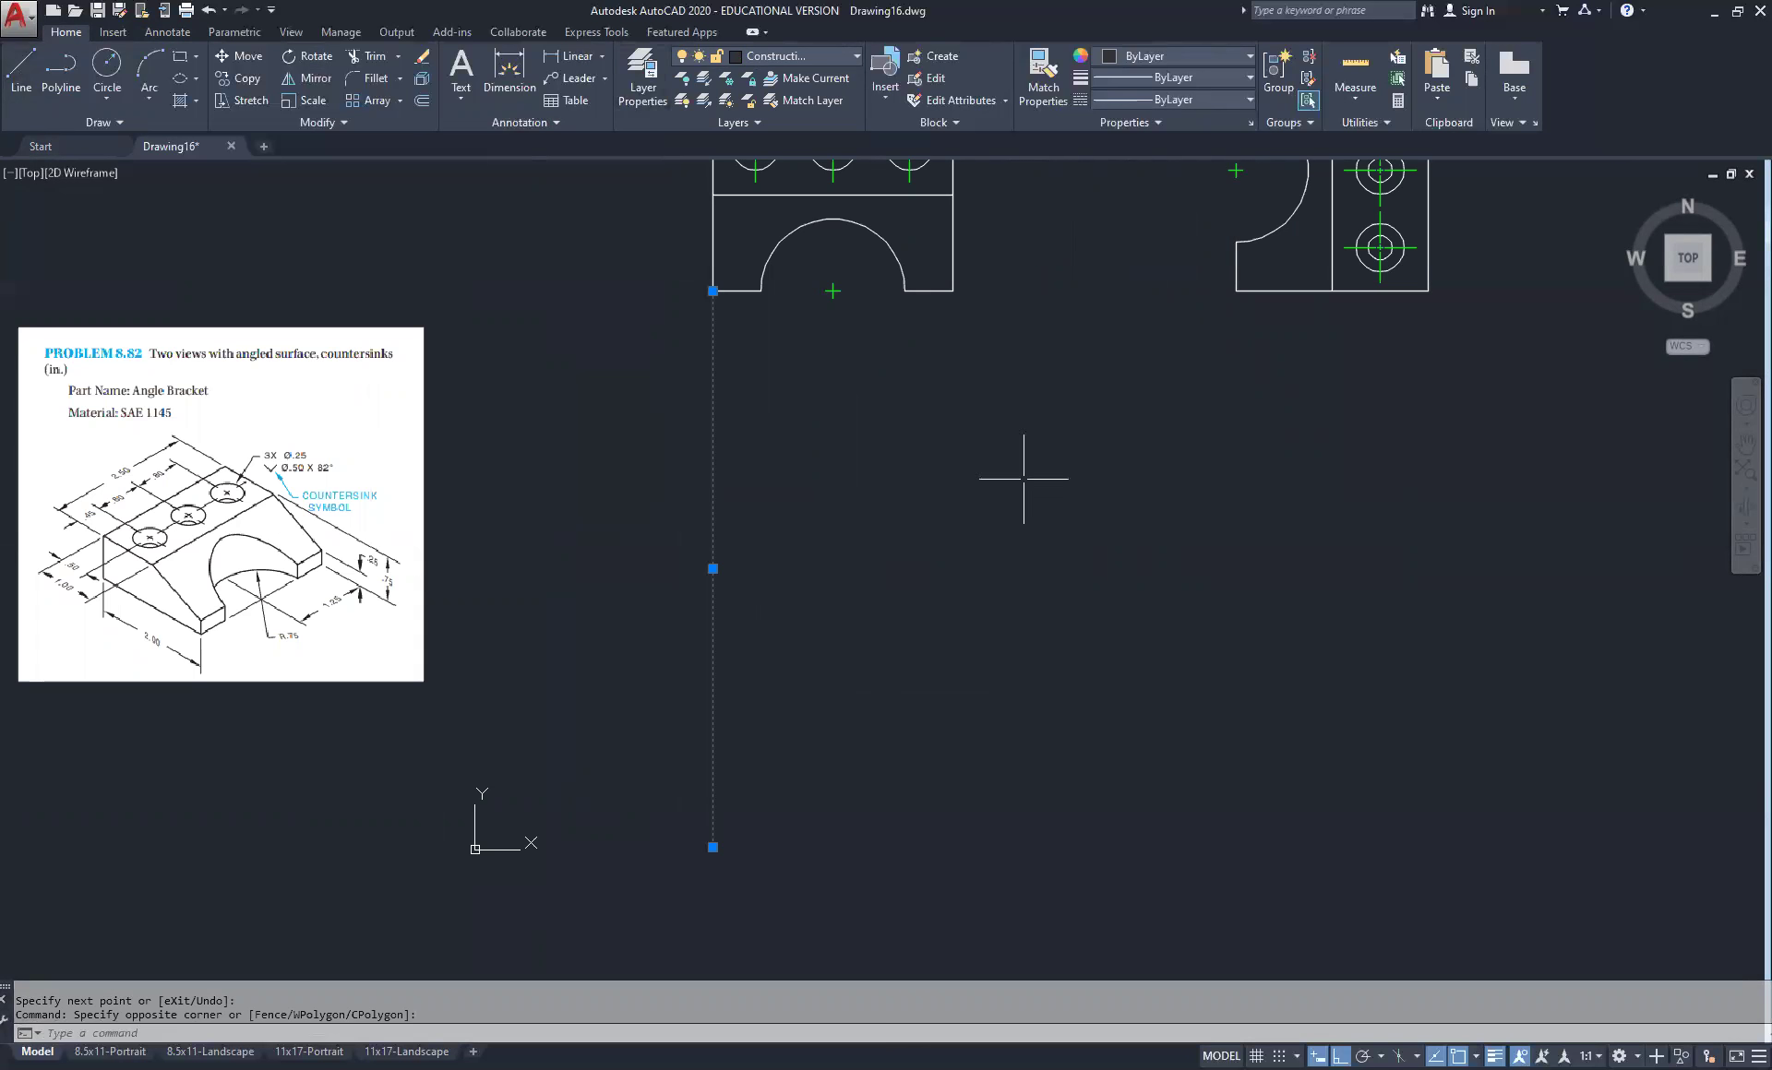
{"action": "key", "text": "Escape"}
{"action": "key", "text": "Escape"}
{"action": "middle_click_drag", "start_coordinate": [862, 427], "coordinate": [868, 506]}
{"action": "left_click", "coordinate": [720, 438]}
{"action": "left_click", "coordinate": [644, 487]}
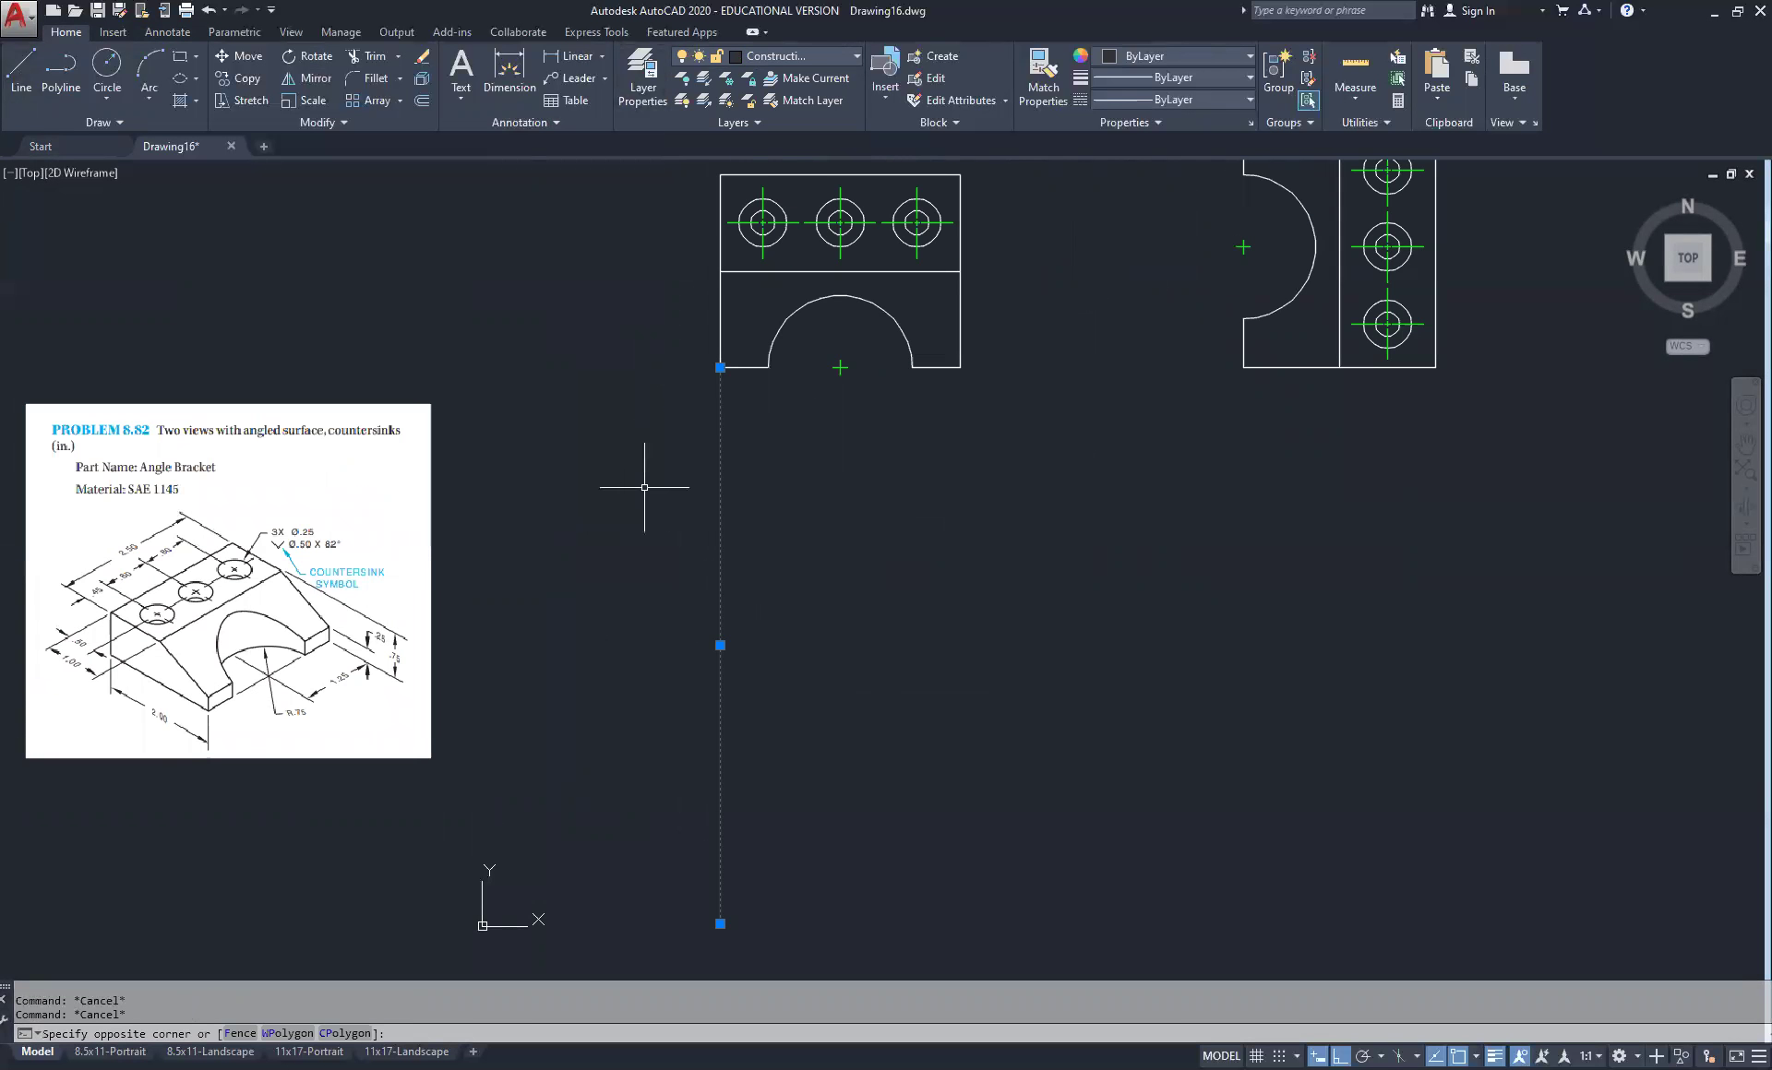
{"action": "left_click", "coordinate": [856, 56]}
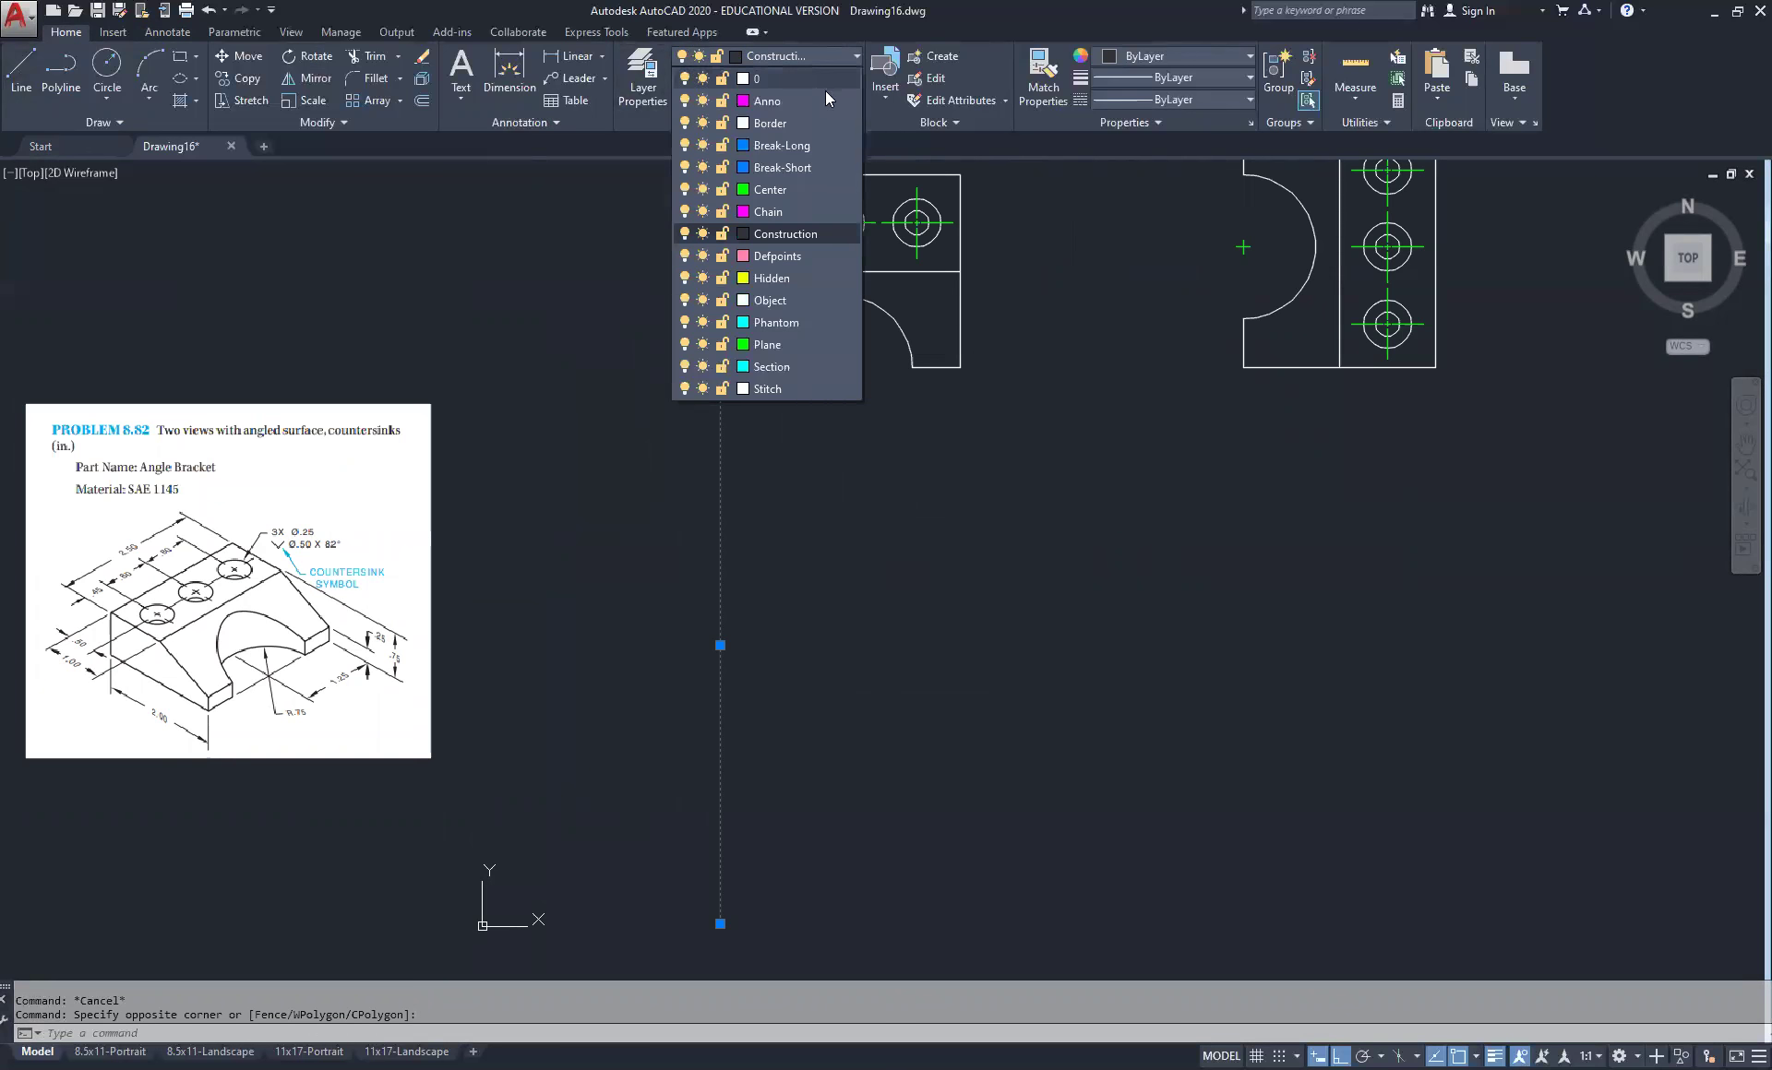
{"action": "left_click", "coordinate": [801, 81]}
{"action": "key", "text": "Escape"}
{"action": "key", "text": "Escape"}
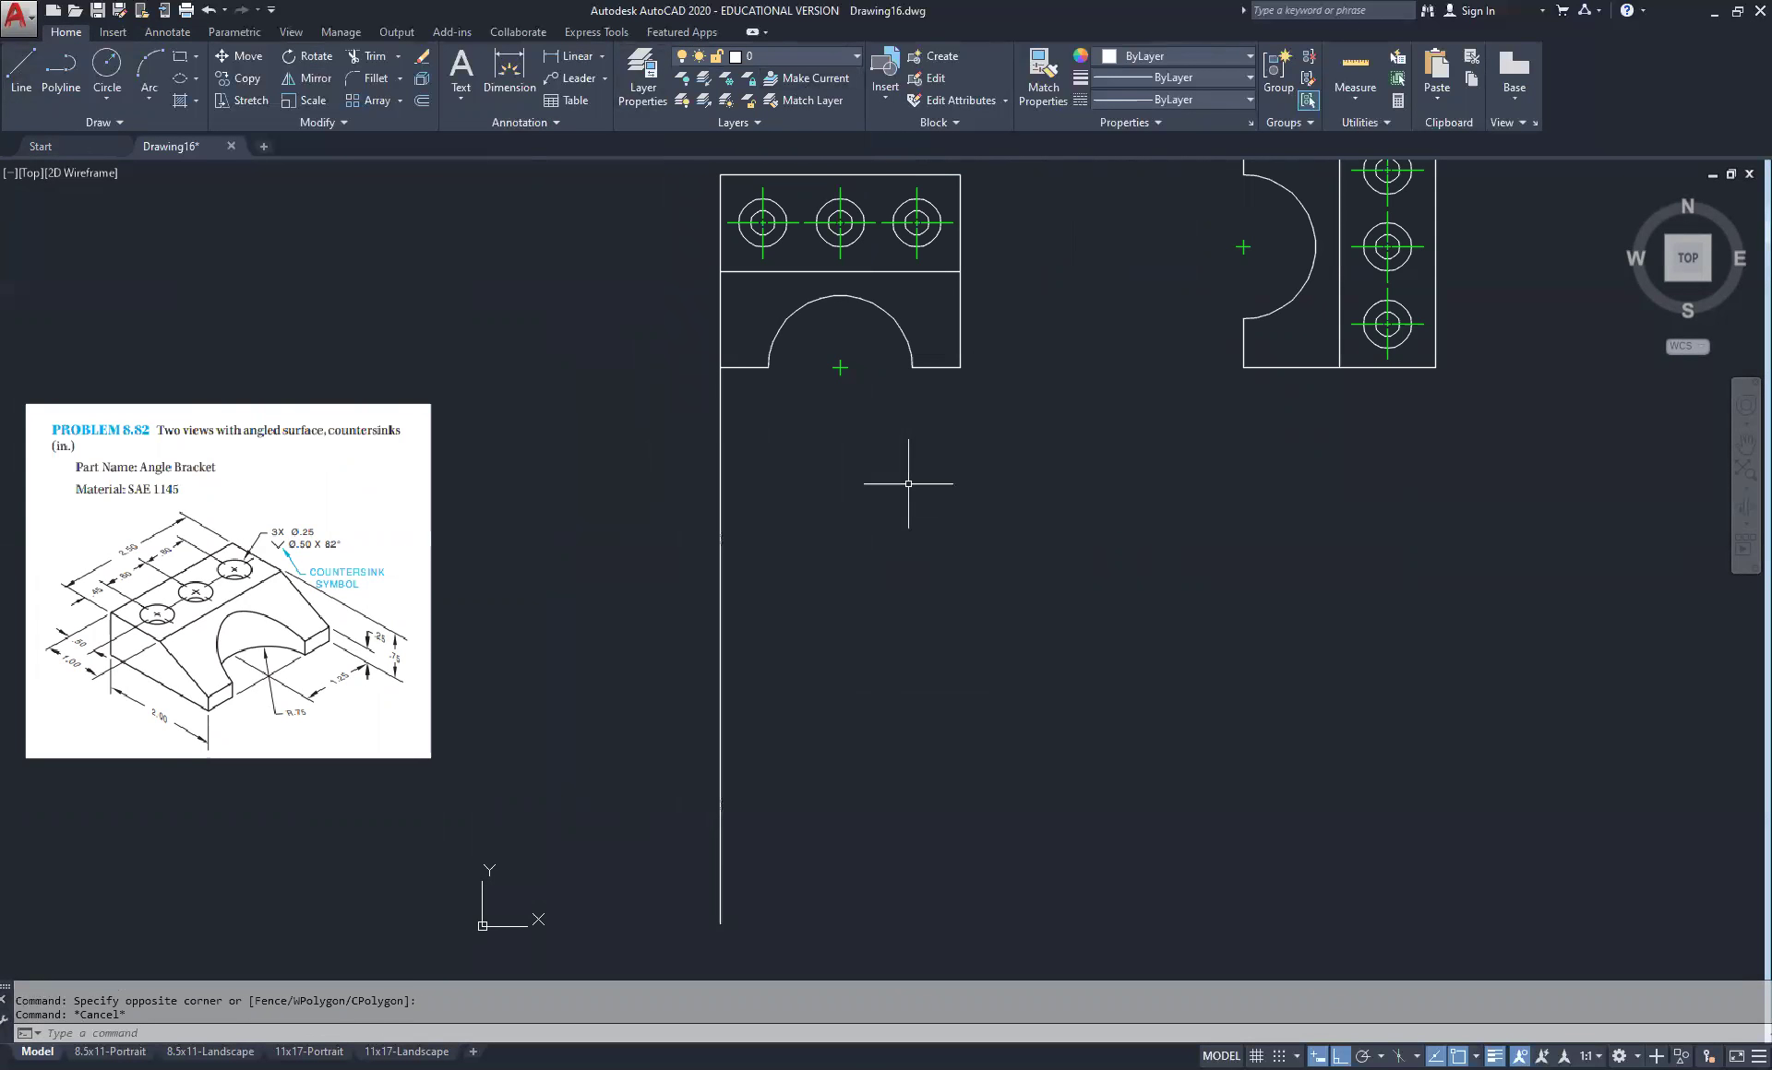
Assign the top view's upper, left, right, middle and lower-left edges, the cutout arc and the hole circles to the Object layer
{"action": "middle_click_drag", "start_coordinate": [811, 400], "coordinate": [791, 485]}
{"action": "left_click", "coordinate": [788, 450]}
{"action": "left_click", "coordinate": [722, 396]}
{"action": "left_click", "coordinate": [717, 394]}
{"action": "left_click", "coordinate": [673, 351]}
{"action": "left_click", "coordinate": [706, 351]}
{"action": "left_click", "coordinate": [952, 332]}
{"action": "left_click", "coordinate": [801, 230]}
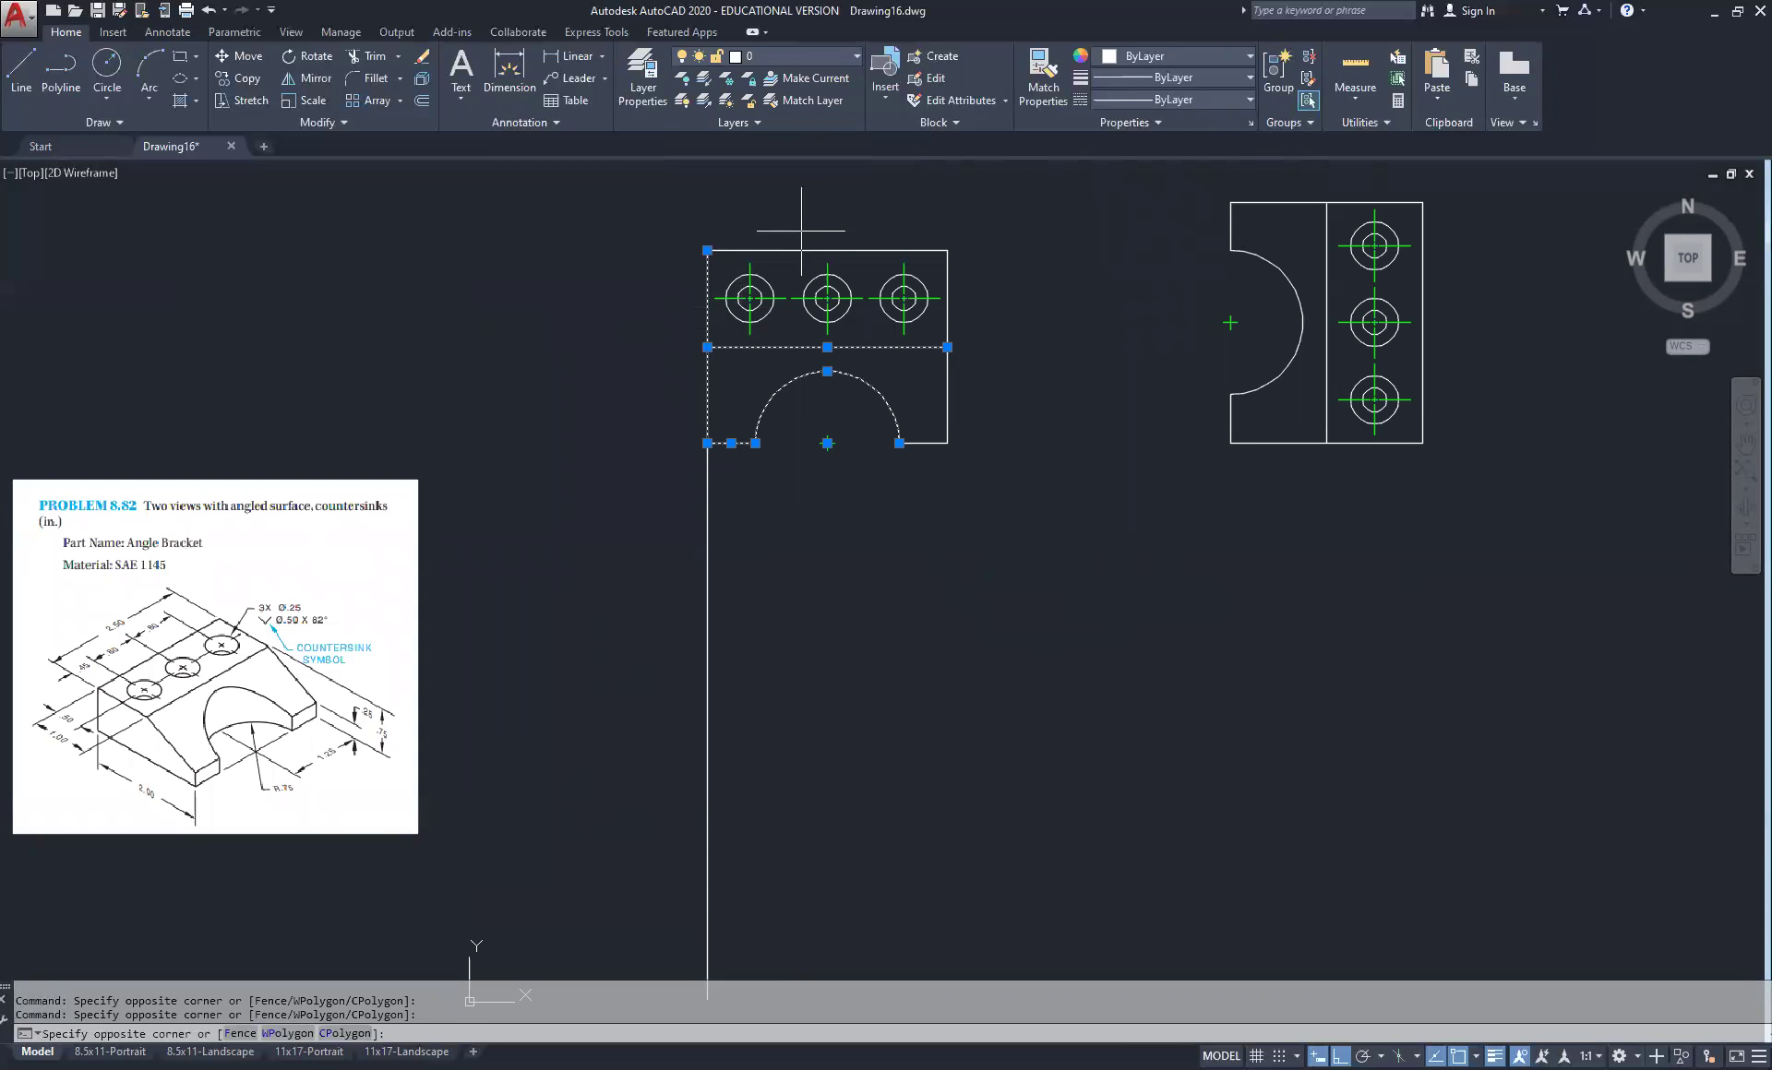
{"action": "left_click", "coordinate": [762, 298]}
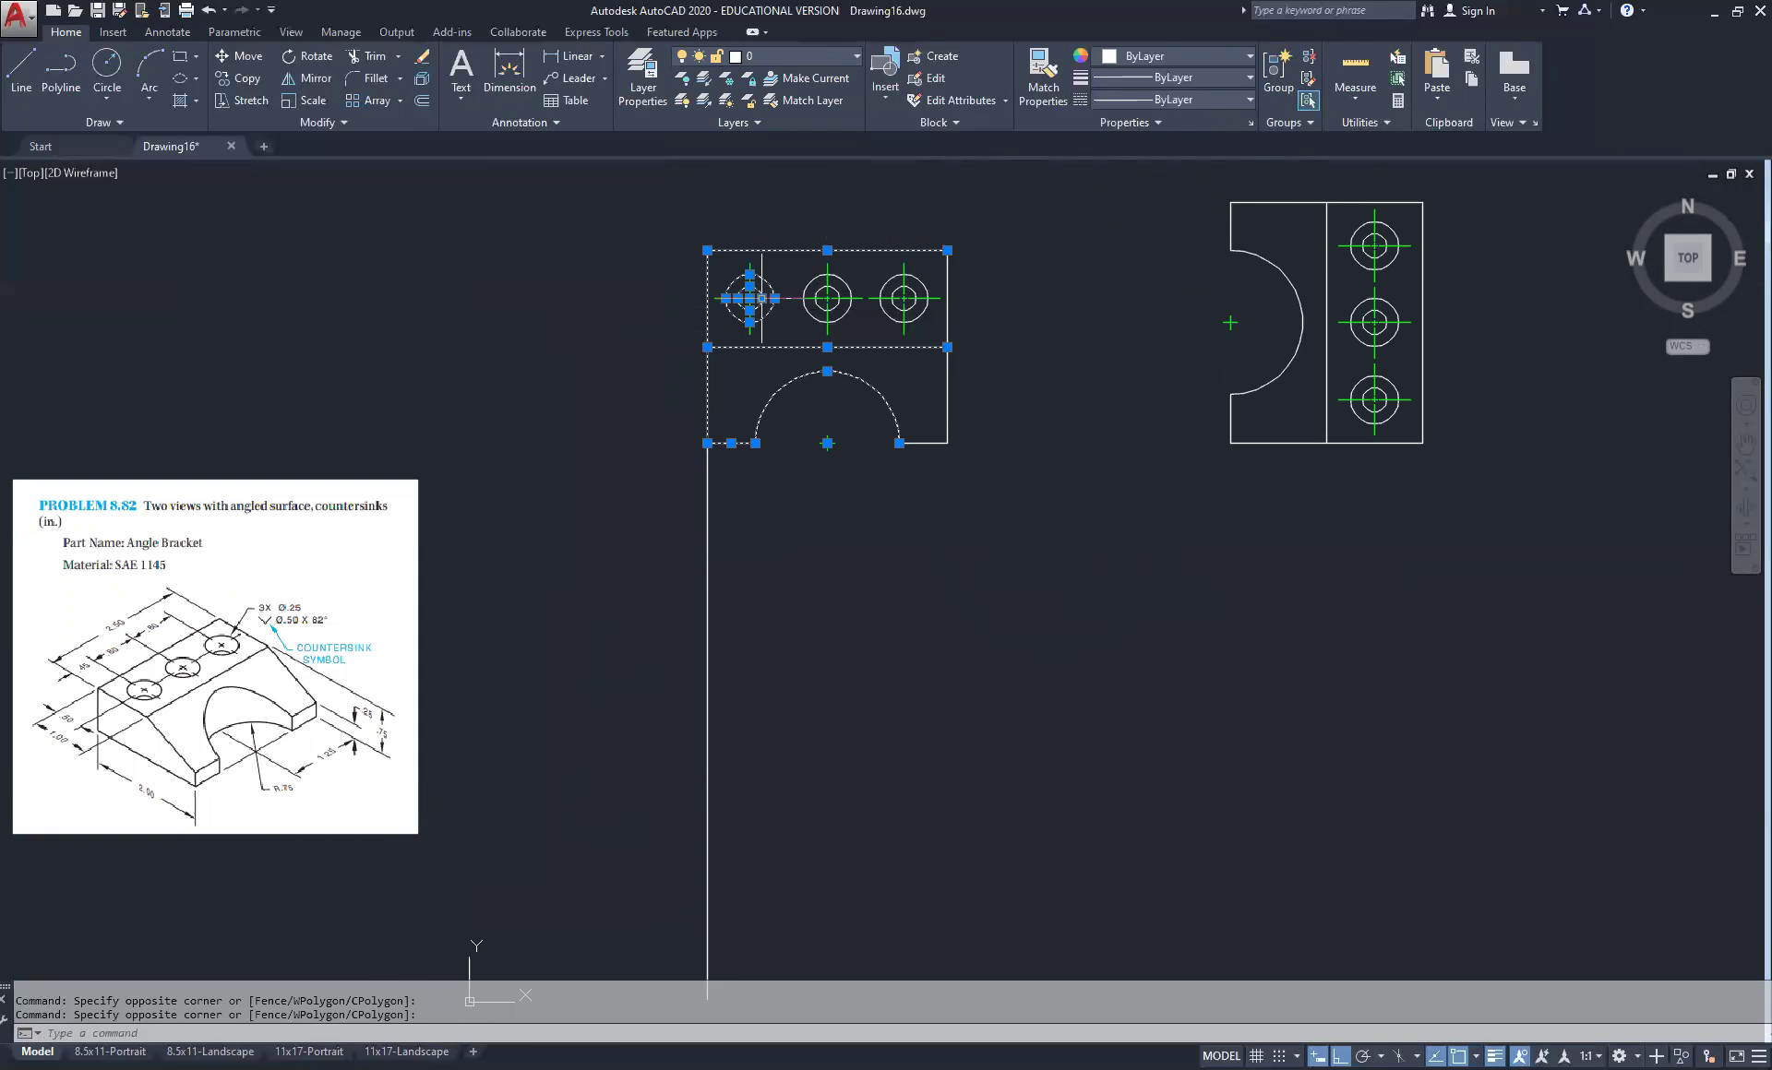
{"action": "left_click", "coordinate": [895, 239]}
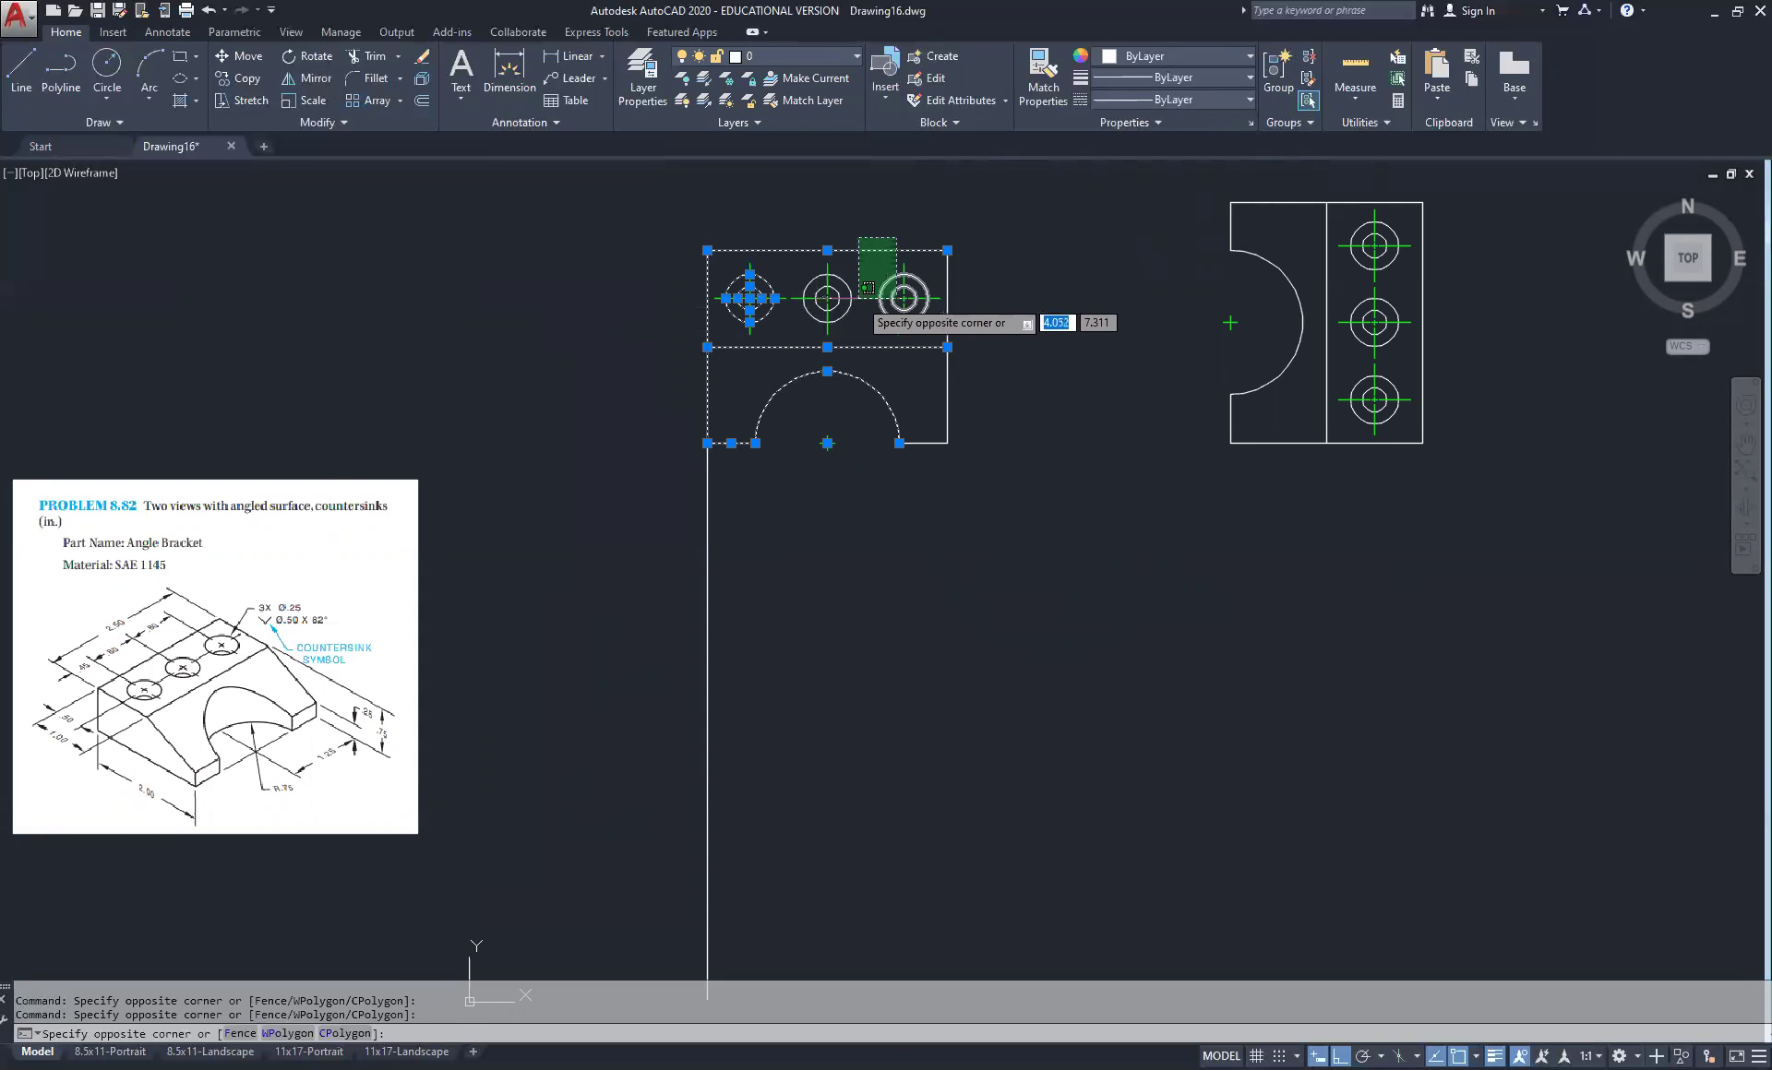
{"action": "left_click", "coordinate": [839, 298]}
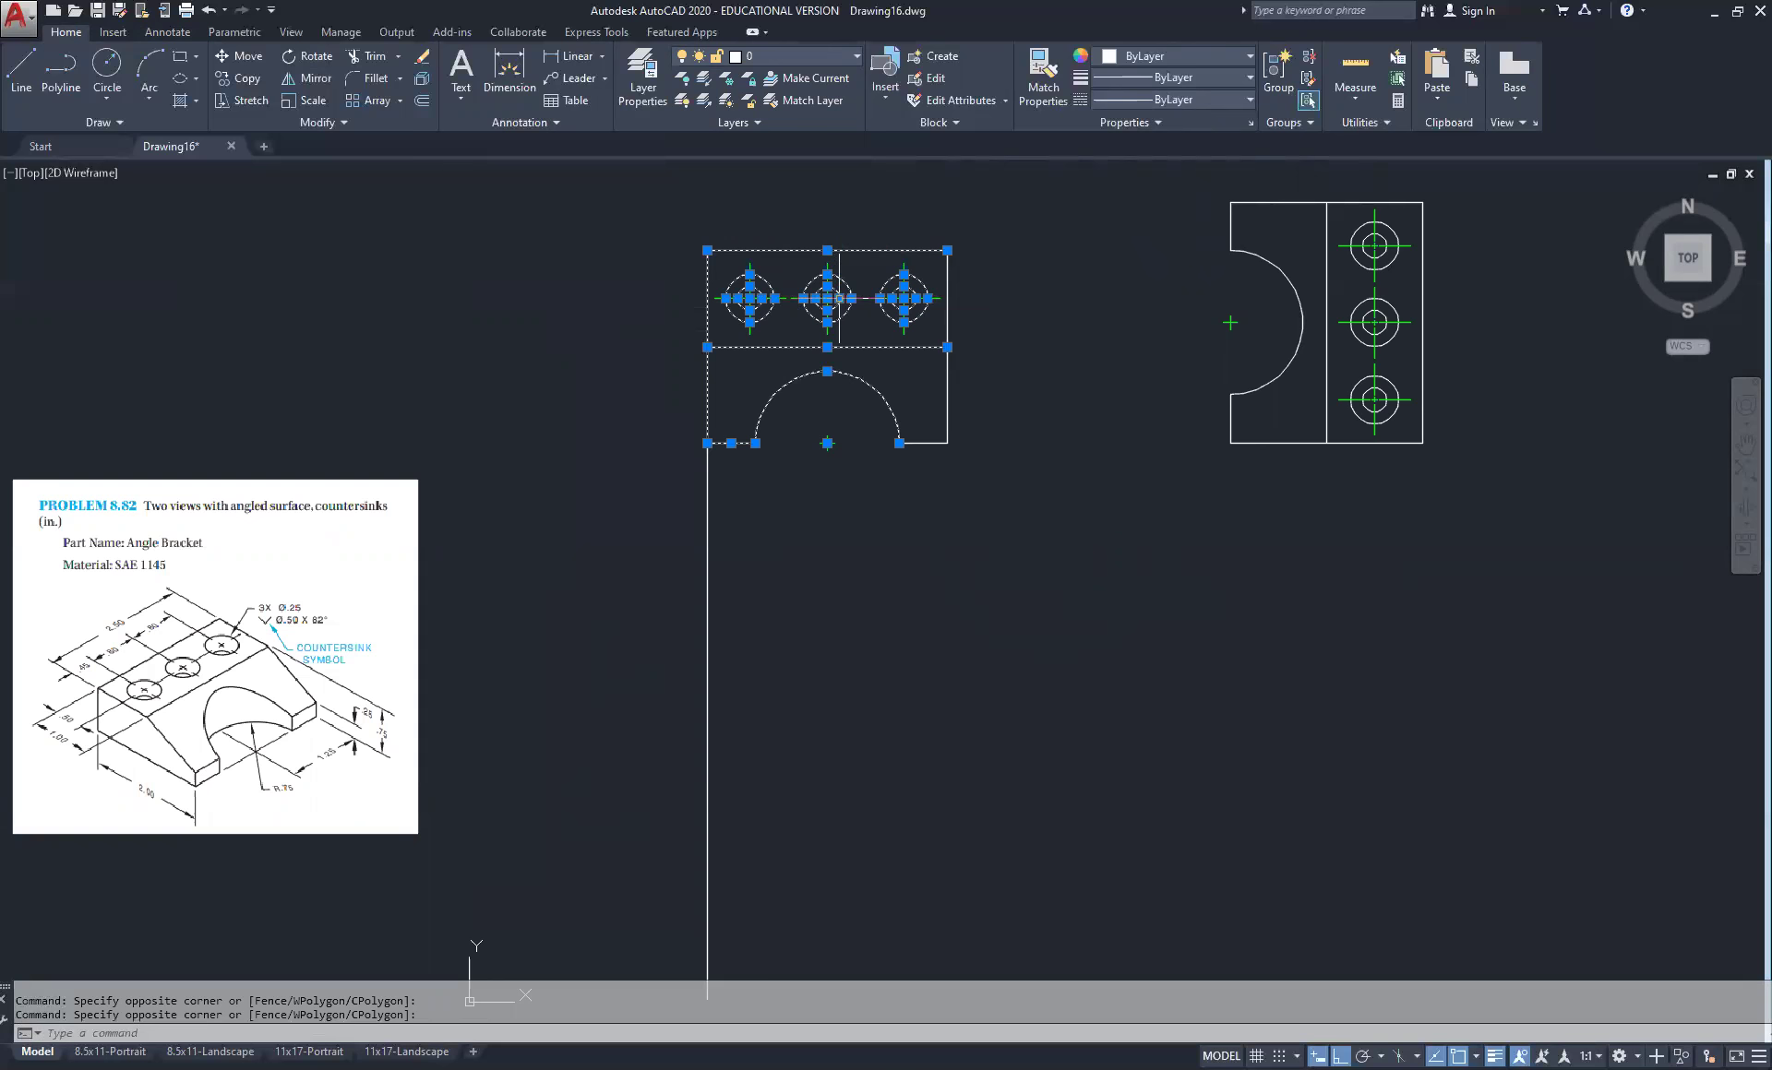
{"action": "left_click", "coordinate": [945, 332]}
{"action": "left_click", "coordinate": [791, 55]}
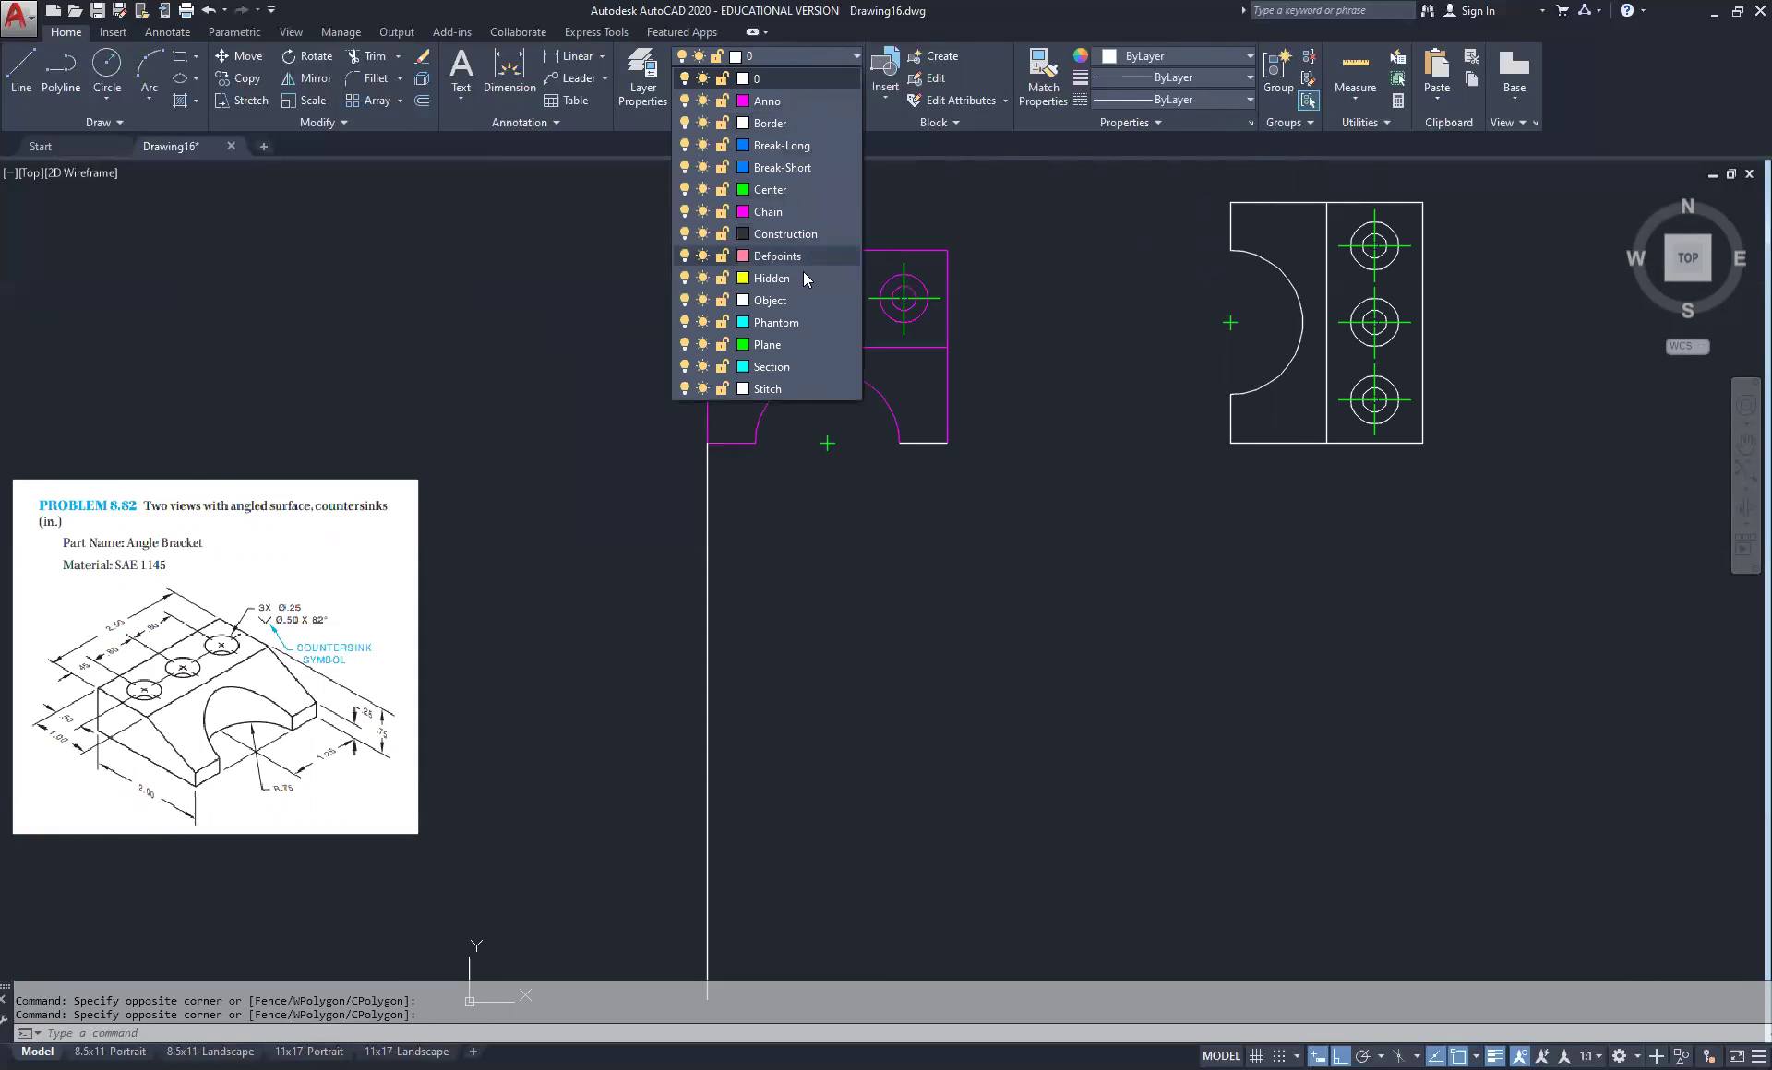
{"action": "left_click", "coordinate": [806, 306]}
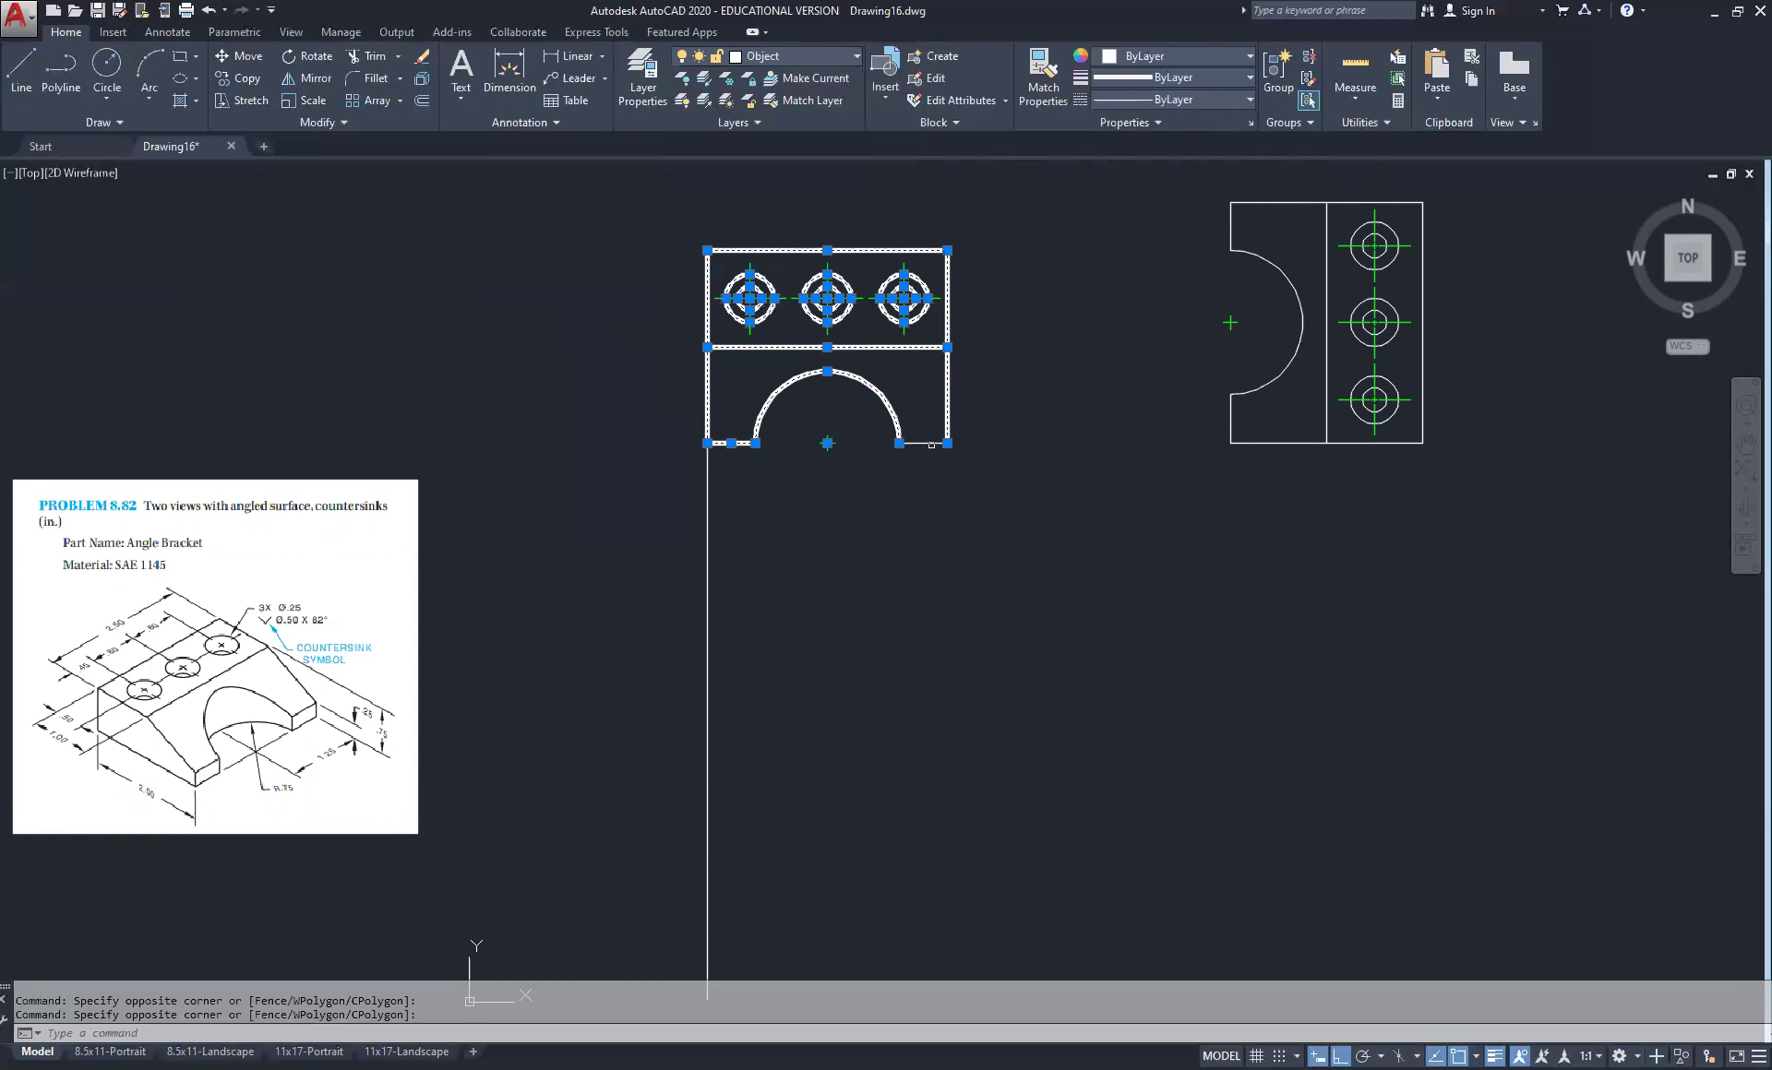
Assign the top view's lower-right edge, beside the cutout arc, to the Object layer
{"action": "key", "text": "Escape"}
{"action": "left_click", "coordinate": [887, 426]}
{"action": "left_click", "coordinate": [960, 461]}
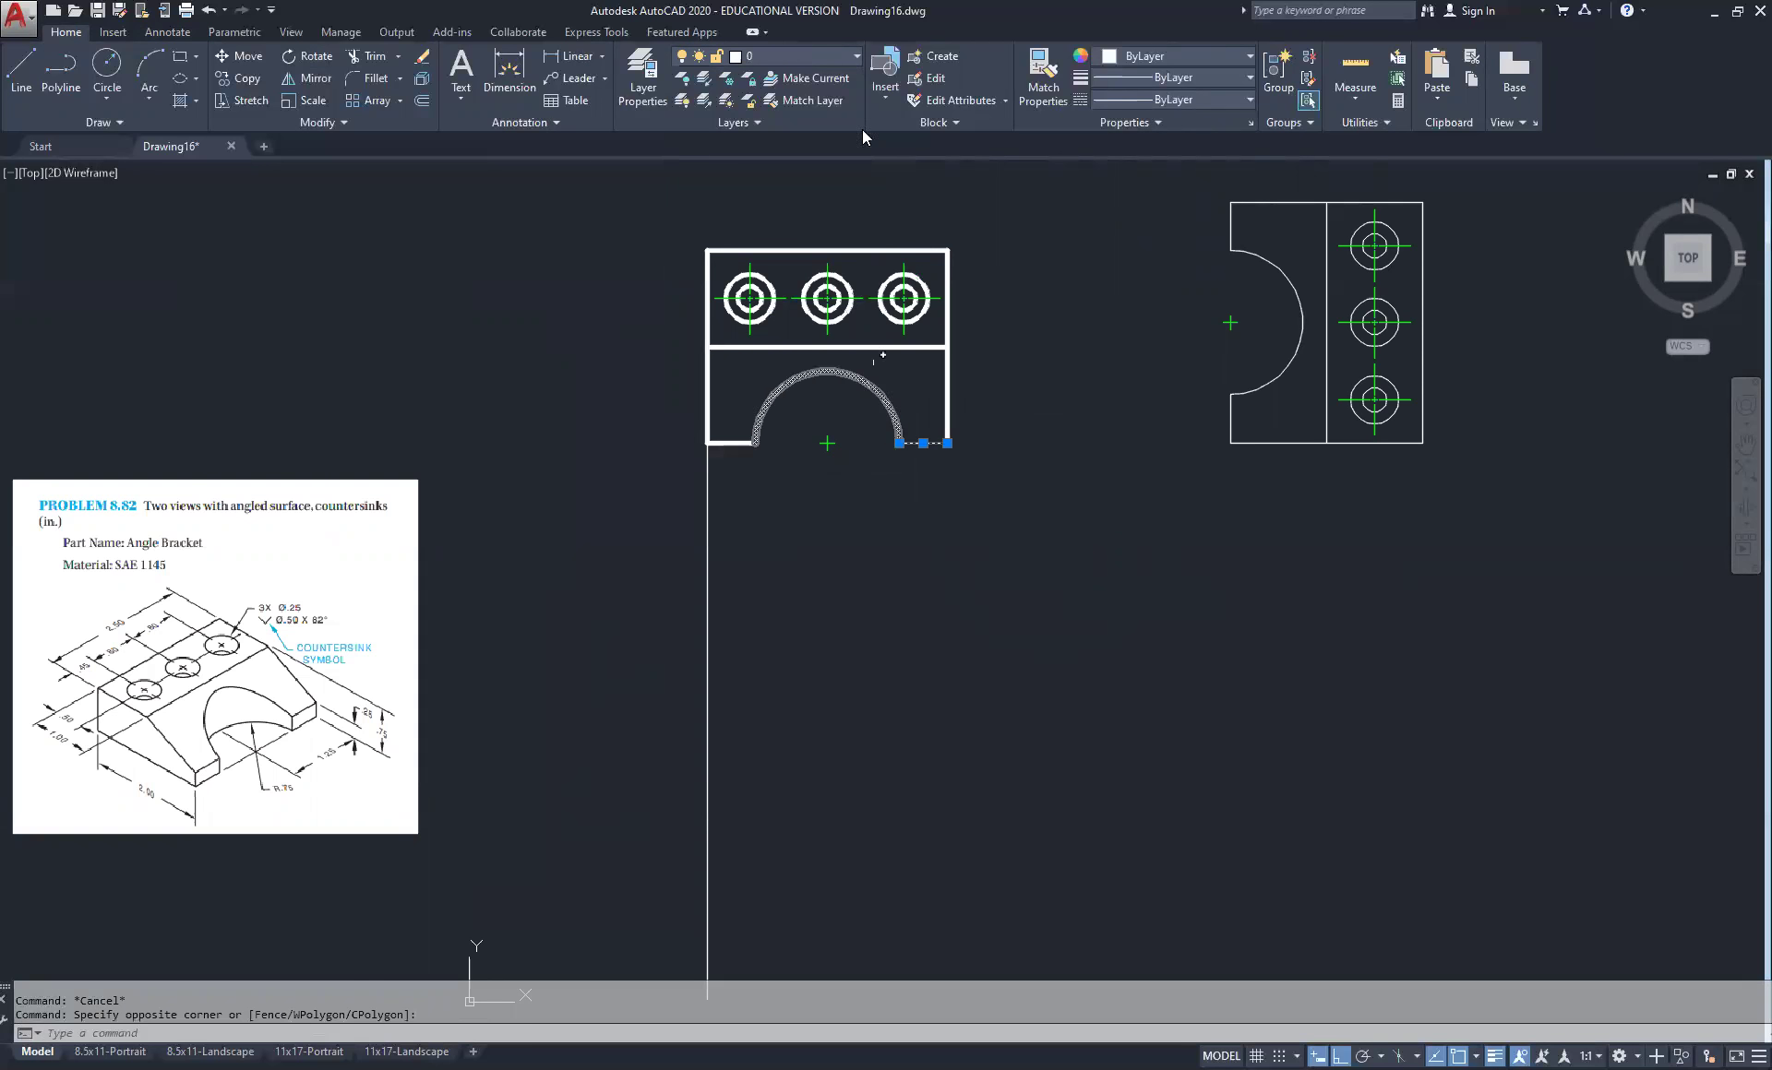
{"action": "left_click", "coordinate": [847, 55]}
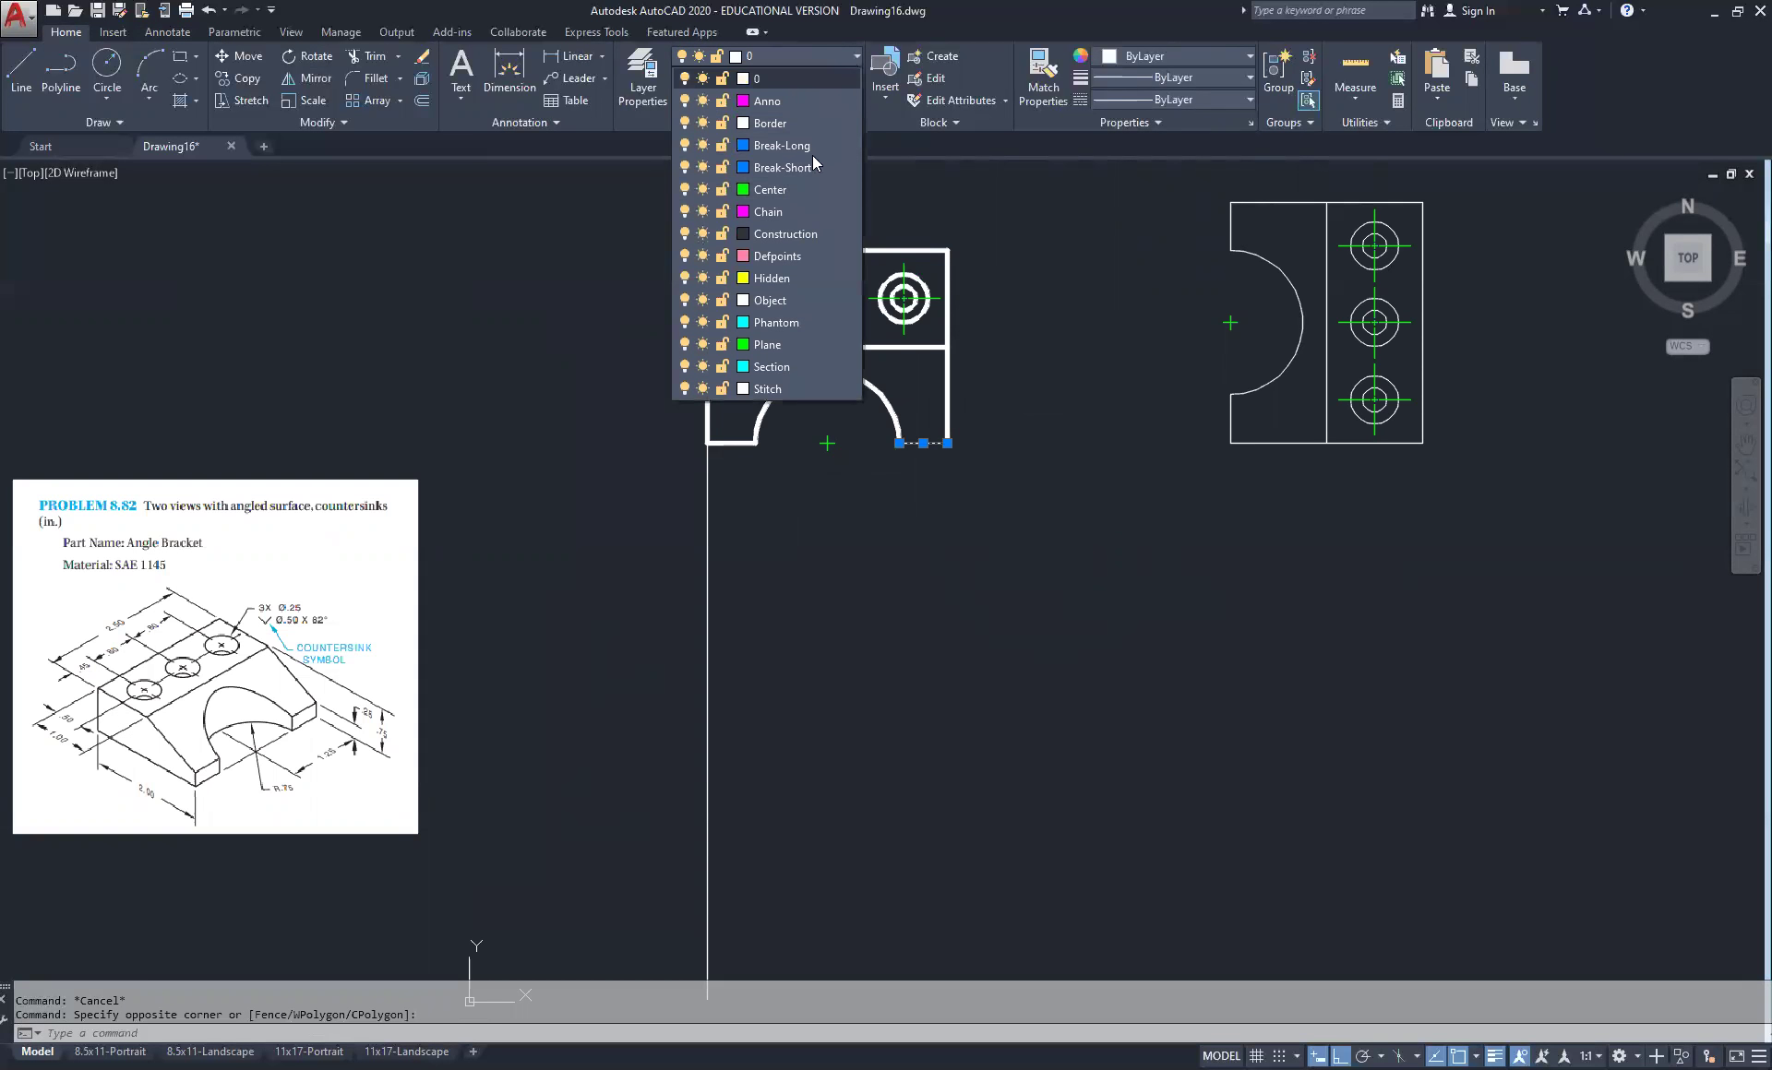
{"action": "left_click", "coordinate": [793, 297]}
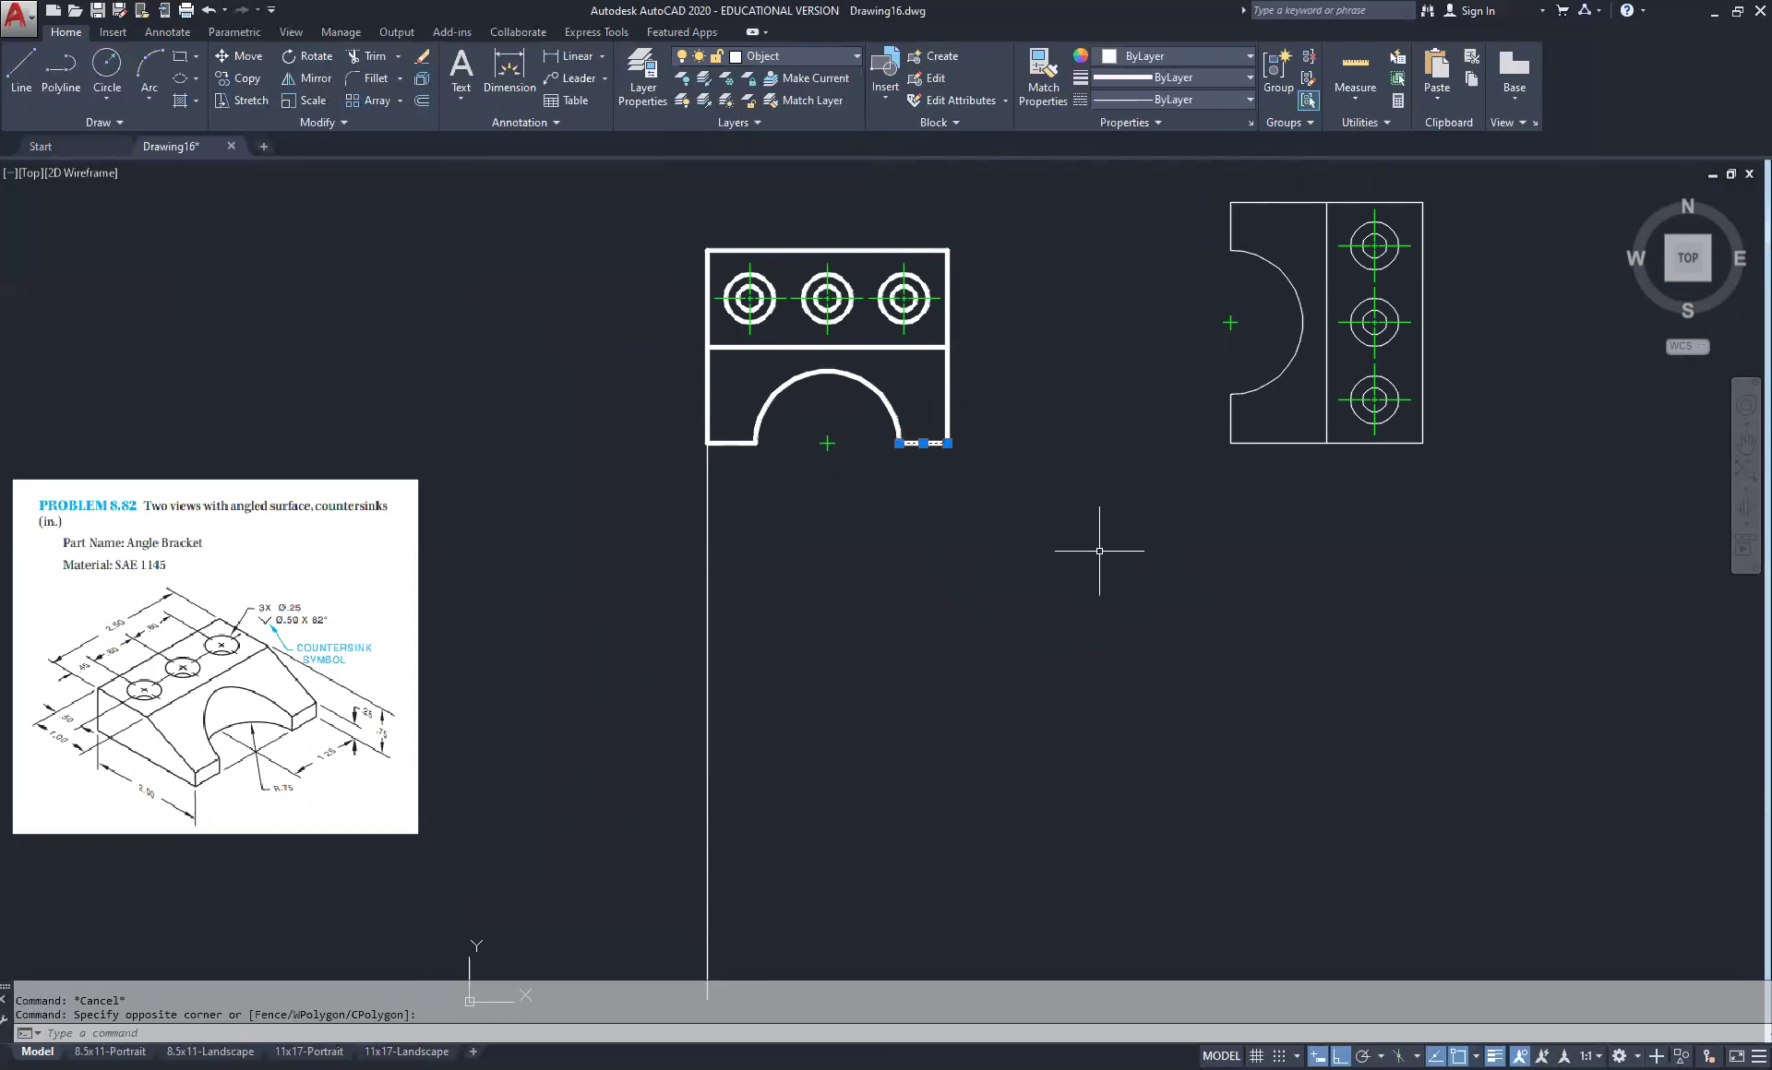
{"action": "key", "text": "Escape"}
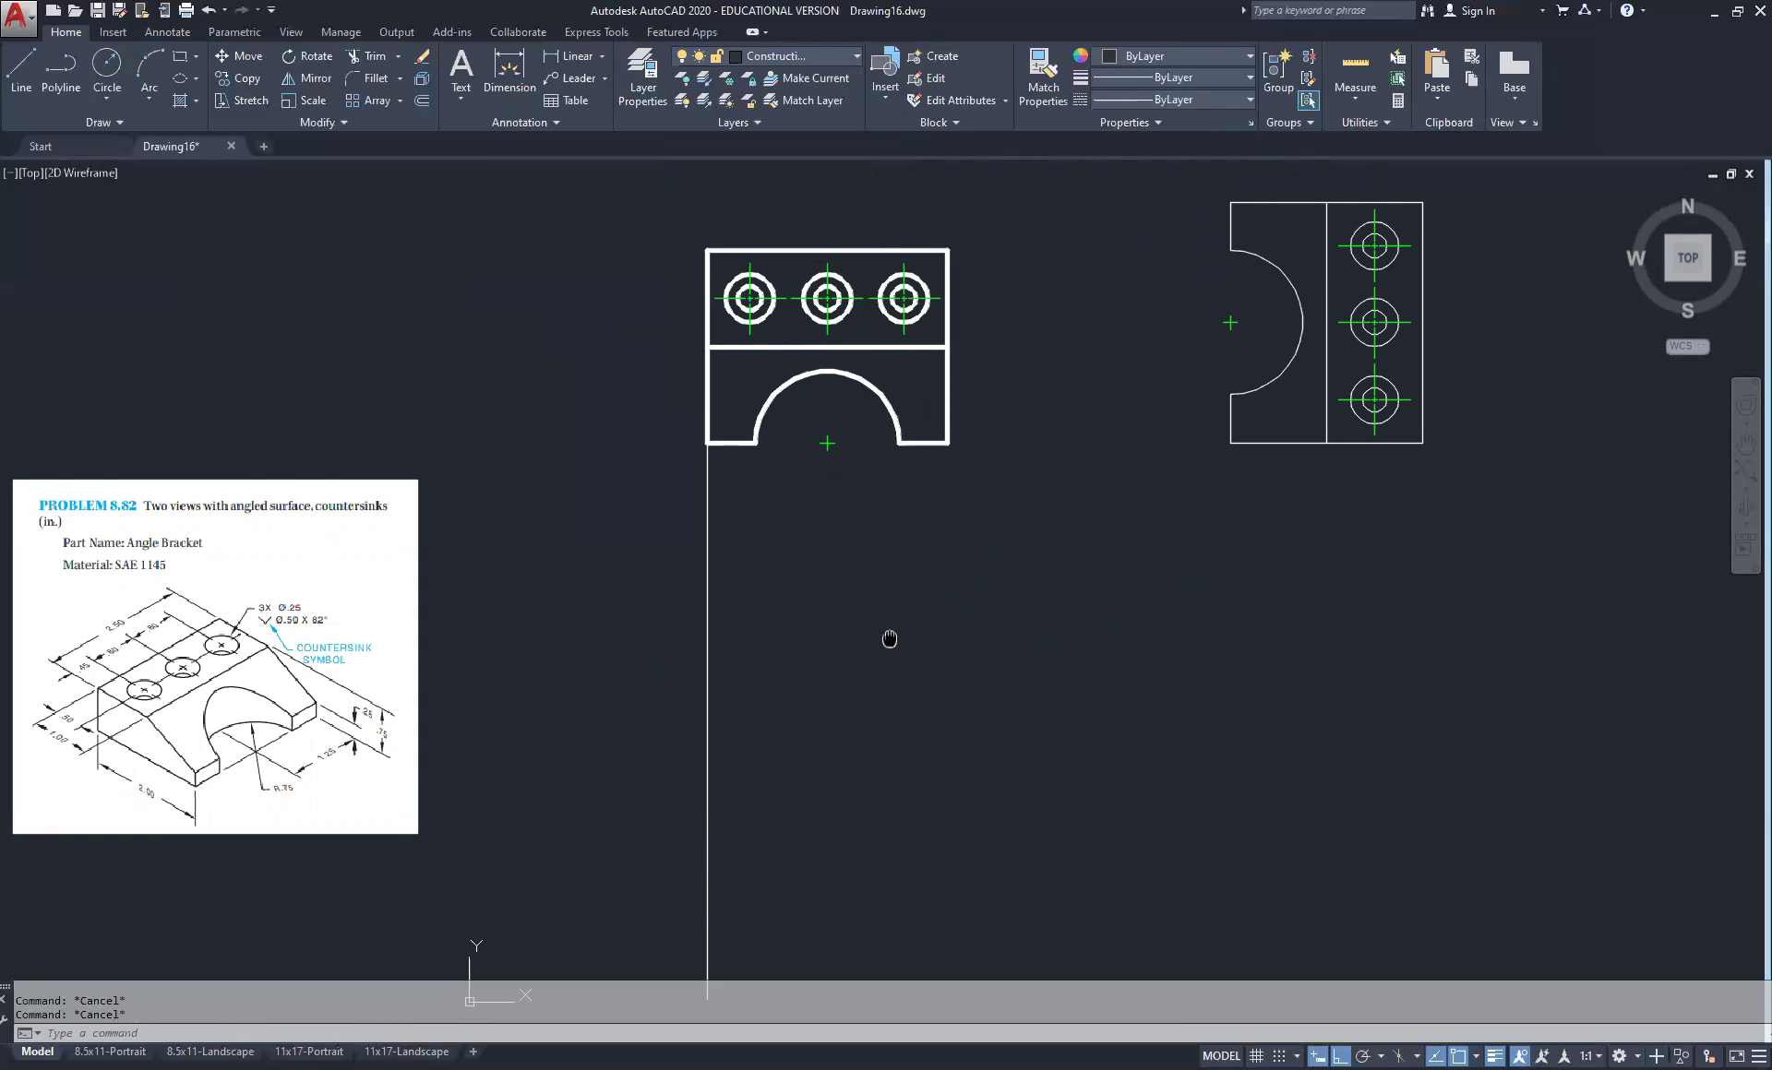
Copy the vertical projection line from the top view's lower-left corner to both cutout arc endpoints and the lower-right corner
{"action": "middle_click_drag", "start_coordinate": [890, 639], "coordinate": [791, 495]}
{"action": "scroll", "coordinate": [793, 508], "scroll_direction": "down", "scroll_amount": 2}
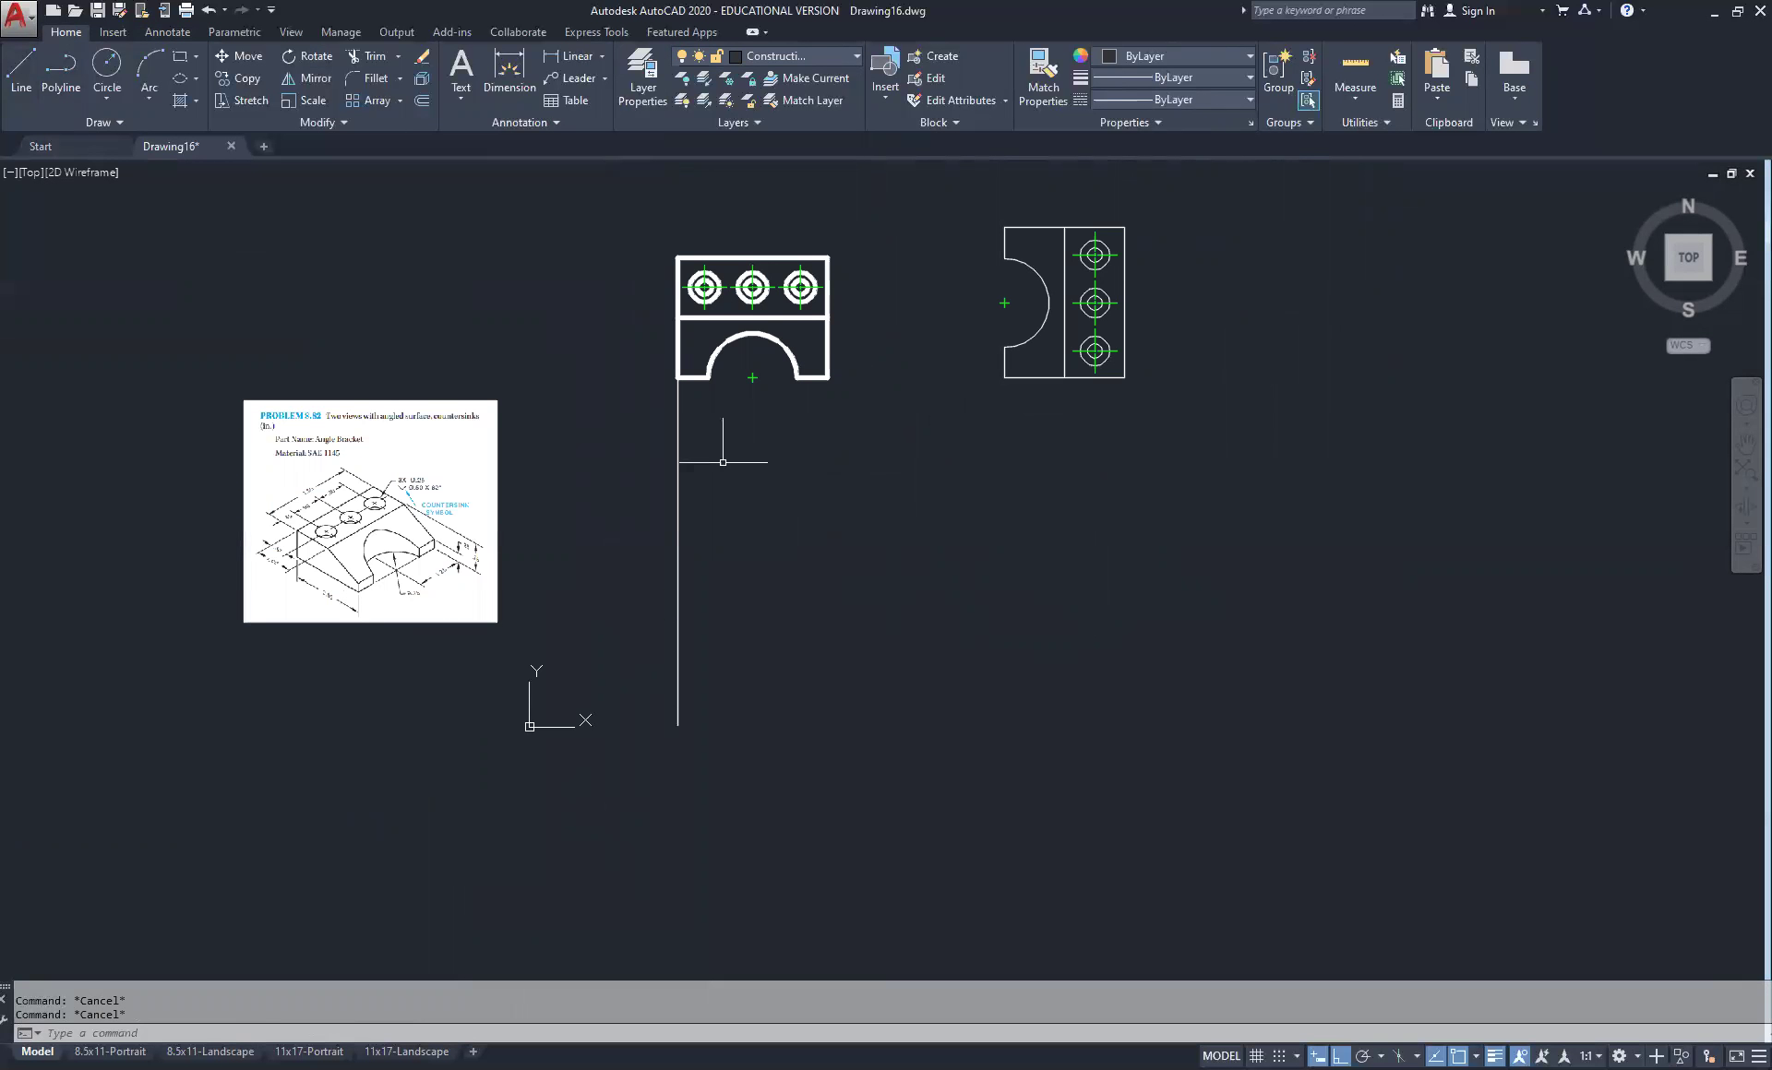
{"action": "left_click", "coordinate": [716, 407]}
{"action": "left_click", "coordinate": [613, 495]}
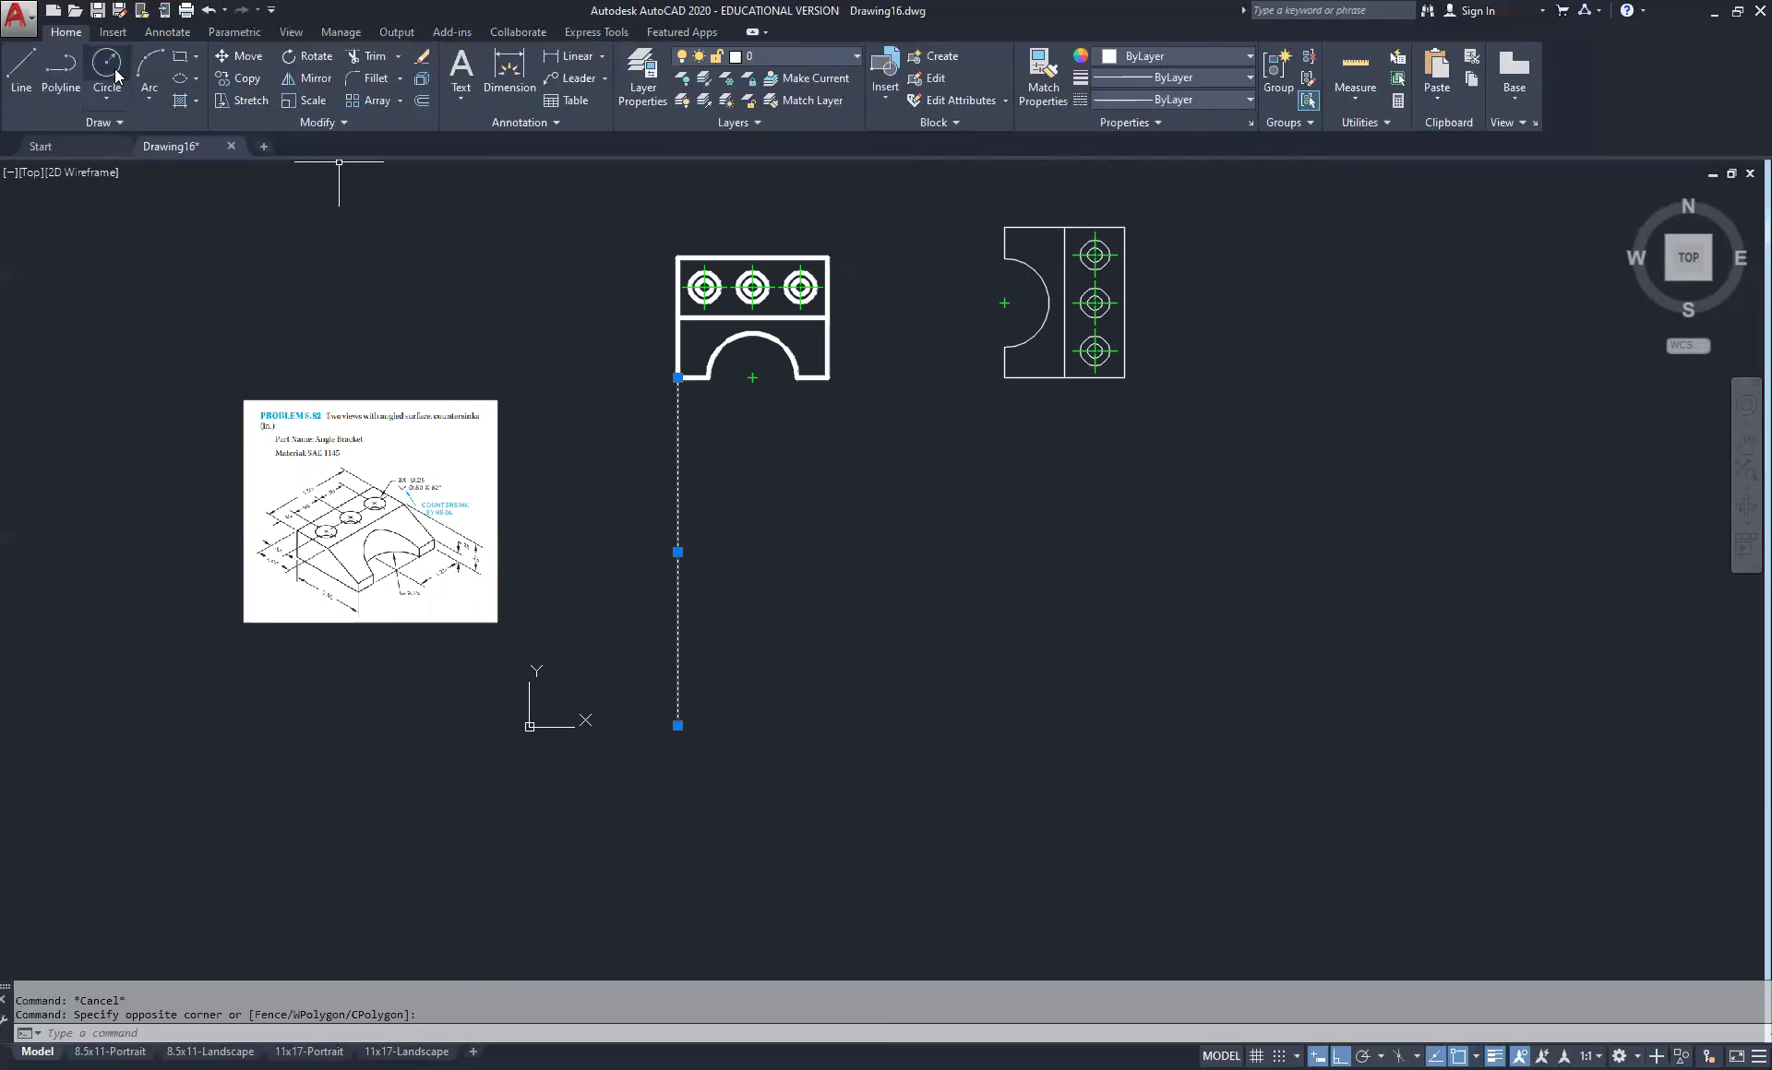
{"action": "left_click", "coordinate": [240, 77]}
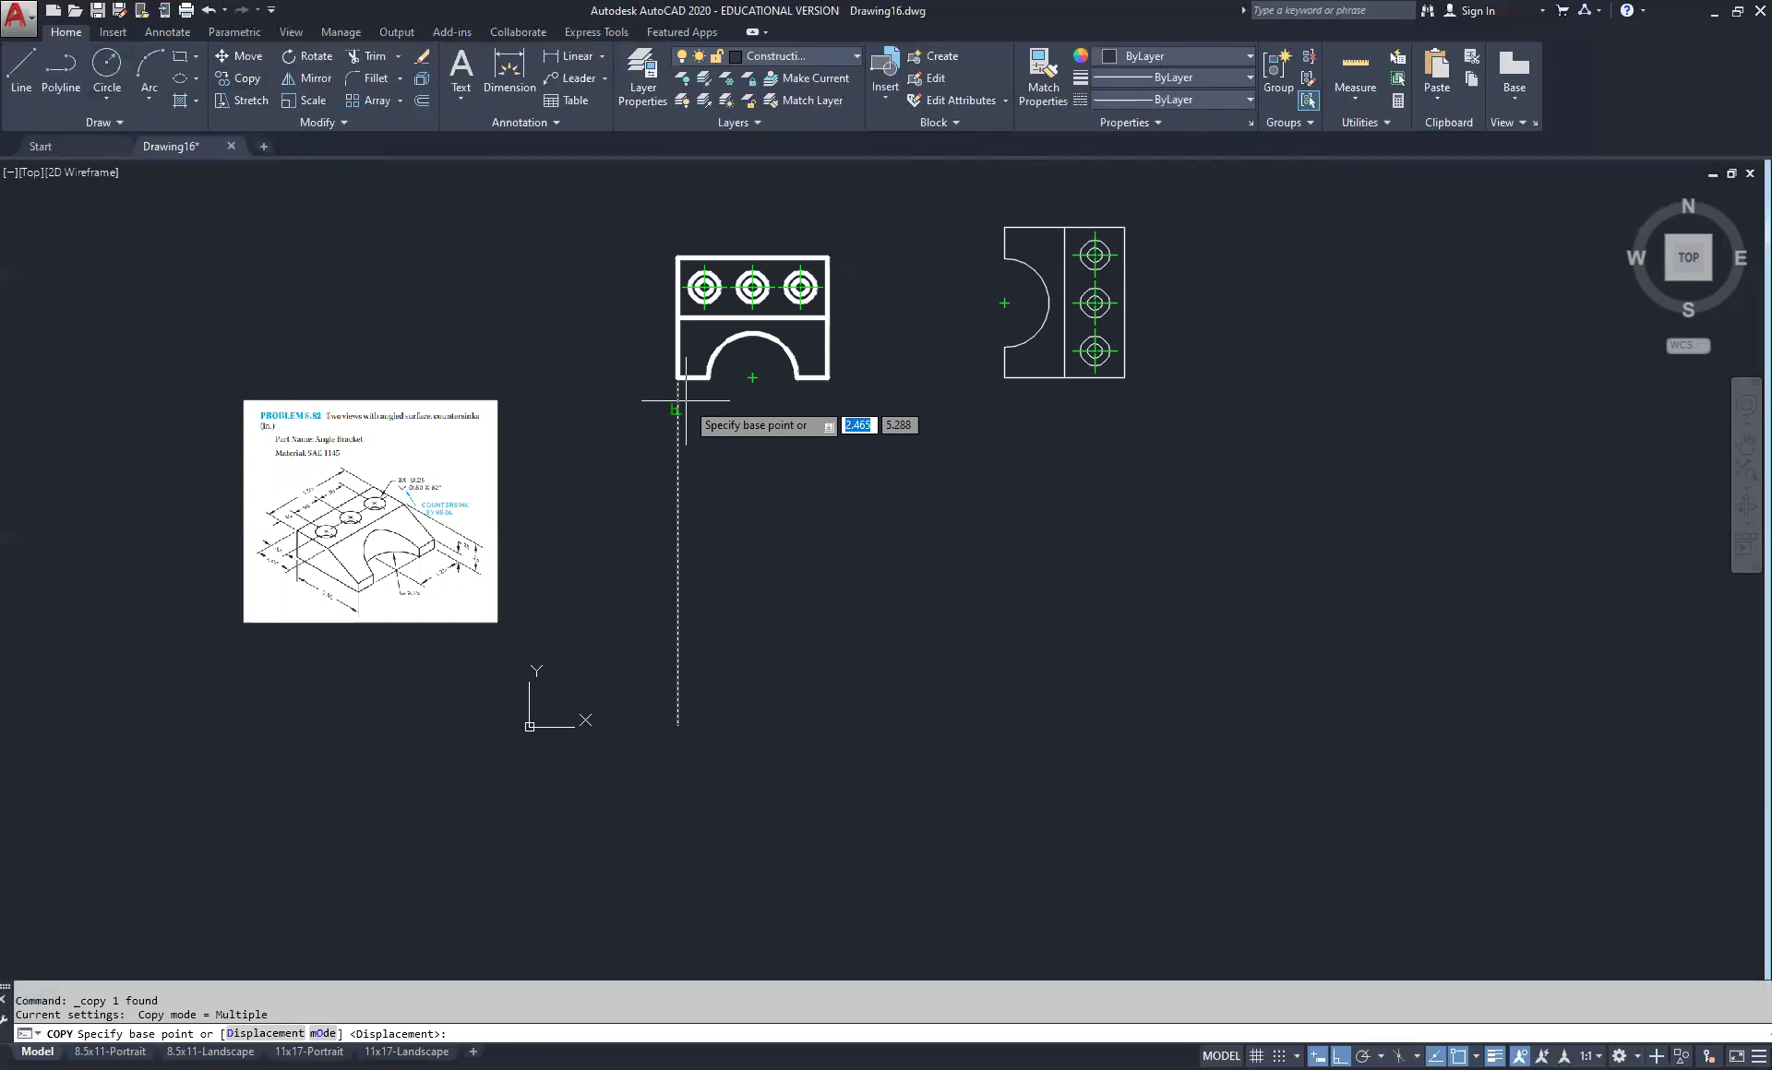
{"action": "scroll", "coordinate": [688, 399], "scroll_direction": "up", "scroll_amount": 2}
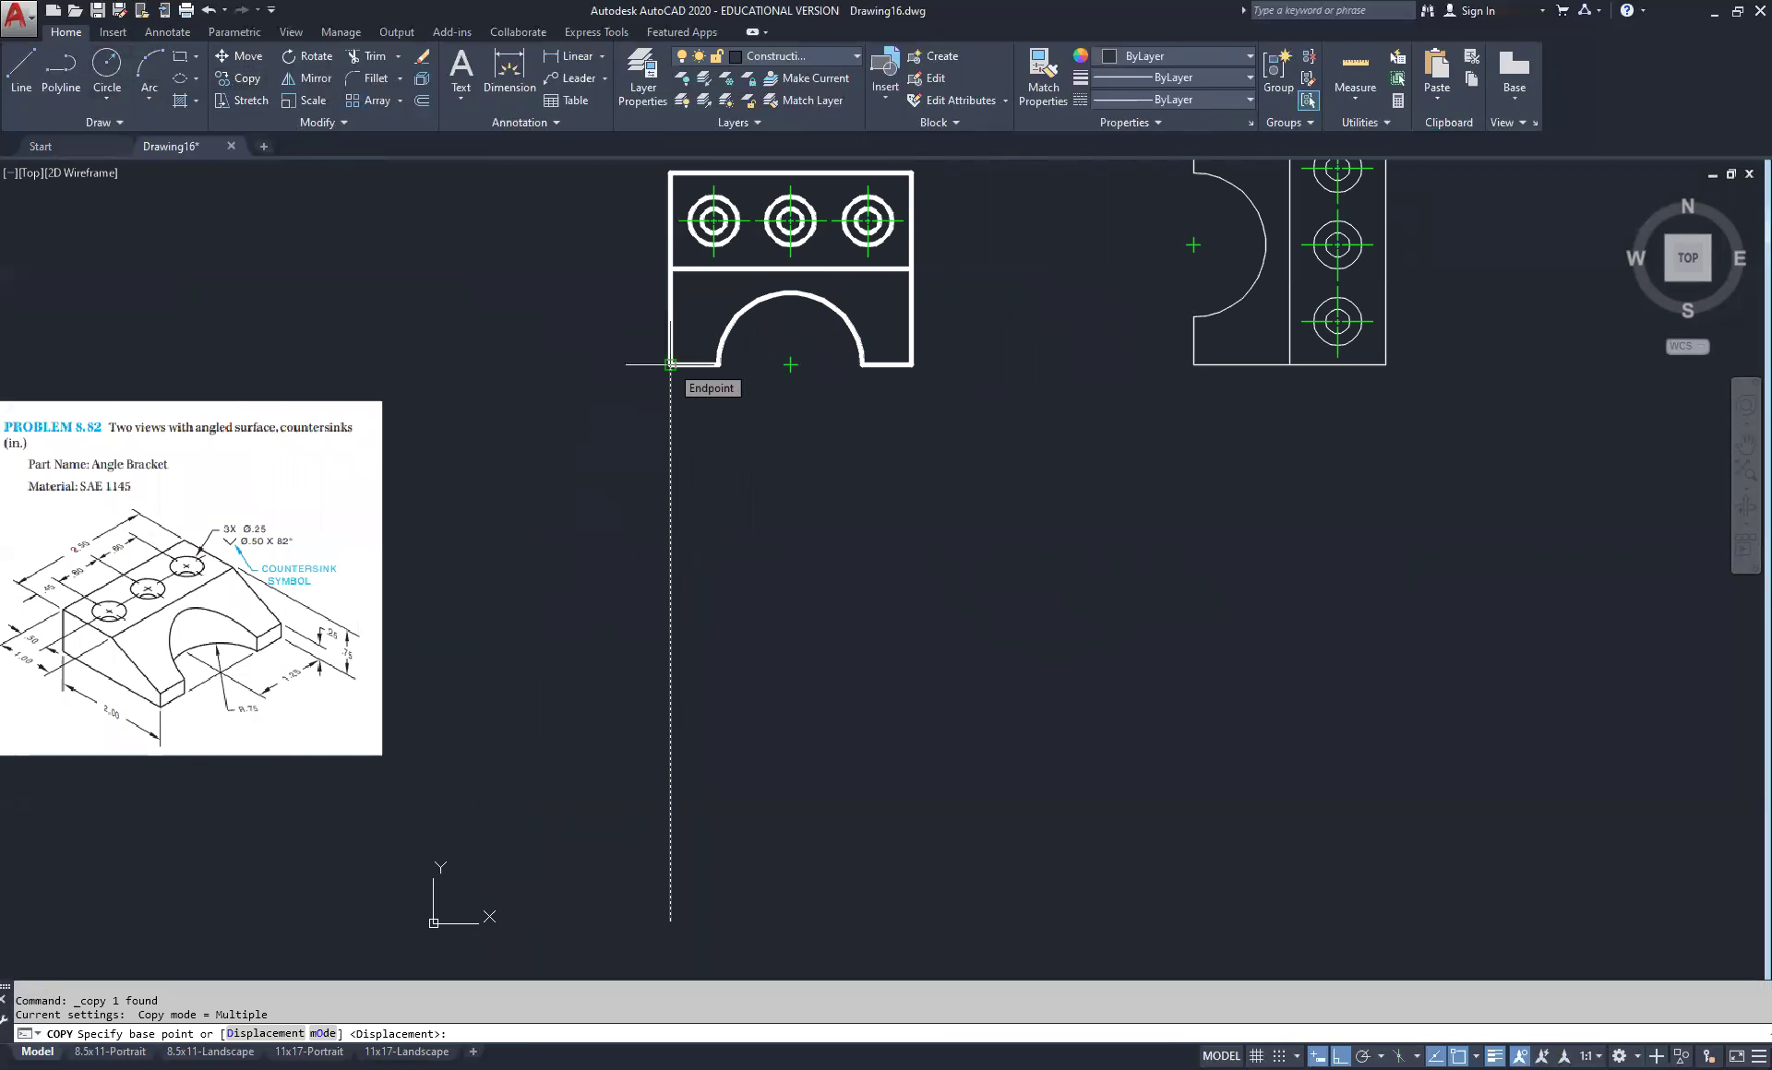
{"action": "left_click", "coordinate": [670, 363]}
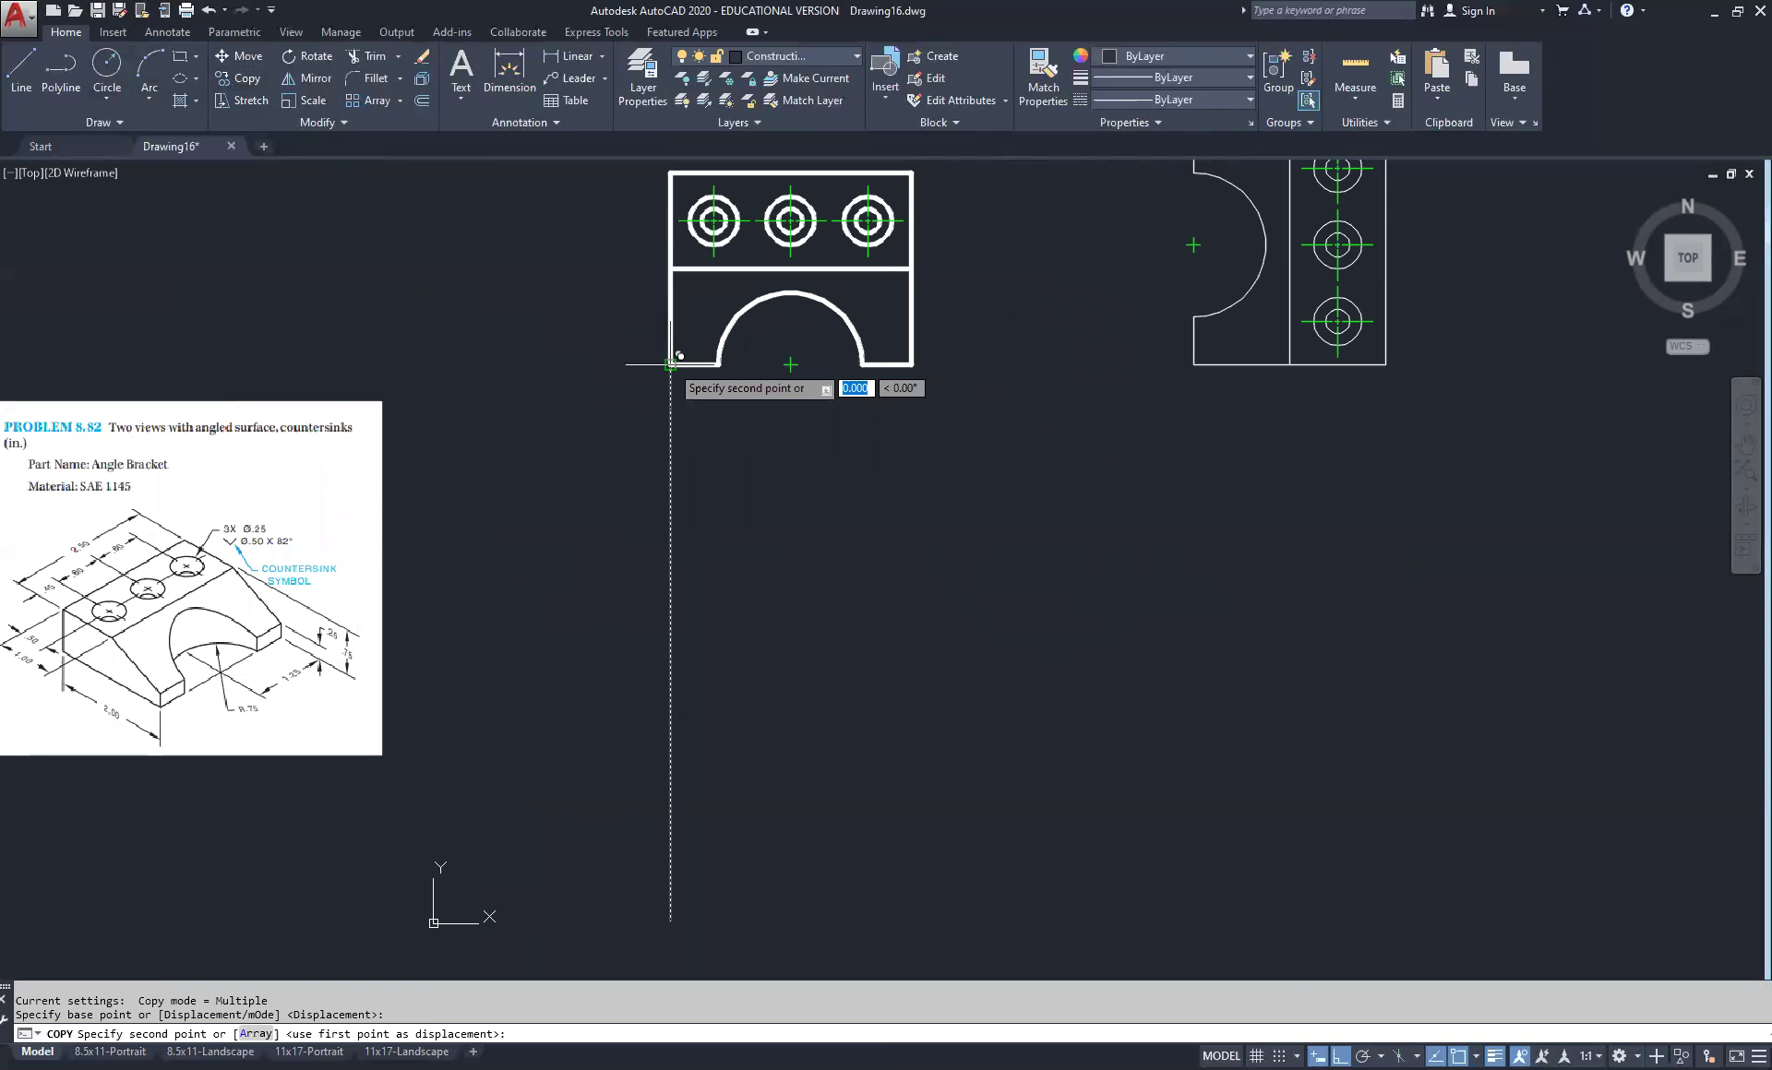
{"action": "left_click", "coordinate": [718, 364]}
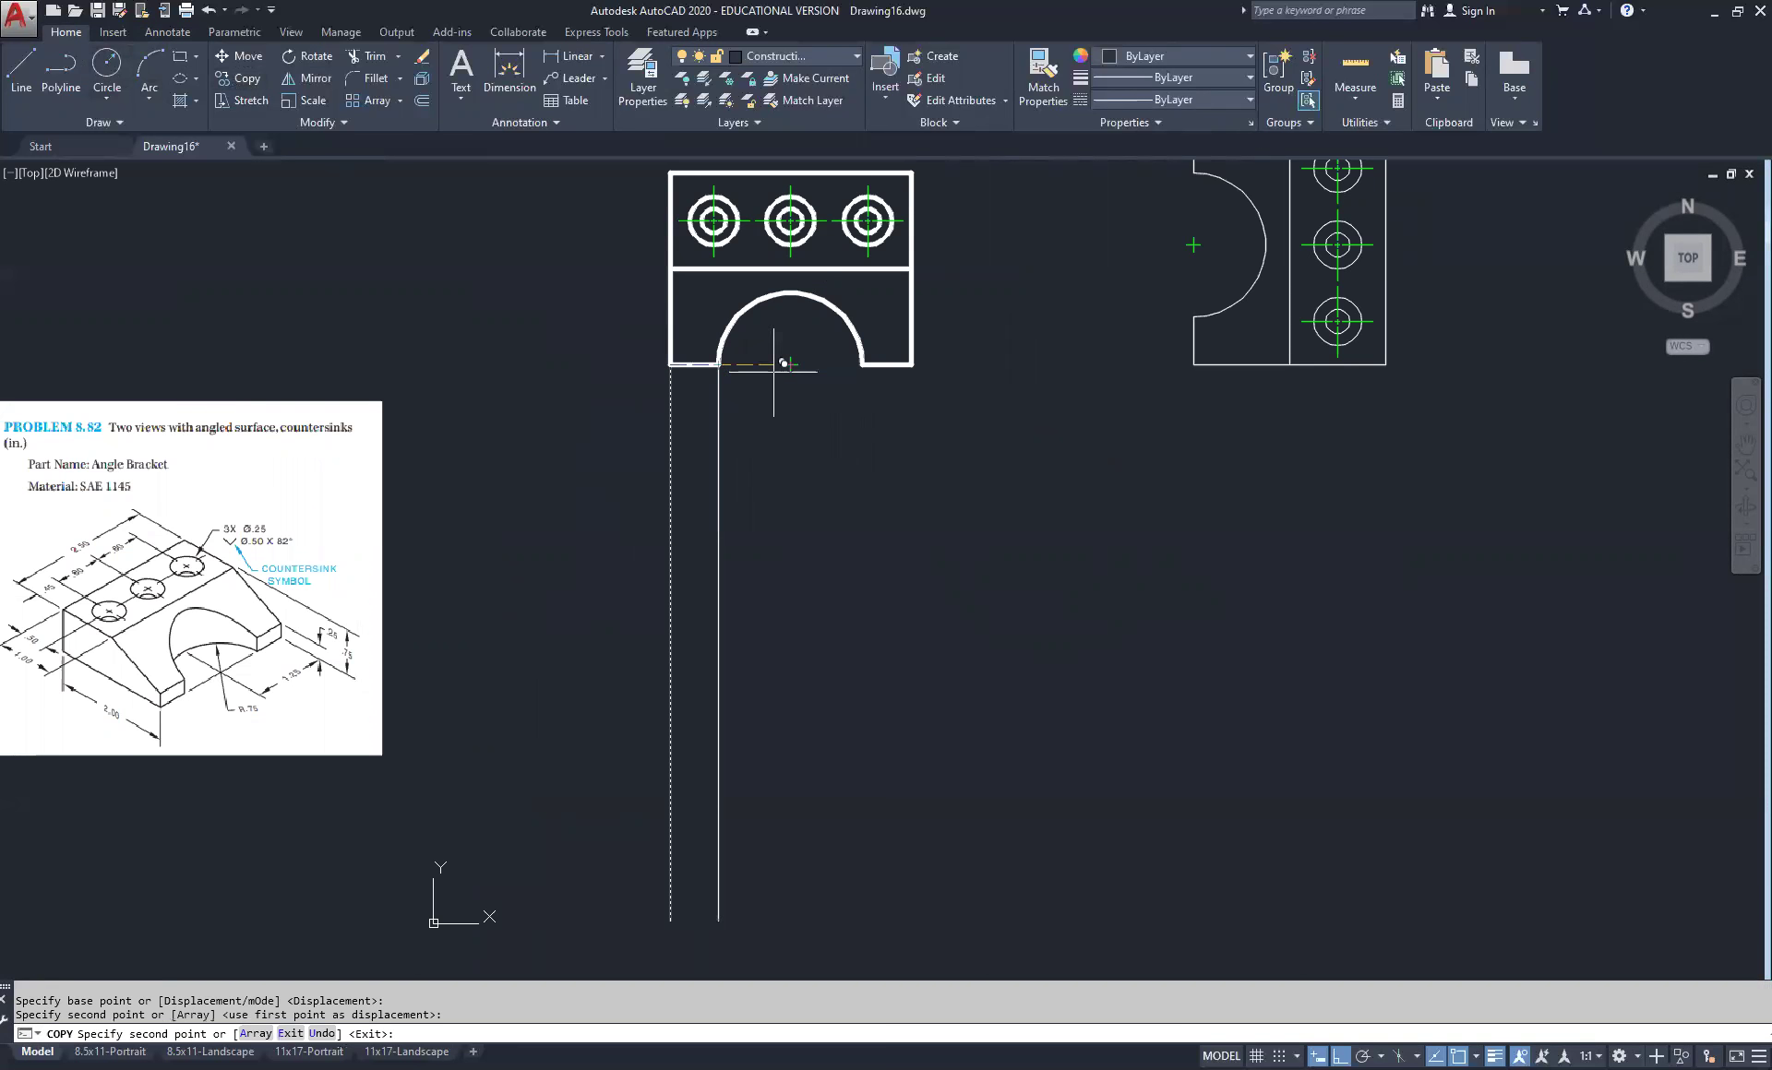
{"action": "left_click", "coordinate": [862, 365]}
{"action": "left_click", "coordinate": [911, 365]}
{"action": "right_click", "coordinate": [1035, 436]}
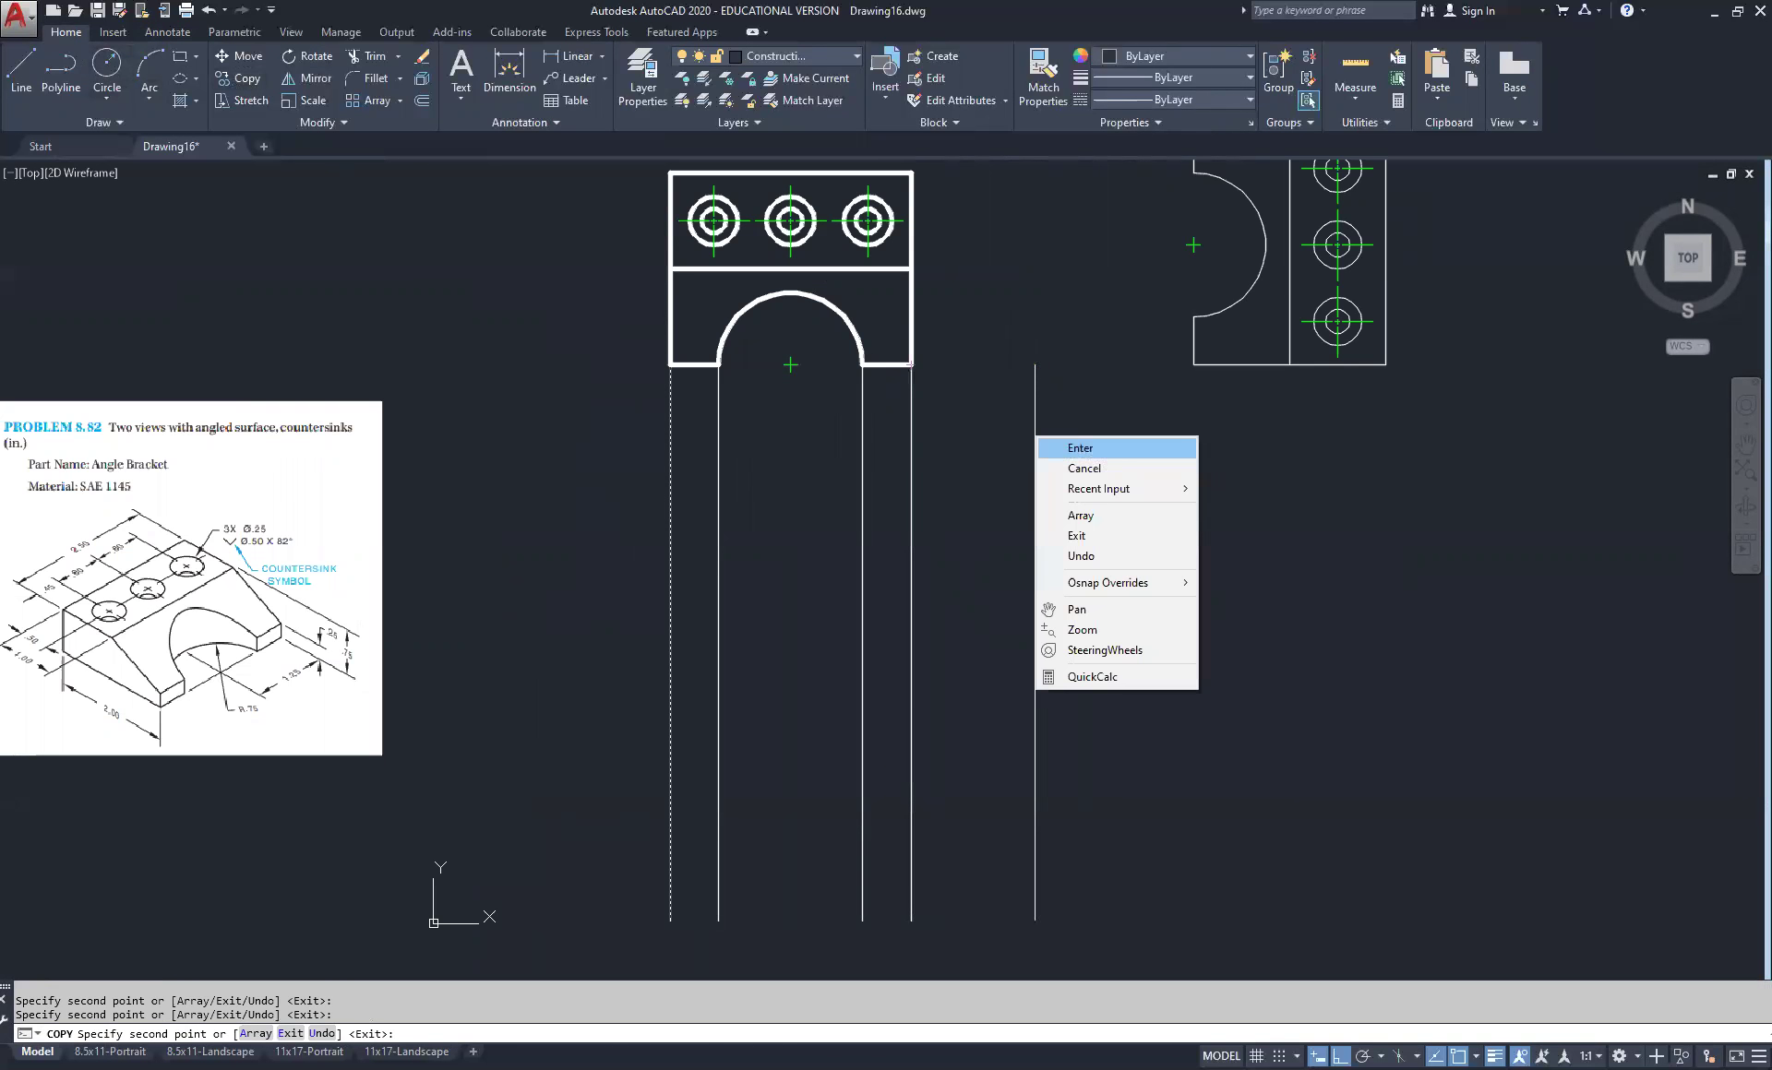
{"action": "left_click", "coordinate": [1042, 448]}
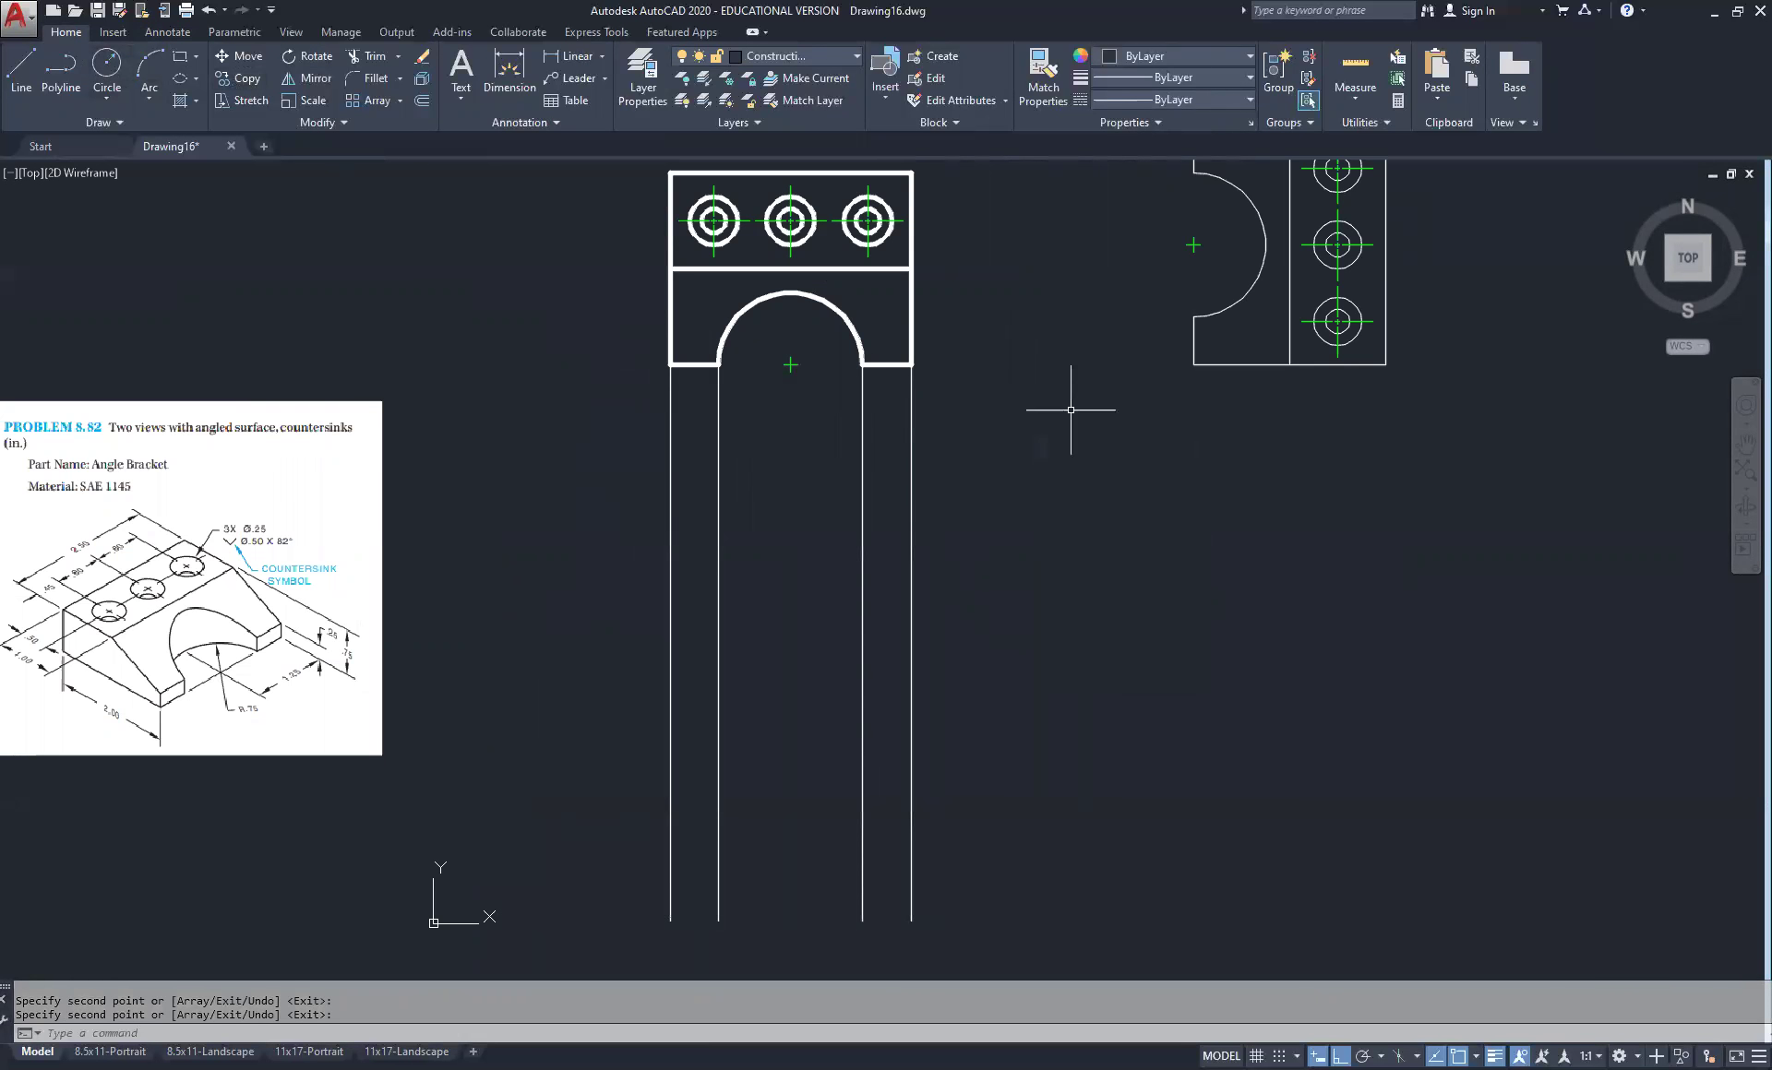
Draw a long horizontal line below the top view, crossing all four vertical projection lines near their lower ends and extending past the rotated copy
{"action": "scroll", "coordinate": [948, 358], "scroll_direction": "down", "scroll_amount": 4}
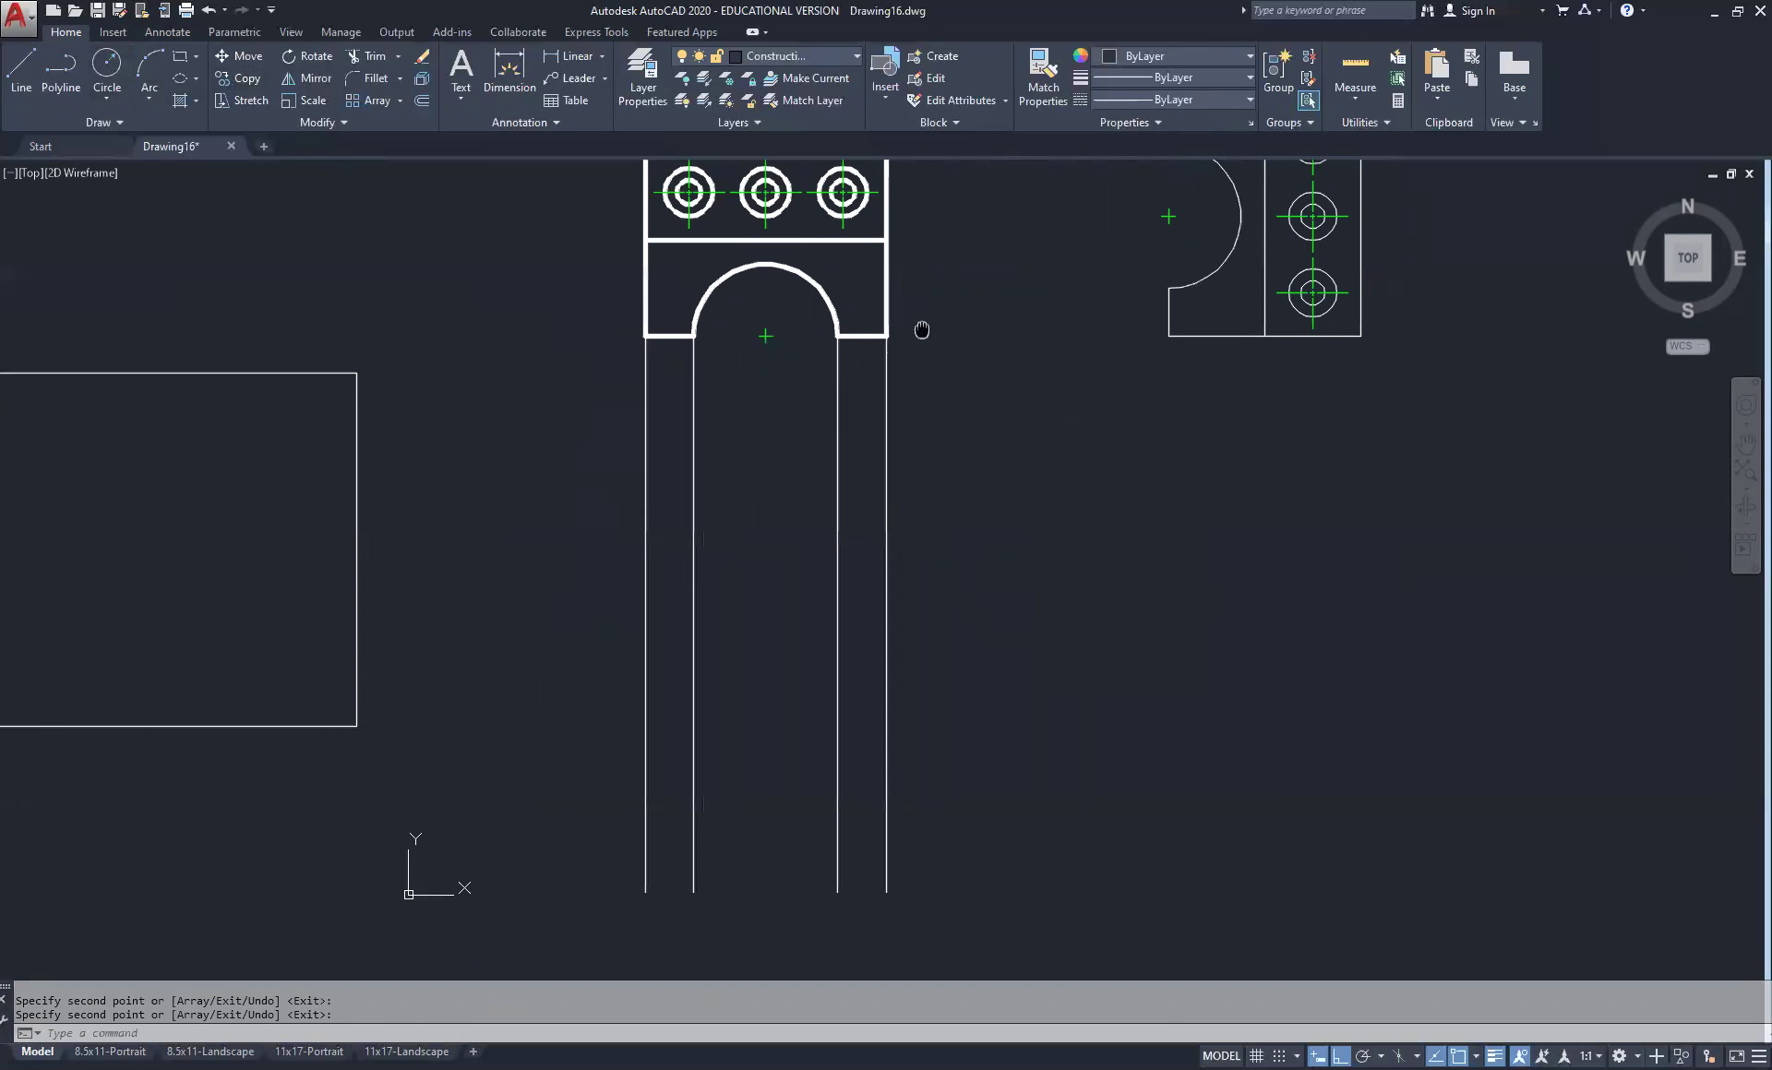
{"action": "left_click", "coordinate": [21, 69]}
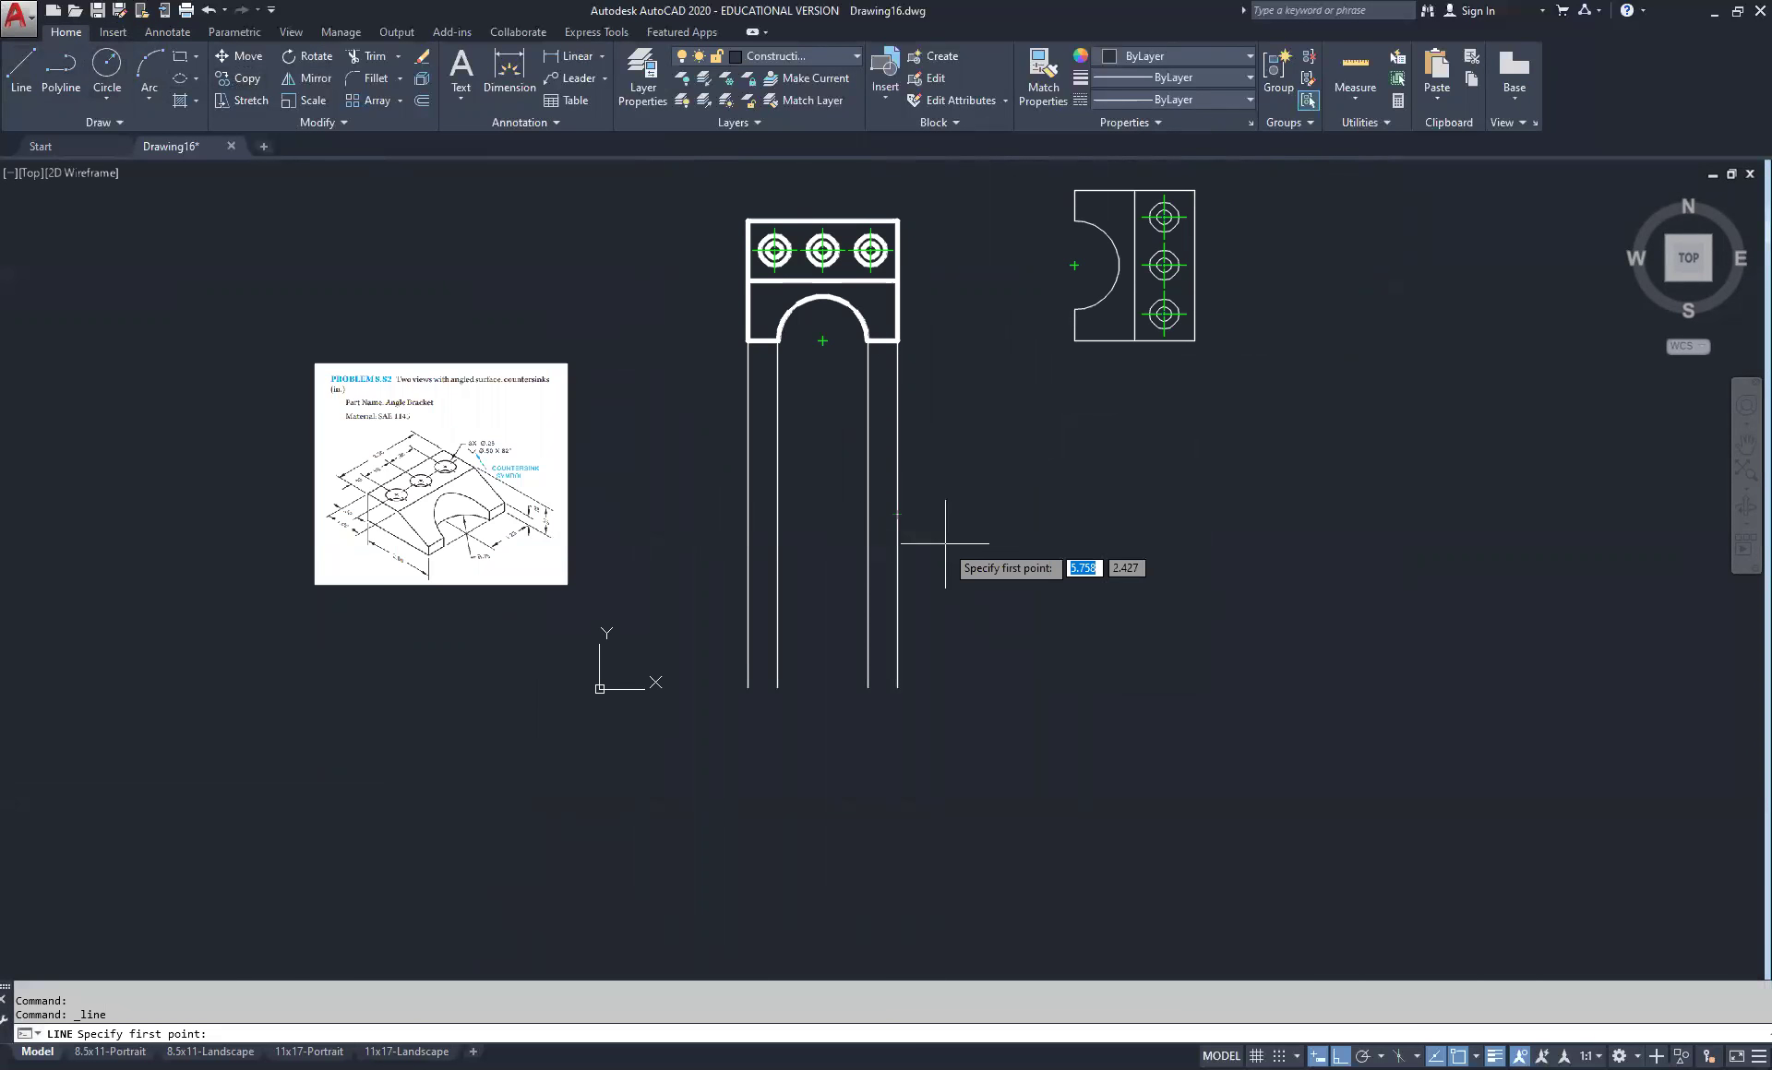
{"action": "left_click", "coordinate": [689, 621]}
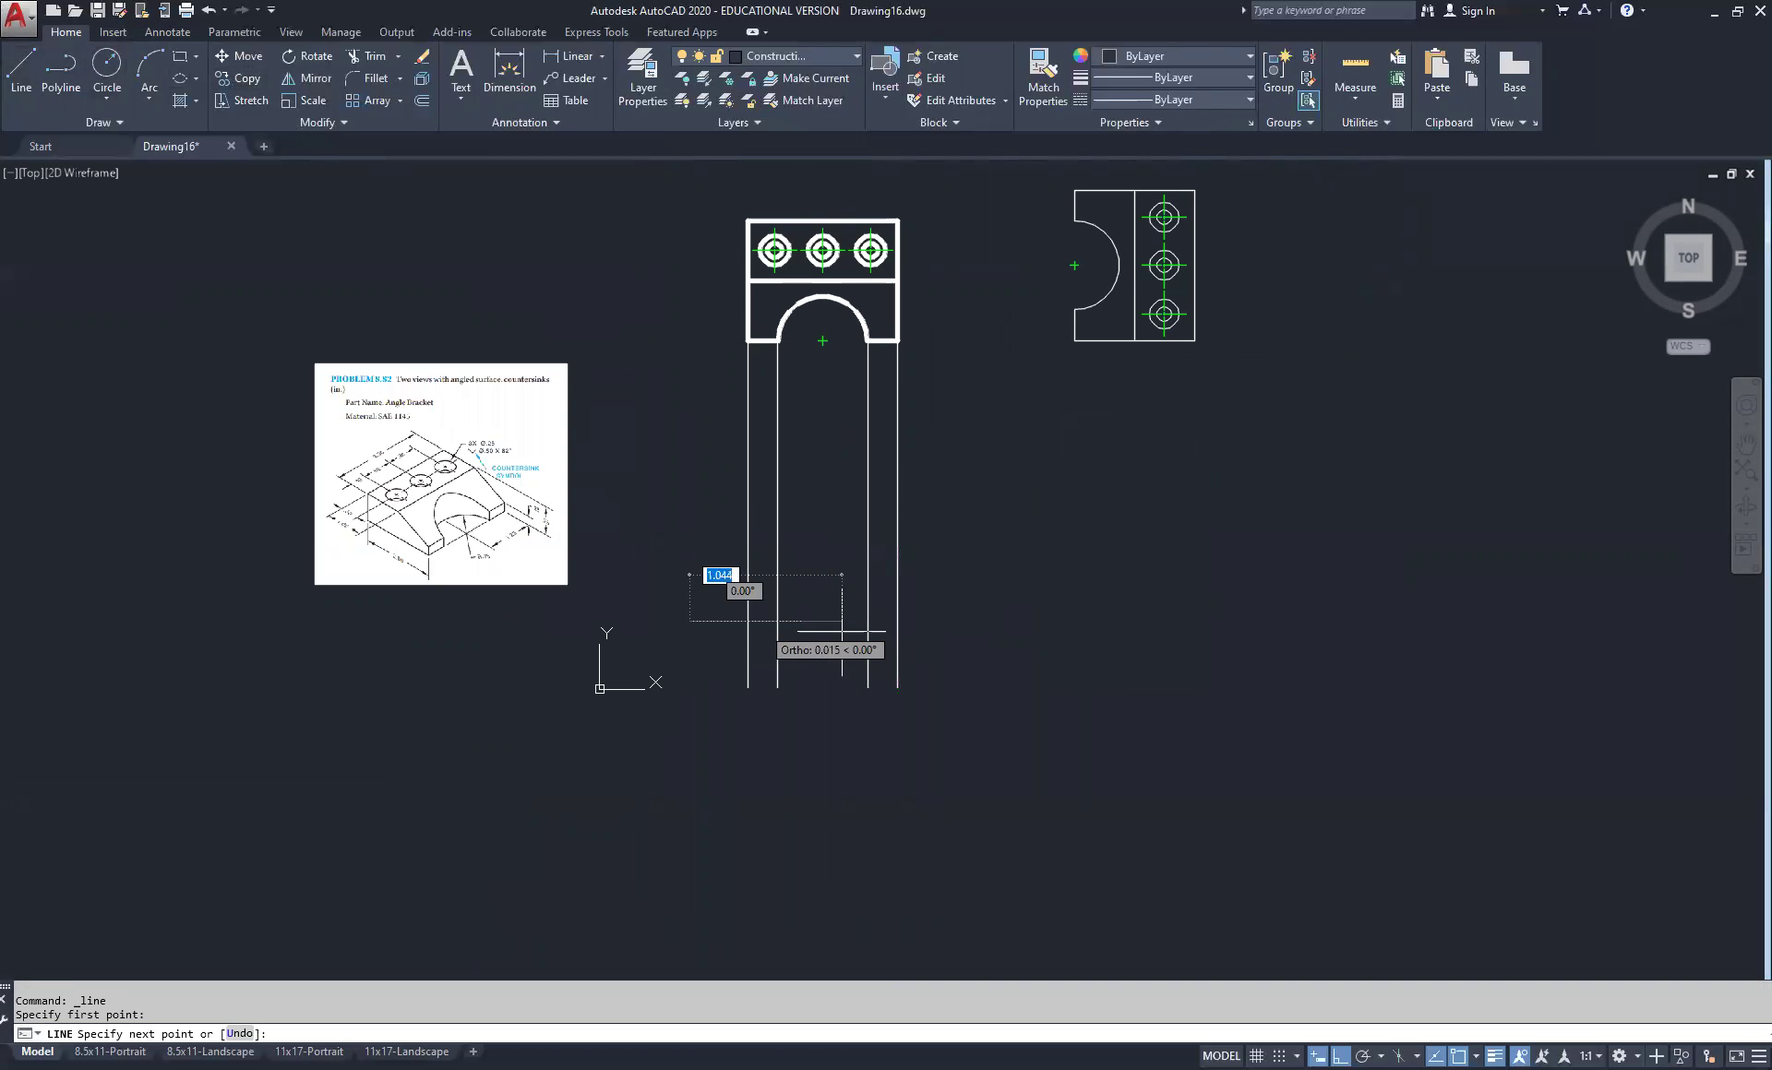
{"action": "left_click", "coordinate": [1557, 647]}
{"action": "key", "text": "Escape"}
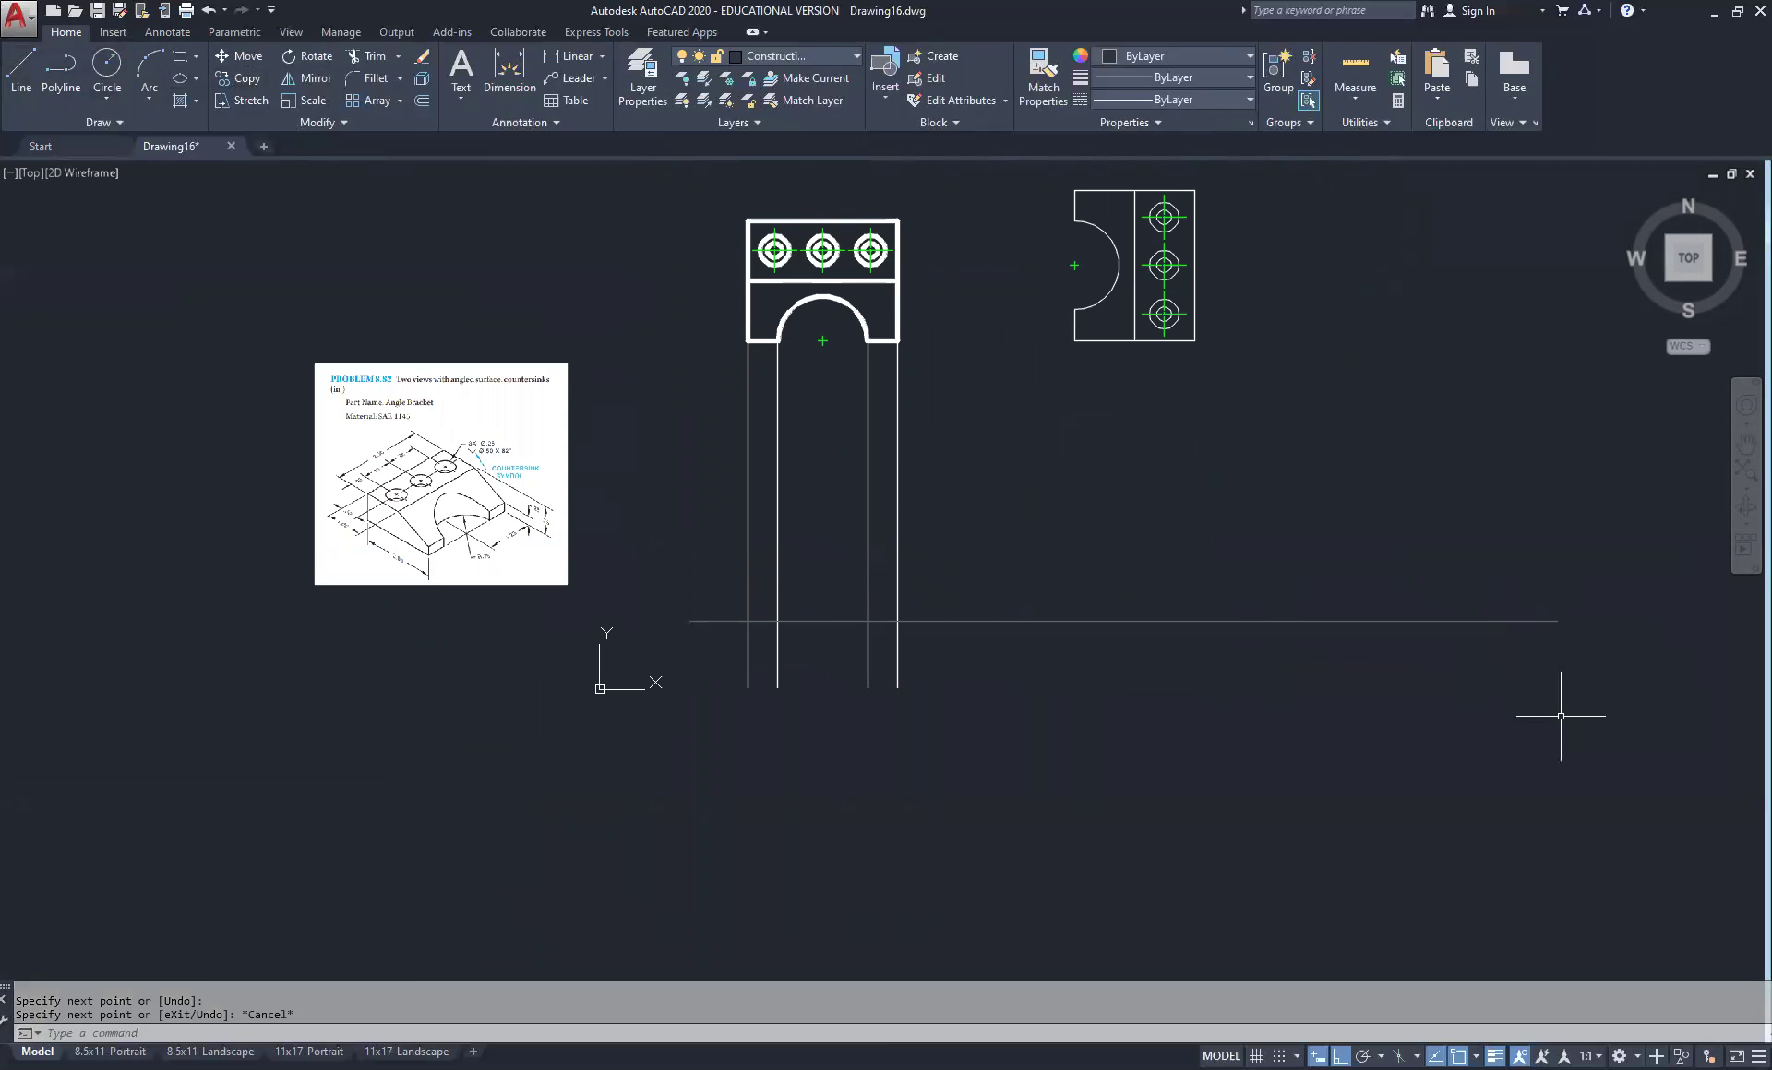
Make layer 0 the current layer
{"action": "left_click", "coordinate": [1513, 621]}
{"action": "left_click", "coordinate": [872, 189]}
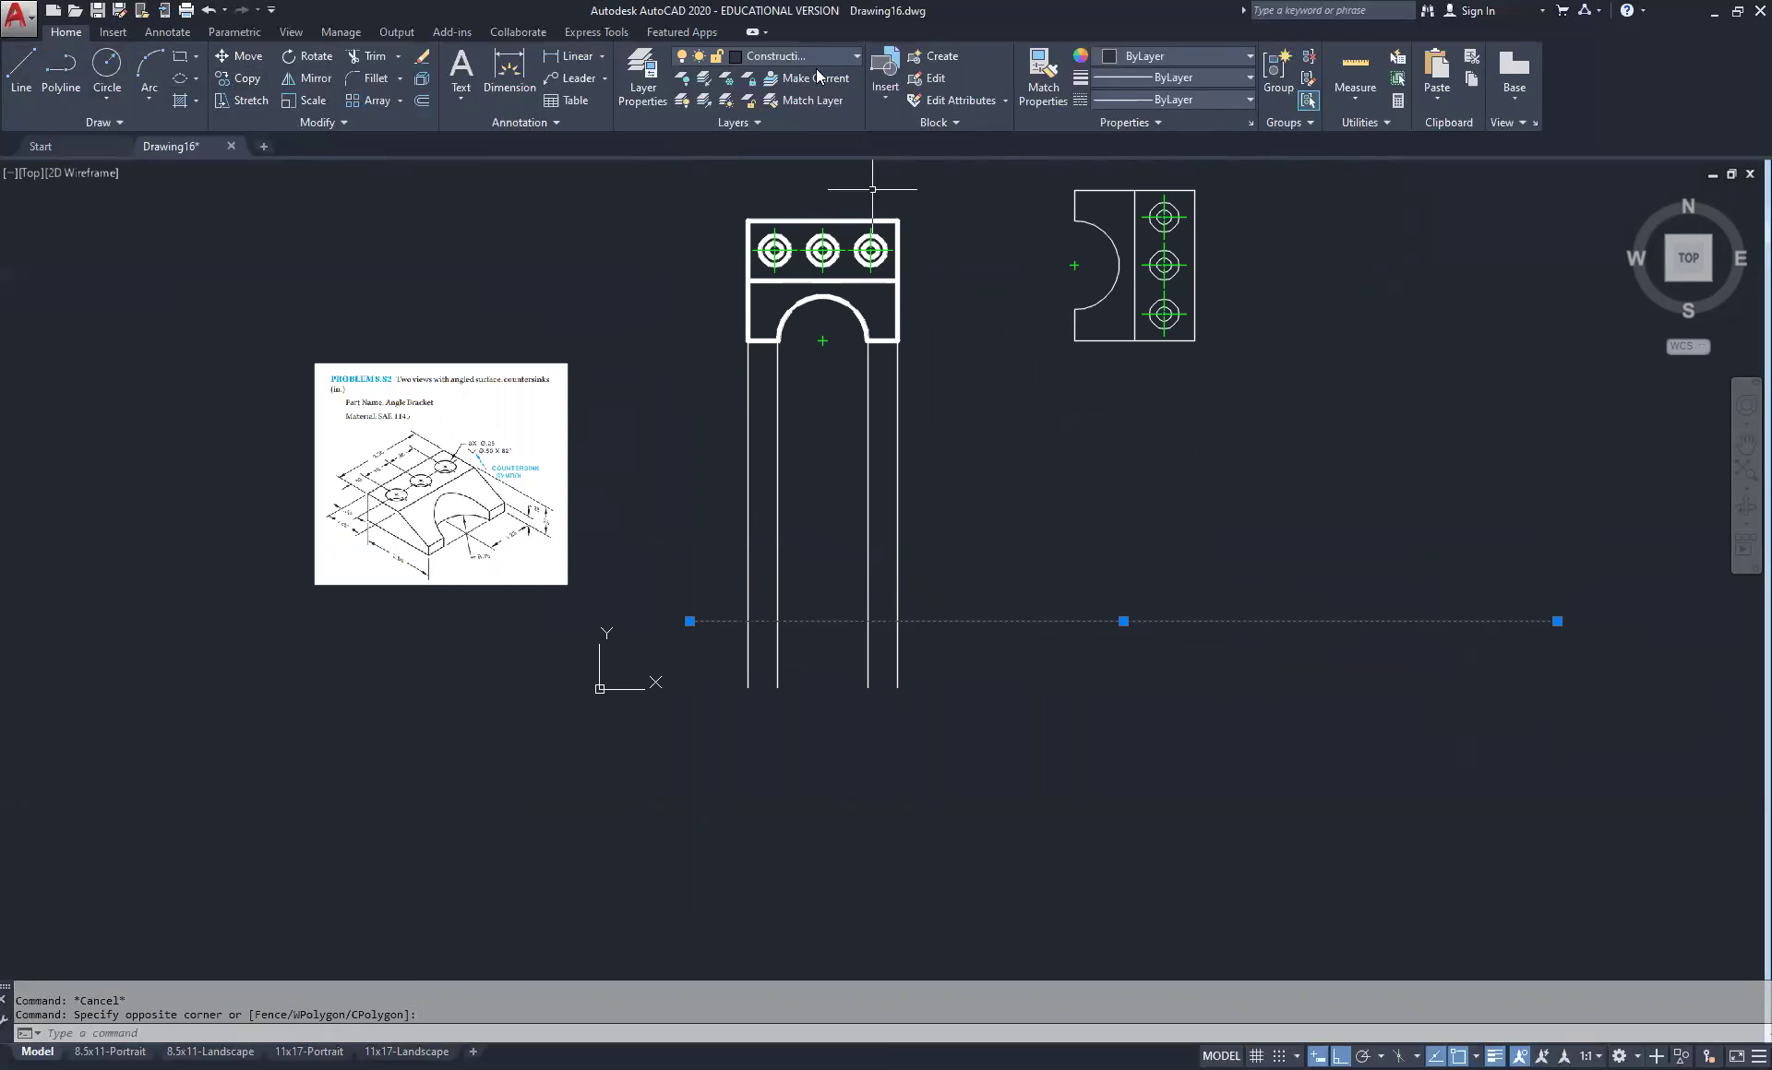
{"action": "key", "text": "Escape"}
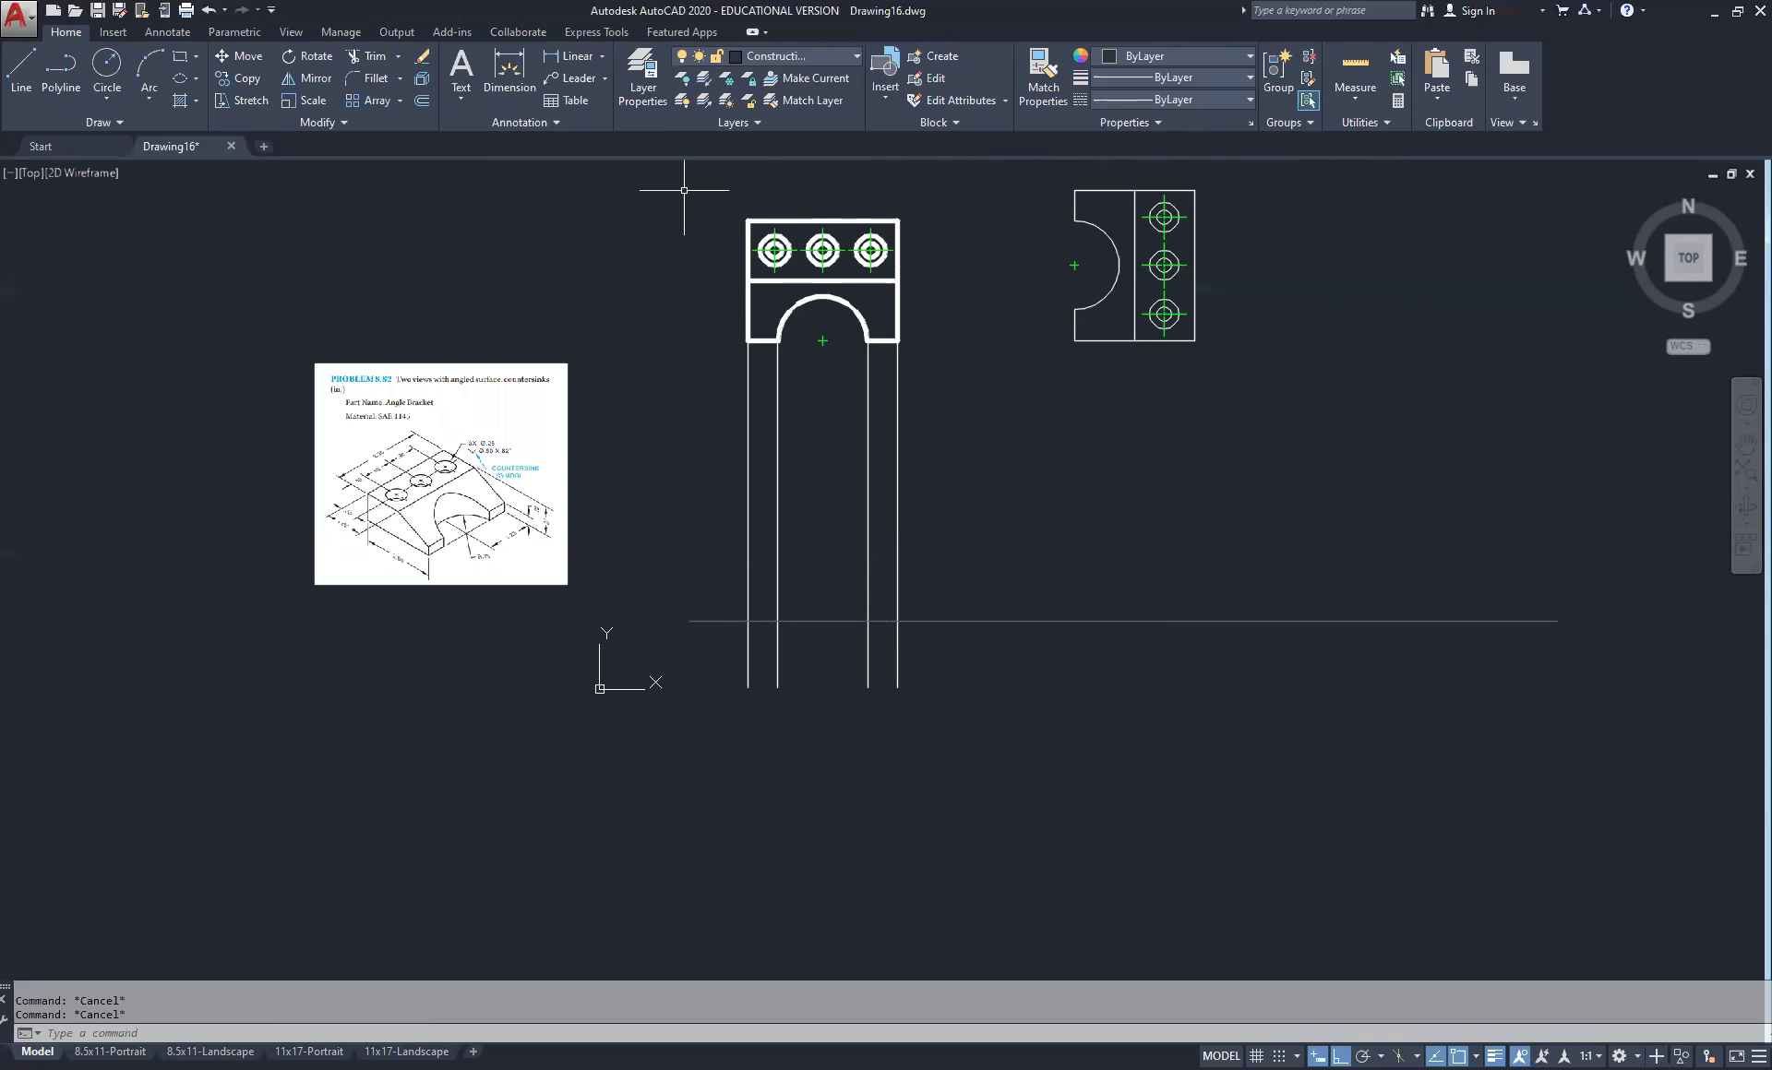
{"action": "left_click", "coordinate": [794, 56]}
{"action": "left_click", "coordinate": [783, 81]}
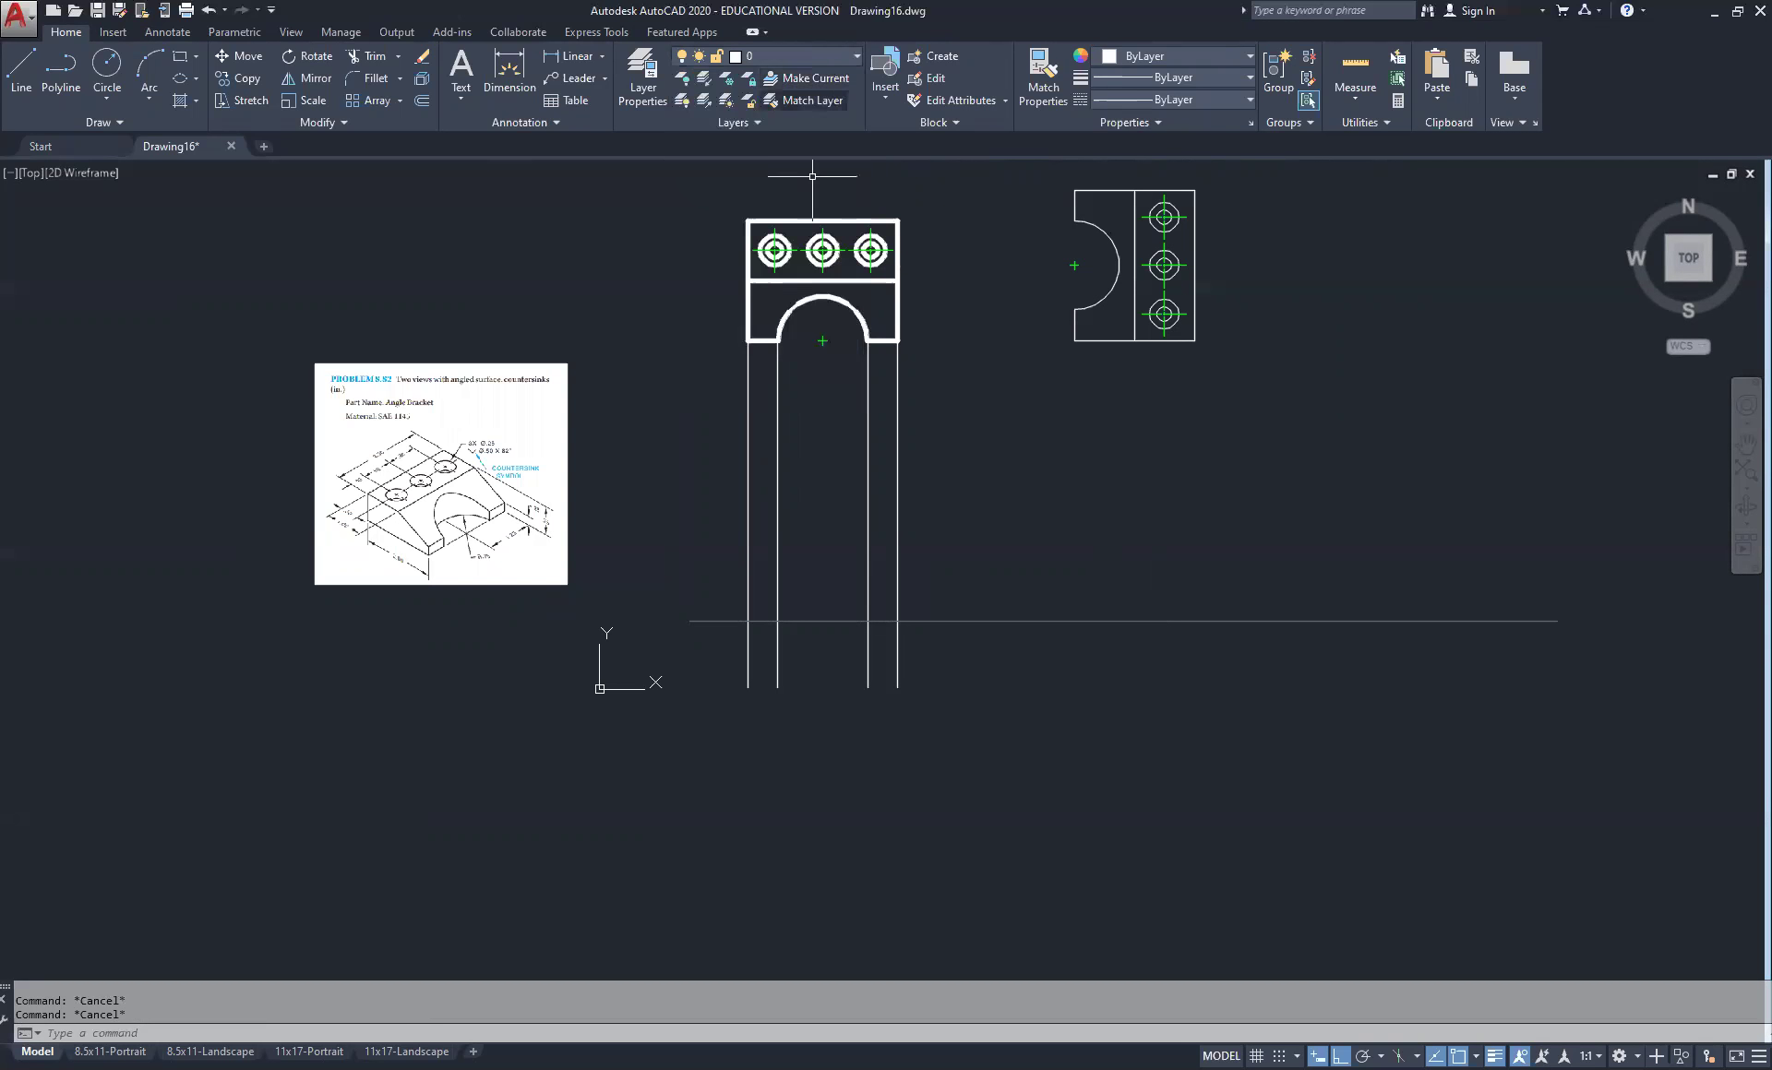
Assign the horizontal line crossing the vertical projection lines to layer 0
{"action": "left_click", "coordinate": [1004, 715]}
{"action": "left_click", "coordinate": [1006, 604]}
{"action": "left_click", "coordinate": [854, 57]}
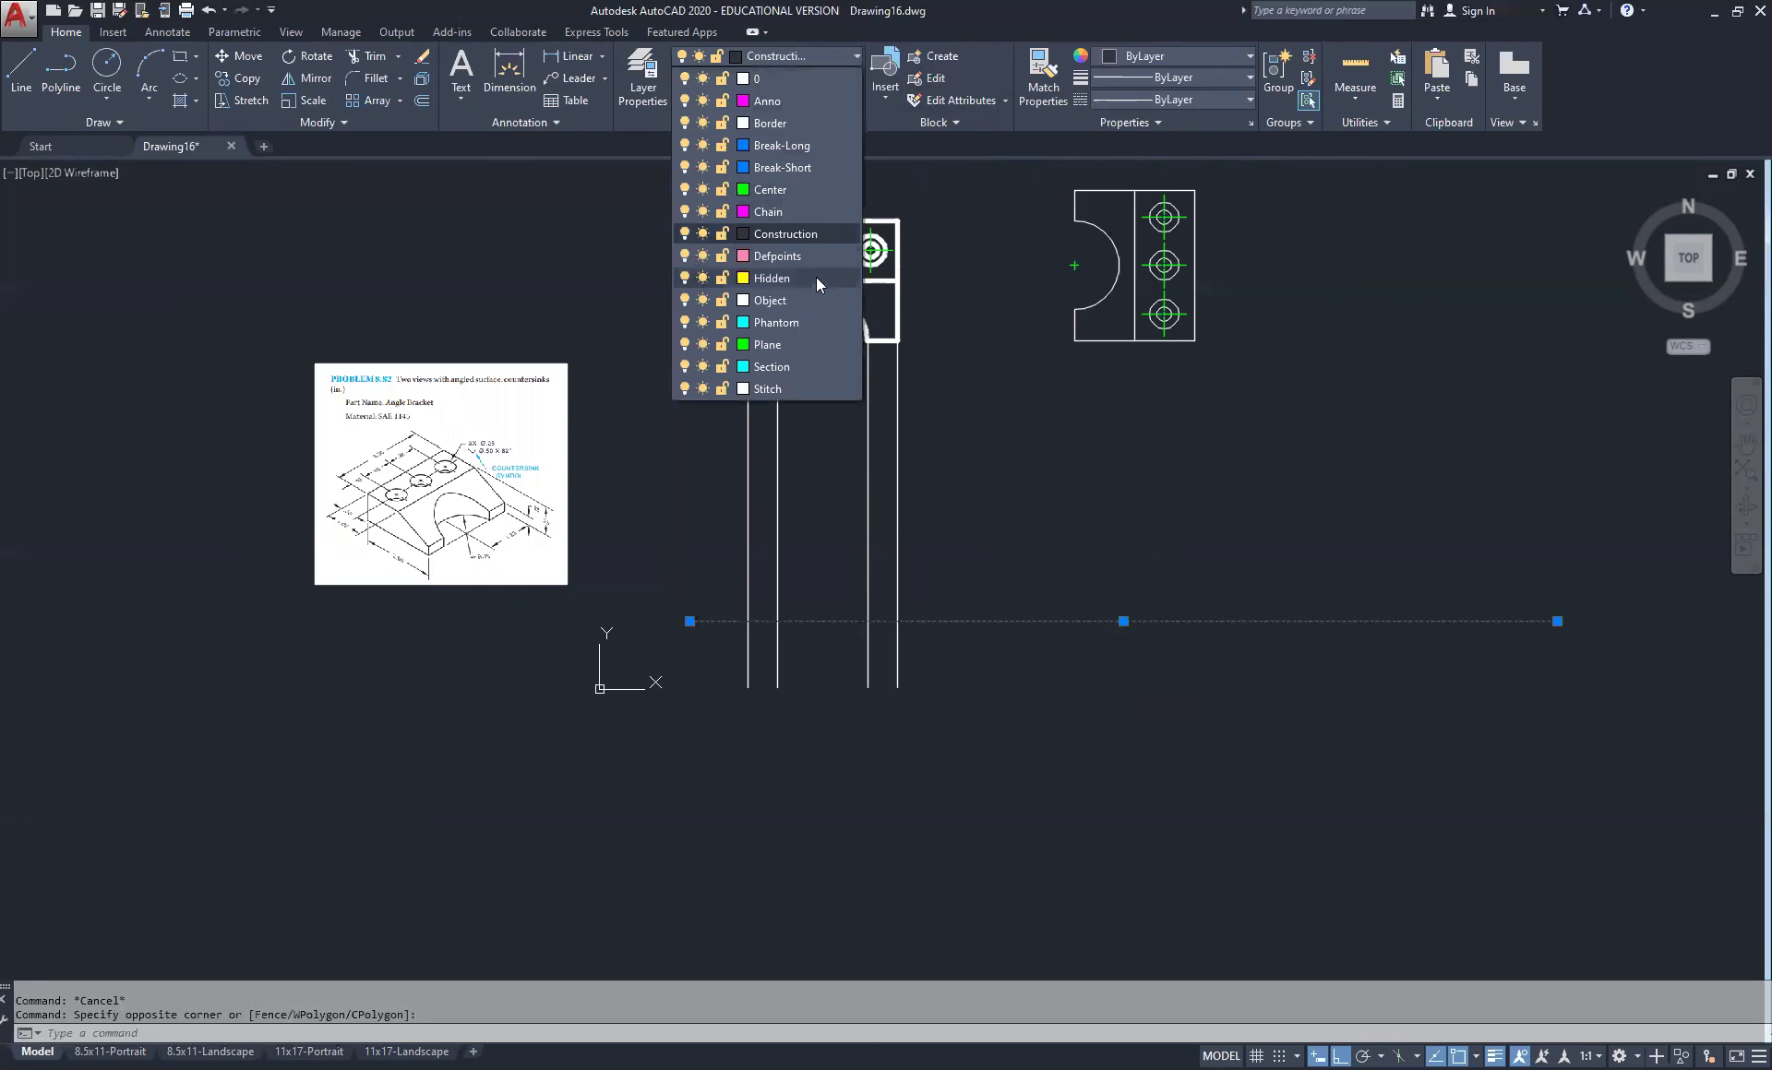
{"action": "left_click", "coordinate": [775, 79]}
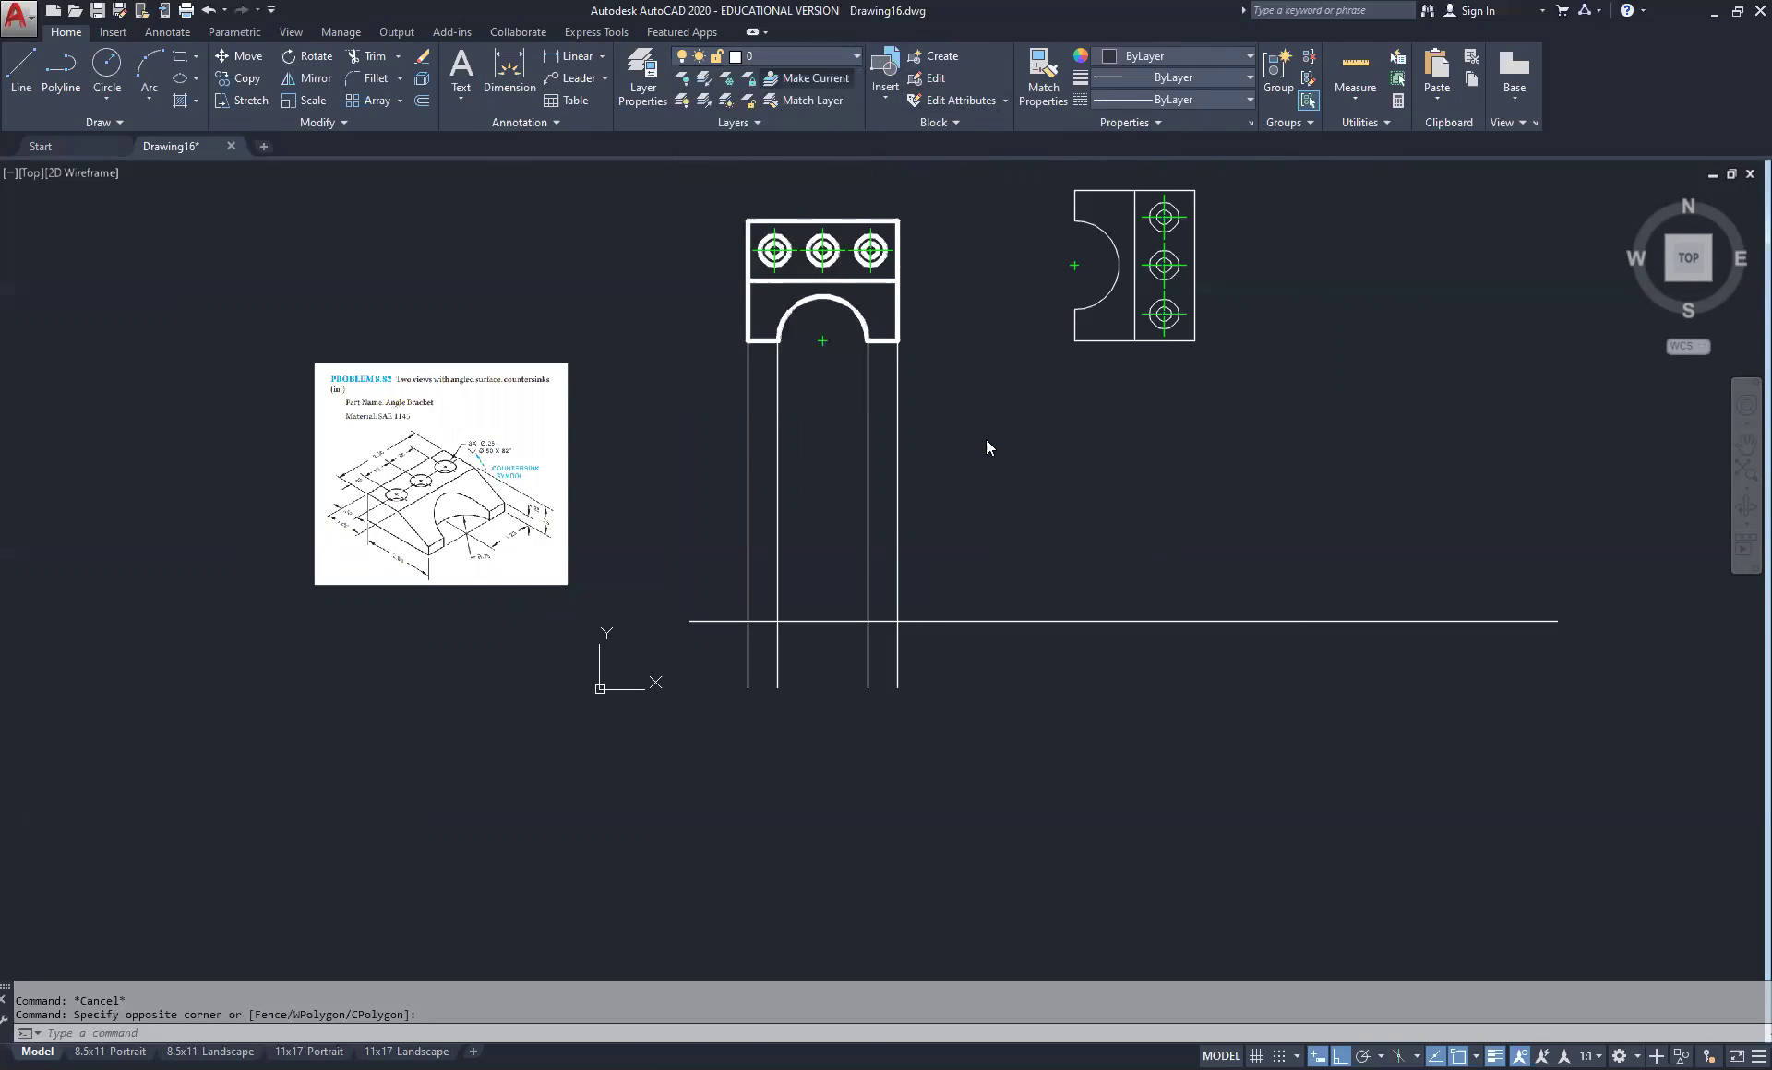
{"action": "key", "text": "Escape"}
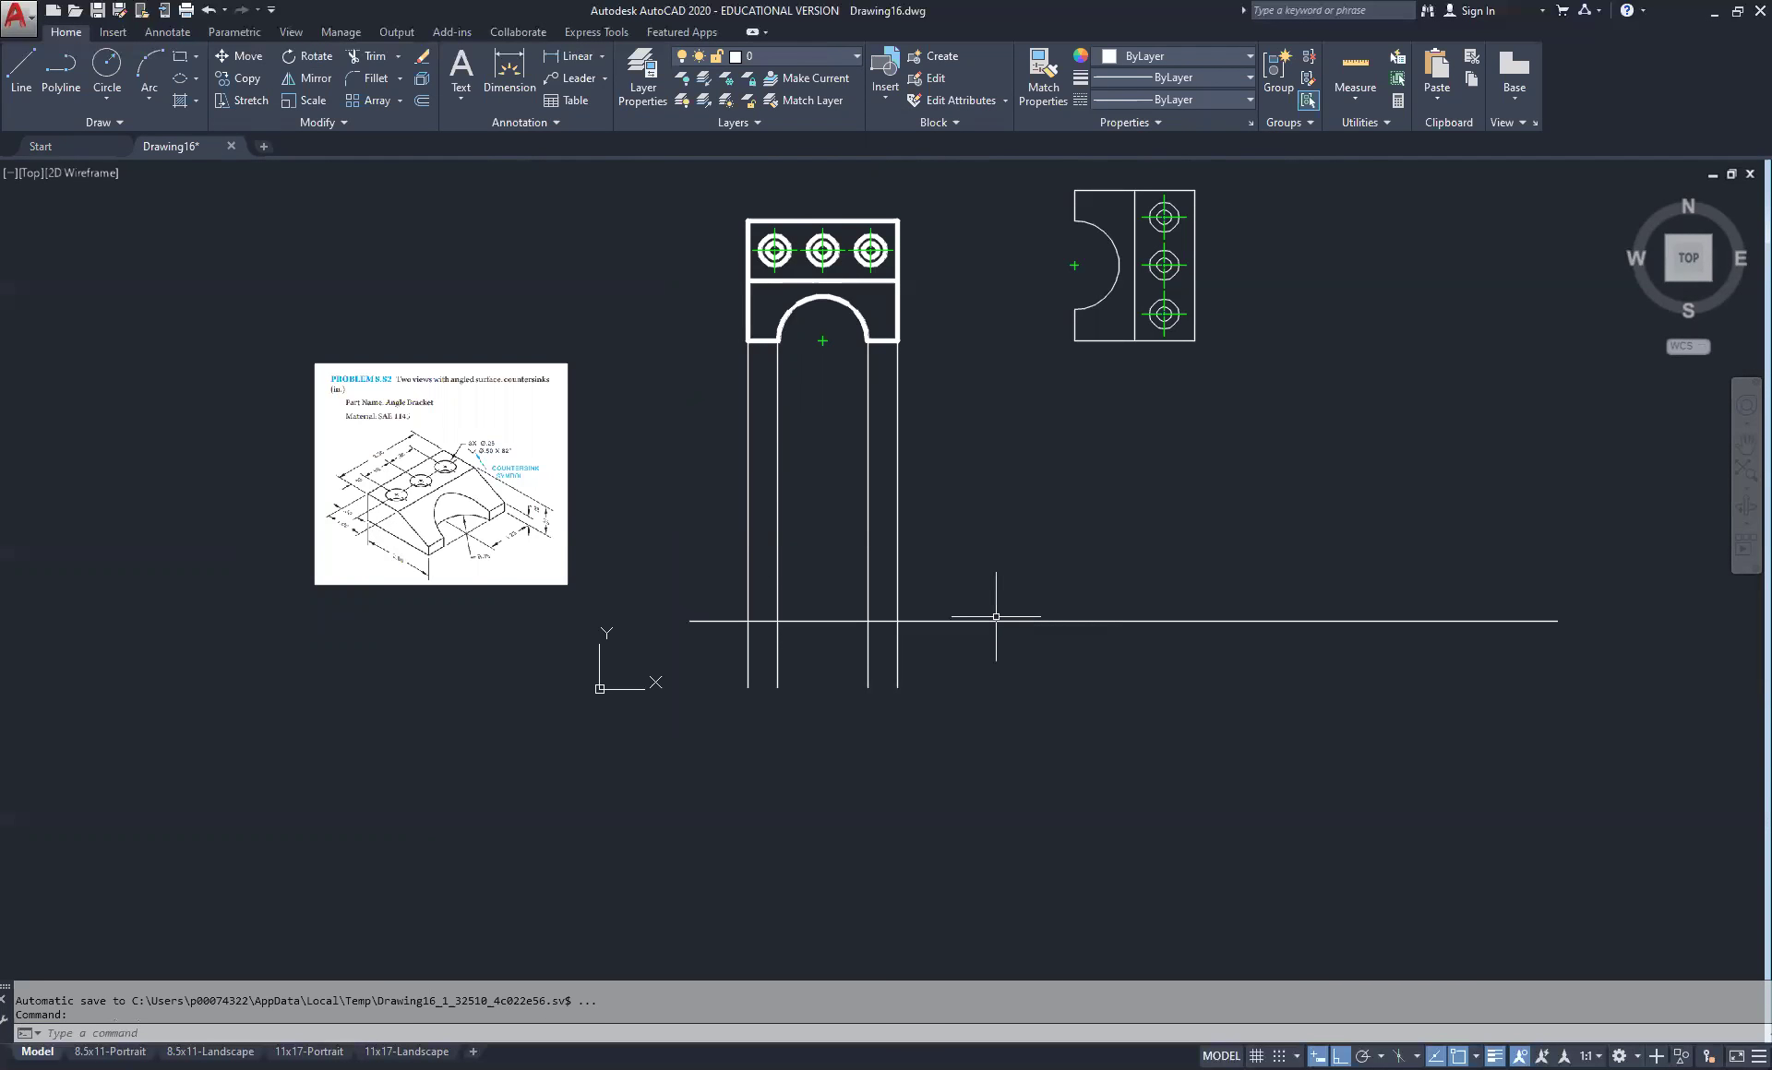
Examine the height dimensions of the angle bracket in the Problem 8.82 reference picture
{"action": "left_click", "coordinate": [1050, 559]}
{"action": "left_click", "coordinate": [982, 687]}
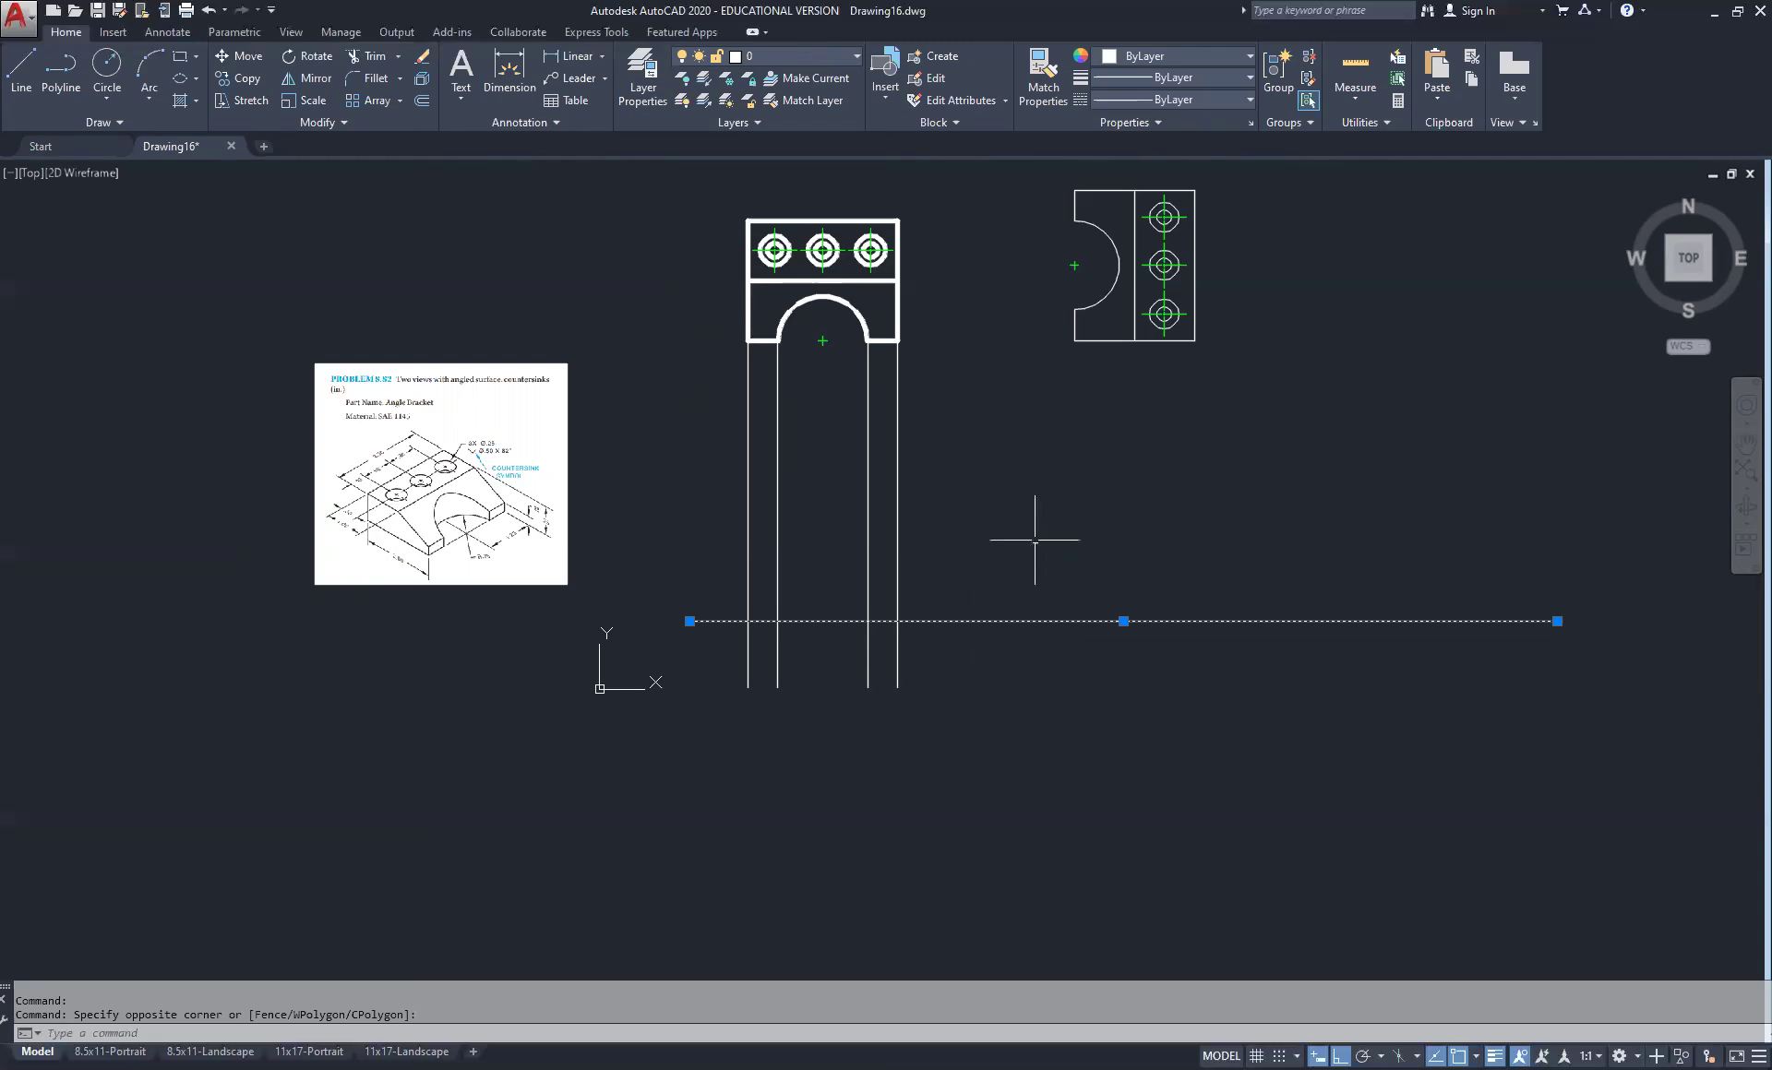
{"action": "scroll", "coordinate": [312, 554], "scroll_direction": "up", "scroll_amount": 4}
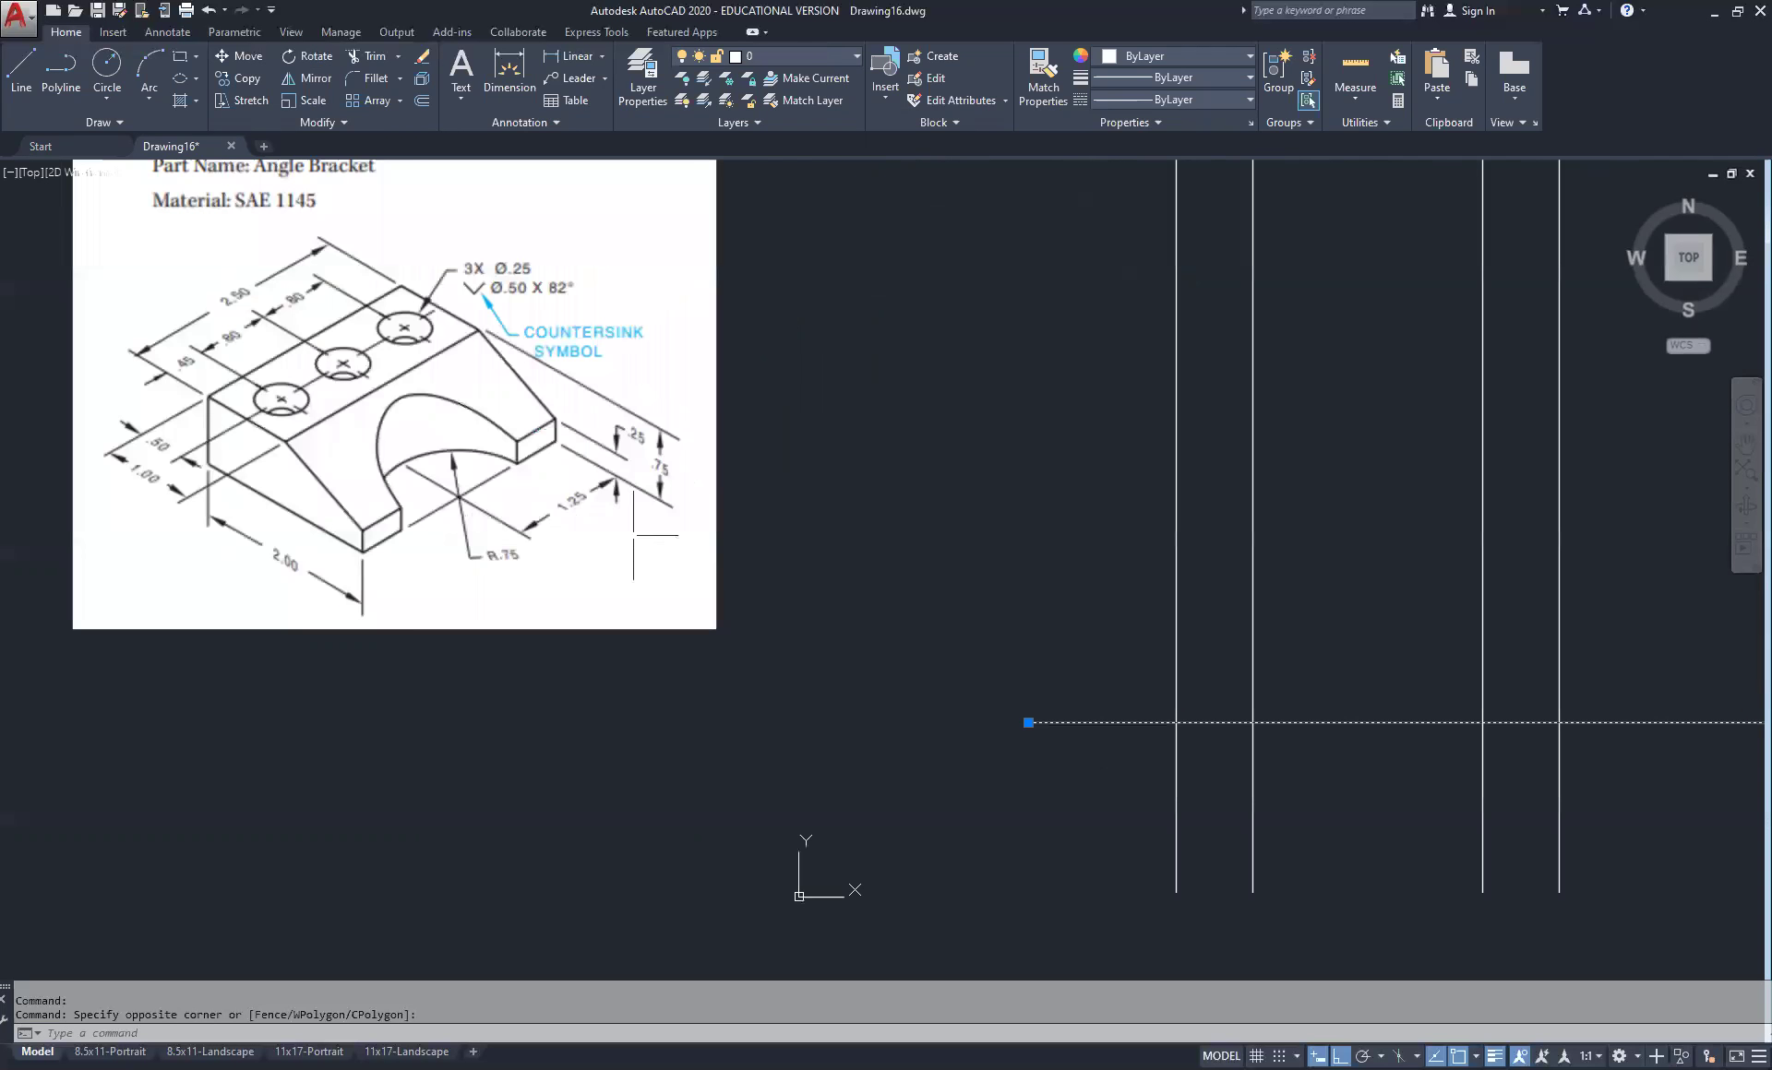
{"action": "scroll", "coordinate": [633, 535], "scroll_direction": "up", "scroll_amount": 2}
{"action": "scroll", "coordinate": [643, 531], "scroll_direction": "down", "scroll_amount": 2}
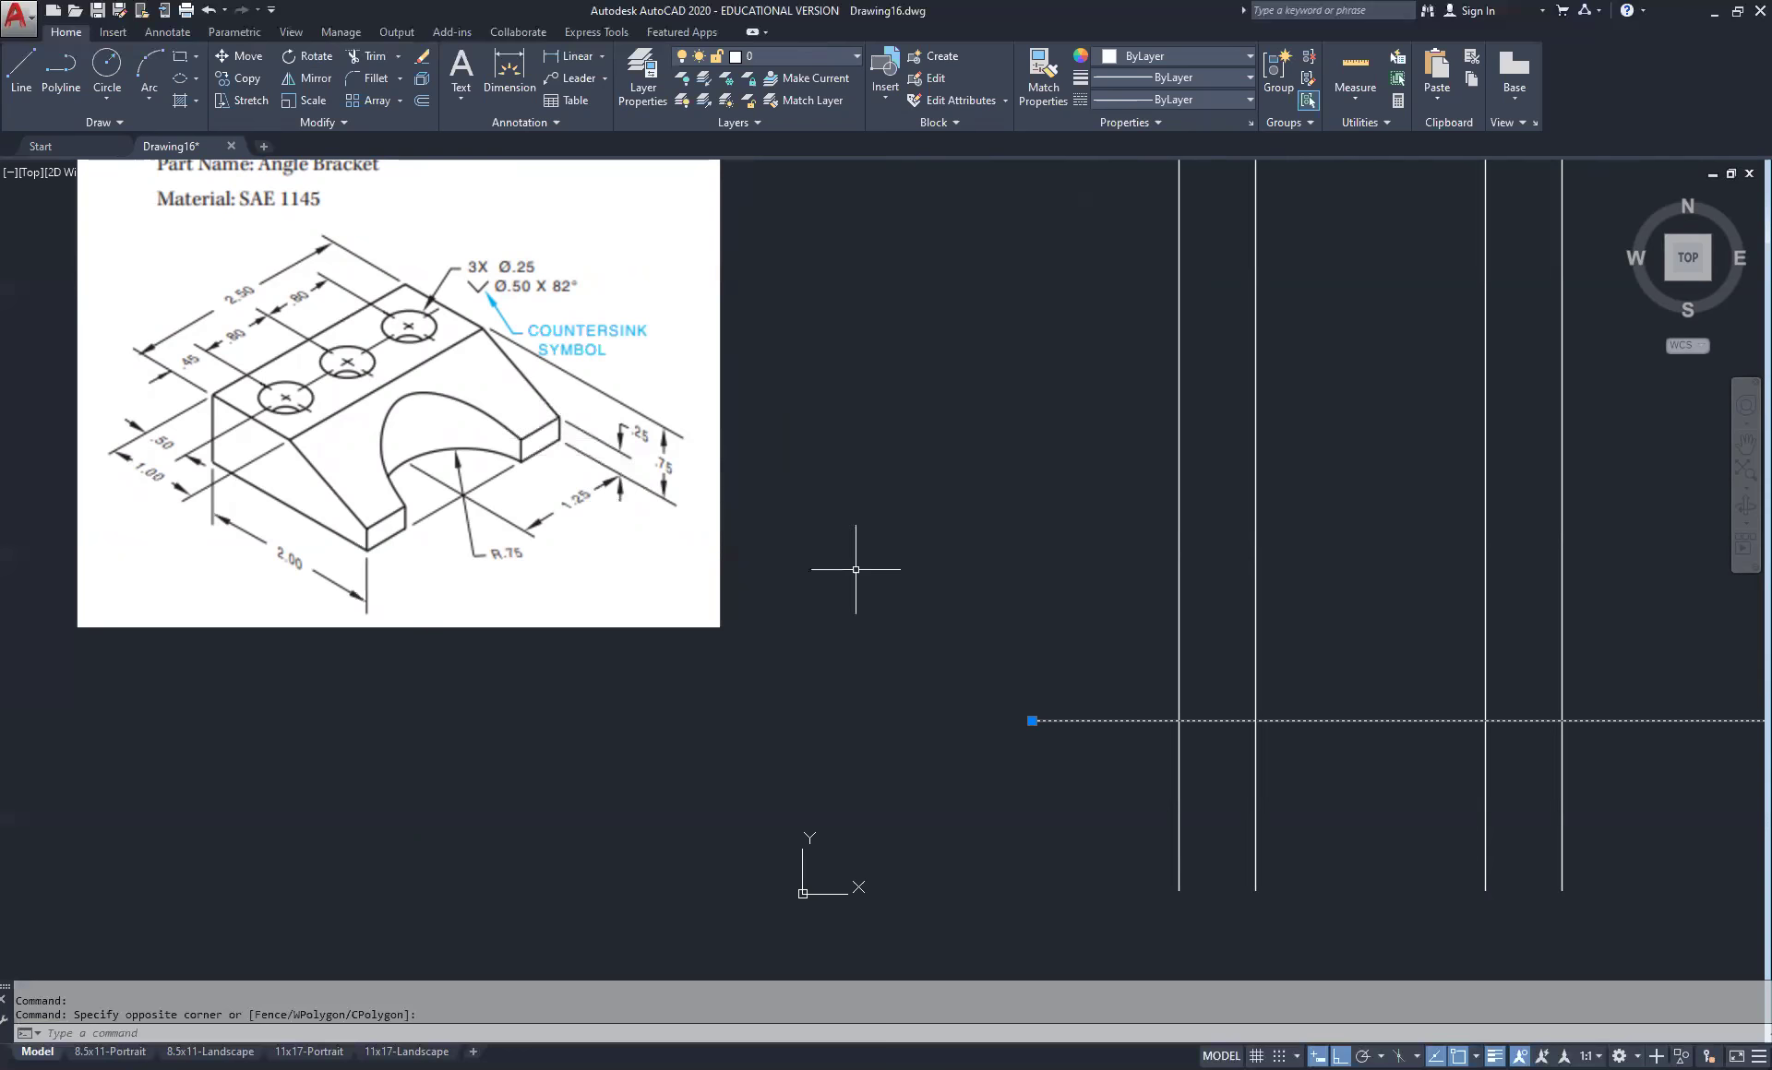
{"action": "scroll", "coordinate": [855, 570], "scroll_direction": "down", "scroll_amount": 2}
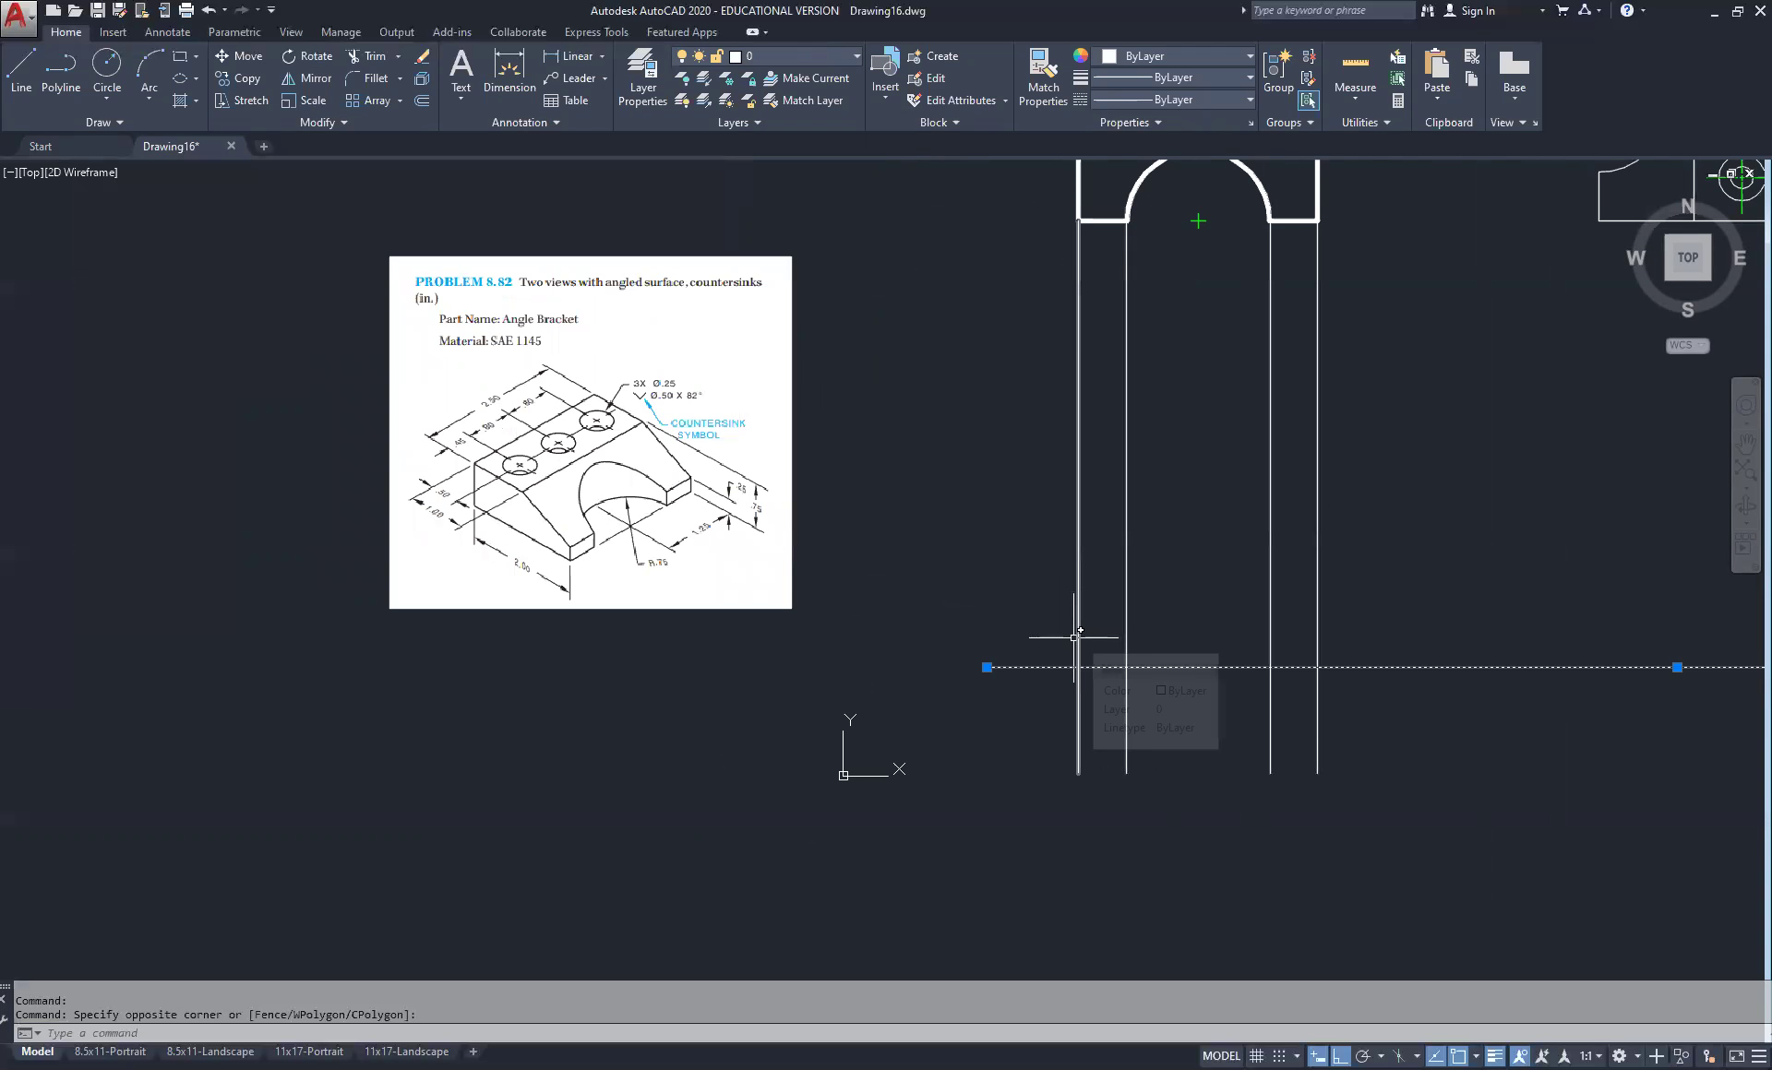
{"action": "key", "text": "Escape"}
Copy the horizontal line straight up at distances of .25 and .75 to mark the bracket's heights
{"action": "left_click", "coordinate": [1020, 599]}
{"action": "left_click", "coordinate": [973, 701]}
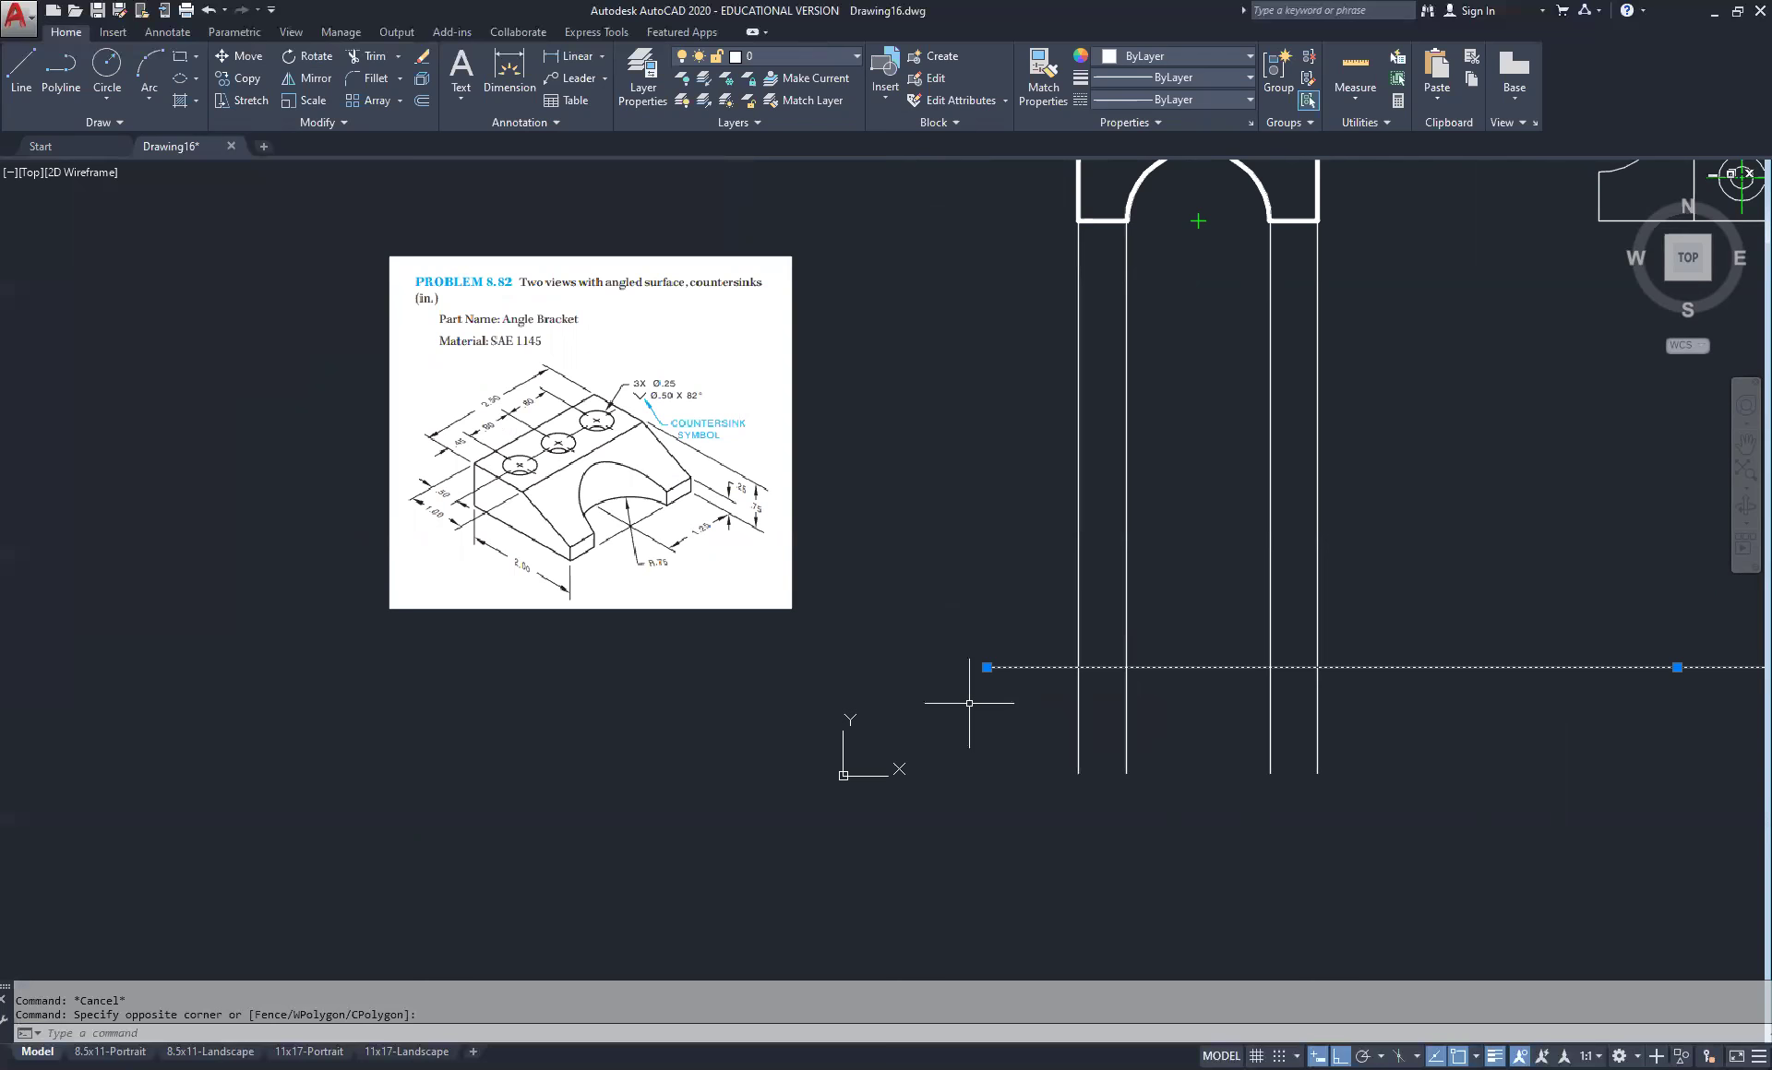
{"action": "left_click", "coordinate": [251, 83]}
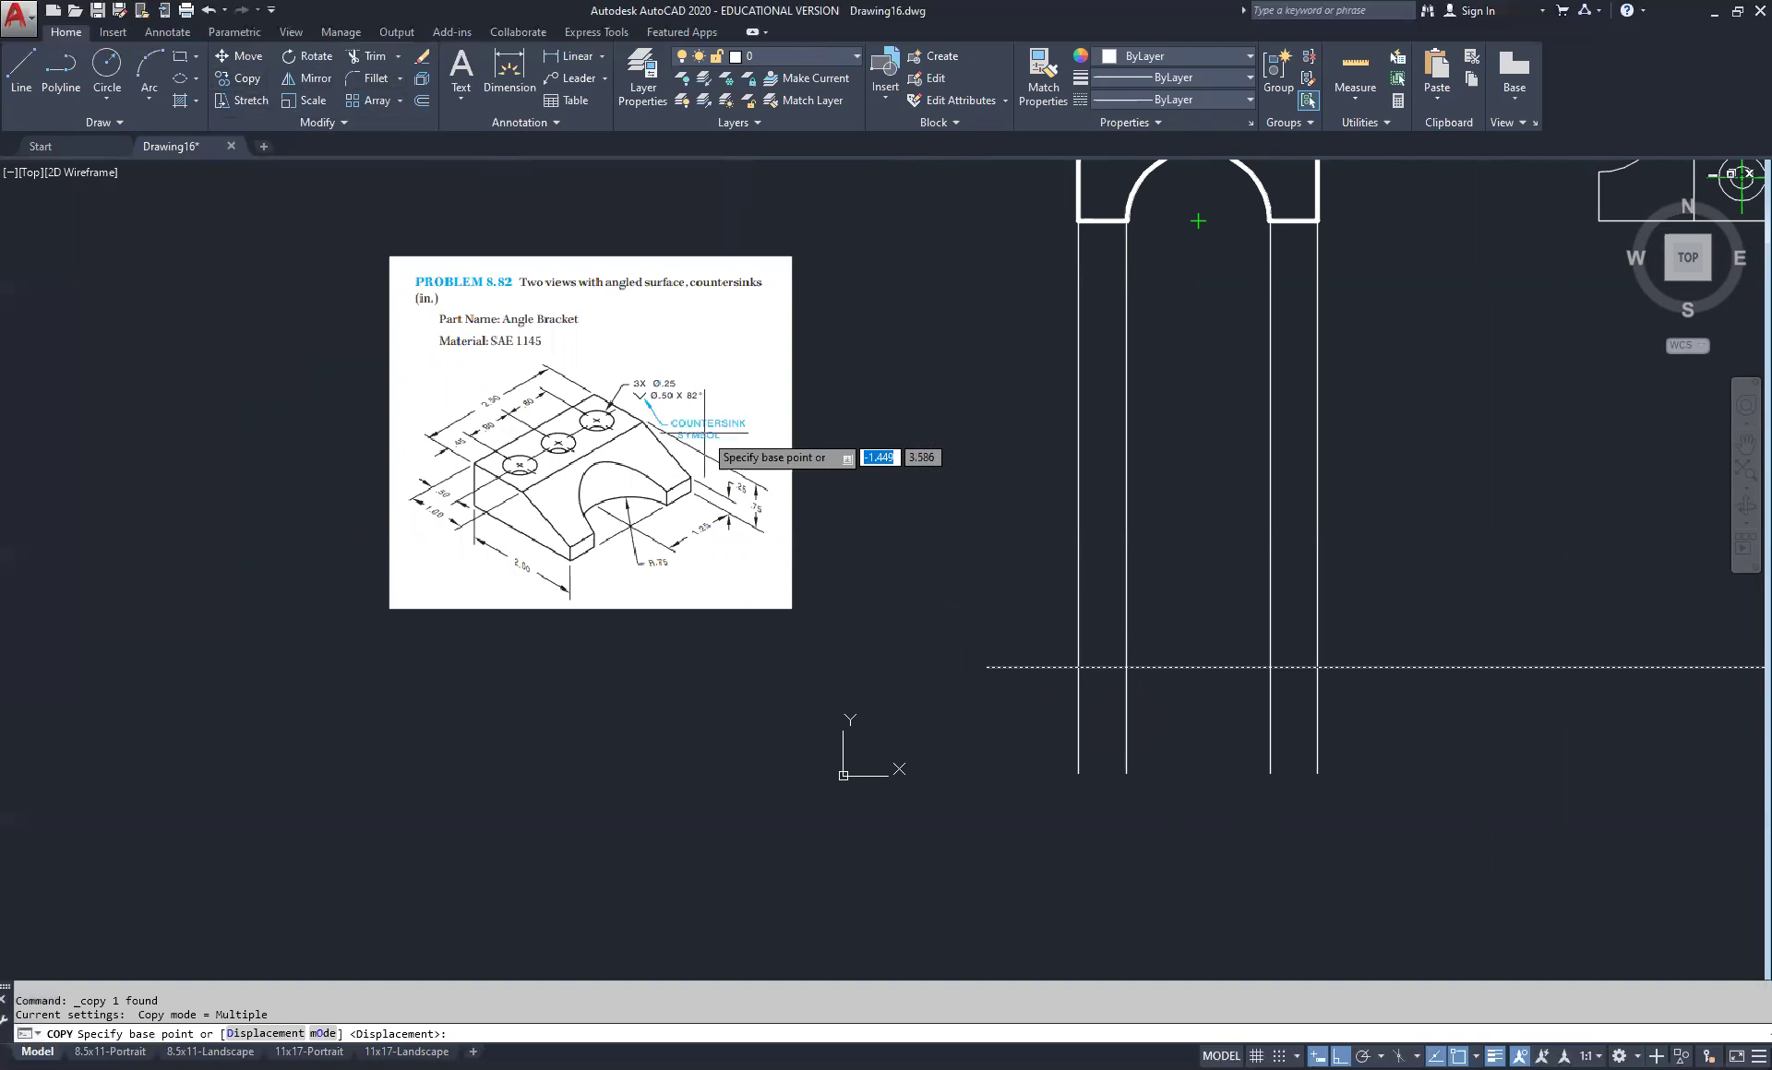
{"action": "left_click", "coordinate": [904, 634]}
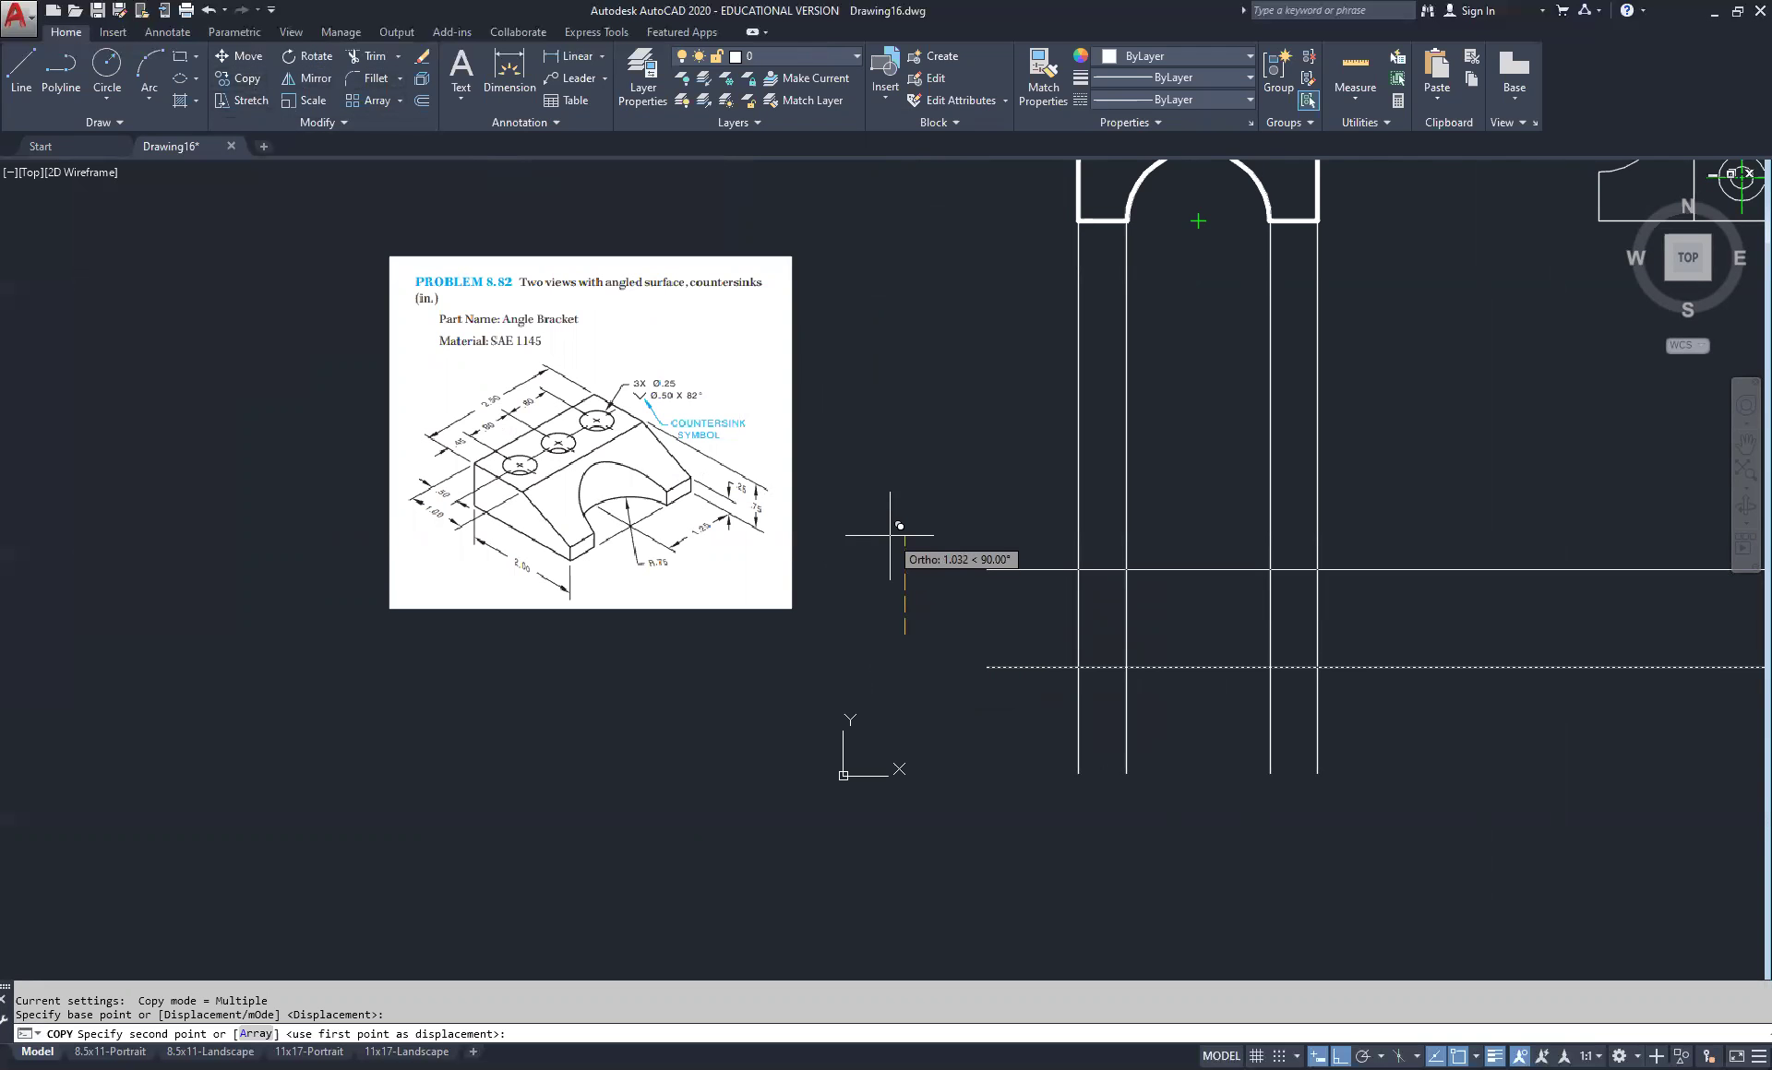
{"action": "type", "text": ".25"}
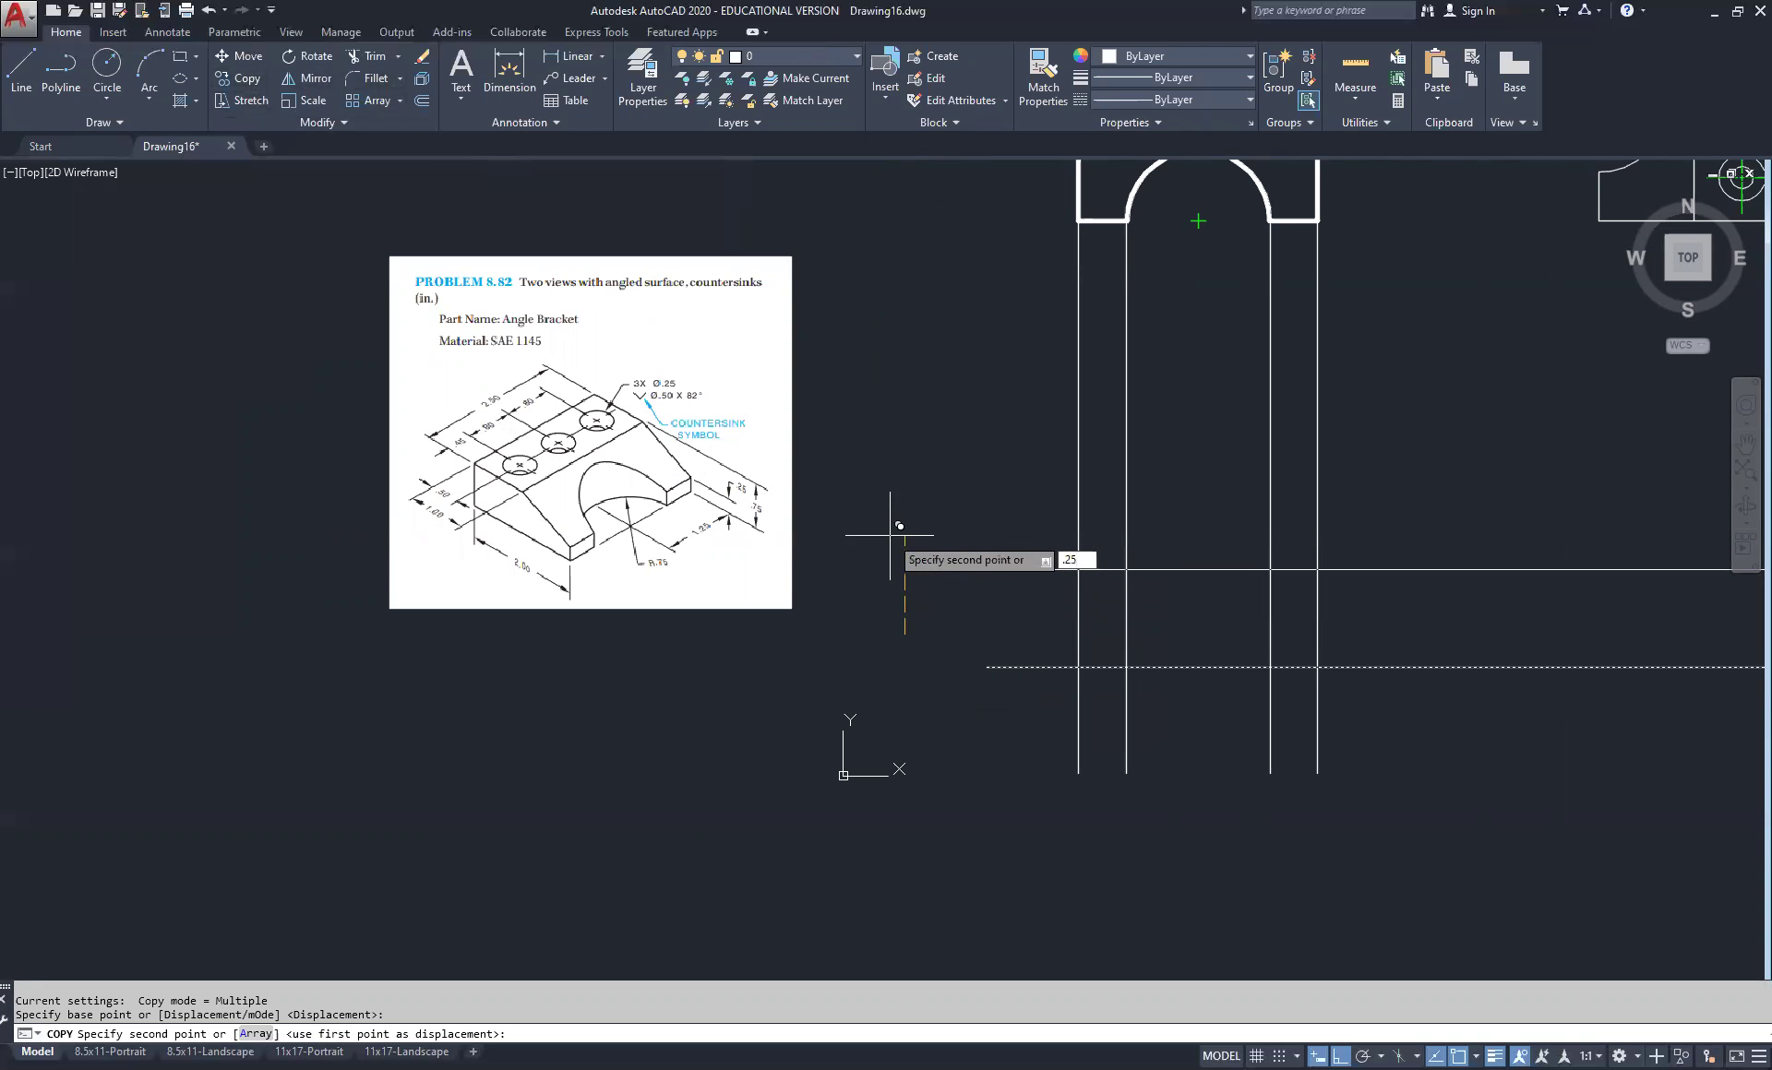
{"action": "key", "text": "Return"}
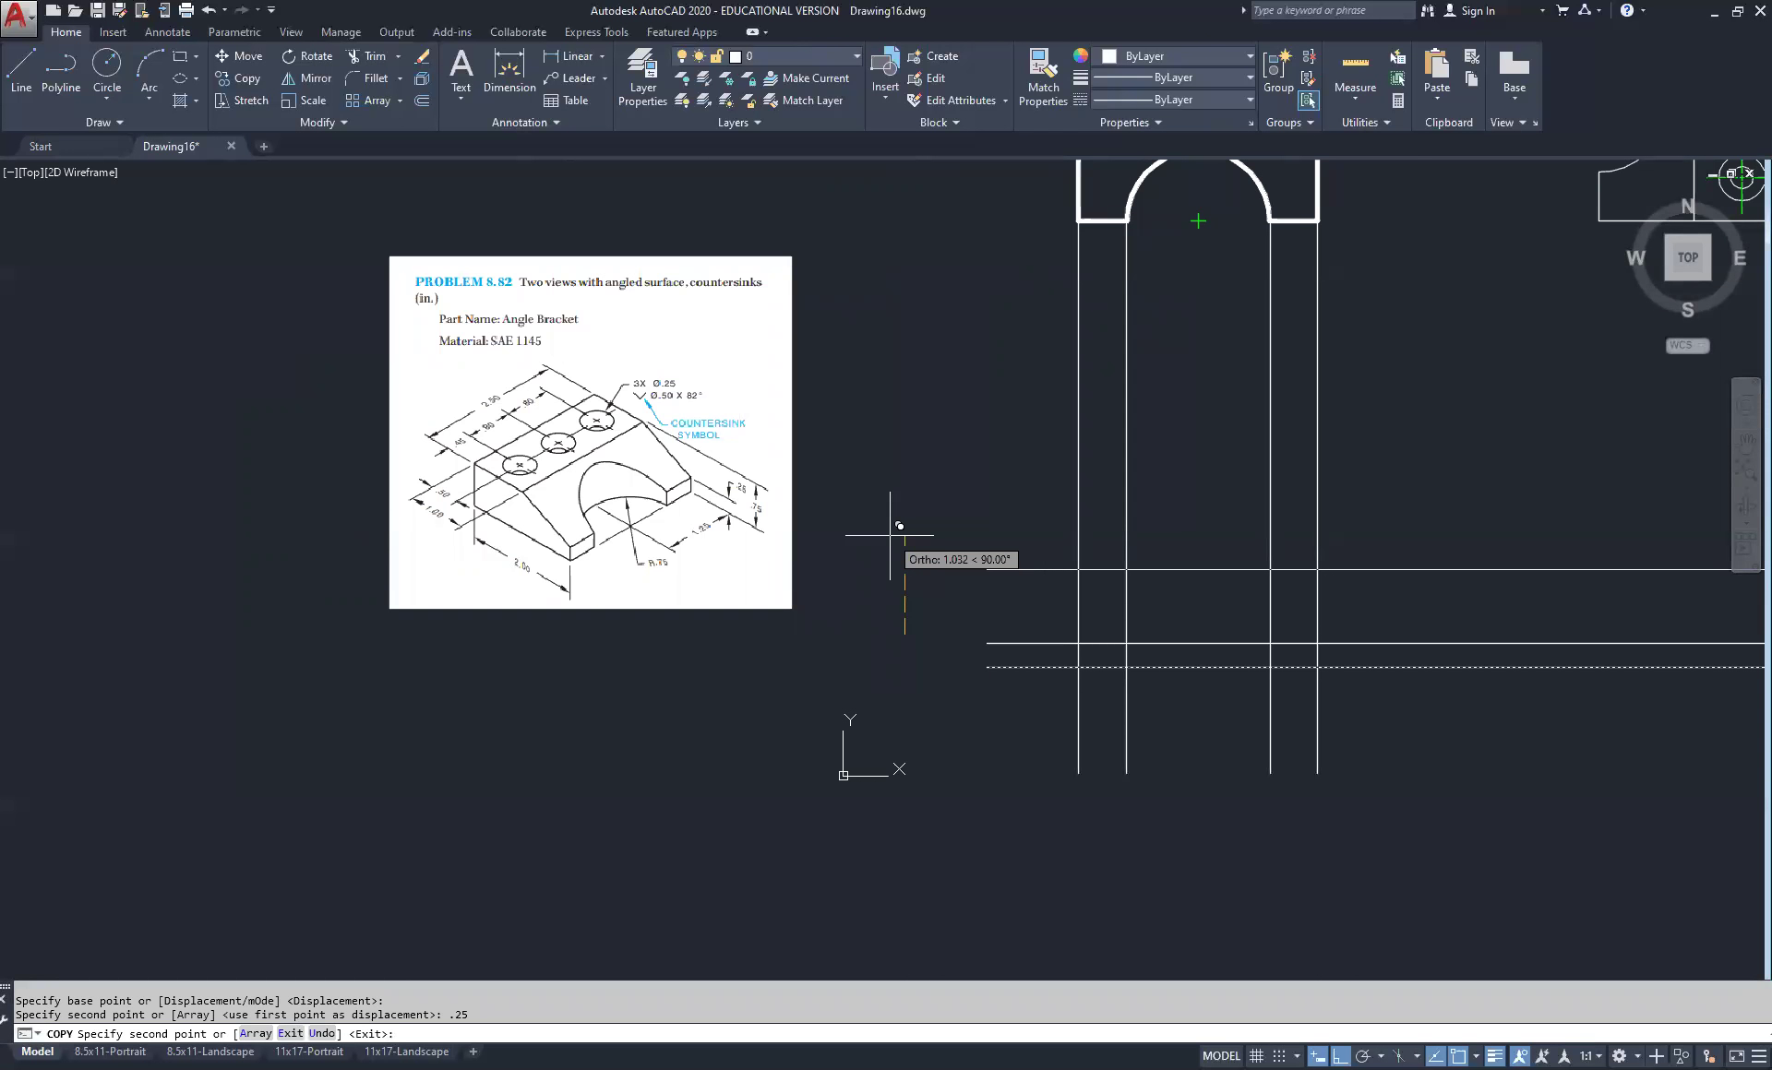
{"action": "type", "text": "."}
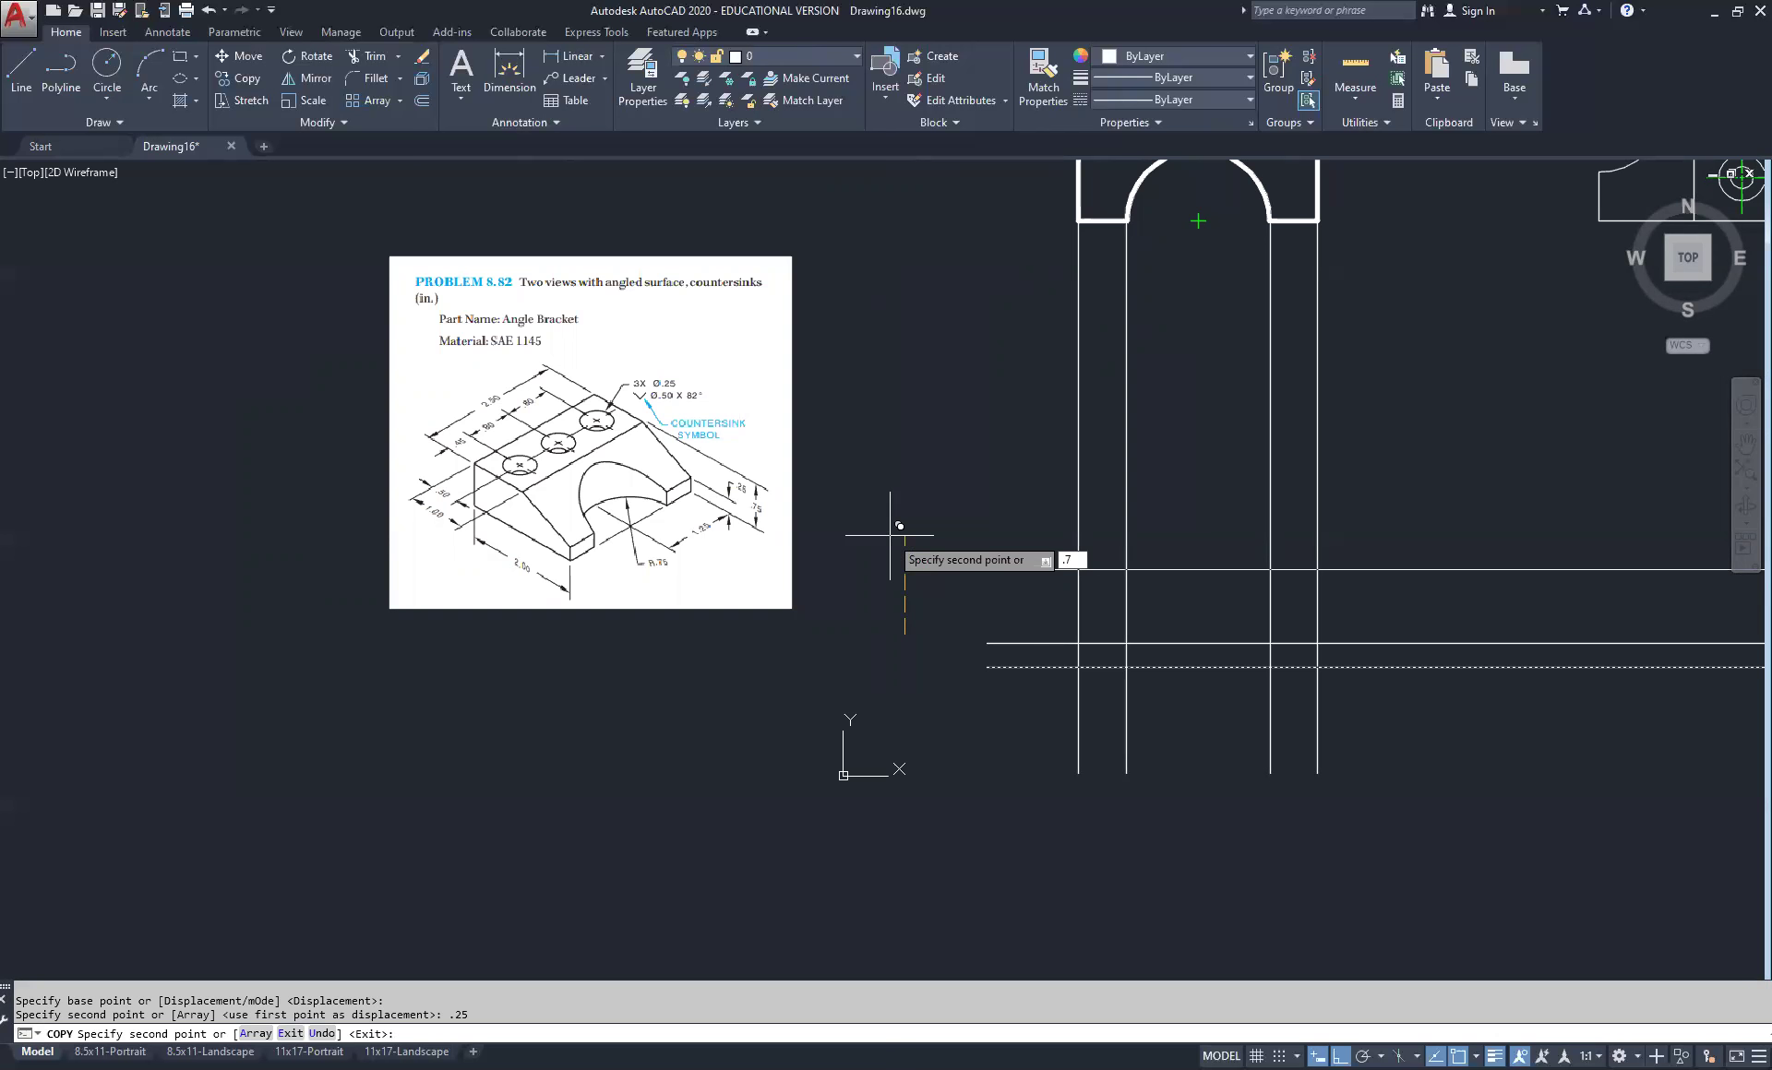
{"action": "type", "text": "75"}
{"action": "key", "text": "Return"}
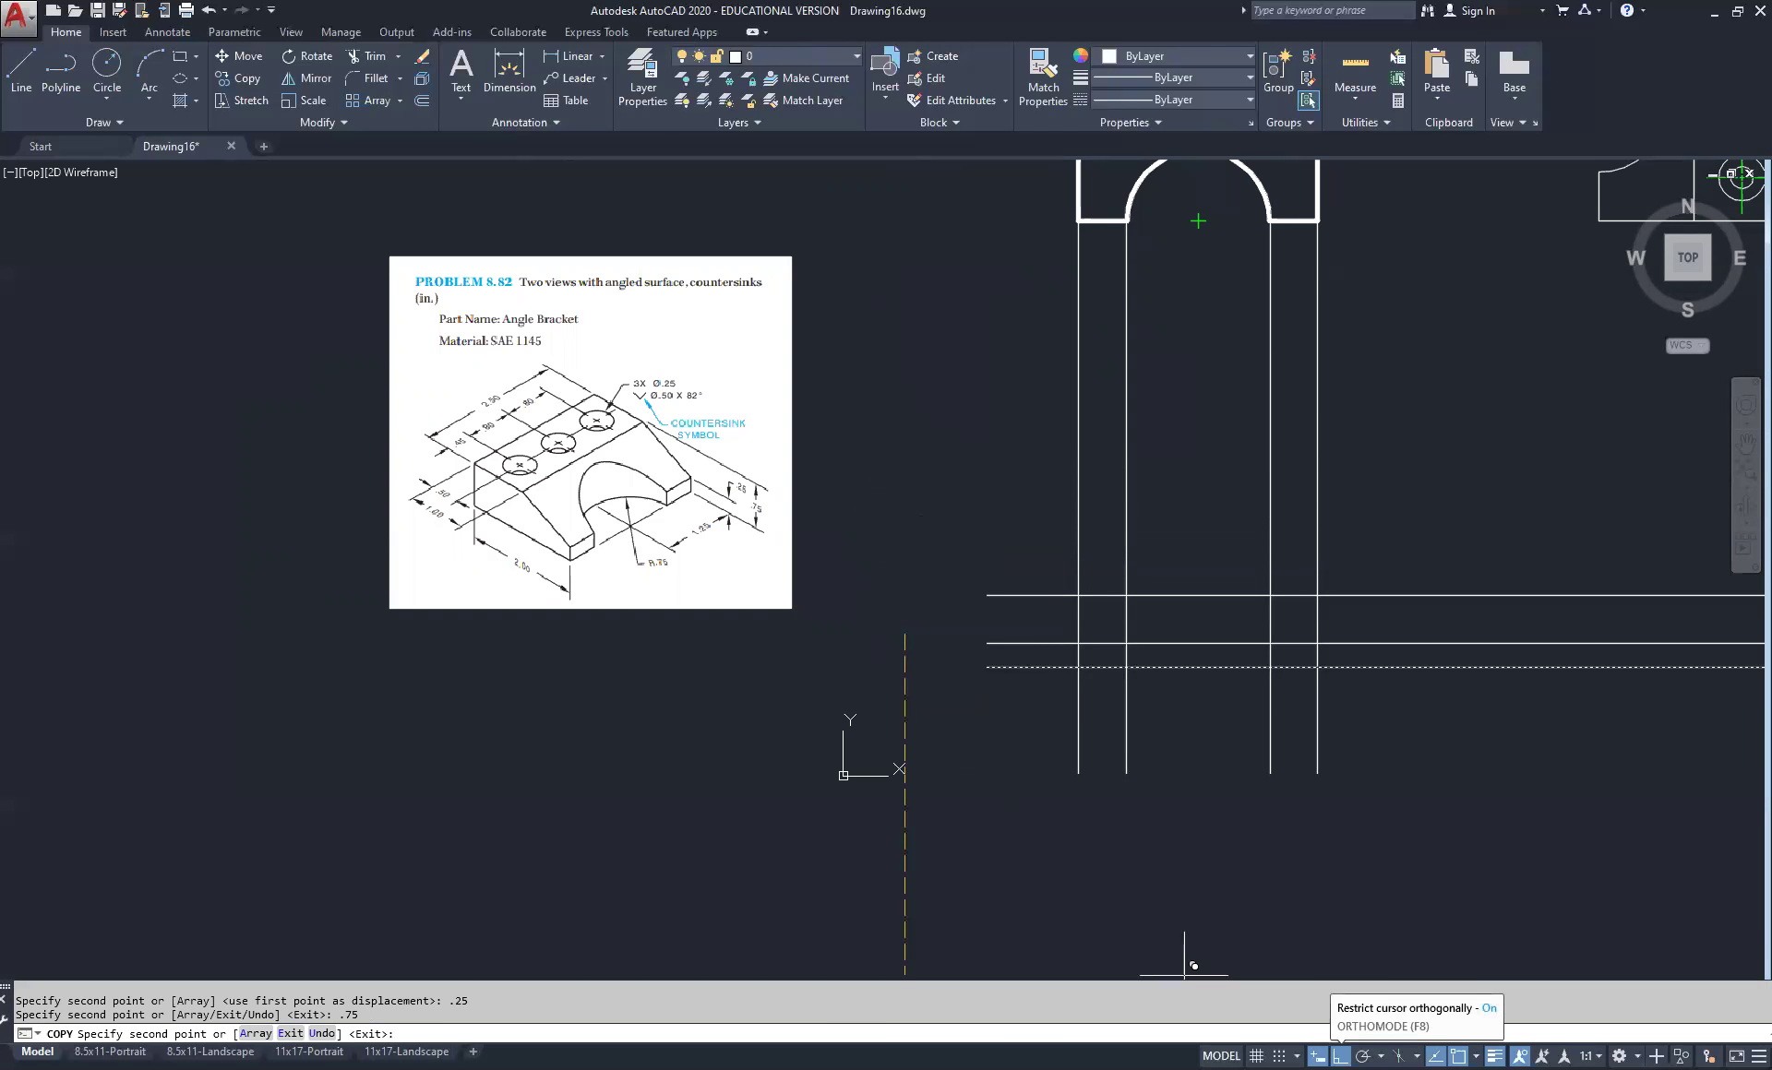
{"action": "key", "text": "Escape"}
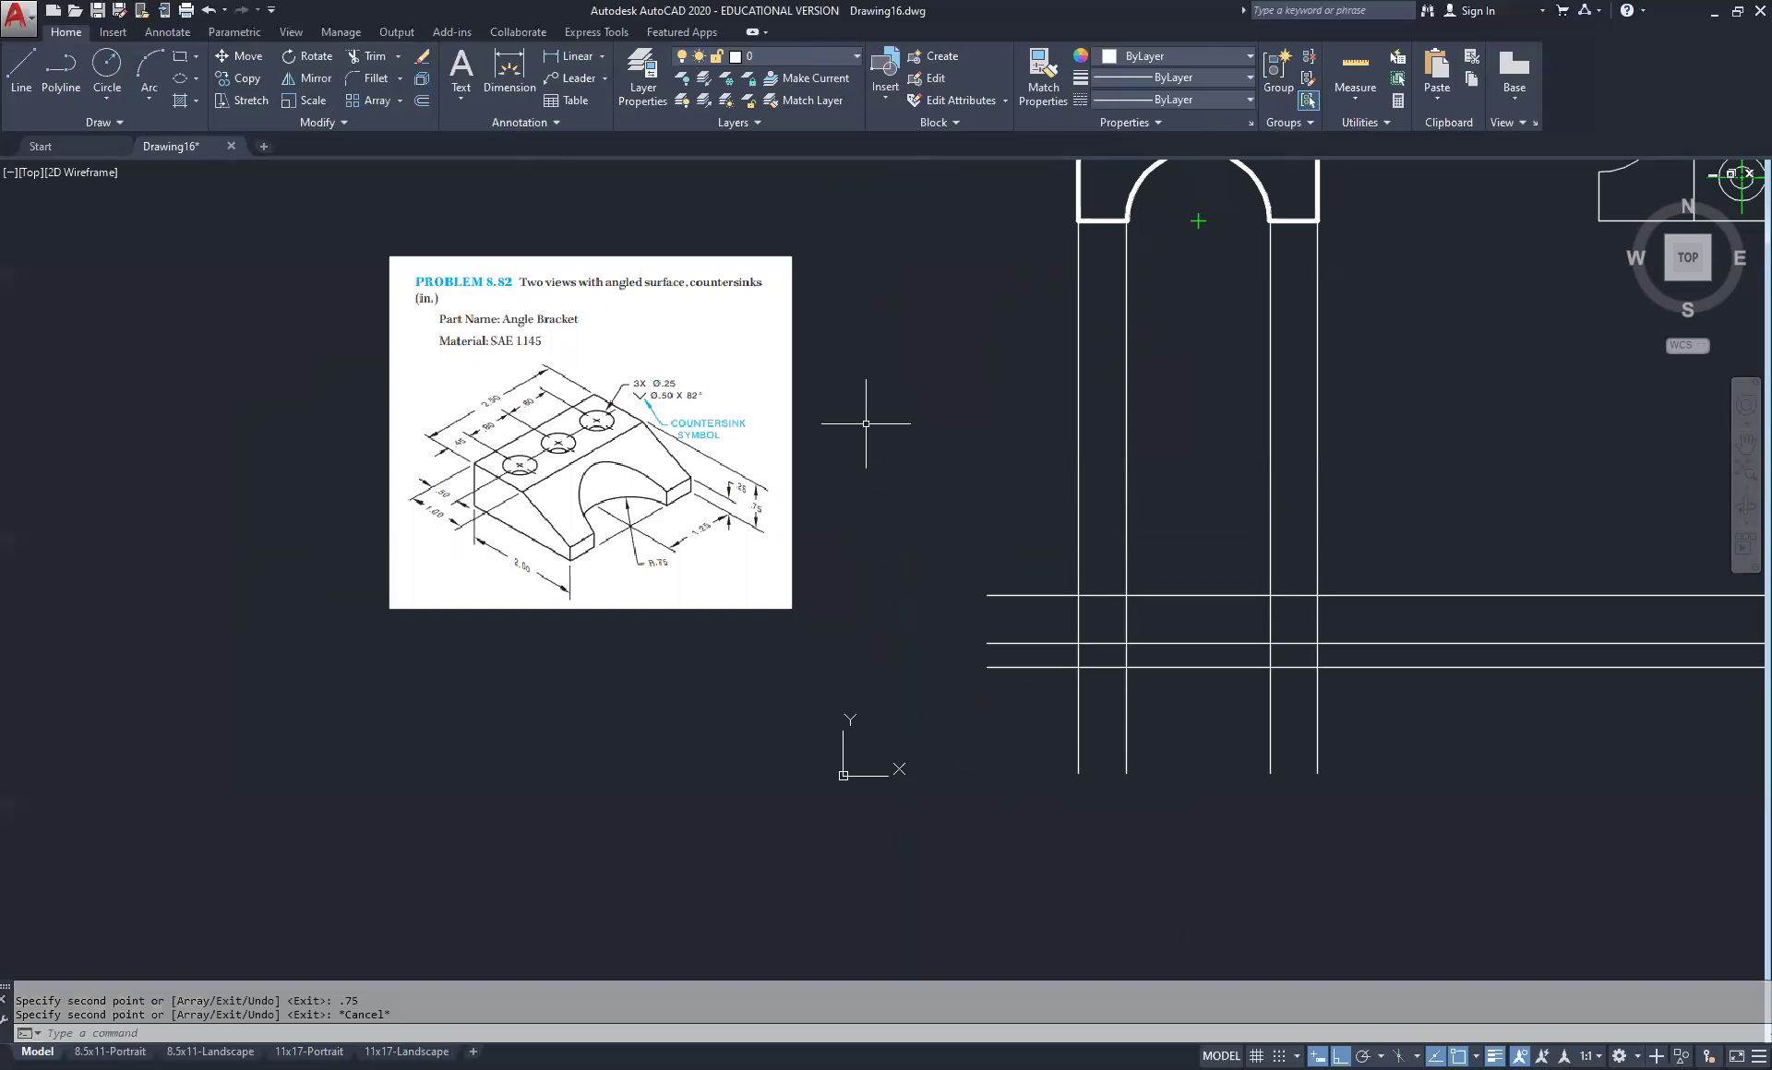
{"action": "middle_click_drag", "start_coordinate": [1449, 751], "coordinate": [1240, 755]}
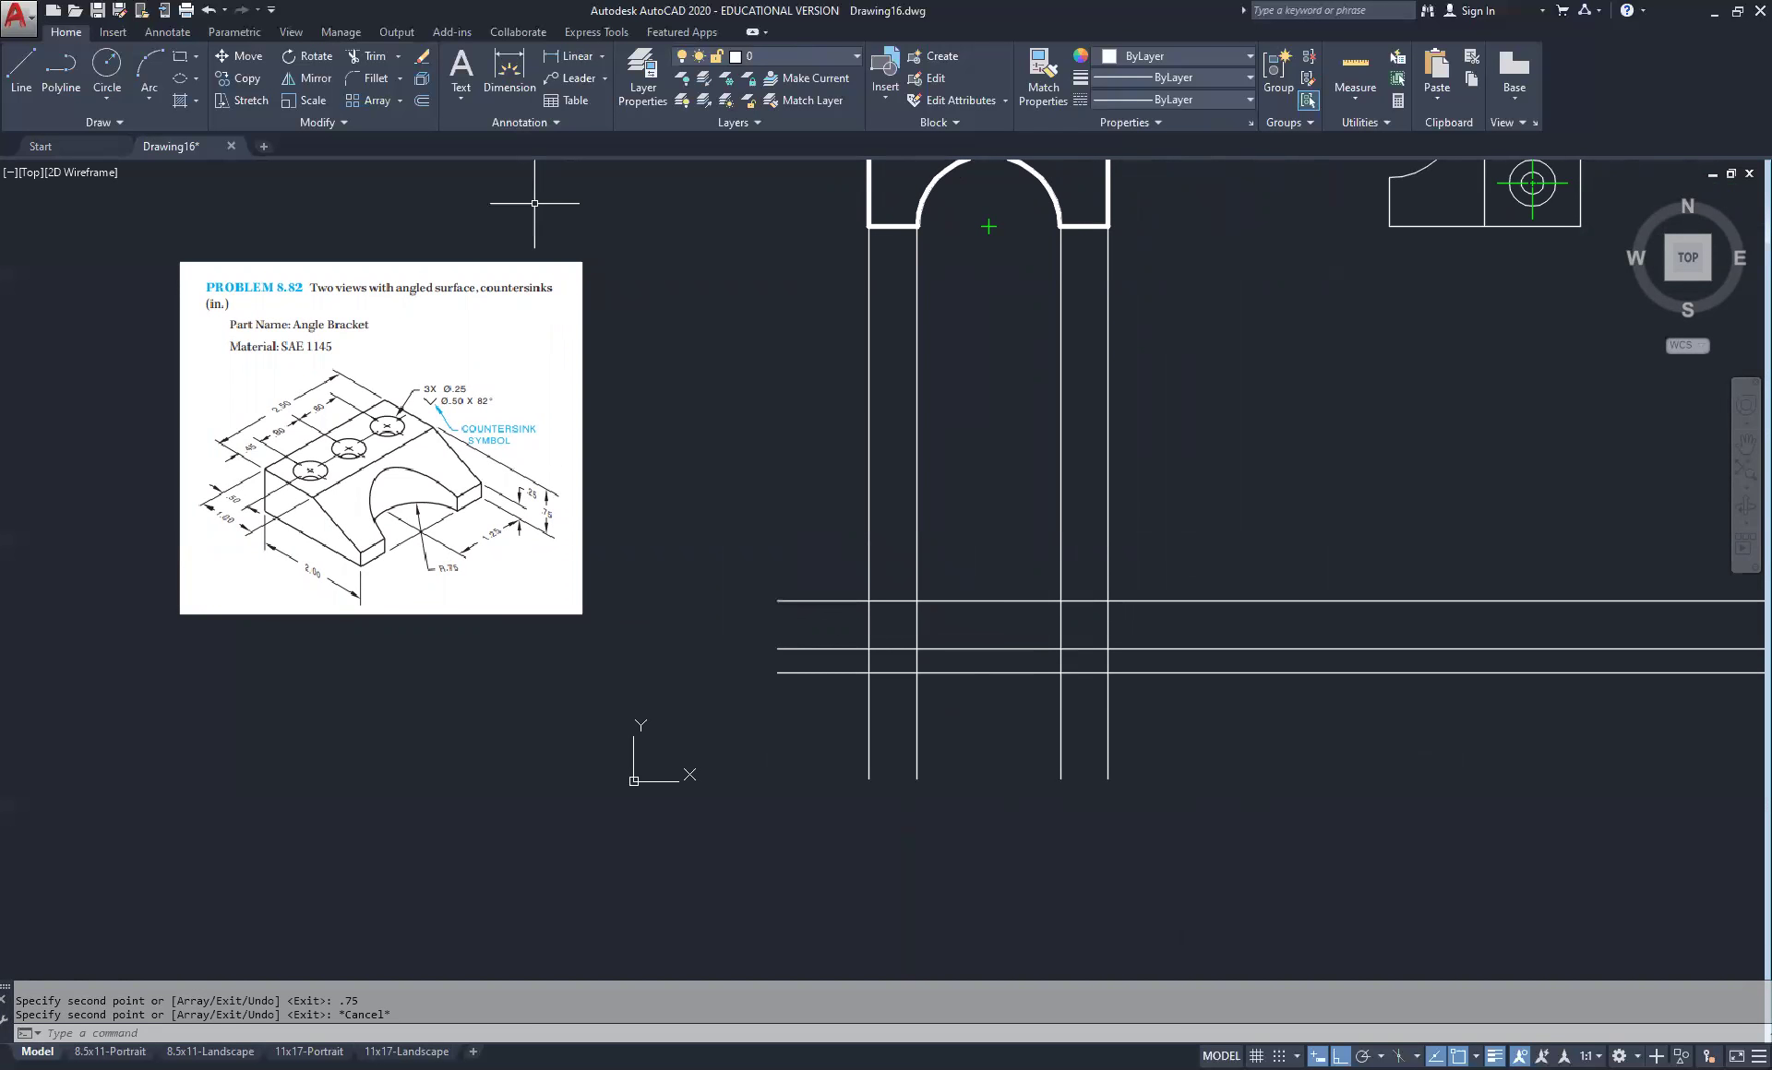
Trim the four vertical projection lines above the top horizontal line and below the bottom one
{"action": "left_click", "coordinate": [992, 601]}
{"action": "left_click", "coordinate": [997, 675]}
{"action": "key", "text": "Return"}
{"action": "left_click", "coordinate": [1149, 712]}
{"action": "left_click", "coordinate": [717, 750]}
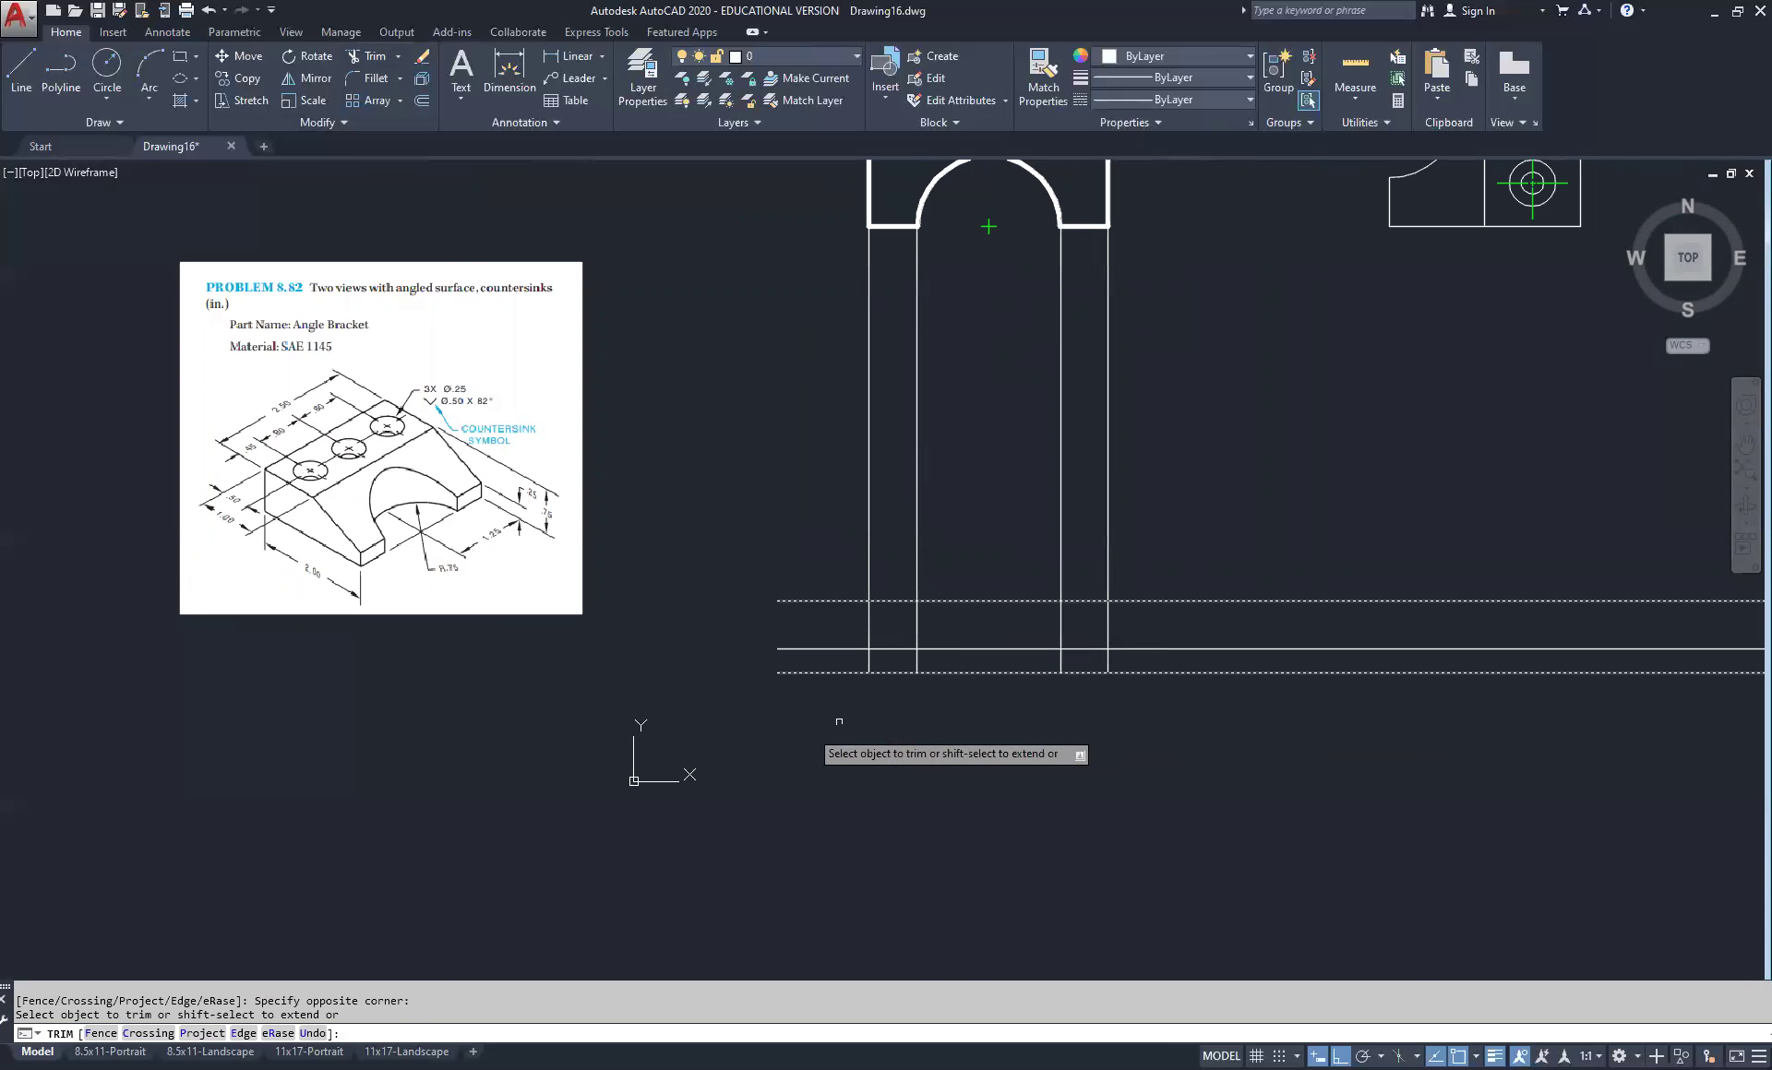
{"action": "left_click", "coordinate": [1159, 517]}
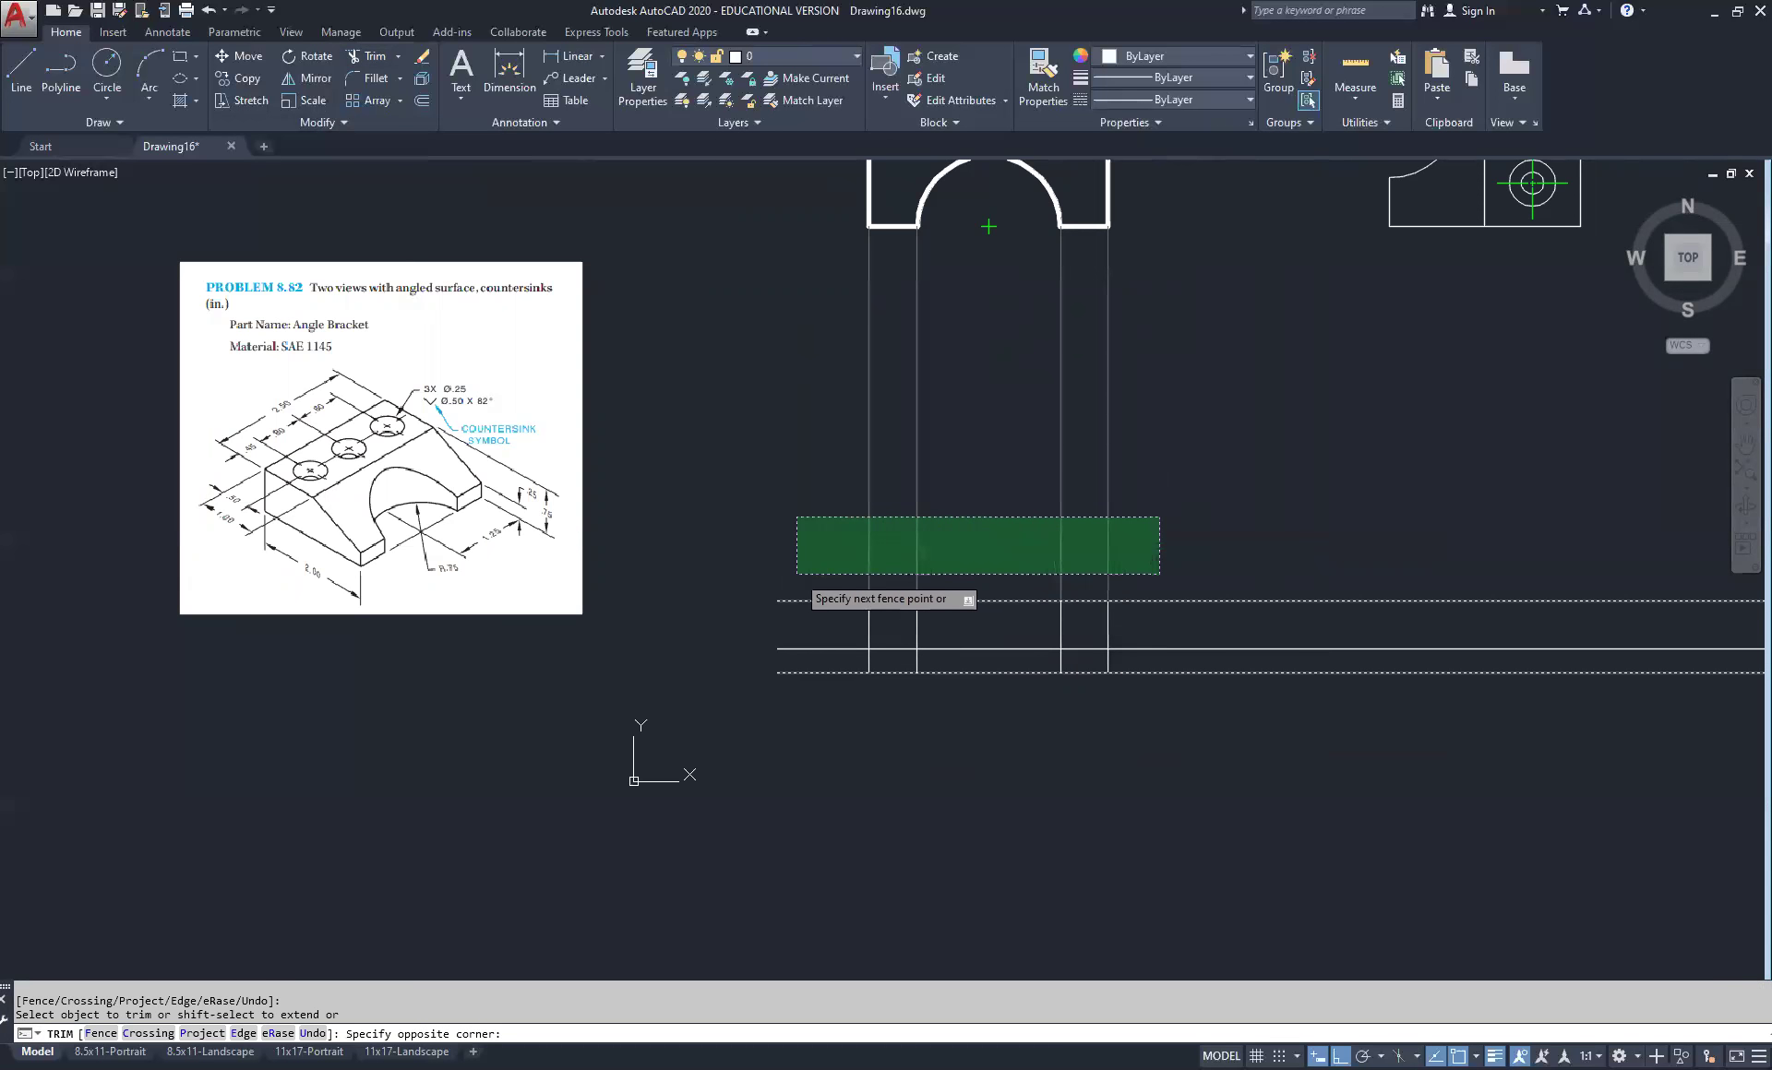
{"action": "left_click", "coordinate": [797, 574]}
{"action": "right_click", "coordinate": [1047, 430]}
{"action": "left_click", "coordinate": [1094, 449]}
Trim the ends of the three horizontal lines that extend left of the front view's left edge
{"action": "right_click", "coordinate": [909, 499]}
{"action": "left_click", "coordinate": [932, 506]}
{"action": "left_click", "coordinate": [869, 636]}
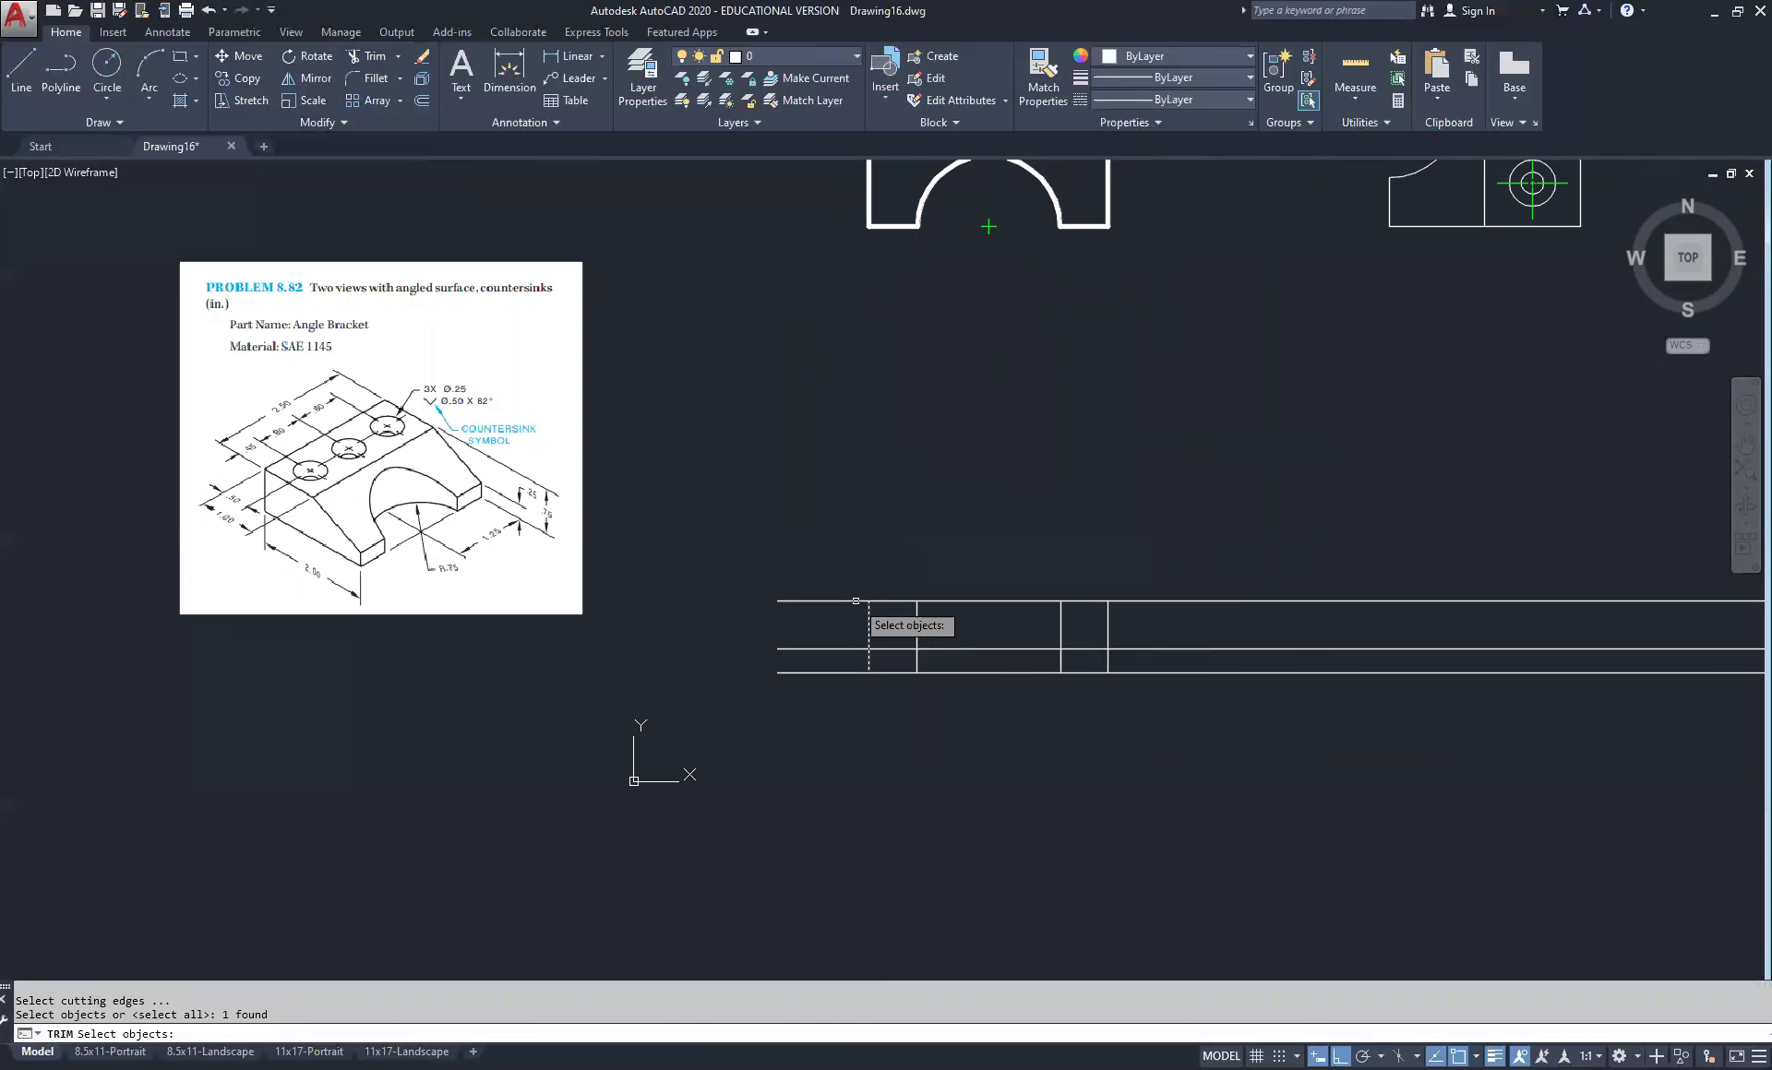
{"action": "key", "text": "Return"}
{"action": "left_click", "coordinate": [831, 542]}
{"action": "left_click", "coordinate": [771, 784]}
{"action": "right_click", "coordinate": [950, 795]}
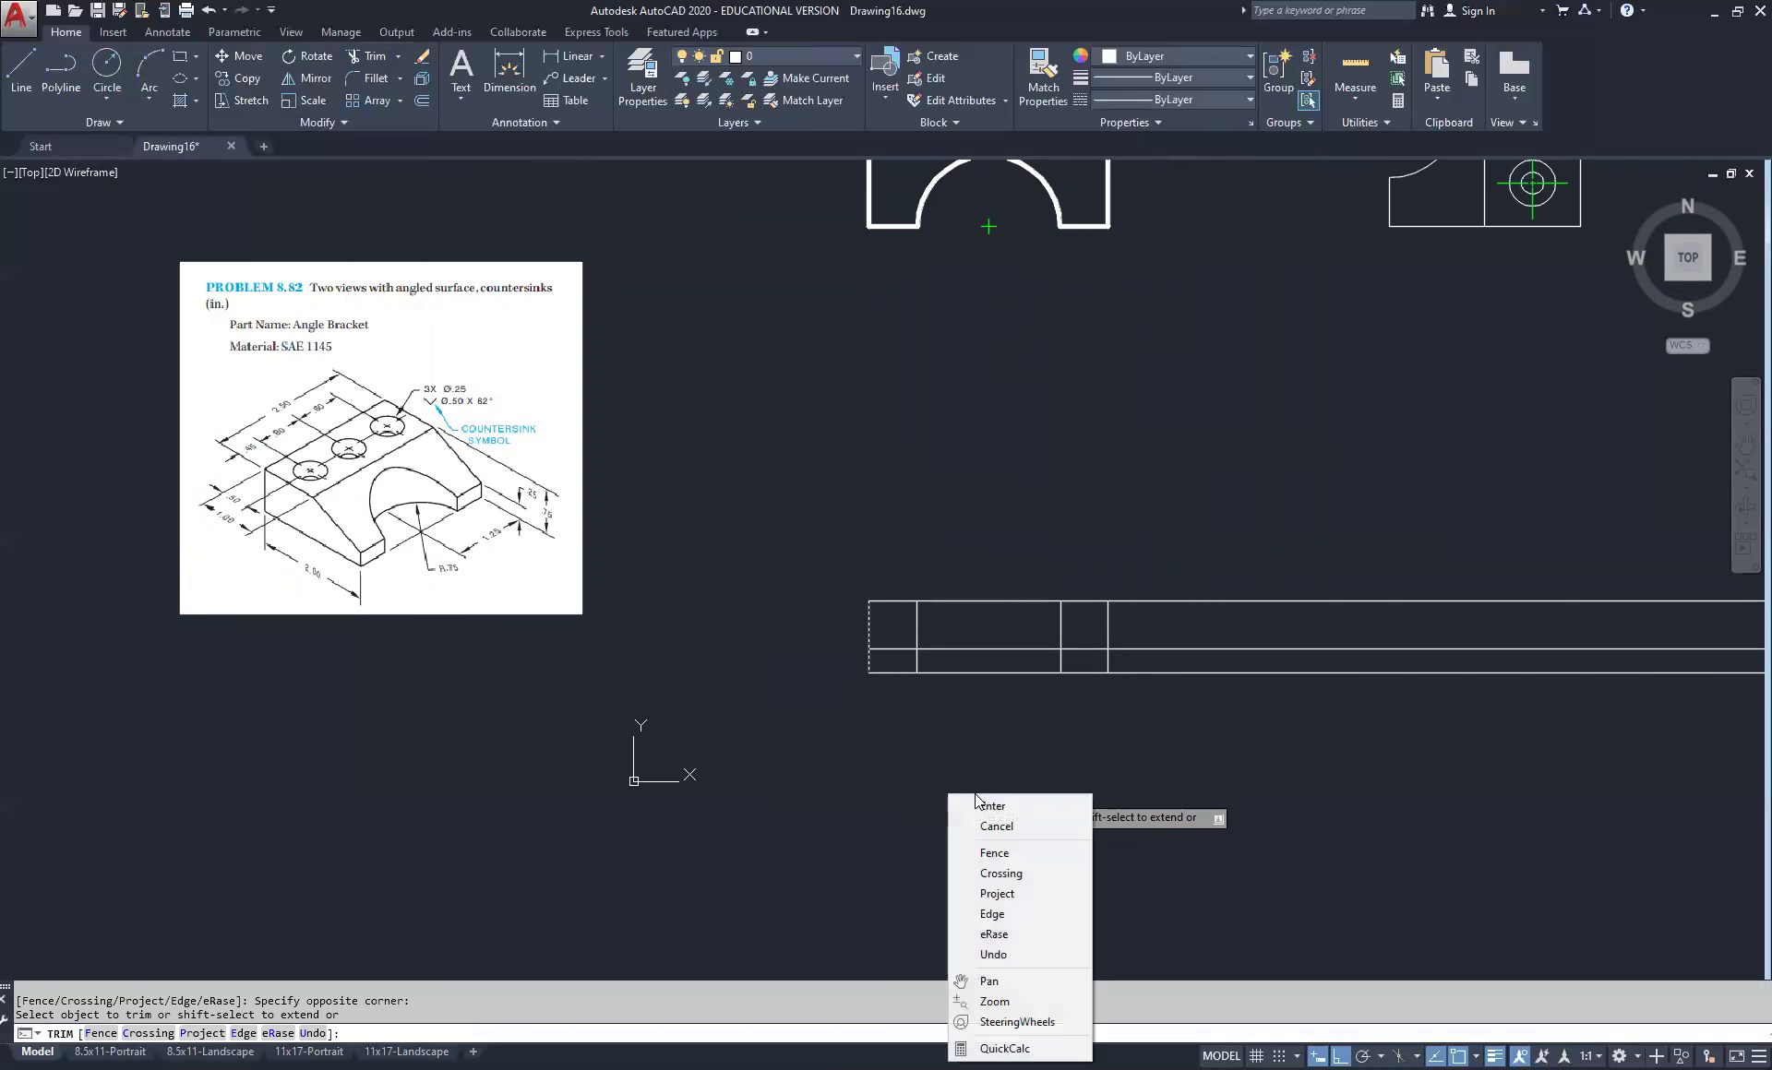
{"action": "left_click", "coordinate": [985, 805]}
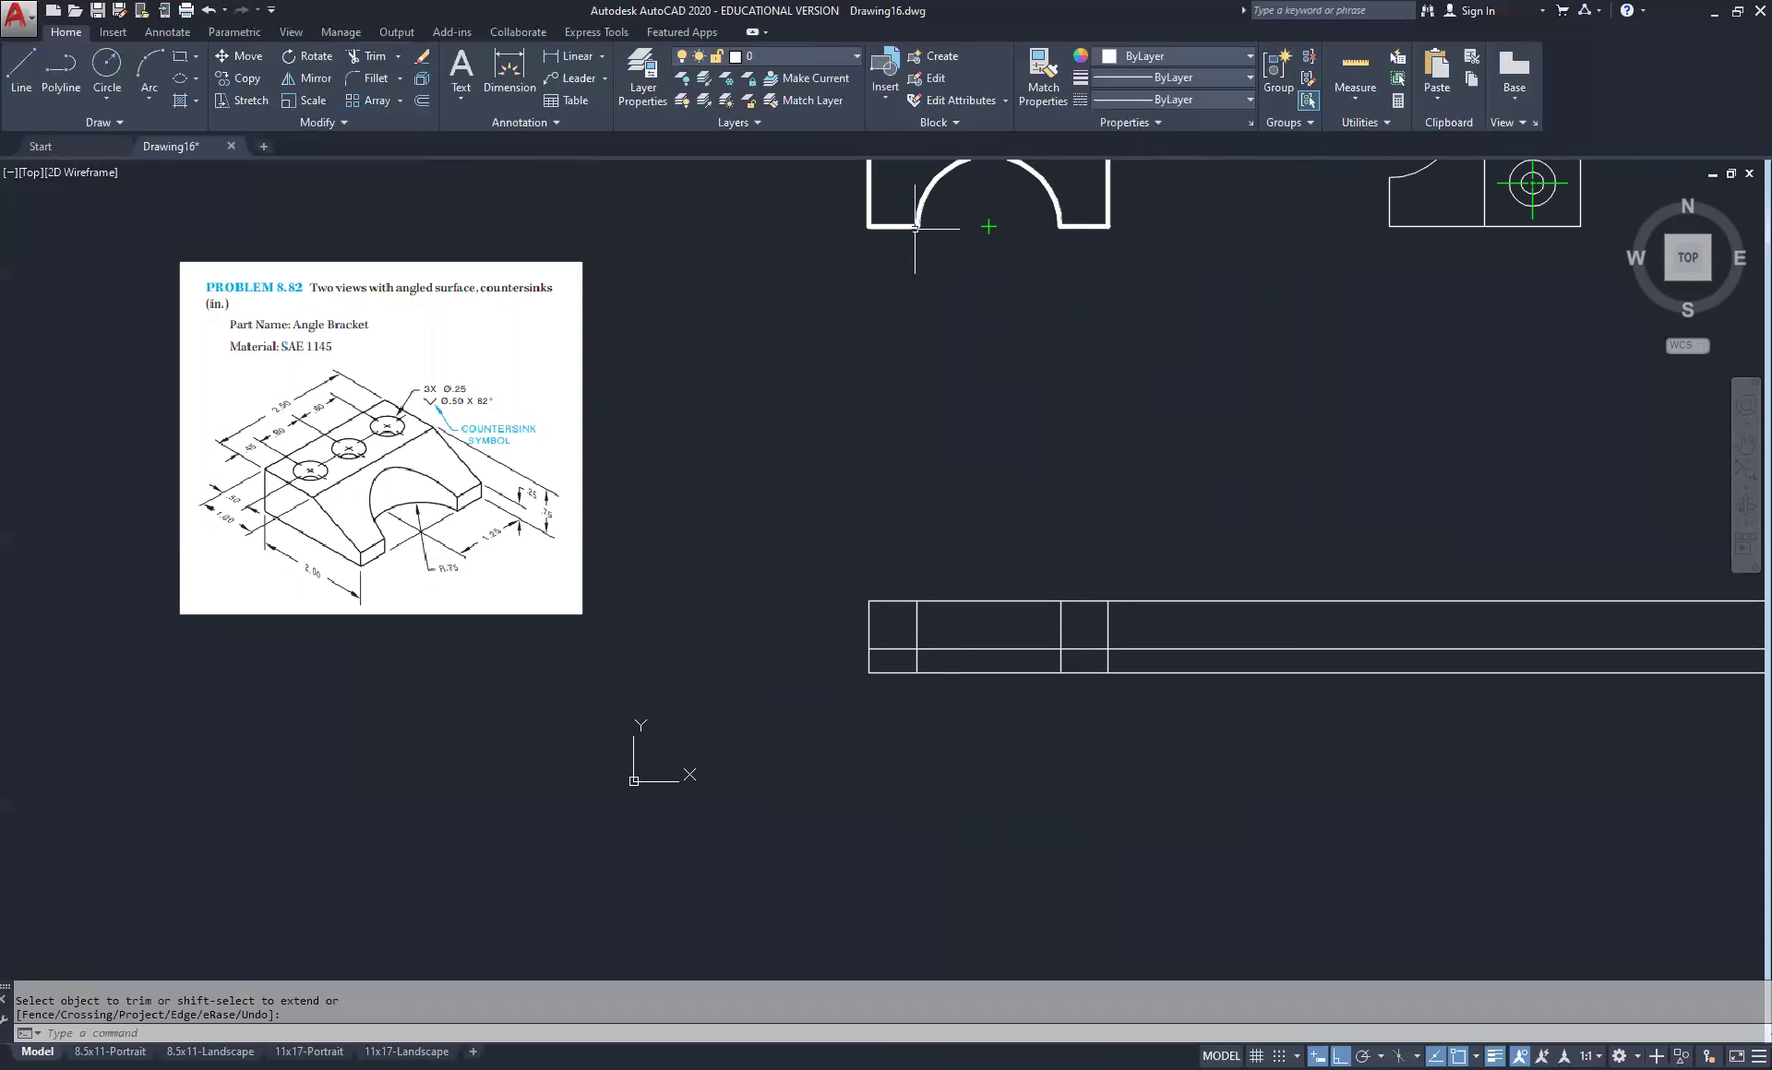
Trim the middle horizontal line between the two inner vertical lines of the front view
{"action": "middle_click_drag", "start_coordinate": [1000, 313], "coordinate": [1025, 524]}
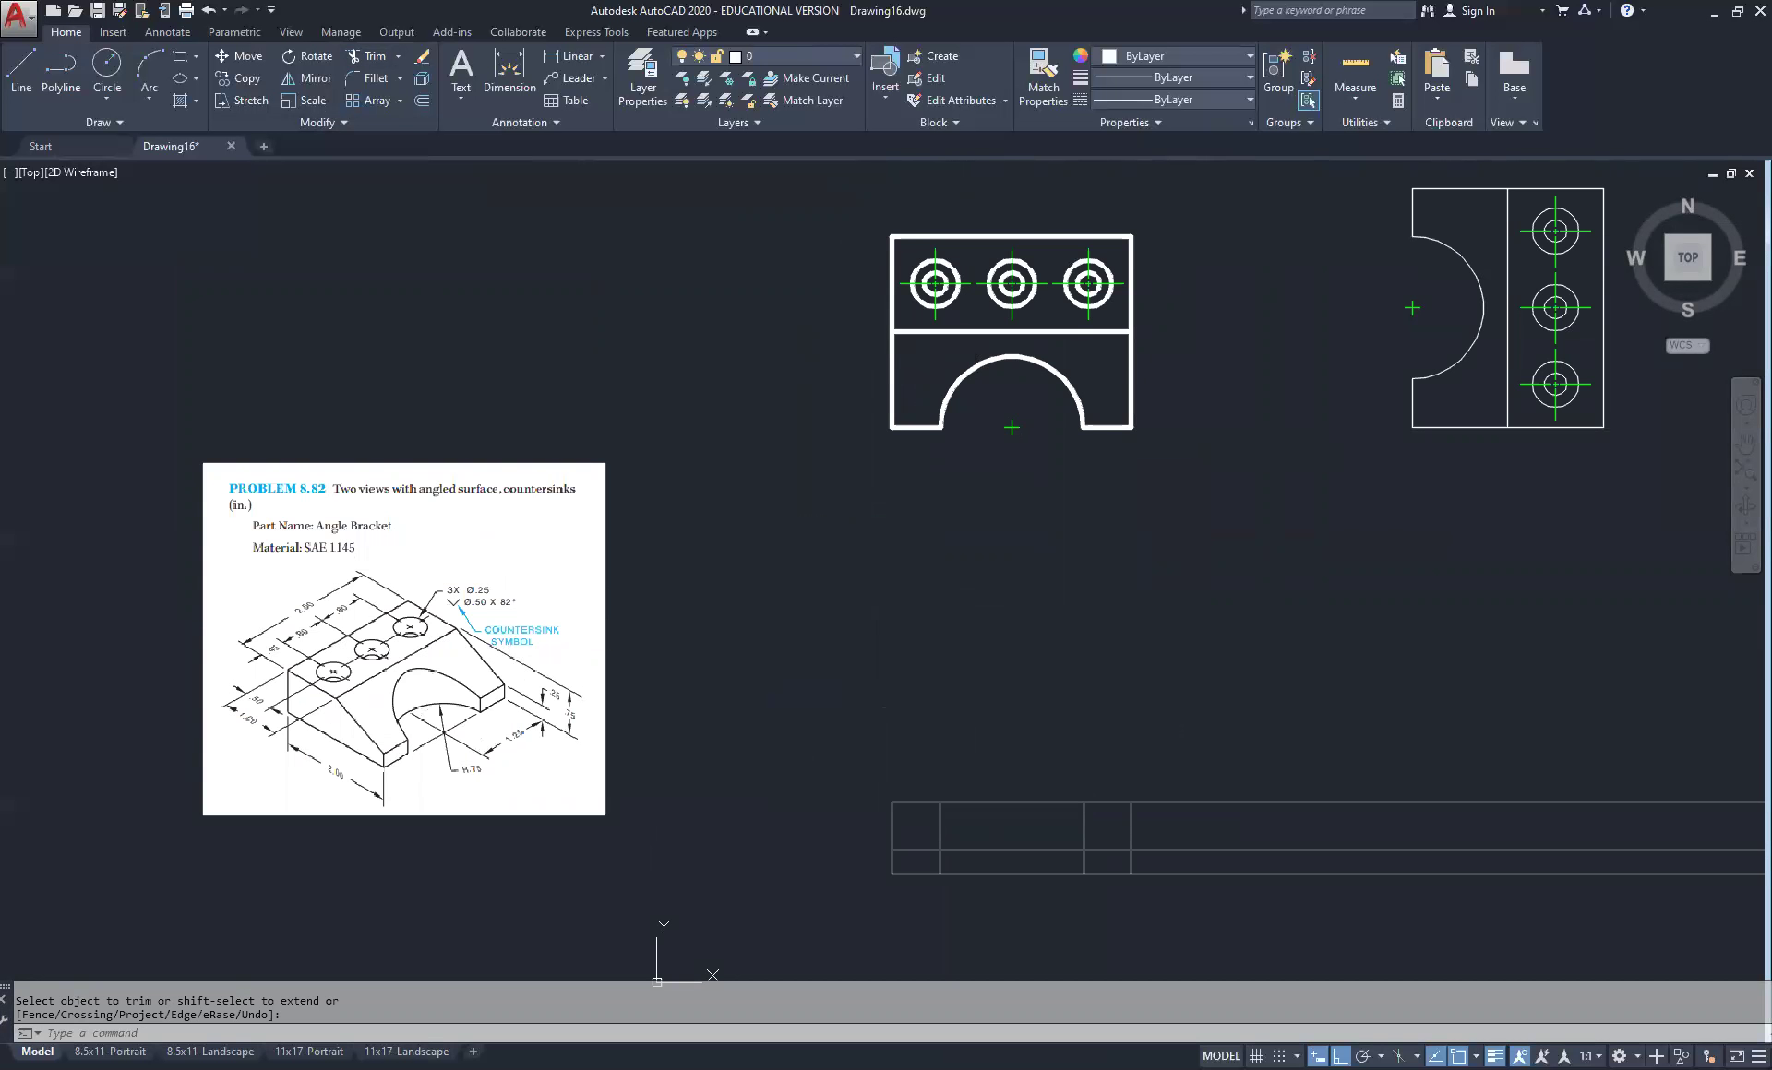
{"action": "middle_click_drag", "start_coordinate": [1078, 855], "coordinate": [967, 705]}
{"action": "key", "text": "Return"}
{"action": "left_click", "coordinate": [841, 683]}
{"action": "left_click", "coordinate": [792, 690]}
{"action": "left_click", "coordinate": [993, 675]}
{"action": "left_click", "coordinate": [965, 687]}
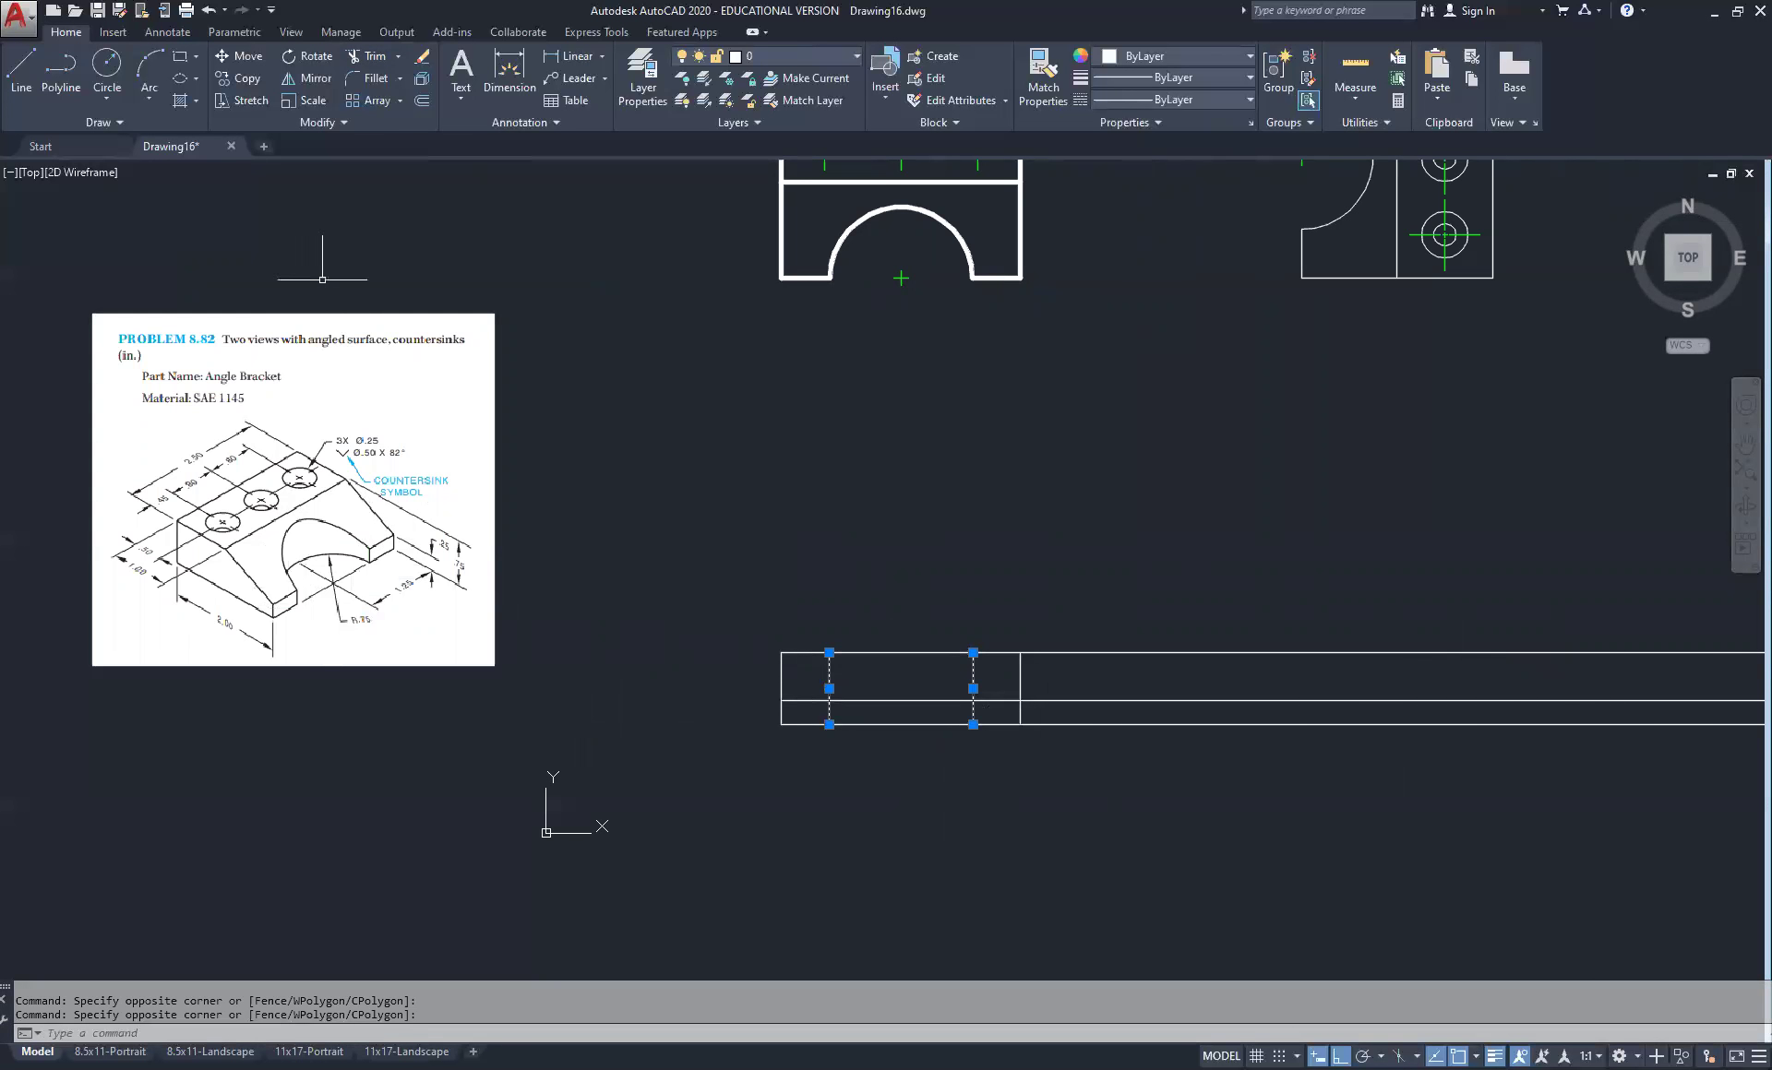
{"action": "left_click", "coordinate": [369, 61]}
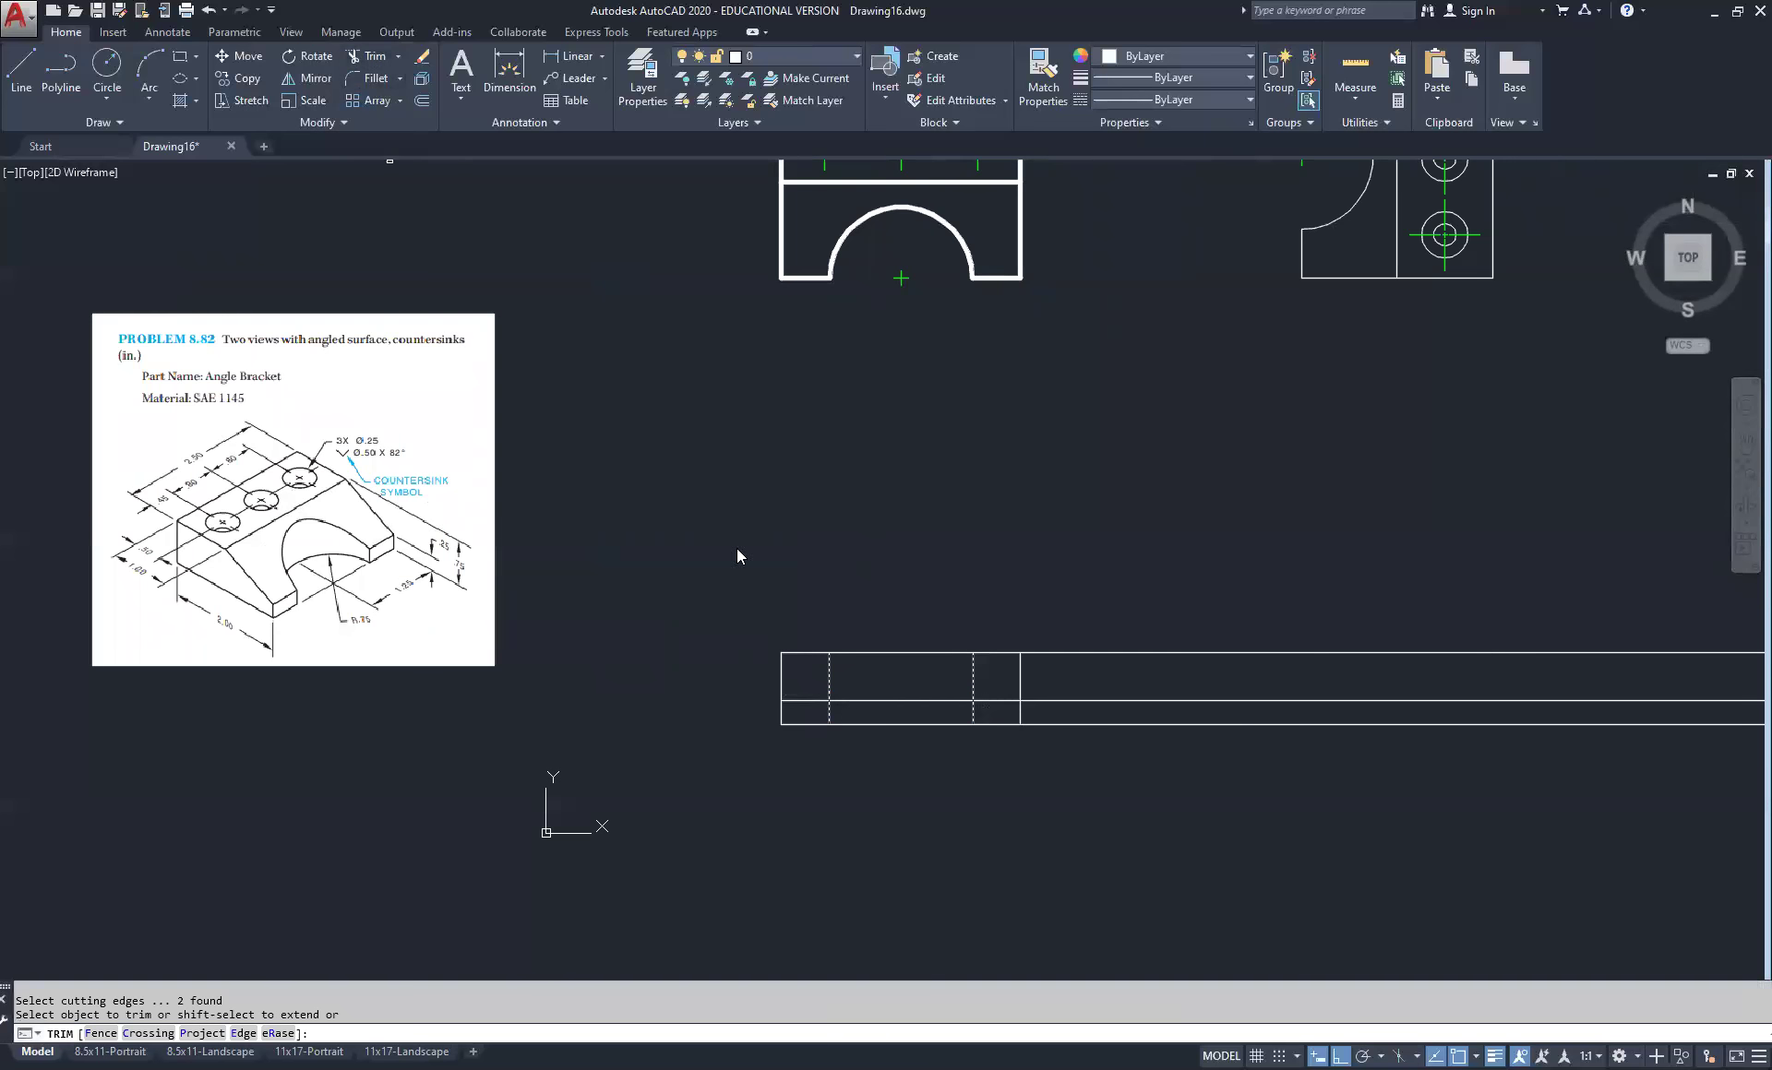
{"action": "left_click", "coordinate": [918, 702]}
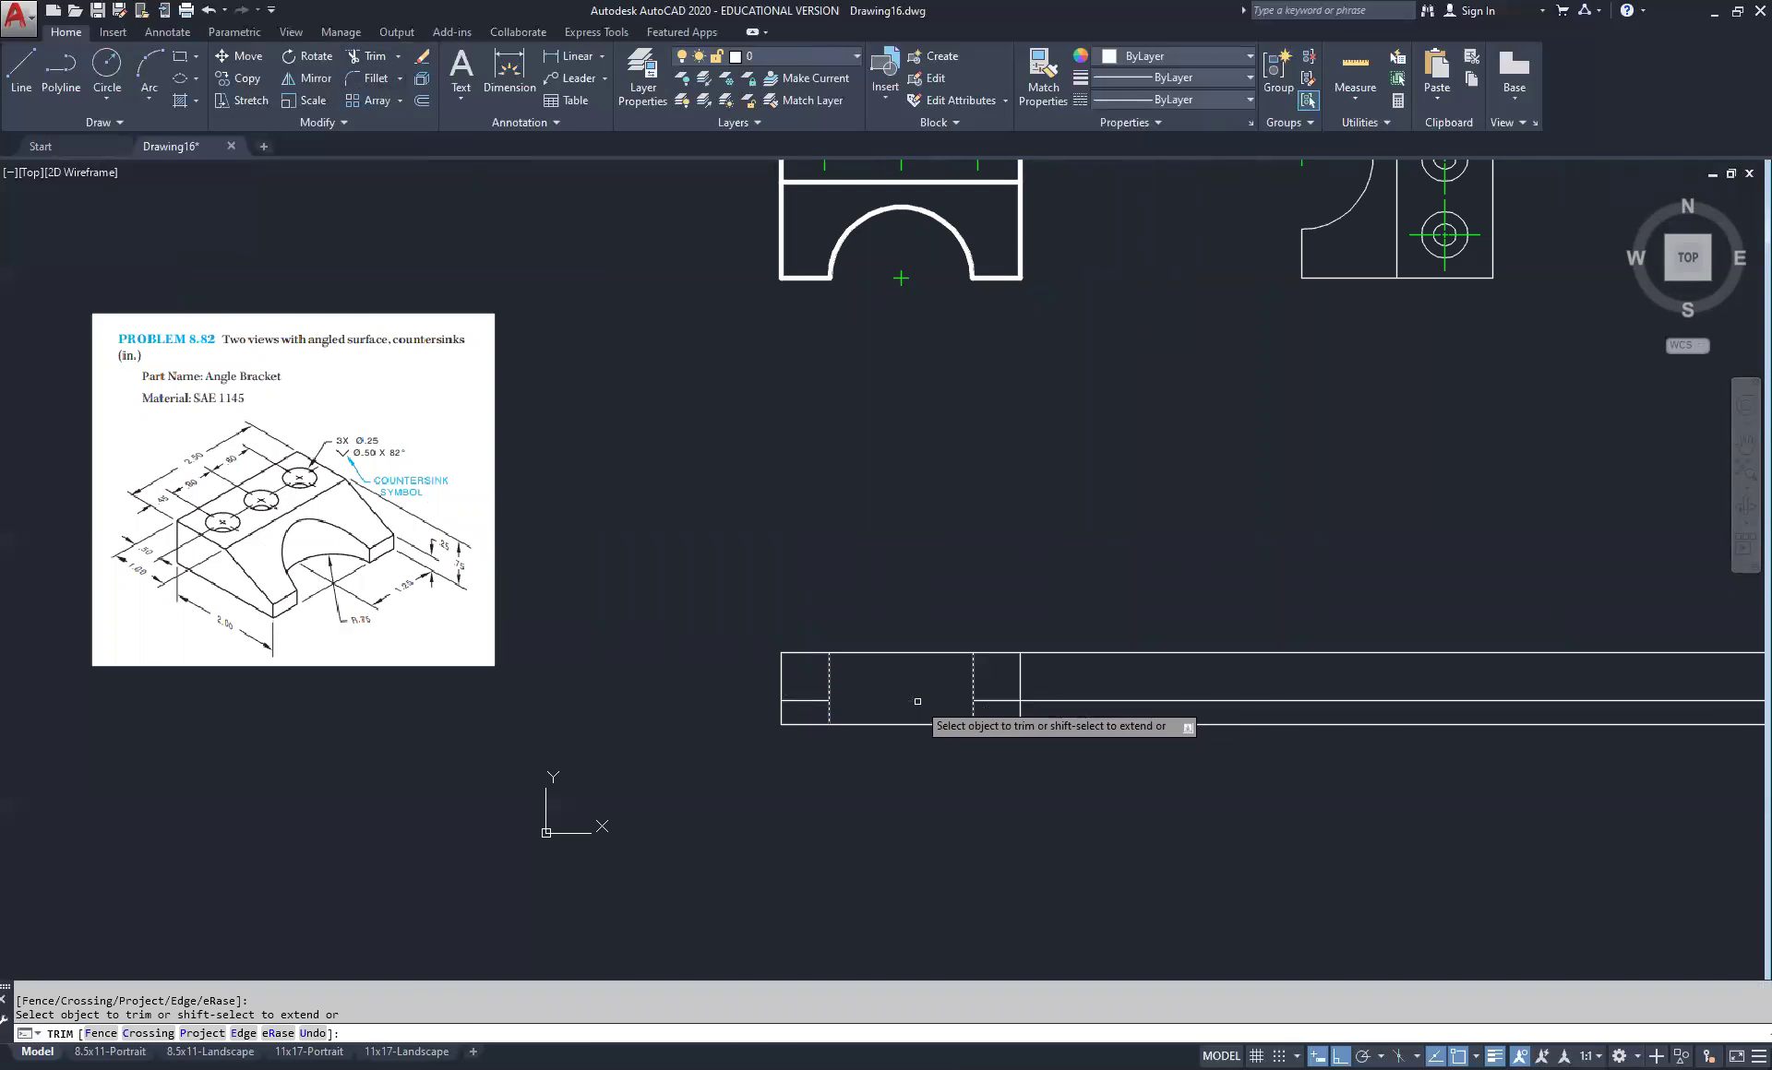
{"action": "right_click", "coordinate": [847, 561]}
{"action": "left_click", "coordinate": [887, 573]}
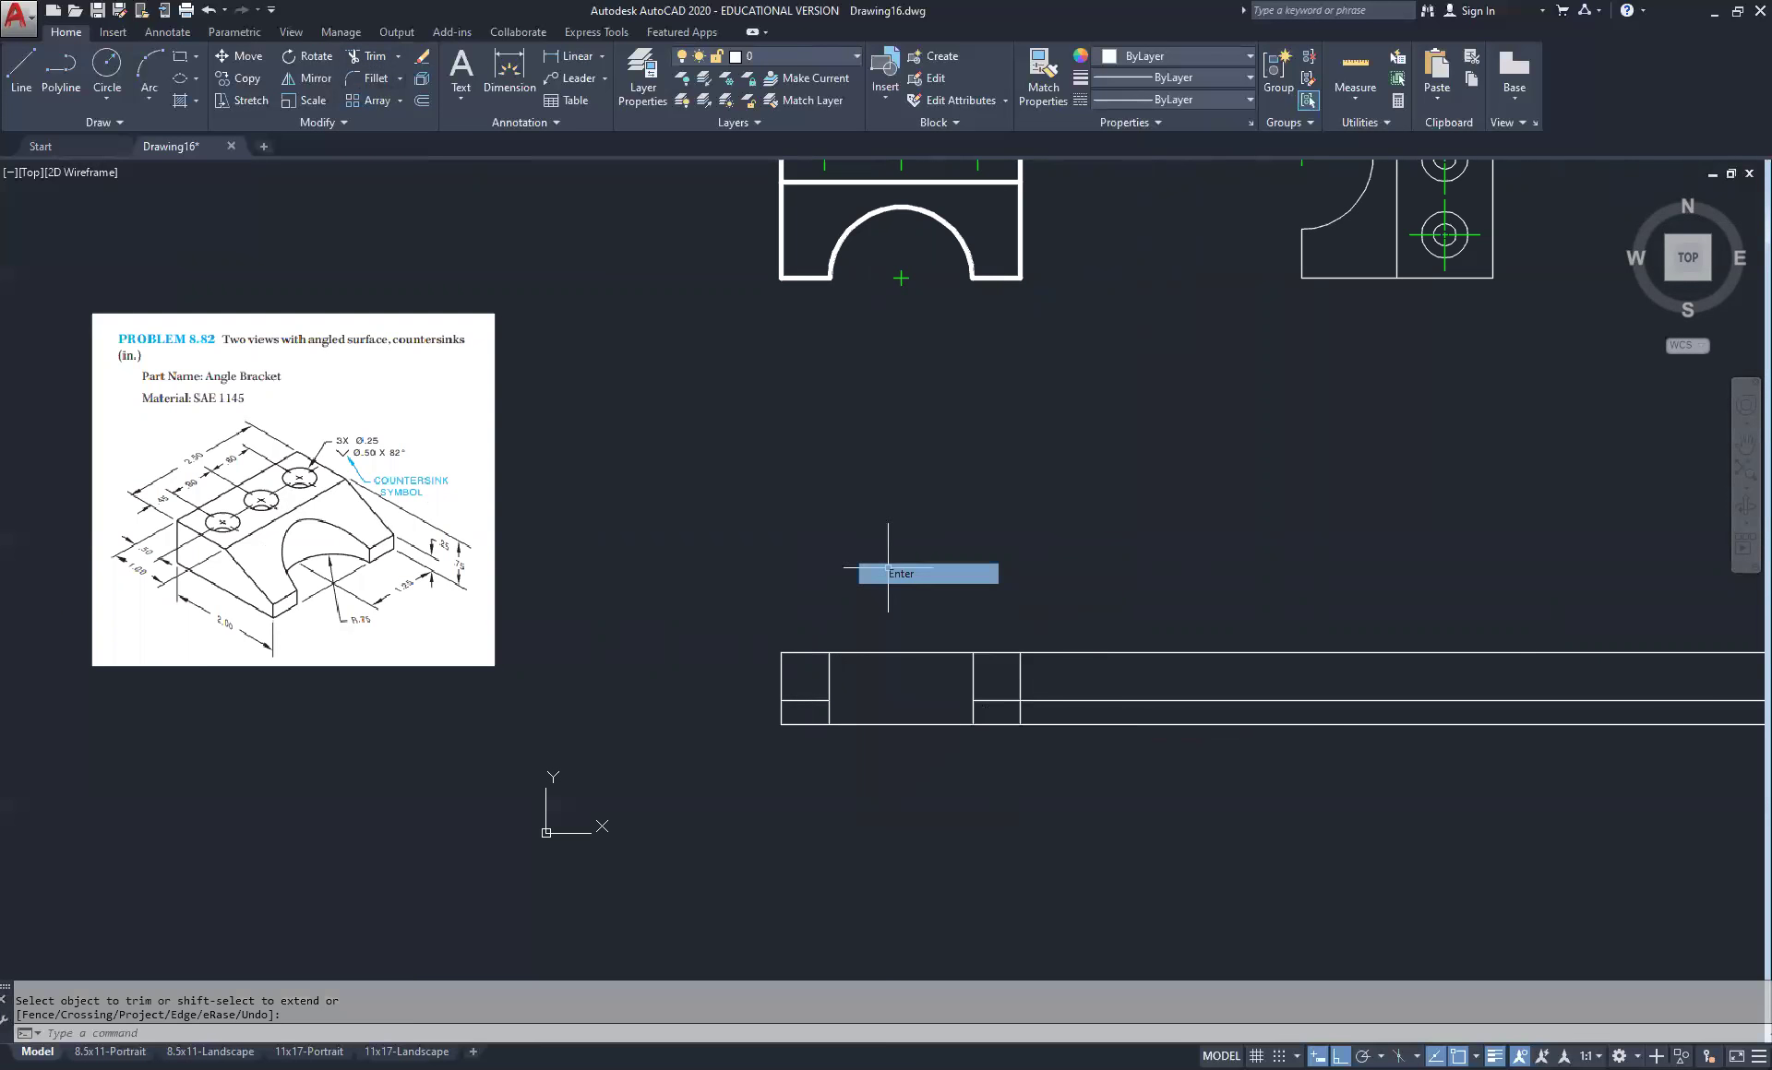
Trim the two inner vertical lines of the front view above the middle horizontal line
{"action": "right_click", "coordinate": [1023, 731]}
{"action": "left_click", "coordinate": [1087, 401]}
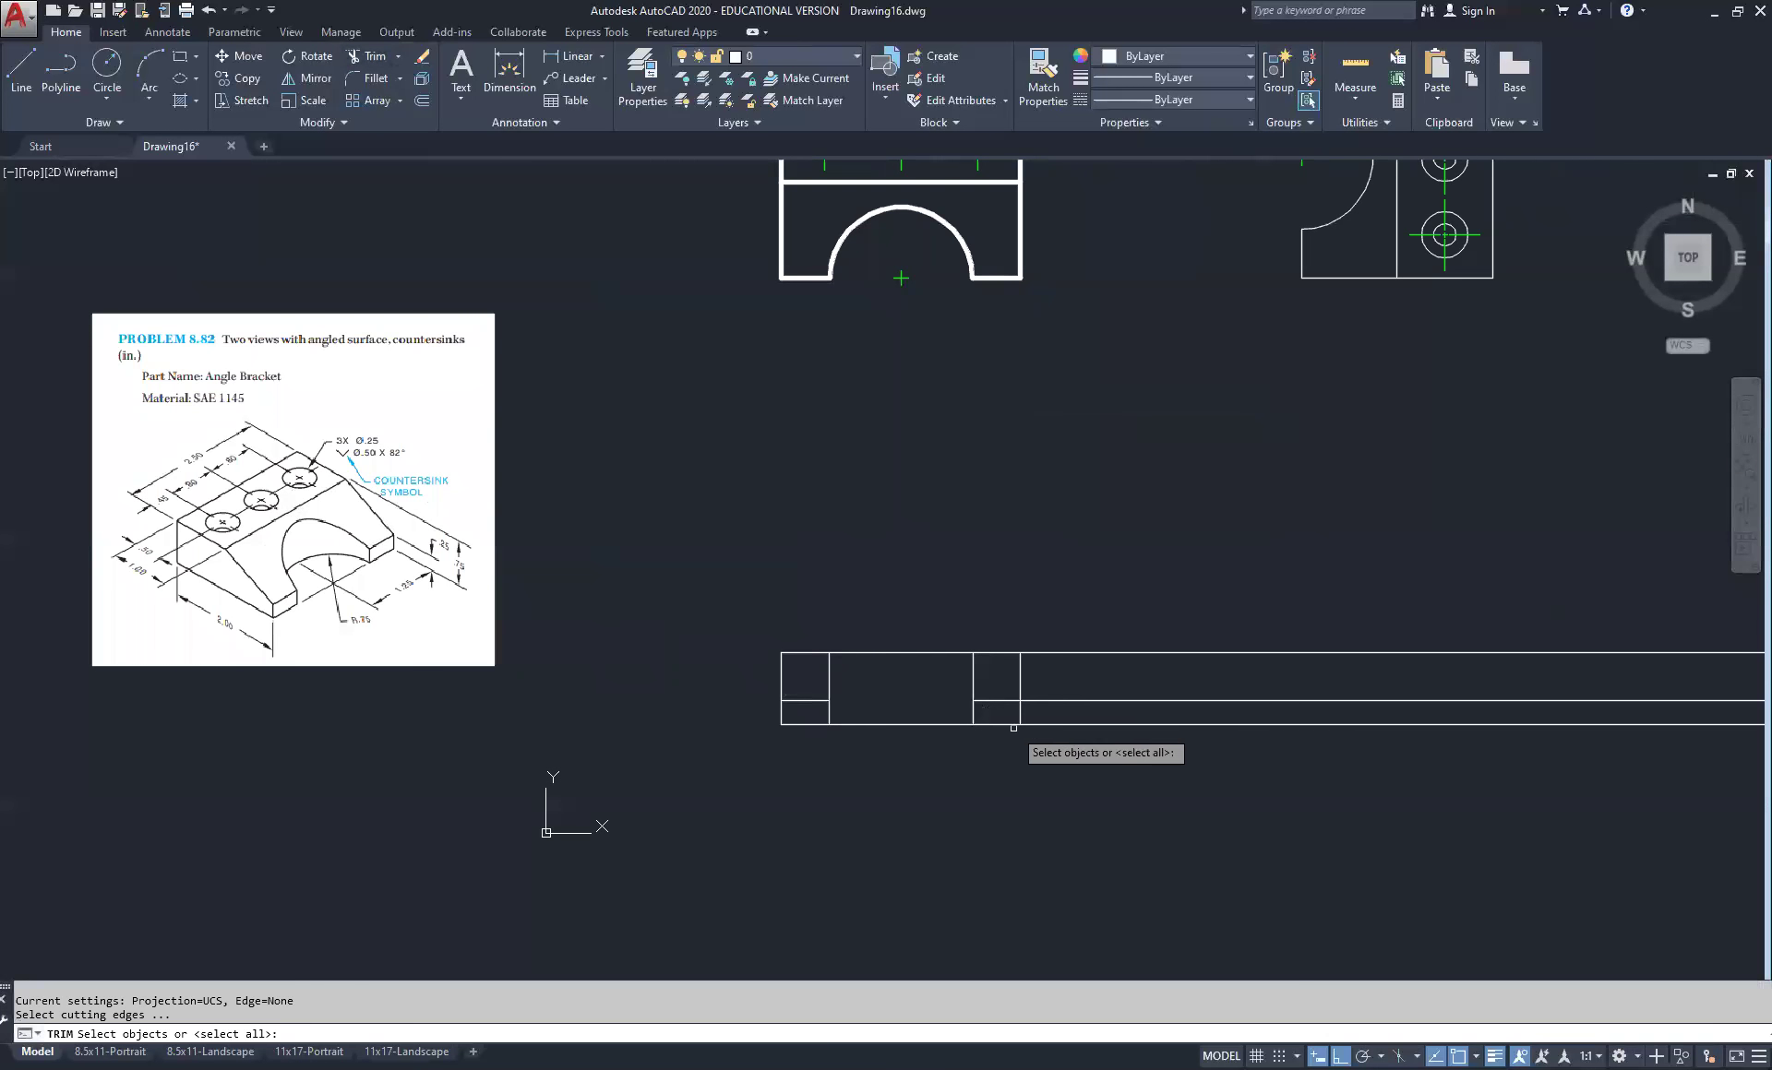
{"action": "left_click", "coordinate": [997, 702]}
{"action": "key", "text": "Return"}
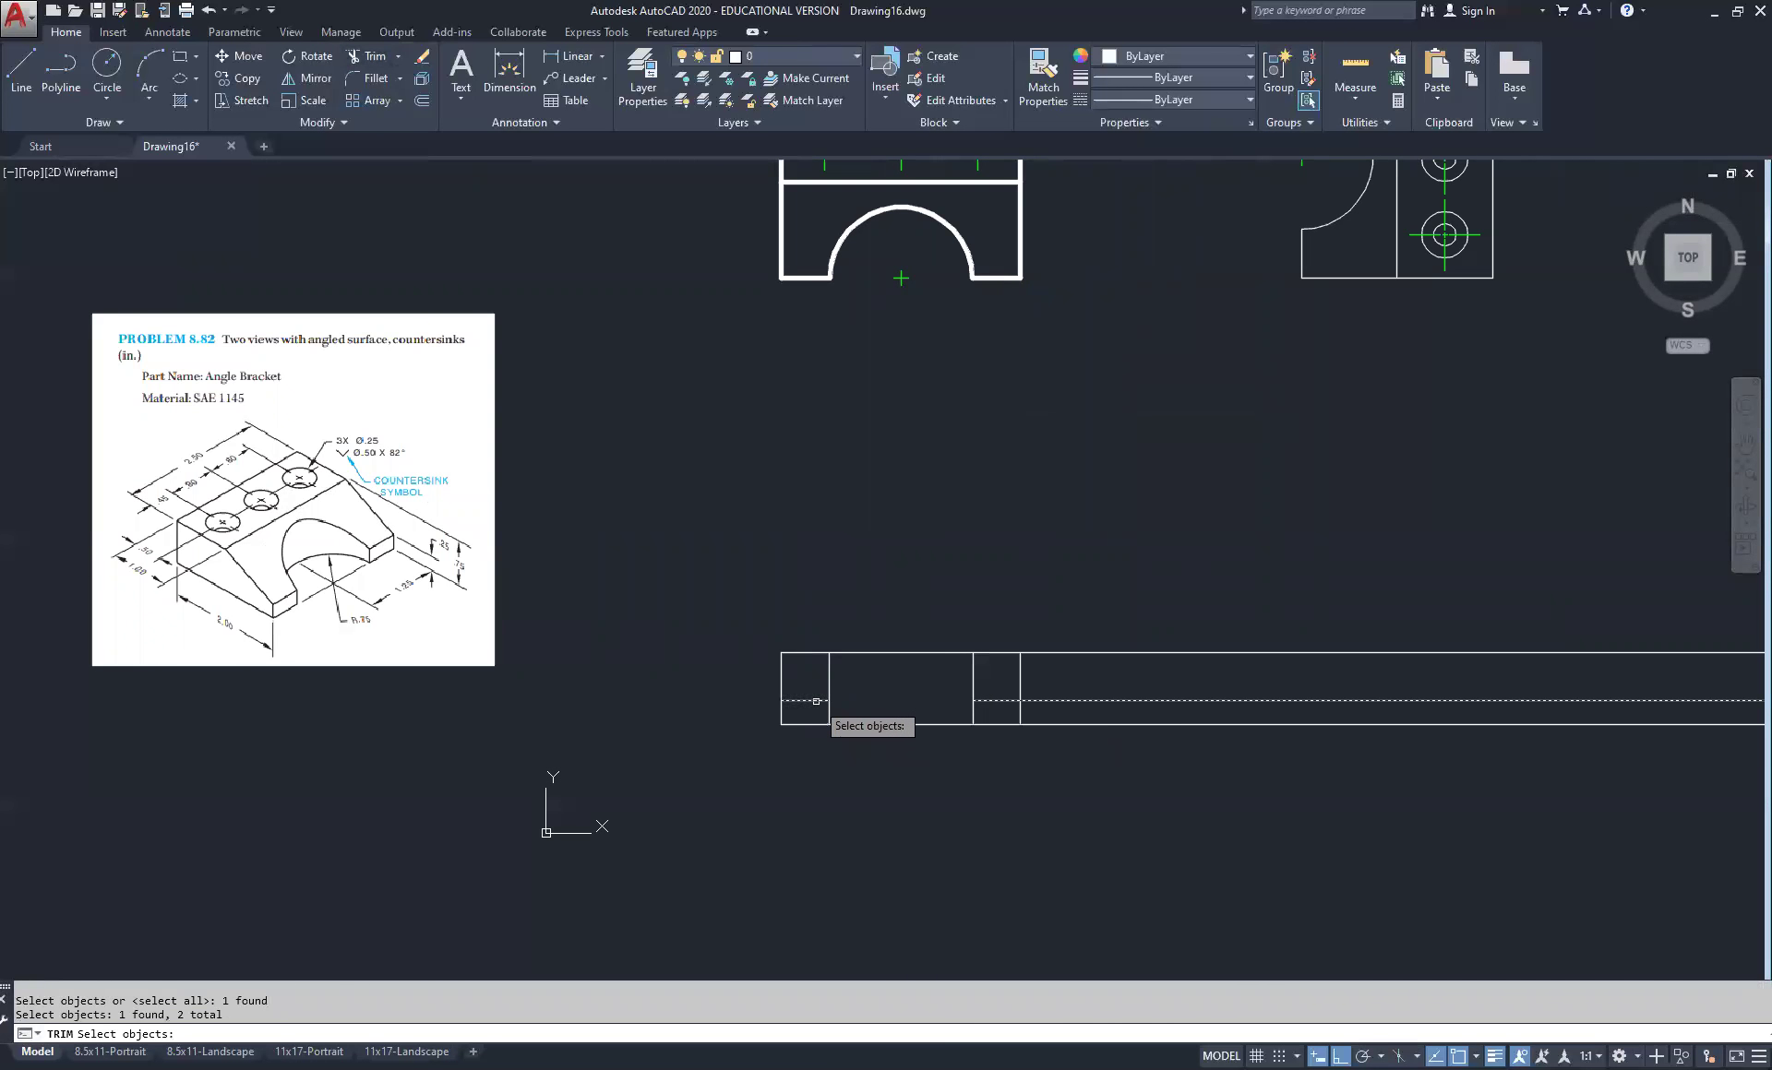
{"action": "left_click", "coordinate": [855, 672]}
{"action": "left_click", "coordinate": [806, 679]}
{"action": "left_click", "coordinate": [988, 683]}
{"action": "left_click", "coordinate": [909, 646]}
{"action": "right_click", "coordinate": [892, 701]}
{"action": "left_click", "coordinate": [927, 710]}
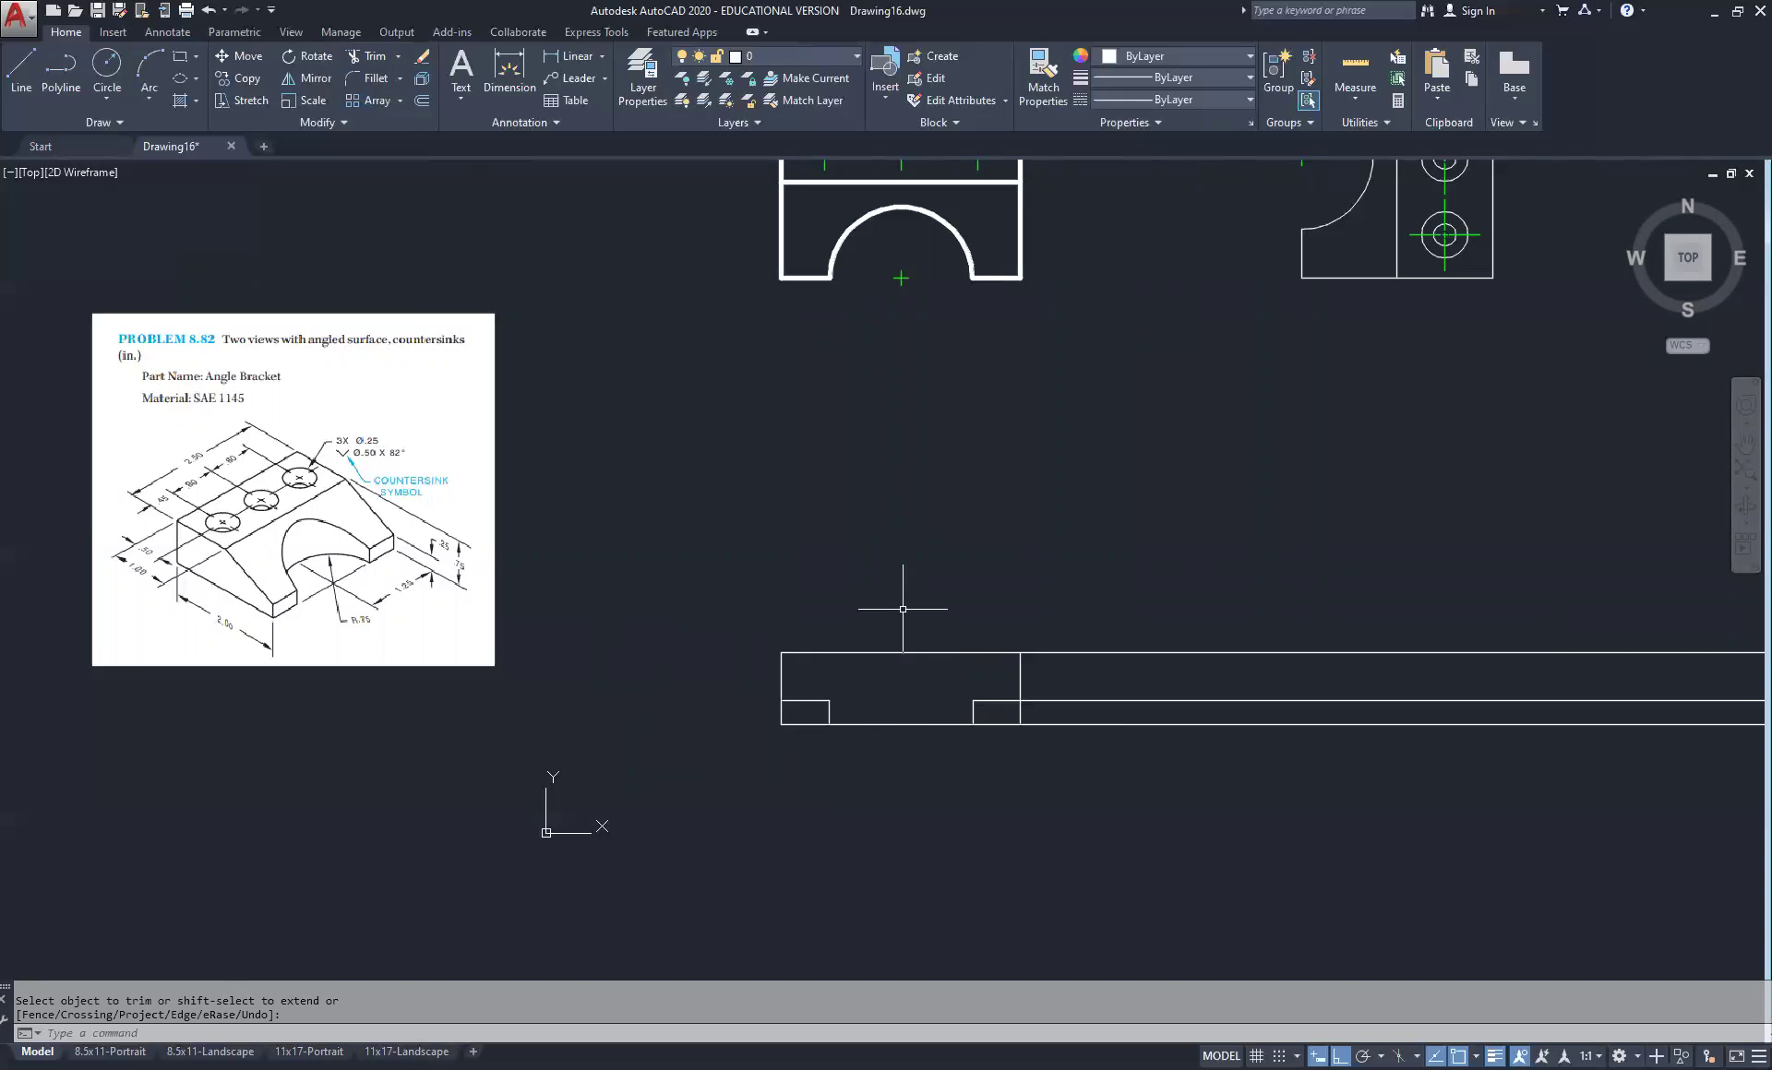
Draw a vertical projection line from the rotated top view's lower-right corner down past the three horizontal lines
{"action": "mouse_move", "coordinate": [1281, 544]}
{"action": "middle_mouse_down"}
{"action": "mouse_move", "coordinate": [953, 517]}
{"action": "mouse_move", "coordinate": [1036, 516]}
{"action": "middle_mouse_up"}
{"action": "scroll", "coordinate": [1051, 508], "scroll_direction": "down", "scroll_amount": 2}
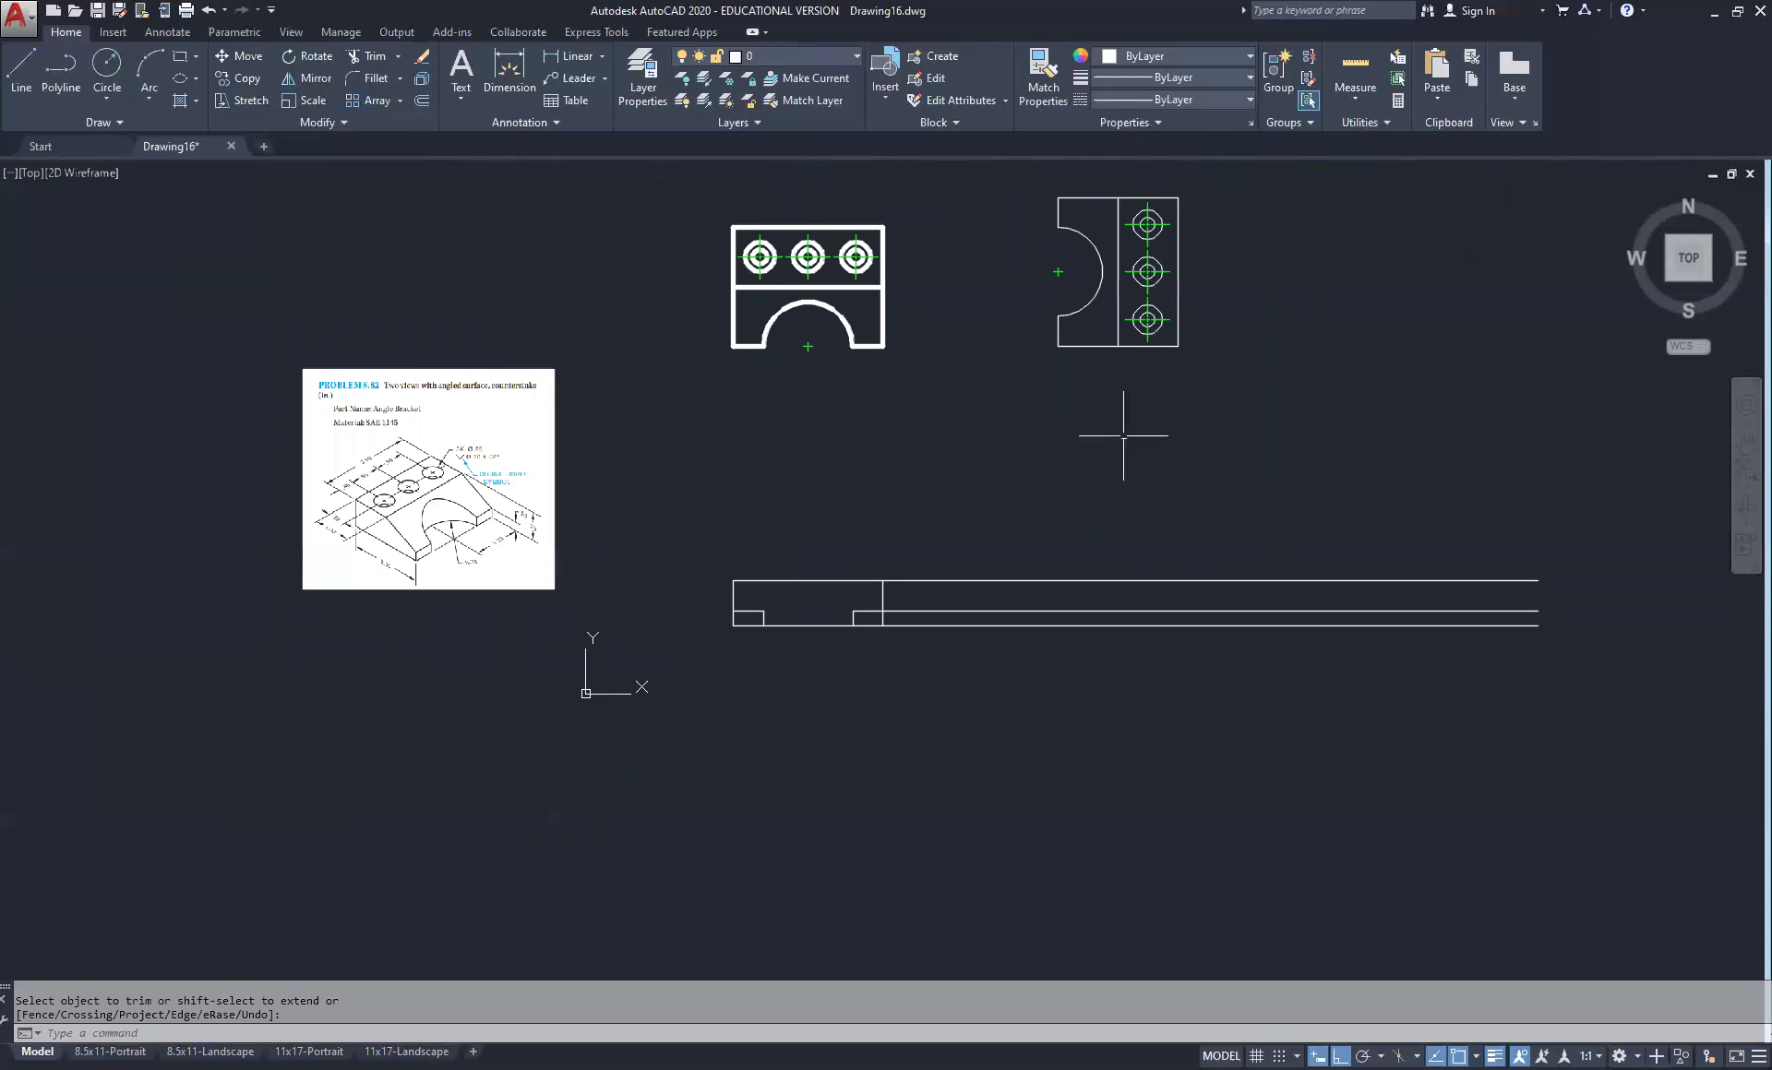
{"action": "left_click", "coordinate": [20, 70]}
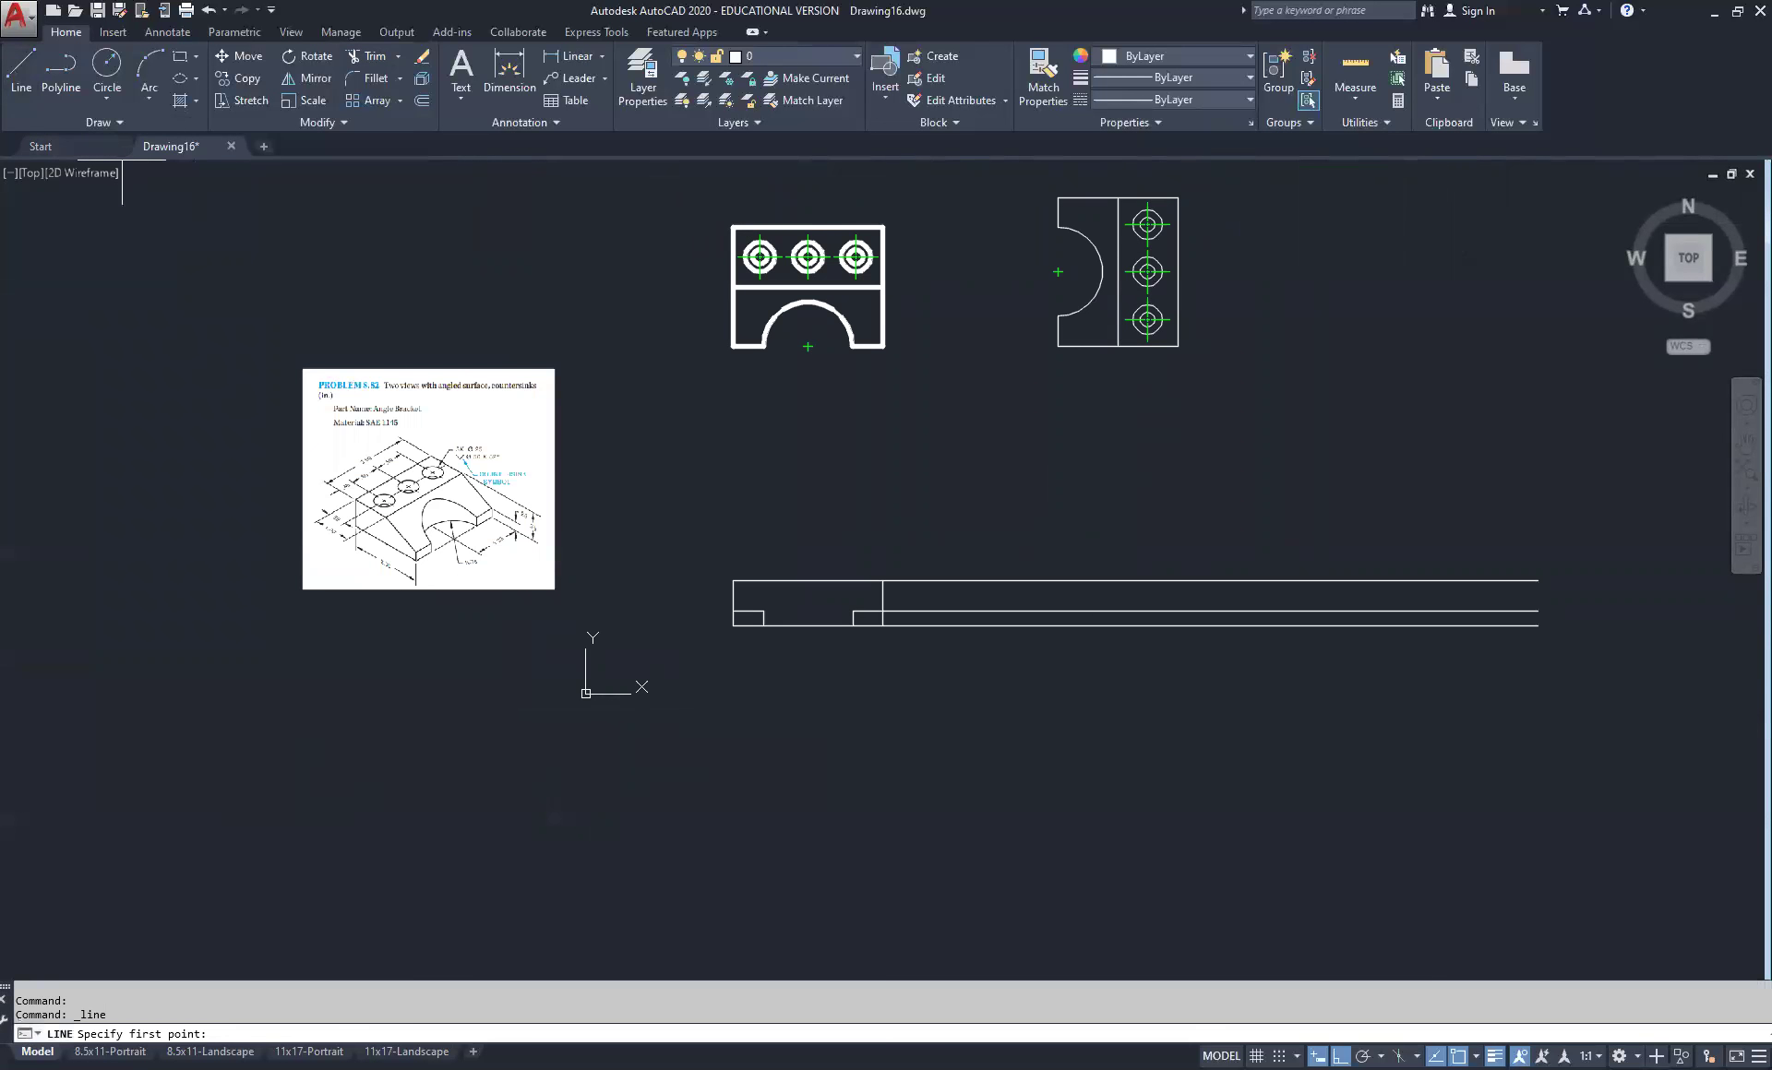
{"action": "left_click", "coordinate": [1180, 346]}
{"action": "left_click", "coordinate": [1186, 718]}
{"action": "right_click", "coordinate": [1206, 735]}
{"action": "left_click", "coordinate": [1270, 750]}
Copy the vertical projection line to the bend line's lower end and the lower-left corner of the rotated top view
{"action": "left_click", "coordinate": [1259, 407]}
{"action": "left_click", "coordinate": [1033, 432]}
{"action": "right_click", "coordinate": [1362, 348]}
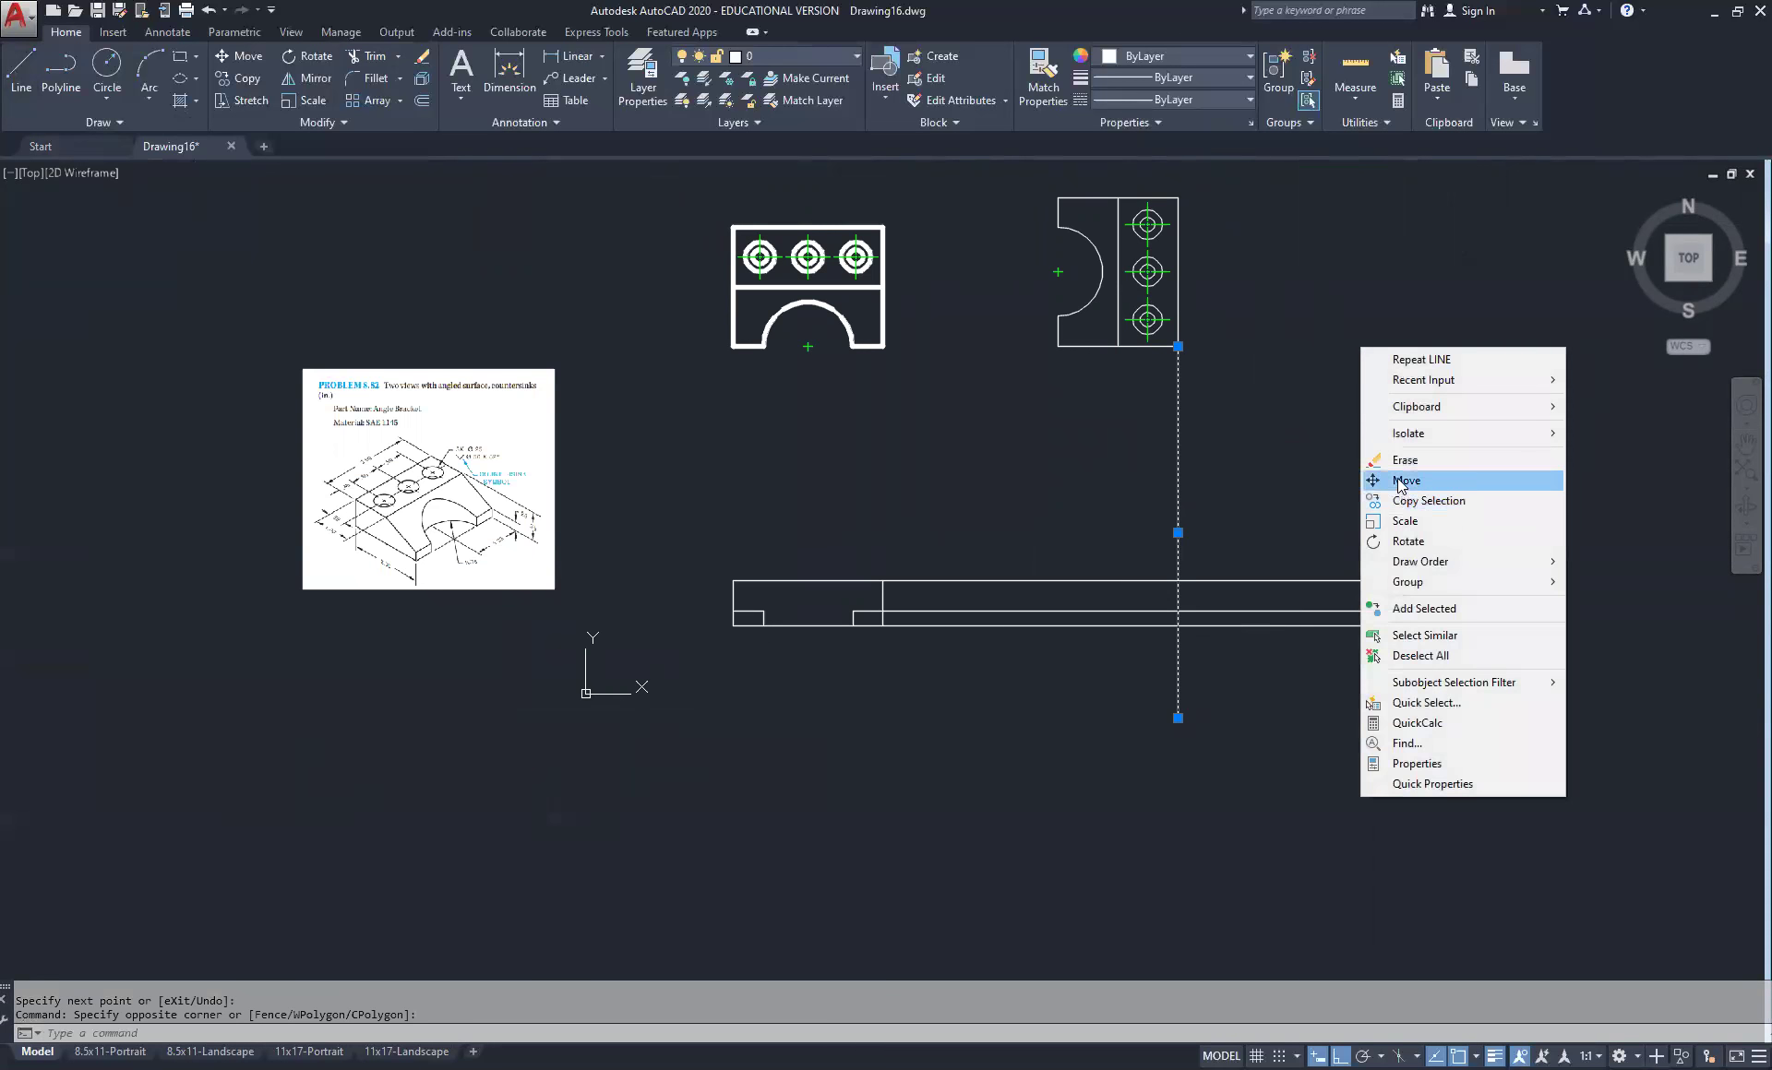
{"action": "left_click", "coordinate": [1429, 500]}
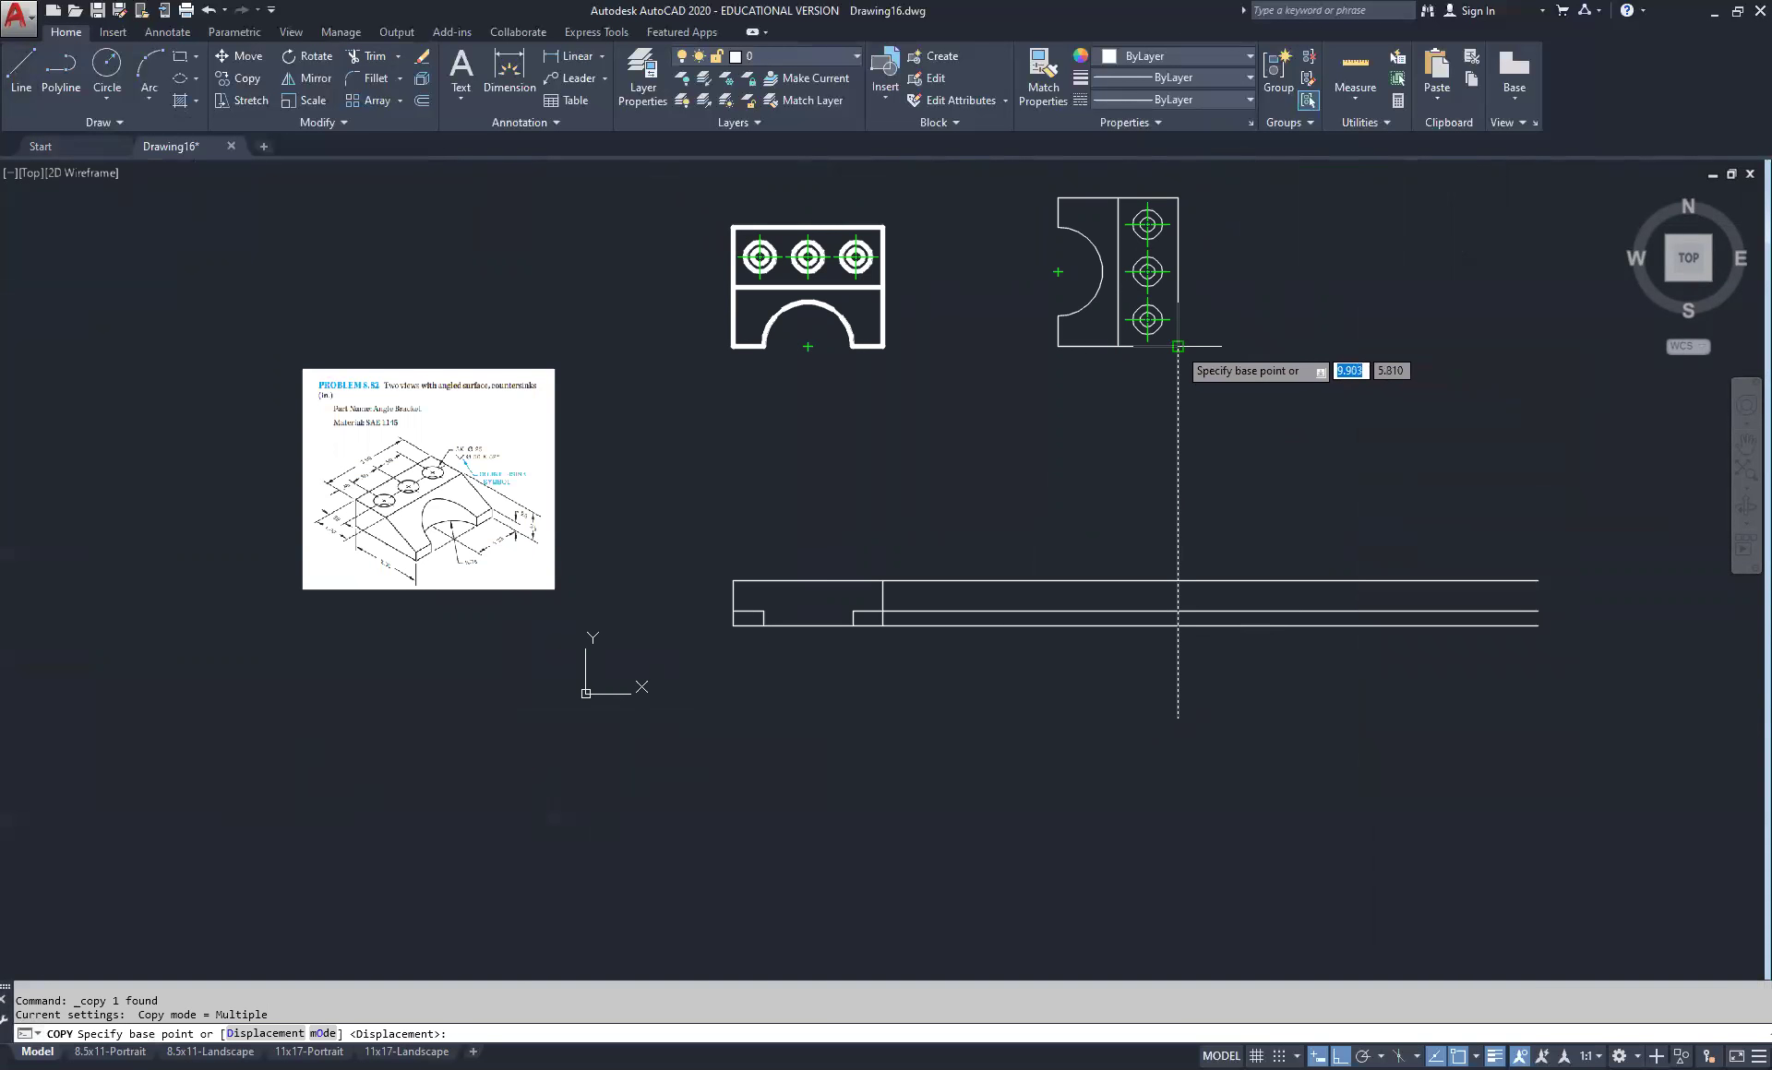
{"action": "left_click", "coordinate": [1178, 349]}
{"action": "left_click", "coordinate": [1128, 337]}
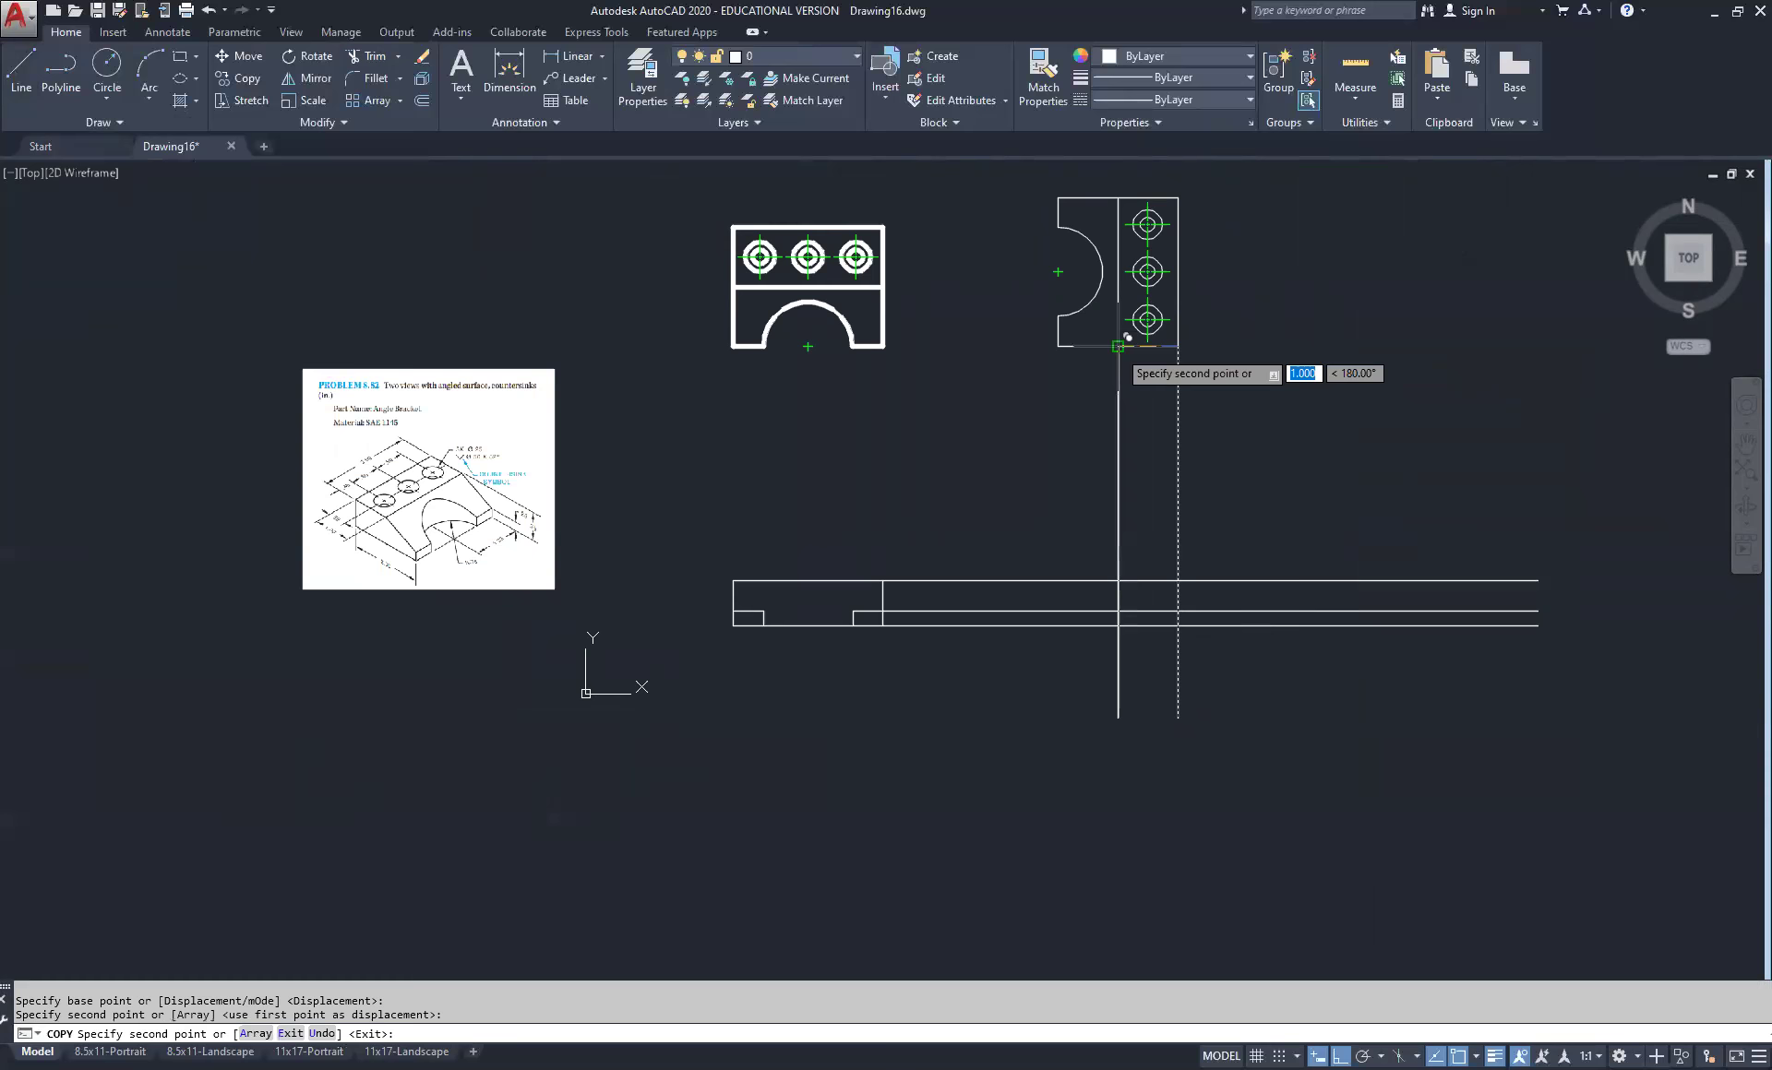
{"action": "left_click", "coordinate": [1070, 344]}
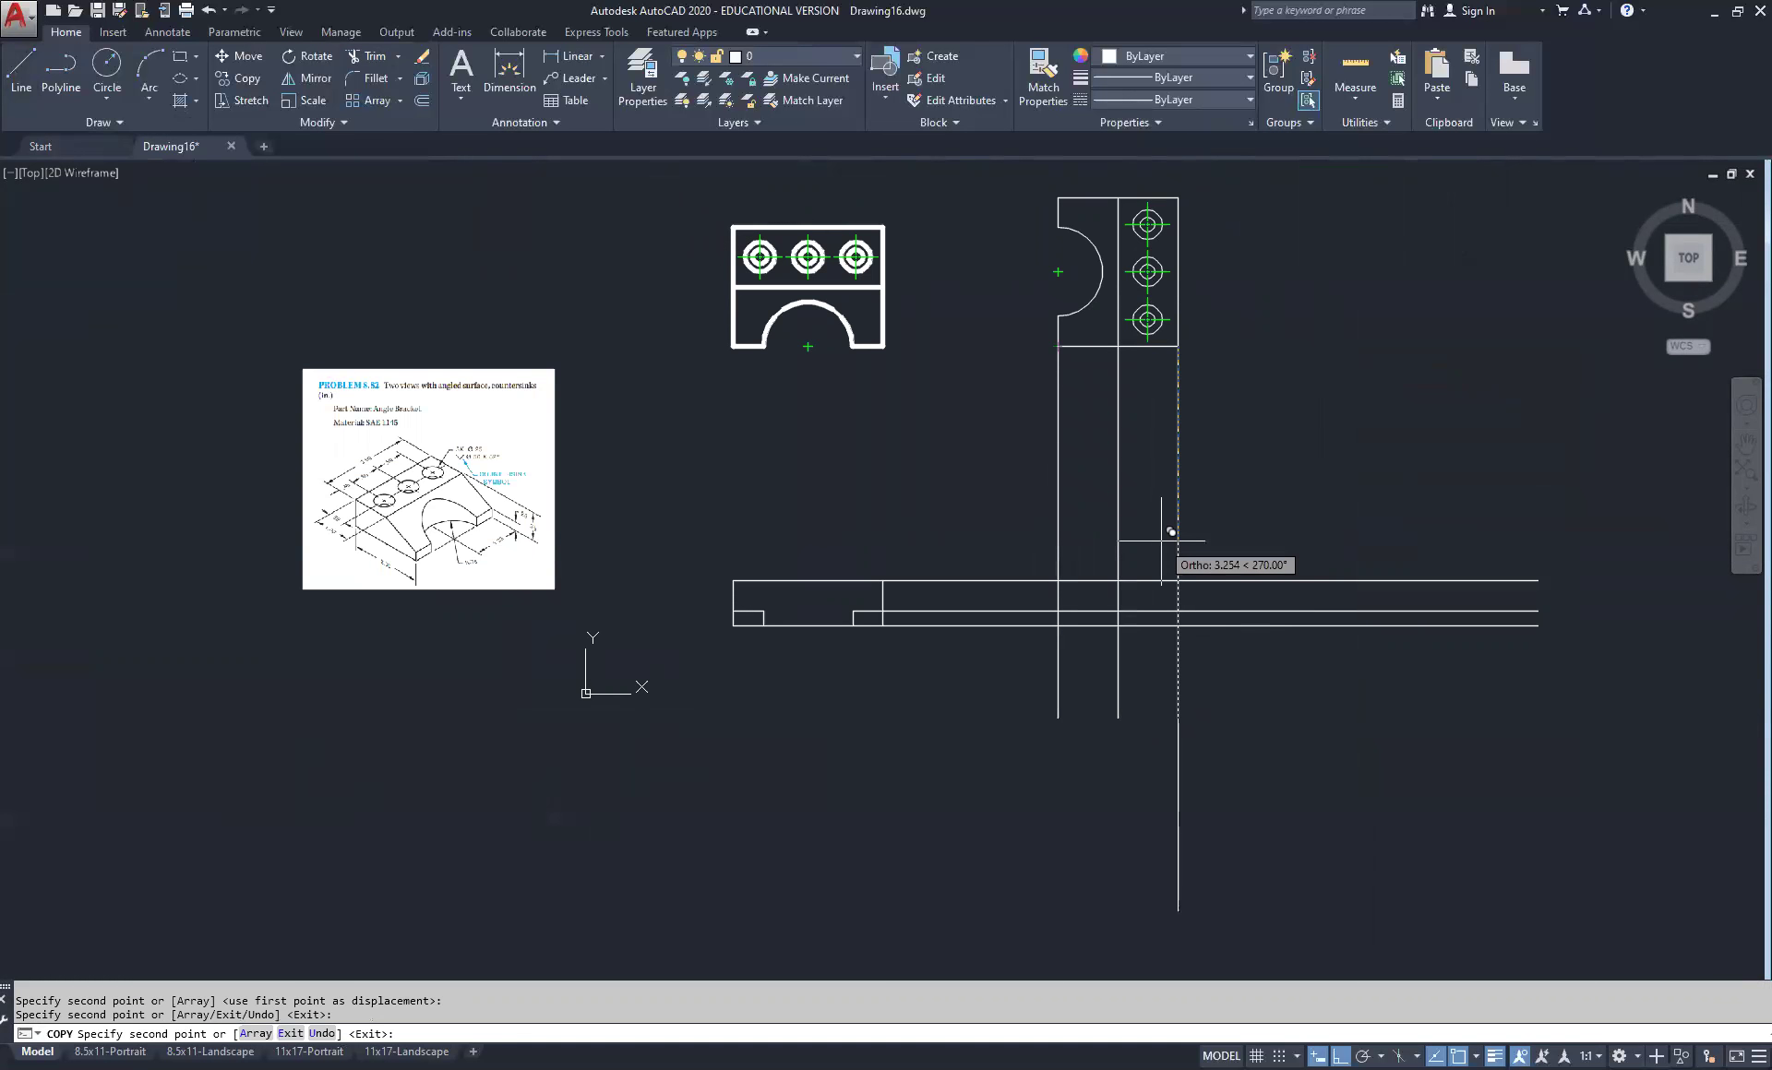
{"action": "key", "text": "Escape"}
{"action": "key", "text": "Escape"}
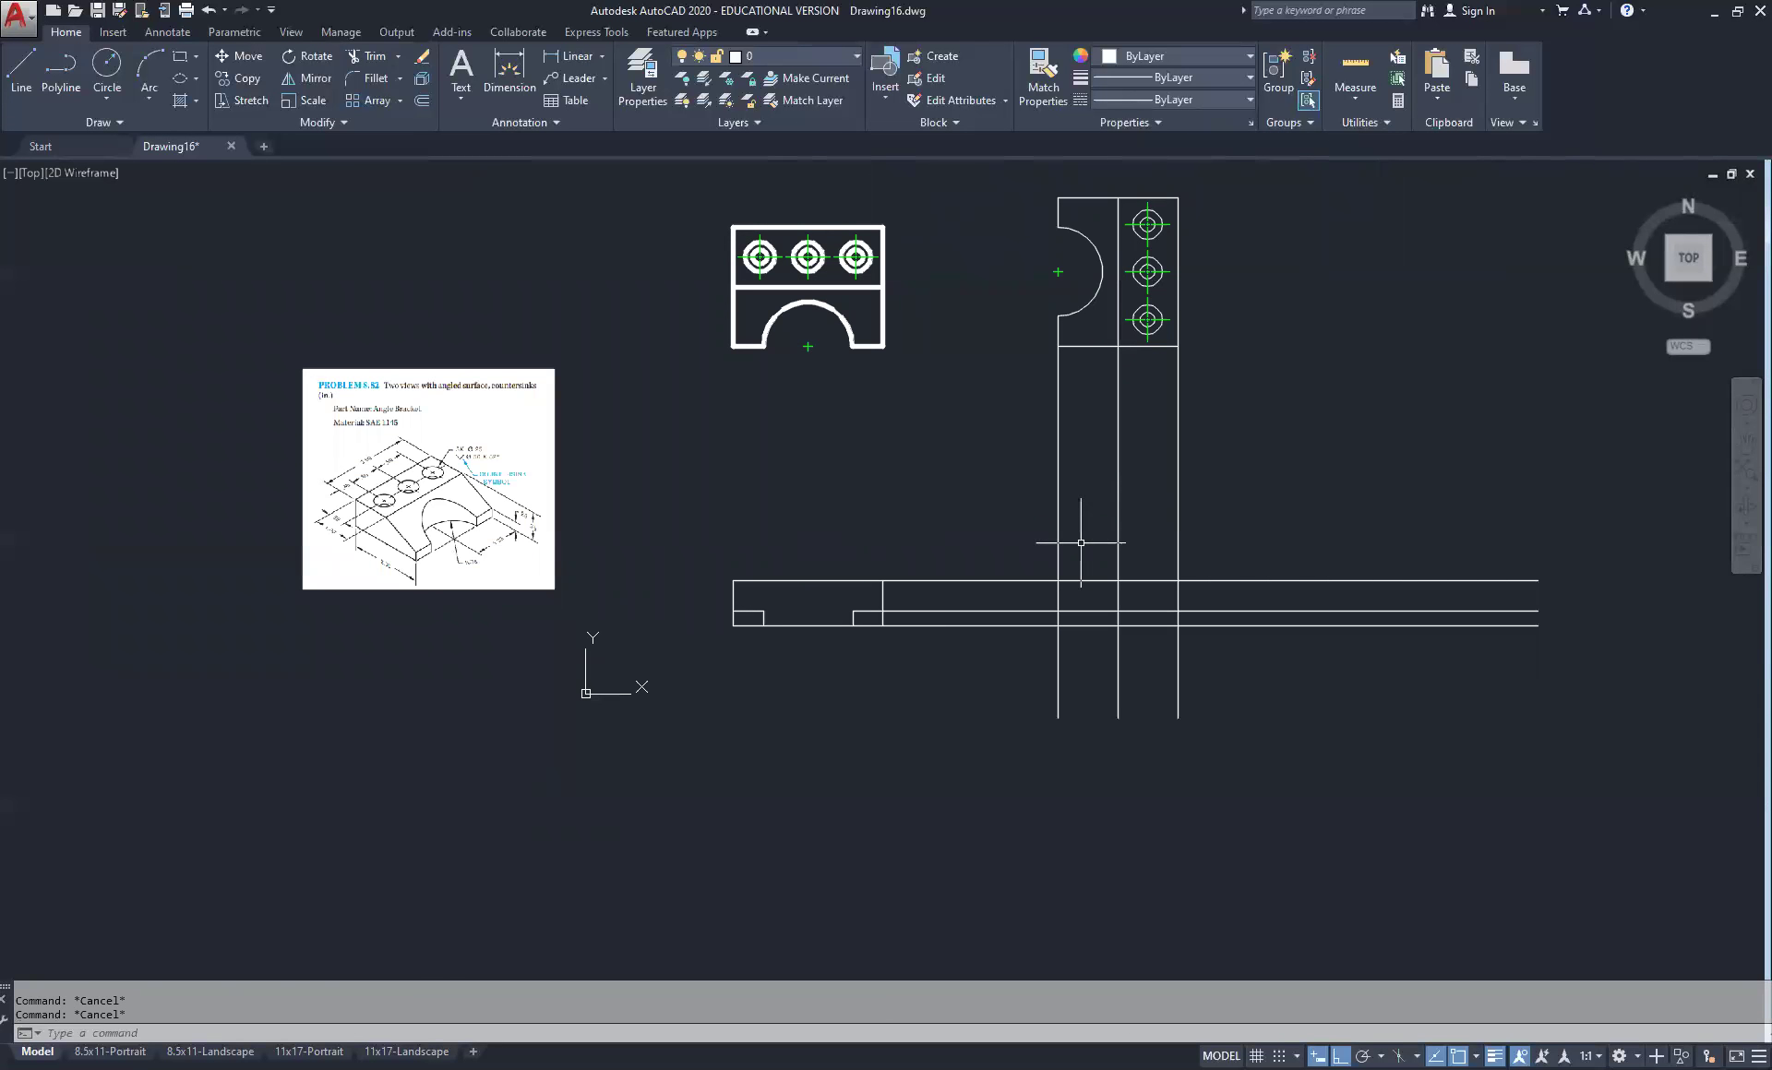
Draw the side view's sloped line from the middle projection line at the top height to the left projection line at the .25 height
{"action": "scroll", "coordinate": [1121, 561], "scroll_direction": "up", "scroll_amount": 2}
{"action": "scroll", "coordinate": [1107, 553], "scroll_direction": "up", "scroll_amount": 1}
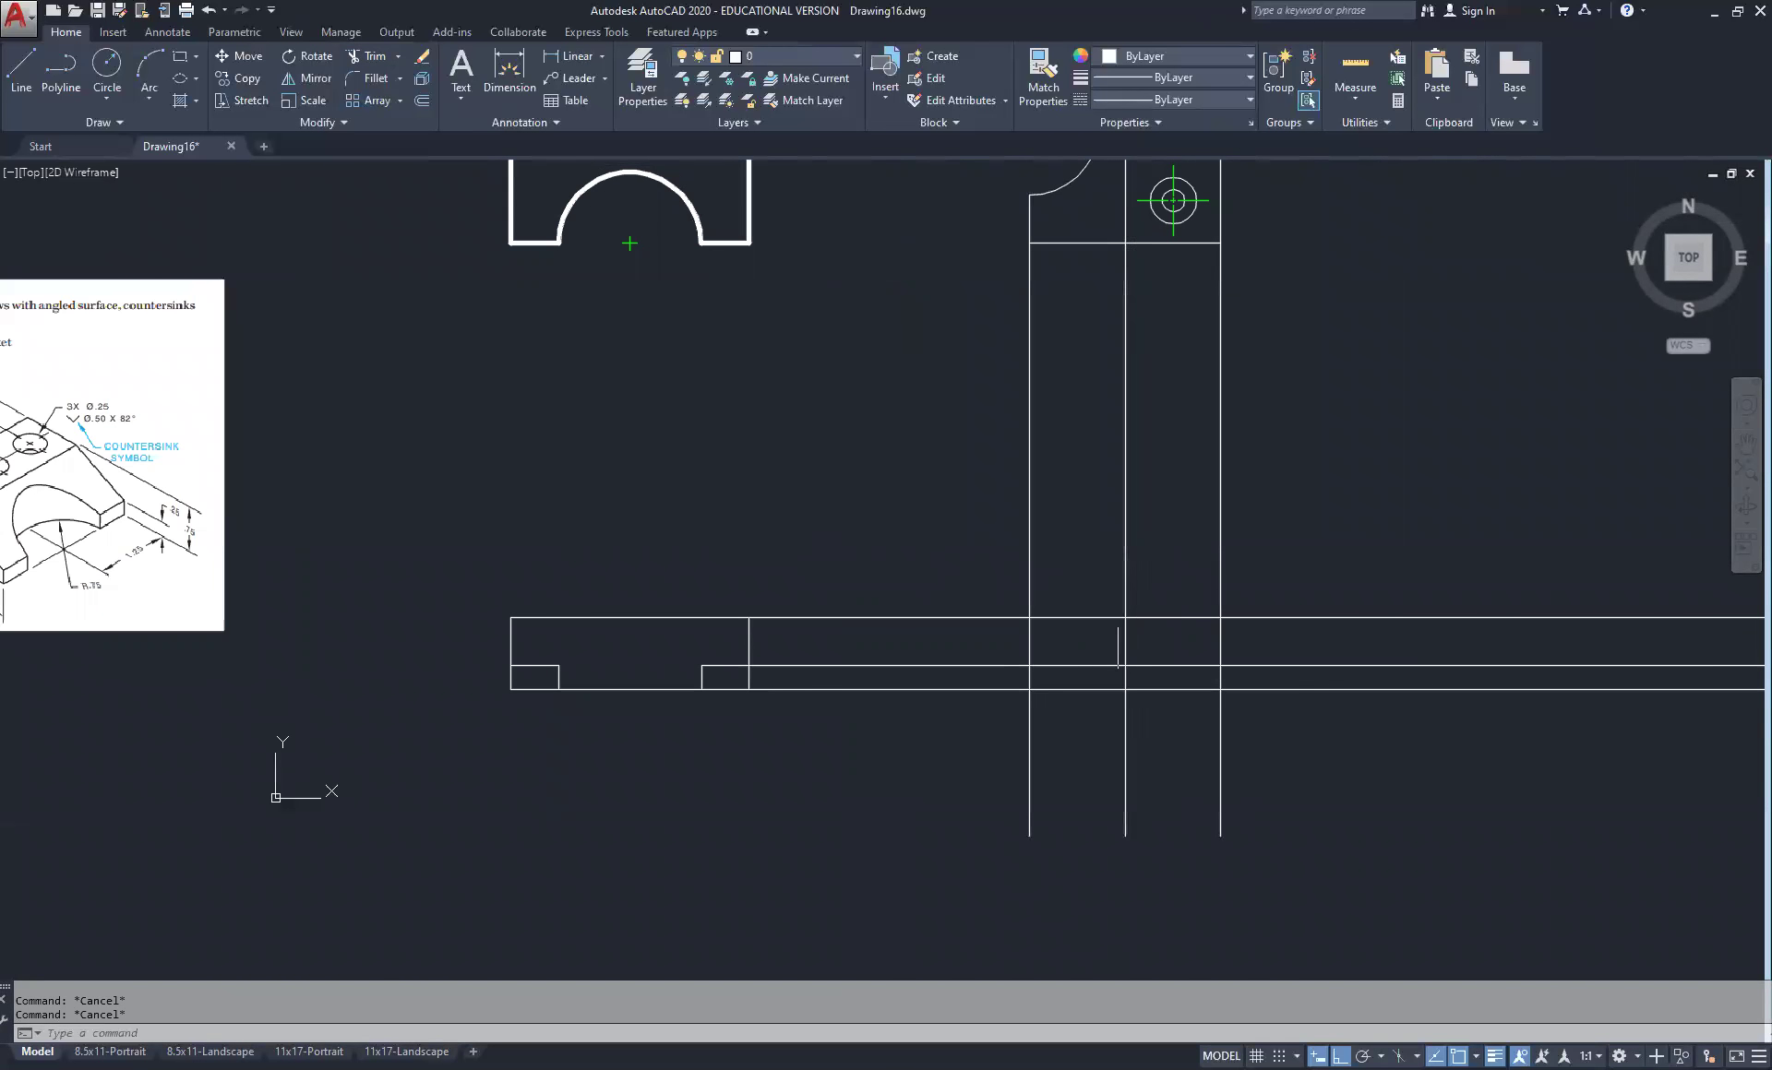
{"action": "left_click", "coordinate": [13, 62]}
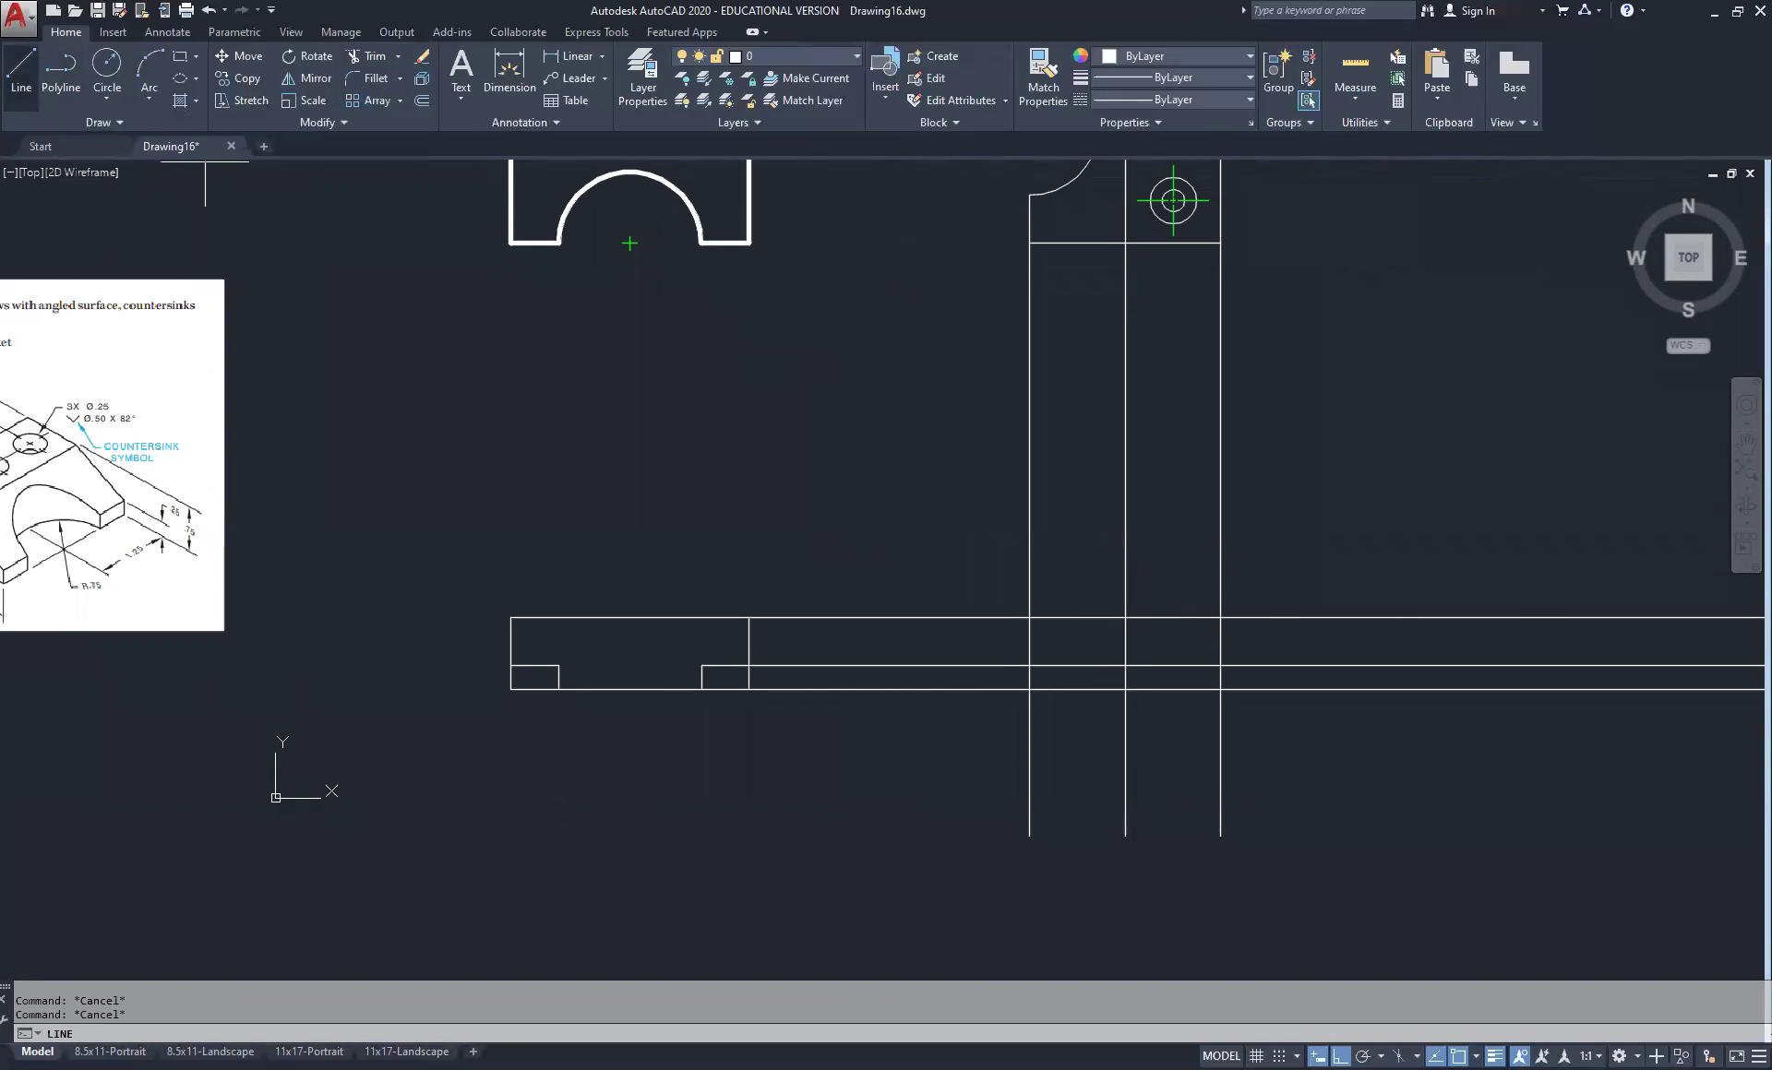
{"action": "left_click", "coordinate": [1125, 617]}
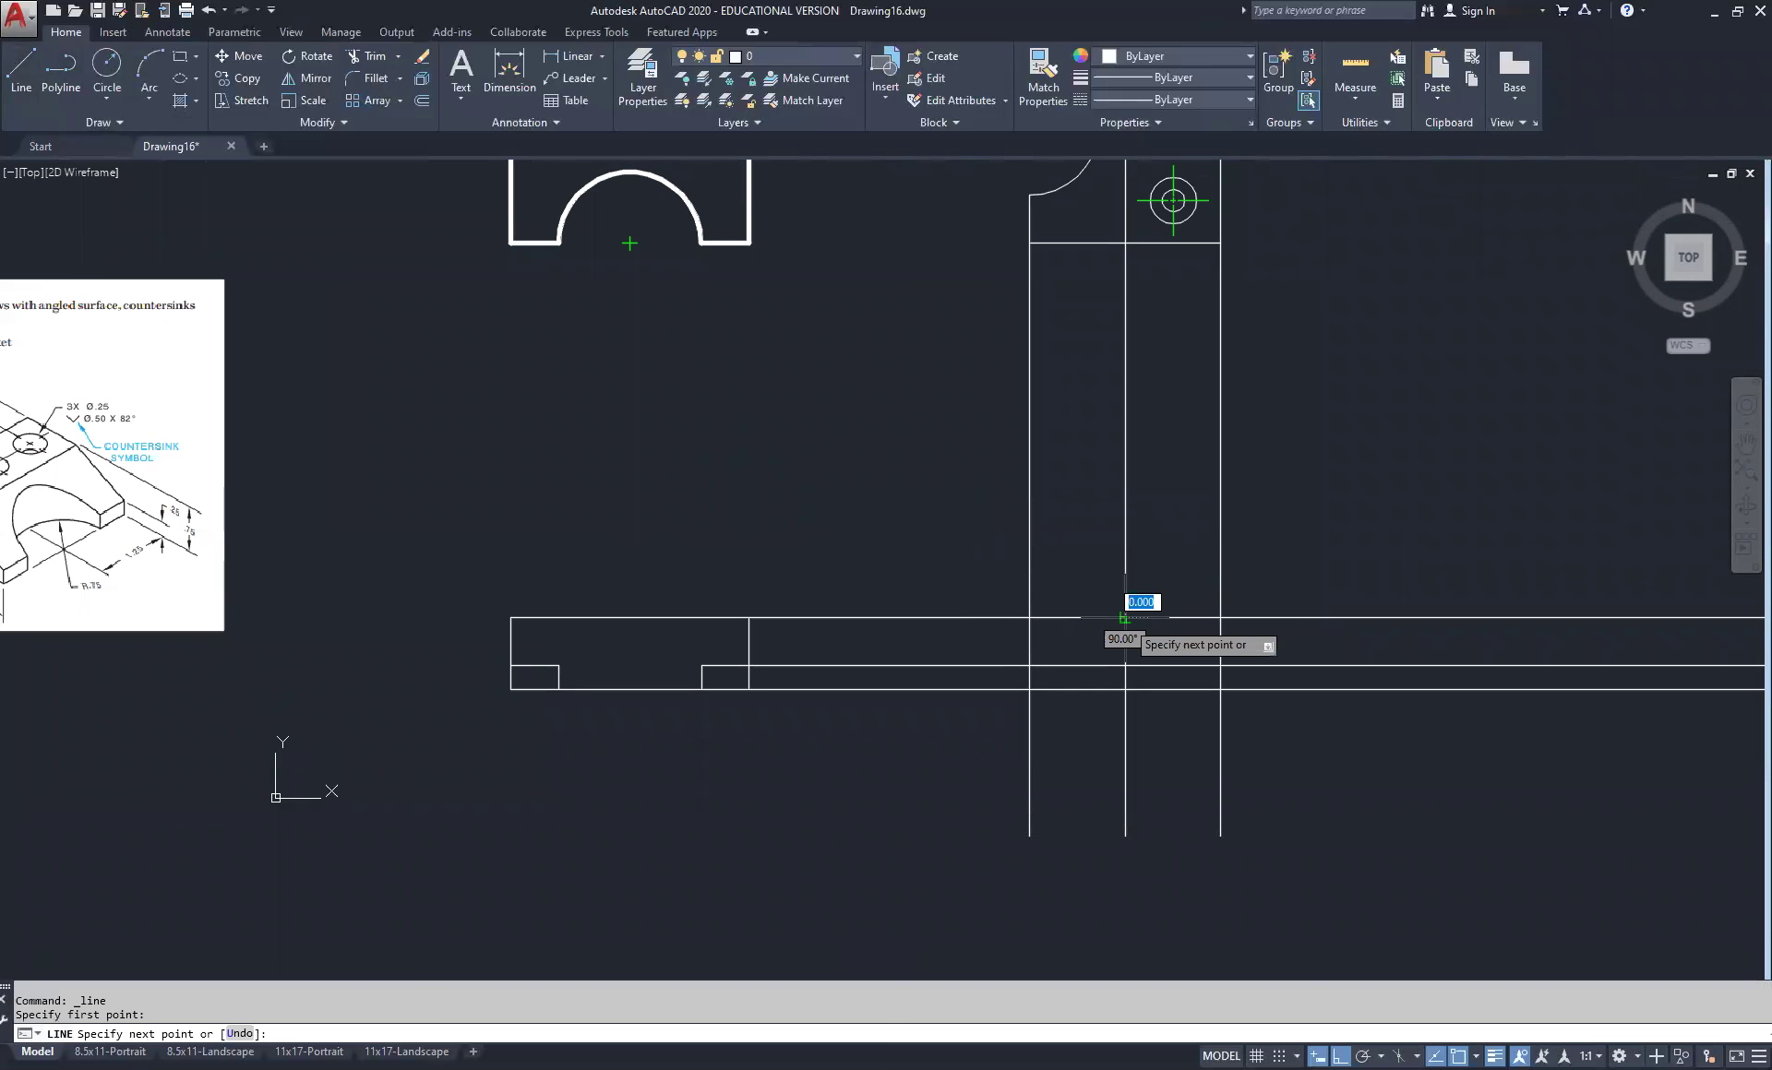
{"action": "left_click", "coordinate": [1030, 665]}
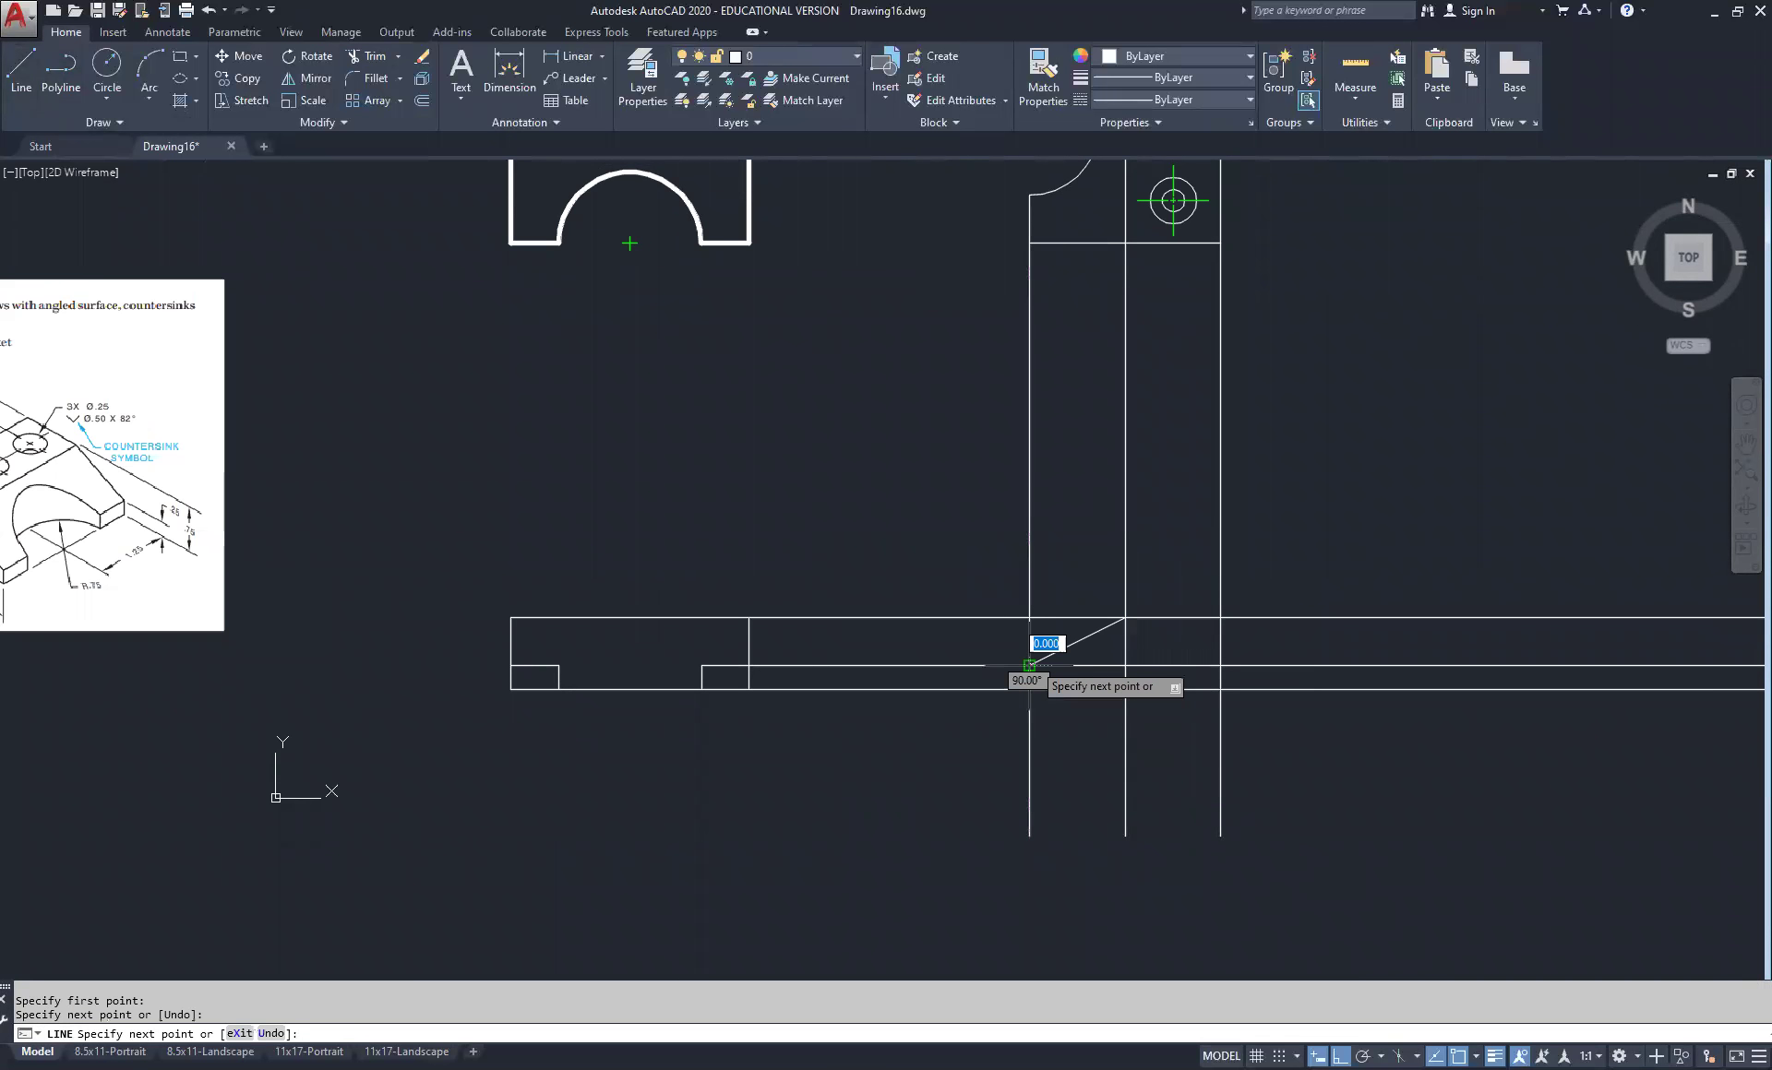
{"action": "right_click", "coordinate": [1087, 534]}
{"action": "left_click", "coordinate": [1119, 546]}
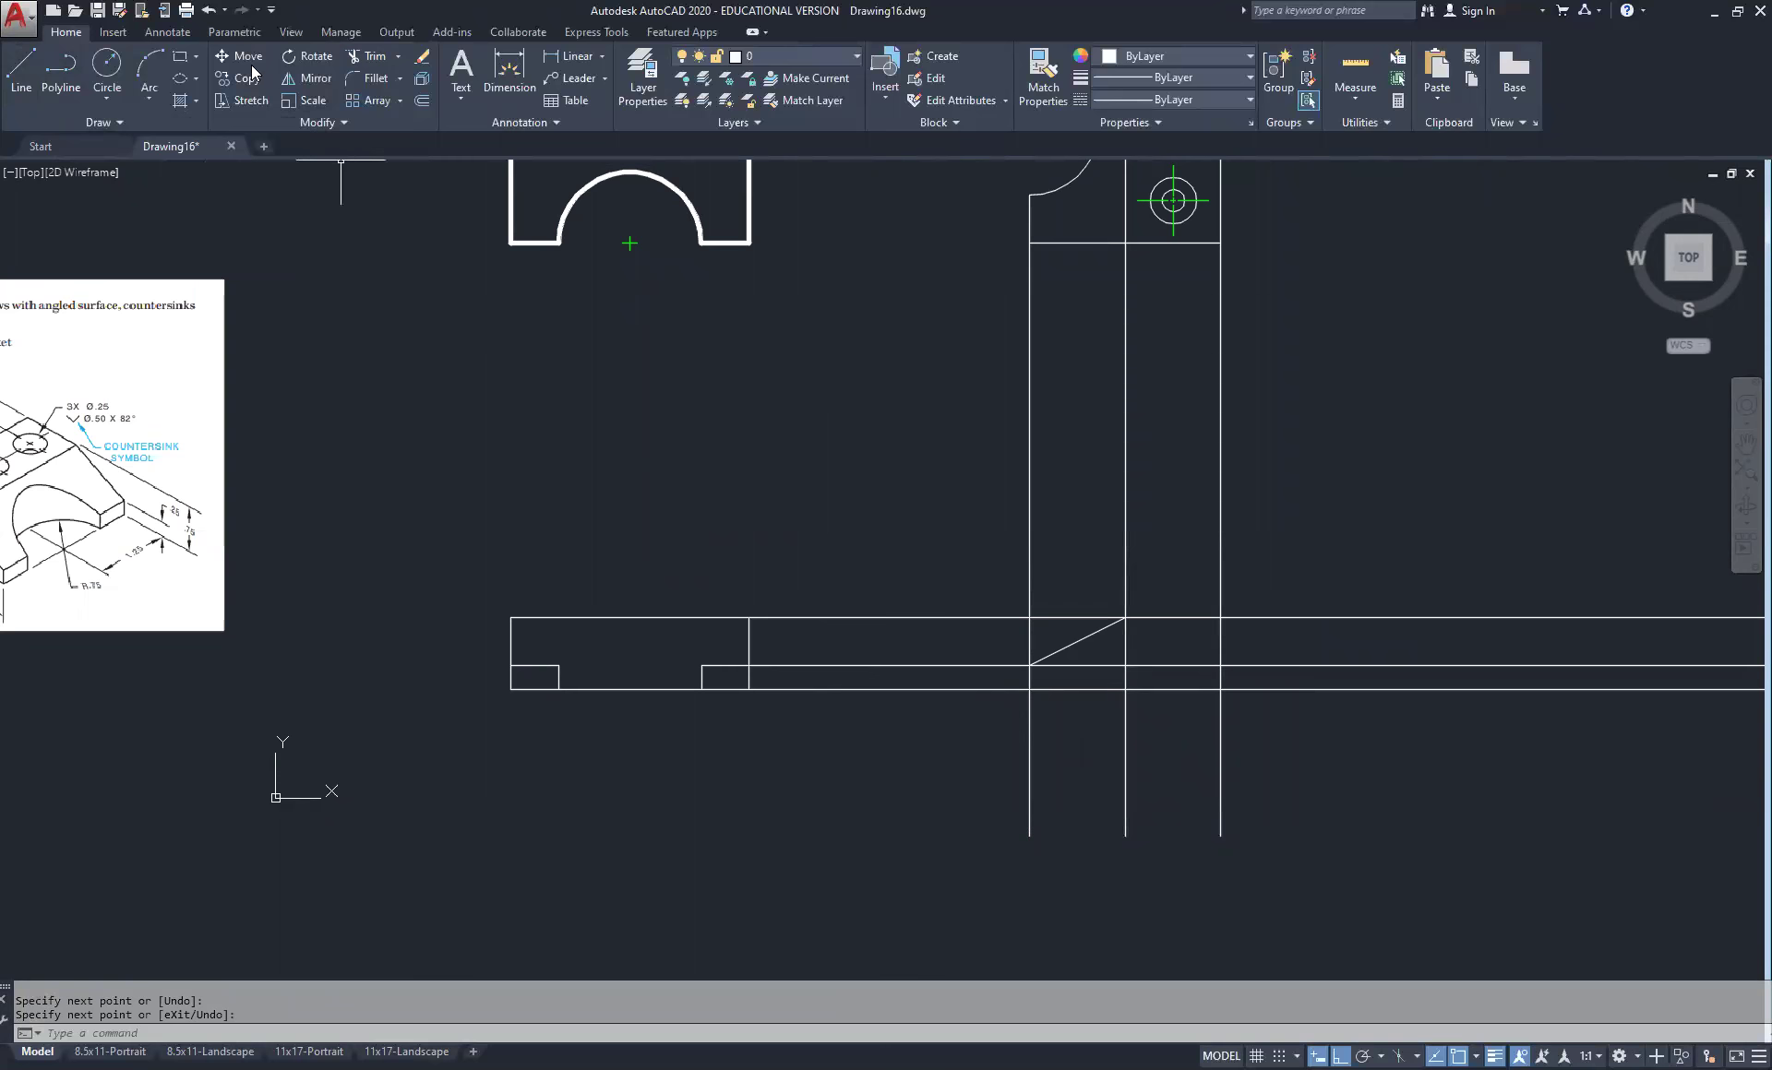
Trim away the middle horizontal line beyond the front view's right edge
{"action": "left_click", "coordinate": [362, 55]}
{"action": "left_click", "coordinate": [772, 645]}
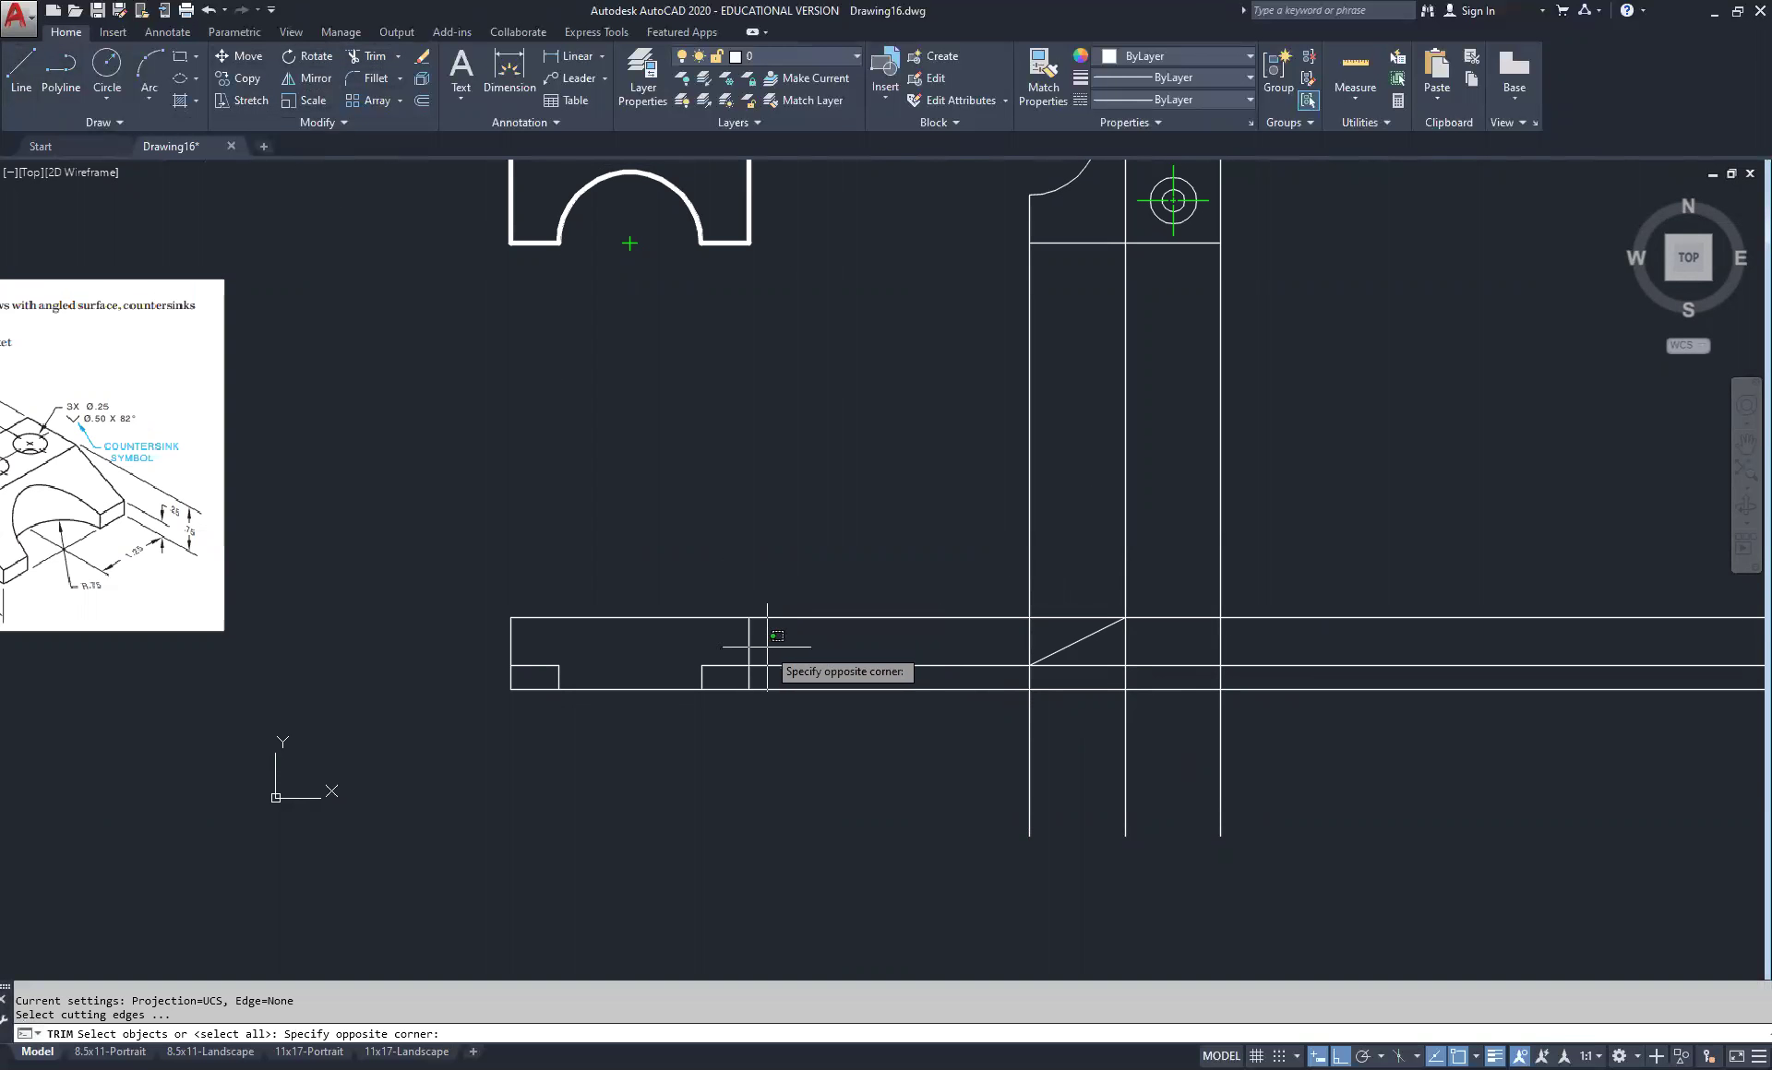
{"action": "left_click", "coordinate": [739, 634]}
{"action": "key", "text": "Return"}
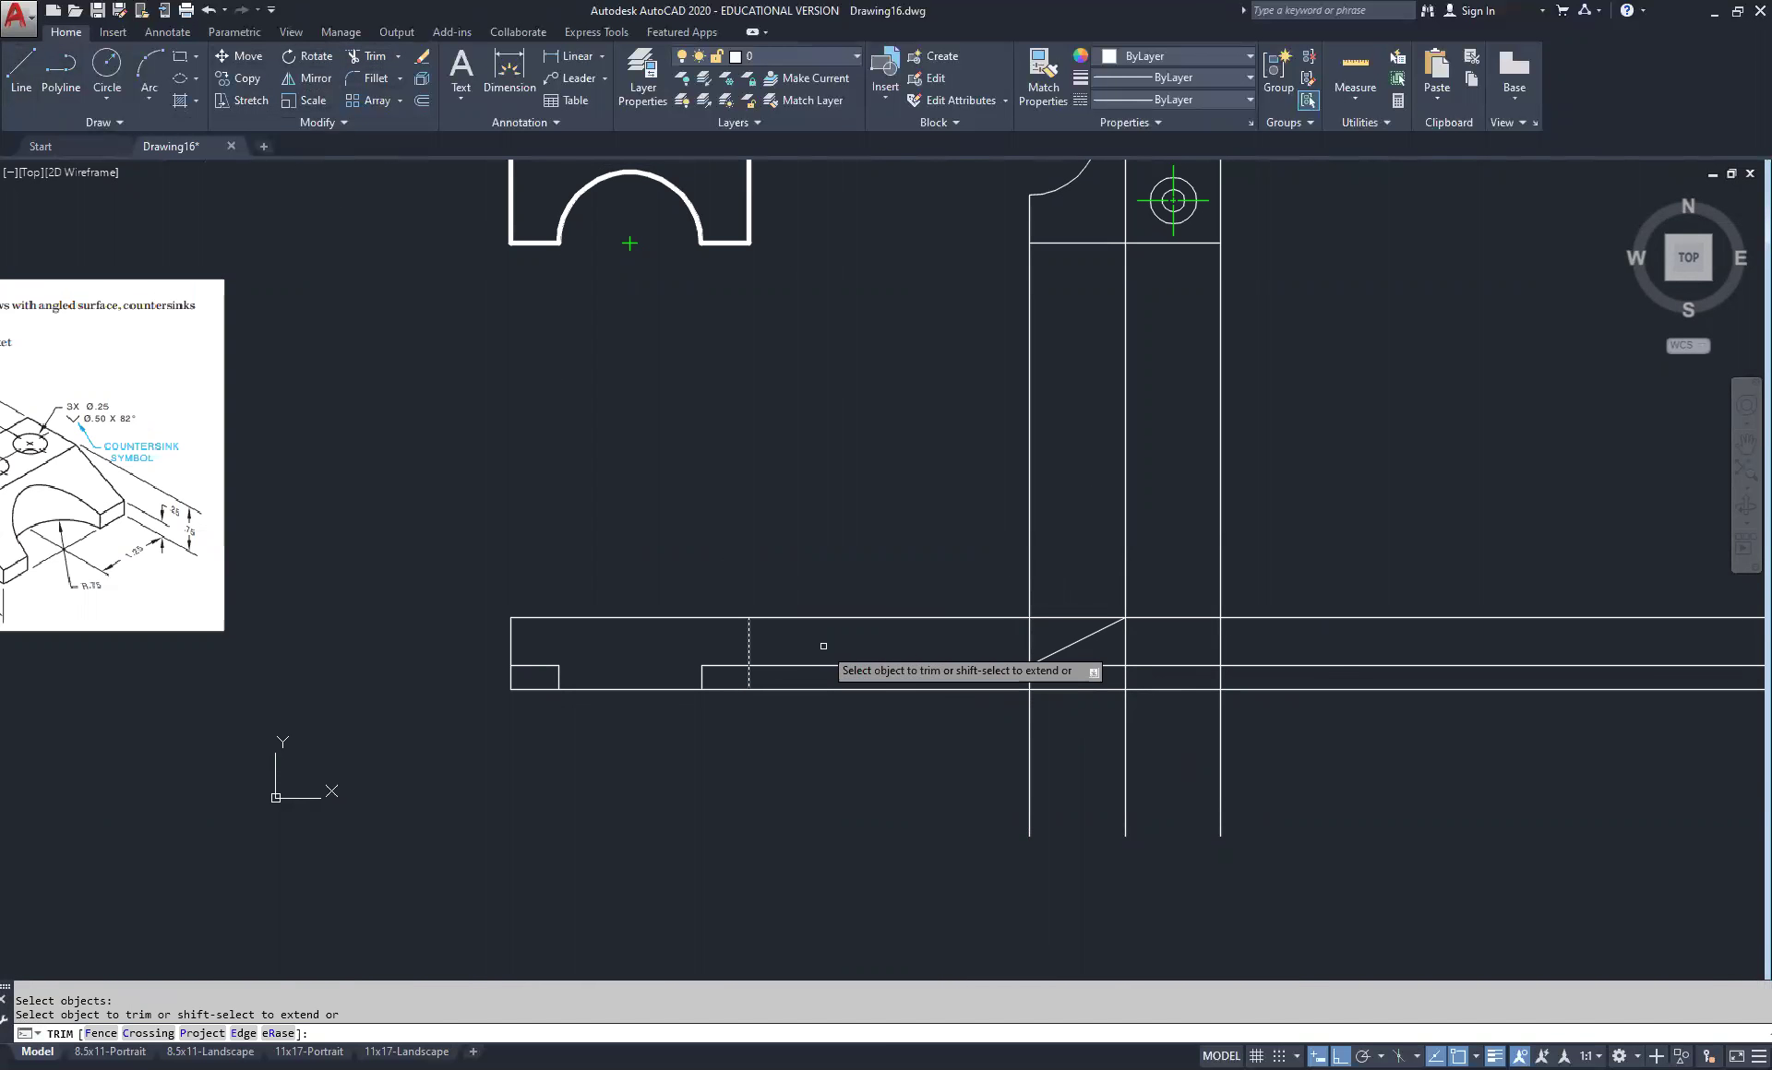
{"action": "left_click", "coordinate": [823, 667]}
{"action": "right_click", "coordinate": [932, 666]}
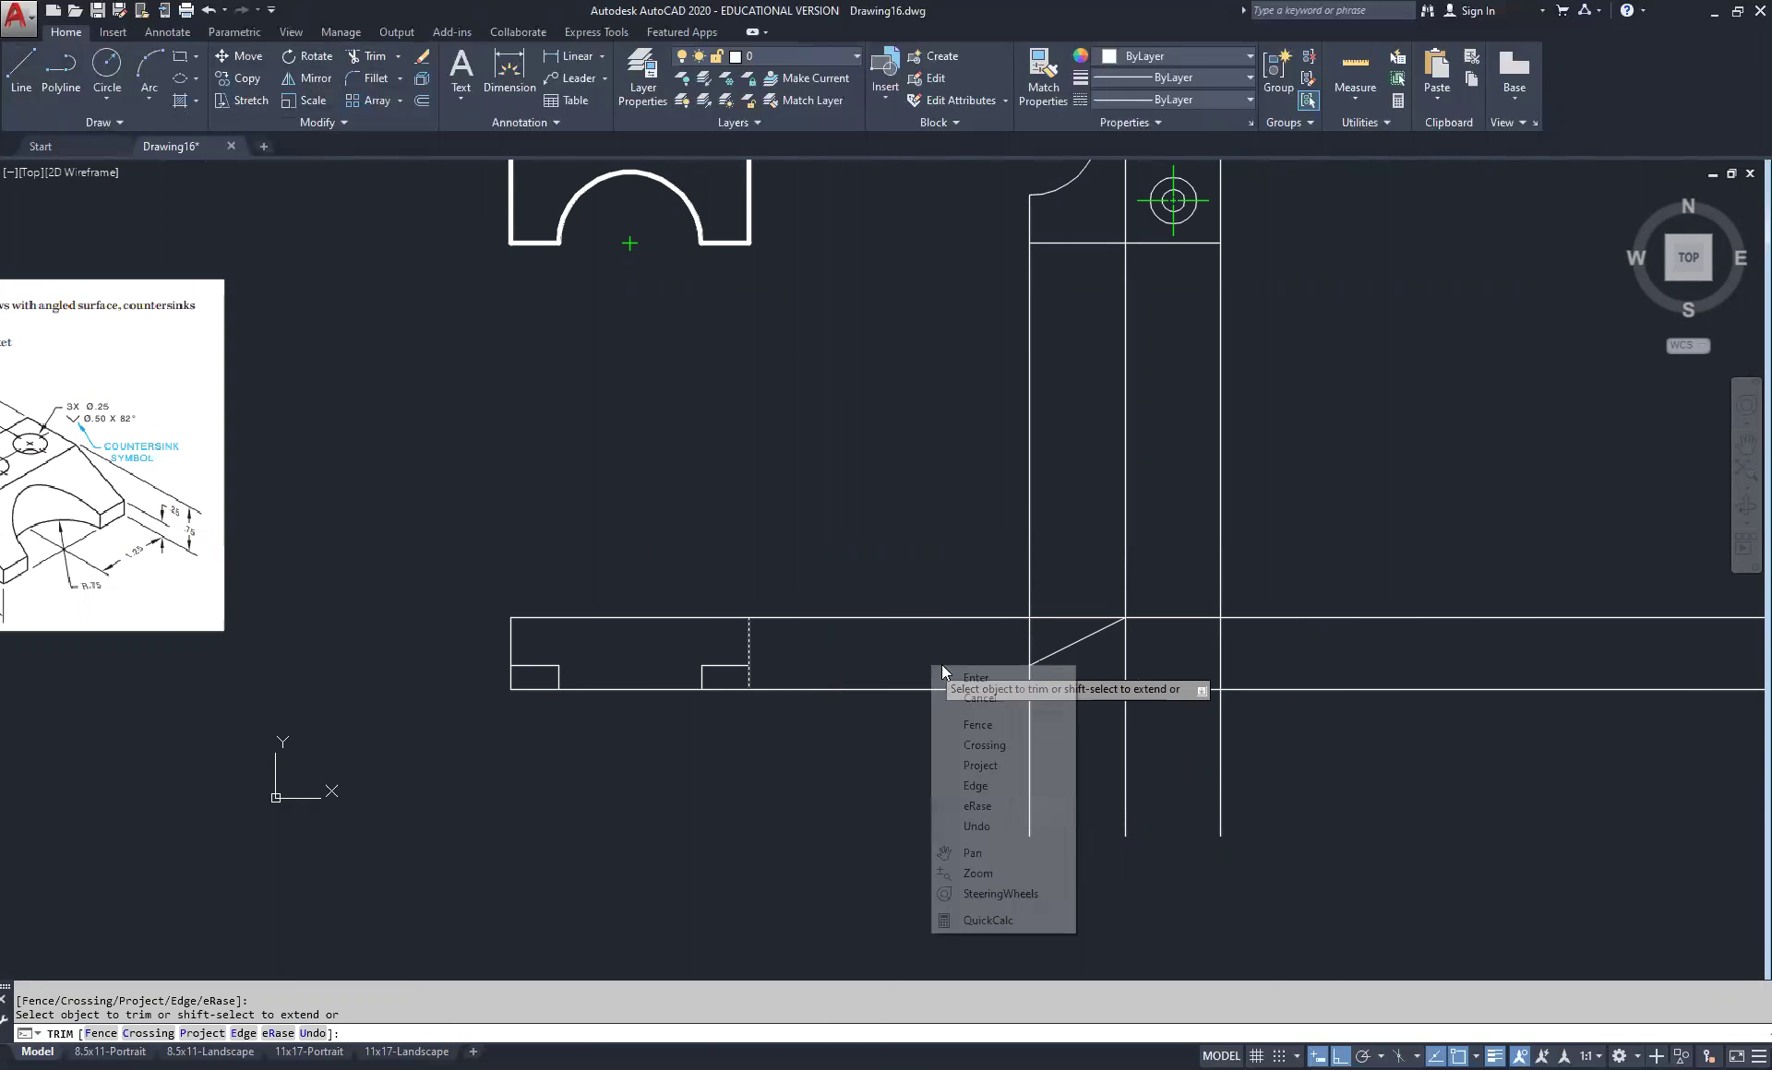
{"action": "left_click", "coordinate": [974, 679]}
Trim the top horizontal line and the left projection line back to the ends of the sloped line
{"action": "right_click", "coordinate": [961, 520]}
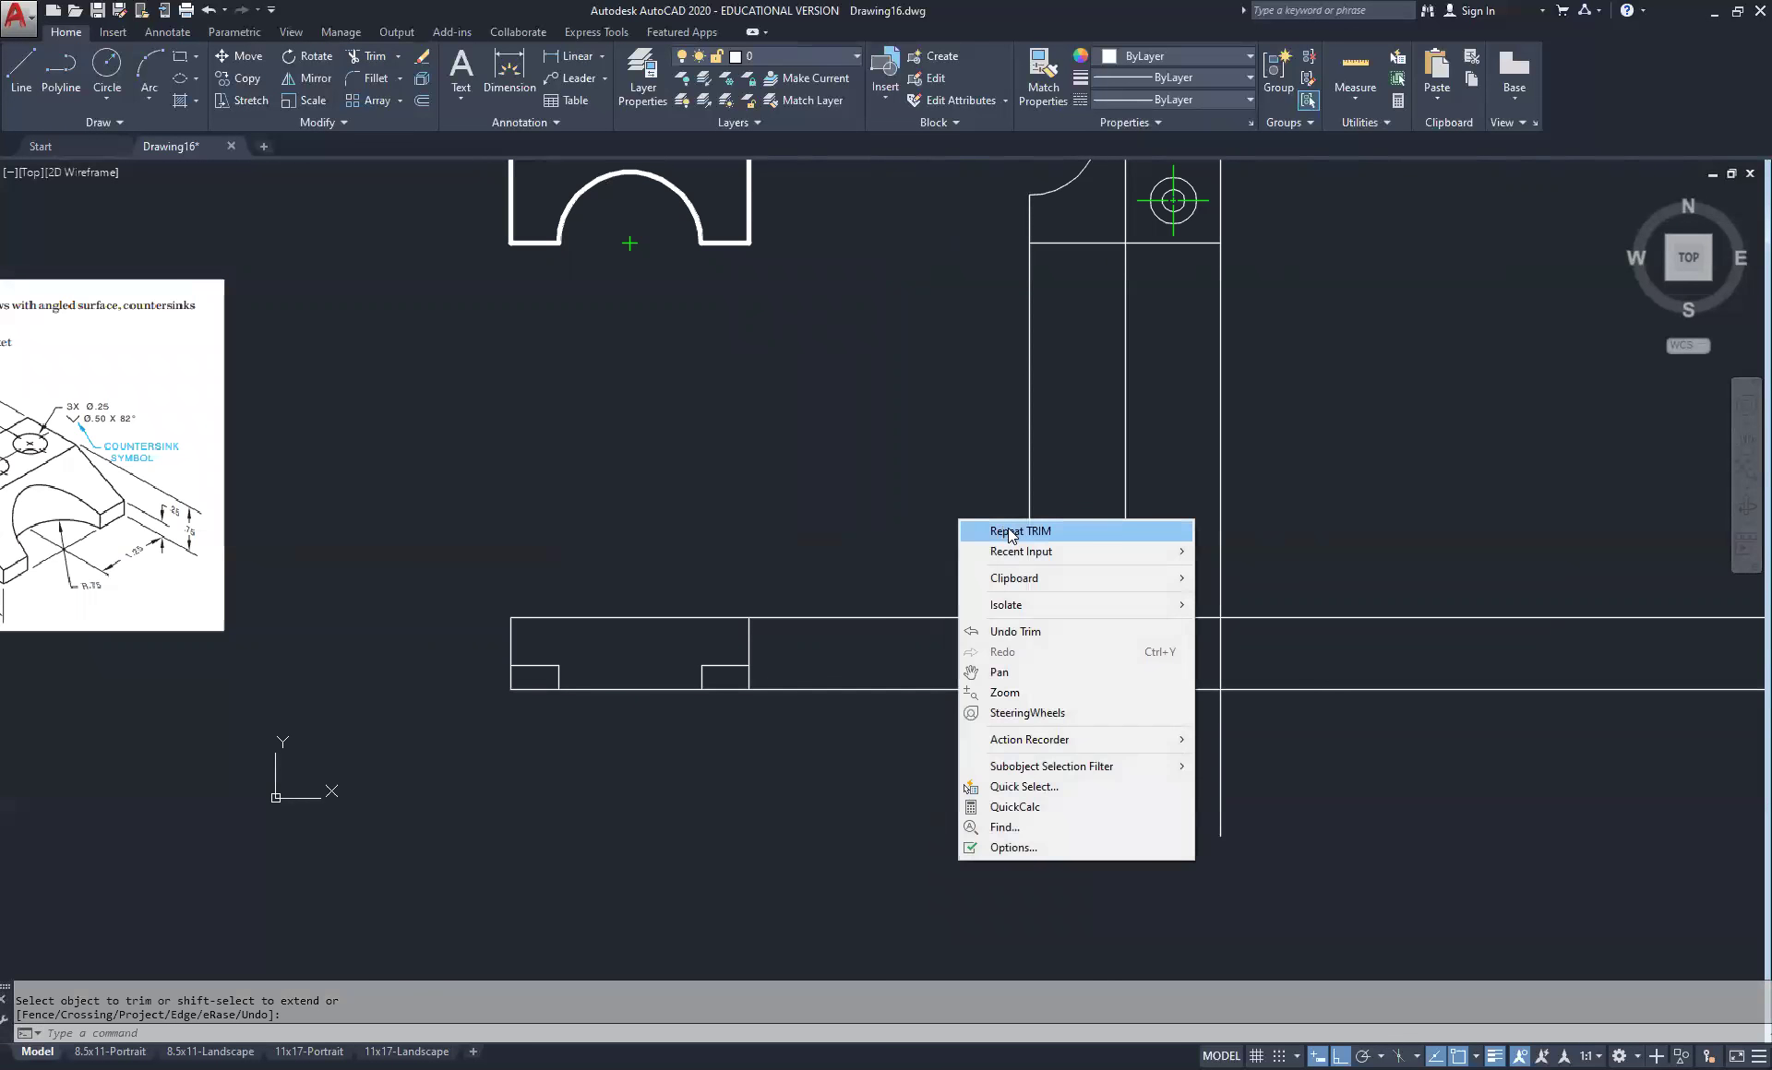
{"action": "left_click", "coordinate": [1013, 531]}
{"action": "left_click", "coordinate": [1052, 653]}
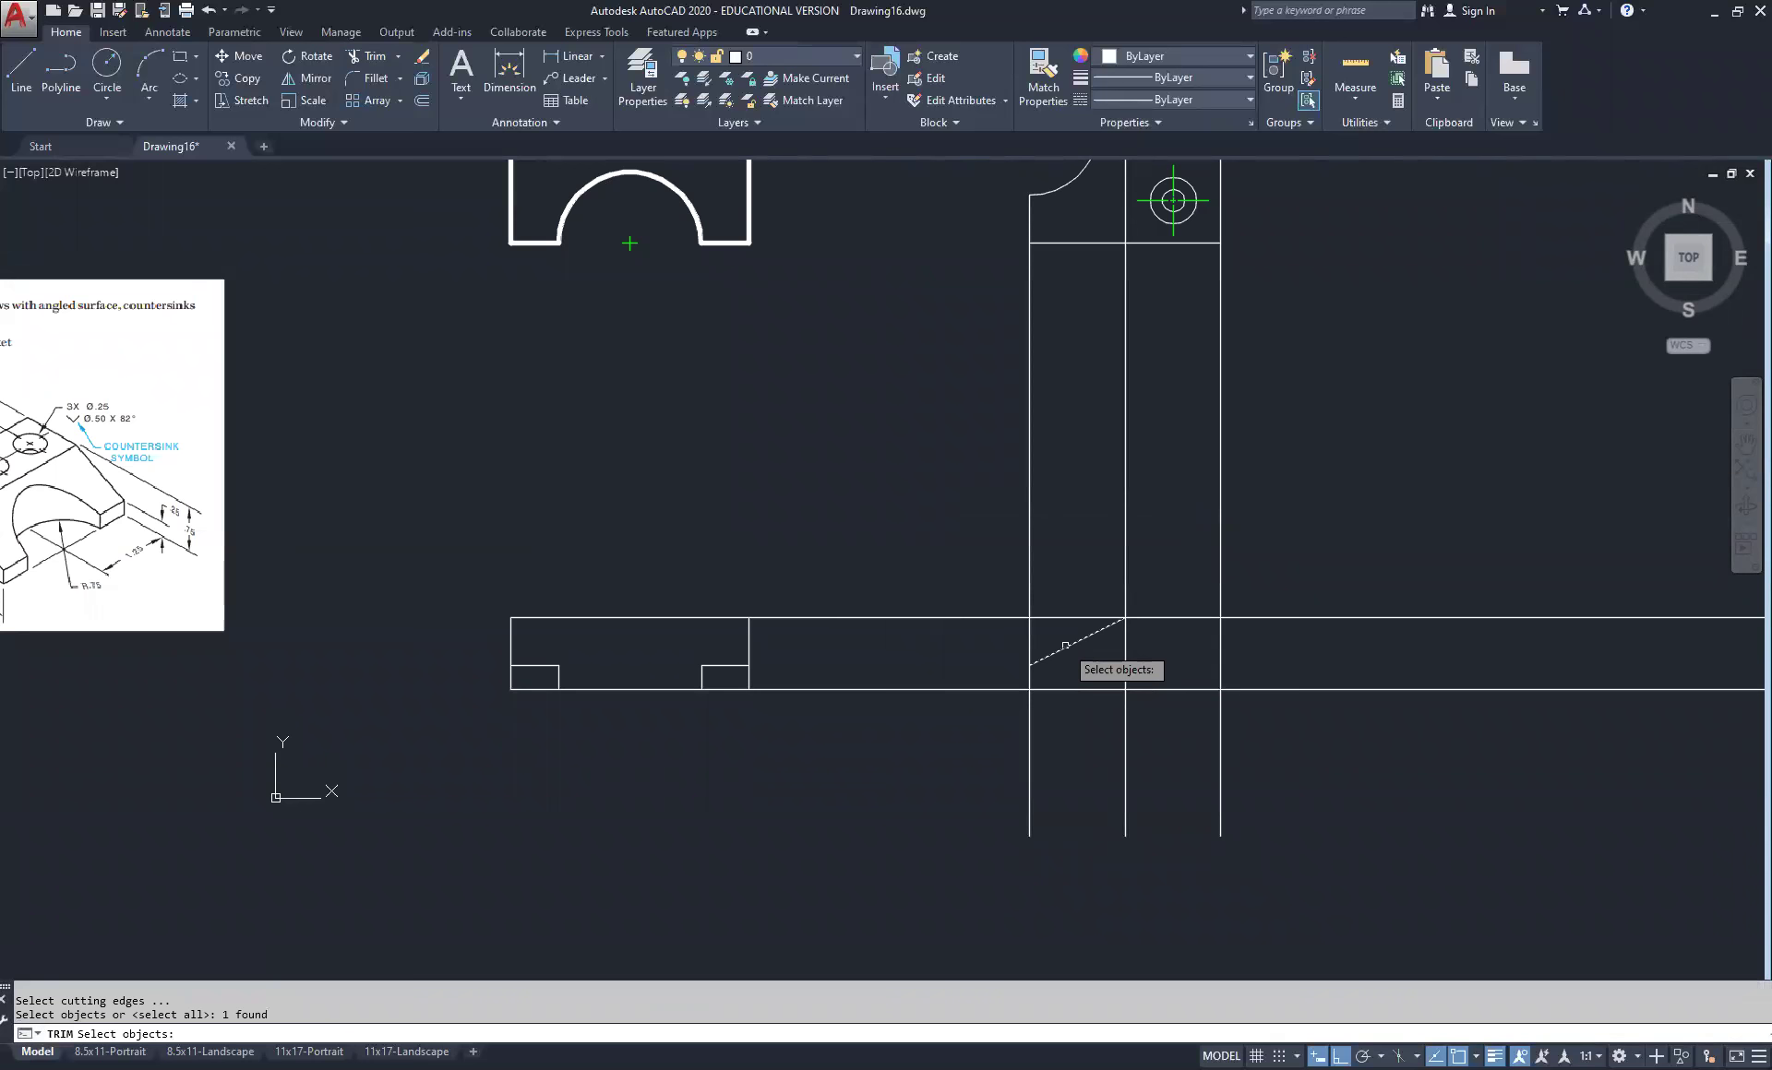
{"action": "key", "text": "Return"}
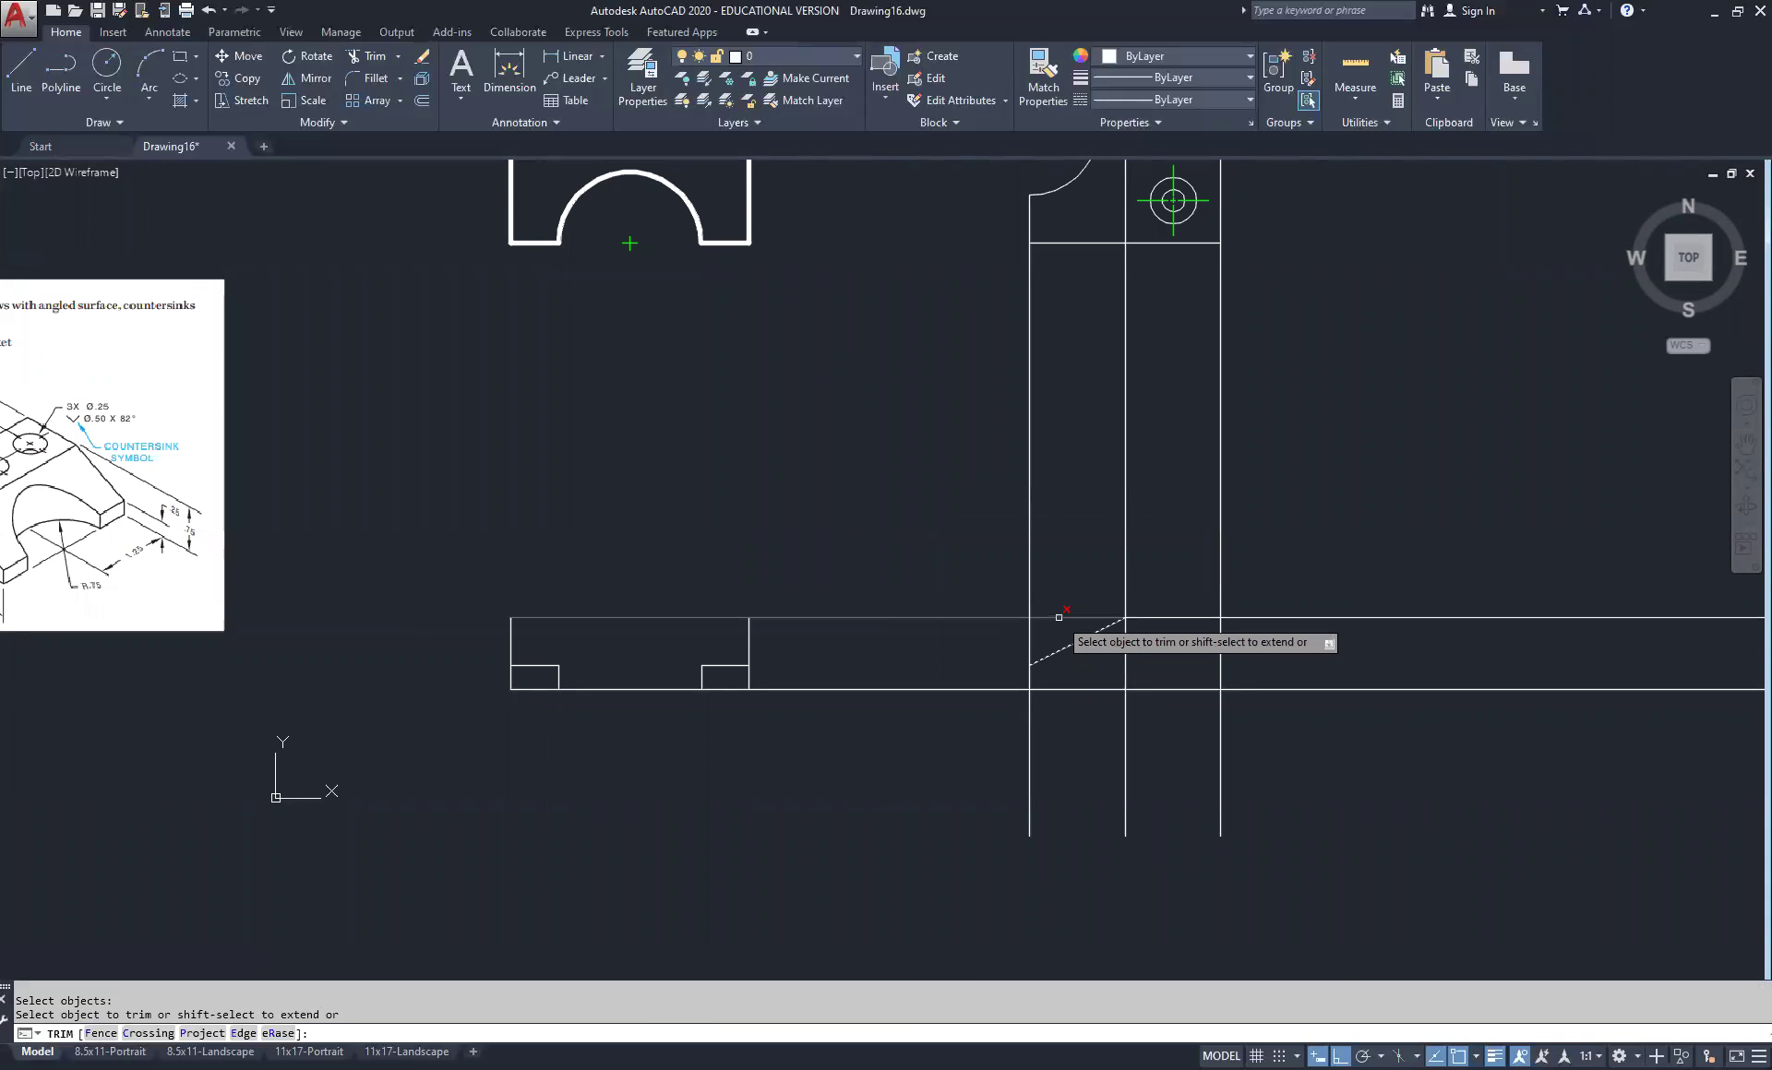
{"action": "left_click", "coordinate": [1058, 617]}
{"action": "left_click", "coordinate": [1029, 624]}
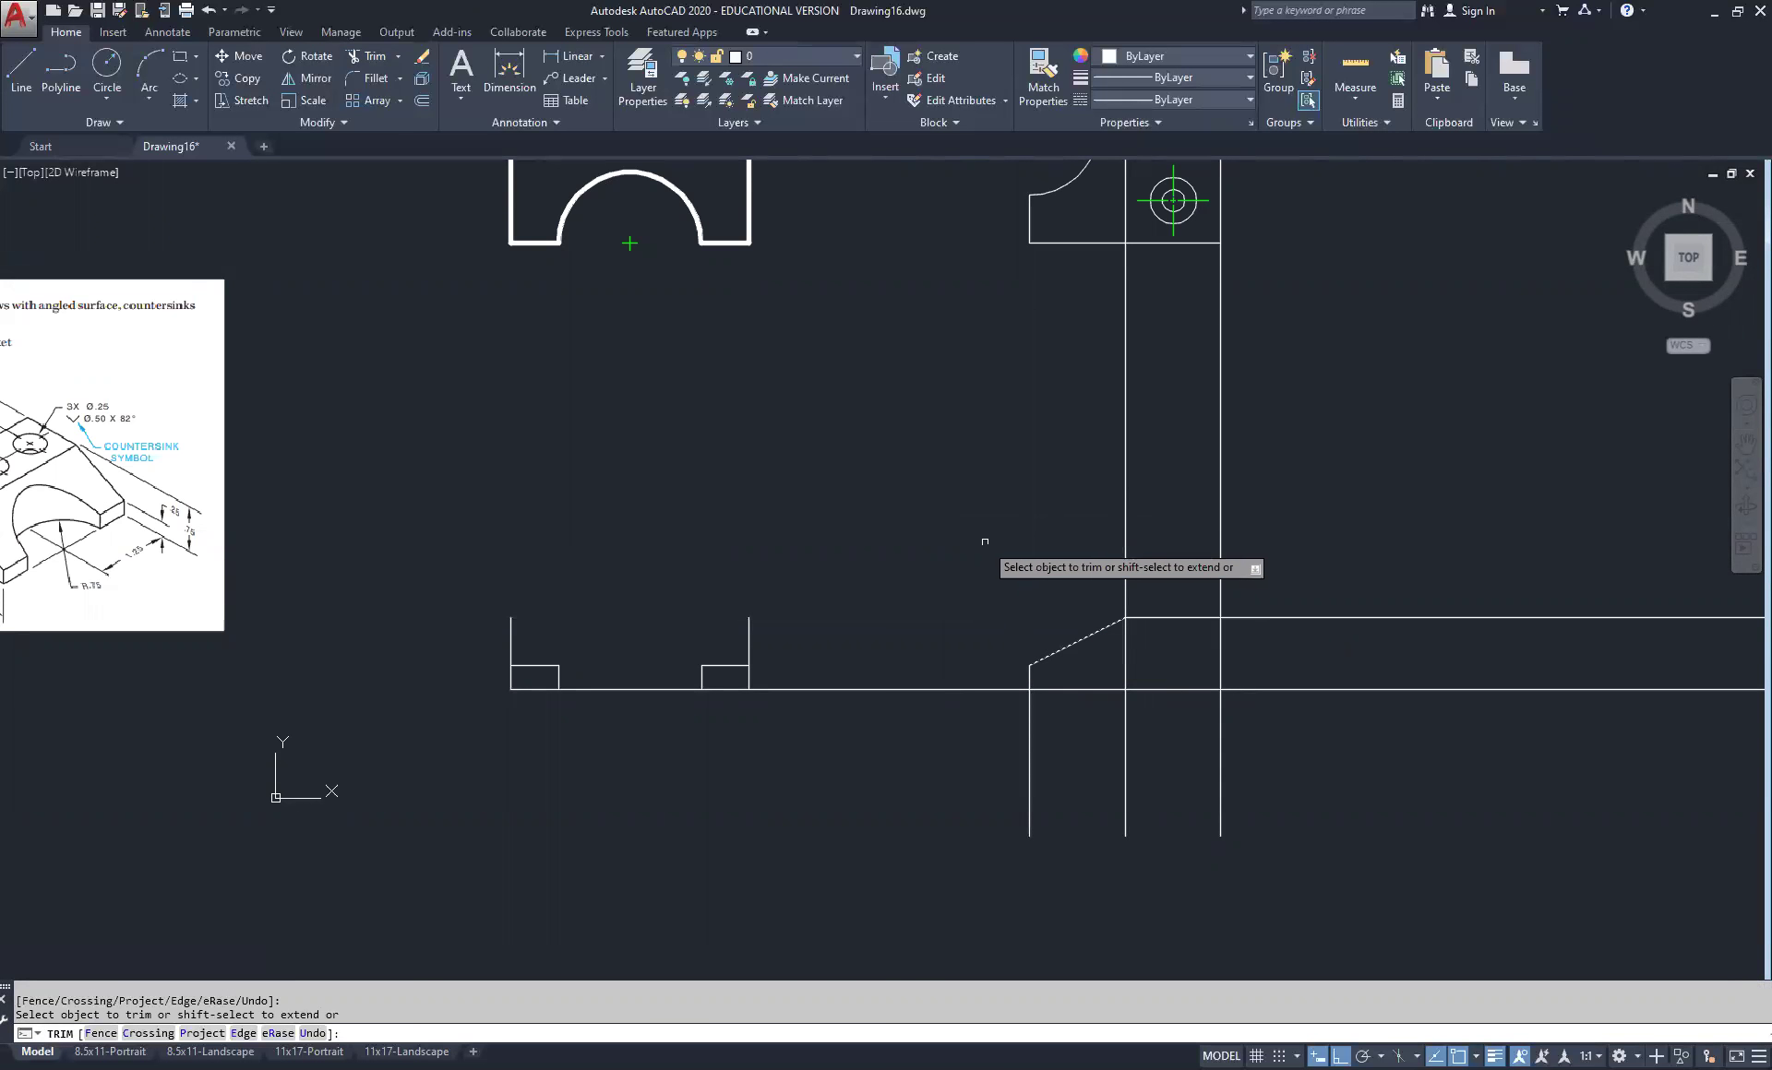
{"action": "right_click", "coordinate": [987, 540]}
{"action": "left_click", "coordinate": [1025, 550]}
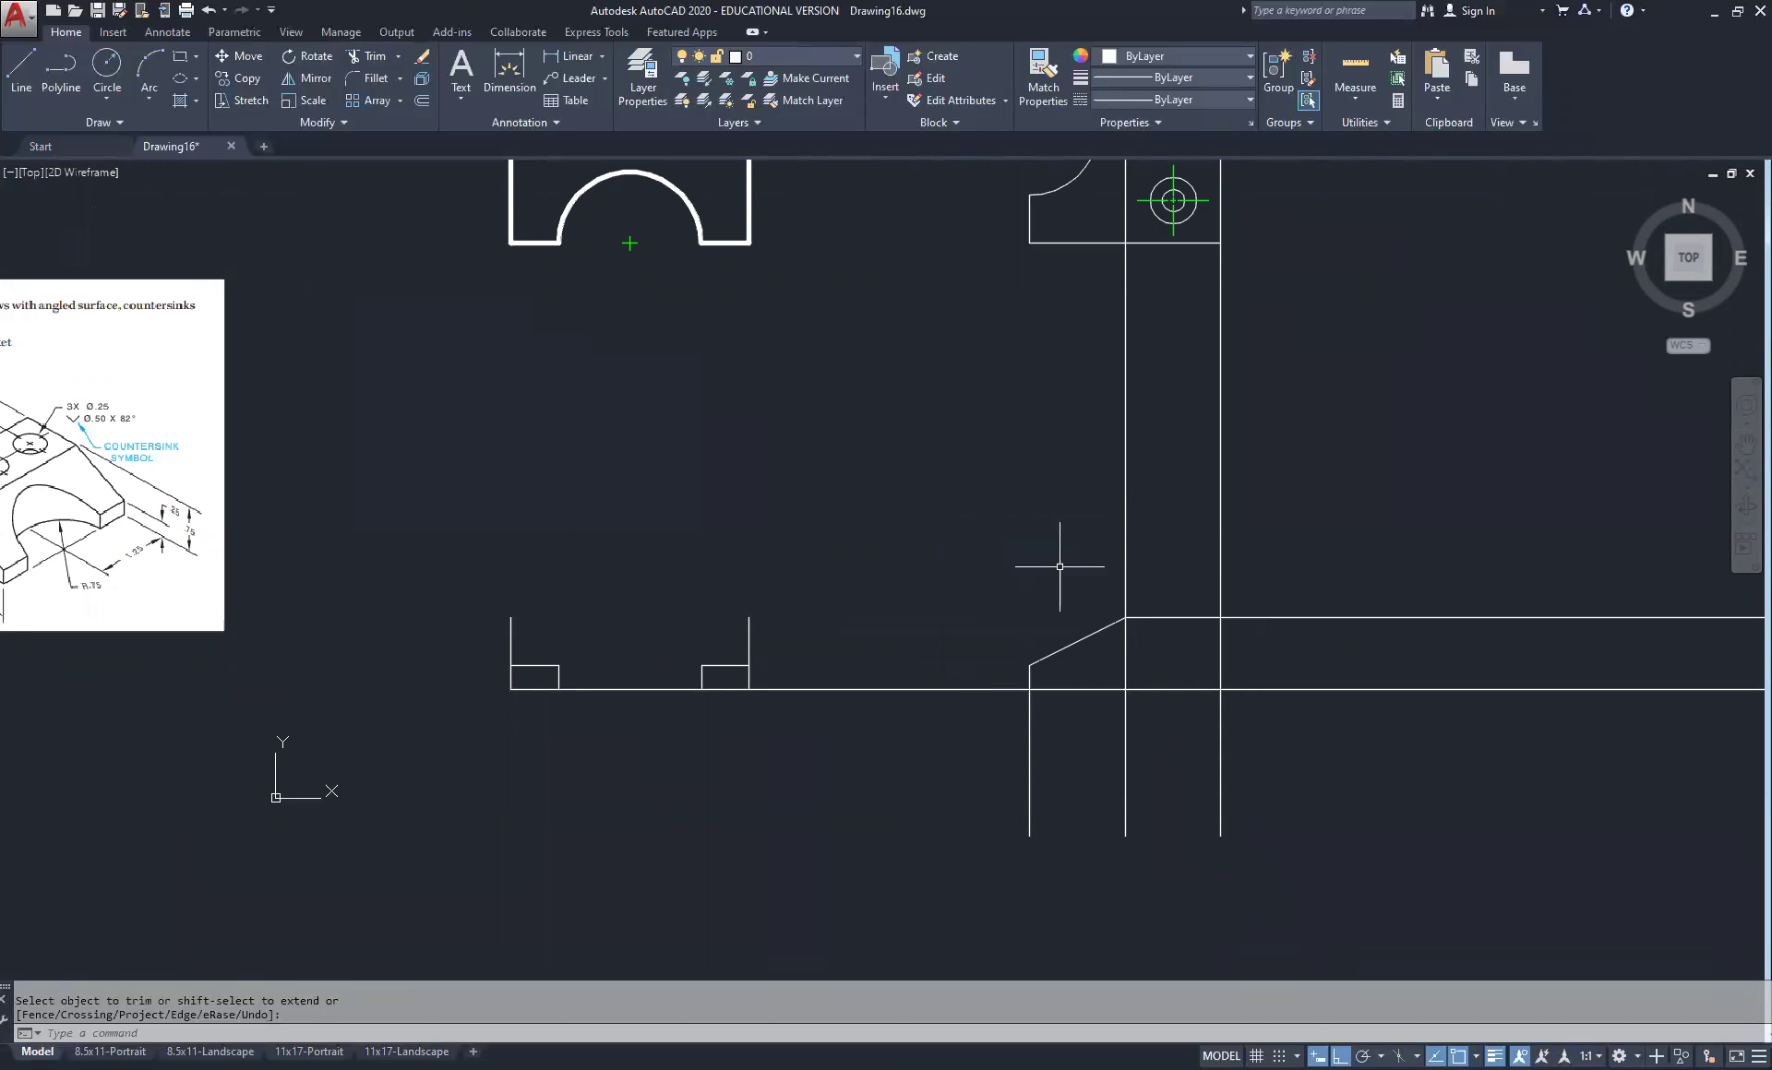
Erase the middle vertical projection line below the rotated top view
{"action": "left_click", "coordinate": [1149, 524]}
{"action": "left_click", "coordinate": [1091, 558]}
{"action": "key", "text": "Delete"}
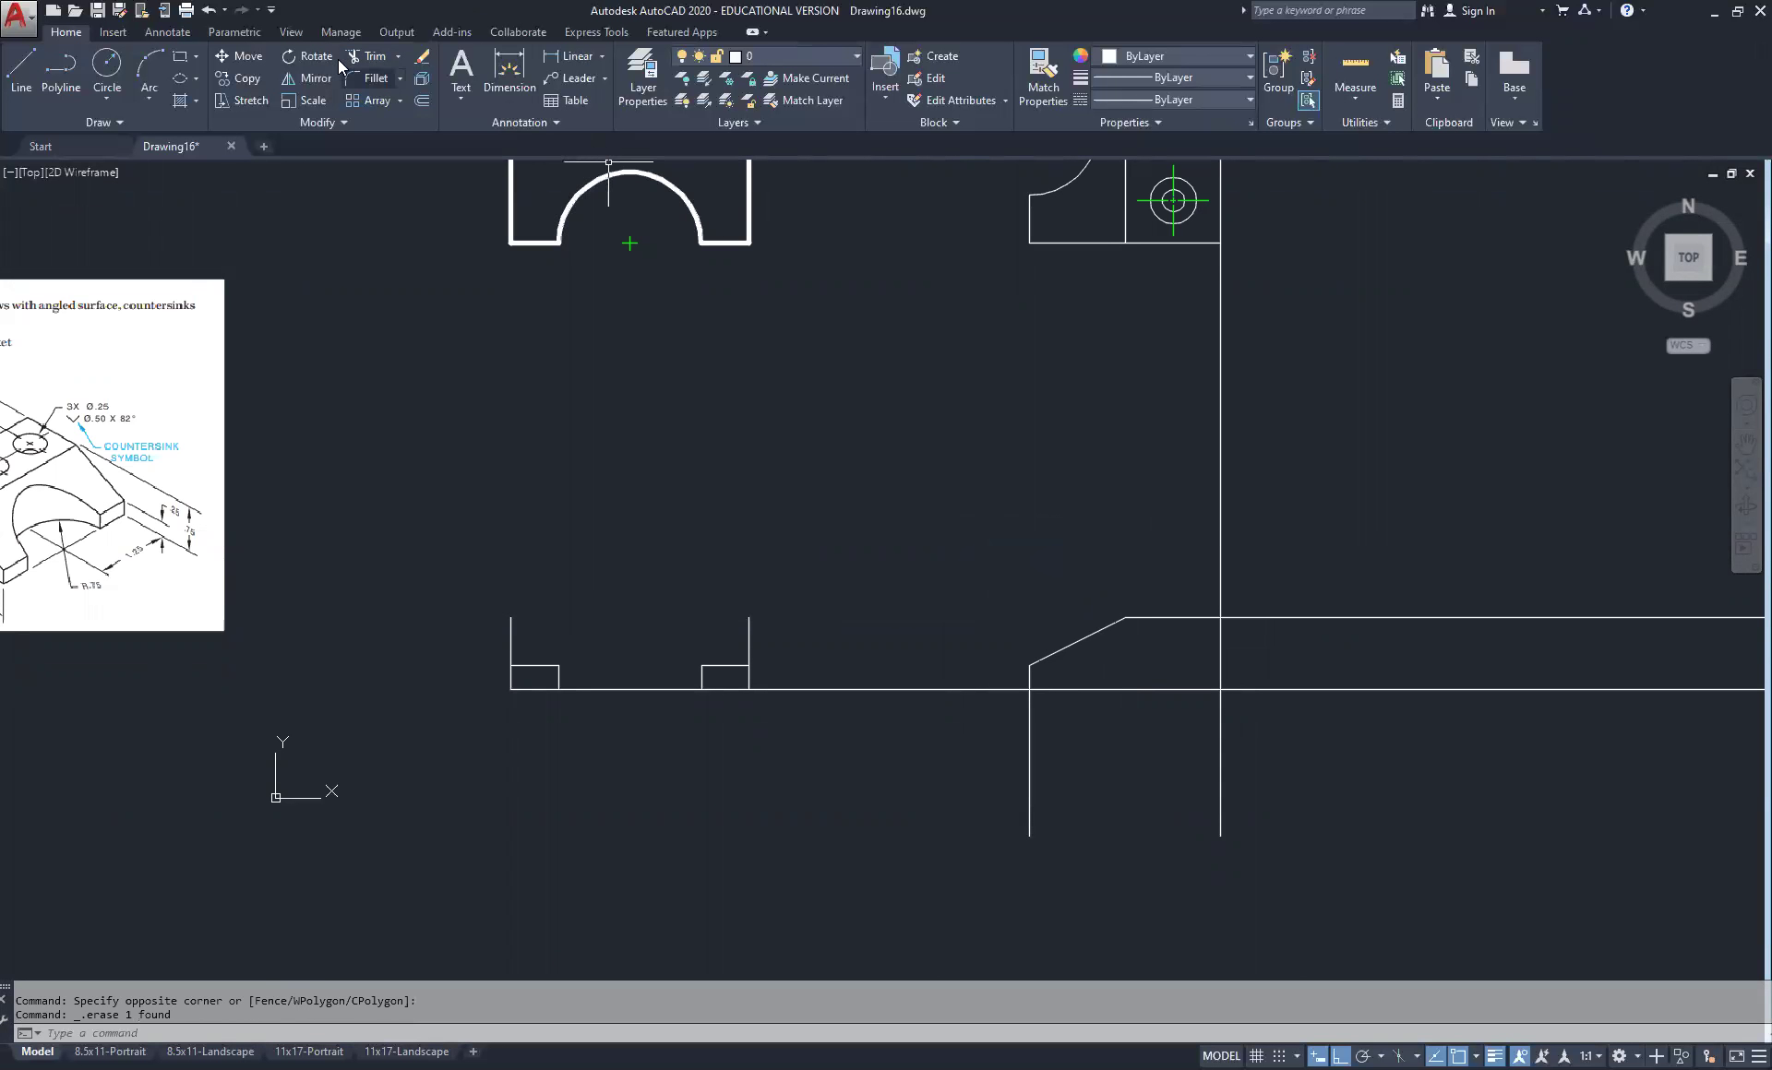
Trim the right vertical projection line above the side view's top edge and the horizontal lines beyond its right edge
{"action": "left_click", "coordinate": [368, 56]}
{"action": "left_click", "coordinate": [1108, 672]}
{"action": "left_click", "coordinate": [1071, 702]}
{"action": "left_click", "coordinate": [1061, 709]}
{"action": "left_click", "coordinate": [1025, 738]}
{"action": "left_click", "coordinate": [1252, 769]}
{"action": "left_click", "coordinate": [1204, 783]}
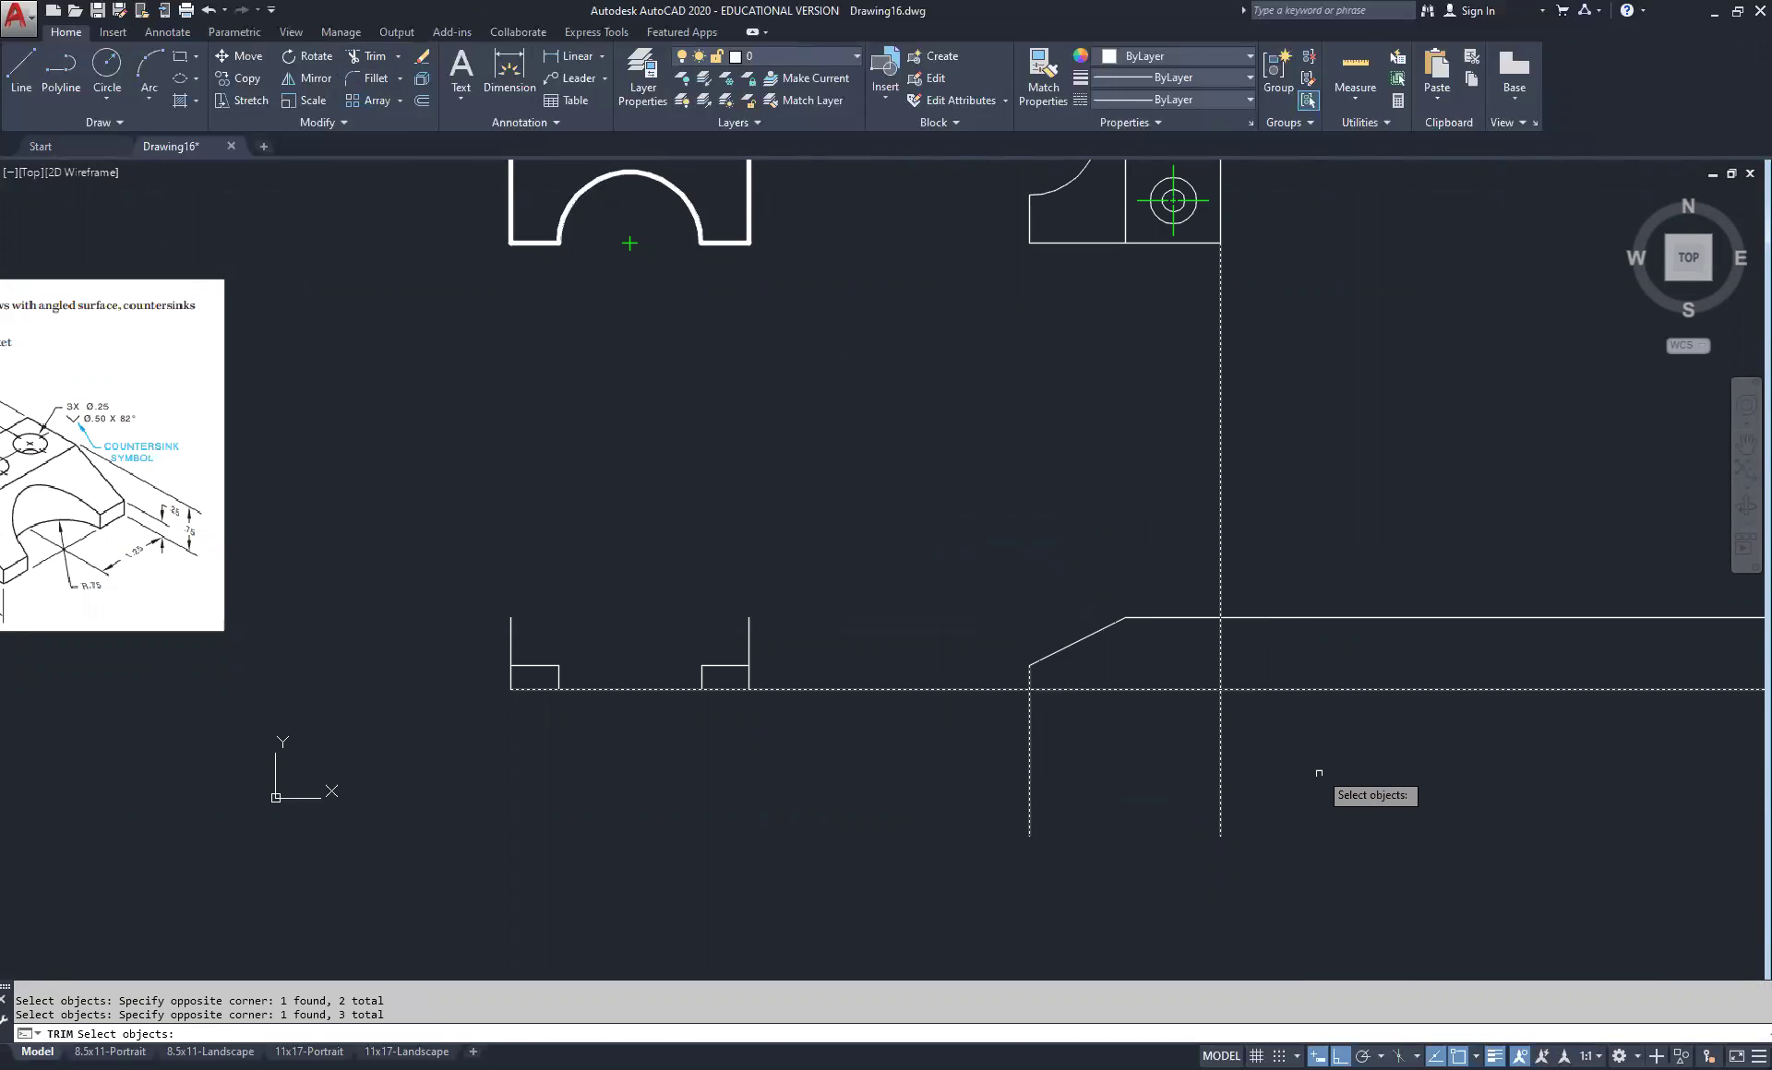
{"action": "left_click", "coordinate": [1315, 602]}
{"action": "left_click", "coordinate": [1290, 642]}
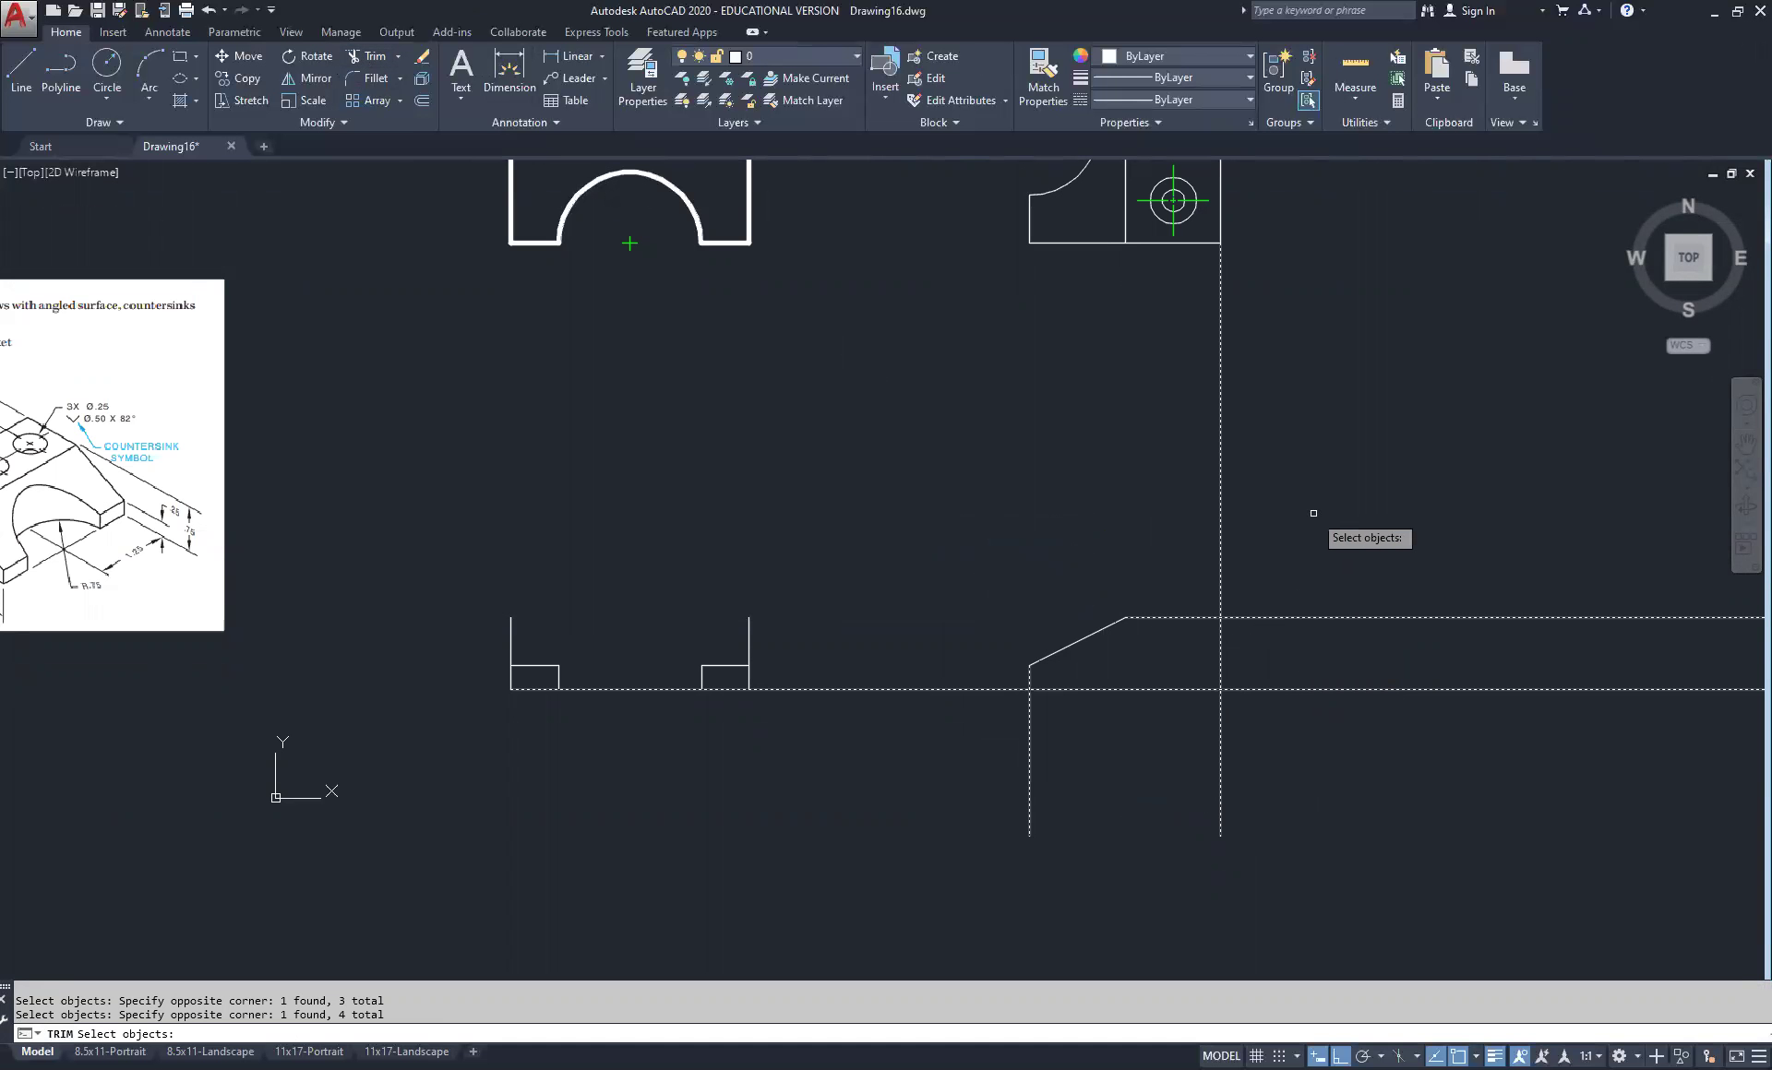
{"action": "key", "text": "Return"}
{"action": "left_click", "coordinate": [1141, 554]}
{"action": "left_click", "coordinate": [1313, 557]}
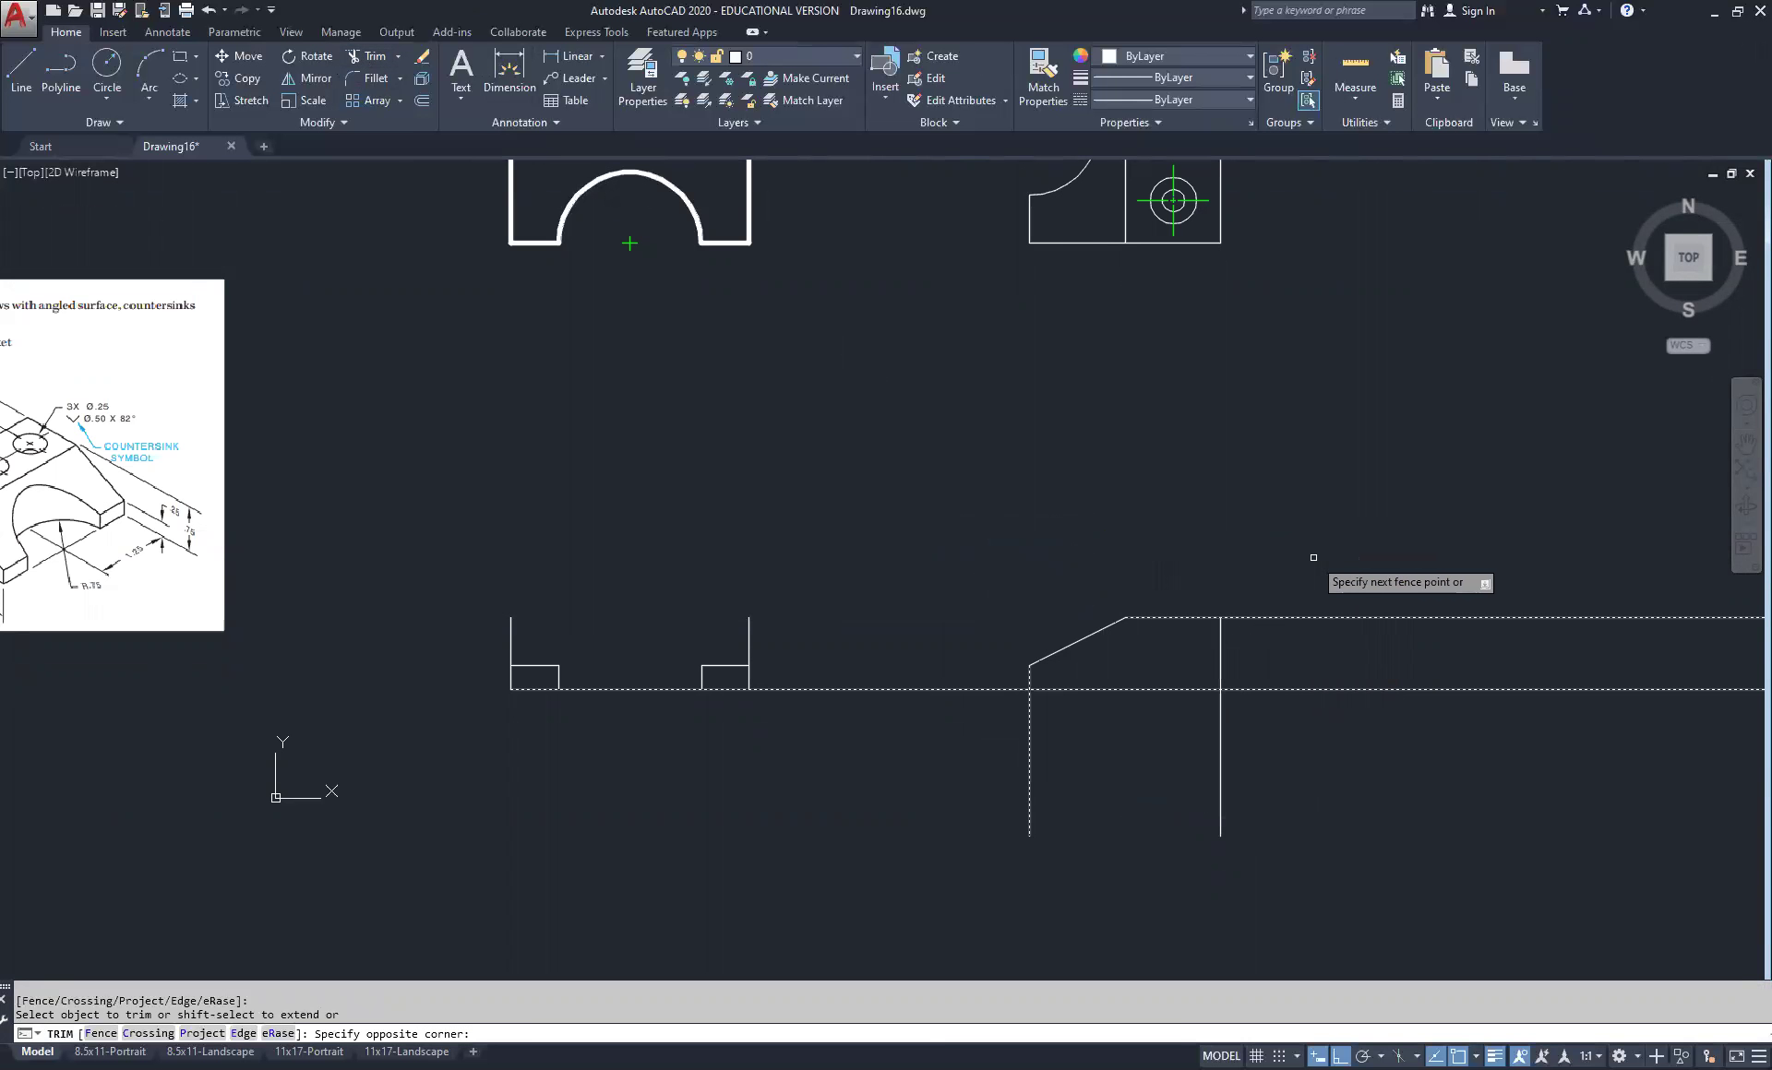
{"action": "left_click", "coordinate": [1298, 737]}
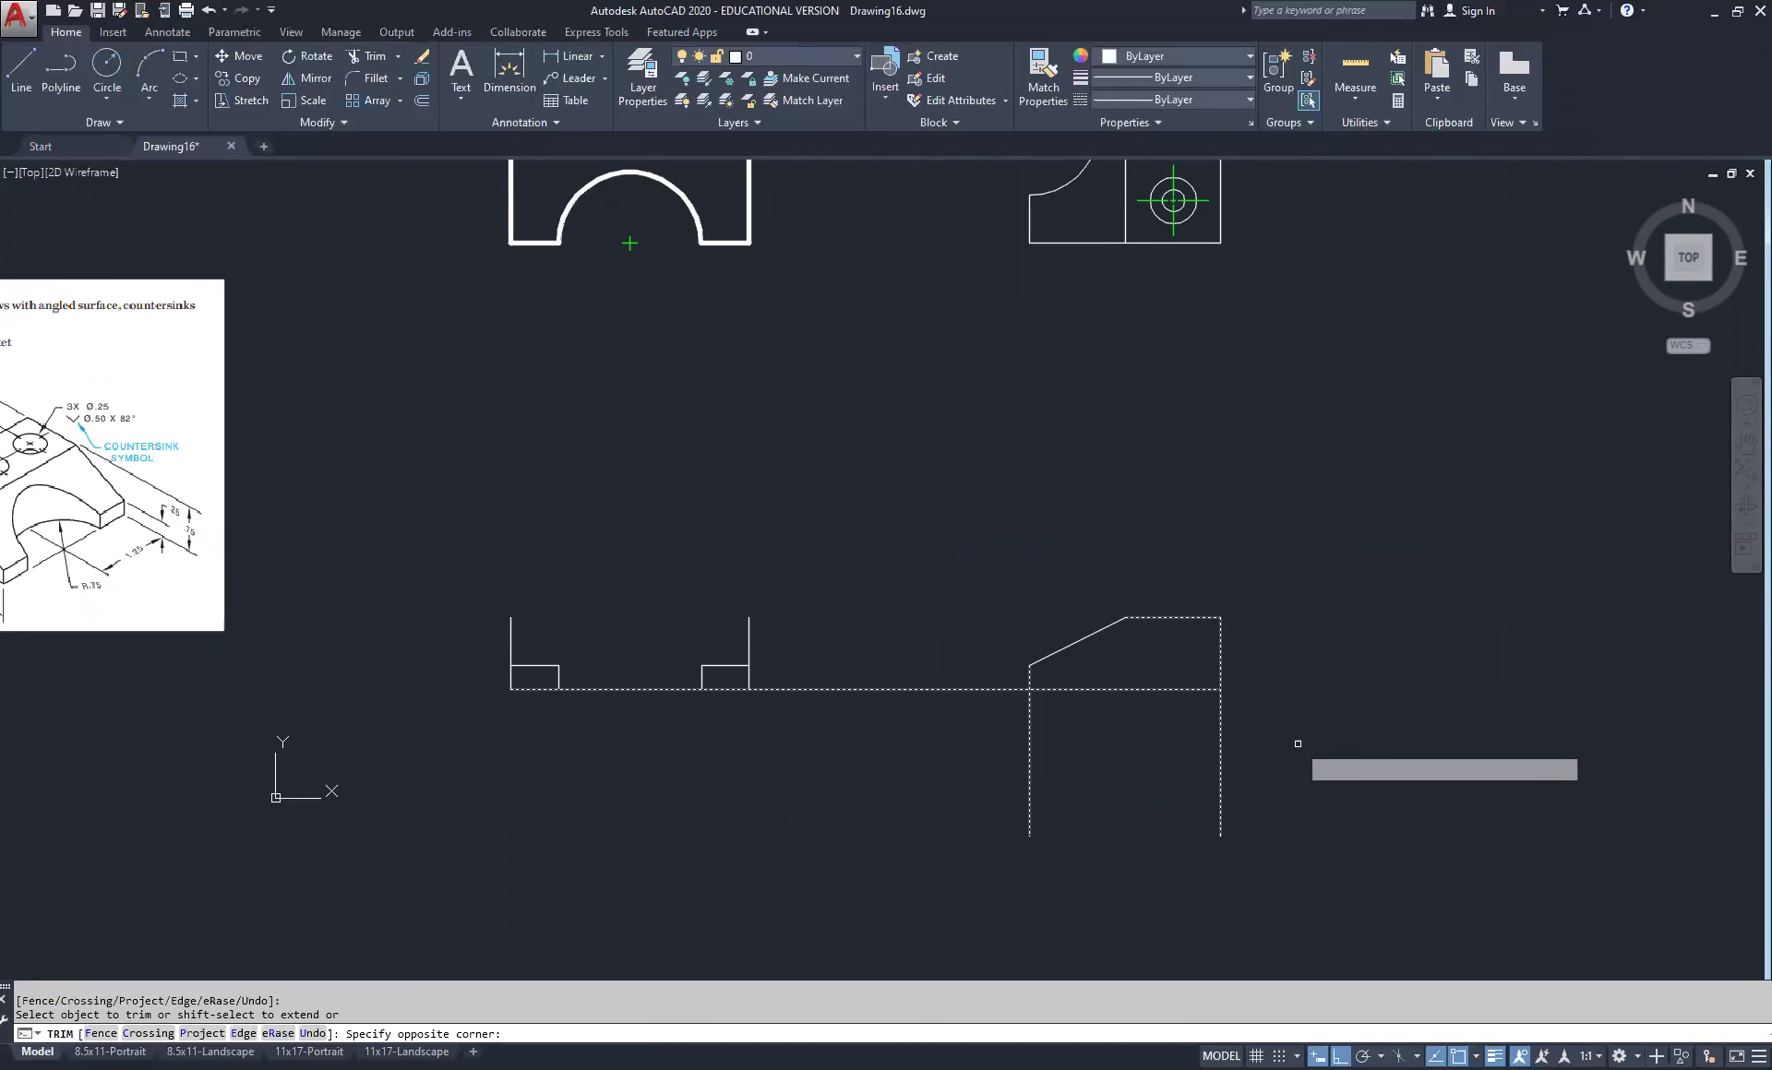
Trim the vertical lines below the side view and the base line extending from its lower-left corner through the front view
{"action": "left_click", "coordinate": [960, 773]}
{"action": "left_click", "coordinate": [988, 752]}
{"action": "left_click", "coordinate": [885, 643]}
{"action": "right_click", "coordinate": [942, 519]}
{"action": "left_click", "coordinate": [1004, 531]}
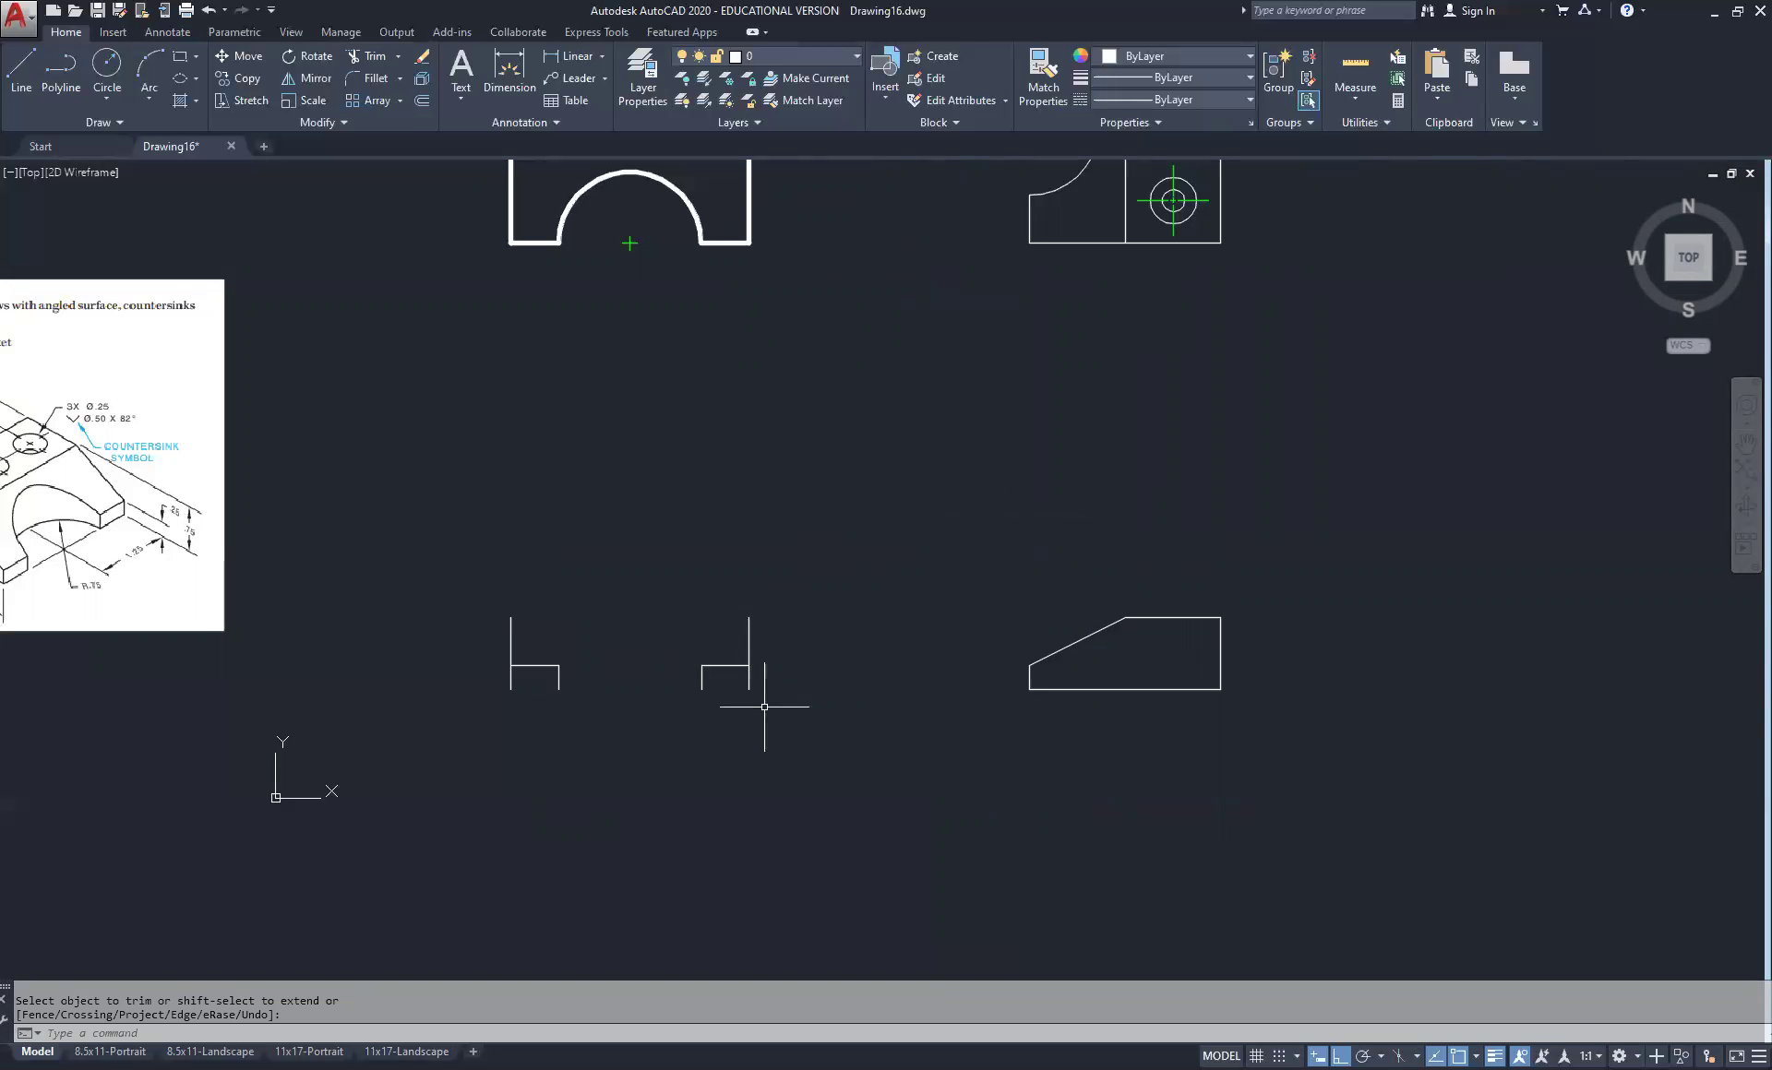
Draw the front view's top edge between the upper ends of its two outer vertical lines
{"action": "left_click", "coordinate": [749, 599]}
{"action": "left_click", "coordinate": [26, 89]}
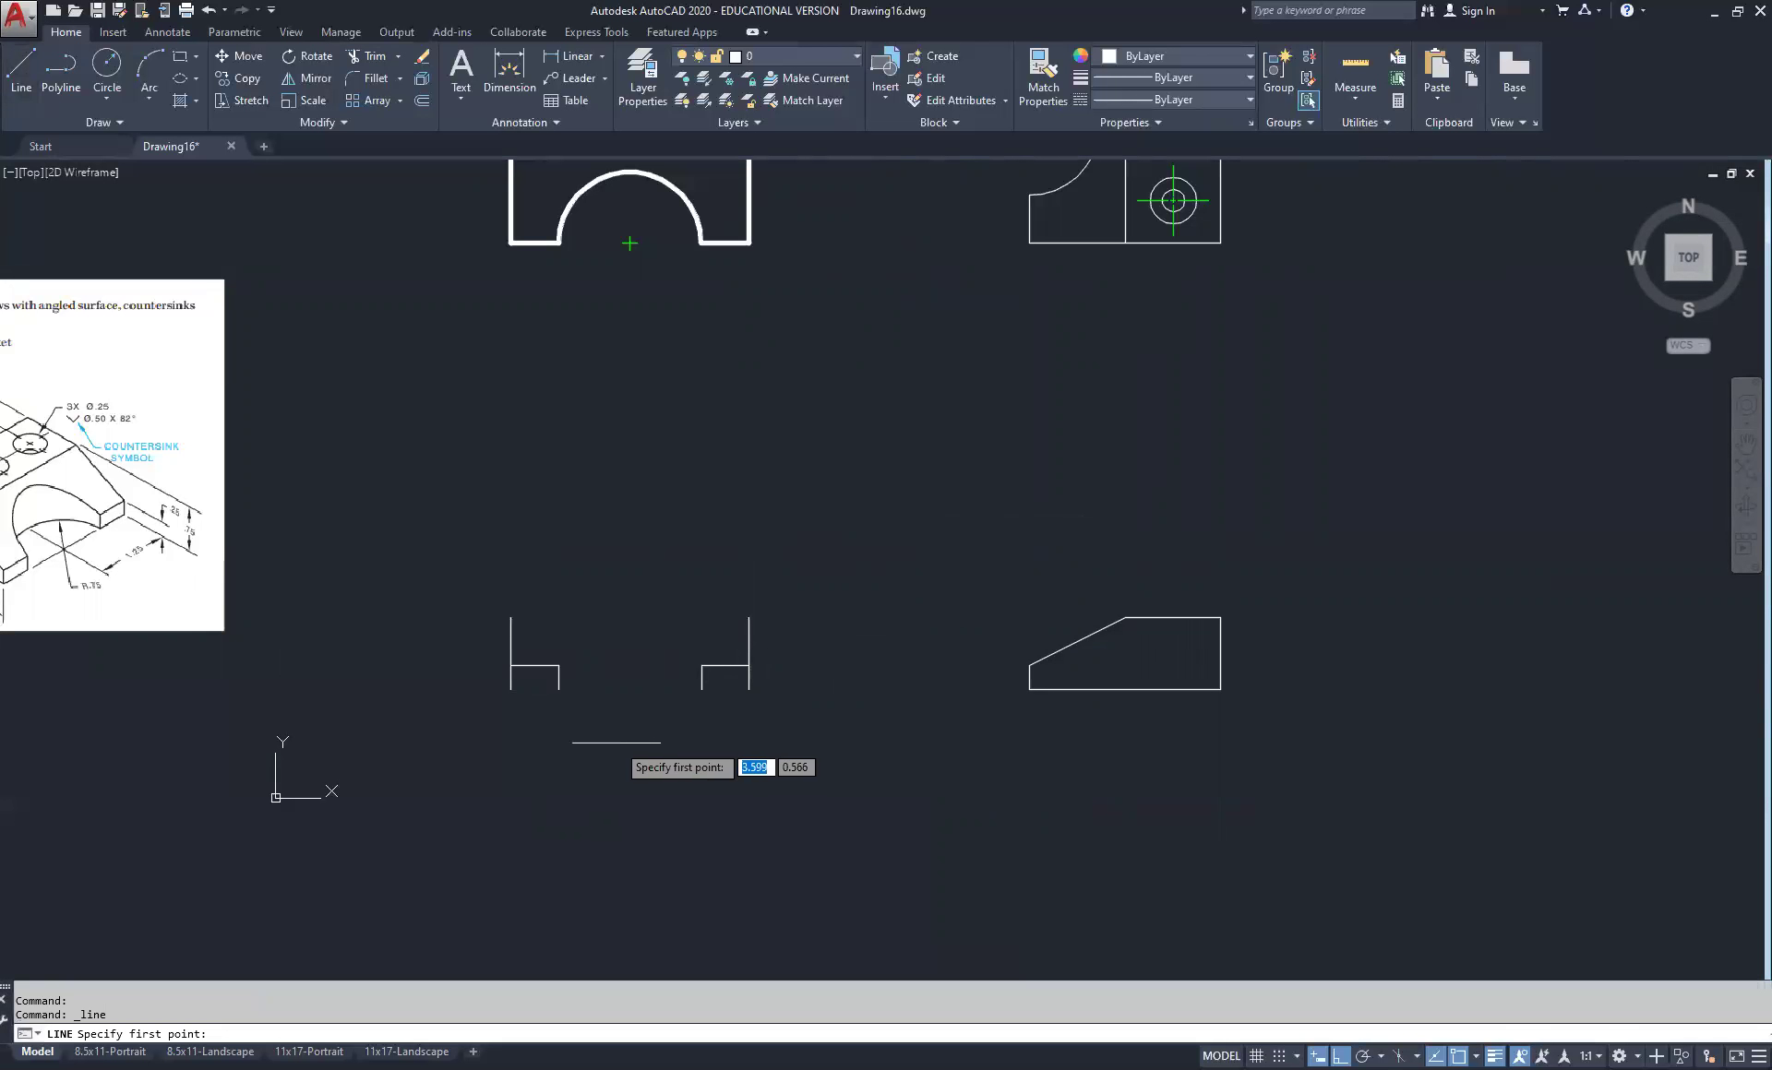
{"action": "left_click", "coordinate": [511, 618]}
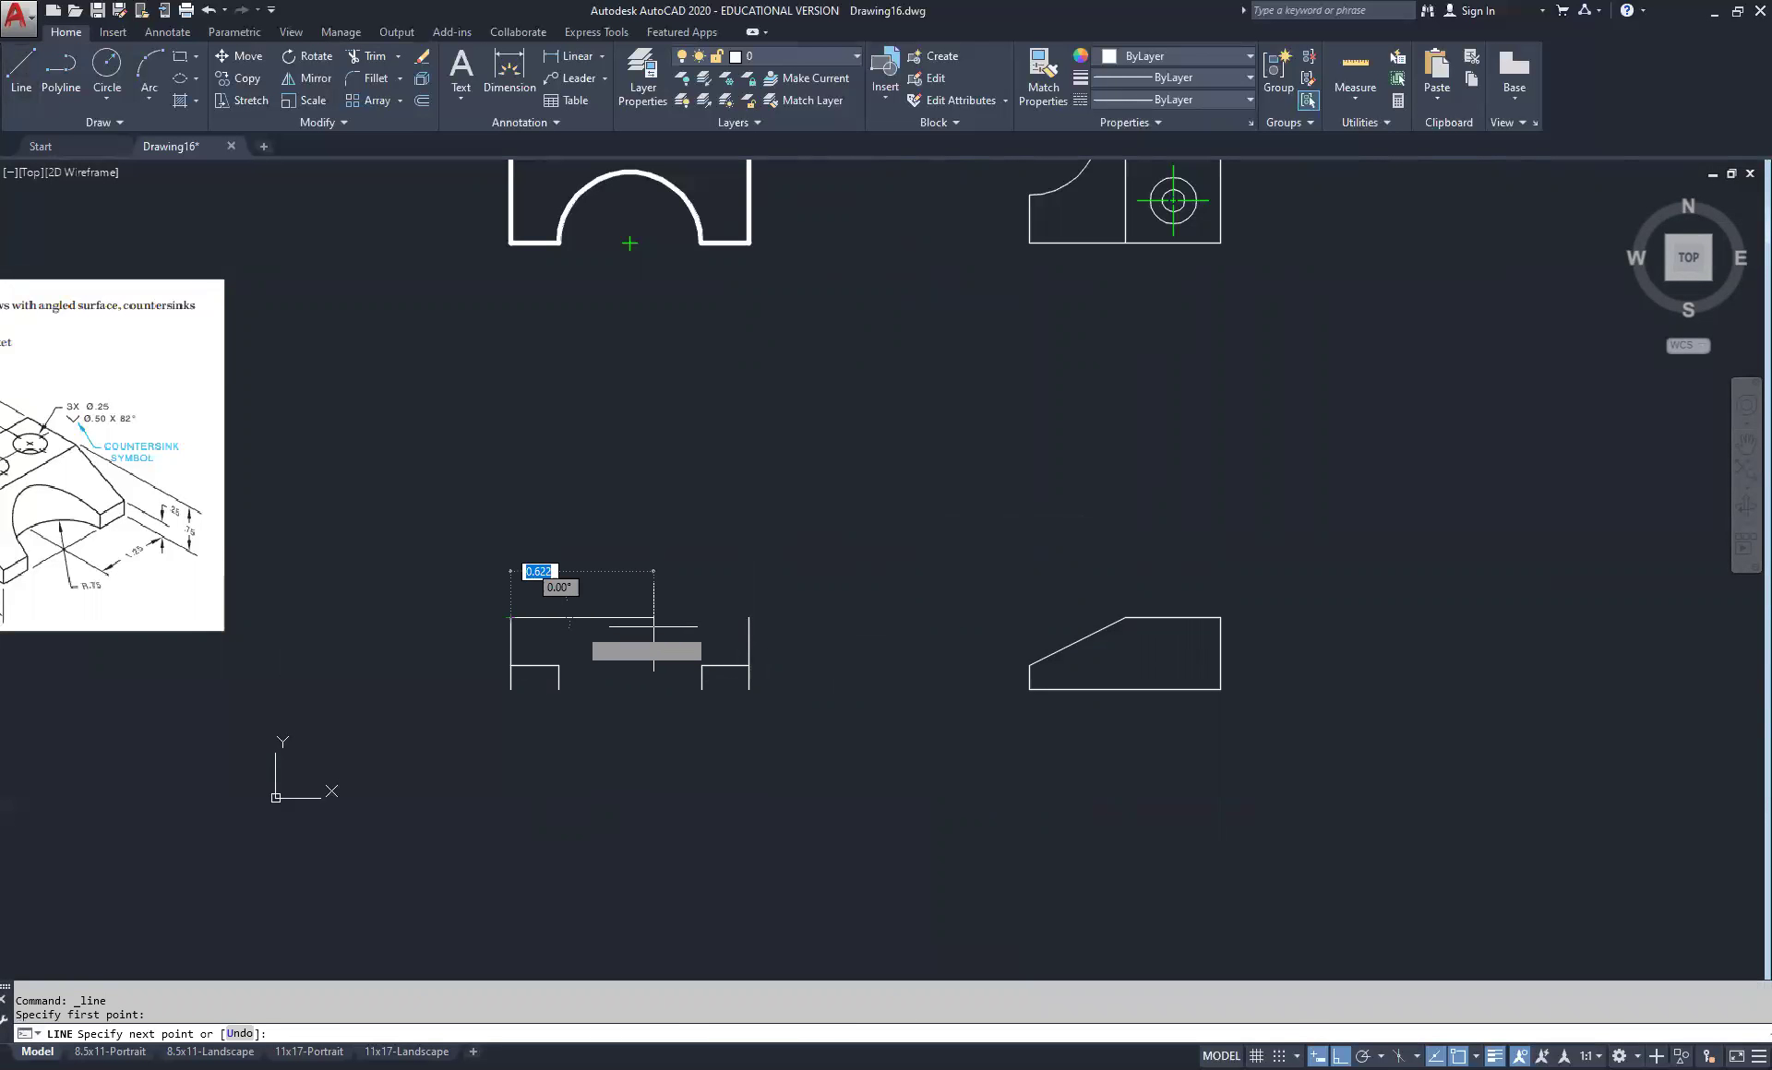
{"action": "left_click", "coordinate": [749, 617]}
{"action": "right_click", "coordinate": [845, 616]}
{"action": "left_click", "coordinate": [881, 627]}
Draw the front view's bottom edge between the lower ends of its two outer vertical lines
{"action": "right_click", "coordinate": [808, 694]}
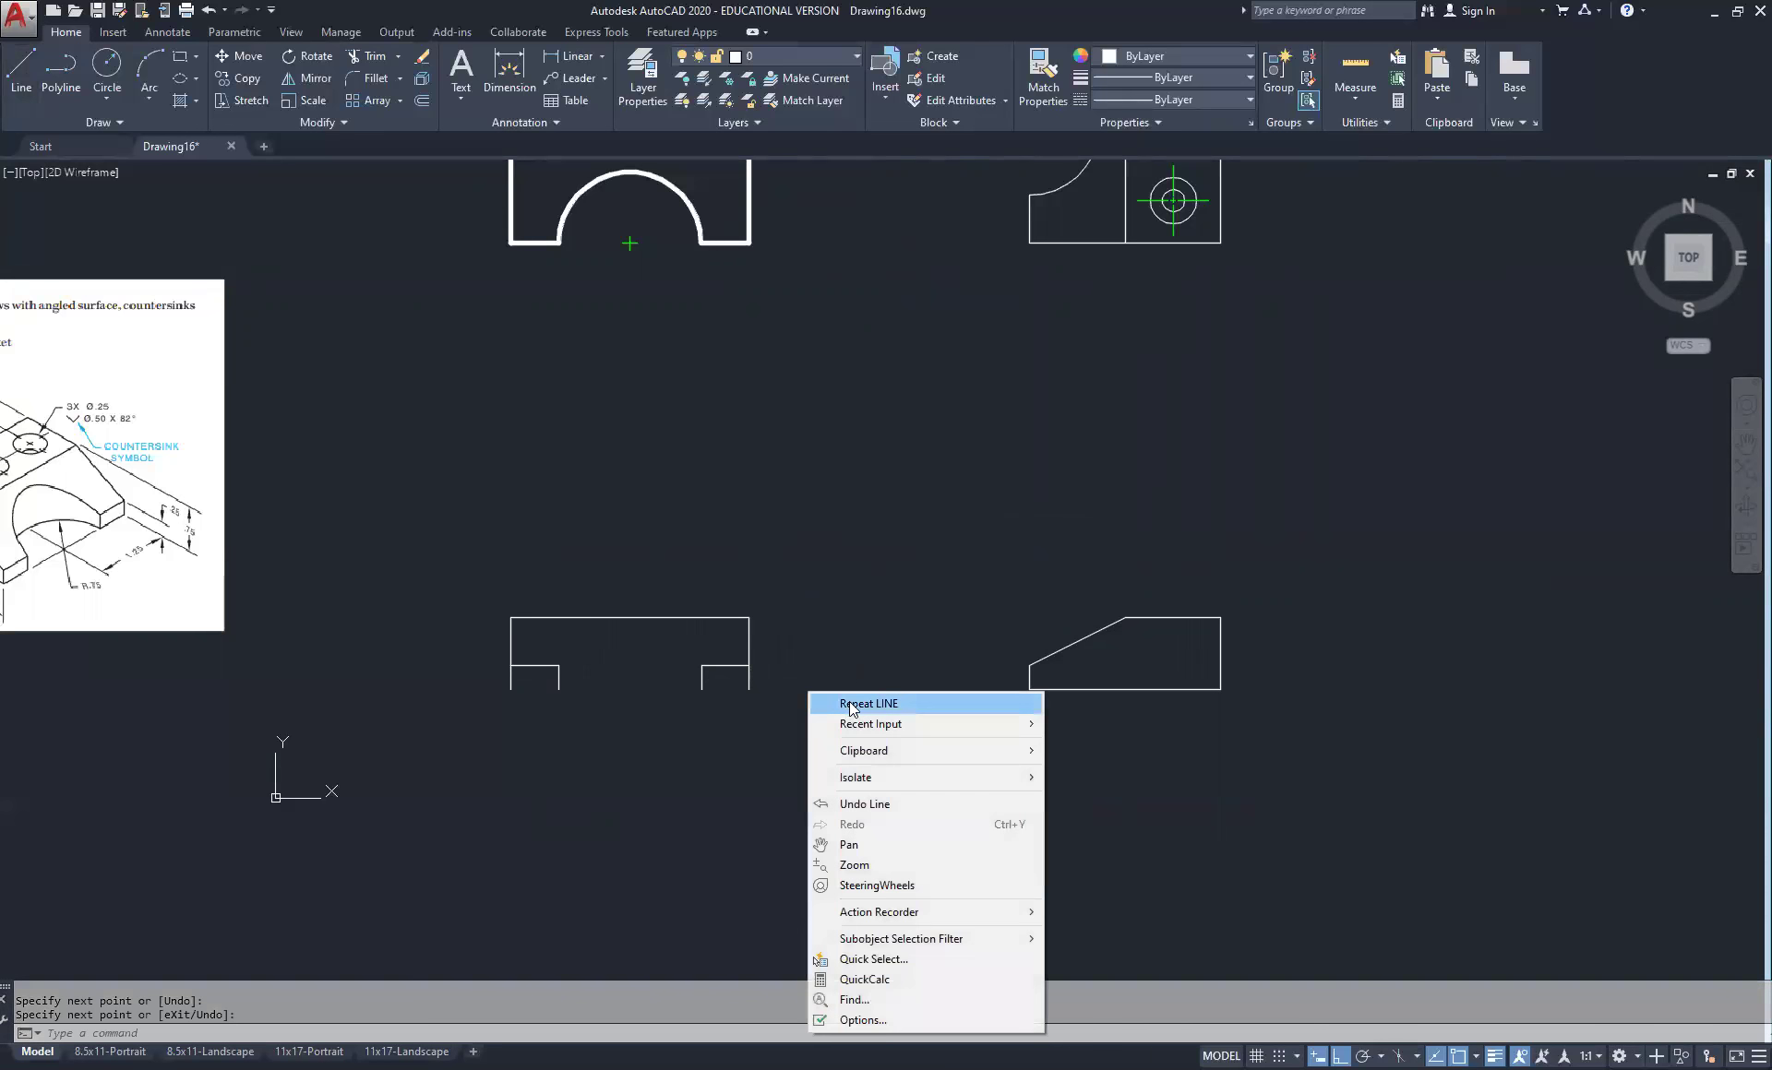
{"action": "left_click", "coordinate": [830, 701]}
{"action": "left_click", "coordinate": [749, 689]}
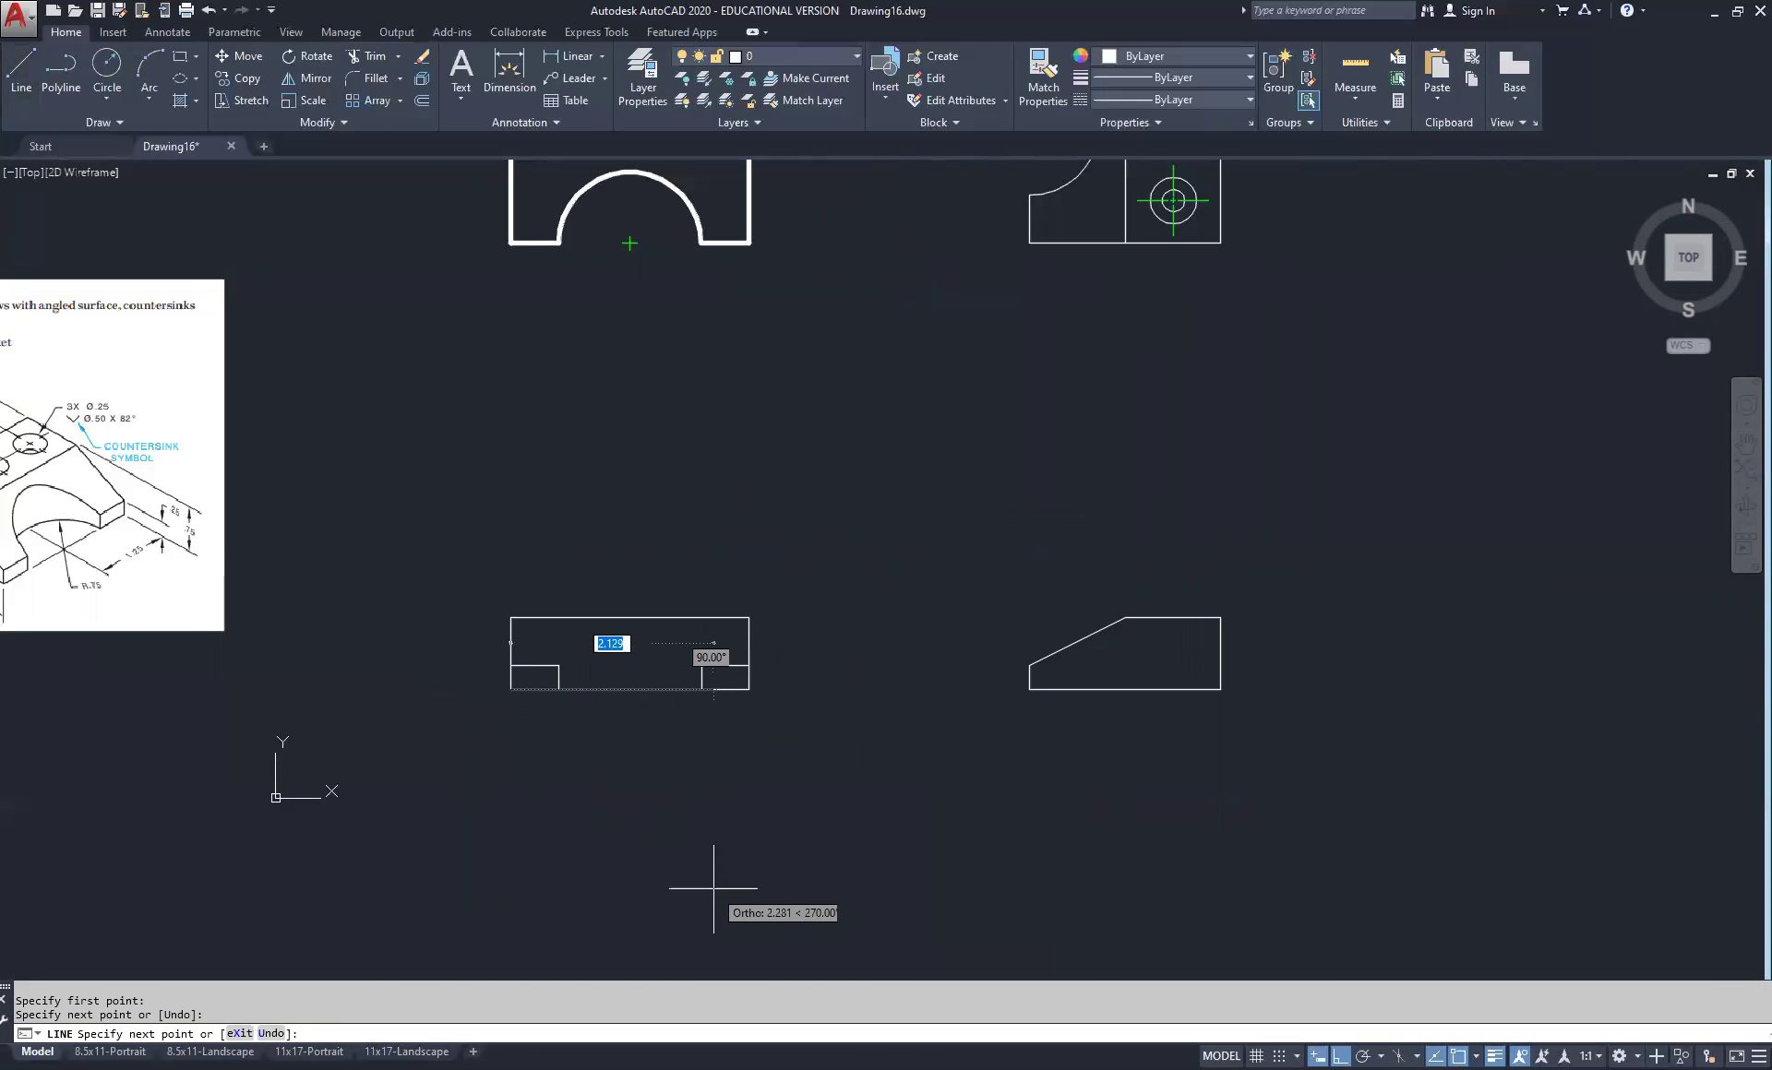
{"action": "key", "text": "Escape"}
{"action": "key", "text": "Escape"}
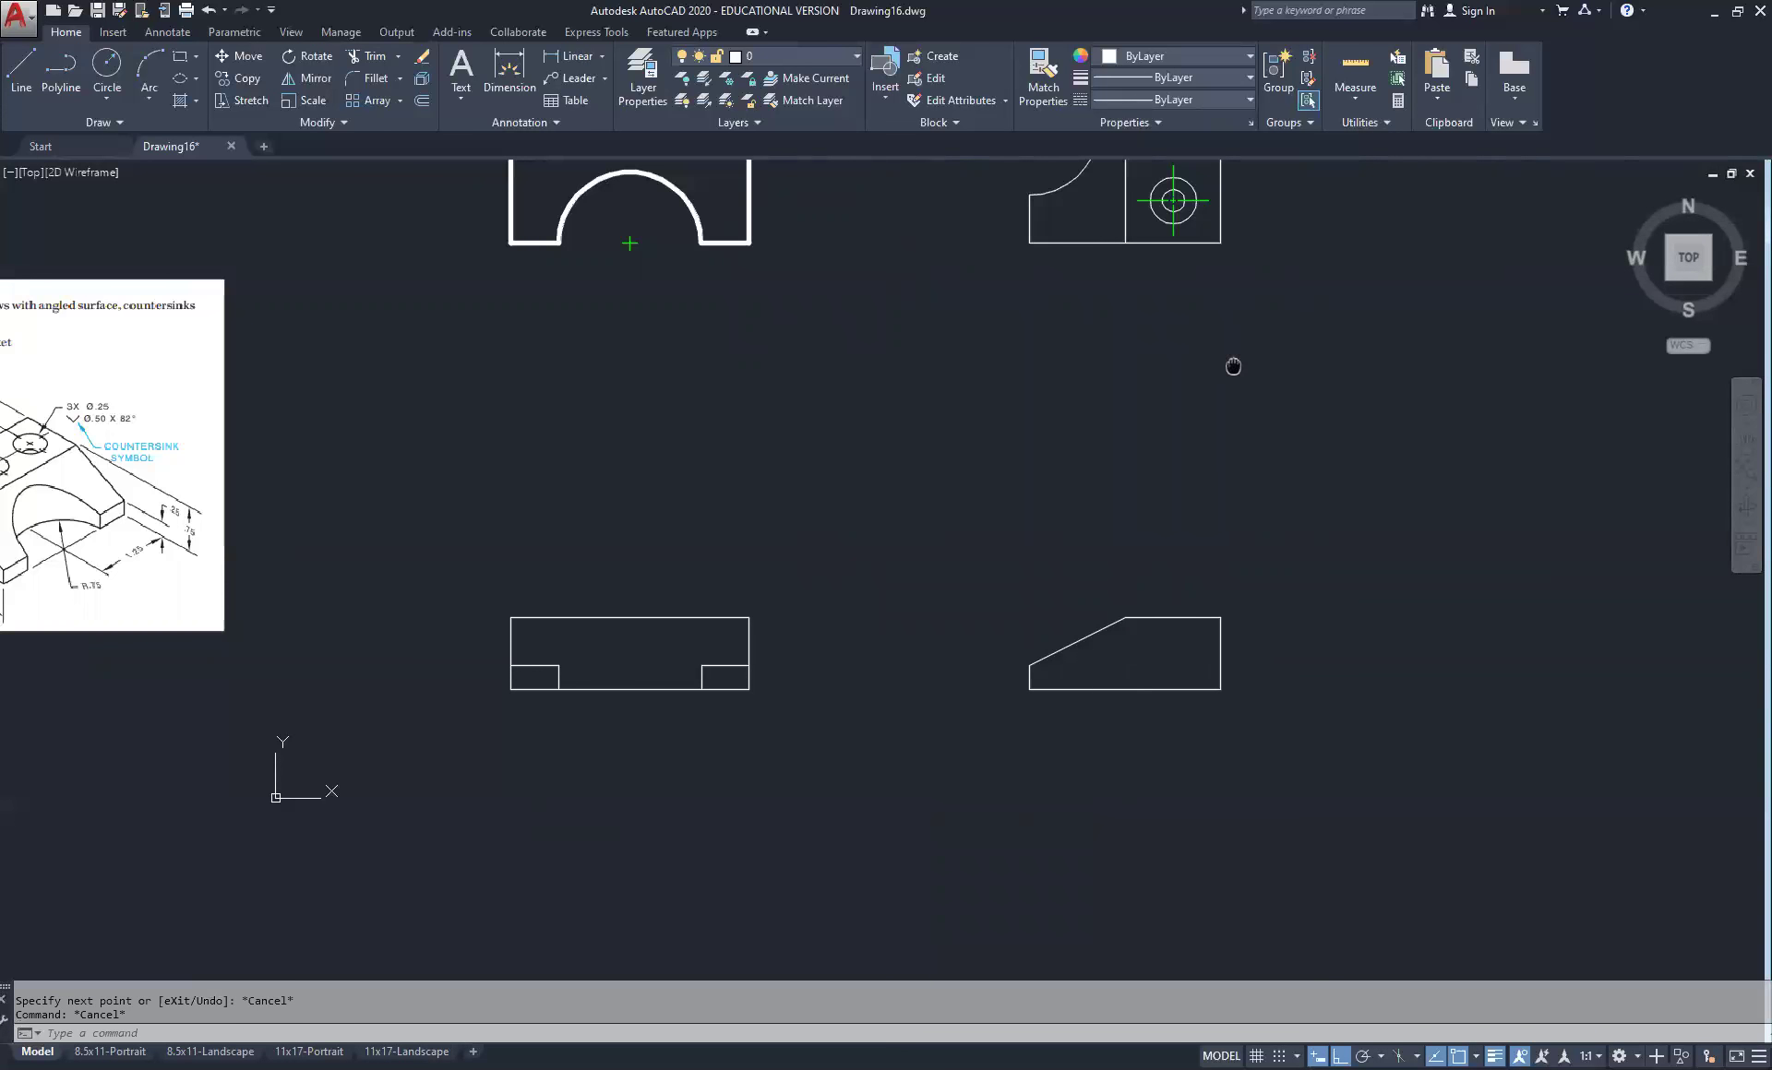
On the Hidden layer, draw a vertical line from the rotated top view's arc quadrant down past the side view
{"action": "middle_click_drag", "start_coordinate": [1233, 366], "coordinate": [1190, 518]}
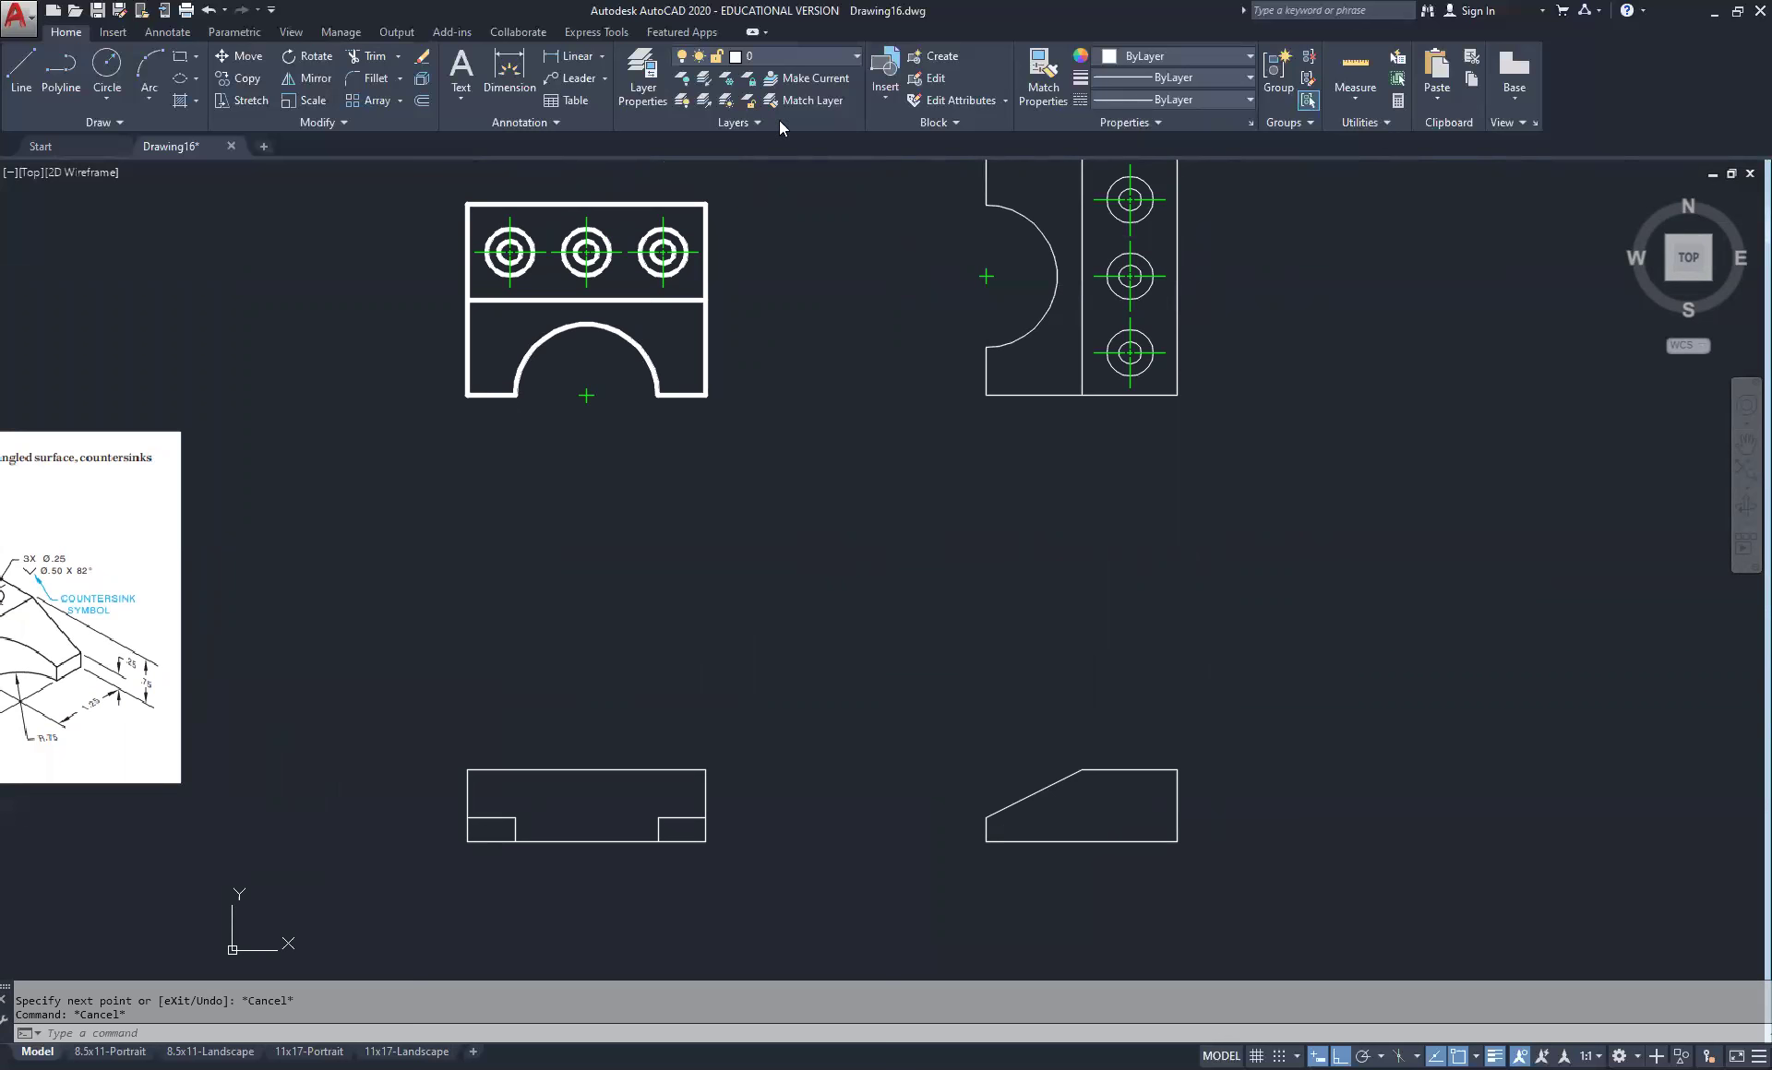
{"action": "left_click", "coordinate": [835, 56]}
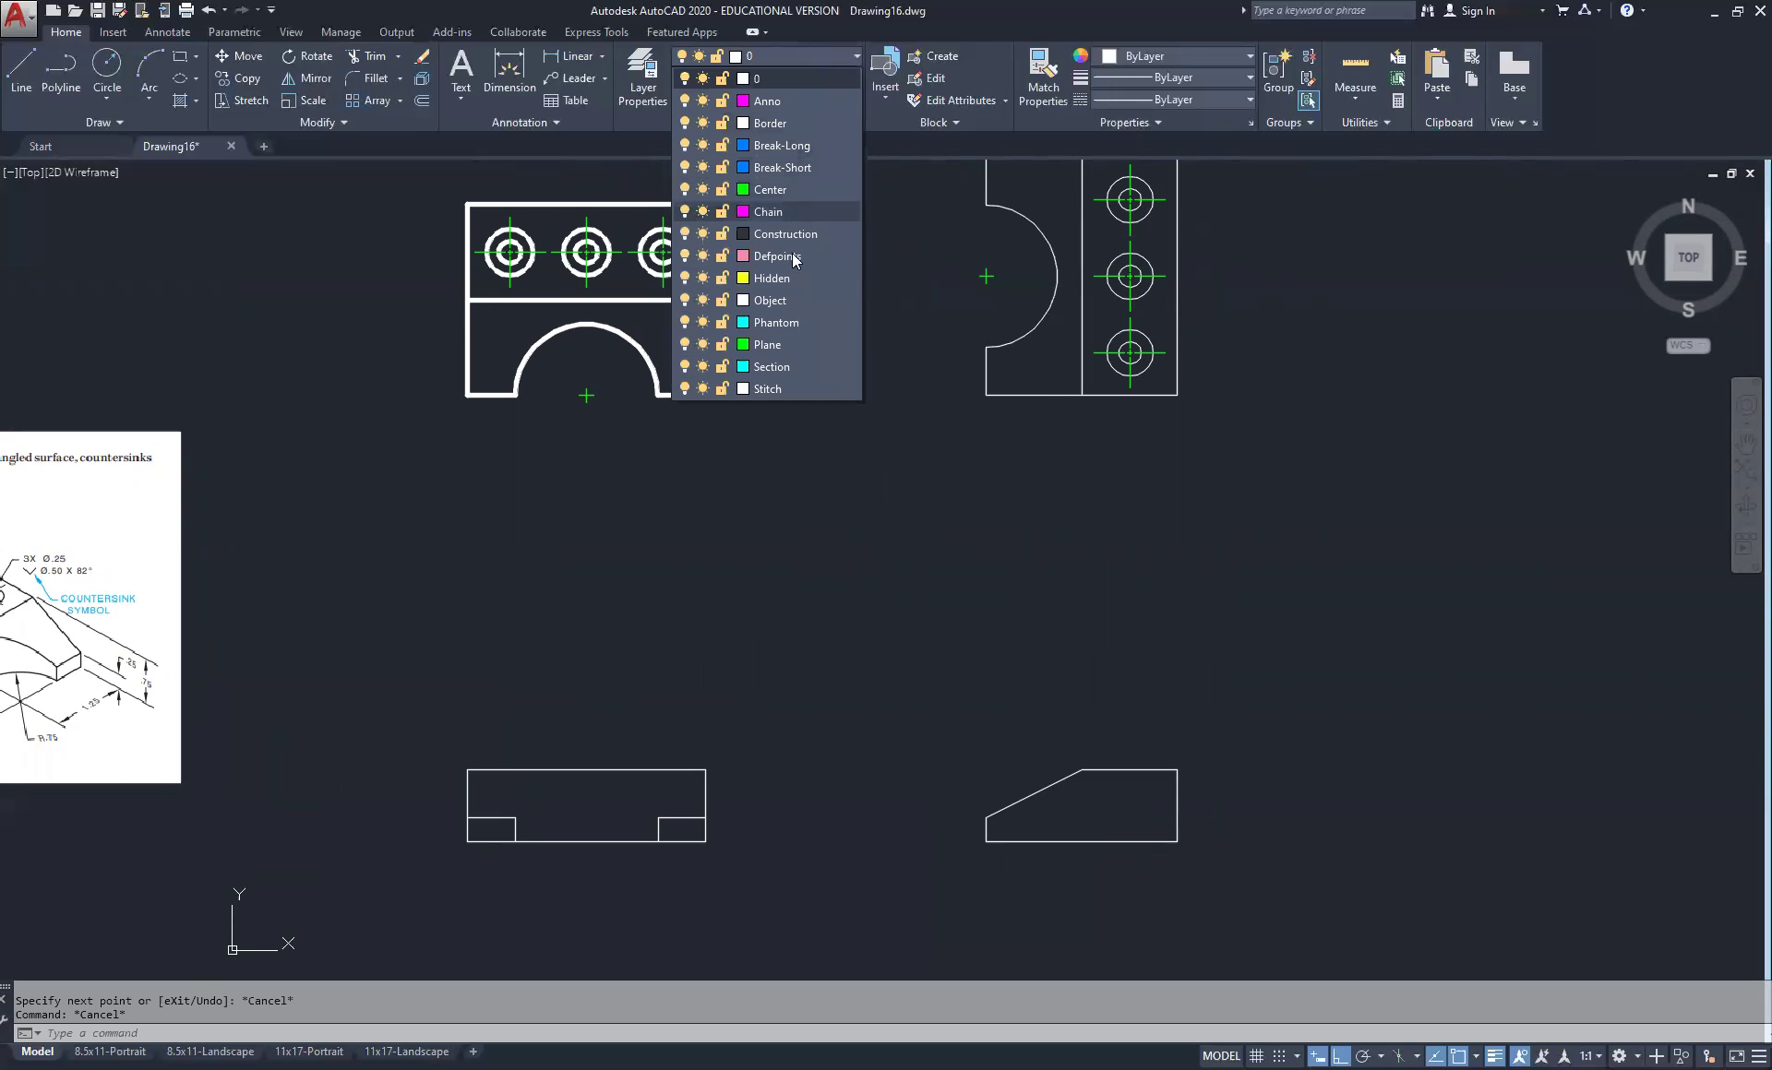
{"action": "left_click", "coordinate": [791, 279]}
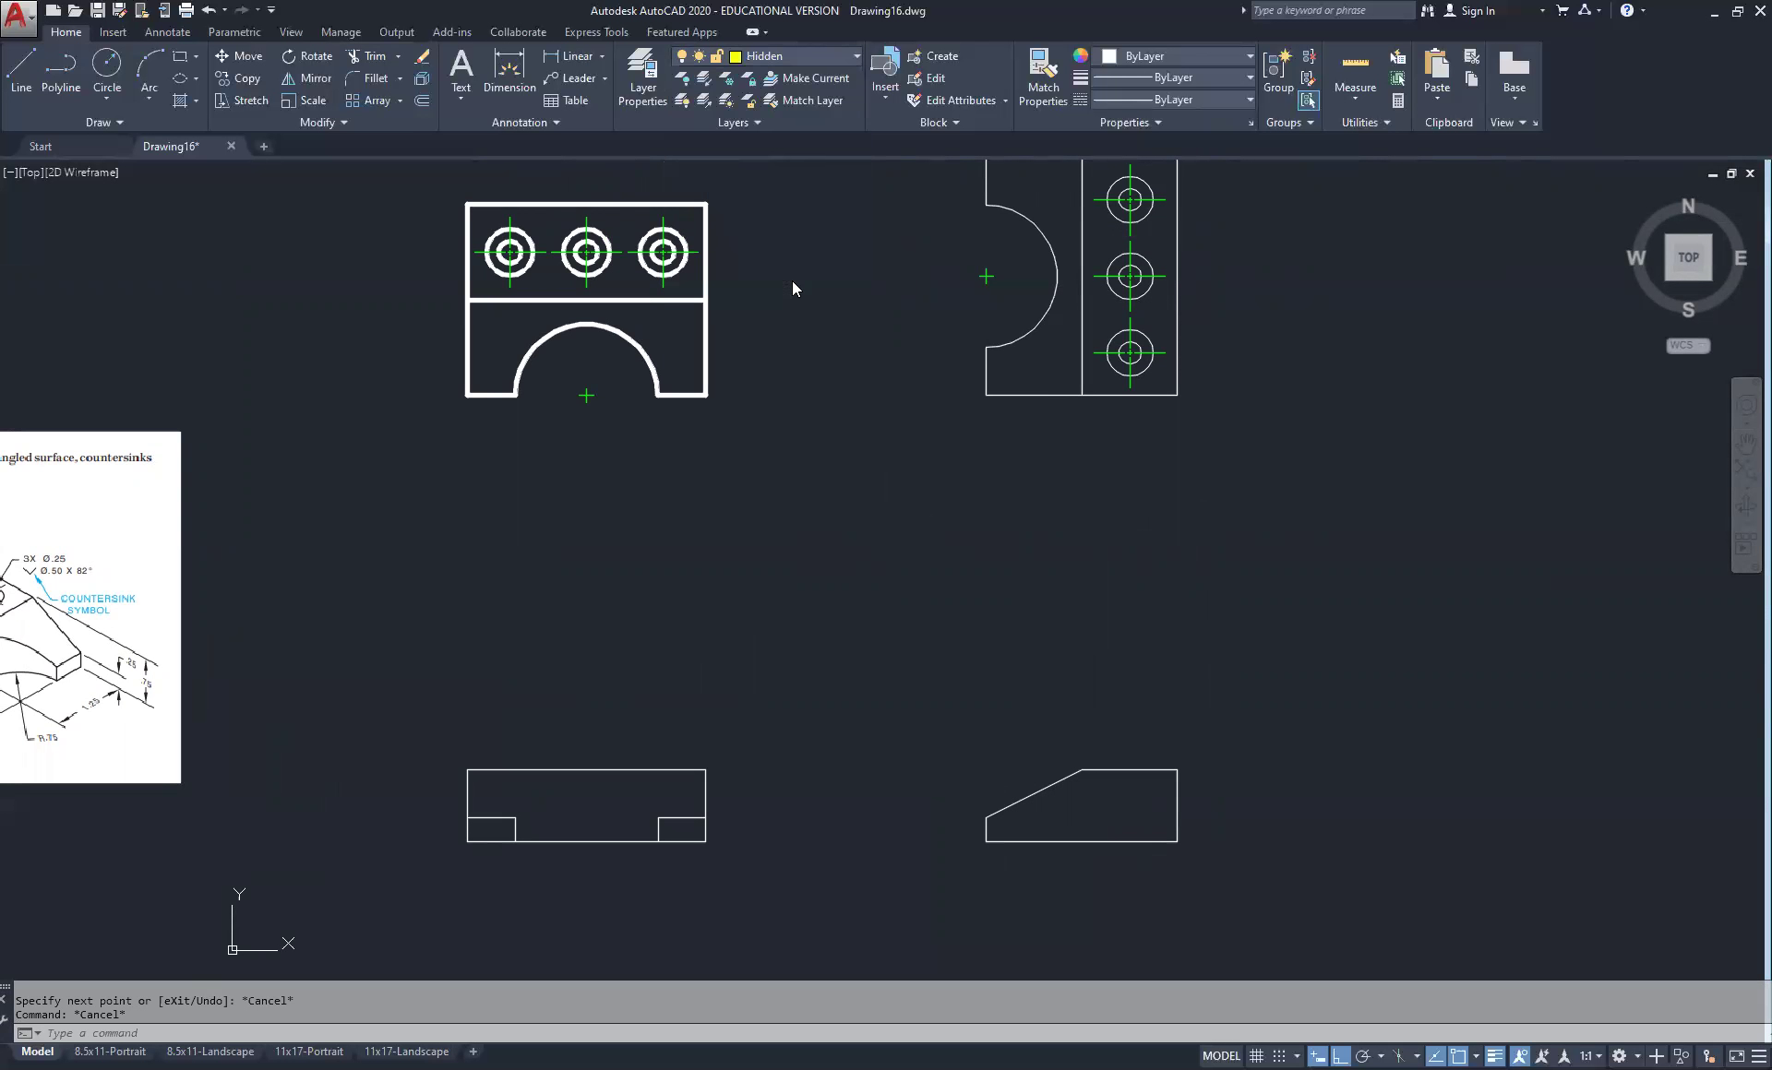
{"action": "left_click", "coordinate": [25, 74]}
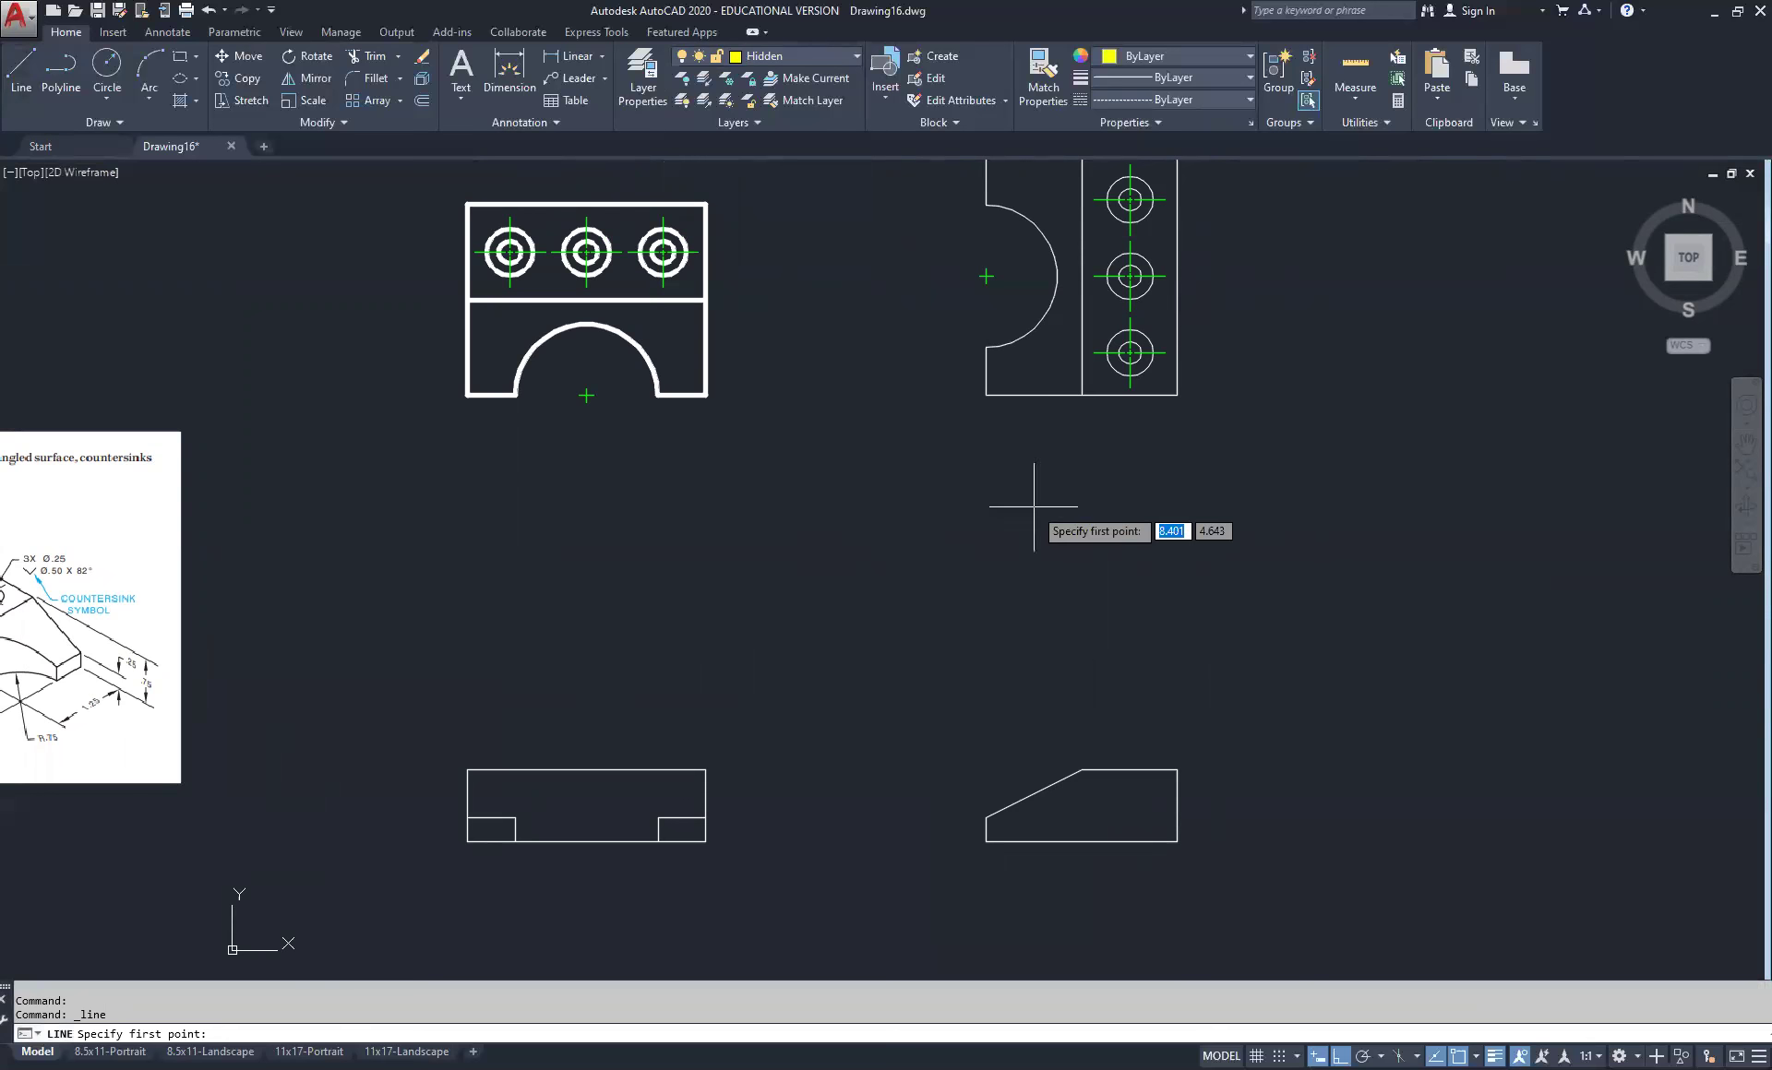
{"action": "left_click", "coordinate": [1057, 276]}
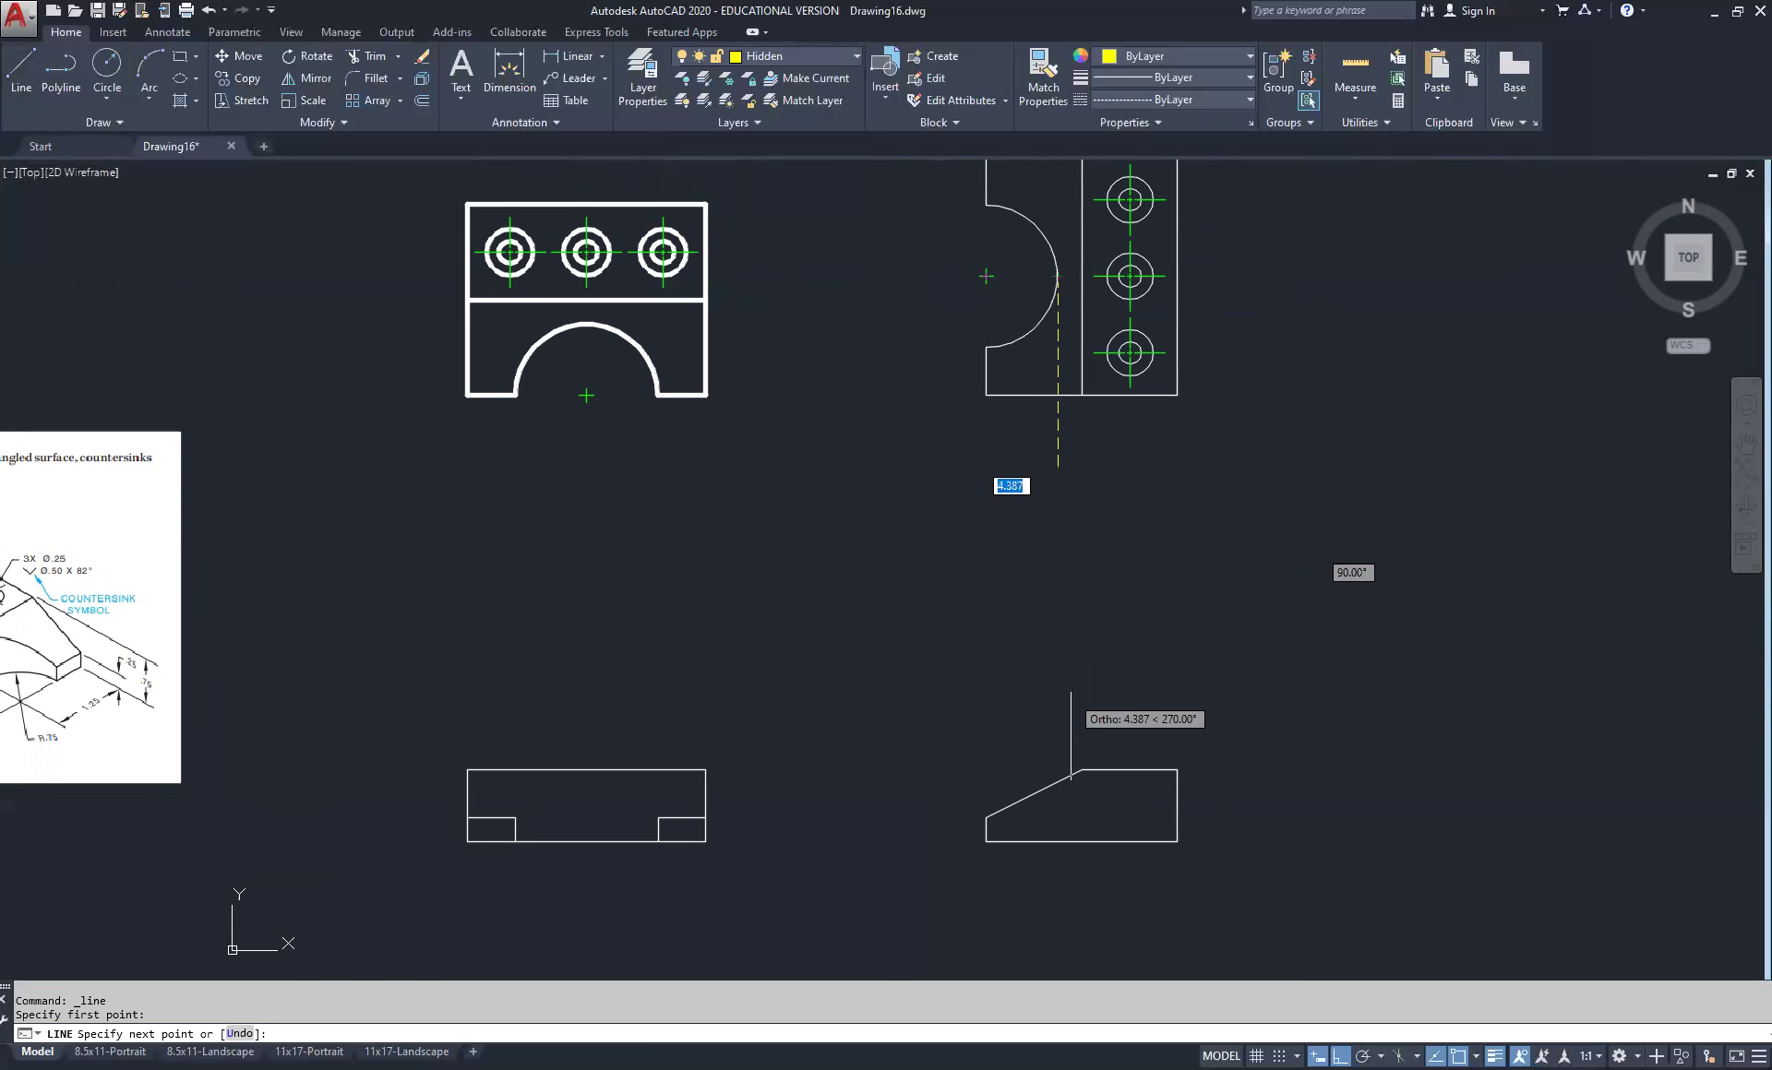
{"action": "left_click", "coordinate": [1060, 883]}
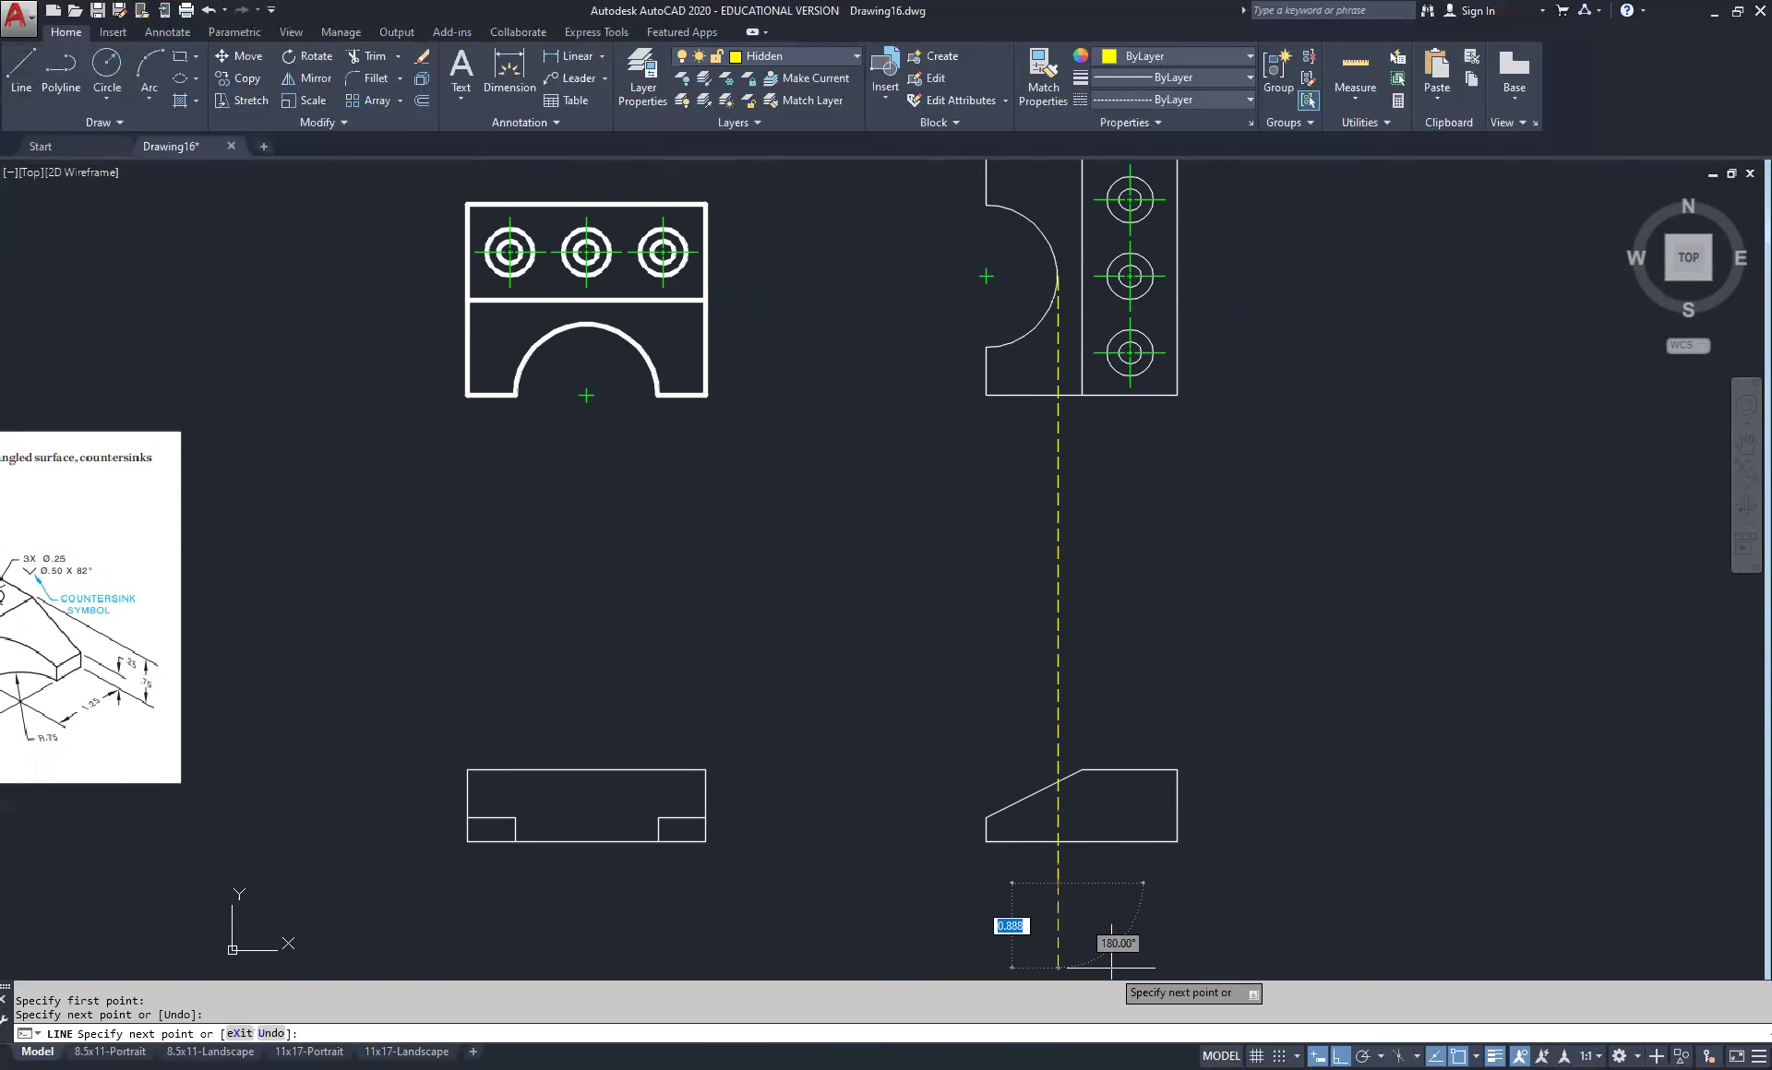
{"action": "key", "text": "Escape"}
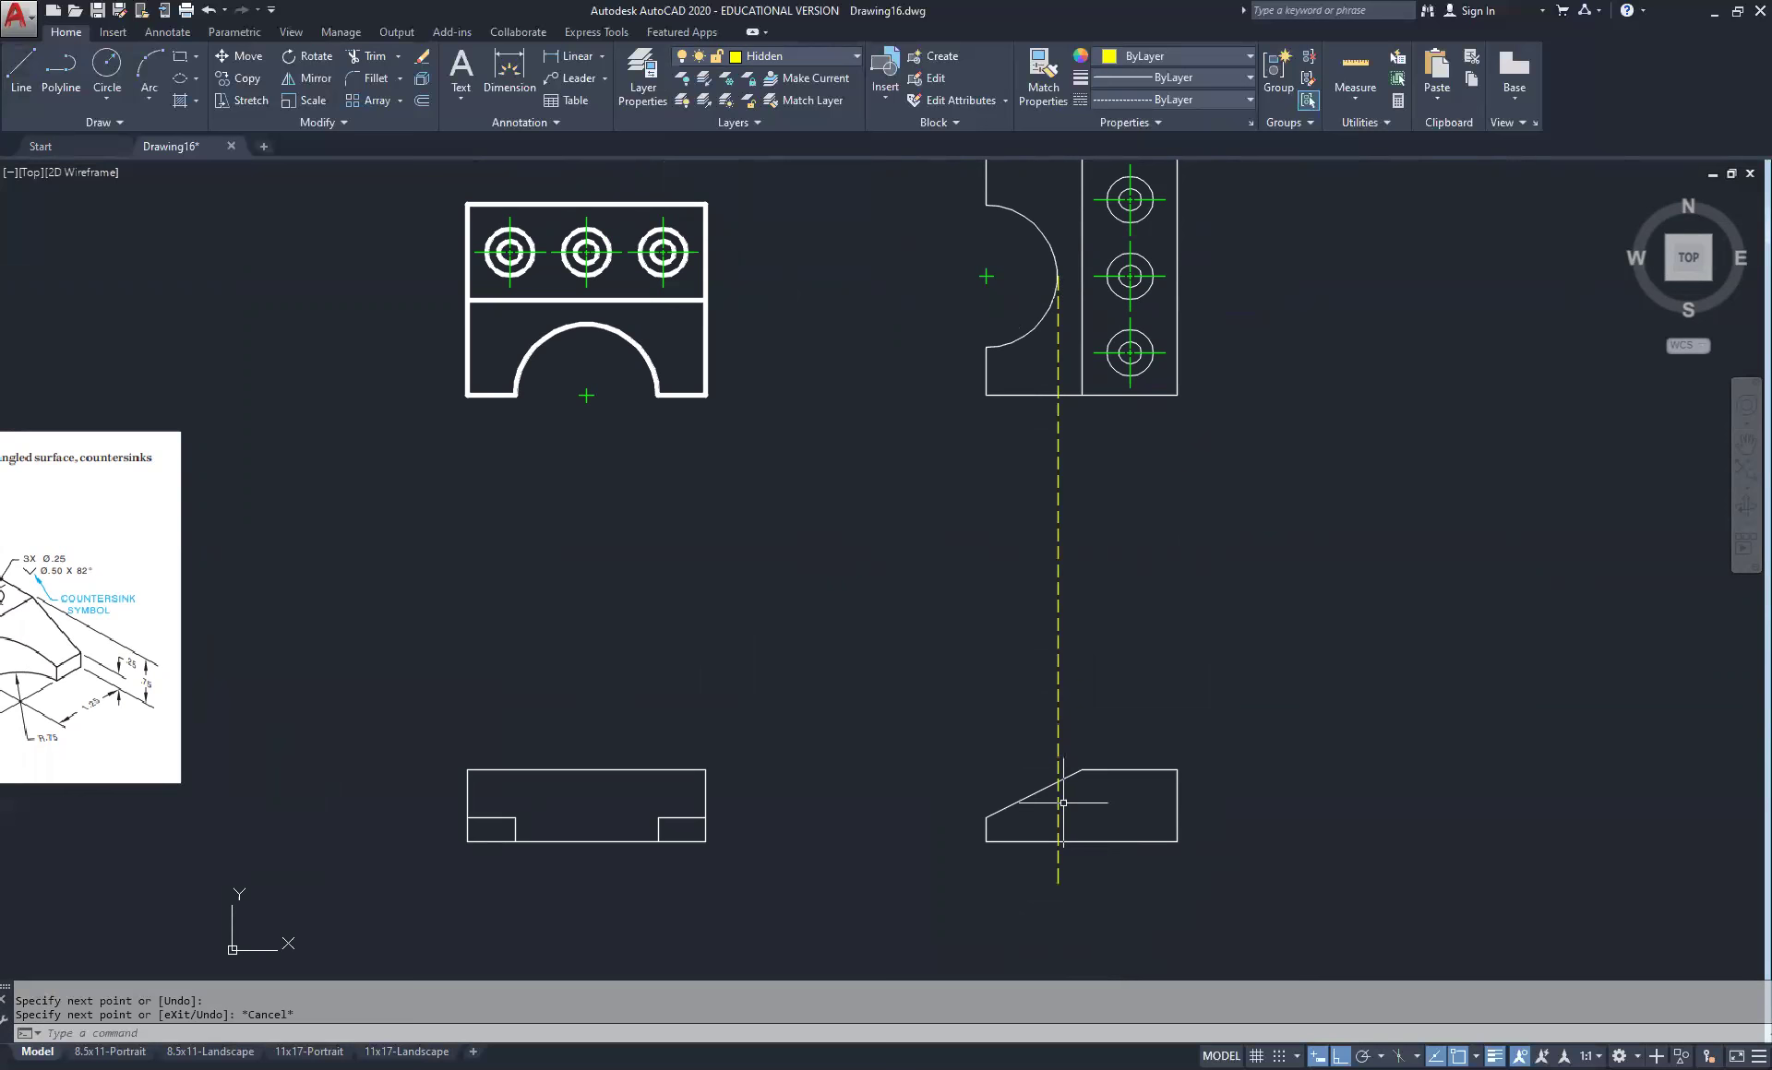
Trim the vertical hidden line to the side view's sloped and bottom edges
{"action": "middle_click_drag", "start_coordinate": [1073, 877], "coordinate": [1017, 743]}
{"action": "left_click", "coordinate": [362, 59]}
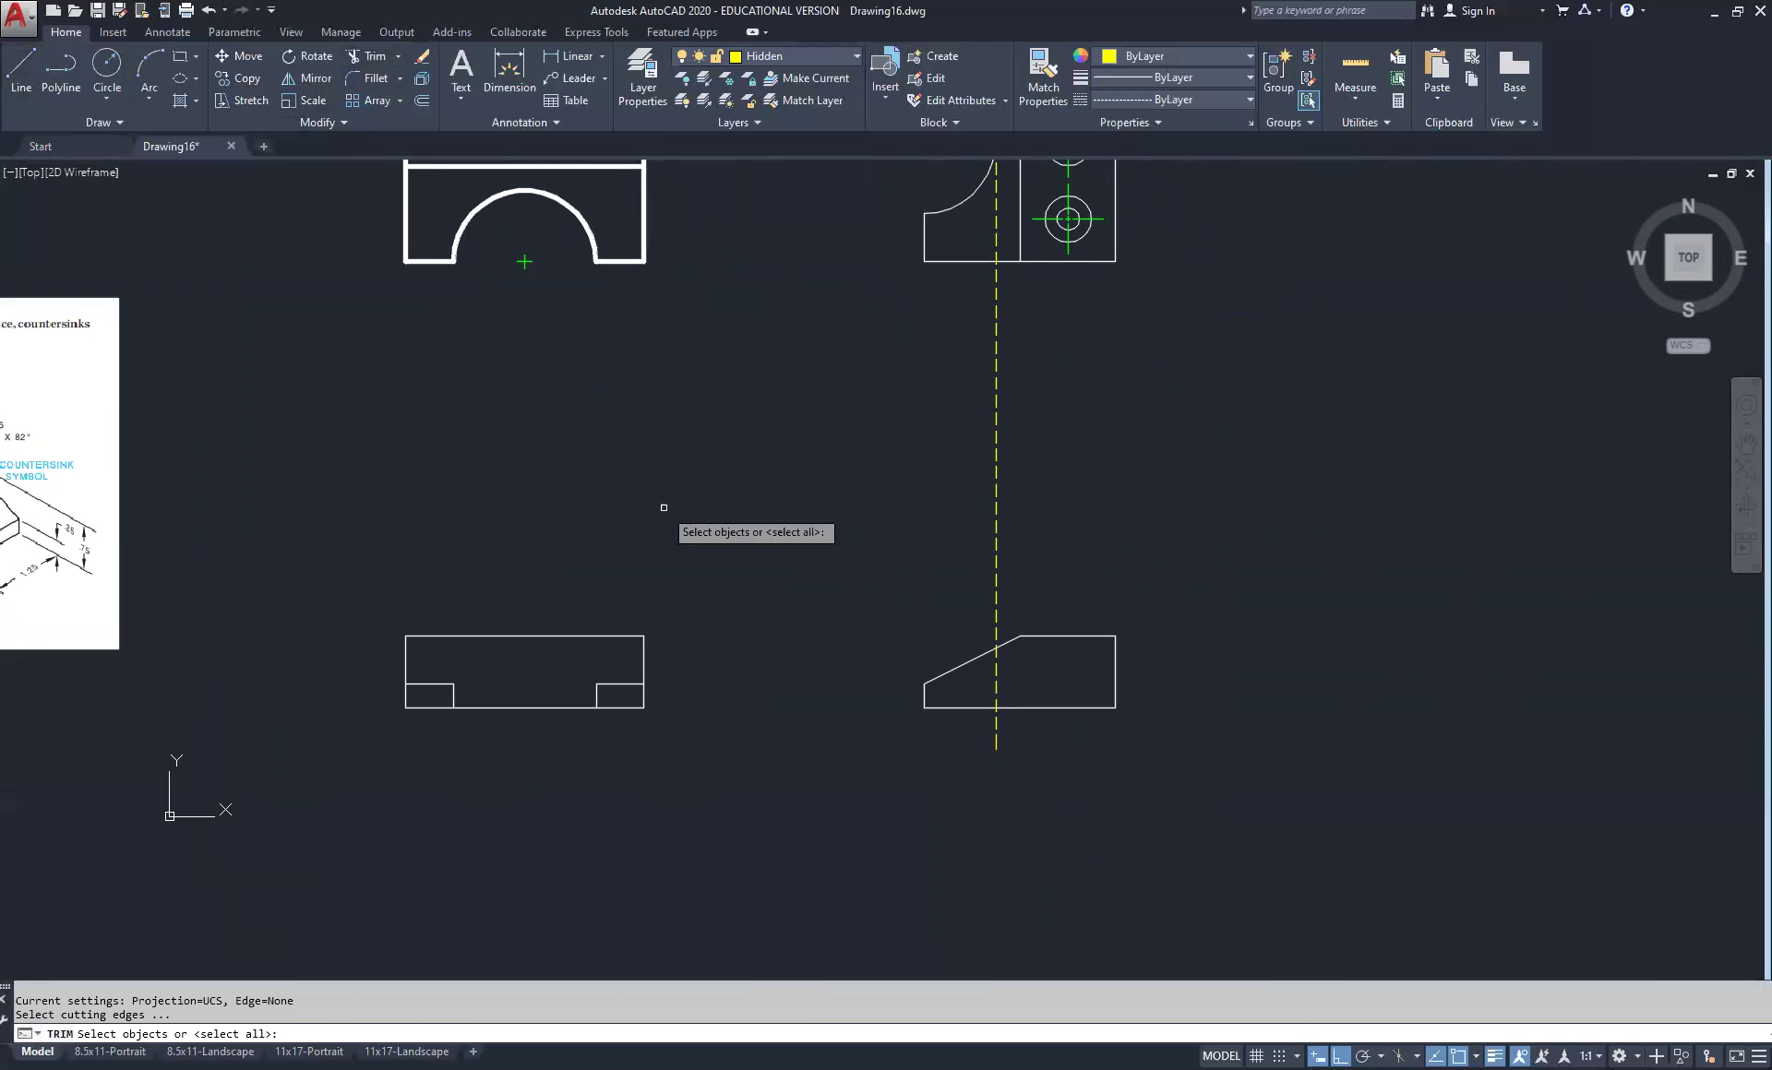
{"action": "left_click", "coordinate": [958, 667]}
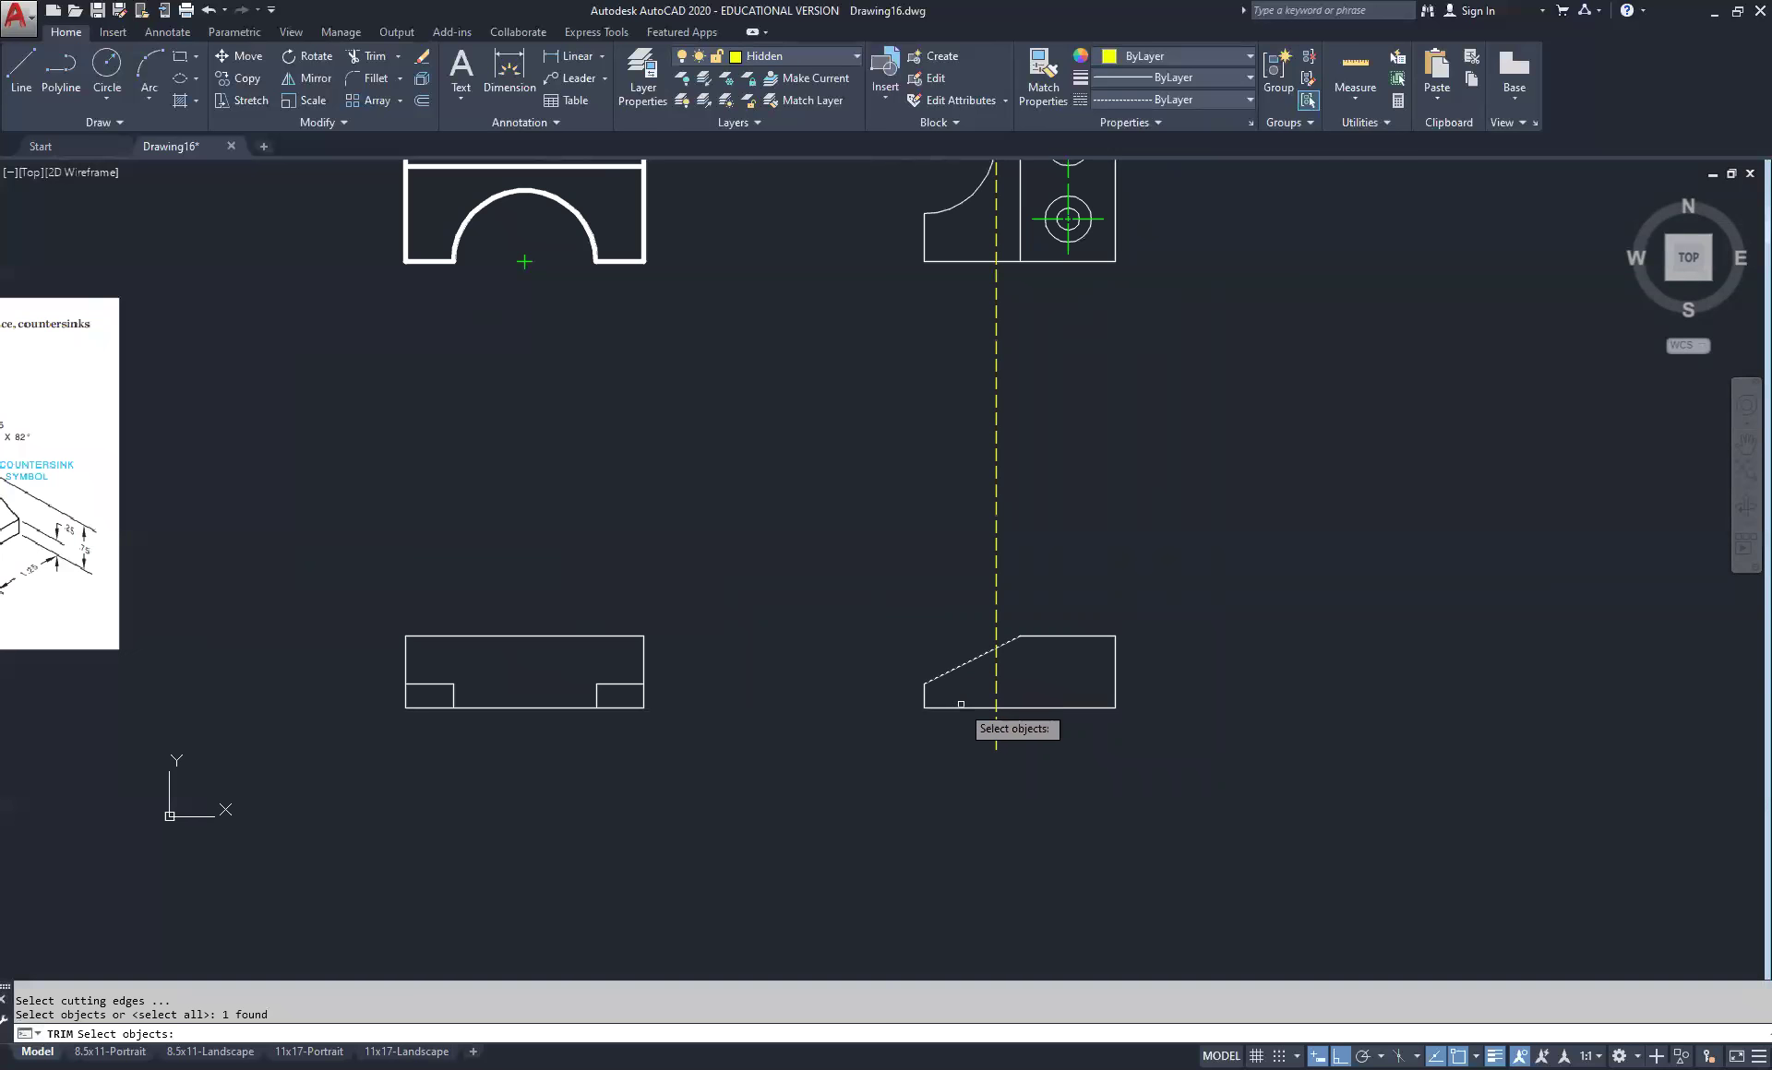
{"action": "key", "text": "Return"}
{"action": "left_click", "coordinate": [994, 581]}
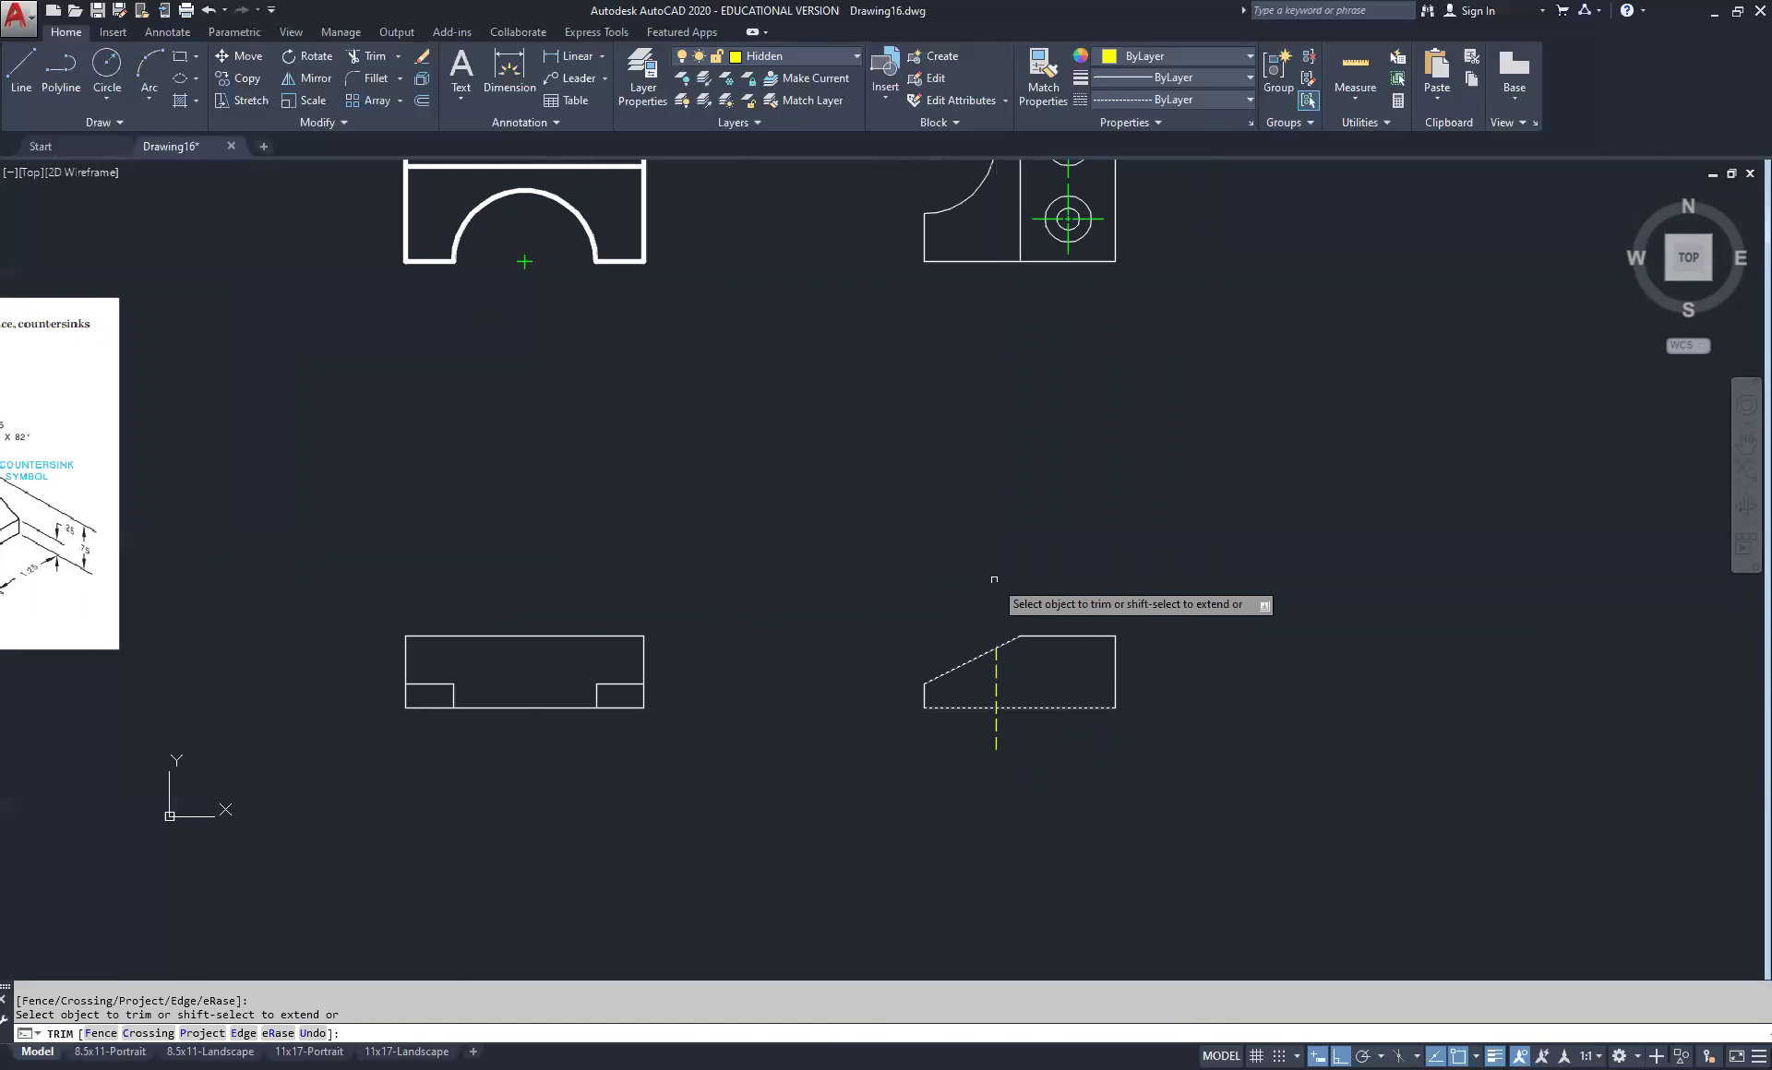
{"action": "left_click", "coordinate": [1002, 726]}
{"action": "left_click", "coordinate": [996, 729]}
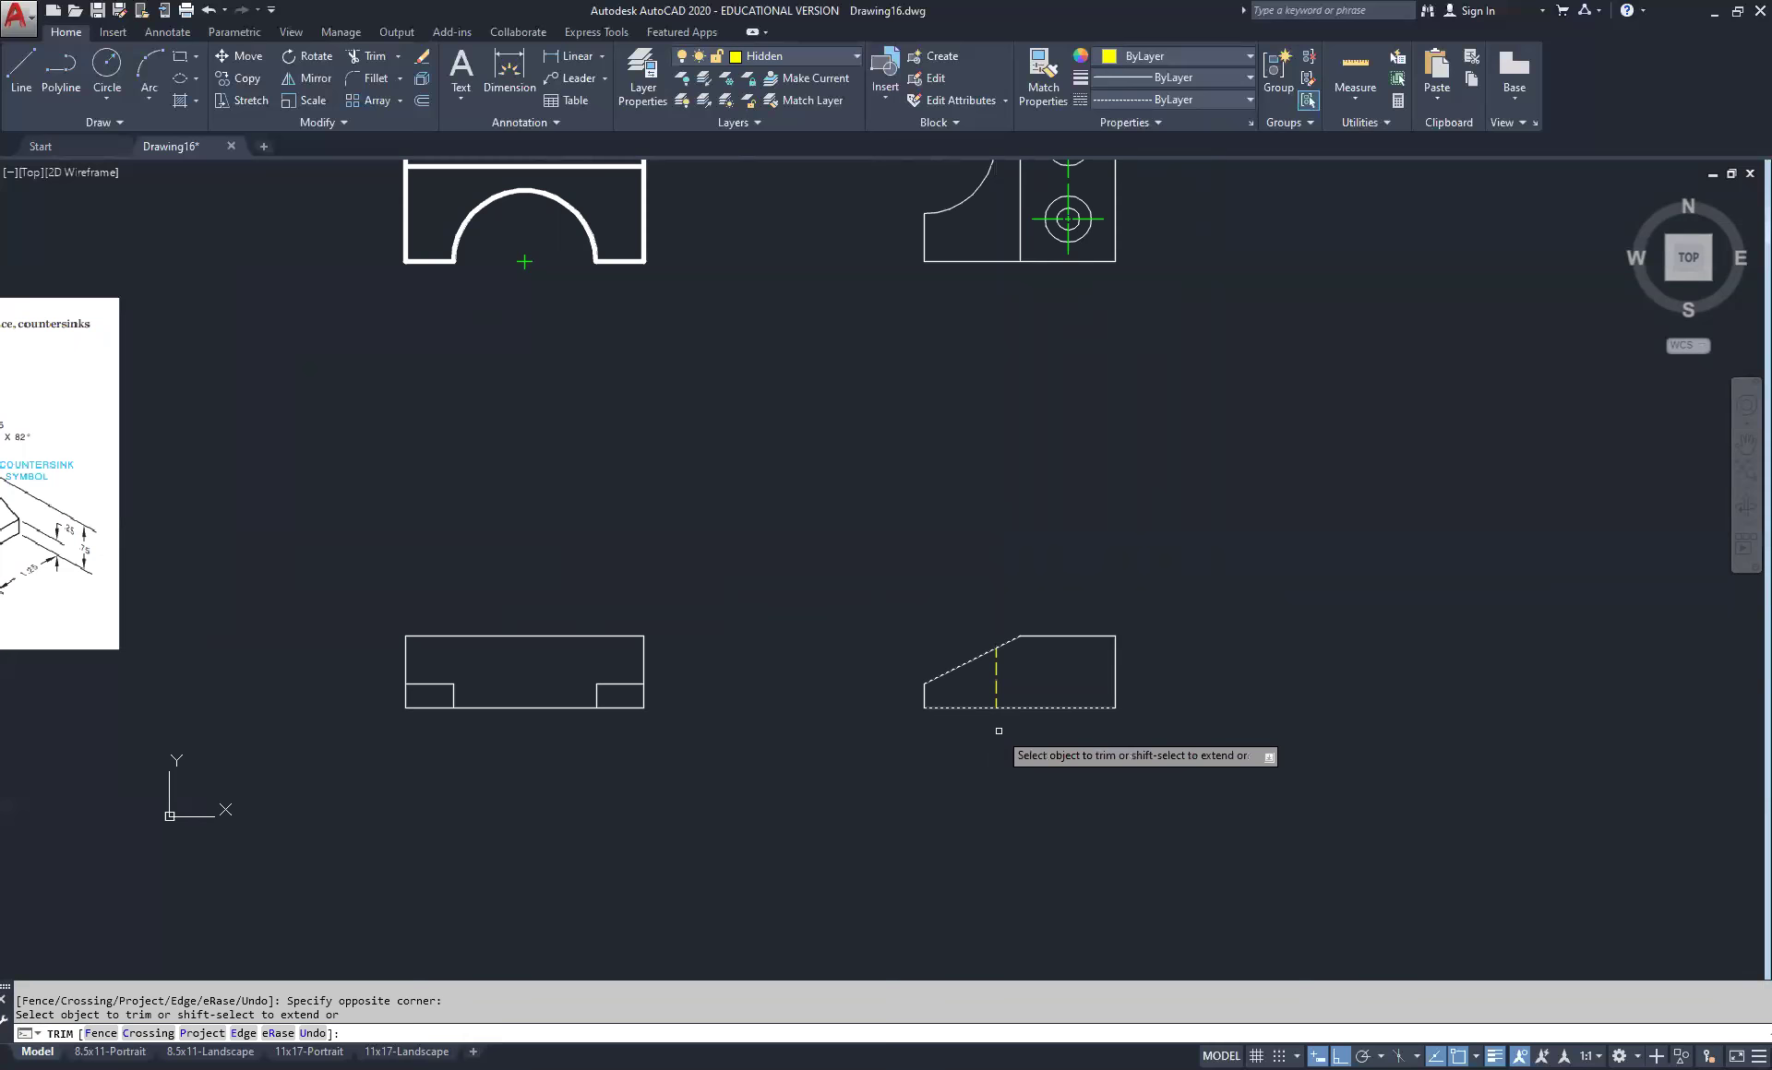
{"action": "right_click", "coordinate": [1087, 770]}
{"action": "left_click", "coordinate": [1128, 780]}
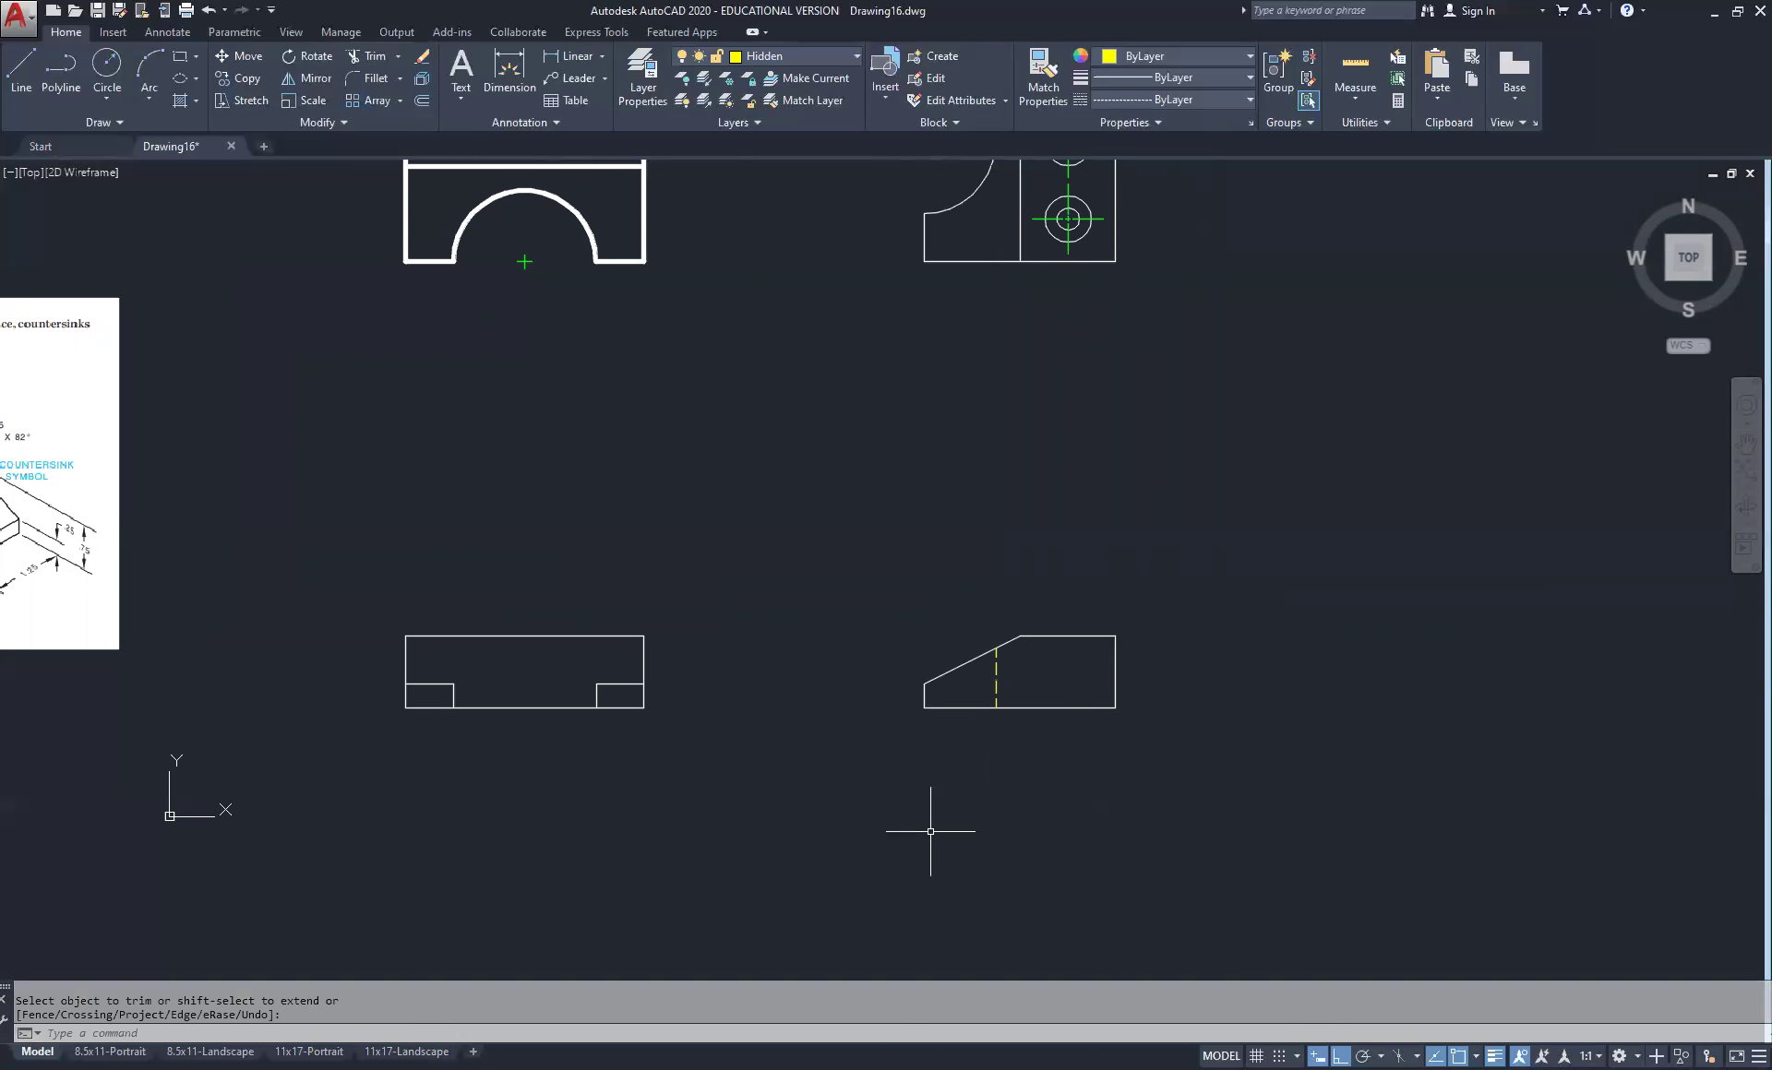
On layer 0, draw a horizontal projection line from the hidden line's upper end on the slope leftward past the front view
{"action": "left_click", "coordinate": [822, 56]}
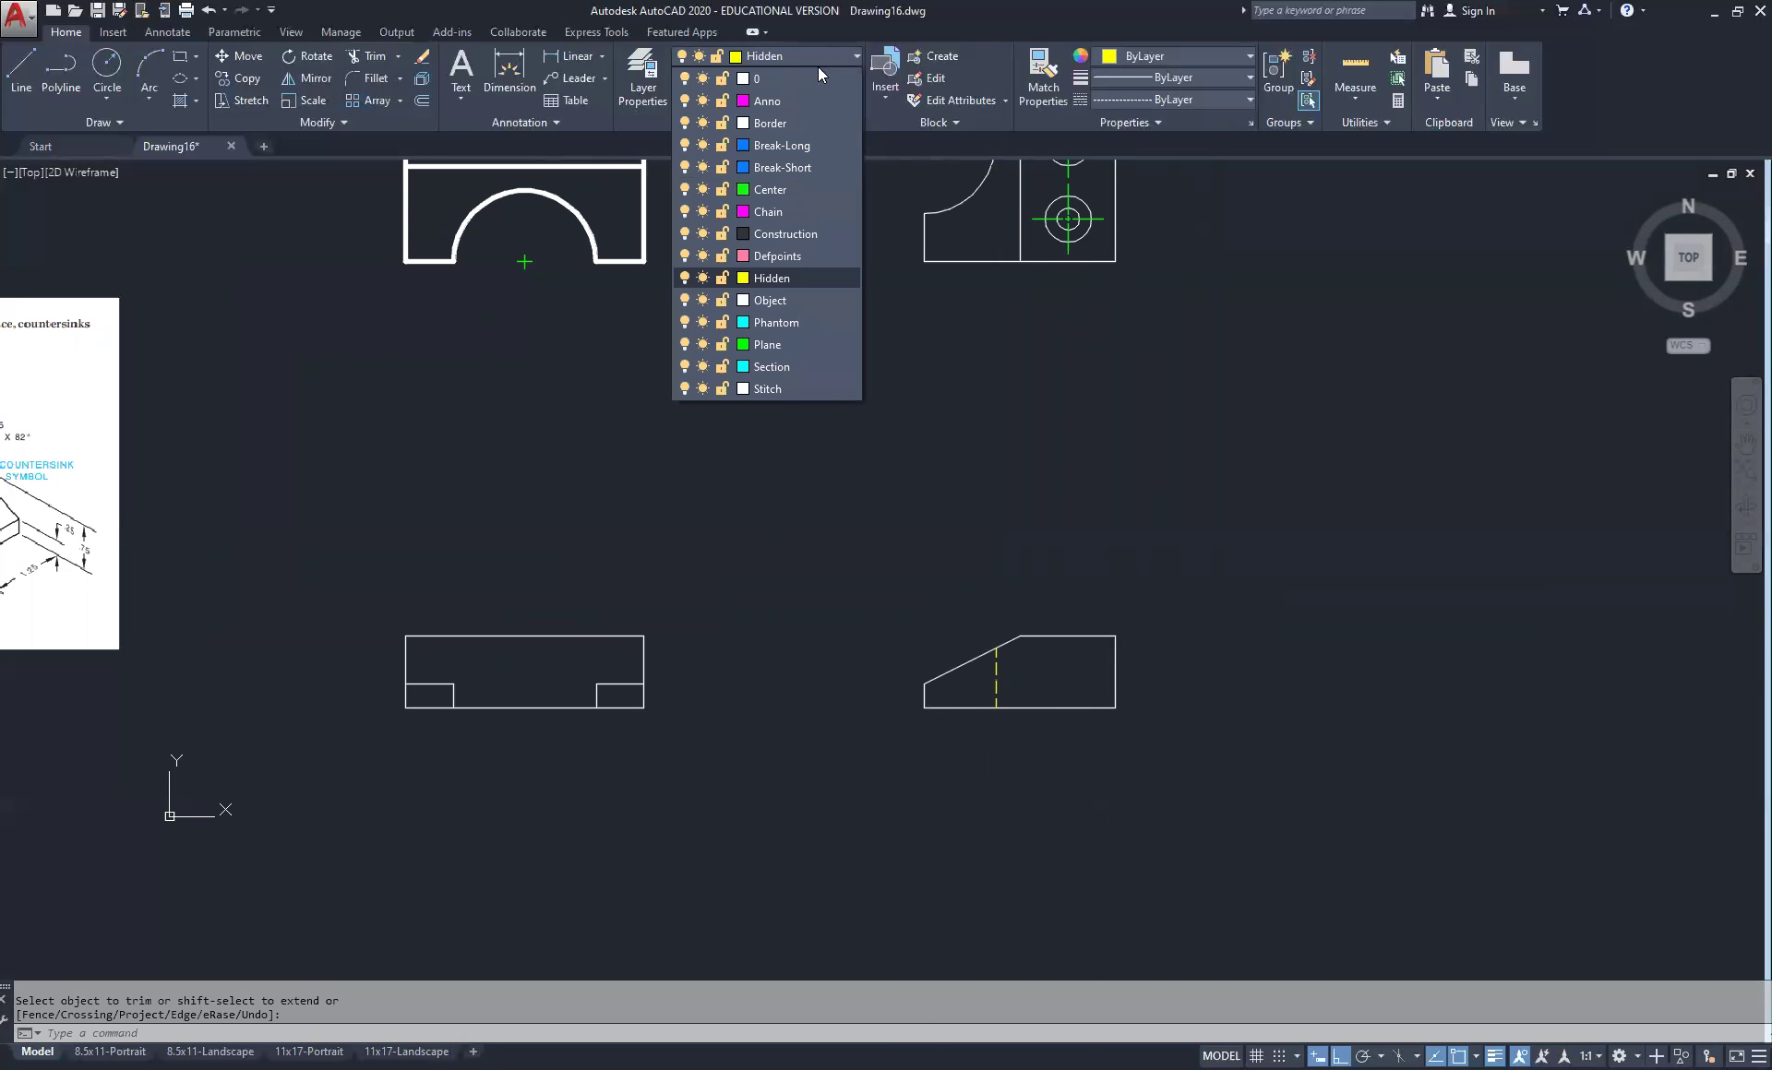
{"action": "left_click", "coordinate": [781, 77]}
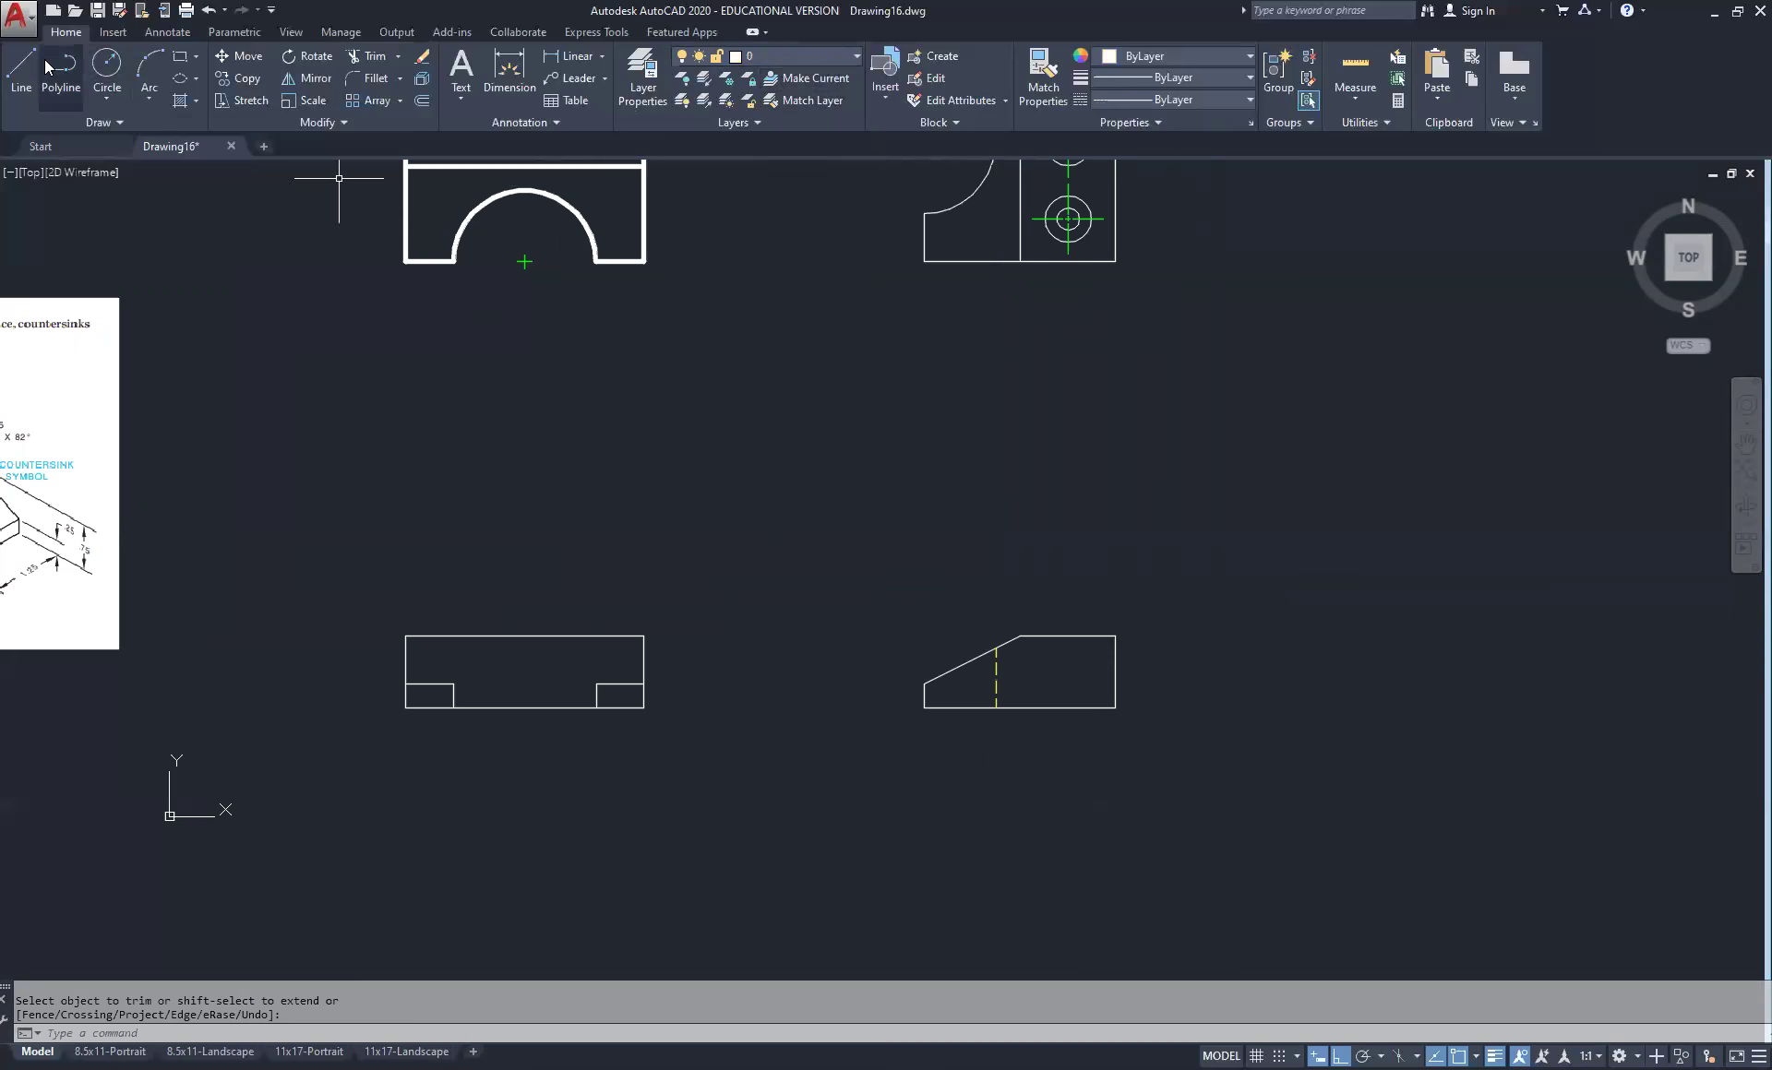
{"action": "left_click", "coordinate": [15, 65]}
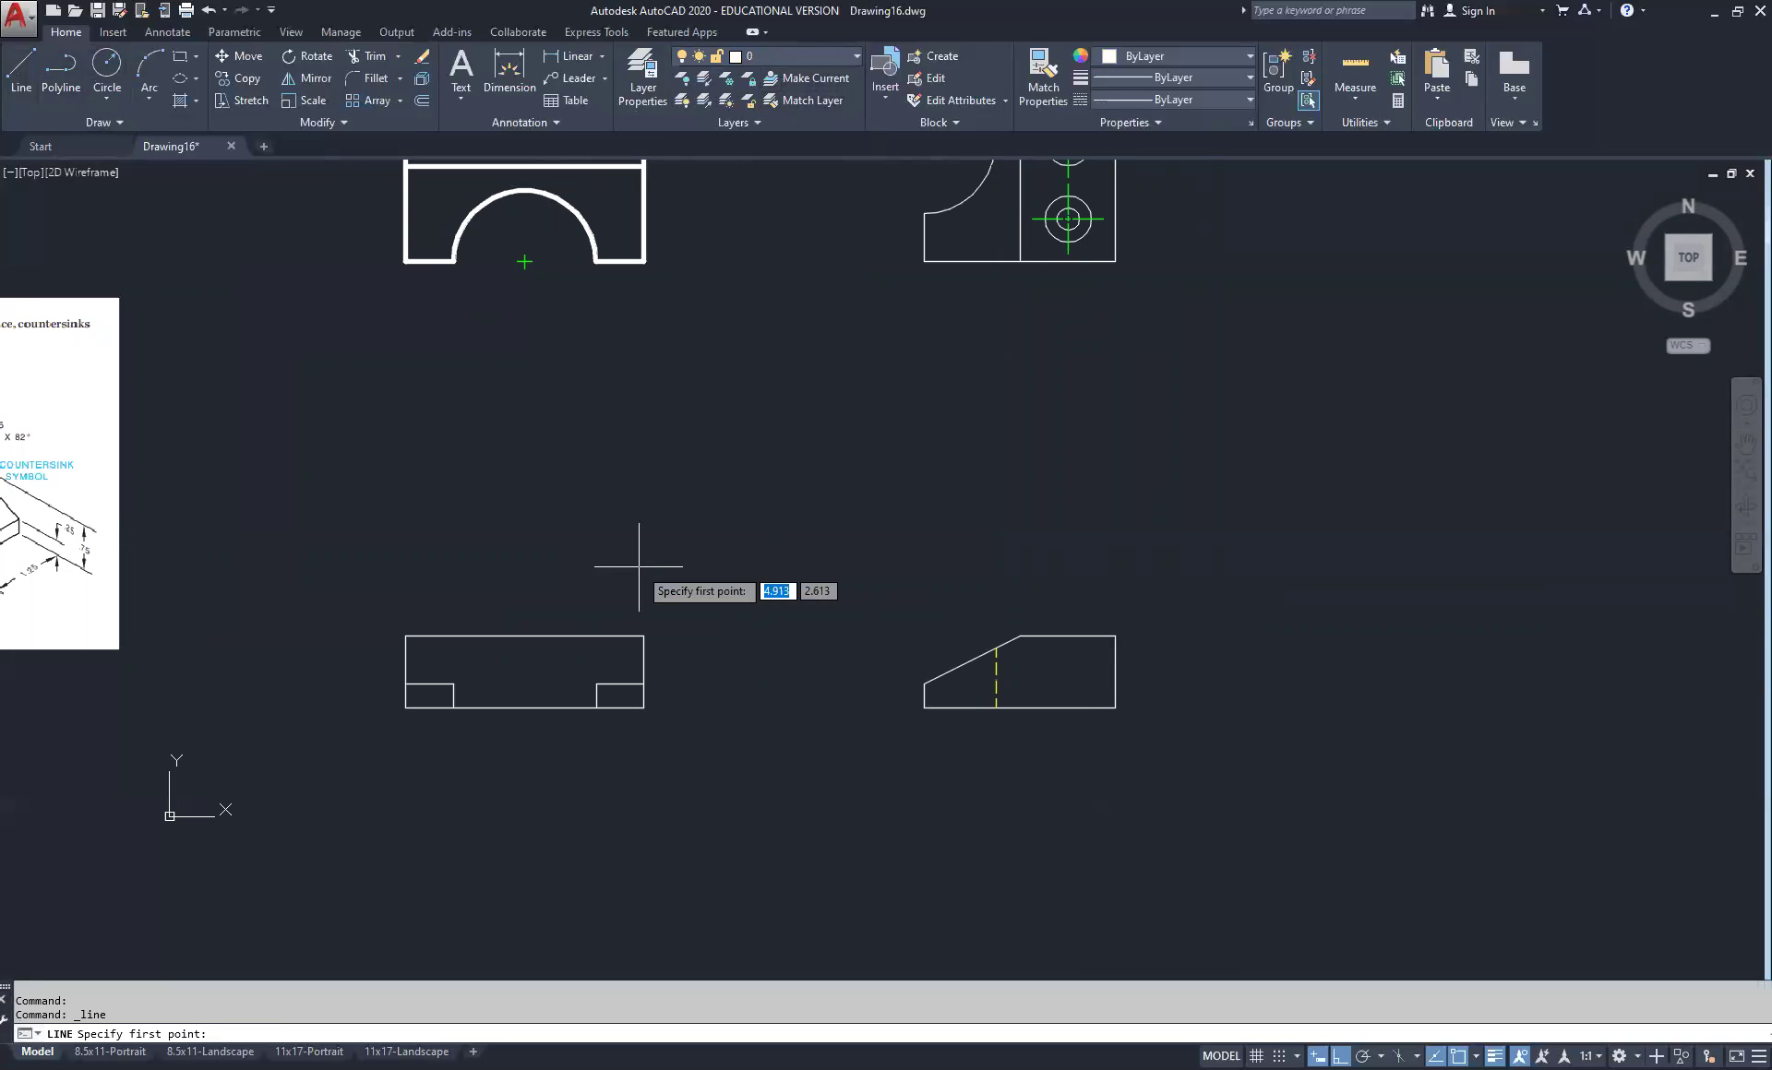
{"action": "left_click", "coordinate": [996, 648]}
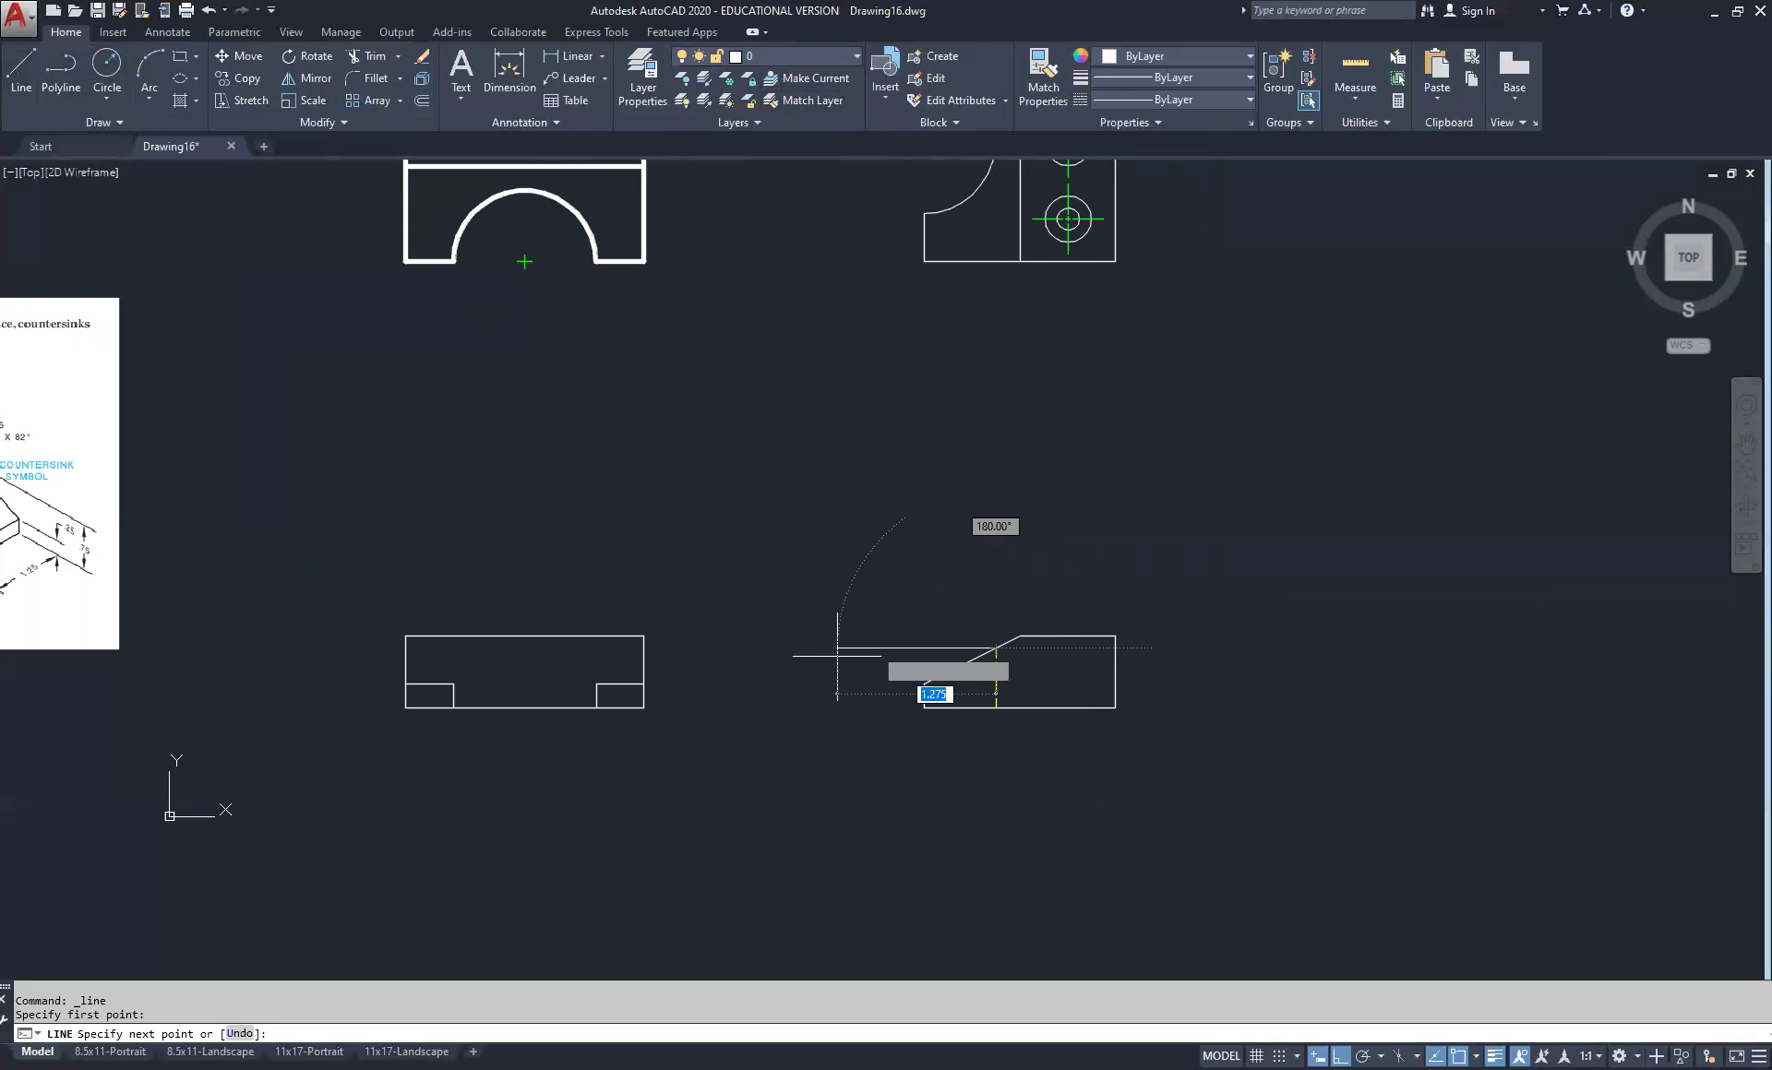
{"action": "left_click", "coordinate": [305, 648]}
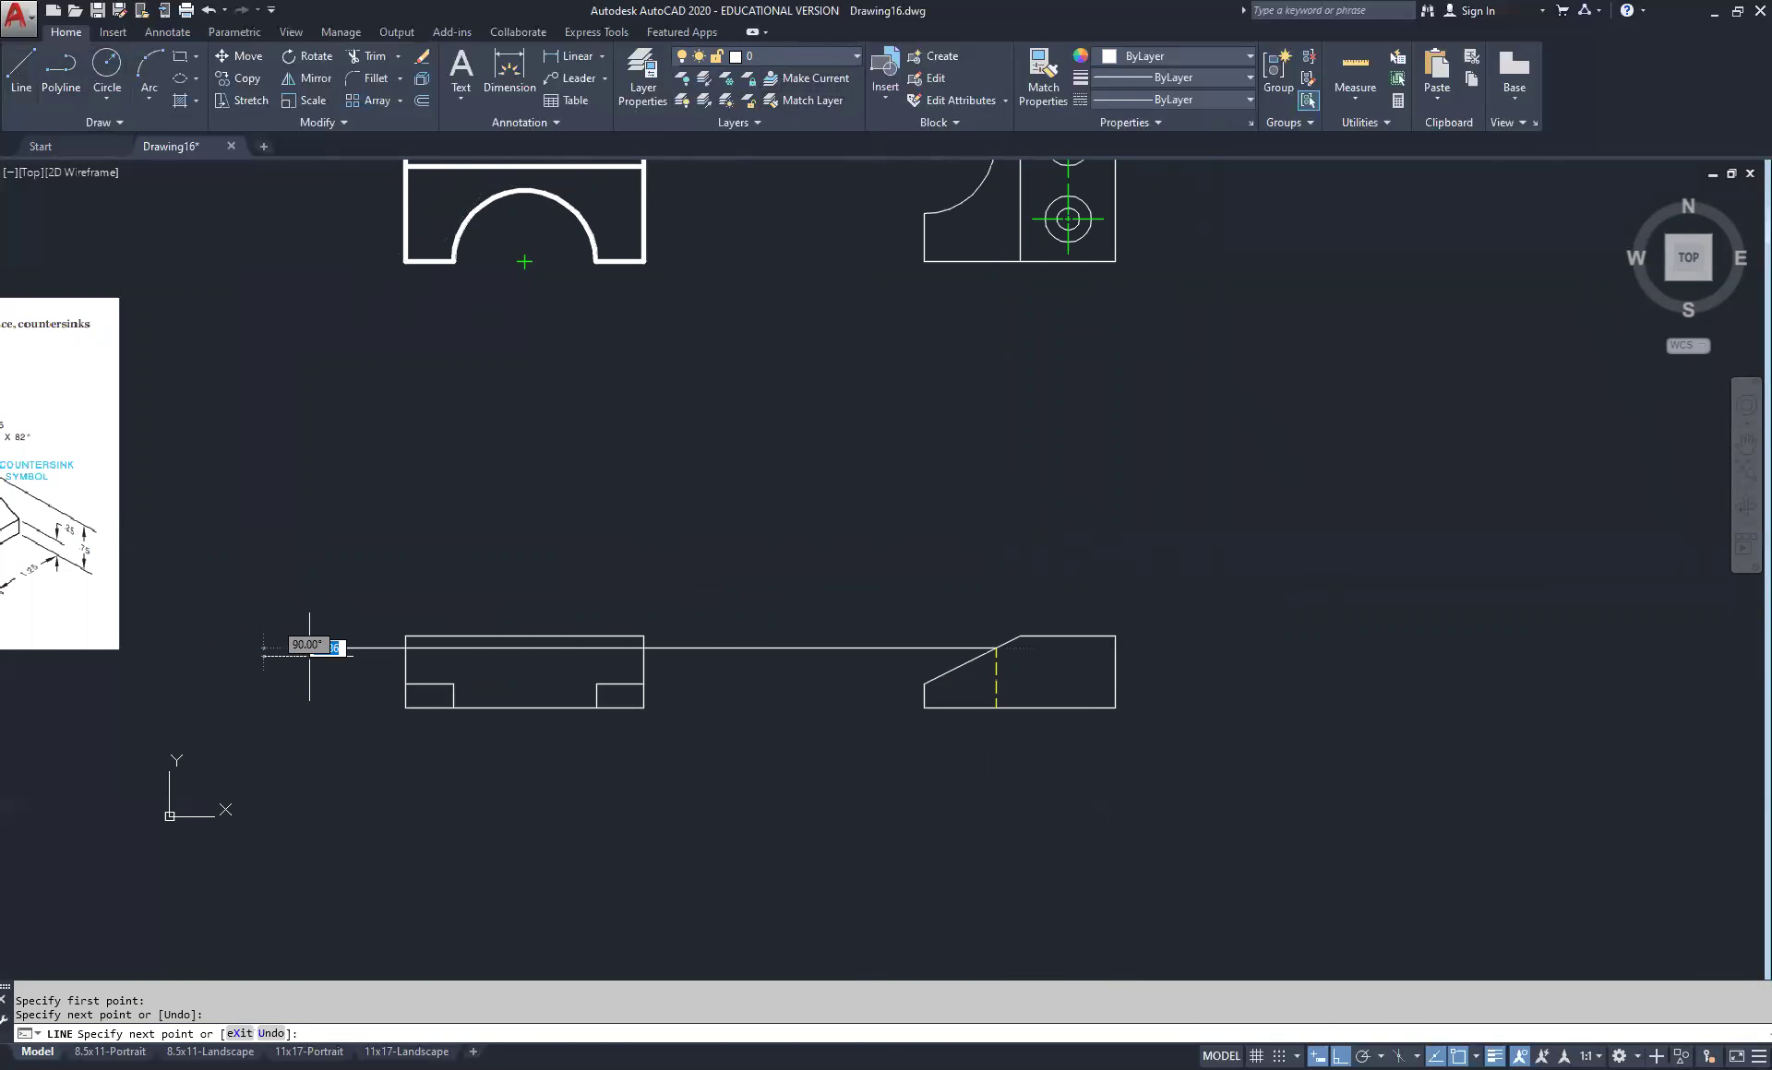
{"action": "key", "text": "Escape"}
{"action": "key", "text": "Escape"}
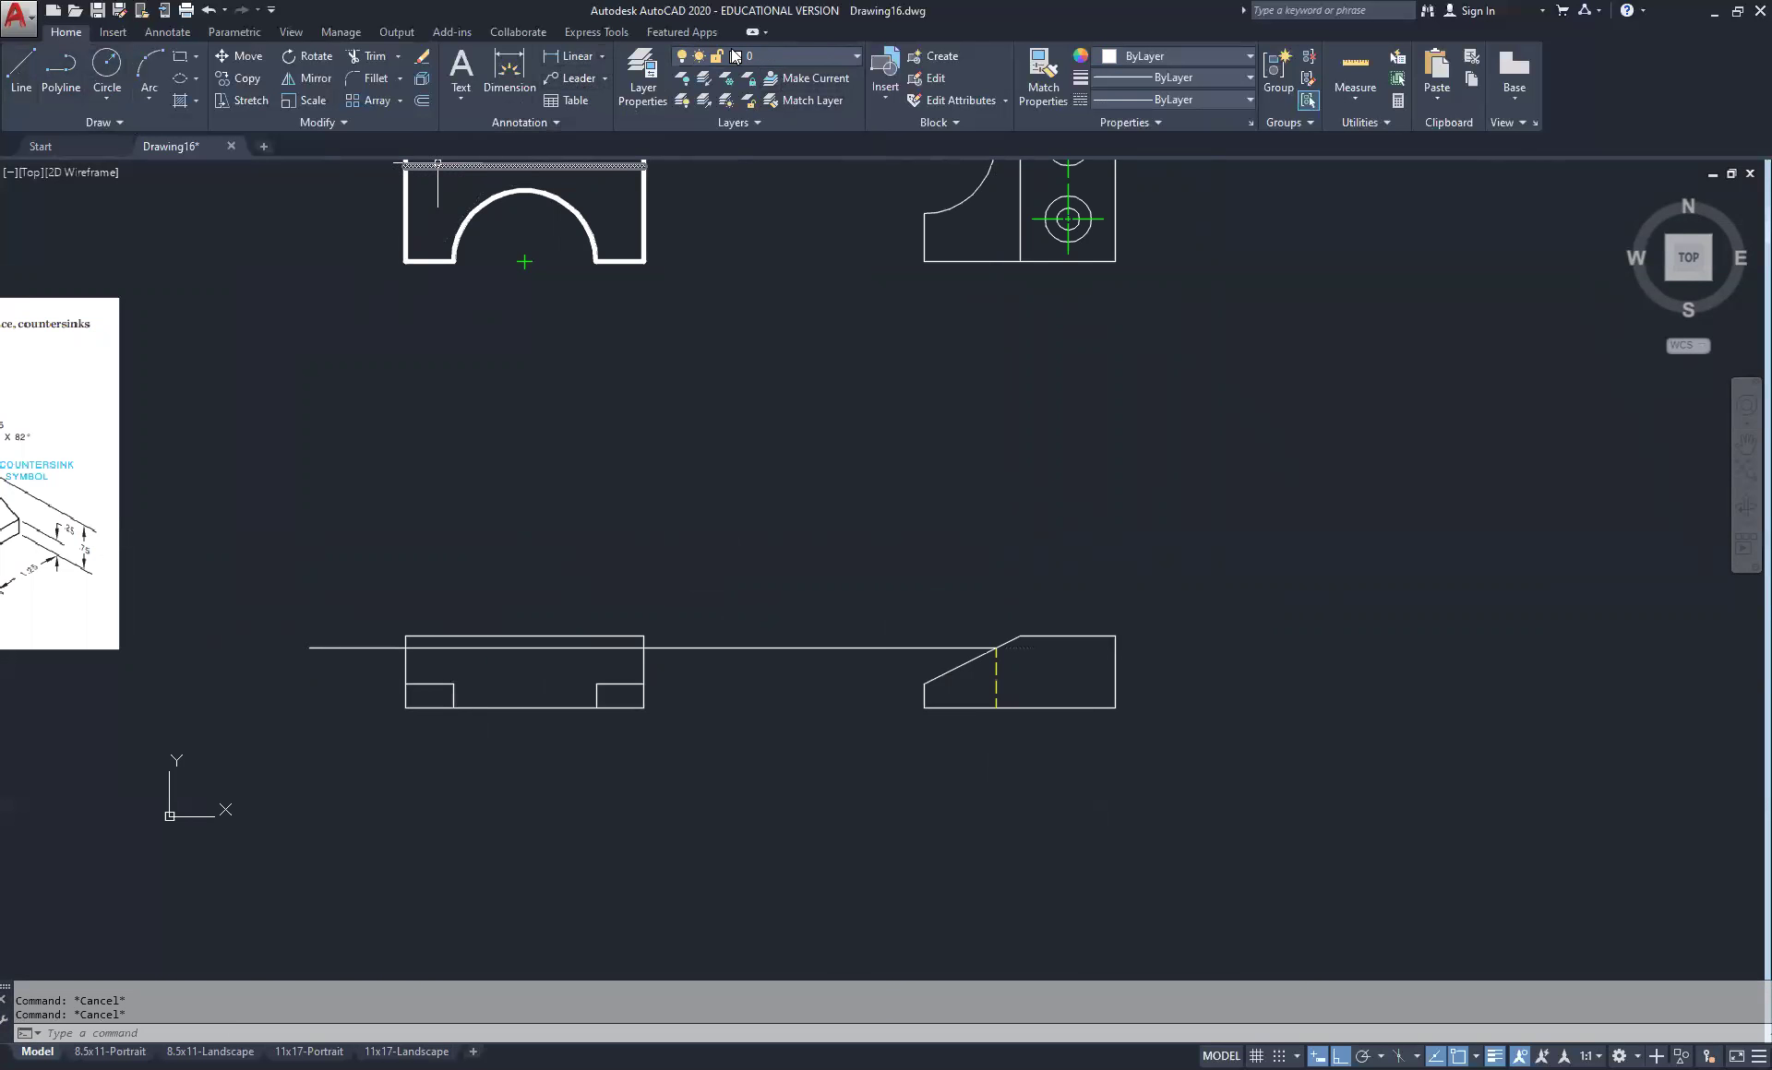
On the Center layer, draw a vertical line from the top view's arc centre down past the front view
{"action": "left_click", "coordinate": [825, 56]}
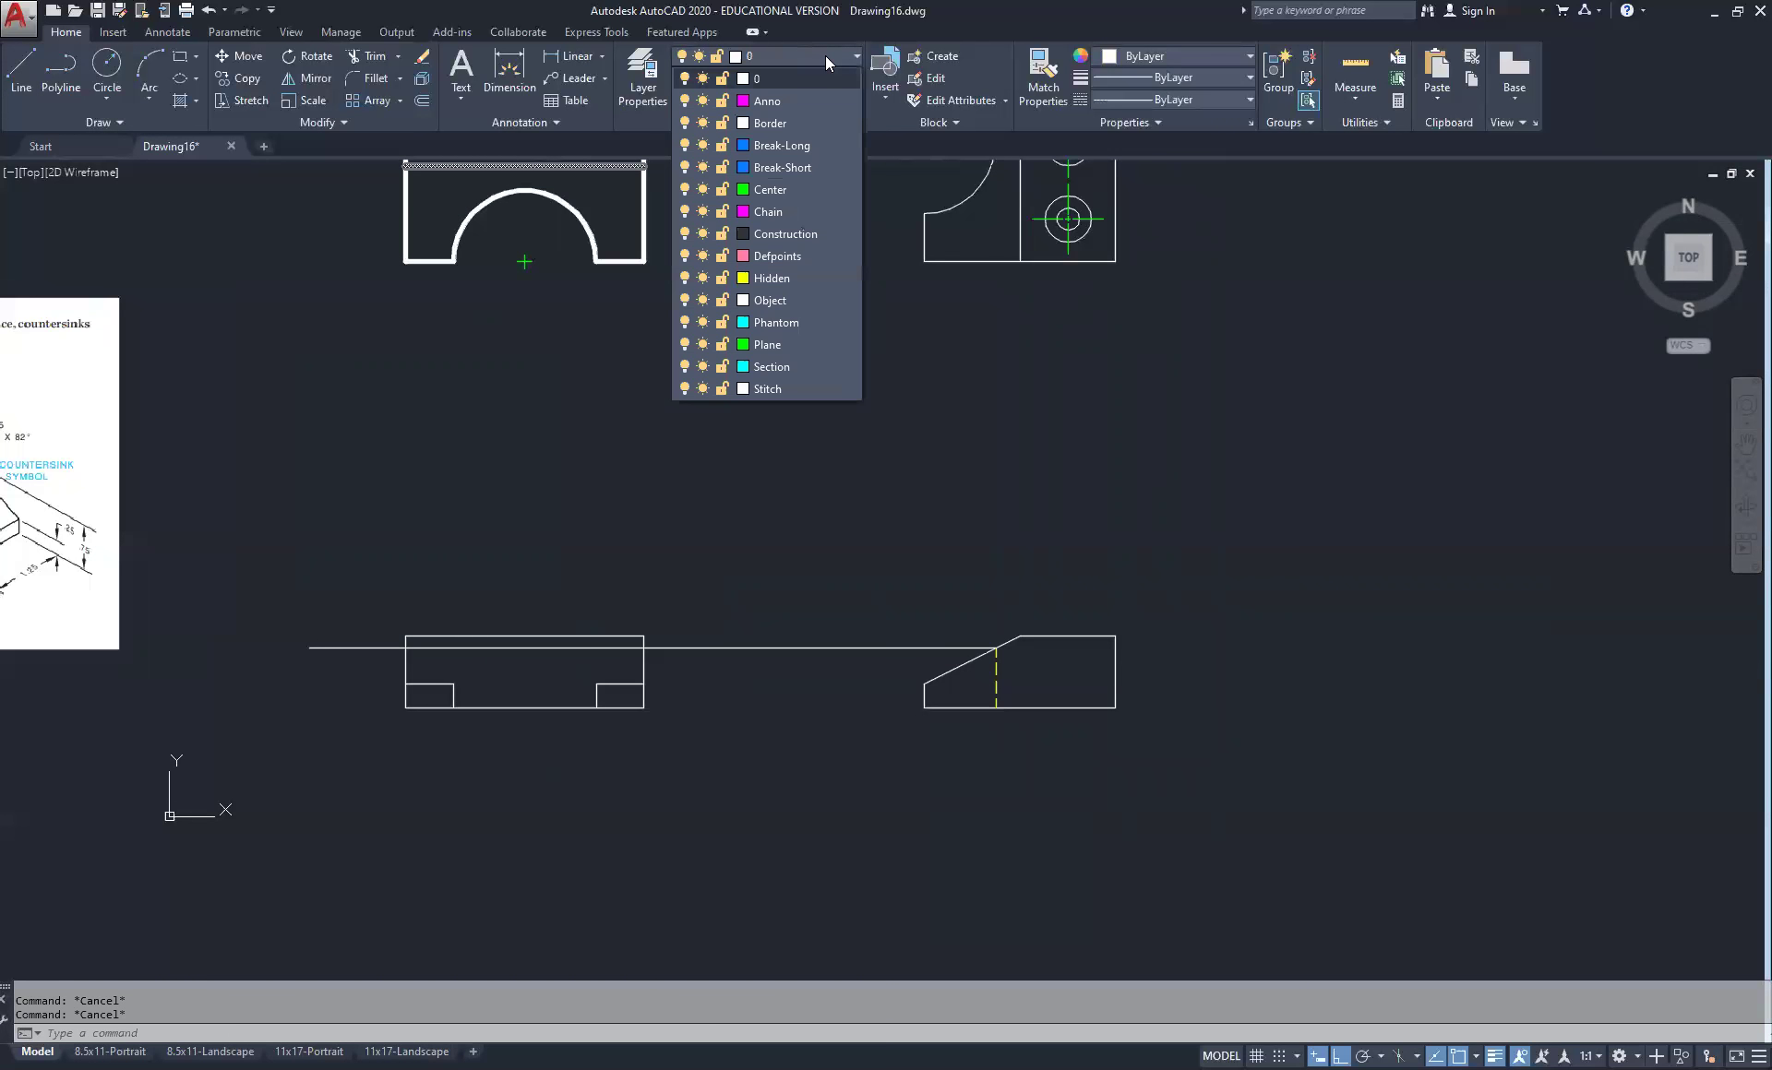
{"action": "left_click", "coordinate": [785, 190]}
{"action": "left_click", "coordinate": [21, 69]}
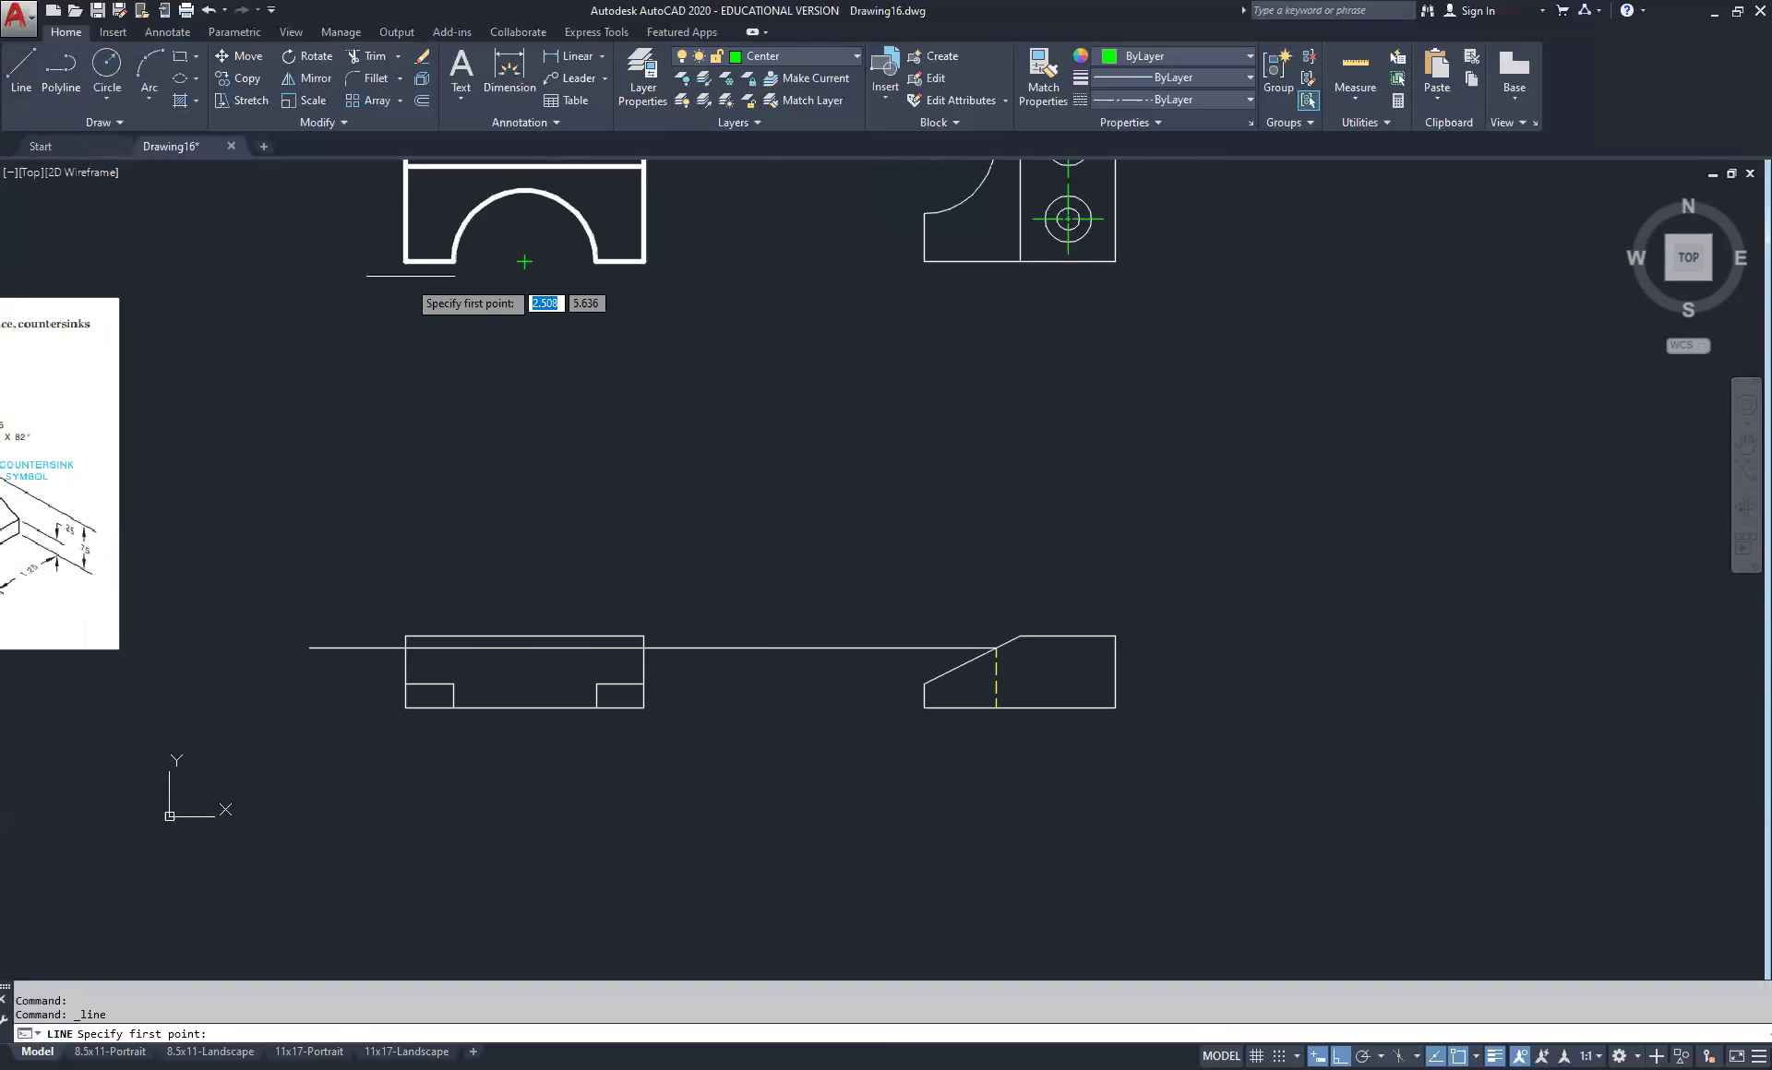
{"action": "left_click", "coordinate": [524, 262]}
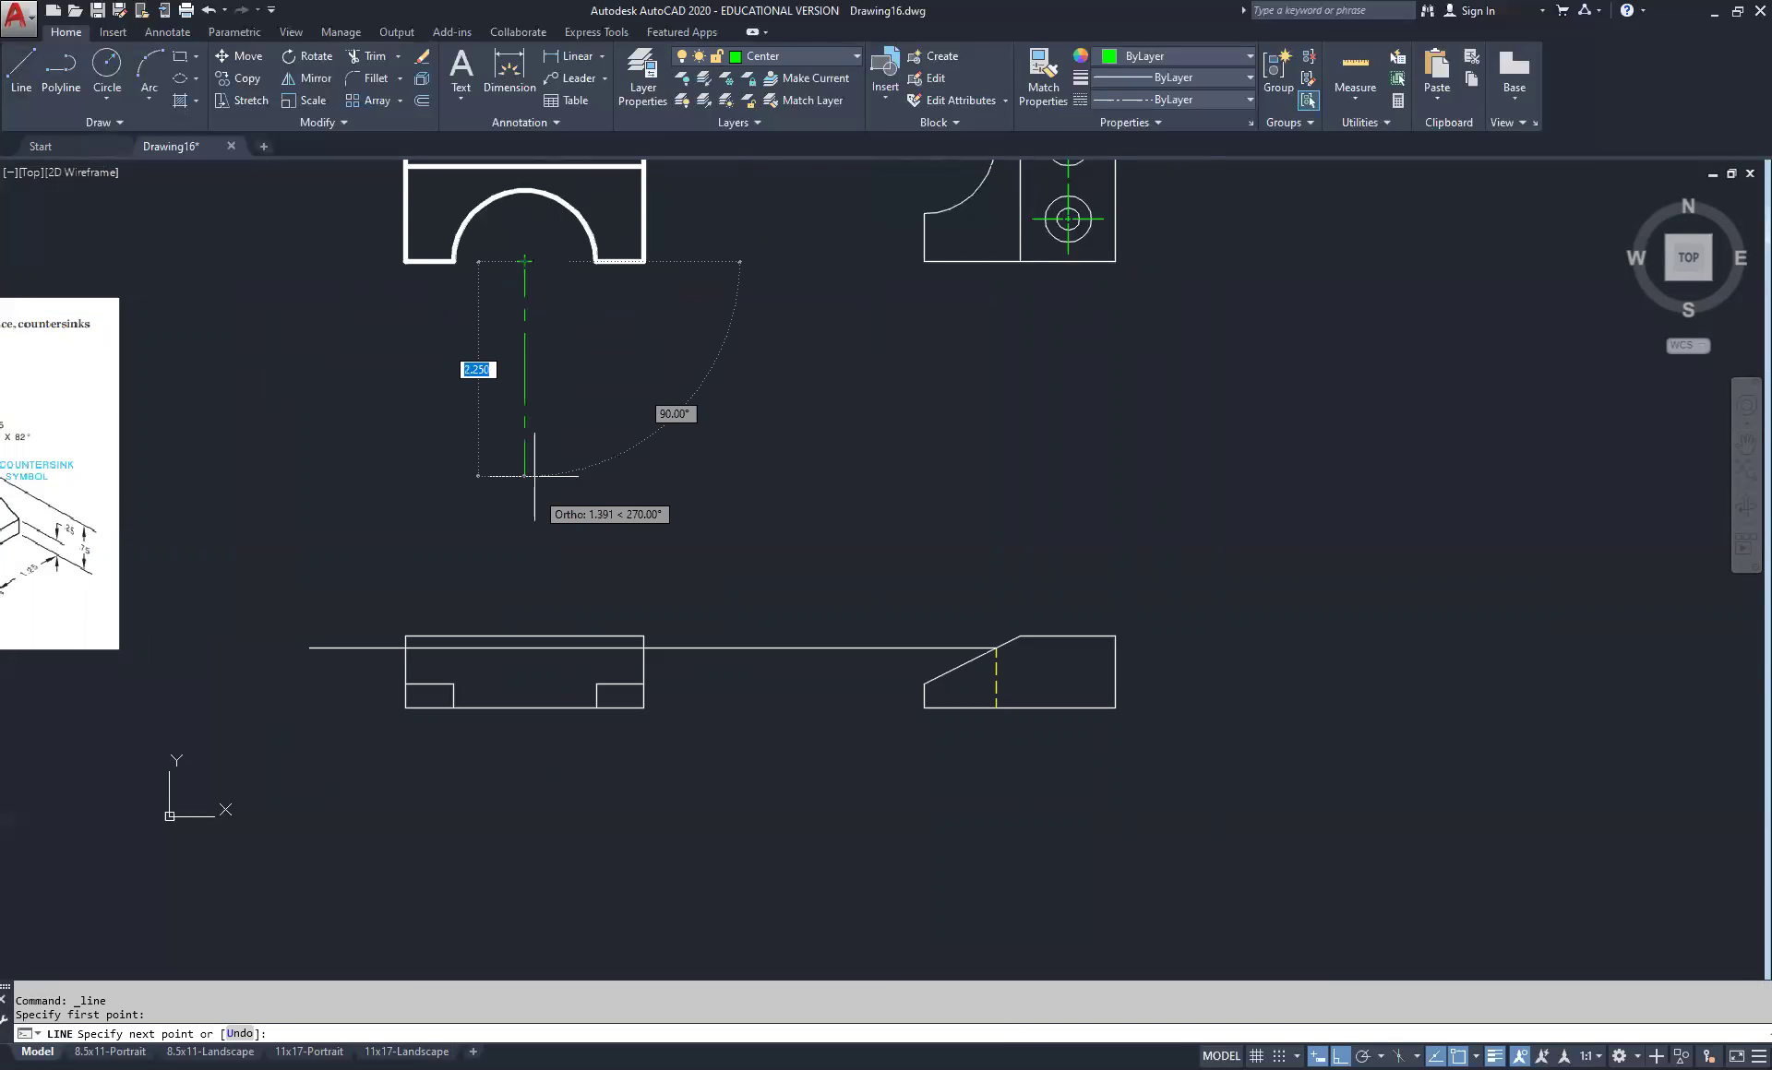
{"action": "left_click", "coordinate": [534, 807]}
{"action": "key", "text": "Escape"}
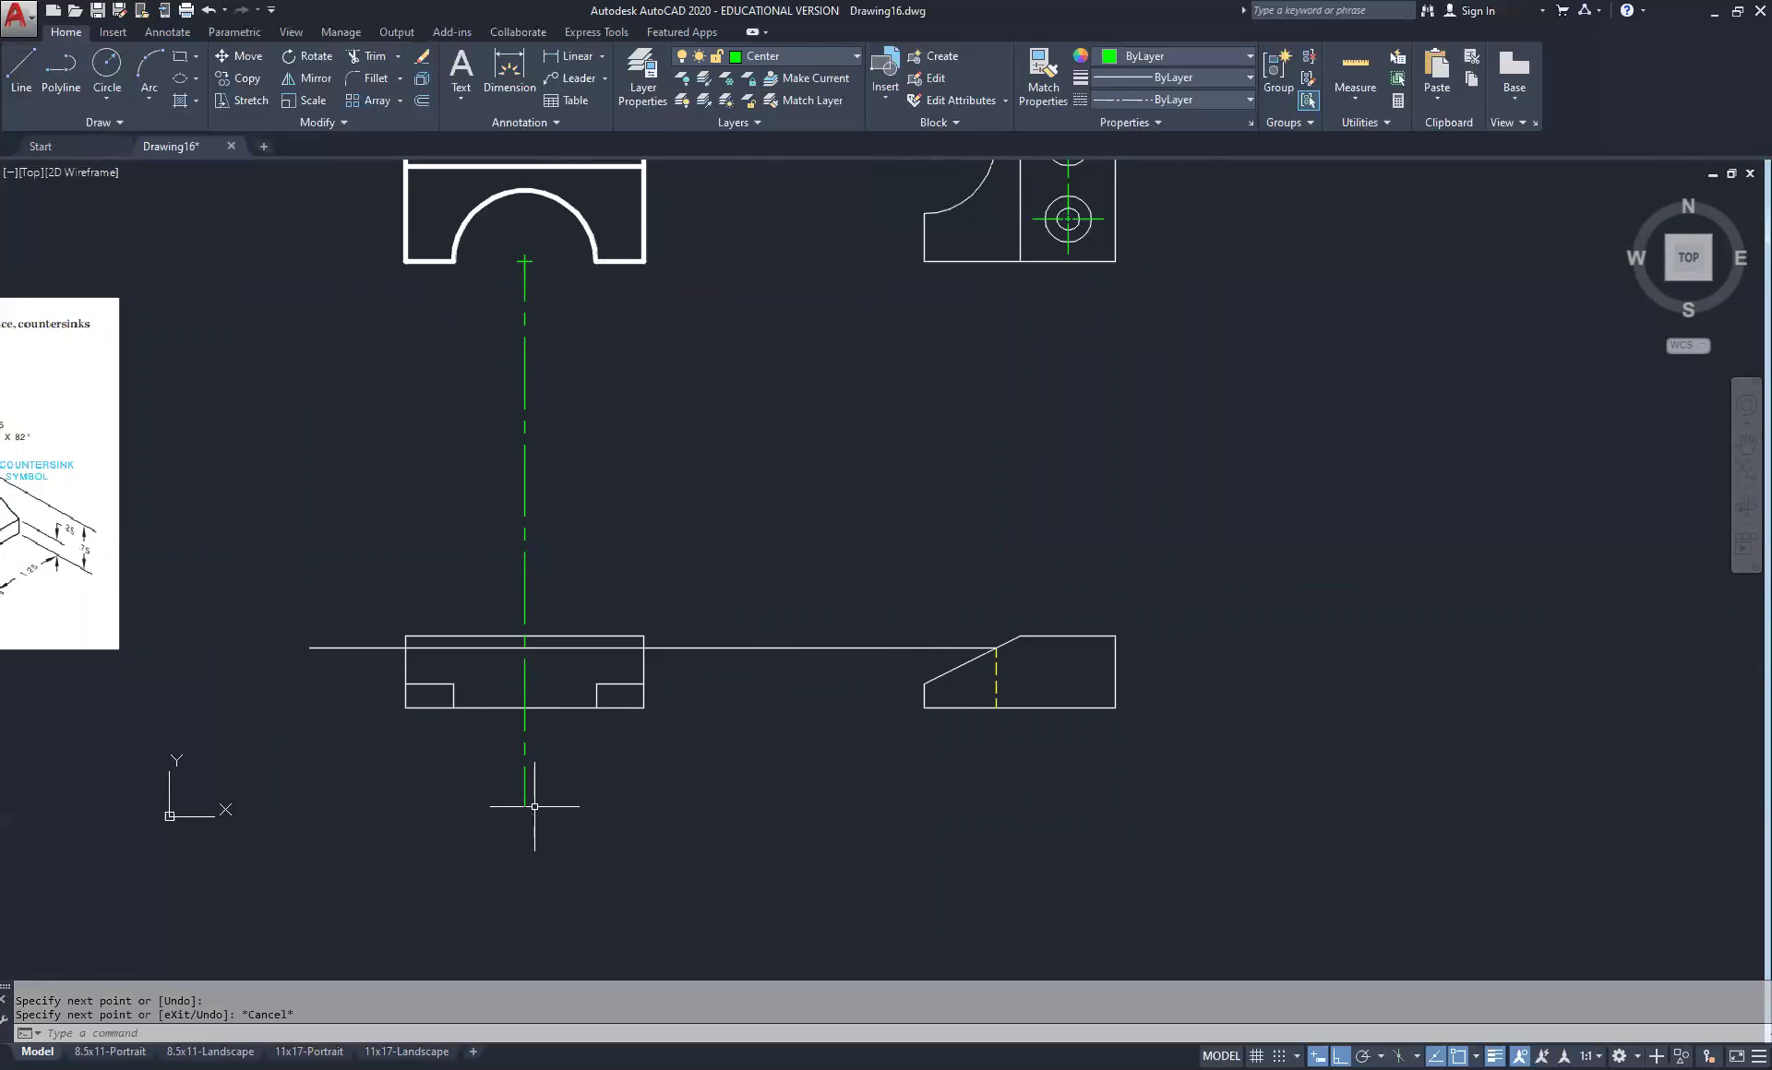
Examine the arch and its dimensions in the Problem 8.82 reference image
{"action": "scroll", "coordinate": [538, 679], "scroll_direction": "up", "scroll_amount": 2}
{"action": "middle_click_drag", "start_coordinate": [533, 680], "coordinate": [612, 595]}
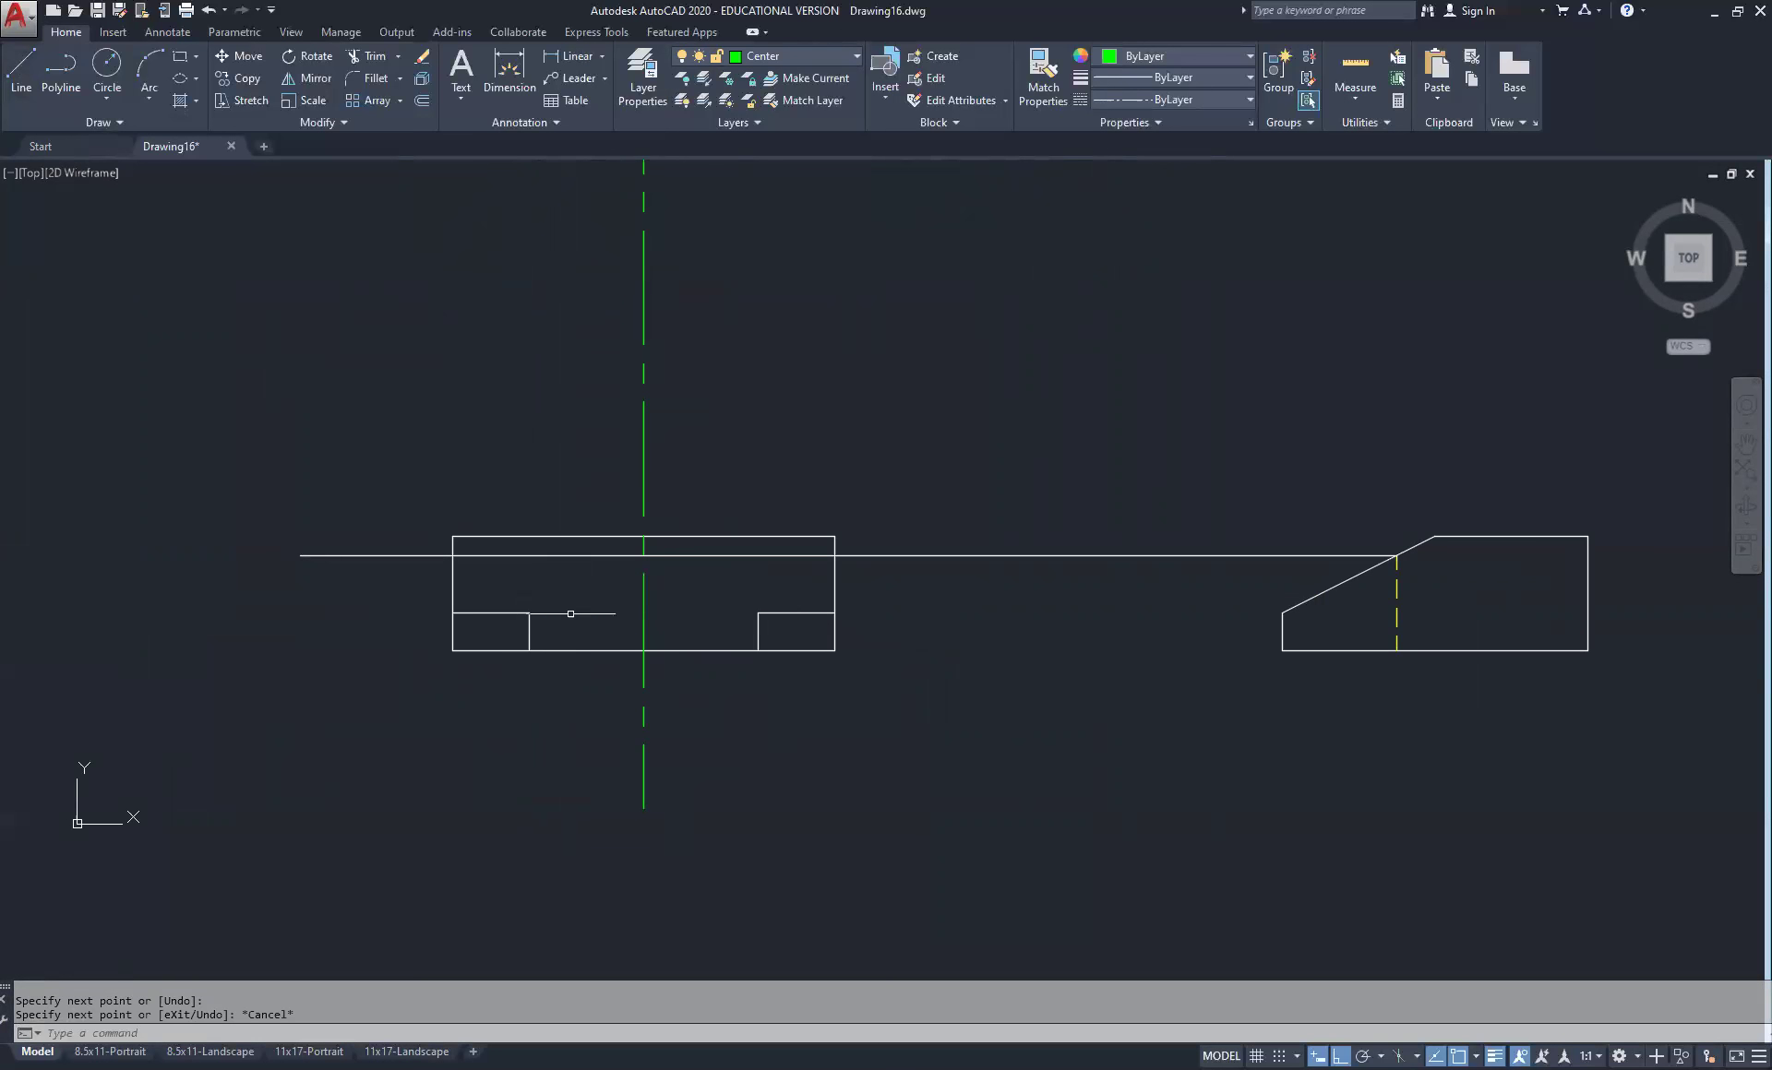
{"action": "scroll", "coordinate": [755, 610], "scroll_direction": "down", "scroll_amount": 4}
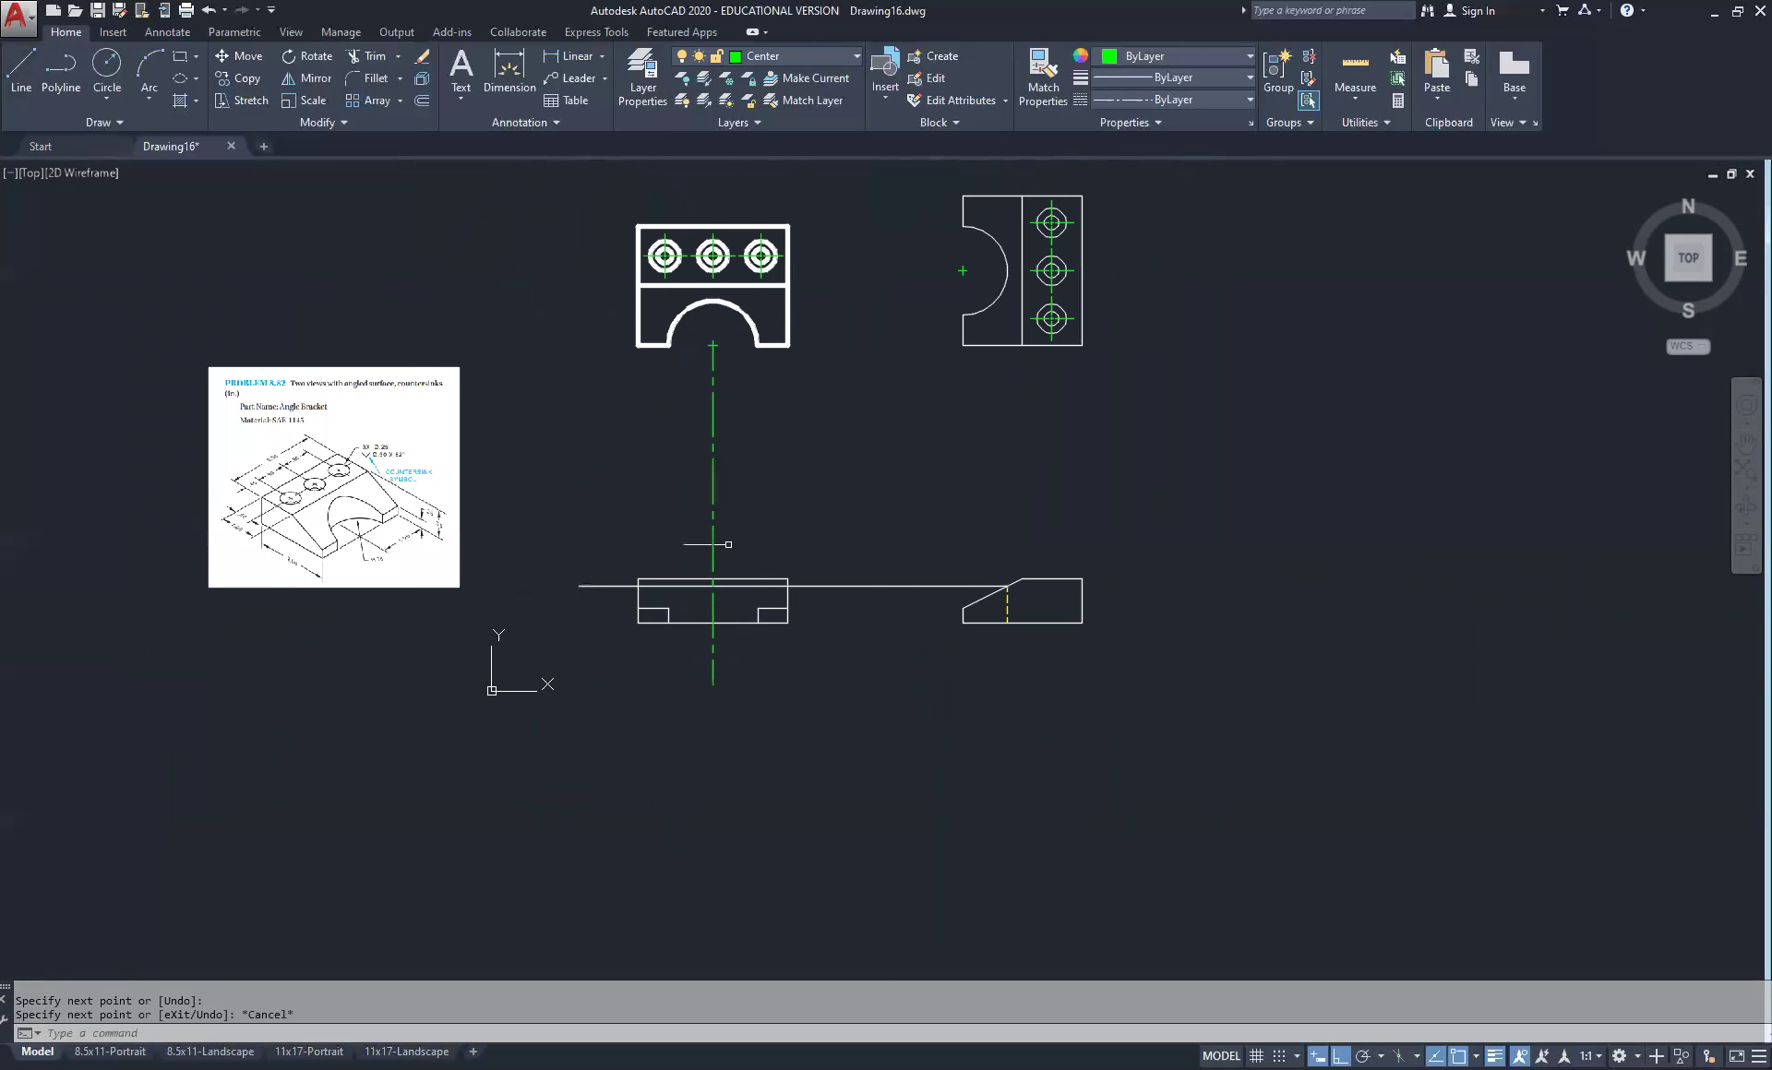
{"action": "scroll", "coordinate": [334, 525], "scroll_direction": "up", "scroll_amount": 4}
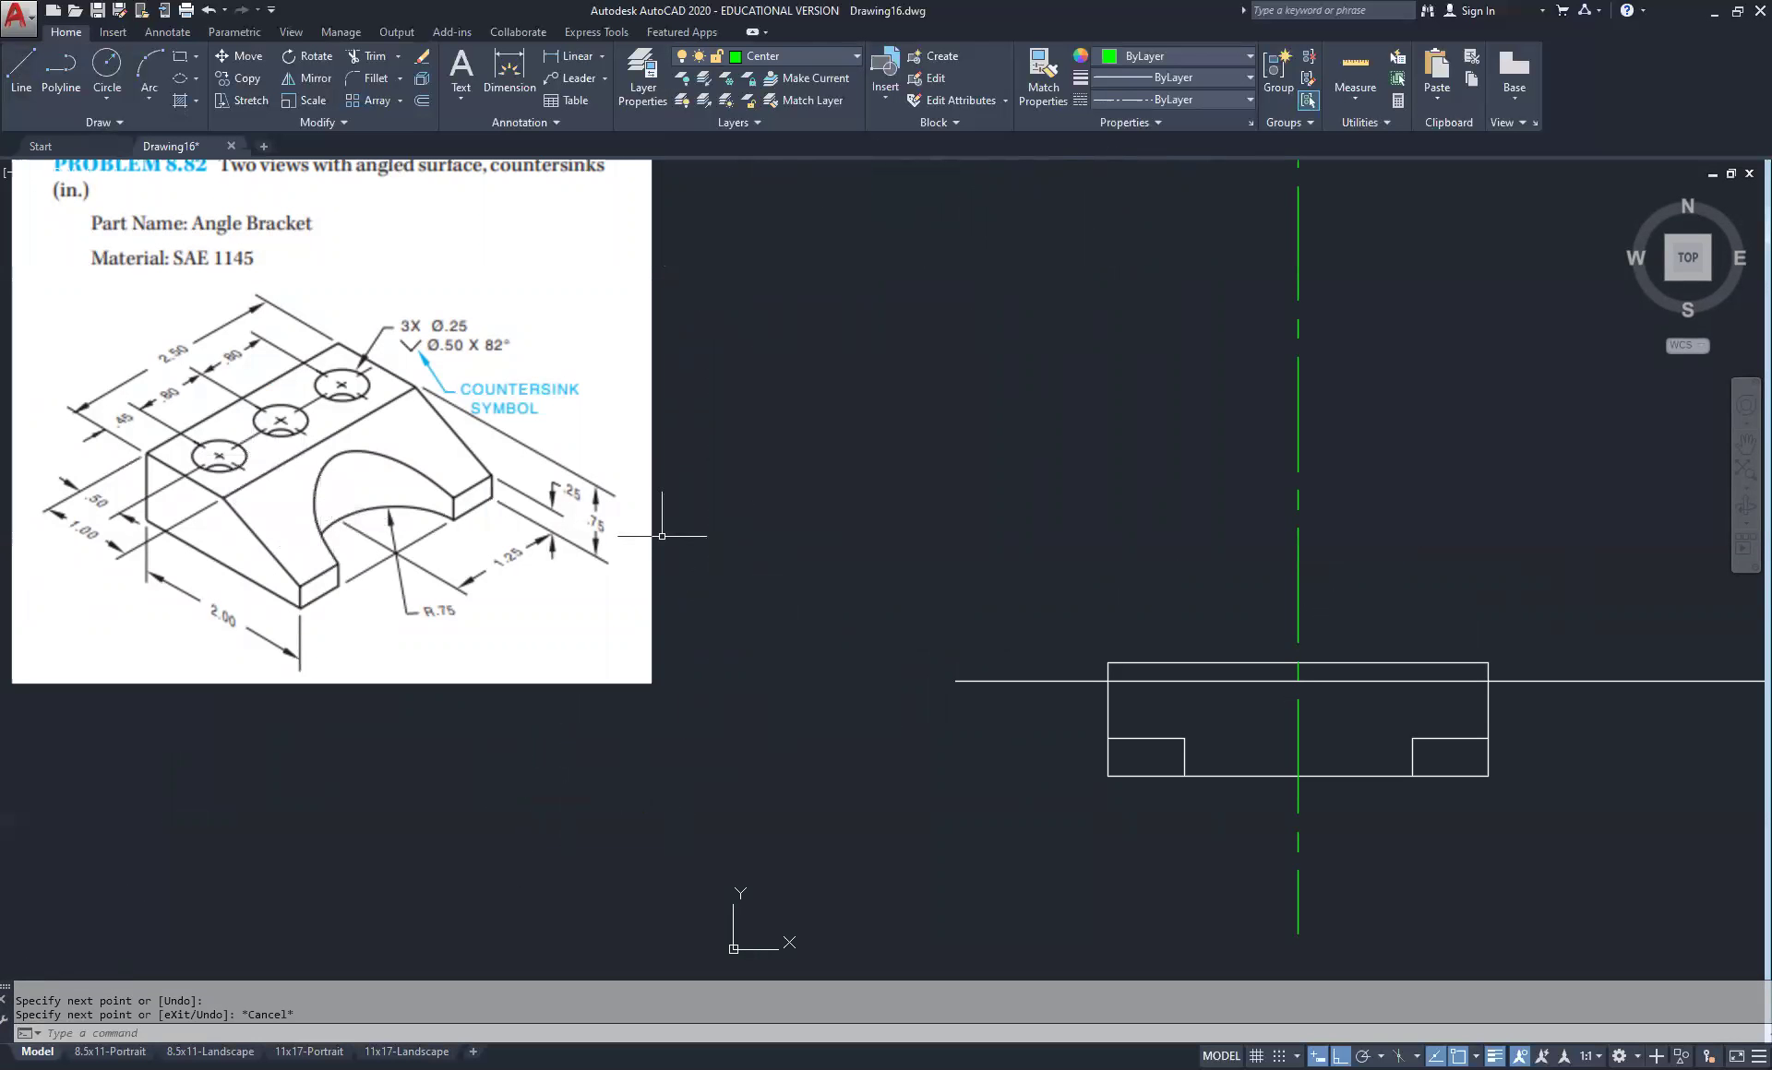
Draw an ellipse in the front view between the two feet's inner upper corners, with its top where the projection line meets the centre line
{"action": "middle_click_drag", "start_coordinate": [1219, 540], "coordinate": [839, 474]}
{"action": "scroll", "coordinate": [956, 490], "scroll_direction": "down", "scroll_amount": 2}
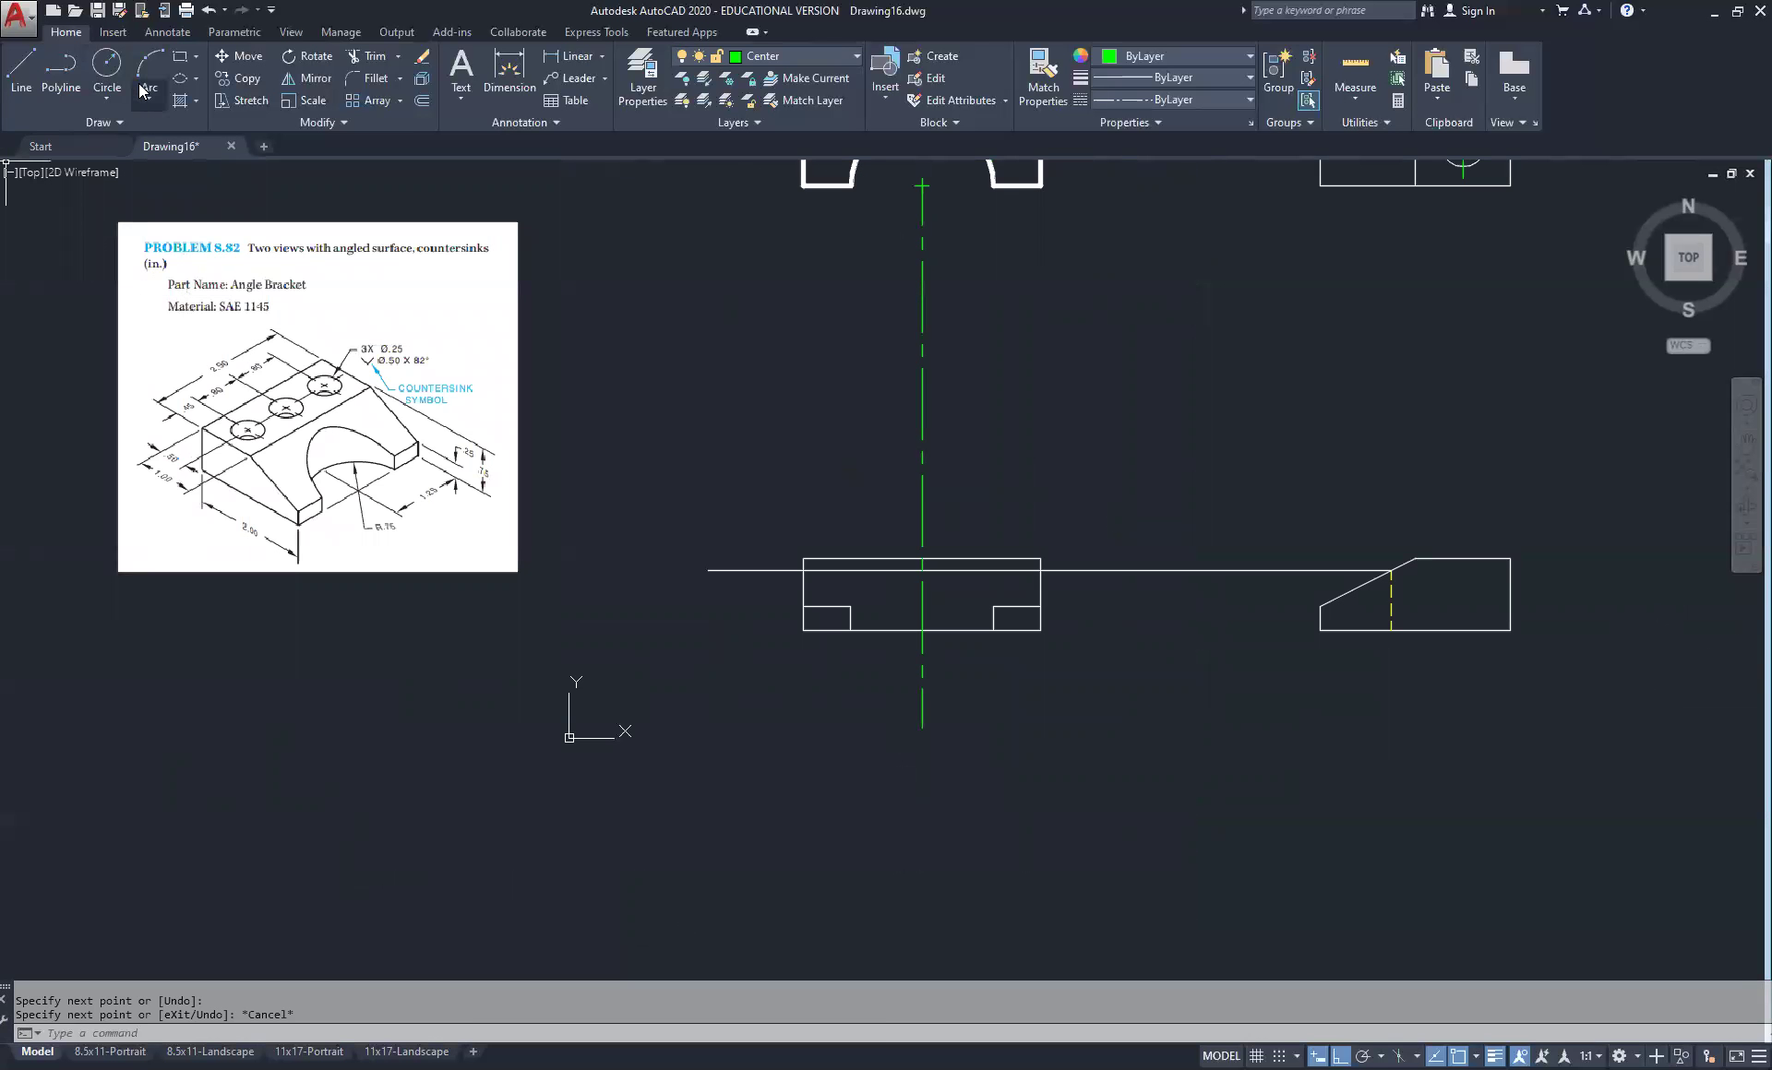
{"action": "left_click", "coordinate": [114, 100]}
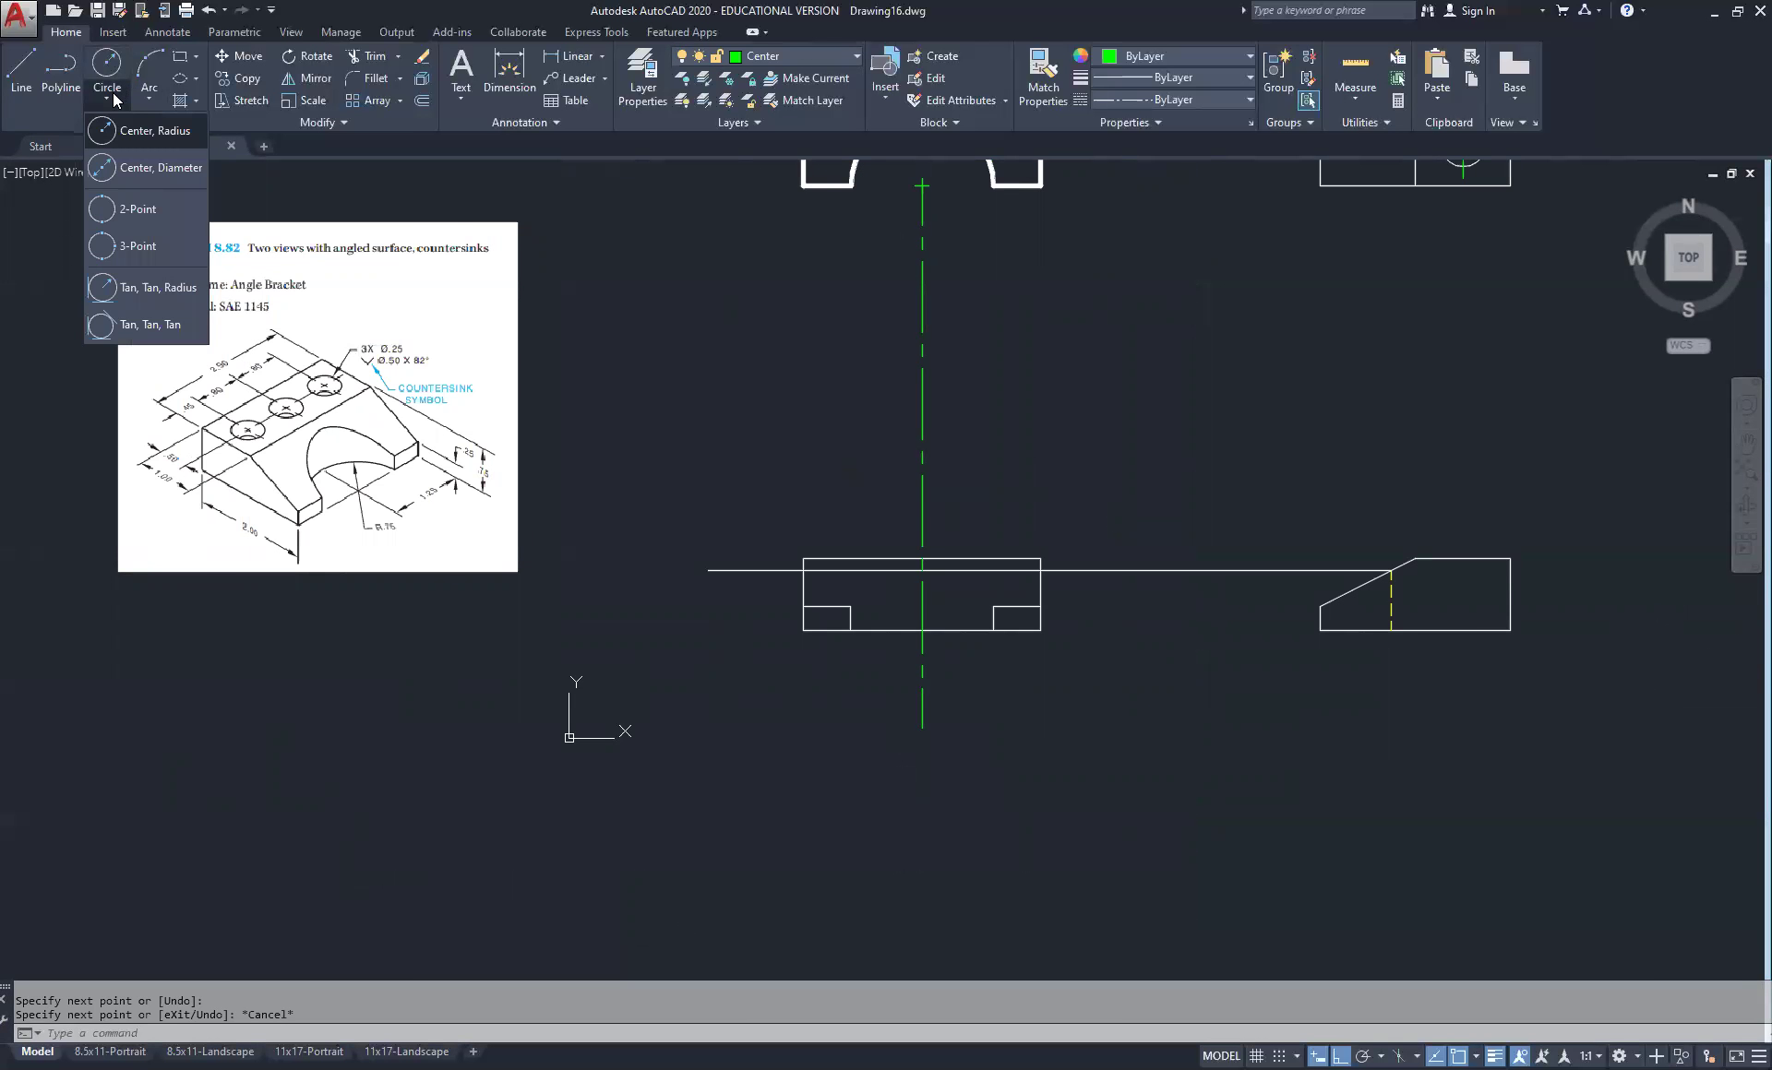
{"action": "left_click", "coordinate": [153, 96]}
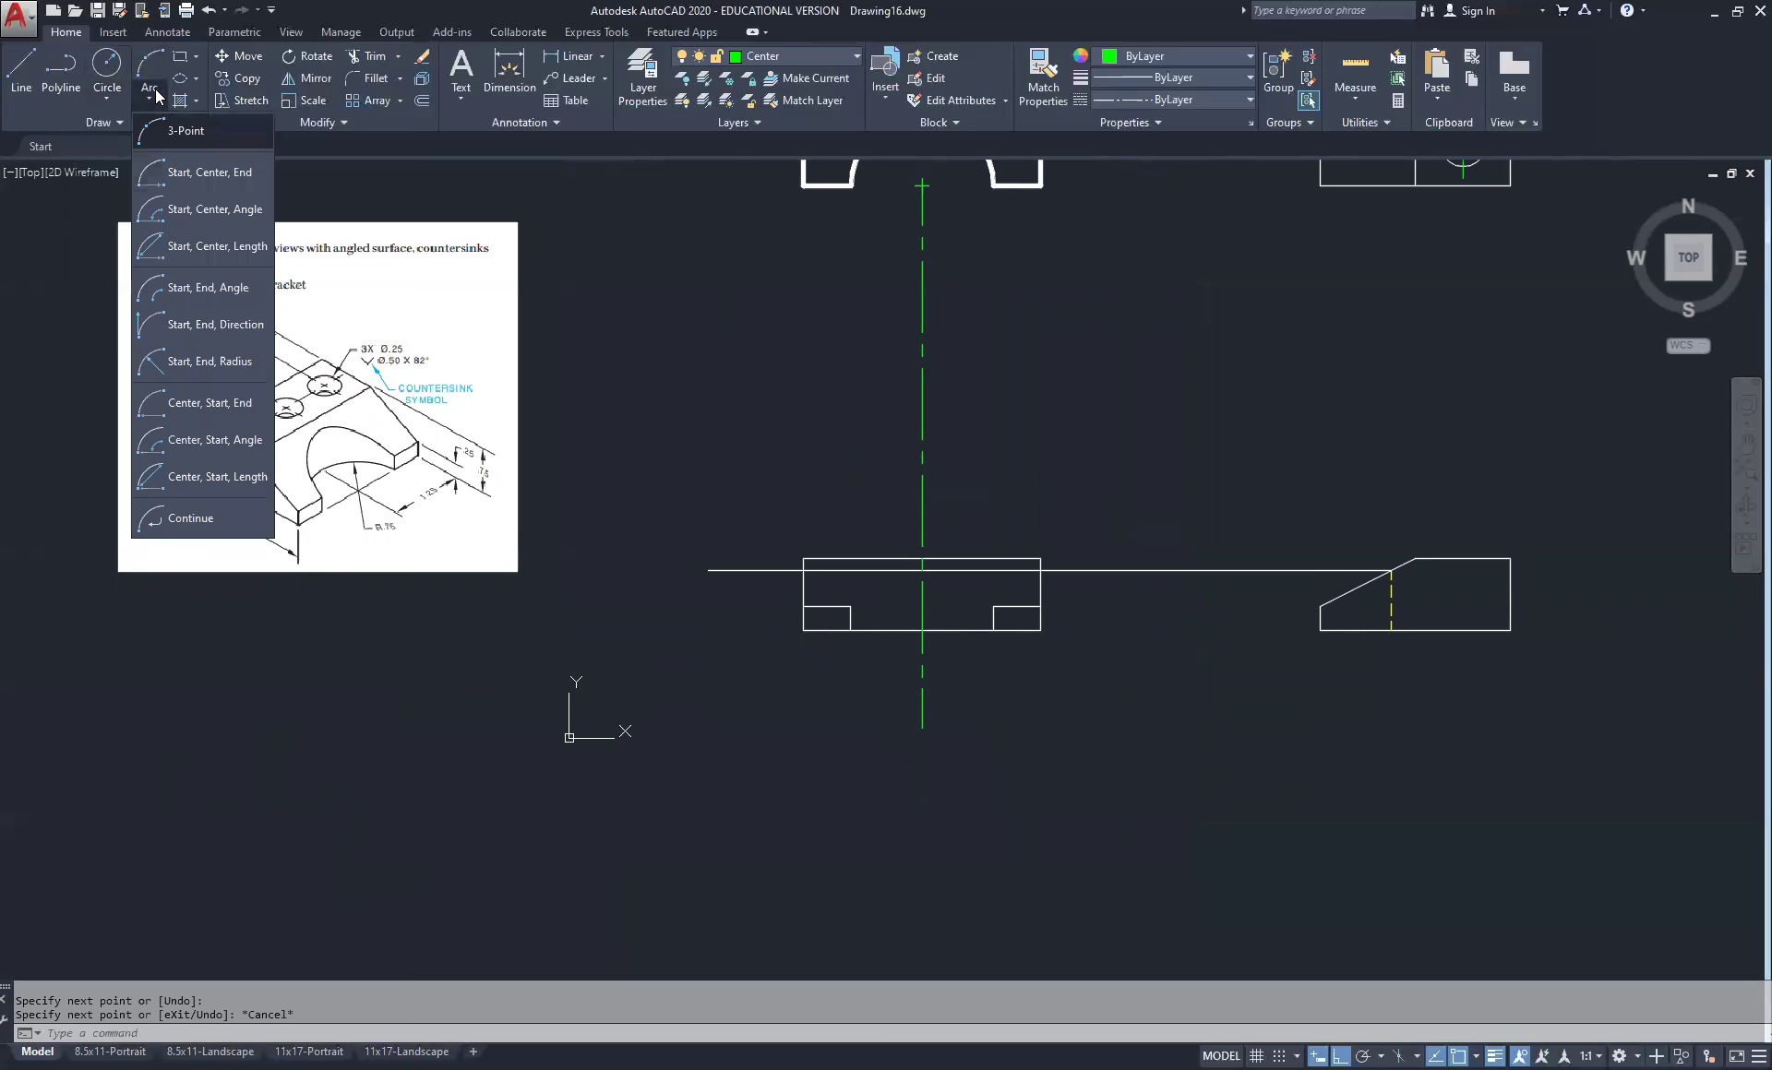
{"action": "left_click", "coordinate": [195, 80]}
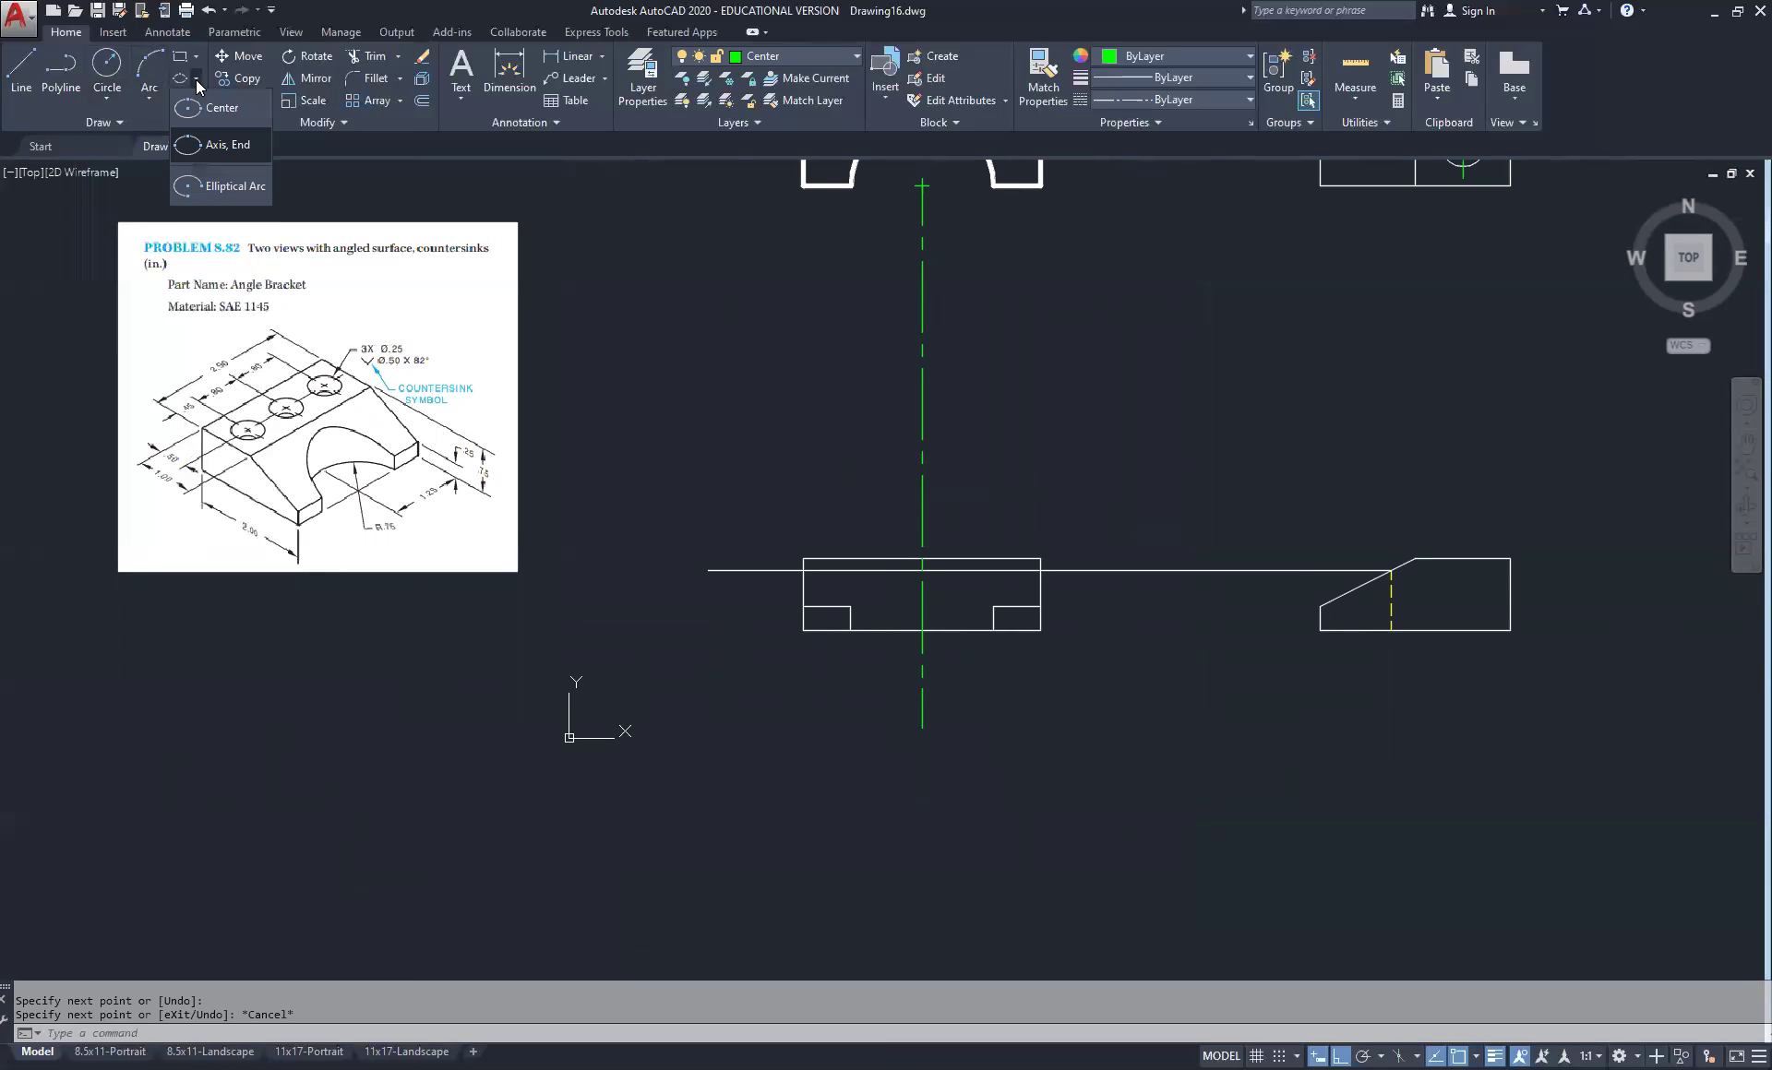
{"action": "left_click", "coordinate": [217, 151]}
{"action": "scroll", "coordinate": [1004, 631], "scroll_direction": "up", "scroll_amount": 1}
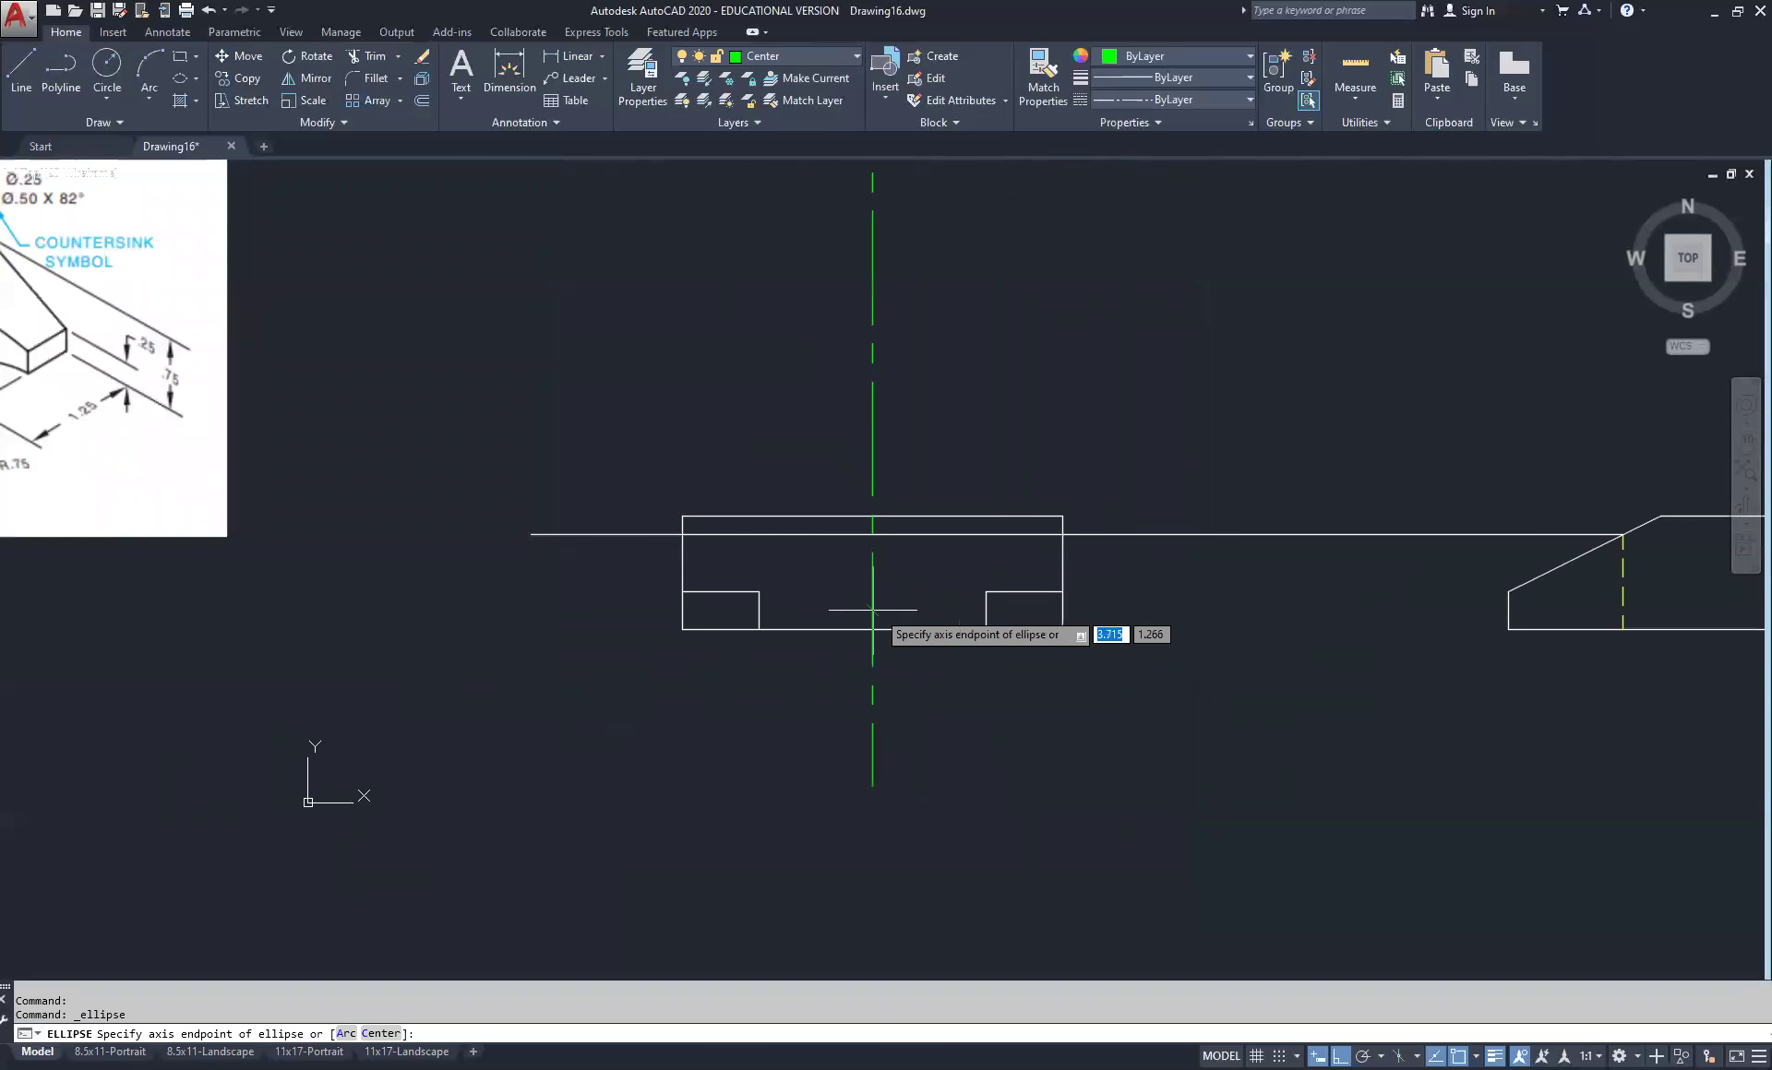
{"action": "left_click", "coordinate": [758, 591]}
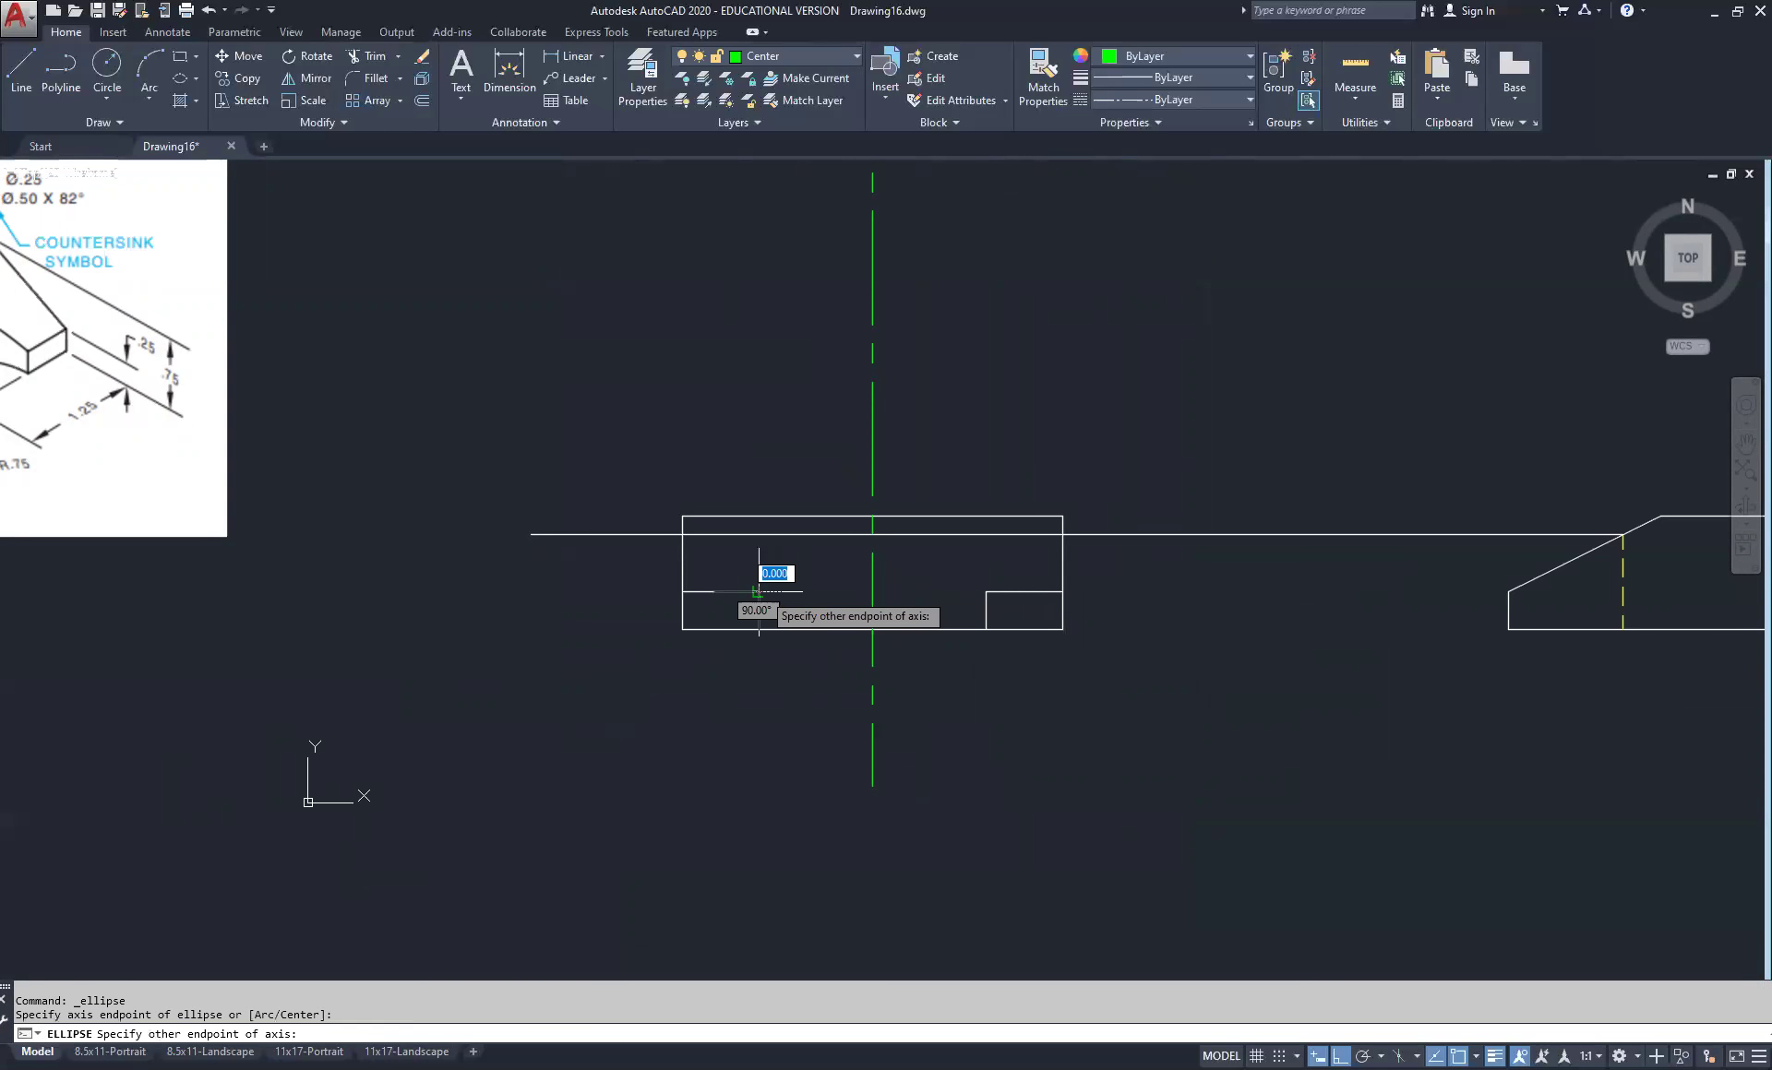
{"action": "left_click", "coordinate": [987, 592]}
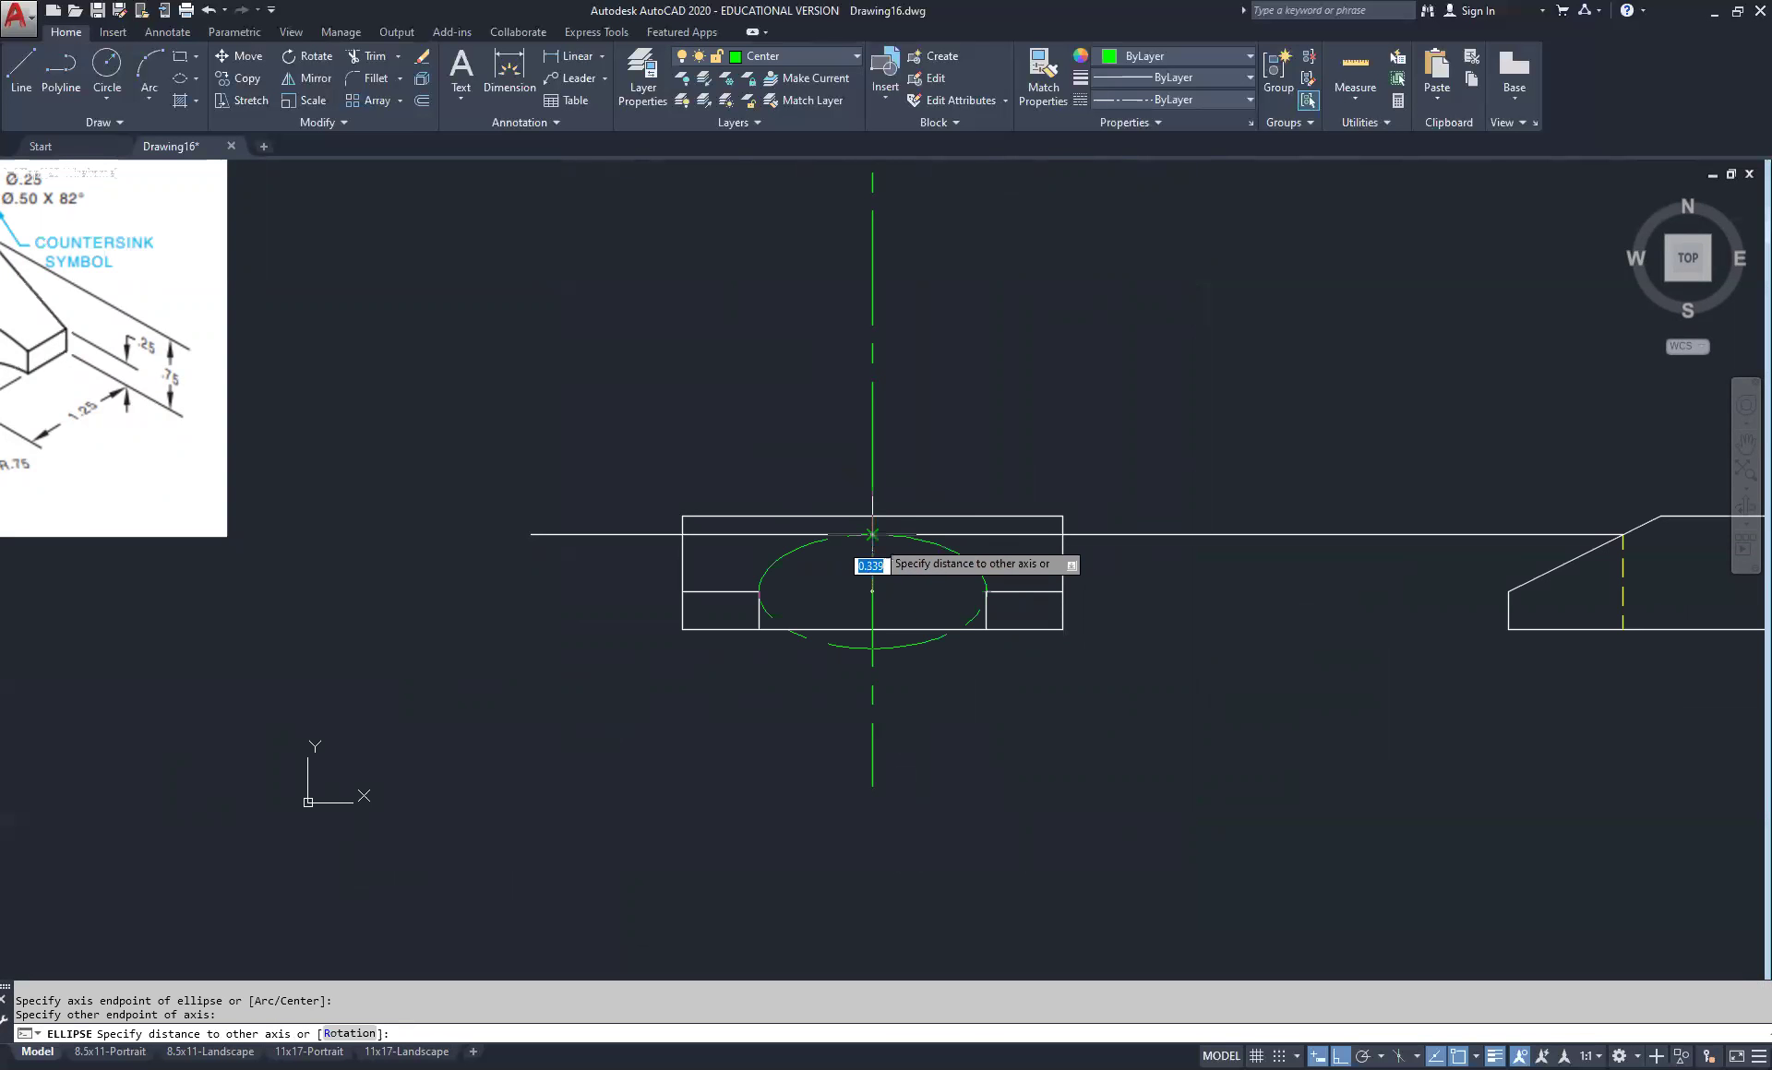
{"action": "left_click", "coordinate": [872, 533]}
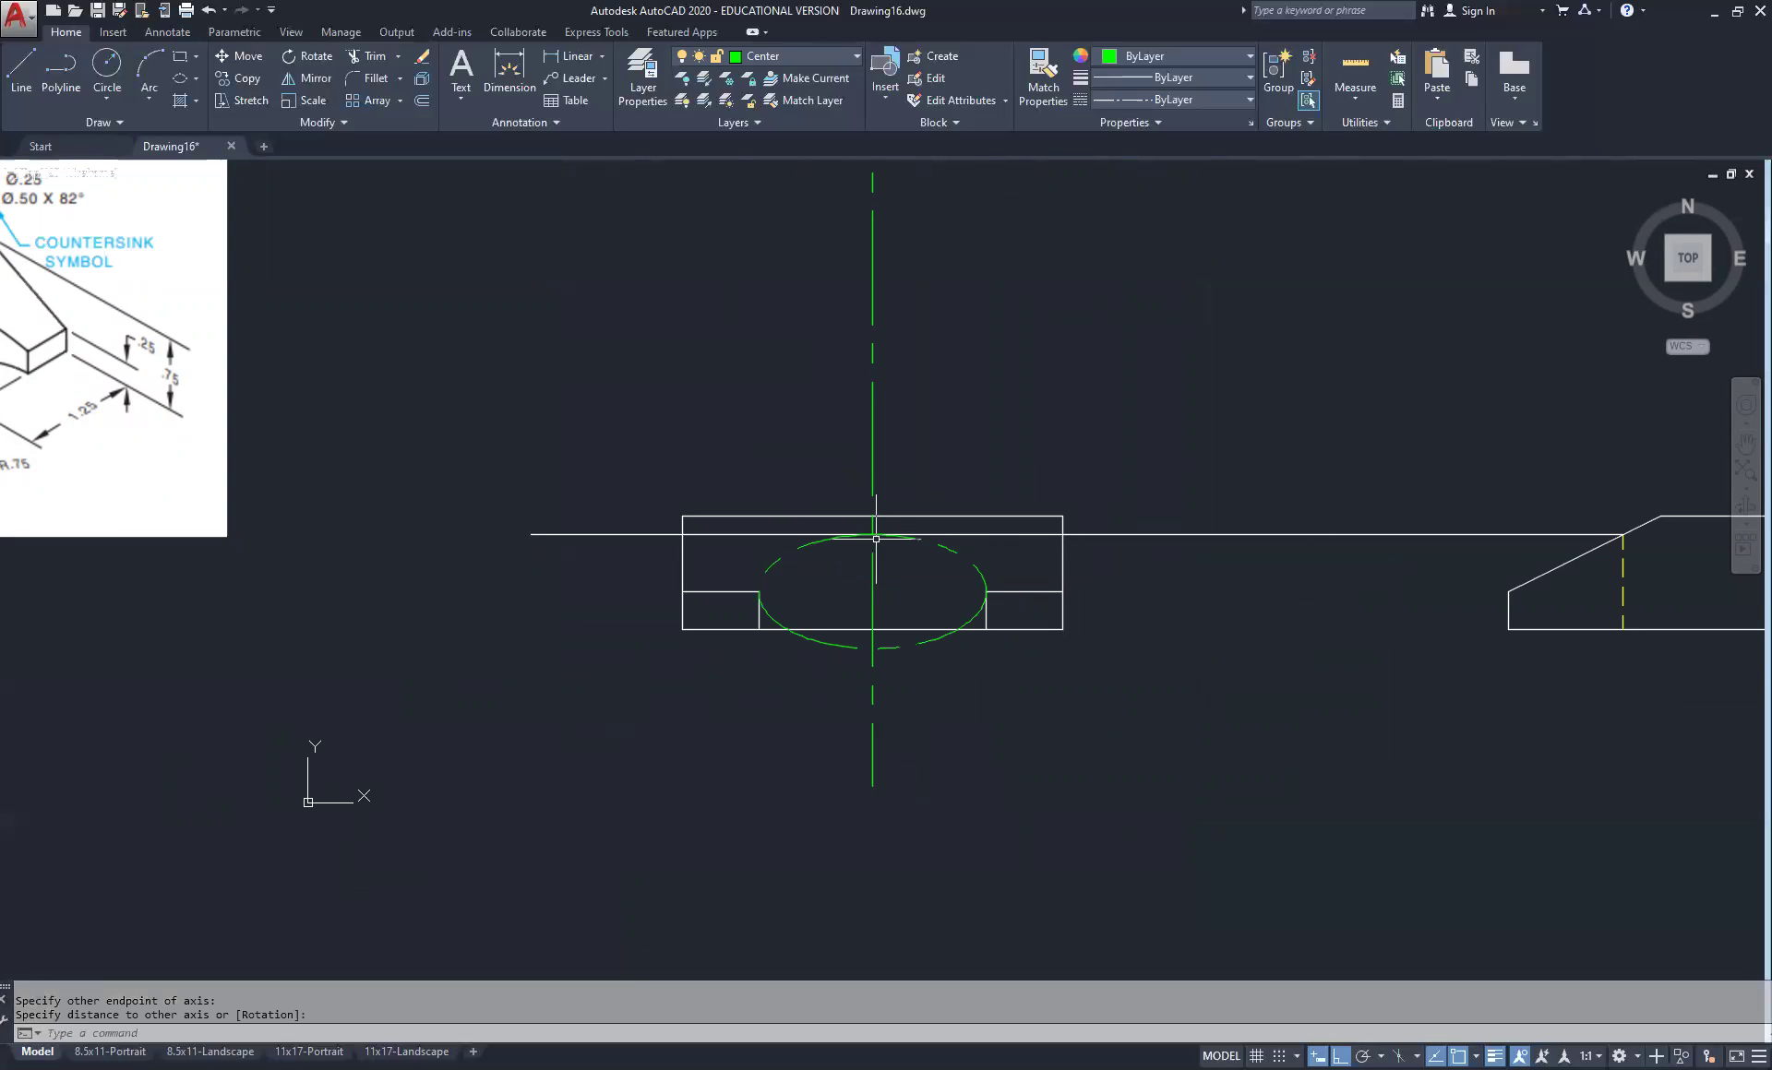
Move the front view's ellipse to layer 0
{"action": "left_click", "coordinate": [980, 591]}
{"action": "left_click", "coordinate": [844, 584]}
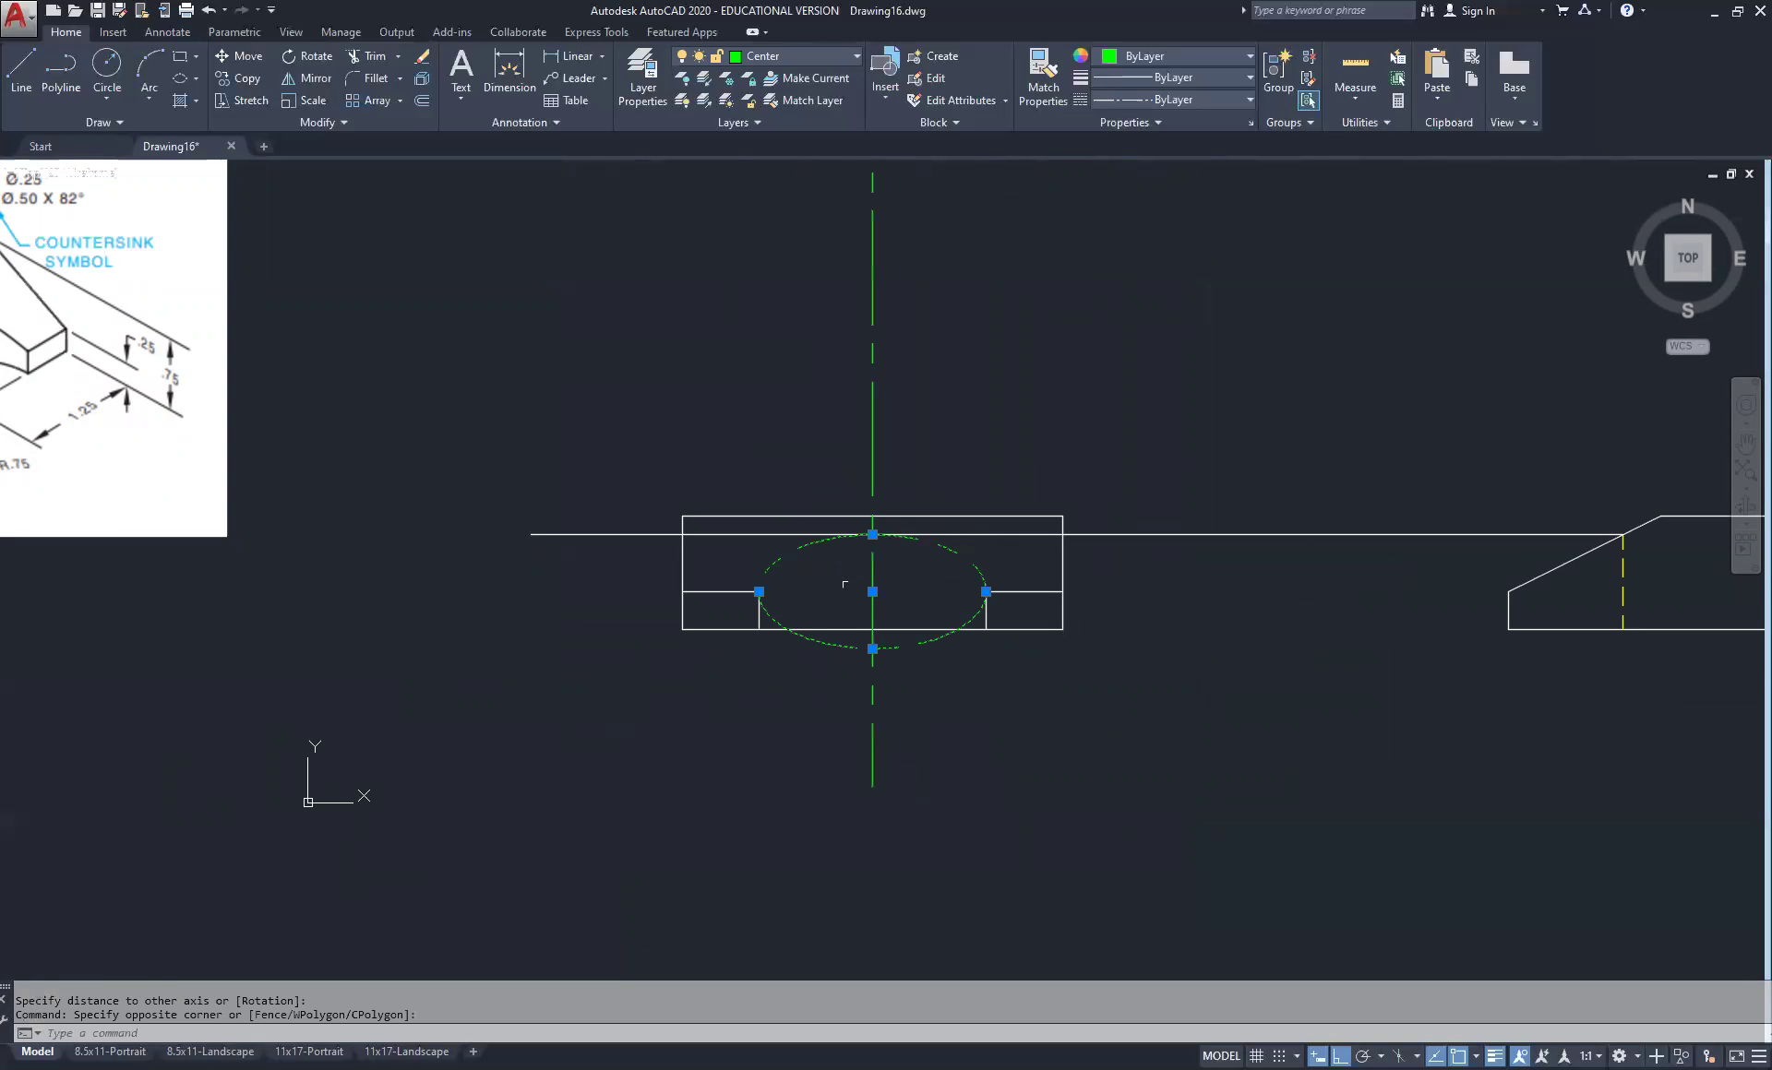
{"action": "left_click", "coordinate": [828, 55]}
{"action": "left_click", "coordinate": [781, 79]}
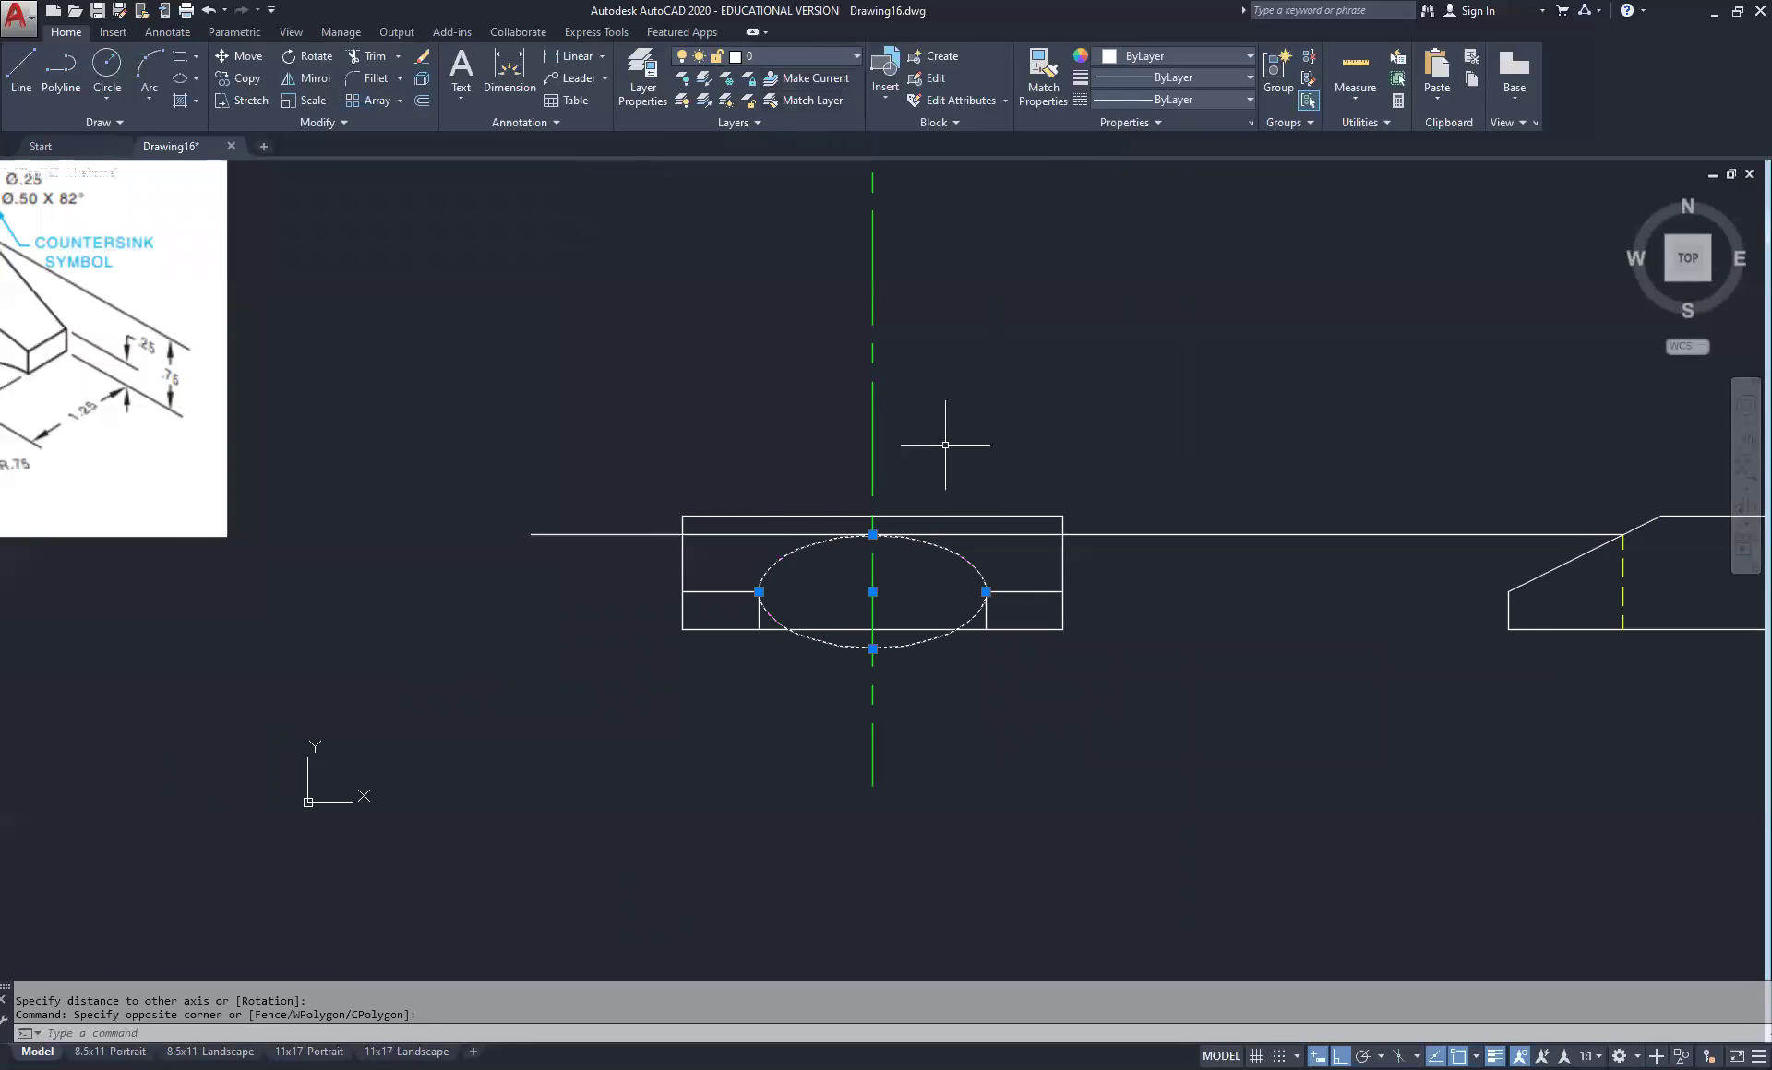
{"action": "key", "text": "Escape"}
{"action": "key", "text": "Escape"}
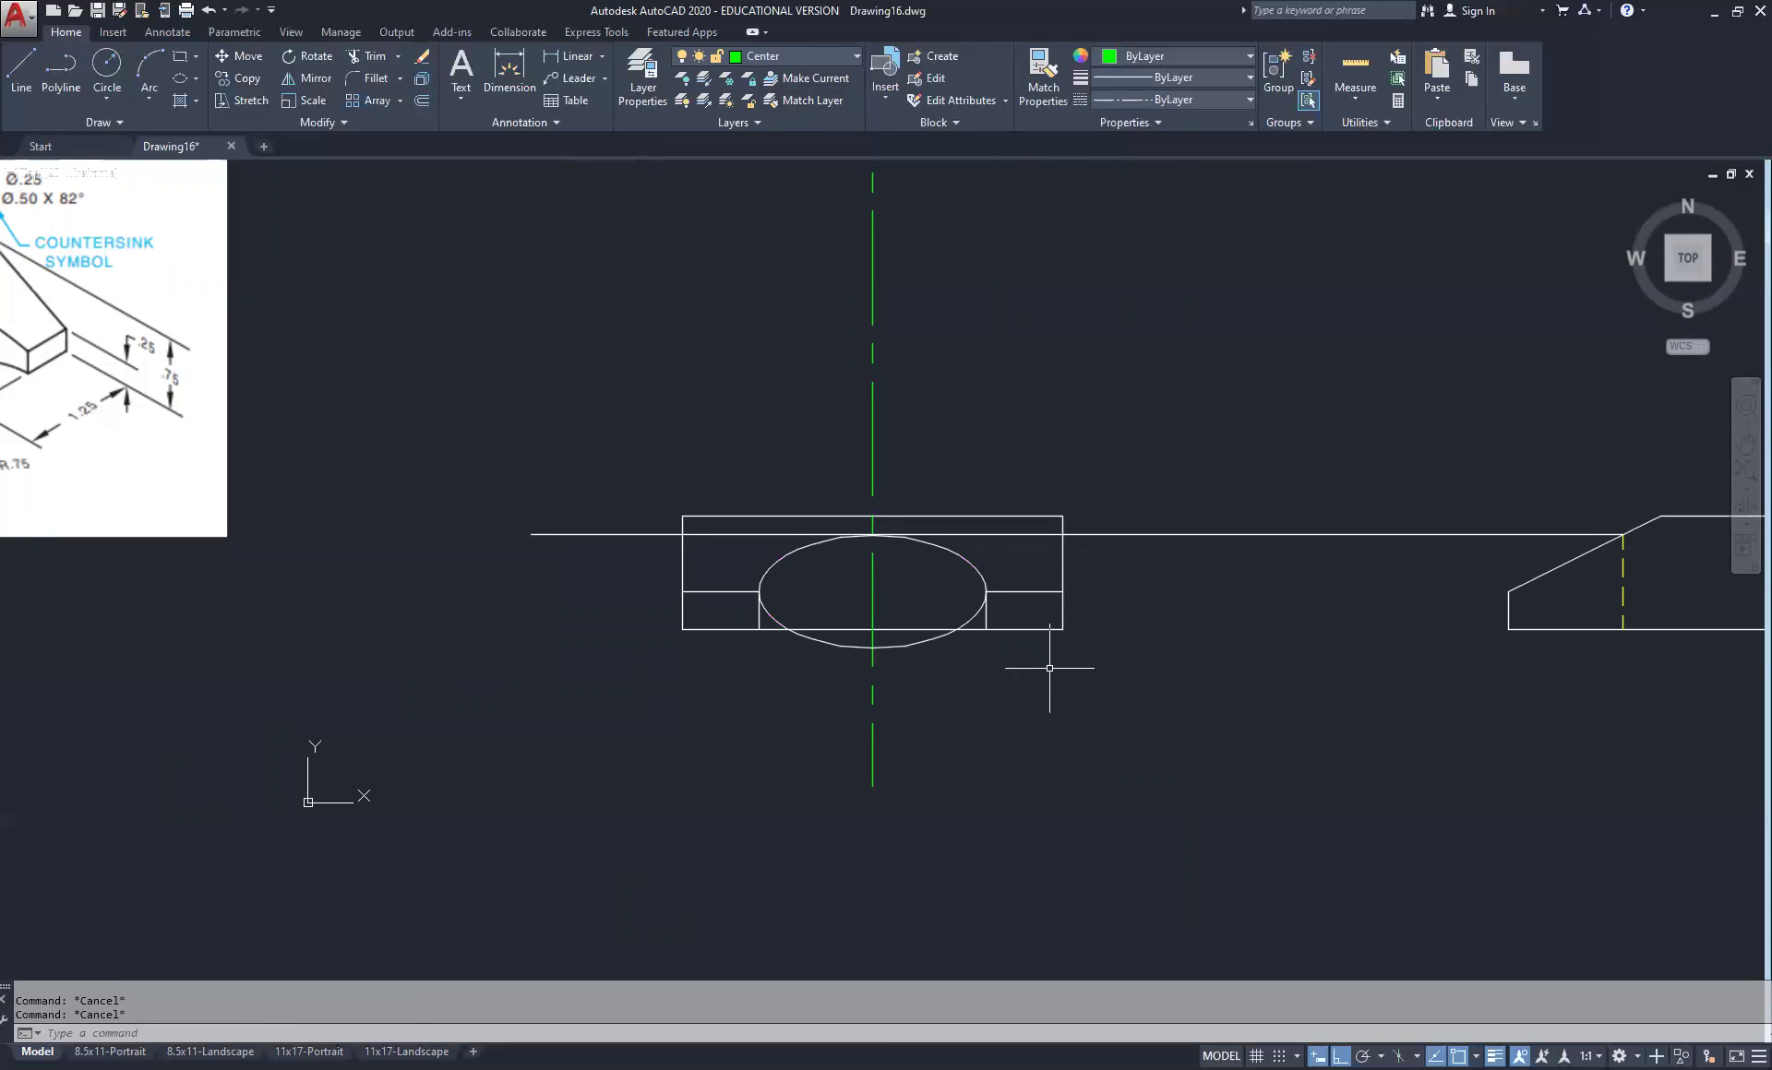
Trim away the ellipse's lower half using the feet's two horizontal upper edges as cutting edges
{"action": "left_click", "coordinate": [369, 57]}
{"action": "left_click", "coordinate": [752, 583]}
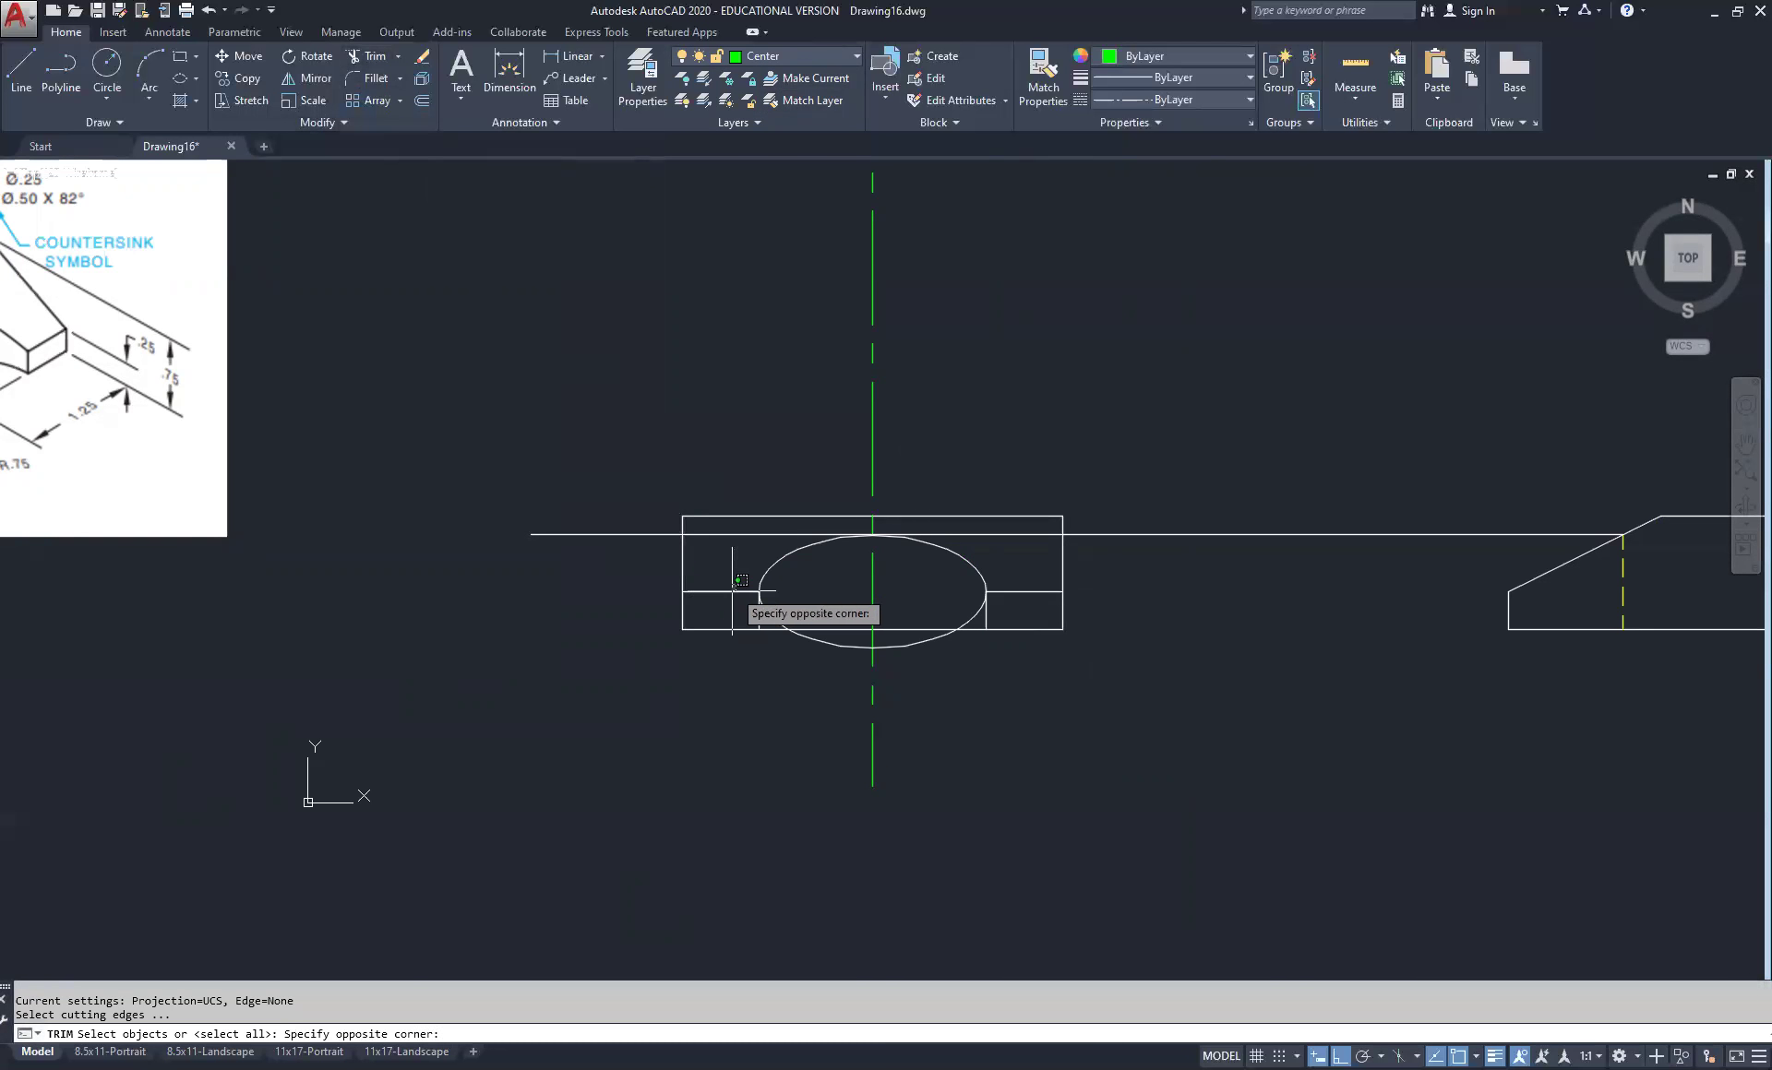
{"action": "left_click", "coordinate": [729, 598]}
{"action": "left_click", "coordinate": [1021, 571]}
{"action": "left_click", "coordinate": [969, 609]}
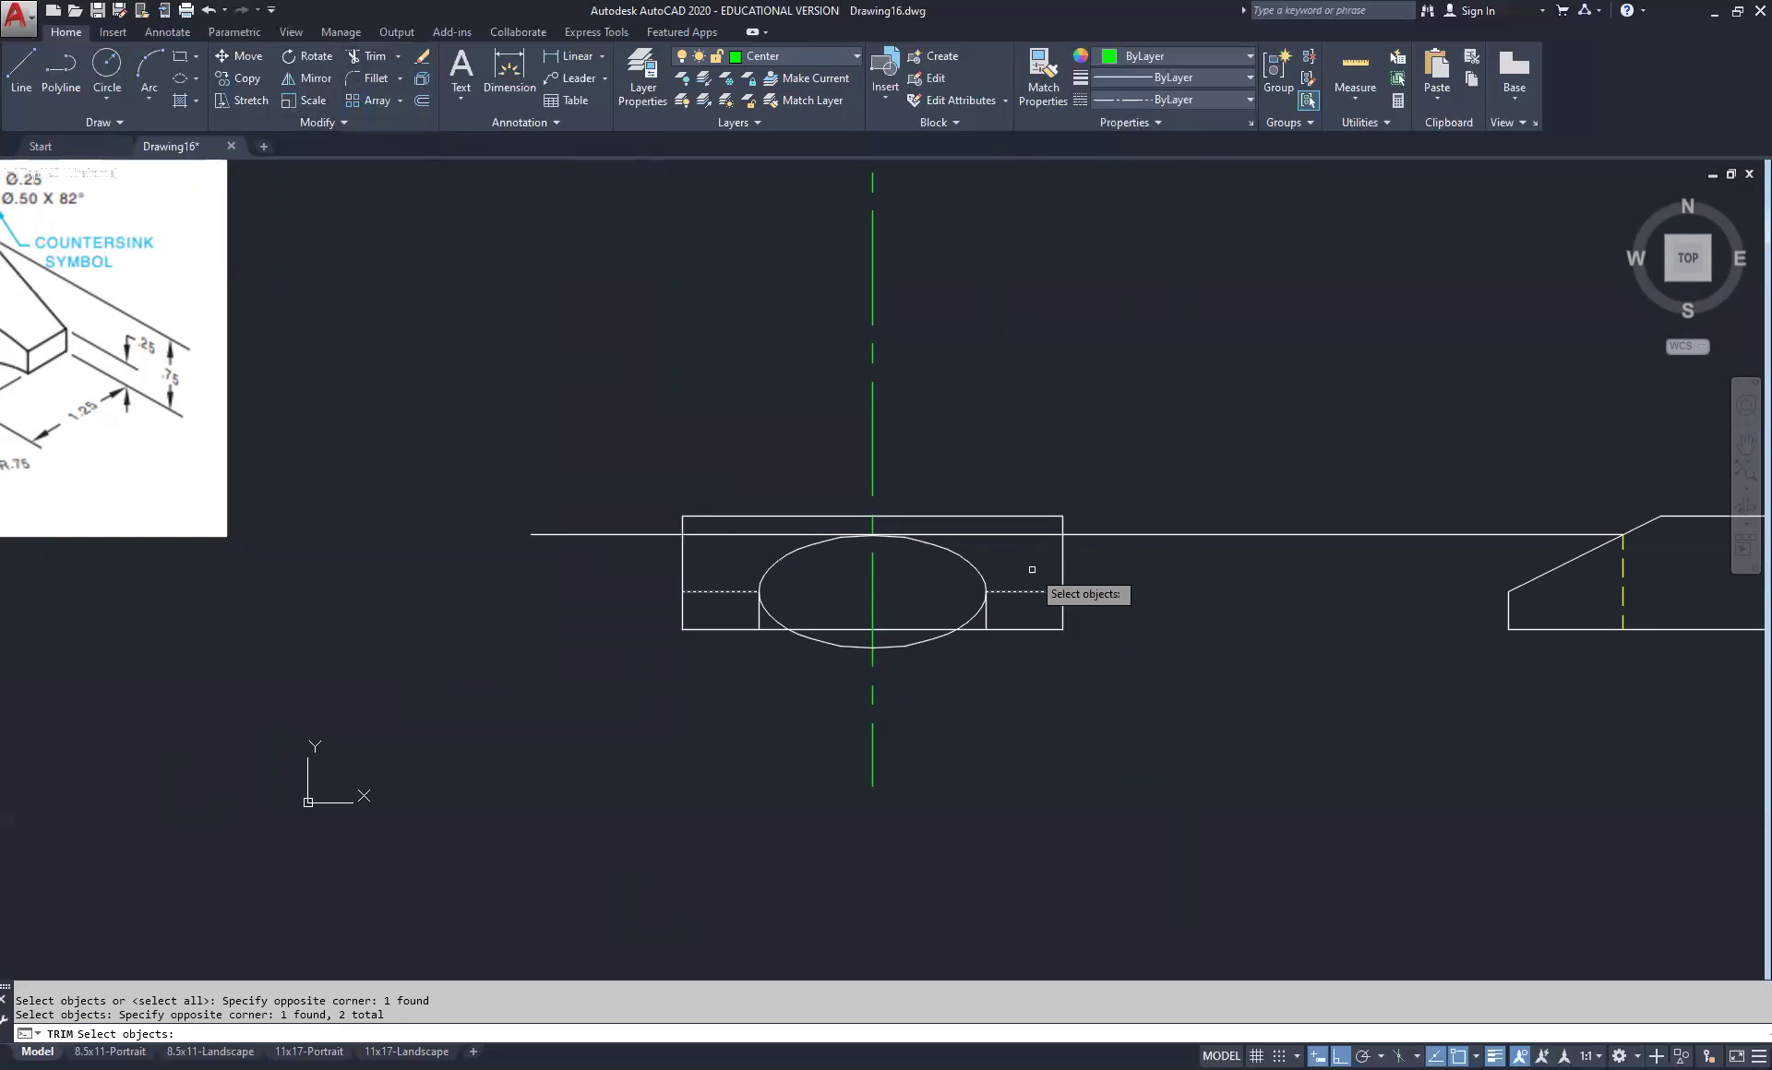
{"action": "key", "text": "Return"}
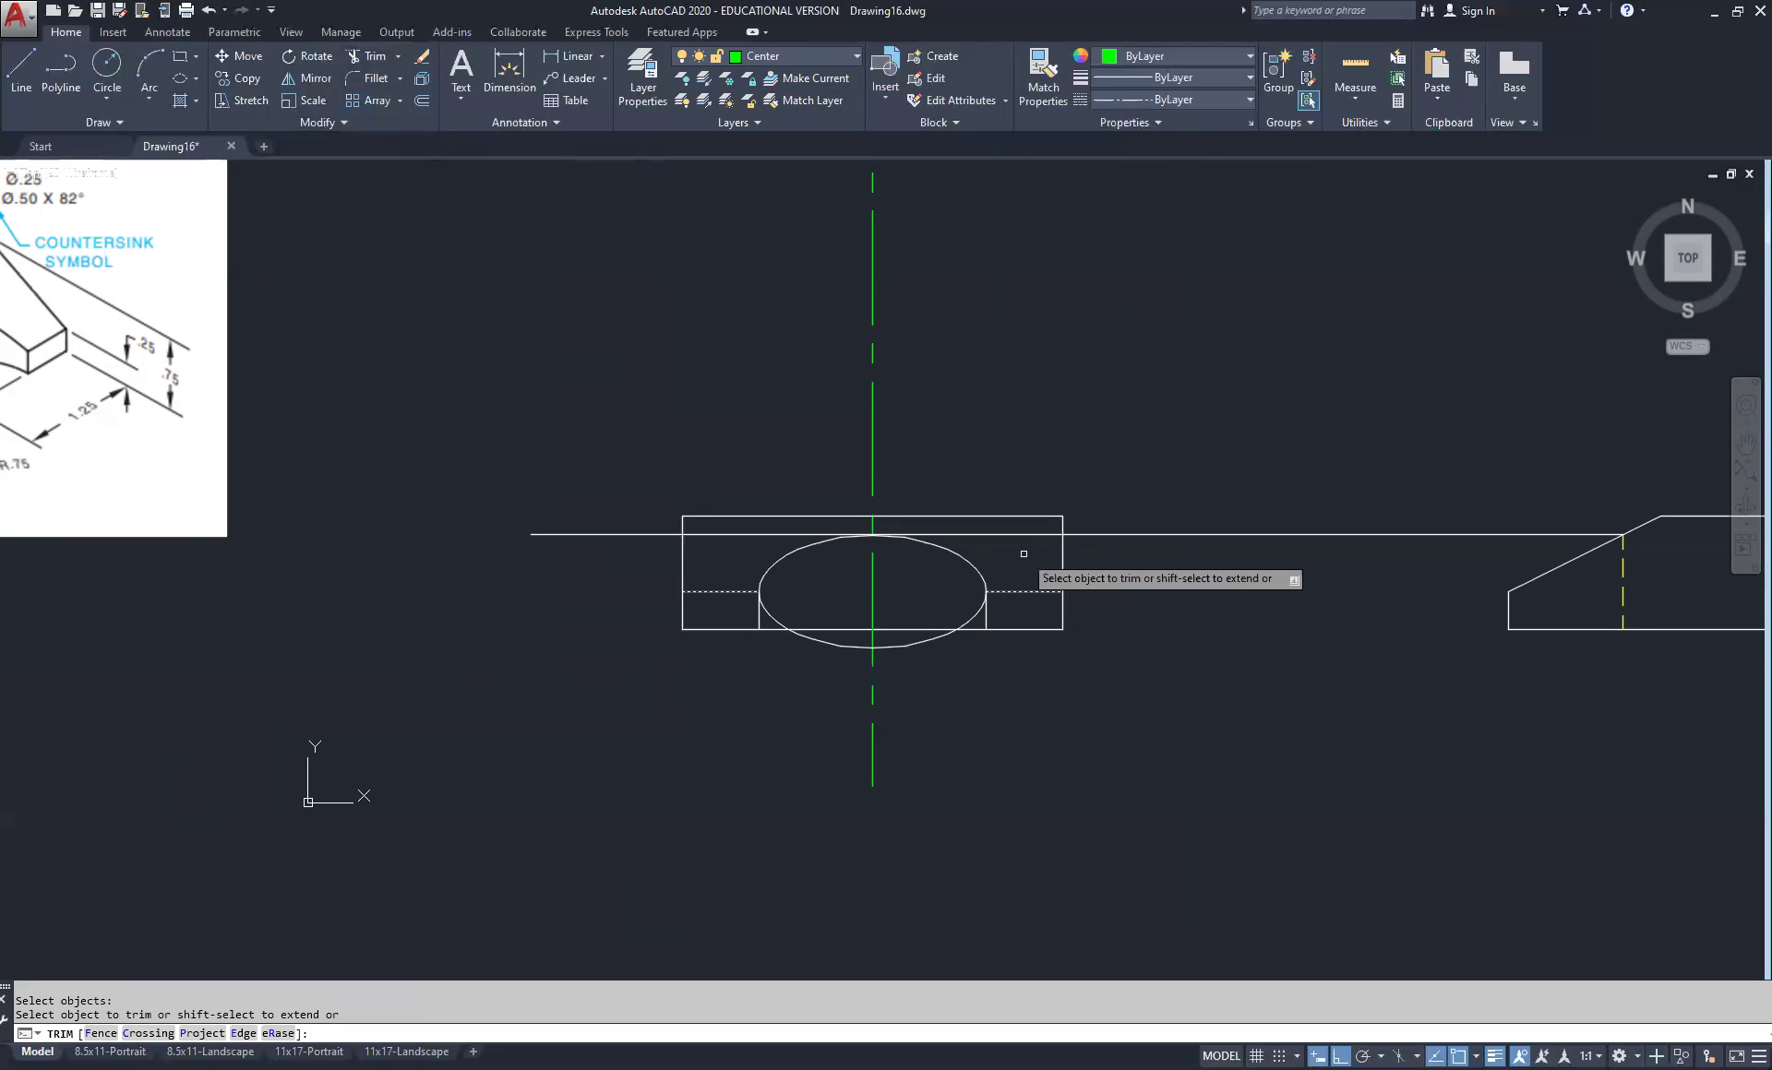
{"action": "left_click", "coordinate": [977, 604]}
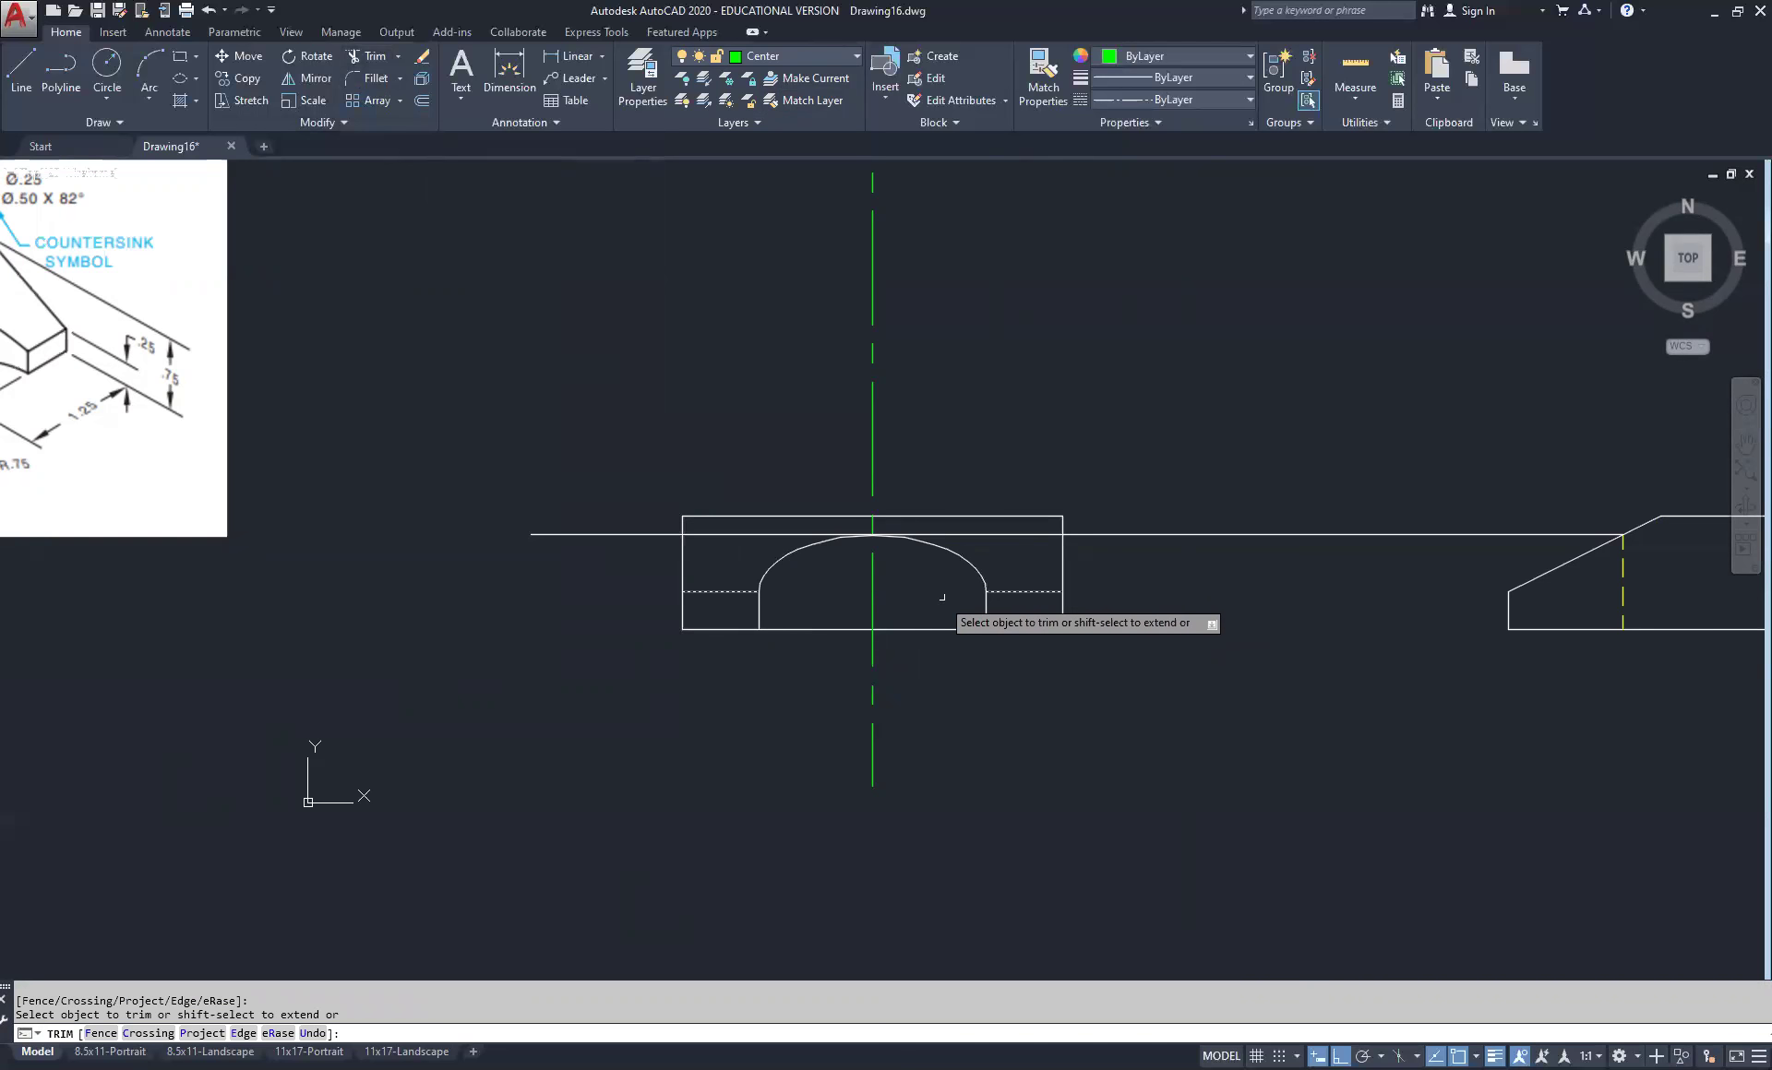
{"action": "right_click", "coordinate": [942, 598]}
{"action": "left_click", "coordinate": [971, 611]}
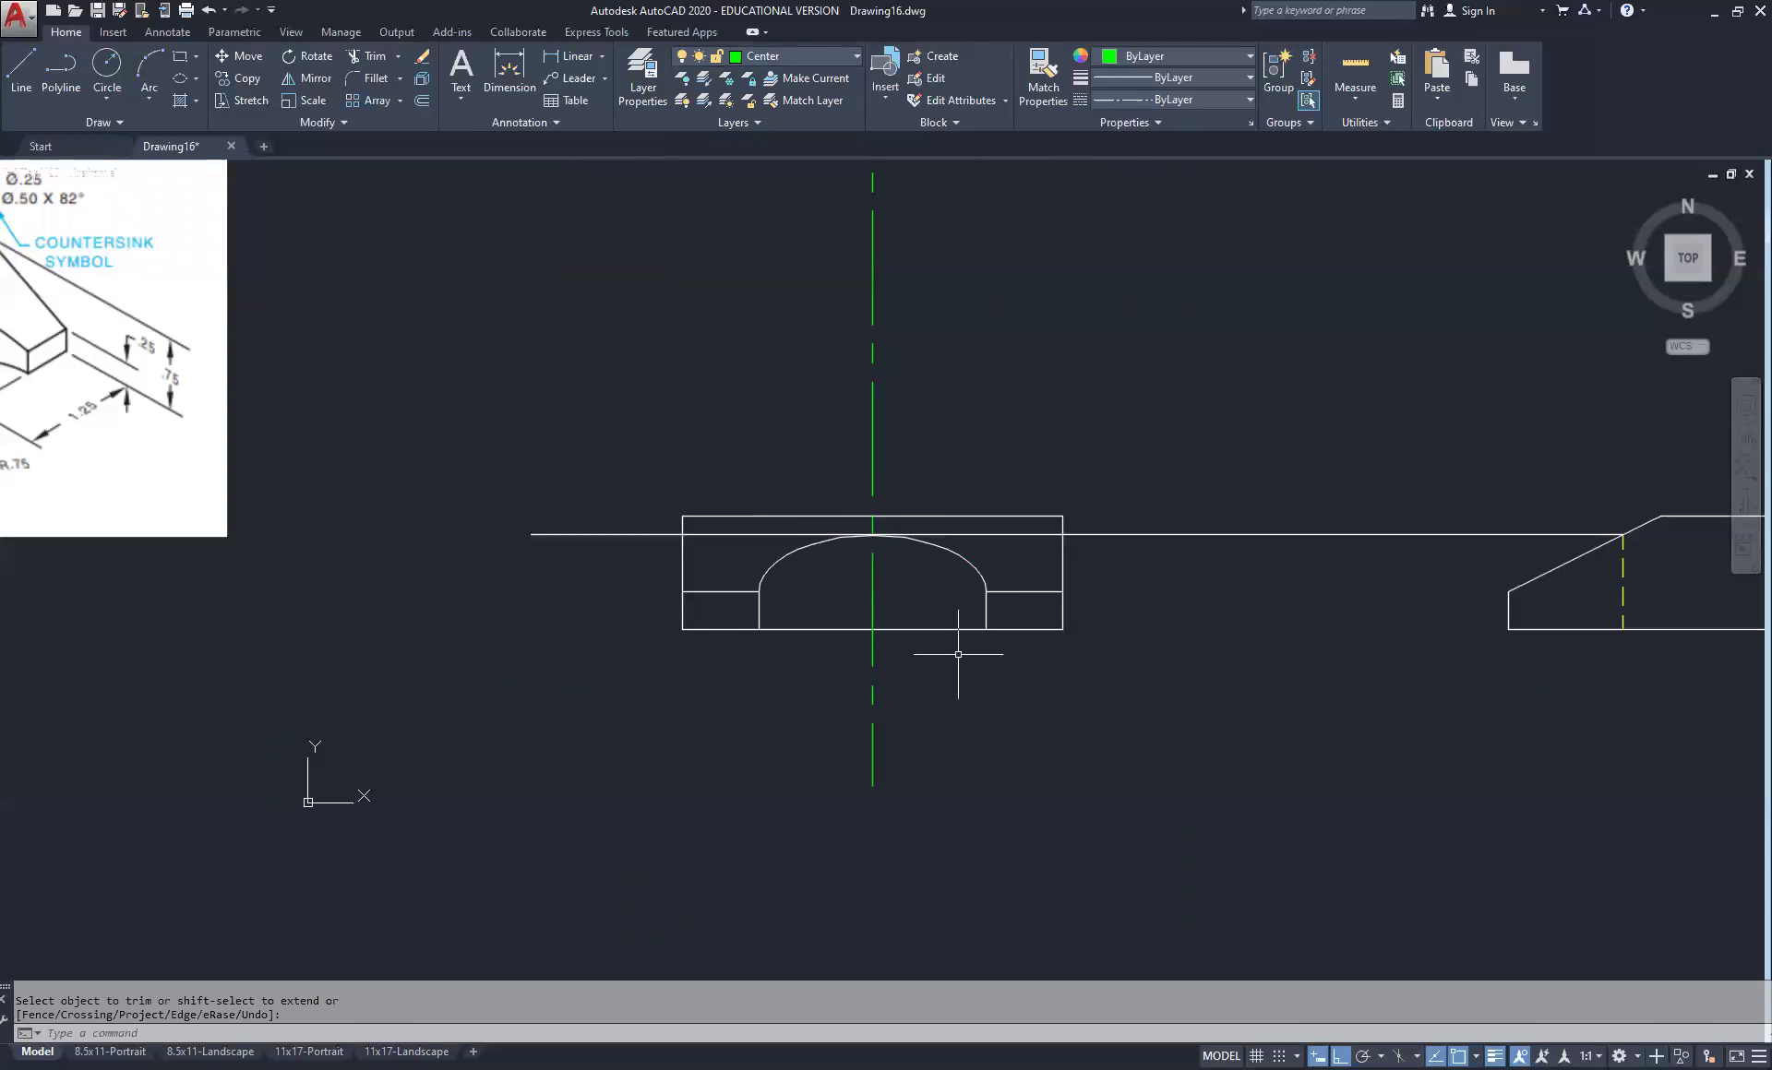
{"action": "key", "text": "Escape"}
Erase the horizontal projection line running between the front and side views
{"action": "left_click", "coordinate": [1218, 502]}
{"action": "left_click", "coordinate": [1175, 585]}
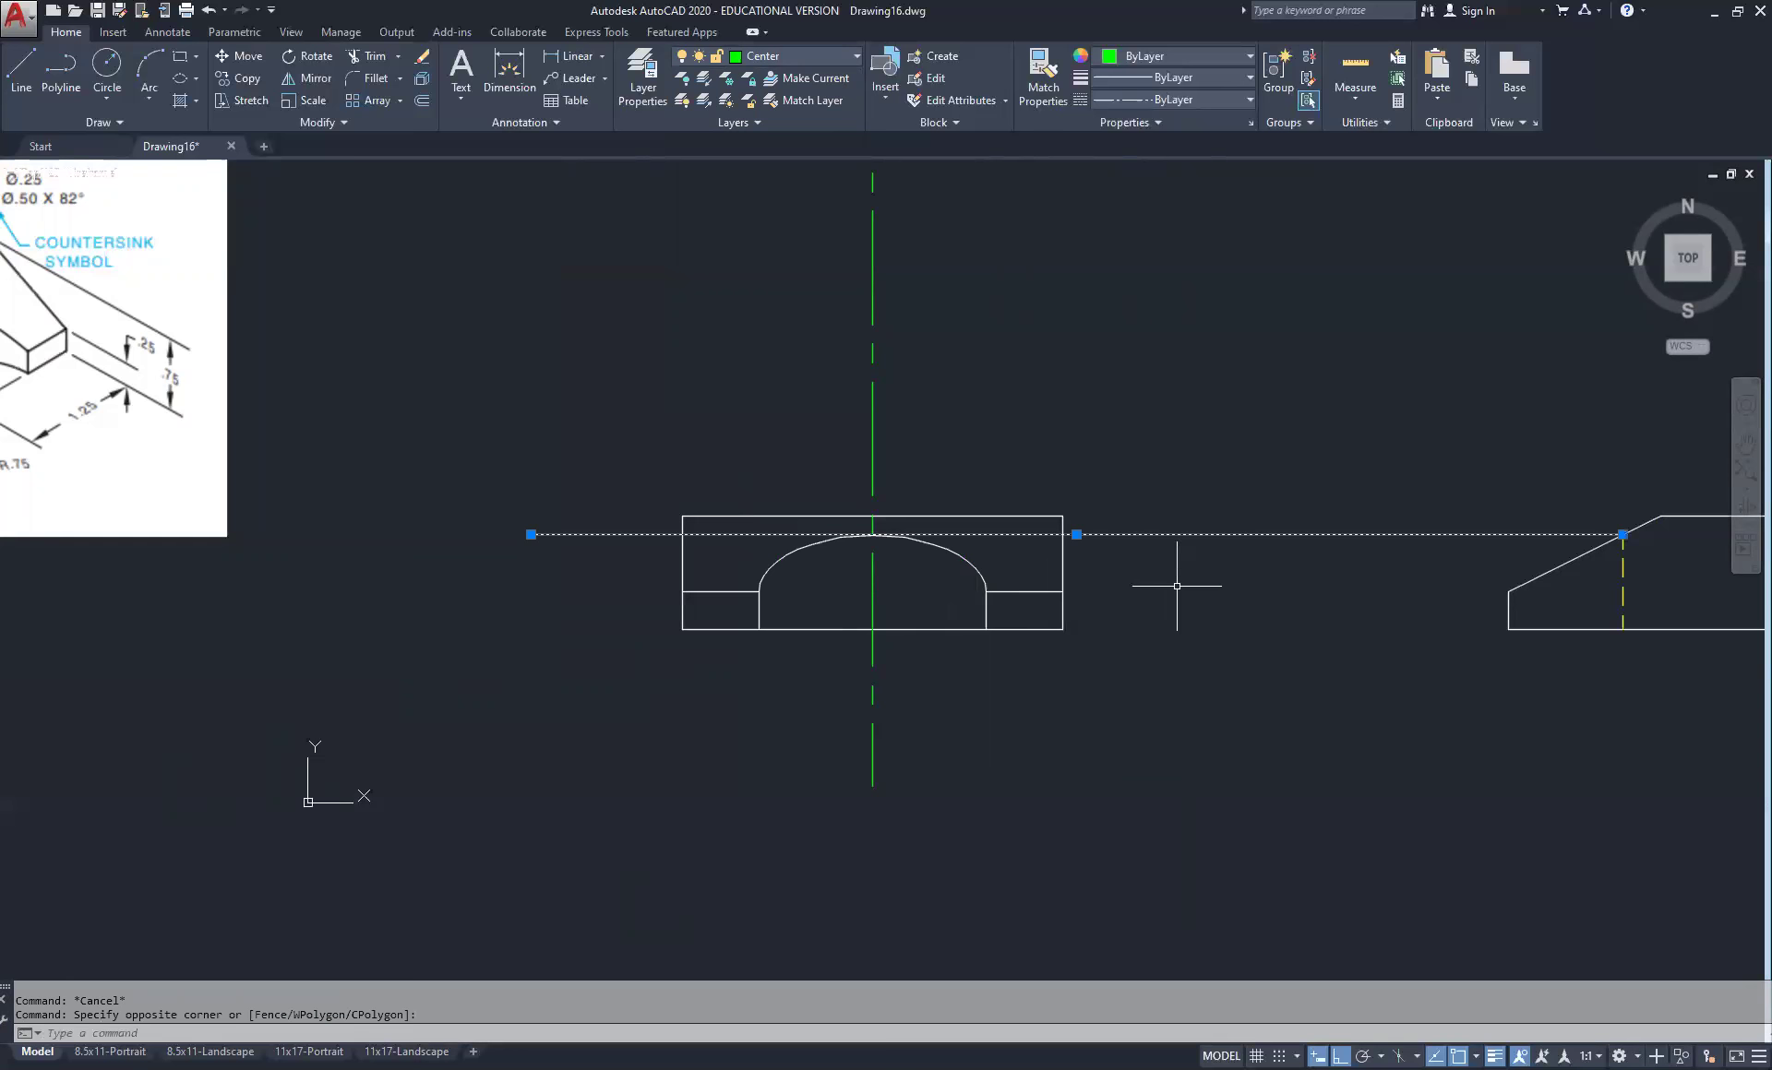
{"action": "key", "text": "Delete"}
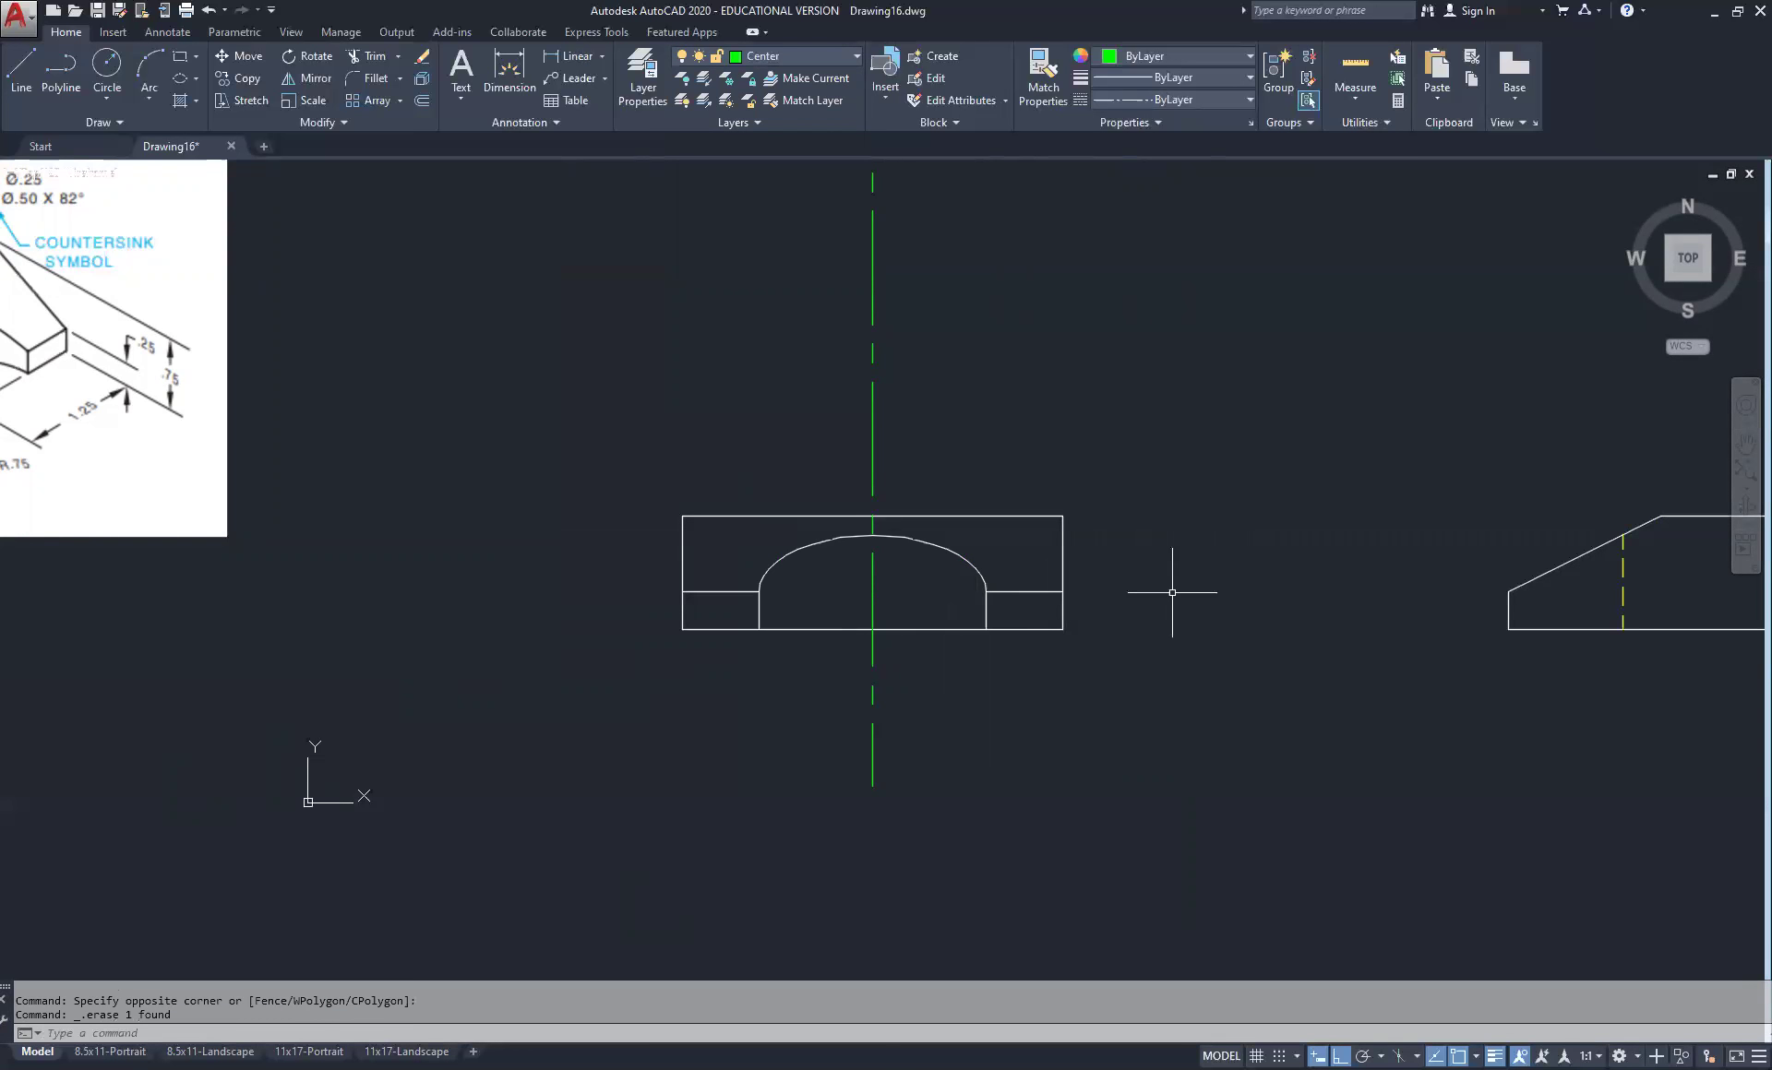
On the Hidden layer, draw a vertical line from the rotated top view's lowest countersink circle, at its right quadrant, down past the side view
{"action": "scroll", "coordinate": [1172, 592], "scroll_direction": "down", "scroll_amount": 4}
{"action": "middle_click_drag", "start_coordinate": [1252, 567], "coordinate": [1008, 550]}
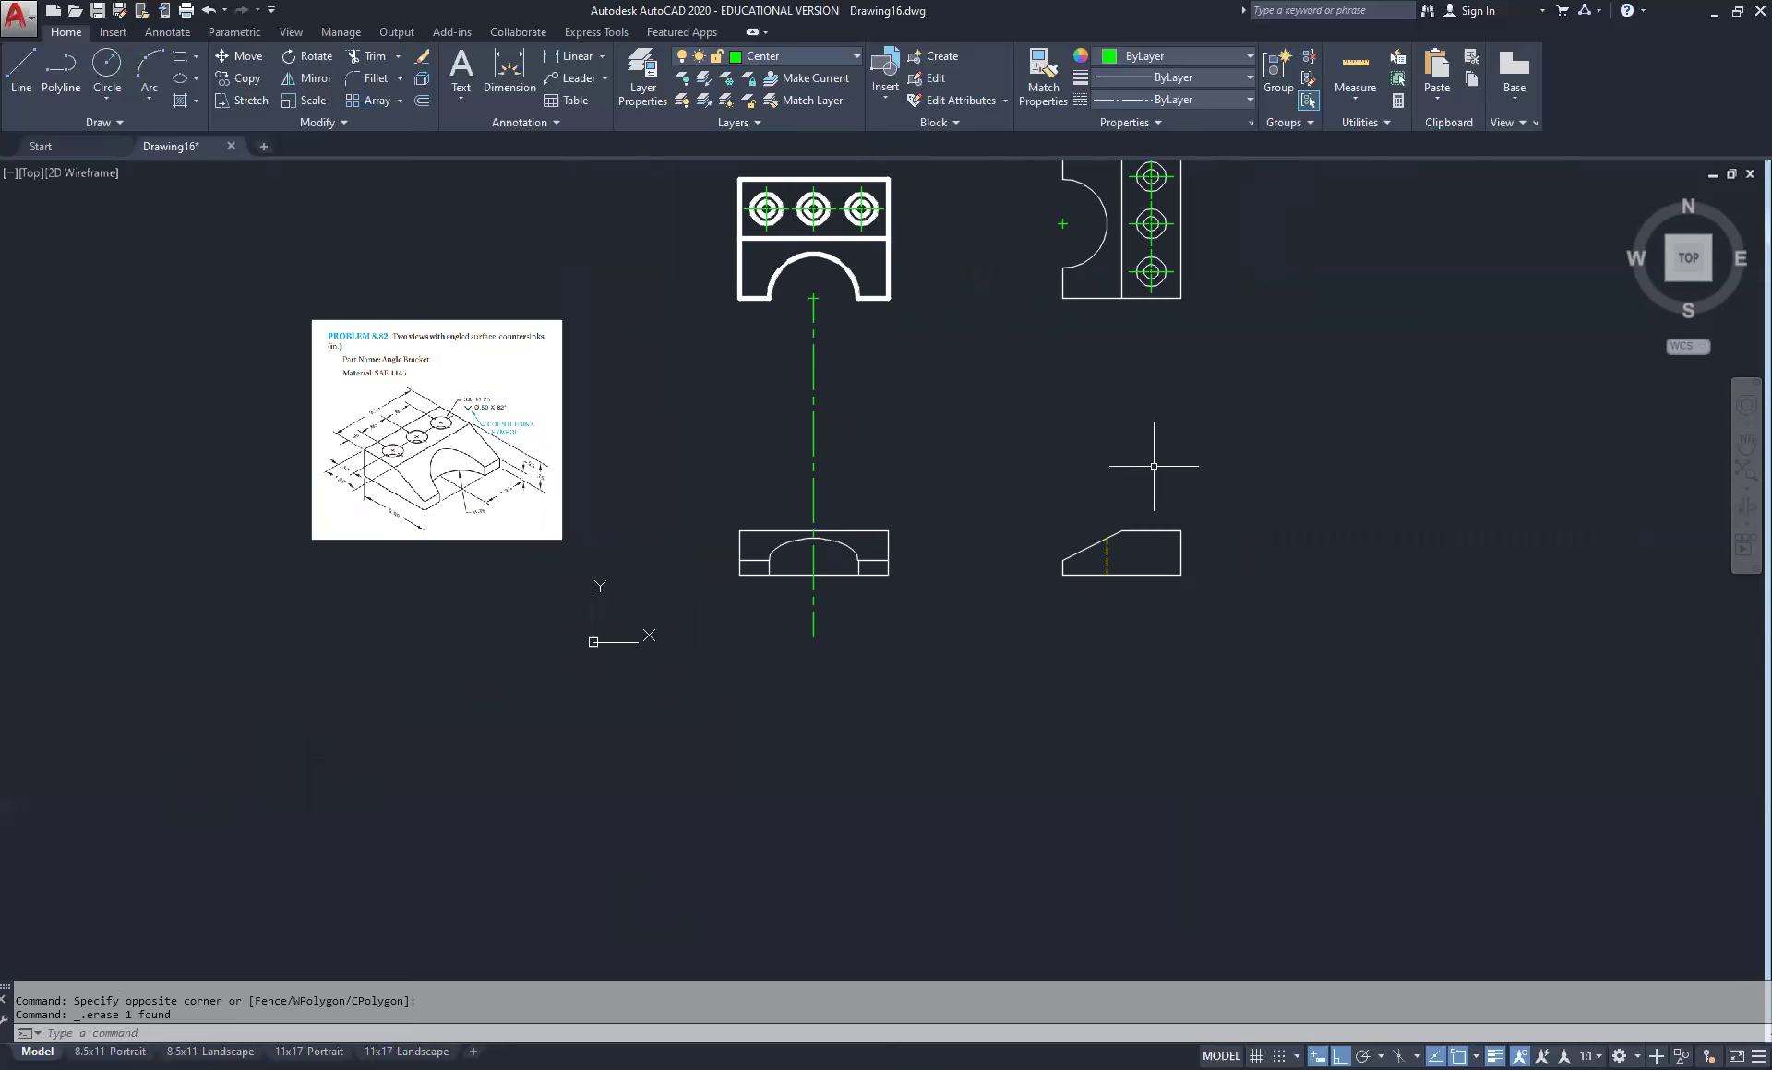
{"action": "middle_click_drag", "start_coordinate": [1102, 398], "coordinate": [1006, 473]}
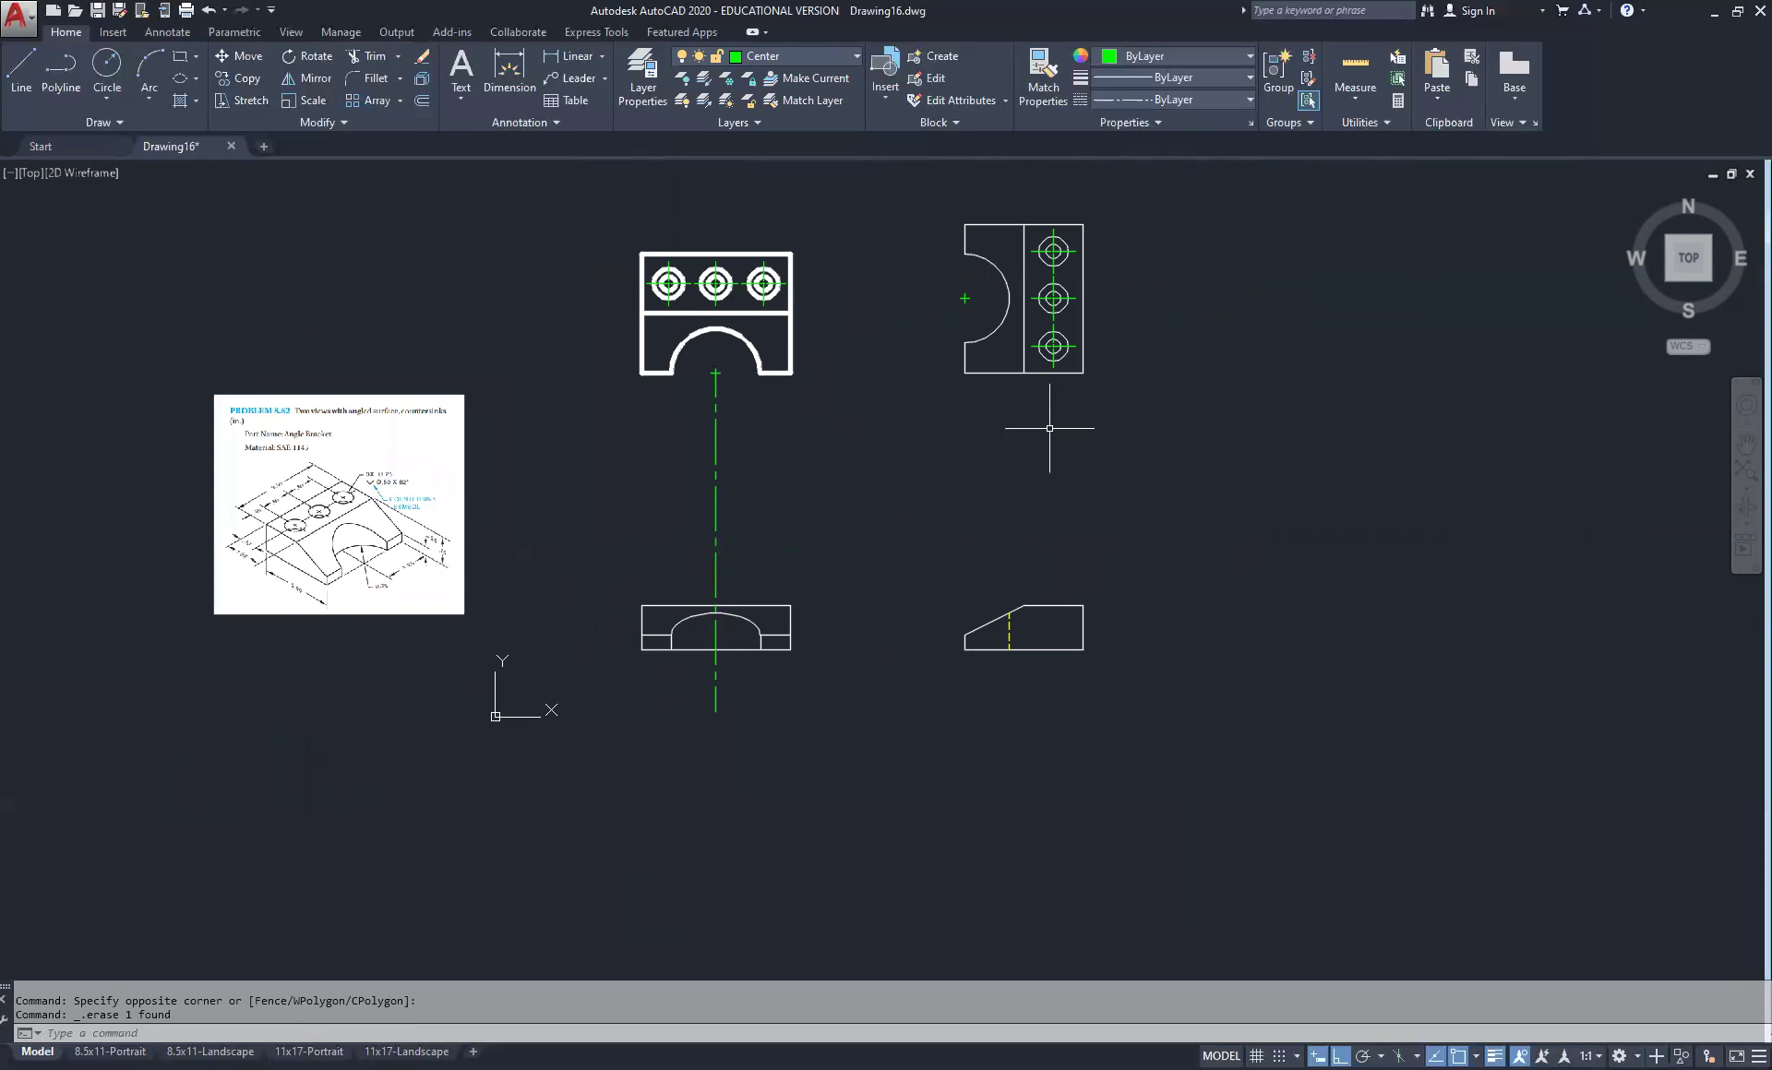
{"action": "scroll", "coordinate": [406, 510], "scroll_direction": "up", "scroll_amount": 4}
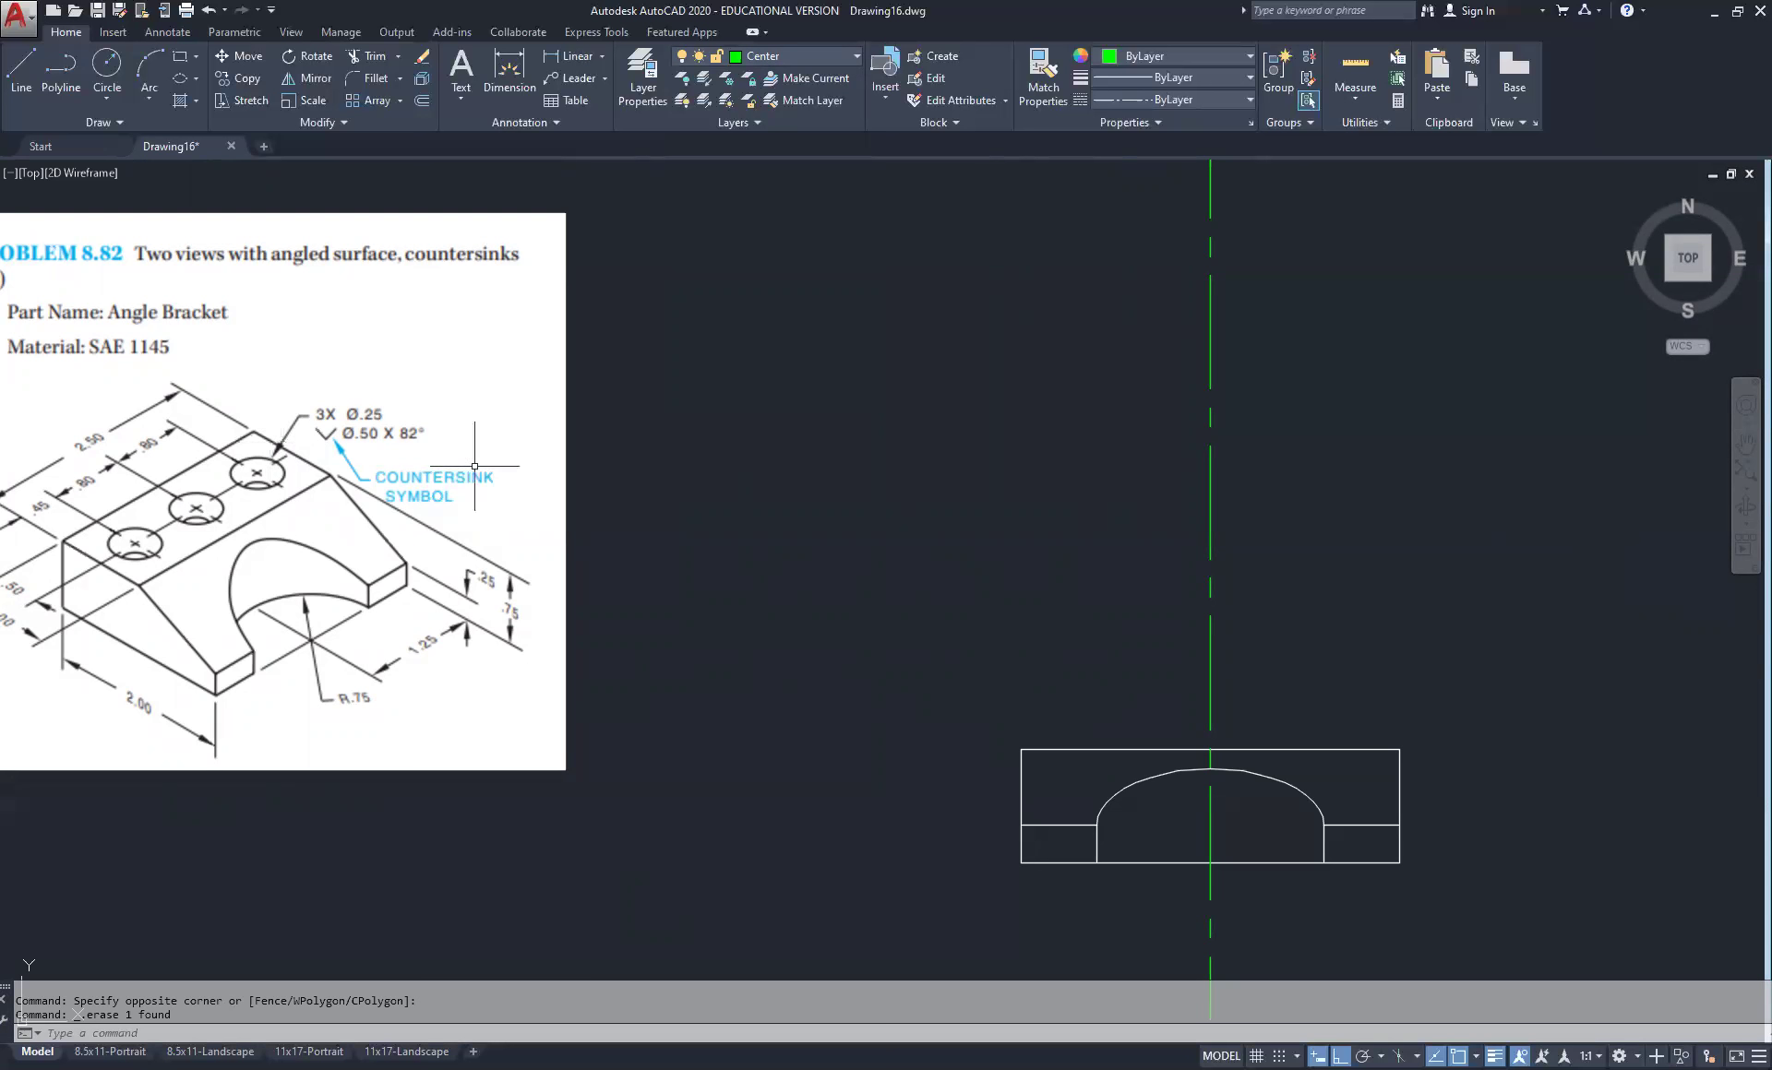
{"action": "scroll", "coordinate": [595, 506], "scroll_direction": "down", "scroll_amount": 4}
{"action": "mouse_move", "coordinate": [1120, 514]}
{"action": "middle_mouse_down"}
{"action": "mouse_move", "coordinate": [835, 486]}
{"action": "mouse_move", "coordinate": [808, 499]}
{"action": "middle_mouse_up"}
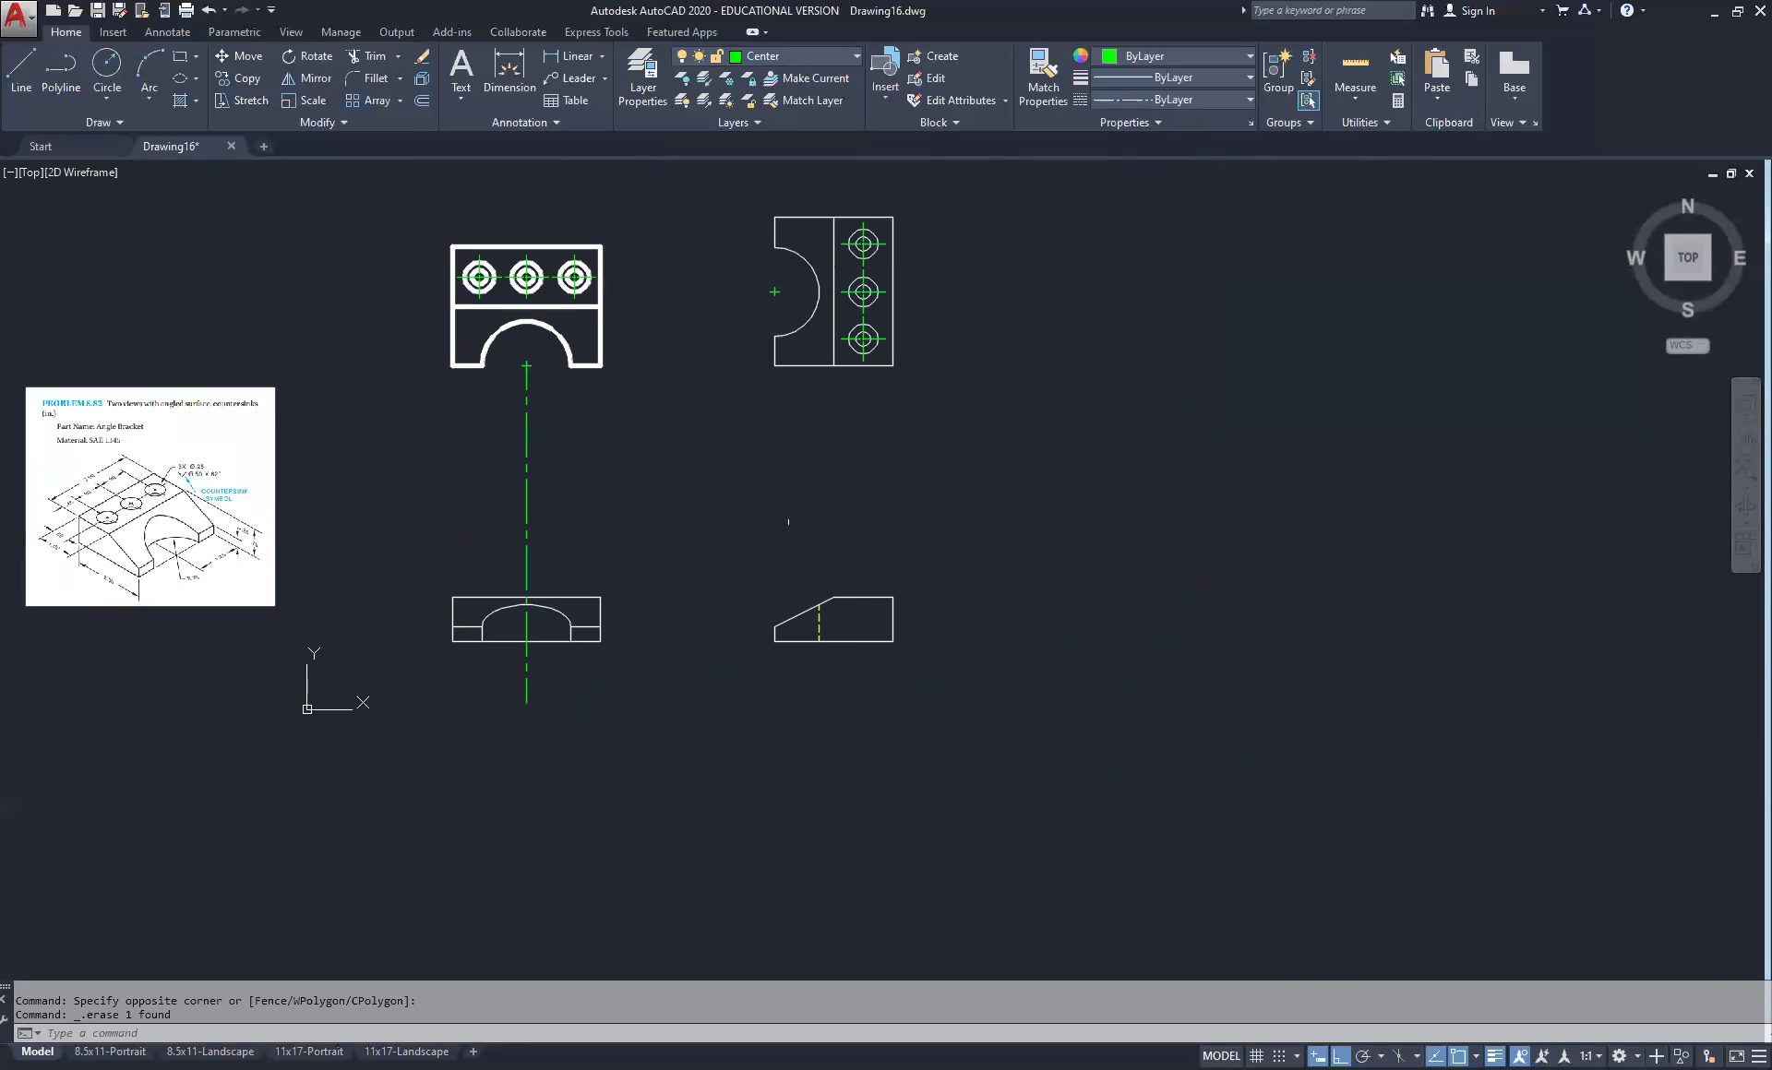
{"action": "left_click", "coordinate": [851, 55]}
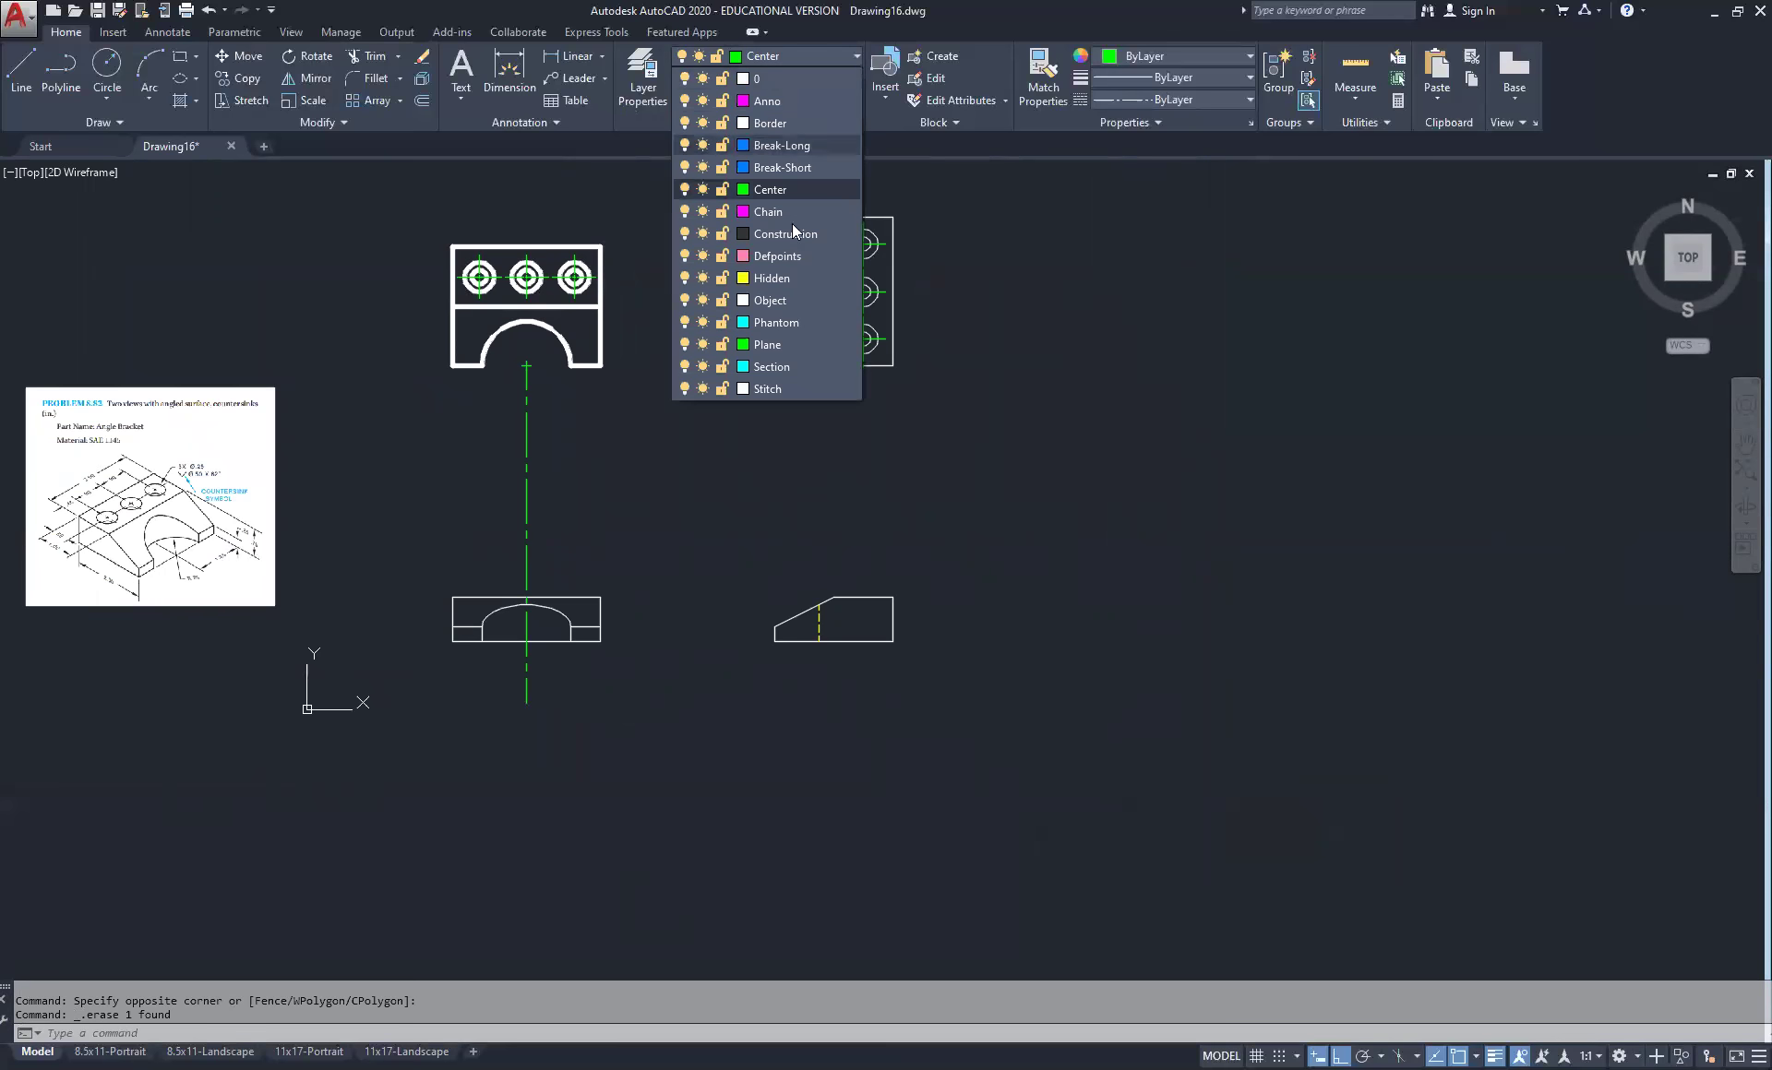
{"action": "left_click", "coordinate": [785, 281]}
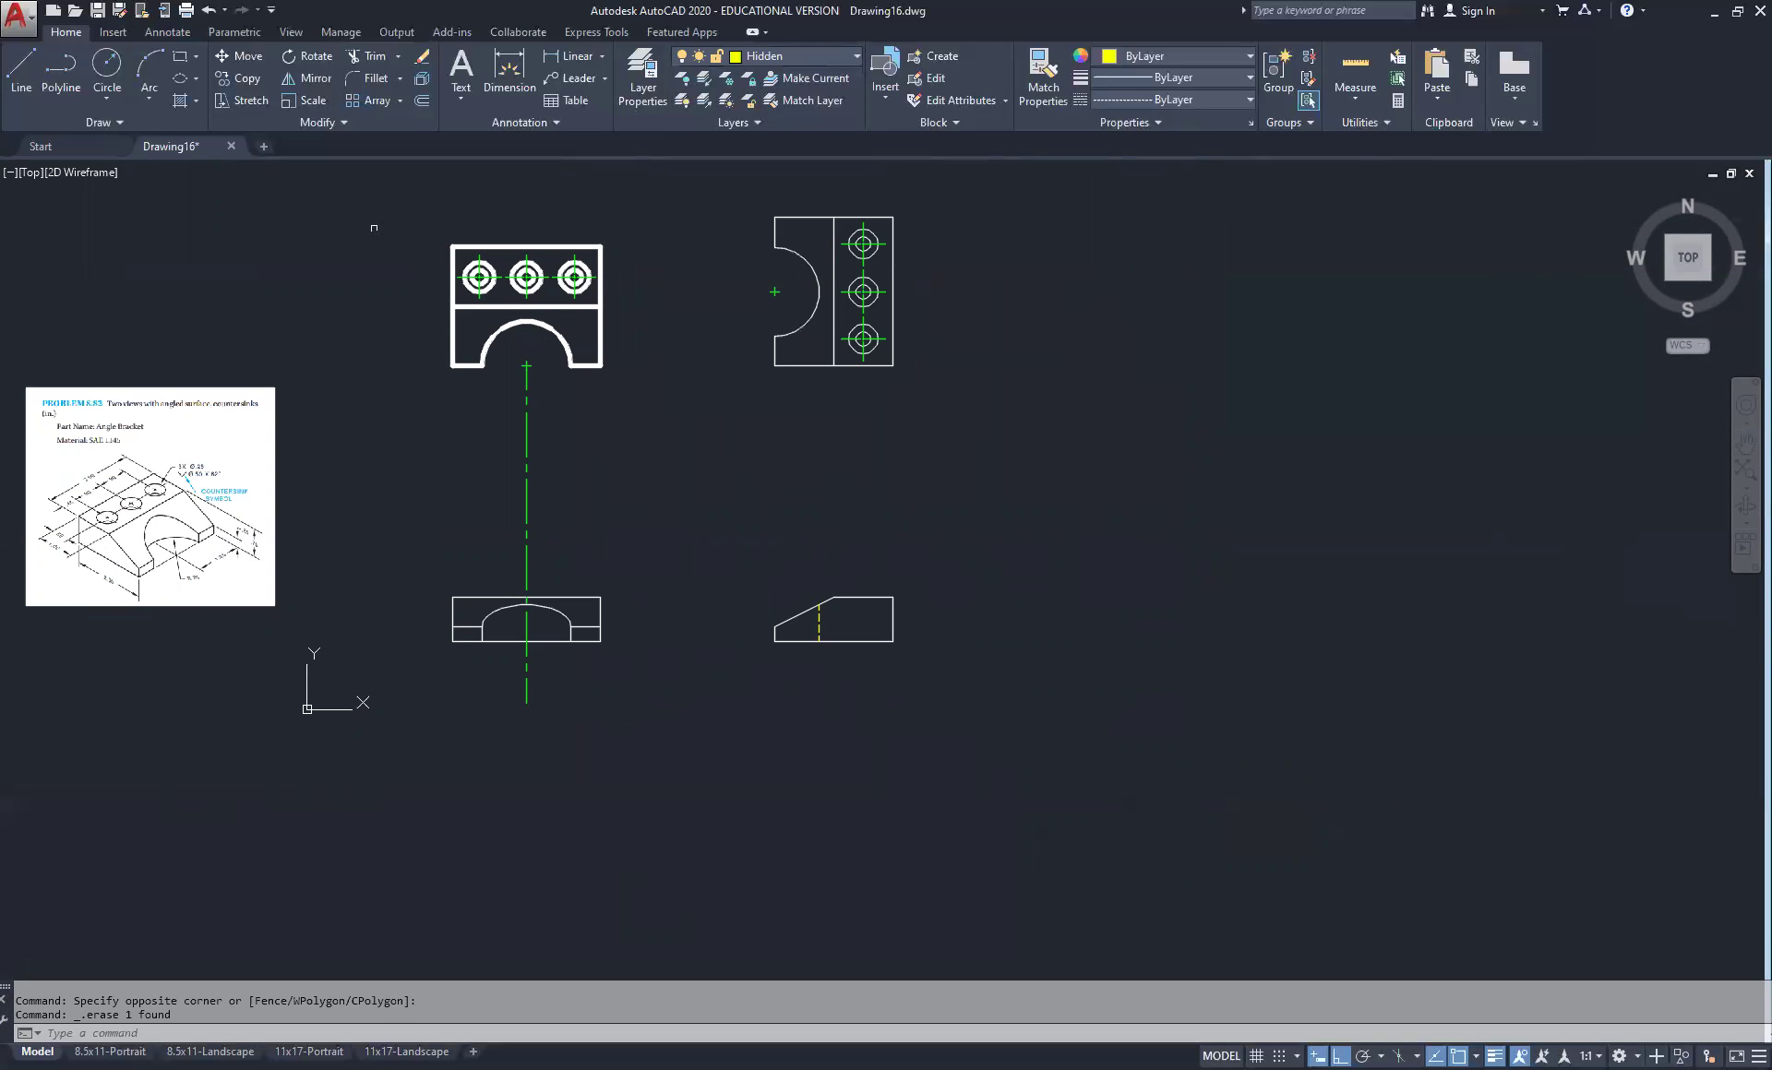
{"action": "left_click", "coordinate": [21, 69]}
{"action": "scroll", "coordinate": [891, 406], "scroll_direction": "up", "scroll_amount": 4}
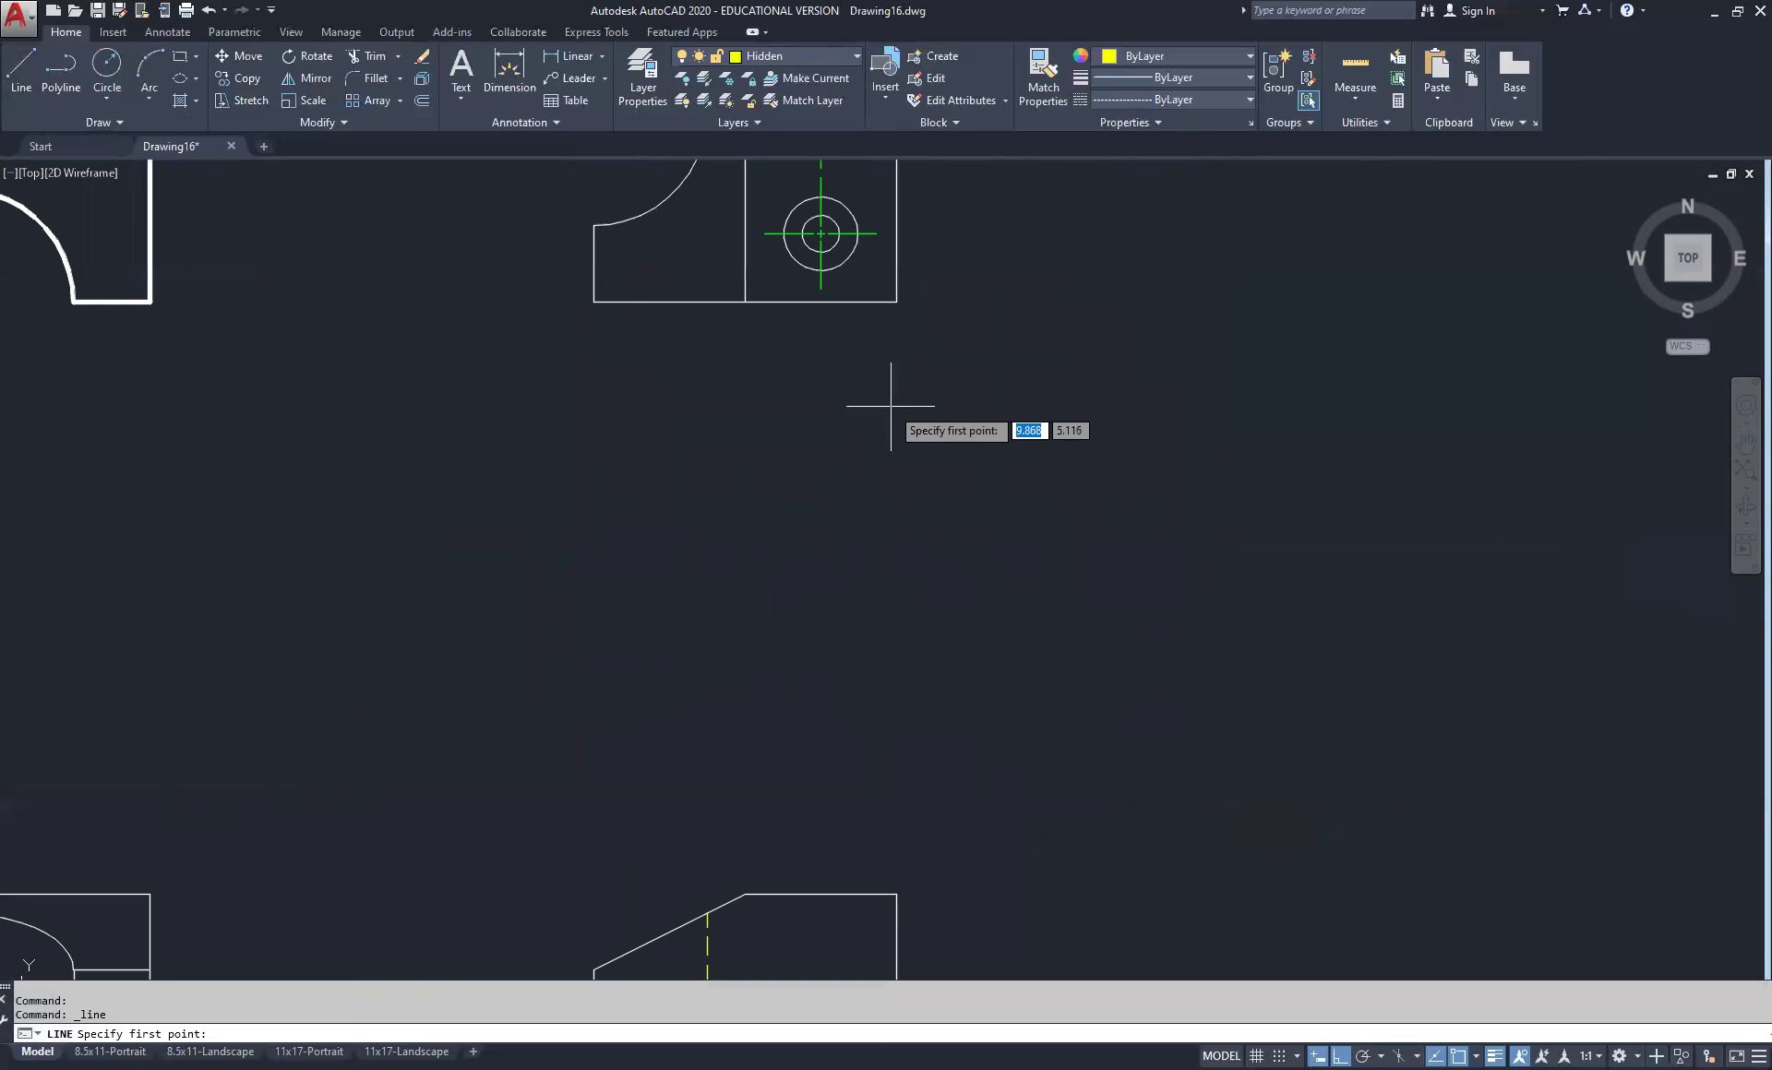
{"action": "left_click", "coordinate": [858, 234]}
{"action": "middle_click_drag", "start_coordinate": [844, 752], "coordinate": [872, 501]}
{"action": "left_click", "coordinate": [885, 821]}
{"action": "key", "text": "Escape"}
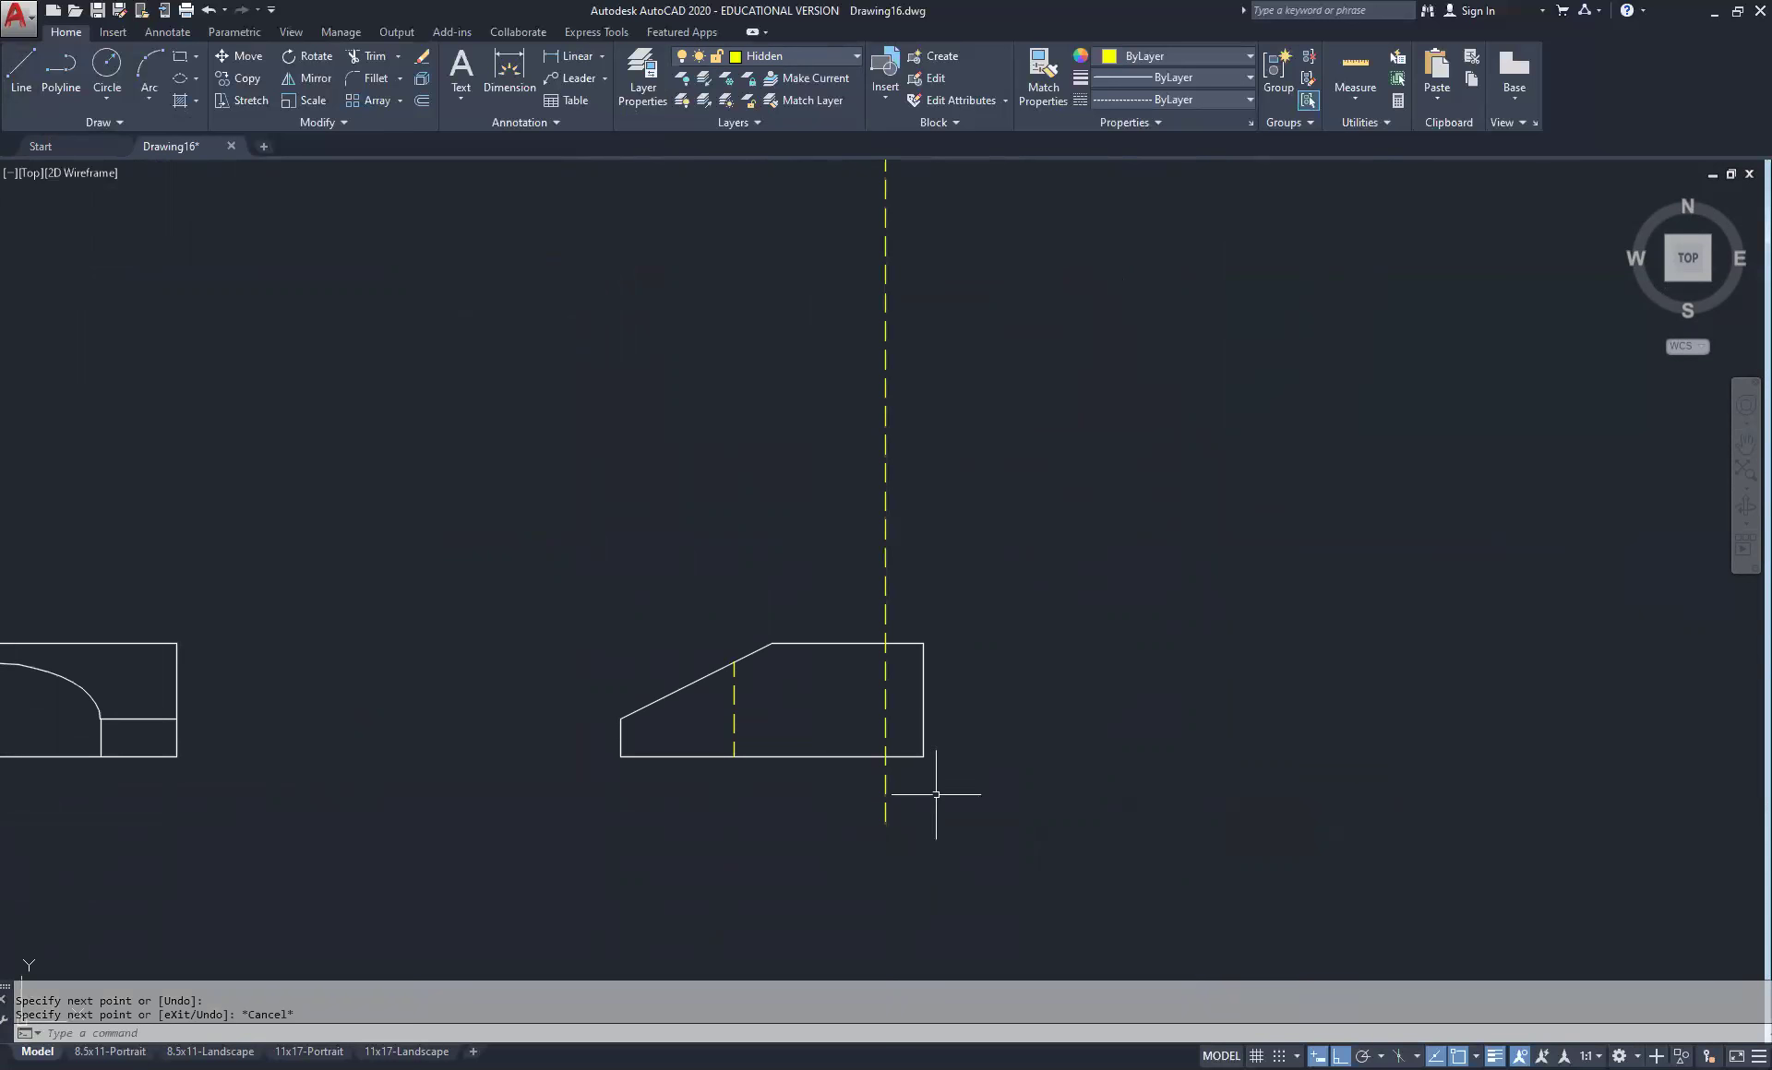
Copy the vertical hidden line to both quadrants of the inner hole circle and the left quadrant of the countersink circle
{"action": "middle_click_drag", "start_coordinate": [1048, 447], "coordinate": [929, 573]}
{"action": "scroll", "coordinate": [872, 410], "scroll_direction": "up", "scroll_amount": 3}
{"action": "left_click", "coordinate": [872, 409]}
{"action": "left_click", "coordinate": [838, 453]}
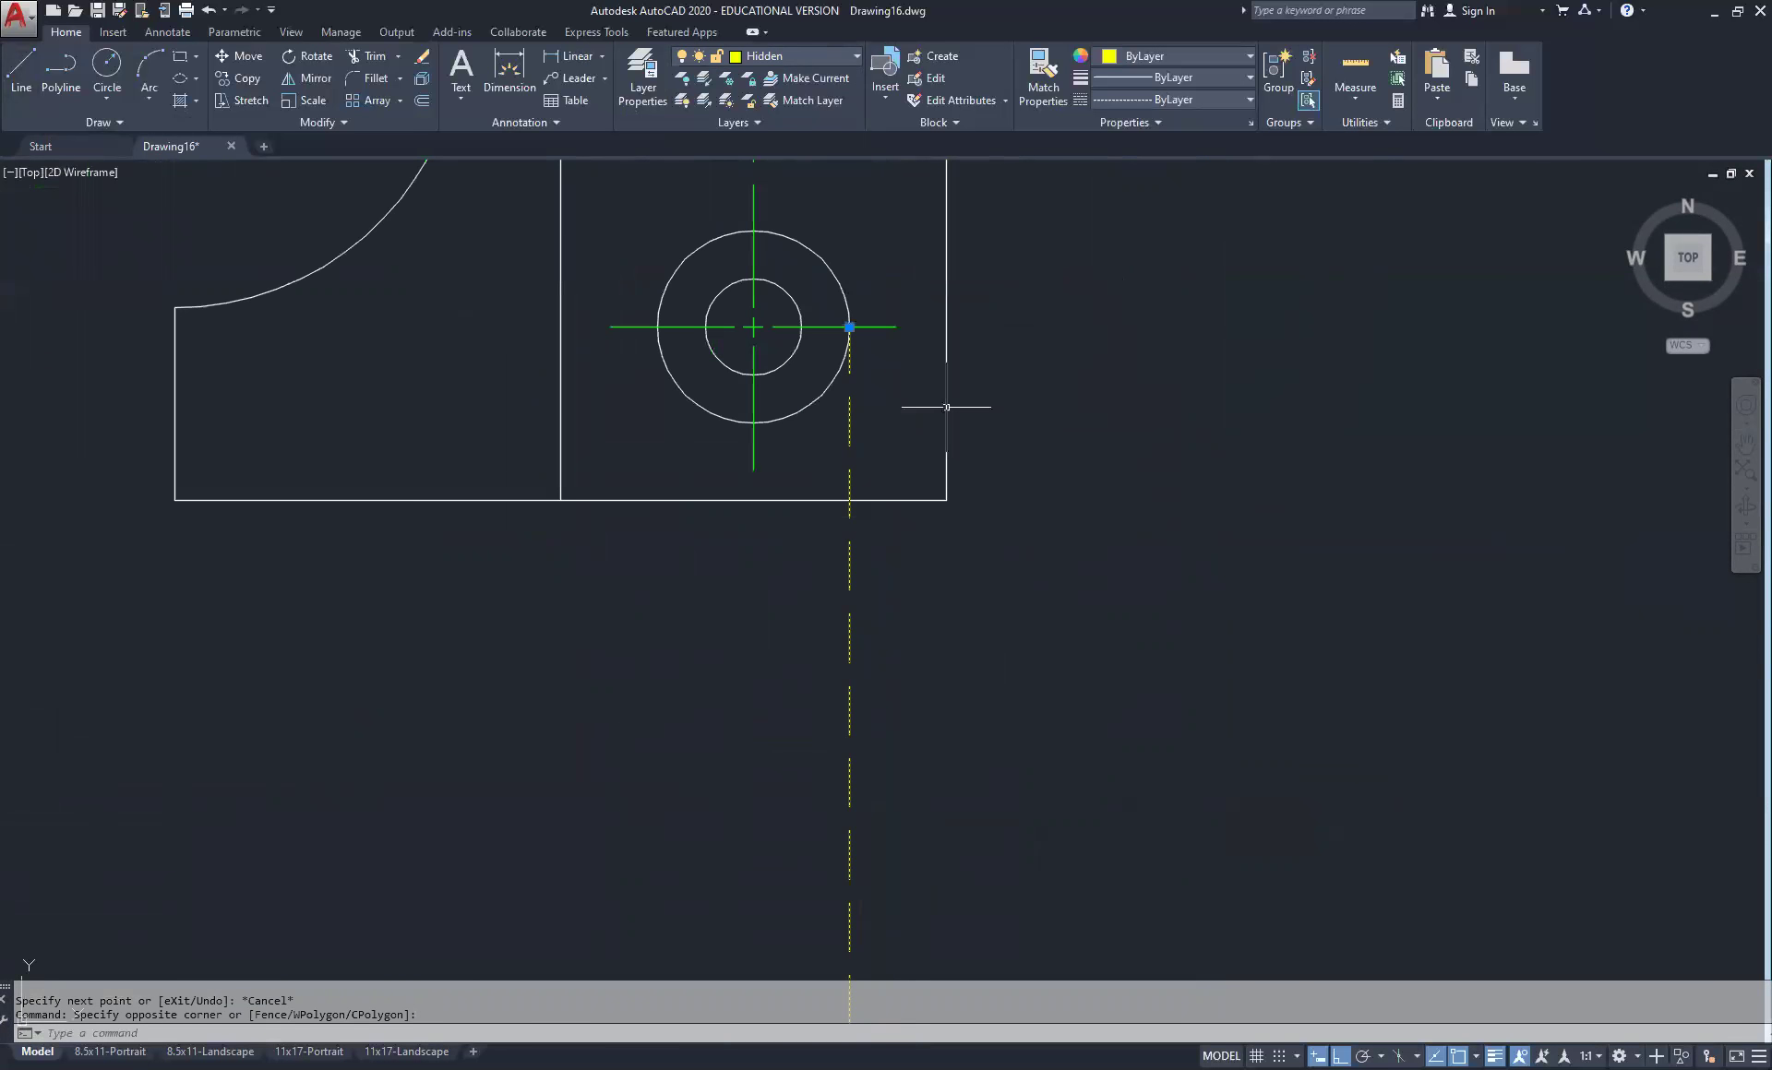
{"action": "left_click", "coordinate": [234, 78]}
{"action": "left_click", "coordinate": [860, 315]}
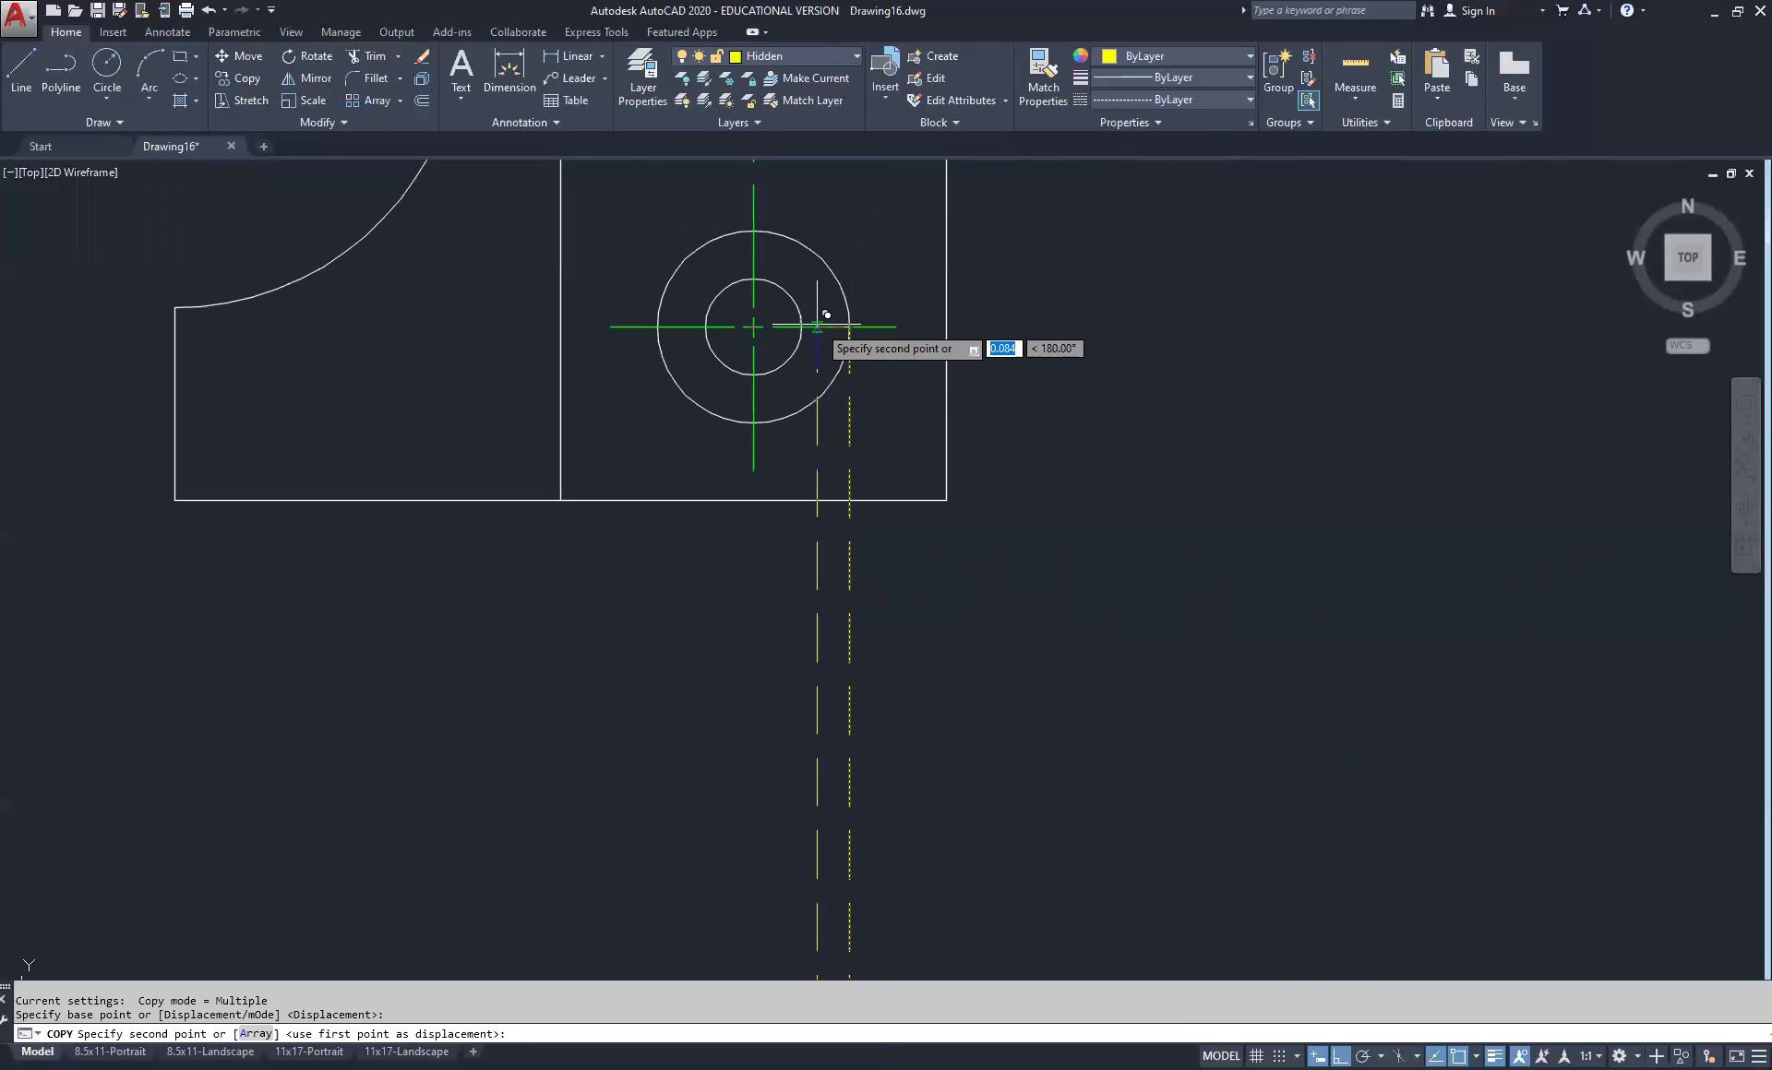
{"action": "left_click", "coordinate": [802, 313]}
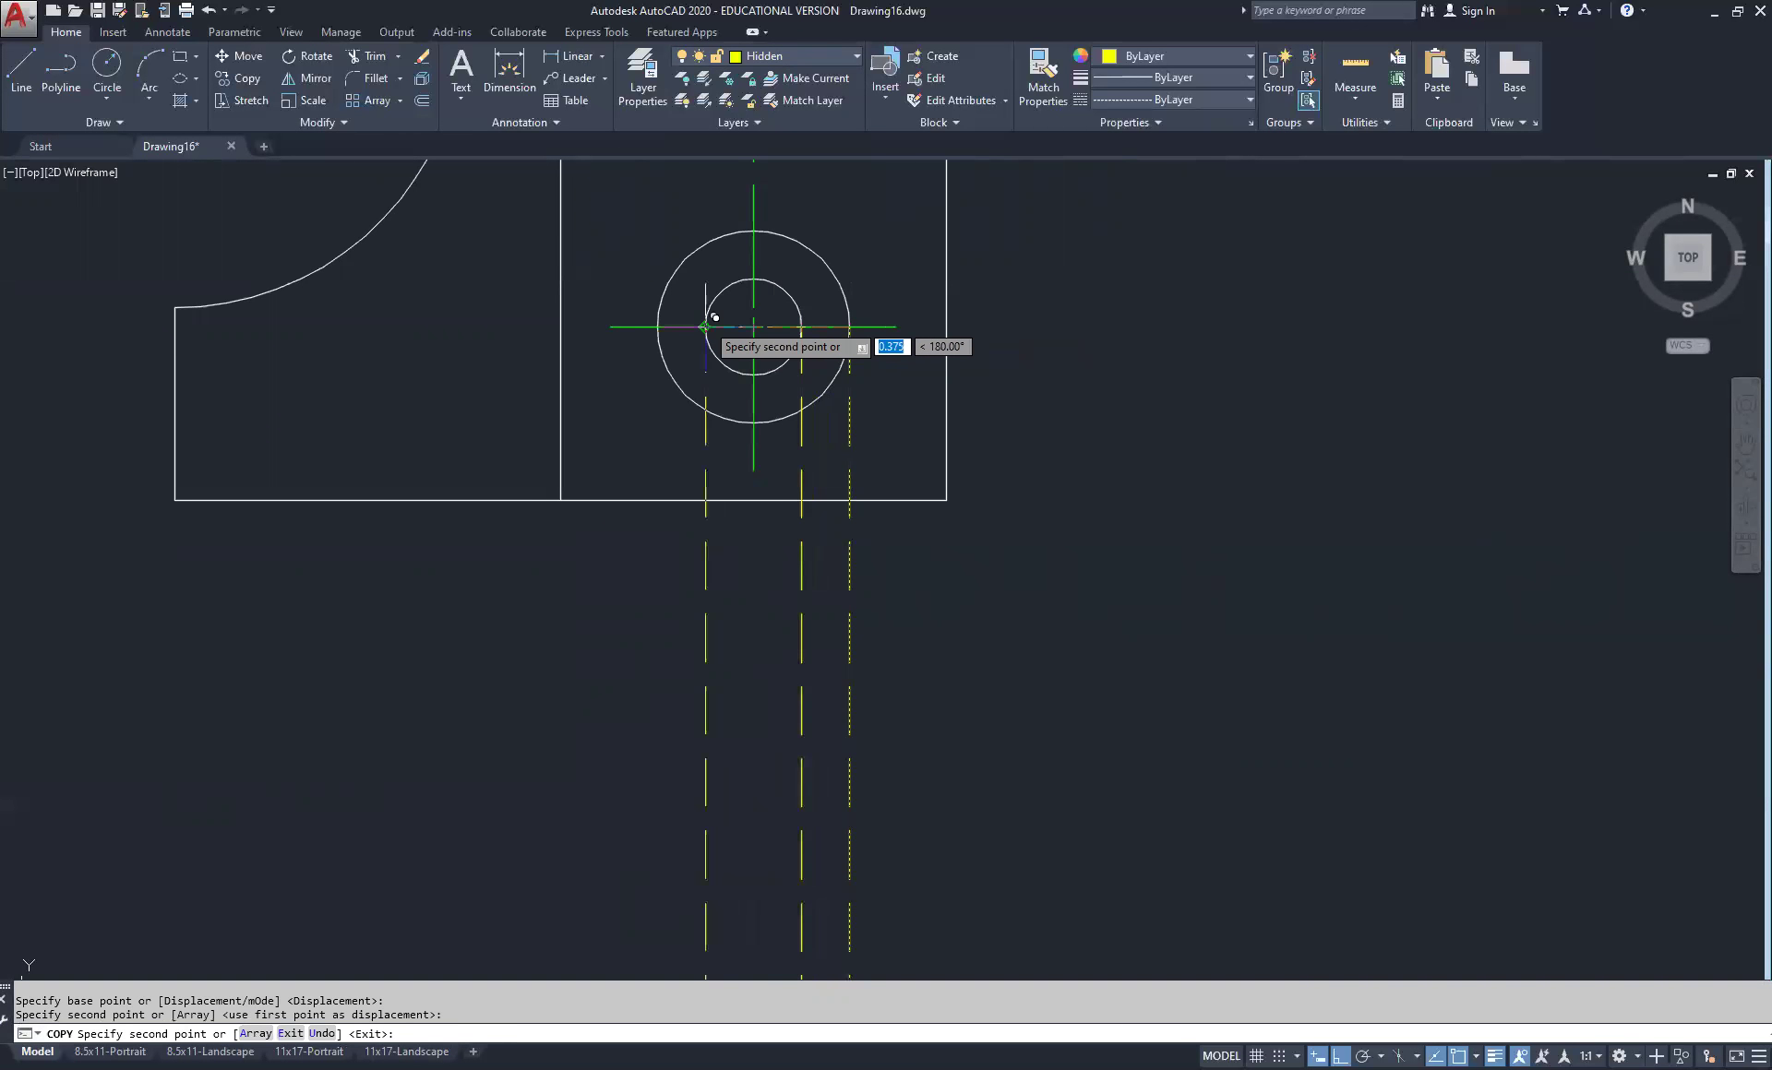
{"action": "left_click", "coordinate": [705, 325]}
{"action": "left_click", "coordinate": [659, 323]}
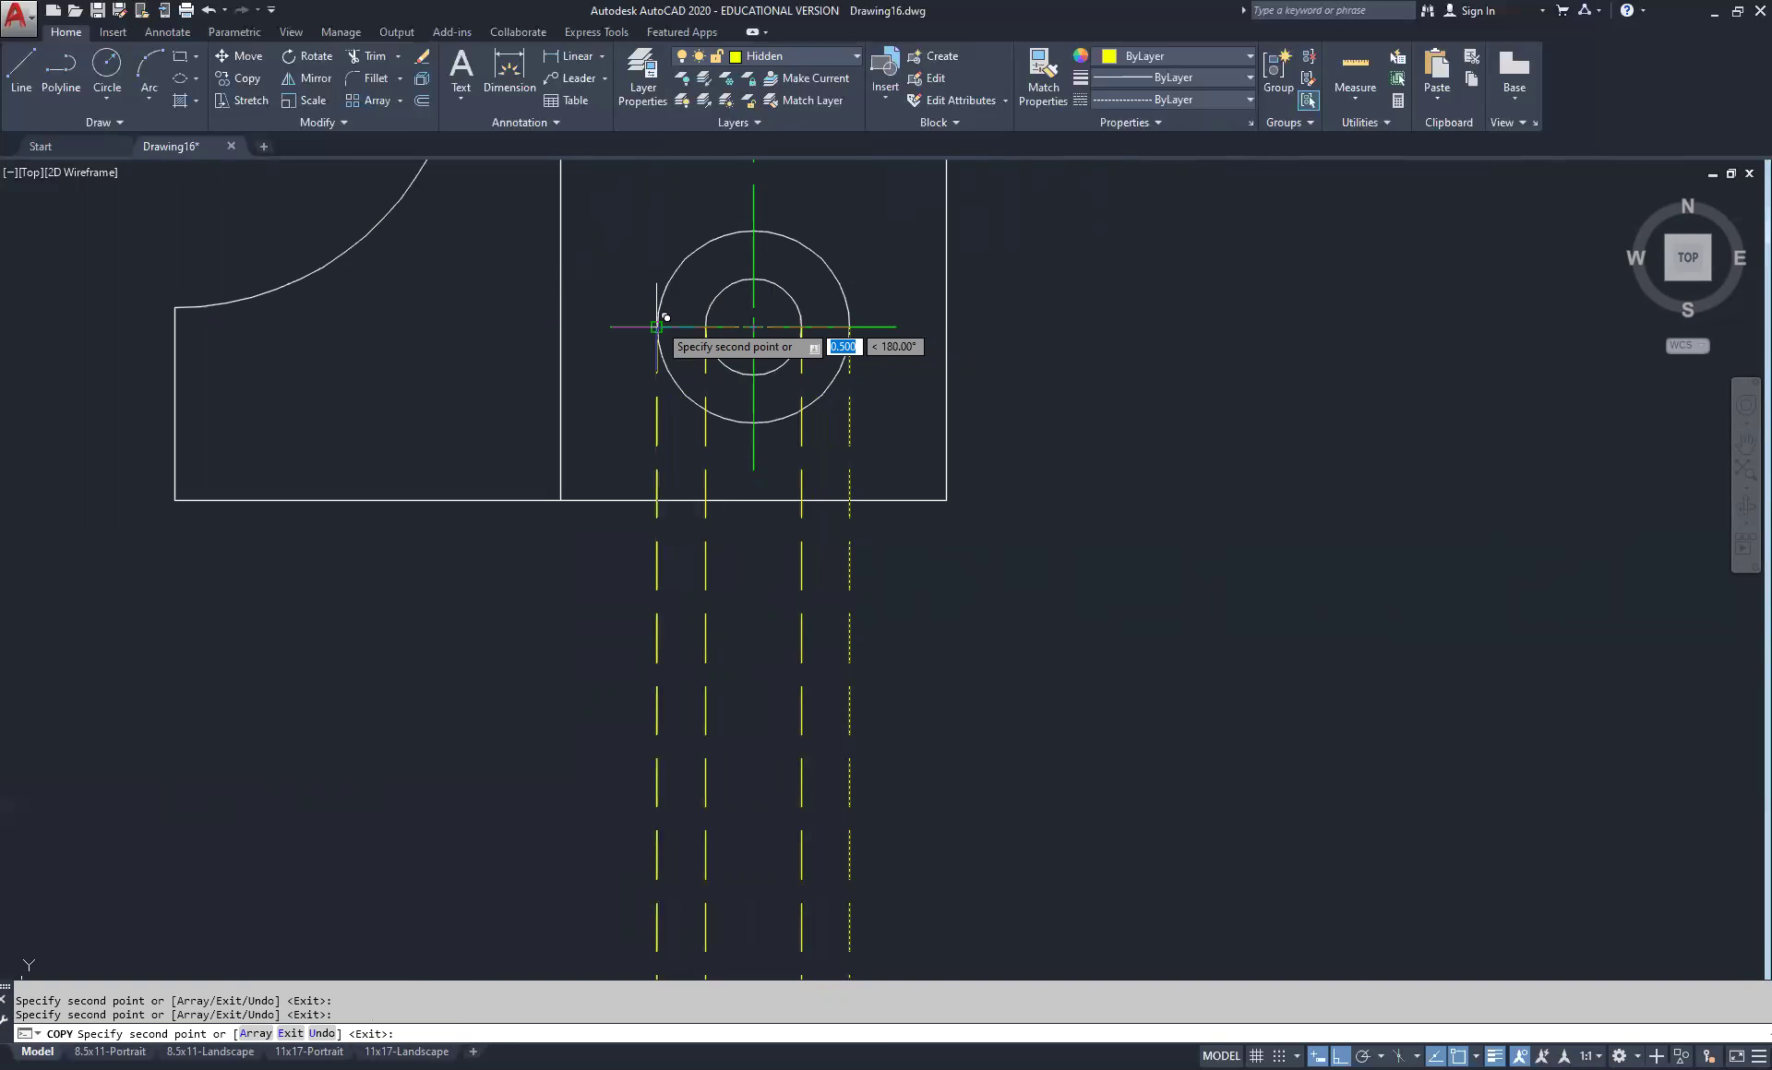
{"action": "right_click", "coordinate": [1125, 336]}
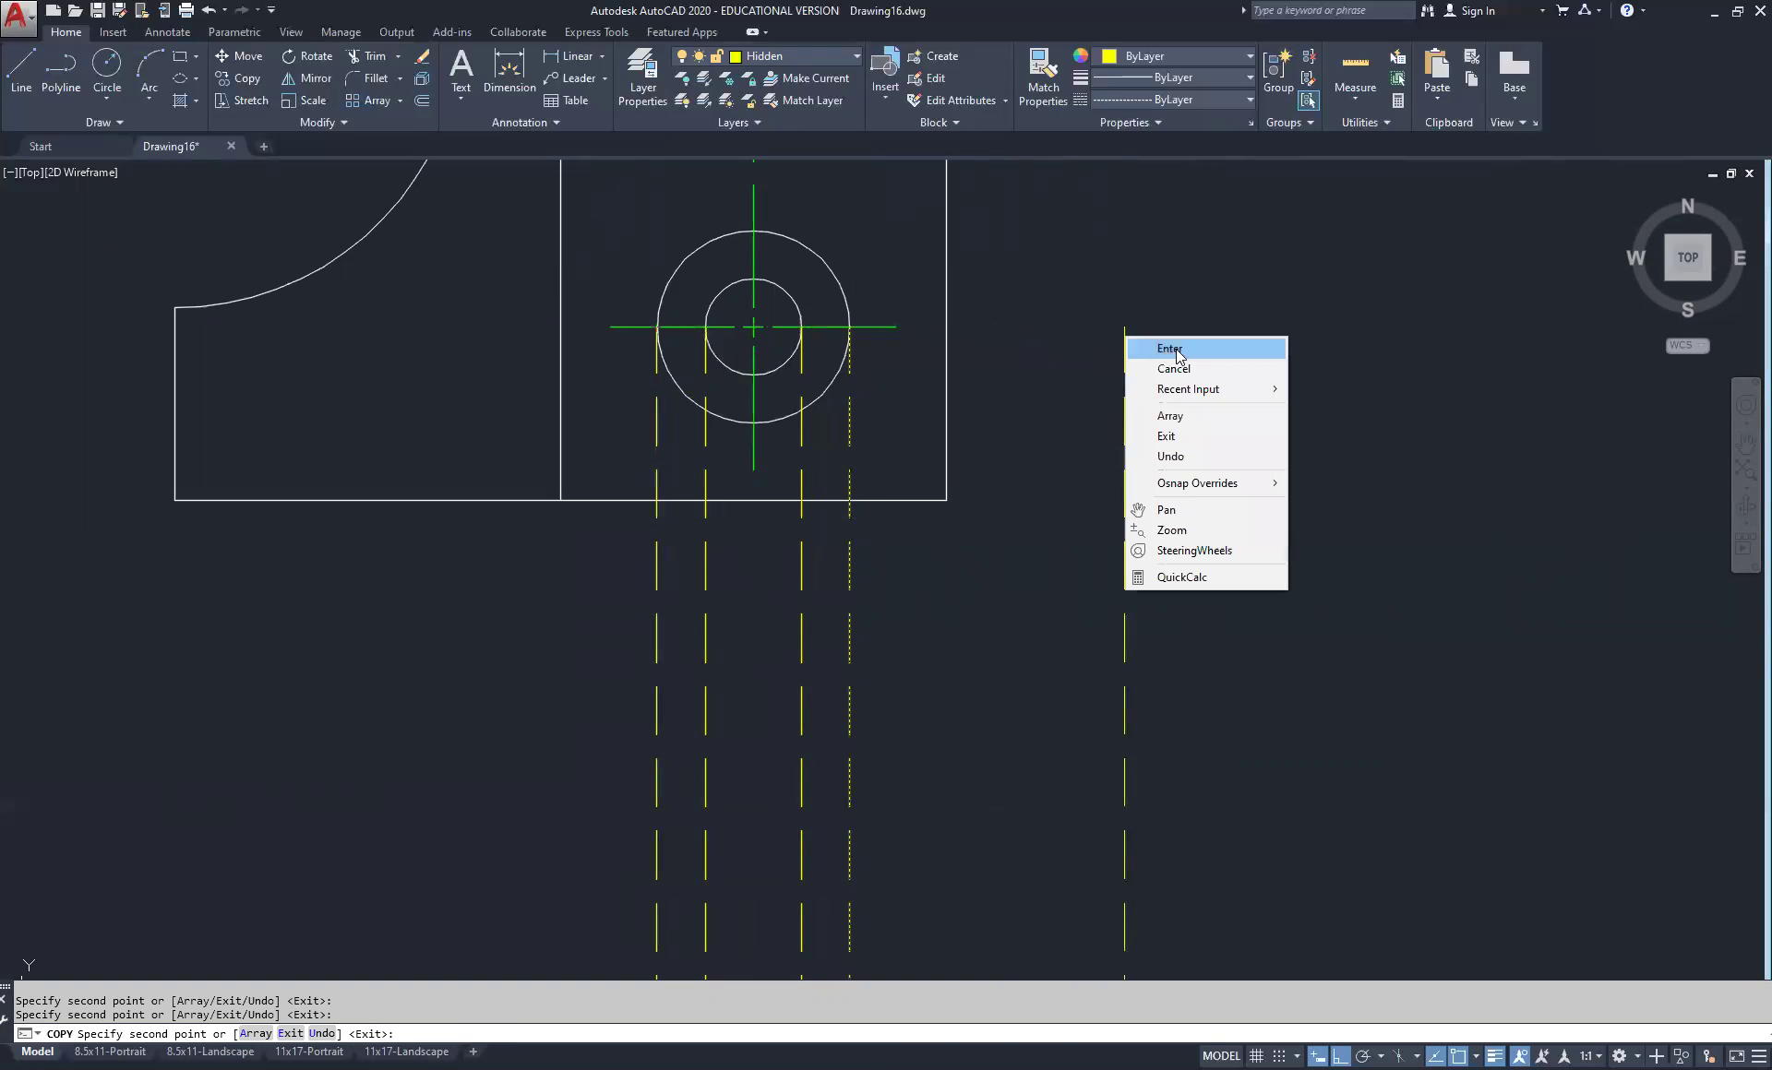
{"action": "left_click", "coordinate": [1144, 349]}
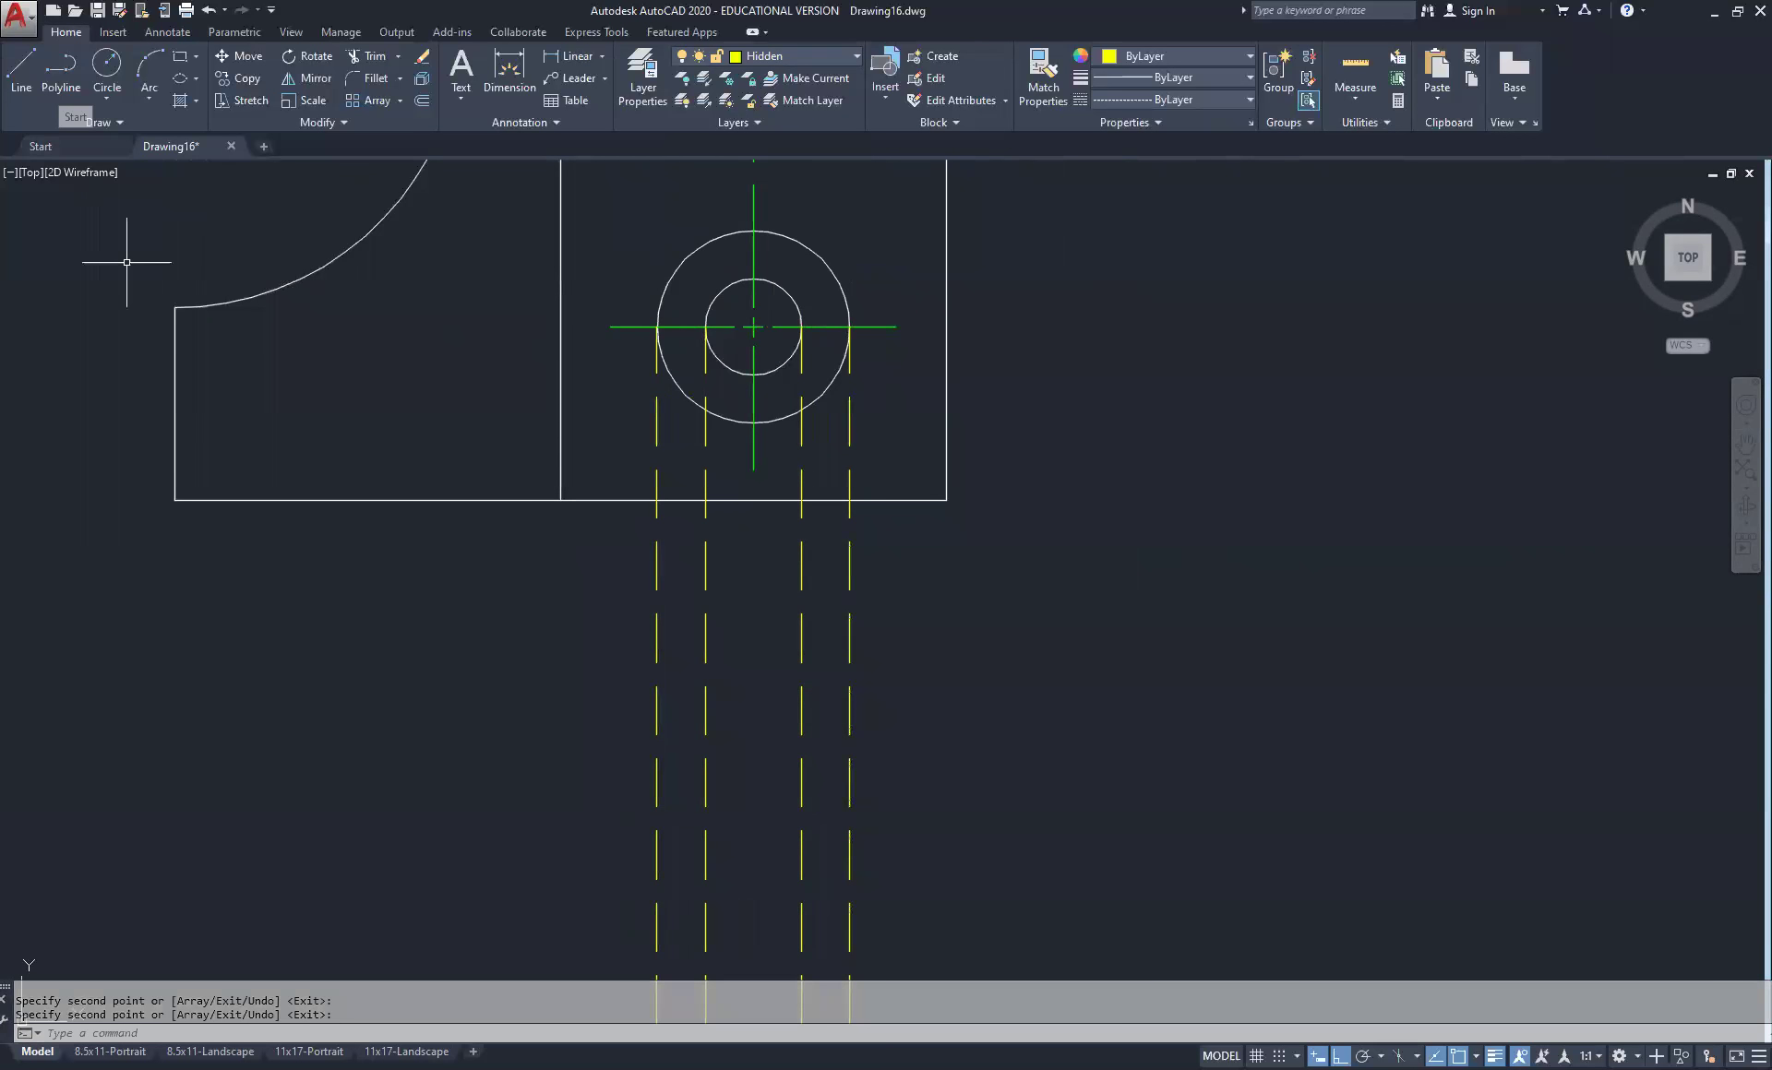
On the Center layer, draw a vertical line from the centre of the rotated top view's lowest hole down past the side view
{"action": "scroll", "coordinate": [346, 349], "scroll_direction": "down", "scroll_amount": 2}
{"action": "middle_click_drag", "start_coordinate": [497, 430], "coordinate": [618, 299]}
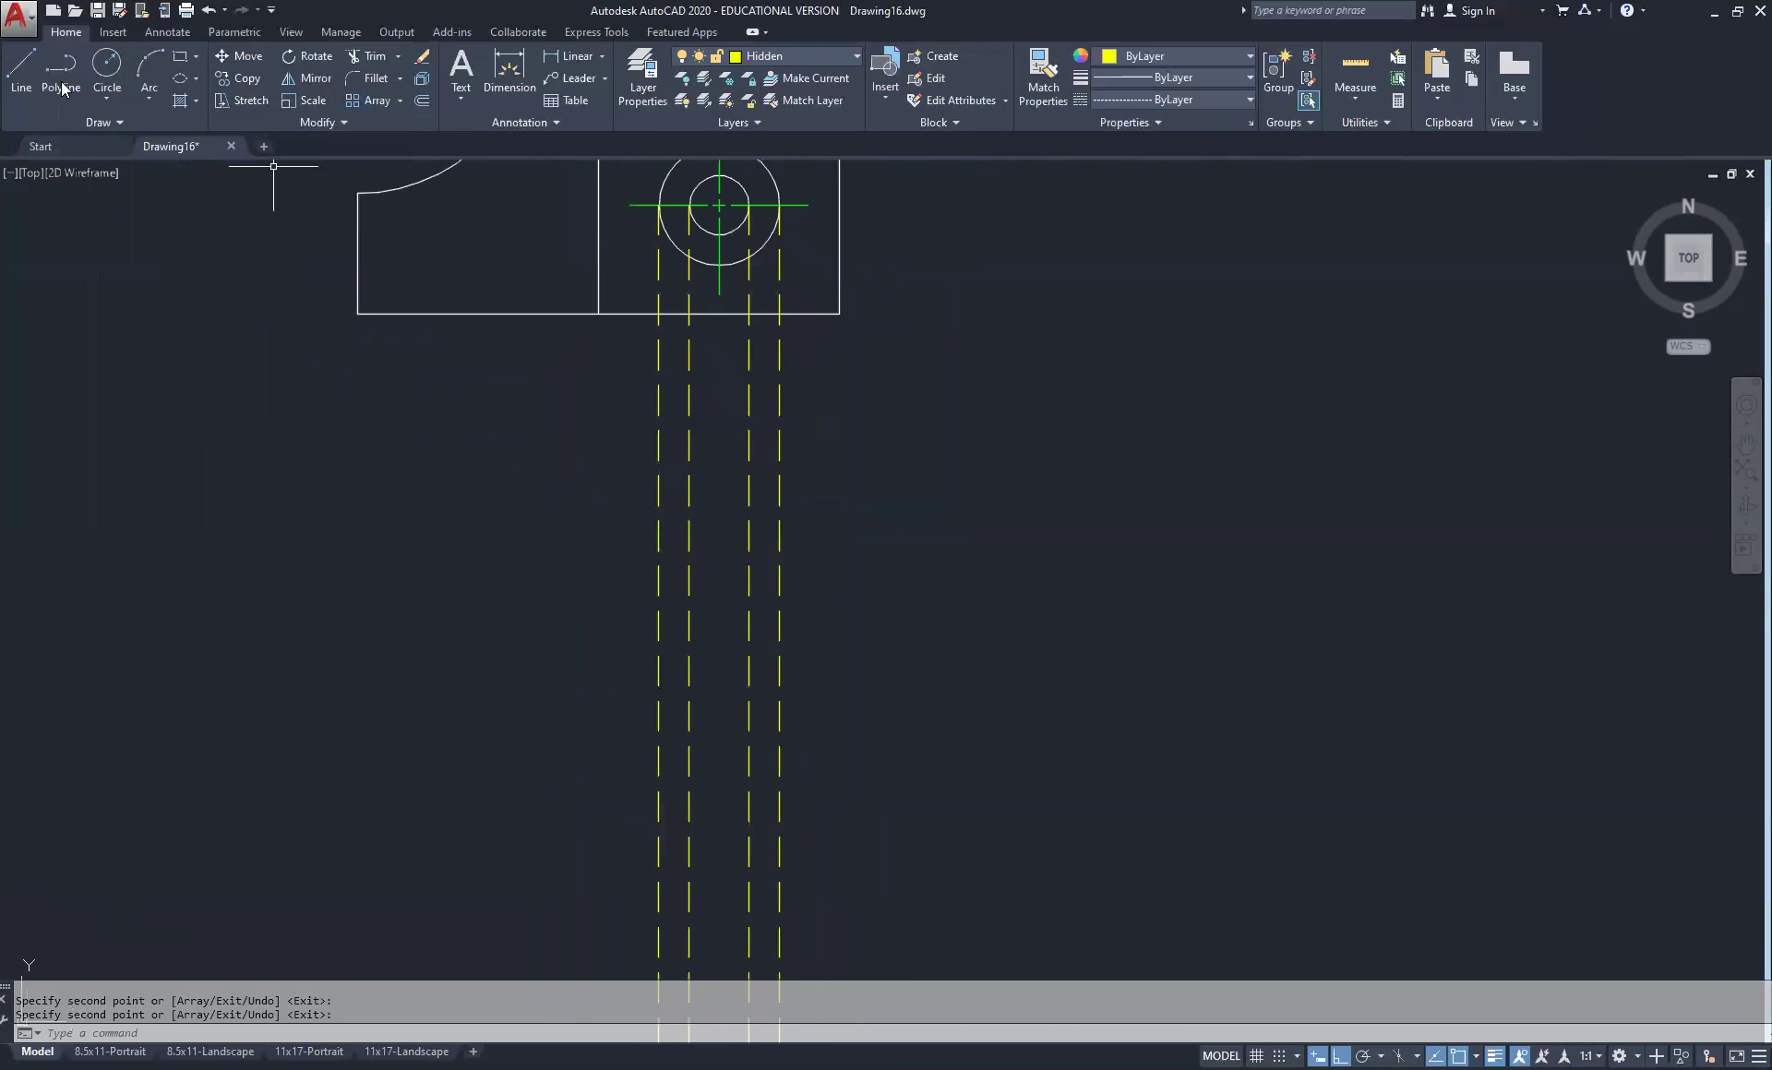
{"action": "left_click", "coordinate": [825, 53]}
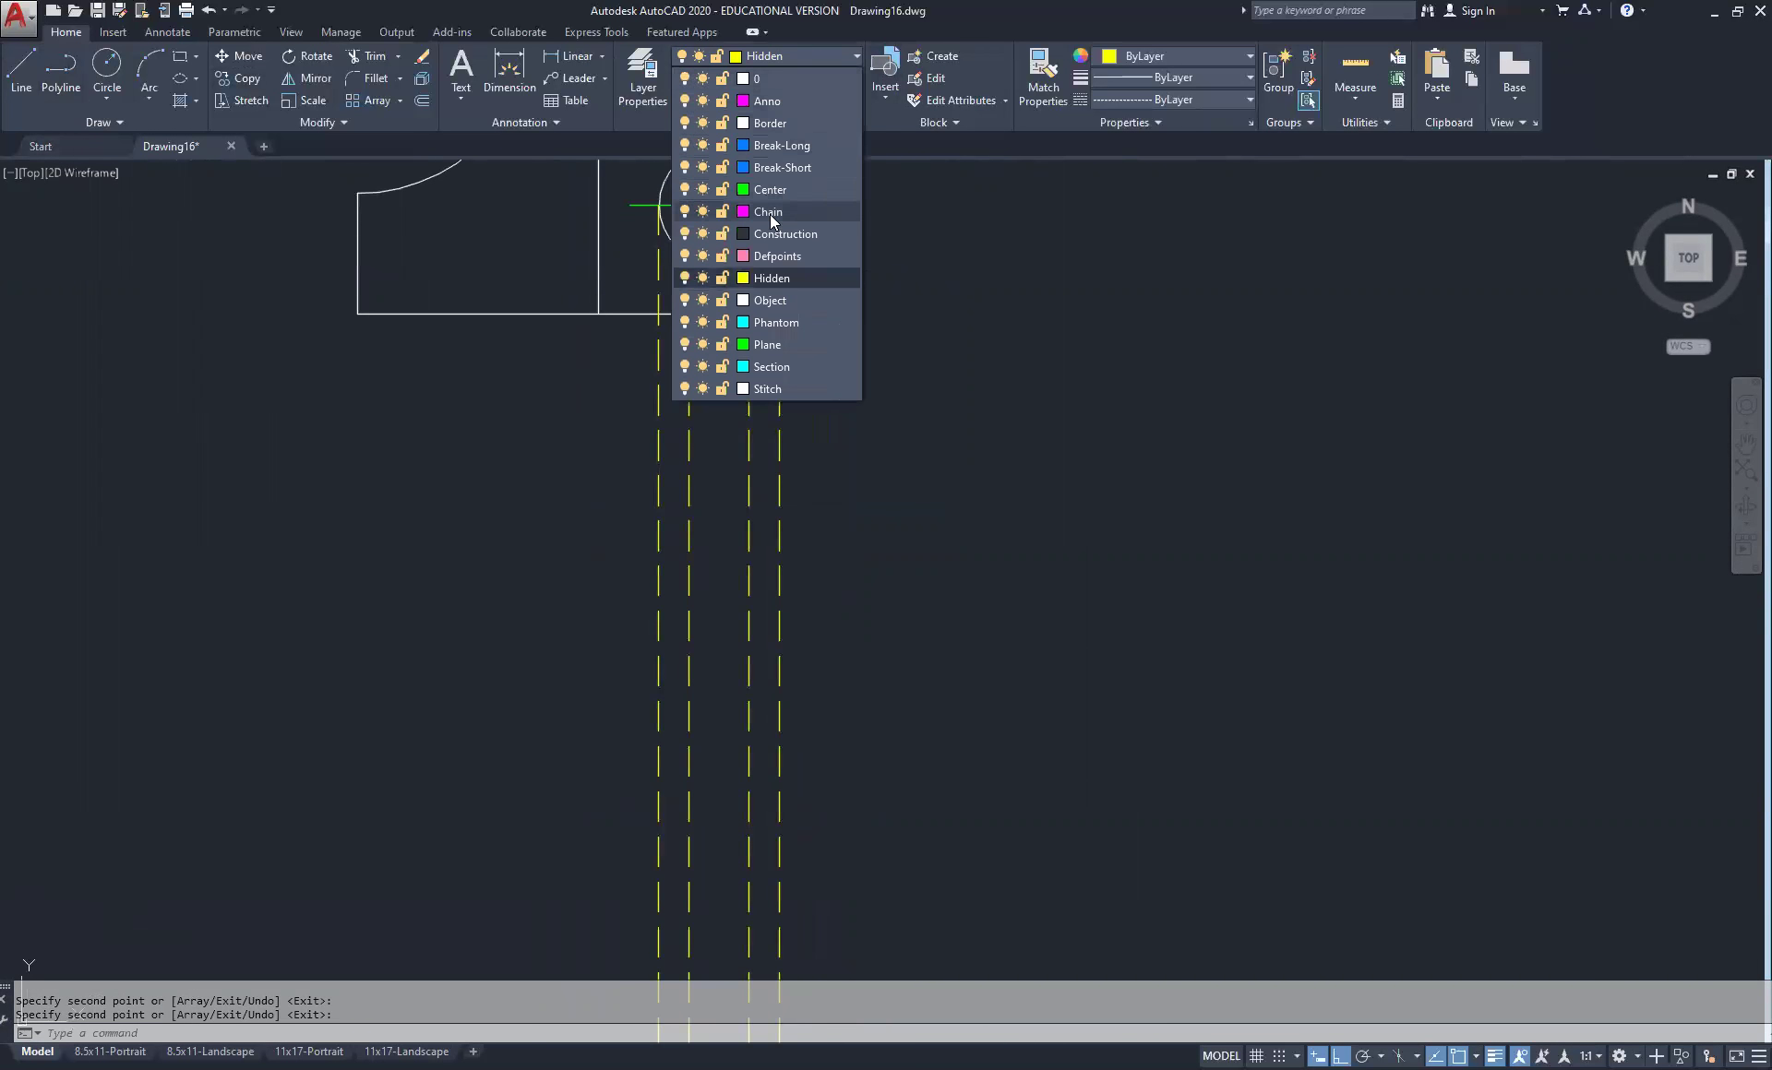
{"action": "left_click", "coordinate": [790, 192]}
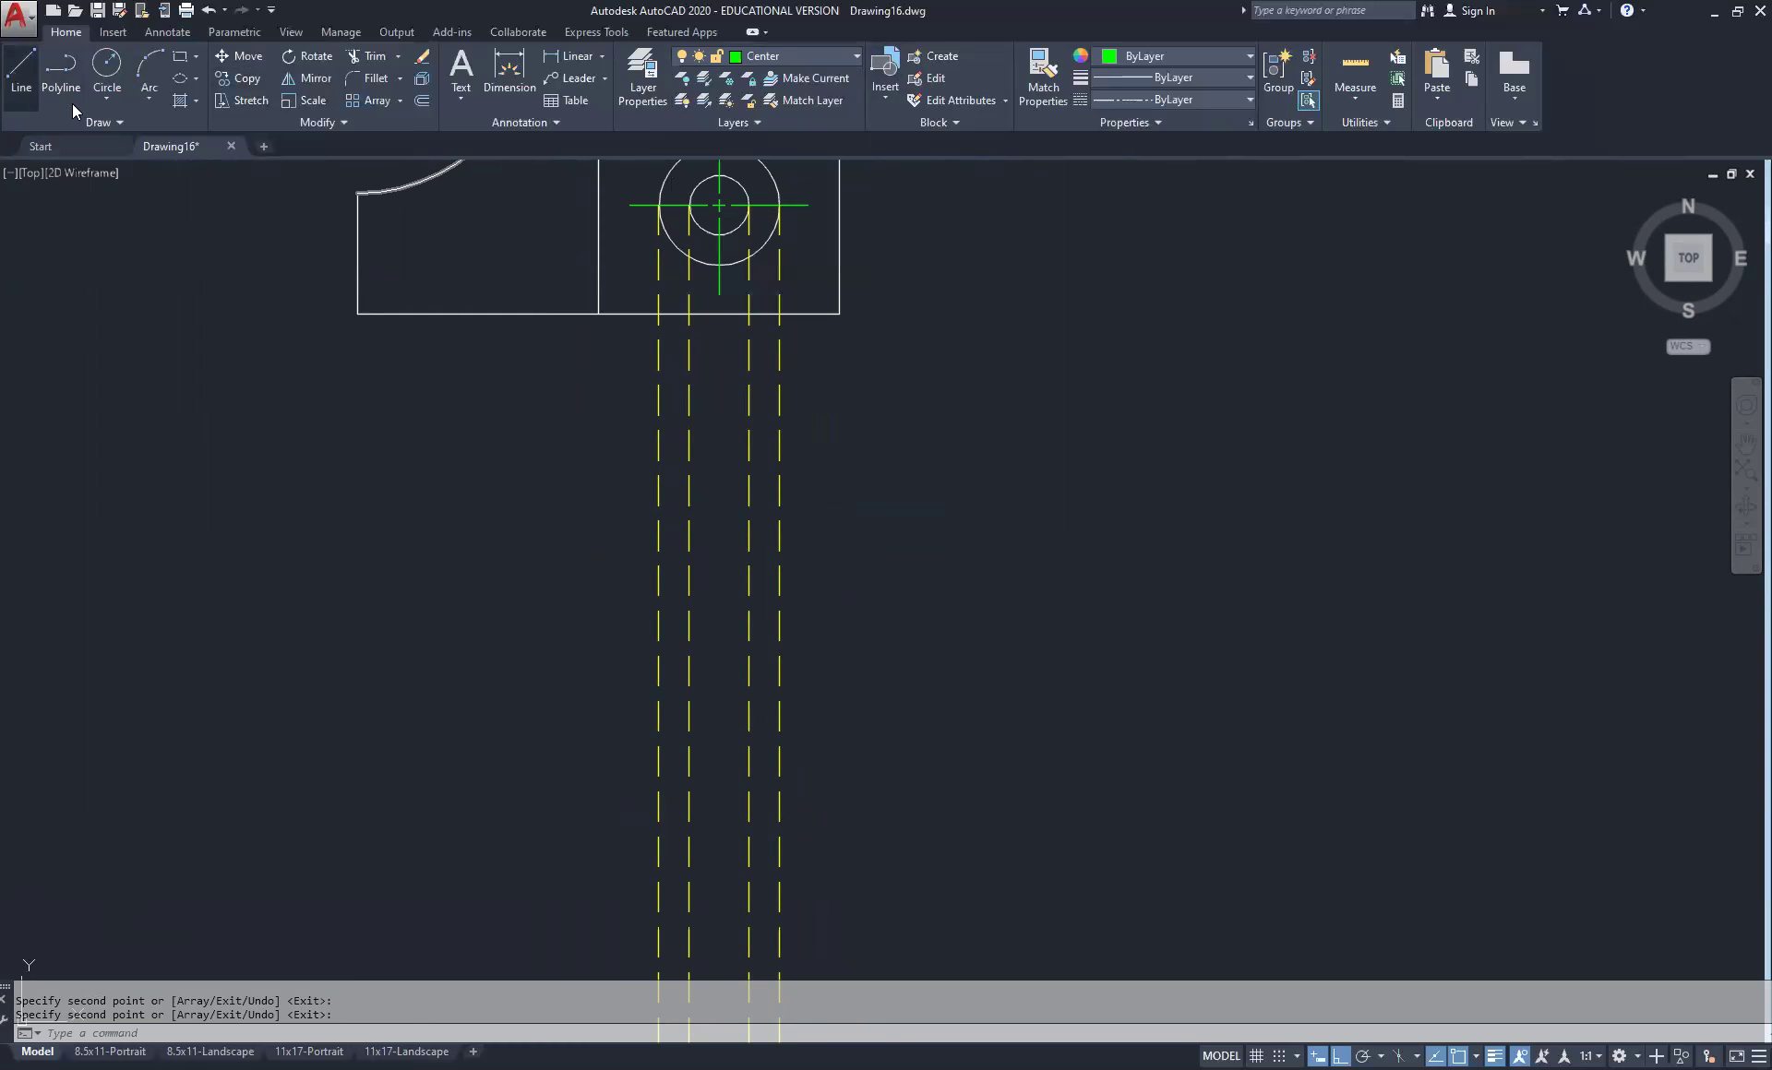
{"action": "left_click", "coordinate": [20, 66]}
{"action": "scroll", "coordinate": [711, 443], "scroll_direction": "down", "scroll_amount": 7}
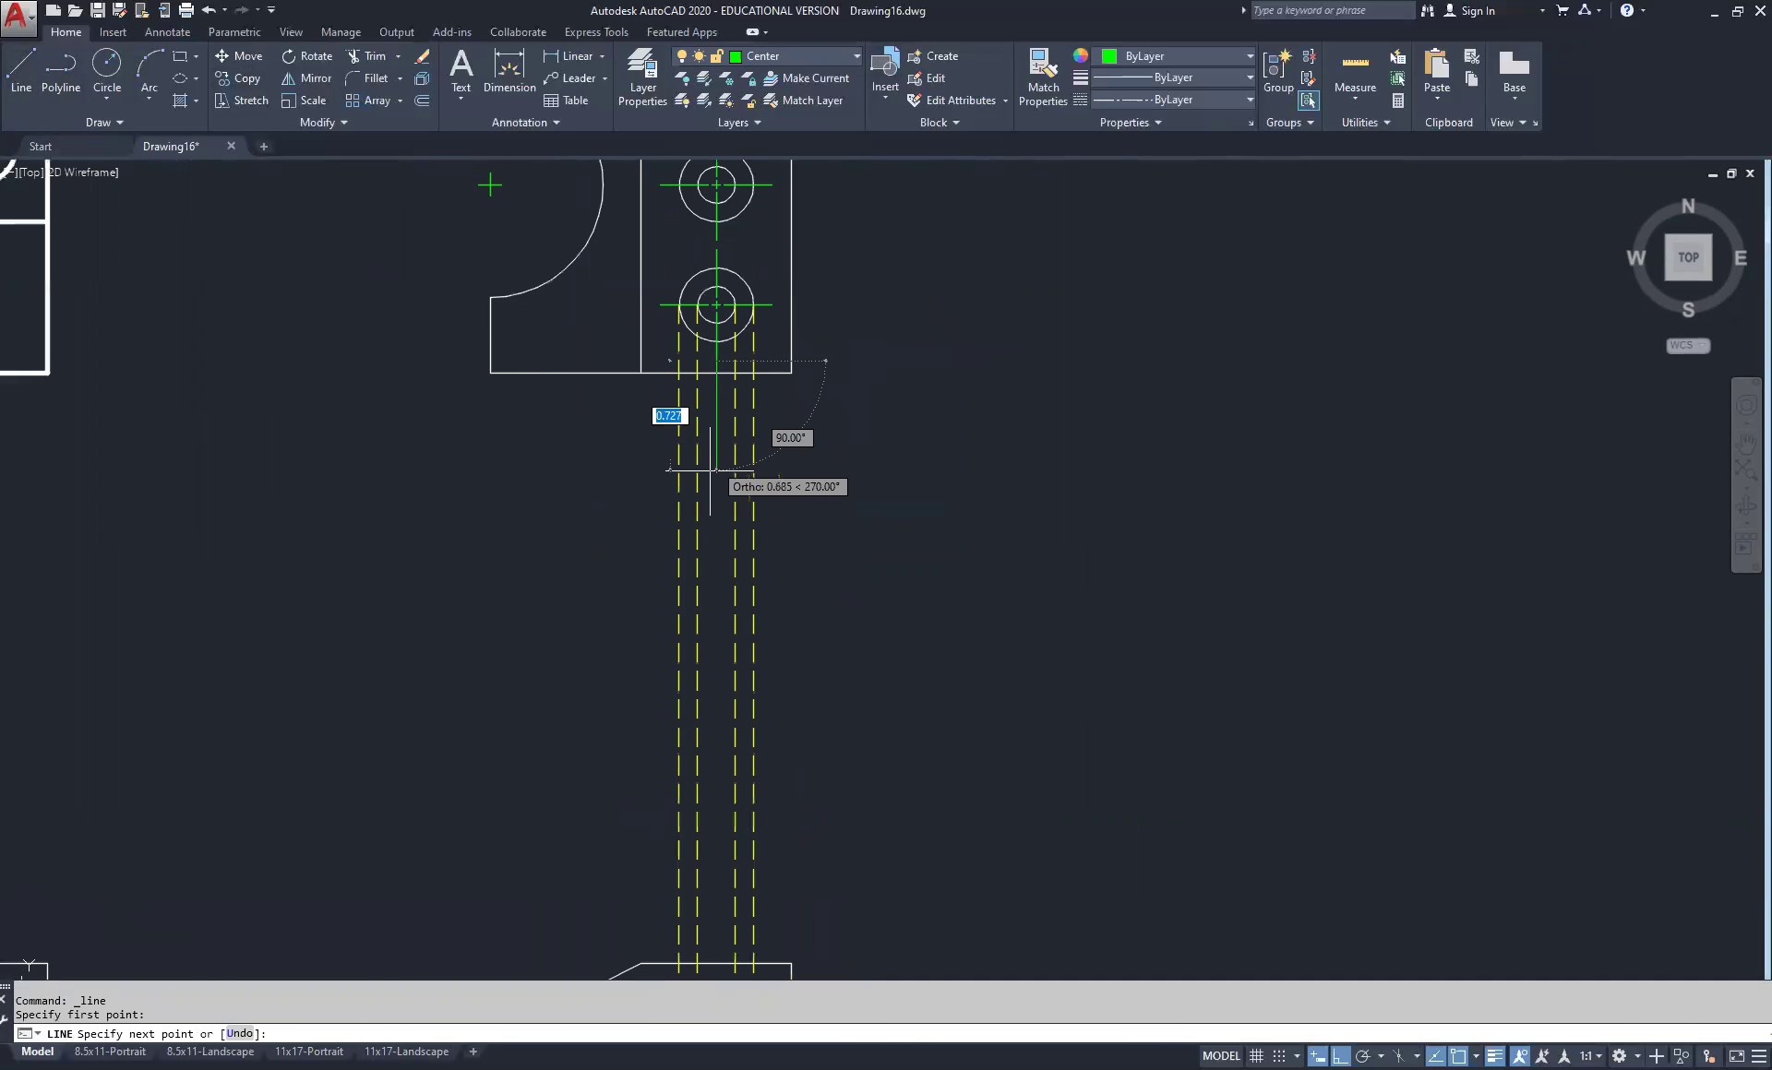
{"action": "left_click", "coordinate": [523, 299]}
{"action": "scroll", "coordinate": [663, 841], "scroll_direction": "up", "scroll_amount": 4}
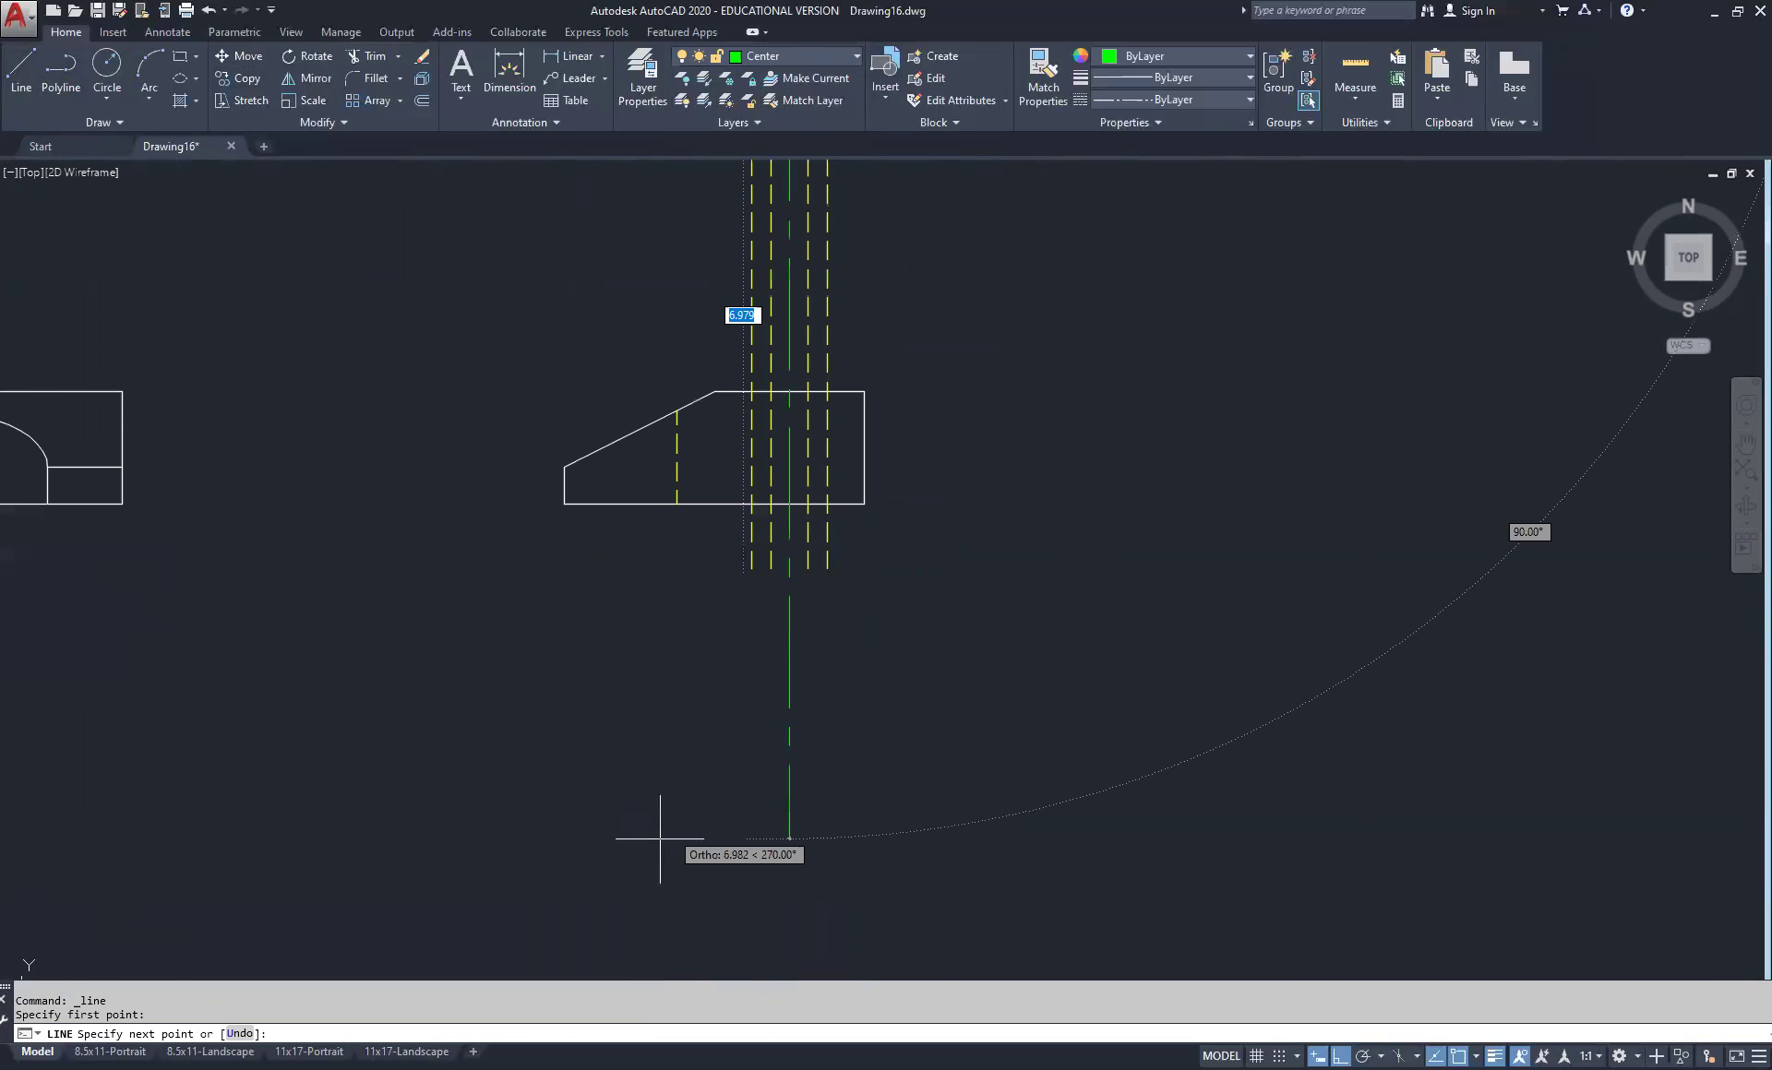
{"action": "left_click", "coordinate": [789, 706]}
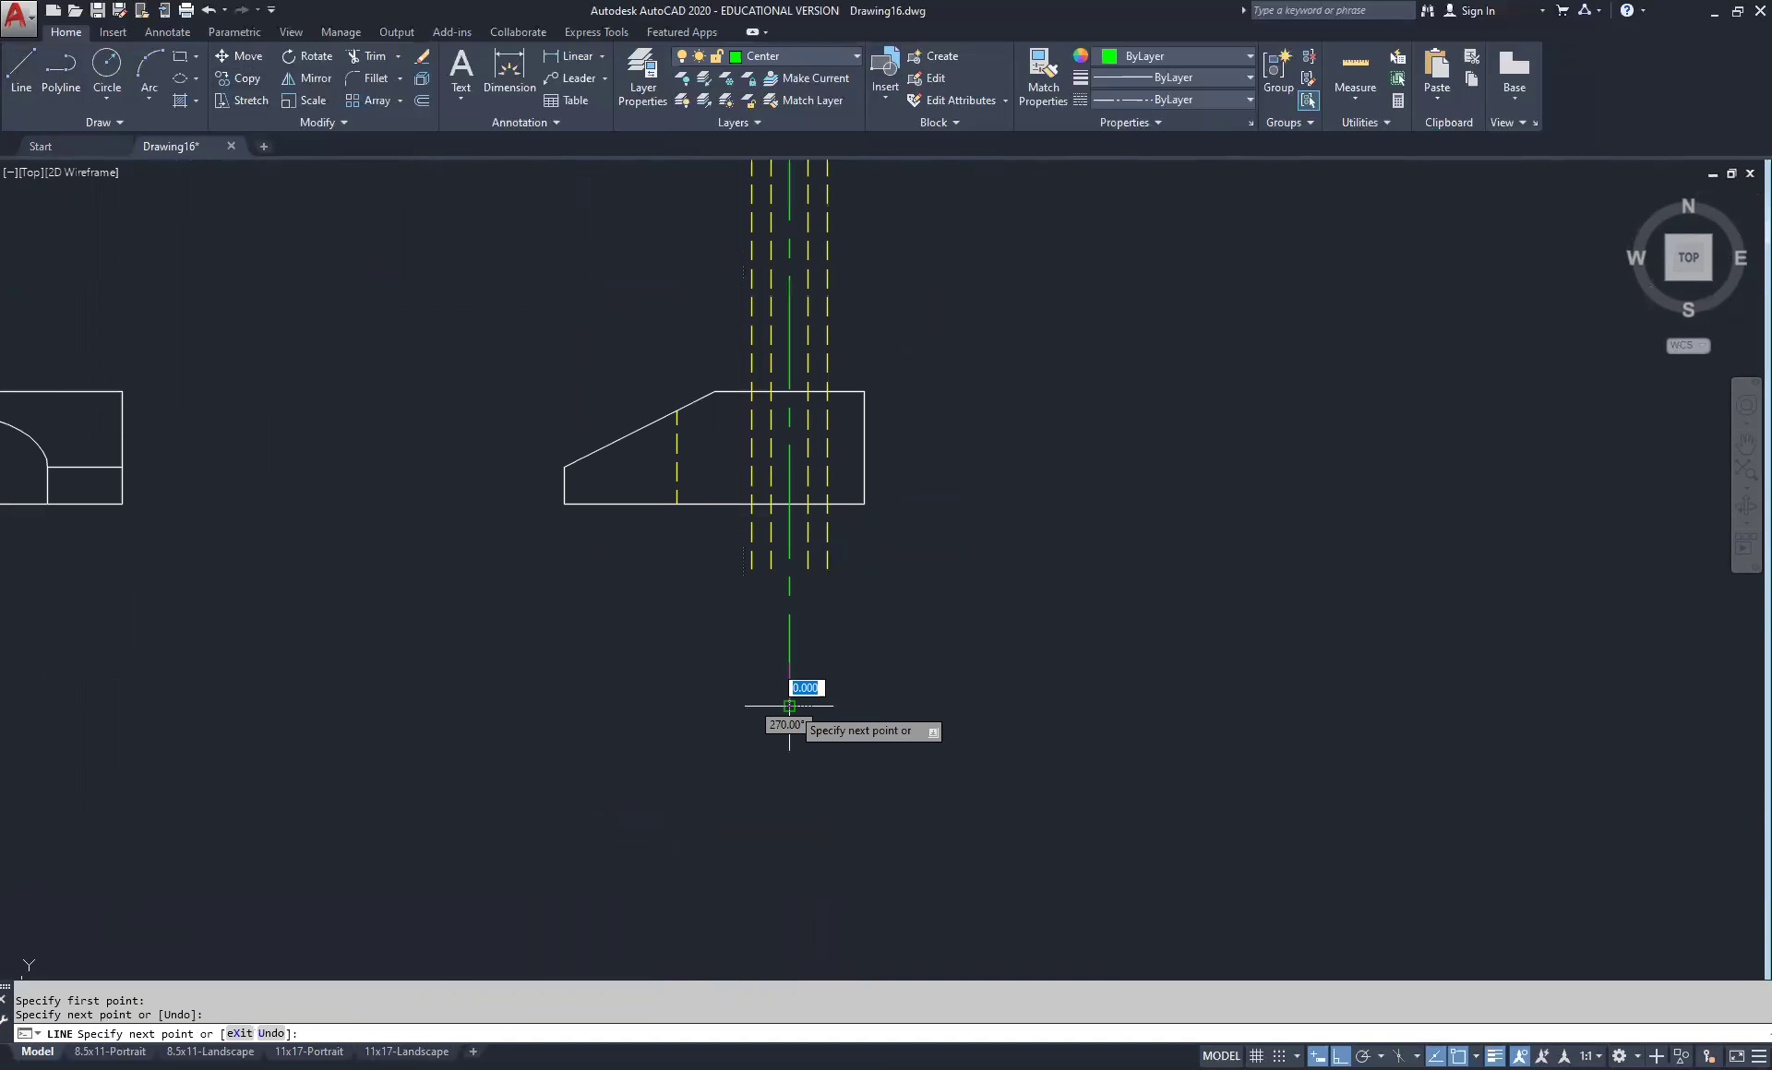
{"action": "key", "text": "Escape"}
{"action": "key", "text": "Escape"}
Examine the countersink note and hole callout on the Problem 8.82 reference picture
{"action": "scroll", "coordinate": [965, 601], "scroll_direction": "down", "scroll_amount": 4}
{"action": "scroll", "coordinate": [934, 371], "scroll_direction": "up", "scroll_amount": 6}
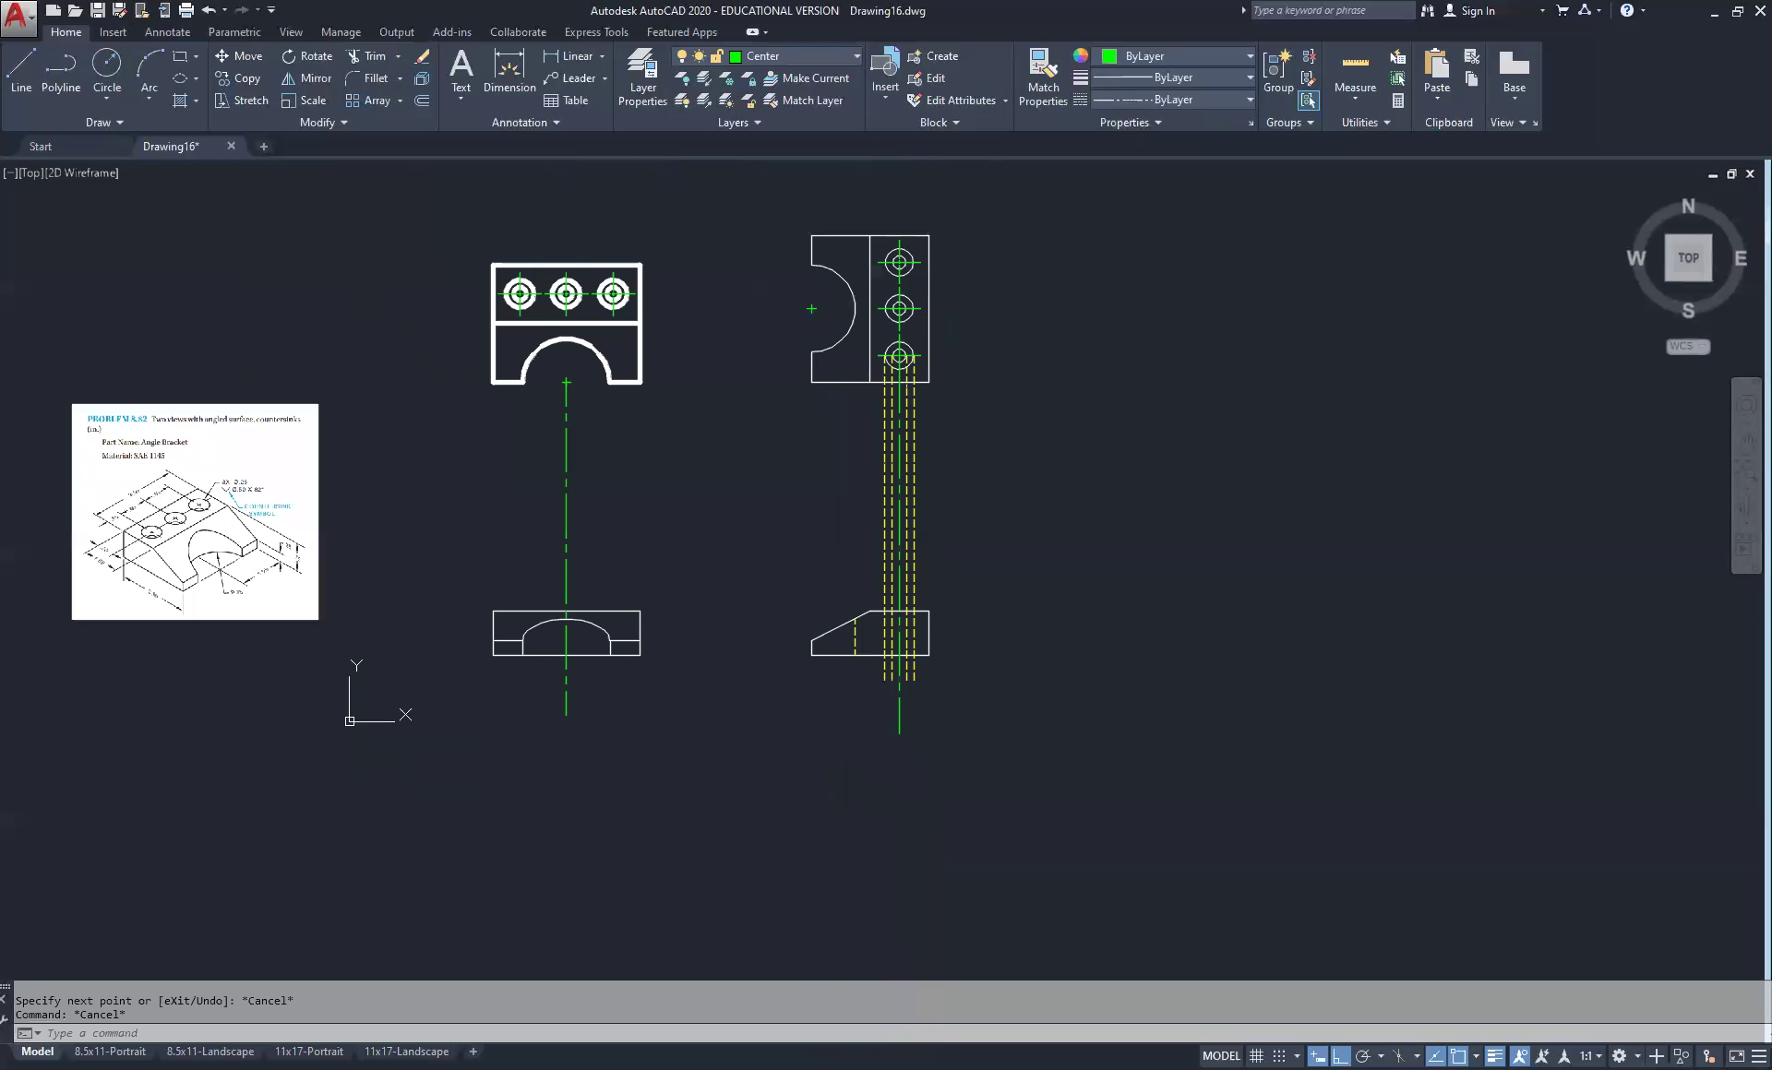
{"action": "scroll", "coordinate": [901, 672], "scroll_direction": "up", "scroll_amount": 2}
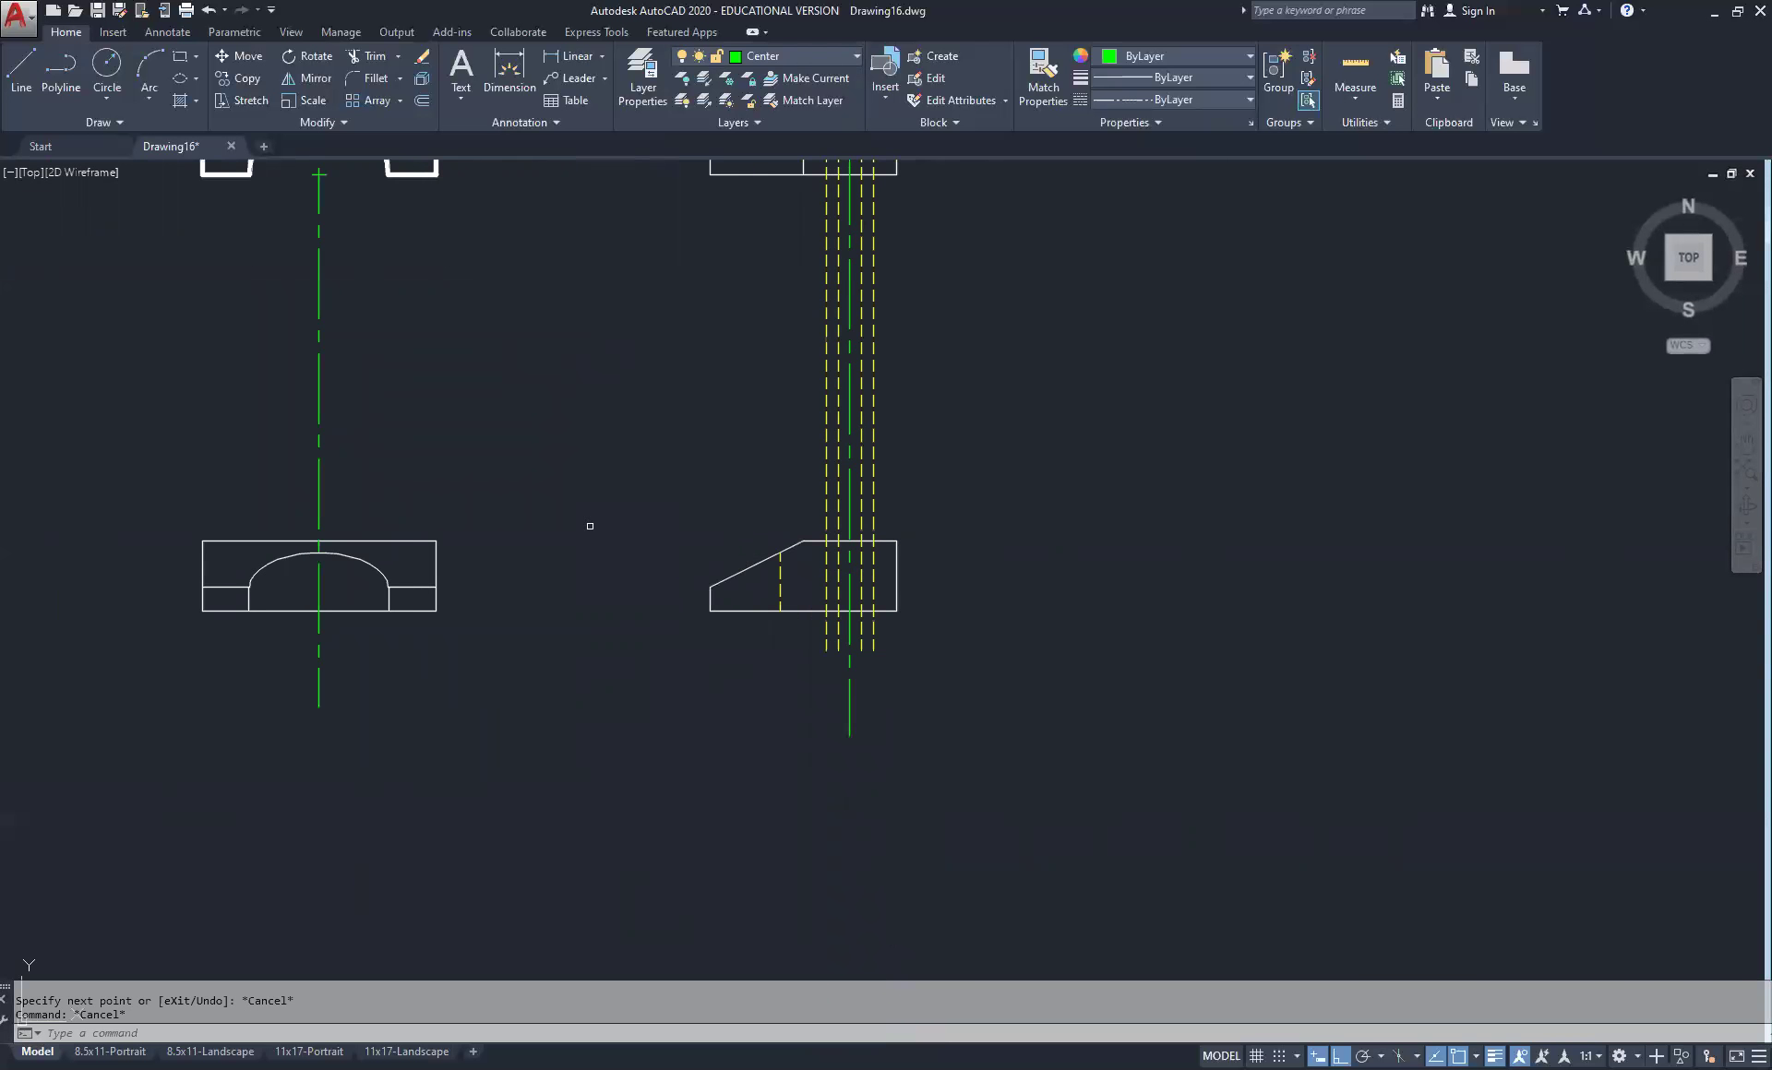
{"action": "middle_click_drag", "start_coordinate": [568, 481], "coordinate": [656, 510]}
{"action": "middle_click_drag", "start_coordinate": [384, 323], "coordinate": [870, 439]}
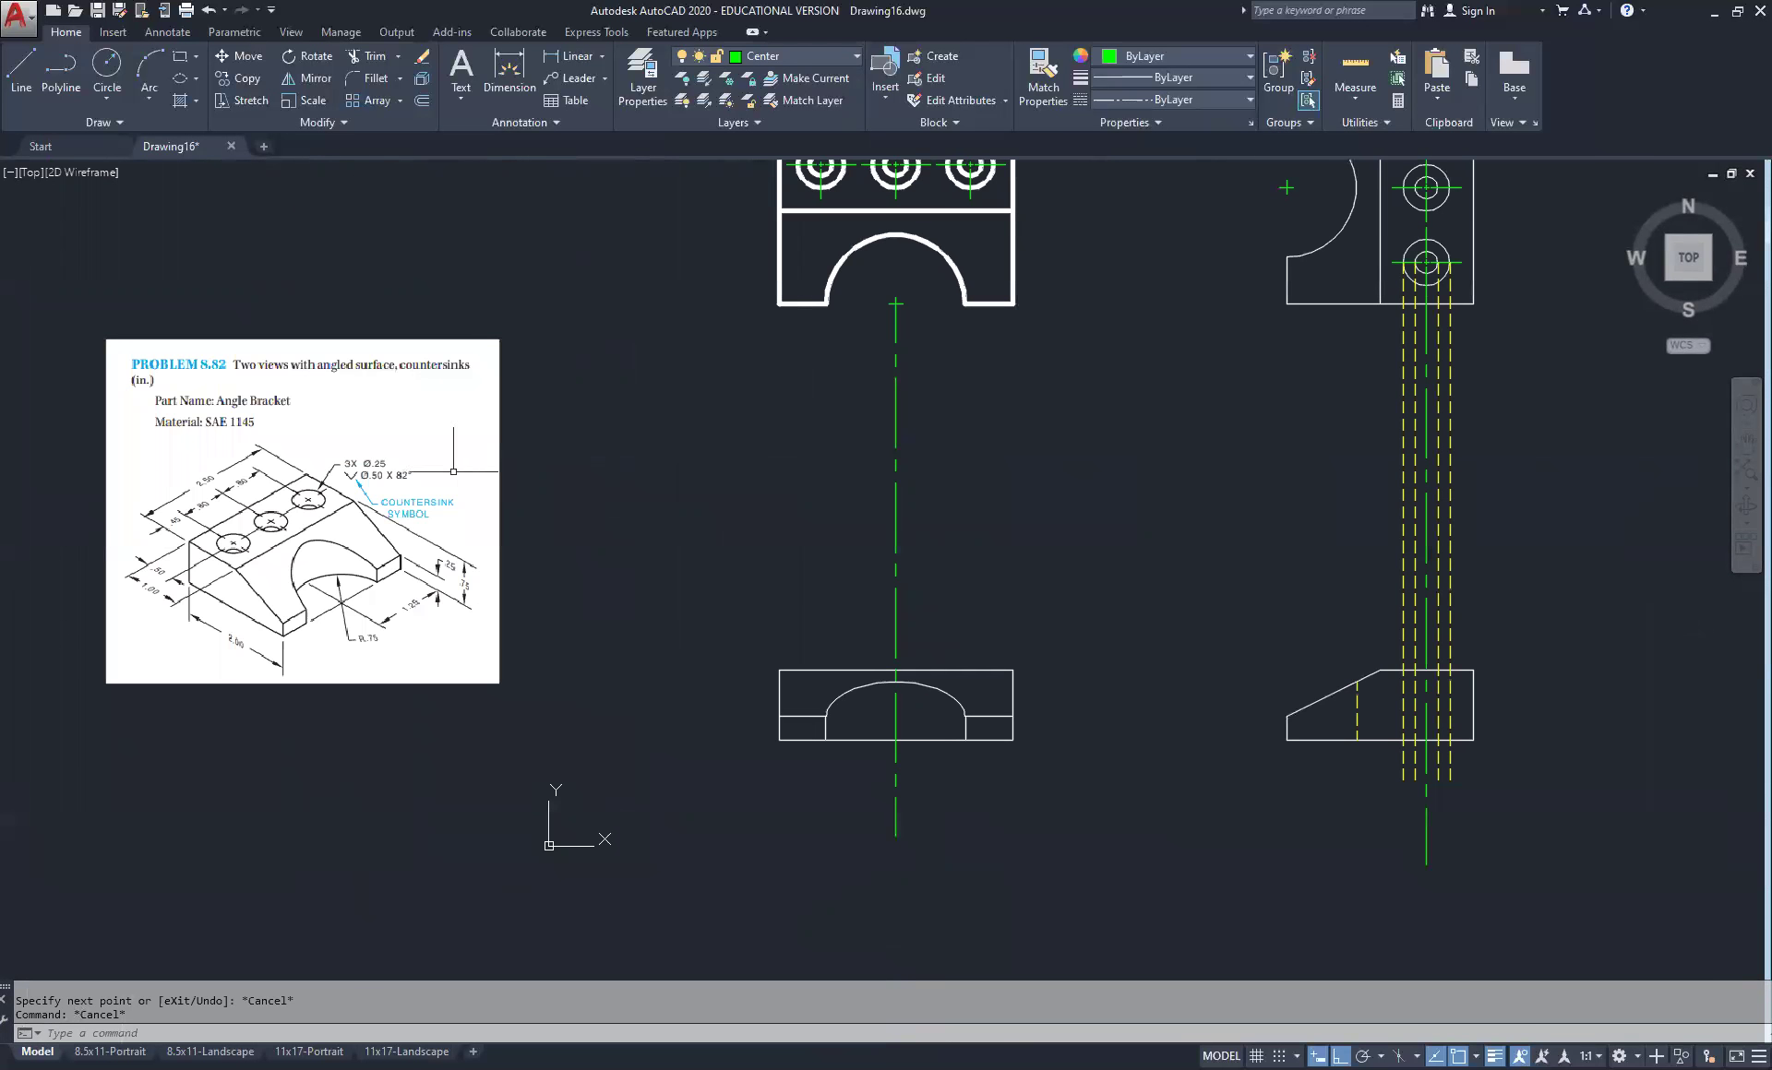
{"action": "scroll", "coordinate": [453, 471], "scroll_direction": "up", "scroll_amount": 3}
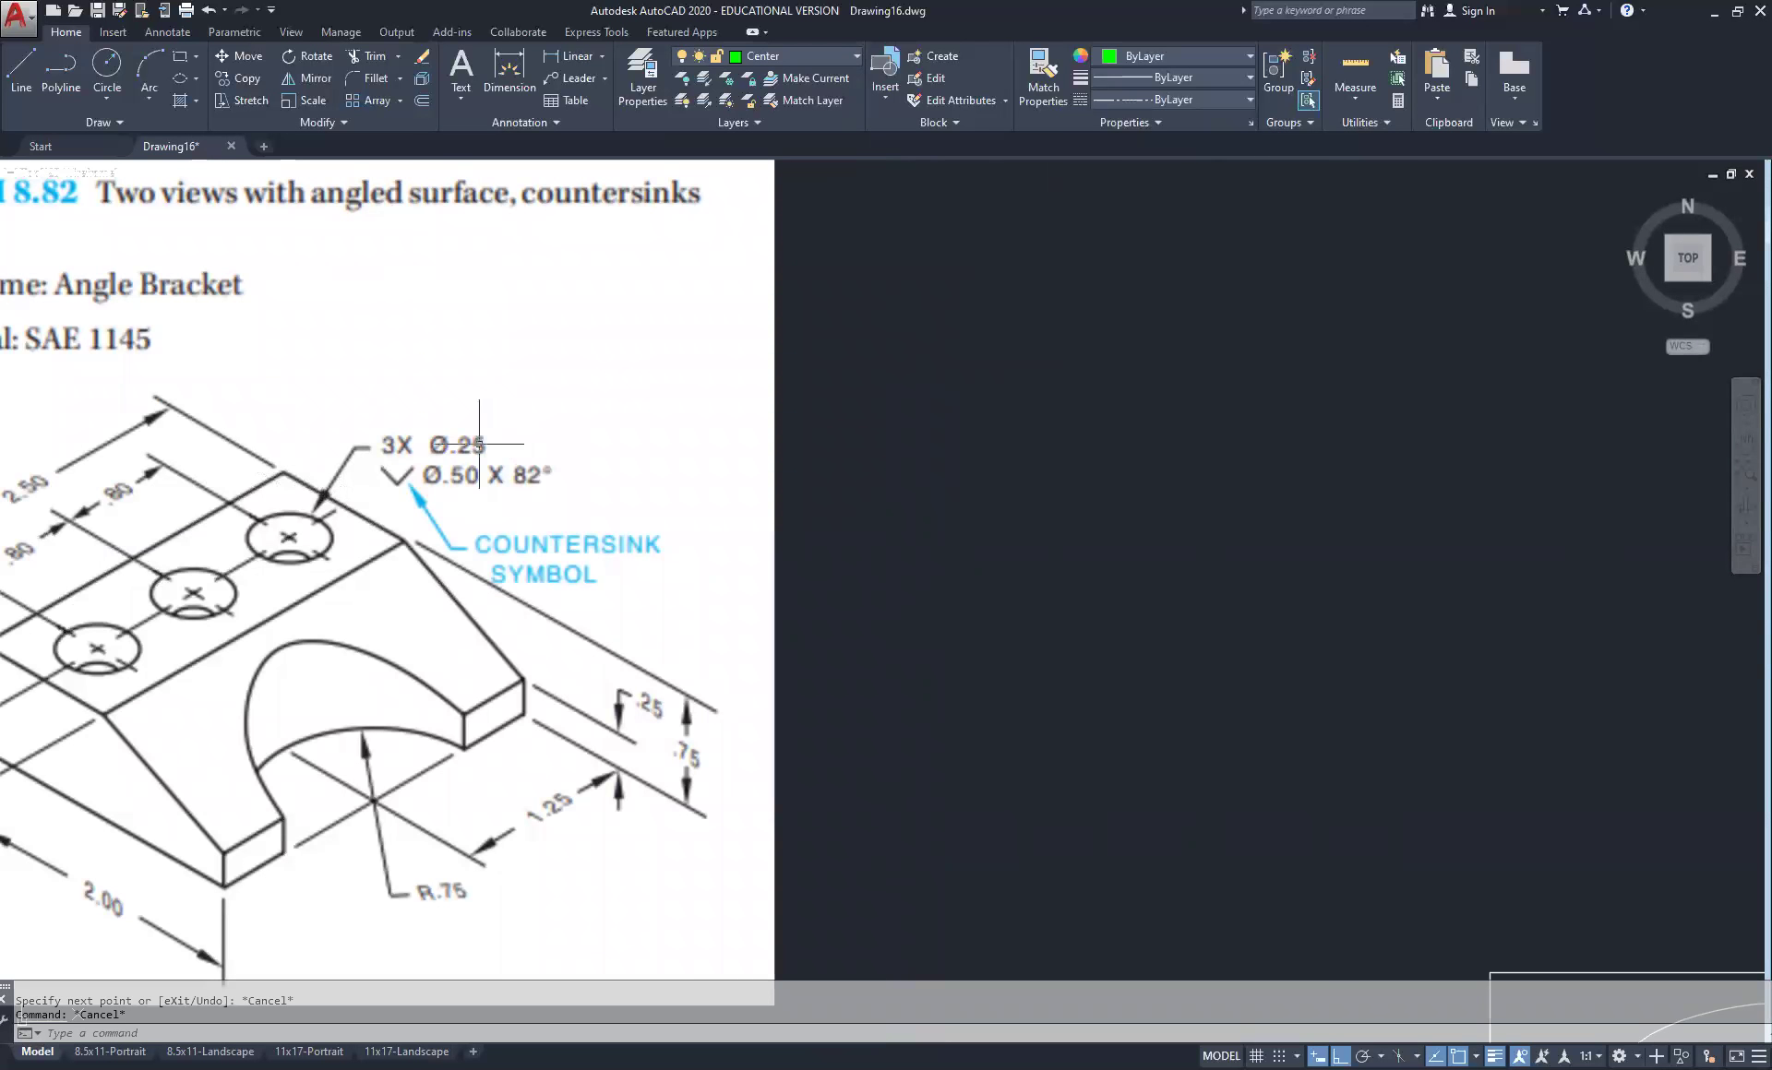
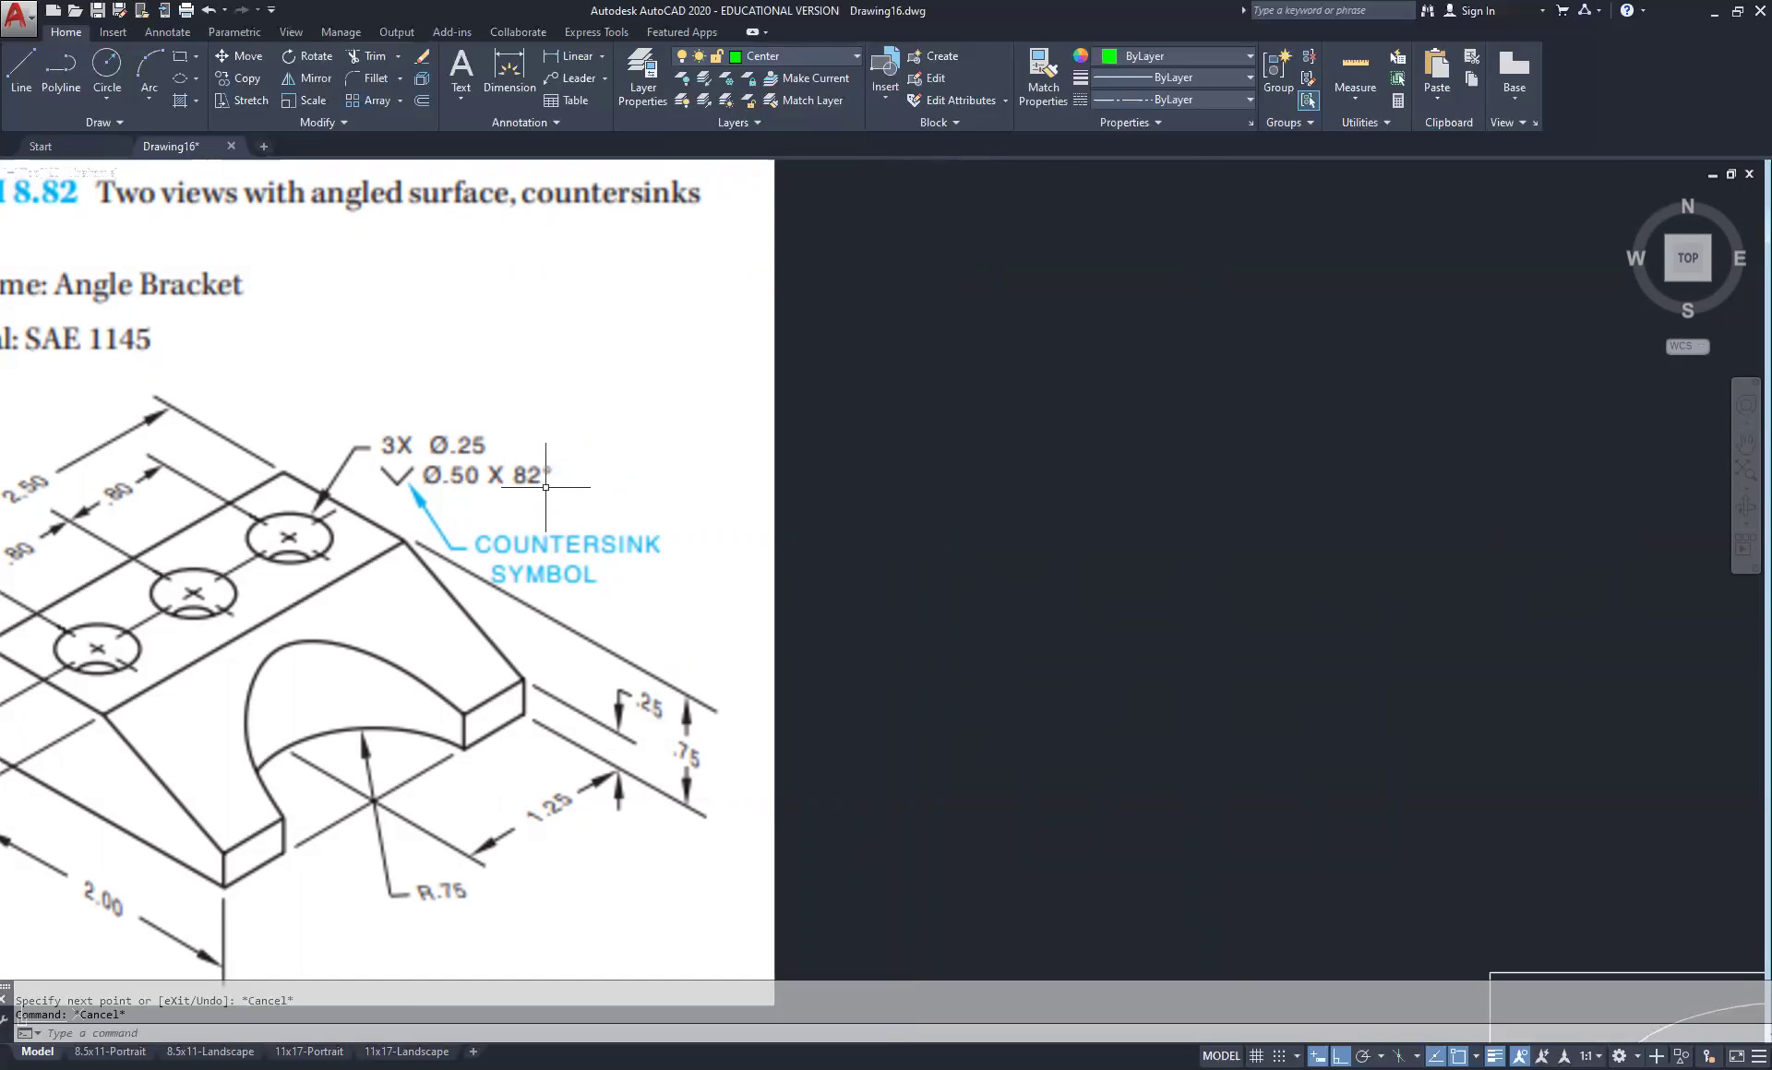
{"action": "scroll", "coordinate": [545, 486], "scroll_direction": "down", "scroll_amount": 4}
{"action": "scroll", "coordinate": [528, 499], "scroll_direction": "up", "scroll_amount": 4}
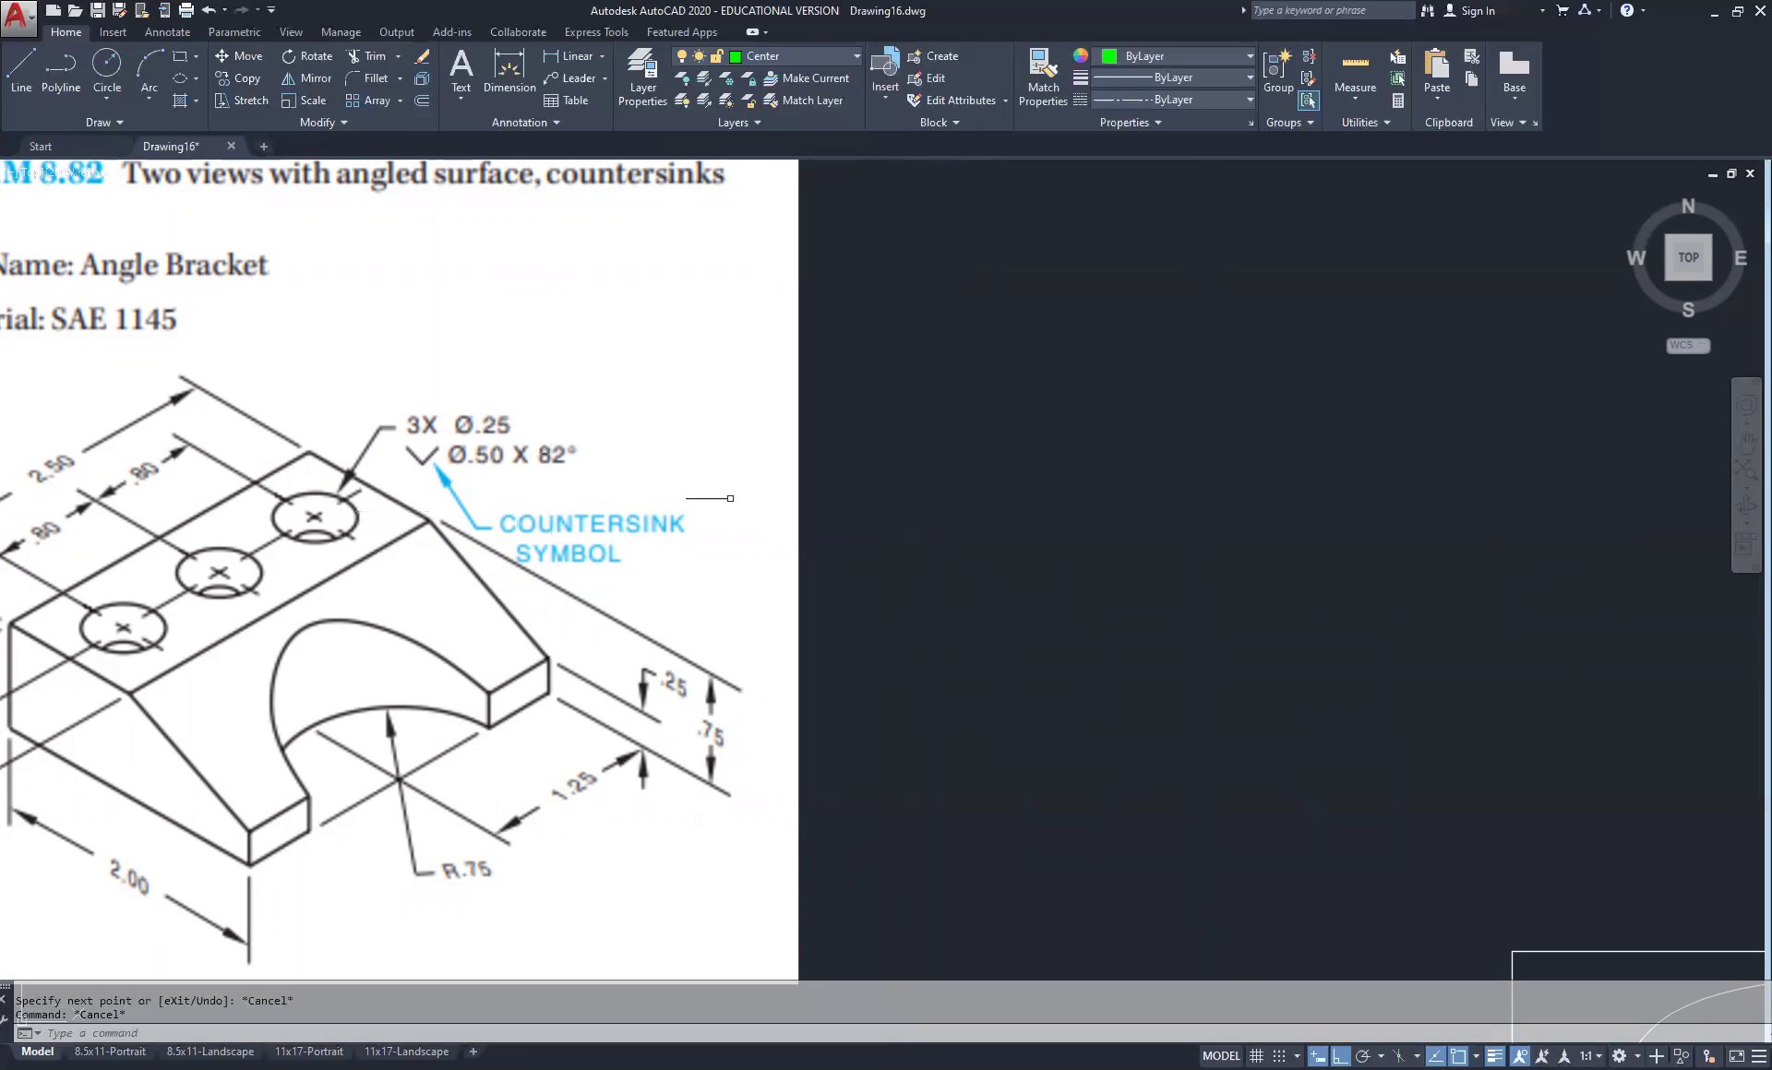
{"action": "scroll", "coordinate": [1019, 483], "scroll_direction": "down", "scroll_amount": 4}
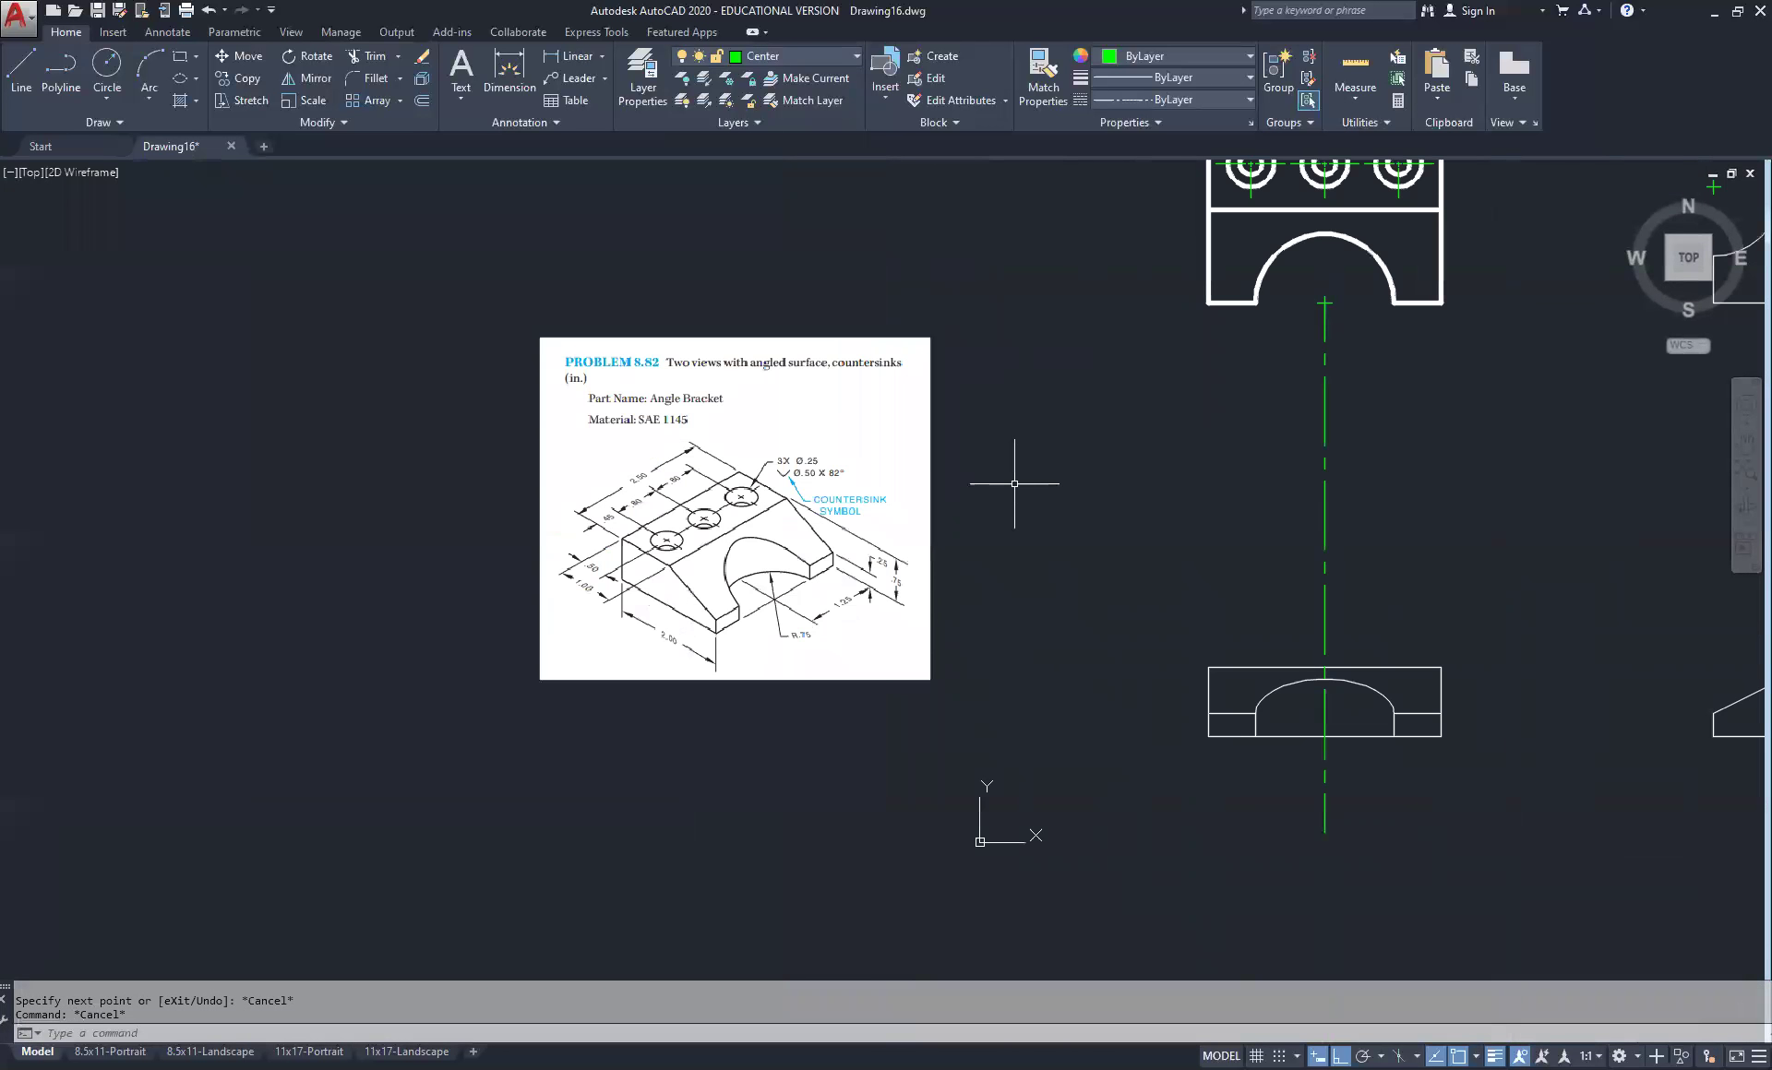
Draw a separate vertical line in the empty space above and to the right of the side view
{"action": "middle_click_drag", "start_coordinate": [1411, 566], "coordinate": [786, 500]}
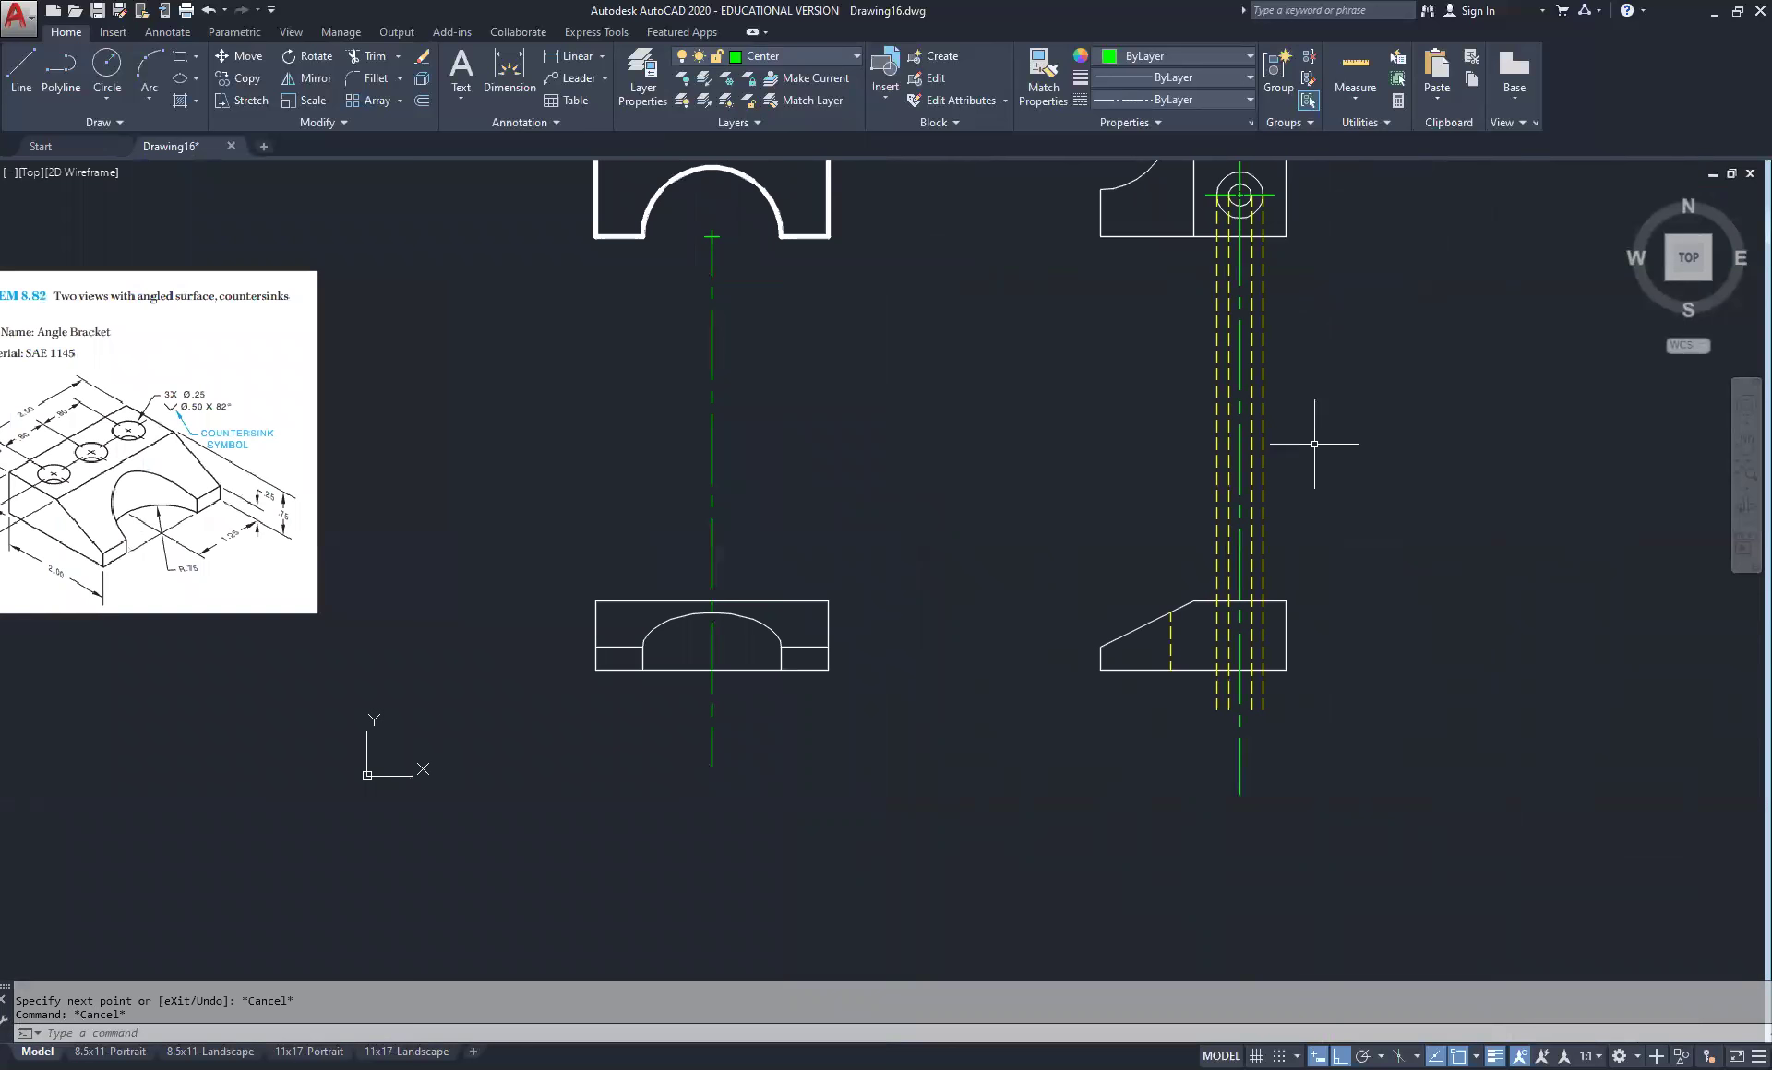
{"action": "scroll", "coordinate": [1285, 573], "scroll_direction": "up", "scroll_amount": 4}
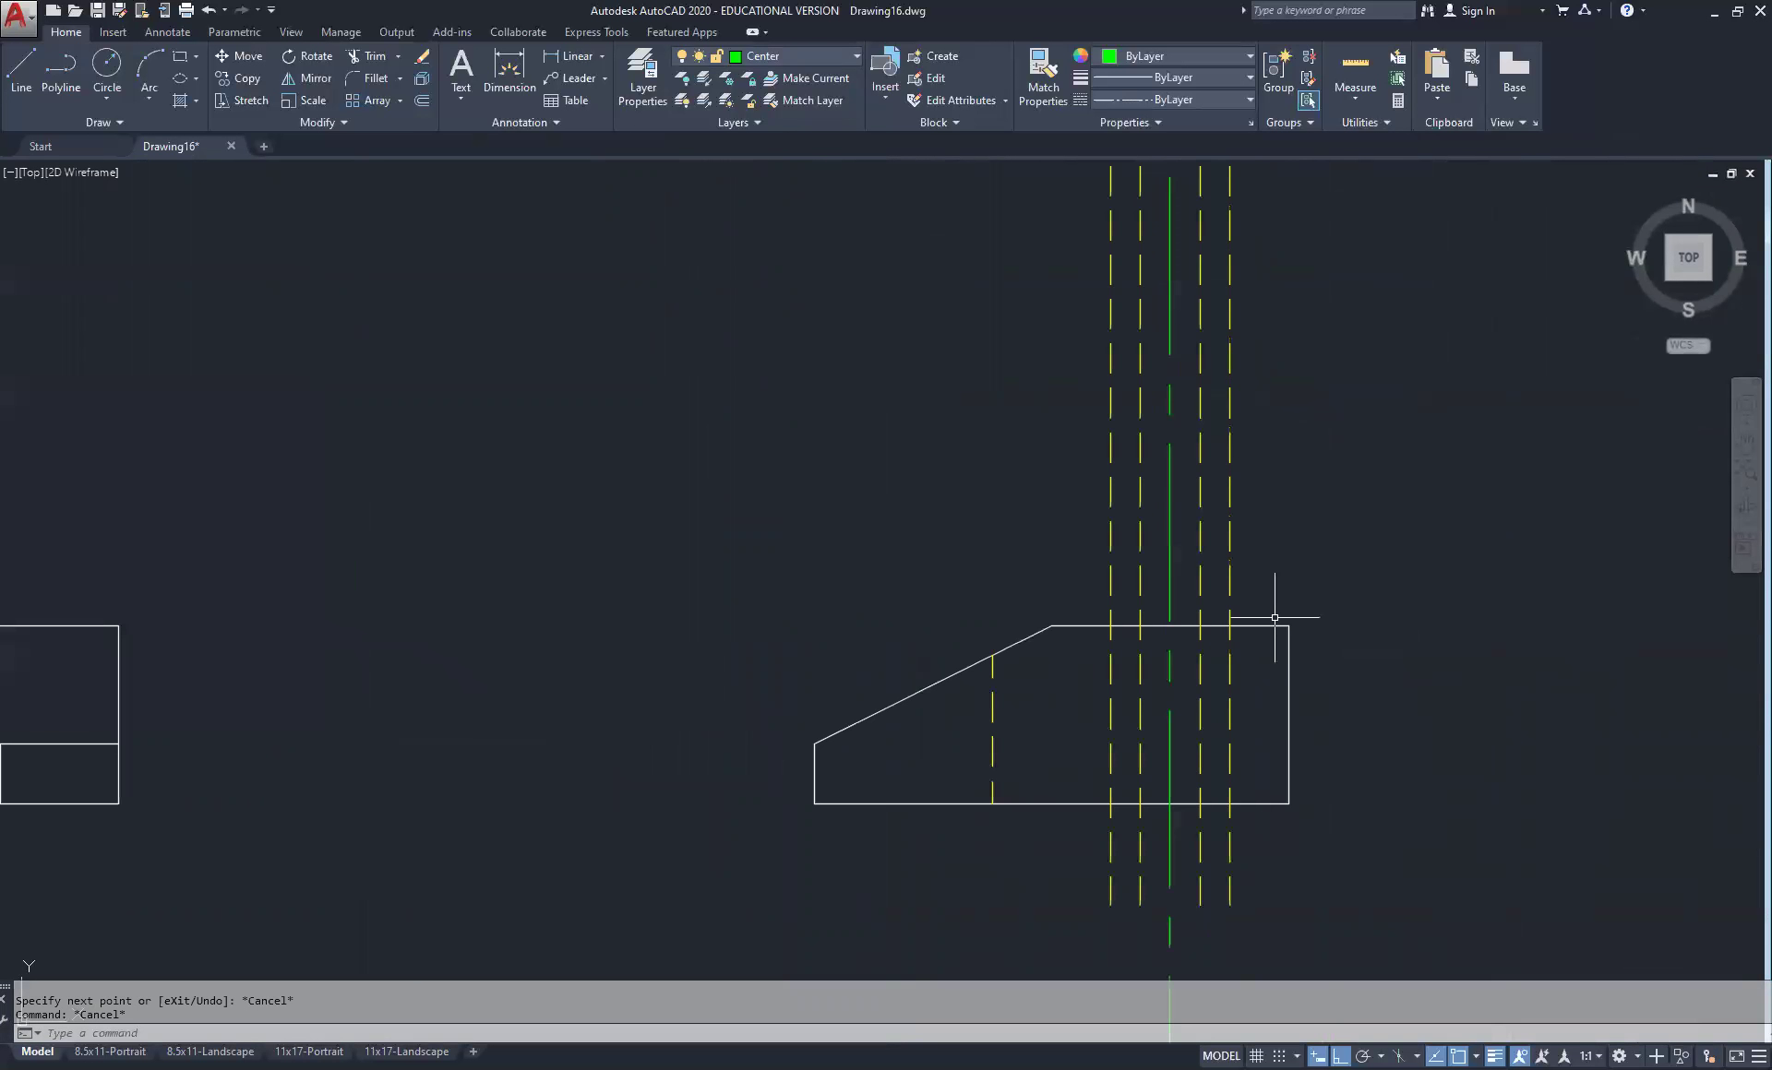
{"action": "mouse_move", "coordinate": [1269, 598]}
{"action": "middle_mouse_down"}
{"action": "mouse_move", "coordinate": [1241, 407]}
{"action": "mouse_move", "coordinate": [1226, 485]}
{"action": "middle_mouse_up"}
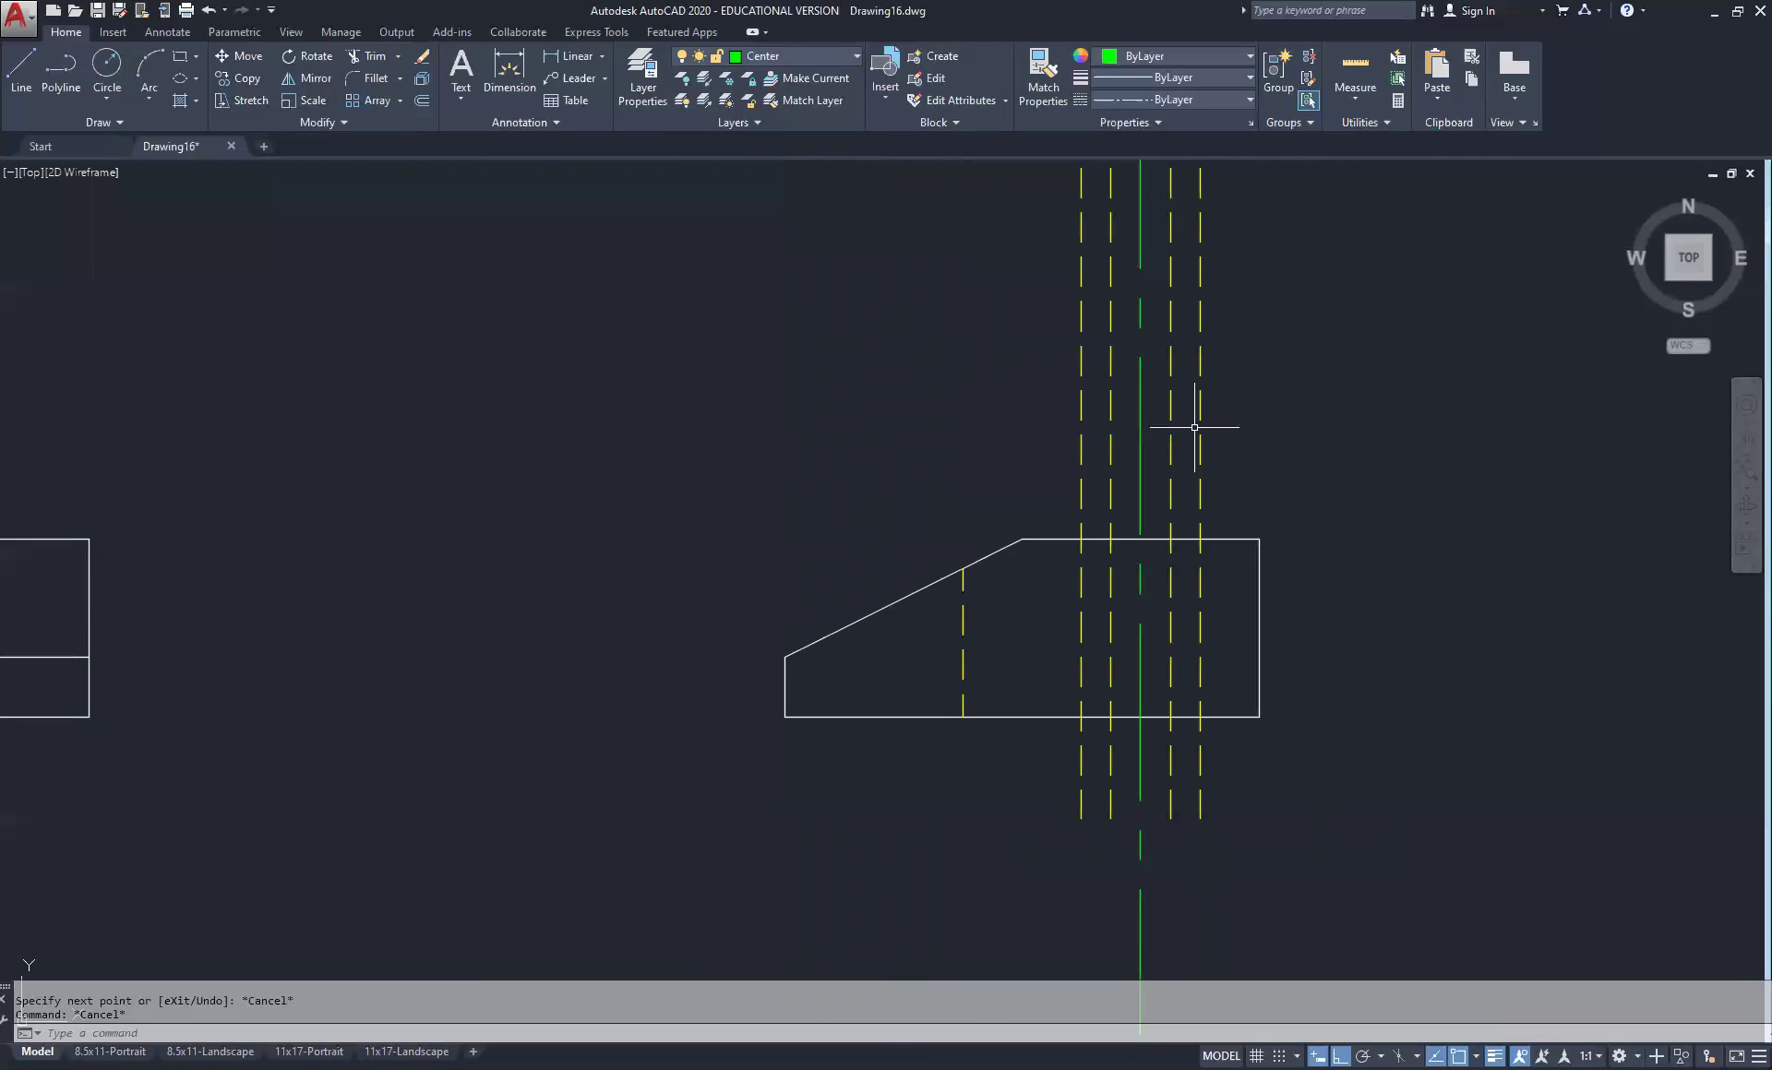
{"action": "left_click", "coordinate": [16, 80]}
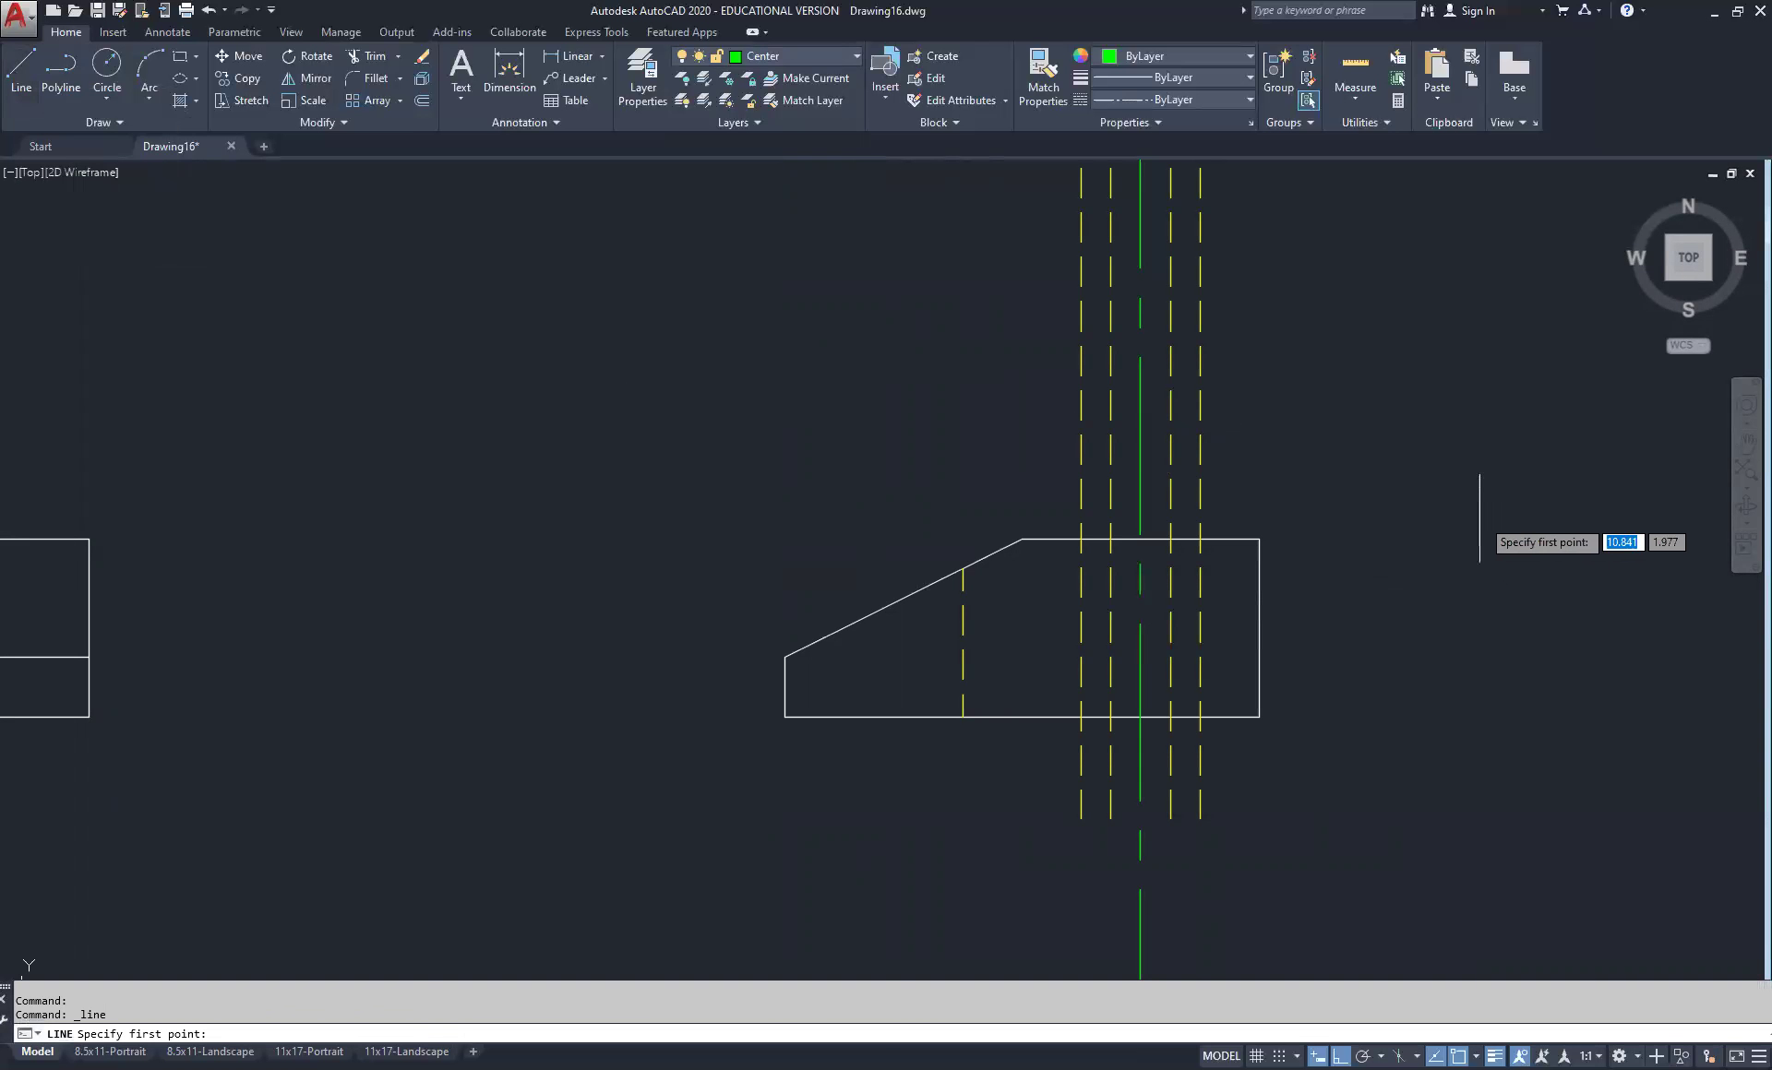
{"action": "left_click", "coordinate": [1417, 568]}
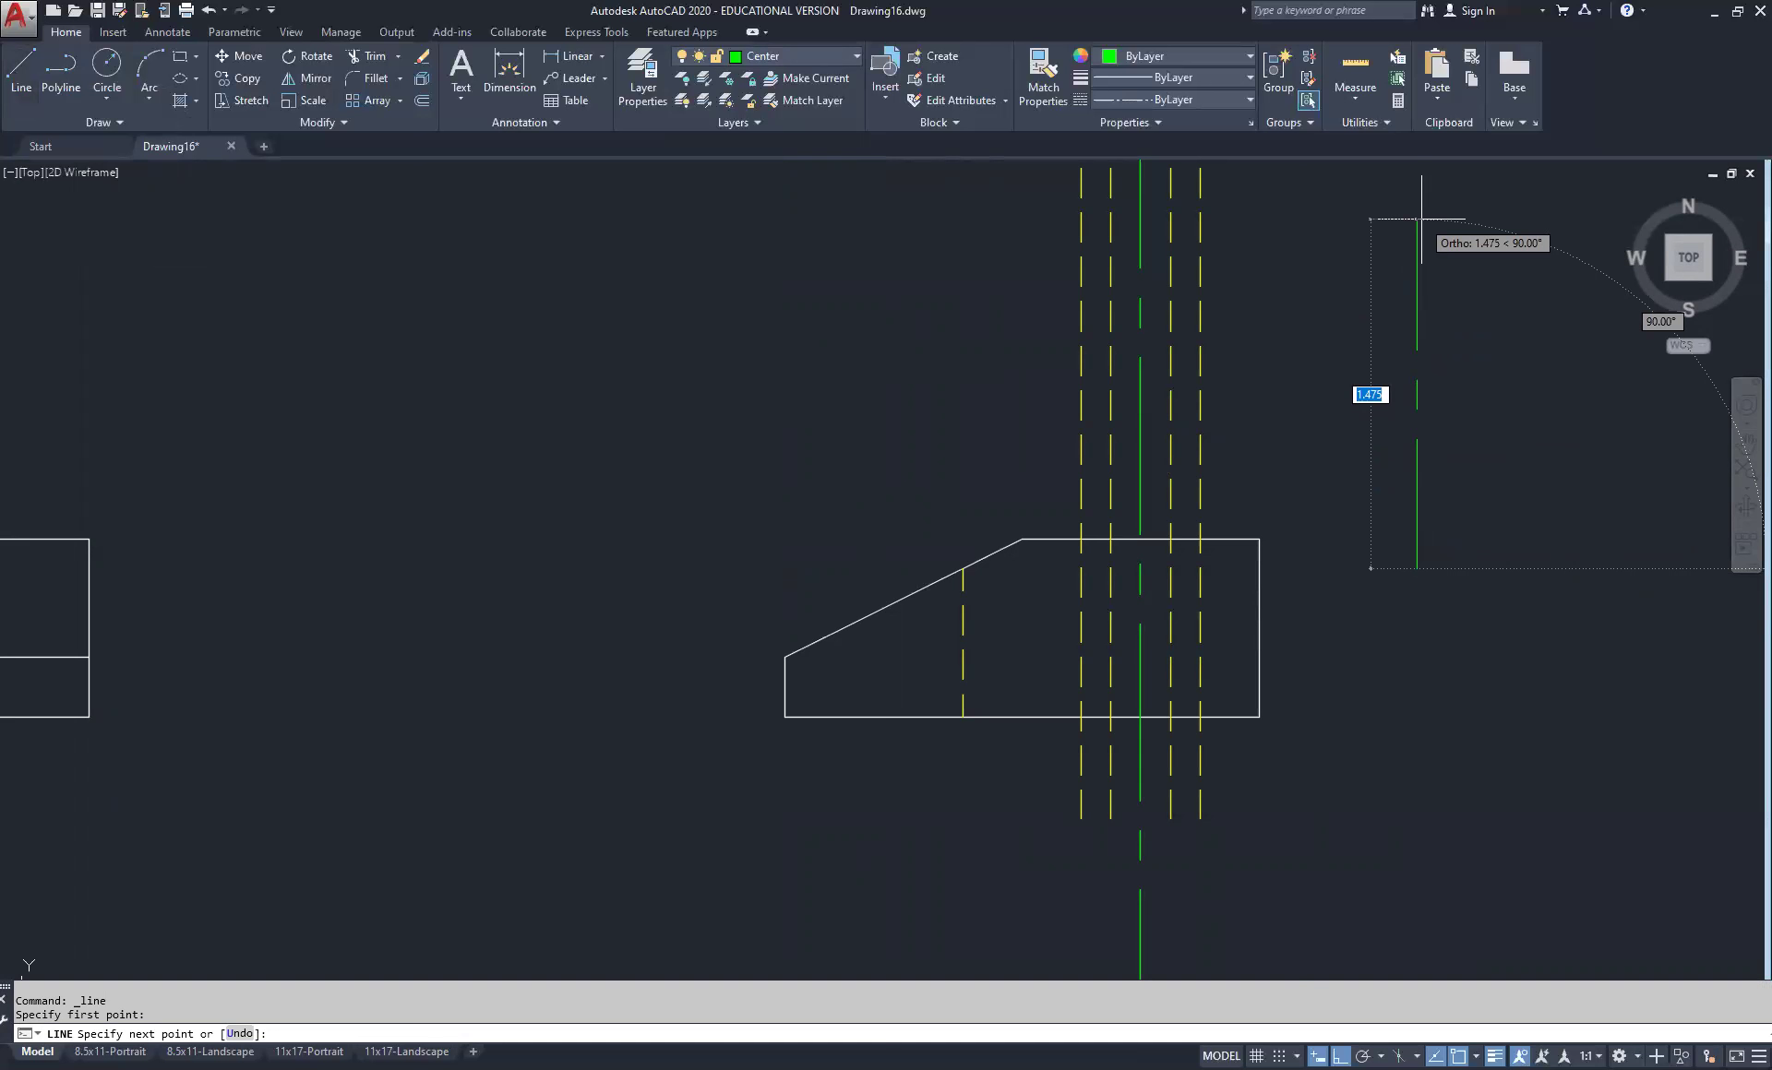
{"action": "middle_click_drag", "start_coordinate": [1439, 313], "coordinate": [1107, 406]}
{"action": "left_click", "coordinate": [1070, 293]}
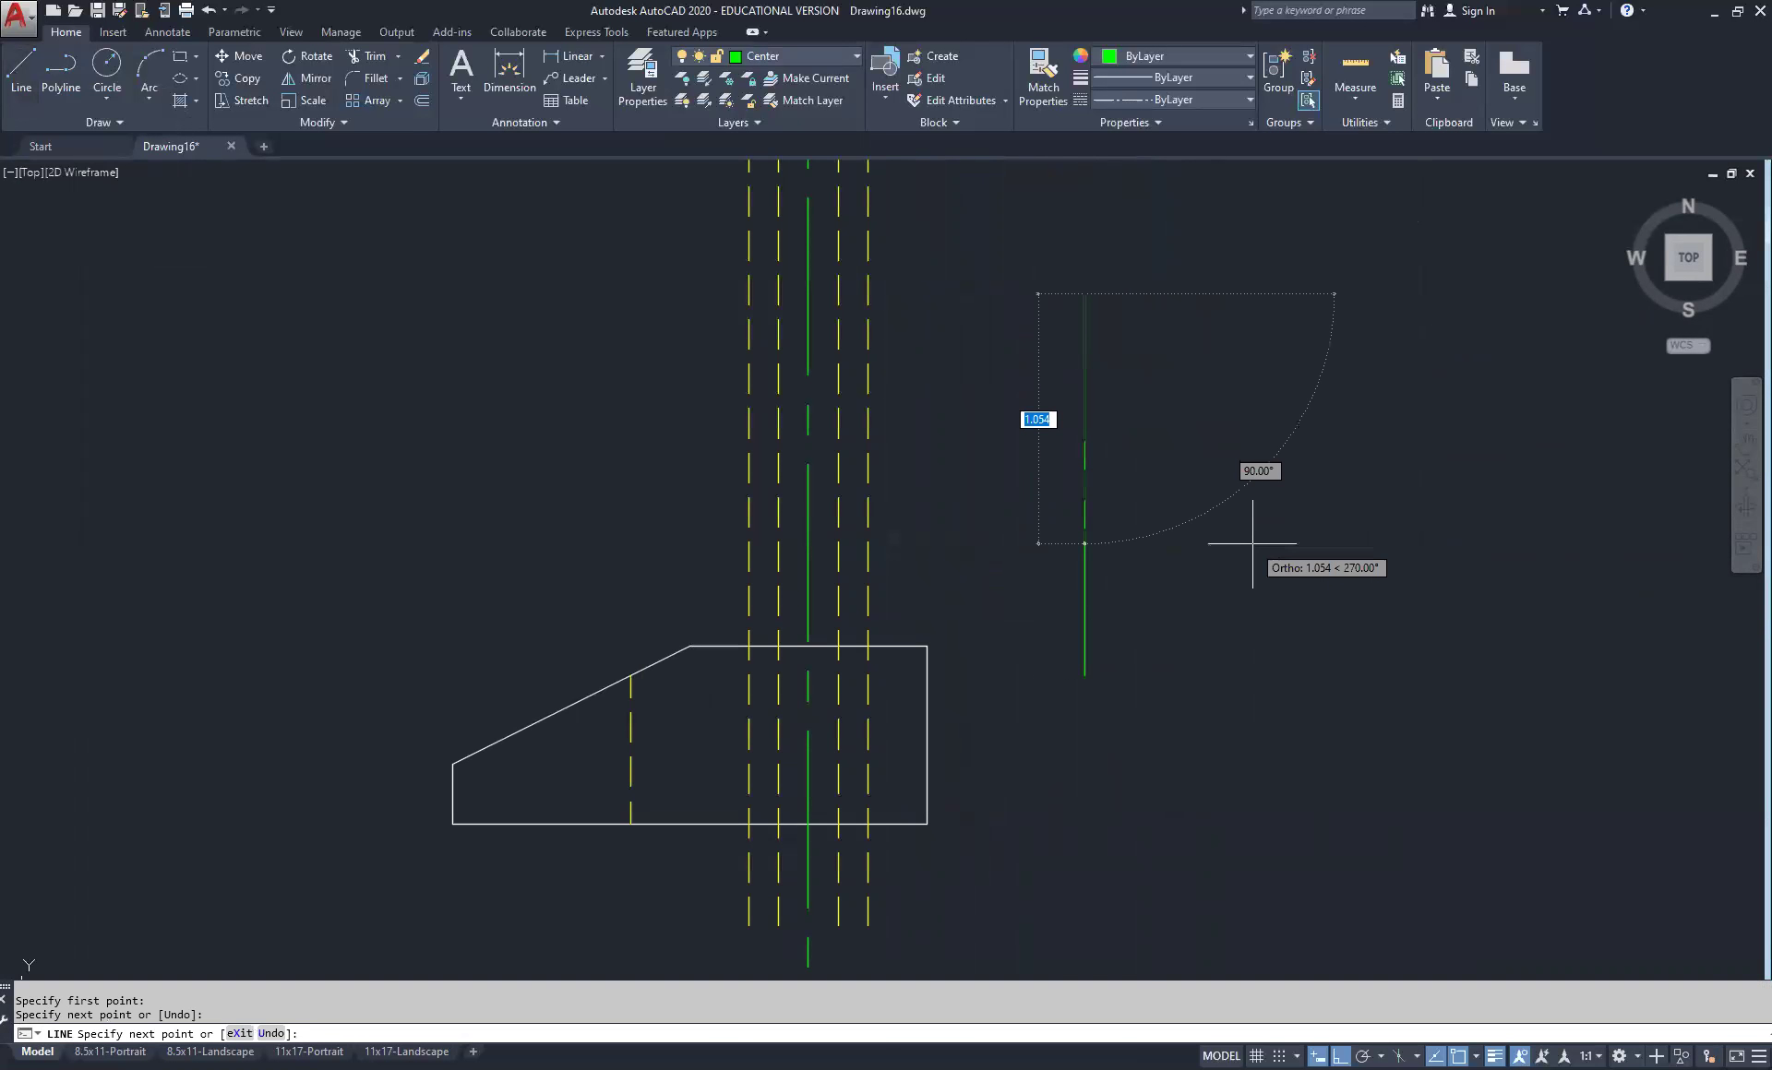
{"action": "key", "text": "Escape"}
{"action": "key", "text": "Escape"}
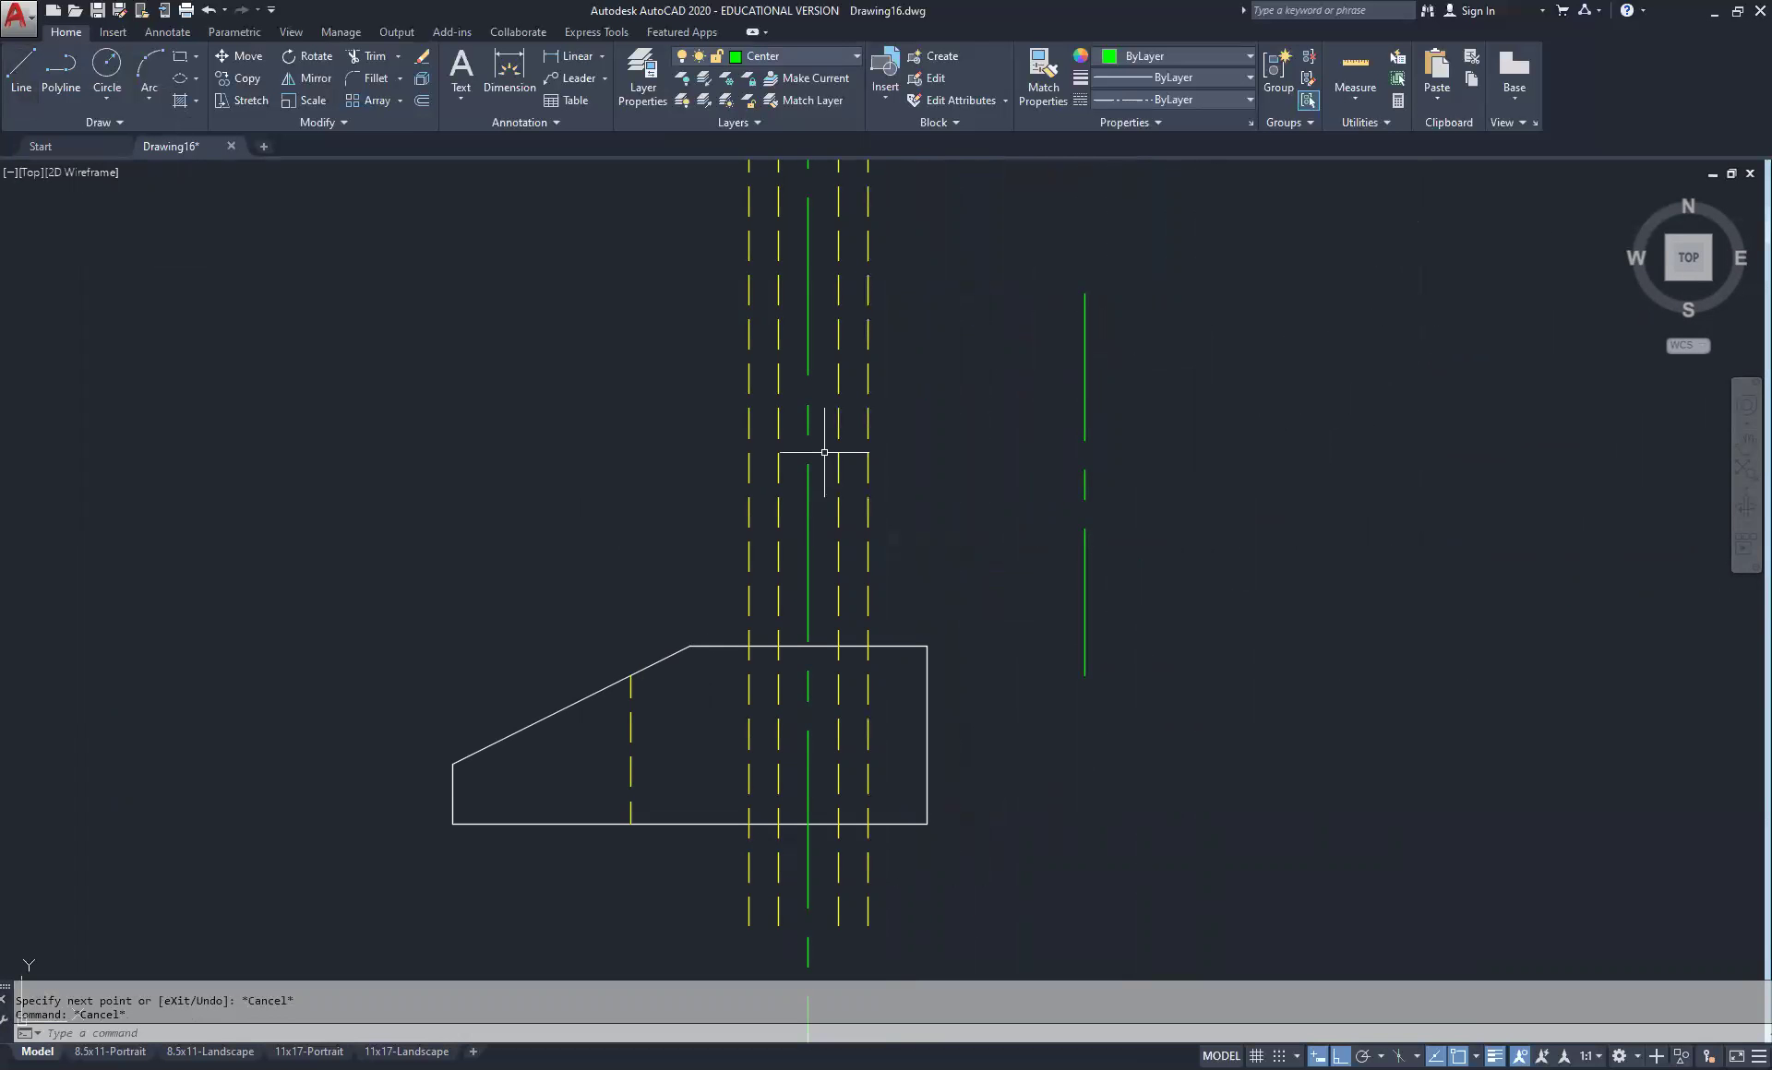
Rotate the separate vertical line by -41° about its lower endpoint
{"action": "scroll", "coordinate": [1167, 492], "scroll_direction": "down", "scroll_amount": 1}
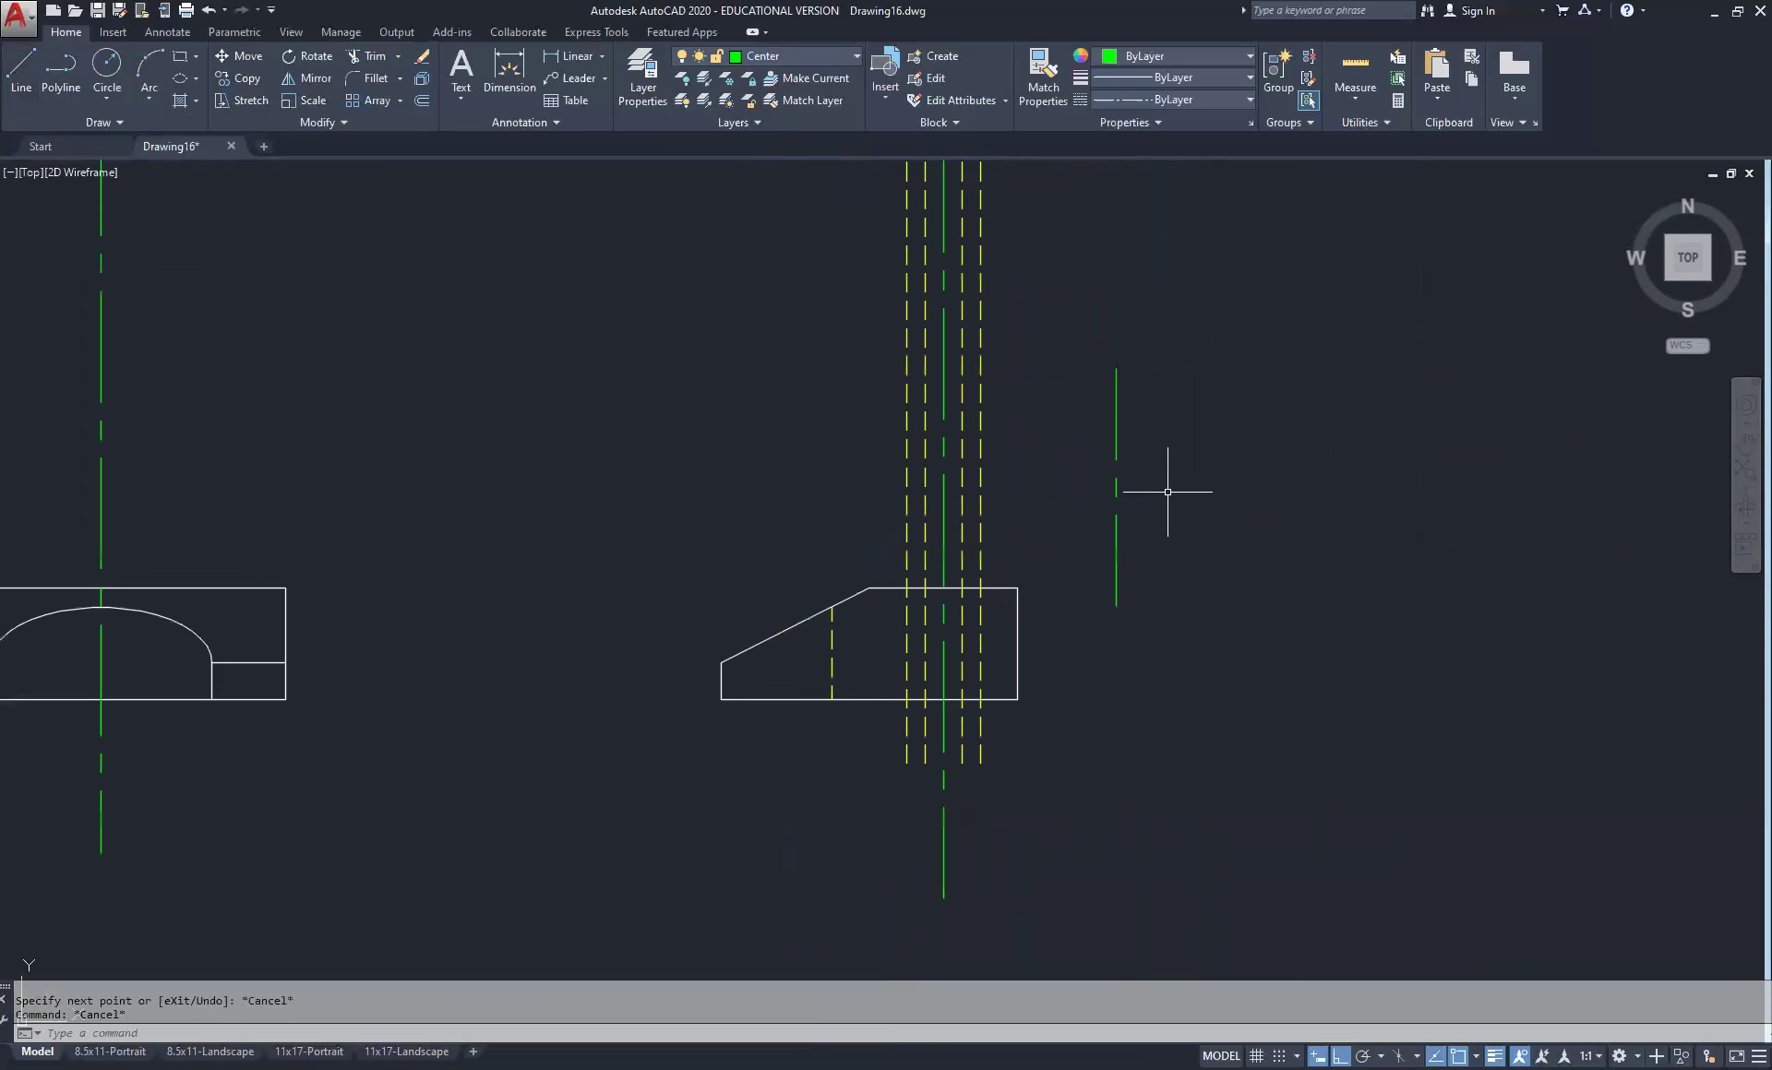
{"action": "left_click", "coordinate": [1182, 397]}
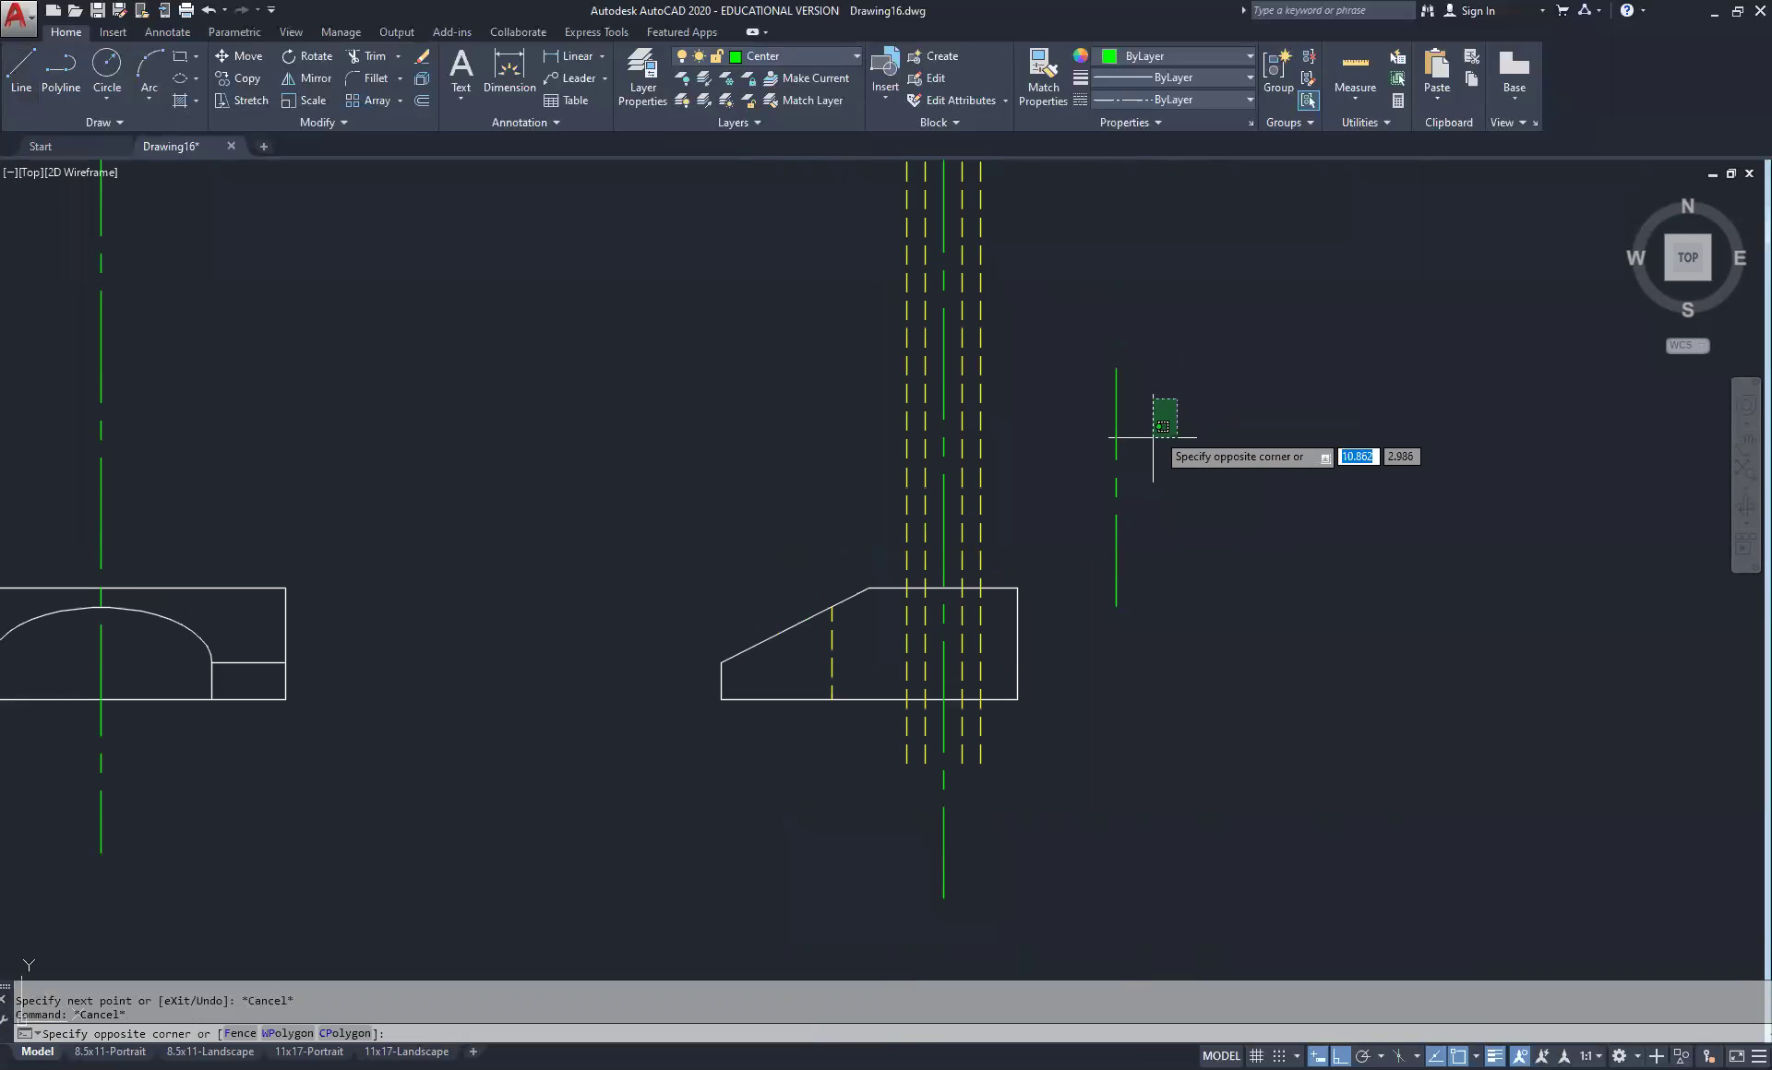
{"action": "left_click", "coordinate": [1066, 509]}
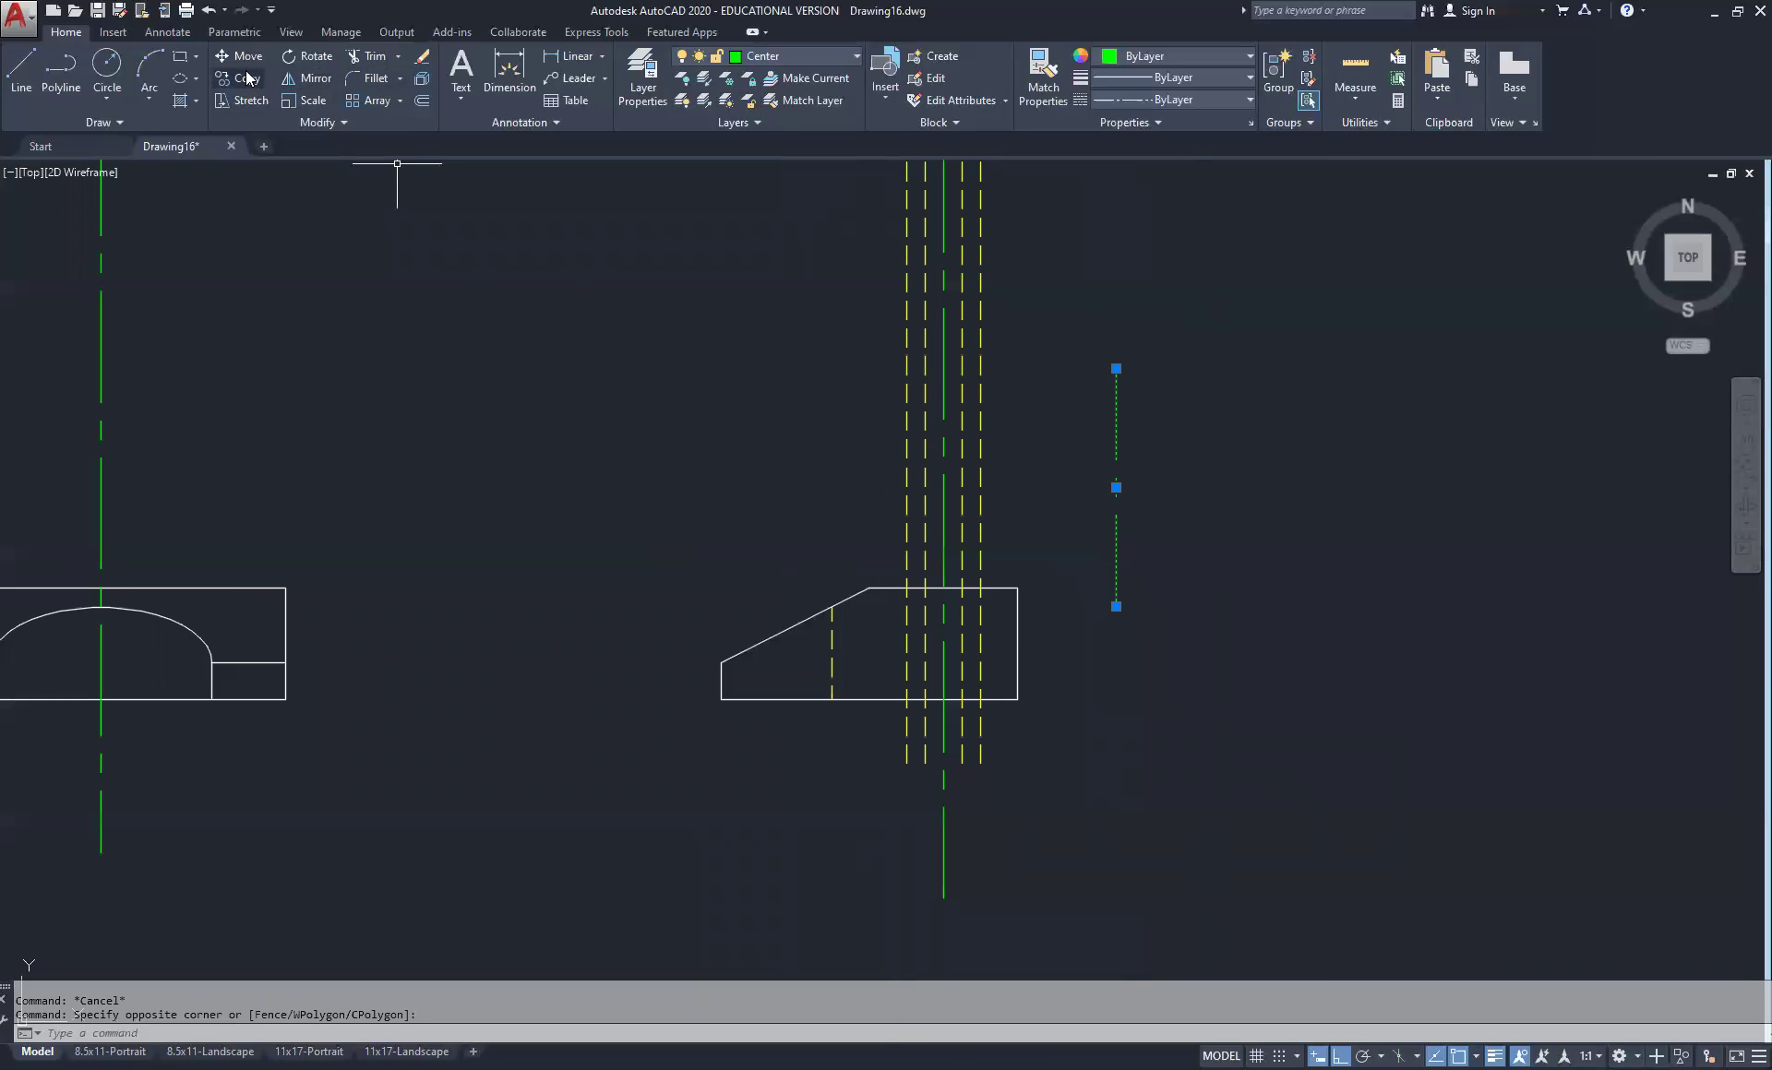
{"action": "left_click", "coordinate": [309, 56]}
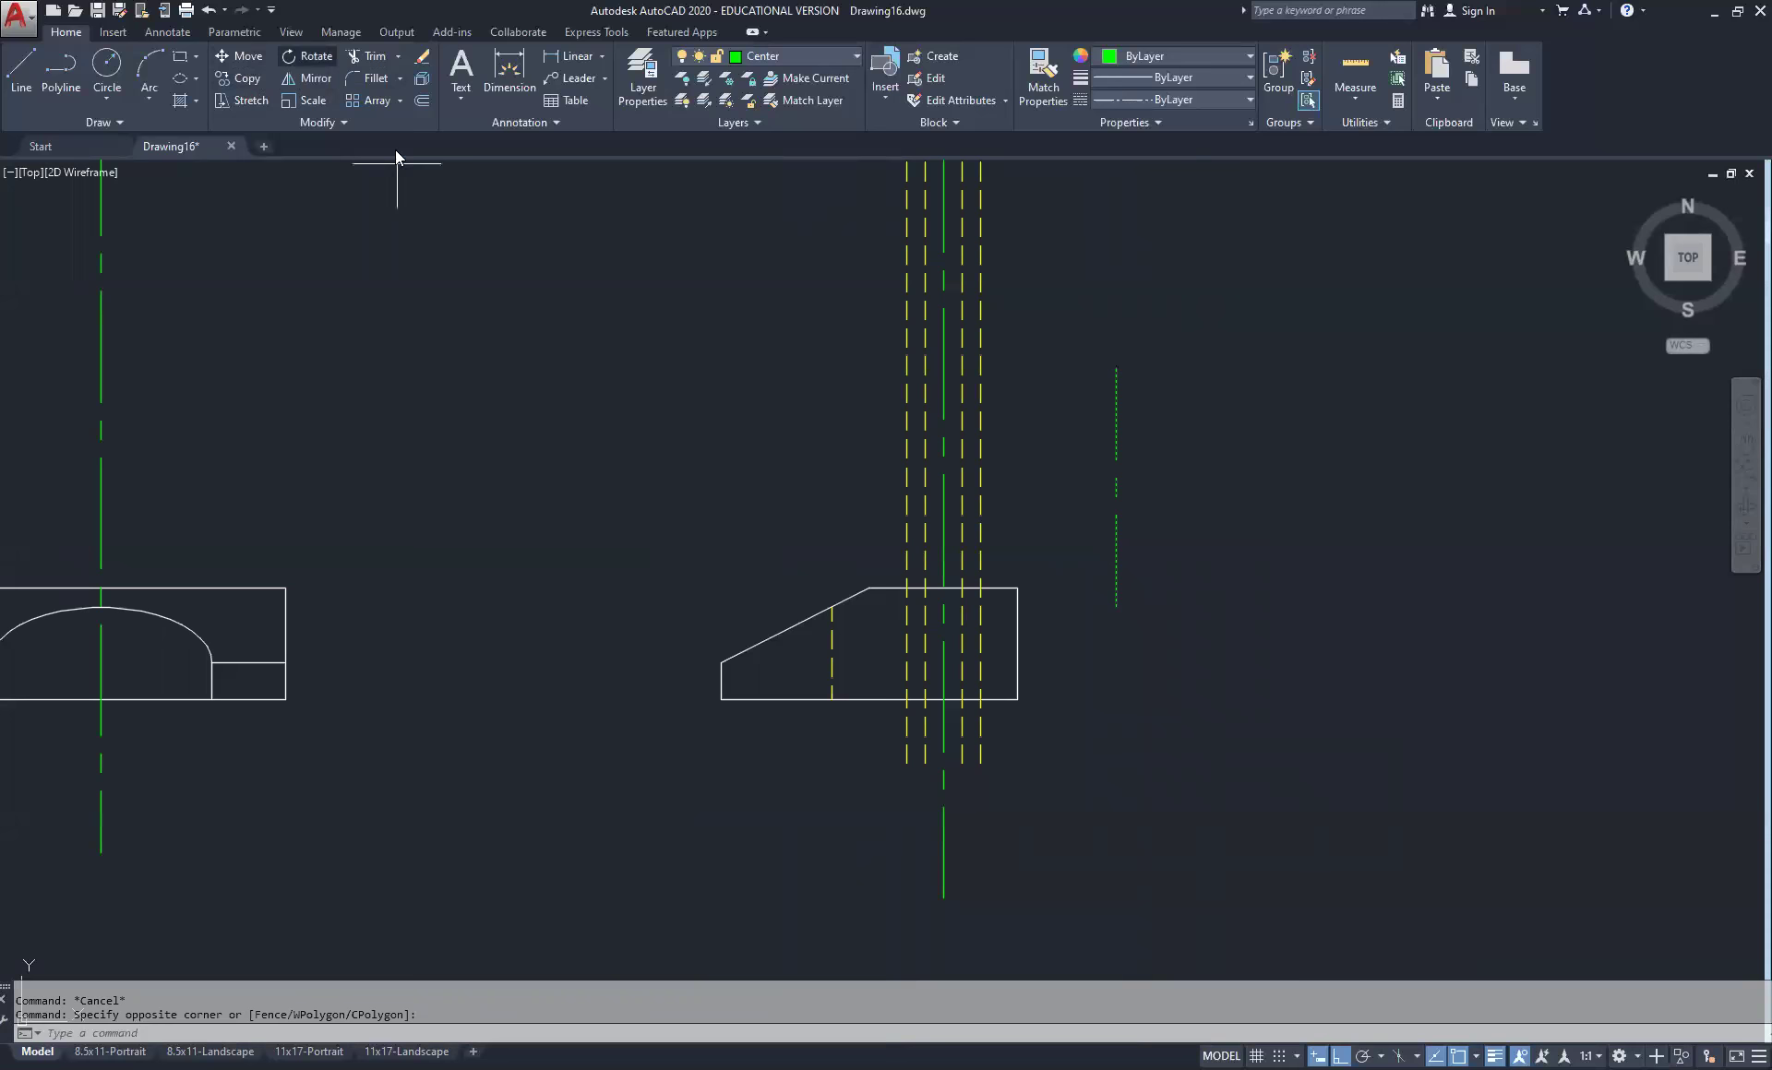
{"action": "left_click", "coordinate": [1116, 607]}
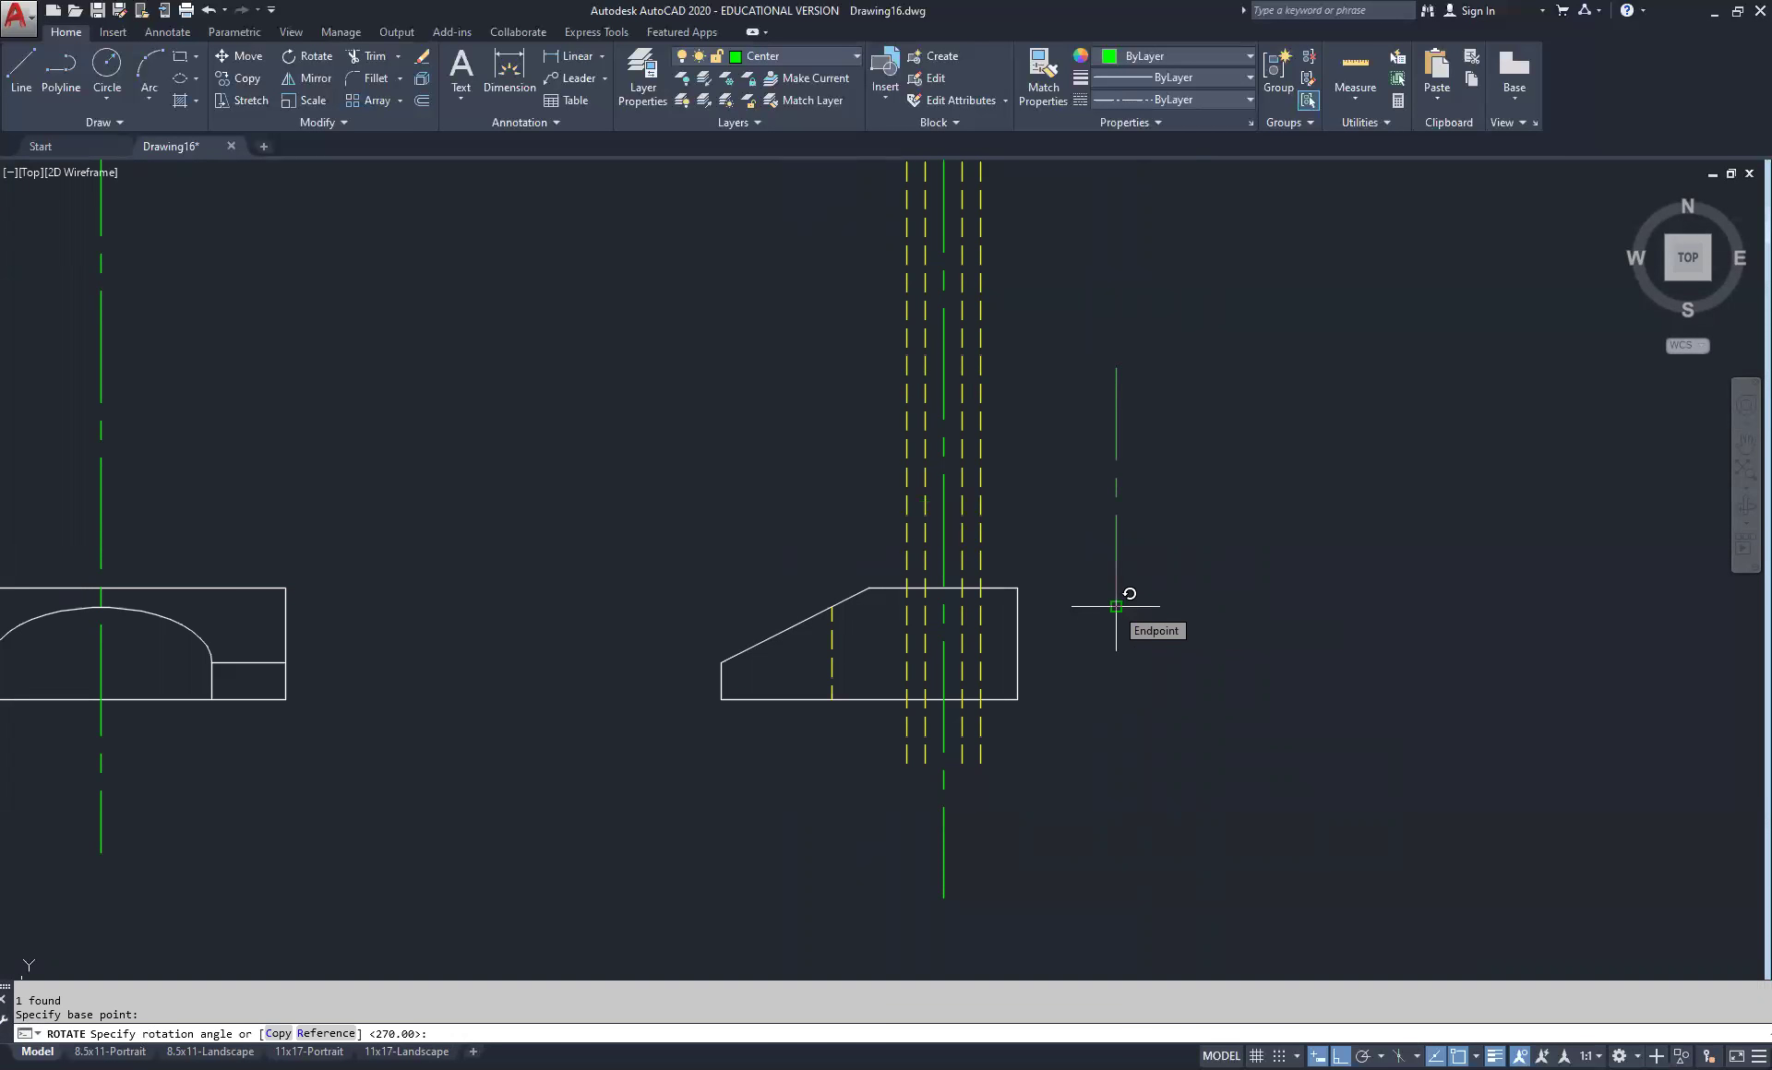
{"action": "type", "text": "-41"}
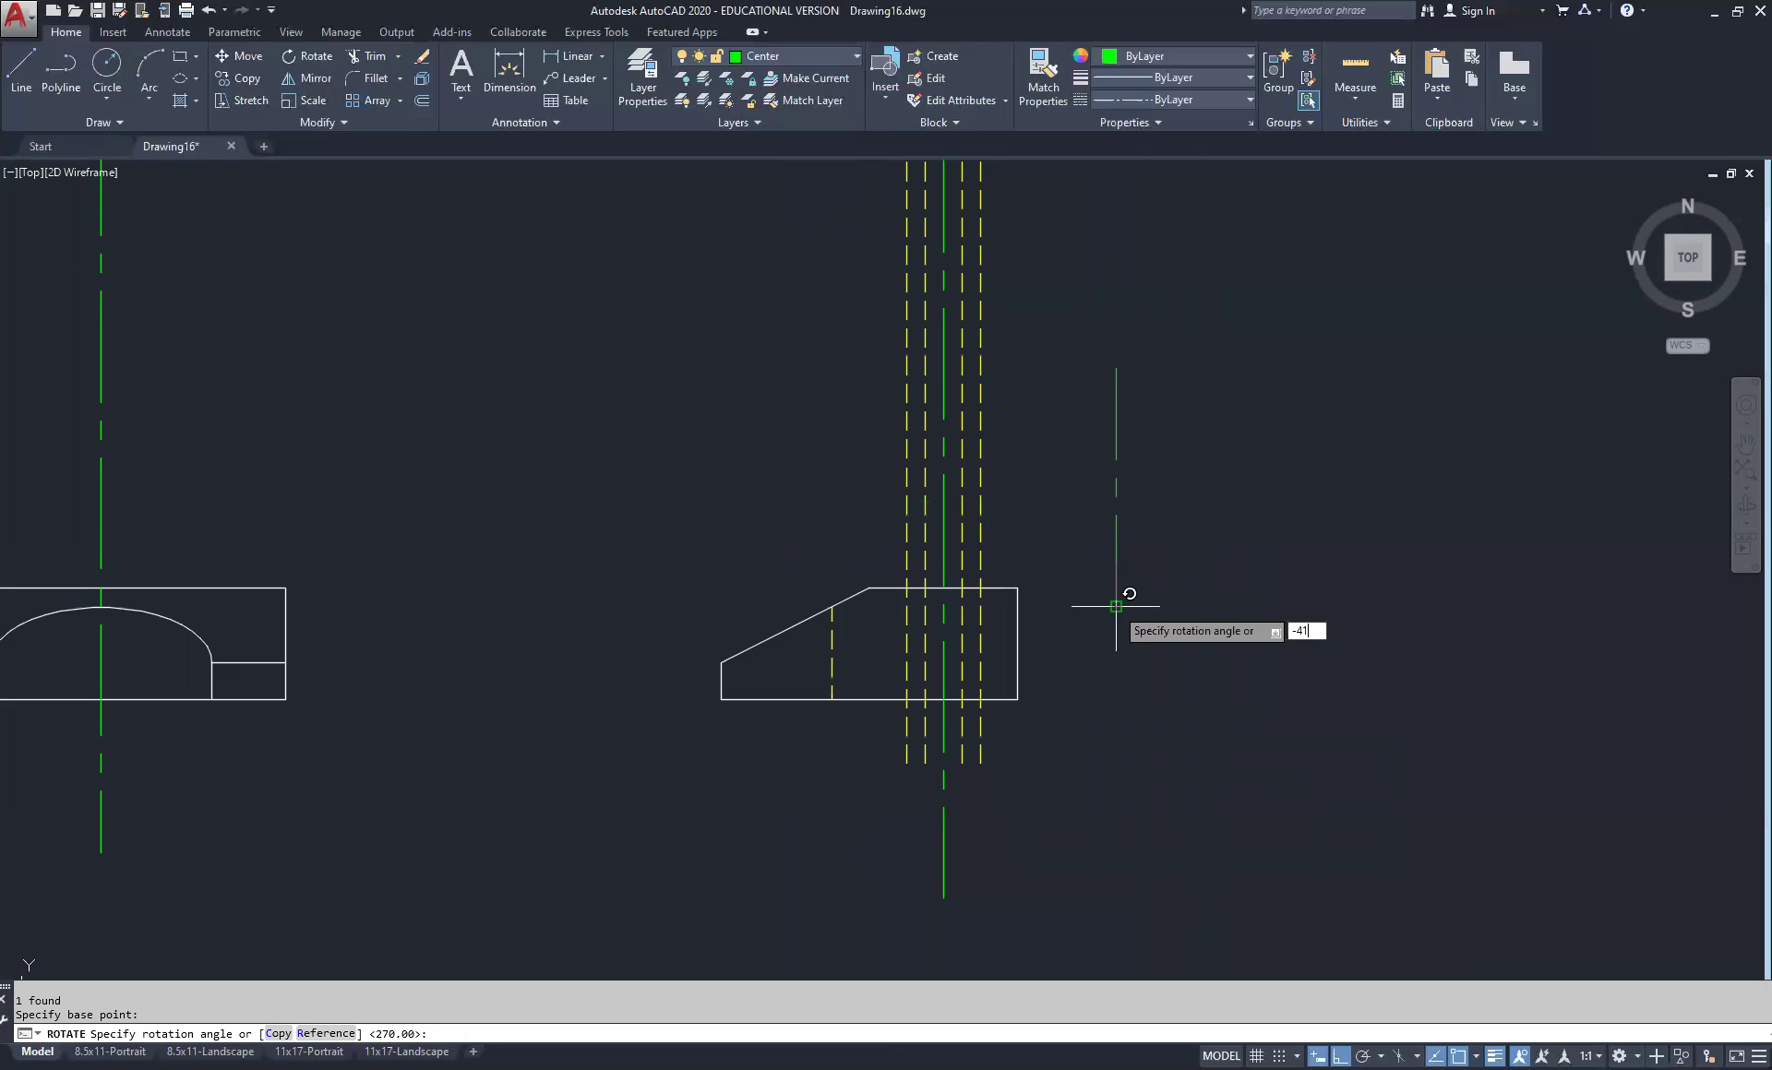
{"action": "key", "text": "Return"}
Mirror the angled line across a vertical axis through its lower endpoint, keeping the original
{"action": "left_click", "coordinate": [1208, 611]}
{"action": "left_click", "coordinate": [1110, 472]}
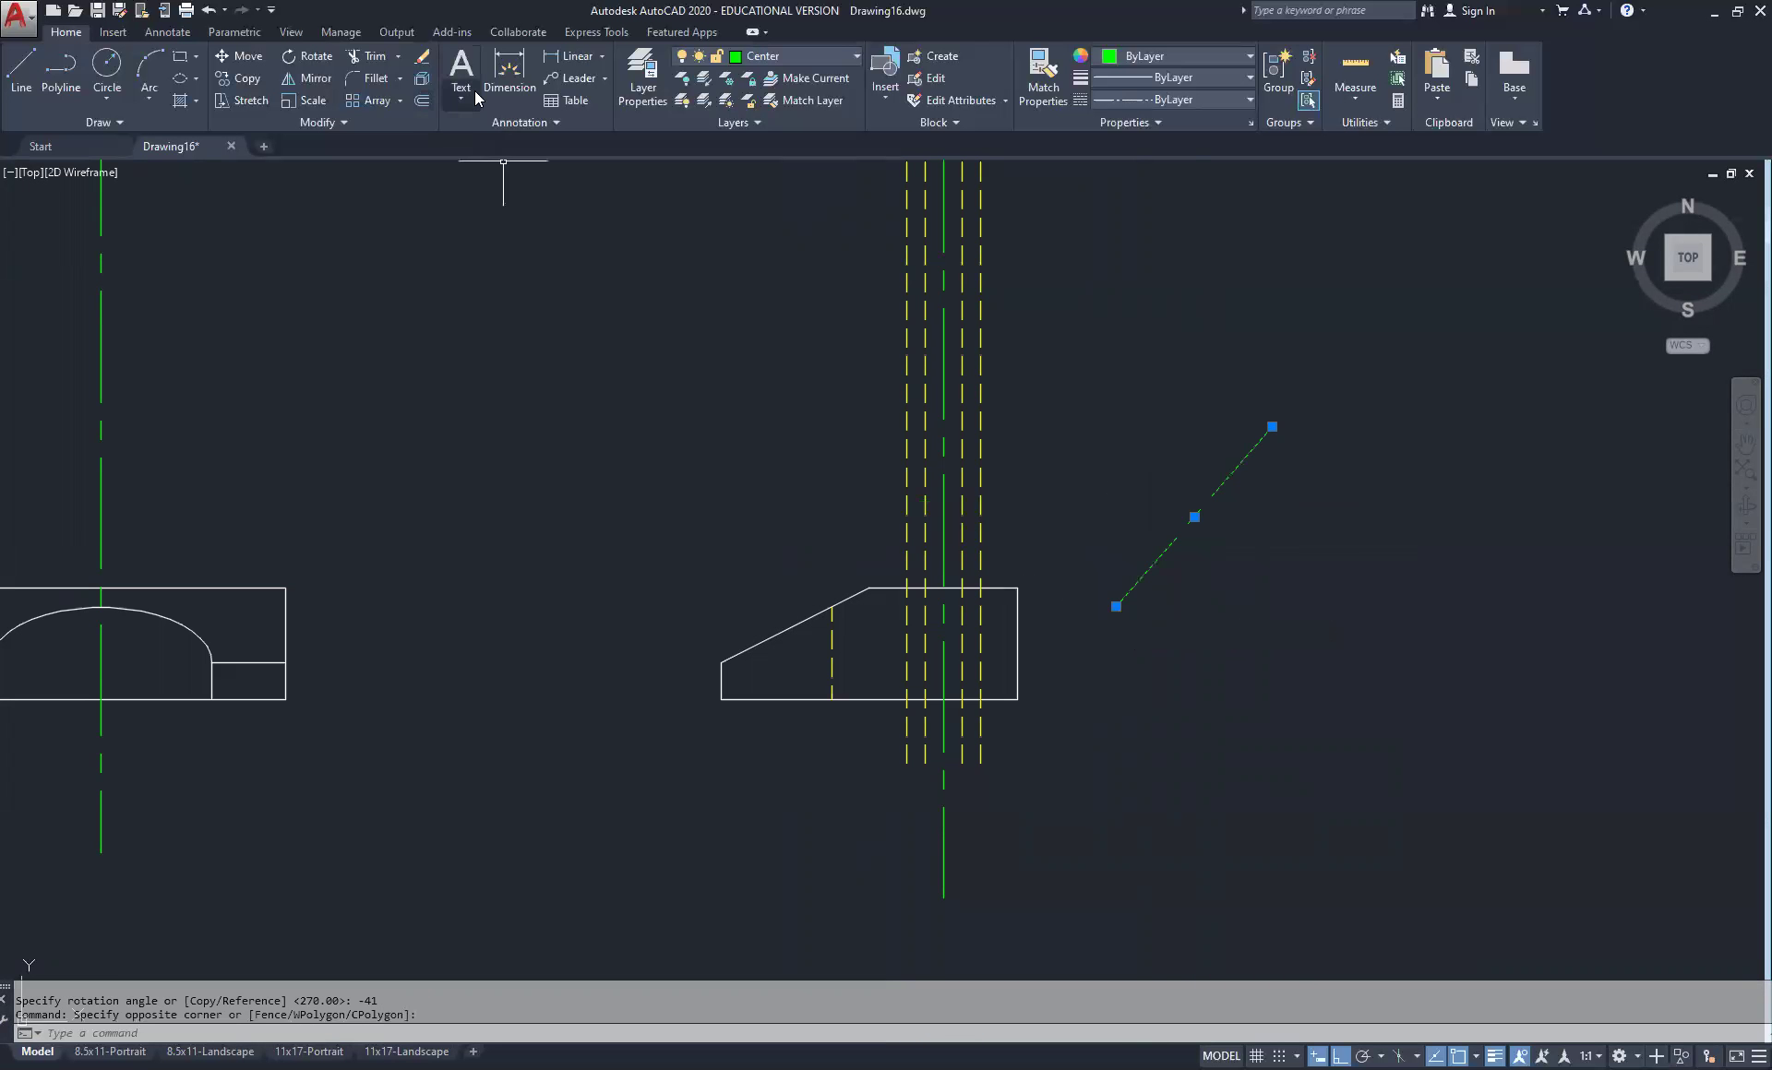
{"action": "left_click", "coordinate": [295, 80]}
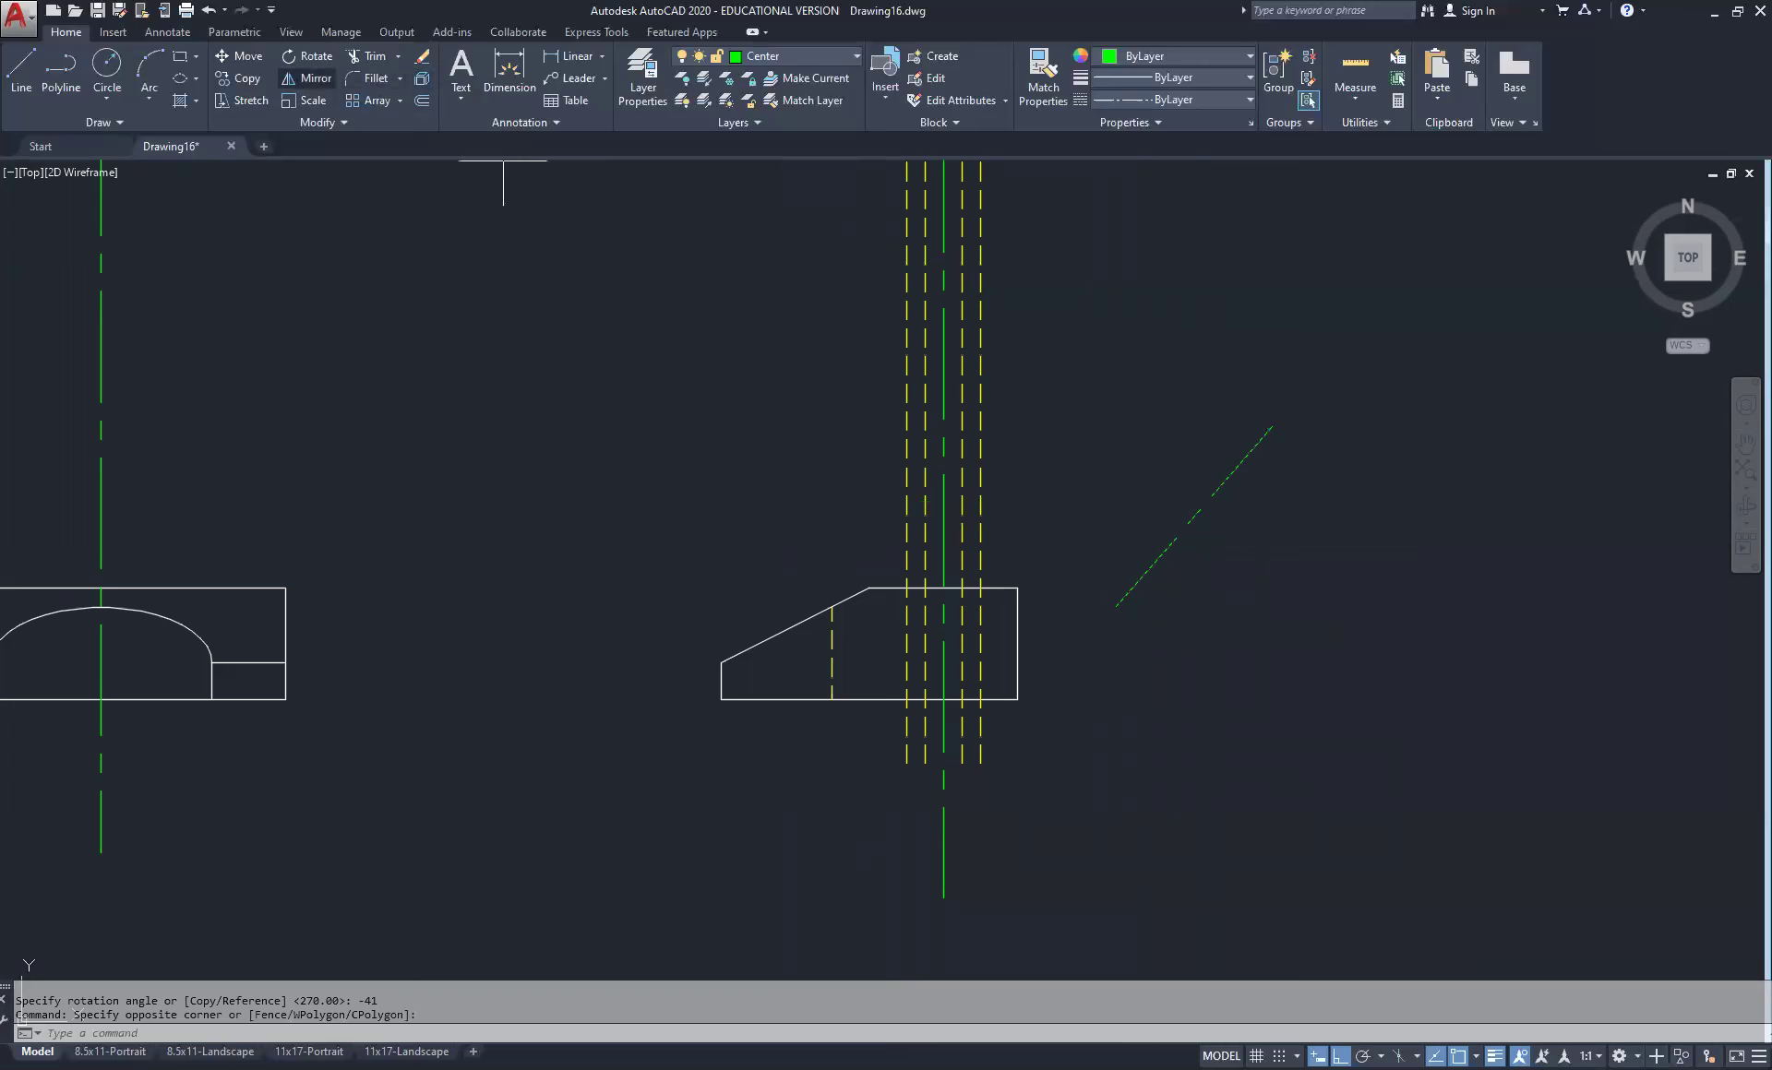
{"action": "left_click", "coordinate": [1115, 607]}
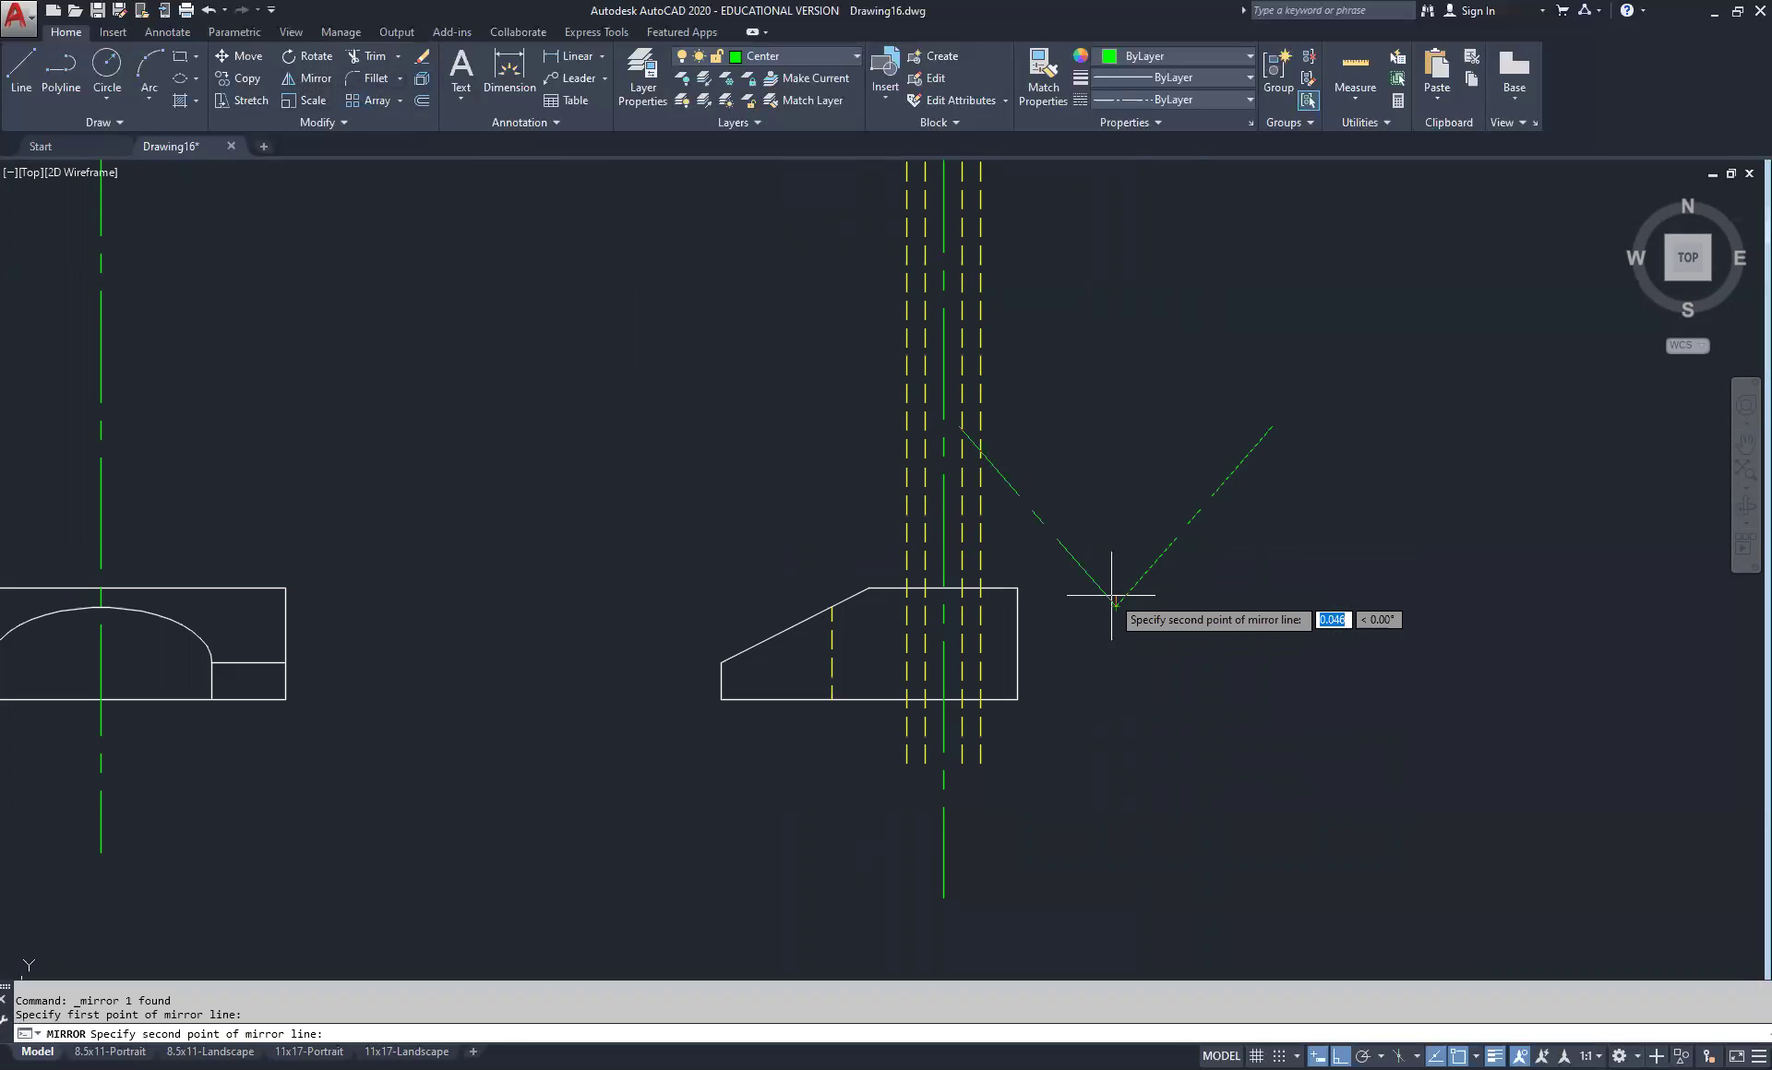
{"action": "left_click", "coordinate": [1115, 423]}
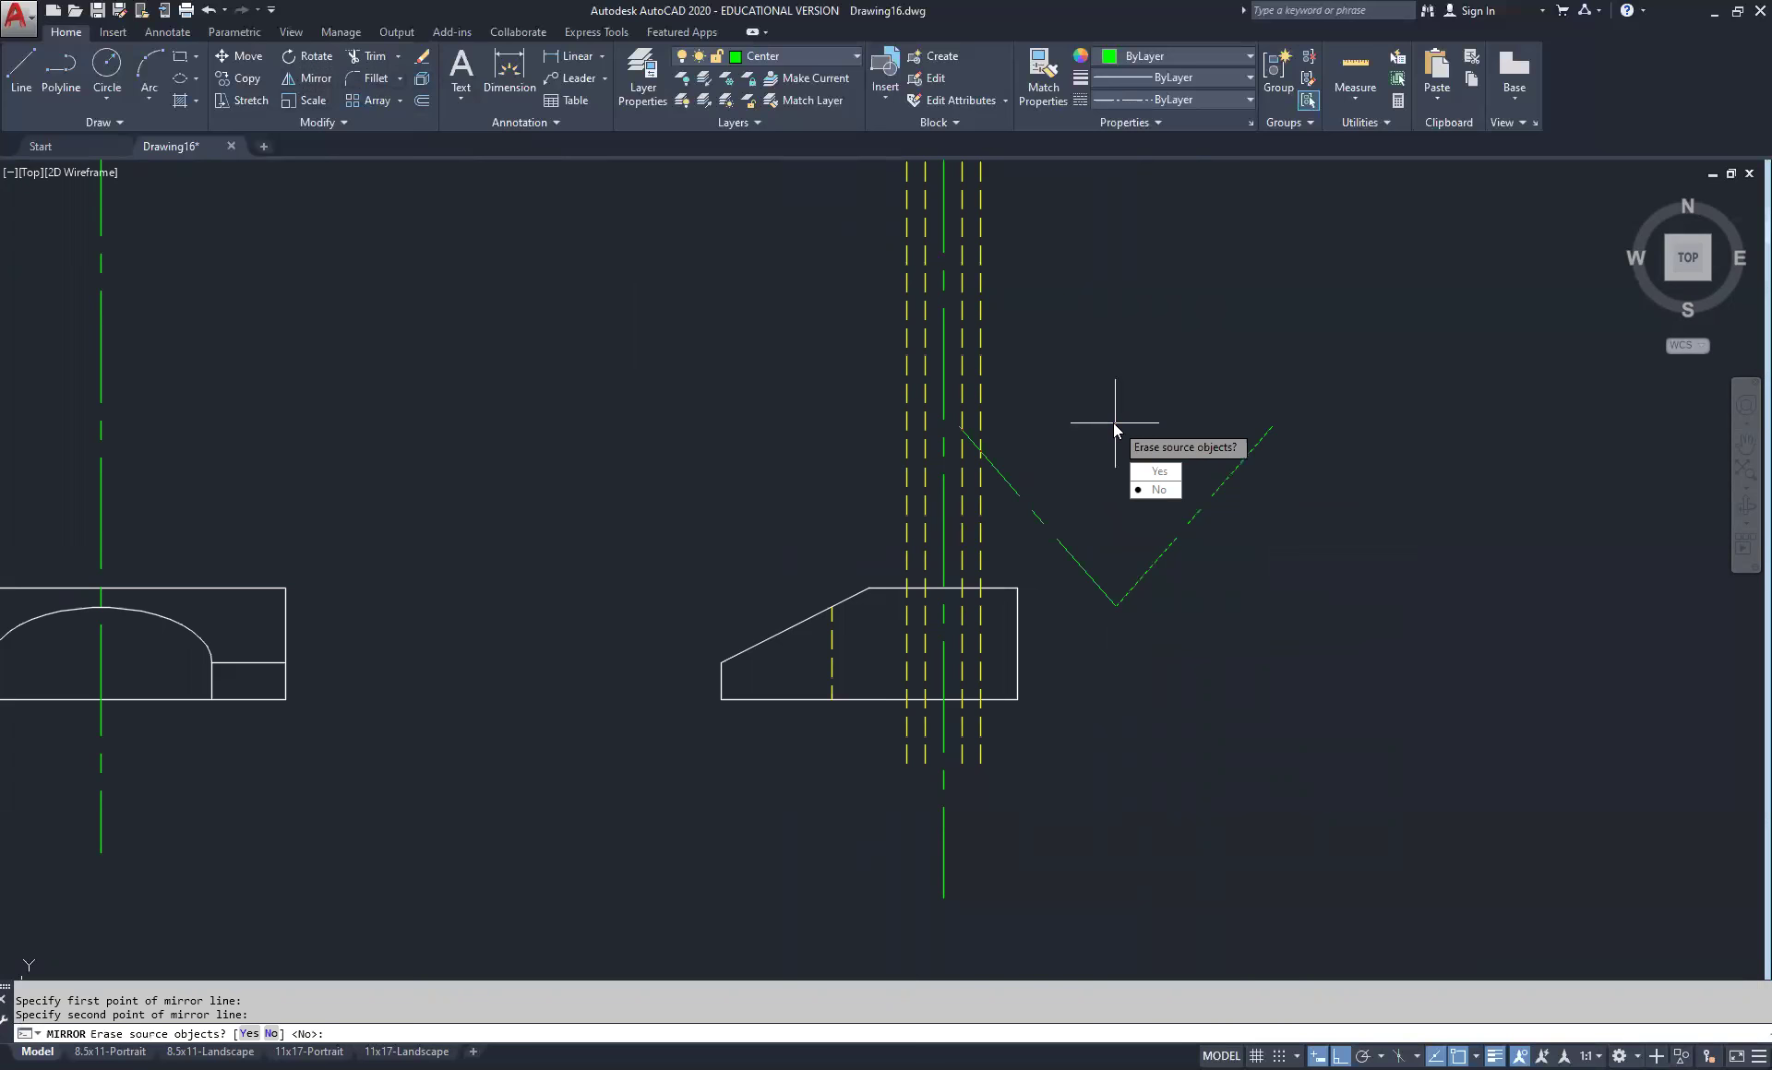
{"action": "key", "text": "Return"}
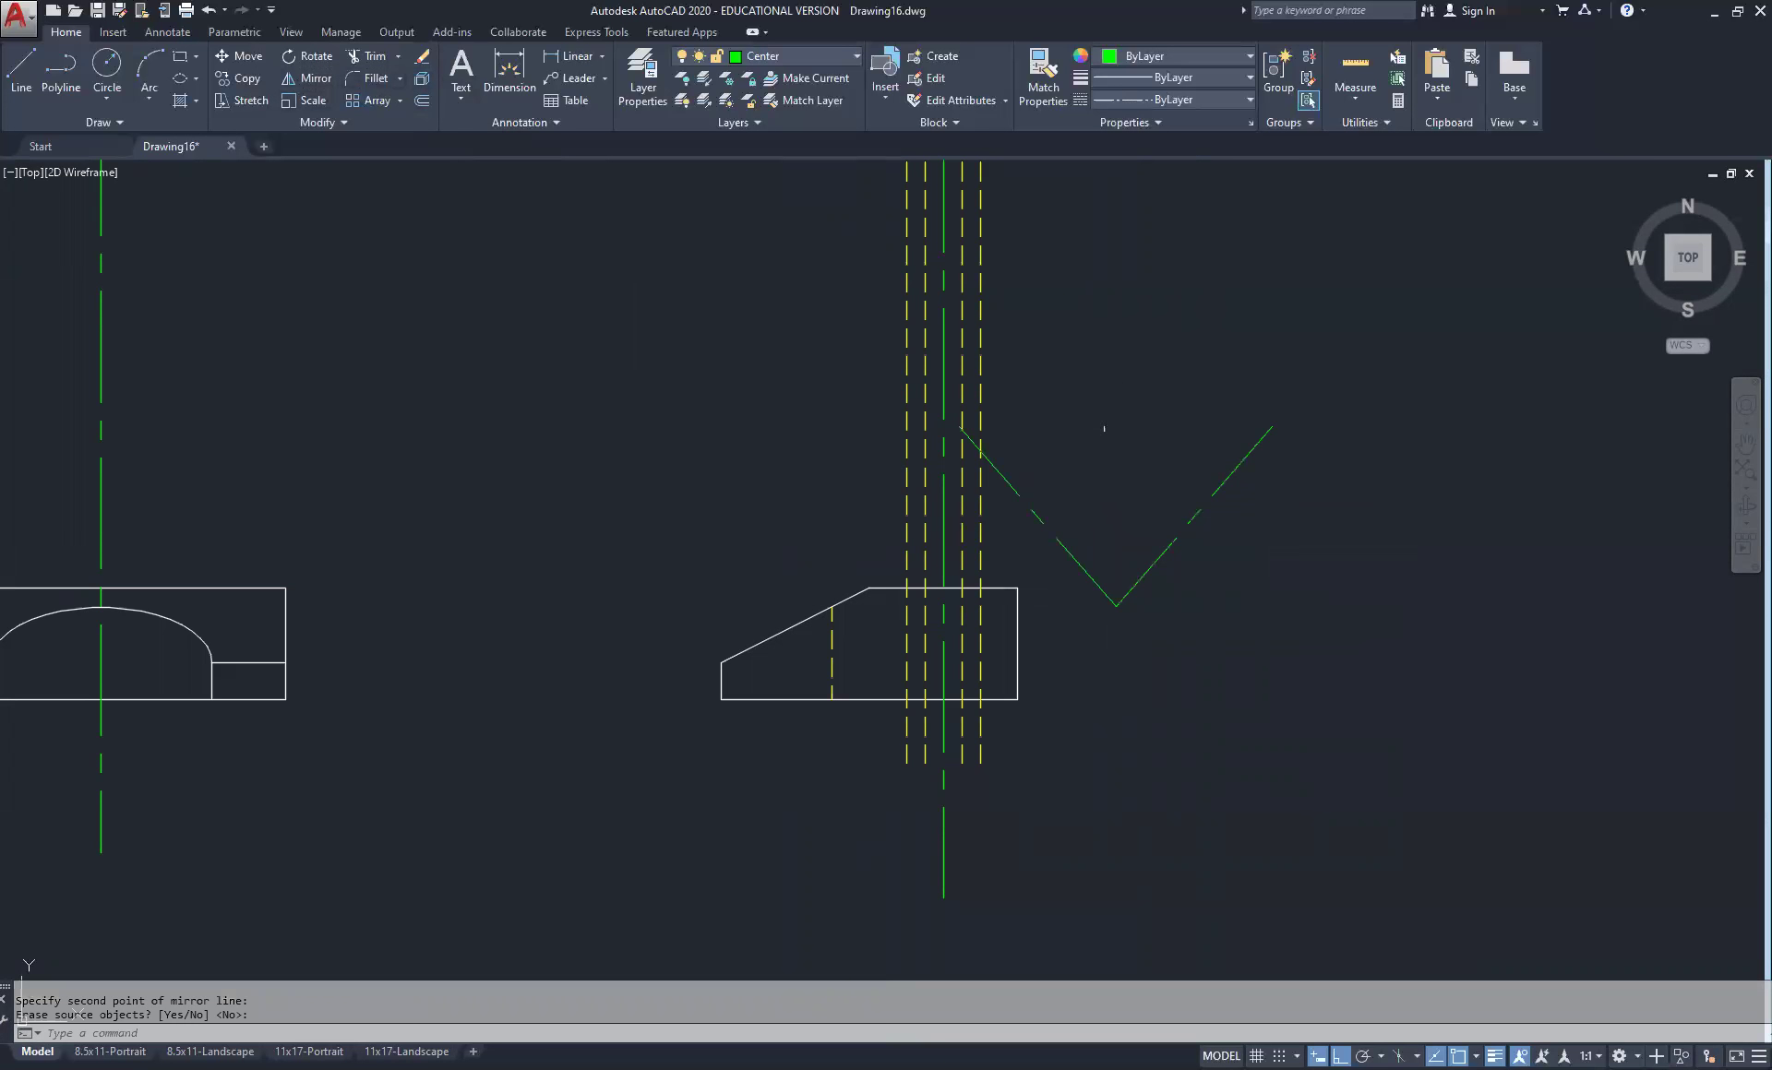
Add an angular dimension between the two angled lines, placing its arc inside the V
{"action": "left_click", "coordinate": [602, 56]}
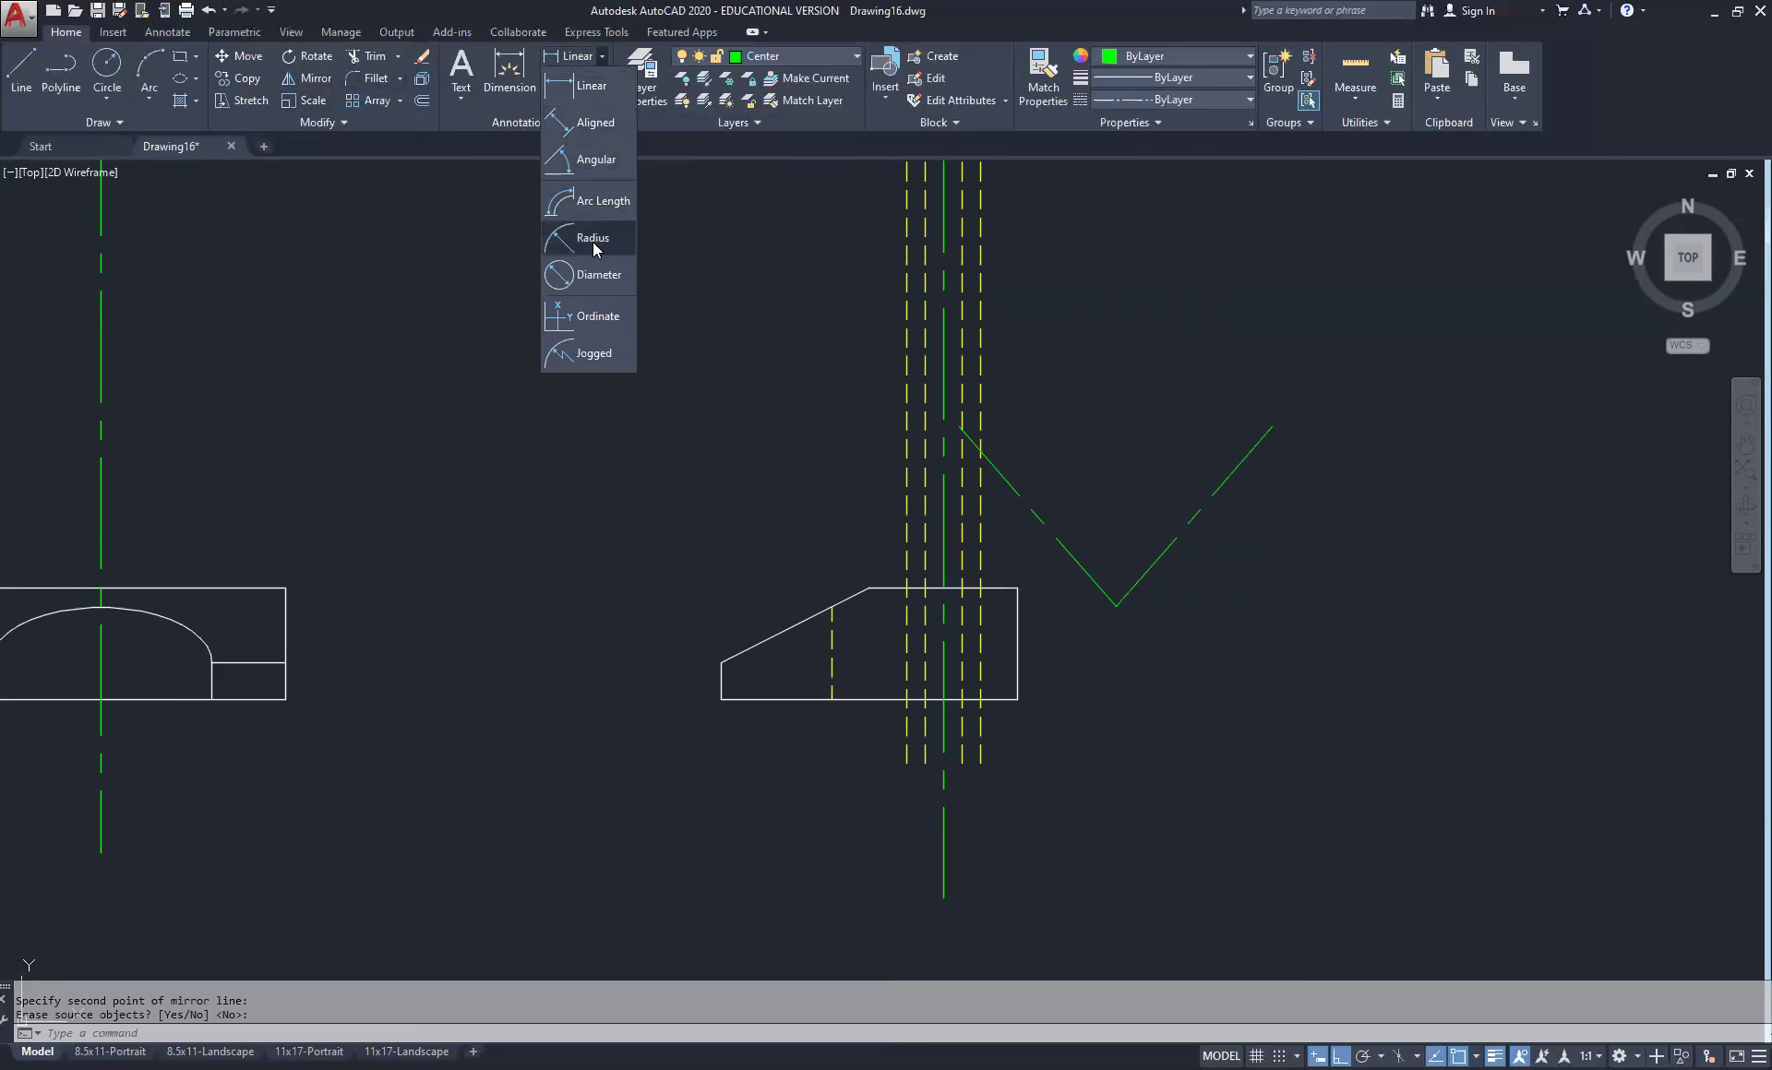
{"action": "left_click", "coordinate": [595, 160]}
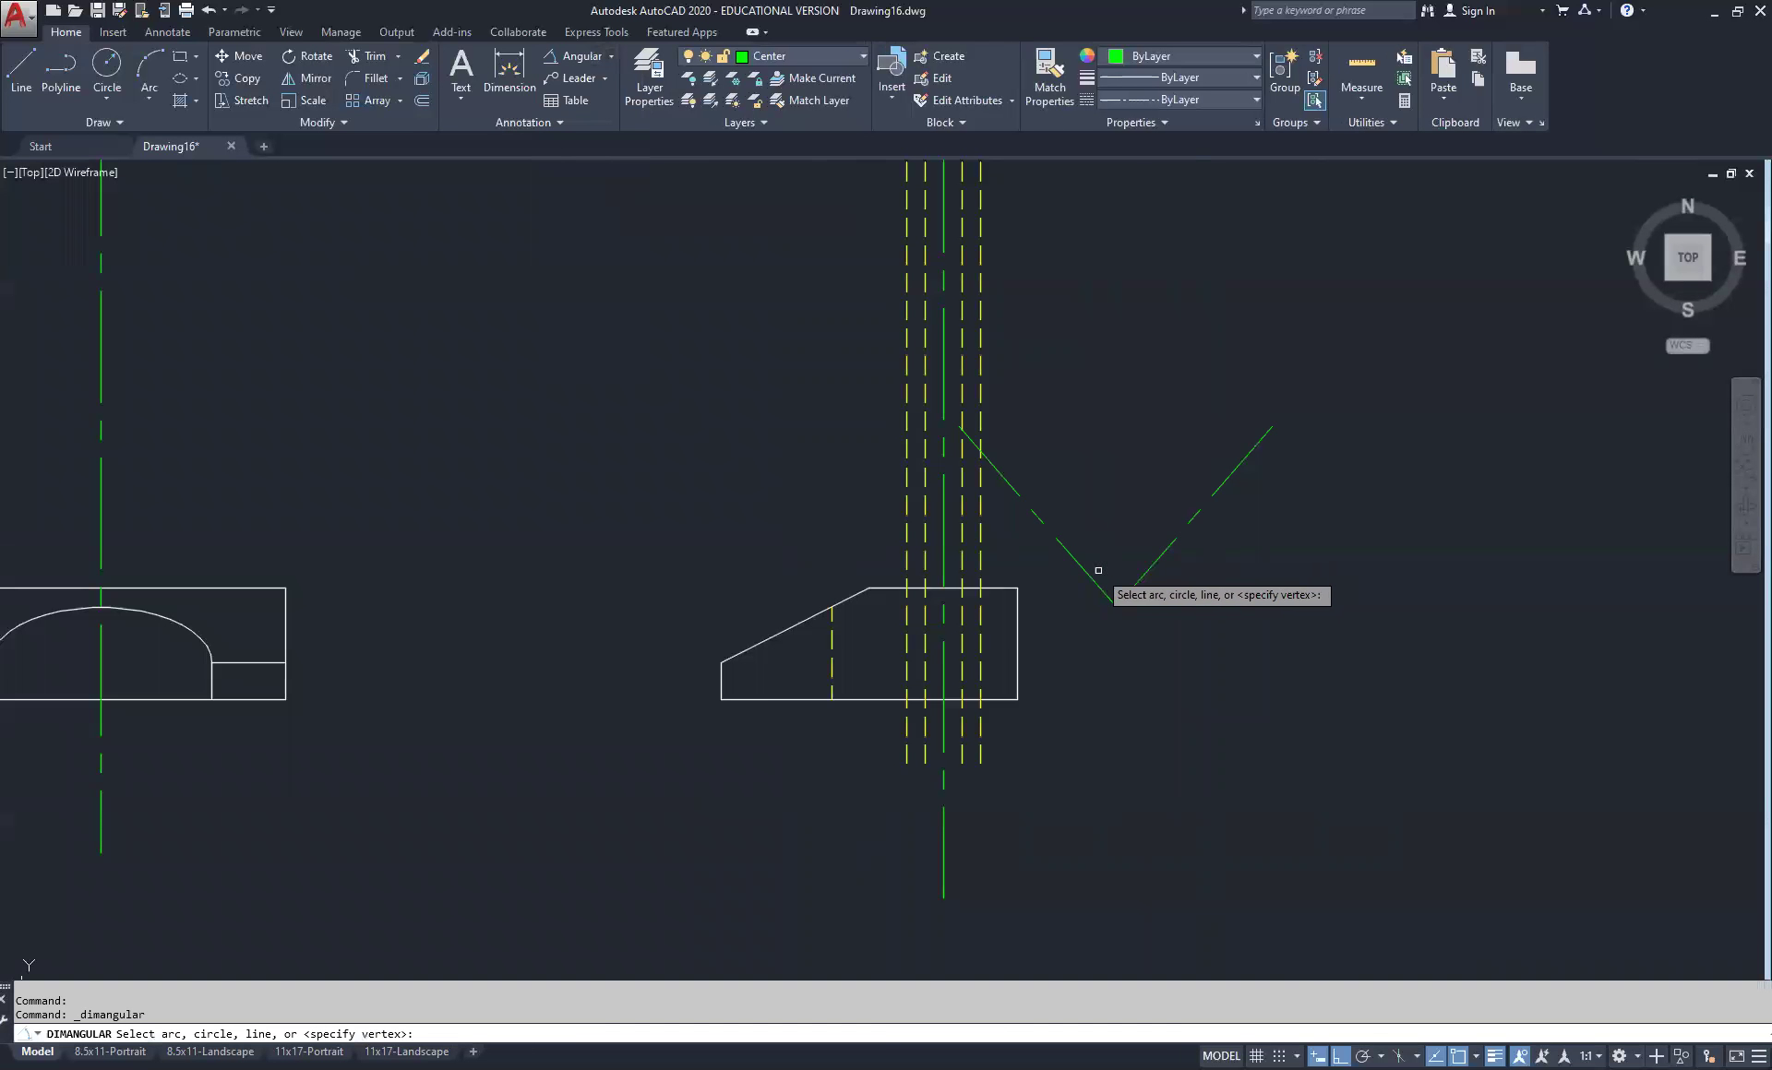
{"action": "left_click", "coordinate": [1082, 568]}
{"action": "left_click", "coordinate": [1170, 554]}
{"action": "left_click", "coordinate": [1165, 548]}
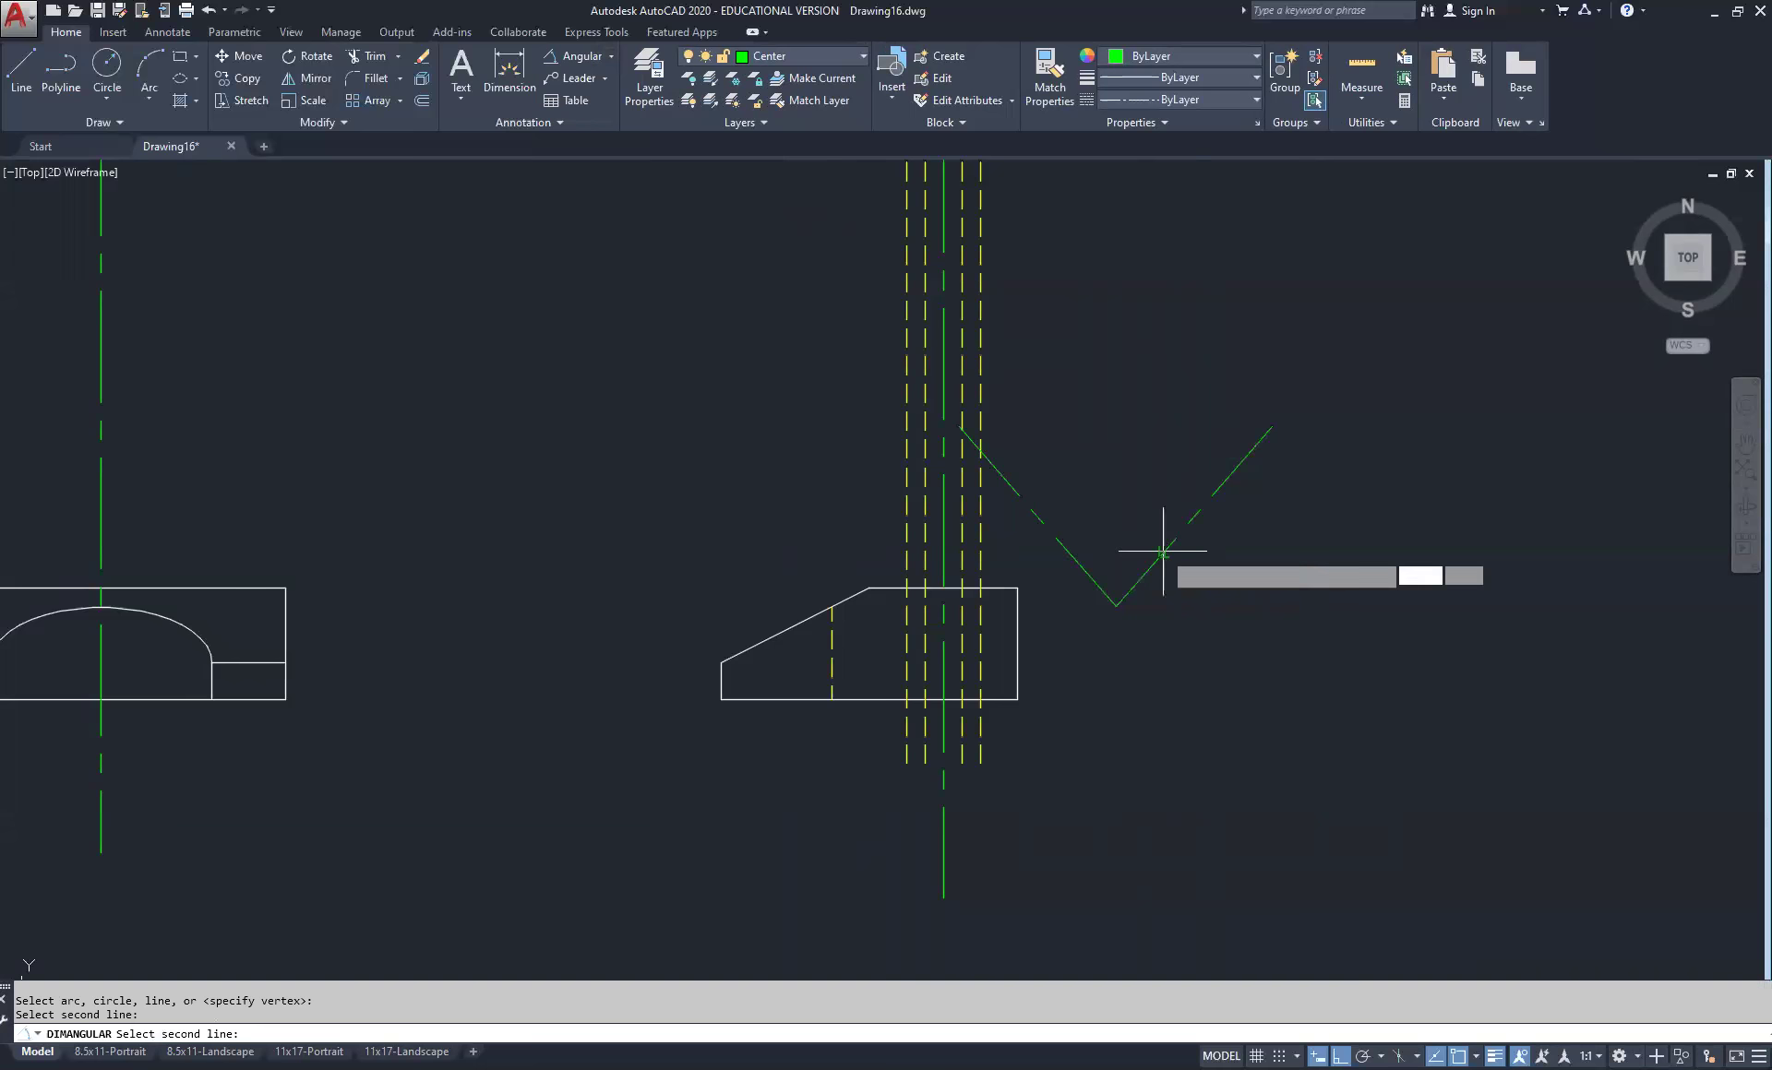
{"action": "left_click", "coordinate": [1126, 447]}
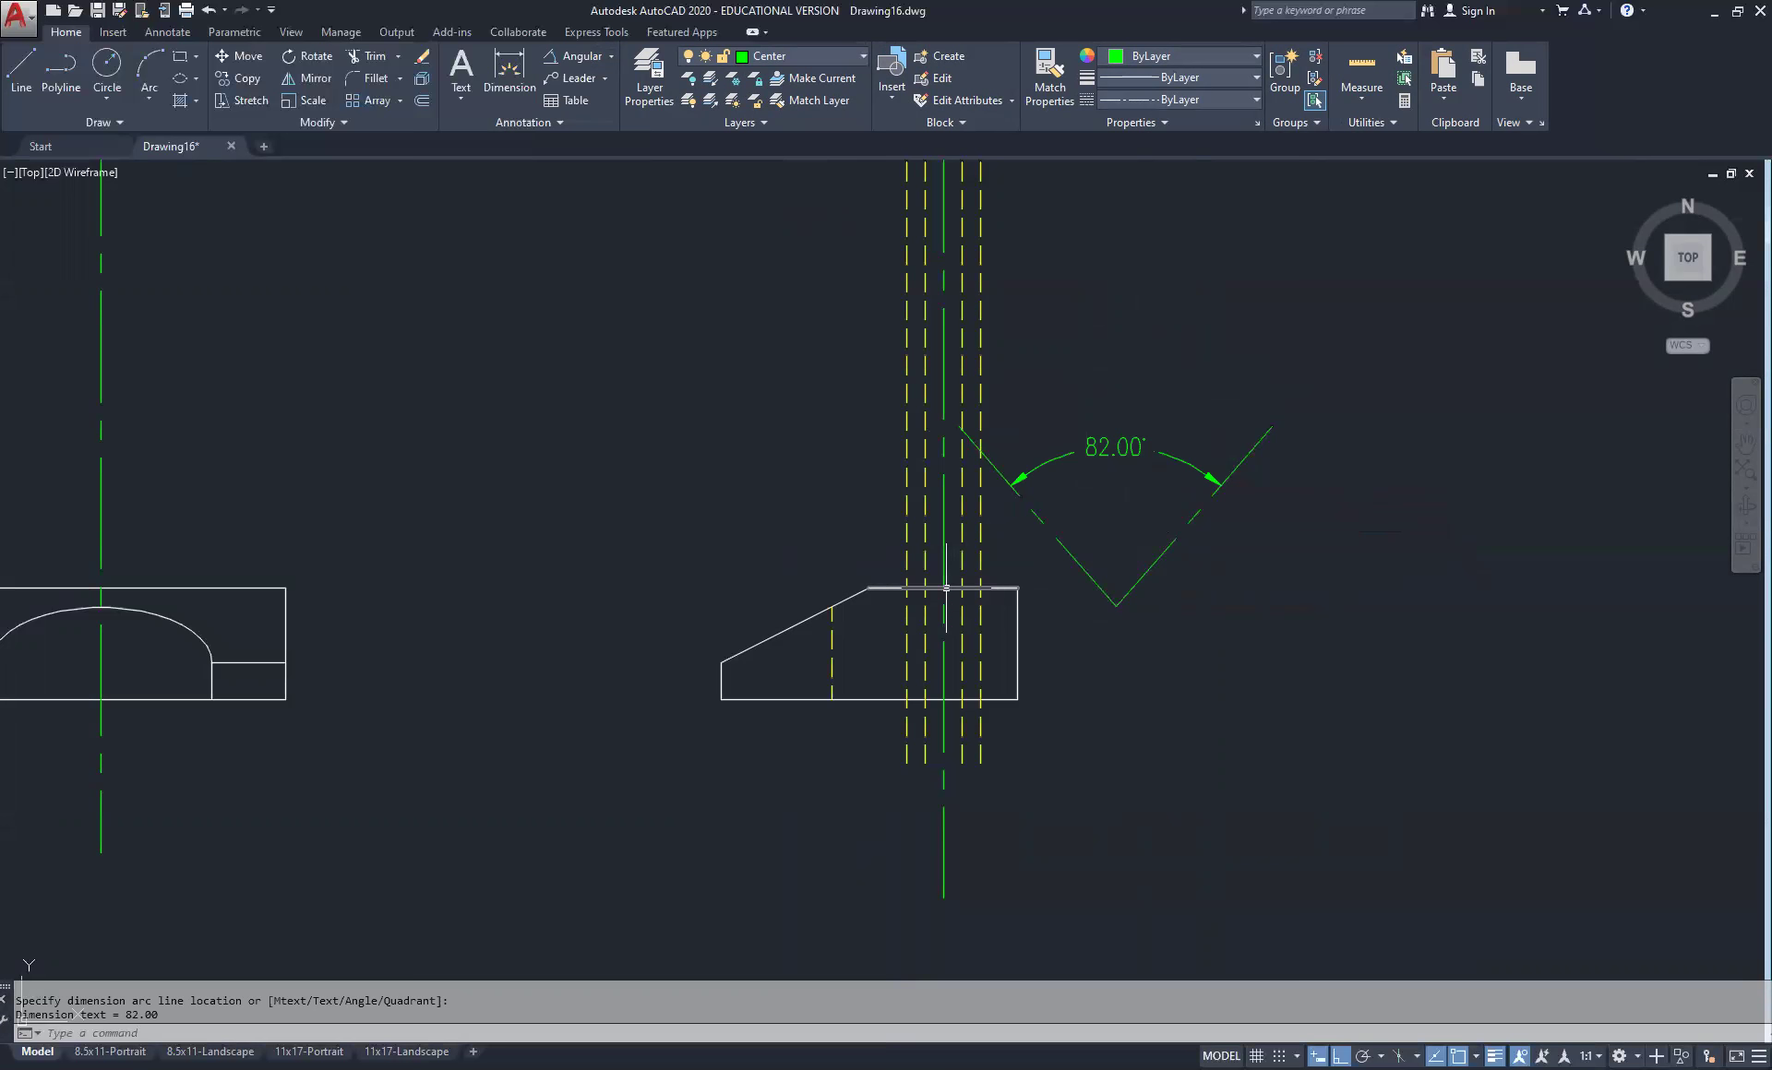
Select both angled lines of the V and open their layer assignment
{"action": "left_click", "coordinate": [1192, 579]}
{"action": "left_click", "coordinate": [1196, 581]}
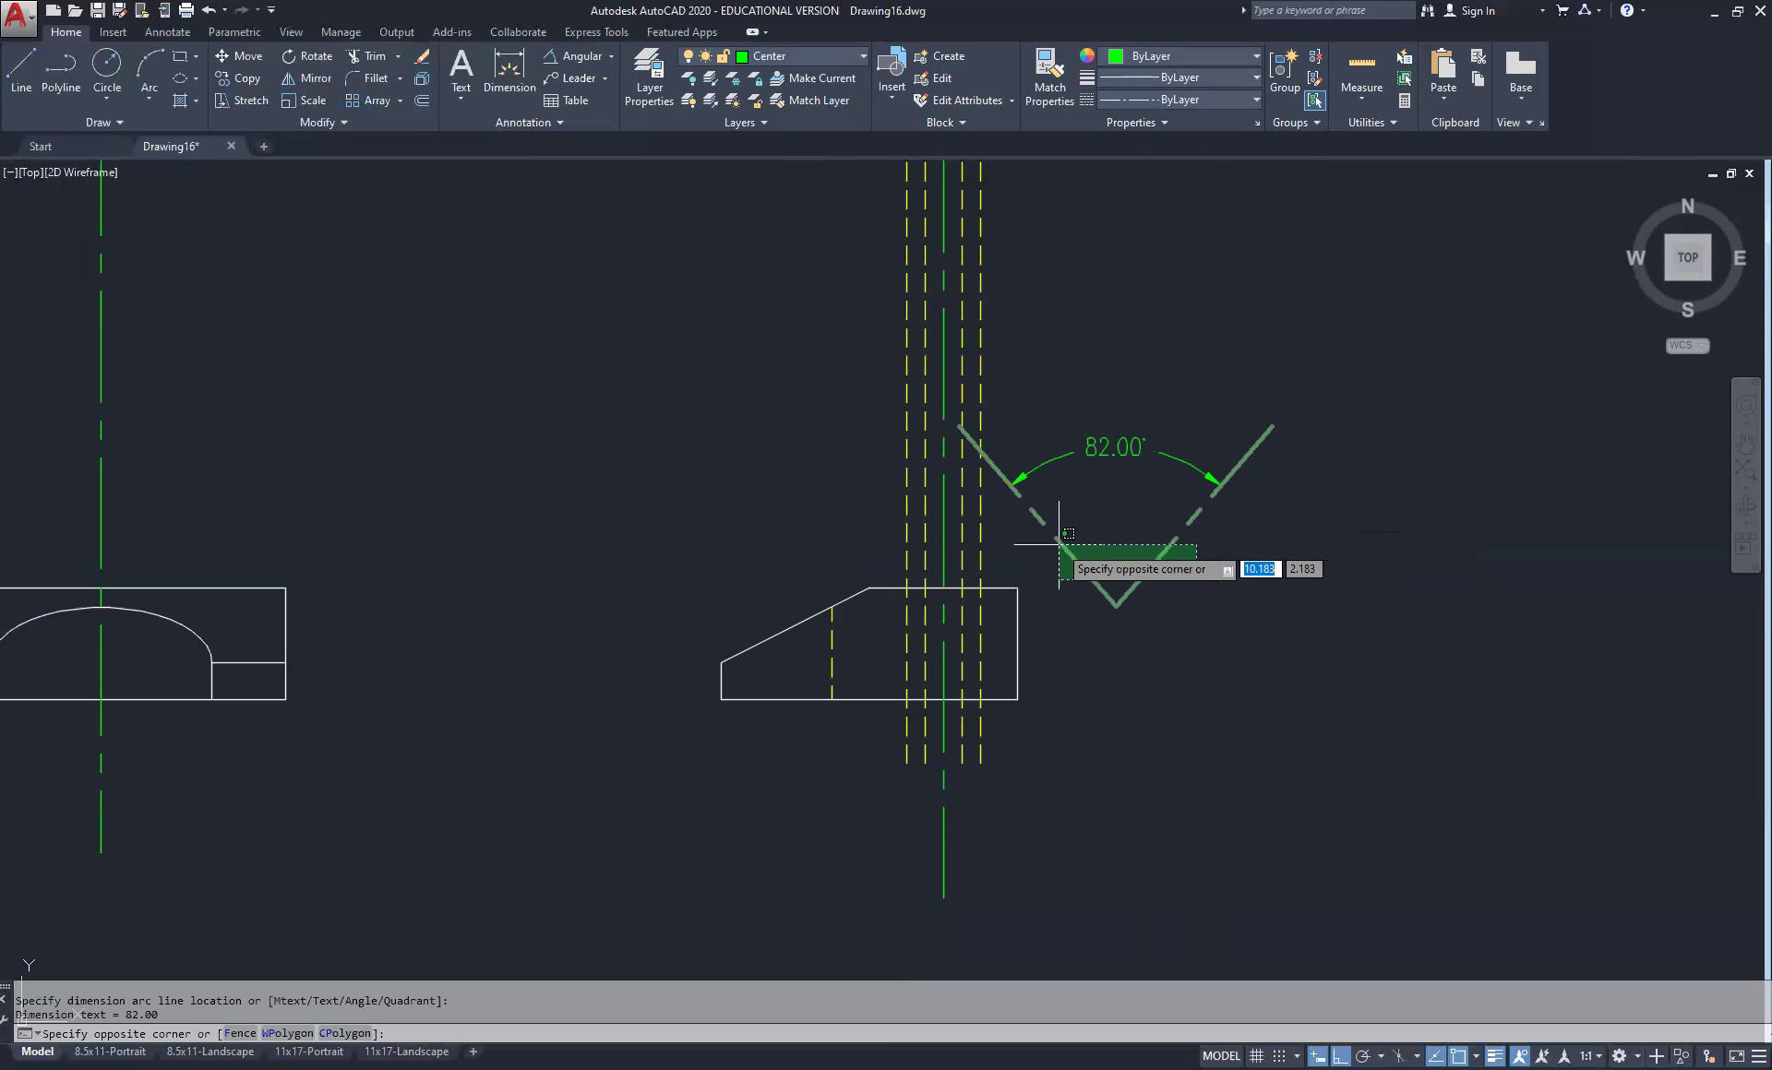
{"action": "left_click", "coordinate": [1058, 551]}
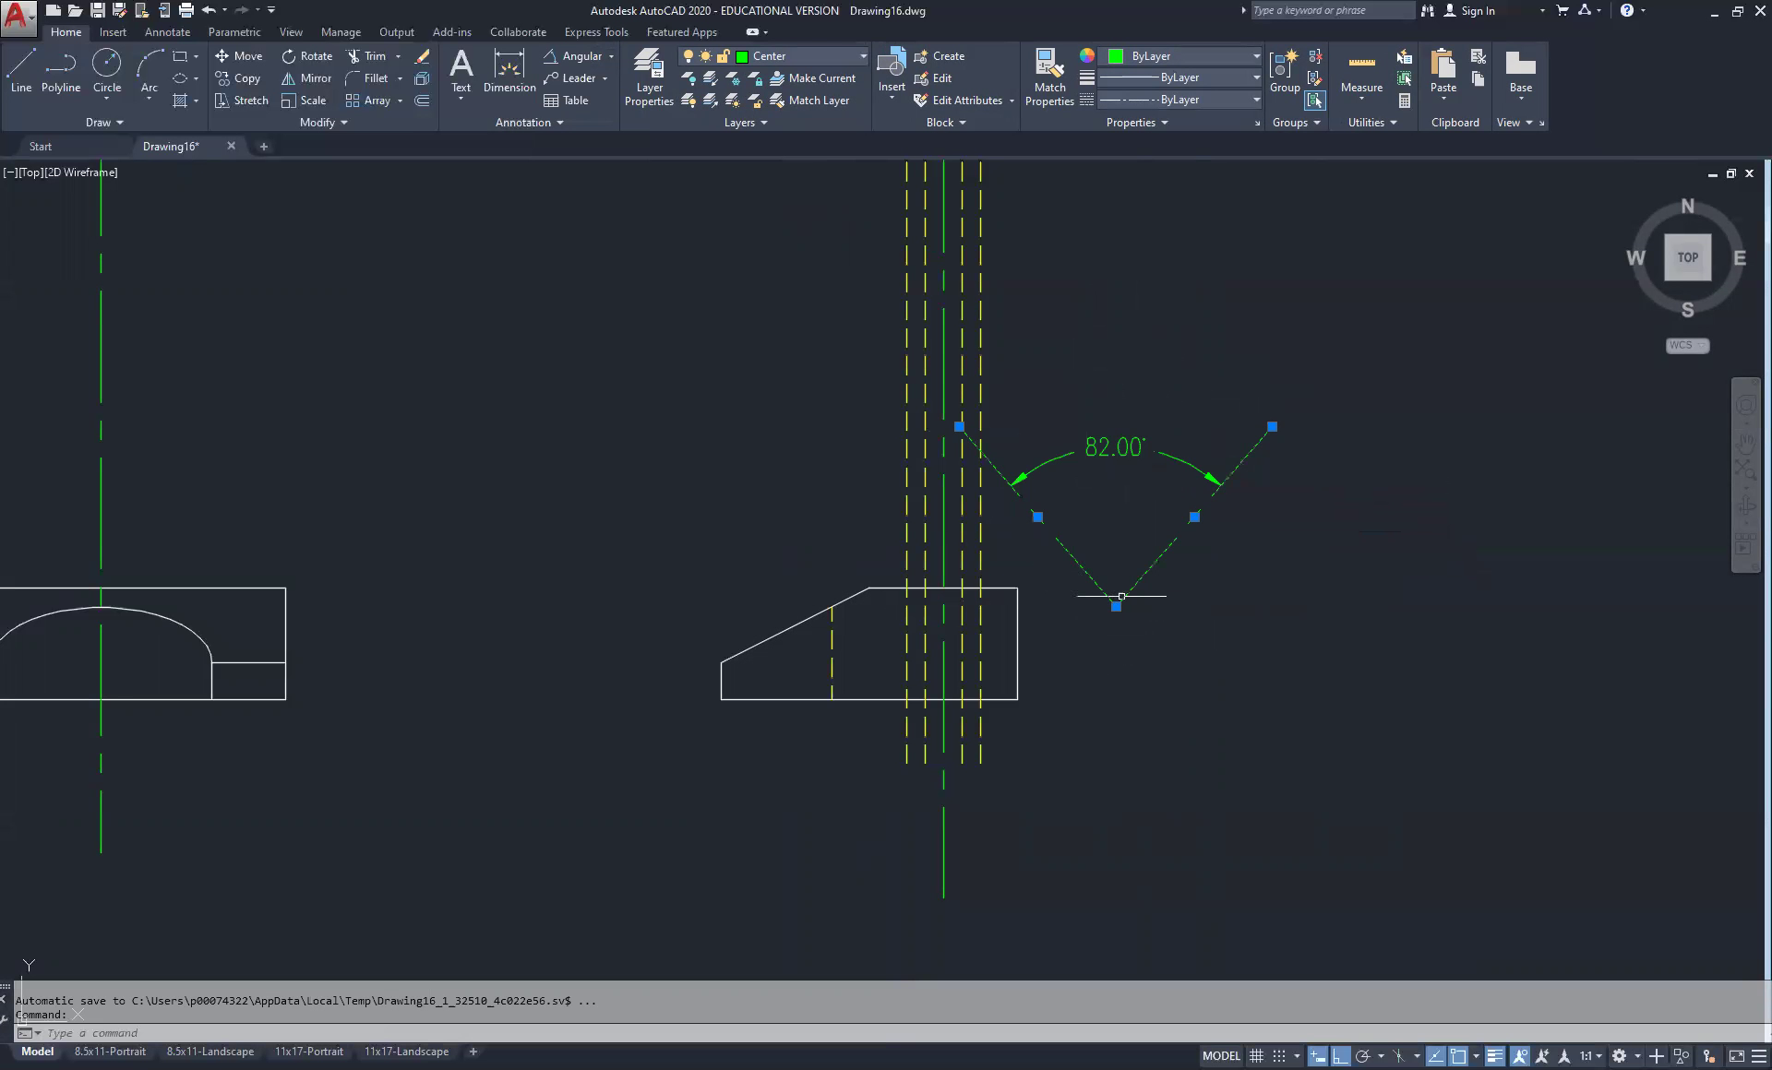
{"action": "left_click", "coordinate": [844, 52]}
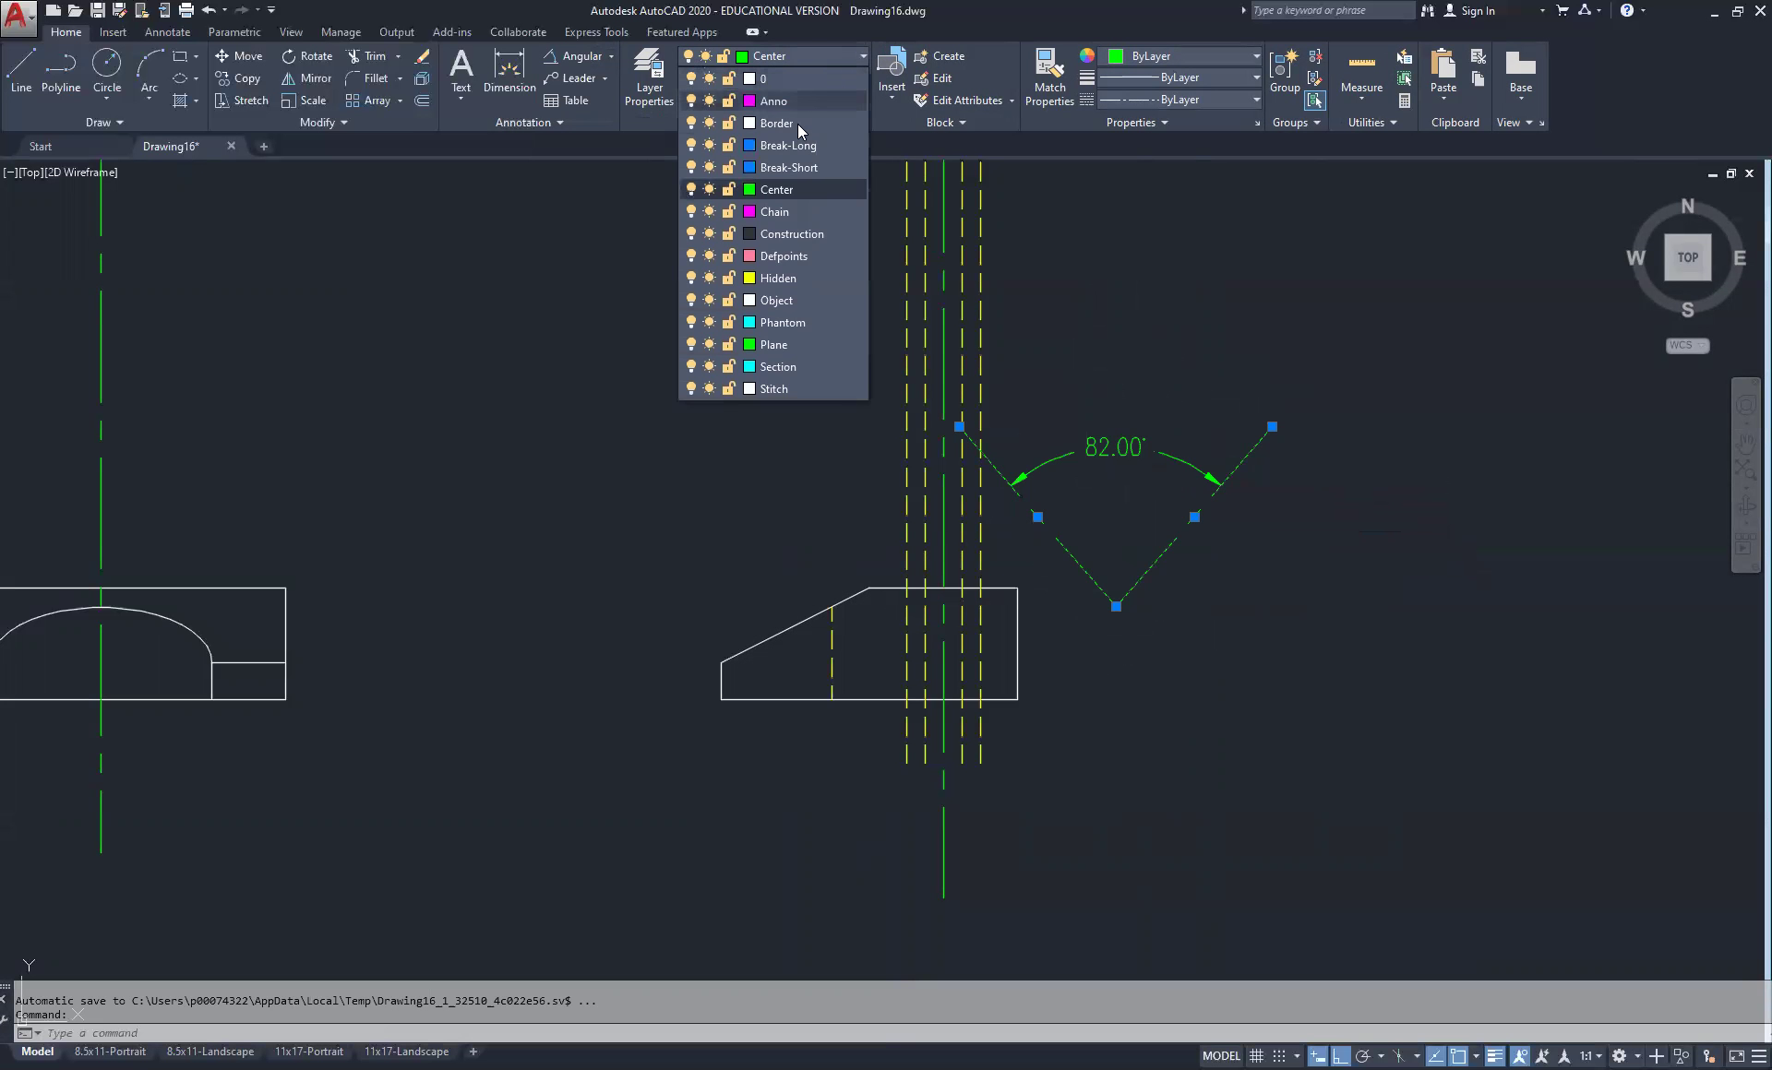
Assign the two angled lines of the 82° V to the Hidden layer
{"action": "left_click", "coordinate": [778, 278]}
{"action": "key", "text": "Escape"}
{"action": "key", "text": "Escape"}
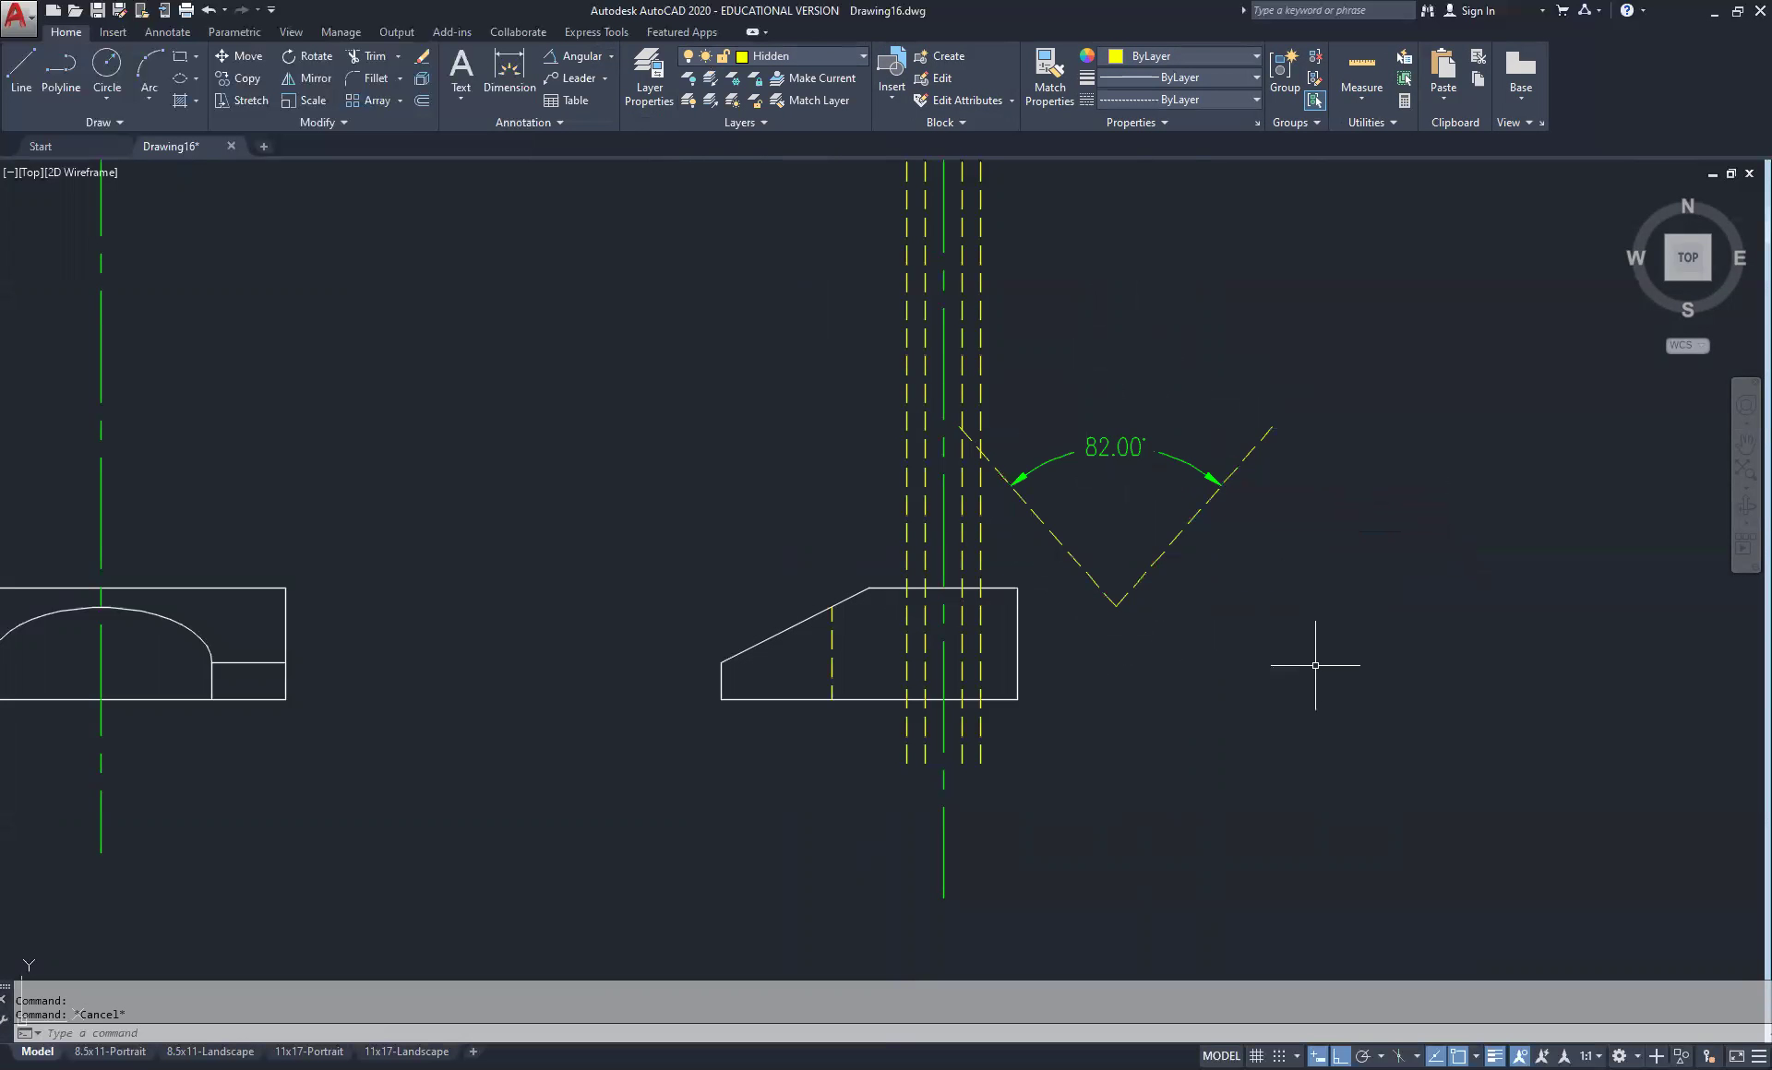
Move the V lines and their 82° dimension so the vertex sits where the side view's top edge meets the hole centerline
{"action": "left_click", "coordinate": [1185, 654]}
{"action": "left_click", "coordinate": [1076, 585]}
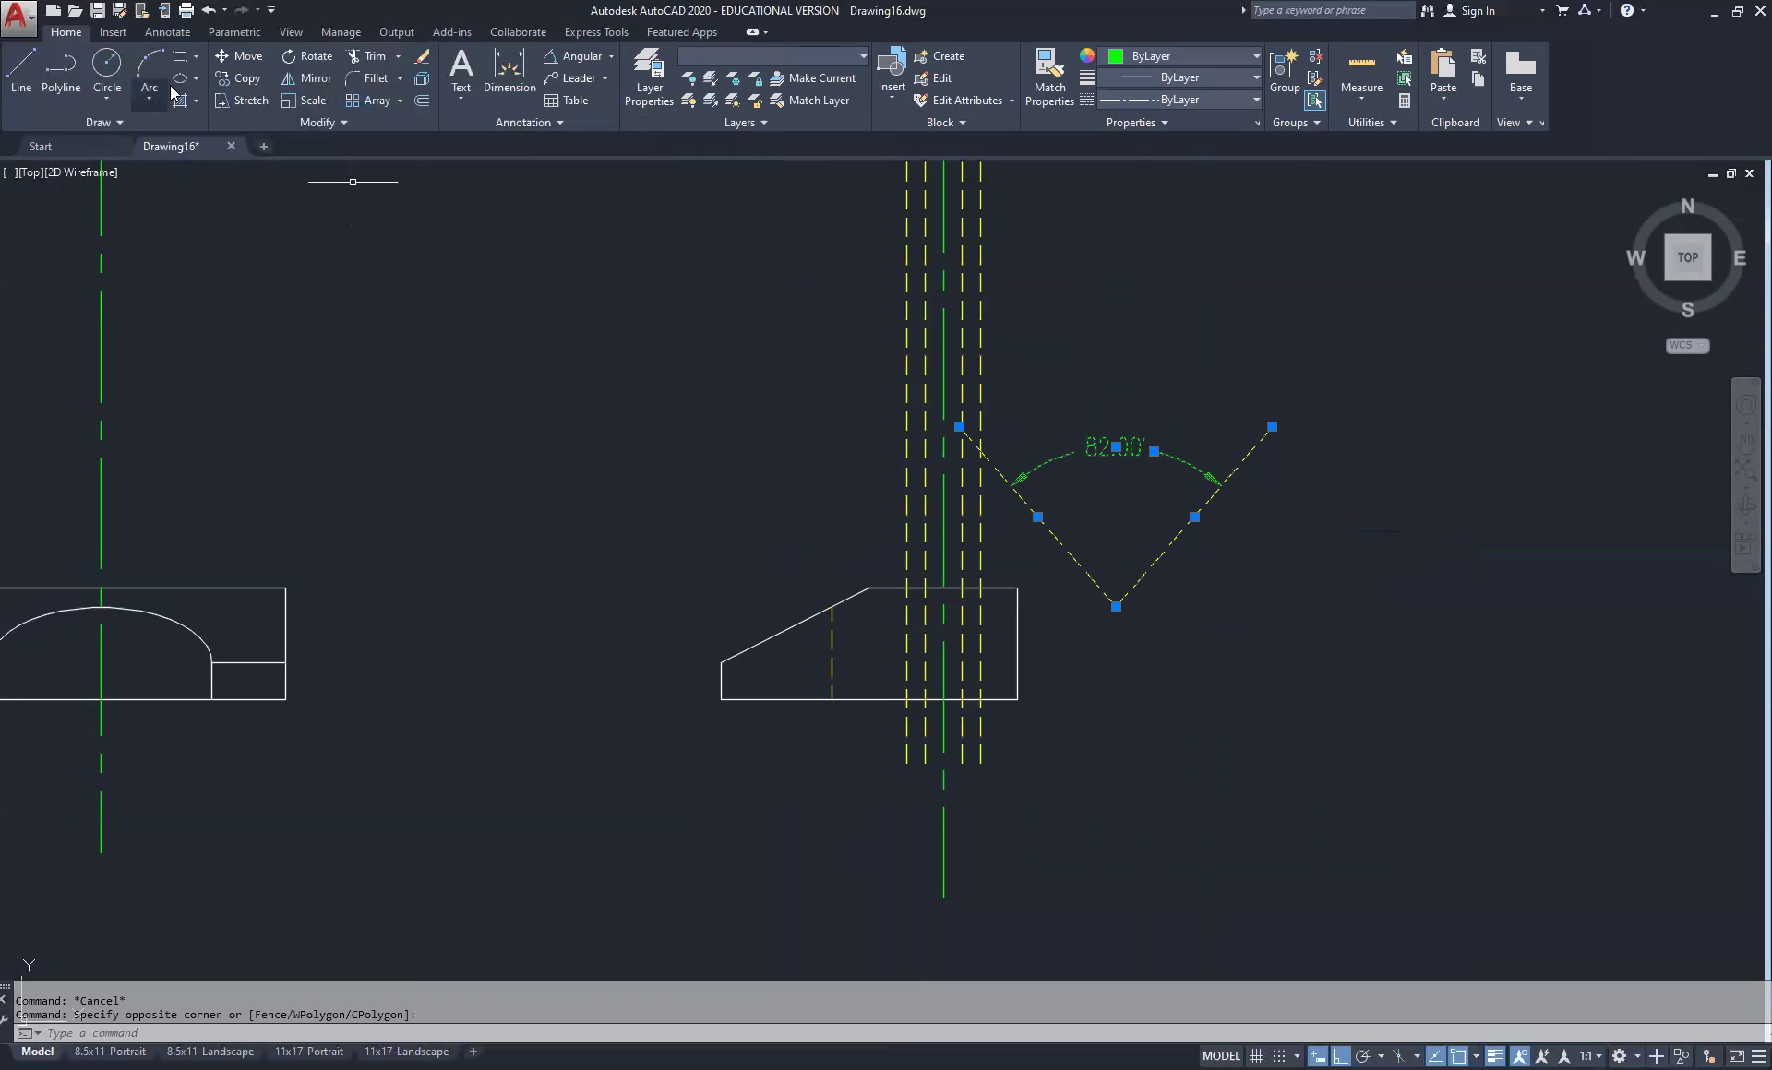
{"action": "left_click", "coordinate": [242, 56]}
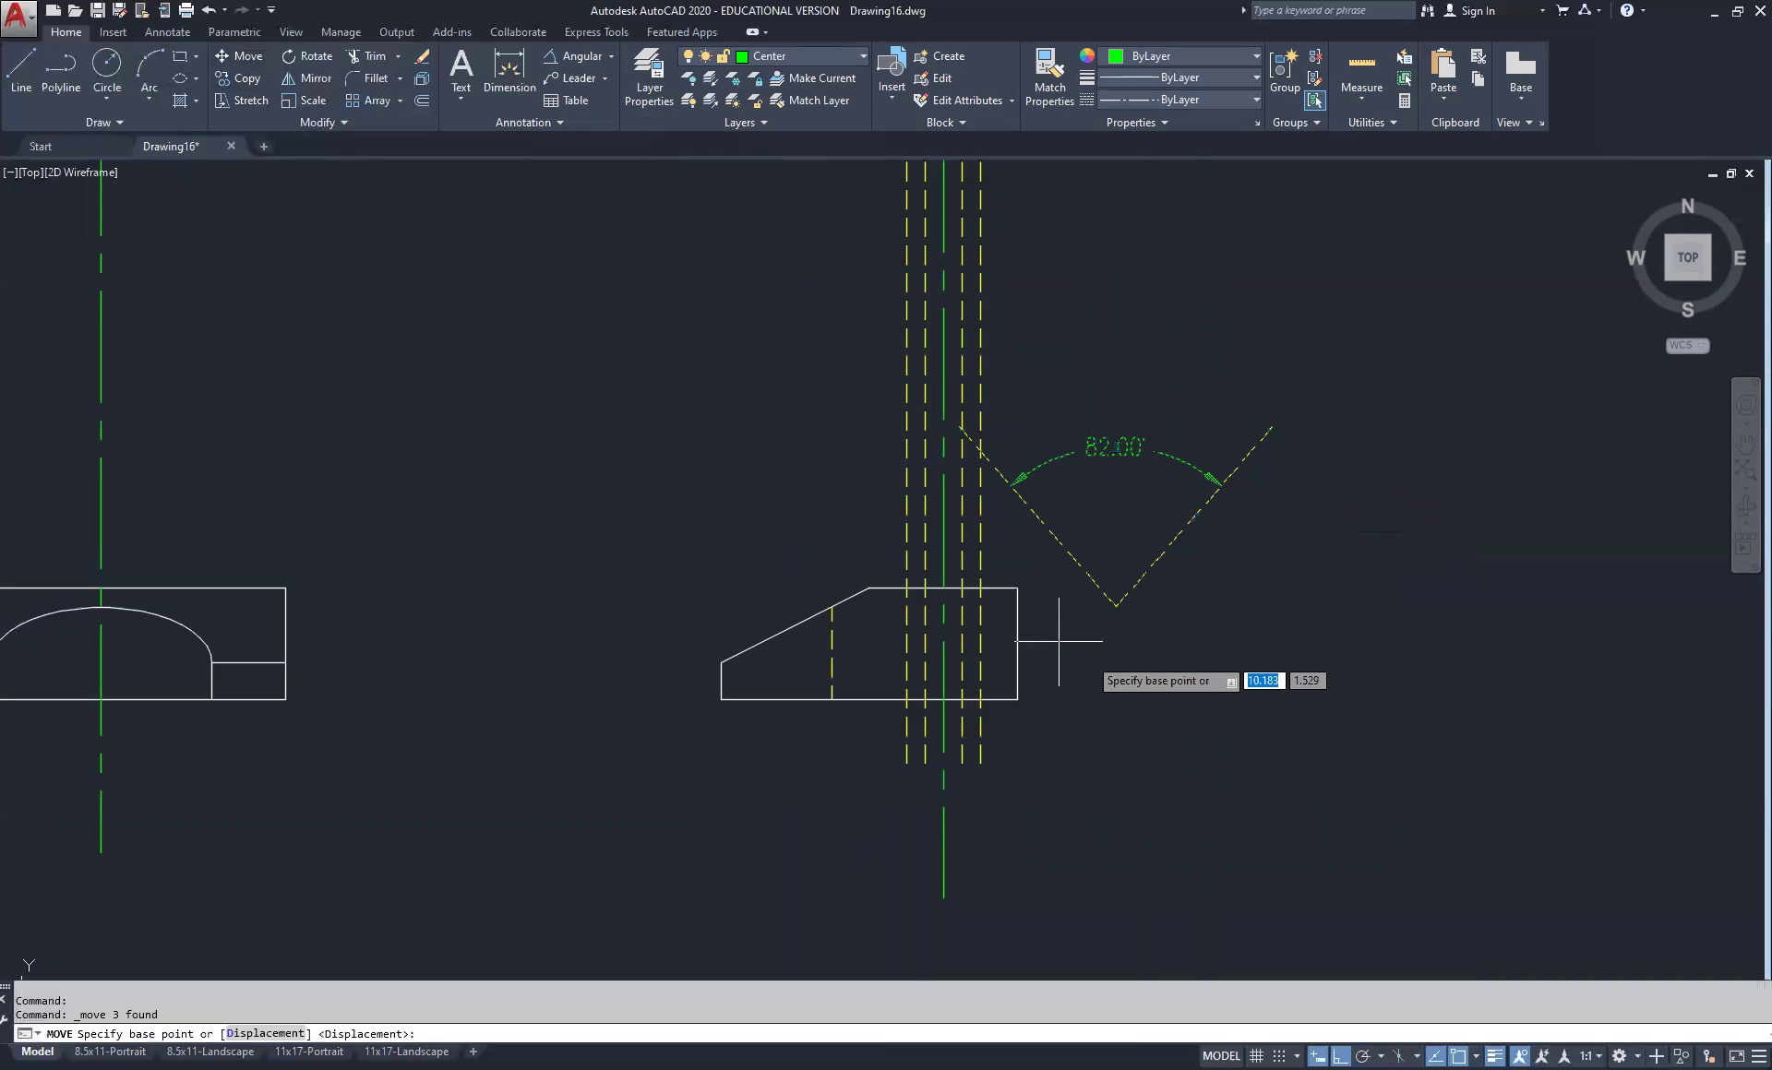
{"action": "left_click", "coordinate": [1115, 607]}
{"action": "scroll", "coordinate": [978, 586], "scroll_direction": "up", "scroll_amount": 4}
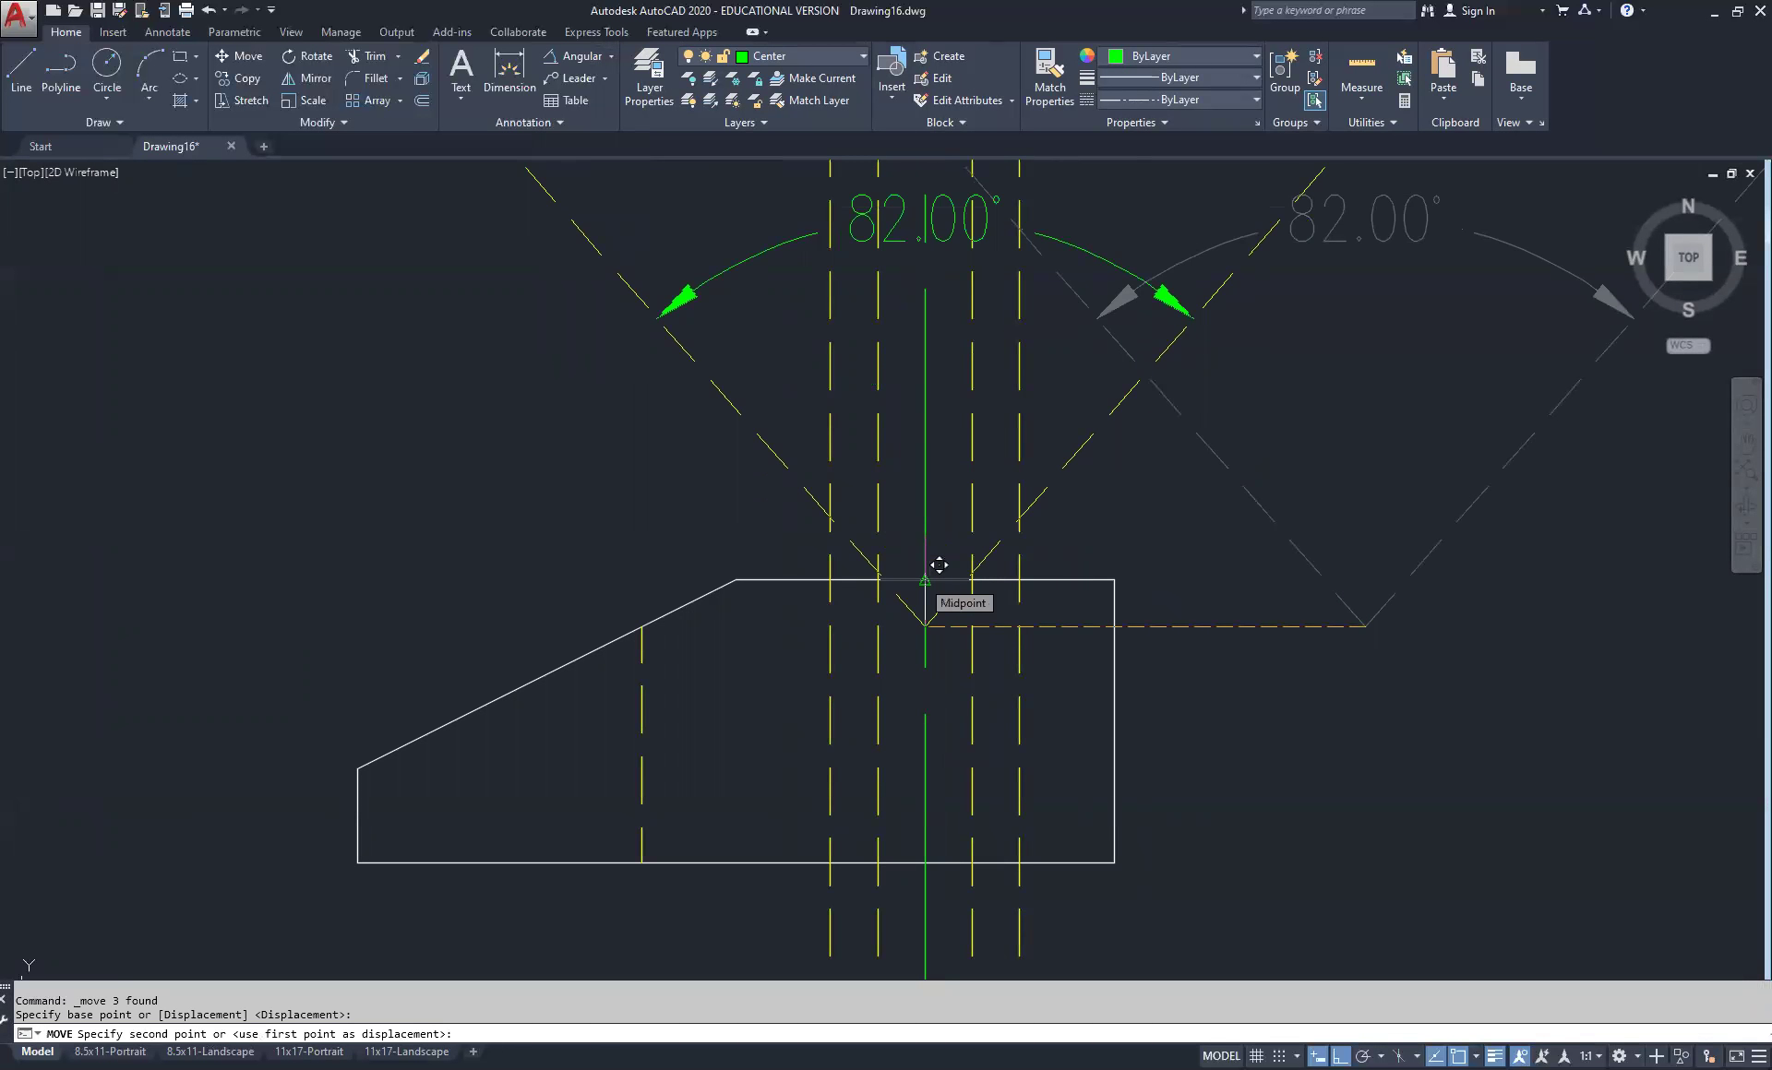
{"action": "left_click", "coordinate": [939, 565]}
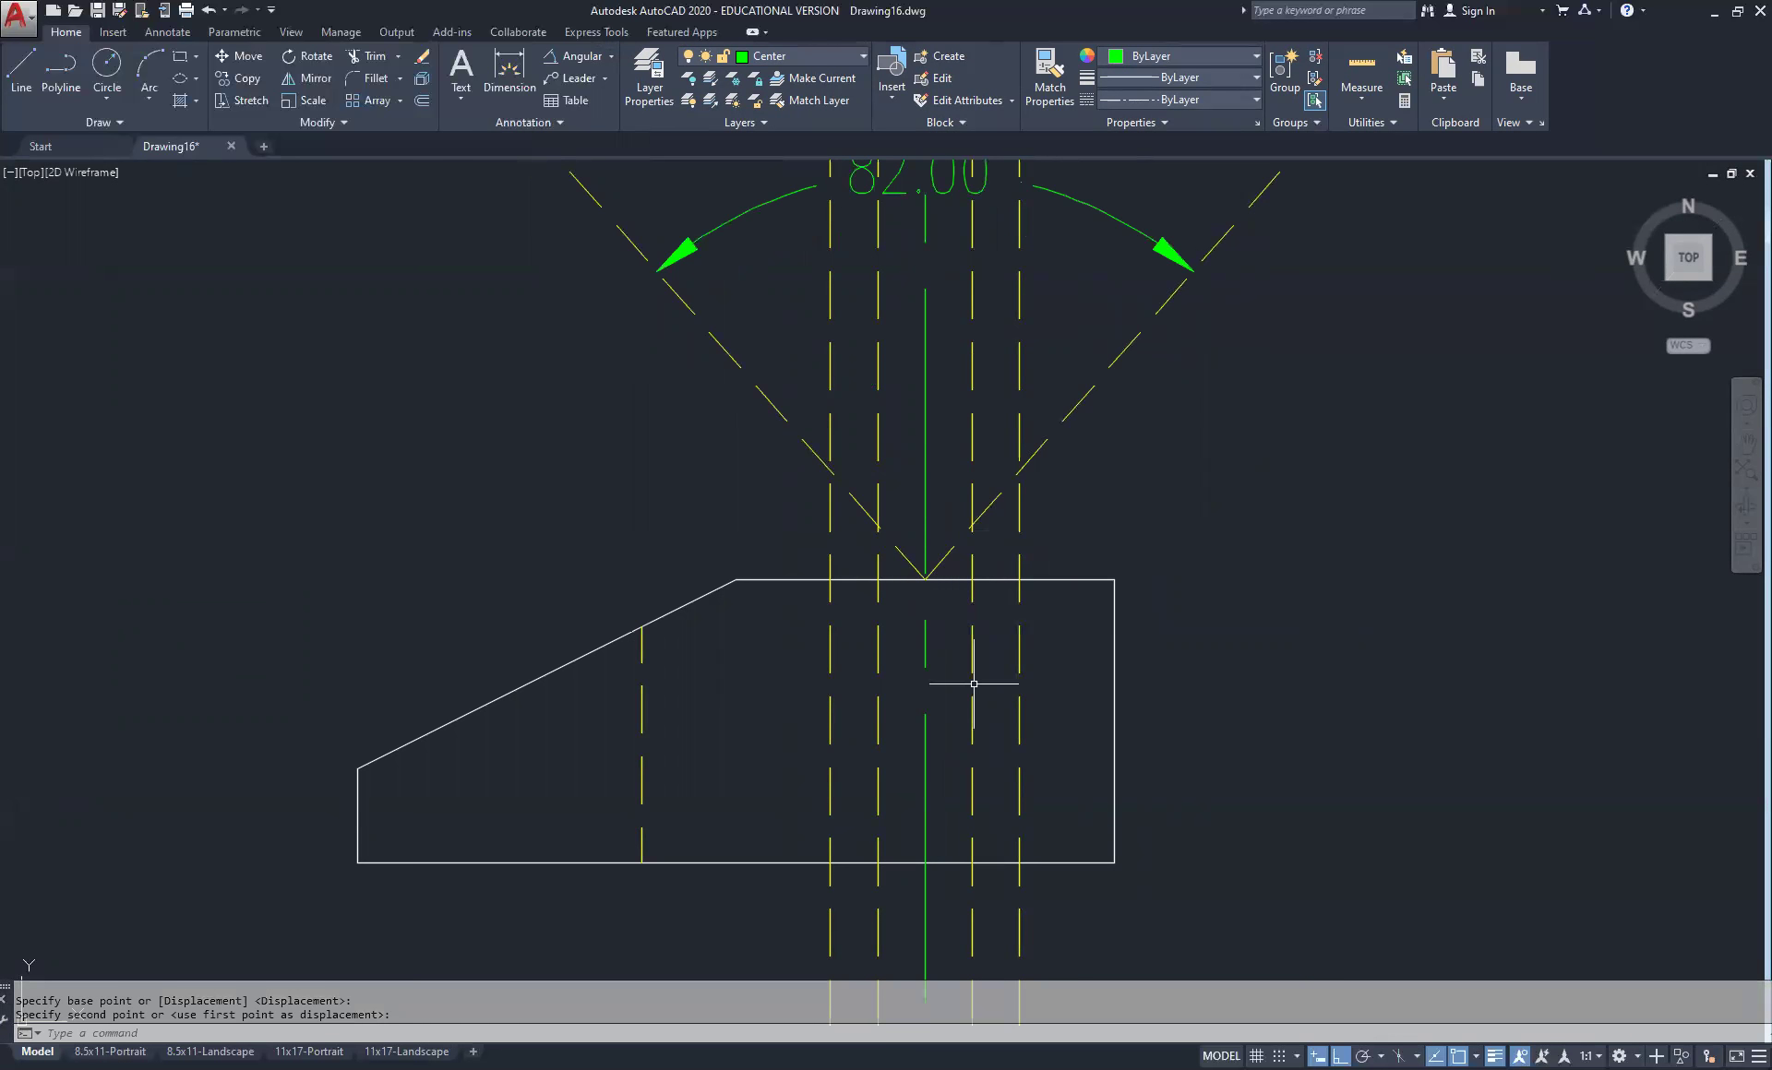
Move the two V lines down so they cross the outer hidden projection lines at the side view's top edge
{"action": "left_click", "coordinate": [1132, 396]}
{"action": "left_click", "coordinate": [1065, 388]}
{"action": "left_click", "coordinate": [791, 376]}
{"action": "left_click", "coordinate": [738, 428]}
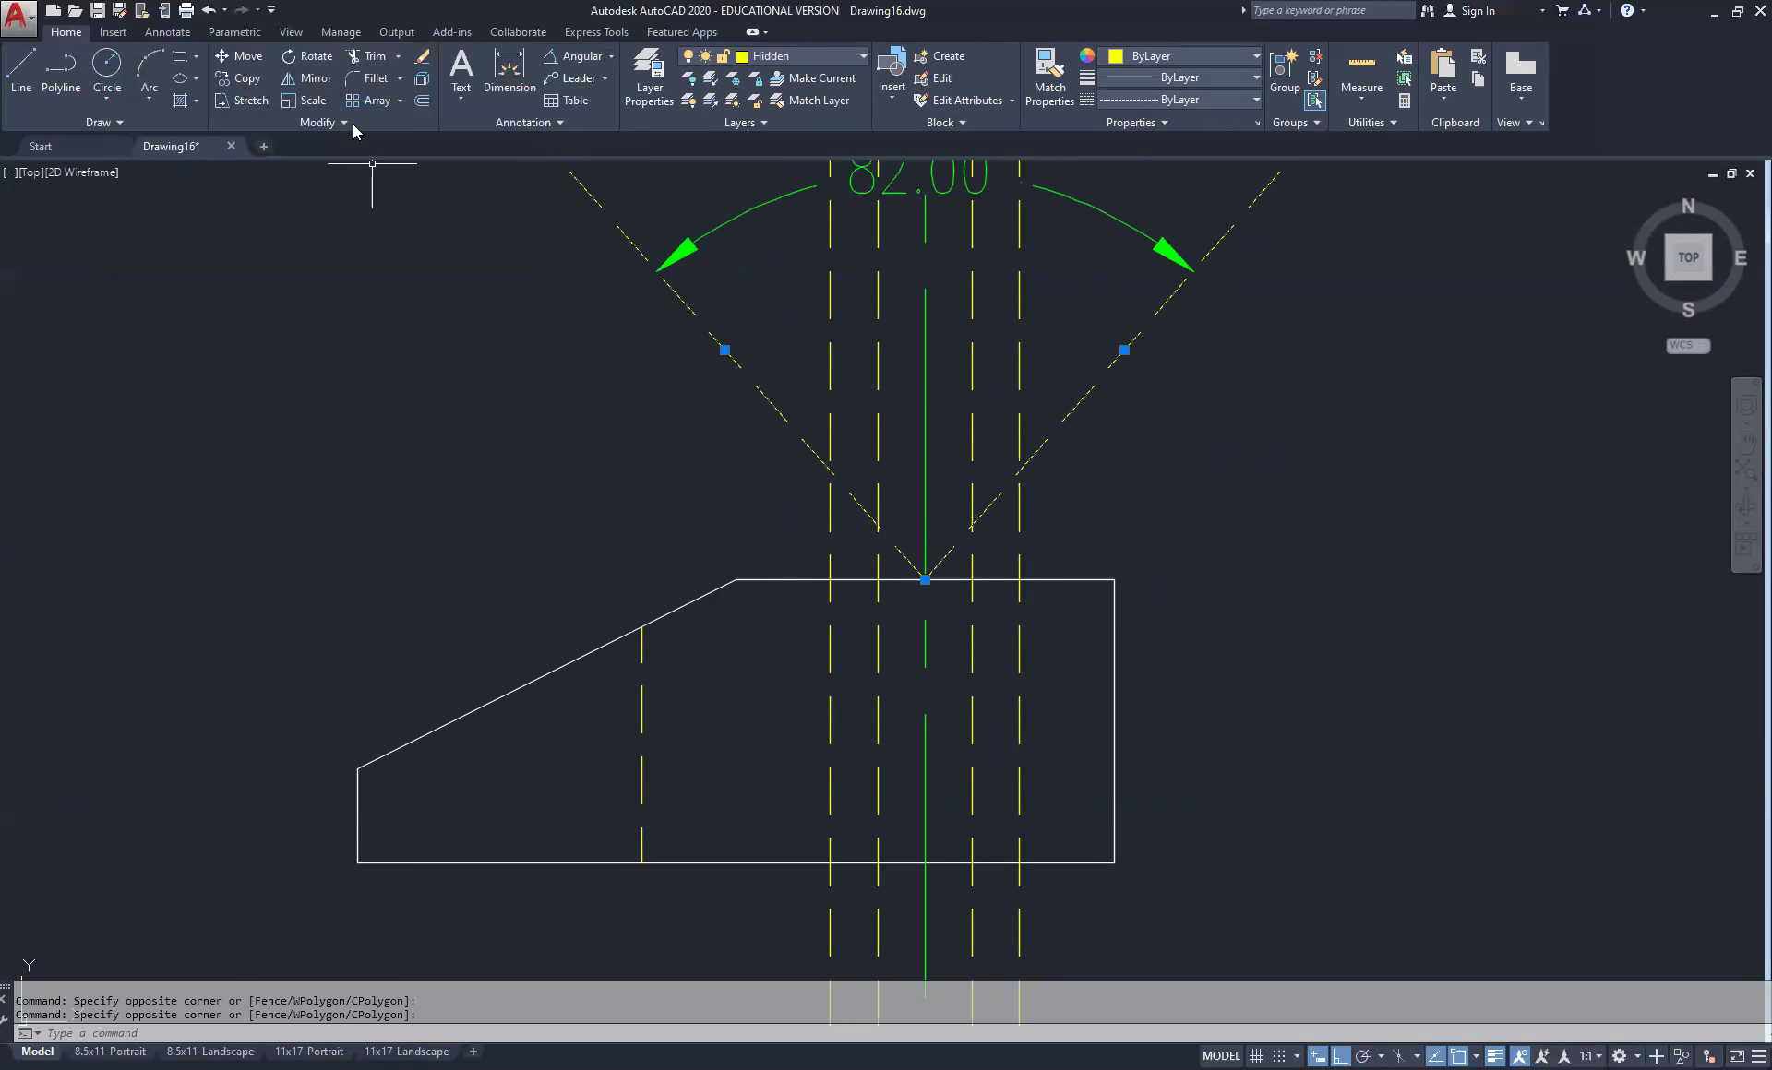
{"action": "left_click", "coordinate": [241, 57]}
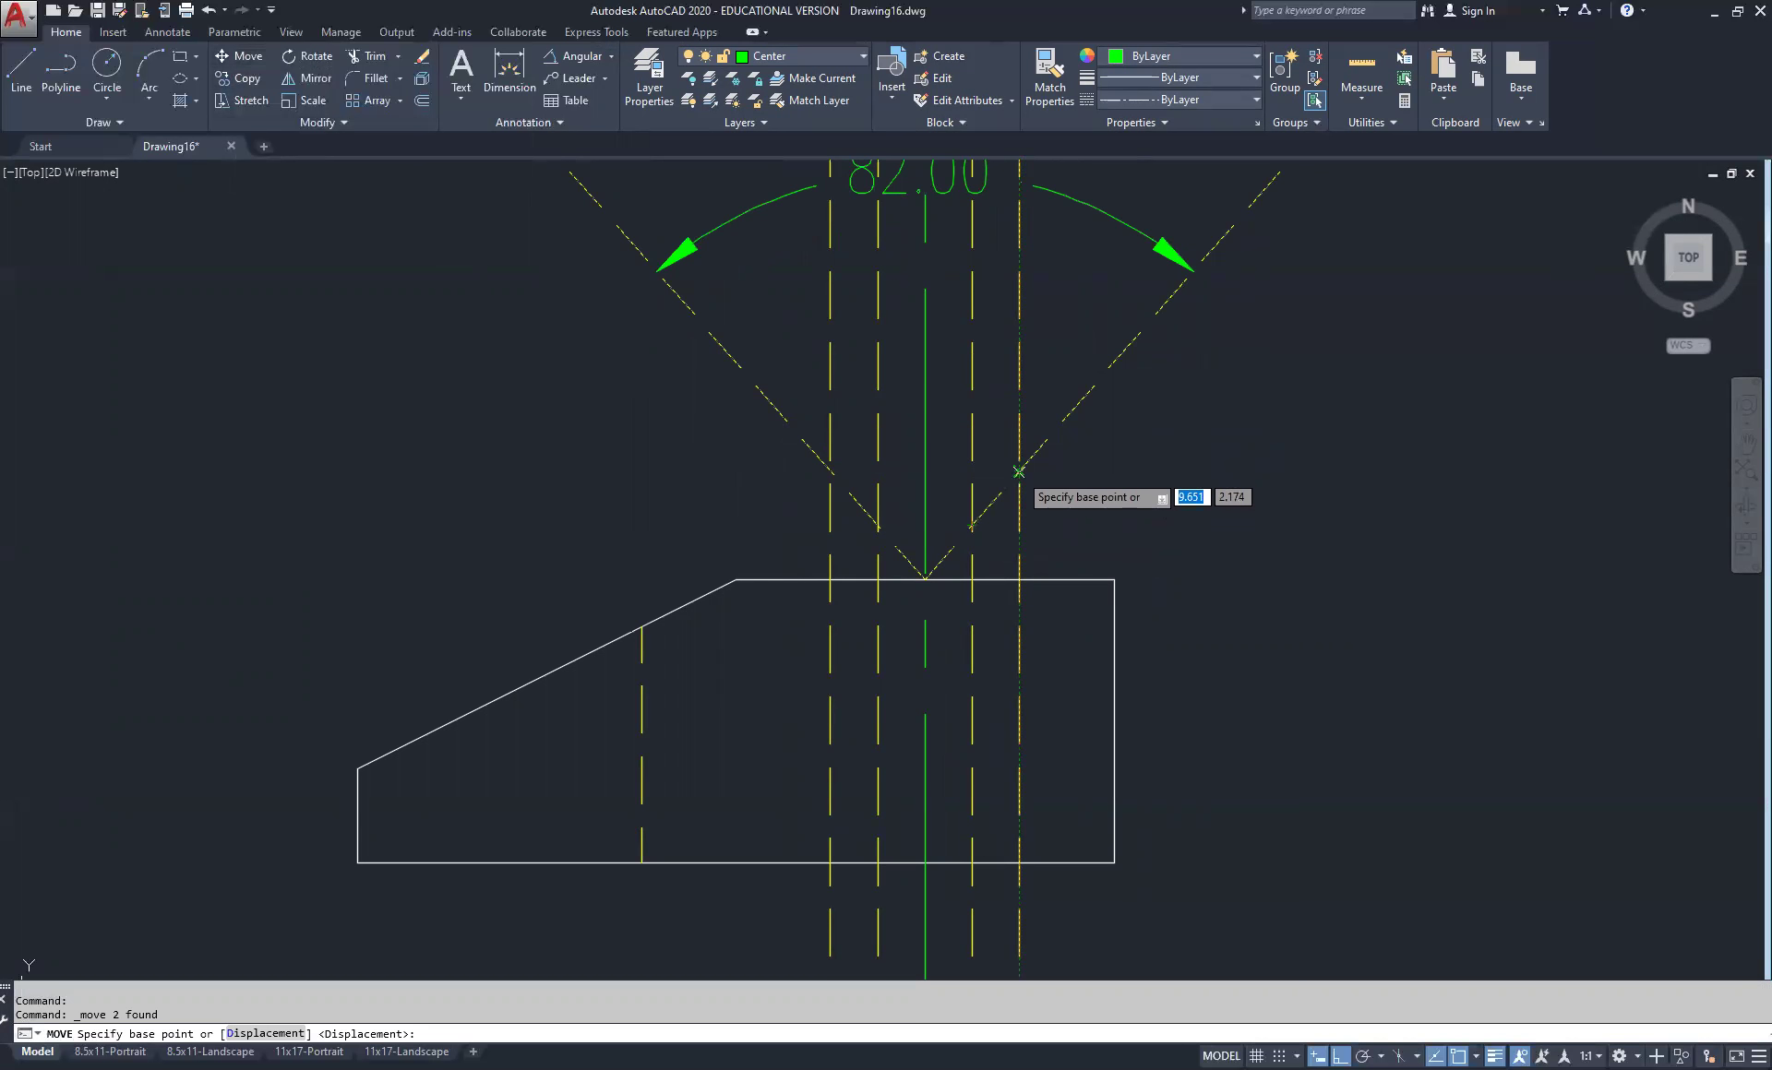
{"action": "left_click", "coordinate": [1020, 466]}
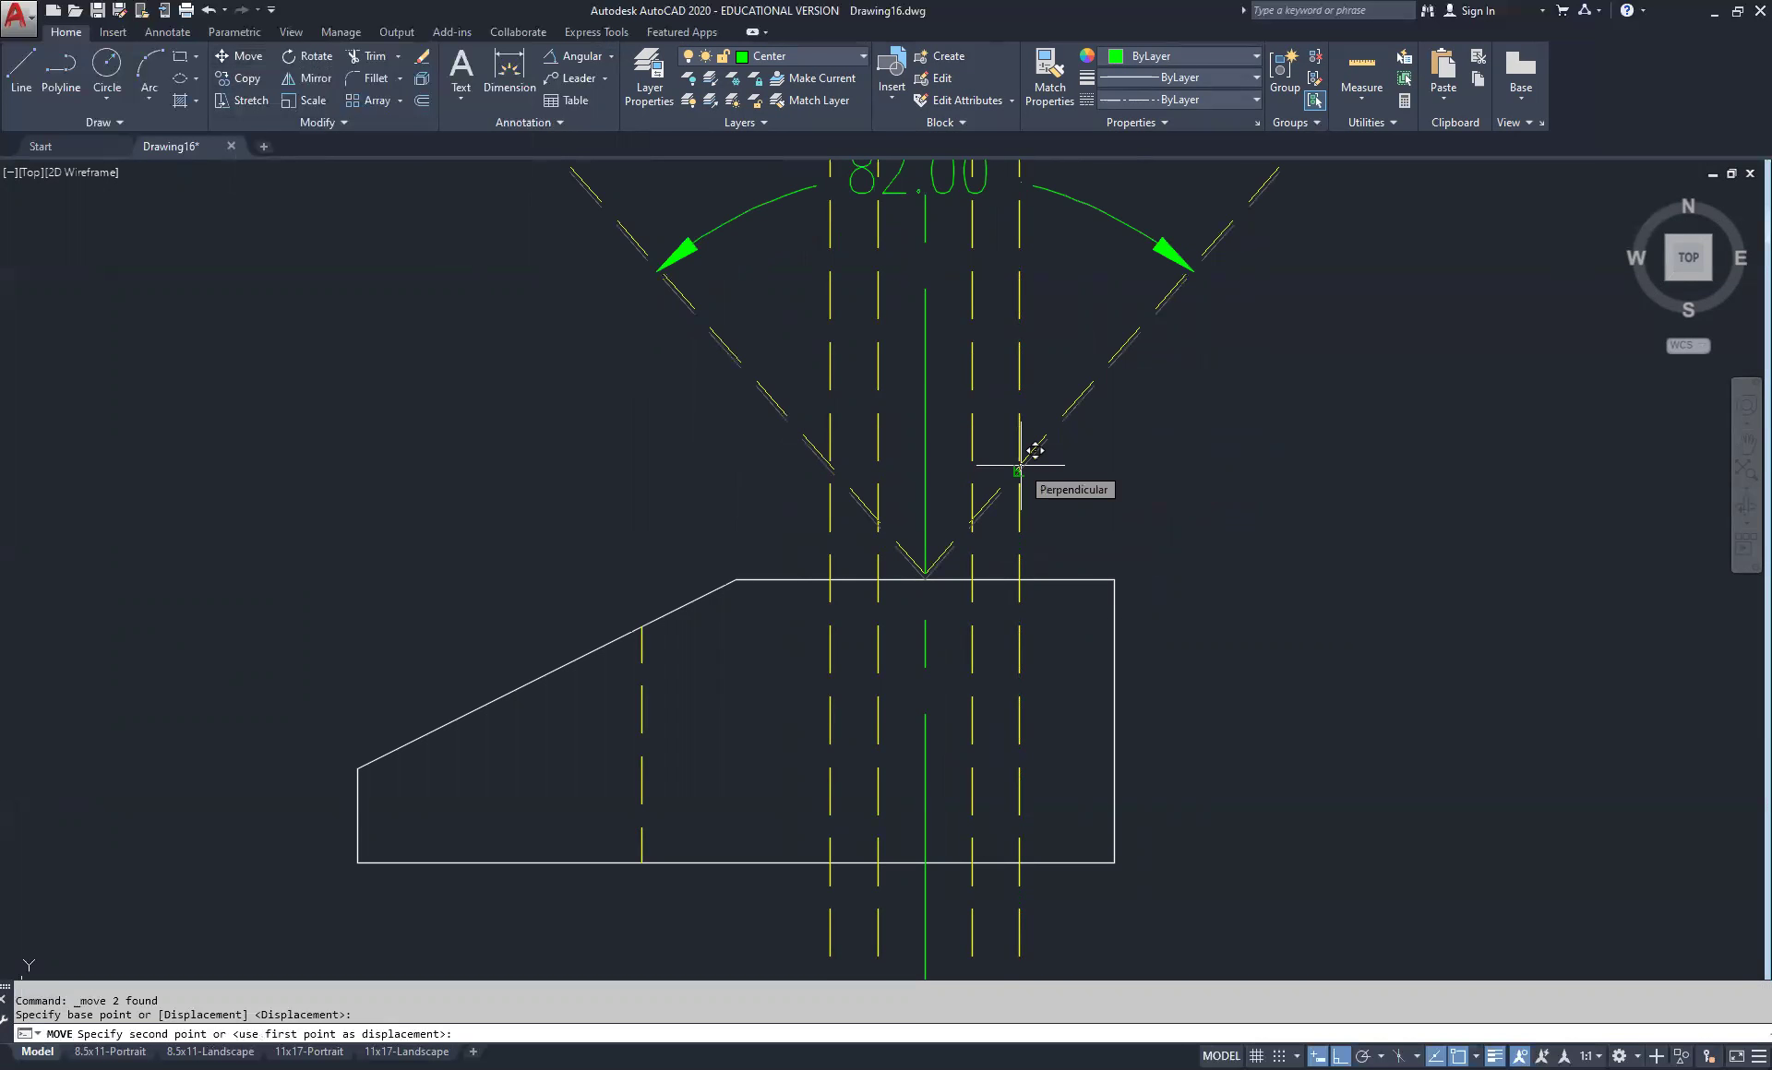
{"action": "left_click", "coordinate": [1020, 579]}
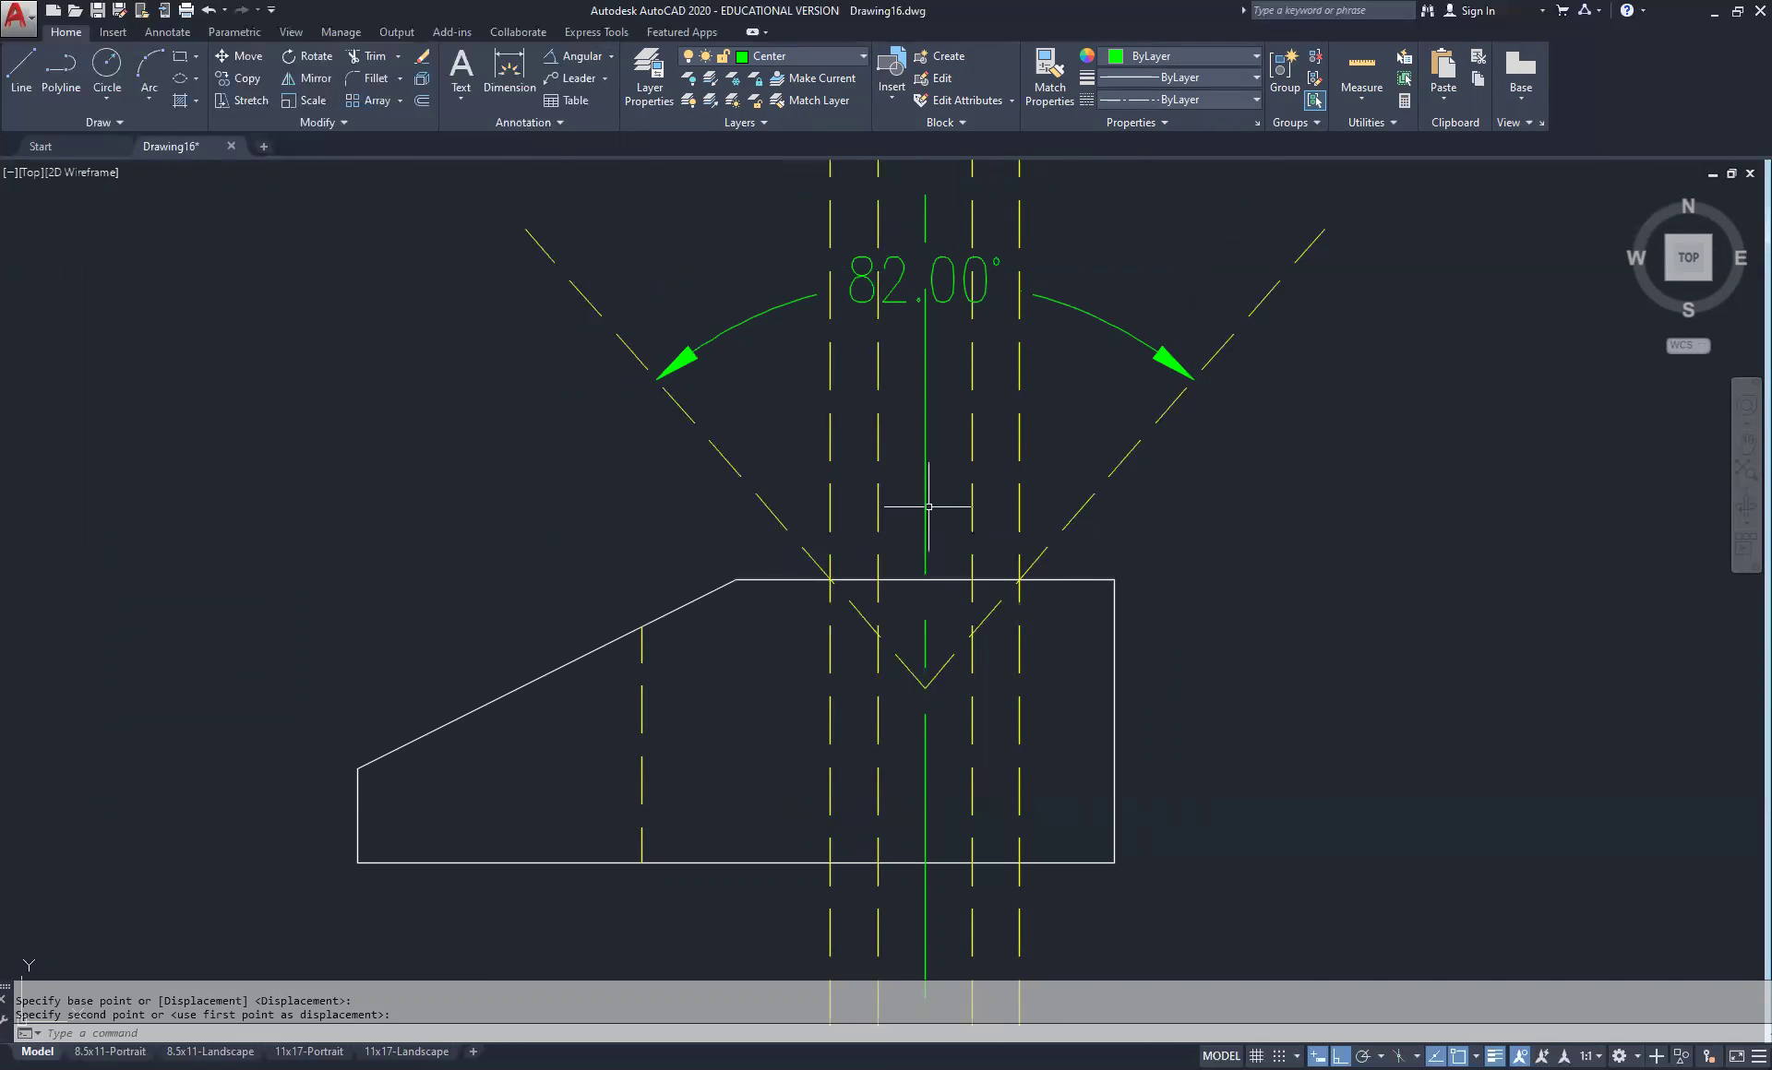
Trim both V lines above the side view's top edge, using that edge as the cutting edge
{"action": "left_click", "coordinate": [369, 57]}
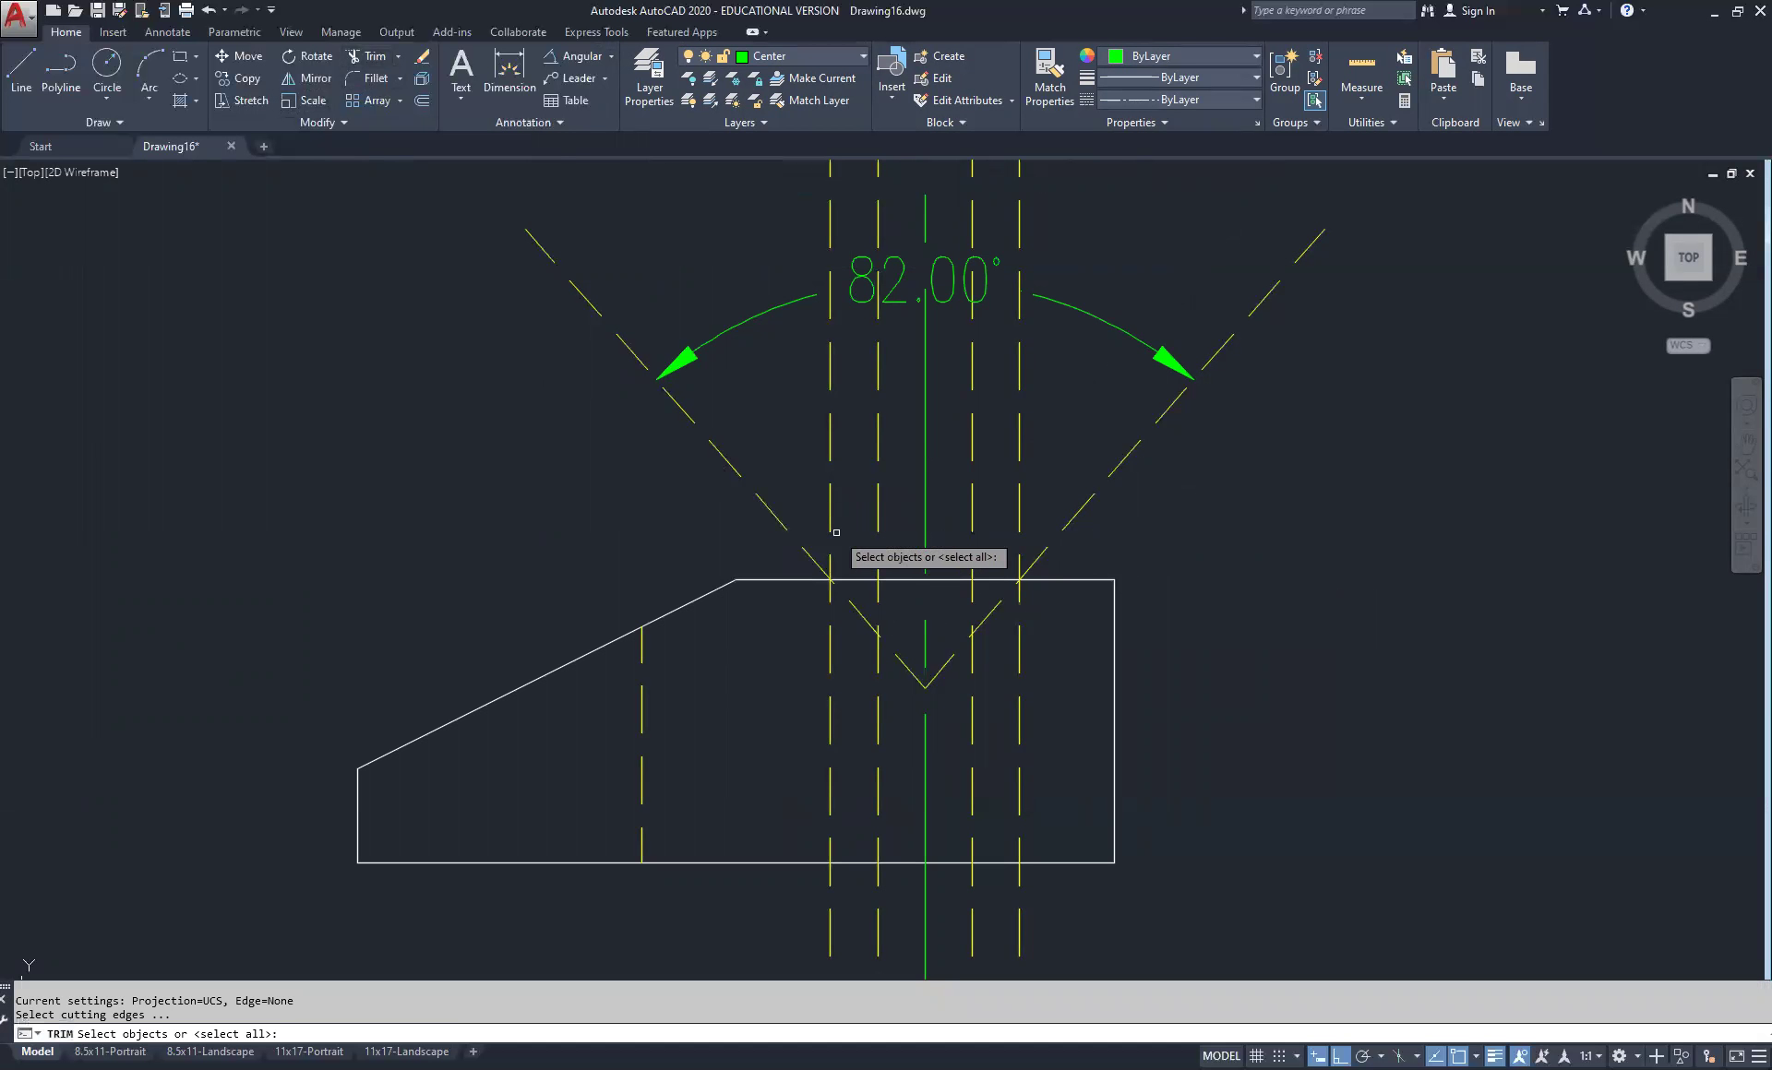
{"action": "left_click", "coordinate": [907, 579]}
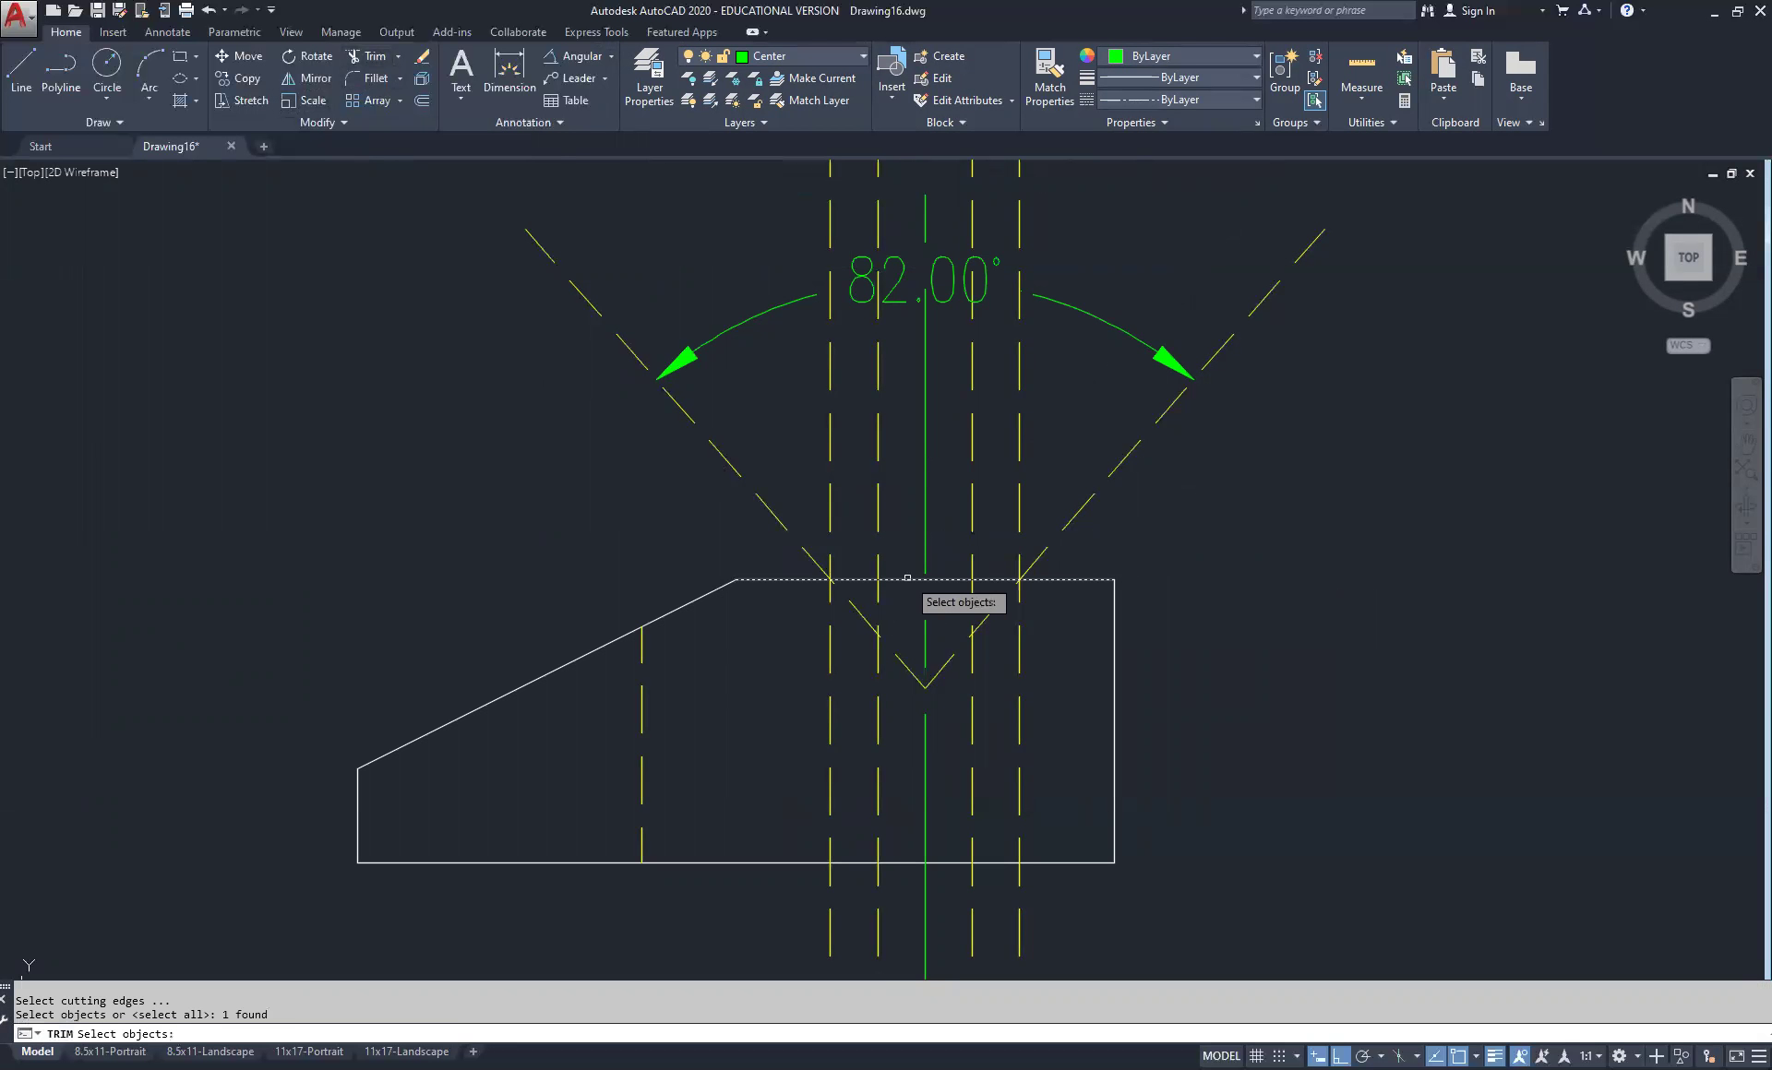
{"action": "key", "text": "Return"}
{"action": "left_click", "coordinate": [756, 475]}
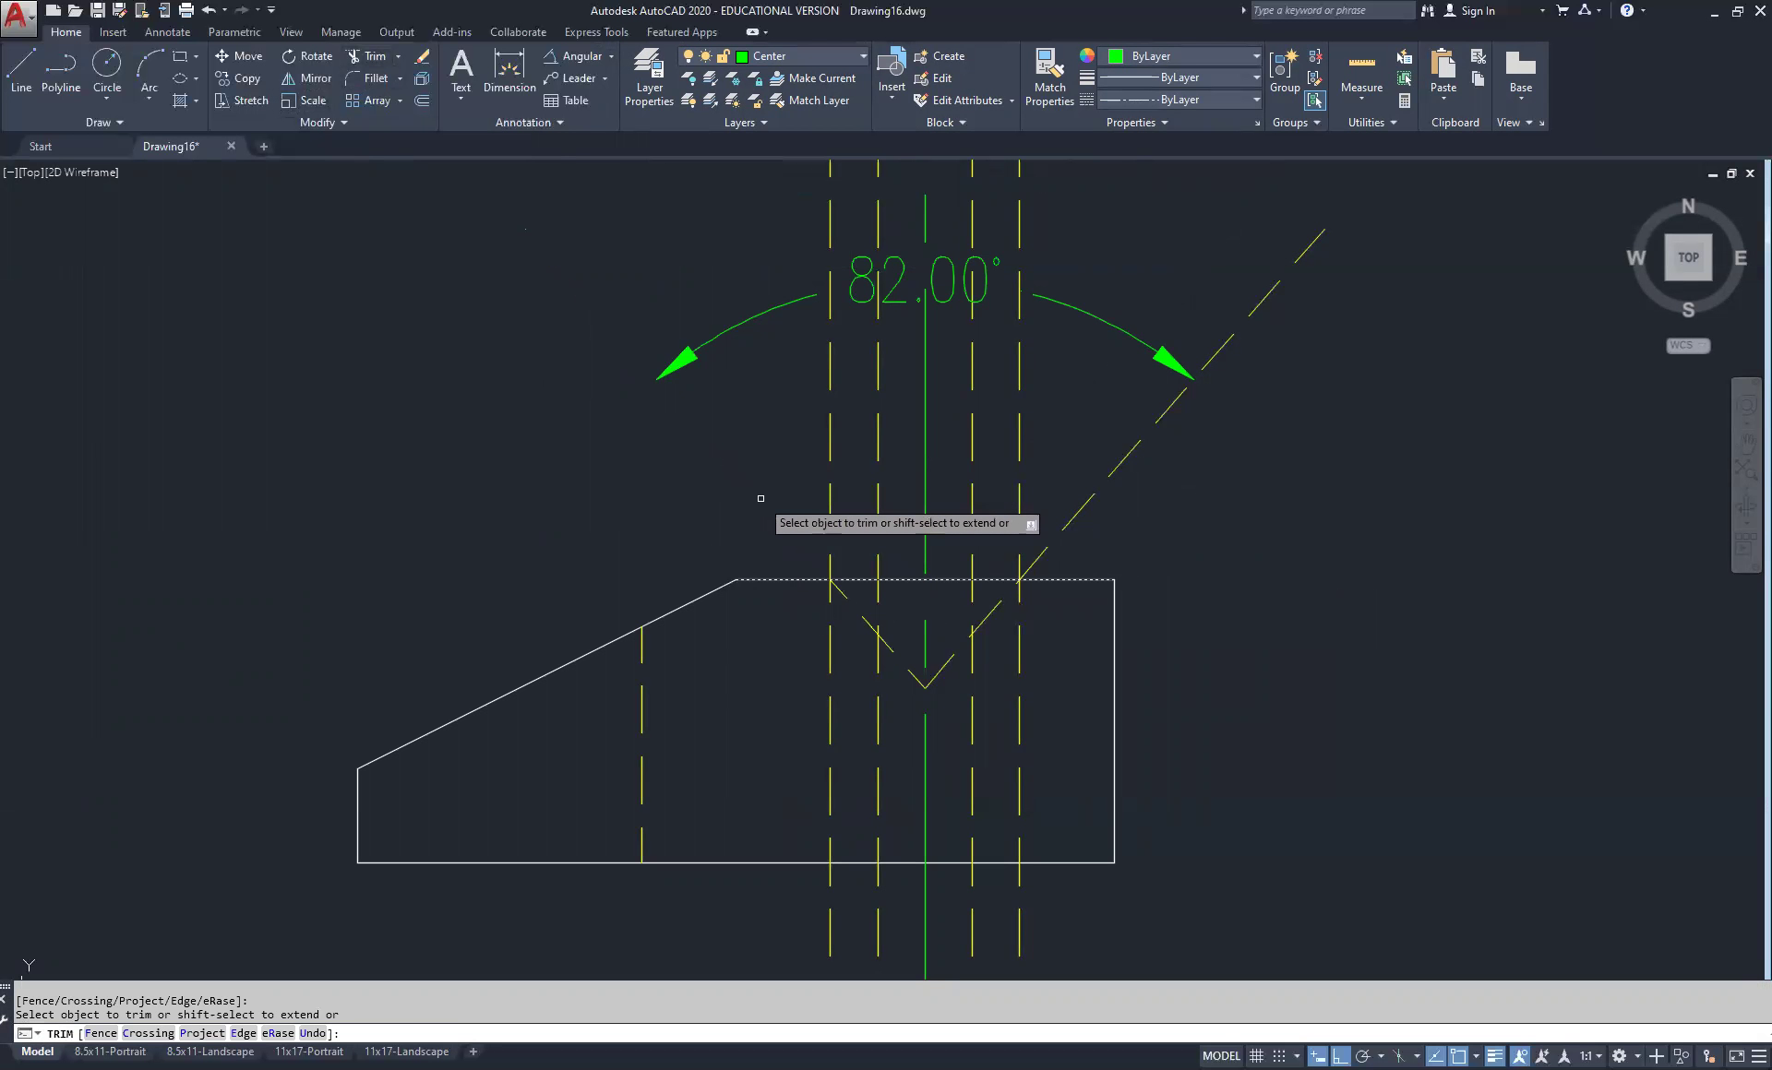
{"action": "left_click", "coordinate": [1069, 520]}
{"action": "right_click", "coordinate": [1115, 466]}
{"action": "left_click", "coordinate": [1156, 478]}
Delete the 82° angular dimension above the side view
{"action": "left_click", "coordinate": [1138, 313]}
{"action": "left_click", "coordinate": [1090, 365]}
{"action": "key", "text": "Delete"}
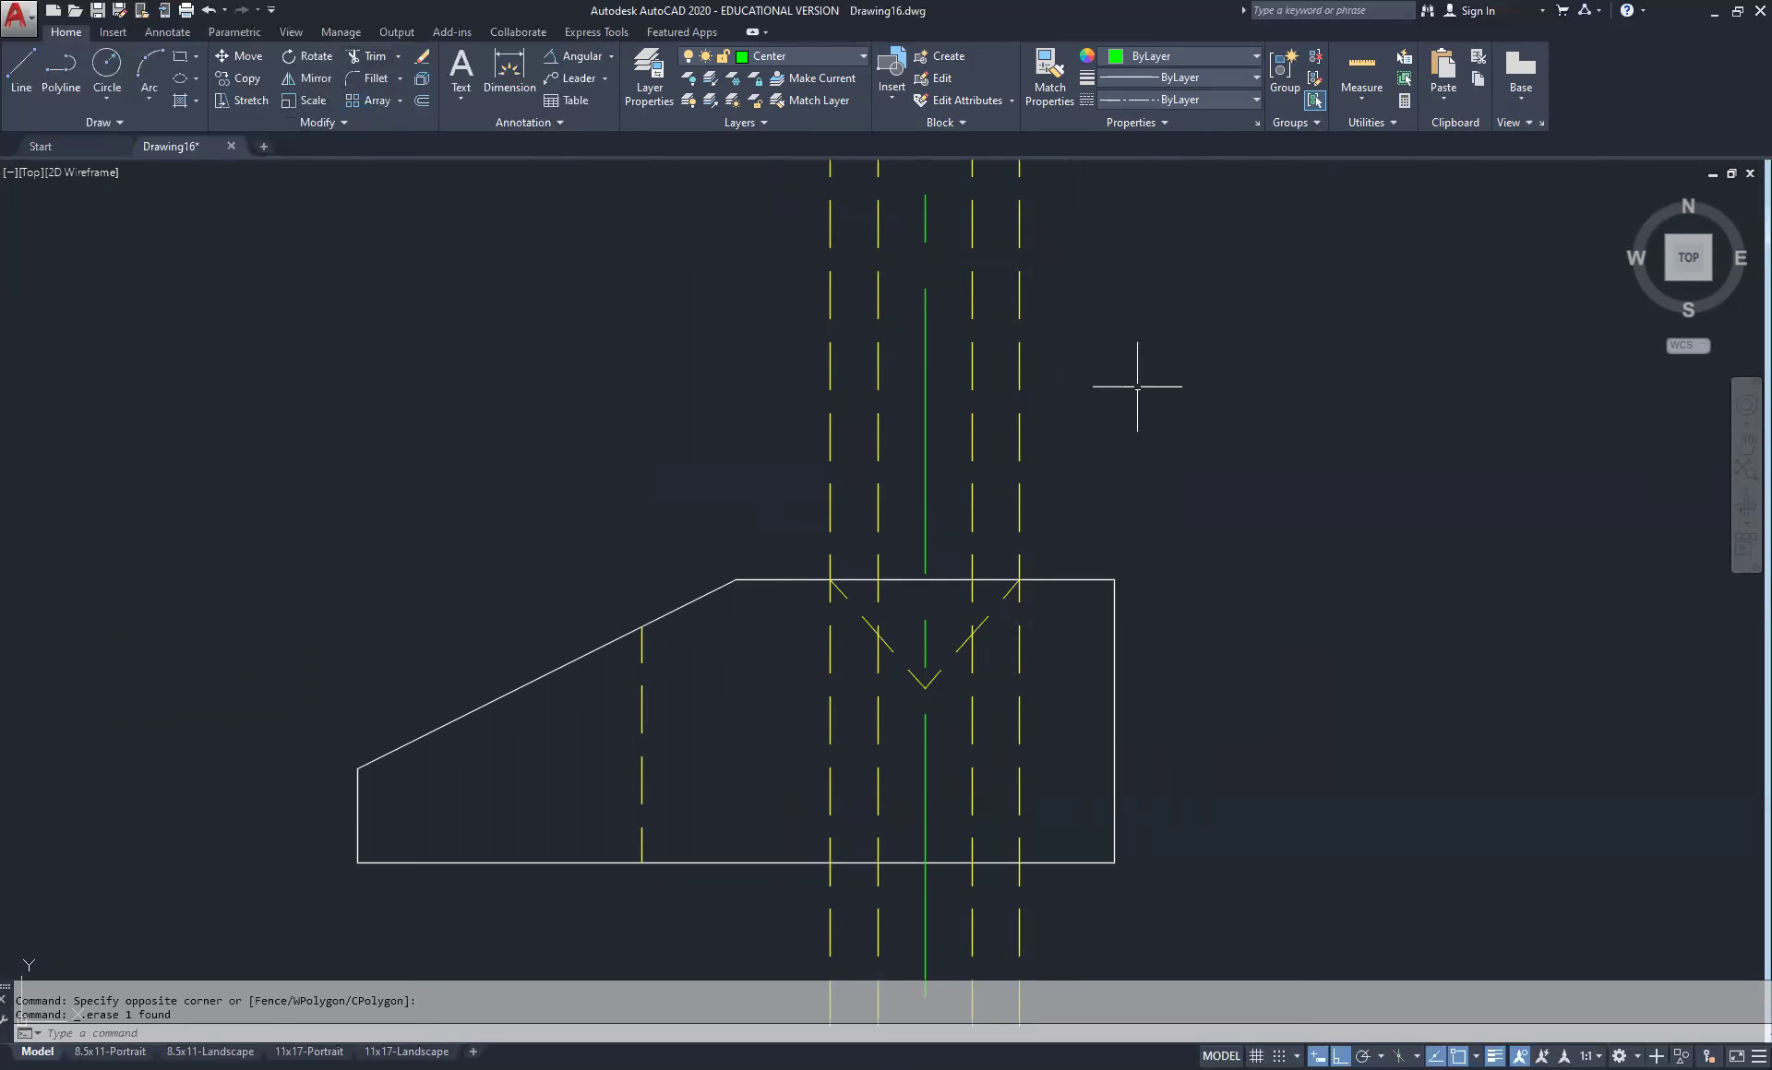
Trim the two inner hidden projection lines above the V lines, using the V lines as cutting edges
{"action": "left_click", "coordinate": [377, 58]}
{"action": "left_click", "coordinate": [958, 647]}
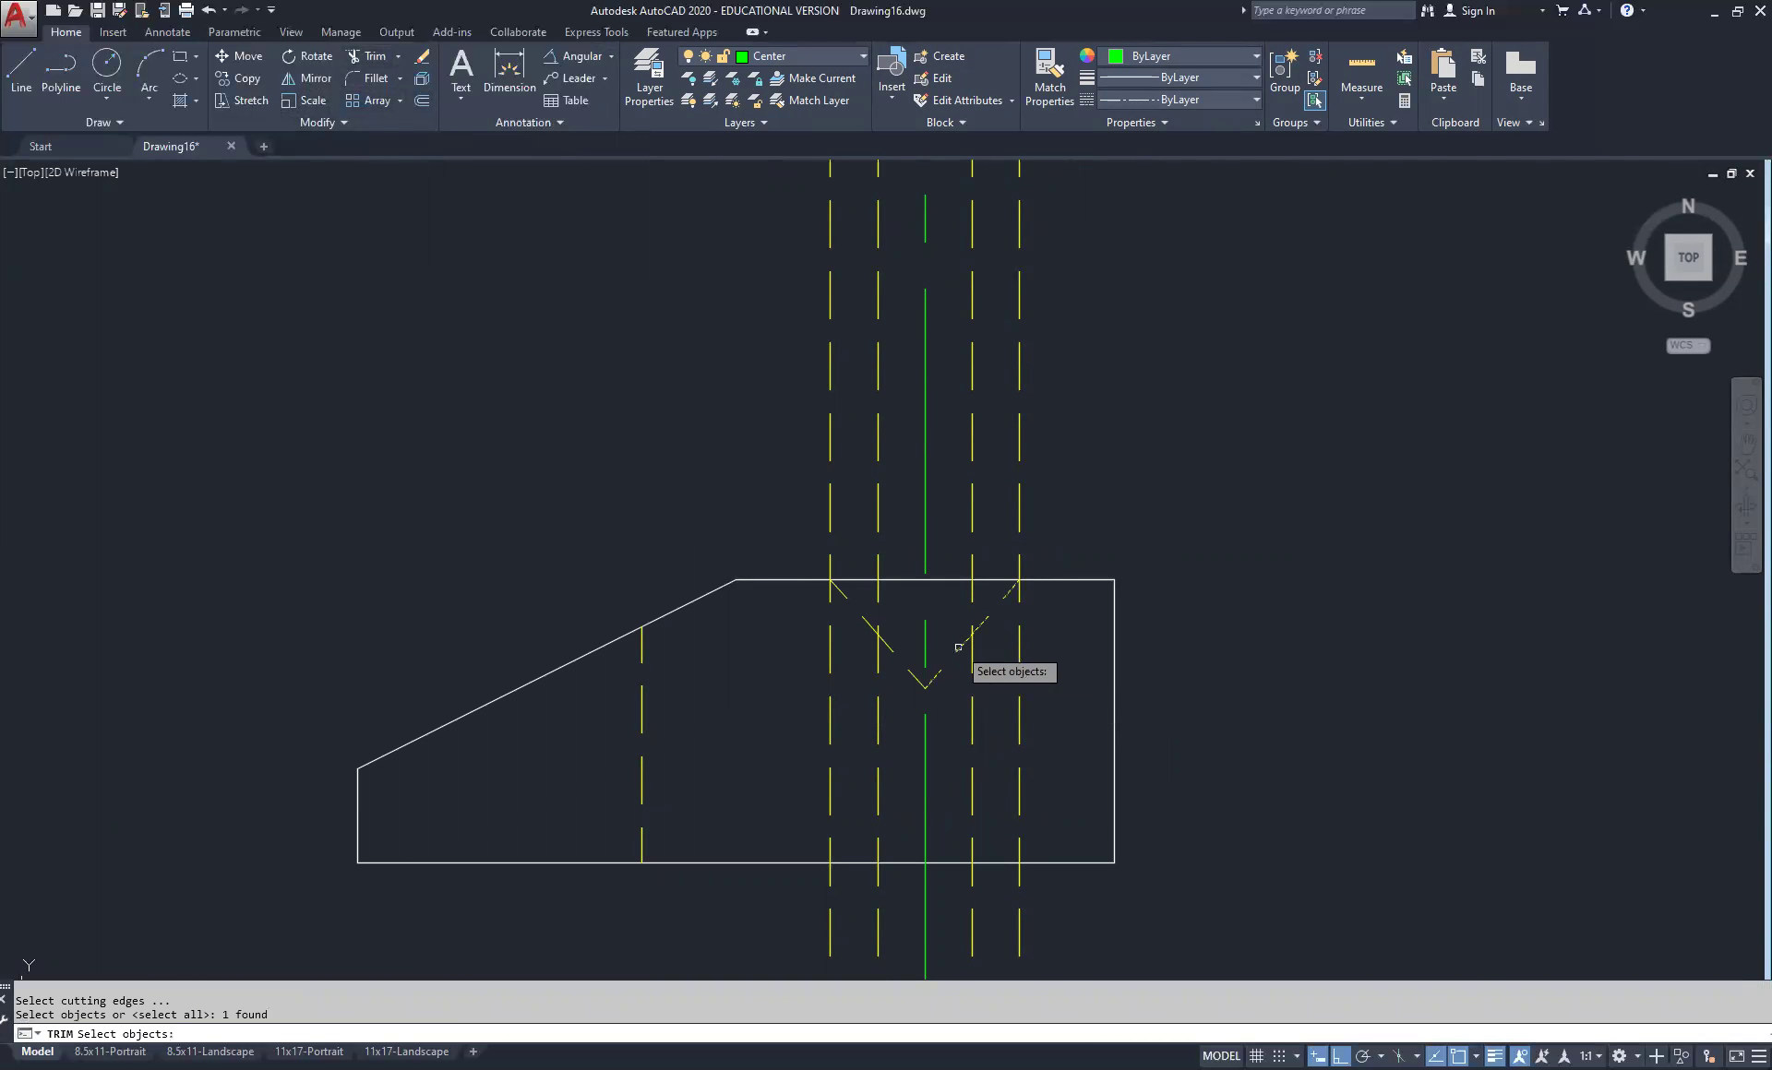
{"action": "left_click", "coordinate": [876, 633]}
{"action": "key", "text": "Return"}
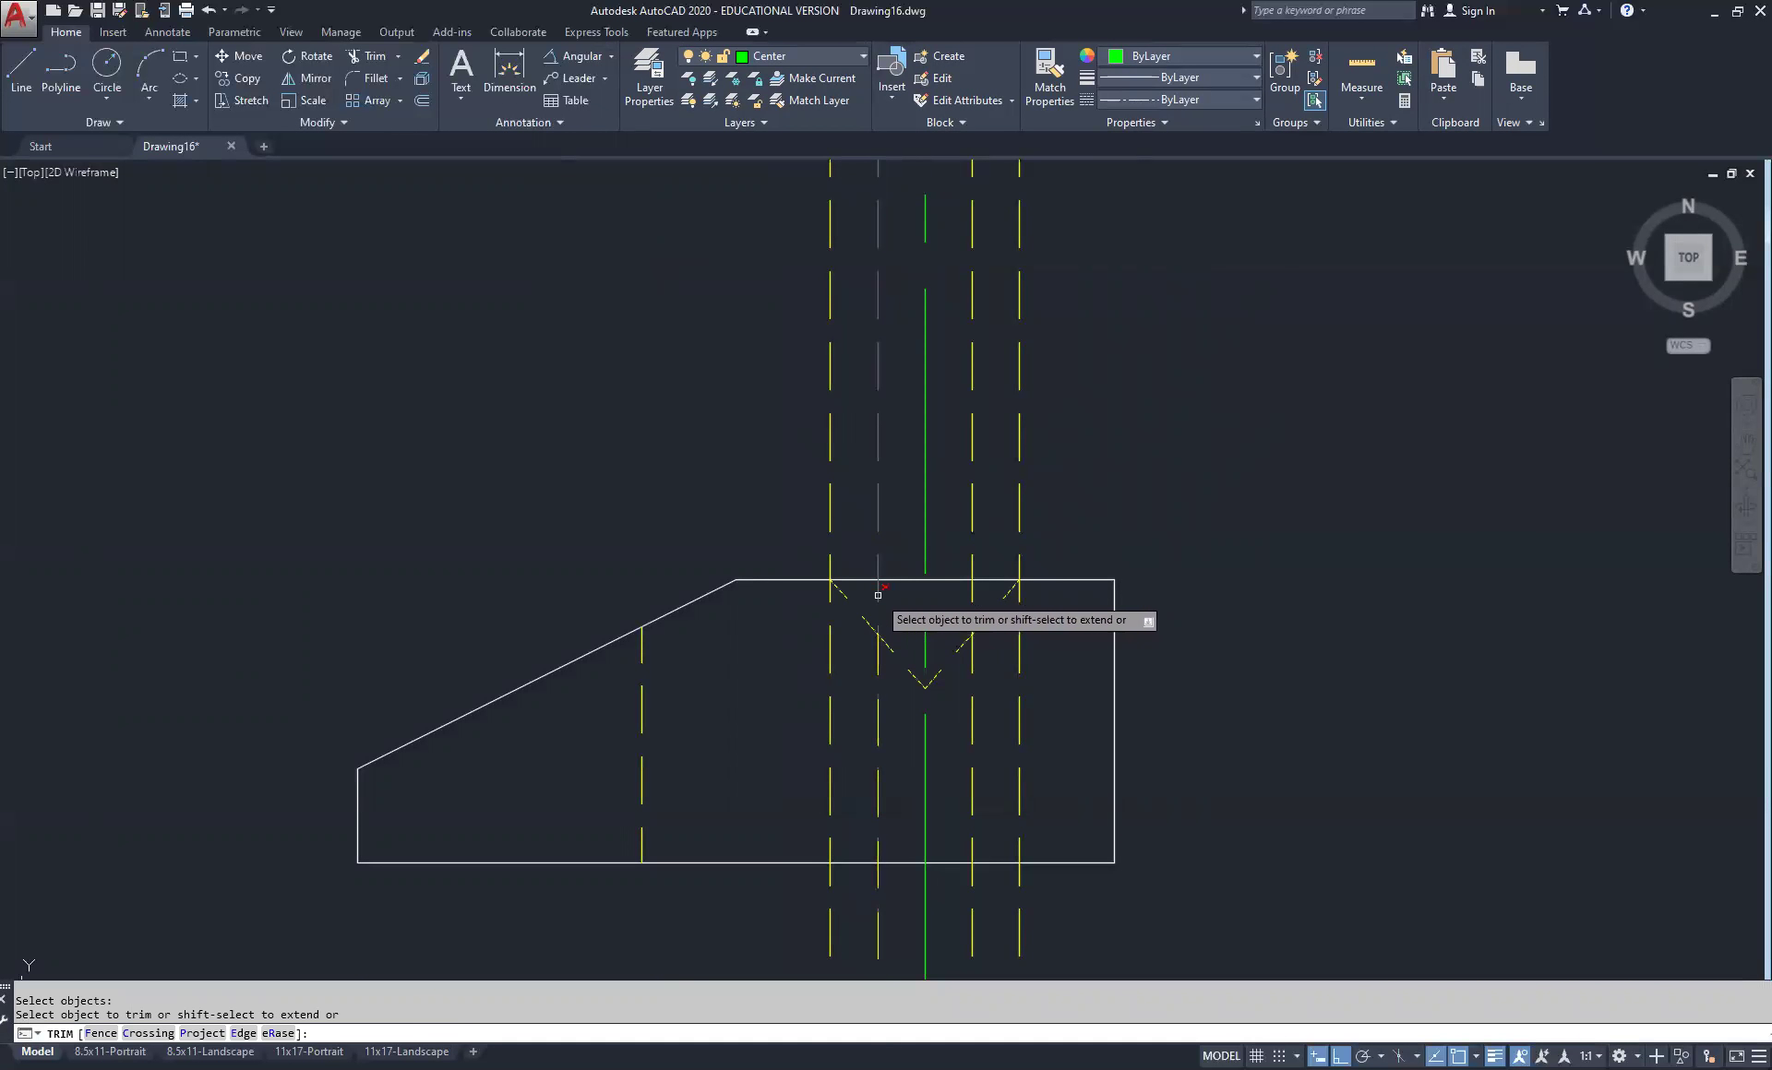
{"action": "left_click", "coordinate": [878, 595]}
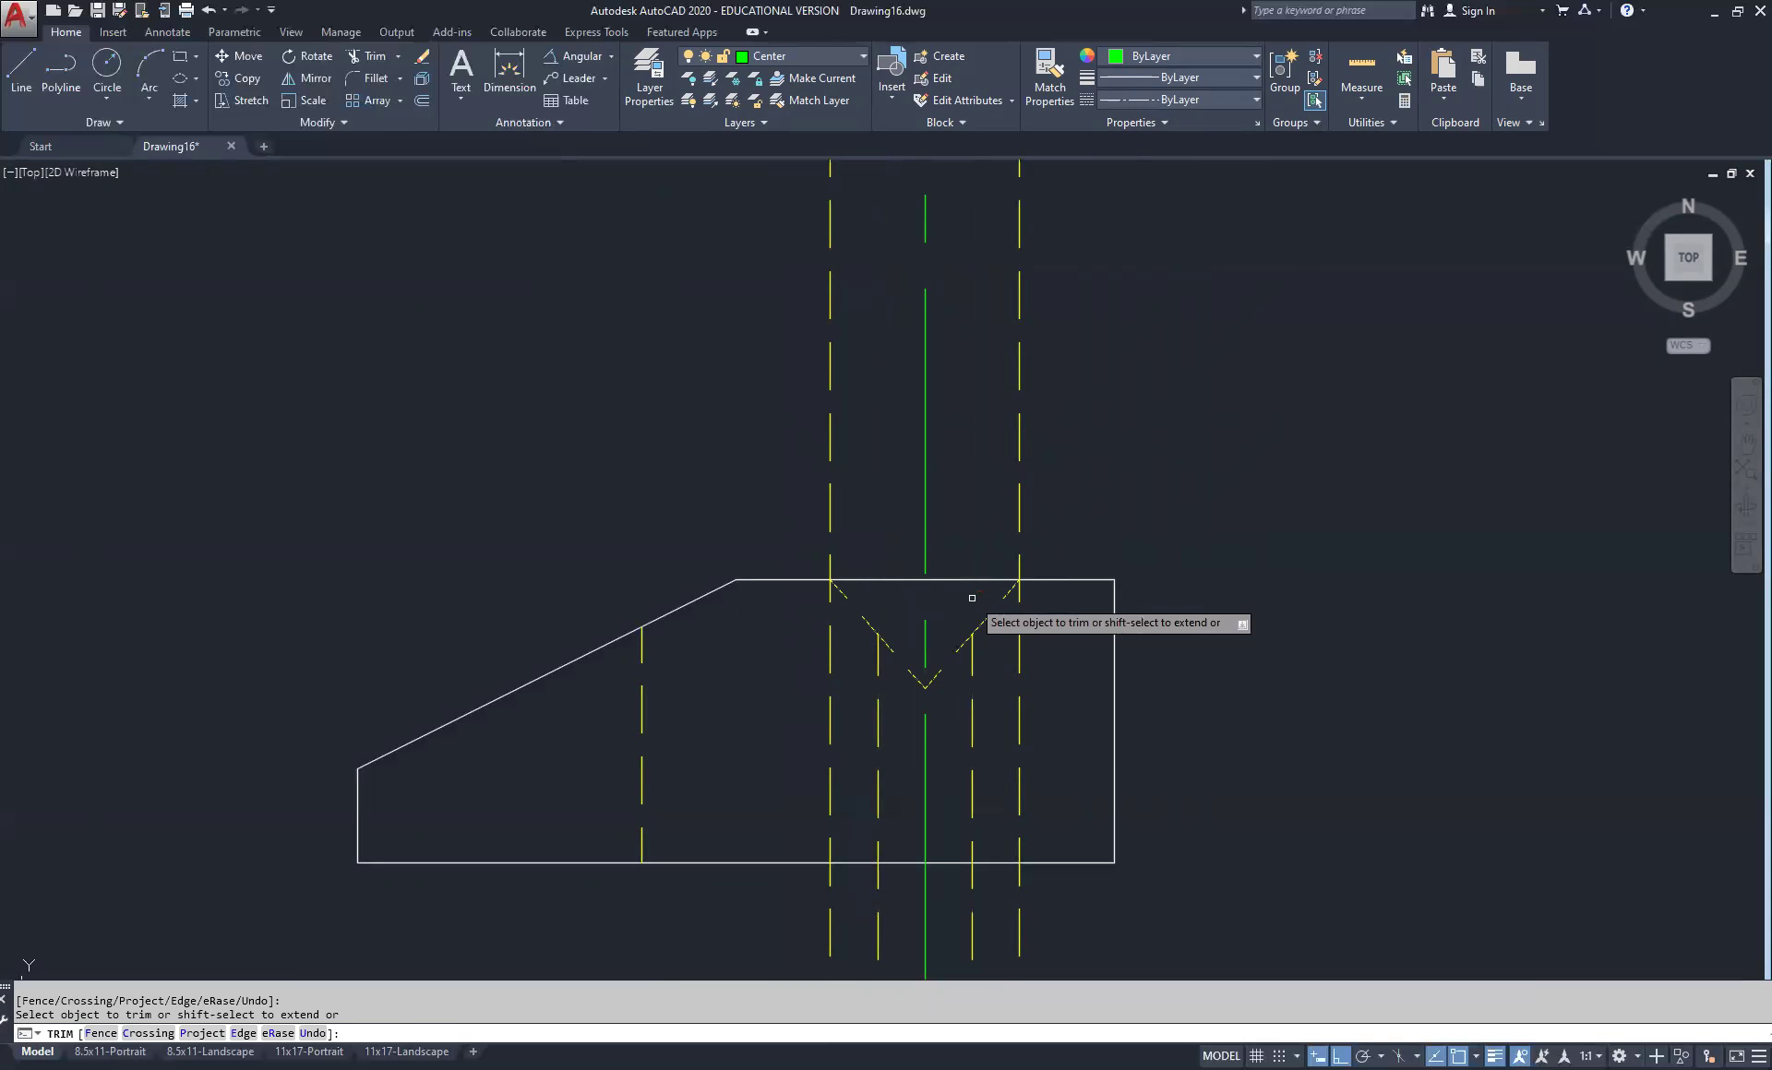
{"action": "right_click", "coordinate": [1089, 510]}
{"action": "left_click", "coordinate": [1131, 522]}
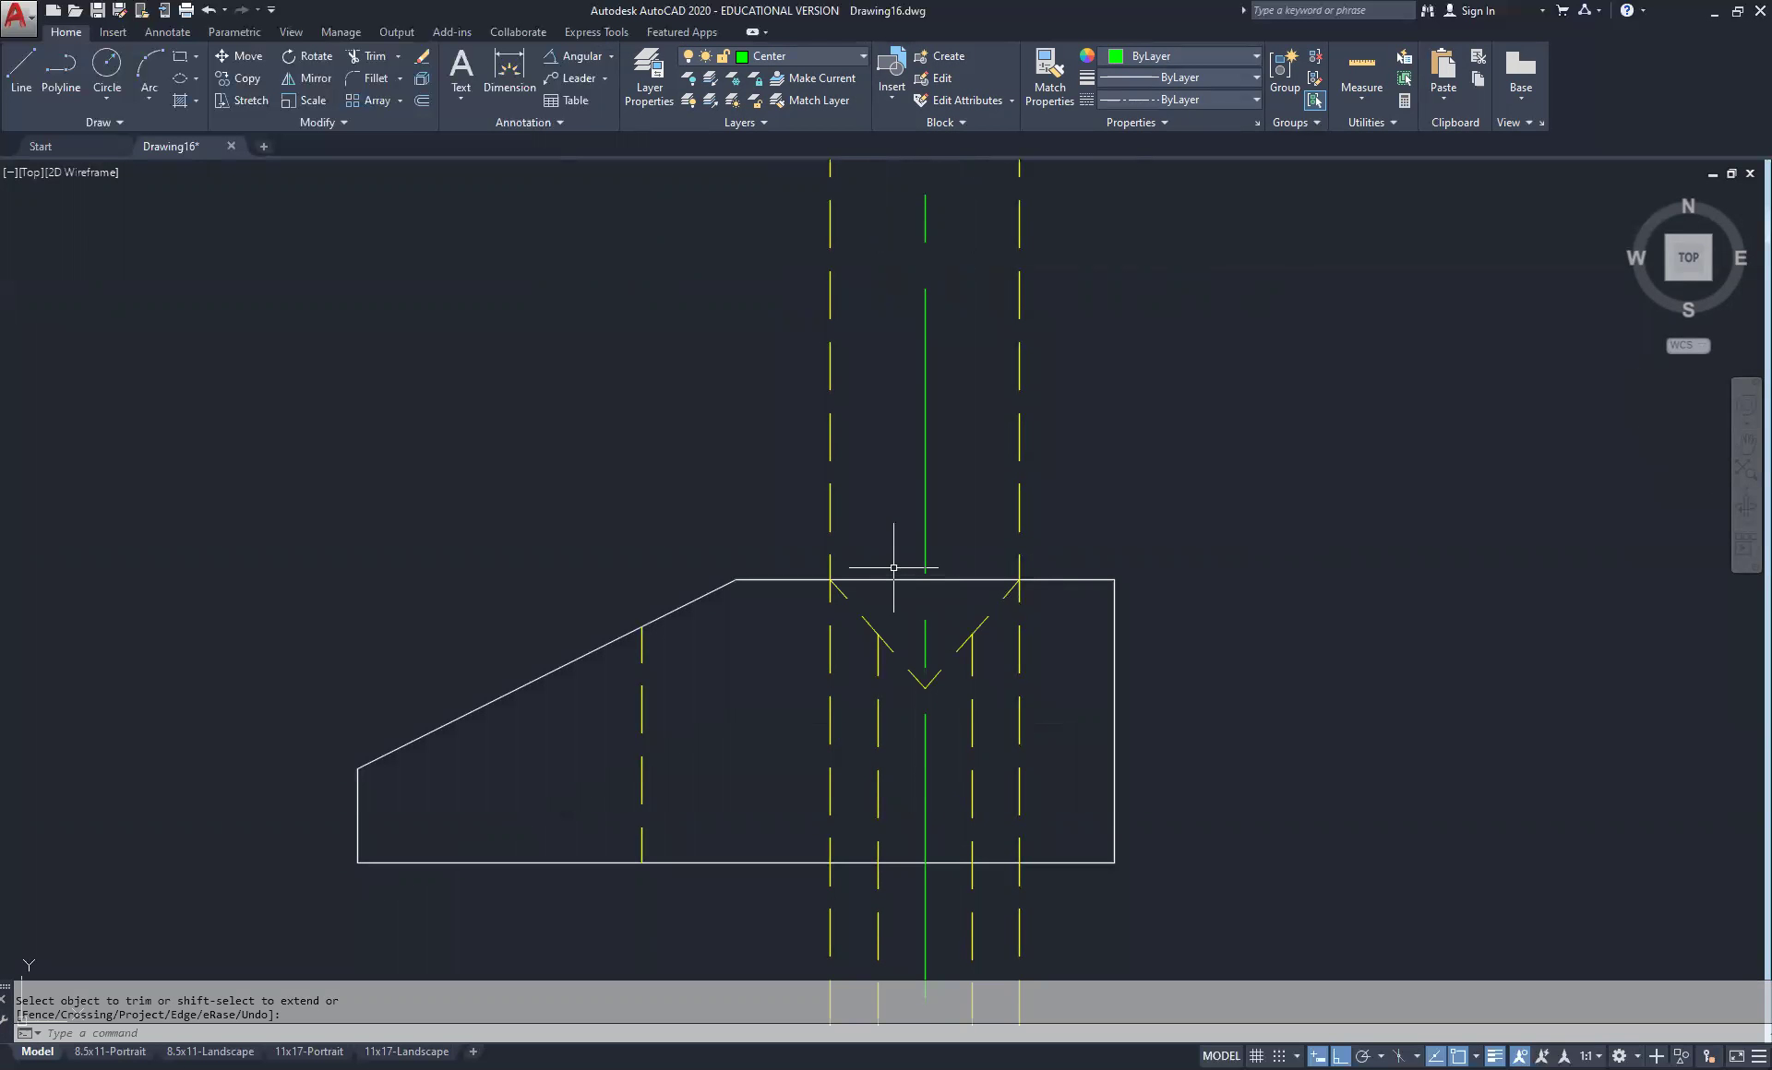
Draw a horizontal line joining the upper ends of the two inner hidden lines at the base of the countersink
{"action": "left_click", "coordinate": [21, 69]}
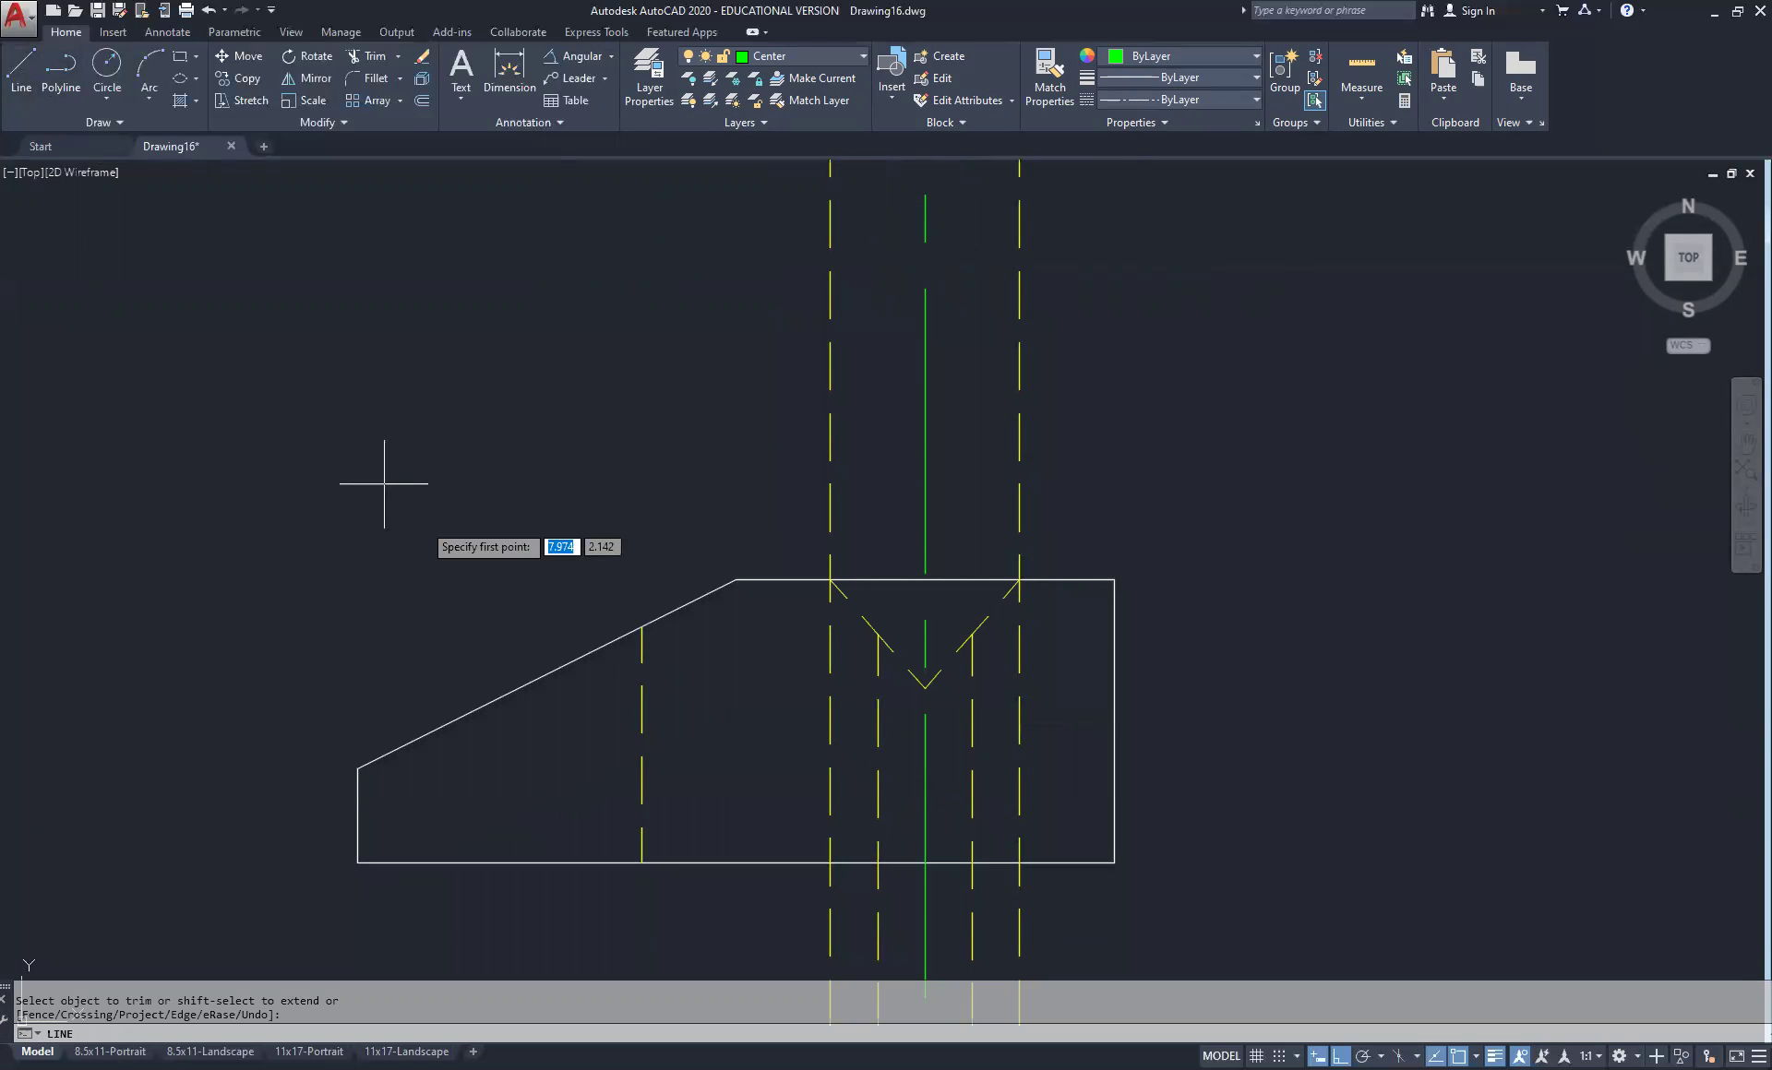
{"action": "left_click", "coordinate": [878, 635]}
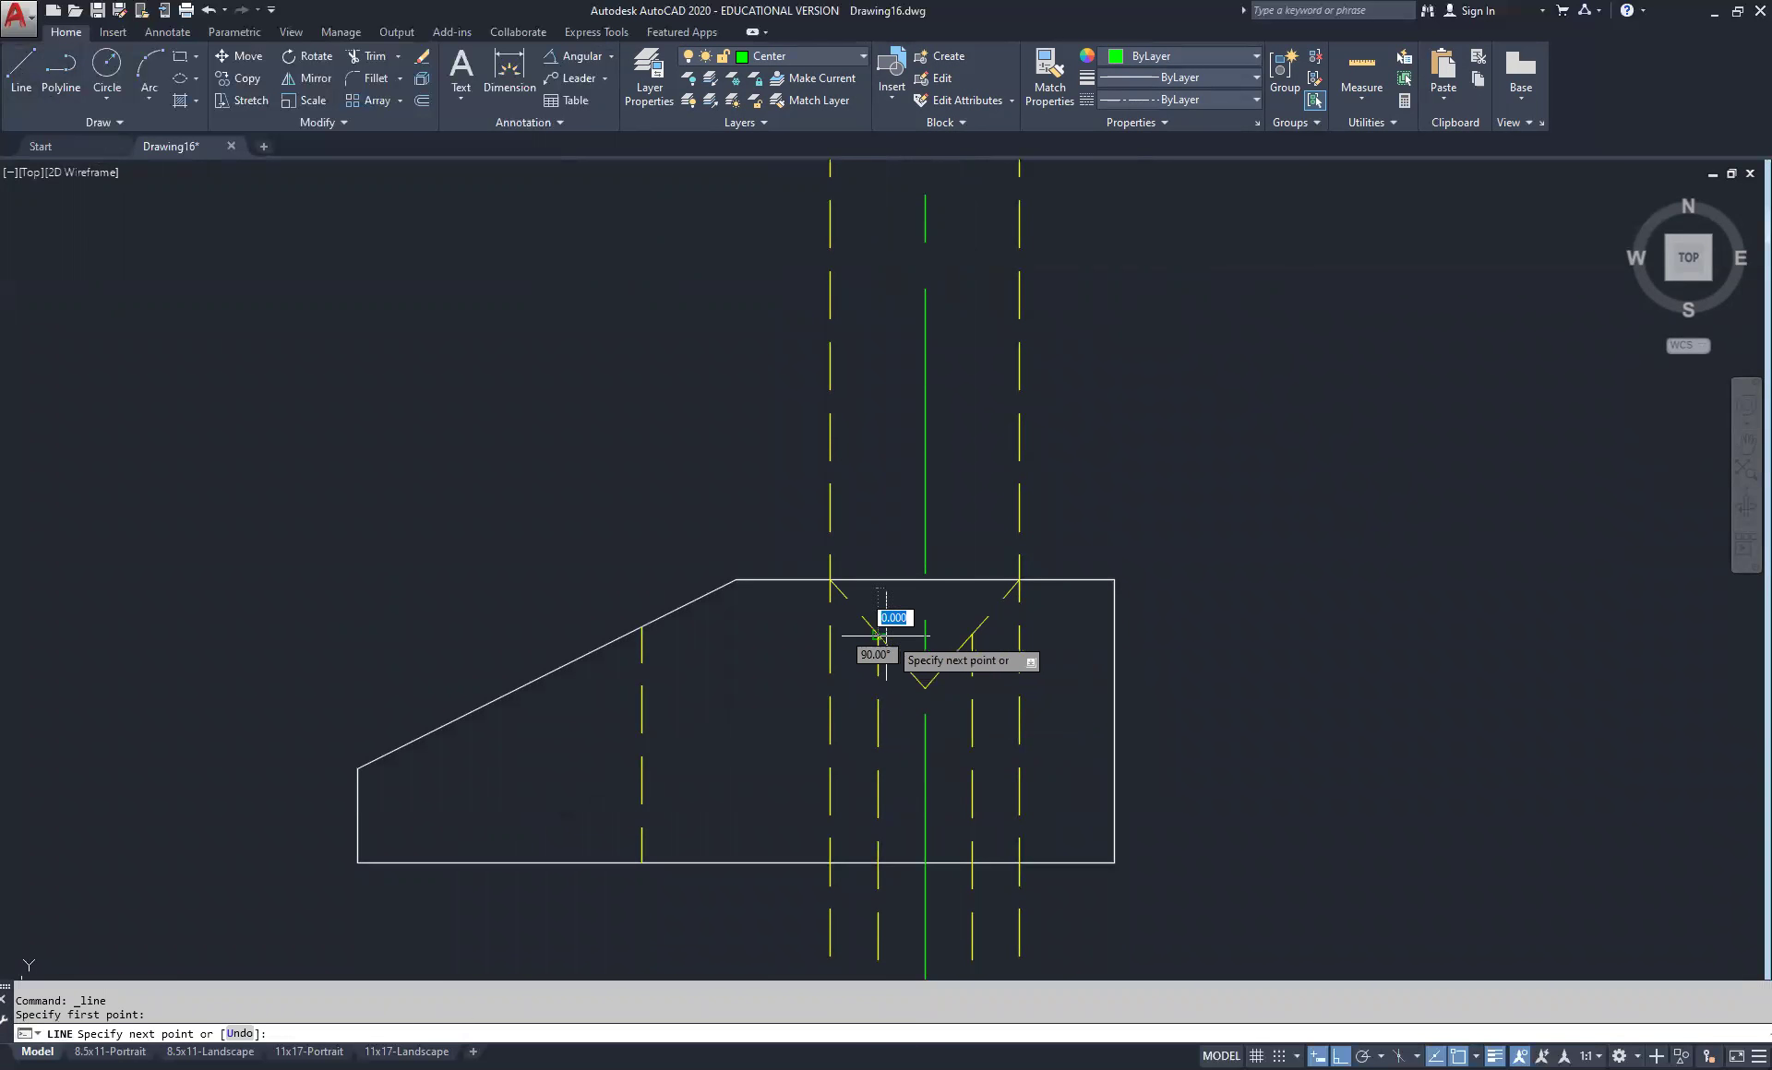
{"action": "left_click", "coordinate": [972, 635]}
{"action": "right_click", "coordinate": [1047, 681]}
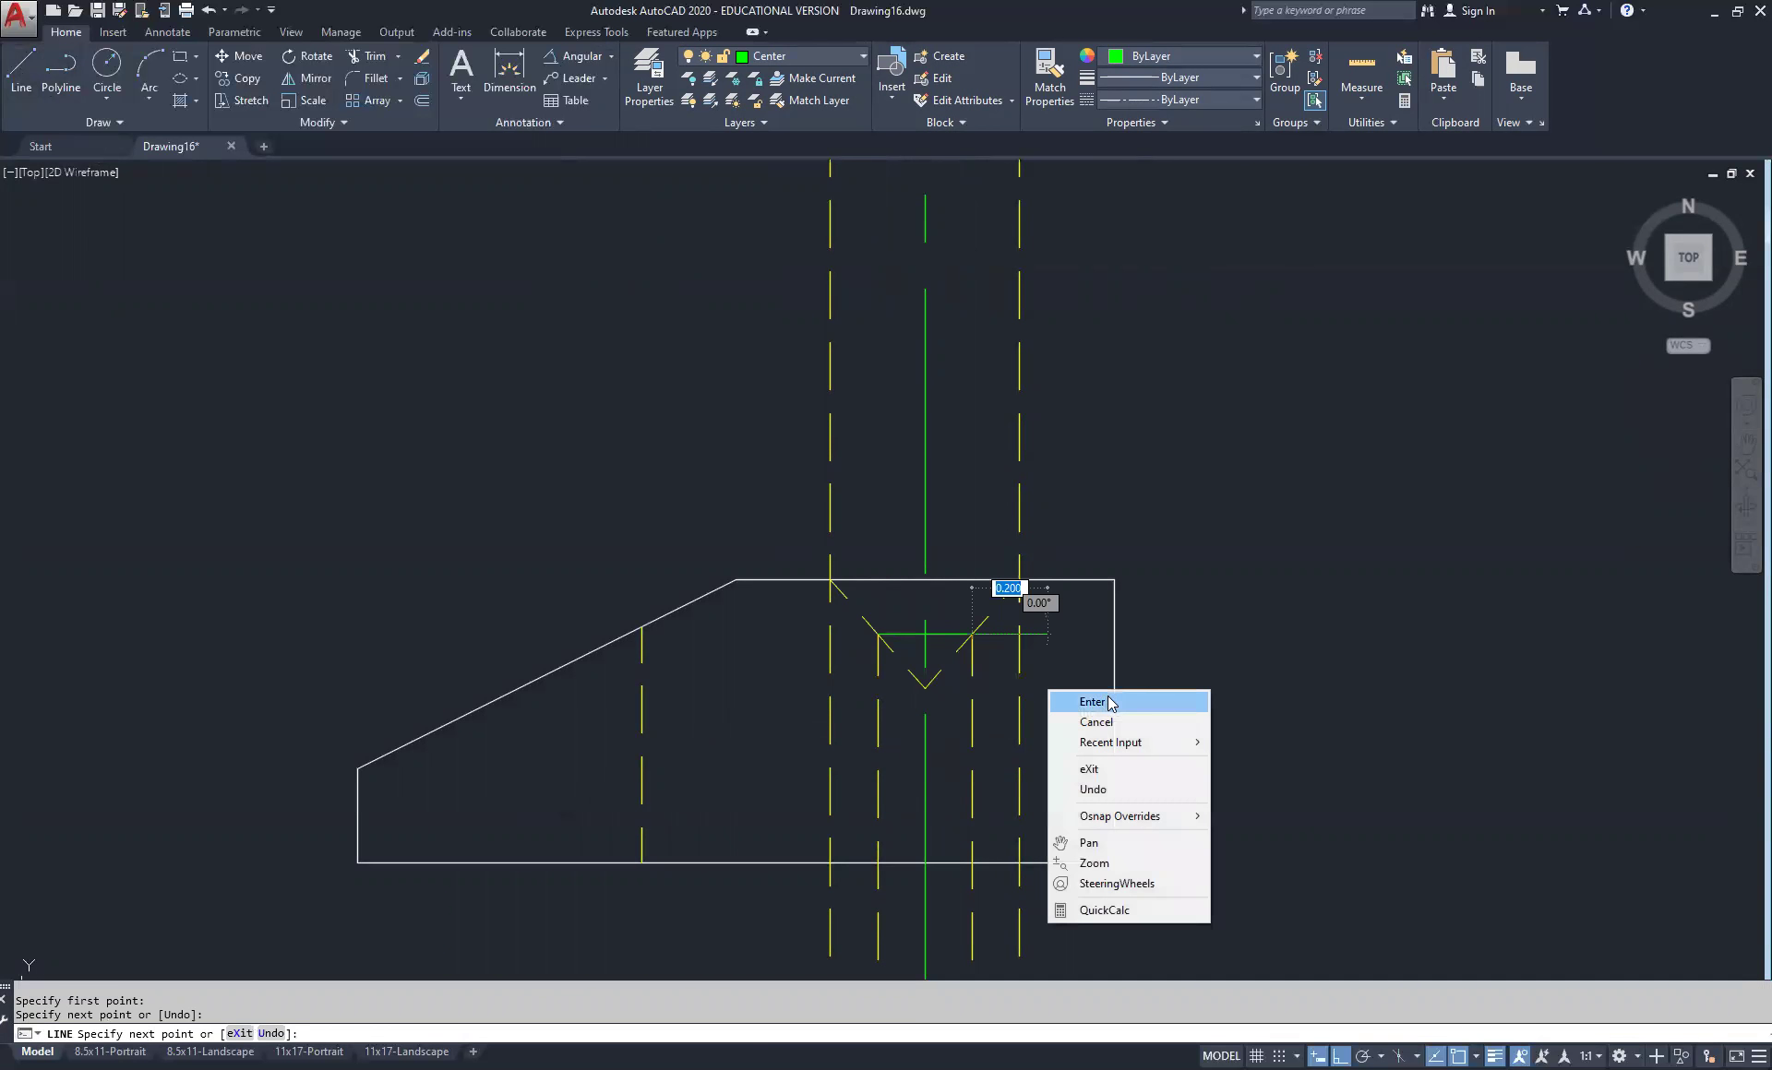
{"action": "left_click", "coordinate": [1079, 699]}
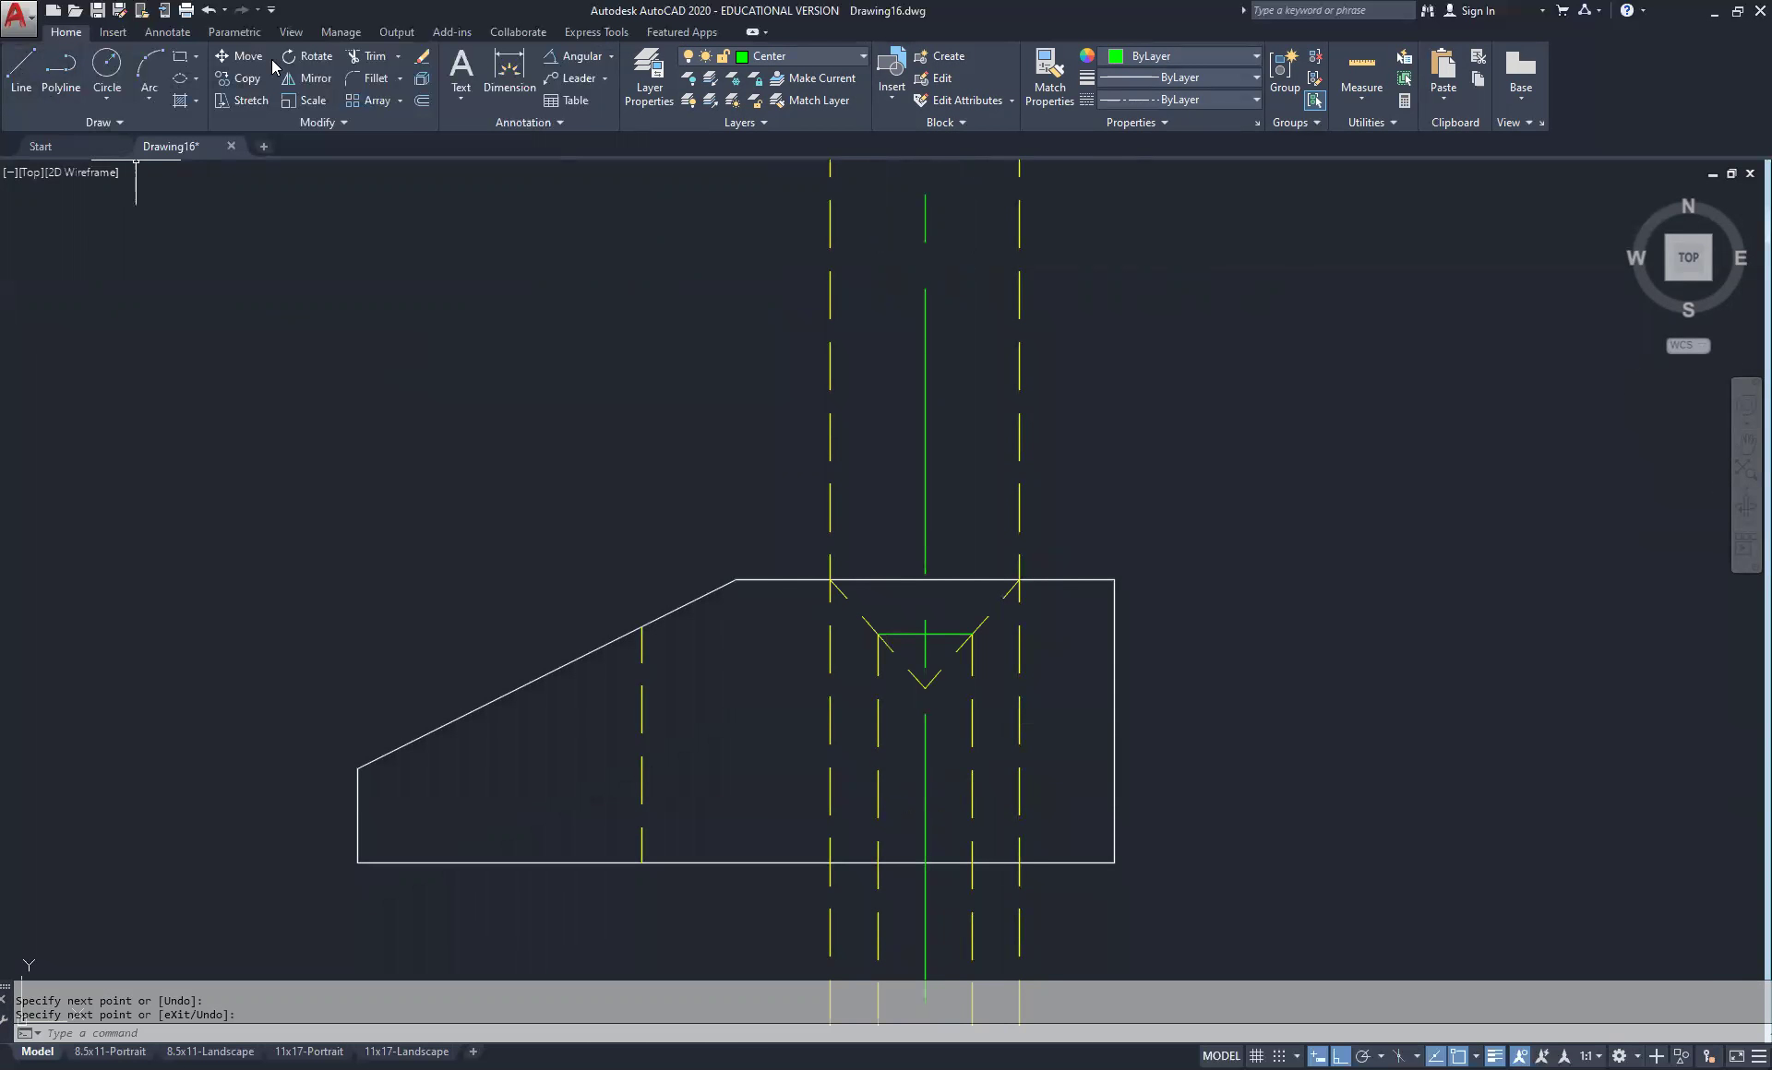
Trim off the V tip below the horizontal countersink line
{"action": "left_click", "coordinate": [349, 57]}
{"action": "left_click", "coordinate": [906, 633]}
{"action": "key", "text": "Return"}
{"action": "left_click", "coordinate": [914, 676]}
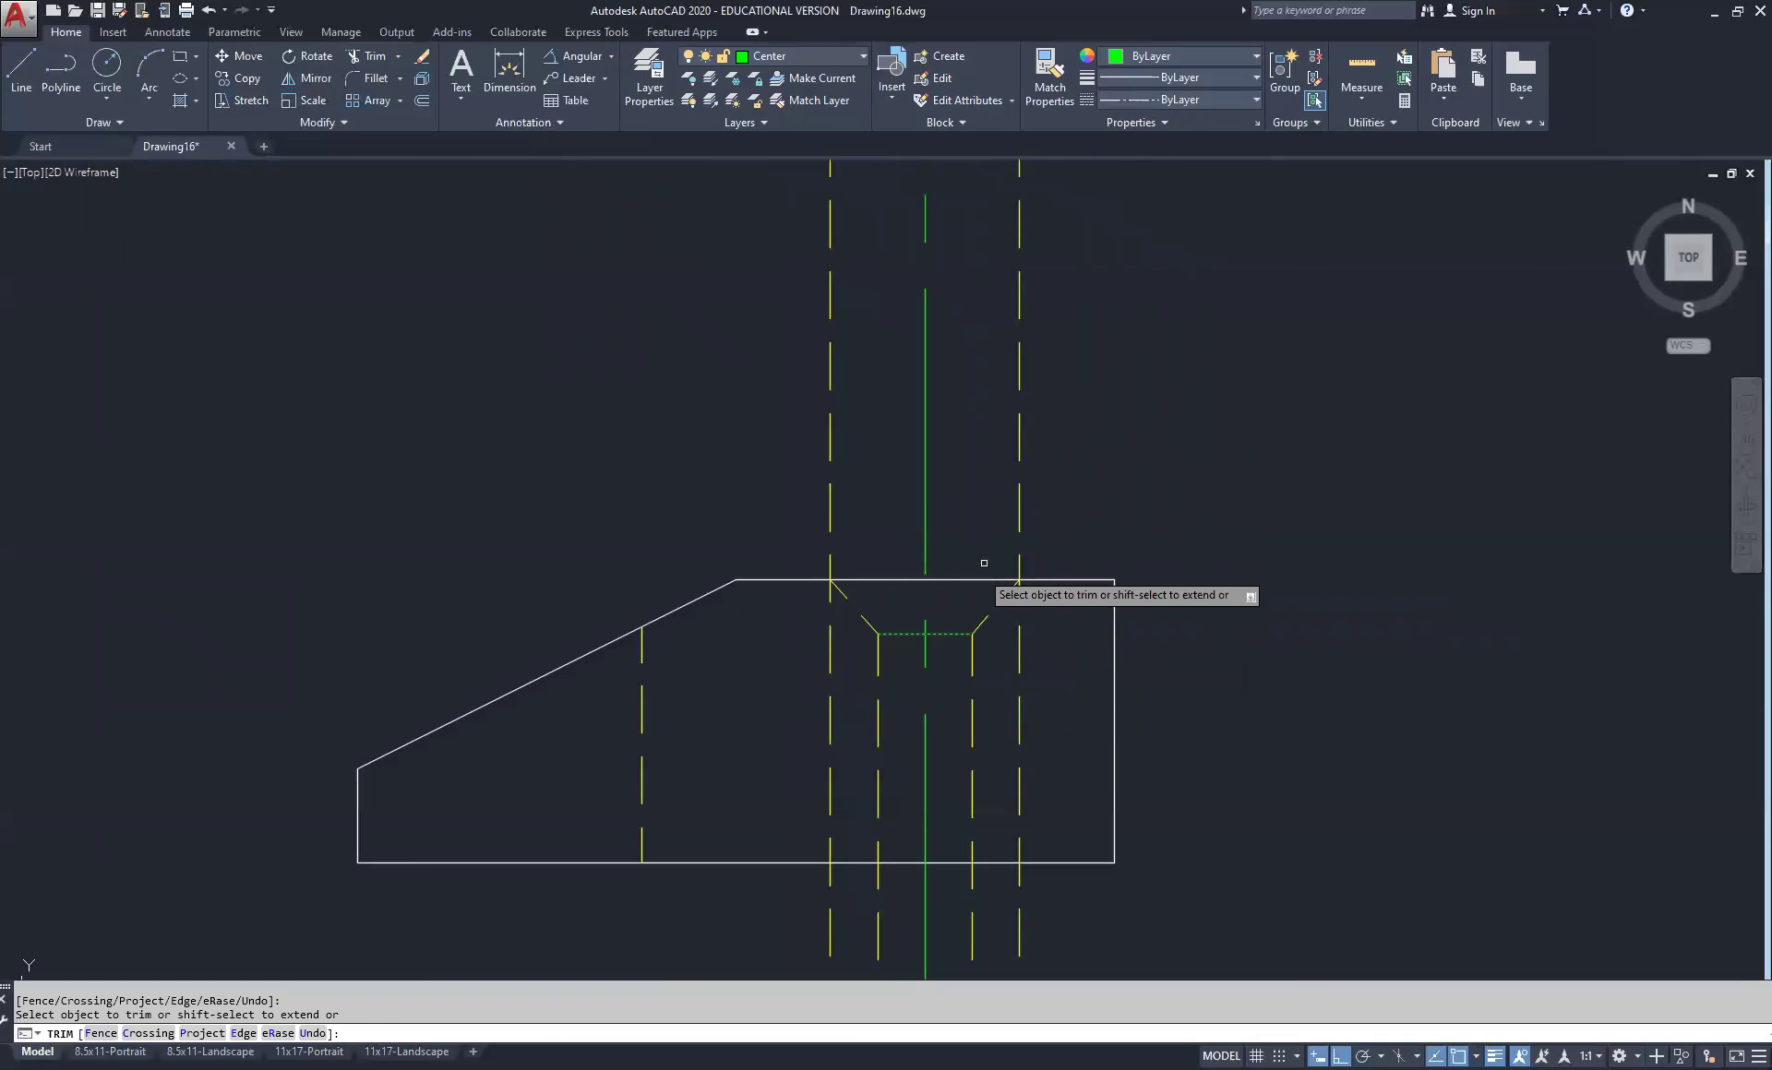
{"action": "right_click", "coordinate": [978, 480]}
{"action": "left_click", "coordinate": [1016, 493]}
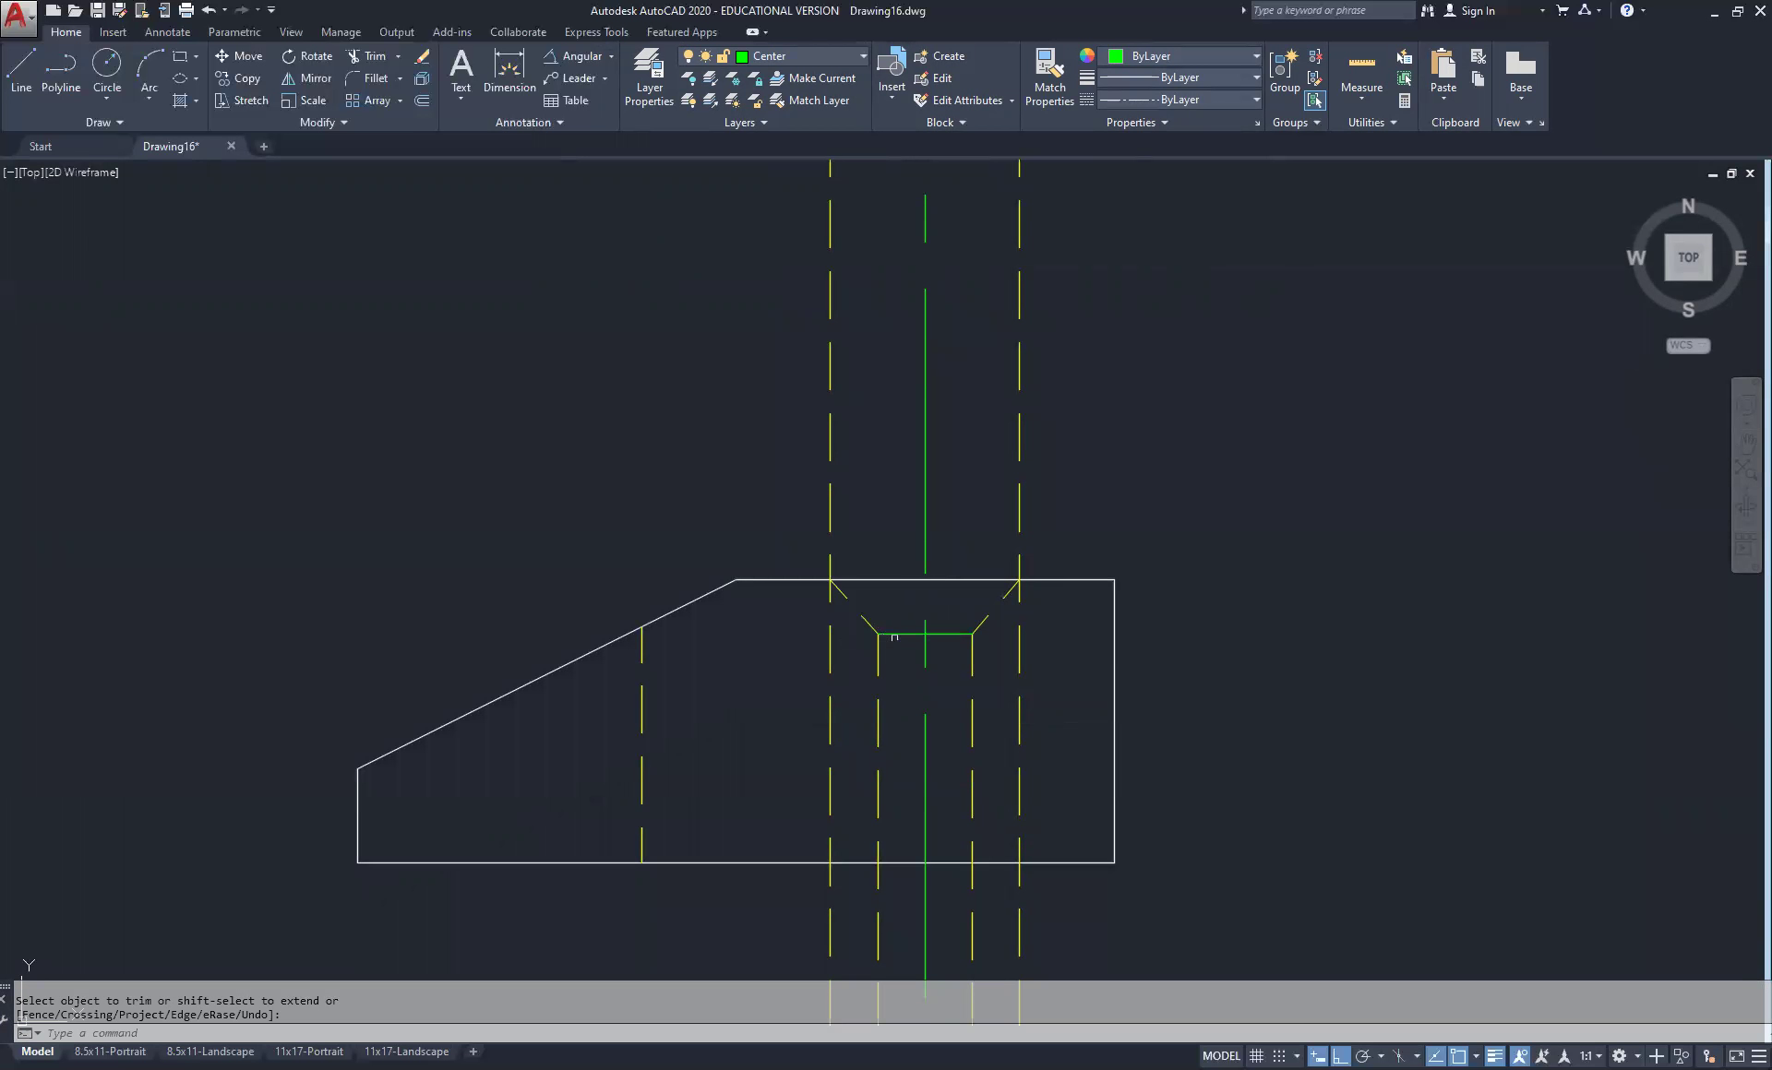
Assign the horizontal countersink line to the Hidden layer
{"action": "key", "text": "Return"}
{"action": "left_click", "coordinate": [898, 634]}
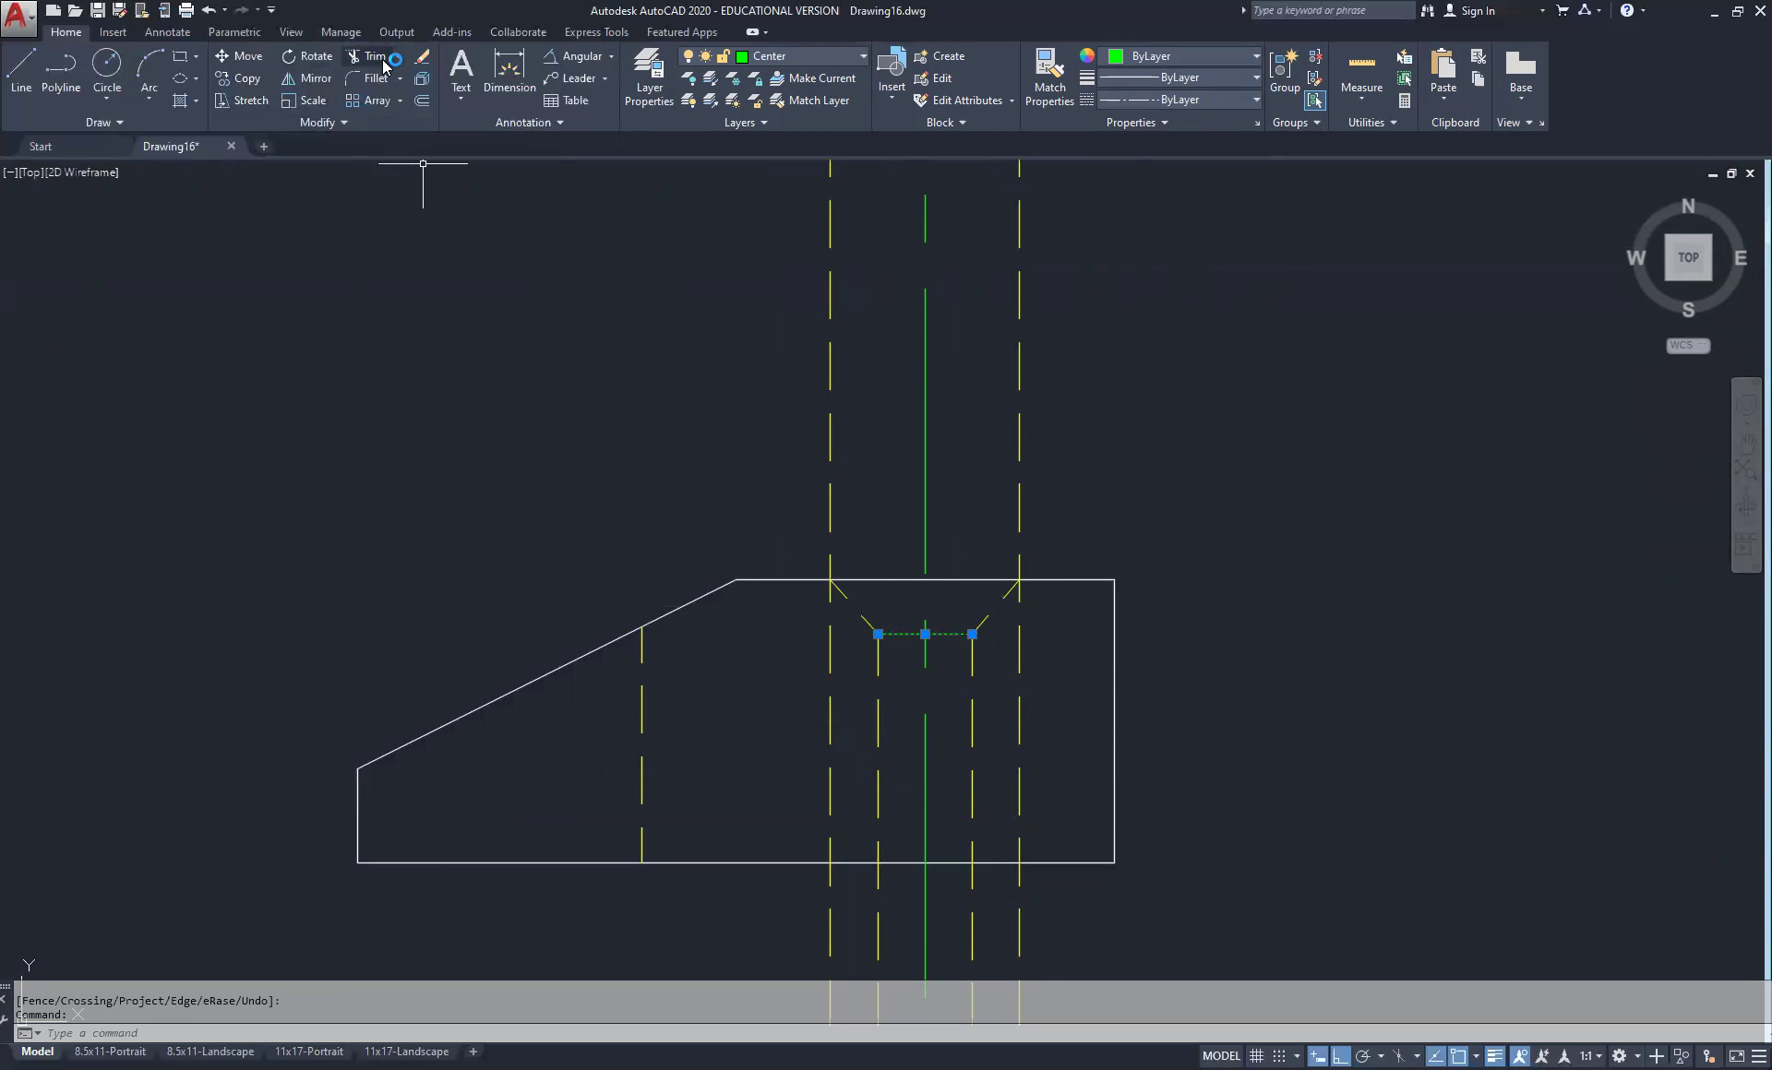
{"action": "left_click", "coordinate": [830, 58]}
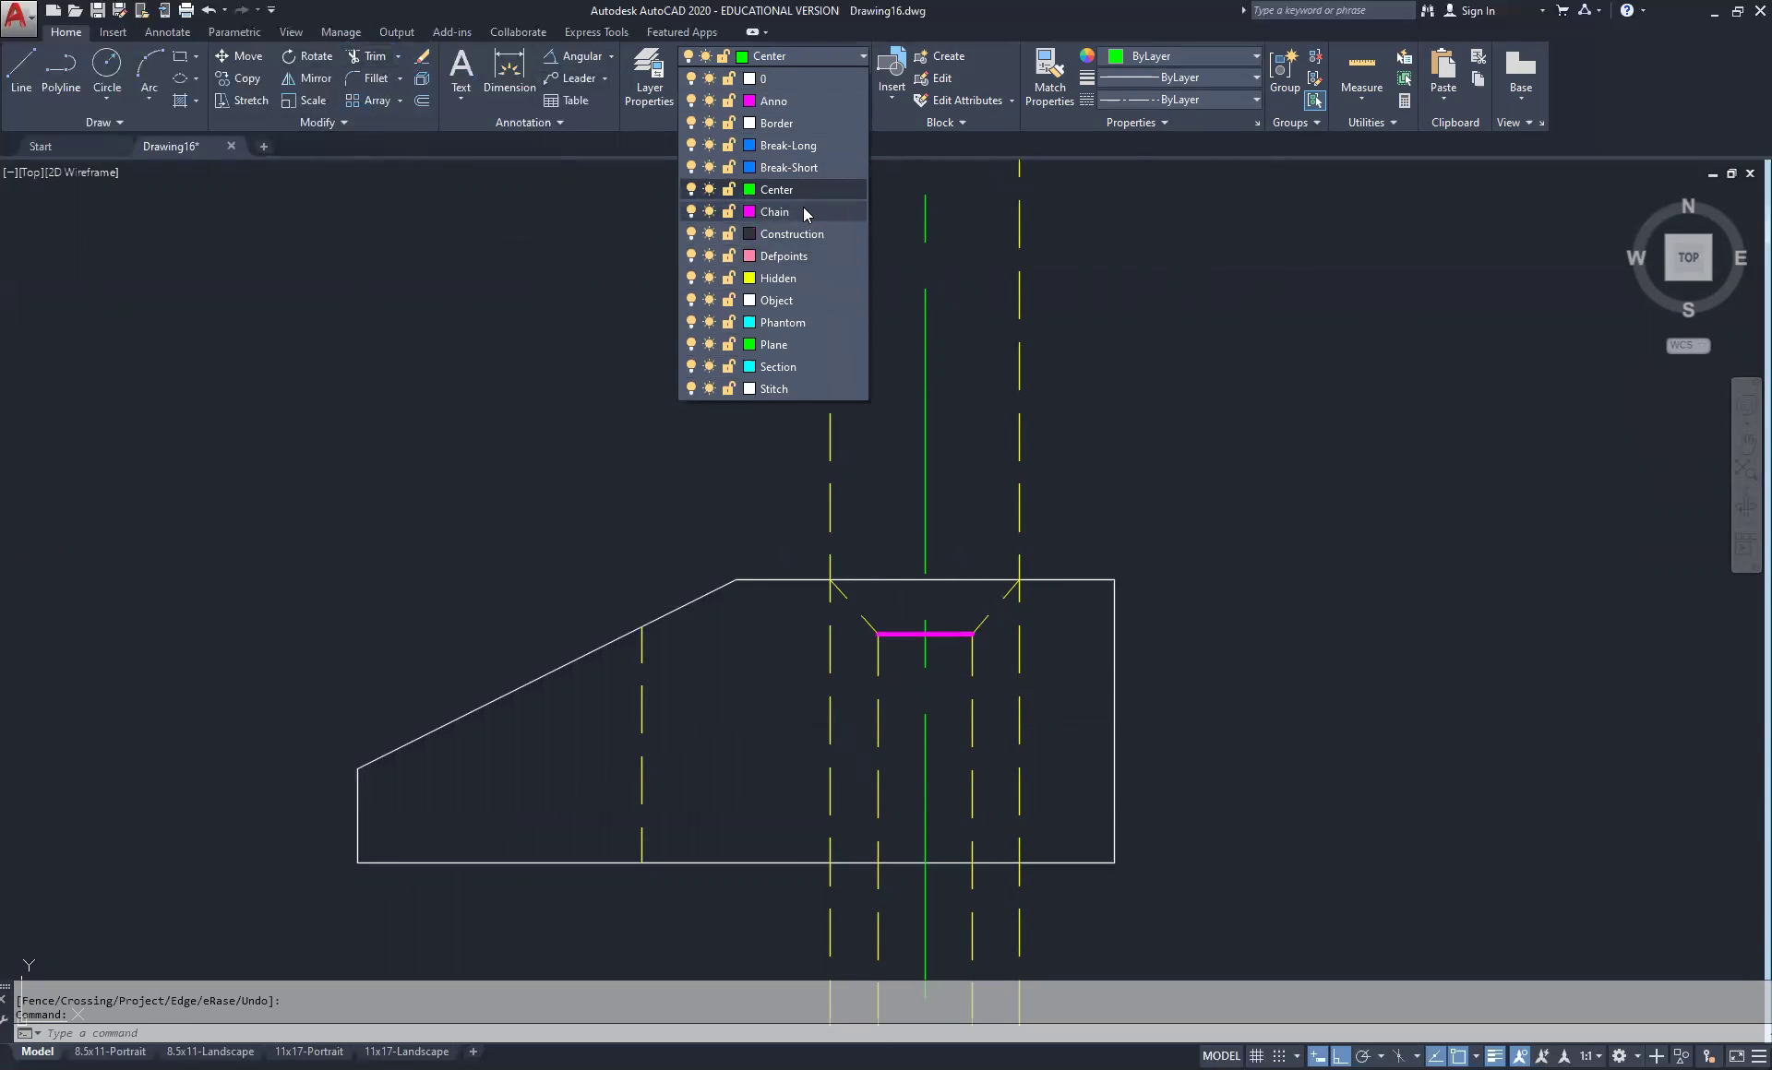
{"action": "left_click", "coordinate": [795, 279]}
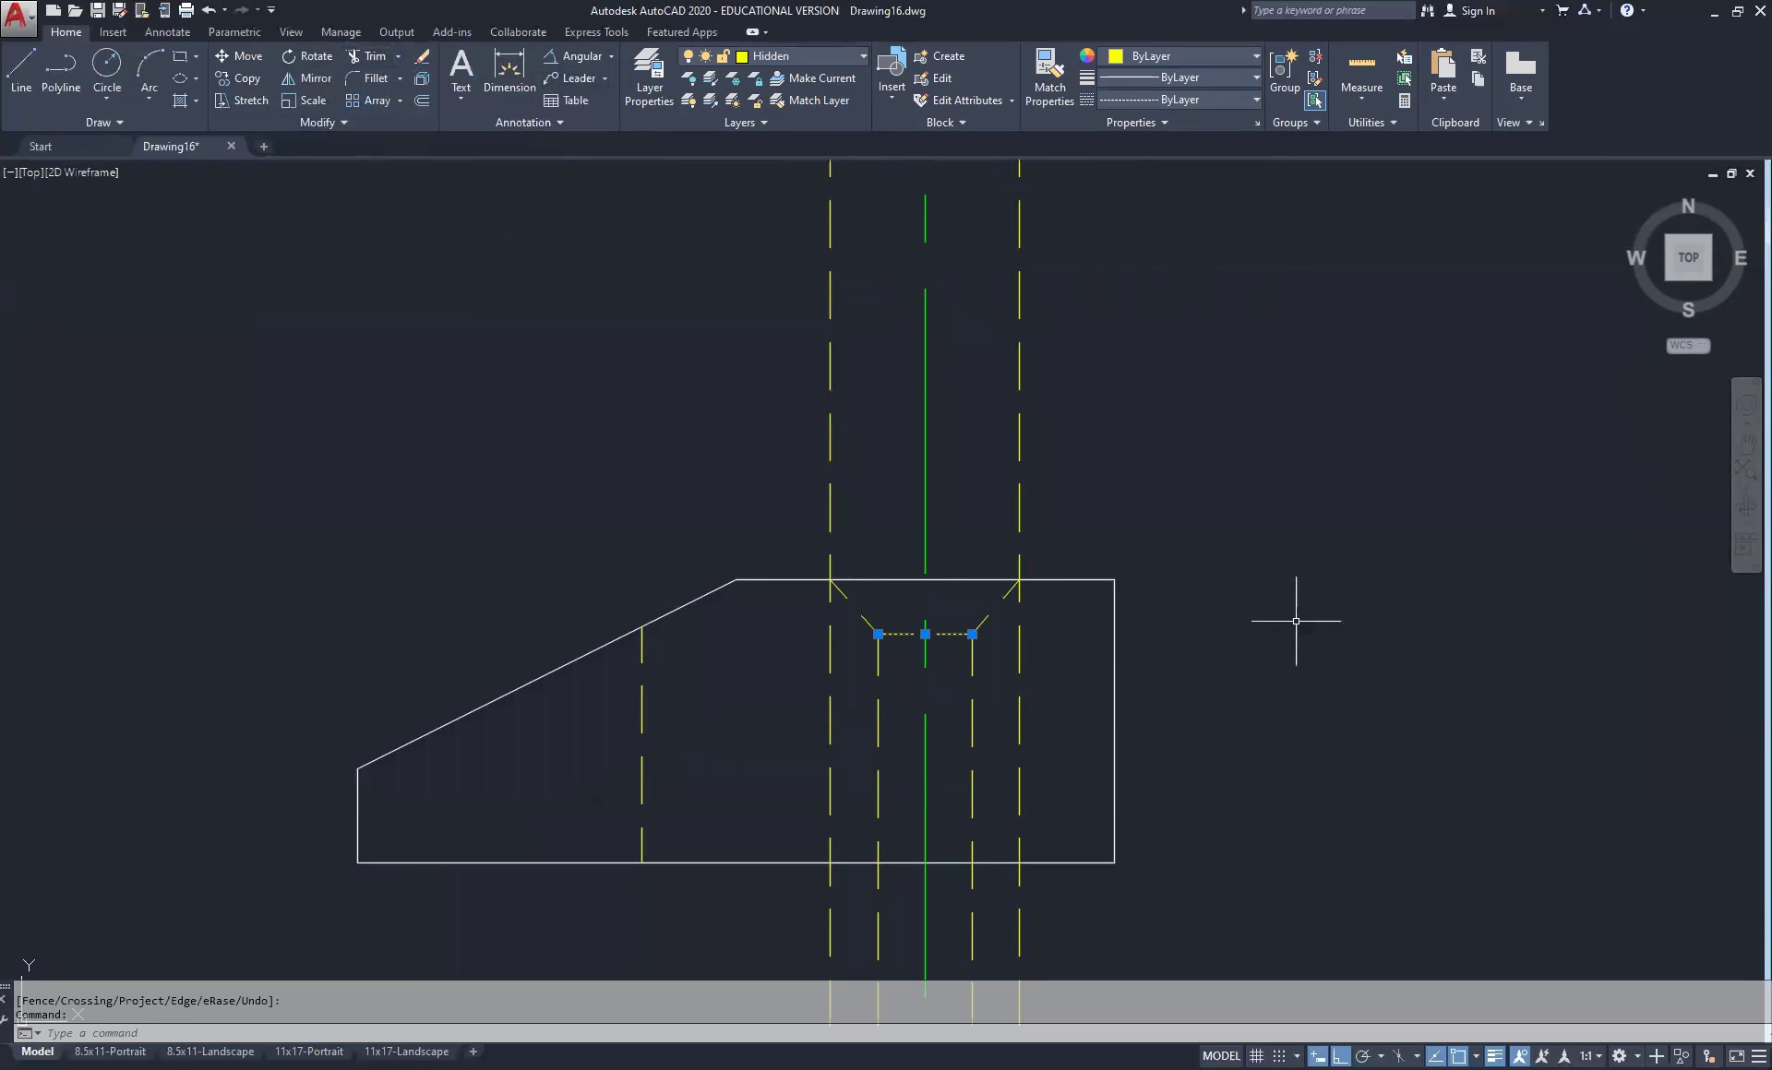
{"action": "key", "text": "Escape"}
{"action": "key", "text": "Escape"}
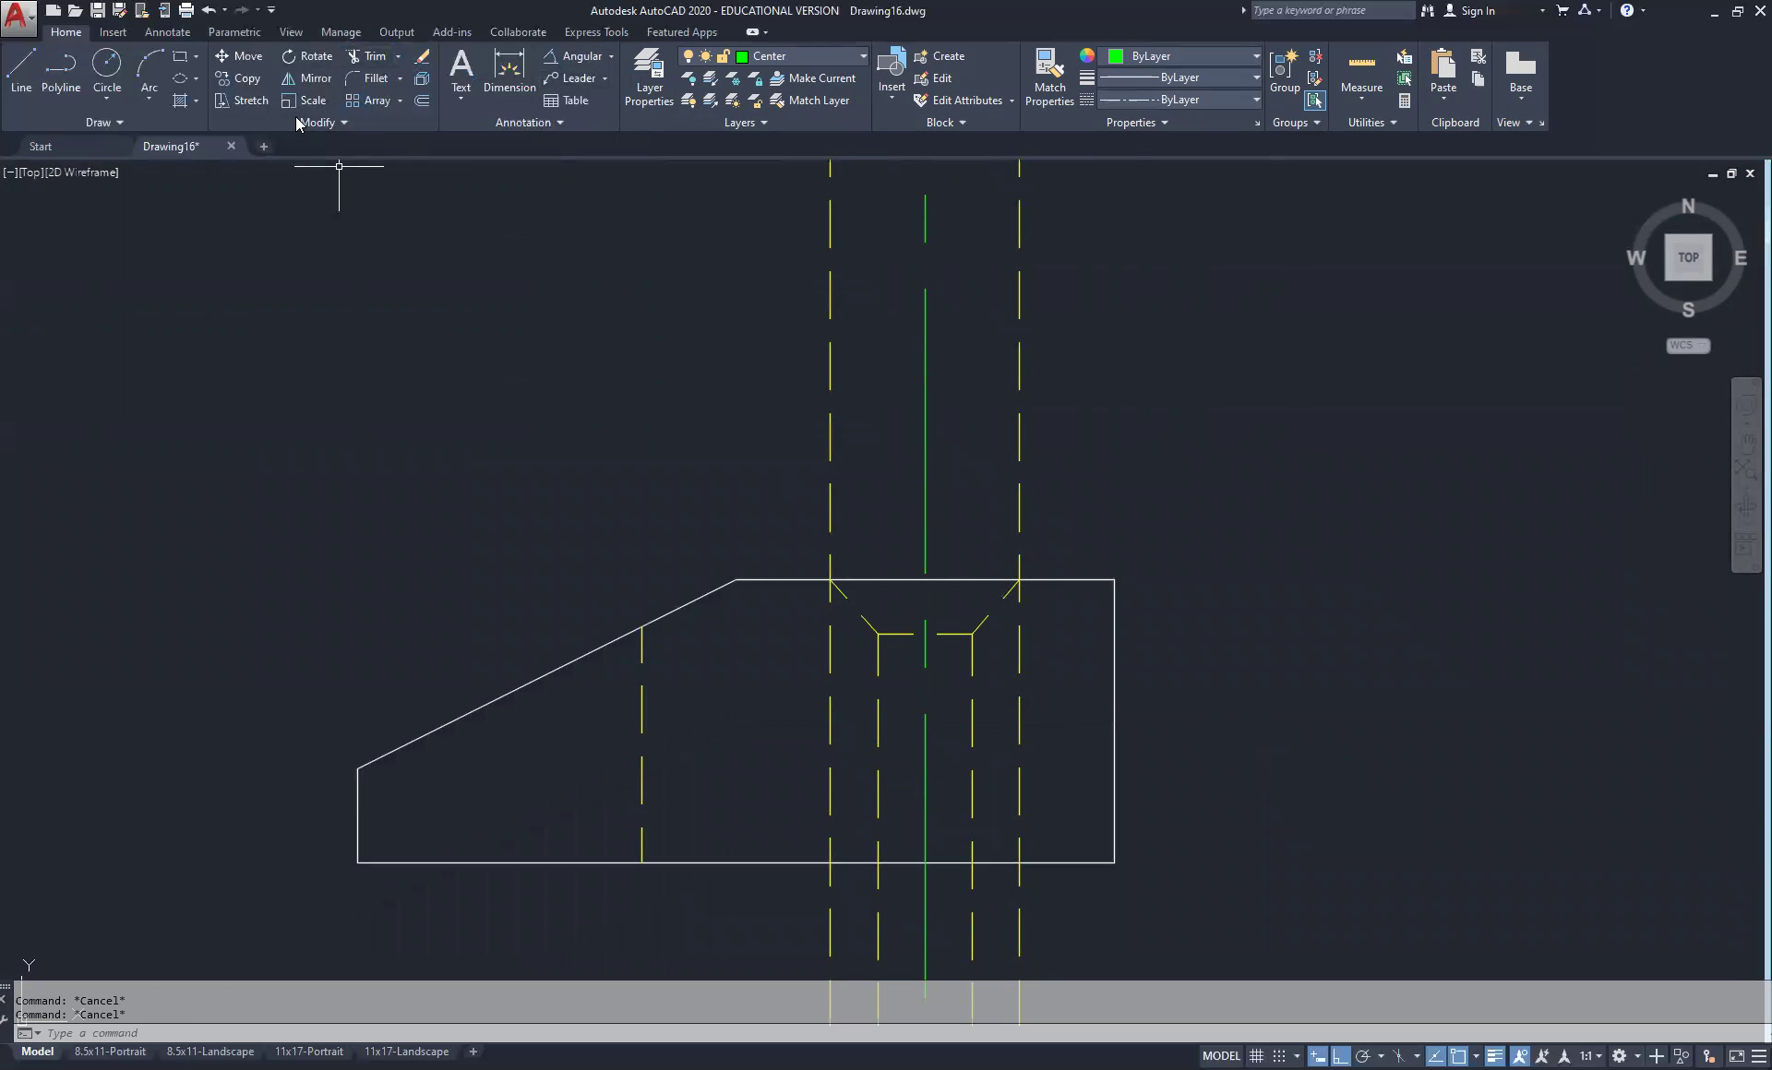
{"action": "left_click", "coordinate": [373, 63]}
{"action": "left_click", "coordinate": [979, 580]}
{"action": "key", "text": "Return"}
{"action": "key", "text": "Escape"}
{"action": "key", "text": "Escape"}
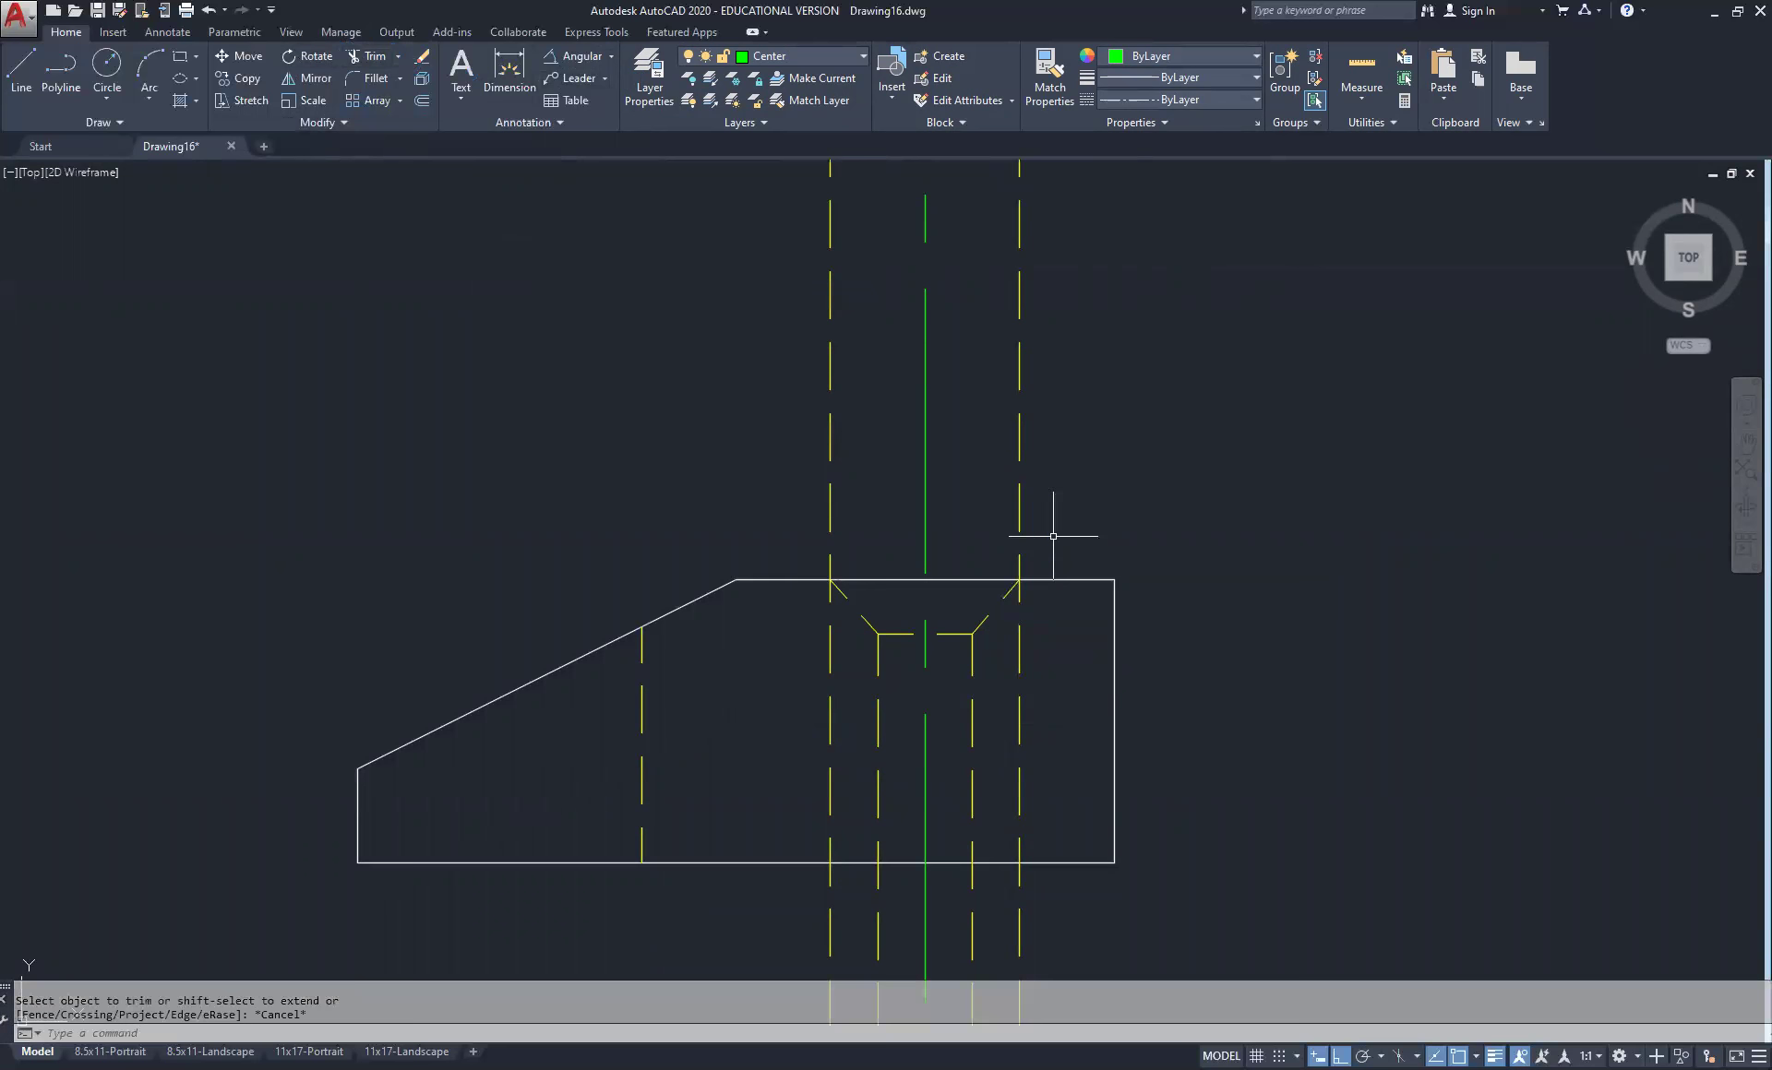
Delete the two outer hidden projection lines that mark the countersink diameter in the side view
{"action": "left_click", "coordinate": [1027, 514]}
{"action": "left_click", "coordinate": [1001, 519]}
{"action": "left_click", "coordinate": [833, 473]}
{"action": "left_click", "coordinate": [779, 514]}
{"action": "key", "text": "Delete"}
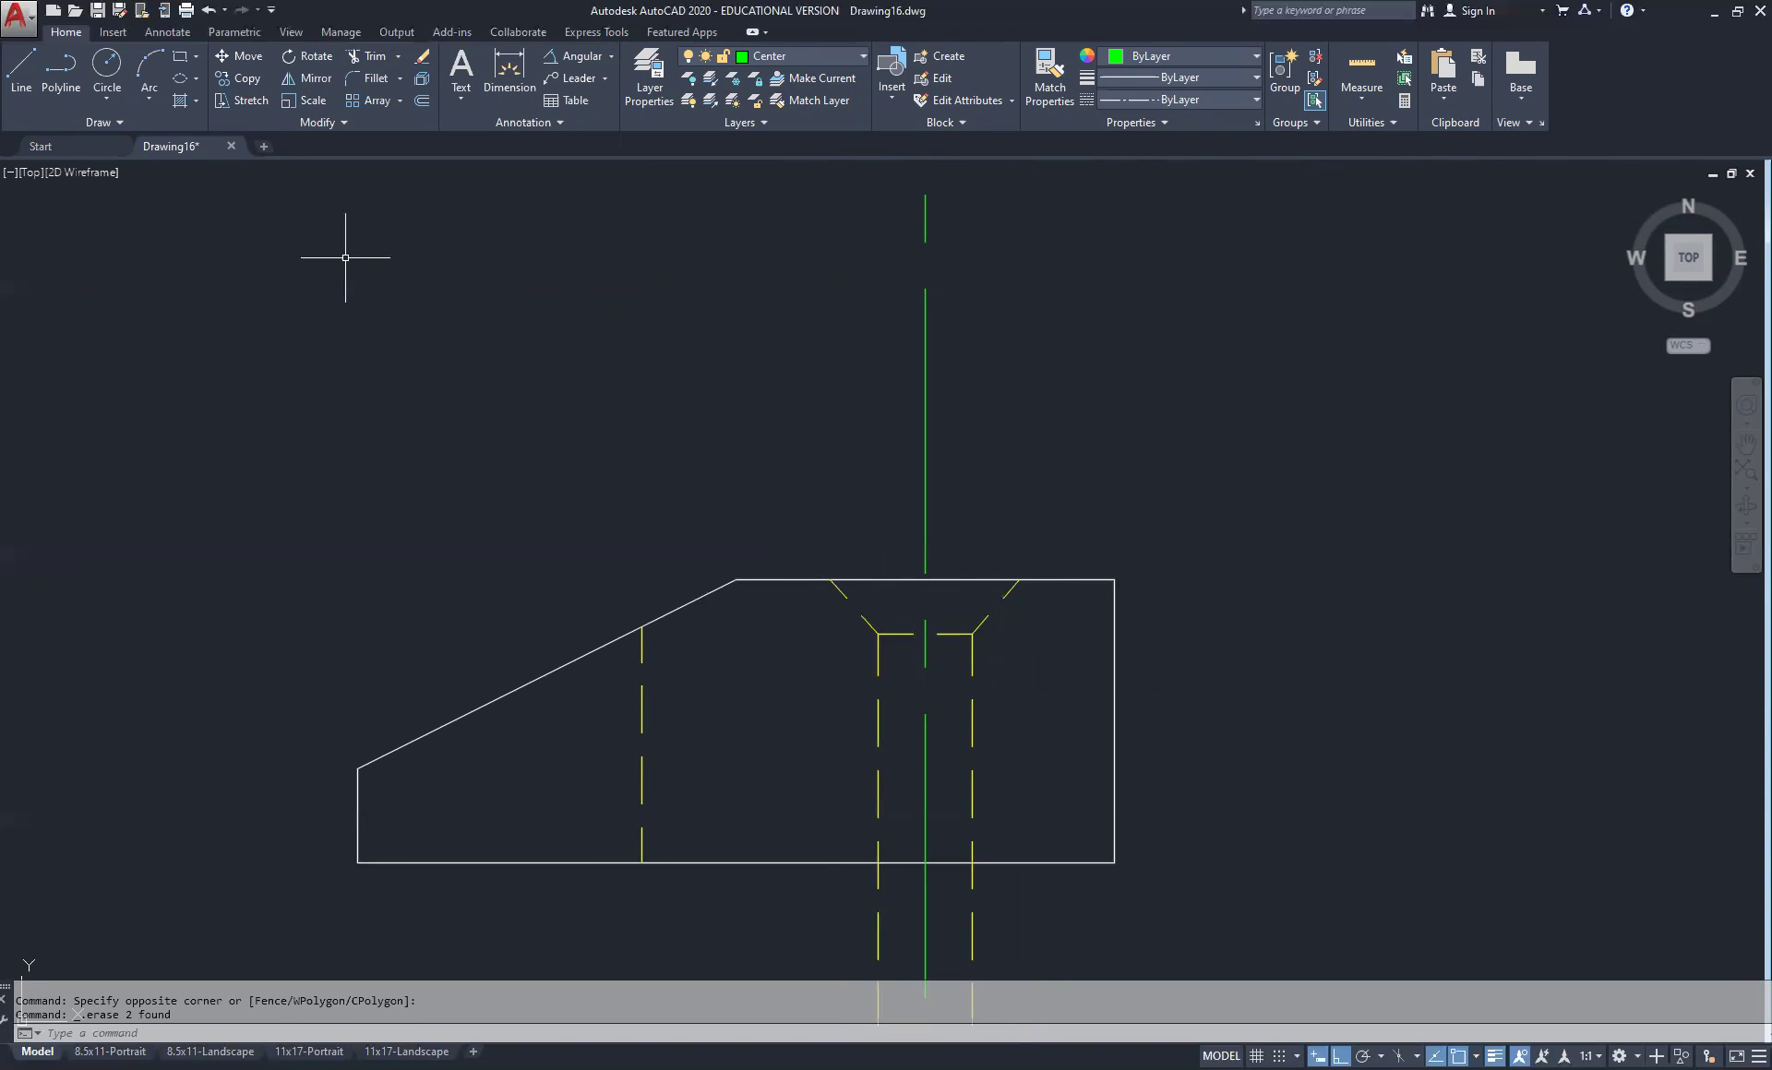
Trim the two inner hidden hole lines below the side view's bottom edge
{"action": "left_click", "coordinate": [370, 56]}
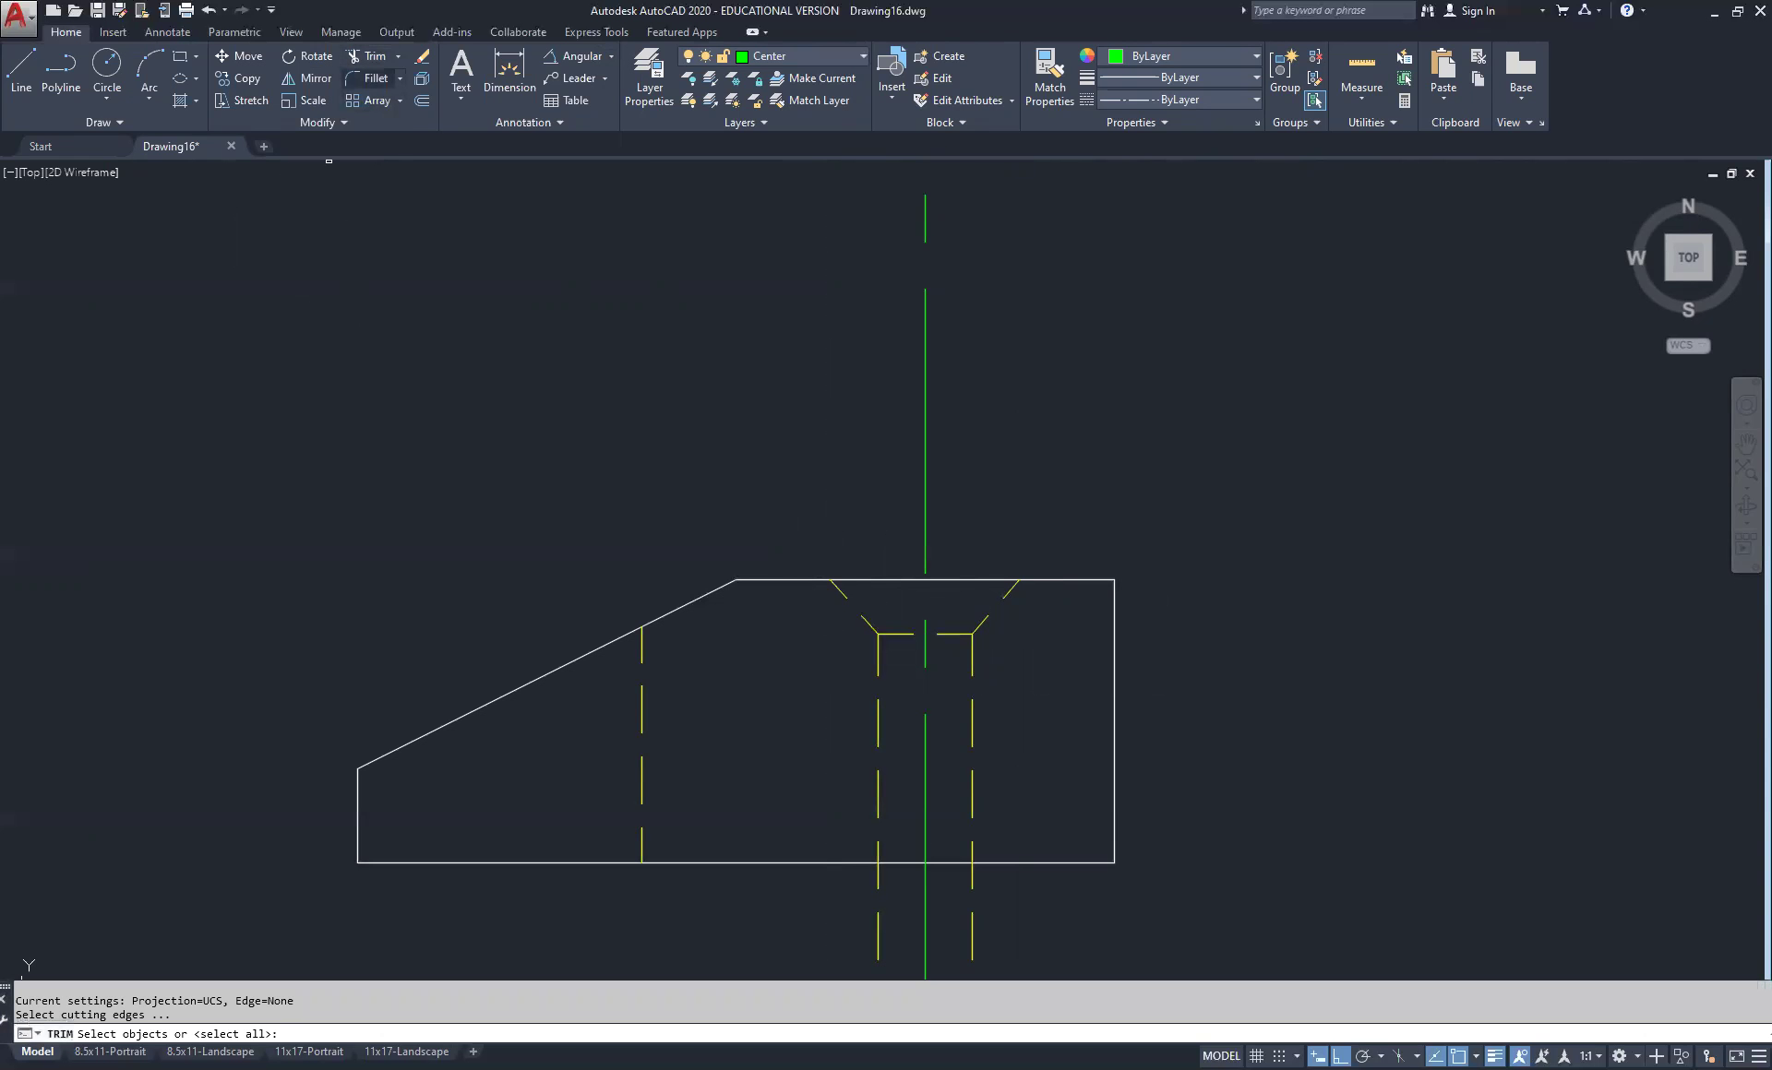
{"action": "left_click", "coordinate": [811, 779]}
{"action": "left_click", "coordinate": [718, 918]}
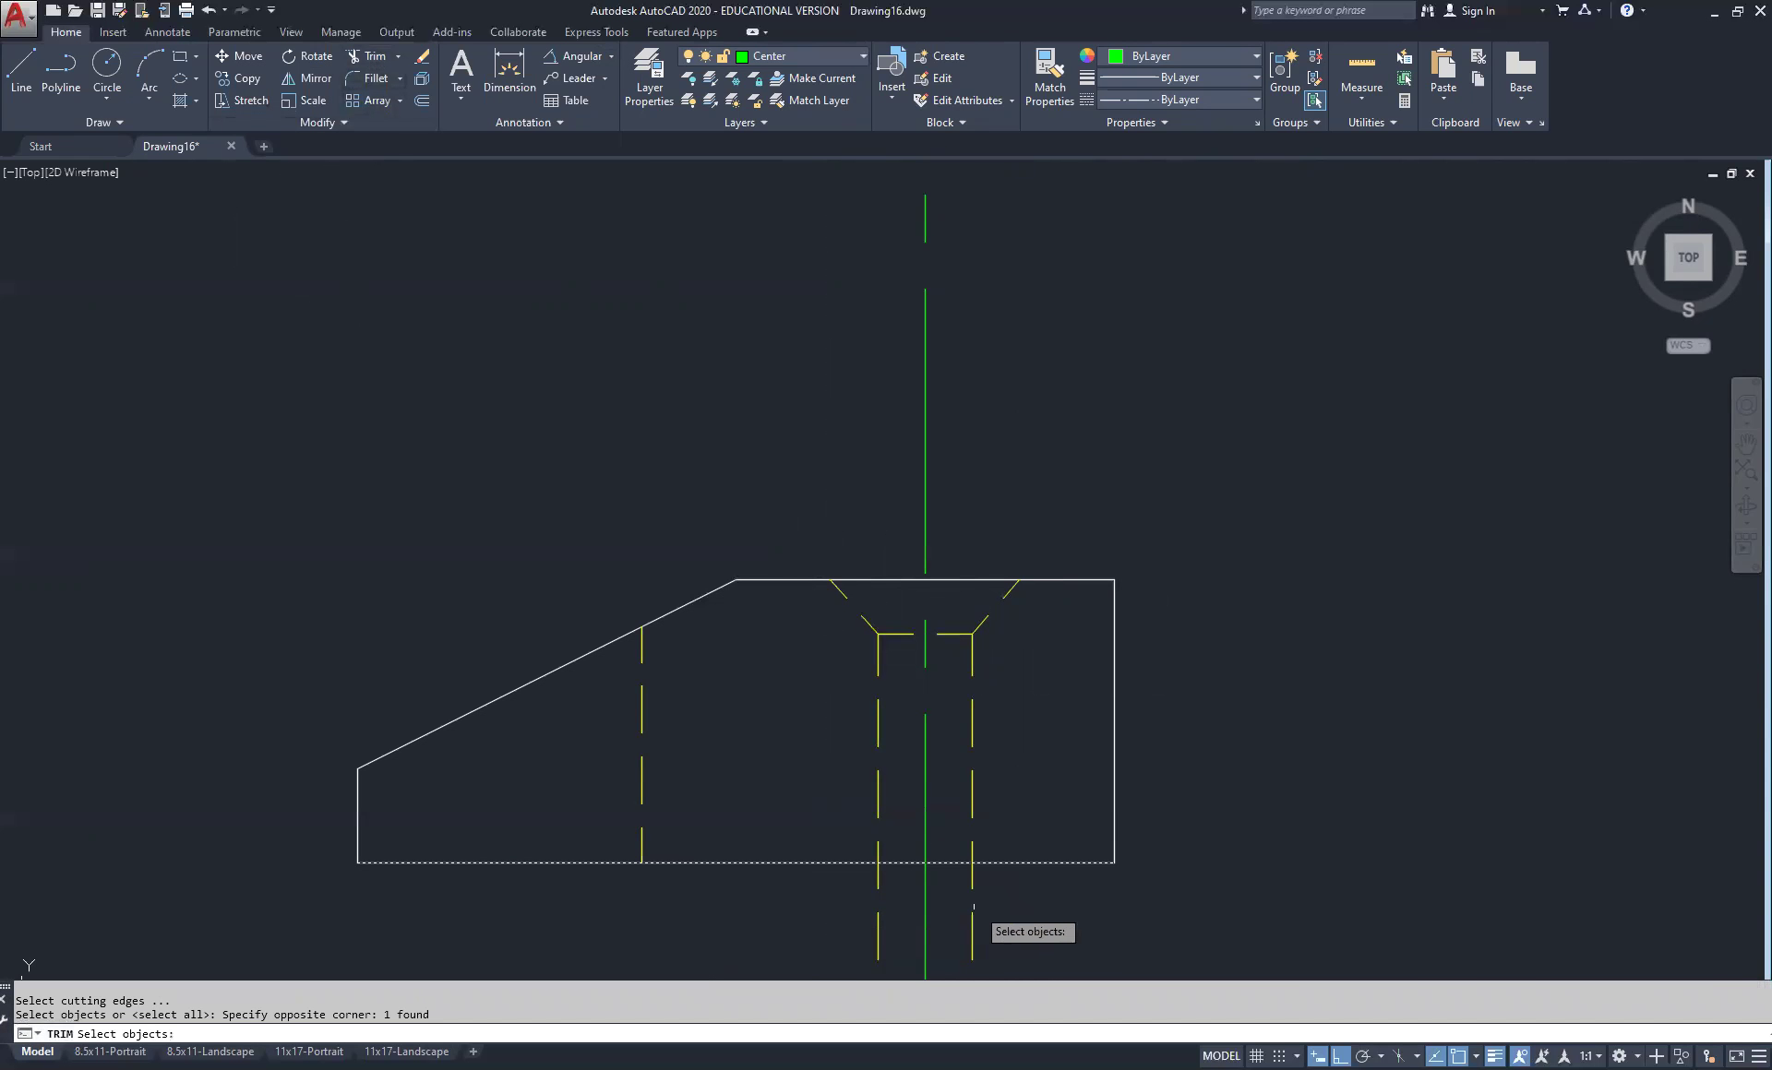
{"action": "key", "text": "Return"}
{"action": "left_click", "coordinate": [980, 873]}
{"action": "left_click", "coordinate": [967, 900]}
{"action": "left_click", "coordinate": [998, 877]}
{"action": "left_click", "coordinate": [850, 894]}
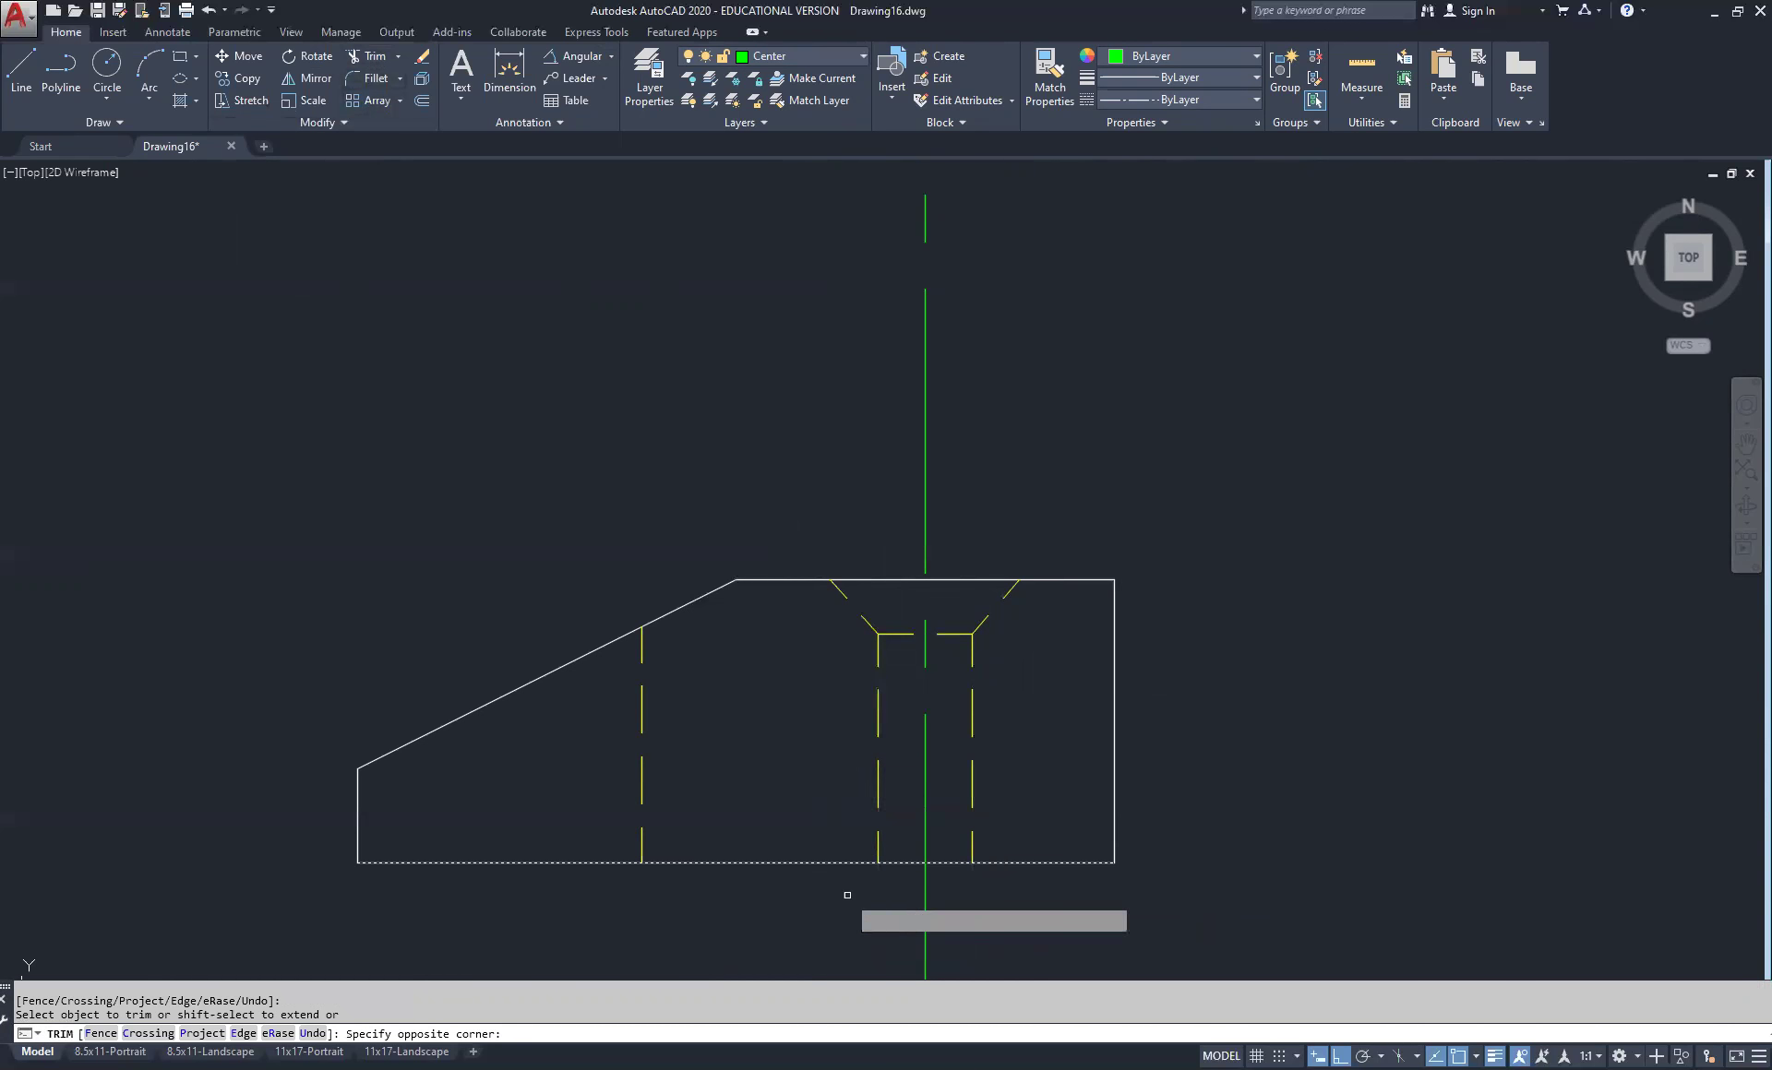
{"action": "right_click", "coordinate": [794, 758]}
{"action": "left_click", "coordinate": [816, 774]}
{"action": "scroll", "coordinate": [872, 788], "scroll_direction": "down", "scroll_amount": 4}
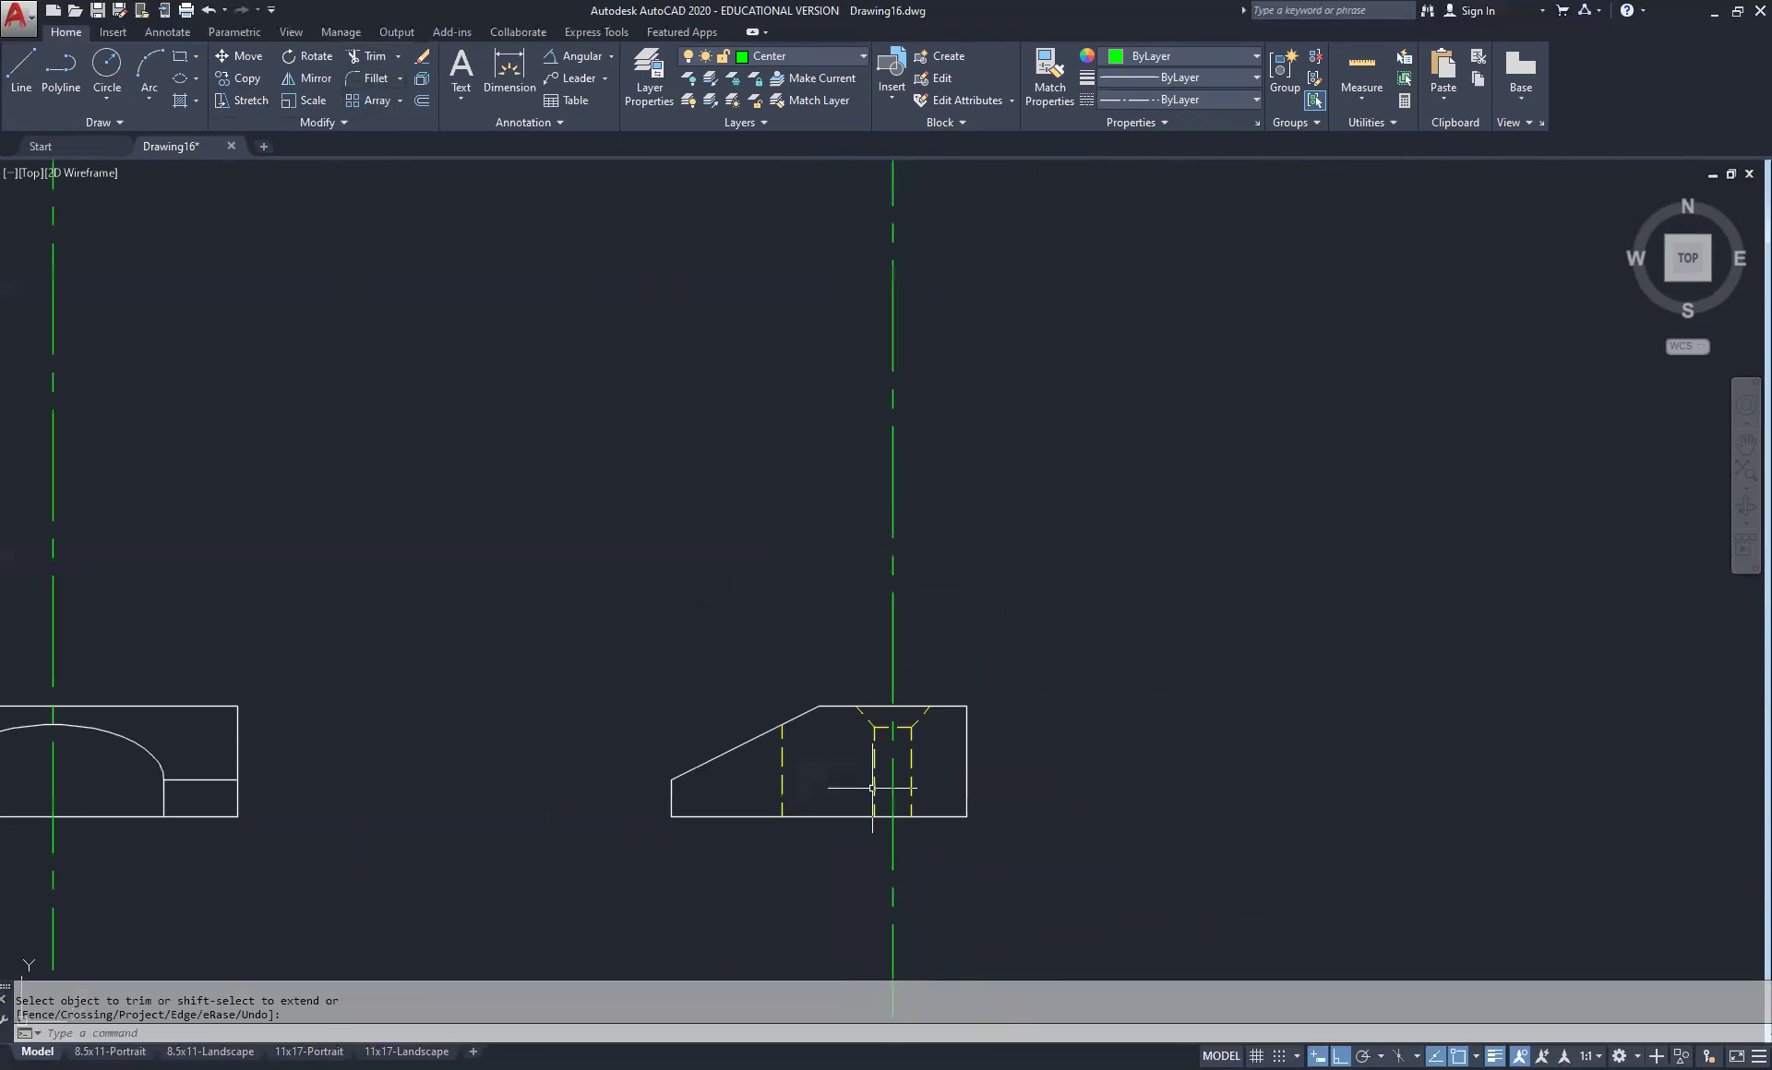
{"action": "middle_click_drag", "start_coordinate": [986, 850], "coordinate": [977, 717]}
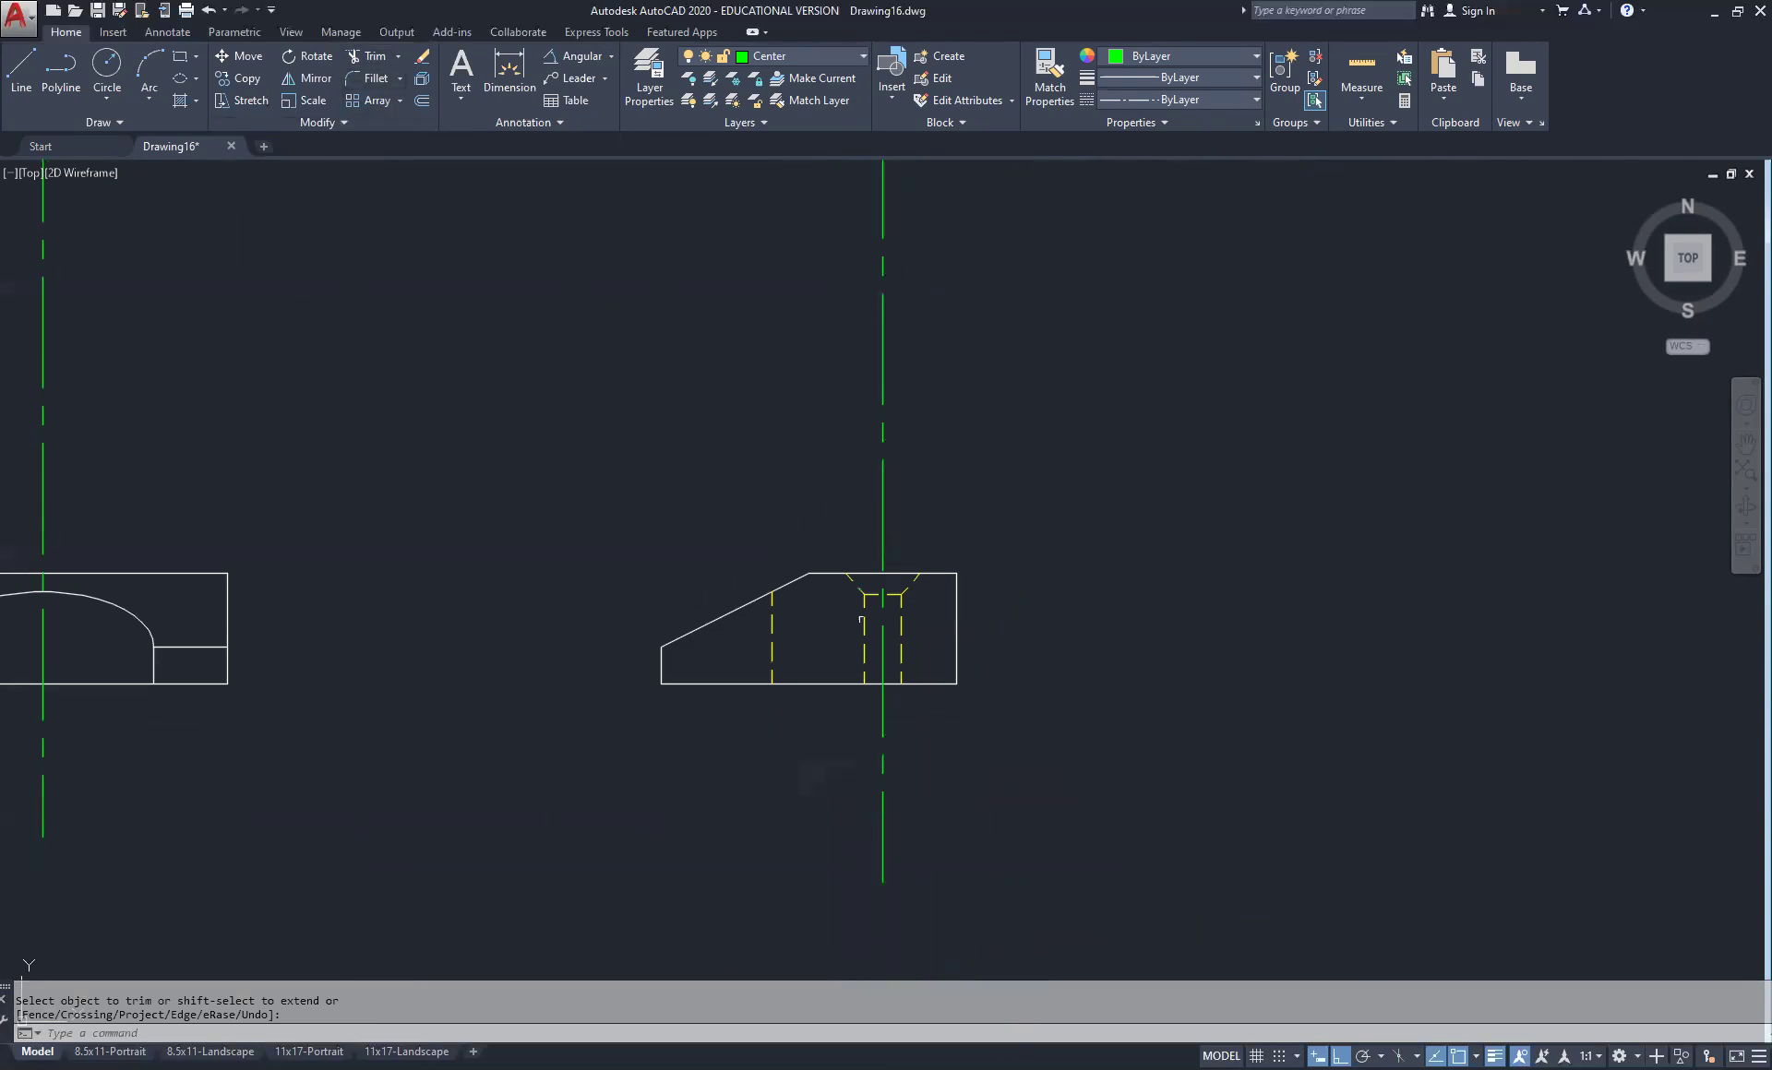
{"action": "scroll", "coordinate": [839, 635], "scroll_direction": "down", "scroll_amount": 4}
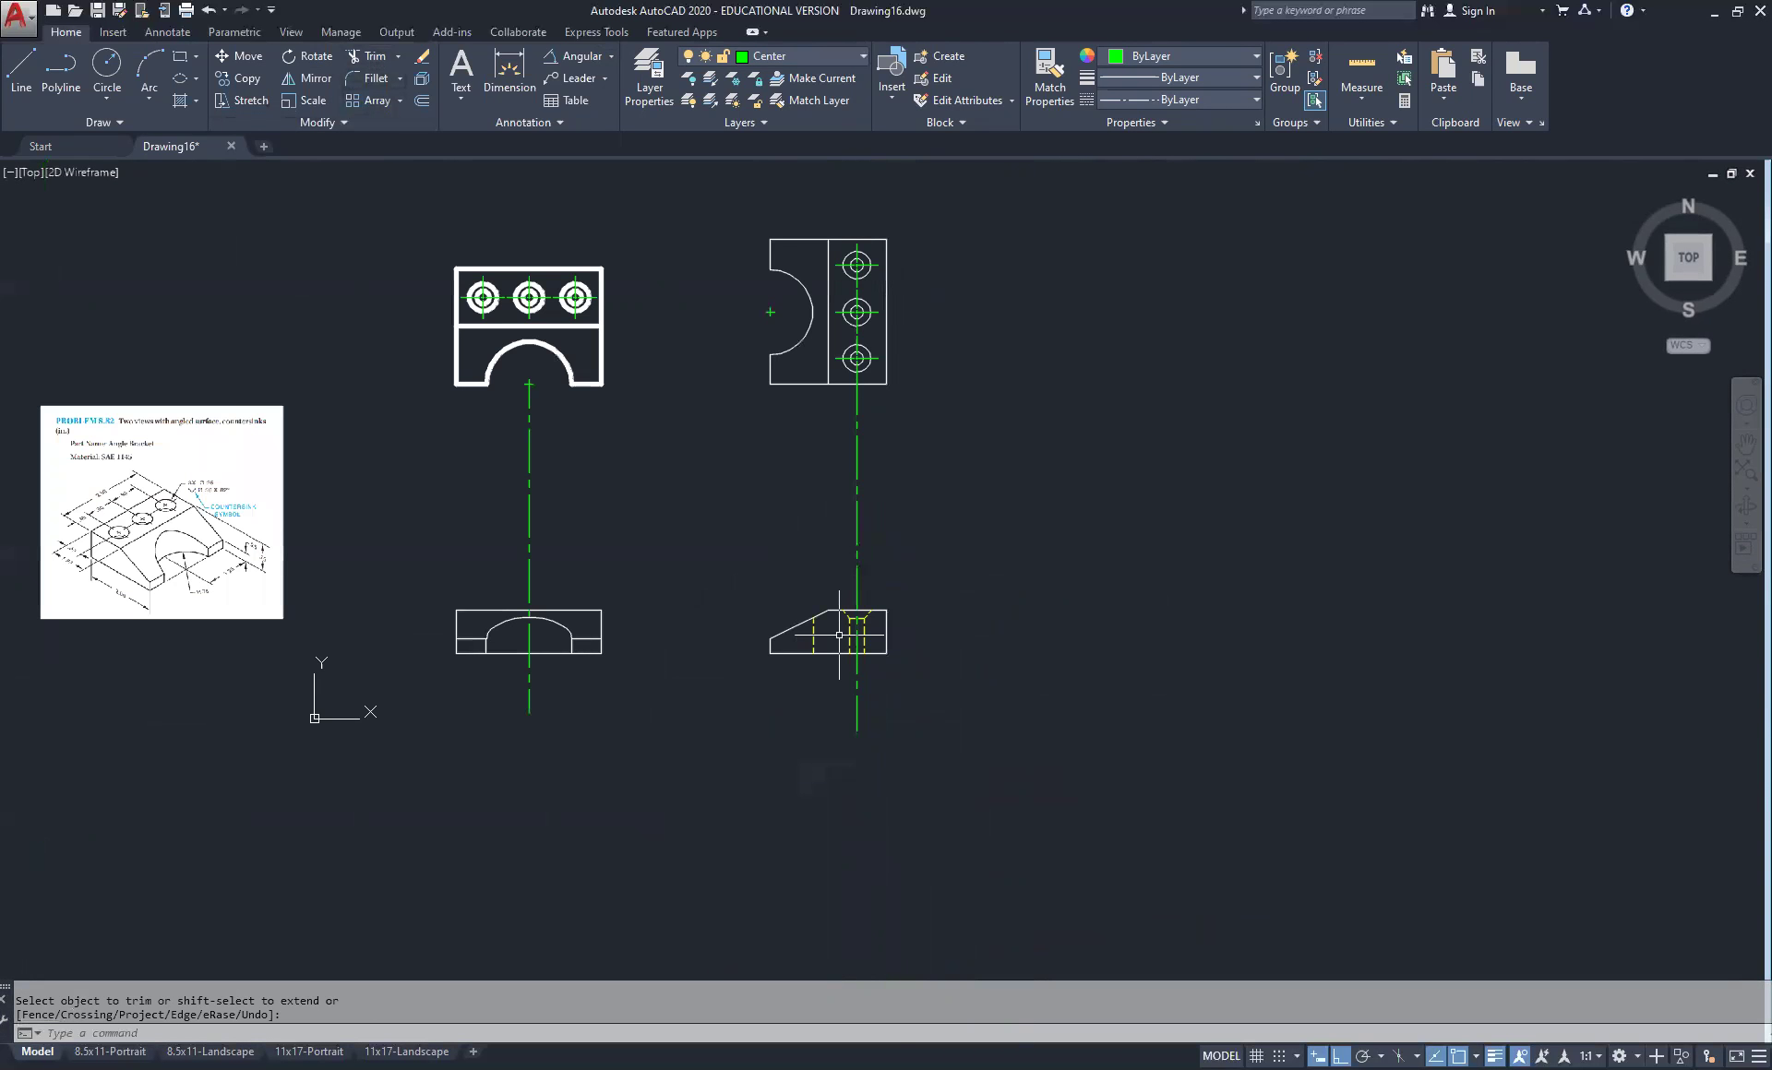
Copy the front view's vertical center projection line onto the center marks of the two outer holes in the top view
{"action": "middle_click_drag", "start_coordinate": [571, 574], "coordinate": [740, 553]}
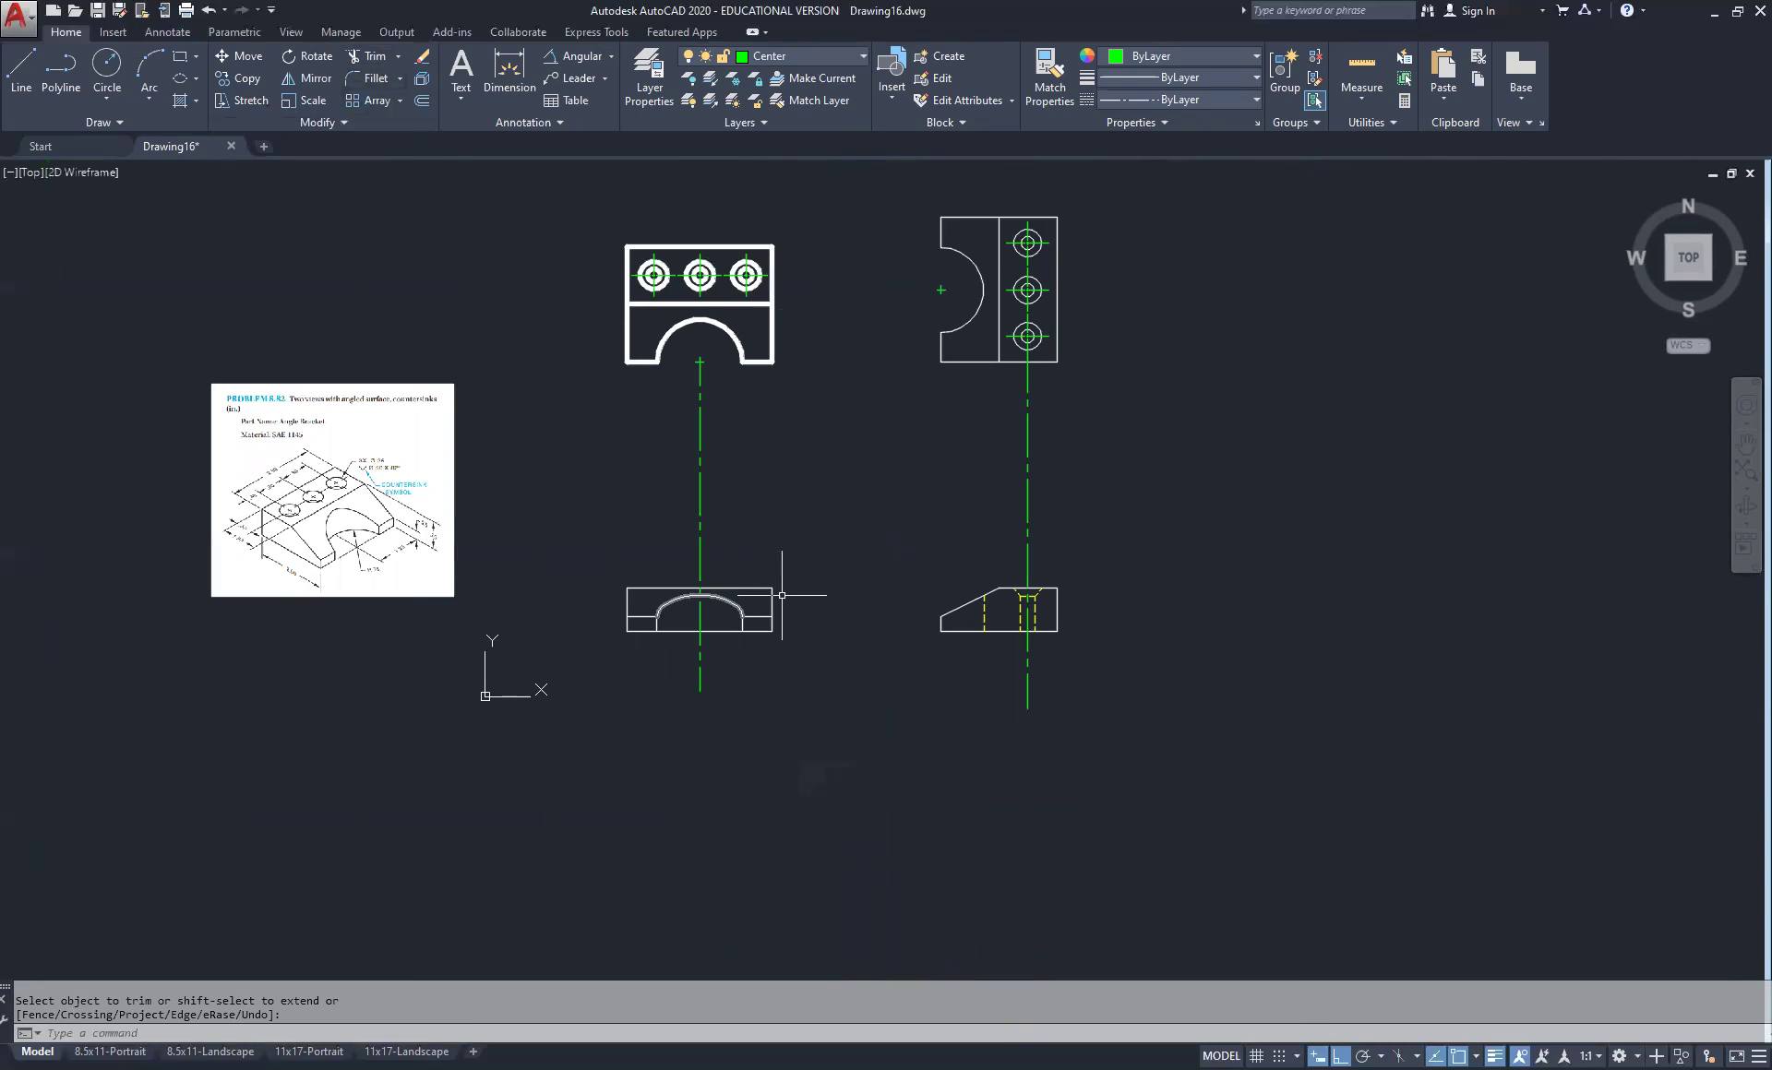
{"action": "scroll", "coordinate": [713, 620], "scroll_direction": "up", "scroll_amount": 3}
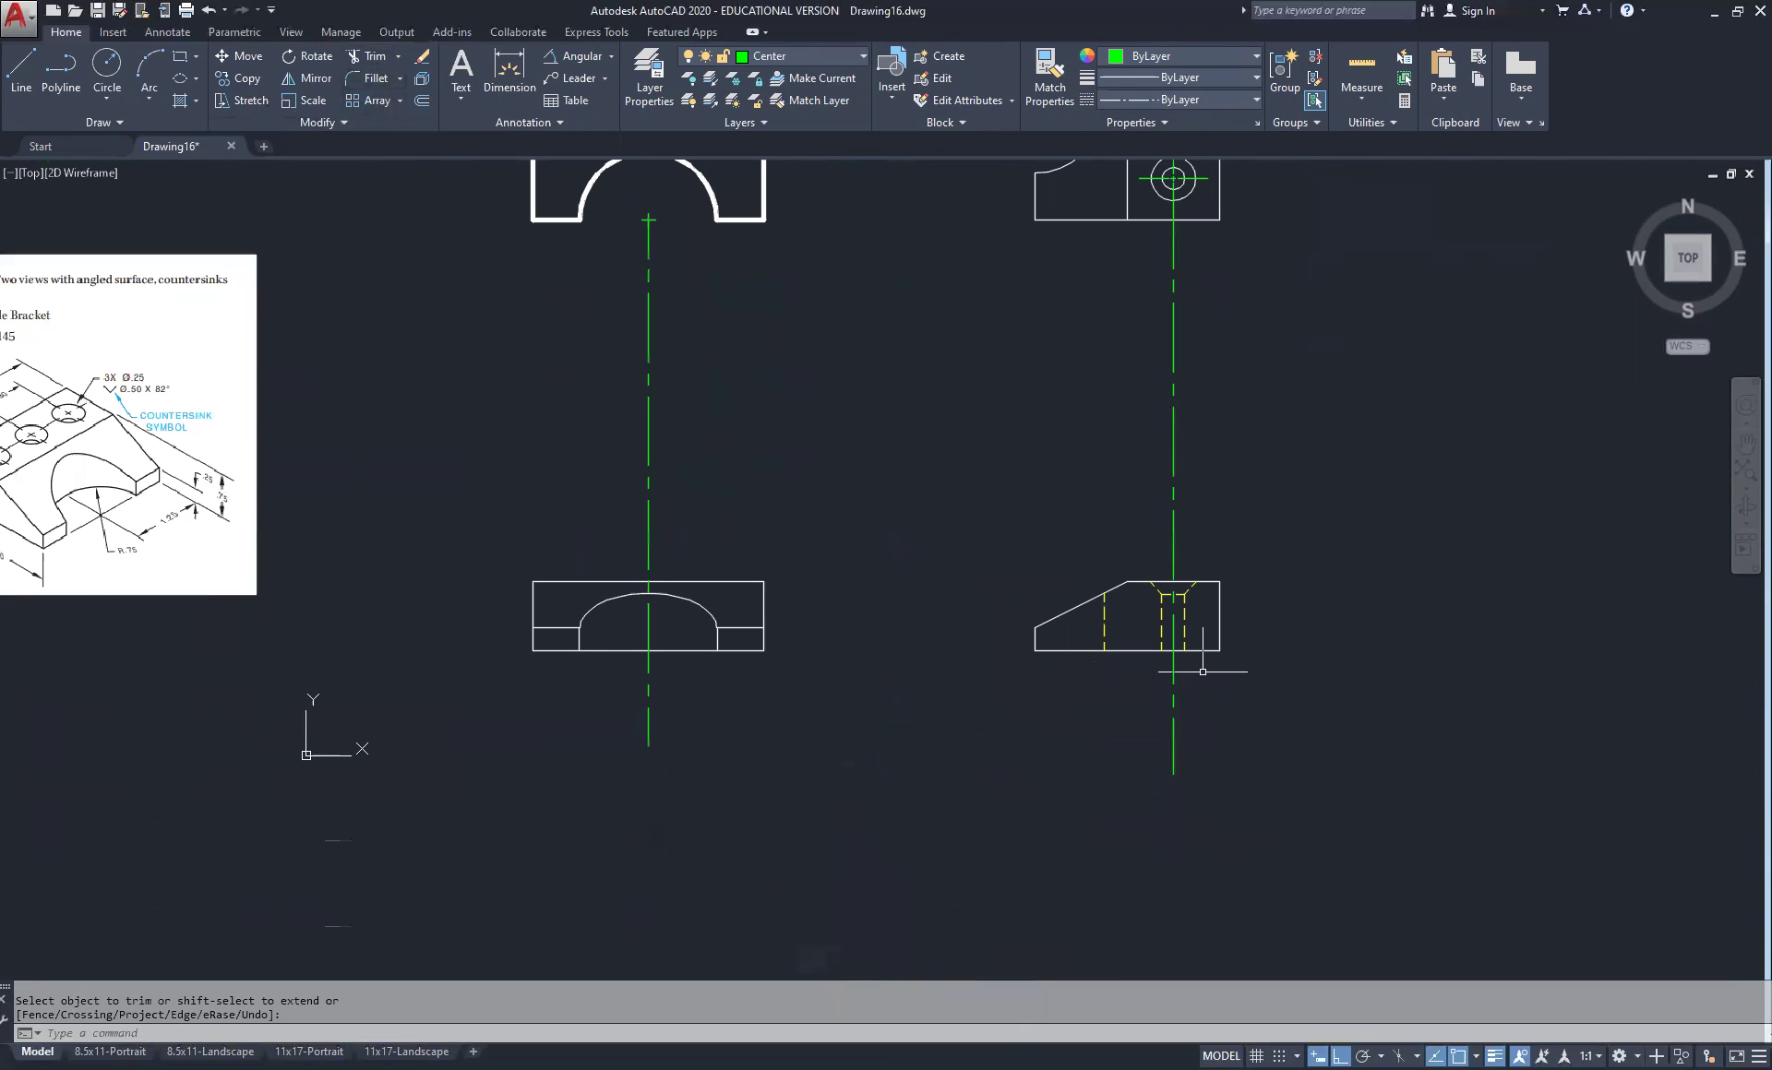
{"action": "middle_click_drag", "start_coordinate": [1174, 448], "coordinate": [1131, 715]}
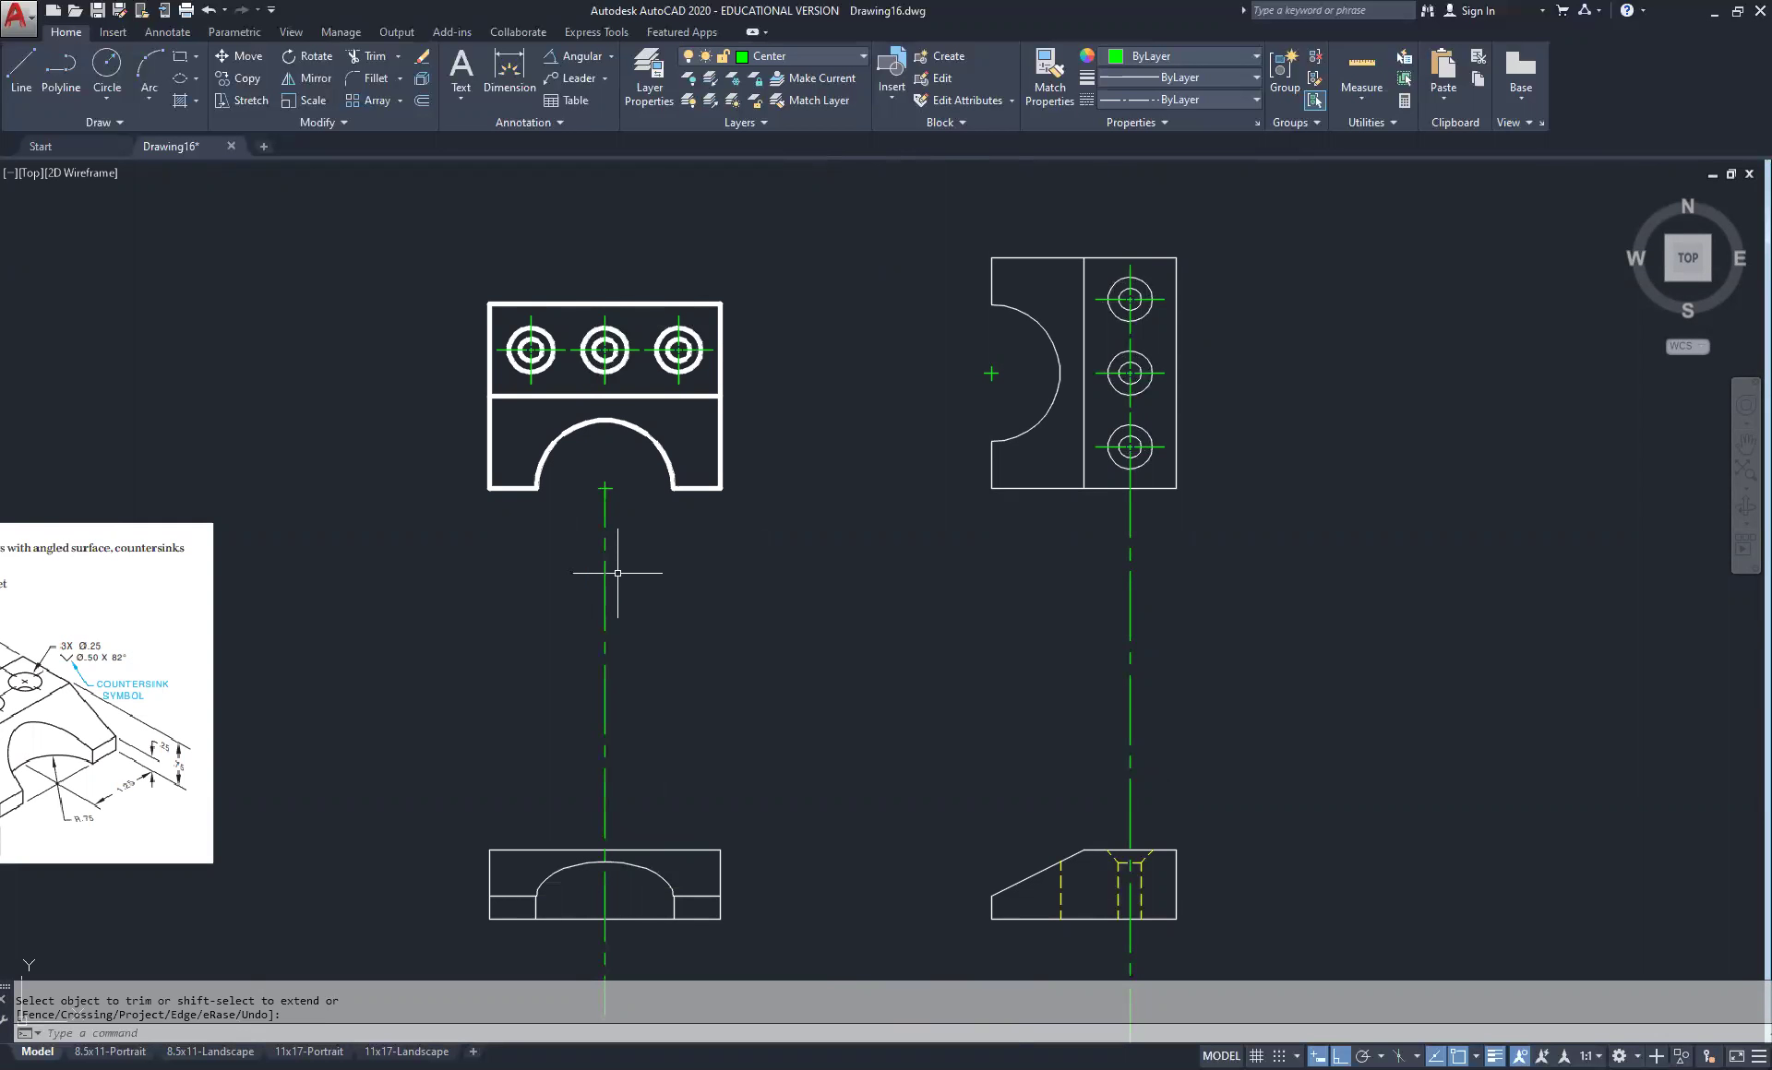
{"action": "left_click", "coordinate": [647, 631]}
{"action": "left_click", "coordinate": [590, 668]}
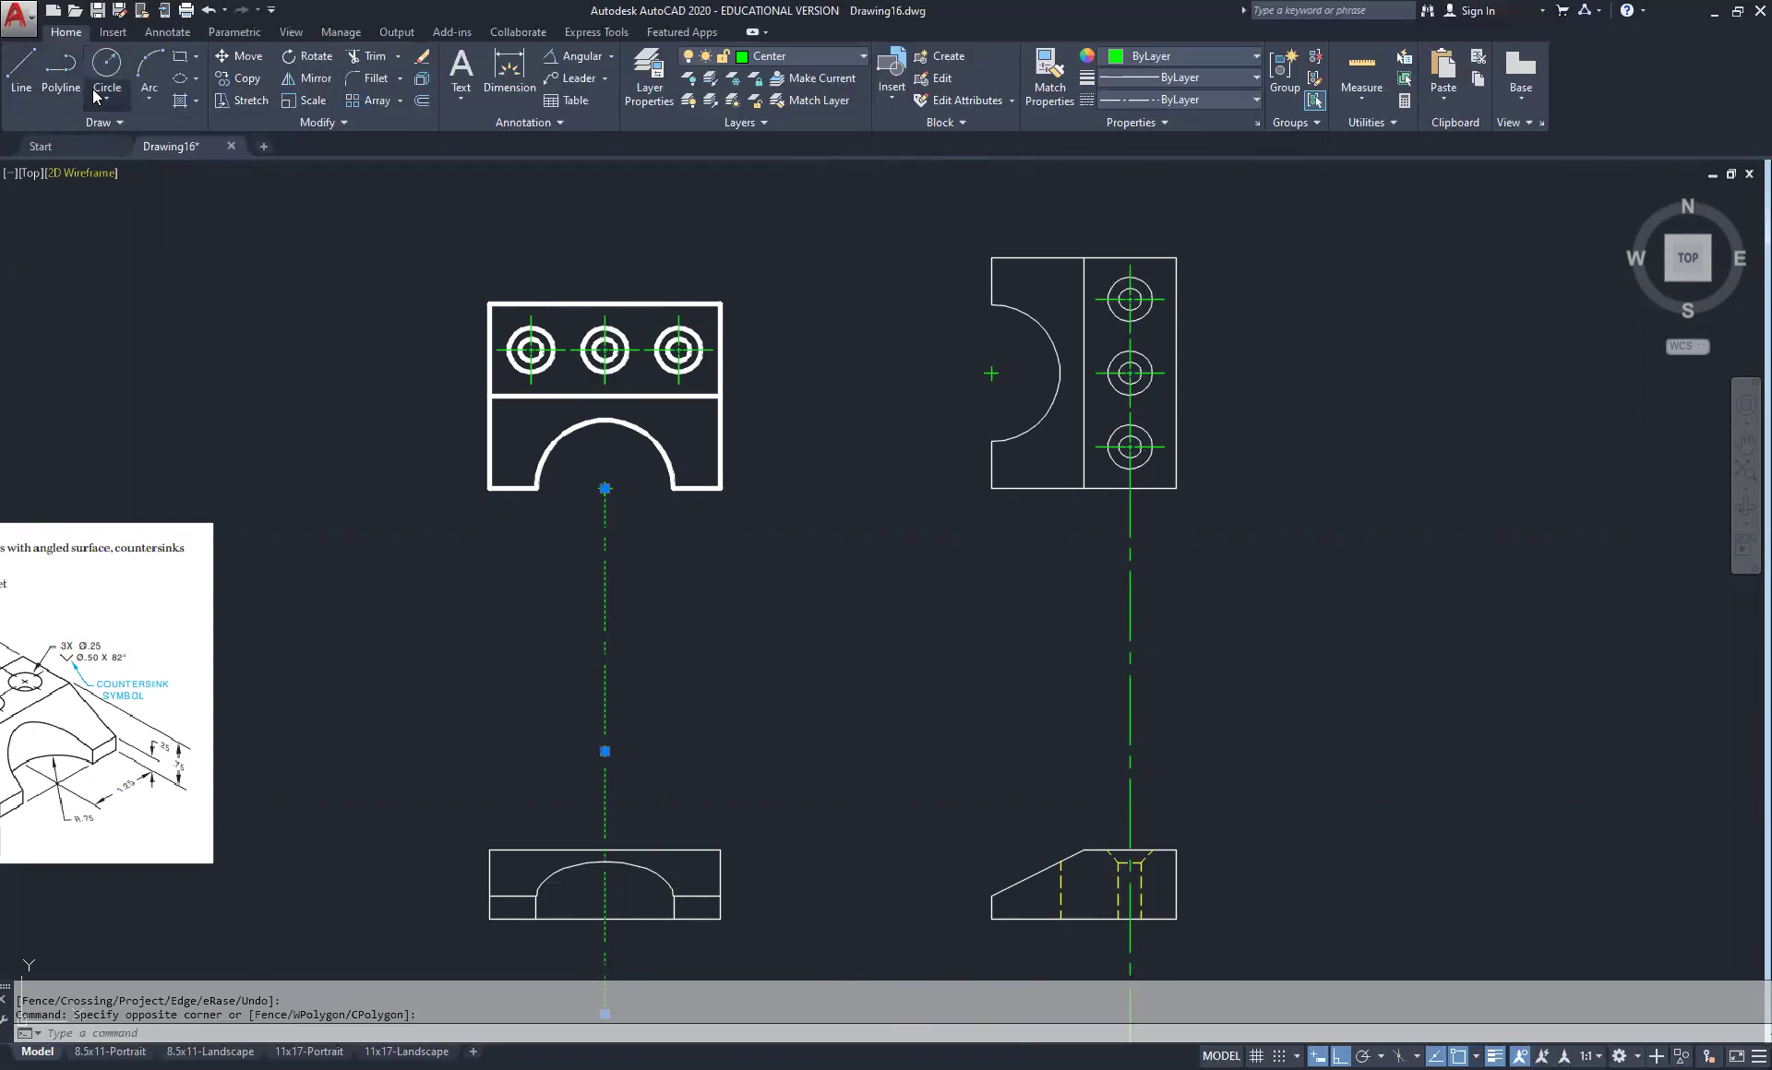
{"action": "left_click", "coordinate": [248, 78]}
{"action": "scroll", "coordinate": [586, 516], "scroll_direction": "up", "scroll_amount": 5}
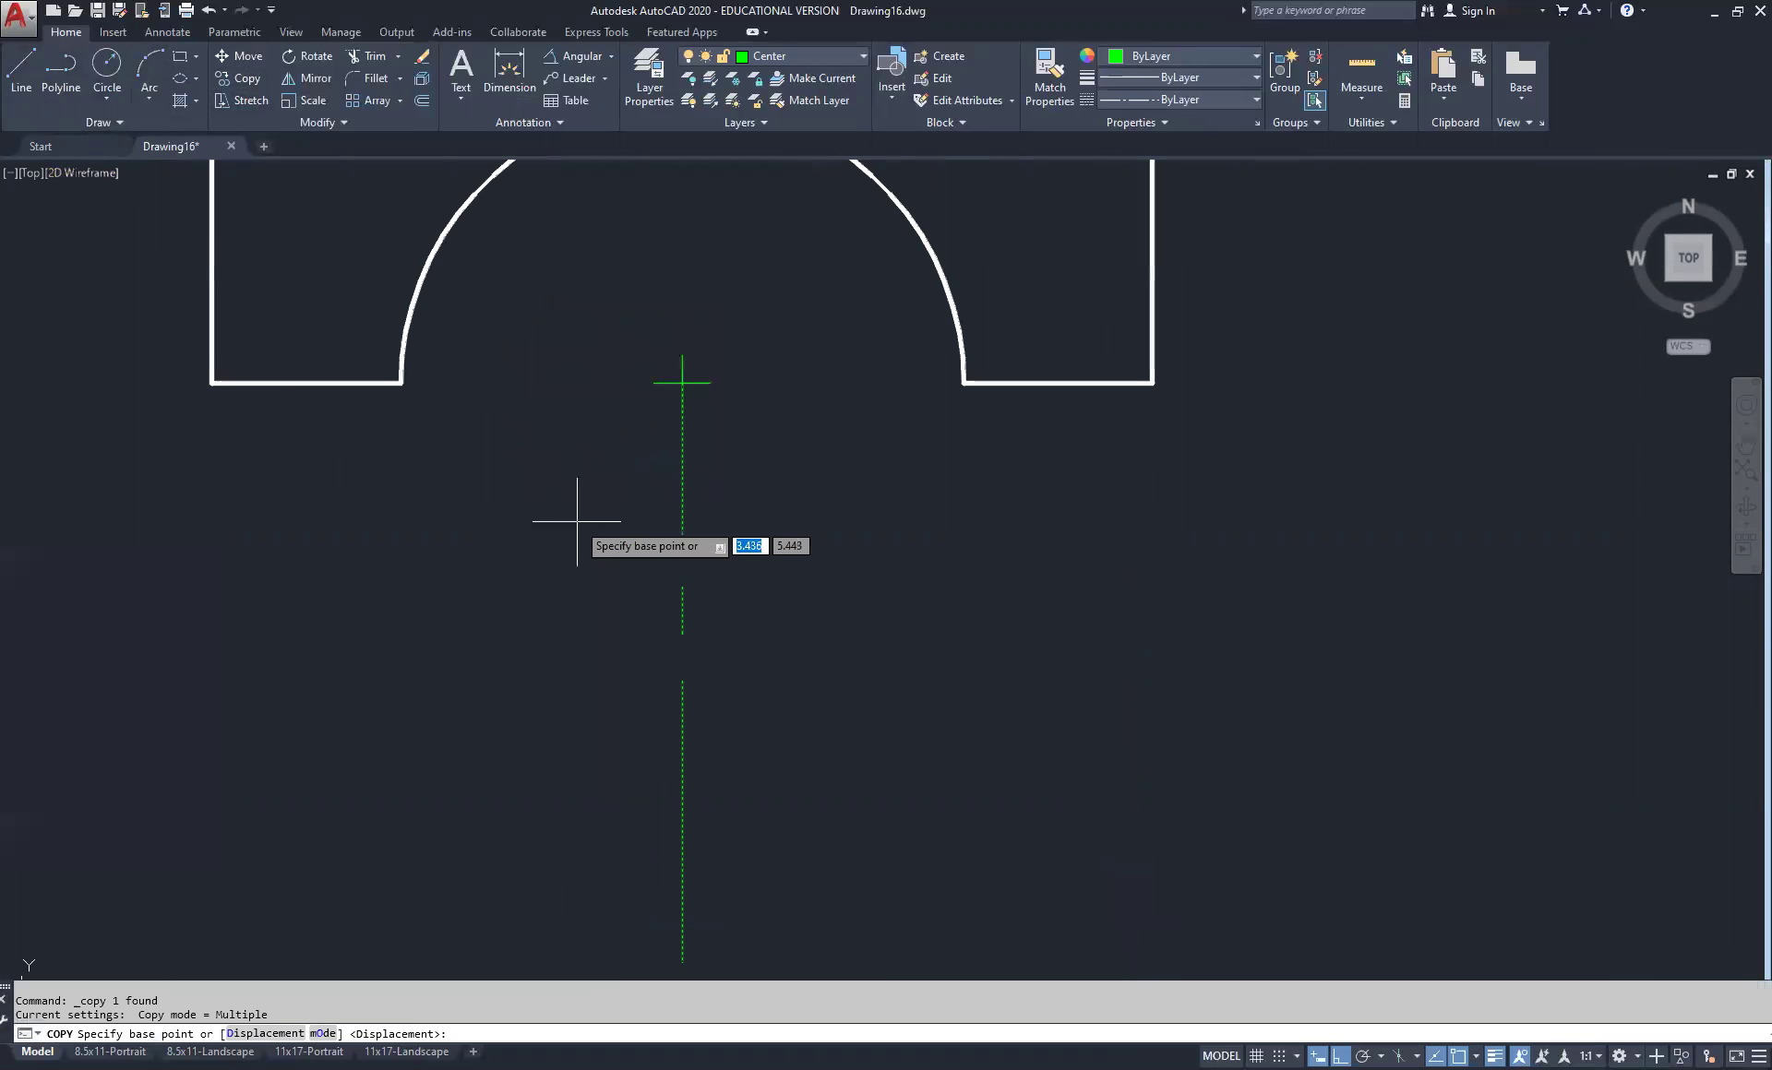
{"action": "left_click", "coordinate": [685, 367]}
{"action": "scroll", "coordinate": [692, 369], "scroll_direction": "down", "scroll_amount": 5}
{"action": "scroll", "coordinate": [629, 297], "scroll_direction": "up", "scroll_amount": 5}
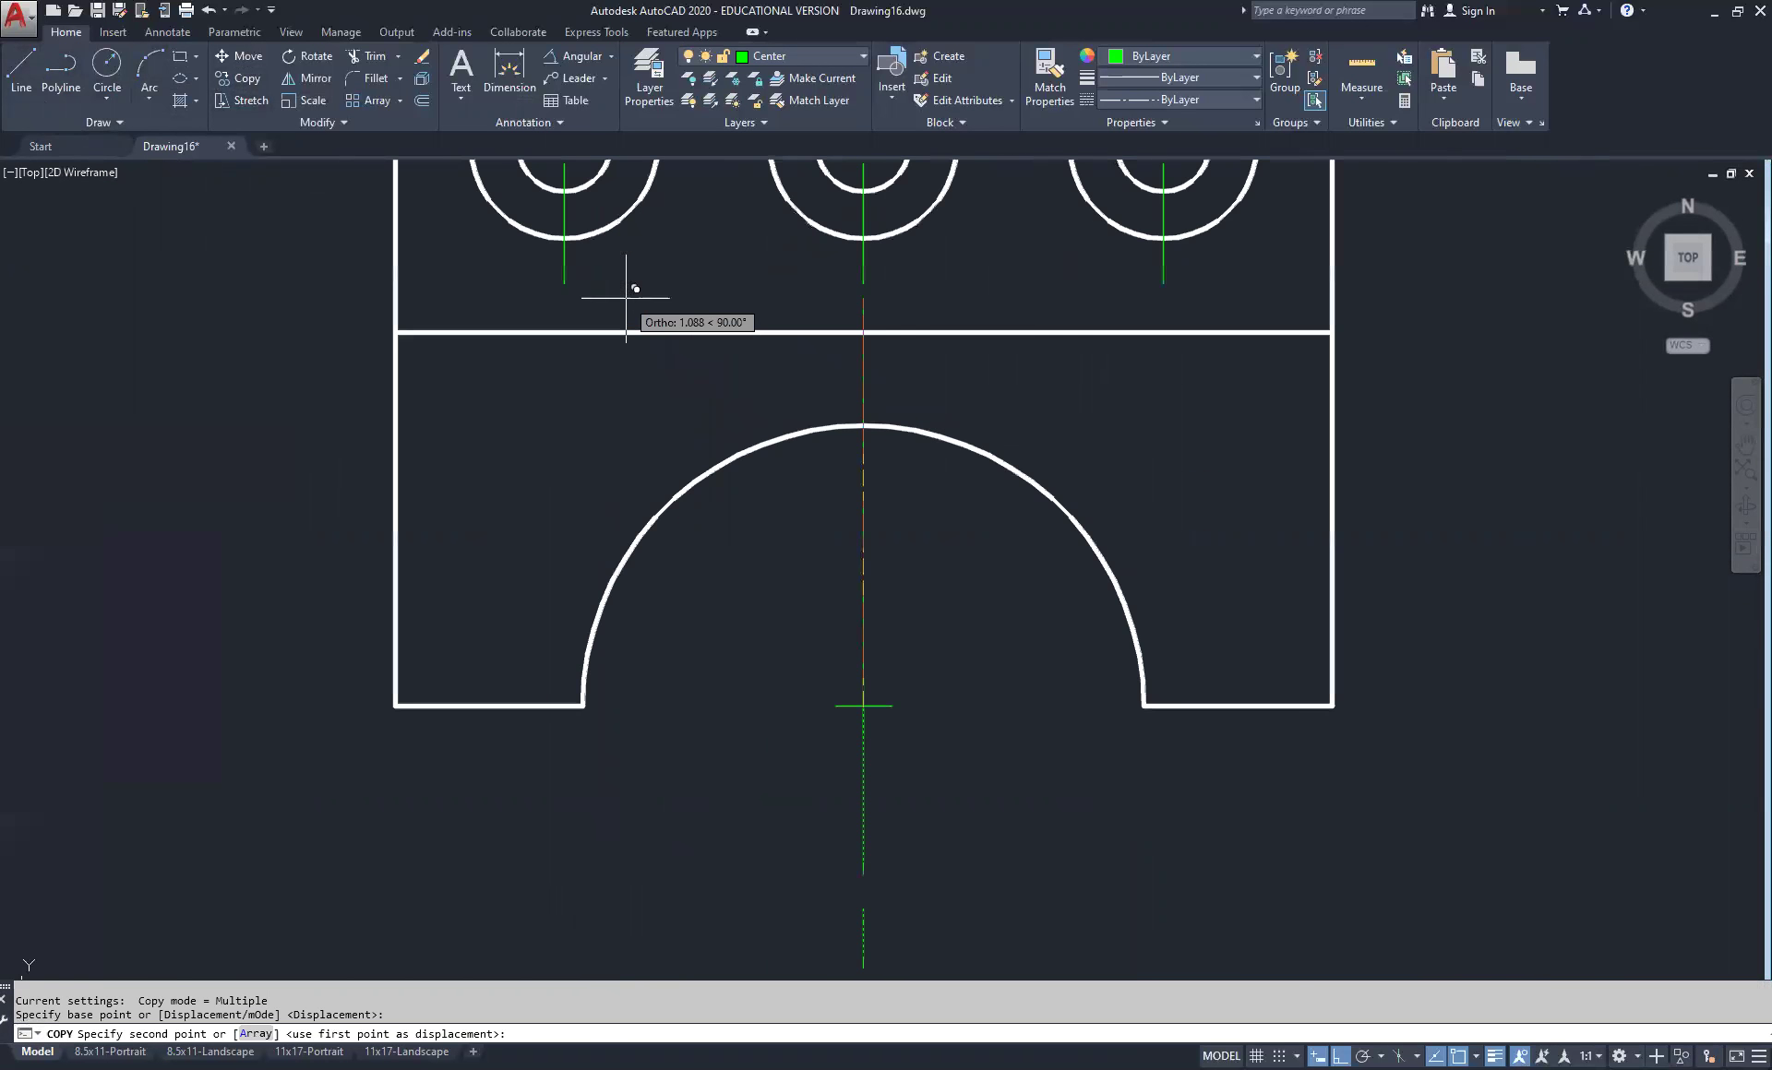
{"action": "left_click", "coordinate": [564, 282]}
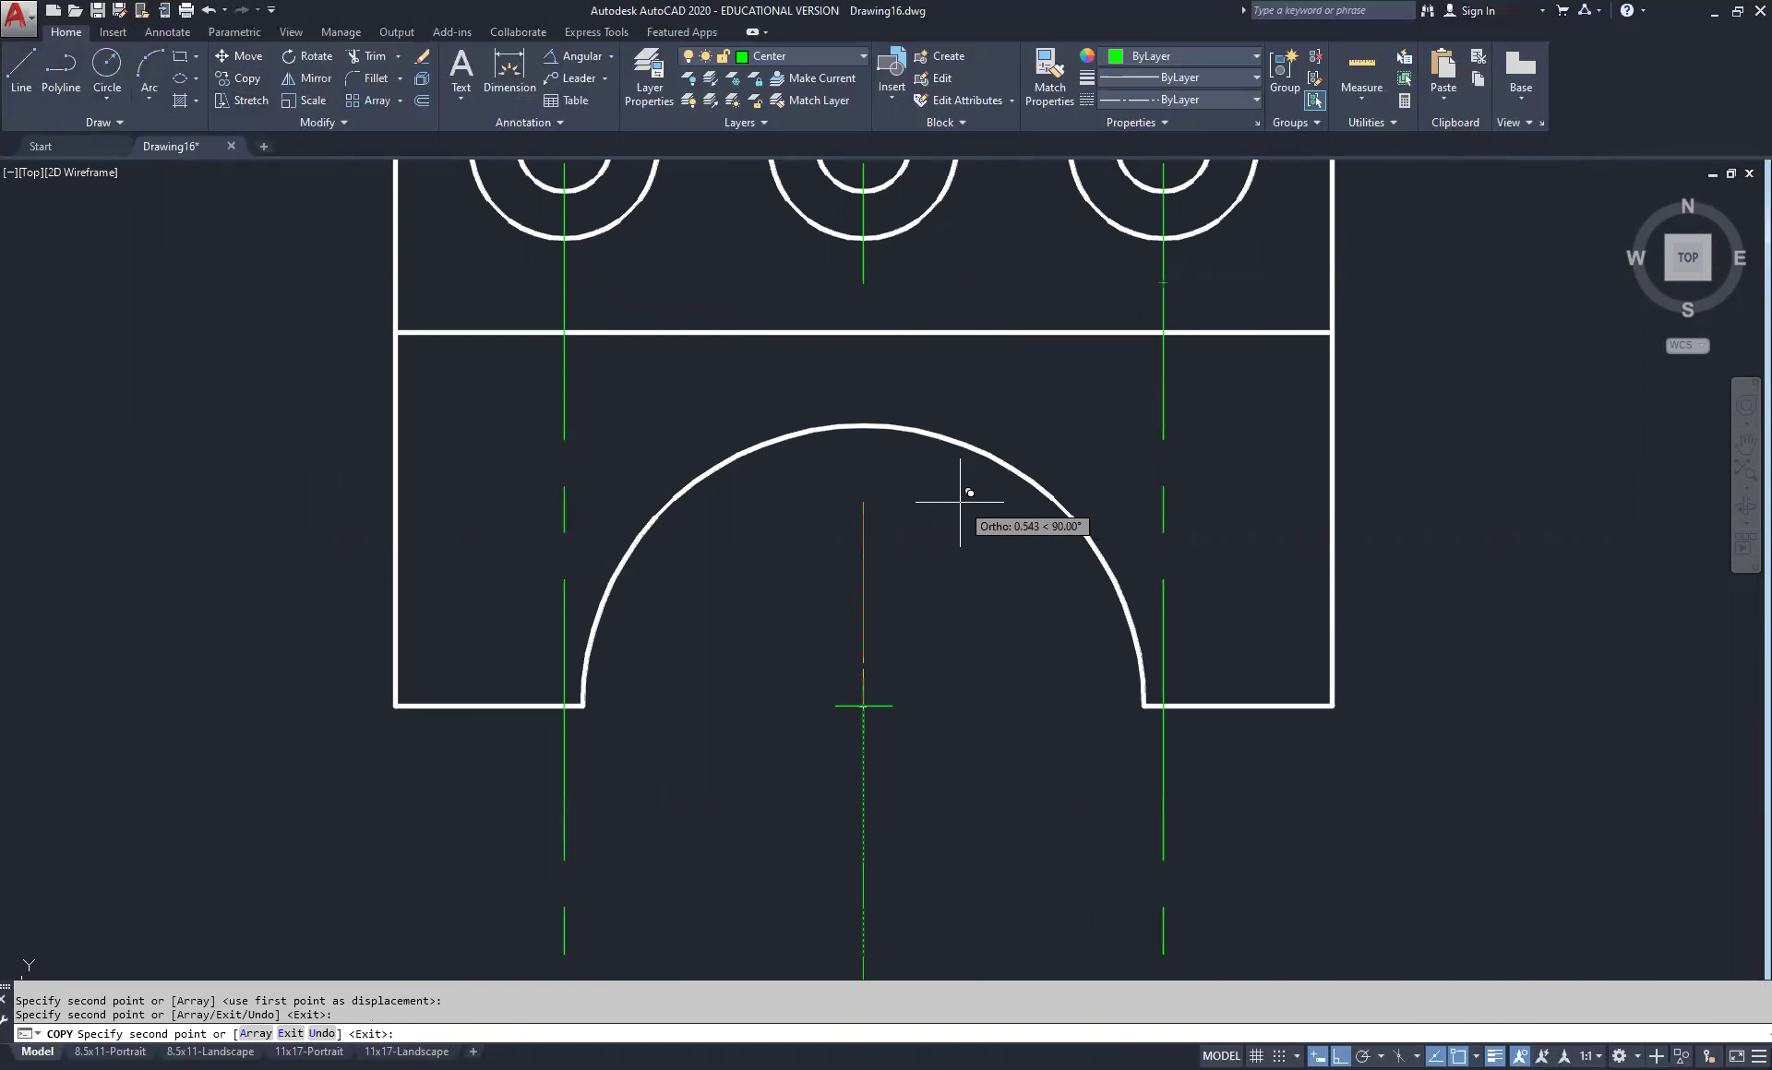
{"action": "scroll", "coordinate": [969, 495], "scroll_direction": "down", "scroll_amount": 6}
{"action": "middle_click_drag", "start_coordinate": [996, 659], "coordinate": [926, 403]}
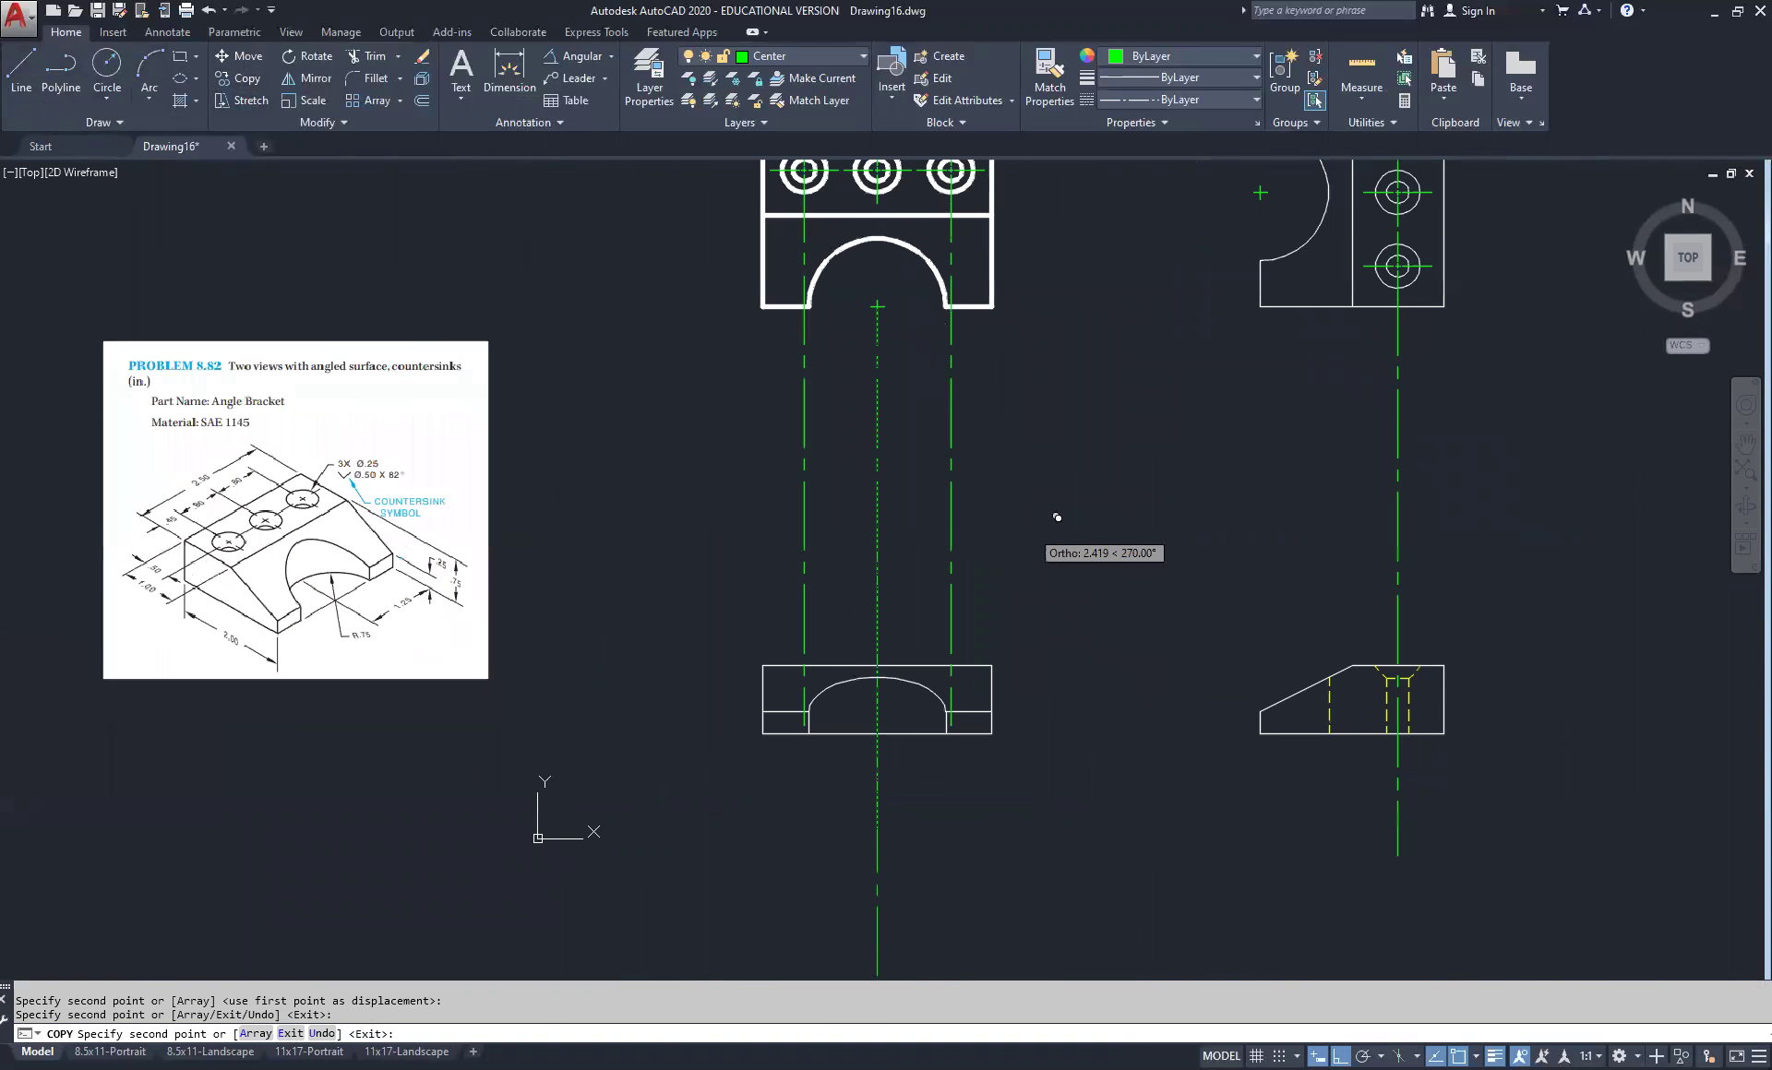
{"action": "right_click", "coordinate": [1085, 524]}
{"action": "left_click", "coordinate": [1107, 535]}
Copy the side view's hidden countersunk hole lines to the rightmost hole's center line at the front view's upper edge
{"action": "scroll", "coordinate": [946, 679], "scroll_direction": "up", "scroll_amount": 4}
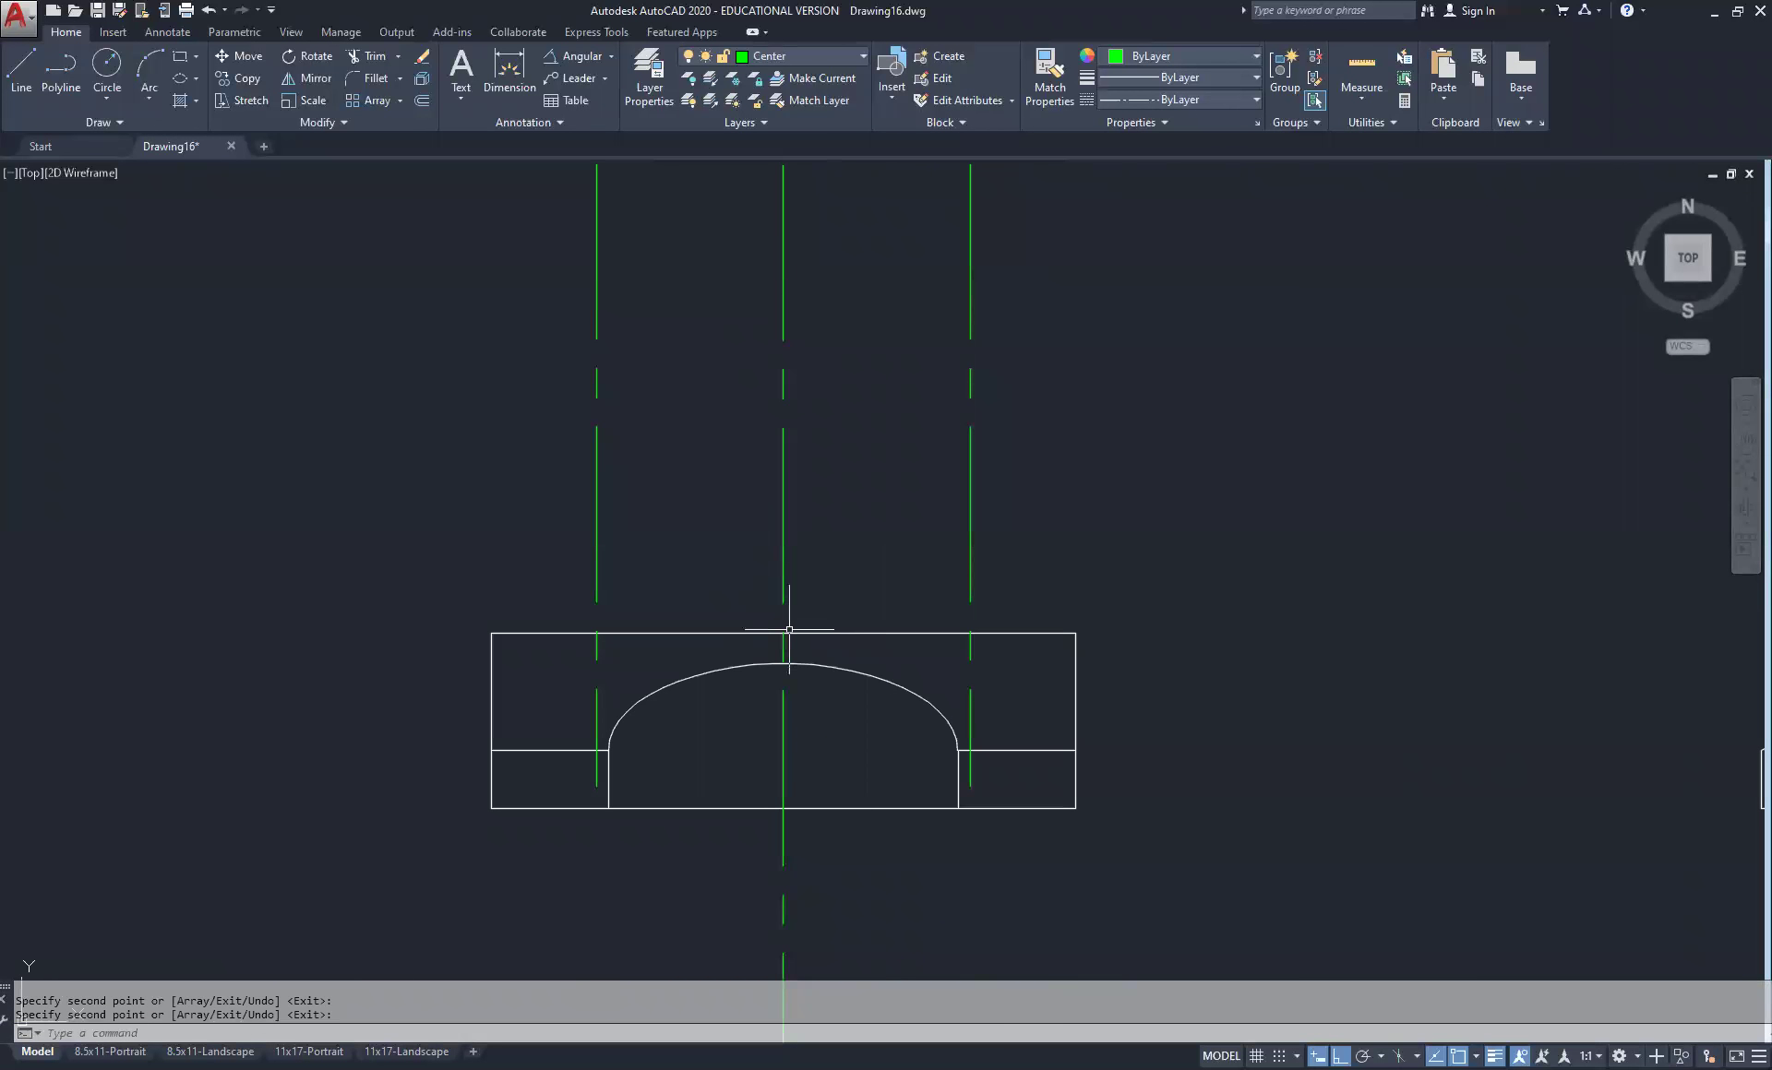
{"action": "scroll", "coordinate": [789, 630], "scroll_direction": "down", "scroll_amount": 4}
{"action": "middle_click_drag", "start_coordinate": [724, 176], "coordinate": [714, 279]}
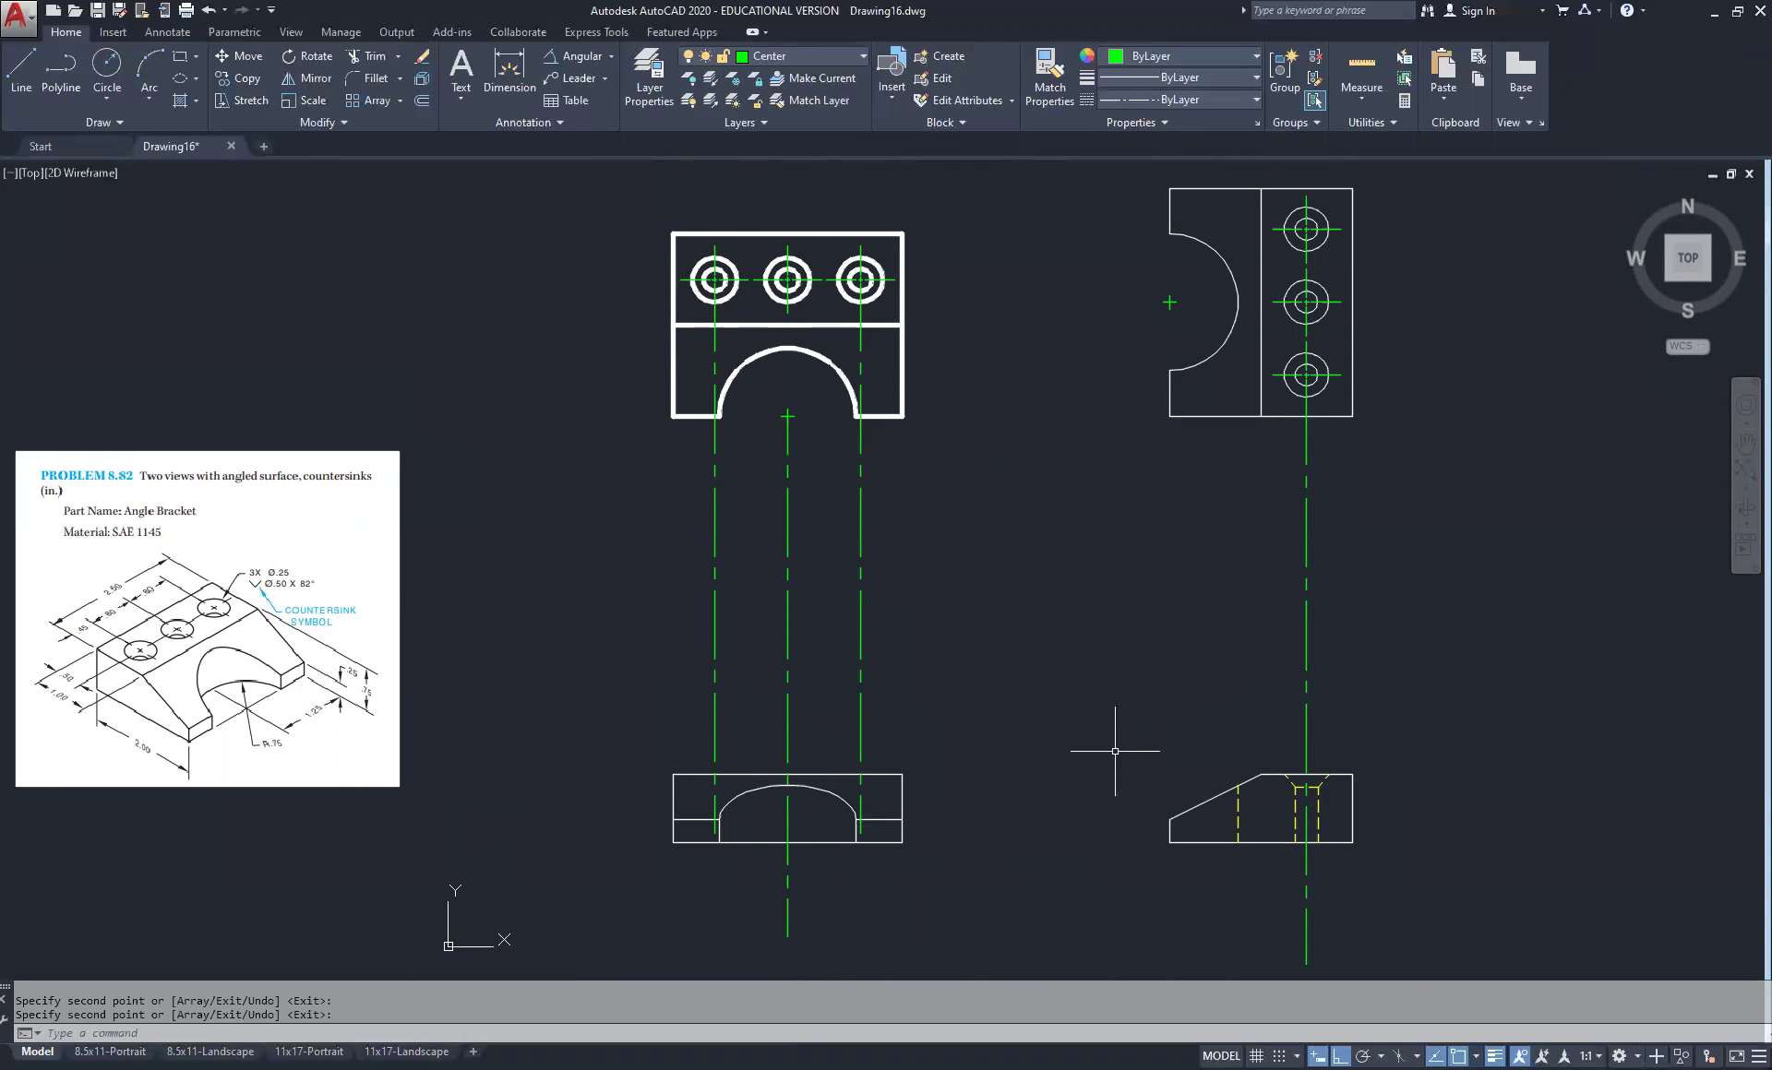
{"action": "middle_click_drag", "start_coordinate": [1238, 792], "coordinate": [751, 624]}
{"action": "scroll", "coordinate": [751, 625], "scroll_direction": "up", "scroll_amount": 4}
{"action": "scroll", "coordinate": [755, 600], "scroll_direction": "down", "scroll_amount": 2}
{"action": "left_click", "coordinate": [717, 502]}
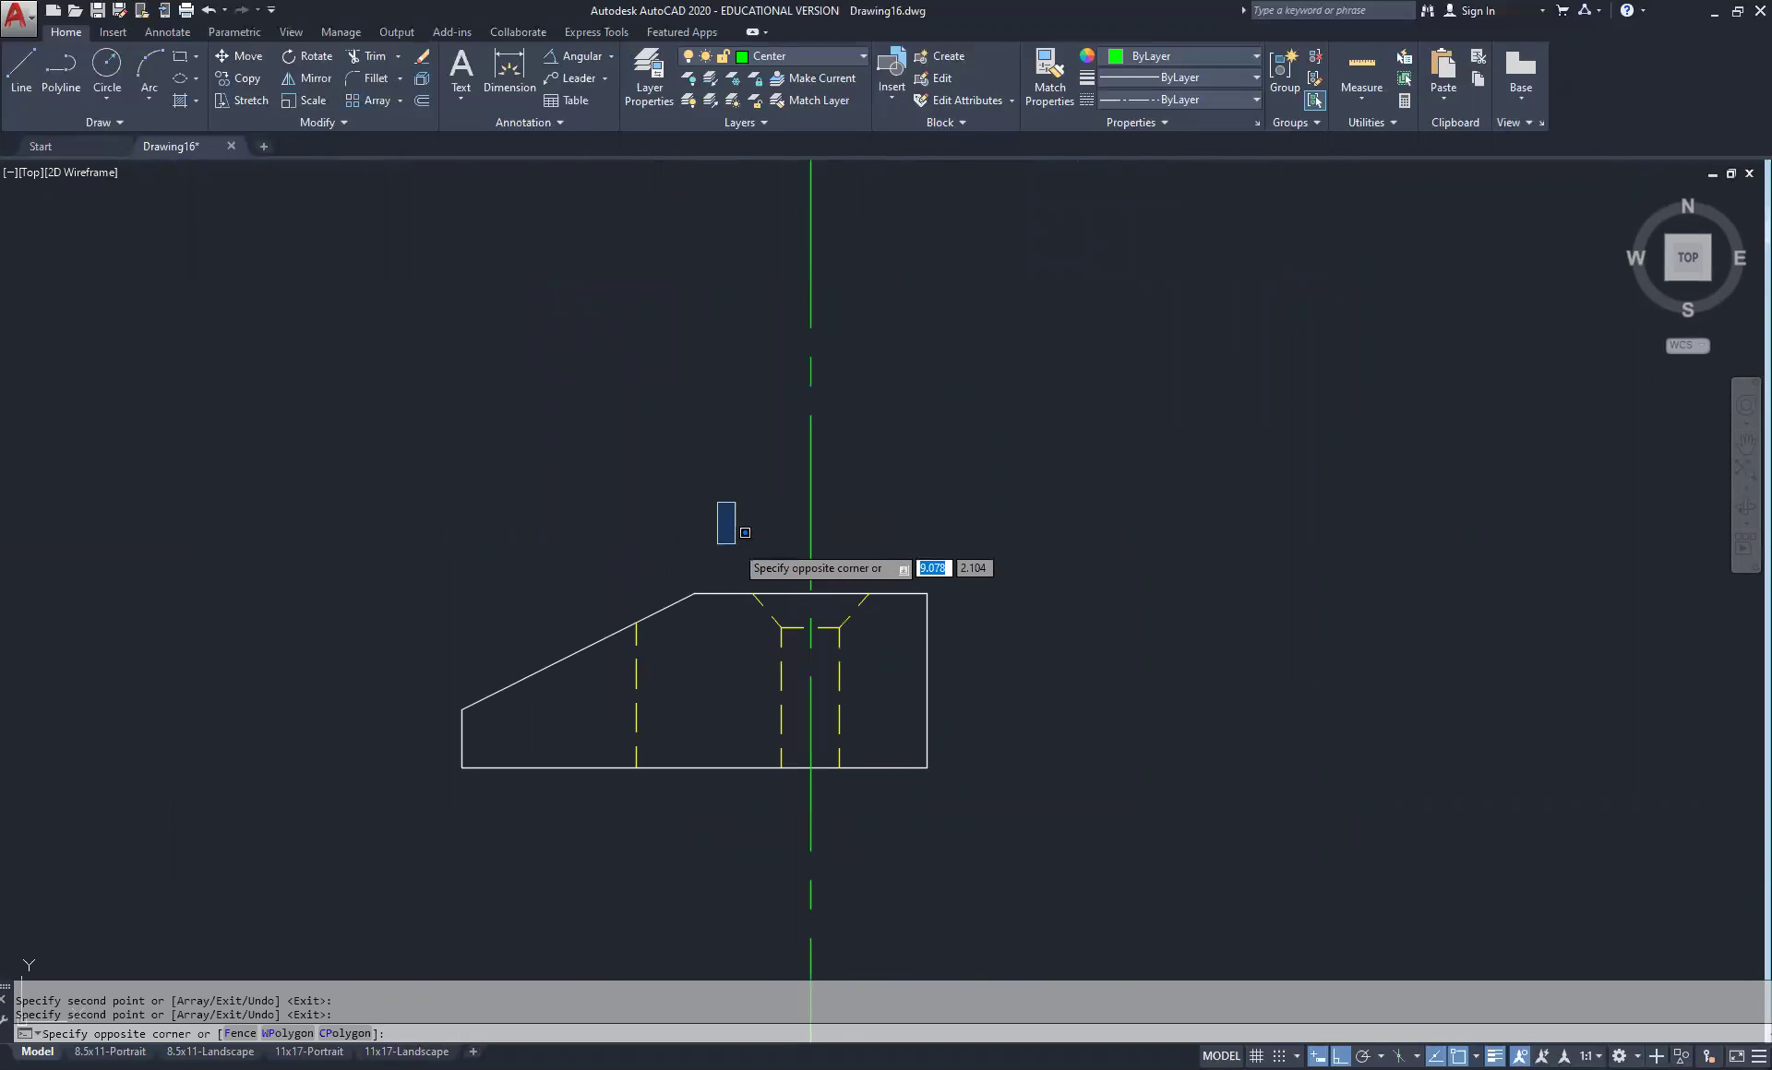
{"action": "left_click", "coordinate": [918, 819]}
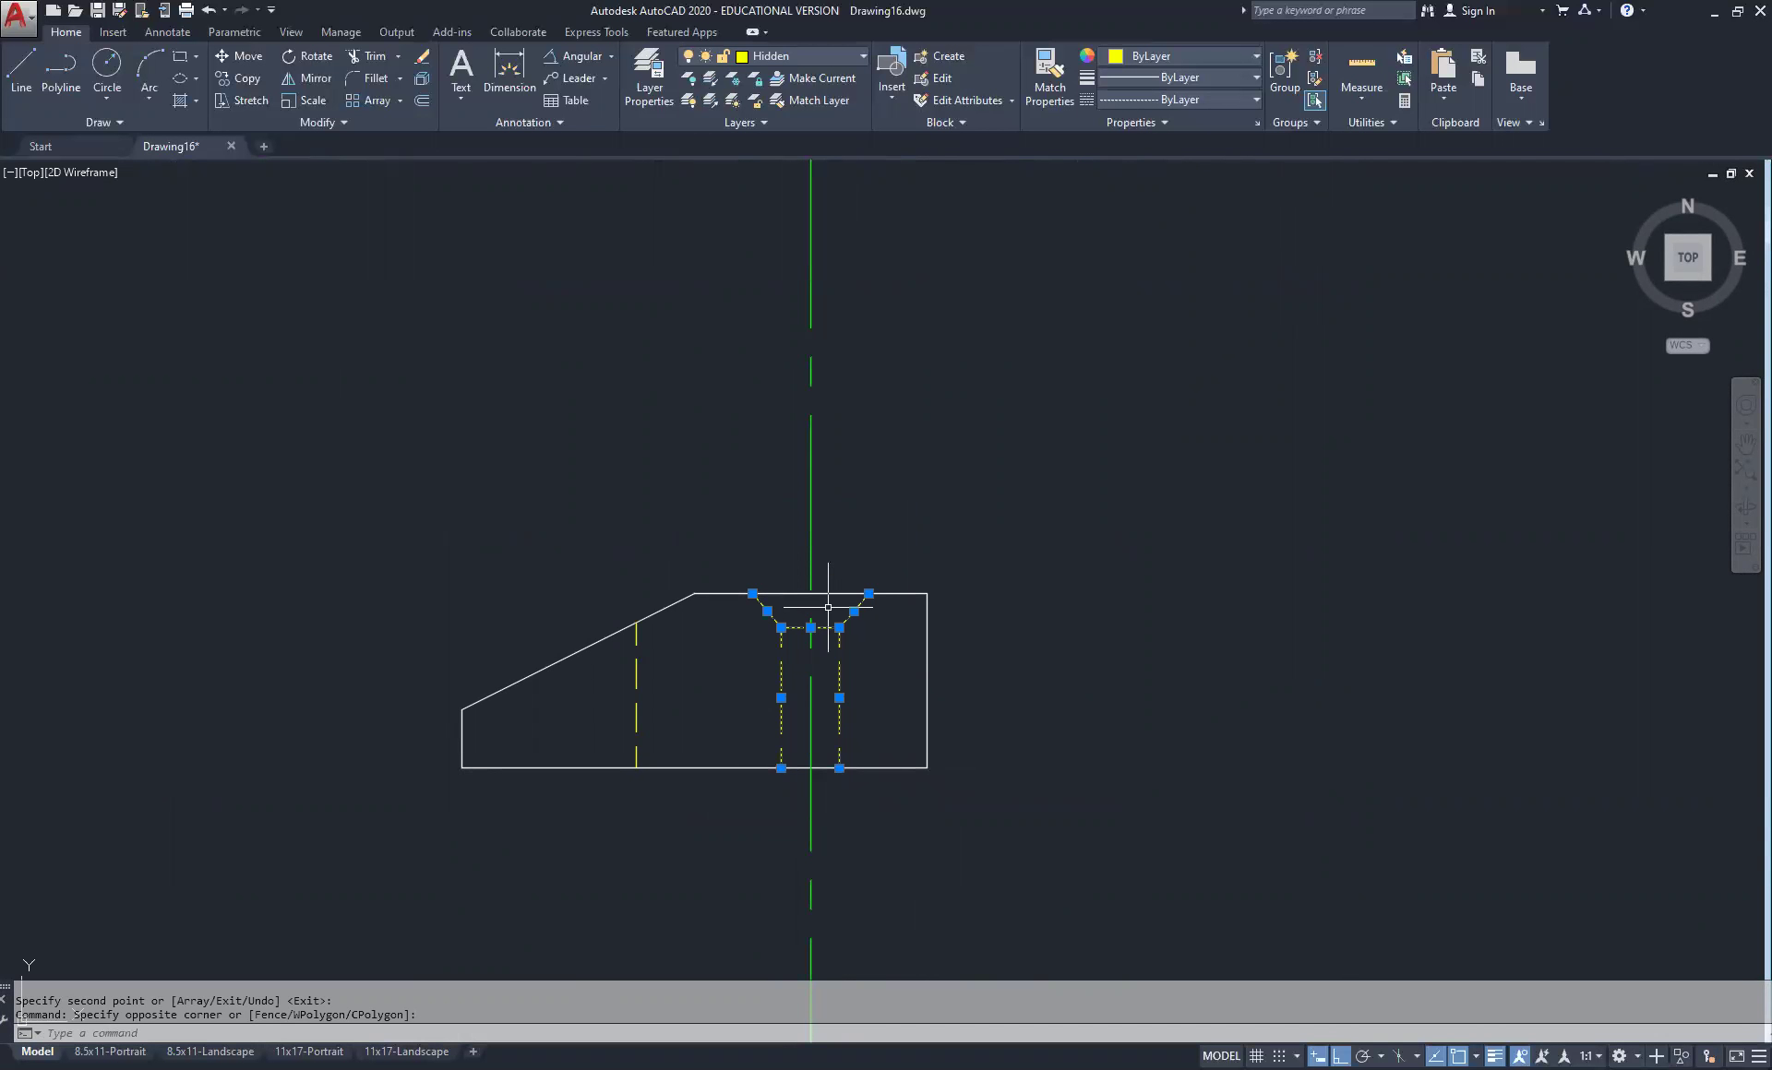
{"action": "left_click", "coordinate": [247, 80]}
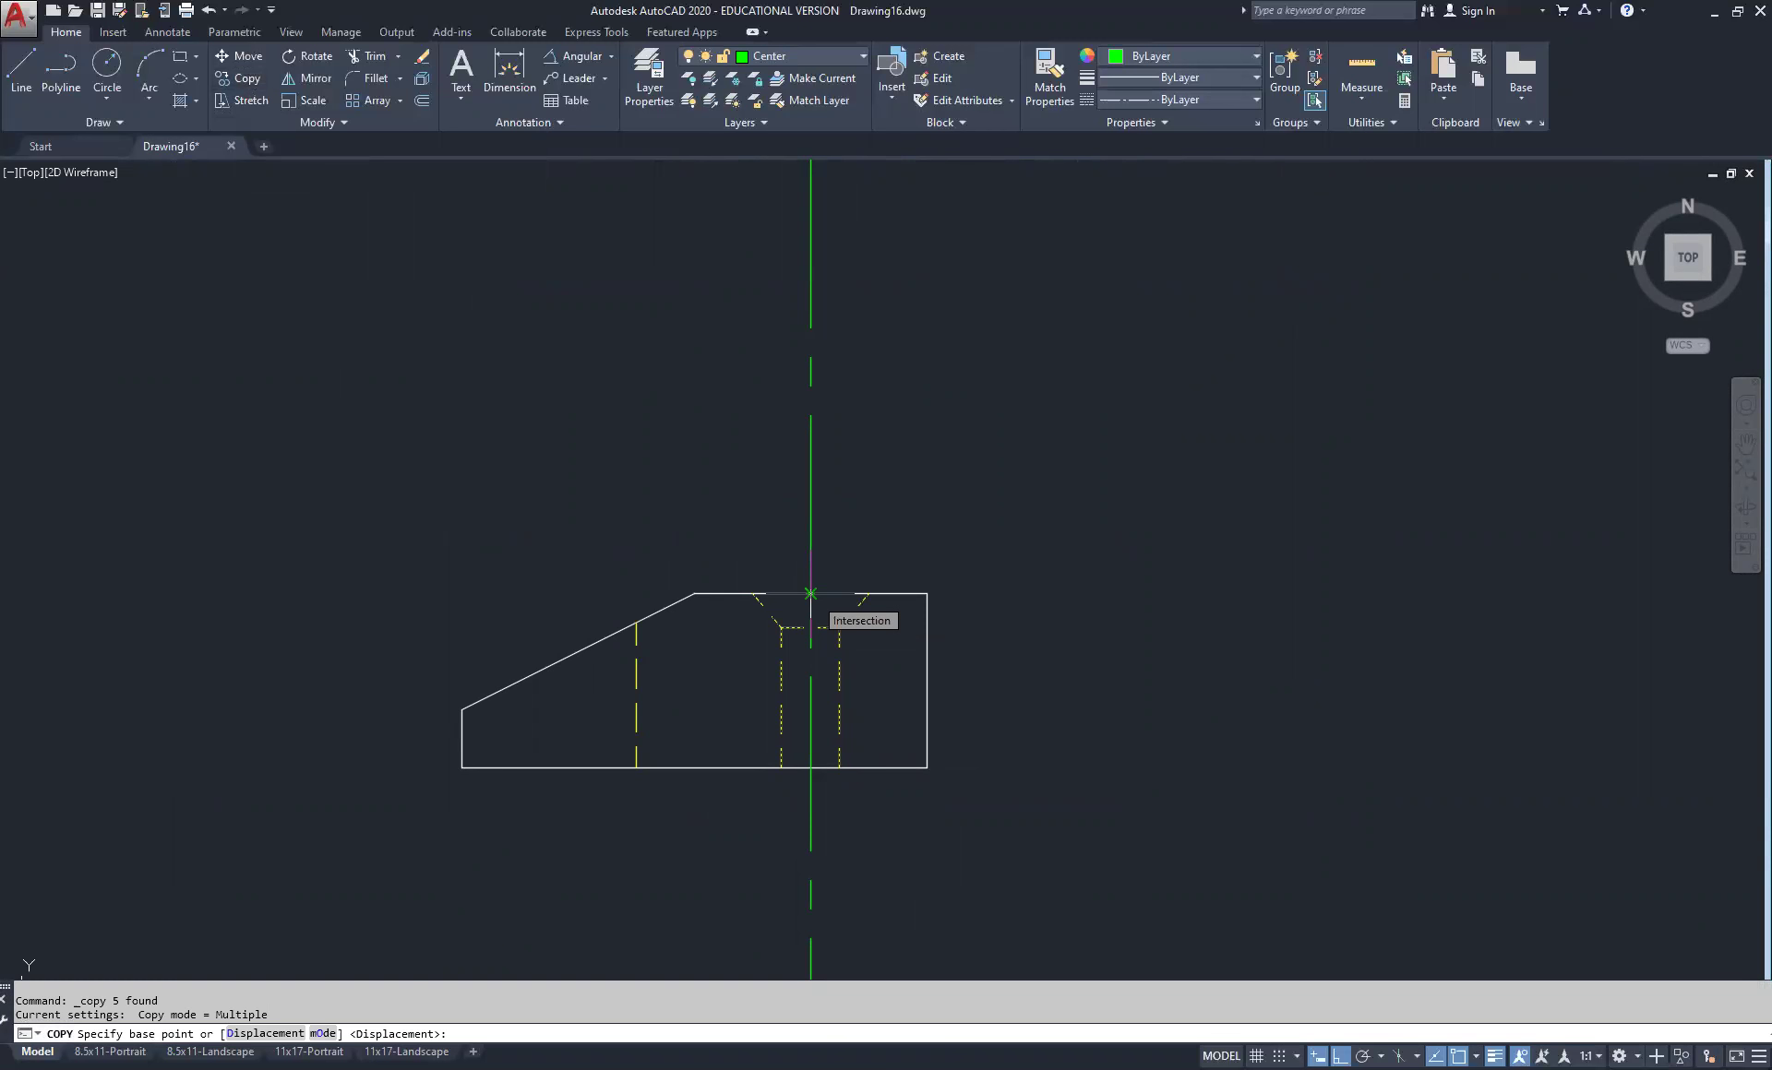
{"action": "left_click", "coordinate": [811, 594]}
{"action": "scroll", "coordinate": [811, 593], "scroll_direction": "down", "scroll_amount": 4}
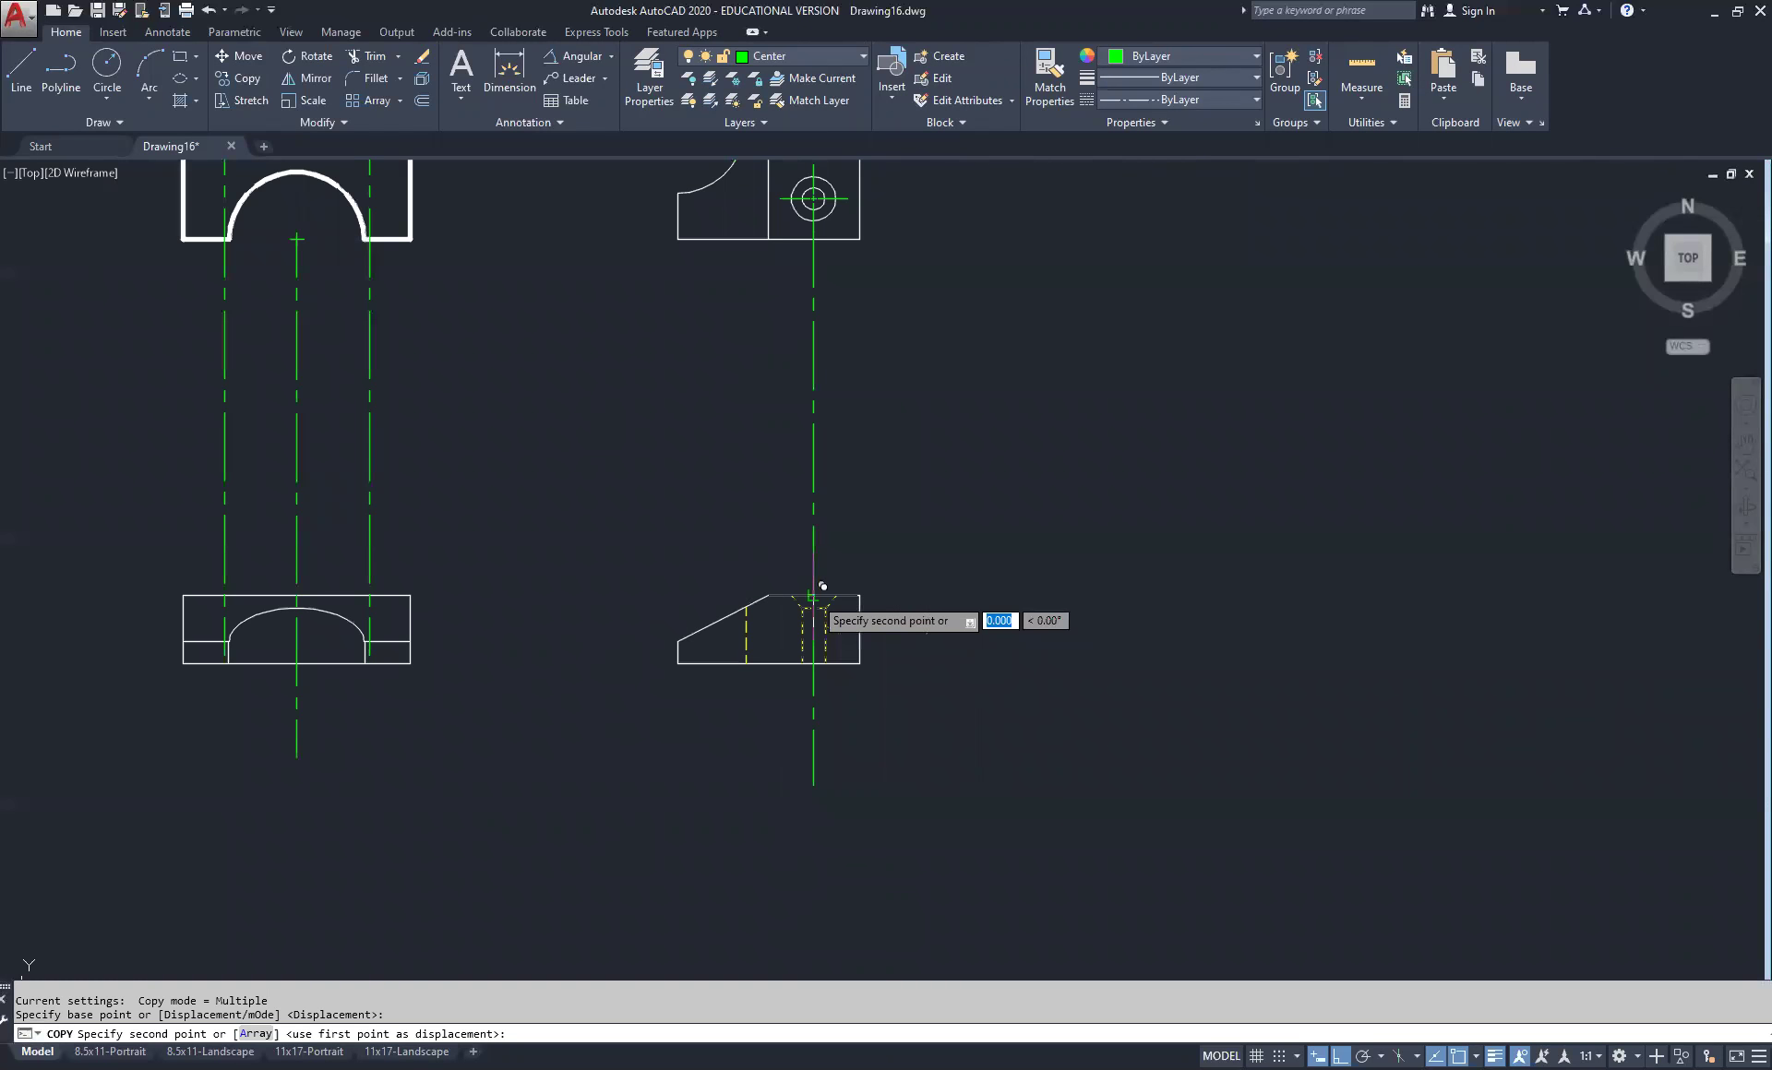
{"action": "scroll", "coordinate": [351, 604], "scroll_direction": "up", "scroll_amount": 5}
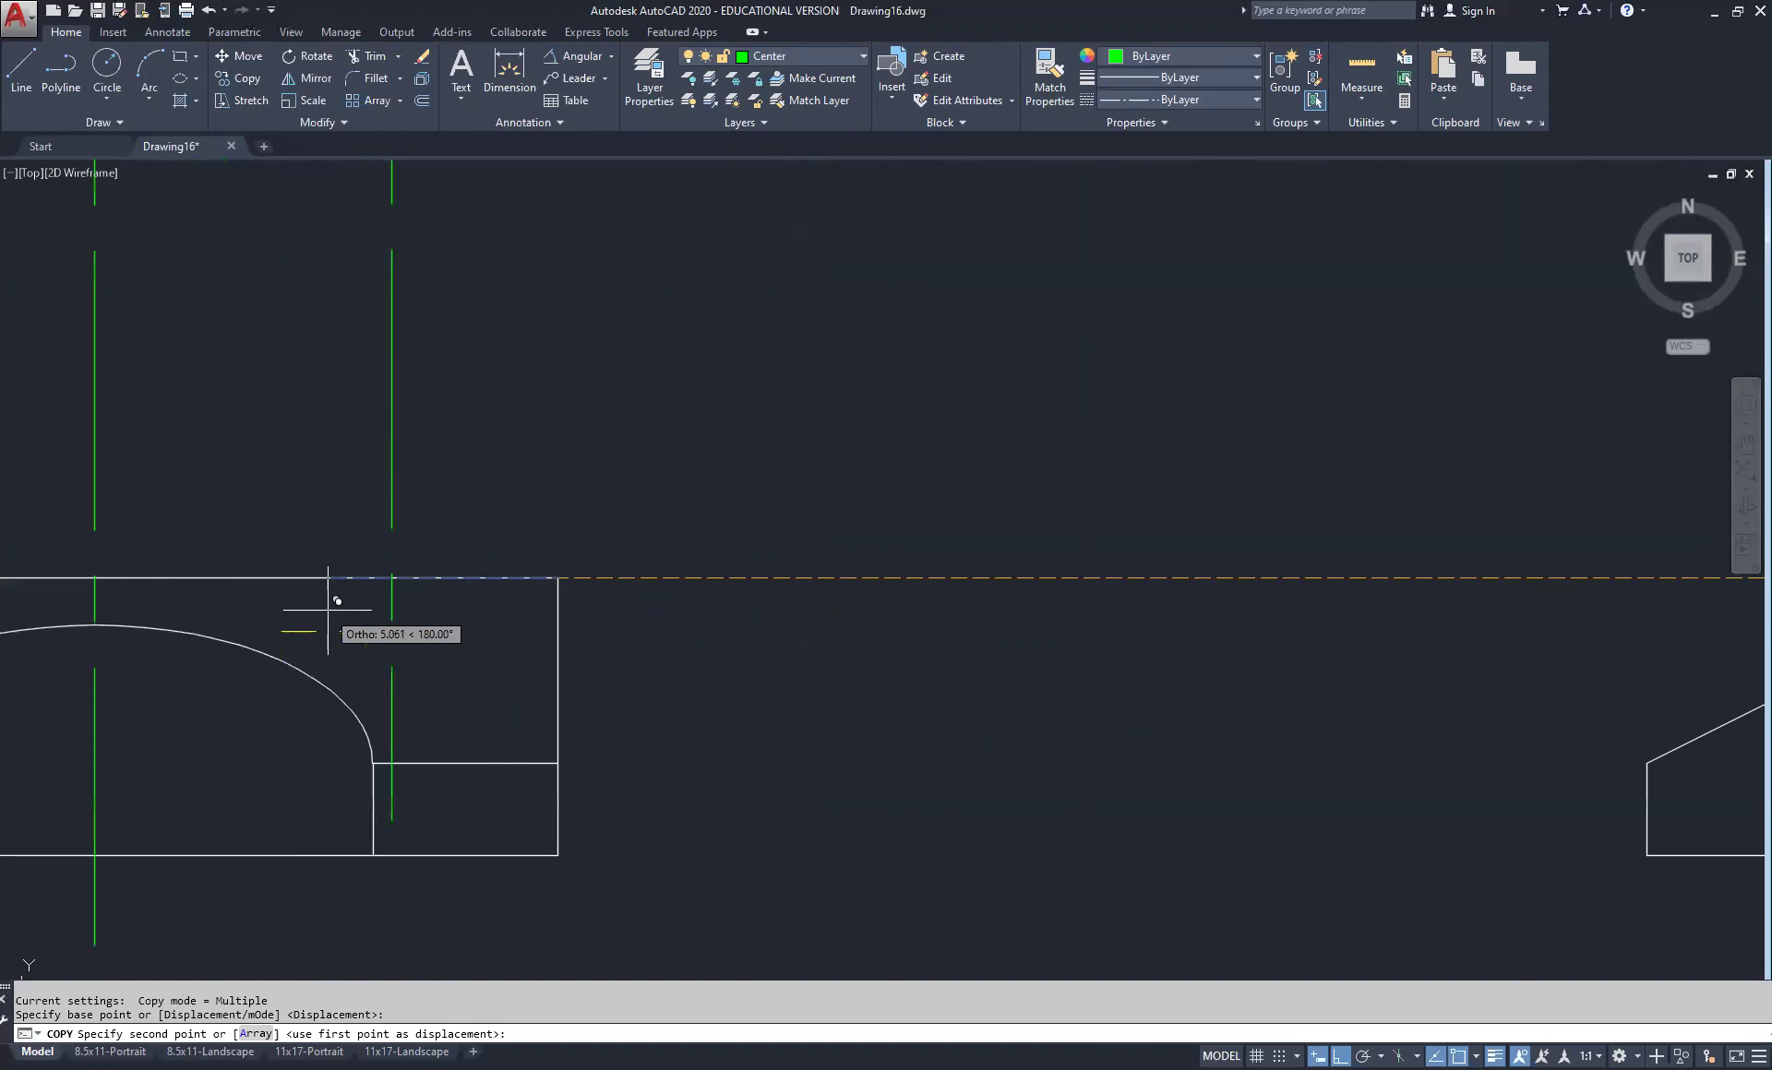
{"action": "left_click", "coordinate": [391, 578]}
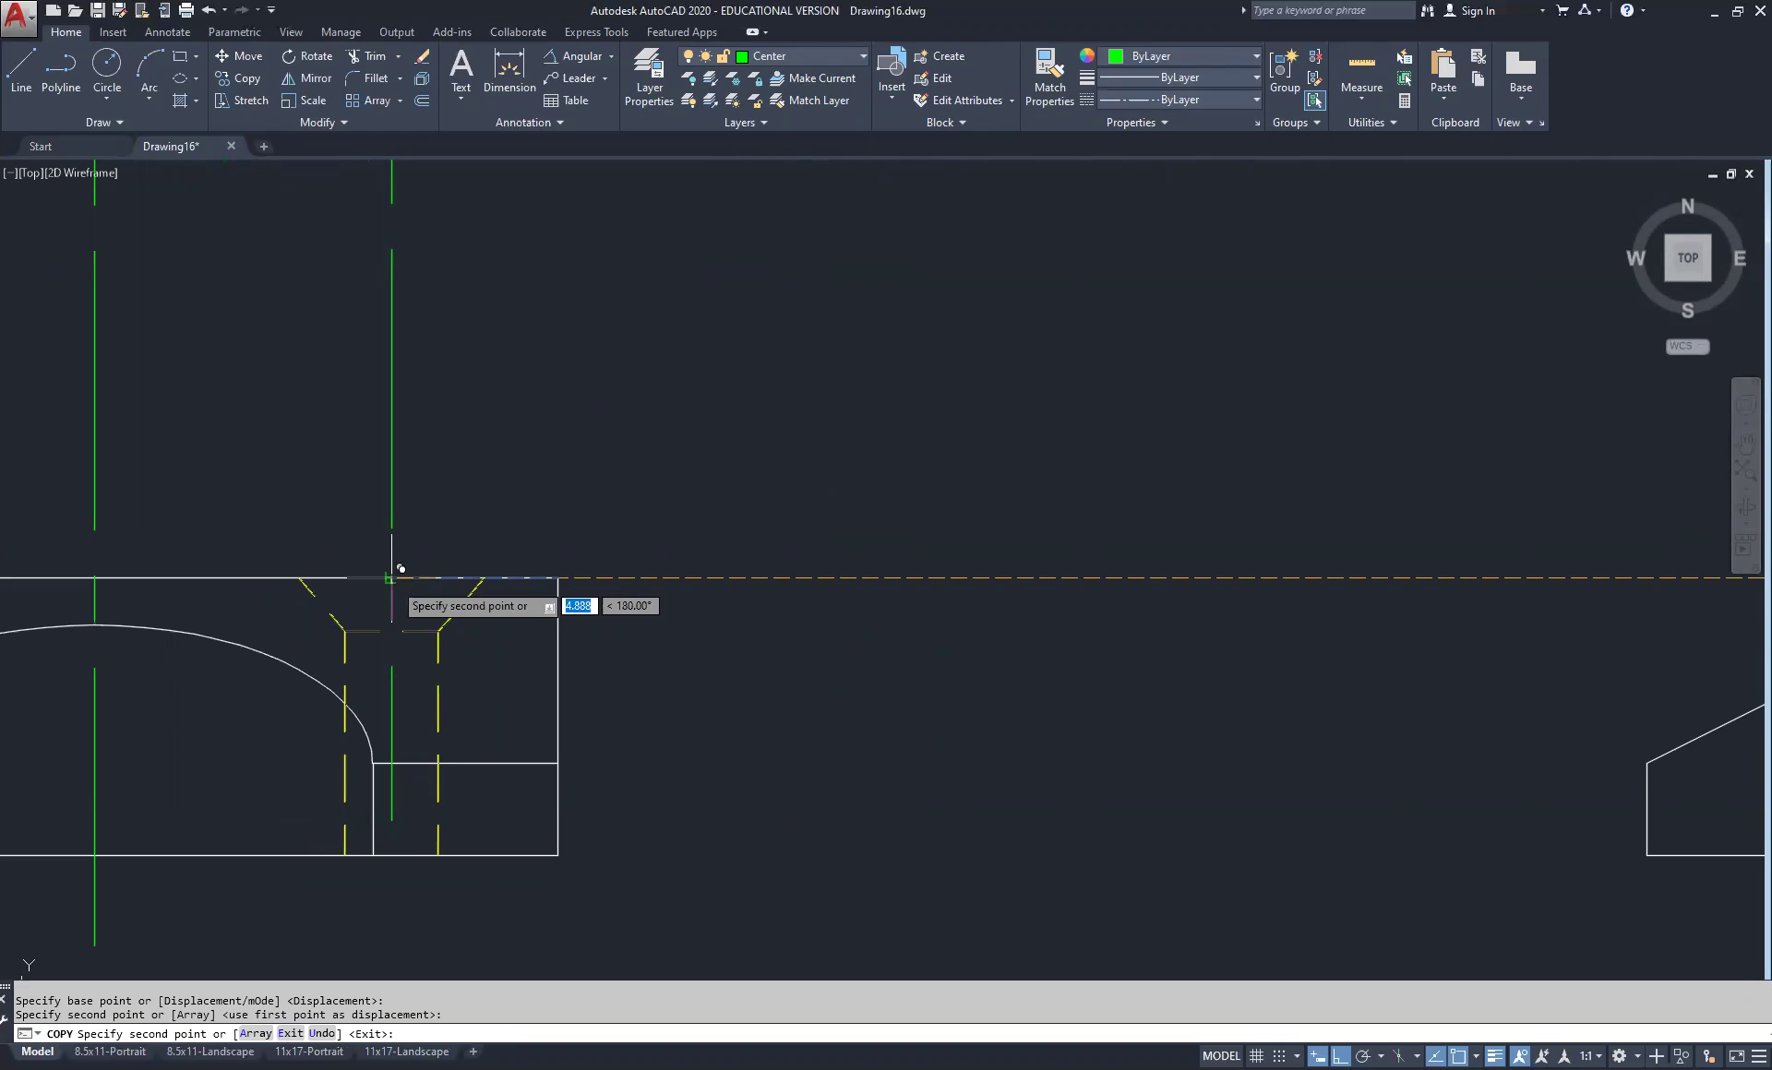
Place further copies of the hidden countersunk hole lines on the middle and leftmost hole center lines of the front view
{"action": "middle_click_drag", "start_coordinate": [197, 554], "coordinate": [555, 557]}
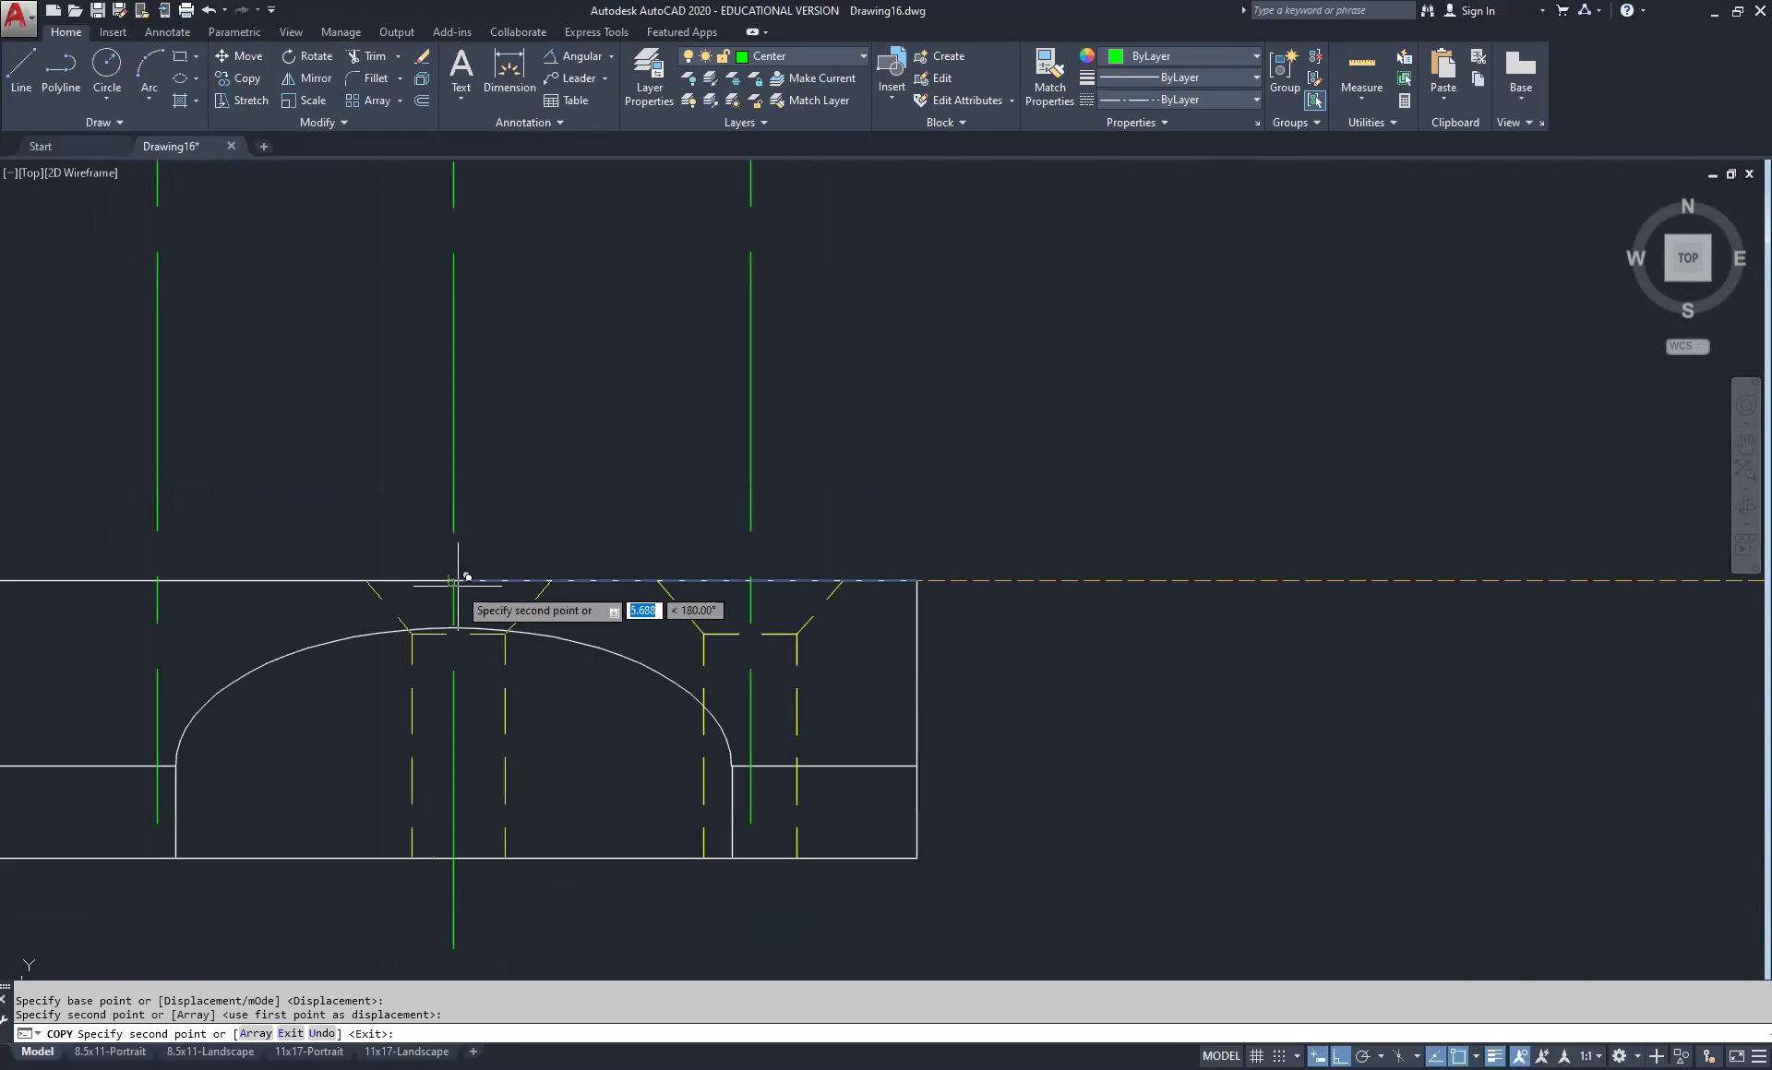
{"action": "left_click", "coordinate": [453, 579]}
{"action": "left_click", "coordinate": [158, 580]}
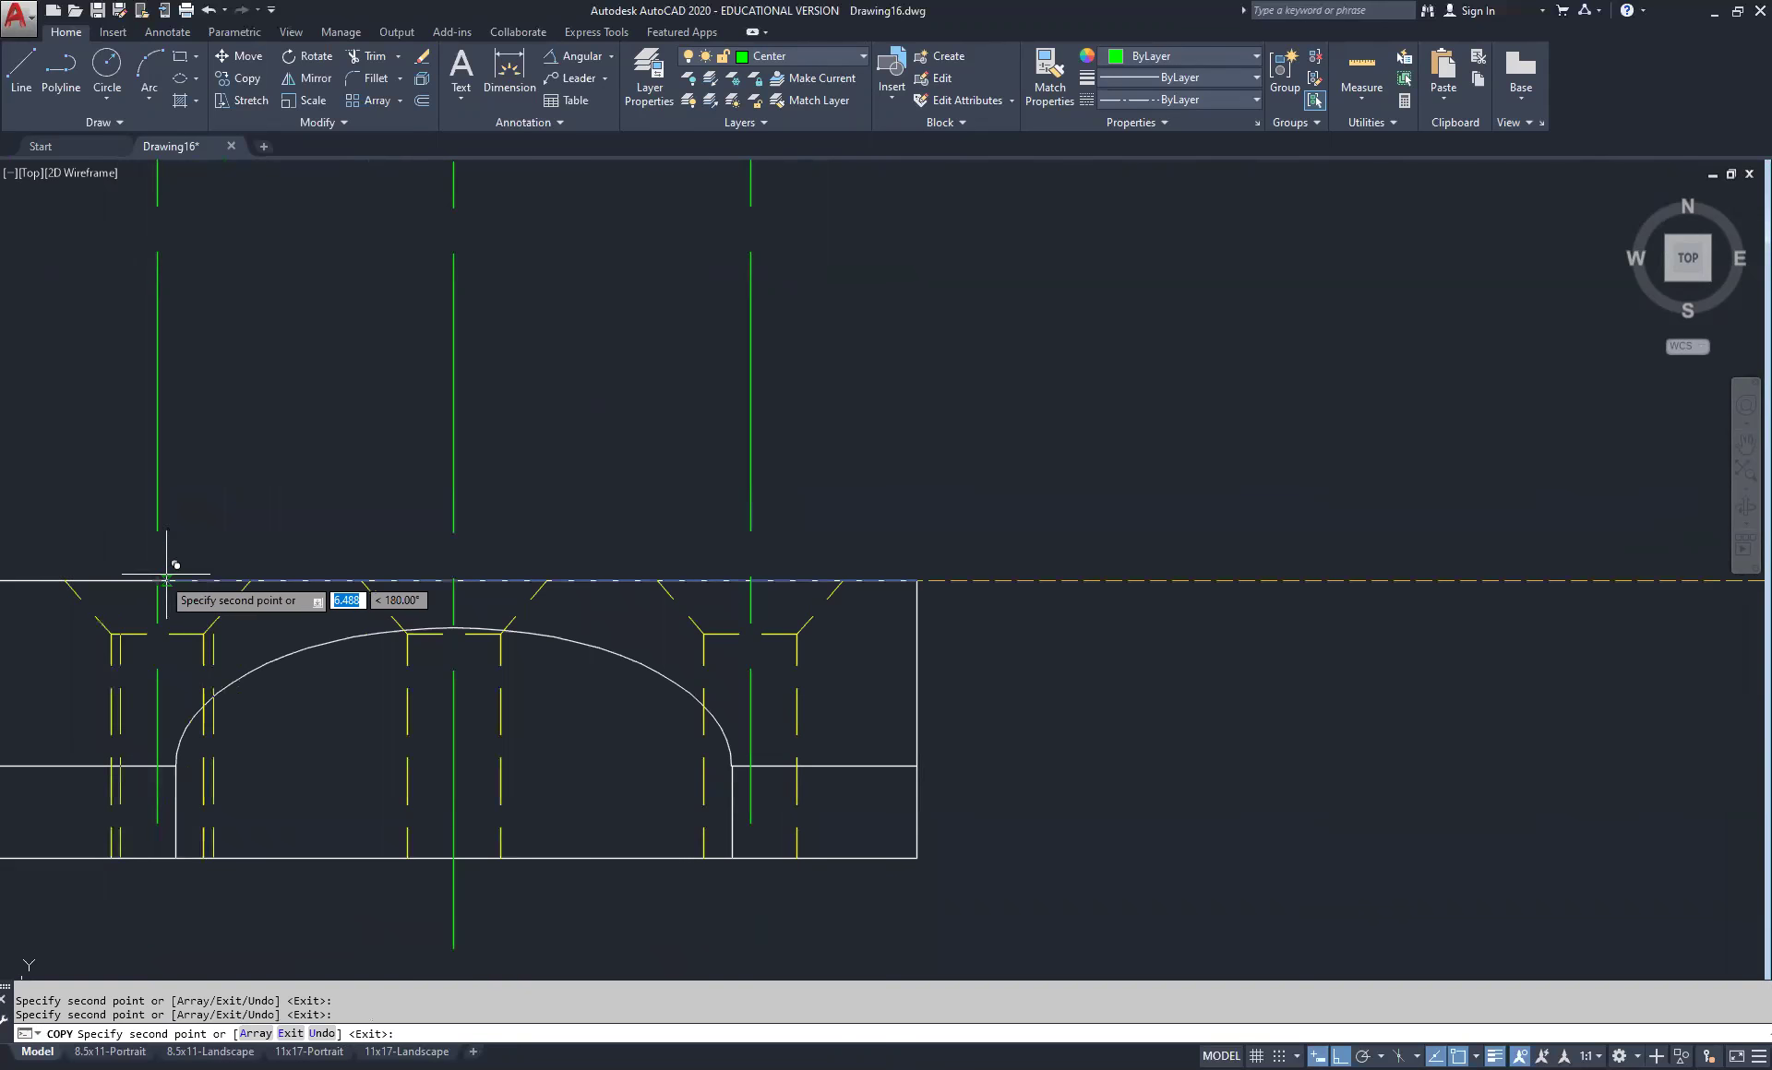
{"action": "scroll", "coordinate": [318, 512], "scroll_direction": "down", "scroll_amount": 4}
{"action": "right_click", "coordinate": [792, 442]}
{"action": "left_click", "coordinate": [825, 465]}
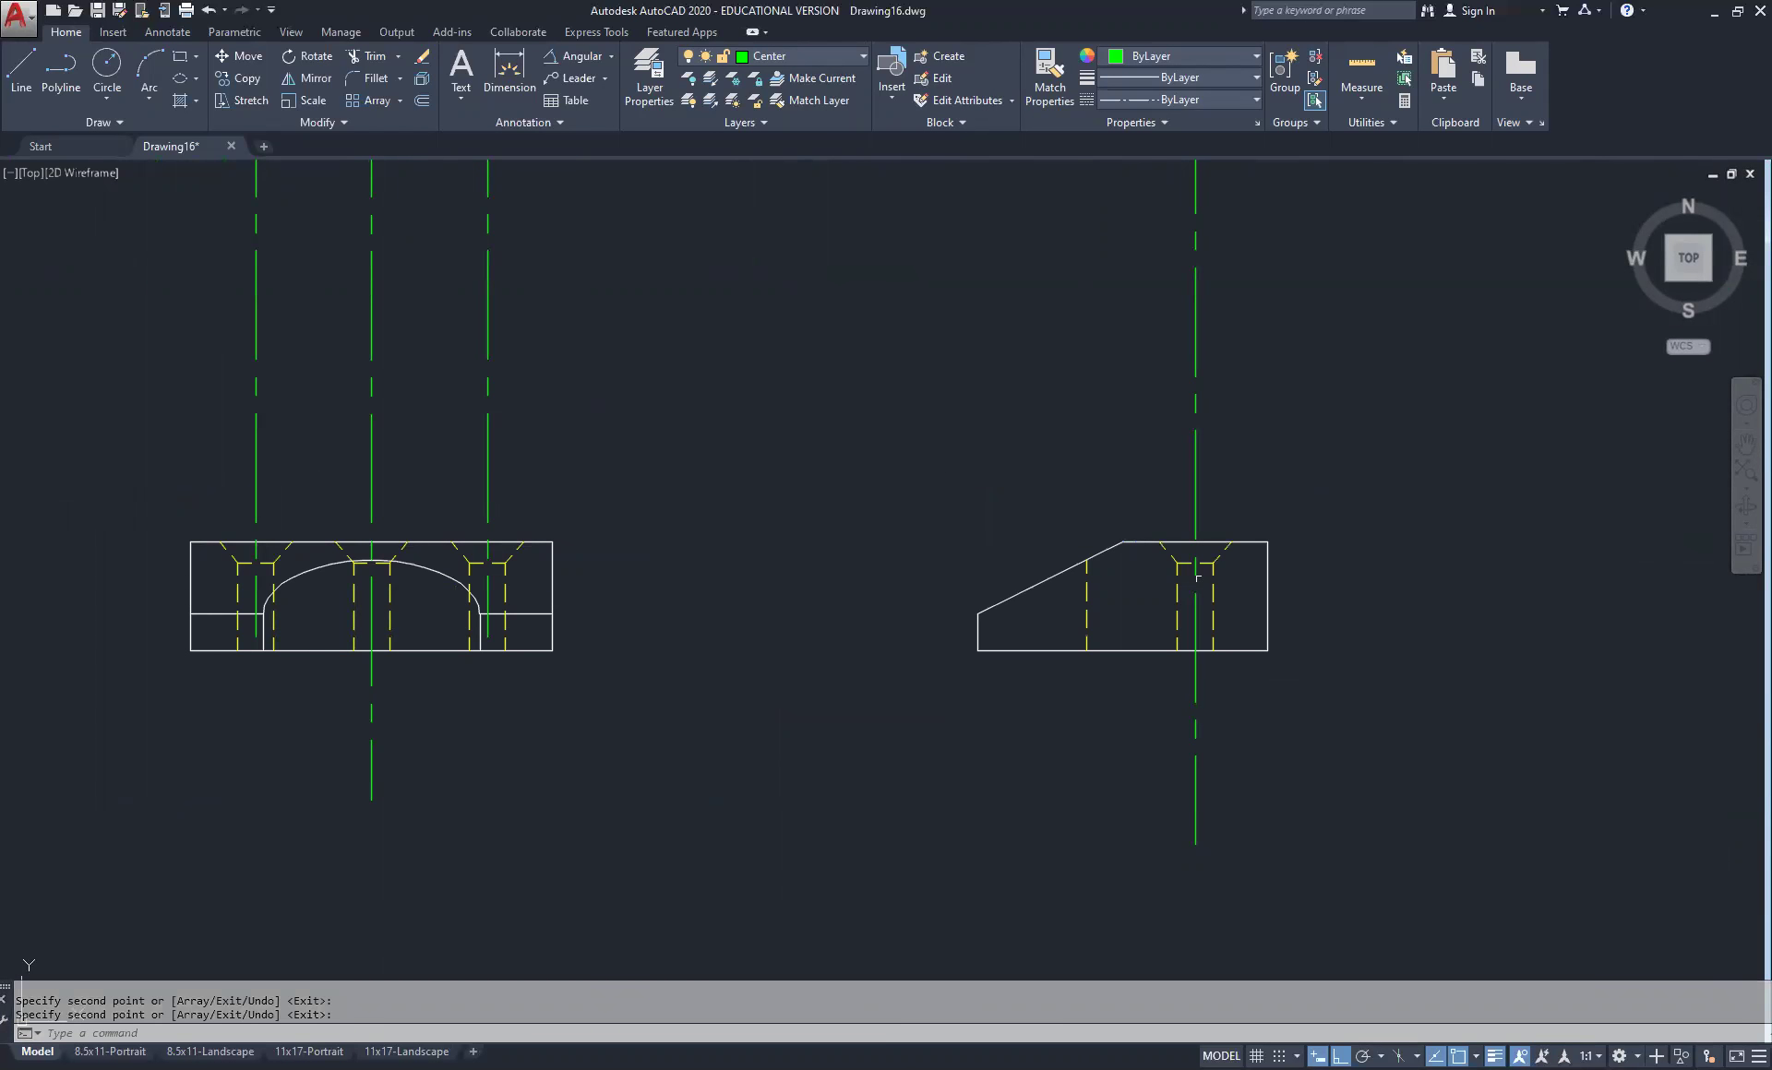
Delete the four long vertical center projection lines running between the upper and lower views
{"action": "scroll", "coordinate": [1204, 583], "scroll_direction": "down", "scroll_amount": 4}
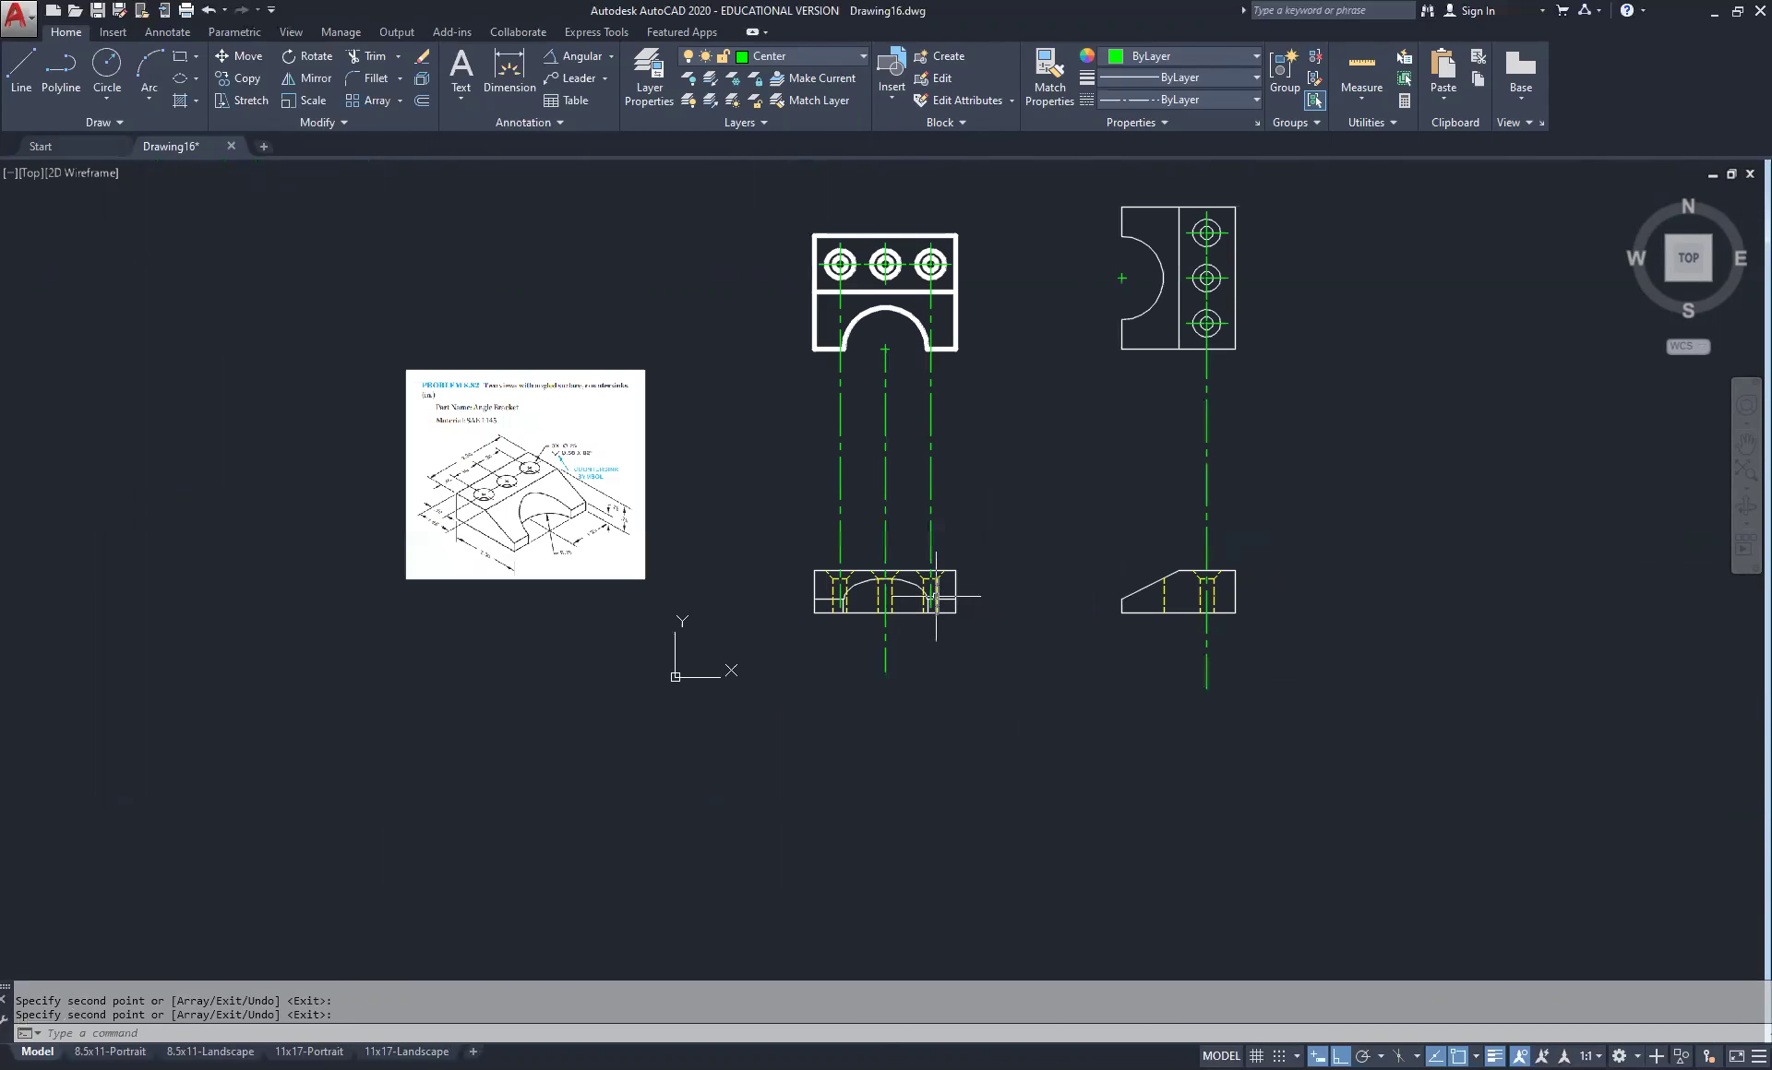
{"action": "scroll", "coordinate": [936, 596], "scroll_direction": "up", "scroll_amount": 4}
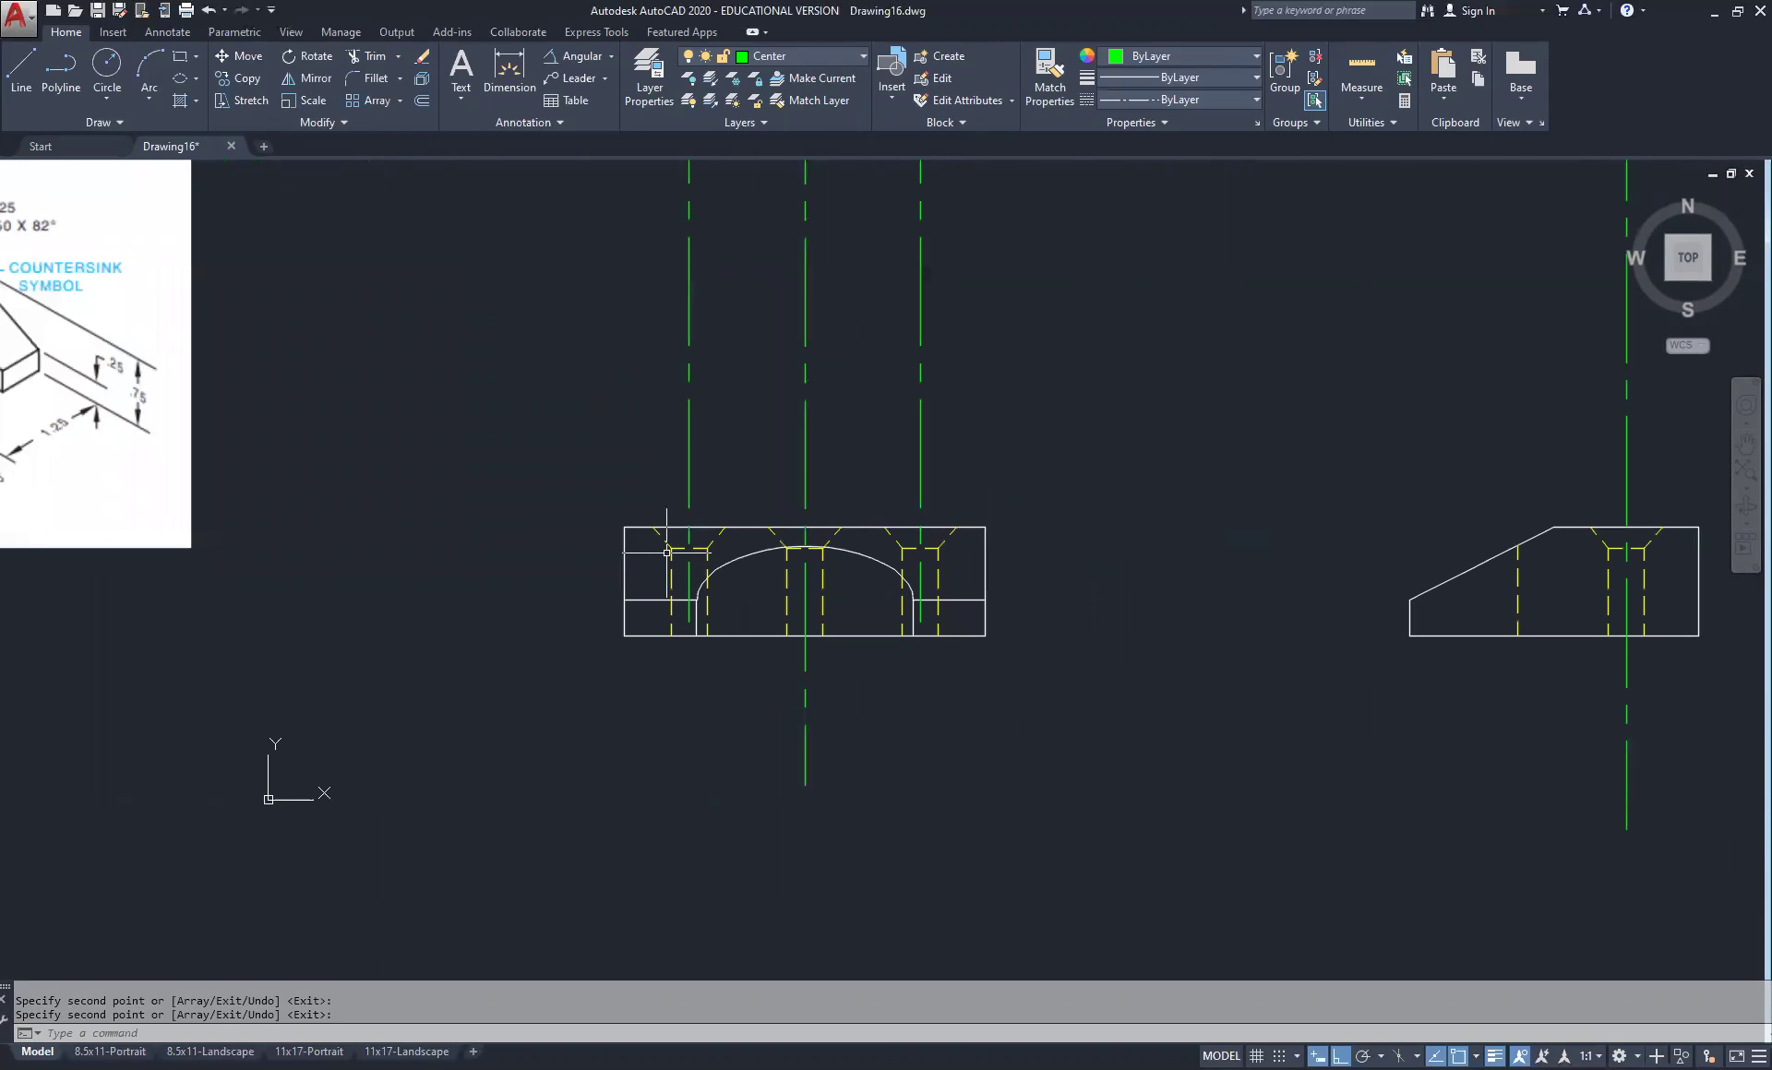
{"action": "scroll", "coordinate": [1020, 554], "scroll_direction": "down", "scroll_amount": 4}
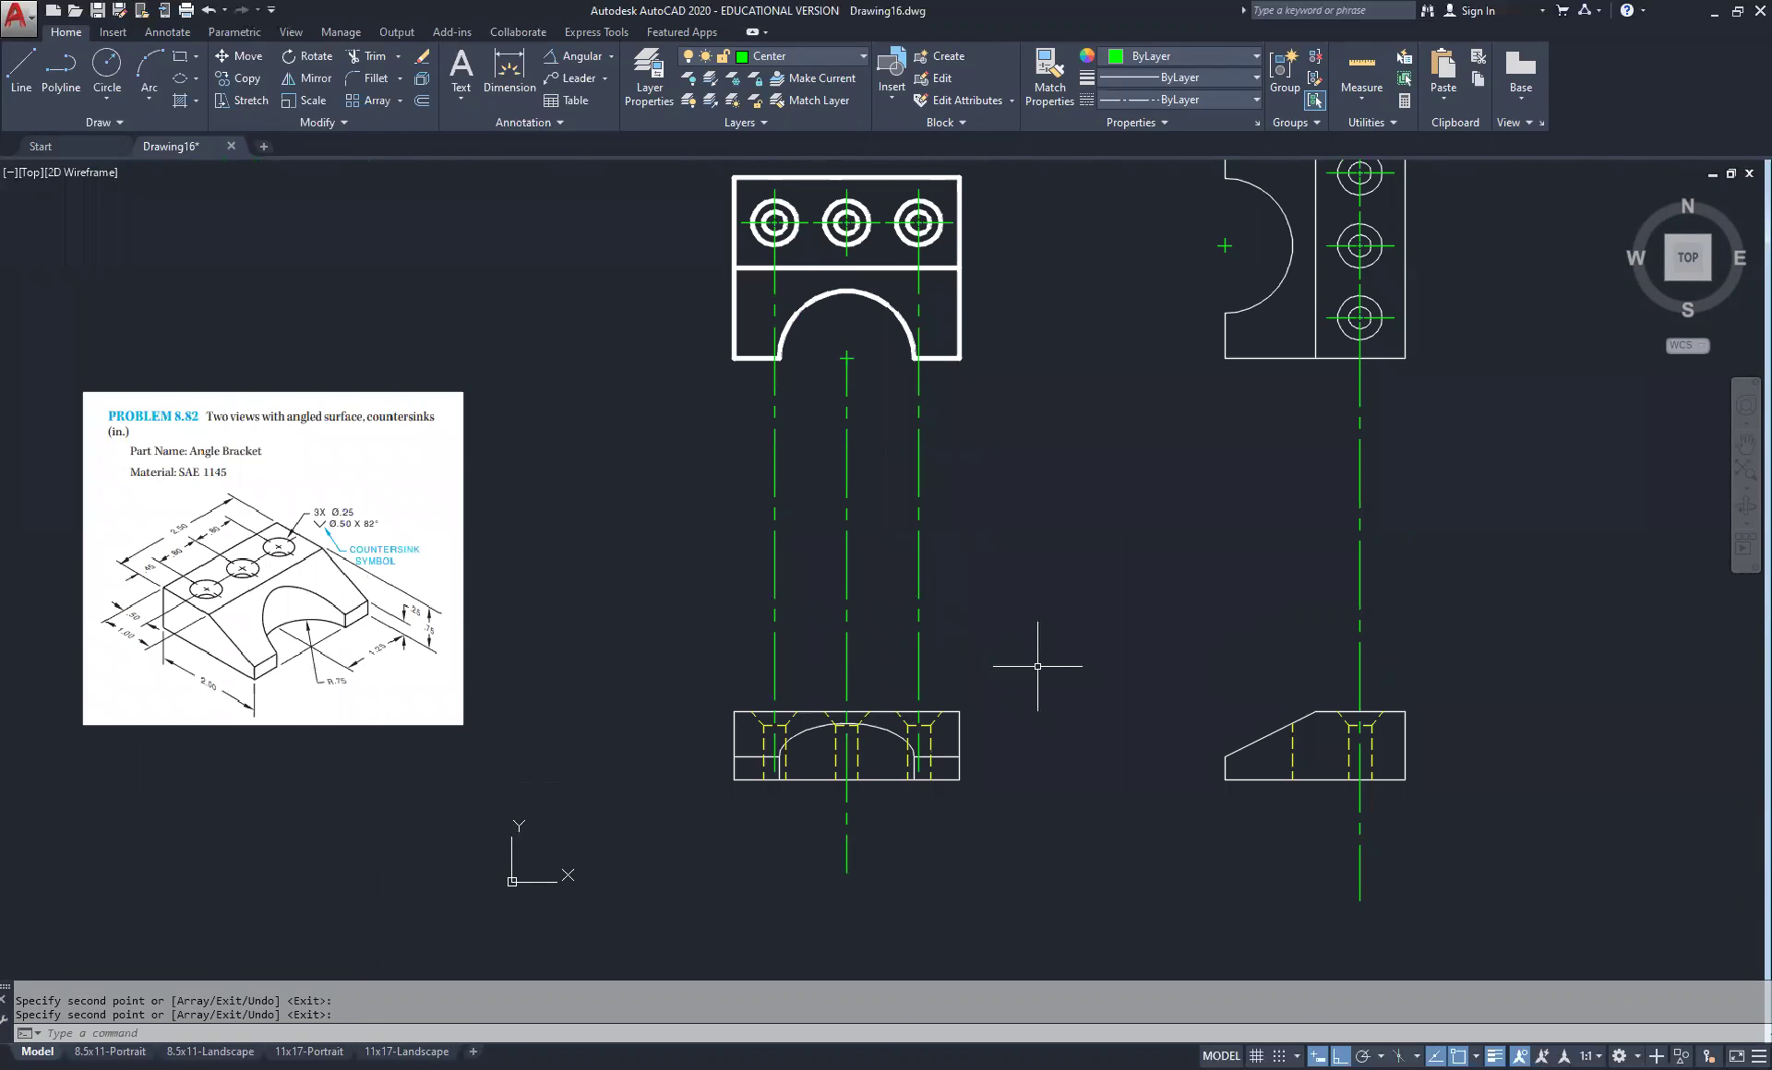
{"action": "left_click", "coordinate": [977, 504]}
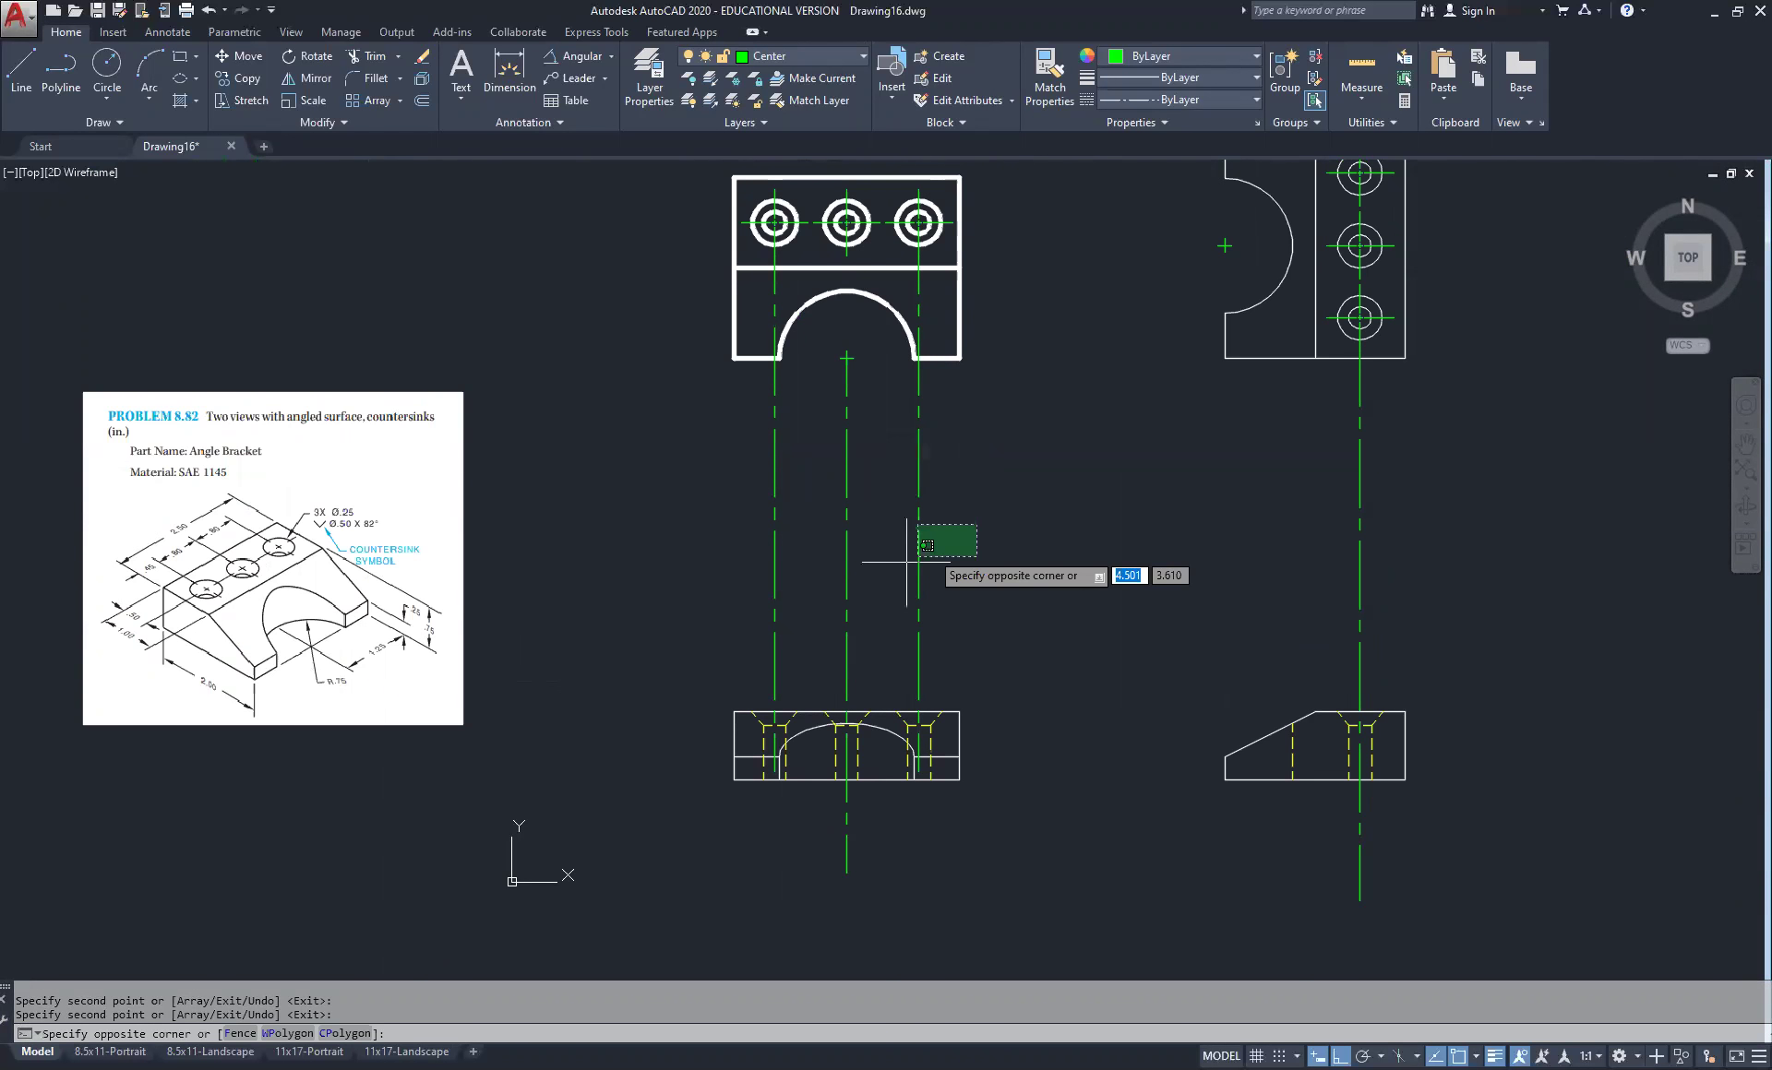
{"action": "left_click", "coordinate": [693, 609]}
{"action": "left_click", "coordinate": [1500, 452]}
{"action": "left_click", "coordinate": [1213, 584]}
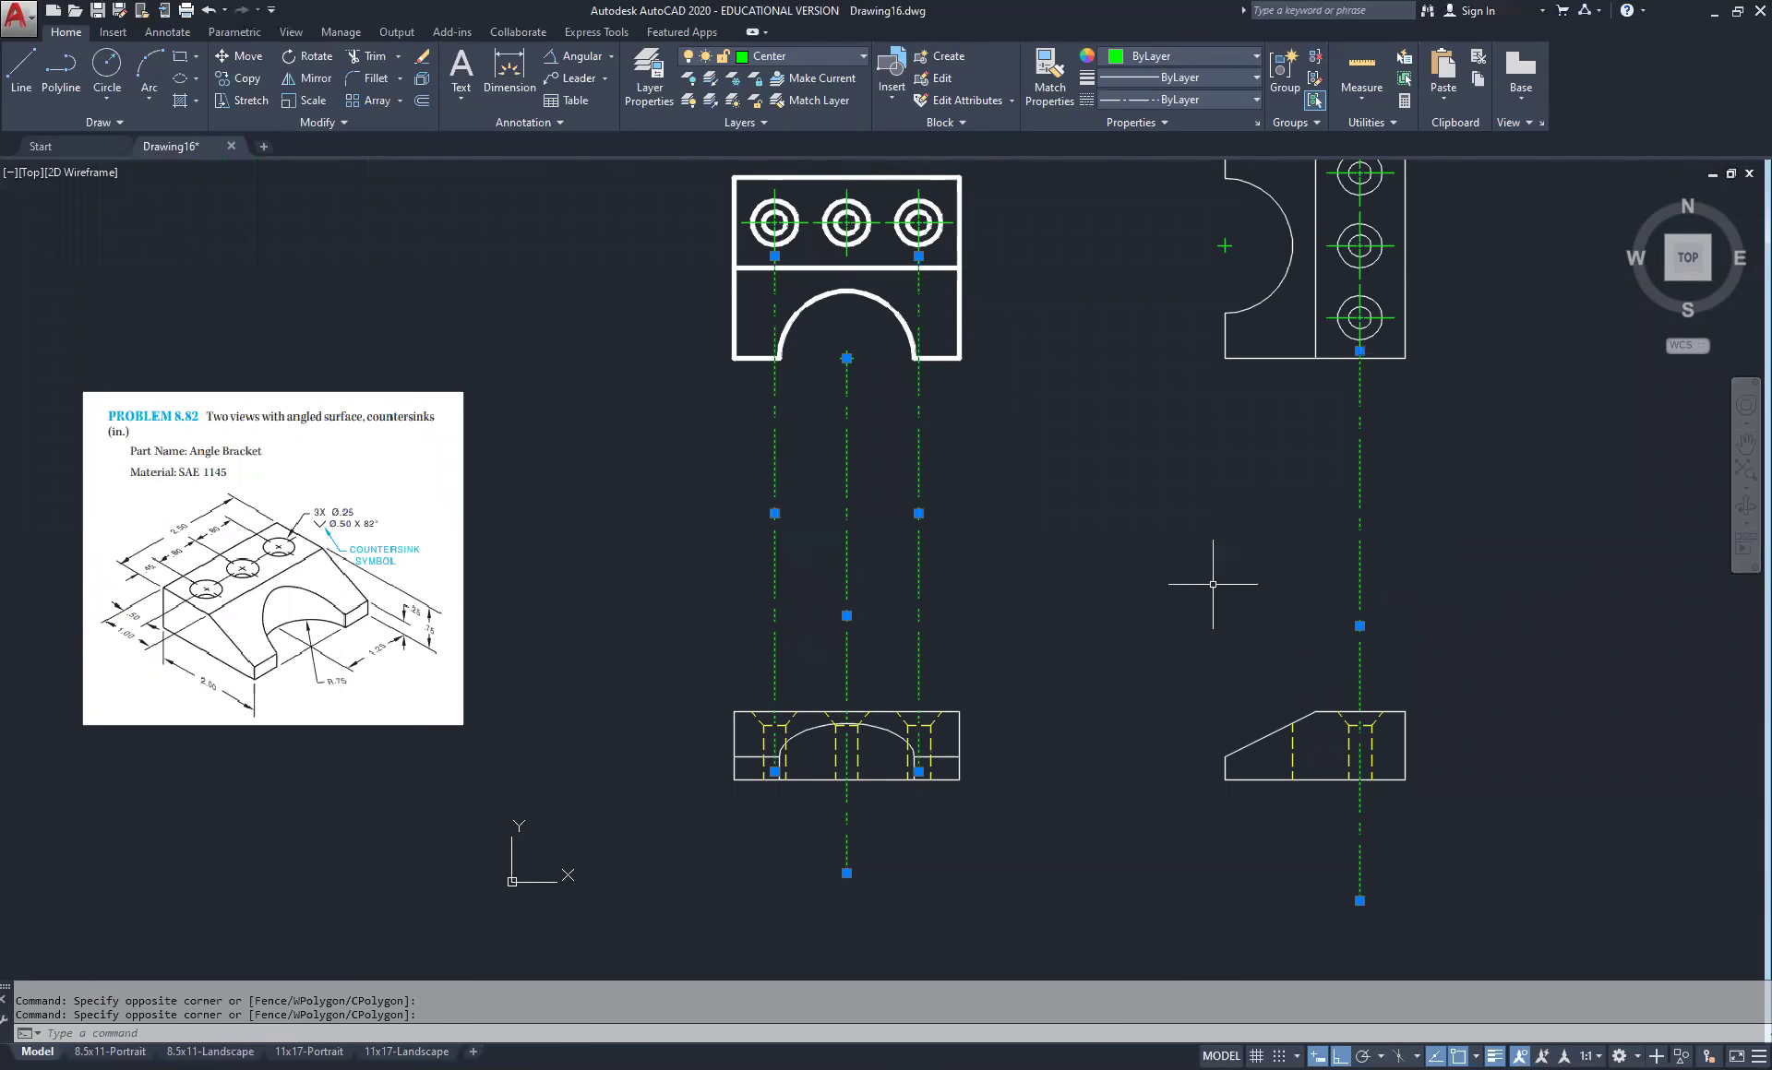
{"action": "key", "text": "Delete"}
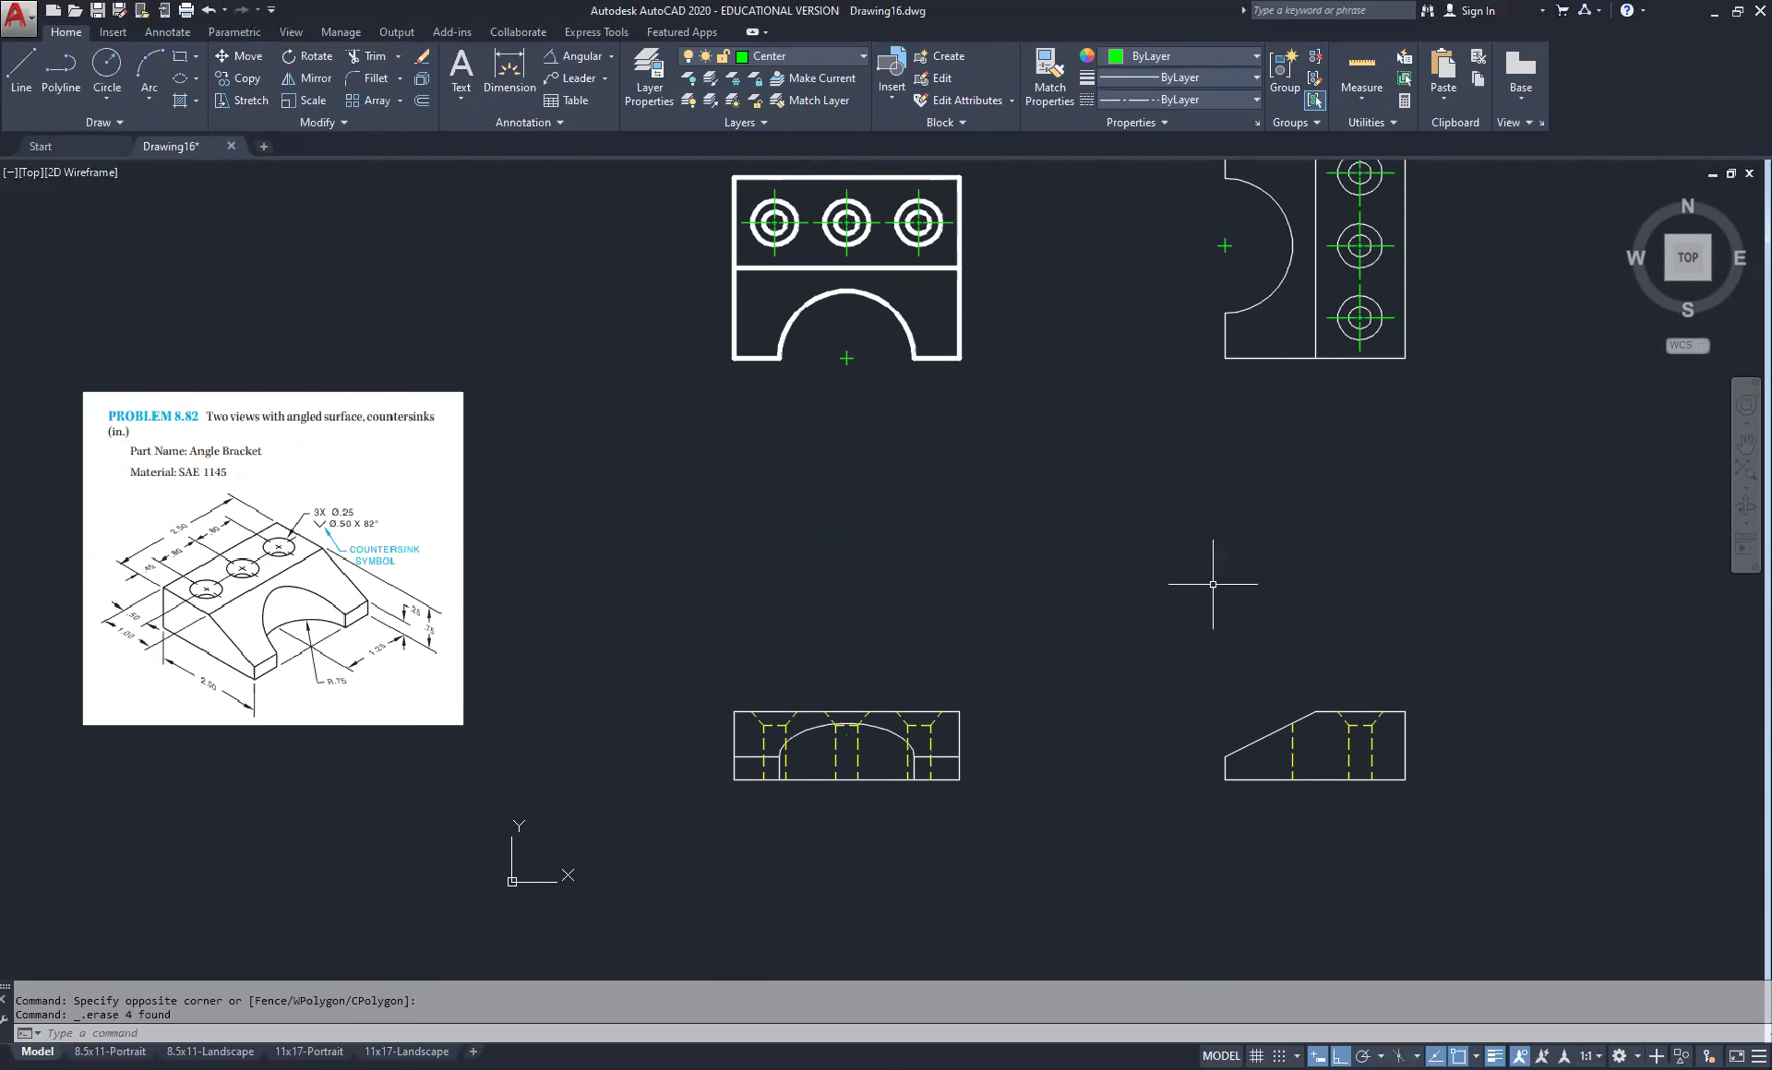
Add a centerline between the two vertical hidden lines of the rightmost hole in the front view
{"action": "mouse_move", "coordinate": [1186, 664]}
{"action": "middle_mouse_down"}
{"action": "mouse_move", "coordinate": [992, 502]}
{"action": "mouse_move", "coordinate": [960, 518]}
{"action": "middle_mouse_up"}
{"action": "scroll", "coordinate": [960, 593], "scroll_direction": "up", "scroll_amount": 5}
{"action": "scroll", "coordinate": [959, 588], "scroll_direction": "down", "scroll_amount": 2}
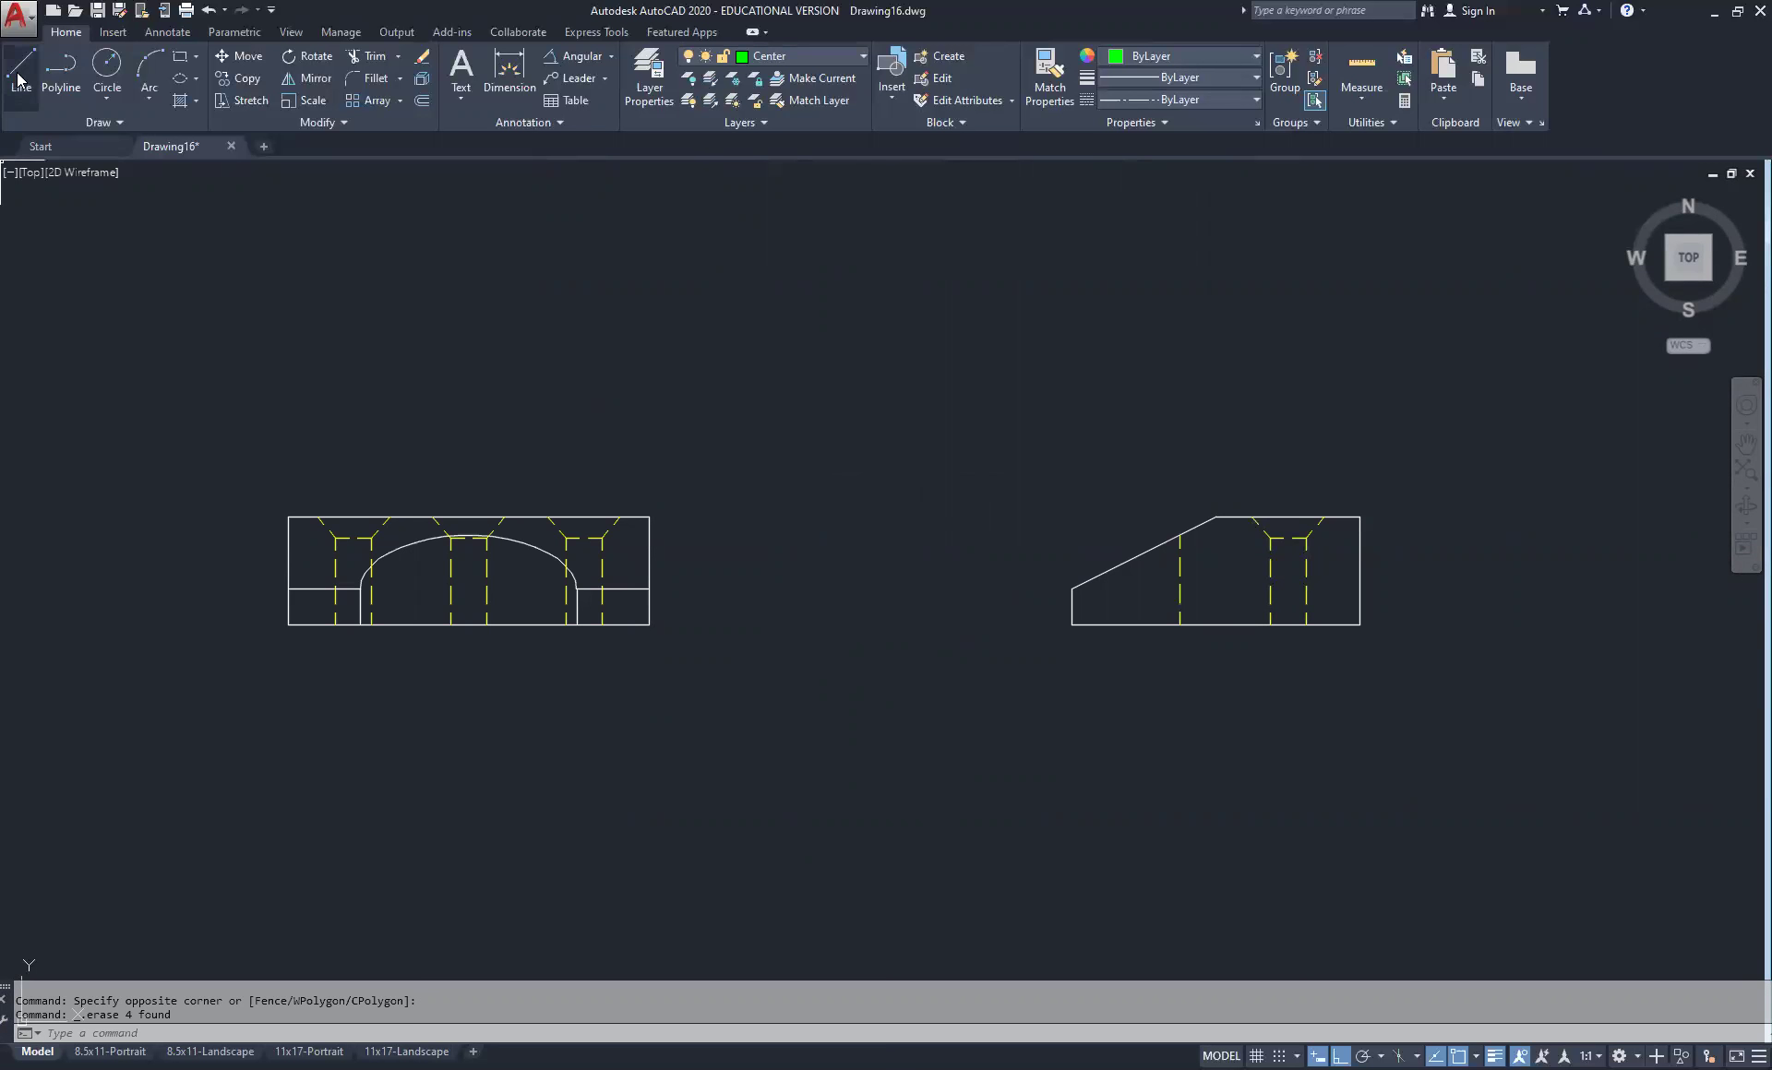
{"action": "left_click", "coordinate": [168, 32]}
{"action": "left_click", "coordinate": [661, 74]}
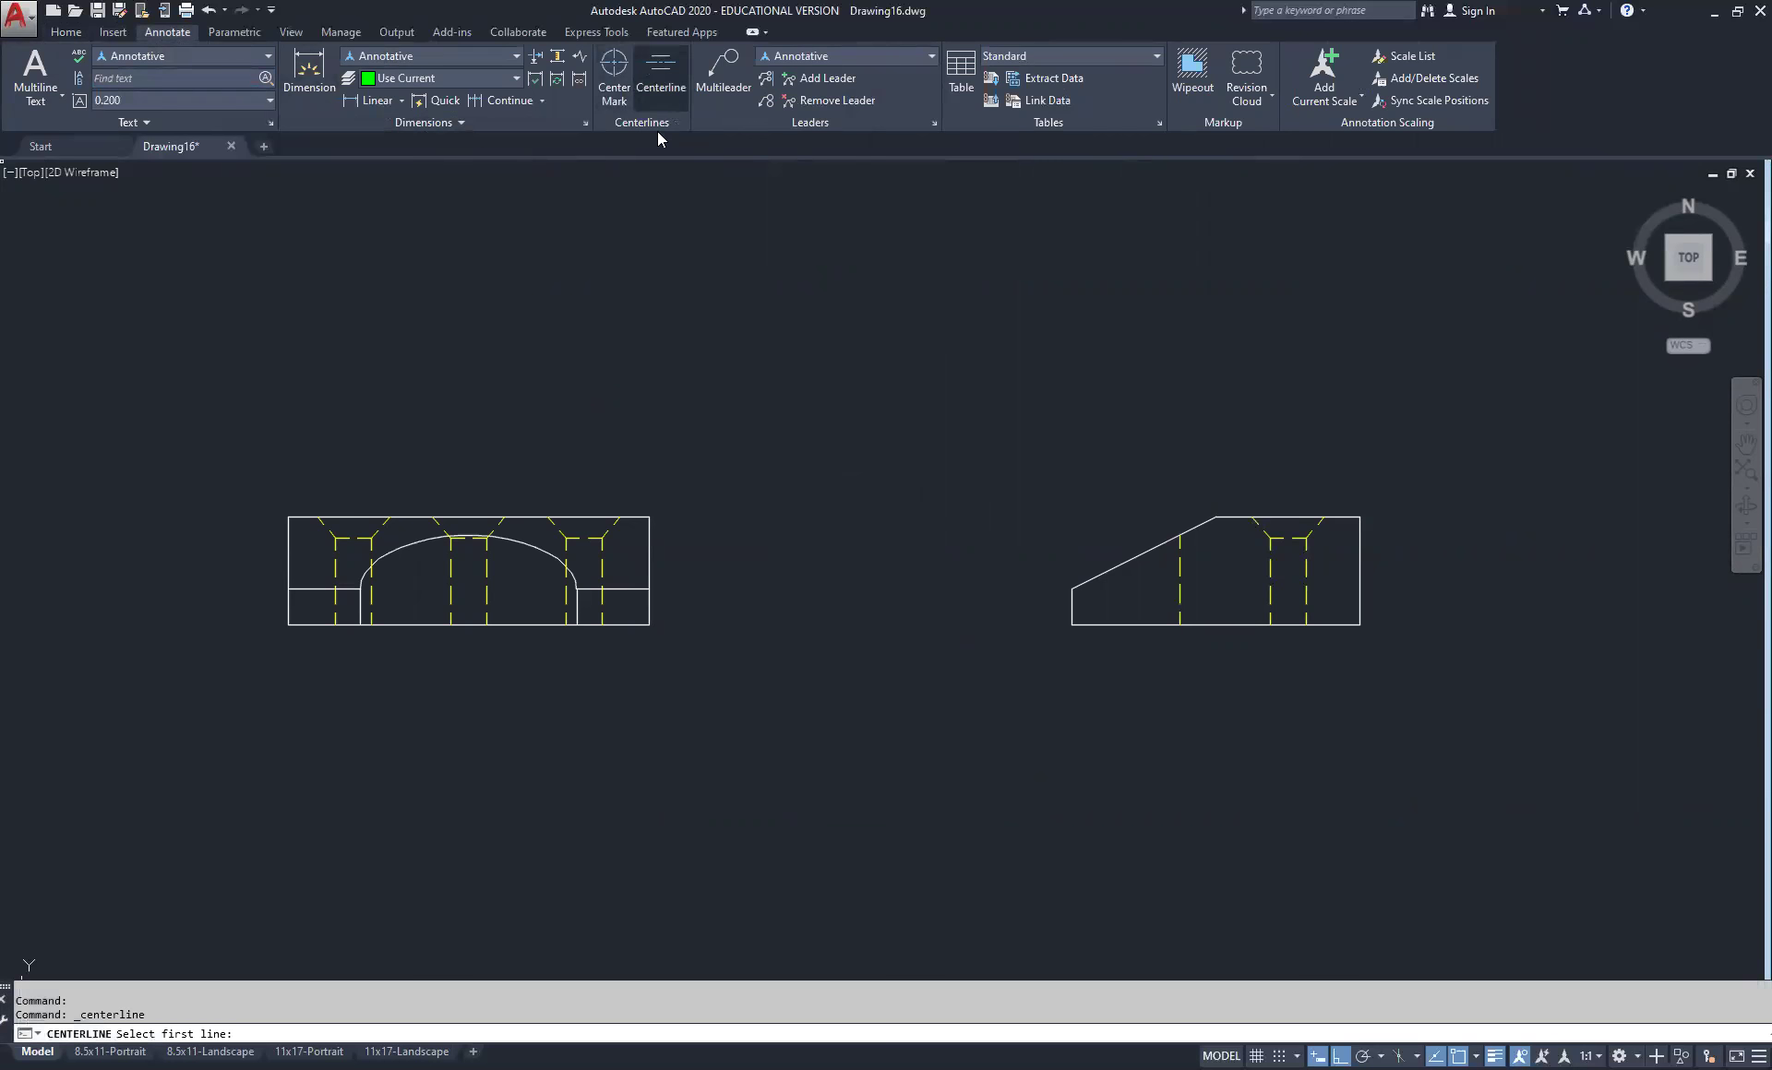
{"action": "left_click", "coordinate": [600, 565]}
{"action": "left_click", "coordinate": [566, 548]}
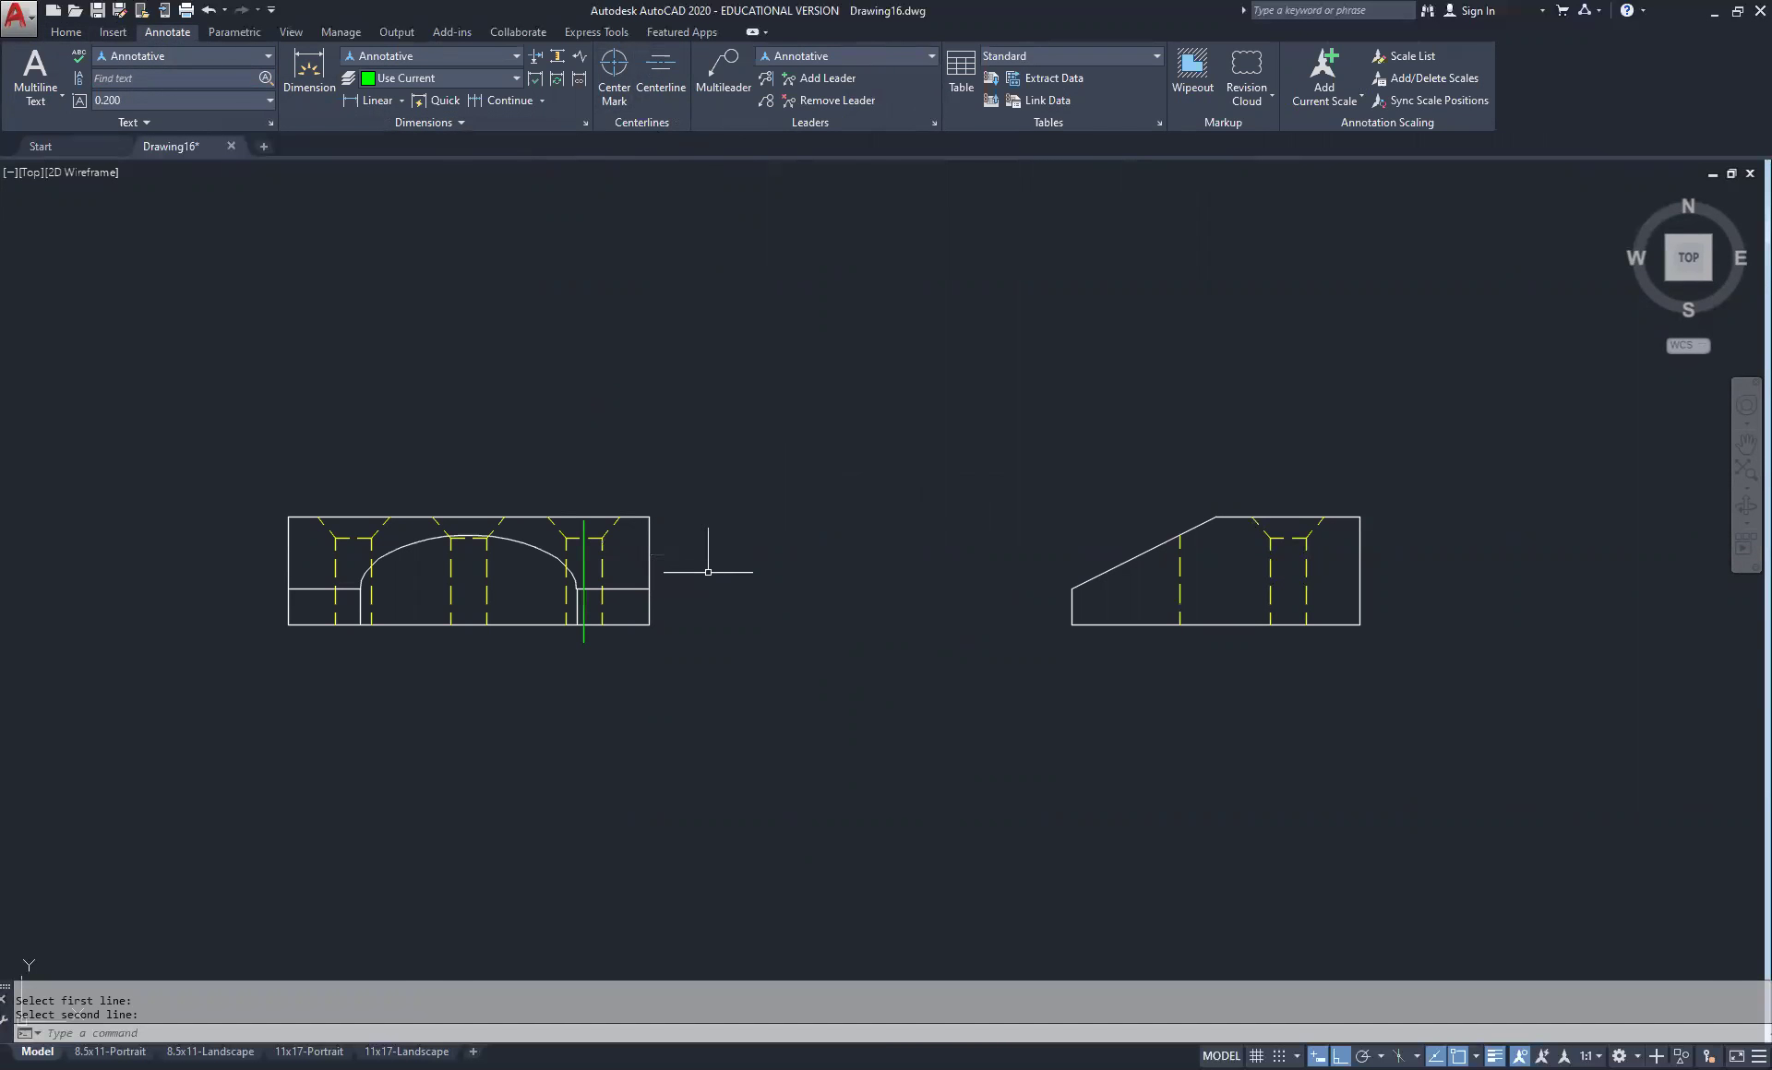
Delete the new centerline through the front view's rightmost hole
{"action": "scroll", "coordinate": [554, 565], "scroll_direction": "up", "scroll_amount": 6}
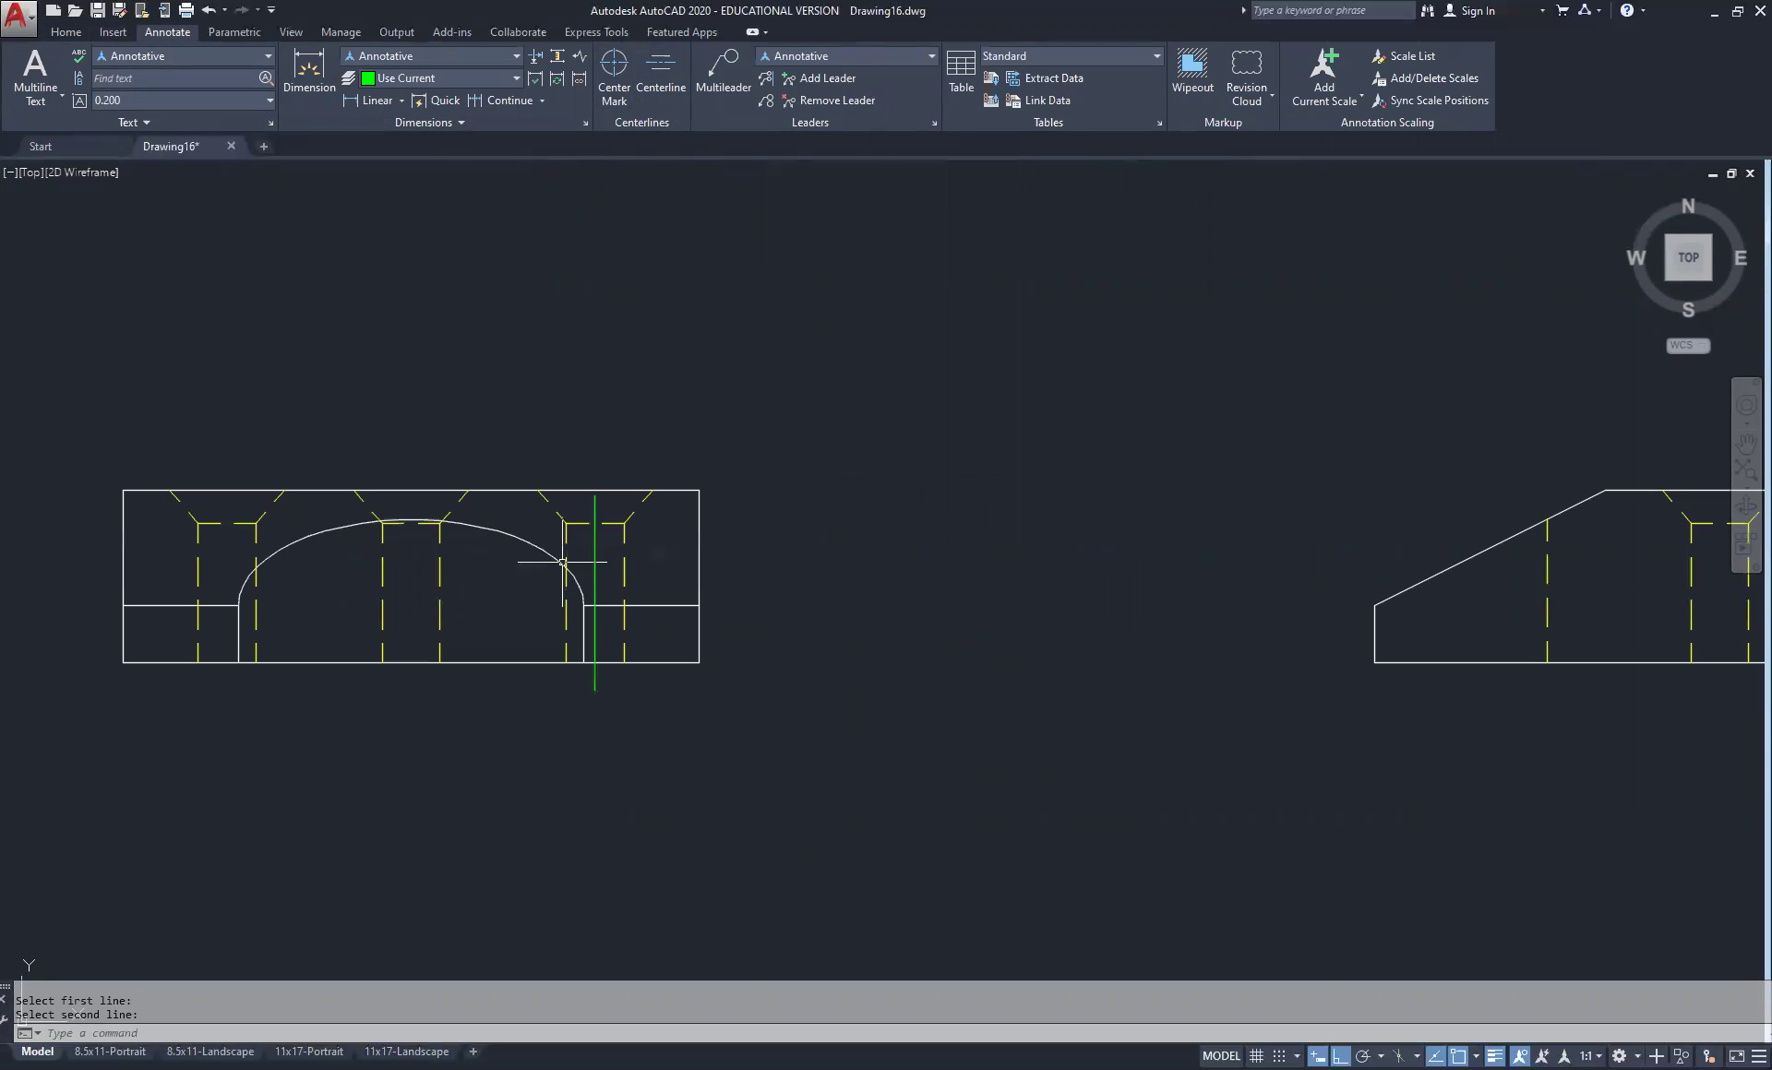
{"action": "scroll", "coordinate": [627, 535], "scroll_direction": "down", "scroll_amount": 2}
{"action": "left_click", "coordinate": [643, 537]}
{"action": "left_click", "coordinate": [644, 565]}
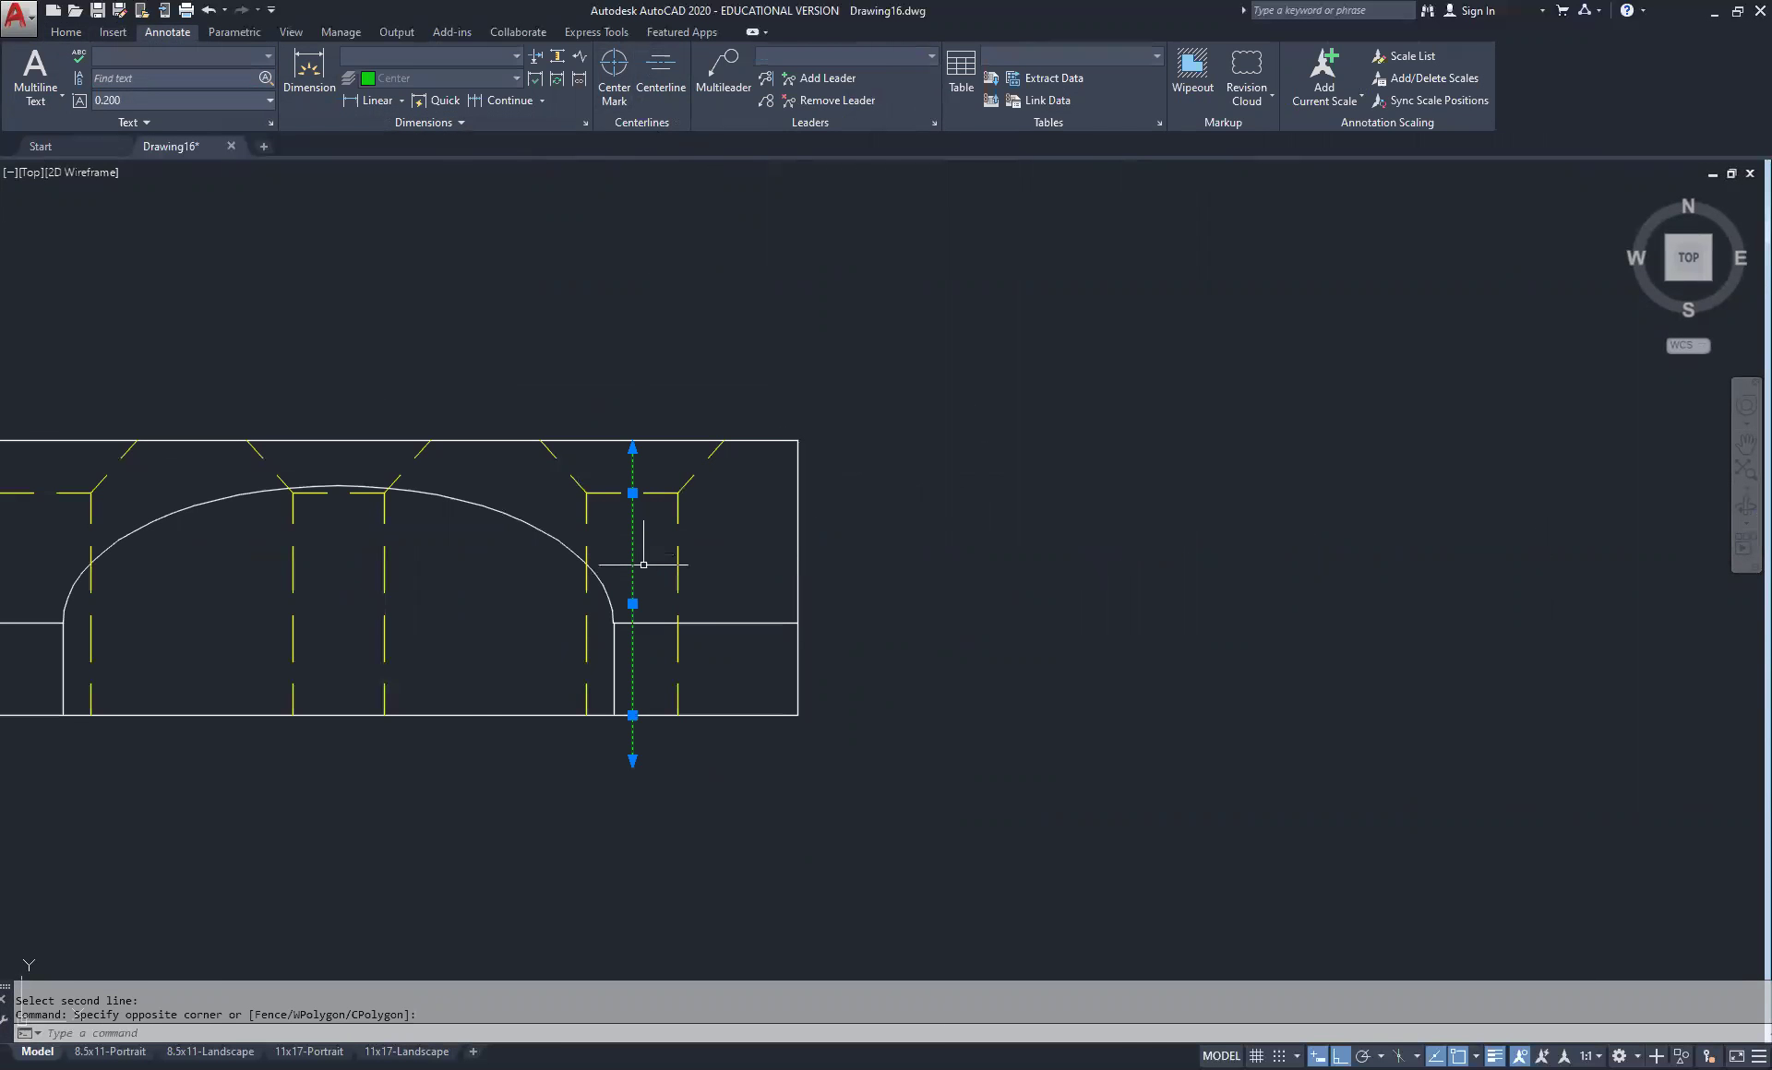
{"action": "key", "text": "Delete"}
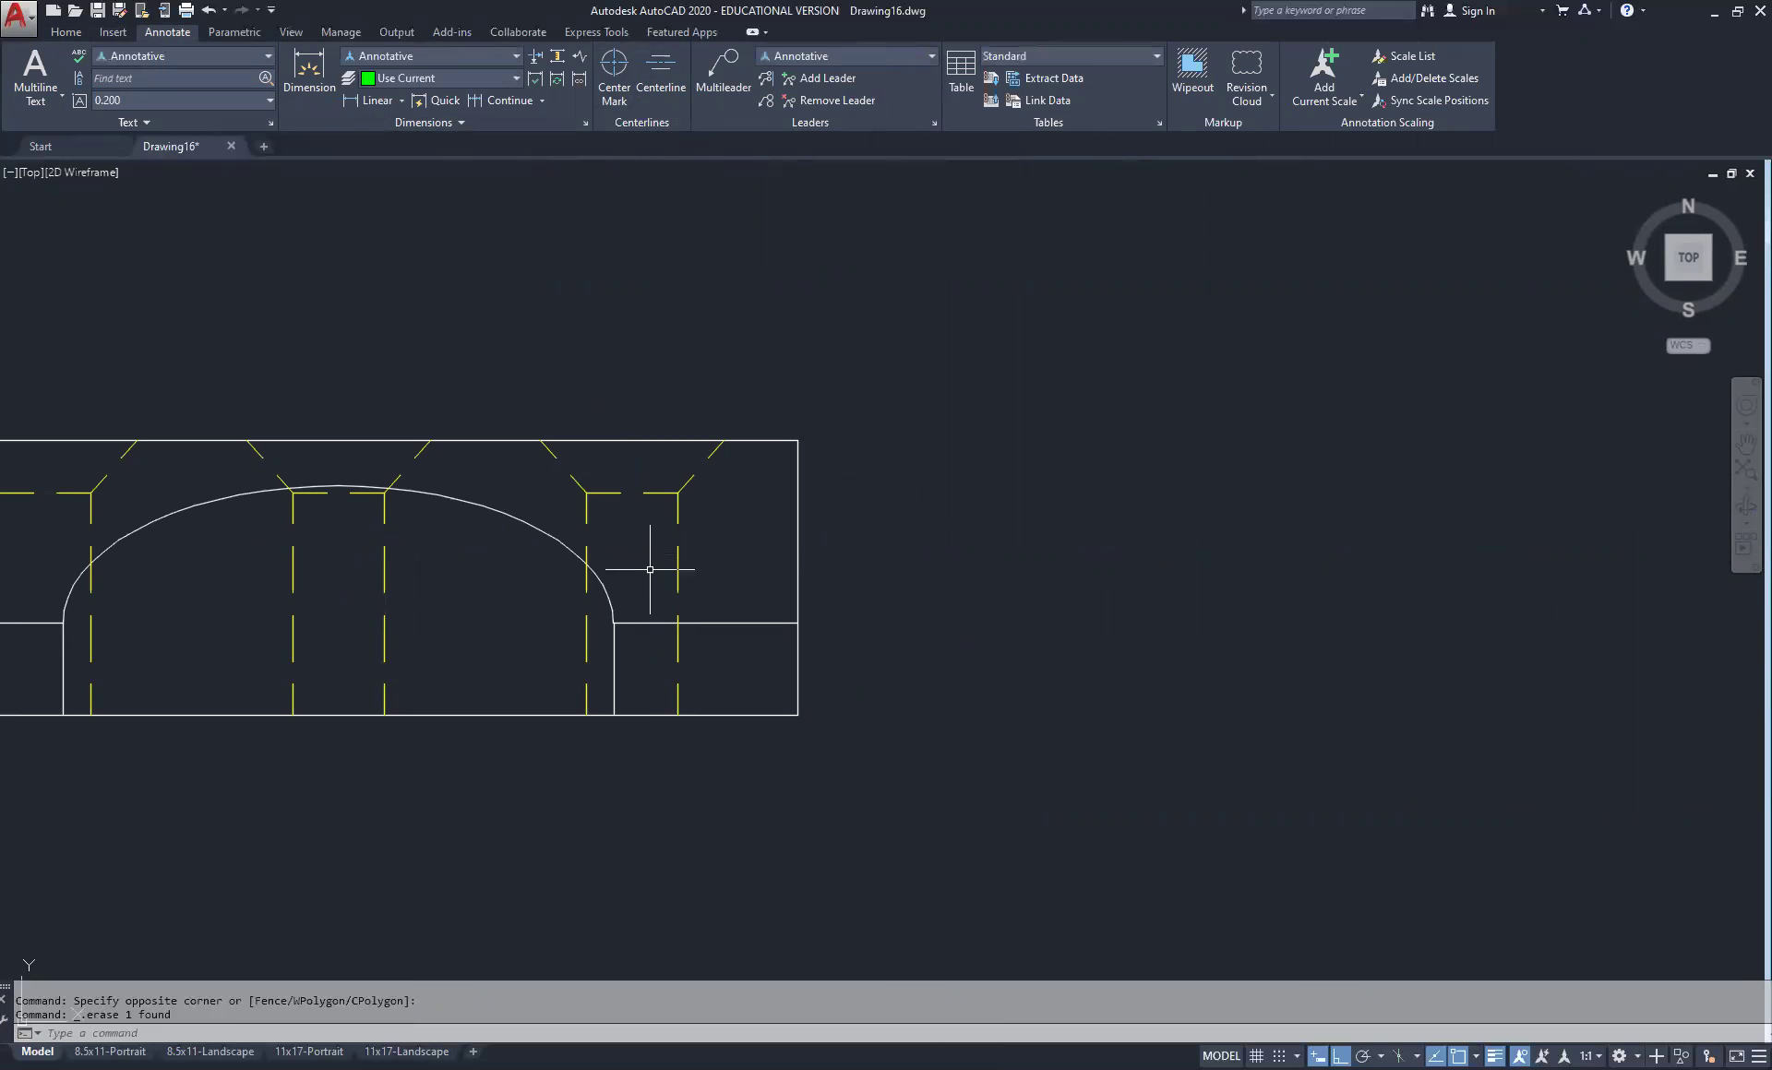
Make Anno the current layer
{"action": "scroll", "coordinate": [651, 569], "scroll_direction": "down", "scroll_amount": 4}
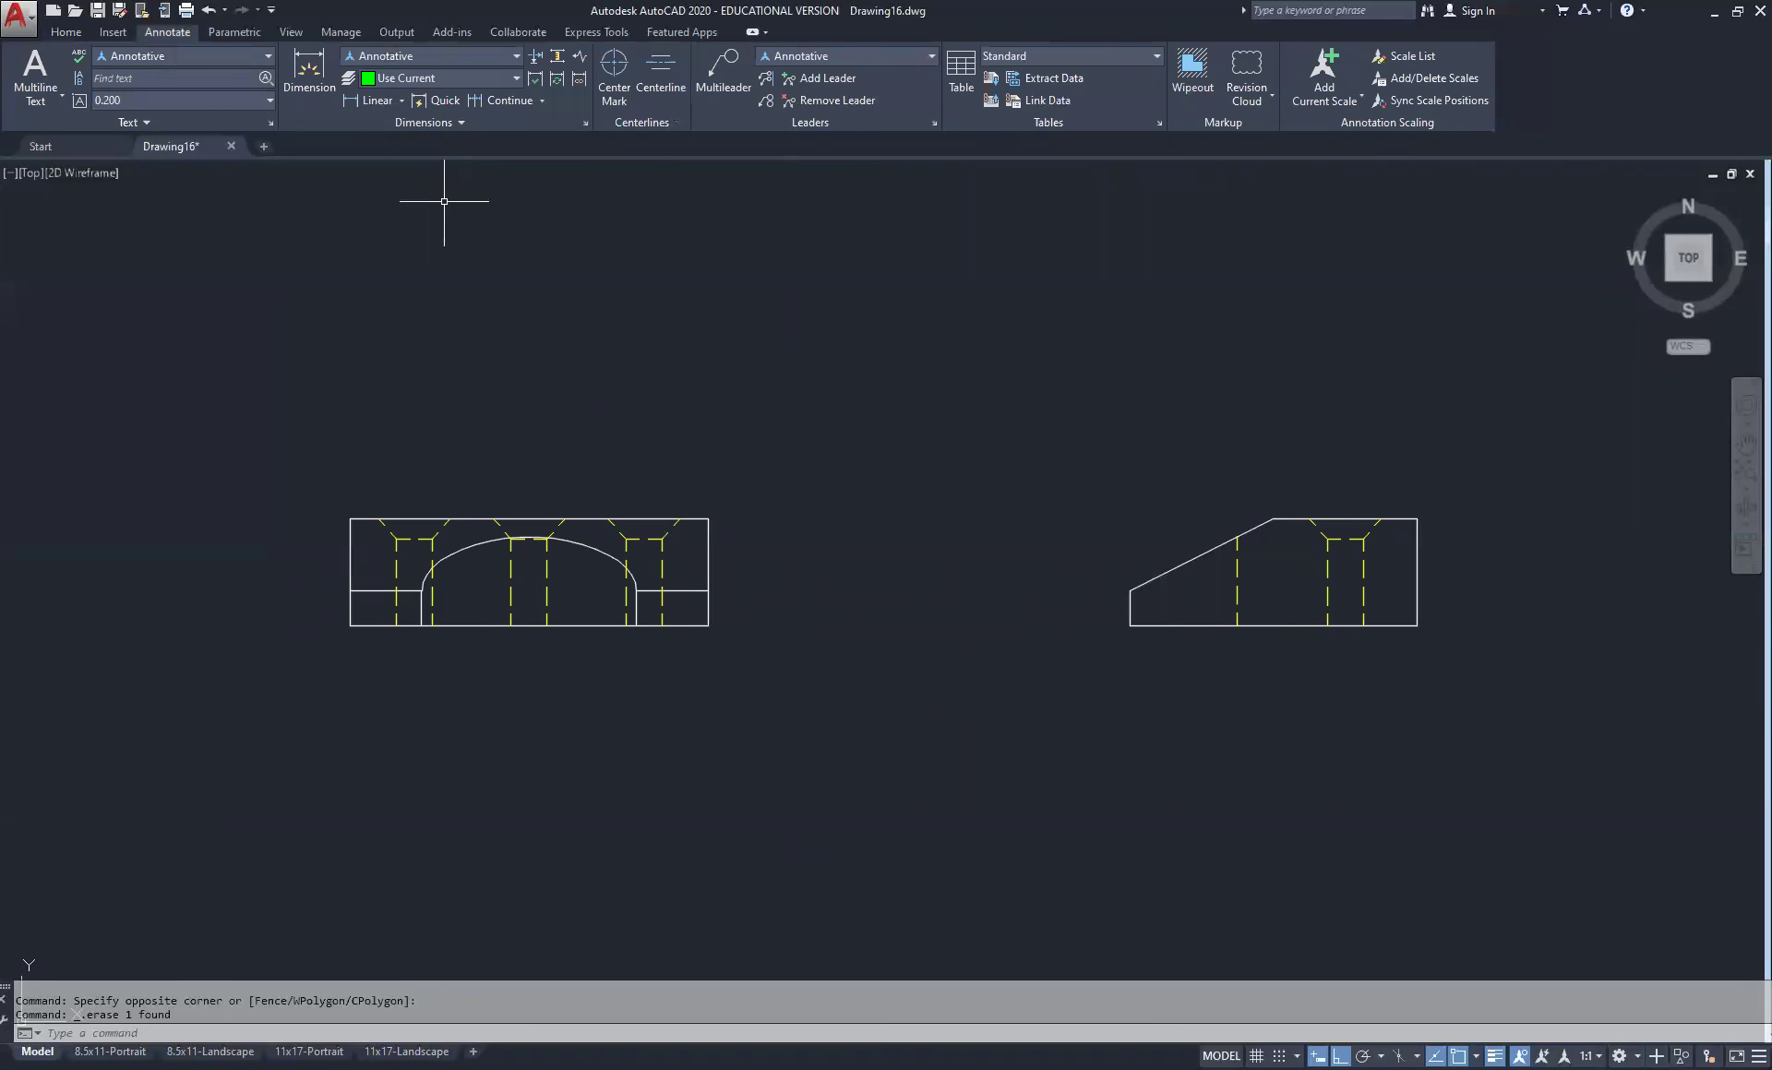
{"action": "middle_click_drag", "start_coordinate": [1055, 403], "coordinate": [690, 347]}
{"action": "scroll", "coordinate": [911, 453], "scroll_direction": "down", "scroll_amount": 2}
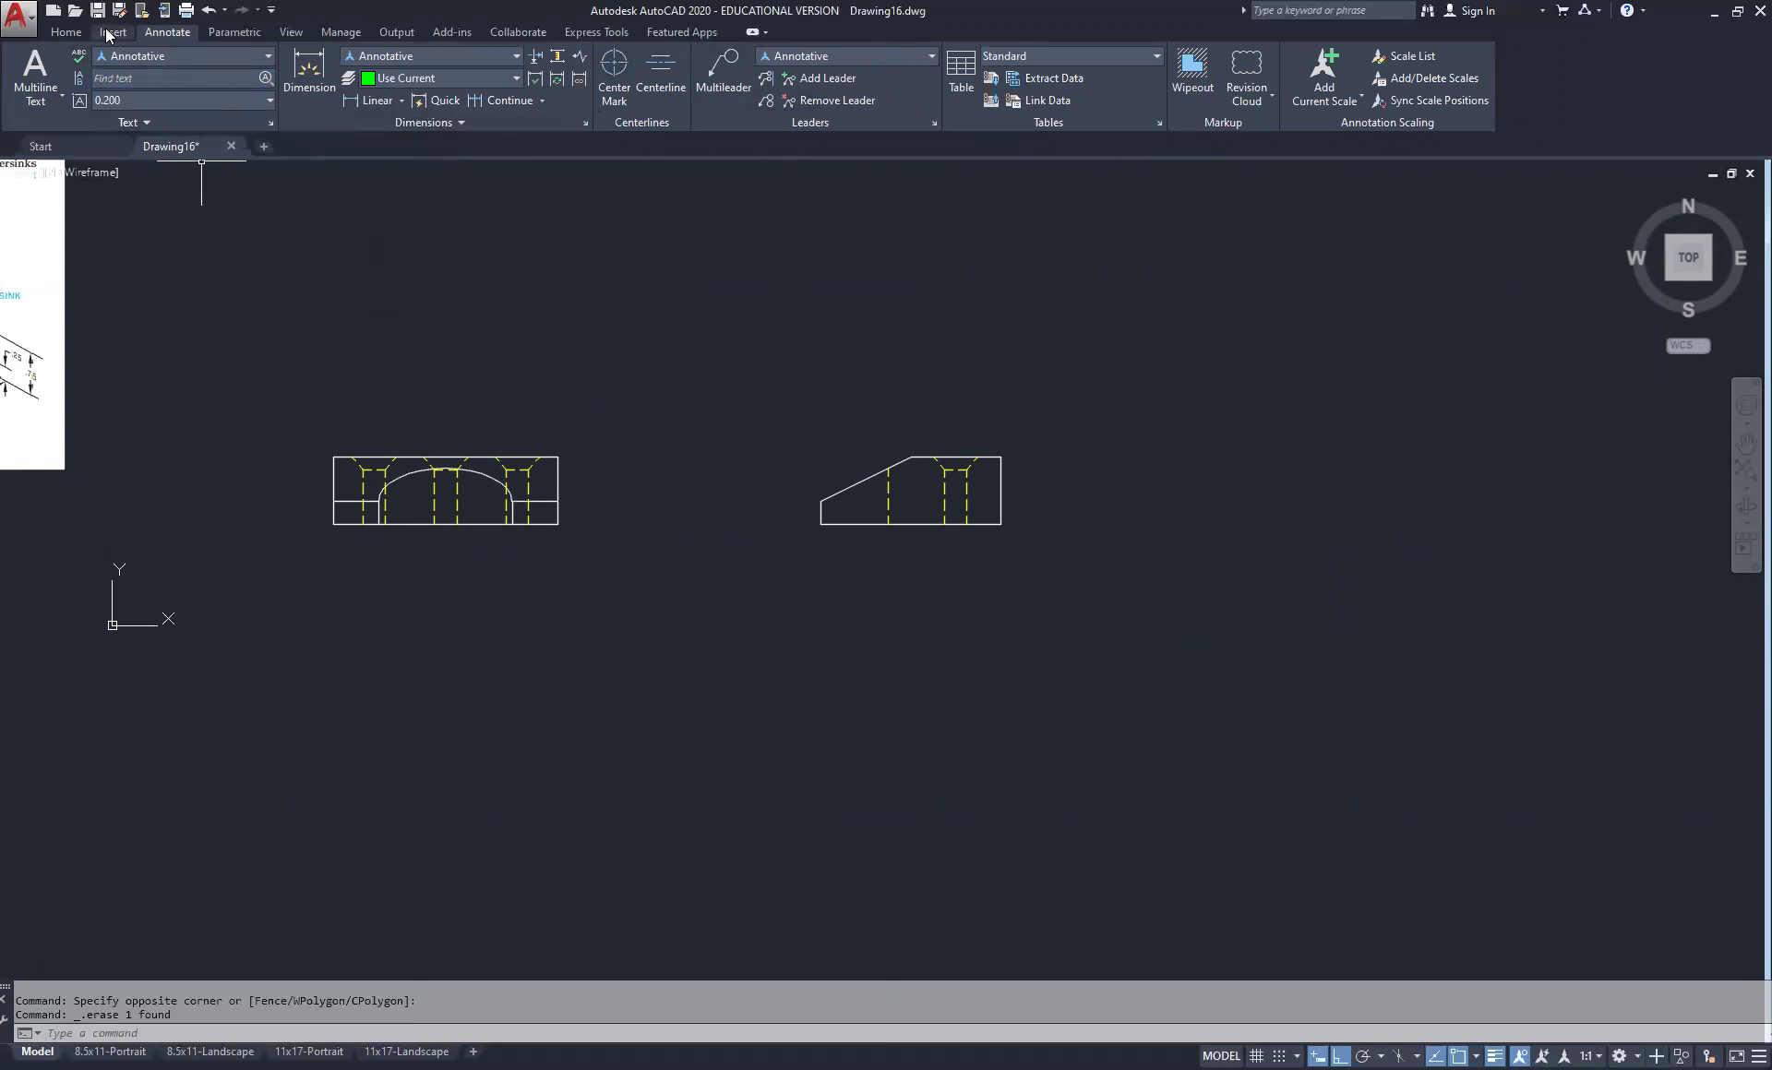
{"action": "left_click", "coordinate": [65, 32]}
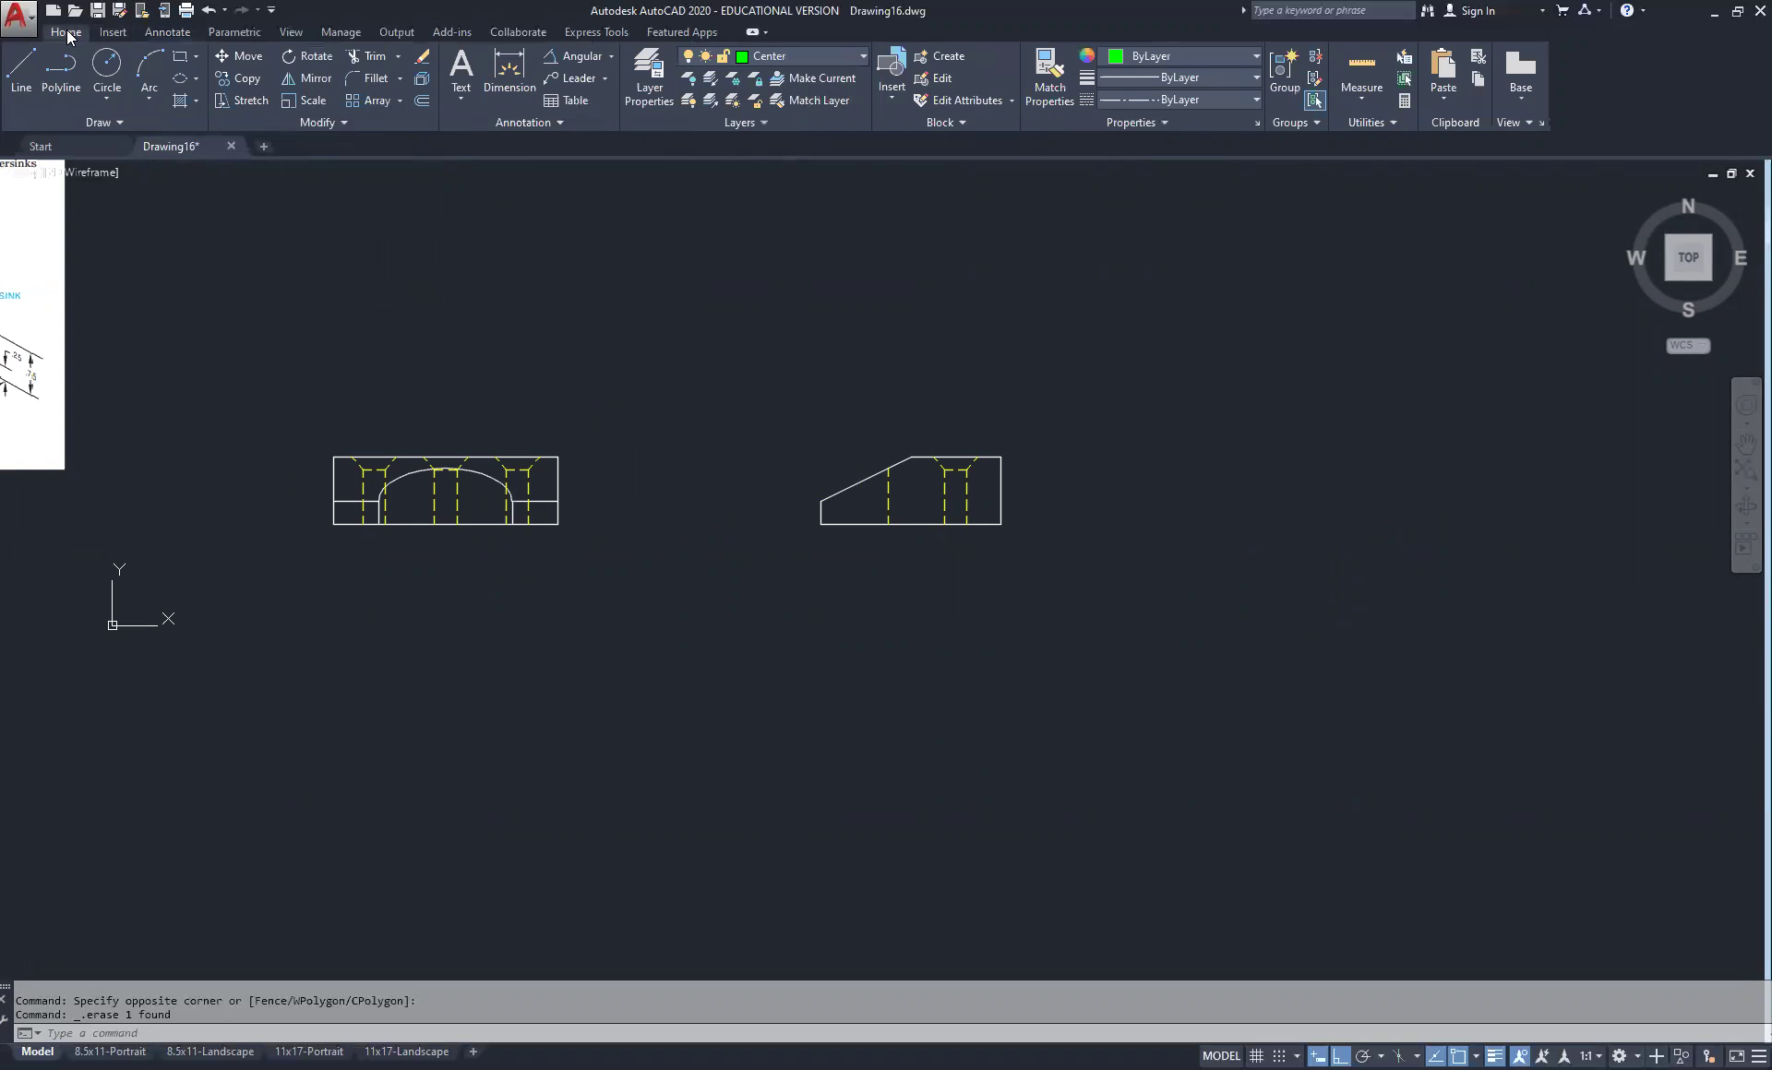
{"action": "left_click", "coordinate": [841, 55]}
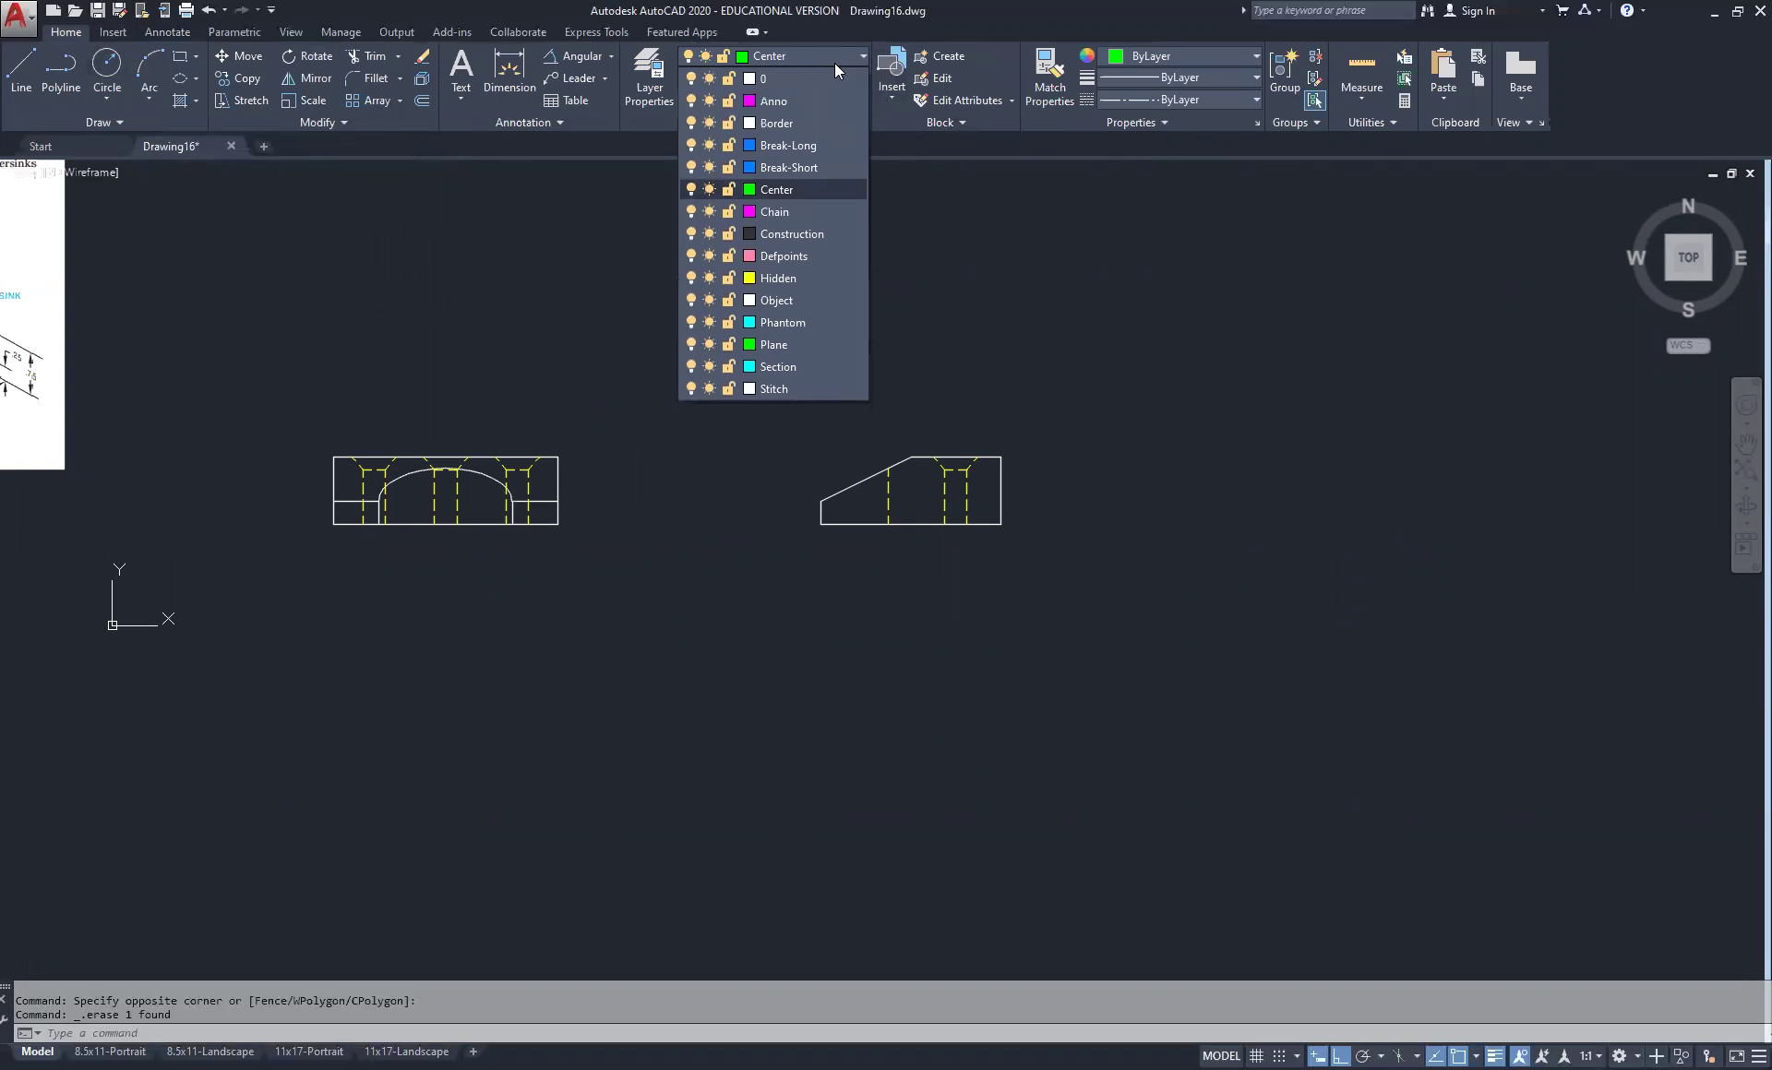
{"action": "left_click", "coordinate": [794, 100]}
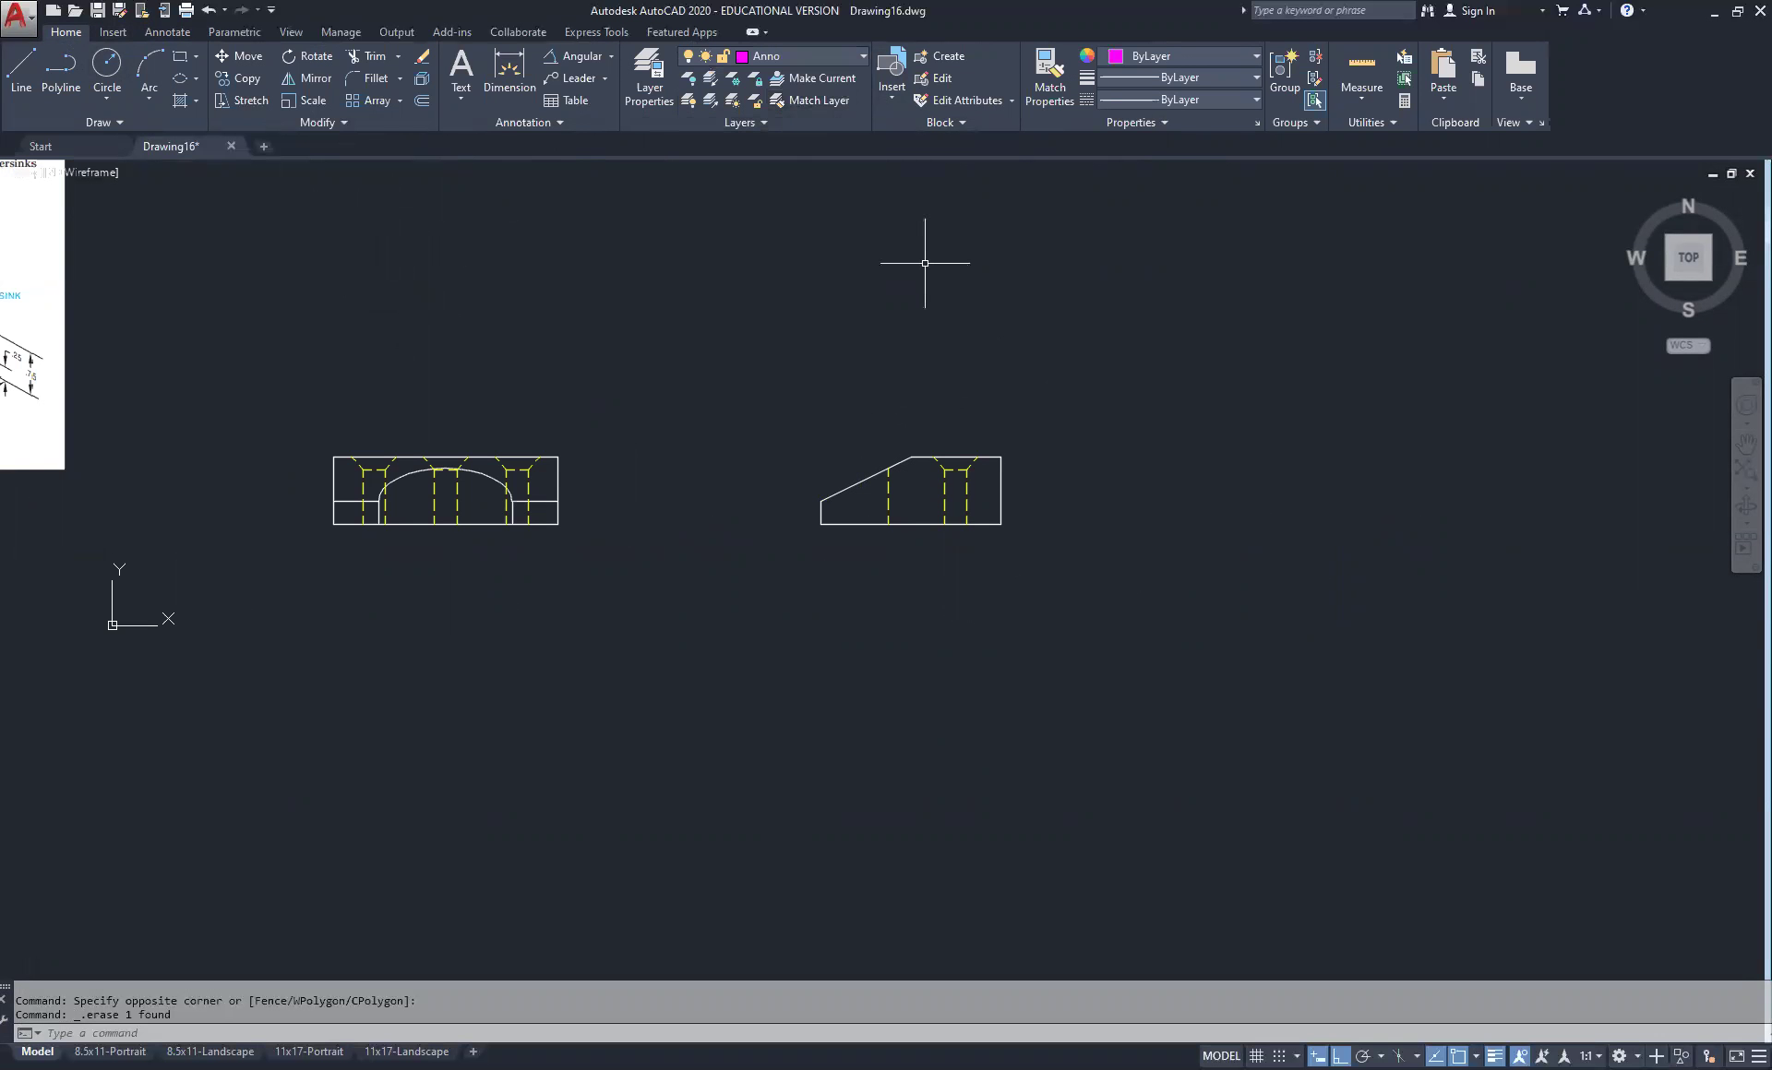
Draw a vertical helper line through the middle of the side view's countersunk hole, from the top edge to the bottom edge
{"action": "left_click", "coordinate": [20, 69]}
{"action": "scroll", "coordinate": [949, 521], "scroll_direction": "up", "scroll_amount": 4}
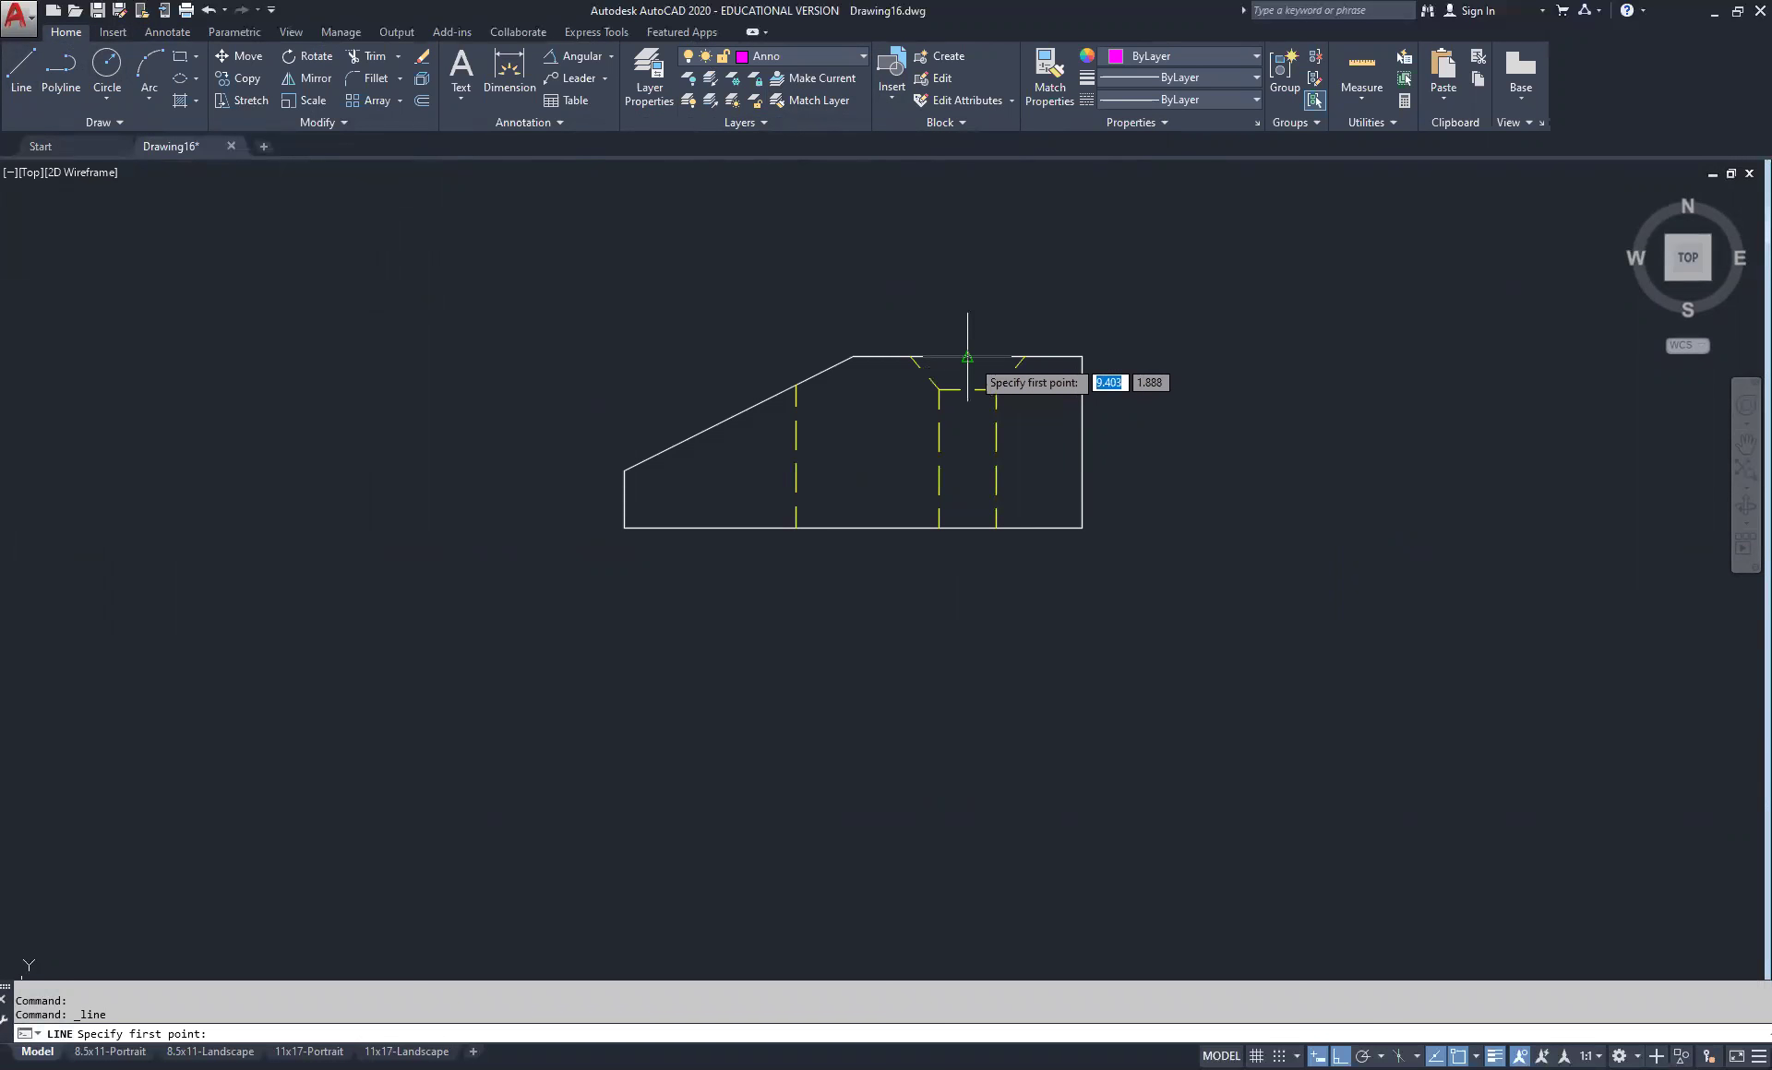
{"action": "left_click", "coordinate": [967, 356]}
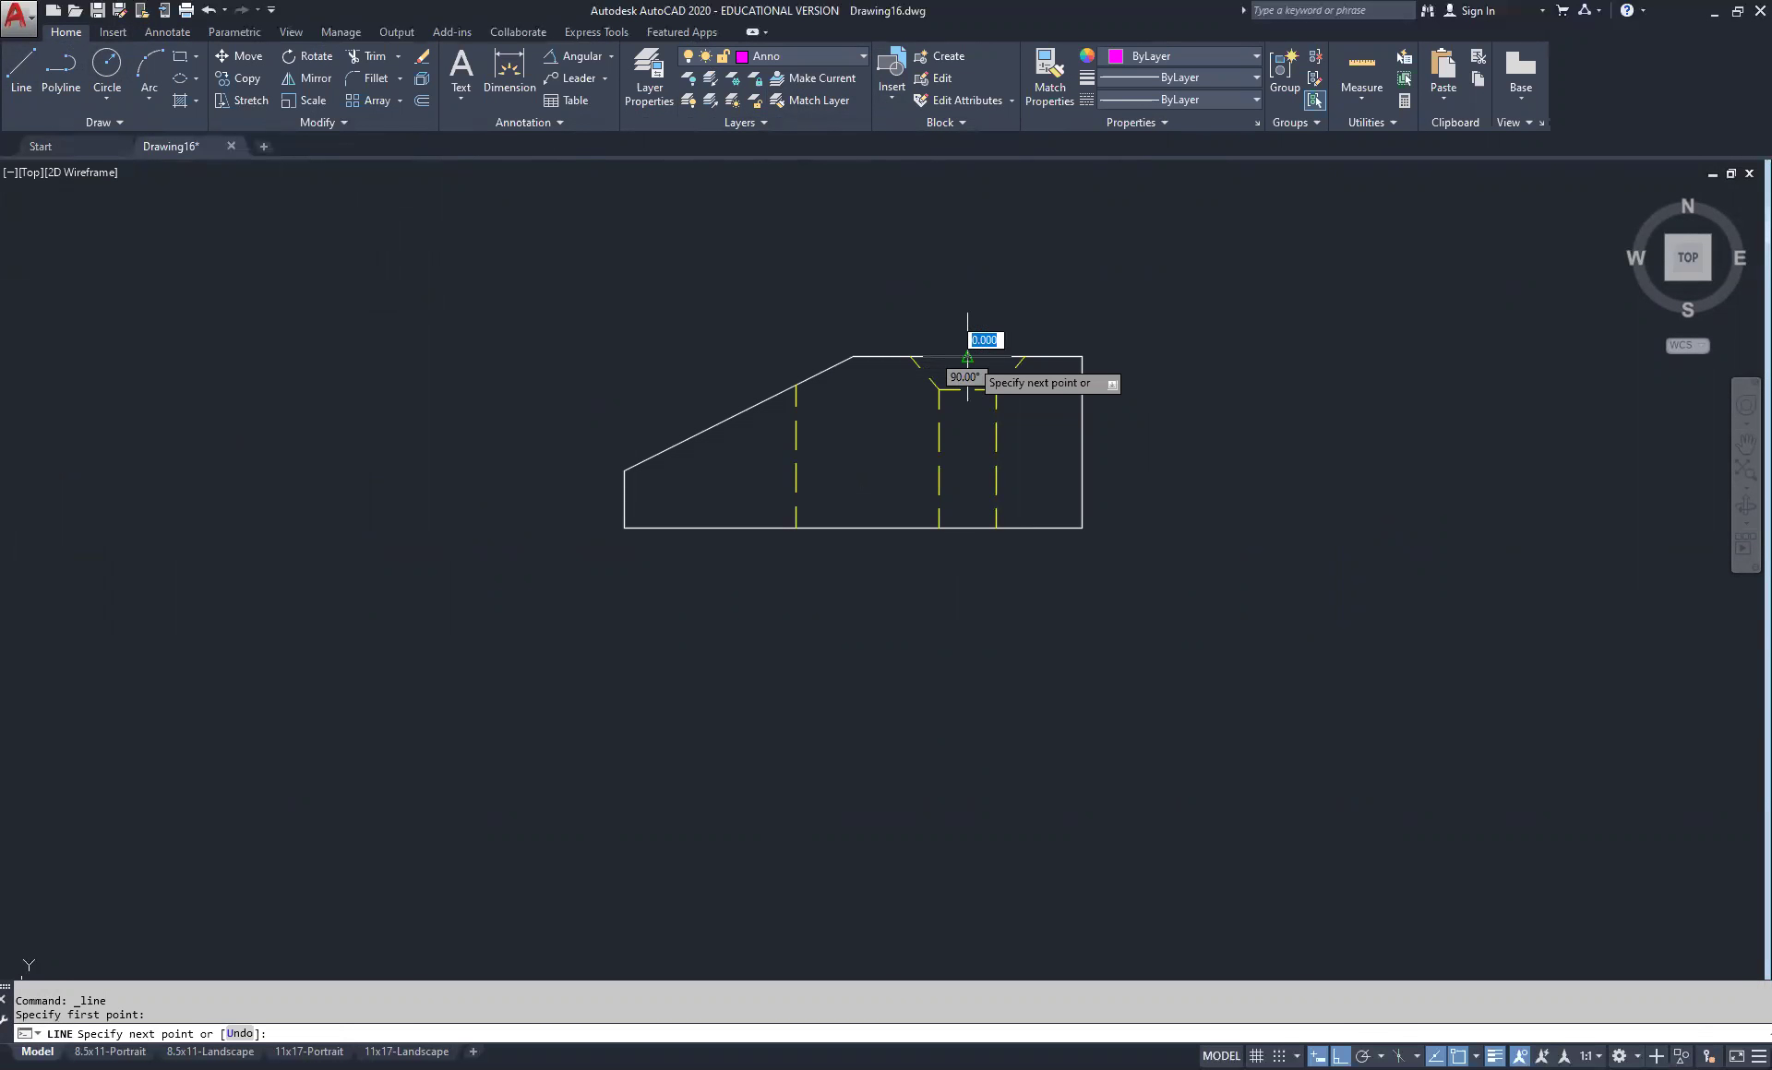
{"action": "left_click", "coordinate": [967, 528]}
{"action": "right_click", "coordinate": [1181, 528]}
{"action": "left_click", "coordinate": [1224, 538]}
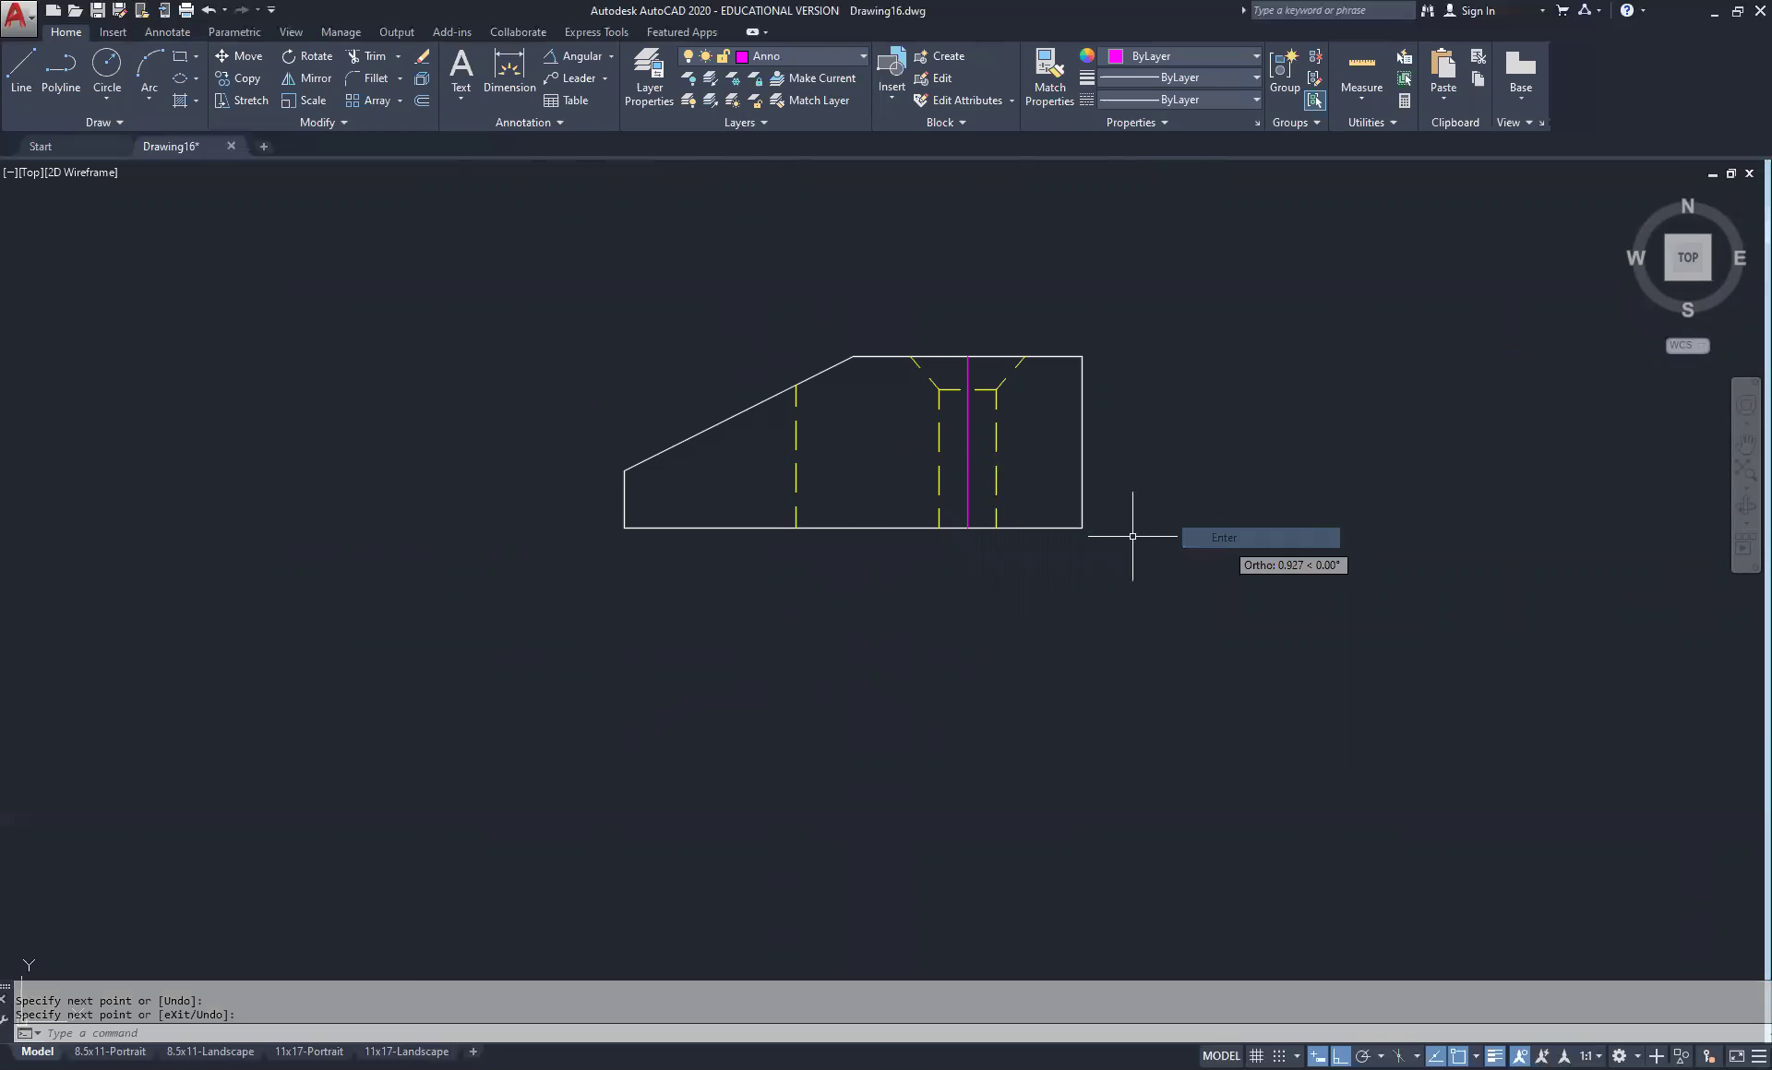
{"action": "left_click", "coordinate": [971, 475]}
{"action": "left_click", "coordinate": [965, 447]}
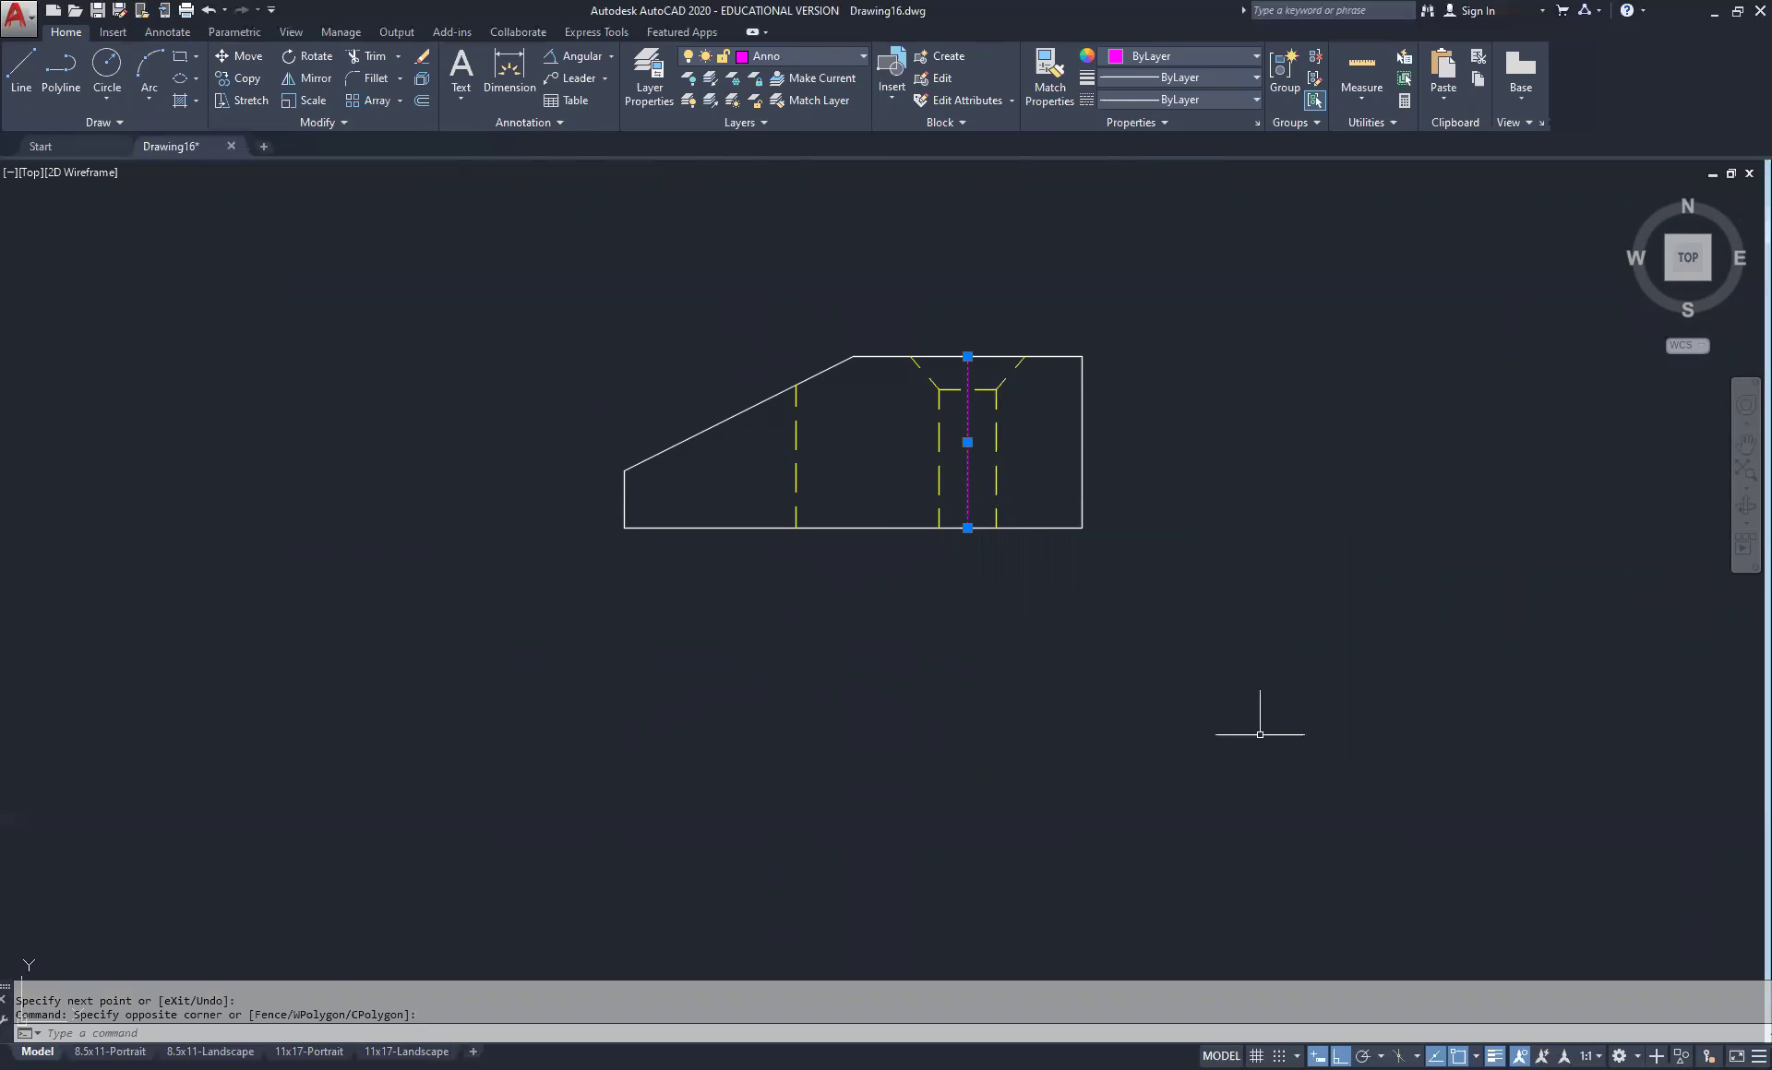
{"action": "key", "text": "Escape"}
{"action": "key", "text": "Escape"}
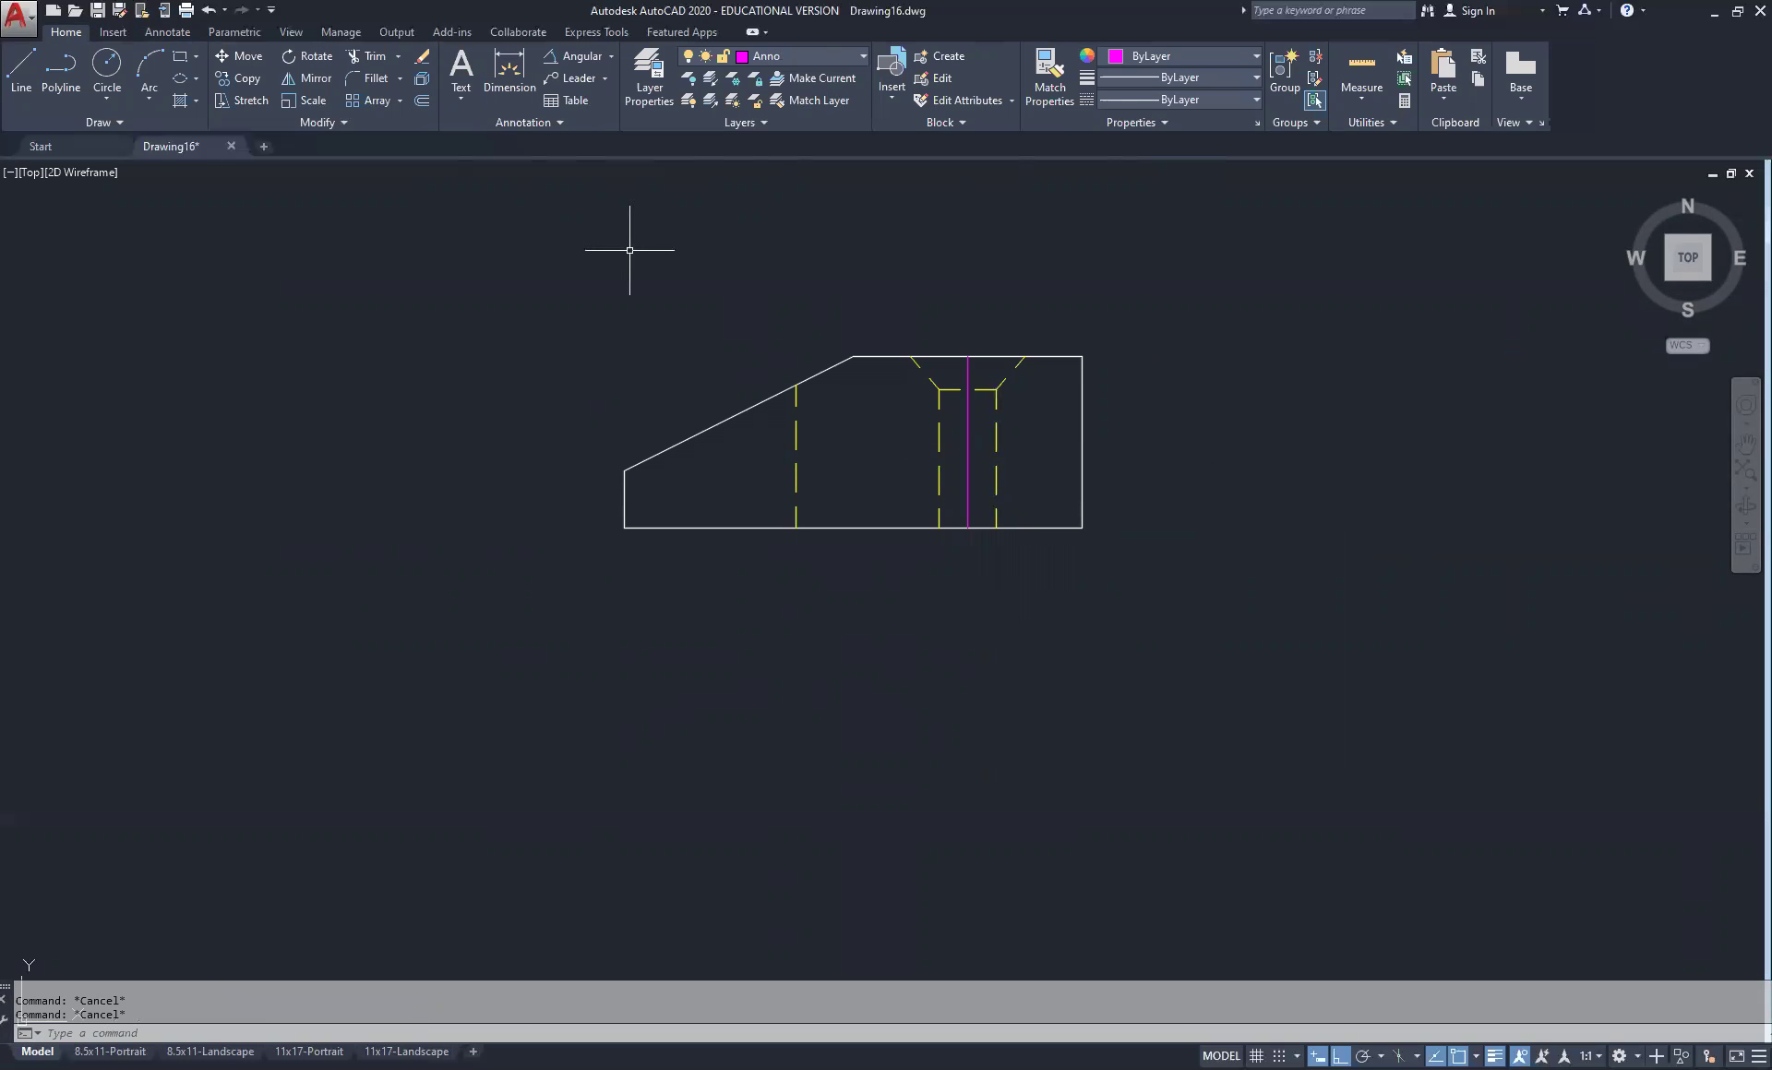
Draw a vertical line on the Center layer beside the side view, extending beyond the view's height at both ends
{"action": "left_click", "coordinate": [804, 56]}
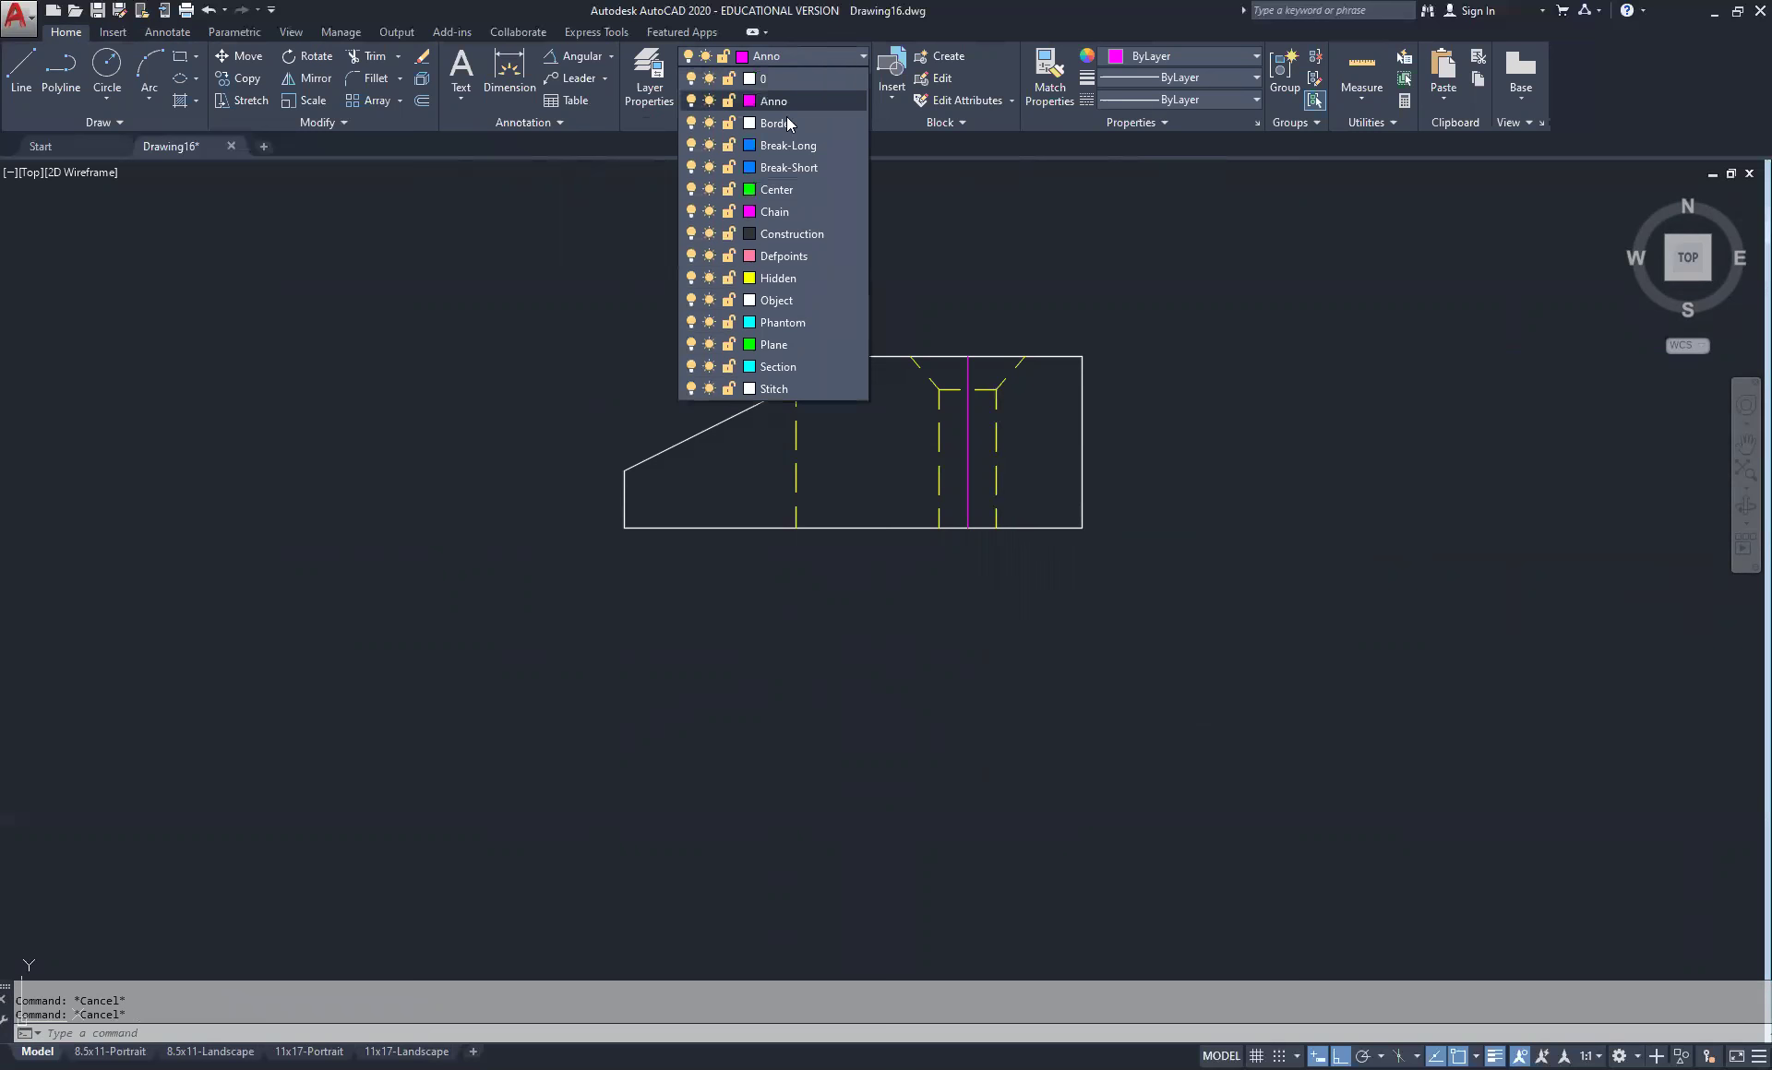
{"action": "left_click", "coordinate": [783, 193]}
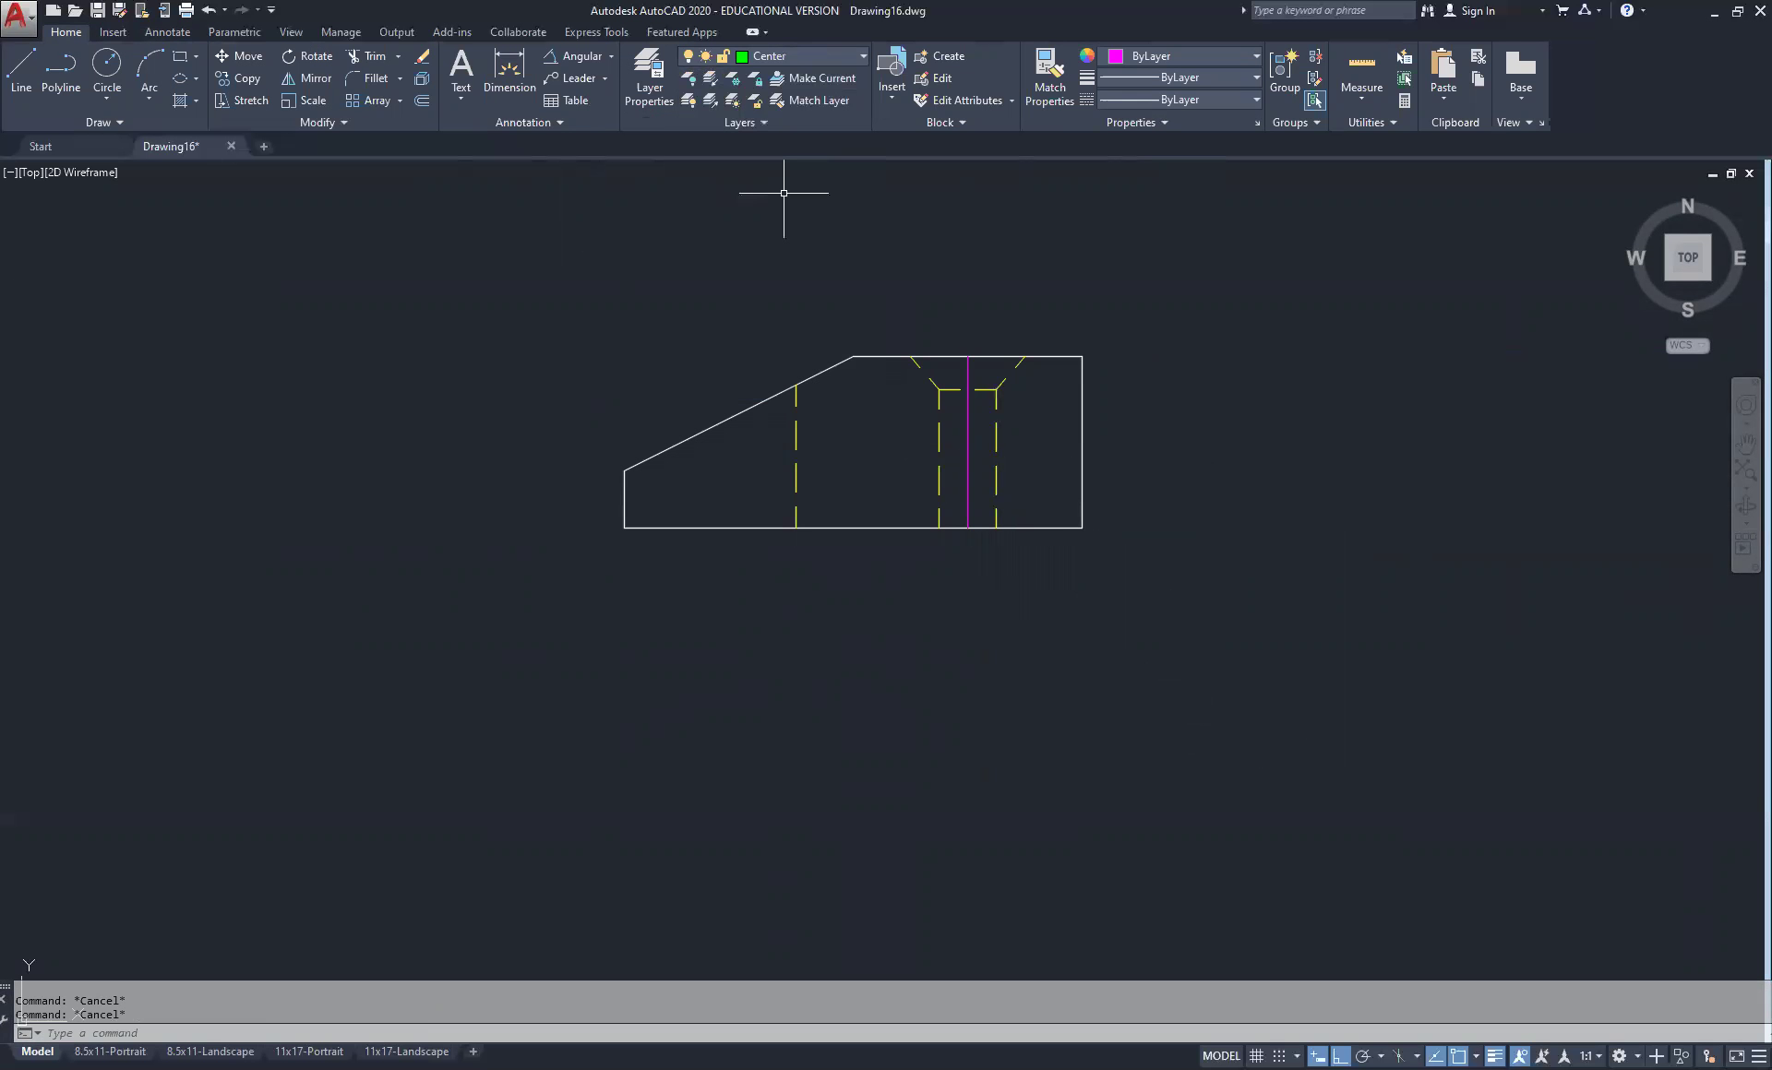
{"action": "left_click", "coordinate": [19, 72]}
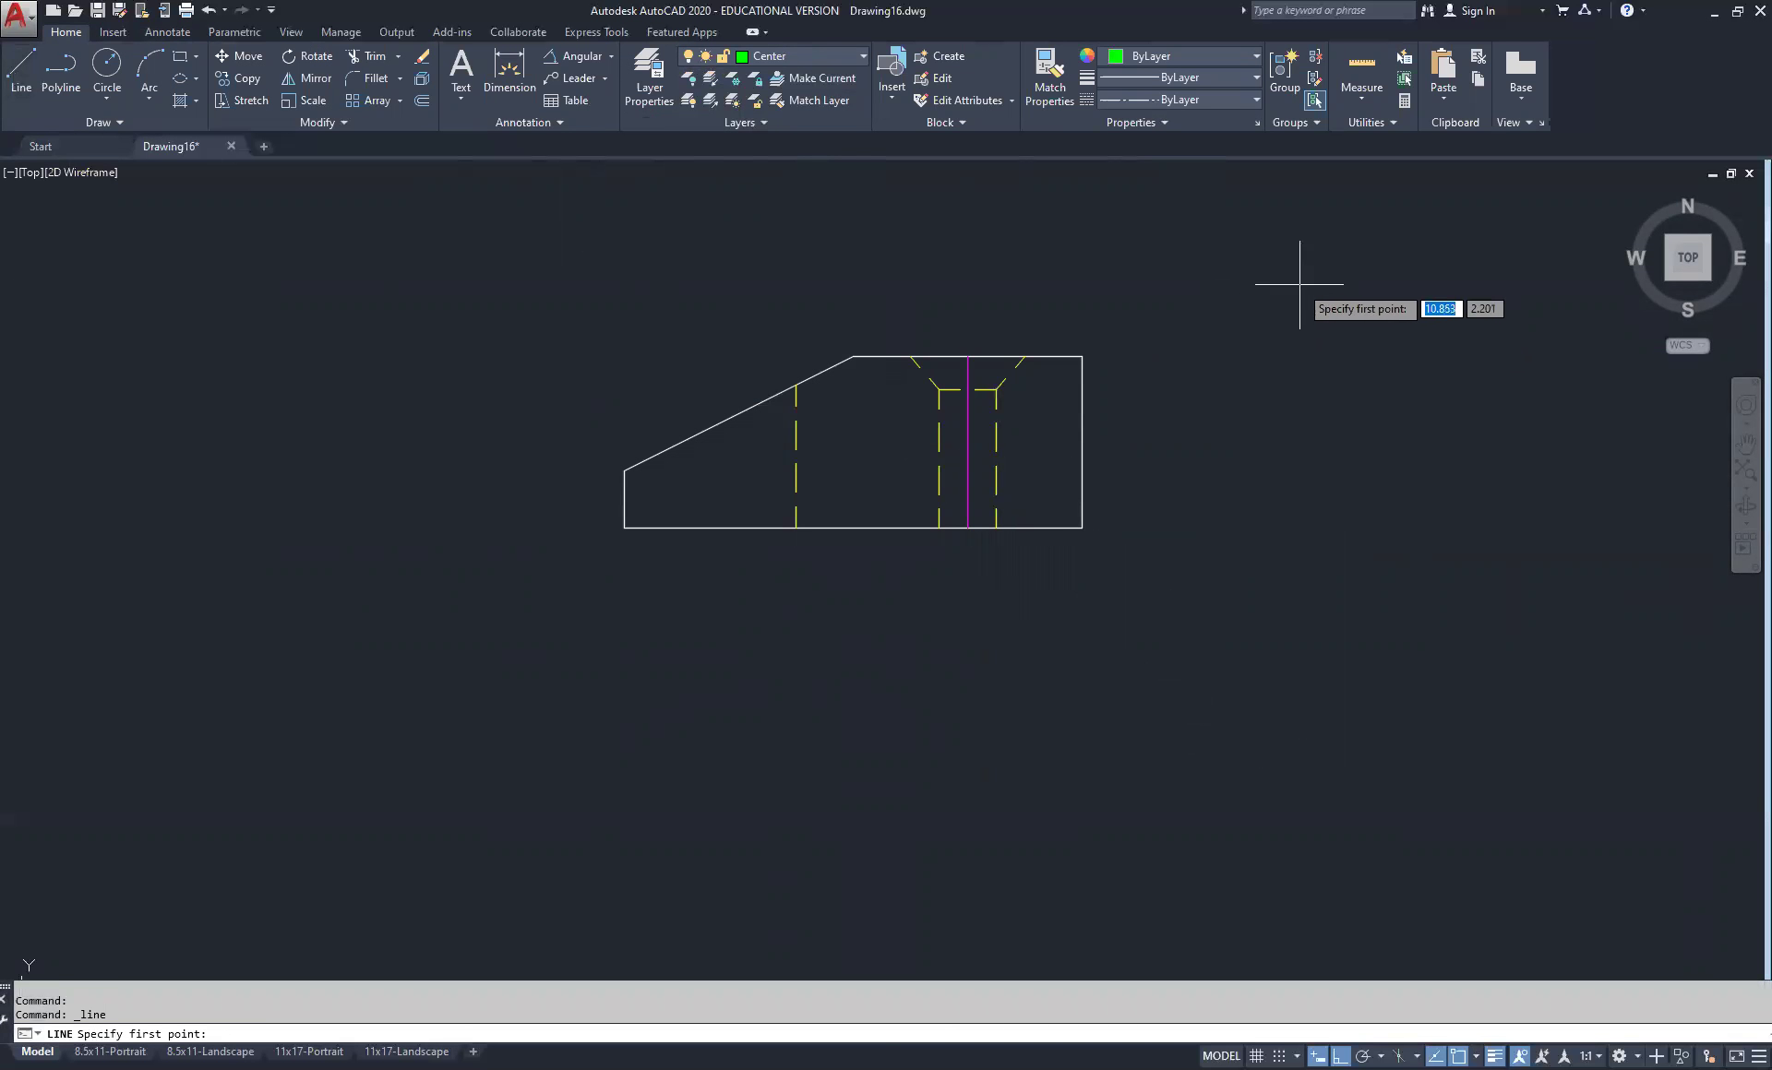
{"action": "left_click", "coordinate": [1268, 285]}
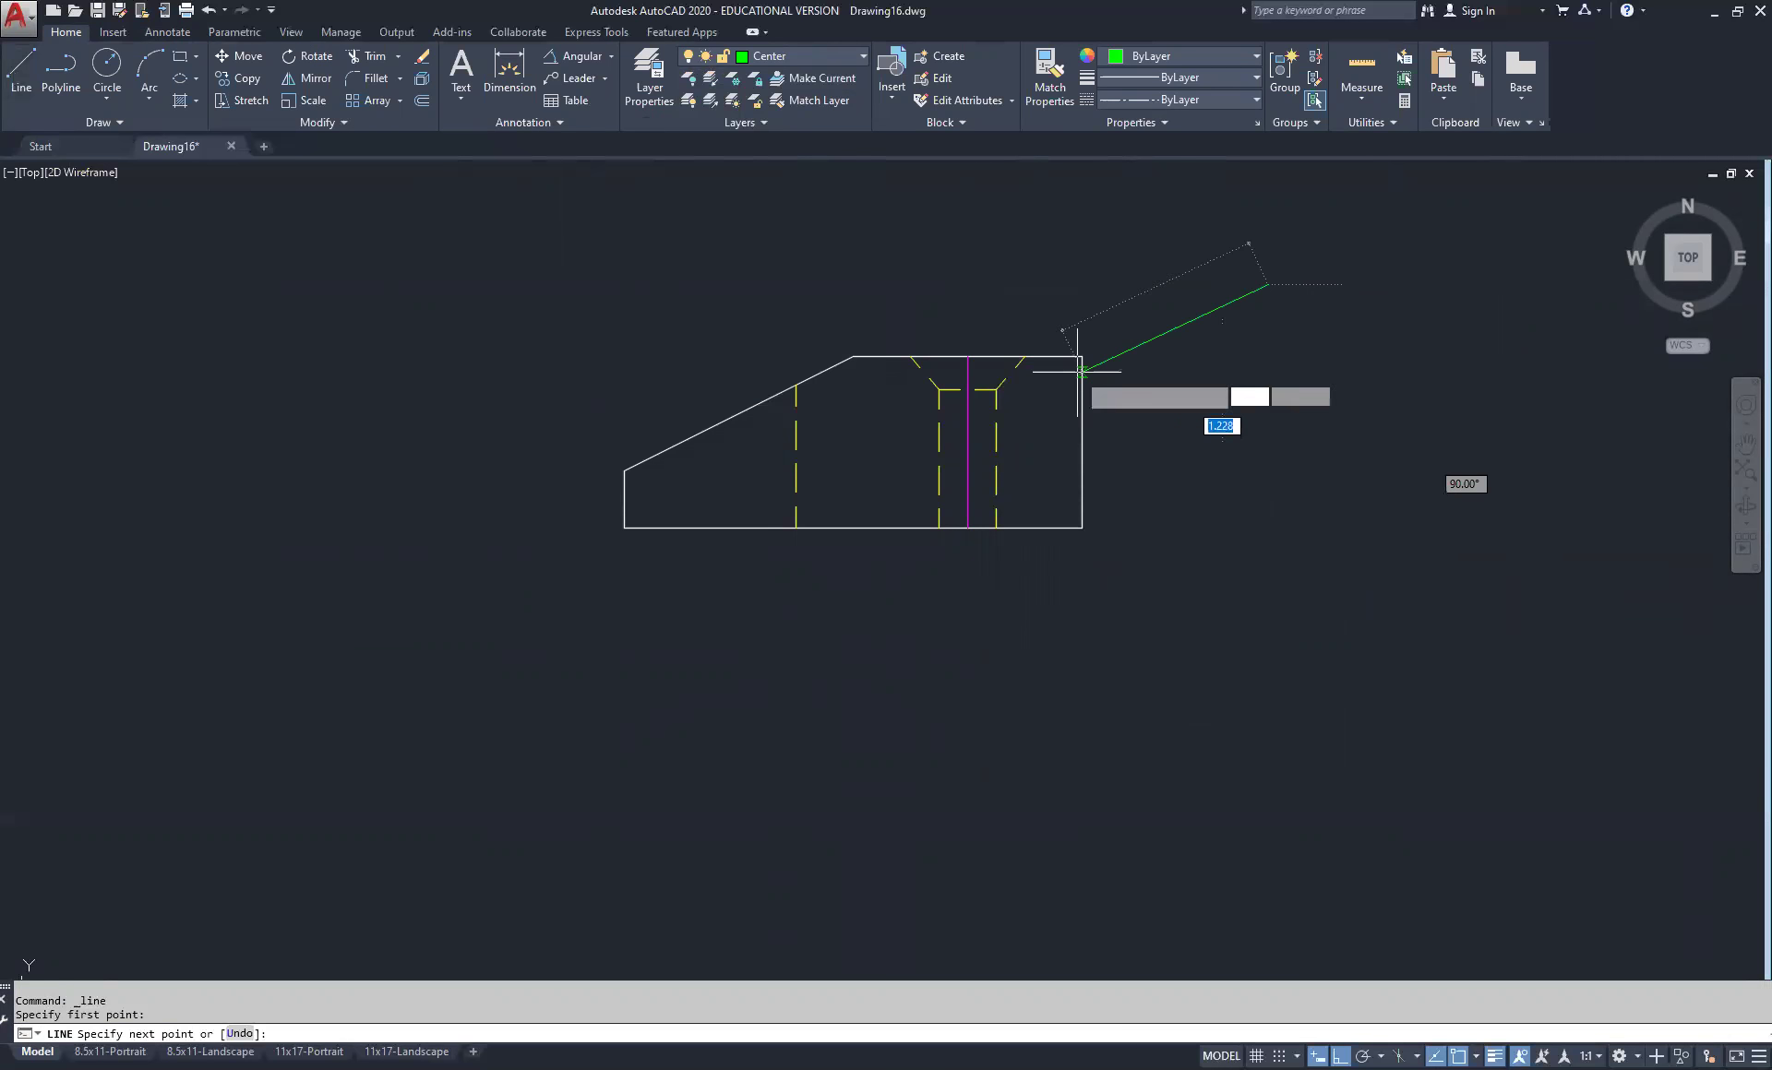
{"action": "left_click", "coordinate": [1277, 585]}
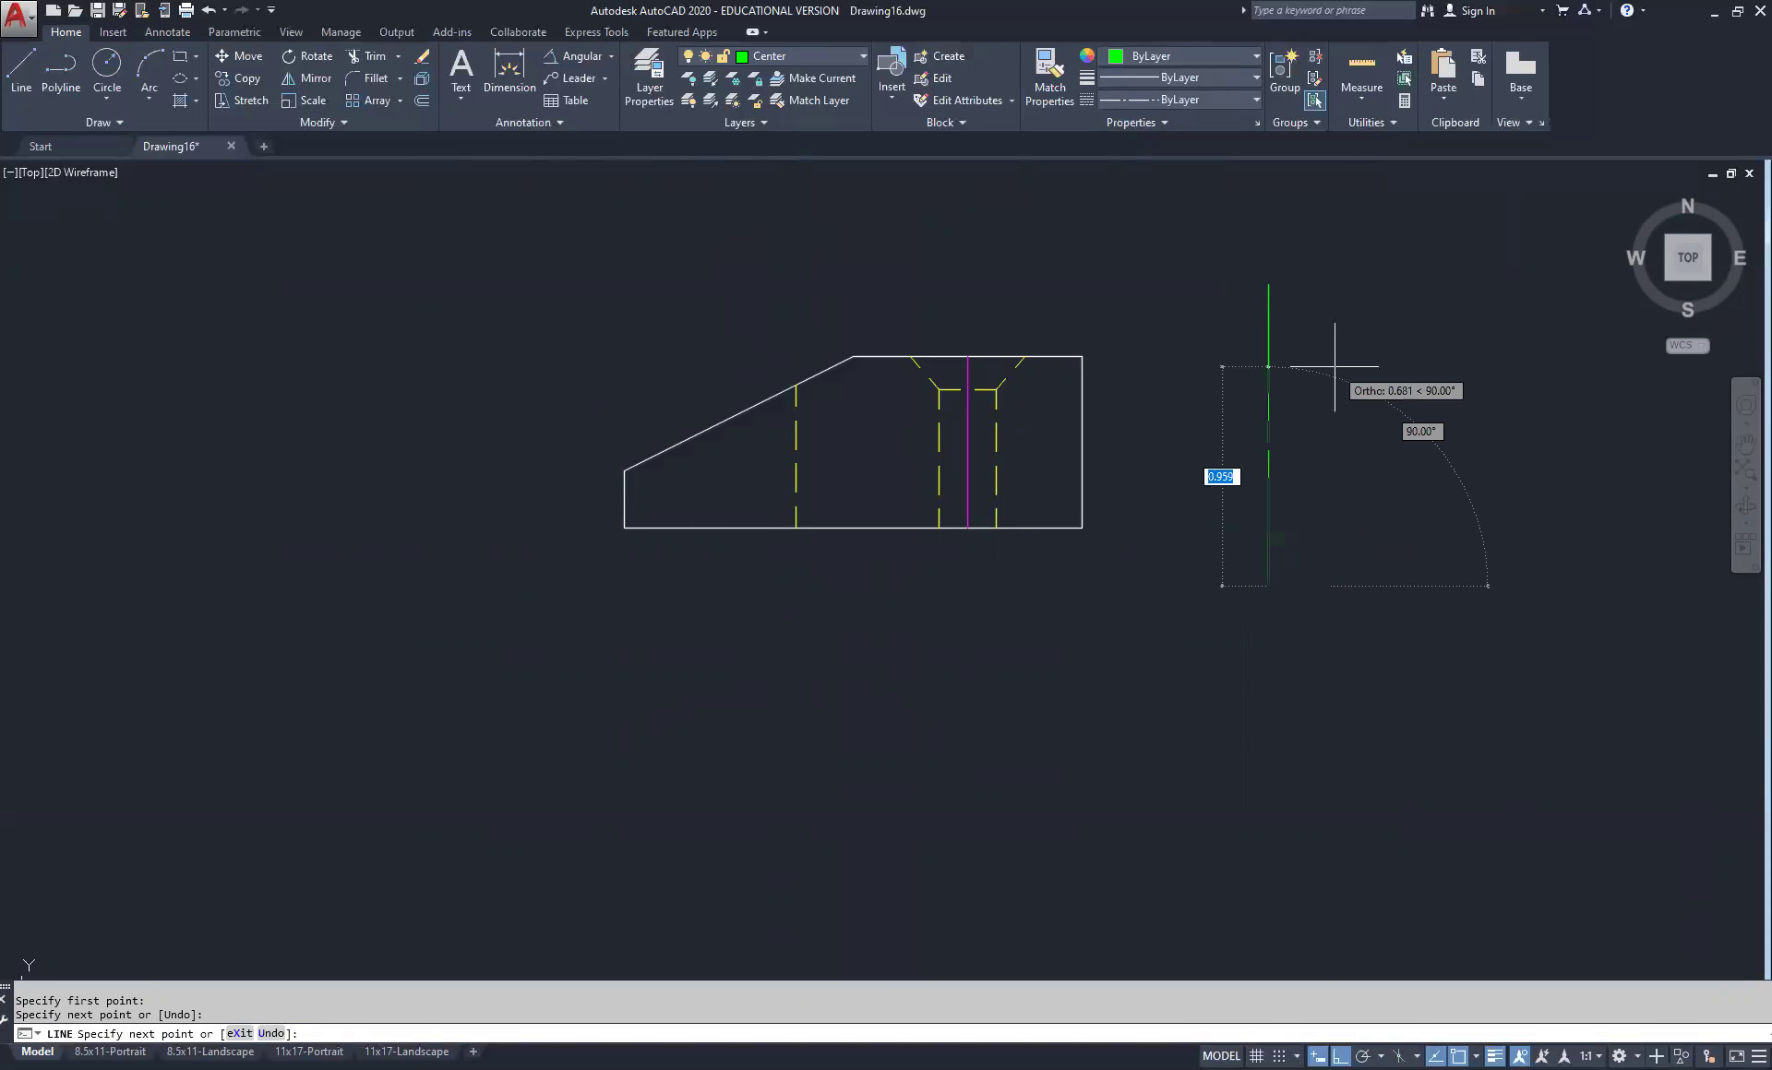
{"action": "right_click", "coordinate": [1425, 540]}
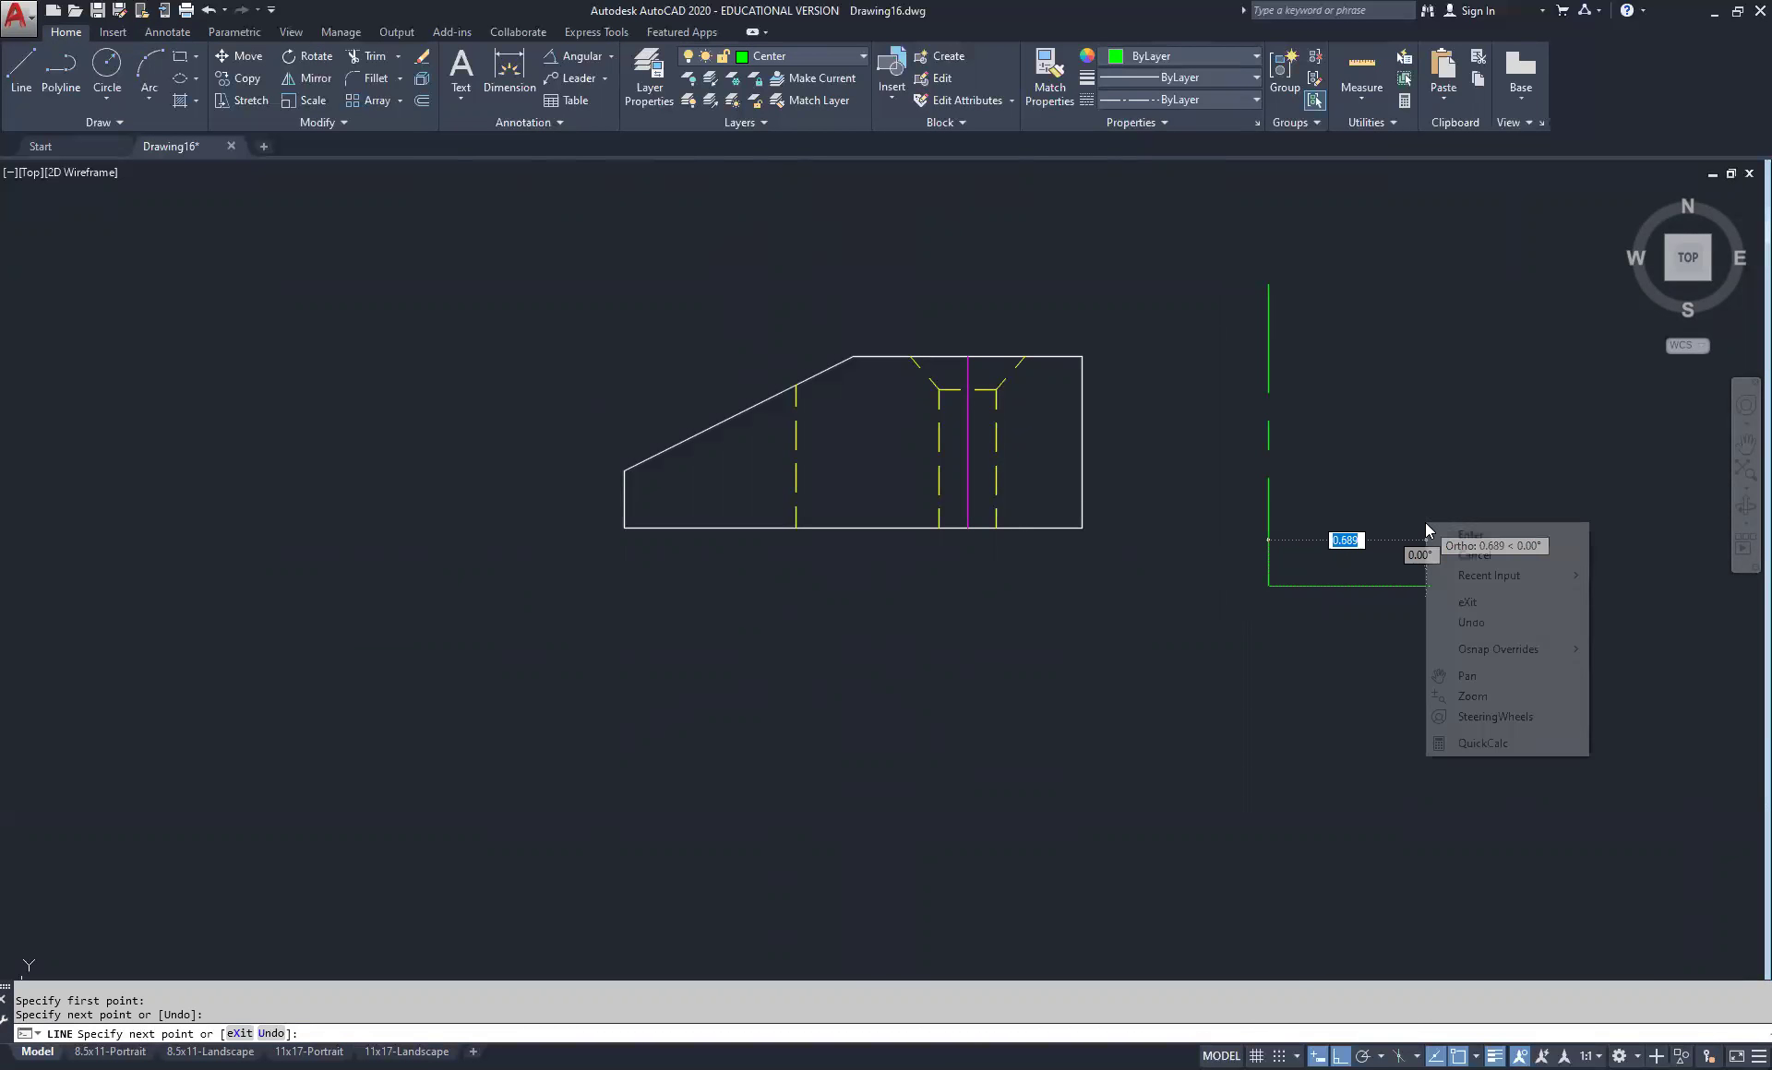
{"action": "left_click", "coordinate": [1444, 536]}
Move the new centerline by its midpoint onto the midpoint of the helper line in the side view's hole
{"action": "left_click", "coordinate": [1310, 362]}
{"action": "left_click", "coordinate": [1232, 424]}
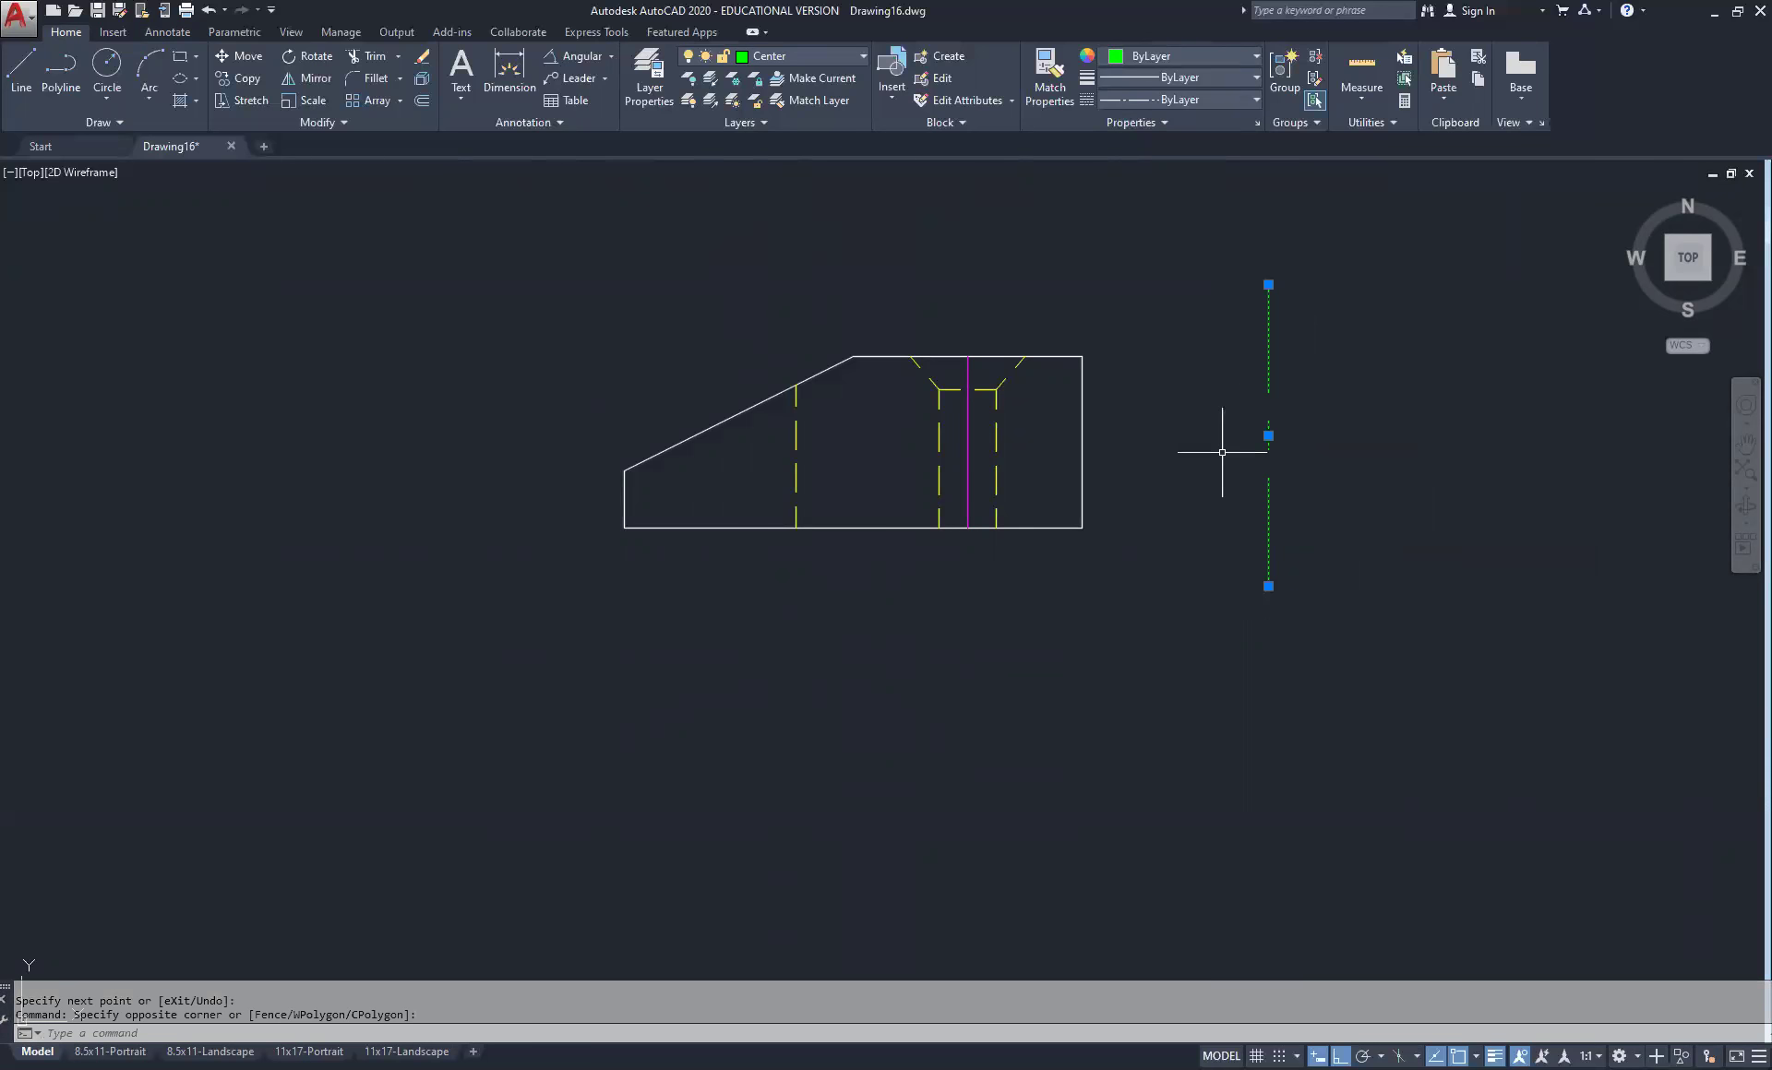
{"action": "left_click", "coordinate": [1268, 435]}
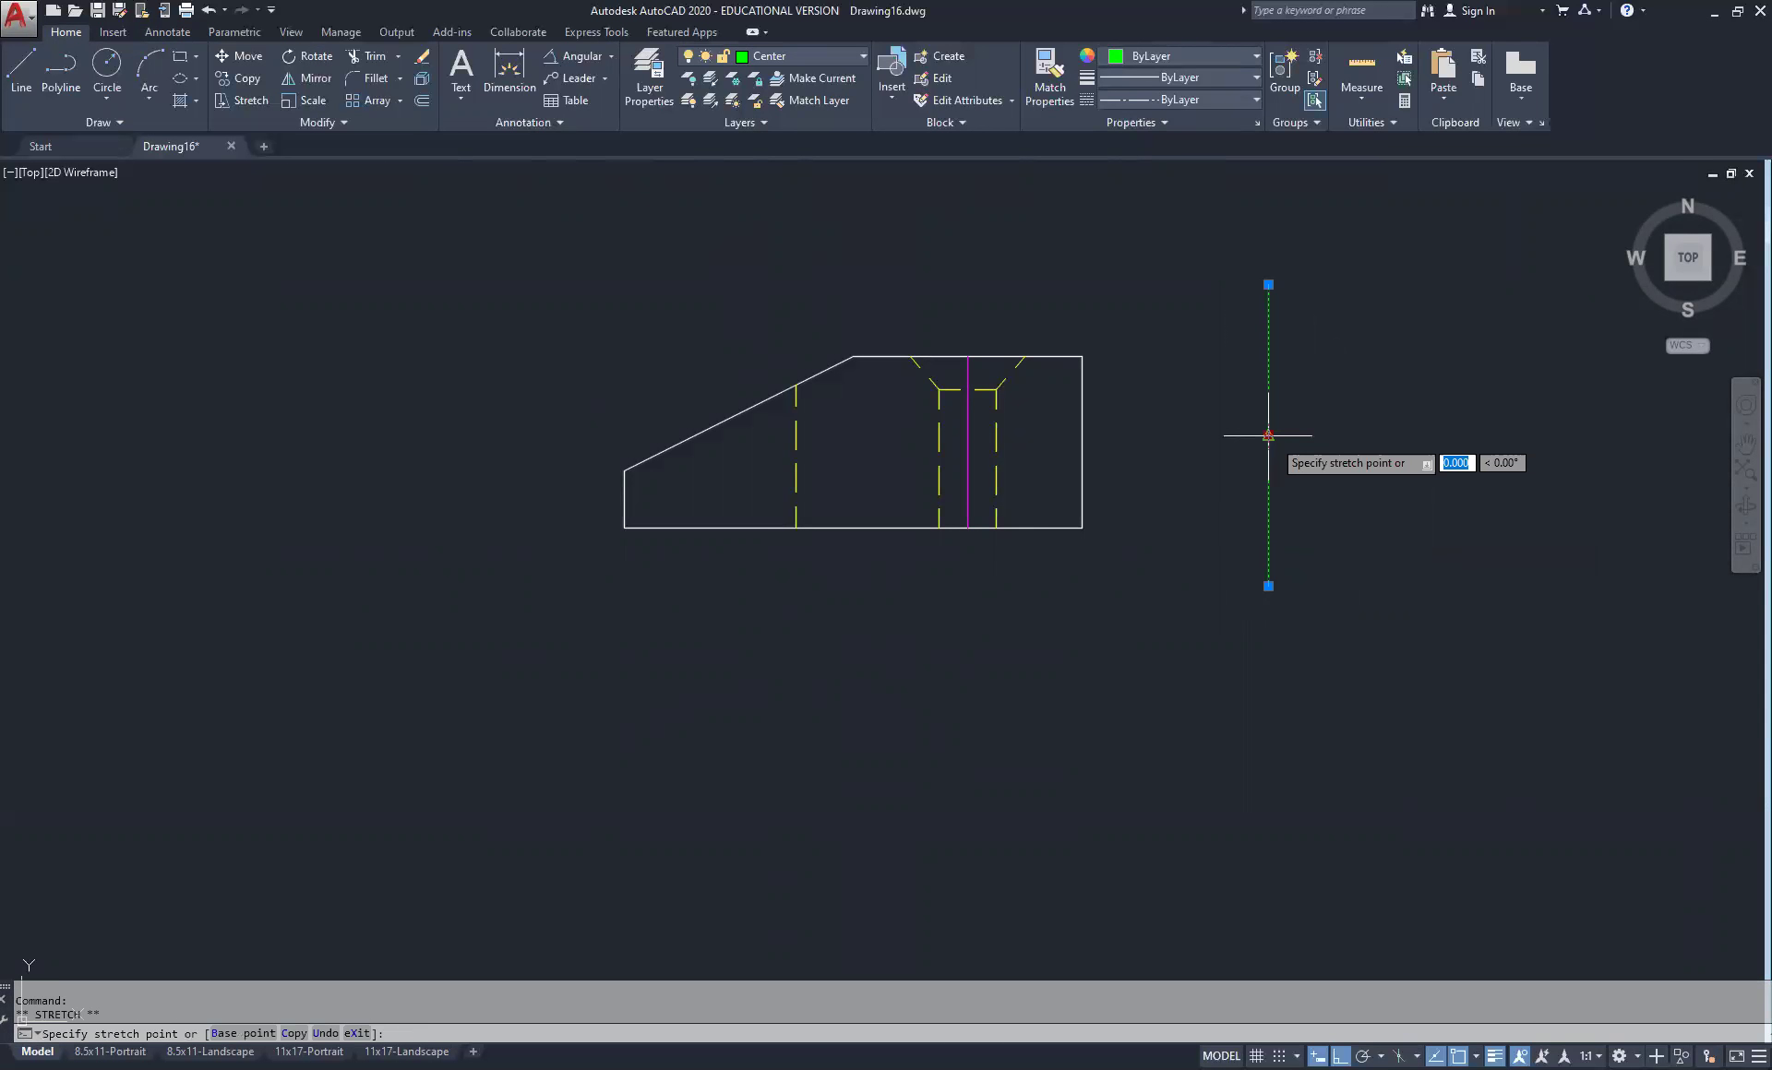
{"action": "left_click", "coordinate": [967, 442]}
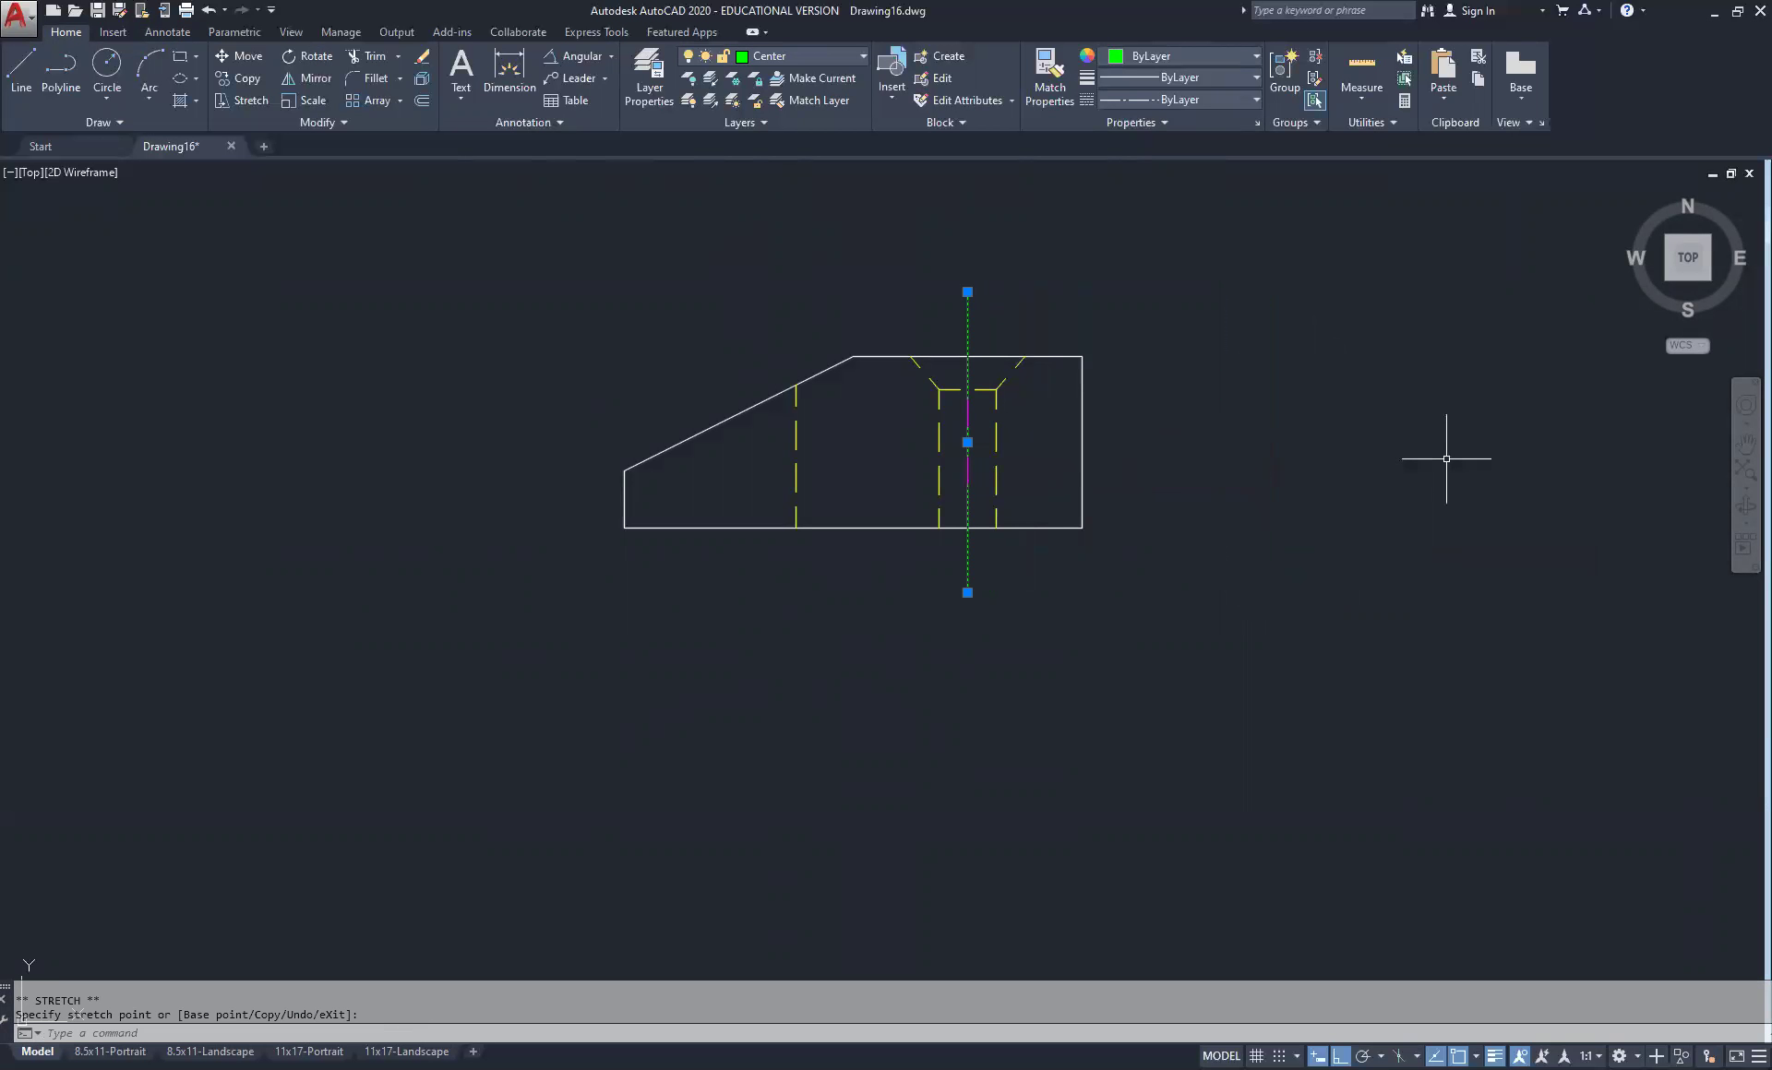
{"action": "key", "text": "Escape"}
{"action": "key", "text": "Escape"}
Delete the magenta helper line underneath the side view's hole centerline
{"action": "scroll", "coordinate": [970, 439], "scroll_direction": "up", "scroll_amount": 4}
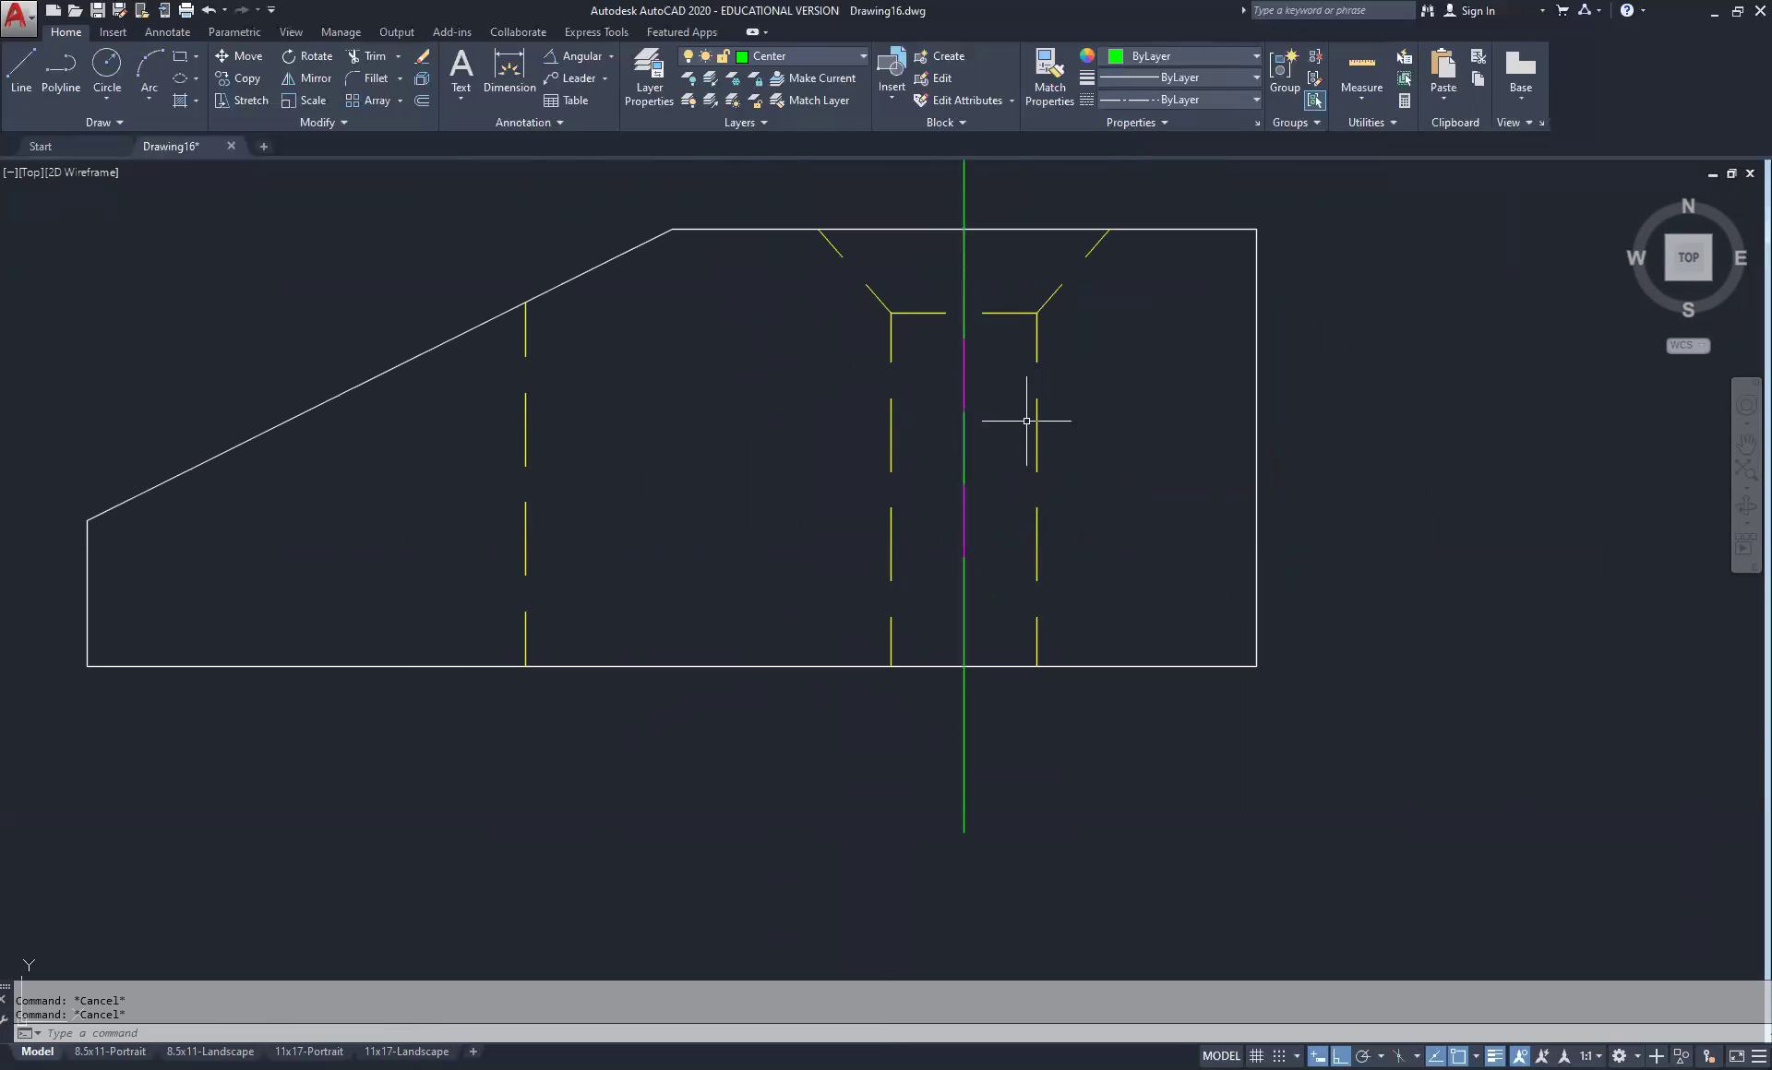
{"action": "left_click", "coordinate": [963, 382]}
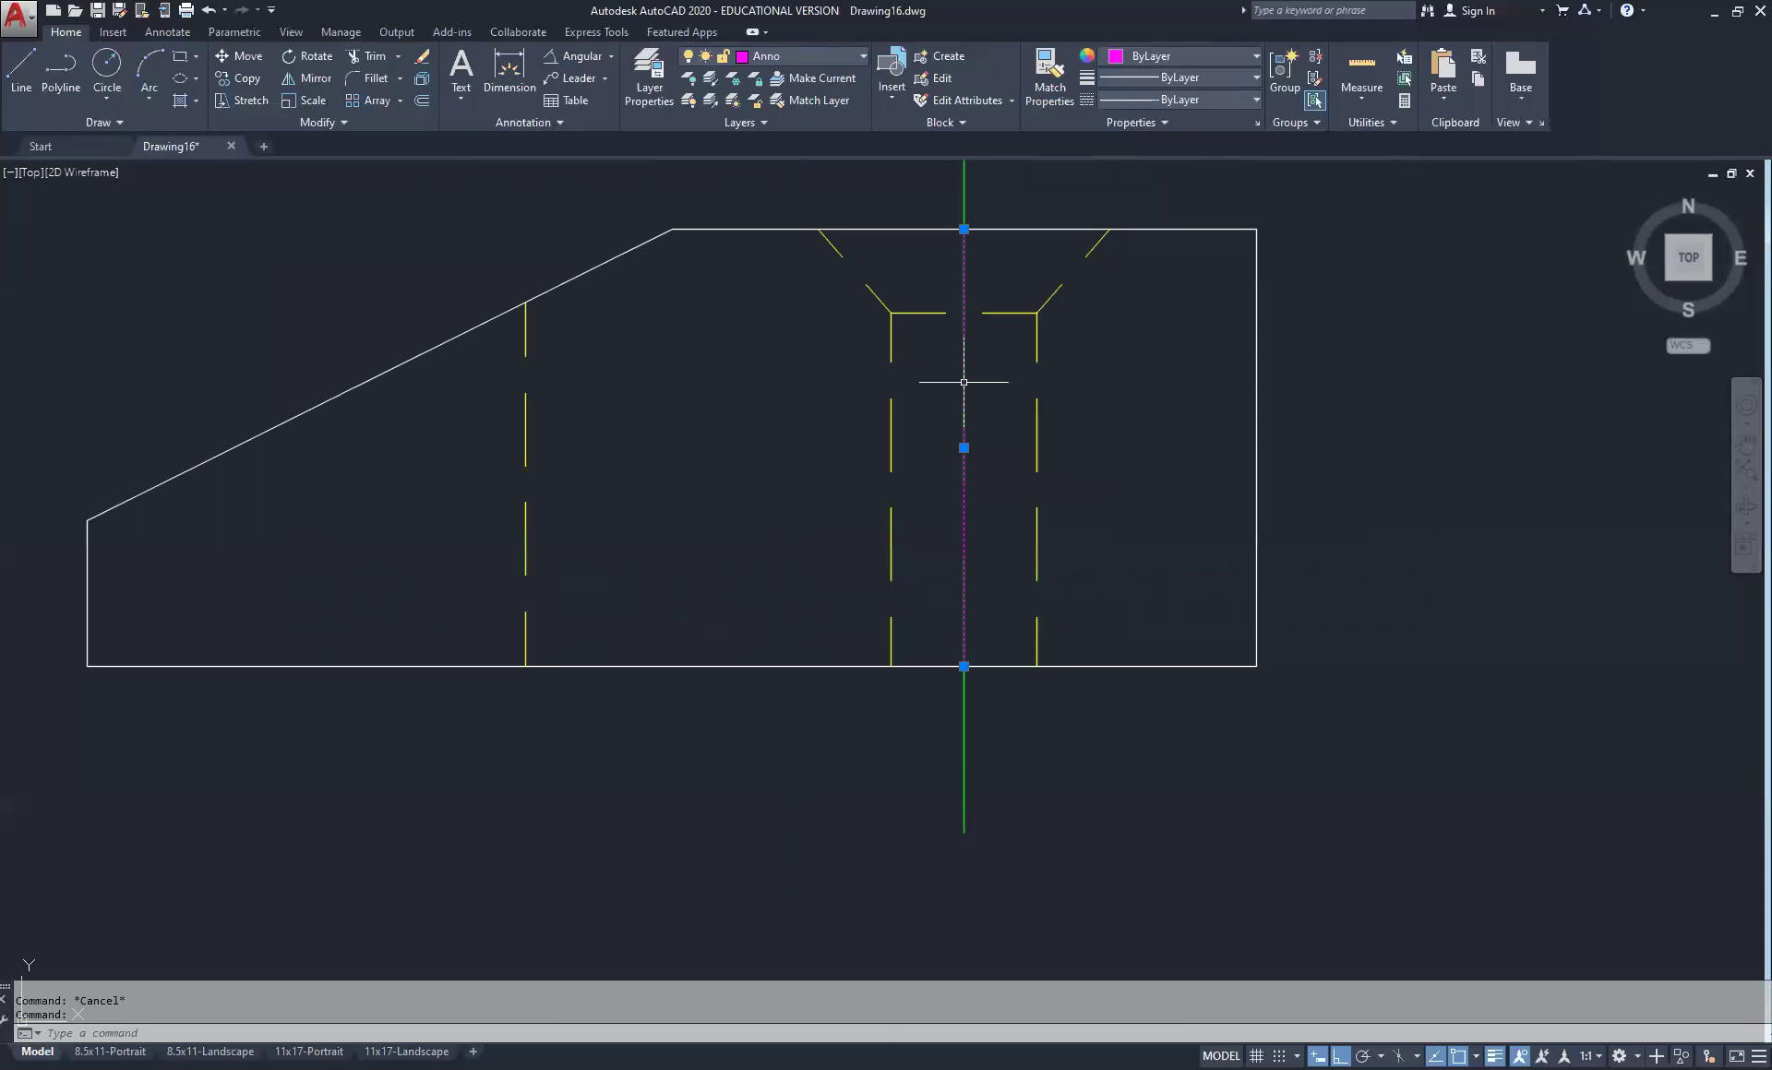
{"action": "scroll", "coordinate": [1020, 411], "scroll_direction": "down", "scroll_amount": 4}
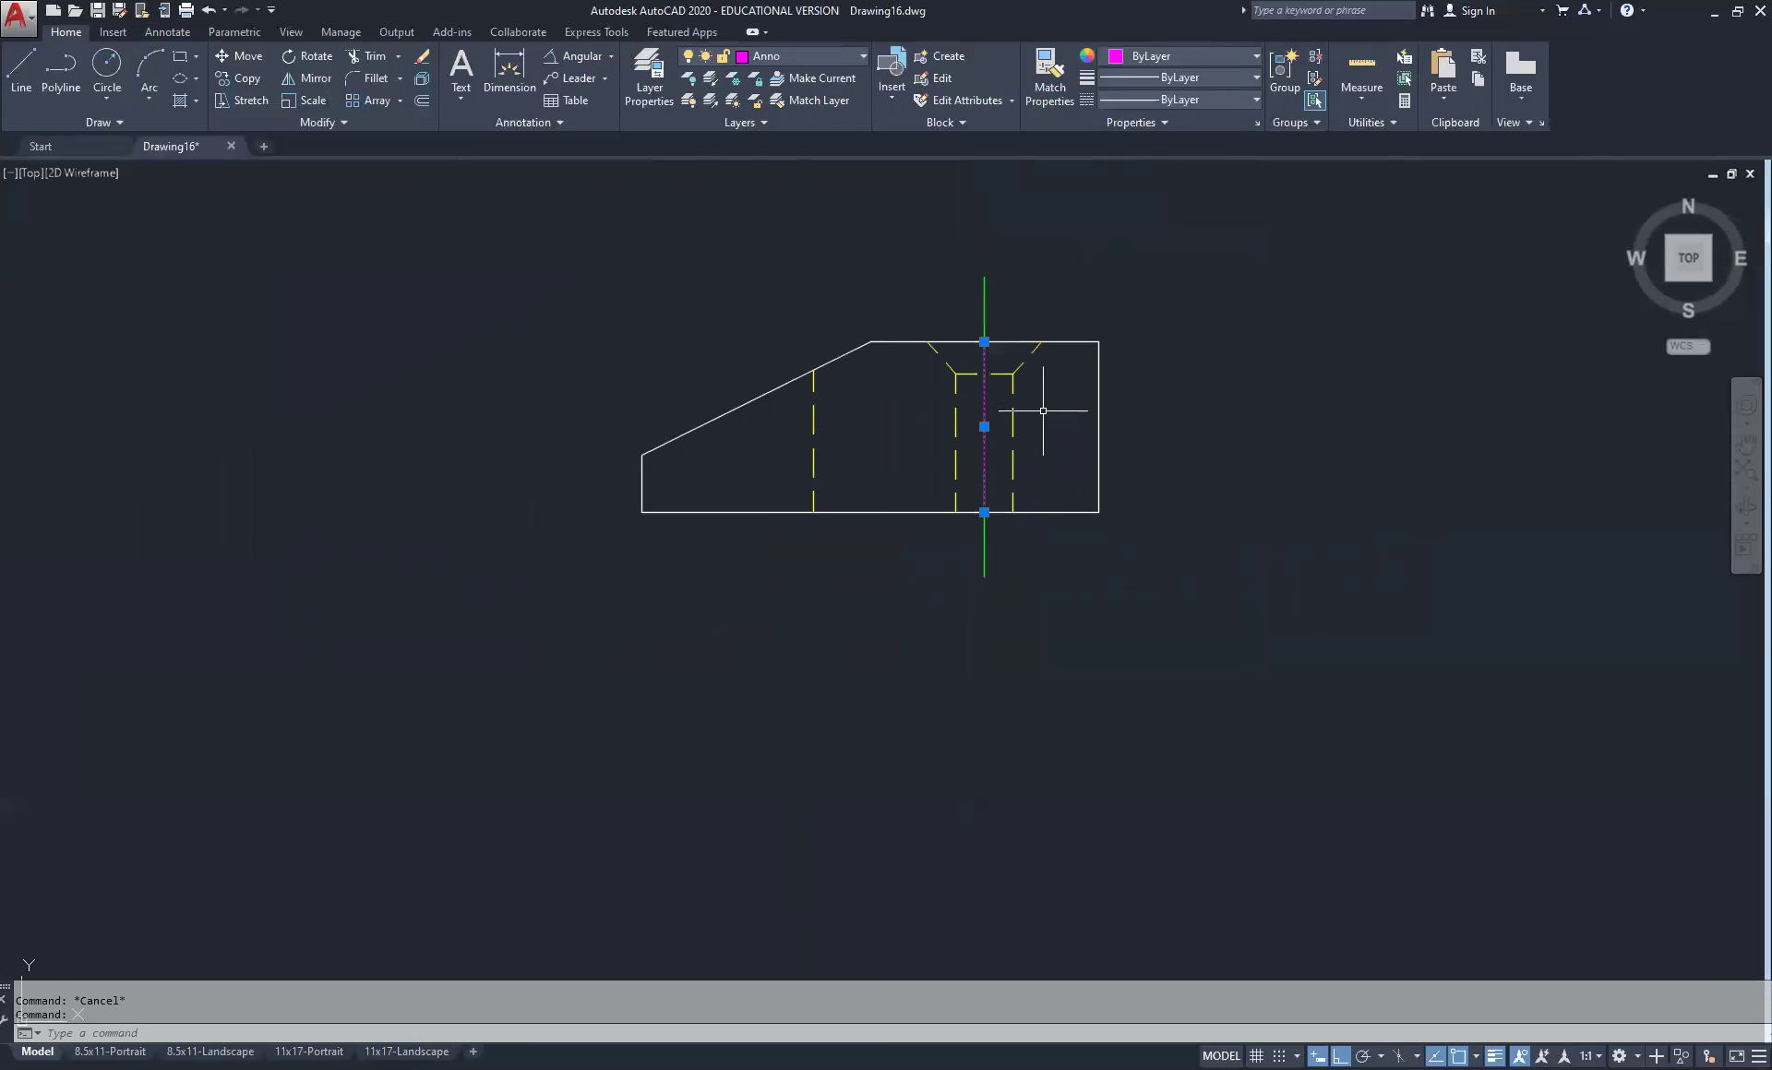
{"action": "scroll", "coordinate": [997, 417], "scroll_direction": "up", "scroll_amount": 6}
{"action": "scroll", "coordinate": [1006, 447], "scroll_direction": "down", "scroll_amount": 1}
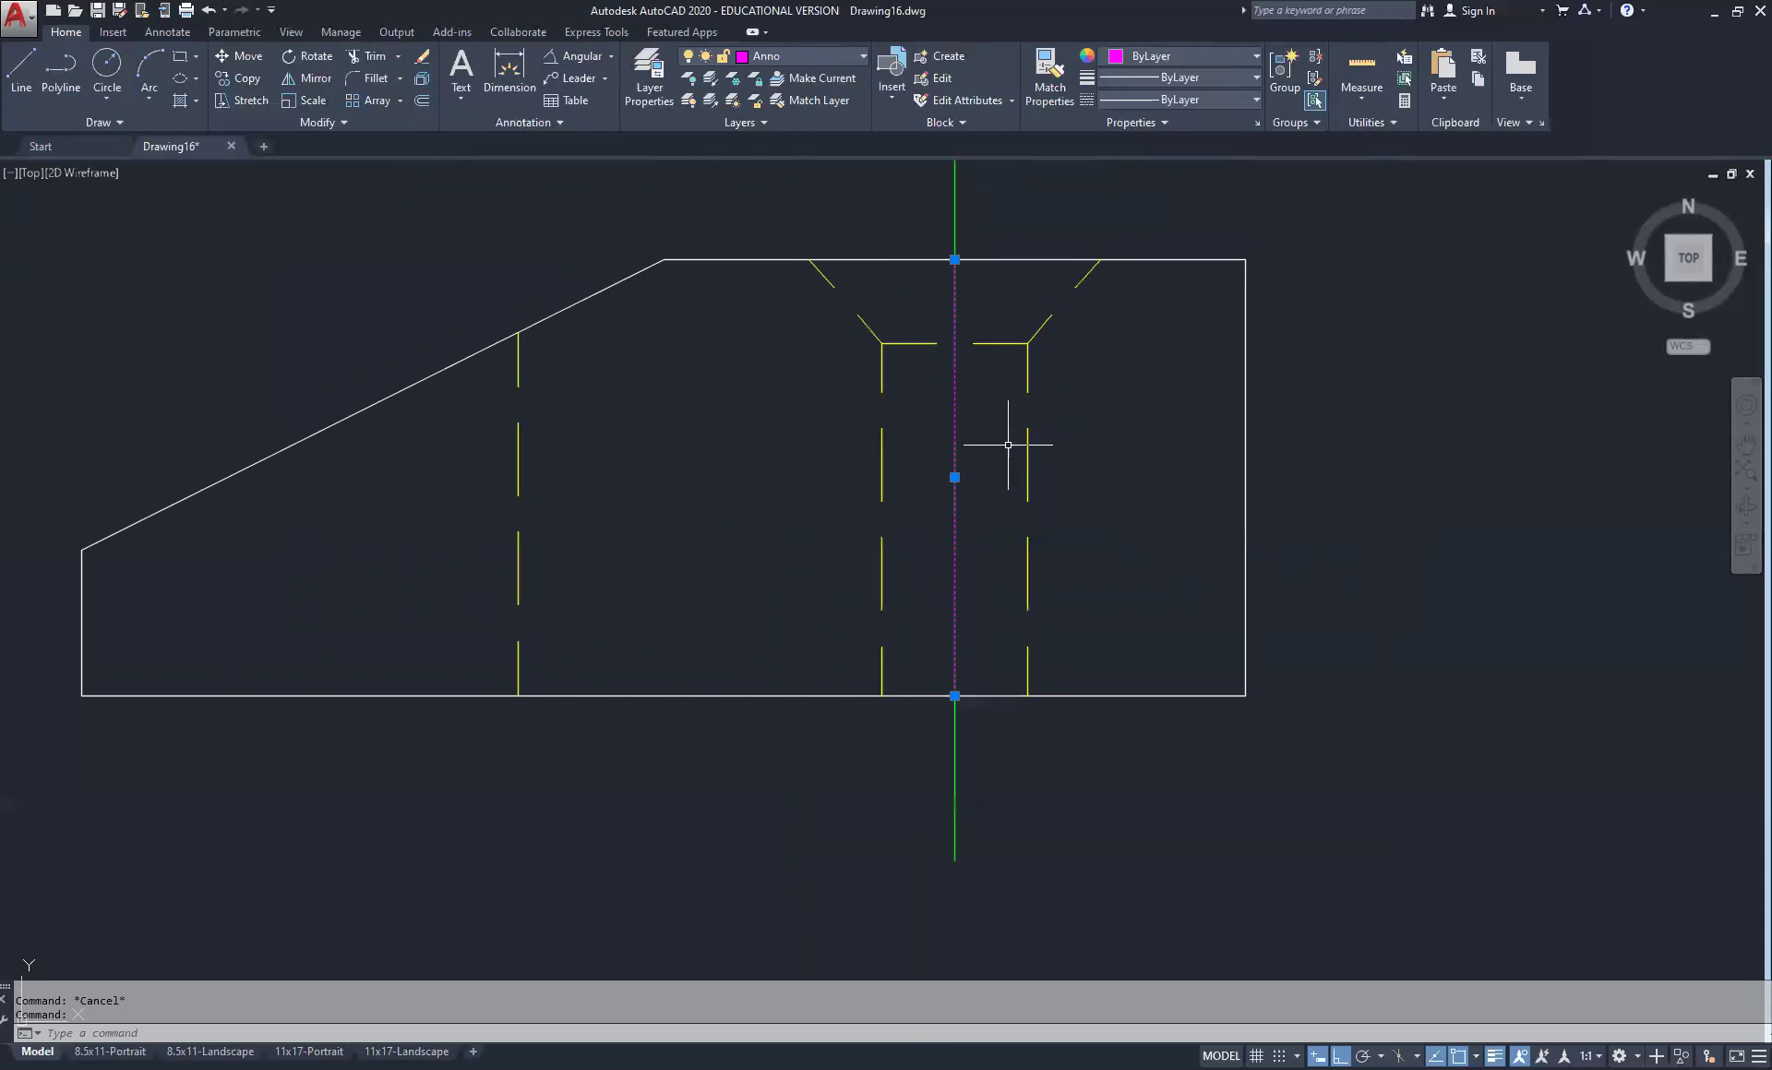
{"action": "key", "text": "Delete"}
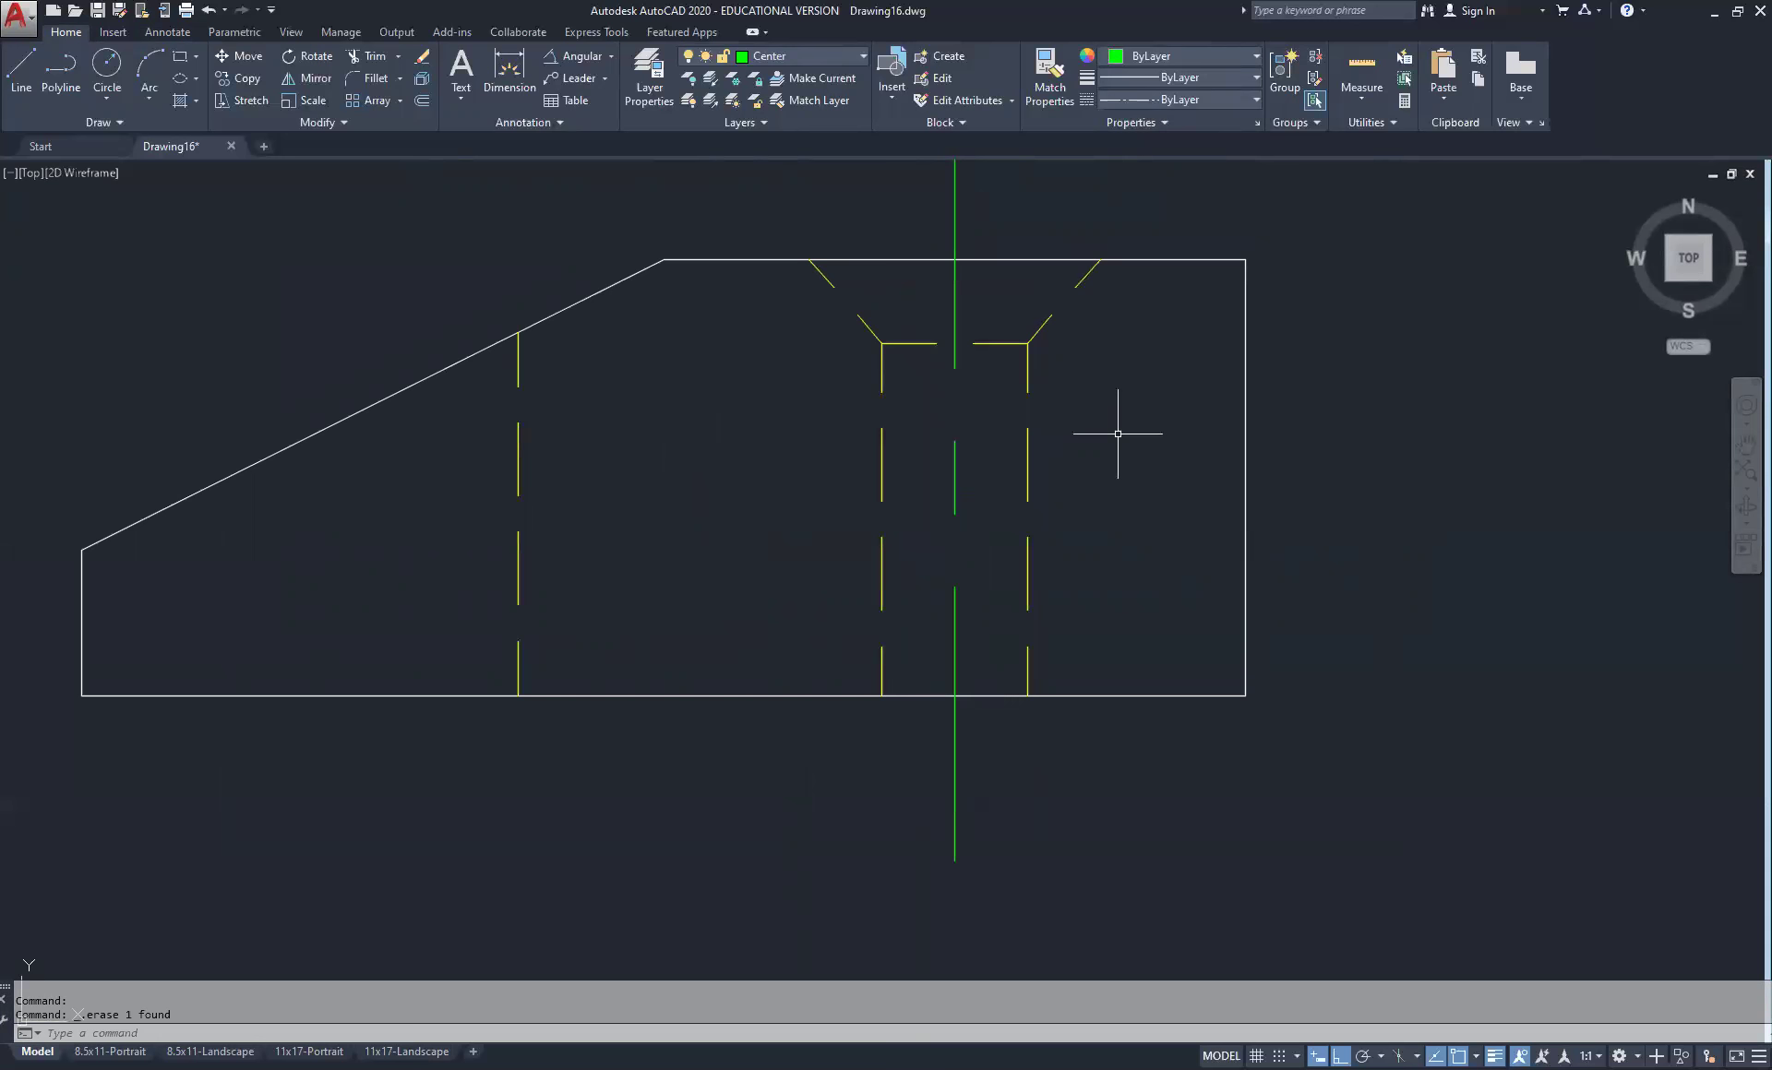
{"action": "scroll", "coordinate": [1117, 434], "scroll_direction": "down", "scroll_amount": 6}
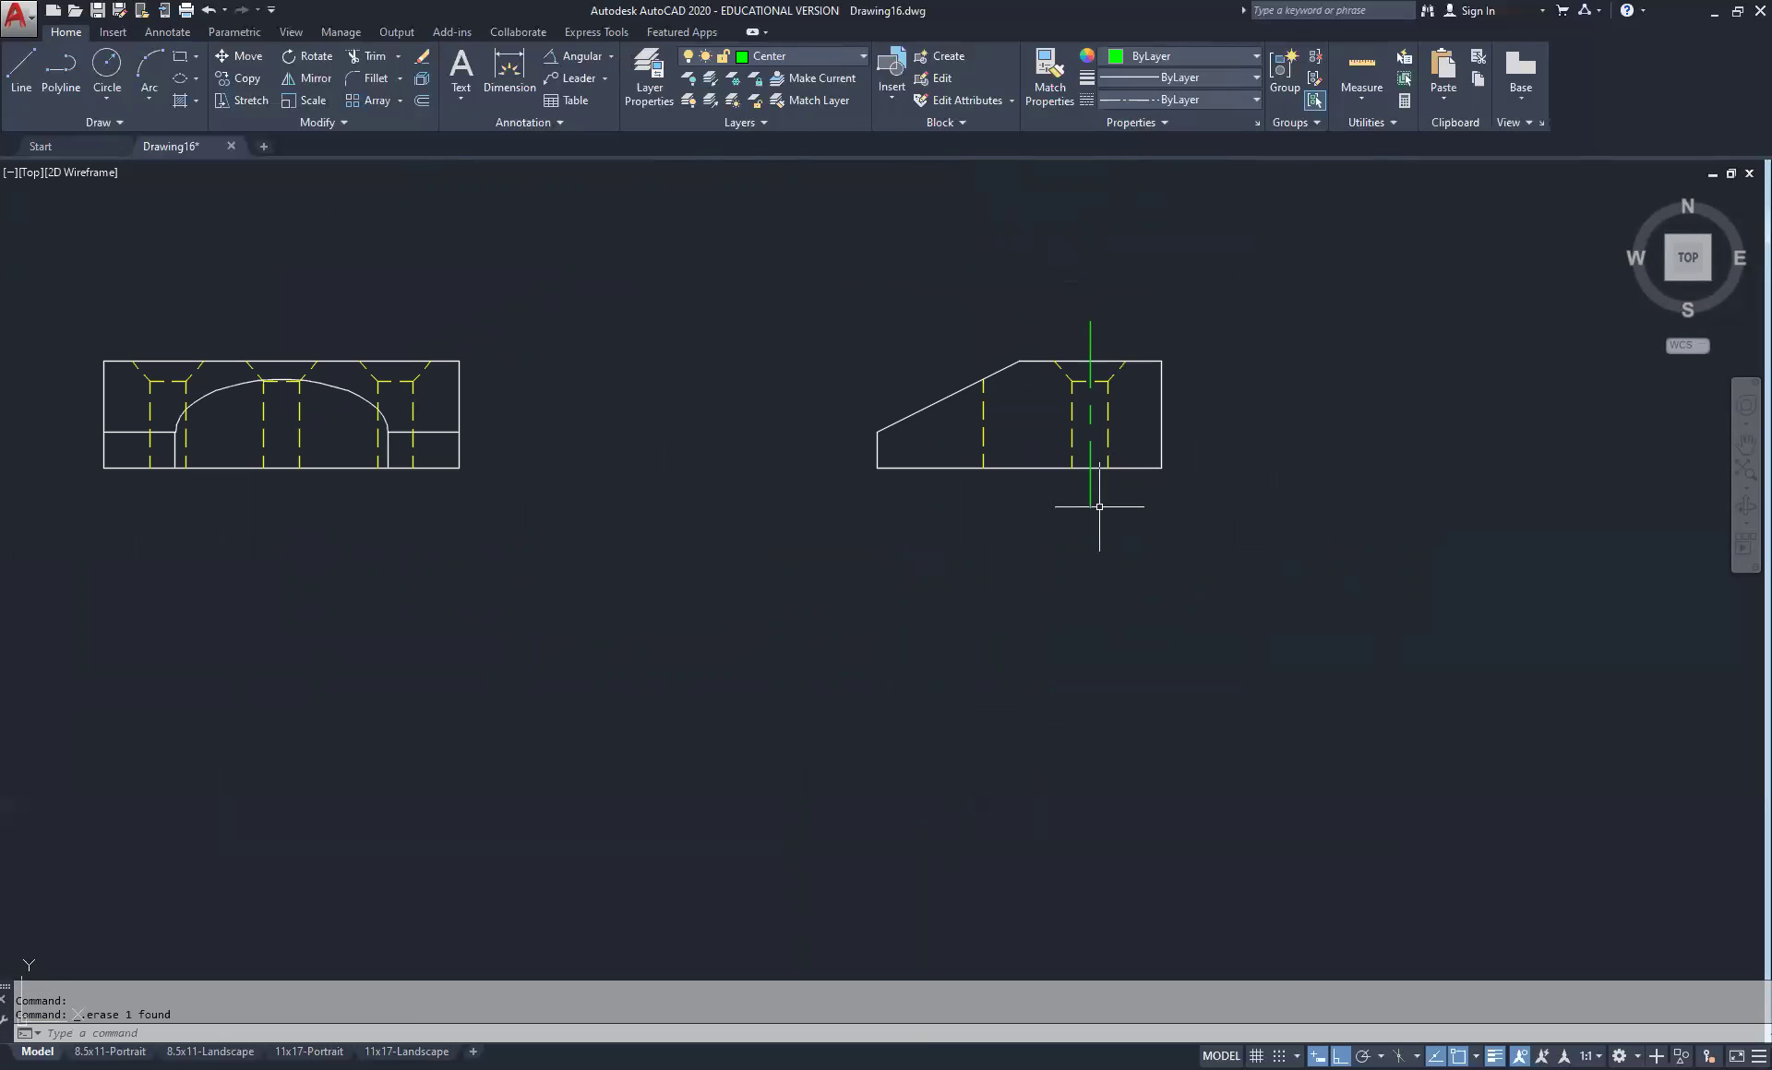
{"action": "left_click", "coordinate": [1108, 322]}
{"action": "left_click", "coordinate": [1050, 334]}
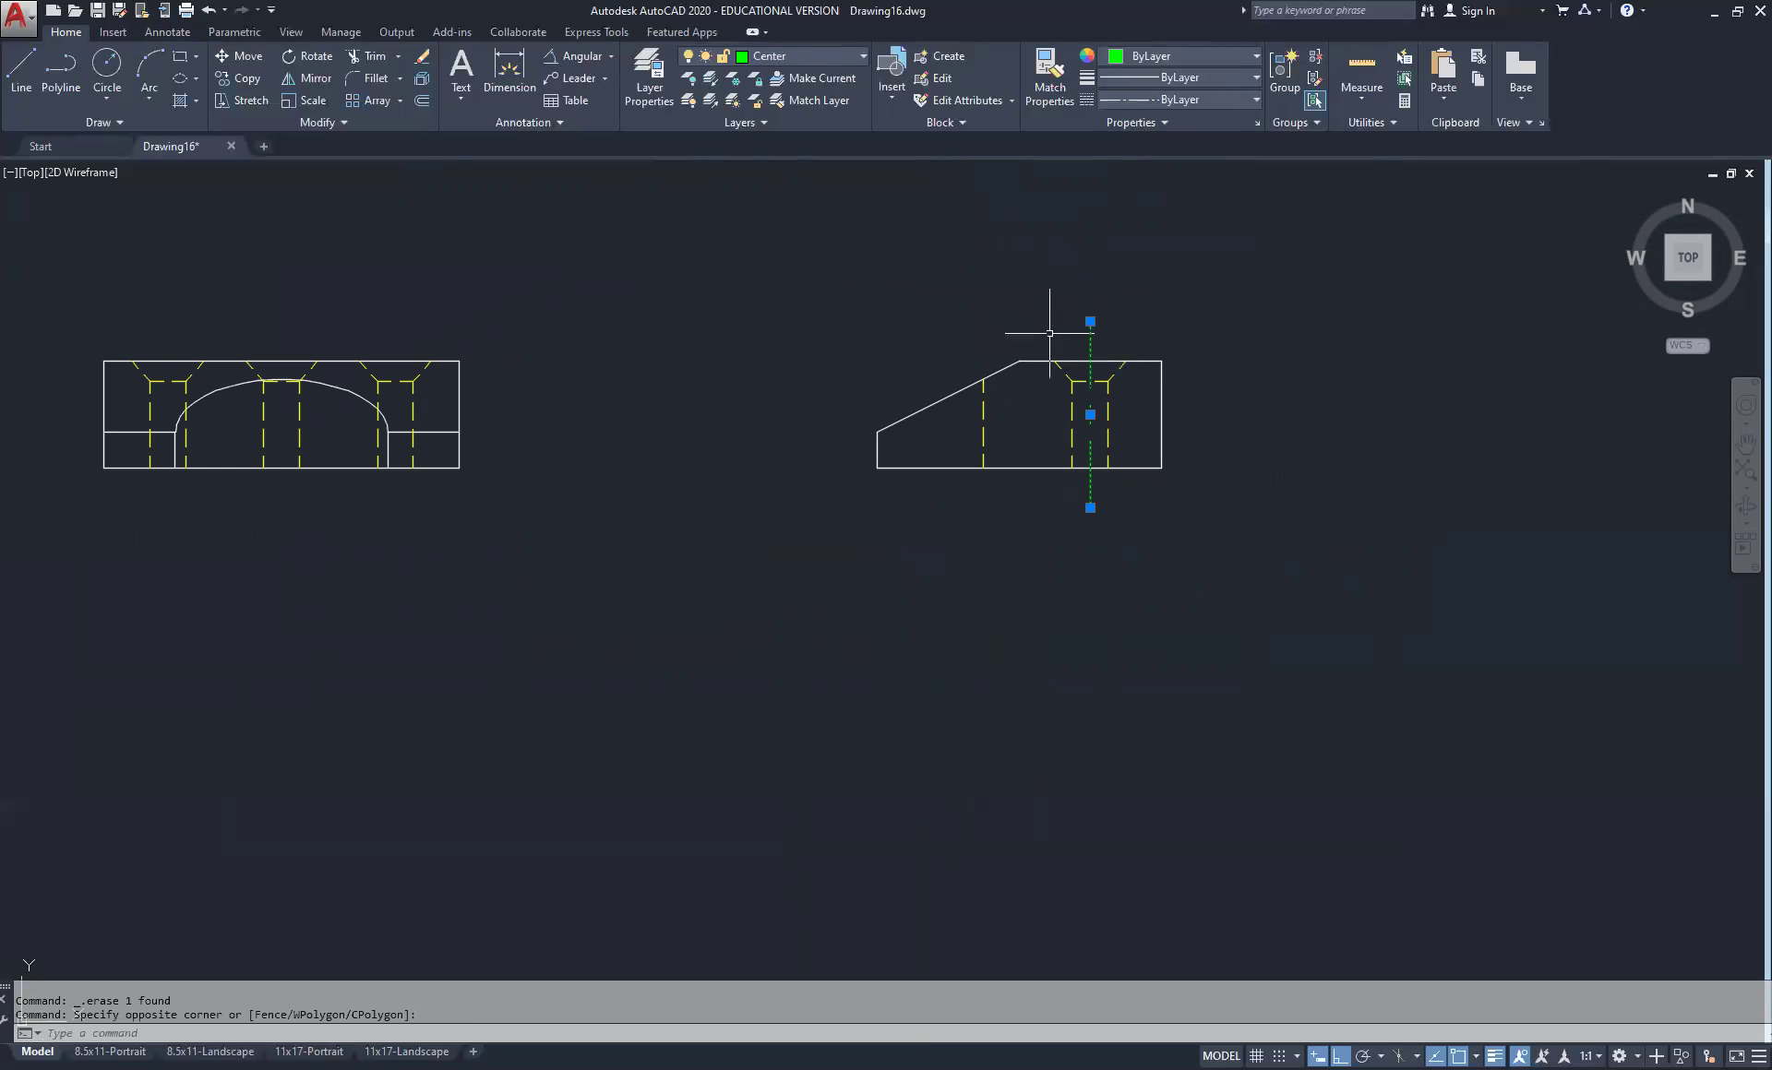
{"action": "left_click", "coordinate": [246, 78]}
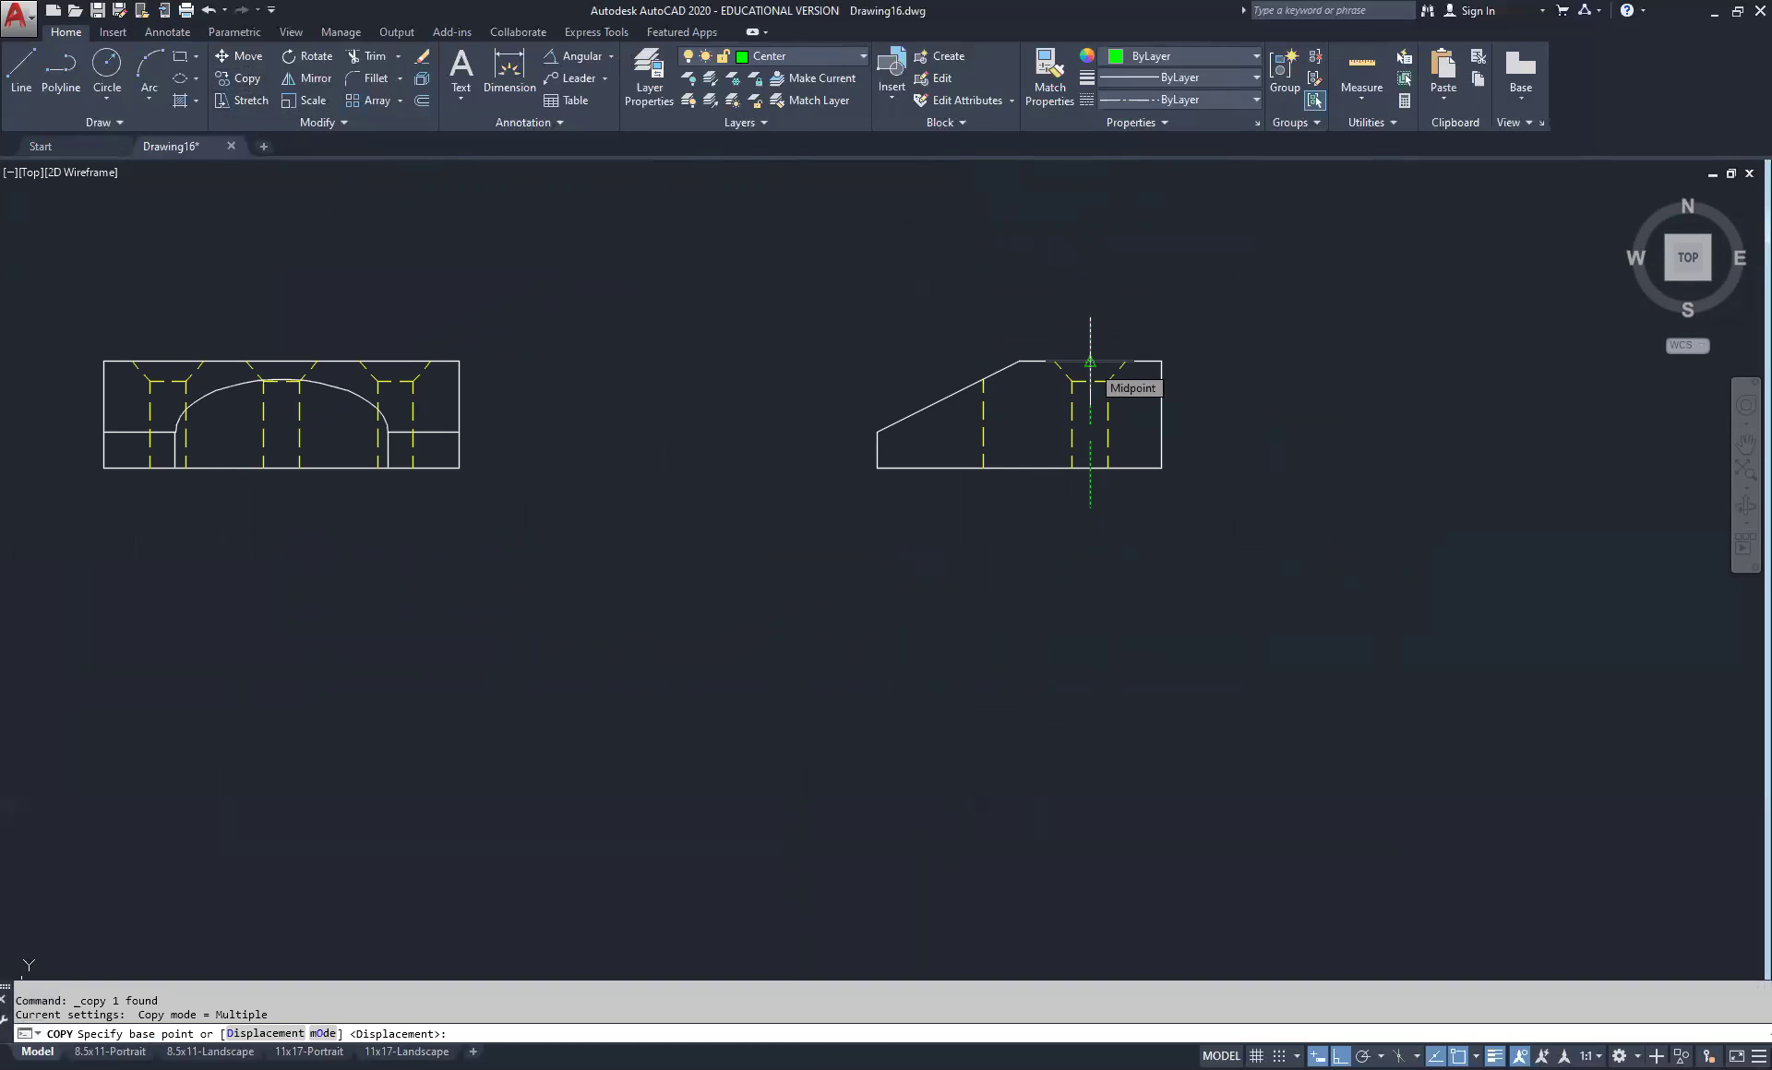
{"action": "left_click", "coordinate": [1090, 361]}
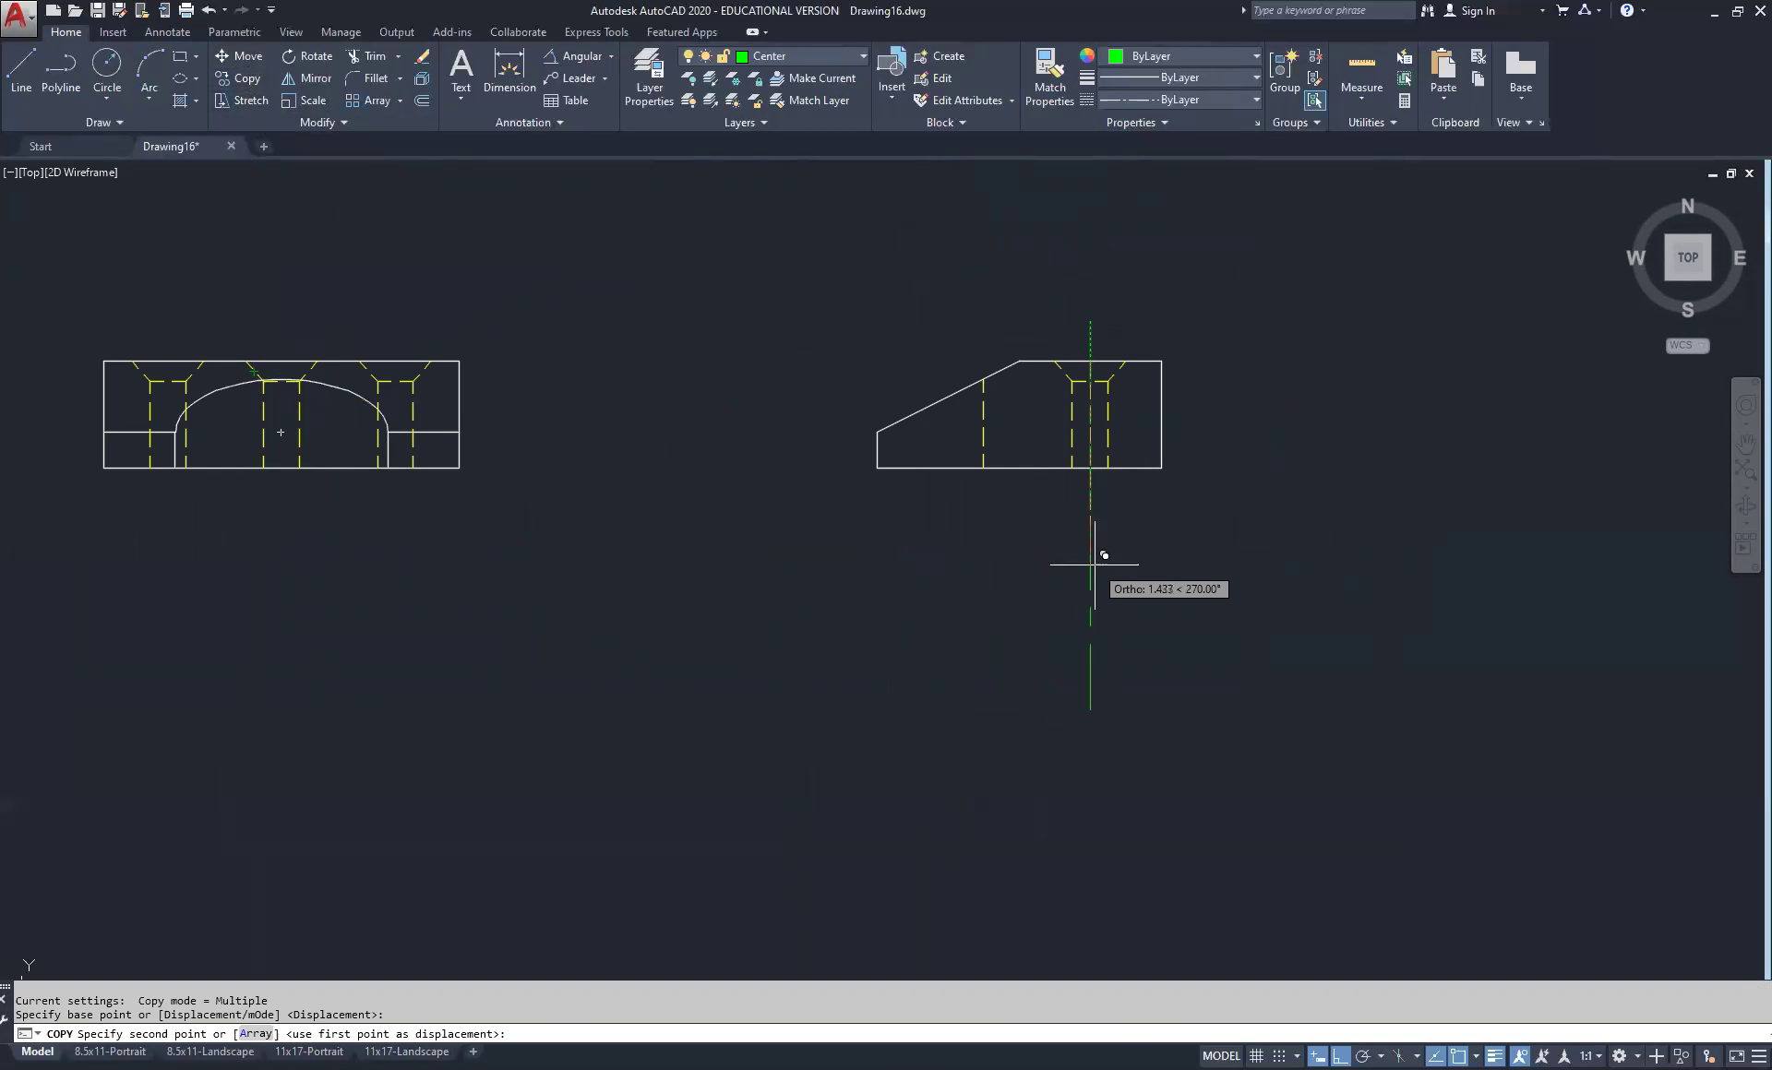
{"action": "key", "text": "Escape"}
{"action": "key", "text": "Escape"}
Copy the side view's hole centerline onto all three front view holes, using the countersink's upper left corner as base point
{"action": "scroll", "coordinate": [712, 541], "scroll_direction": "down", "scroll_amount": 2}
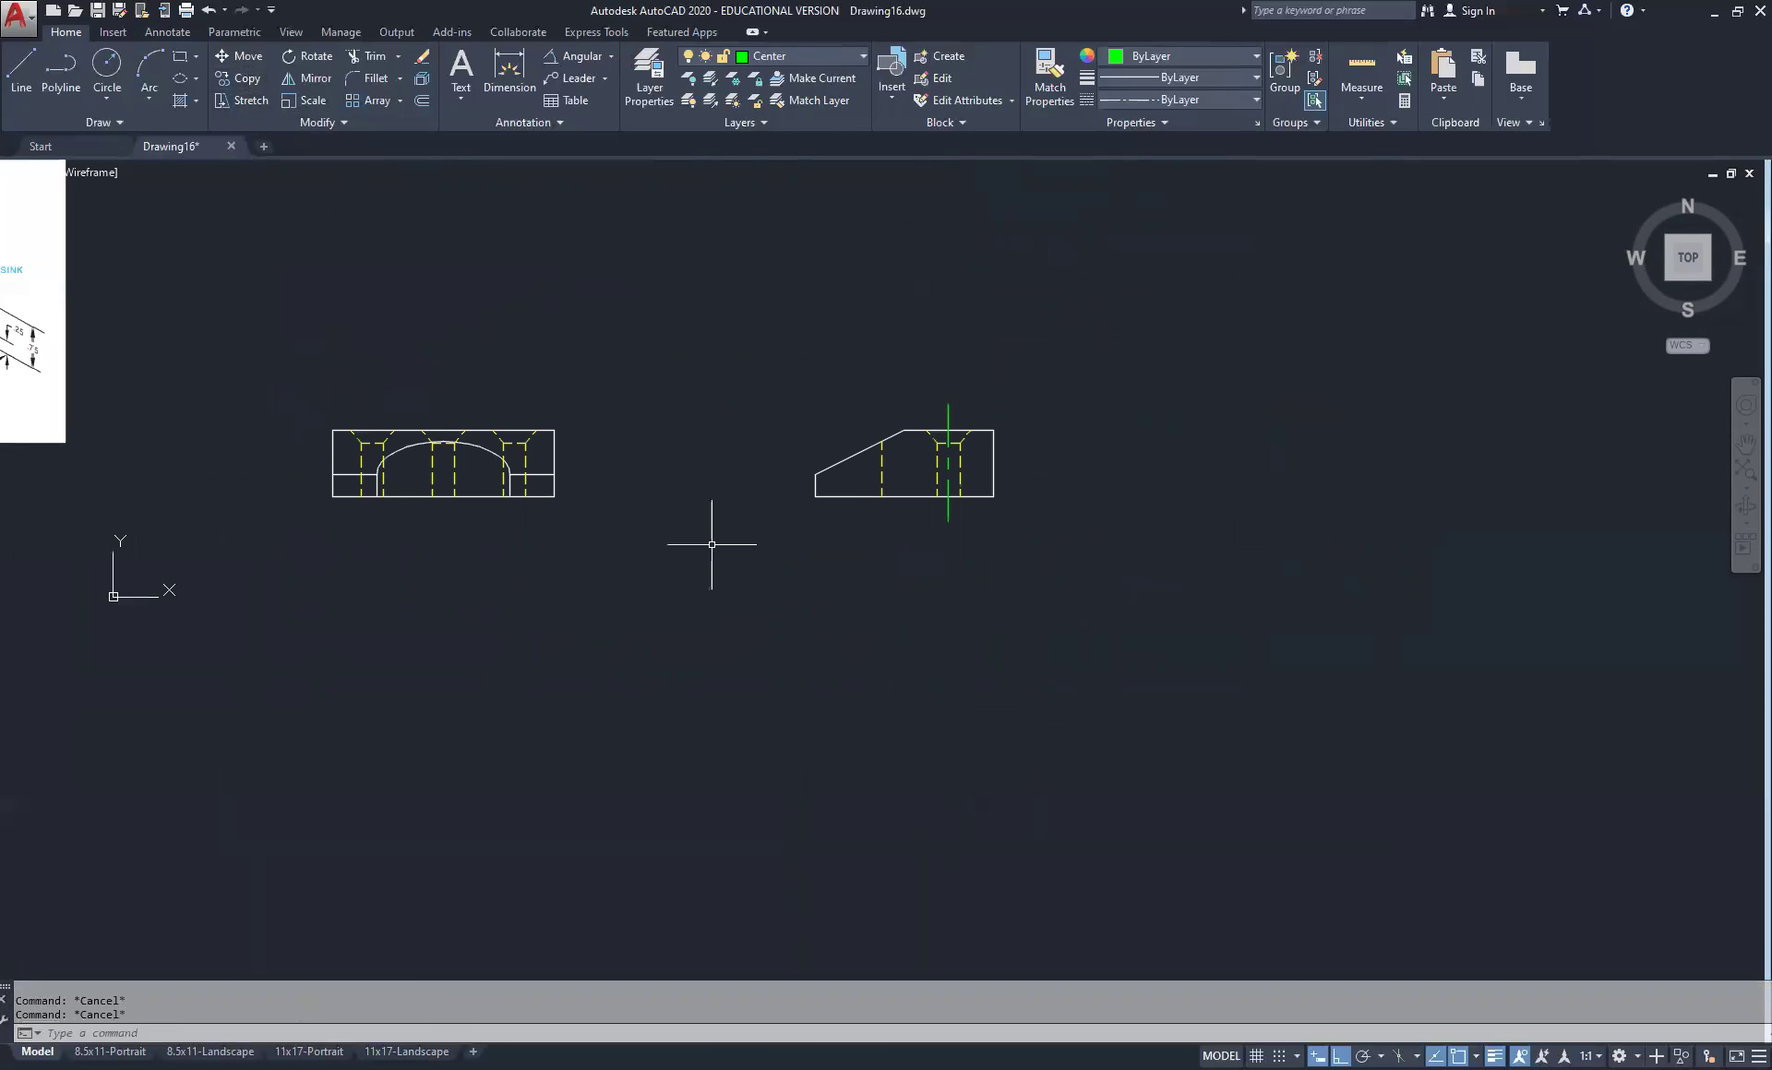
{"action": "middle_click_drag", "start_coordinate": [661, 518], "coordinate": [827, 542]}
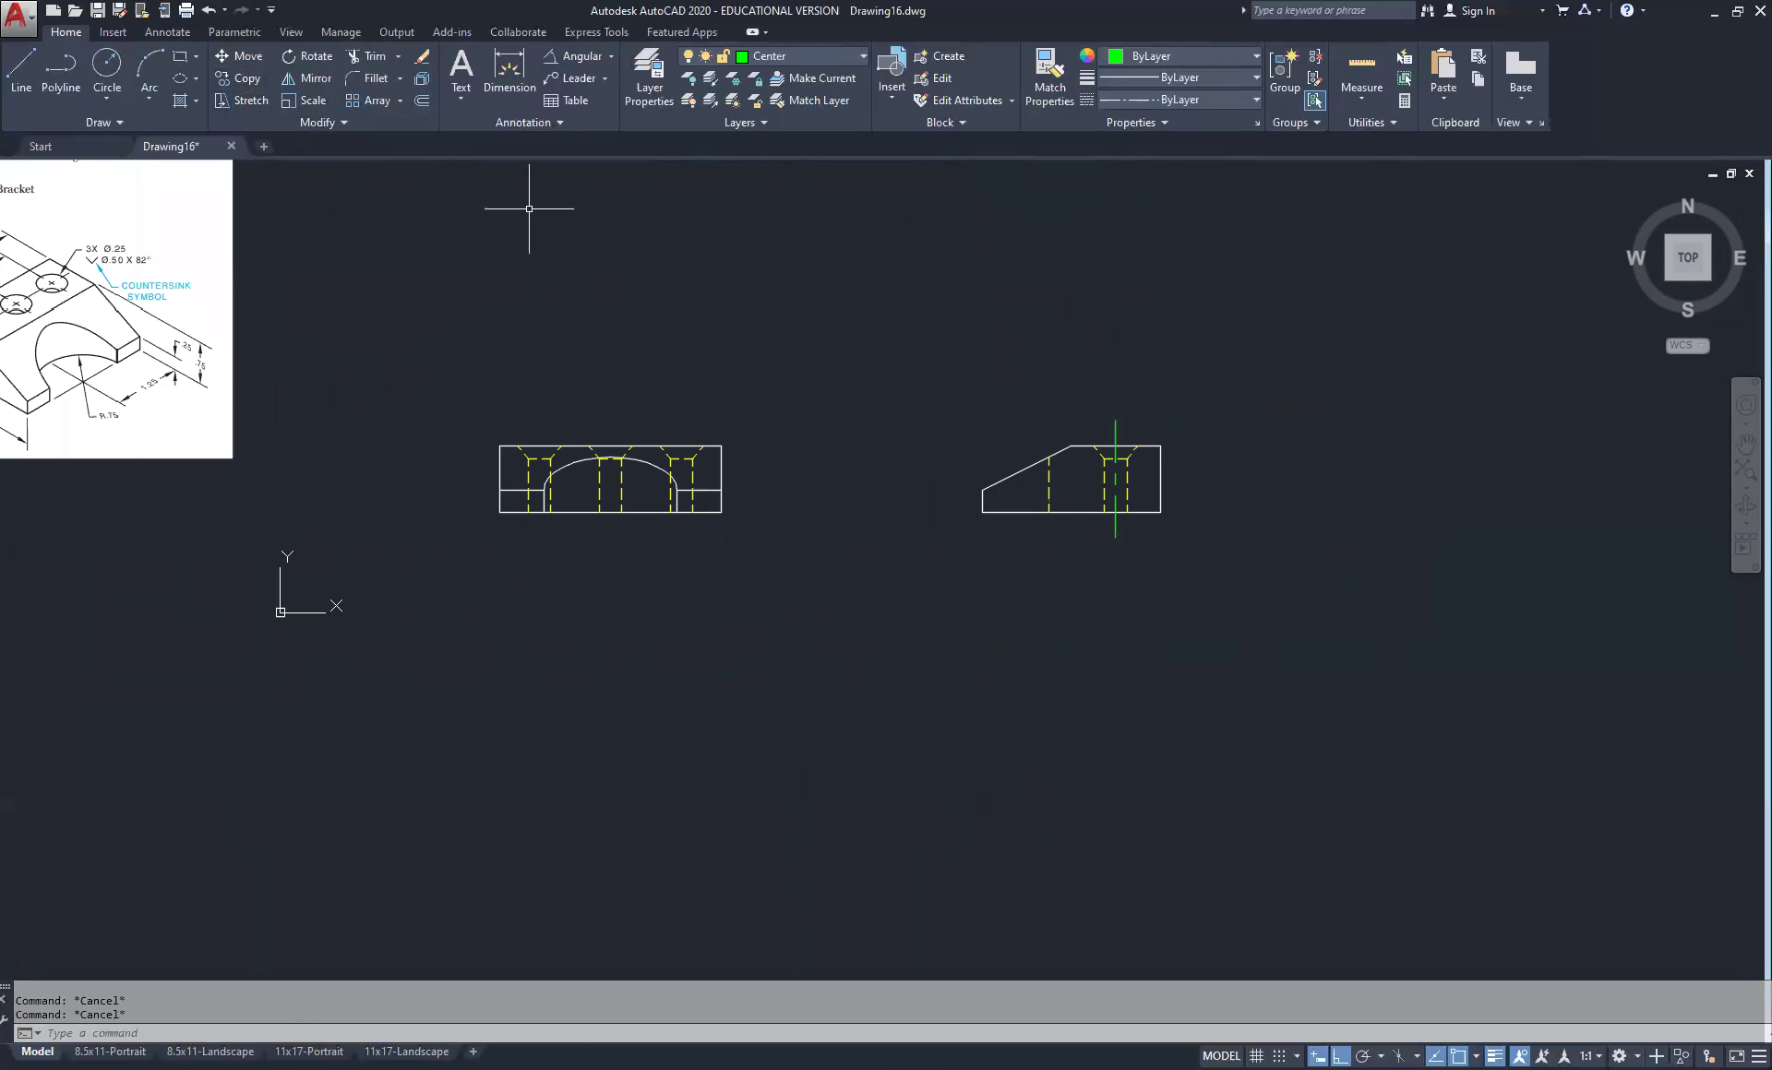
{"action": "left_click", "coordinate": [240, 79]}
{"action": "left_click", "coordinate": [1128, 417]}
{"action": "left_click", "coordinate": [1105, 439]}
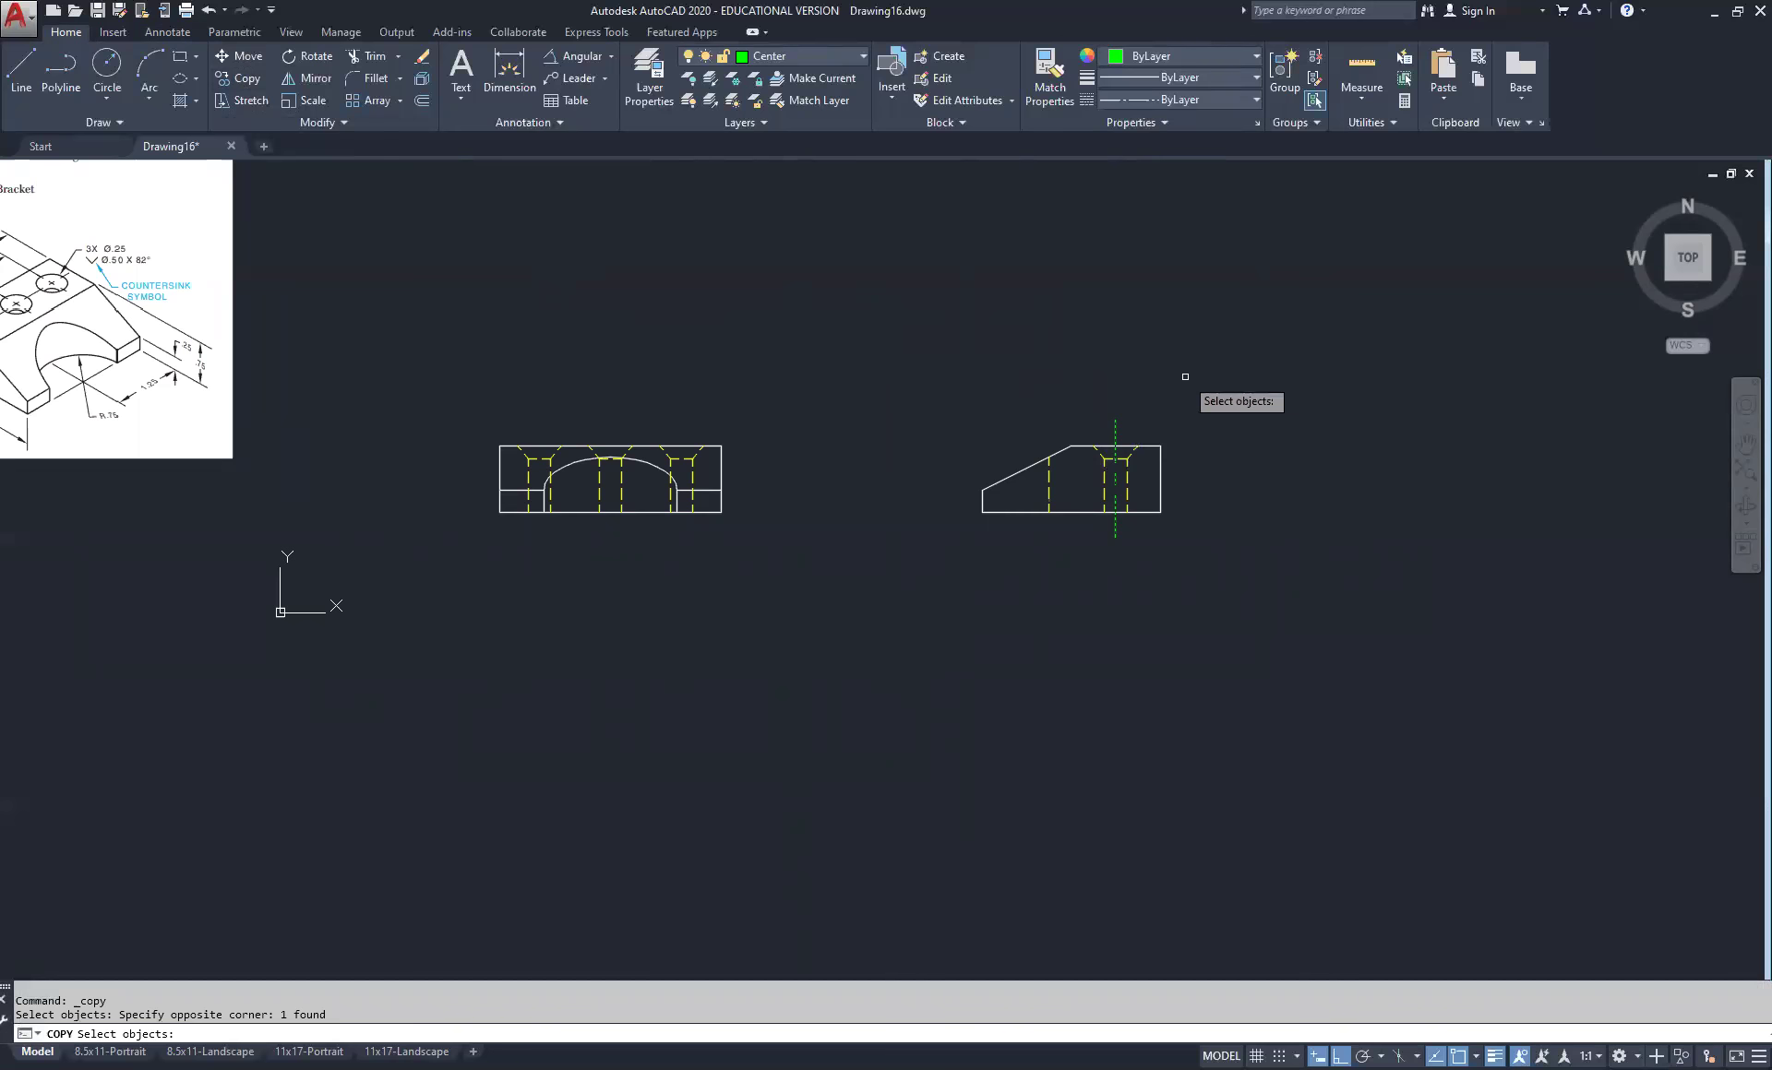
{"action": "key", "text": "Return"}
{"action": "scroll", "coordinate": [1138, 446], "scroll_direction": "up", "scroll_amount": 5}
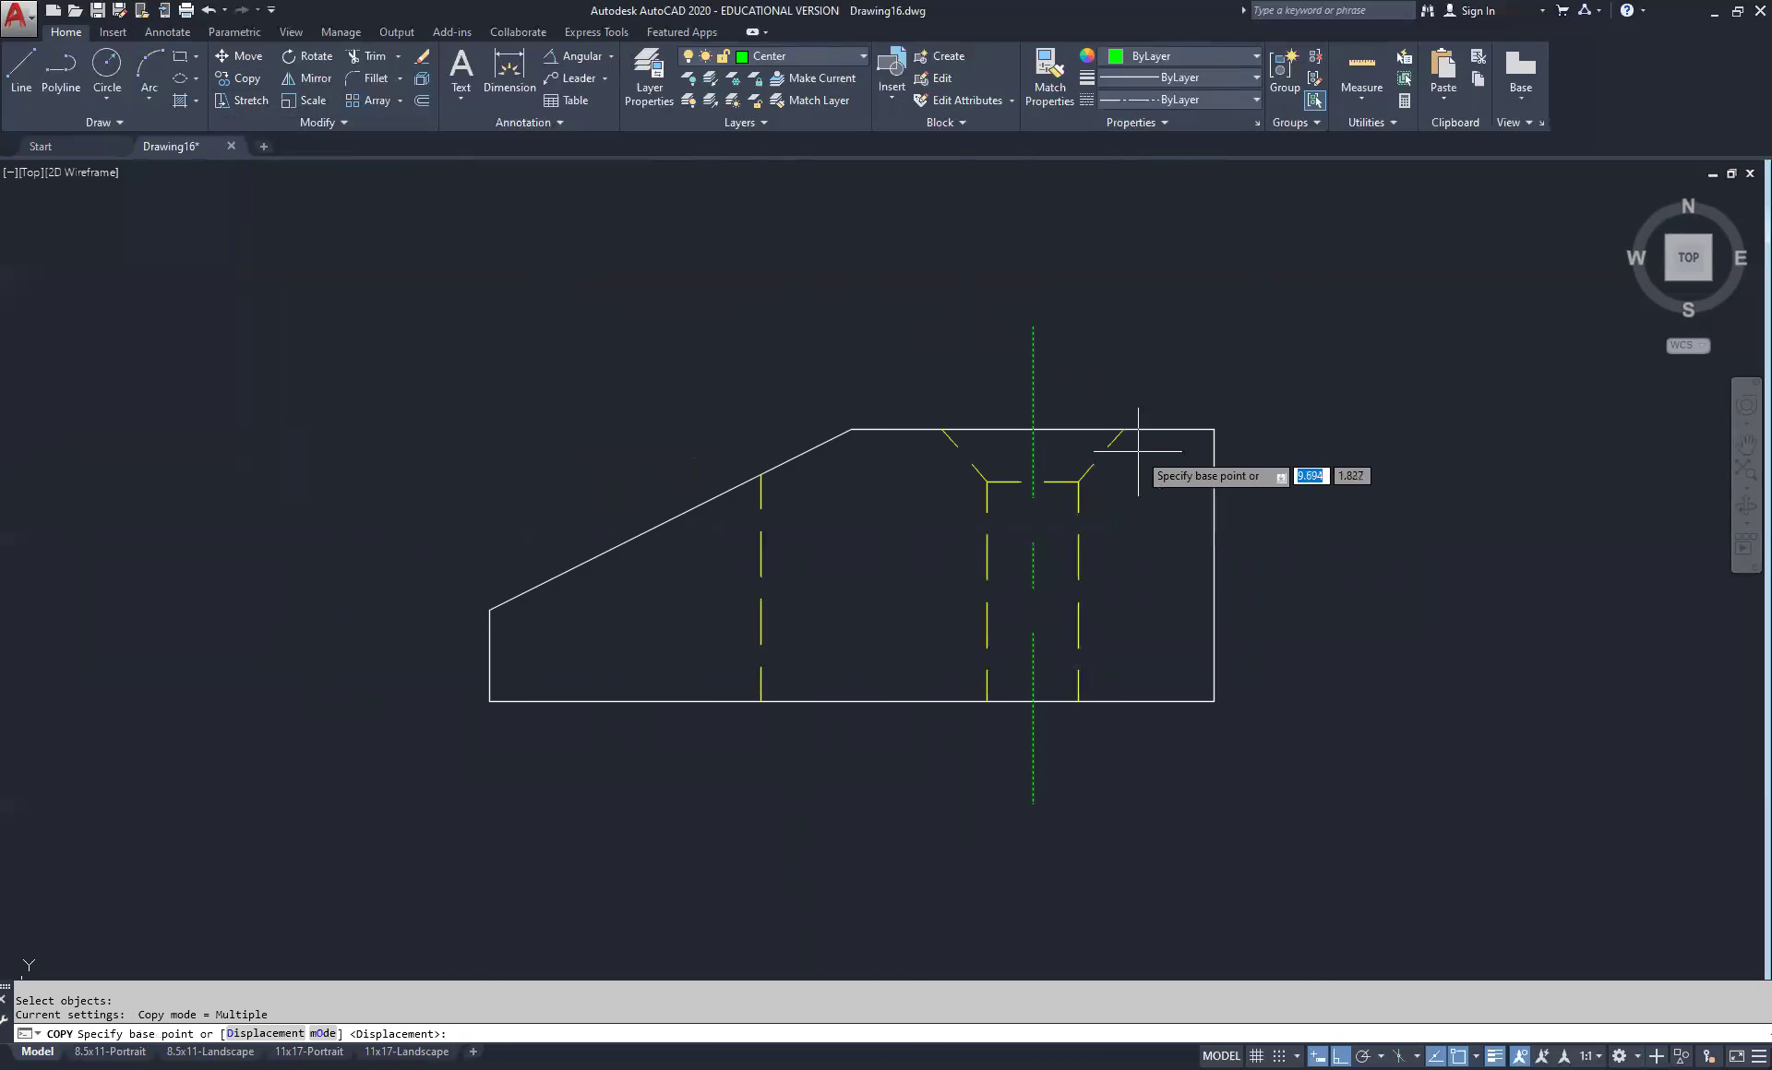
{"action": "left_click", "coordinate": [942, 429]}
{"action": "scroll", "coordinate": [942, 429], "scroll_direction": "down", "scroll_amount": 5}
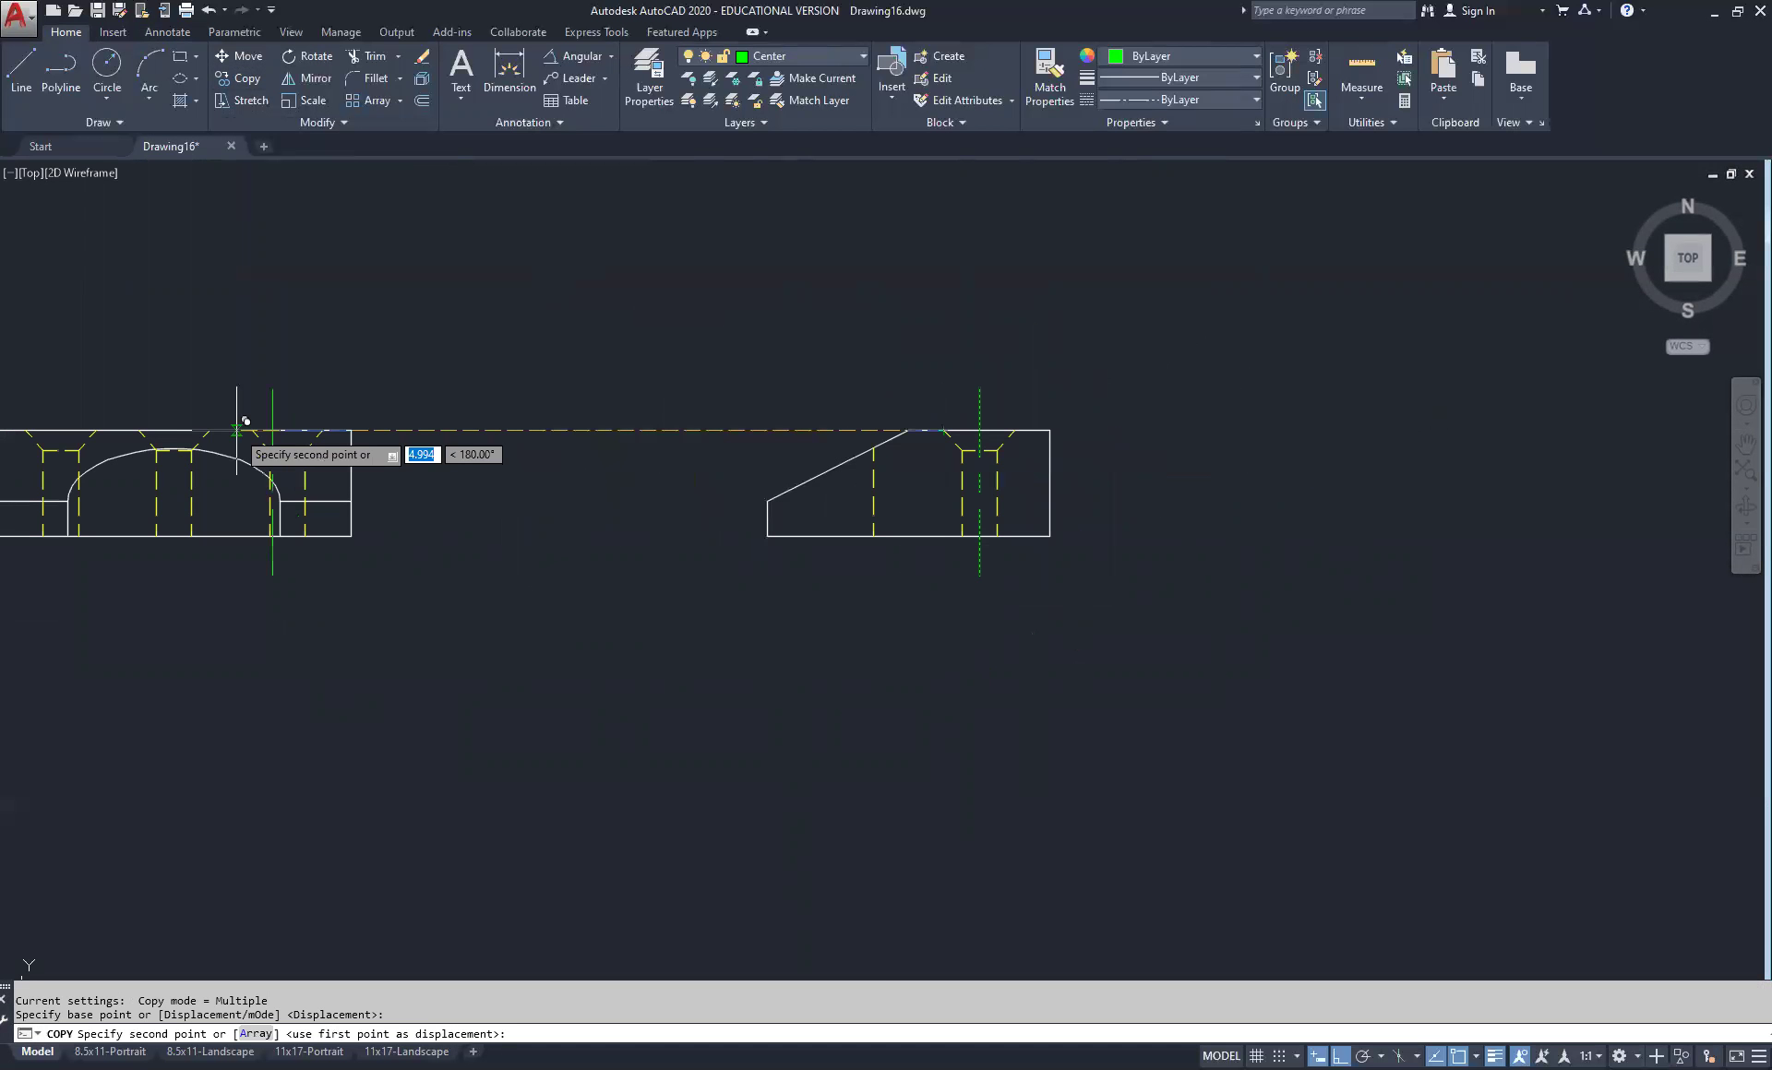
{"action": "scroll", "coordinate": [237, 430], "scroll_direction": "up", "scroll_amount": 4}
{"action": "middle_click_drag", "start_coordinate": [193, 420], "coordinate": [642, 426]}
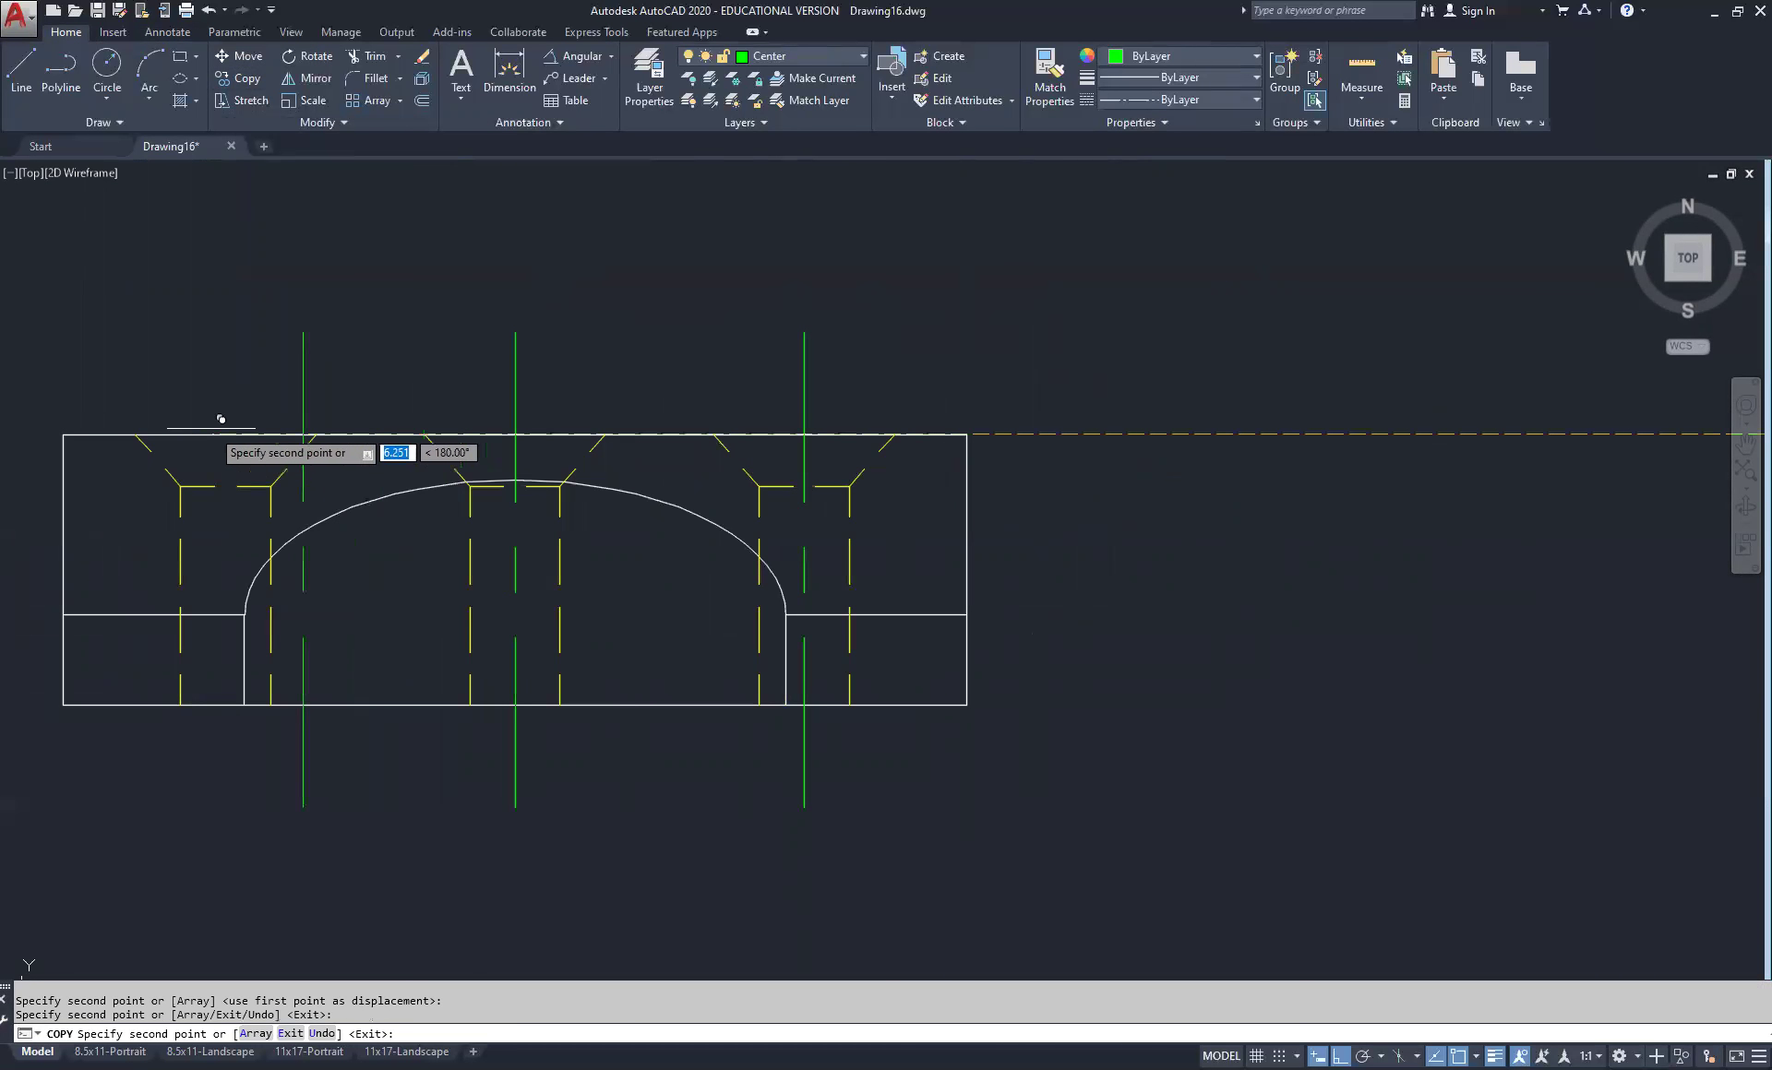
{"action": "left_click", "coordinate": [143, 426]}
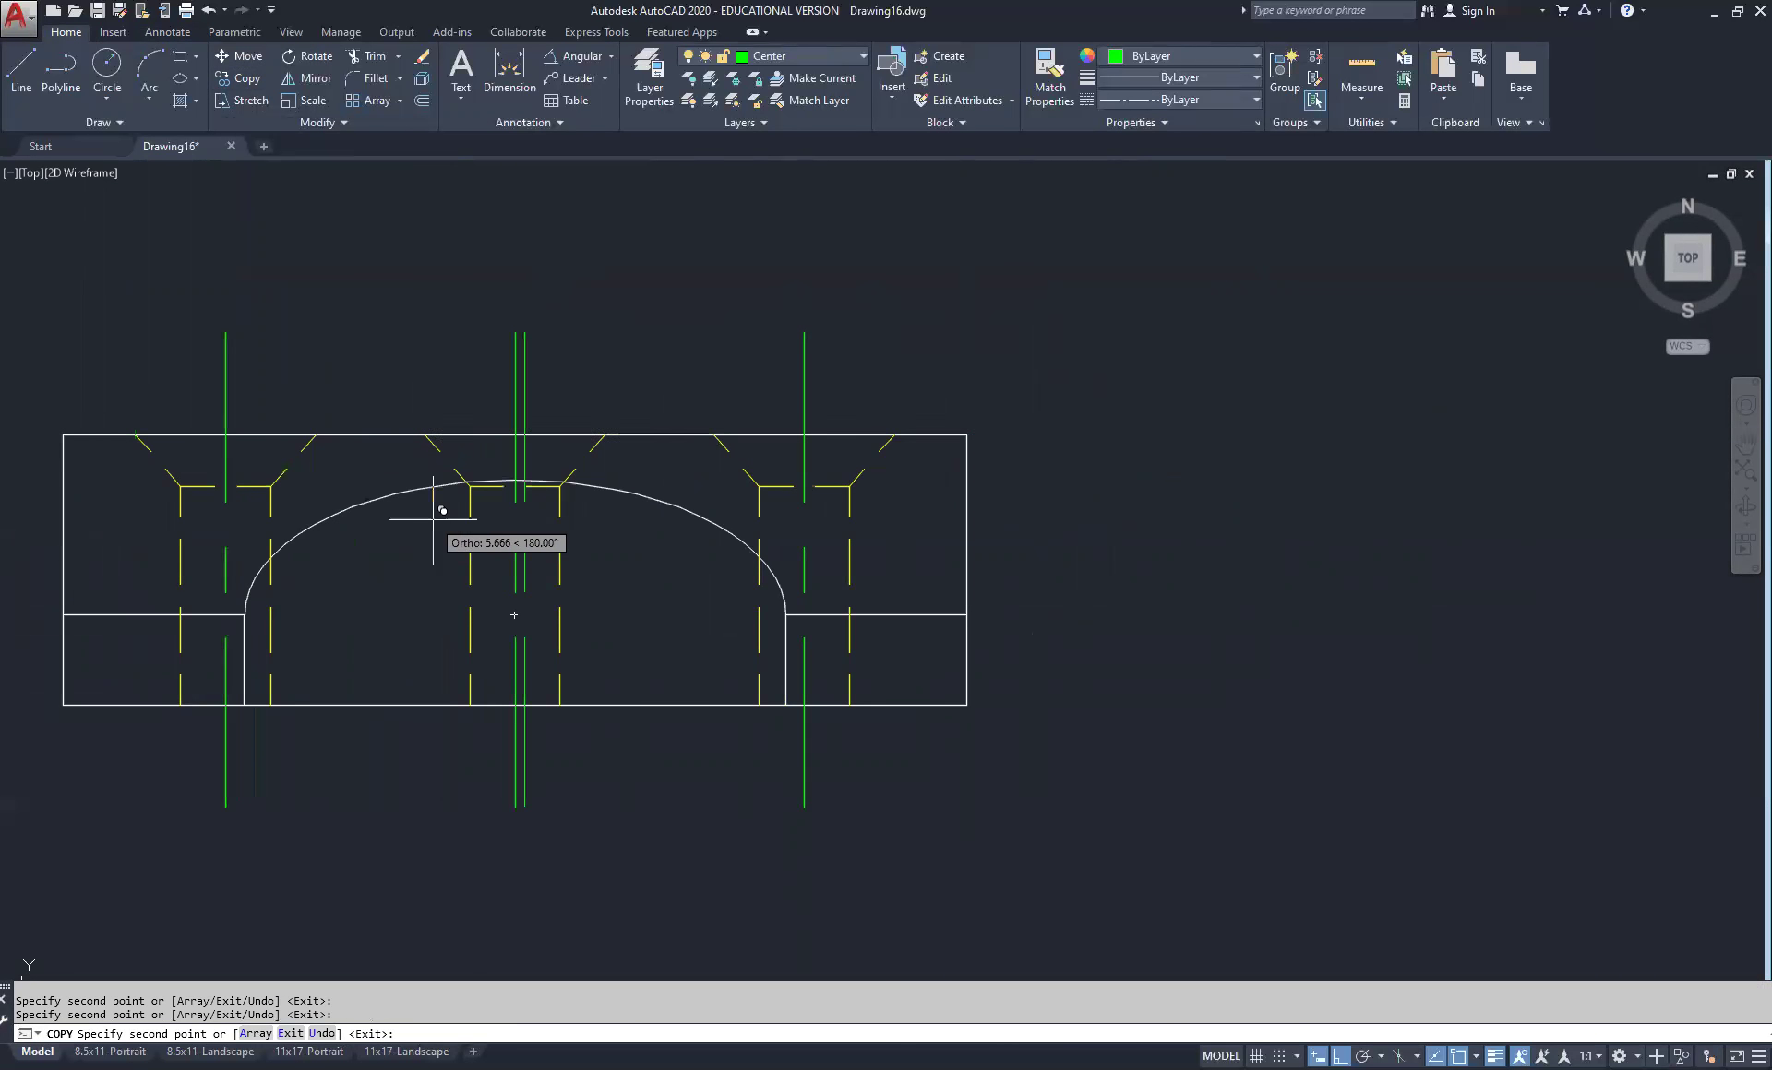
Delete the rotated copy of the top view located above the side view
{"action": "key", "text": "Escape"}
{"action": "scroll", "coordinate": [809, 501], "scroll_direction": "down", "scroll_amount": 4}
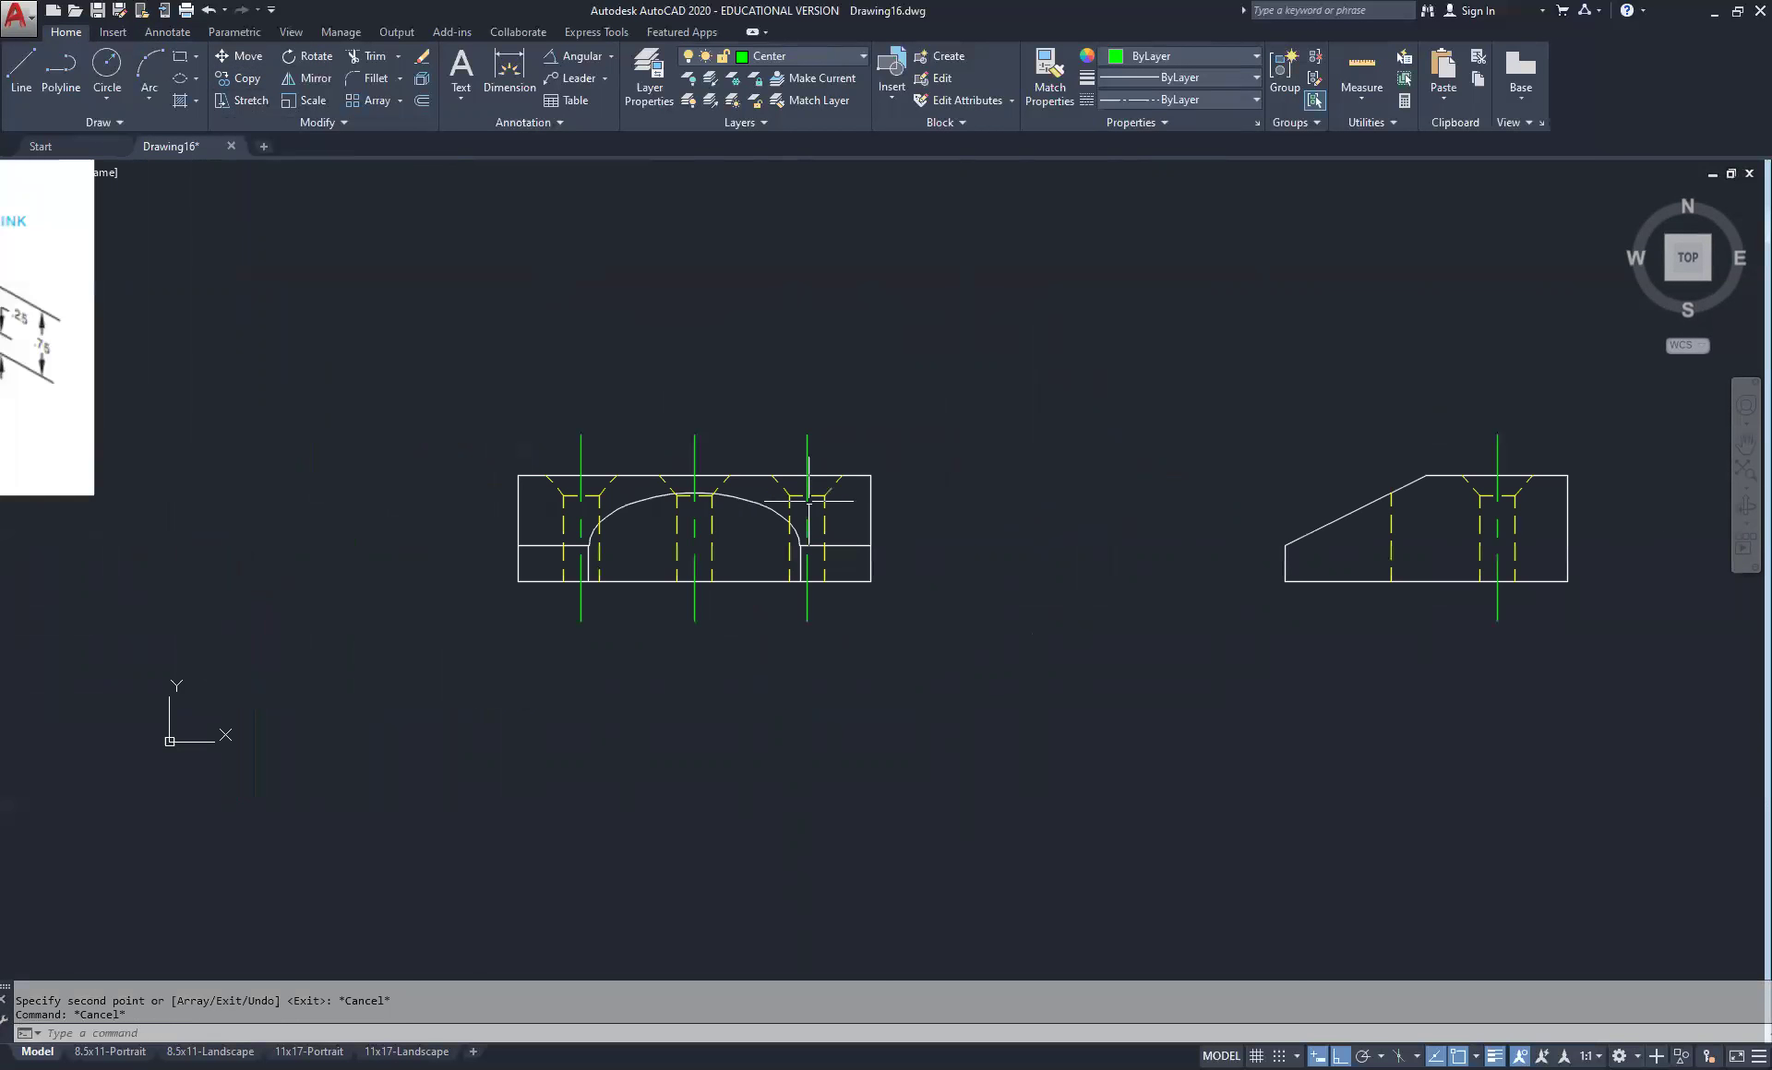
{"action": "mouse_move", "coordinate": [1076, 553]}
{"action": "middle_mouse_down"}
{"action": "mouse_move", "coordinate": [984, 557]}
{"action": "mouse_move", "coordinate": [891, 528]}
{"action": "middle_mouse_up"}
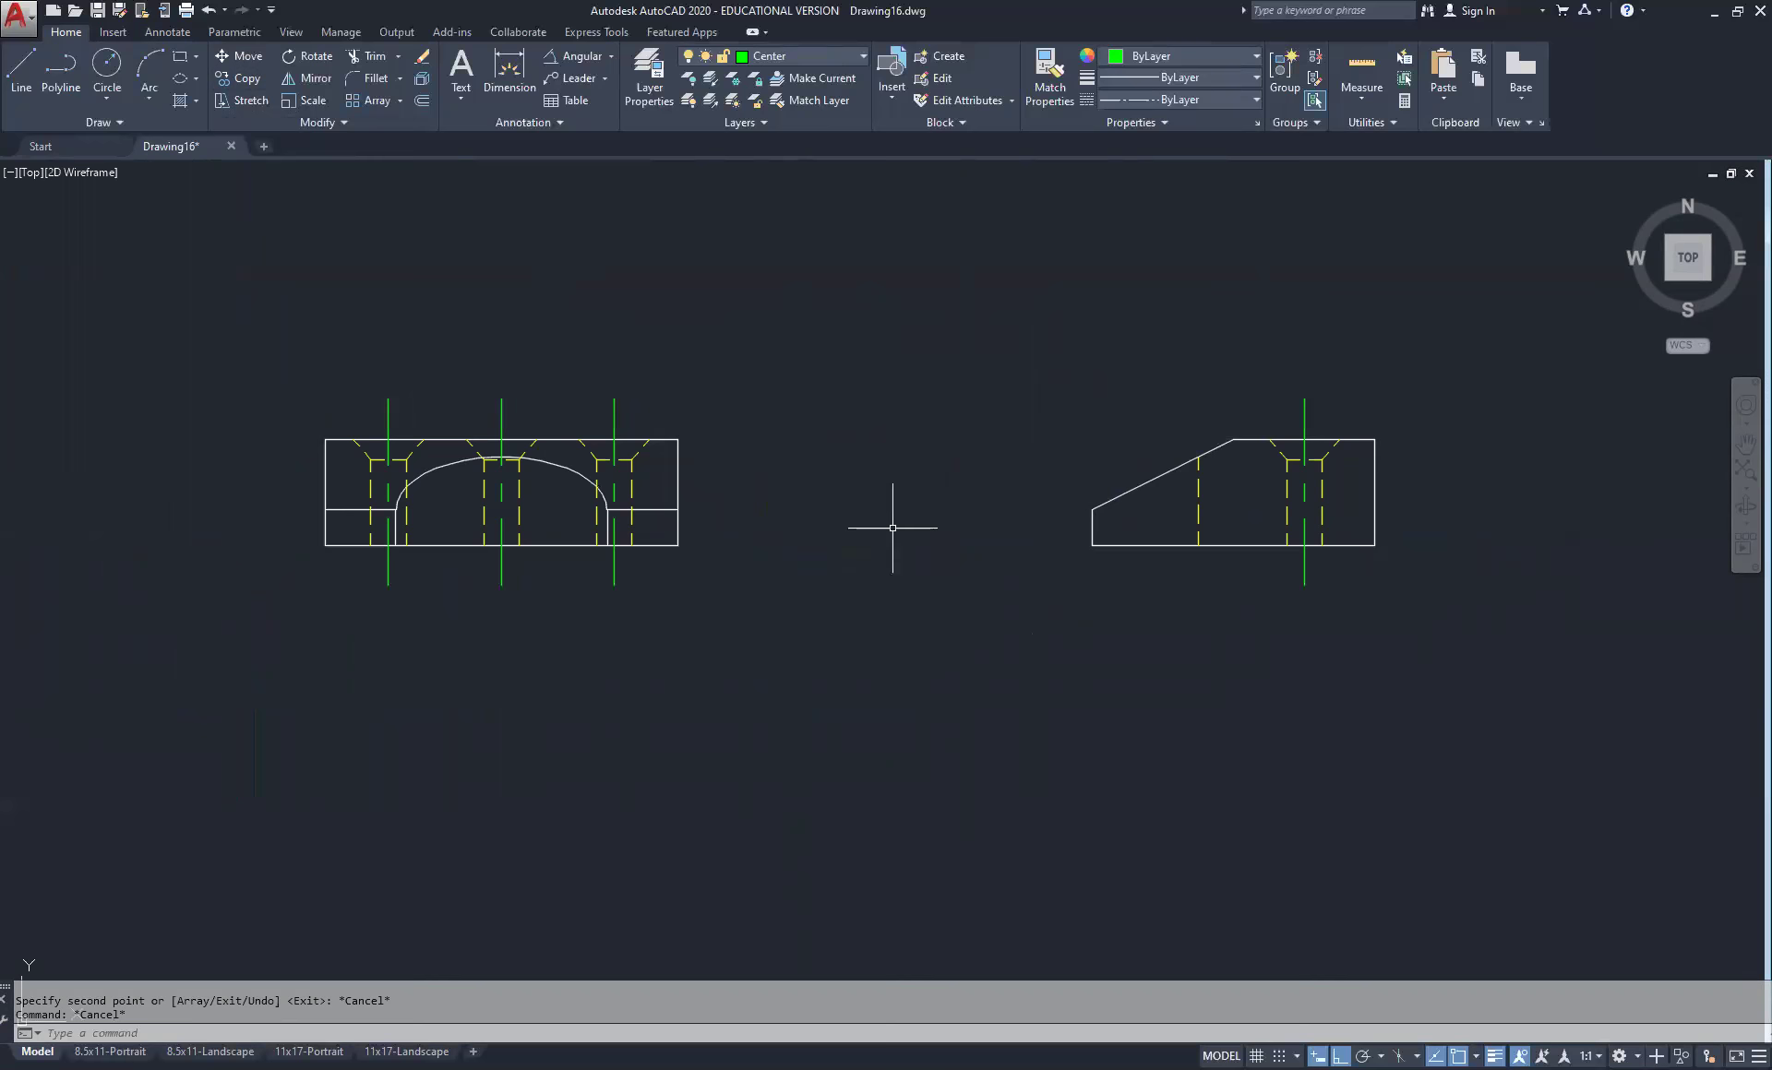
{"action": "scroll", "coordinate": [885, 521], "scroll_direction": "down", "scroll_amount": 5}
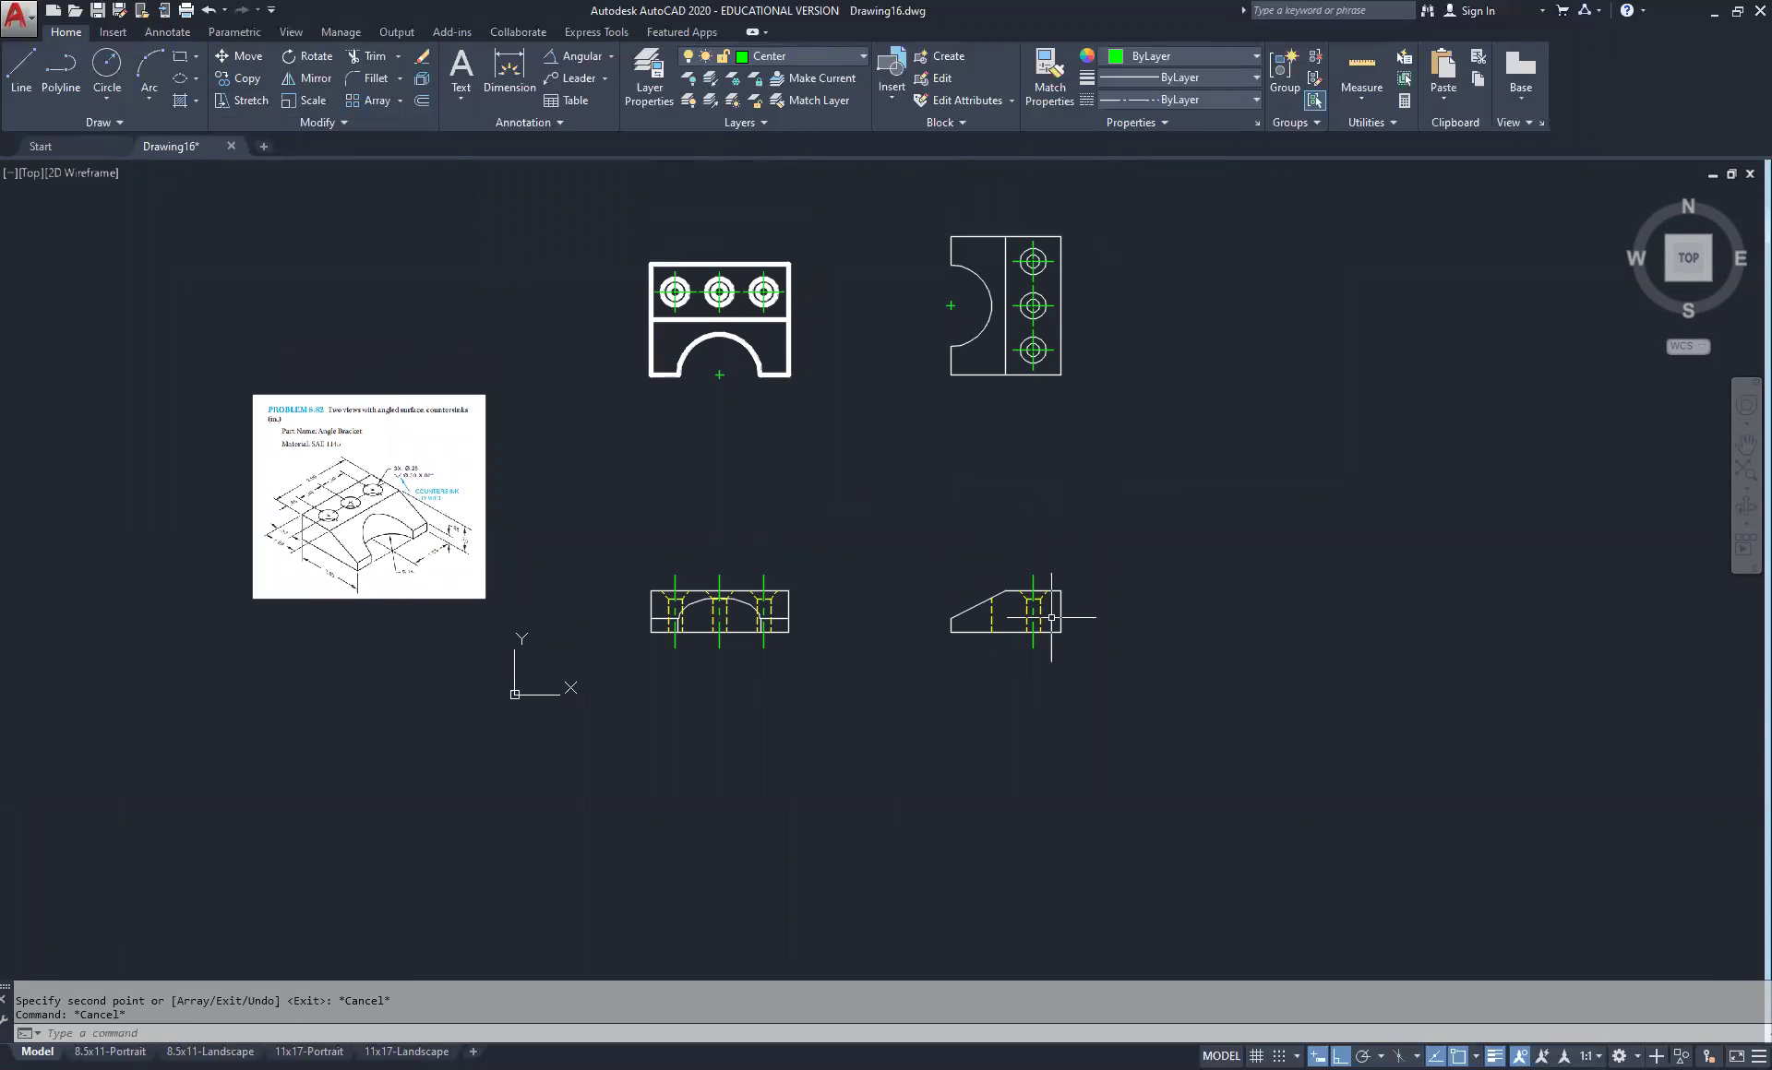
{"action": "left_click", "coordinate": [1114, 406]}
{"action": "left_click", "coordinate": [919, 220]}
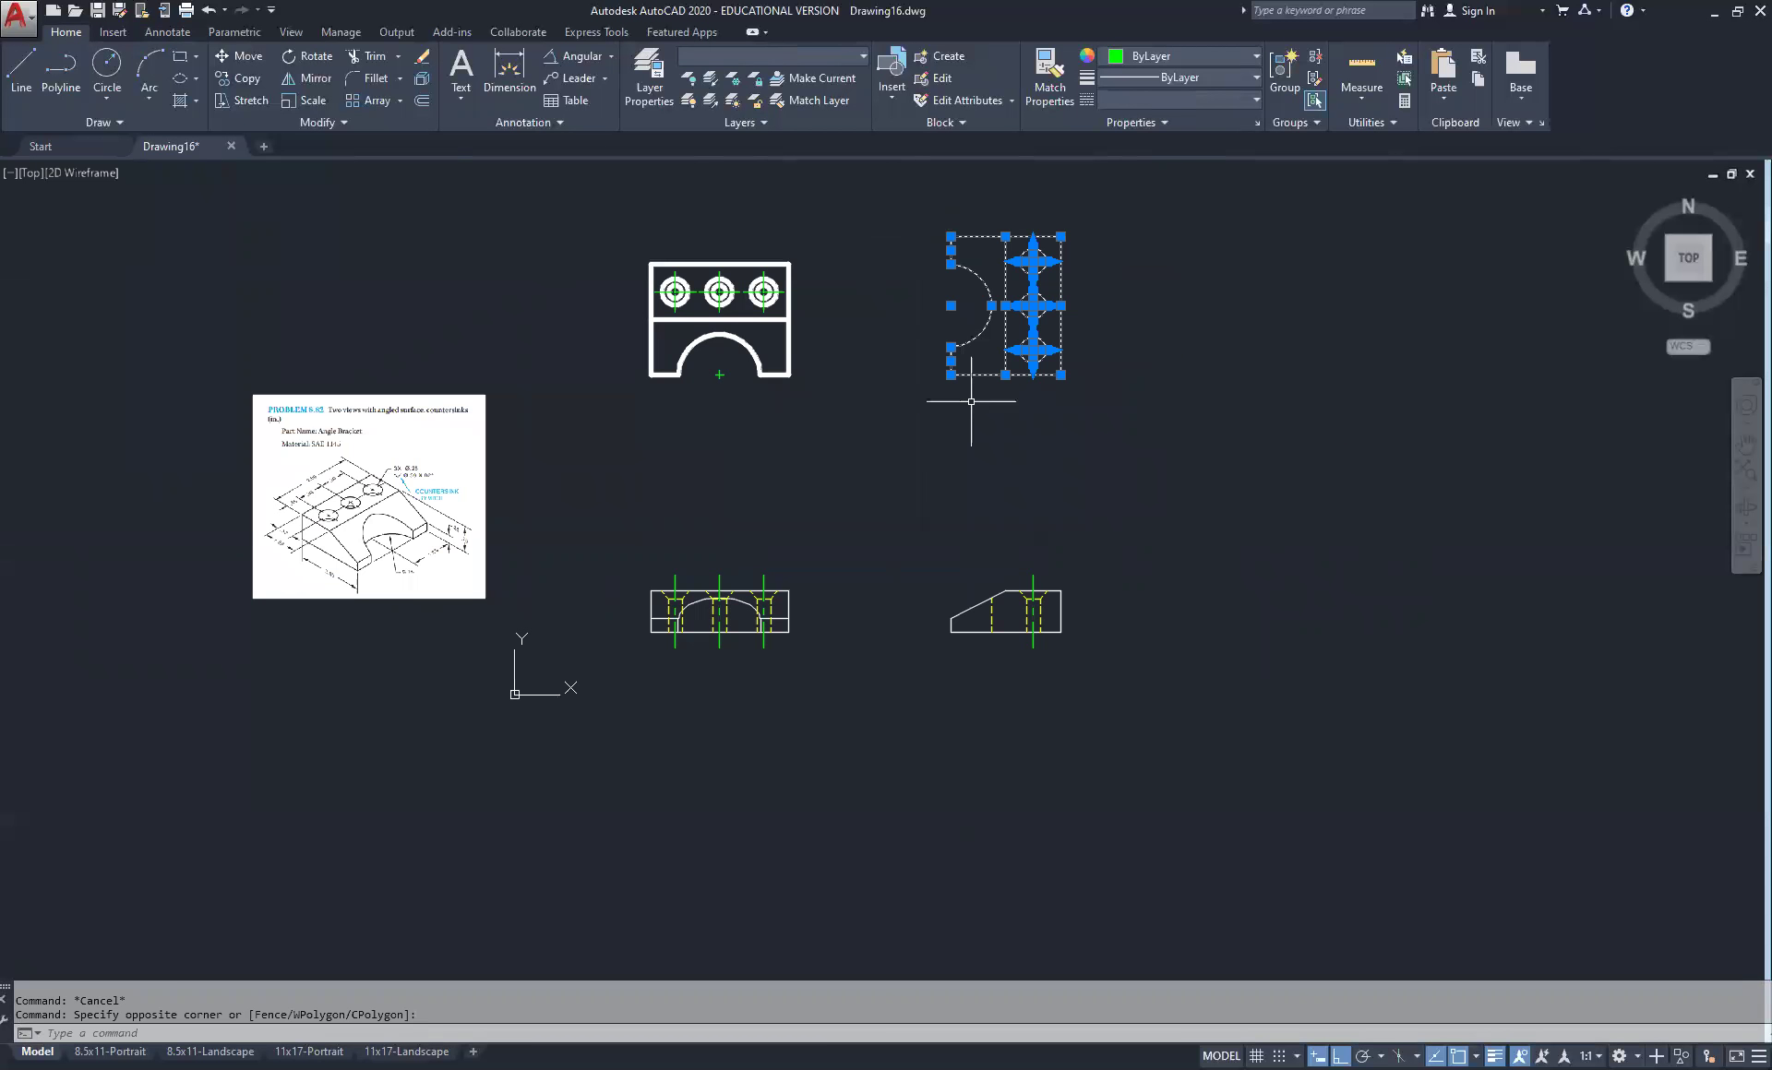
{"action": "key", "text": "Delete"}
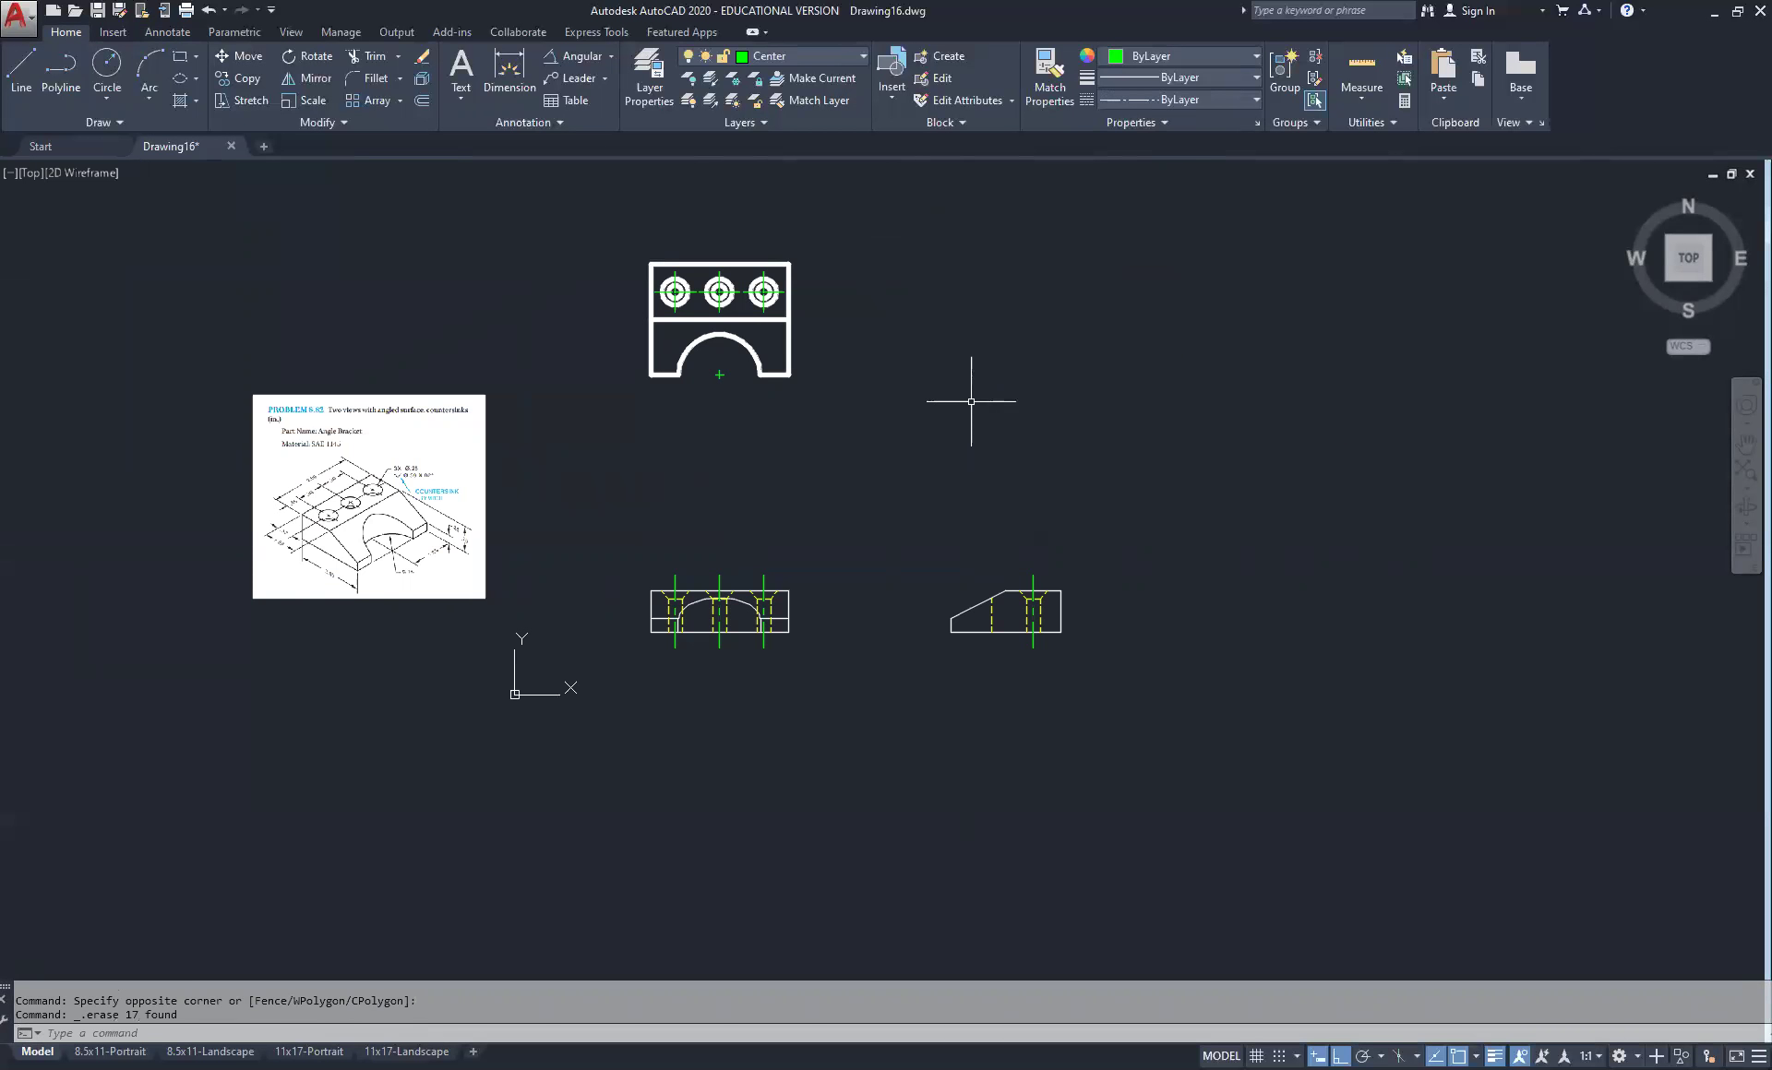
Assign all outline edges of the side view to the Object layer, leaving the hidden lines and centerline out
{"action": "scroll", "coordinate": [942, 621], "scroll_direction": "up", "scroll_amount": 5}
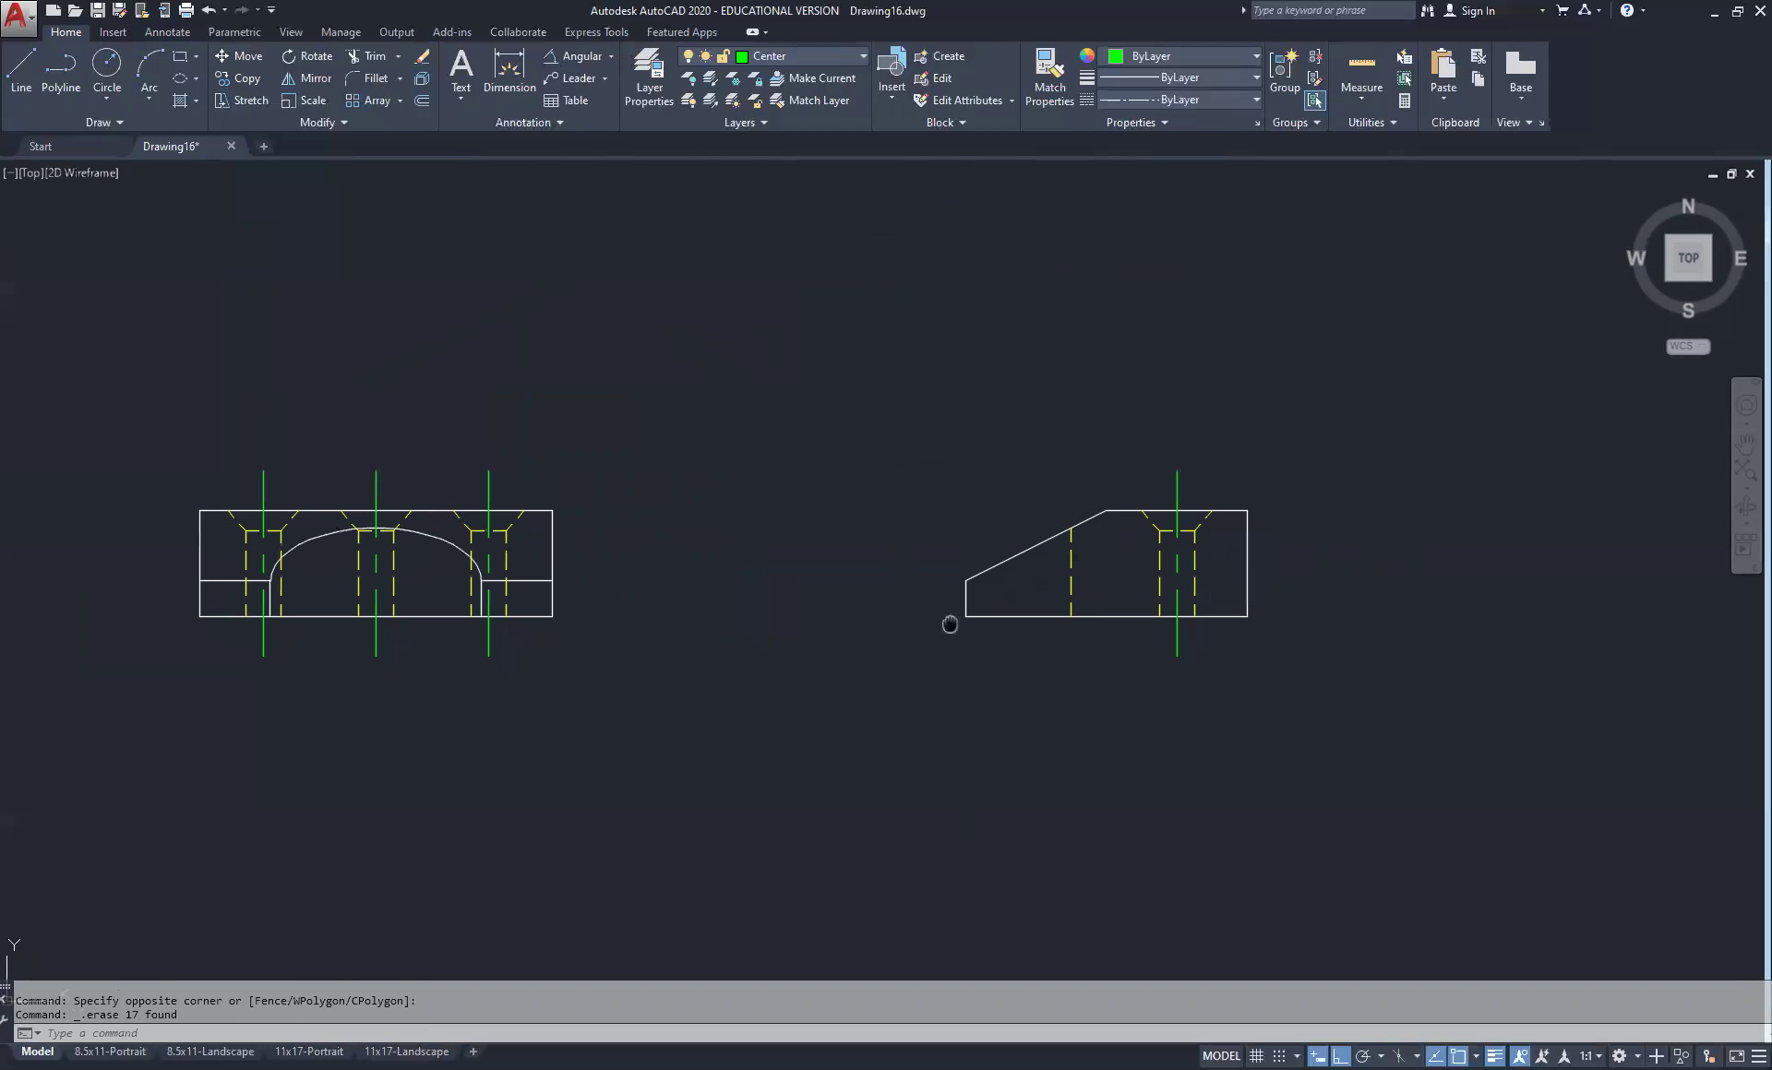
{"action": "left_click", "coordinate": [943, 592]}
{"action": "left_click", "coordinate": [891, 491]}
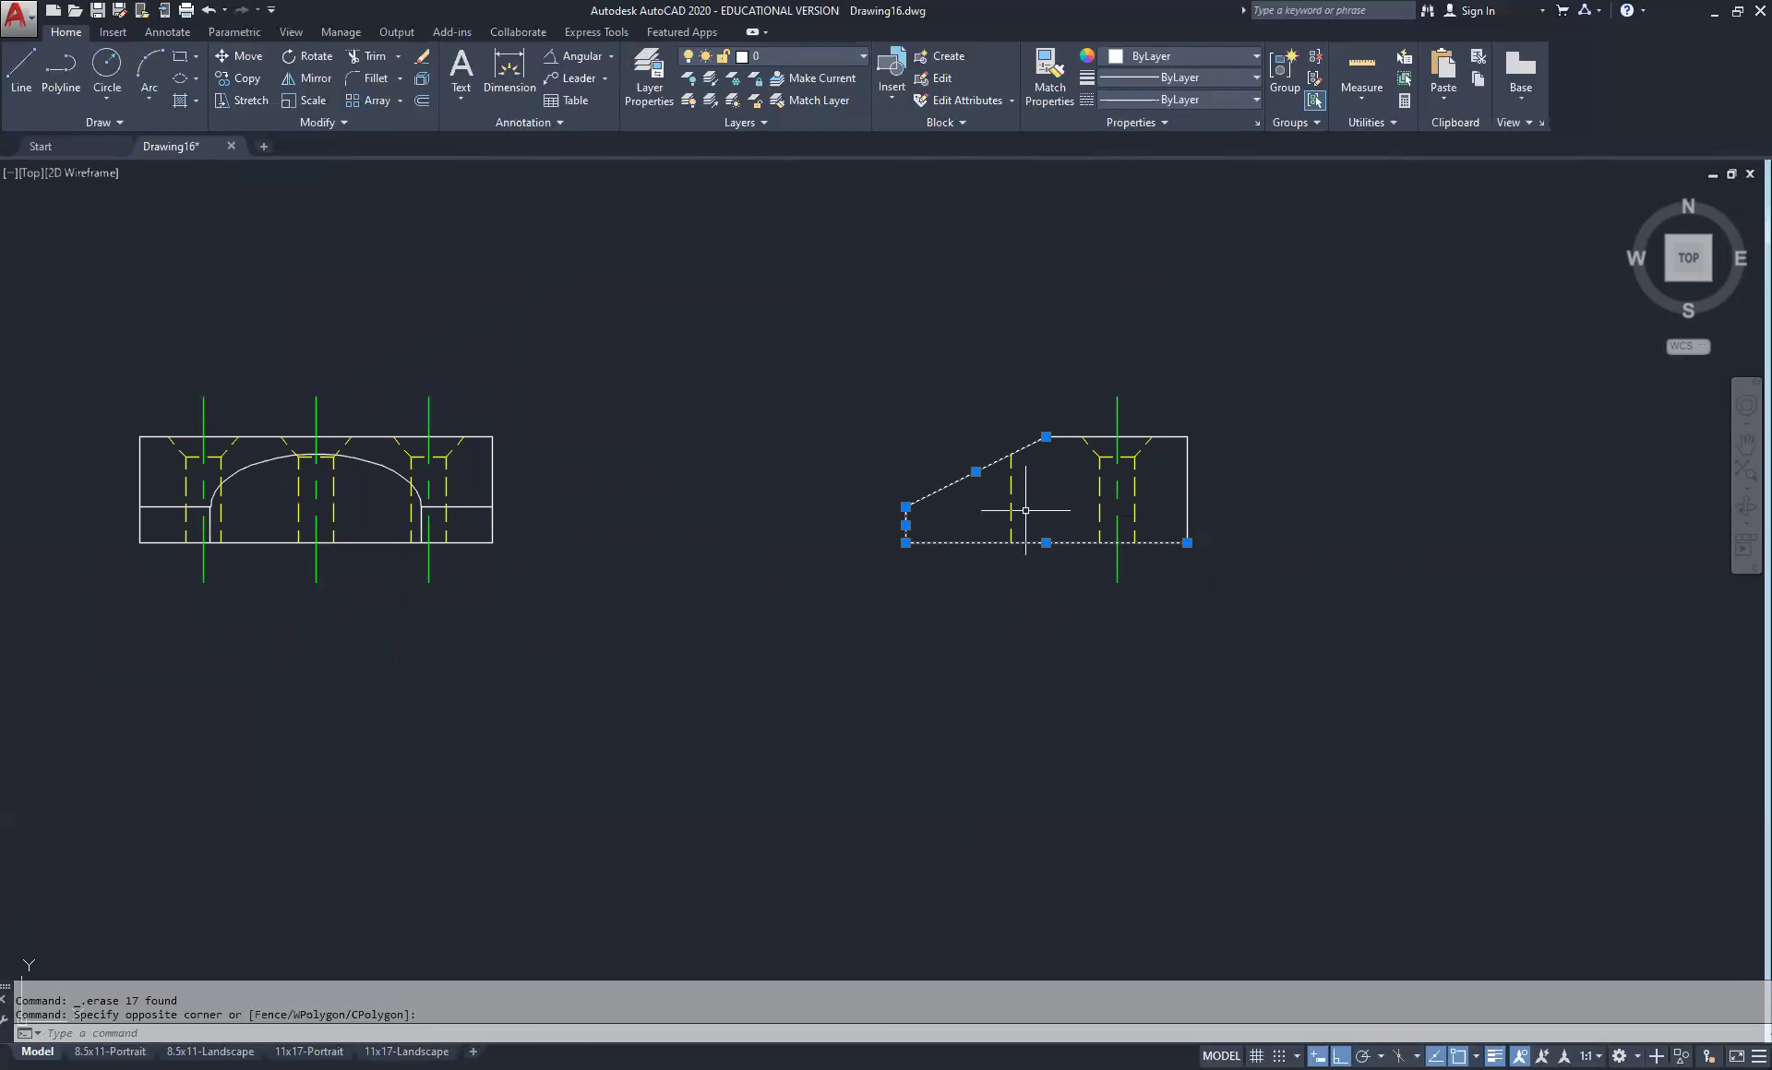
{"action": "left_click", "coordinate": [1062, 452]}
{"action": "left_click", "coordinate": [1047, 421]}
{"action": "left_click", "coordinate": [1220, 509]}
{"action": "left_click", "coordinate": [1161, 534]}
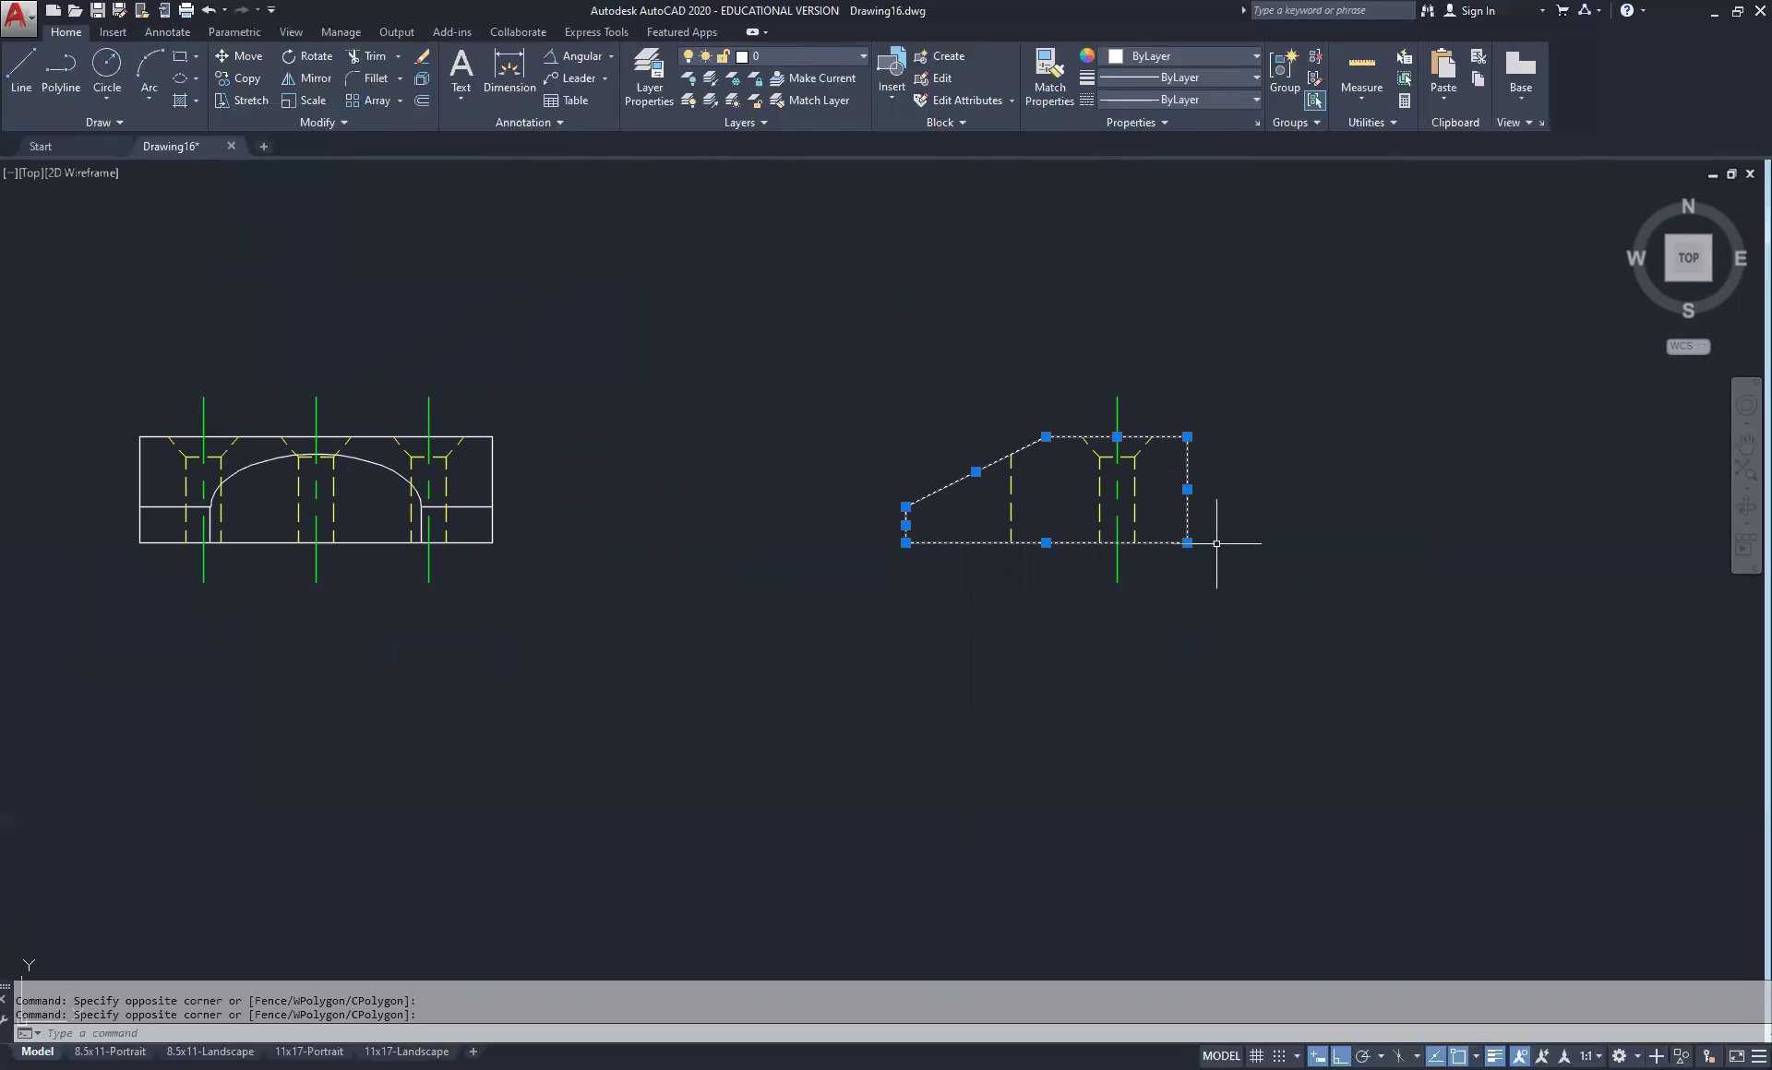
{"action": "left_click", "coordinate": [840, 55]}
{"action": "left_click", "coordinate": [778, 300]}
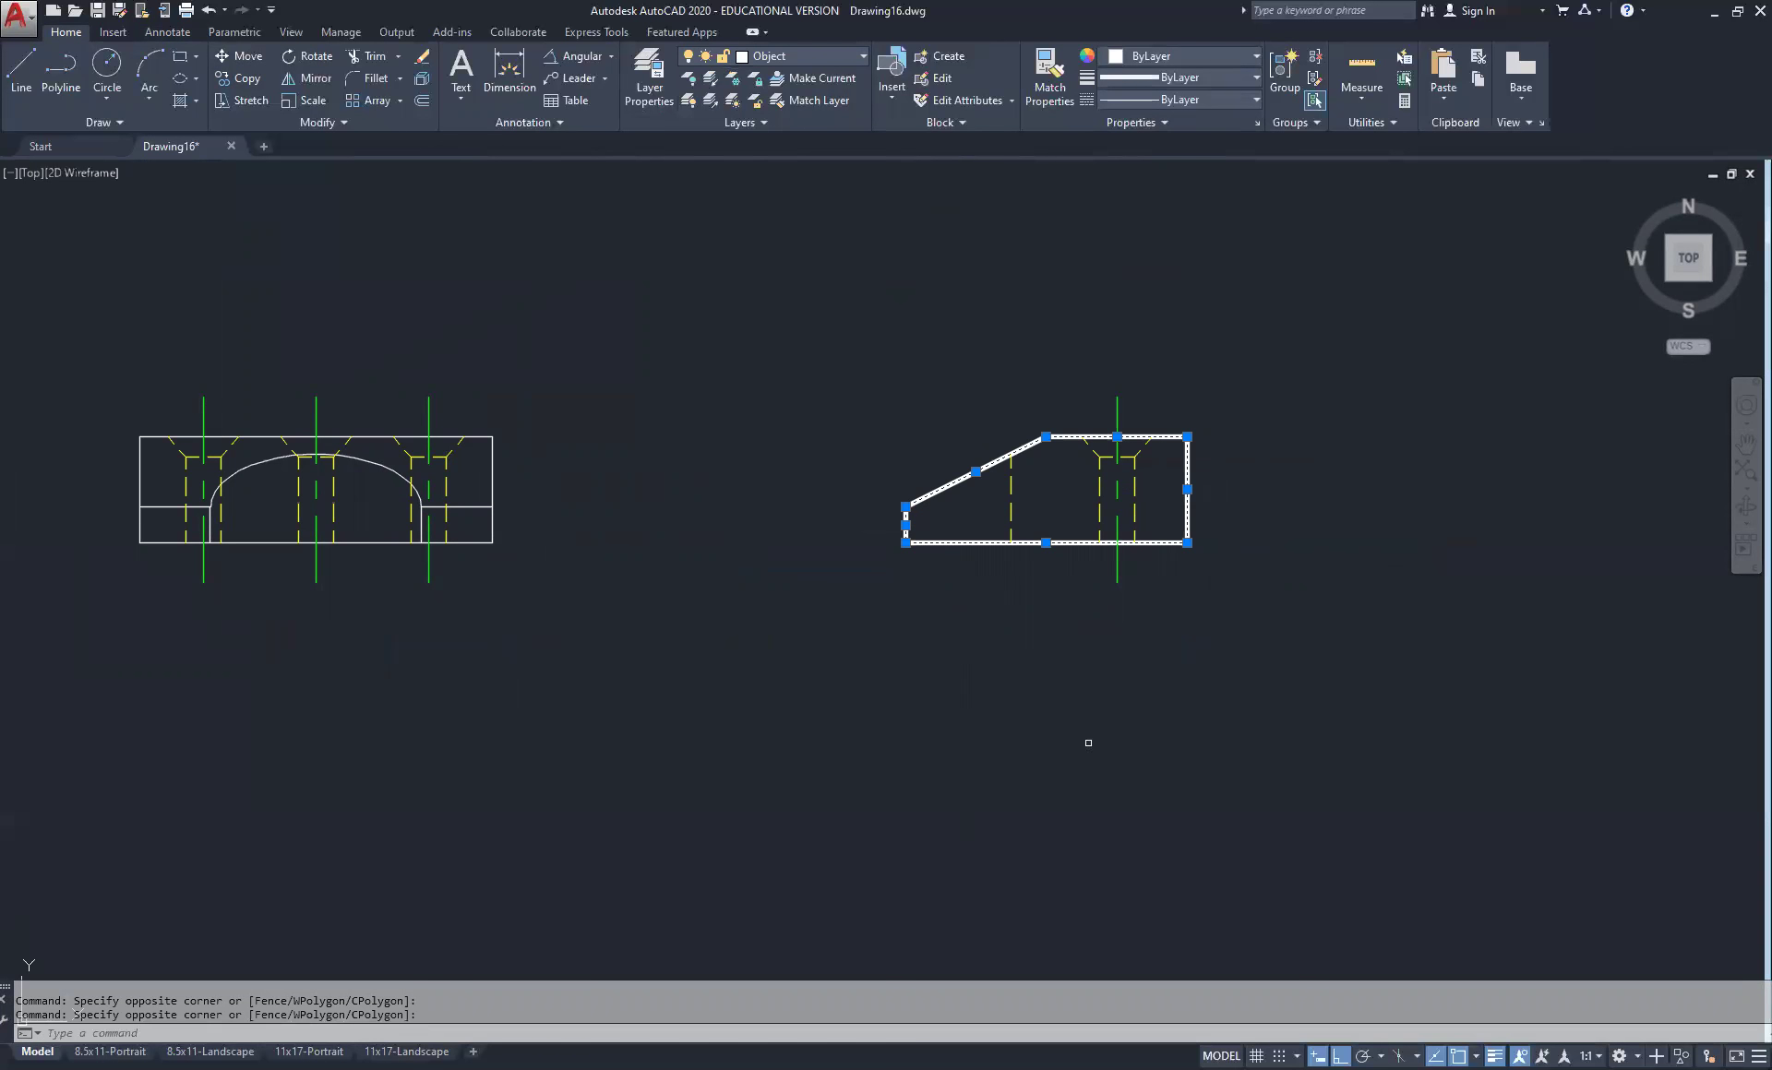
{"action": "key", "text": "Escape"}
{"action": "key", "text": "Escape"}
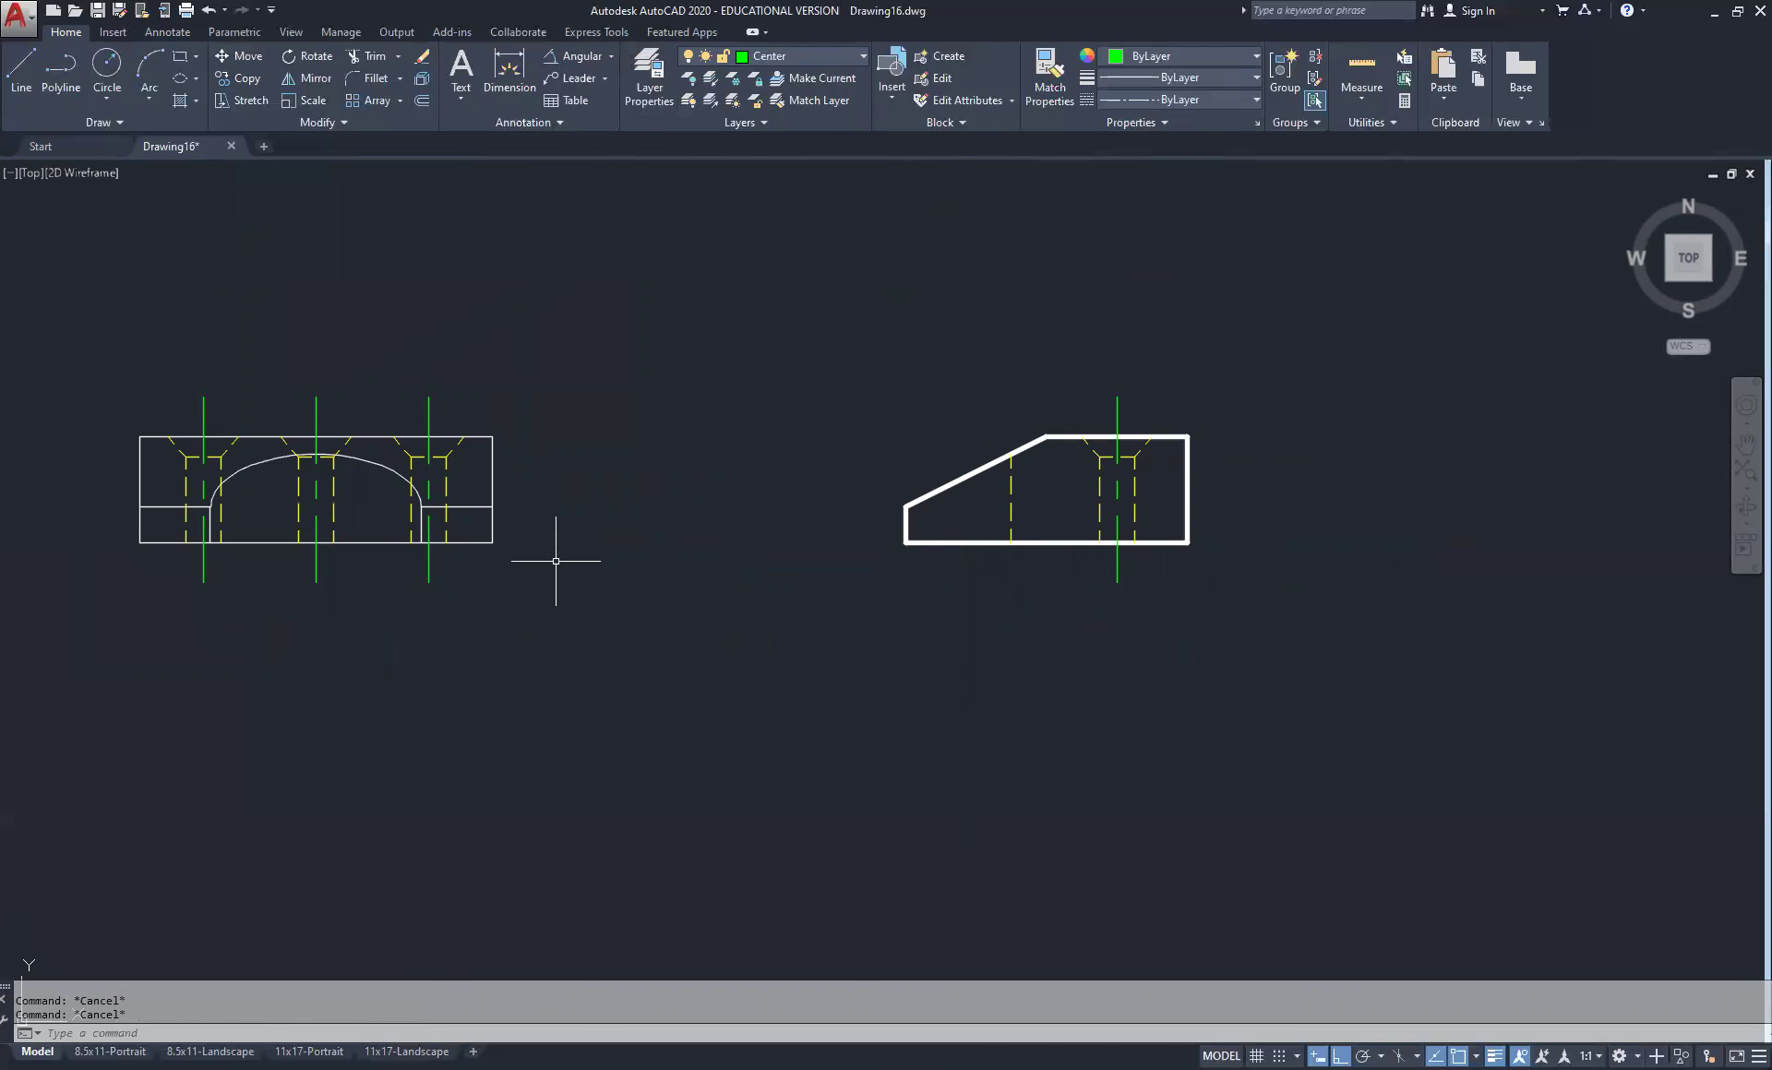
Assign the front view's outer edges, both horizontal step lines, the arch and its short vertical edges to the Object layer
{"action": "left_click", "coordinate": [550, 592]}
{"action": "left_click", "coordinate": [456, 486]}
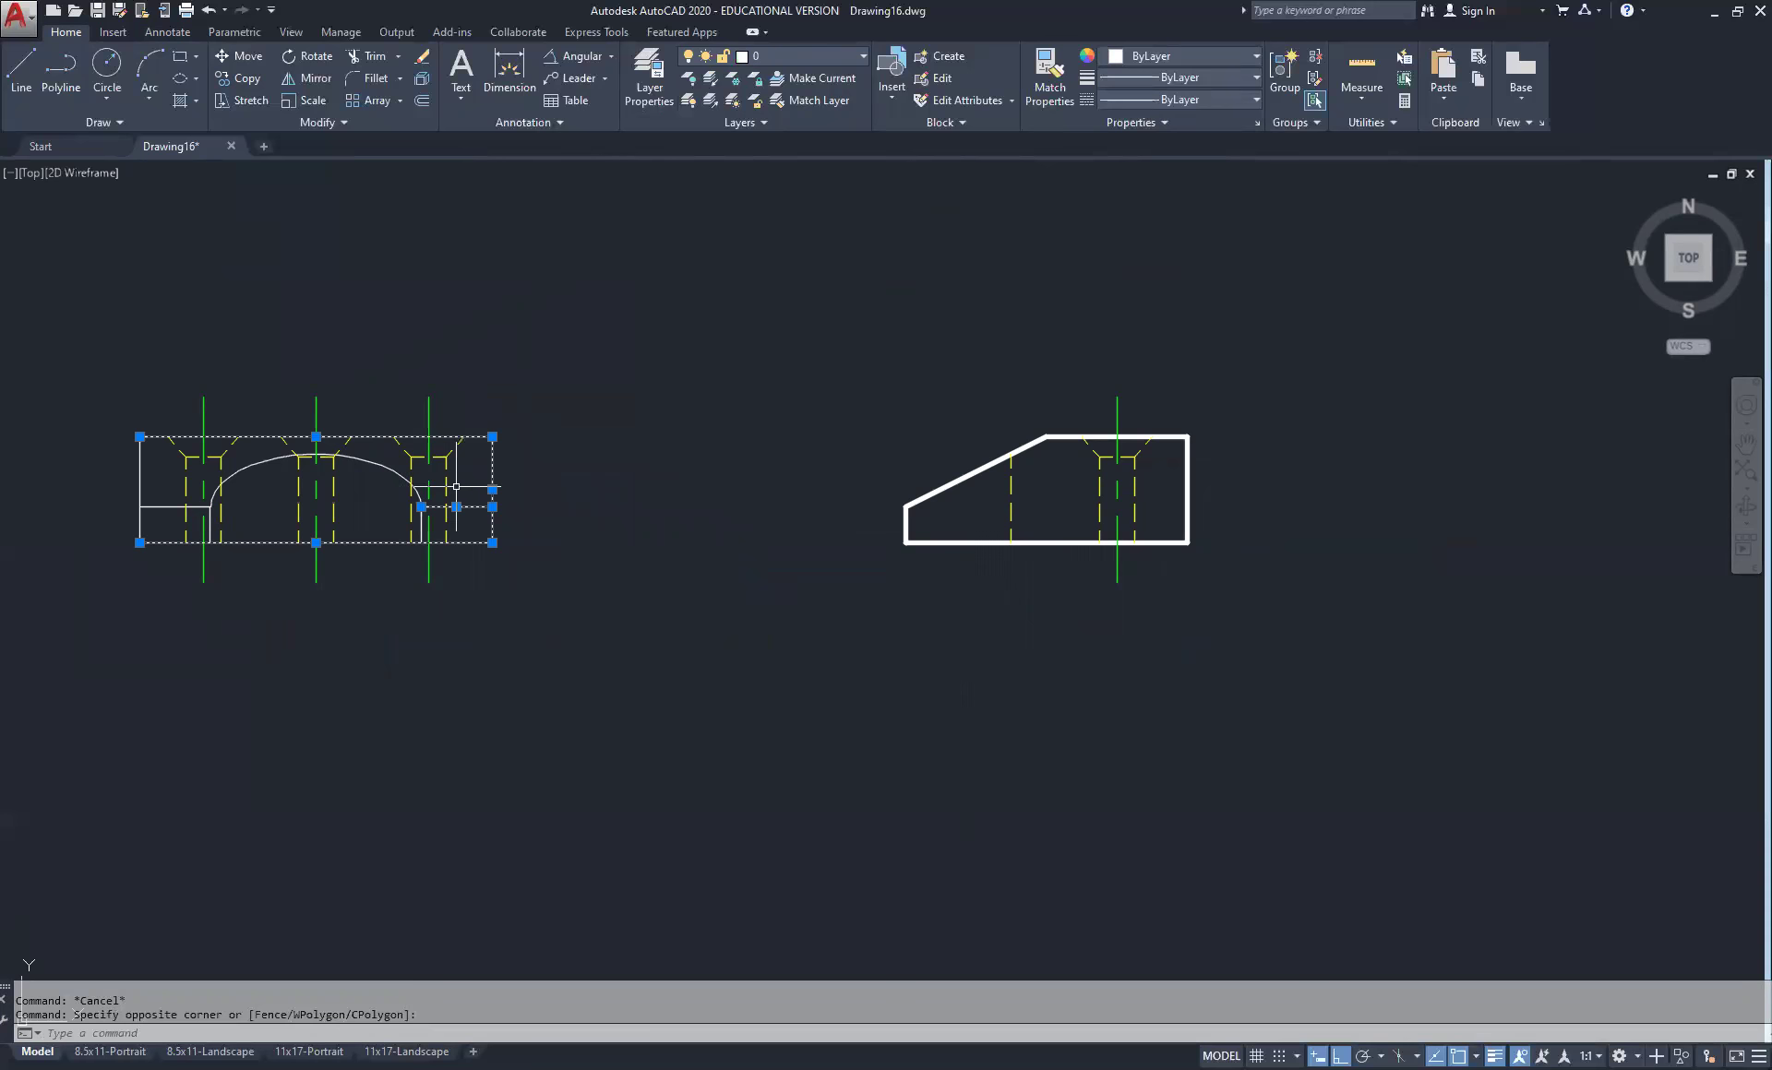
{"action": "scroll", "coordinate": [367, 519], "scroll_direction": "up", "scroll_amount": 4}
{"action": "scroll", "coordinate": [378, 526], "scroll_direction": "up", "scroll_amount": 2}
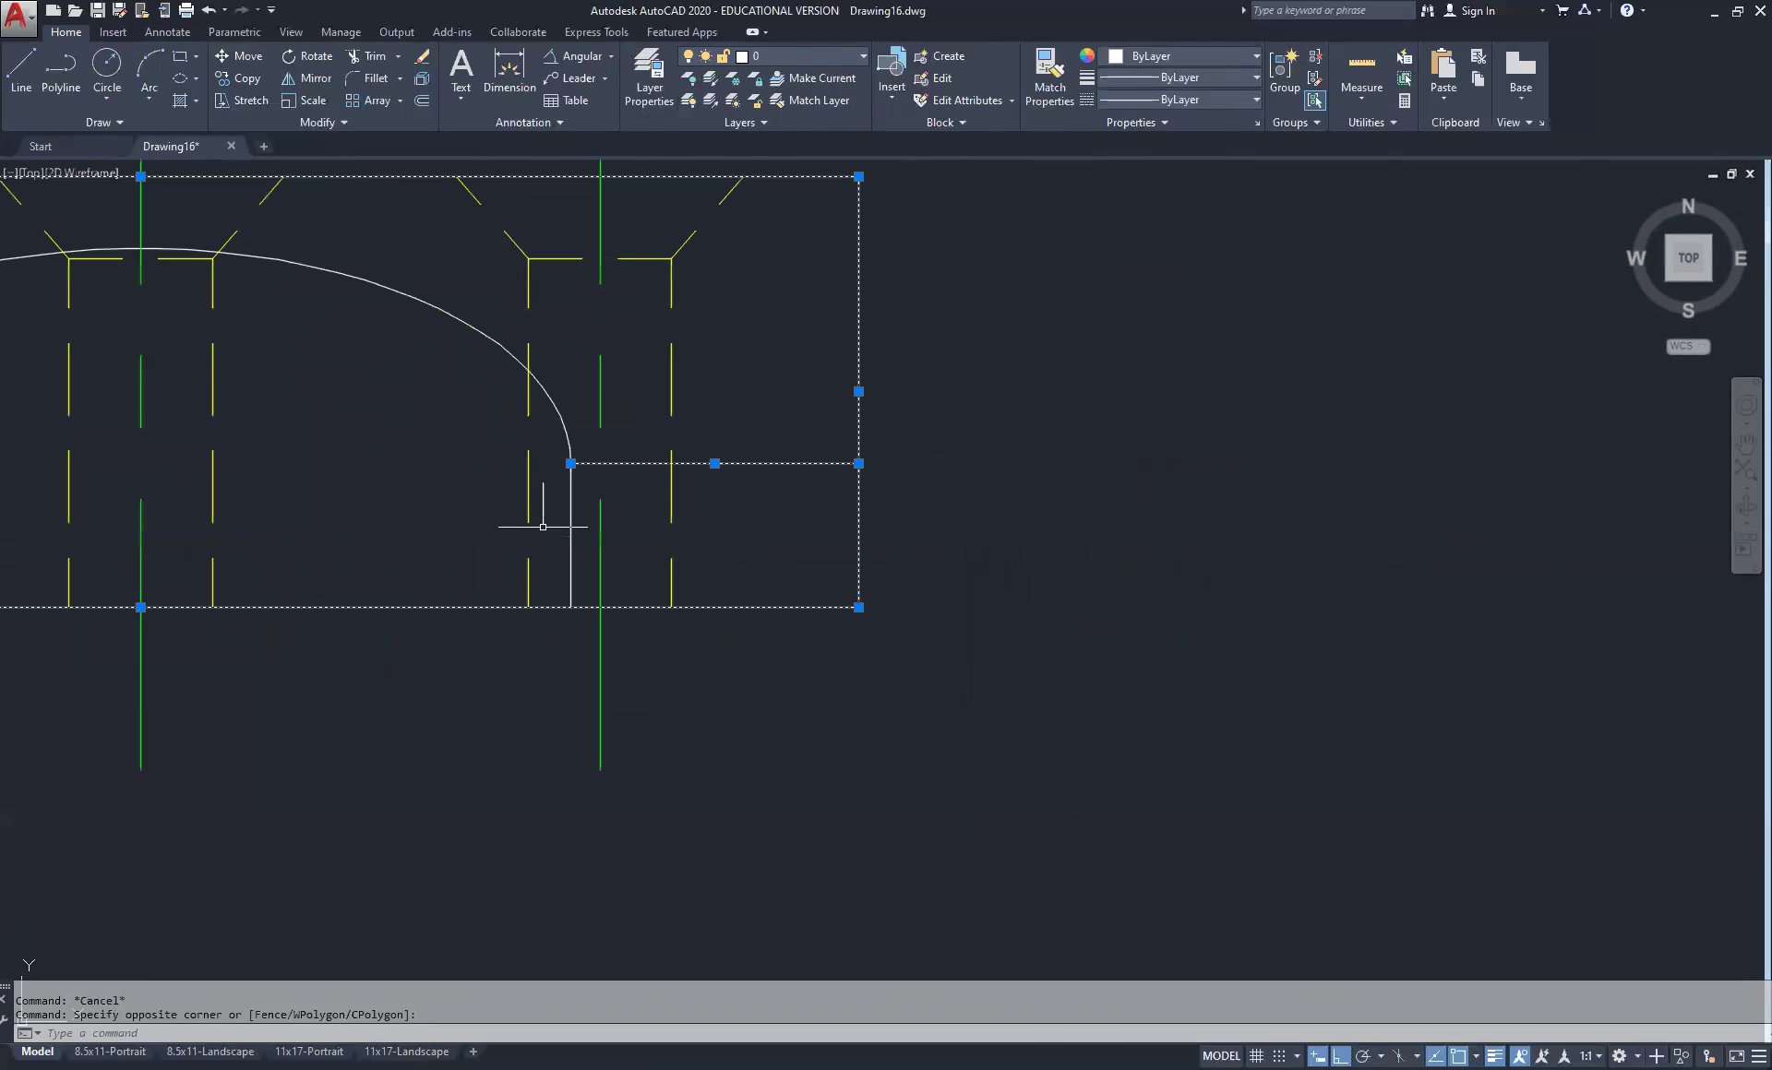
{"action": "left_click", "coordinate": [584, 478]}
{"action": "left_click", "coordinate": [557, 432]}
{"action": "middle_click_drag", "start_coordinate": [341, 526], "coordinate": [592, 523]}
{"action": "left_click", "coordinate": [211, 445]}
{"action": "left_click", "coordinate": [205, 430]}
{"action": "scroll", "coordinate": [260, 587], "scroll_direction": "down", "scroll_amount": 4}
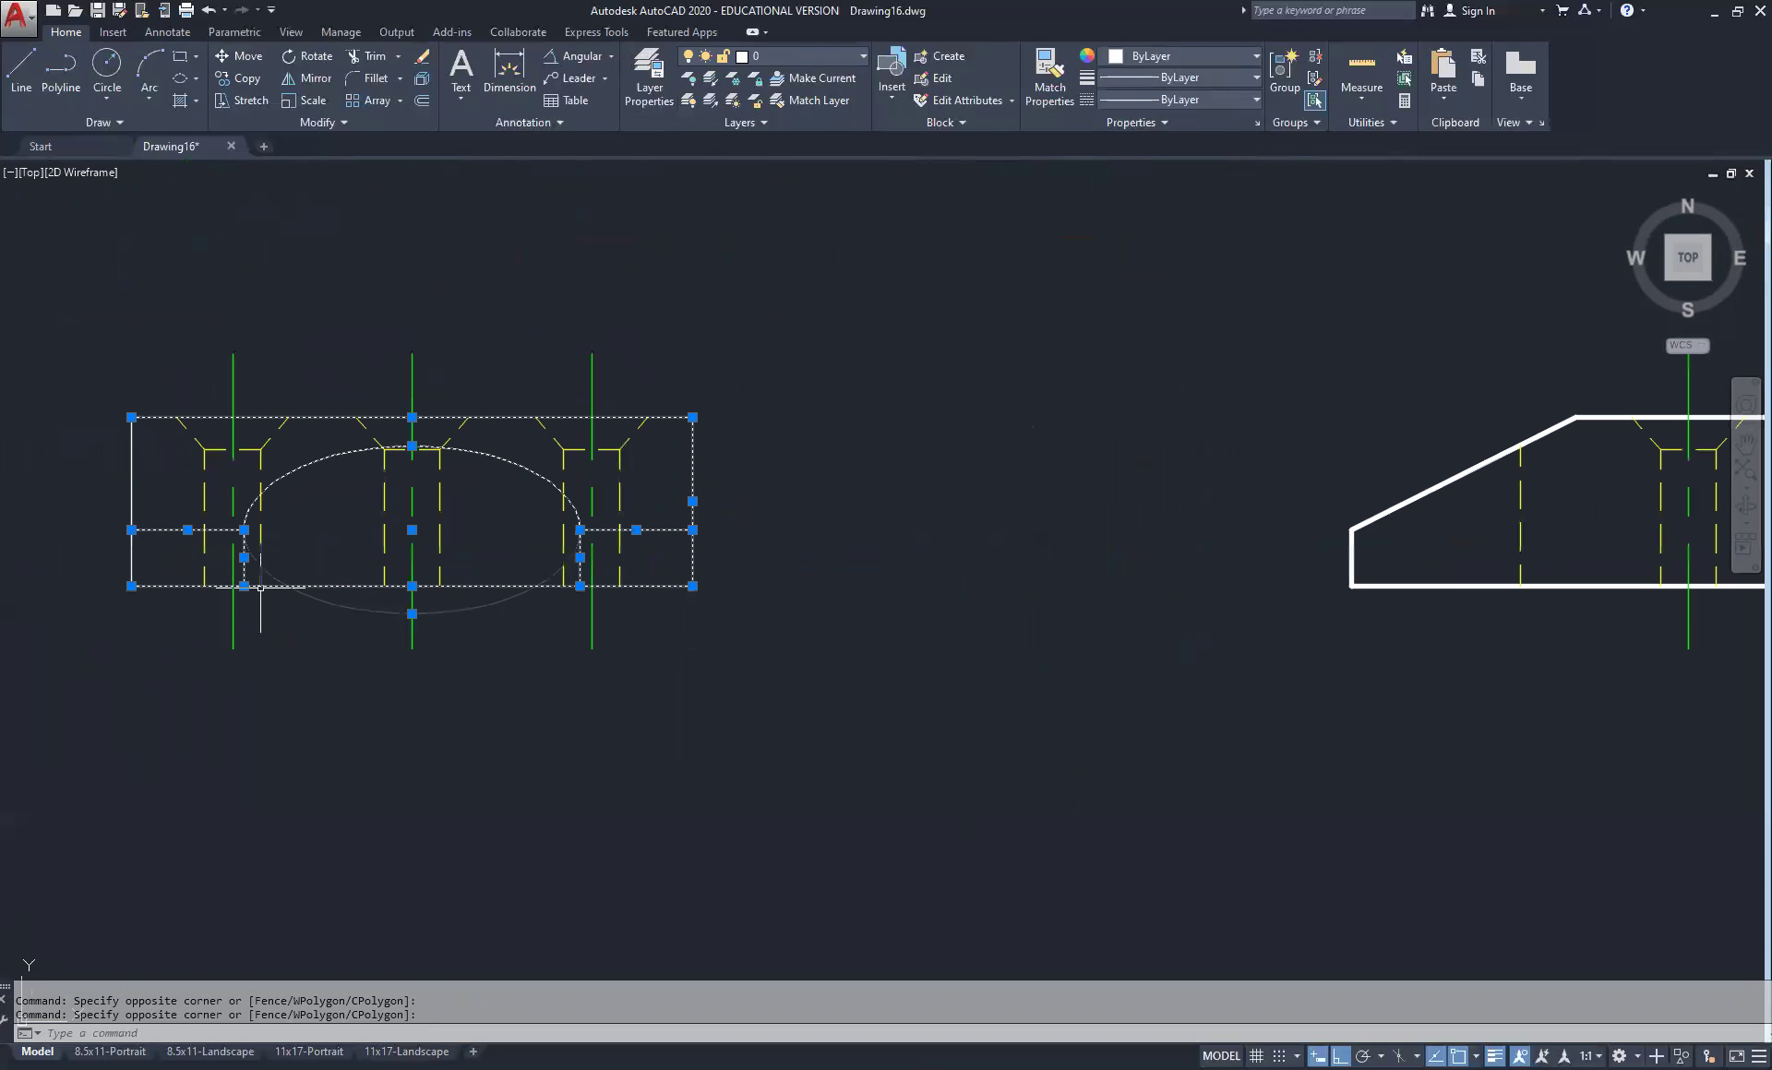
{"action": "left_click", "coordinate": [146, 566]}
{"action": "left_click", "coordinate": [70, 425]}
{"action": "left_click", "coordinate": [792, 57]}
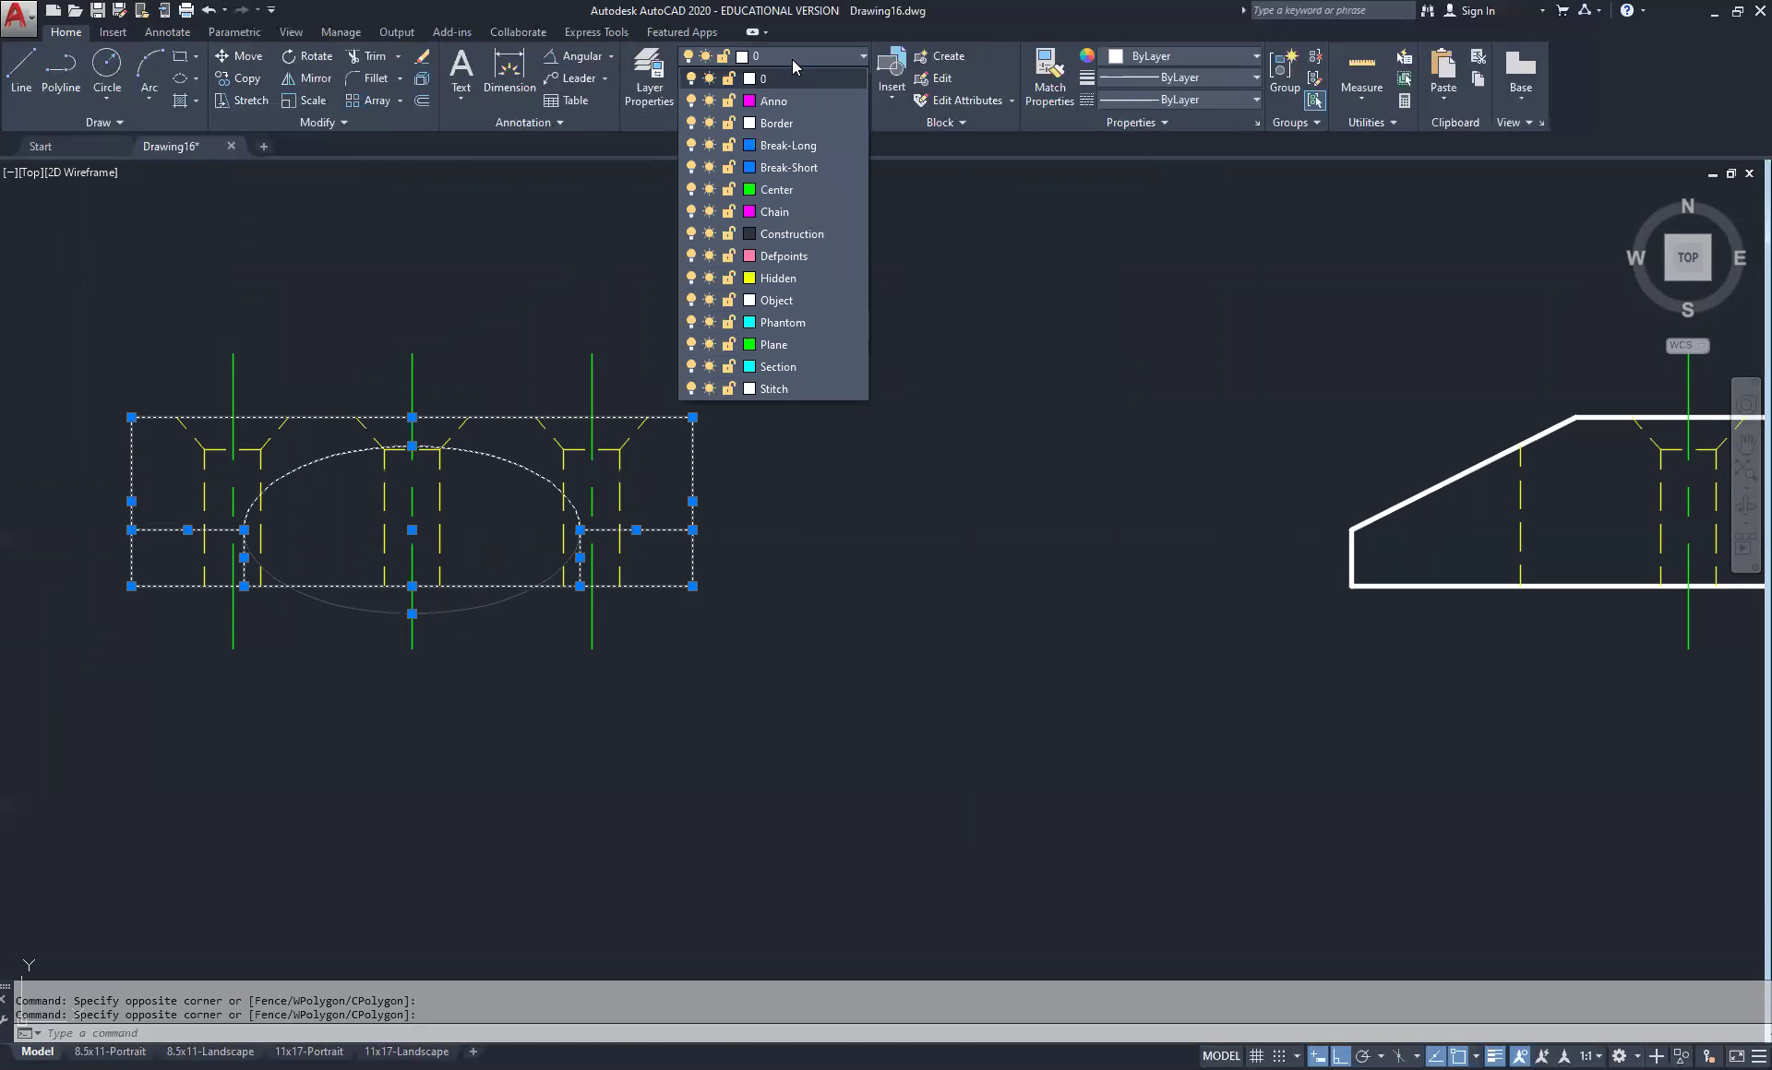
{"action": "left_click", "coordinate": [794, 301]}
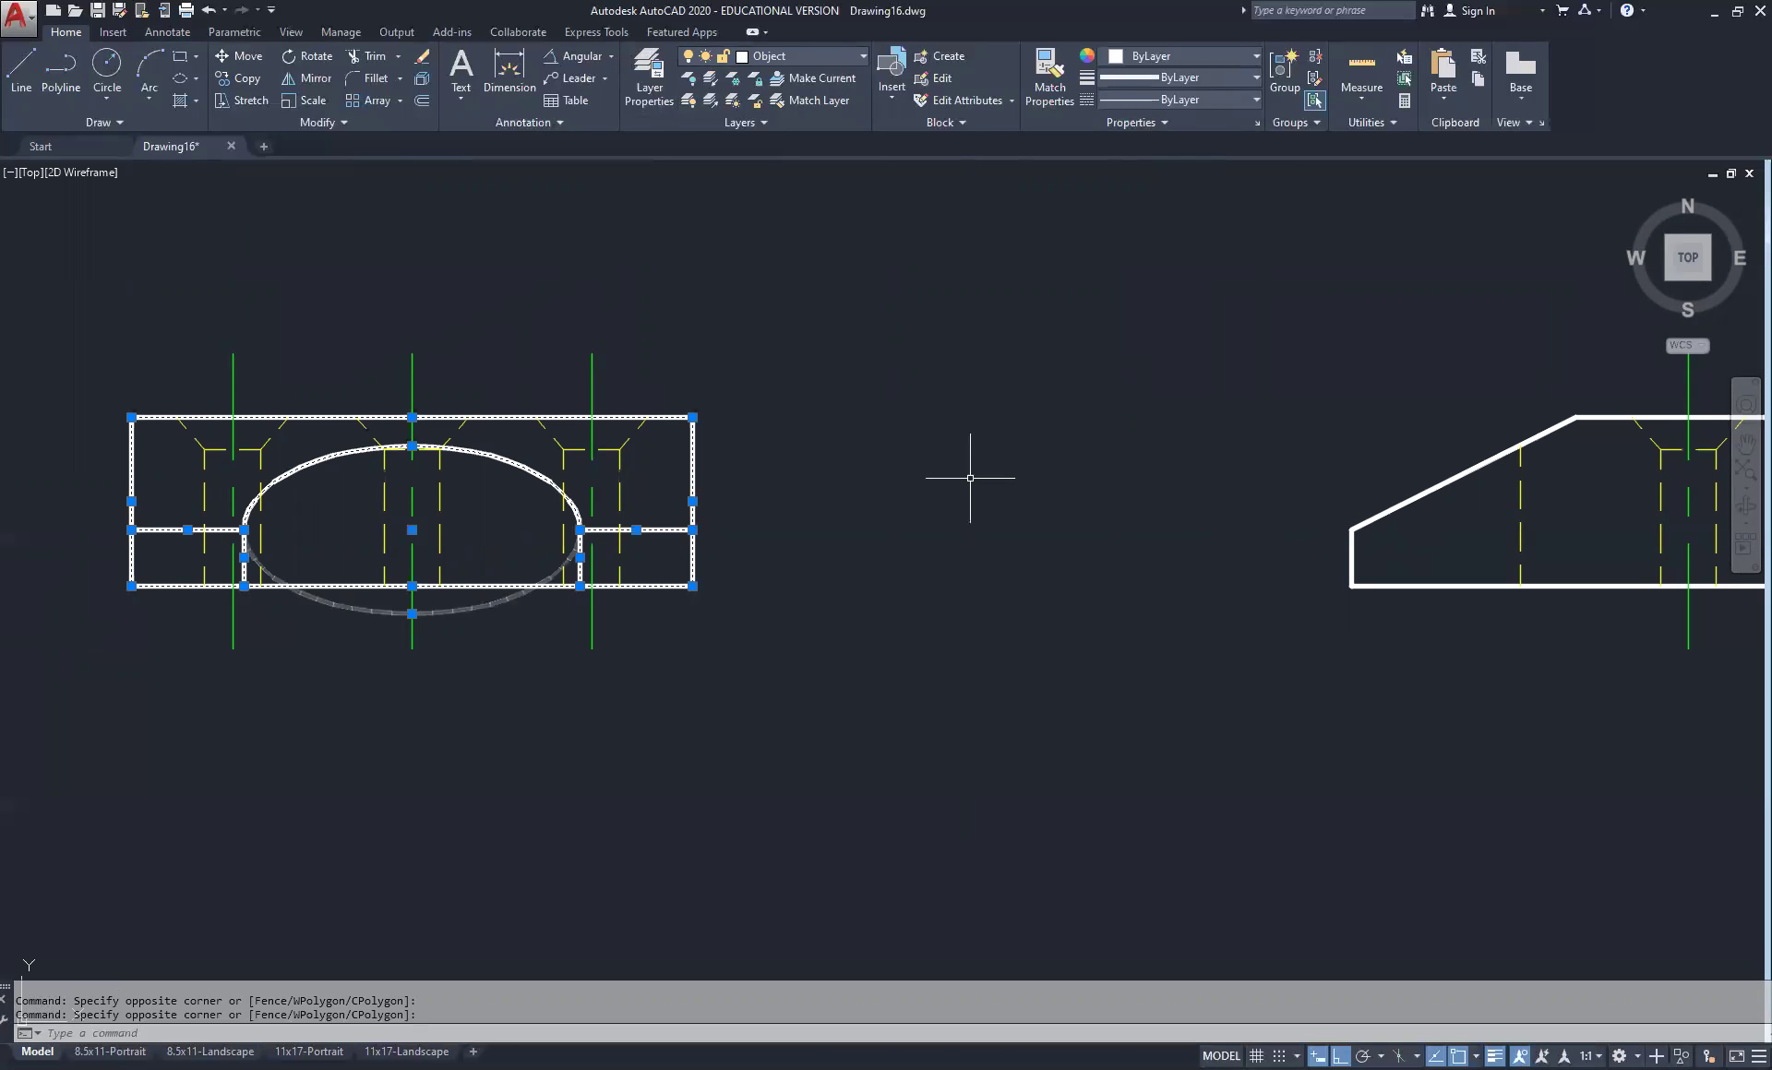
{"action": "key", "text": "Escape"}
{"action": "key", "text": "Escape"}
Move the entire top view straight down about 1.2 units, closer to the front view
{"action": "scroll", "coordinate": [747, 443], "scroll_direction": "down", "scroll_amount": 4}
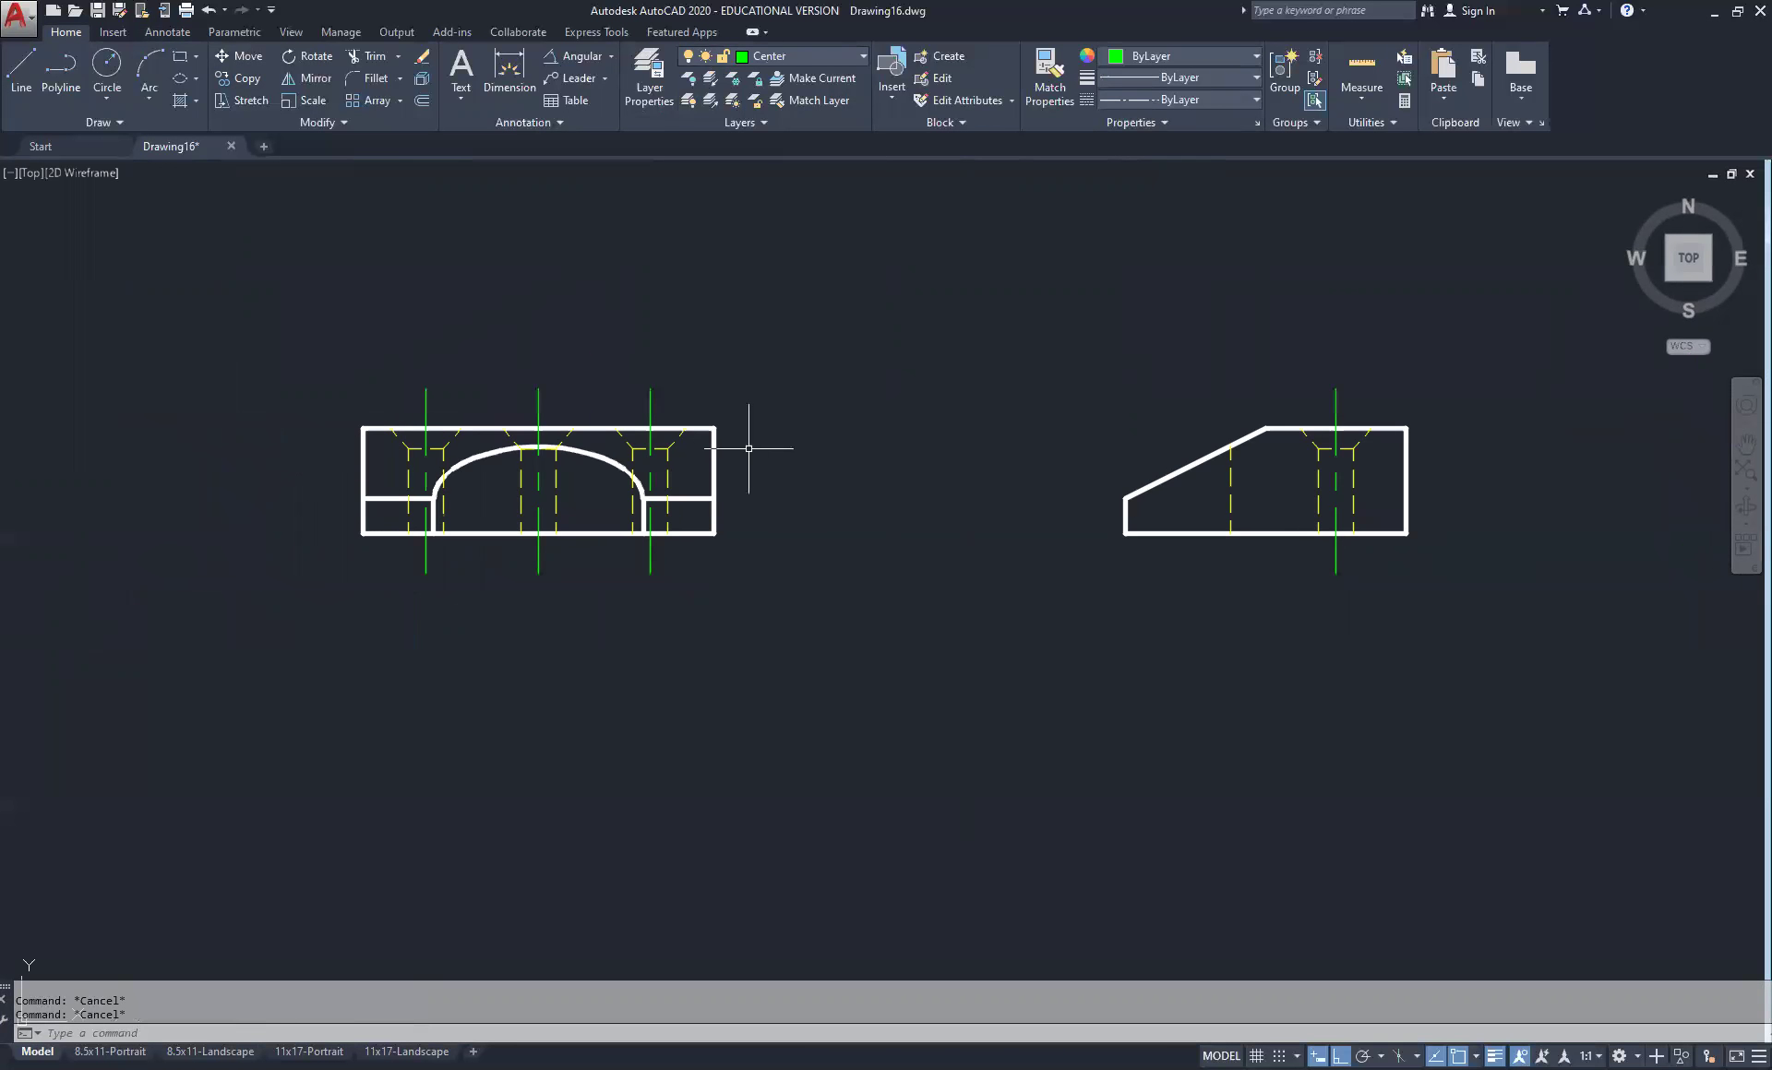
{"action": "scroll", "coordinate": [777, 460], "scroll_direction": "down", "scroll_amount": 2}
{"action": "middle_click_drag", "start_coordinate": [788, 343], "coordinate": [721, 408]}
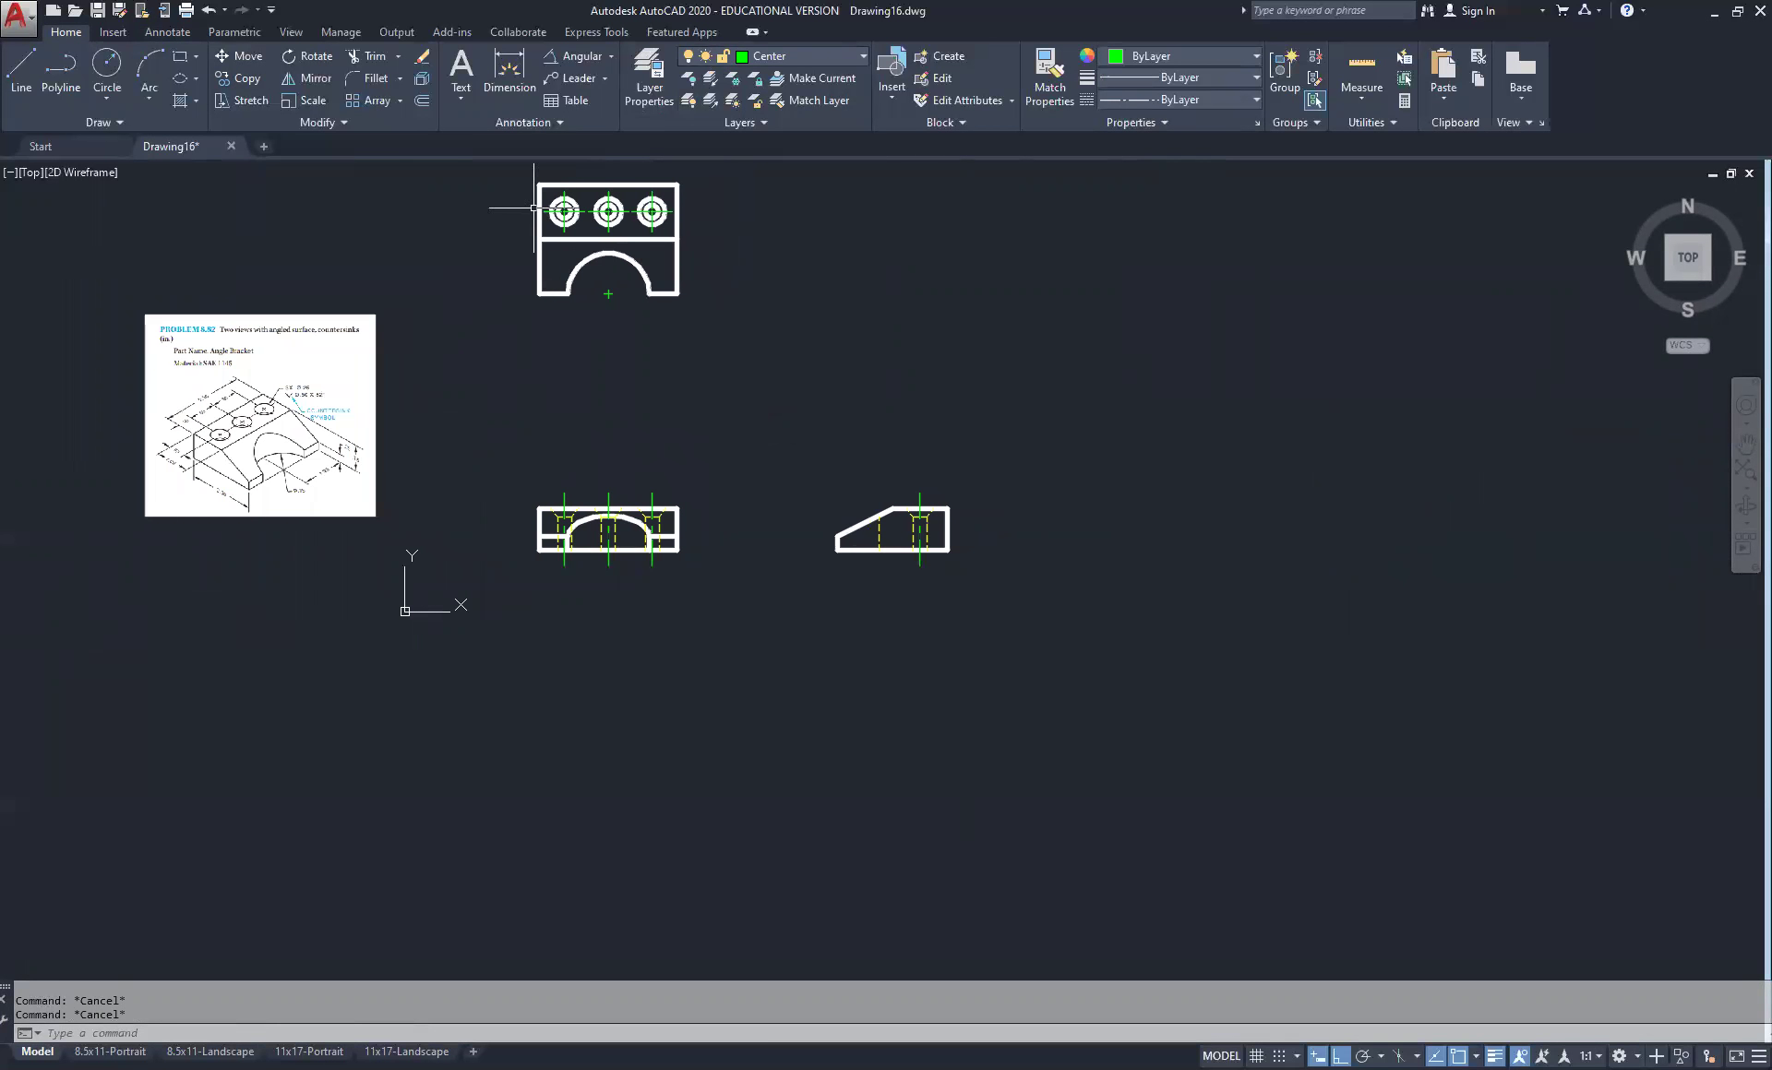
{"action": "left_click", "coordinate": [518, 172]}
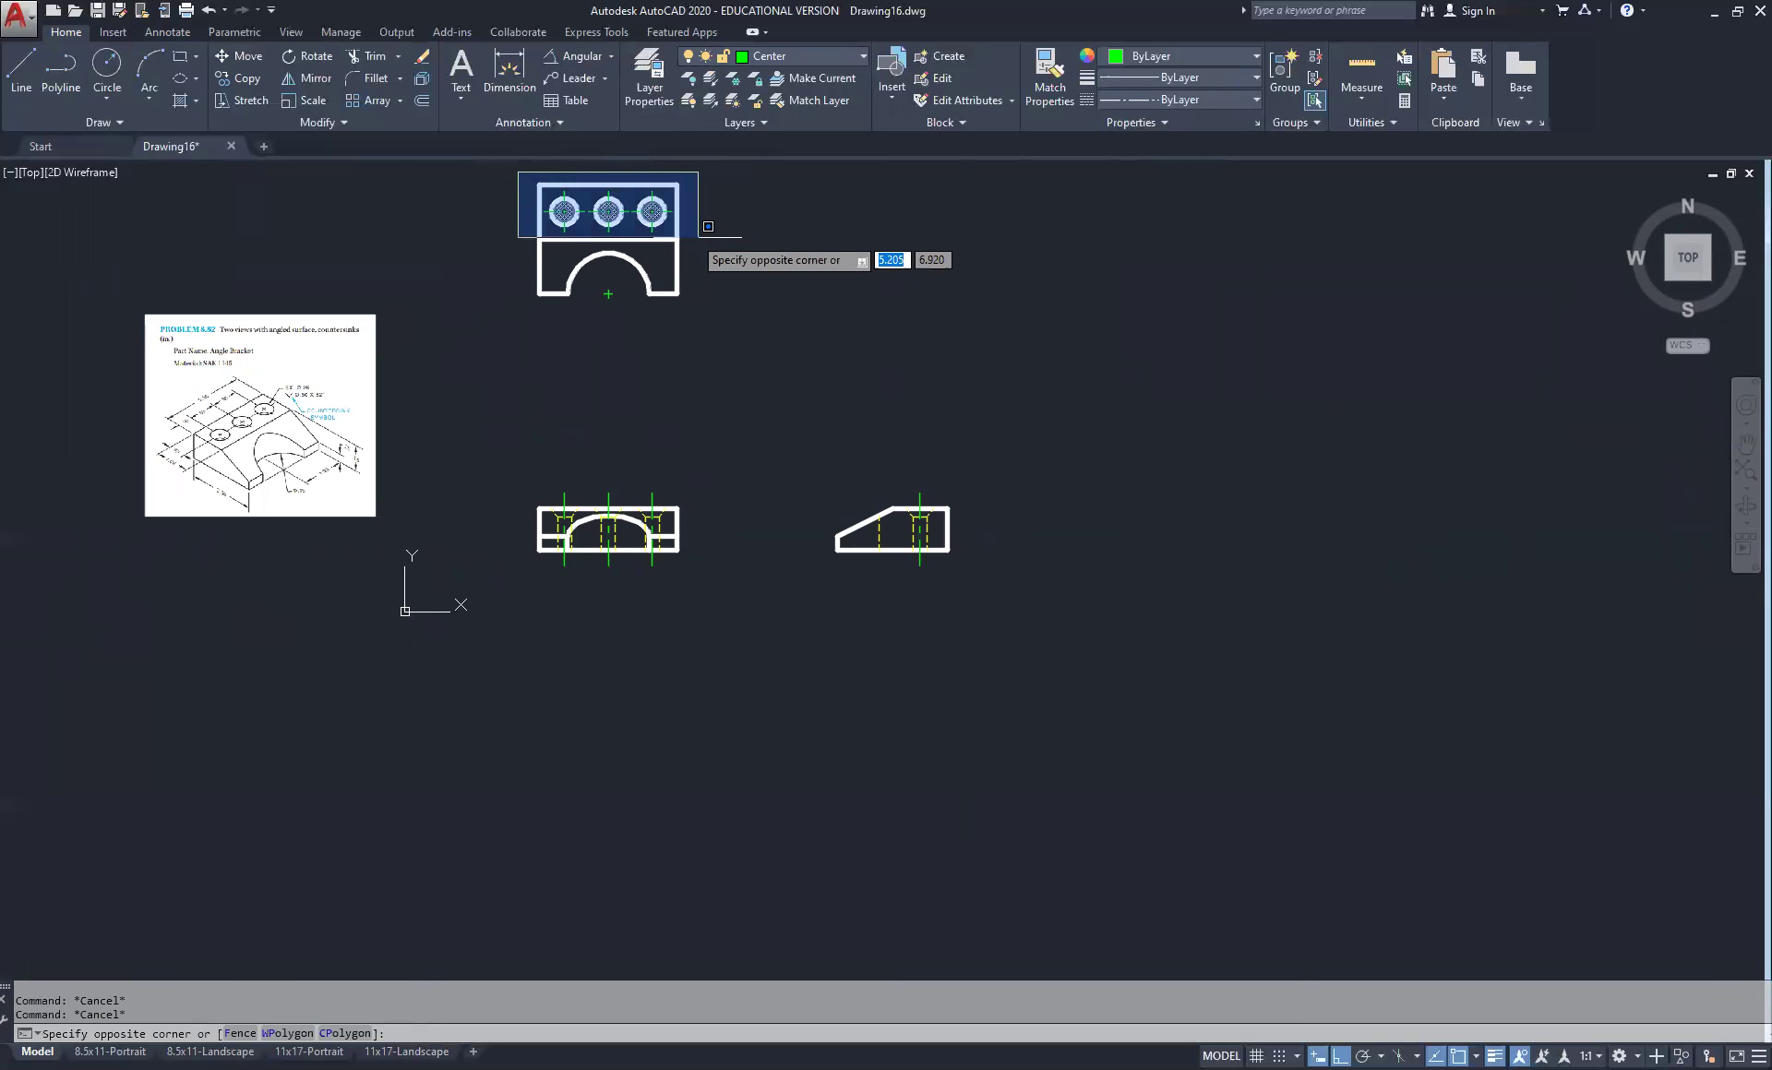
{"action": "left_click", "coordinate": [738, 313]}
{"action": "right_click", "coordinate": [810, 320]}
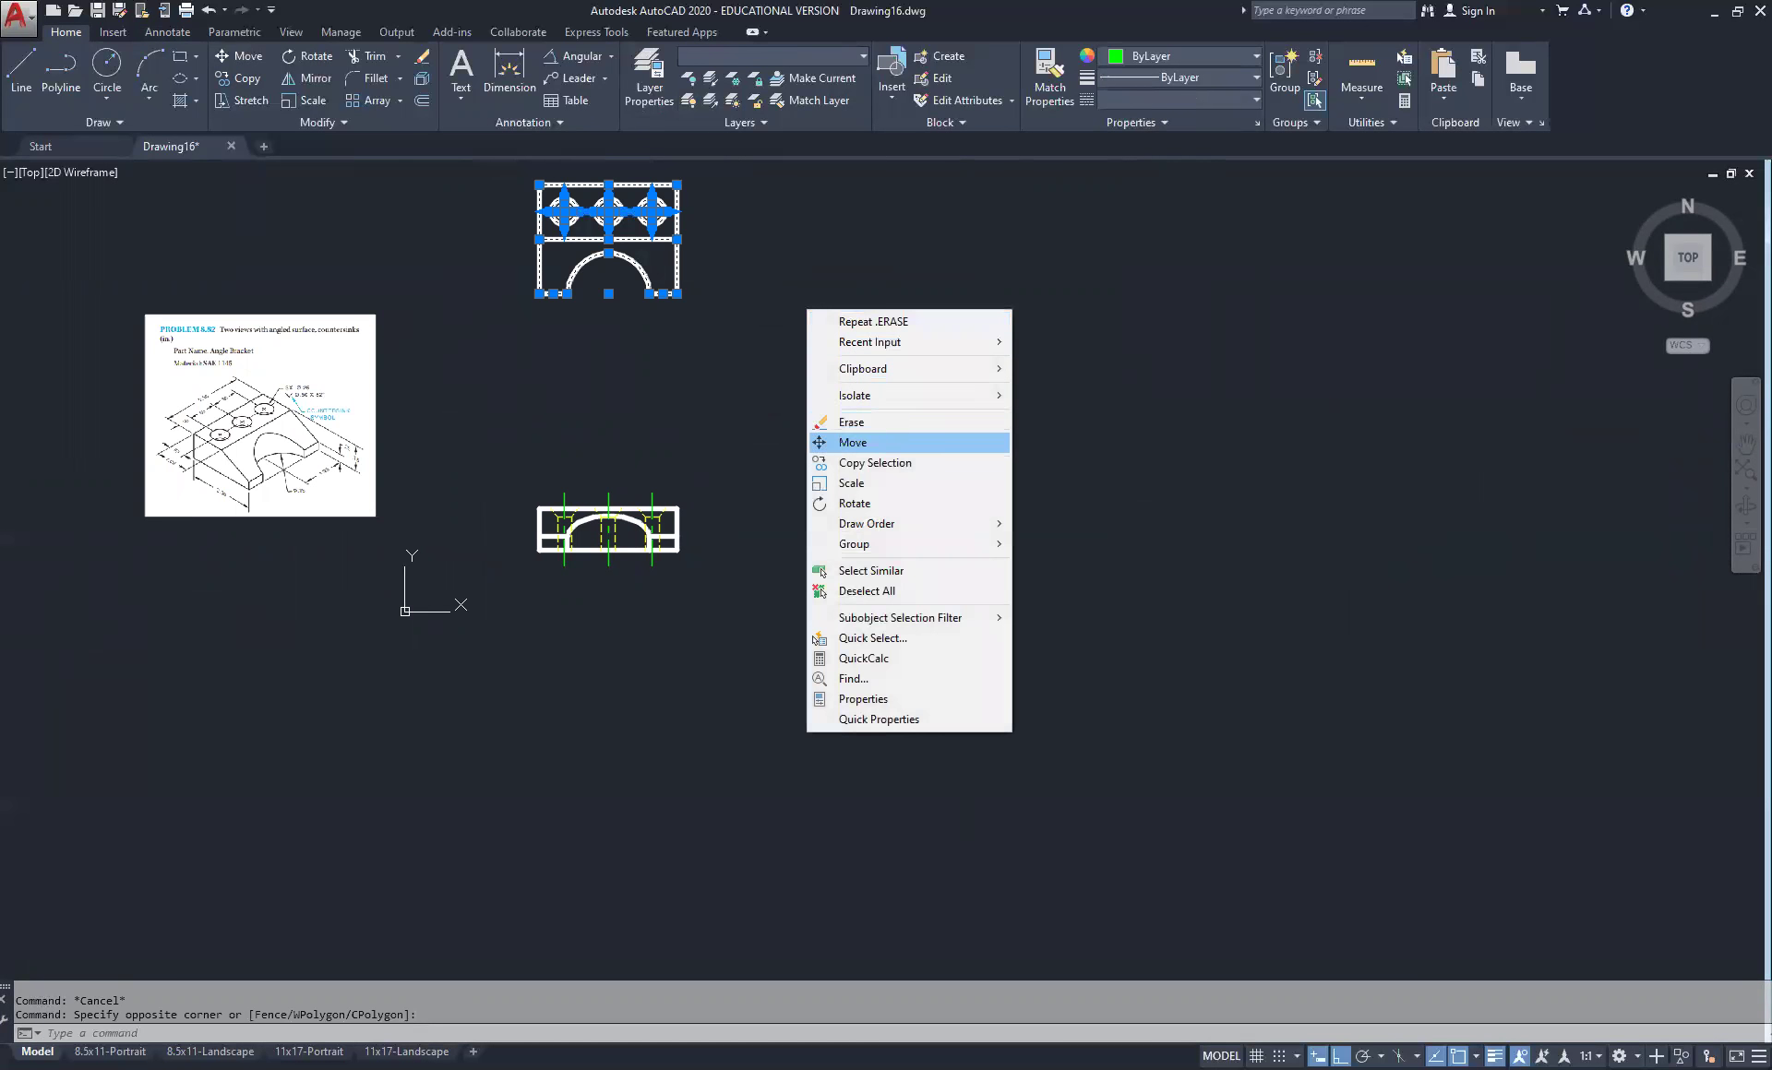
{"action": "left_click", "coordinate": [884, 443]}
{"action": "left_click", "coordinate": [794, 286]}
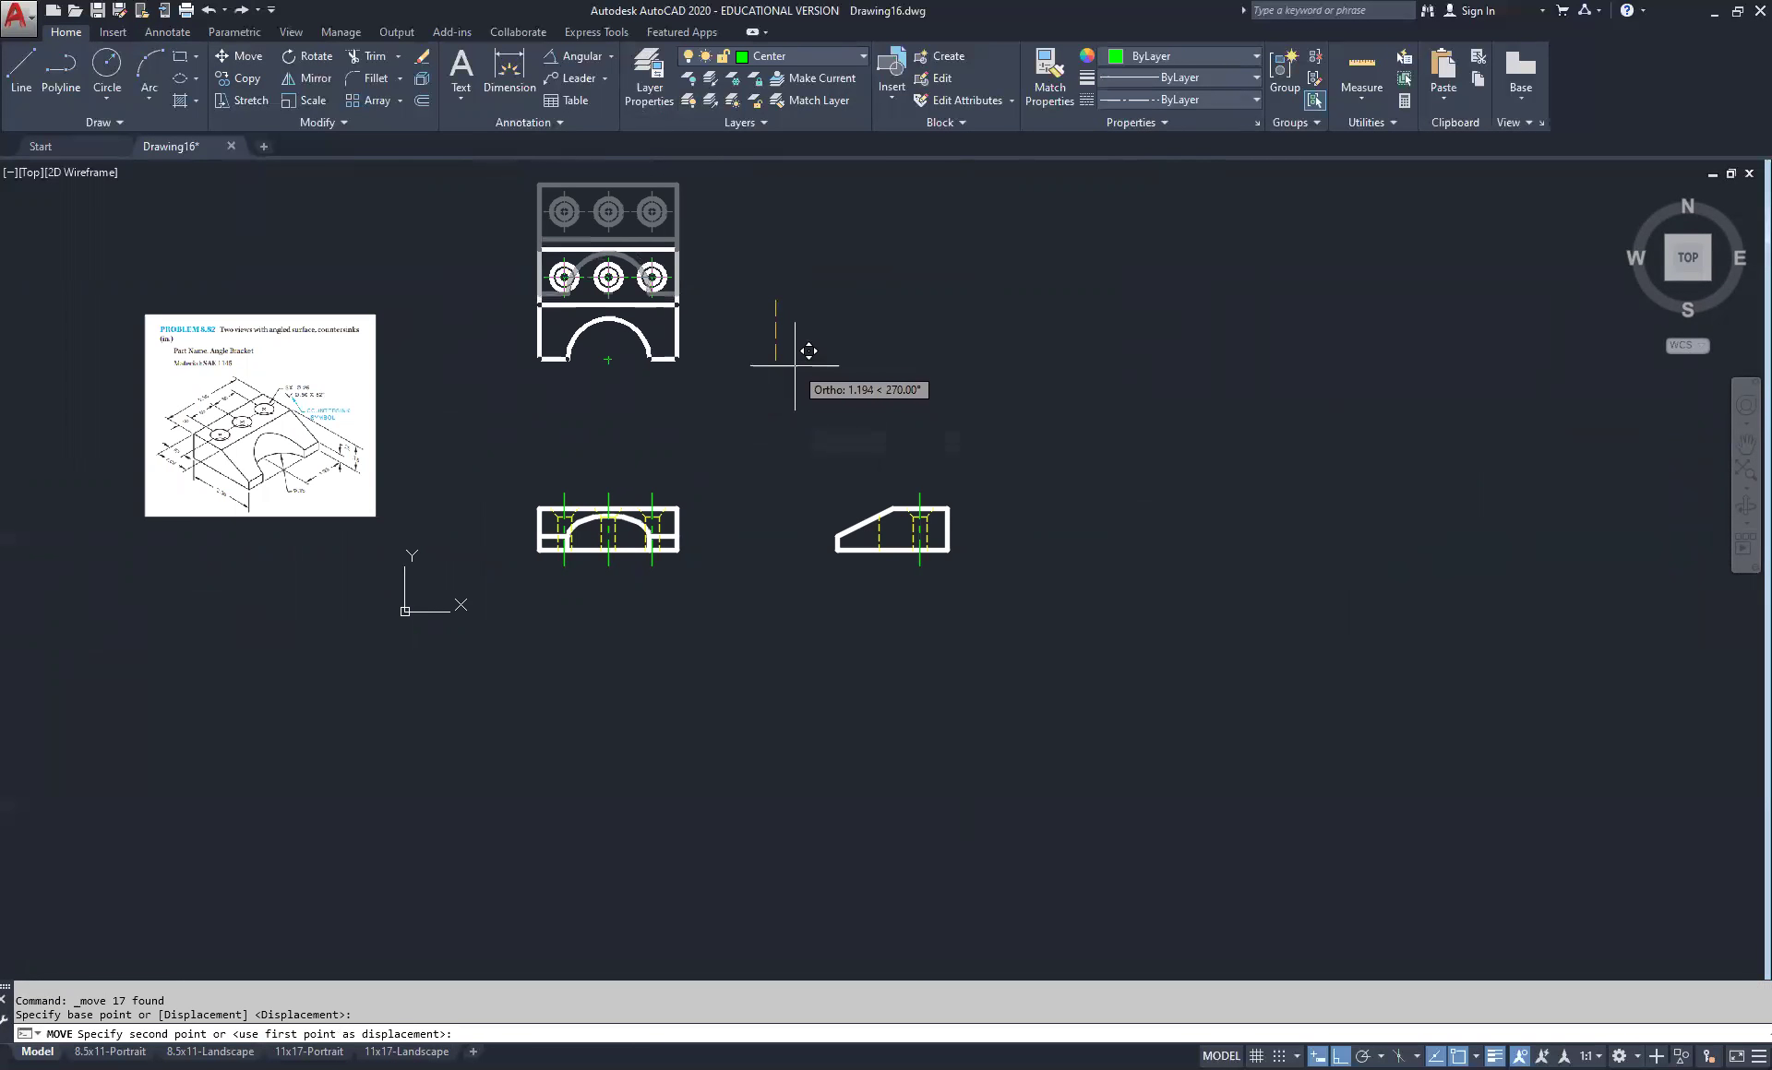
{"action": "left_click", "coordinate": [795, 370]}
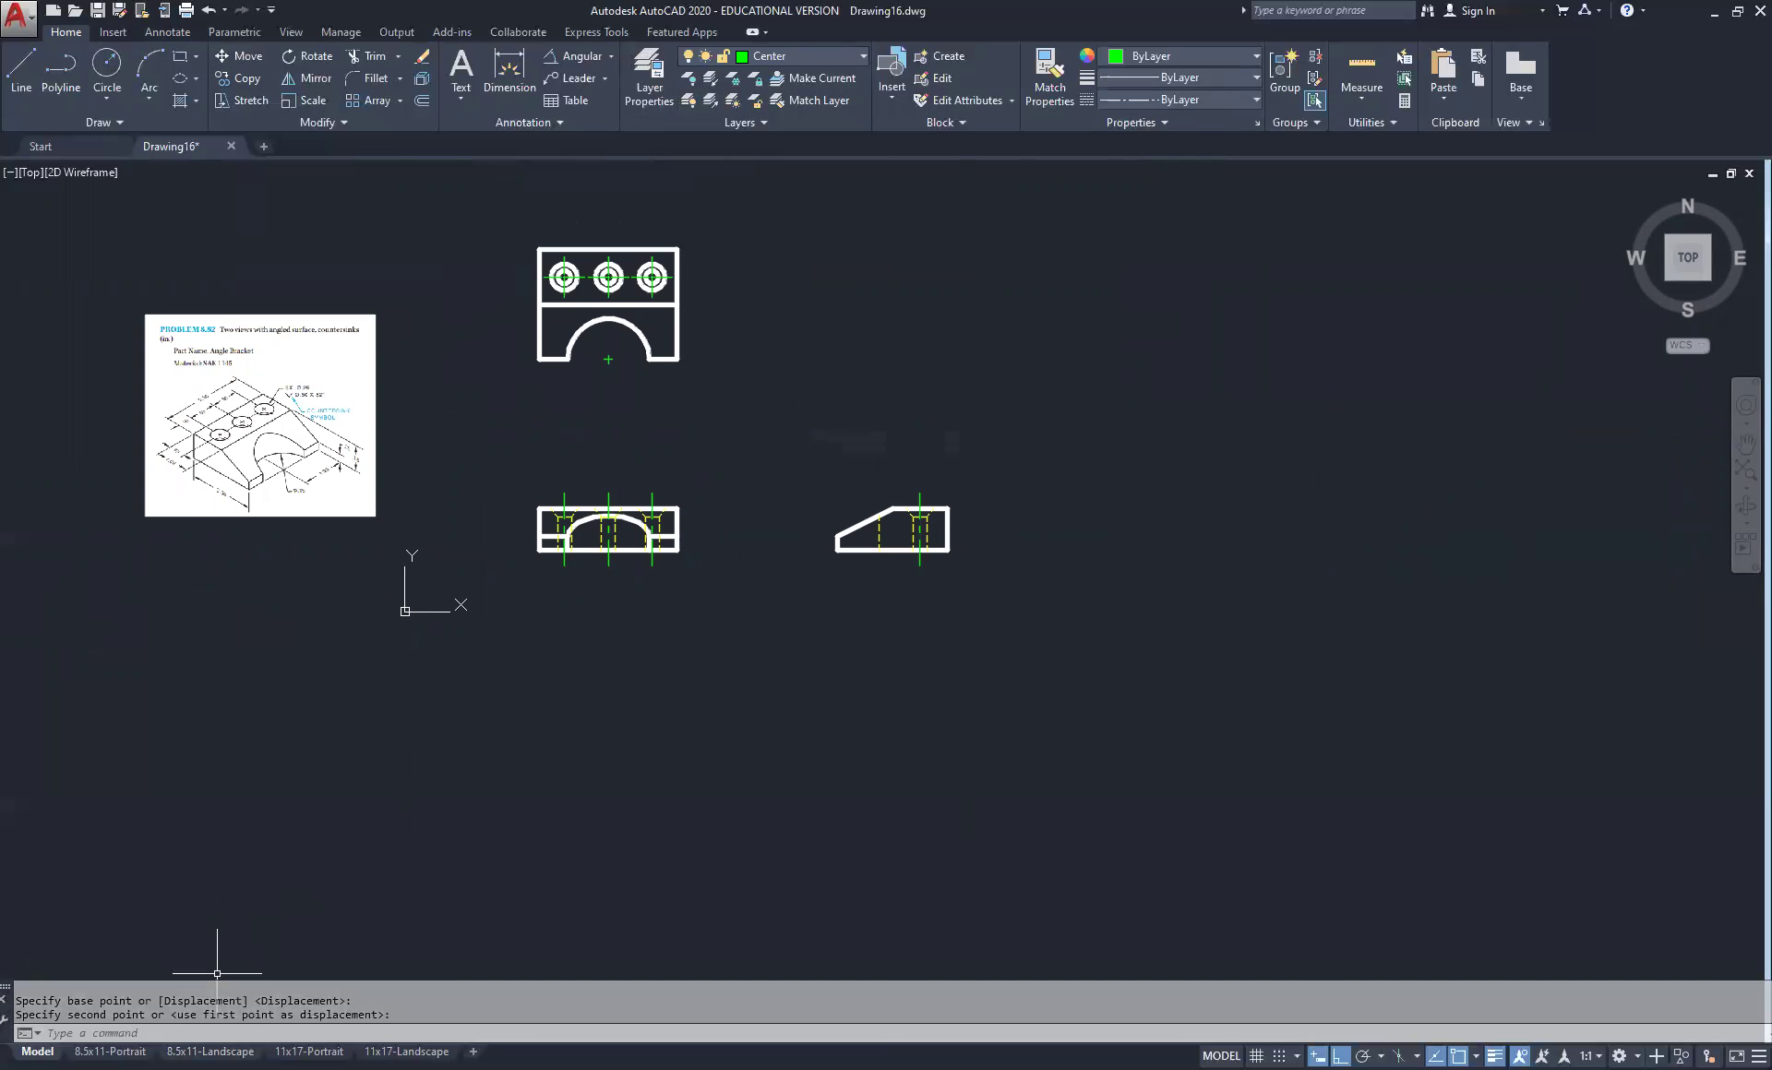
Activate the viewport of the 8.5x11-Landscape layout and shift the views upward within the sheet
{"action": "left_click", "coordinate": [210, 1052]}
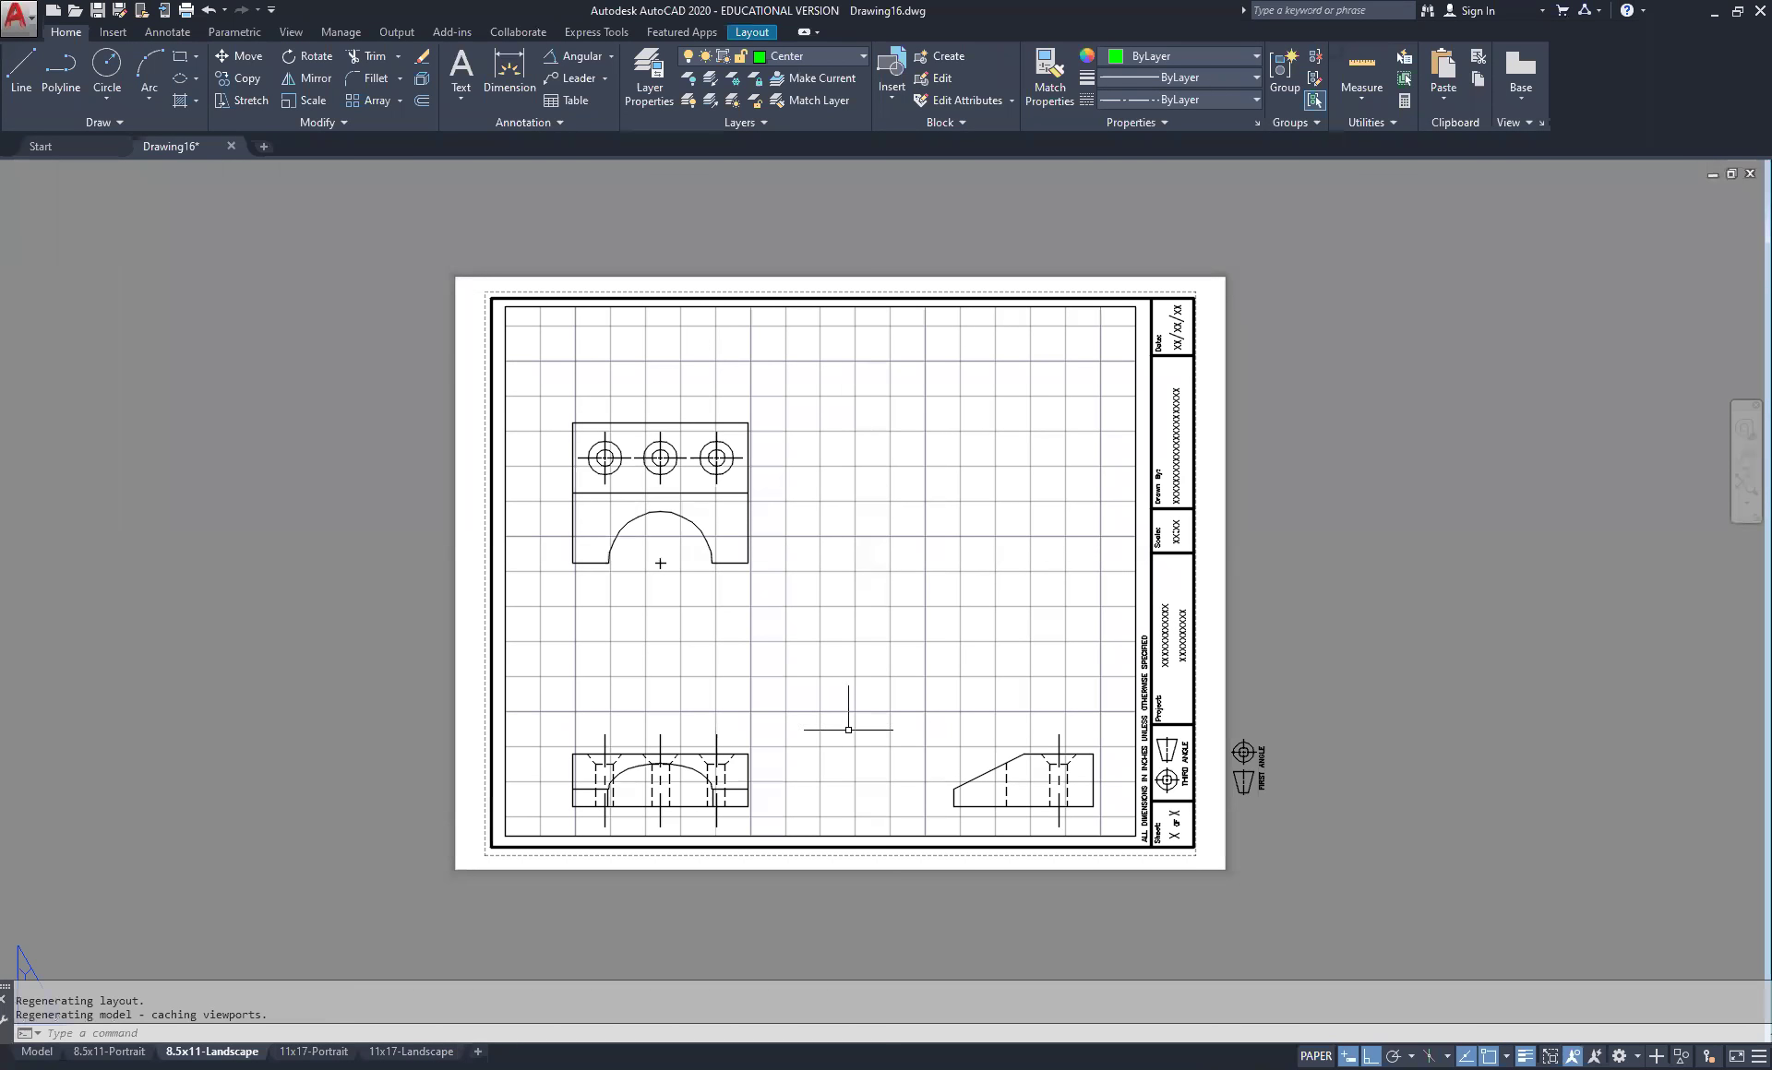
{"action": "double_click", "coordinate": [883, 536]}
{"action": "middle_click_drag", "start_coordinate": [880, 621], "coordinate": [881, 554]}
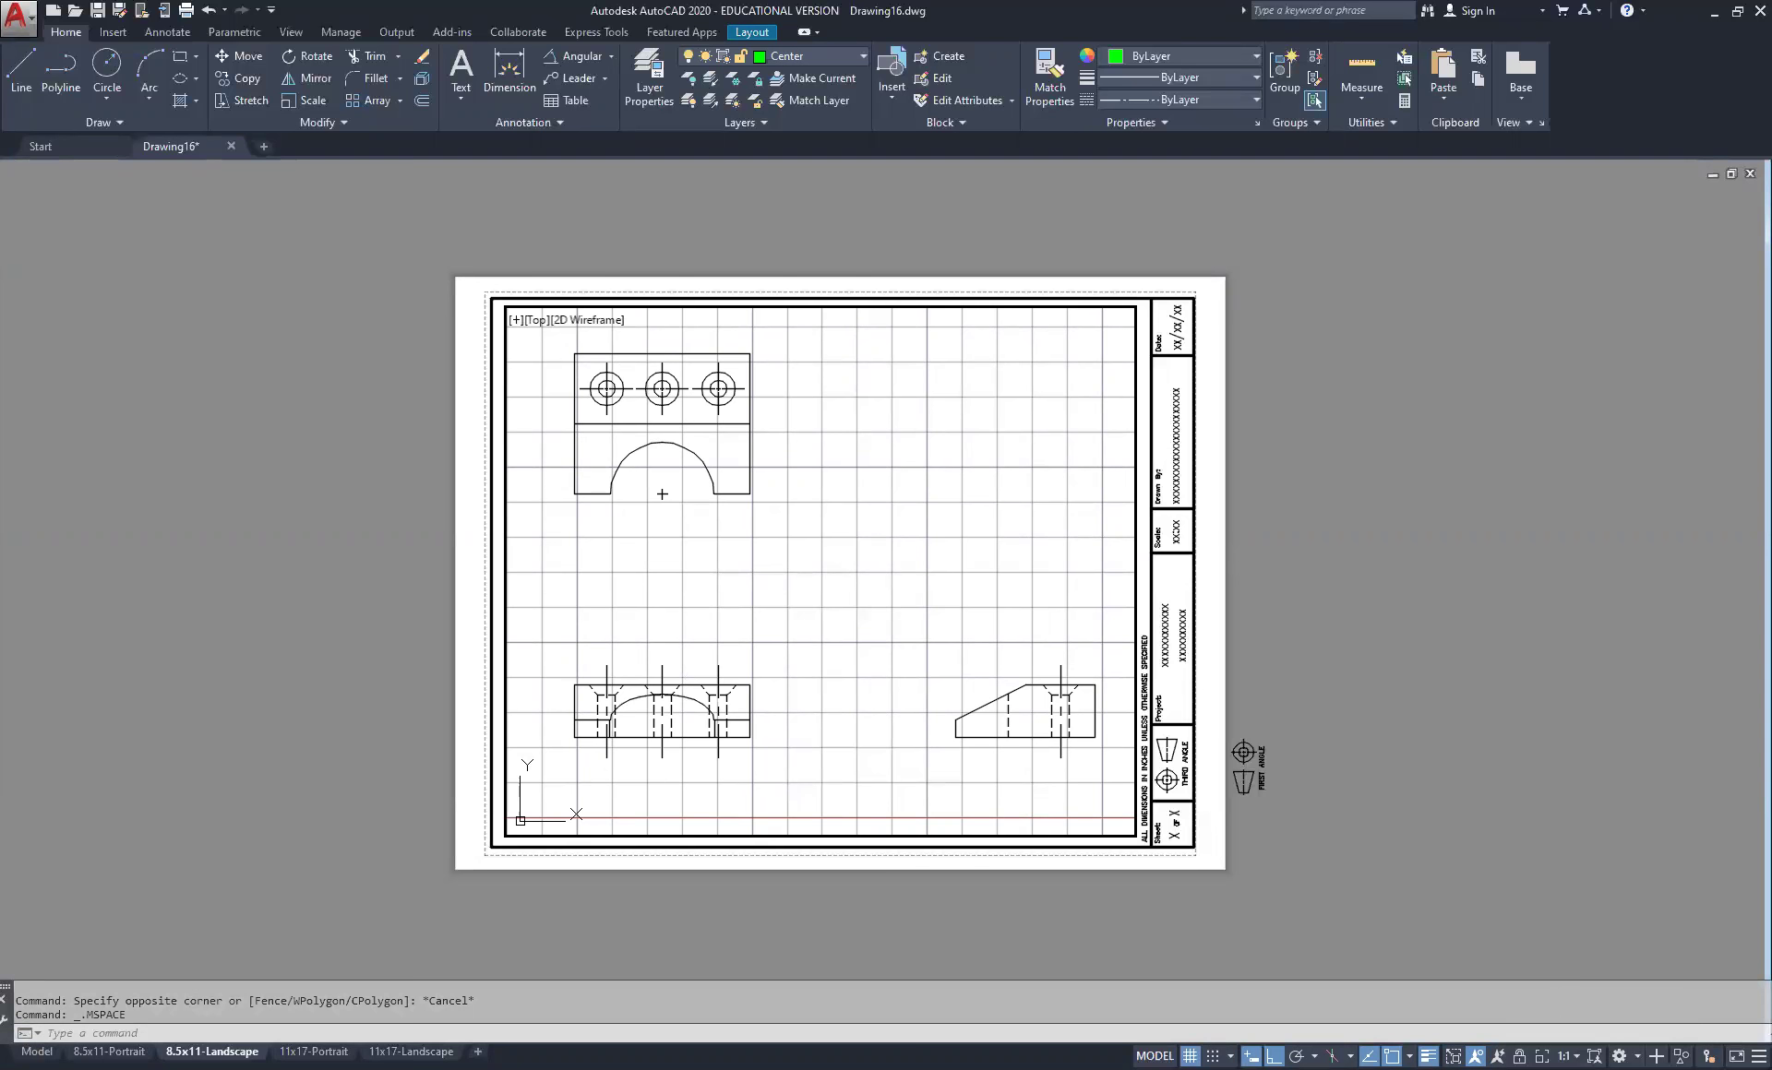
Shift the views slightly upward inside the 11x17-Landscape layout's viewport and check the list of viewport scales
{"action": "left_click", "coordinate": [410, 1052]}
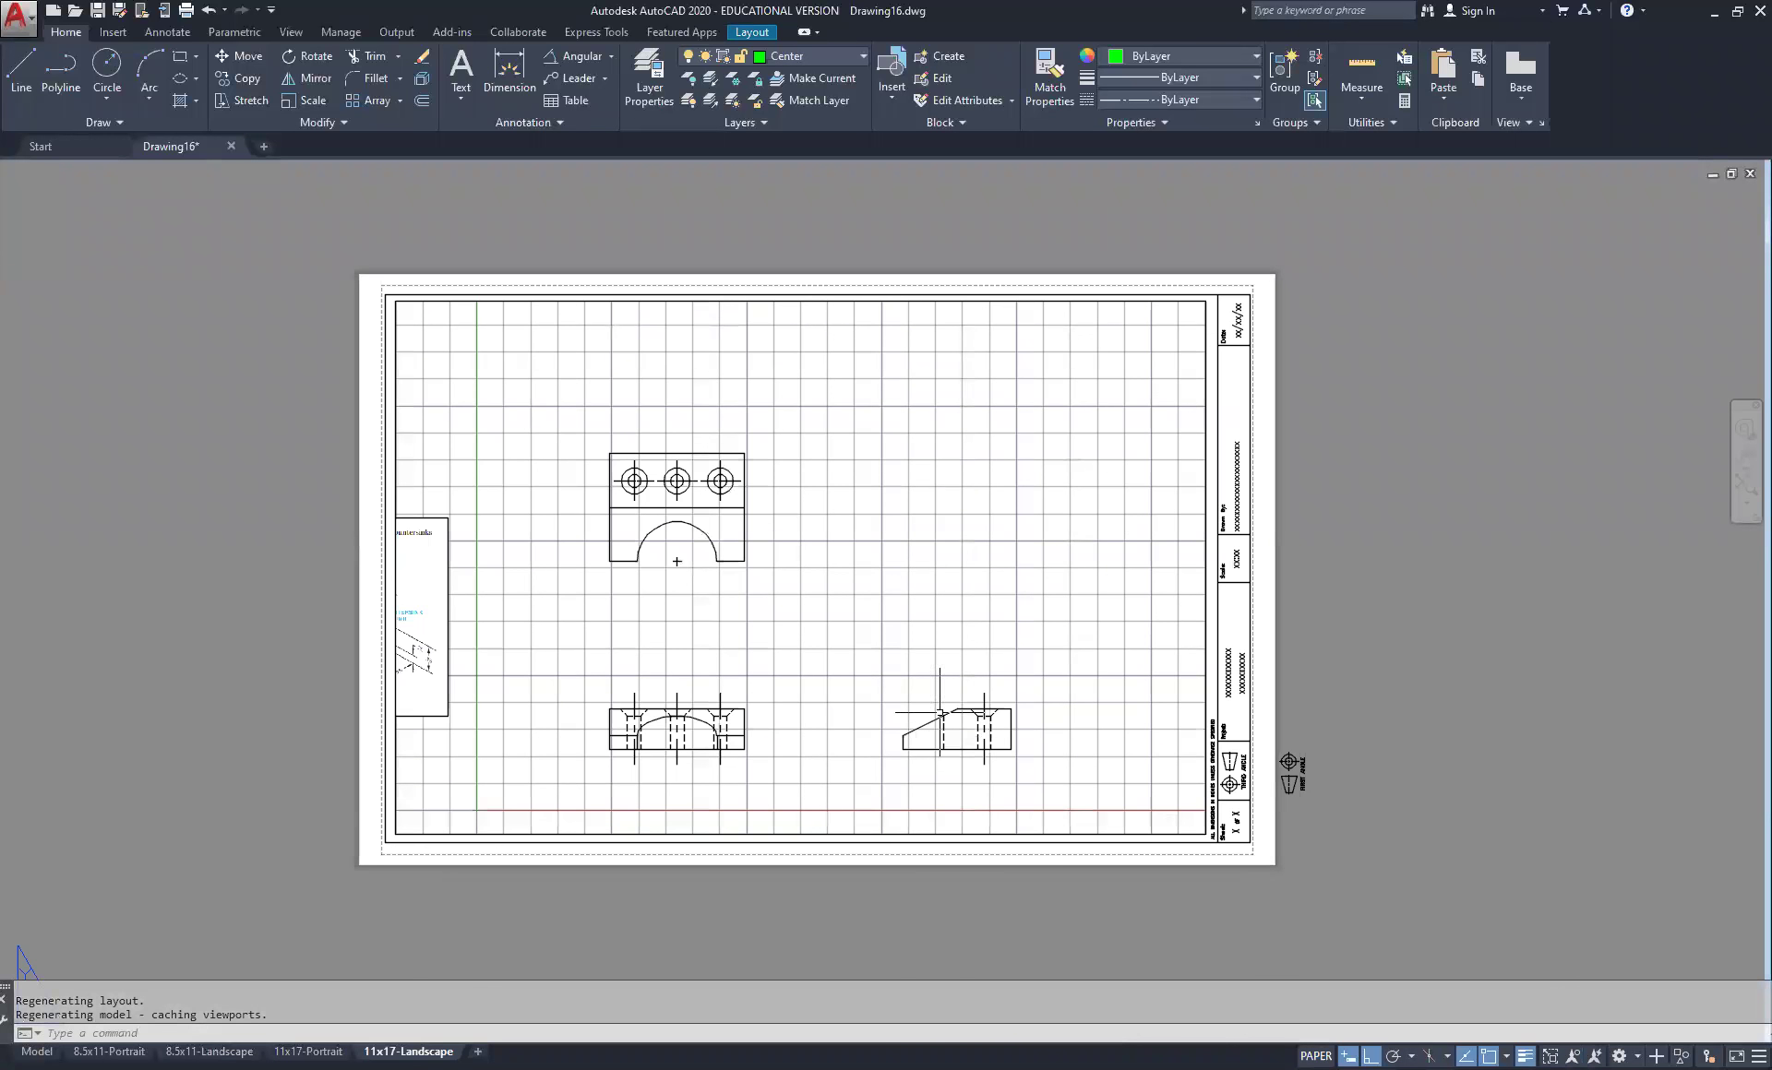
{"action": "double_click", "coordinate": [858, 581]}
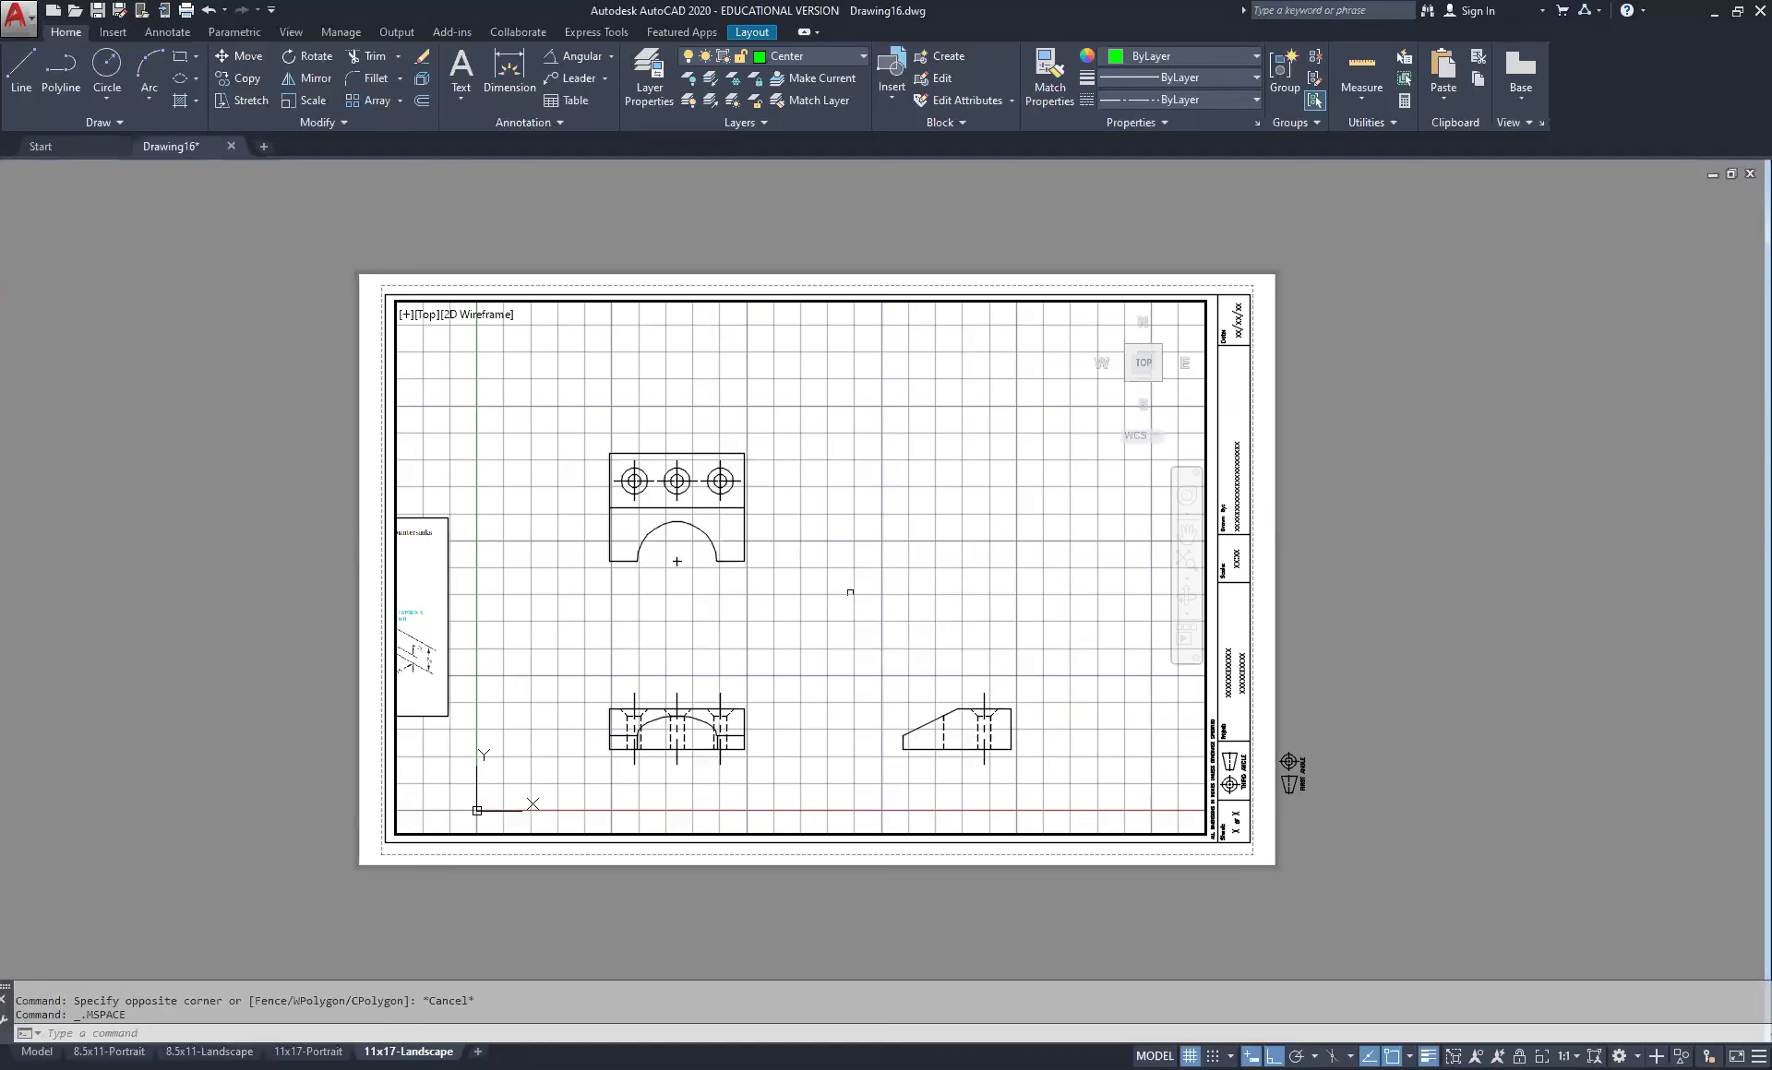
{"action": "mouse_move", "coordinate": [843, 621]}
{"action": "middle_mouse_down"}
{"action": "mouse_move", "coordinate": [865, 612]}
{"action": "mouse_move", "coordinate": [850, 590]}
{"action": "middle_mouse_up"}
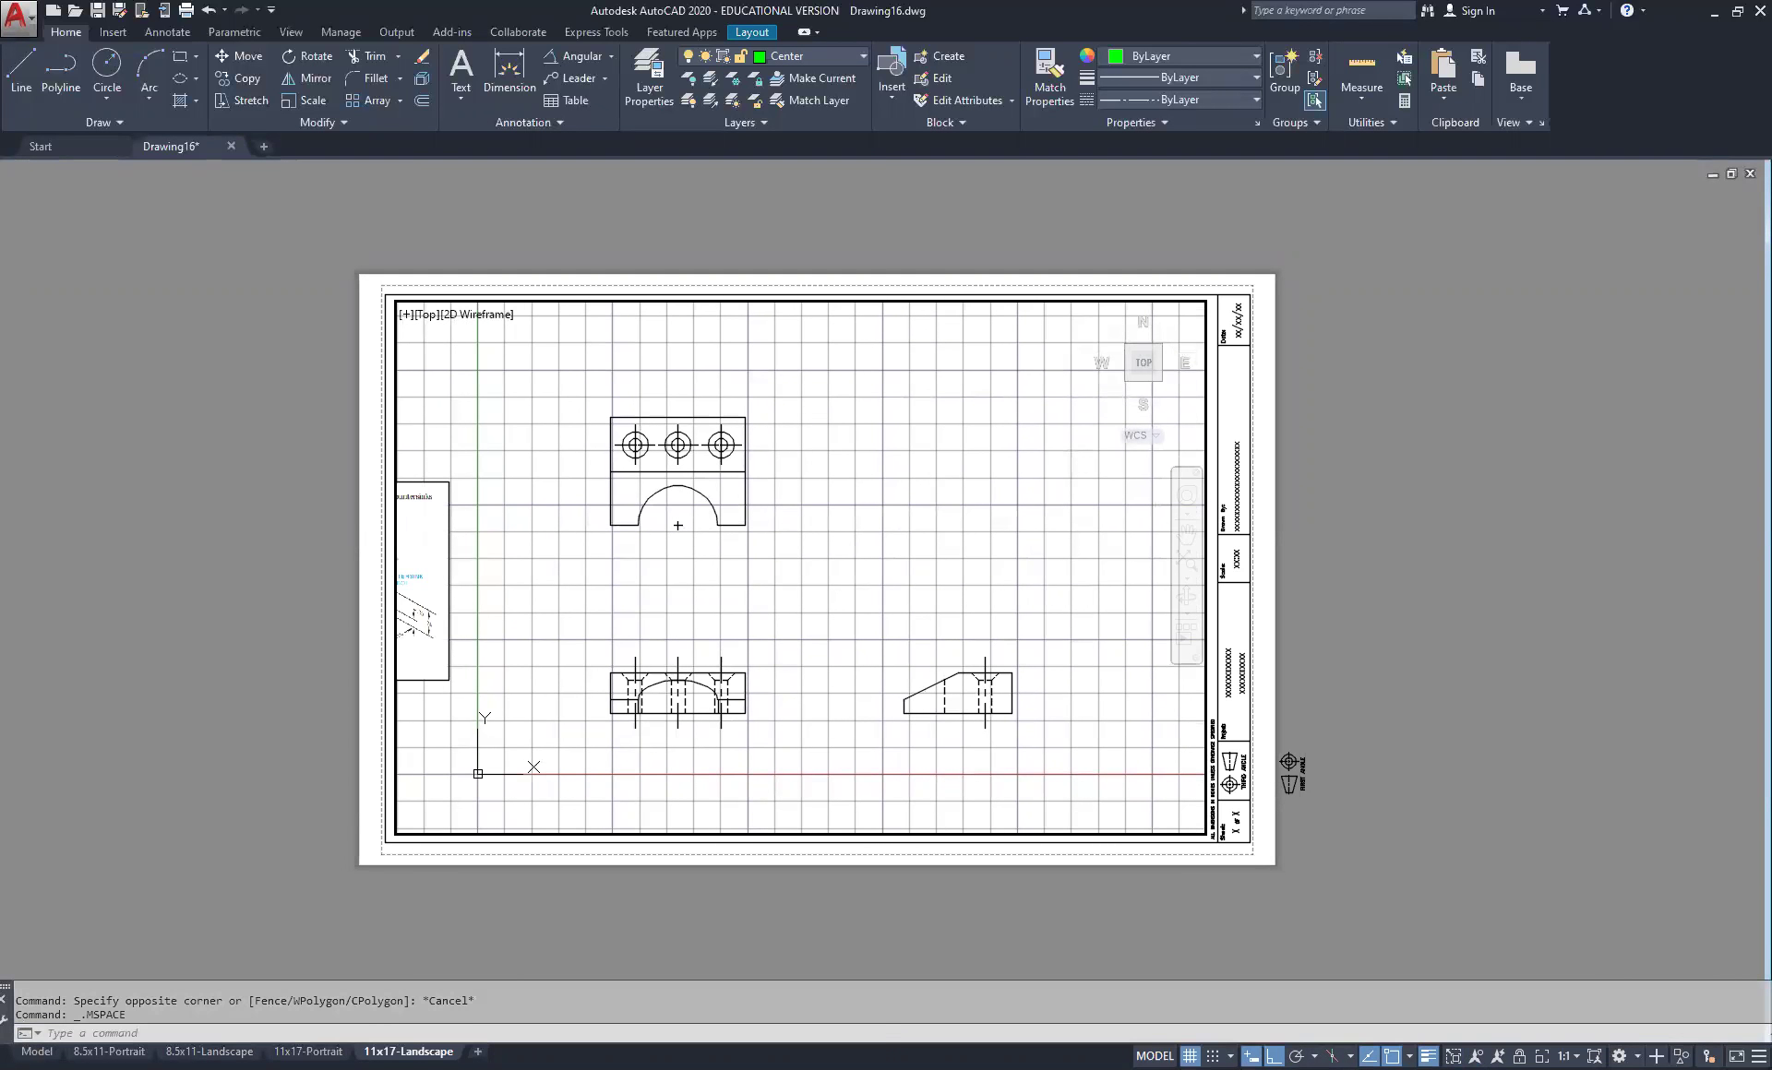
{"action": "left_click", "coordinate": [1566, 1056]}
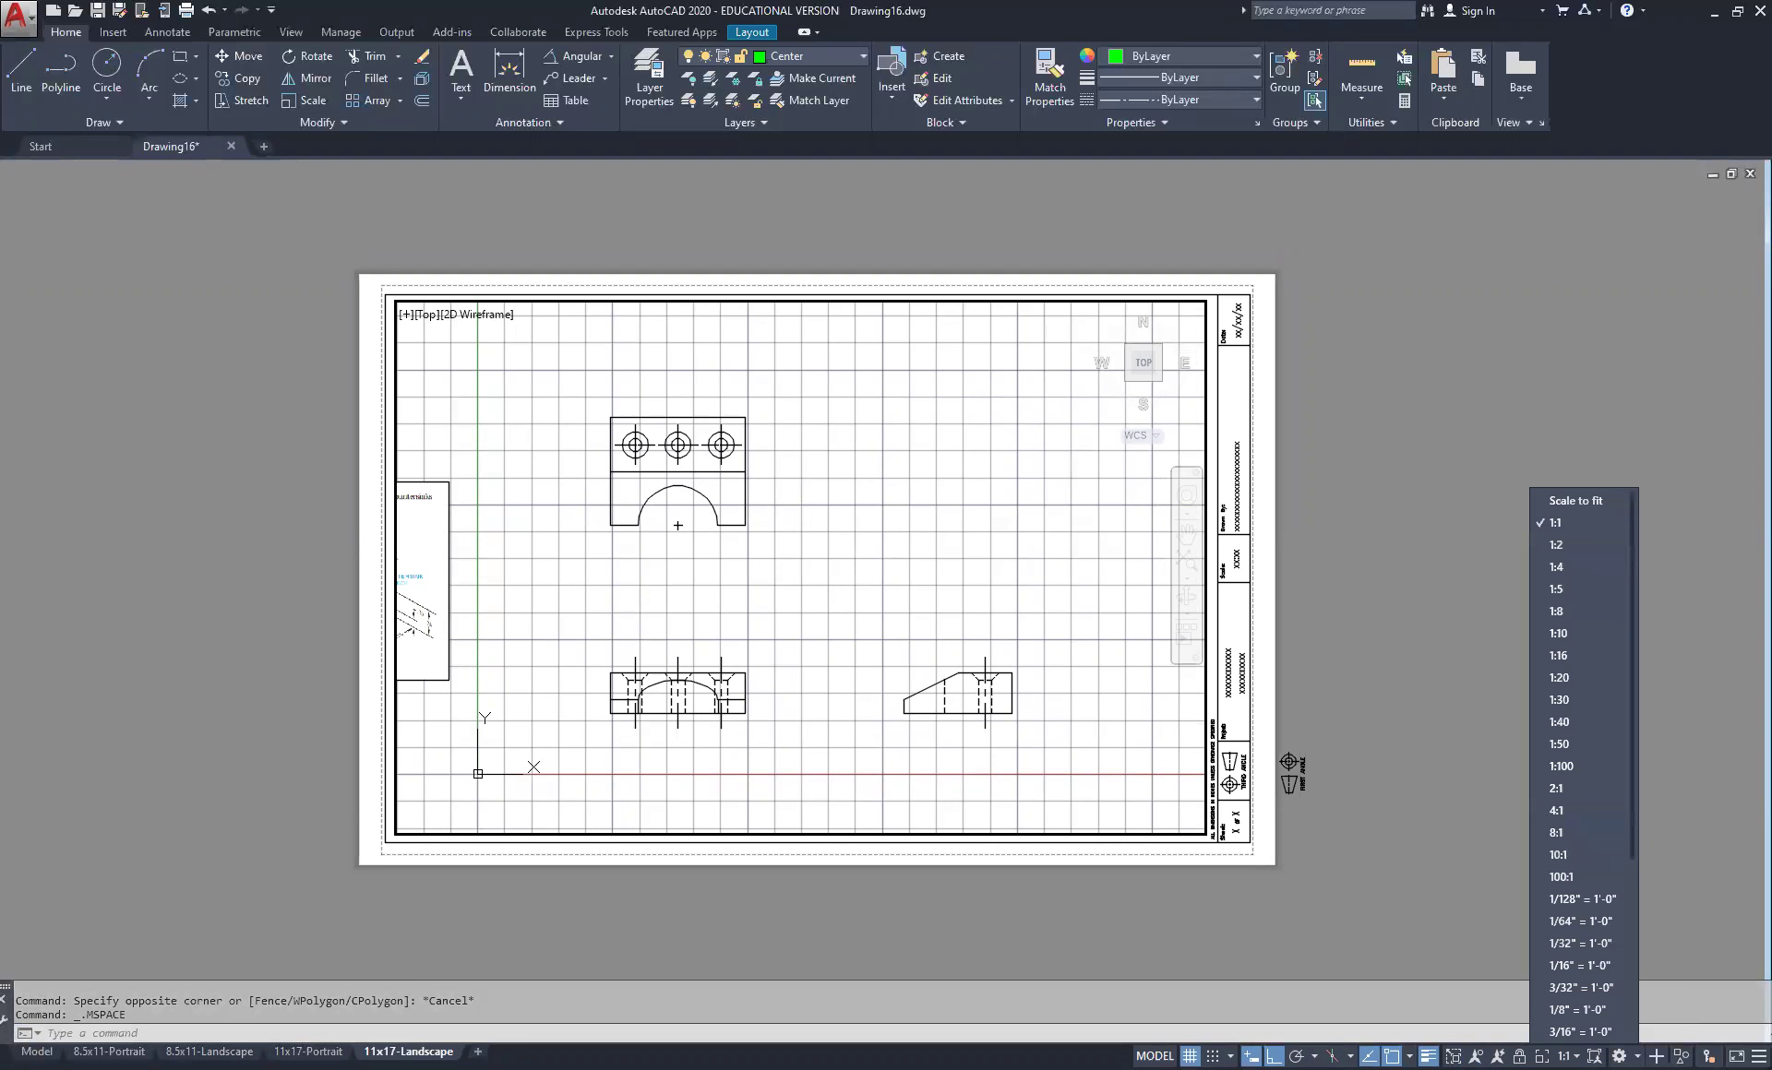
{"action": "left_click", "coordinate": [1417, 788]}
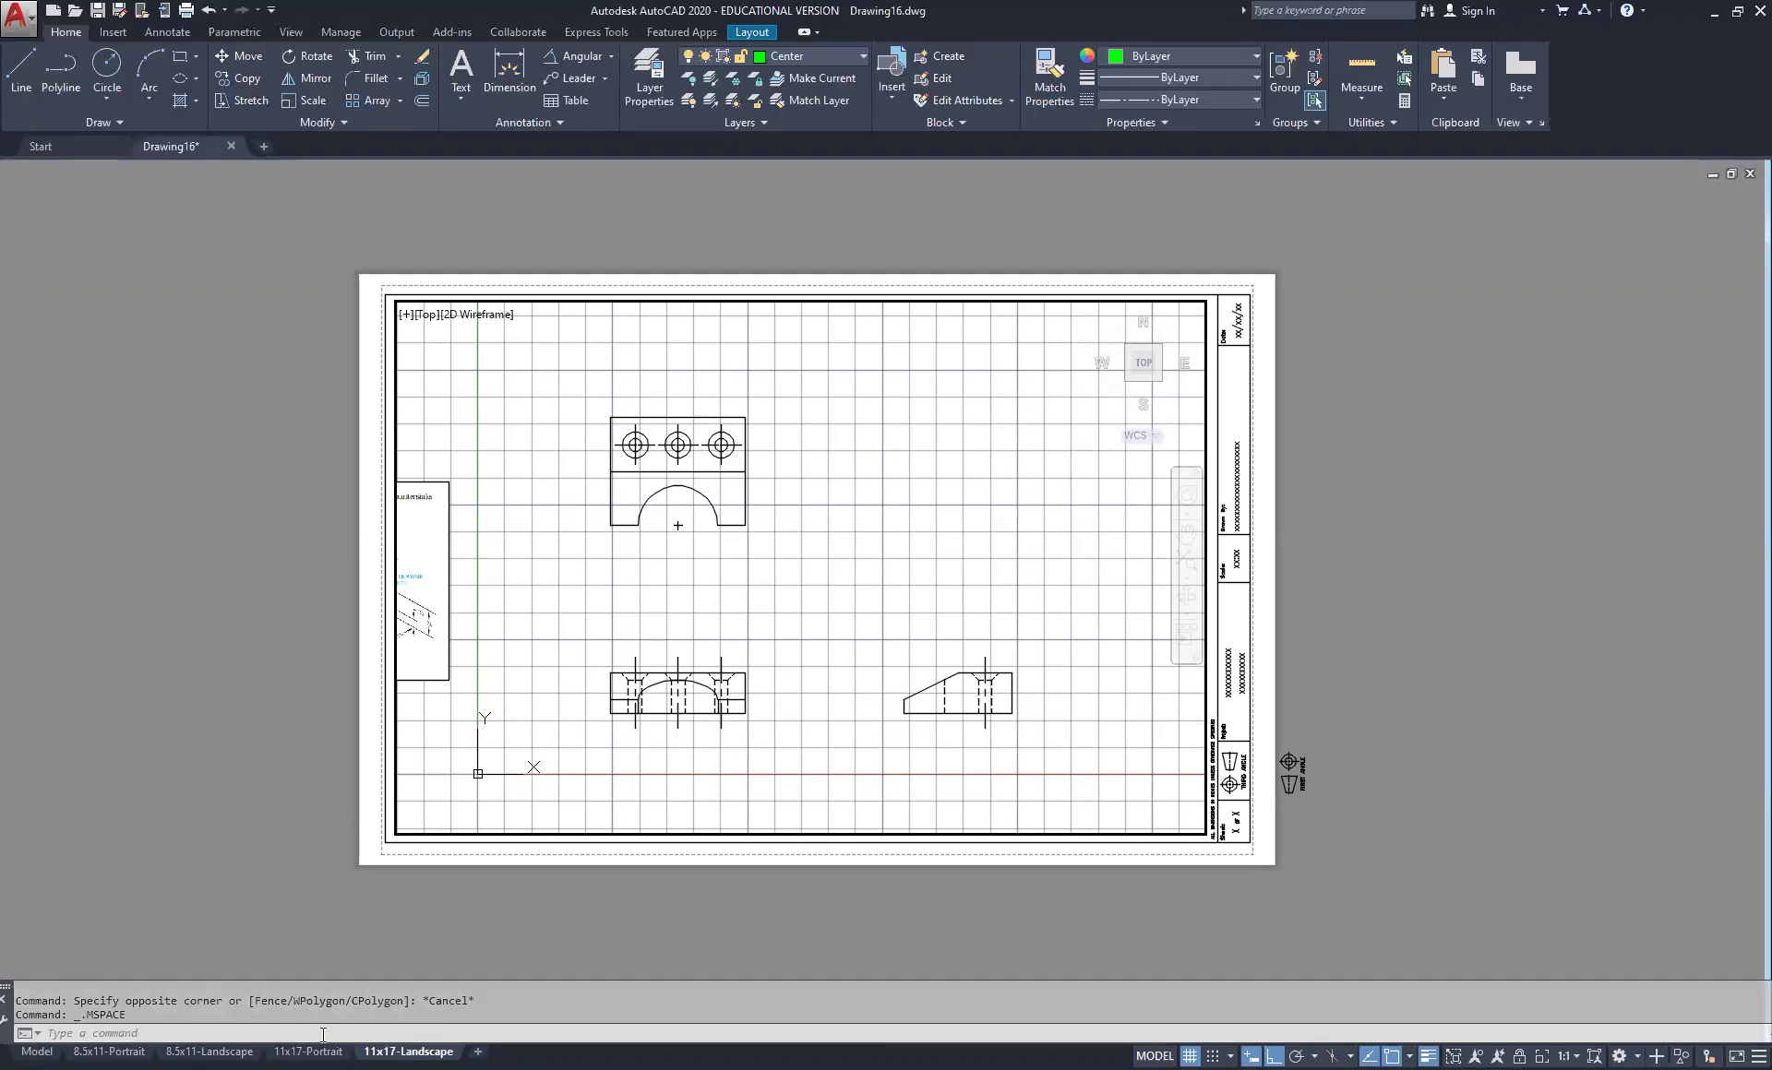
In the 8.5x11-Landscape layout's viewport, move the top view straight down closer to the front view and recenter the views vertically on the sheet
{"action": "left_click", "coordinate": [210, 1052]}
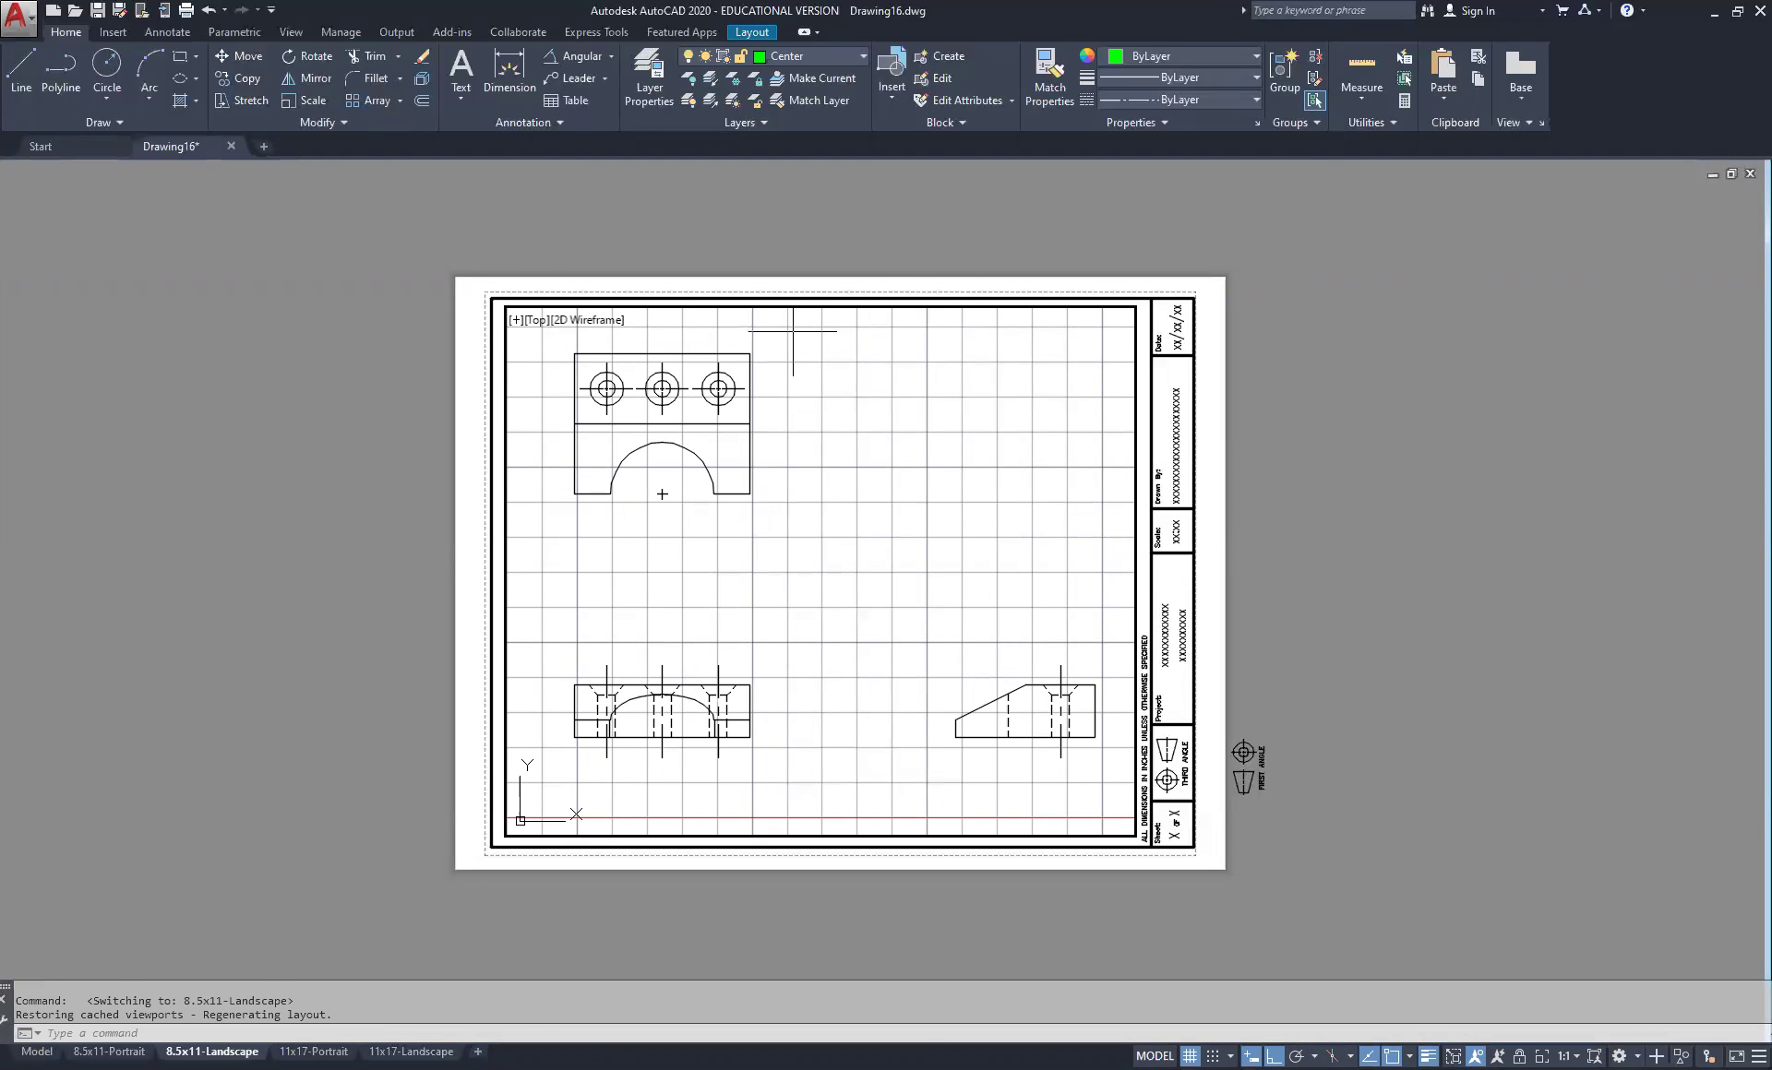
{"action": "left_click", "coordinate": [791, 331]}
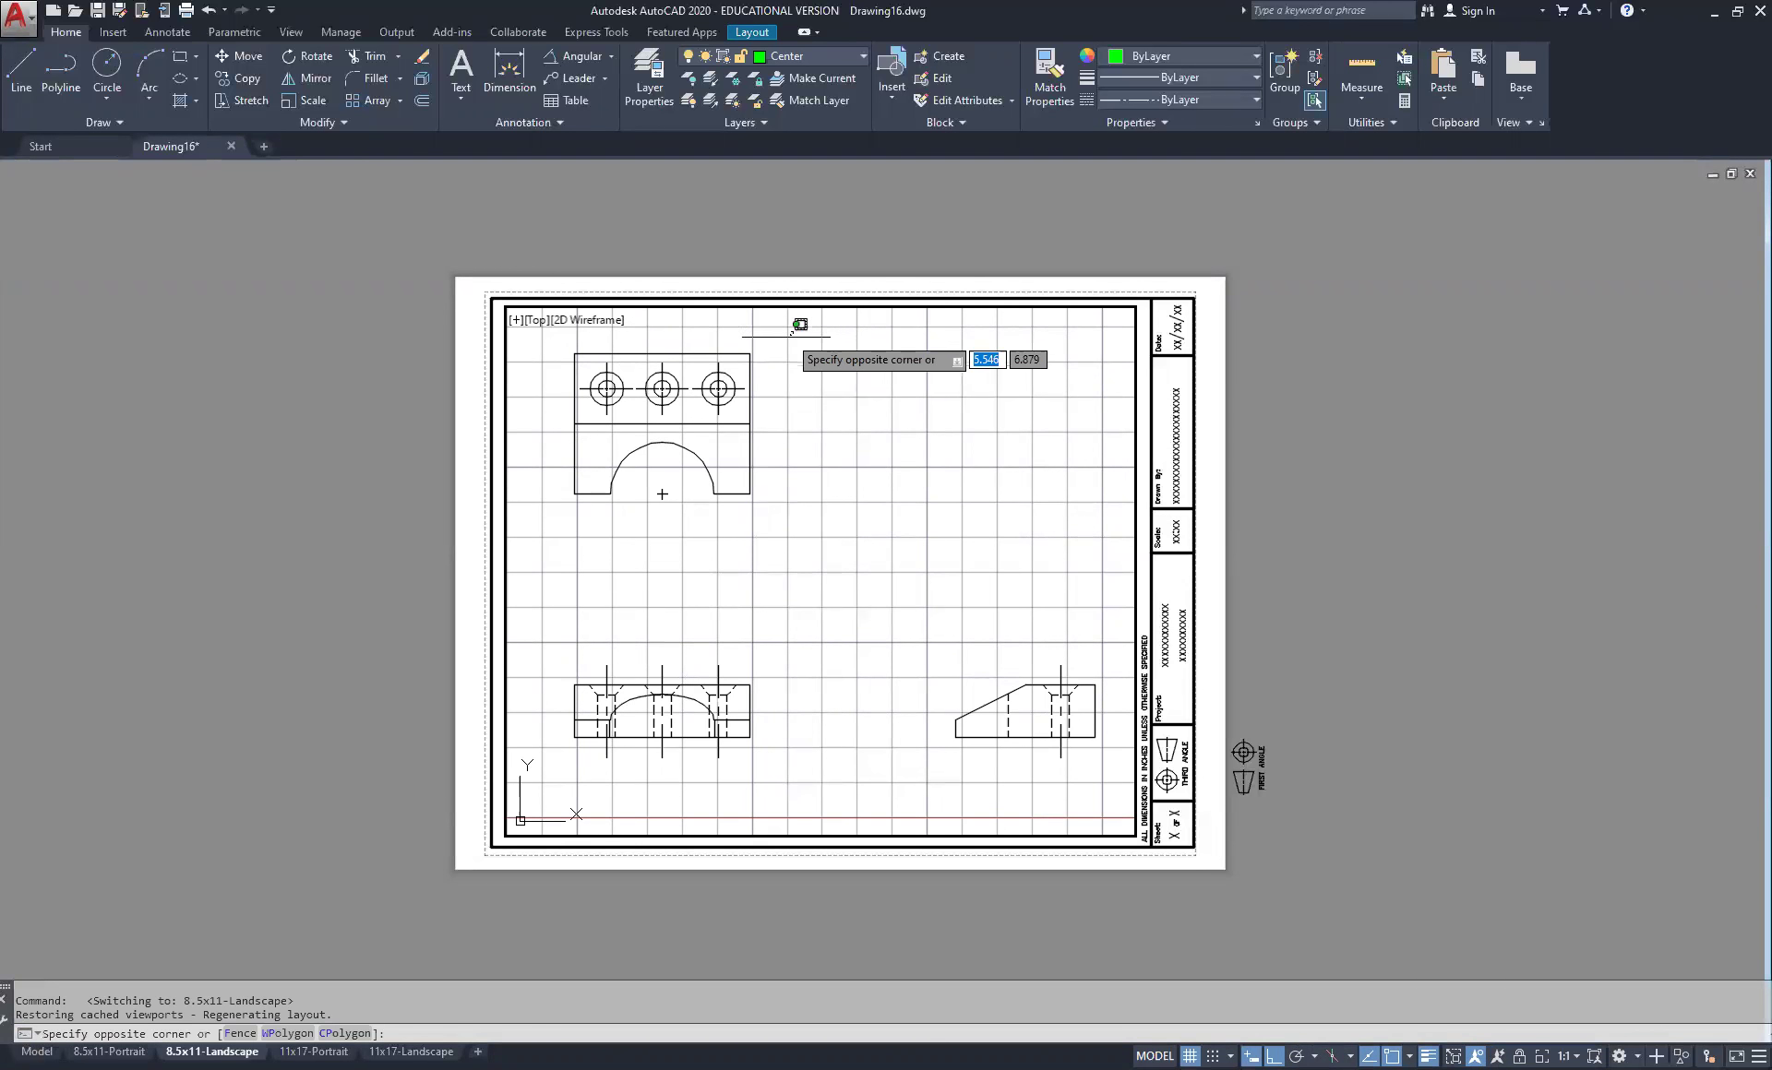
{"action": "left_click", "coordinate": [588, 457]}
{"action": "right_click", "coordinate": [830, 430]}
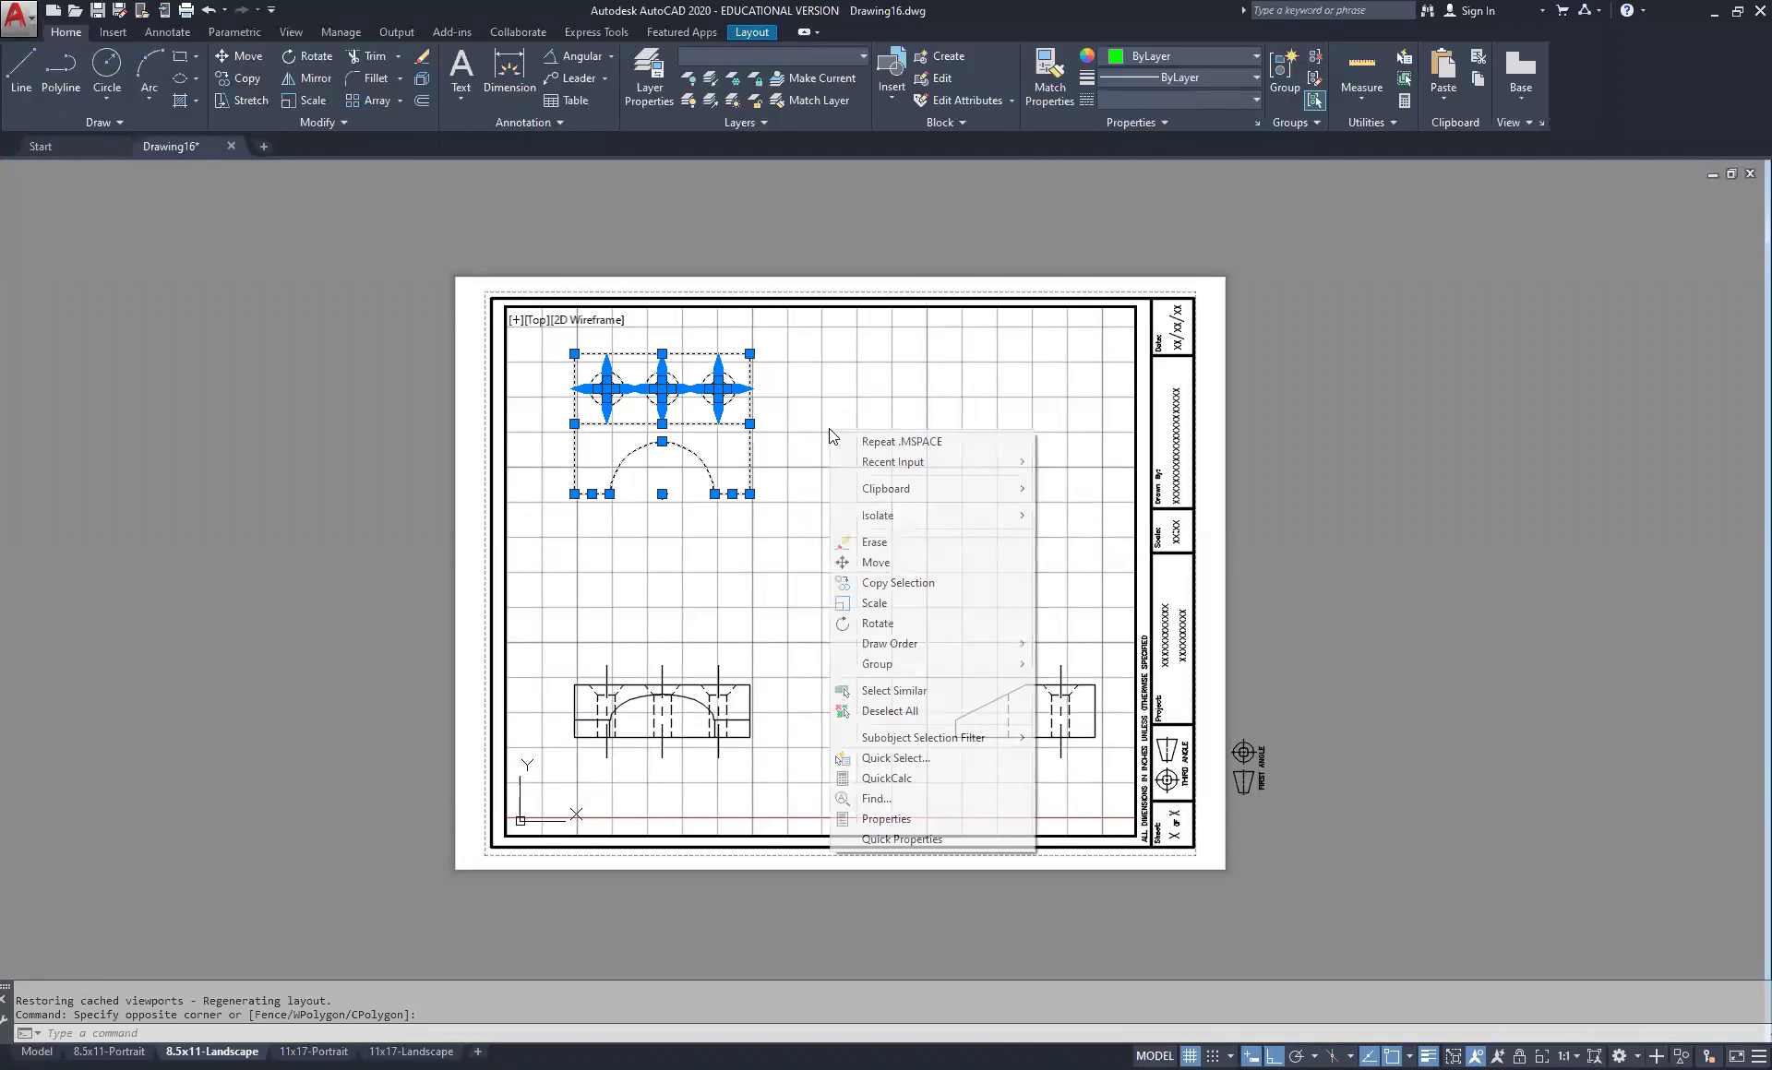
{"action": "left_click", "coordinate": [872, 562]}
{"action": "left_click", "coordinate": [867, 413]}
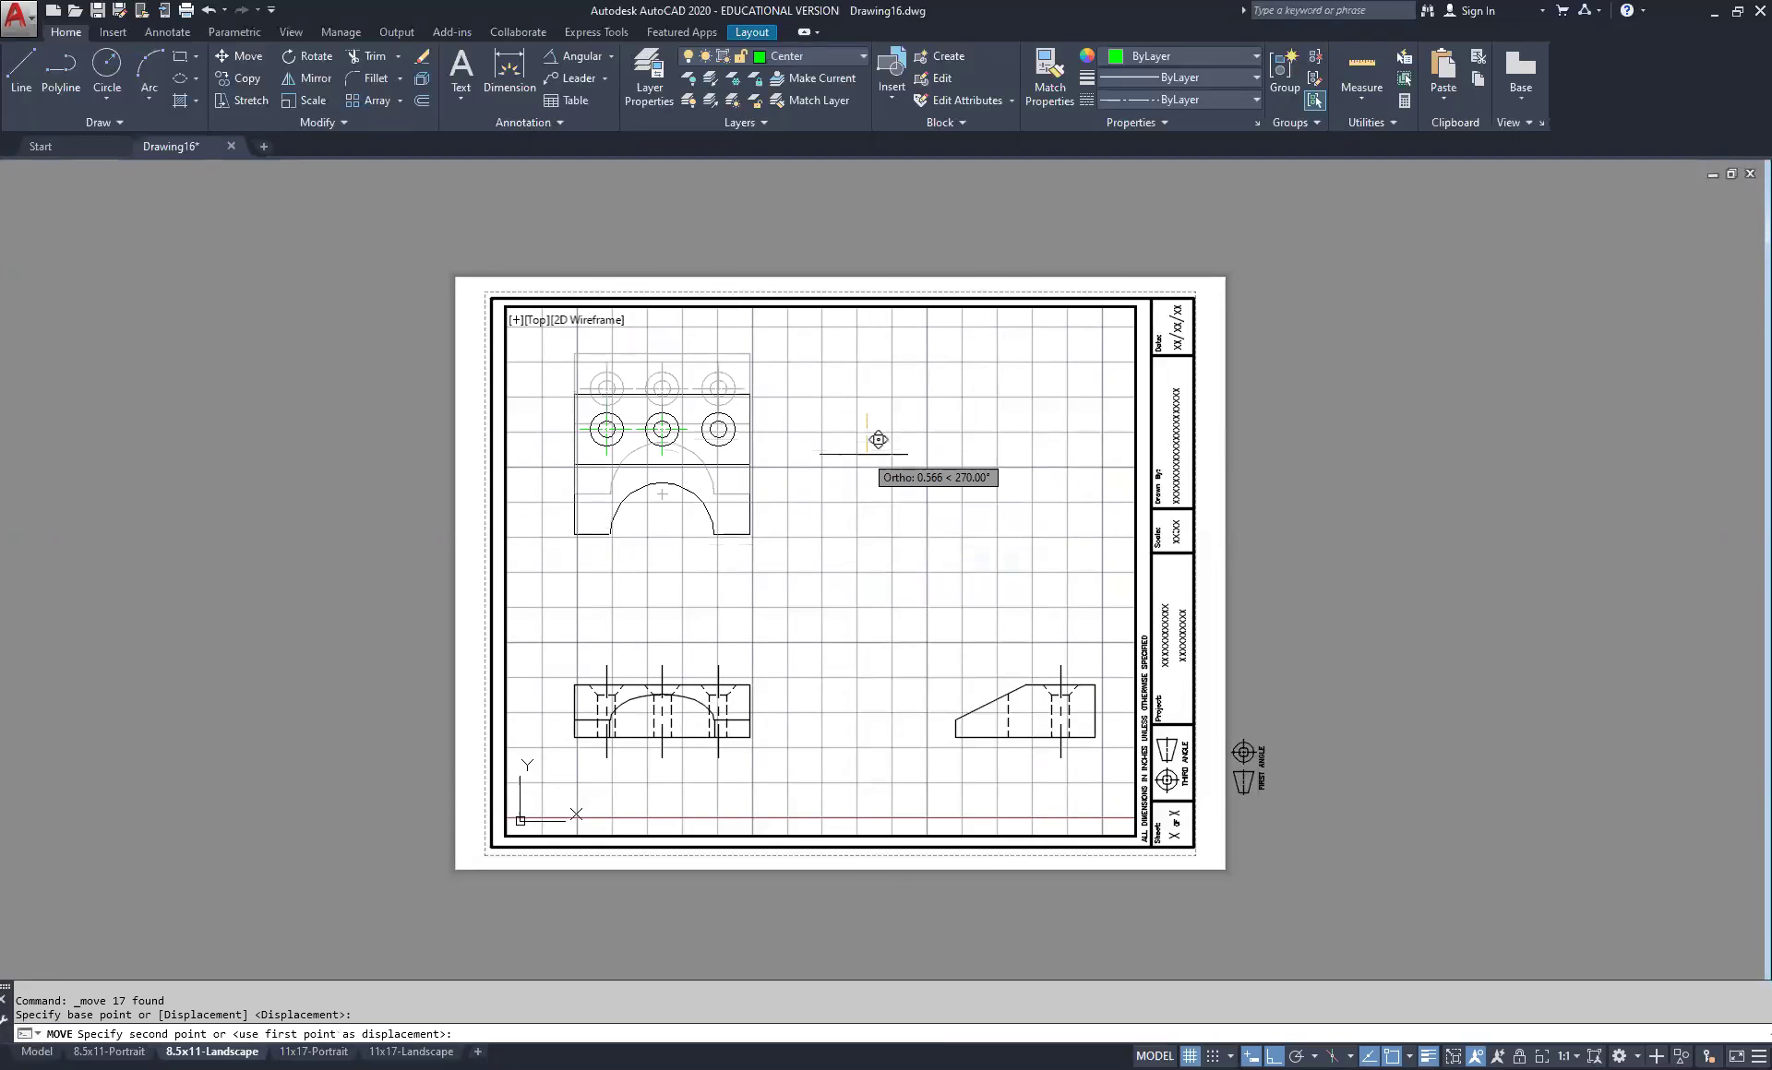
{"action": "left_click", "coordinate": [866, 514]}
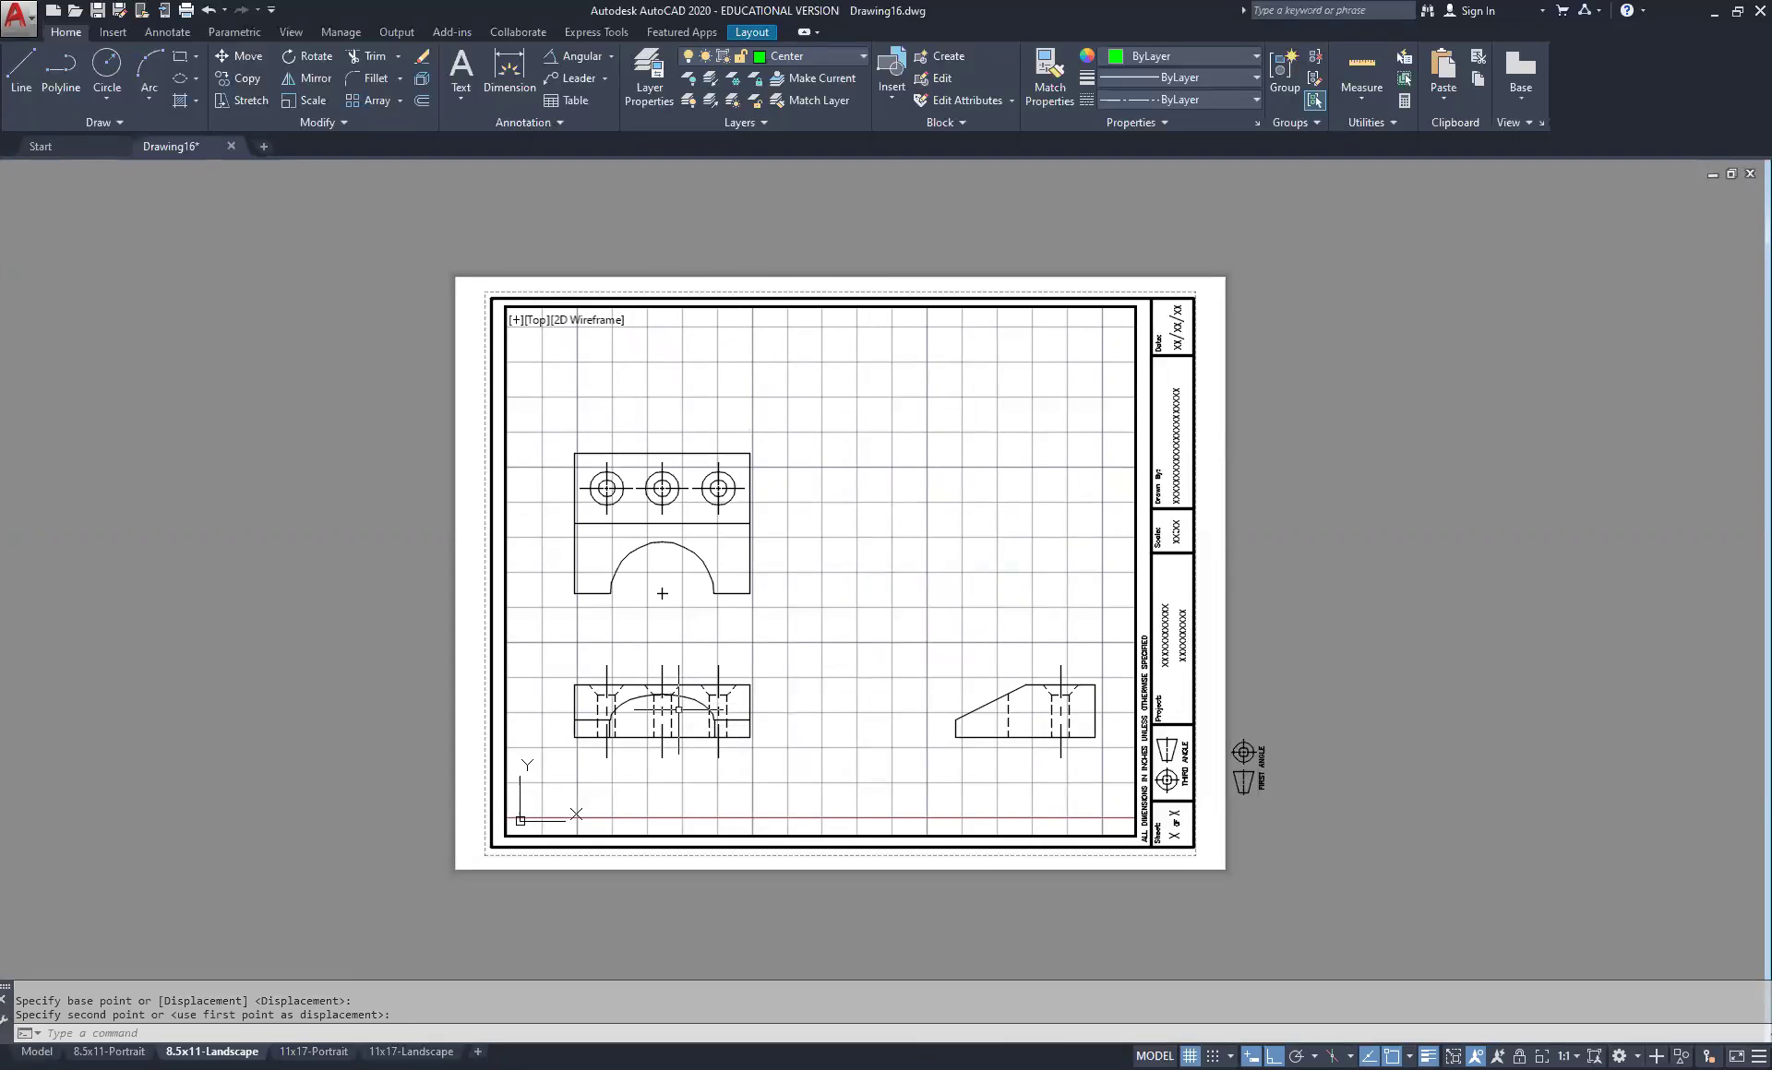
{"action": "mouse_move", "coordinate": [854, 638]}
{"action": "middle_mouse_down"}
{"action": "mouse_move", "coordinate": [852, 579]}
{"action": "mouse_move", "coordinate": [854, 598]}
{"action": "middle_mouse_up"}
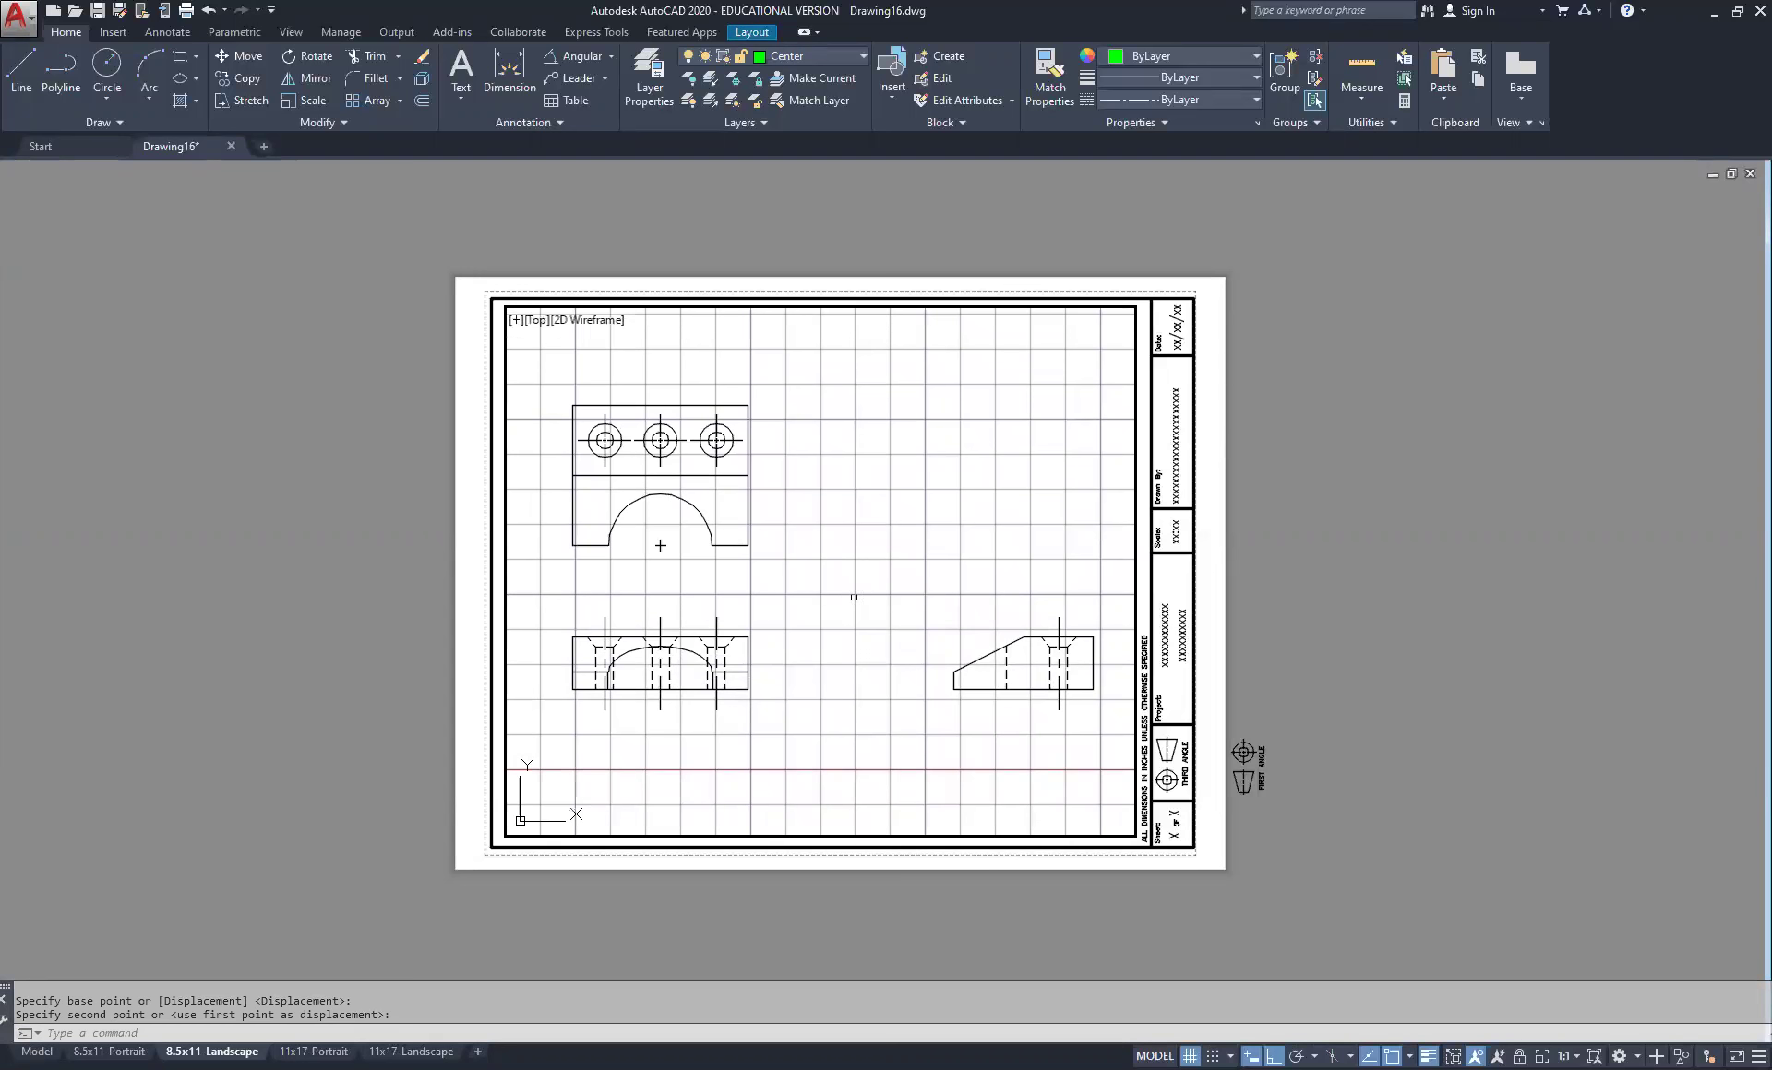
Move the entire side view horizontally about 1.25 units closer to the front view and recenter the views on the sheet
{"action": "left_click", "coordinate": [898, 589]}
{"action": "left_click", "coordinate": [1128, 725]}
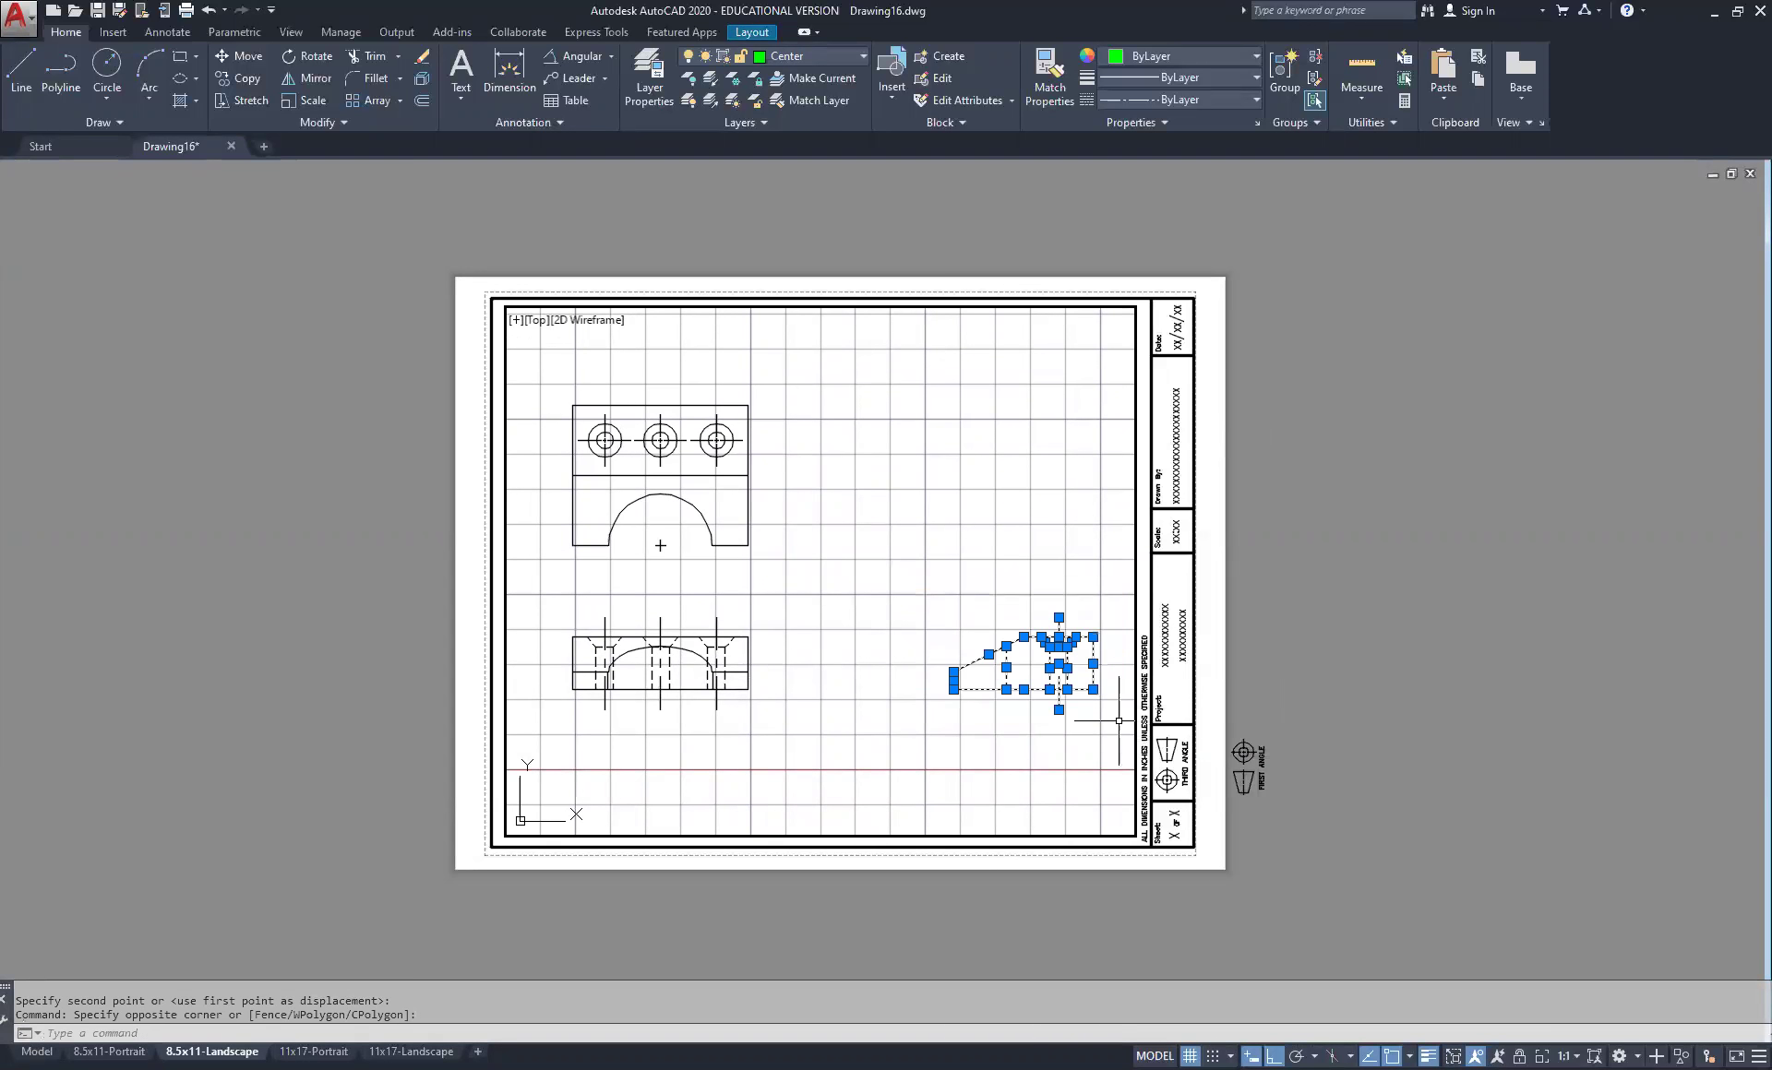
{"action": "right_click", "coordinate": [985, 474]}
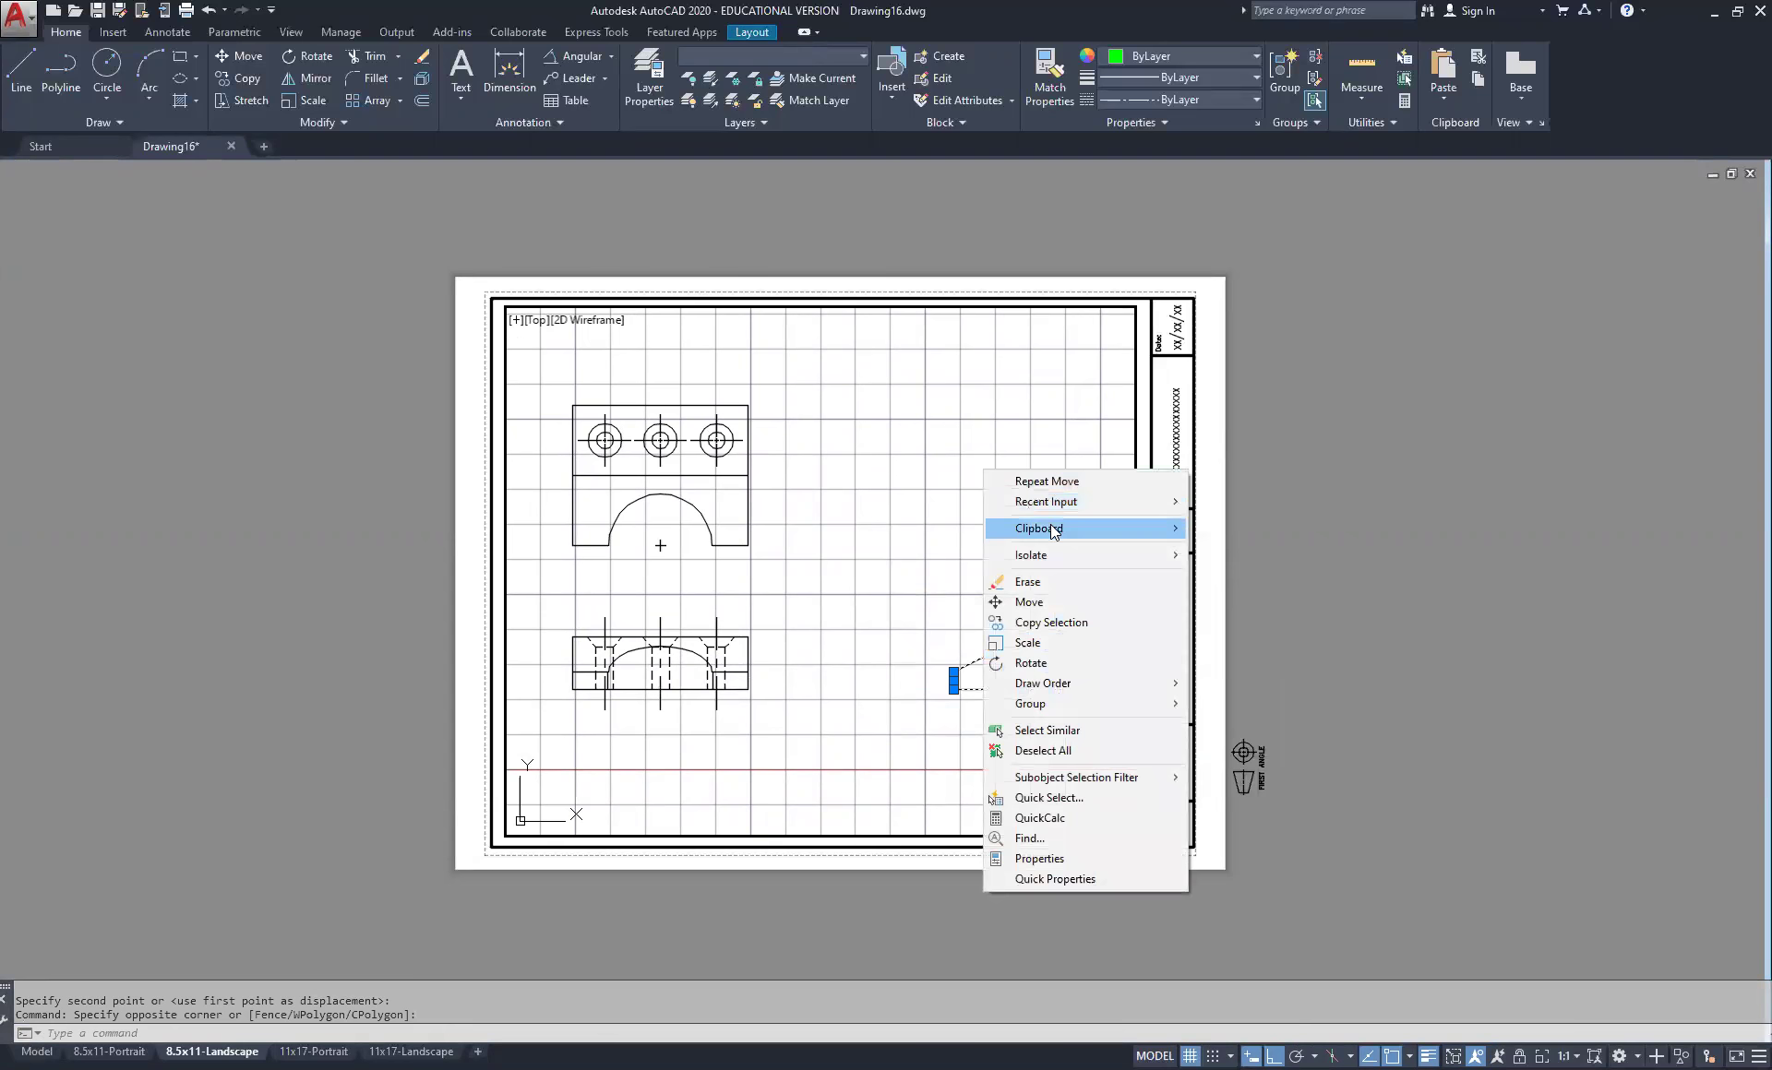
{"action": "mouse_move", "coordinate": [1072, 527]}
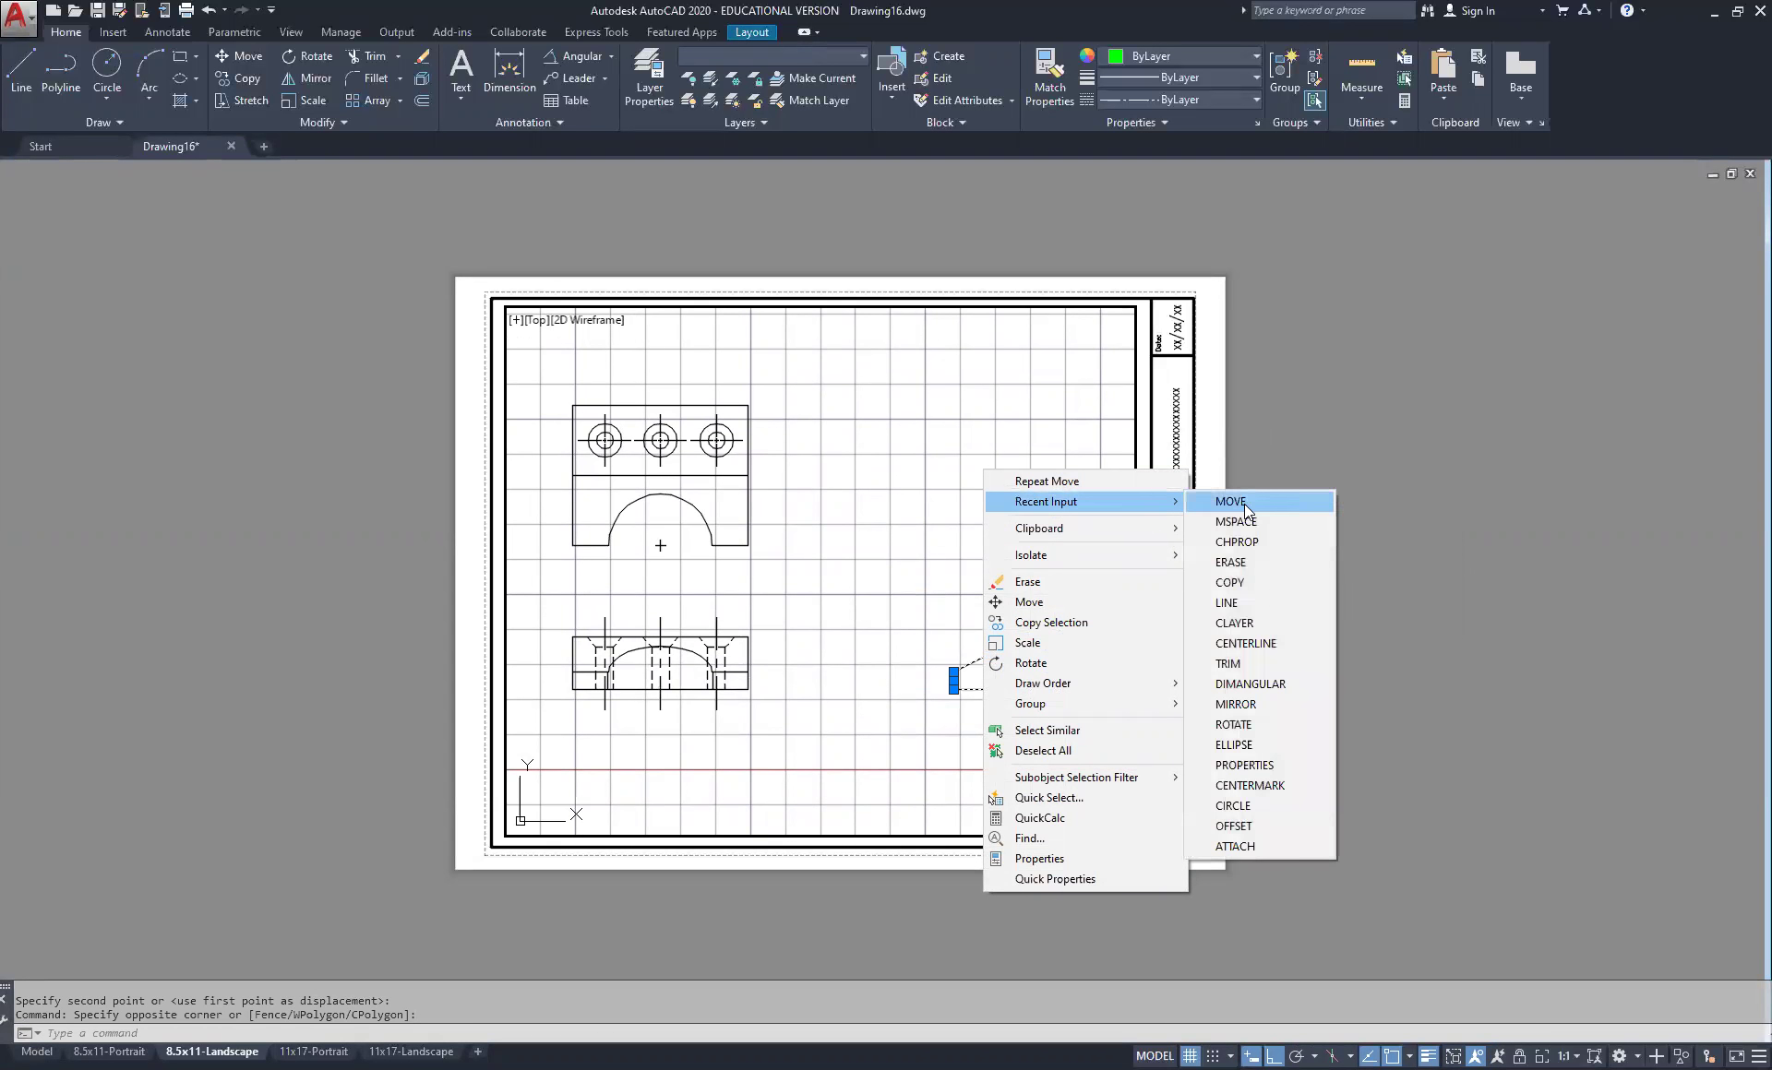
{"action": "left_click", "coordinate": [1245, 510]}
{"action": "left_click", "coordinate": [1033, 449]}
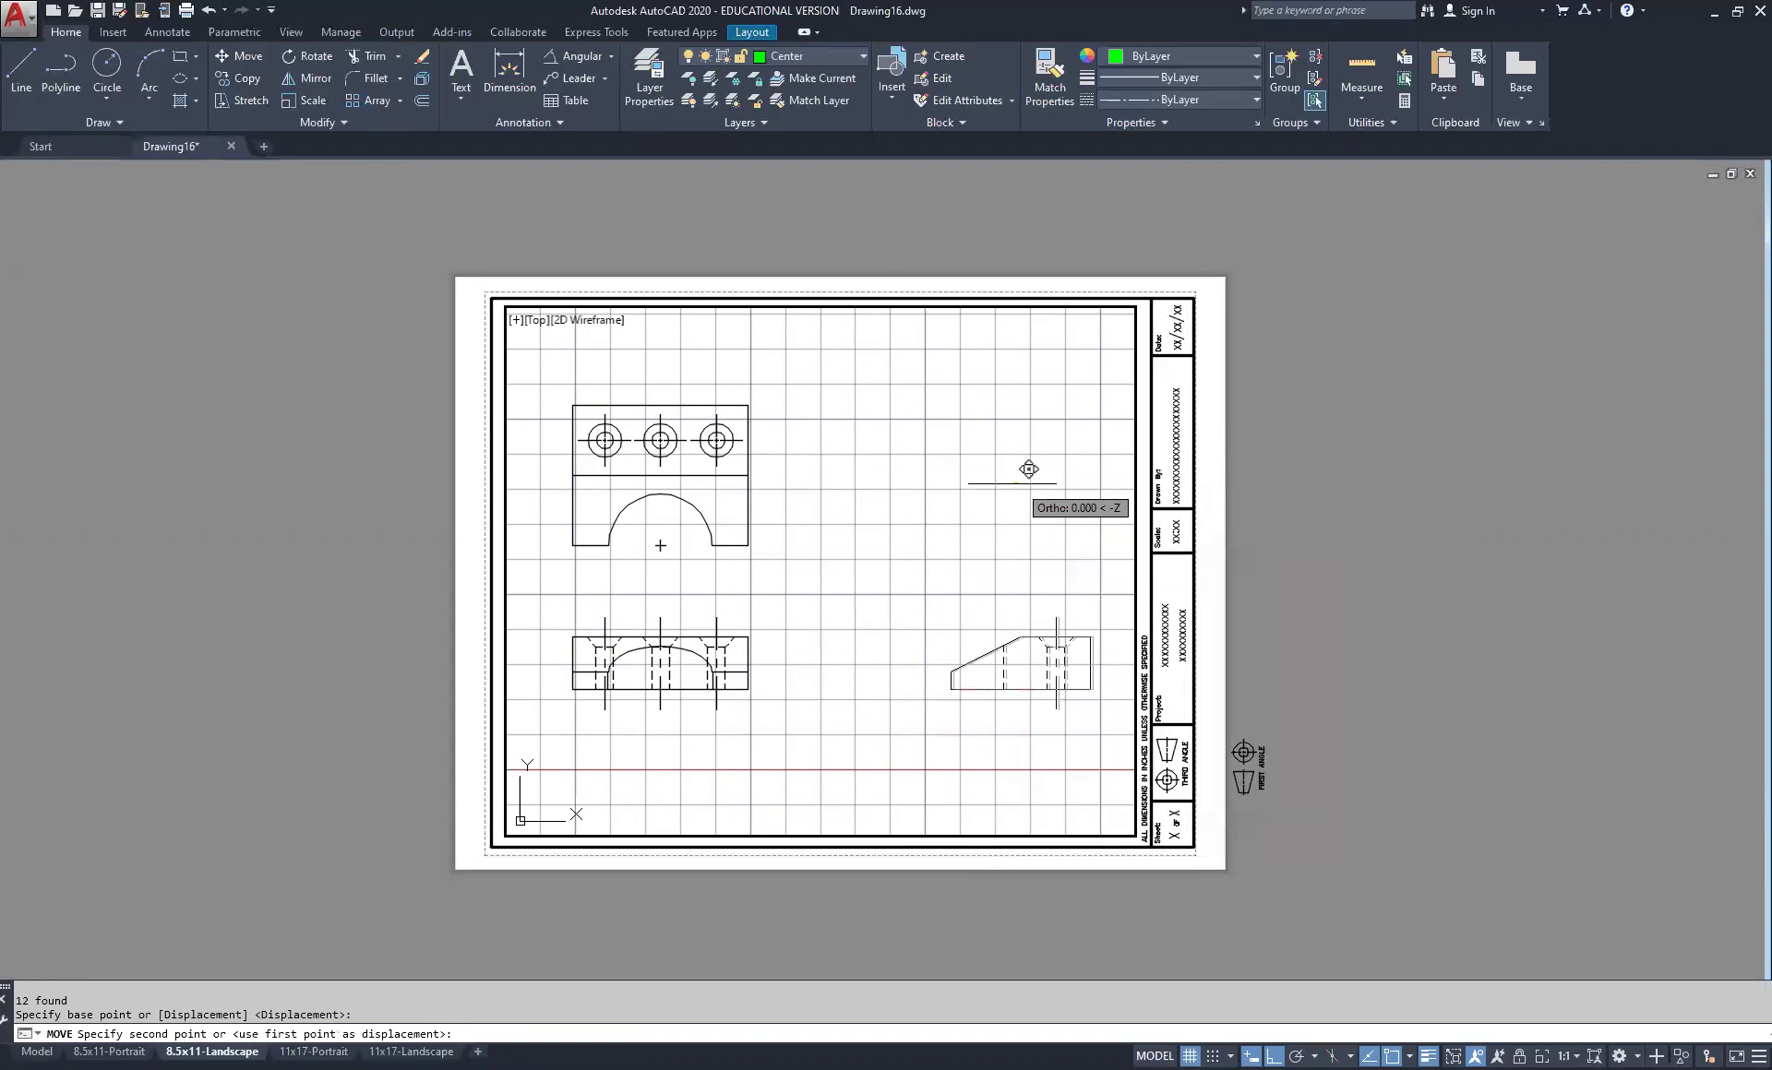
{"action": "left_click", "coordinate": [930, 482]}
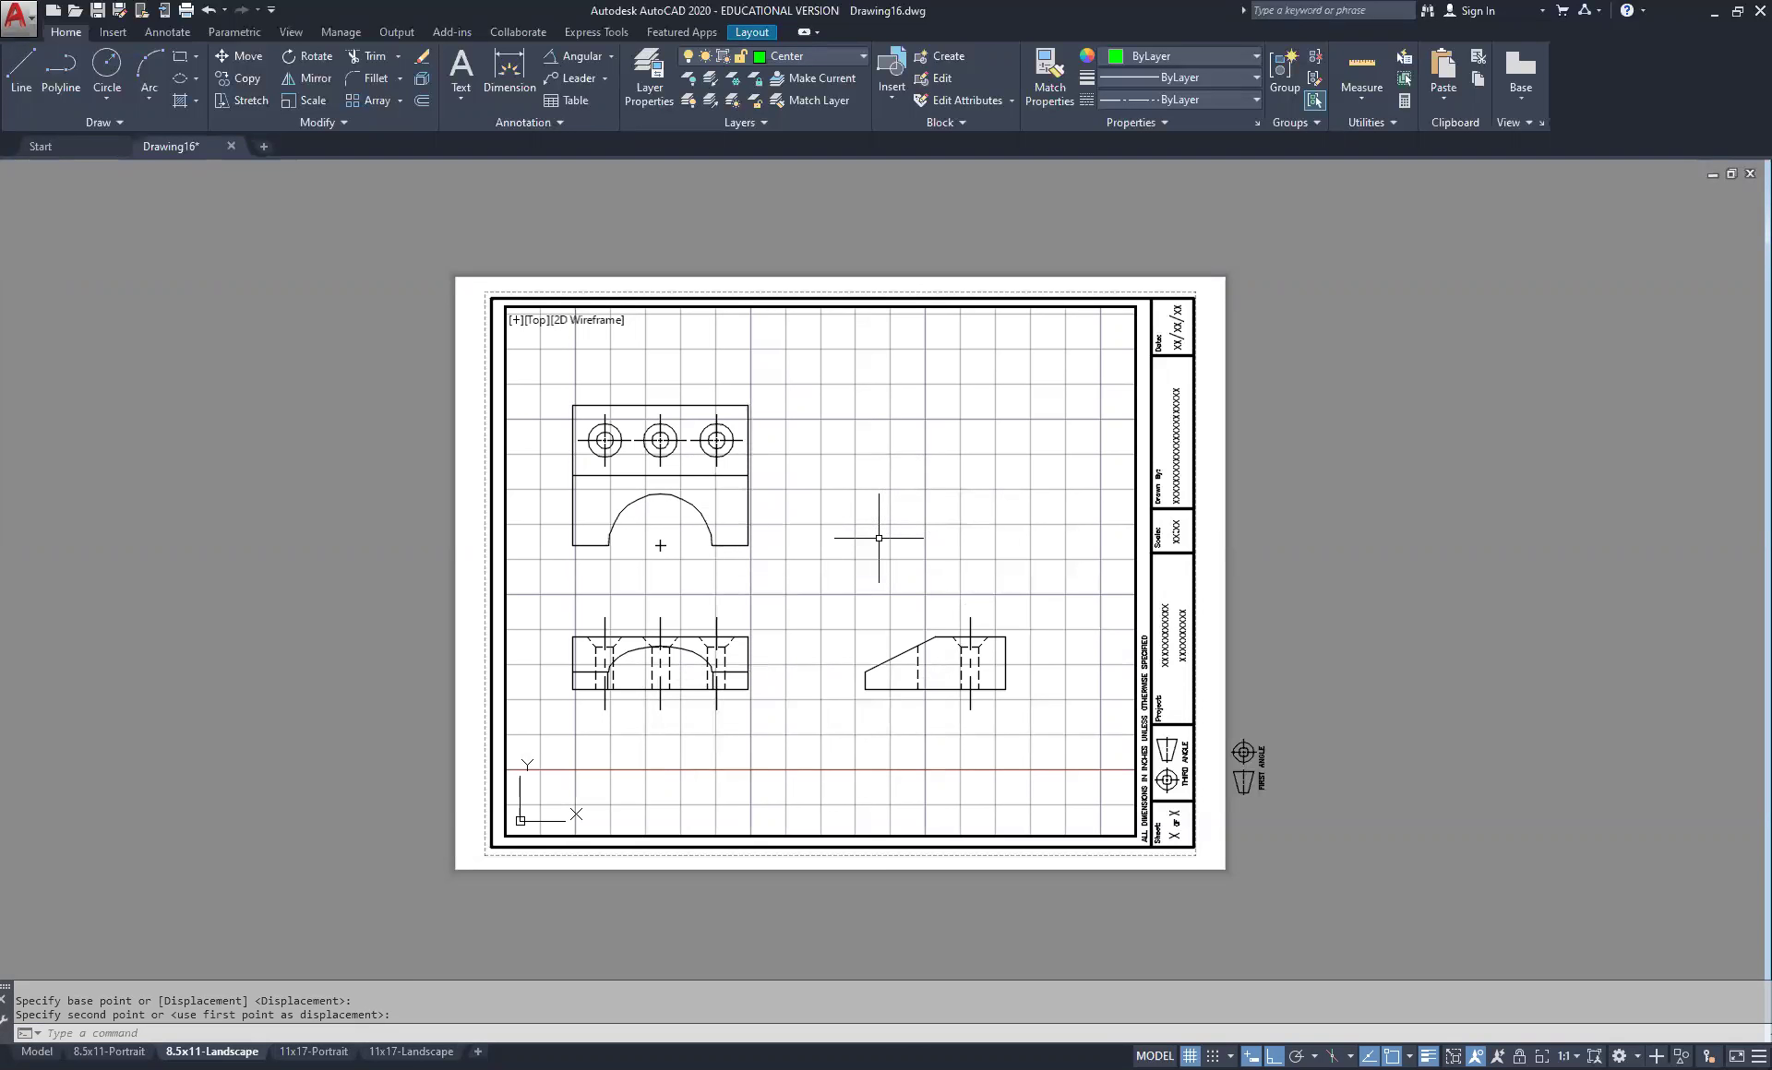
{"action": "middle_click_drag", "start_coordinate": [827, 570], "coordinate": [857, 559]}
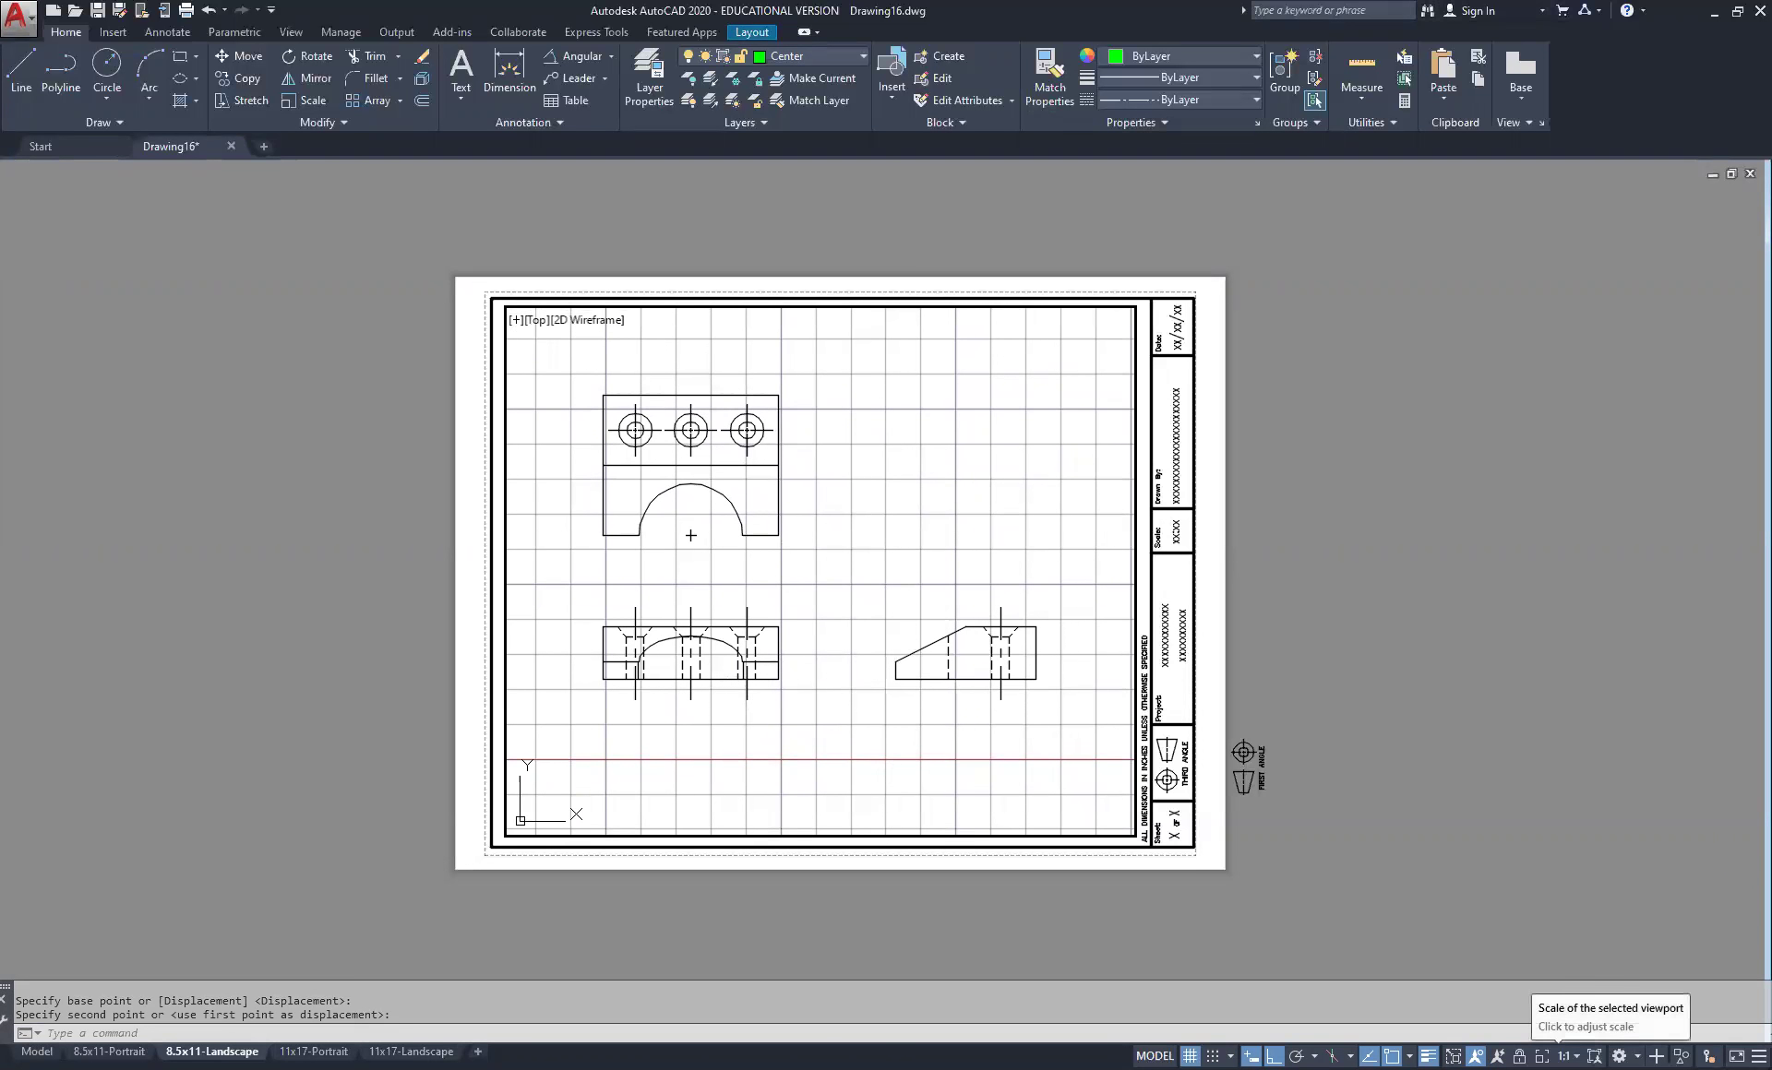
Set the active viewport's scale to 1:1 and lock the viewport
{"action": "left_click", "coordinate": [1564, 1056]}
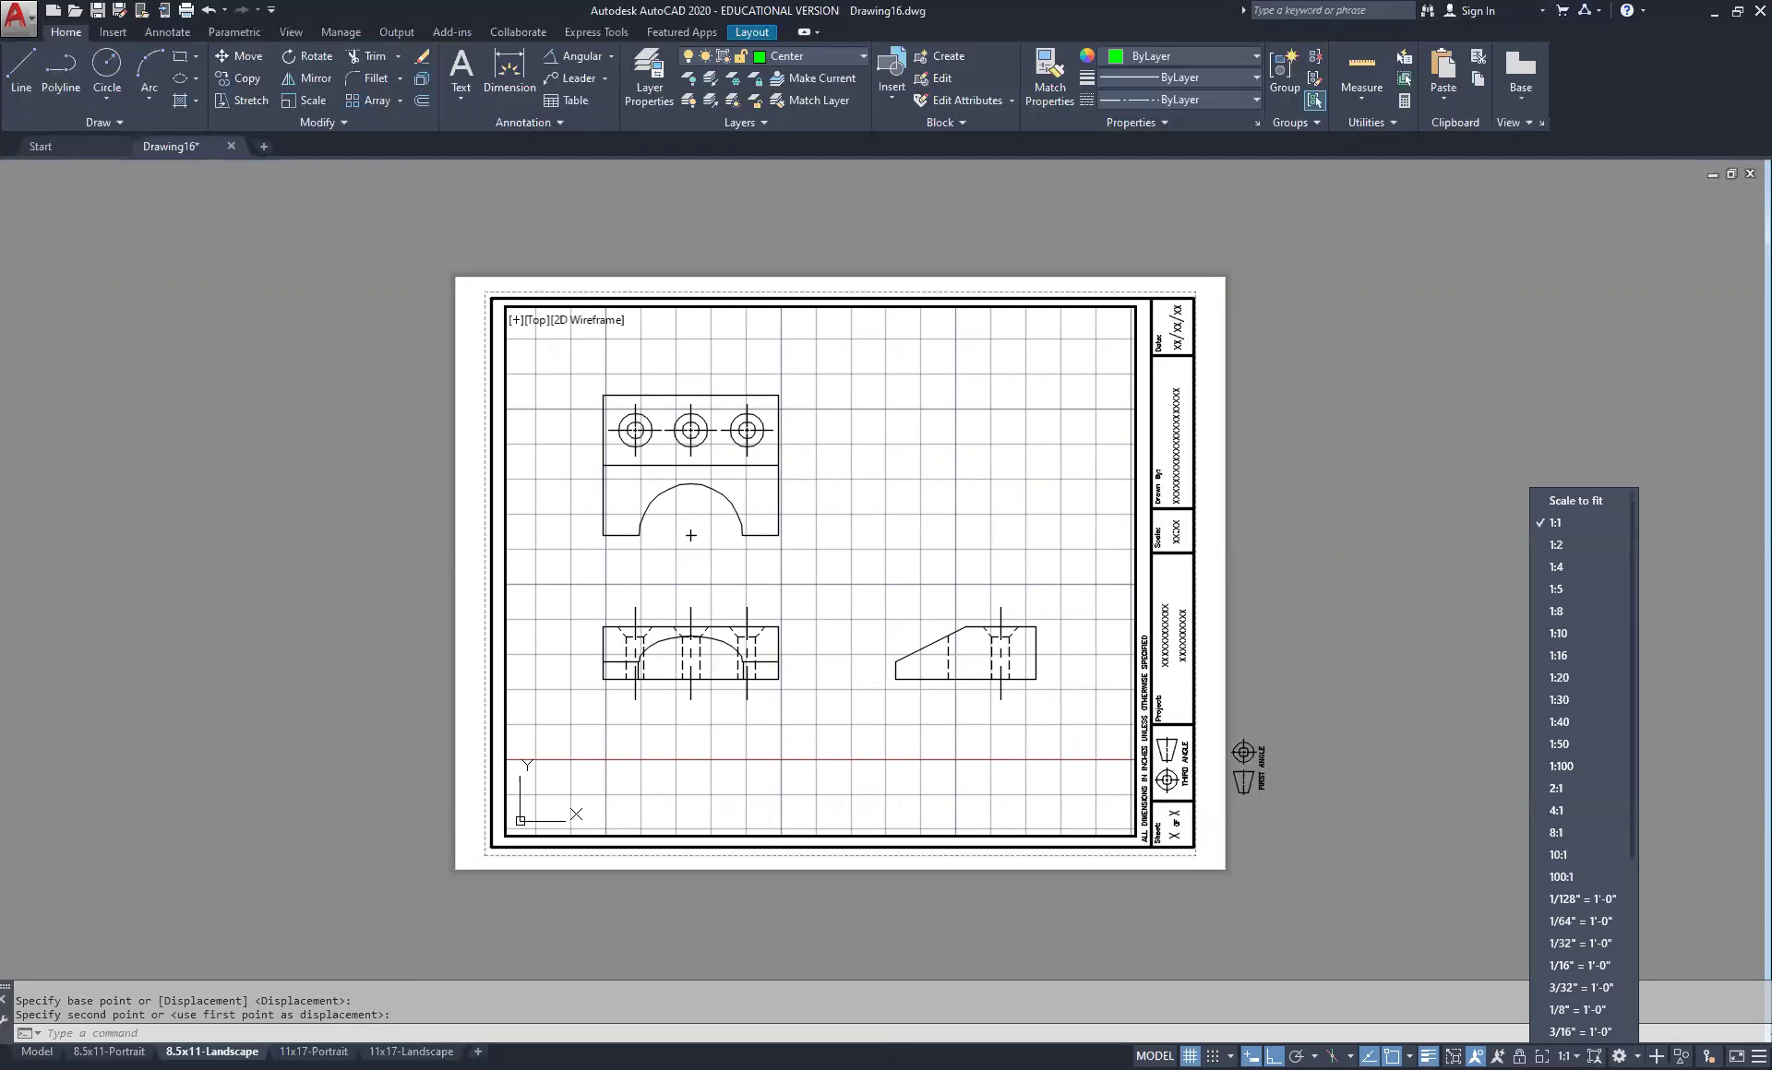
{"action": "left_click", "coordinate": [1556, 526]}
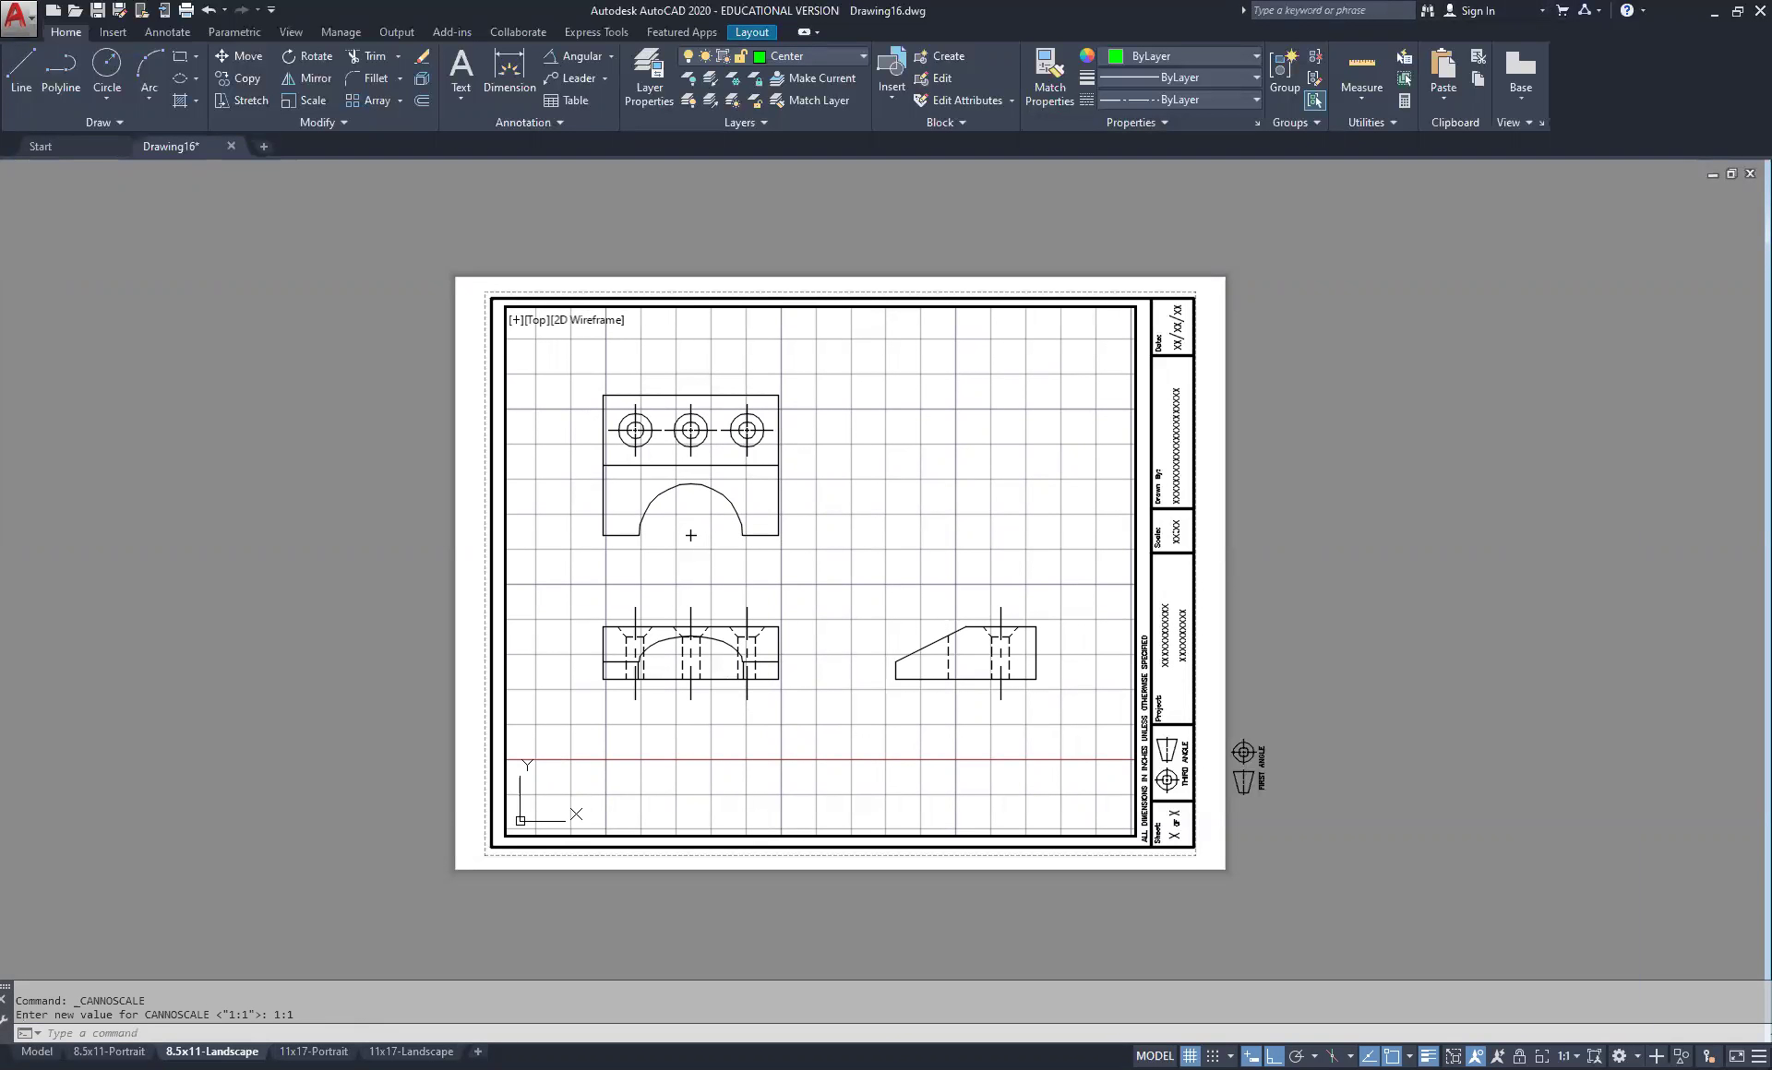
{"action": "left_click", "coordinate": [1519, 1056]}
On the Anno layer, add a linear dimension for the short vertical edge at the left end of the side view
{"action": "left_click", "coordinate": [821, 53]}
{"action": "left_click", "coordinate": [788, 101]}
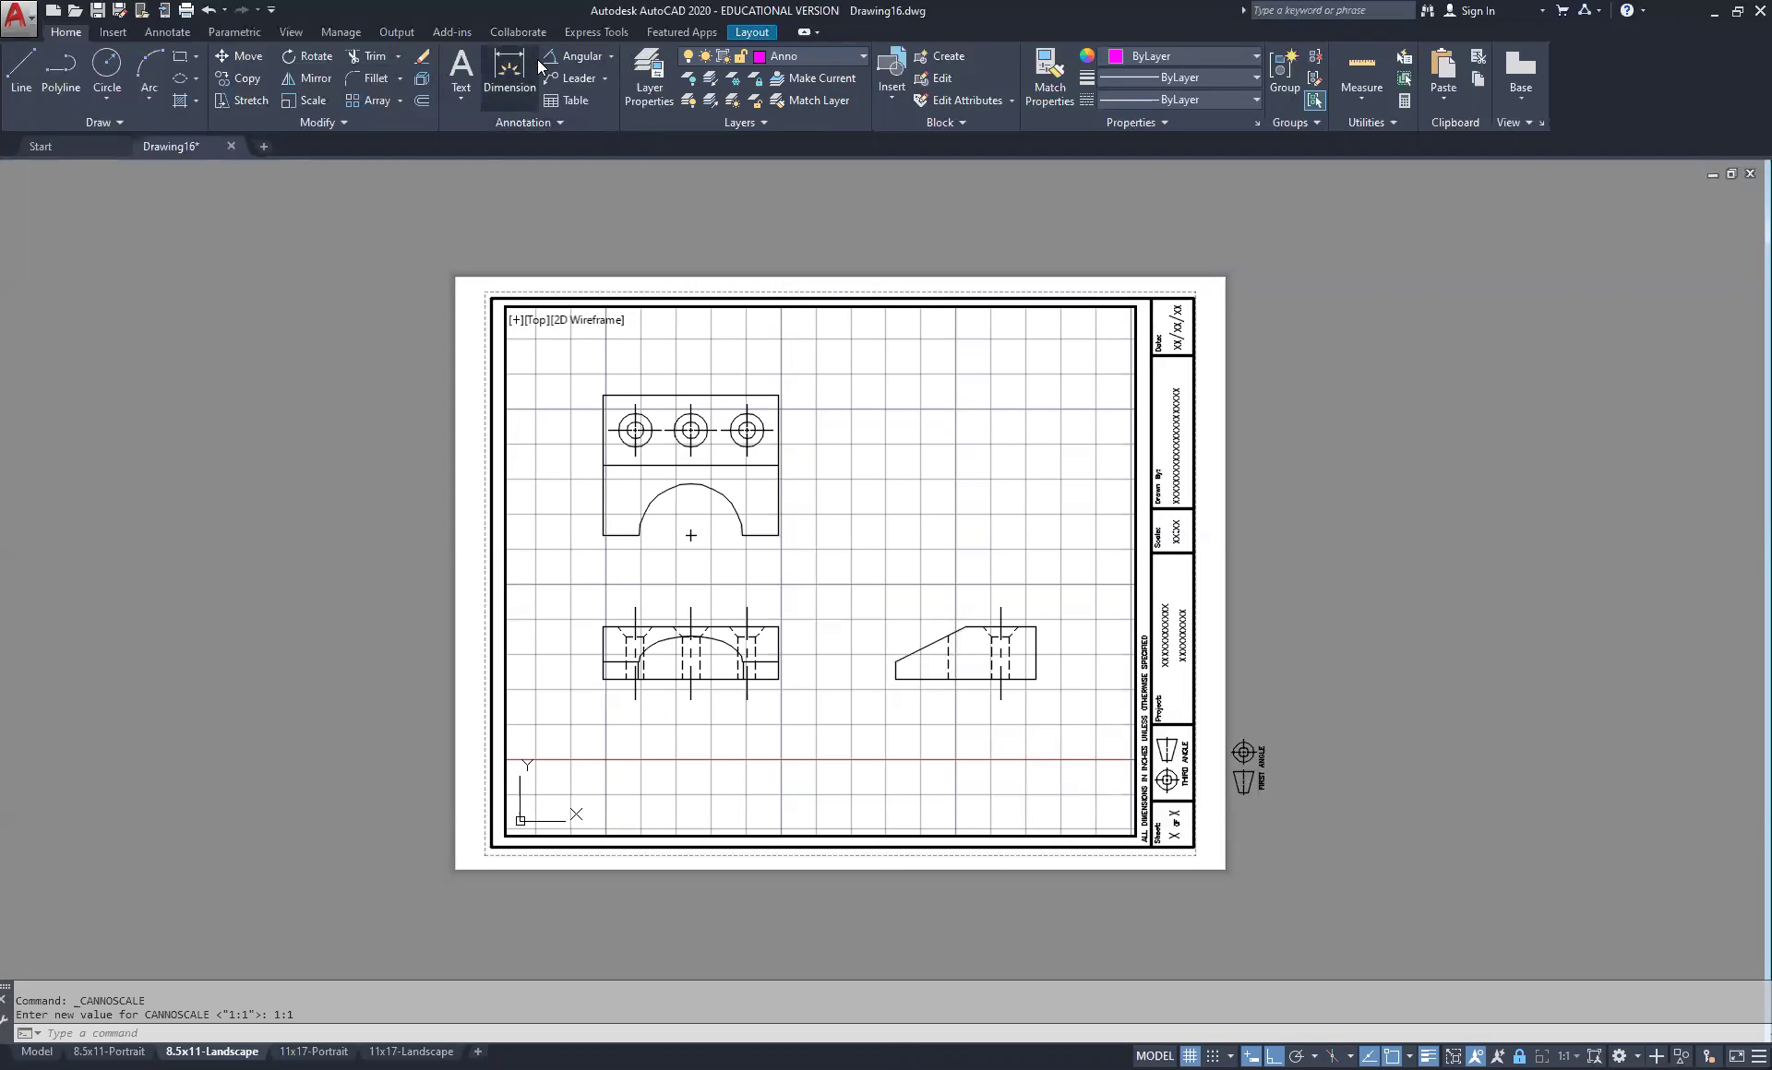
{"action": "left_click", "coordinate": [609, 57]}
{"action": "left_click", "coordinate": [577, 88]}
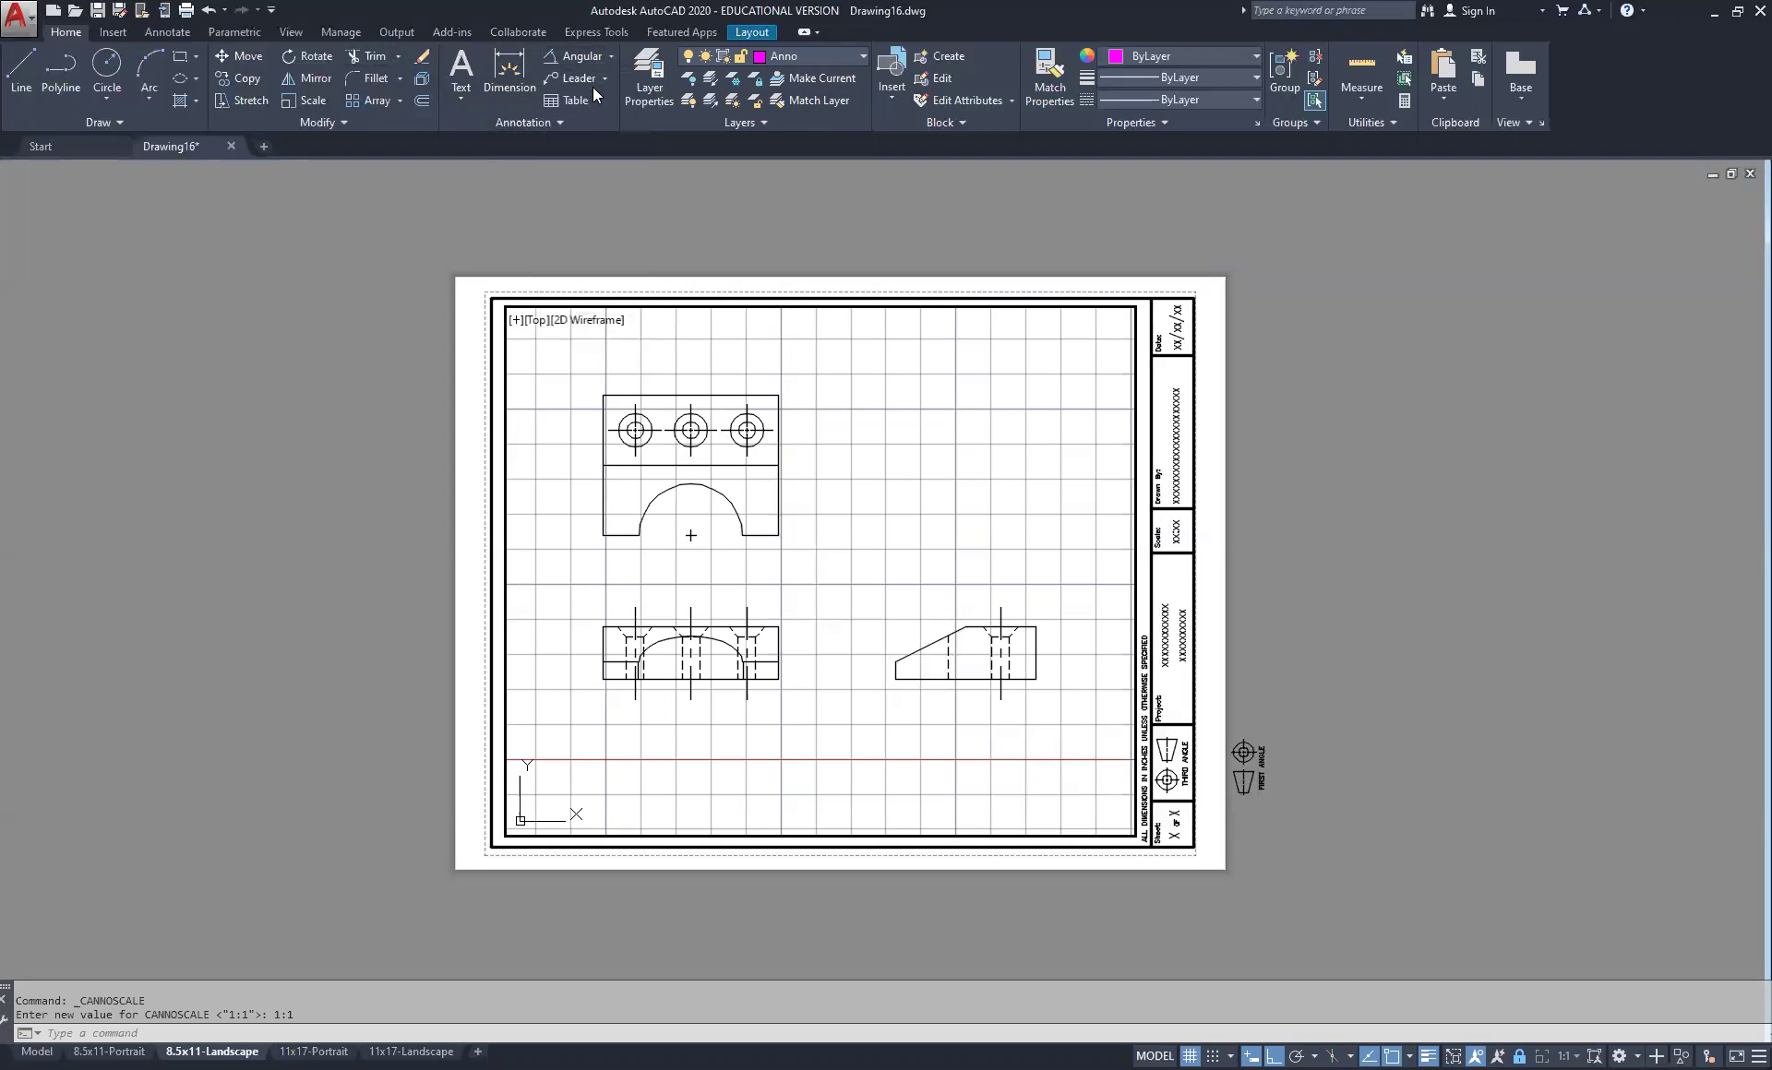
{"action": "left_click", "coordinate": [895, 663]}
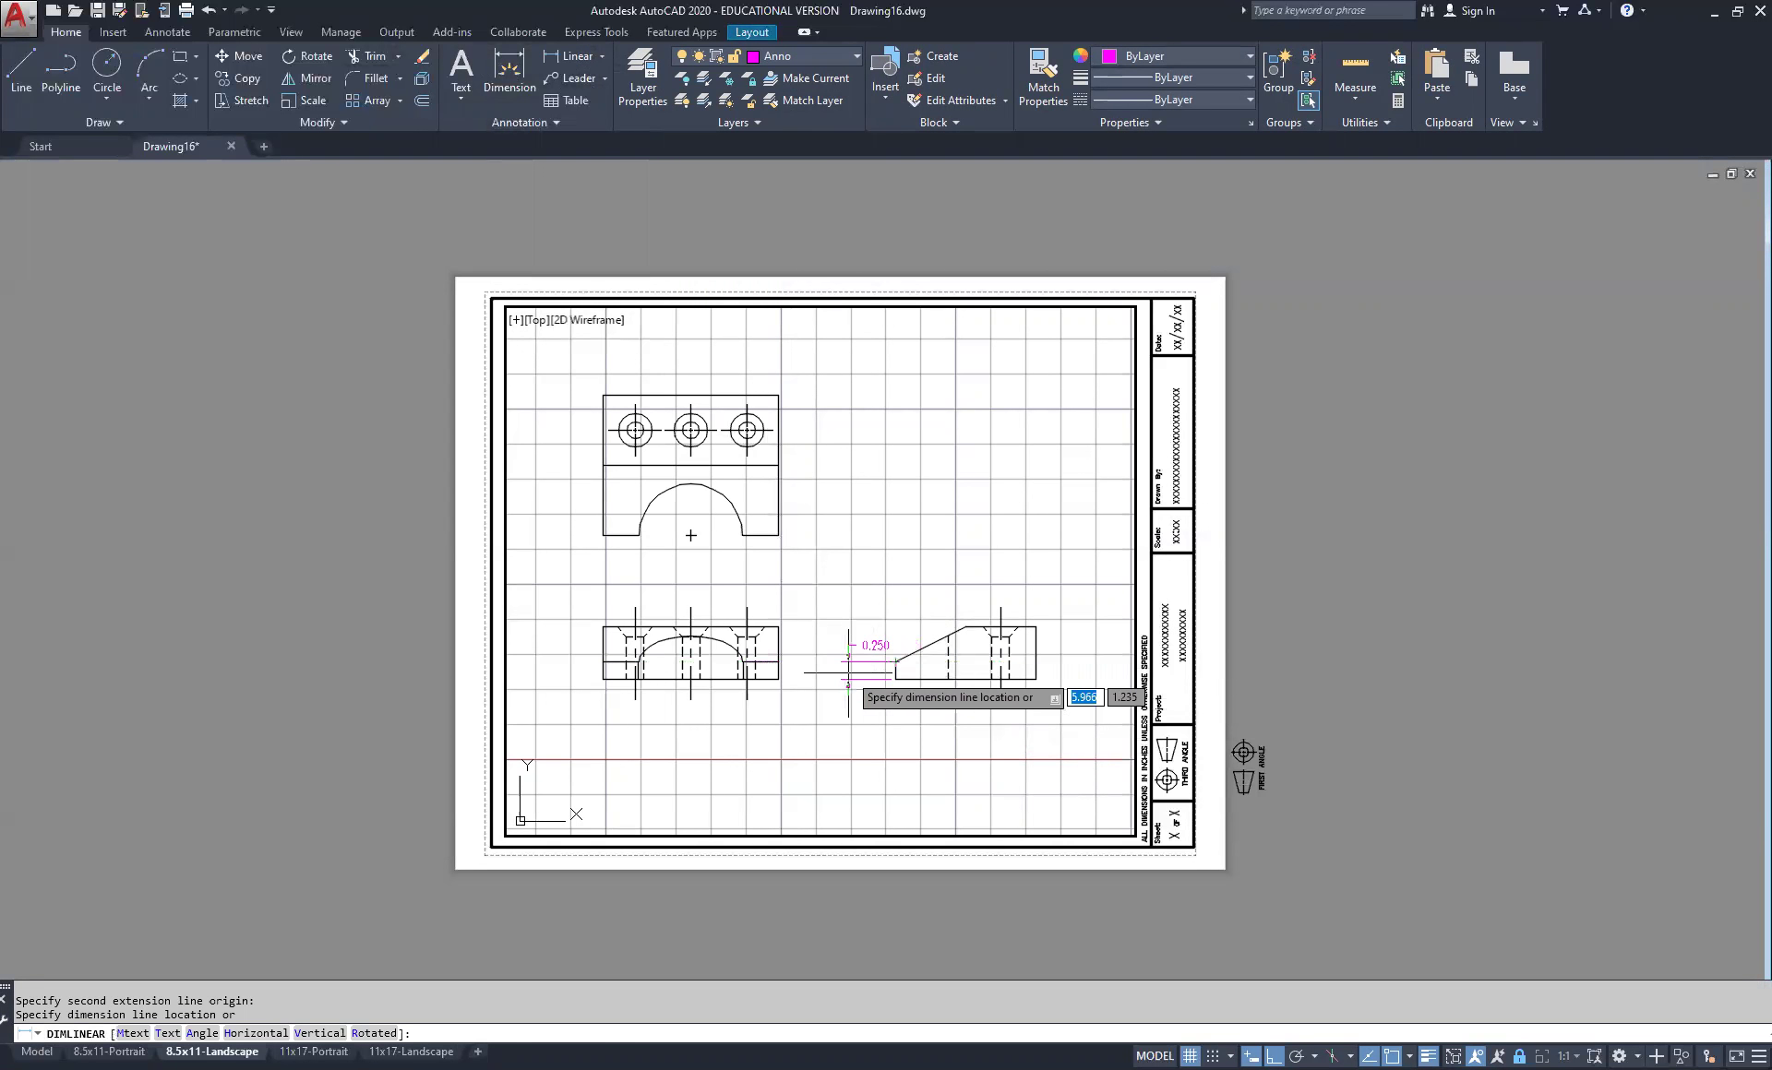
{"action": "left_click", "coordinate": [848, 672]}
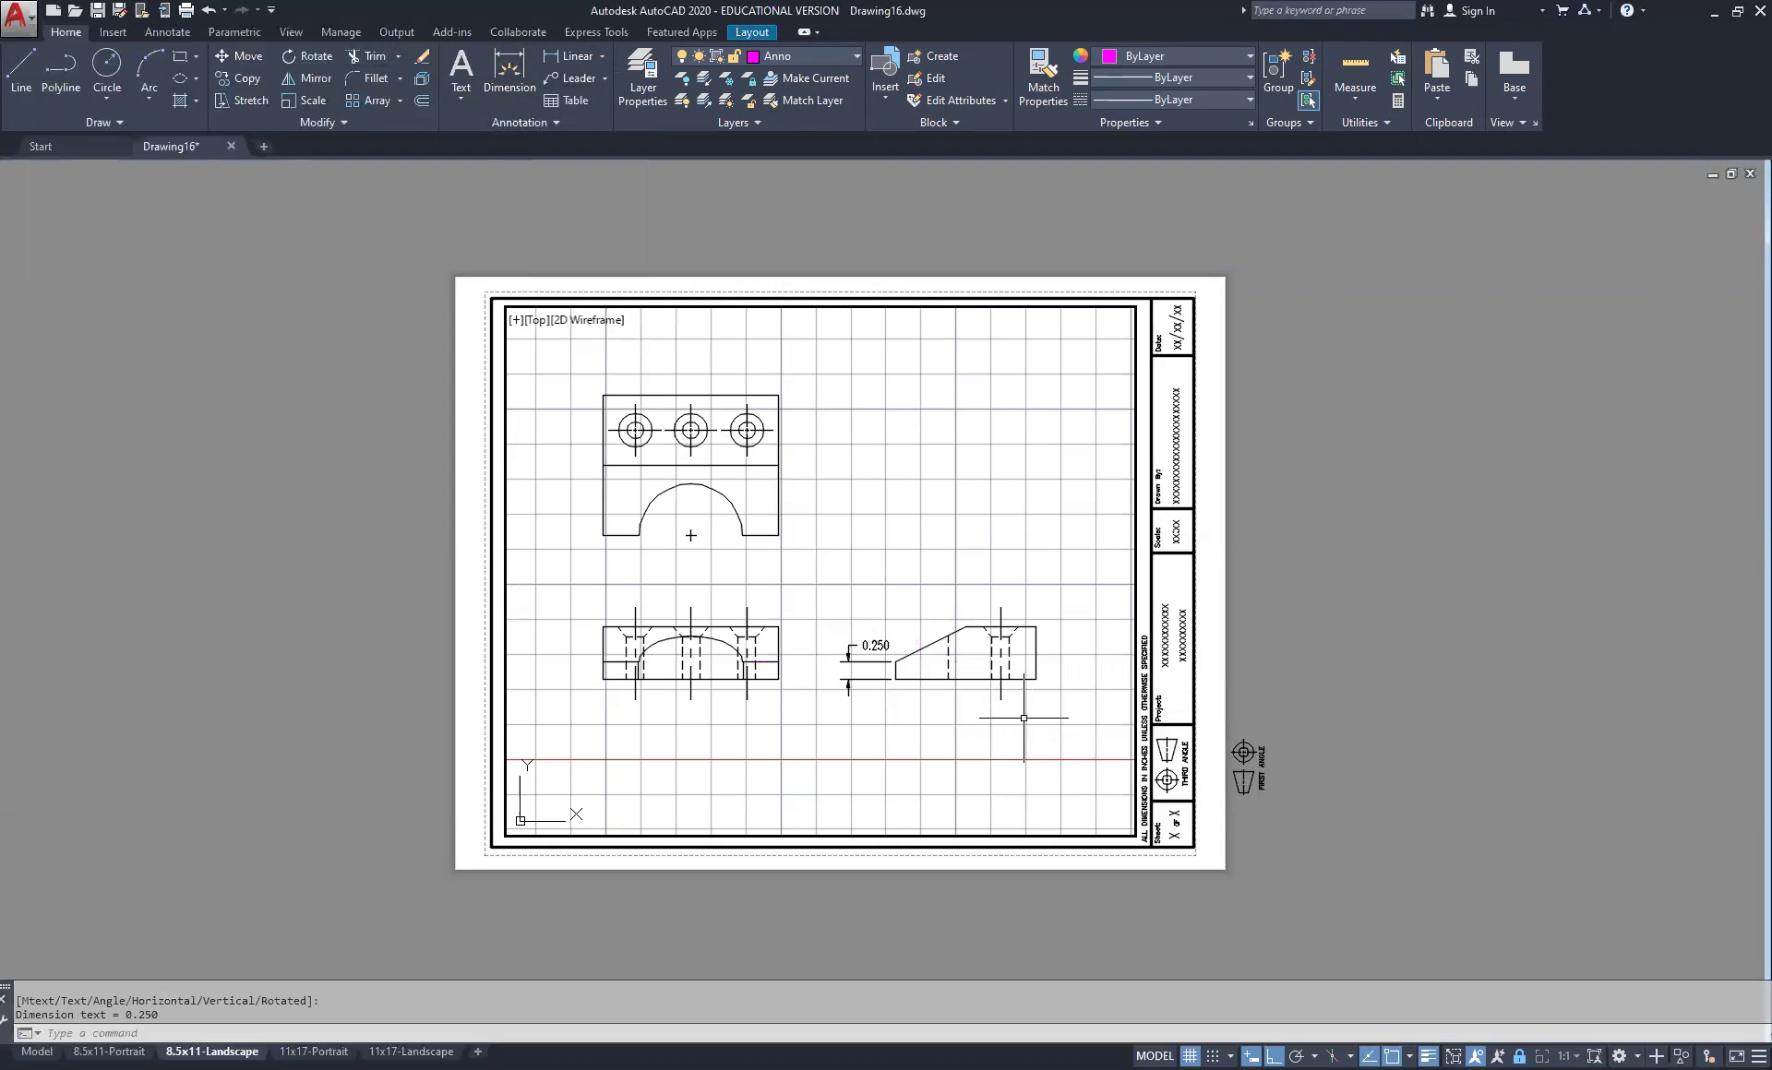
Dimension the side view's overall height, placing the linear dimension just beyond its right edge
{"action": "right_click", "coordinate": [1049, 682]}
{"action": "left_click", "coordinate": [1089, 693]}
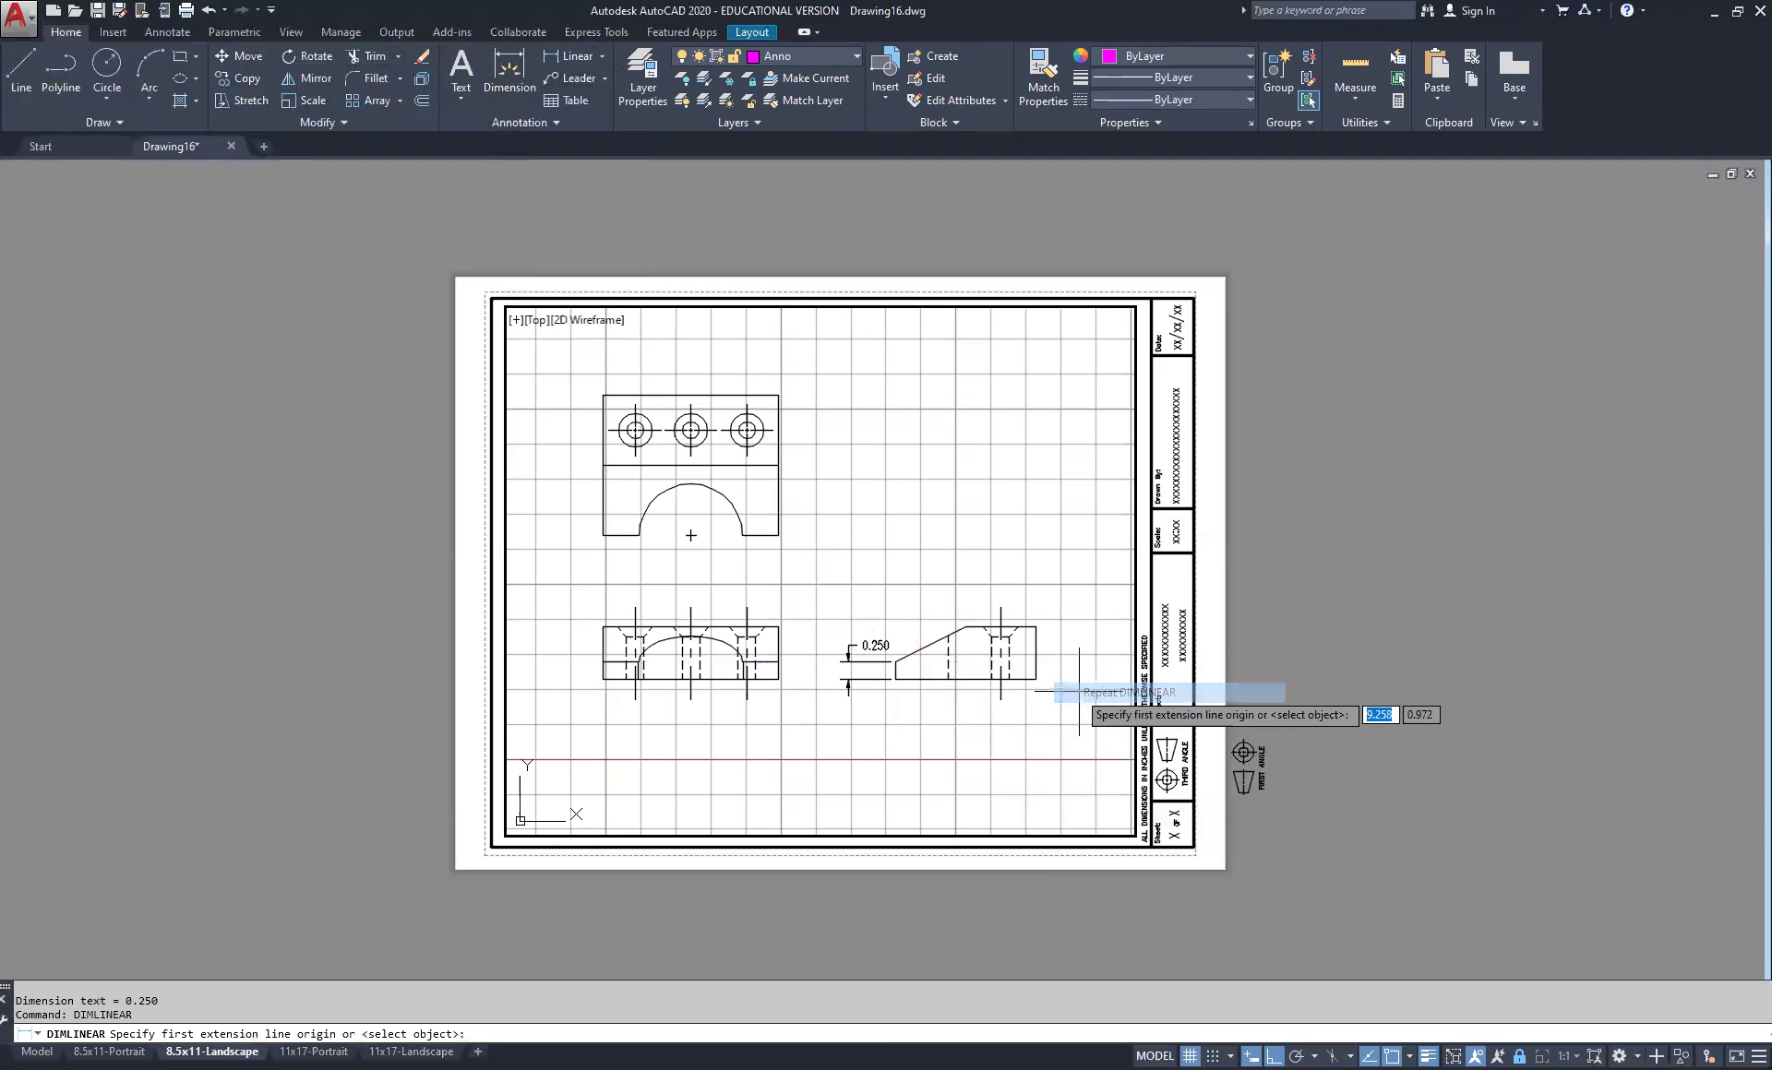
{"action": "left_click", "coordinate": [1035, 679]}
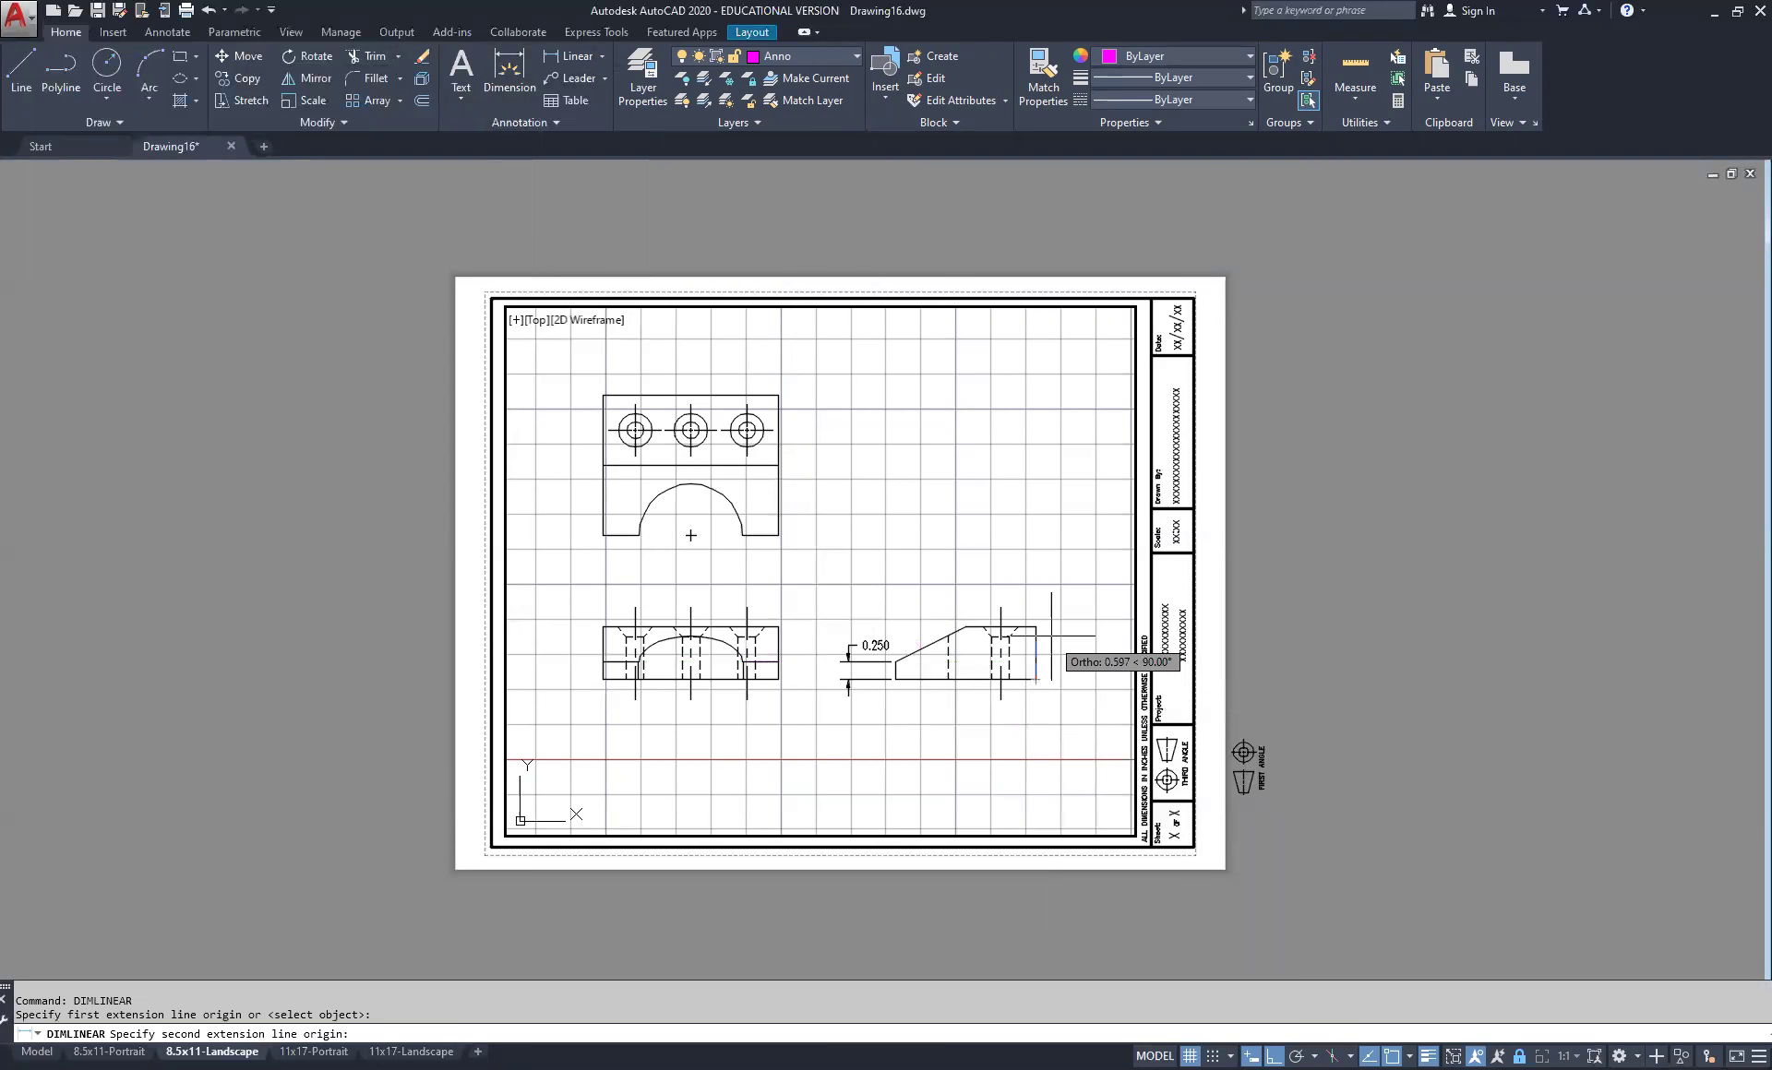
{"action": "left_click", "coordinate": [1036, 626]}
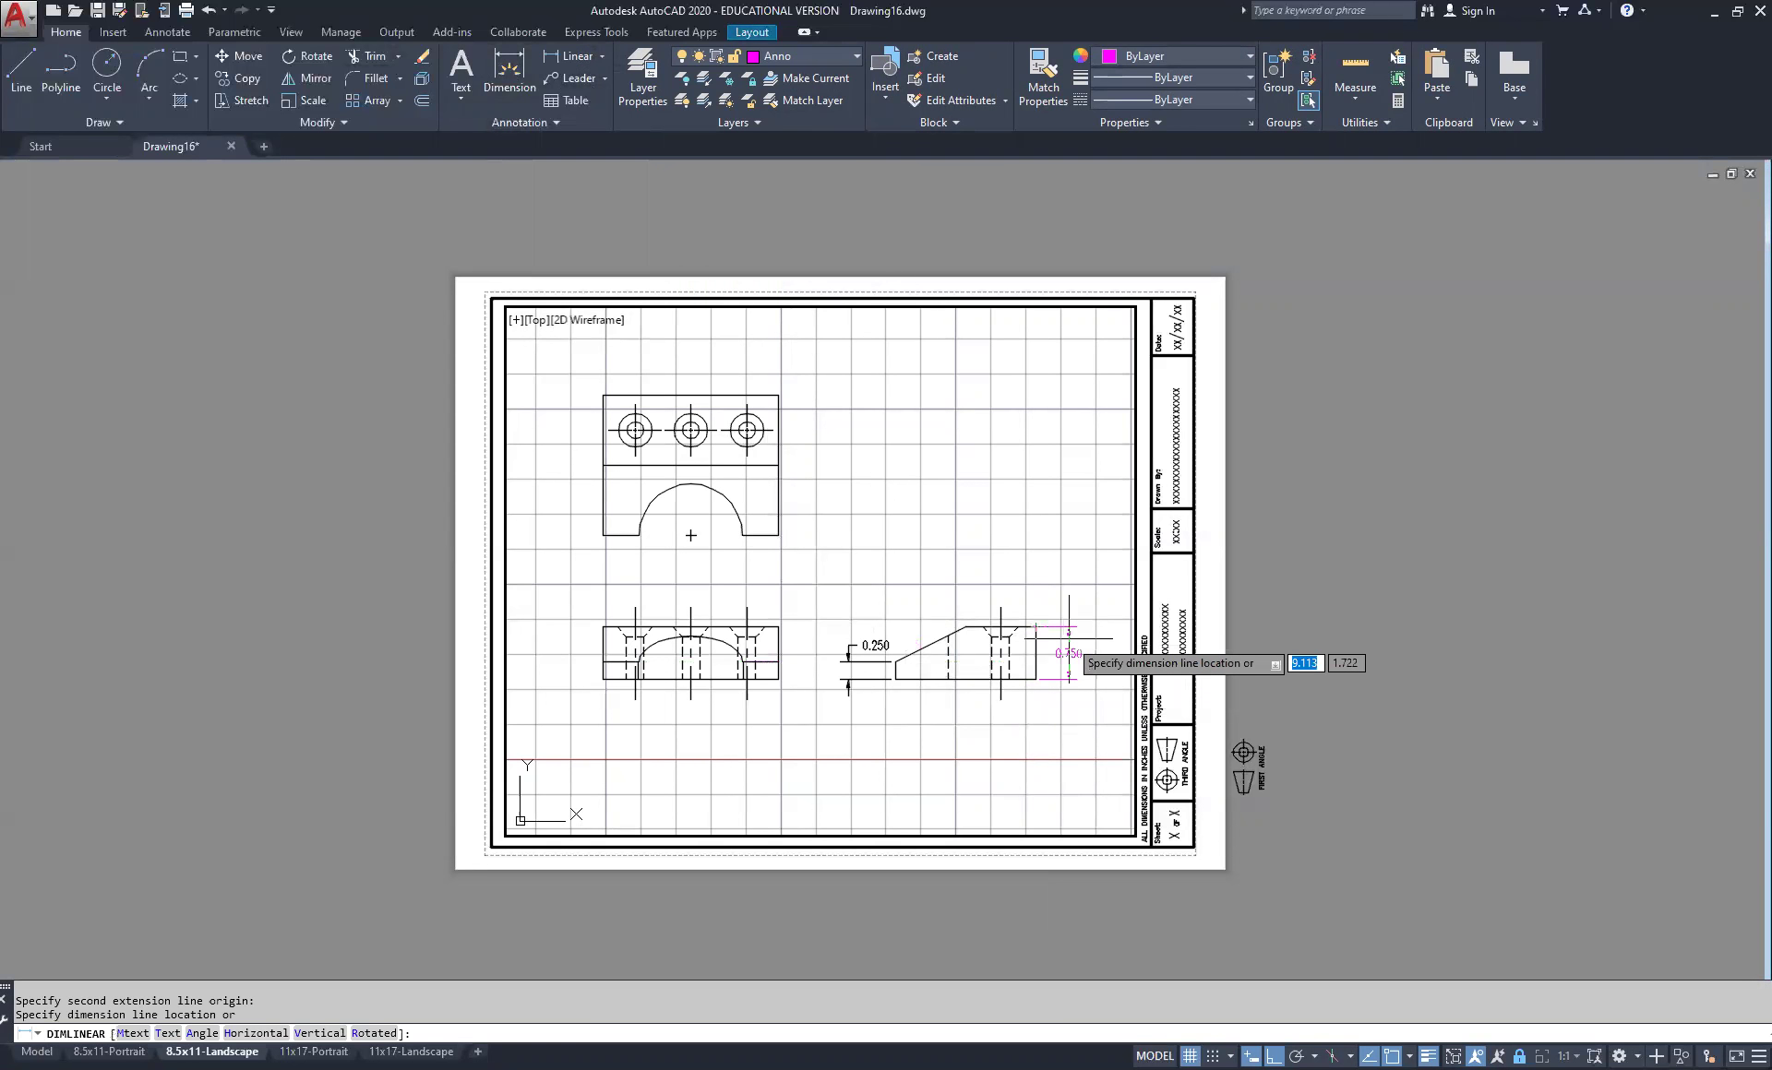
{"action": "left_click", "coordinate": [1068, 641]}
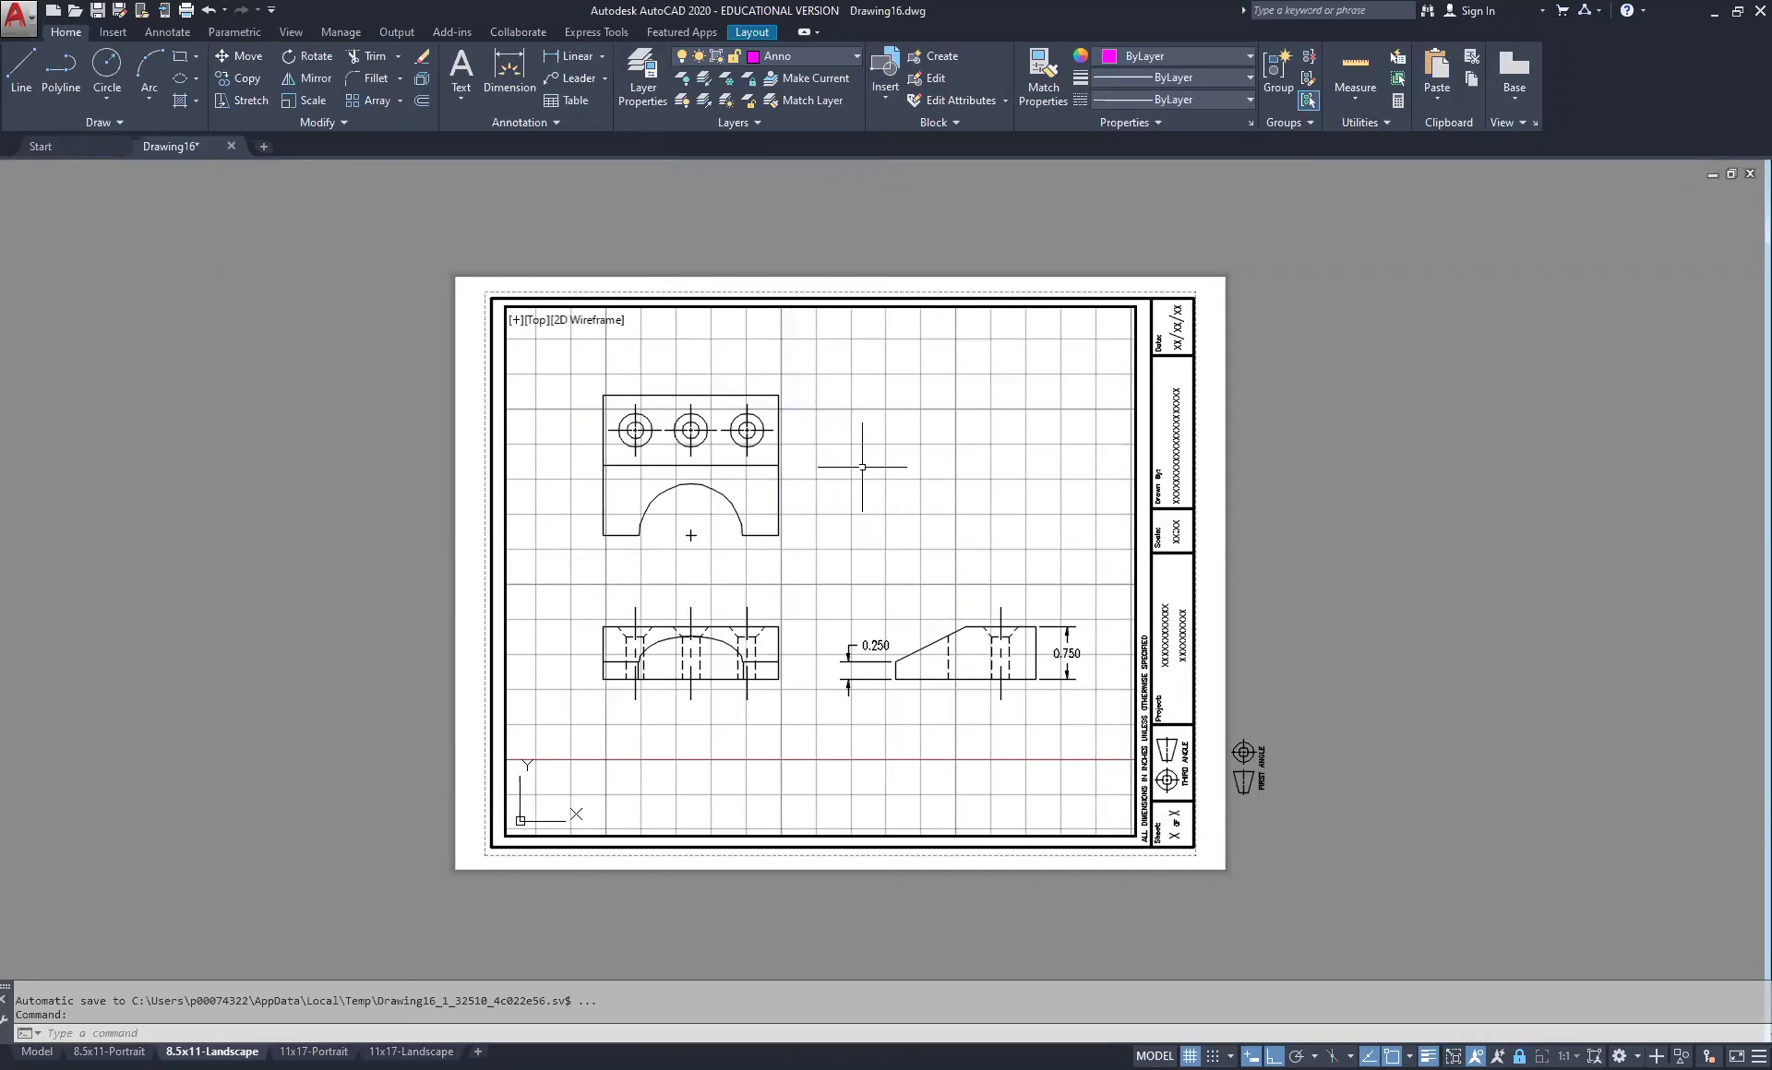
Add a linear dimension for the overall width of the top view, placed well above its upper edge
{"action": "right_click", "coordinate": [794, 383]}
{"action": "left_click", "coordinate": [805, 396]}
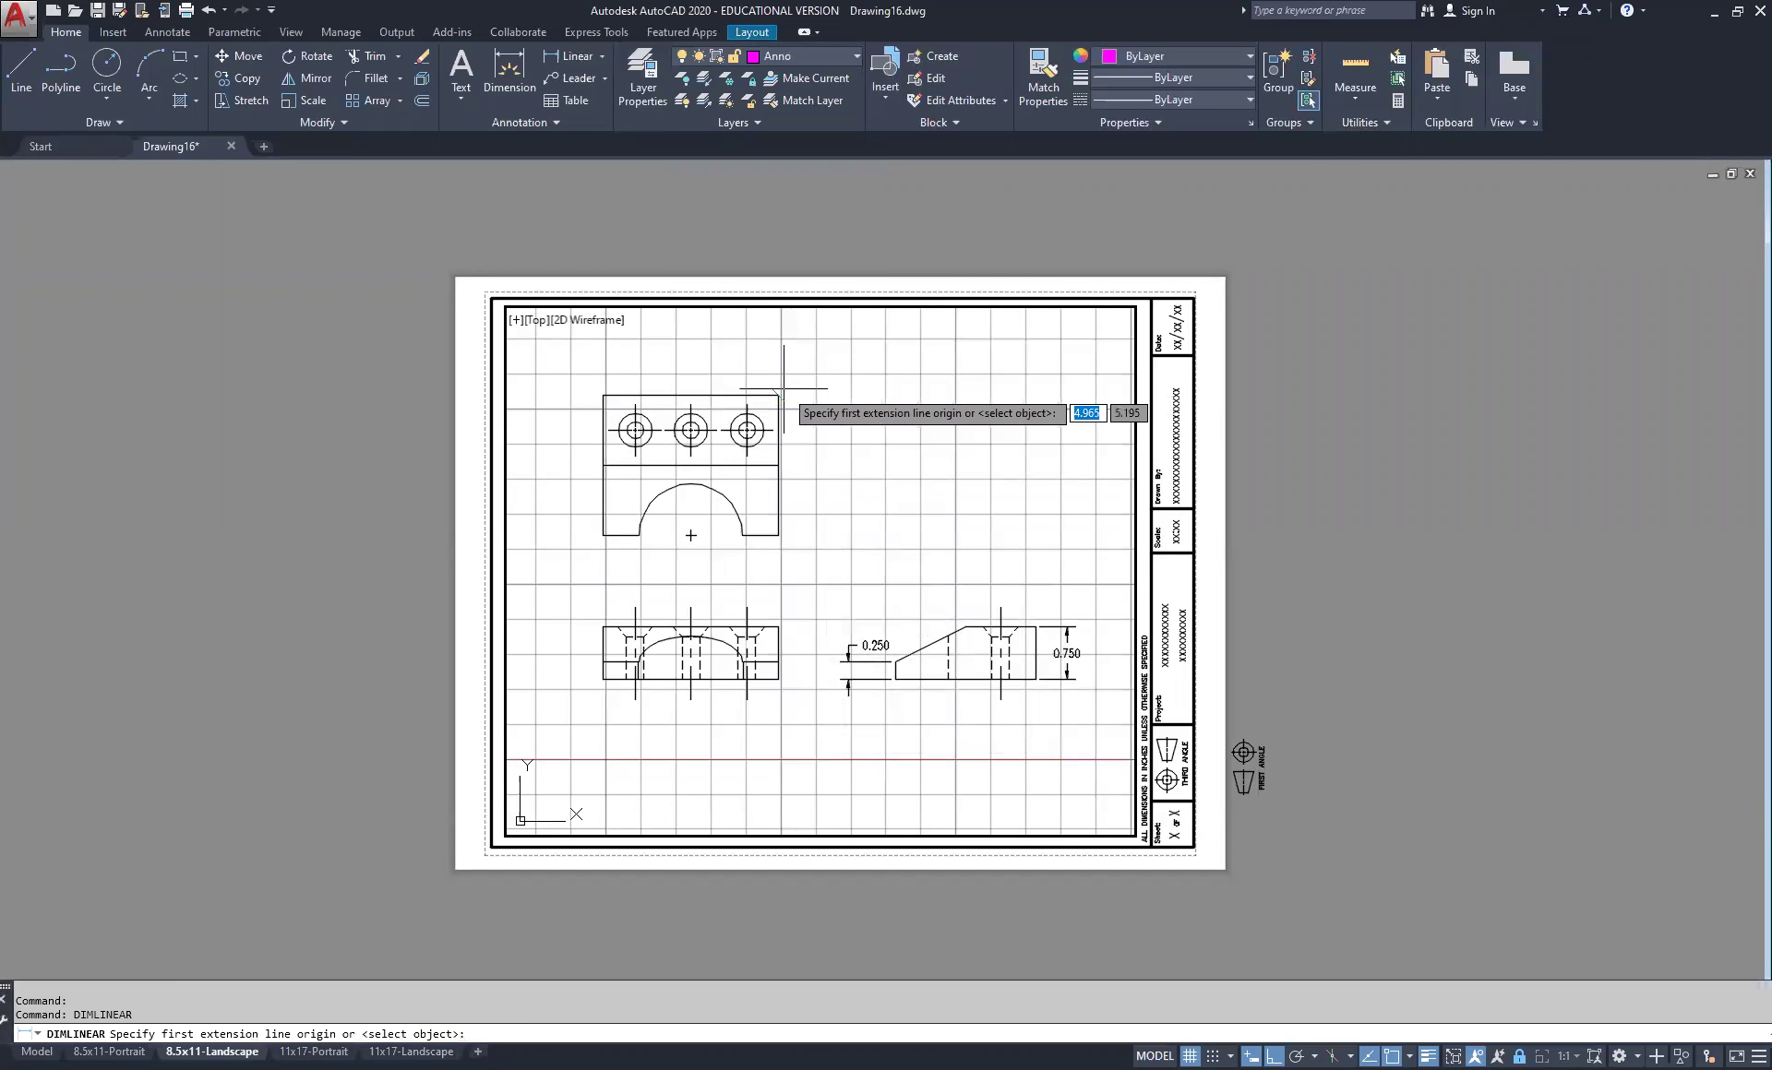
{"action": "left_click", "coordinate": [778, 396]}
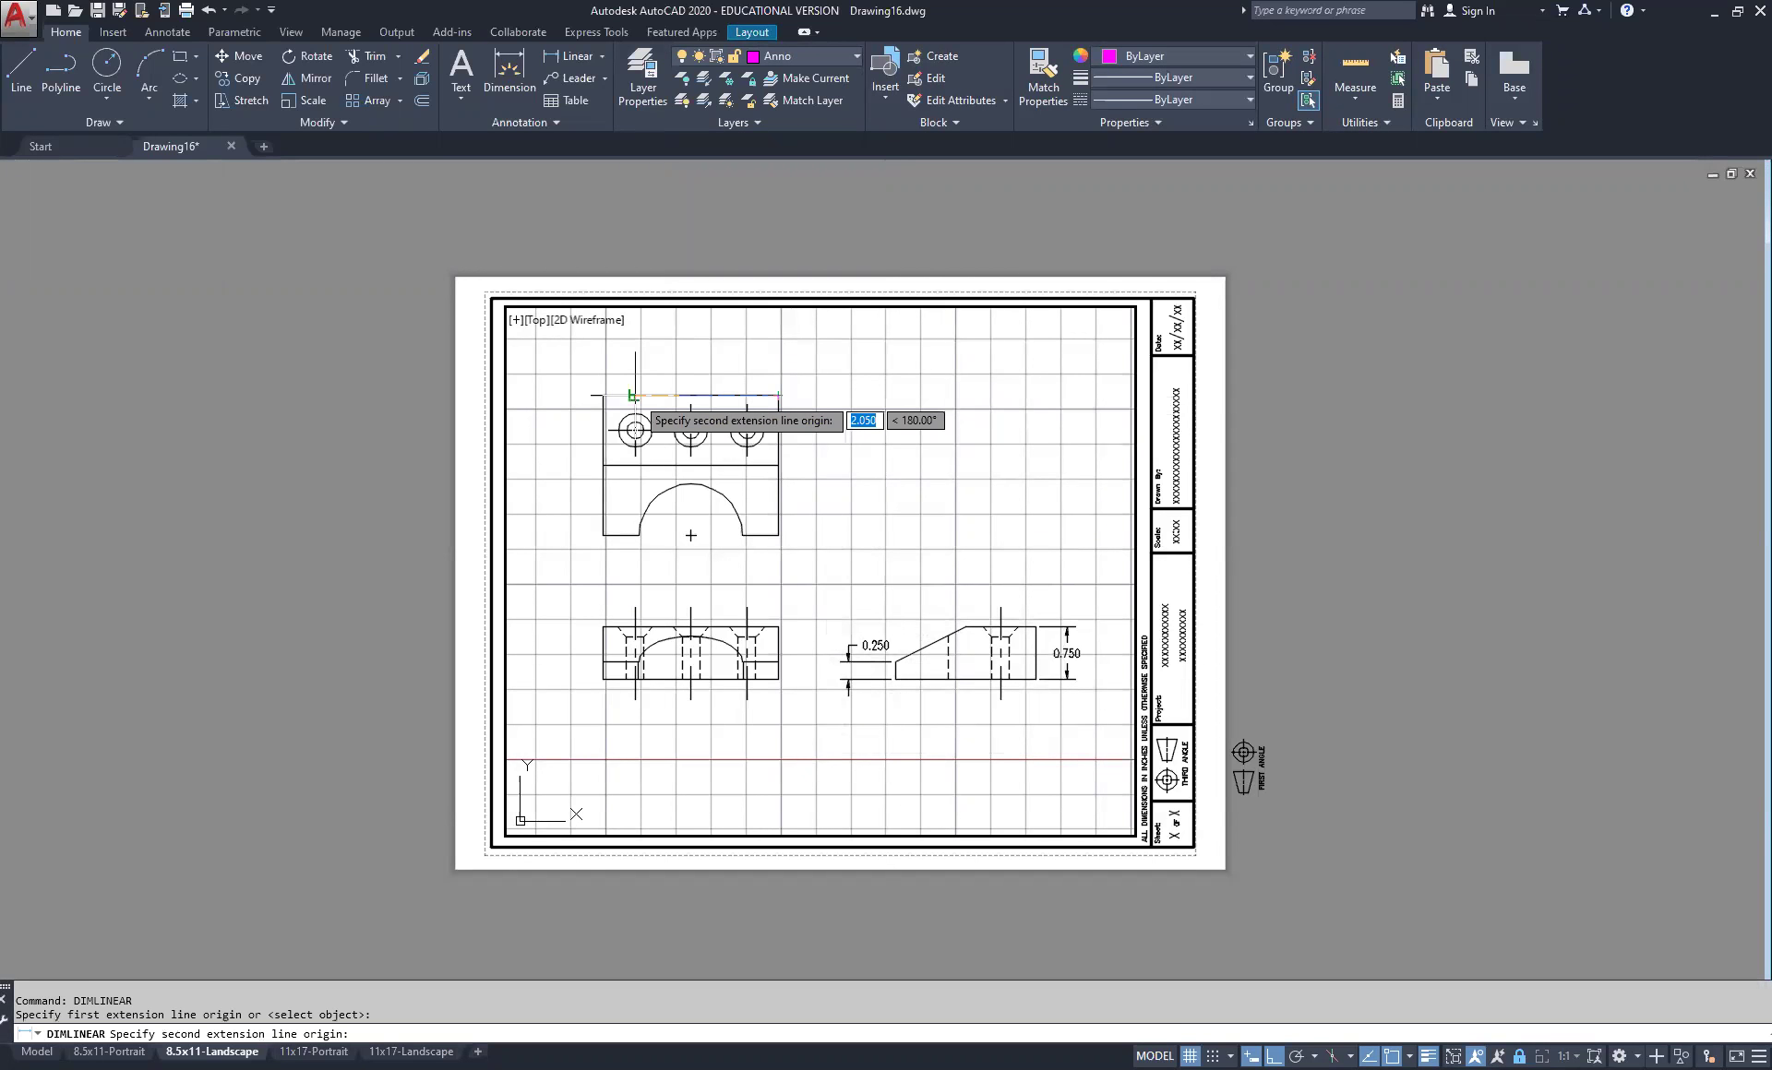
{"action": "left_click", "coordinate": [602, 395]}
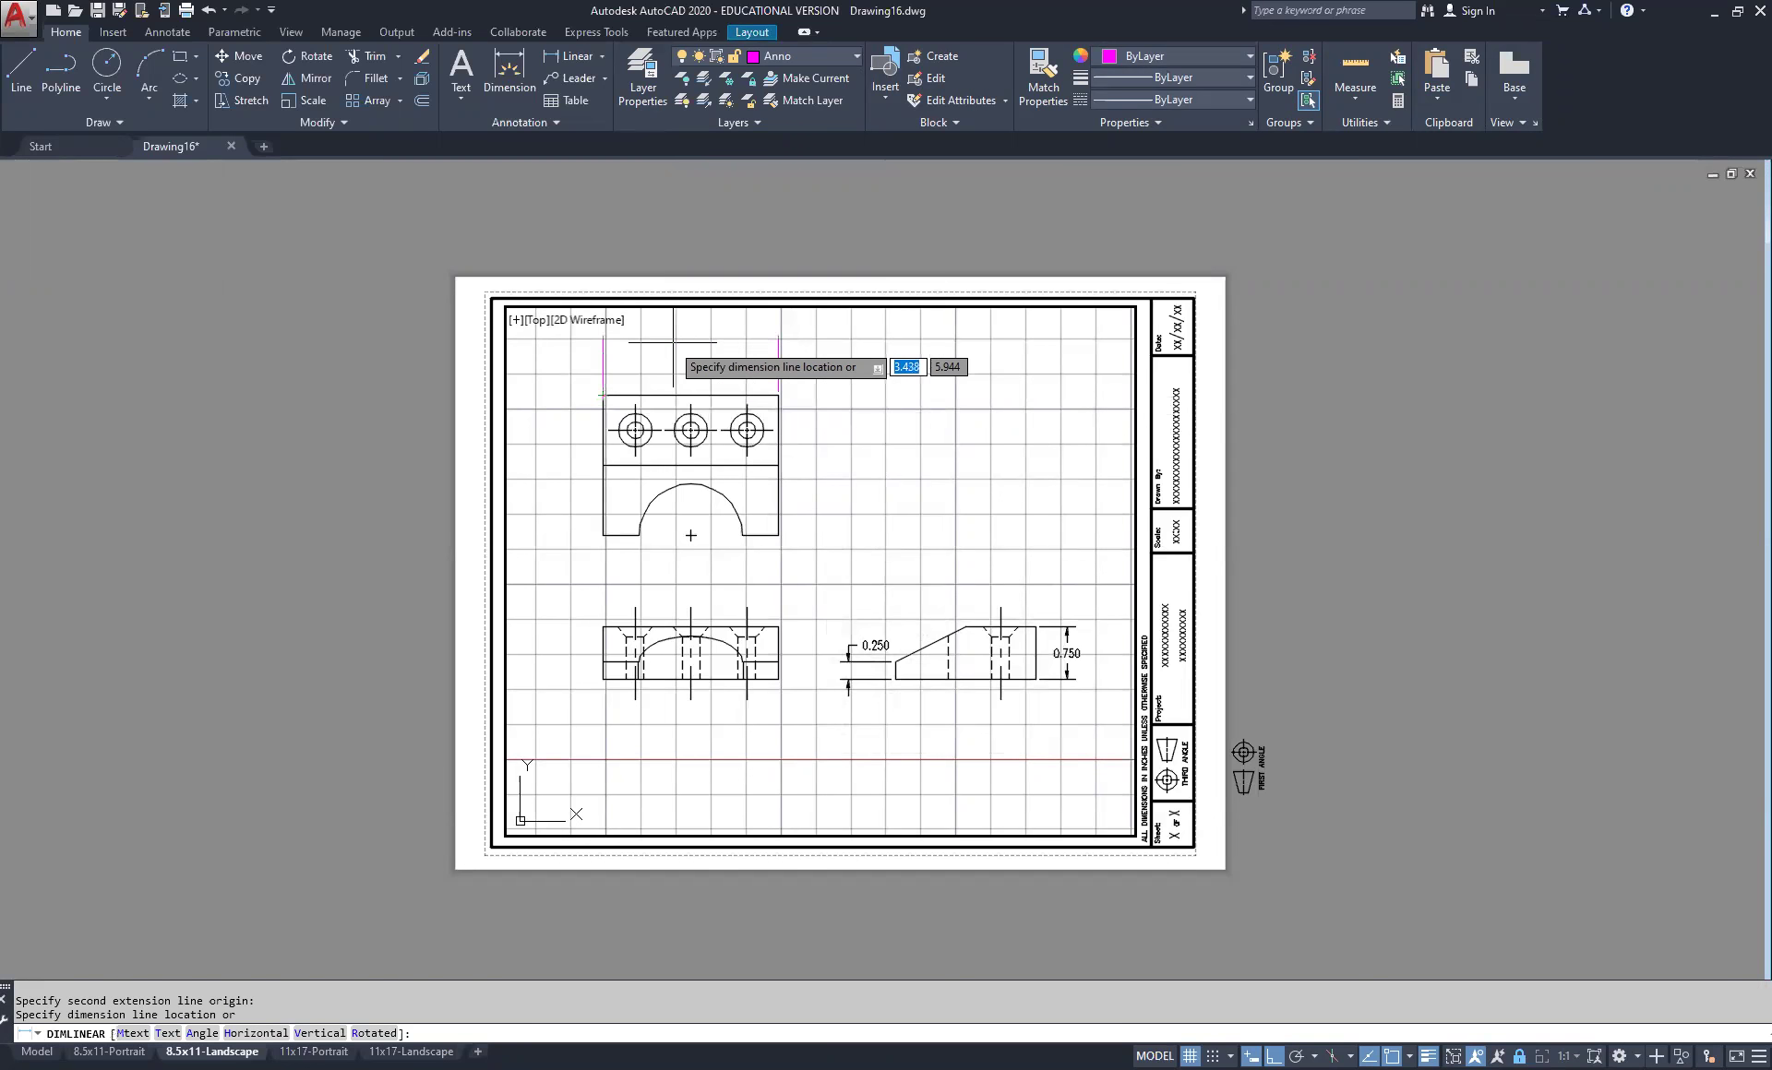
{"action": "left_click", "coordinate": [700, 338]}
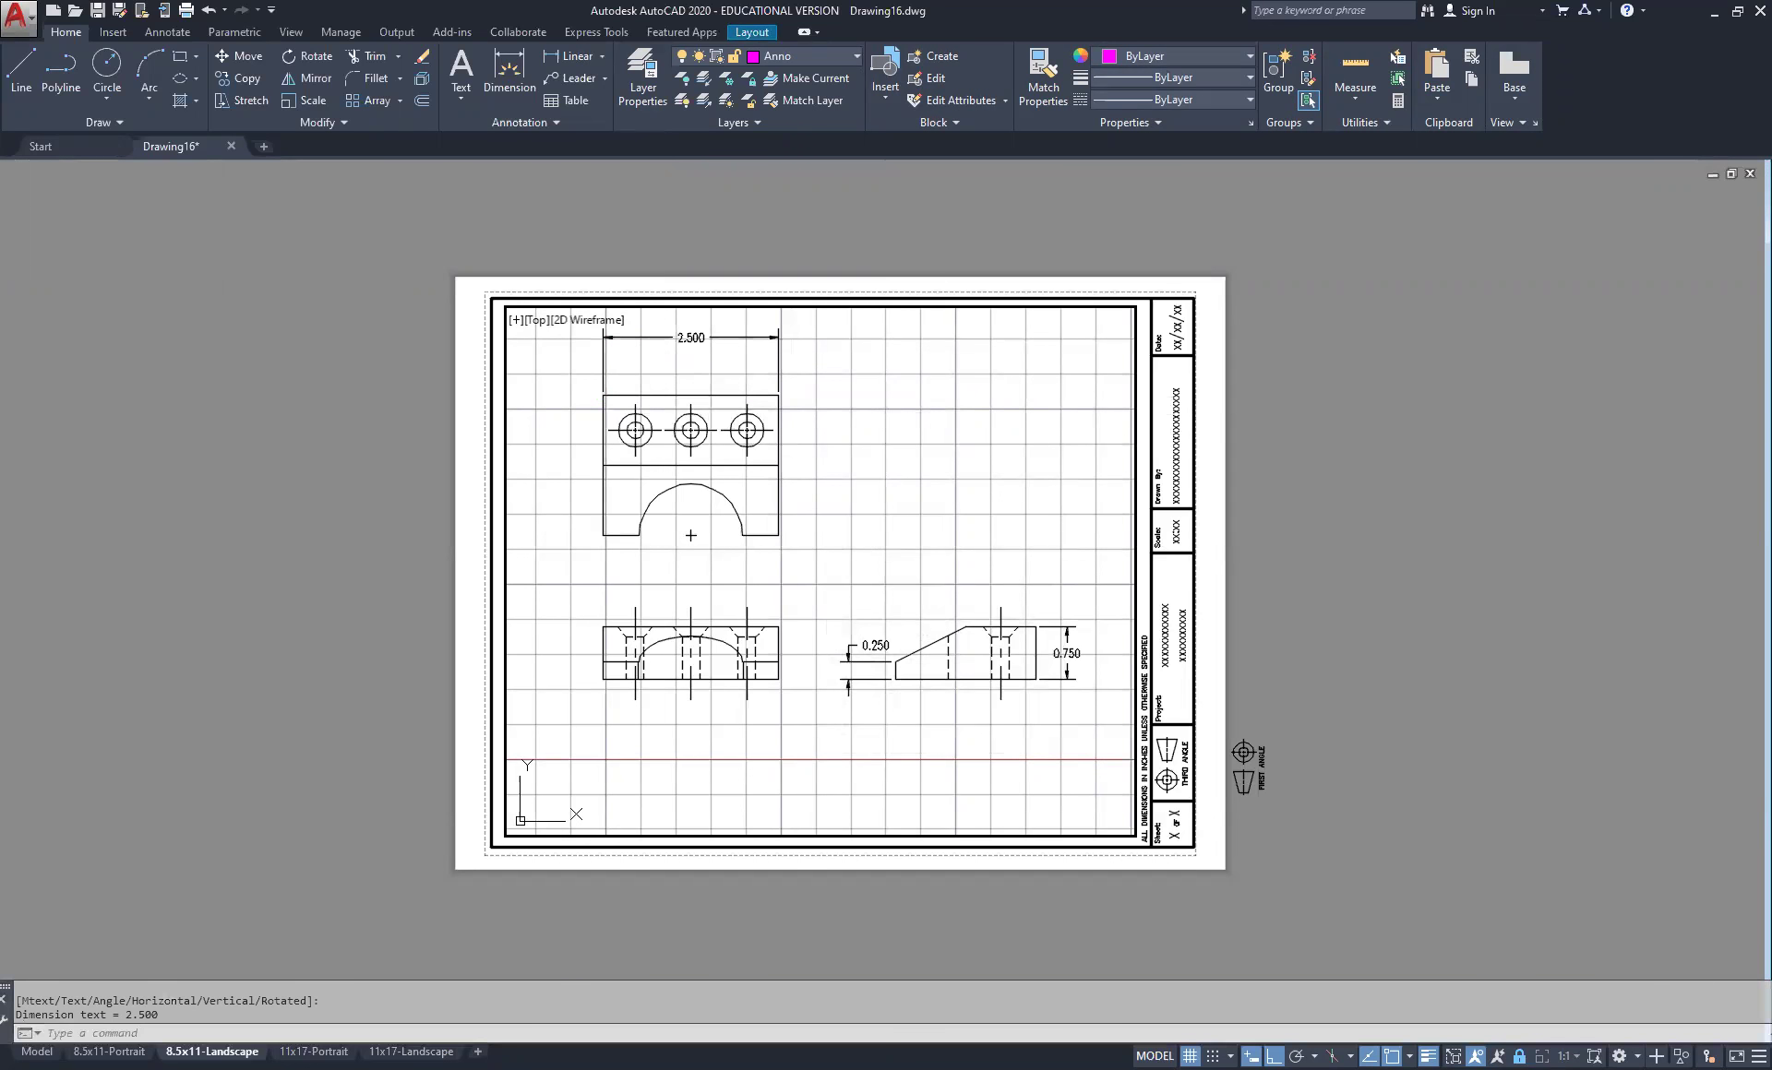
Dimension the horizontal distance from the top view's upper-left corner to the left hole, with the text right of the extension lines
{"action": "right_click", "coordinate": [646, 371]}
{"action": "left_click", "coordinate": [687, 380]}
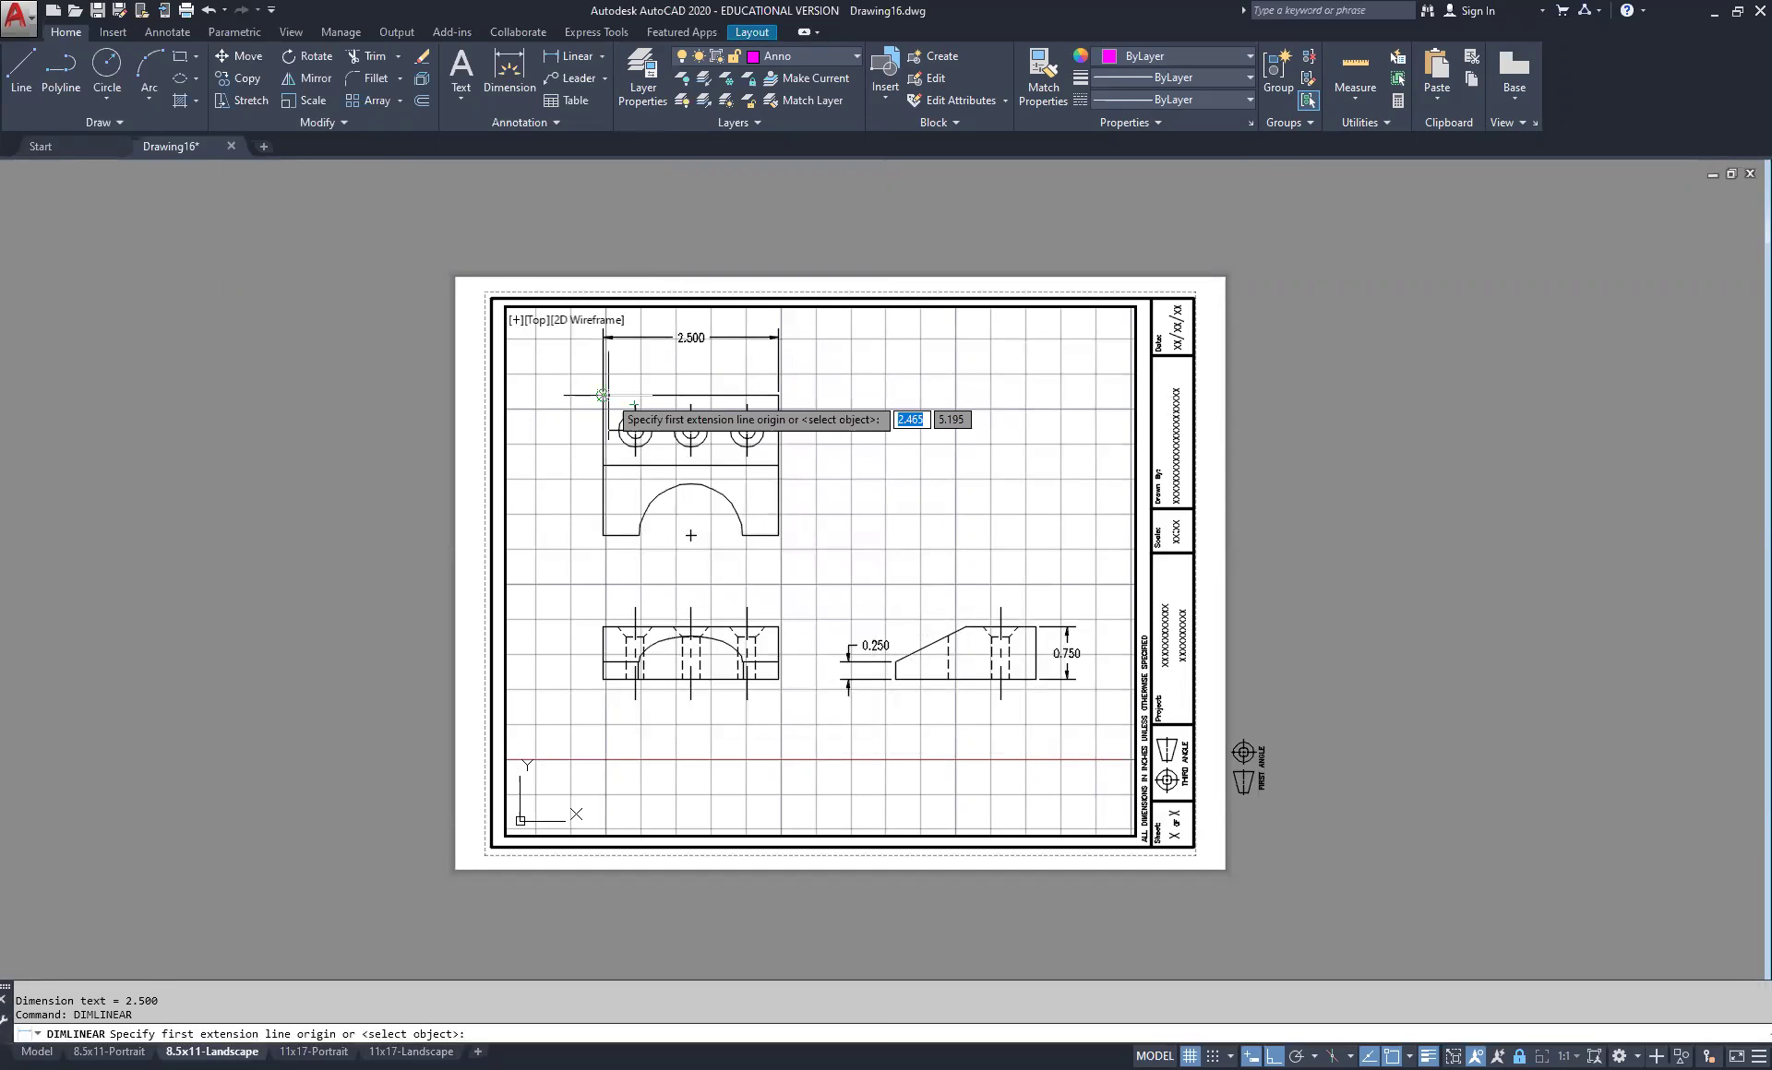
{"action": "left_click", "coordinate": [603, 395]}
{"action": "left_click", "coordinate": [635, 430]}
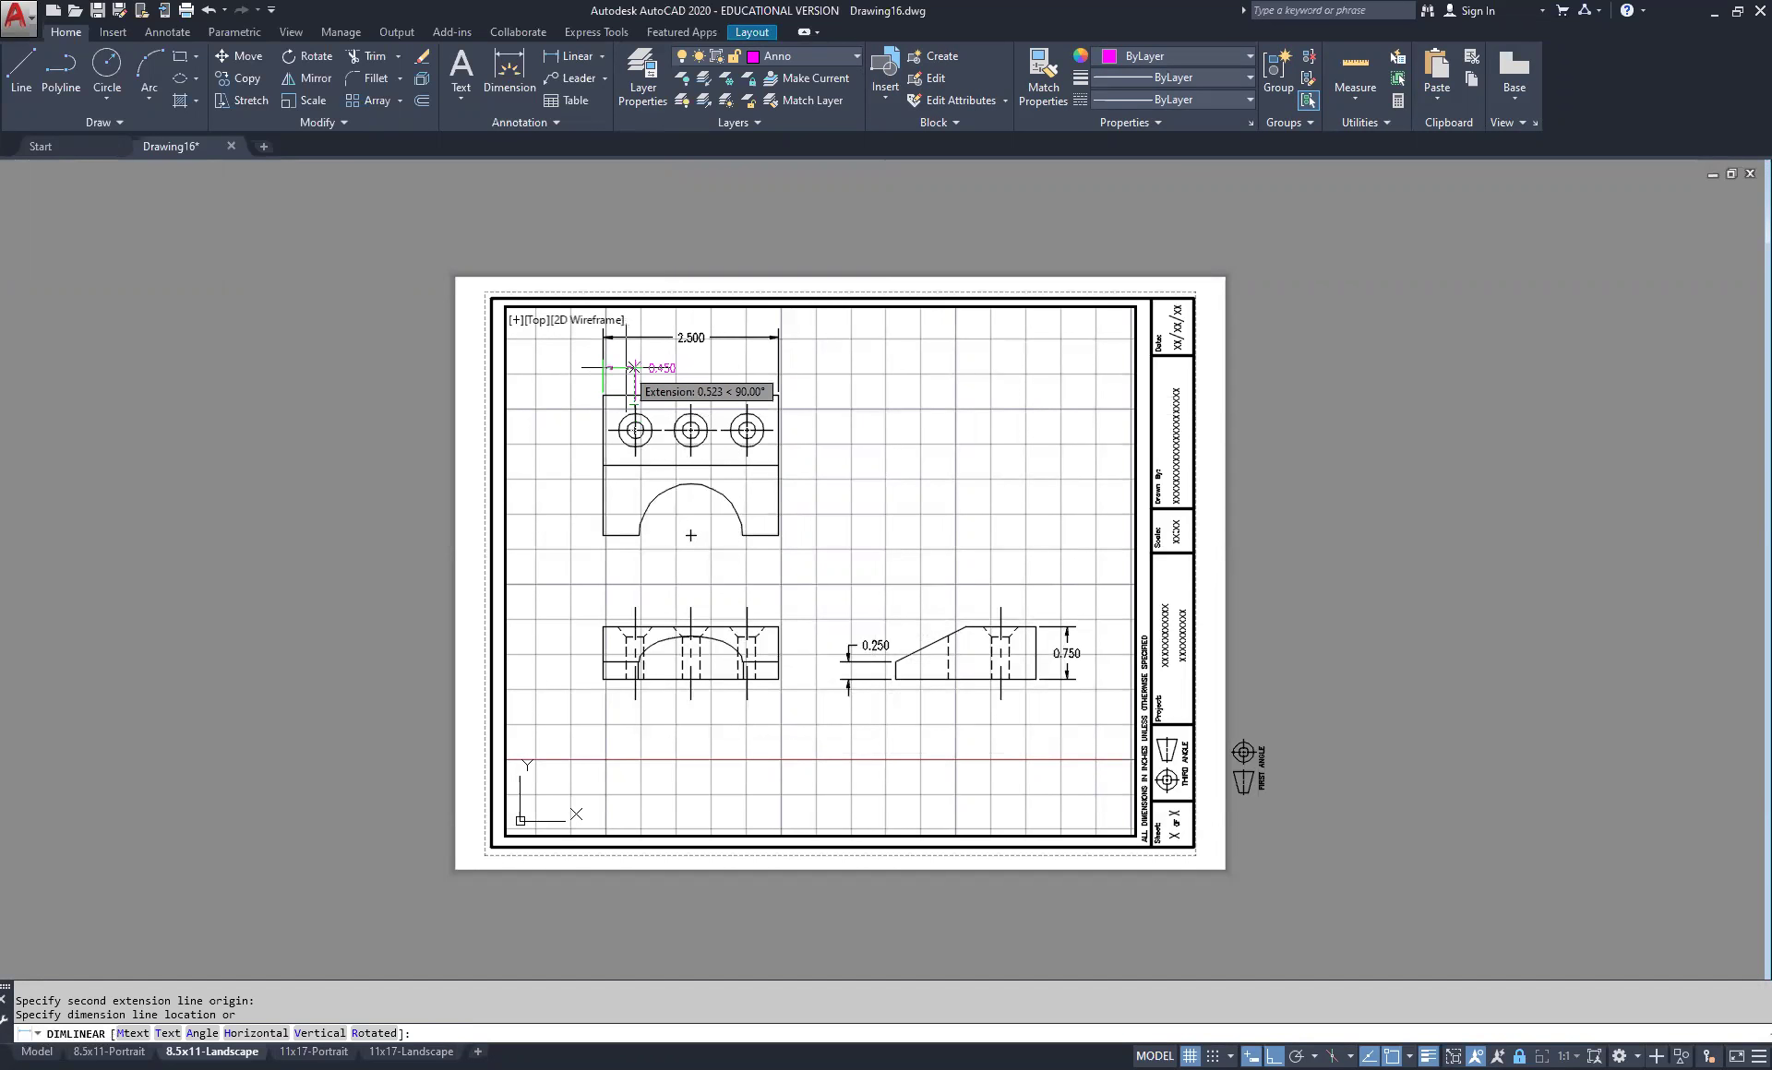
{"action": "left_click", "coordinate": [635, 367]}
Erase the horizontal location dimension of the left hole in the top view
{"action": "left_click", "coordinate": [683, 374]}
{"action": "left_click", "coordinate": [659, 367]}
{"action": "mouse_move", "coordinate": [661, 369]}
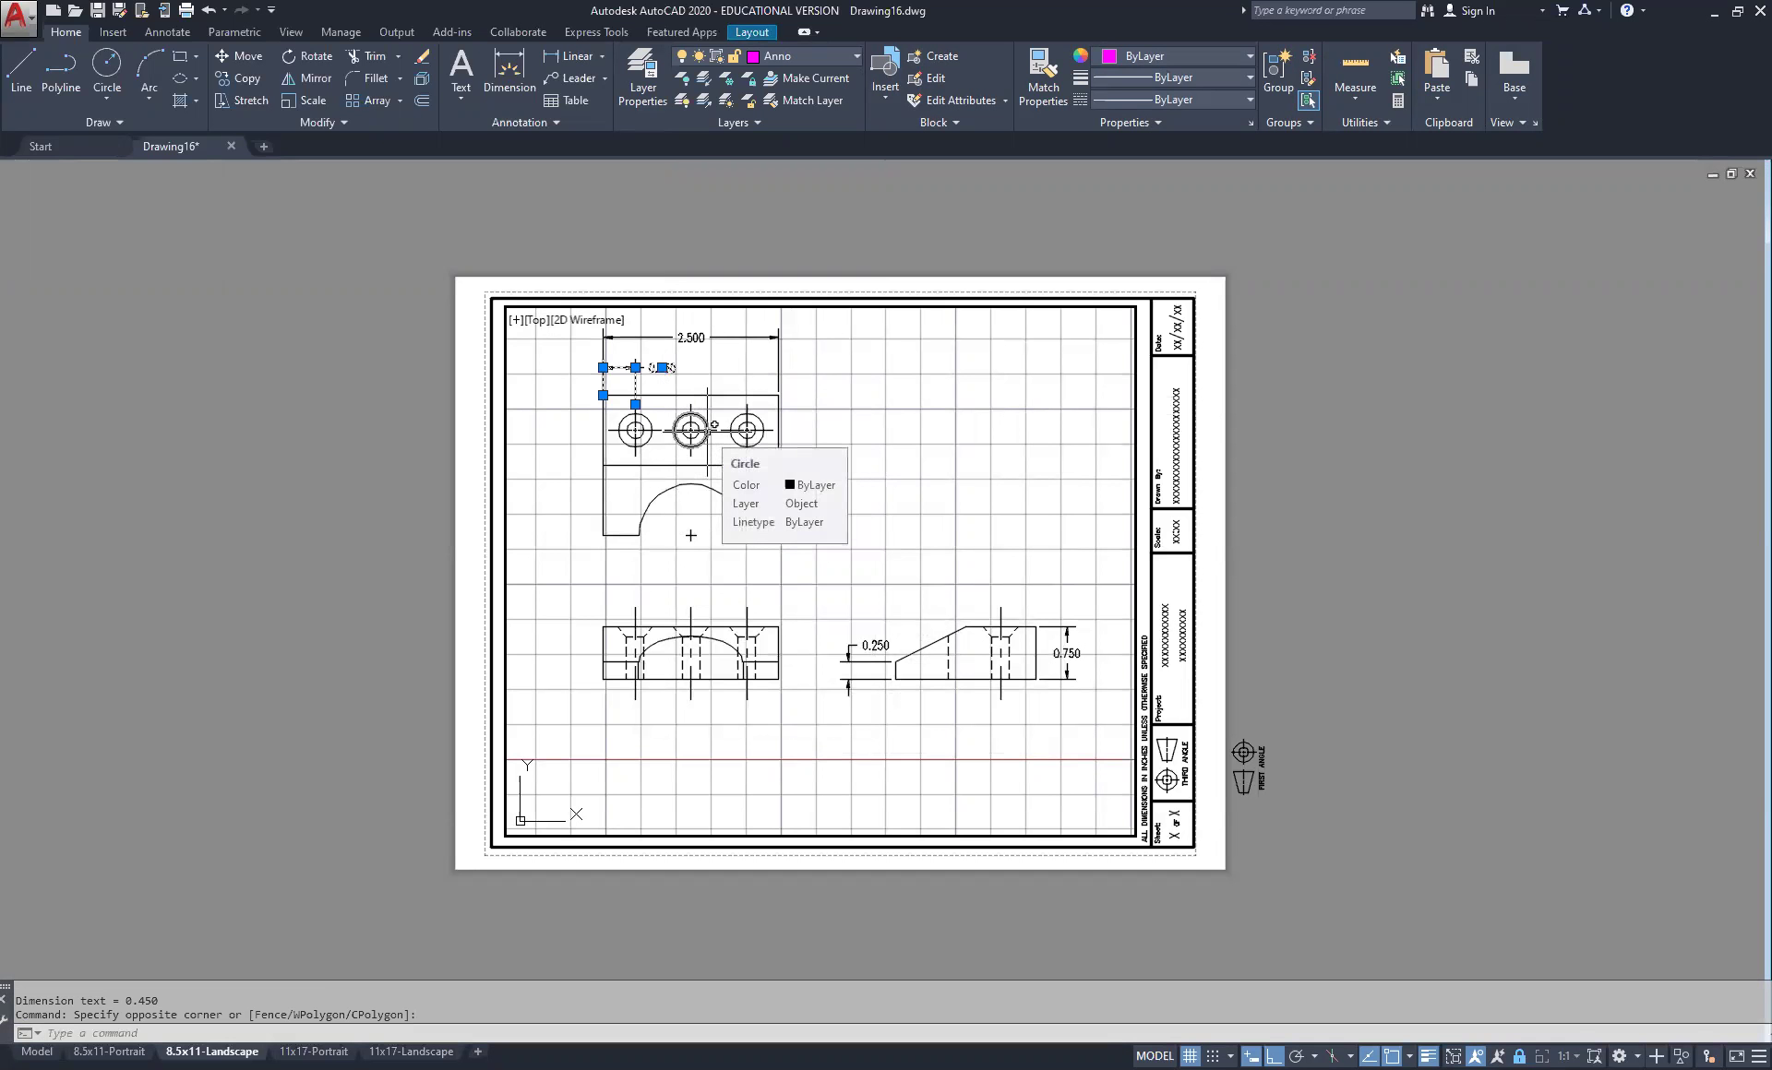
{"action": "key", "text": "Delete"}
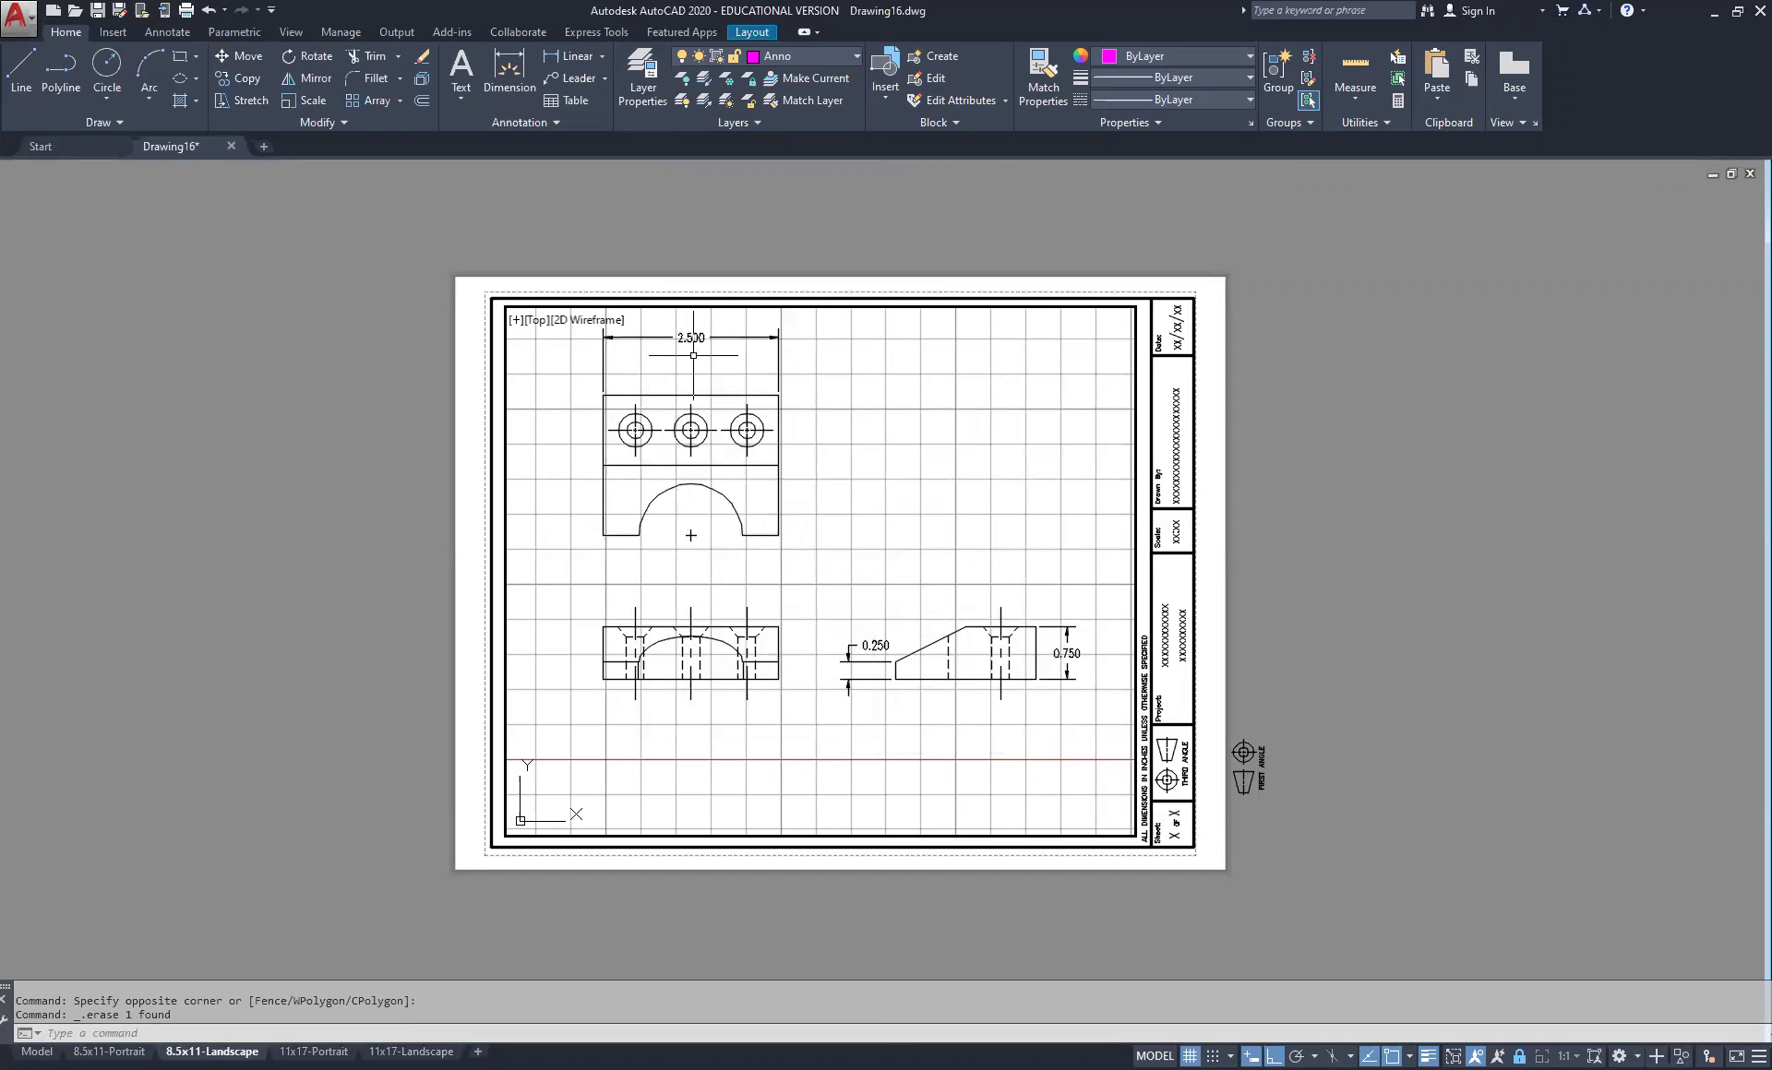
Dimension from the left hole's center line to the top view's left edge, with the text outside to the left, below the overall width
{"action": "left_click", "coordinate": [572, 53]}
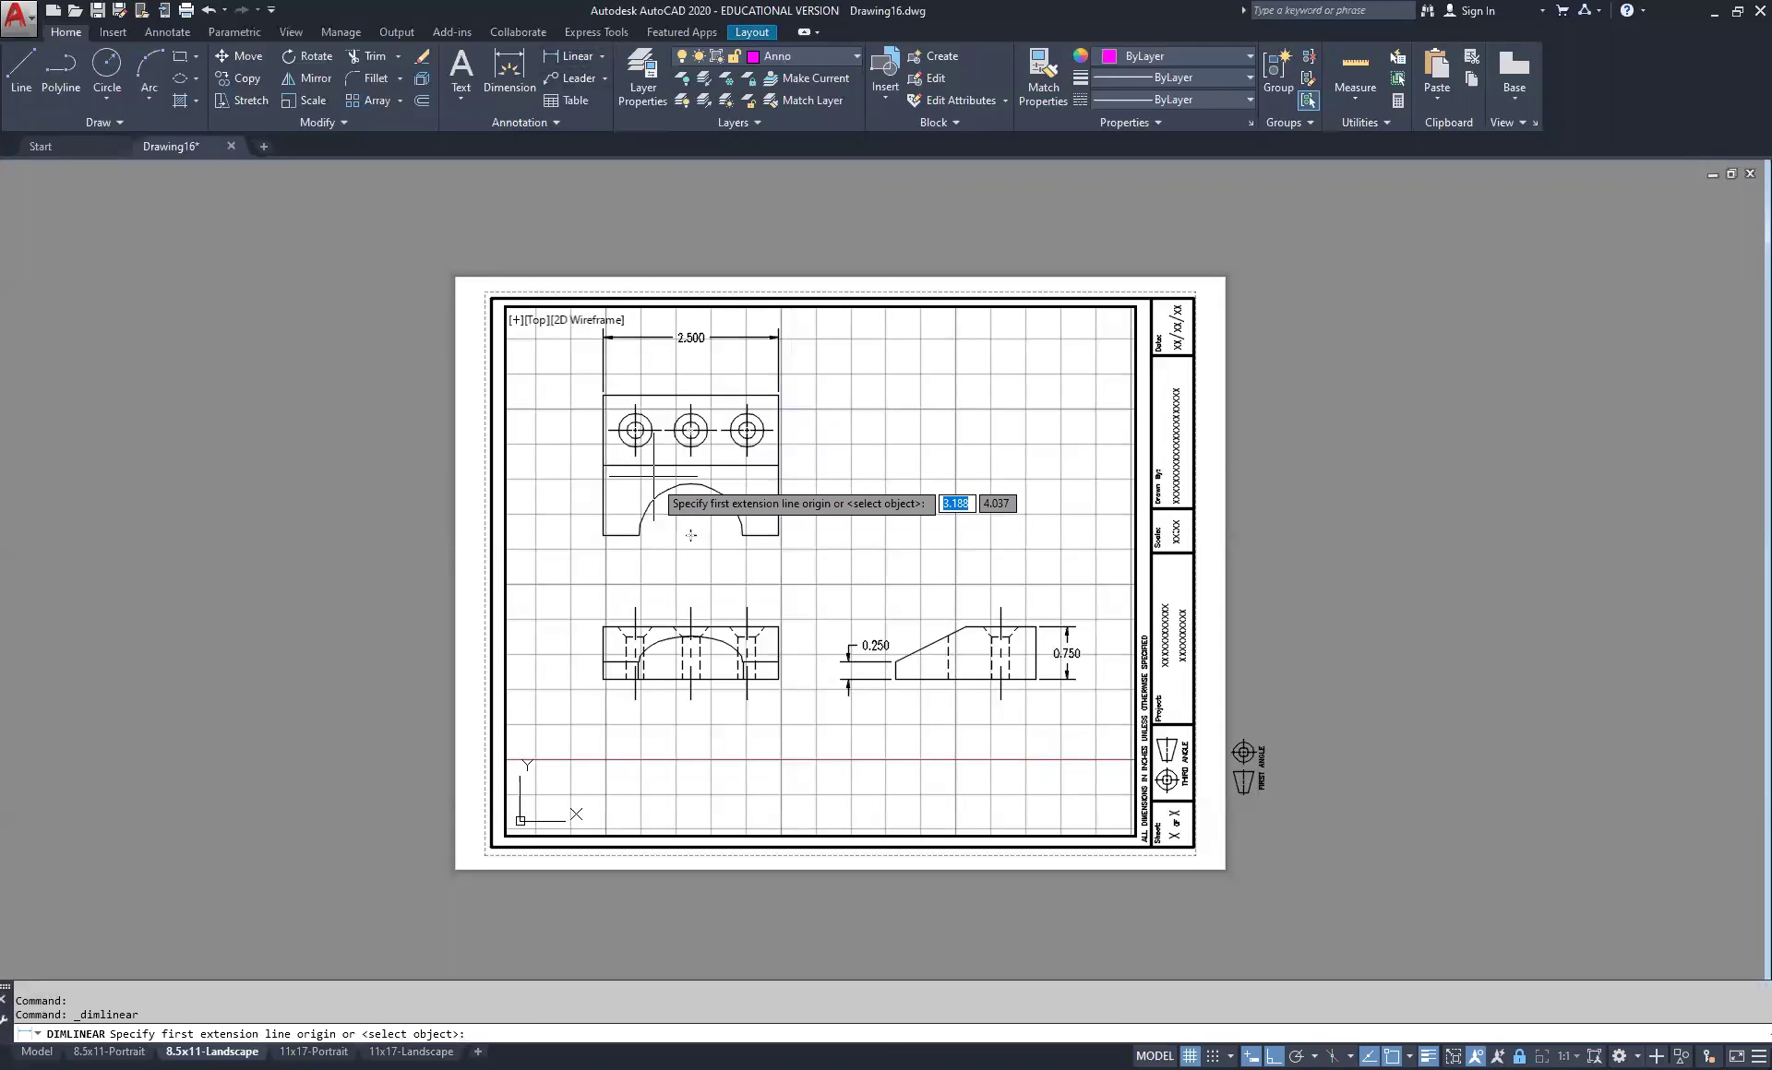
{"action": "left_click", "coordinate": [635, 404]}
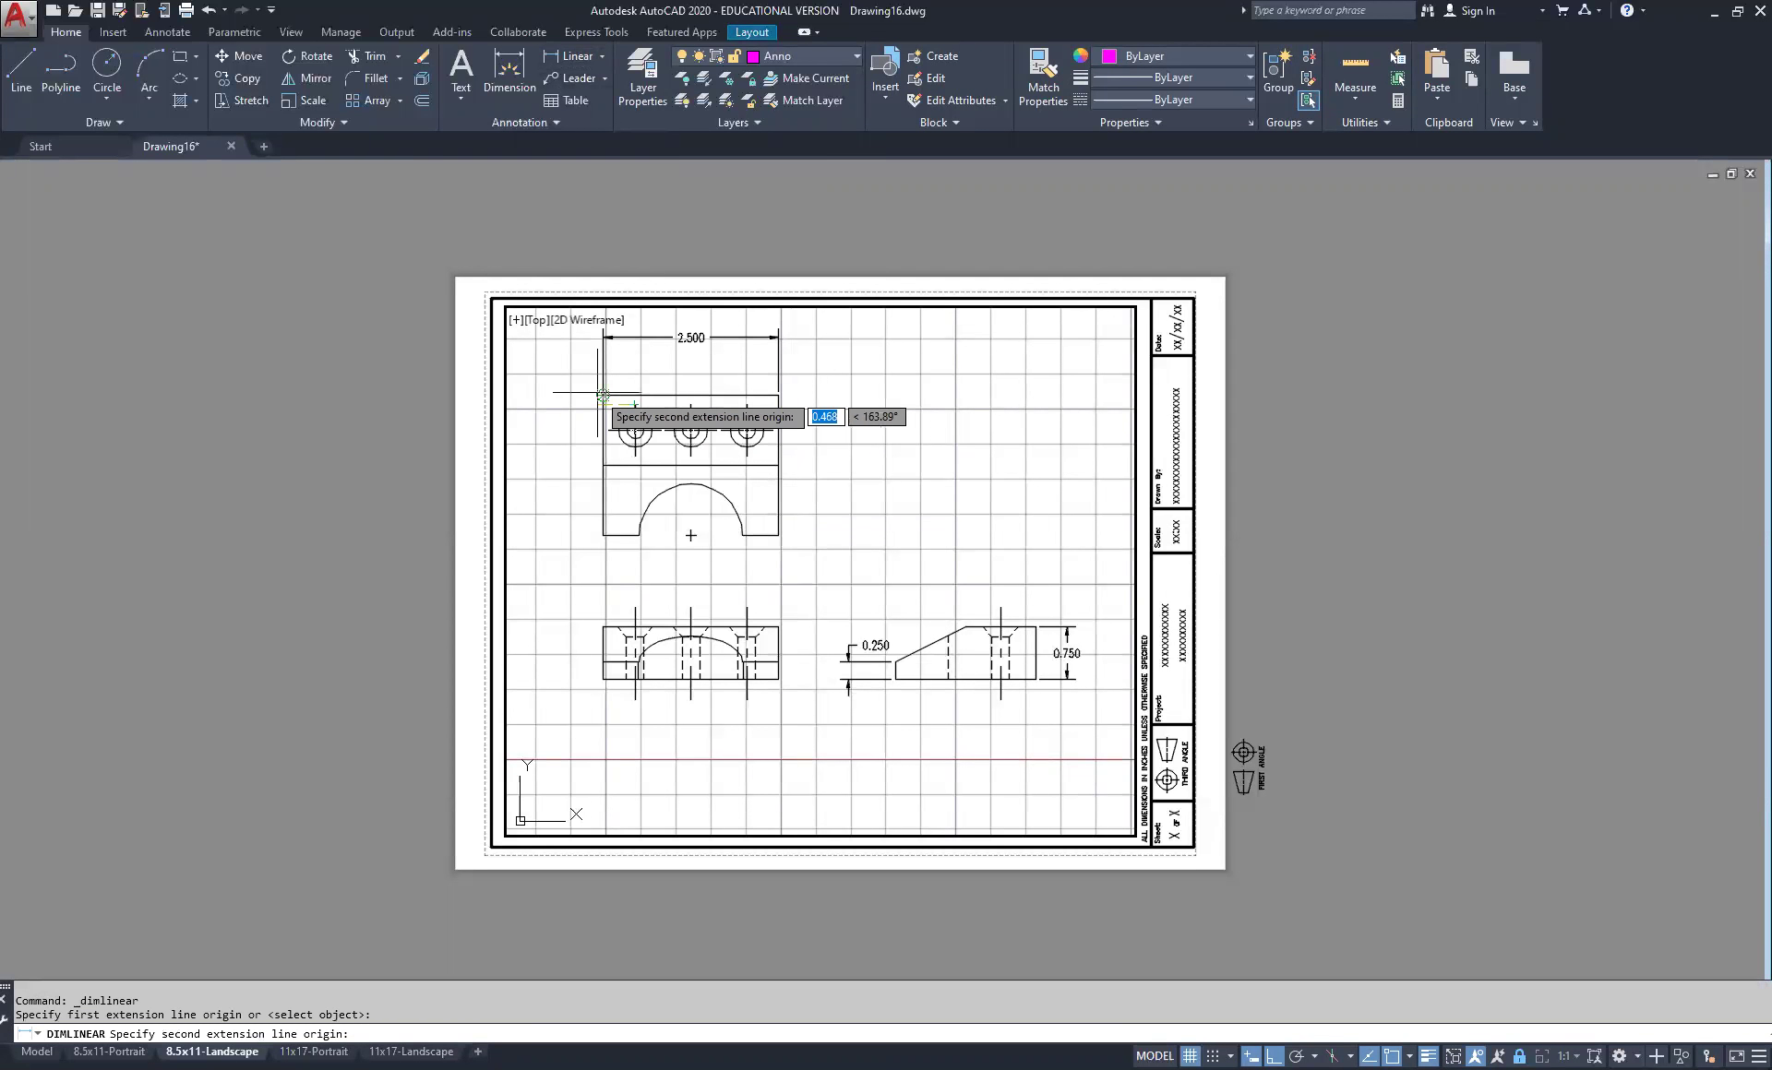
{"action": "left_click", "coordinate": [604, 395]}
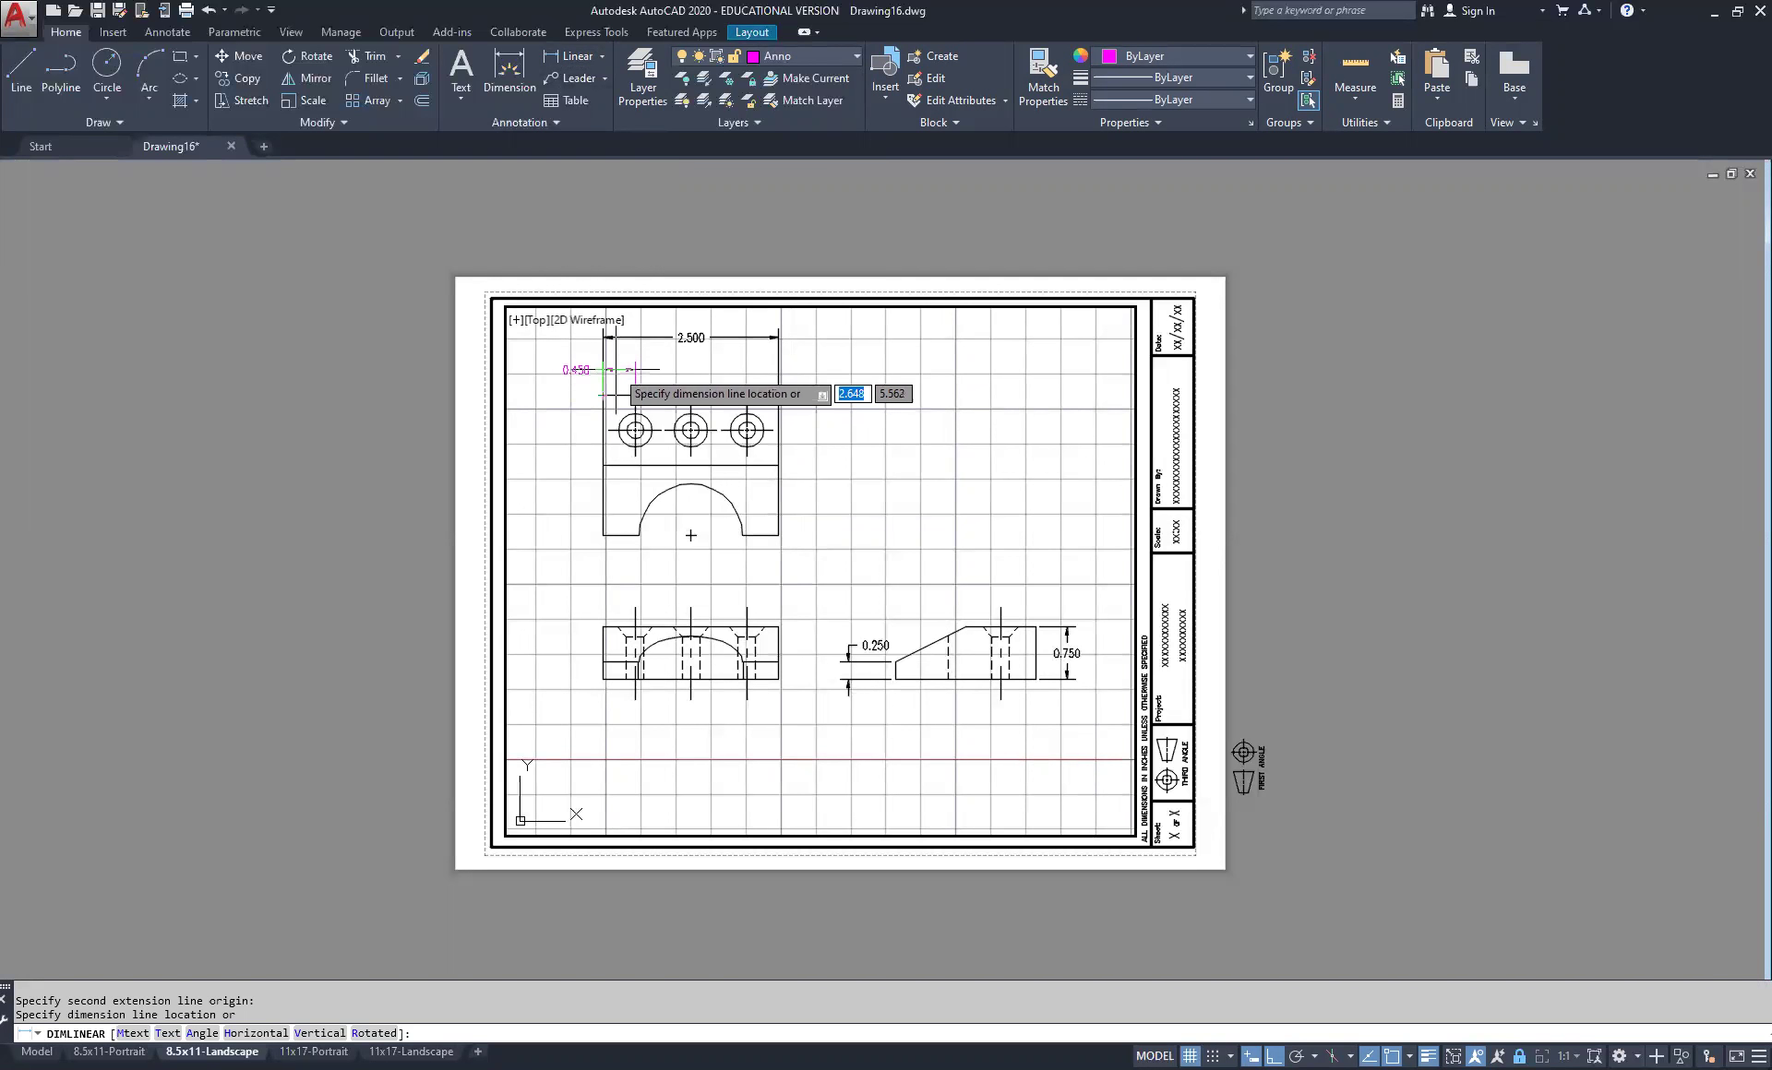
{"action": "left_click", "coordinate": [601, 367]}
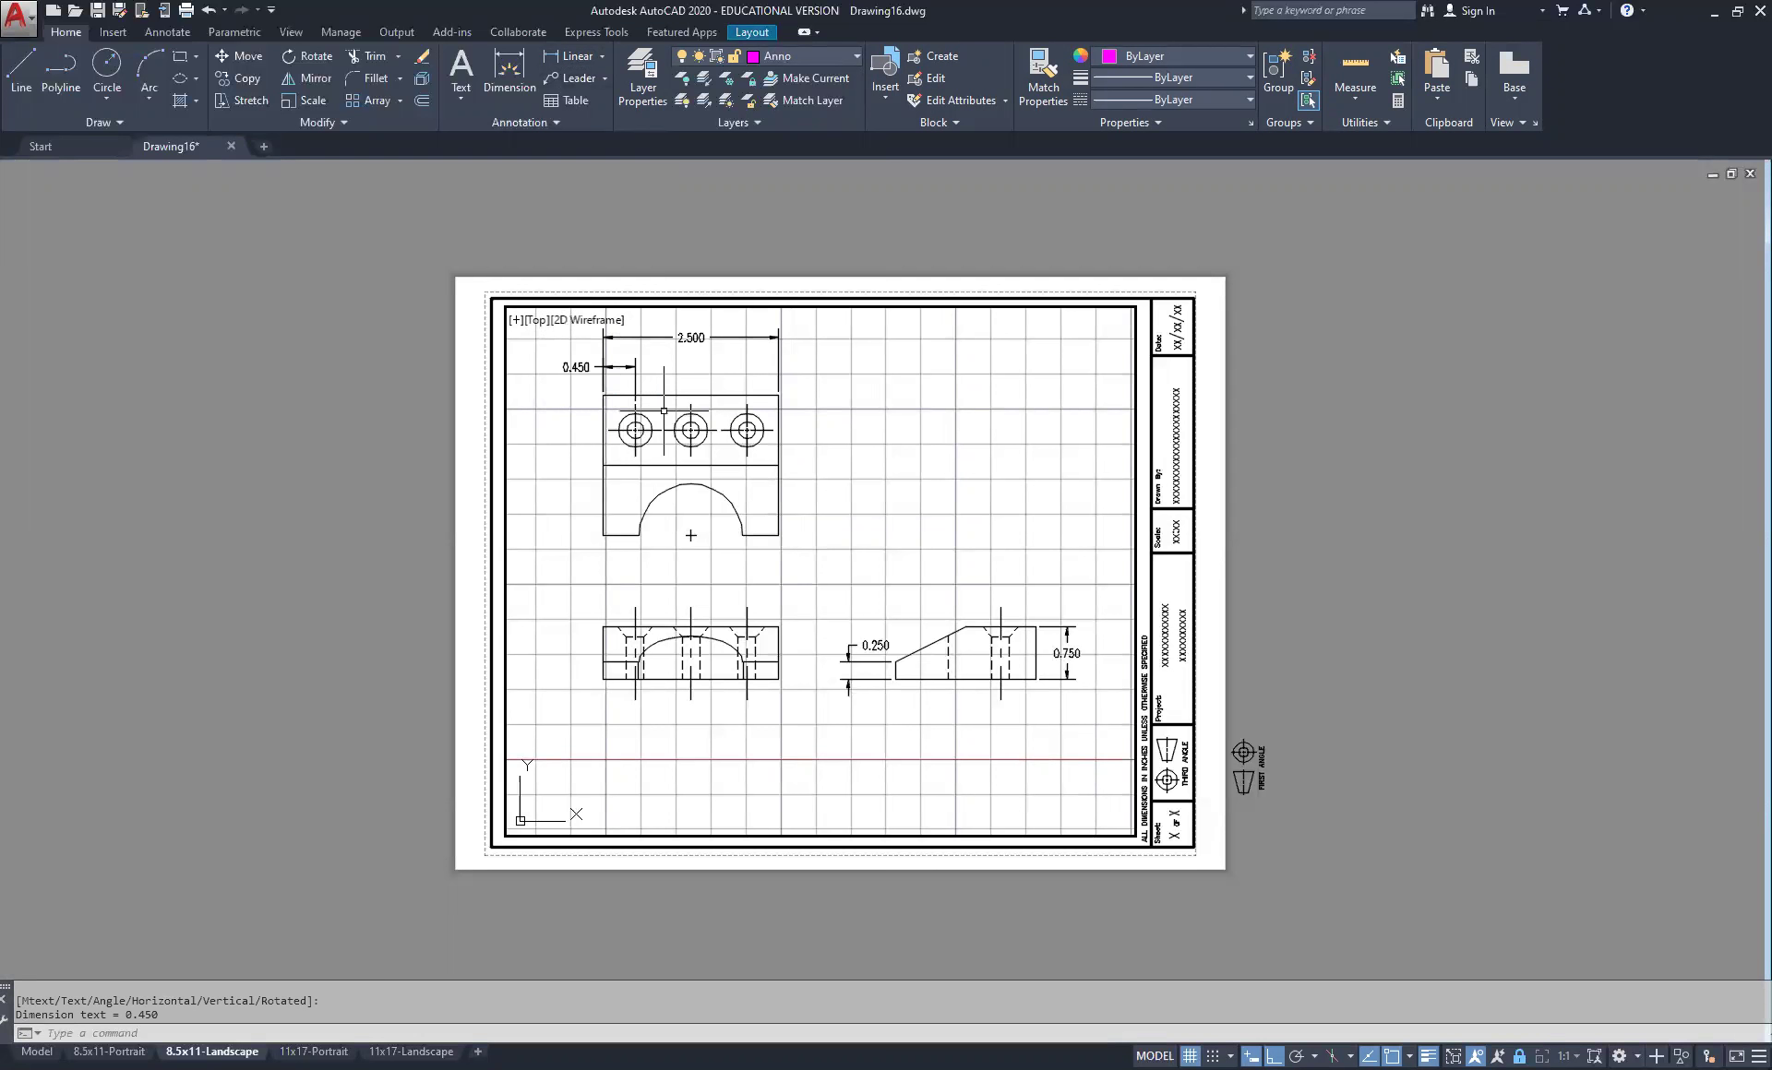
Dimension the spacing between the left and middle holes in the top view, aligned with the left hole's location dimension
{"action": "left_click", "coordinate": [576, 57]}
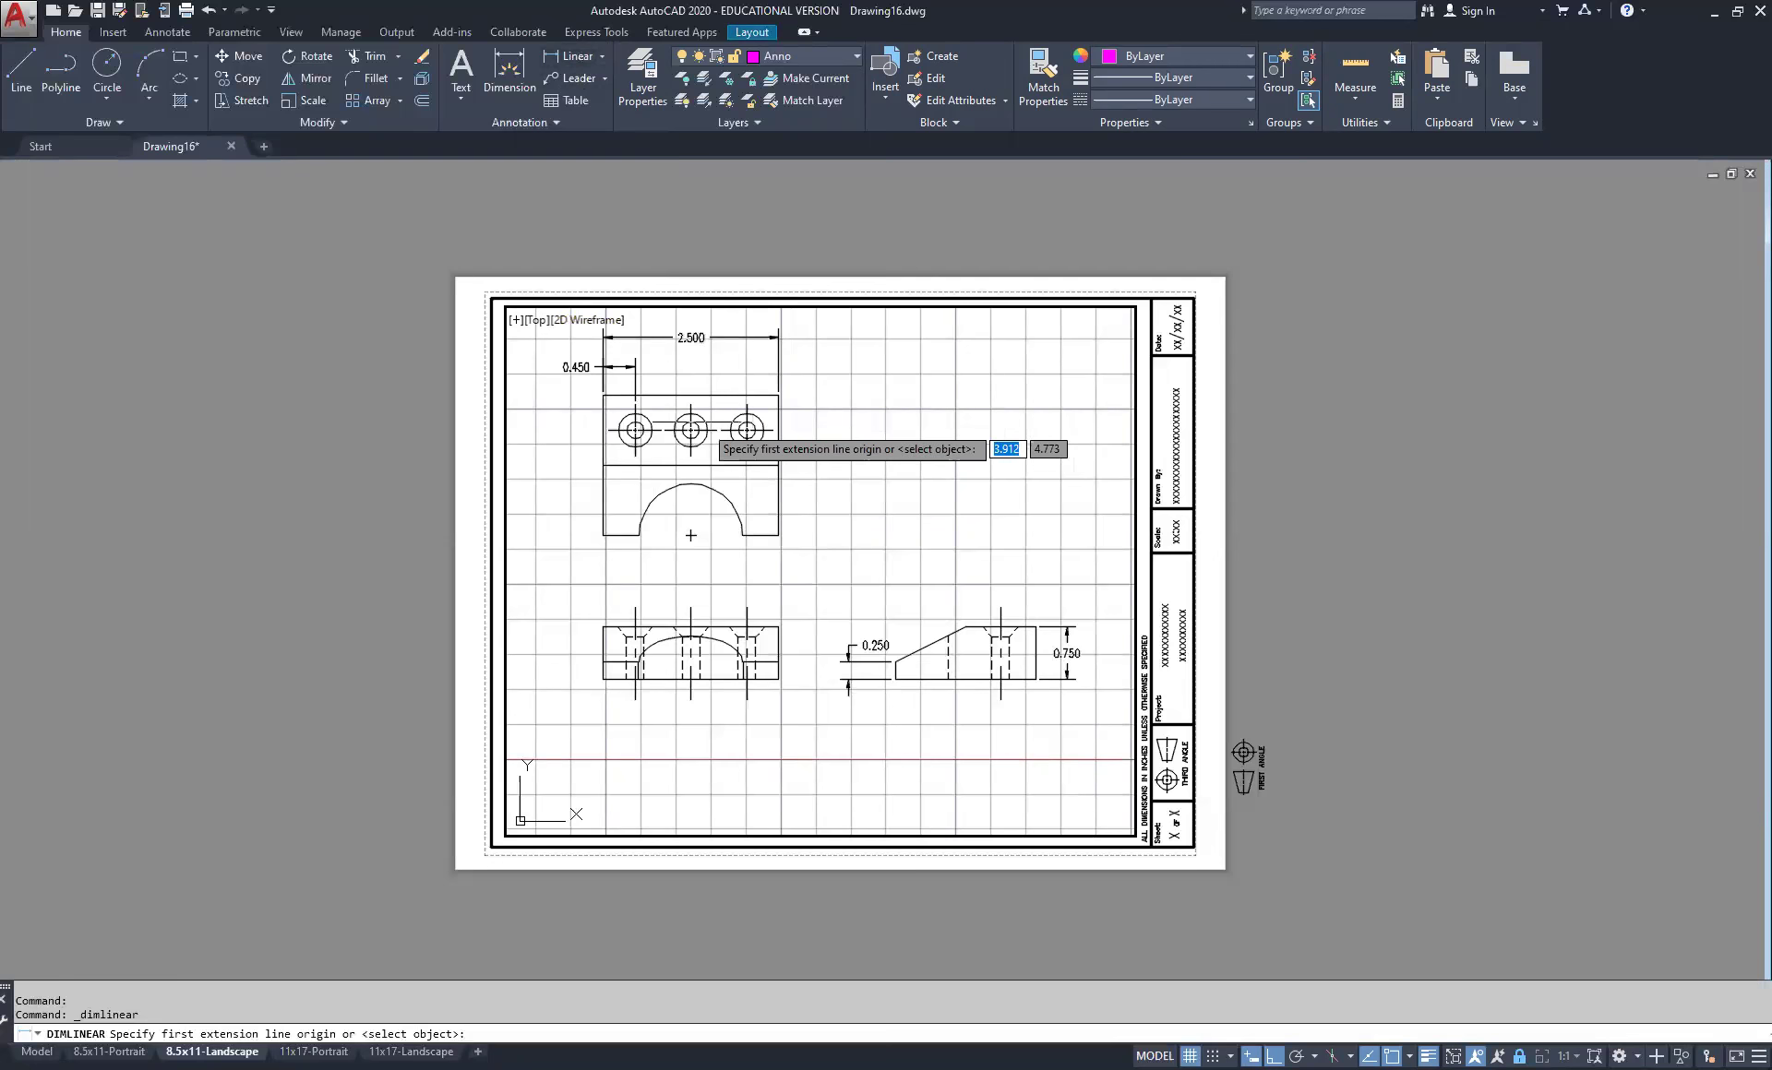
{"action": "left_click", "coordinate": [634, 404]}
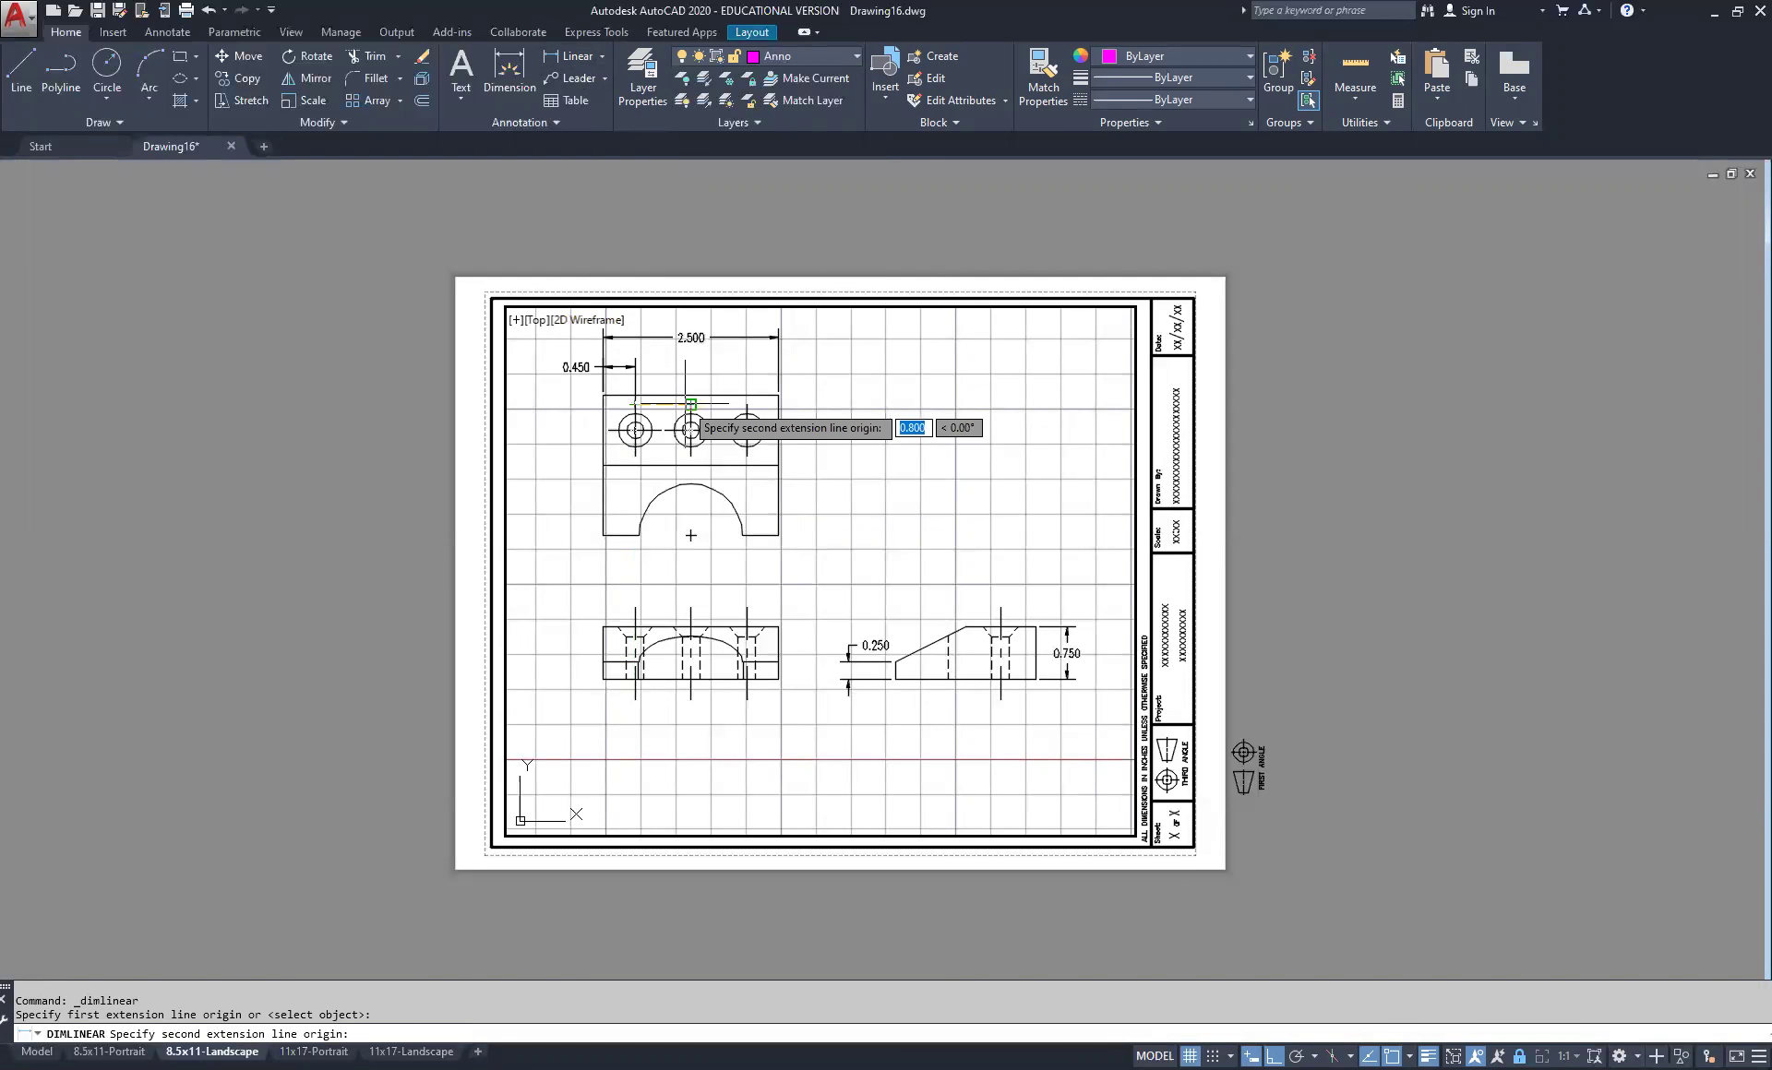
{"action": "left_click", "coordinate": [691, 428]}
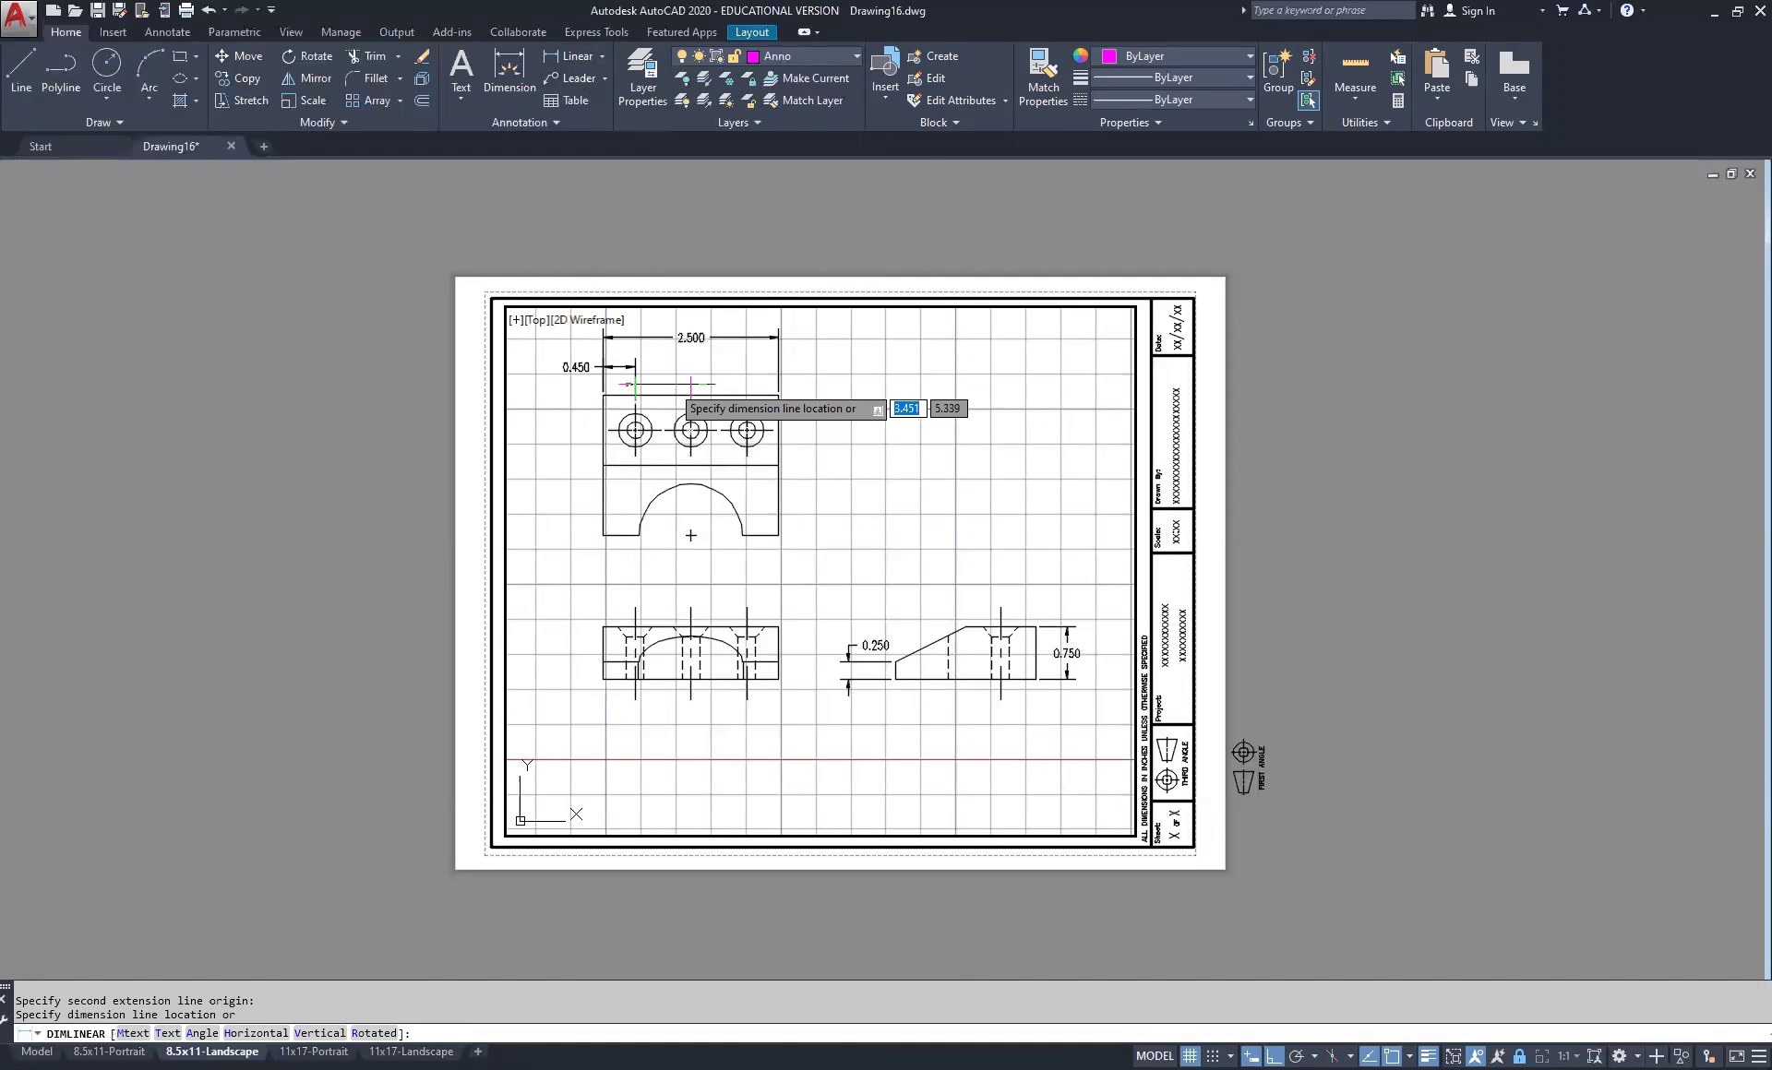
{"action": "left_click", "coordinate": [634, 366]}
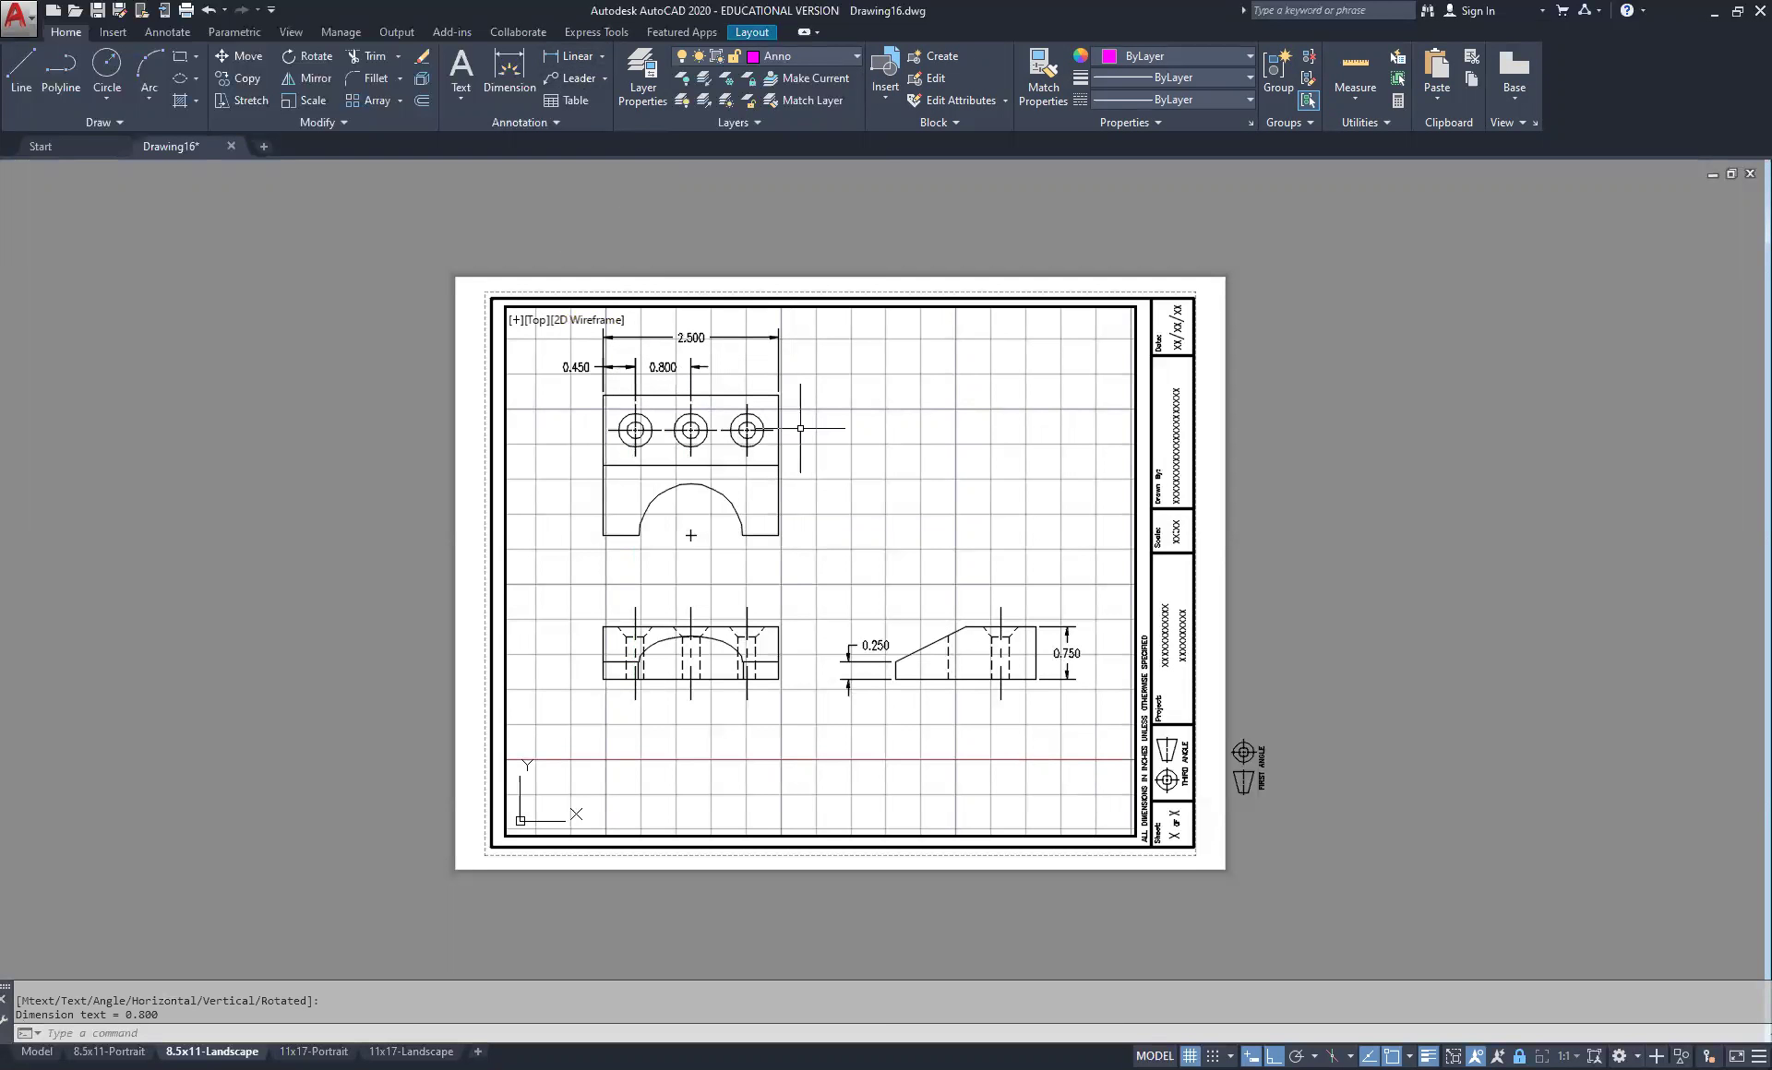
Dimension the spacing between the middle and right holes in the top view, in line with the adjacent hole spacing dimension
{"action": "right_click", "coordinate": [747, 361]}
{"action": "left_click", "coordinate": [810, 381]}
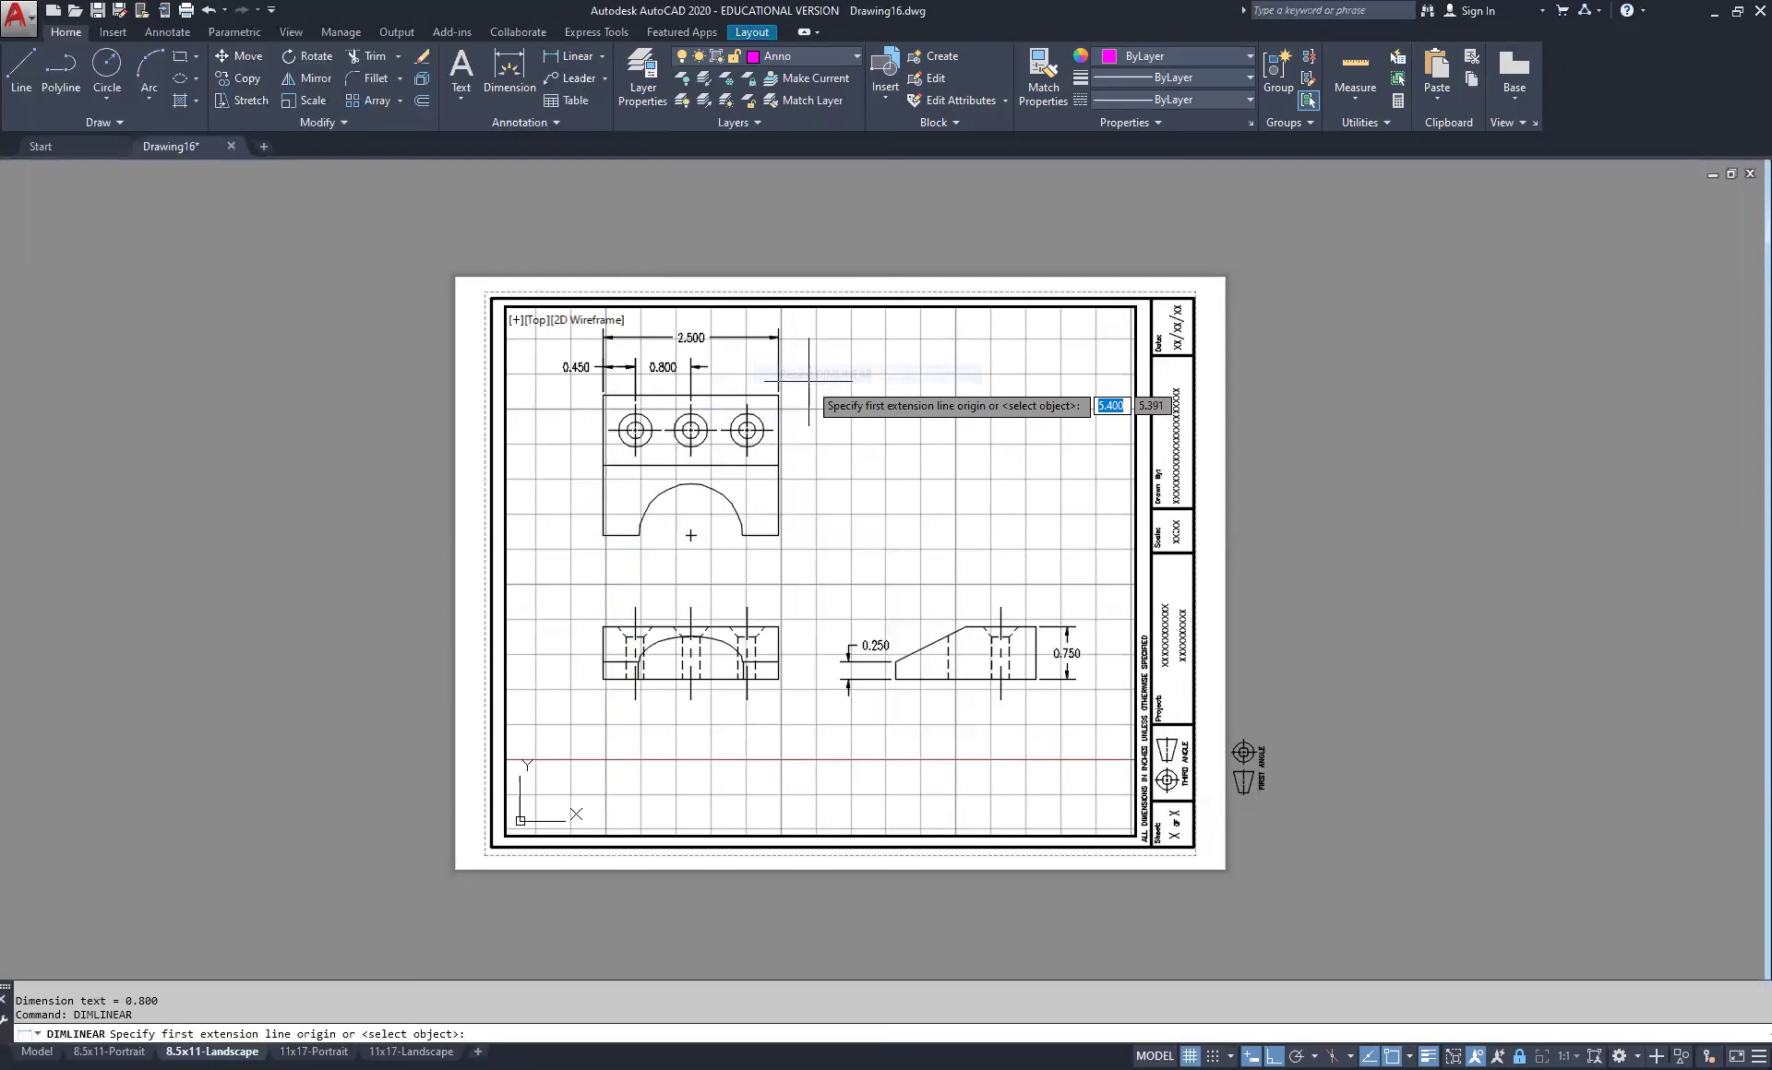
{"action": "left_click", "coordinate": [690, 405]}
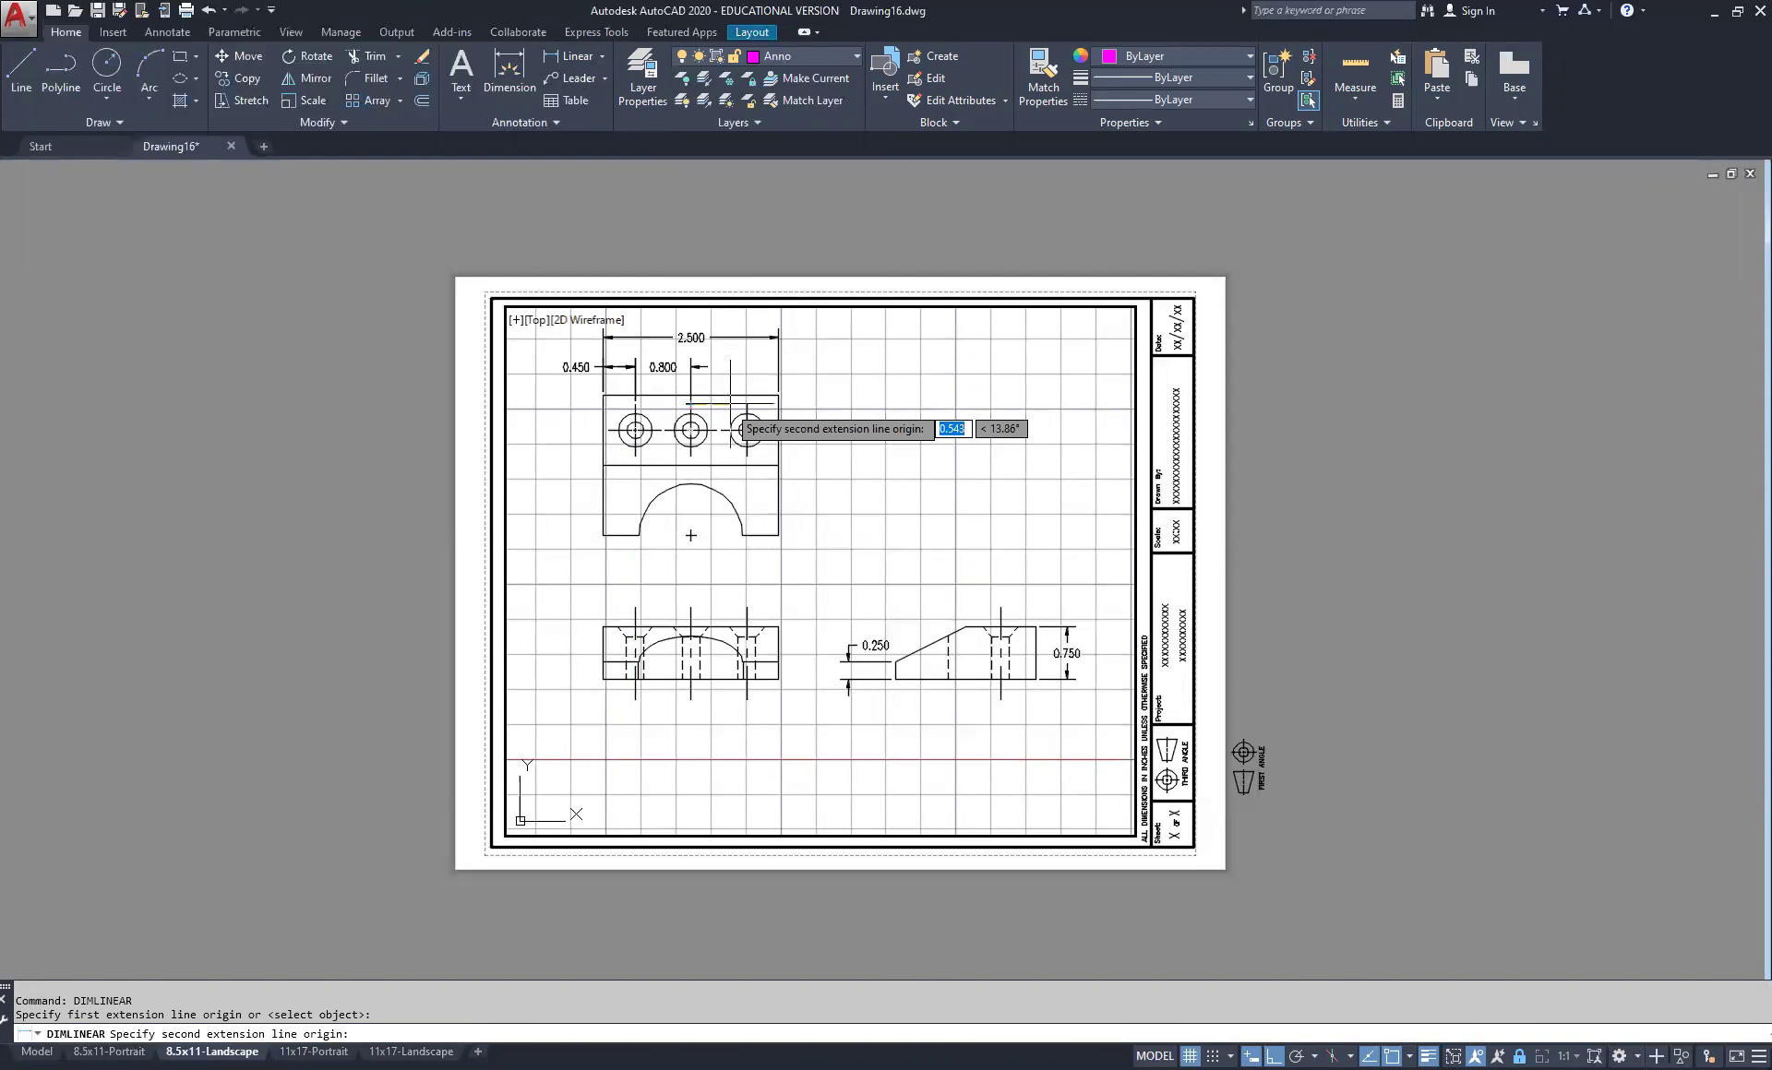
{"action": "left_click", "coordinate": [748, 404]}
{"action": "left_click", "coordinate": [722, 368]}
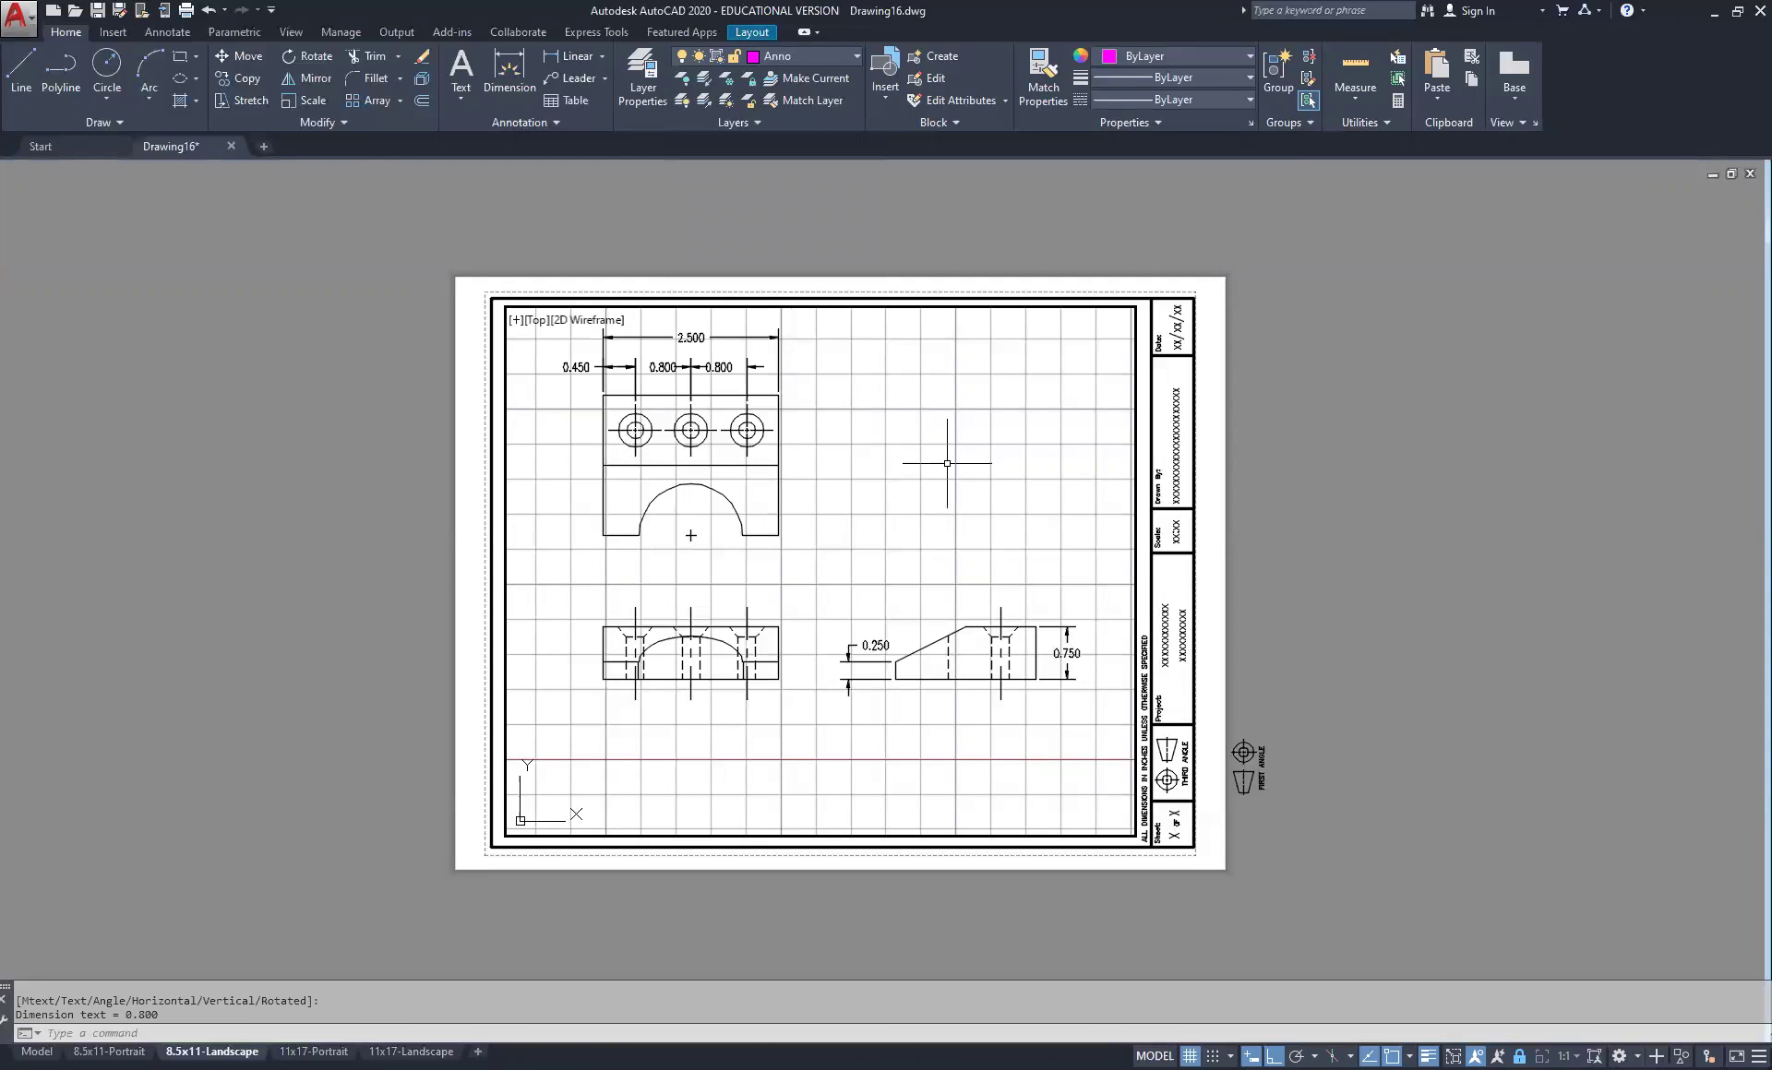
Dimension the horizontal distance from the top view's lower-right corner to the arc's center mark, placing it below the view
{"action": "right_click", "coordinate": [835, 507]}
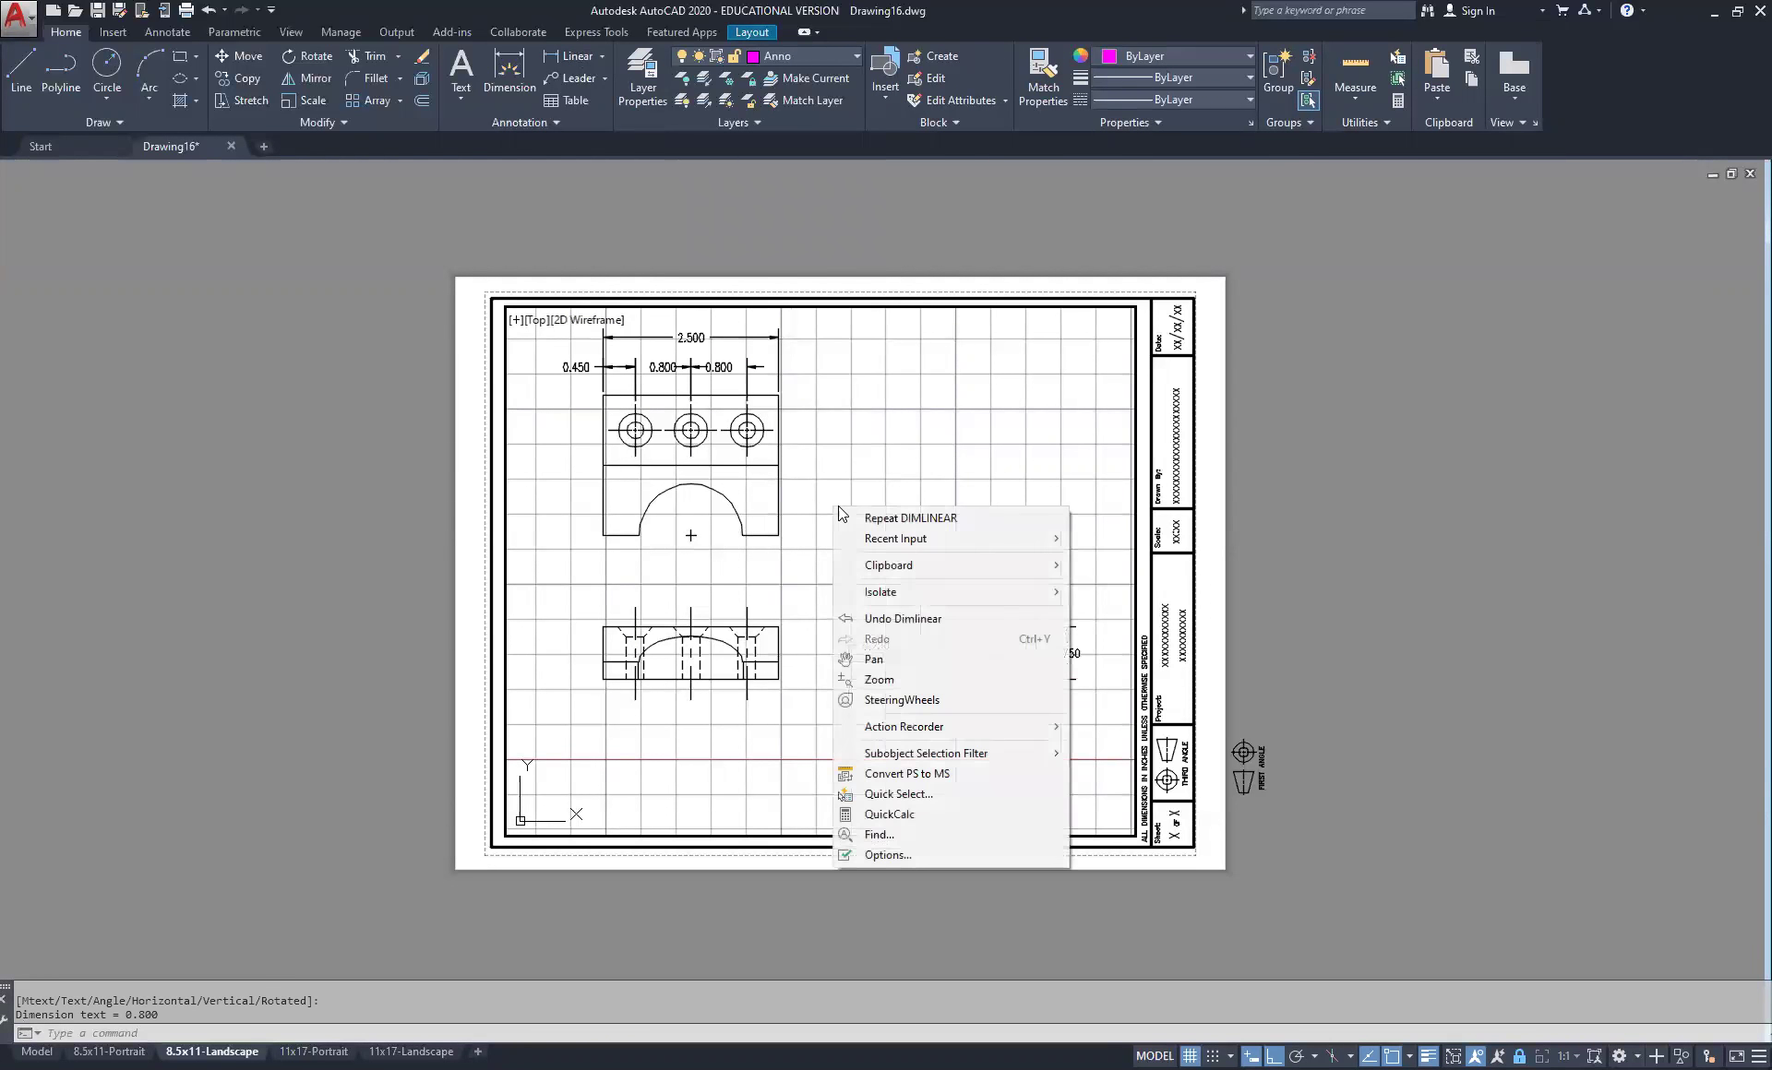
{"action": "left_click", "coordinate": [899, 521]}
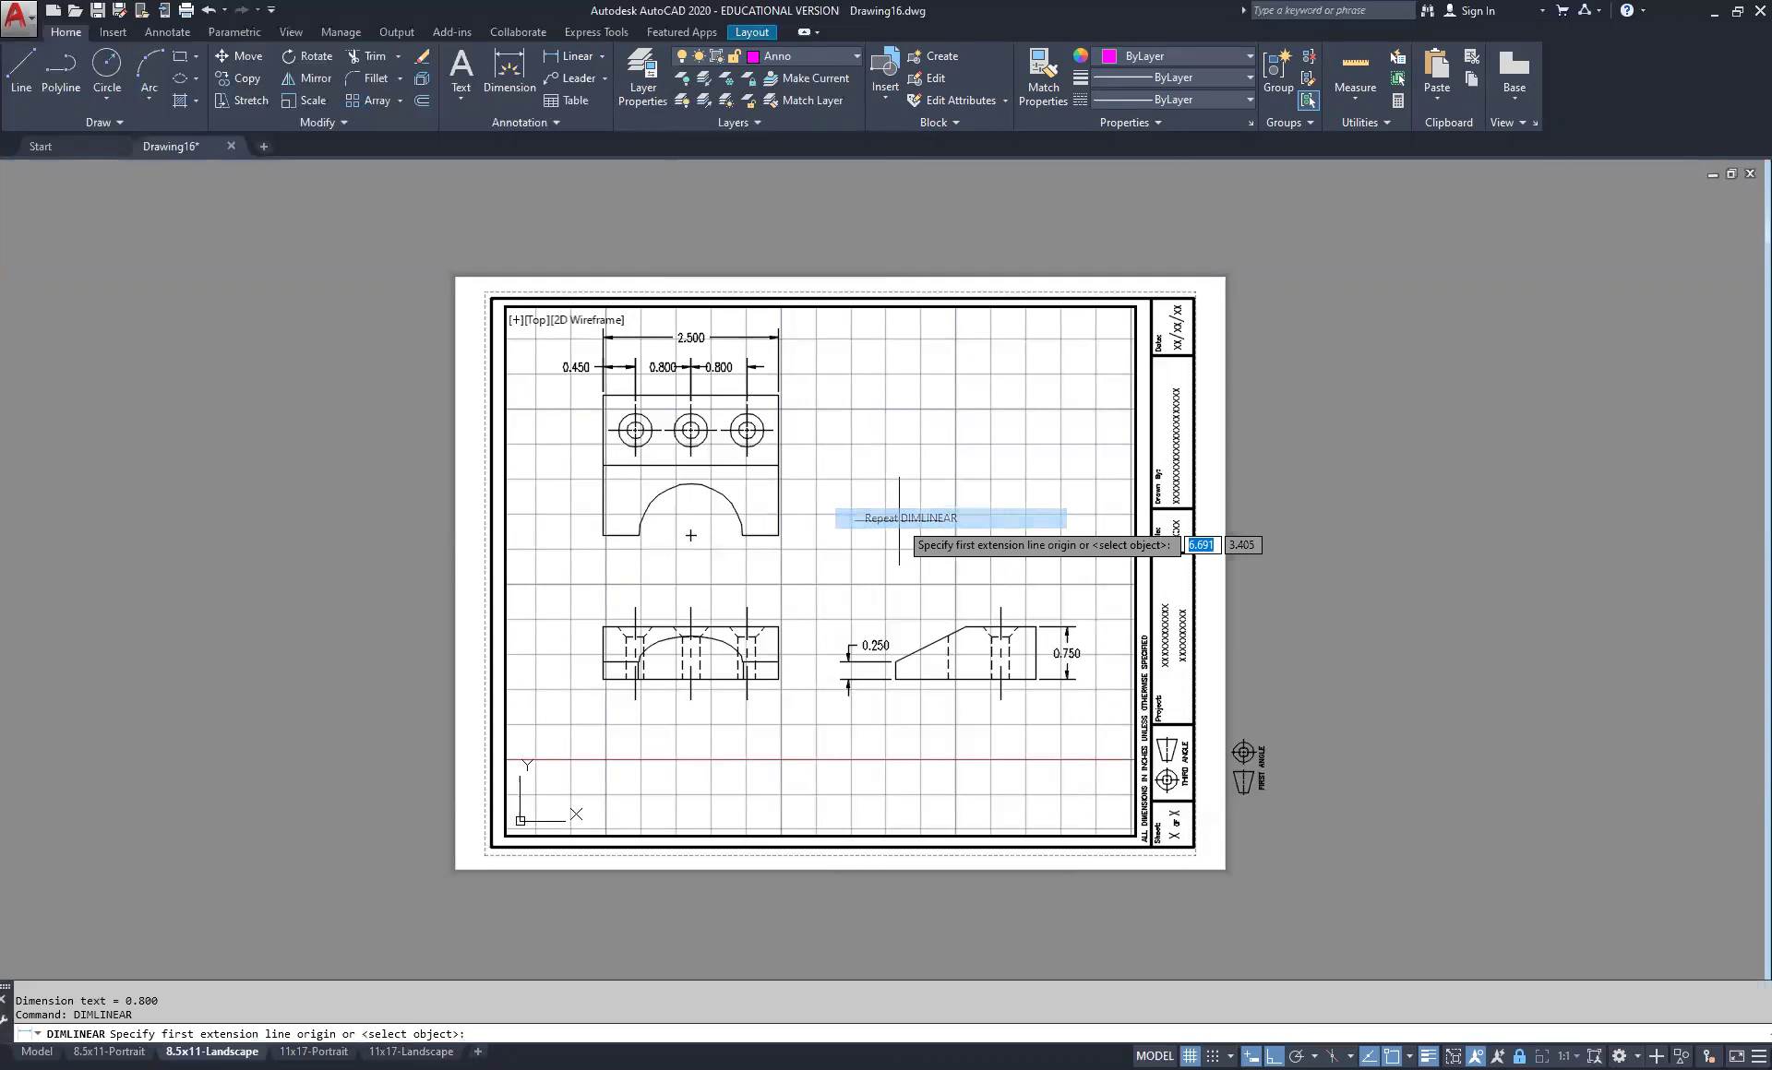
{"action": "left_click", "coordinate": [778, 536]}
{"action": "left_click", "coordinate": [691, 536]}
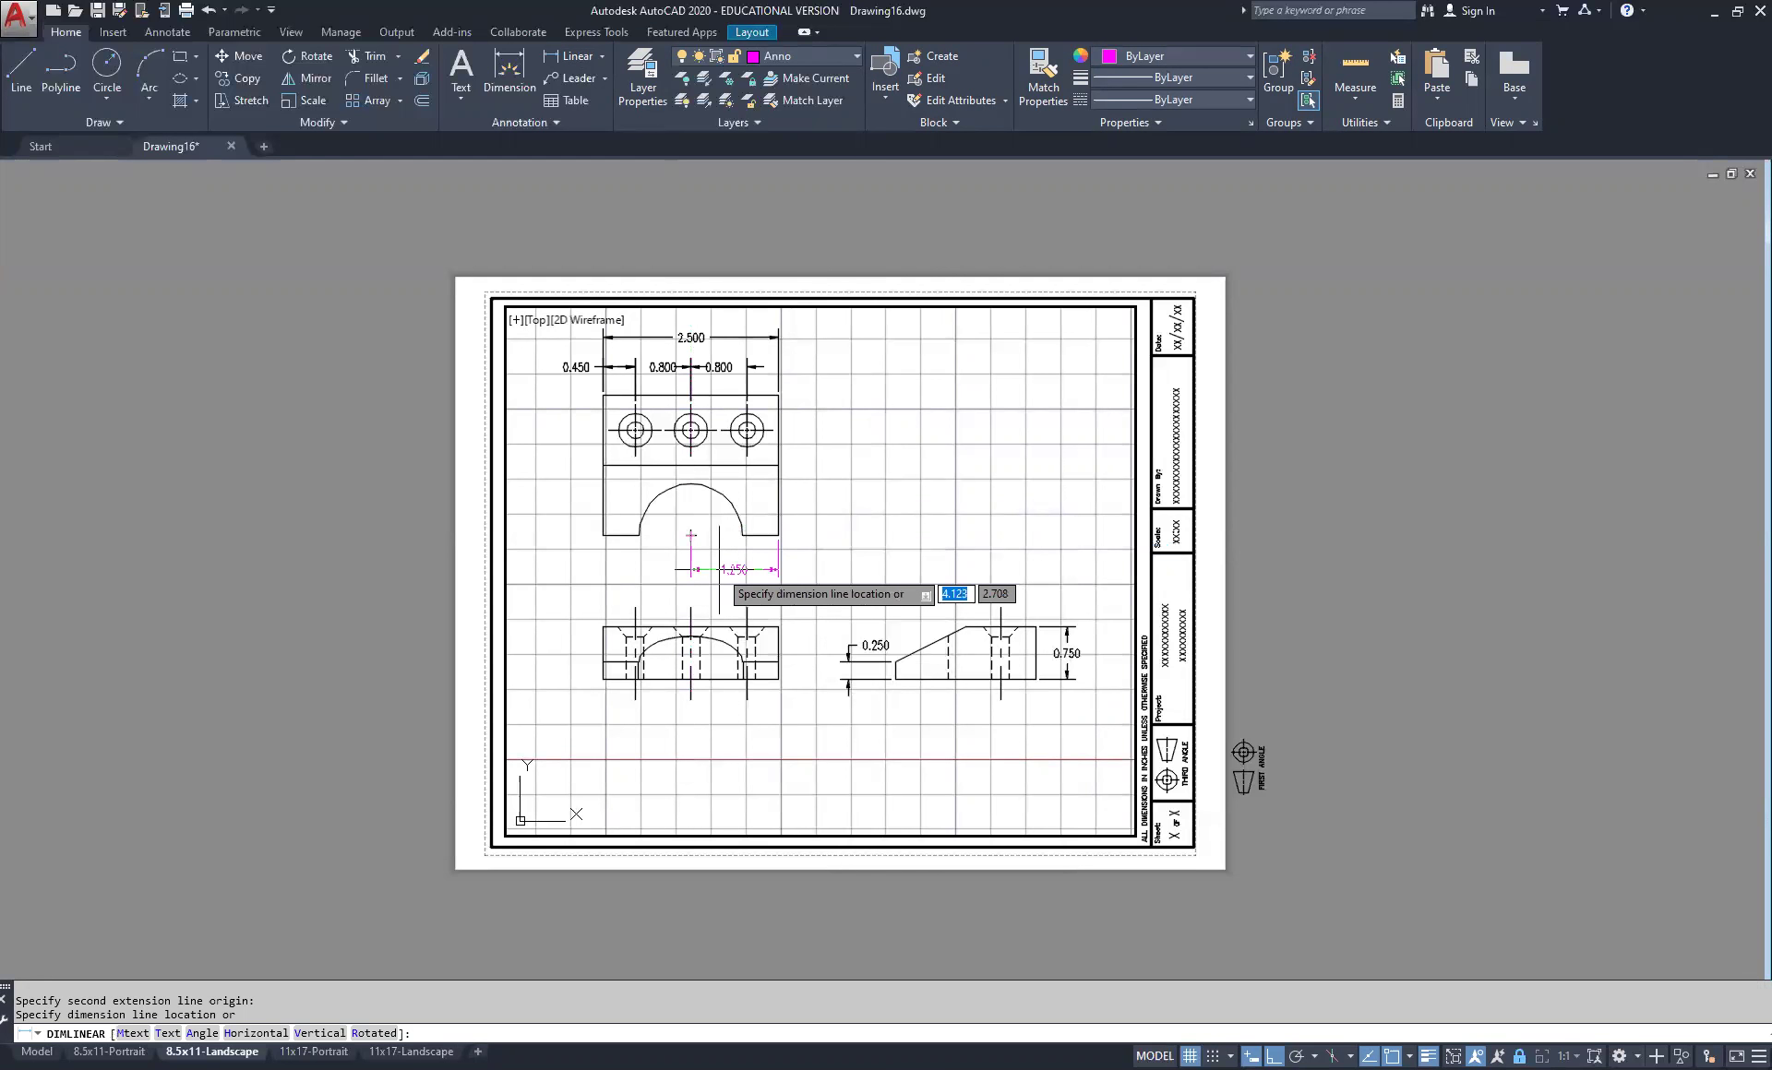
{"action": "left_click", "coordinate": [719, 569]}
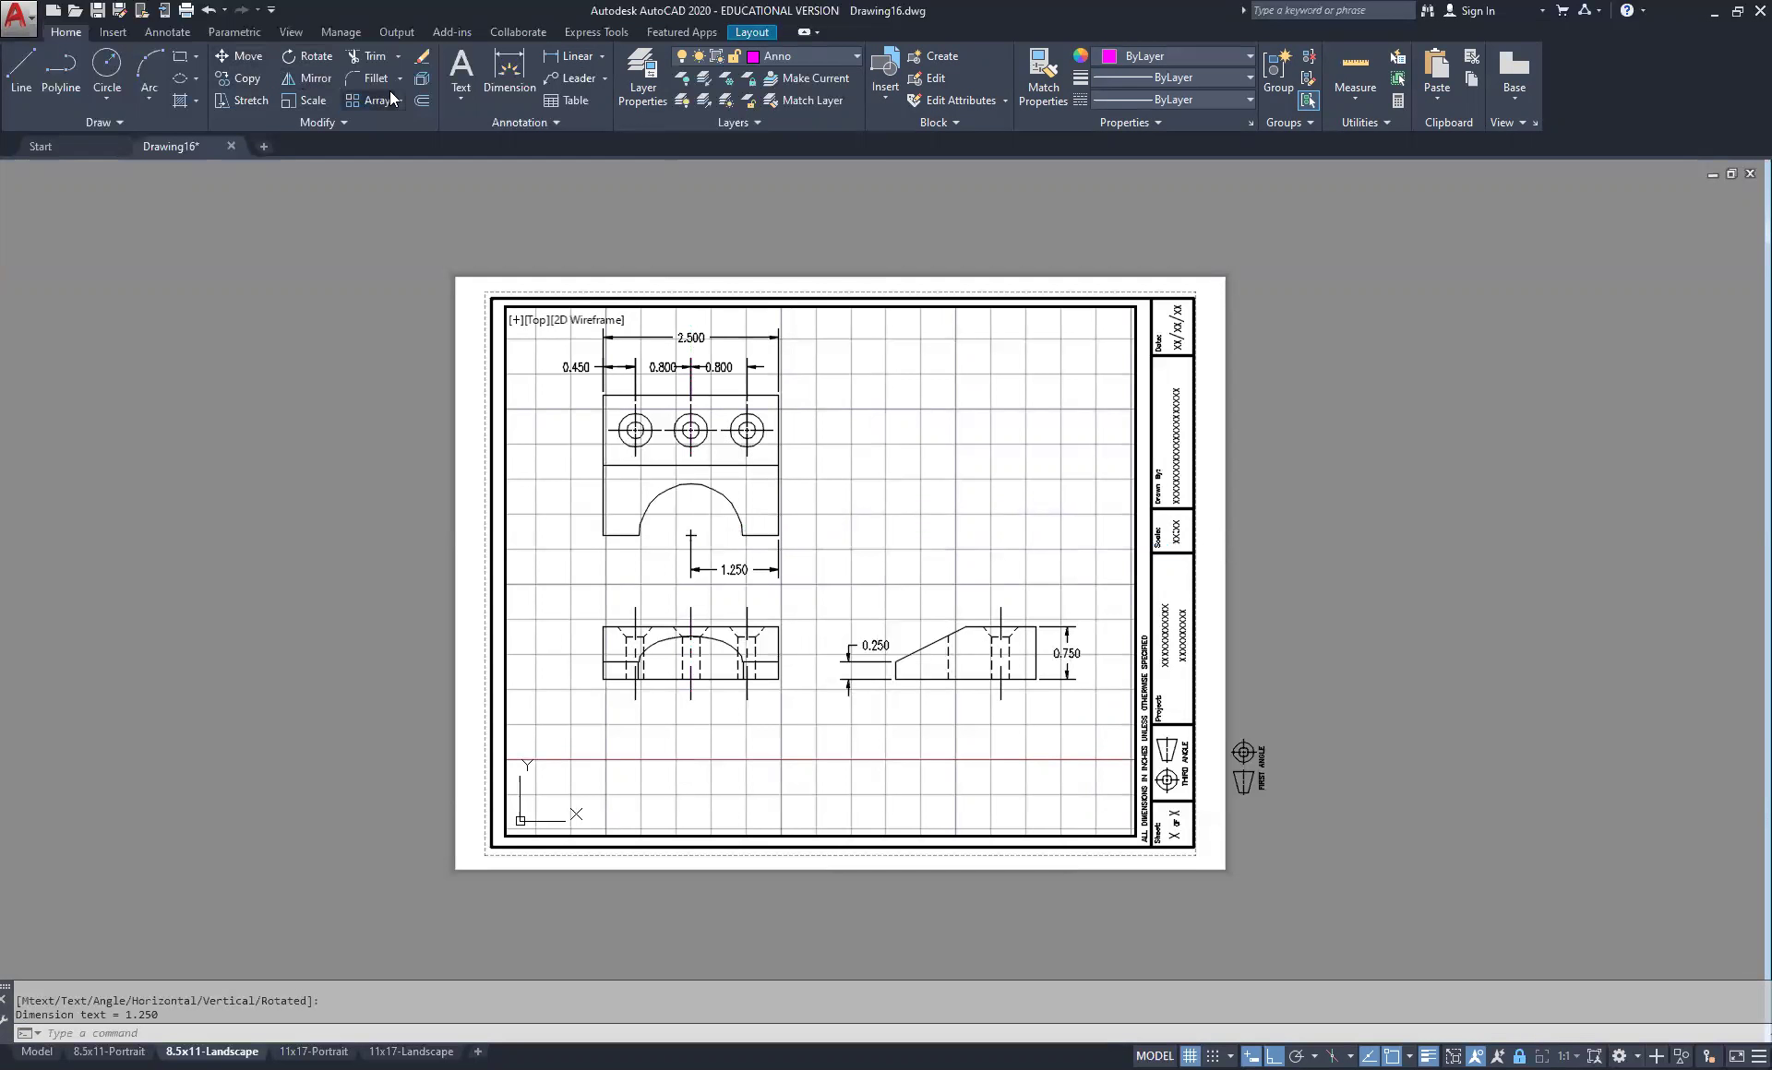
Add a radius dimension to the large arc cutout in the top view, with its text inside the arc
{"action": "left_click", "coordinate": [602, 57]}
{"action": "left_click", "coordinate": [600, 238]}
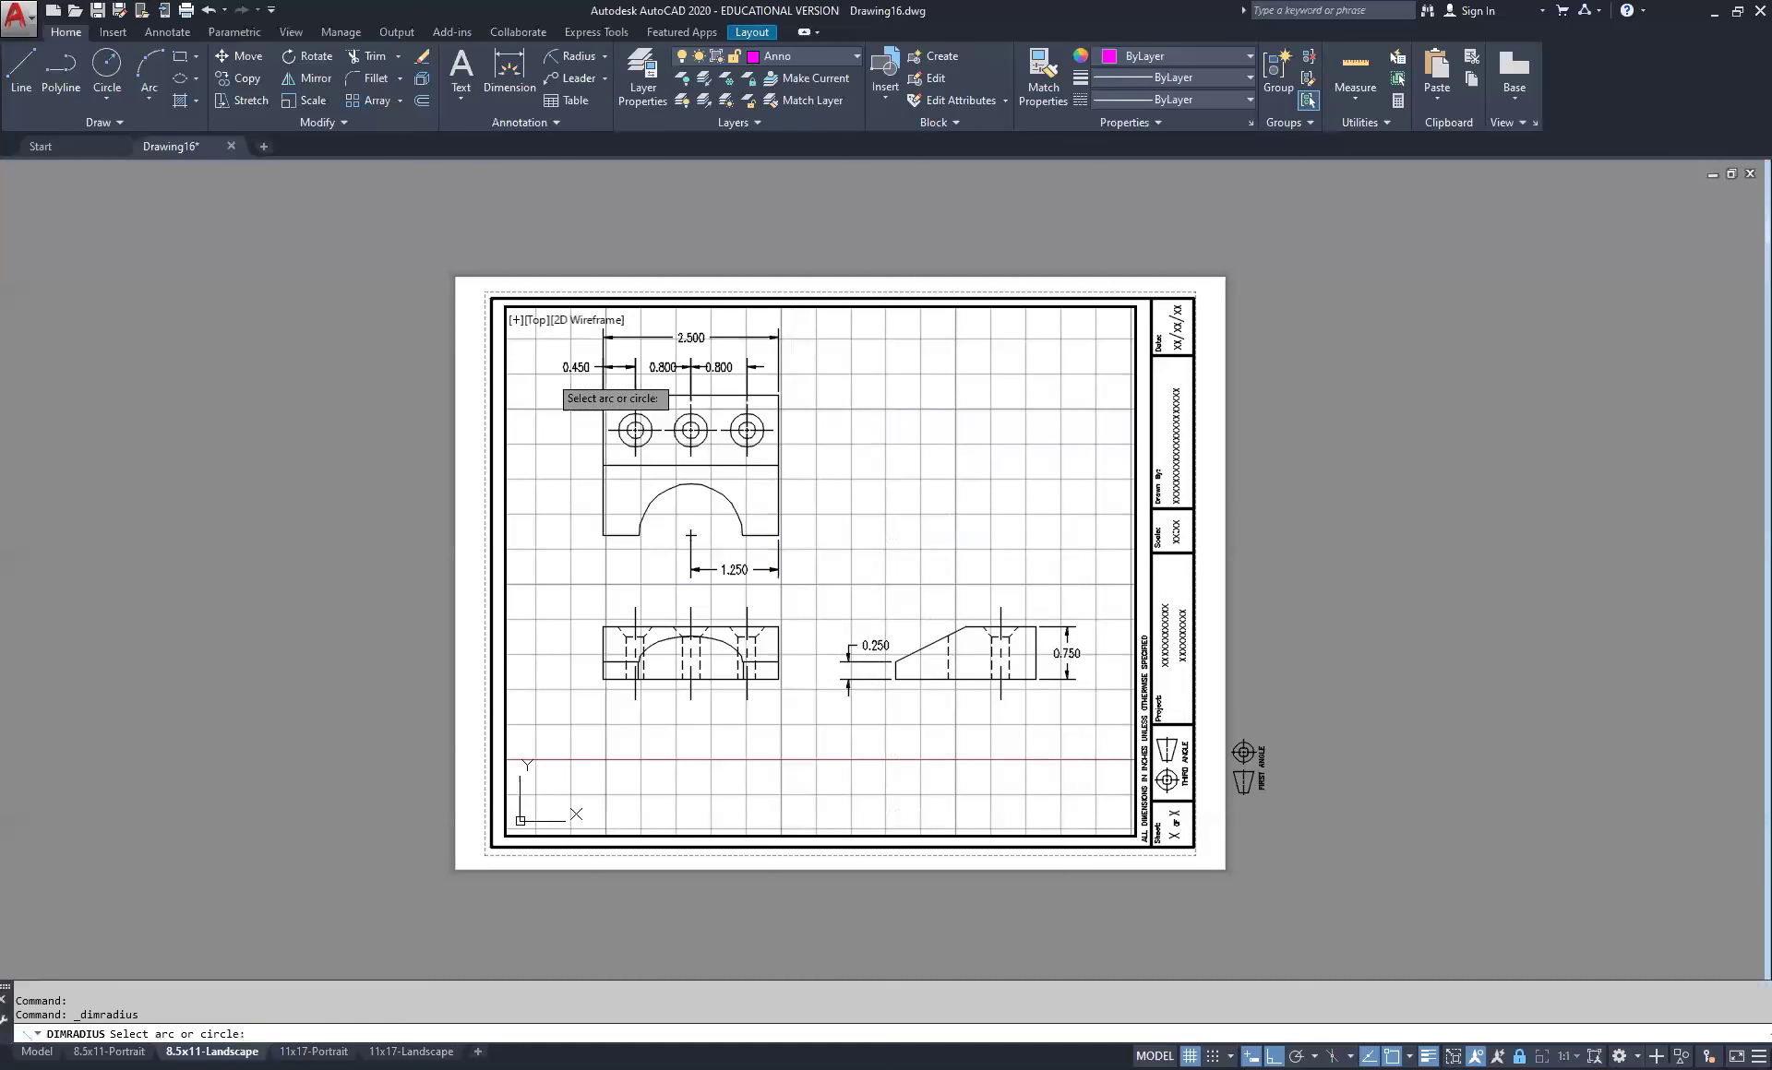
{"action": "left_click", "coordinate": [648, 507]}
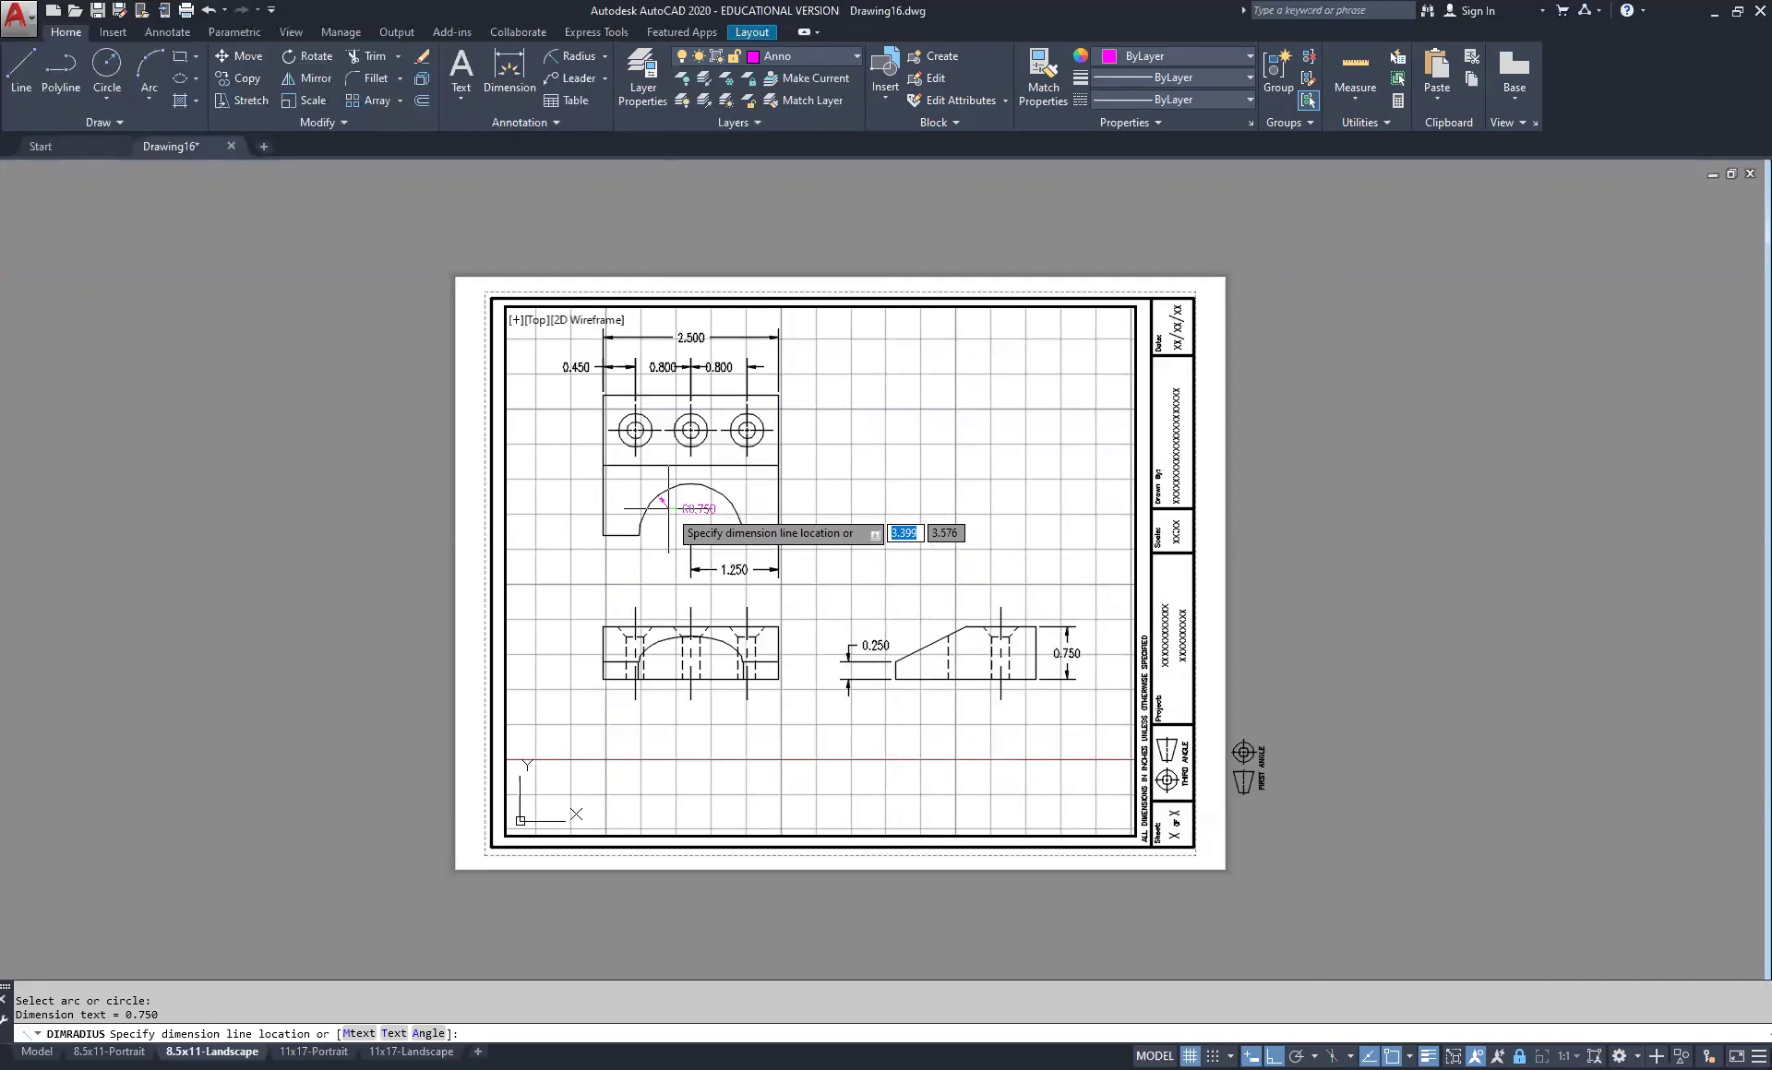
{"action": "left_click", "coordinate": [668, 508]}
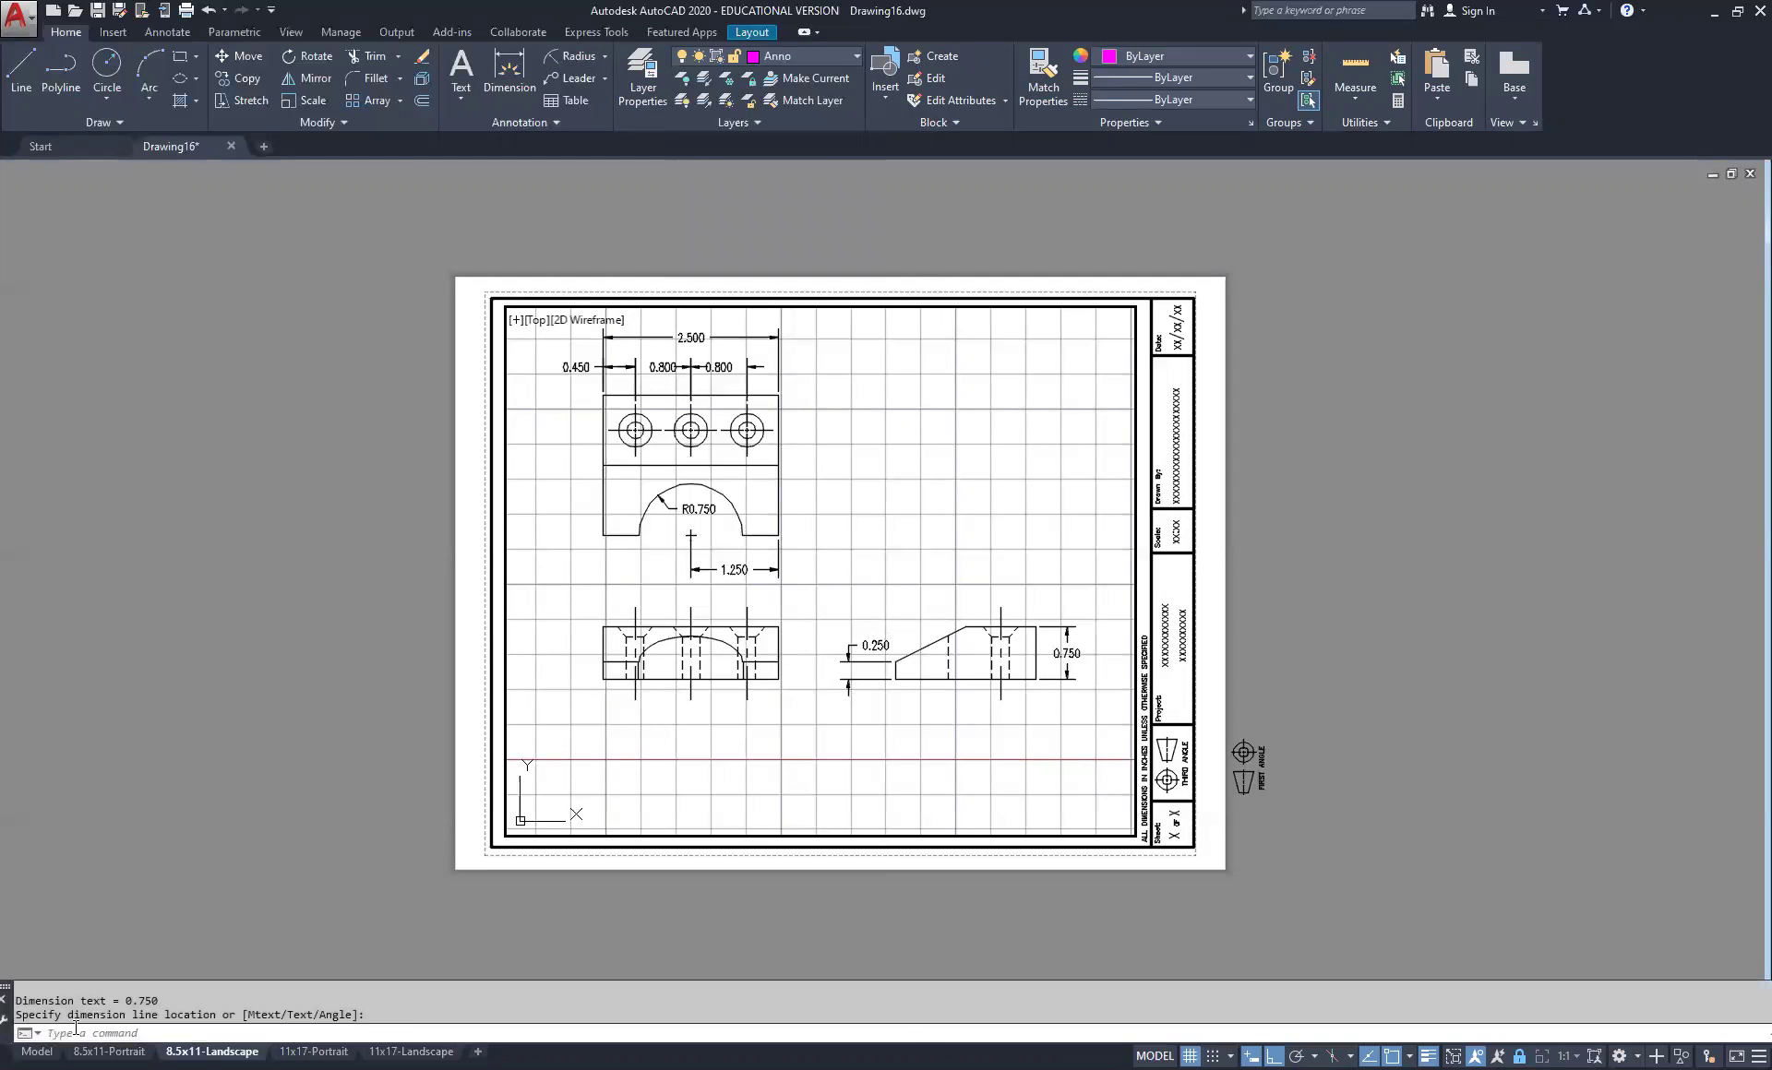
In model space, dimension vertically from the top view's upper-left corner to the holes' center line, placing it just left of the view
{"action": "left_click", "coordinate": [37, 1052]}
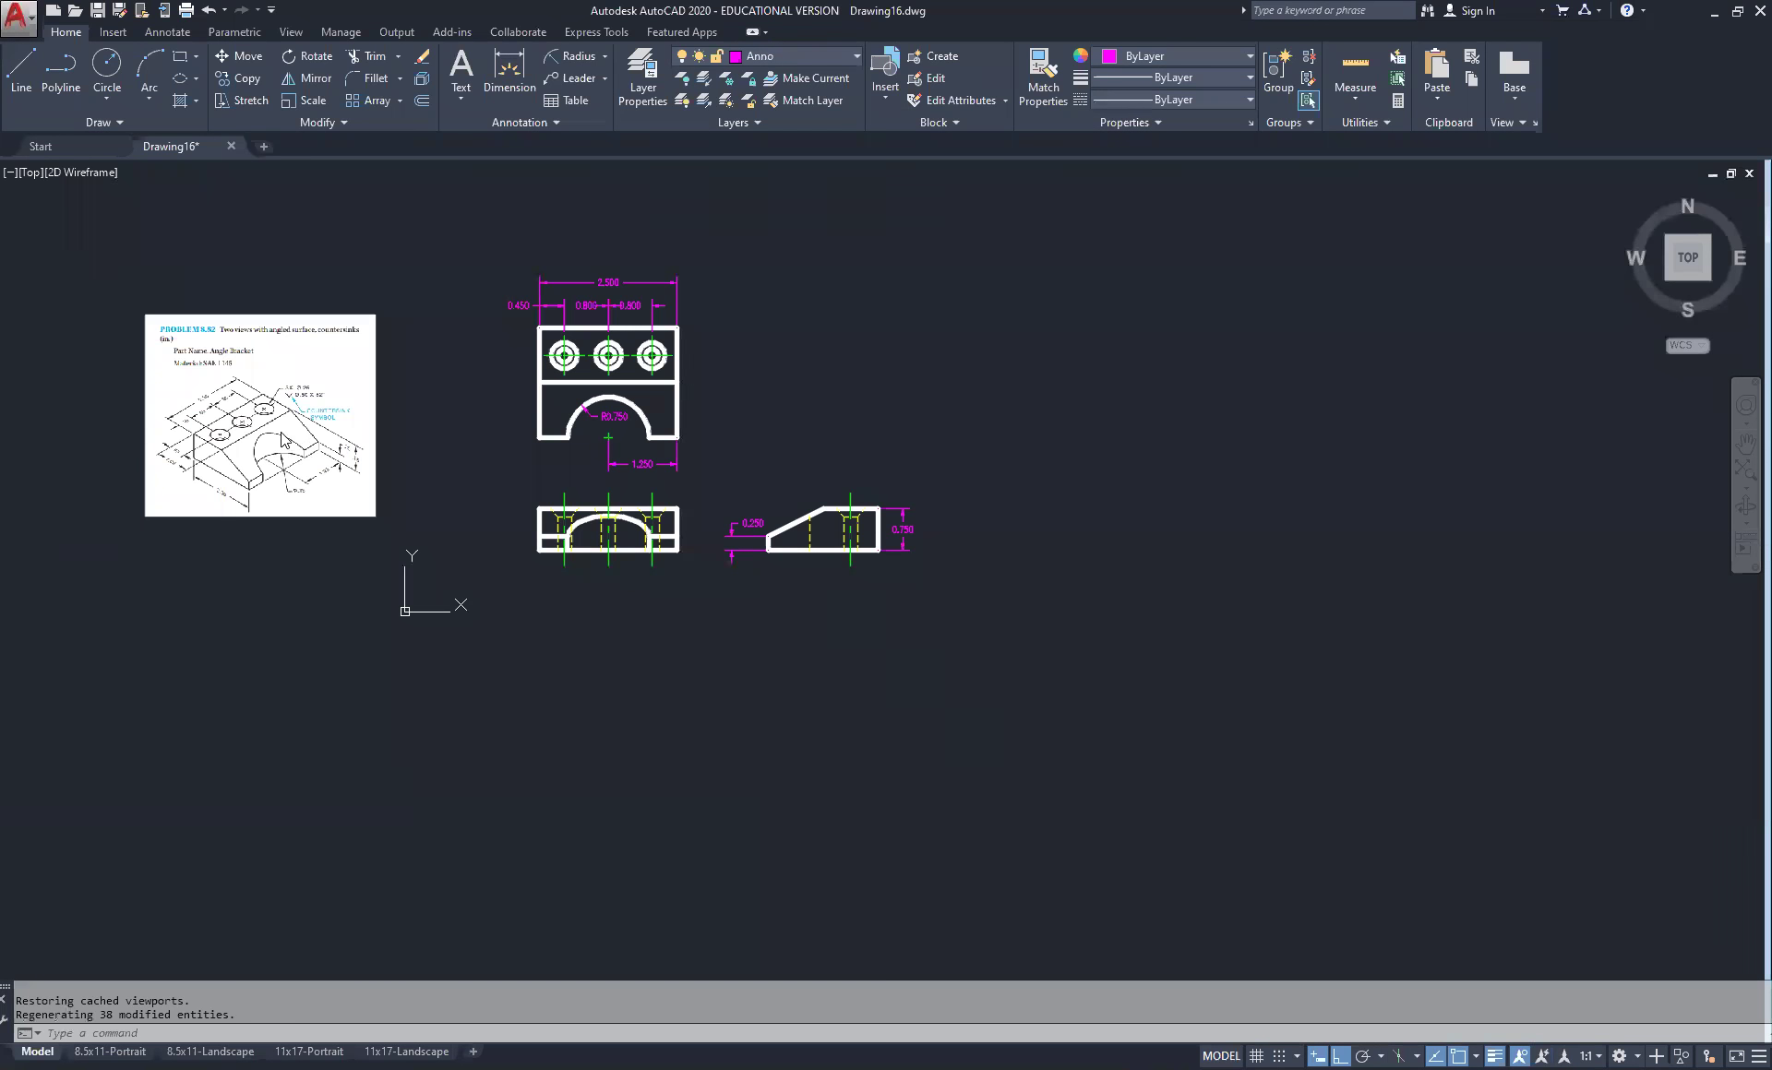
{"action": "scroll", "coordinate": [285, 439], "scroll_direction": "up", "scroll_amount": 4}
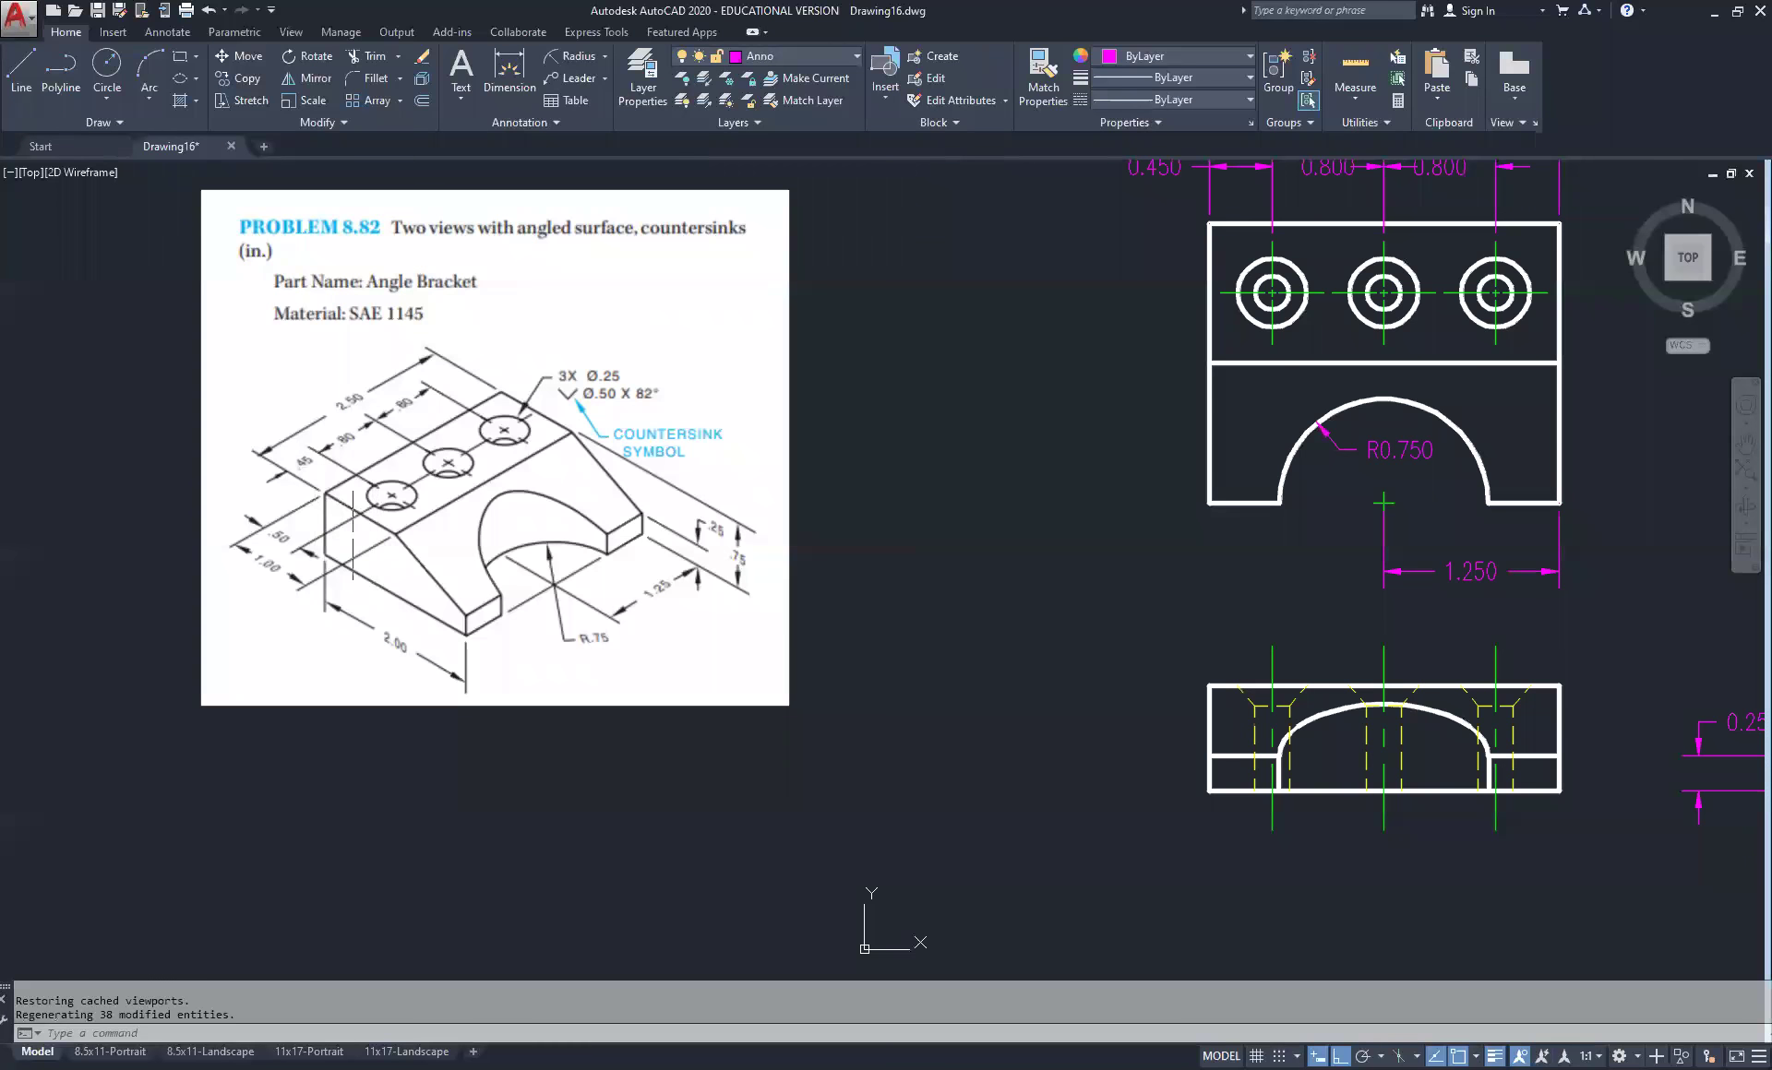
{"action": "middle_click_drag", "start_coordinate": [984, 358], "coordinate": [890, 428]}
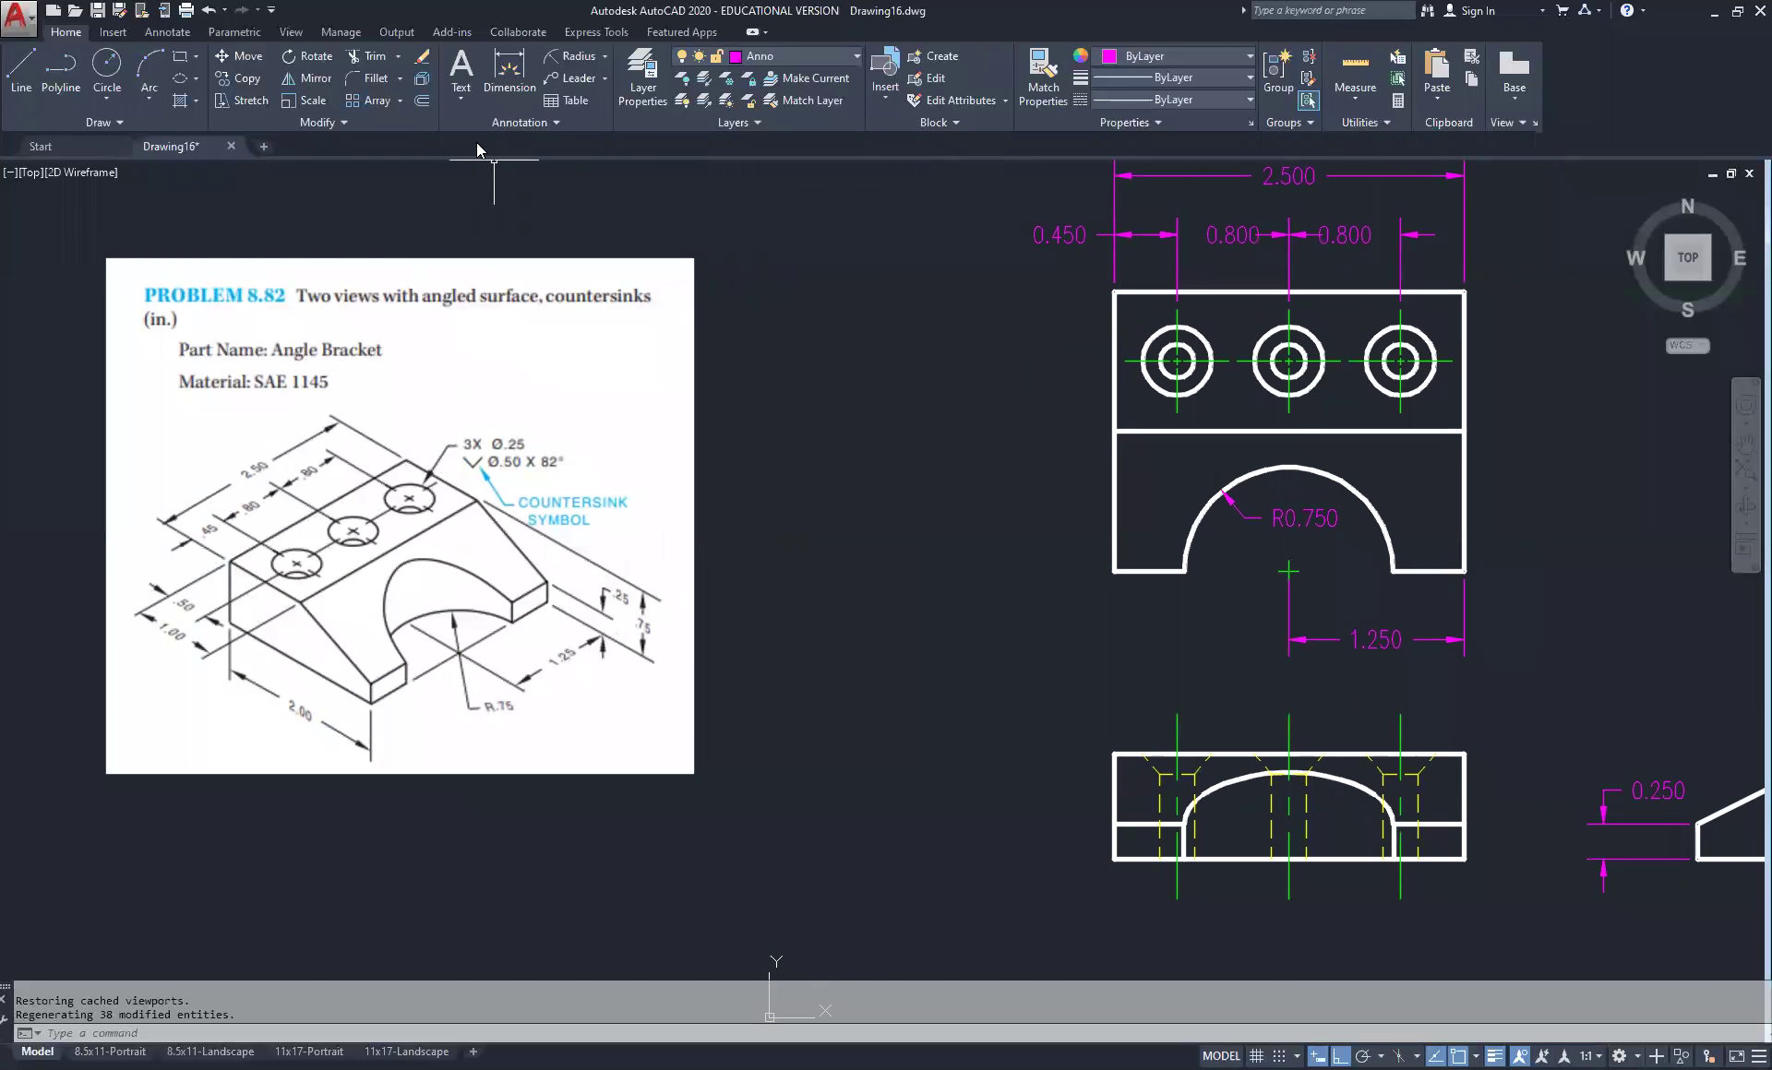
{"action": "left_click", "coordinate": [606, 57]}
{"action": "left_click", "coordinate": [579, 85]}
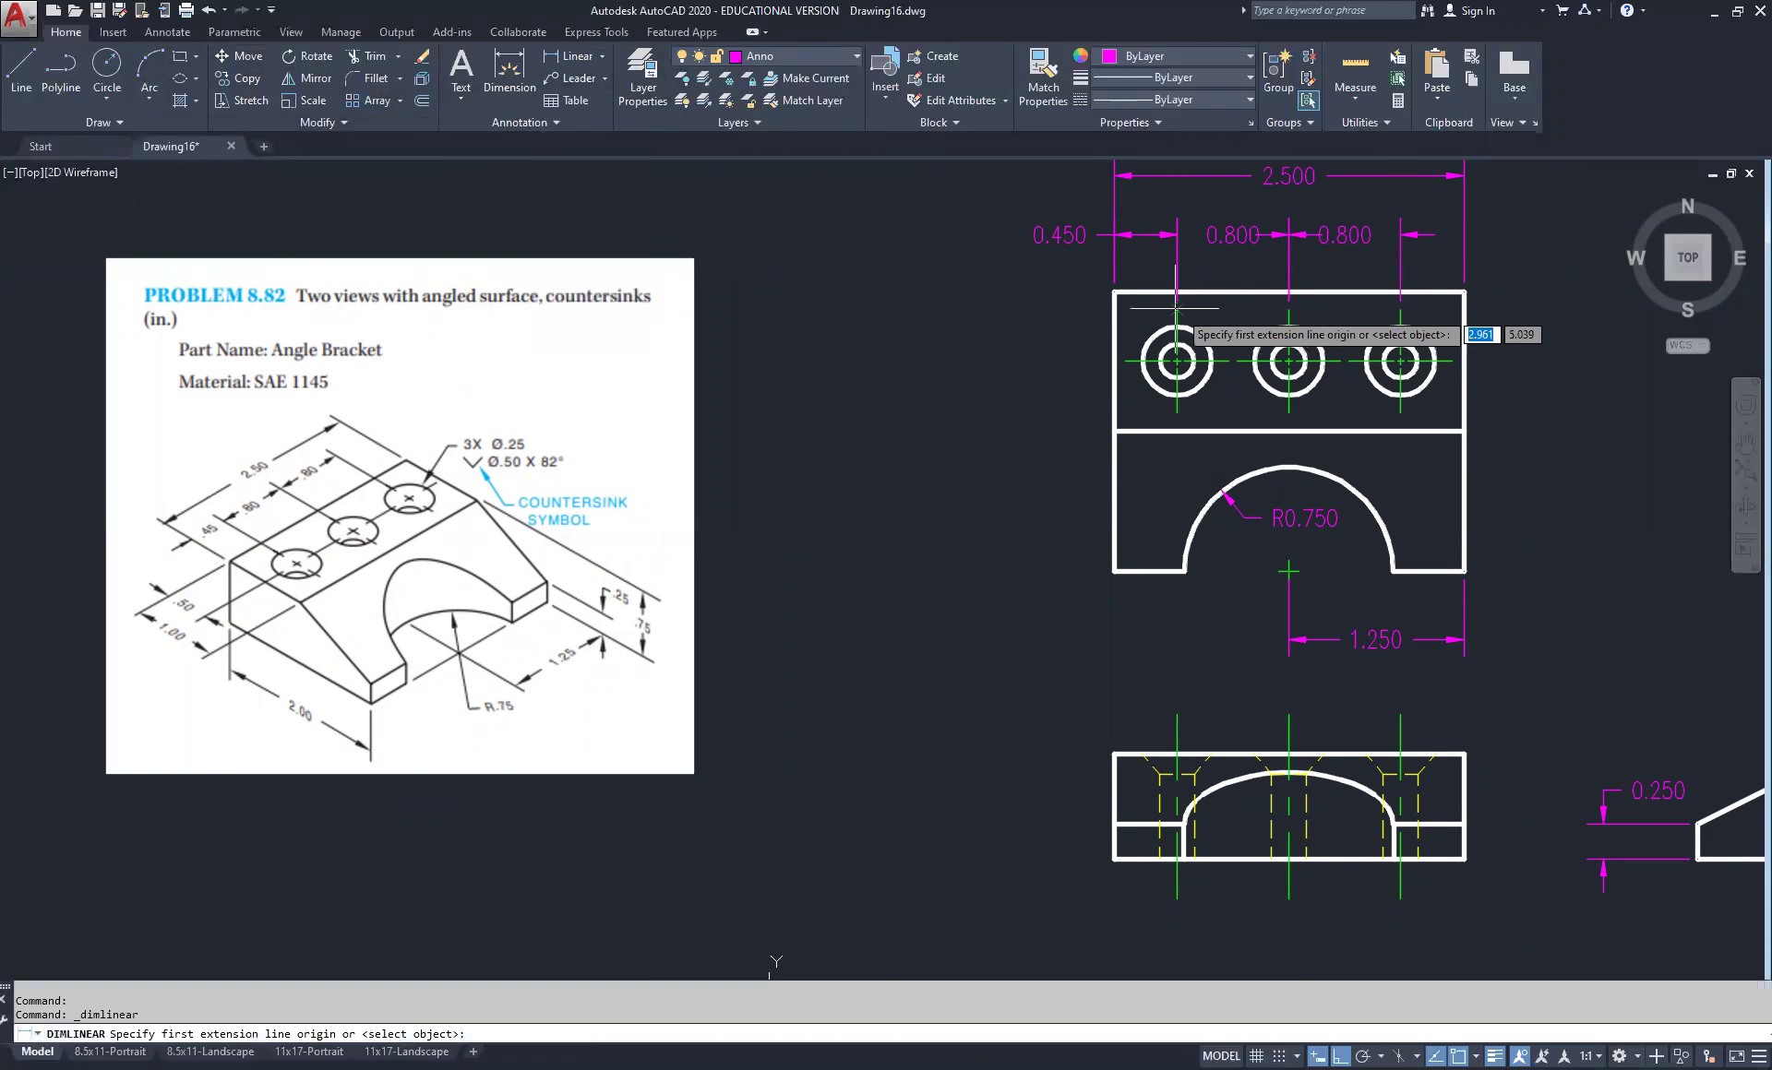
{"action": "left_click", "coordinate": [1114, 291]}
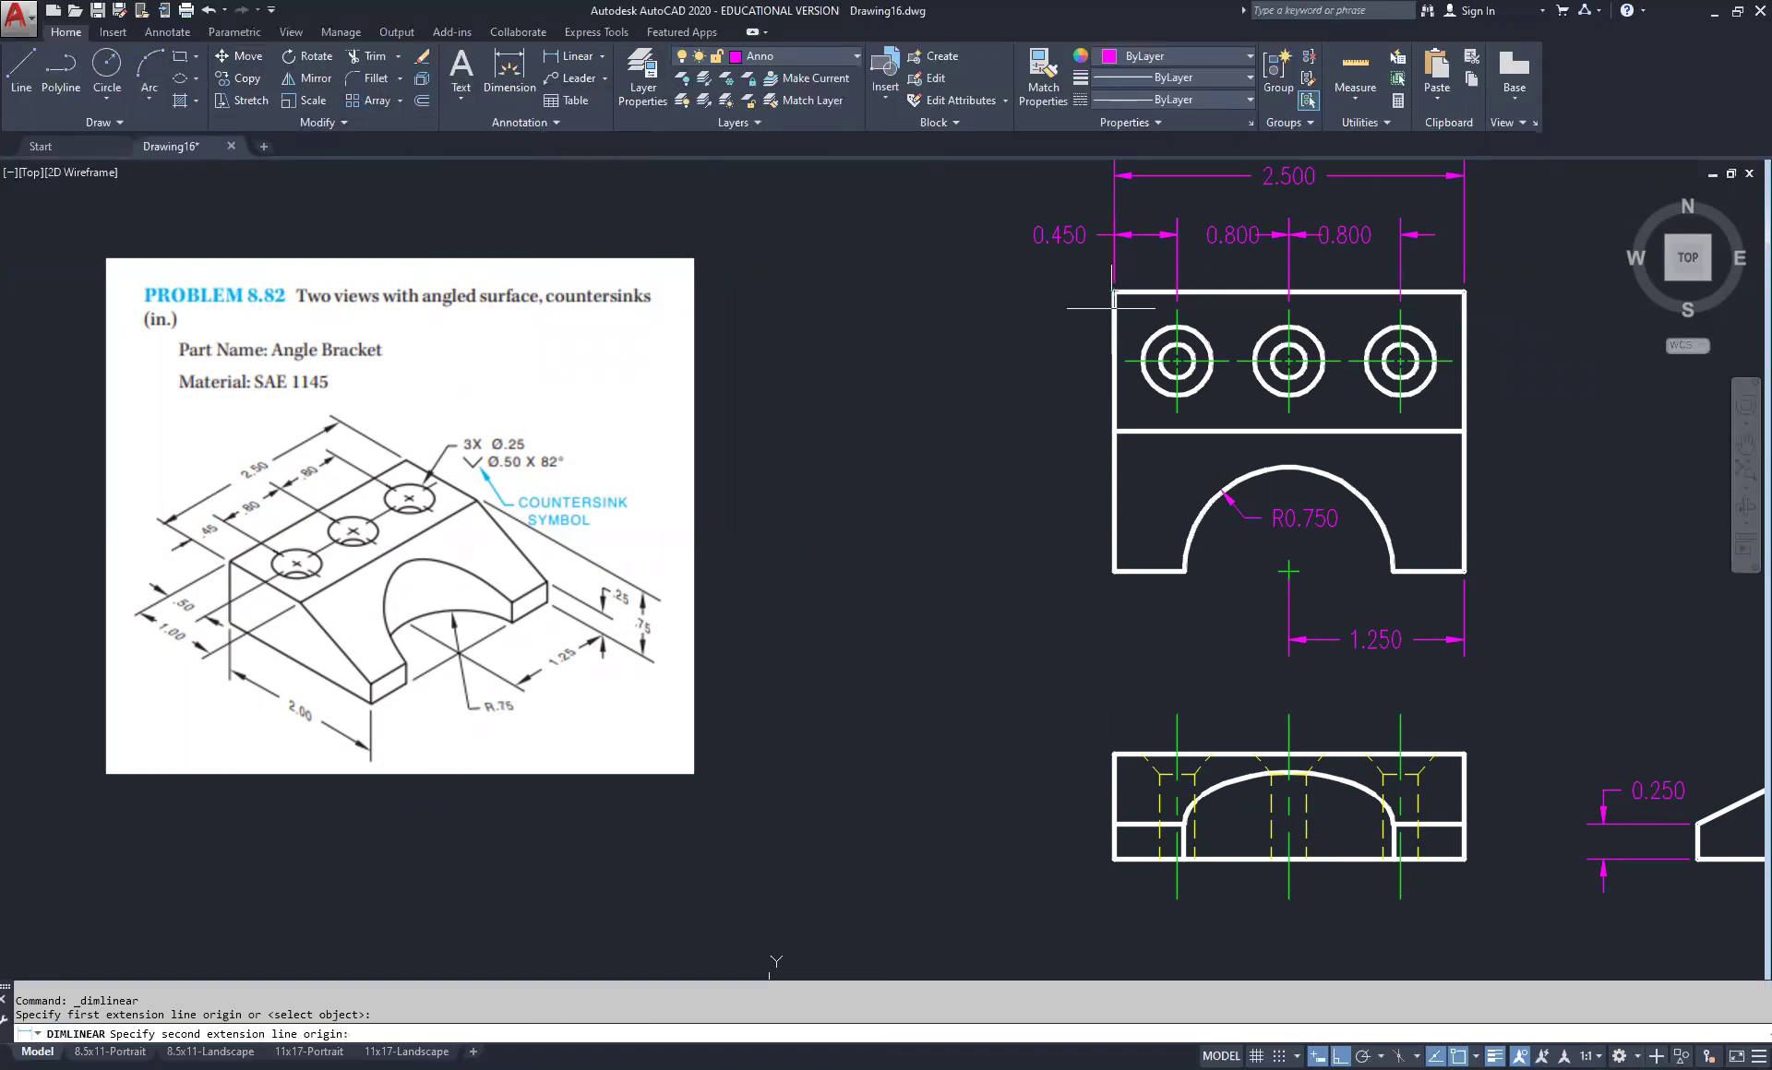
{"action": "left_click", "coordinate": [1114, 360]}
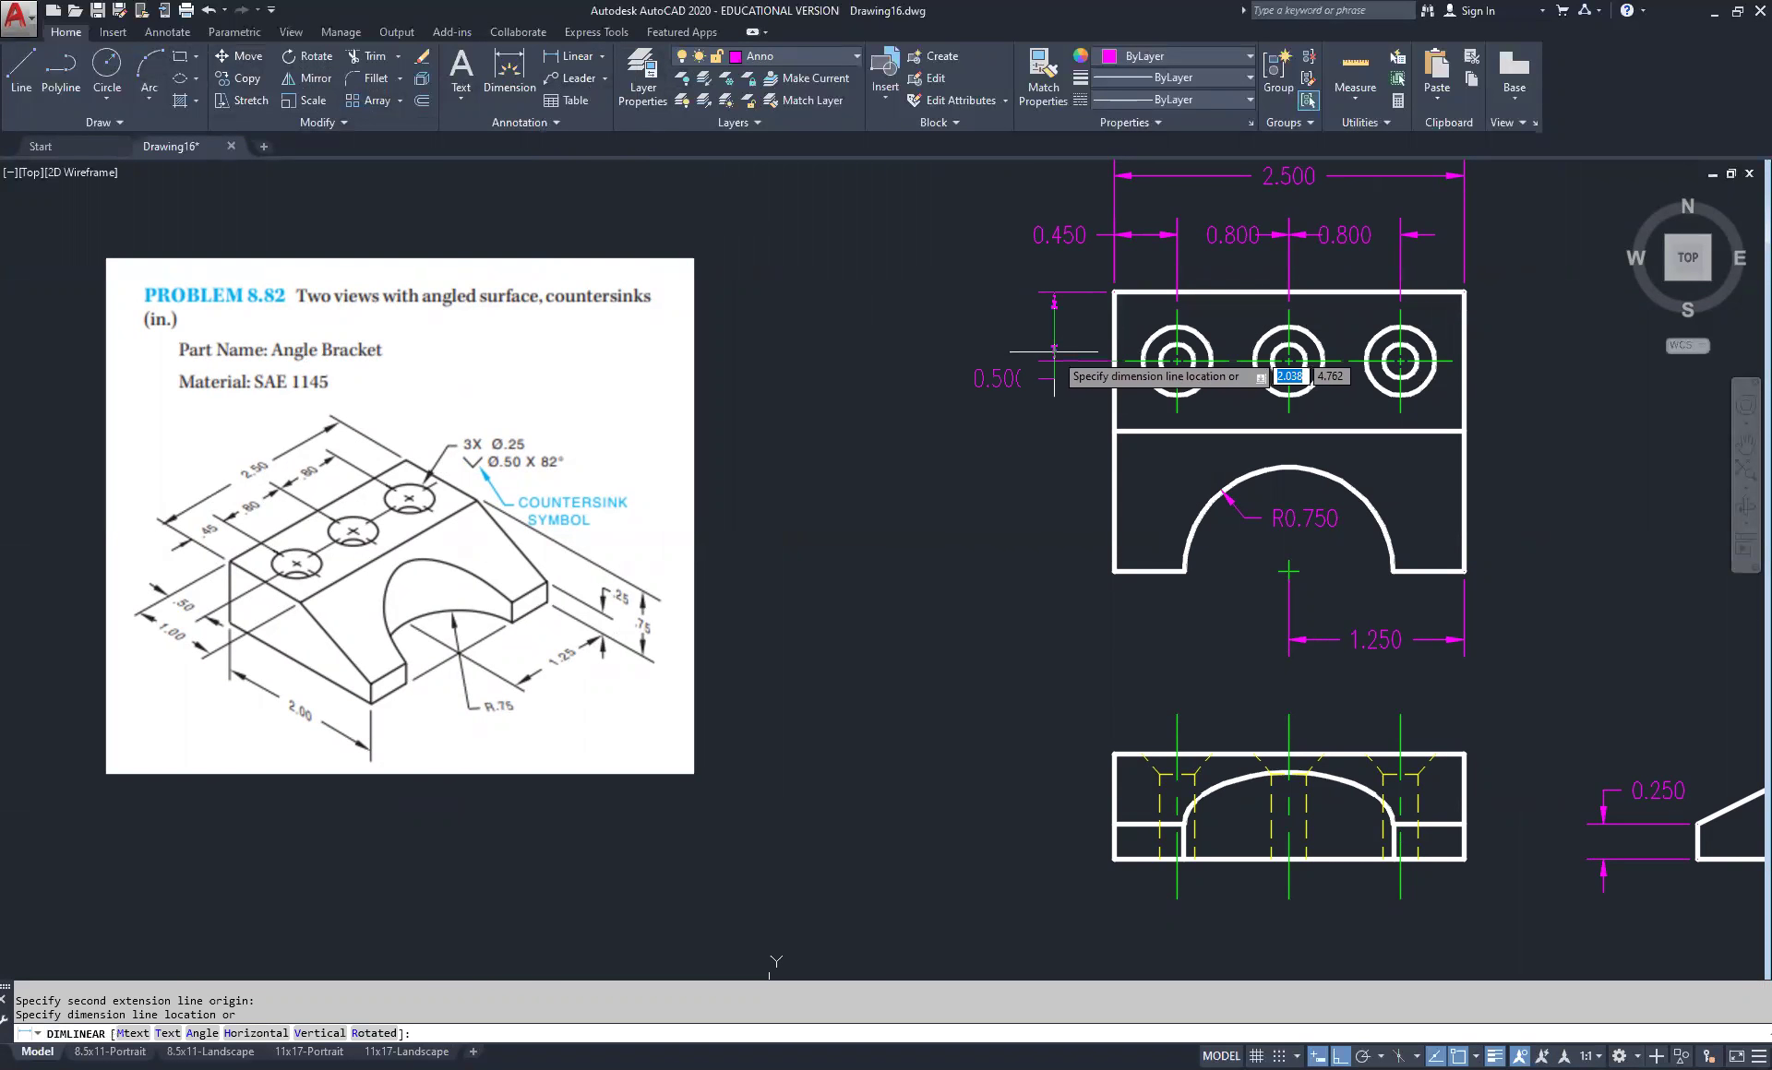
{"action": "left_click", "coordinate": [1073, 351]}
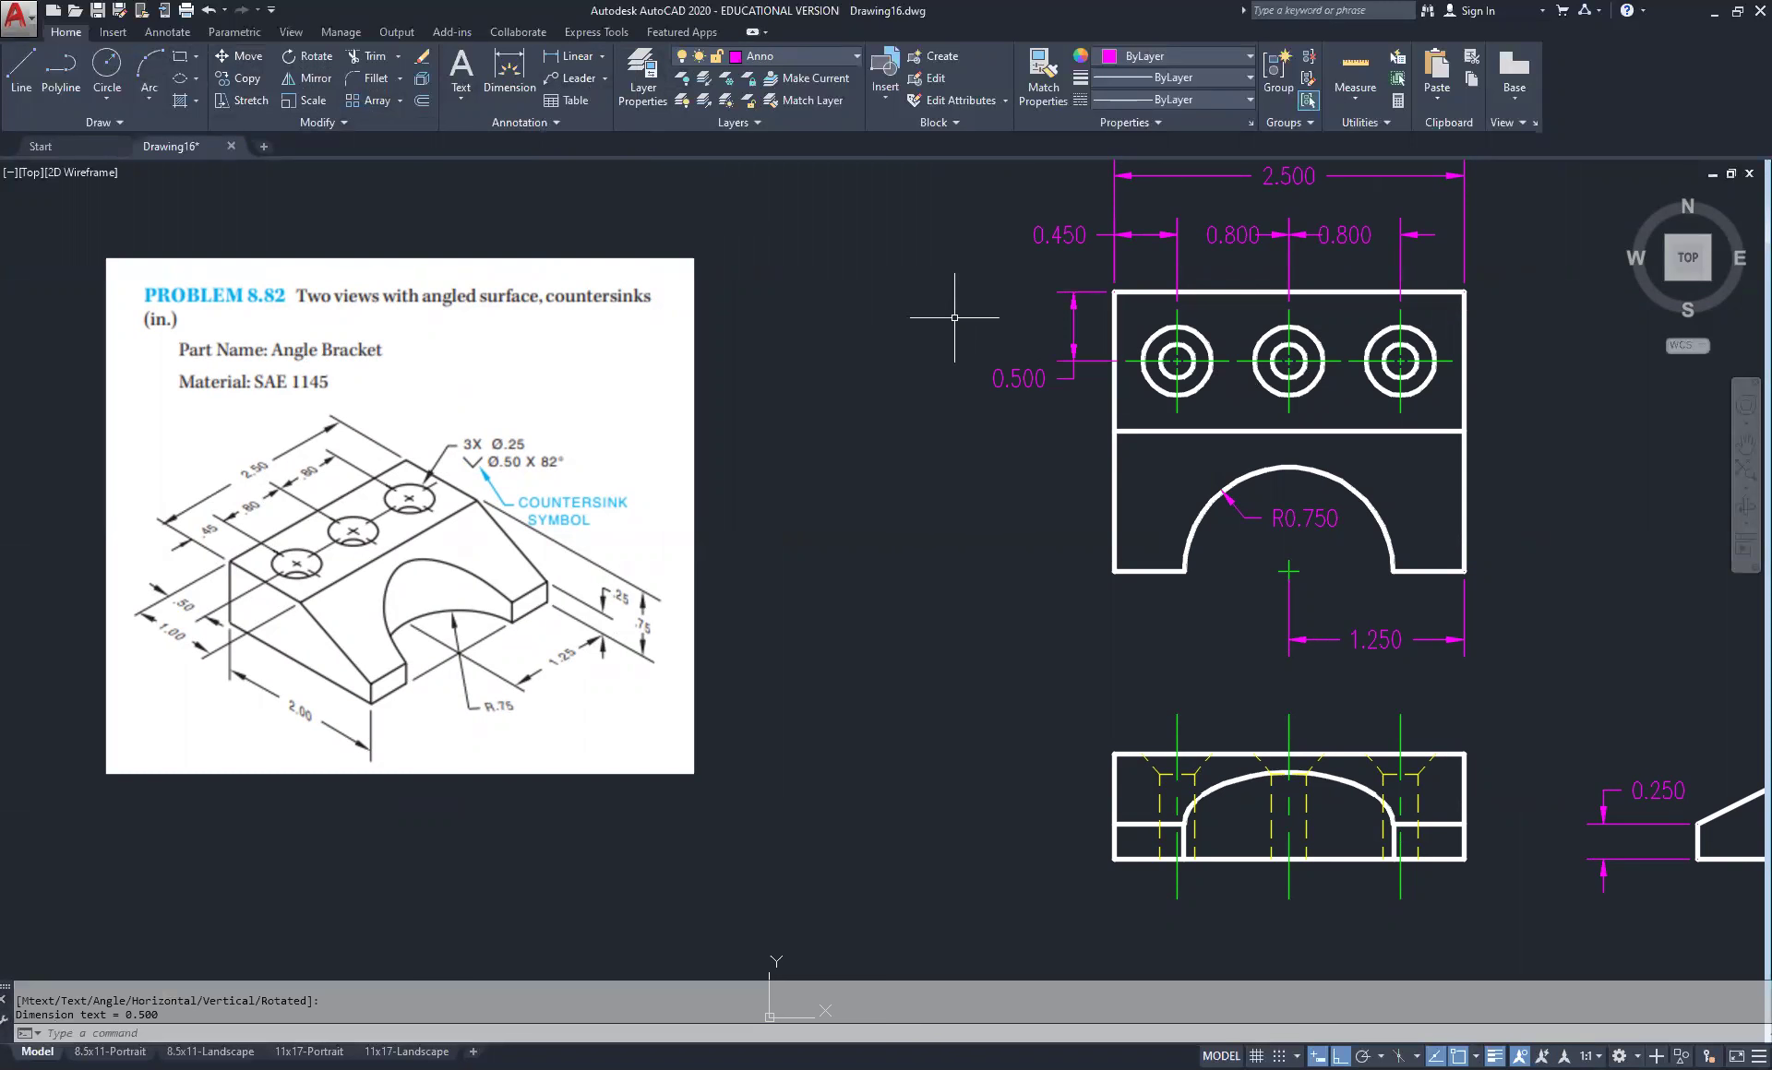
Dimension vertically from the top view's upper-left corner to the edge where the slope begins, outside the hole location dimension
{"action": "right_click", "coordinate": [984, 312]}
{"action": "left_click", "coordinate": [1031, 318]}
{"action": "left_click", "coordinate": [1114, 291]}
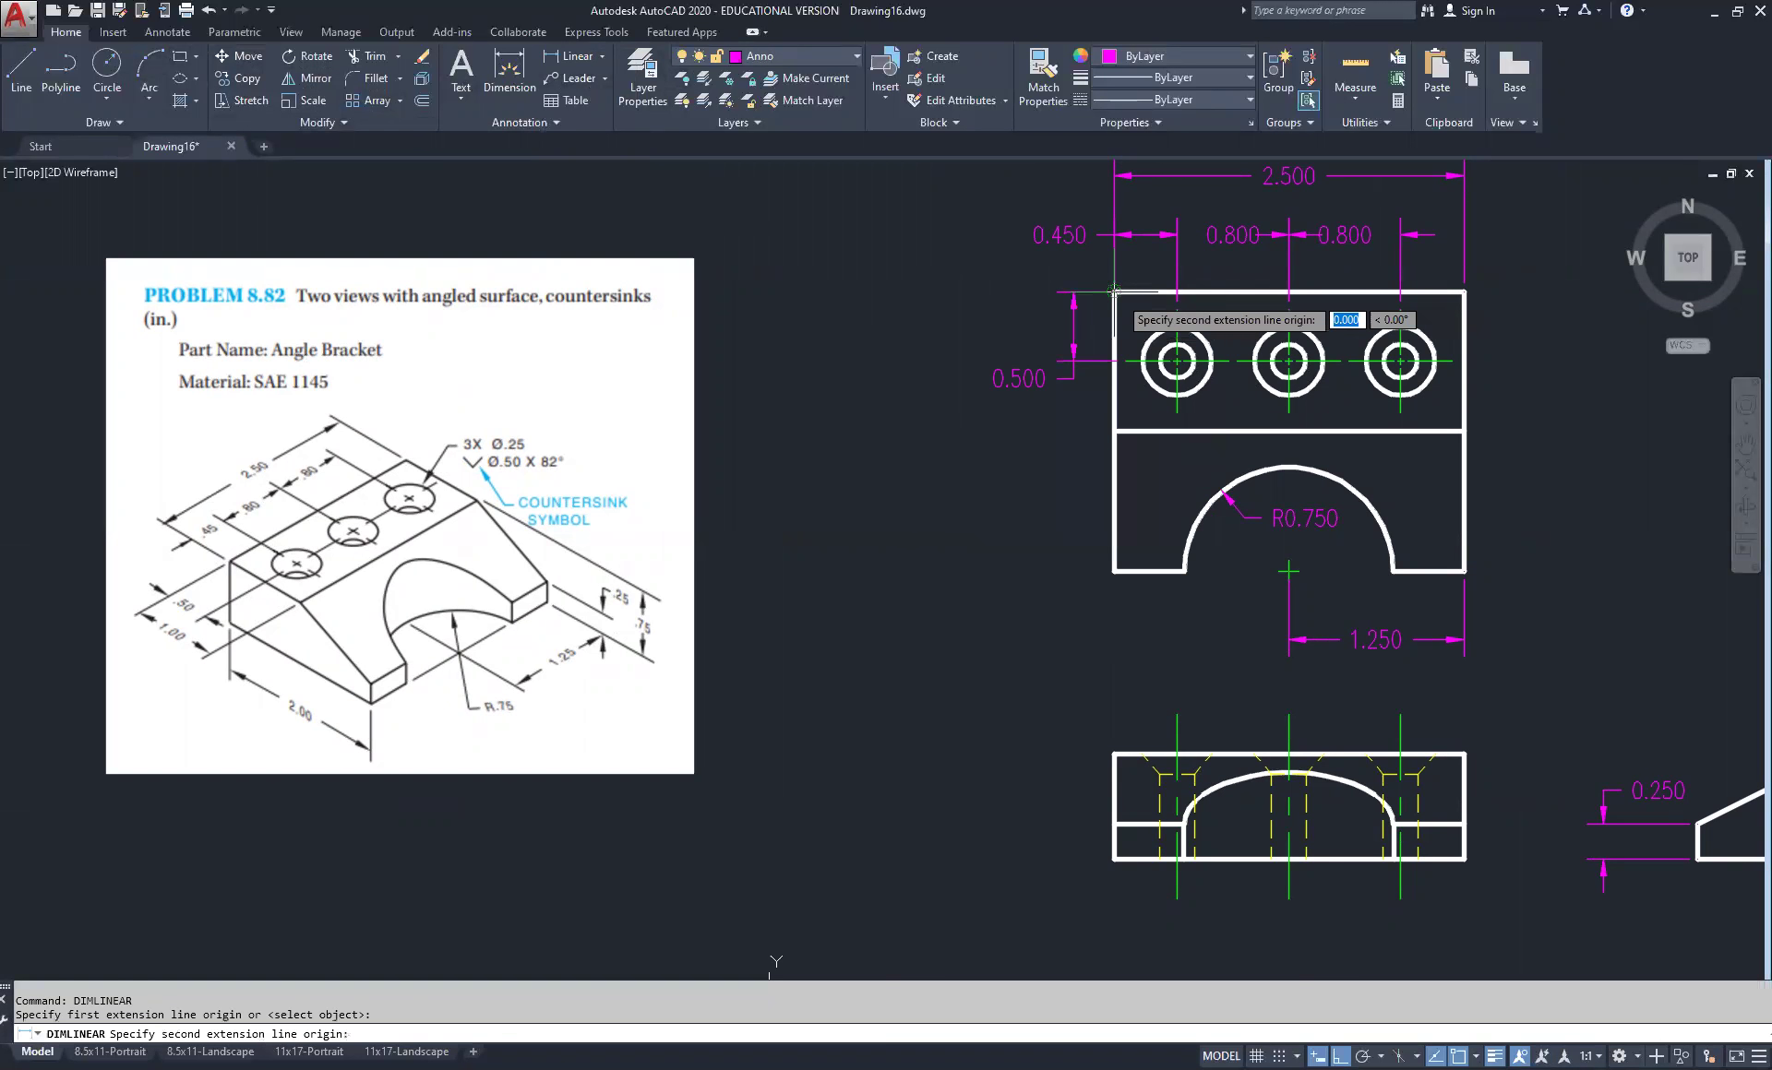
{"action": "left_click", "coordinate": [1122, 430]}
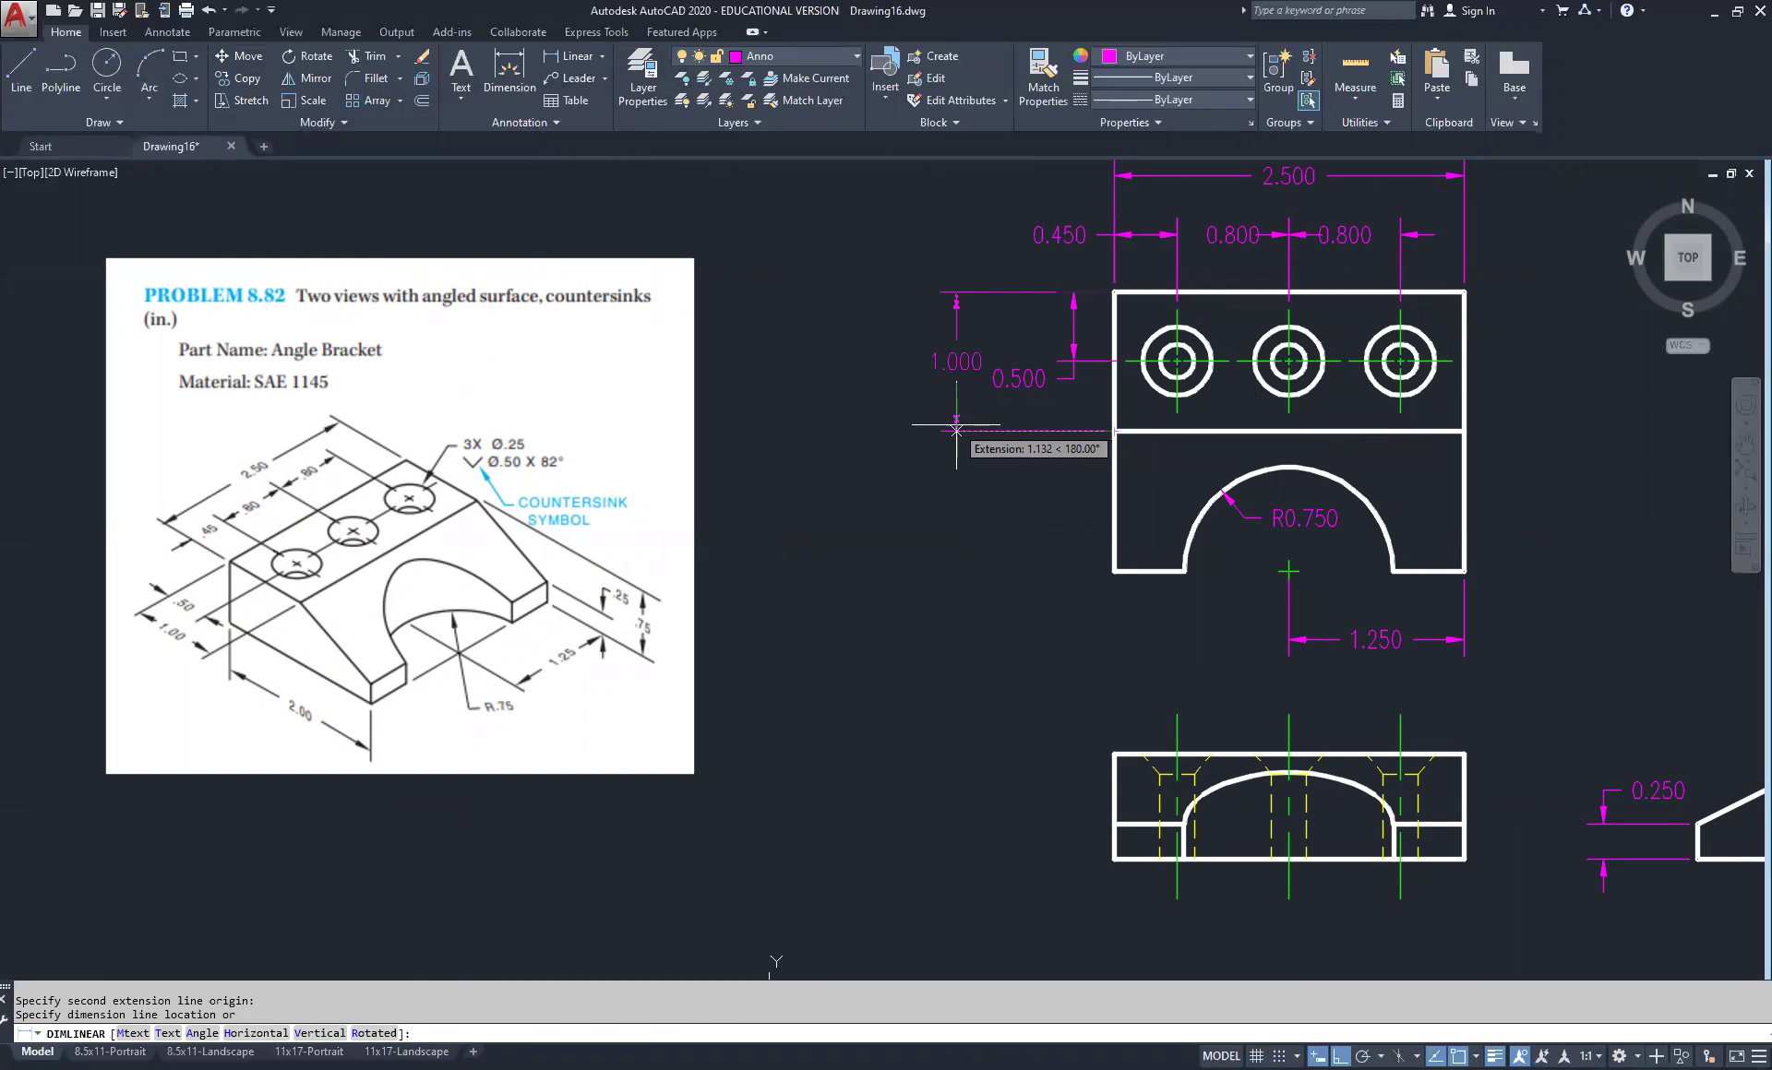
{"action": "left_click", "coordinate": [956, 430]}
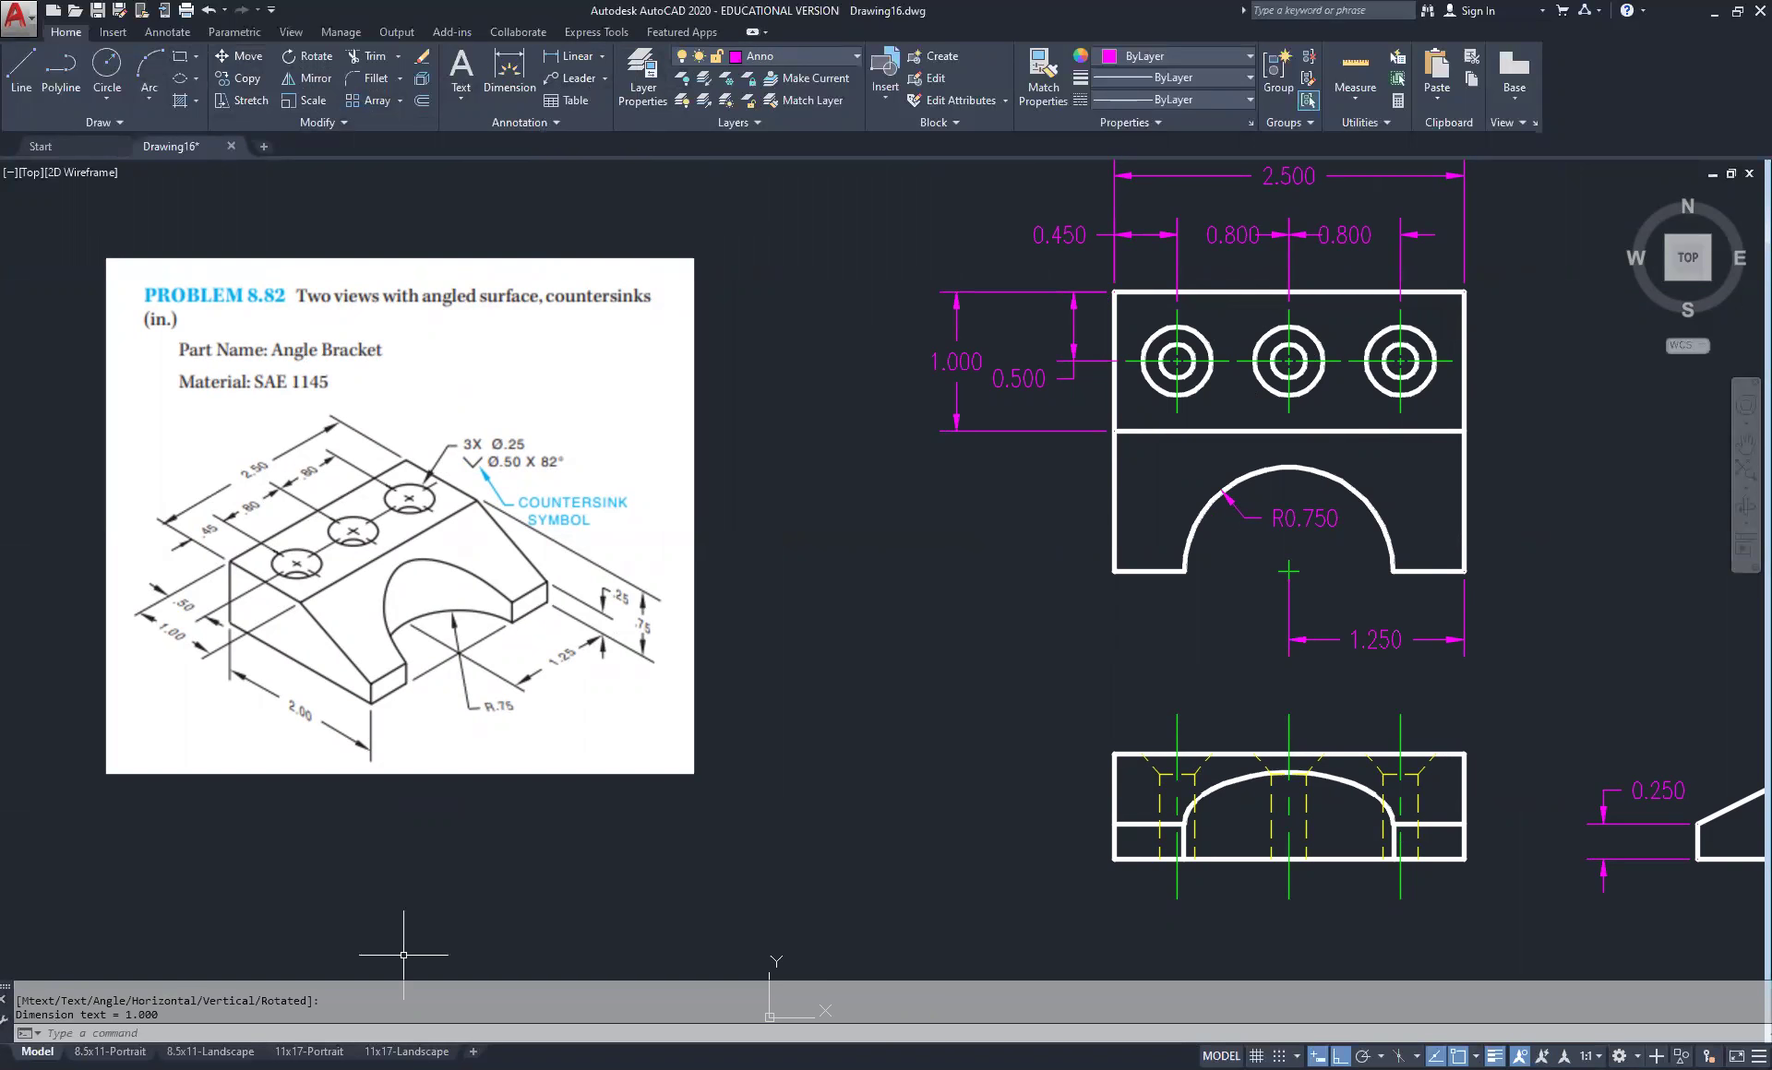
On the 8.5x11-Landscape layout, unlock the viewport and shift the dimensioned views slightly right and down to center them within the border
{"action": "left_click", "coordinate": [211, 1052]}
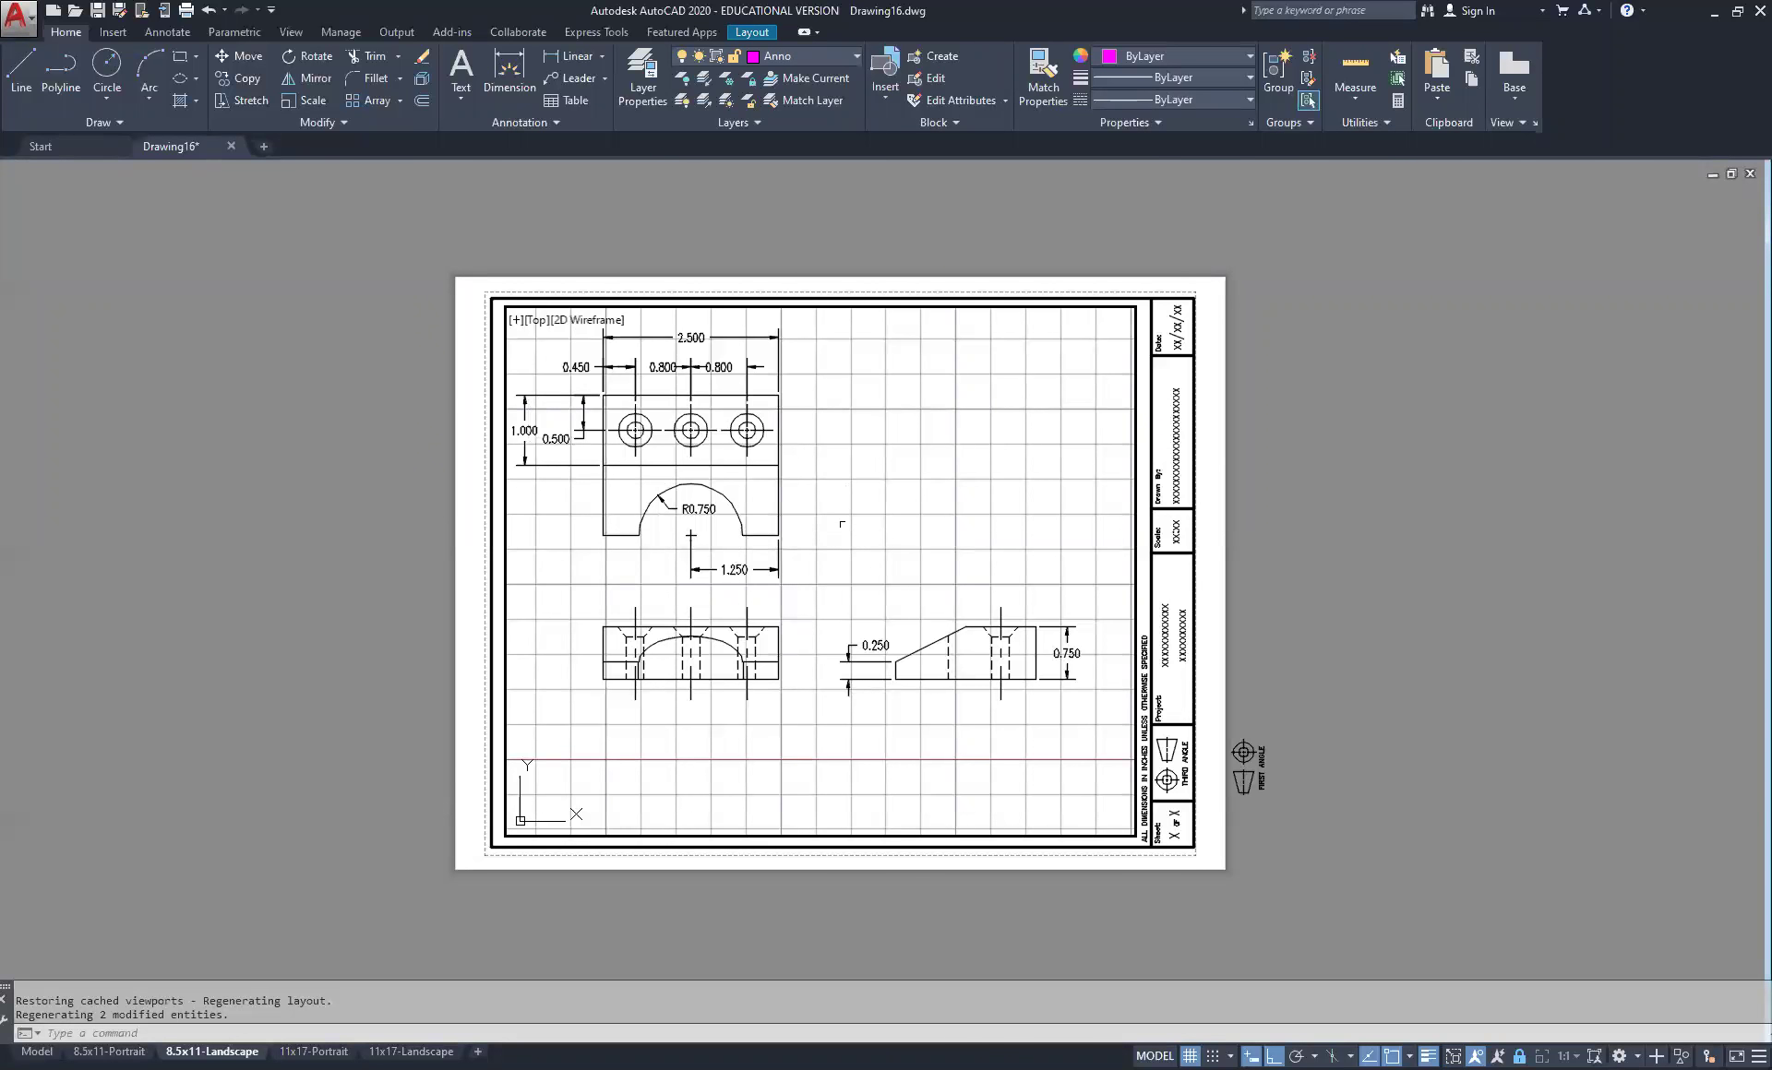
{"action": "mouse_move", "coordinate": [843, 526]}
{"action": "middle_mouse_down"}
{"action": "mouse_move", "coordinate": [846, 547]}
{"action": "mouse_move", "coordinate": [837, 526]}
{"action": "middle_mouse_up"}
{"action": "left_click", "coordinate": [836, 541]}
{"action": "key", "text": "Escape"}
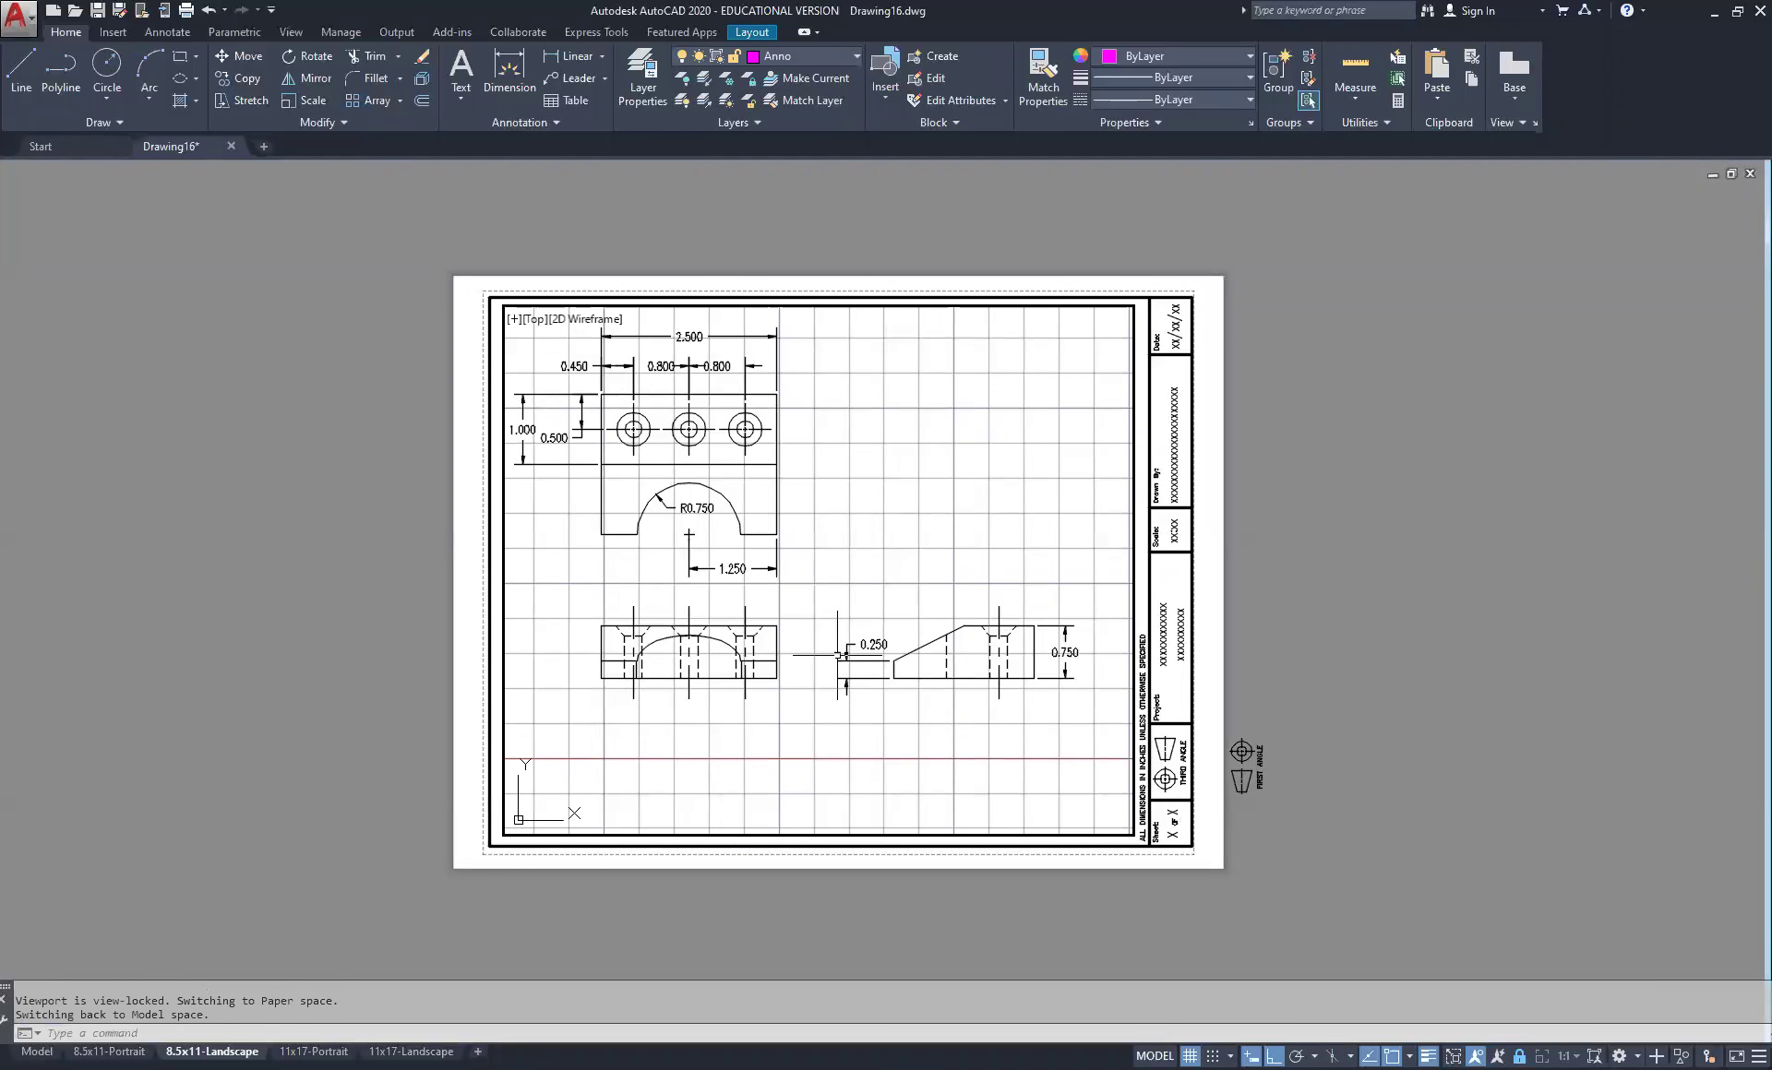
{"action": "mouse_move", "coordinate": [831, 530]}
{"action": "left_mouse_down"}
{"action": "mouse_move", "coordinate": [898, 536]}
{"action": "mouse_move", "coordinate": [849, 579]}
{"action": "left_mouse_up"}
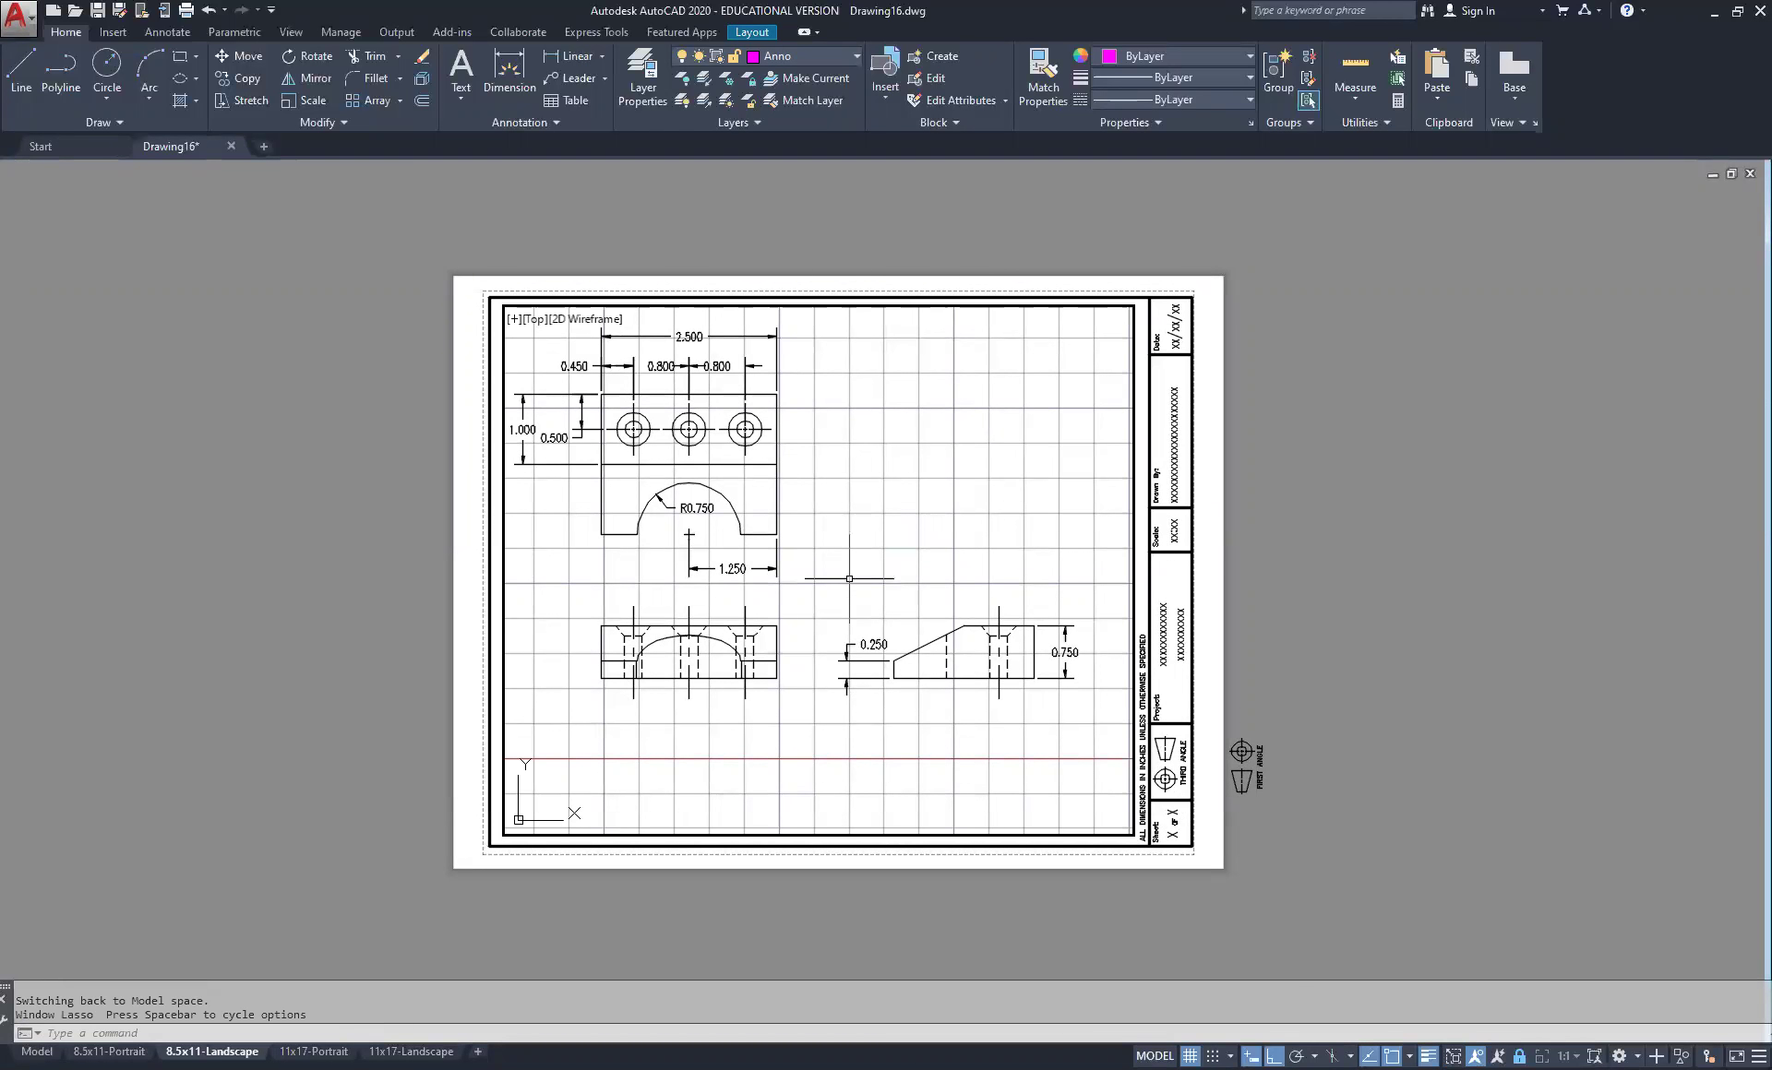
{"action": "key", "text": "Escape"}
{"action": "key", "text": "Escape"}
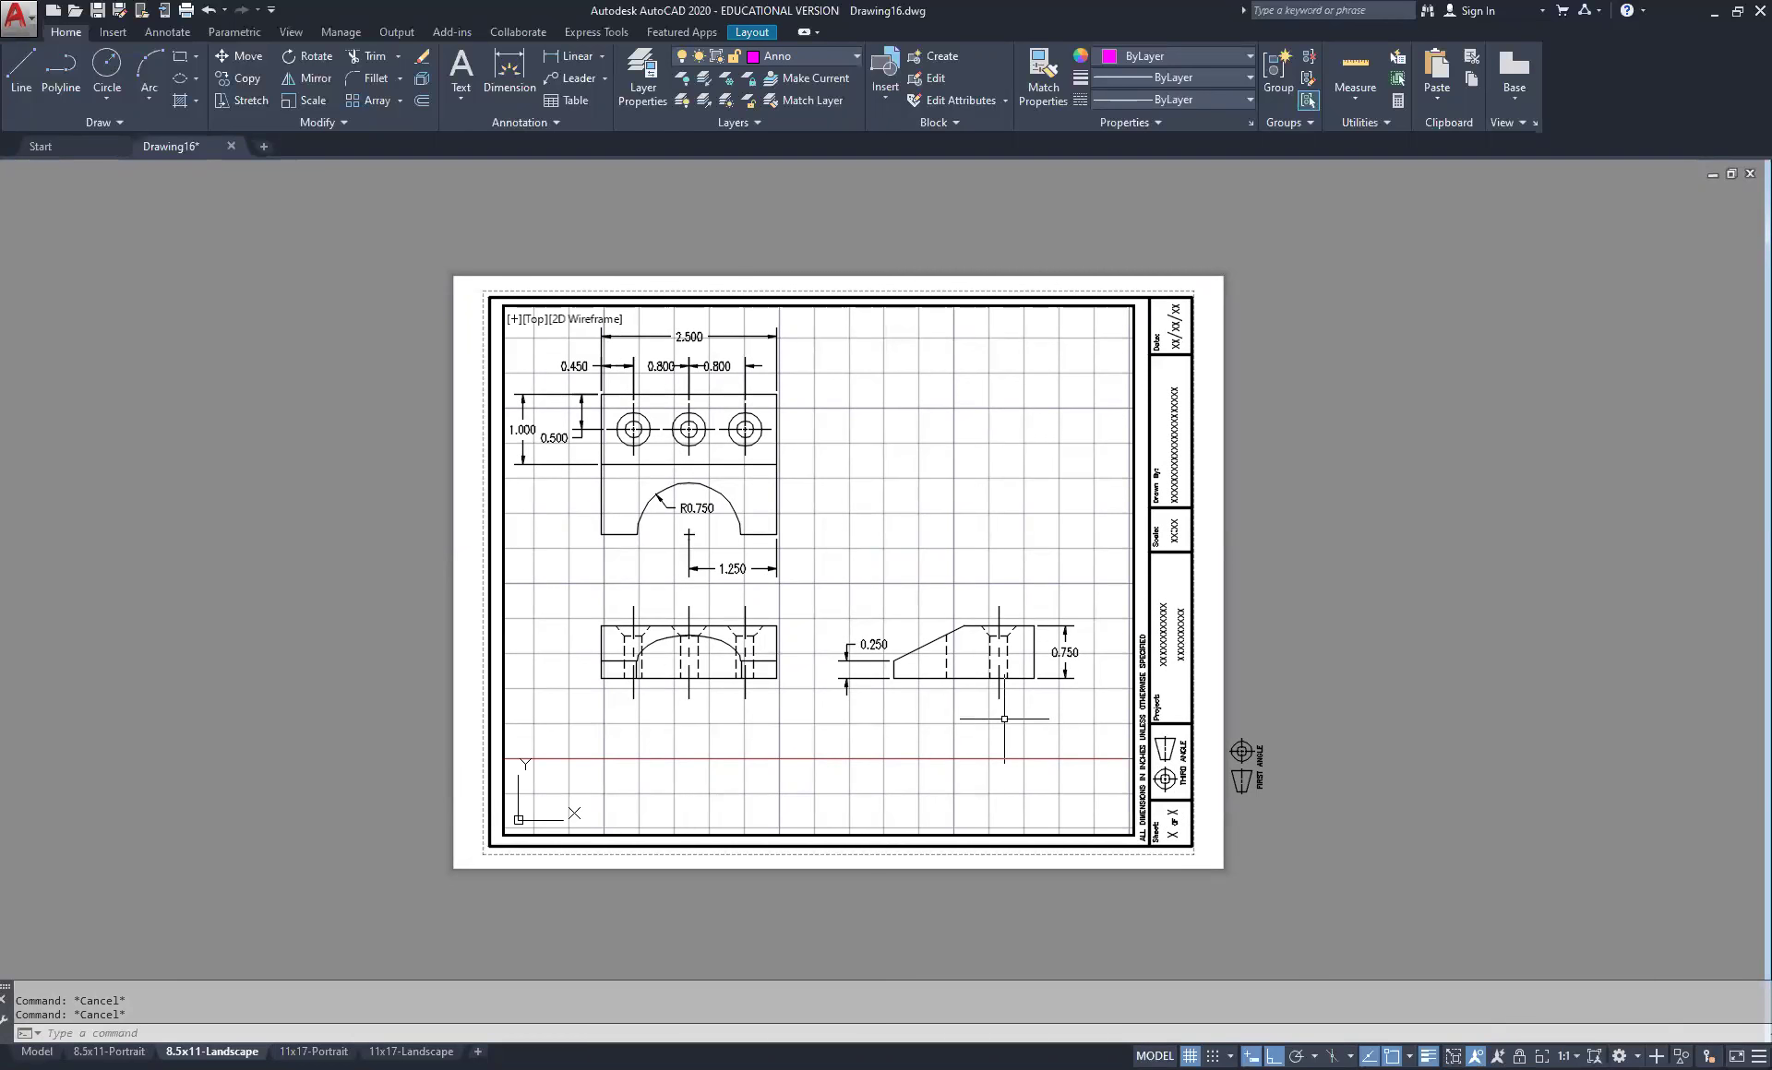
{"action": "middle_click_drag", "start_coordinate": [834, 572], "coordinate": [856, 614]}
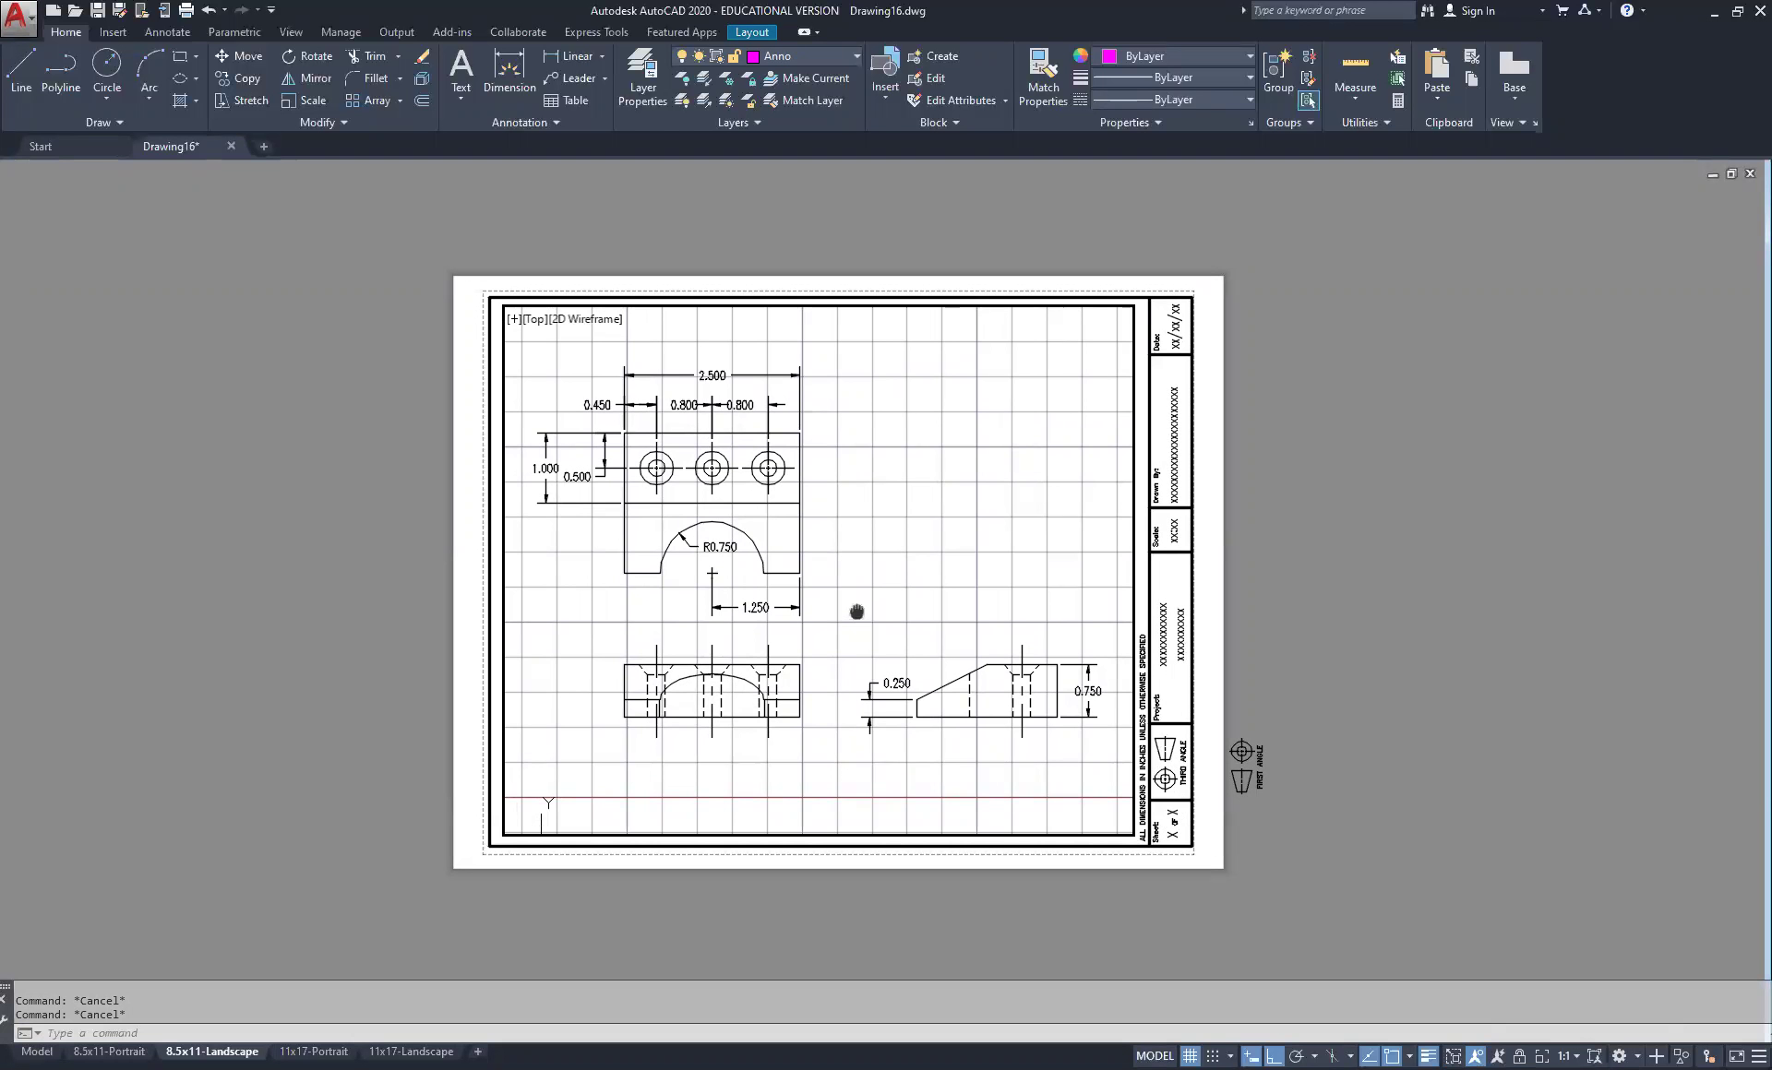
{"action": "middle_click_drag", "start_coordinate": [856, 612], "coordinate": [857, 613]}
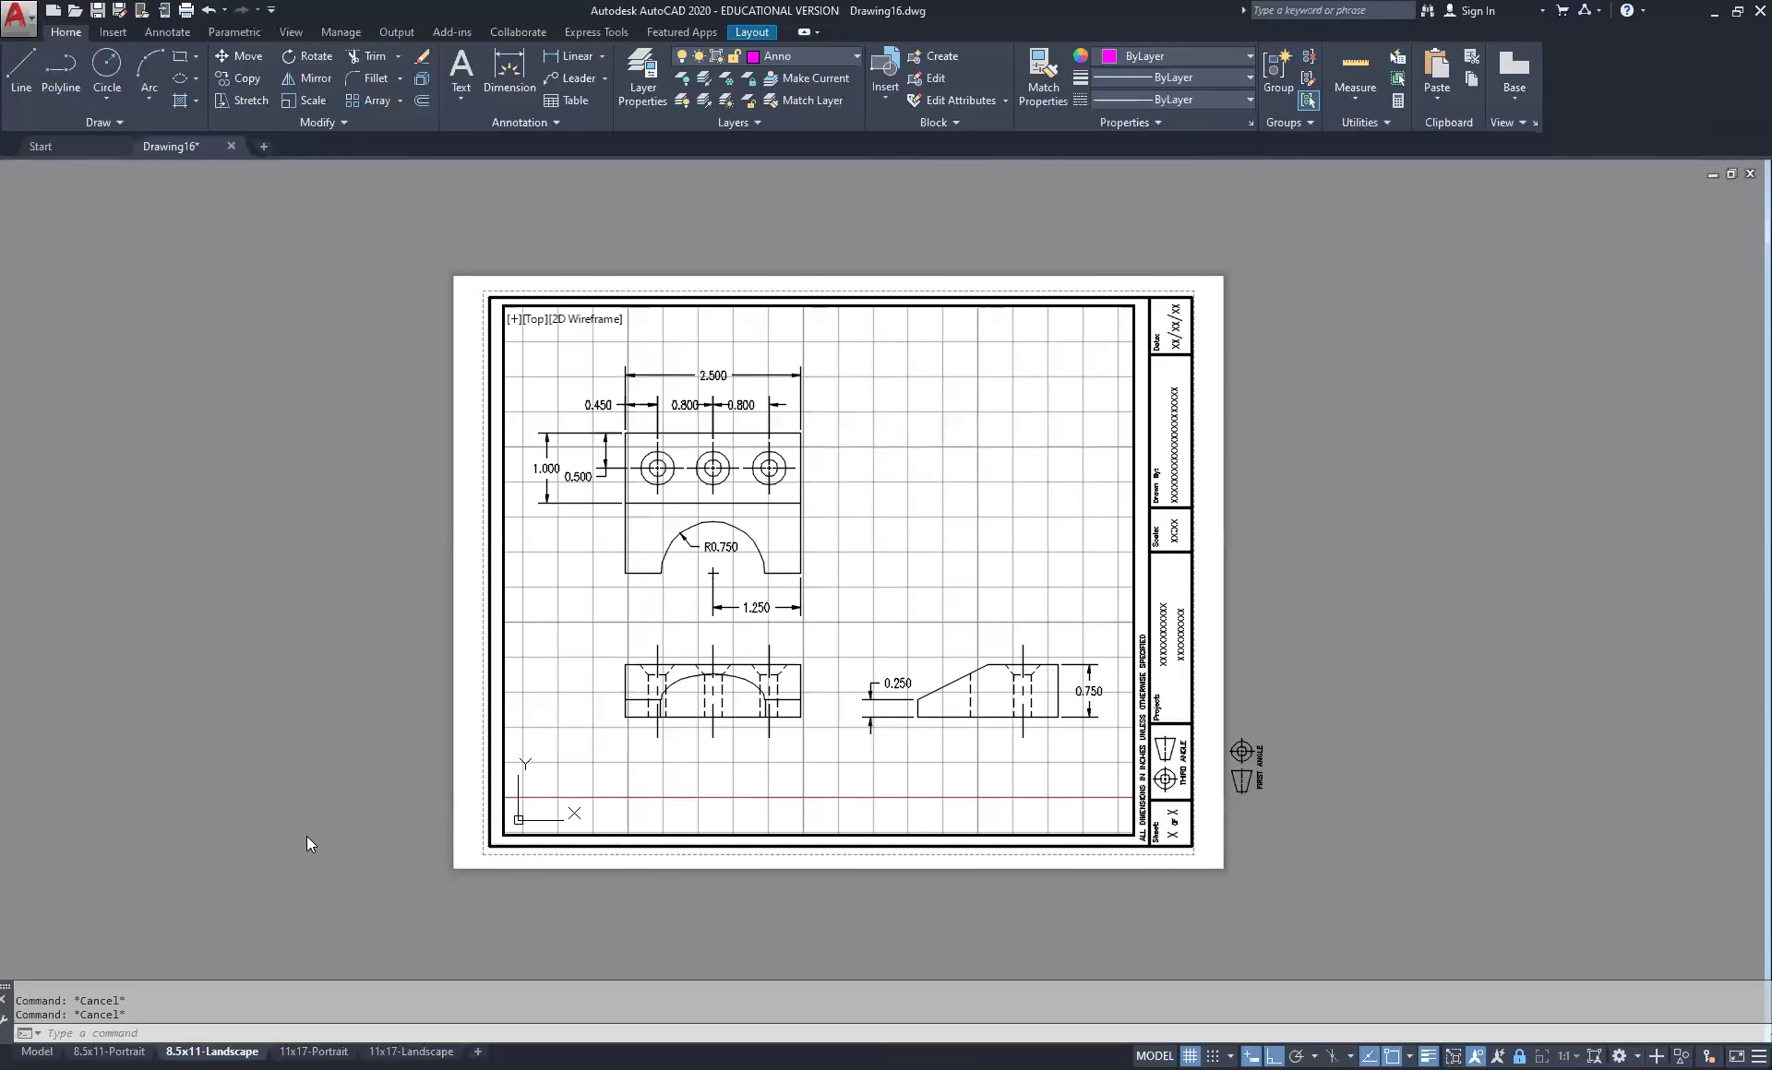
Return to model space and start saving the drawing, choosing folder 8 in Documents as the location
{"action": "left_click", "coordinate": [37, 1052]}
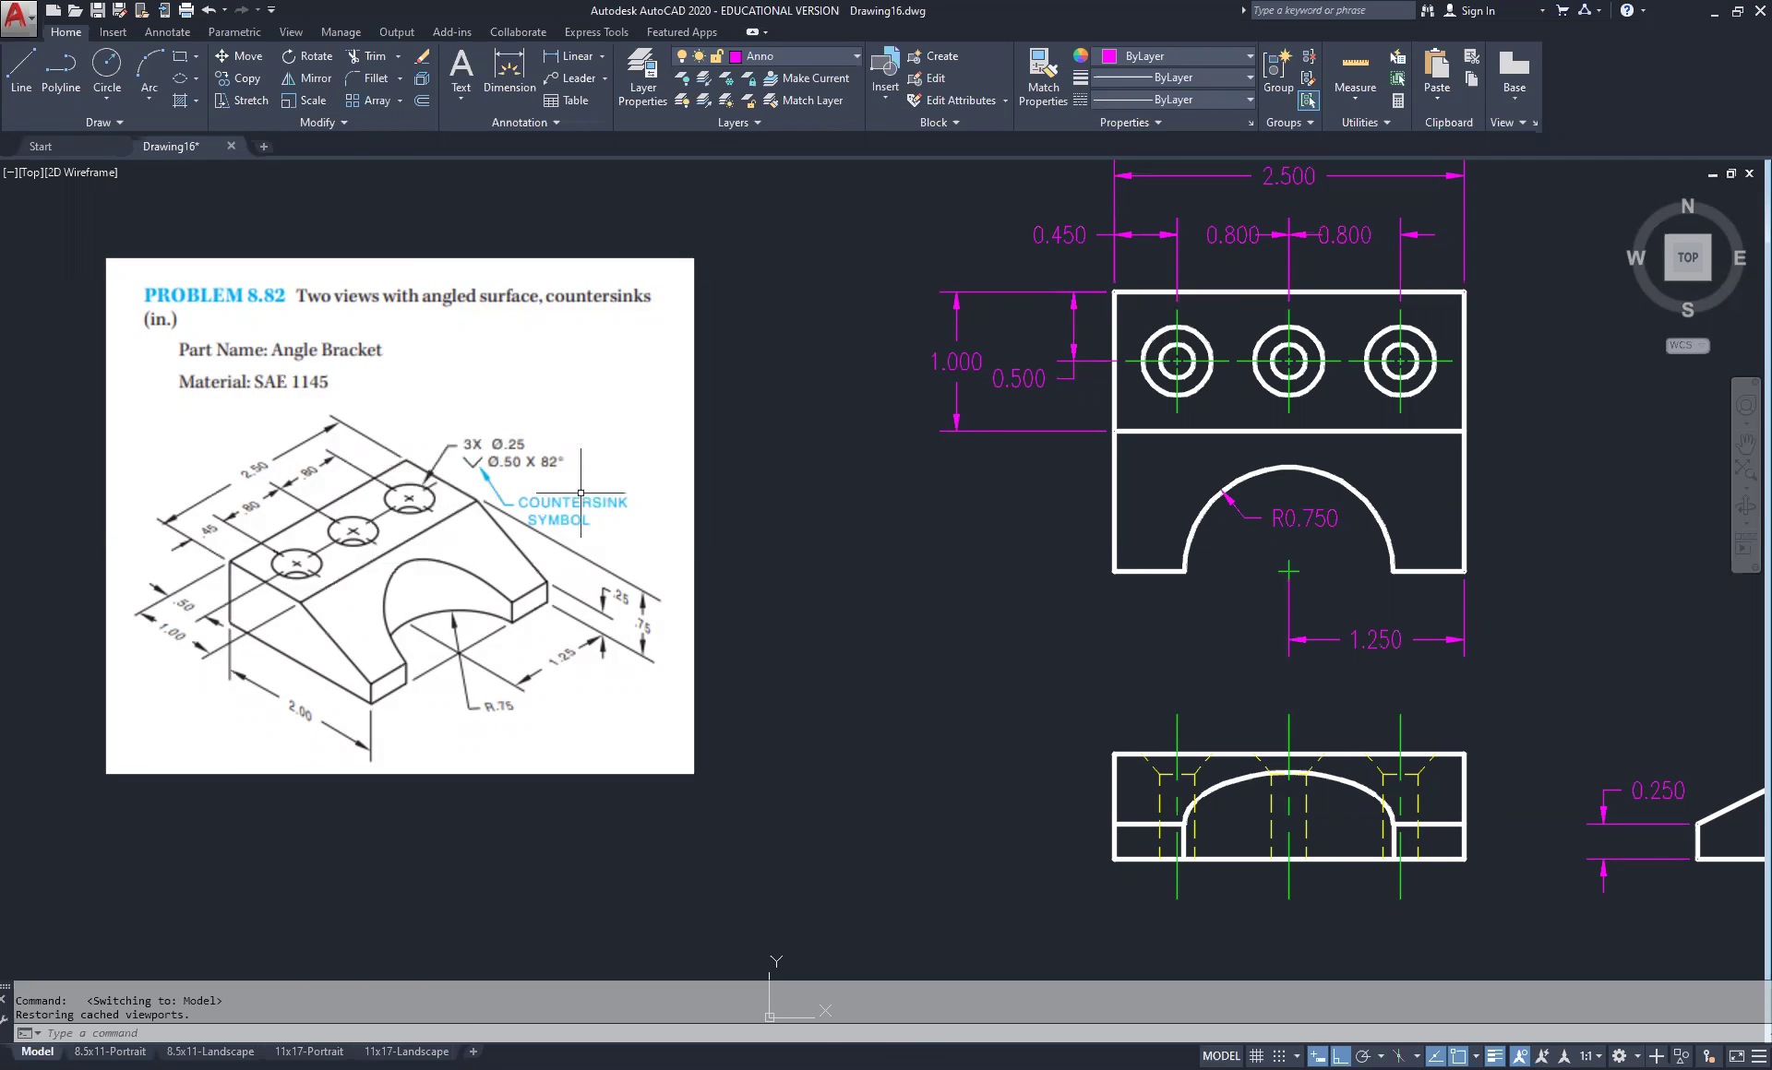
{"action": "middle_click_drag", "start_coordinate": [932, 554], "coordinate": [639, 608]}
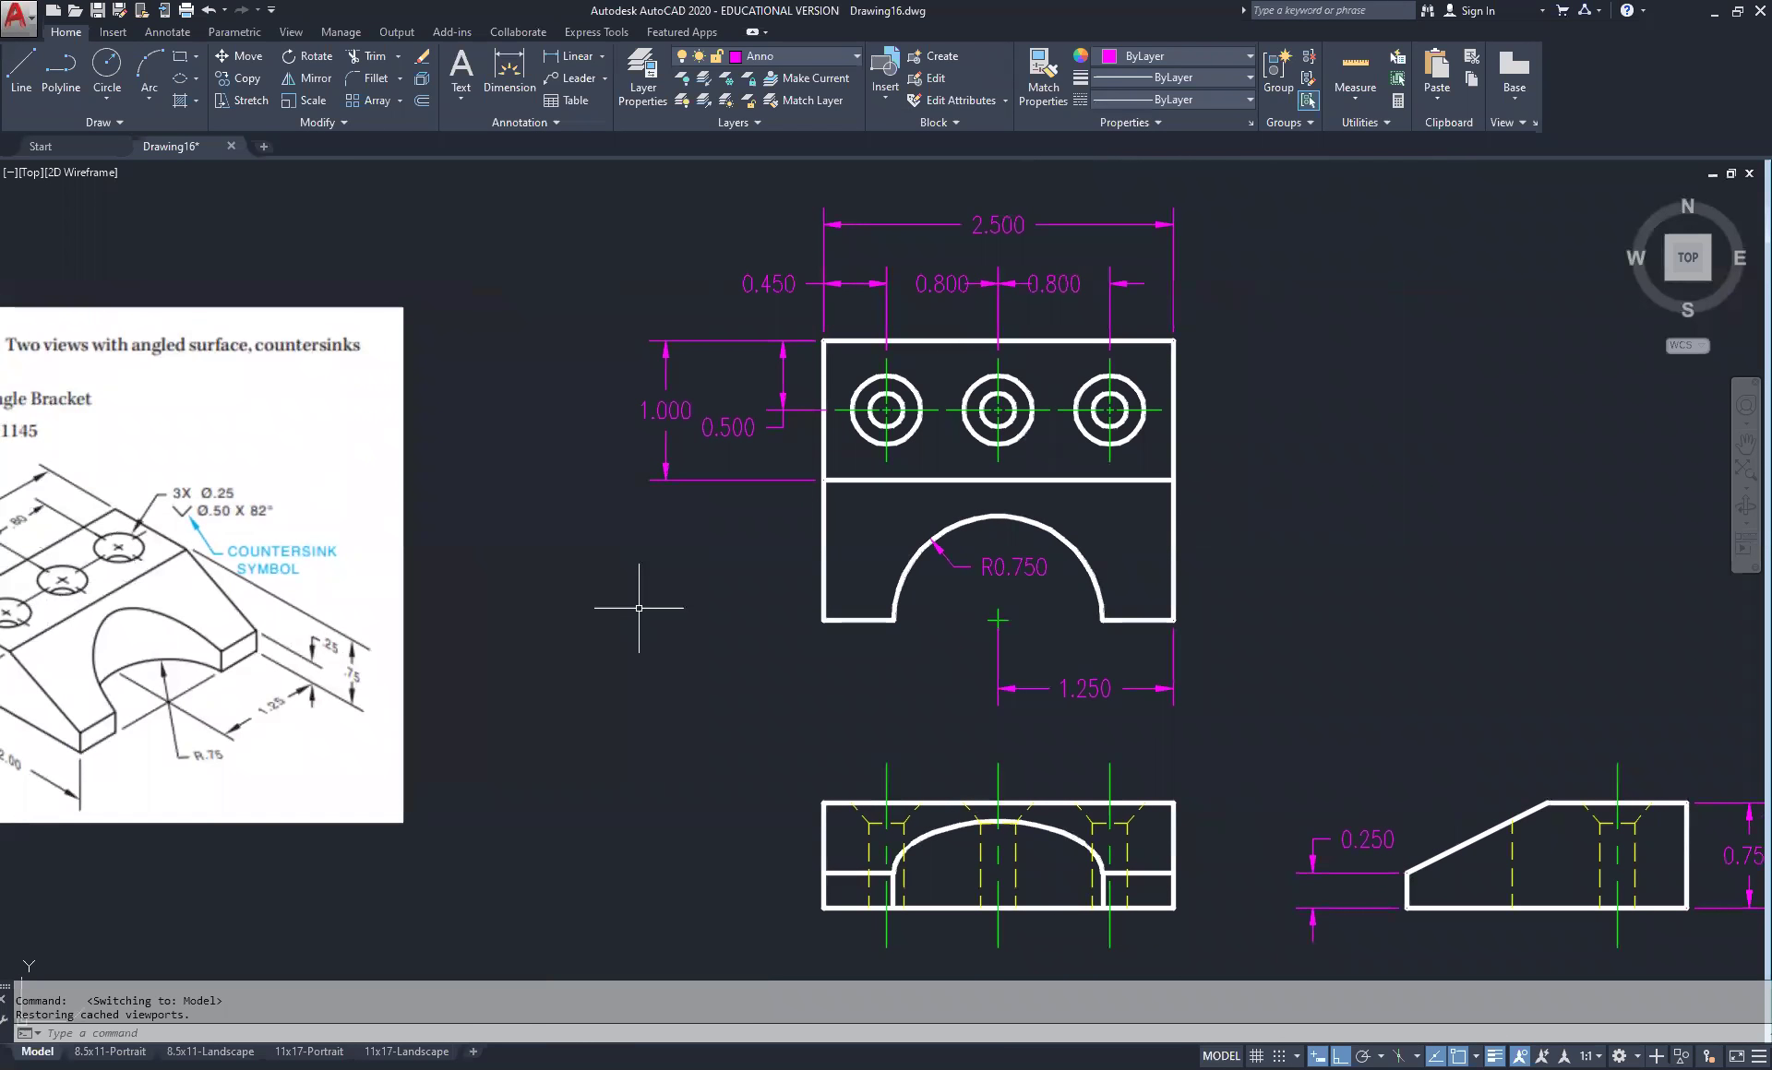
{"action": "scroll", "coordinate": [653, 594], "scroll_direction": "down", "scroll_amount": 2}
{"action": "middle_click_drag", "start_coordinate": [638, 673], "coordinate": [659, 560]}
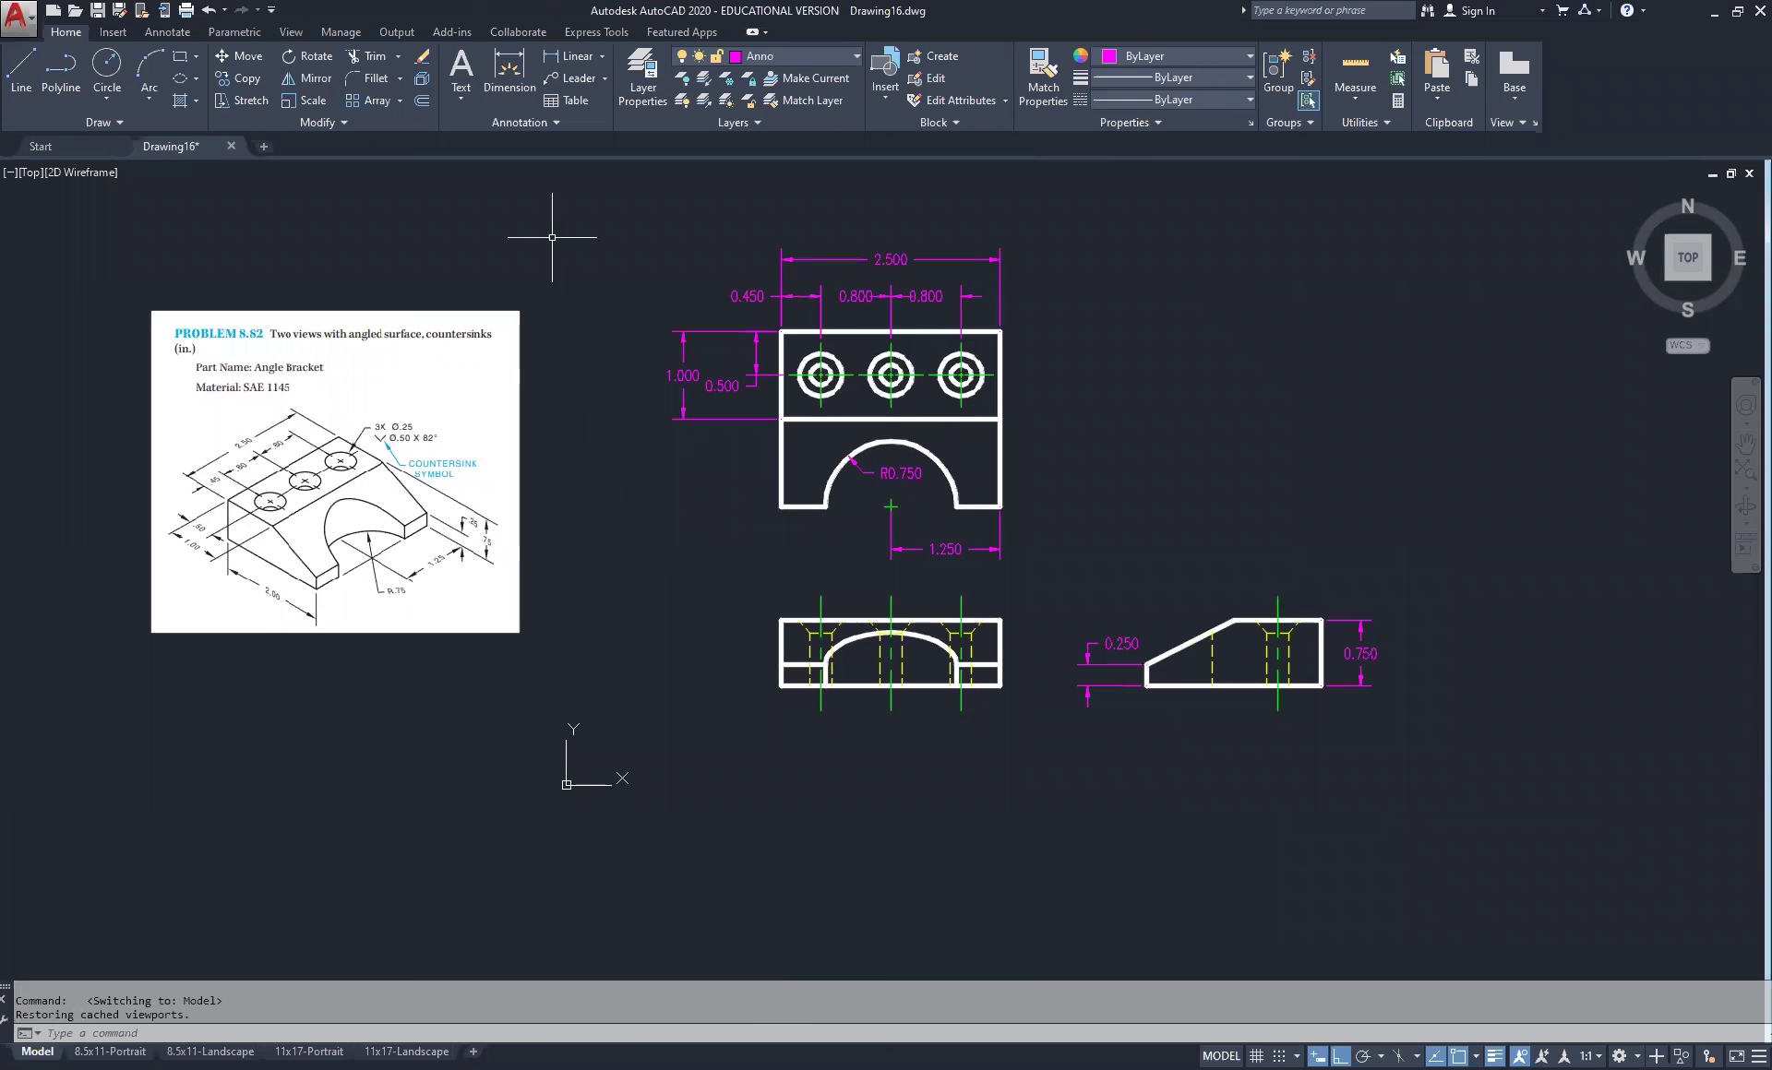
{"action": "left_click", "coordinate": [20, 26]}
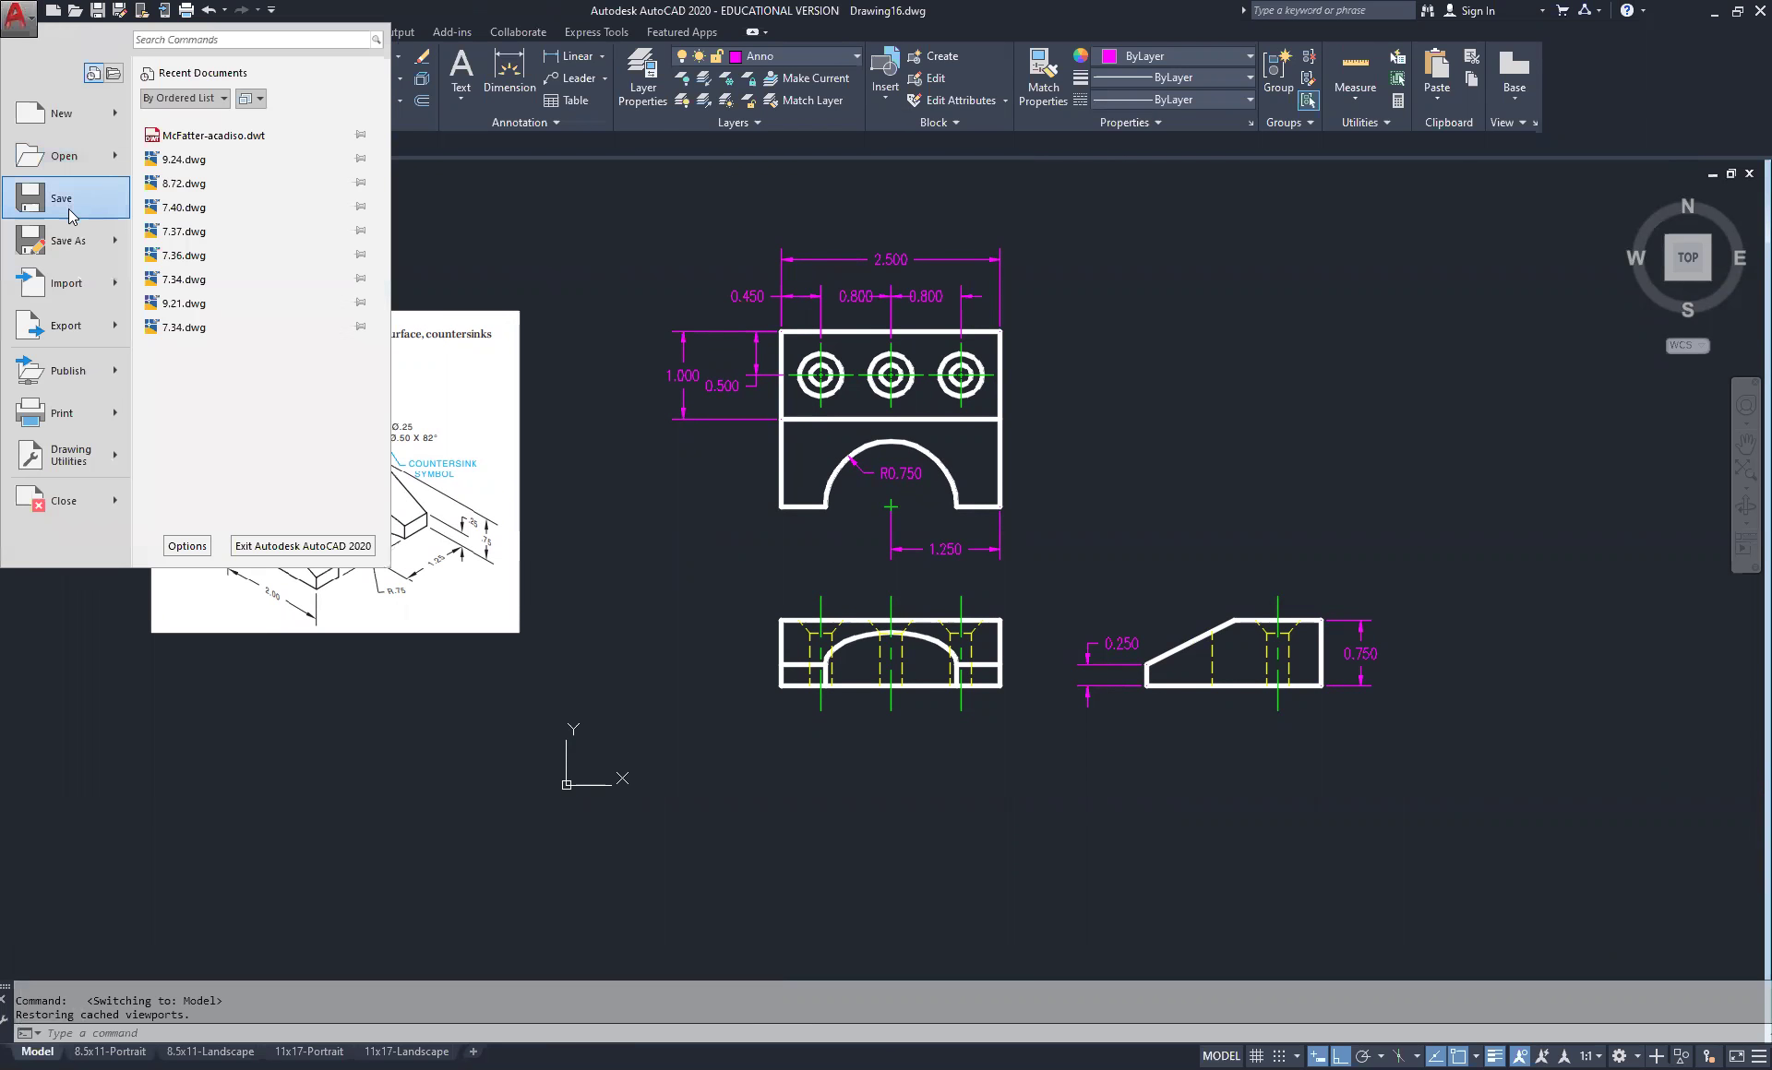
{"action": "left_click", "coordinate": [60, 199]}
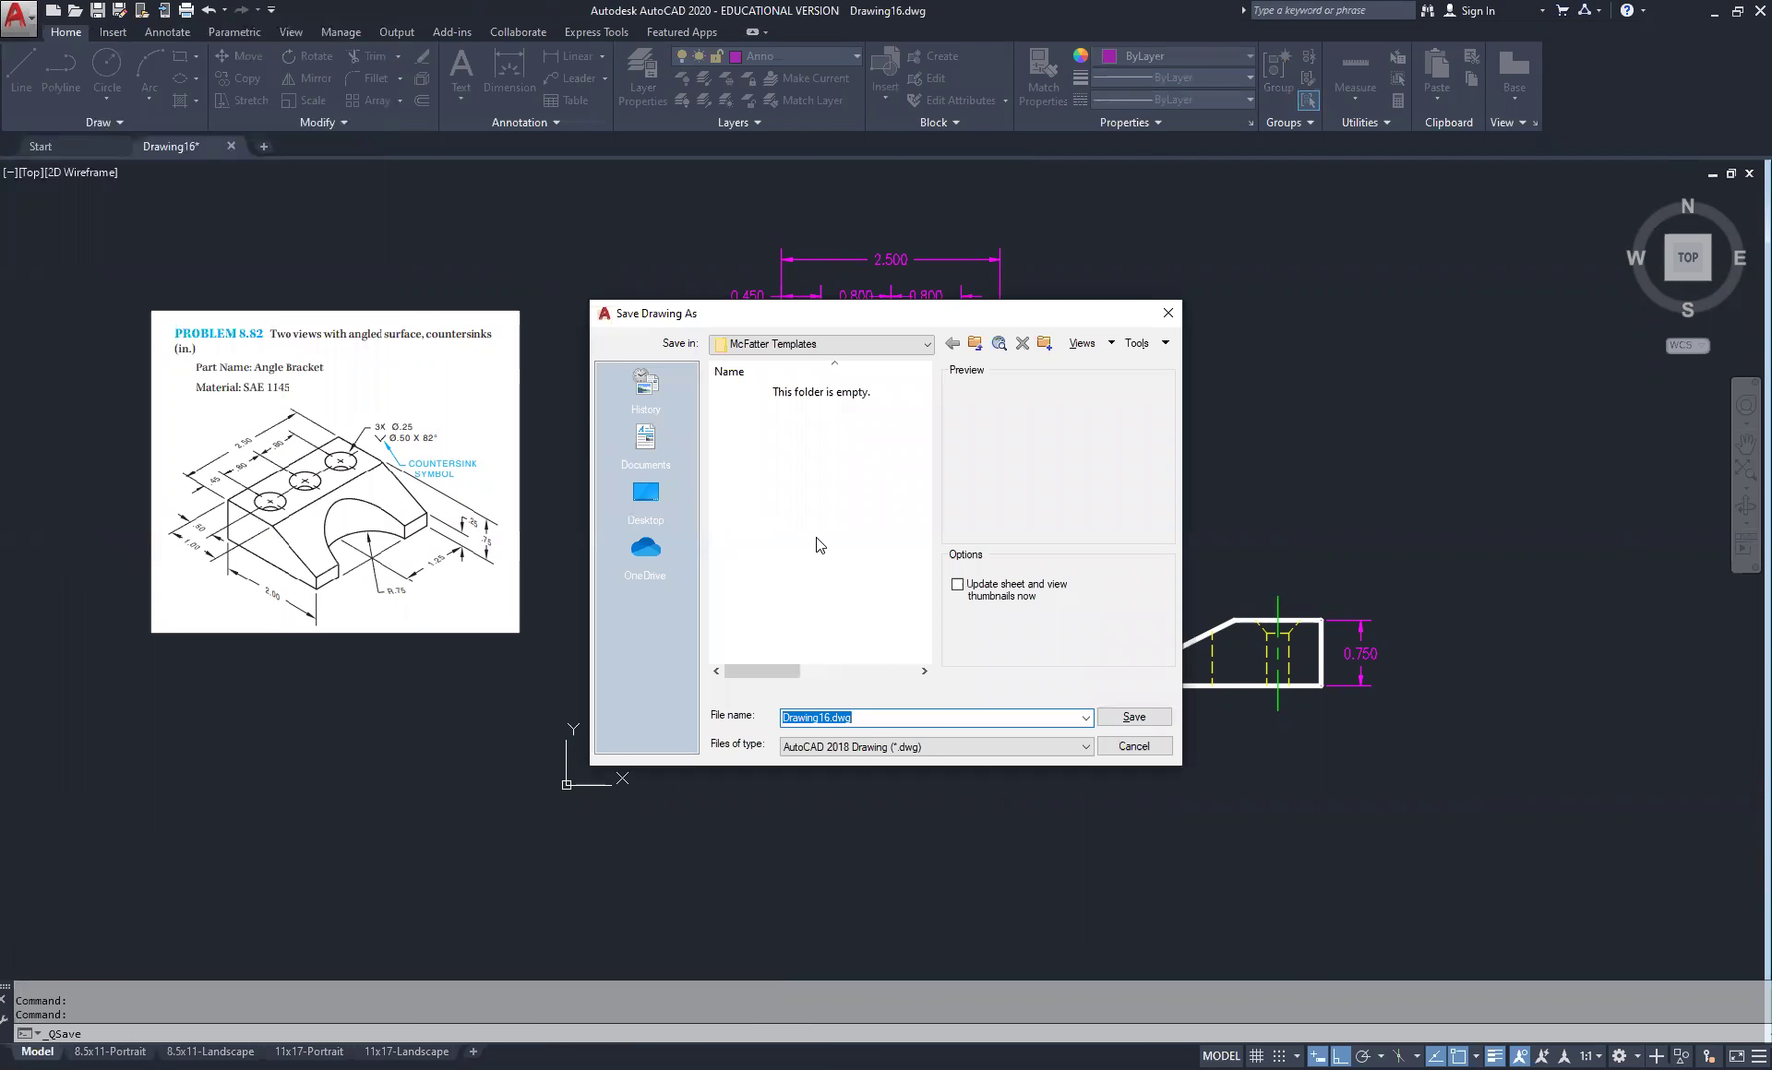
{"action": "left_click", "coordinate": [858, 351]}
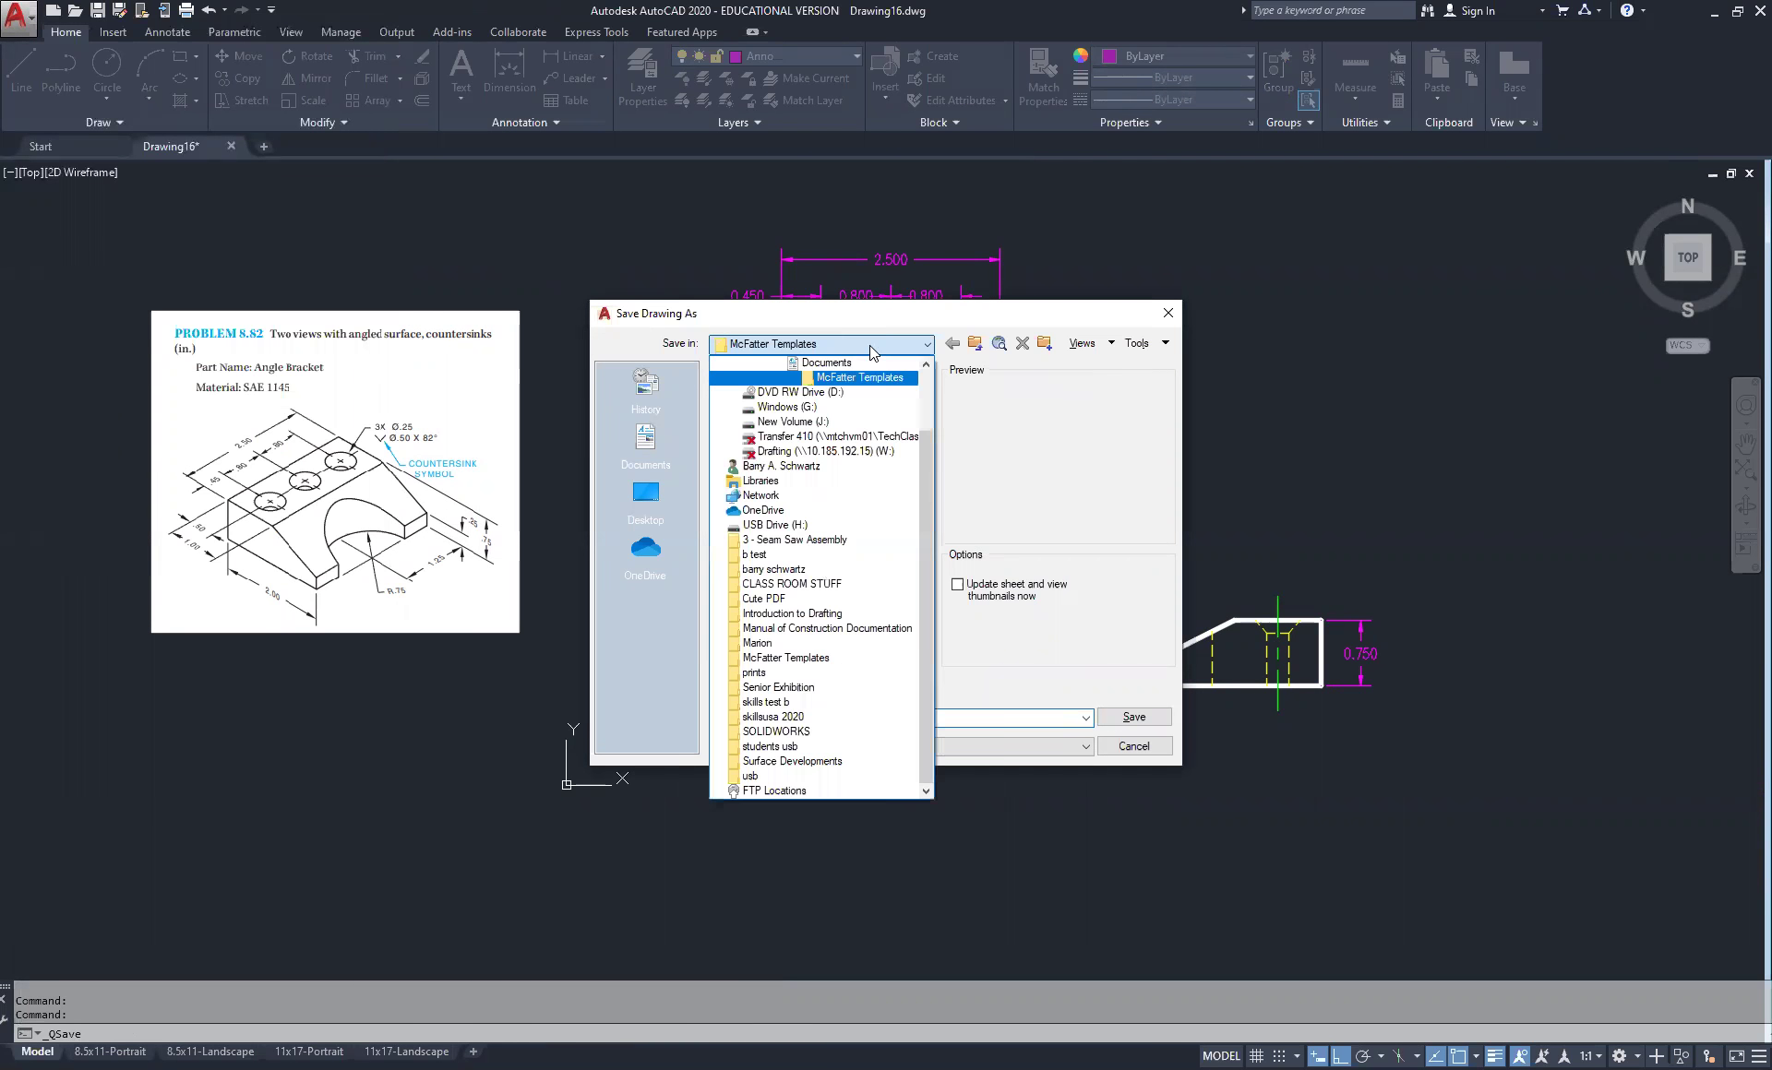
{"action": "left_click", "coordinate": [854, 352]}
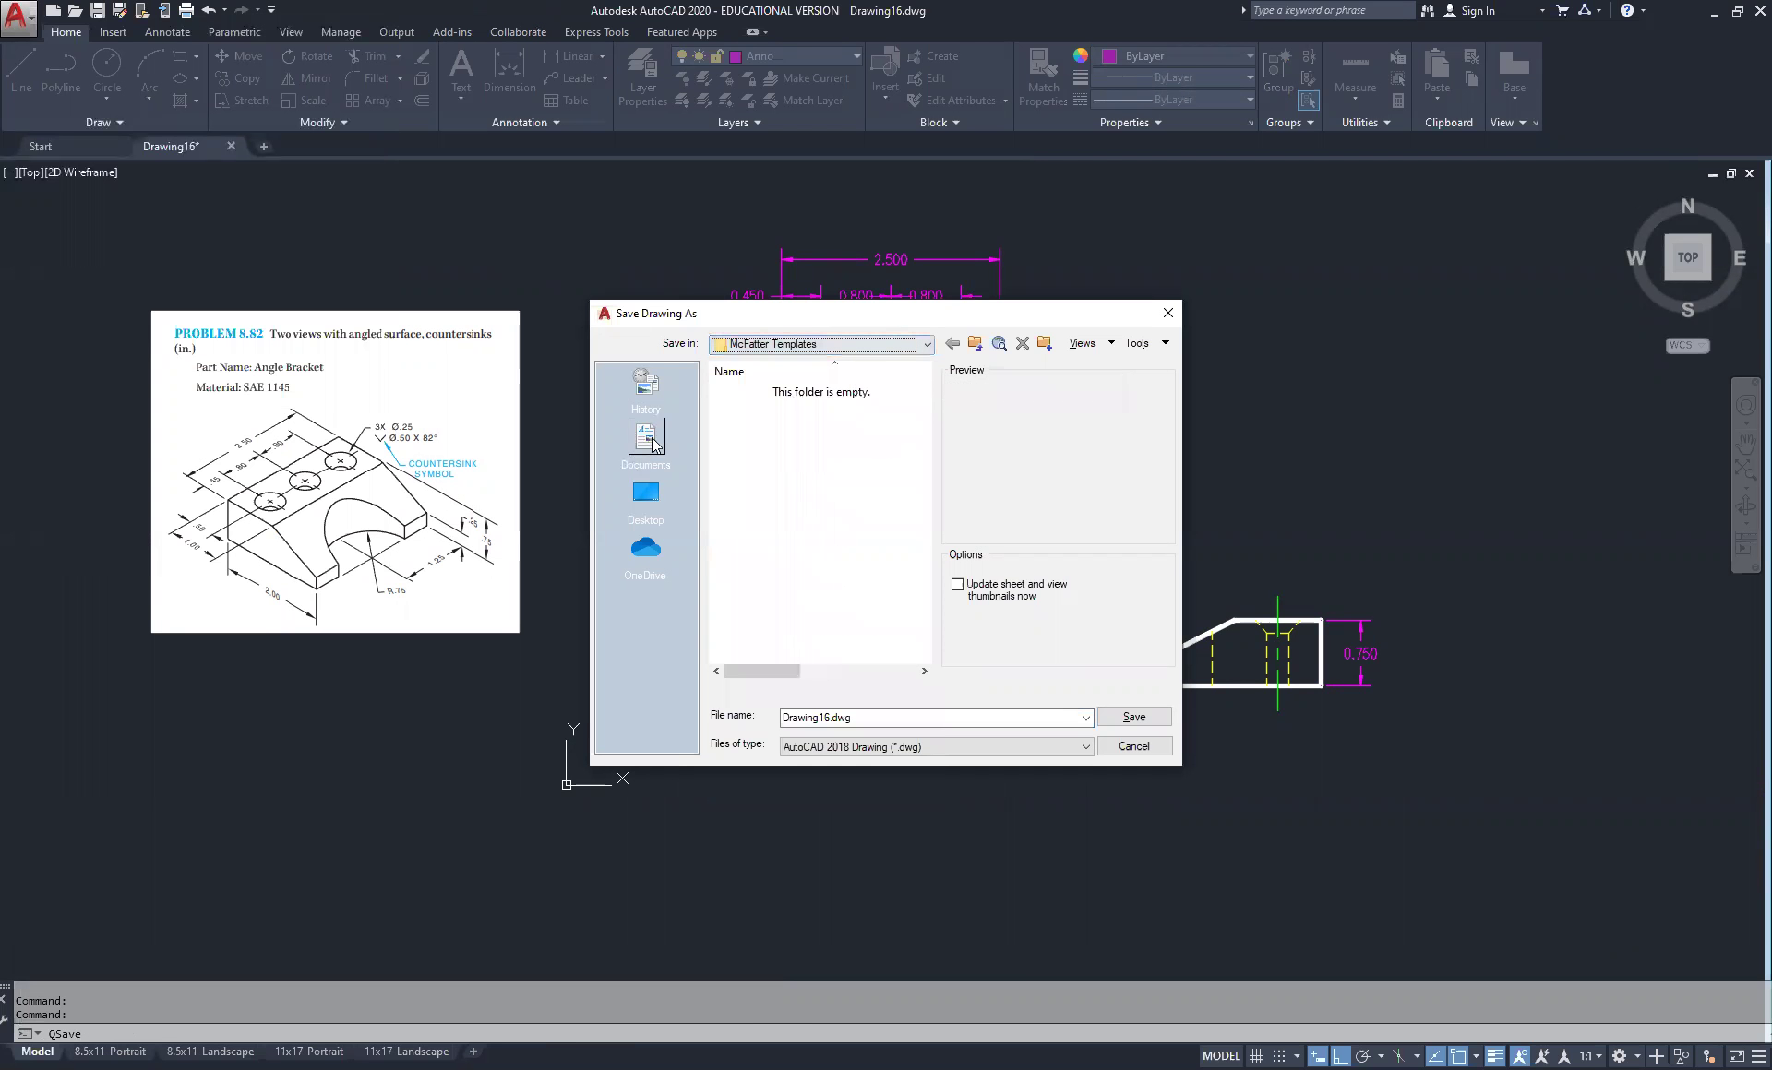
{"action": "left_click", "coordinate": [645, 438]}
{"action": "left_click", "coordinate": [756, 481]}
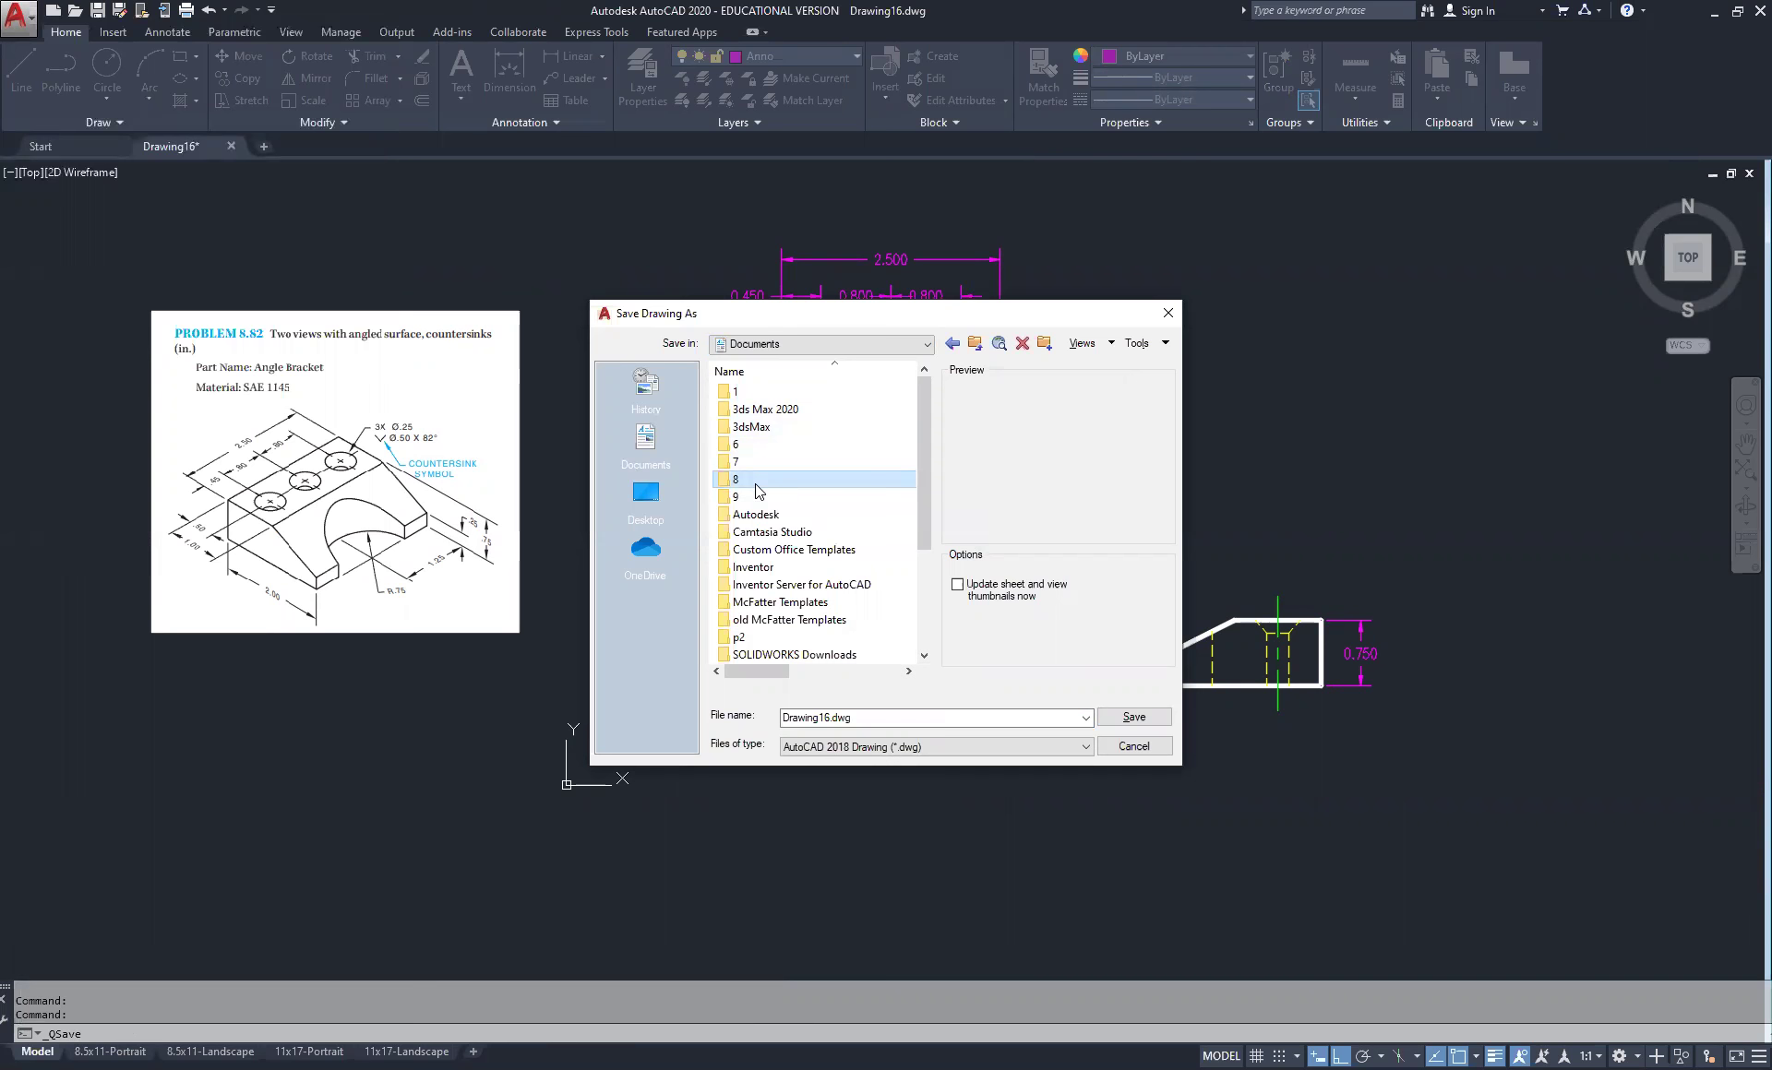
{"action": "double_click", "coordinate": [756, 481]}
Name the drawing file 8.82 and save it as an AutoCAD 2018 drawing
{"action": "double_click", "coordinate": [847, 718]}
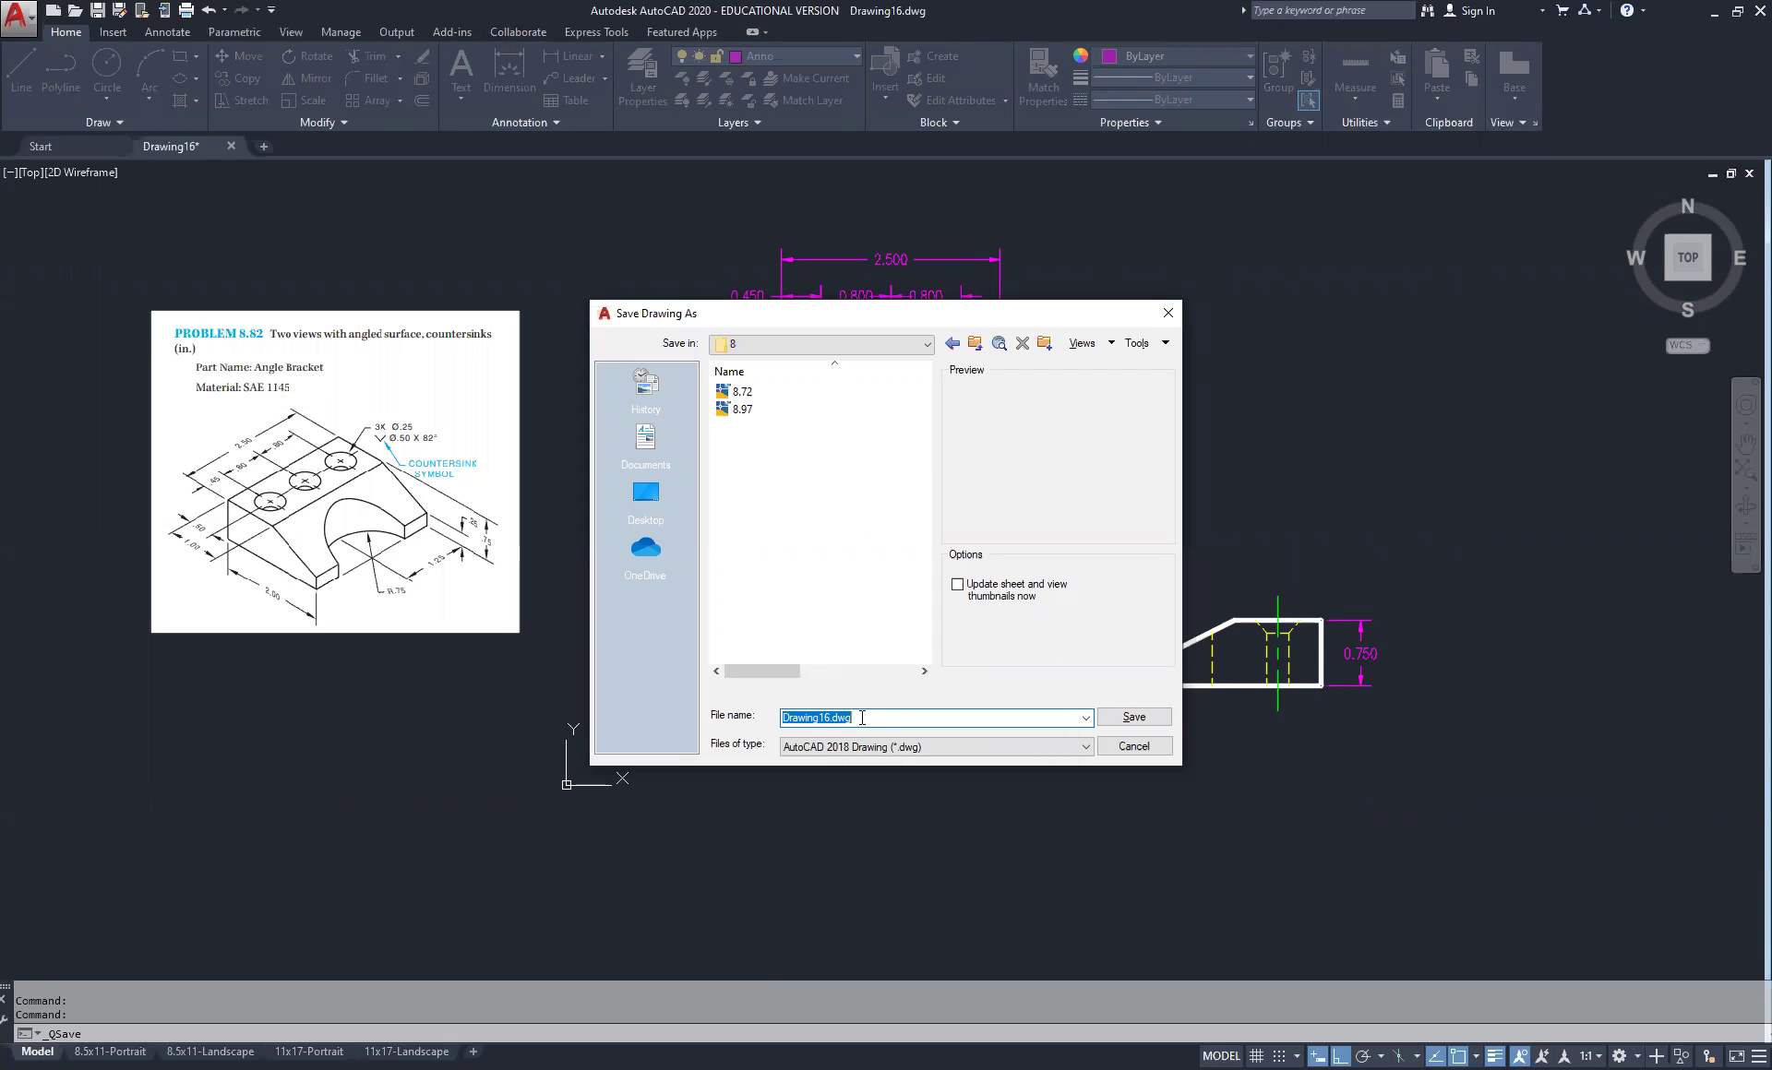
{"action": "type", "text": "8."}
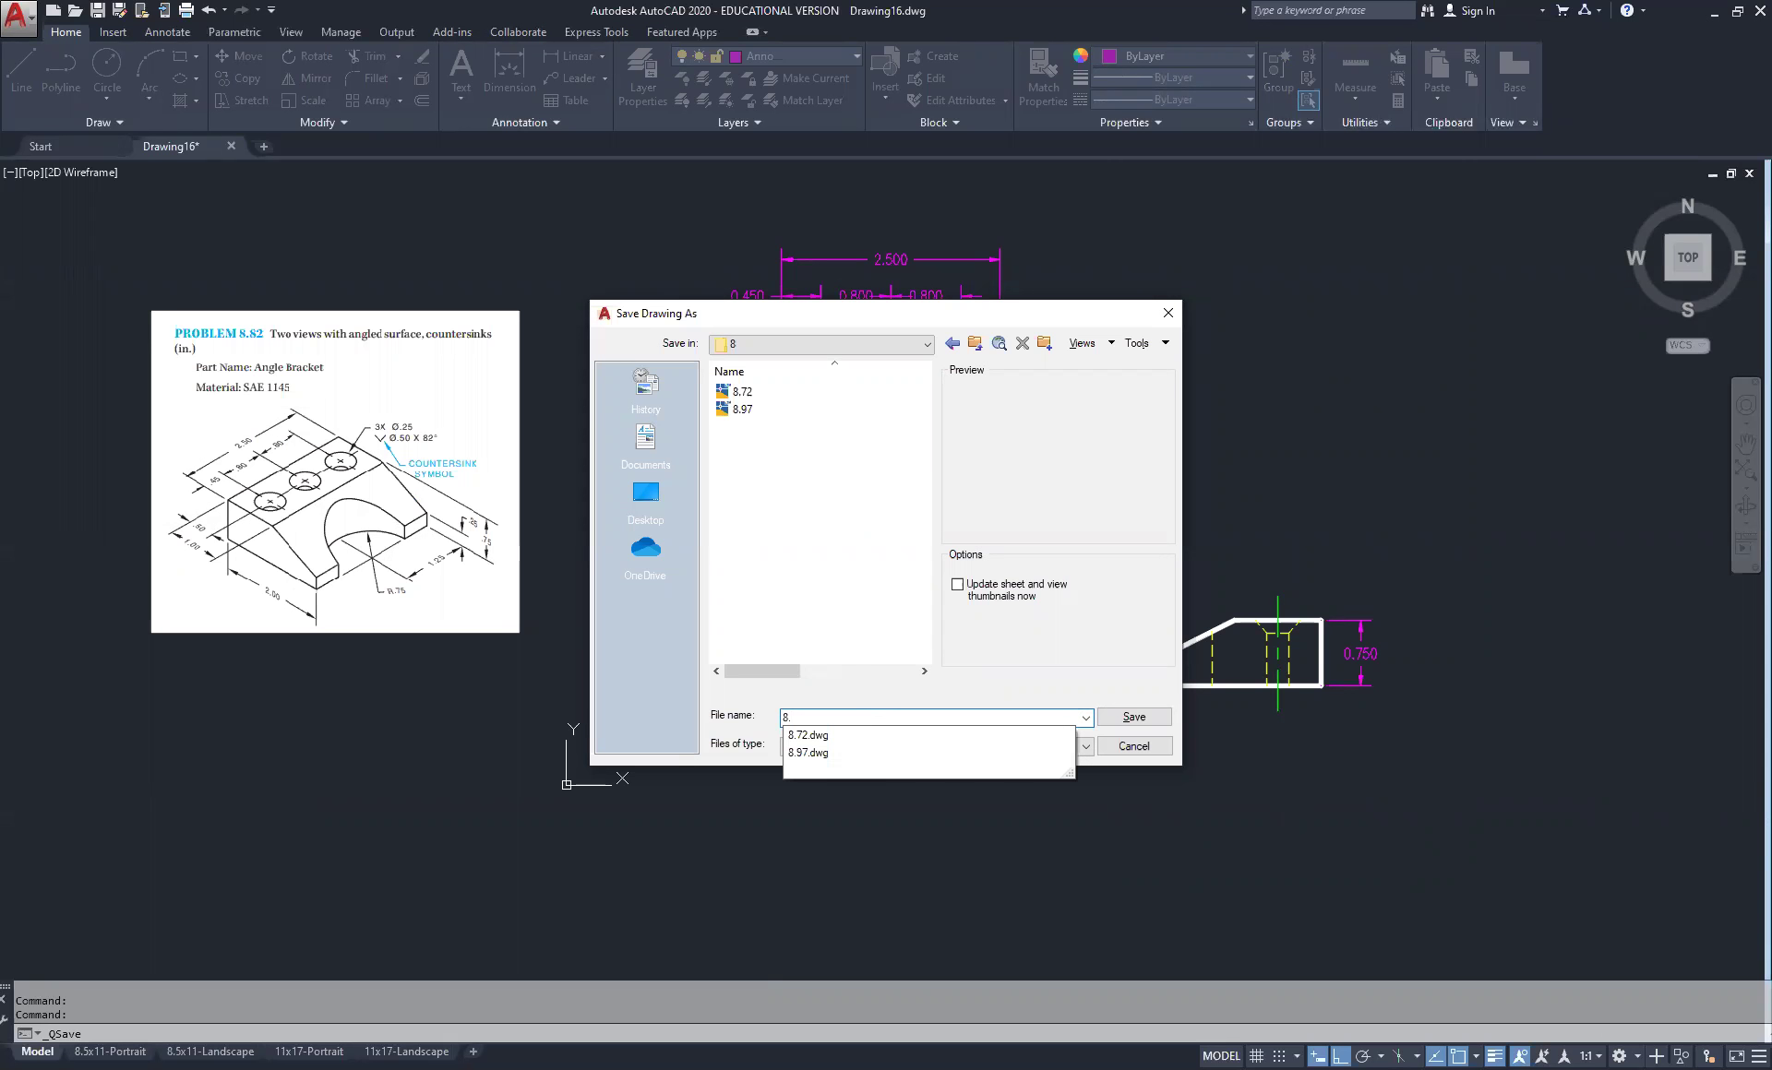
{"action": "type", "text": "8"}
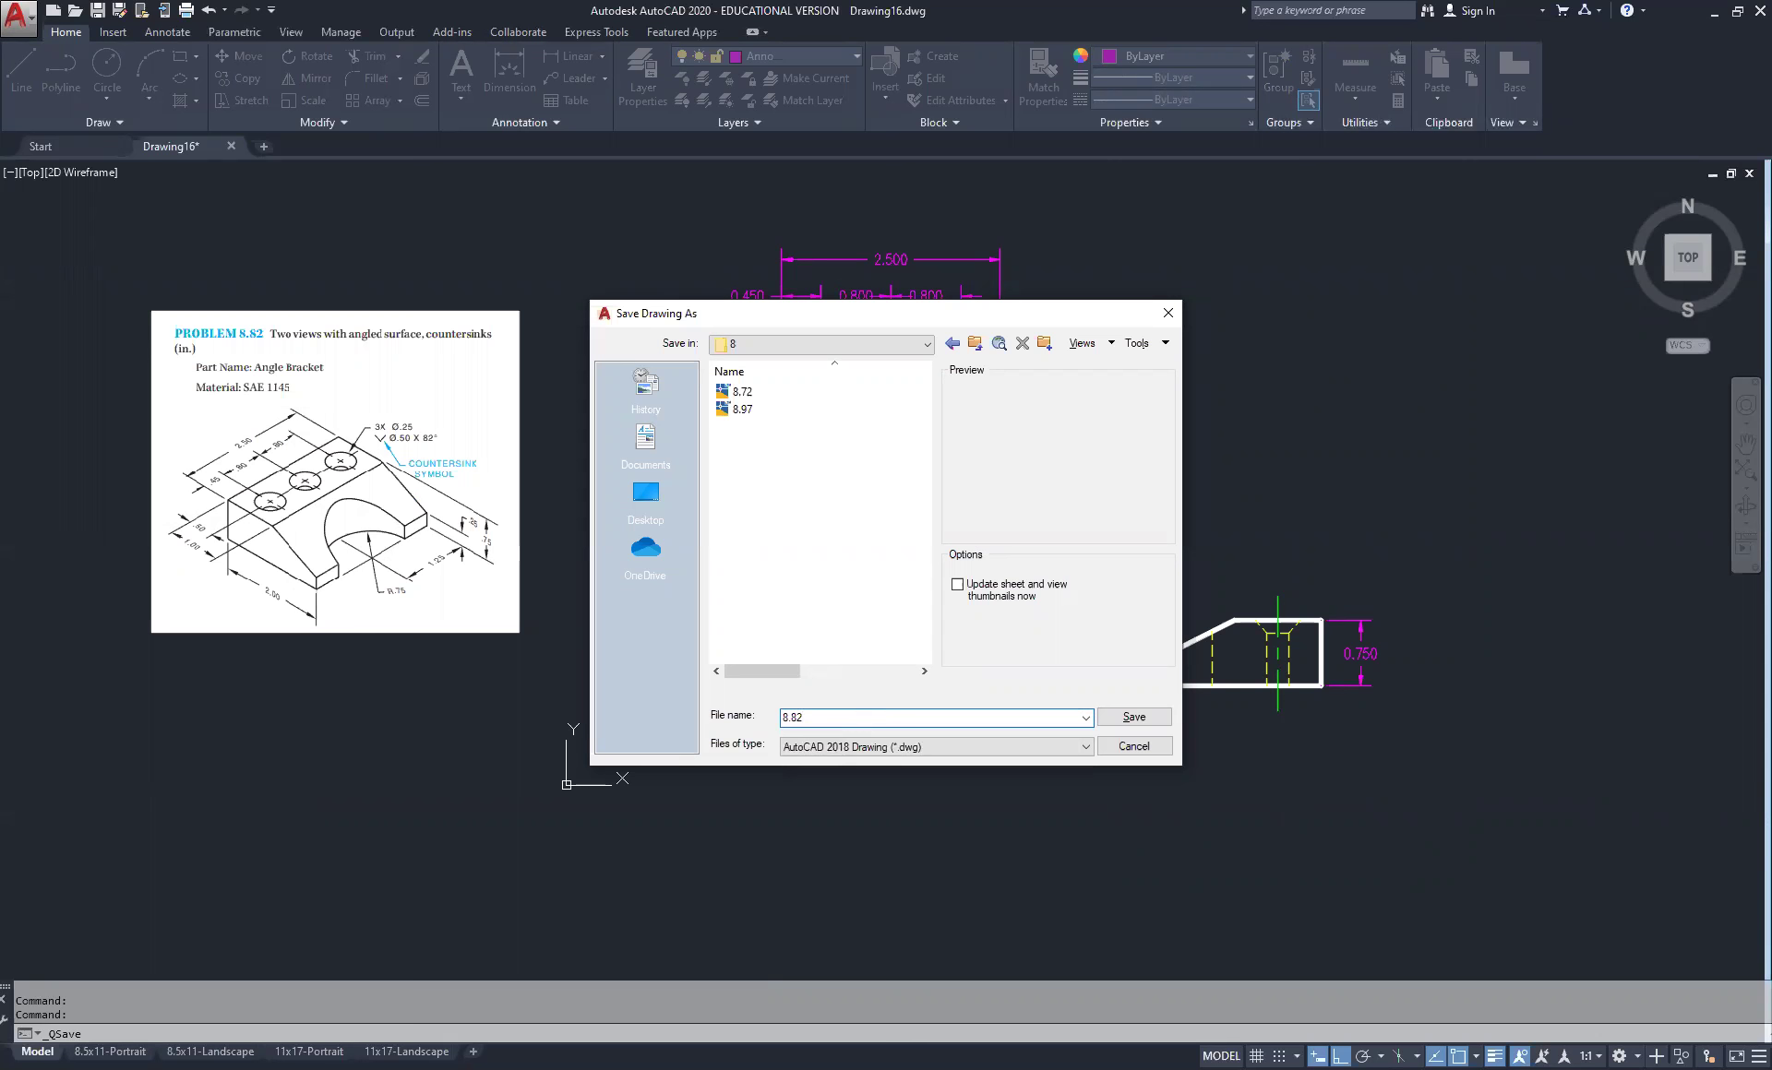
{"action": "type", "text": "2"}
{"action": "left_click", "coordinate": [1159, 716]}
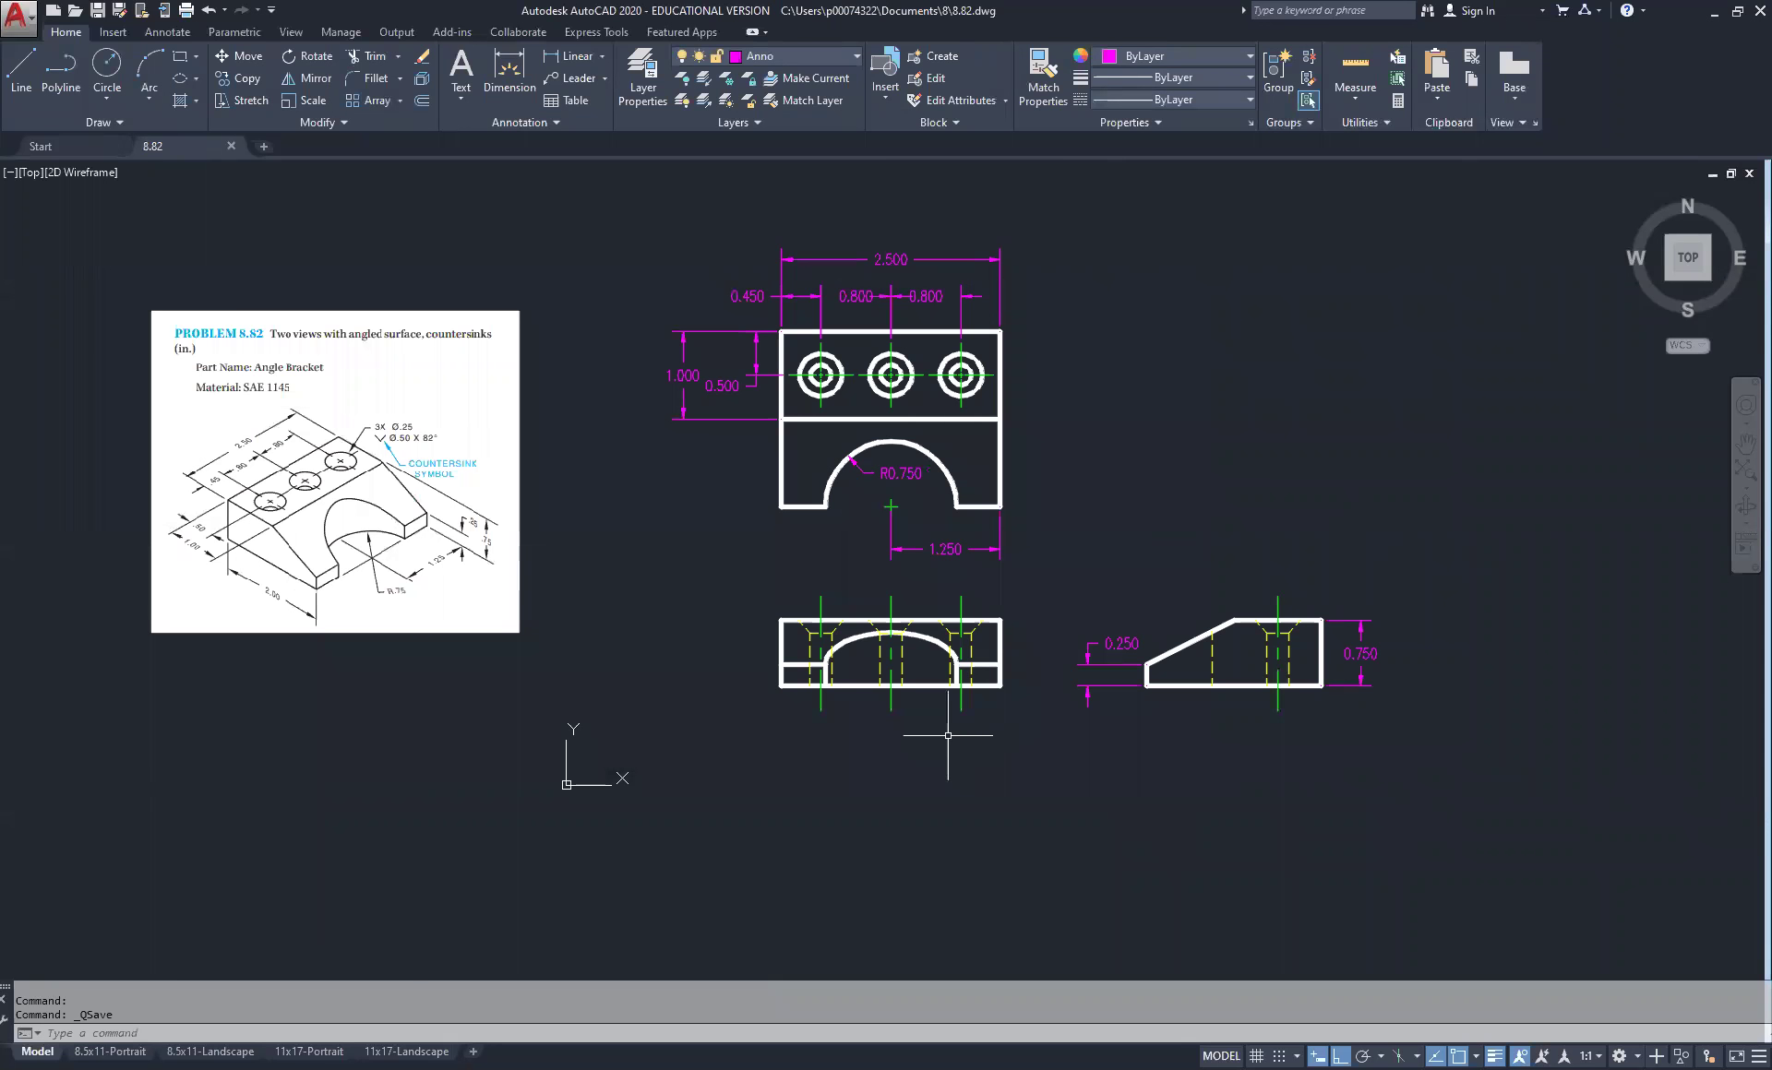
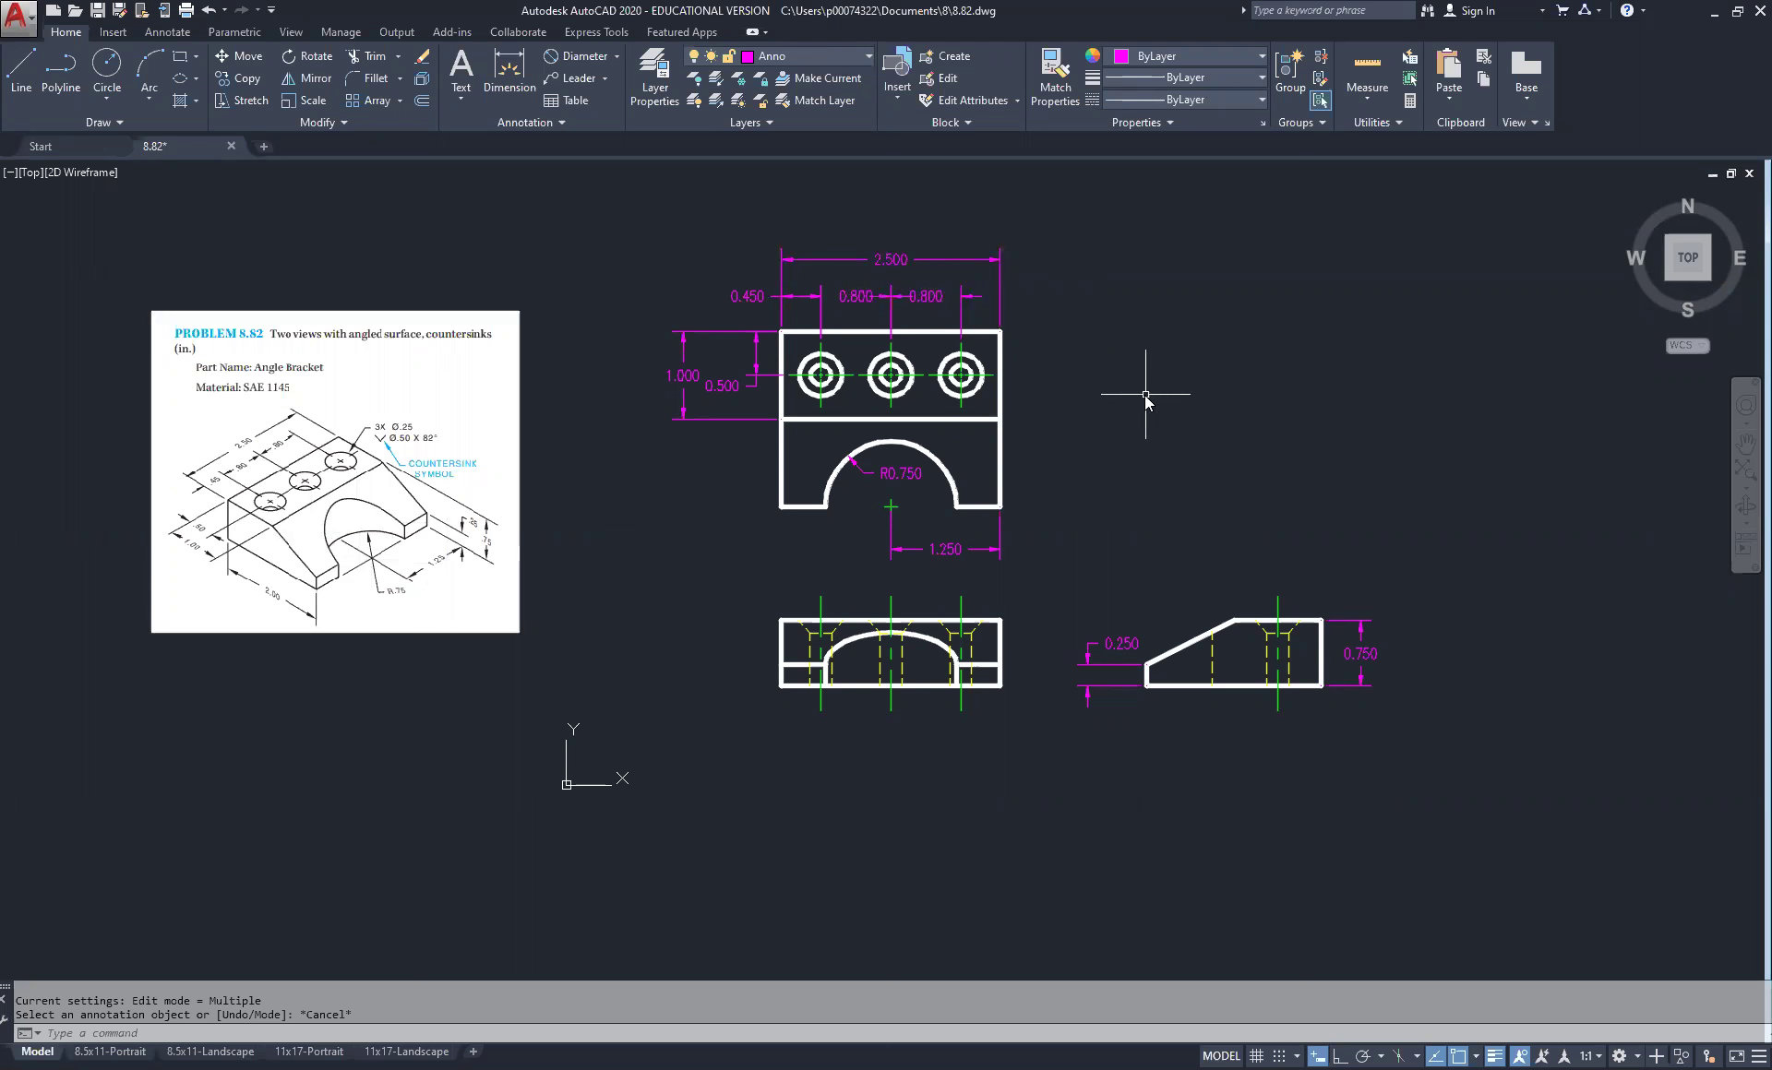
Modify the Annotative dimension style to show linear dimensions with 0.00 precision
{"action": "type", "text": "DIM"}
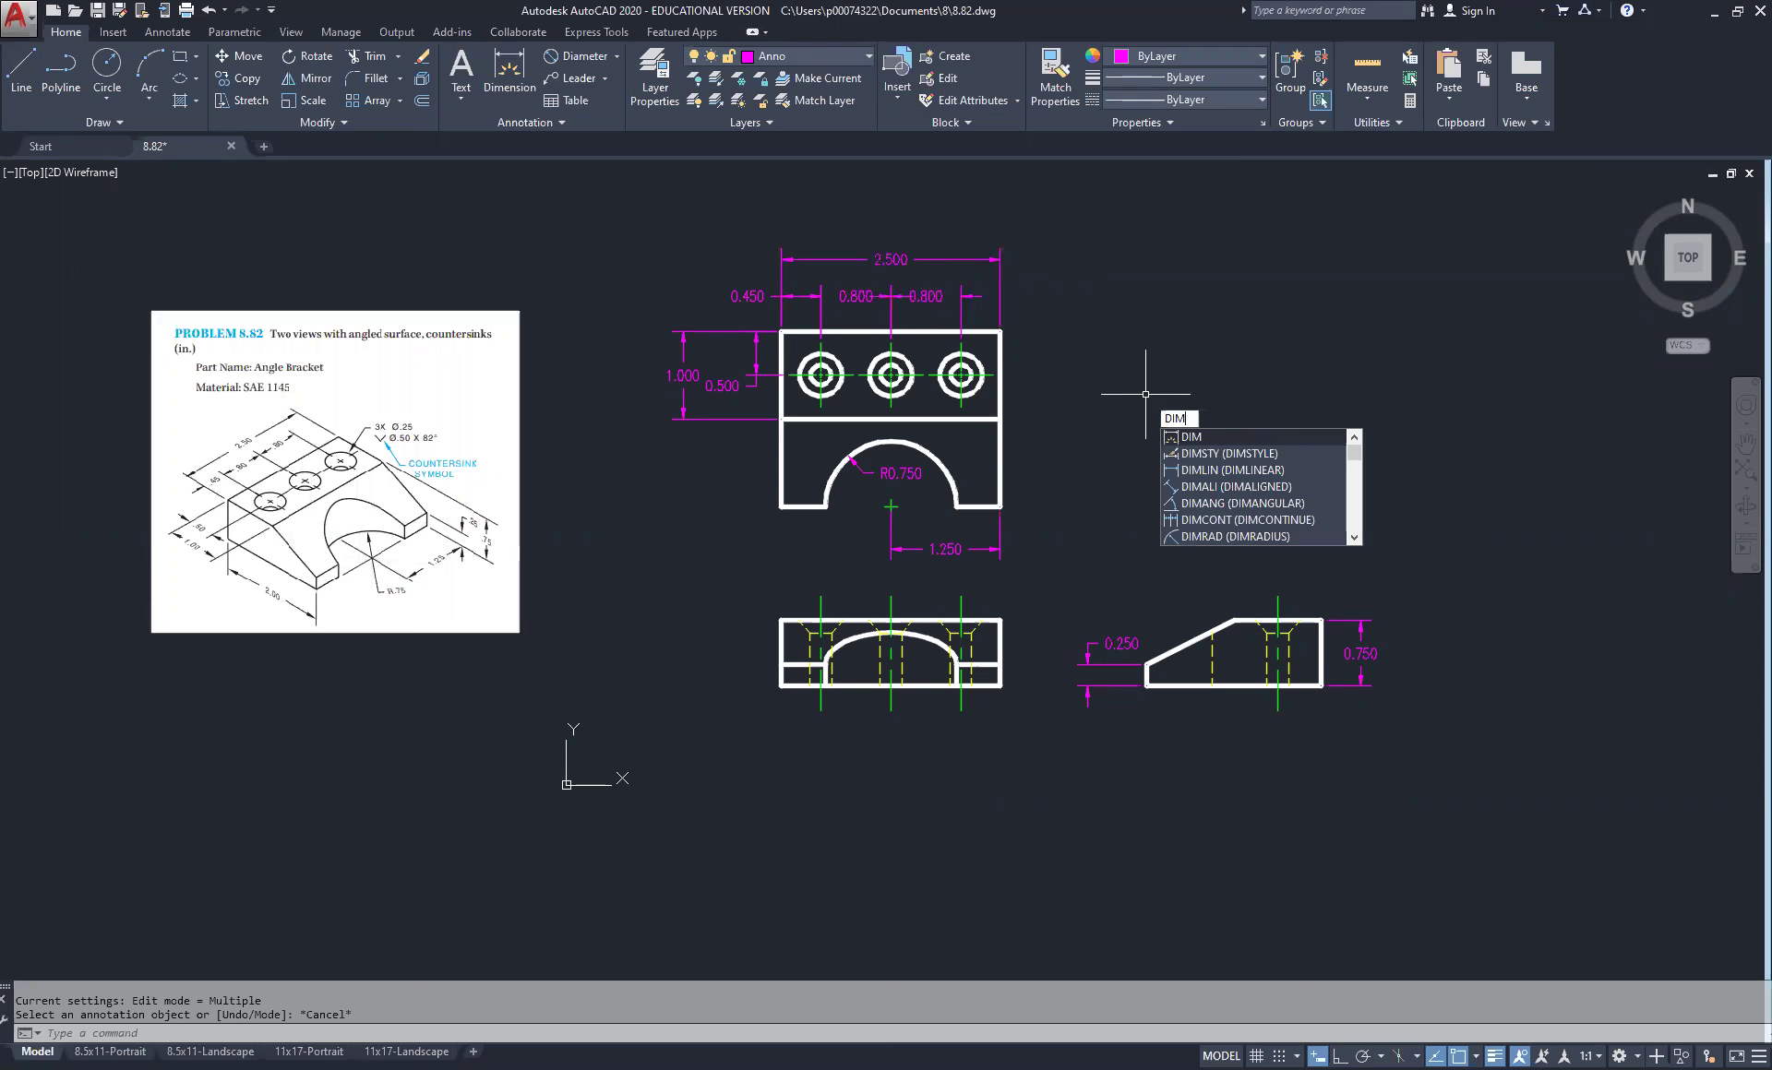
{"action": "type", "text": "S"}
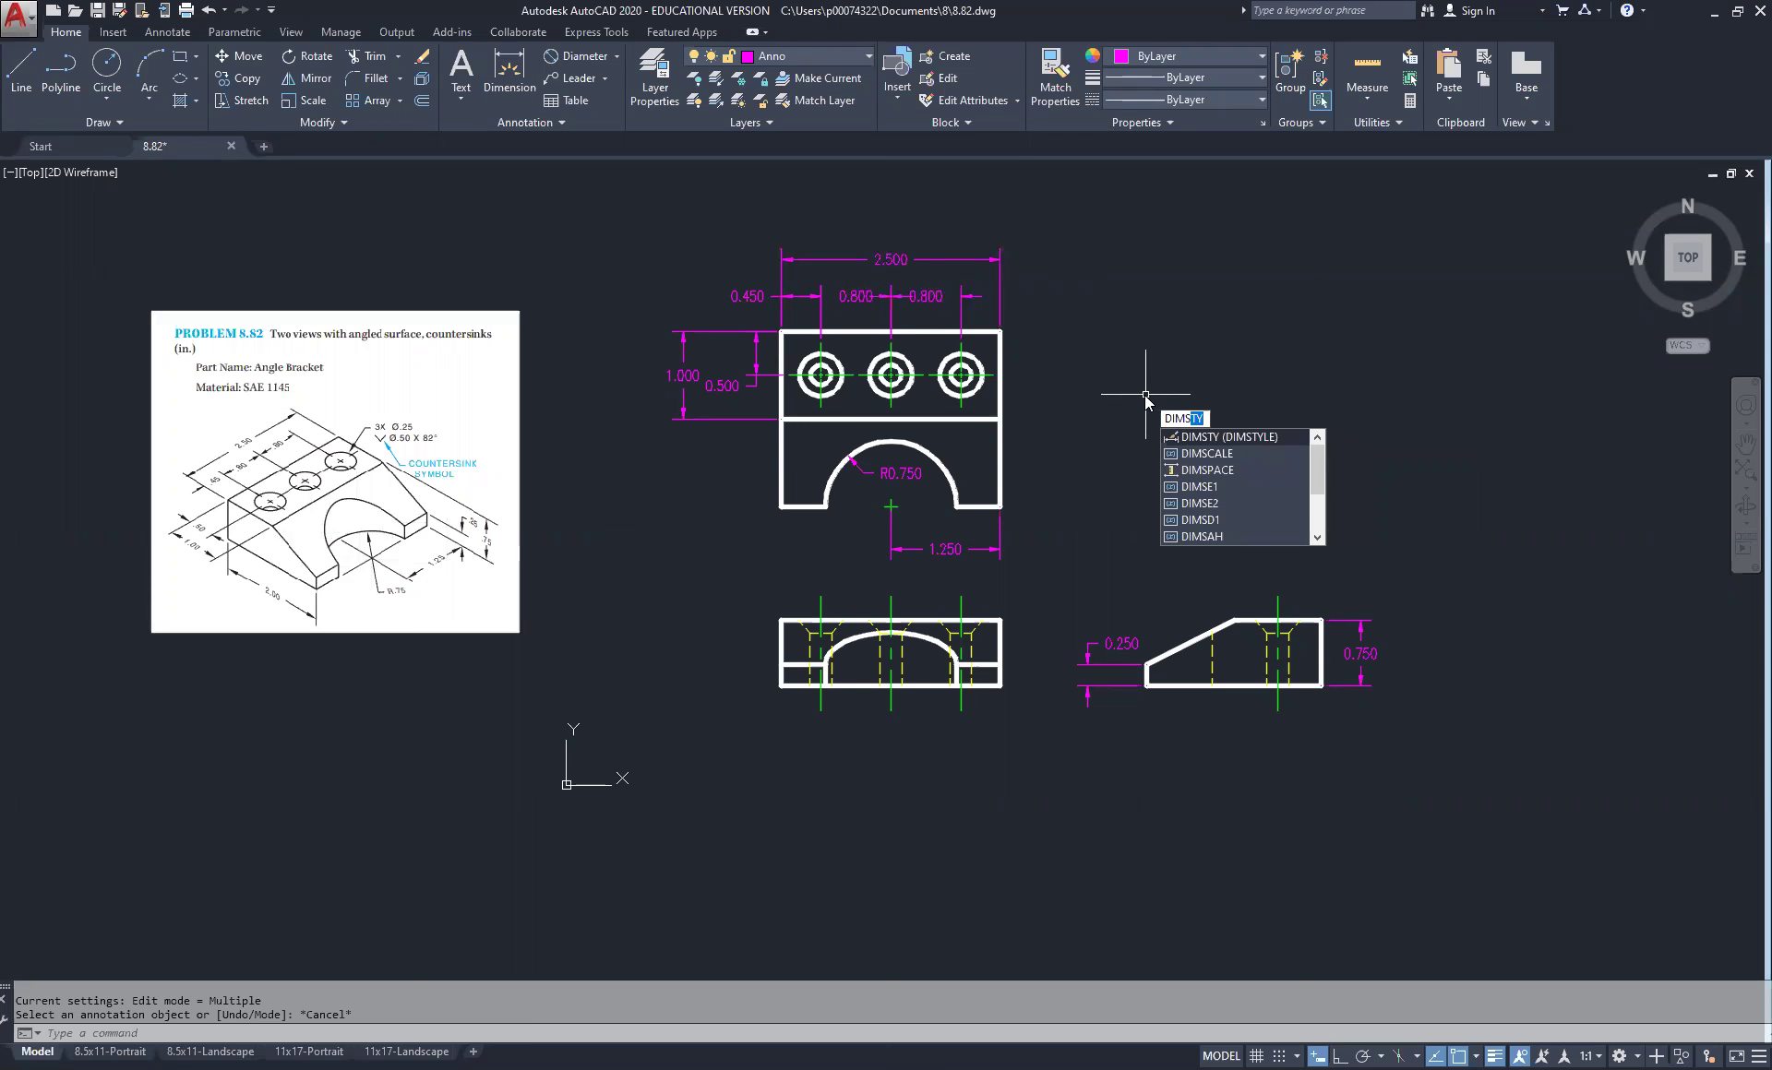
{"action": "left_click", "coordinate": [1251, 446]}
{"action": "left_click", "coordinate": [1087, 504]}
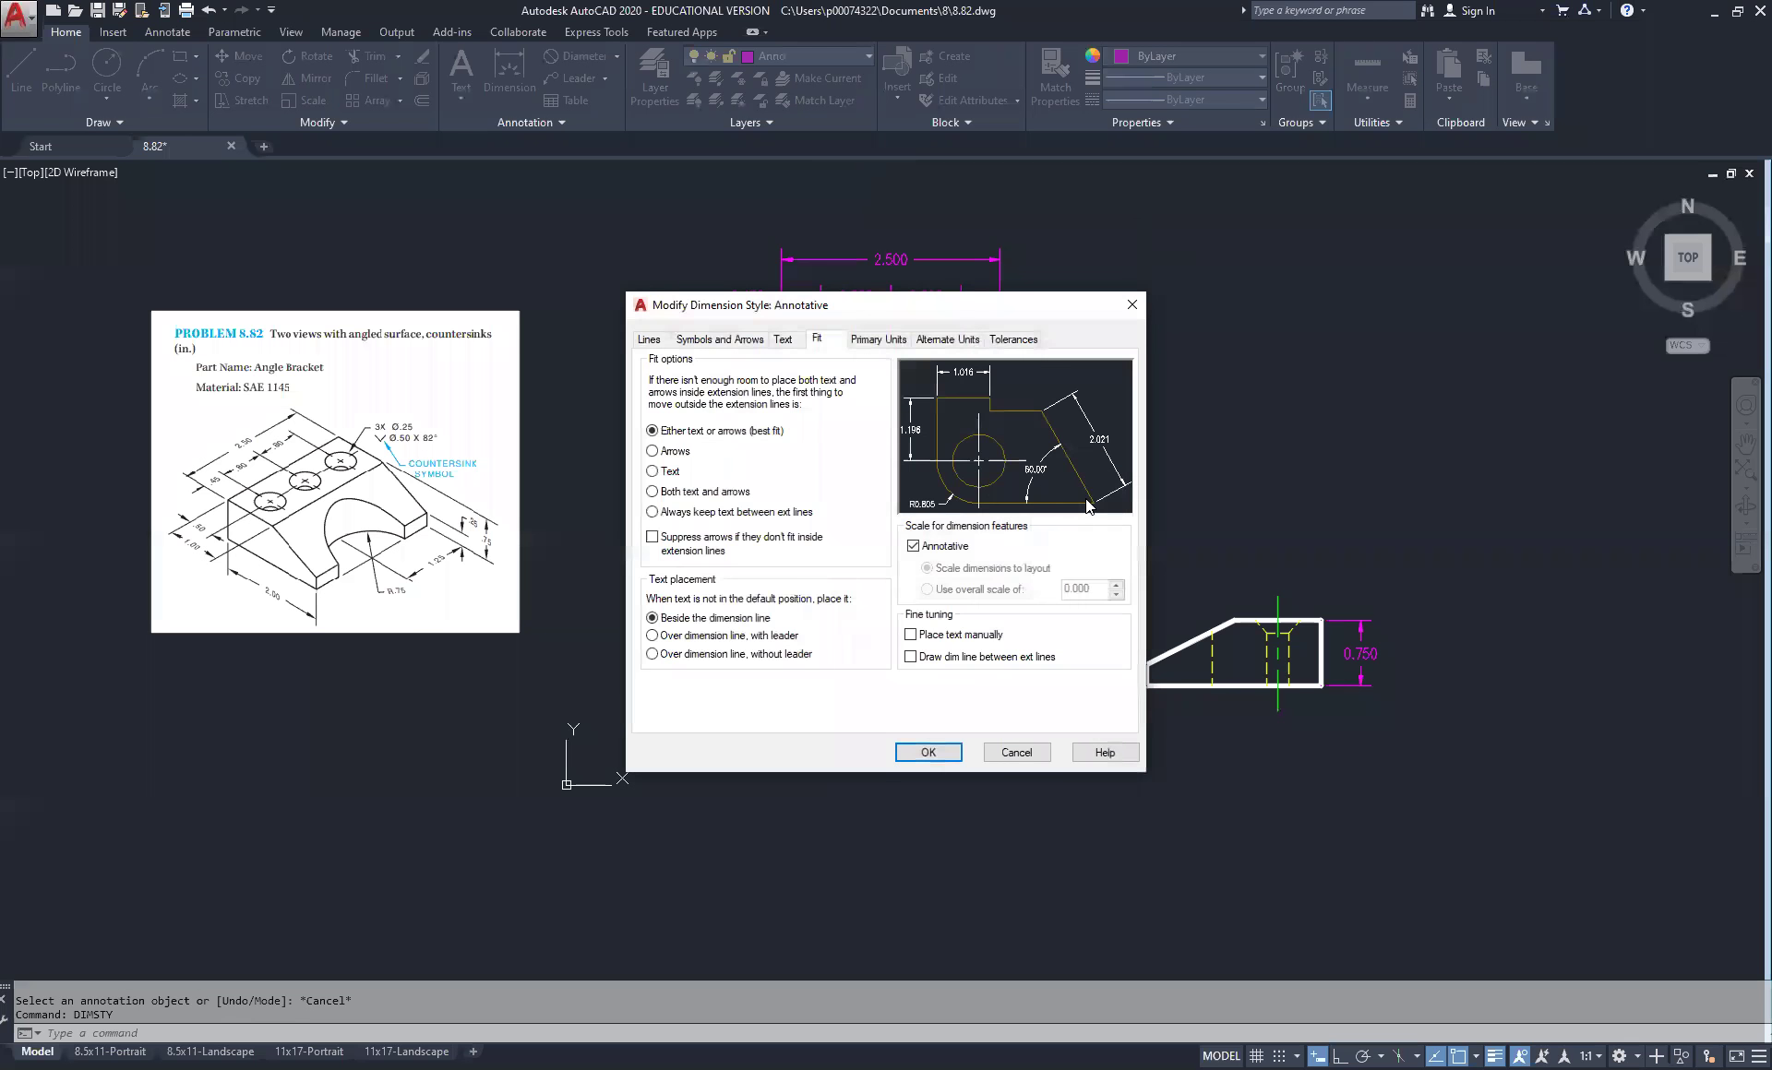
{"action": "left_click", "coordinate": [875, 341]}
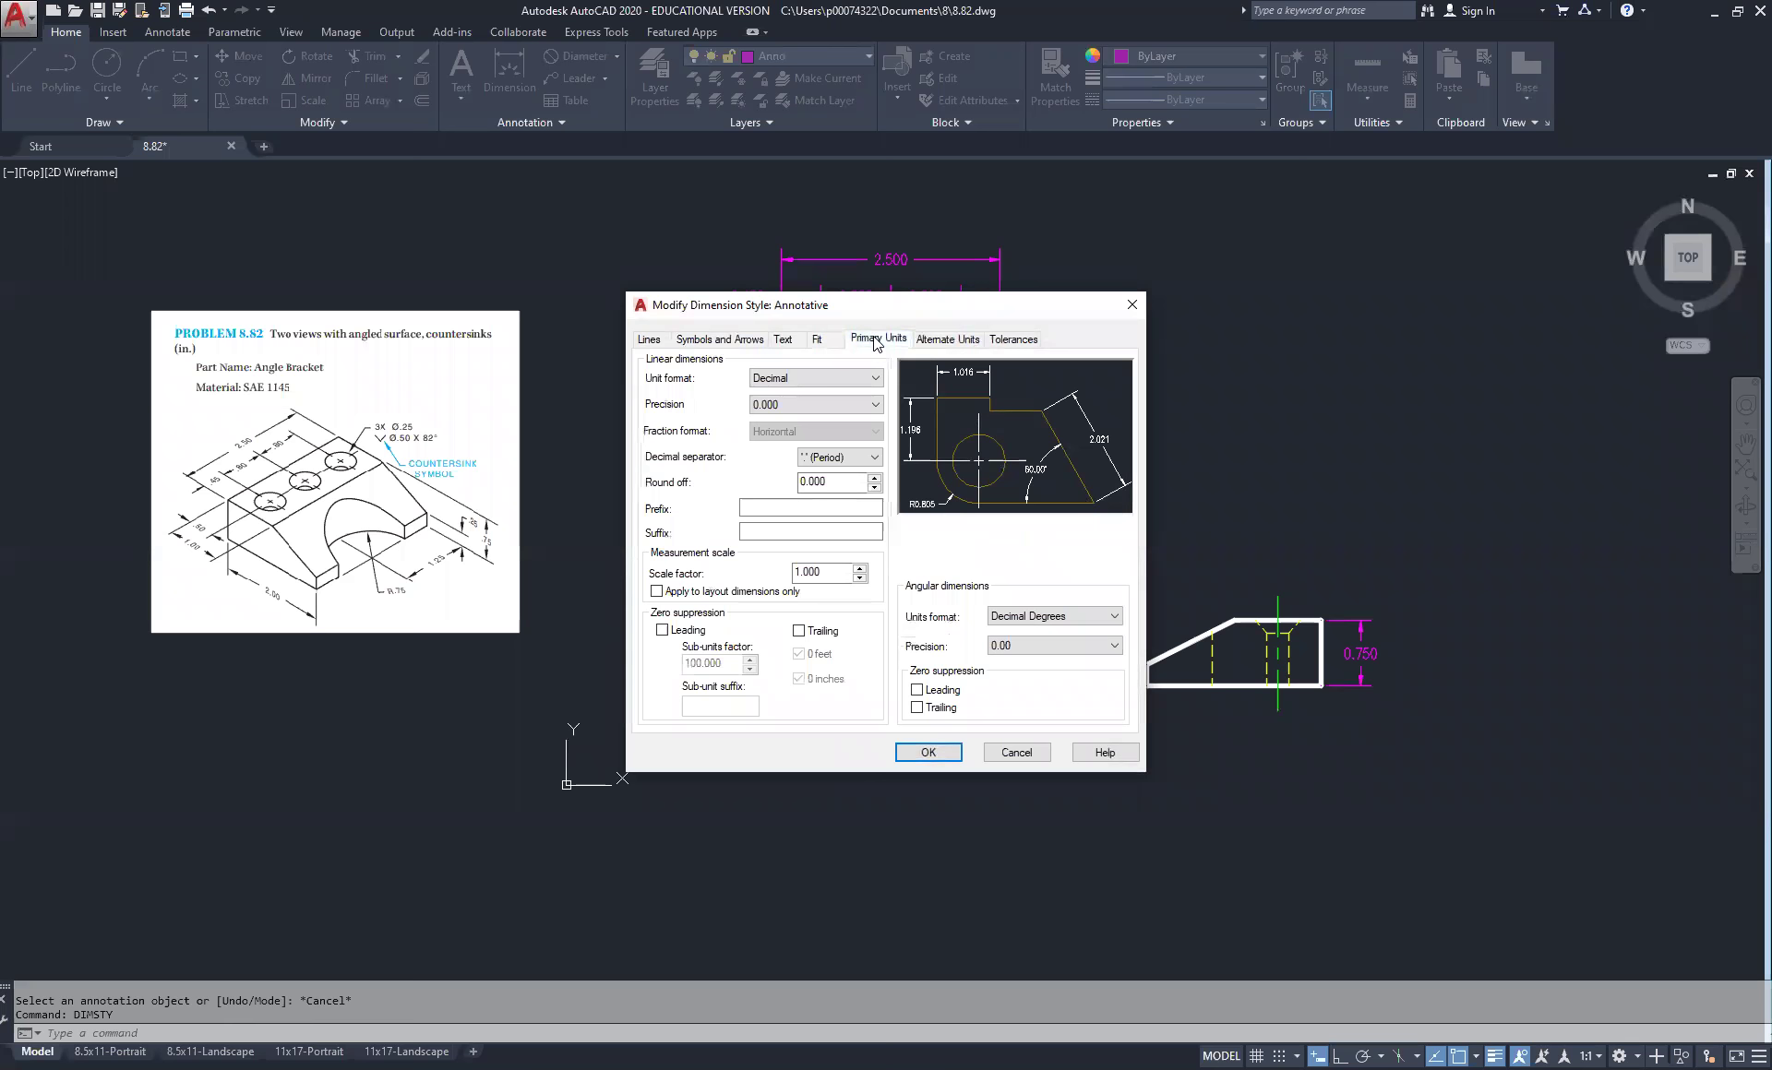
{"action": "left_click", "coordinate": [861, 406]}
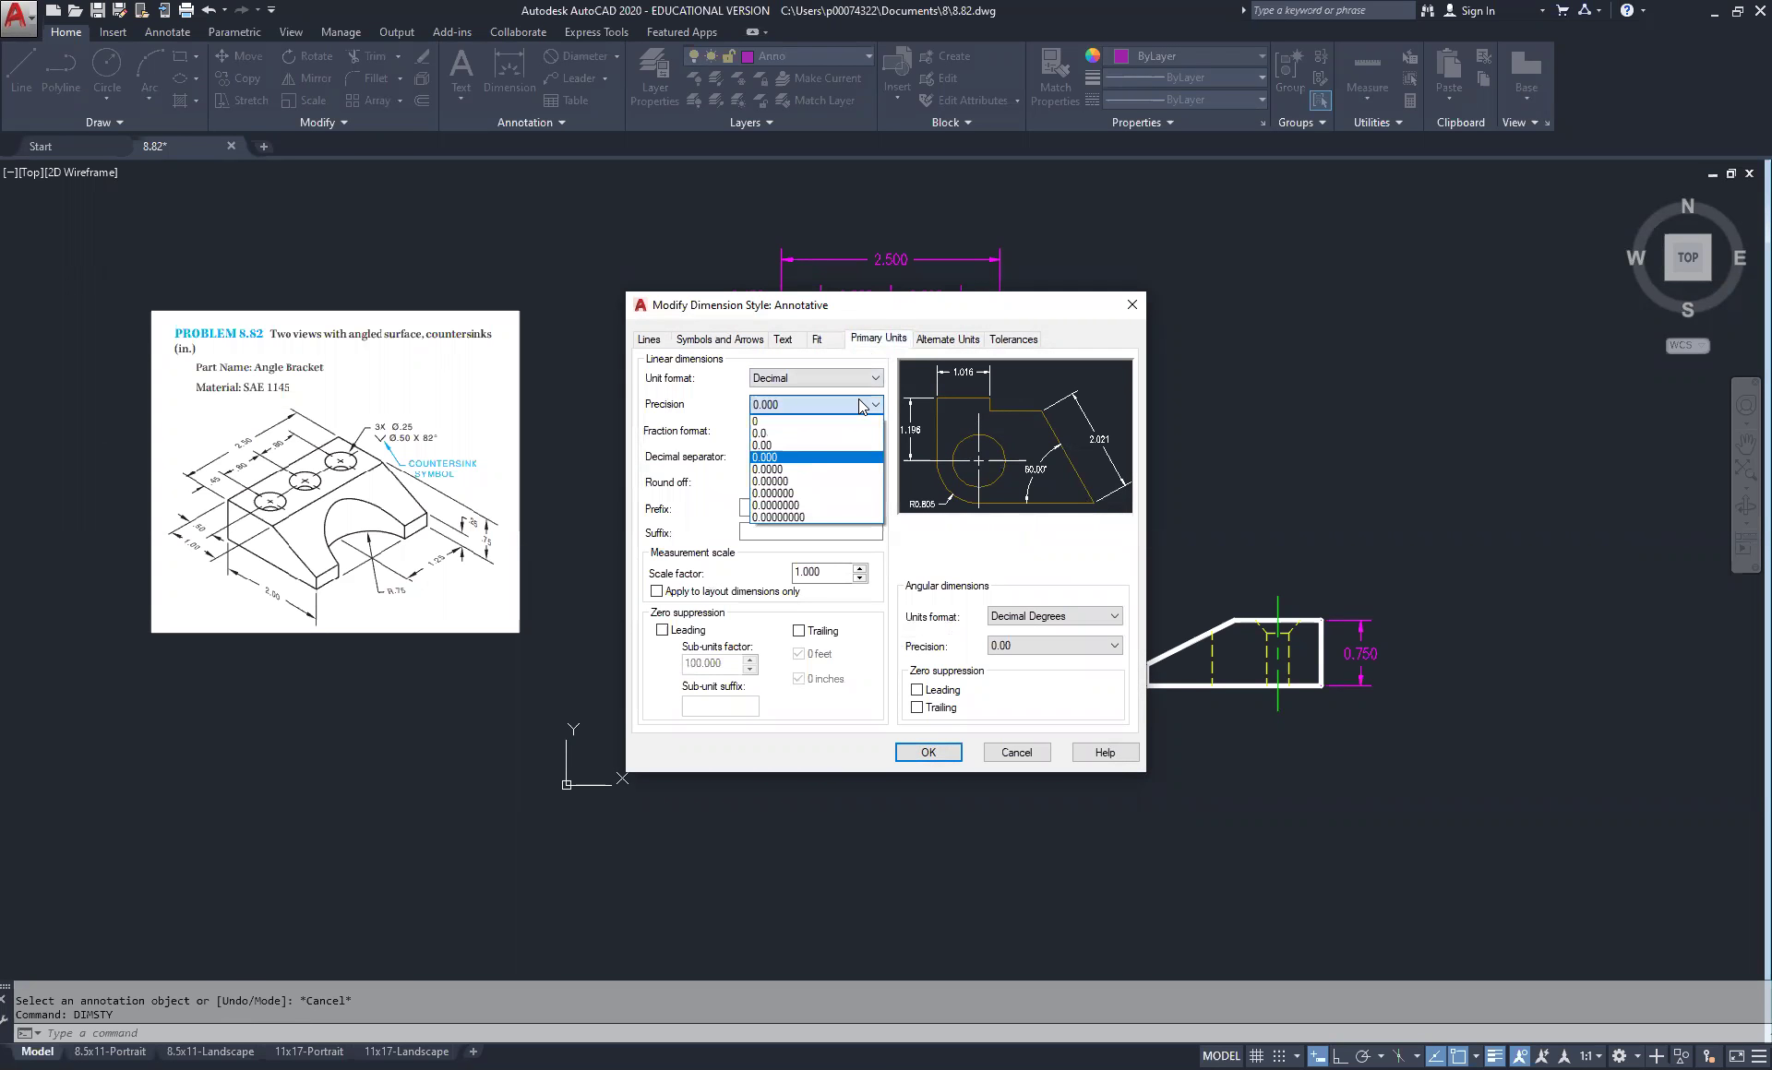
{"action": "left_click", "coordinate": [778, 447]}
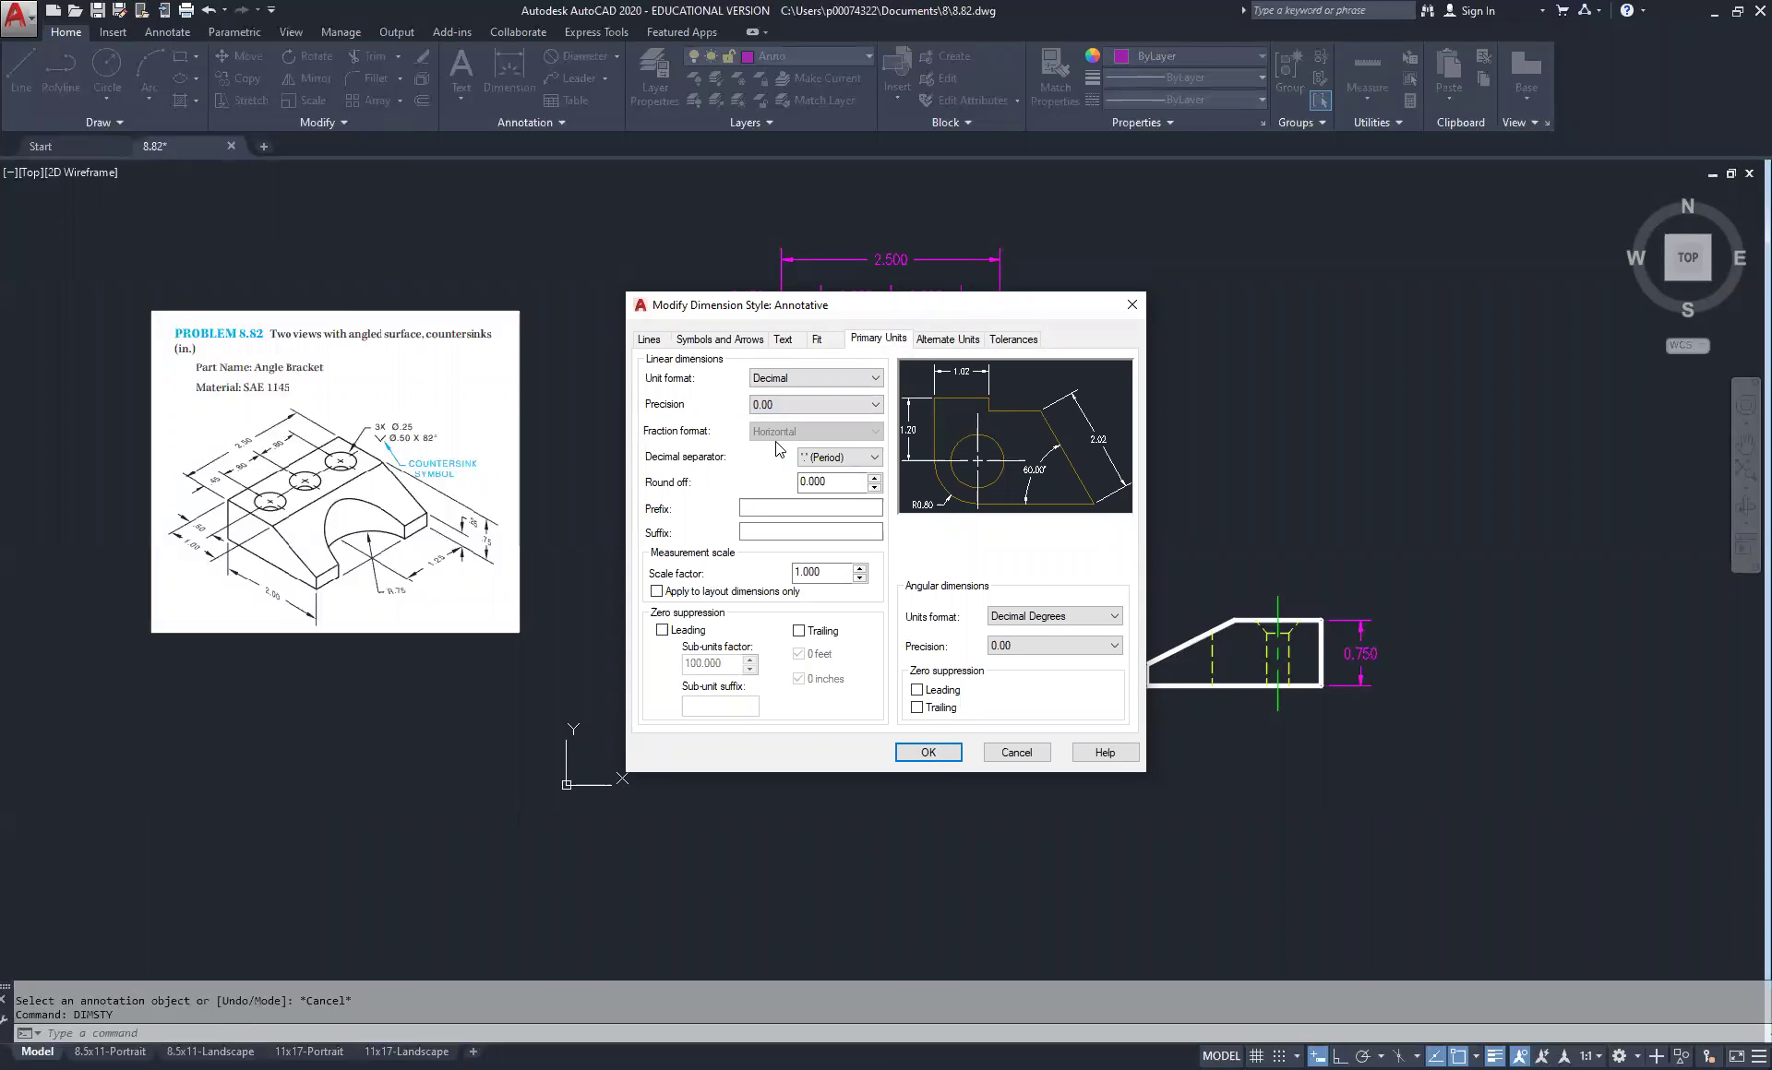
{"action": "left_click", "coordinate": [928, 753]}
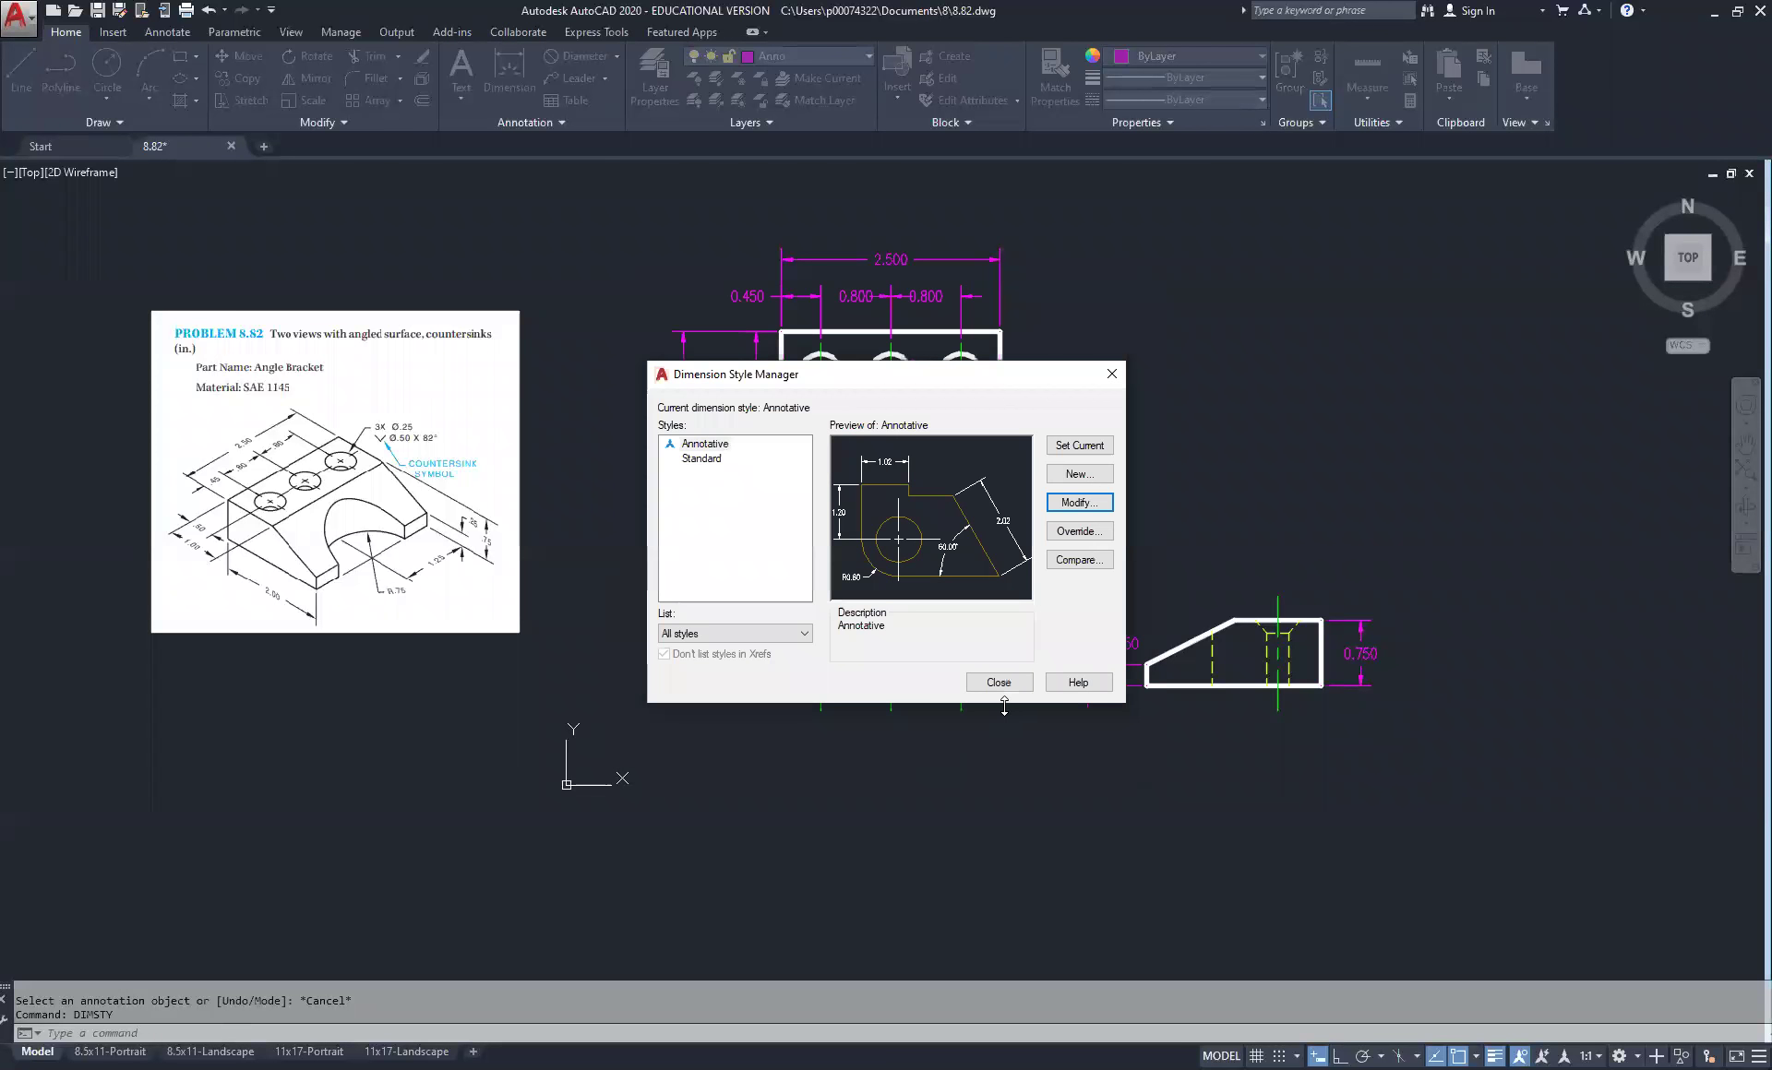
{"action": "left_click", "coordinate": [1002, 684]}
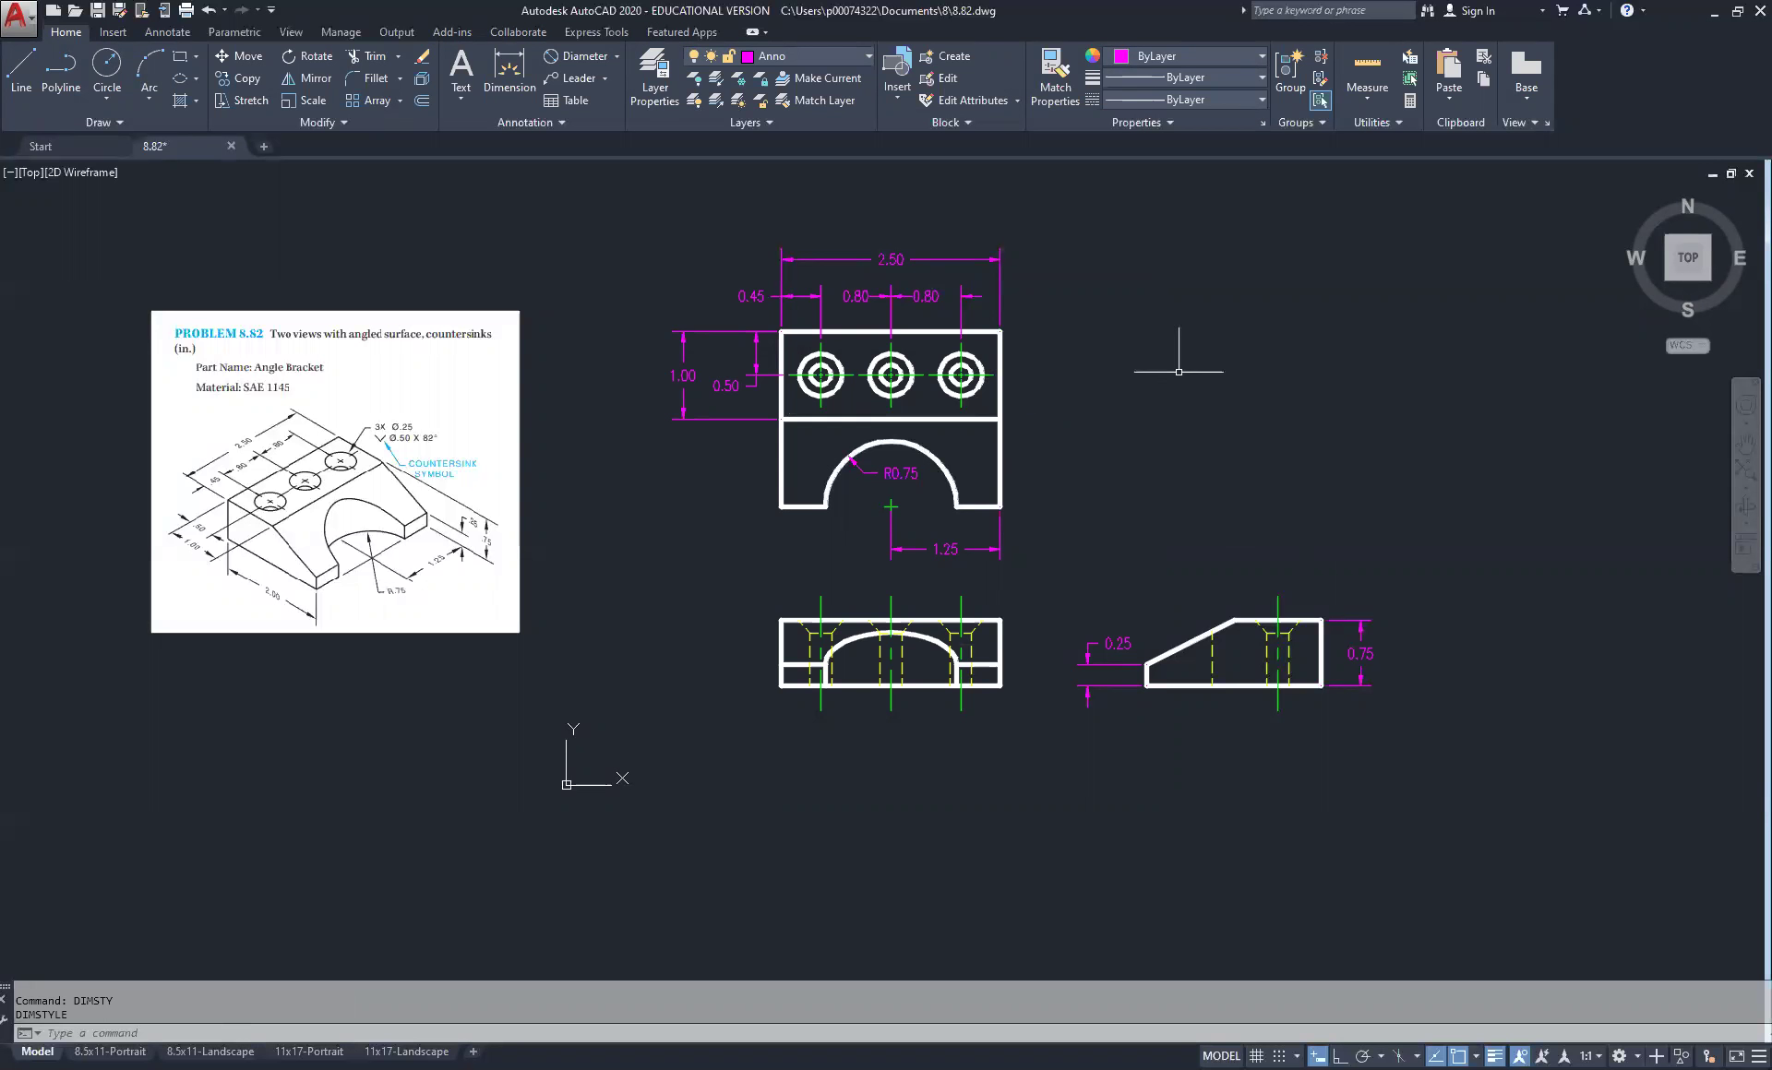
Shift the text of the spacing dimension between the middle and right holes slightly so its arrows fit inside the extension lines
{"action": "mouse_move", "coordinate": [939, 279]}
{"action": "scroll", "coordinate": [1092, 332], "scroll_direction": "up", "scroll_amount": 2}
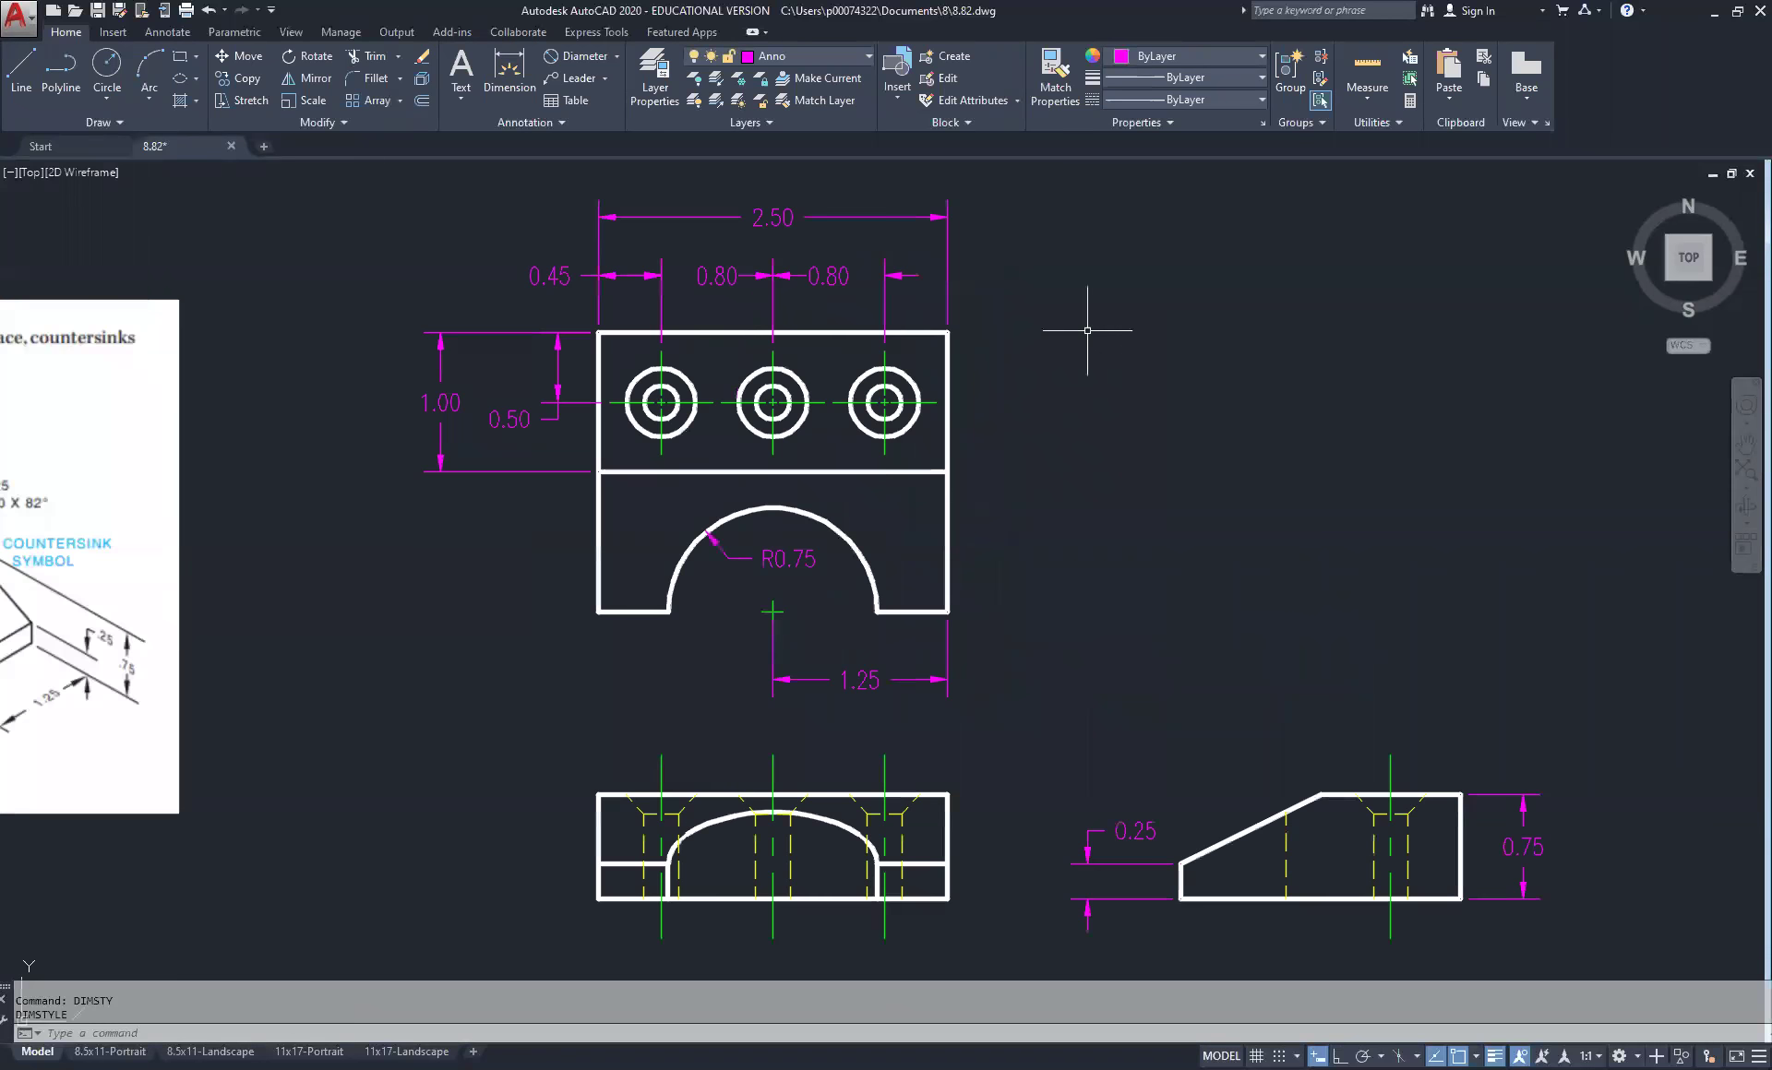
{"action": "left_click", "coordinate": [853, 284]}
{"action": "left_click", "coordinate": [827, 277]}
{"action": "left_click", "coordinate": [828, 275]}
{"action": "scroll", "coordinate": [828, 275], "scroll_direction": "up", "scroll_amount": 5}
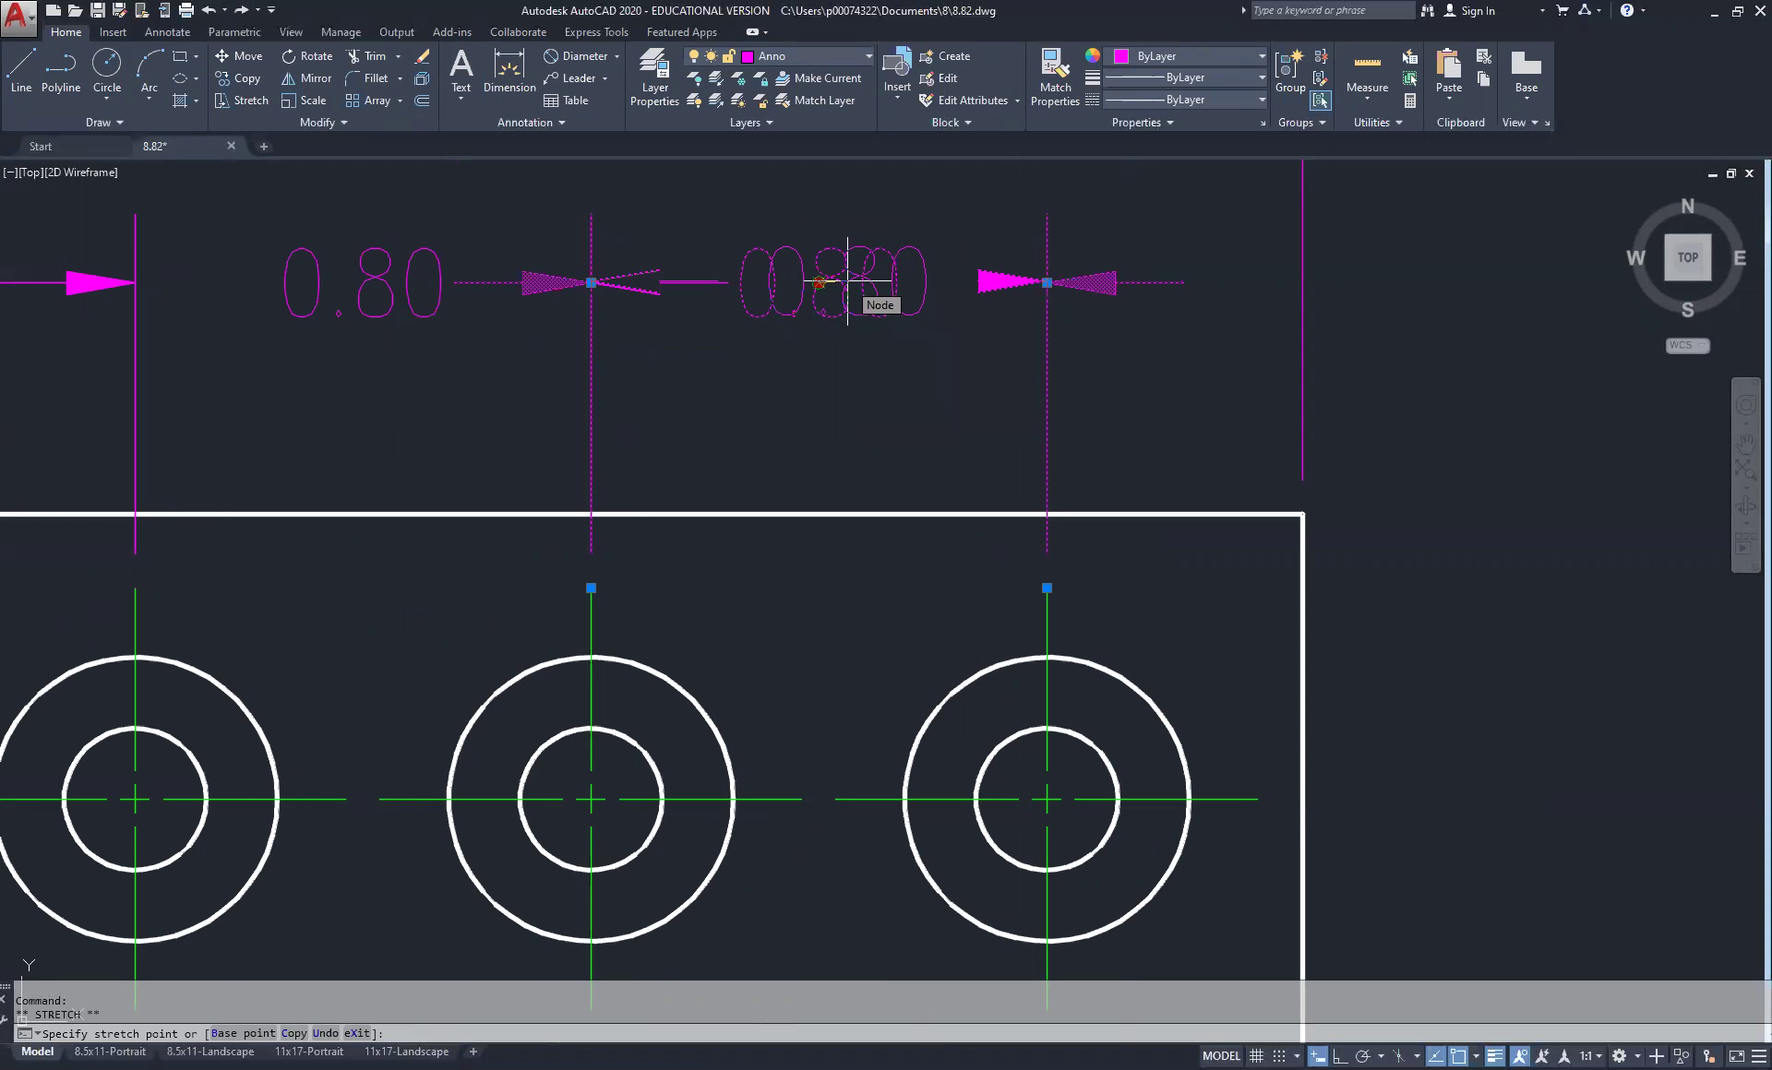
{"action": "left_click", "coordinate": [847, 281]}
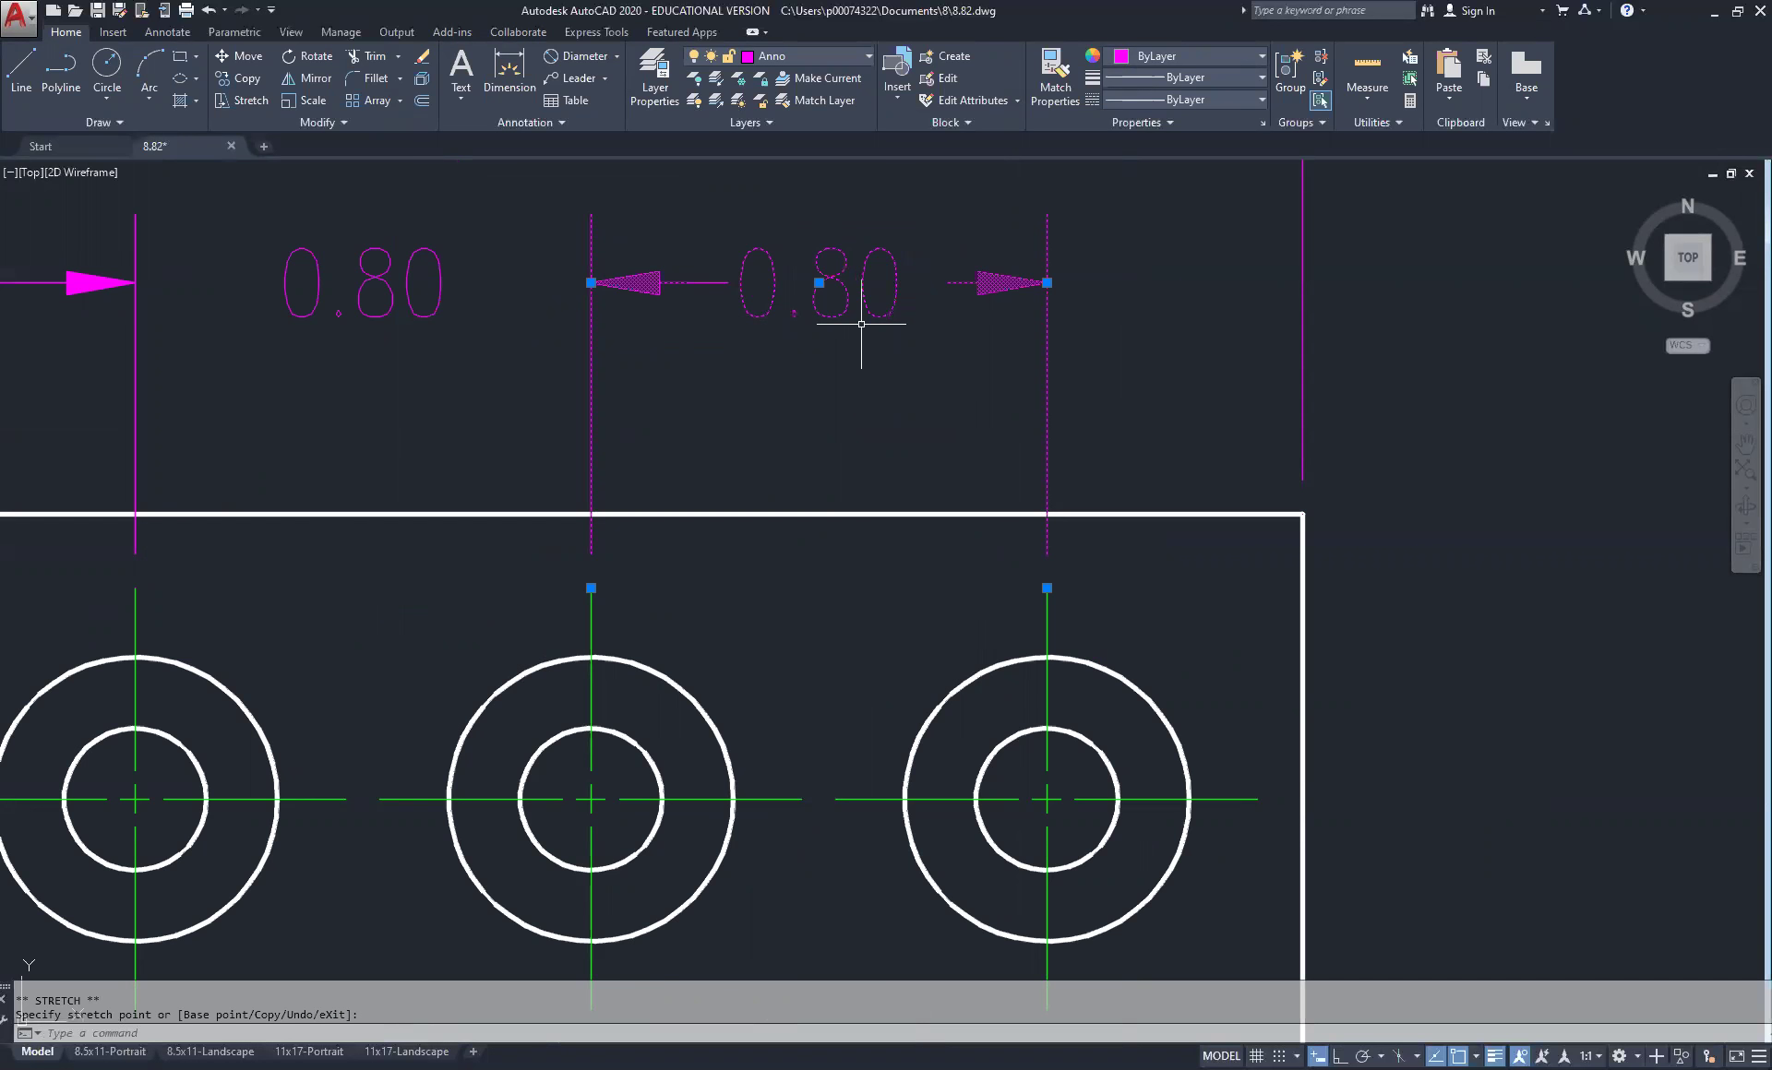
Adjust the text of the spacing dimension between the left and middle holes so its arrows fit inside the extension lines
{"action": "scroll", "coordinate": [861, 324], "scroll_direction": "down", "scroll_amount": 2}
{"action": "left_click", "coordinate": [591, 286]}
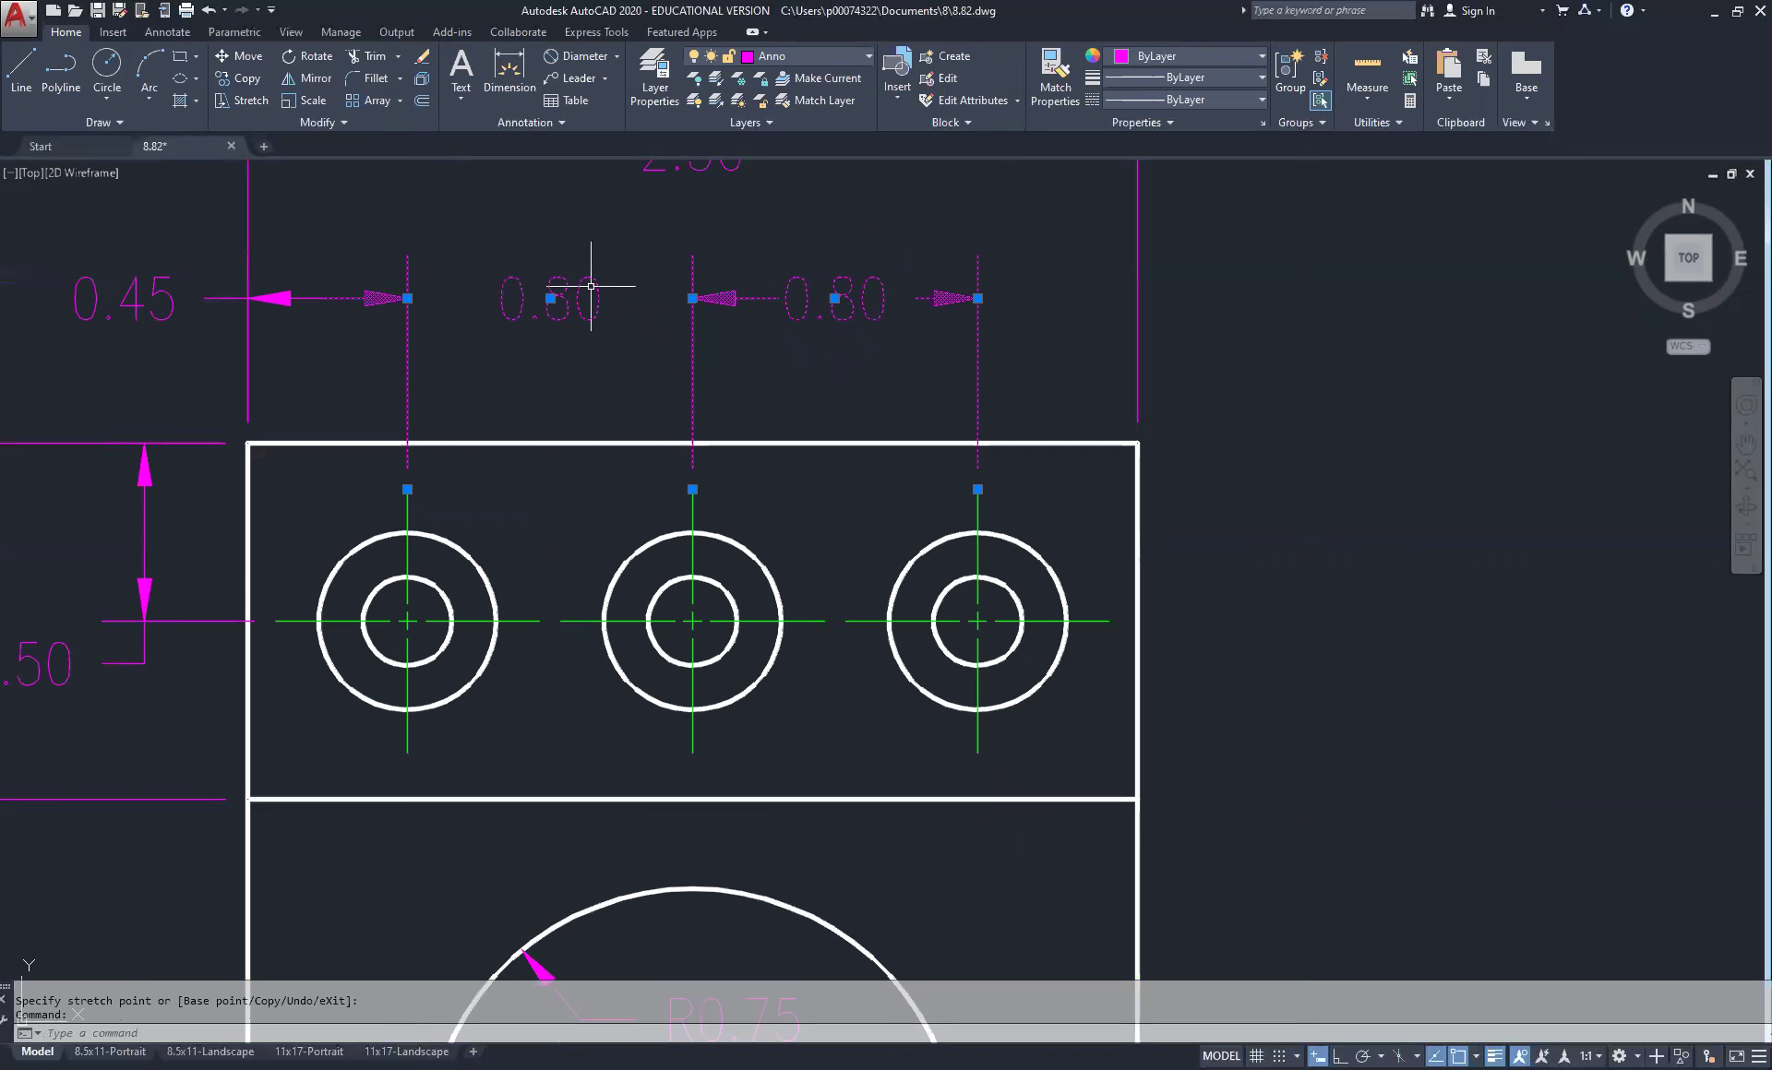
{"action": "left_click", "coordinate": [550, 298]}
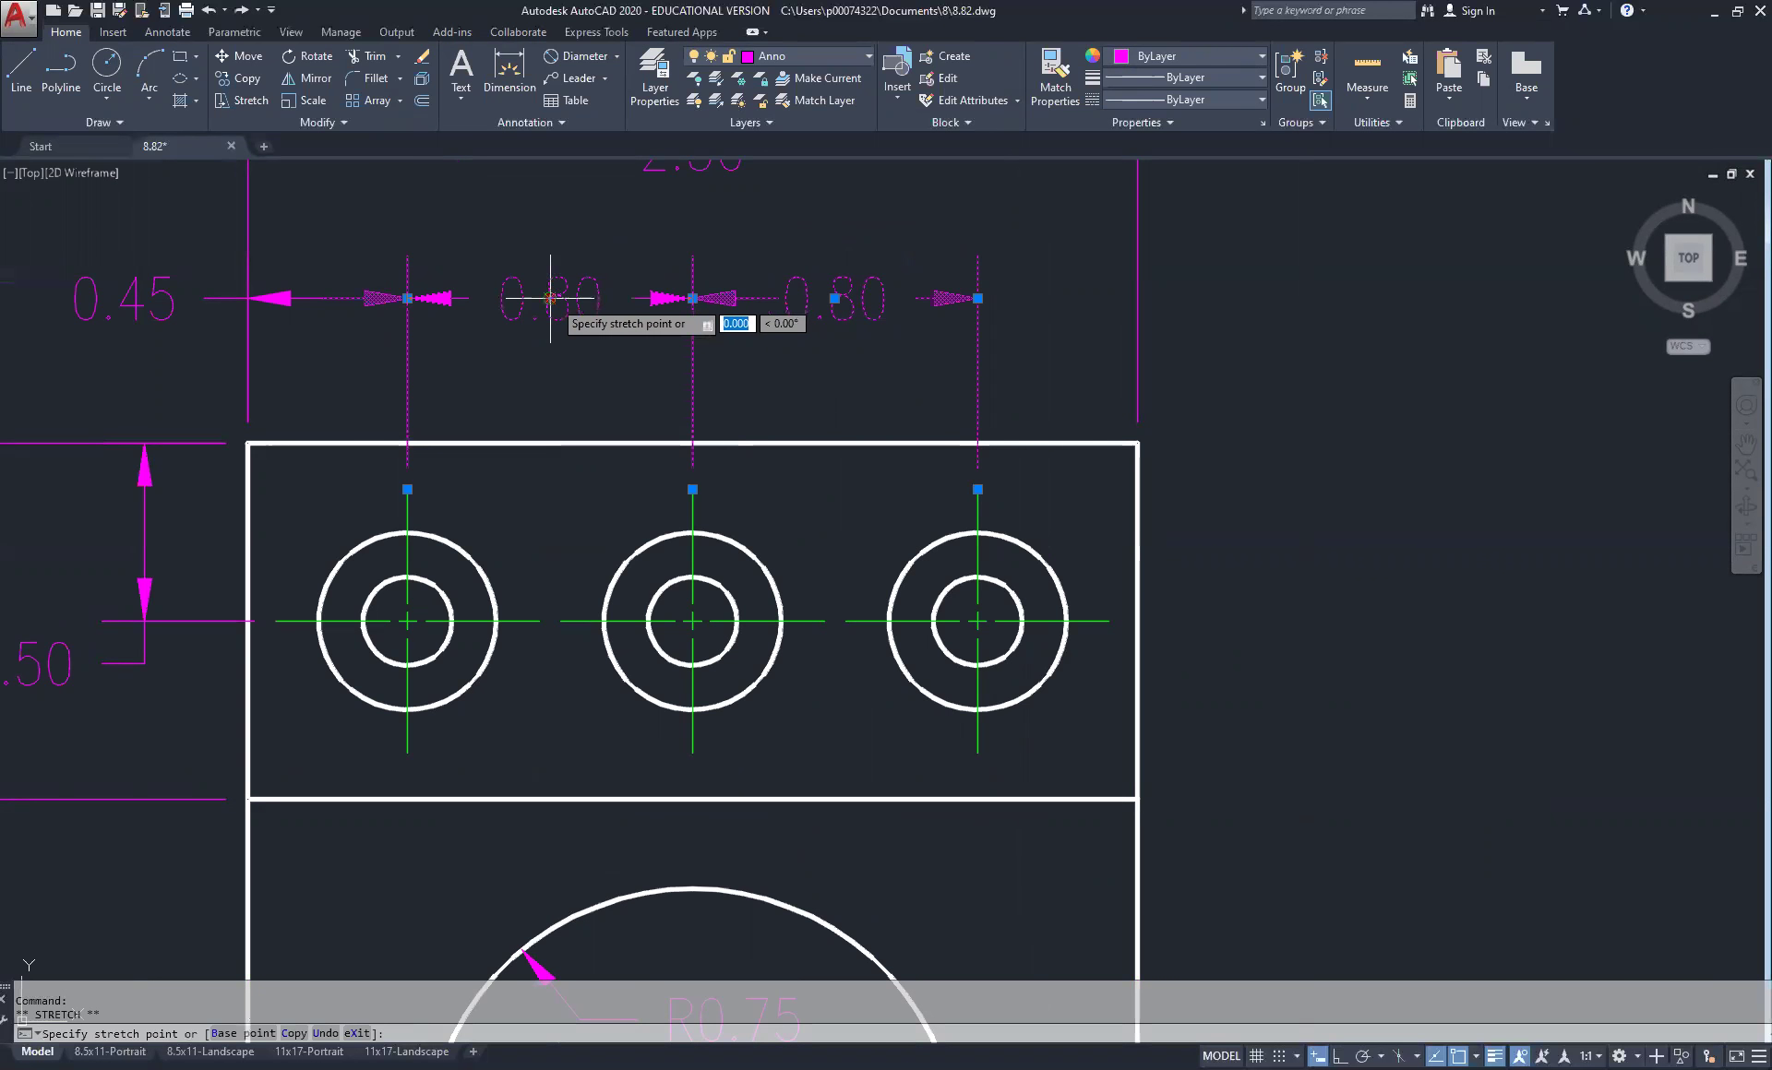
{"action": "key", "text": "Escape"}
{"action": "mouse_move", "coordinate": [550, 298]}
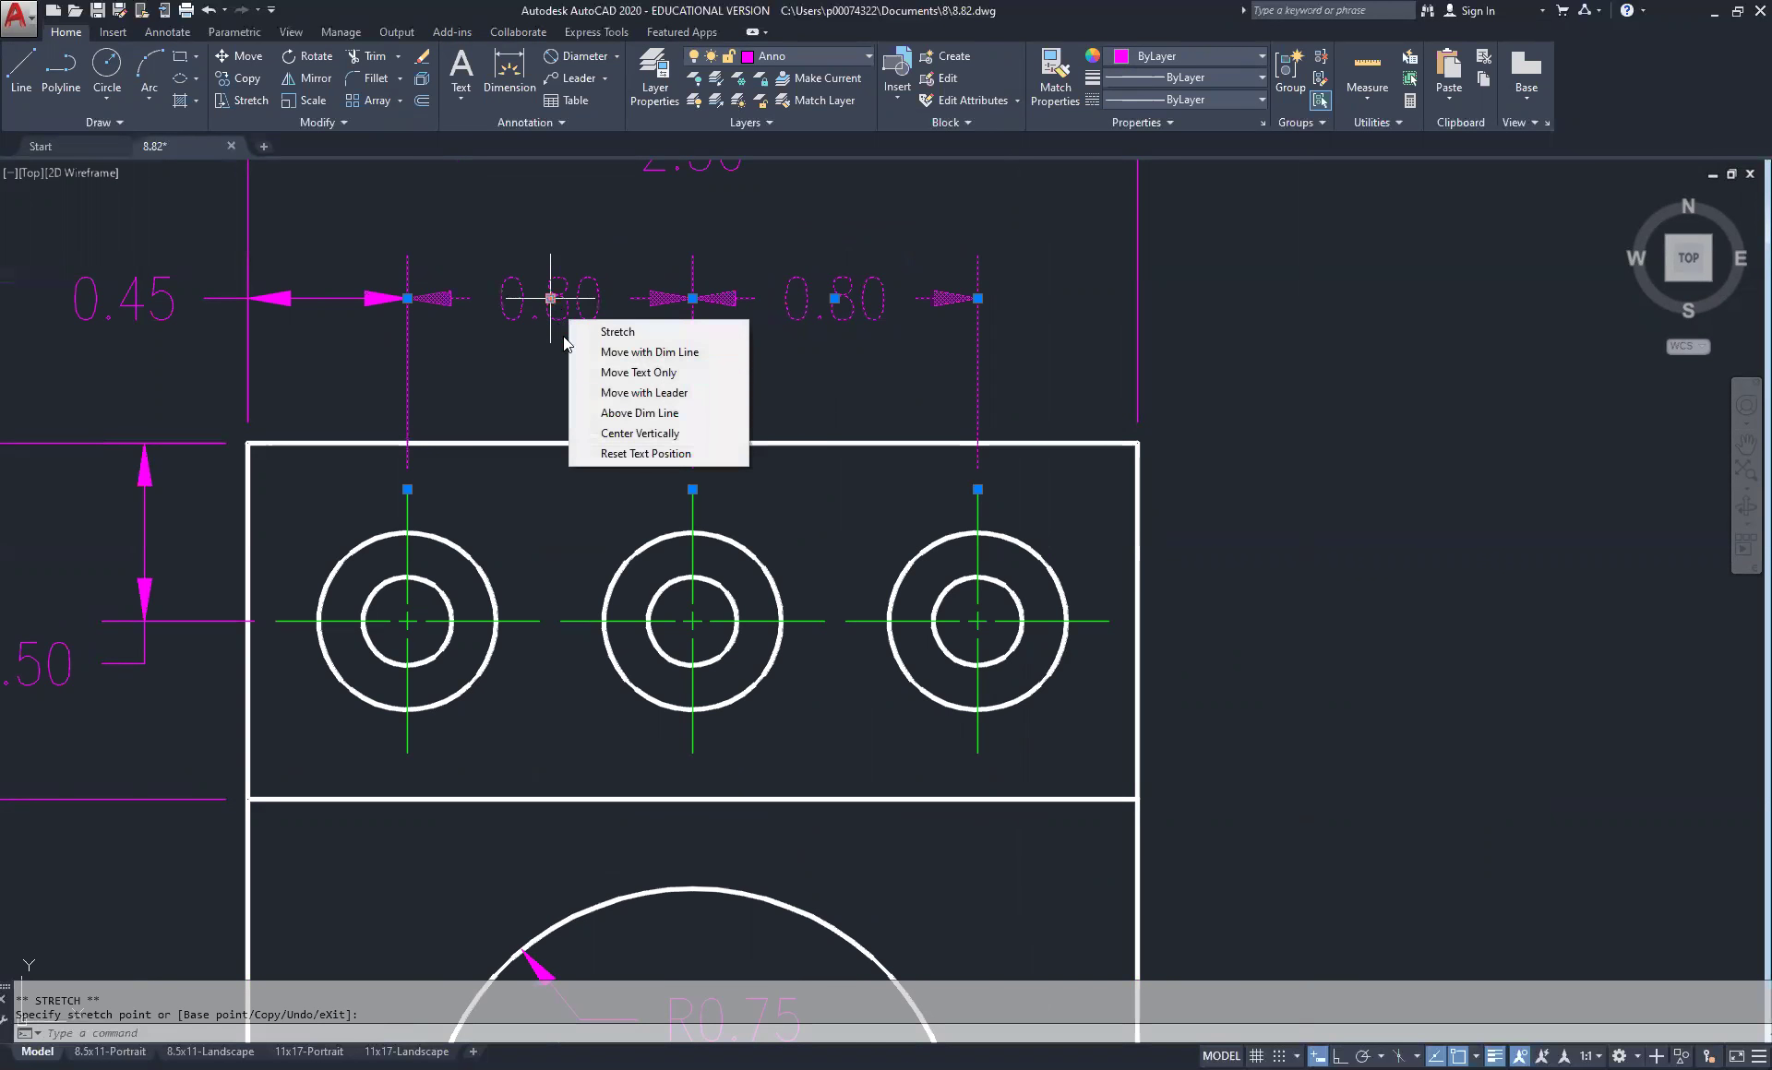
{"action": "left_click", "coordinate": [535, 355]}
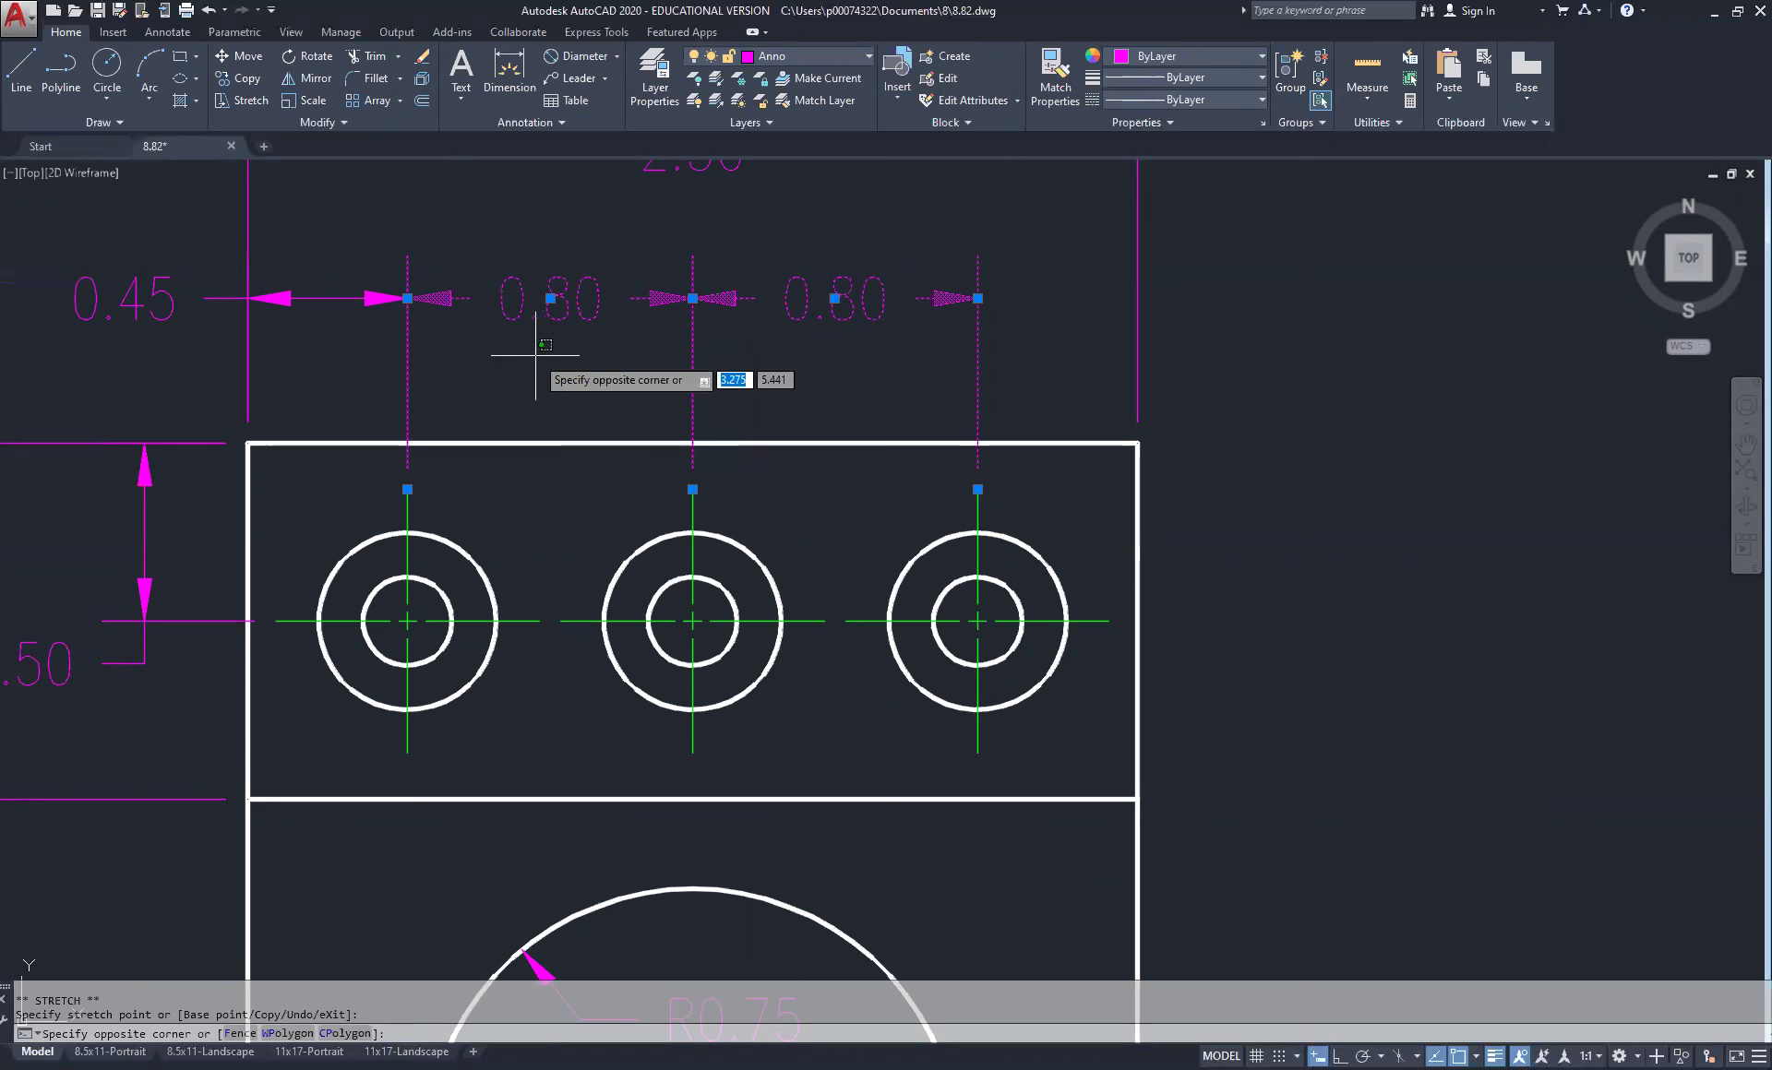
{"action": "key", "text": "Escape"}
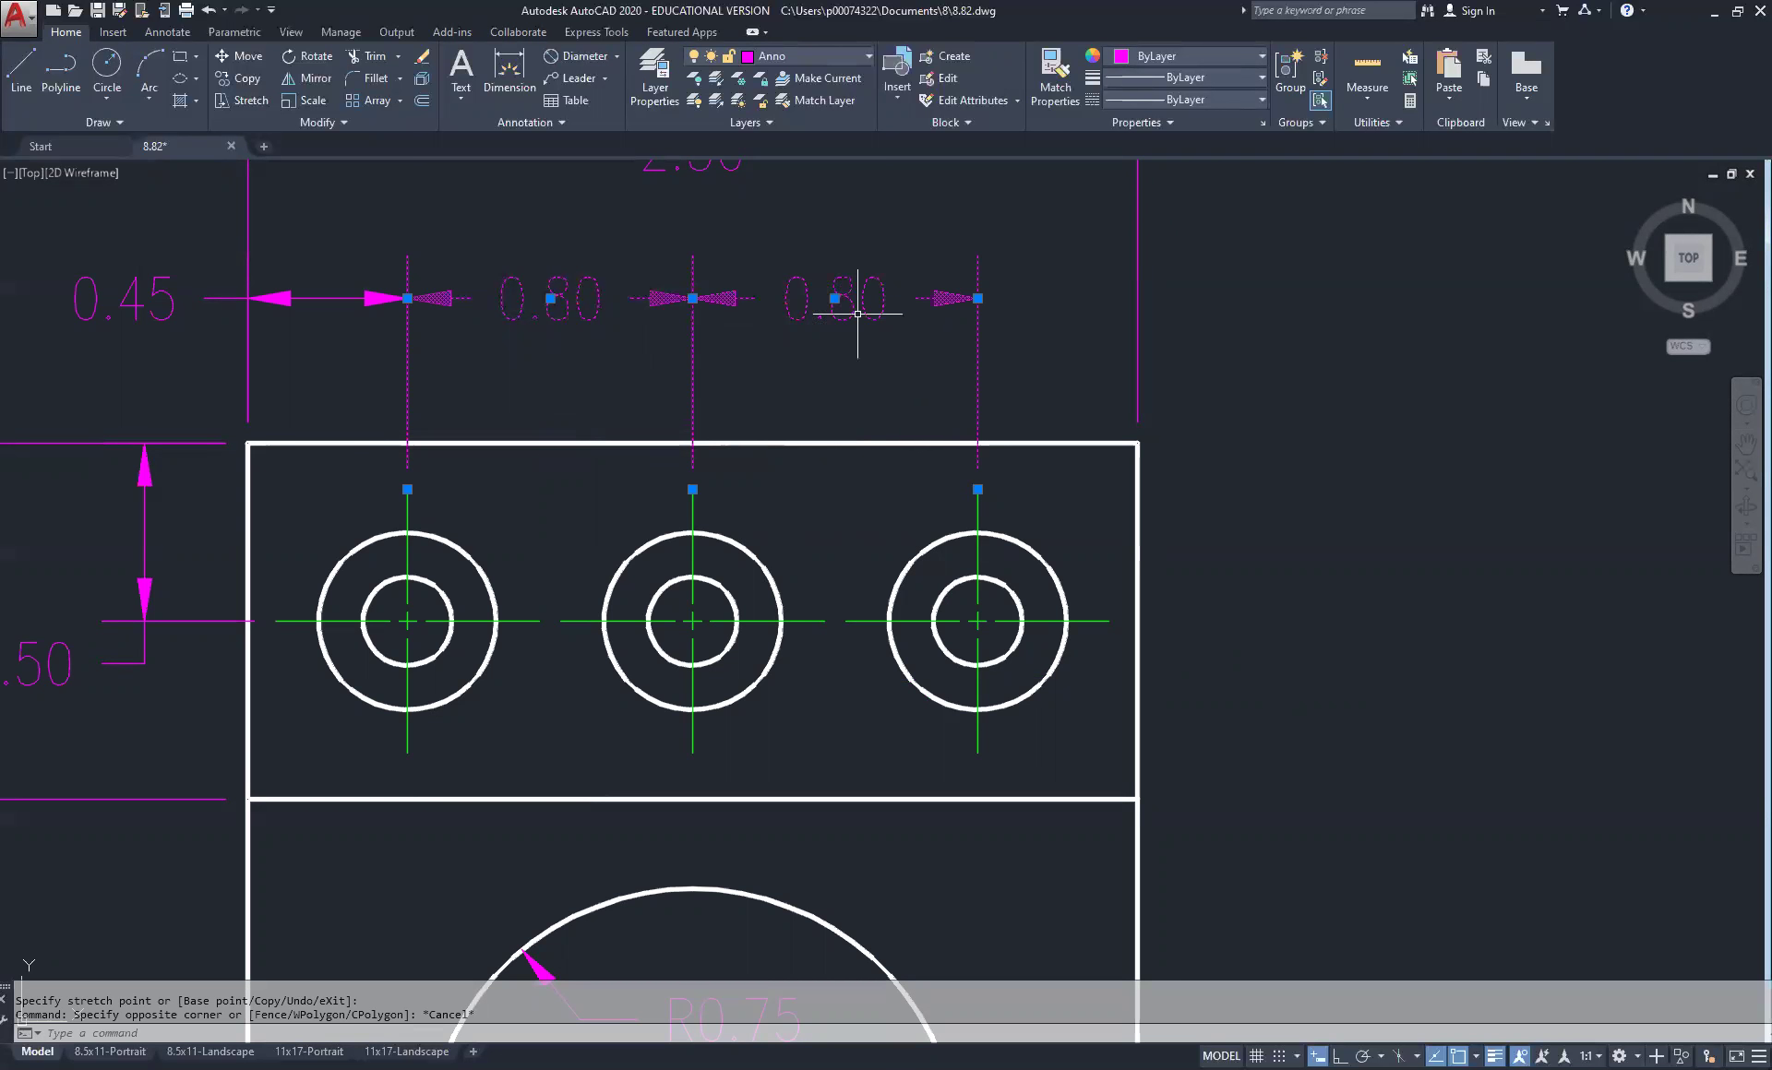
Try to nudge the text of the spacing dimension between the middle and right holes along its dimension line
{"action": "mouse_move", "coordinate": [834, 298]}
{"action": "left_click", "coordinate": [834, 298]}
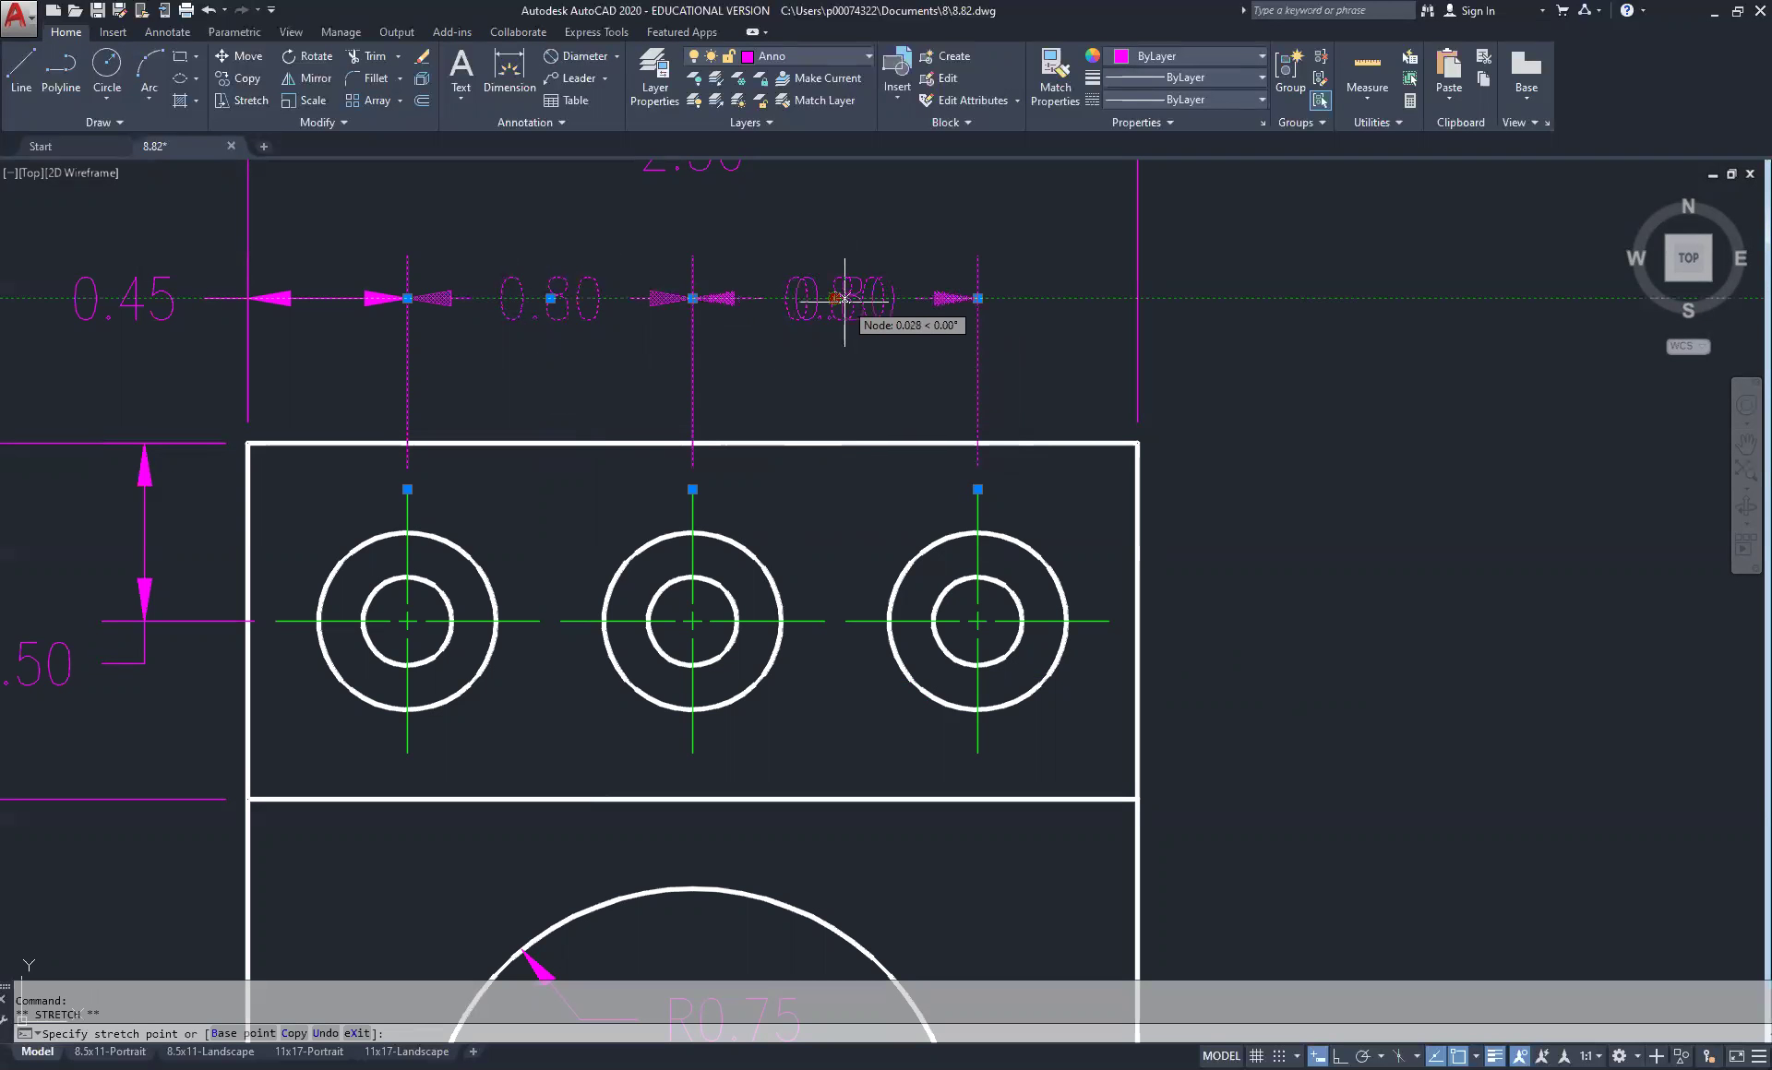
{"action": "scroll", "coordinate": [834, 298], "scroll_direction": "up", "scroll_amount": 4}
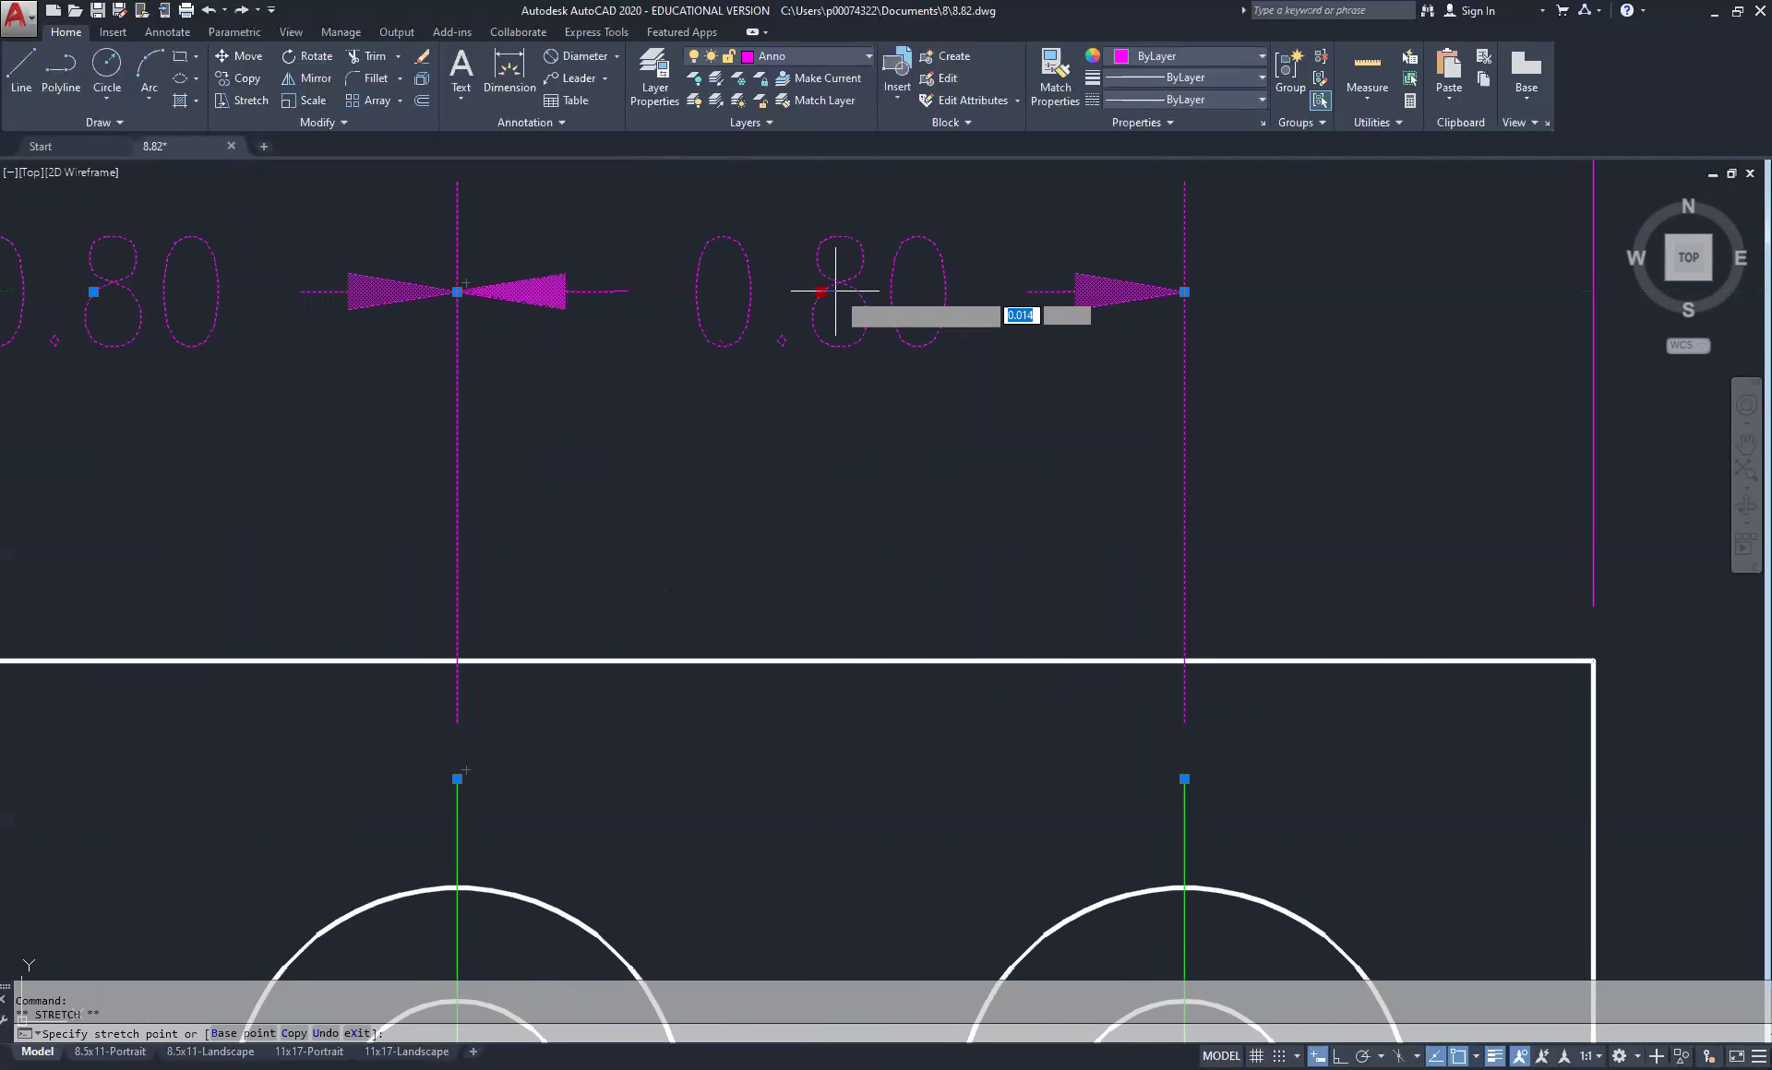
{"action": "key", "text": "Down"}
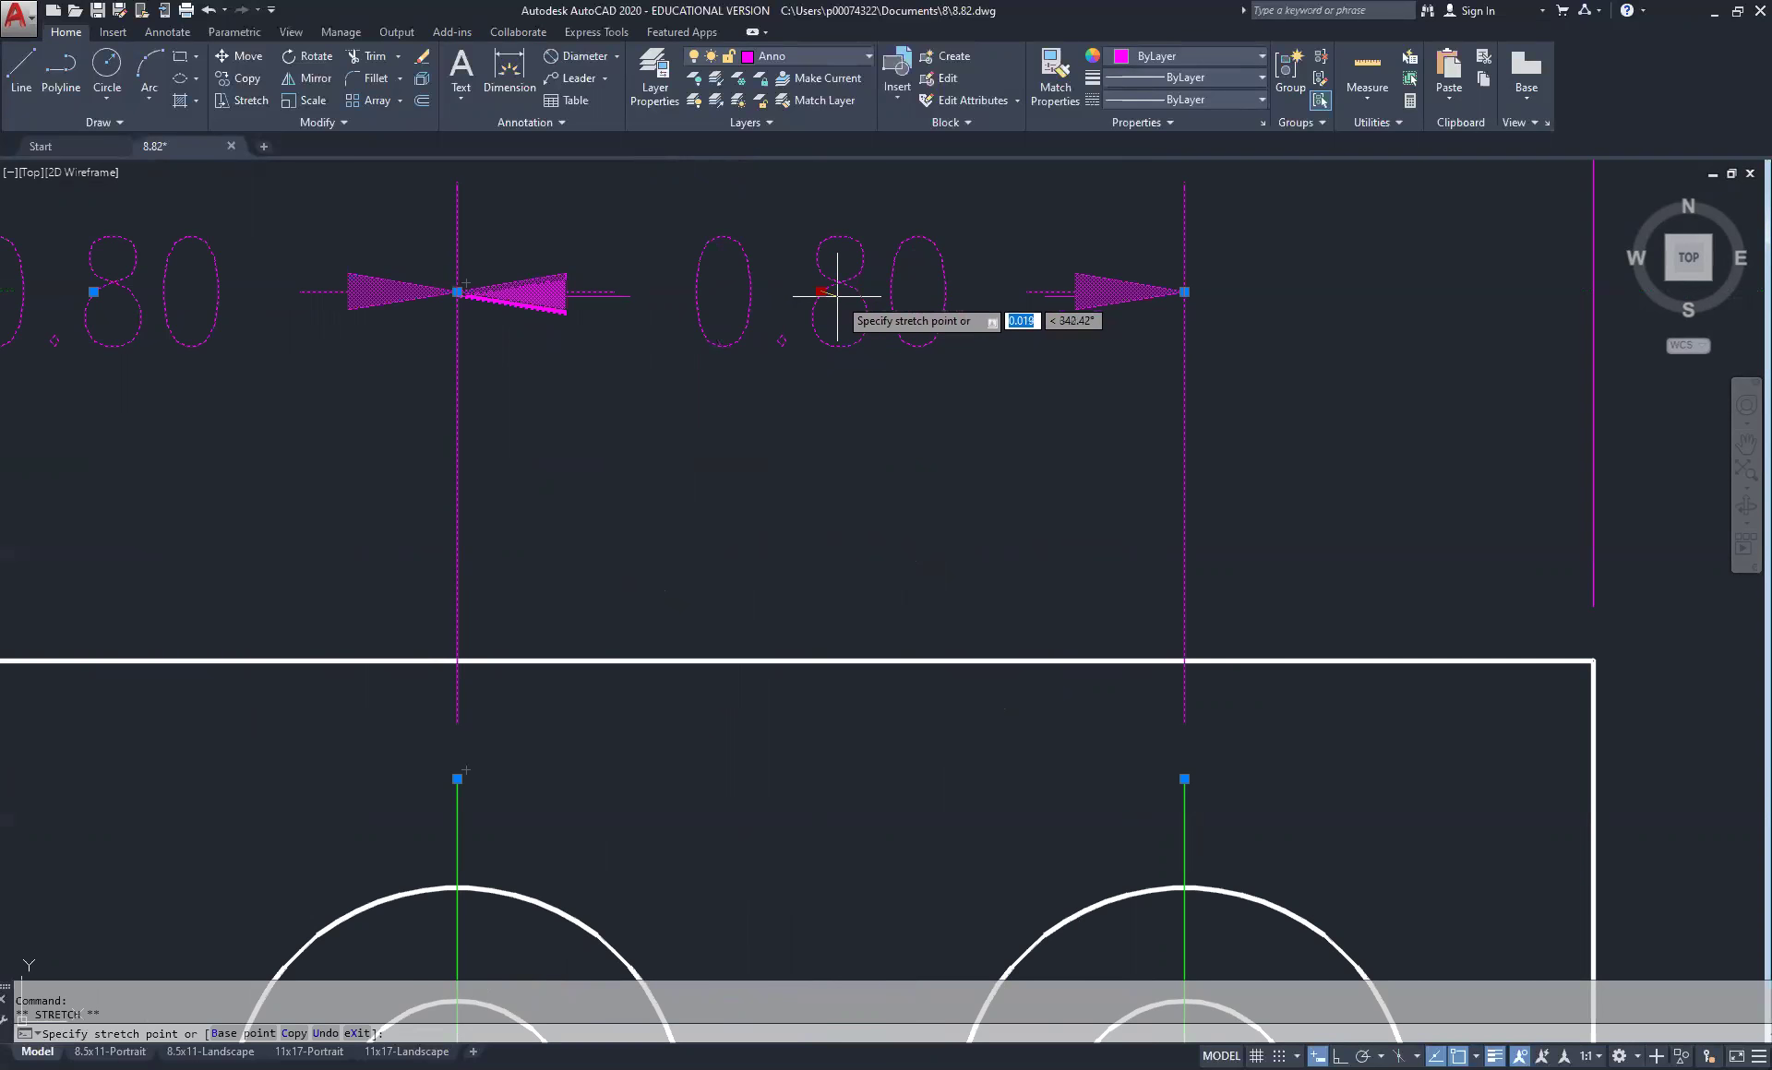
{"action": "left_click", "coordinate": [835, 296]}
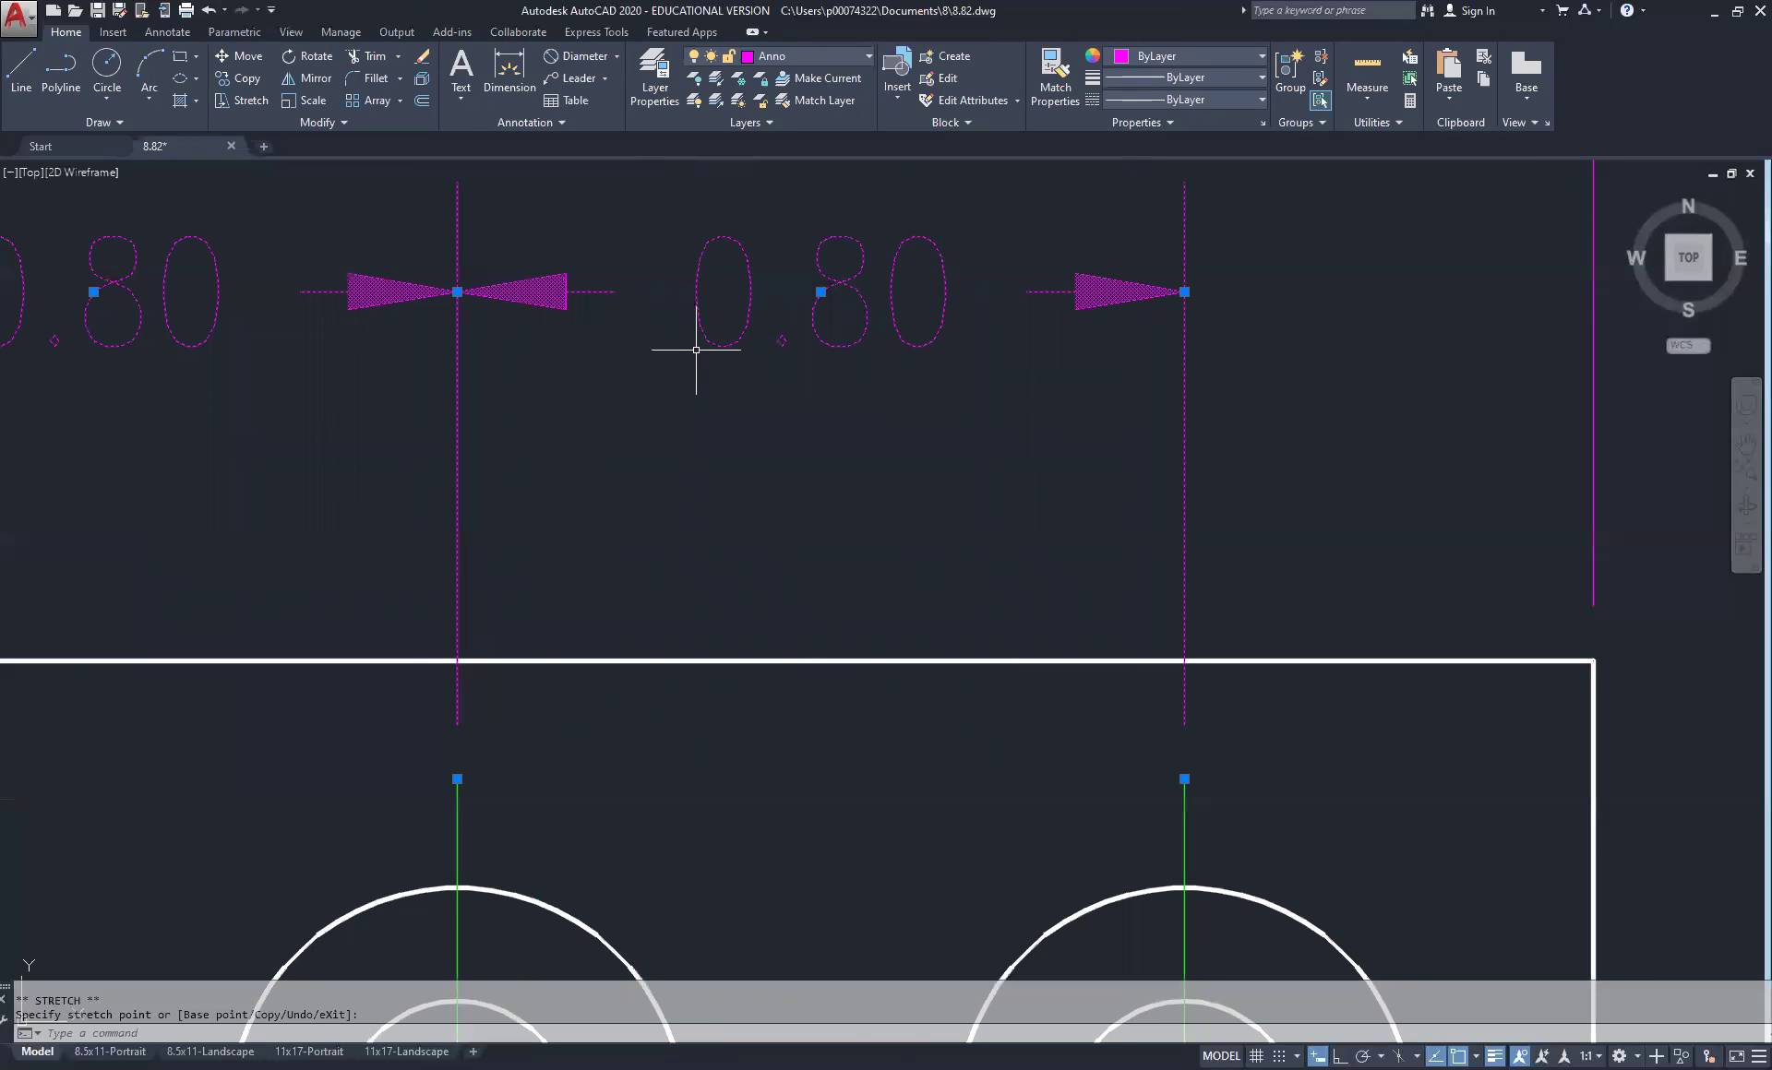
Examine how the arrowheads meet between the edge-to-hole dimension and the two hole spacing dimensions above the top view, then clear the selection
{"action": "scroll", "coordinate": [798, 312], "scroll_direction": "down", "scroll_amount": 4}
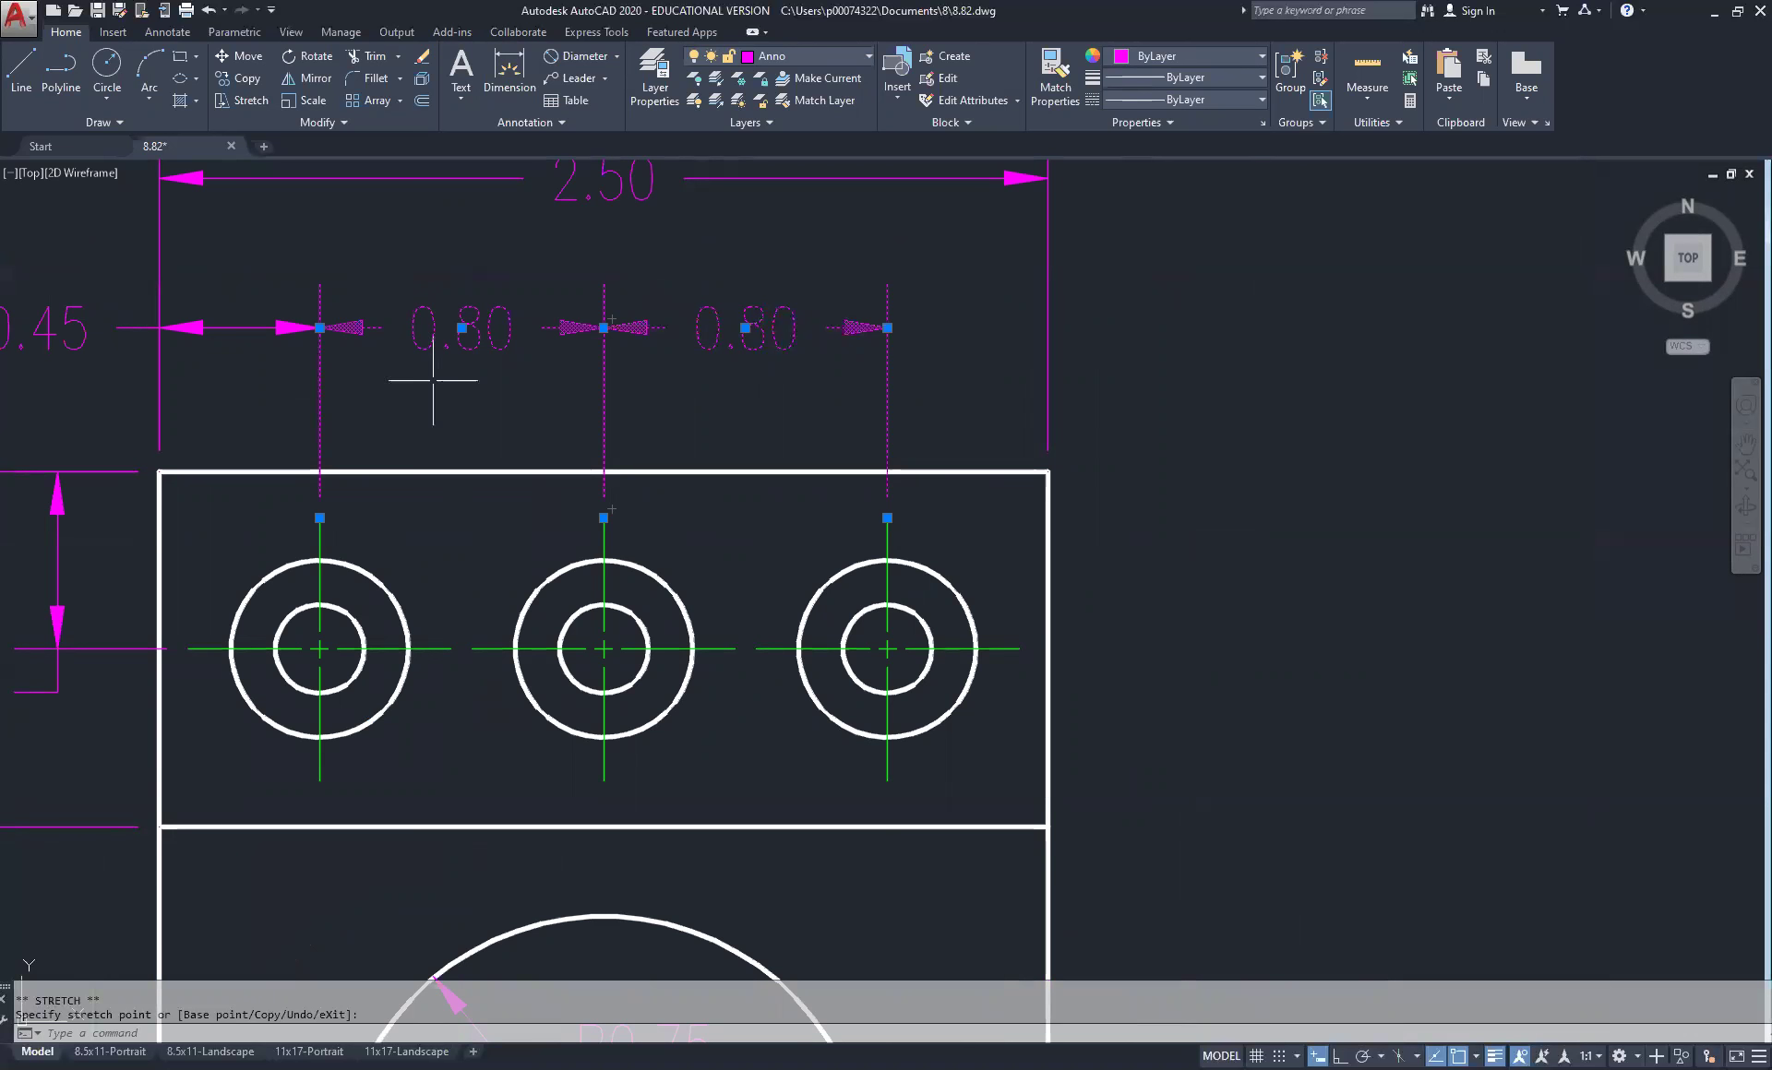
{"action": "left_click", "coordinate": [277, 310]}
{"action": "left_click", "coordinate": [316, 338]}
{"action": "scroll", "coordinate": [317, 338], "scroll_direction": "up", "scroll_amount": 8}
{"action": "scroll", "coordinate": [249, 296], "scroll_direction": "up", "scroll_amount": 2}
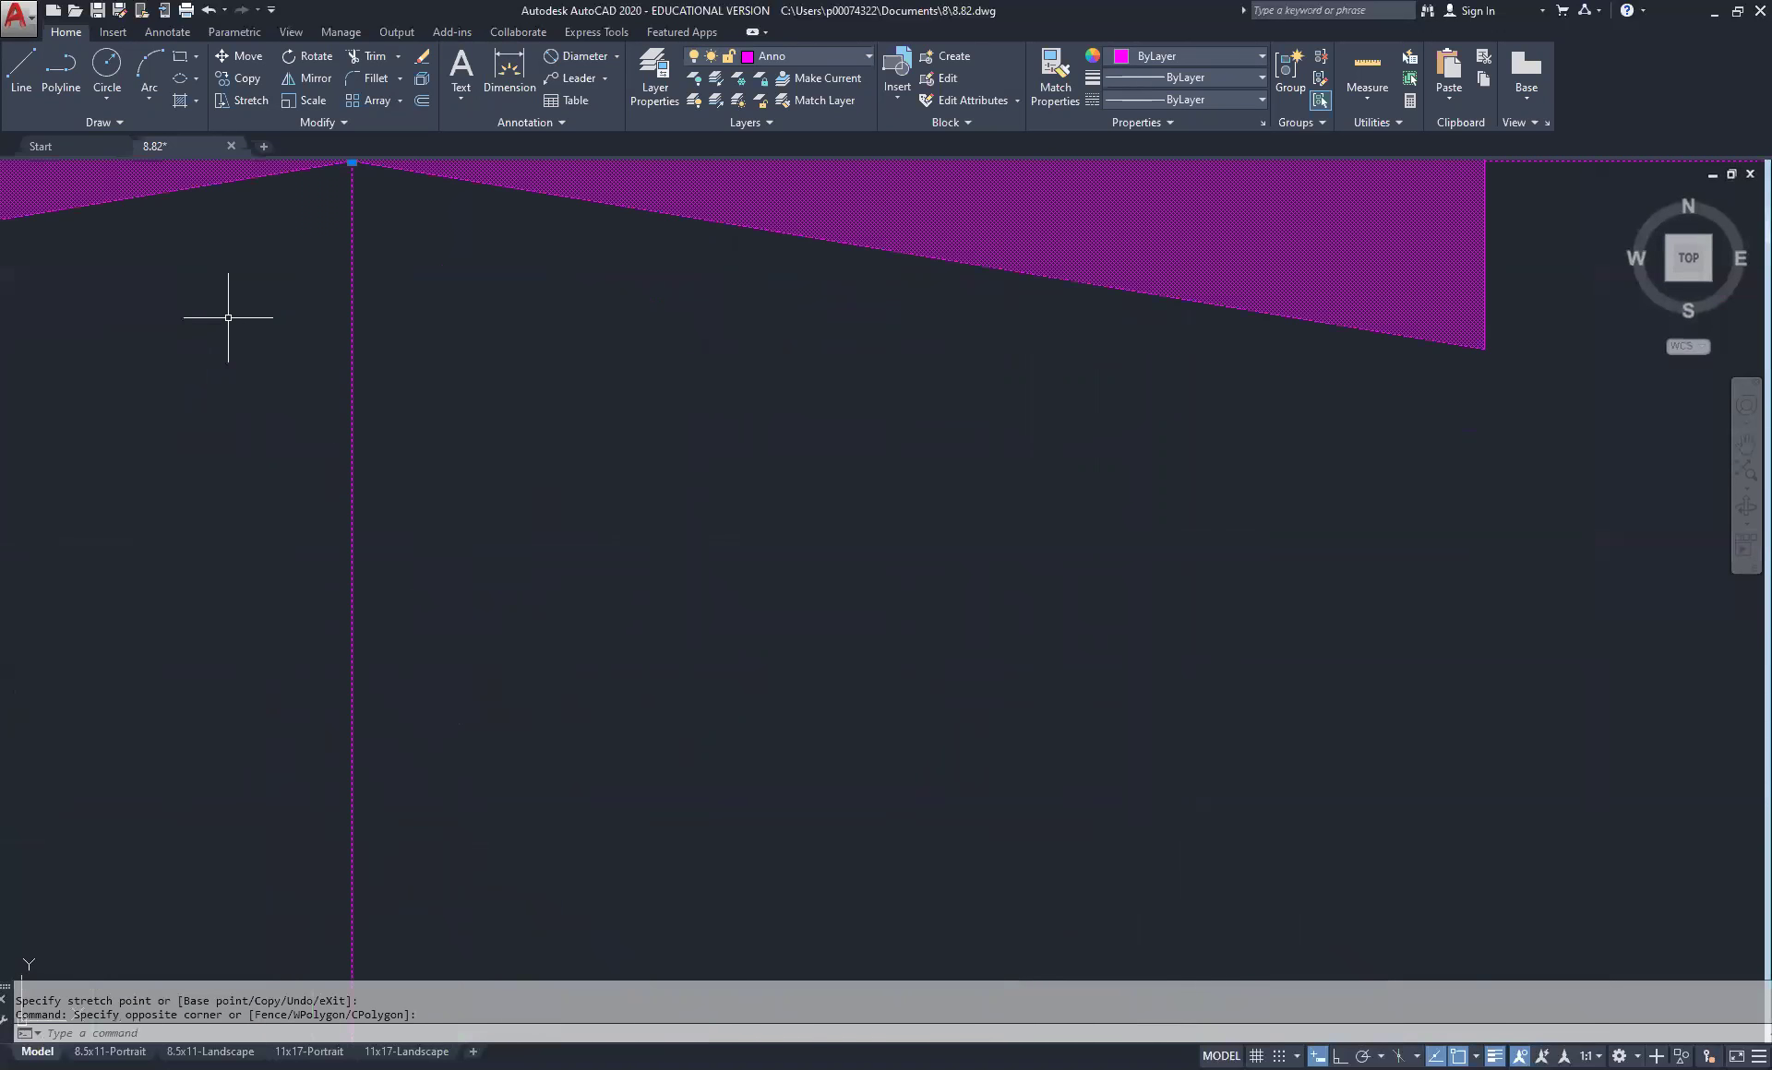
{"action": "scroll", "coordinate": [272, 249], "scroll_direction": "down", "scroll_amount": 2}
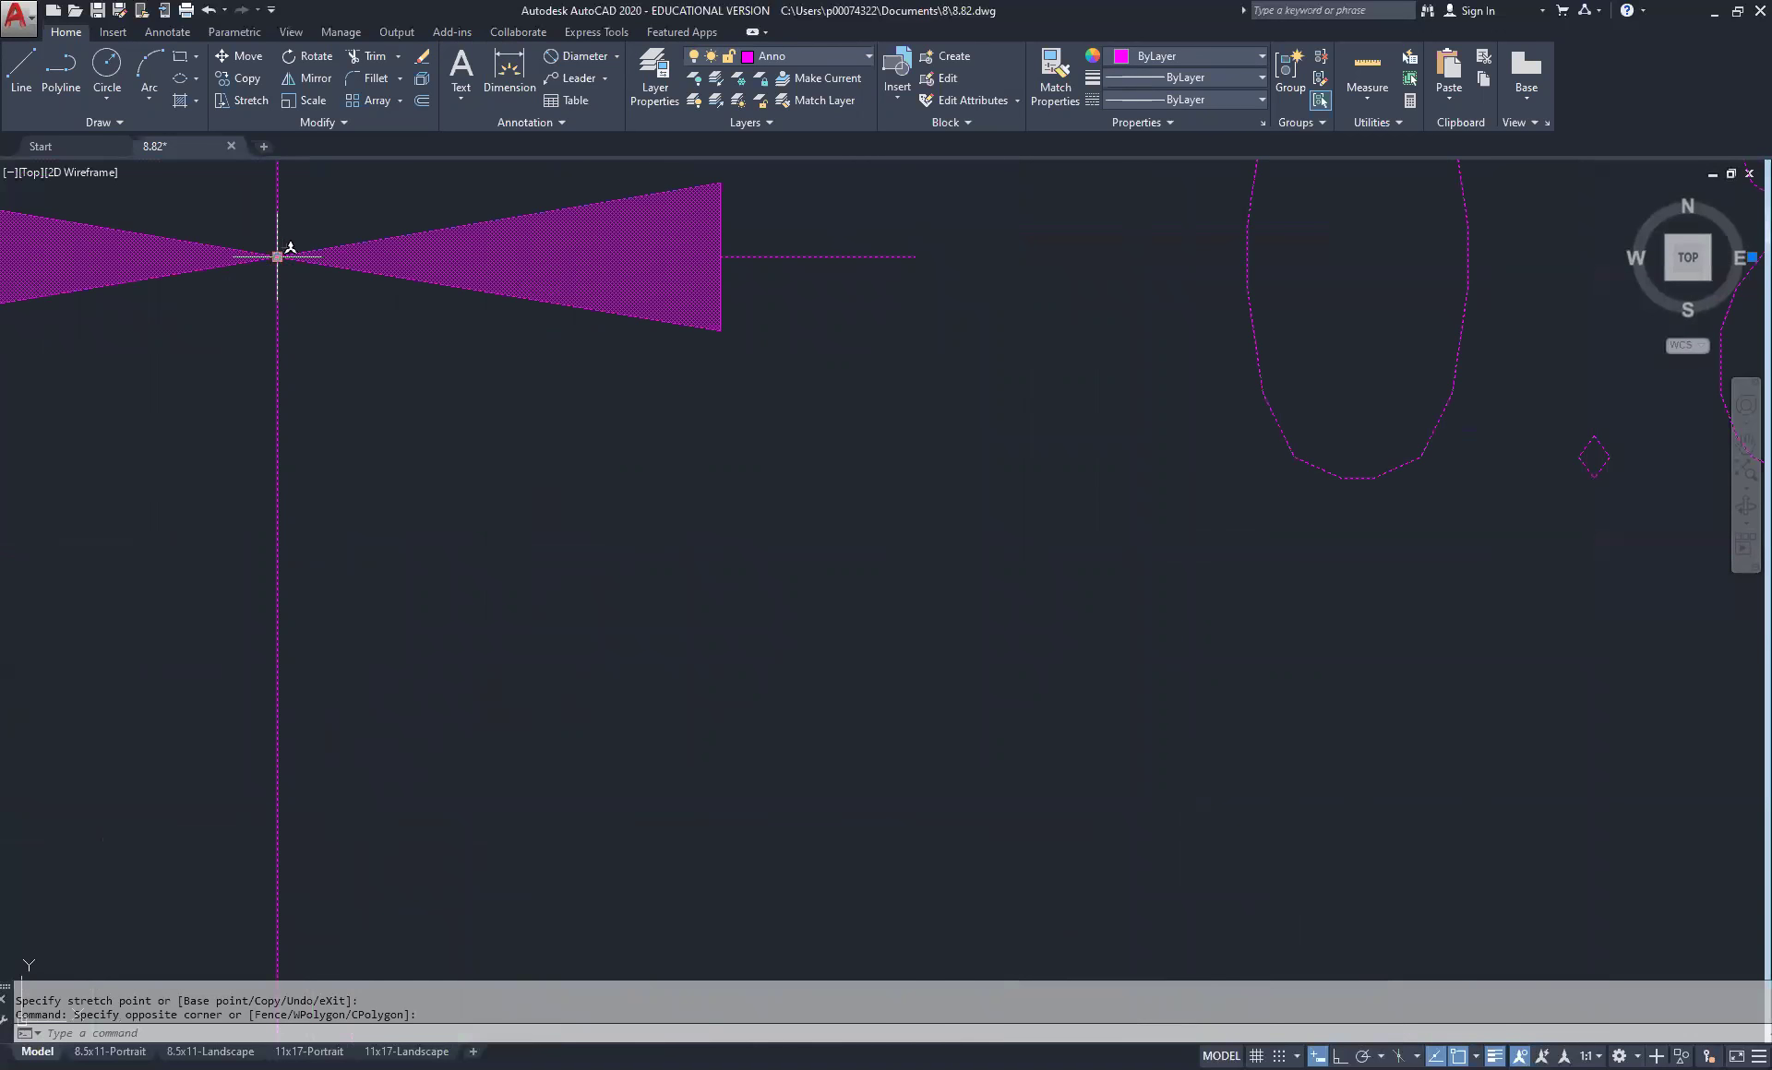
{"action": "scroll", "coordinate": [273, 257], "scroll_direction": "down", "scroll_amount": 8}
{"action": "scroll", "coordinate": [730, 257], "scroll_direction": "up", "scroll_amount": 6}
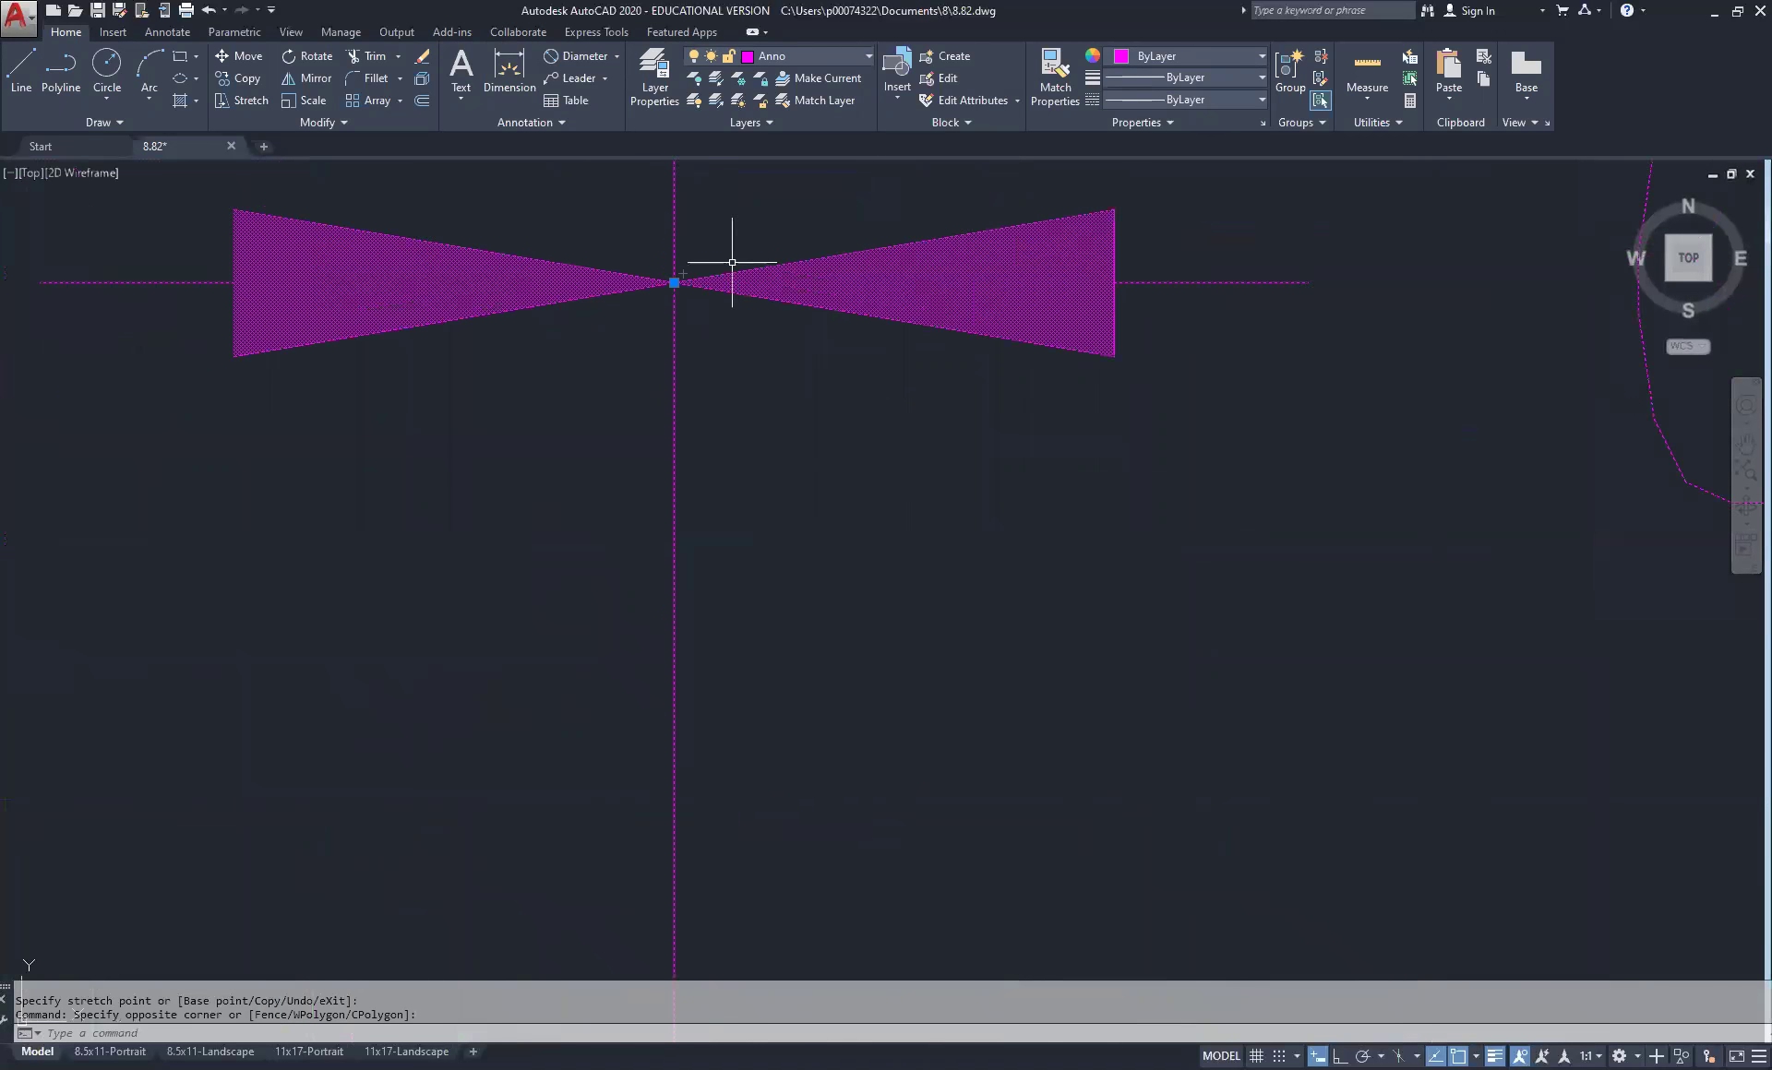
{"action": "scroll", "coordinate": [707, 282], "scroll_direction": "down", "scroll_amount": 6}
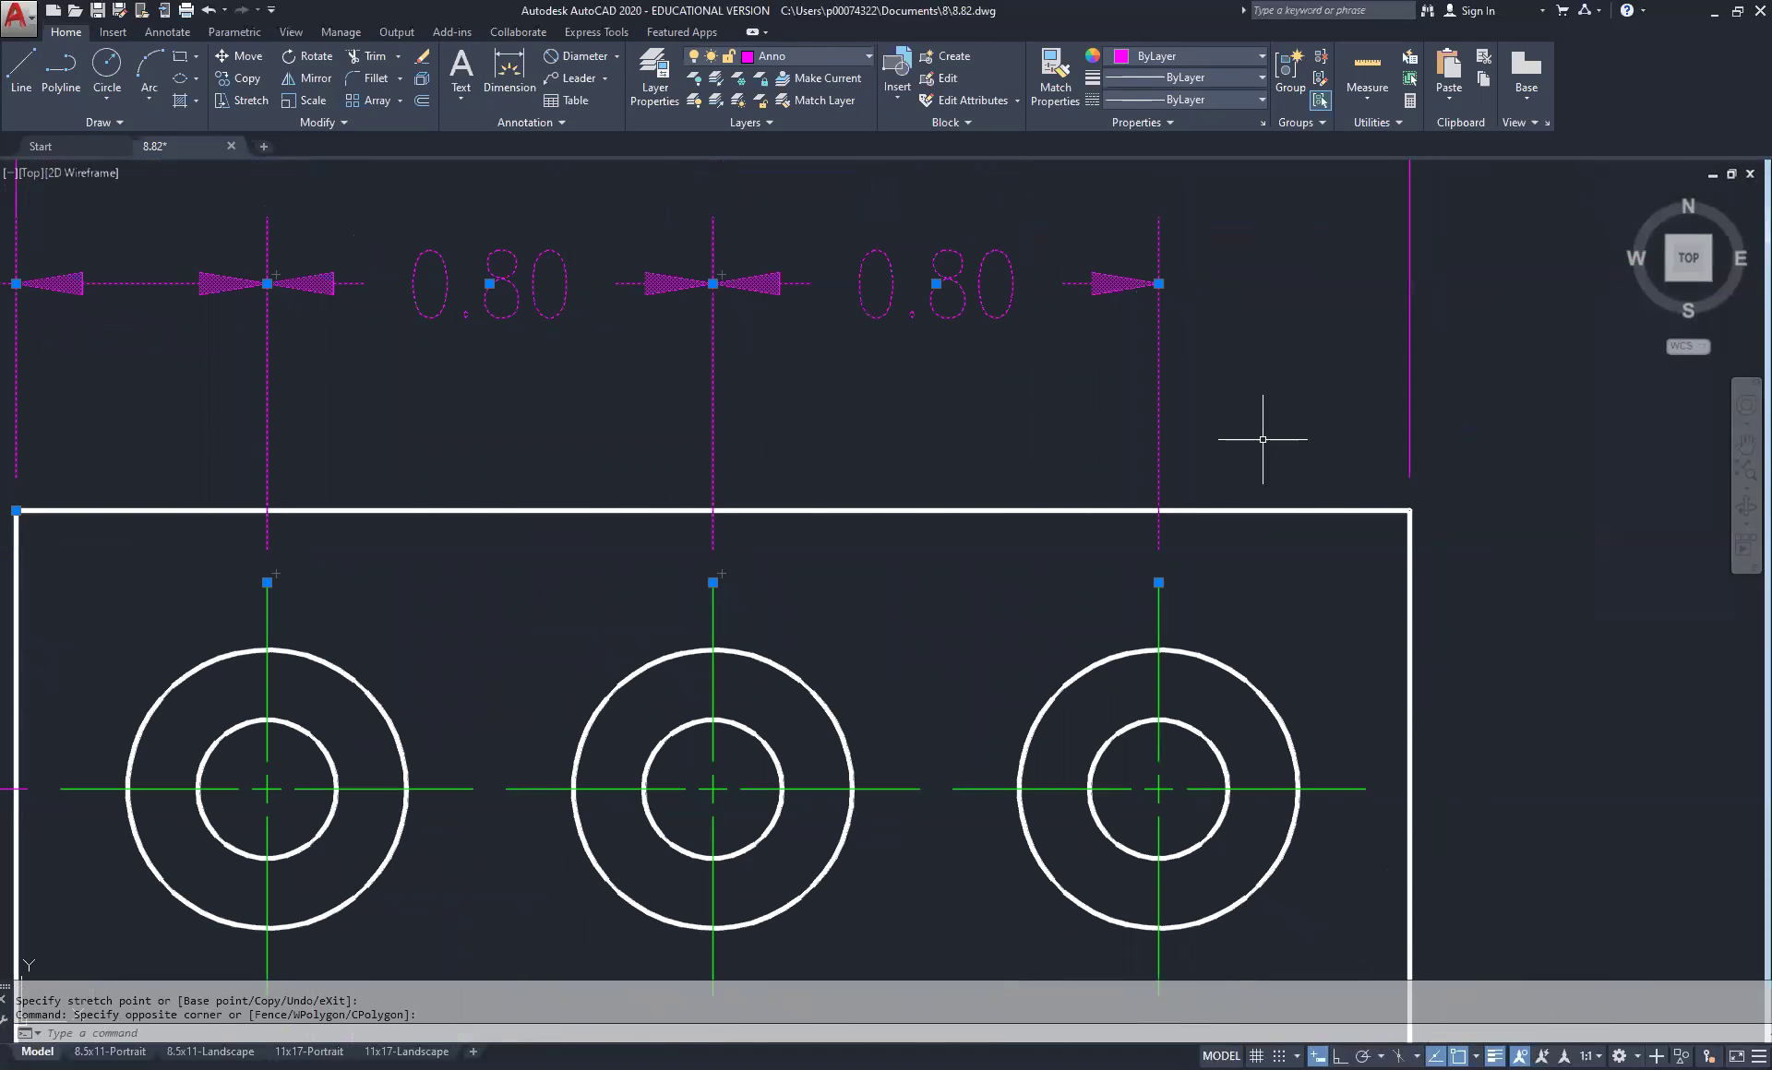
{"action": "key", "text": "Escape"}
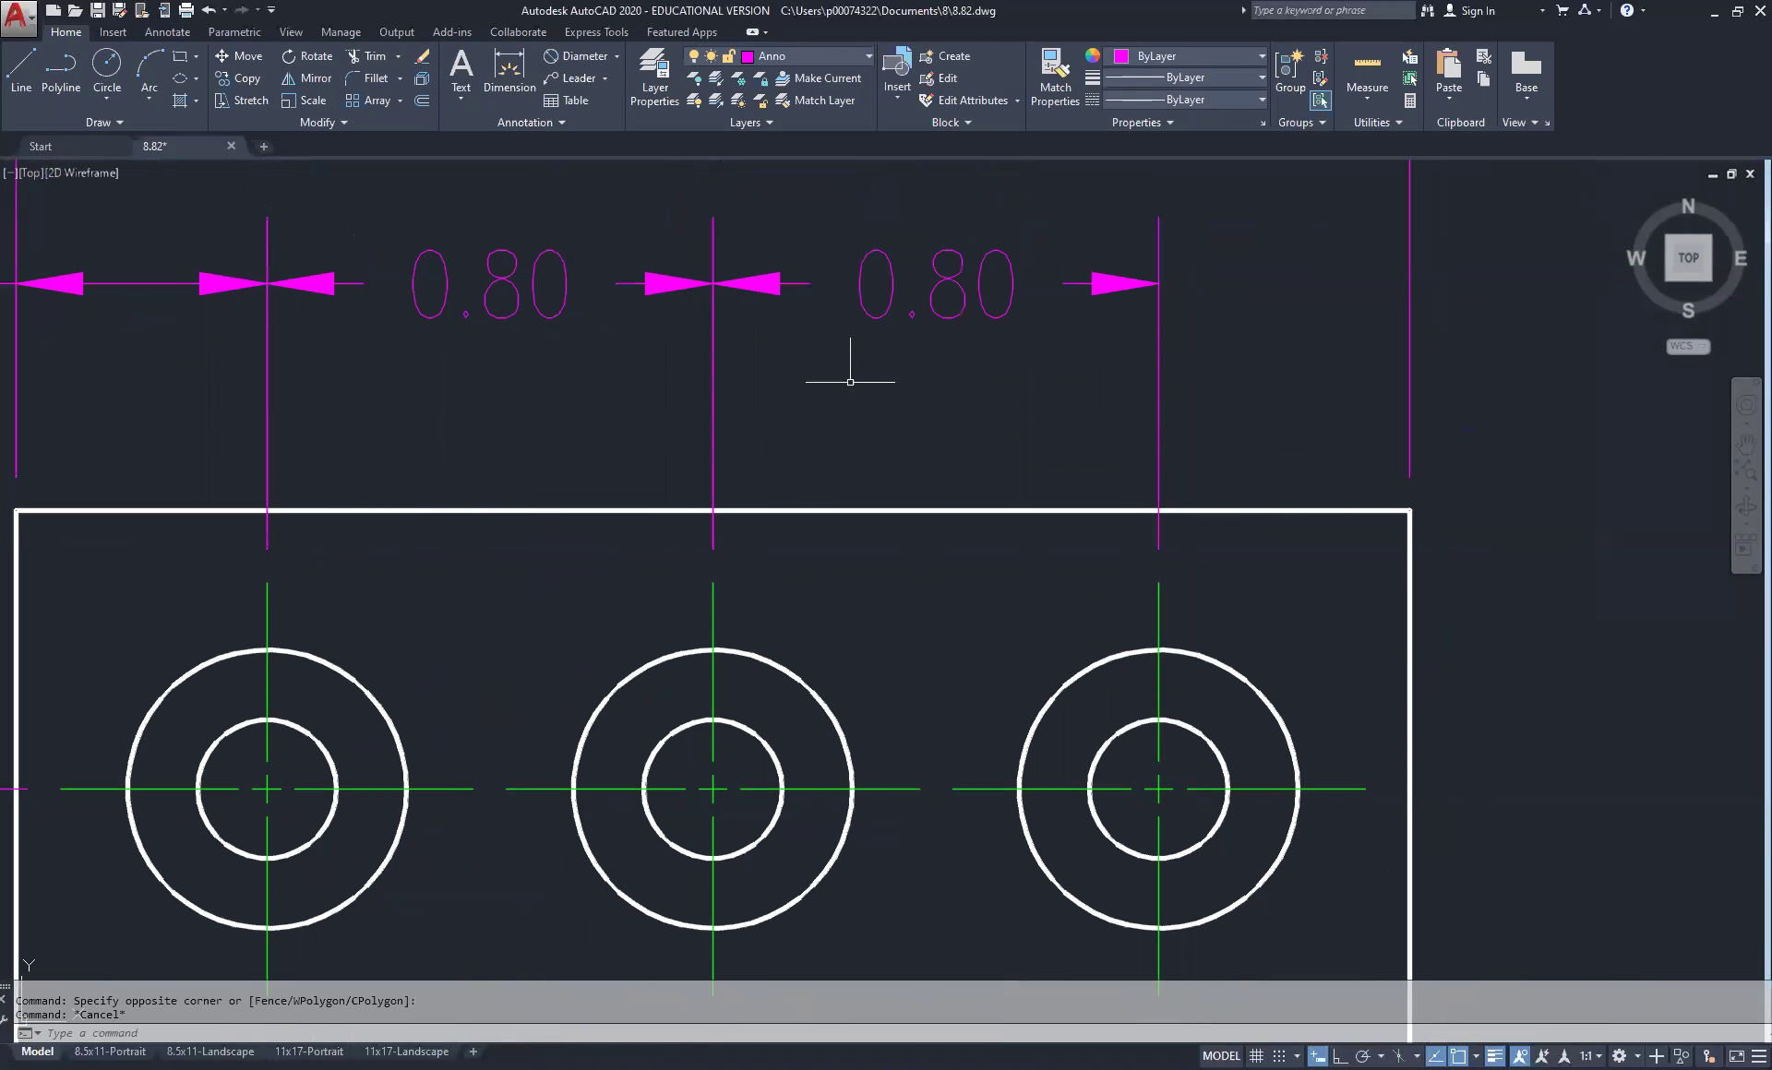
Add a horizontal linear dimension for the side view's overall depth between its bottom corners, placed below the view
{"action": "scroll", "coordinate": [842, 376], "scroll_direction": "down", "scroll_amount": 1}
{"action": "scroll", "coordinate": [869, 397], "scroll_direction": "down", "scroll_amount": 2}
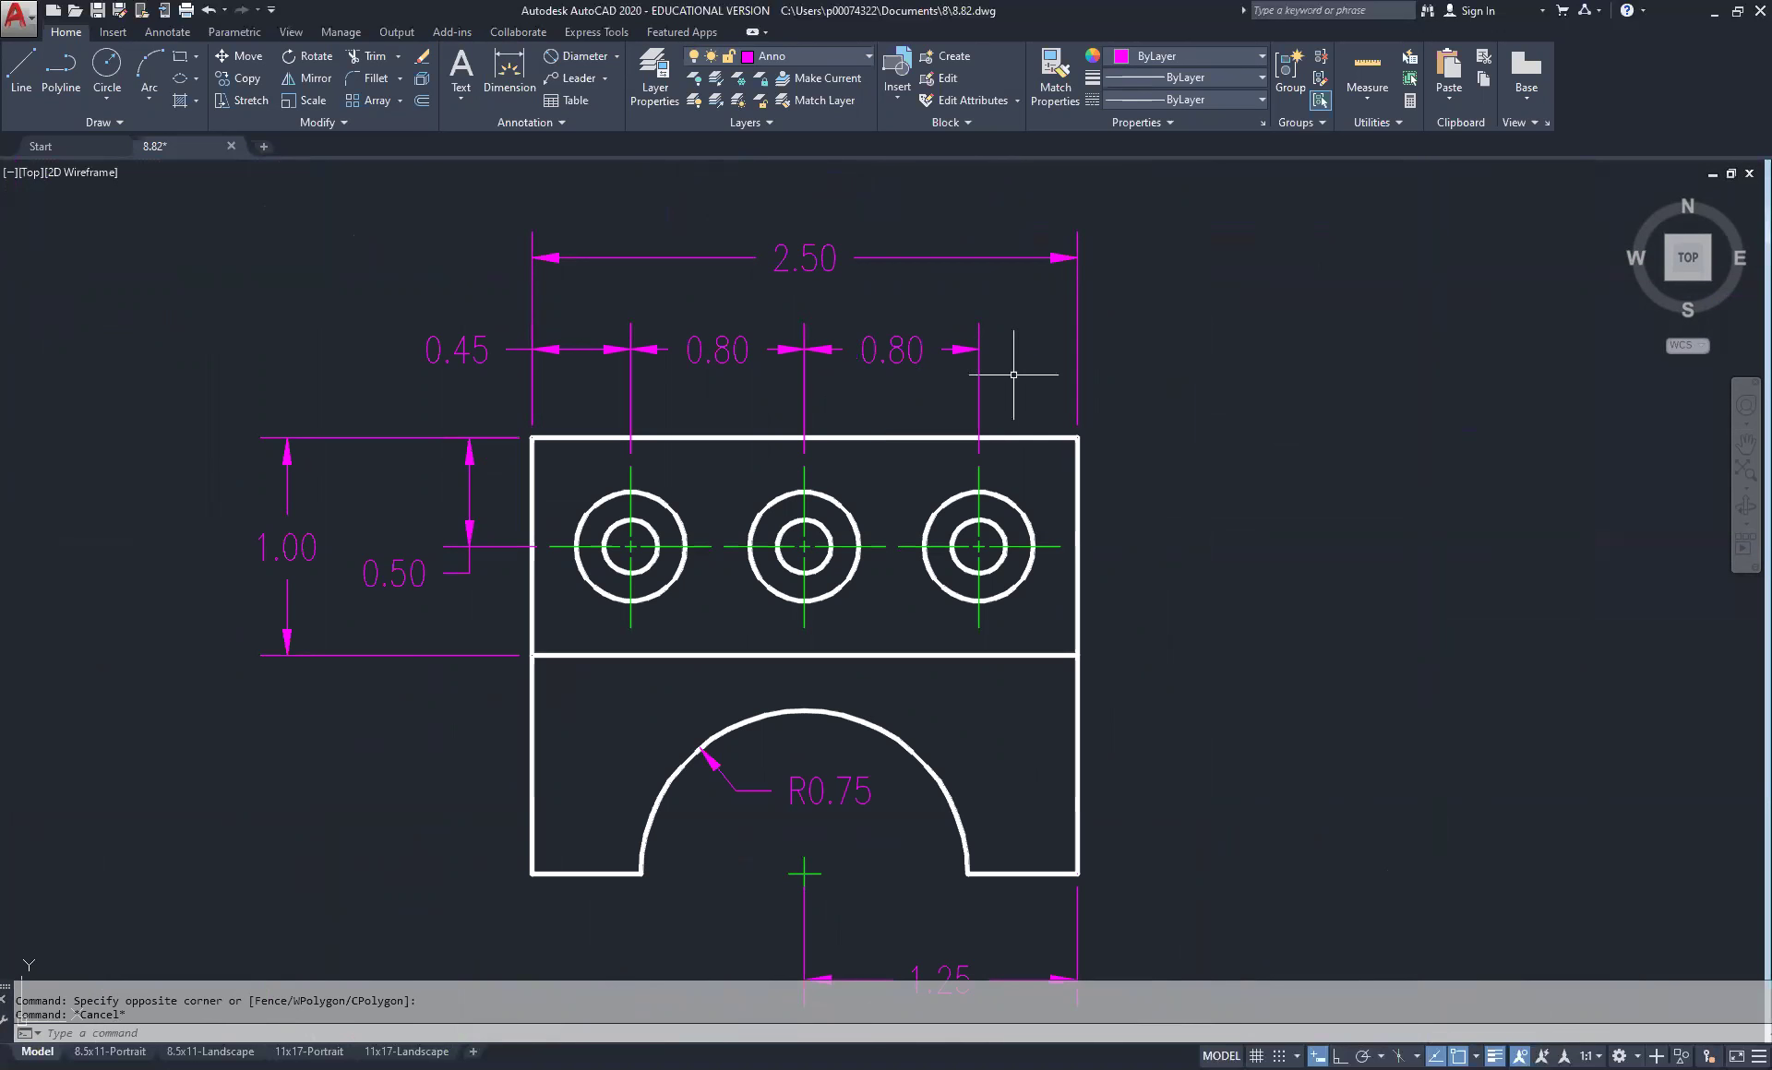
{"action": "scroll", "coordinate": [1014, 375], "scroll_direction": "down", "scroll_amount": 2}
{"action": "mouse_move", "coordinate": [339, 559]}
{"action": "middle_mouse_down"}
{"action": "mouse_move", "coordinate": [656, 439]}
{"action": "mouse_move", "coordinate": [653, 424]}
{"action": "middle_mouse_up"}
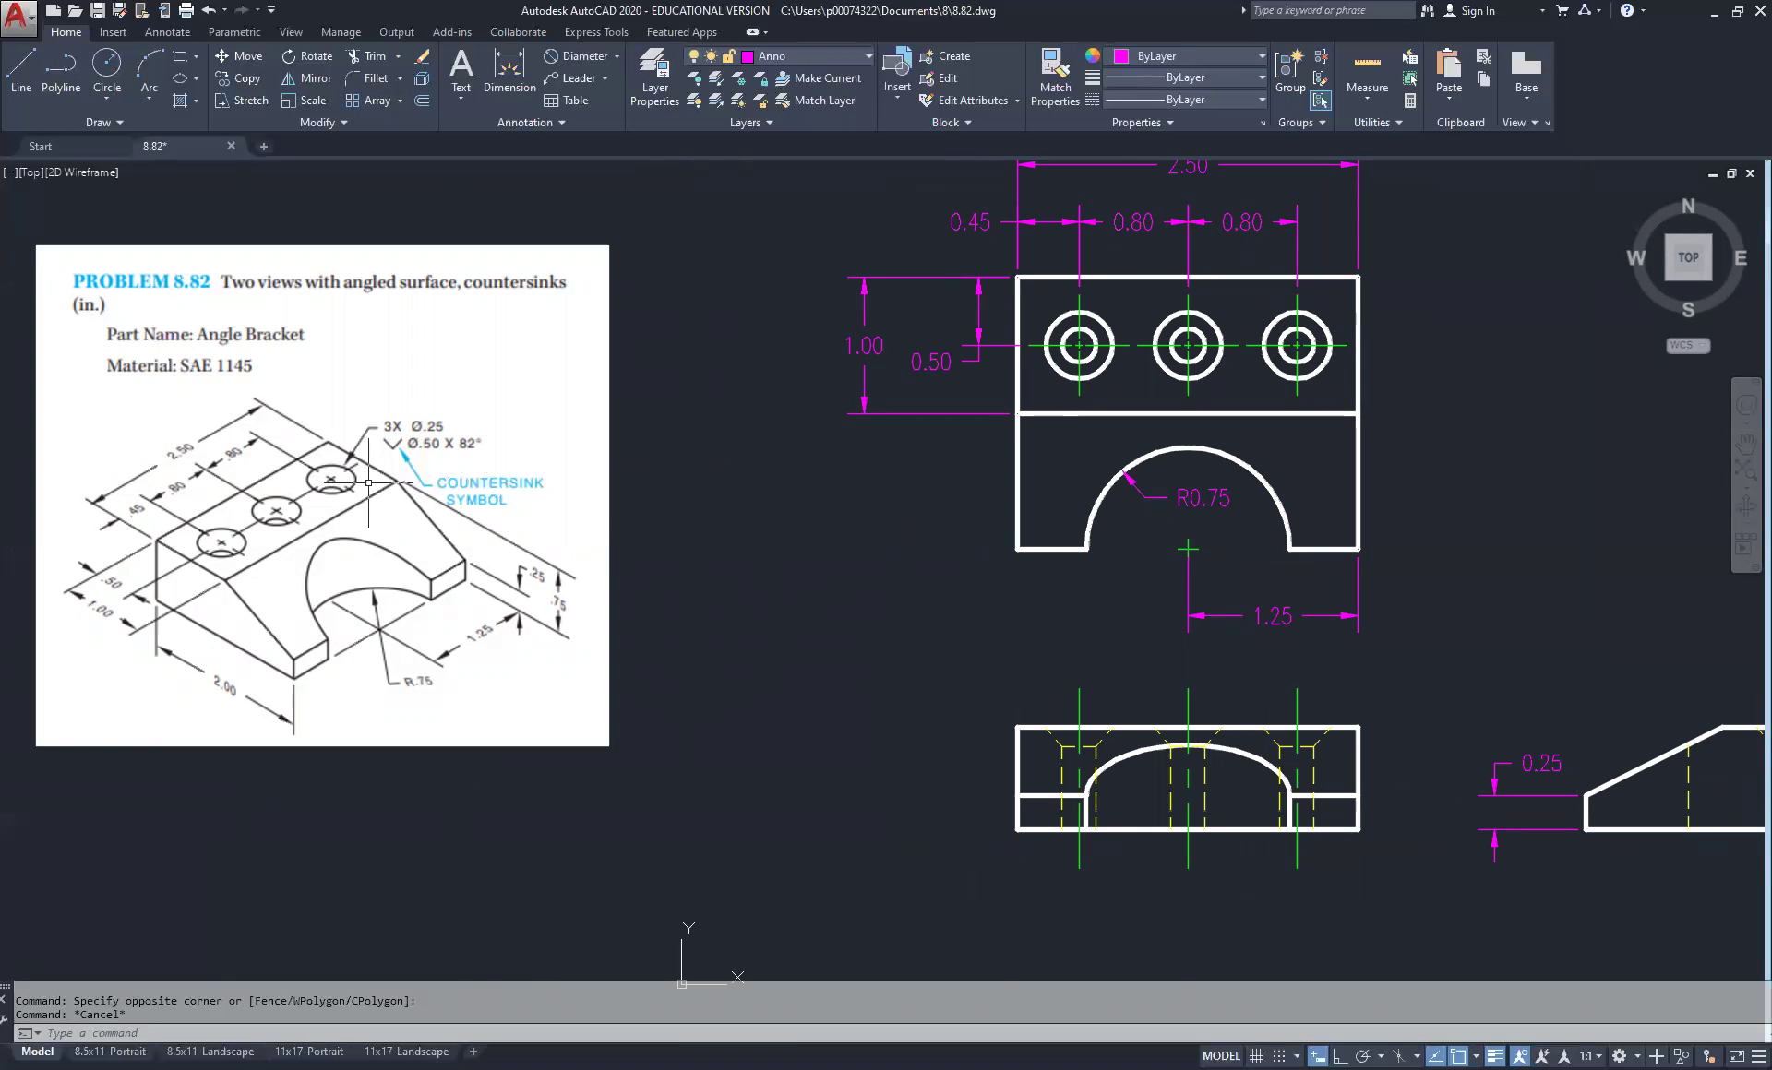
{"action": "mouse_move", "coordinate": [1416, 601]}
{"action": "middle_mouse_down"}
{"action": "mouse_move", "coordinate": [1140, 540]}
{"action": "mouse_move", "coordinate": [1345, 597]}
{"action": "mouse_move", "coordinate": [1315, 610]}
{"action": "middle_mouse_up"}
{"action": "middle_click_drag", "start_coordinate": [1328, 543], "coordinate": [1237, 522]}
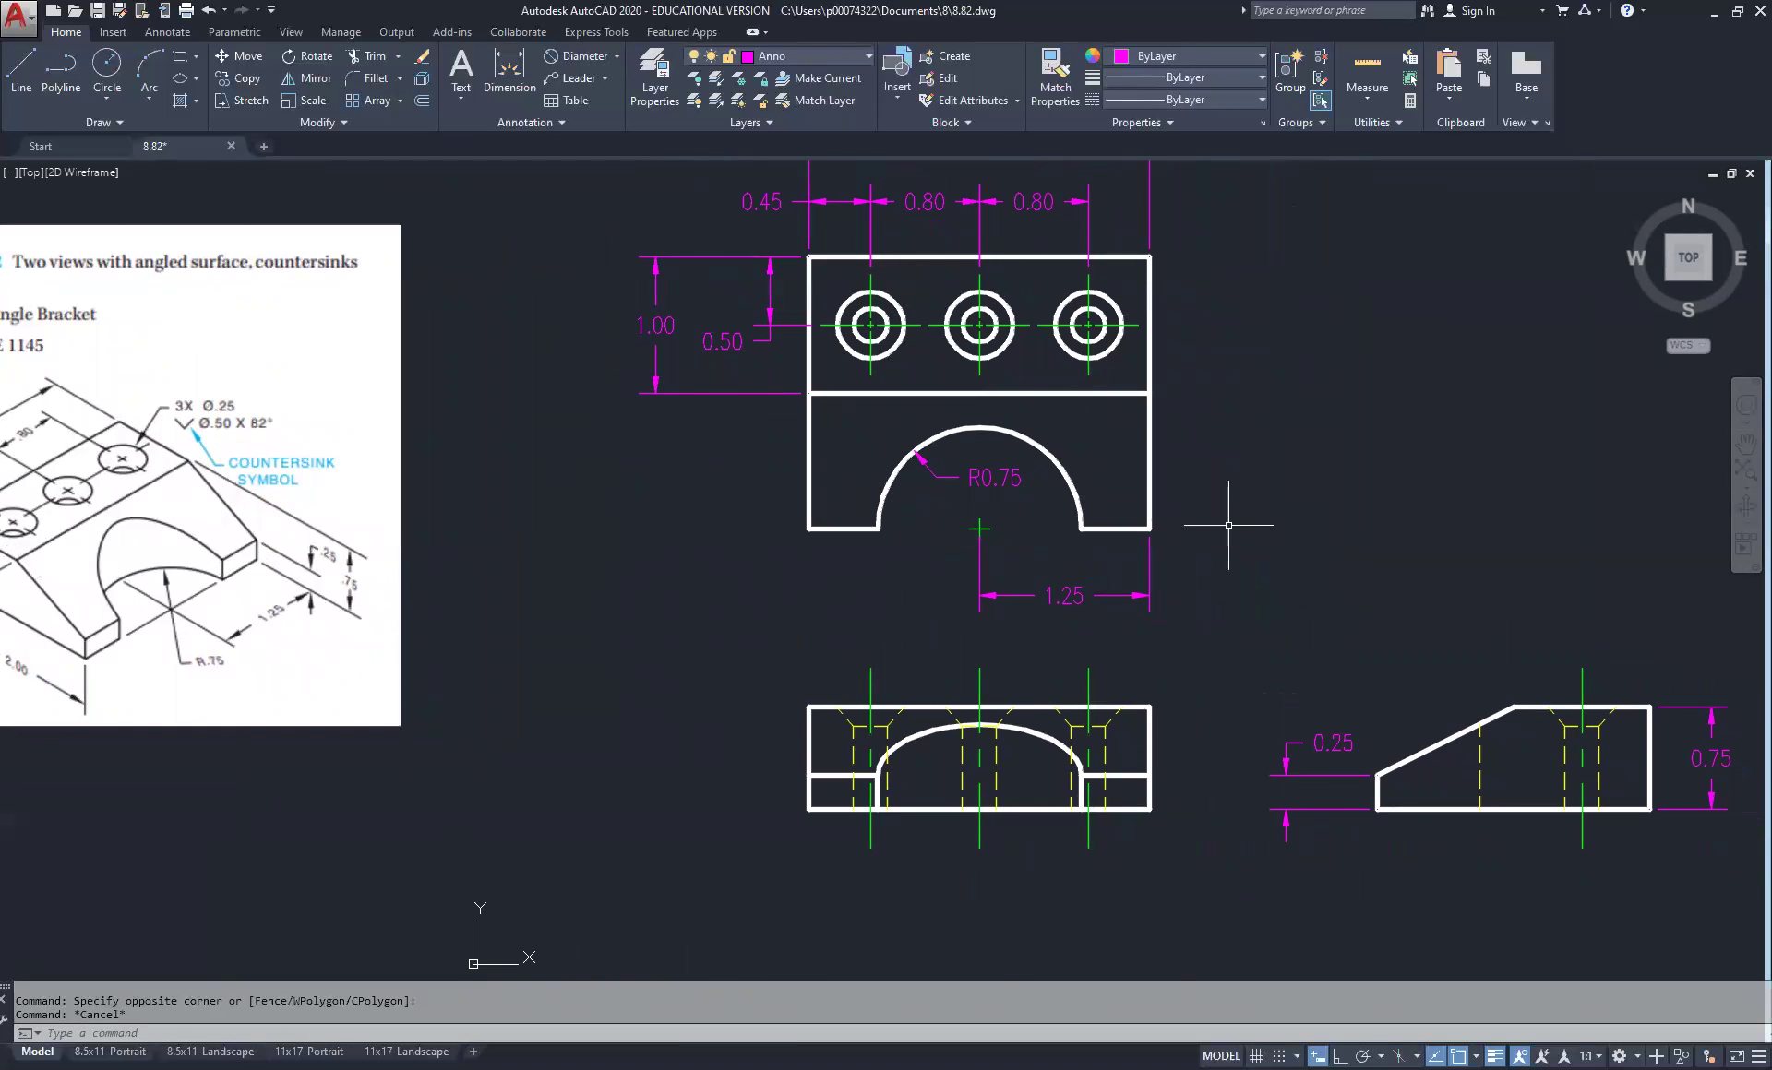
{"action": "middle_click_drag", "start_coordinate": [1412, 601], "coordinate": [1251, 487]}
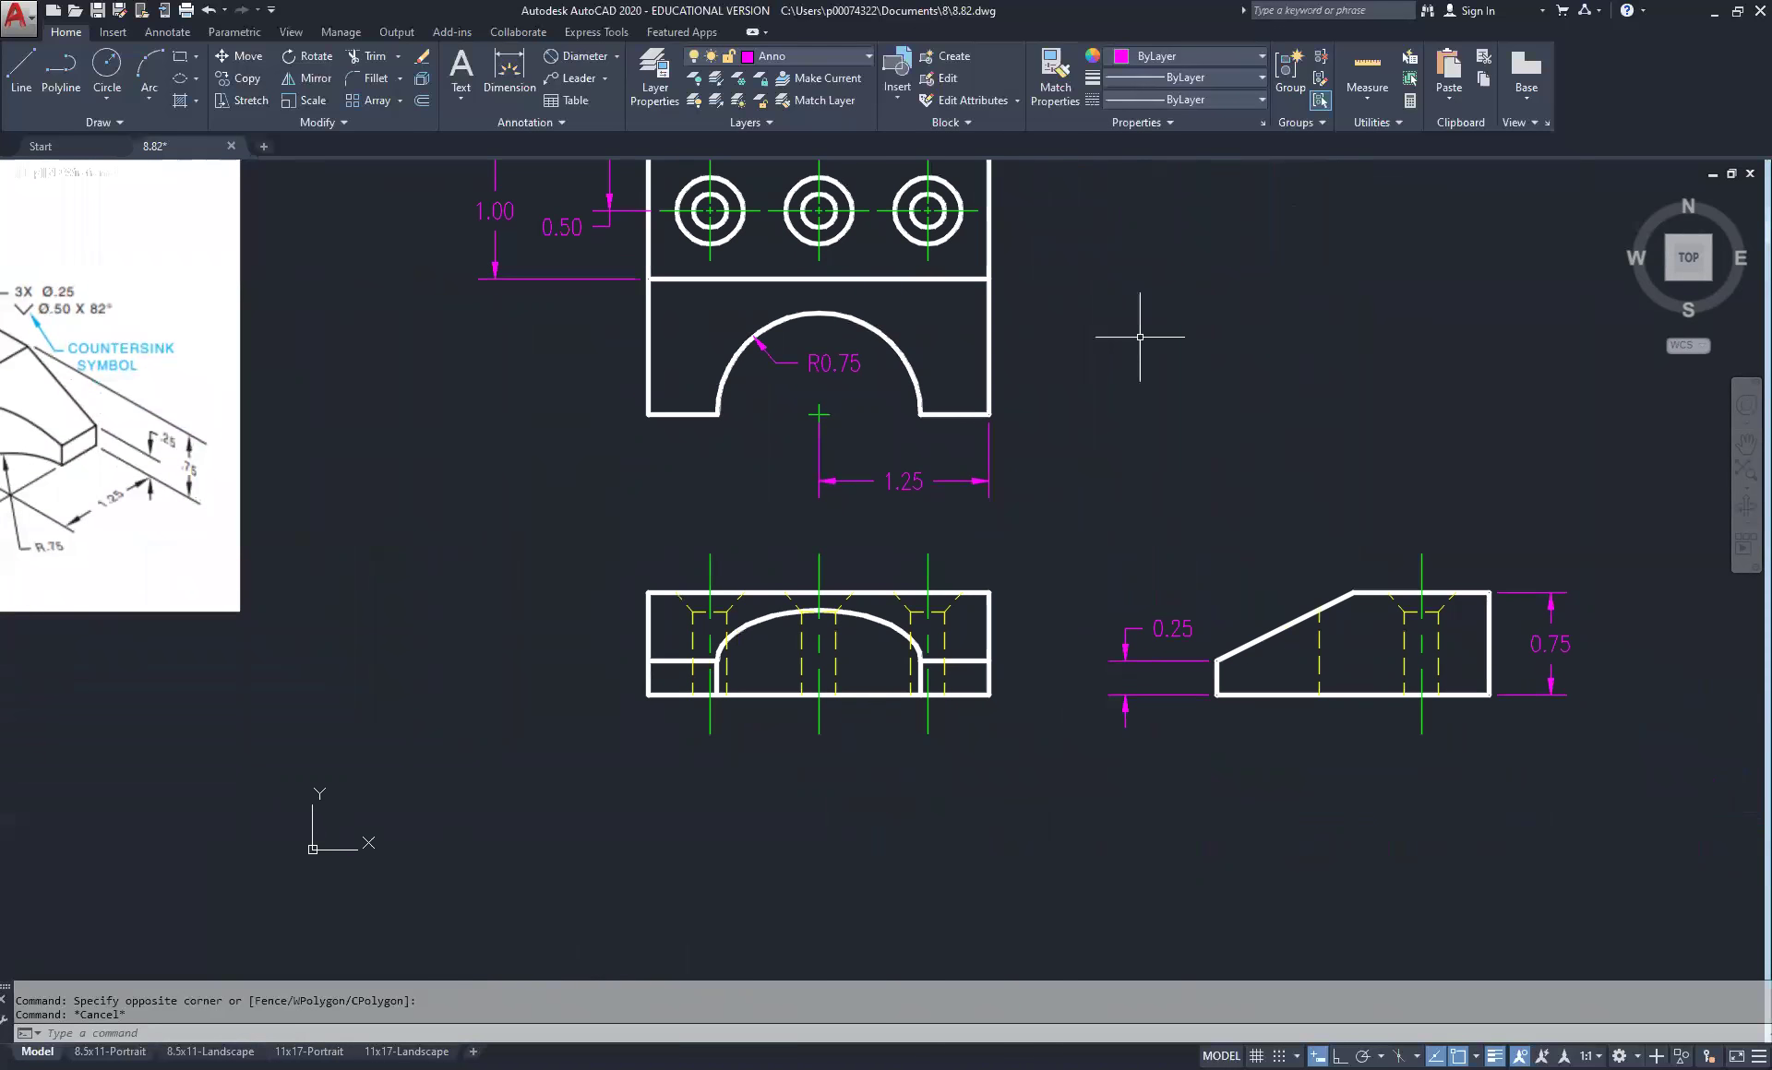
{"action": "left_click", "coordinate": [617, 56]}
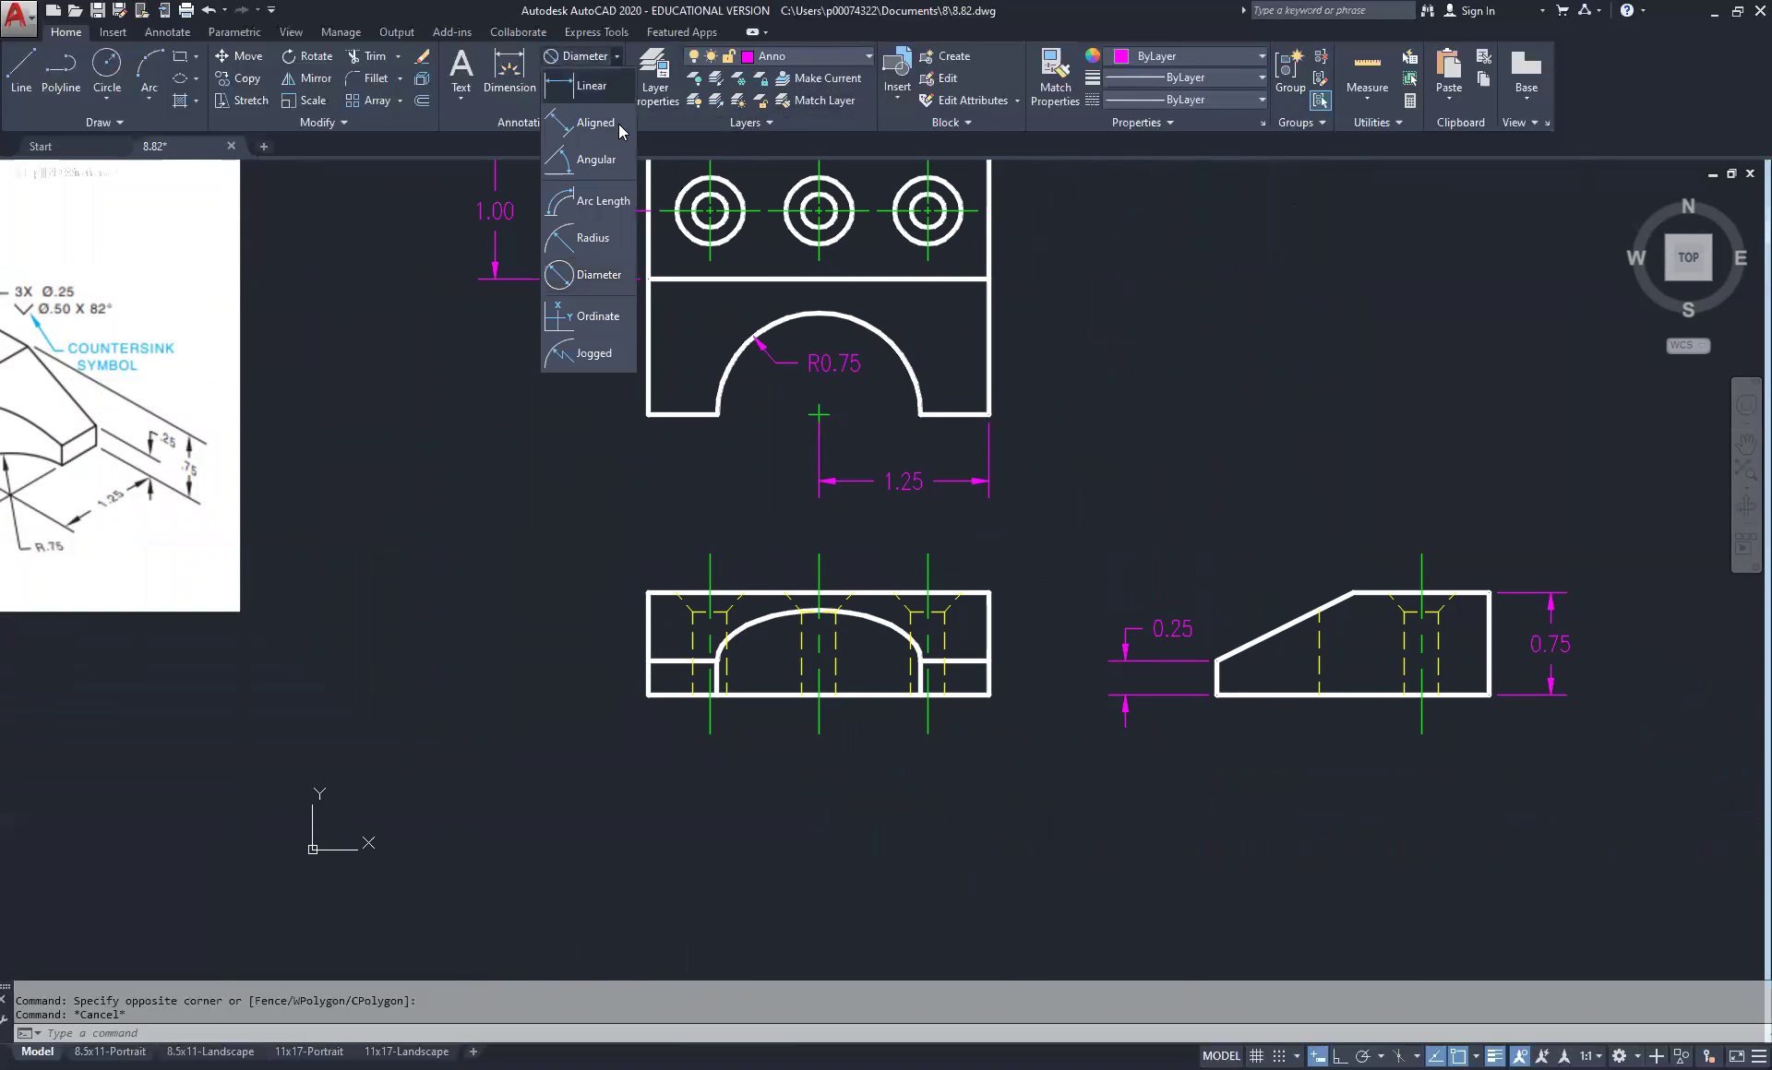
{"action": "left_click", "coordinate": [591, 85]}
{"action": "left_click", "coordinate": [1489, 695]}
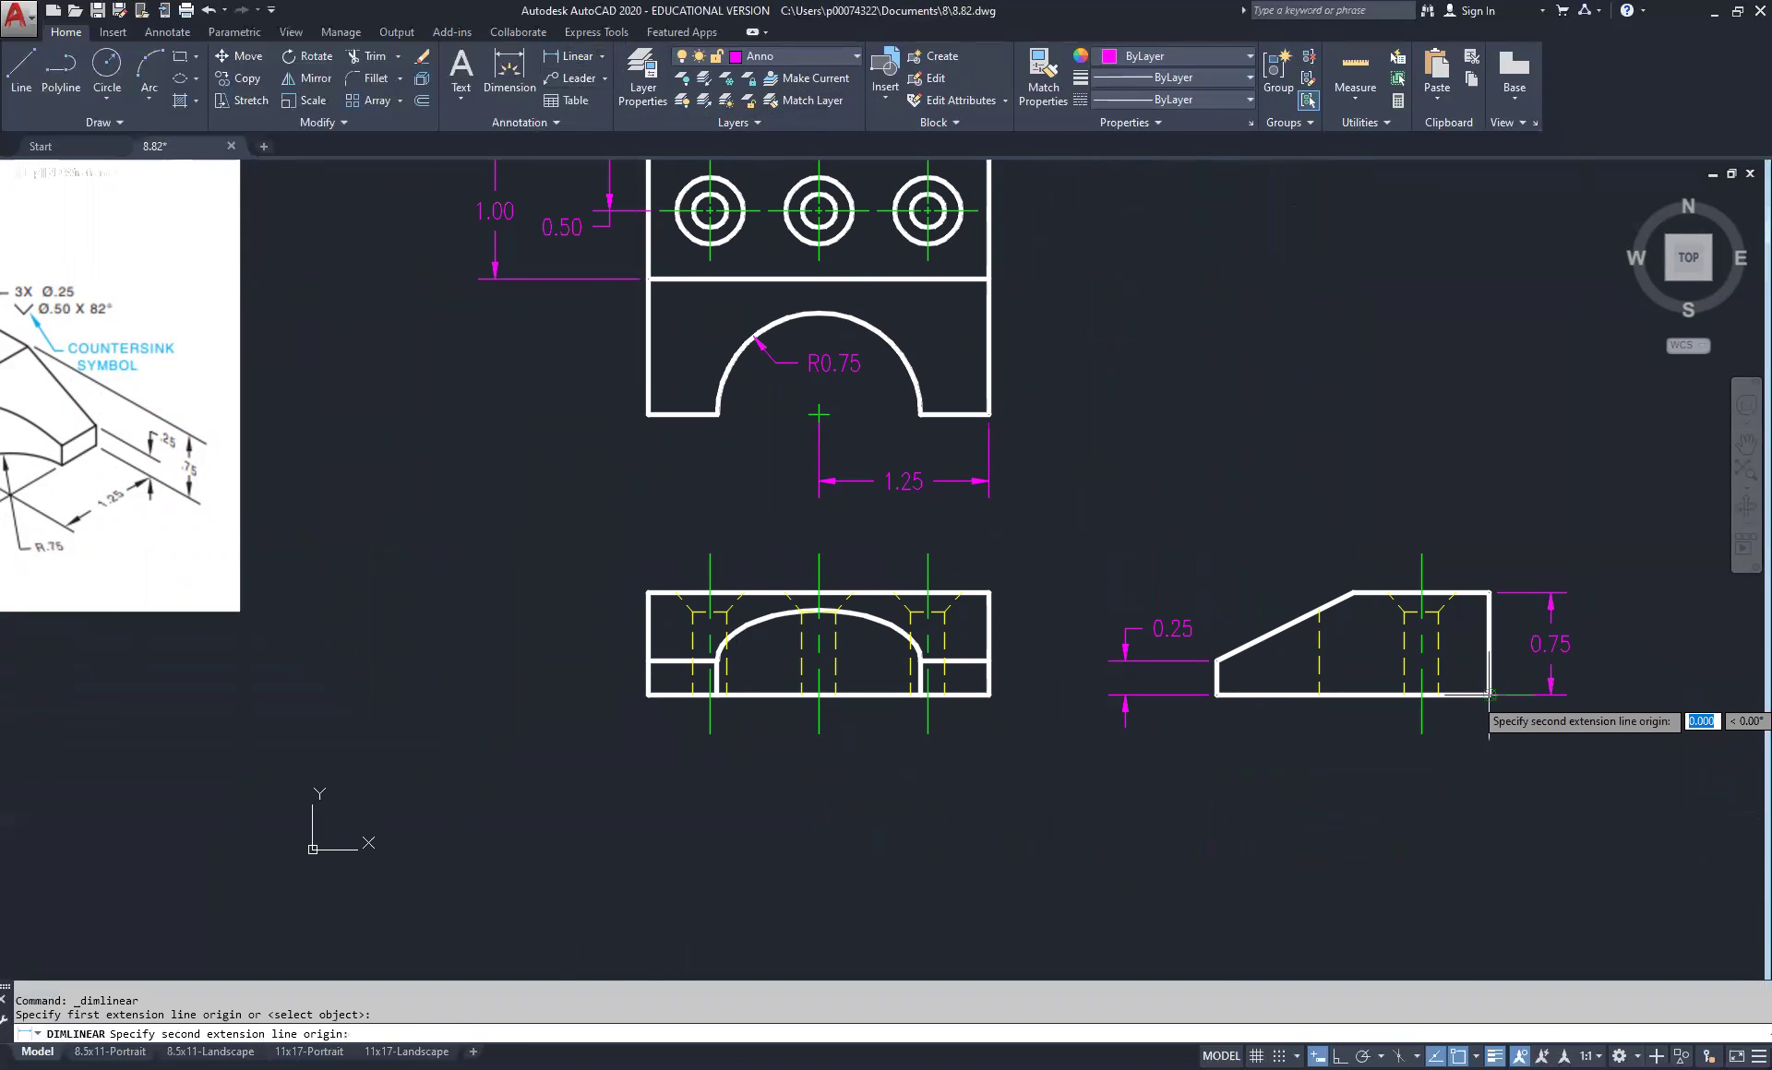
{"action": "left_click", "coordinate": [1223, 709]}
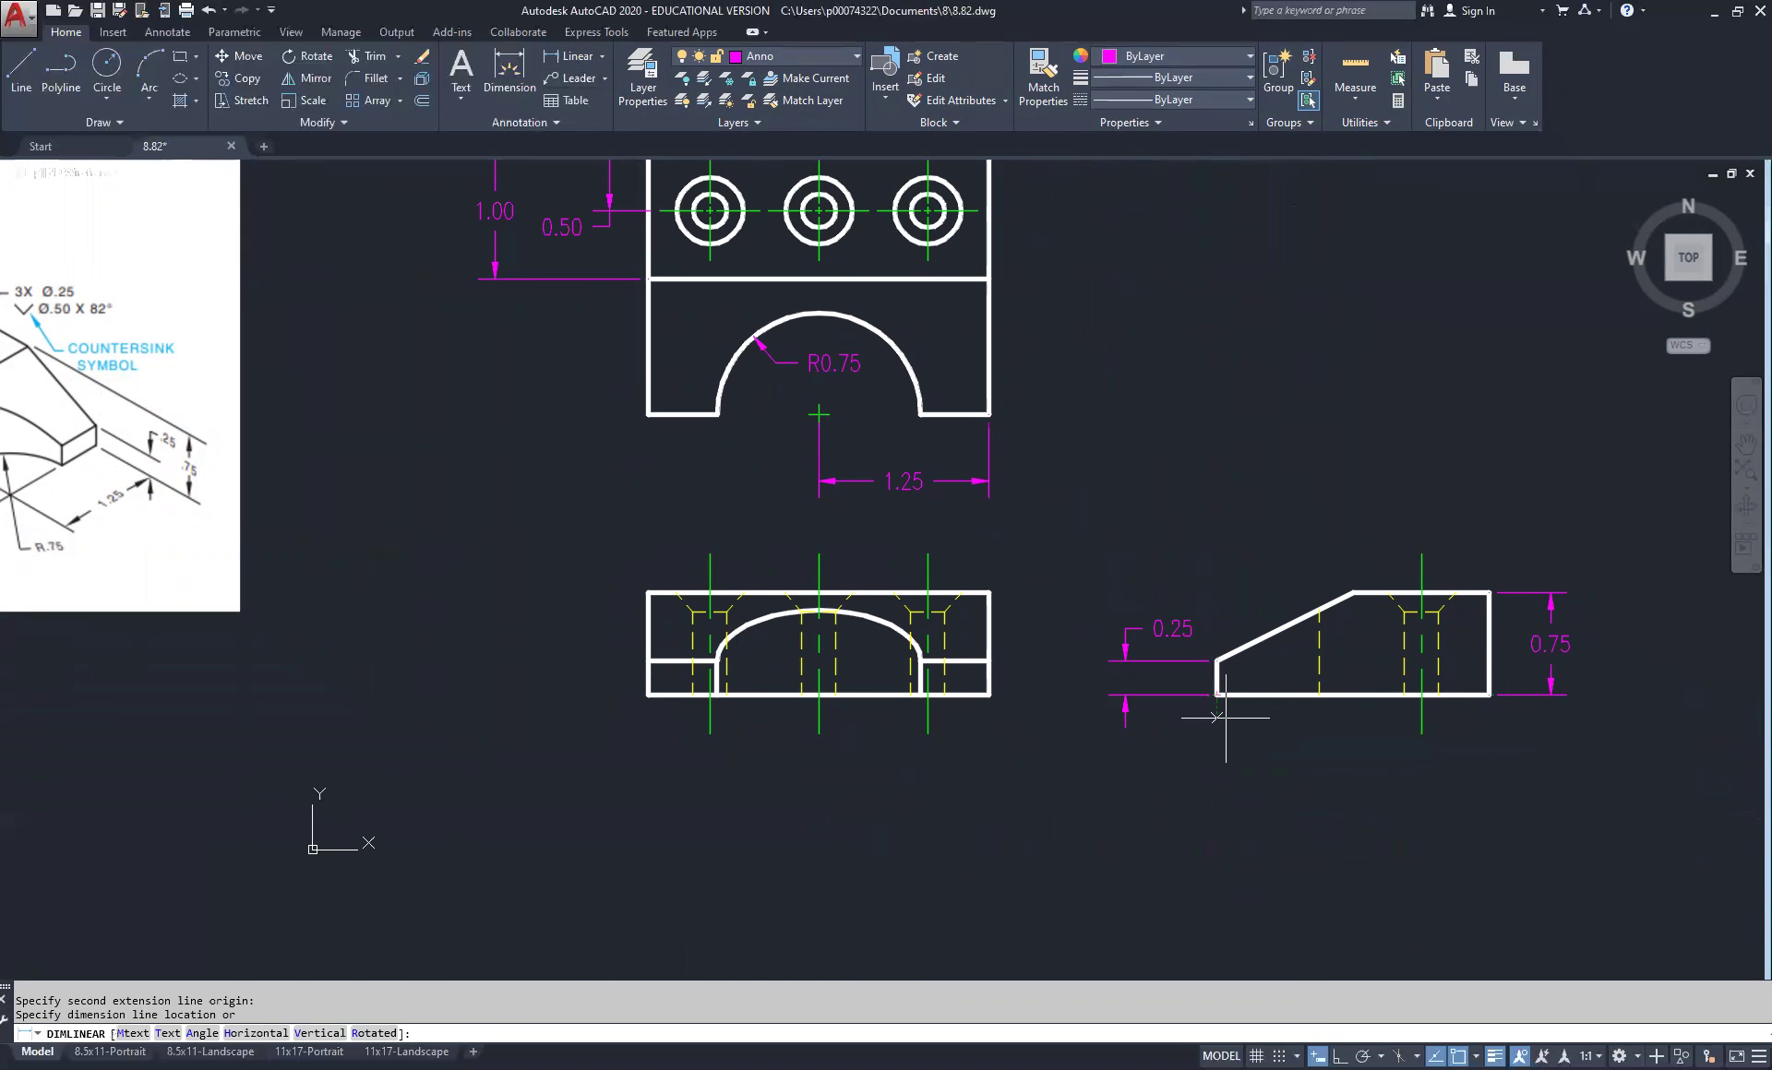
{"action": "left_click", "coordinate": [1237, 755]}
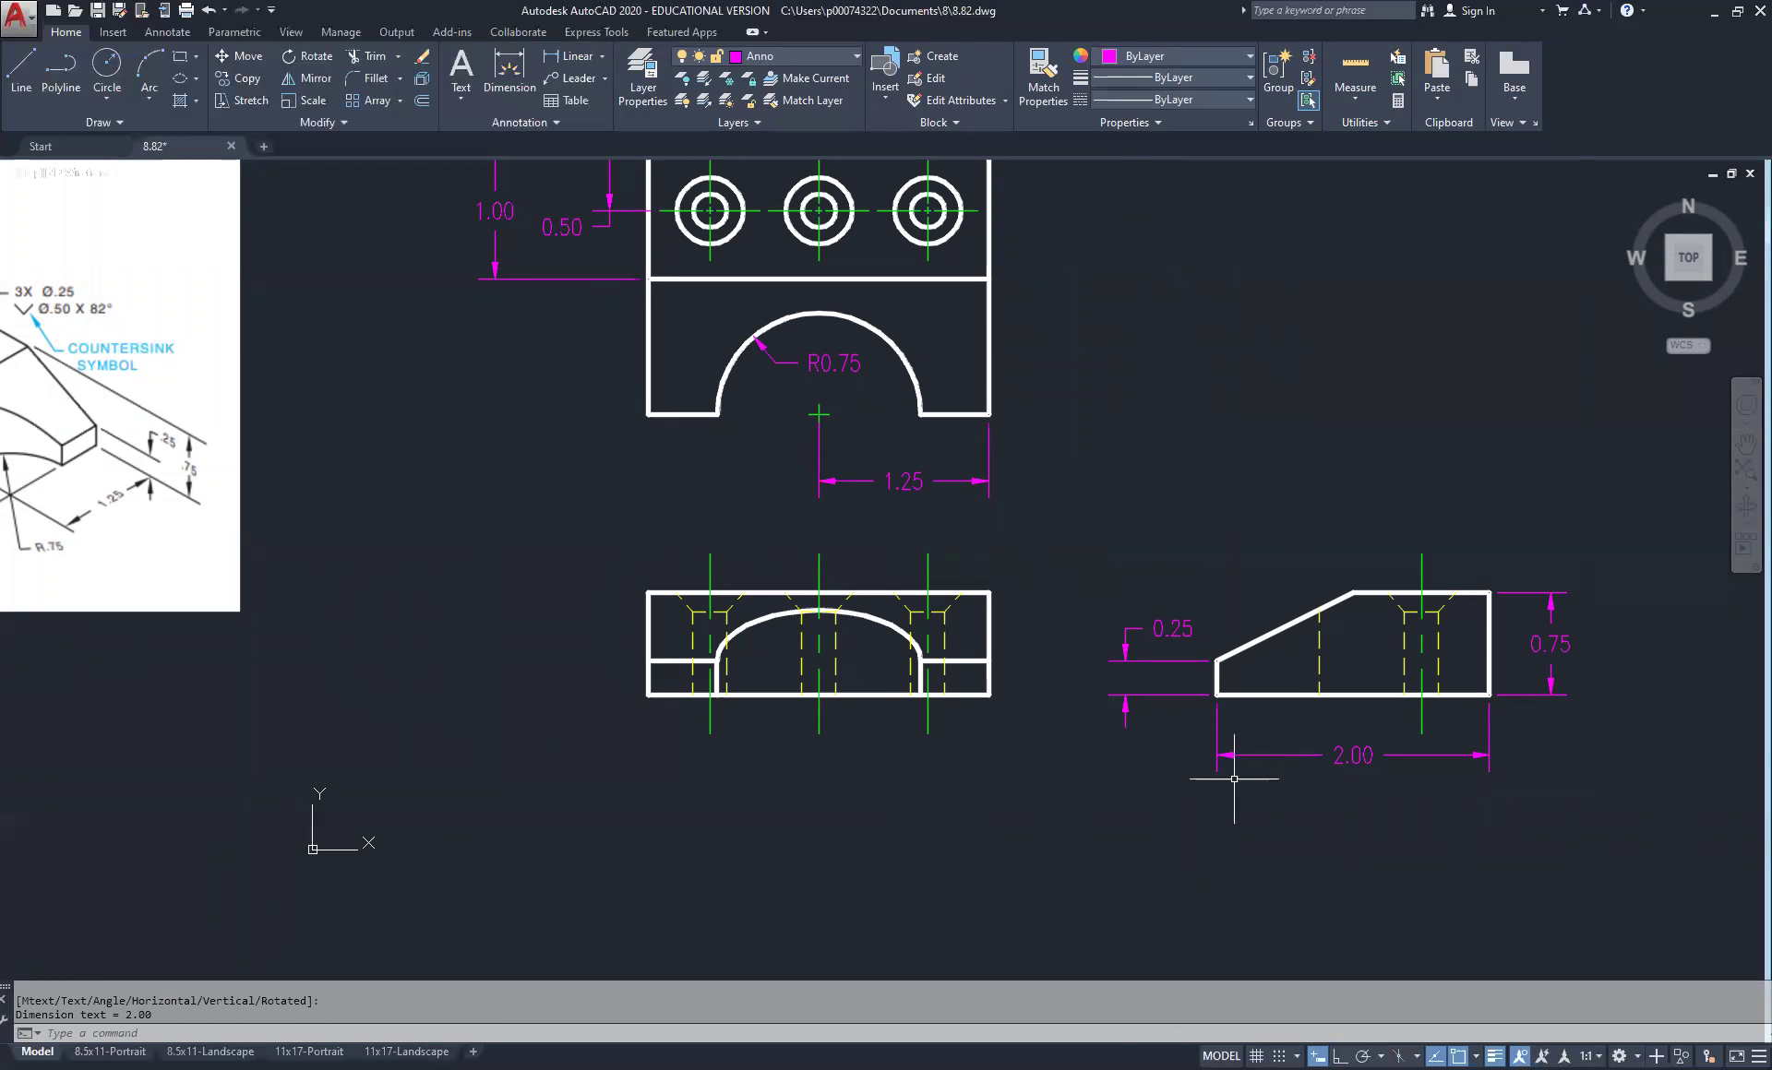
Add a diameter dimension to the inner circle of the right-hand hole in the top view, with its text outside the part's upper right corner
{"action": "mouse_move", "coordinate": [1036, 534]}
{"action": "middle_mouse_down"}
{"action": "mouse_move", "coordinate": [1064, 636]}
{"action": "mouse_move", "coordinate": [1044, 732]}
{"action": "middle_mouse_up"}
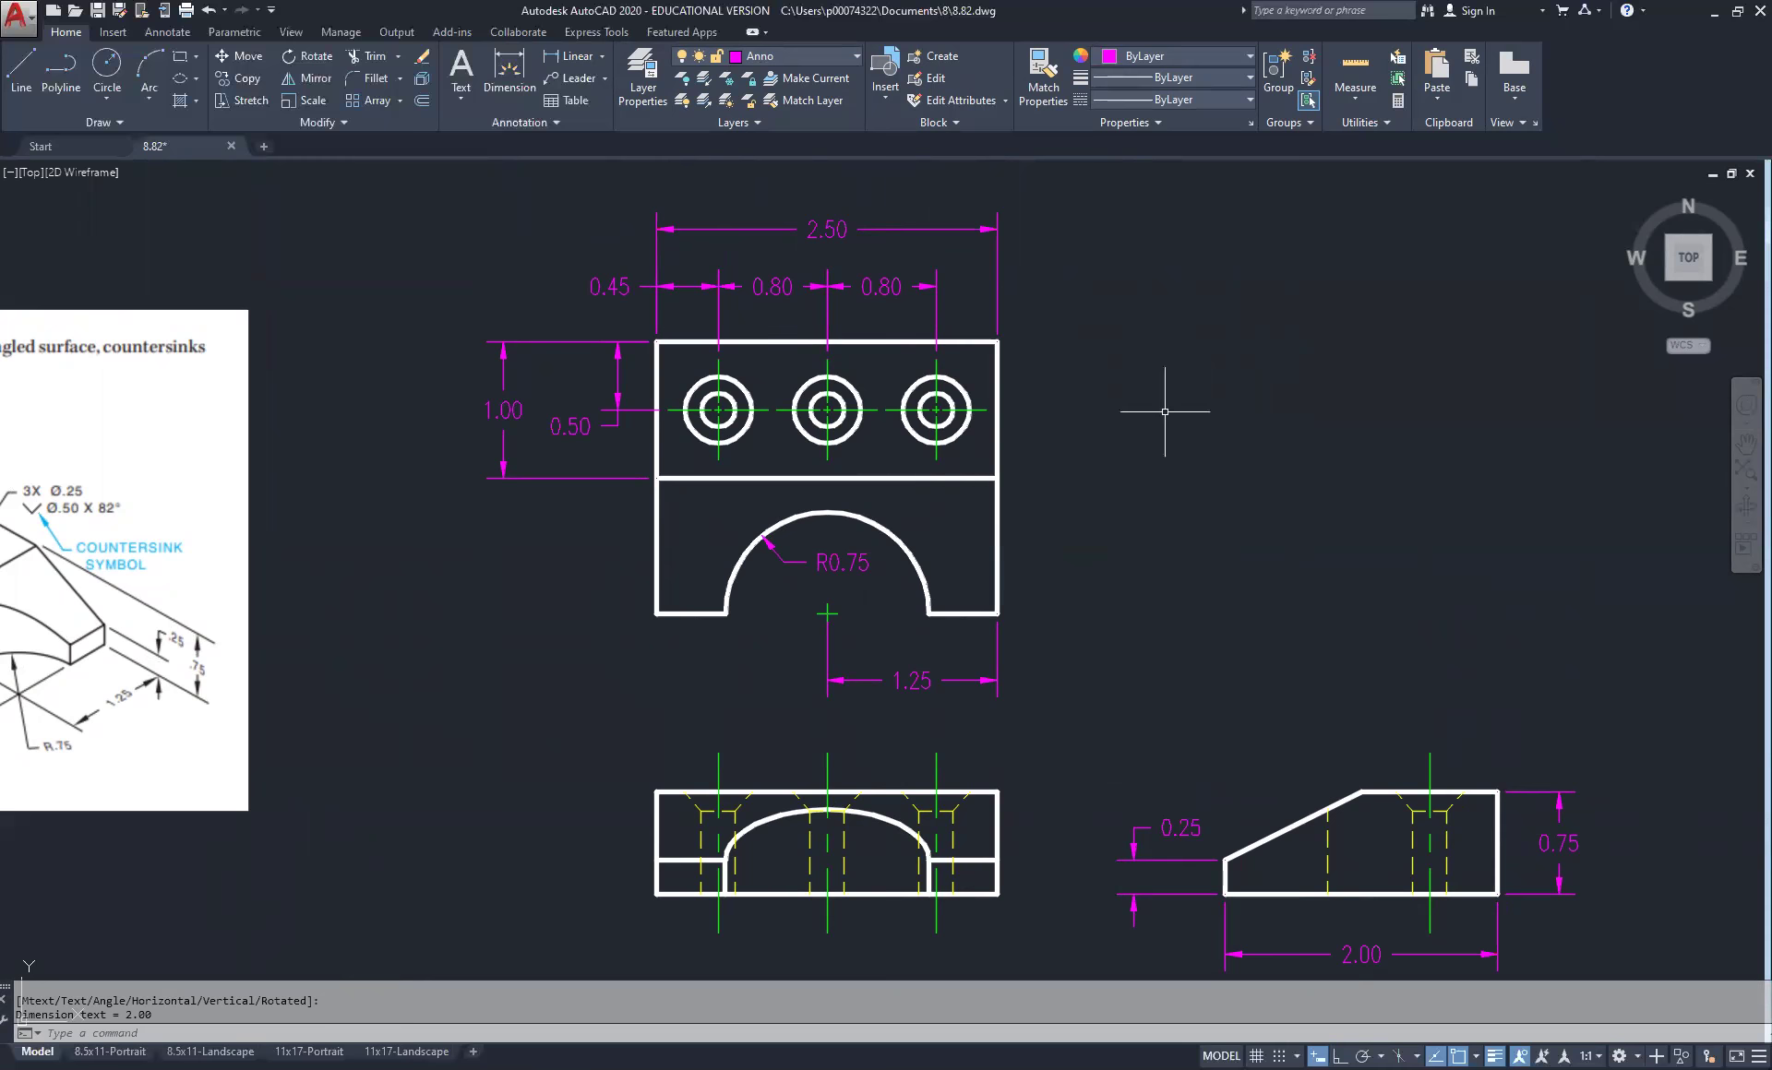
{"action": "middle_click_drag", "start_coordinate": [288, 532], "coordinate": [419, 514]}
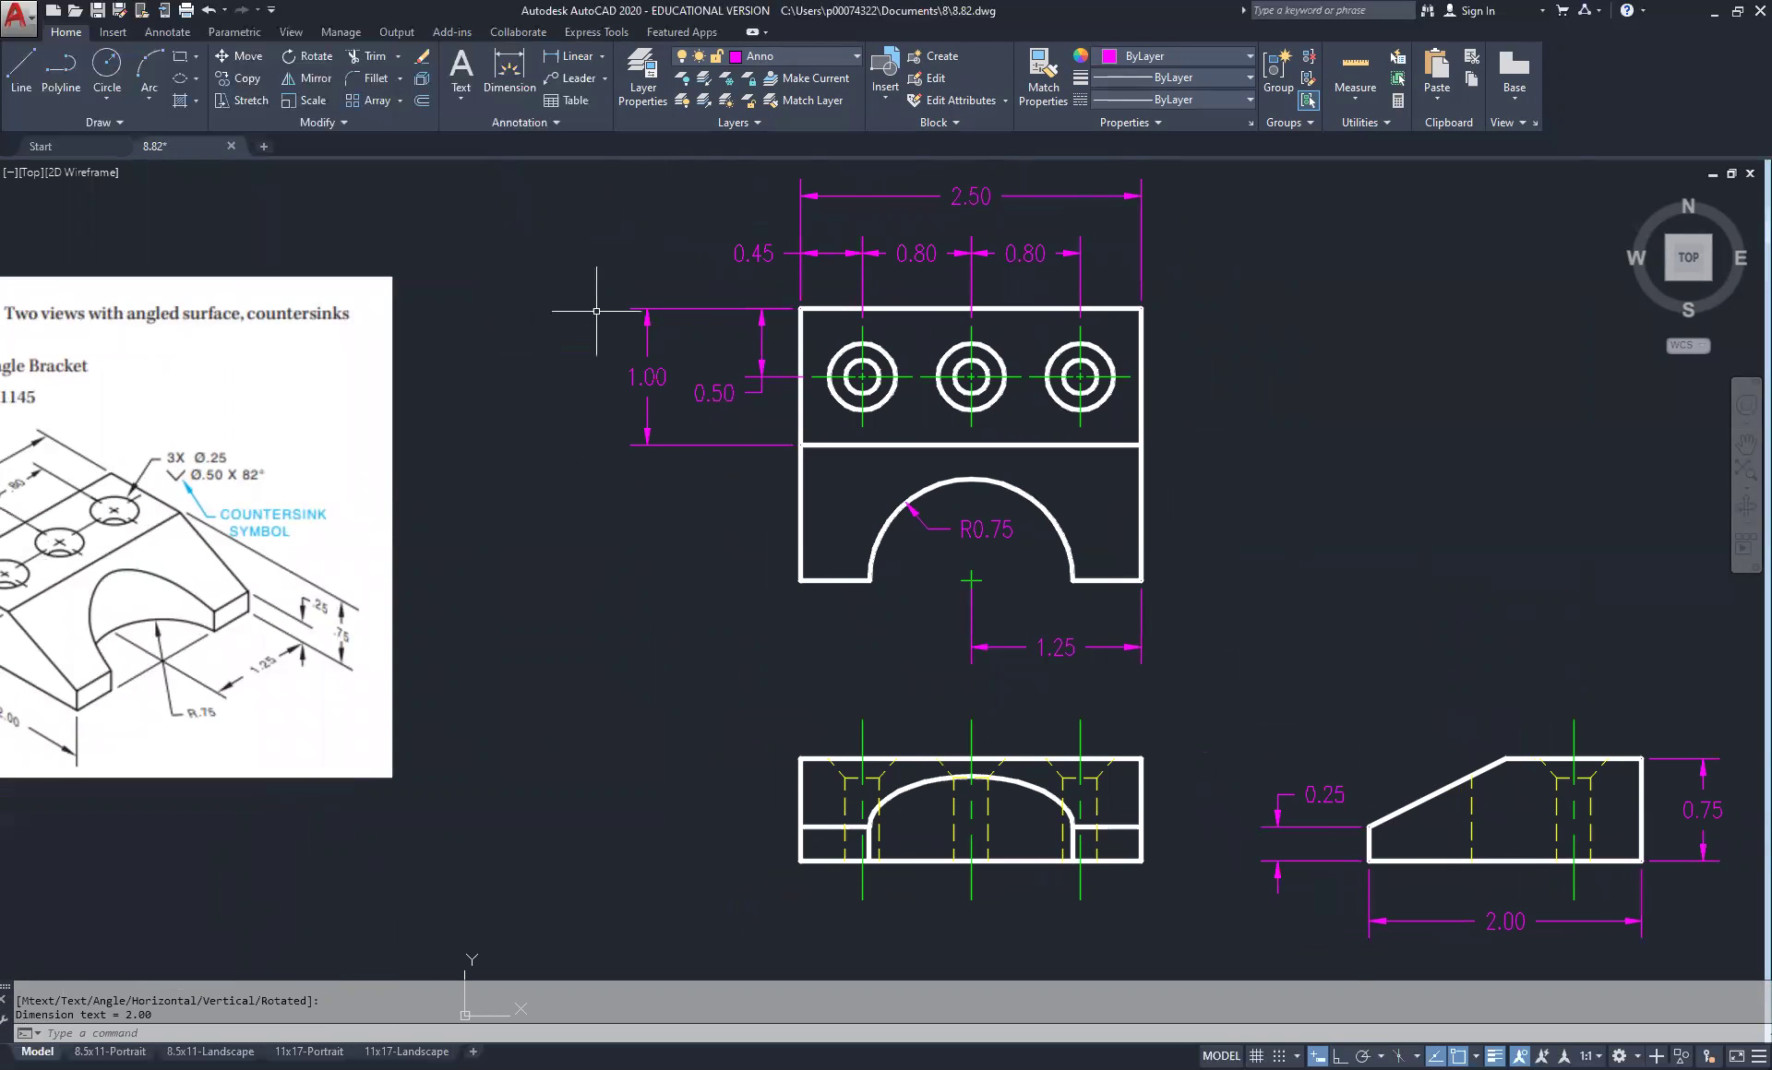
{"action": "left_click", "coordinate": [603, 58]}
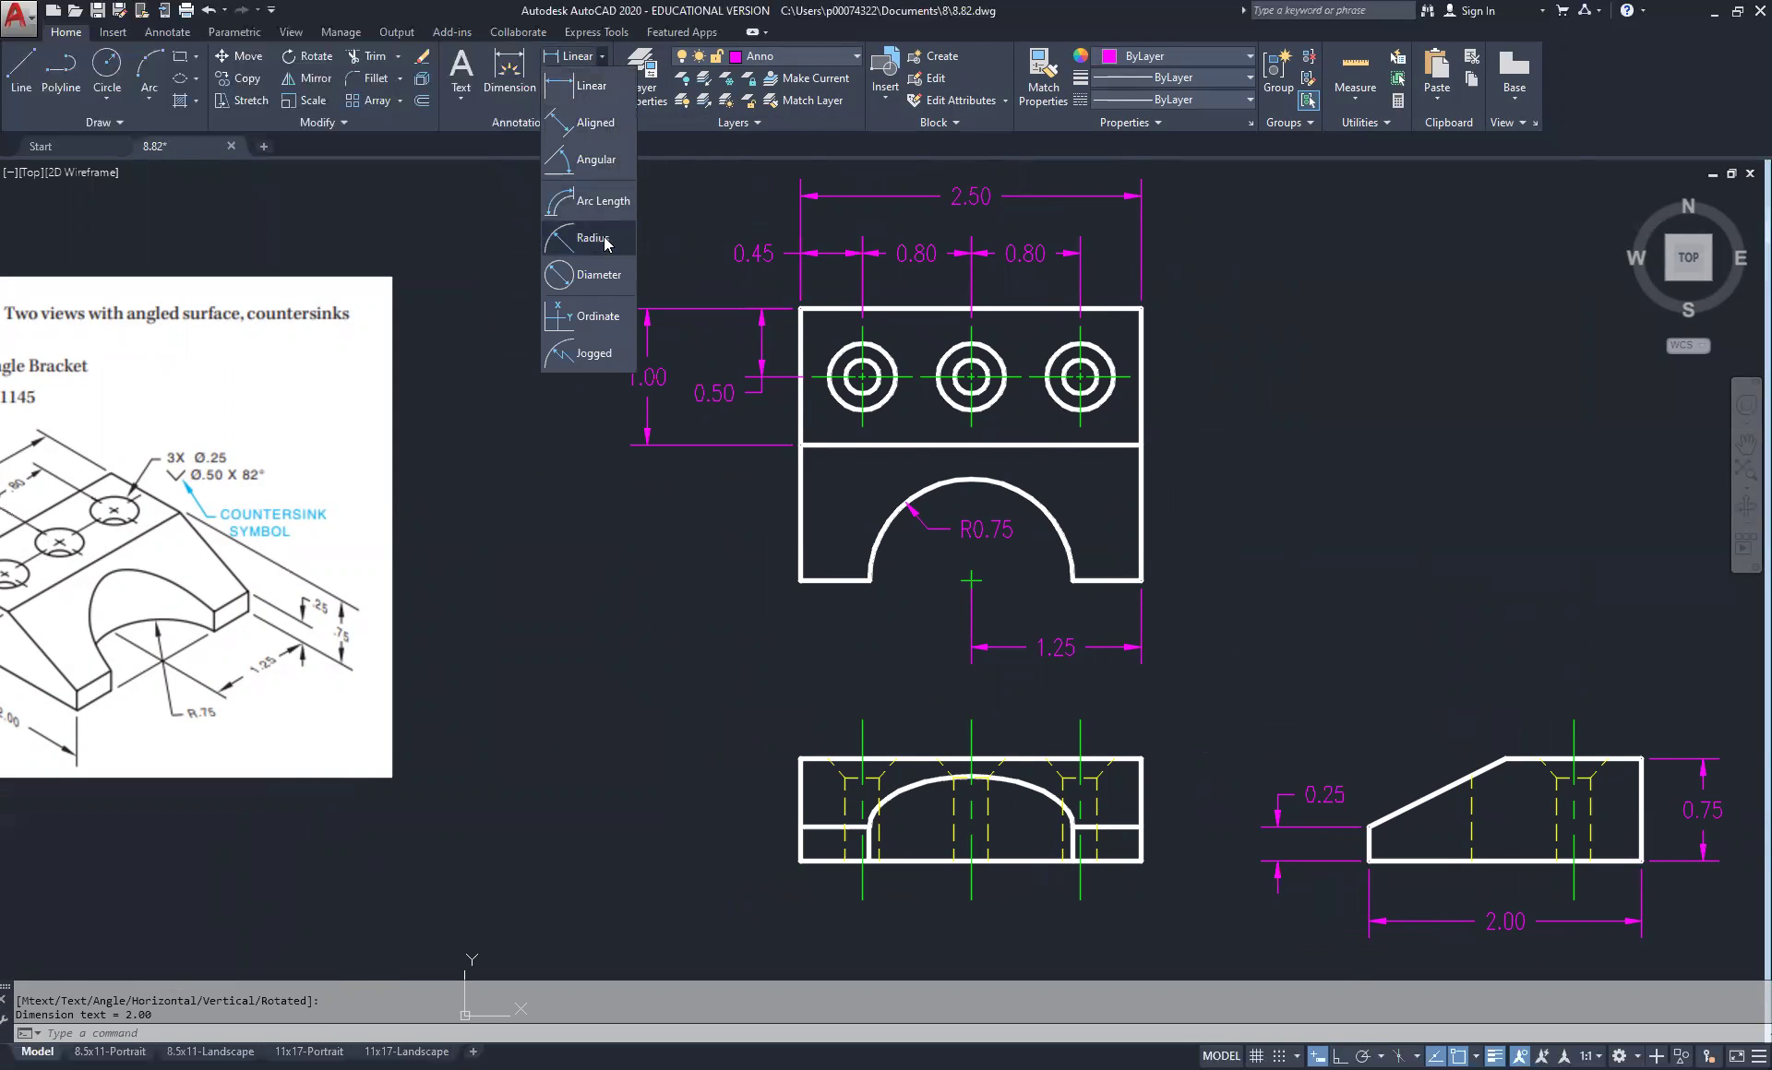
{"action": "left_click", "coordinate": [598, 275]}
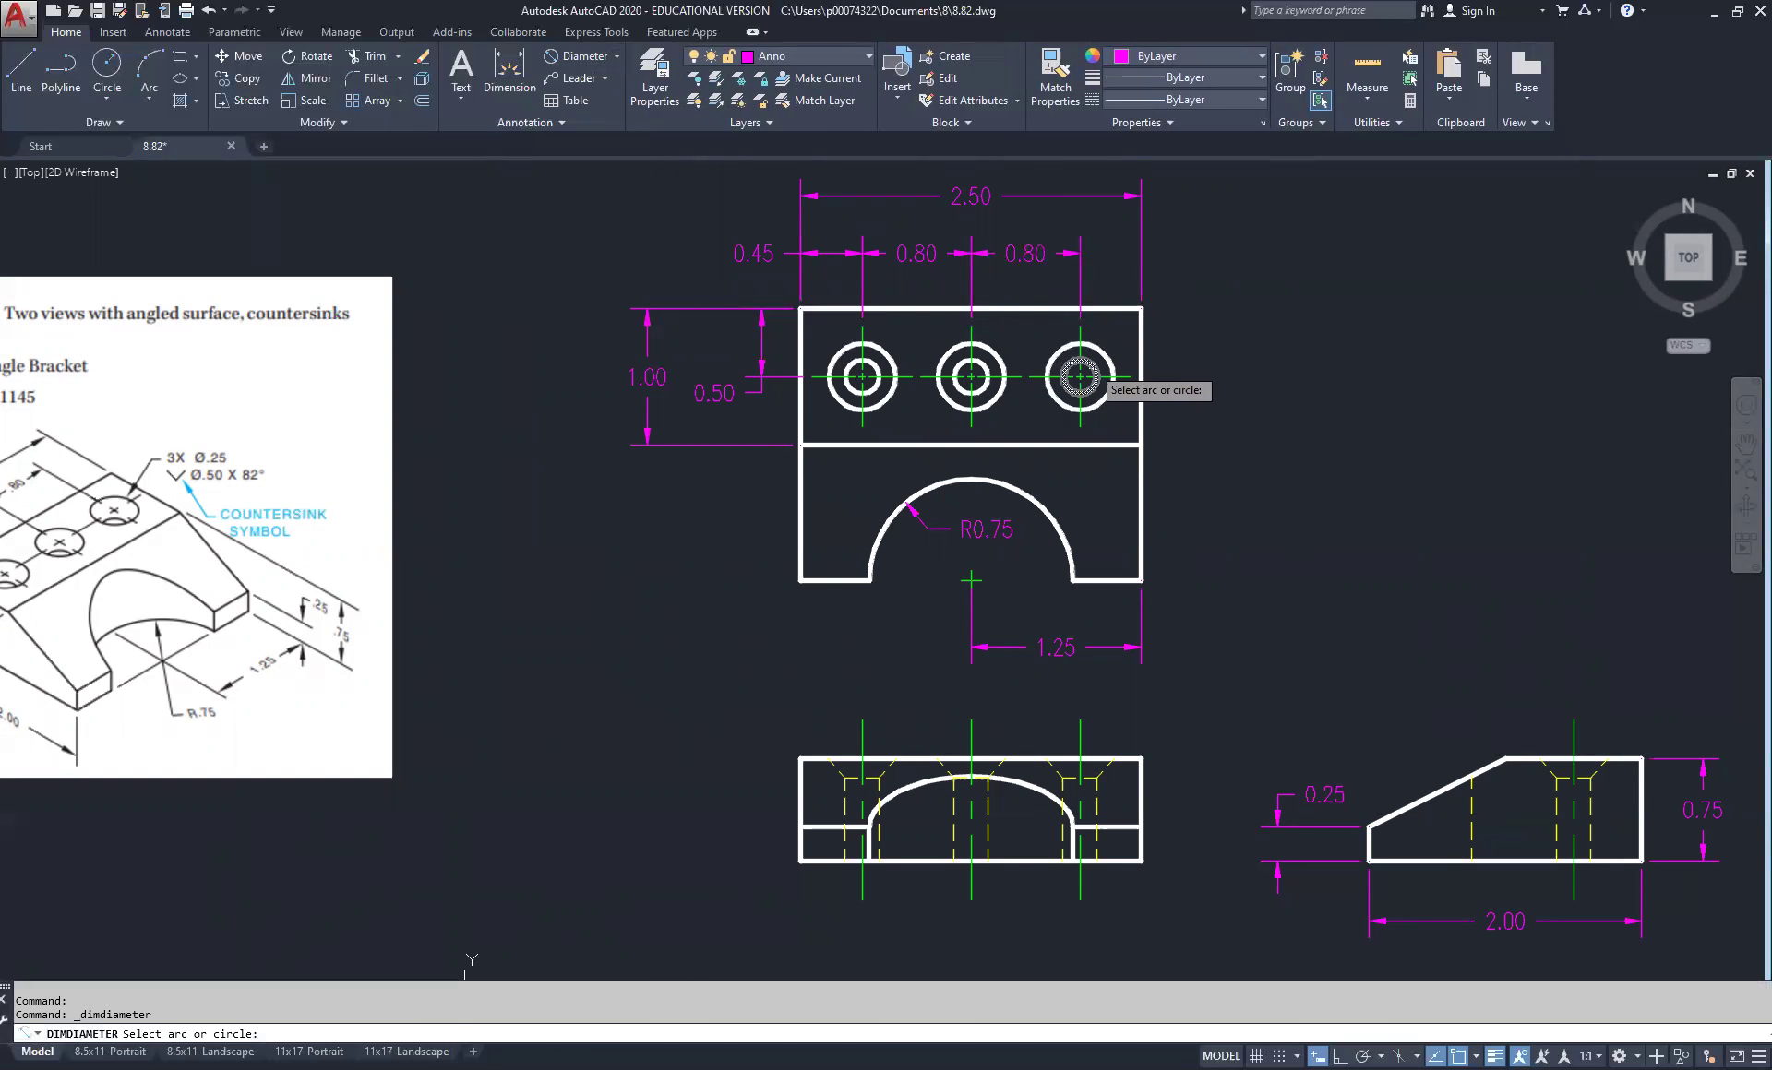
{"action": "left_click", "coordinate": [1114, 378]}
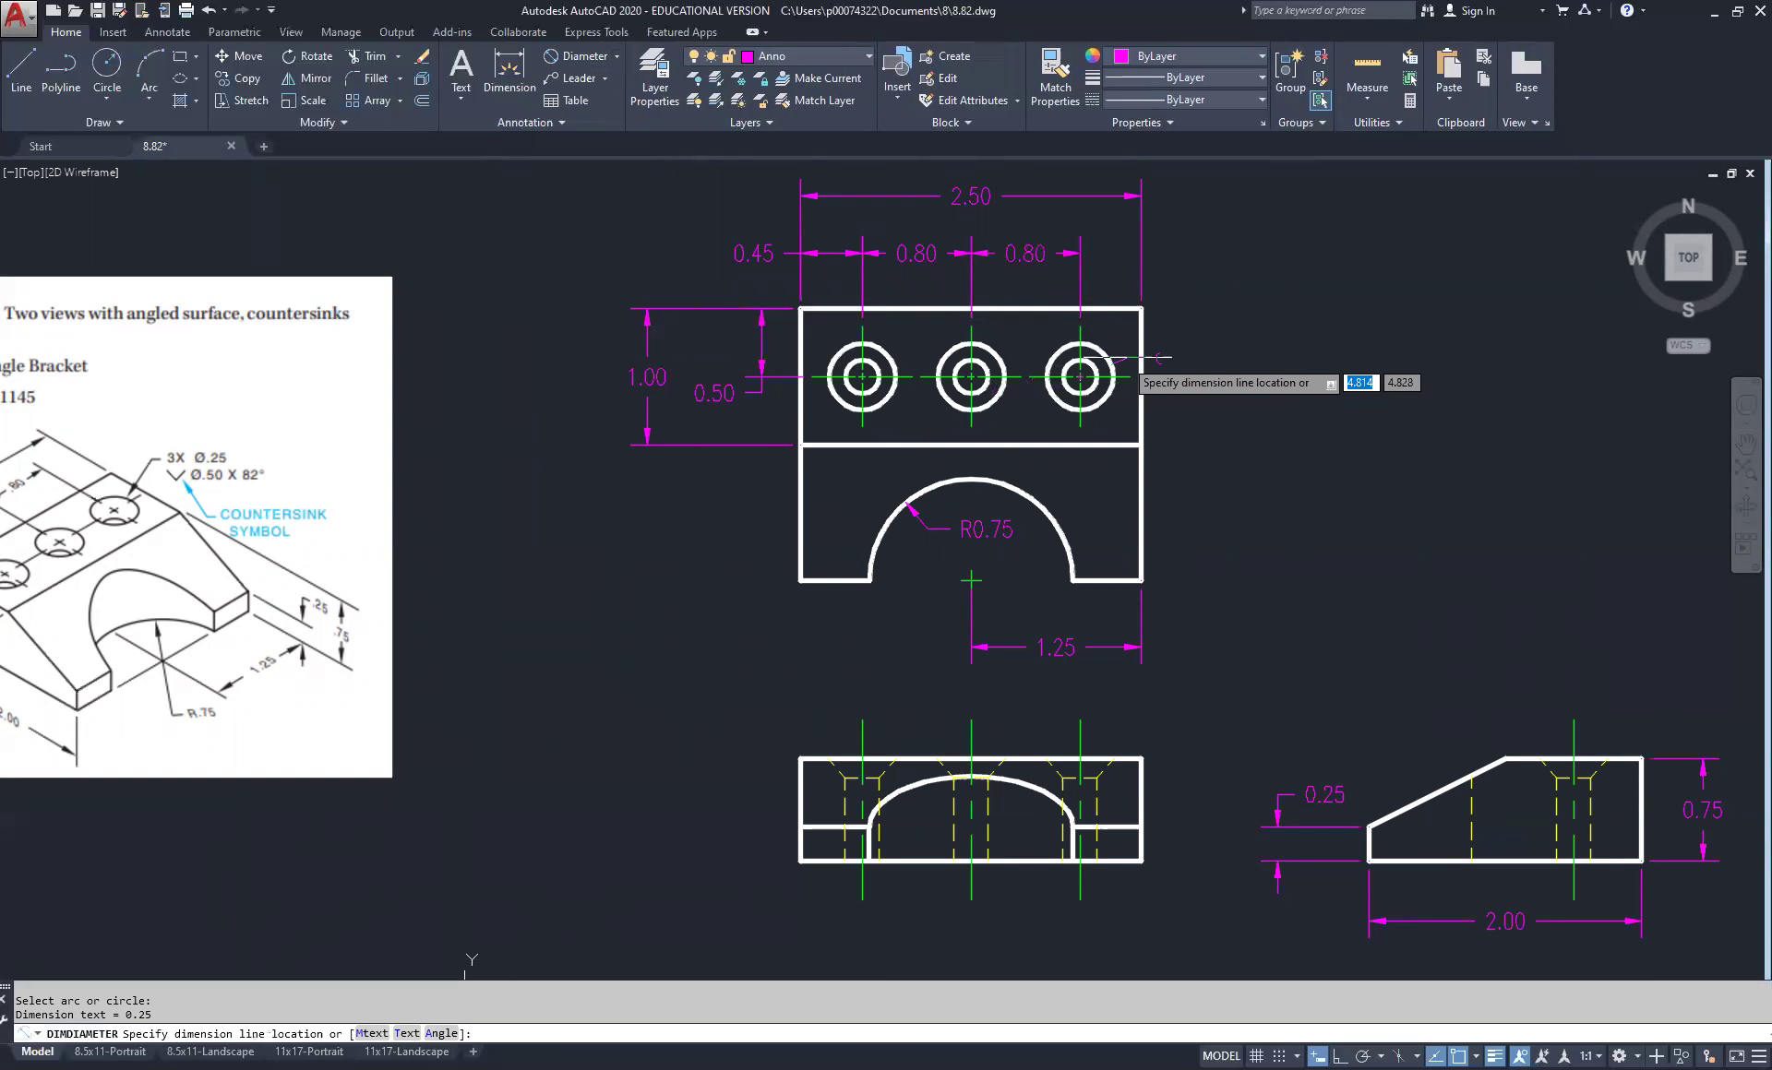
{"action": "left_click", "coordinate": [1177, 326]}
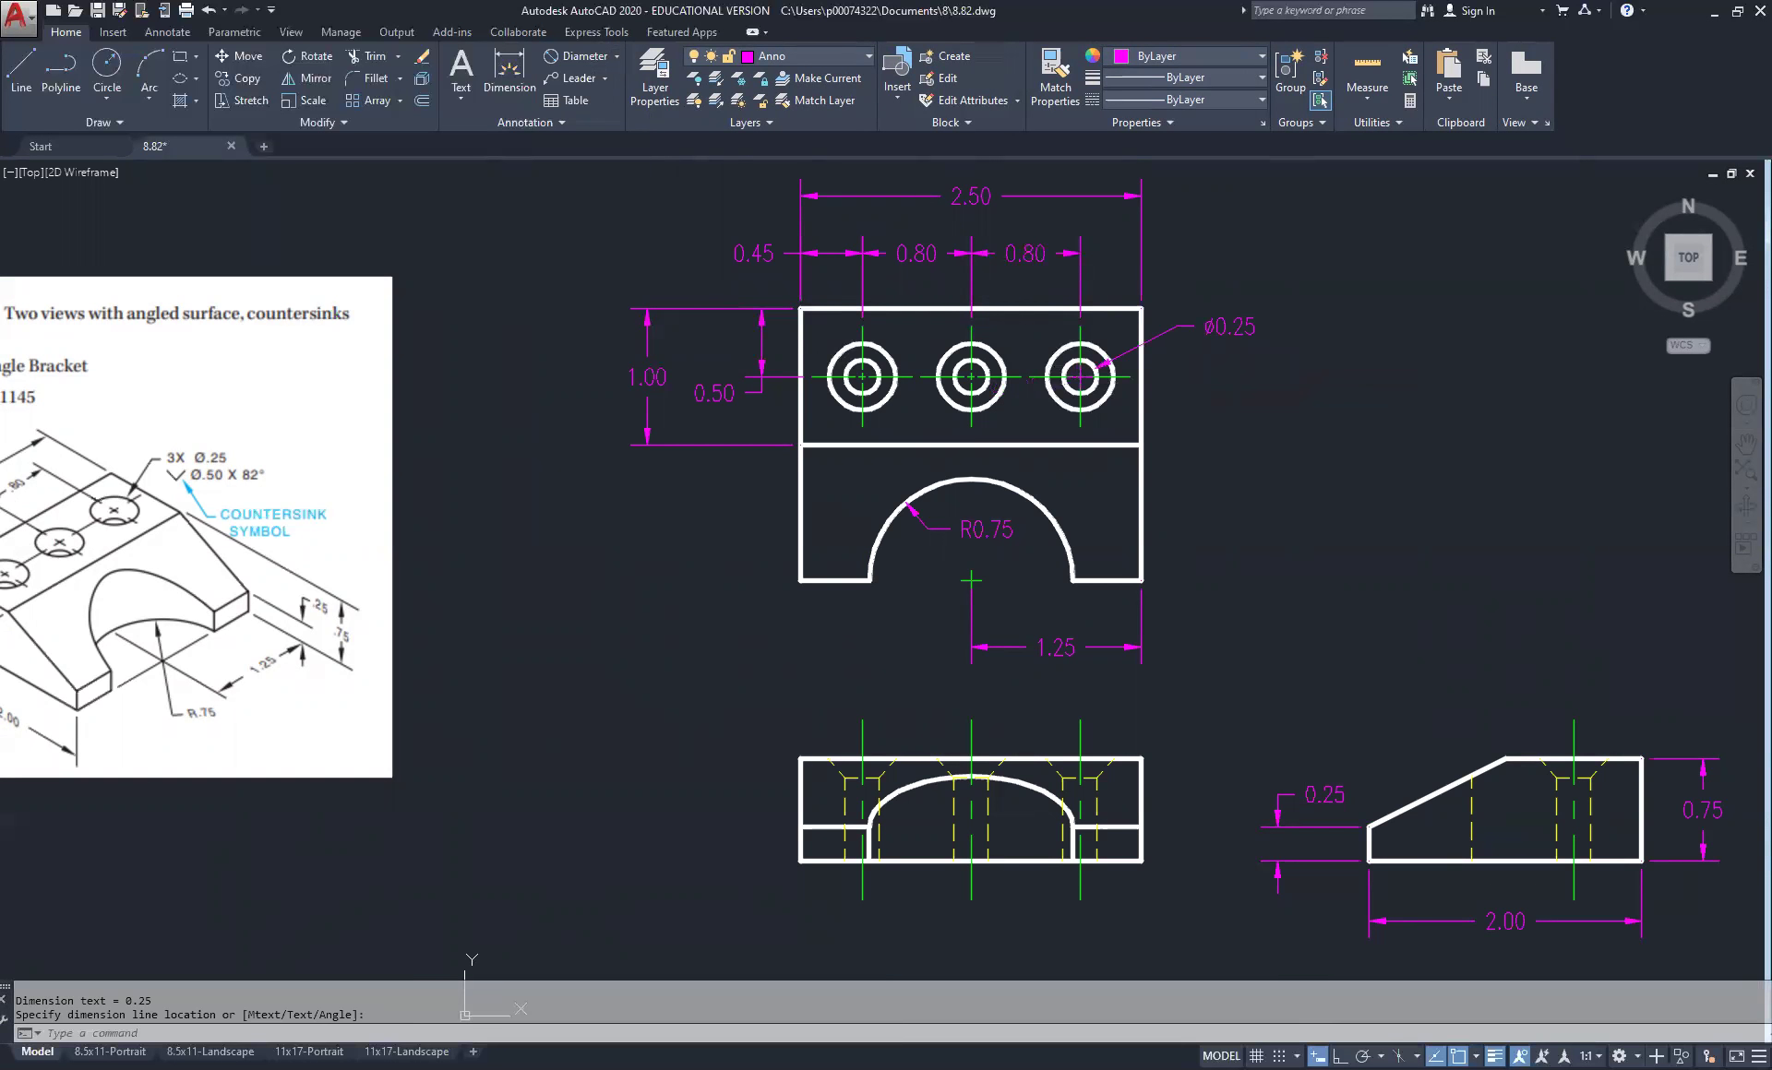
Set the center mark of the hole's diameter dimension to None in its properties, then clear the selection and close the properties
{"action": "left_click", "coordinate": [1209, 340]}
{"action": "left_click", "coordinate": [1238, 324]}
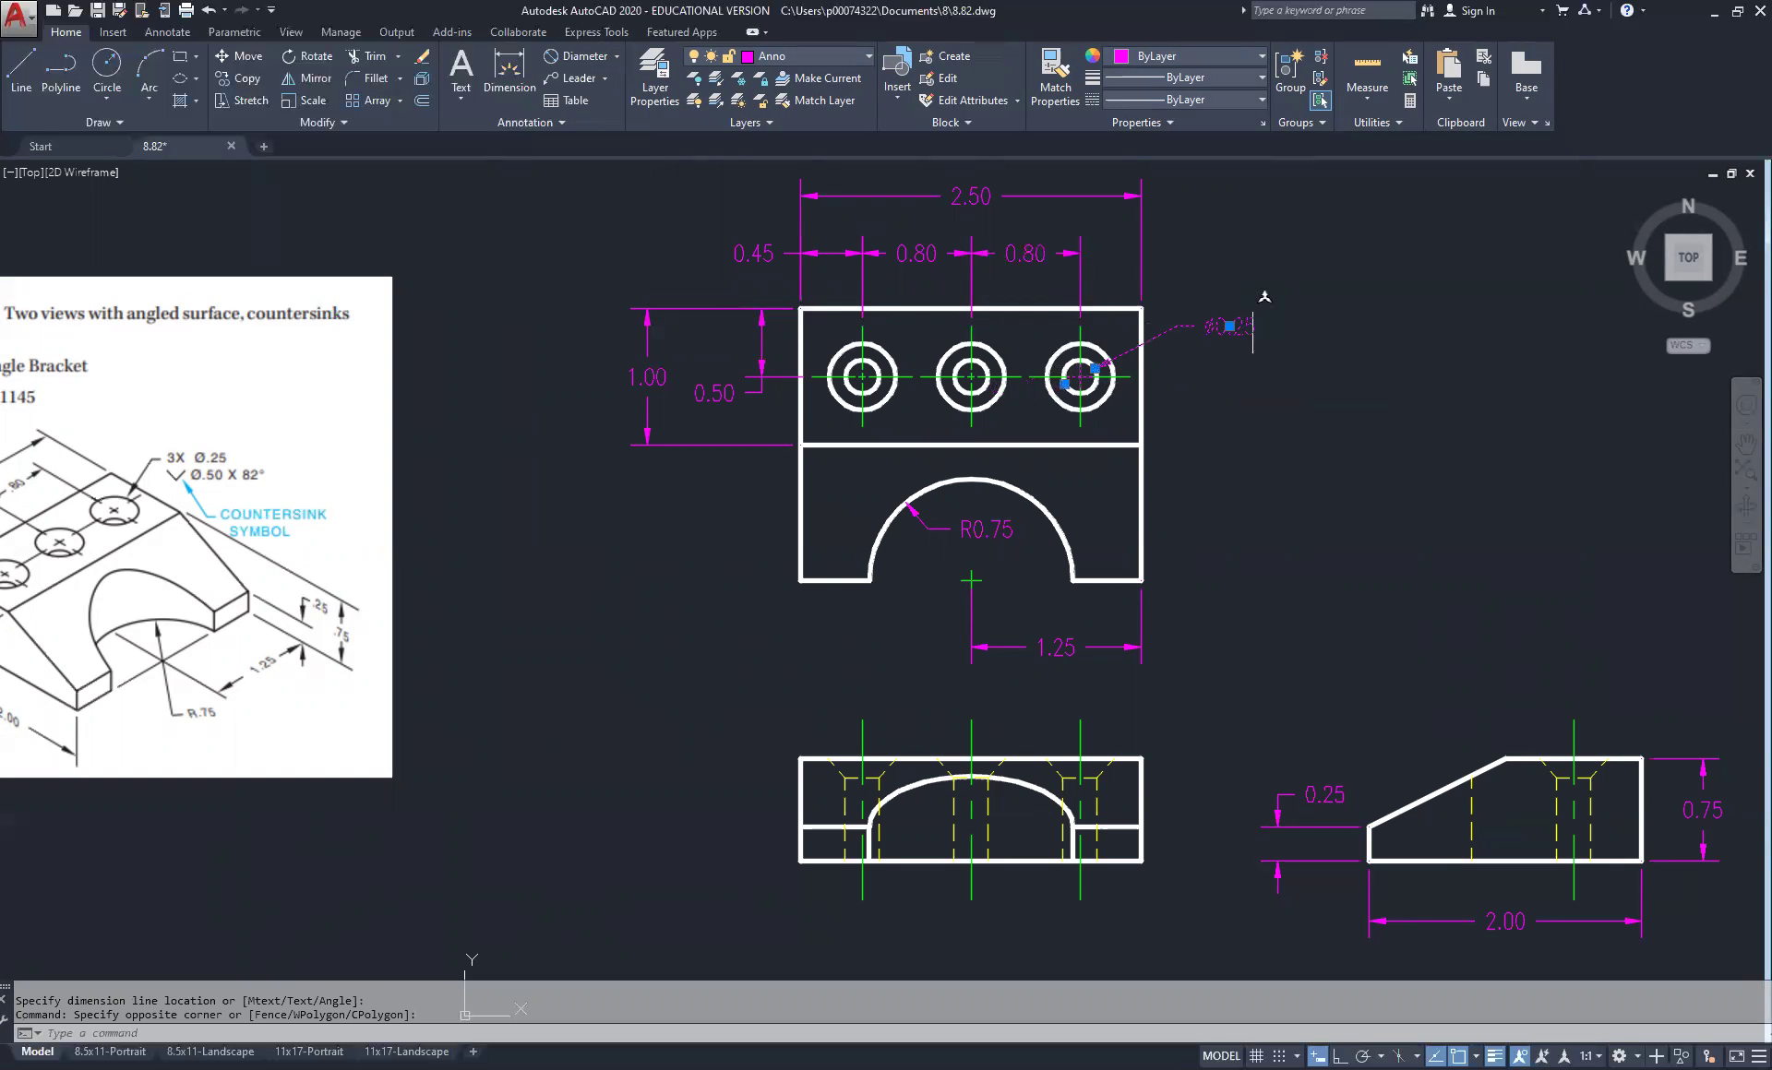
{"action": "right_click", "coordinate": [1306, 293]}
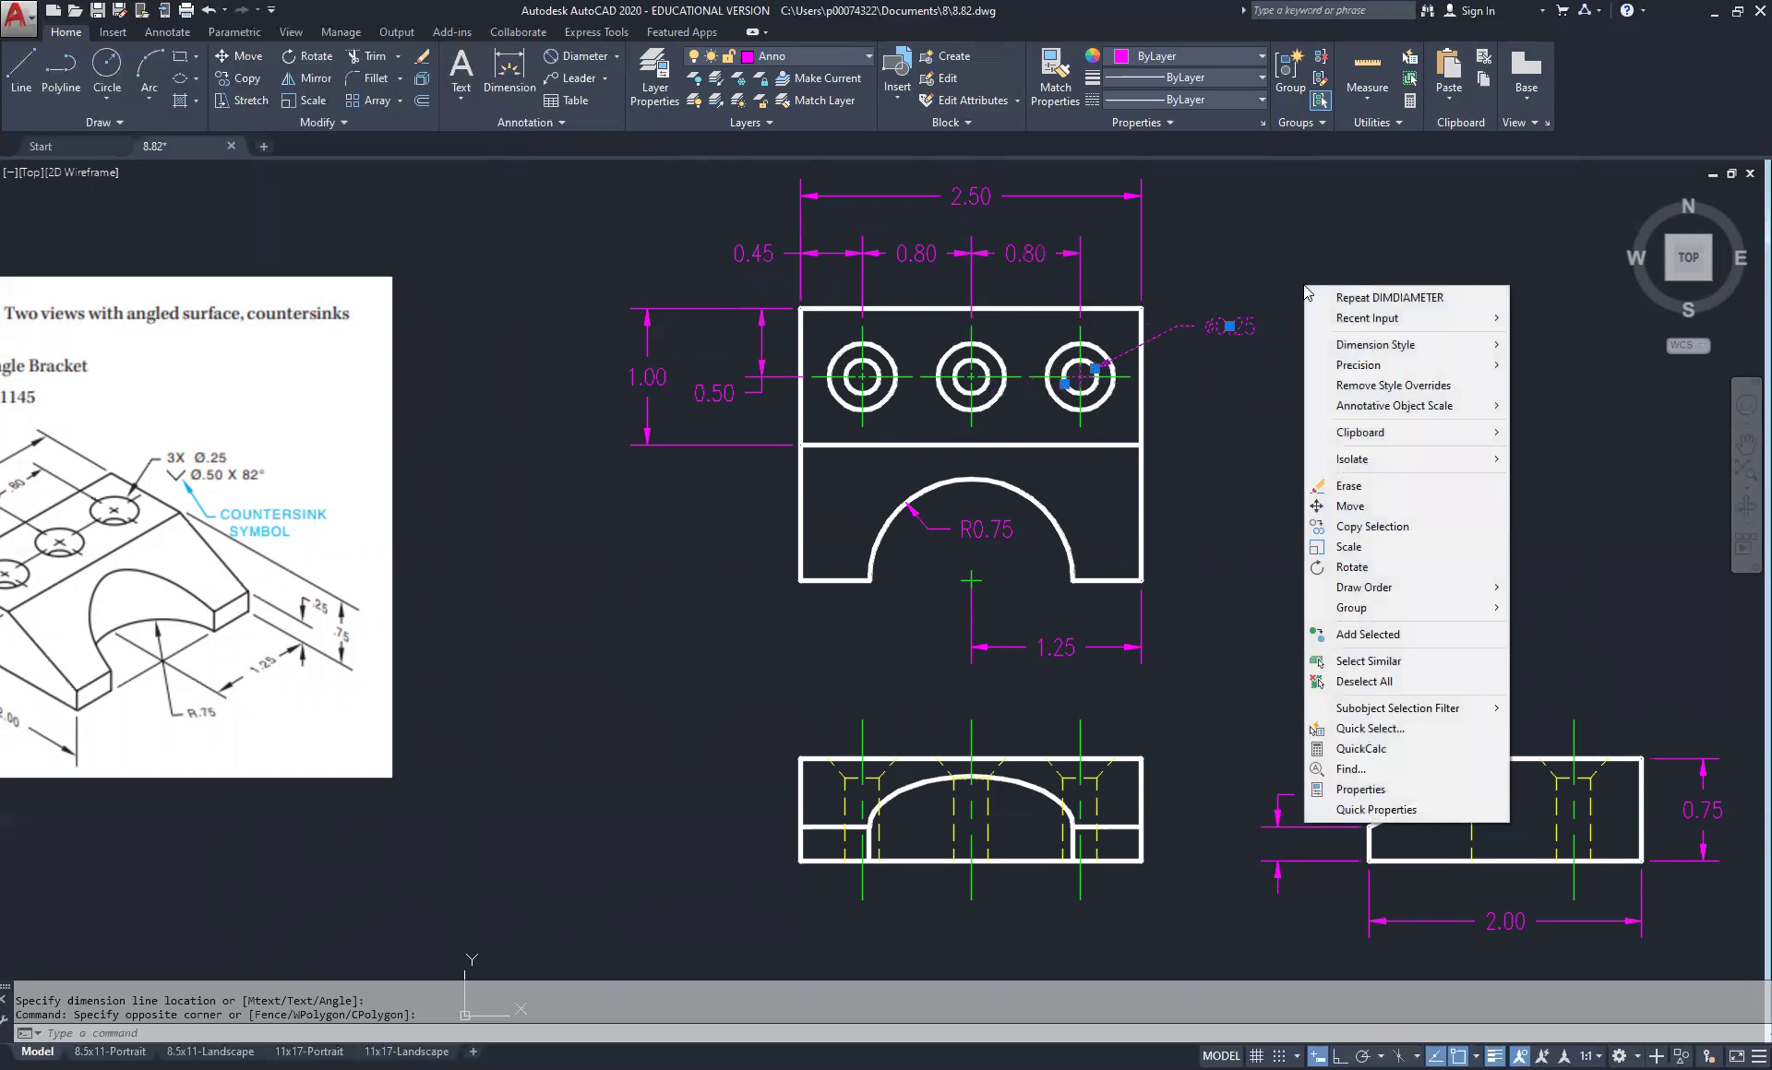
{"action": "left_click", "coordinate": [1343, 791]}
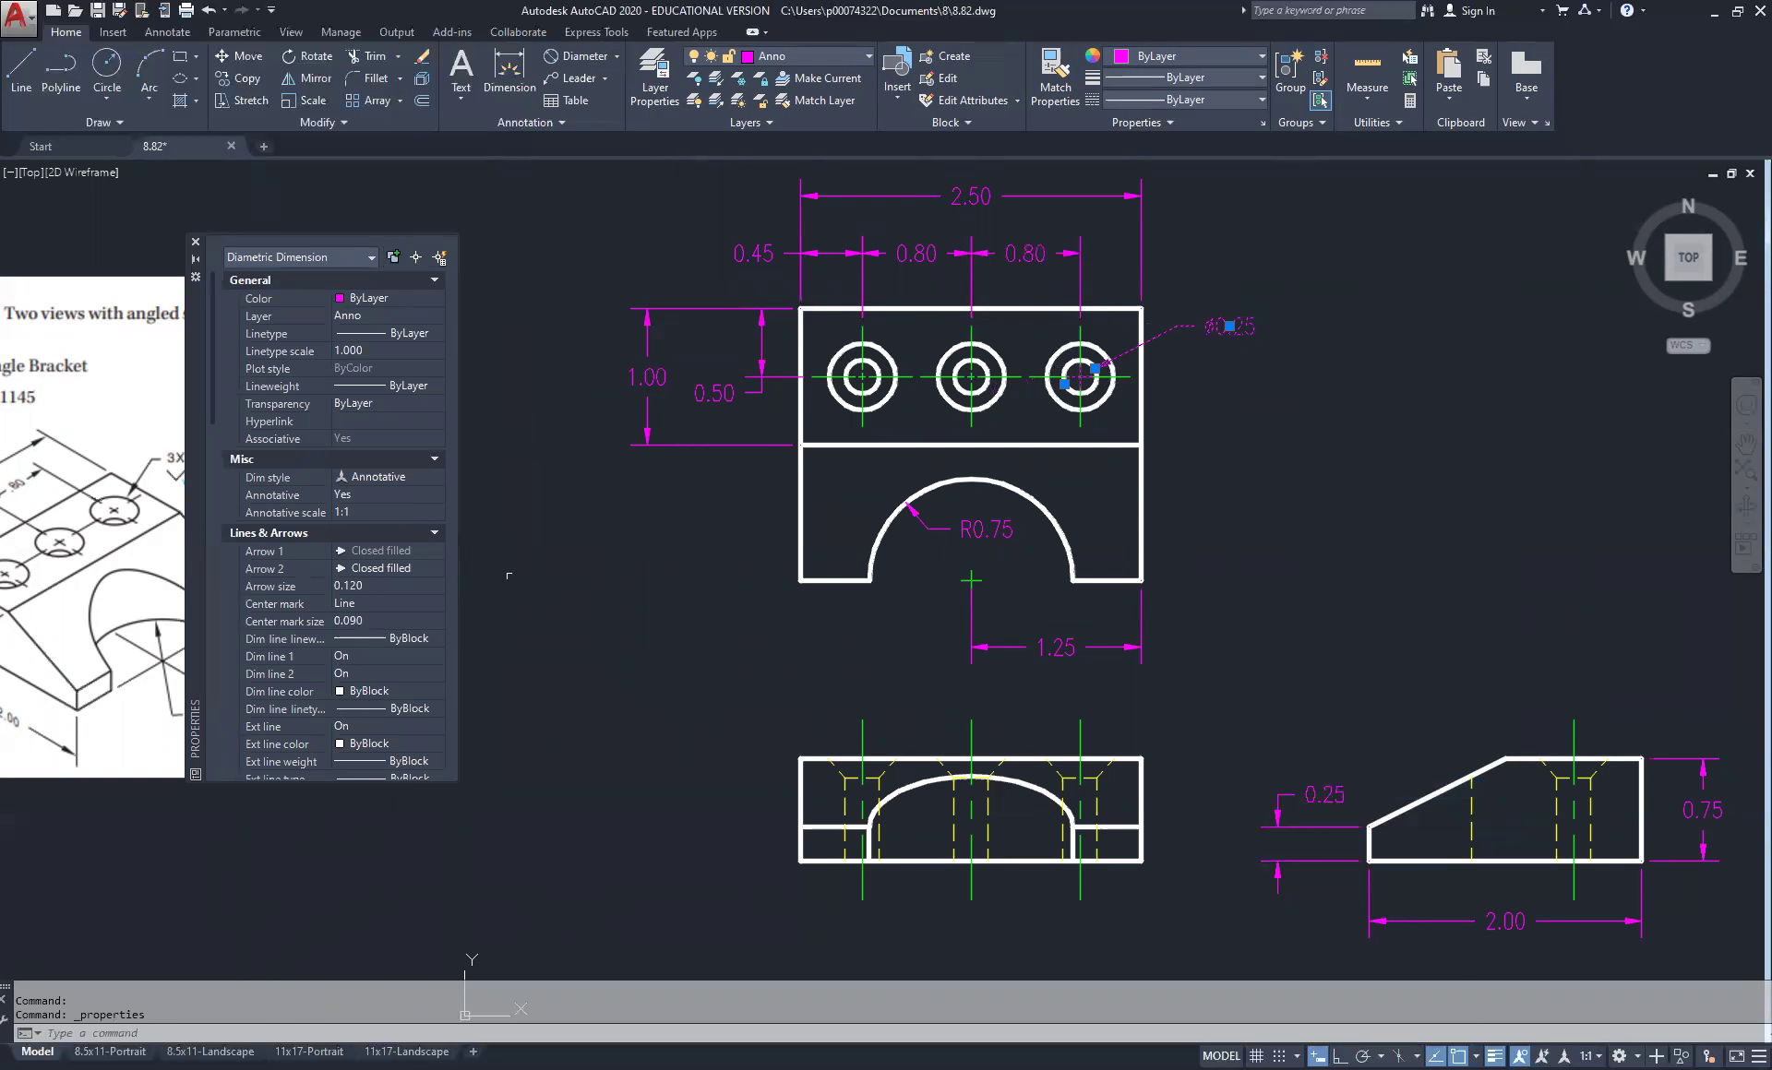
{"action": "left_click", "coordinate": [375, 603]}
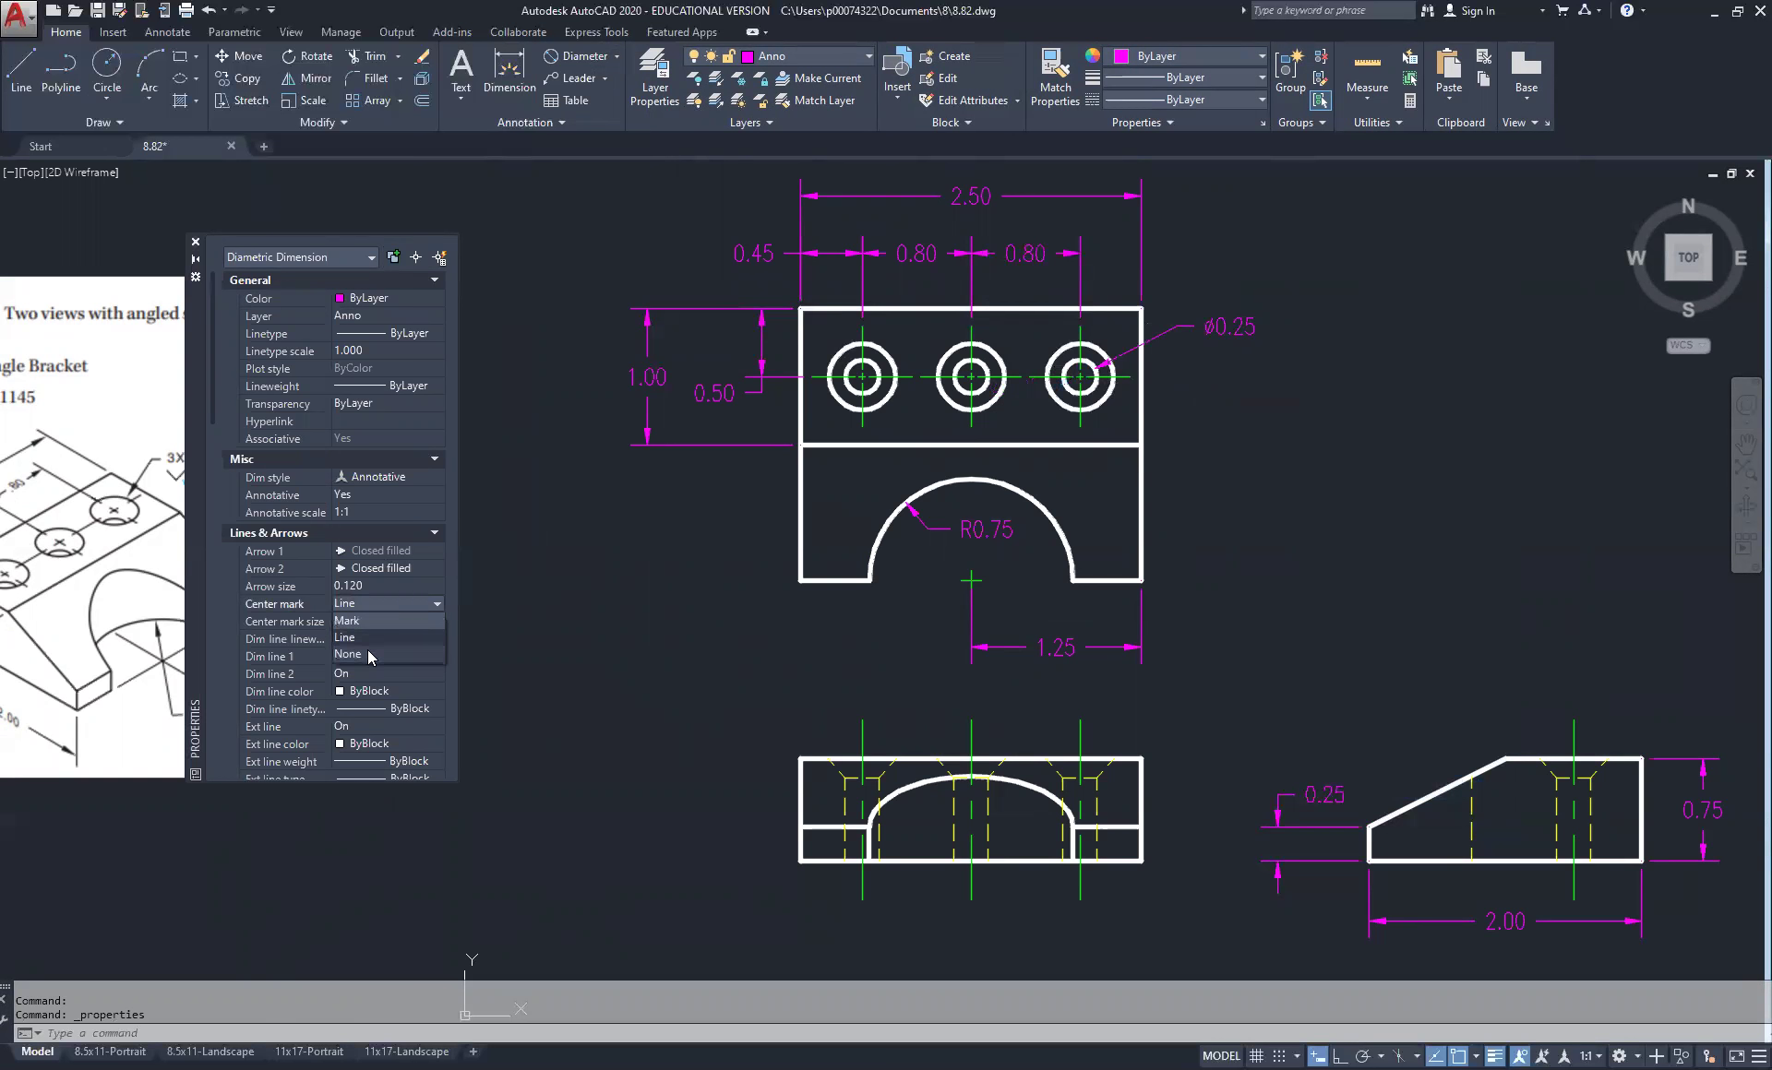
{"action": "left_click", "coordinate": [368, 654]}
{"action": "key", "text": "Escape"}
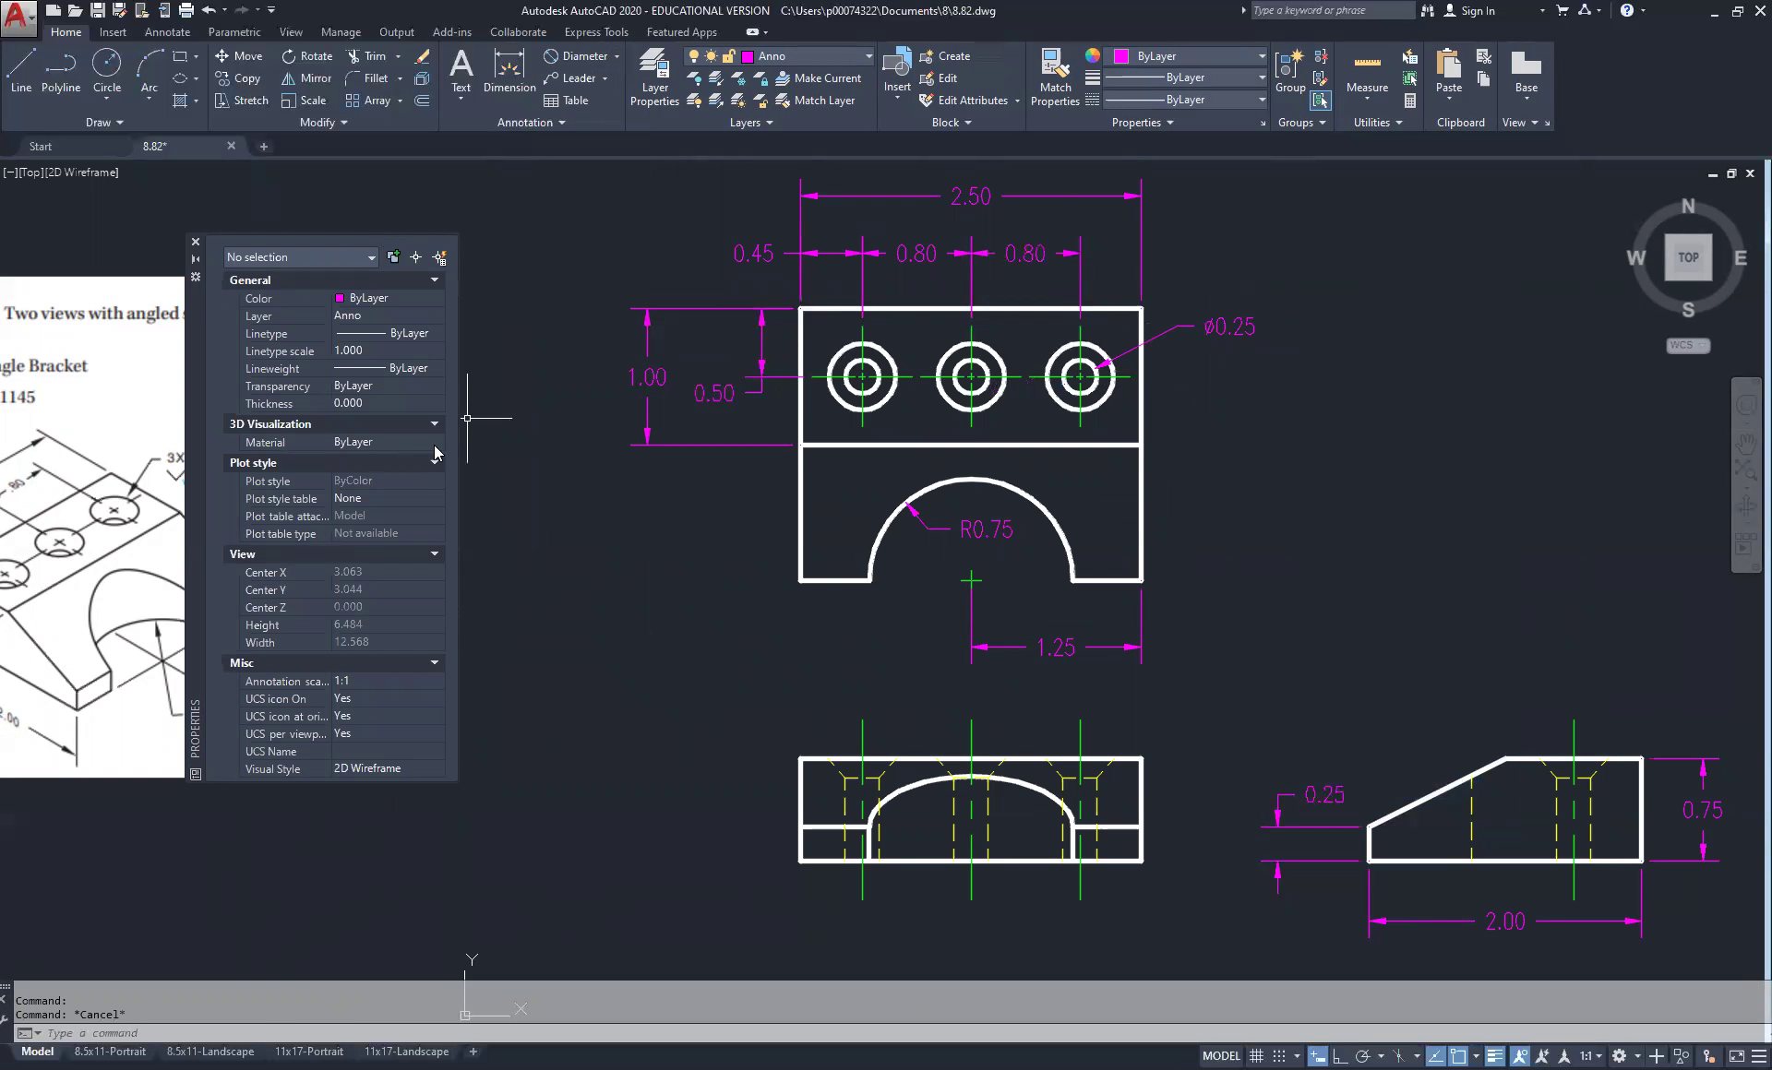
{"action": "left_click", "coordinate": [197, 242]}
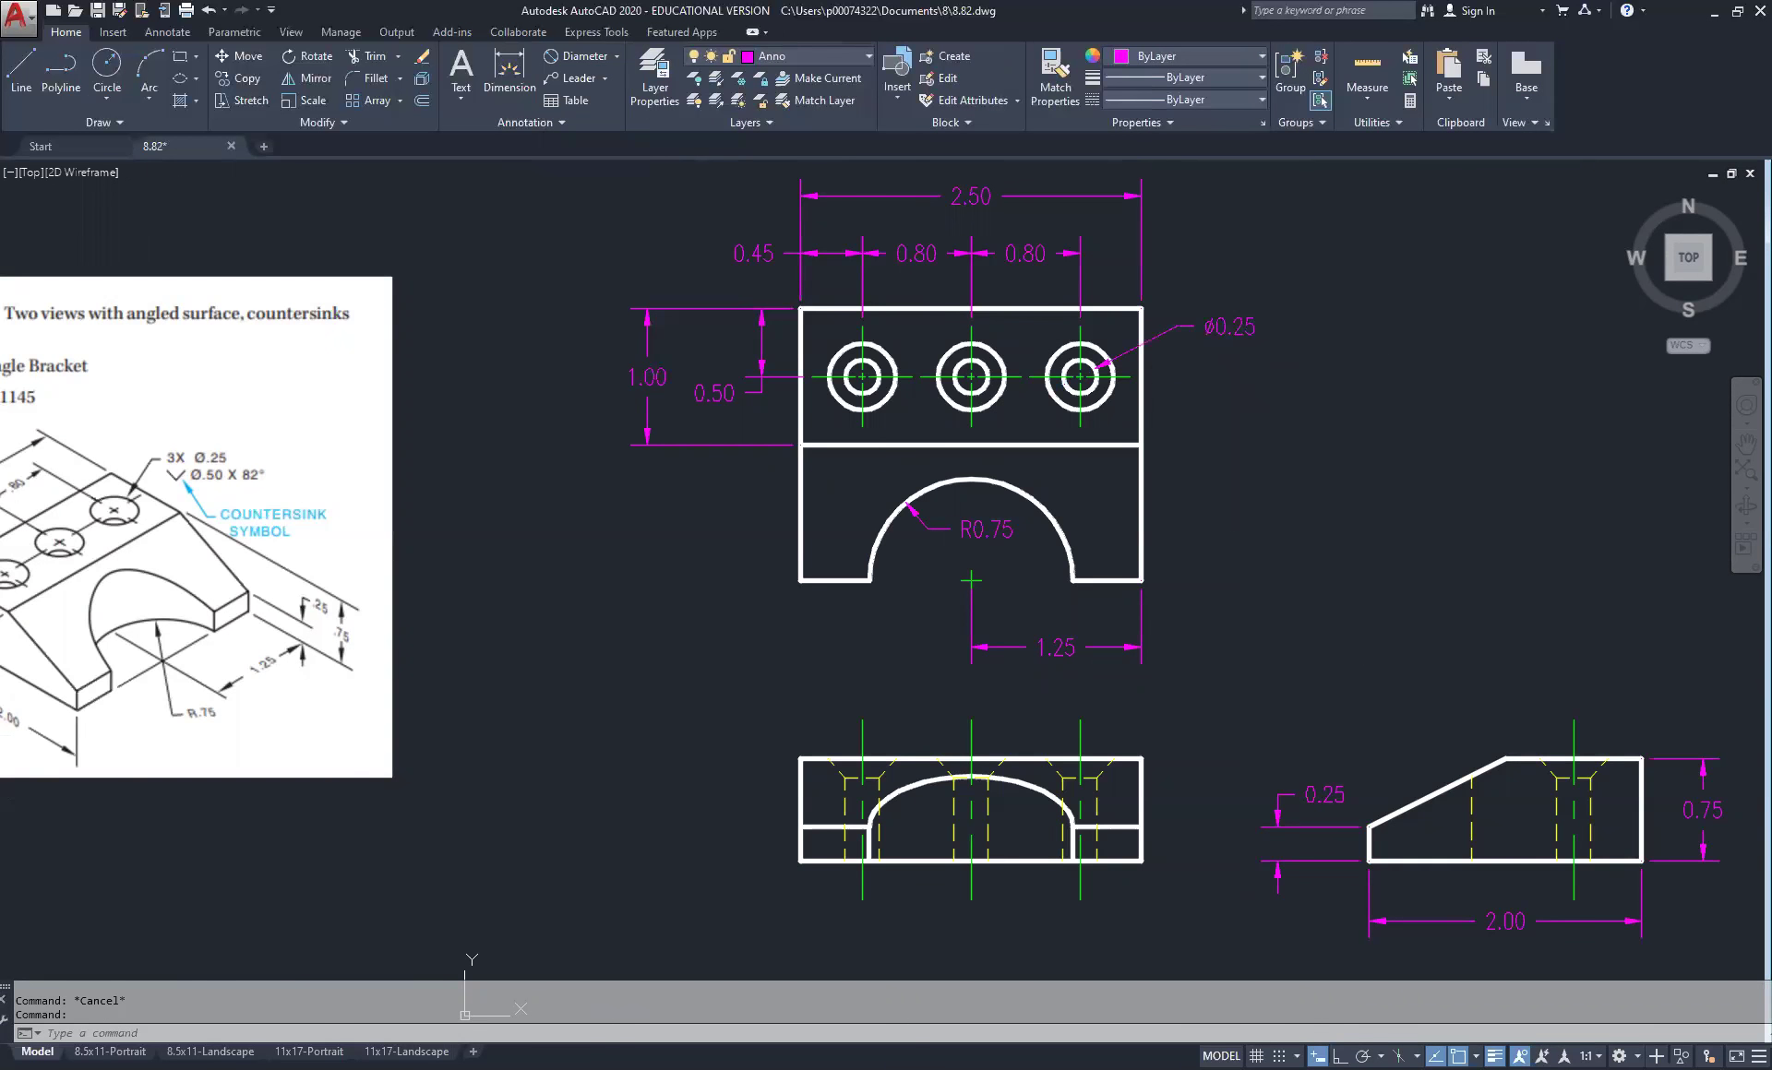
Edit the hole's diameter dimension text to add the prefix 3X, and start a second line below the diameter value
{"action": "double_click", "coordinate": [1252, 329]}
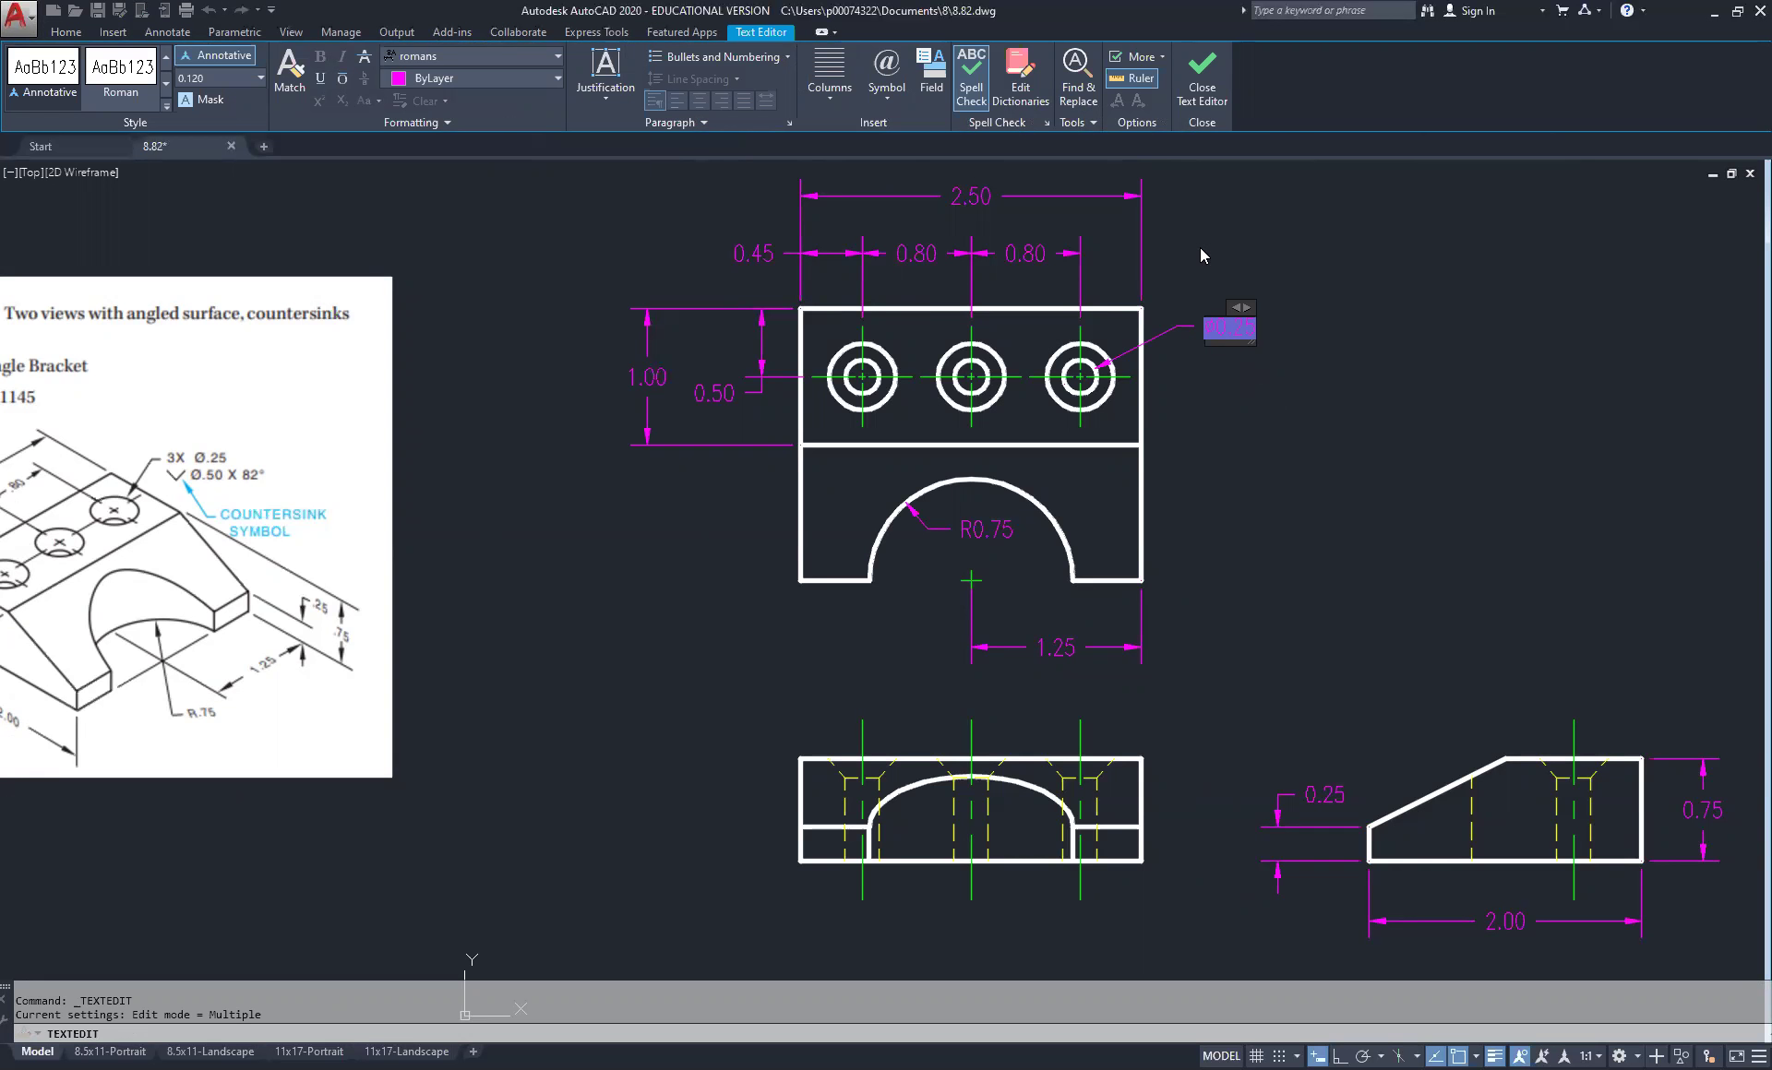
{"action": "type", "text": "3X"}
{"action": "key", "text": "Return"}
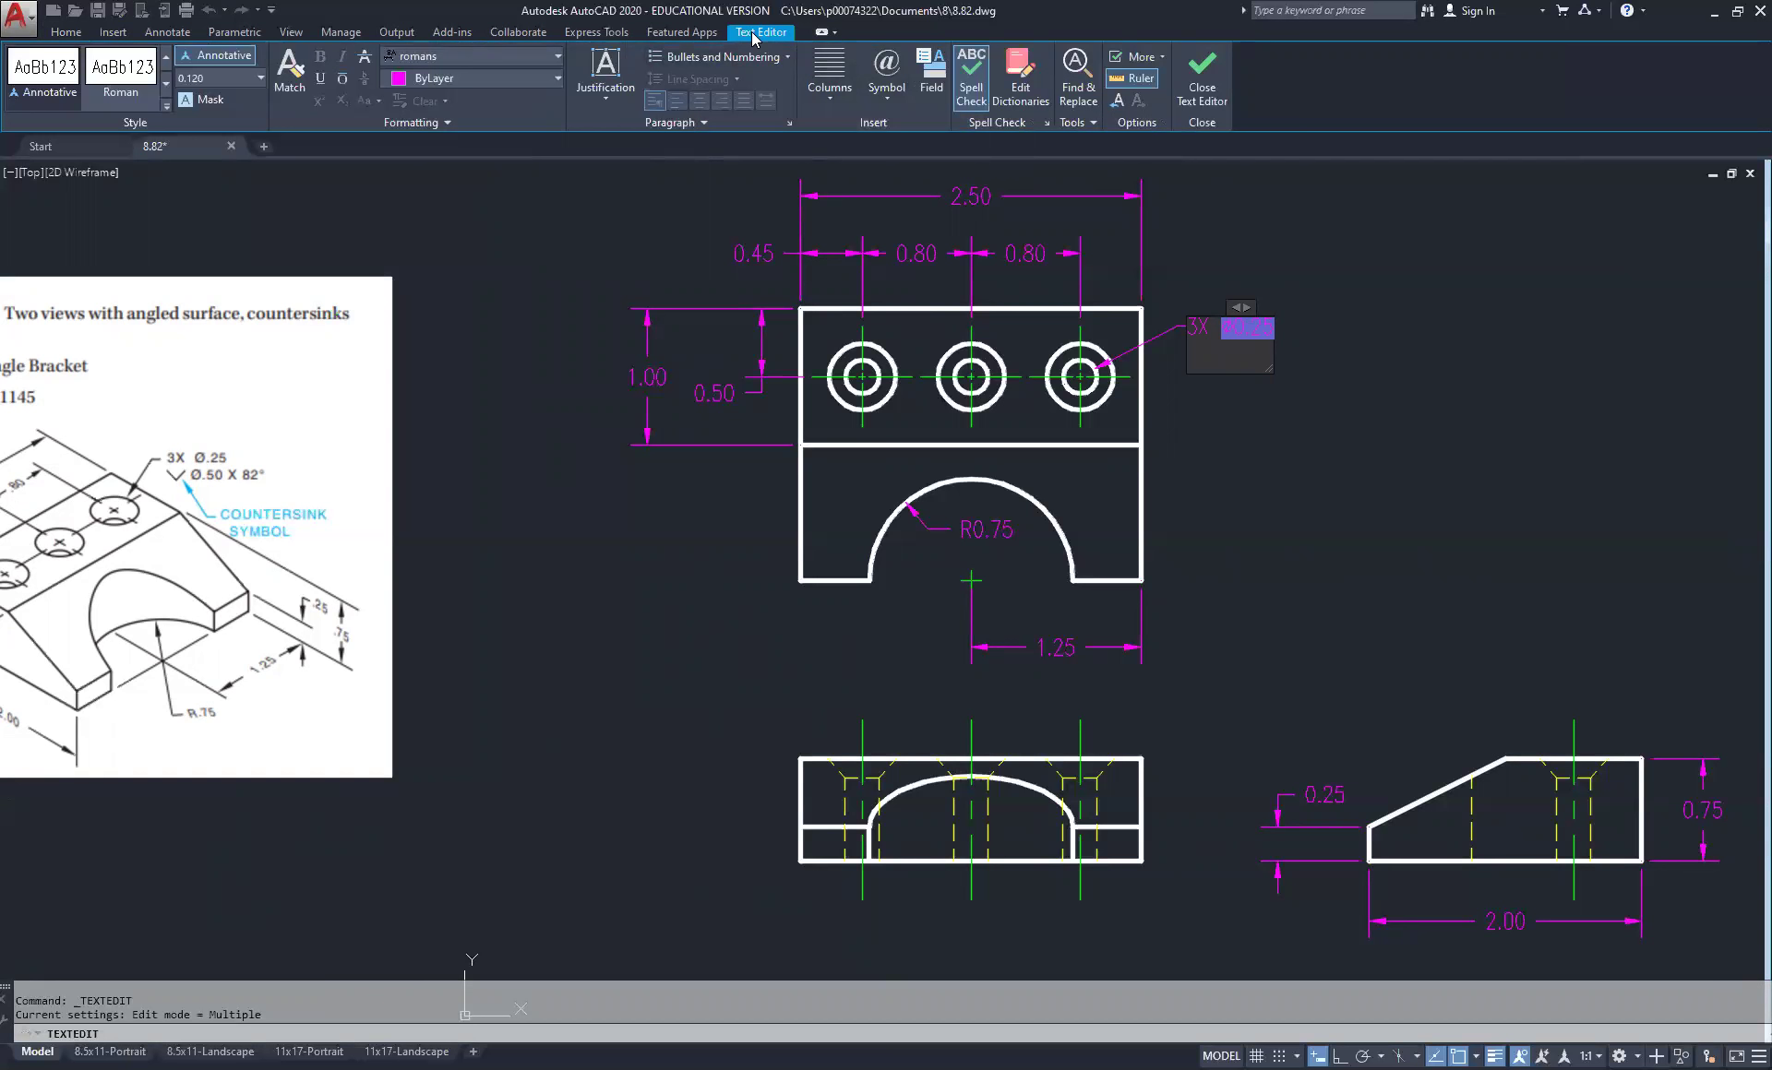
Copy the countersink symbol from the GDT font in the character map and paste it on the second line of the hole callout
{"action": "left_click", "coordinate": [888, 100]}
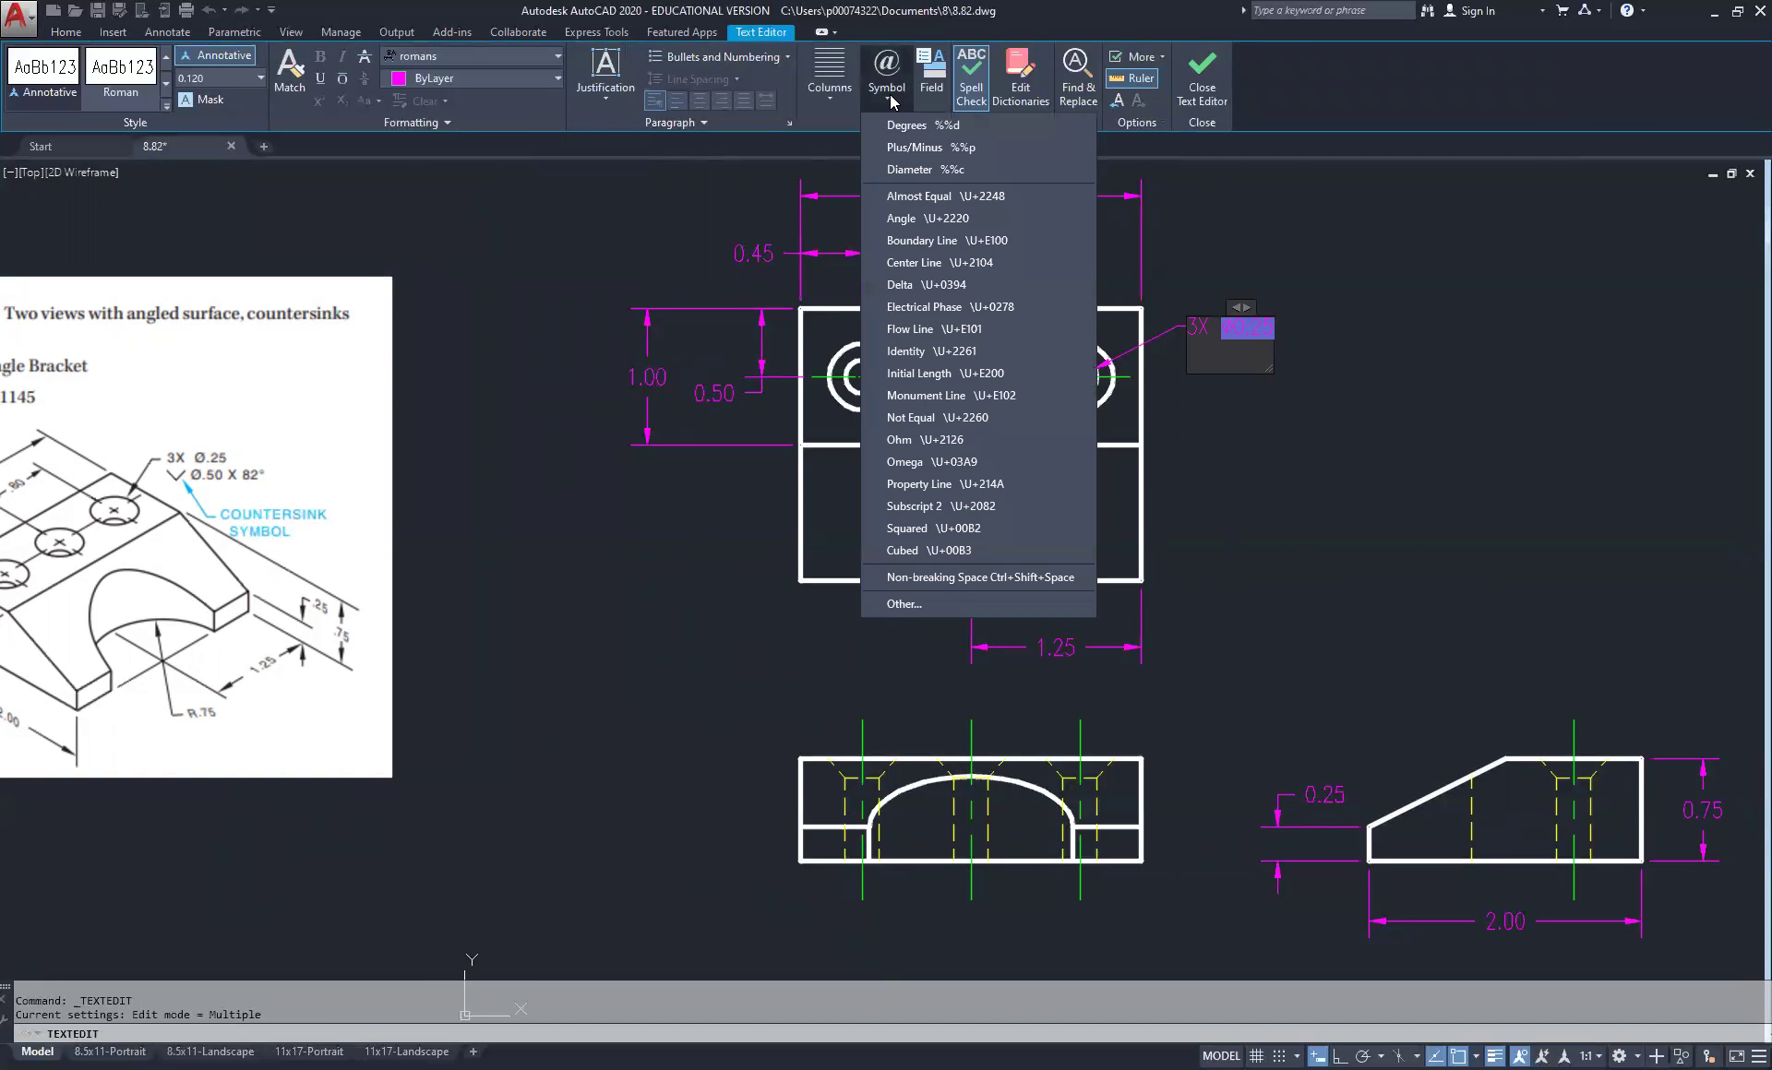
{"action": "left_click", "coordinate": [908, 608]}
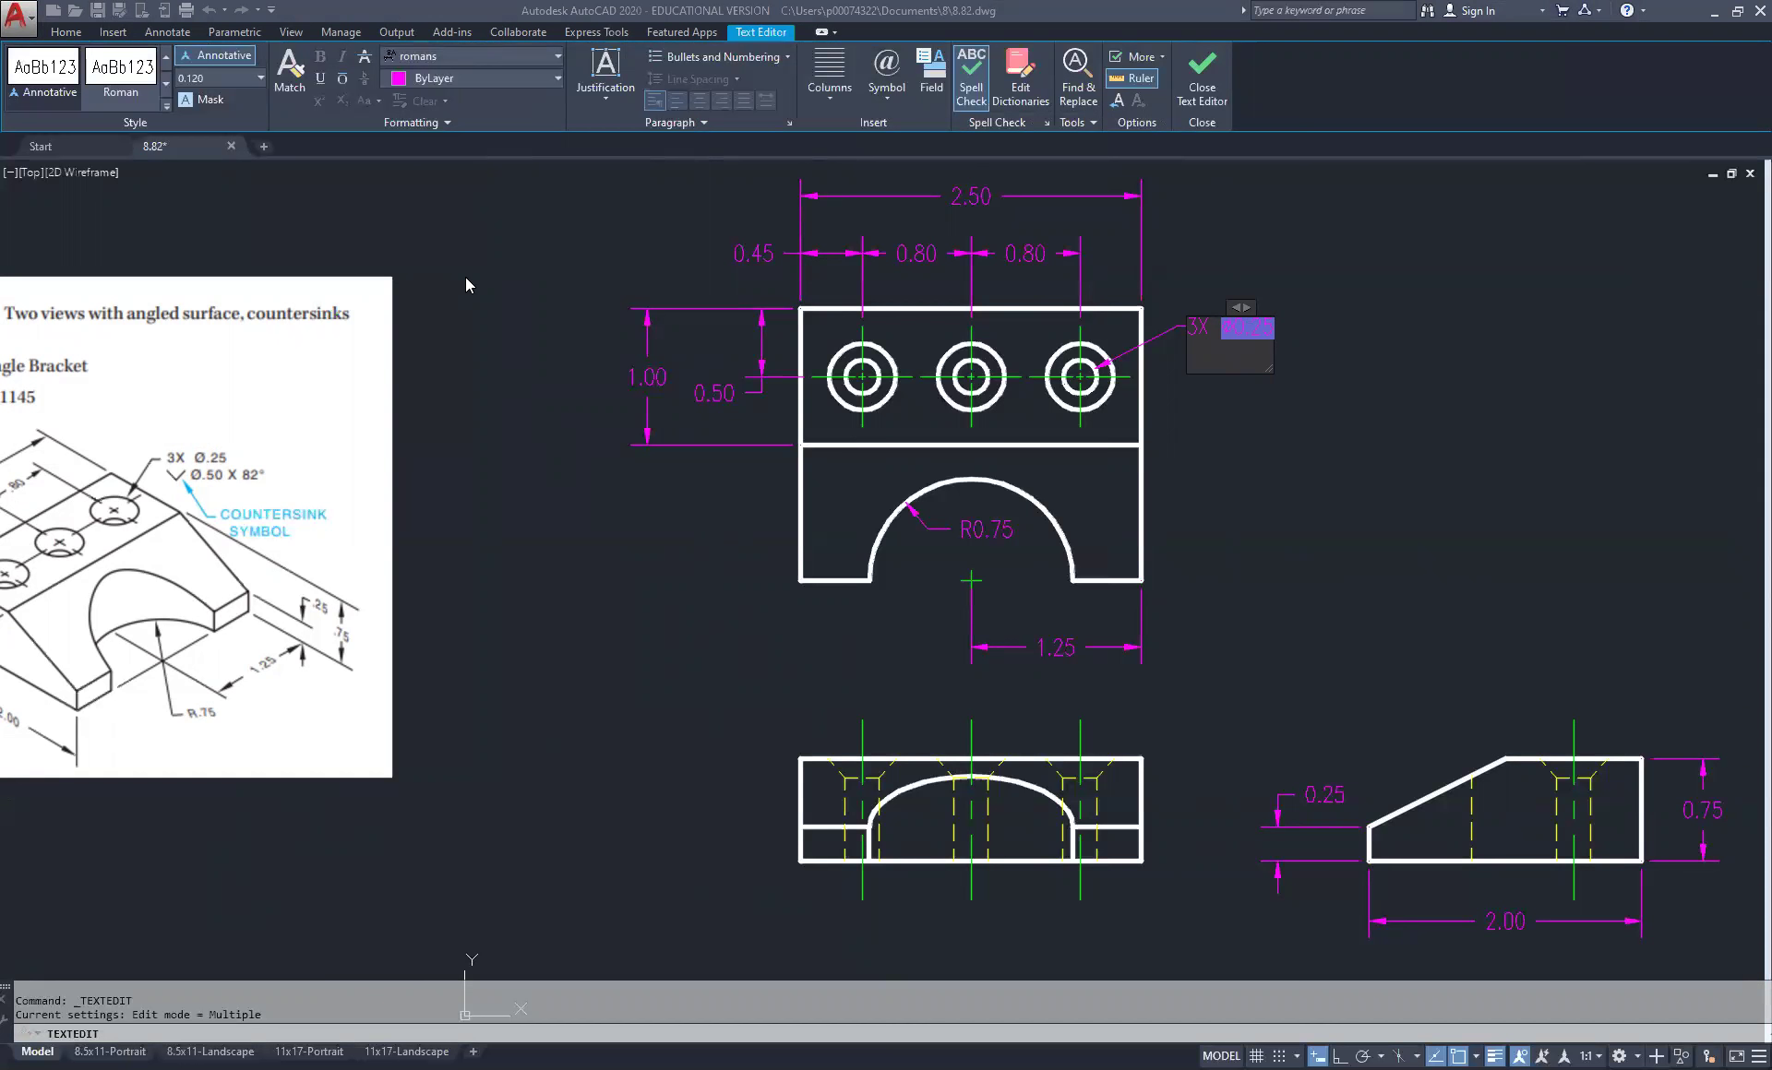
{"action": "key", "text": "alt+Down"}
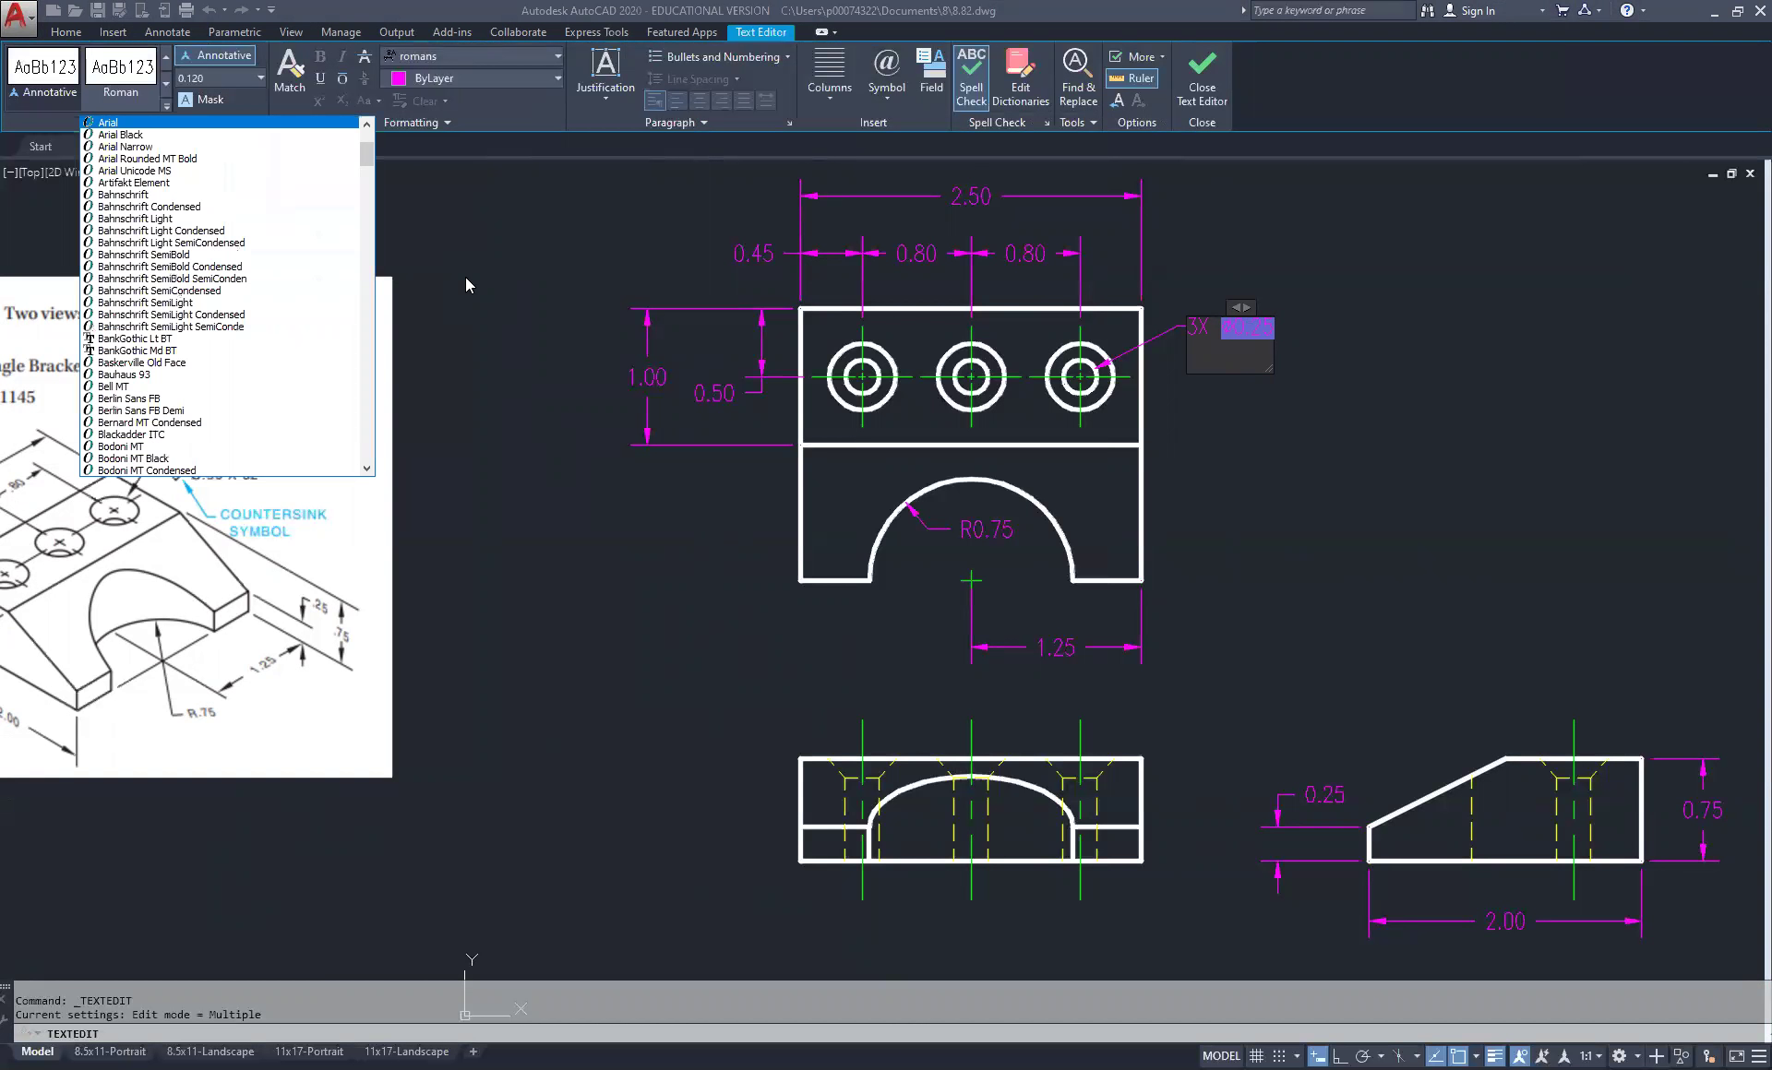
{"action": "key", "text": "Down"}
{"action": "key", "text": "Down"}
{"action": "key", "text": "Down"}
{"action": "key", "text": "Down"}
{"action": "key", "text": "Down"}
{"action": "key", "text": "Down"}
{"action": "key", "text": "Down"}
{"action": "key", "text": "Down"}
{"action": "key", "text": "Down"}
{"action": "key", "text": "Down"}
{"action": "key", "text": "Down"}
{"action": "key", "text": "Down"}
{"action": "key", "text": "Down"}
{"action": "key", "text": "Down"}
{"action": "key", "text": "Down"}
{"action": "key", "text": "Down"}
{"action": "key", "text": "Down"}
{"action": "key", "text": "Down"}
{"action": "key", "text": "Down"}
{"action": "key", "text": "Down"}
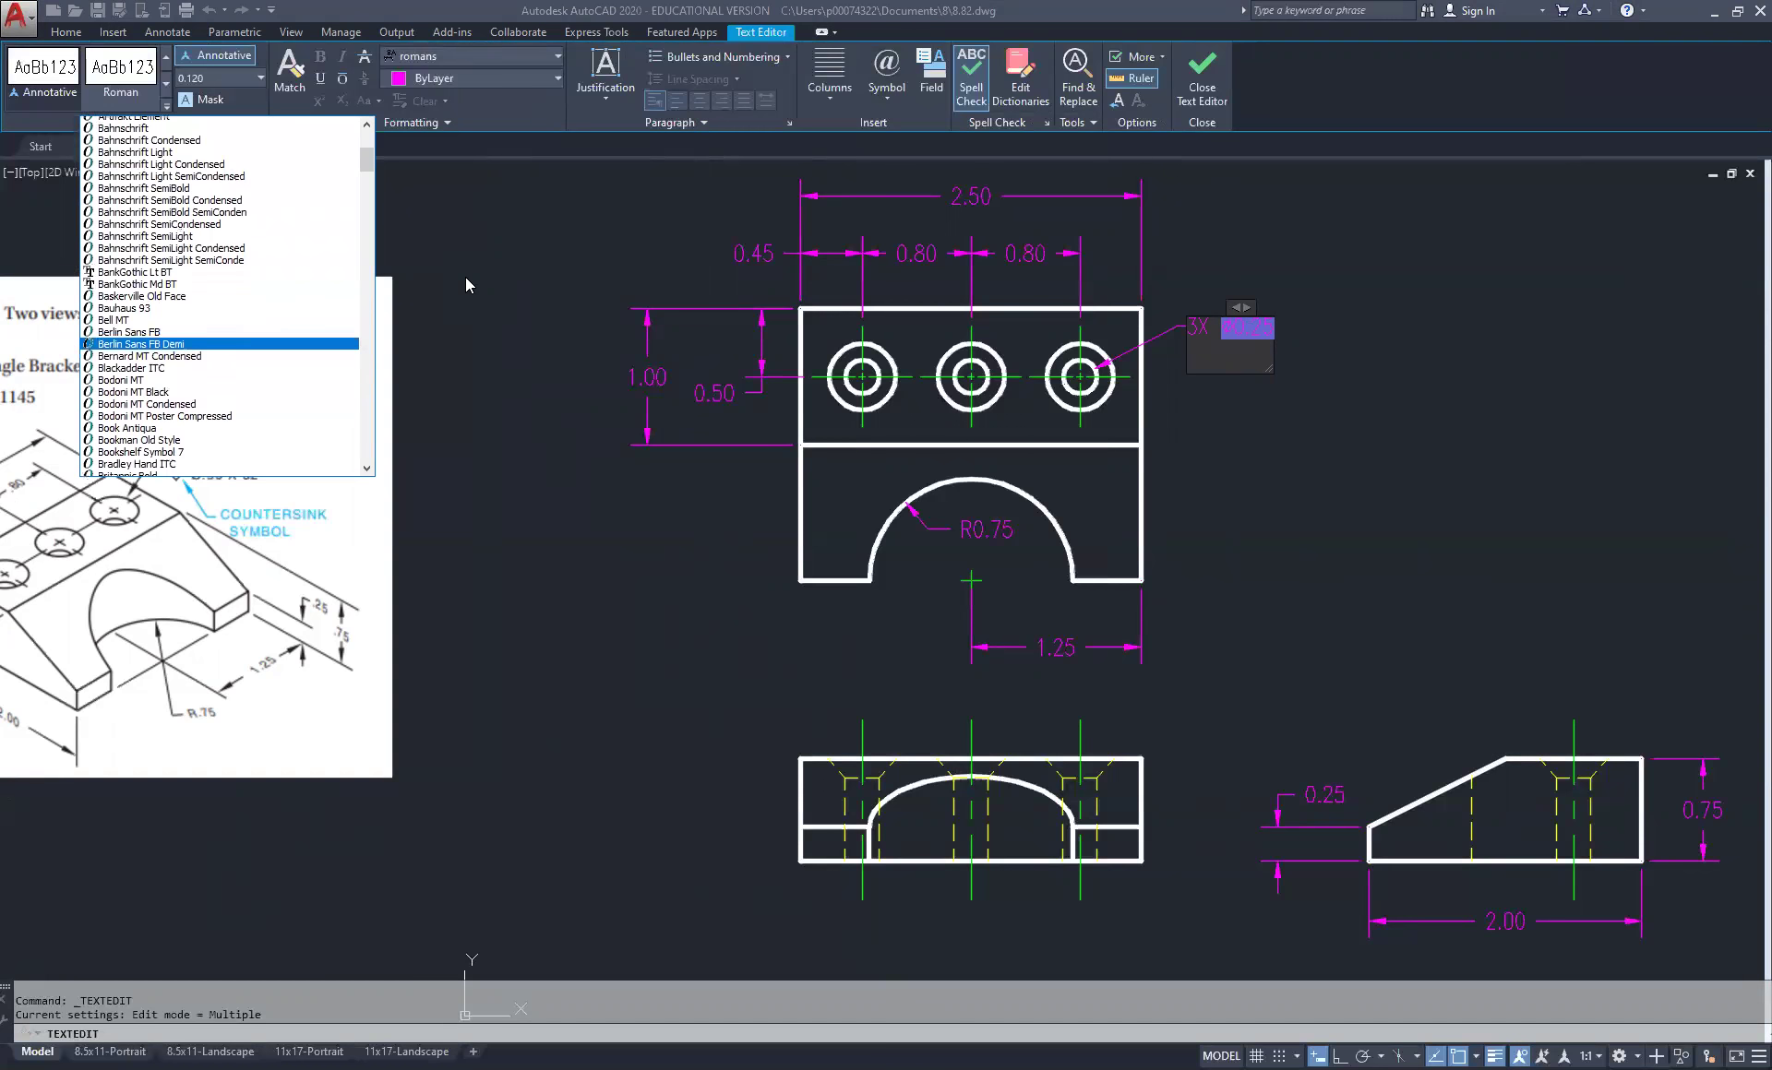
{"action": "scroll", "coordinate": [466, 286], "scroll_direction": "down", "scroll_amount": 10}
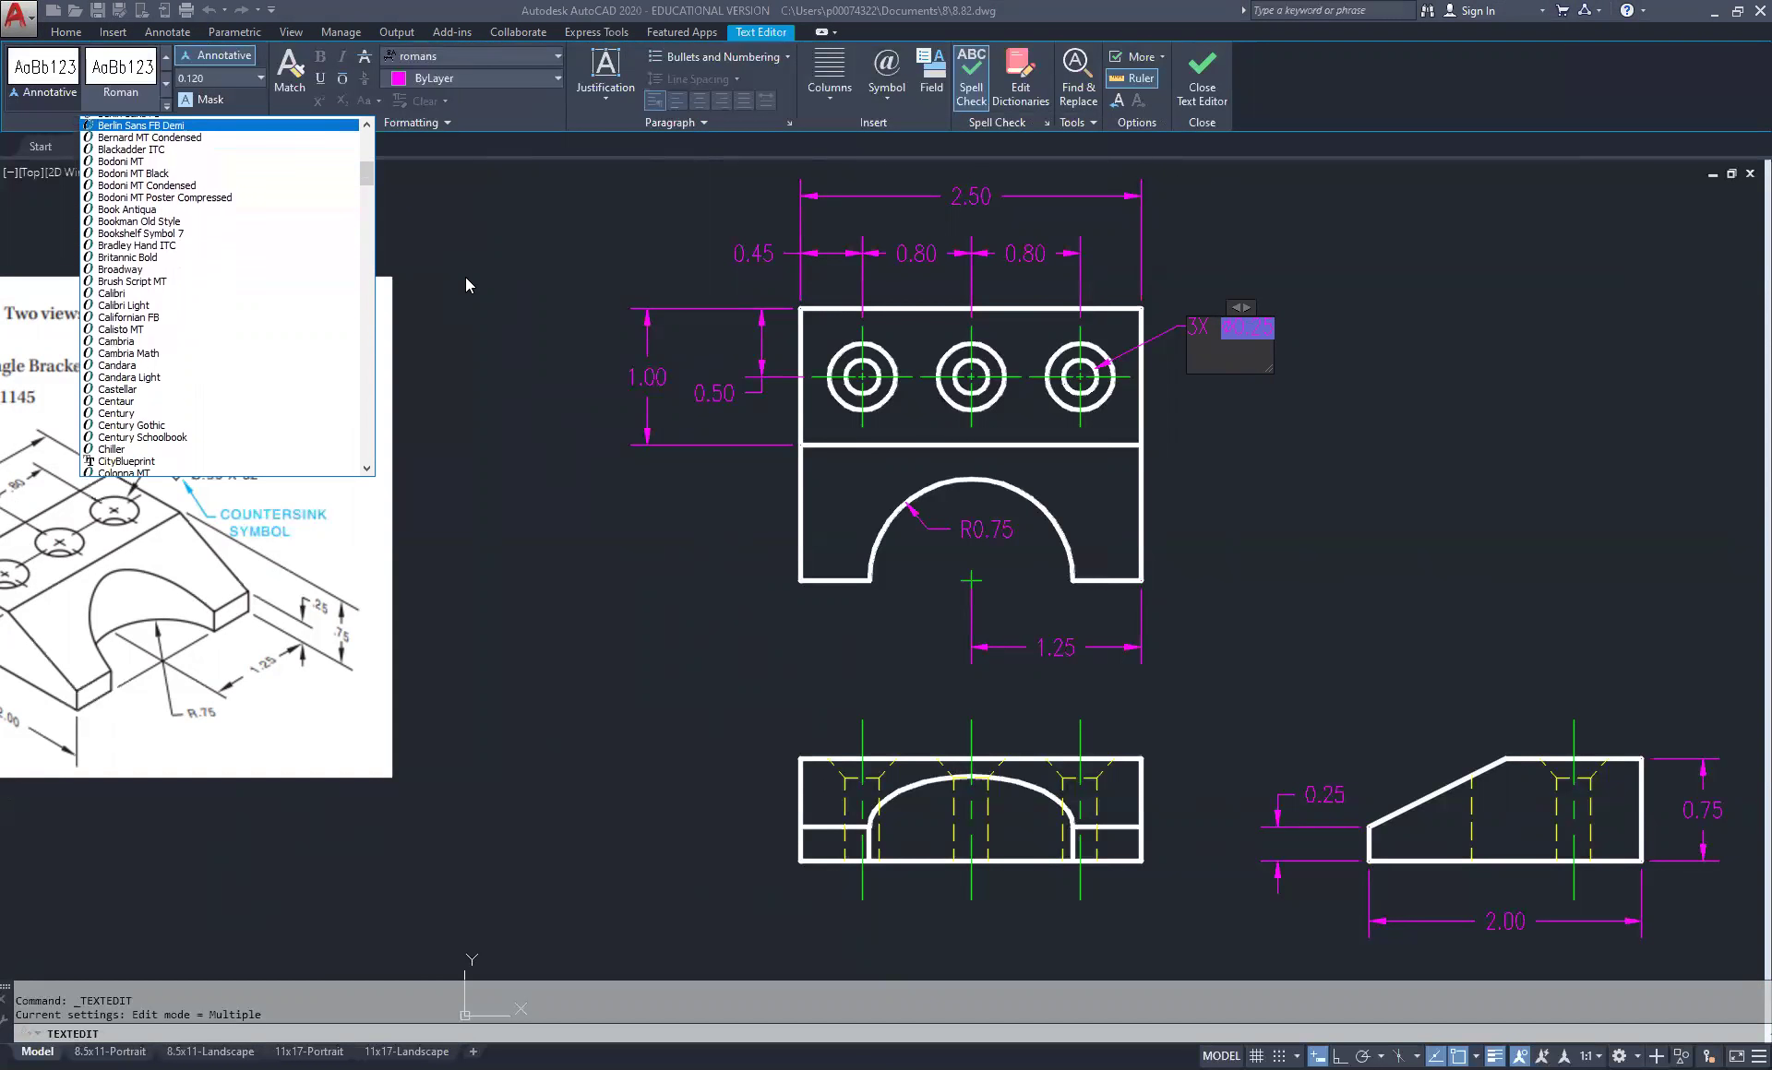
{"action": "scroll", "coordinate": [466, 281], "scroll_direction": "down", "scroll_amount": 7}
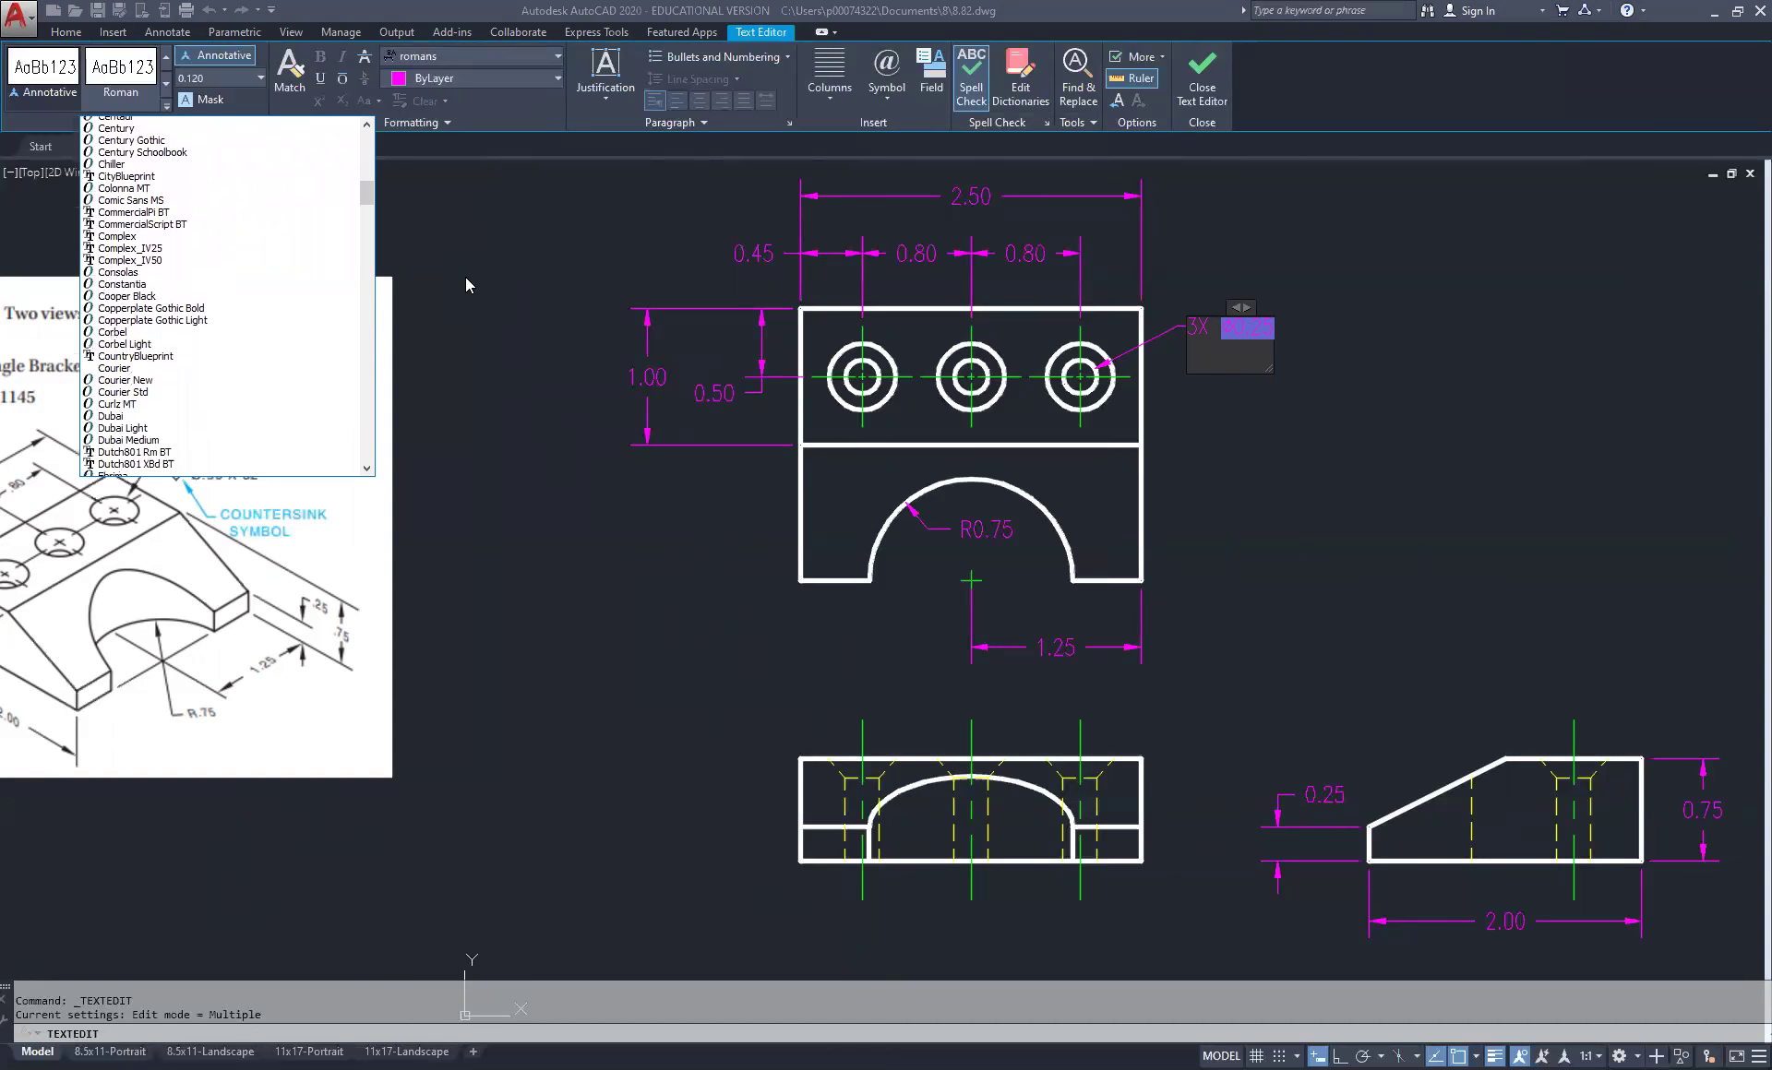
{"action": "scroll", "coordinate": [466, 281], "scroll_direction": "down", "scroll_amount": 11}
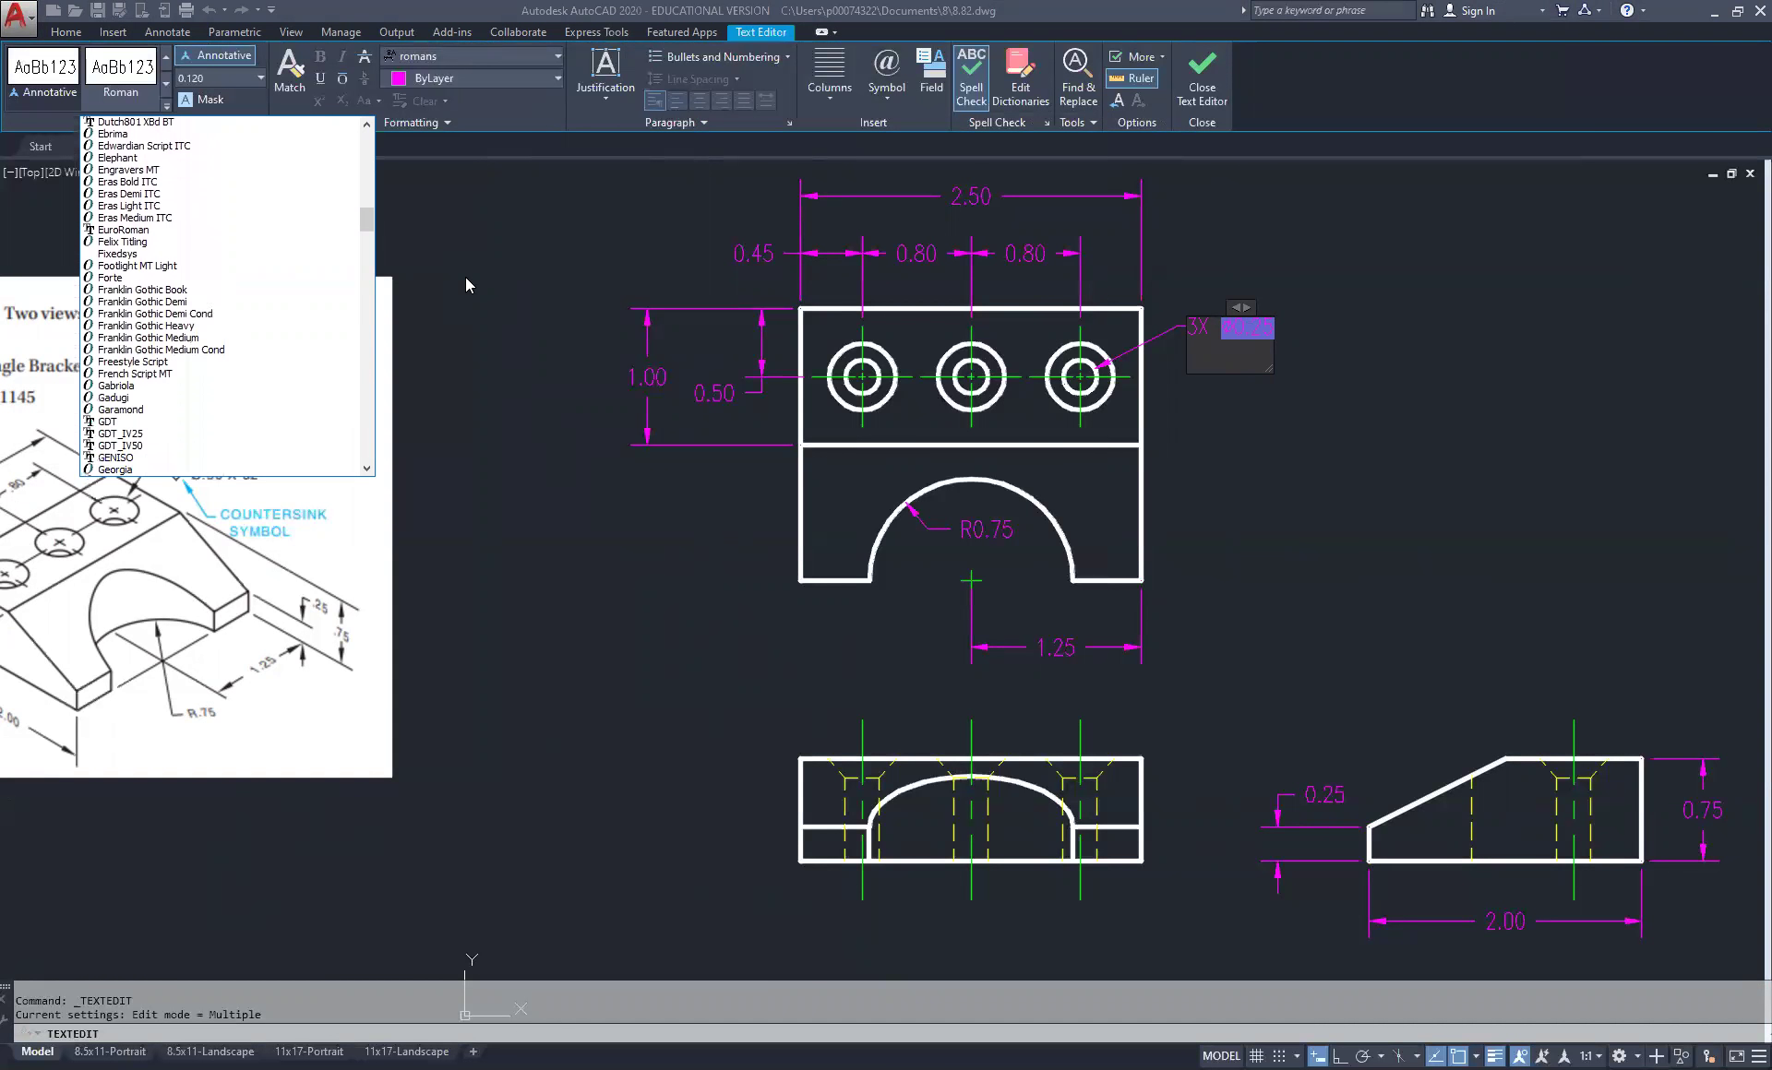
{"action": "scroll", "coordinate": [465, 285], "scroll_direction": "down", "scroll_amount": 2}
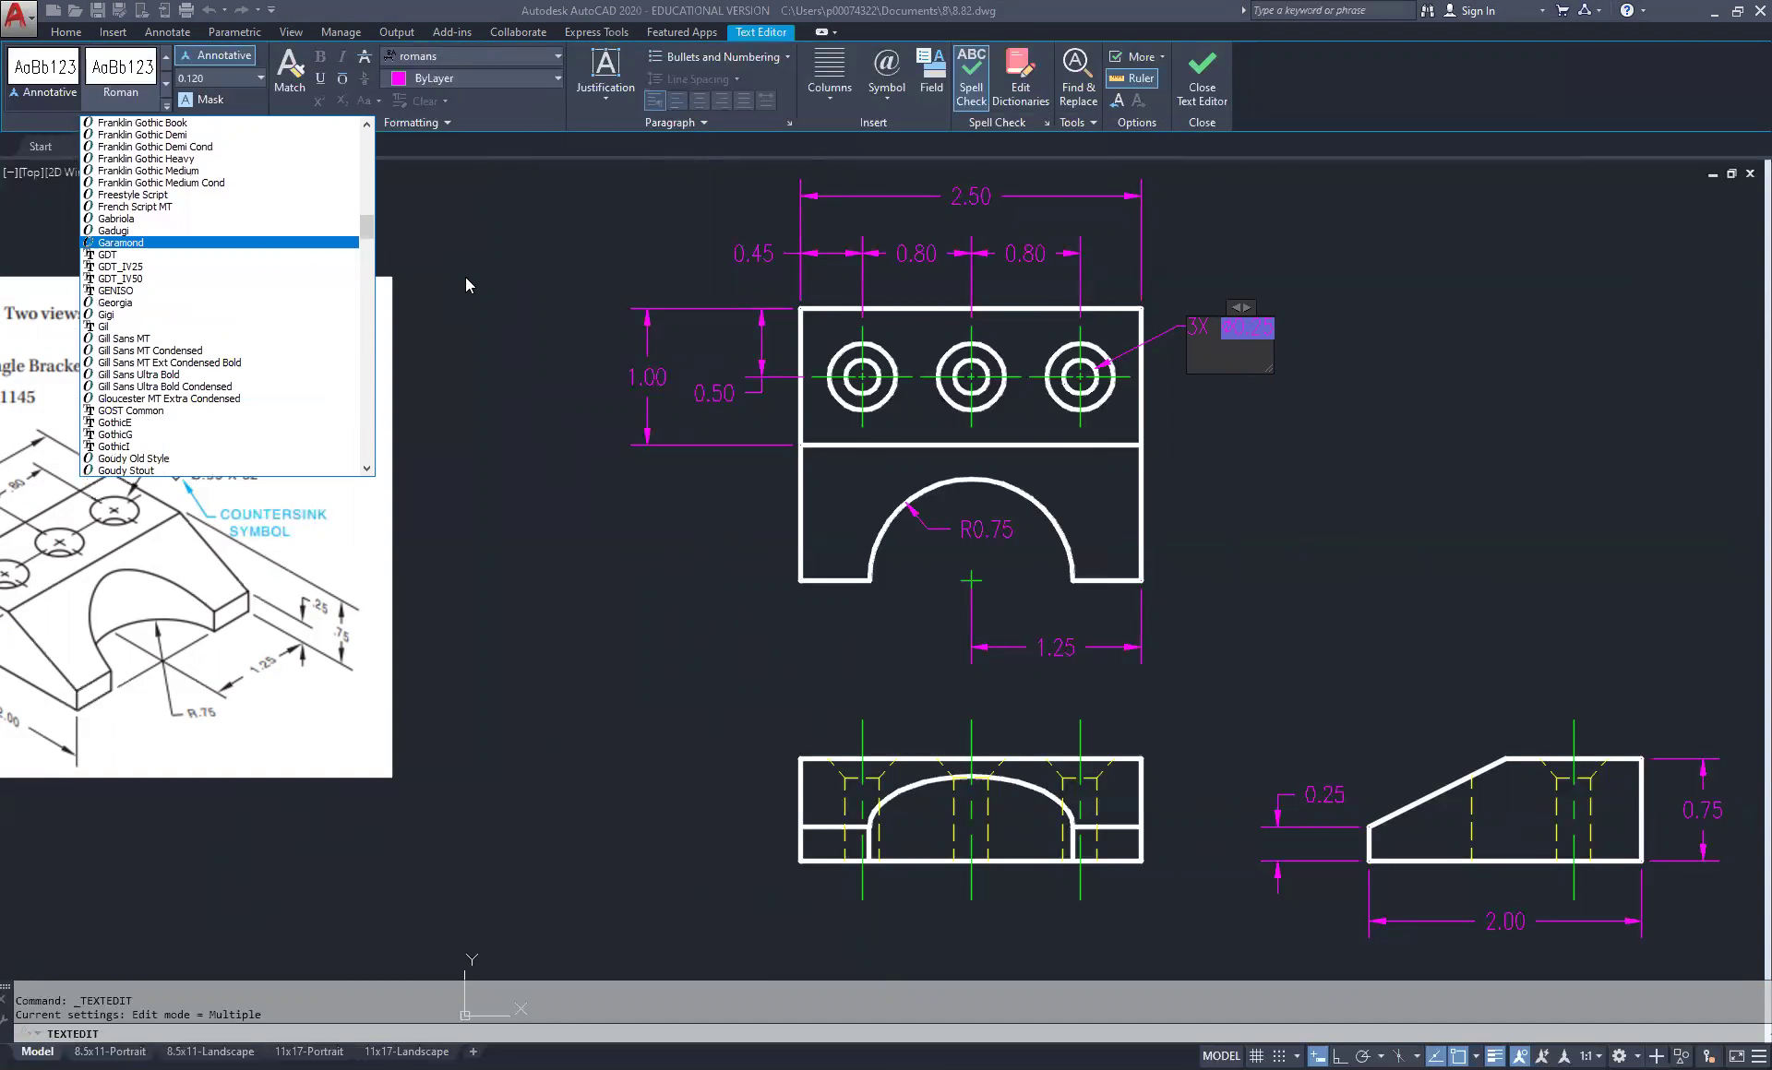
{"action": "key", "text": "Escape"}
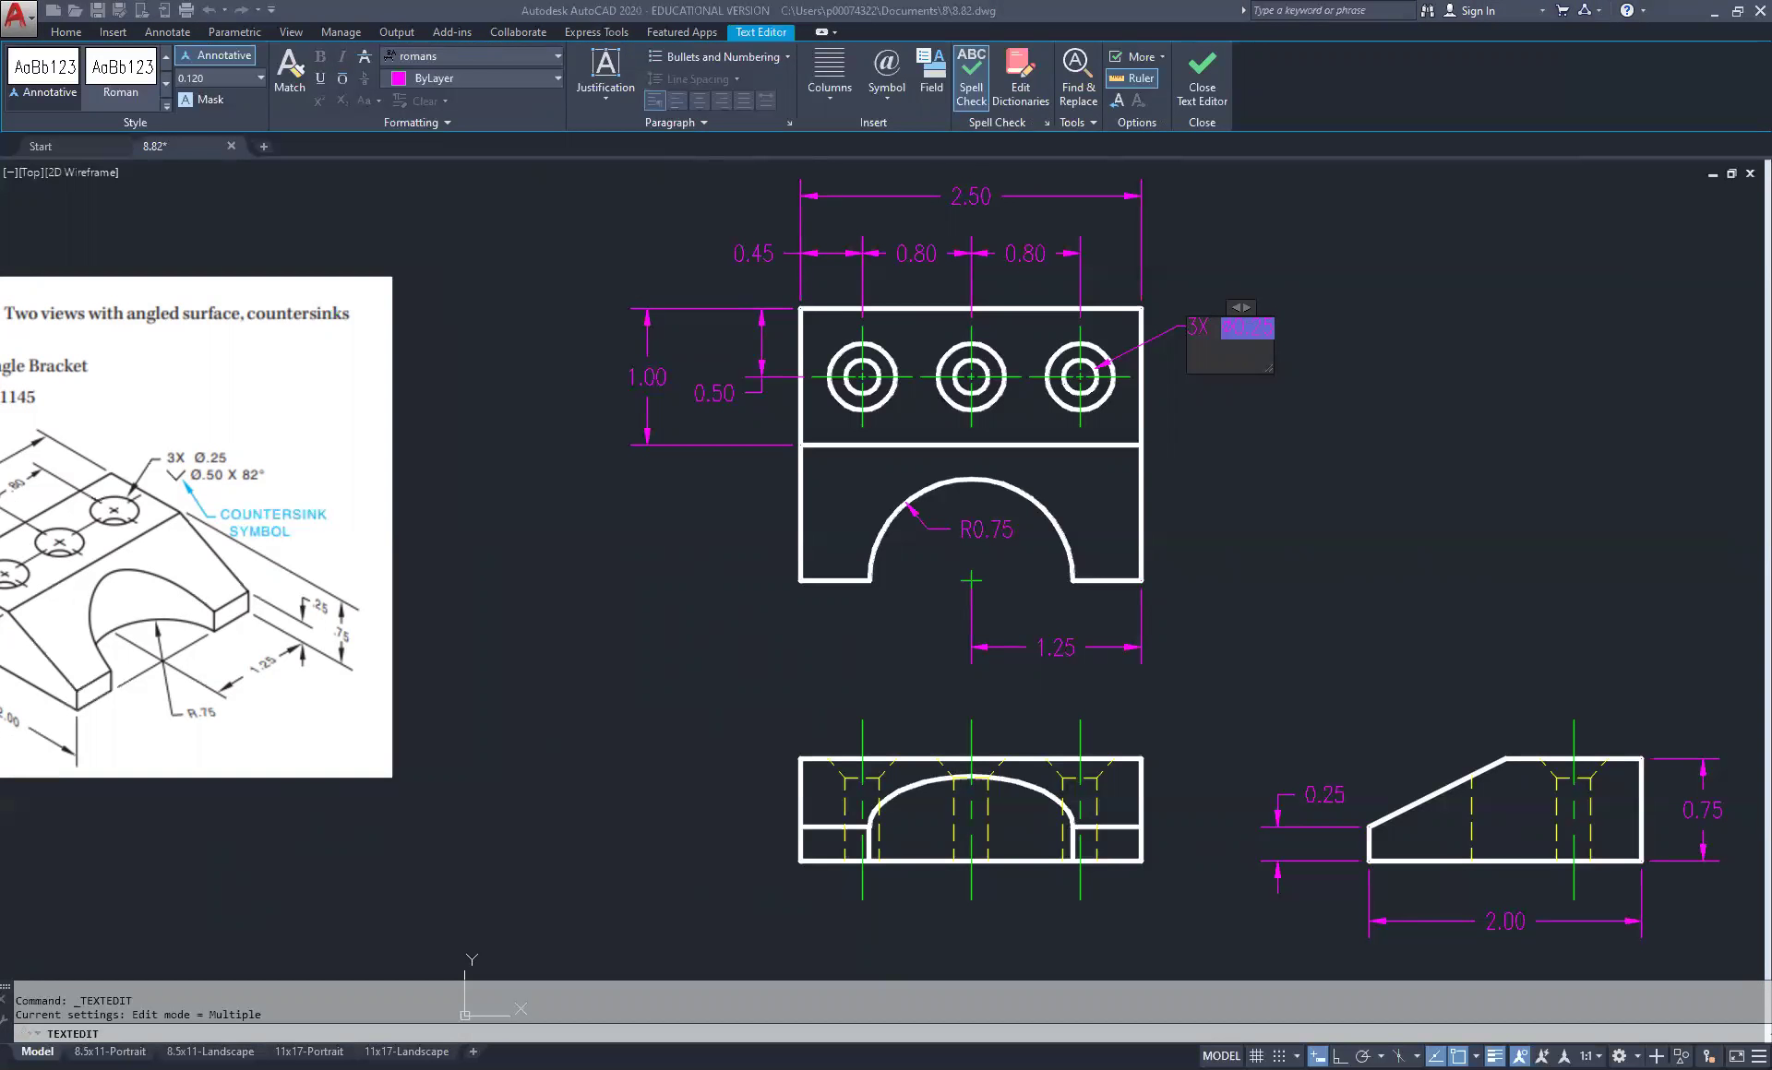
{"action": "right_click", "coordinate": [1225, 357]}
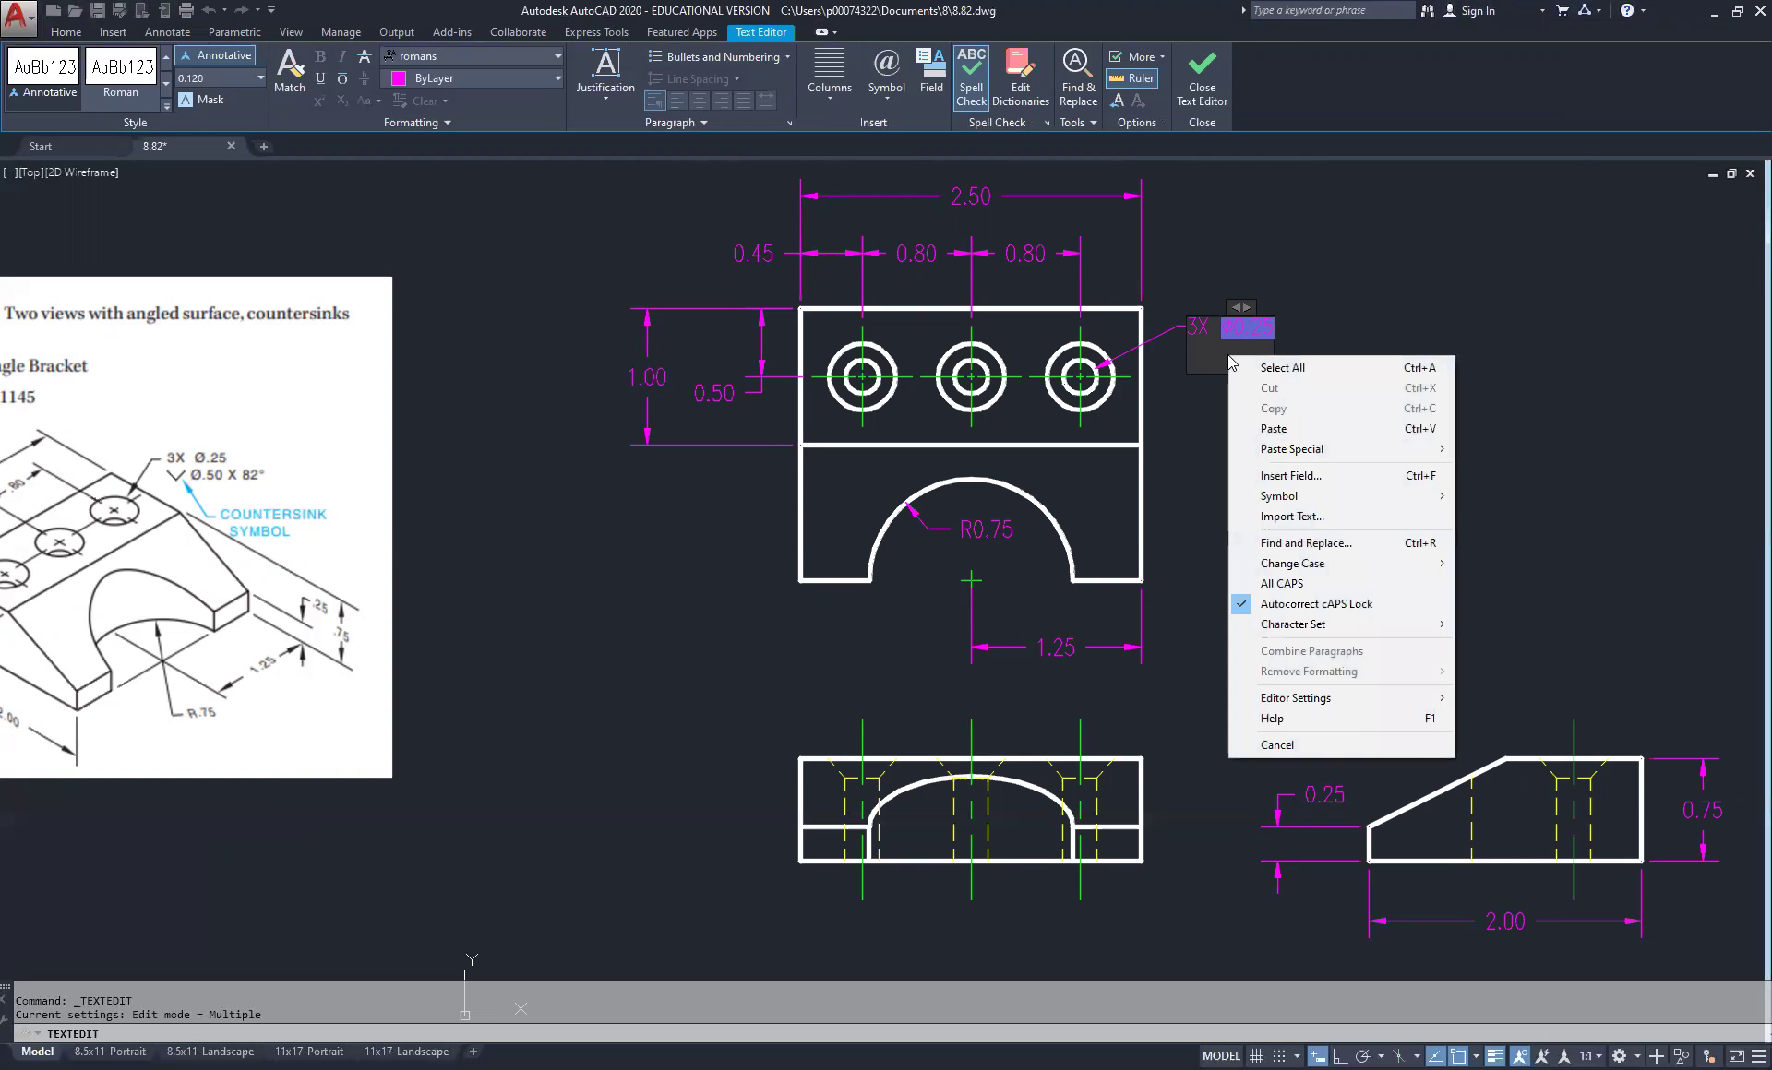
{"action": "left_click", "coordinate": [1274, 429]}
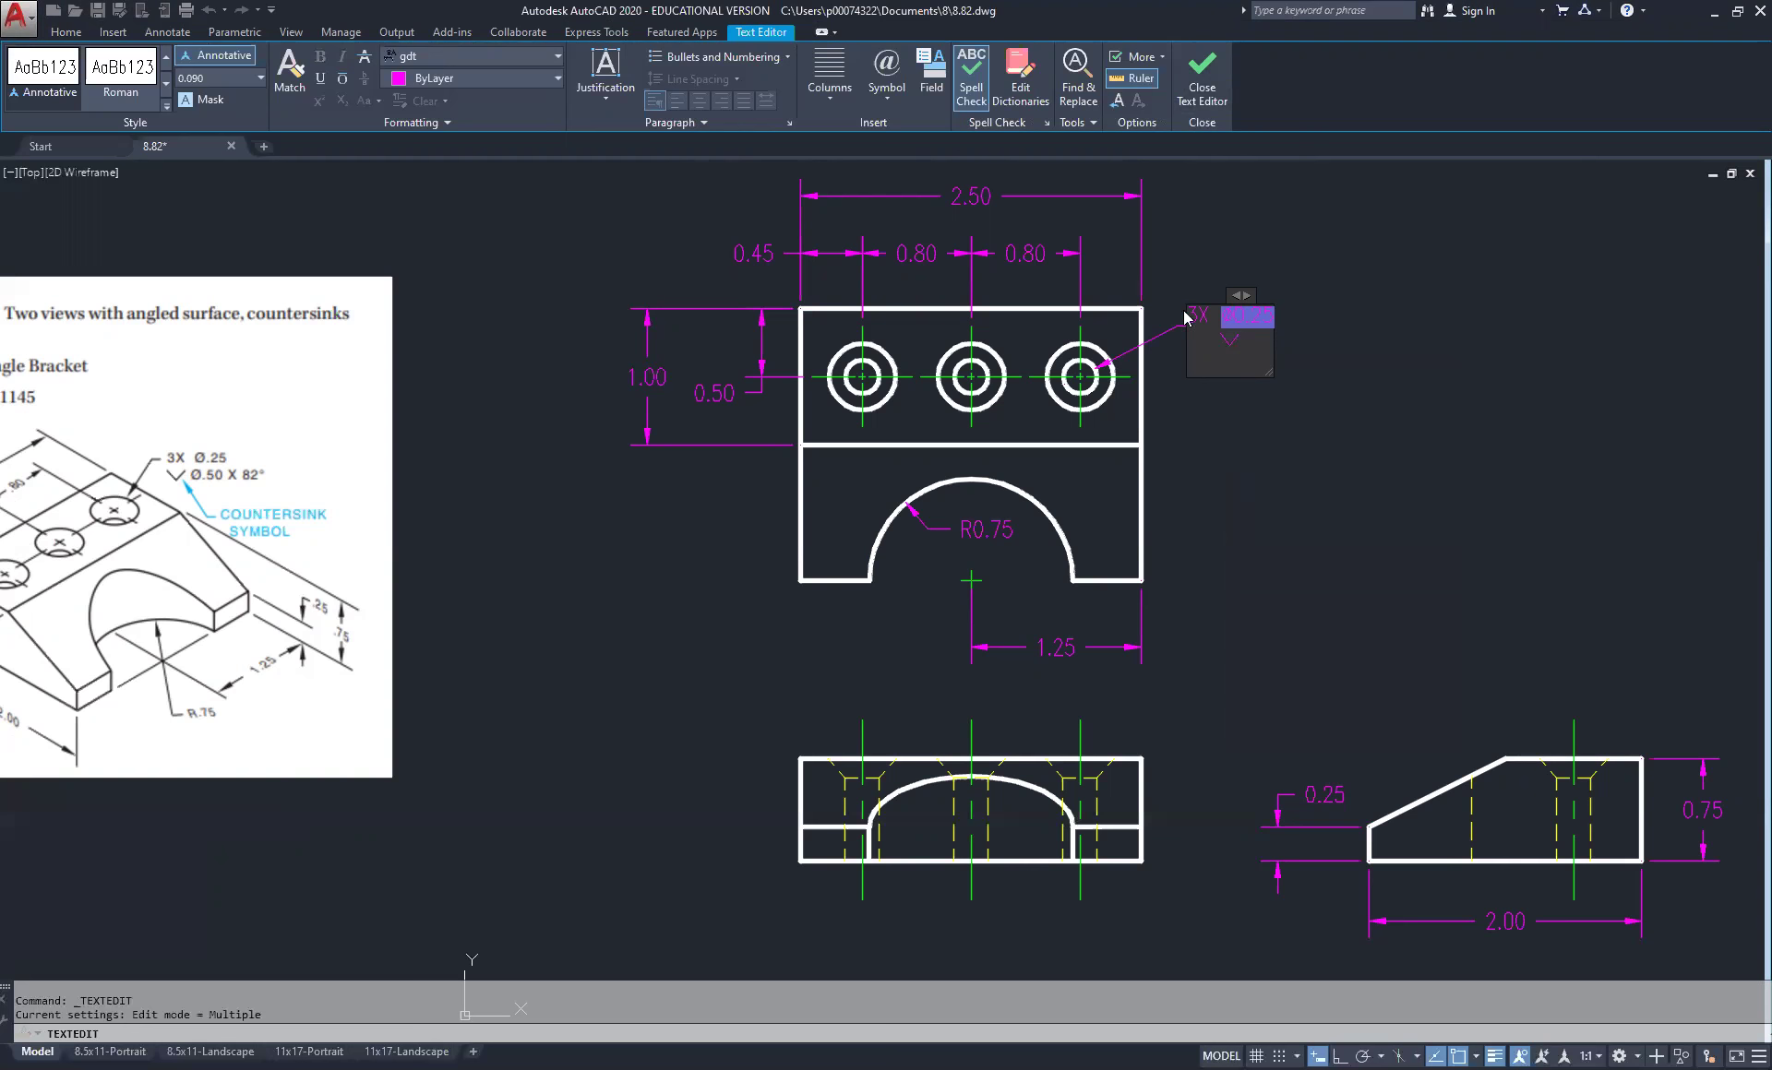
Complete the callout's second line after the countersink symbol with a diameter symbol, .50 X 82 and a degree symbol
{"action": "left_click", "coordinate": [886, 93]}
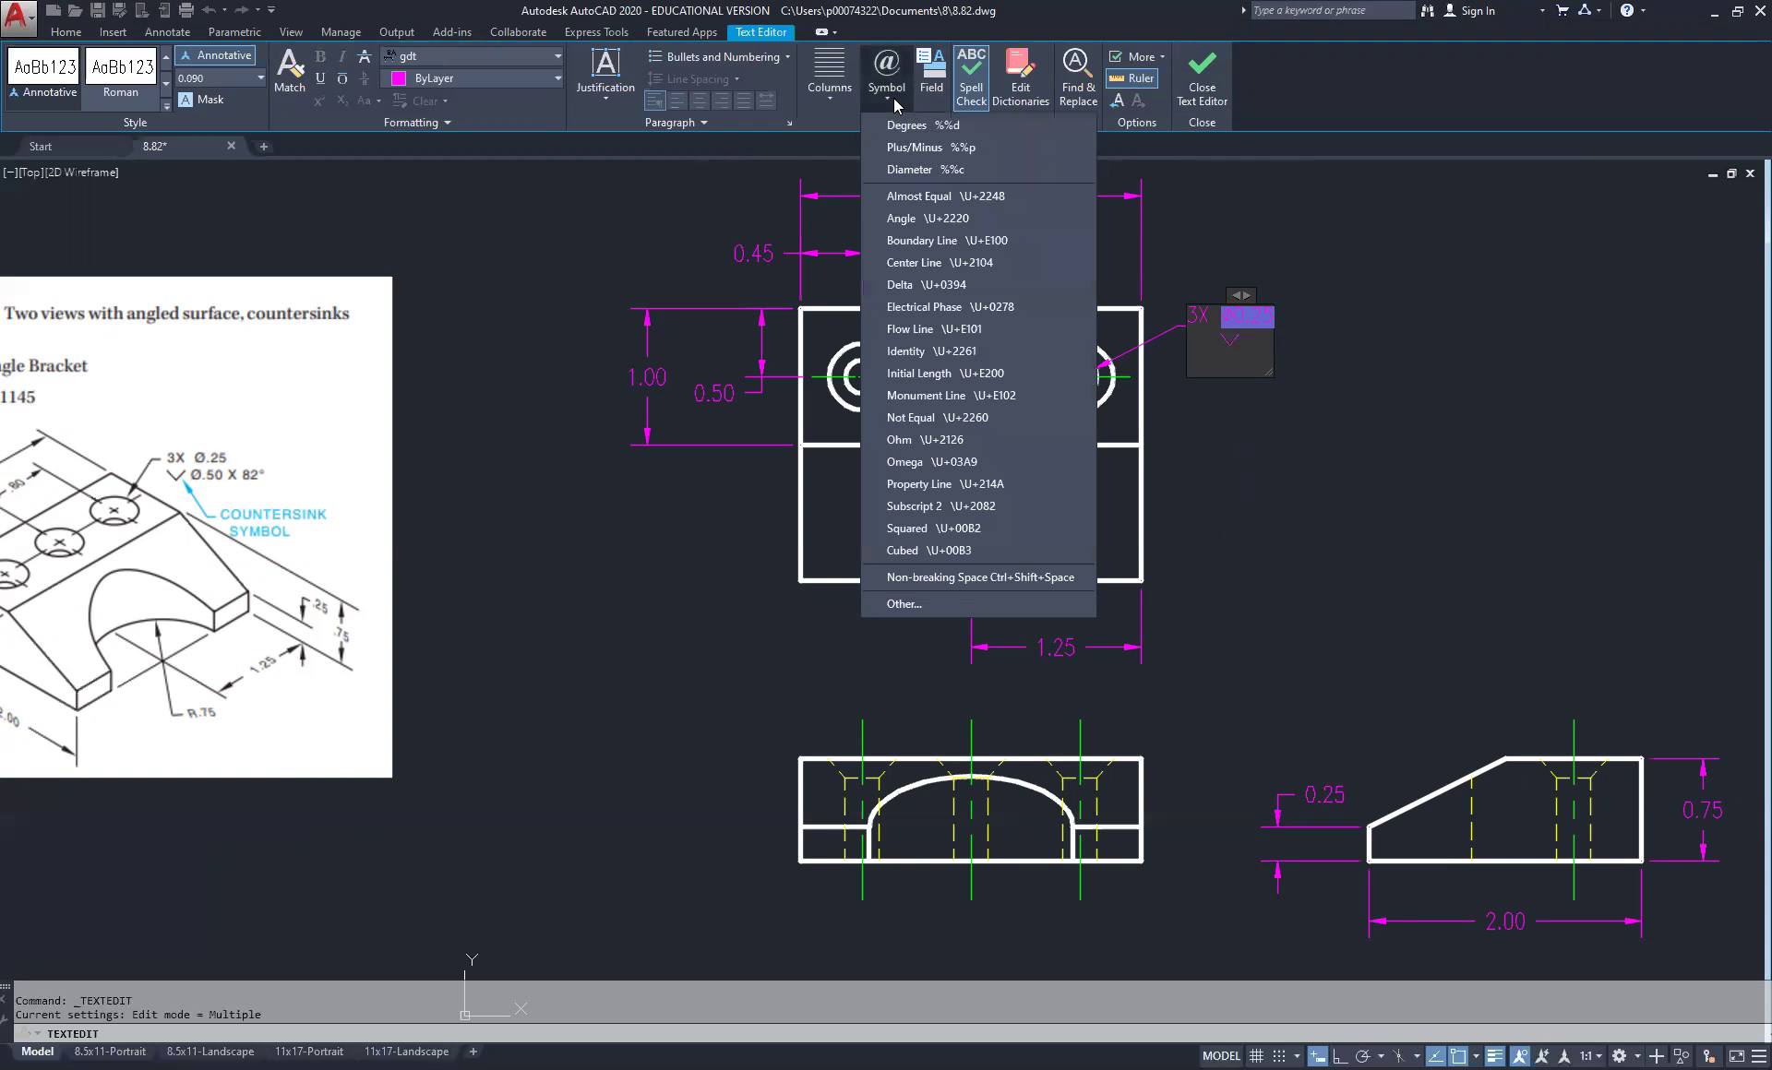
{"action": "left_click", "coordinate": [920, 170]}
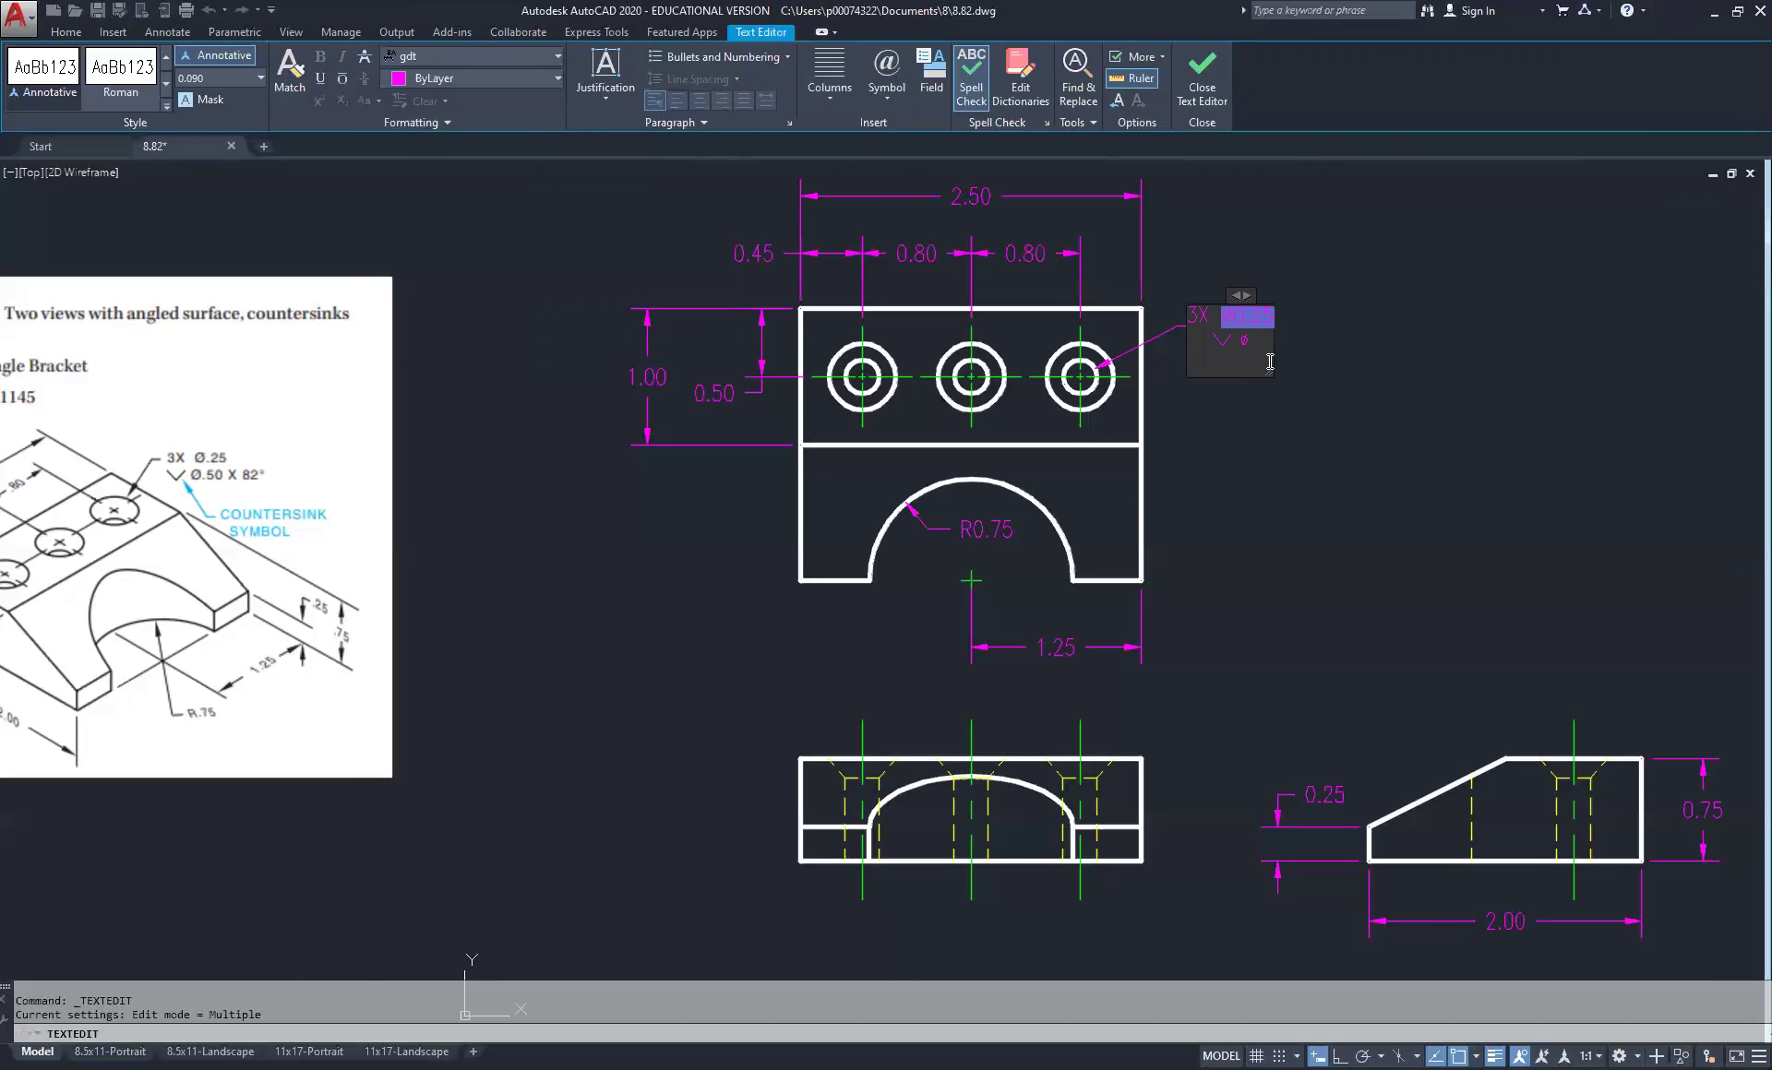
{"action": "type", "text": "ø.50"}
{"action": "type", "text": "X"}
{"action": "type", "text": "82"}
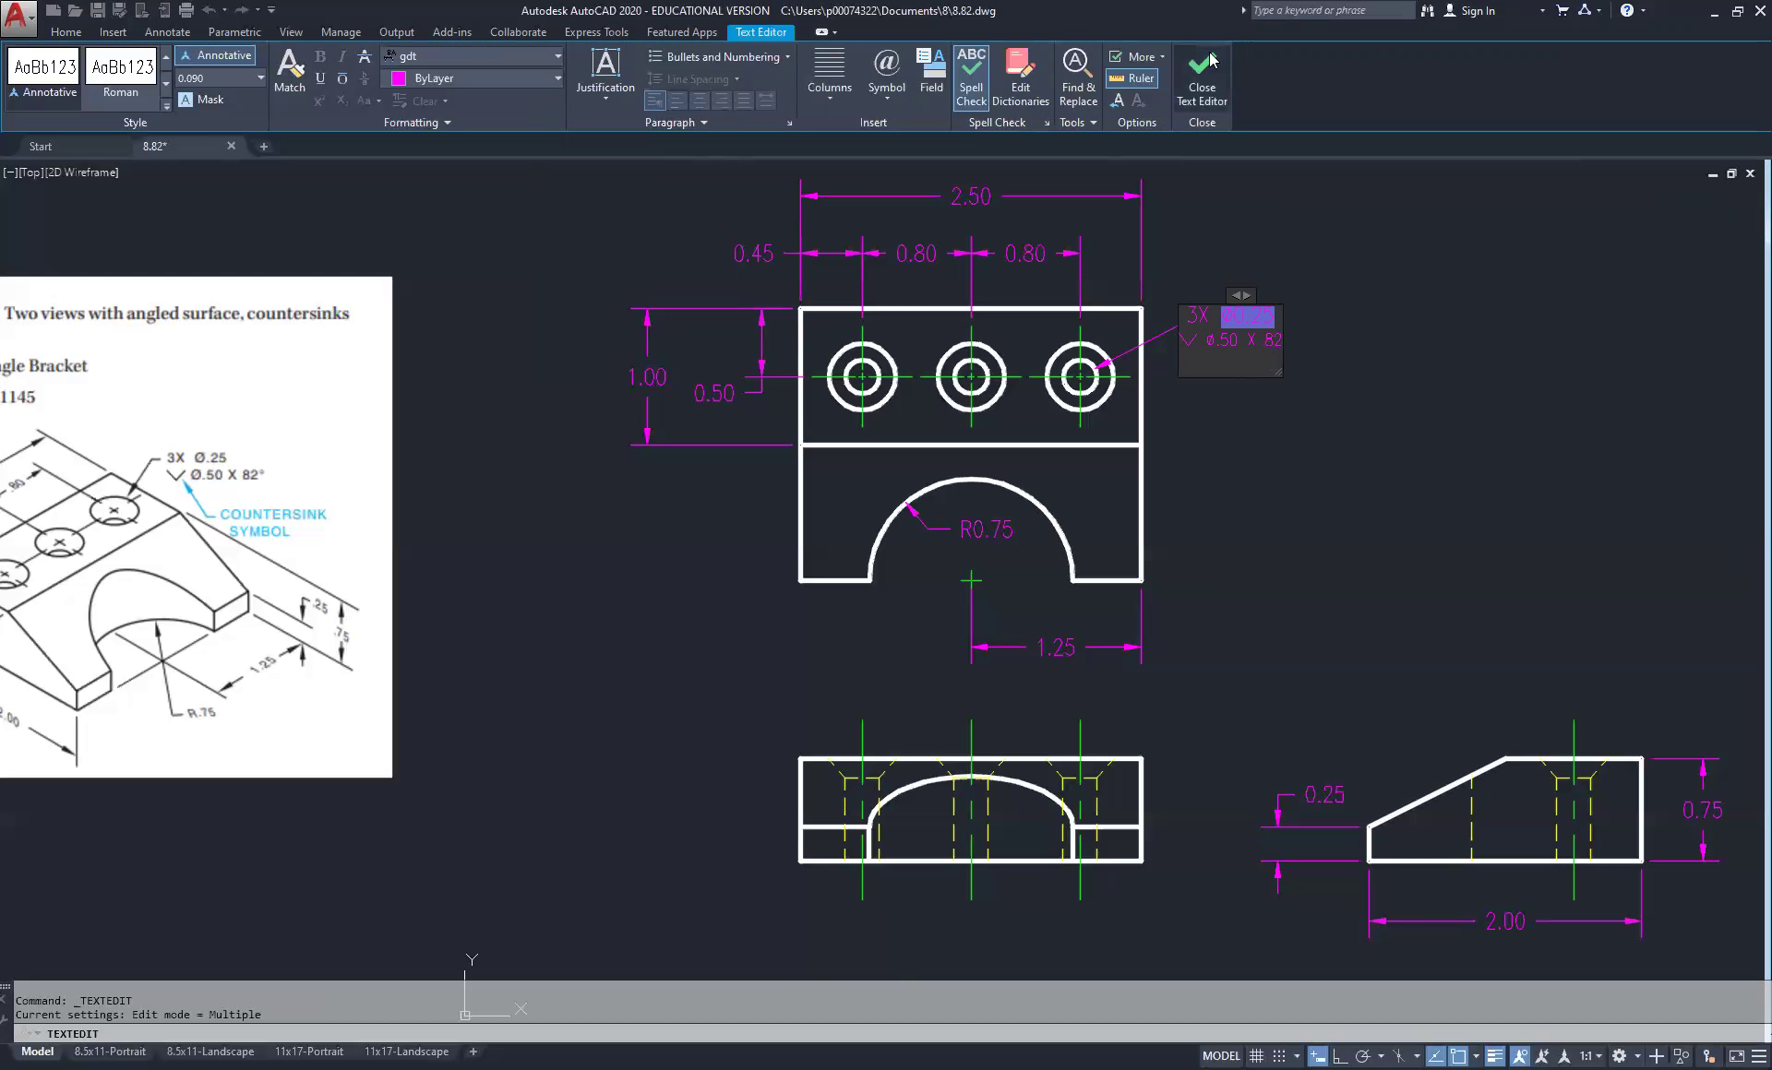
{"action": "left_click", "coordinate": [888, 92]}
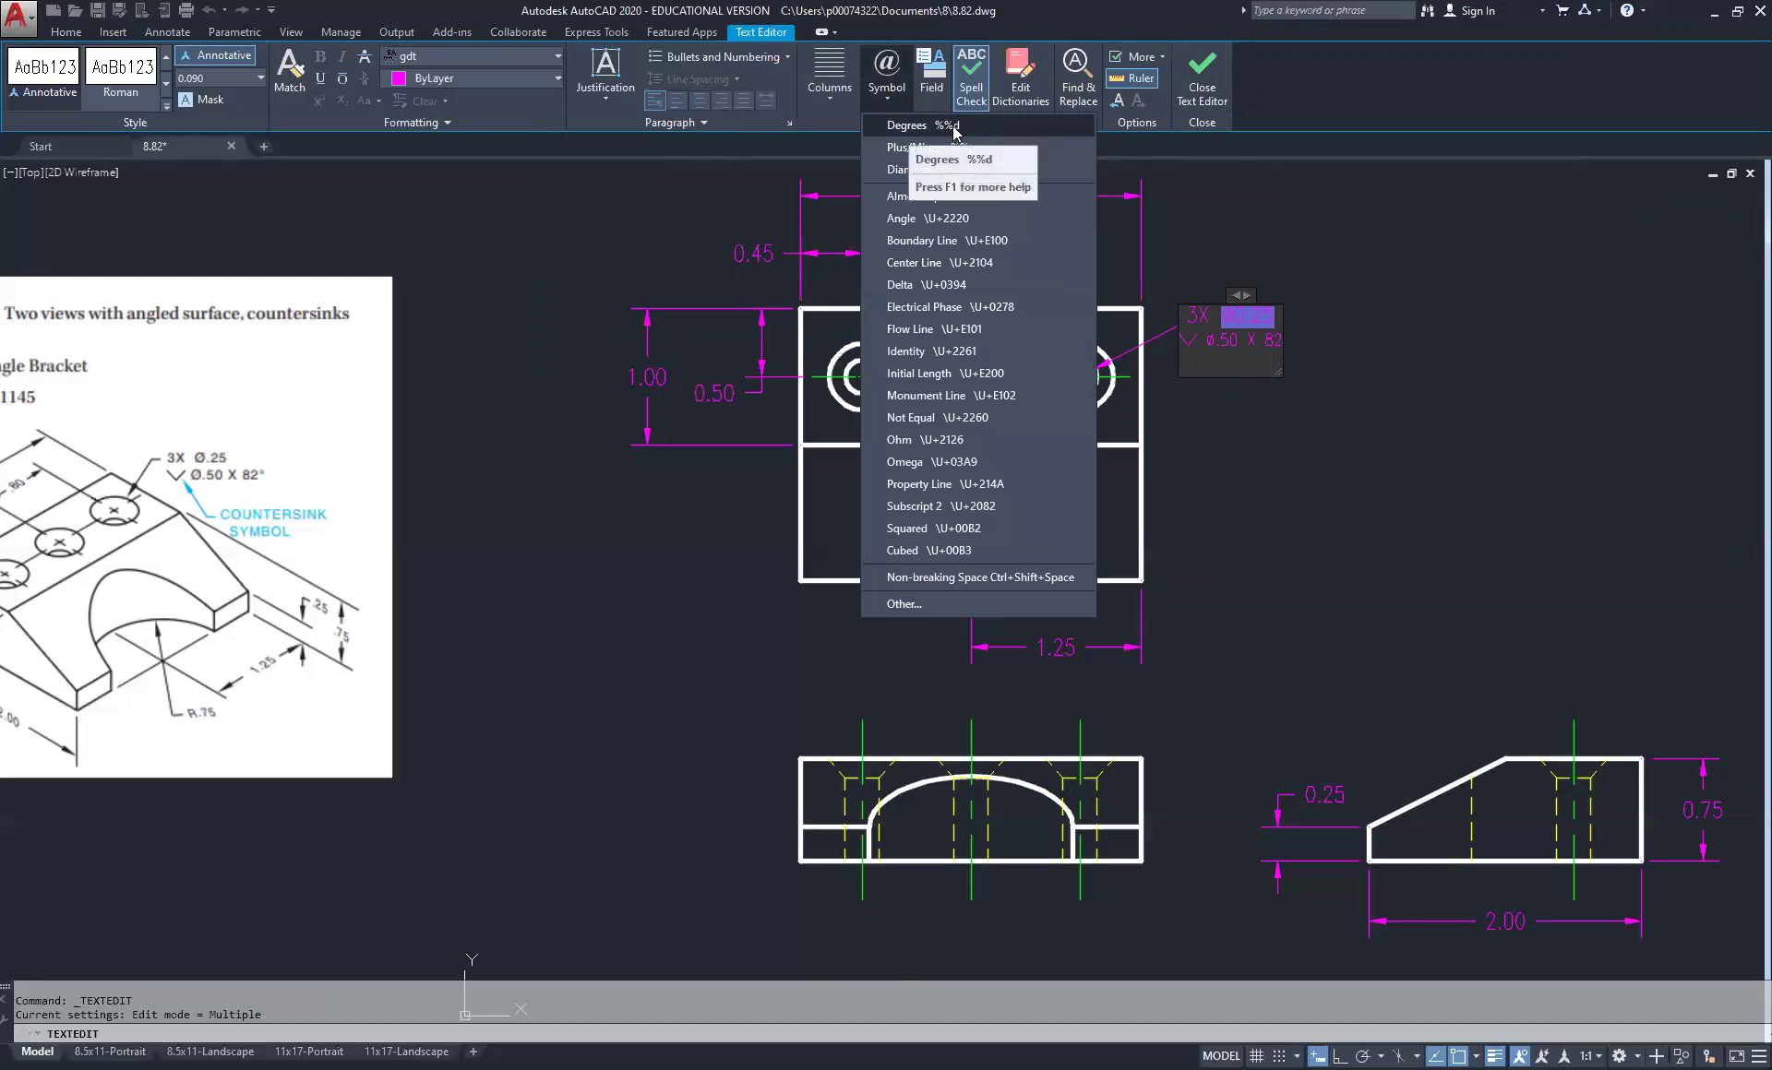
{"action": "left_click", "coordinate": [912, 125]}
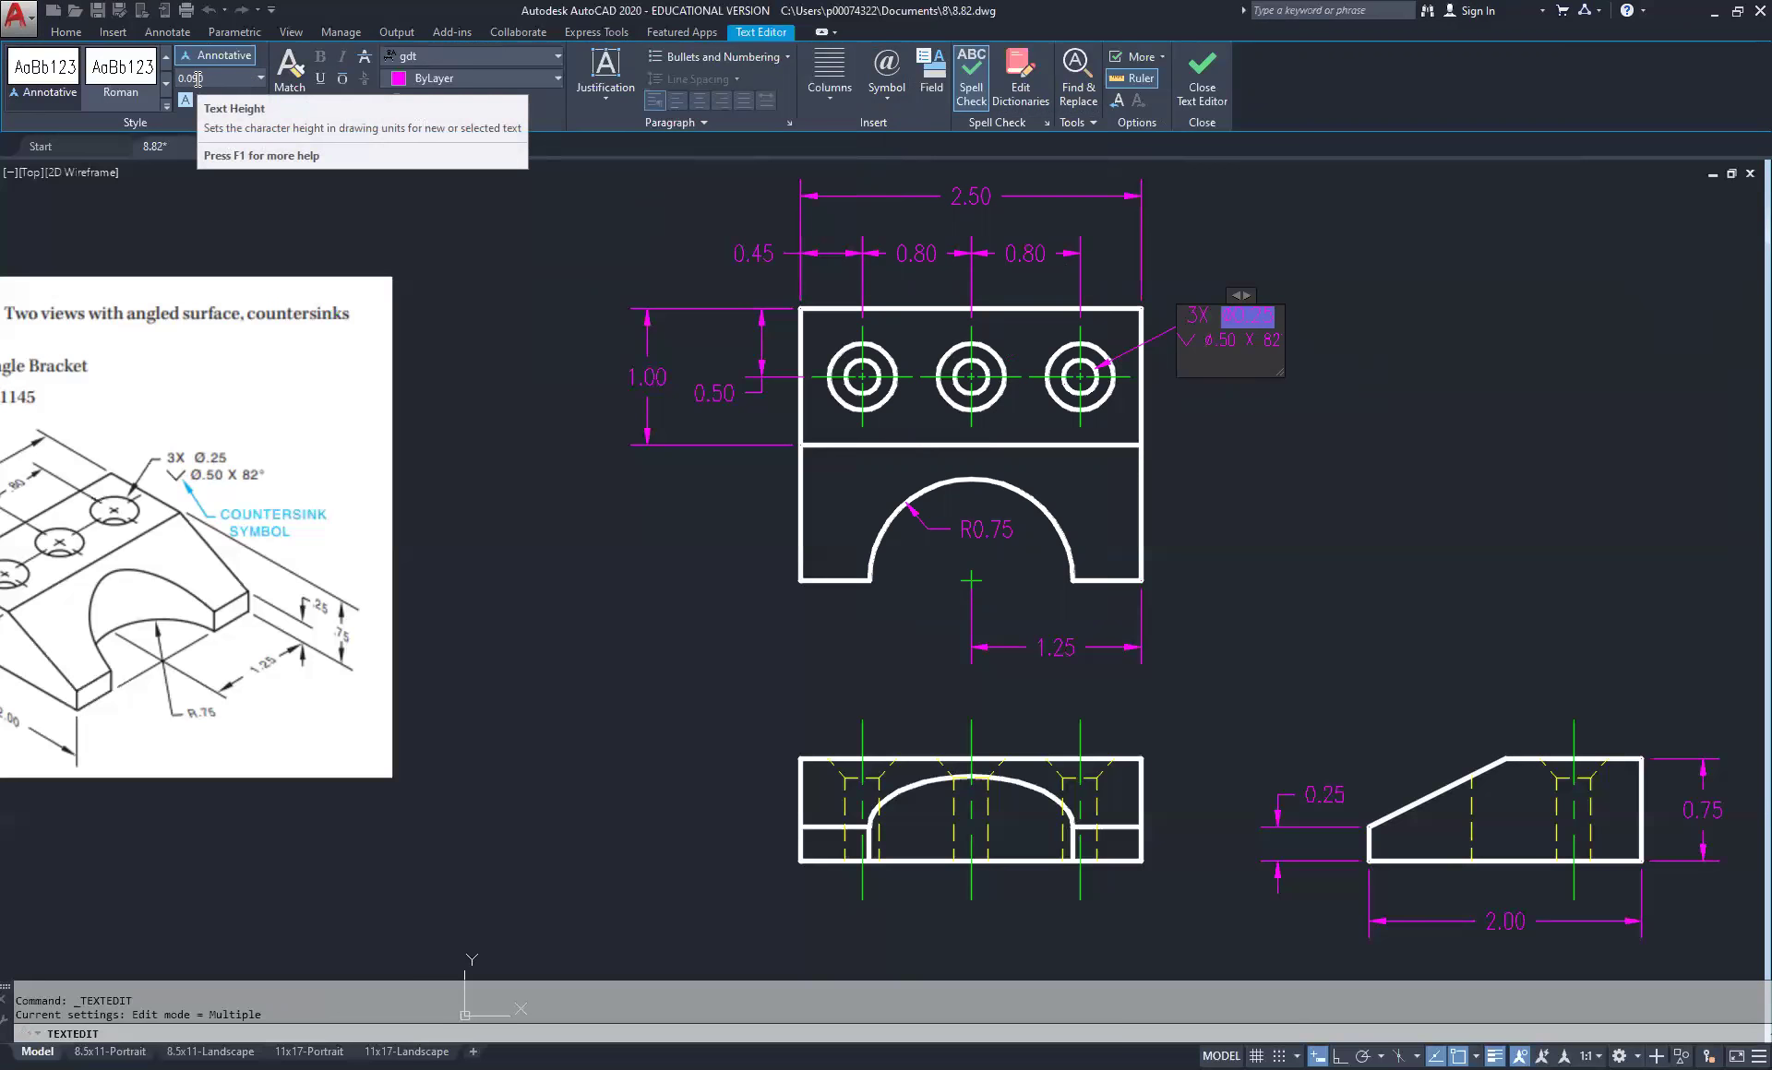
Compare the text heights of the callout's two lines and set the second line's text height to 0.125
{"action": "double_click", "coordinate": [1259, 325]}
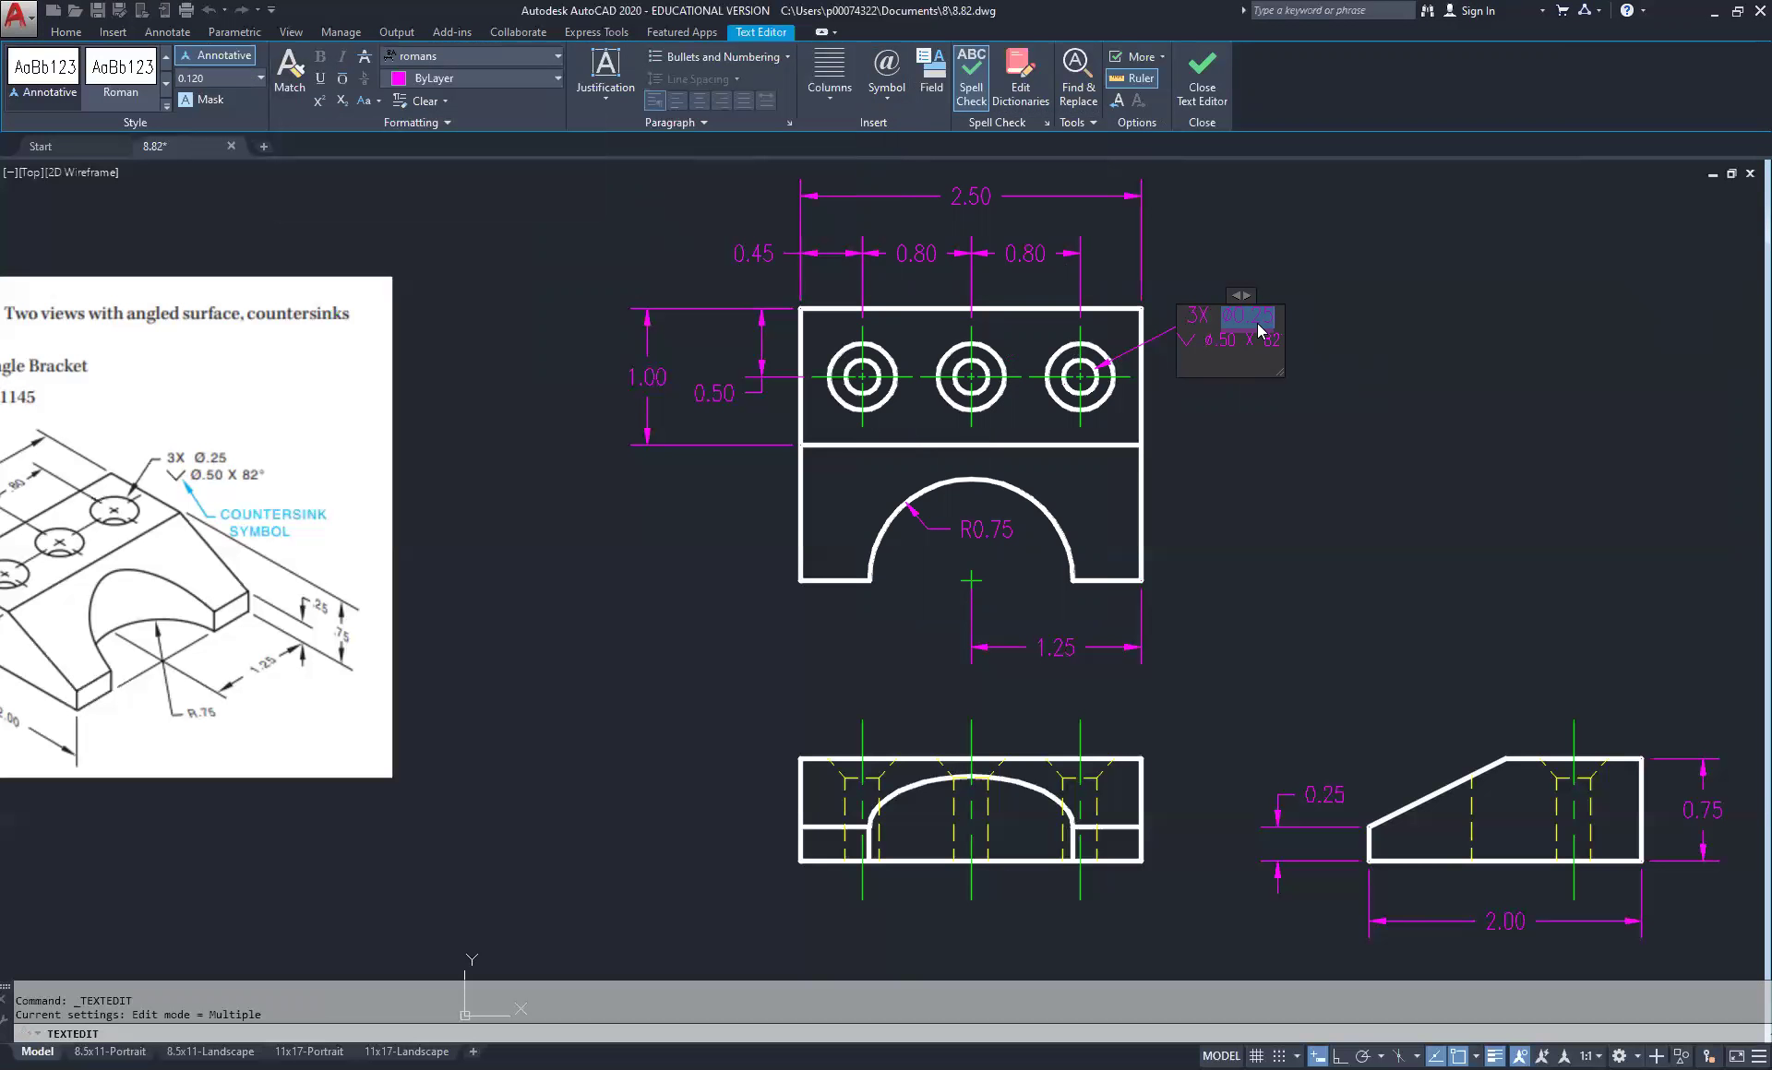
{"action": "left_click_drag", "start_coordinate": [1181, 344], "coordinate": [1290, 348]}
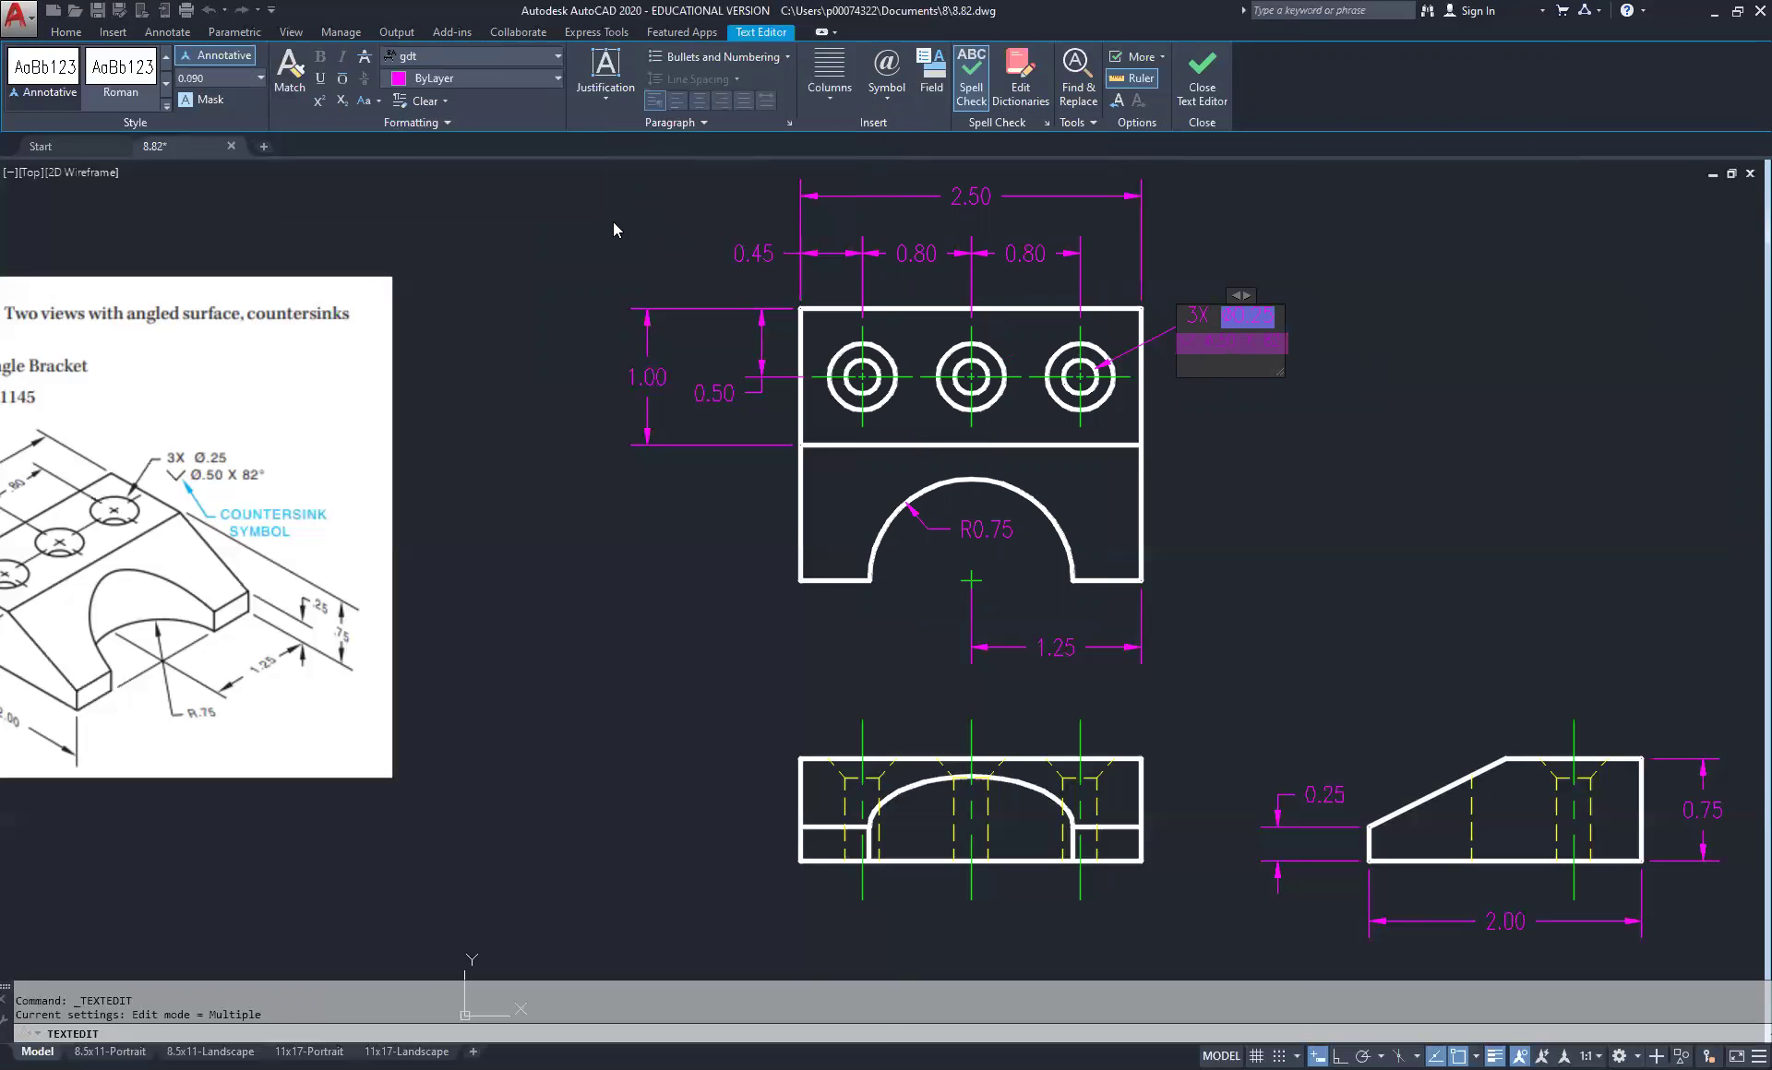
{"action": "left_click", "coordinate": [260, 79]}
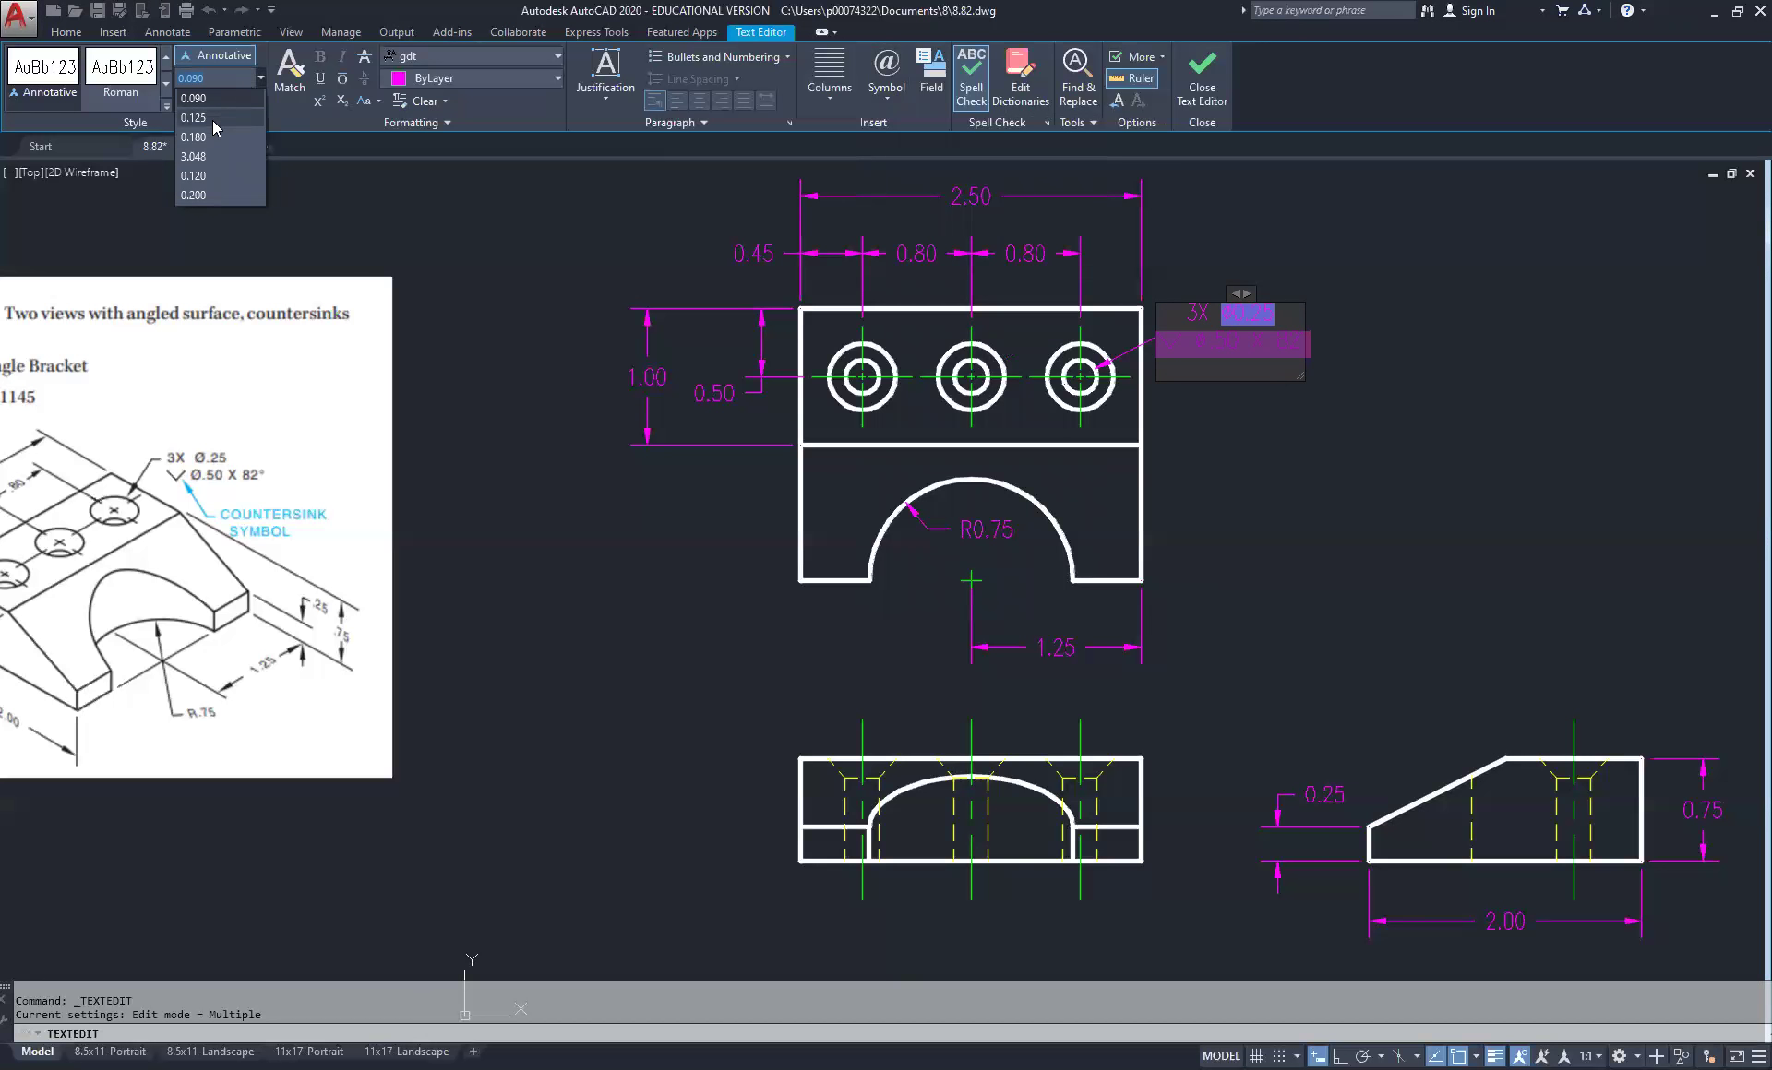
{"action": "left_click", "coordinate": [212, 119]}
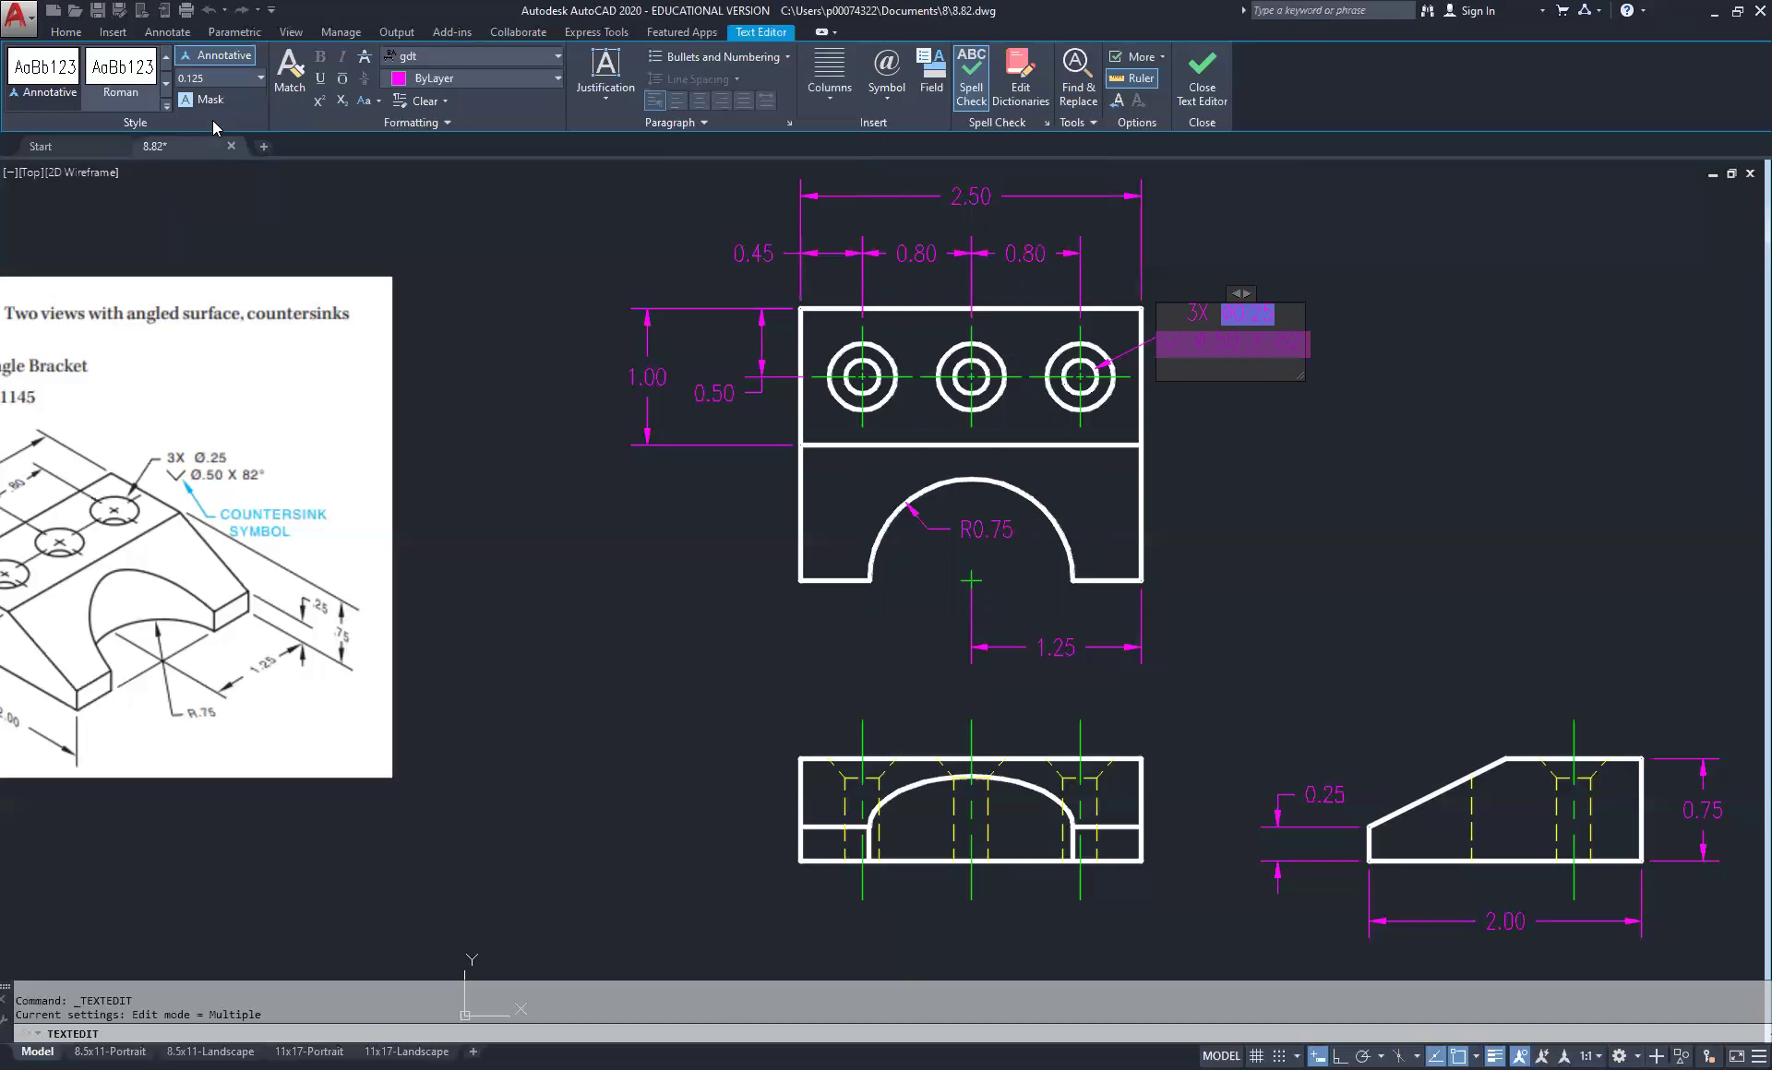
{"action": "left_click", "coordinate": [1282, 317]}
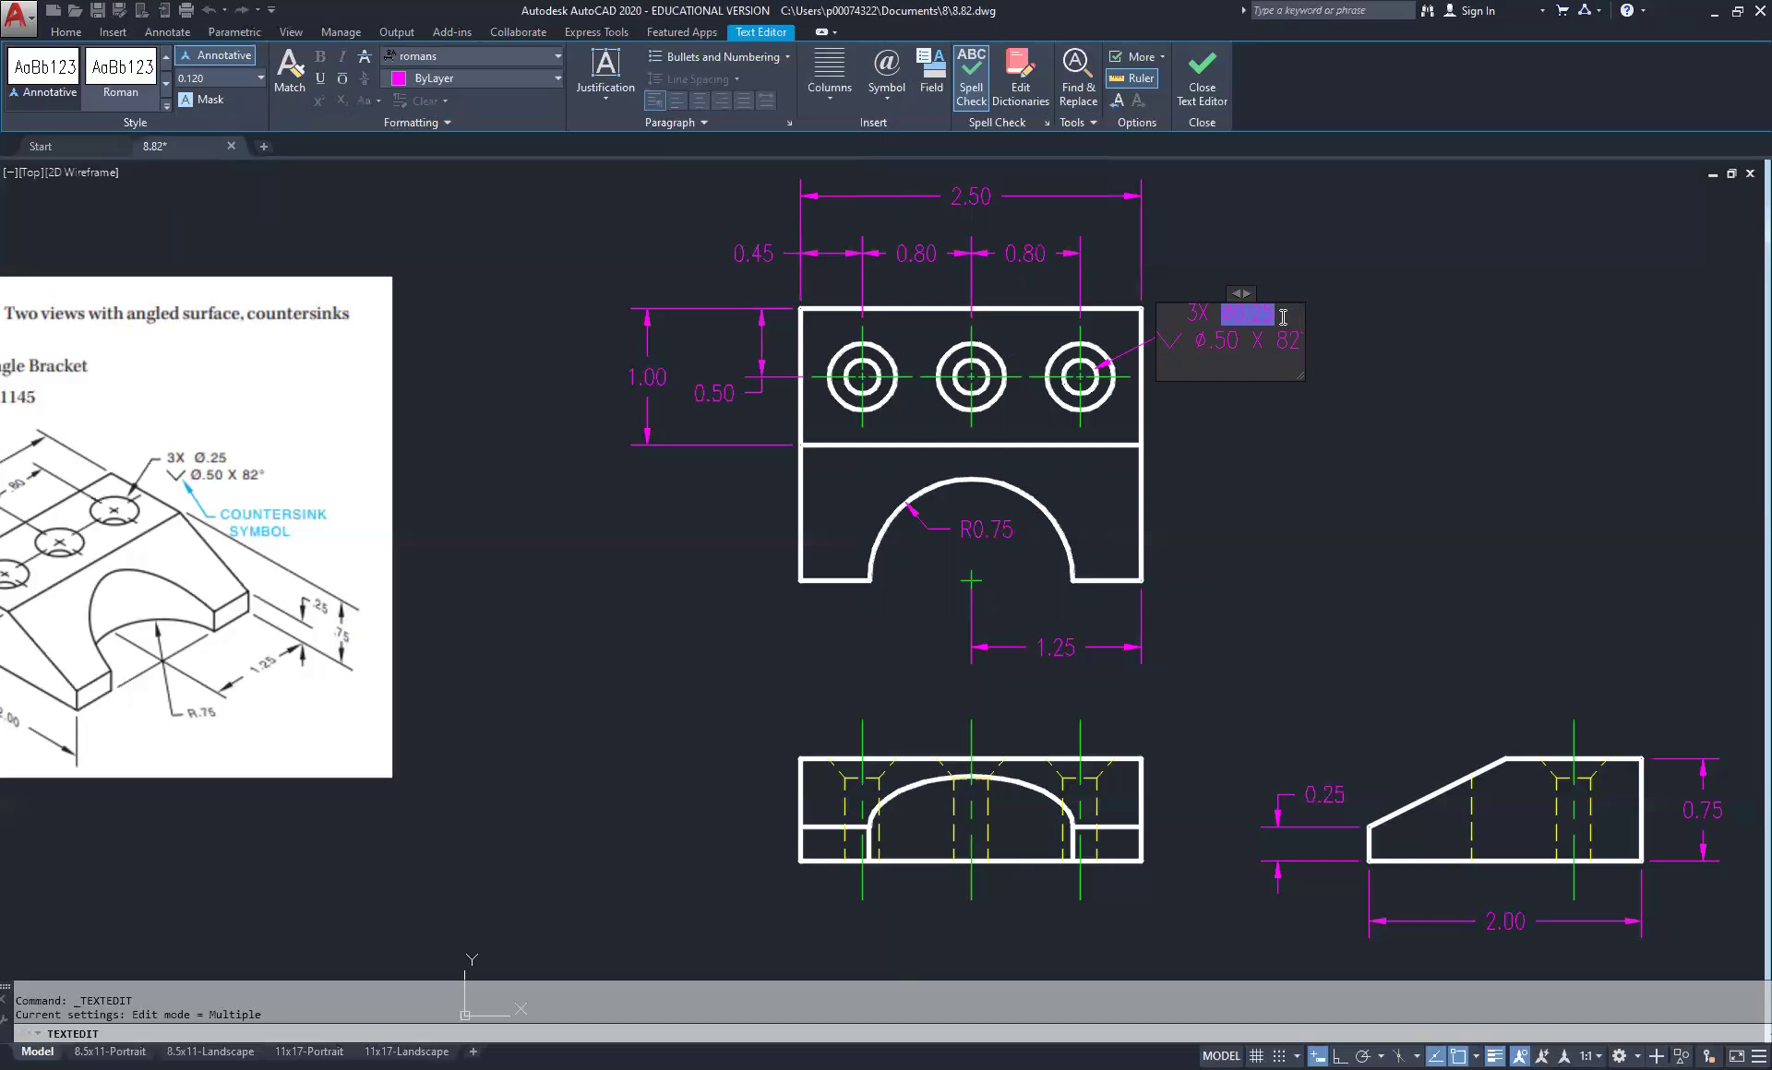
Check the text height in both lines of the 3X hole callout and set the text height to .125
{"action": "left_click", "coordinate": [1284, 342]}
{"action": "left_click", "coordinate": [1286, 322]}
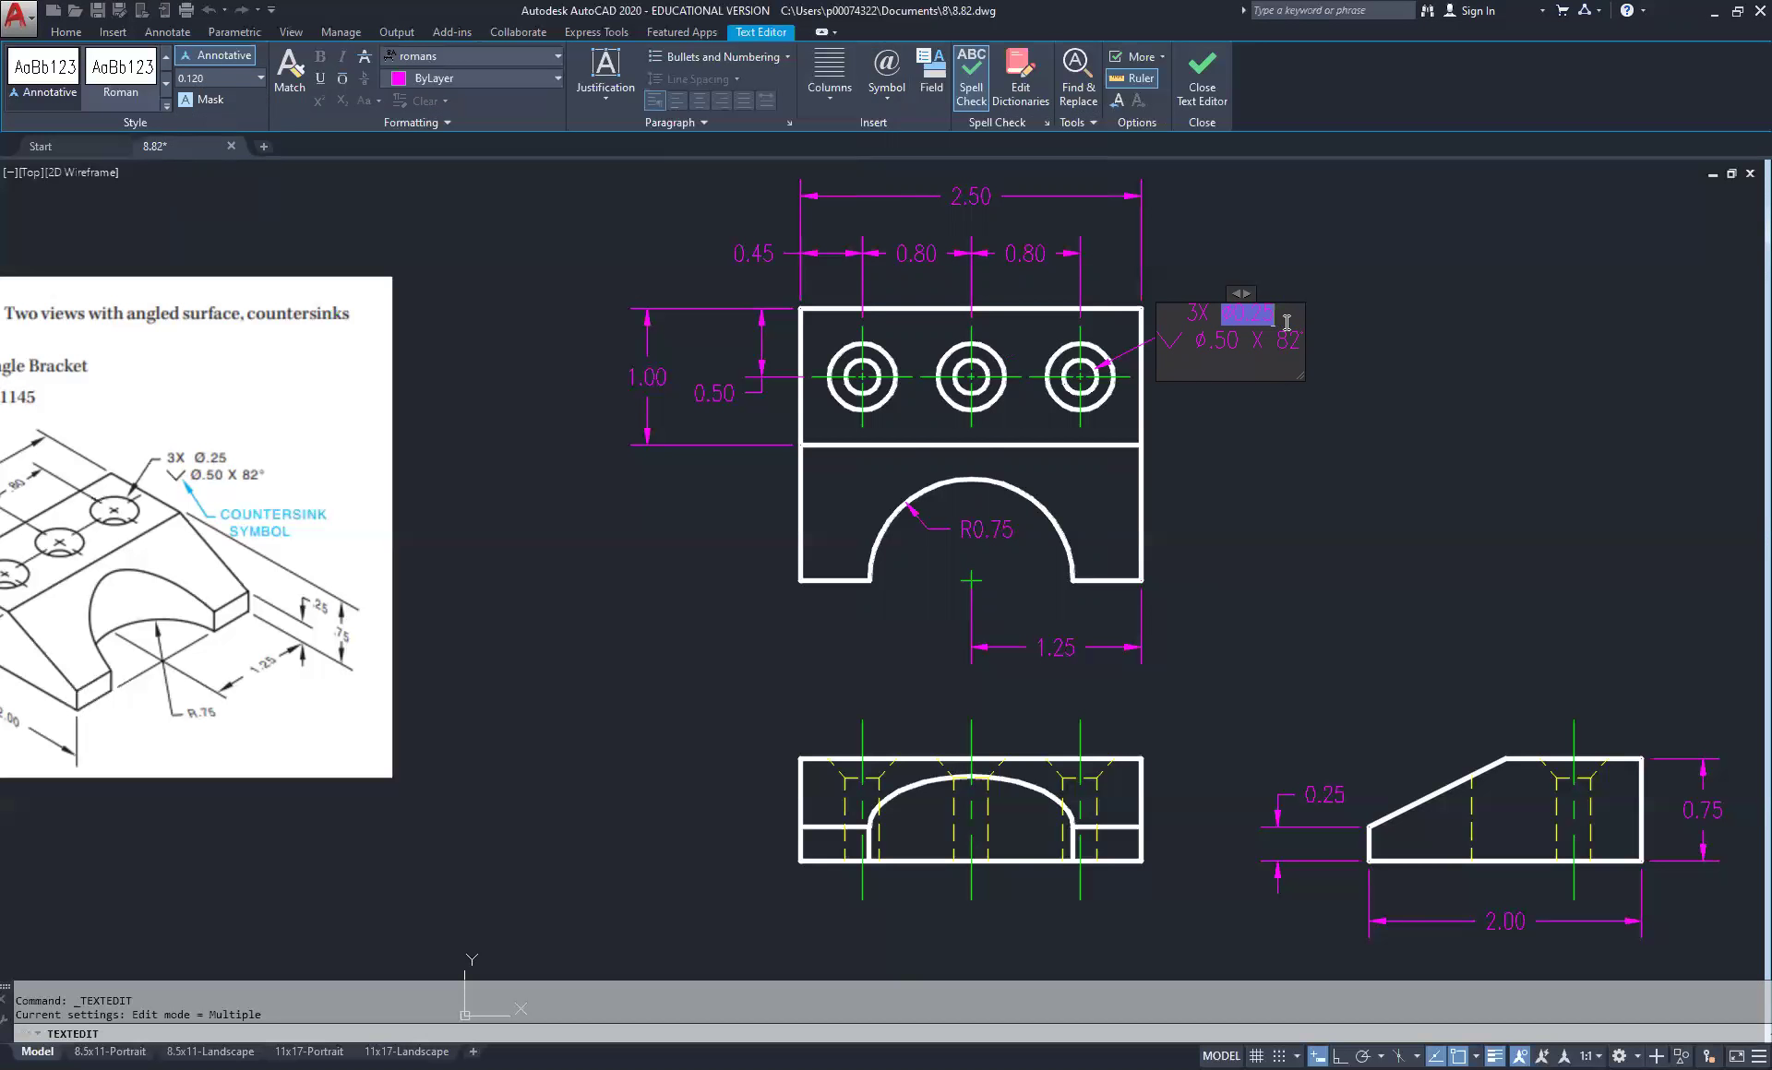
{"action": "left_click", "coordinate": [1232, 339]}
{"action": "left_click", "coordinate": [1225, 331]}
{"action": "left_click", "coordinate": [1203, 378]}
{"action": "left_click", "coordinate": [218, 78]}
{"action": "key", "text": "BackSpace"}
{"action": "type", "text": ".125"}
{"action": "key", "text": "Return"}
Set the text height of the hole callout's whole second line to .12 and finish editing the callout
{"action": "double_click", "coordinate": [1236, 323]}
{"action": "left_click", "coordinate": [1217, 343]}
{"action": "left_click_drag", "start_coordinate": [1159, 346], "coordinate": [1311, 351]}
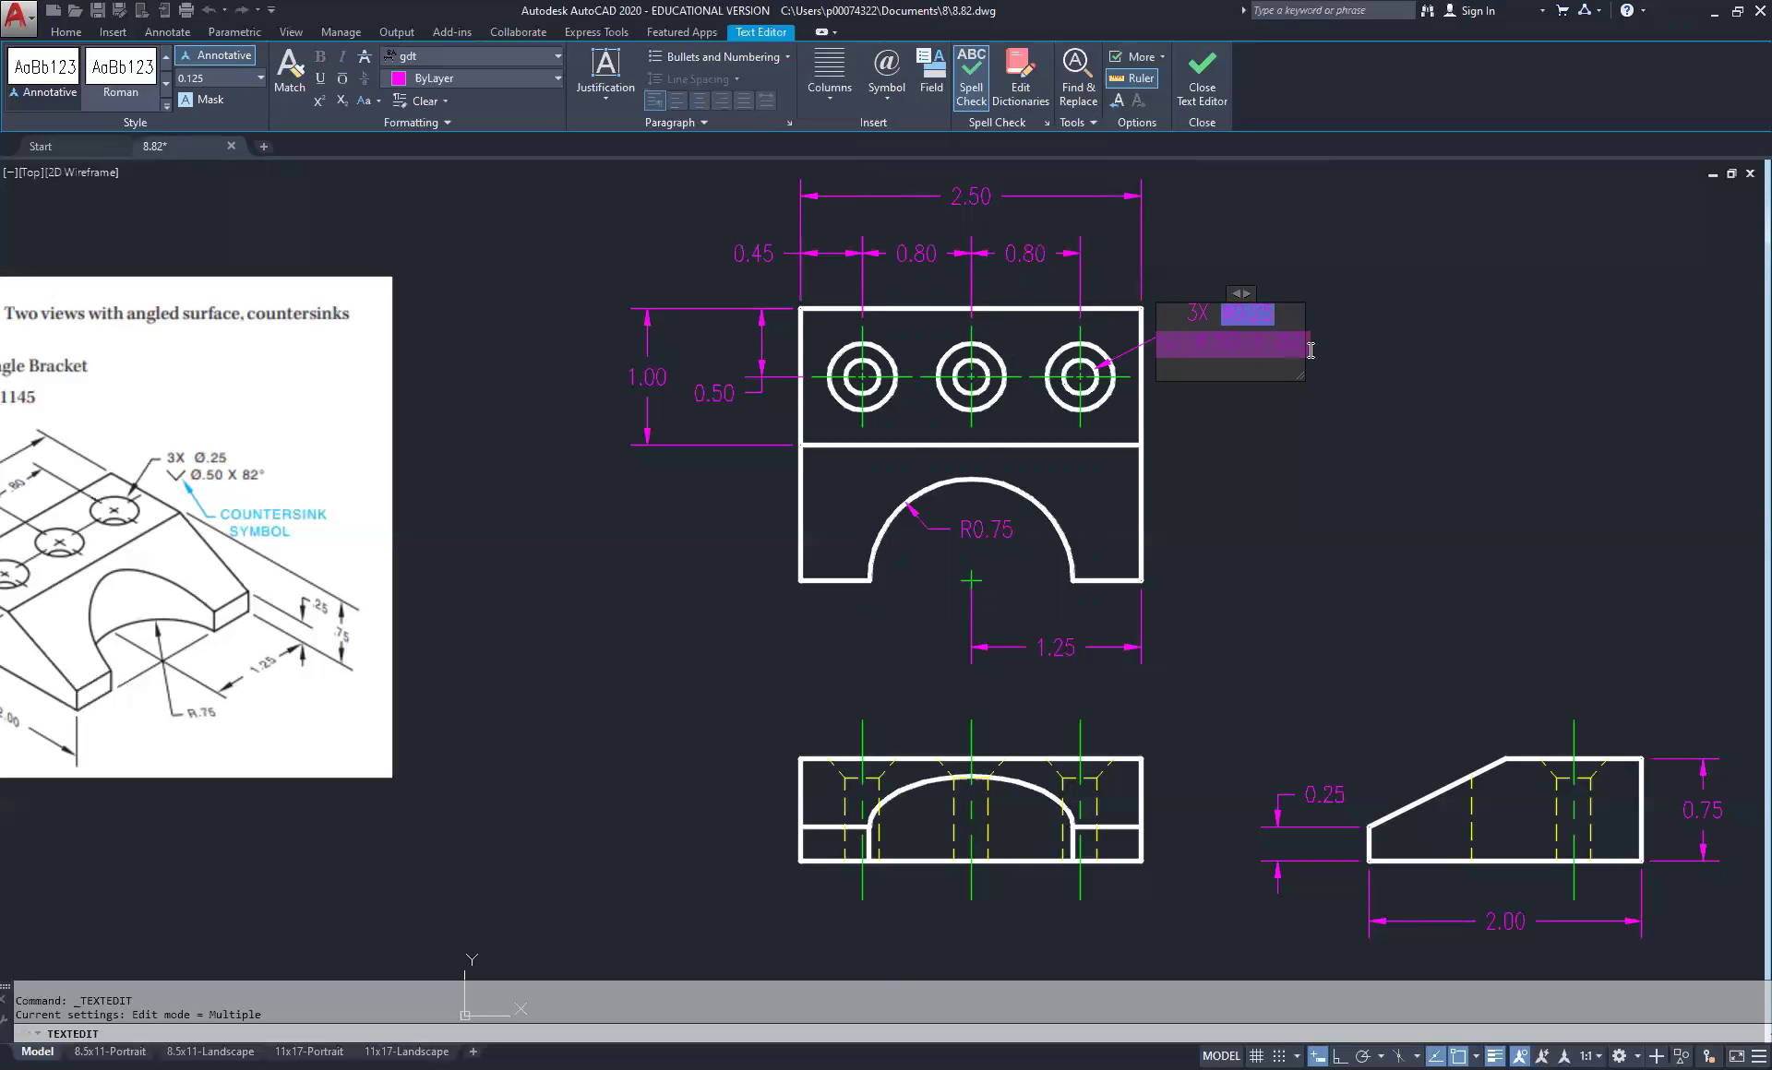
{"action": "left_click", "coordinate": [225, 83]}
{"action": "key", "text": "BackSpace"}
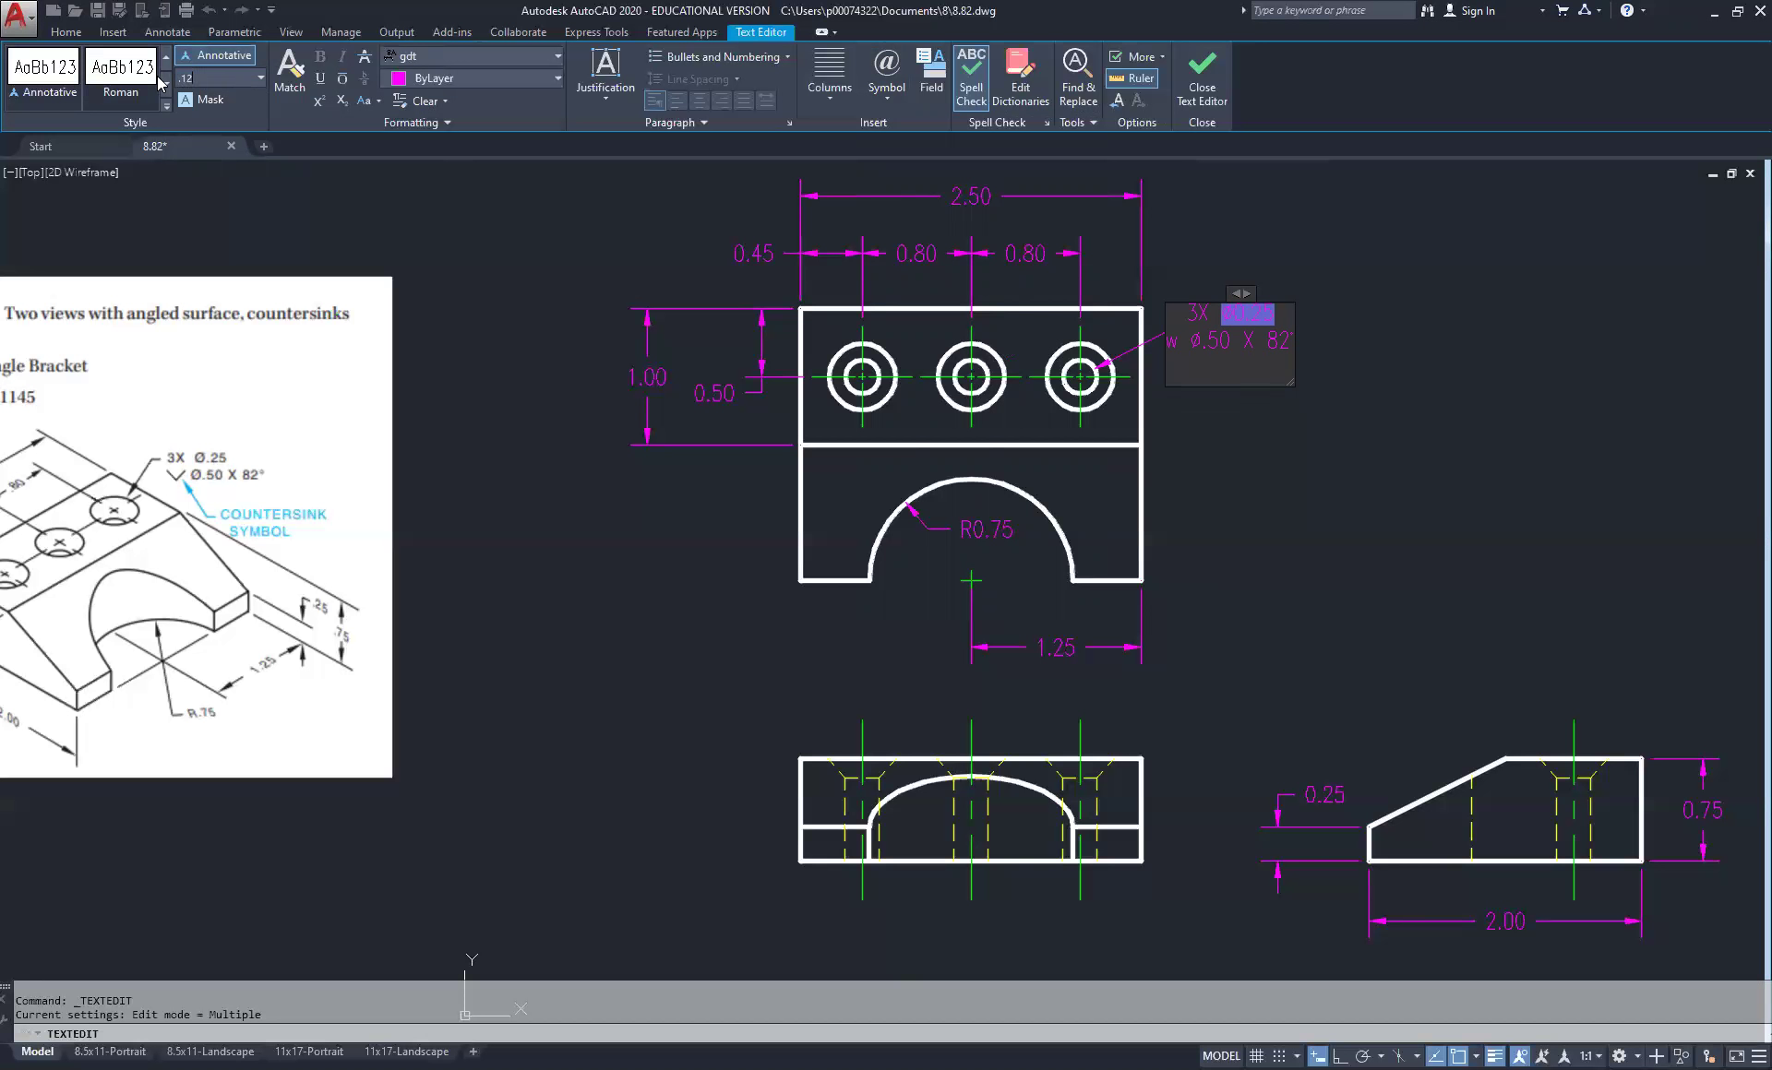
{"action": "key", "text": "Return"}
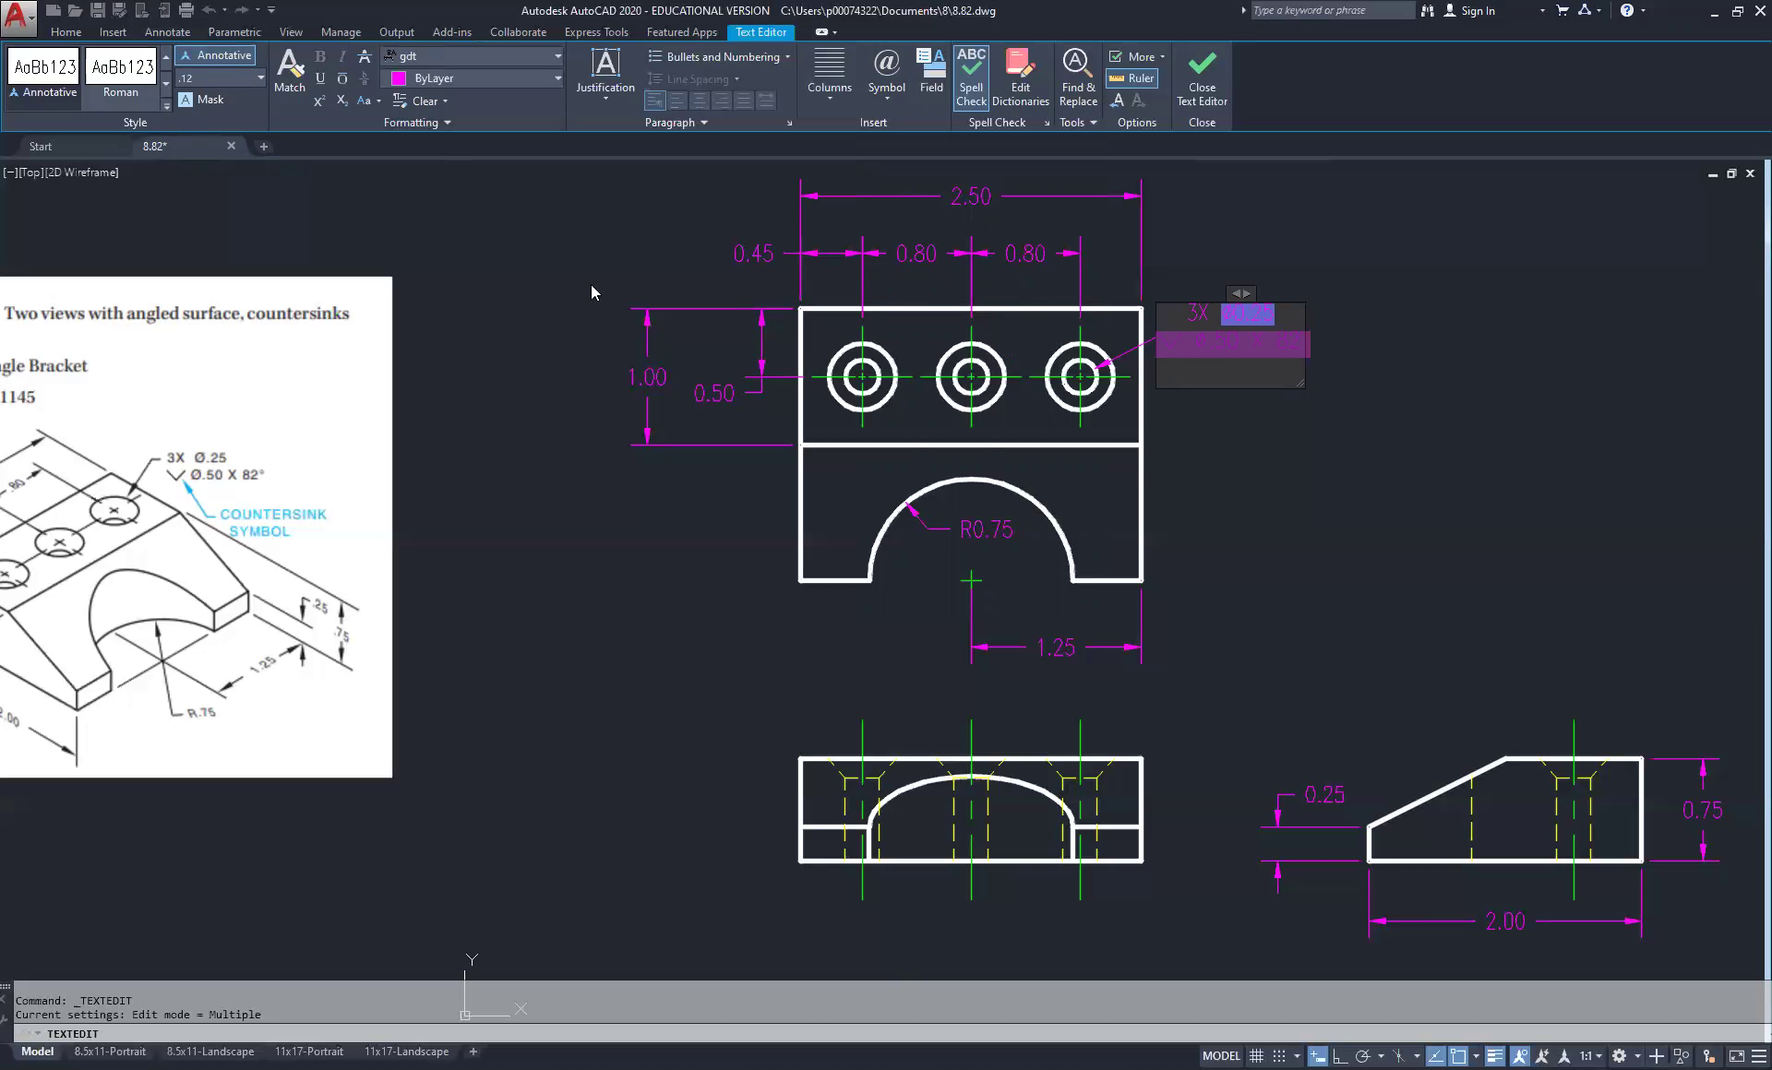
{"action": "left_click", "coordinate": [1229, 366]}
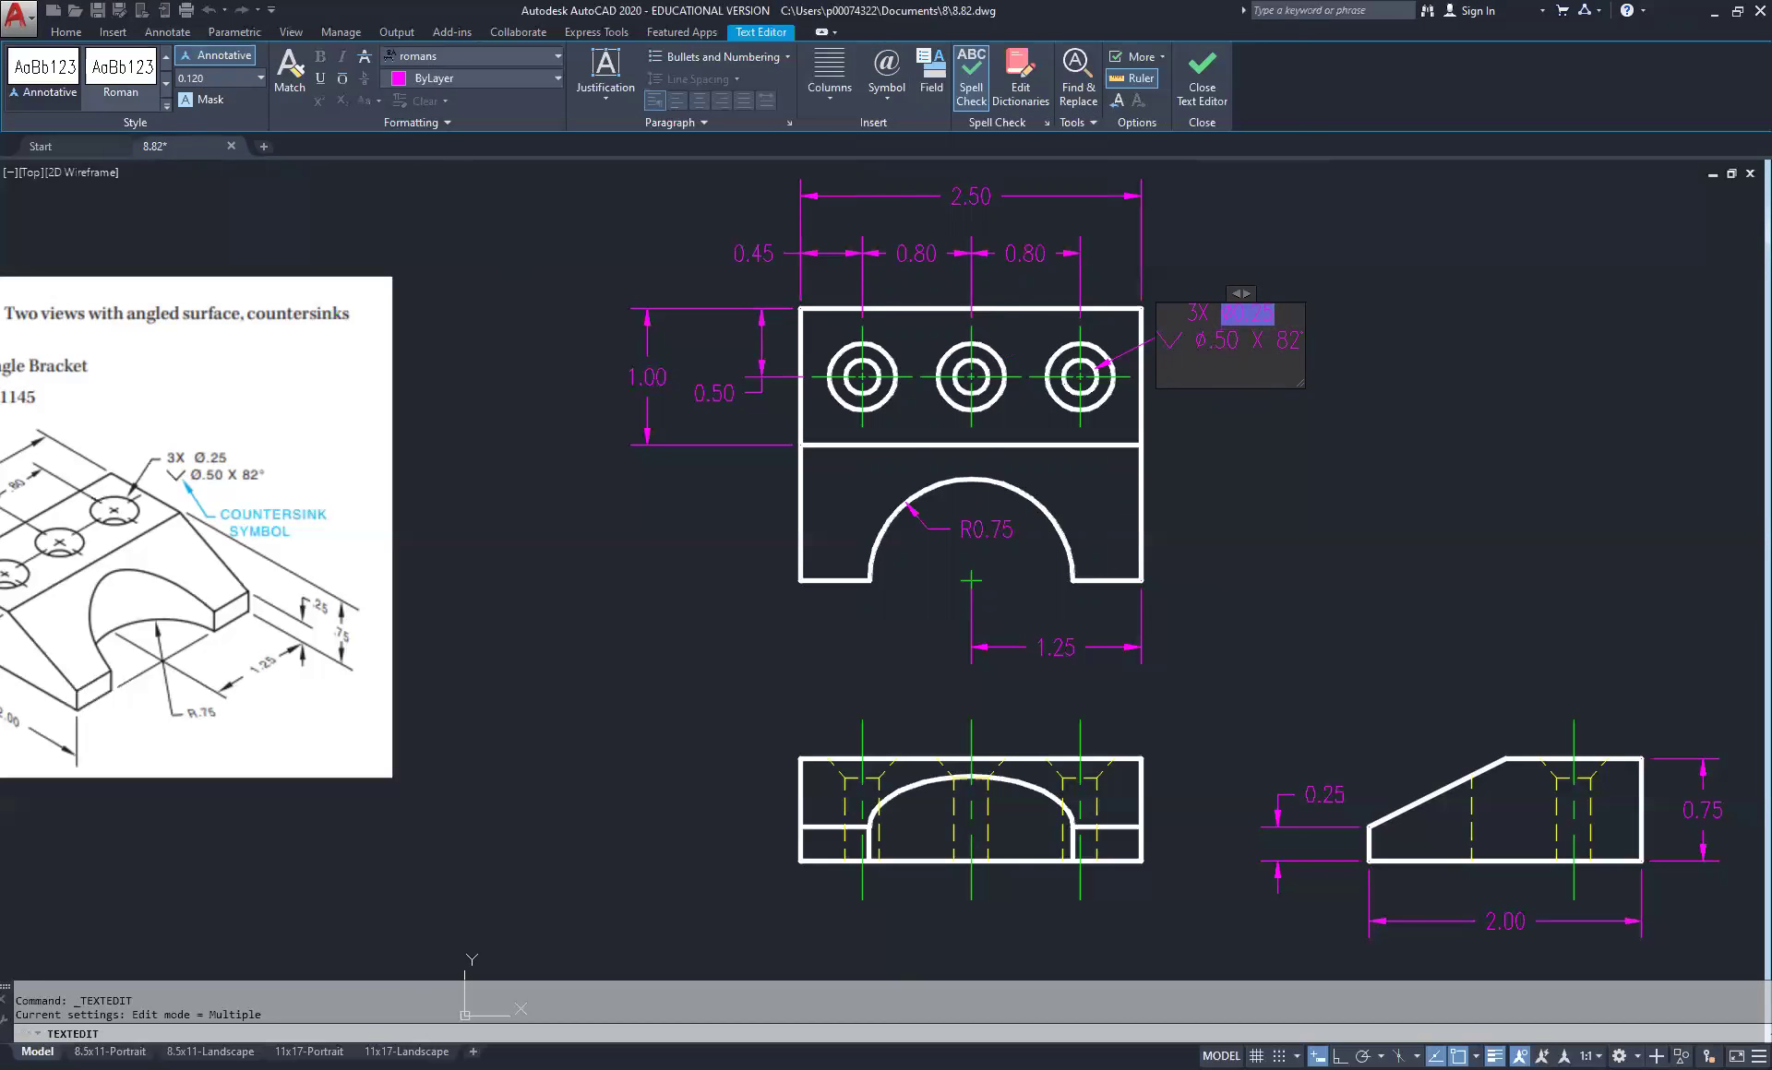
{"action": "left_click", "coordinate": [1375, 403]}
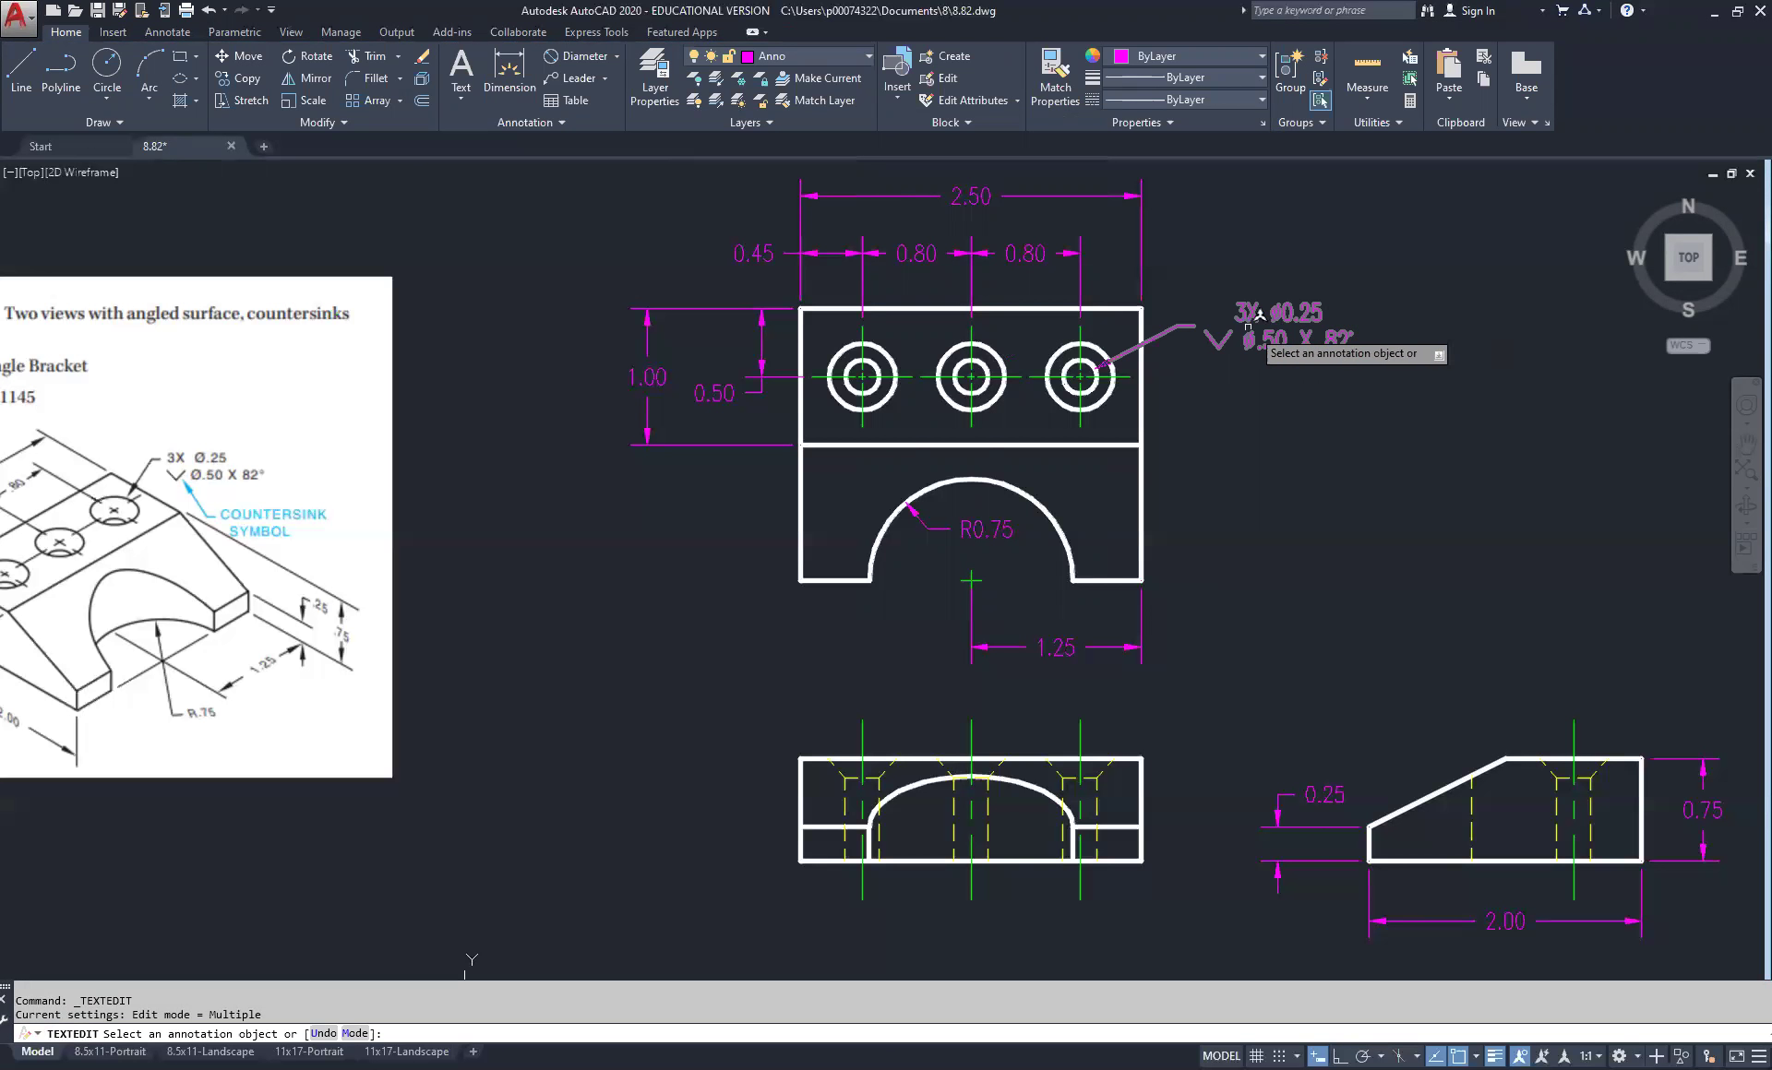
Reopen the hole callout and set the justification of both its lines to Middle Left
{"action": "left_click", "coordinate": [1297, 313]}
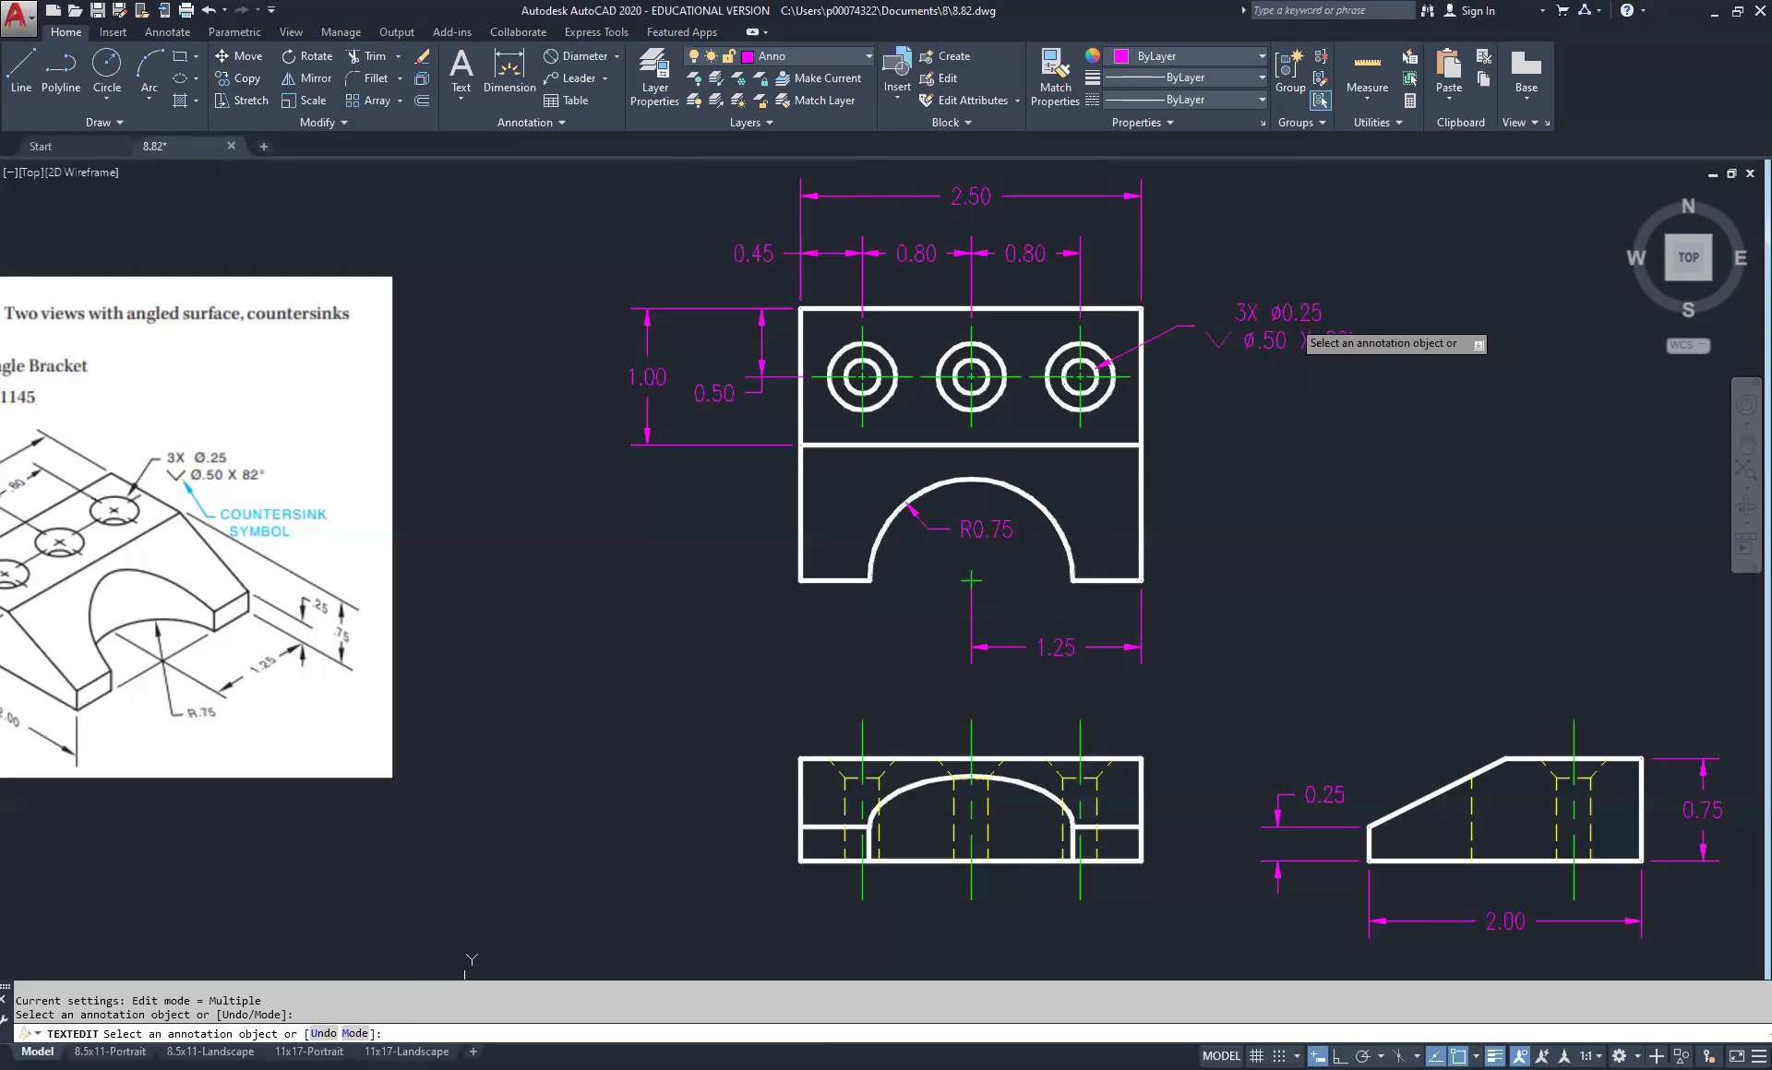
{"action": "double_click", "coordinate": [1297, 314]}
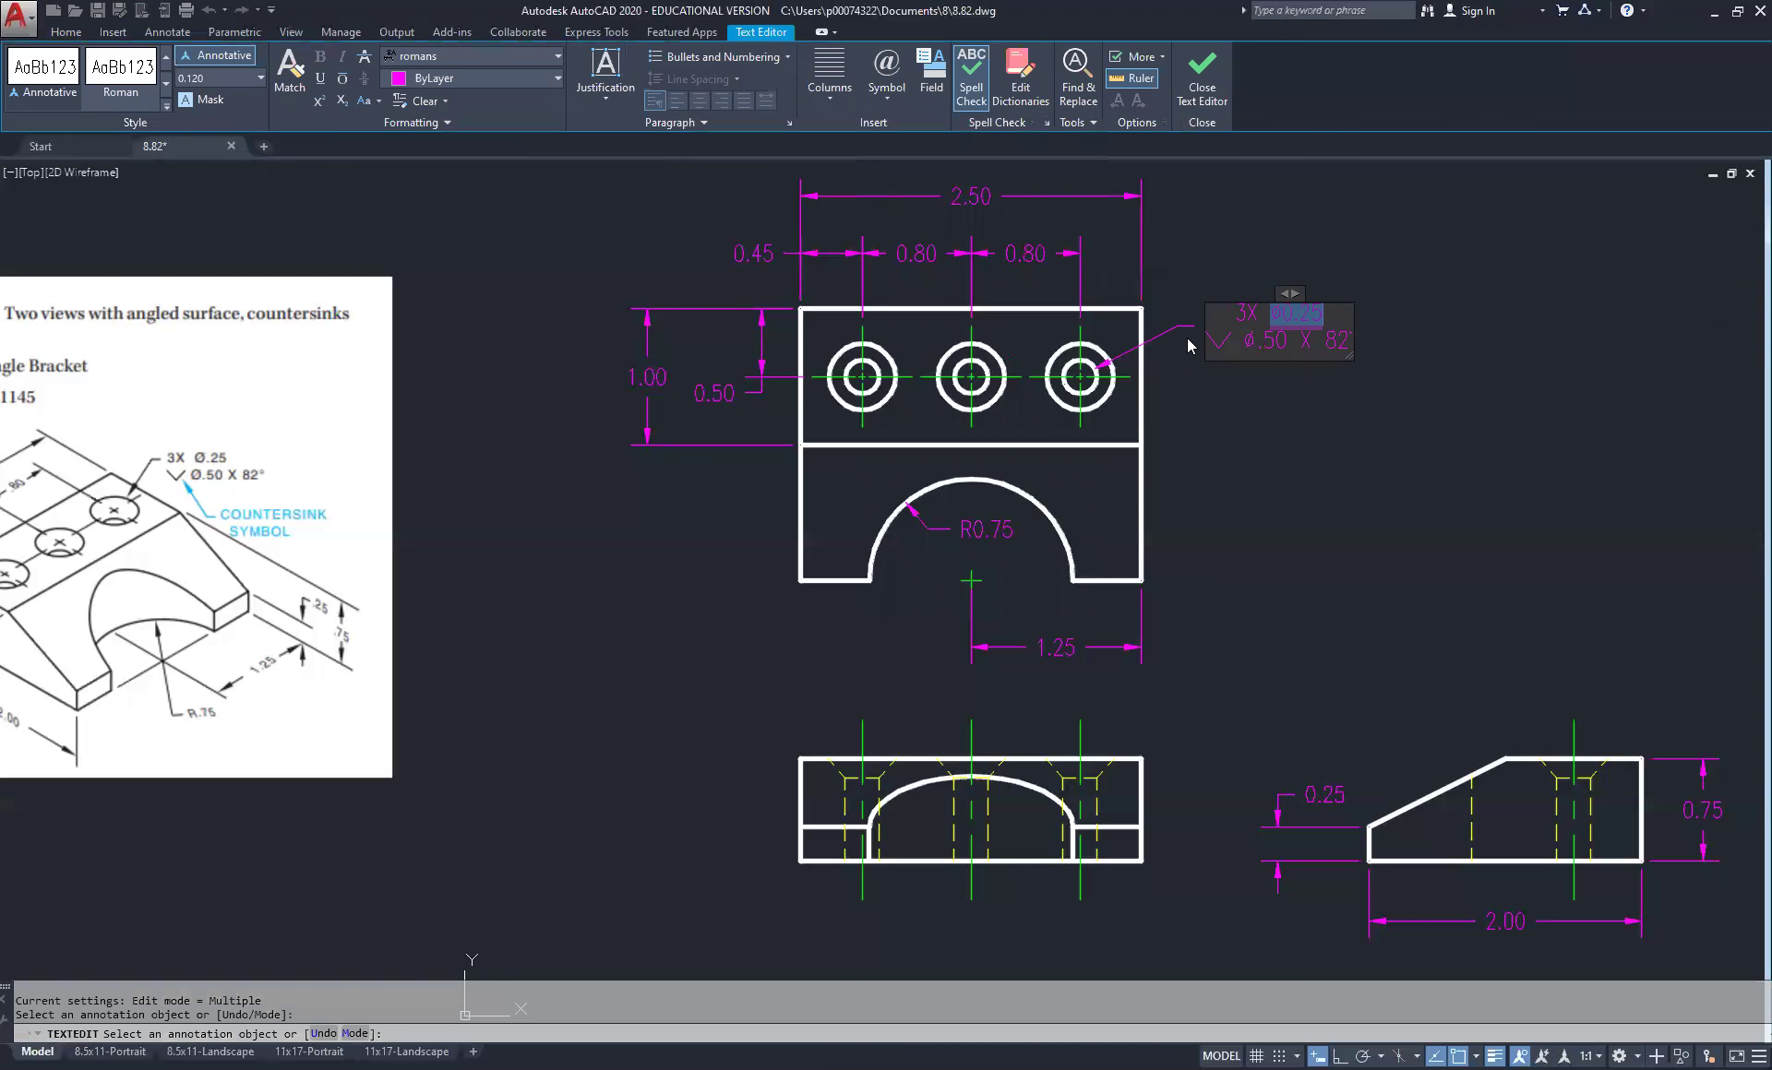
{"action": "left_click_drag", "start_coordinate": [1209, 343], "coordinate": [1255, 351]}
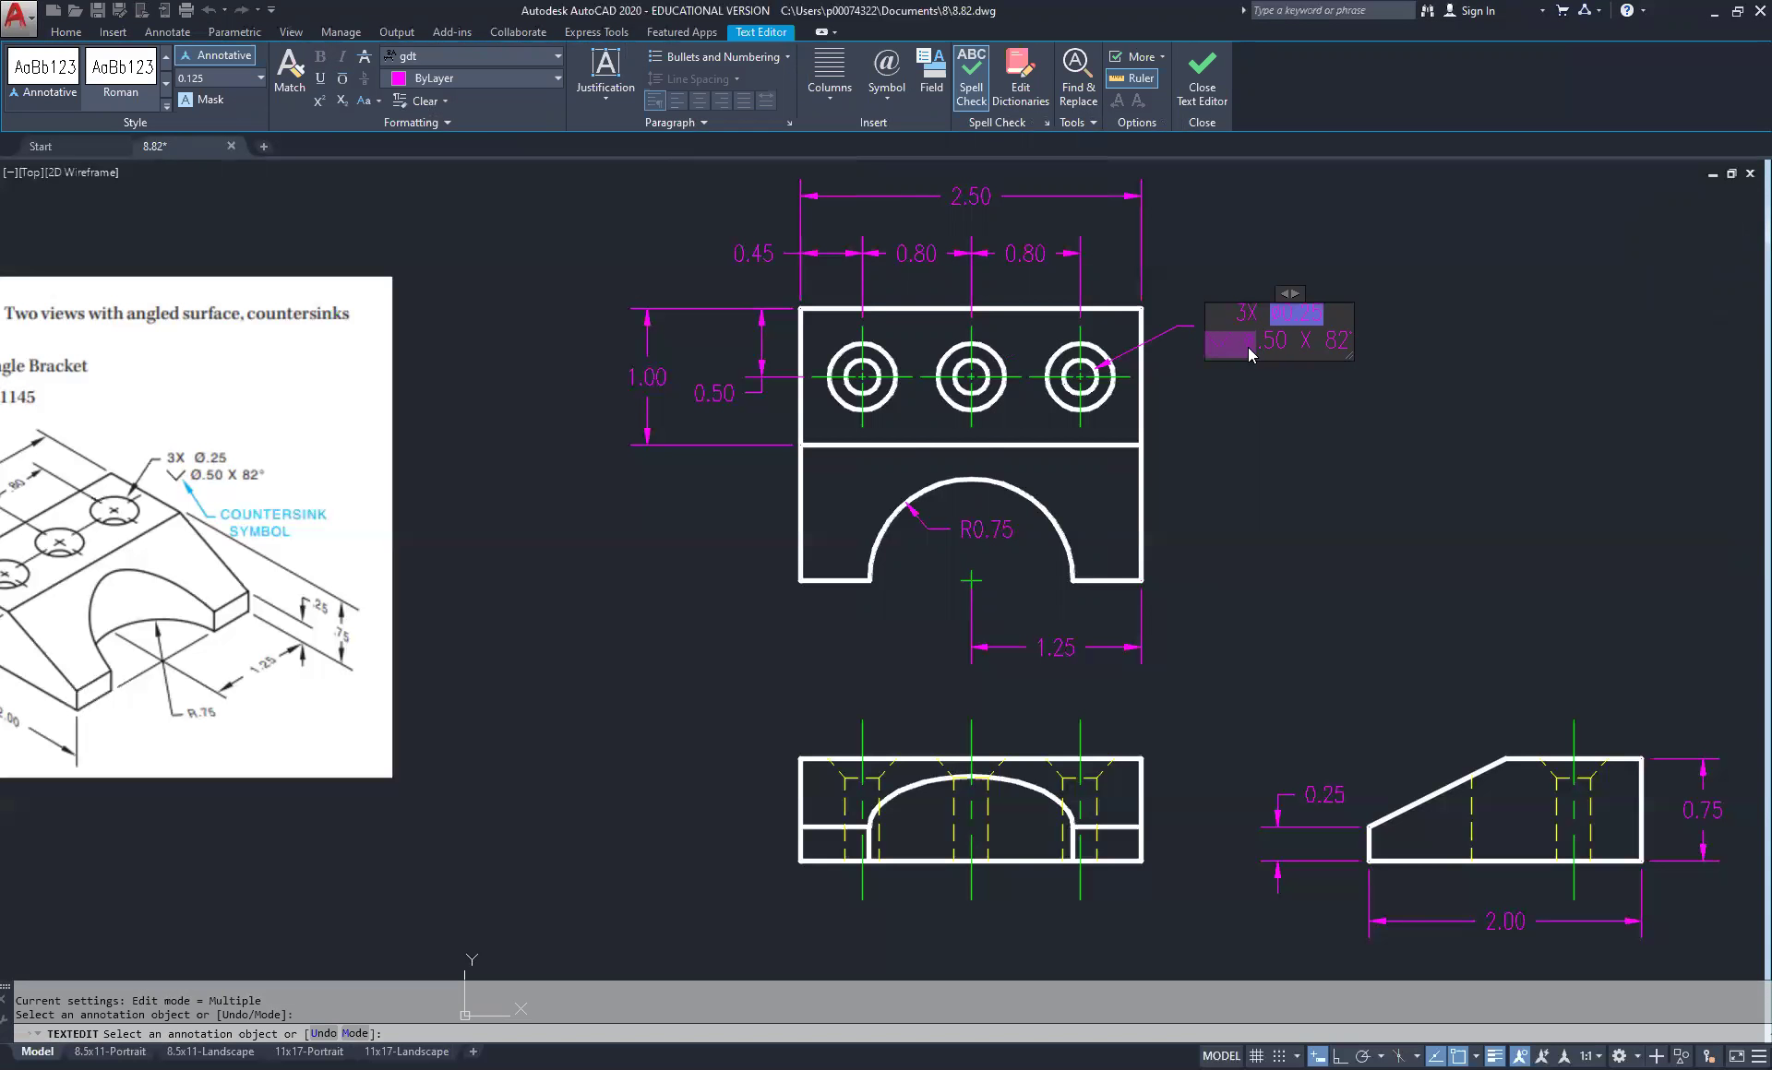
{"action": "left_click", "coordinate": [1344, 343]}
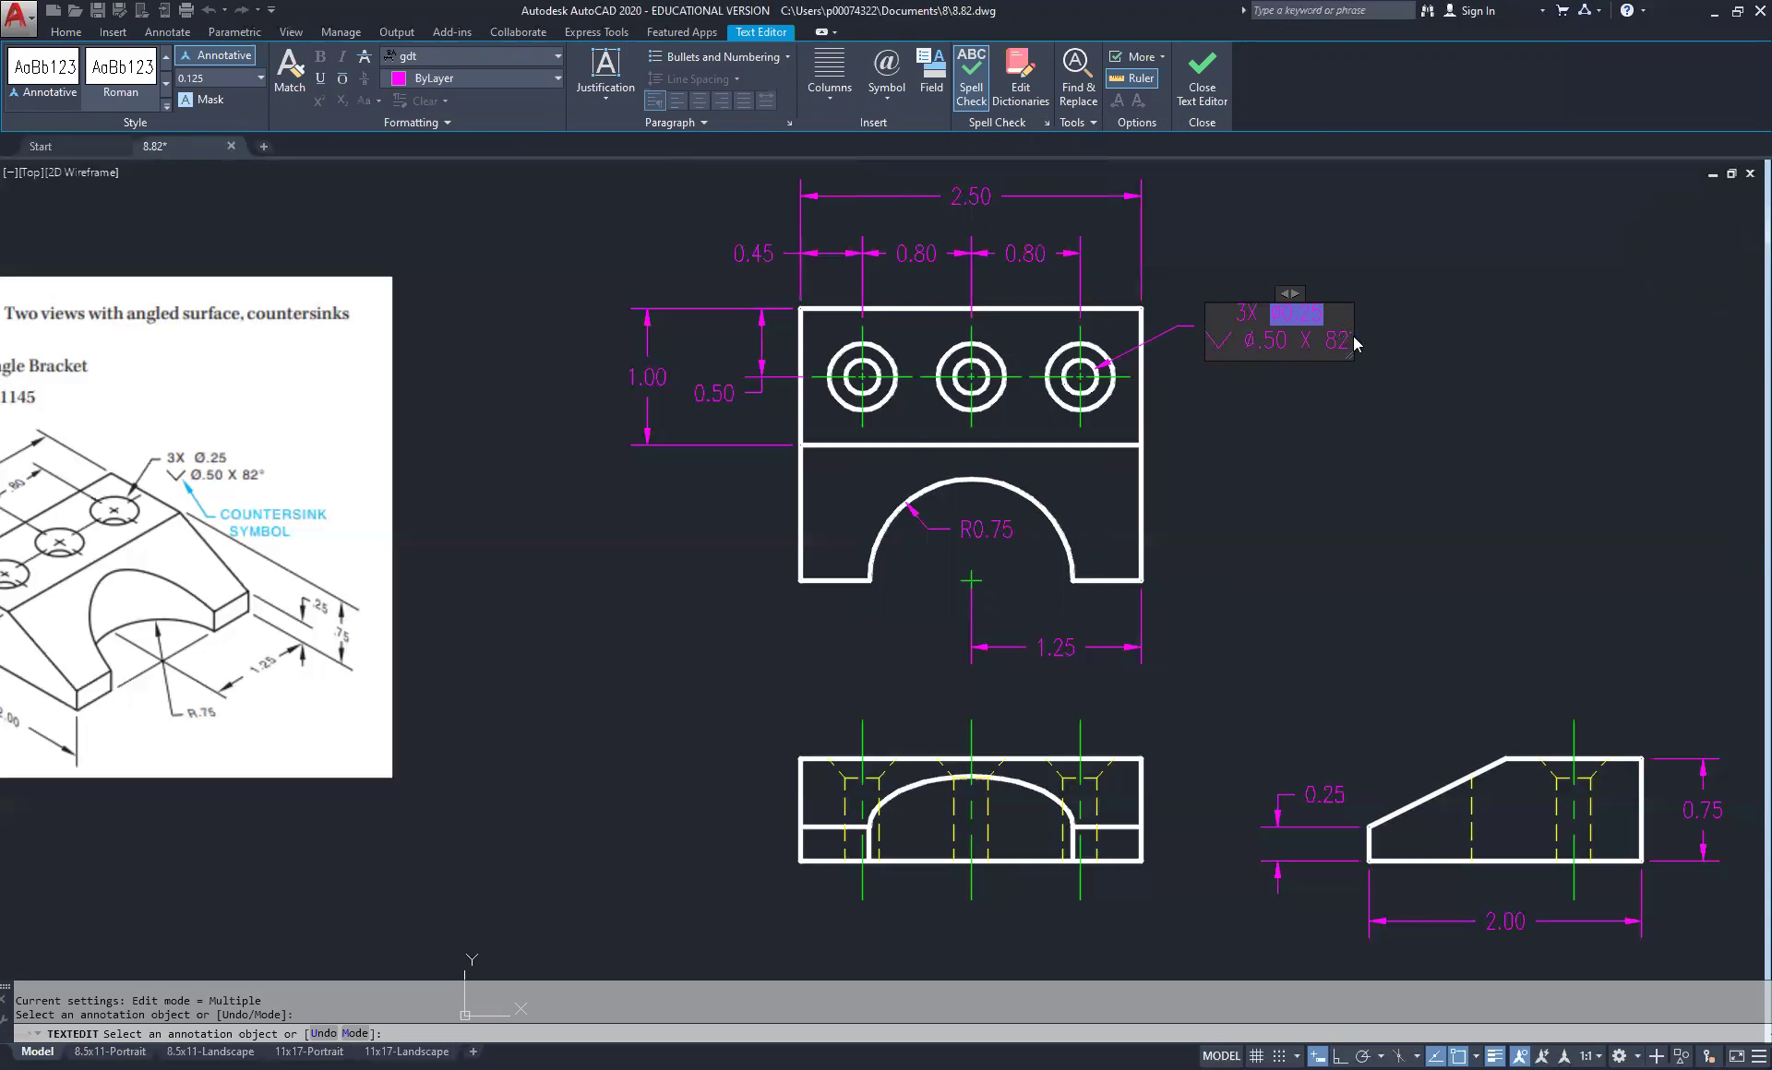
{"action": "left_click_drag", "start_coordinate": [1354, 344], "coordinate": [1225, 304]}
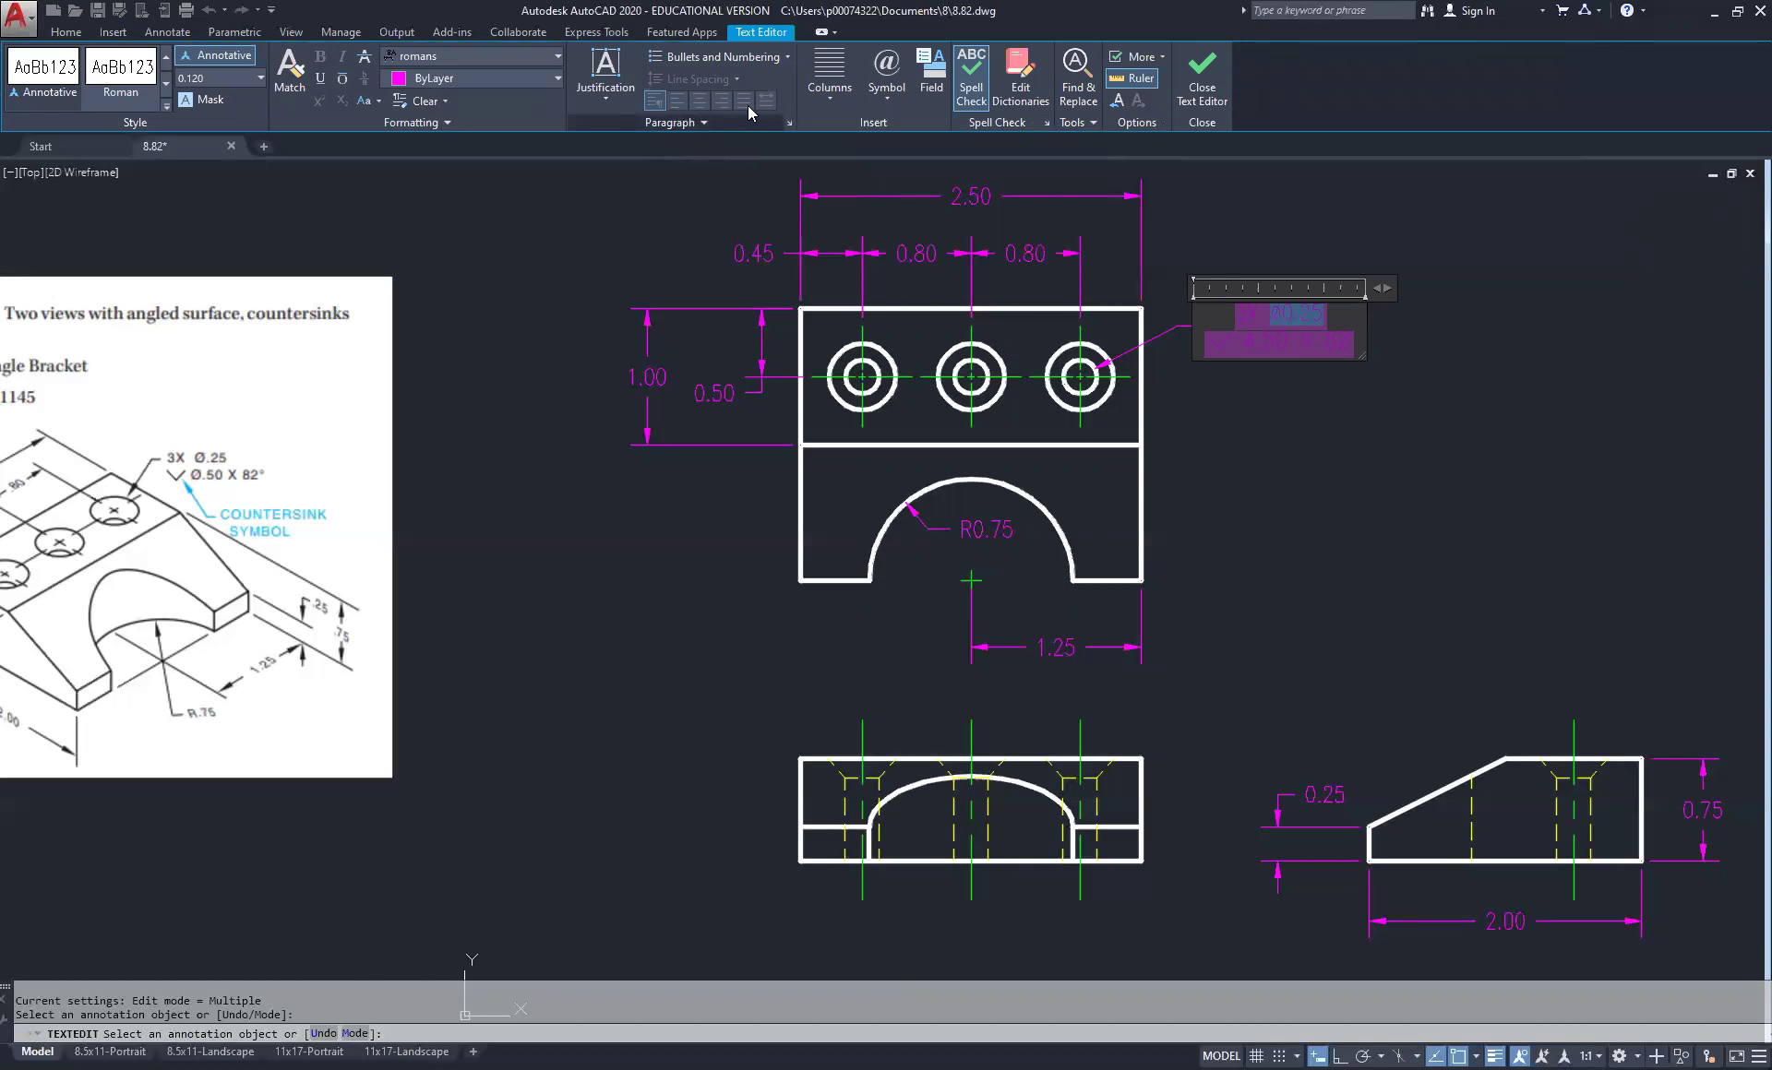
{"action": "left_click", "coordinate": [832, 97]}
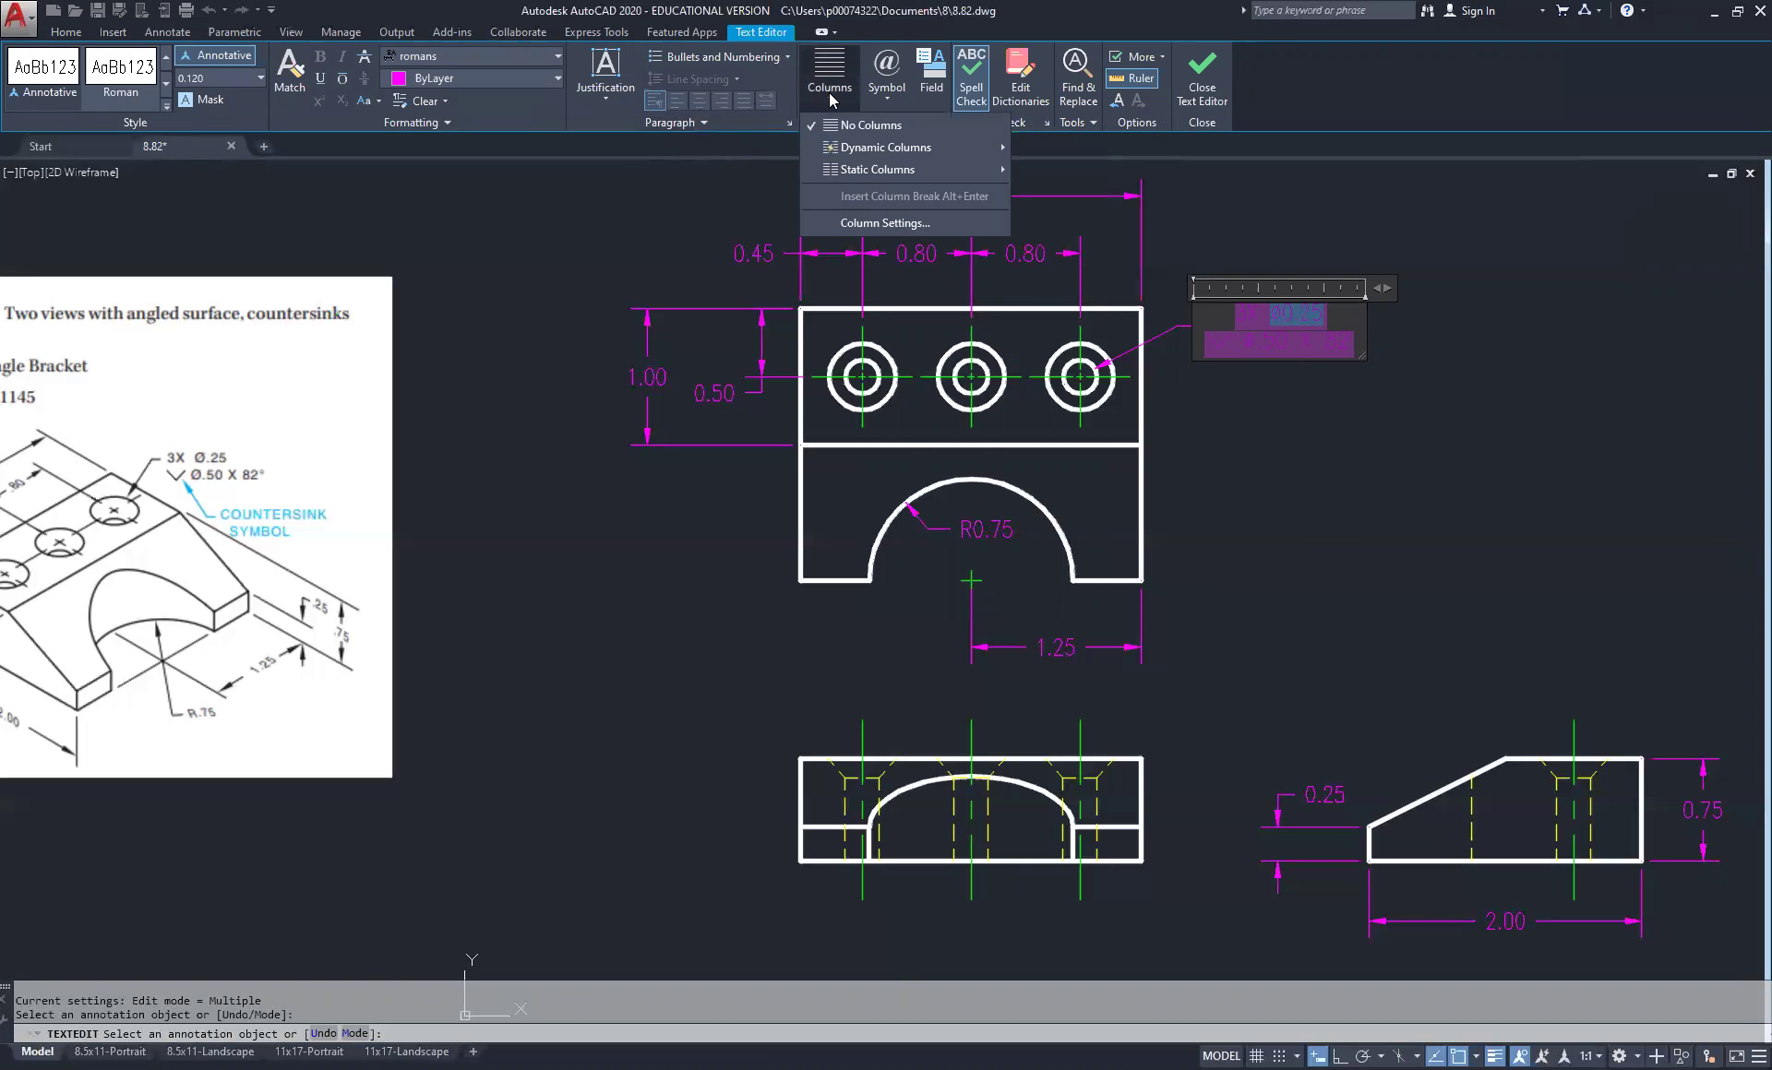
{"action": "left_click", "coordinate": [848, 96]}
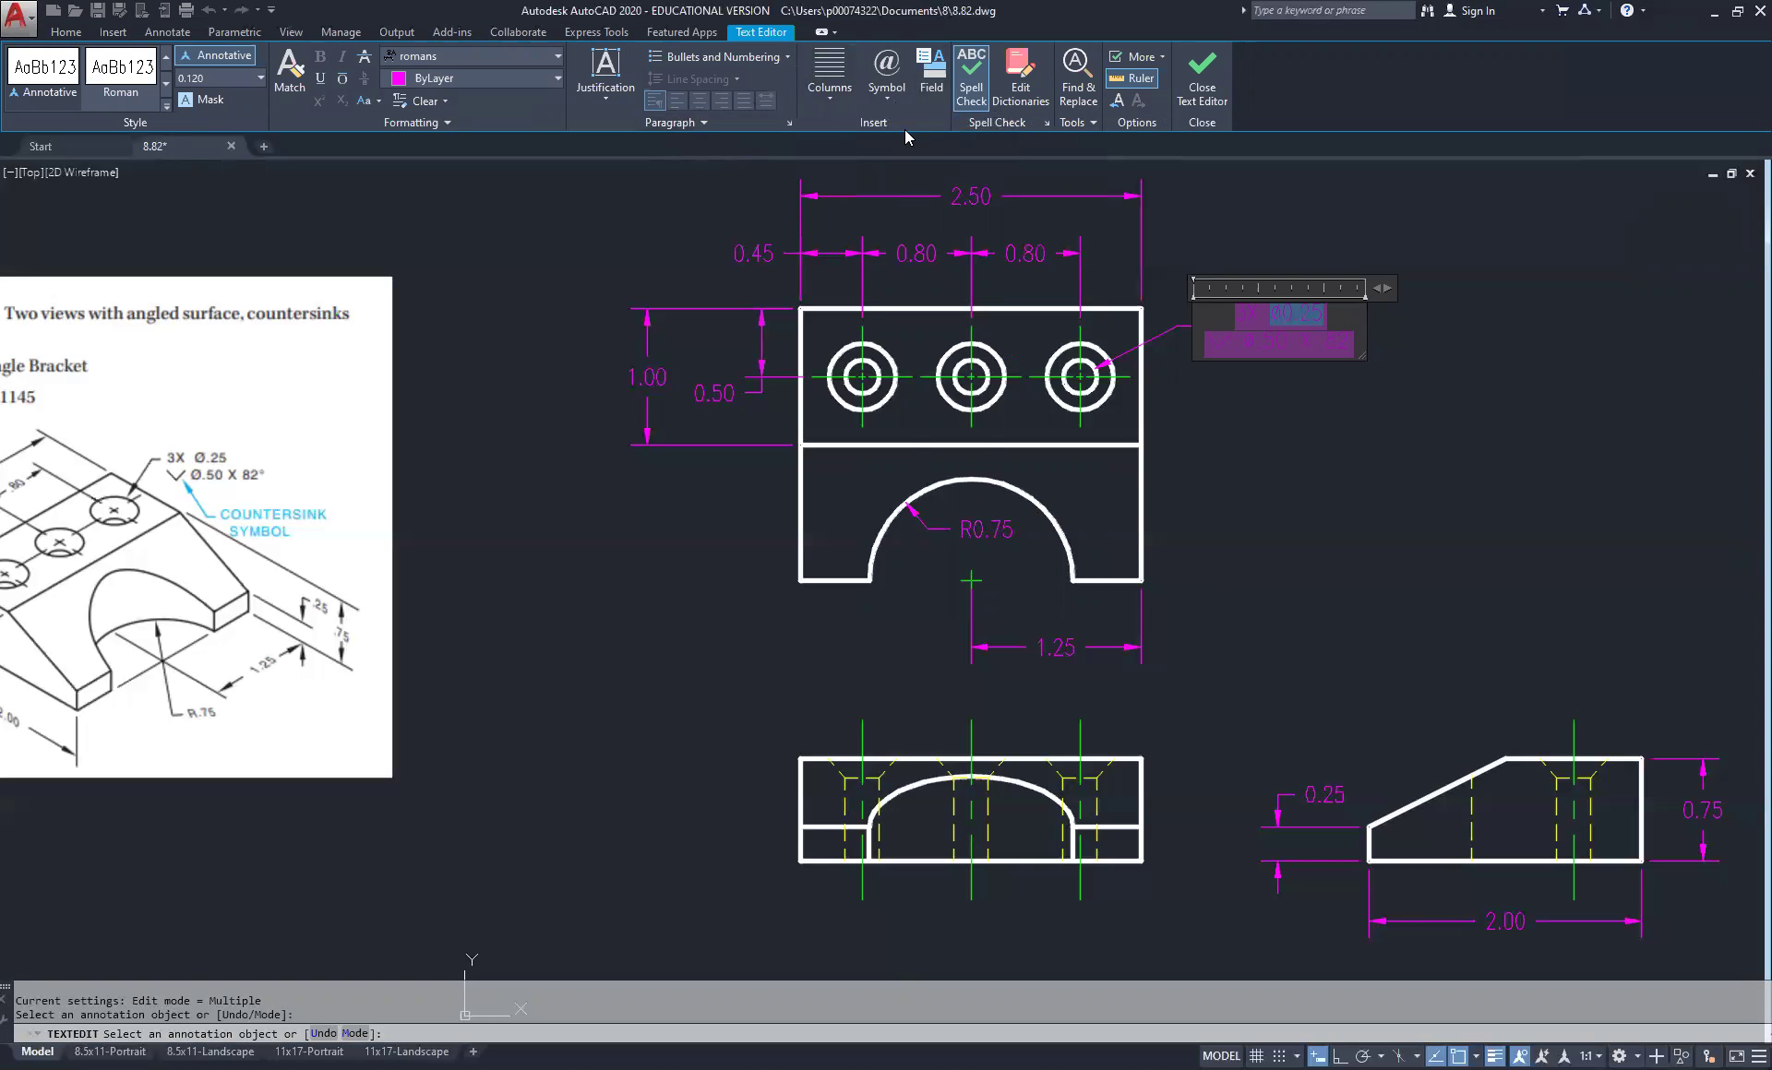
{"action": "left_click", "coordinate": [733, 121]}
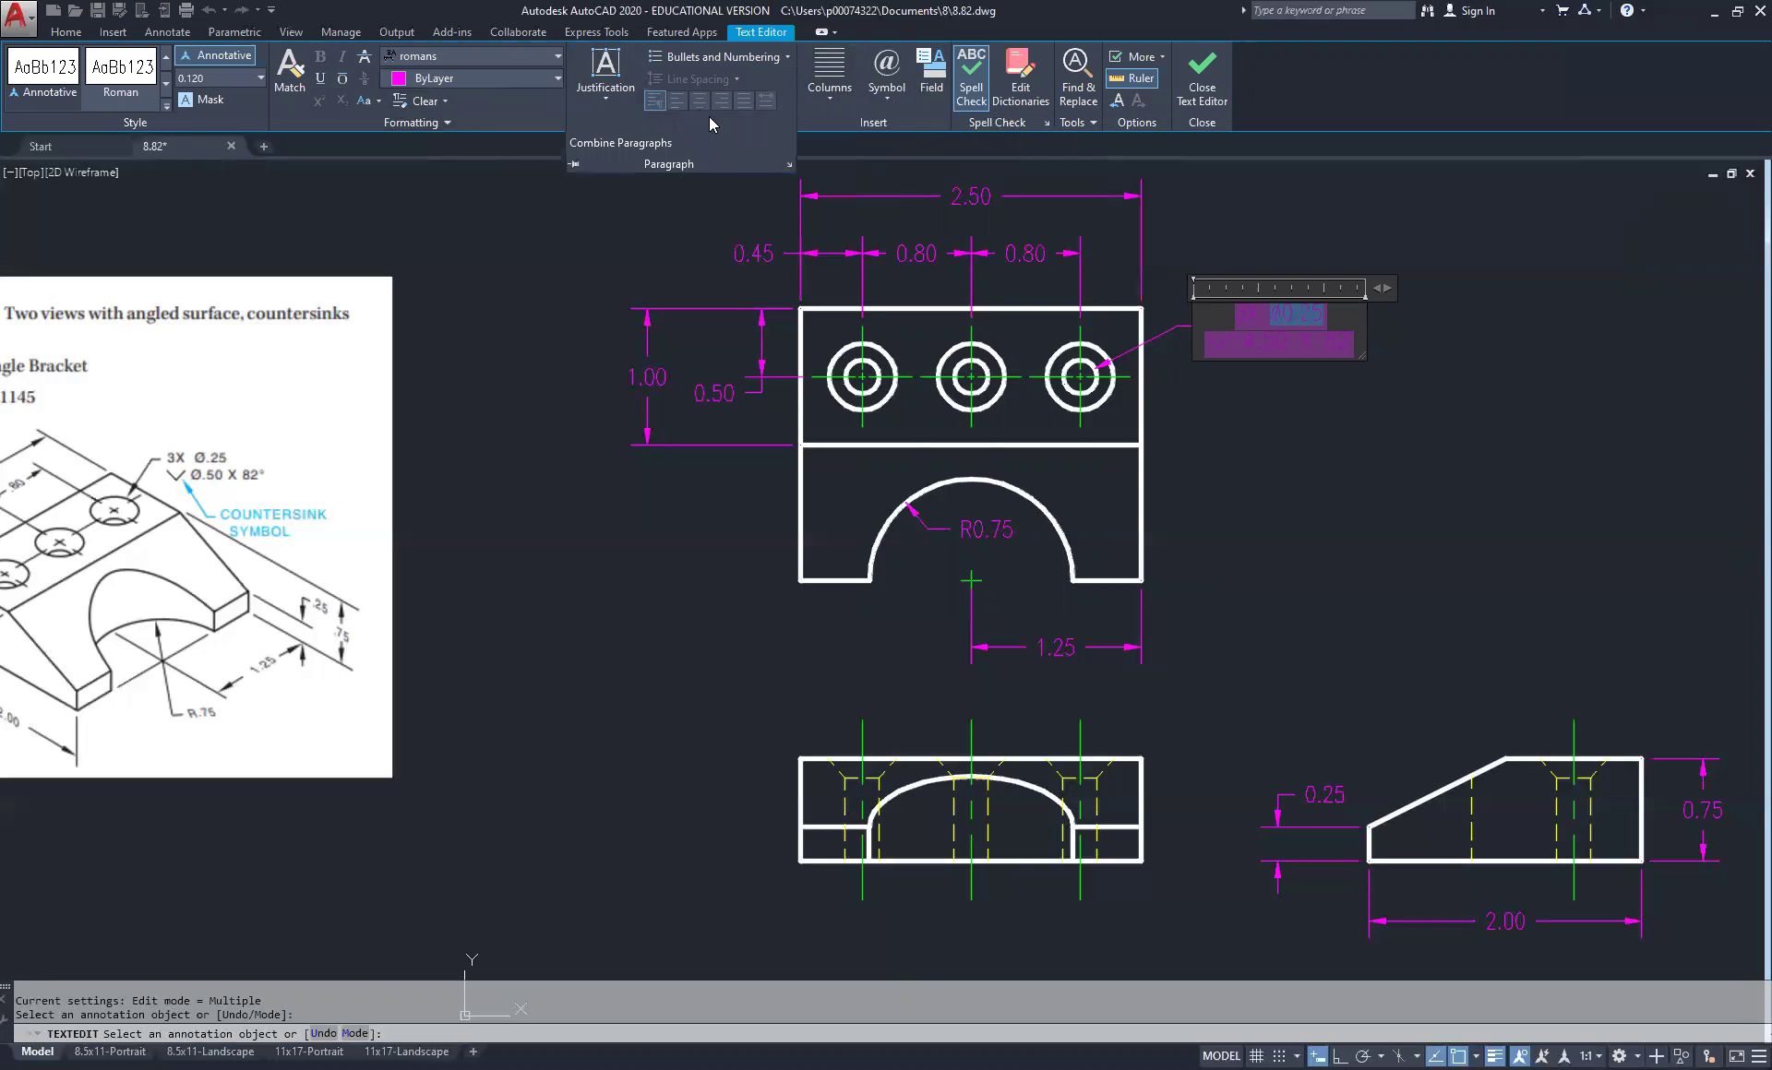
{"action": "left_click", "coordinate": [616, 111]}
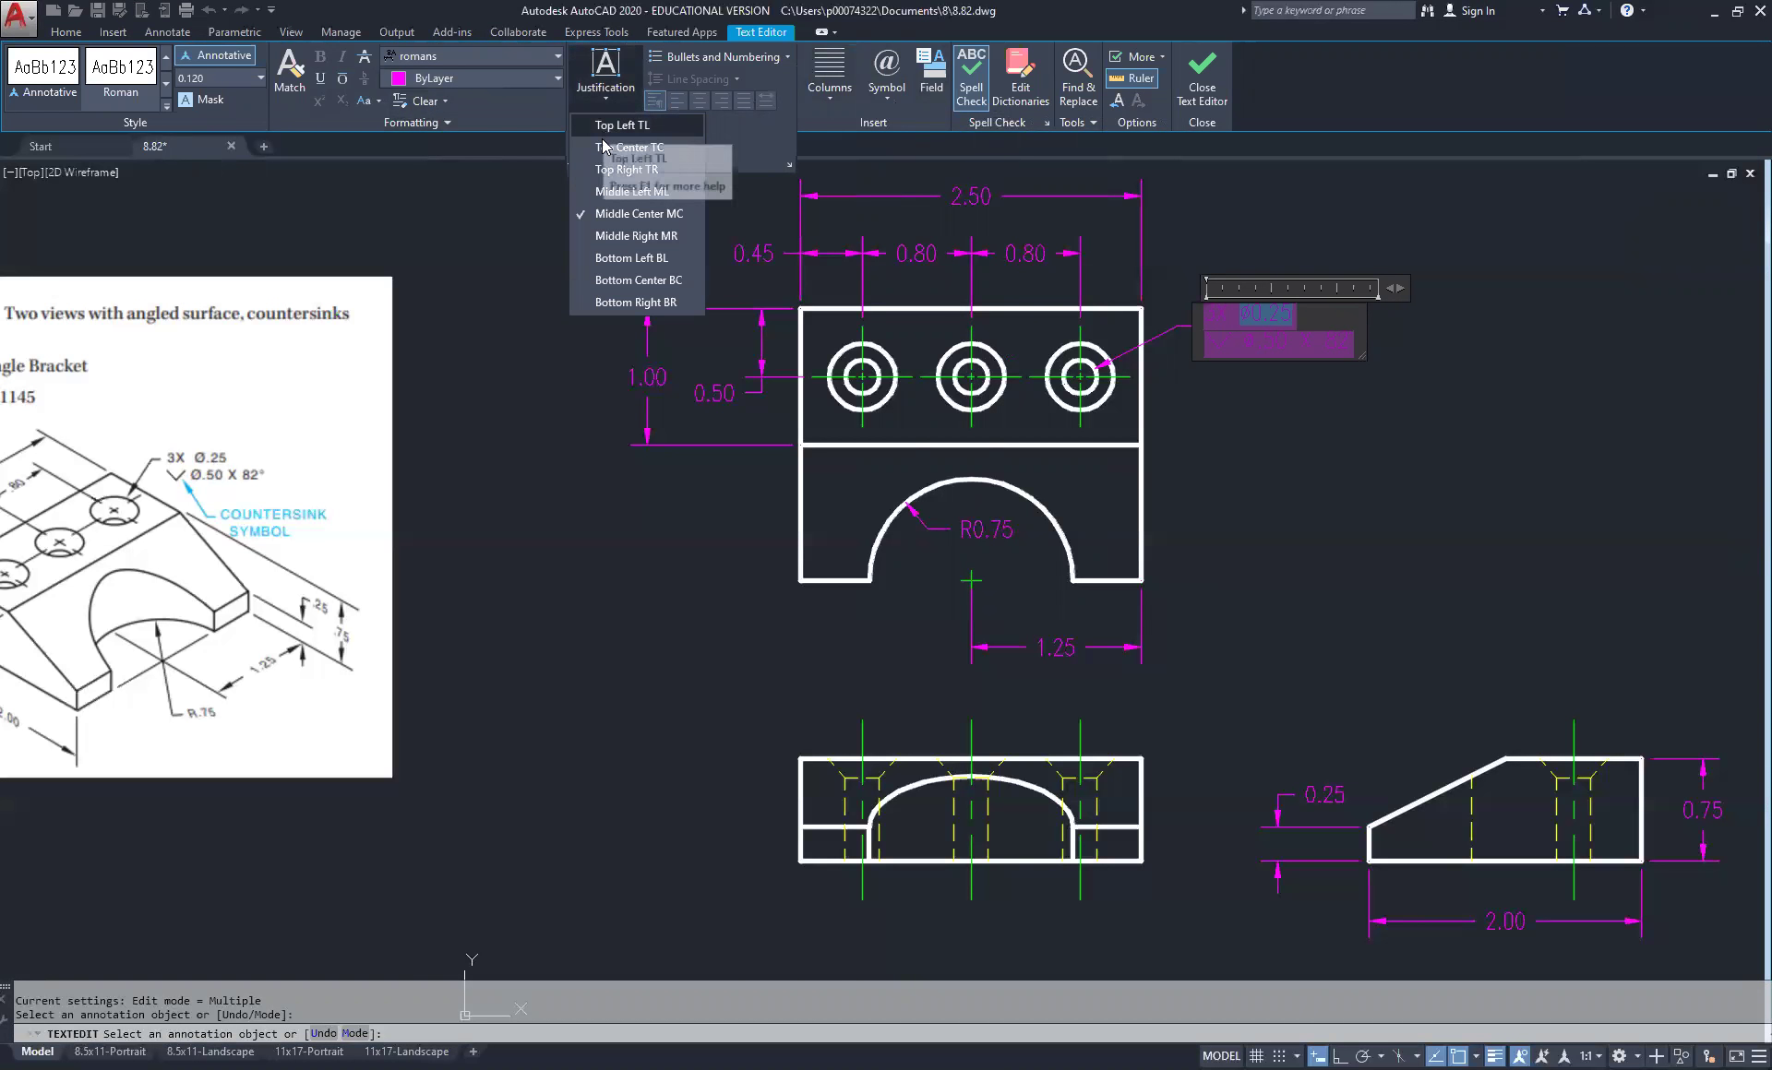
{"action": "left_click", "coordinate": [594, 191]}
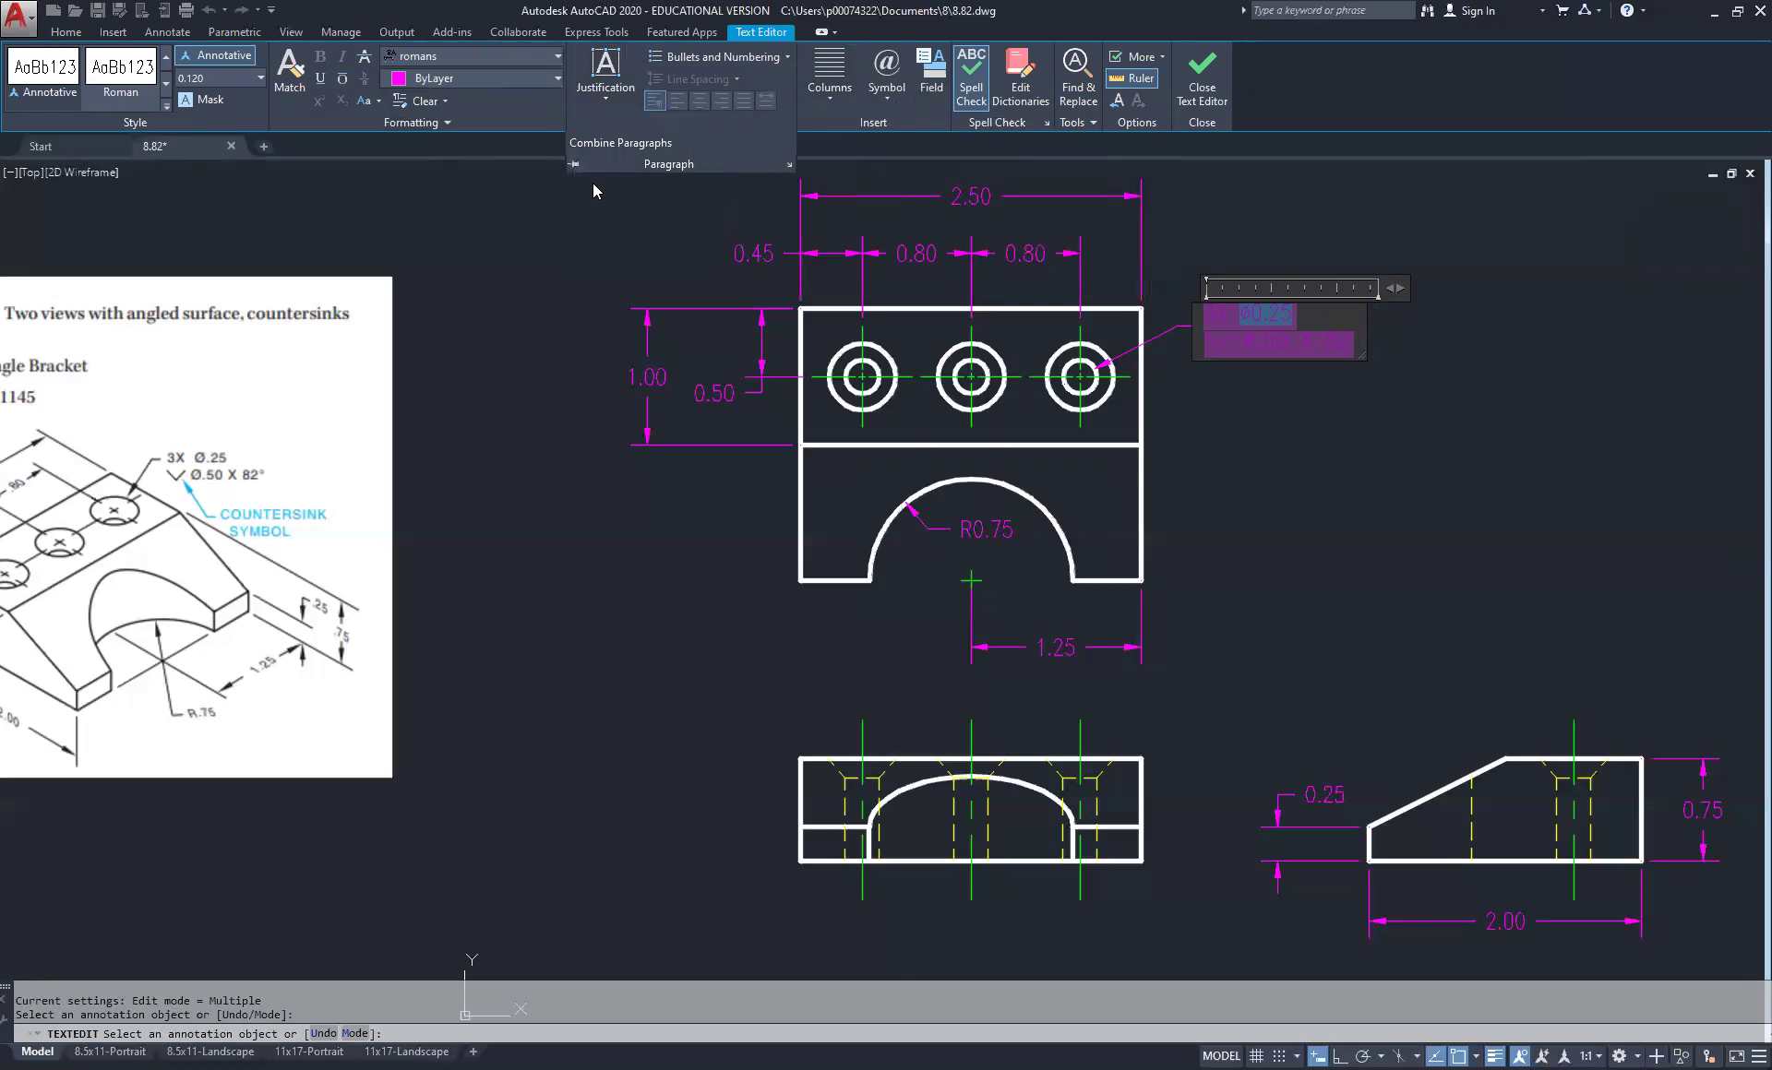
{"action": "left_click", "coordinate": [1522, 274]}
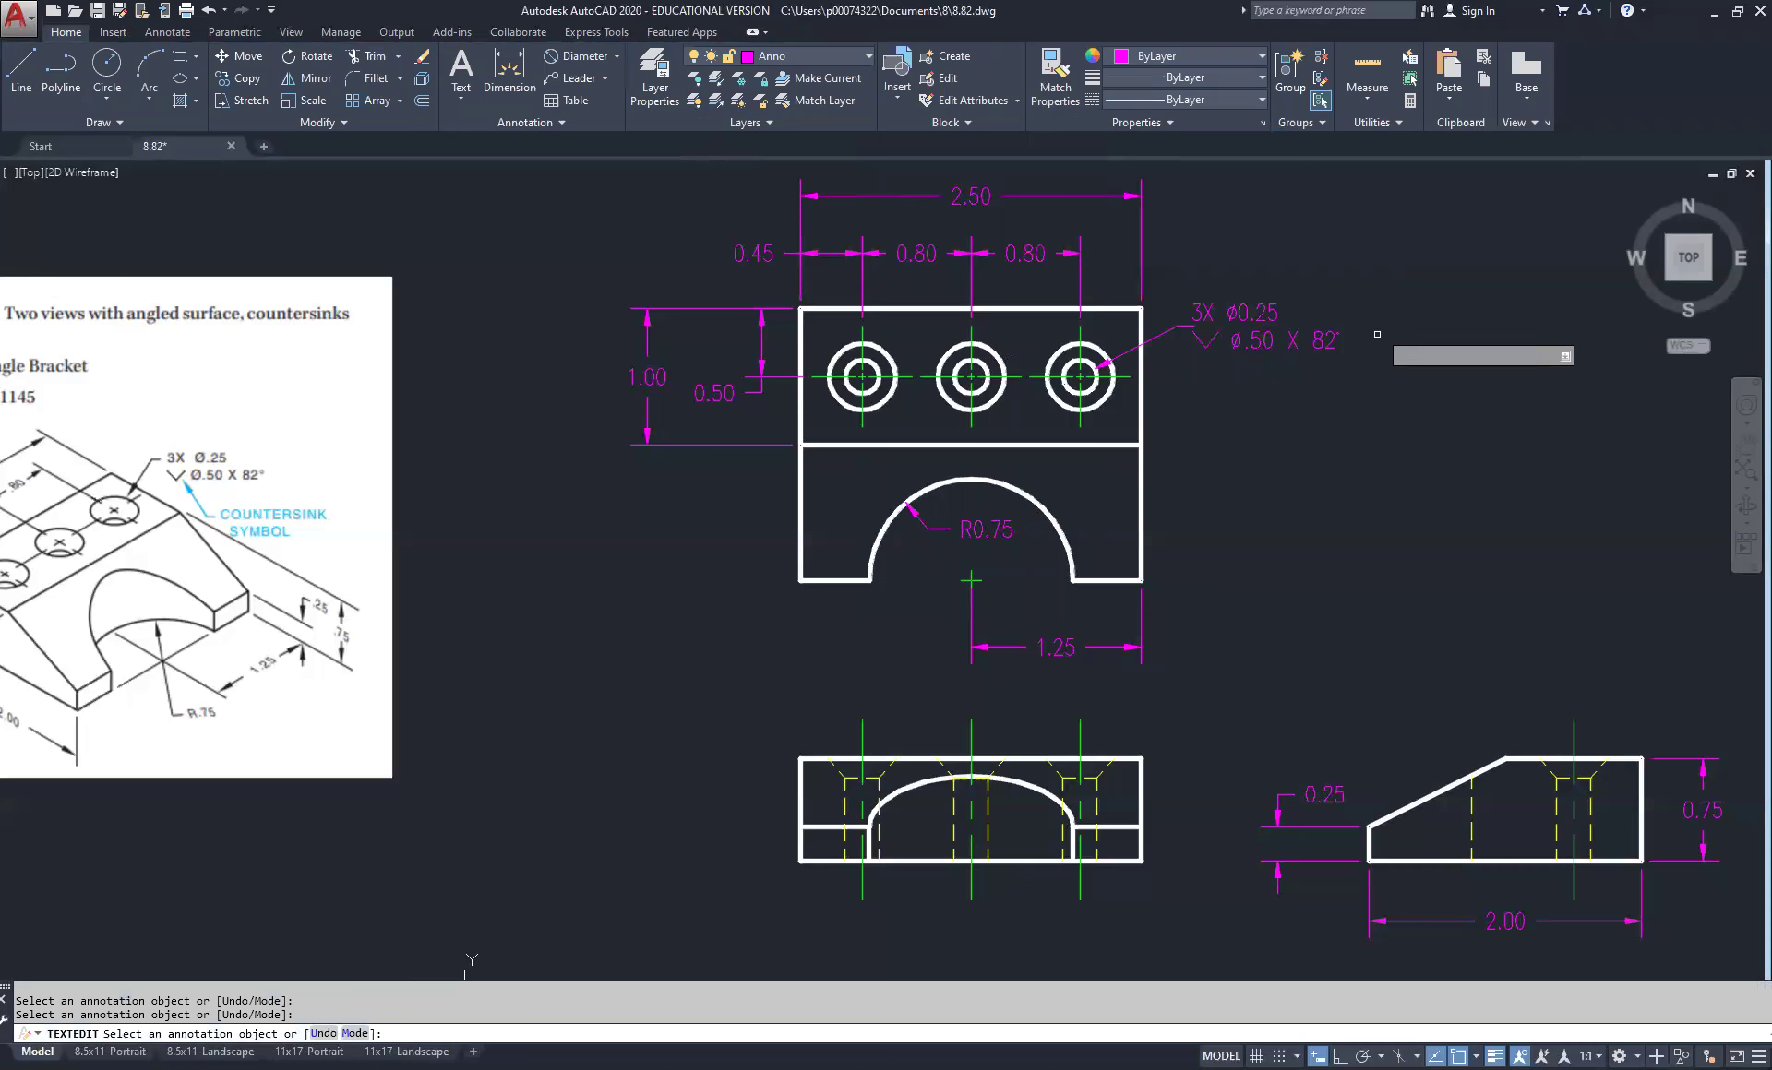
{"action": "key", "text": "Escape"}
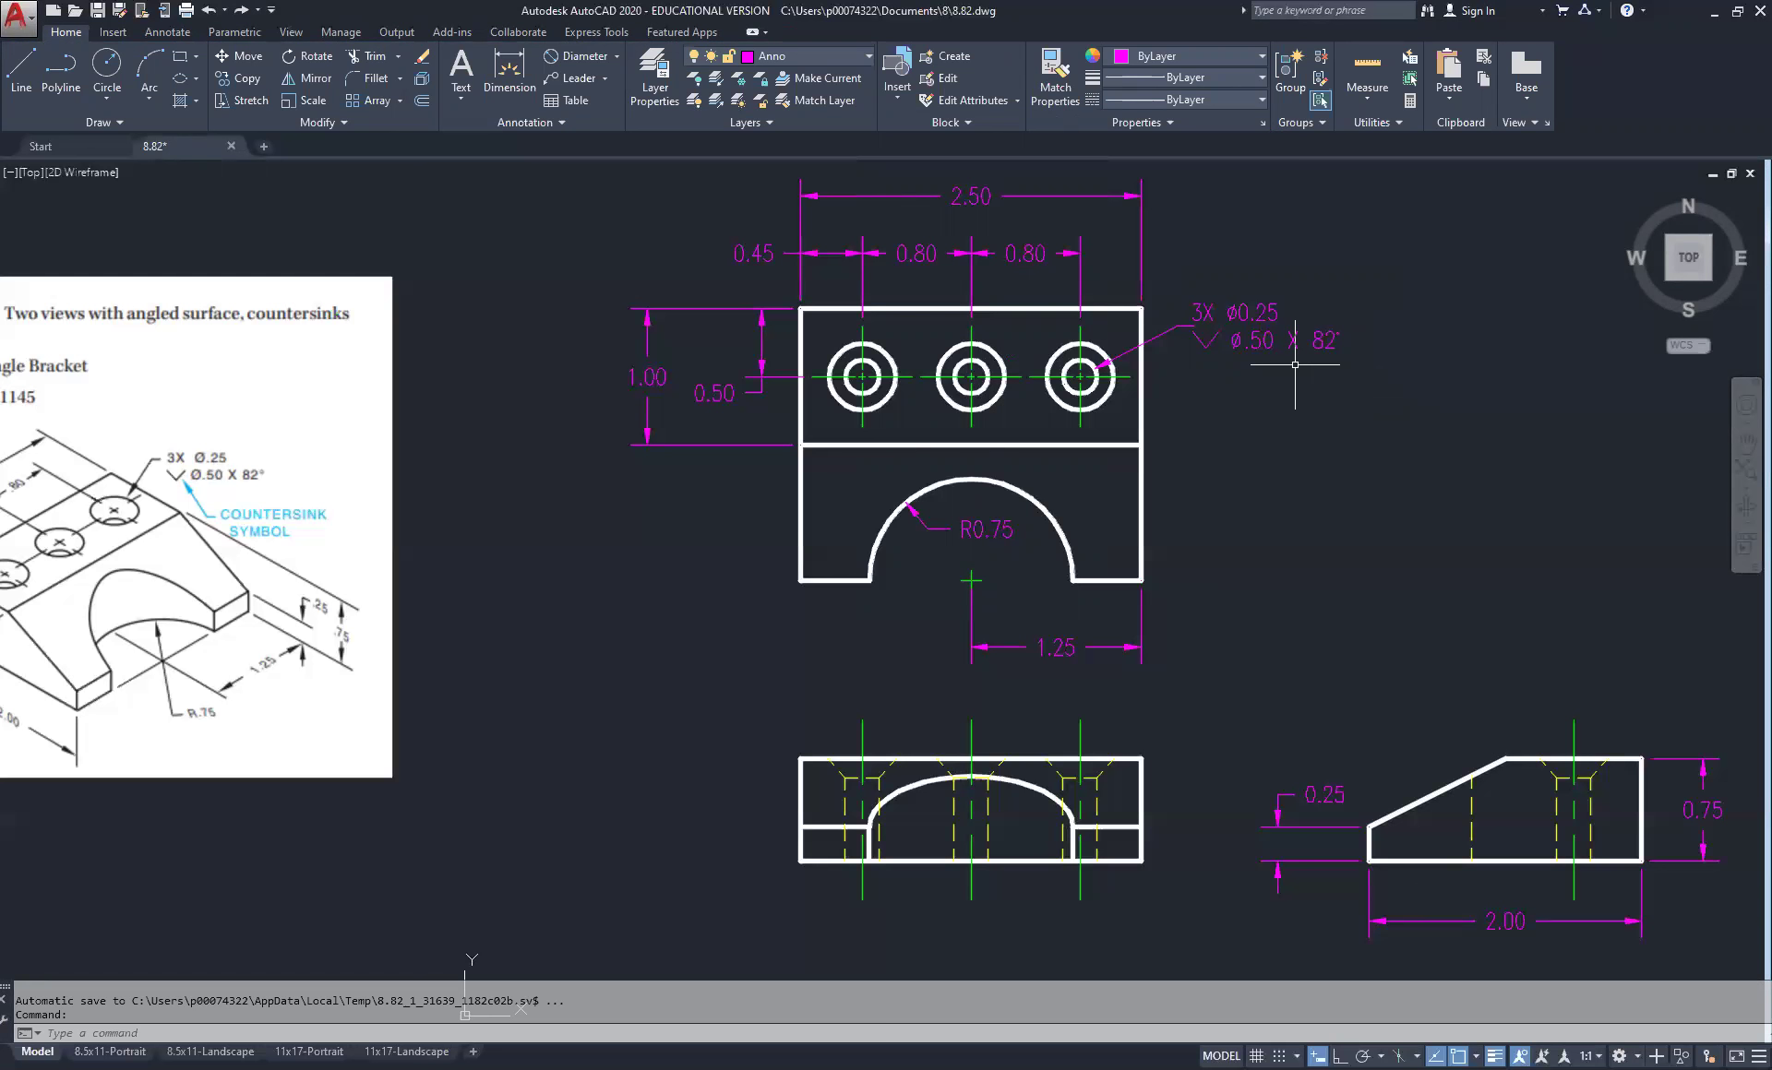
Try to change the justification of the hole callout's two lines to Top Left, and leave the text editing command
{"action": "left_click", "coordinate": [1249, 313]}
{"action": "key", "text": "Escape"}
{"action": "double_click", "coordinate": [1246, 328]}
{"action": "left_click_drag", "start_coordinate": [1274, 349], "coordinate": [1099, 312]}
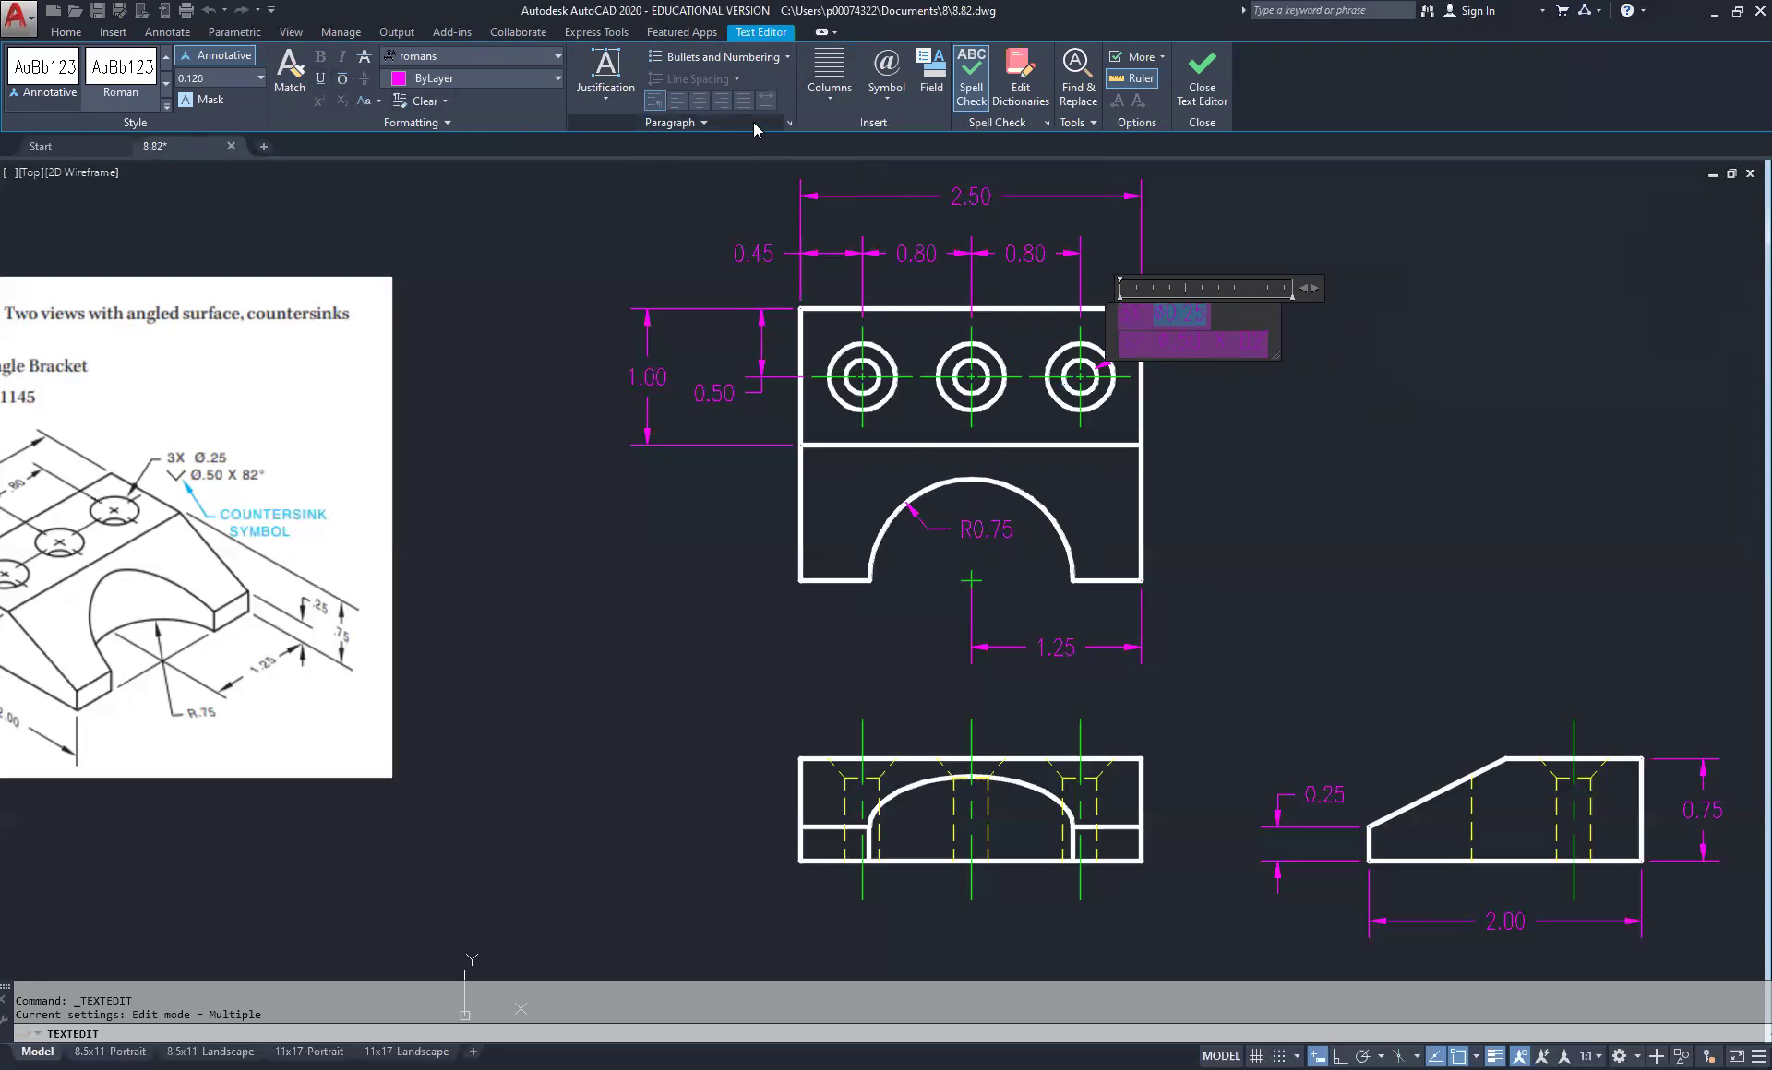
{"action": "left_click", "coordinate": [606, 88]}
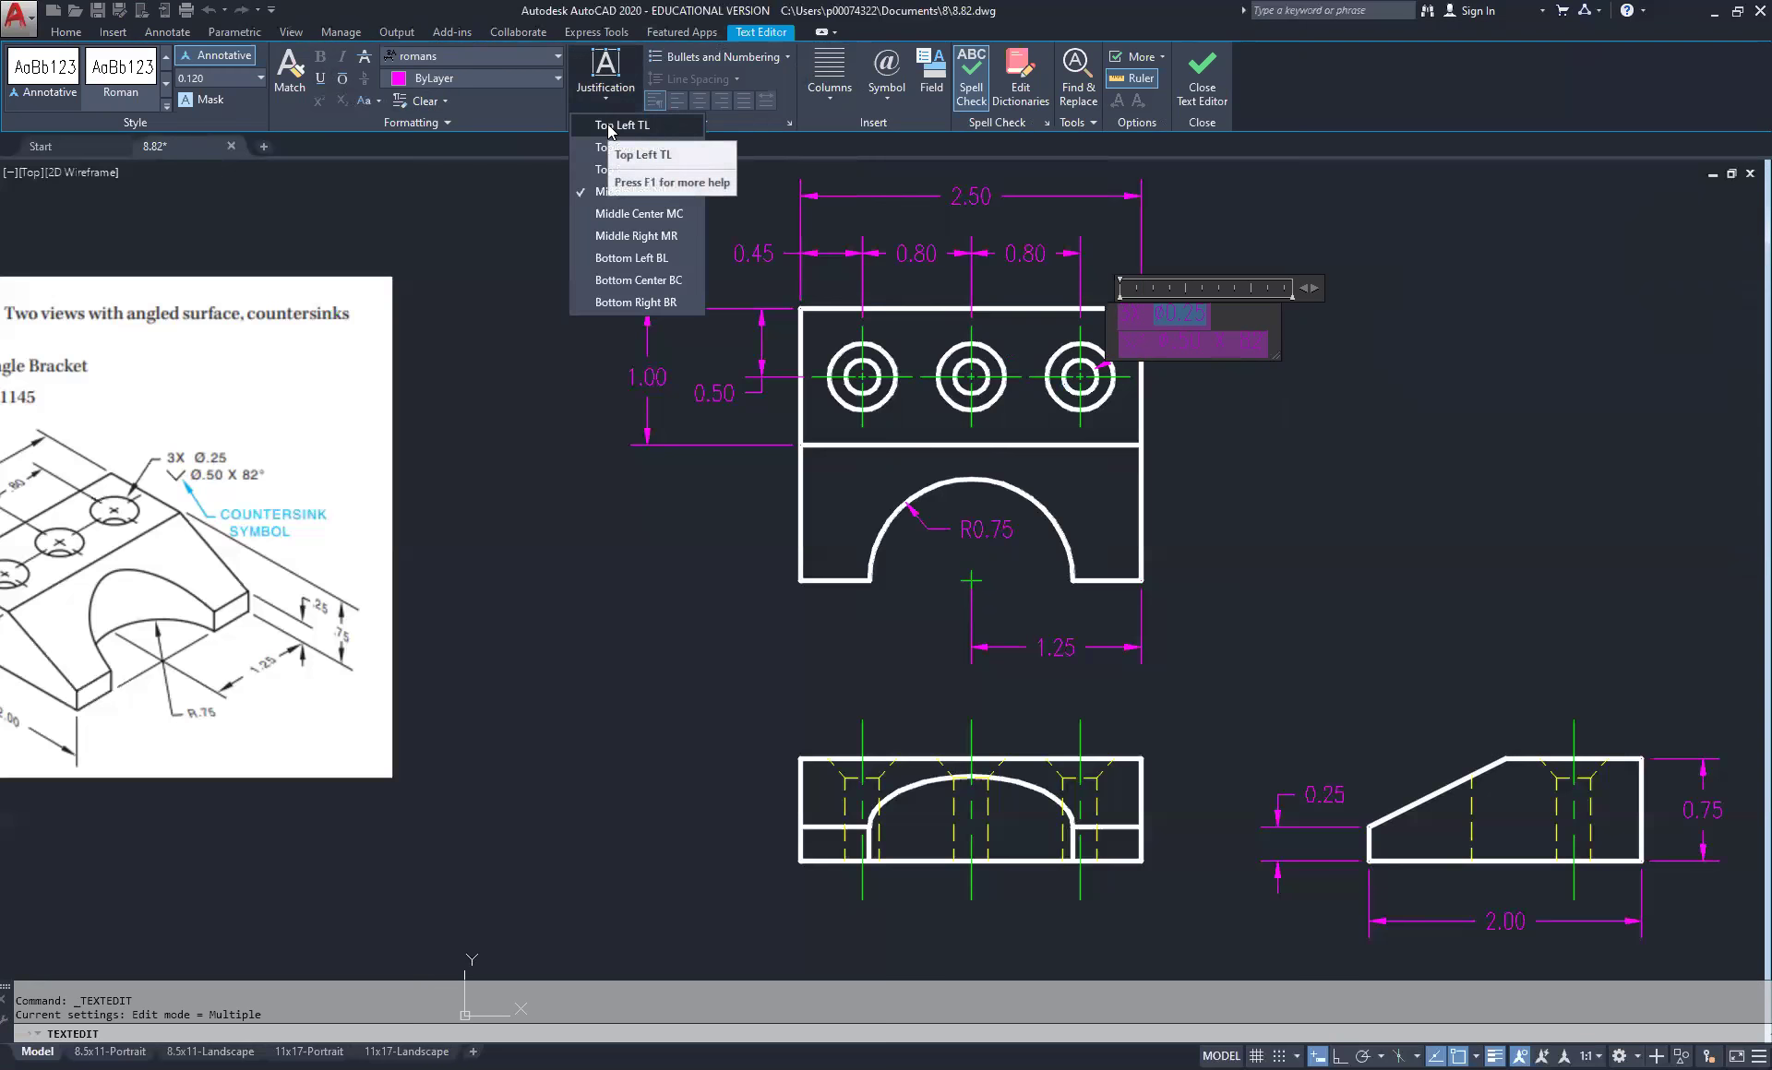
{"action": "left_click", "coordinate": [620, 126]}
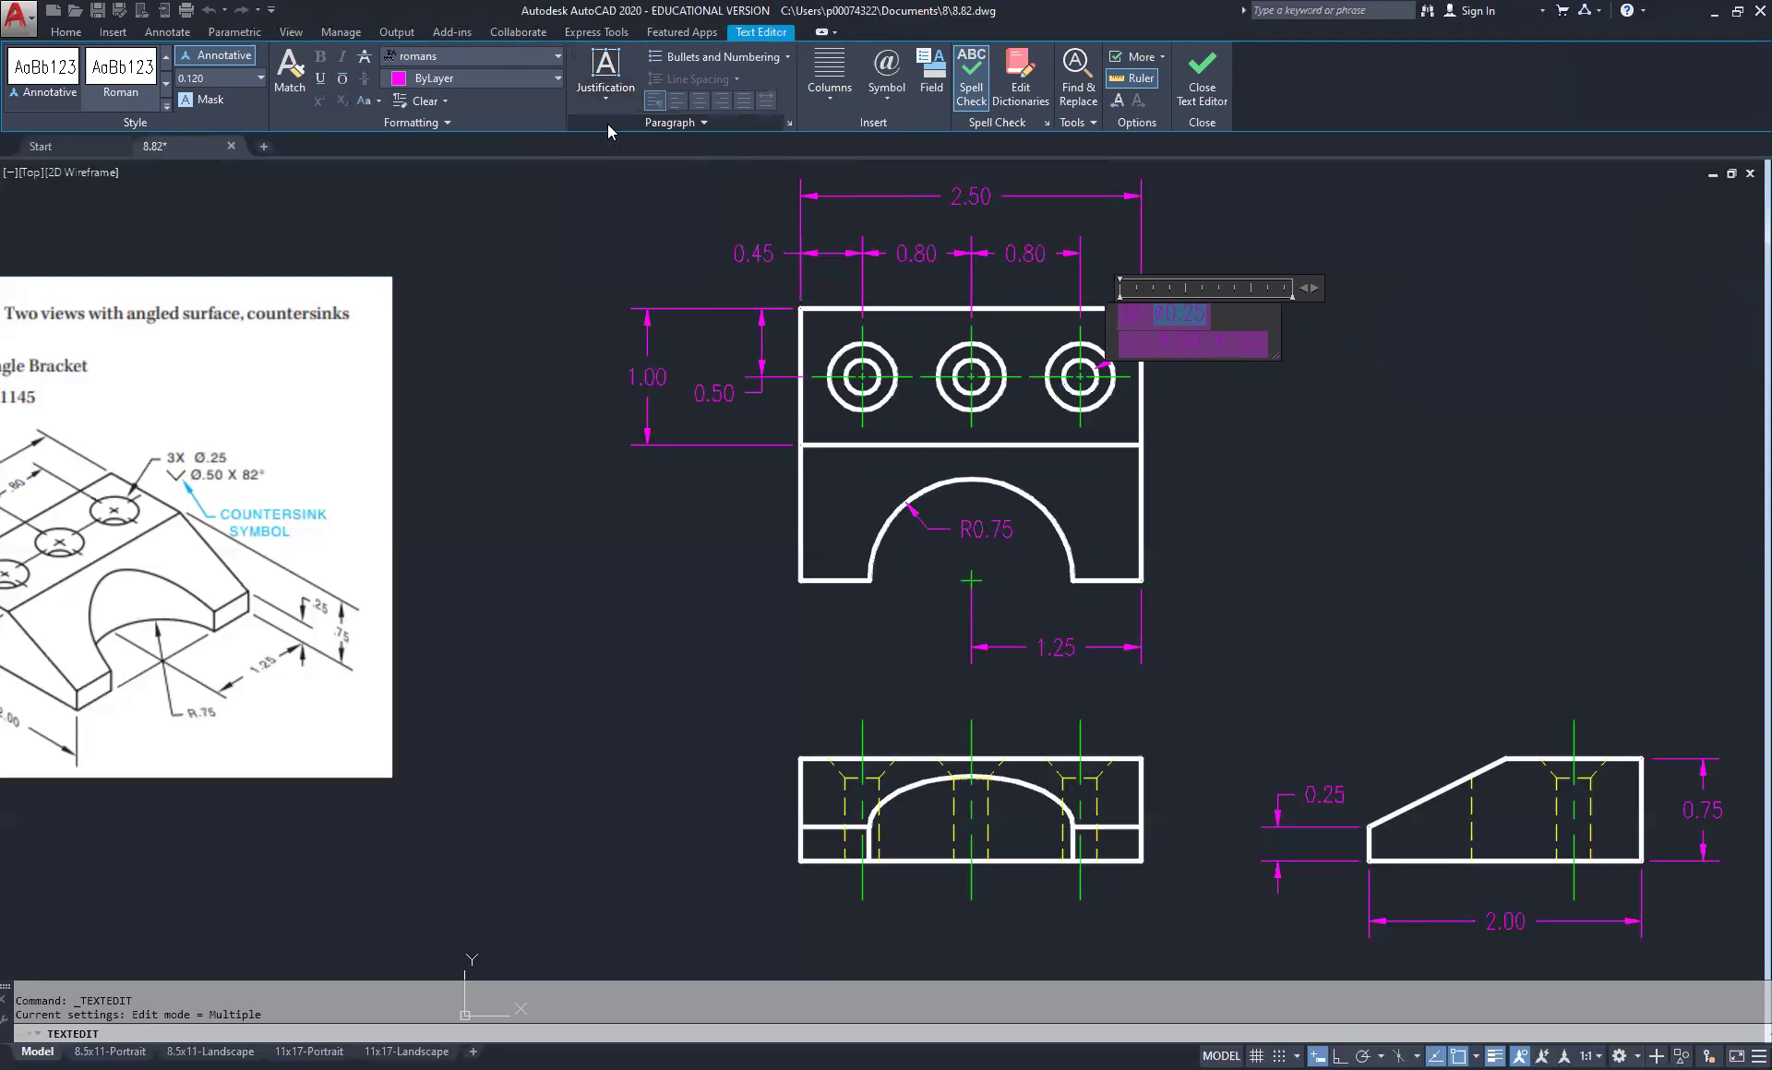
{"action": "left_click", "coordinate": [1369, 447]}
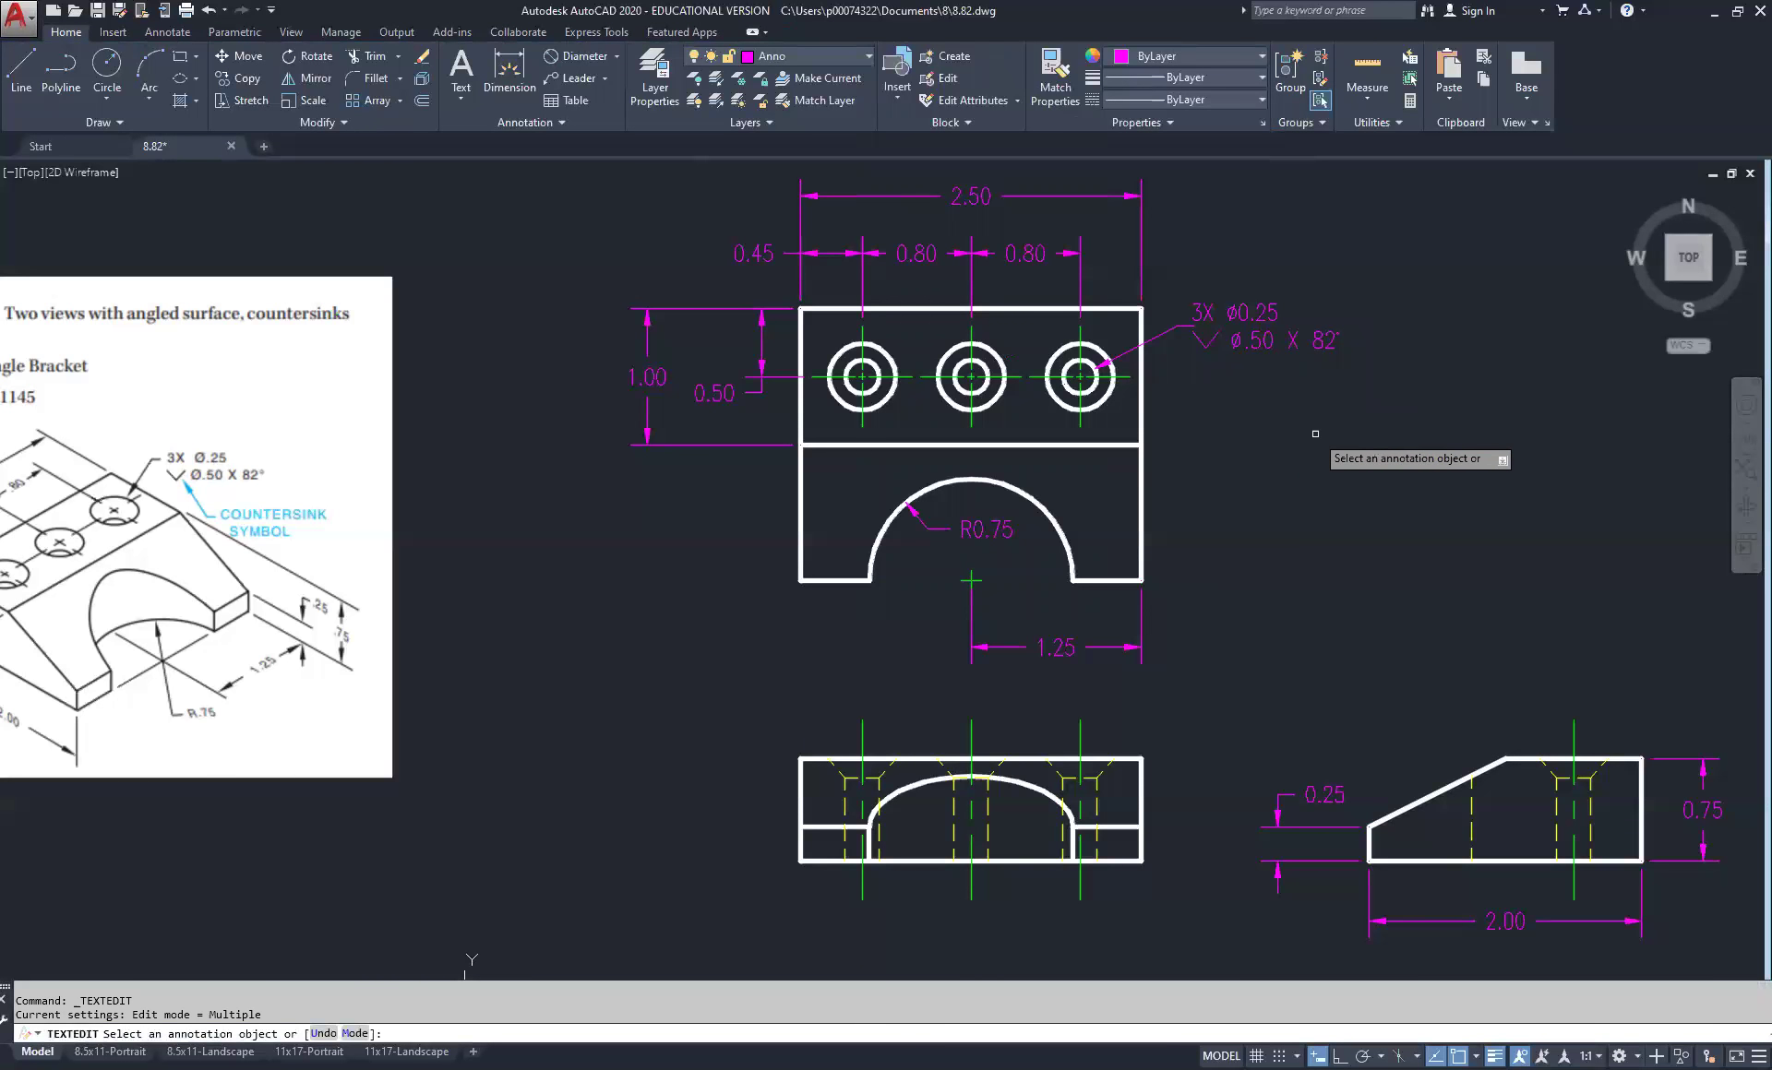
{"action": "key", "text": "Escape"}
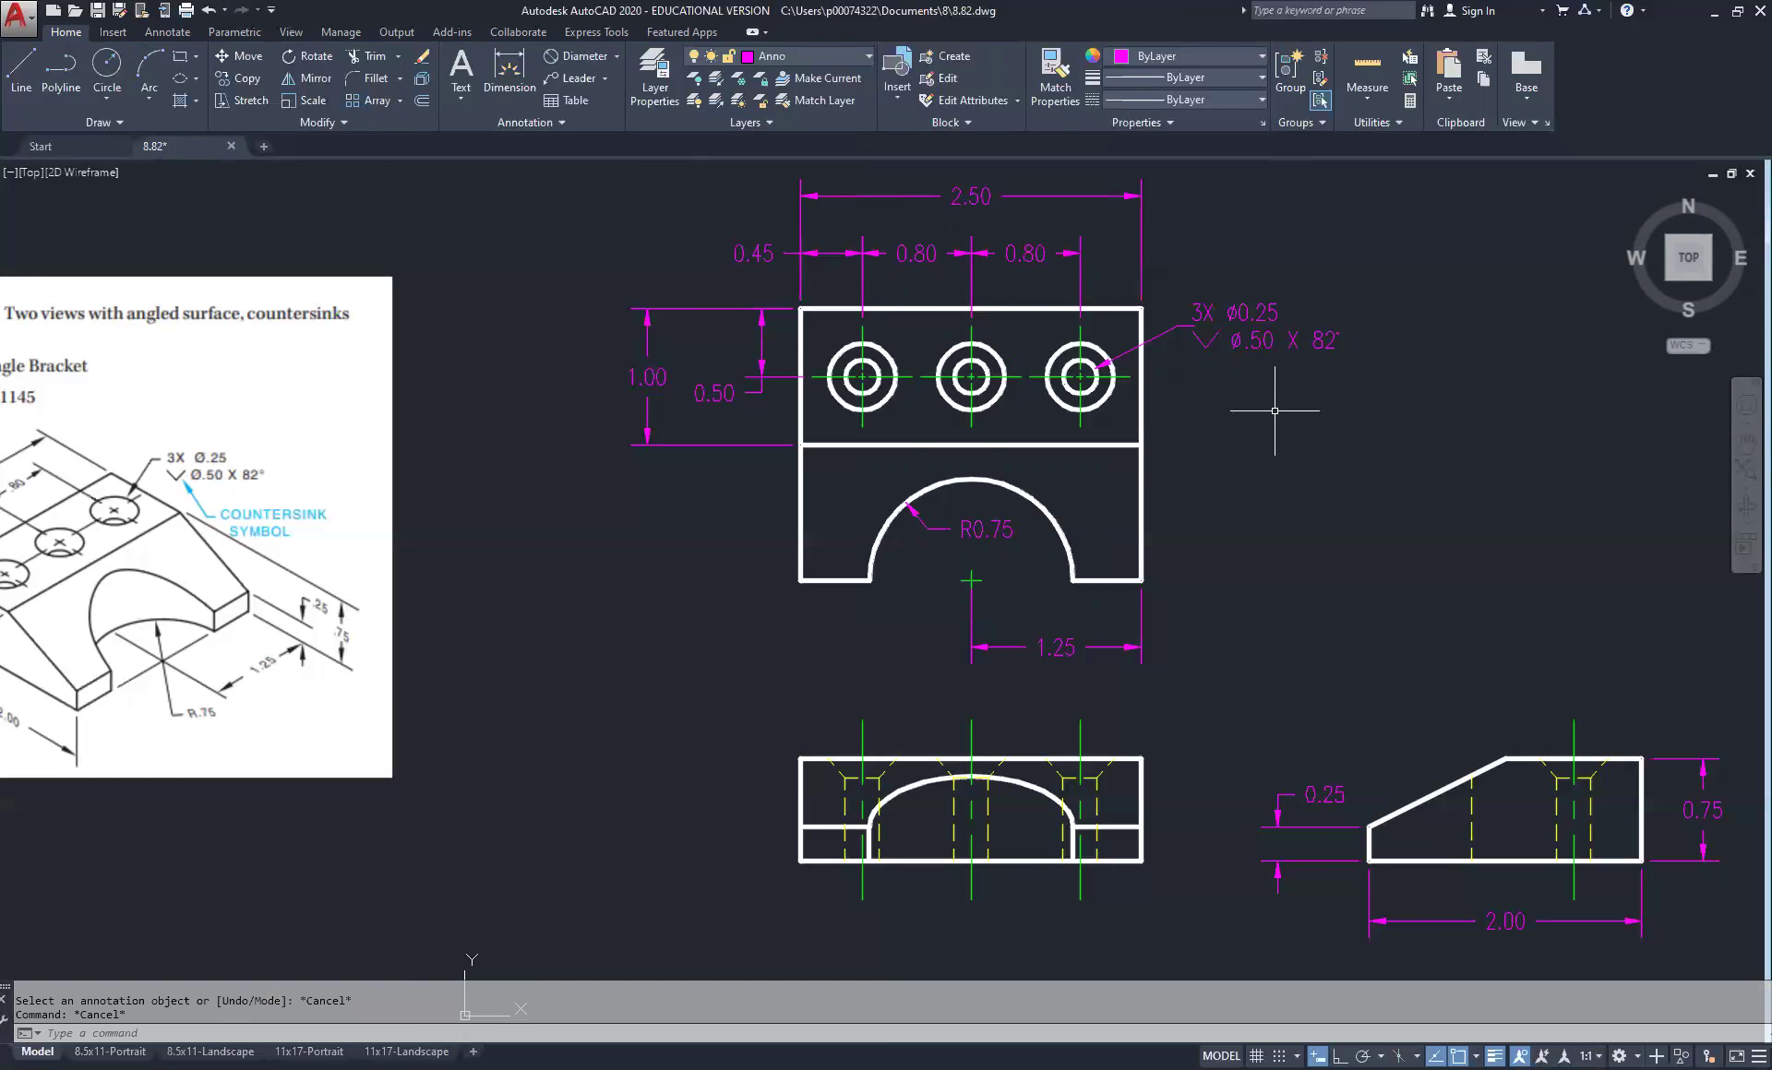
Switch to the 8.5x11-Landscape layout in paper space and save the drawing
{"action": "scroll", "coordinate": [1374, 481], "scroll_direction": "down", "scroll_amount": 2}
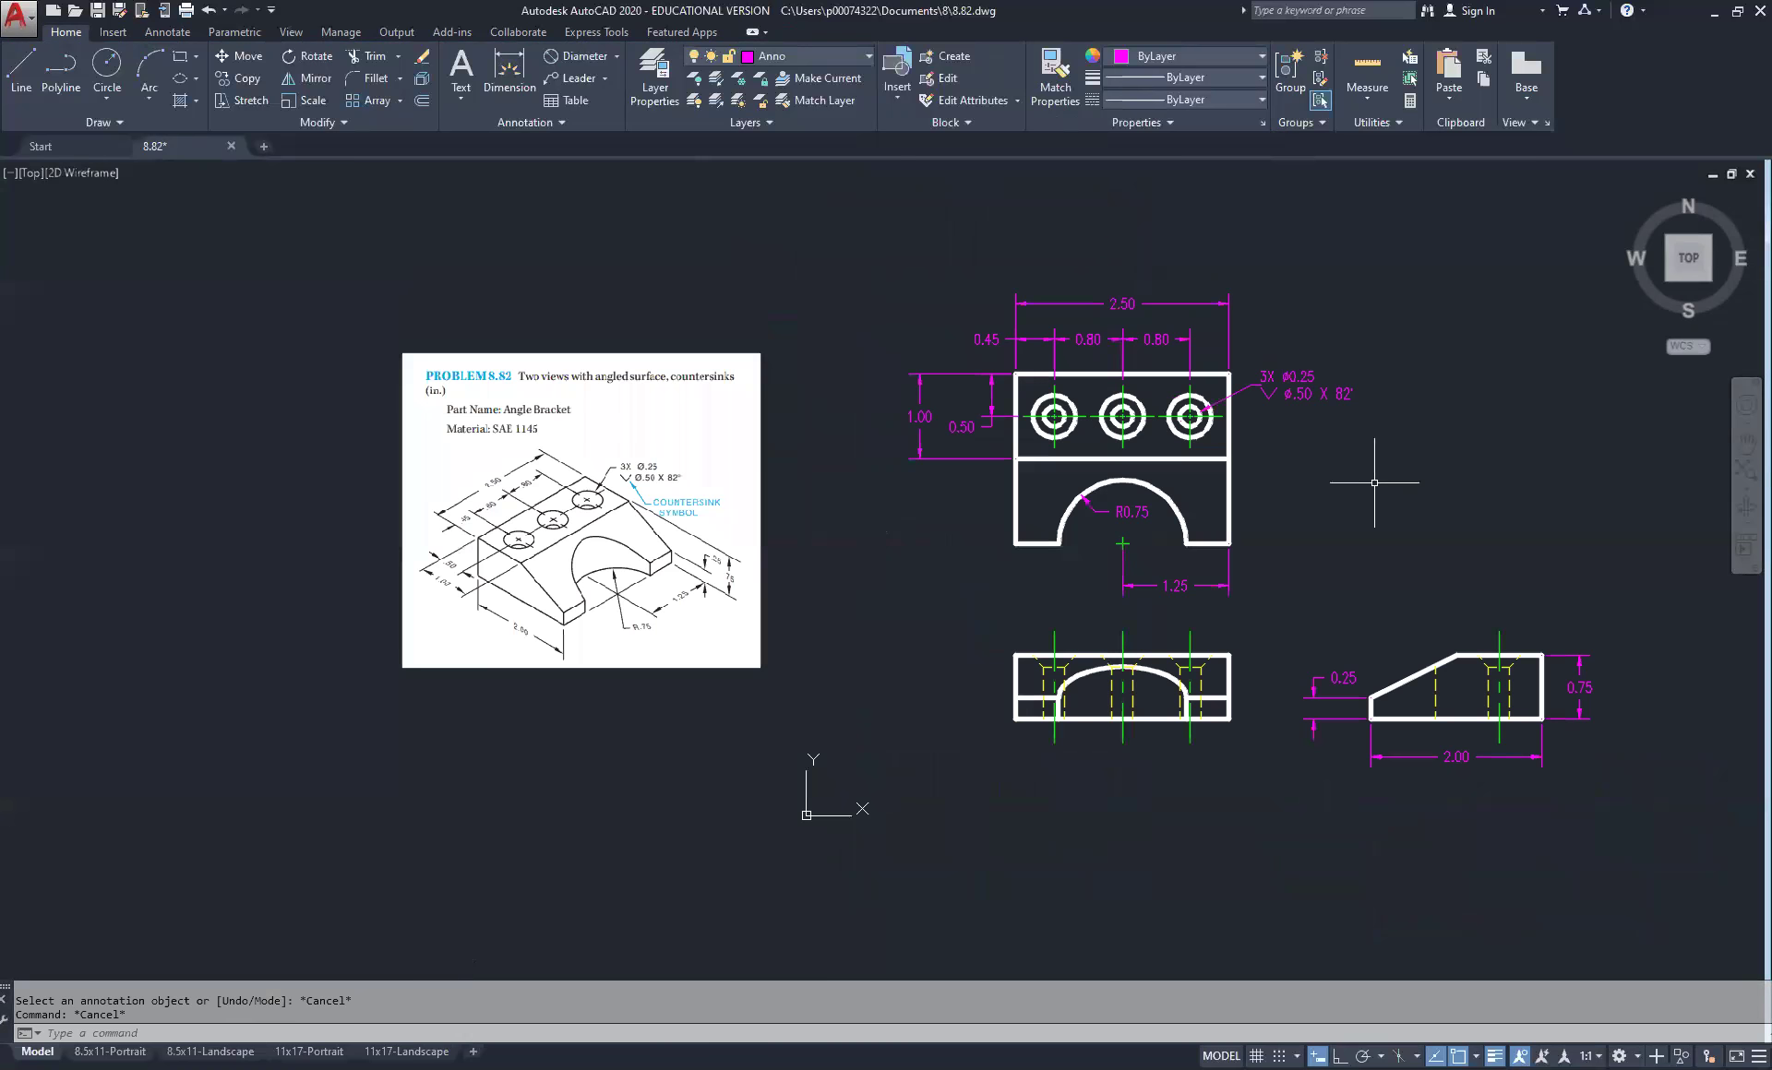
{"action": "middle_click_drag", "start_coordinate": [1412, 518], "coordinate": [1235, 431]}
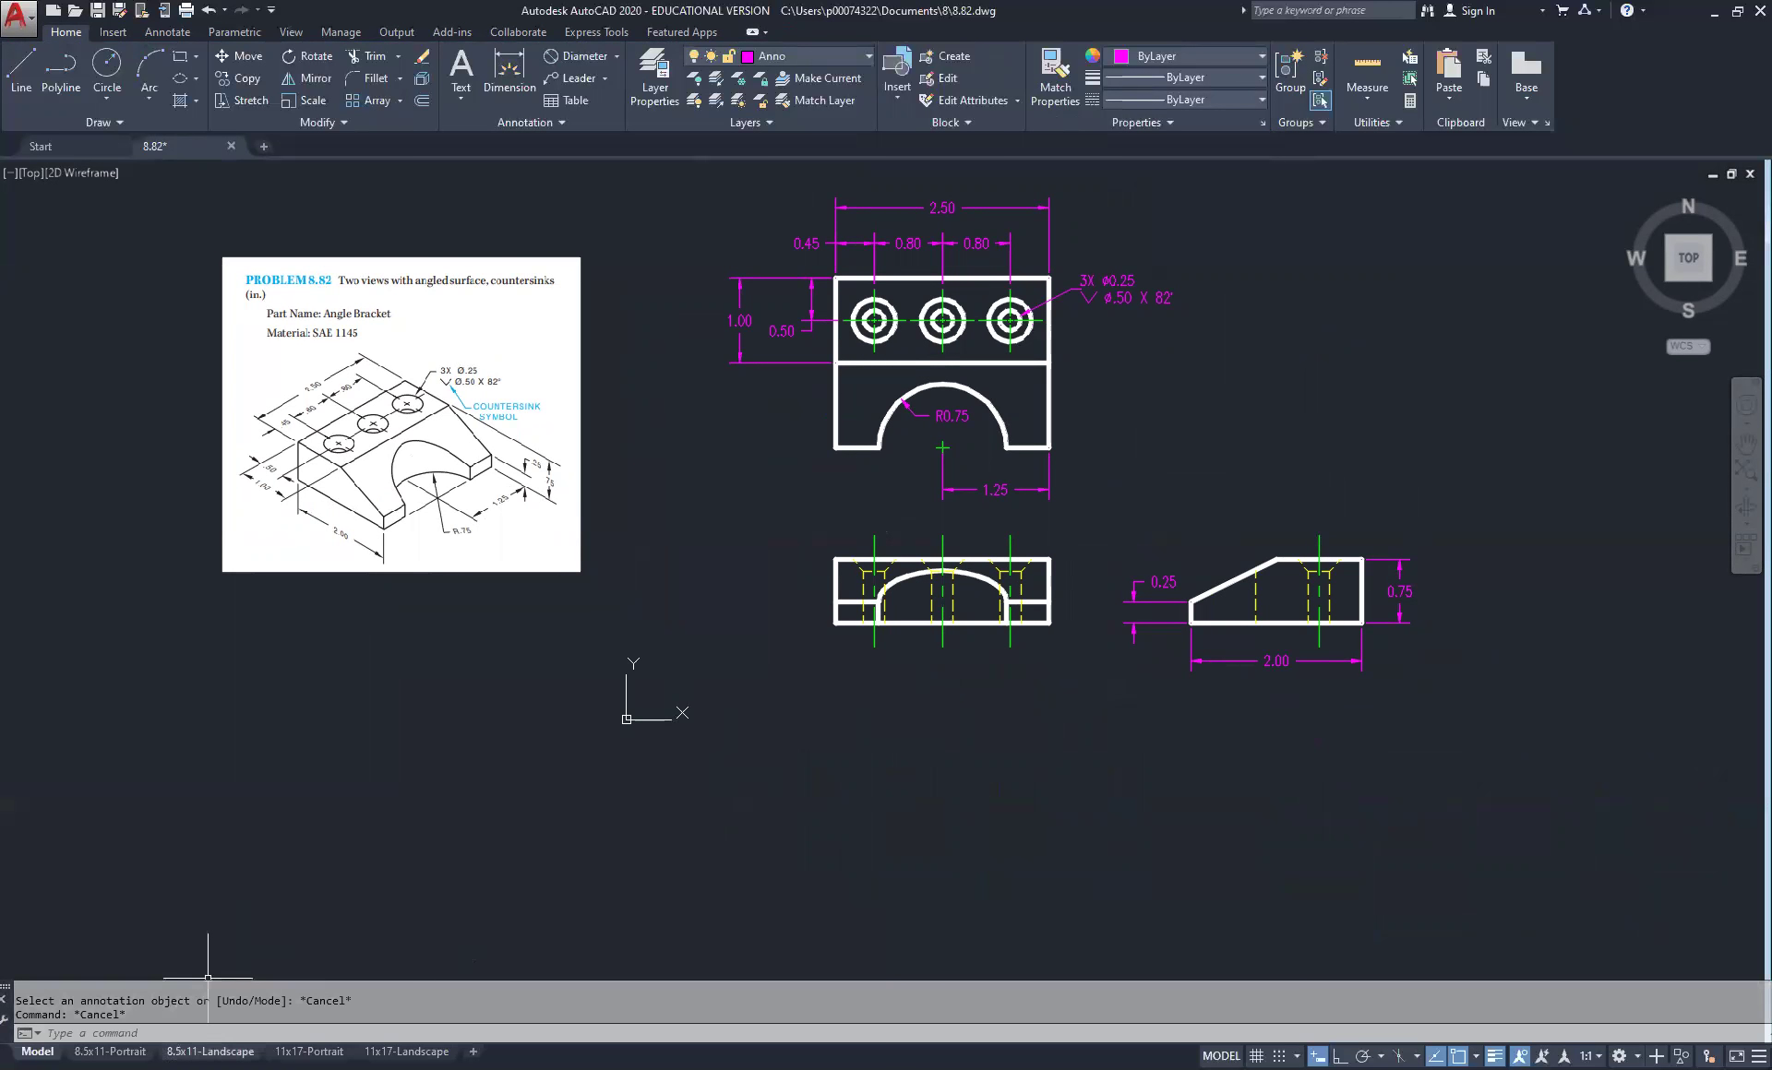
{"action": "left_click", "coordinate": [210, 1052]}
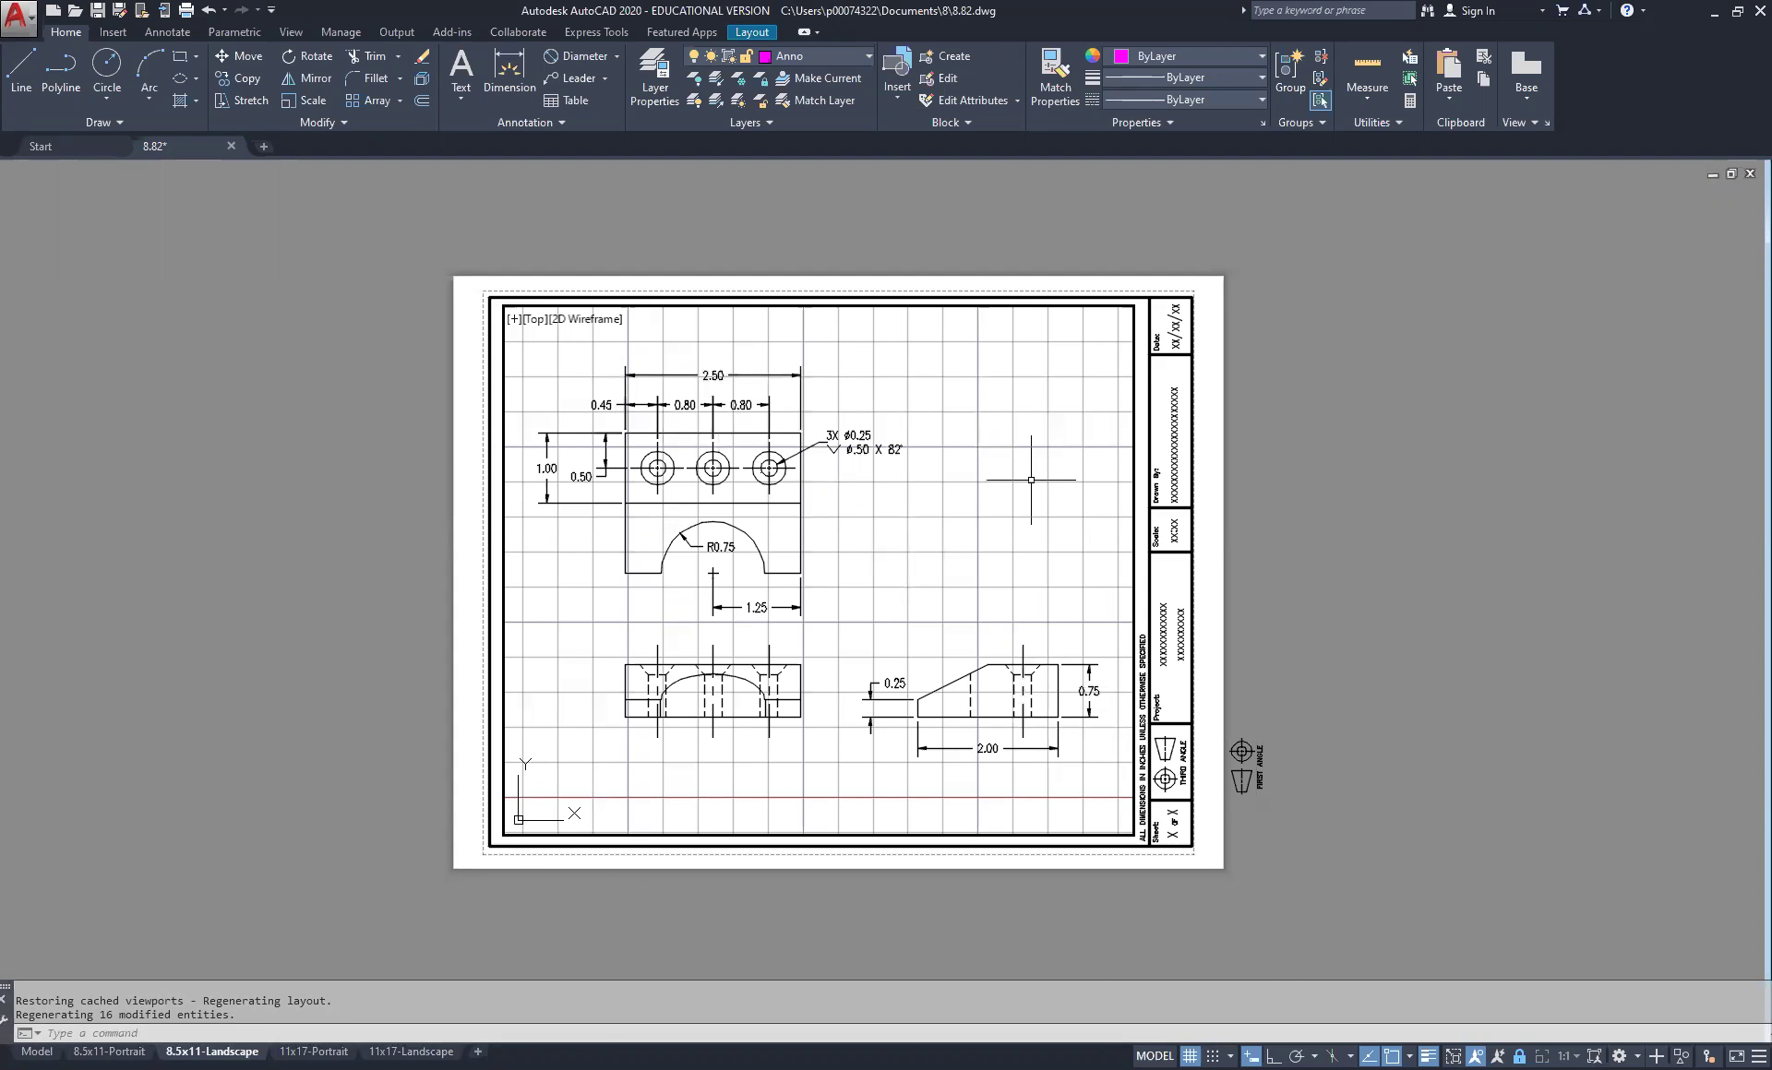
{"action": "double_click", "coordinate": [1341, 481]}
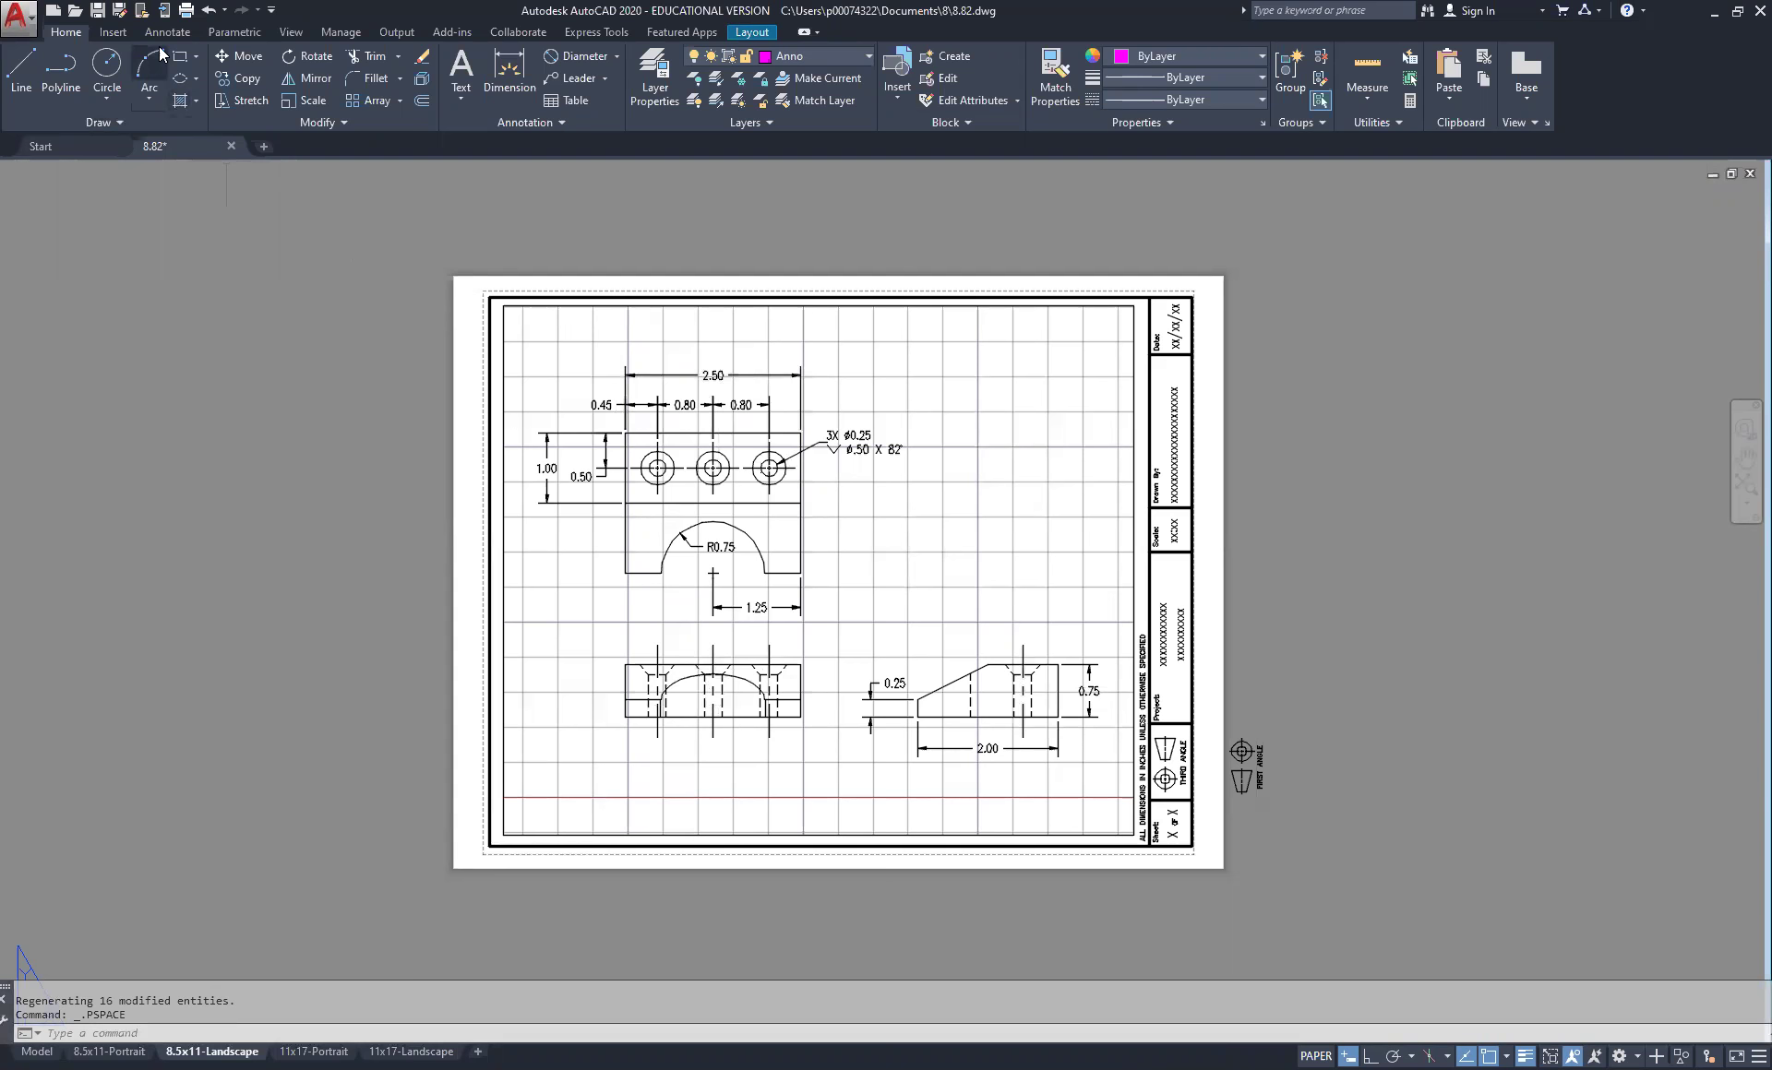
{"action": "left_click", "coordinate": [97, 12]}
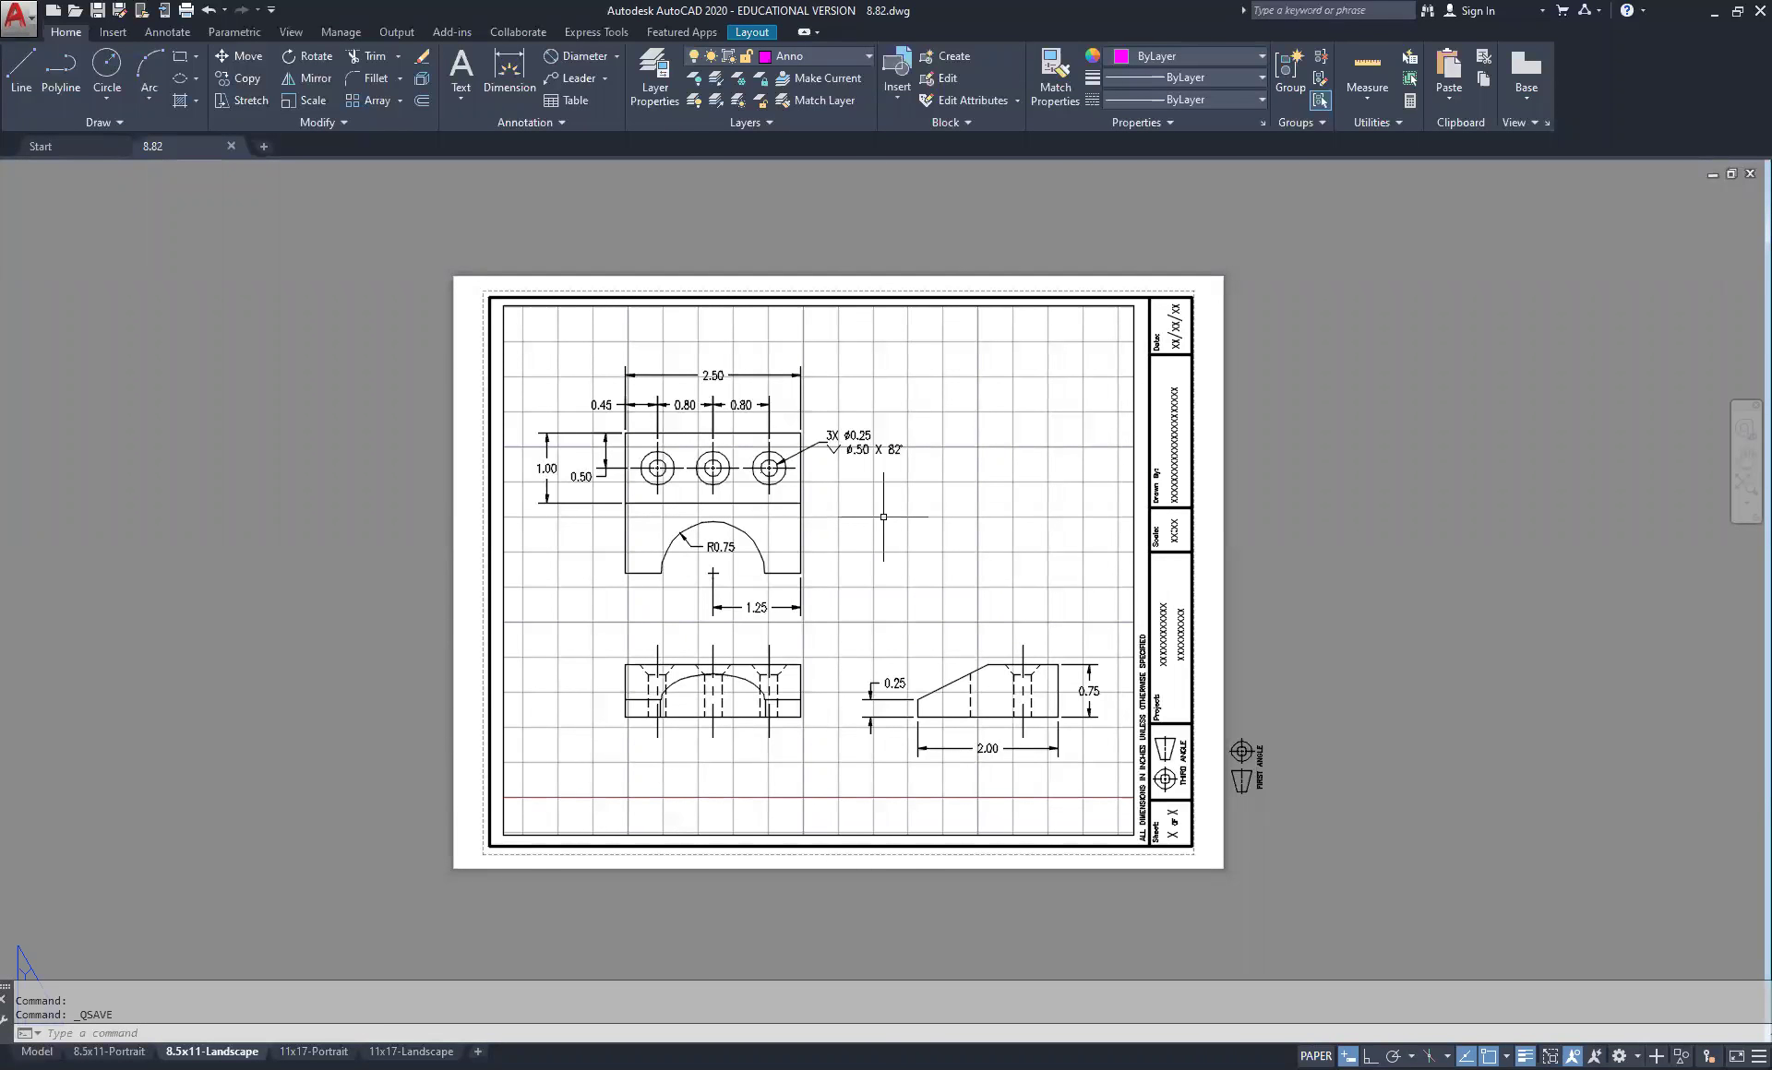
Start plotting the 8.5x11-Landscape layout as a single sheet, preview the plot, and return to the plot settings
{"action": "left_click", "coordinate": [31, 18]}
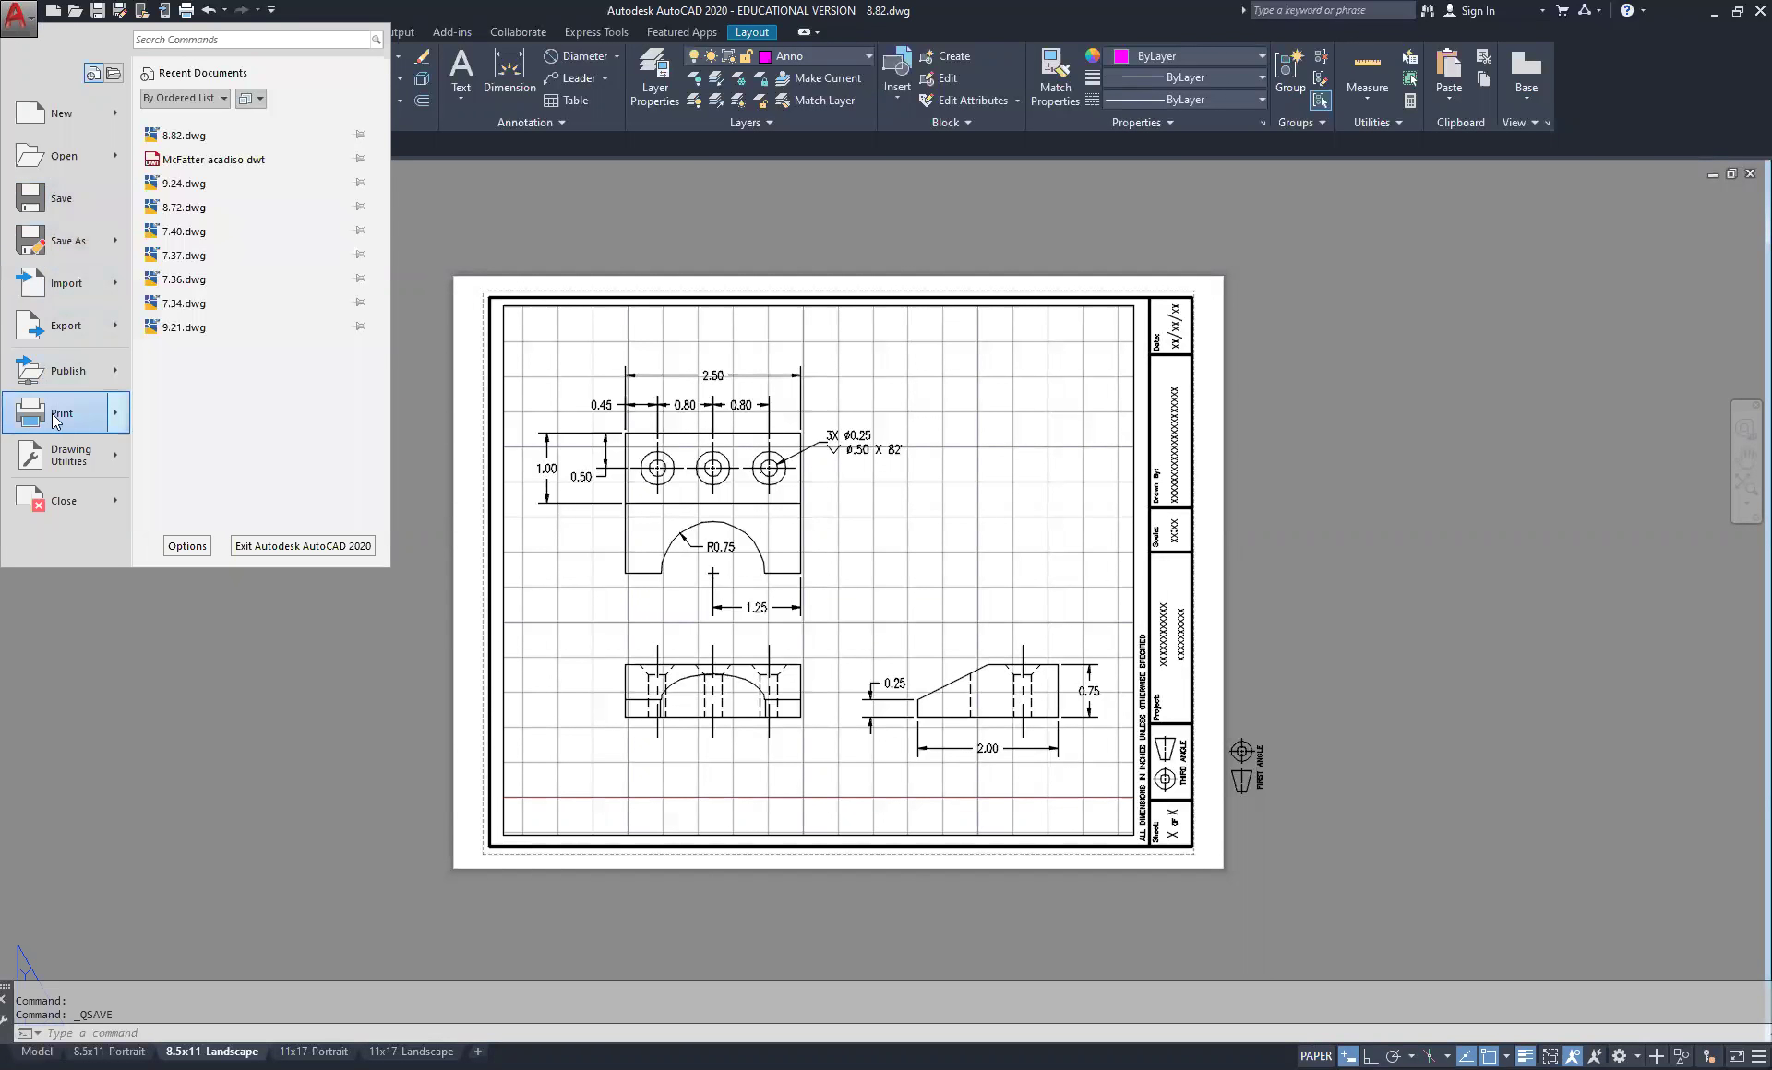
{"action": "left_click", "coordinate": [56, 417]}
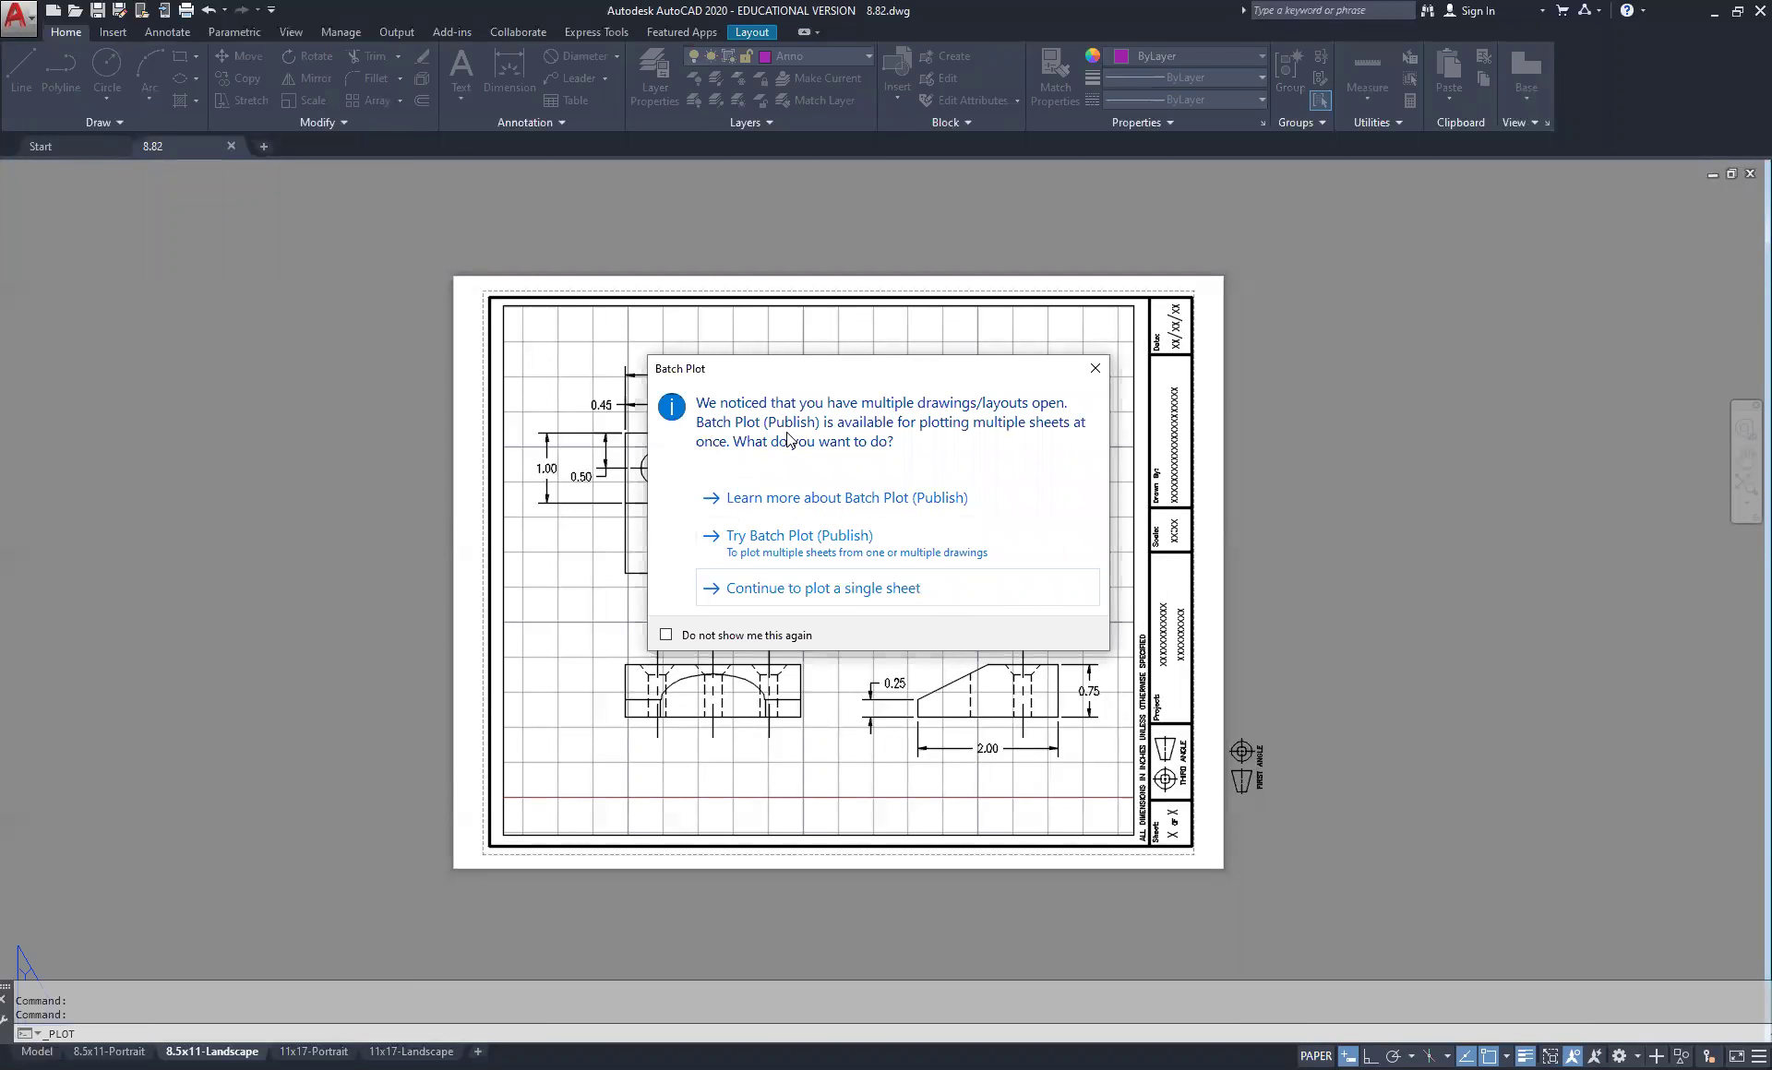
{"action": "left_click", "coordinate": [810, 592]}
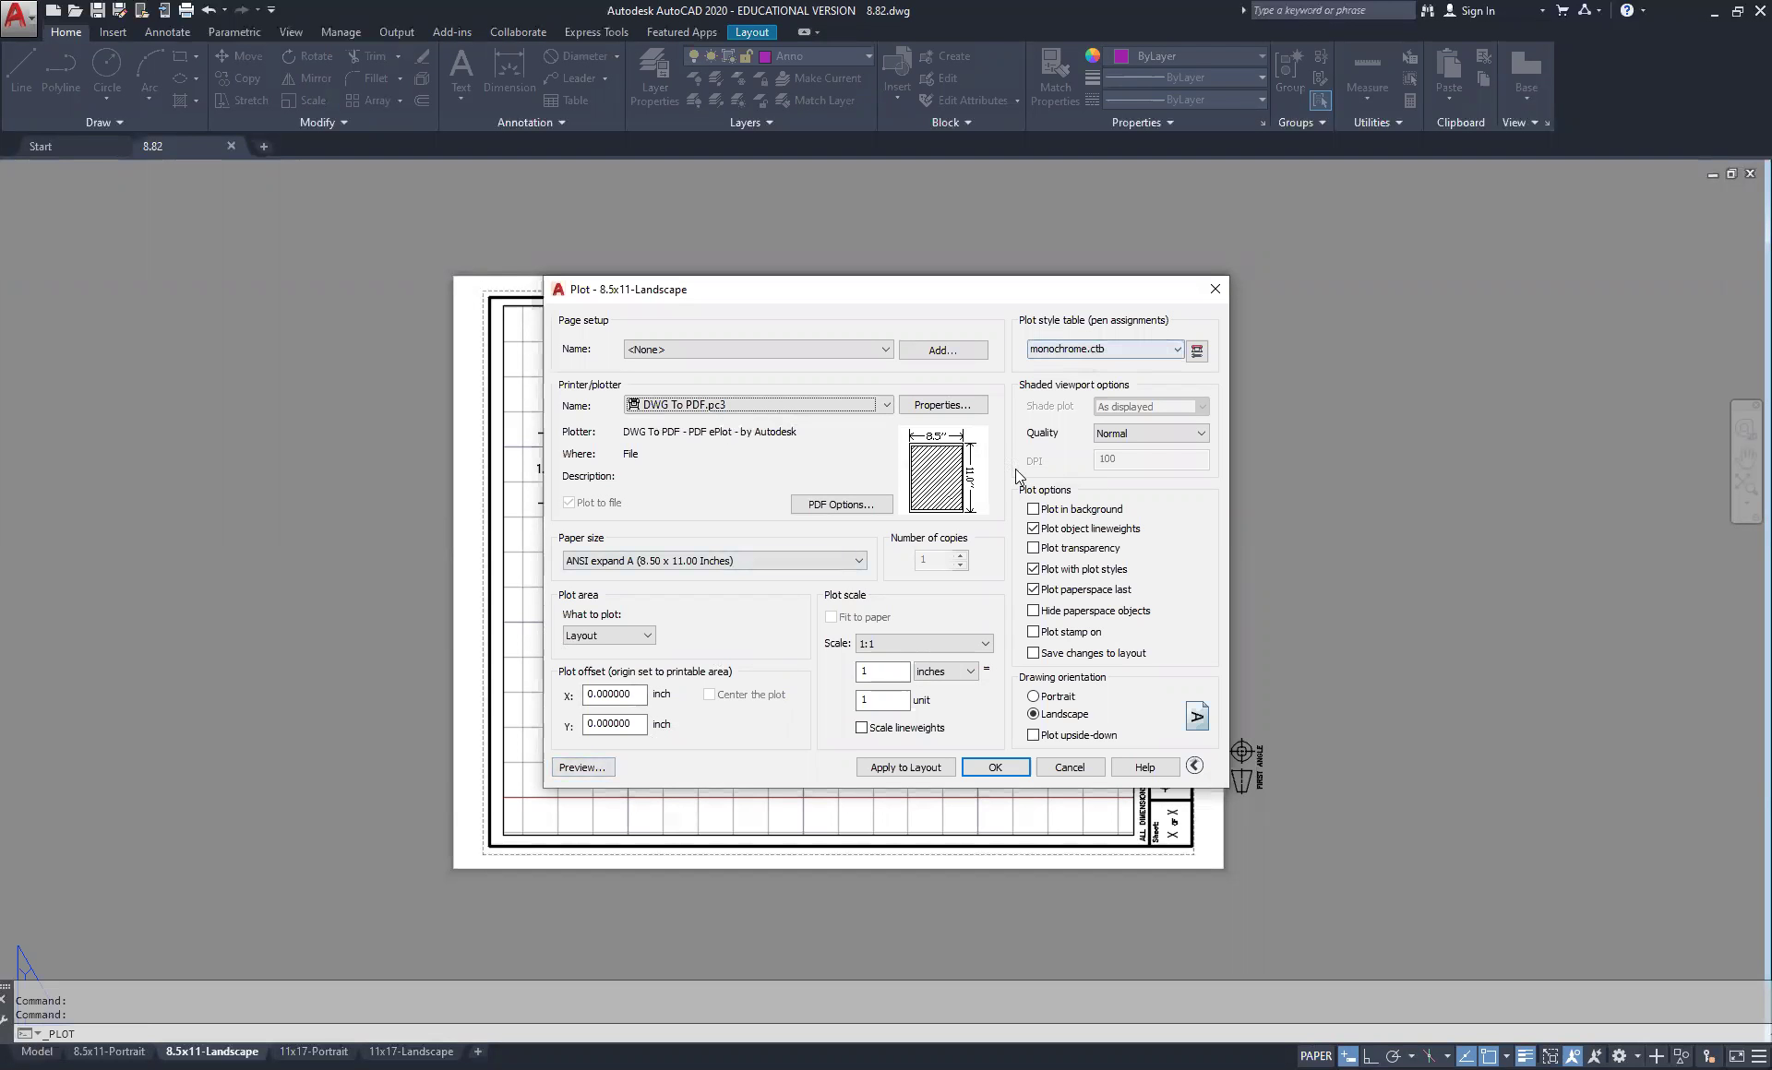
{"action": "left_click", "coordinate": [589, 769]}
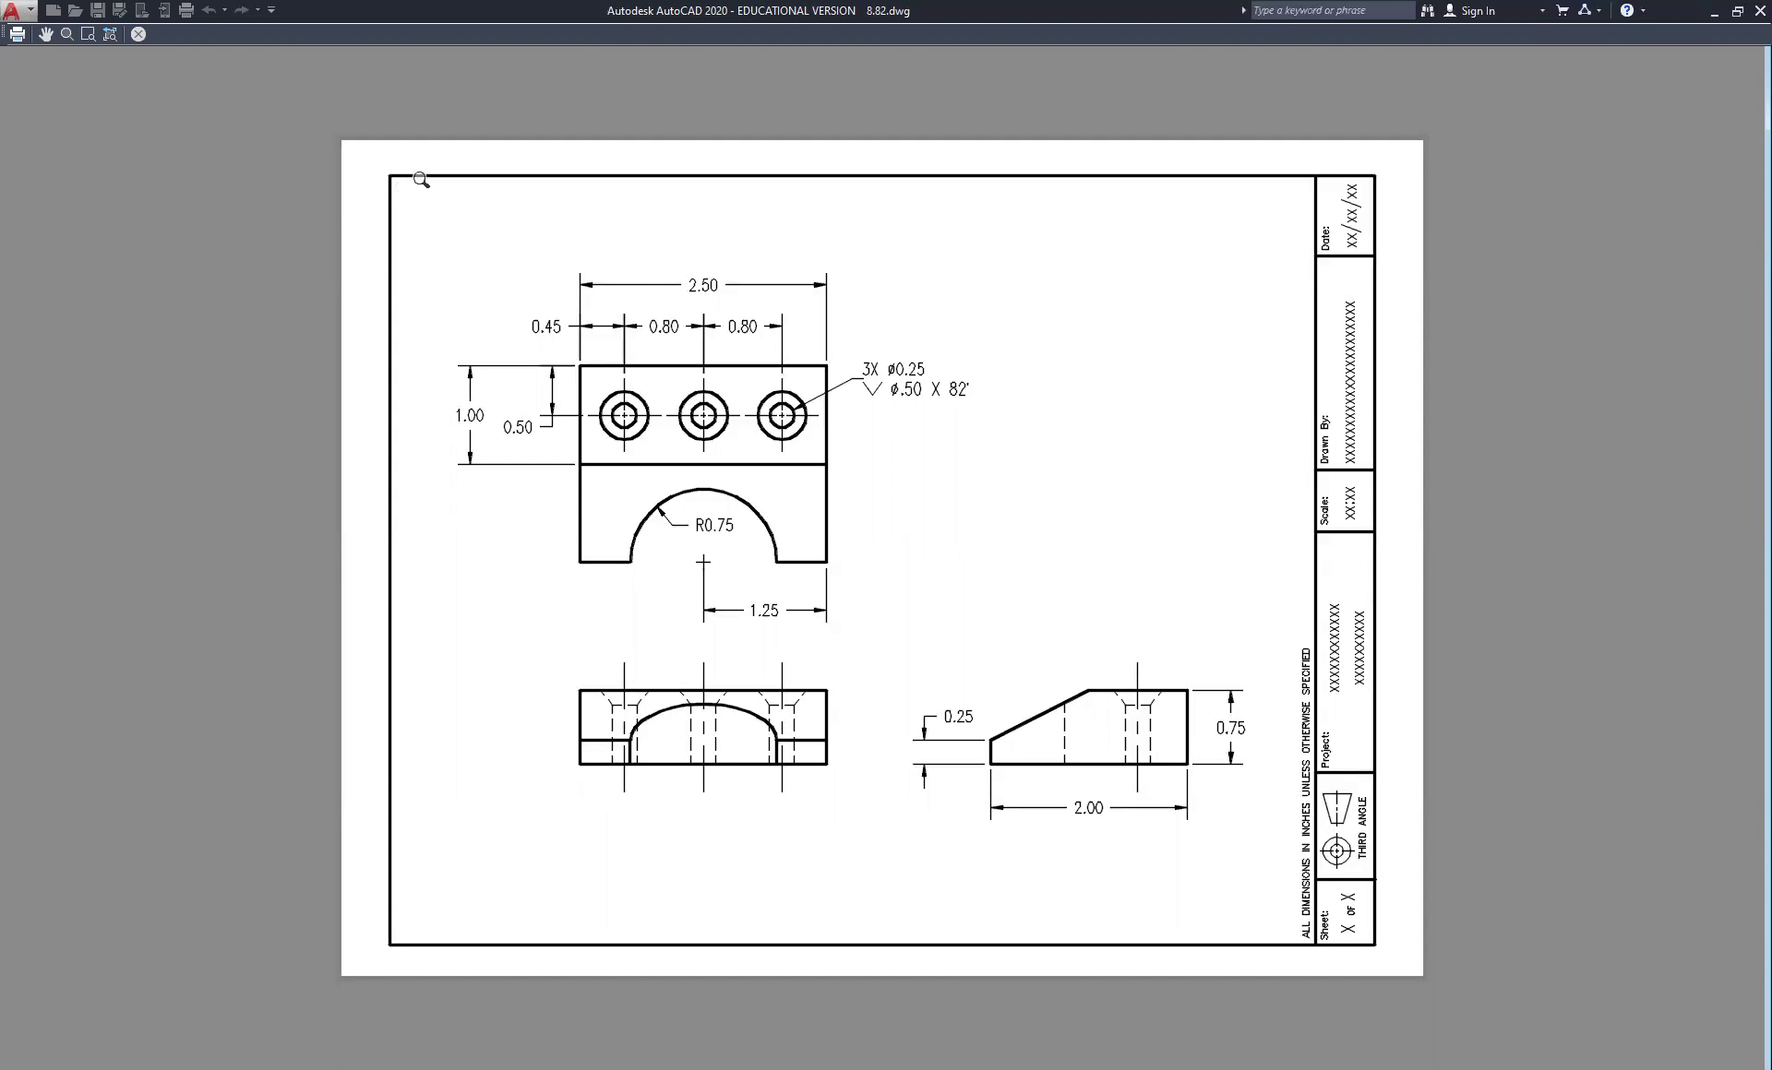
{"action": "left_click", "coordinate": [140, 35]}
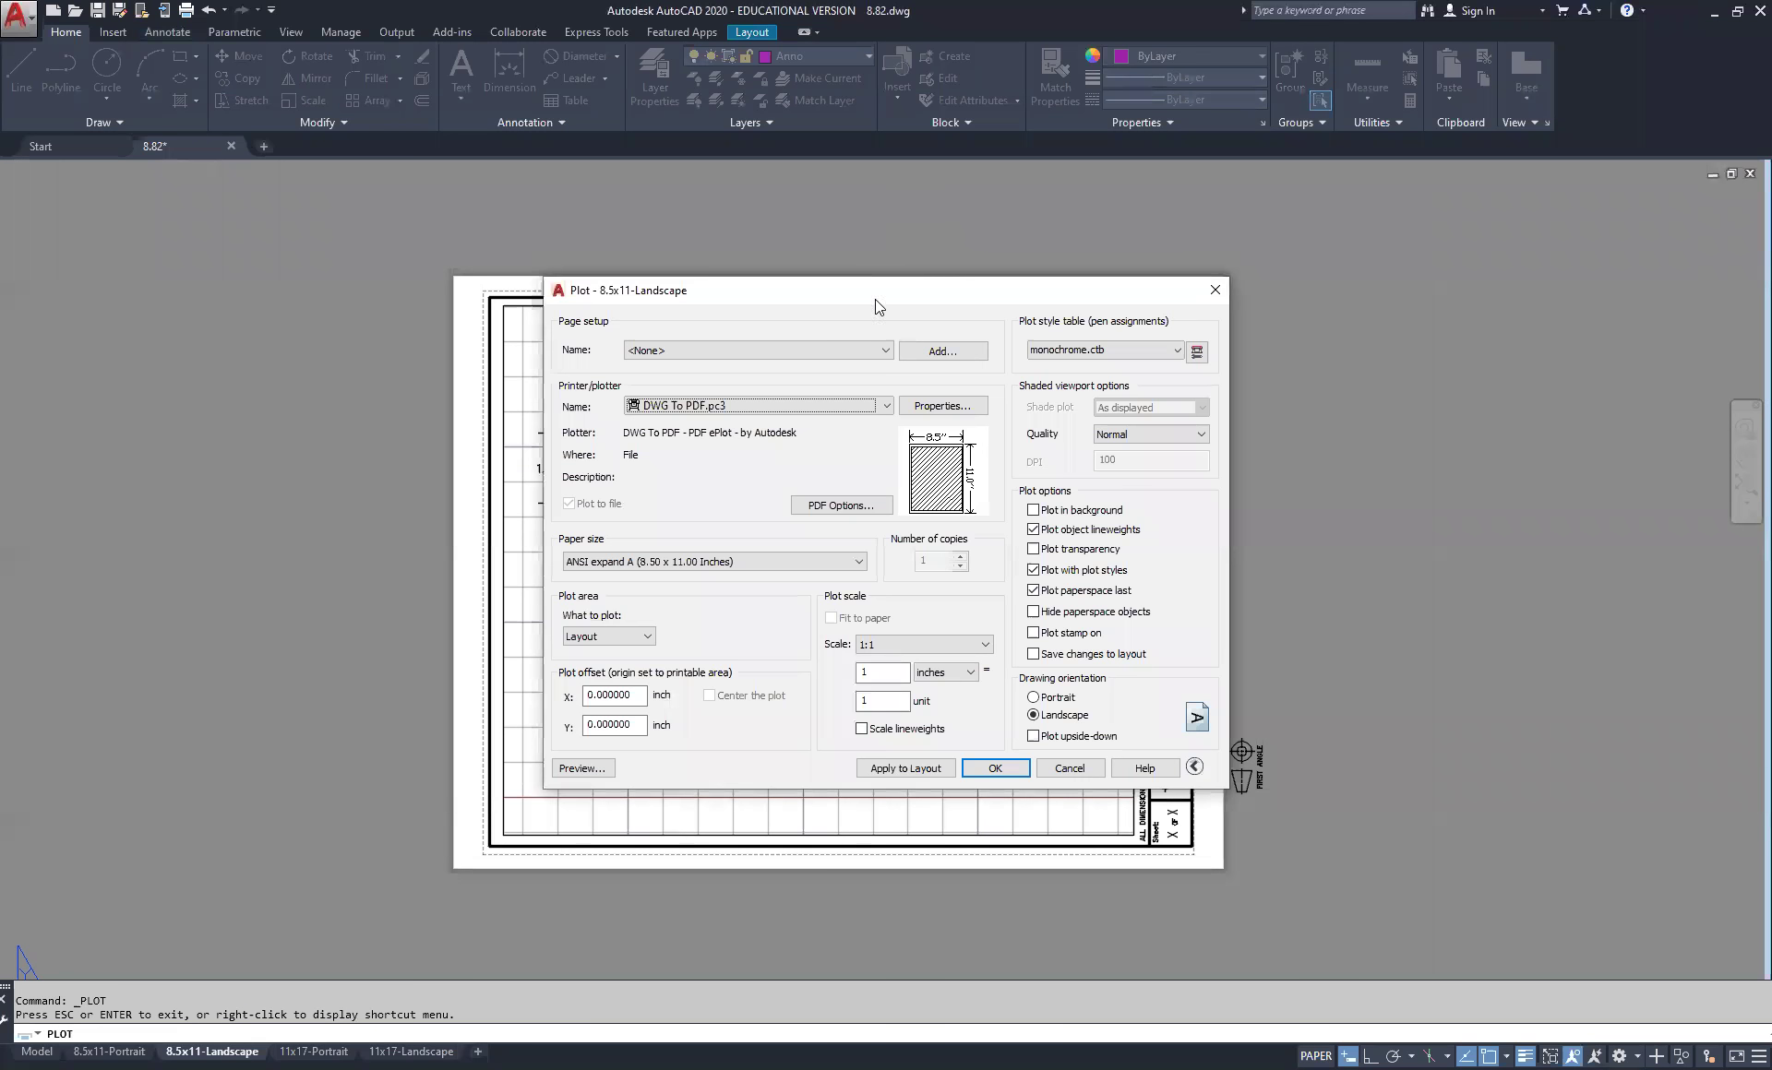